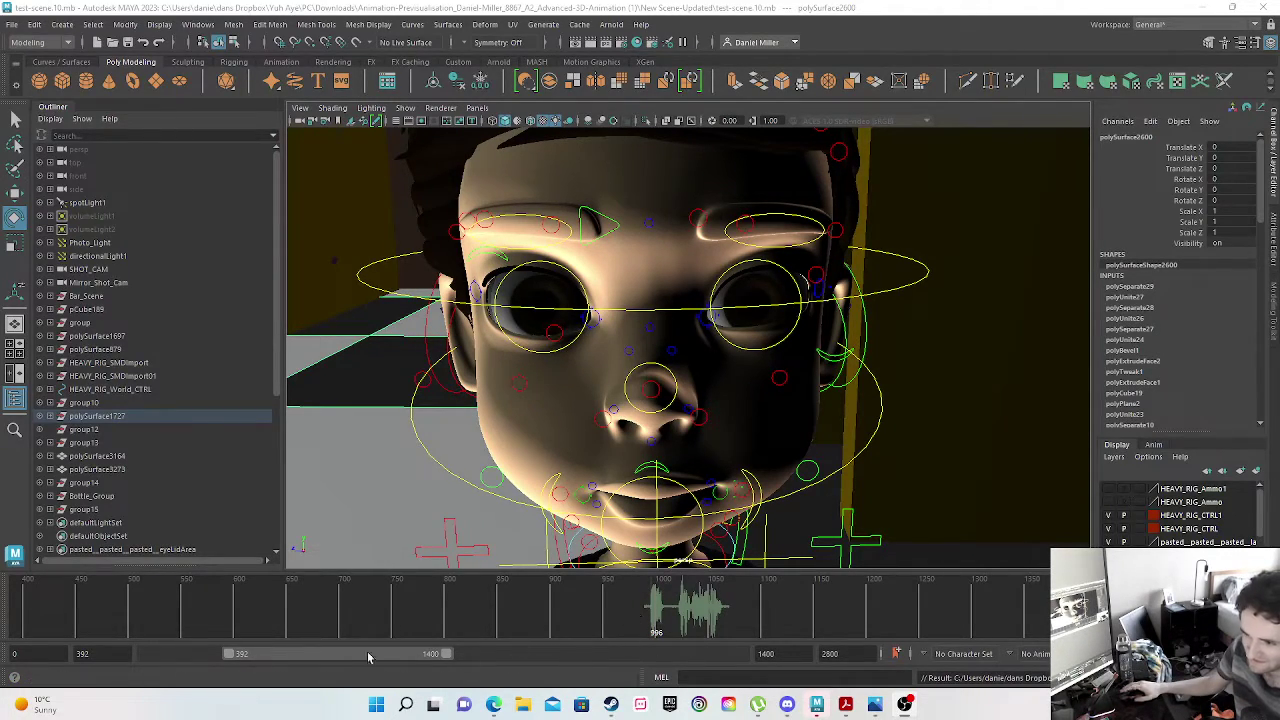
- Set the playback range to start at frame 950 and end at frame 1080
click(100, 653)
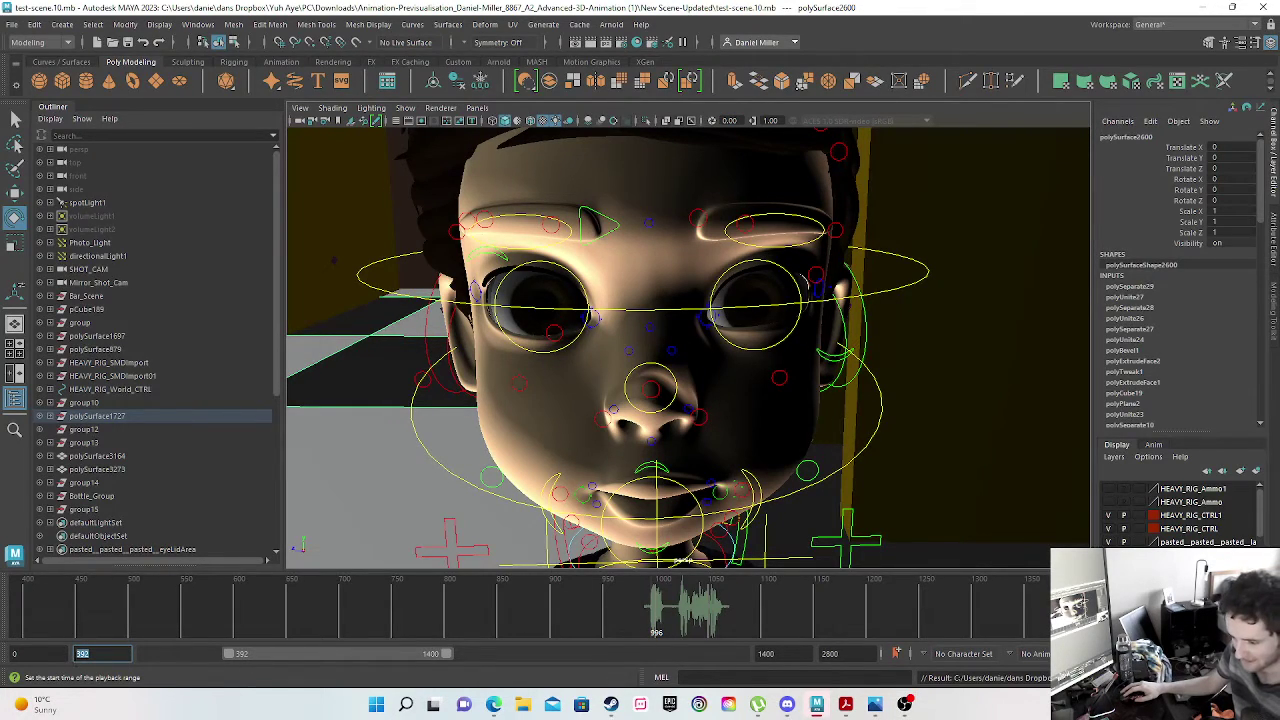
text(950)
key(Return)
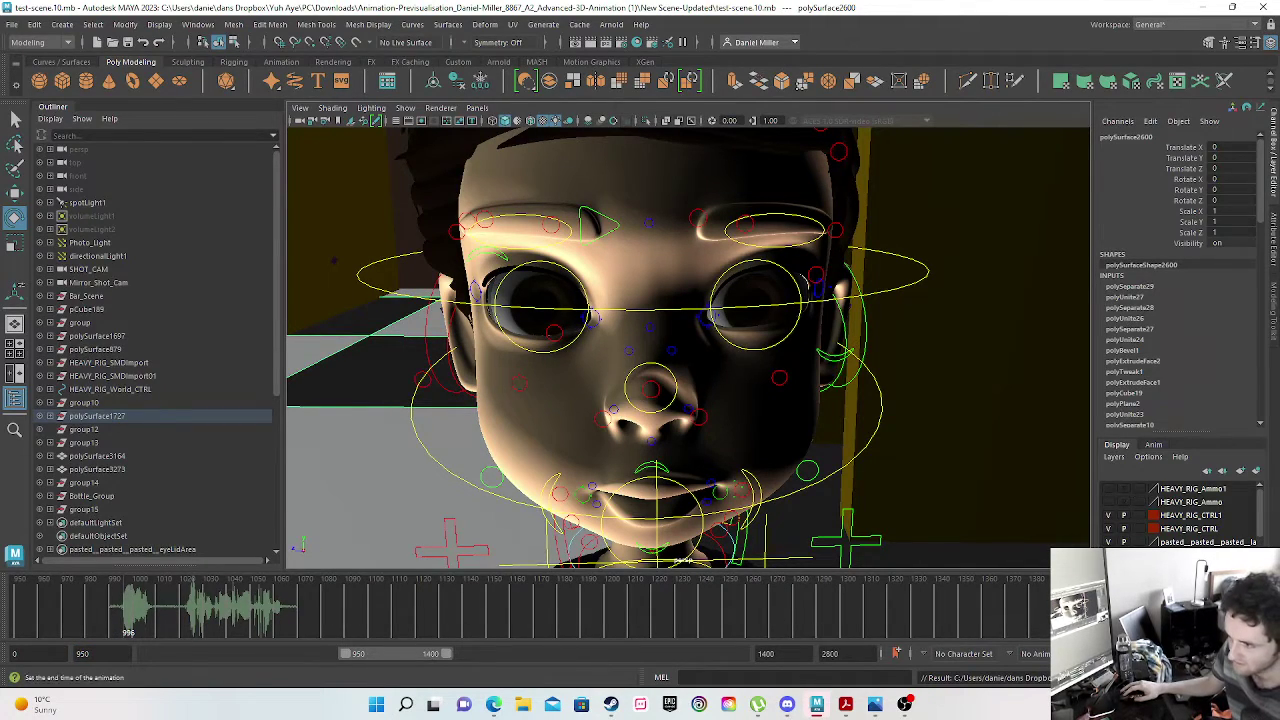
click(768, 653)
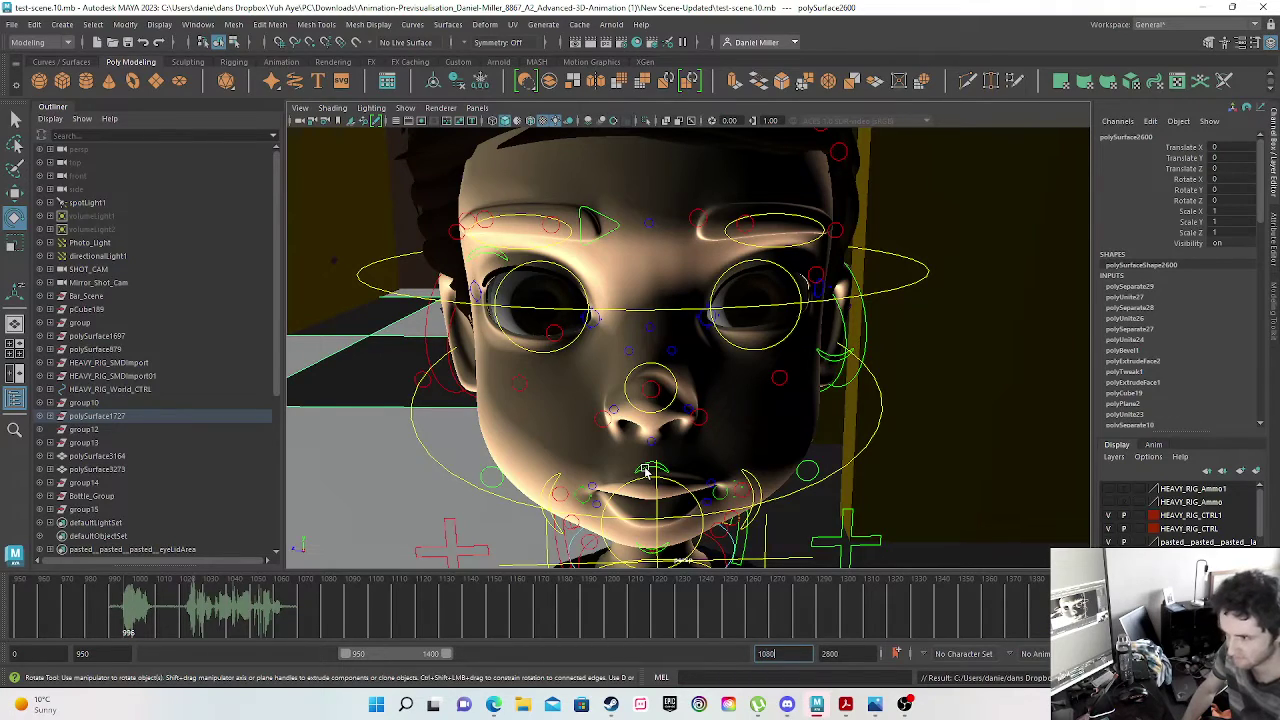
key(Return)
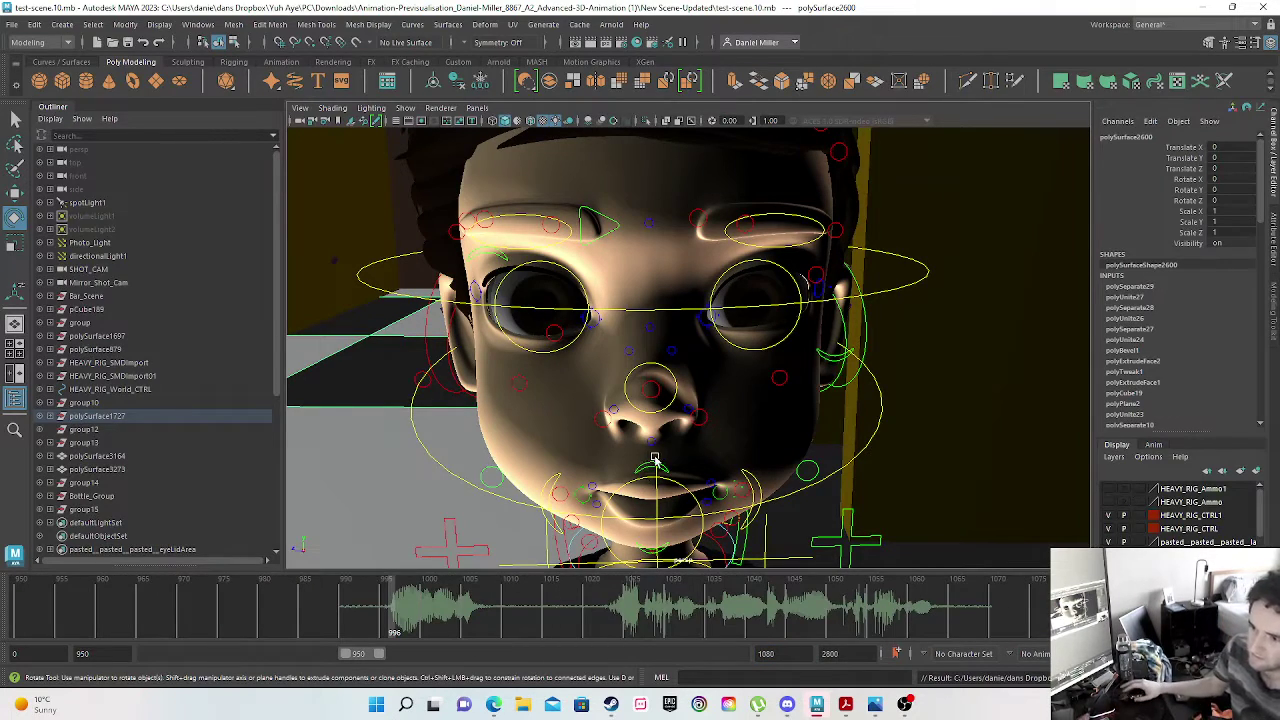
- Scrub the start of the dialogue audio around frame 996 and bring up the image viewer
mouse_move(360, 608)
mouse_down()
mouse_move(485, 612)
mouse_move(395, 620)
mouse_up()
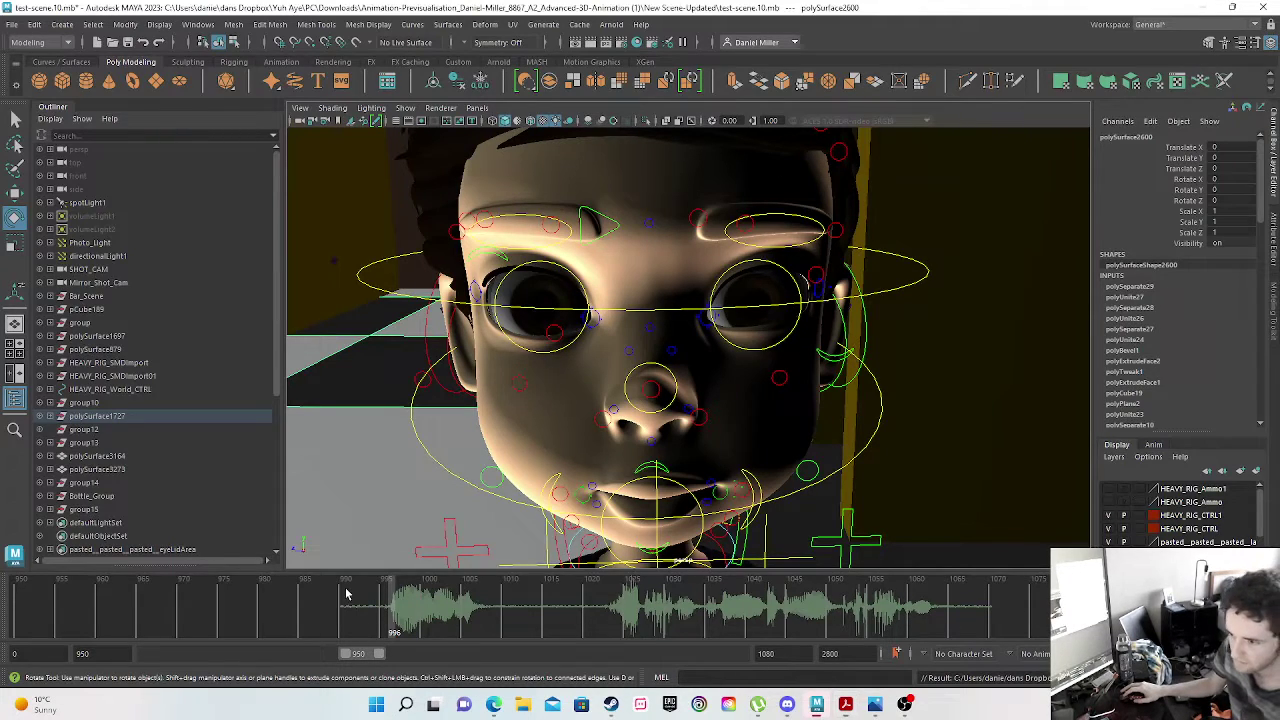
mouse_move(407, 613)
mouse_down()
mouse_move(994, 615)
mouse_move(70, 614)
mouse_move(394, 616)
mouse_up()
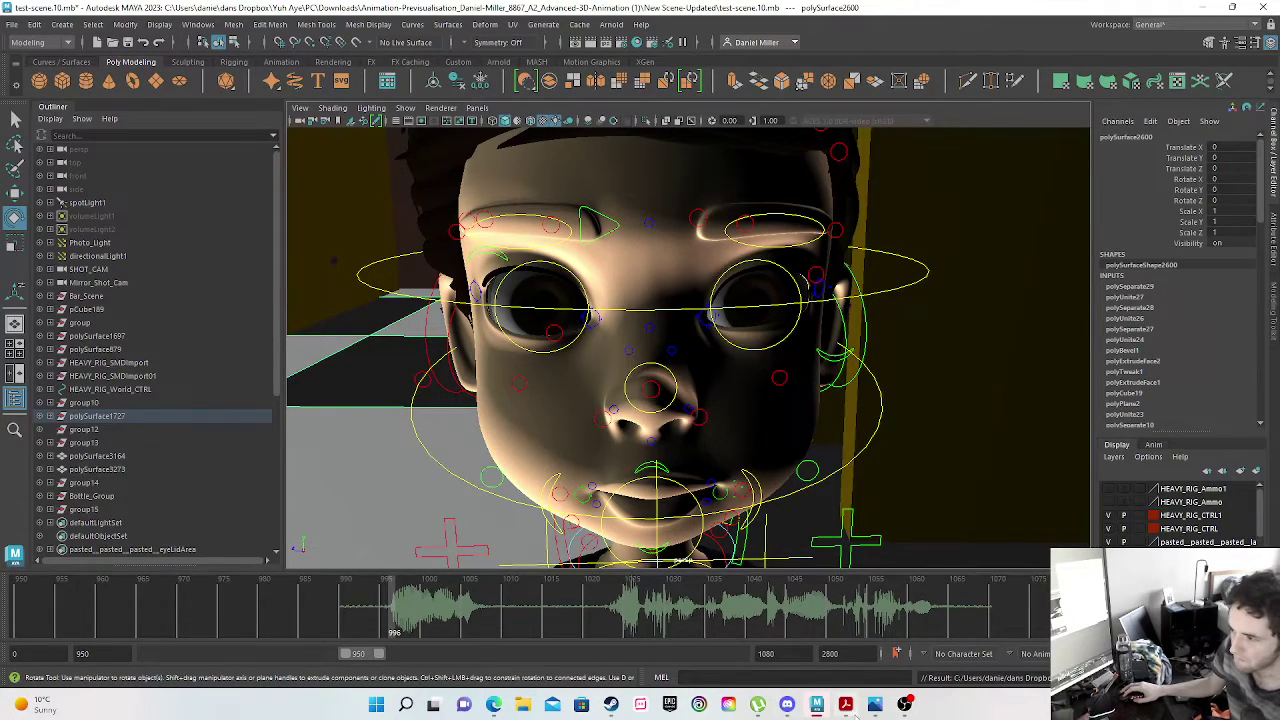
click(879, 711)
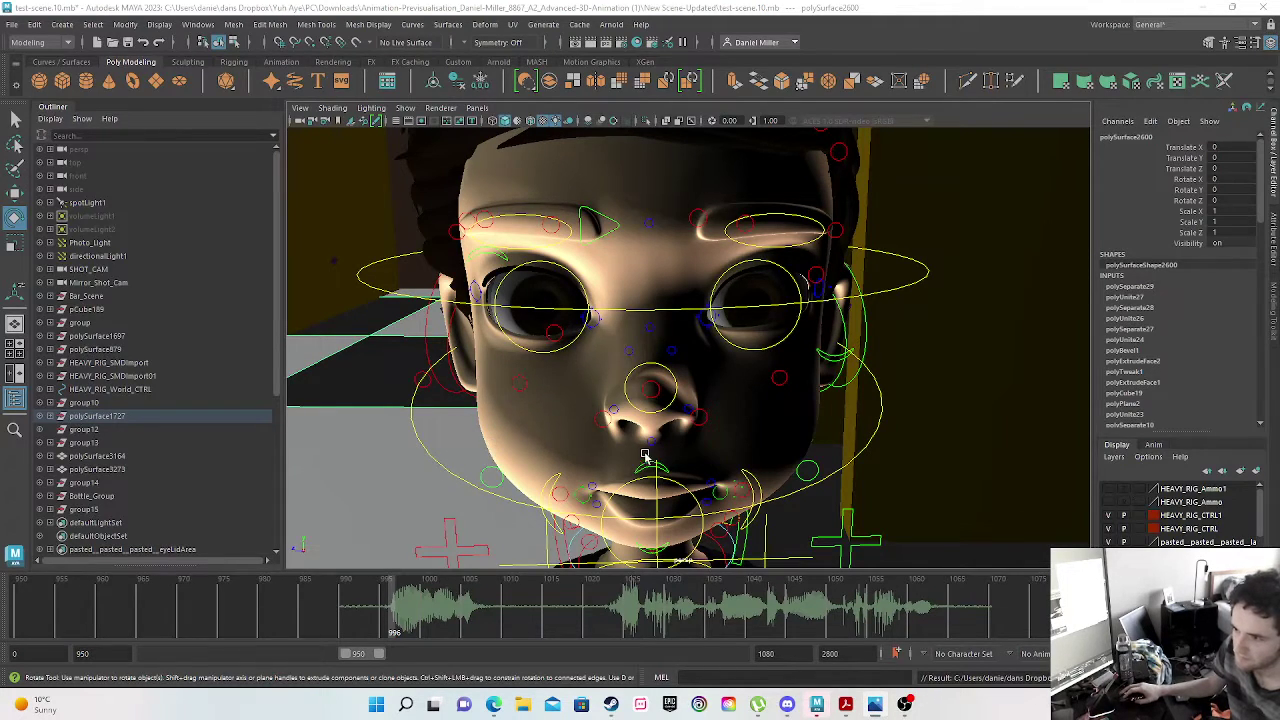
- Key the middle upper lip control in its neutral pose at frame 996
scroll(672, 422, up, 4)
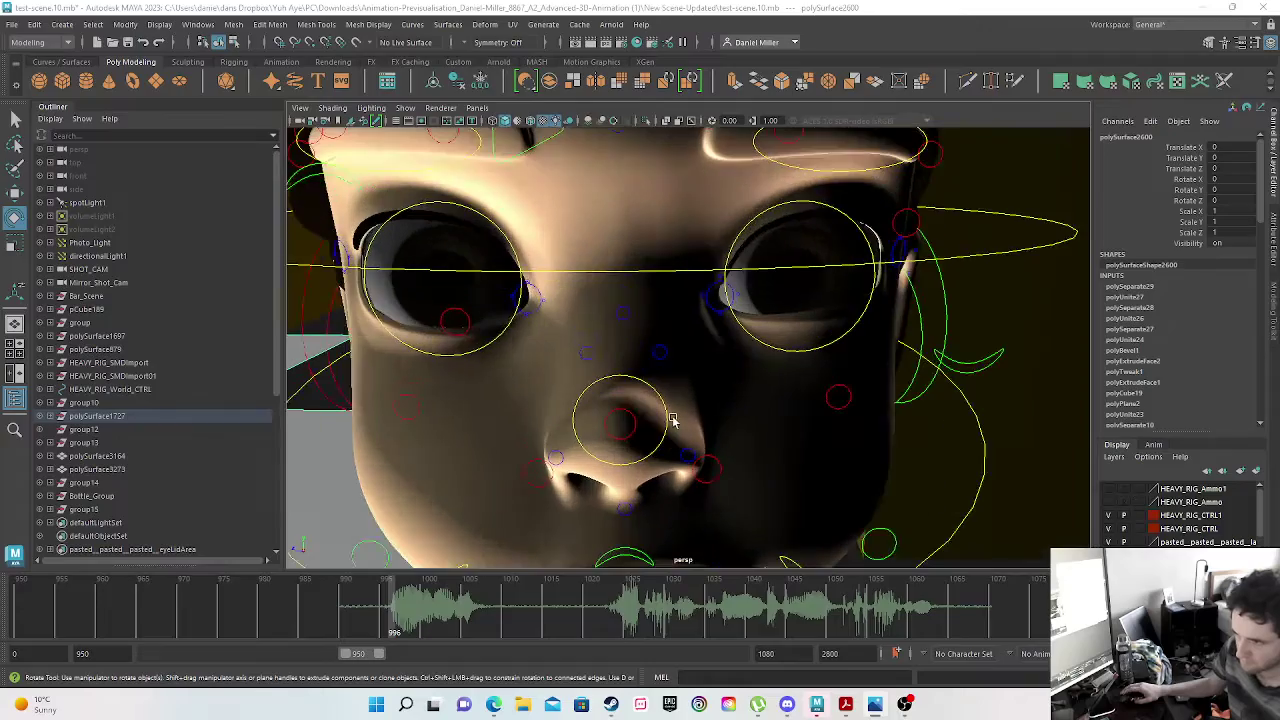
alt+middle_drag(663, 450, 600, 441)
alt+middle_drag(629, 534, 634, 414)
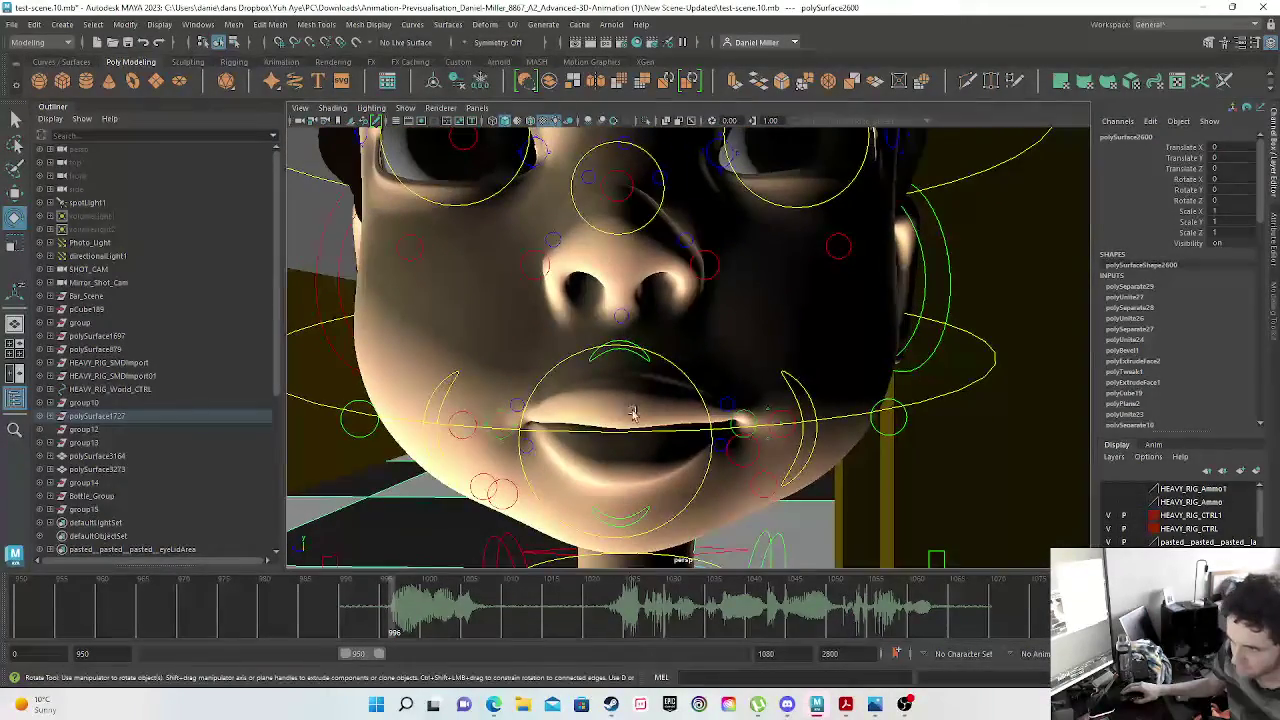
click(622, 352)
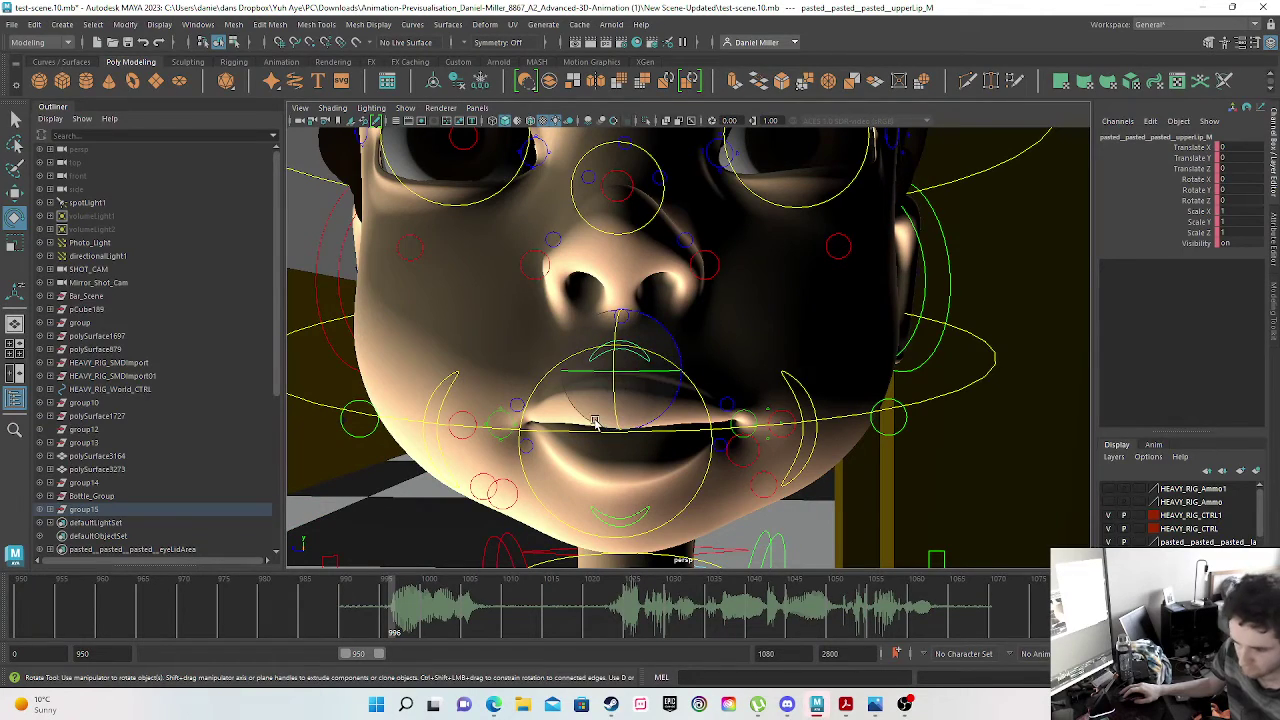
key(w)
drag(619, 312, 623, 270)
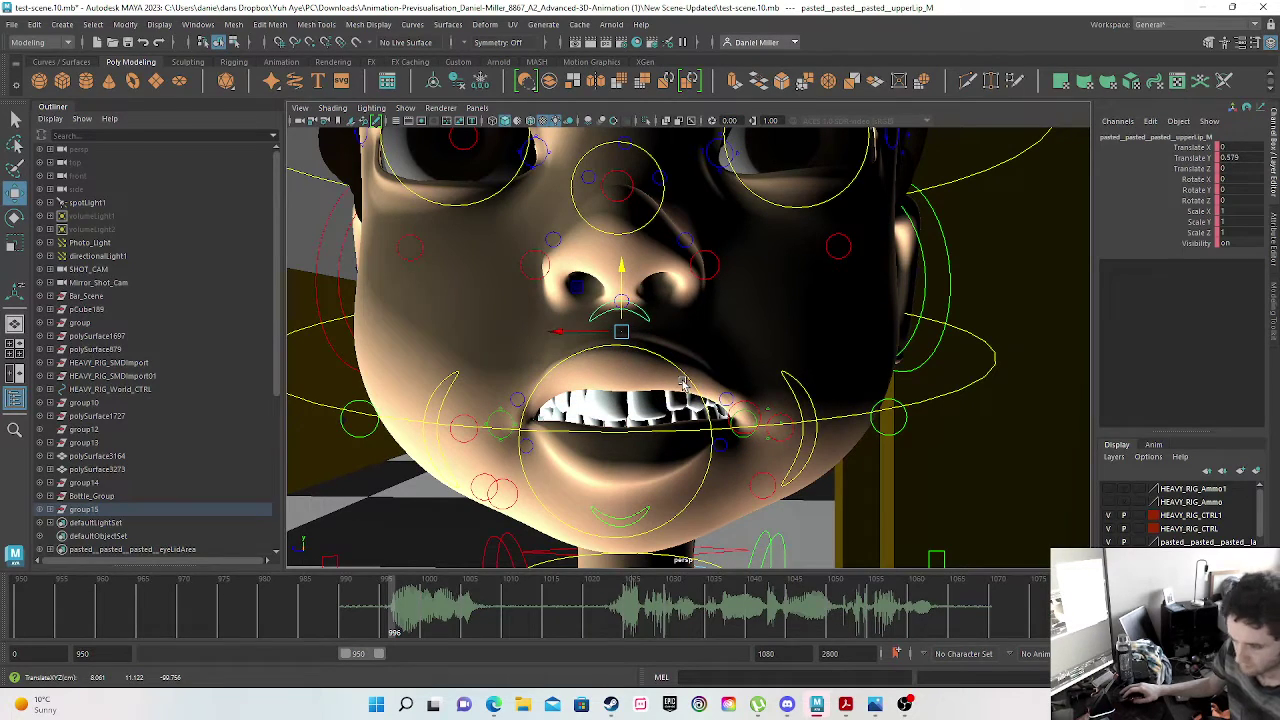
key(ctrl+z)
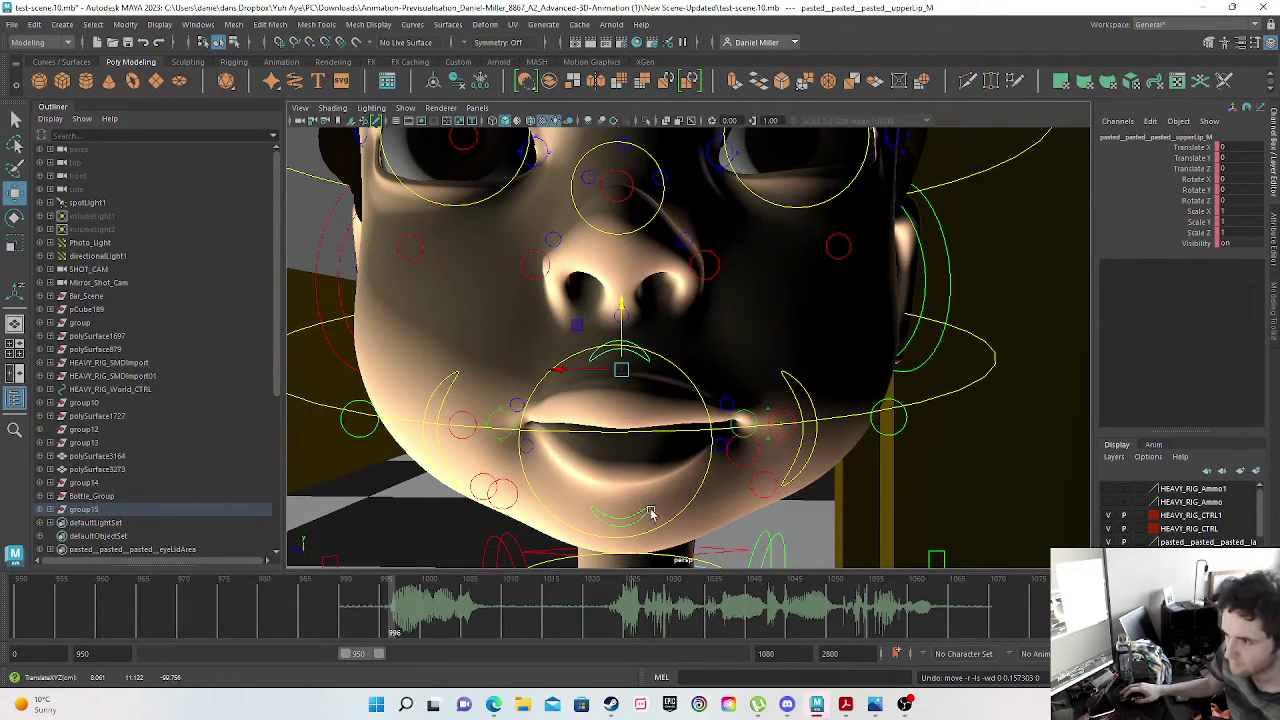
key(s)
- Key the middle lower lip control and the character's left upper and lower lip side controls at frame 996
click(621, 517)
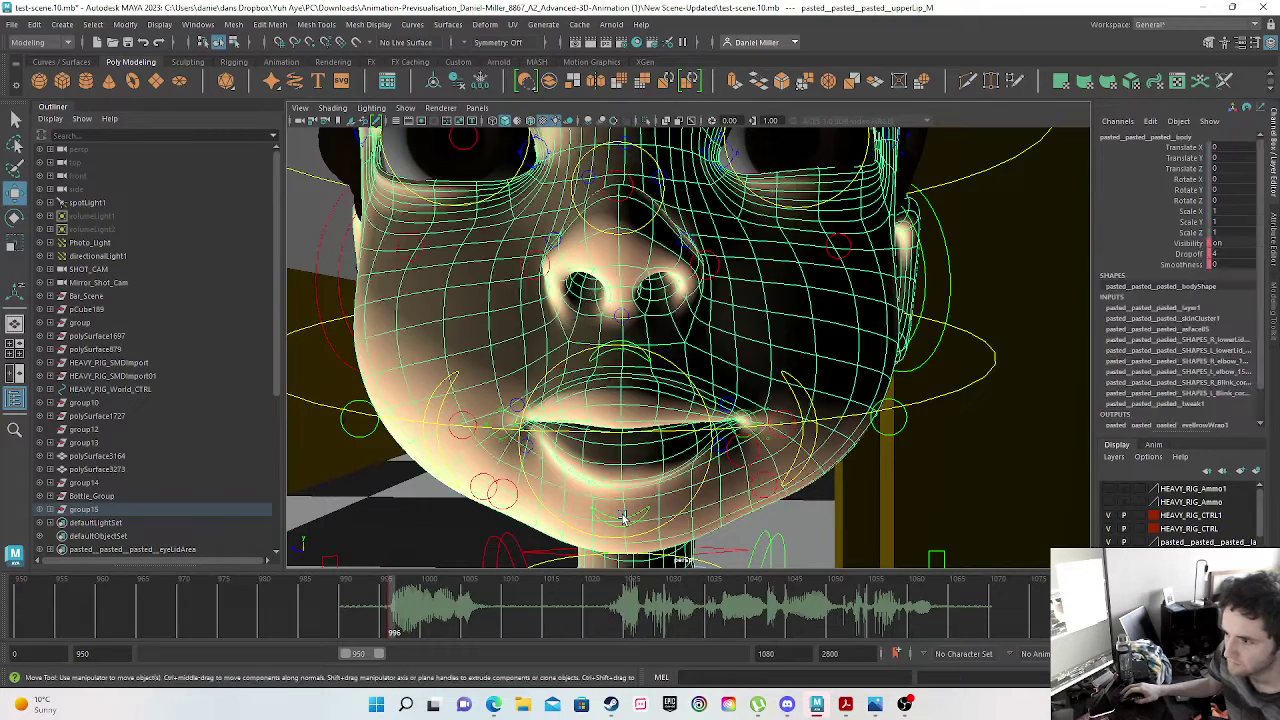
click(621, 517)
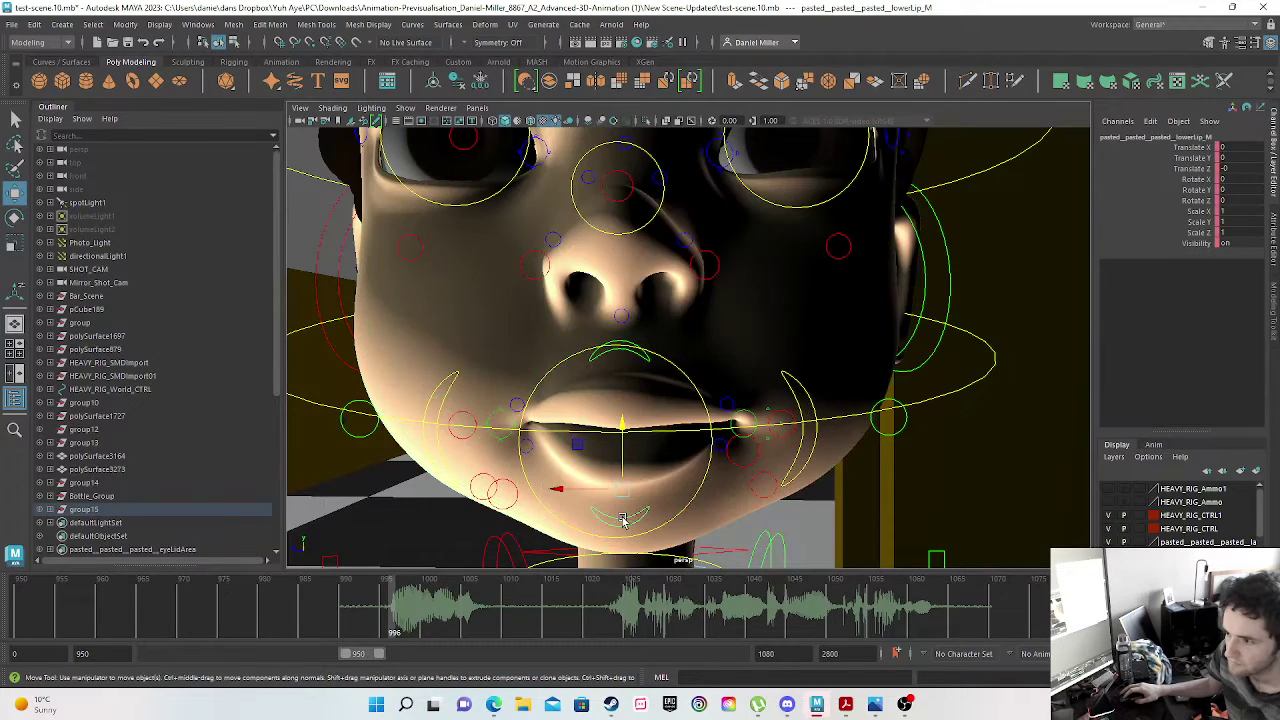
click(726, 408)
key(s)
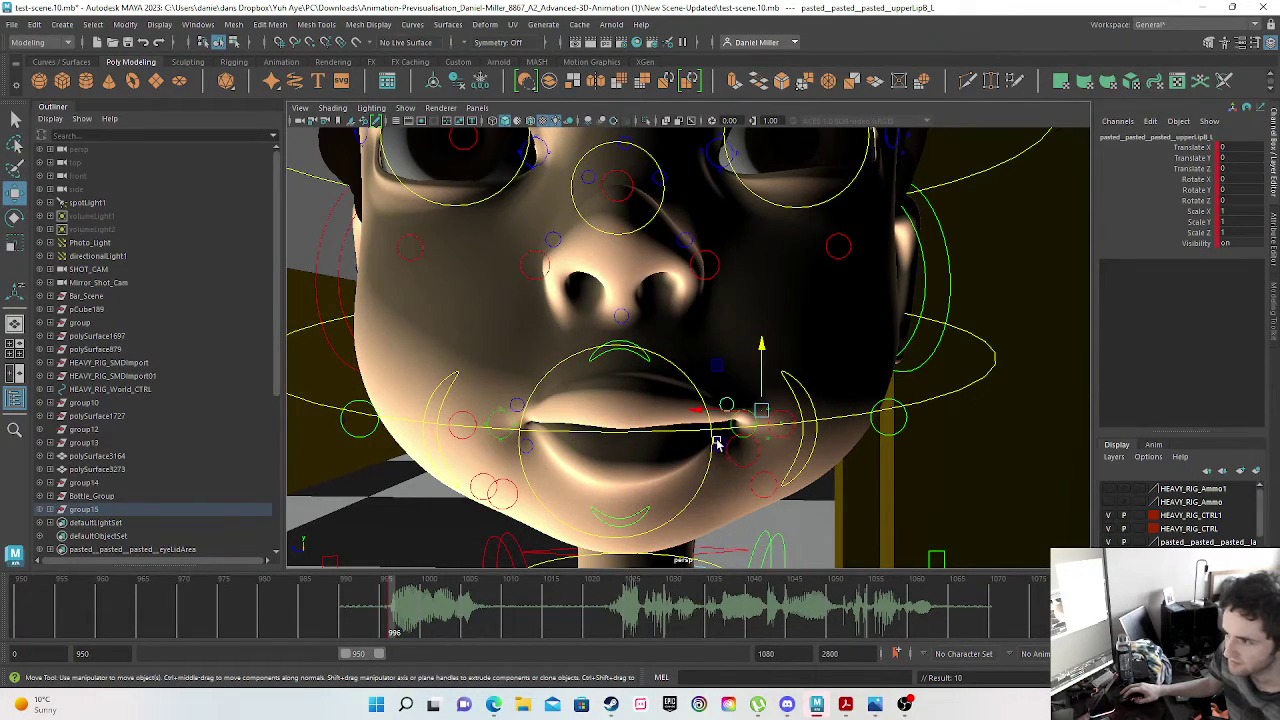
click(718, 443)
key(s)
- Key the character's right upper lip side control, the lip region control and both mouth corner controls at frame 996
click(509, 406)
key(s)
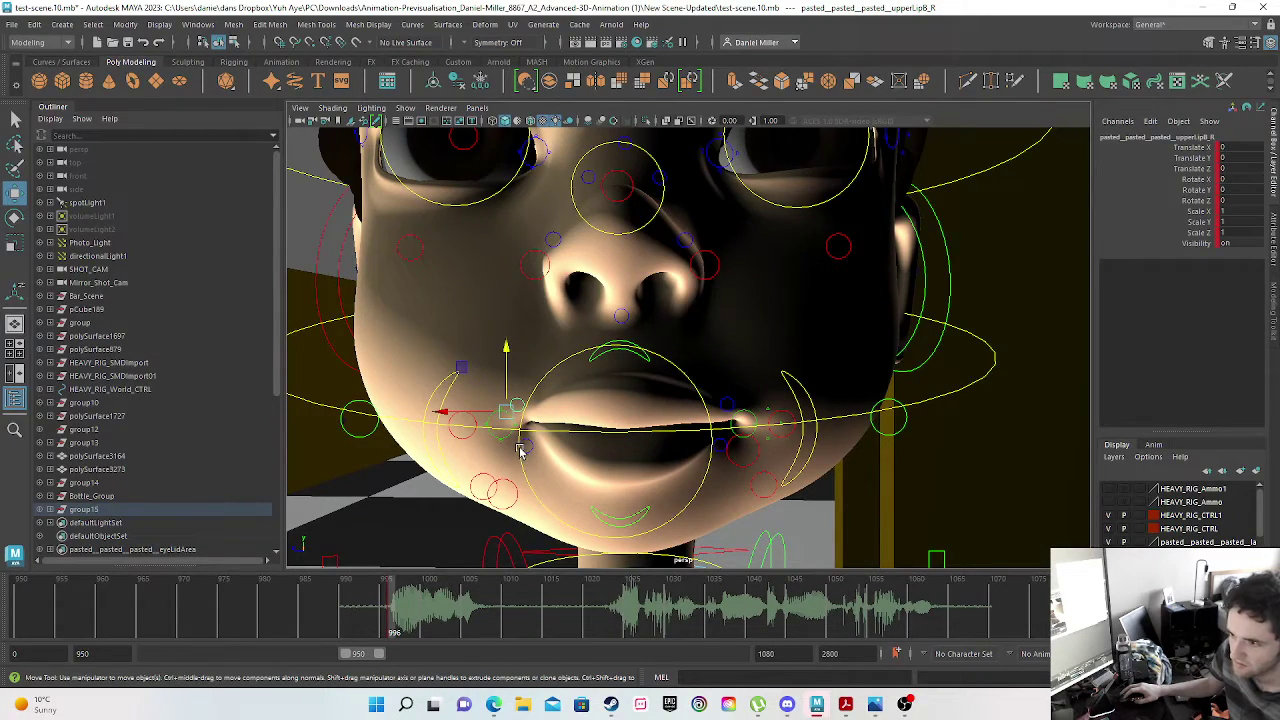
click(520, 450)
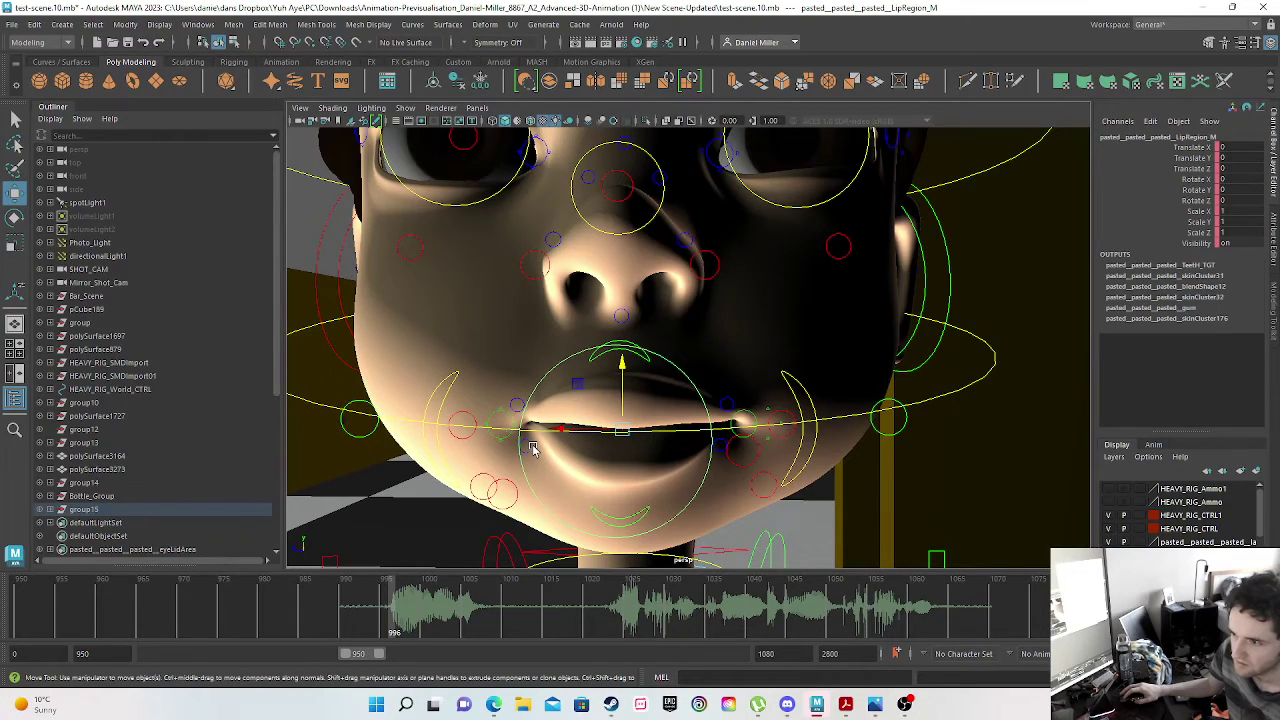
key(s)
click(490, 424)
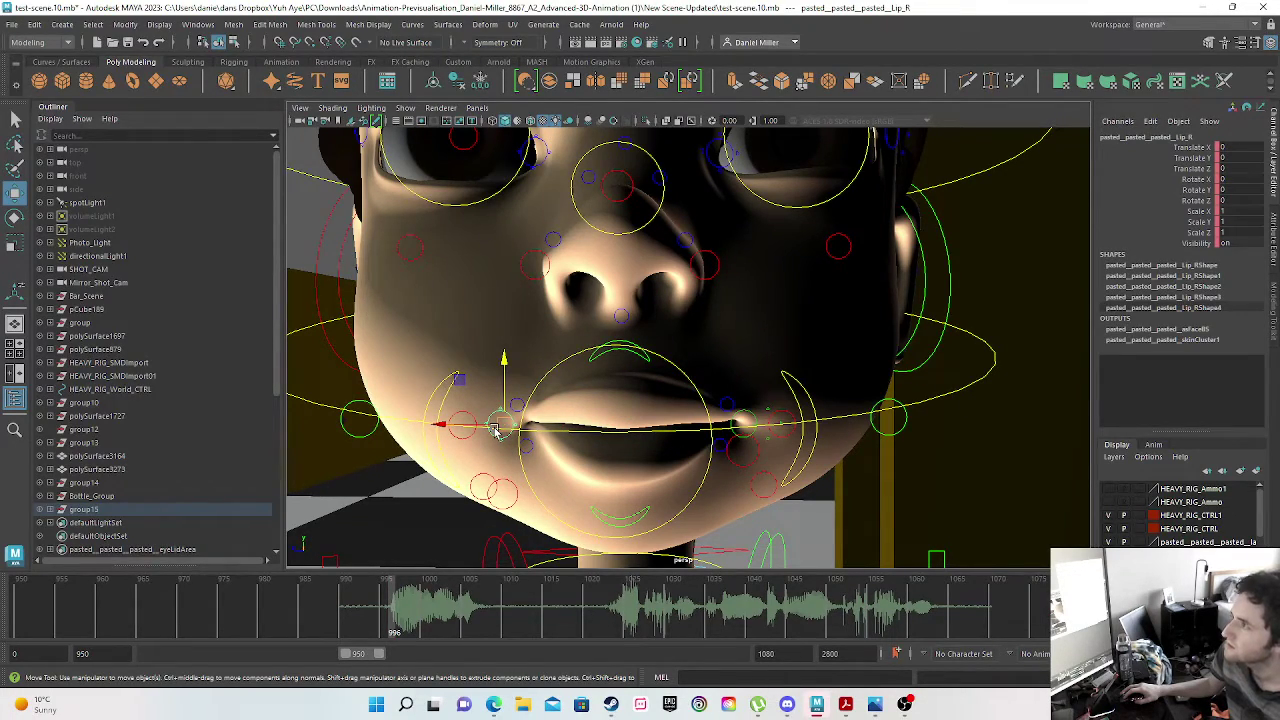
key(s)
click(752, 420)
key(s)
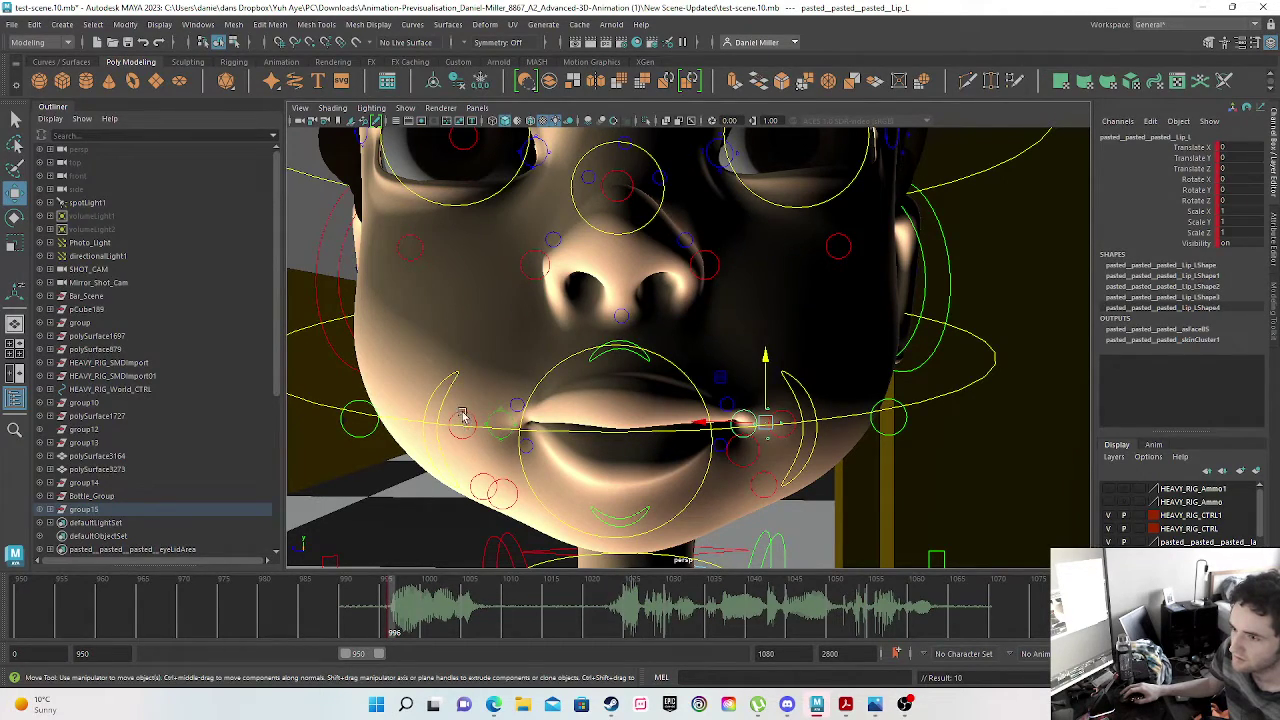
- At frame 997, raise the middle upper lip control to a Translate Y of about 0.87 to expose the upper teeth
mouse_move(393, 612)
mouse_down()
mouse_move(465, 614)
mouse_move(399, 624)
mouse_up()
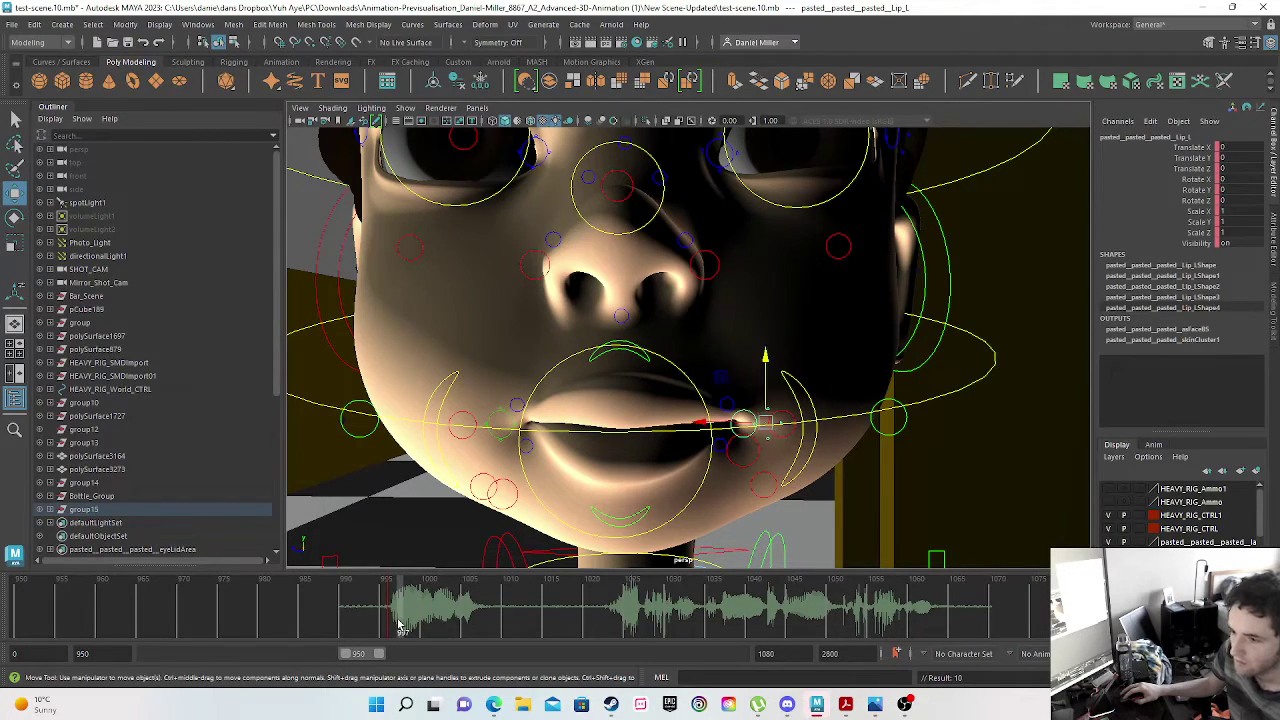
click(620, 352)
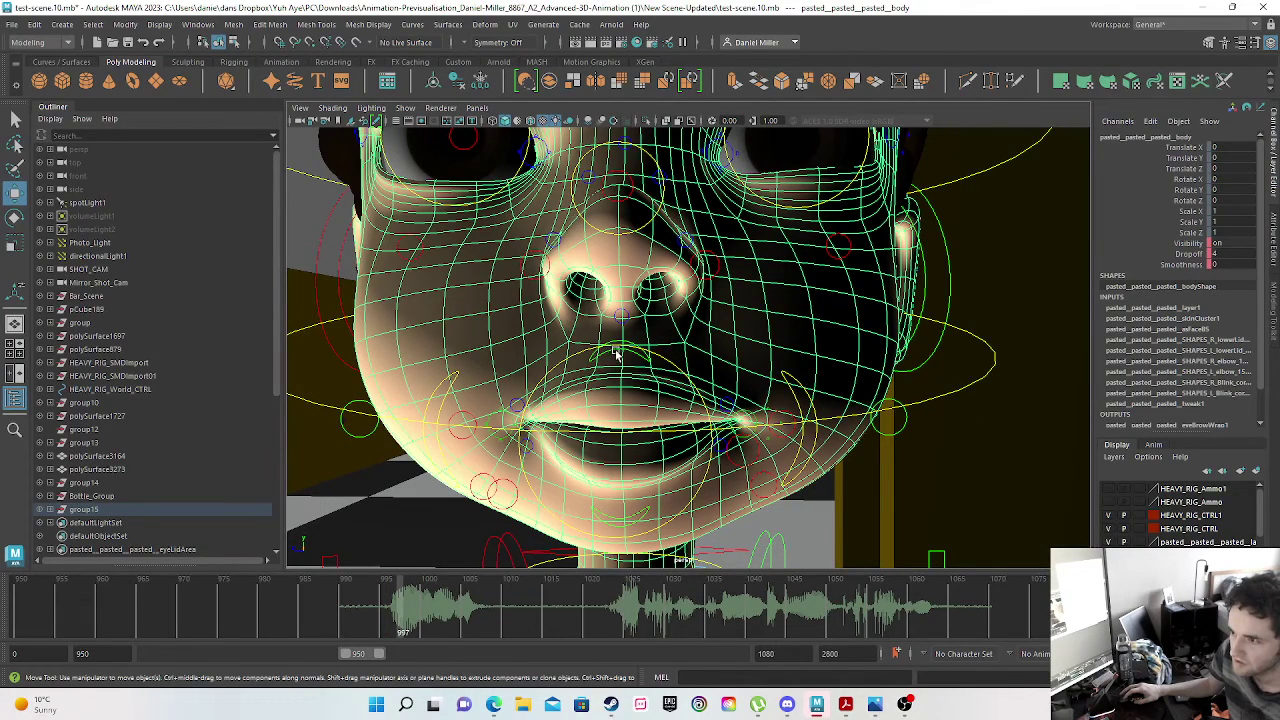
click(620, 352)
drag(620, 308, 620, 247)
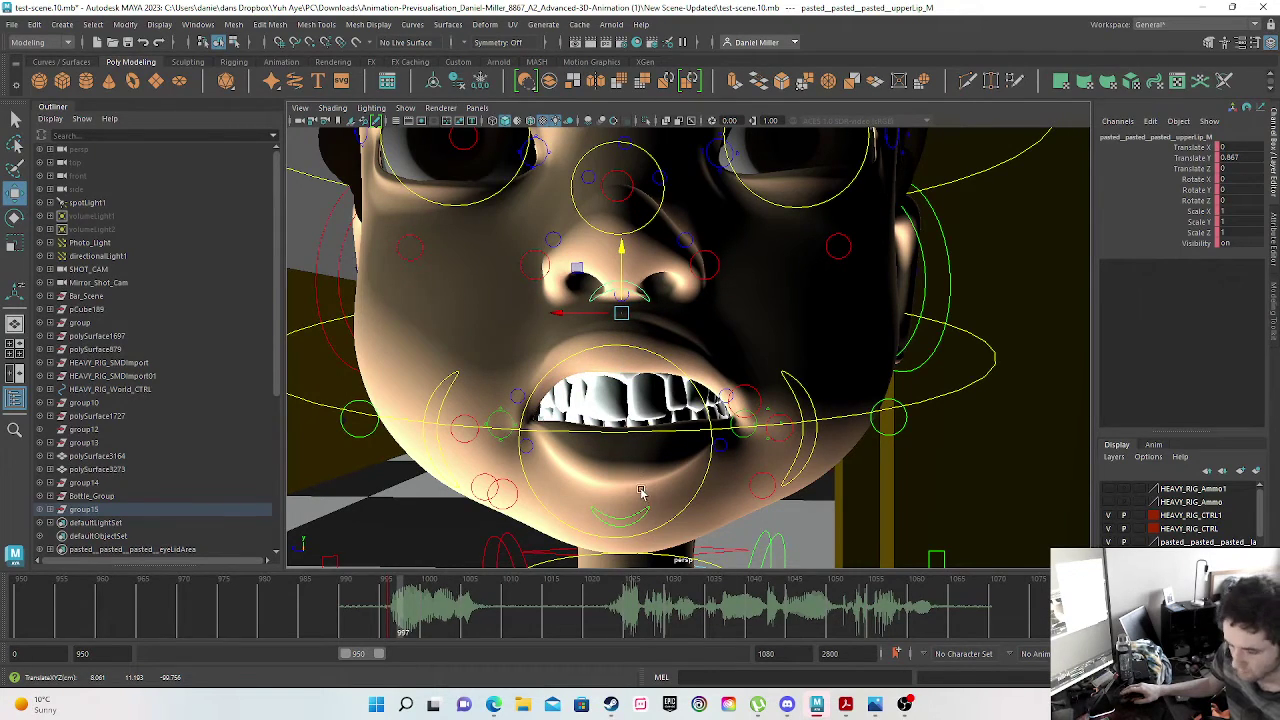
scroll(642, 480, down, 3)
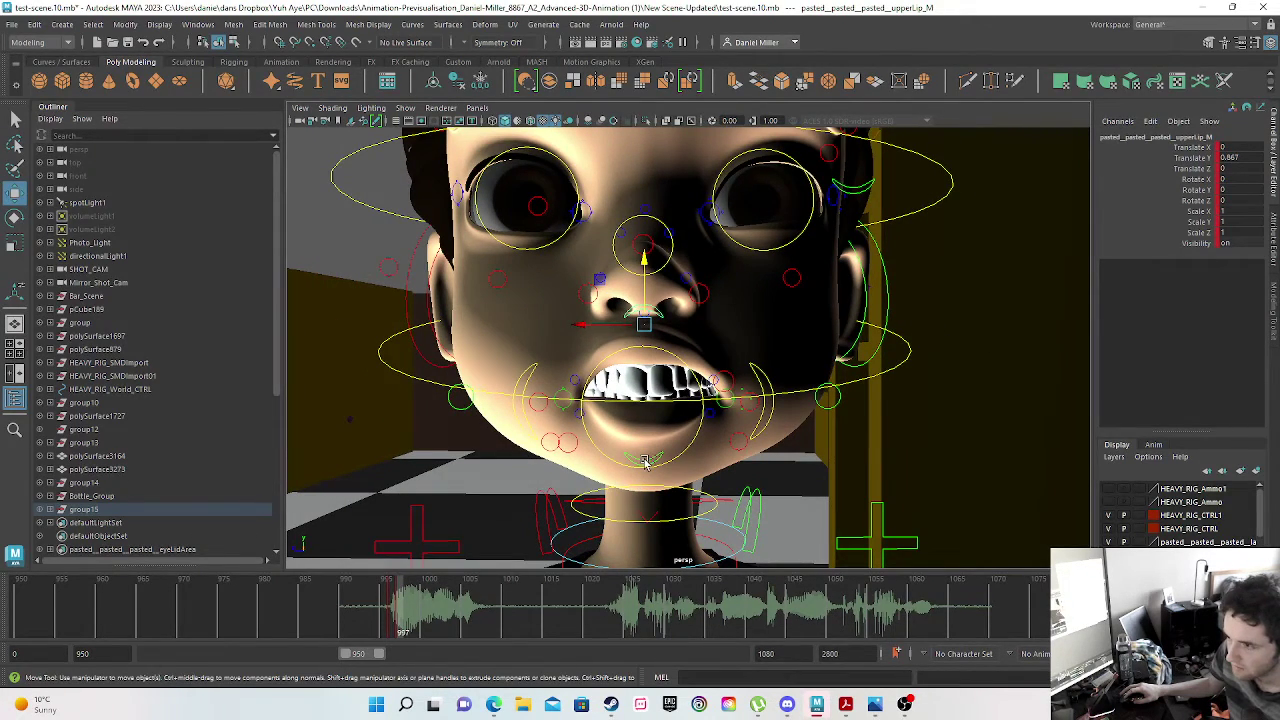
click(645, 457)
drag(651, 400, 650, 440)
key(ctrl+z)
- Lower the middle lower lip control to a Translate Y of about -0.81 at frame 997 to expose the lower teeth
scroll(600, 400, up, 4)
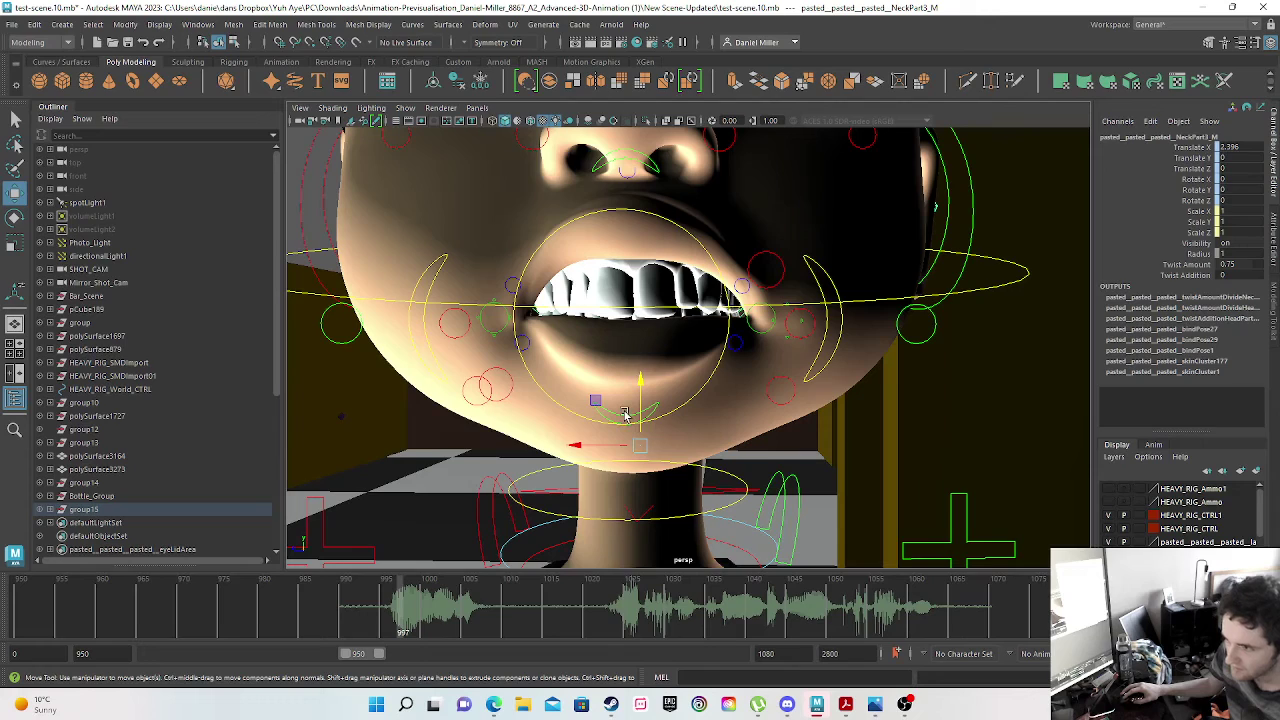
click(625, 413)
click(627, 418)
drag(628, 343, 627, 408)
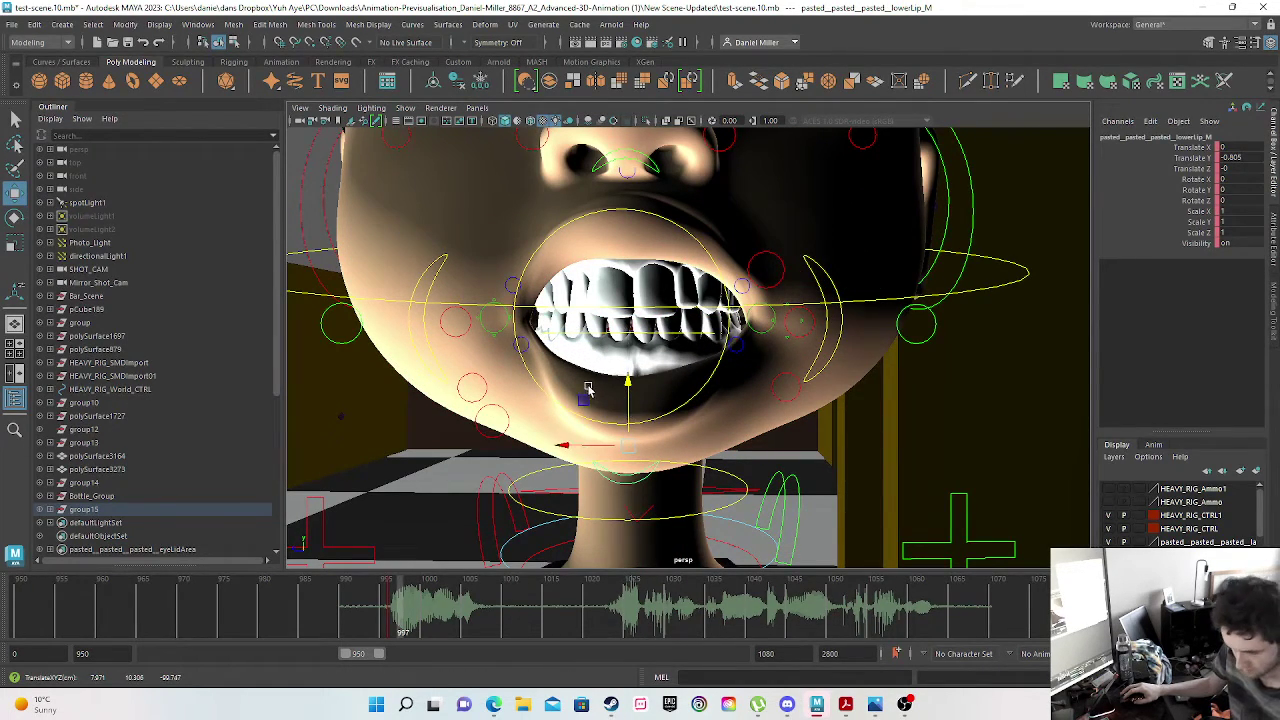
click(633, 355)
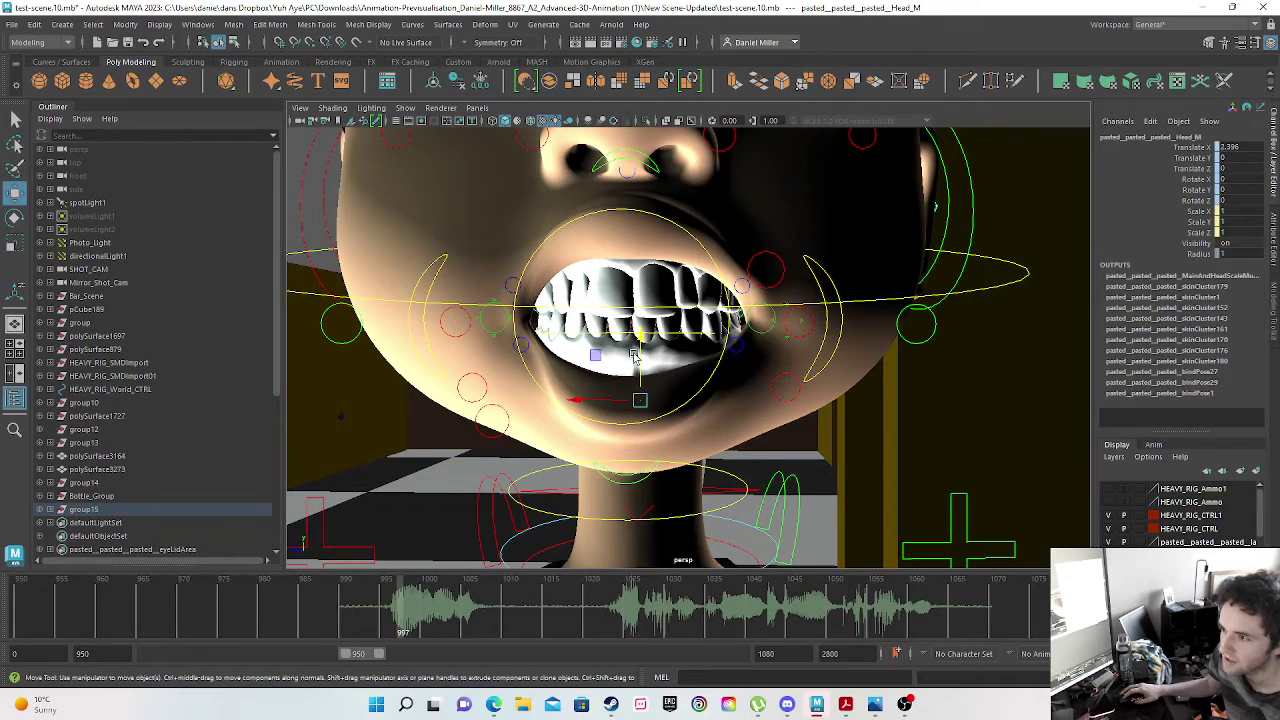
drag(638, 342, 645, 372)
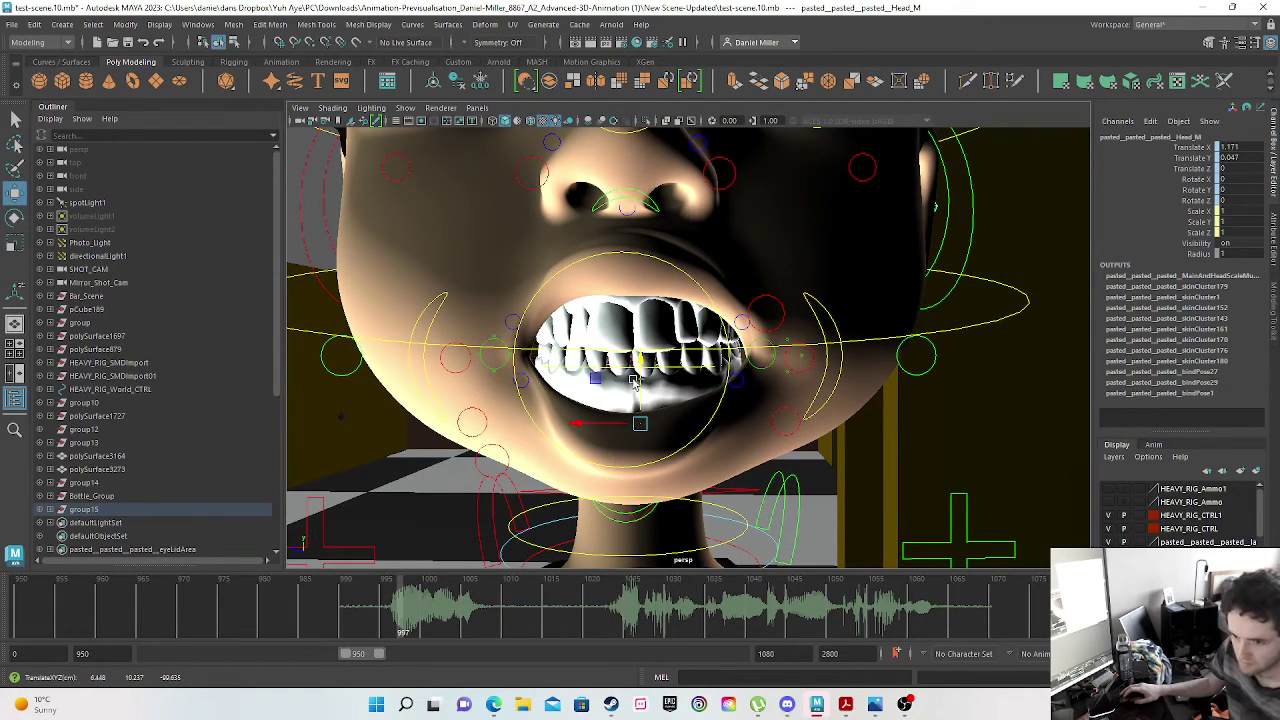
key(ctrl+z)
key(ctrl+z)
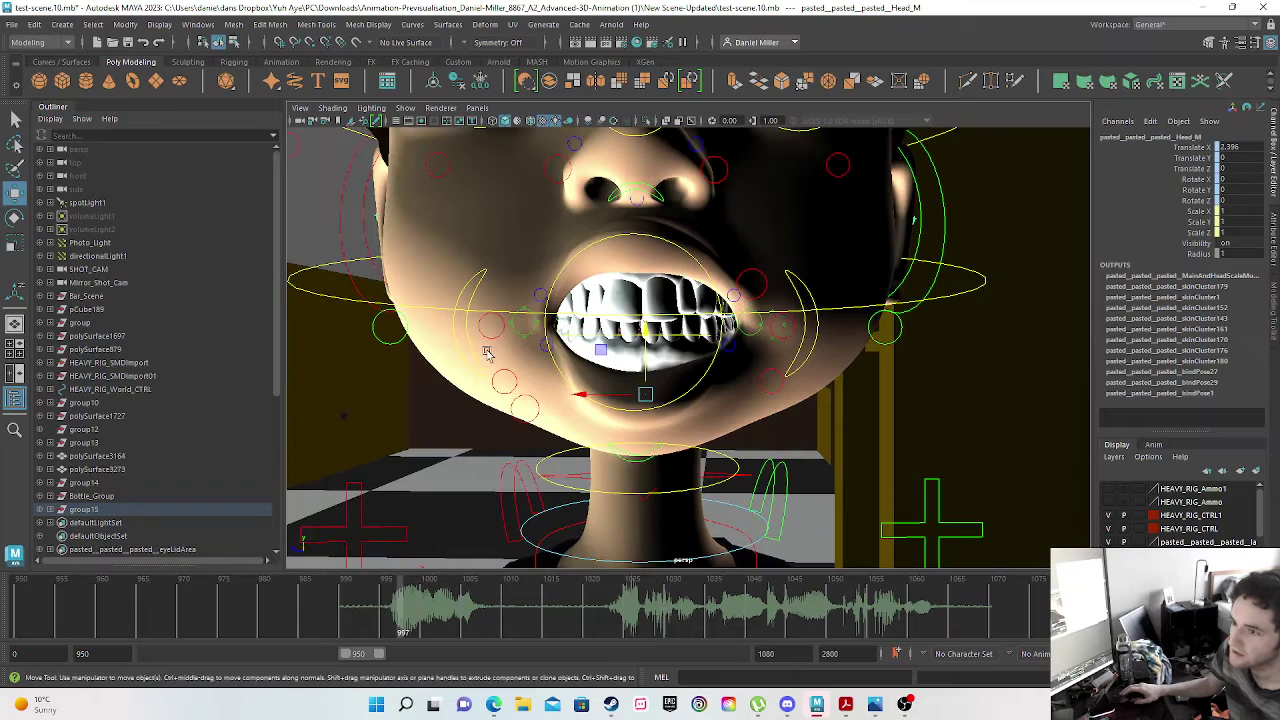
- Try lowering the character's right mouth corner control at frame 997
click(530, 322)
drag(527, 260, 529, 305)
key(ctrl+z)
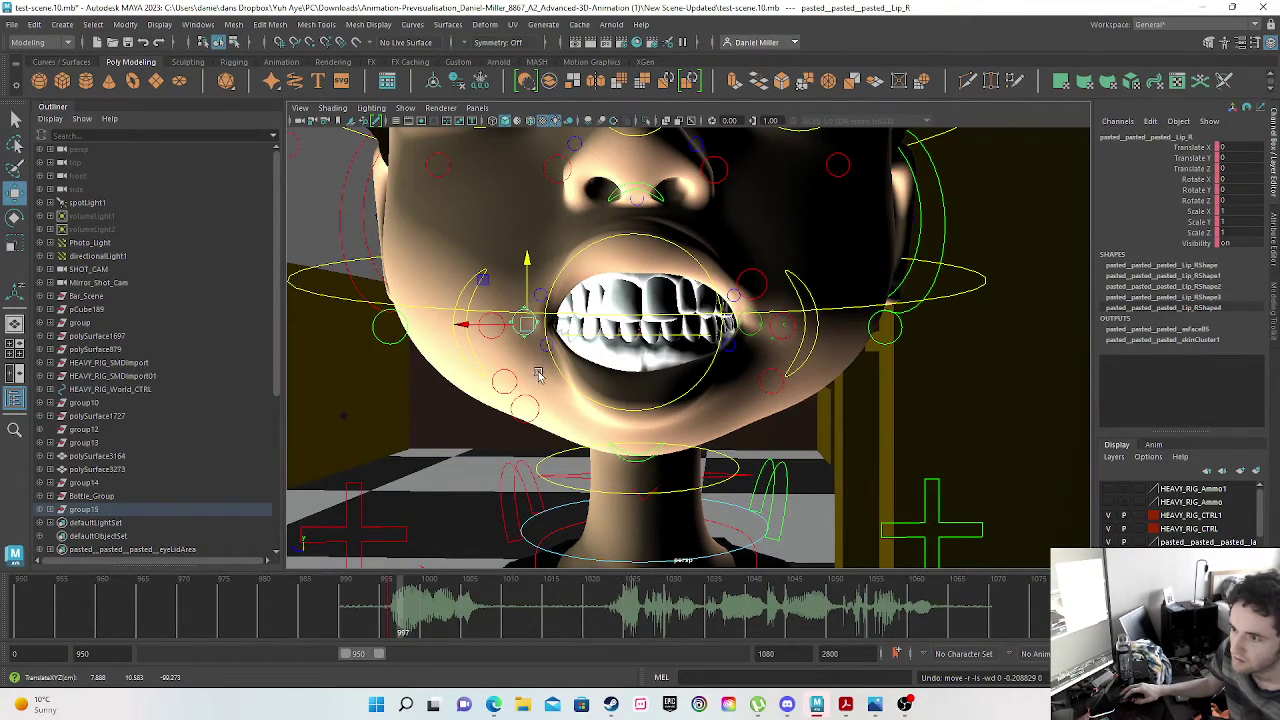
- Try raising the lower face control slightly at frame 997
scroll(728, 322, up, 4)
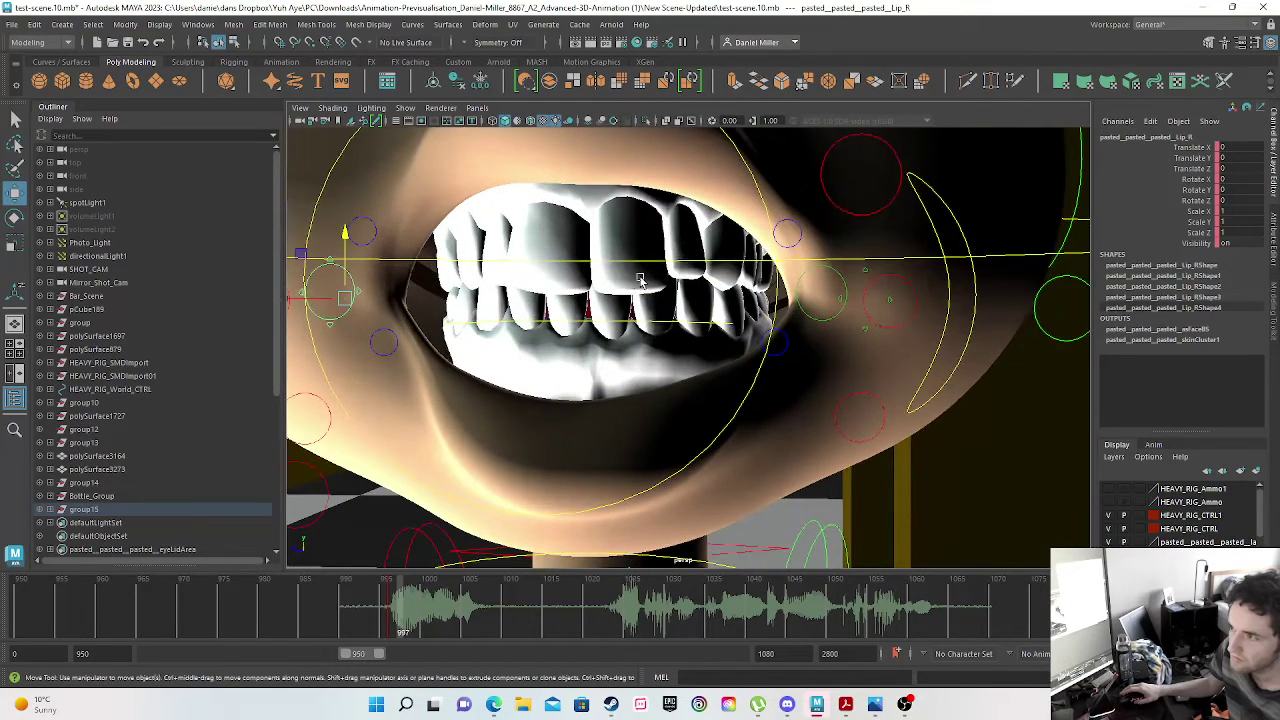
scroll(728, 322, down, 4)
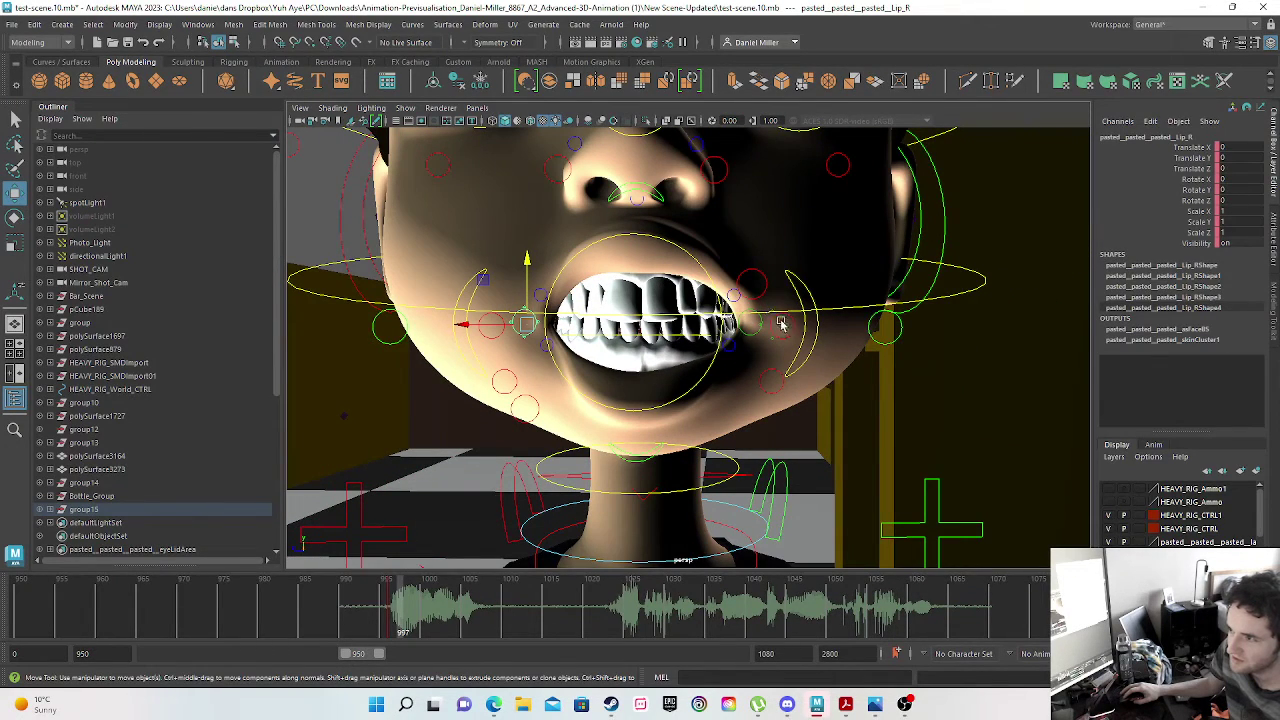
click(779, 321)
mouse_move(648, 224)
mouse_down()
mouse_move(648, 262)
mouse_move(648, 192)
mouse_move(648, 218)
mouse_up()
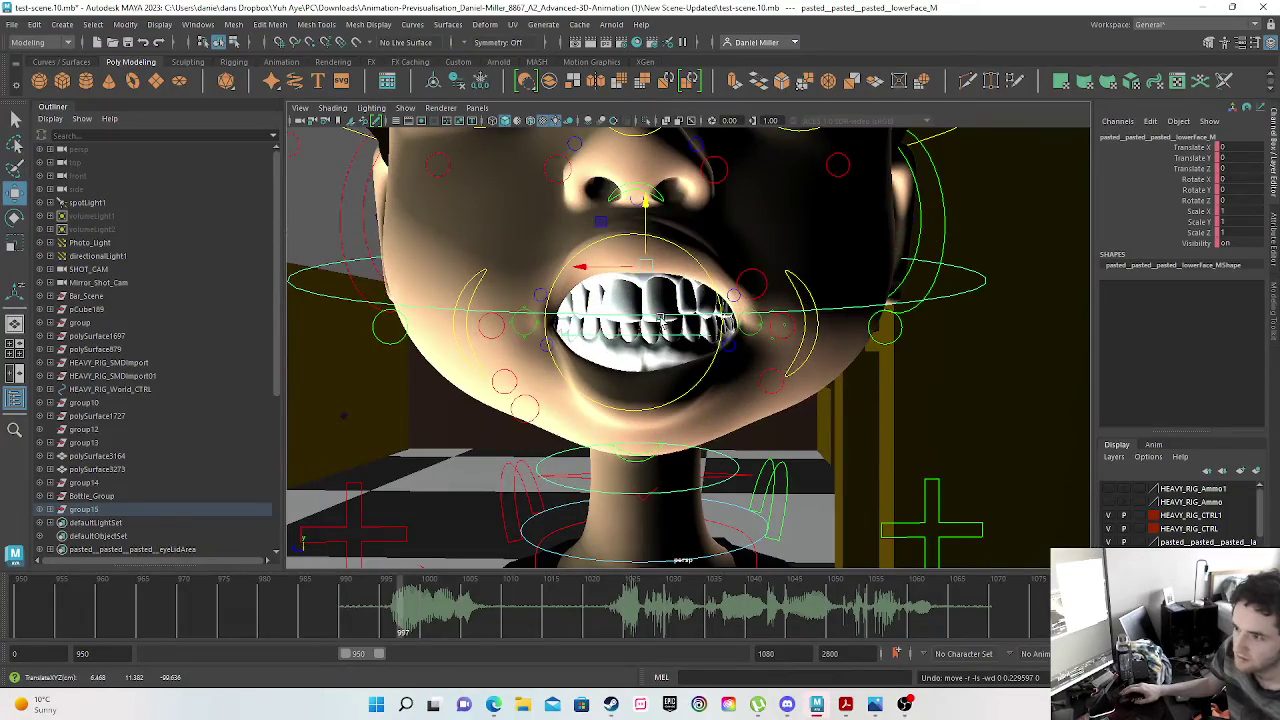
- Examine the open mouth and the teeth from the side of the character's head
scroll(664, 332, down, 5)
alt+drag(664, 332, 873, 348)
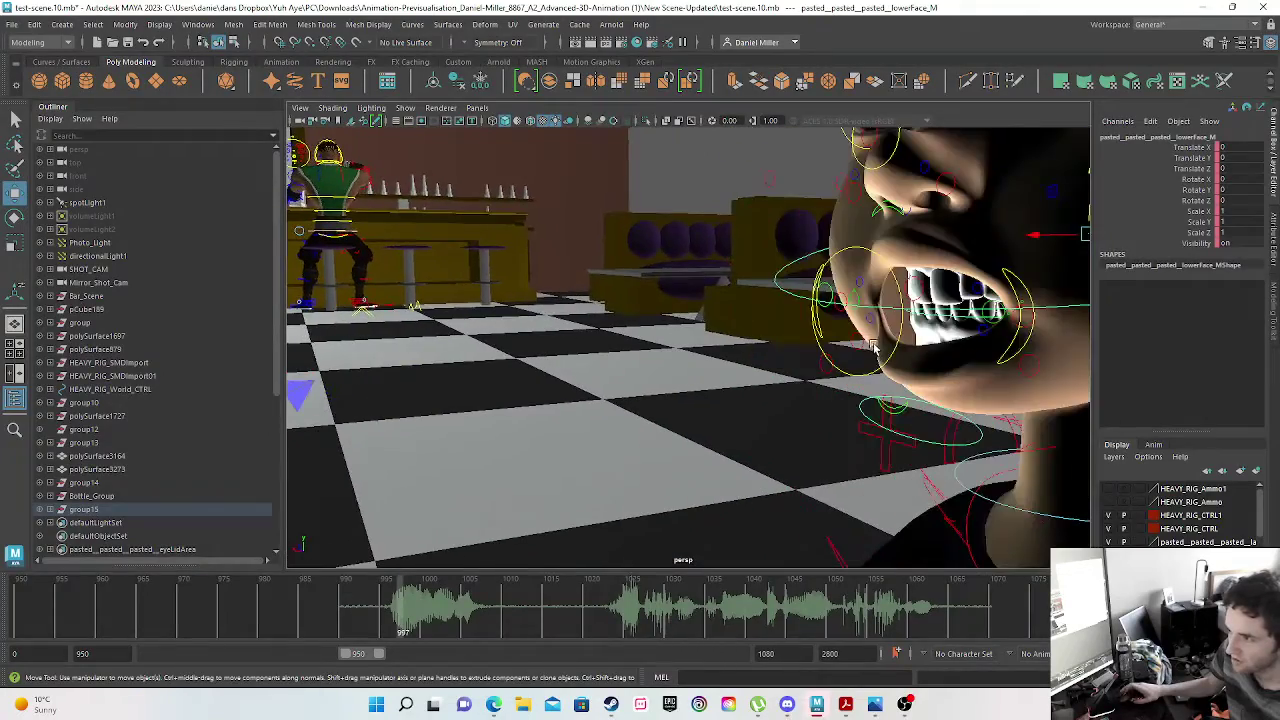
scroll(873, 347, up, 2)
alt+middle_drag(988, 336, 471, 291)
scroll(700, 393, down, 5)
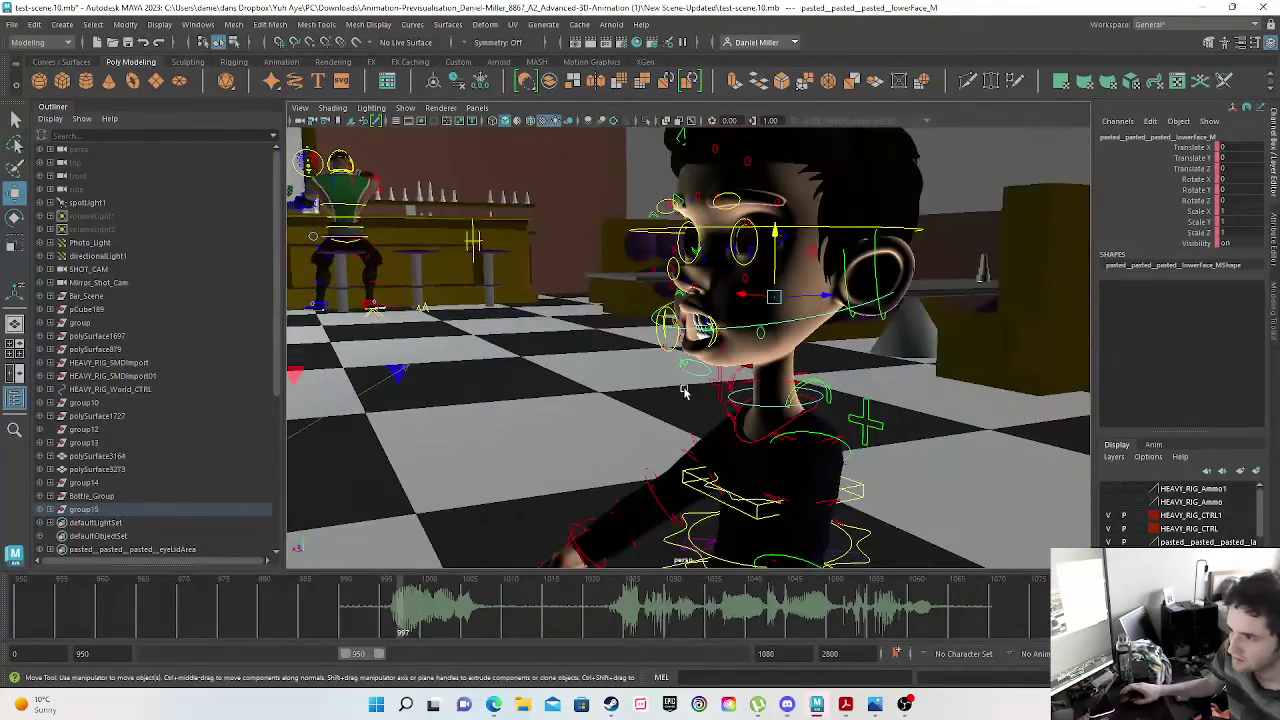
scroll(642, 409, down, 5)
alt+drag(646, 406, 675, 372)
scroll(660, 363, up, 5)
scroll(603, 380, down, 3)
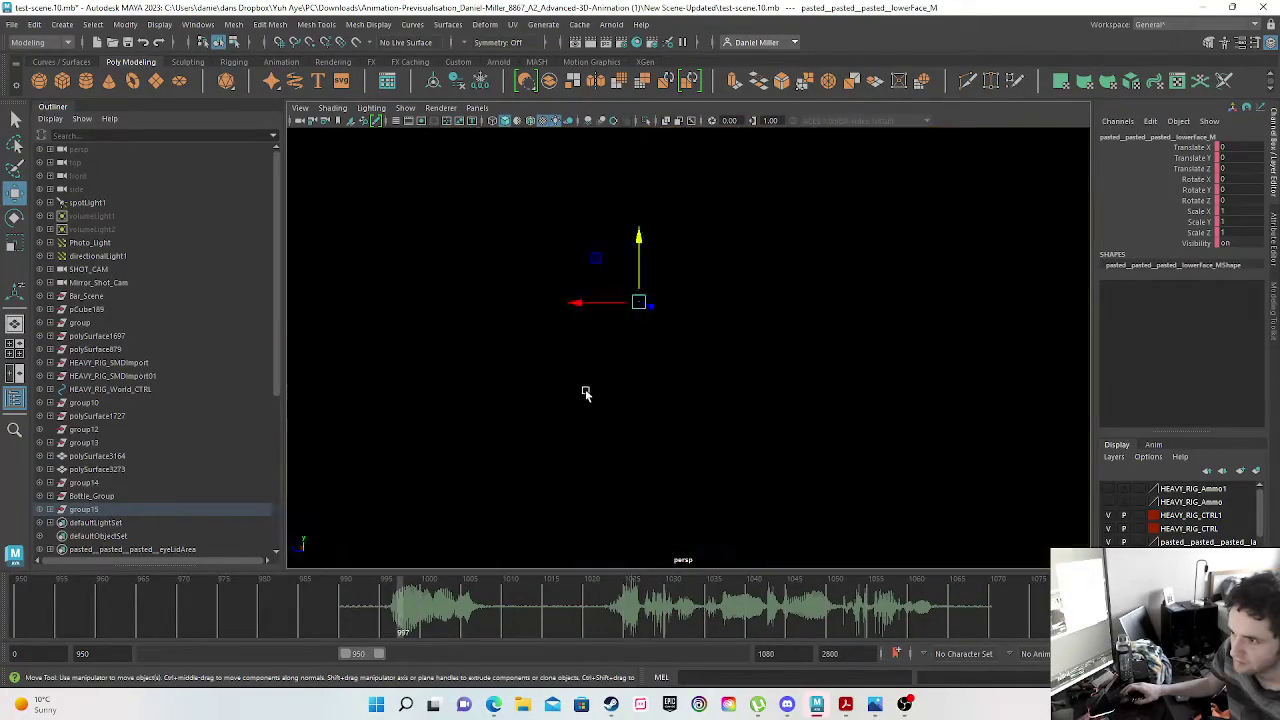
- Select the LipRegion_M control around the character's mouth
scroll(591, 400, up, 2)
alt+drag(597, 410, 654, 397)
scroll(629, 395, down, 3)
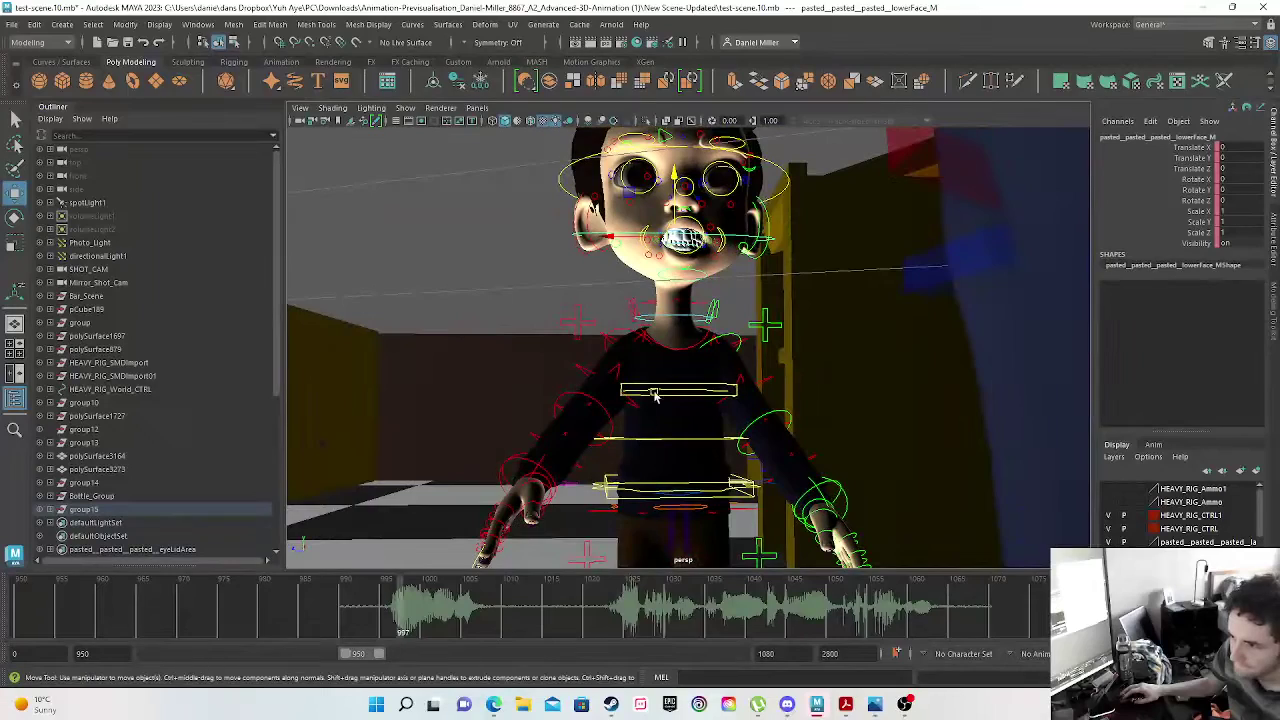
scroll(680, 300, up, 4)
alt+middle_drag(704, 202, 695, 551)
scroll(650, 408, up, 4)
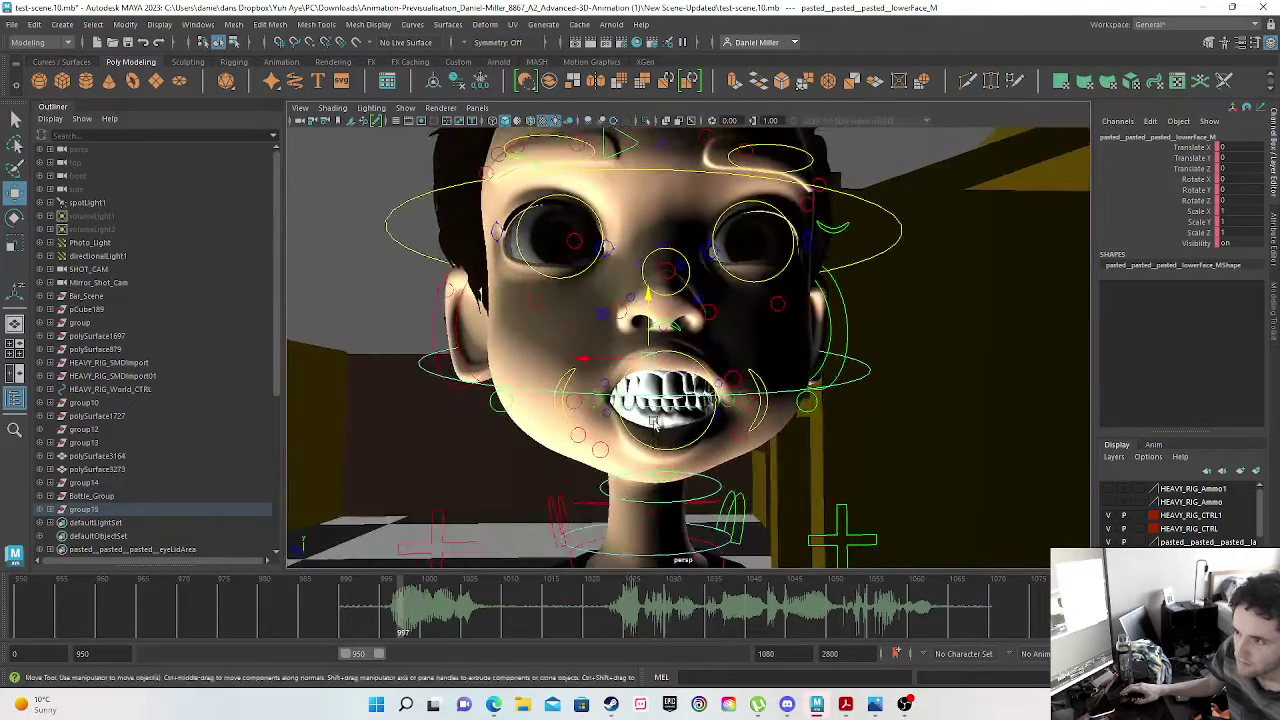
click(662, 355)
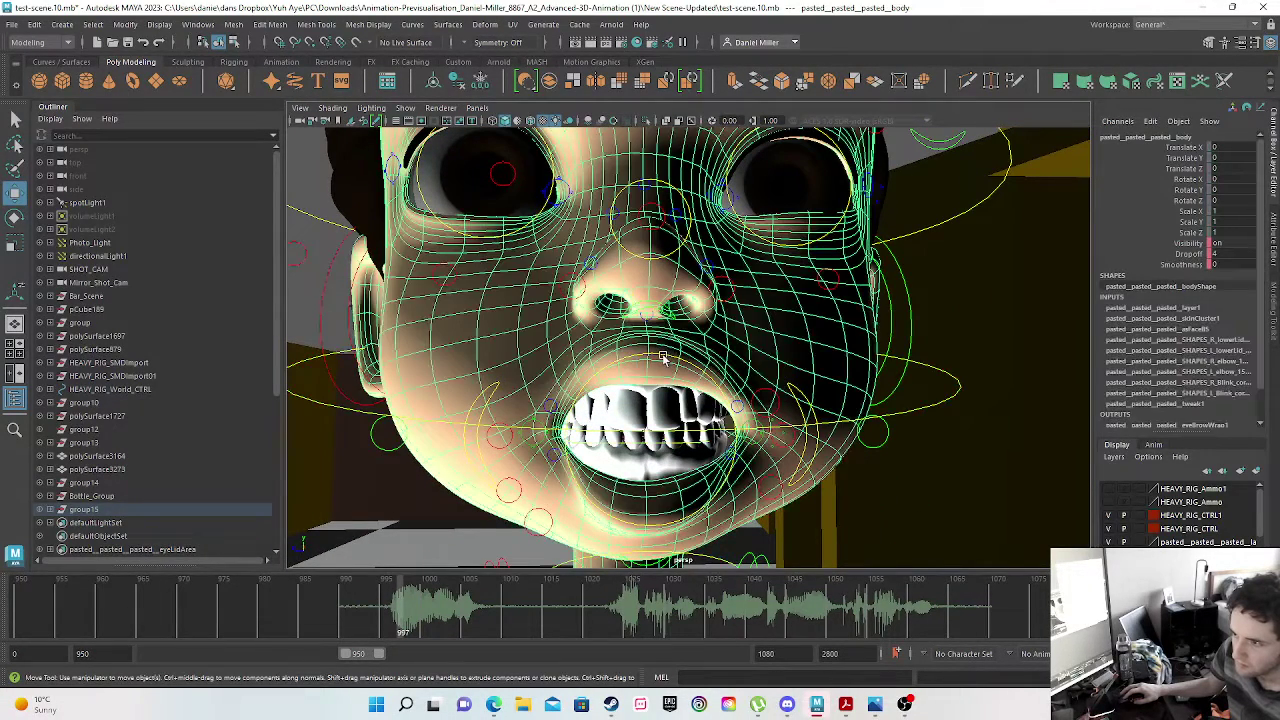
click(662, 355)
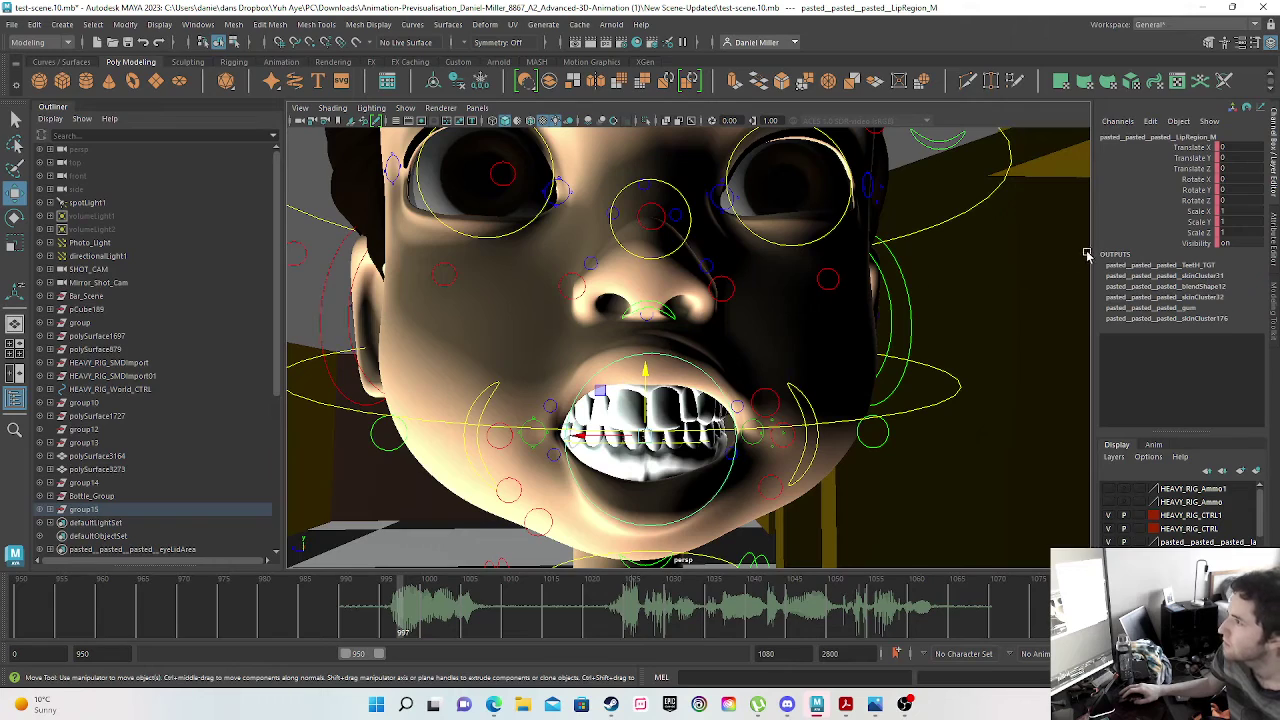
- Set both the Envelope and the upperteethTGT weight of the Teeth_TGT blend shape to 0
click(1170, 266)
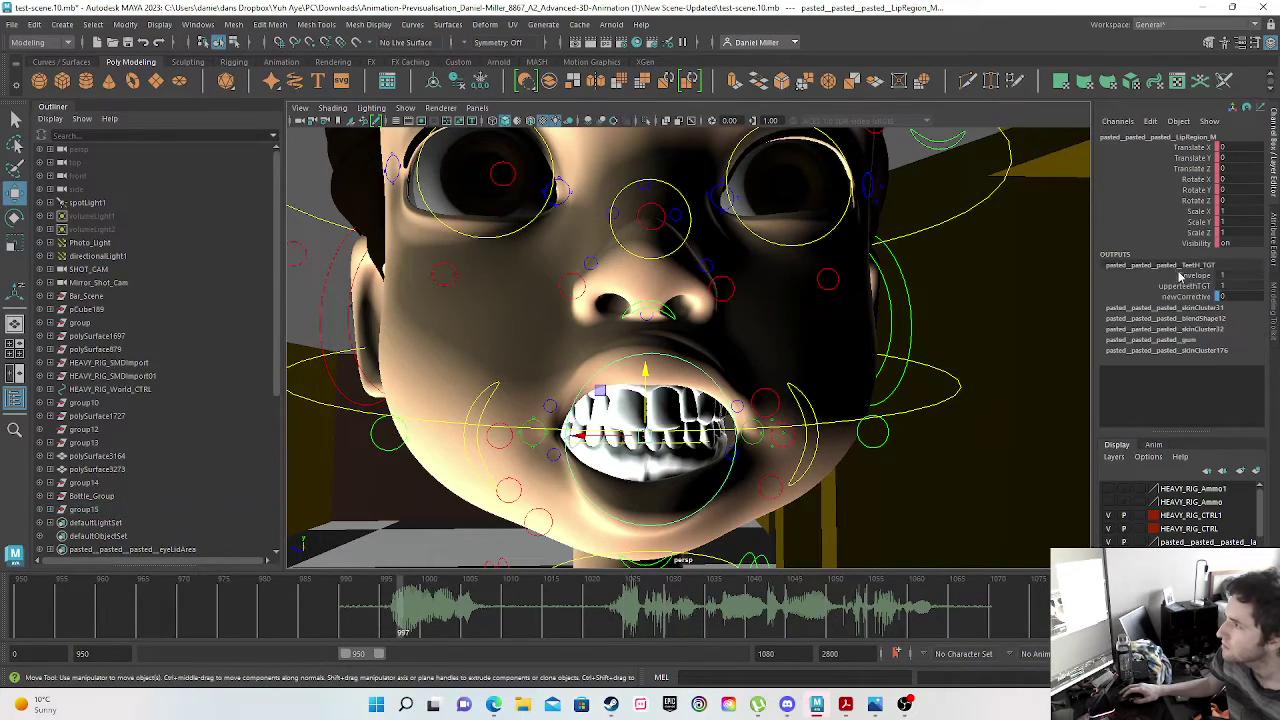
click(1225, 273)
text(1)
key(Return)
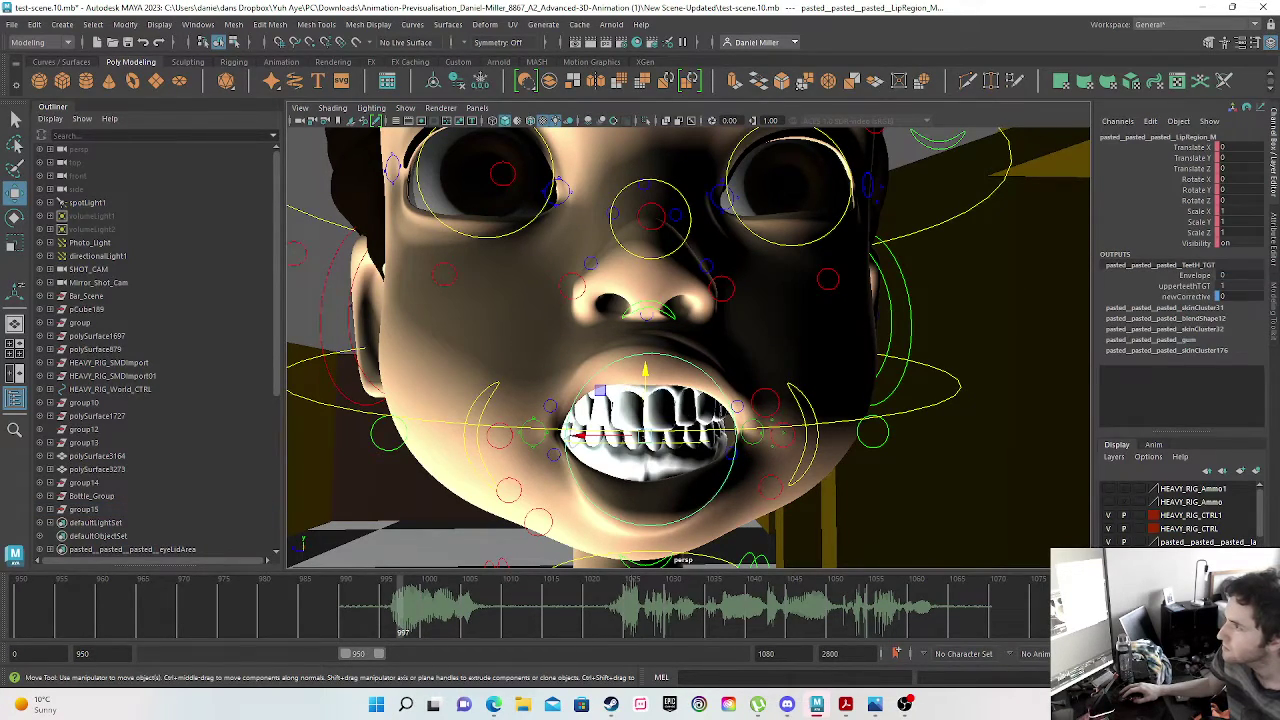
key(shift+z)
key(ctrl+z)
click(1240, 286)
text(0)
key(Return)
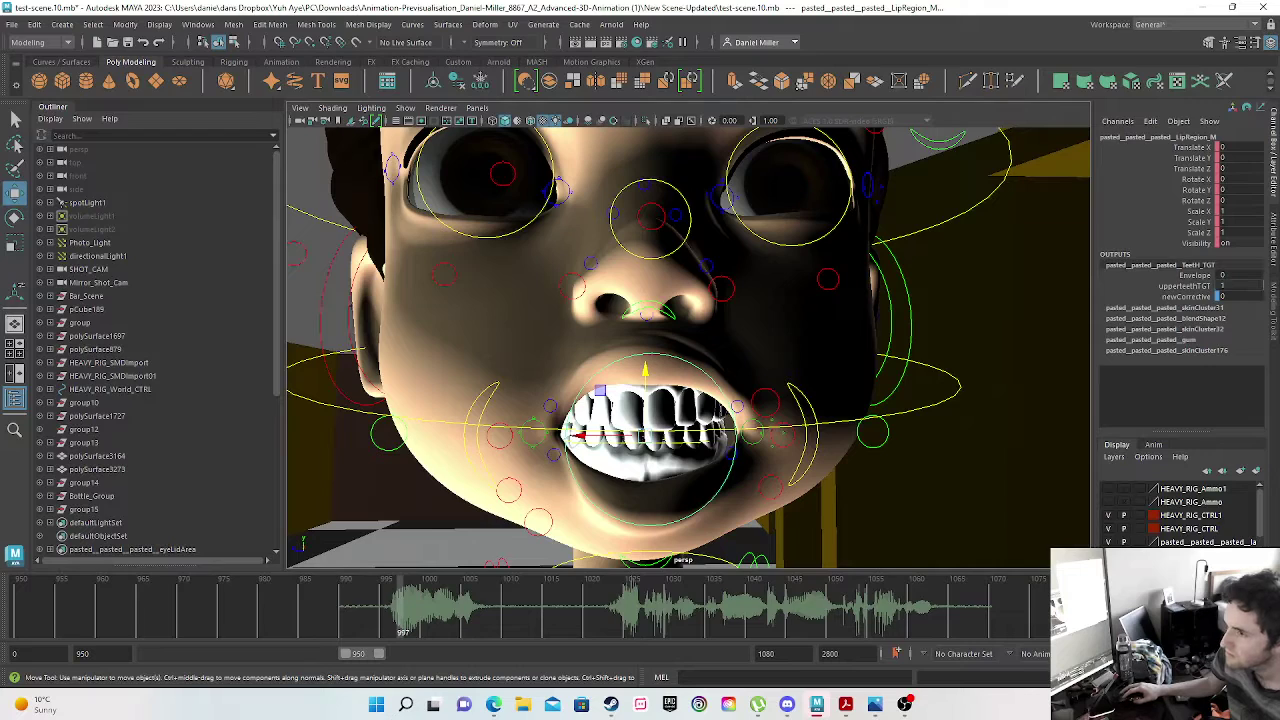
- Try raising the lip region control to a Translate Y of about 1.4, then undo the move
drag(645, 378, 673, 283)
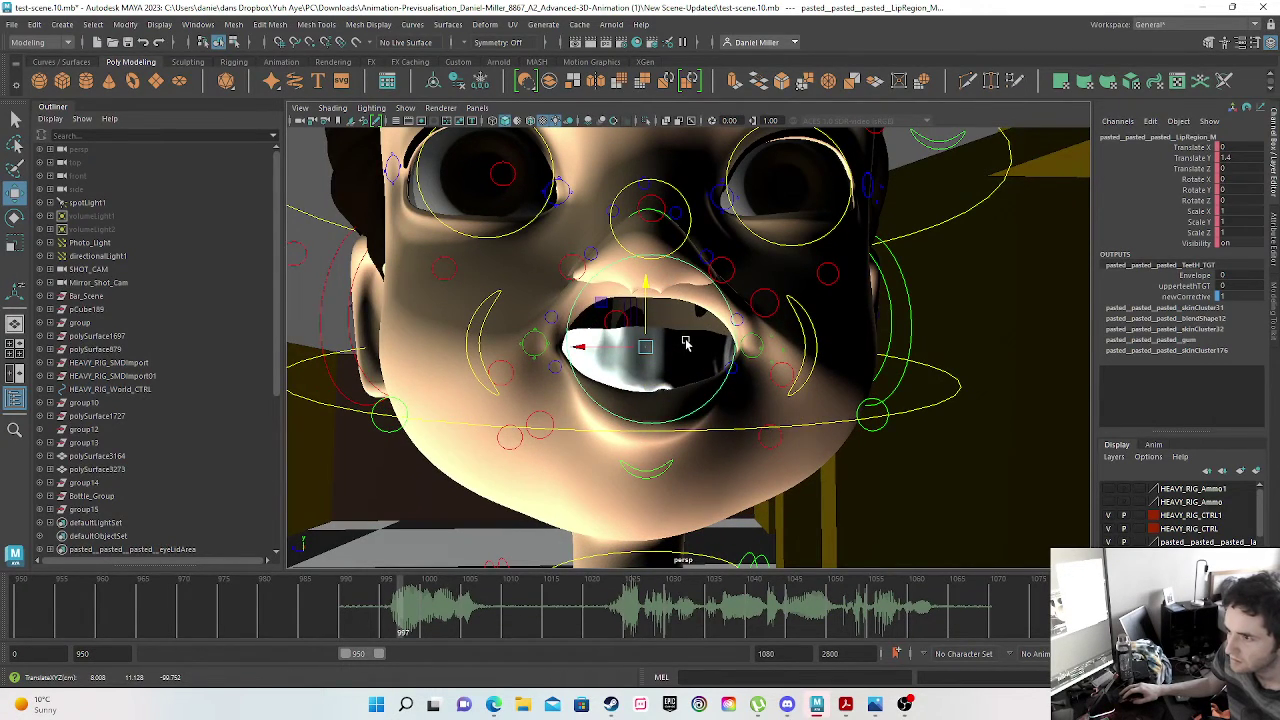
click(645, 340)
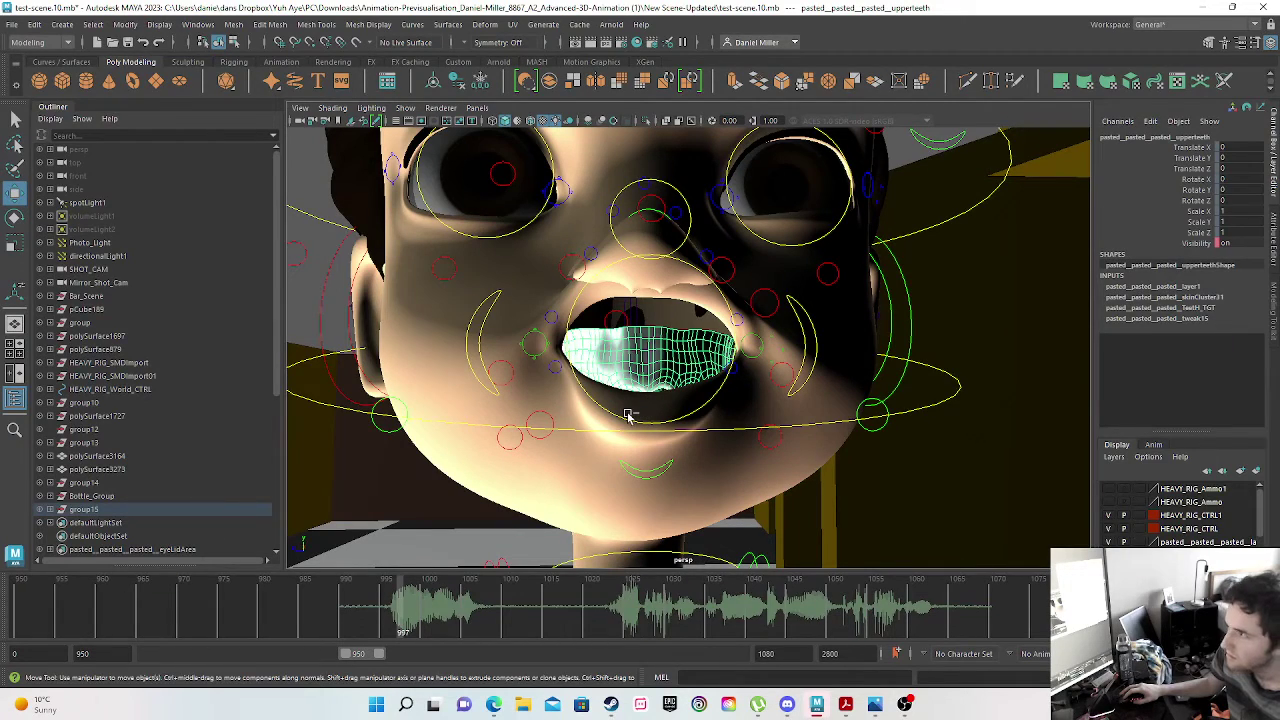
key(ctrl+z)
key(ctrl+z)
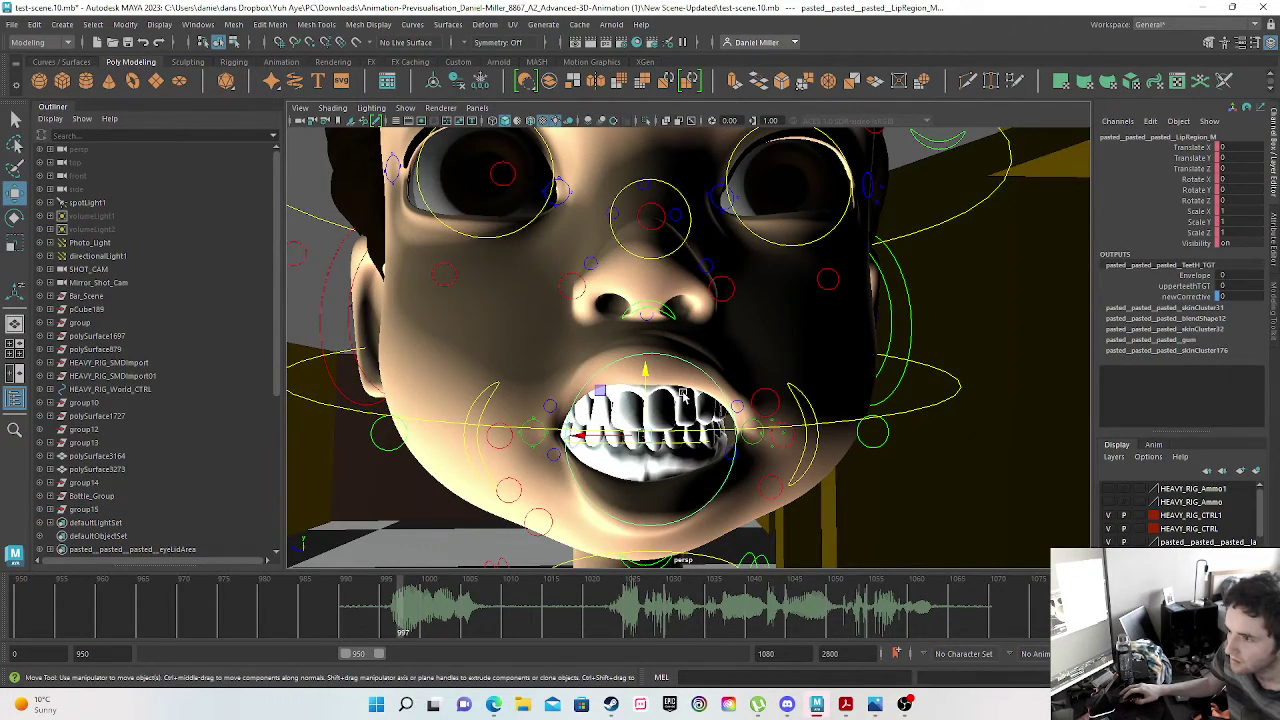
- Select the upper teeth mesh and examine its fit inside the mouth
click(679, 392)
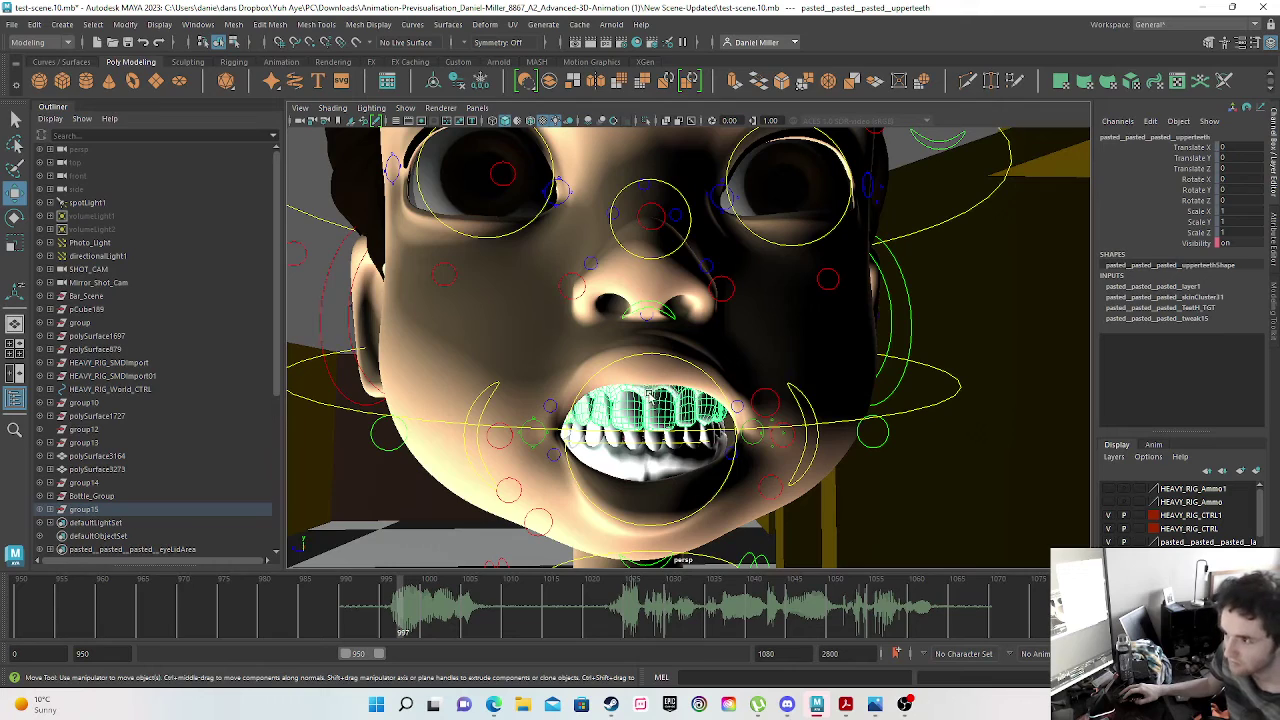
scroll(652, 397, down, 4)
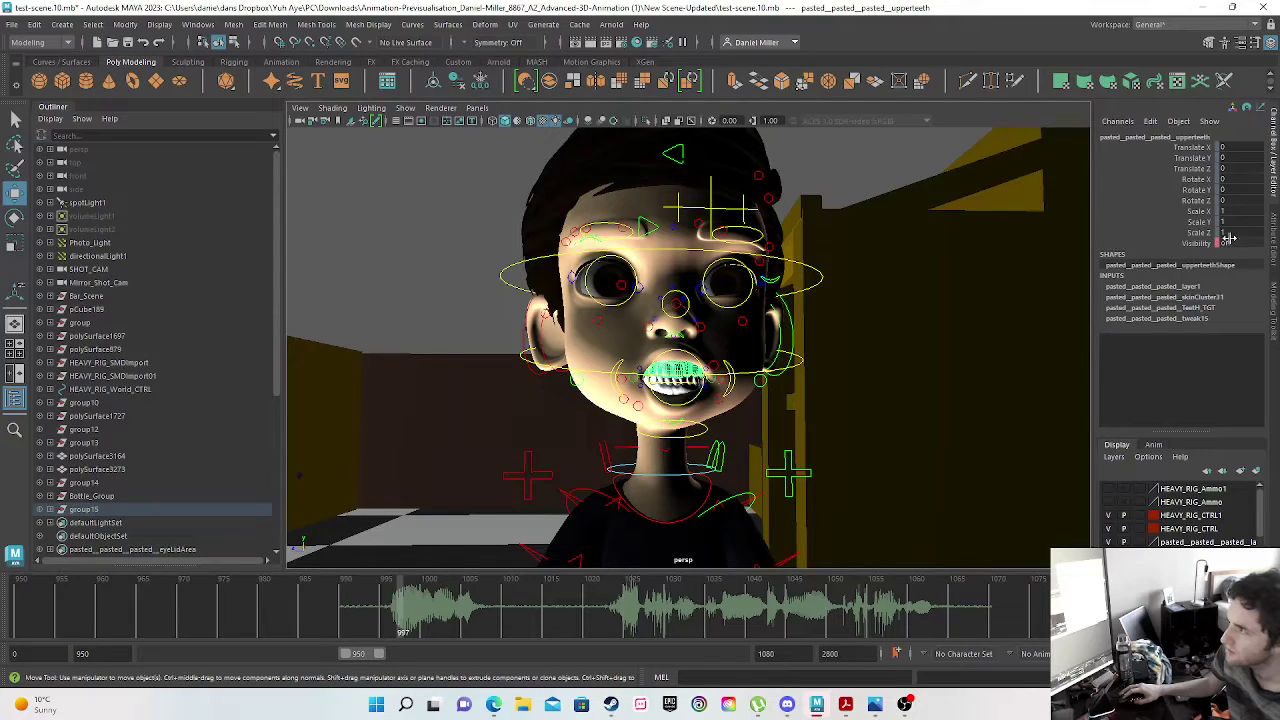
middle_drag(1232, 242, 1258, 242)
scroll(617, 473, up, 4)
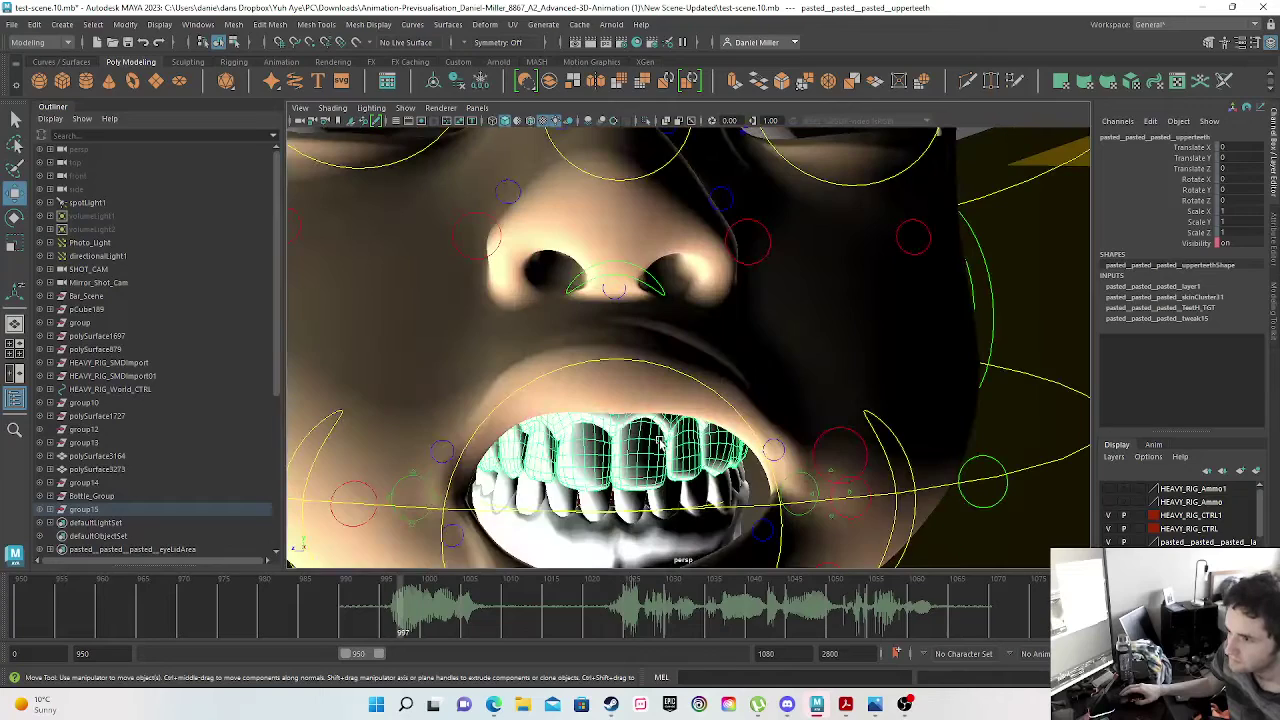
scroll(657, 470, down, 6)
scroll(657, 470, down, 3)
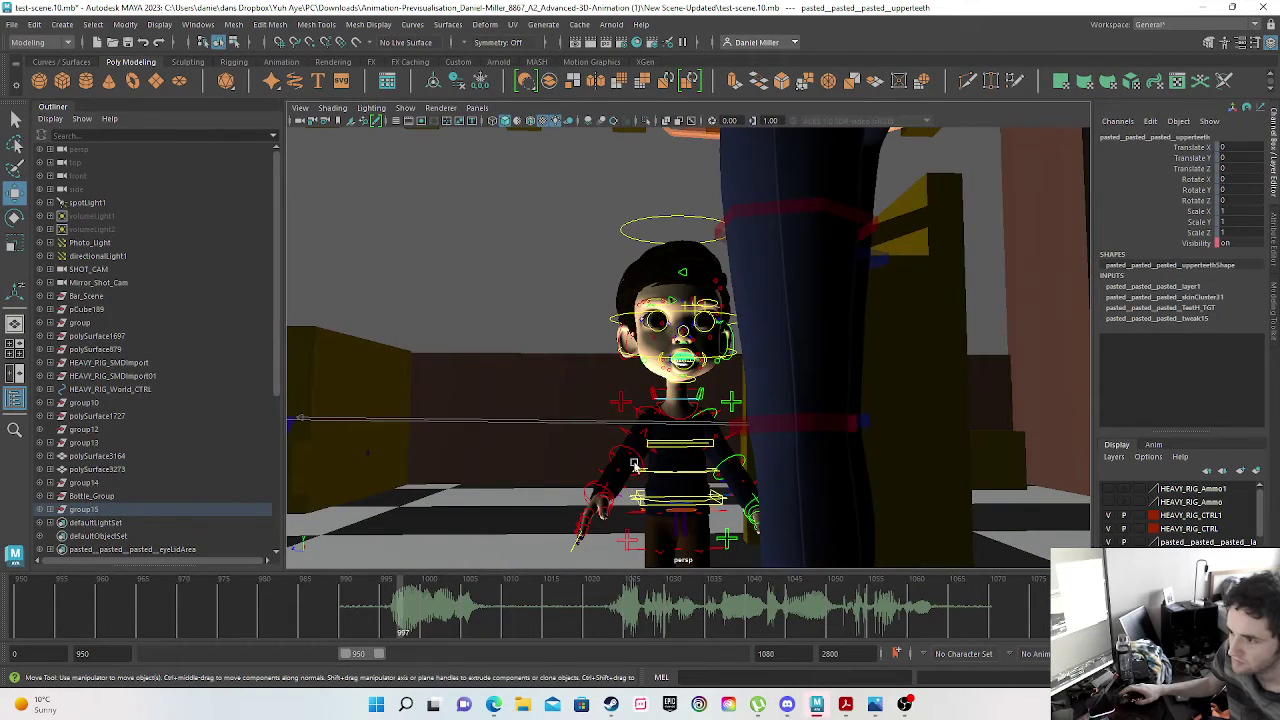
- Expand group15 through the Child, Son, Group and Geometry levels to reveal the meshes in the geo group
click(50, 509)
scroll(90, 420, down, 5)
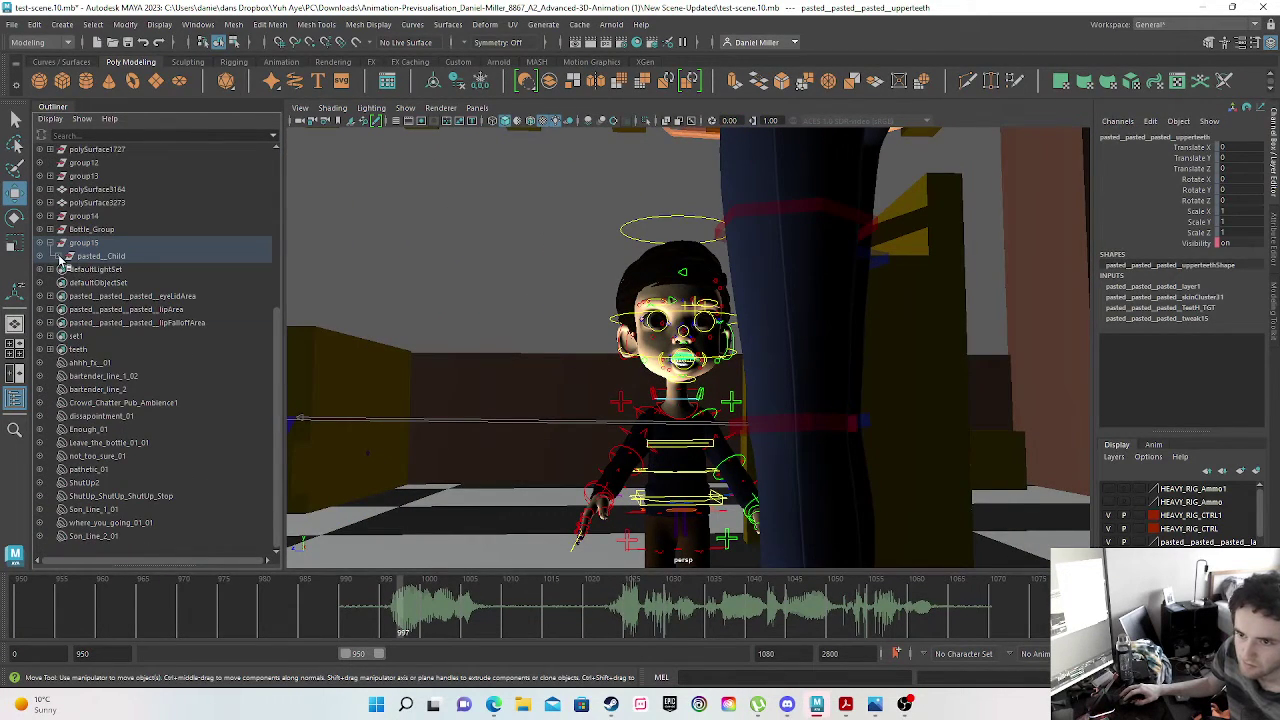
click(60, 257)
click(70, 270)
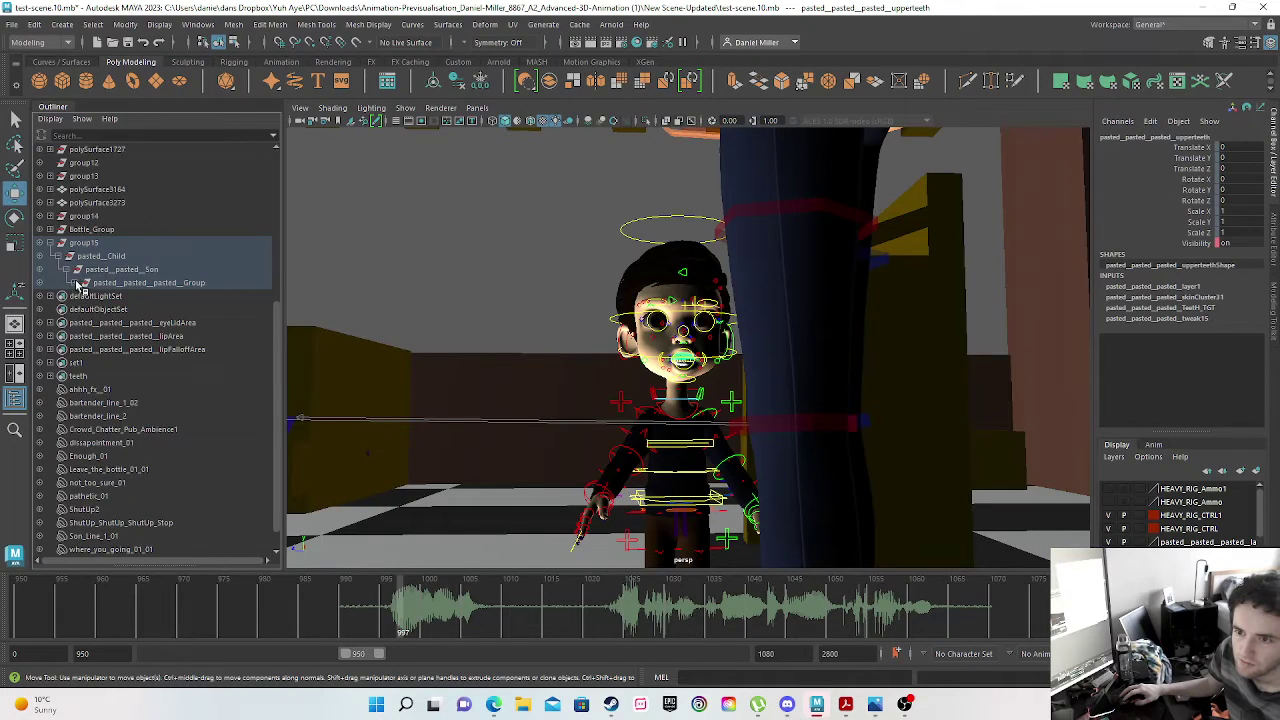
click(76, 284)
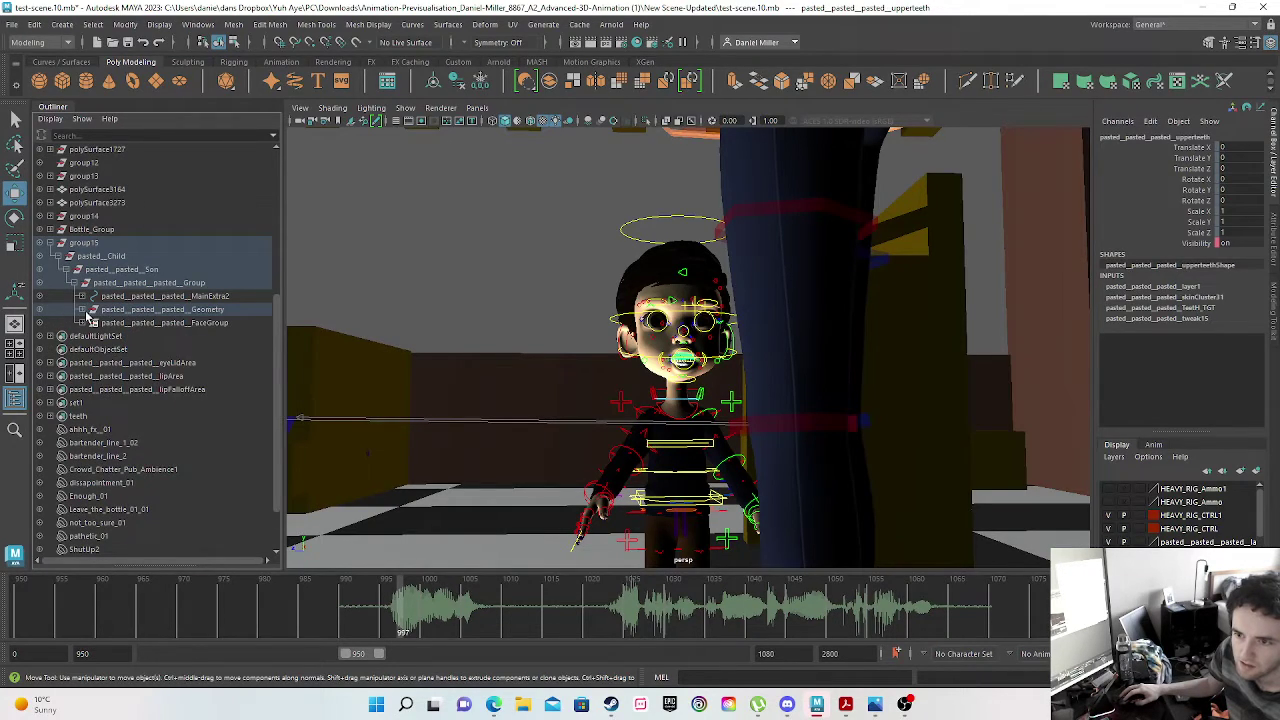
click(84, 310)
click(93, 323)
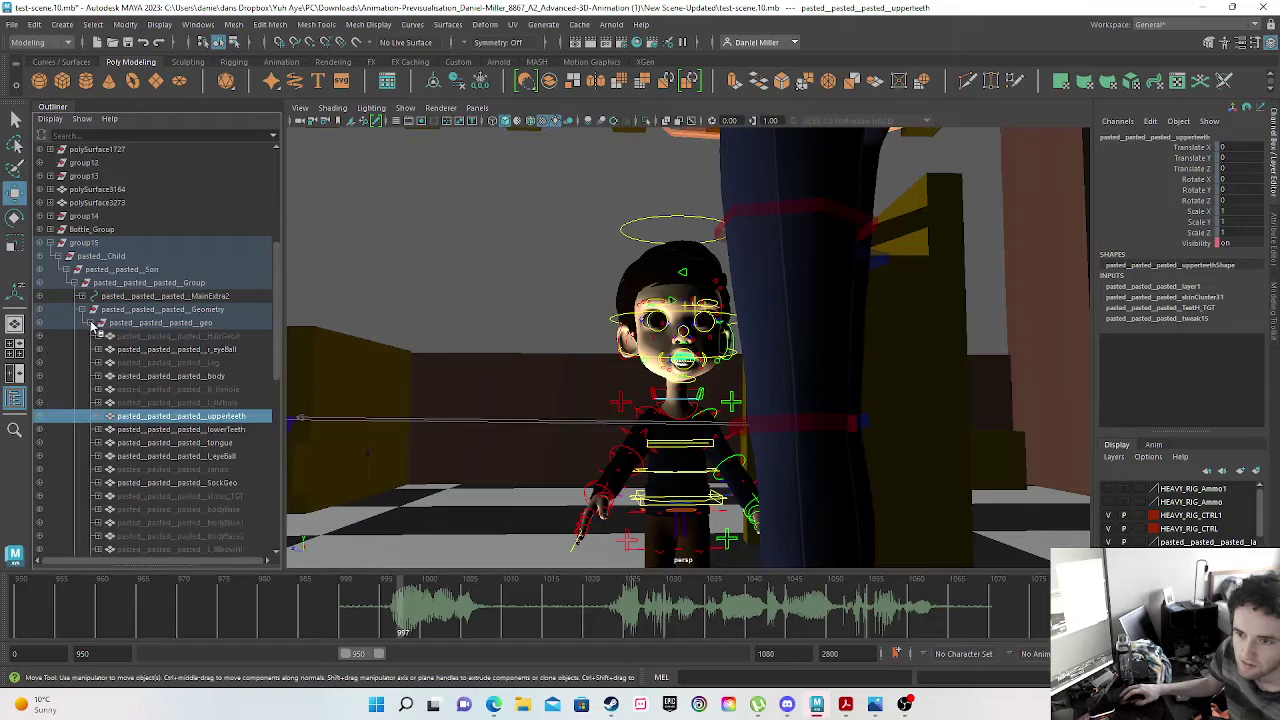
- Expand the upperteeth mesh in the hierarchy and select its upperteethShape node
scroll(210, 428, down, 3)
click(217, 322)
click(222, 310)
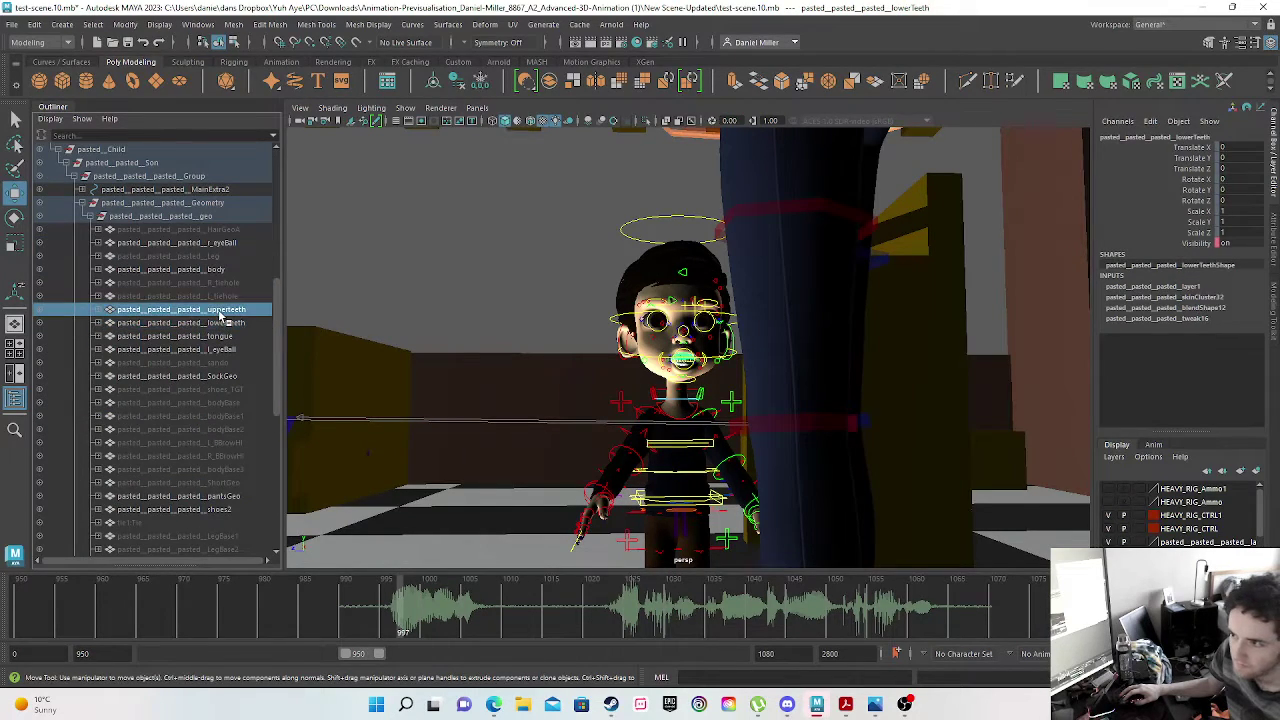
click(98, 310)
click(147, 324)
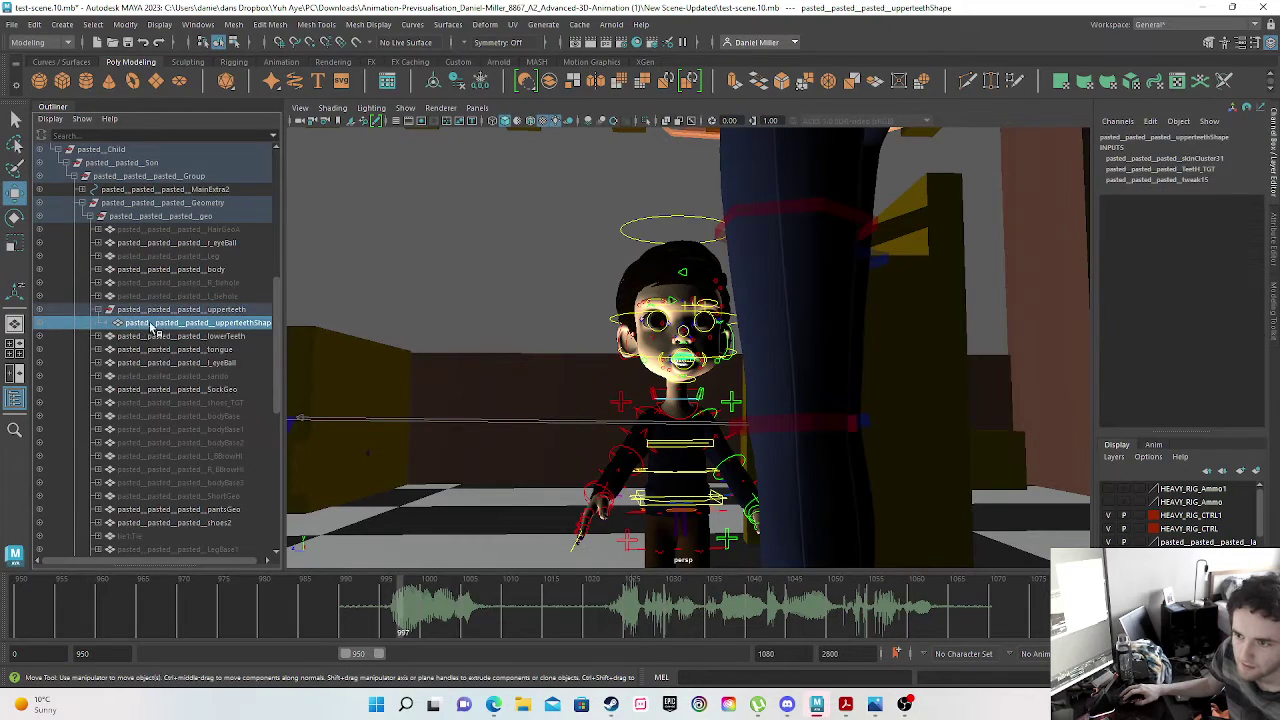
scroll(697, 366, up, 8)
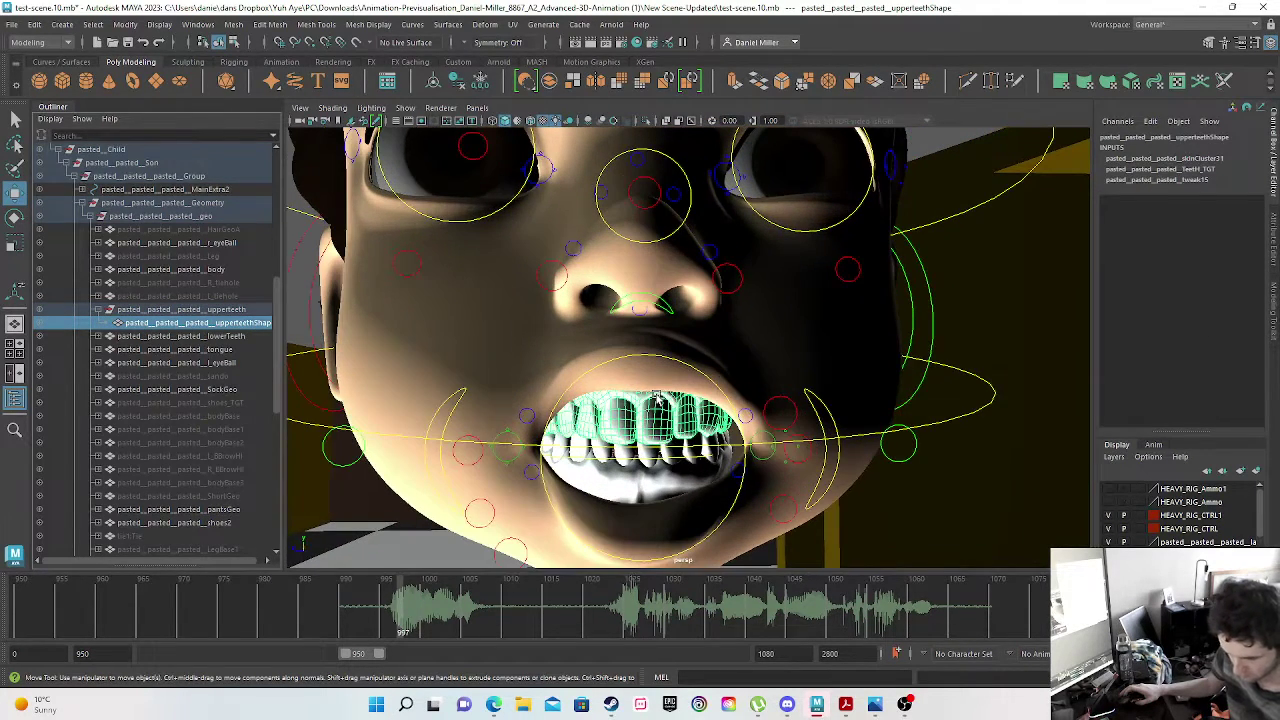
scroll(657, 398, down, 8)
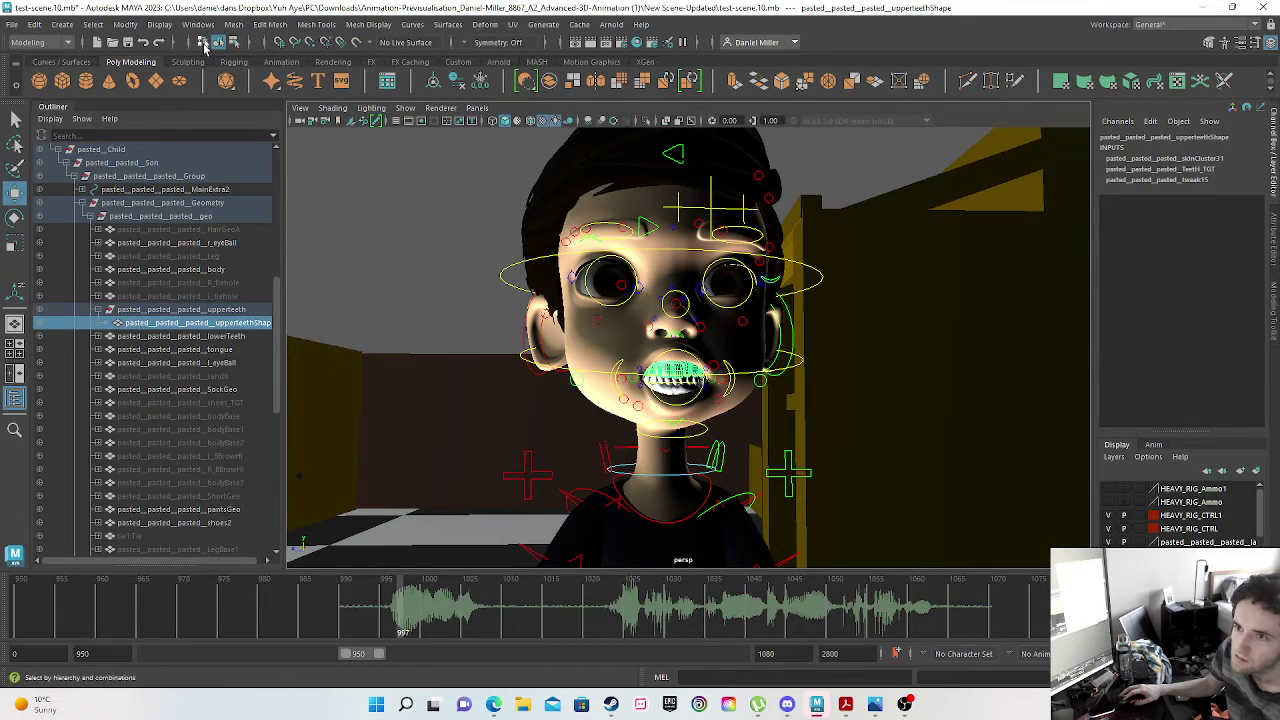
- Examine the upperteethShape node's Teeth_TGT and tweak15 inputs
click(1274, 253)
click(1274, 308)
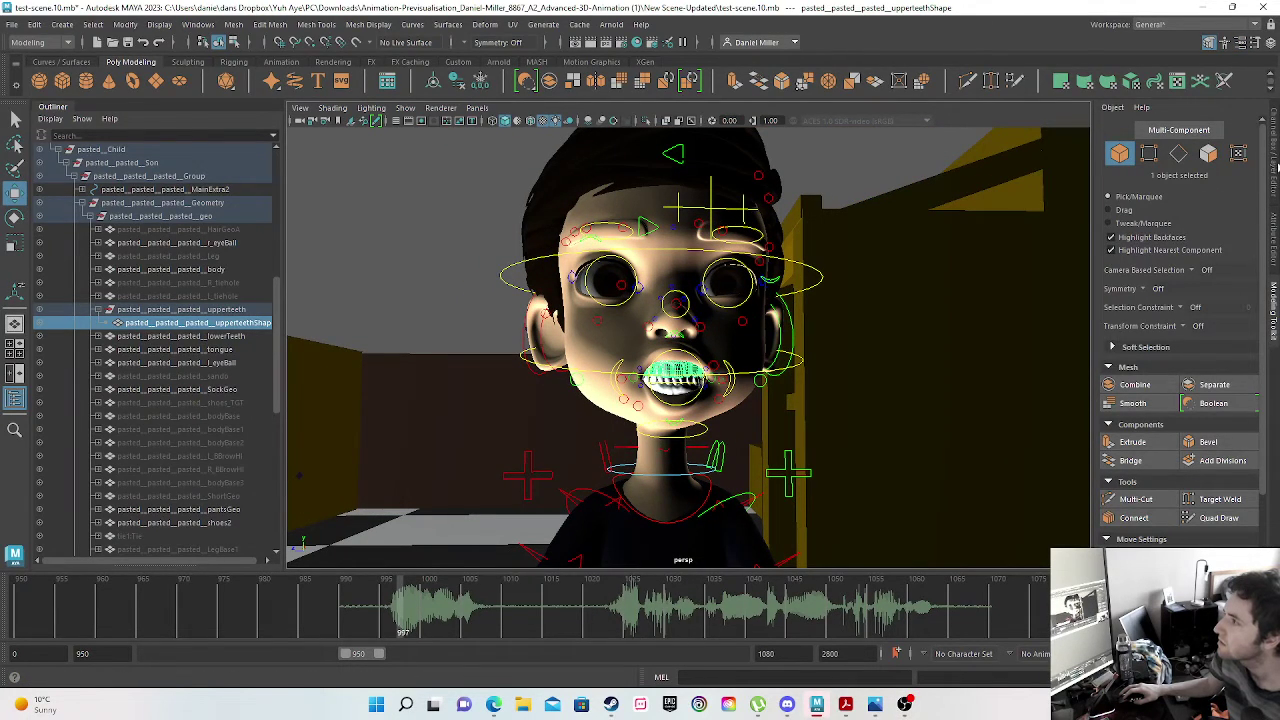
click(1275, 170)
double_click(1163, 137)
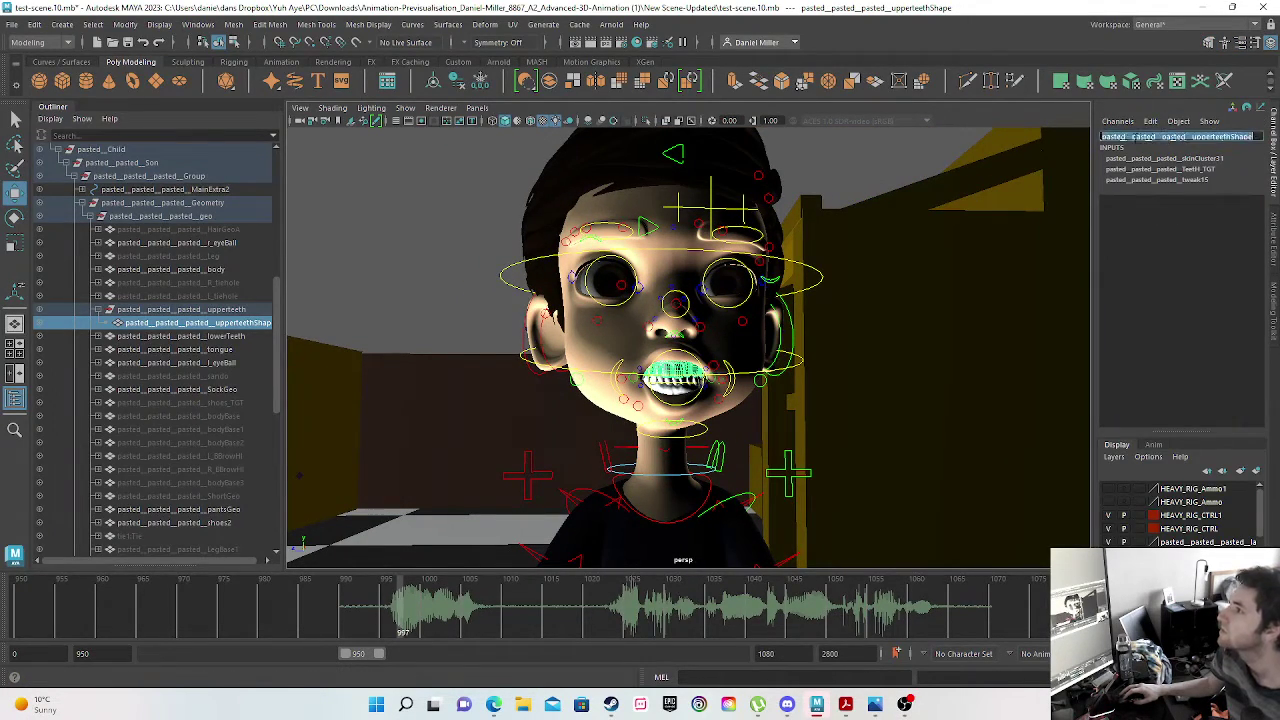
click(1115, 168)
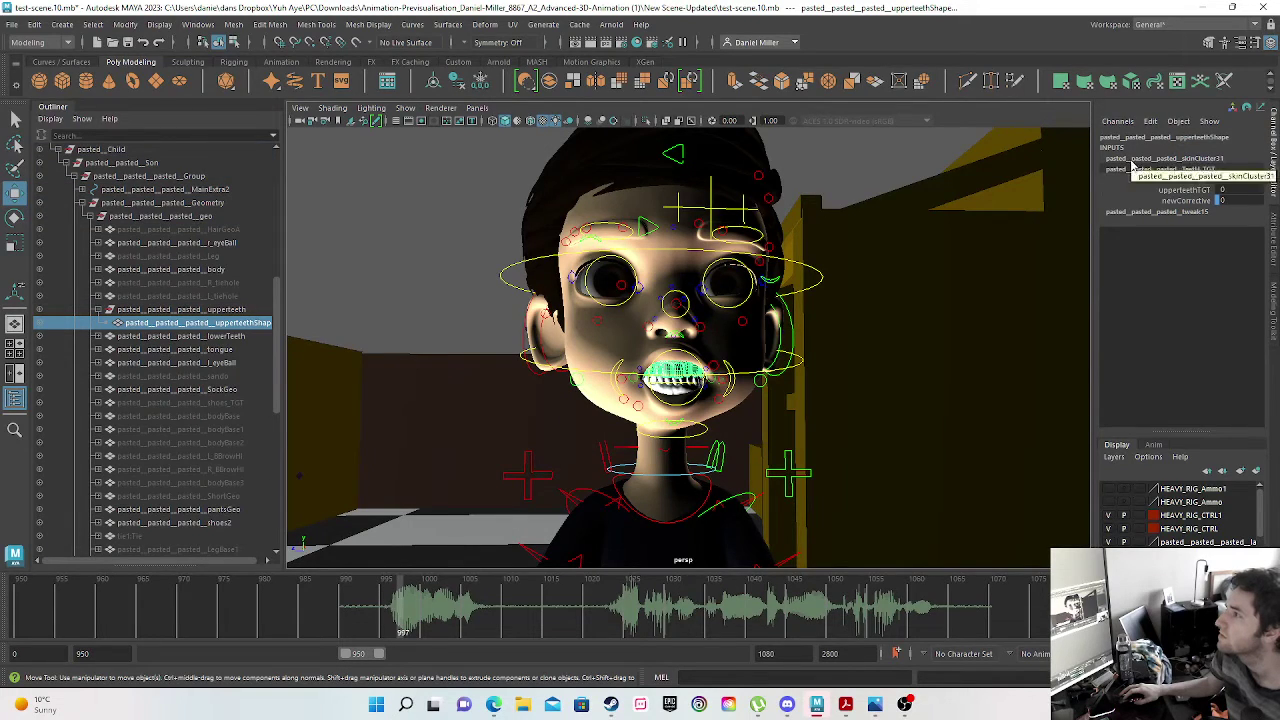
click(1175, 212)
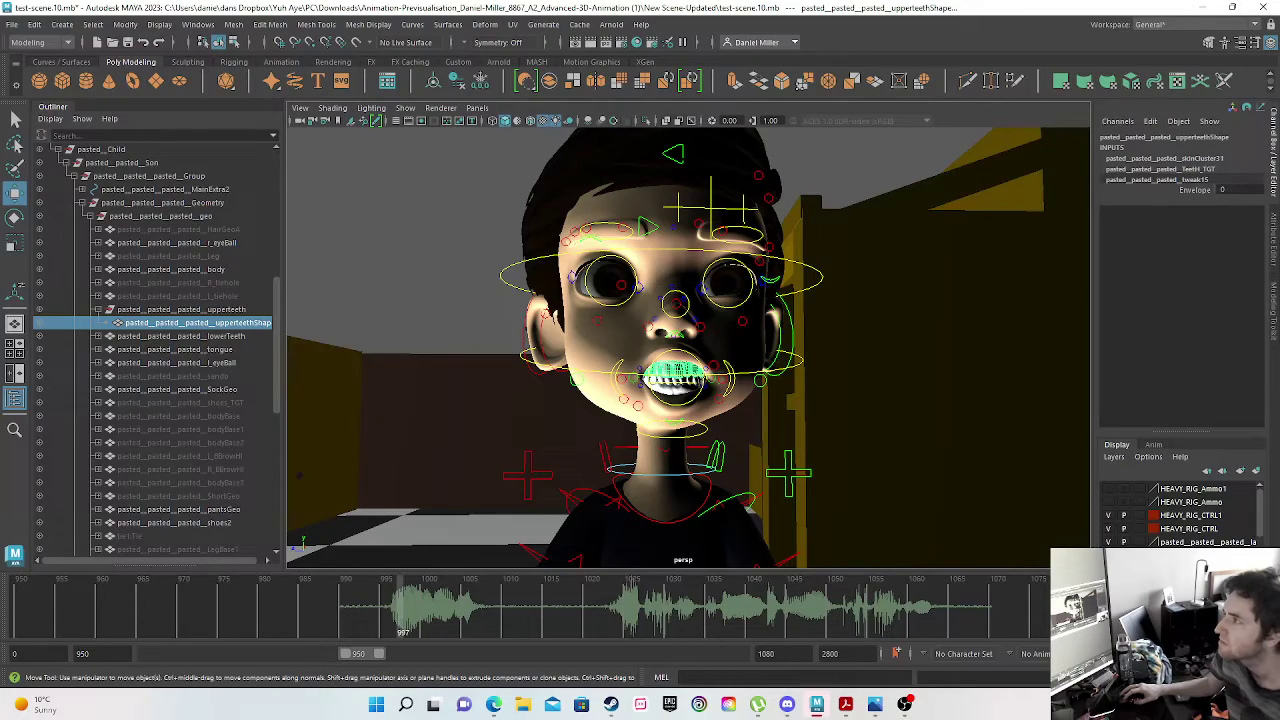
- Set the newCorrective weight of the upper teeth's Teeth_TGT blend shape to 1
click(1170, 169)
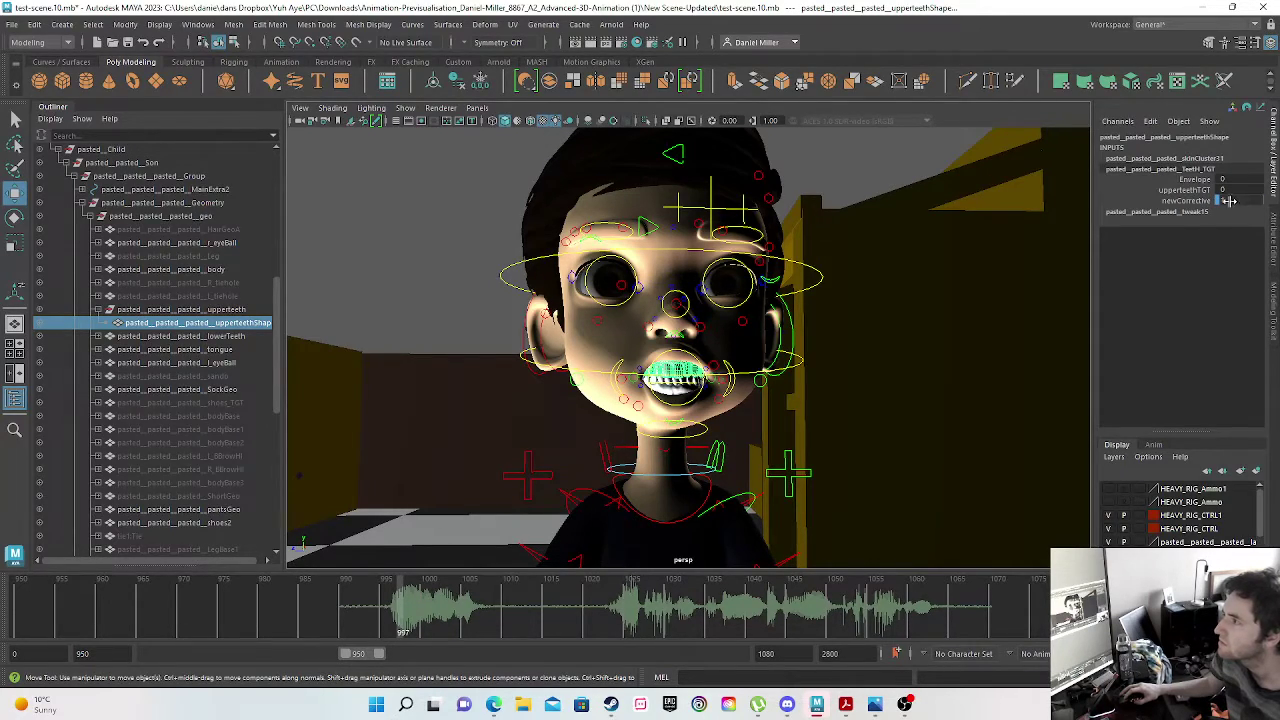
scroll(632, 425, up, 10)
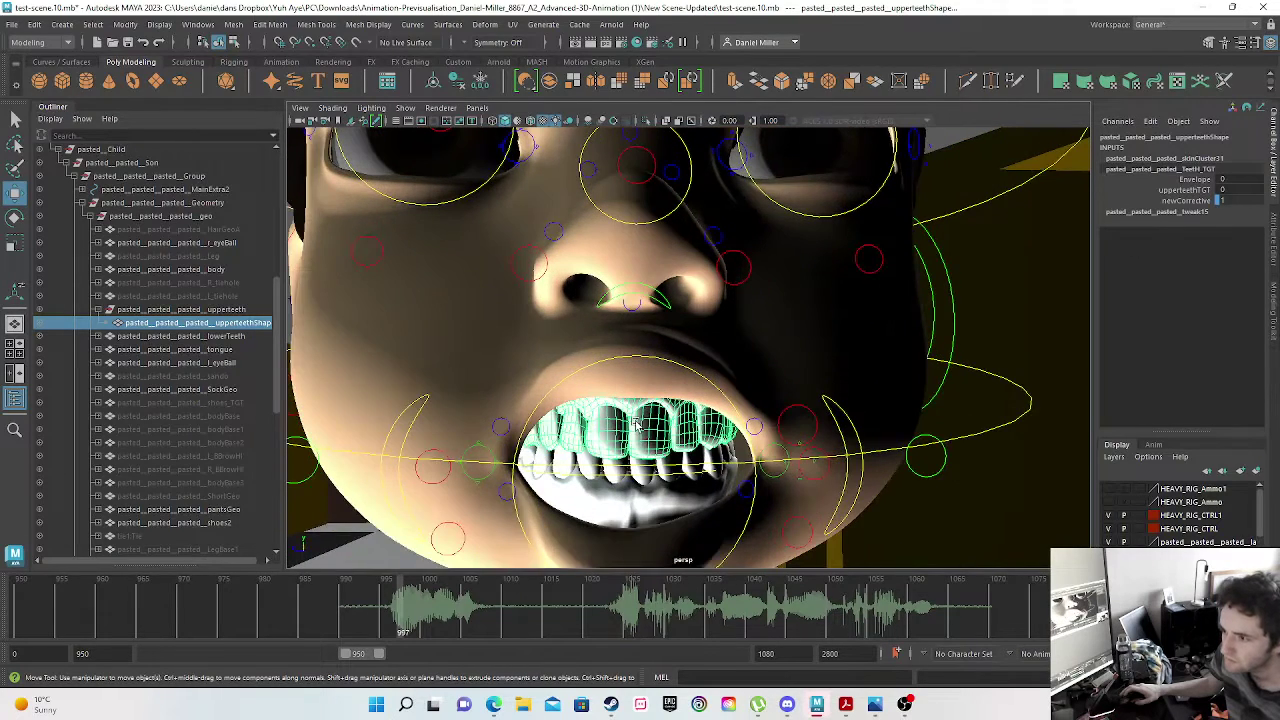
scroll(632, 425, down, 3)
key(e)
scroll(595, 455, down, 6)
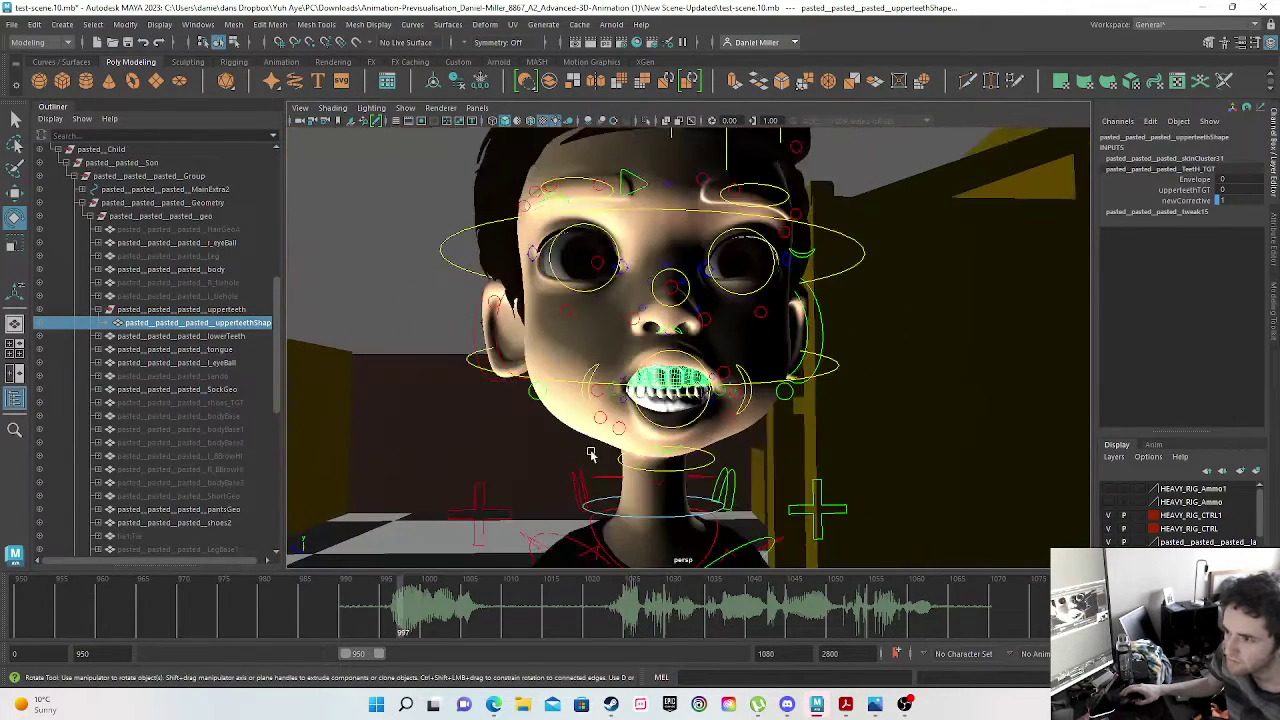
- Search the FaceGroup hierarchy, checking FaceFitSkeleton and expanding FaceMotionSystem and its ZipperLipSetup group
click(165, 310)
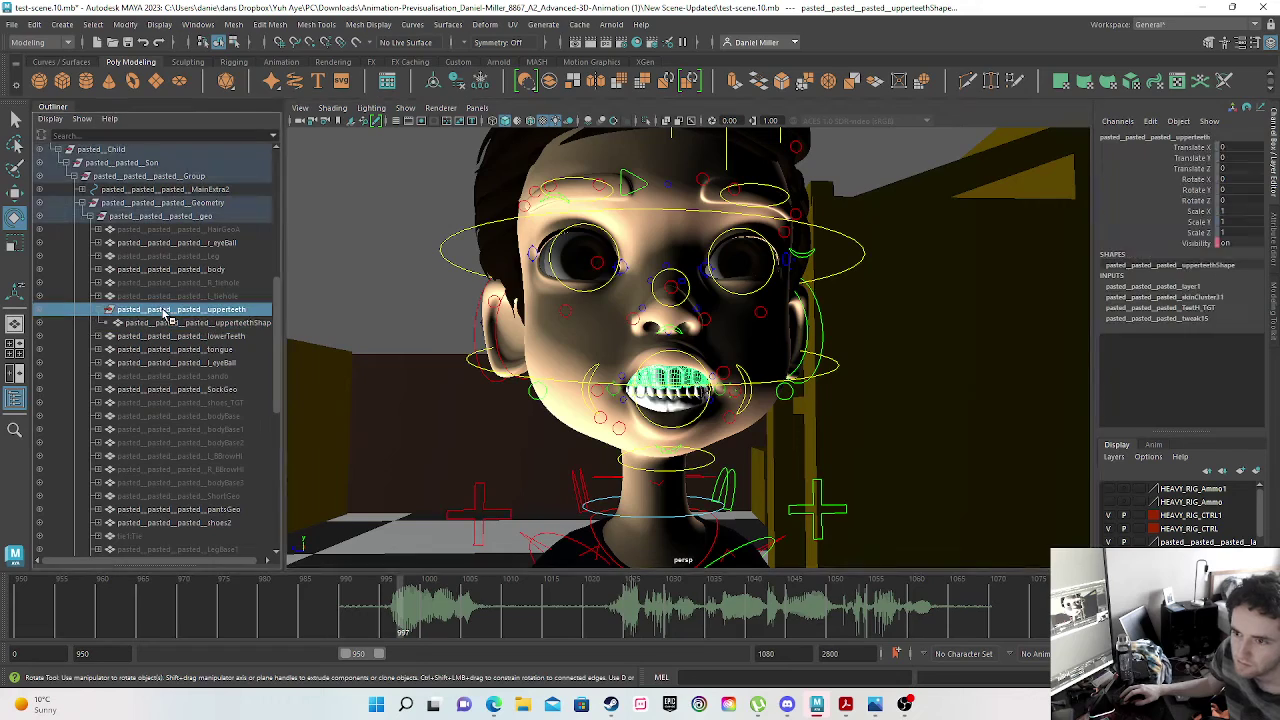
scroll(85, 290, down, 8)
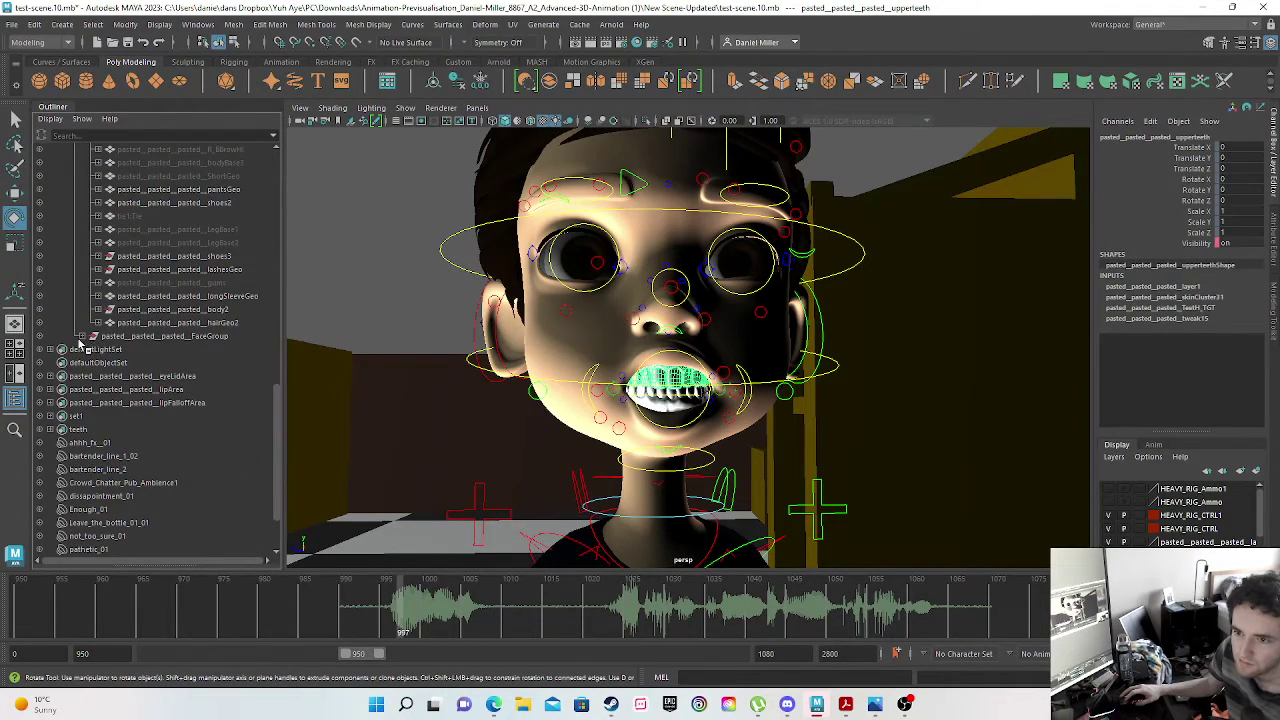
click(90, 337)
click(150, 362)
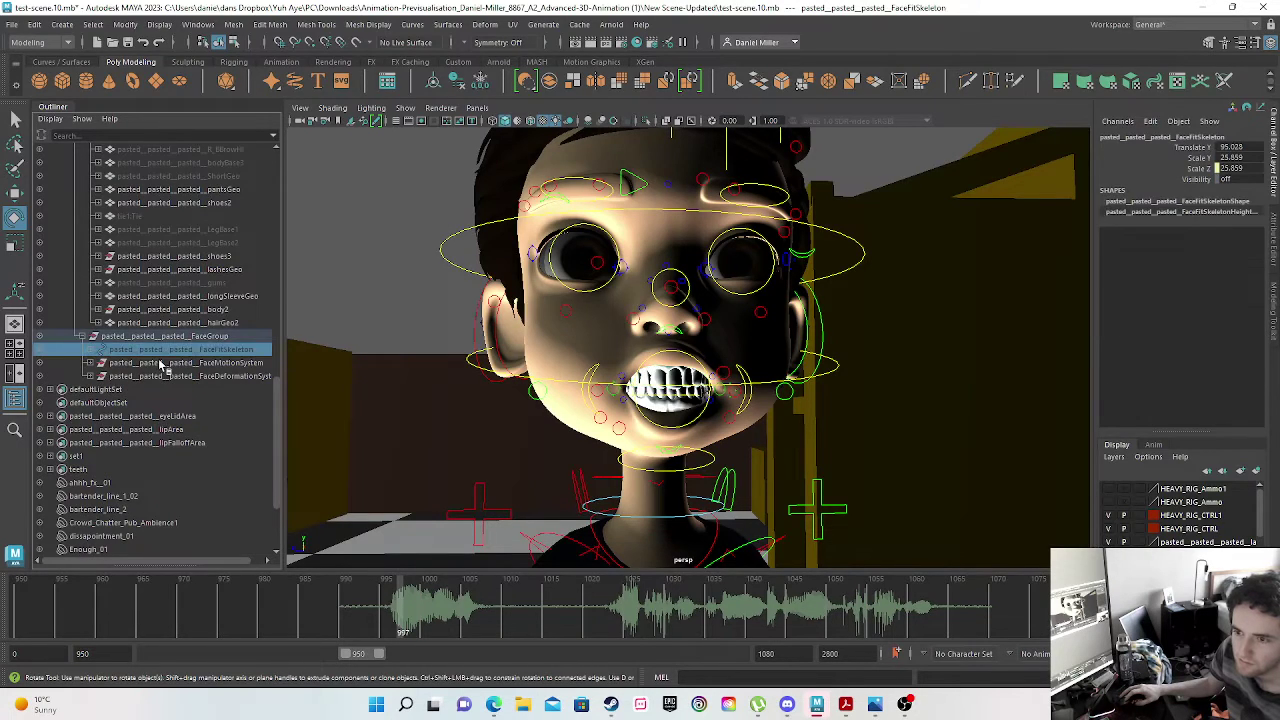
click(91, 364)
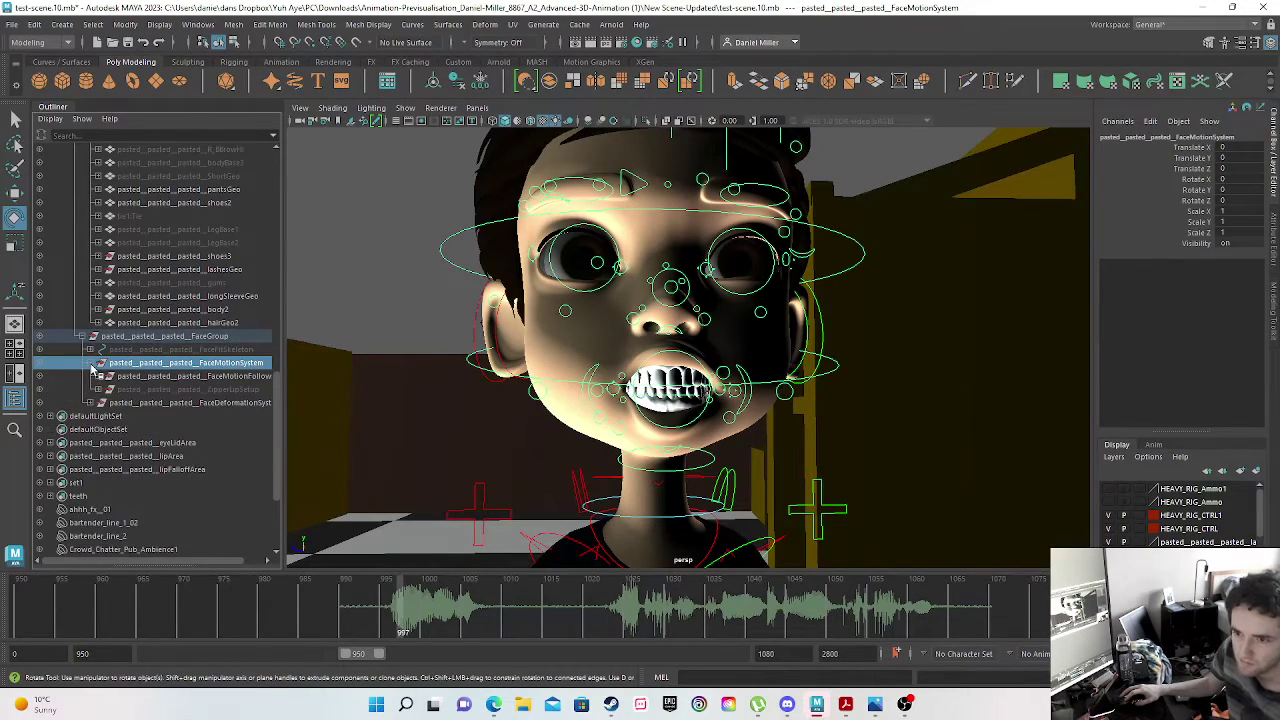
click(140, 389)
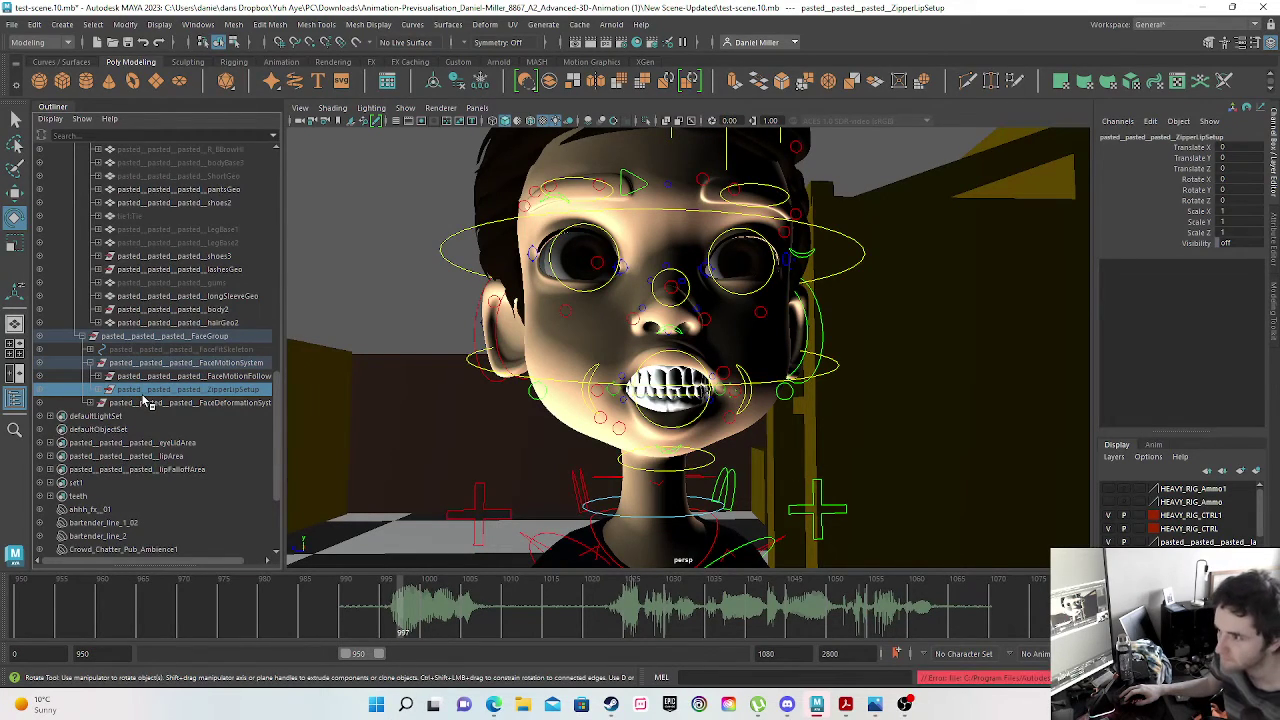
click(102, 389)
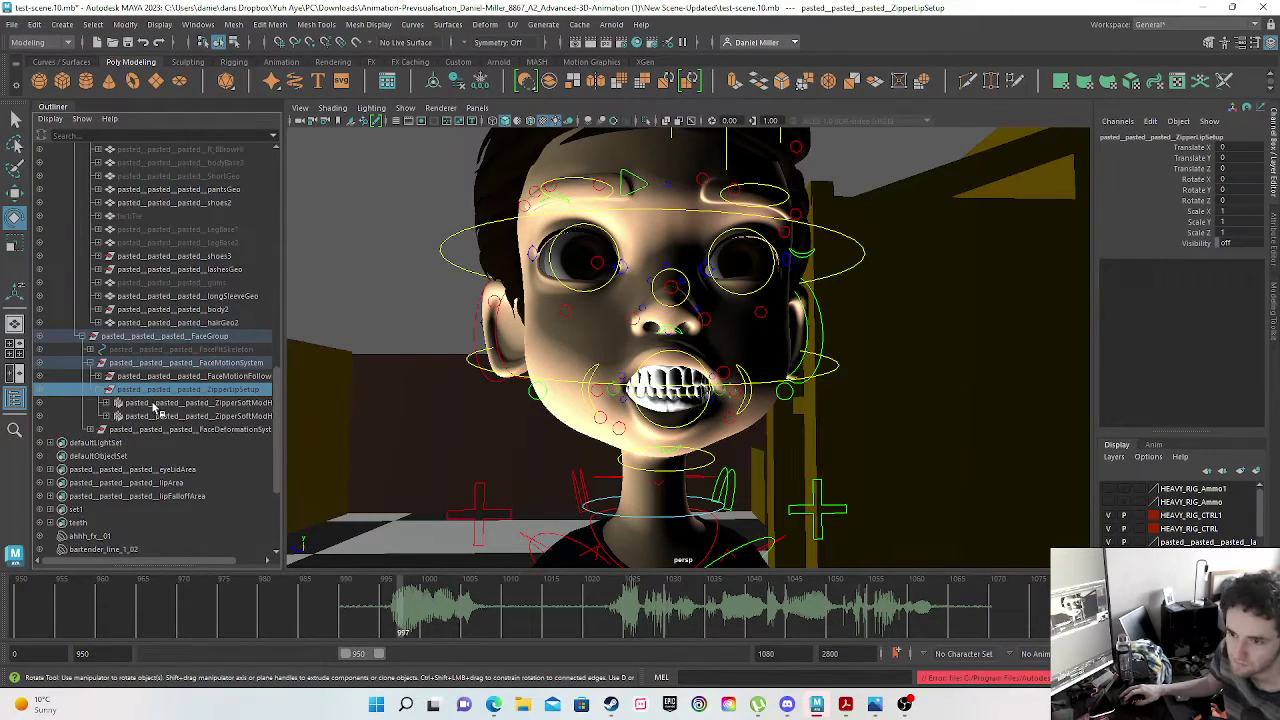
- Expand both ZipperSoftMod handle groups under ZipperLipSetup and check the left handle's node
click(155, 404)
click(167, 392)
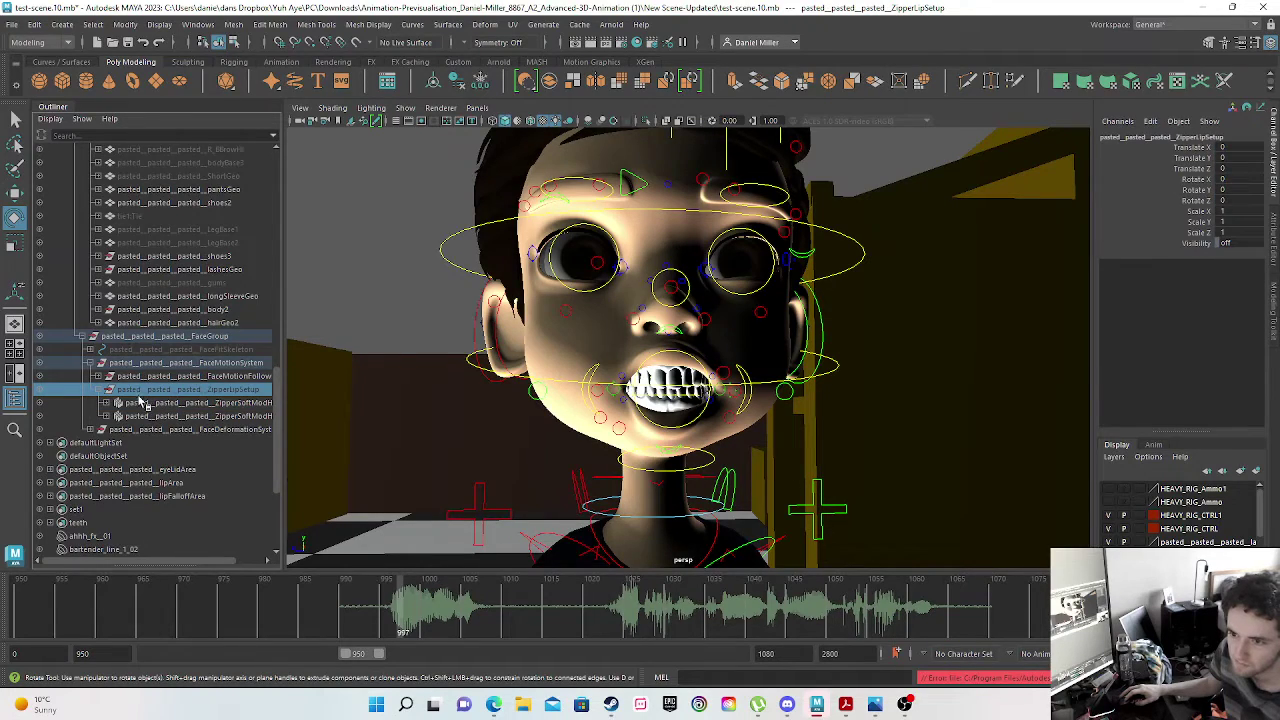
click(105, 402)
click(138, 418)
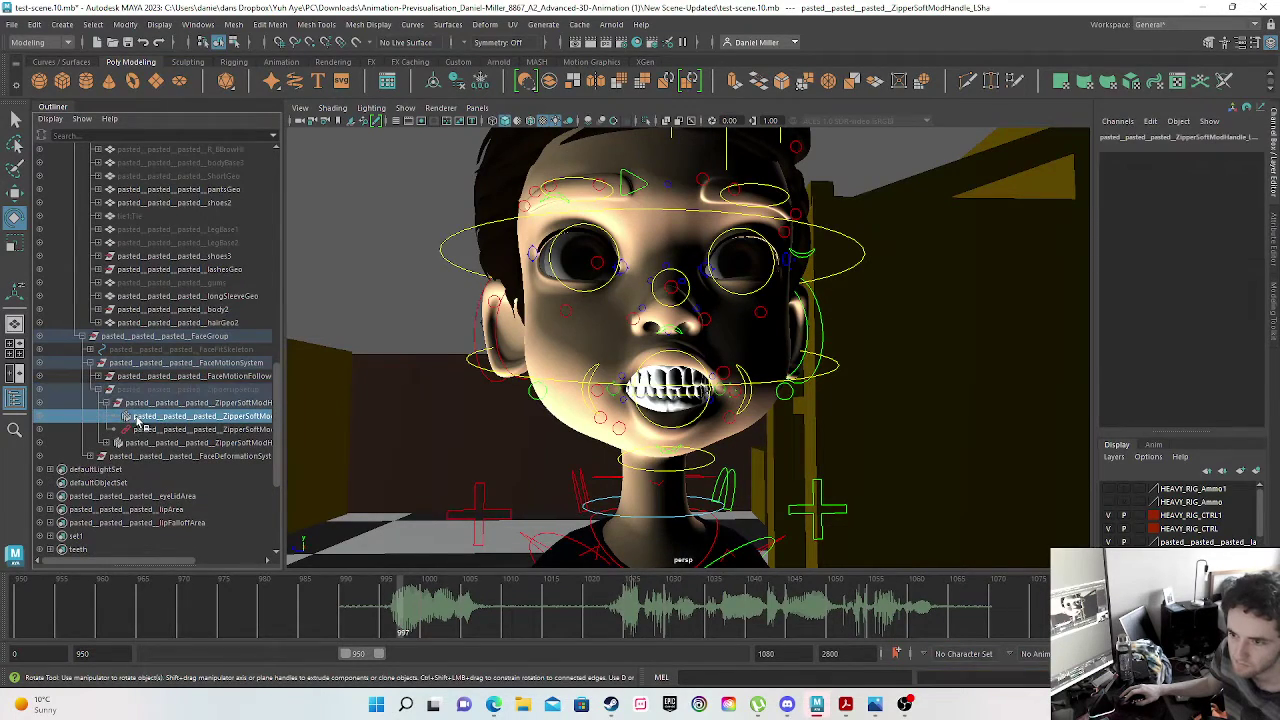
click(106, 442)
scroll(130, 430, down, 5)
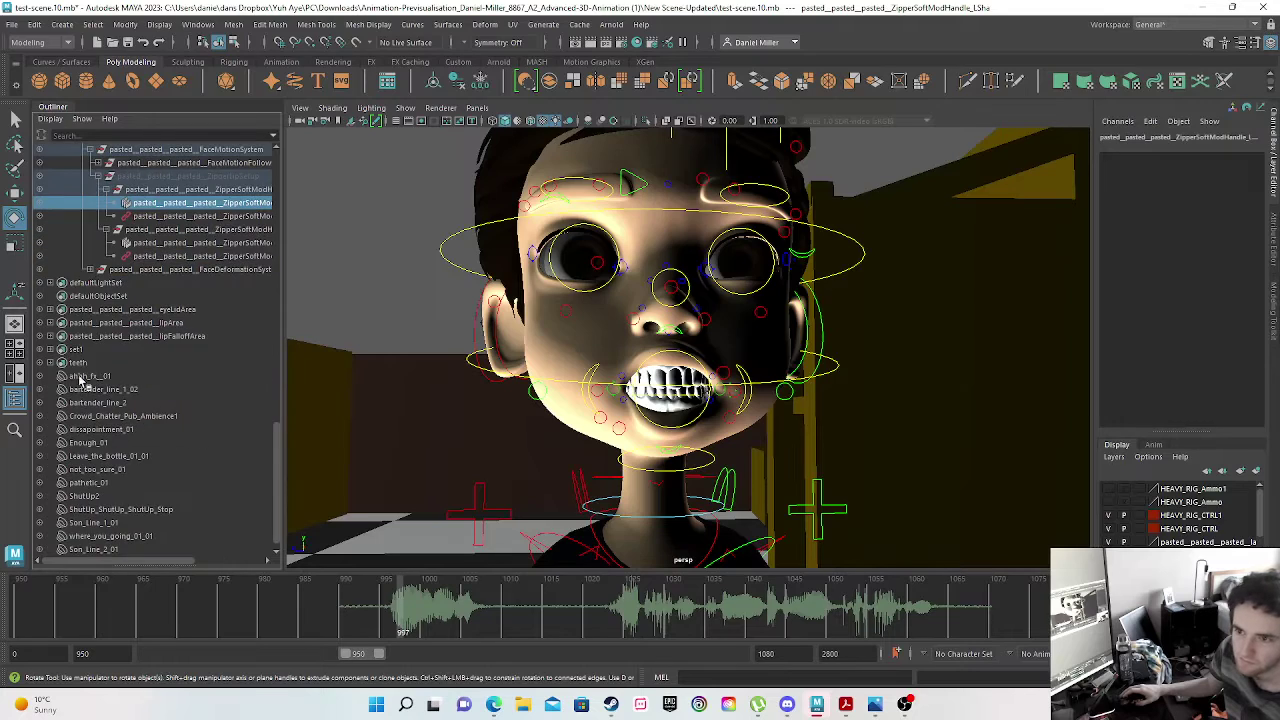
- Expand the FaceDeformationSystem group and check its DeformationLayers and FaceDeformationSetups nodes
click(90, 270)
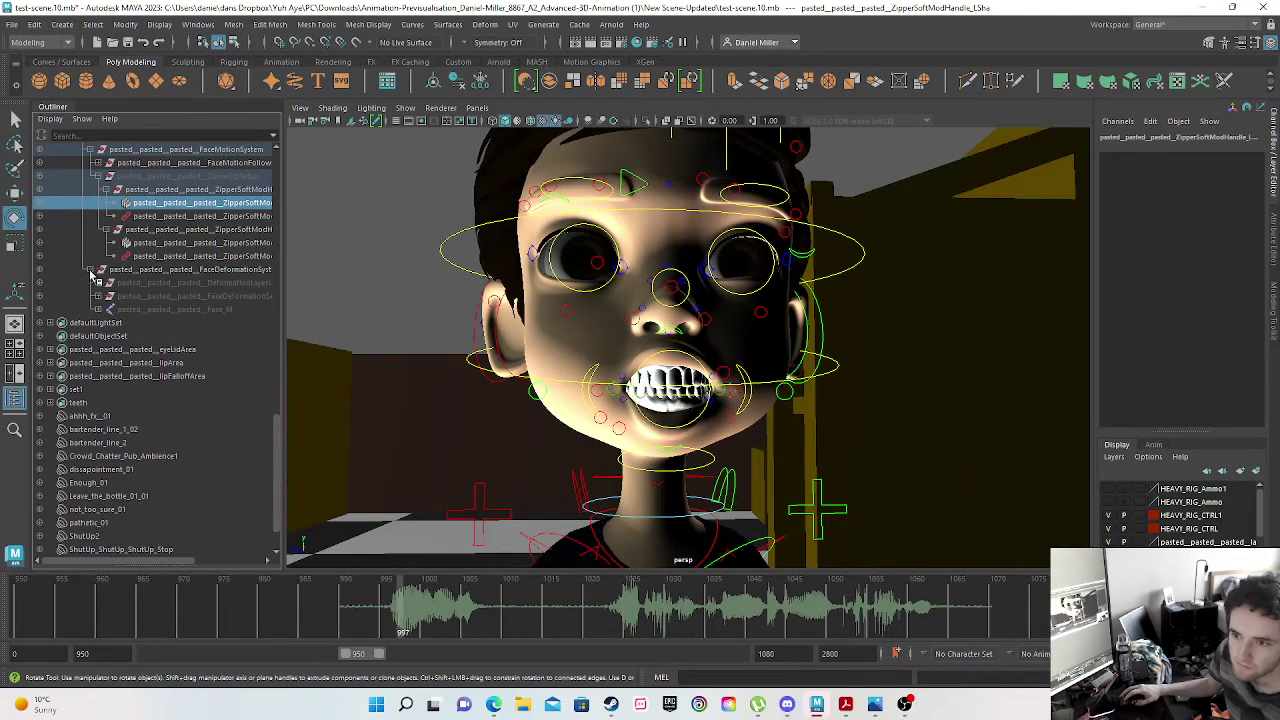
click(160, 285)
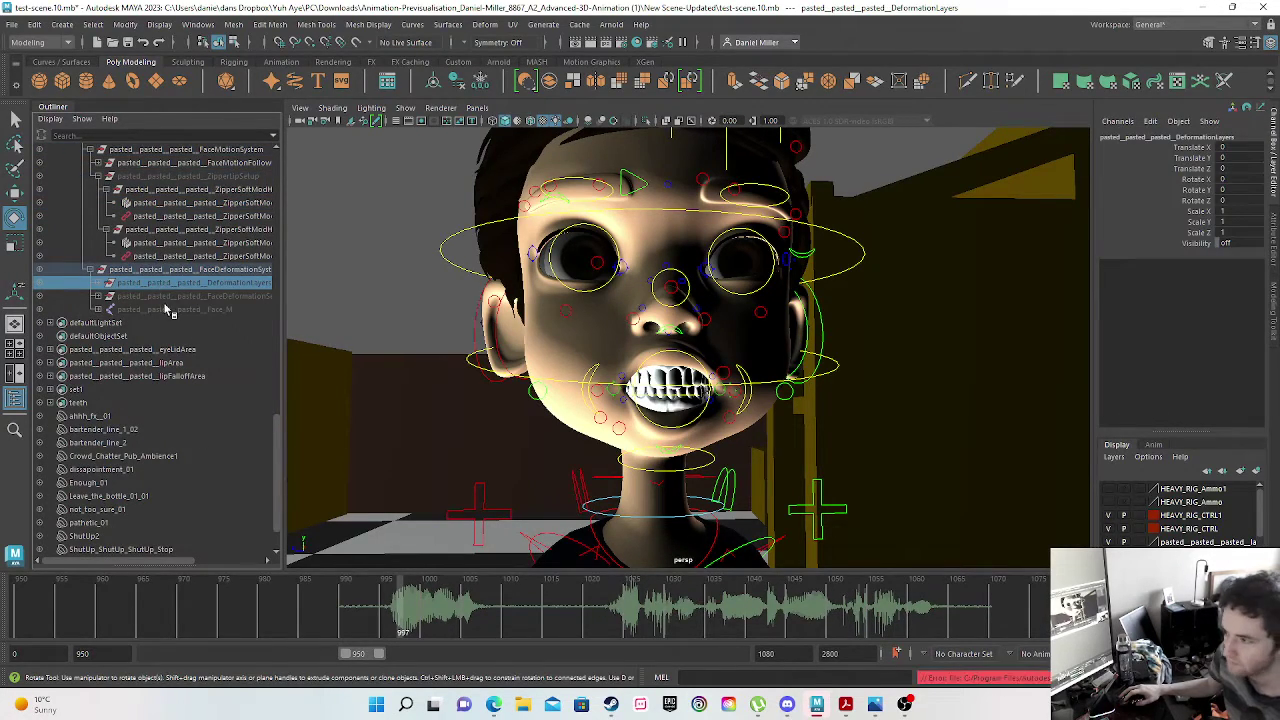
click(172, 296)
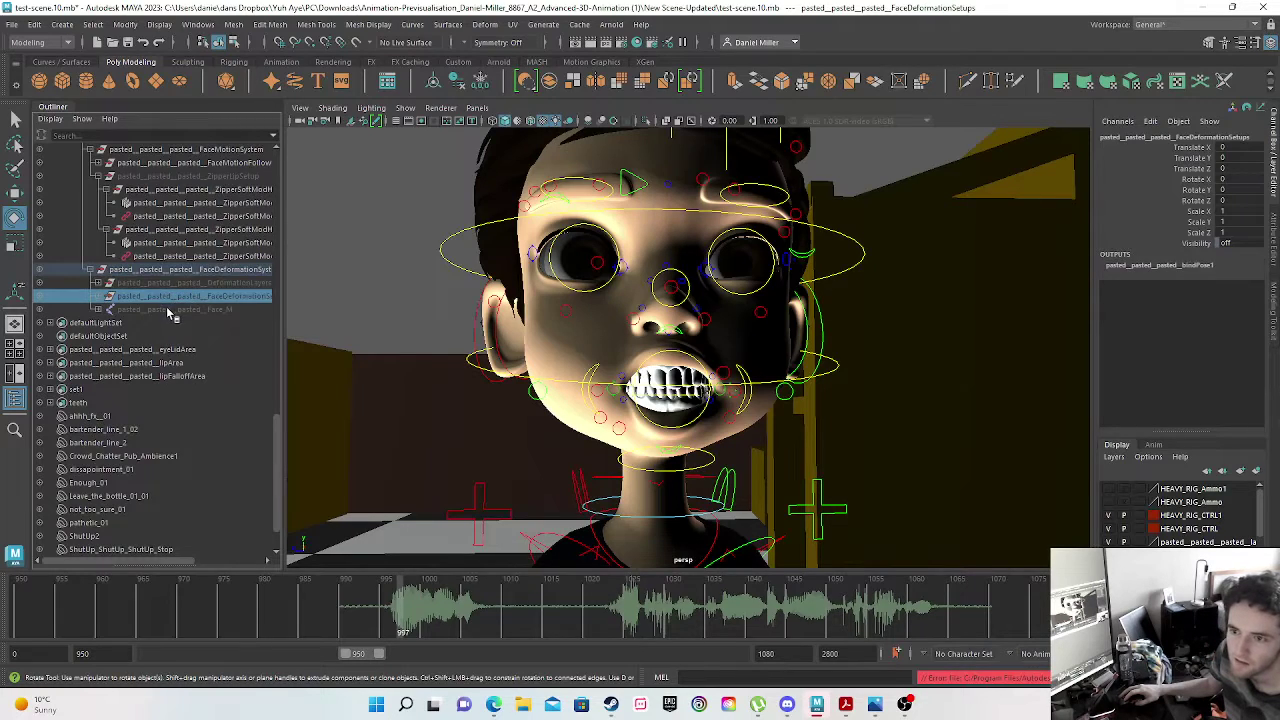
- Show the Face_M joint hierarchy and examine how its joints extend from the character's face
click(131, 308)
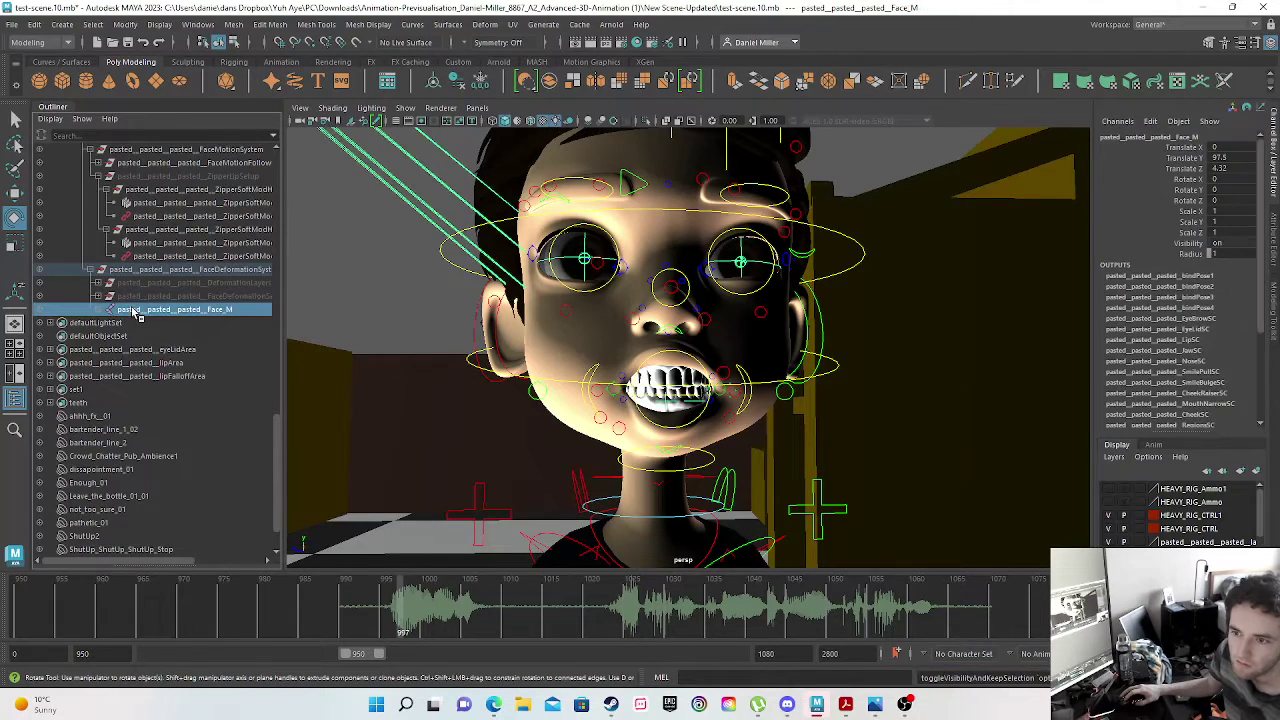
scroll(536, 340, up, 3)
scroll(536, 345, down, 3)
scroll(536, 355, up, 5)
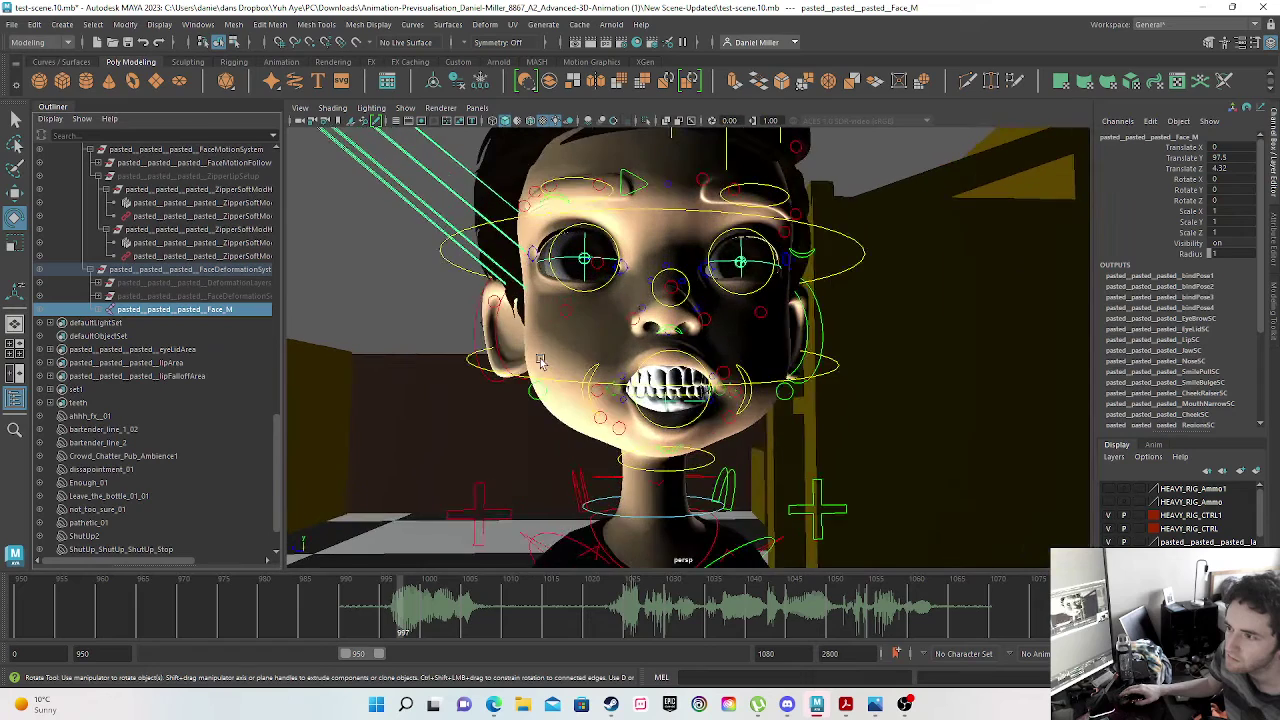
scroll(460, 277, down, 10)
scroll(460, 276, up, 1)
scroll(460, 276, down, 2)
scroll(460, 277, down, 3)
scroll(460, 277, up, 2)
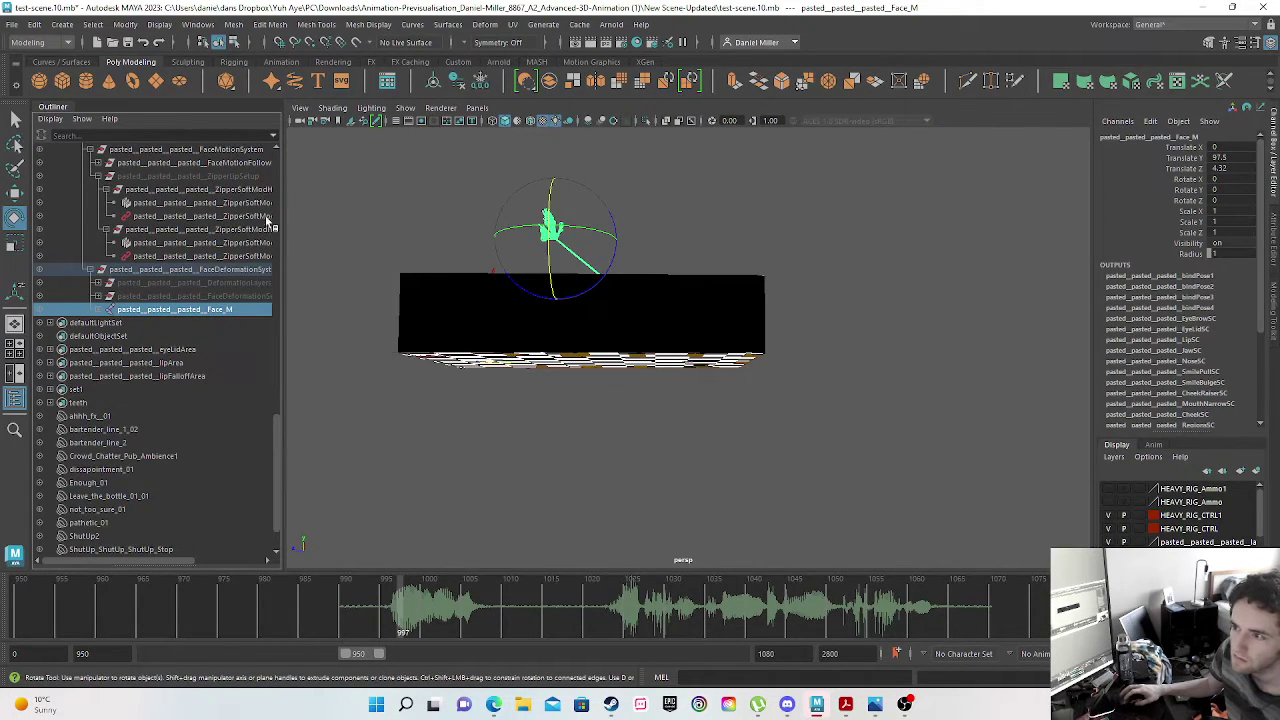
- Hide the Face_M joint hierarchy again
click(395, 216)
scroll(534, 294, up, 10)
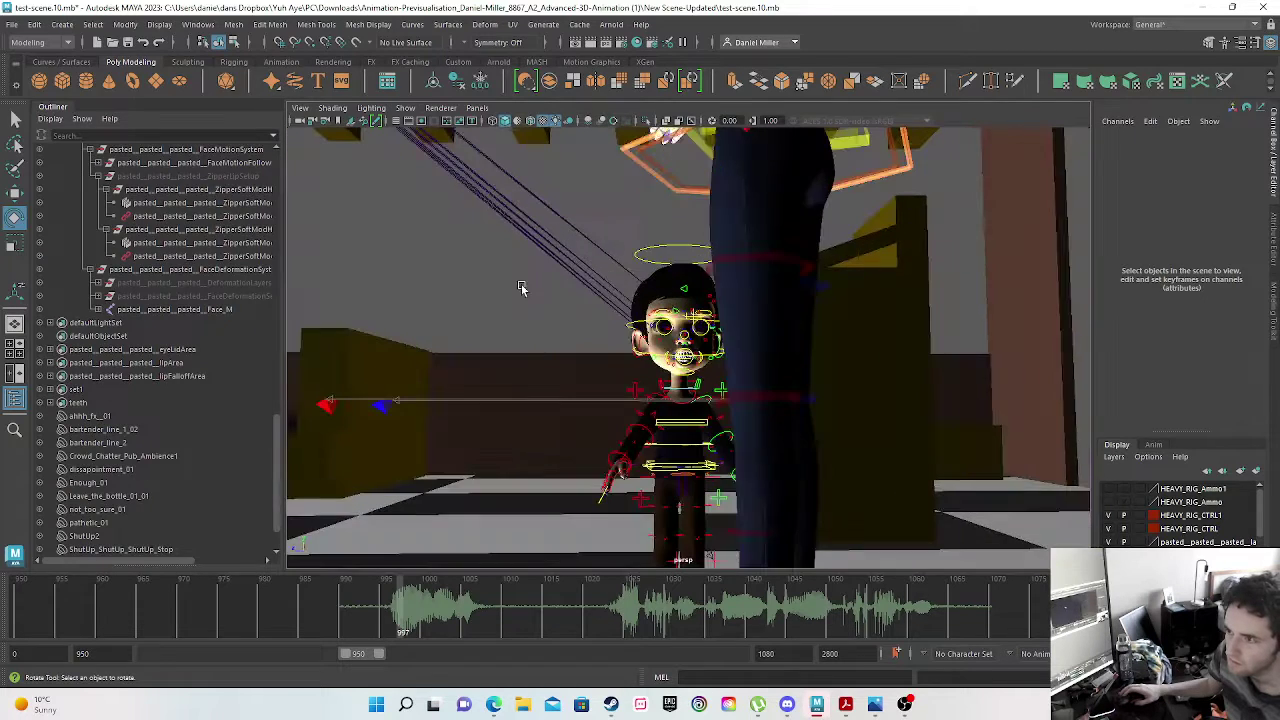
click(173, 311)
key(h)
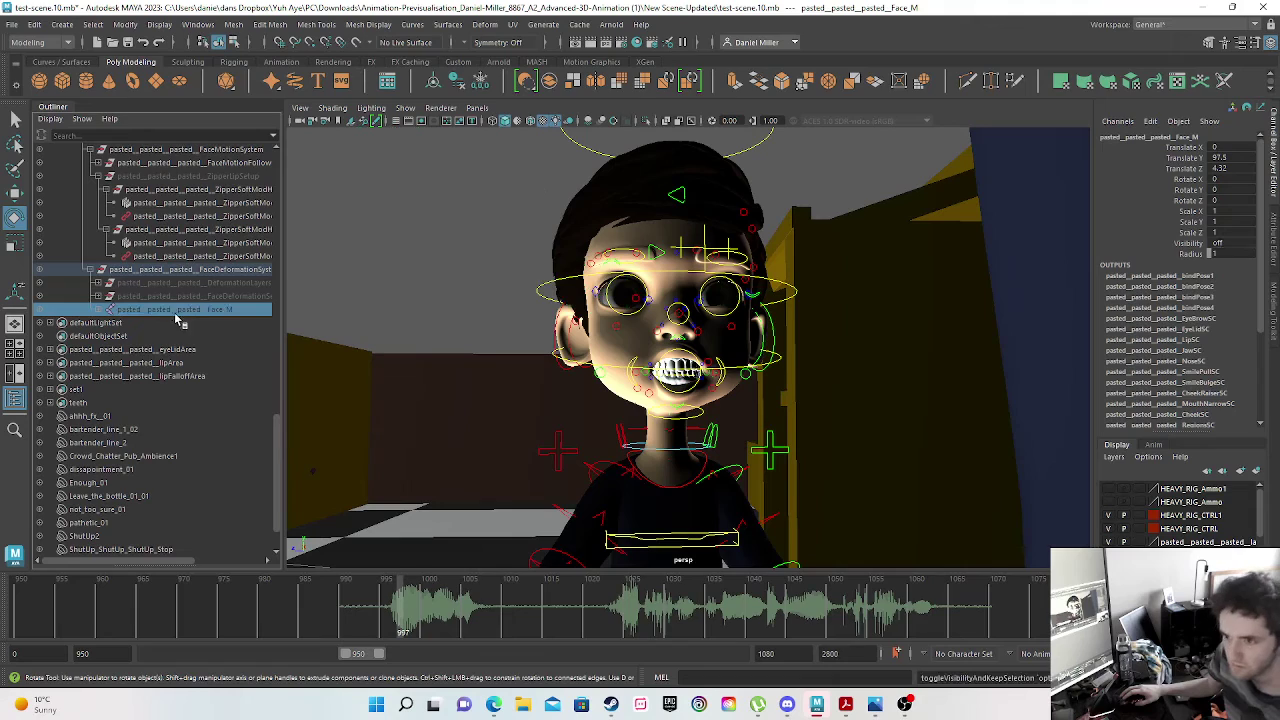
- Expand FaceDeformationSetups and check its outerLidJointOffset_R node, then compare the attributes of FaceDeformationSetups and DeformationLayers
click(100, 297)
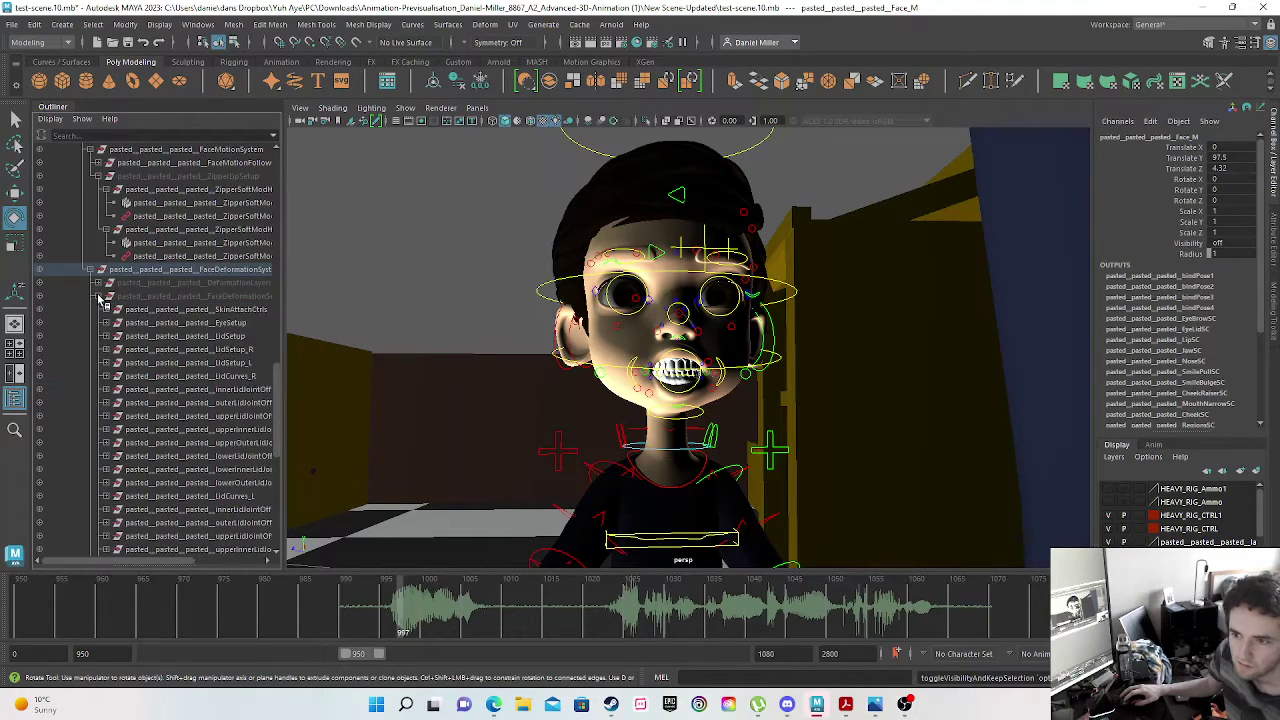
scroll(140, 348, down, 3)
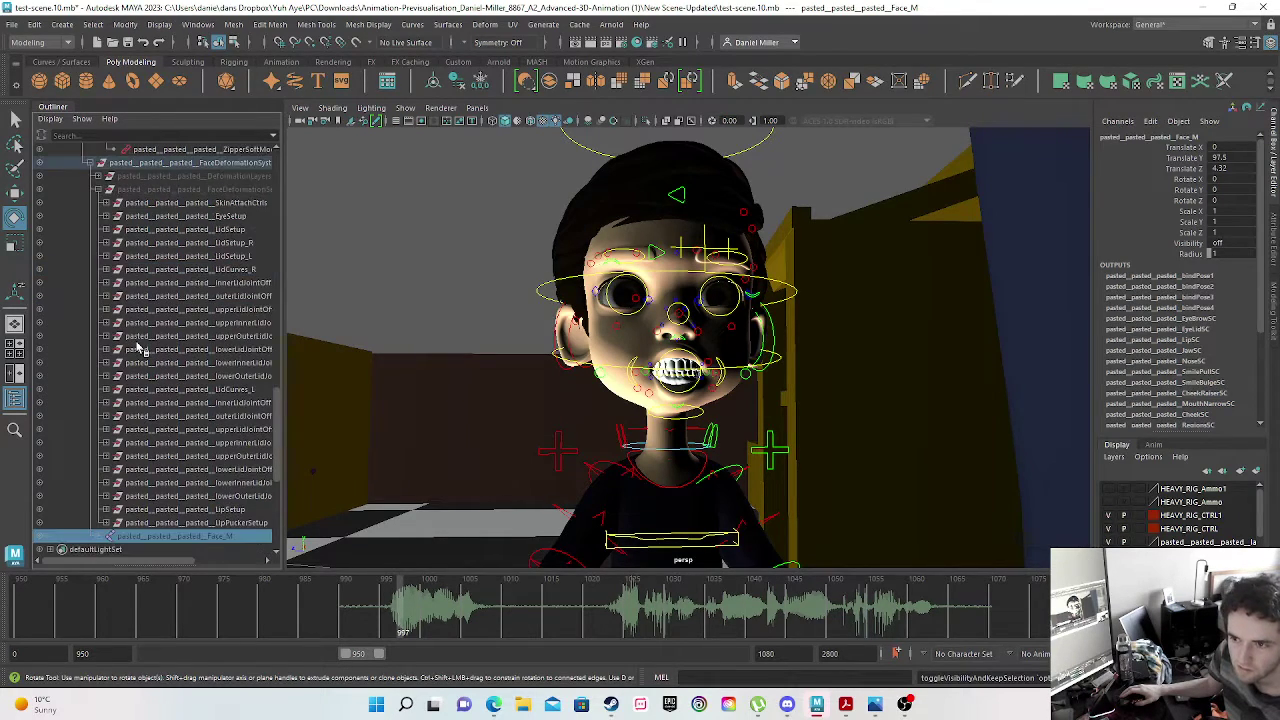
click(238, 271)
click(238, 298)
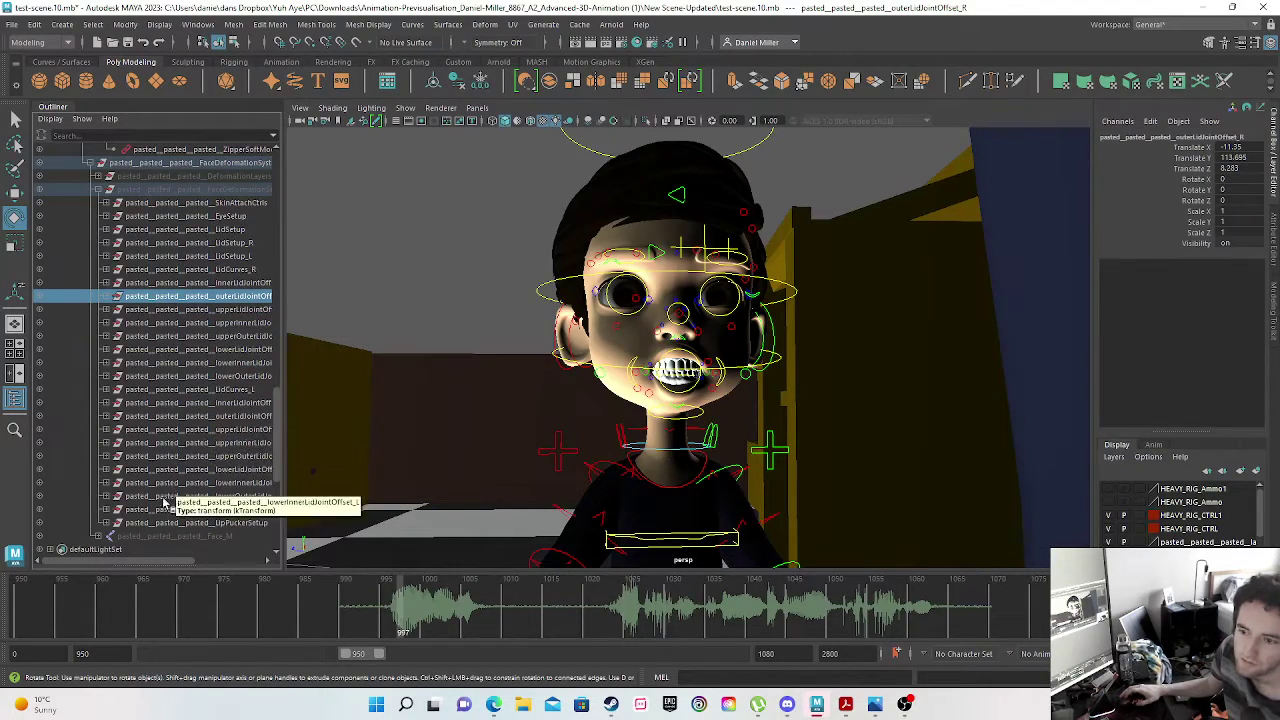
click(171, 190)
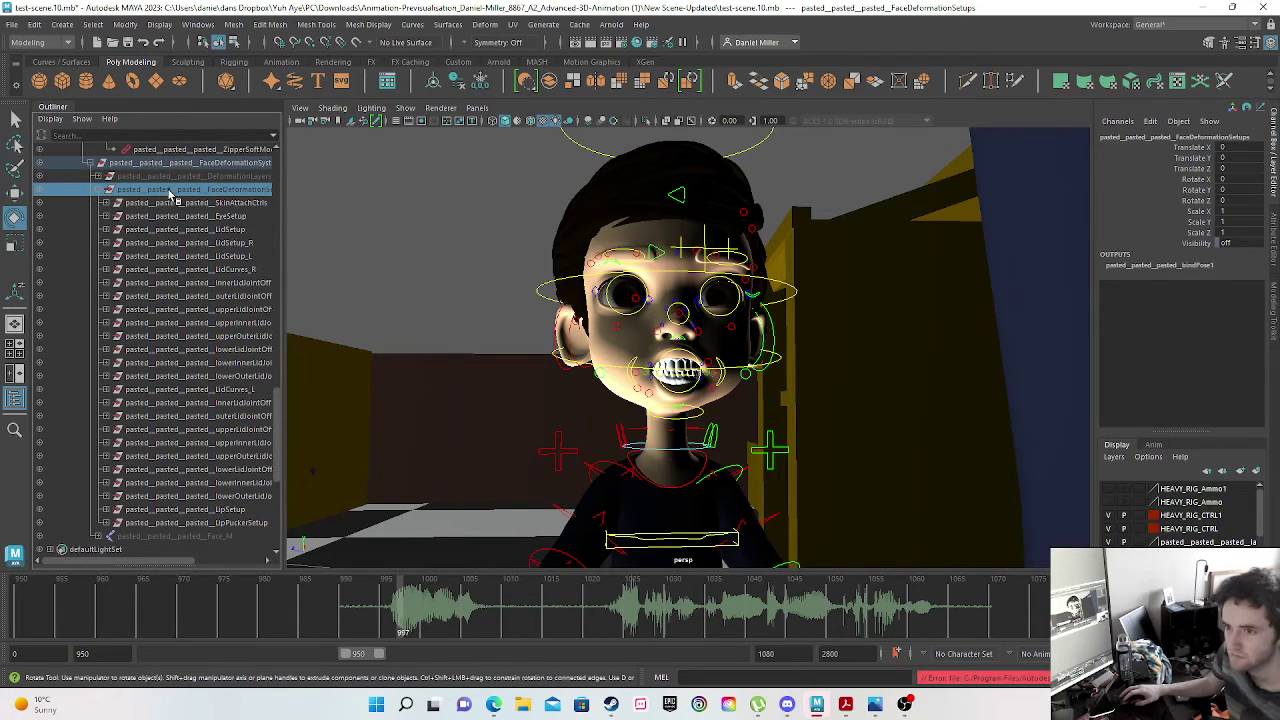
click(147, 179)
click(143, 189)
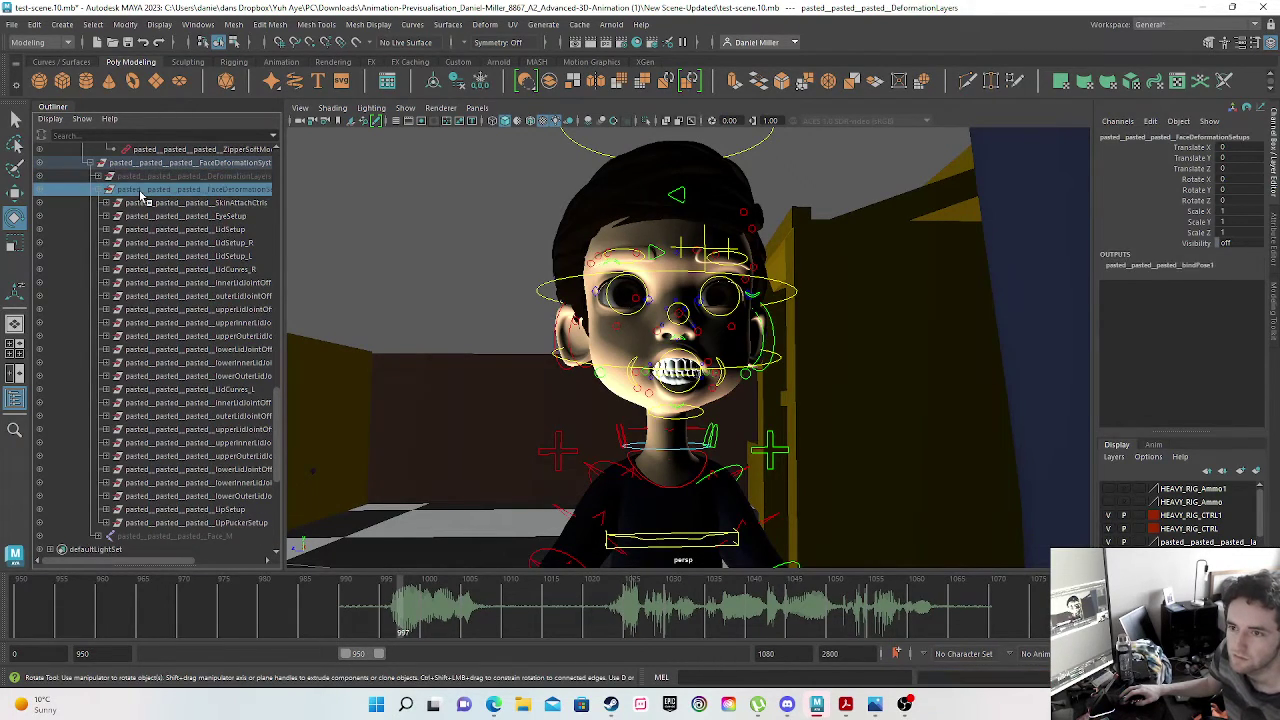
- Expand the left inner lid joint offset group and check its innerLidJoint_L joint
right_click(142, 195)
click(105, 403)
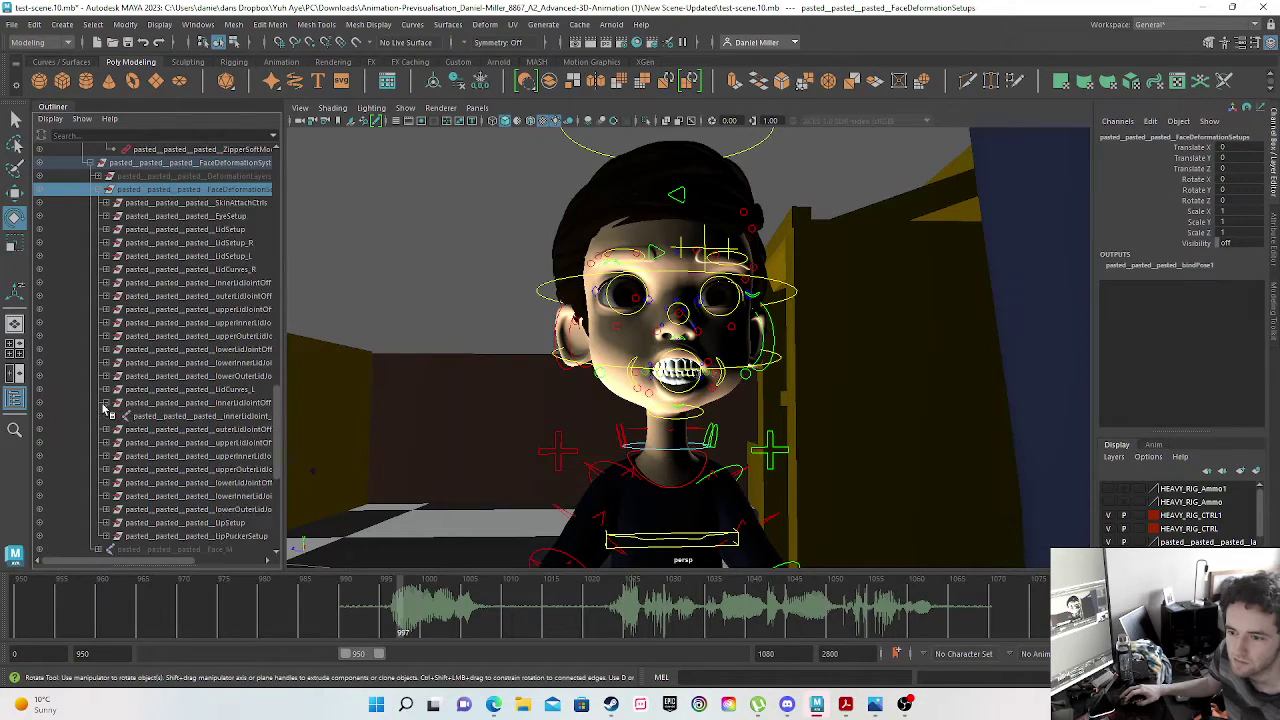
click(147, 416)
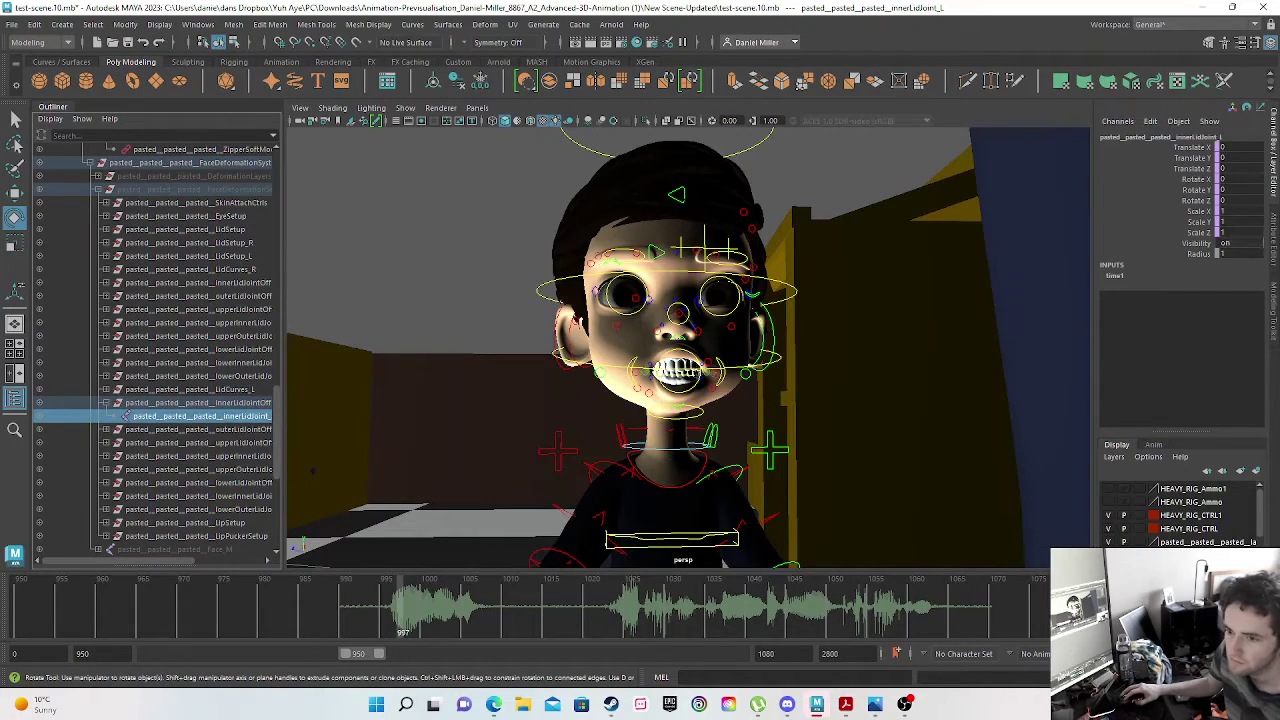
- Set the visibility of the FaceDeformationSetups group to 0
click(190, 190)
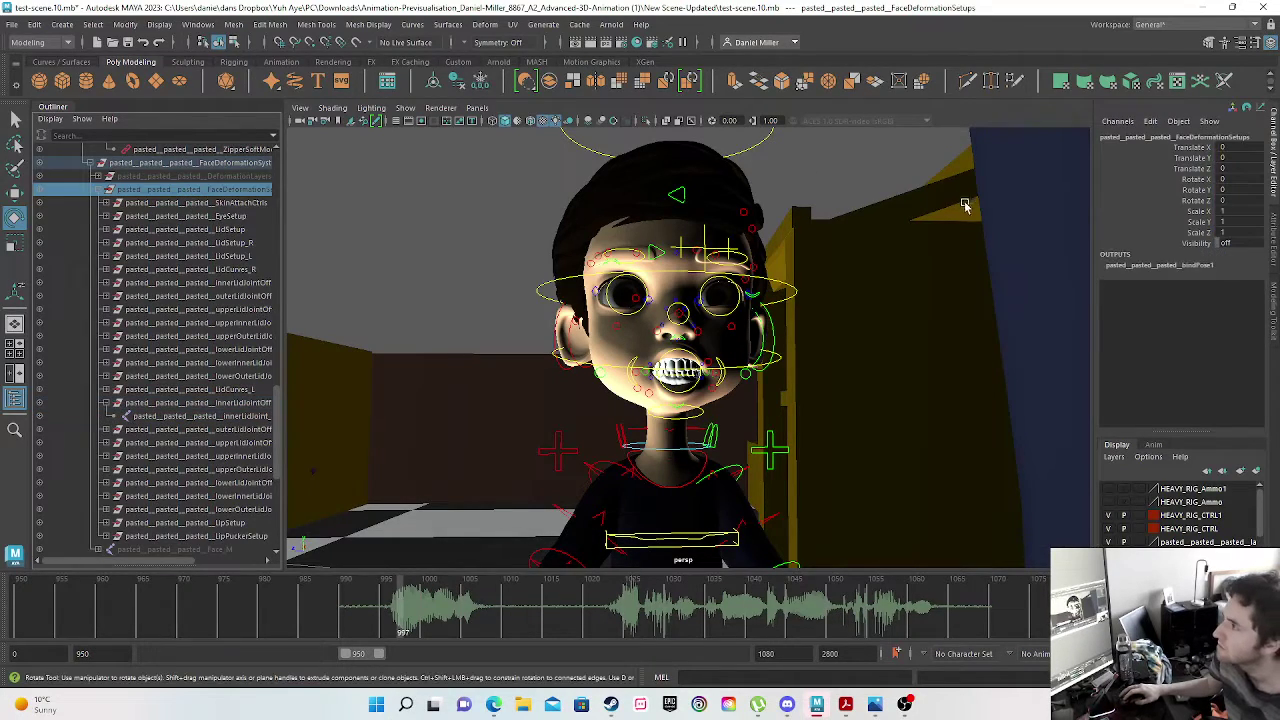
double_click(1236, 242)
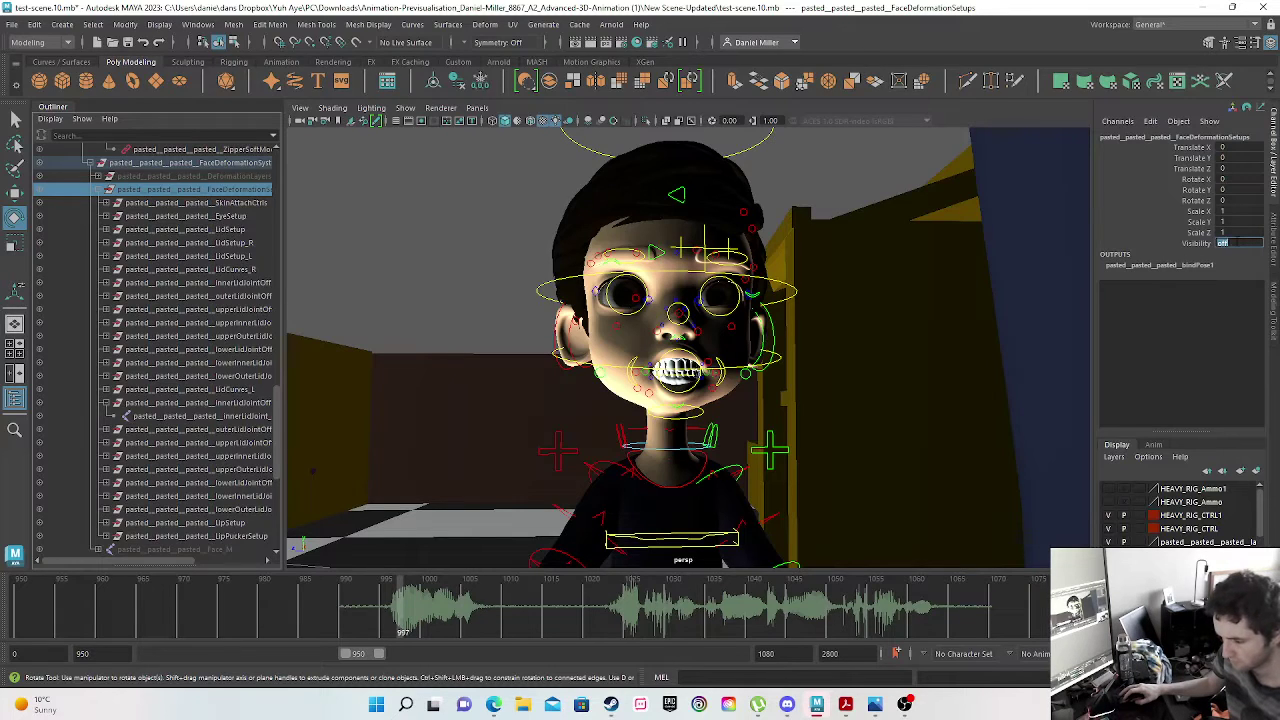
text(0)
key(Return)
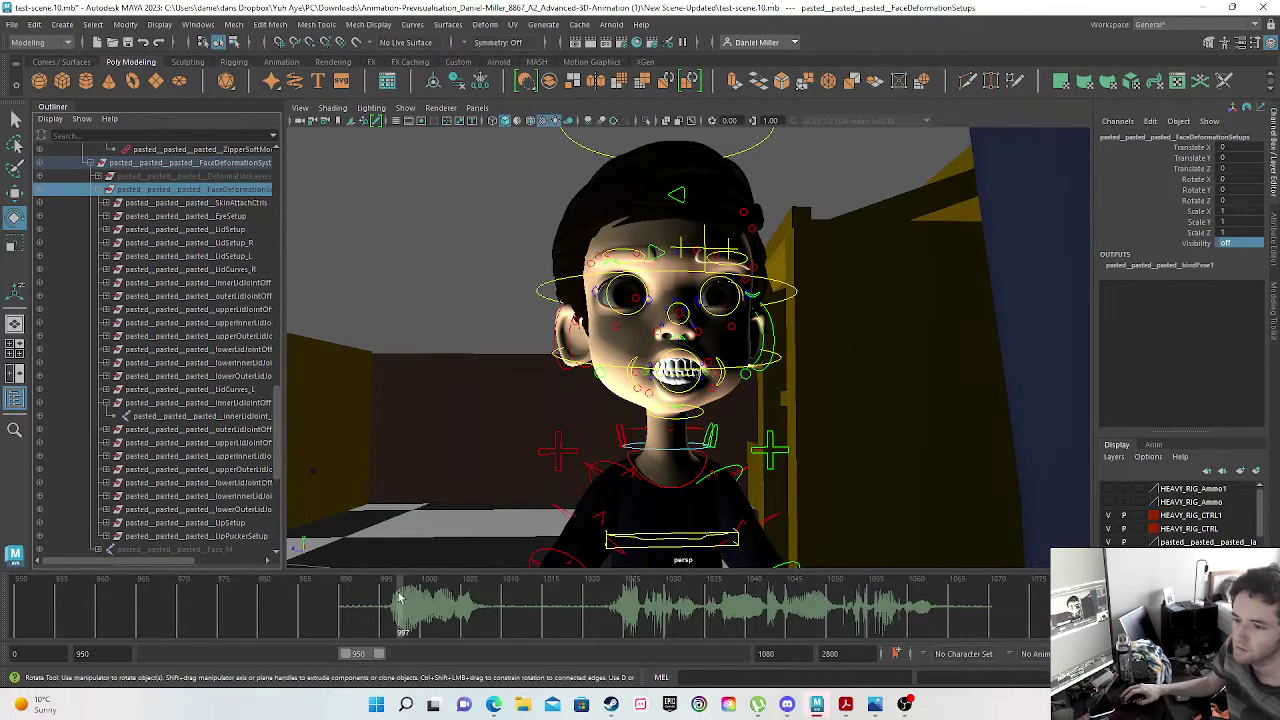
- Check the attributes of DeformationLayers, FaceDeformationSystem, FaceFitSkeleton, FaceMotionSystem and ZipperLipSetup for anything affecting the teeth
click(160, 178)
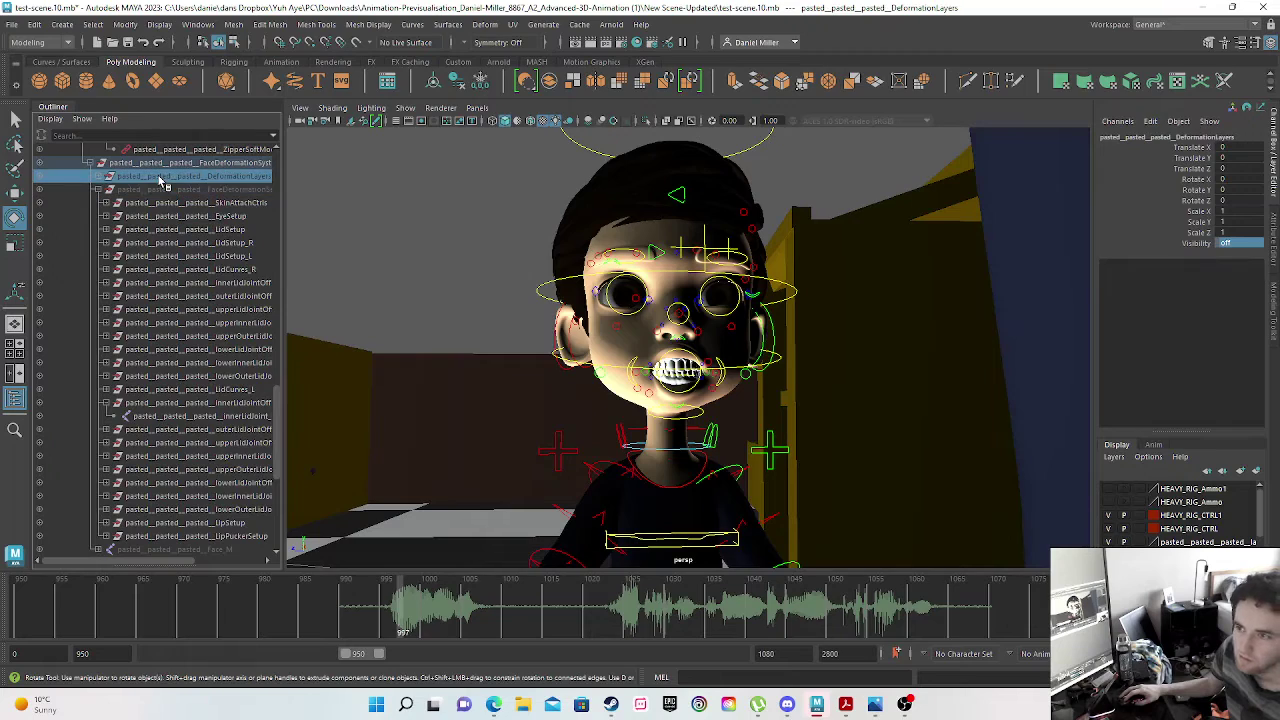
click(1244, 243)
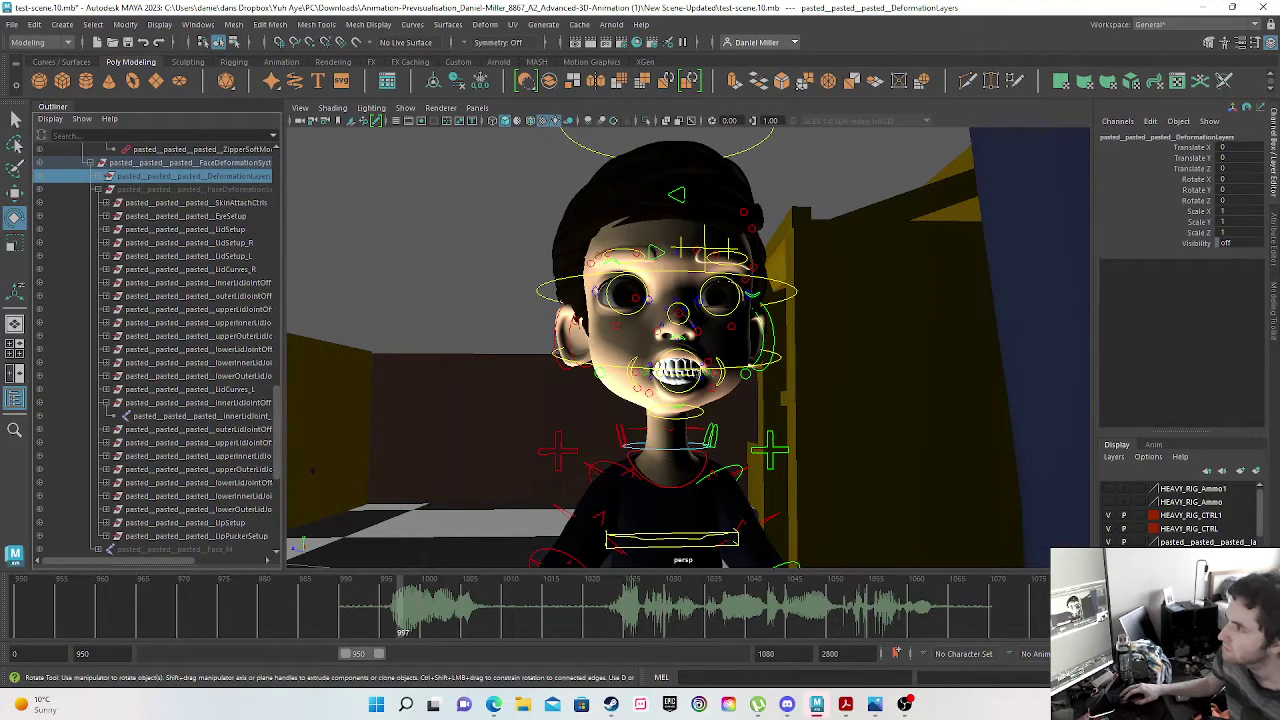
click(135, 165)
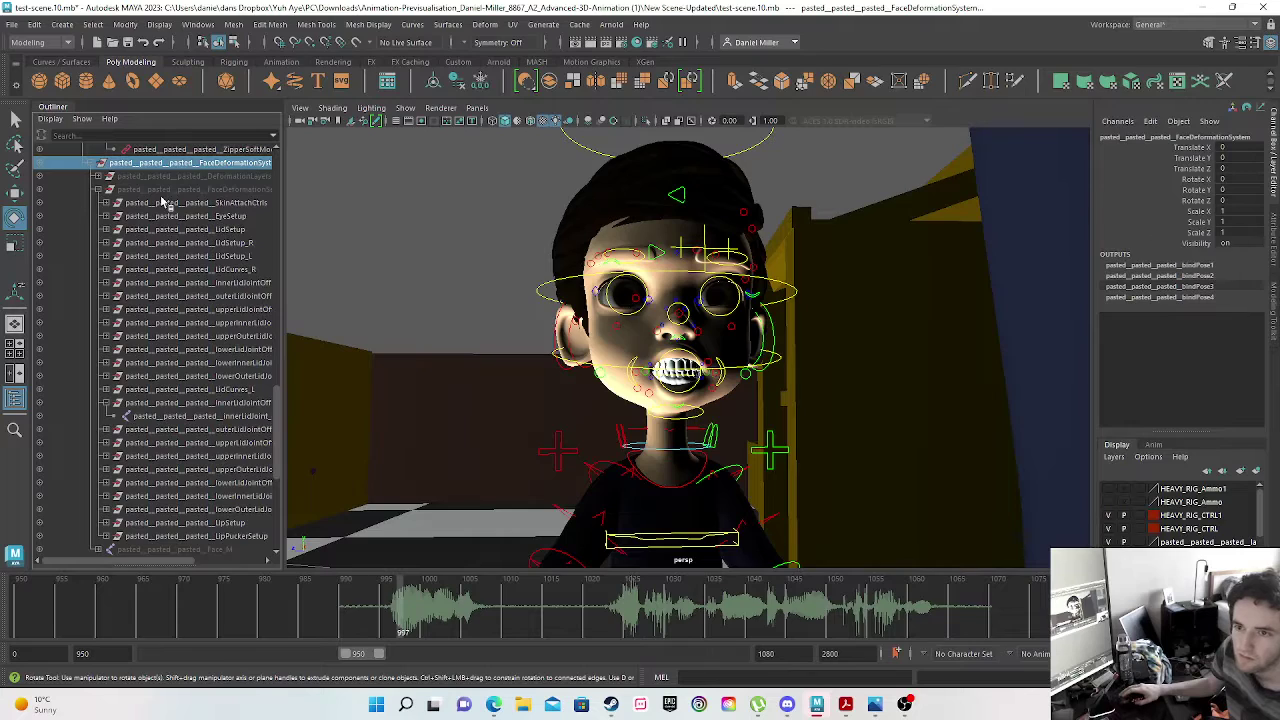
scroll(90, 187, up, 5)
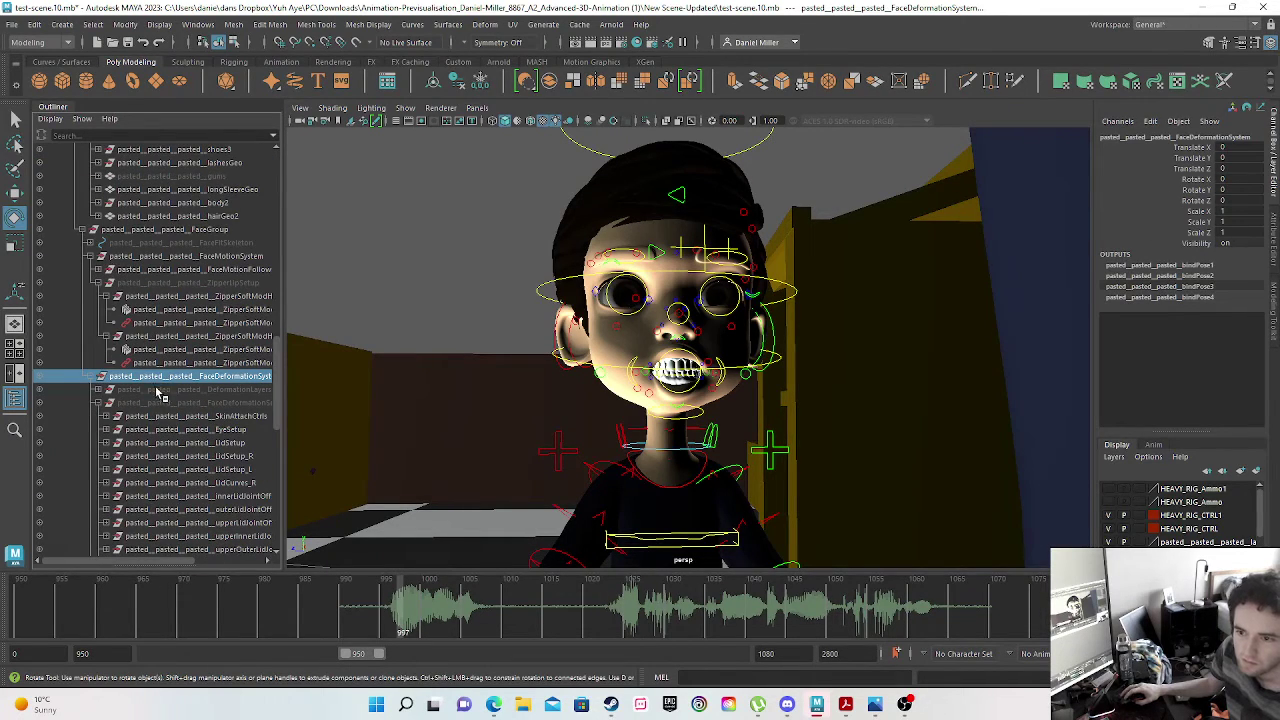
click(152, 389)
click(162, 243)
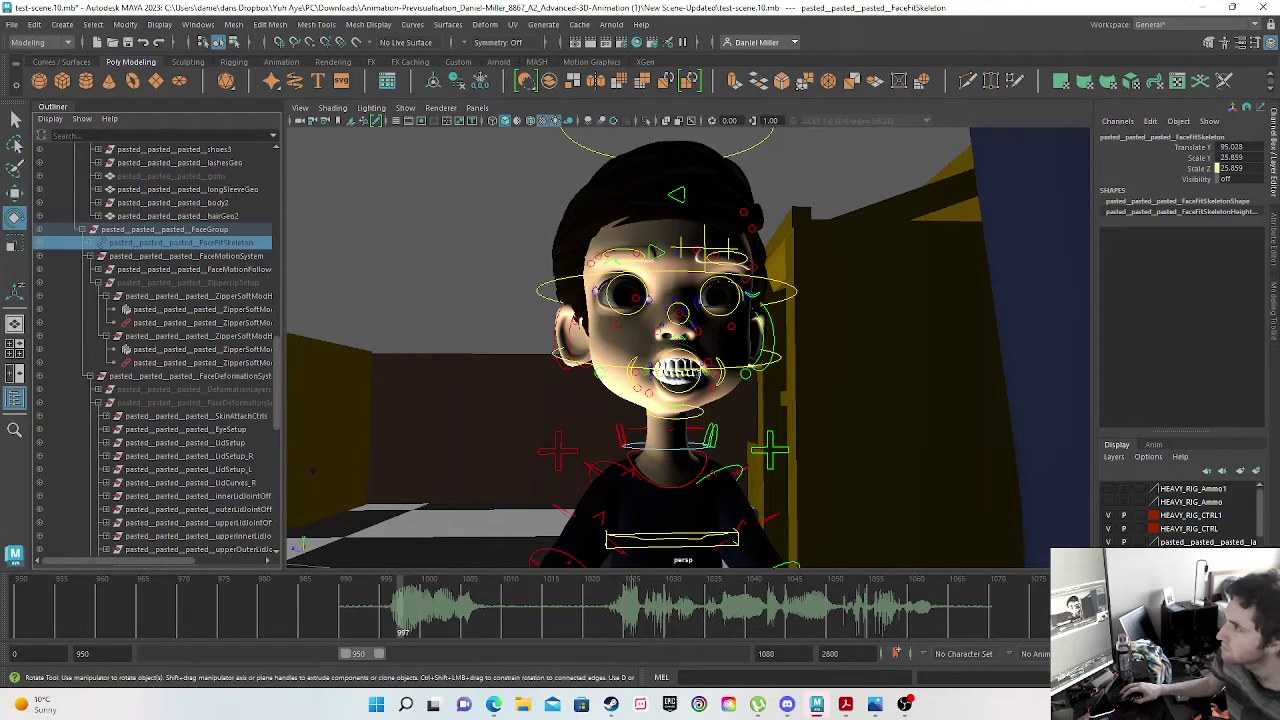
click(167, 257)
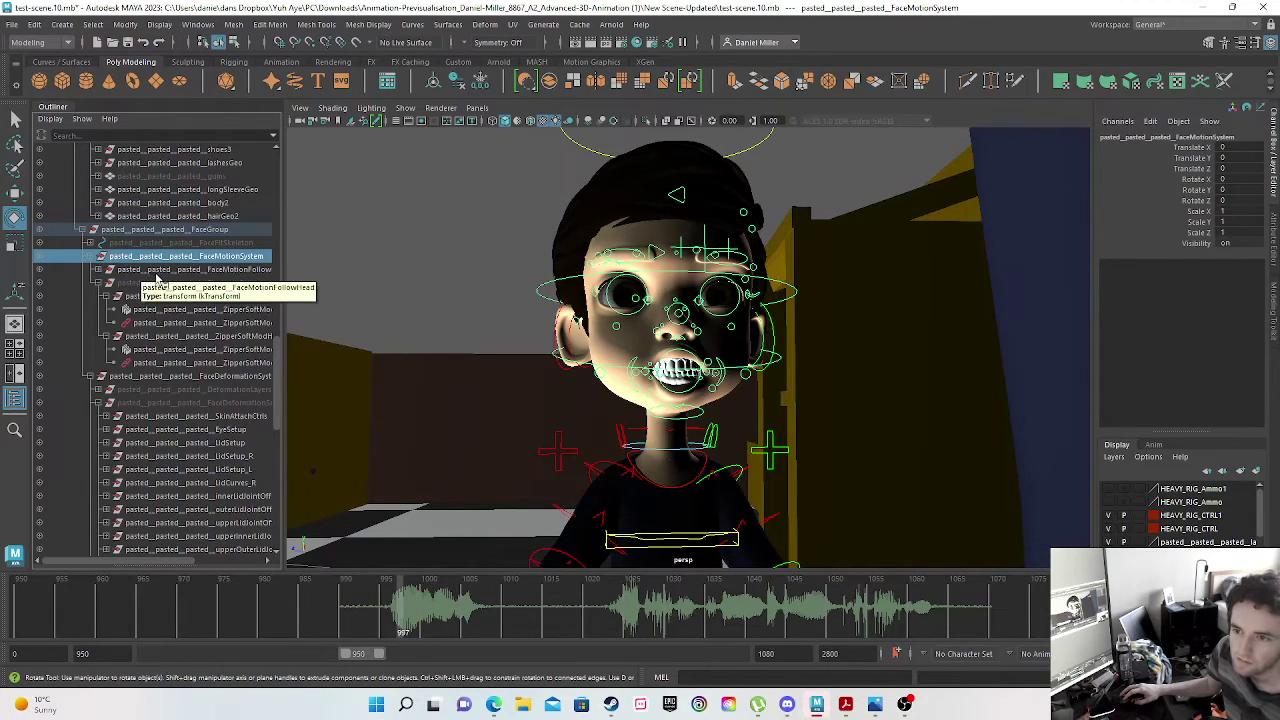
click(172, 284)
scroll(670, 372, up, 5)
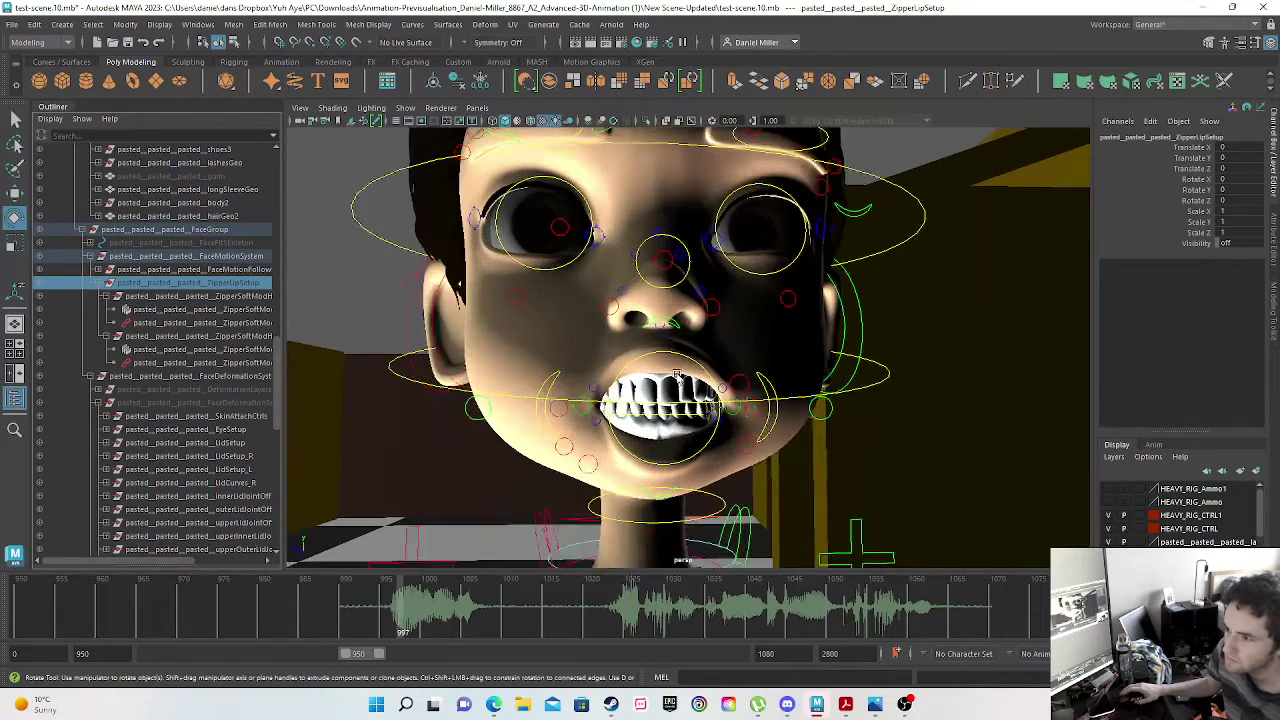
click(615, 428)
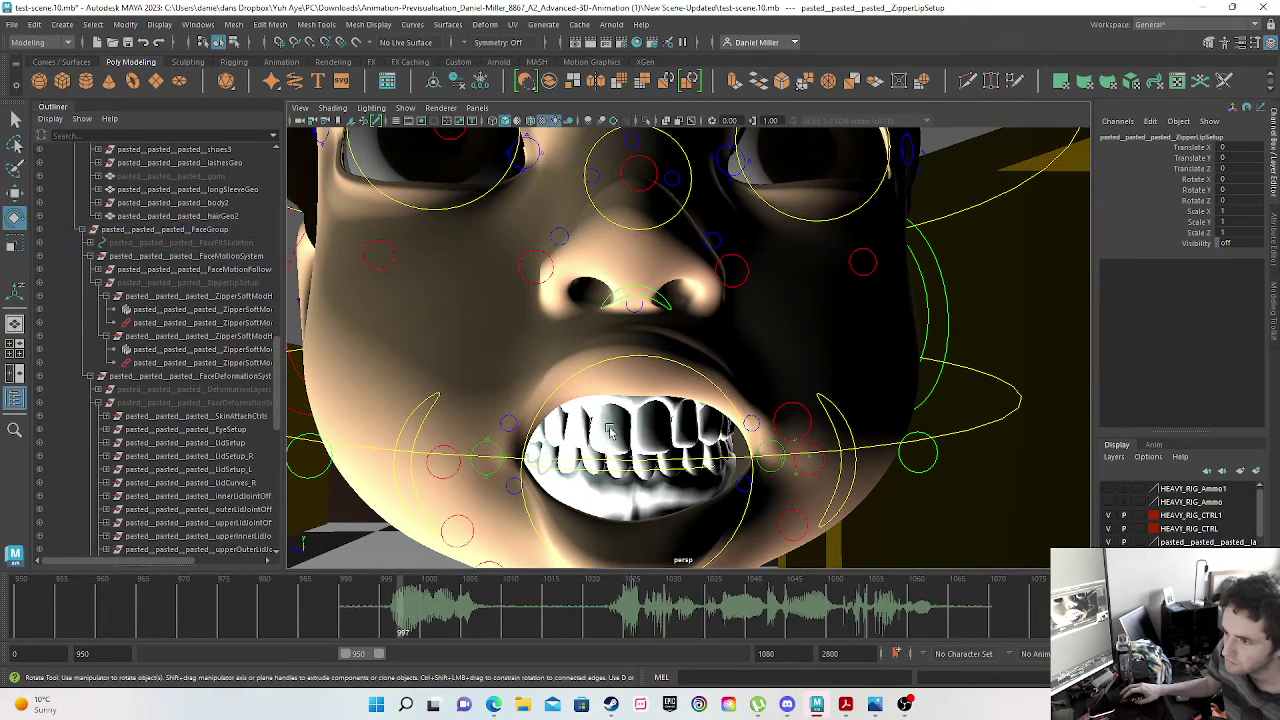
drag(617, 505, 621, 428)
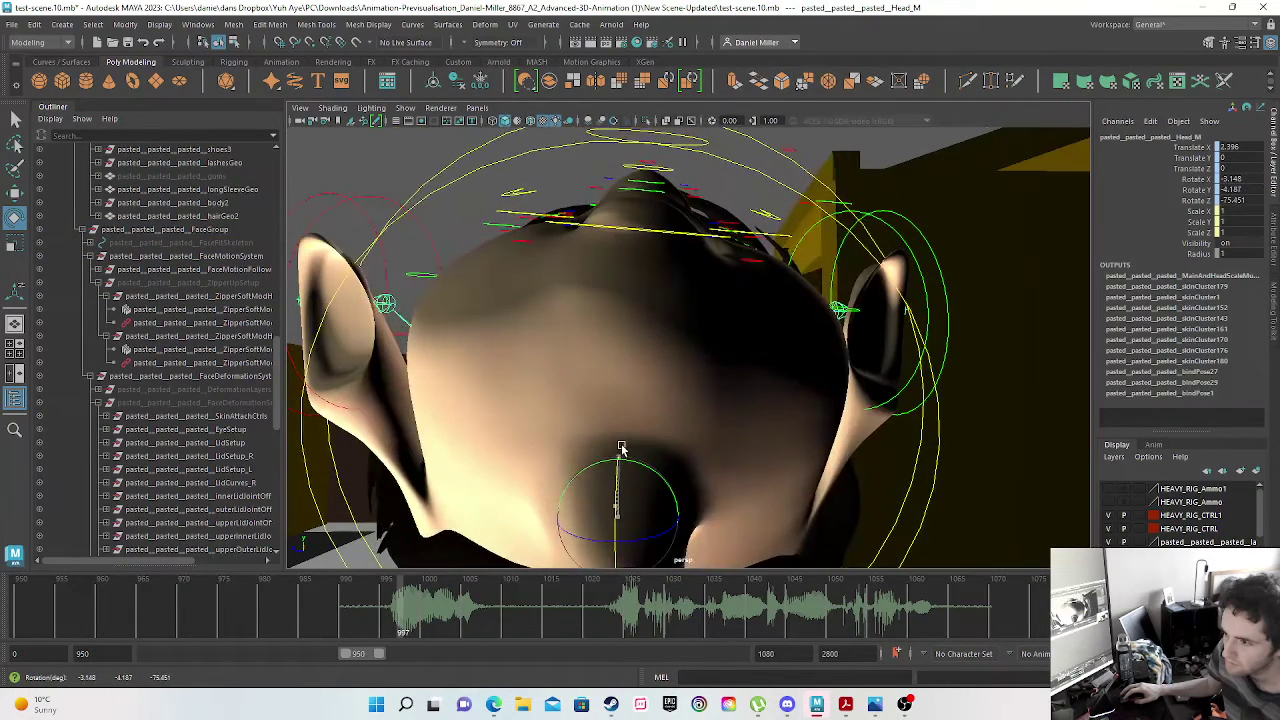
scroll(630, 400, down, 4)
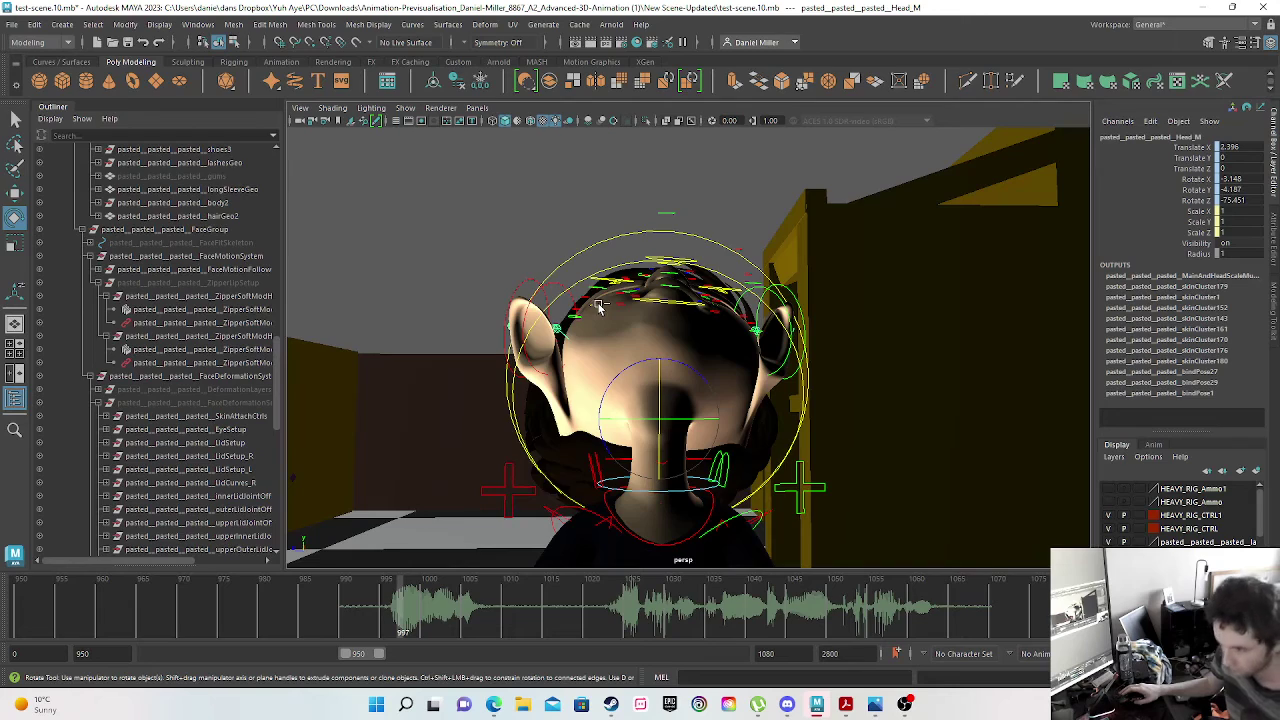
key(ctrl+z)
- Select the upperteeth mesh, briefly toggle its visibility off and back on, and open its skinCluster31 attributes
scroll(642, 364, up, 5)
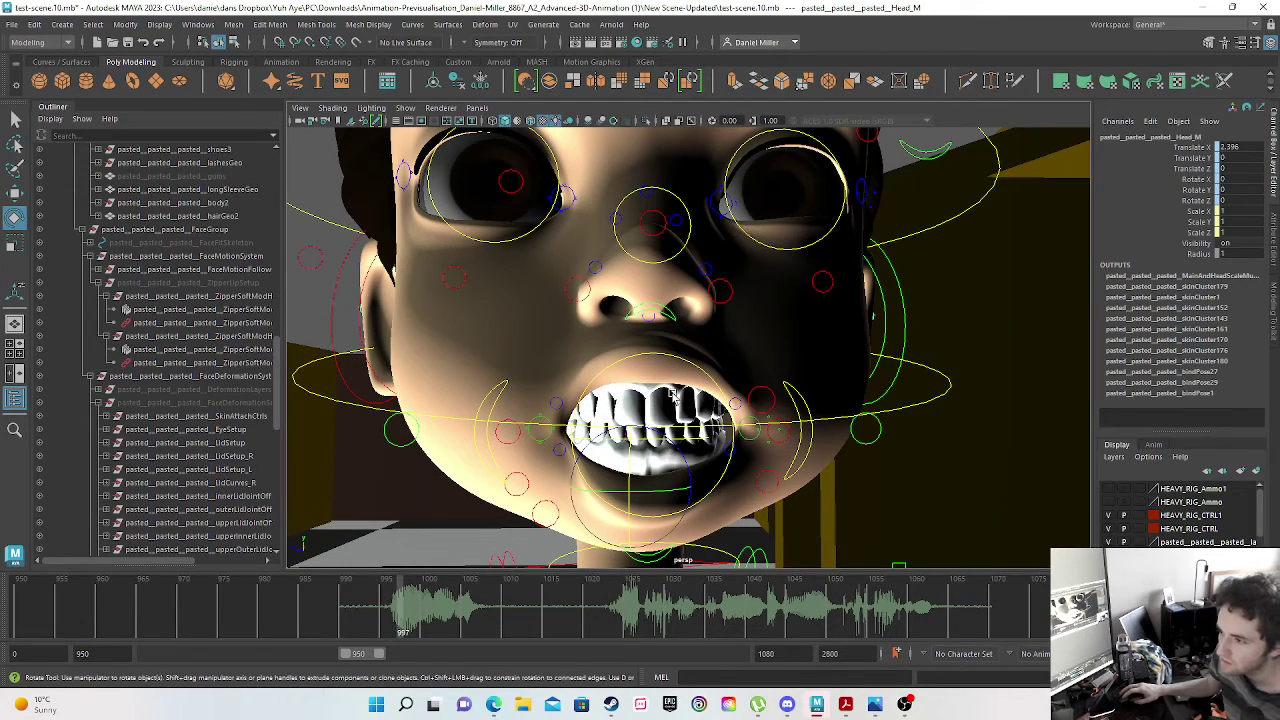
click(674, 396)
key(w)
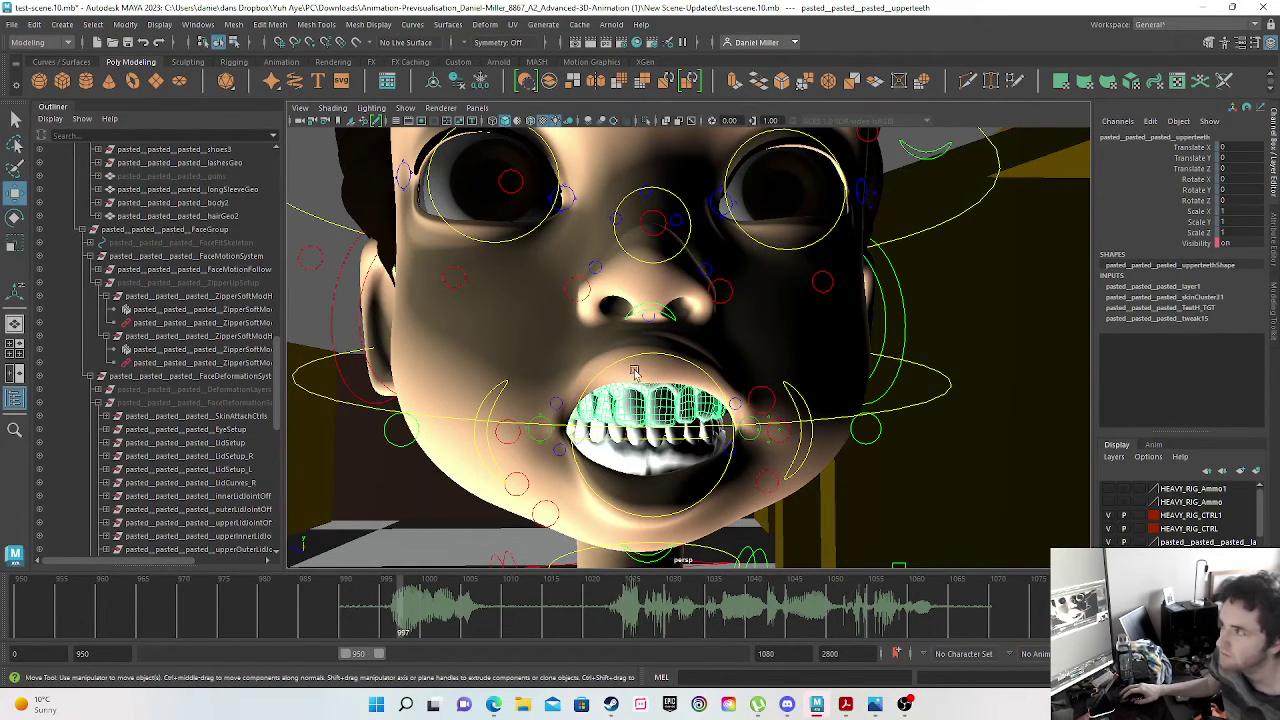
middle_drag(1243, 245, 1228, 245)
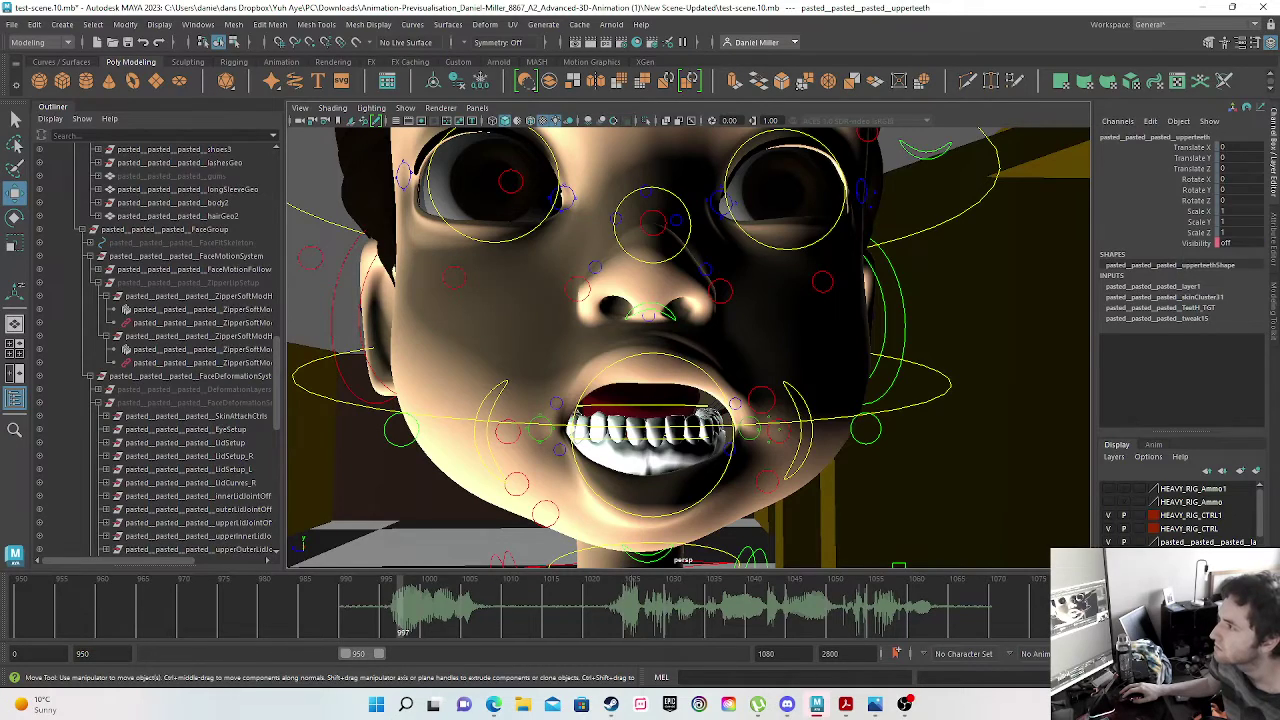
key(ctrl+z)
click(1188, 298)
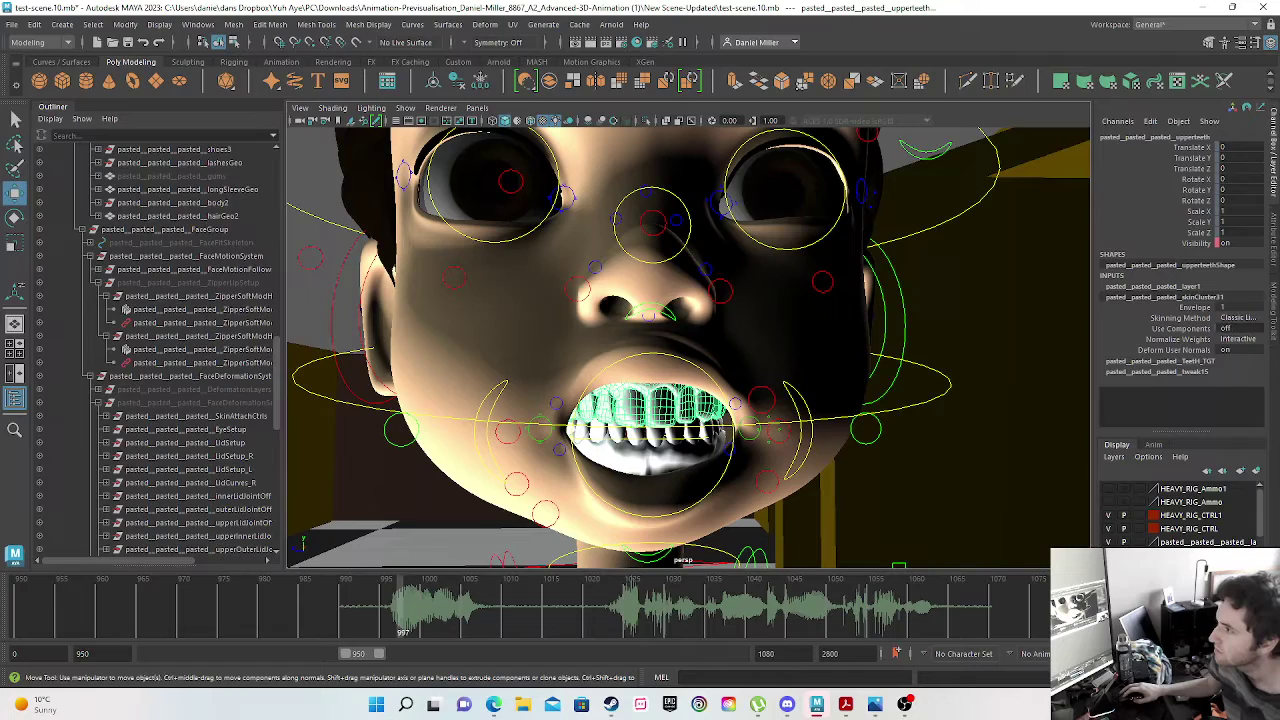
- Open the upper teeth's TeetH_TGT blend shape inputs and set upperteethTGT to 1
click(1155, 365)
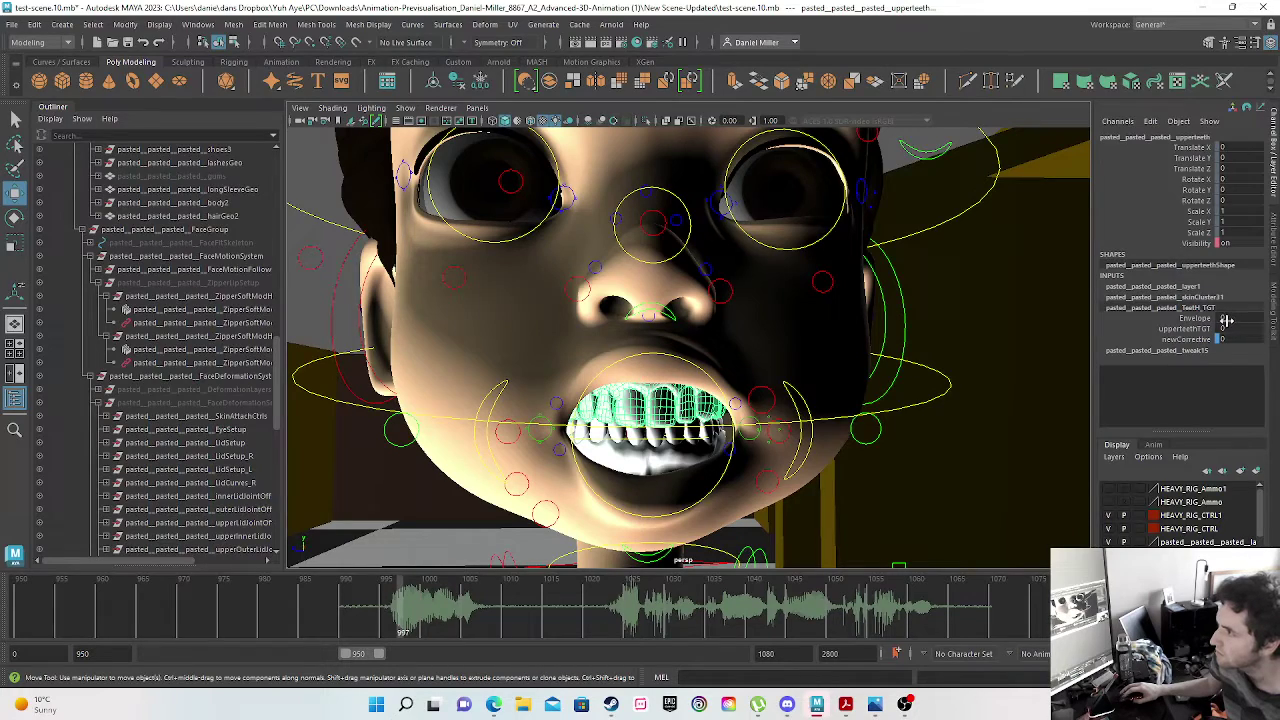
click(1222, 328)
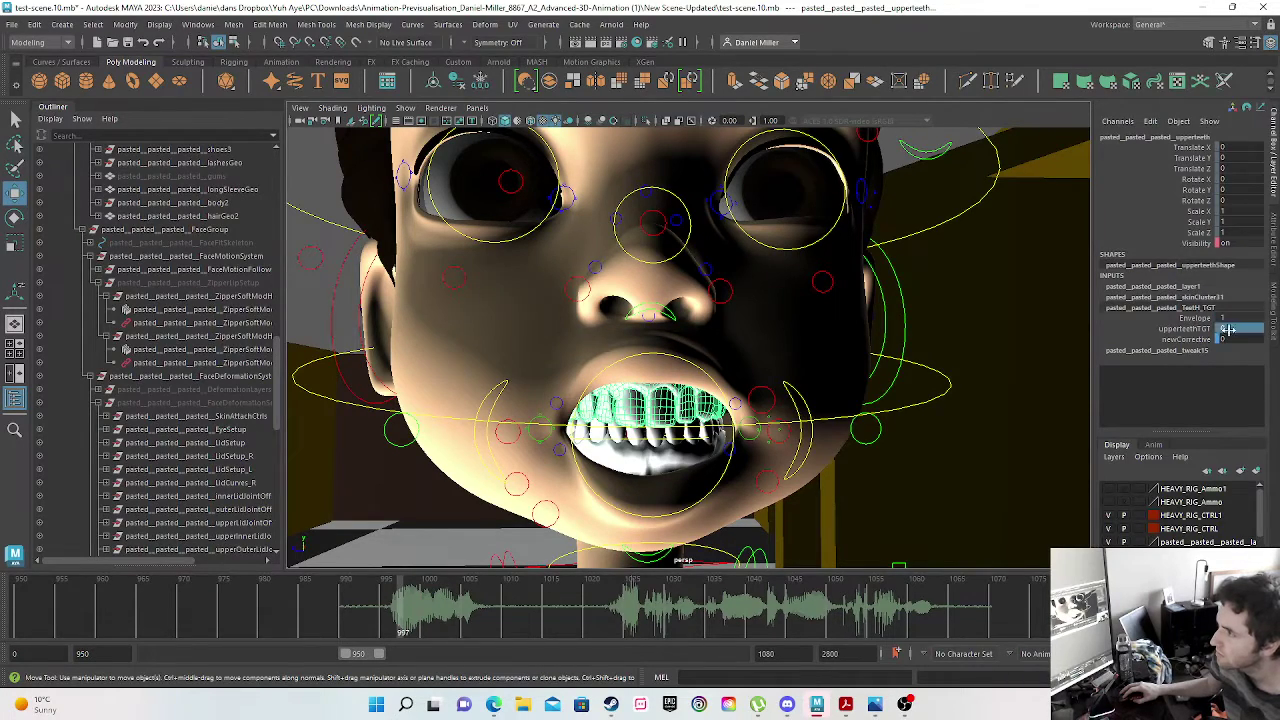
text(1)
key(Return)
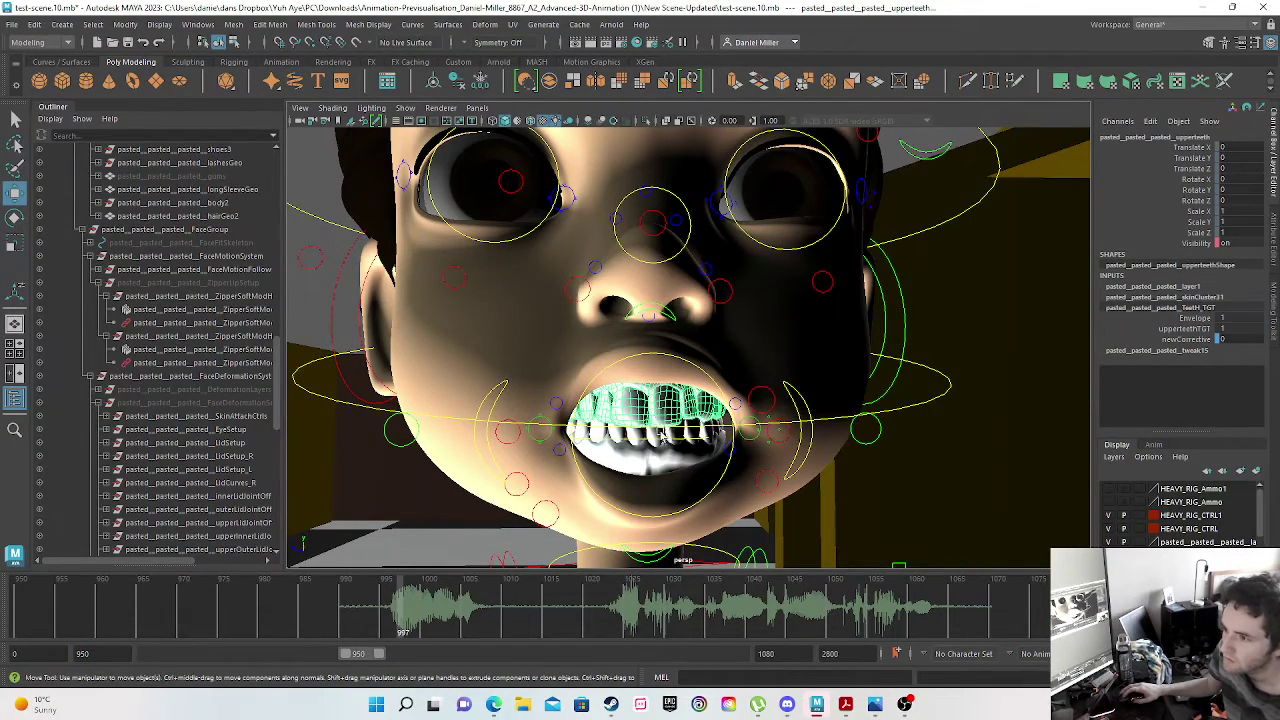
scroll(642, 424, down, 5)
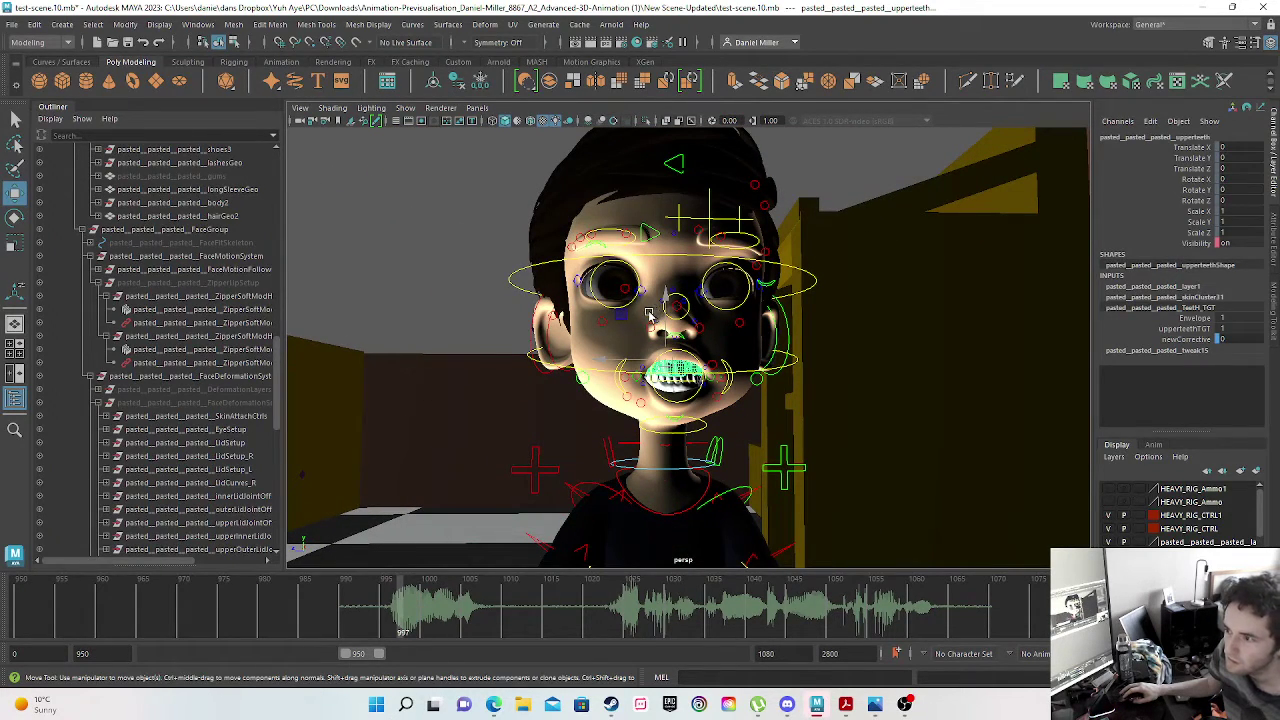
- Try deleting the upper teeth's history and raising the mesh to Translate Y 0.12, and undo both changes
click(481, 82)
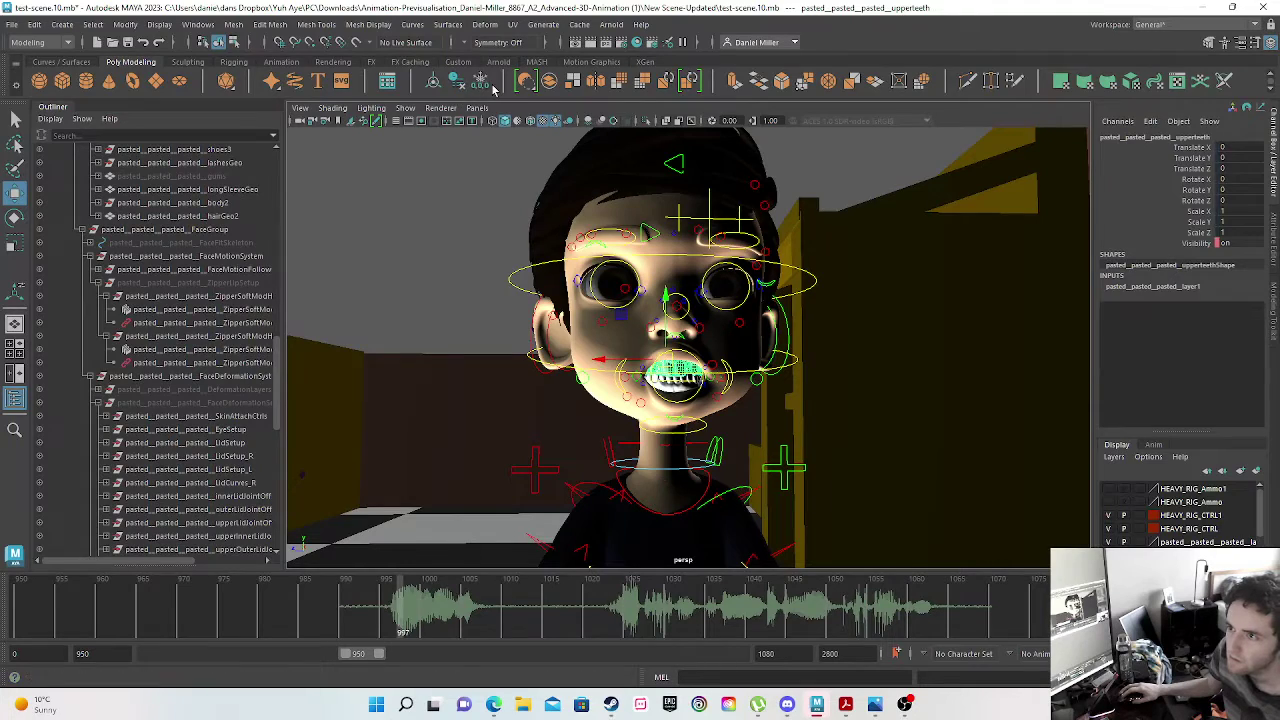
drag(666, 302, 664, 285)
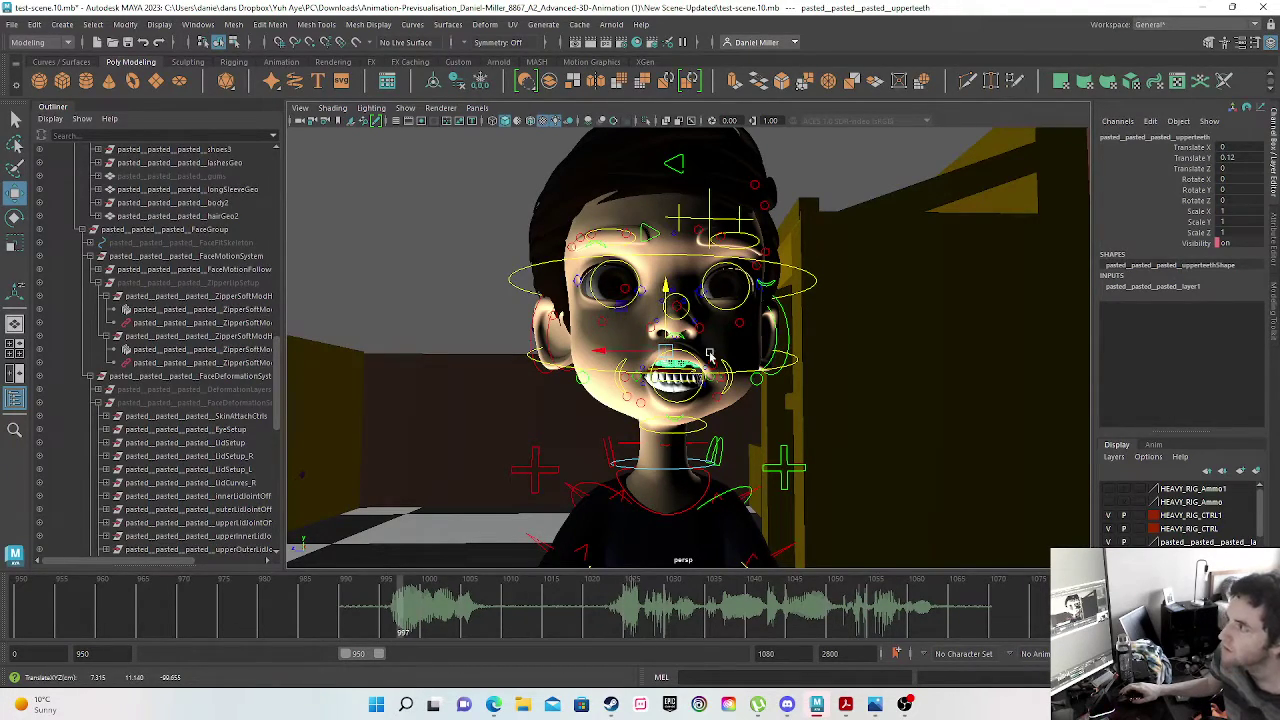
scroll(707, 445, up, 5)
key(ctrl+z)
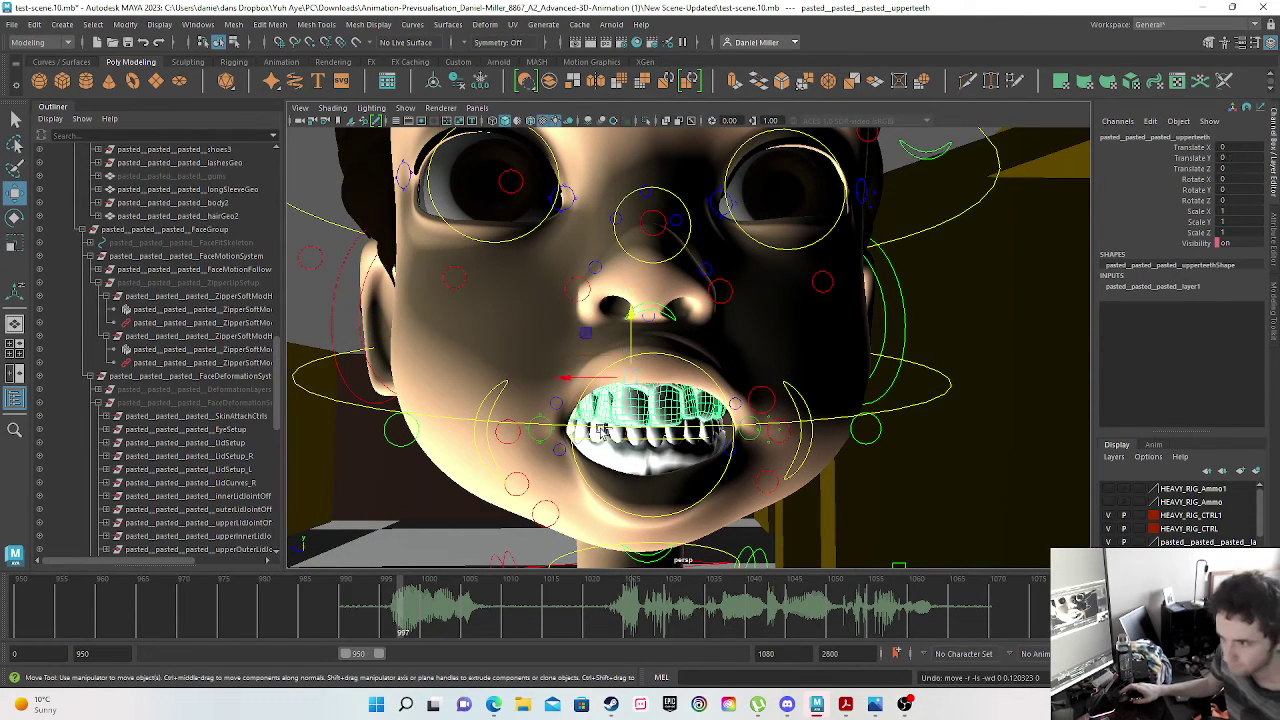
key(ctrl+z)
drag(370, 625, 419, 620)
drag(519, 605, 403, 615)
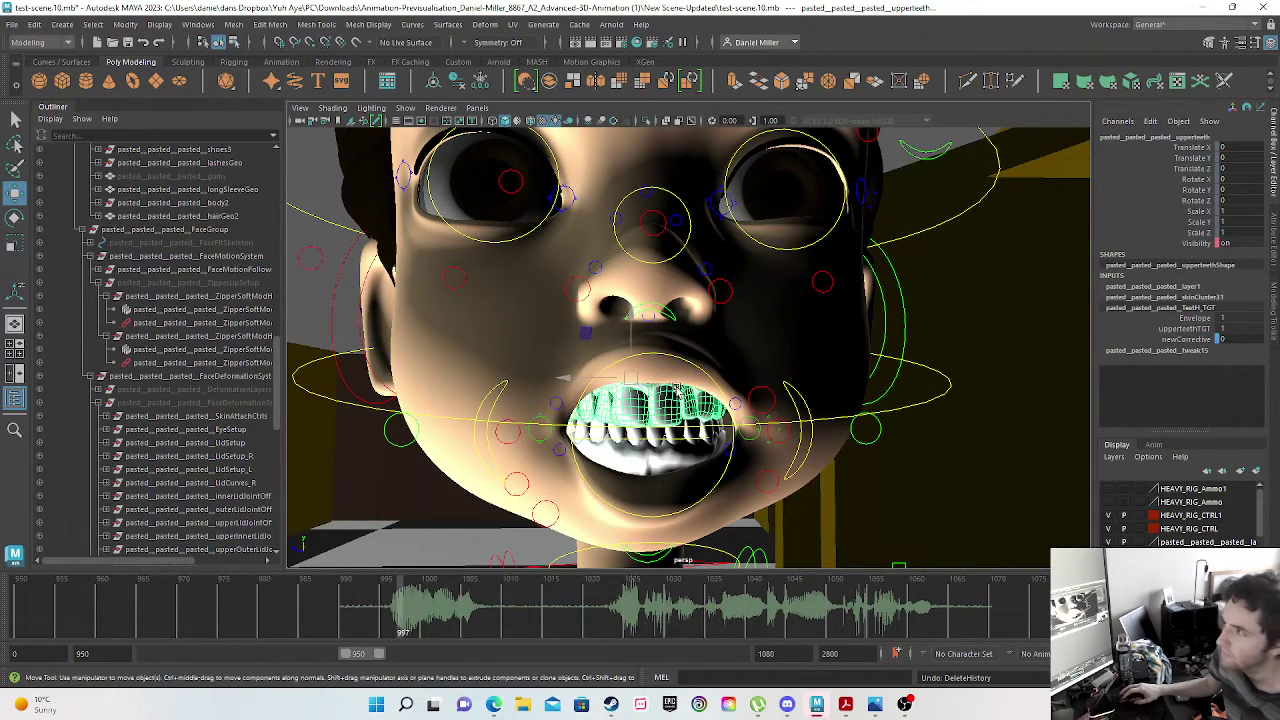
- Reselect the upperteeth mesh and delete its construction history
click(642, 462)
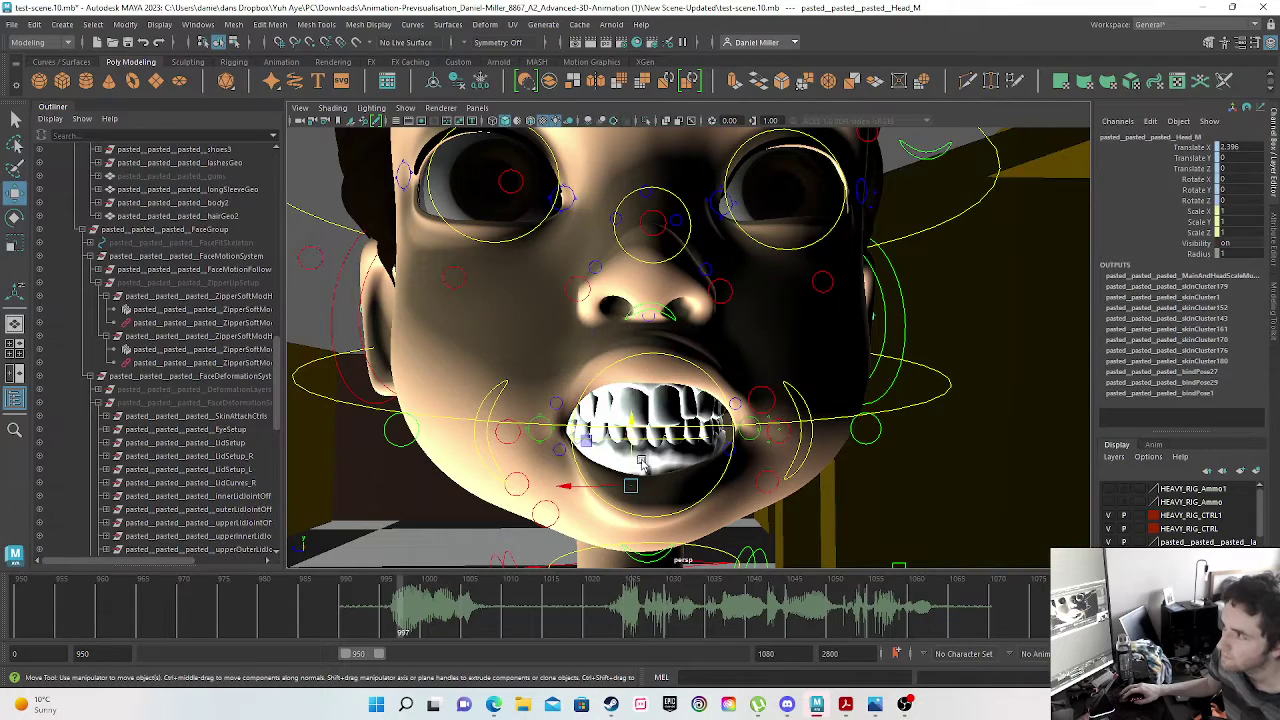
click(612, 410)
scroll(612, 410, up, 3)
click(463, 88)
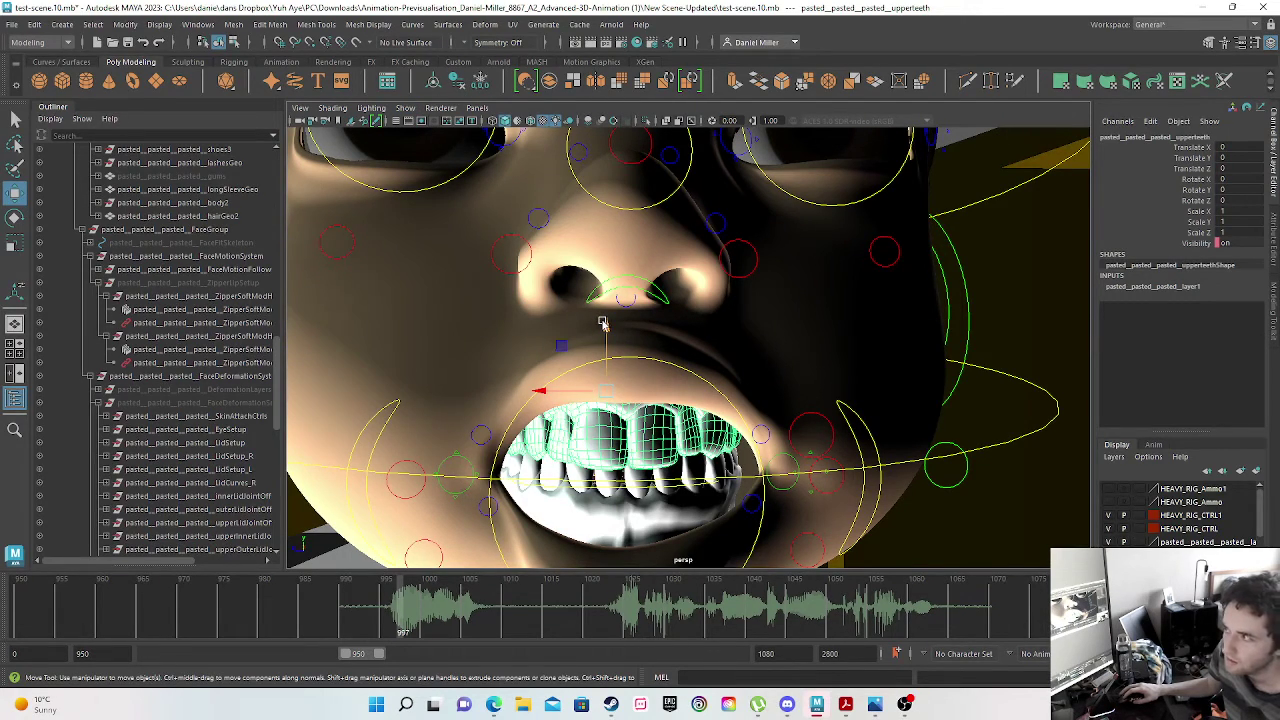
- Key the upper teeth at frame 996, raise them to Translate Y 0.141 at frame 997, and scrub through the change
click(393, 619)
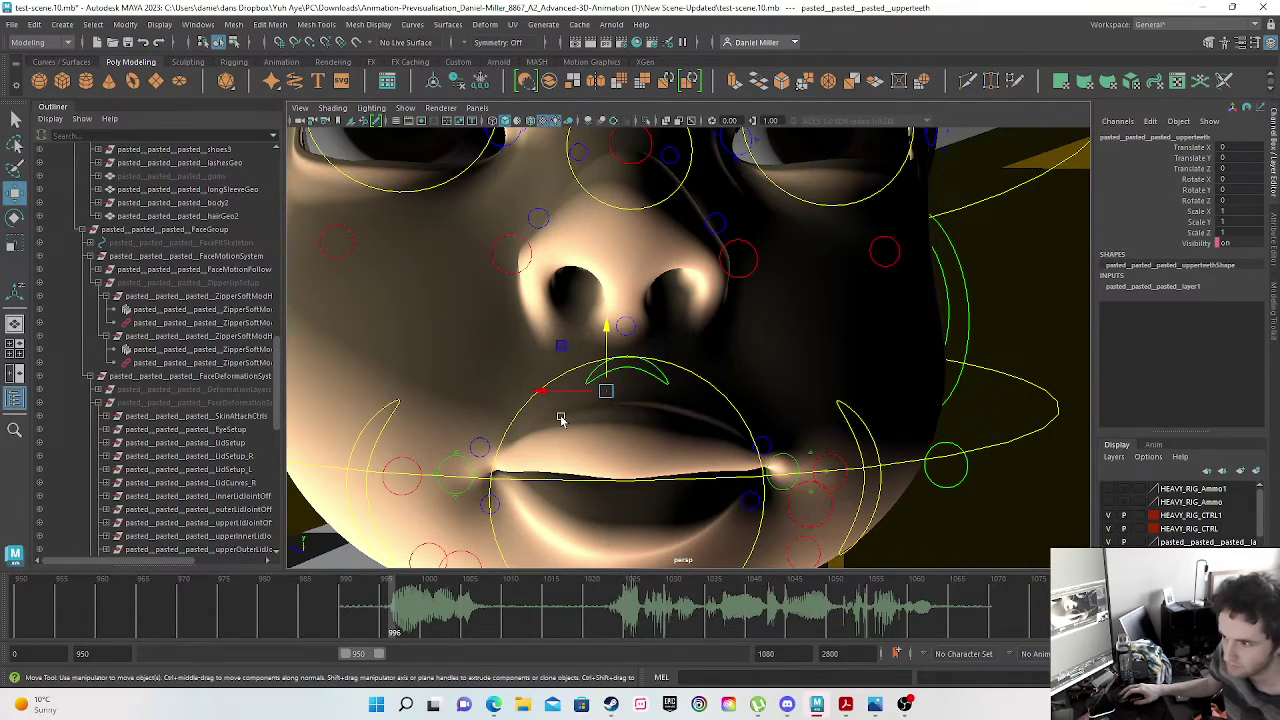
key(s)
click(399, 614)
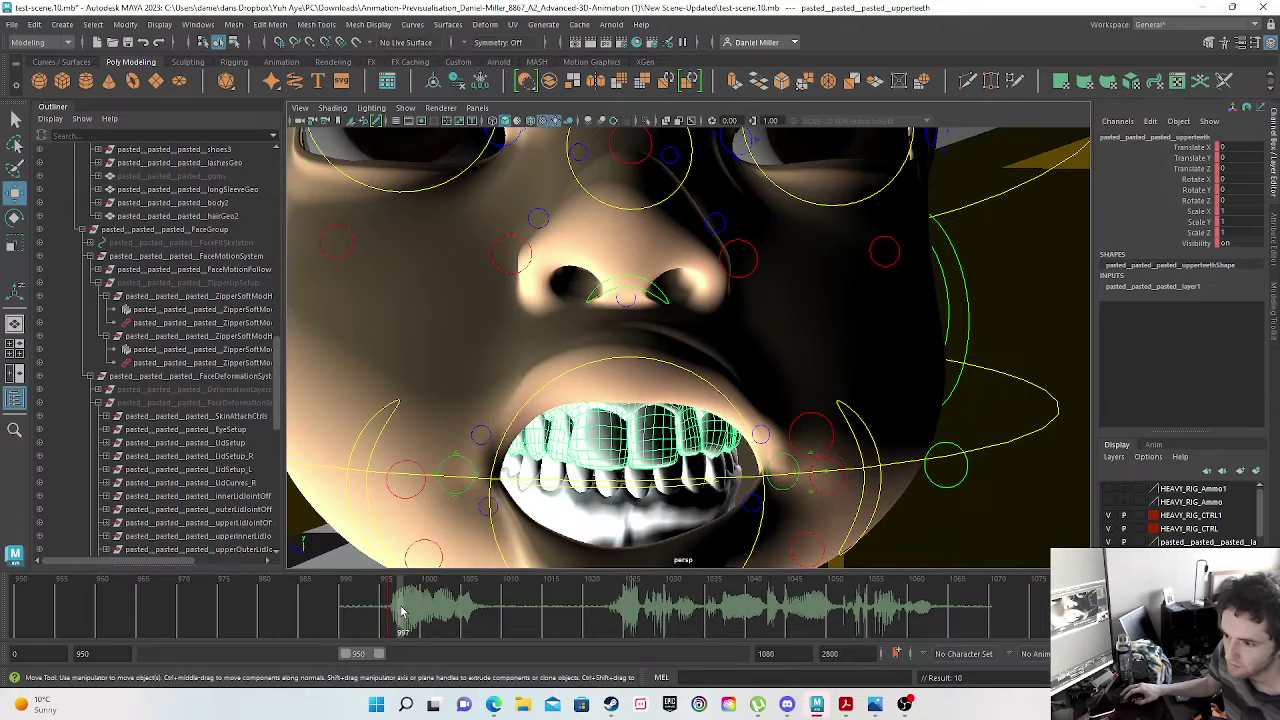
click(604, 330)
drag(604, 330, 605, 292)
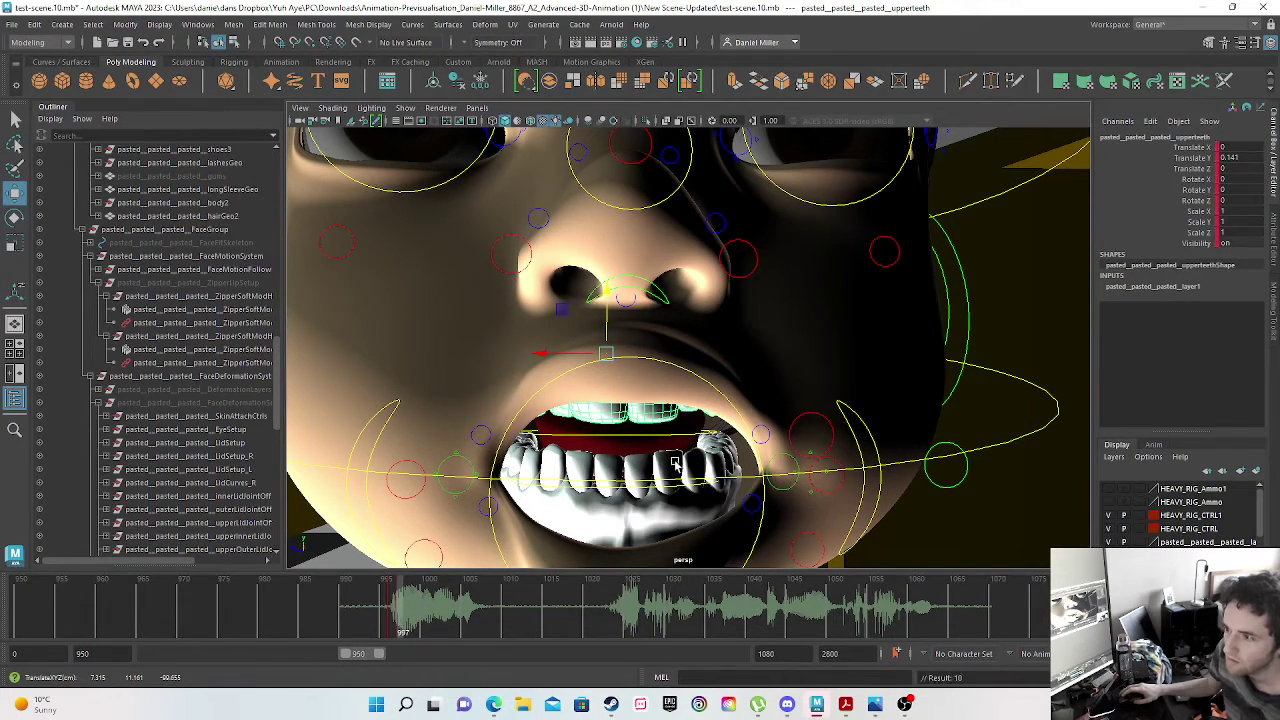
scroll(630, 475, down, 3)
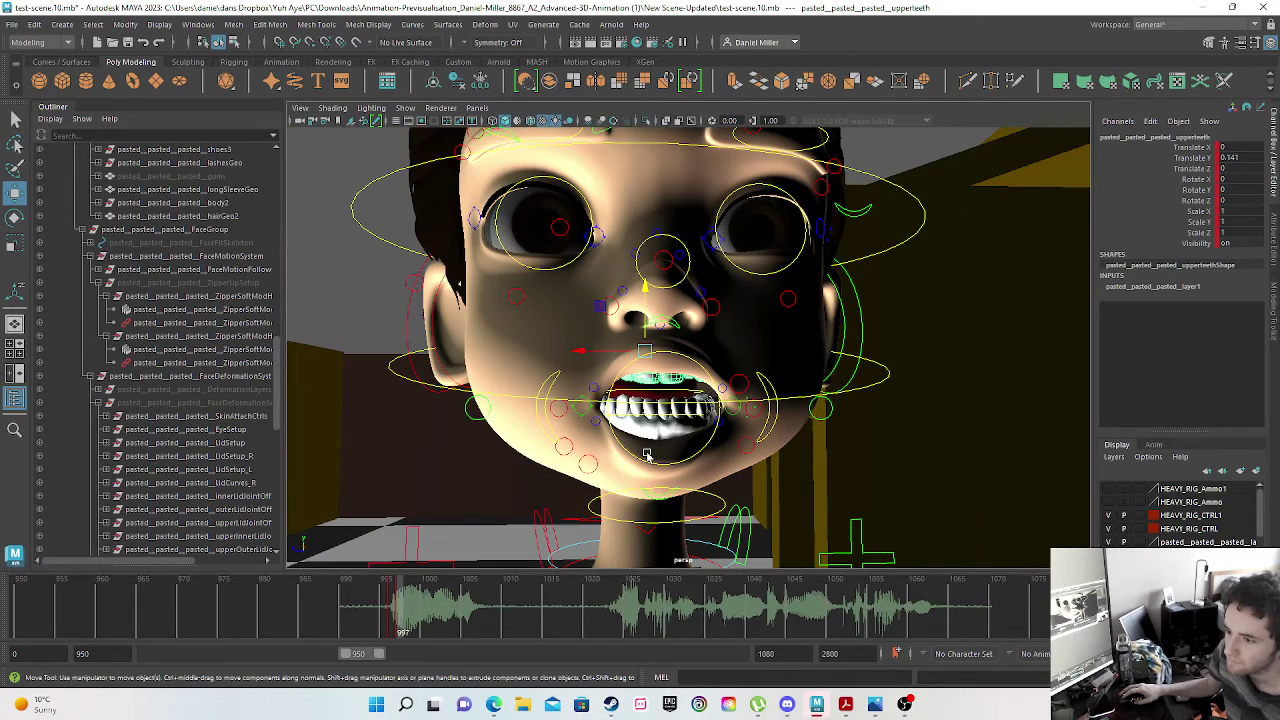
drag(380, 620, 405, 610)
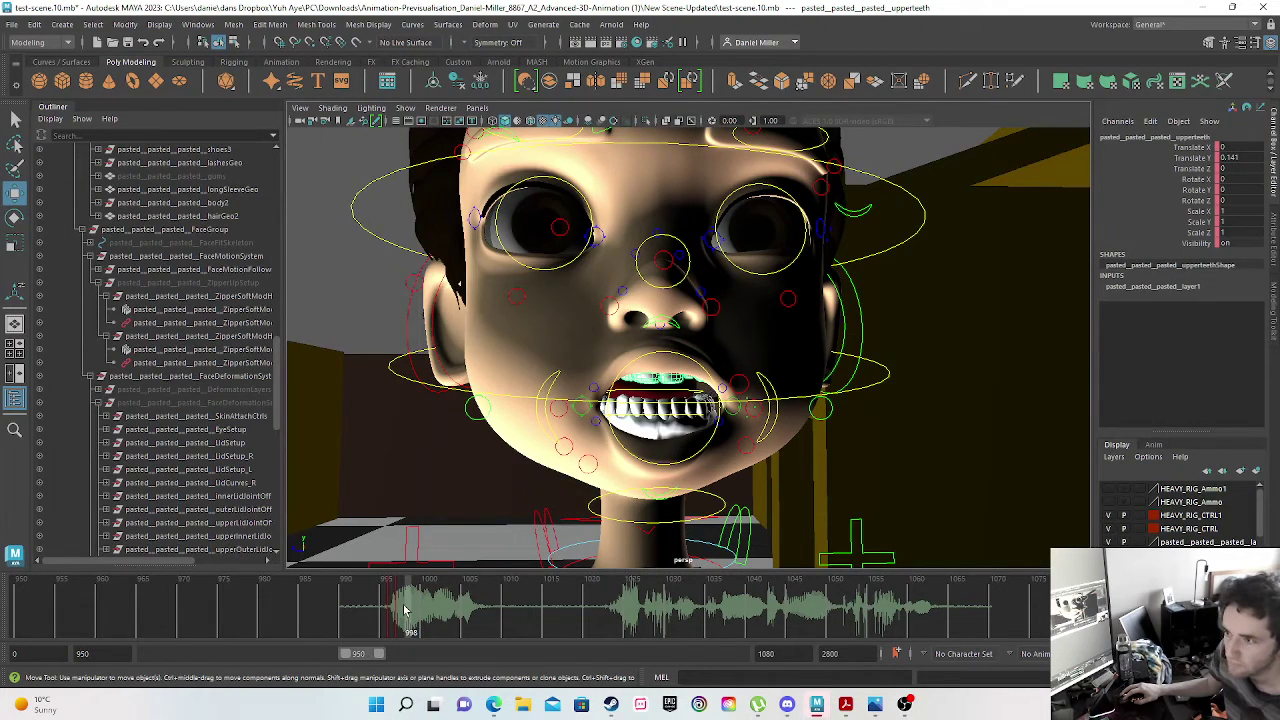
- Select the lowerTeeth mesh, delete its construction history and center its pivot
scroll(165, 385, up, 2)
scroll(165, 380, up, 10)
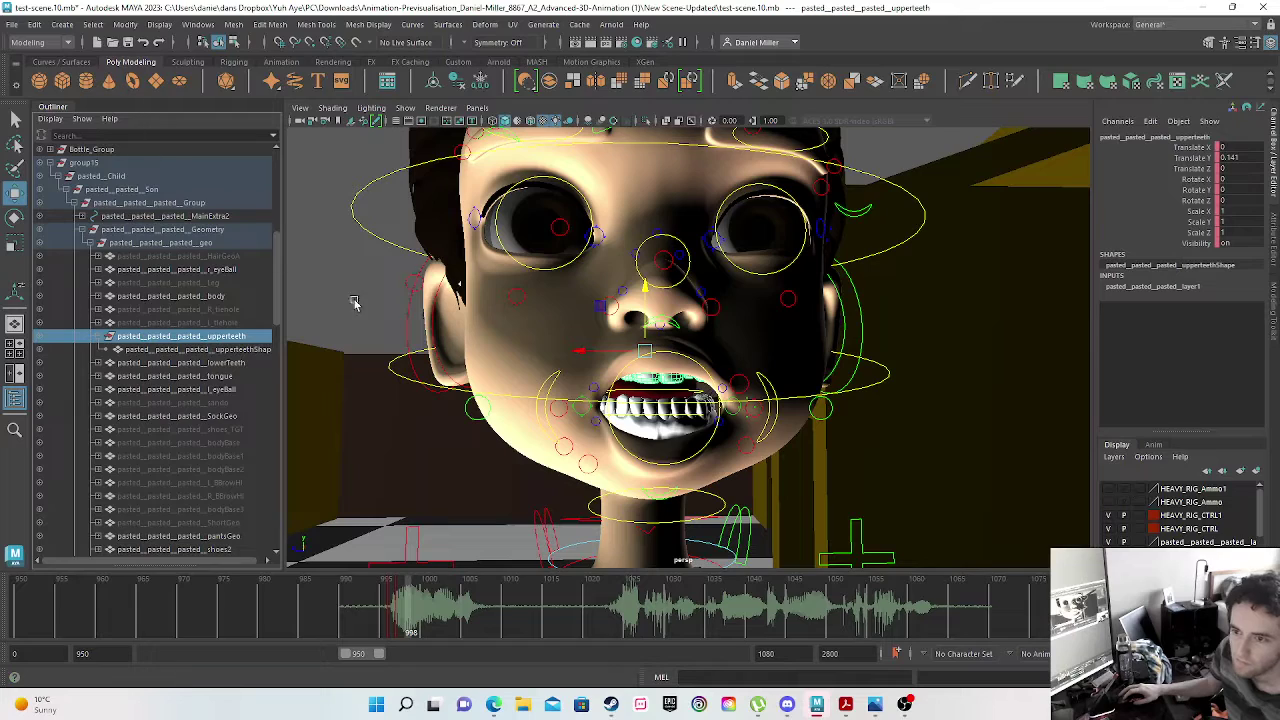
click(640, 425)
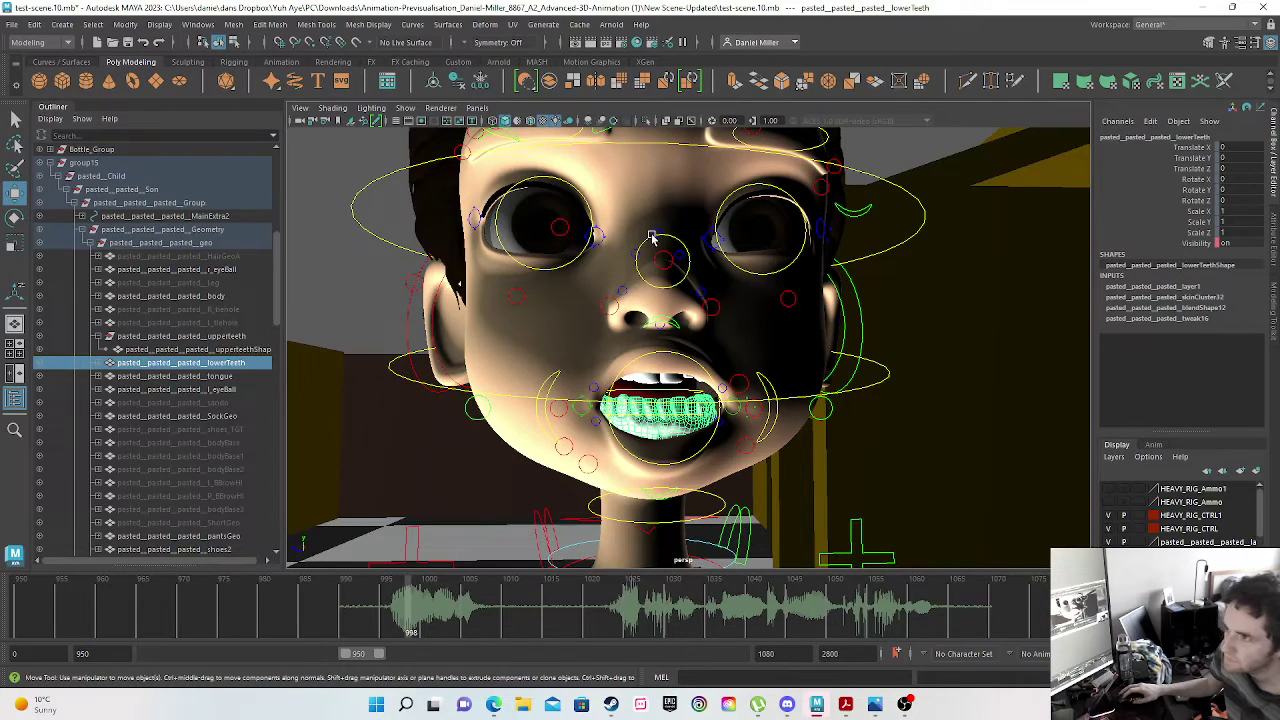
key(f)
scroll(693, 354, up, 5)
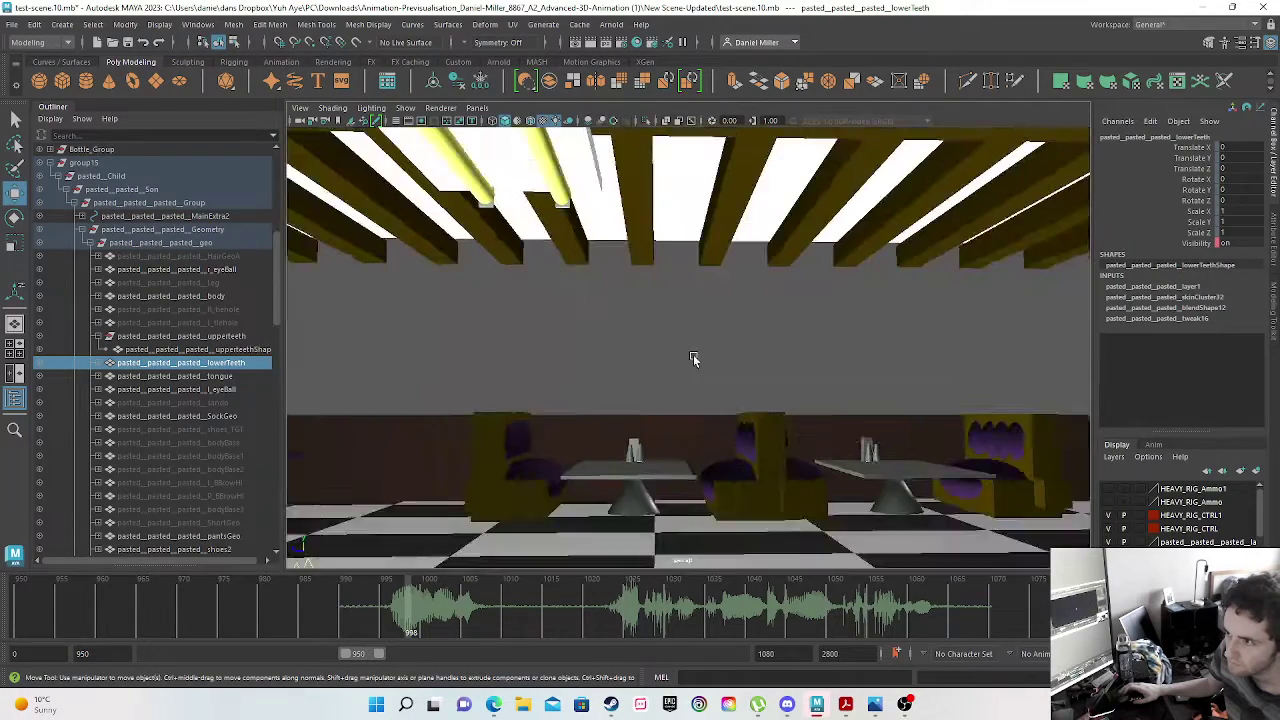
scroll(620, 519, up, 2)
scroll(560, 443, up, 3)
alt+drag(560, 445, 617, 407)
scroll(630, 430, up, 8)
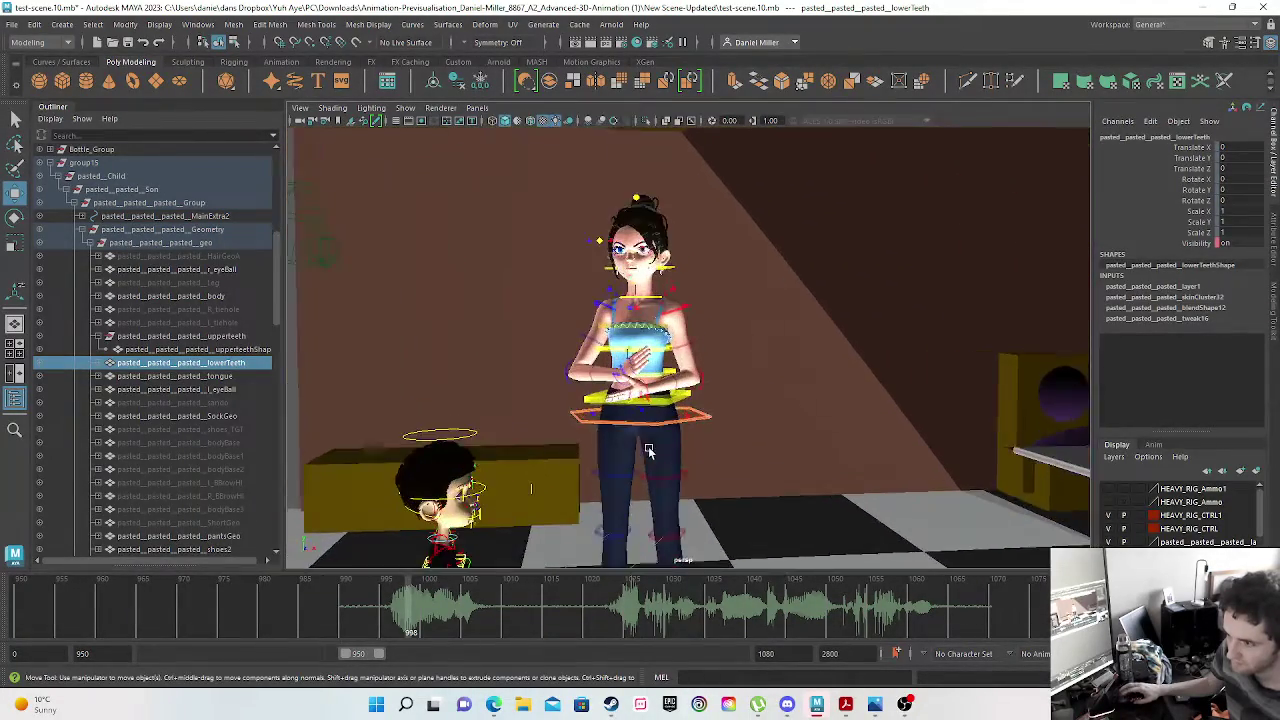
alt+middle_drag(440, 492, 899, 208)
alt+middle_drag(606, 445, 780, 190)
alt+drag(780, 190, 534, 439)
alt+middle_drag(842, 466, 622, 441)
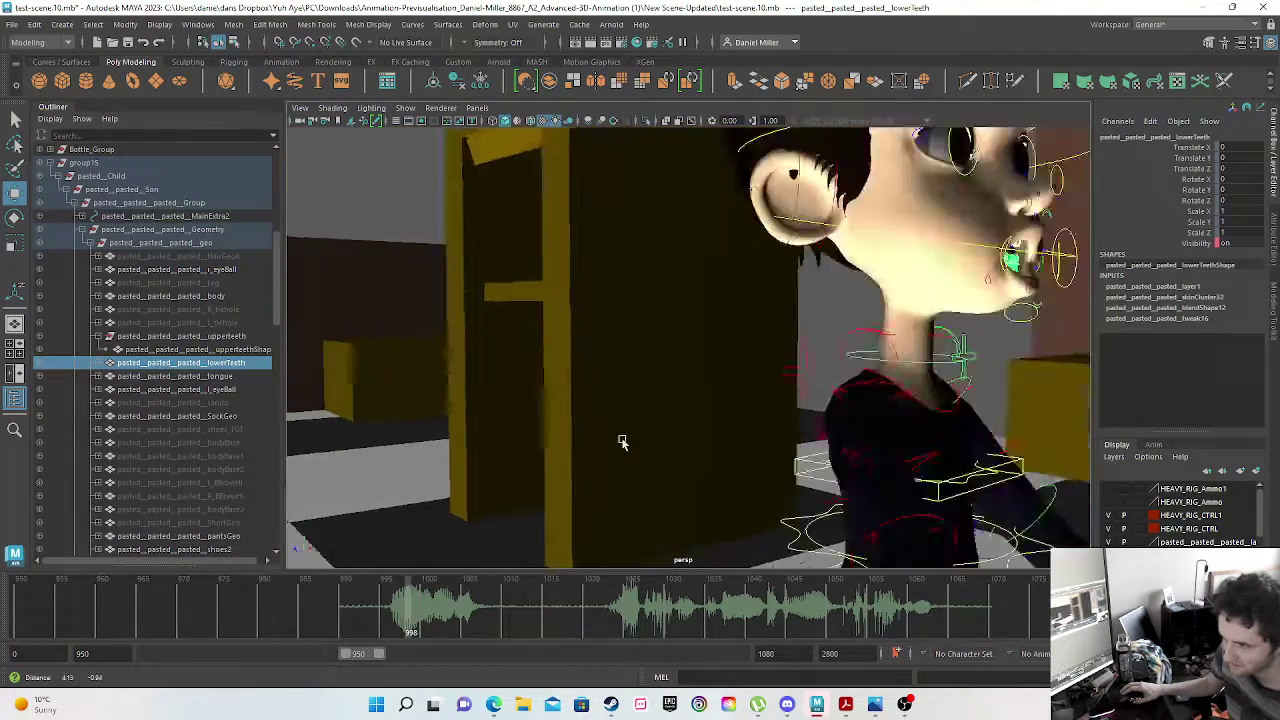
alt+drag(621, 442, 686, 431)
scroll(834, 396, up, 7)
alt+middle_drag(600, 445, 652, 359)
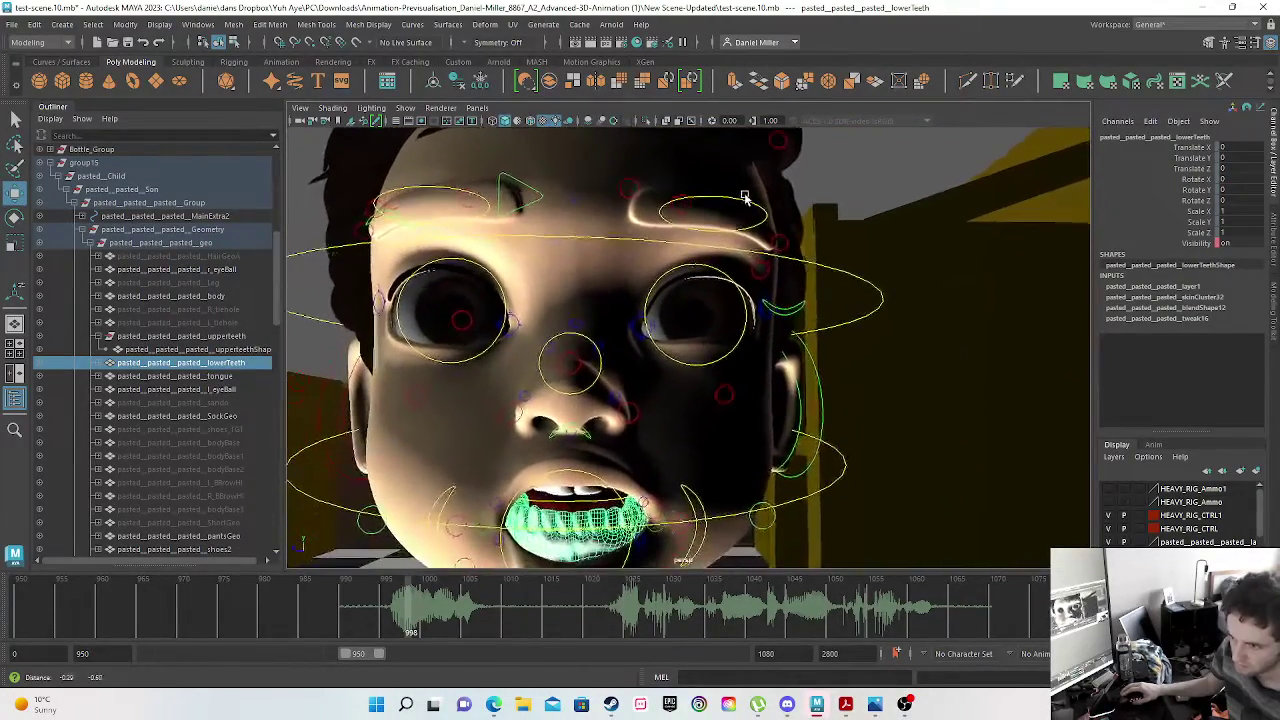
alt+middle_drag(463, 443, 509, 285)
click(458, 82)
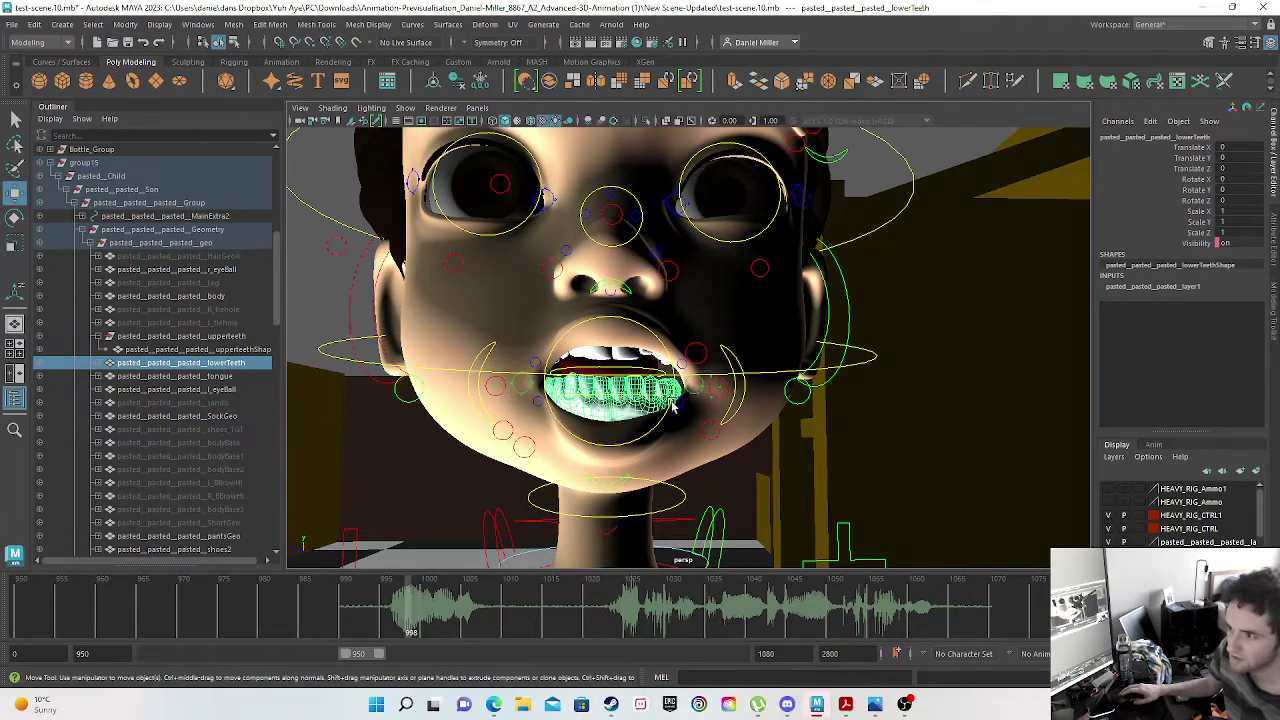
scroll(636, 421, down, 8)
scroll(635, 422, up, 4)
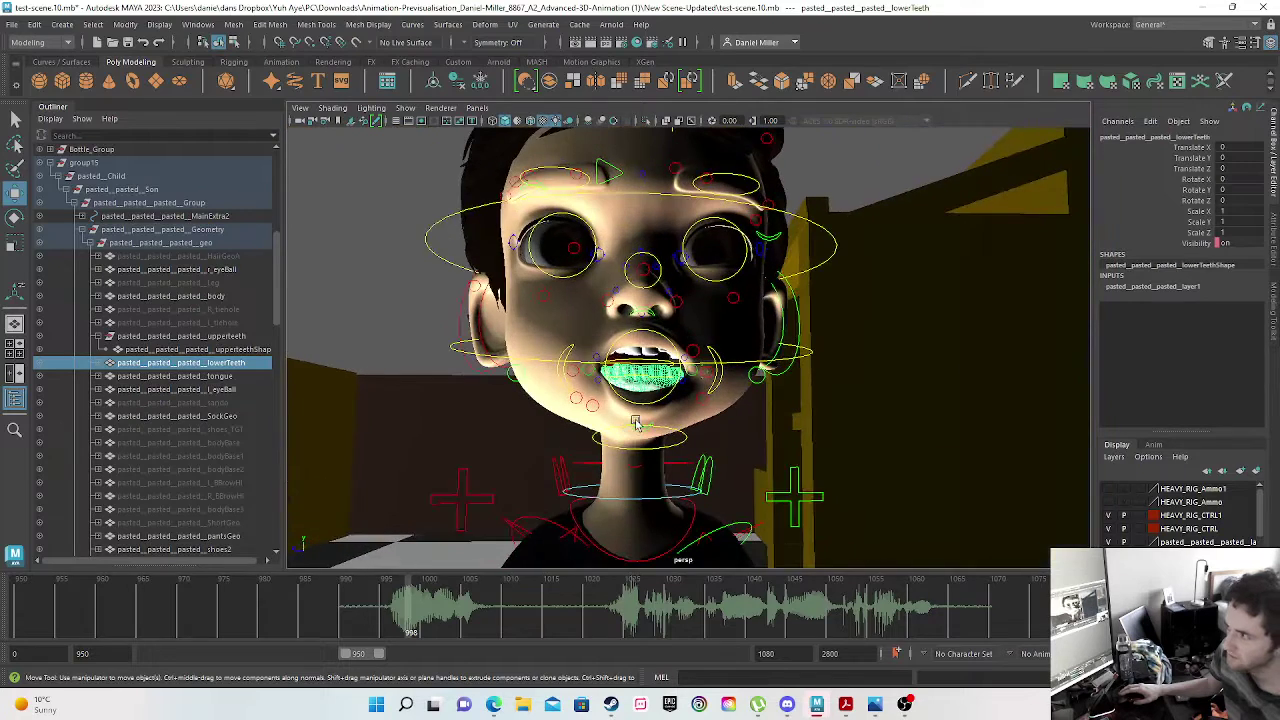
scroll(635, 423, up, 2)
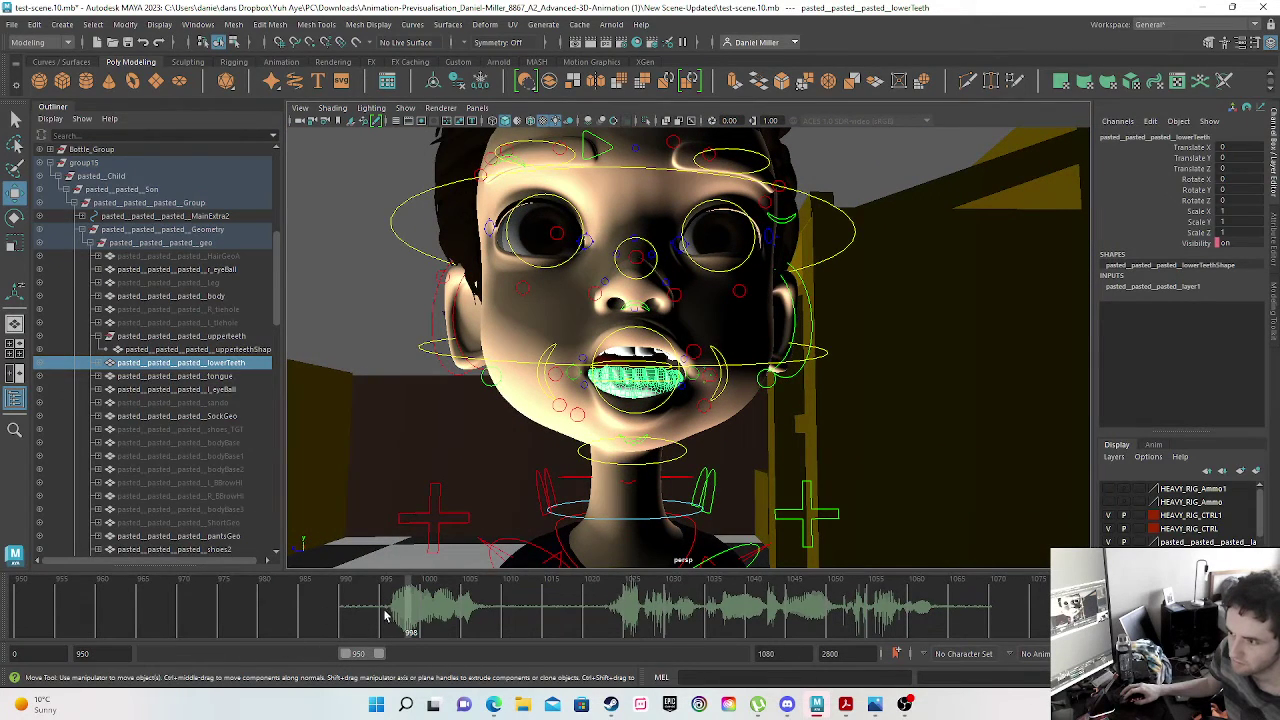
click(435, 84)
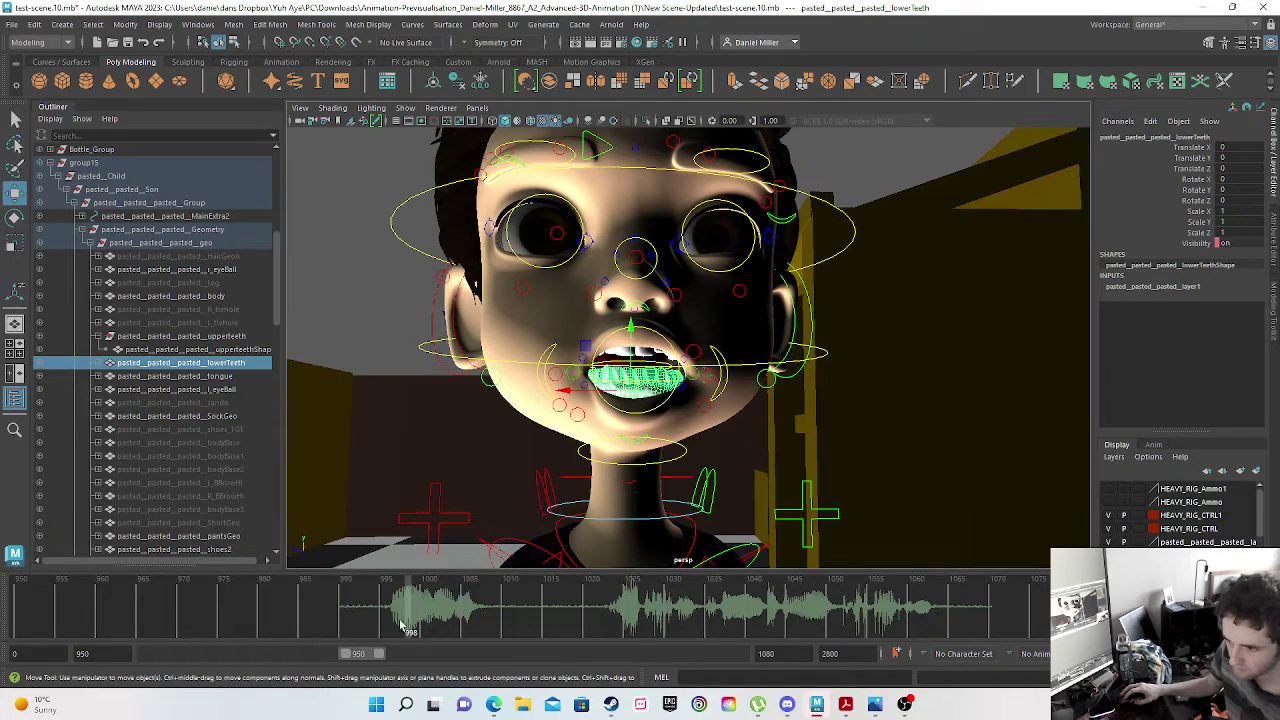
- Key the lower teeth at frame 996 and lower them to Translate Y -0.142 at frame 997
drag(397, 627, 403, 627)
key(s)
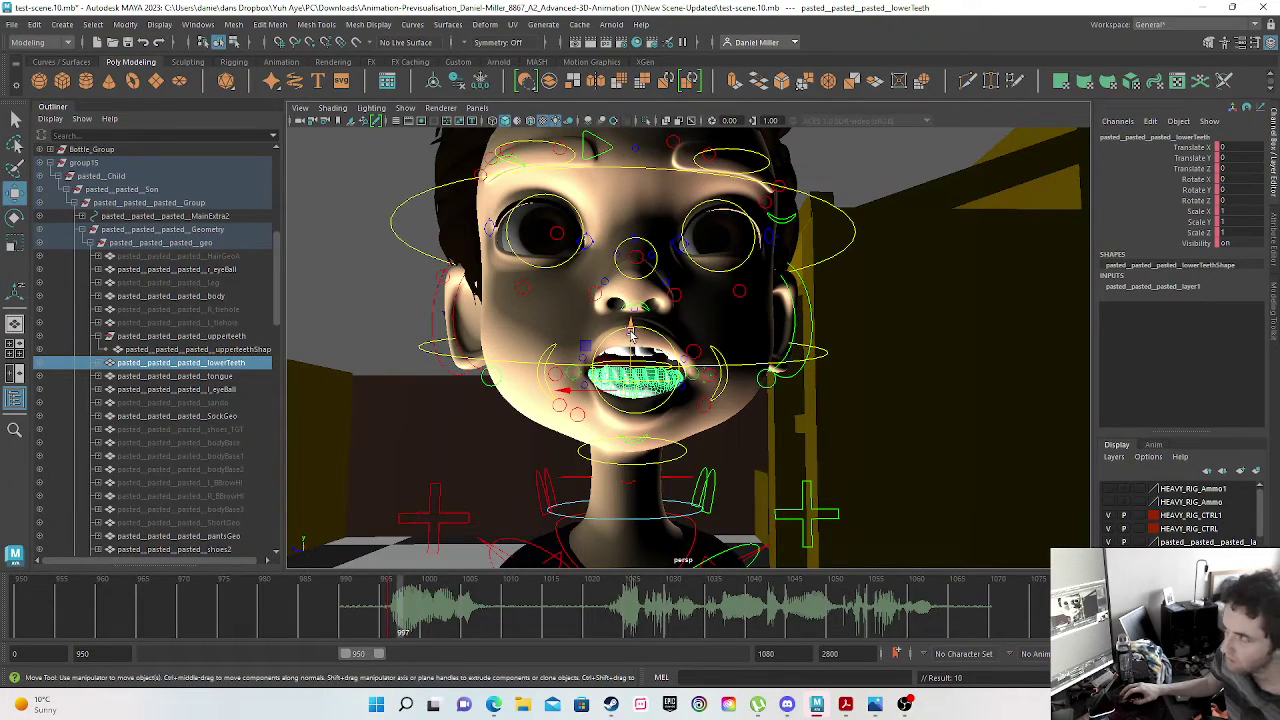
drag(392, 622, 393, 623)
drag(628, 349, 637, 361)
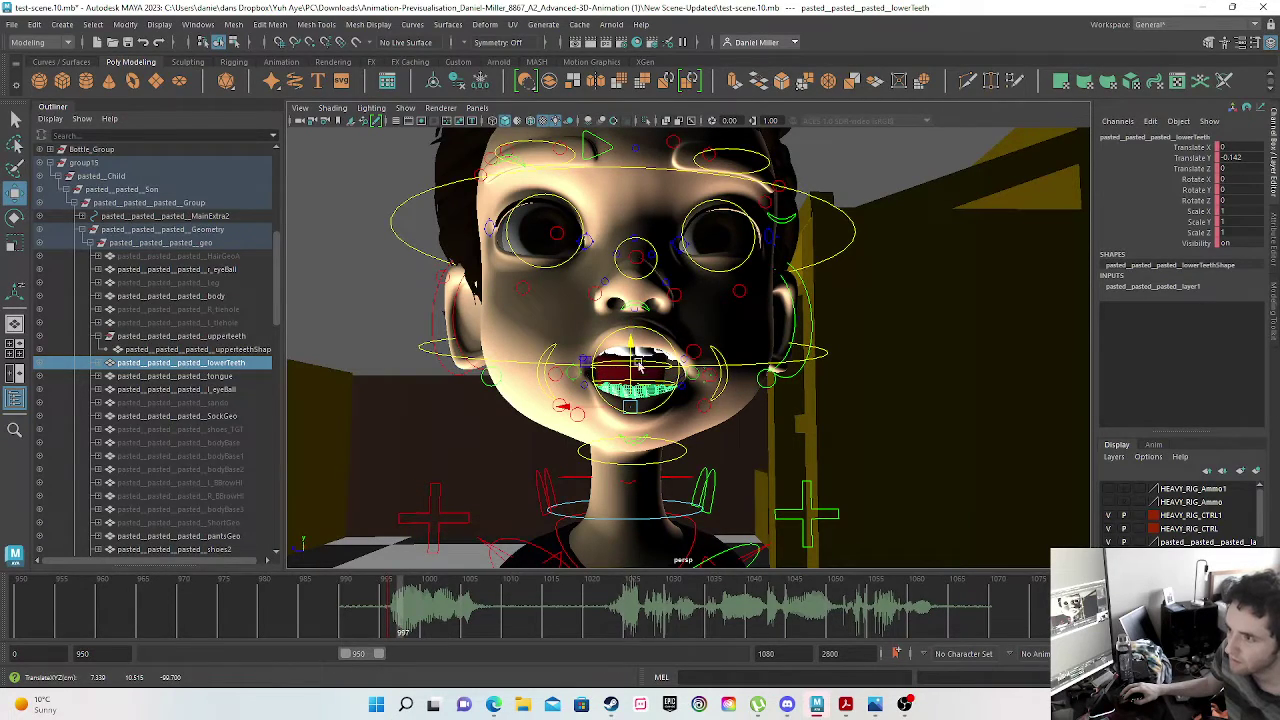
scroll(648, 420, up, 3)
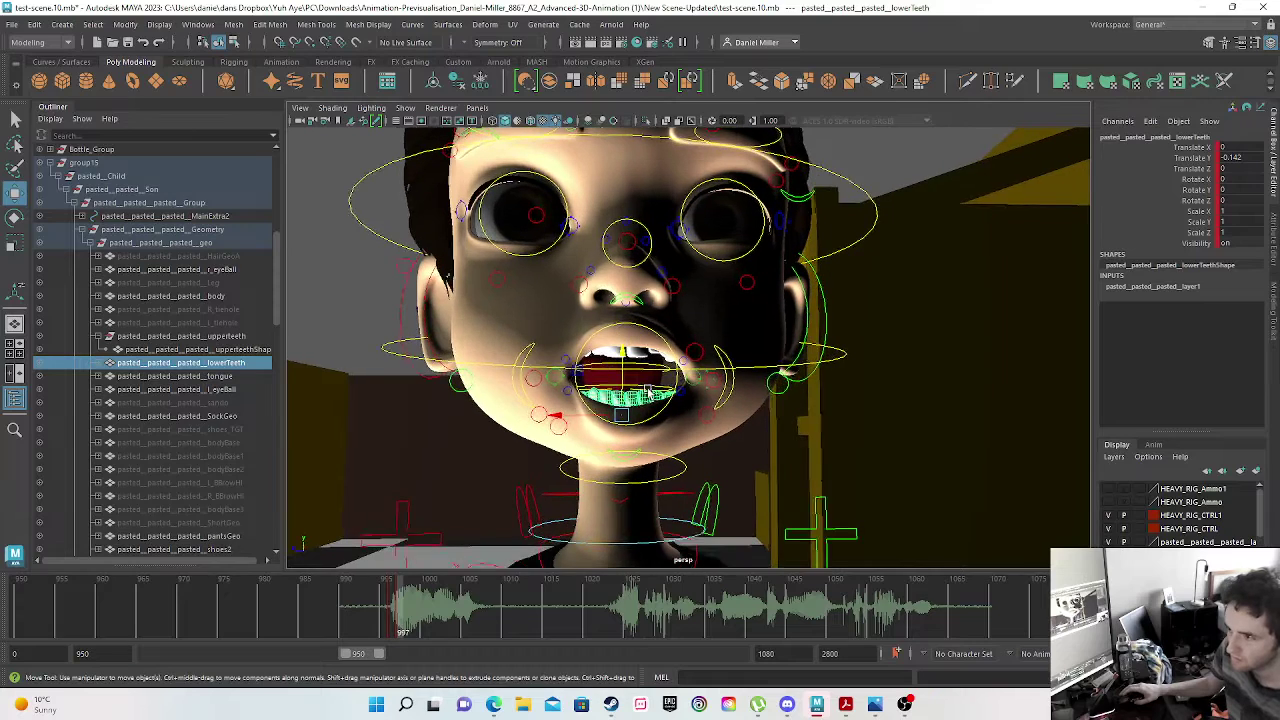
shift+click(637, 352)
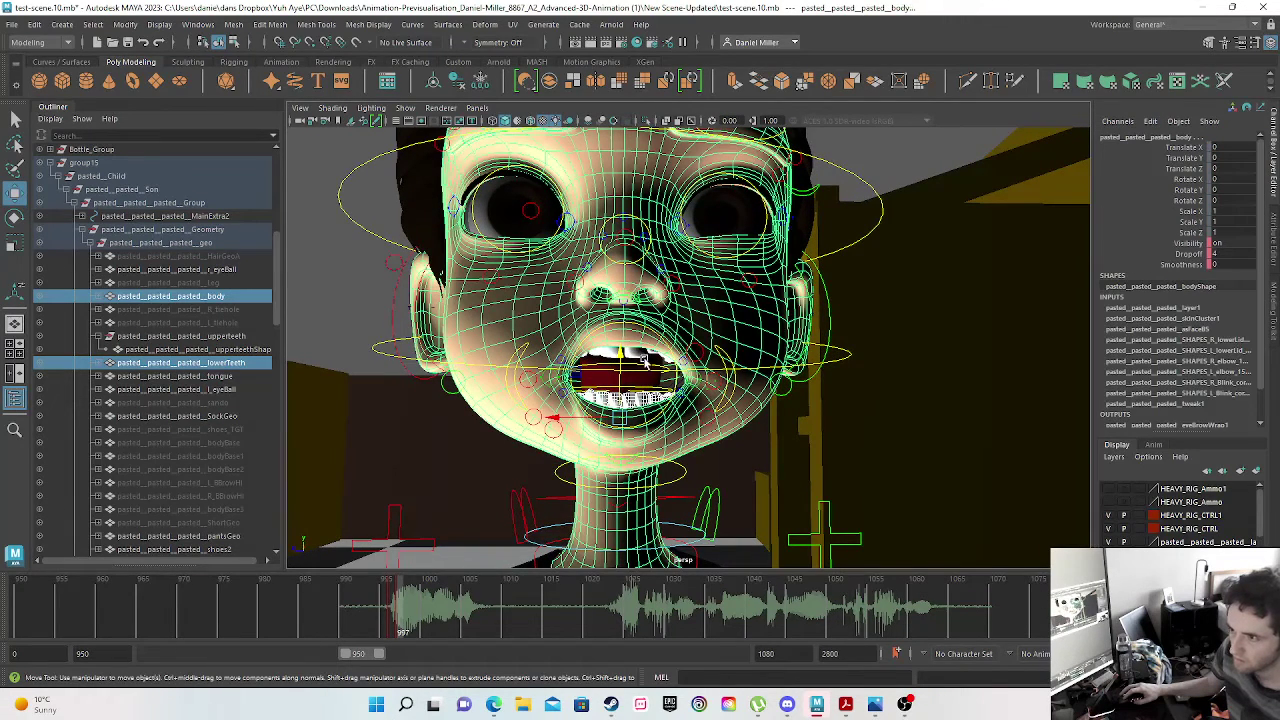
click(928, 423)
scroll(578, 374, up, 3)
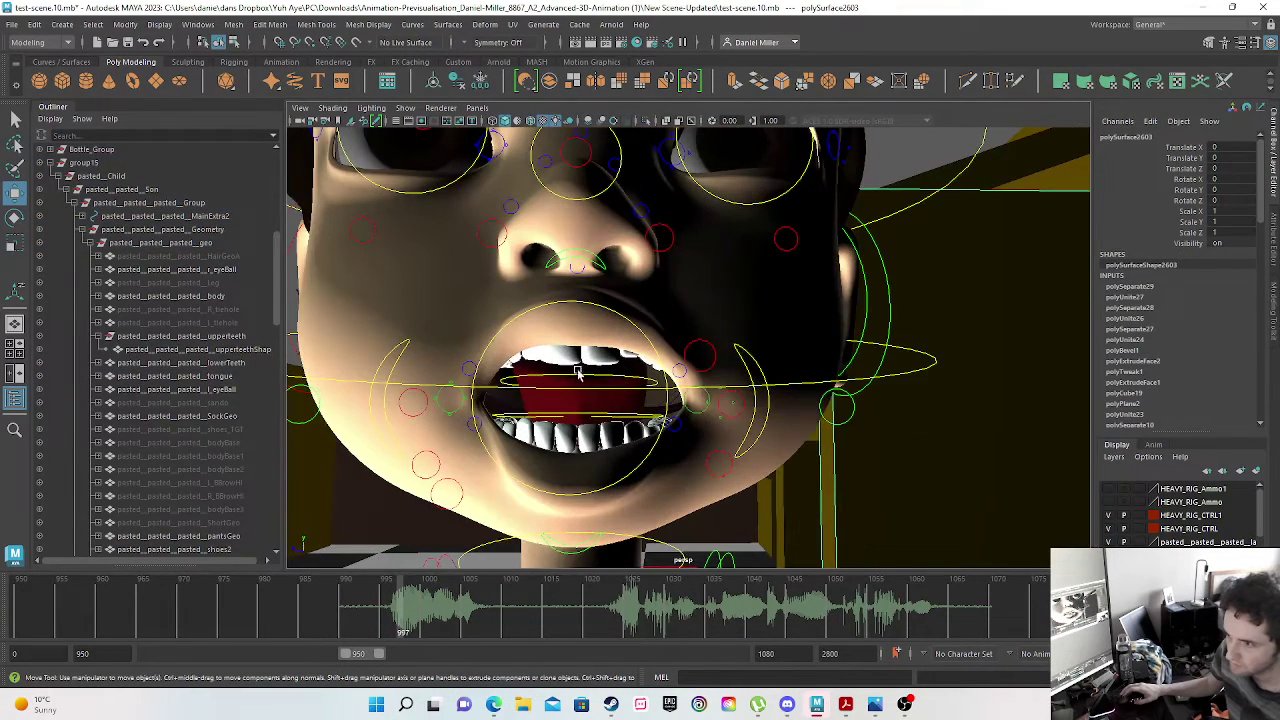
click(585, 357)
click(583, 380)
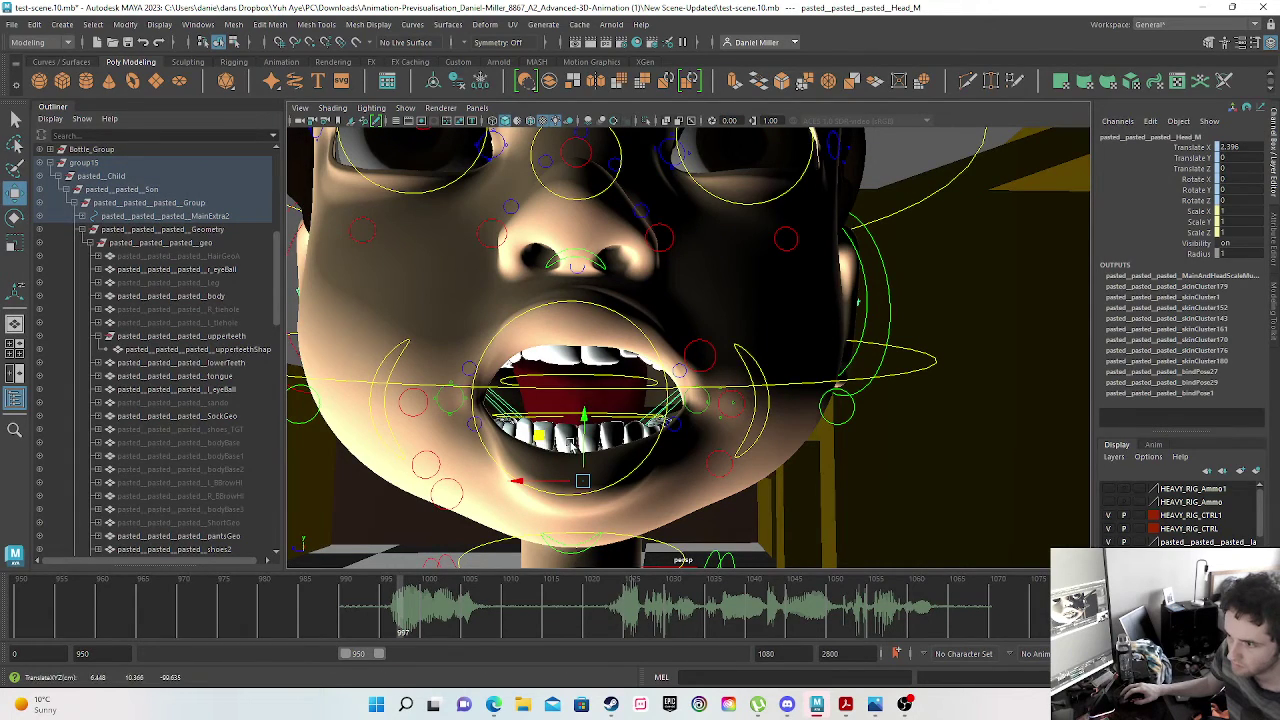
- Select the lowerTeeth and upperteeth meshes together inside the character's open mouth
scroll(602, 458, up, 4)
alt+drag(576, 464, 558, 510)
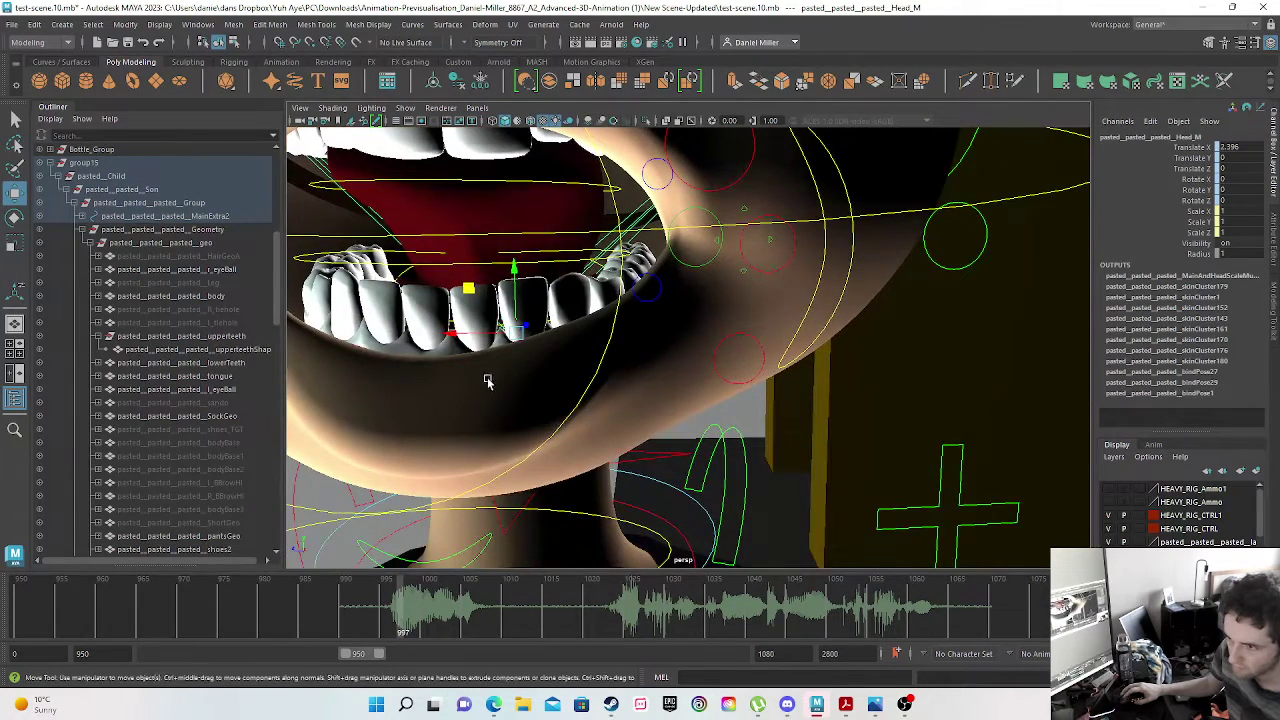
click(403, 349)
scroll(420, 258, up, 3)
scroll(428, 268, down, 5)
alt+drag(482, 326, 467, 290)
alt+middle_drag(472, 447, 531, 169)
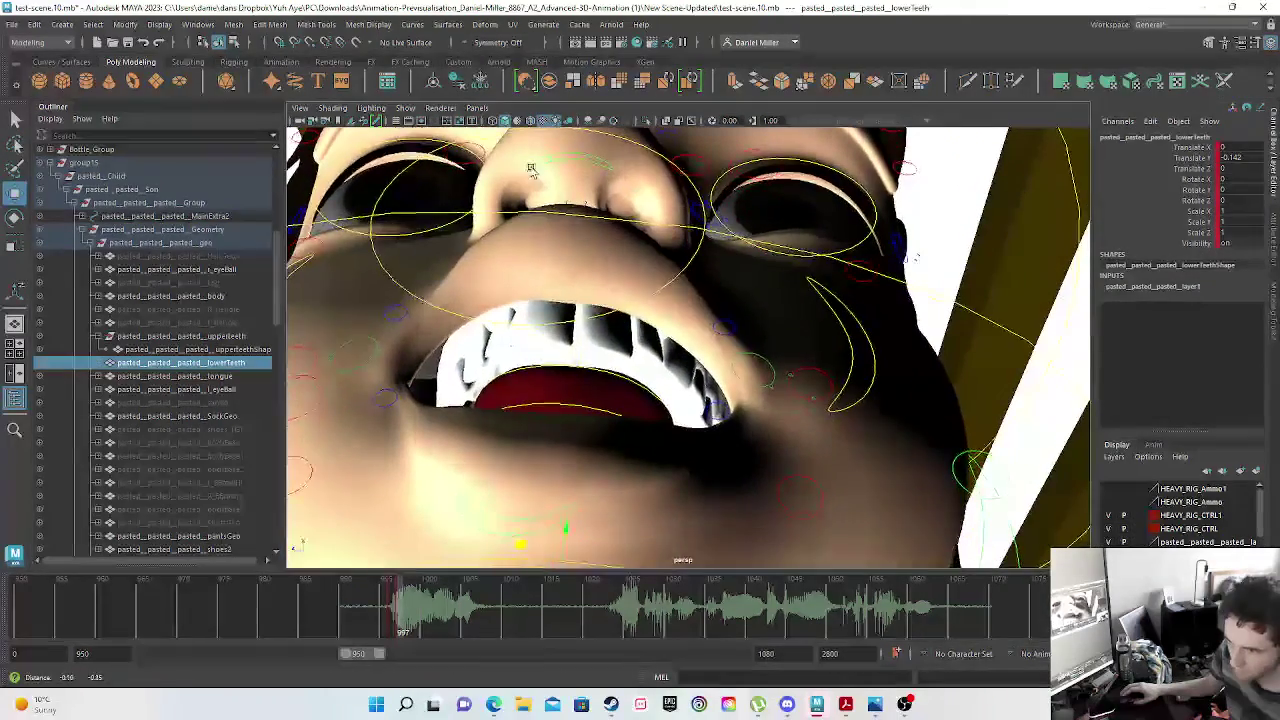
shift+click(525, 345)
alt+drag(525, 350, 577, 426)
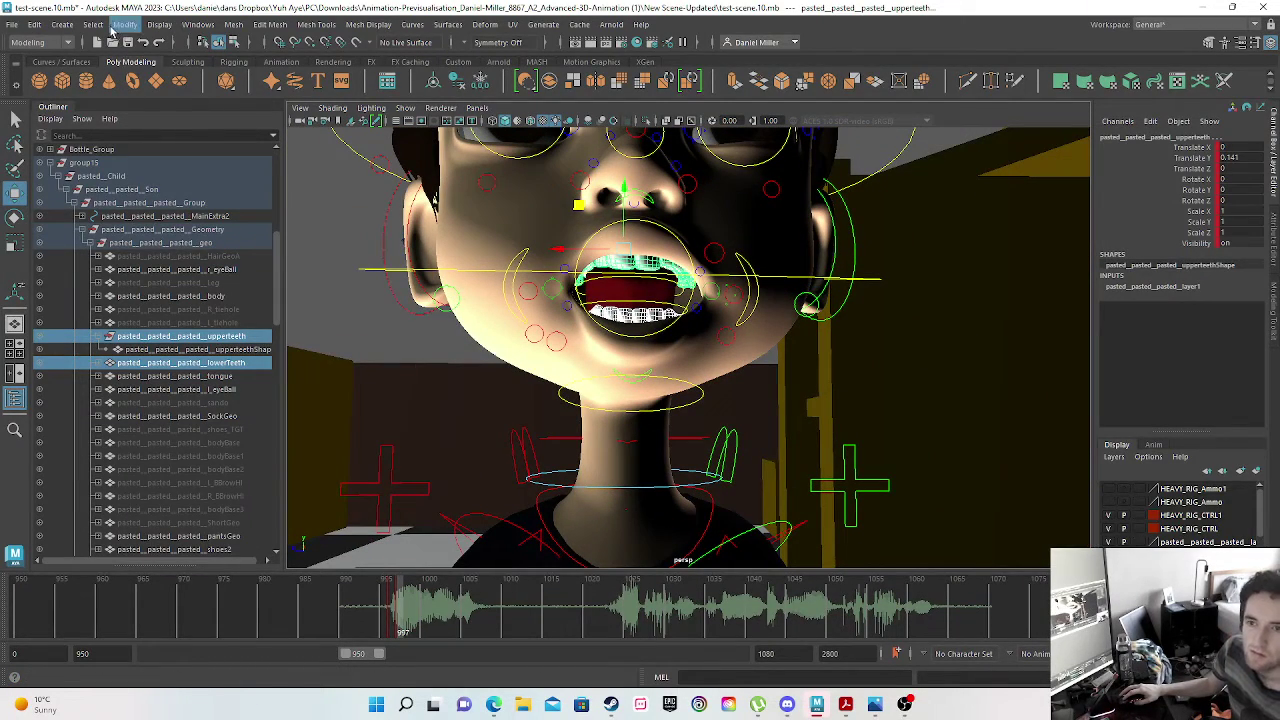
- Create a set from the two selected teeth meshes and rename it Kid_Teeth
click(62, 24)
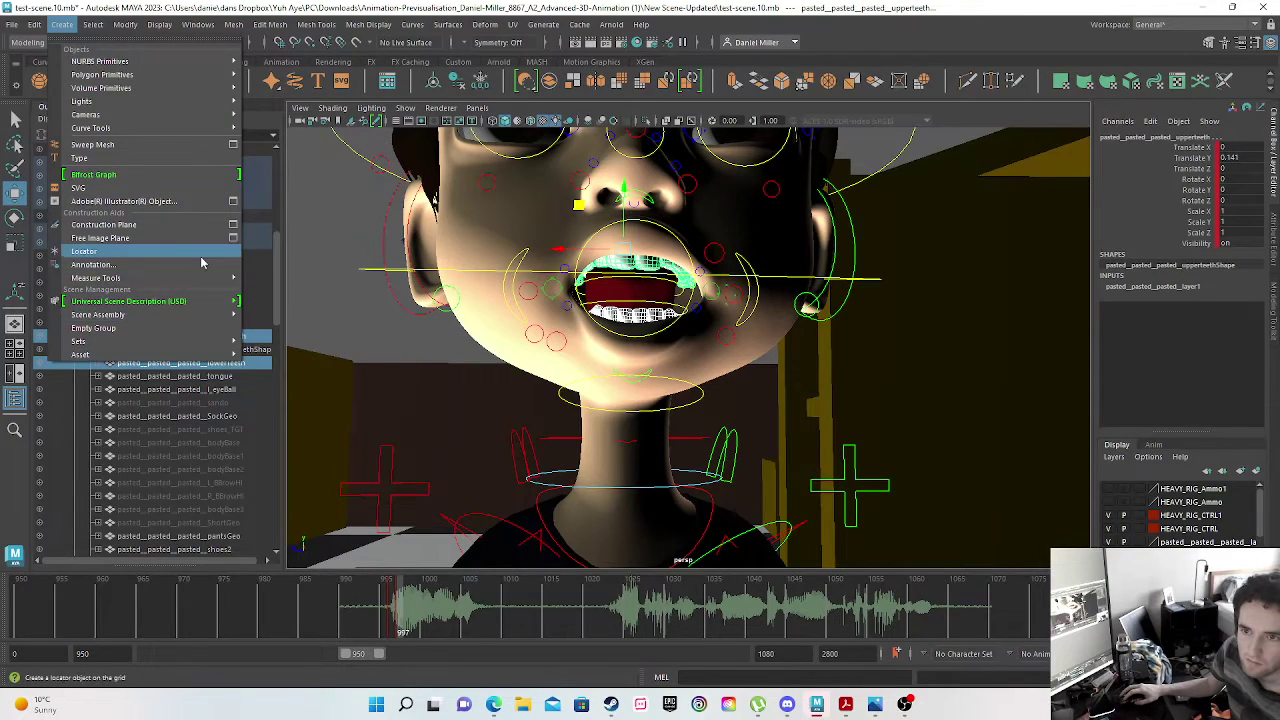
mouse_move(200, 341)
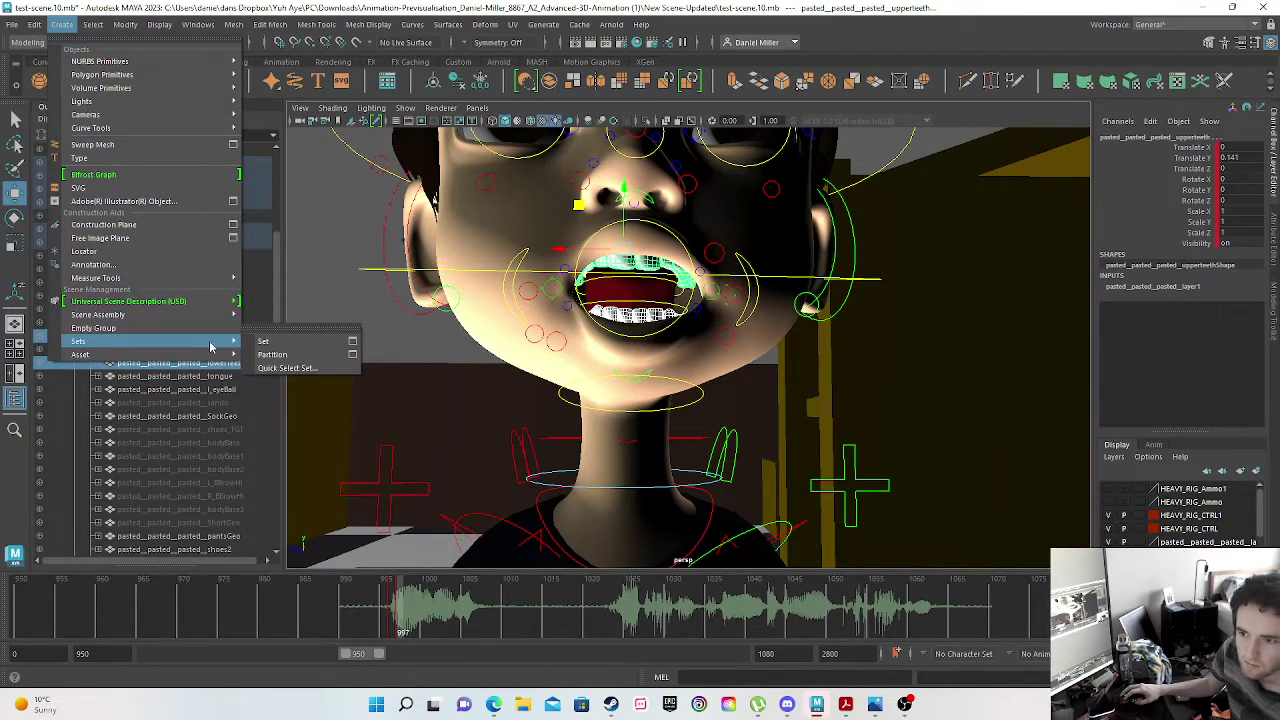
click(318, 342)
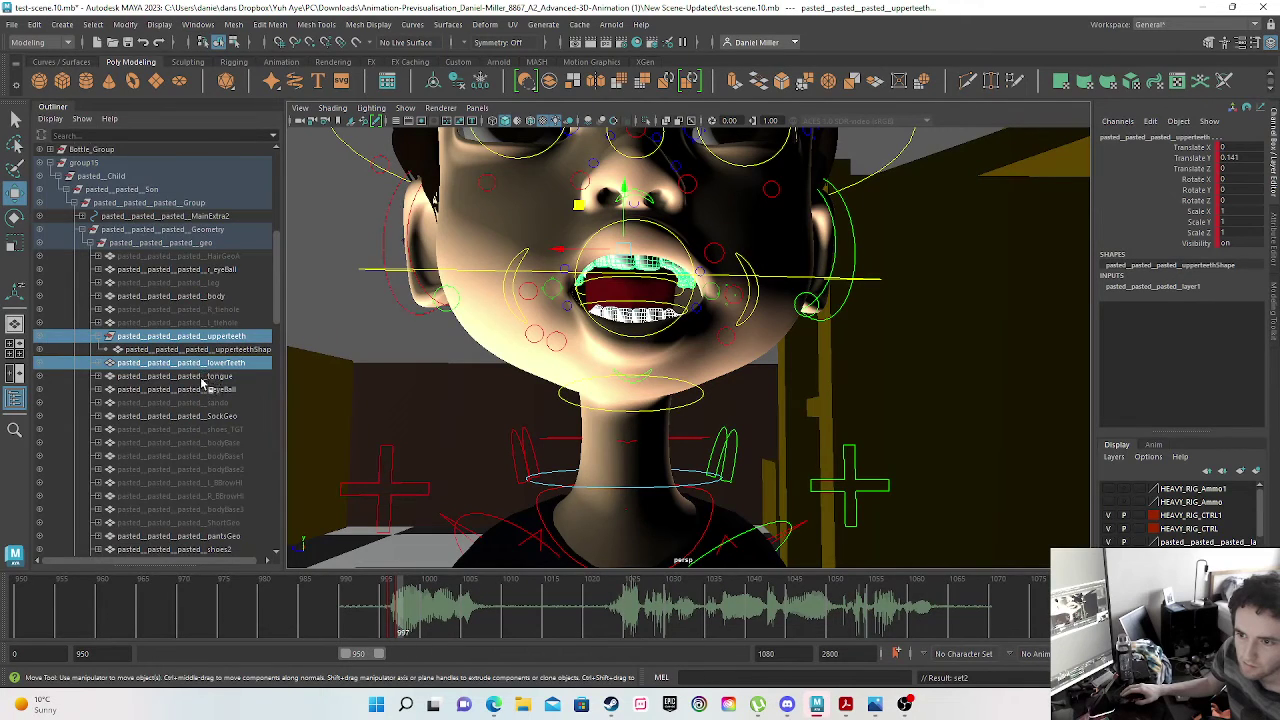
scroll(200, 383, down, 10)
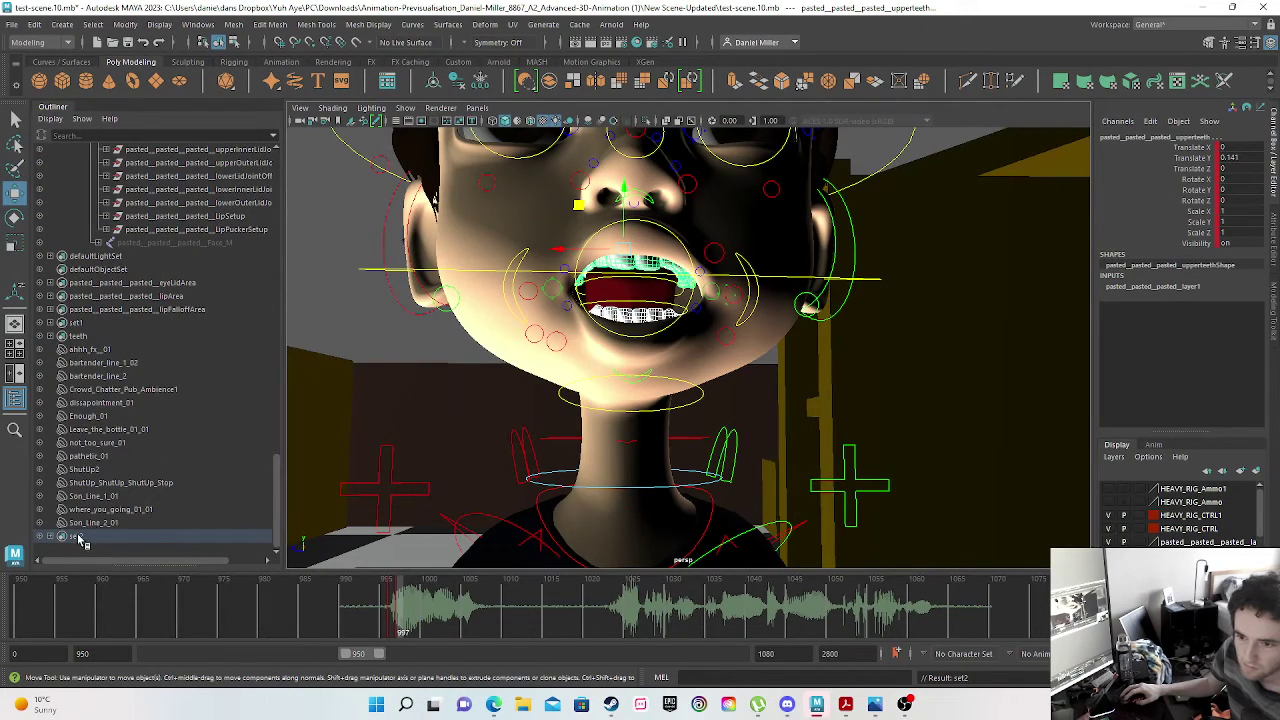
double_click(78, 537)
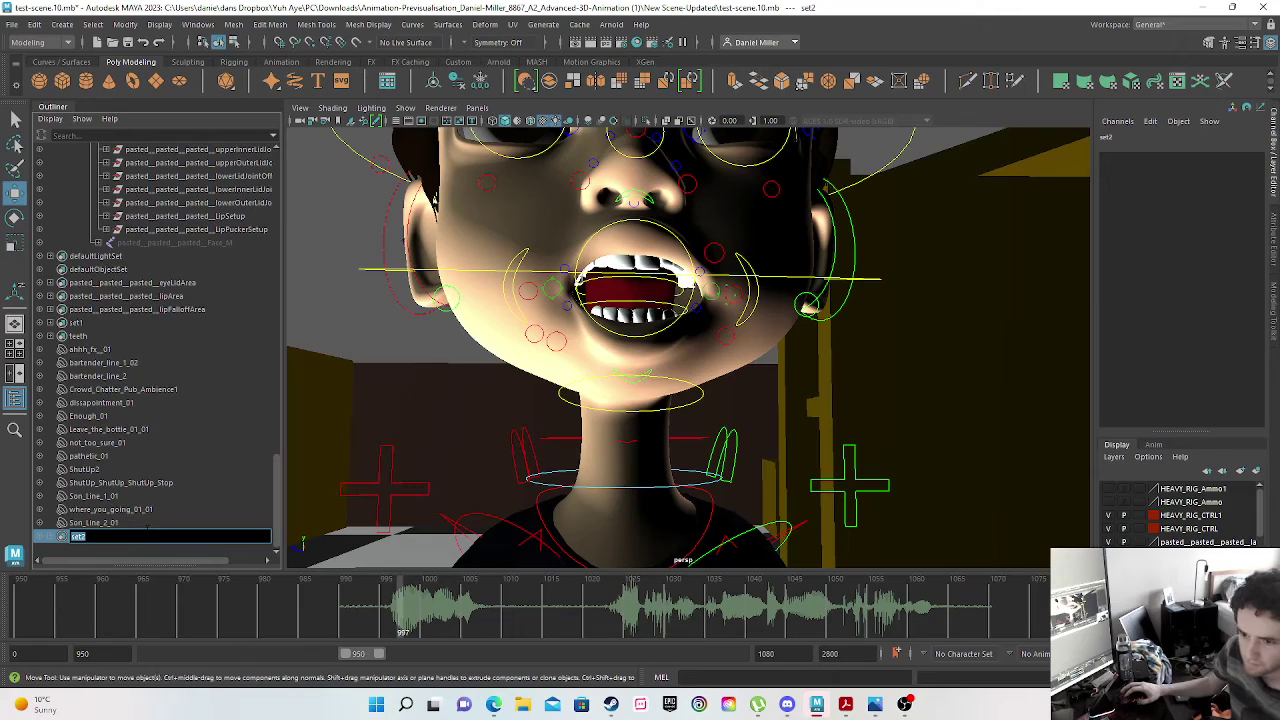
text(Kid)
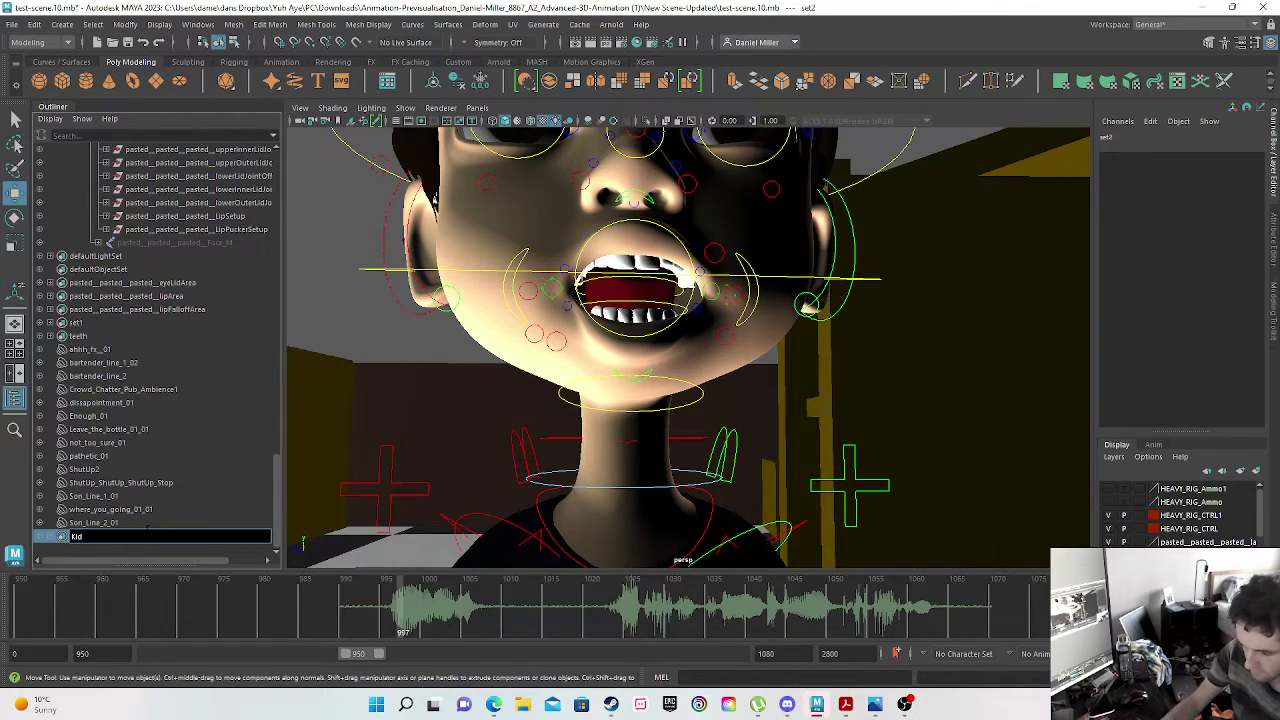
text(_Teeth)
key(Return)
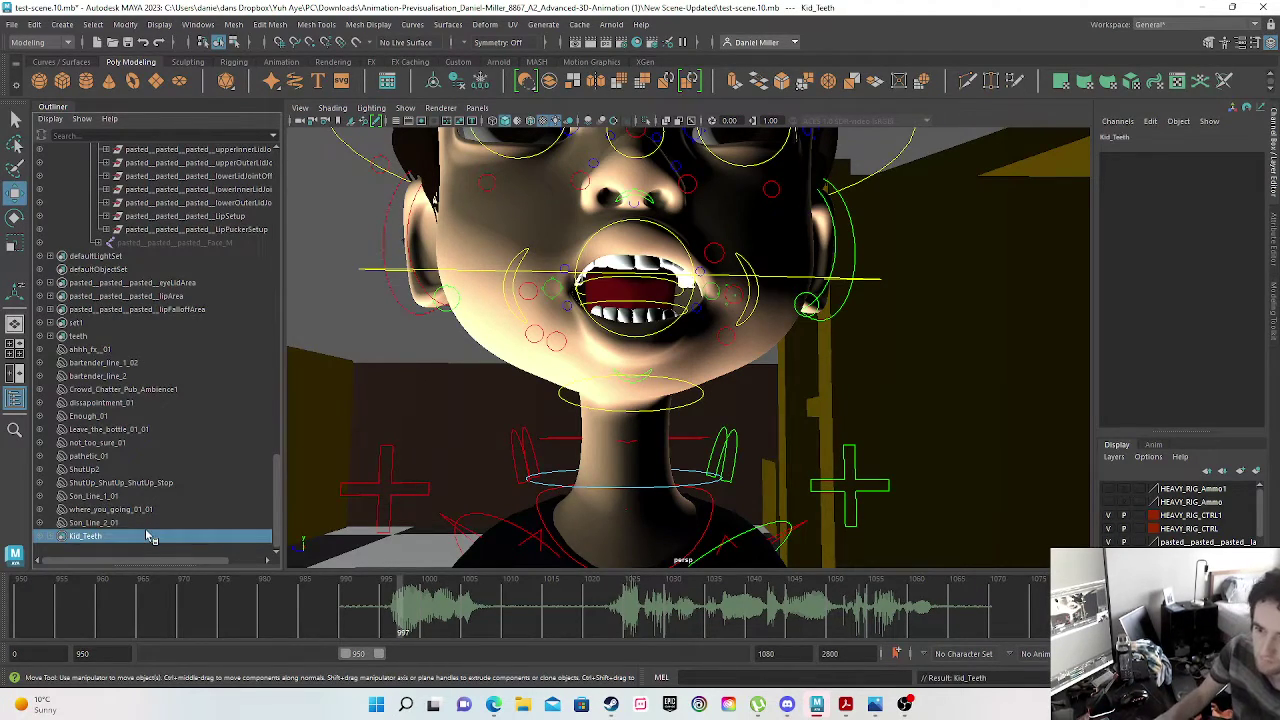
- Expand the Kid_Teeth set and select the lowerTeeth mesh inside it
drag(90, 541, 108, 347)
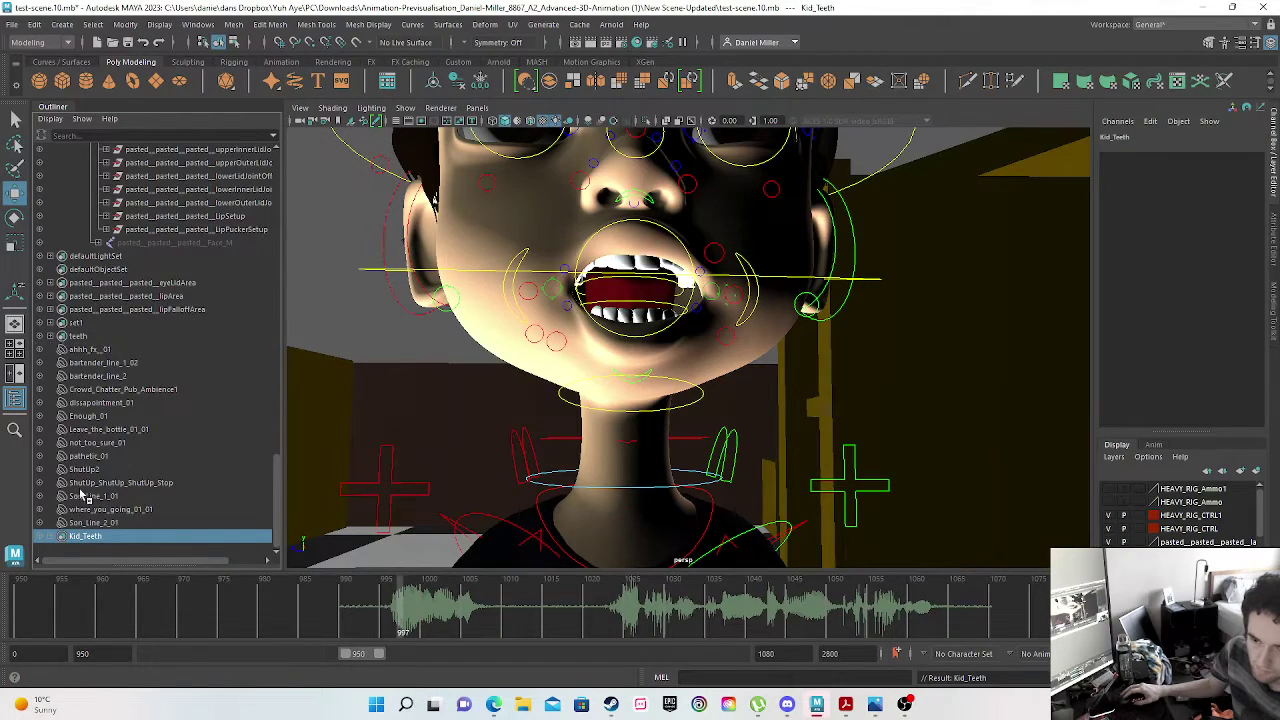
click(52, 537)
click(100, 550)
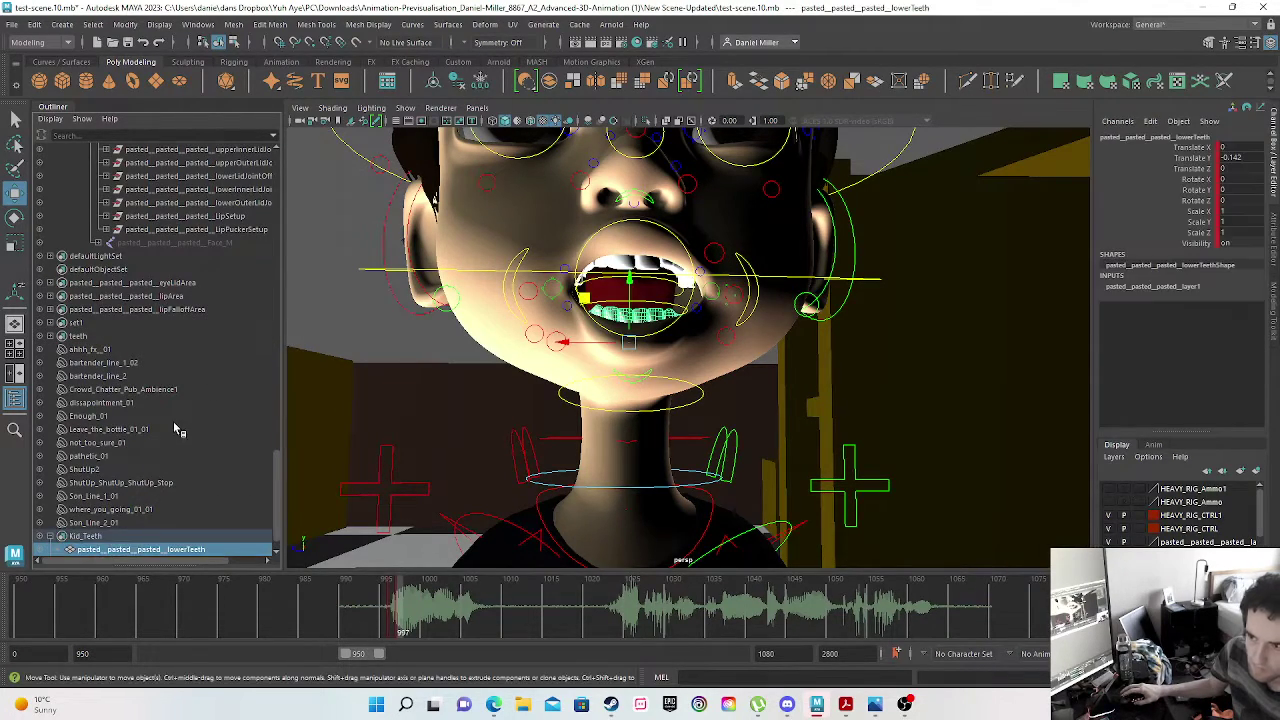
scroll(160, 400, down, 1)
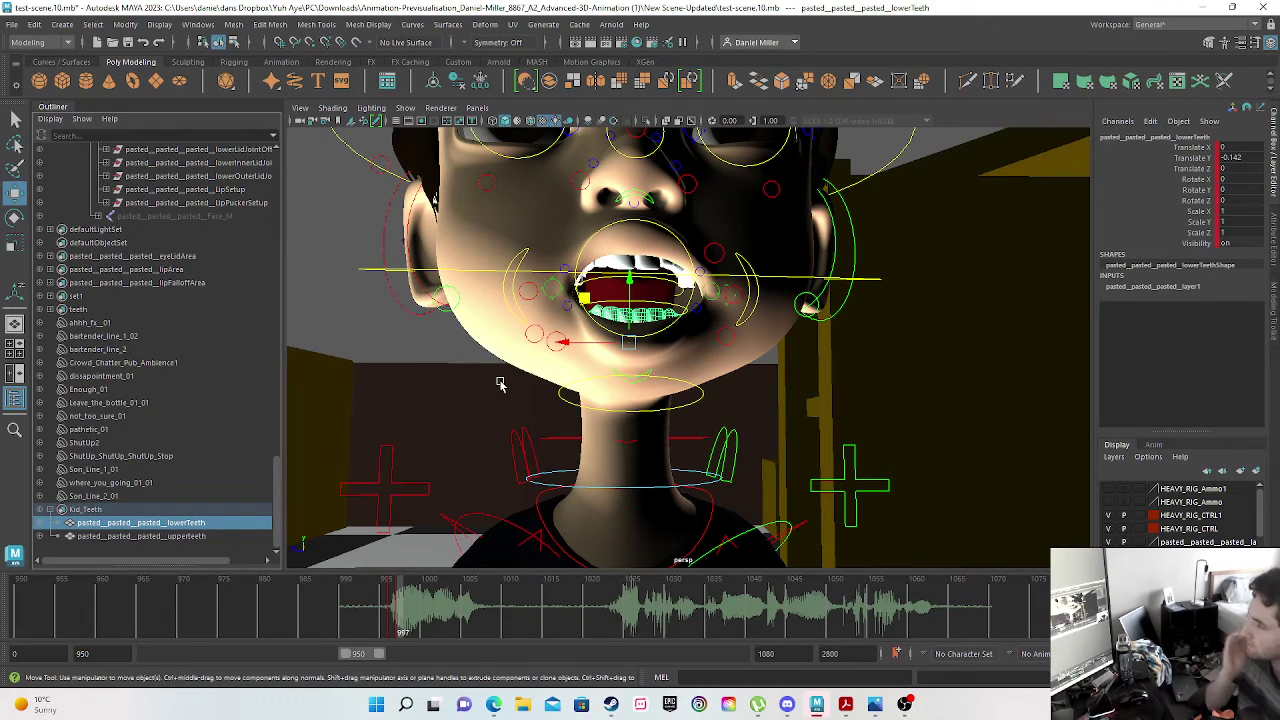
- View the character's head from the side and scrub back to frame 950 to check the teeth placement
scroll(500, 383, down, 7)
scroll(657, 259, up, 3)
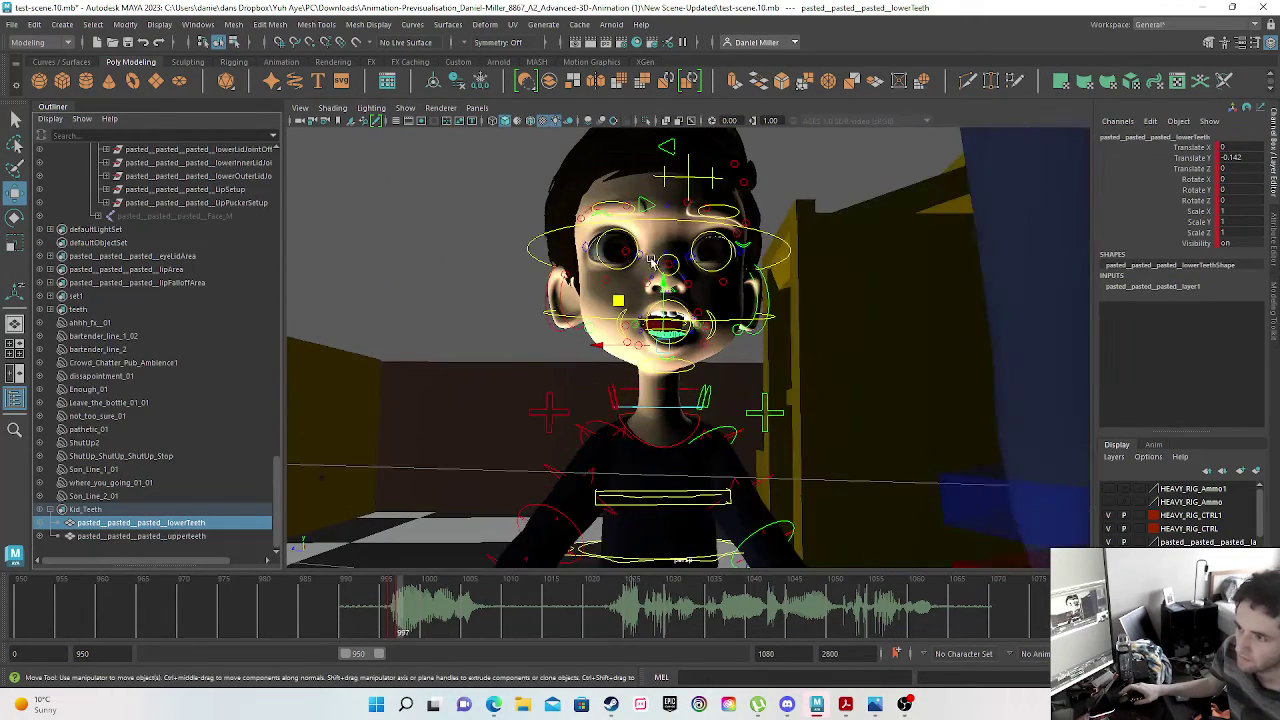
alt+drag(472, 393, 600, 420)
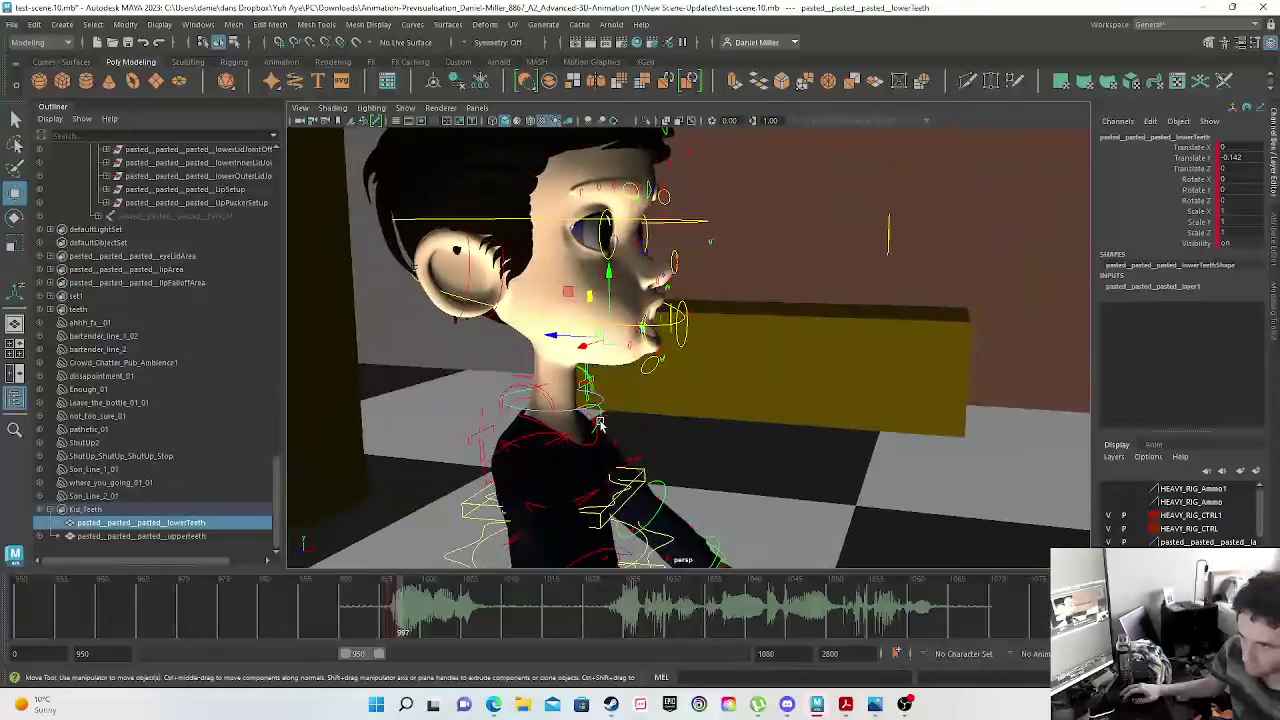
drag(322, 612, 20, 600)
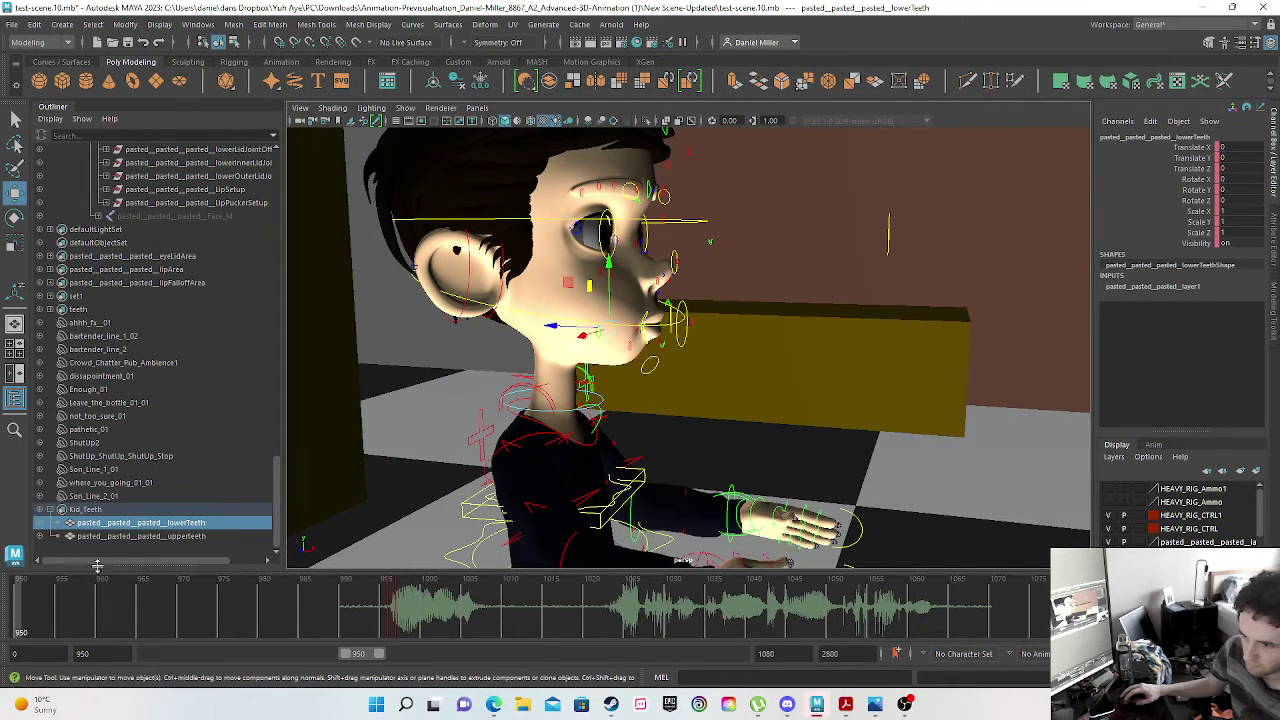
- Widen the playback range to 0–1673 and scrub between the dialogue and frame 0 to compare the teeth placement
drag(360, 654, 62, 637)
drag(137, 614, 1070, 600)
drag(115, 581, 5, 583)
drag(172, 654, 476, 653)
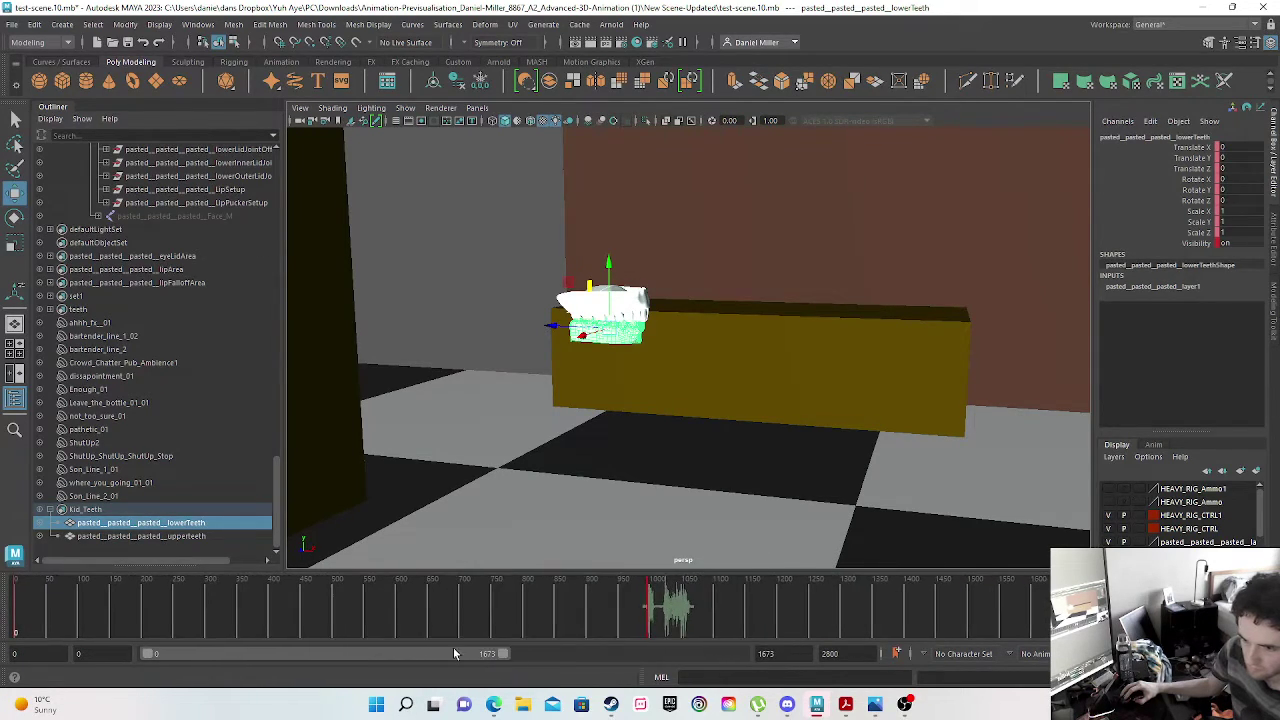
click(650, 608)
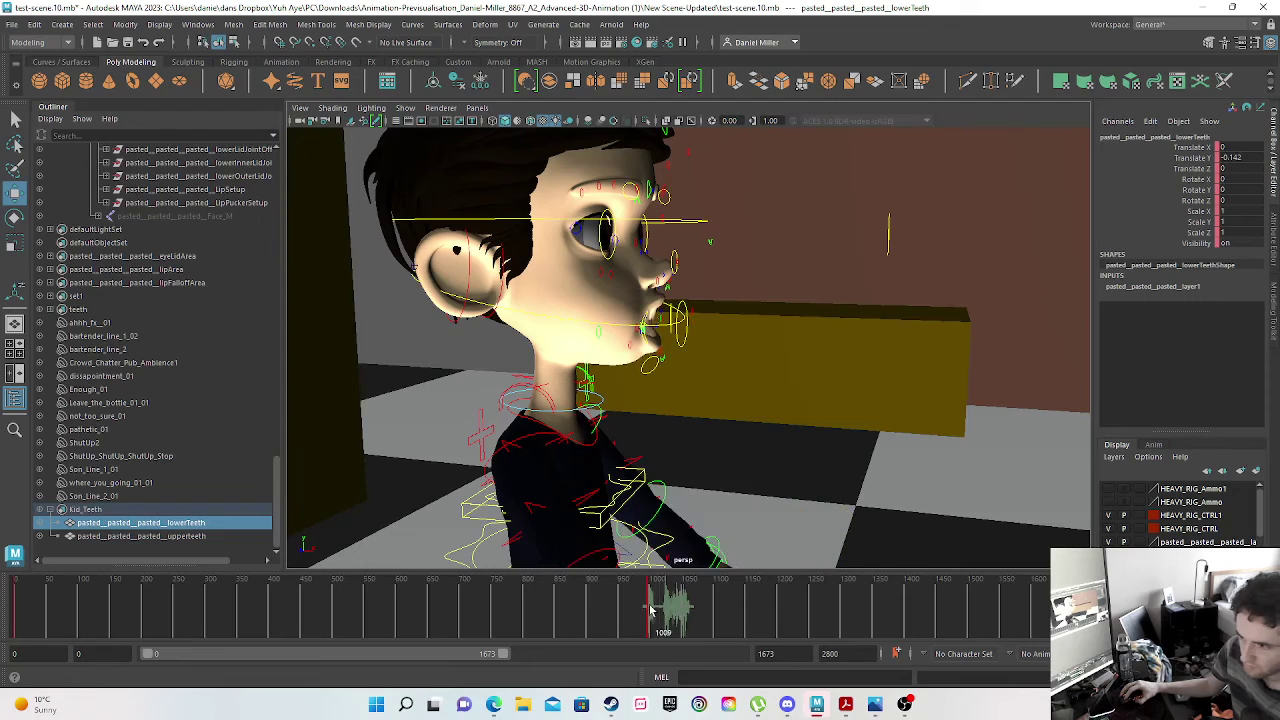
drag(183, 600, 103, 600)
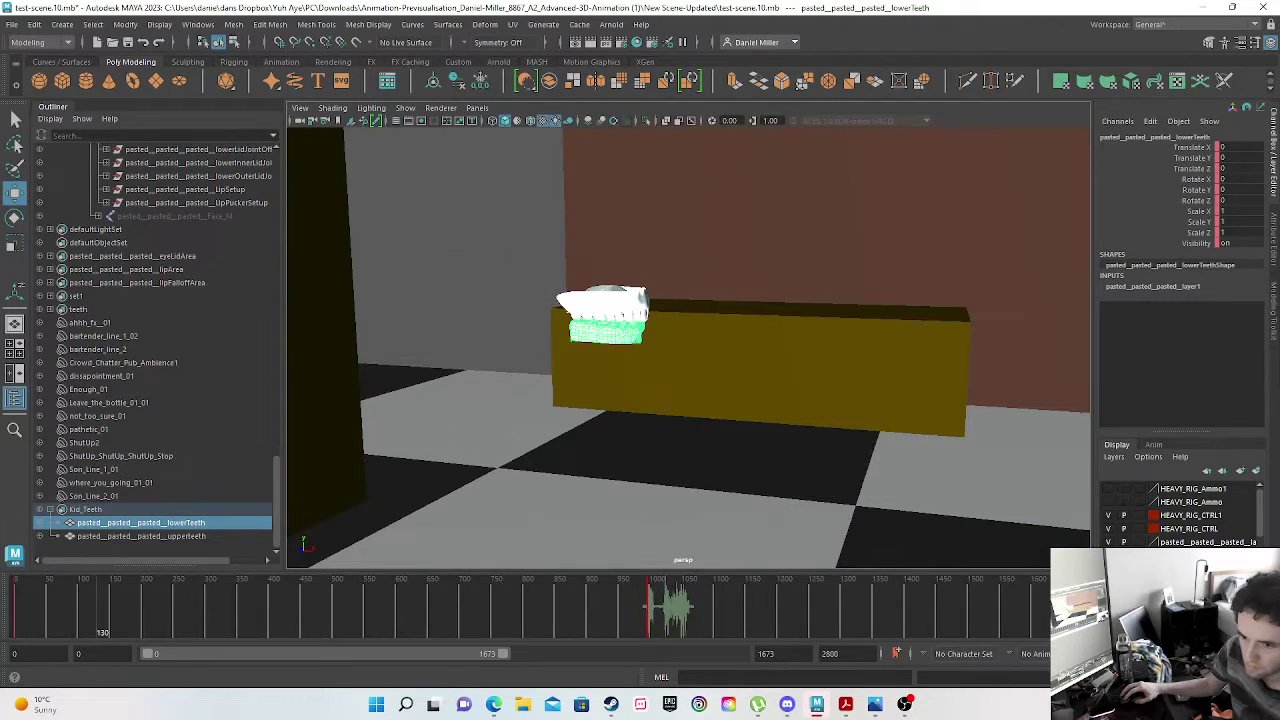
key(w)
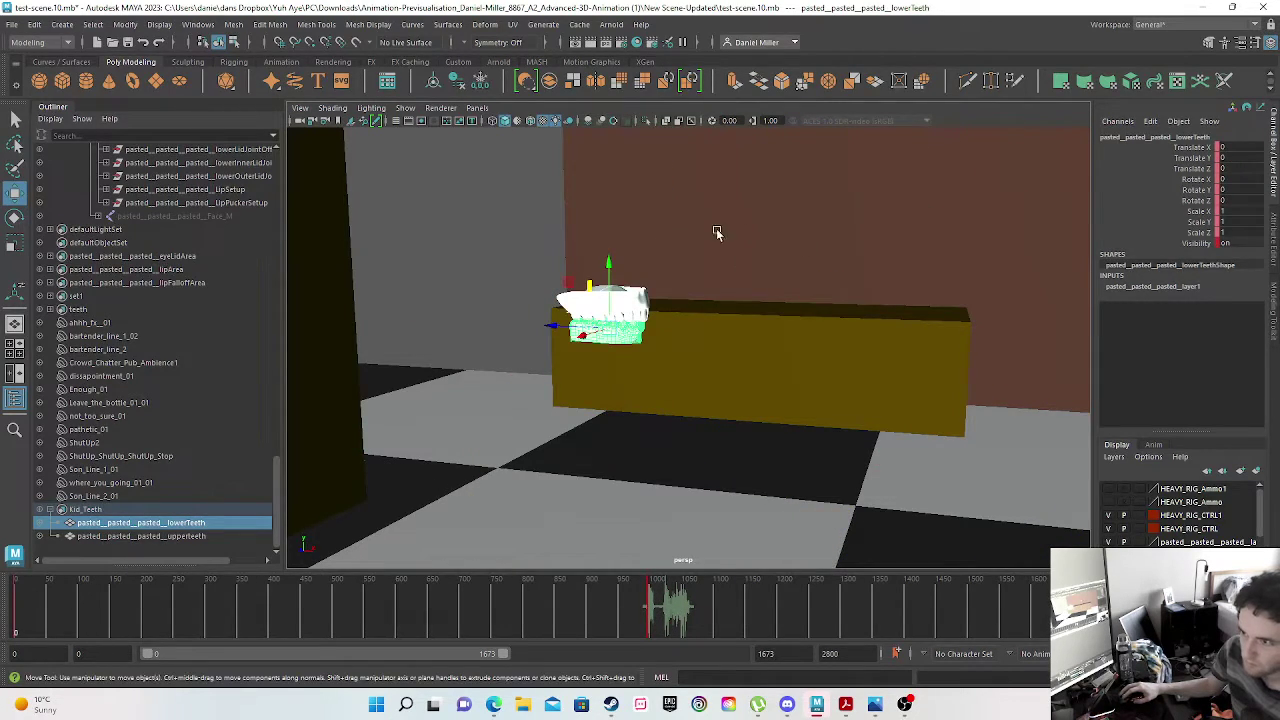
- Select both teeth meshes at frame 0 and raise them to Translate Y 54.072
shift+click(101, 537)
drag(606, 243, 623, 51)
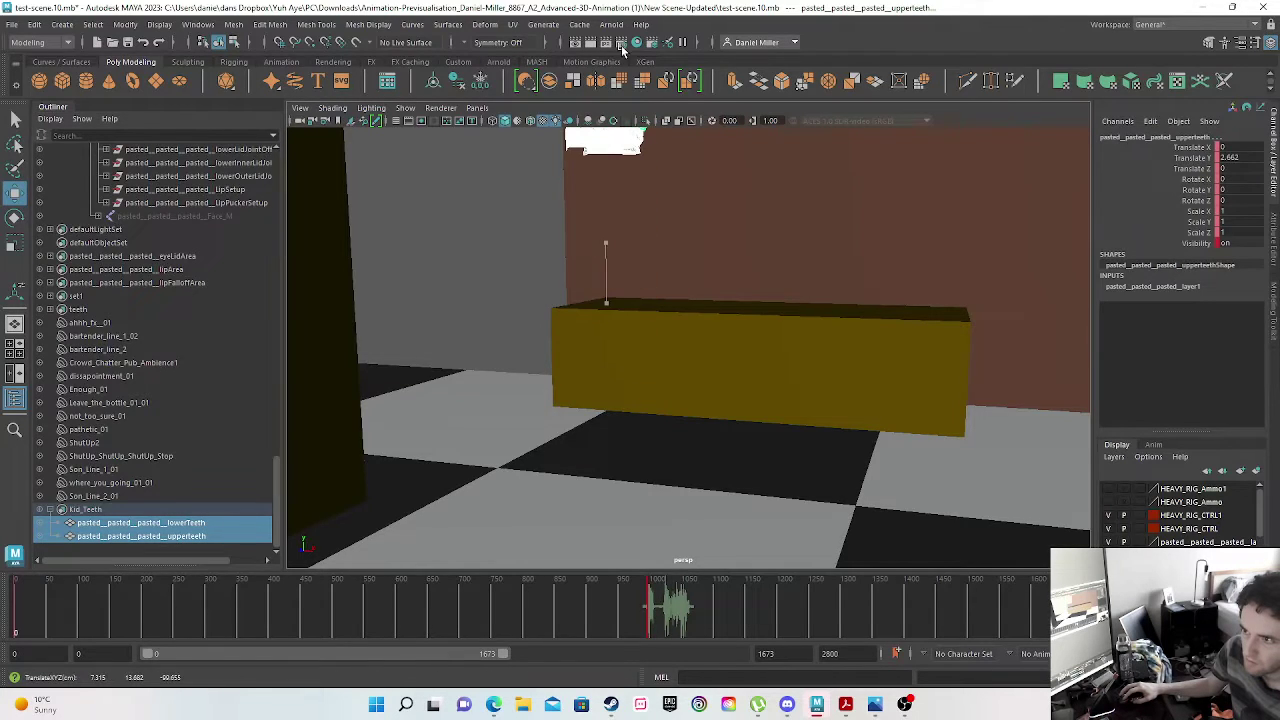
scroll(722, 157, down, 8)
drag(686, 258, 691, 48)
scroll(714, 234, down, 10)
drag(686, 244, 690, 180)
scroll(744, 240, up, 8)
scroll(744, 240, down, 10)
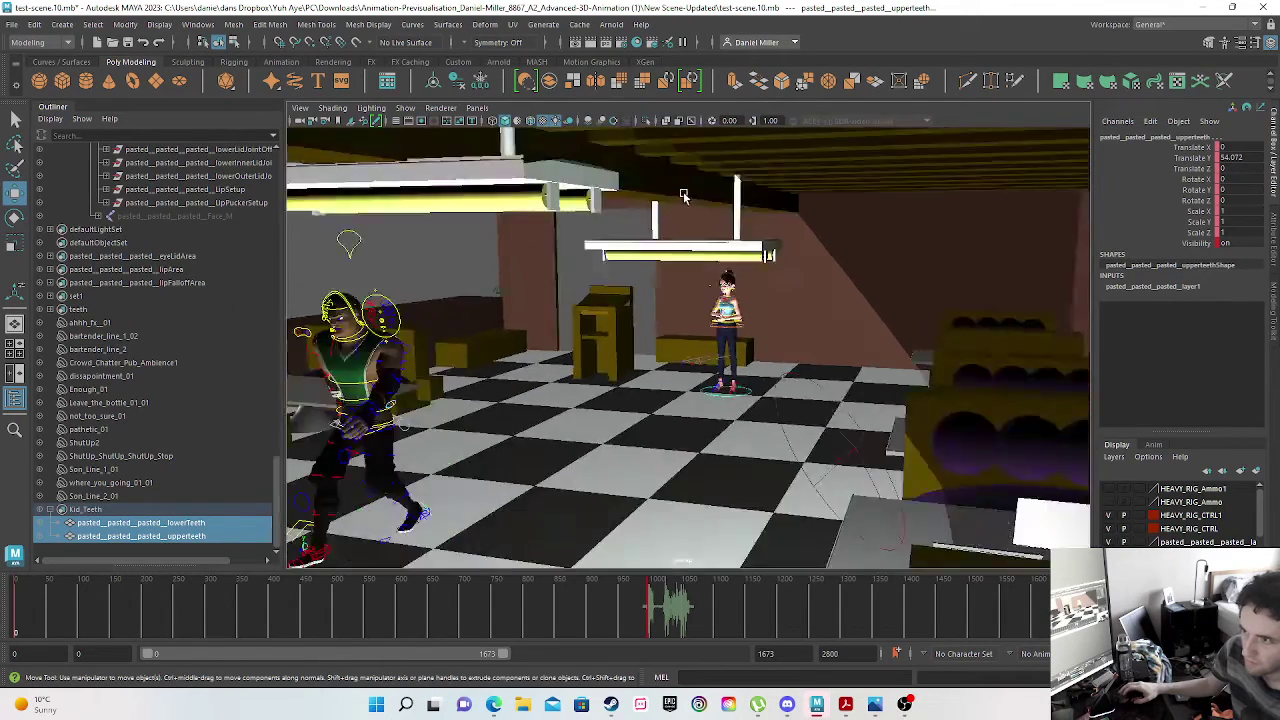
- Fit both teeth meshes inside the T-posed child's head at Translate Y 52.428 and Translate Z -2.123, and key them at frame 0
alt+middle_drag(672, 200, 625, 544)
key([)
key([)
key([)
key([)
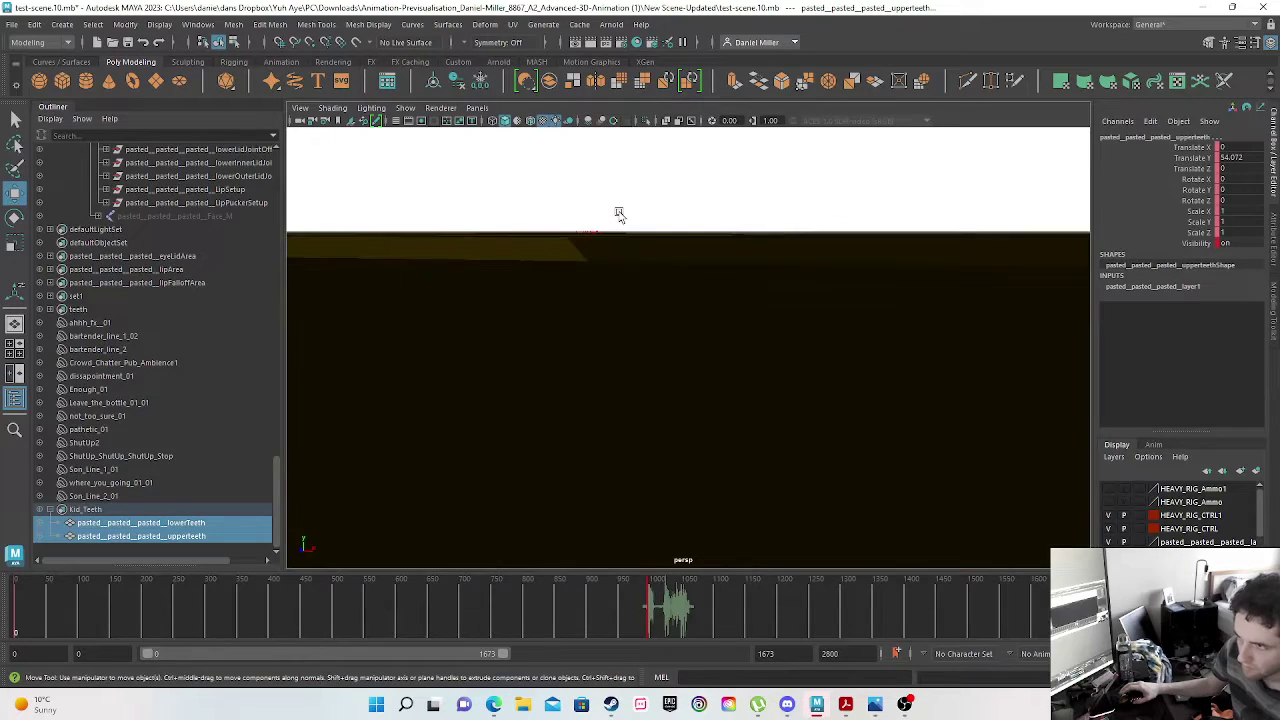
key([)
alt+middle_drag(617, 348, 608, 423)
alt+drag(608, 423, 465, 424)
key([)
key([)
key([)
key([)
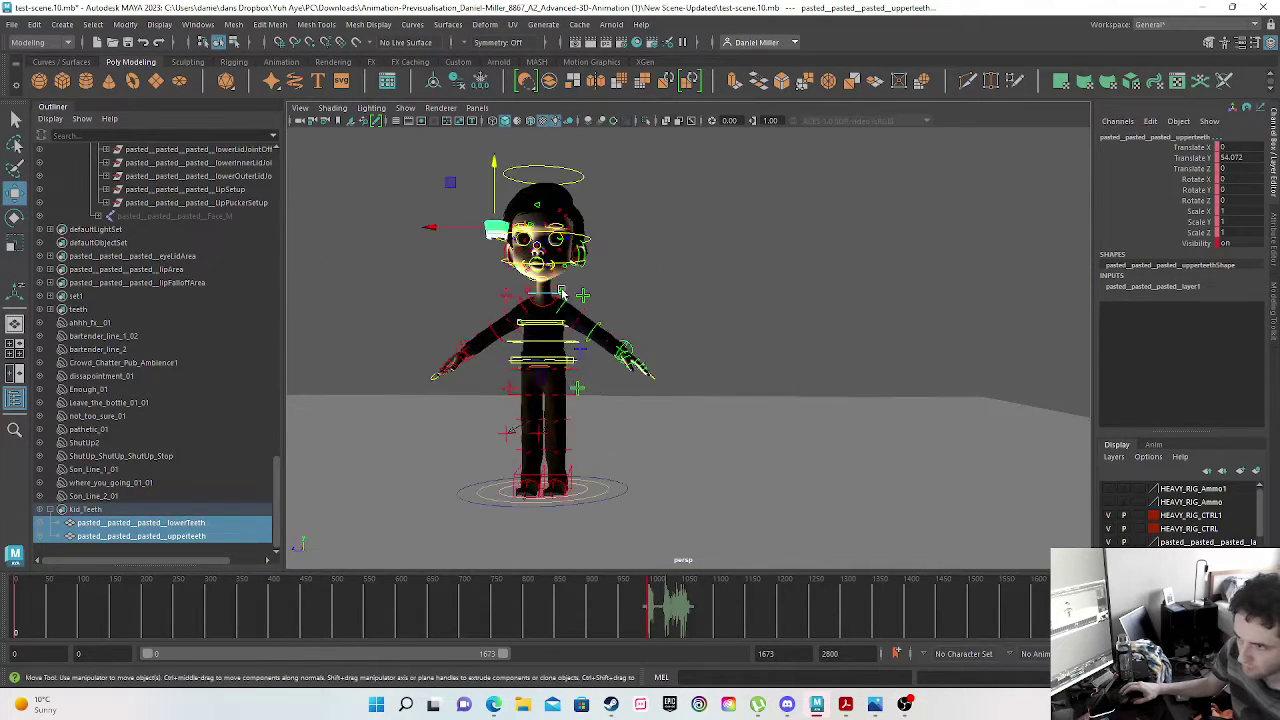
drag(468, 240, 550, 239)
drag(612, 180, 608, 240)
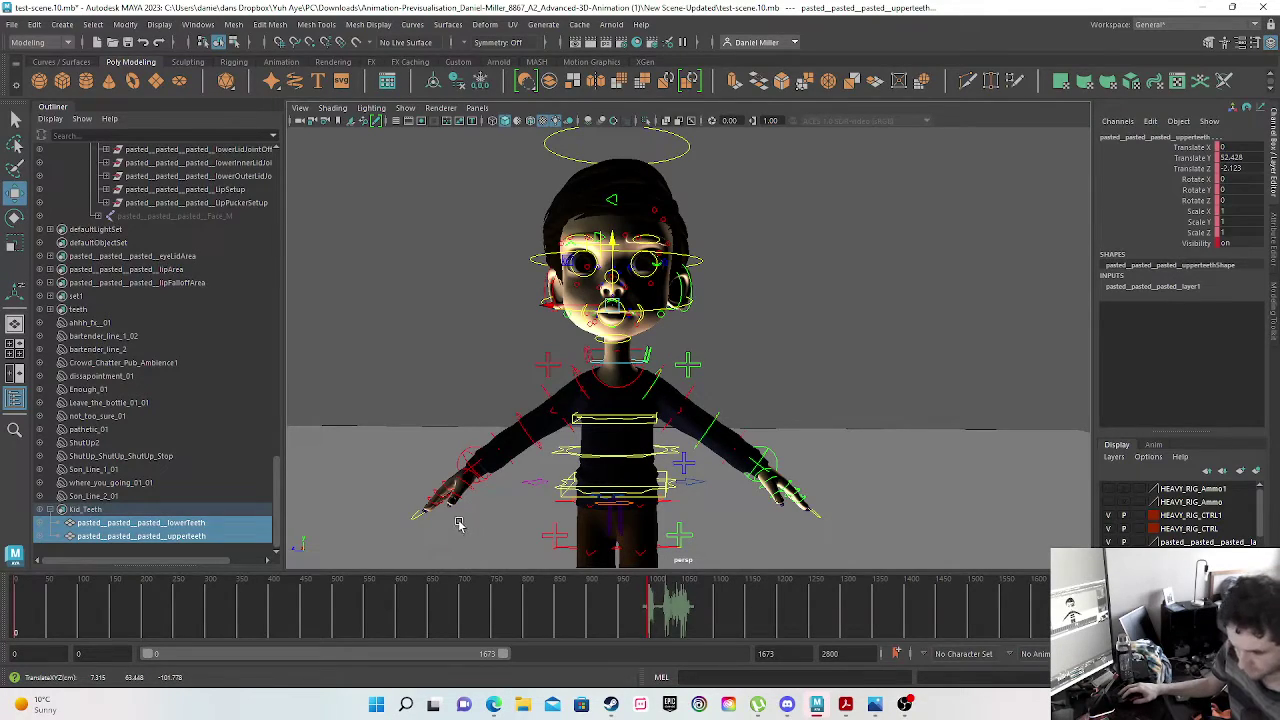
key(s)
- Go to frame 997 and bring the child's face into view to examine the teeth placement there
drag(18, 618, 649, 627)
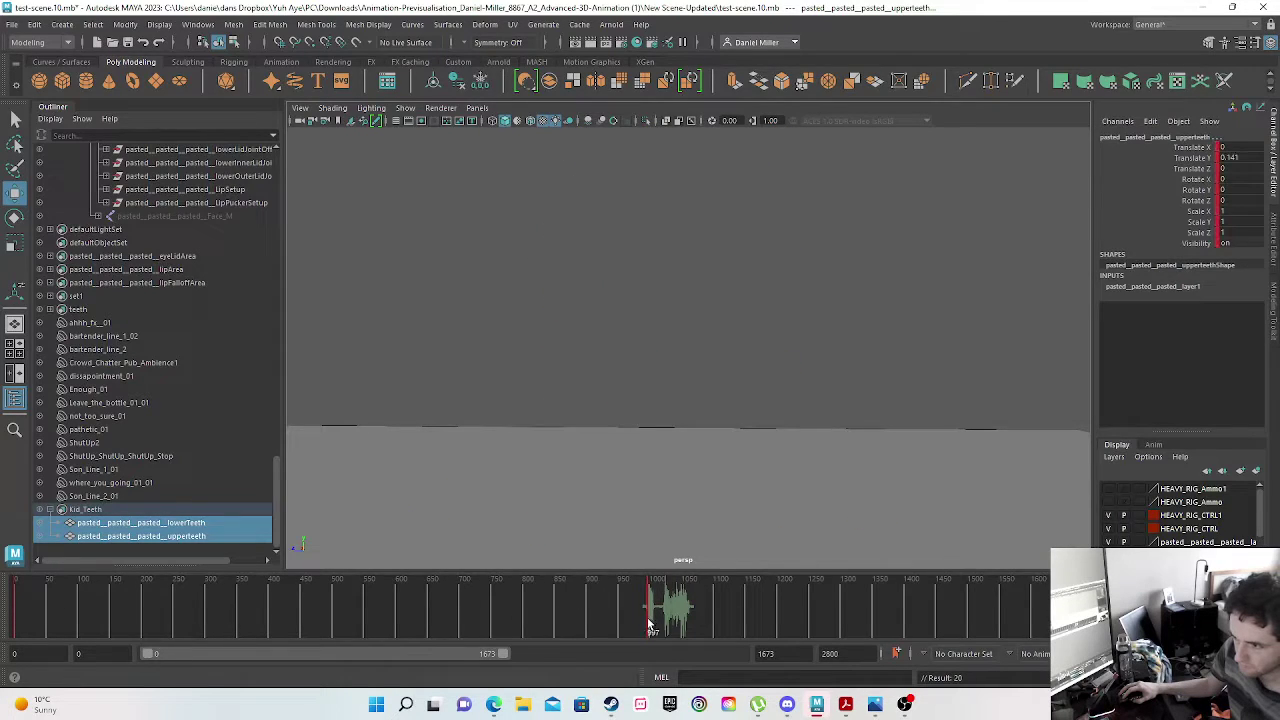
key(f)
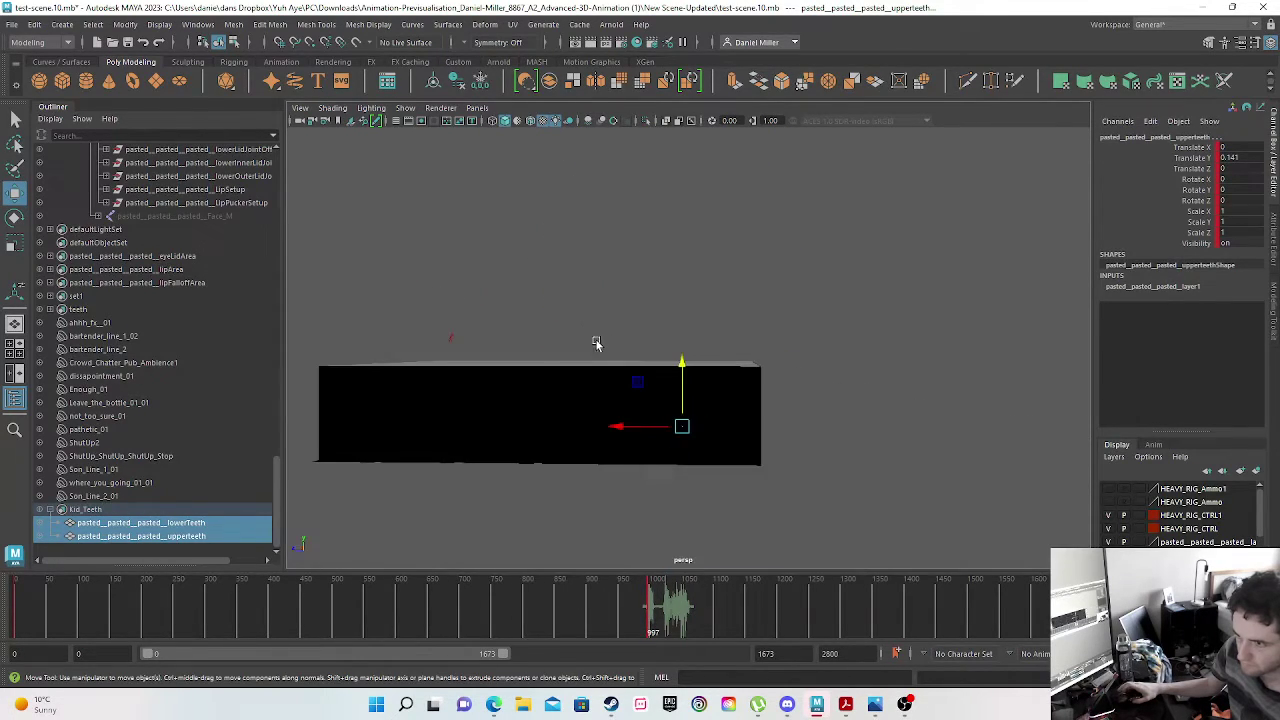
alt+drag(980, 431, 389, 431)
scroll(637, 463, up, 5)
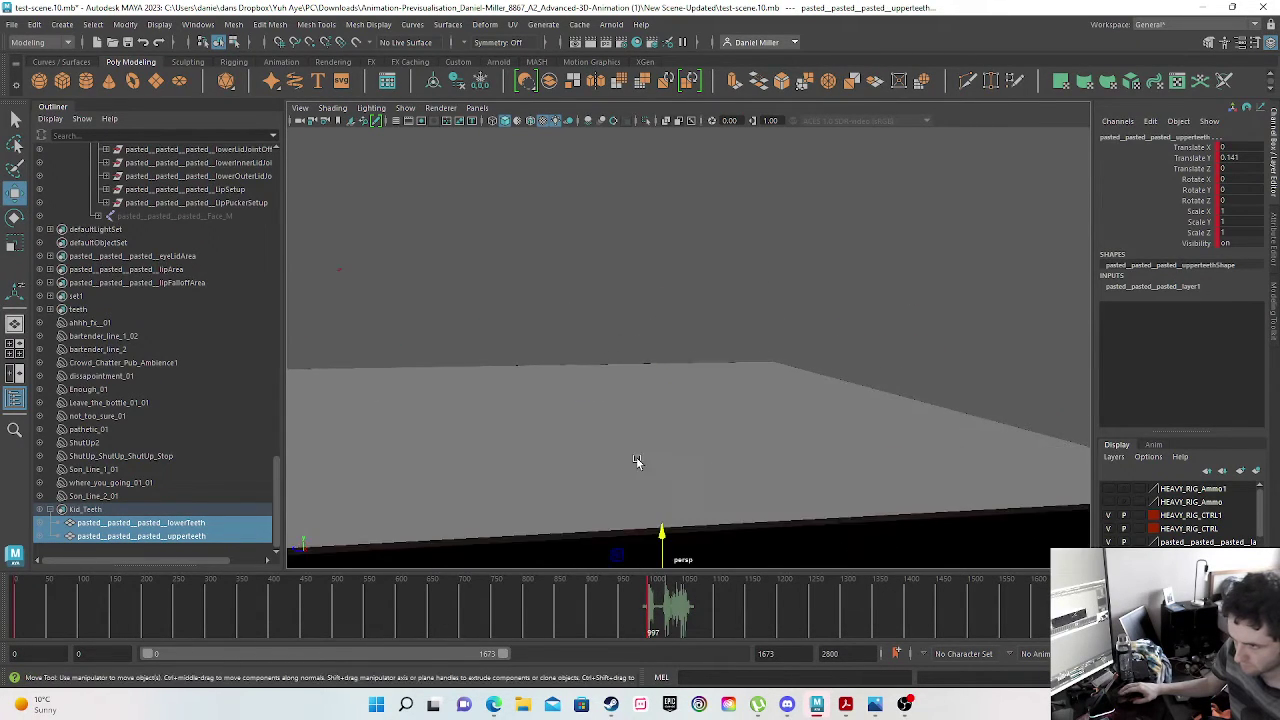
alt+middle_drag(641, 510, 664, 78)
scroll(594, 223, up, 4)
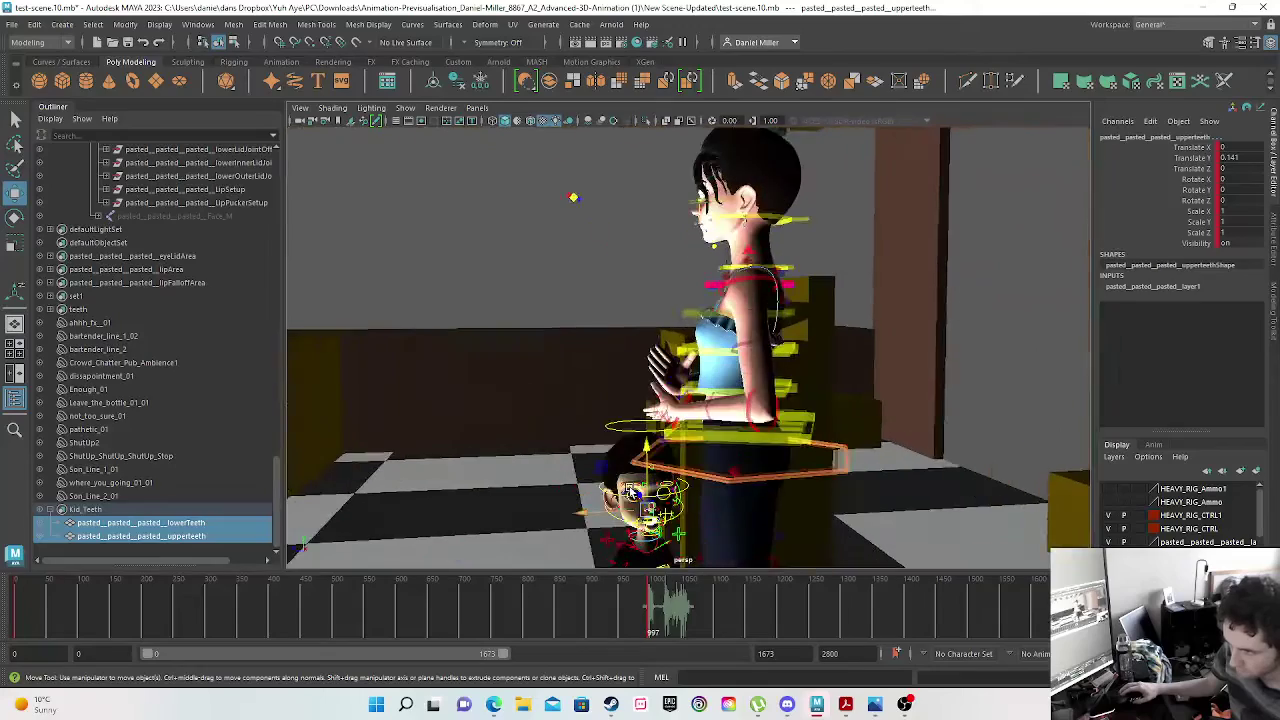
alt+middle_drag(627, 440, 643, 189)
alt+right_drag(643, 190, 626, 456)
alt+middle_drag(627, 455, 628, 511)
- Return to frame 0 and copy the key of both teeth meshes
drag(646, 616, 14, 621)
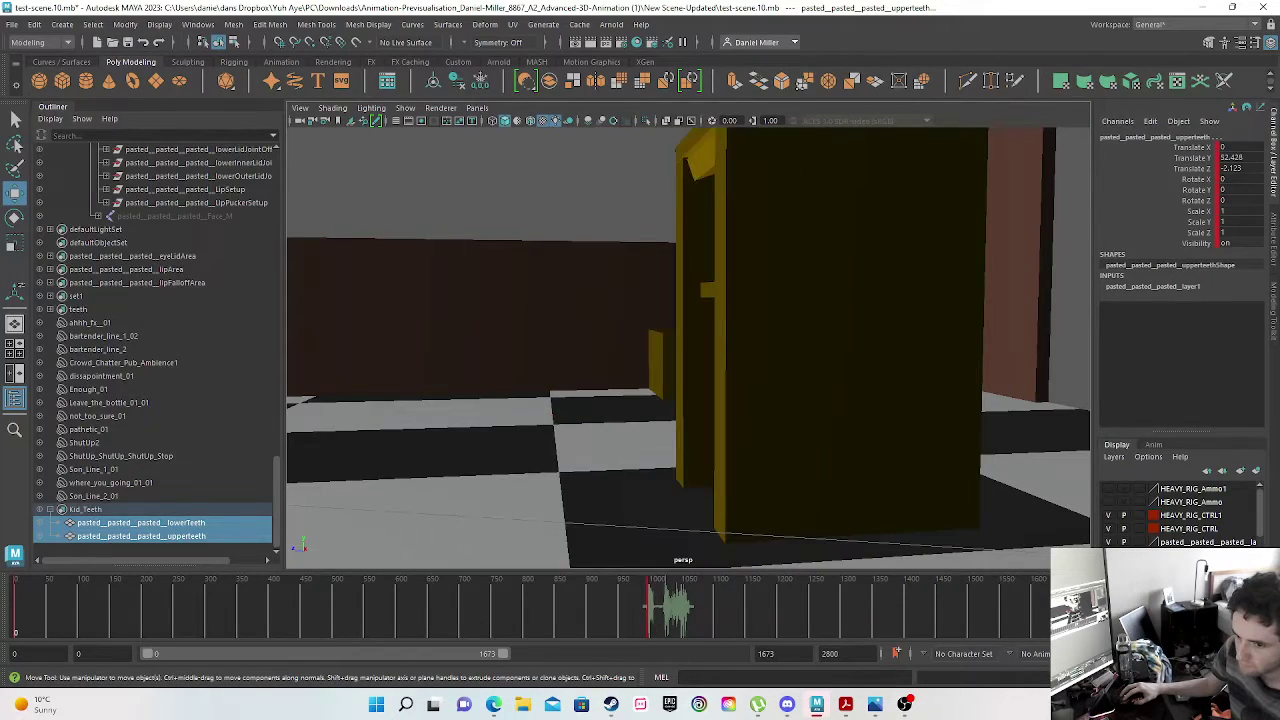
right_click(15, 628)
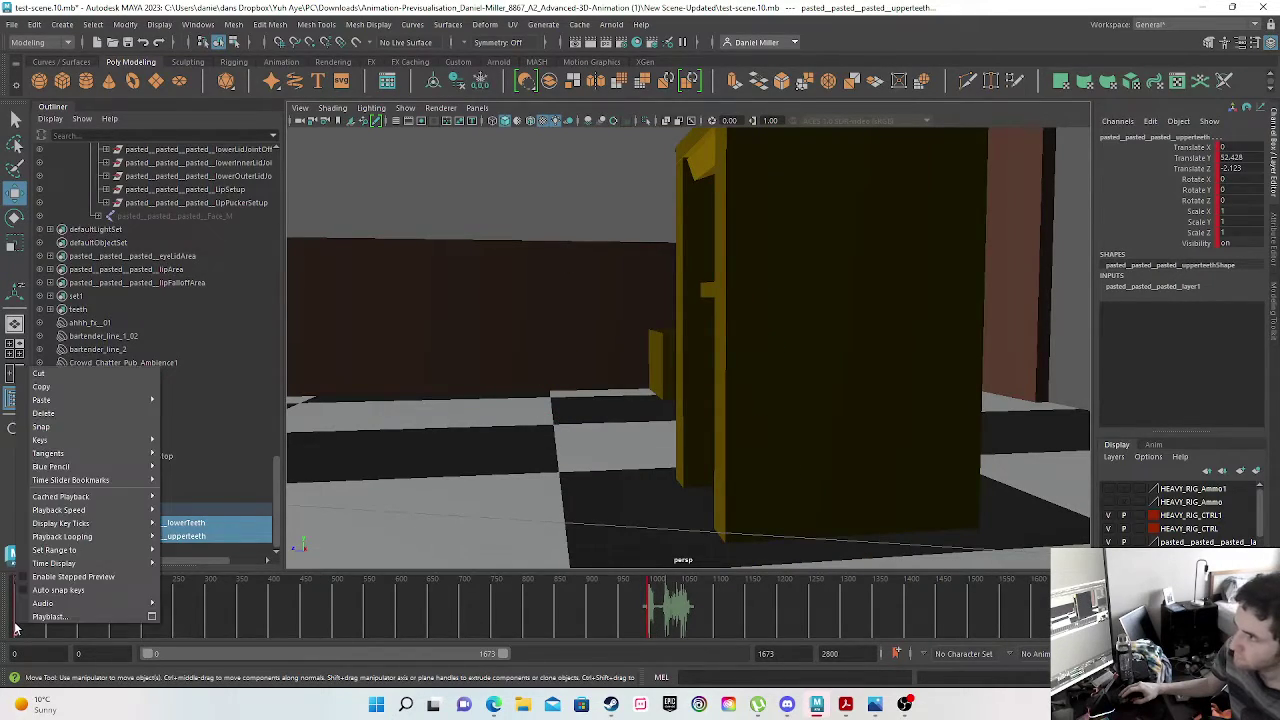
click(40, 388)
- Paste the copied frame 0 key onto both teeth meshes at frame 996
click(647, 622)
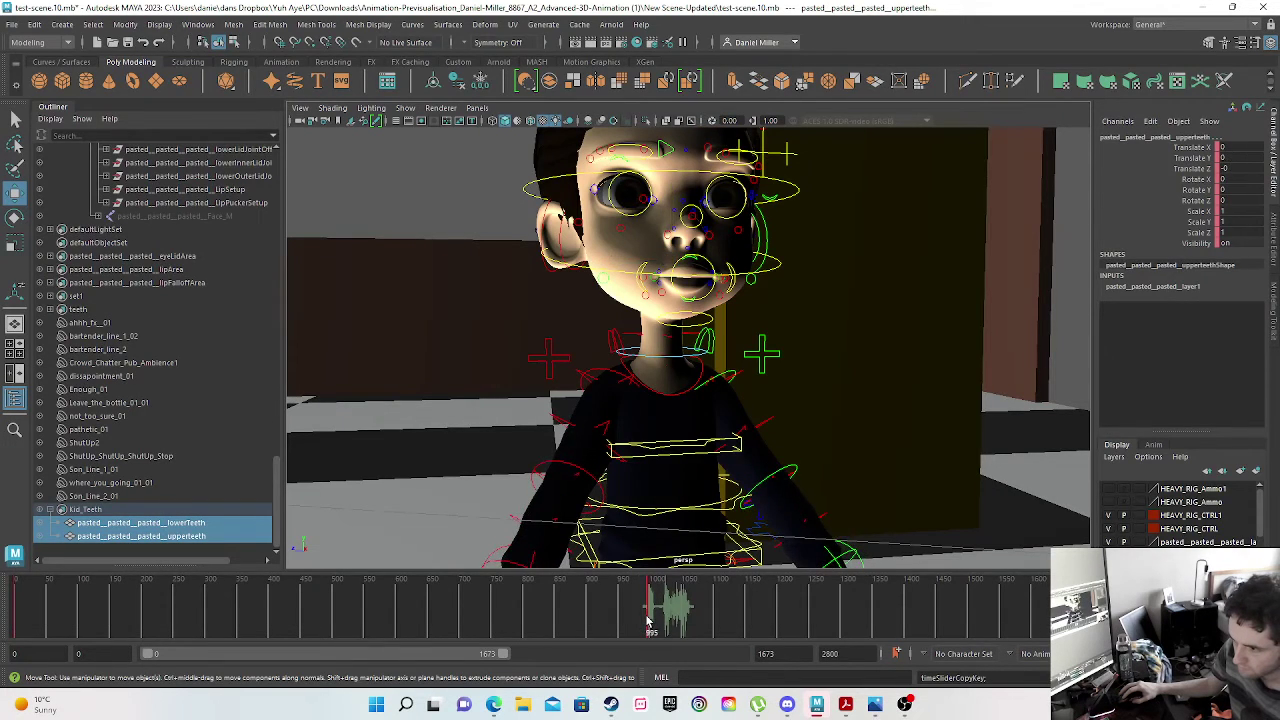
drag(648, 622, 648, 622)
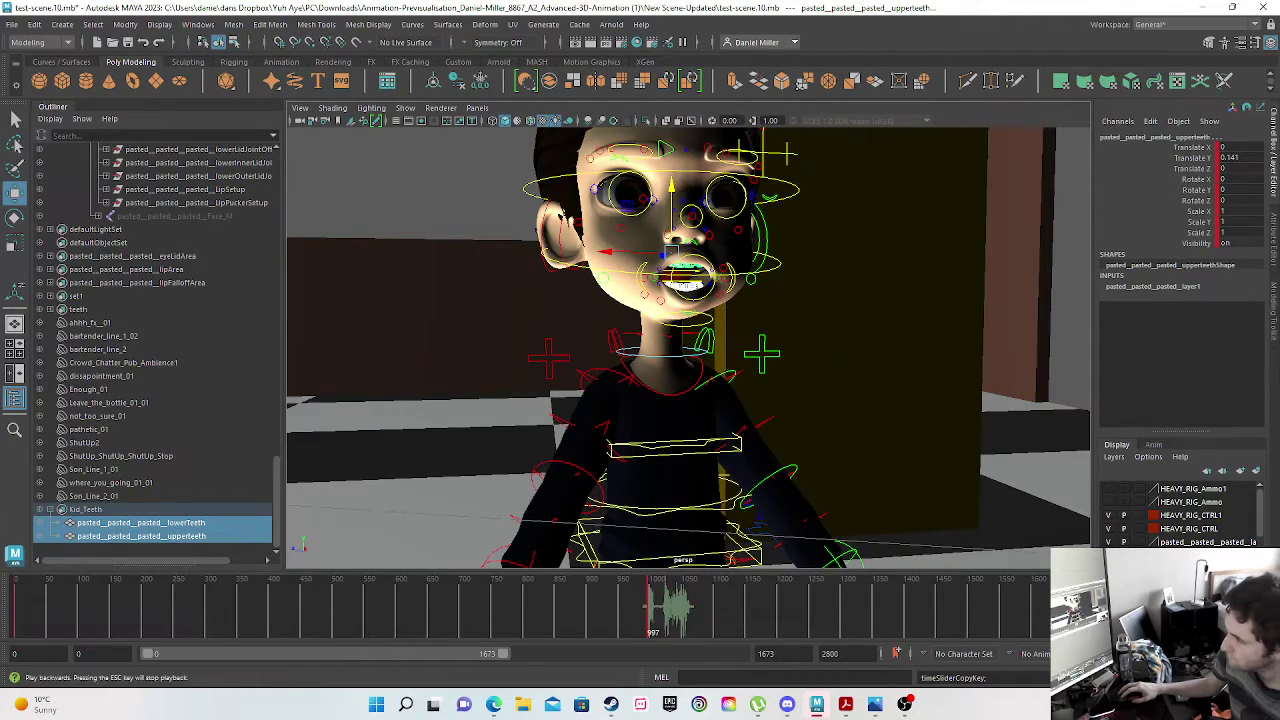
click(1150, 606)
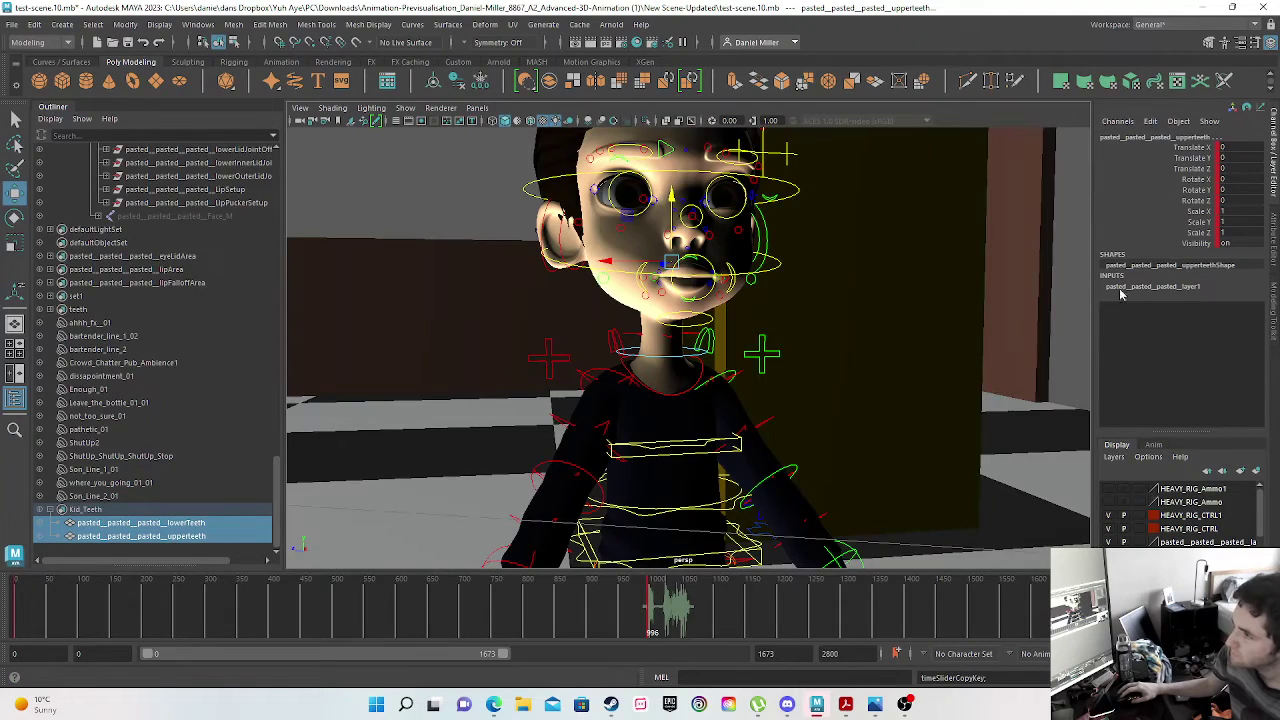
right_click(647, 630)
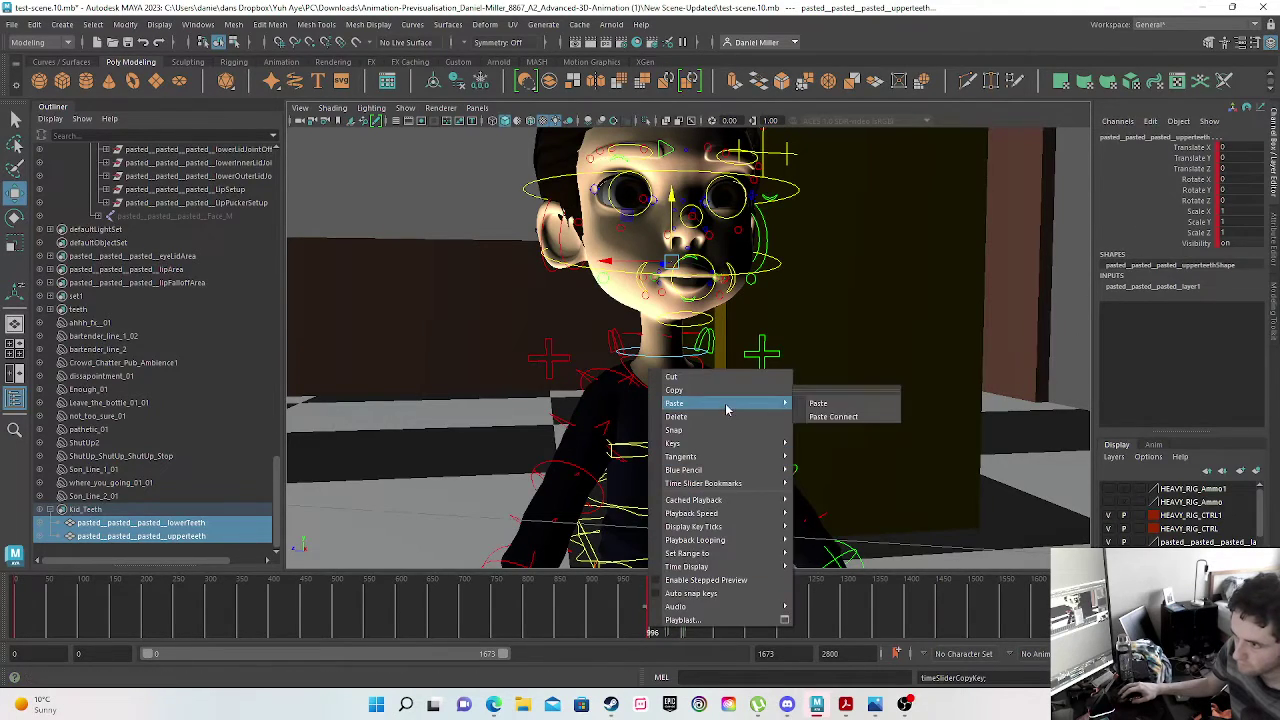
click(830, 403)
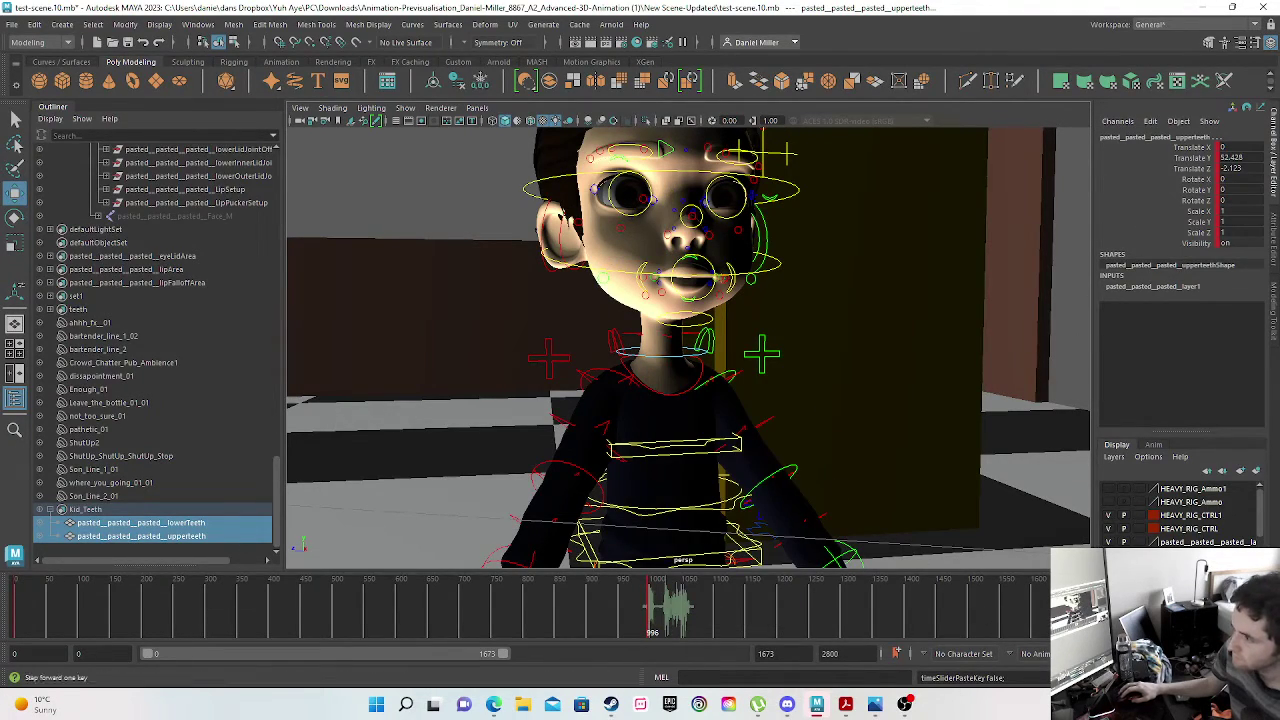
- Step through the teeth keys at frames 0, 996 and 997 and examine the child's mouth closely just before the dialogue
key(period)
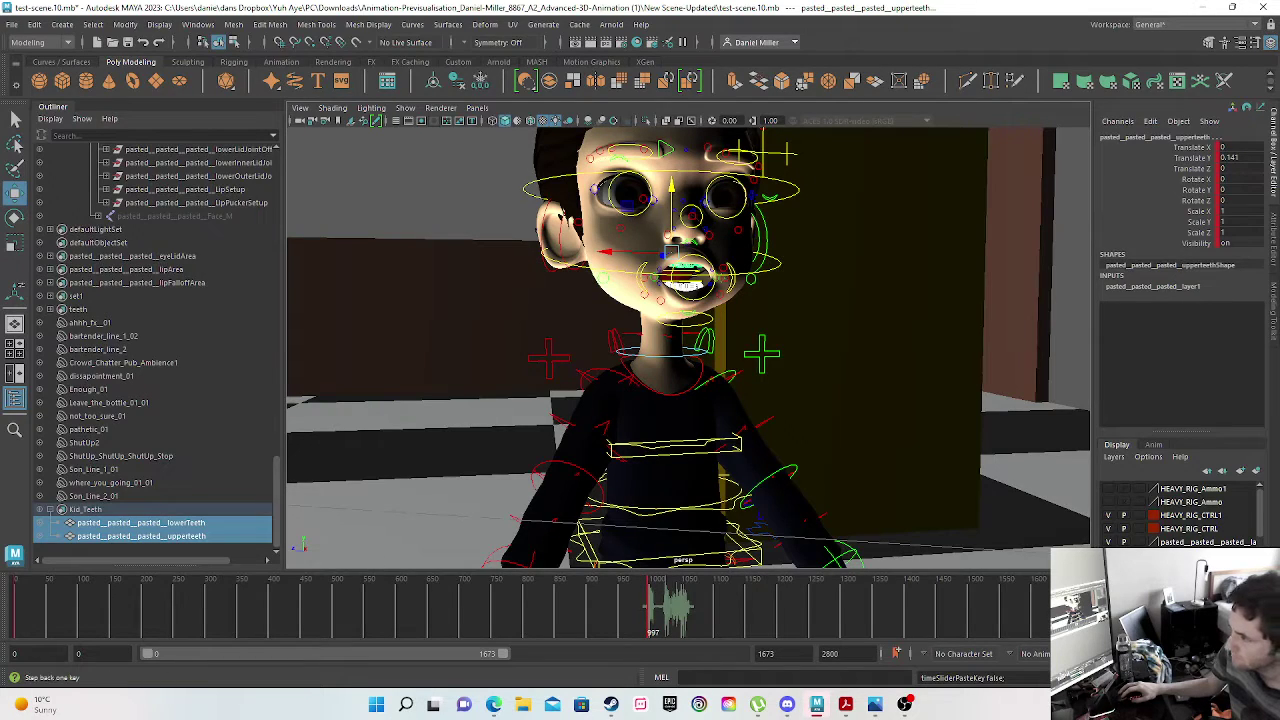
key(comma)
key(period)
scroll(641, 284, down, 5)
scroll(641, 284, down, 3)
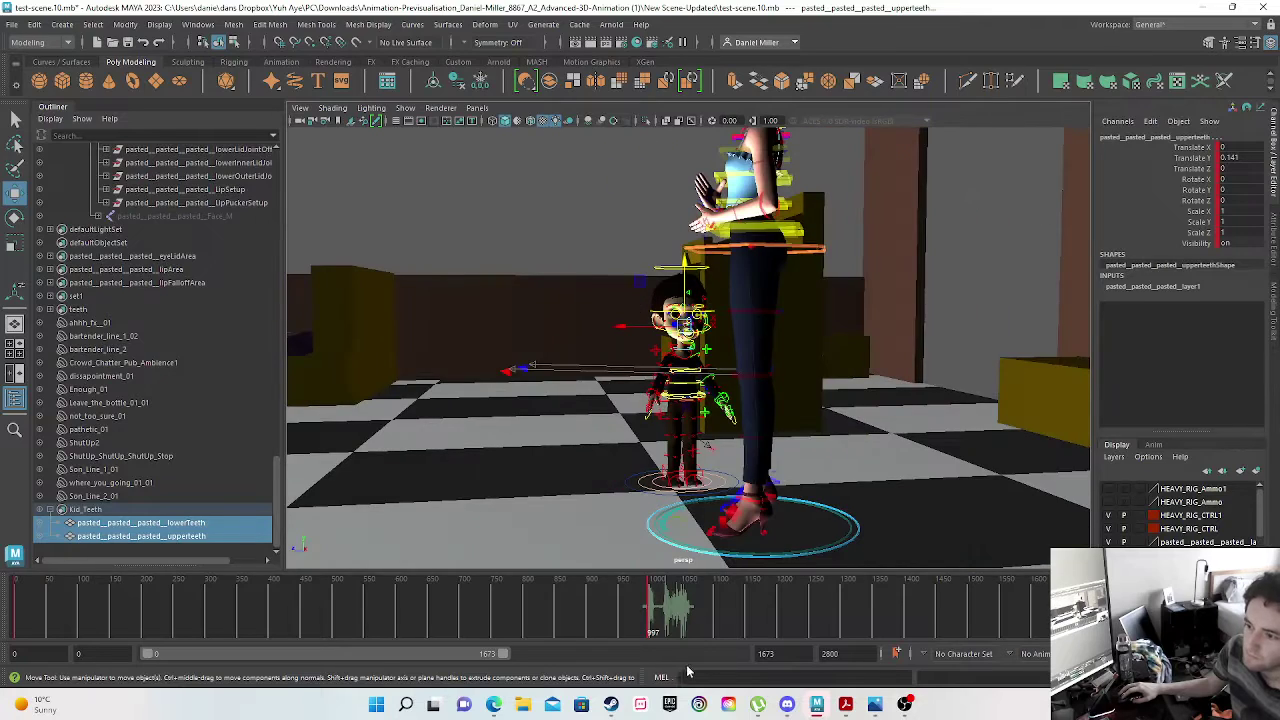
click(1168, 605)
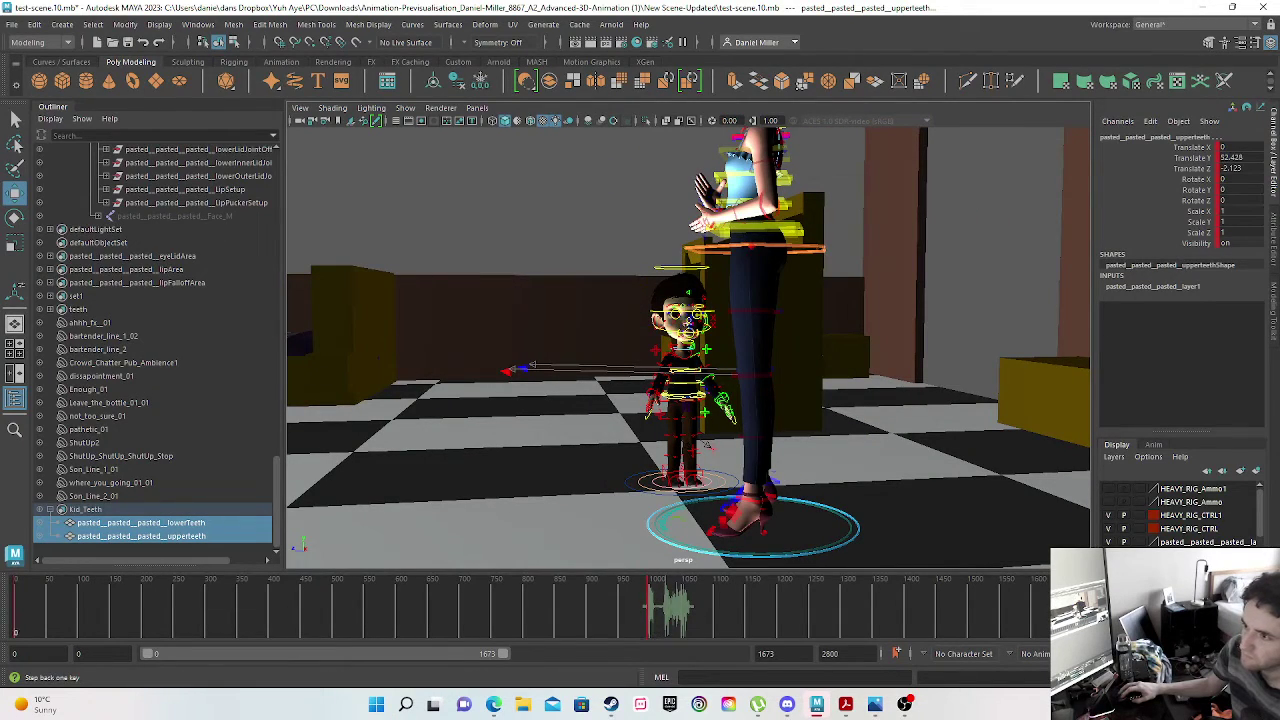
mouse_move(25, 613)
mouse_down()
mouse_move(532, 608)
mouse_move(650, 625)
mouse_move(446, 620)
mouse_move(648, 632)
mouse_up()
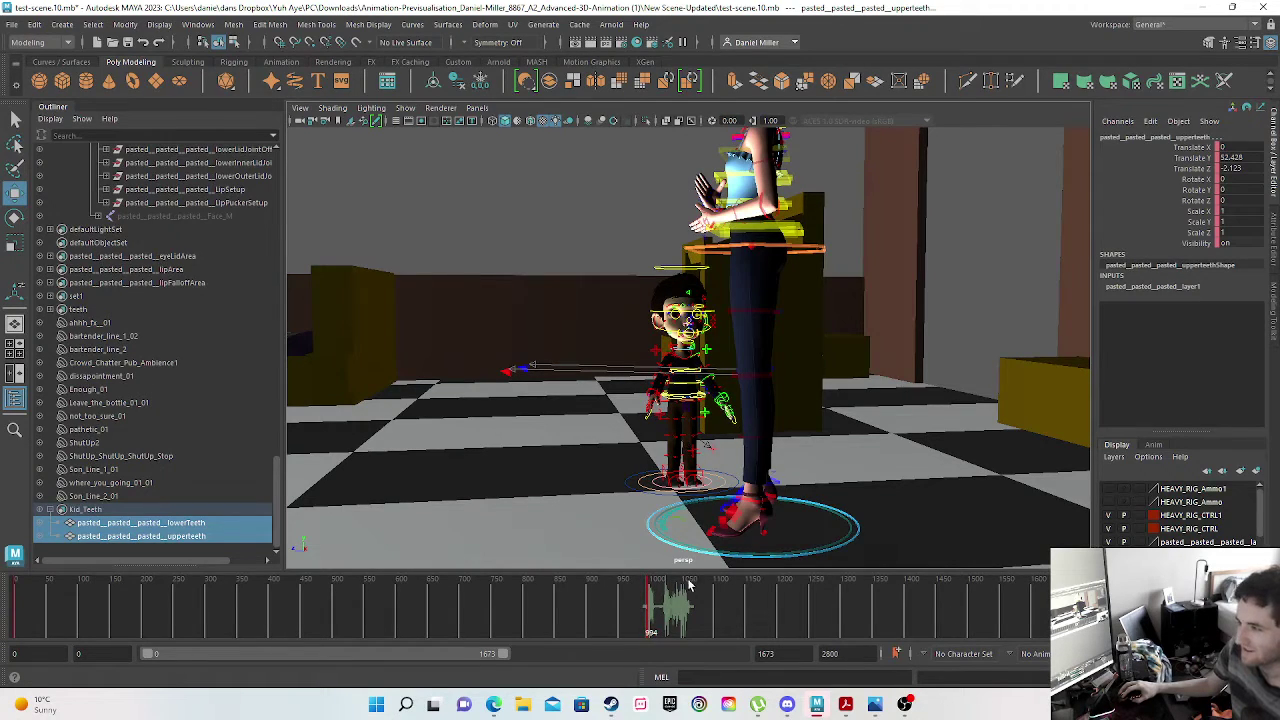
scroll(660, 292, up, 6)
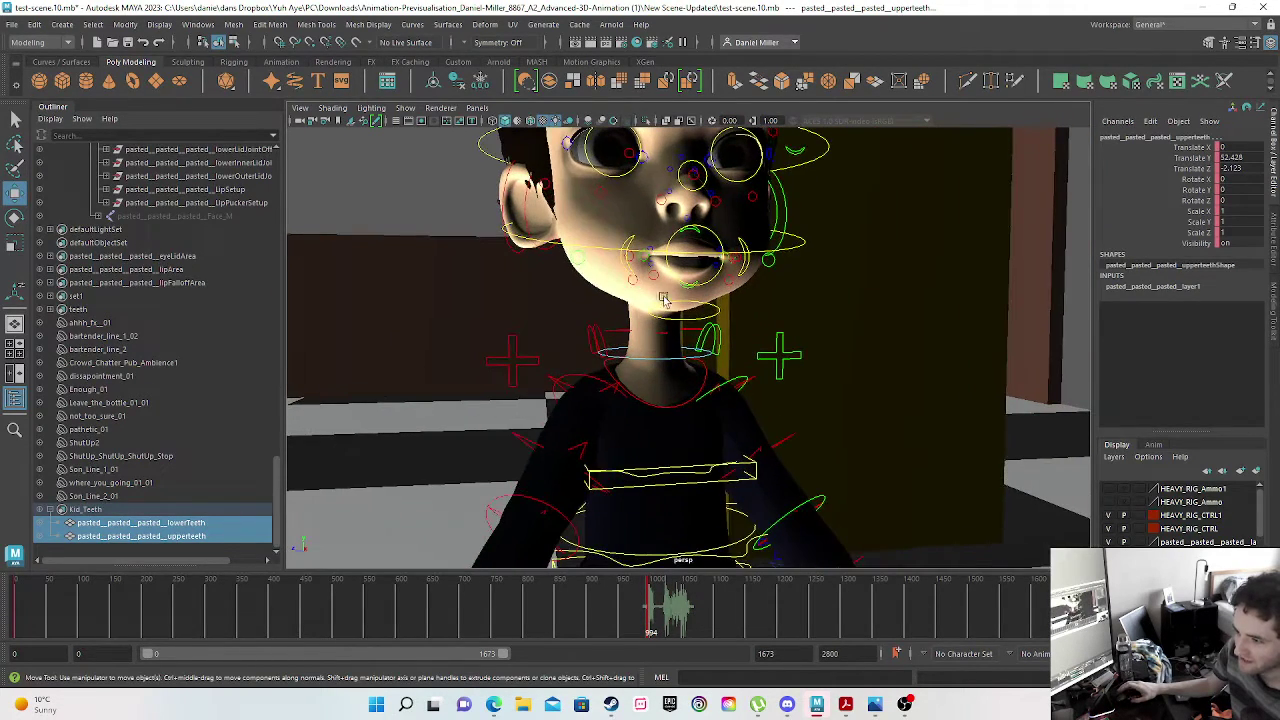
scroll(660, 292, up, 6)
alt+drag(603, 448, 486, 360)
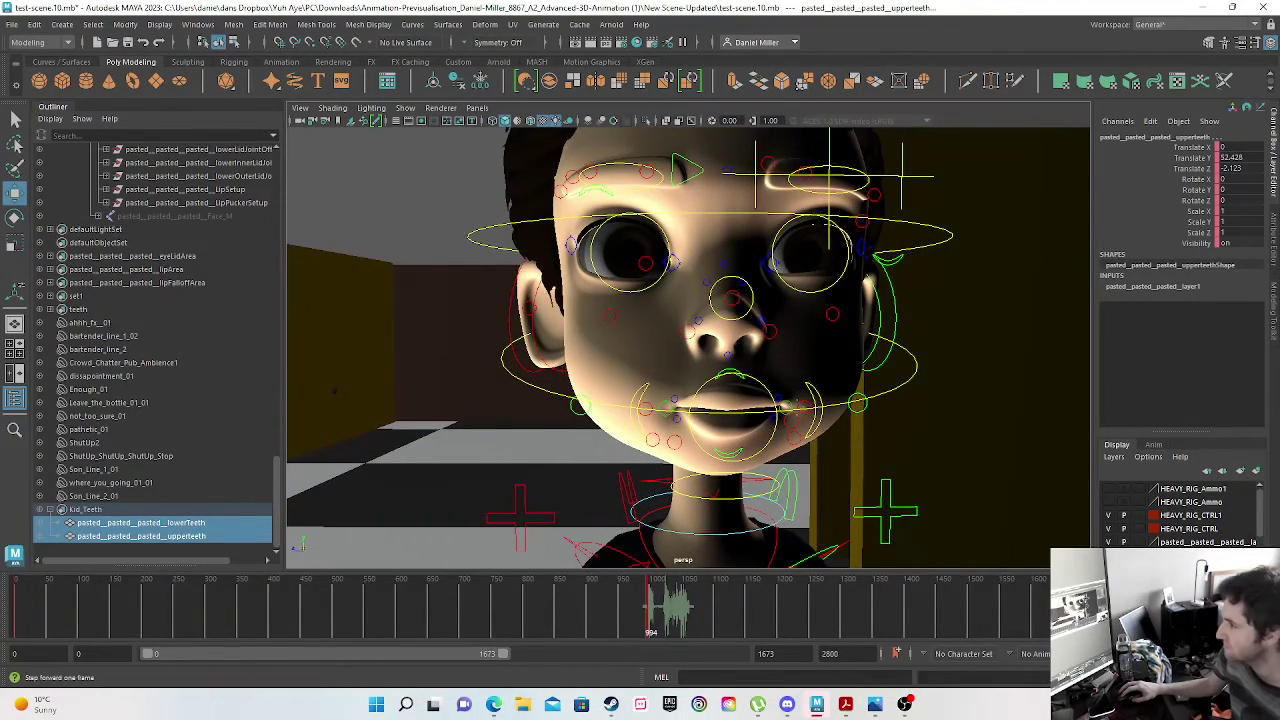
- Save the scene, accepting the student version notice, and go to frame 997
click(127, 48)
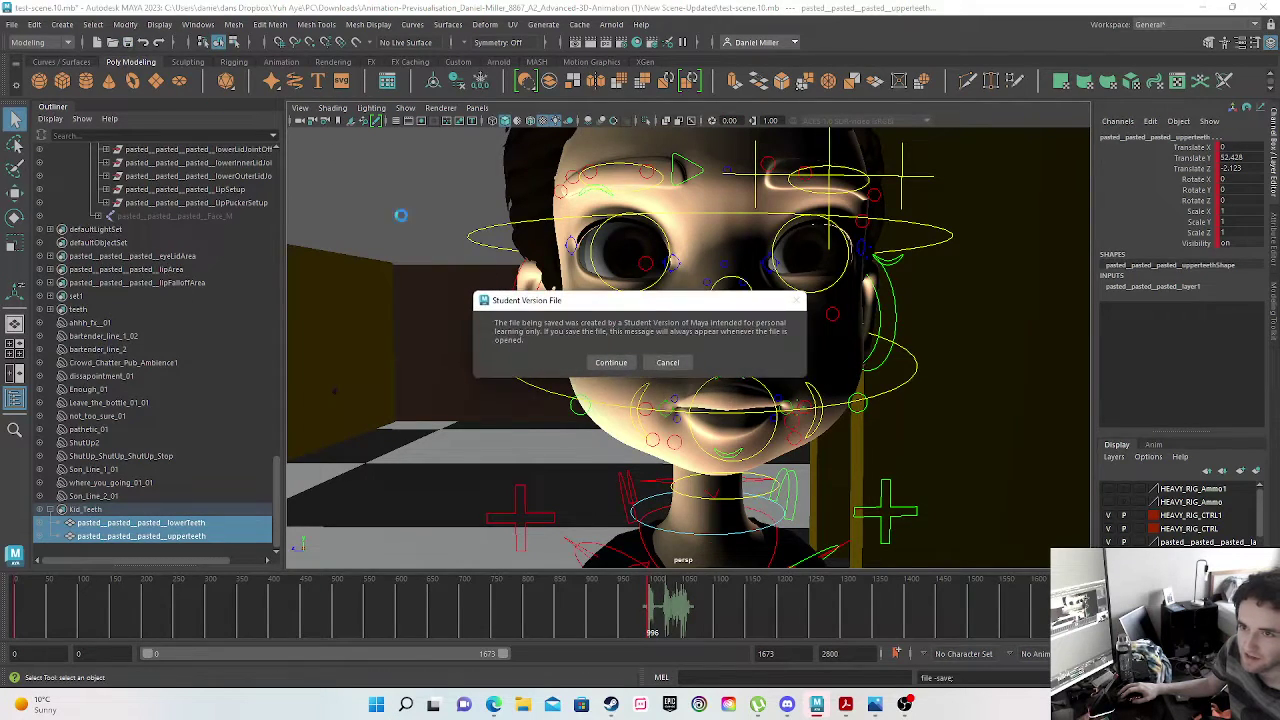
click(607, 364)
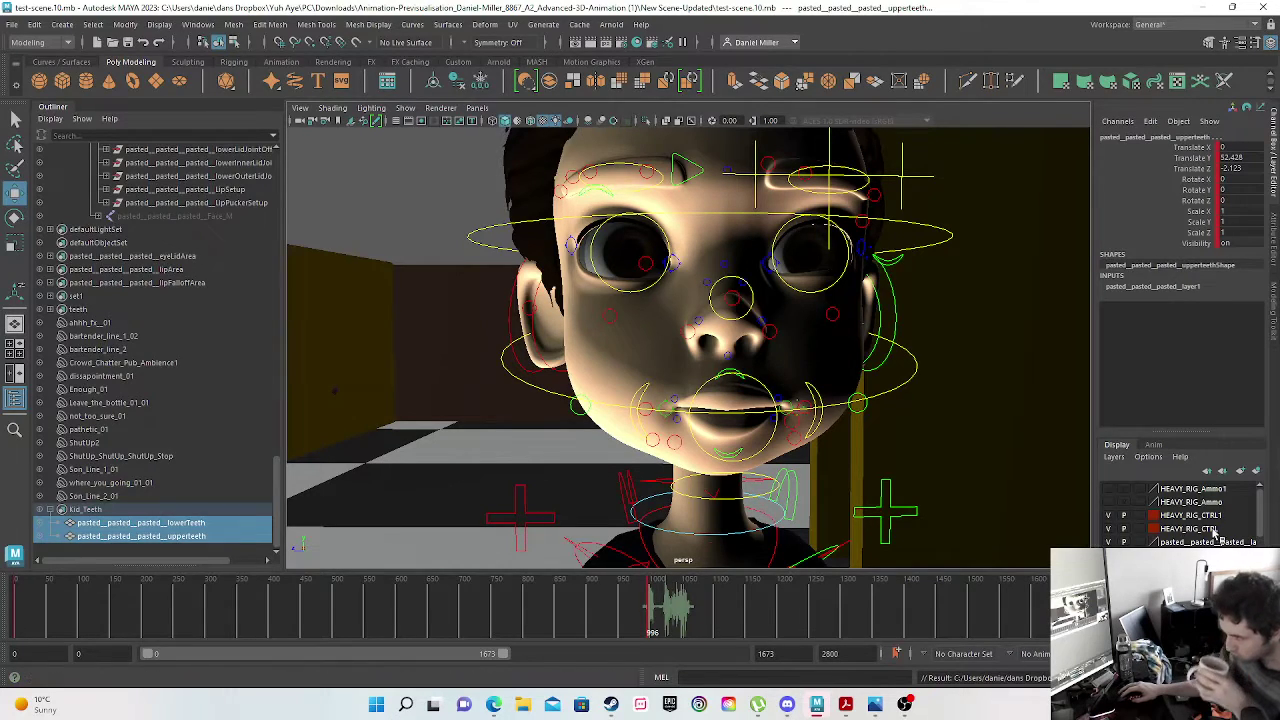
key(alt+period)
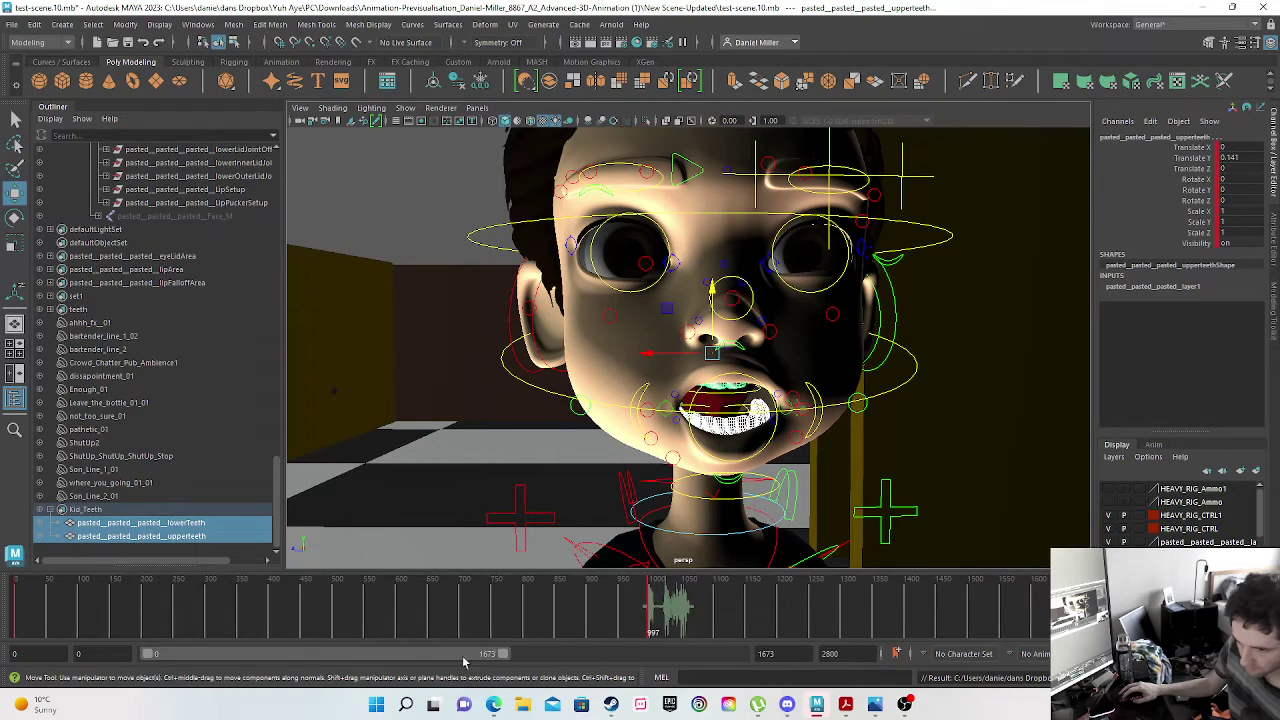
- Limit the playback range to frames 980 through 1080 around the dialogue audio
drag(148, 655, 394, 667)
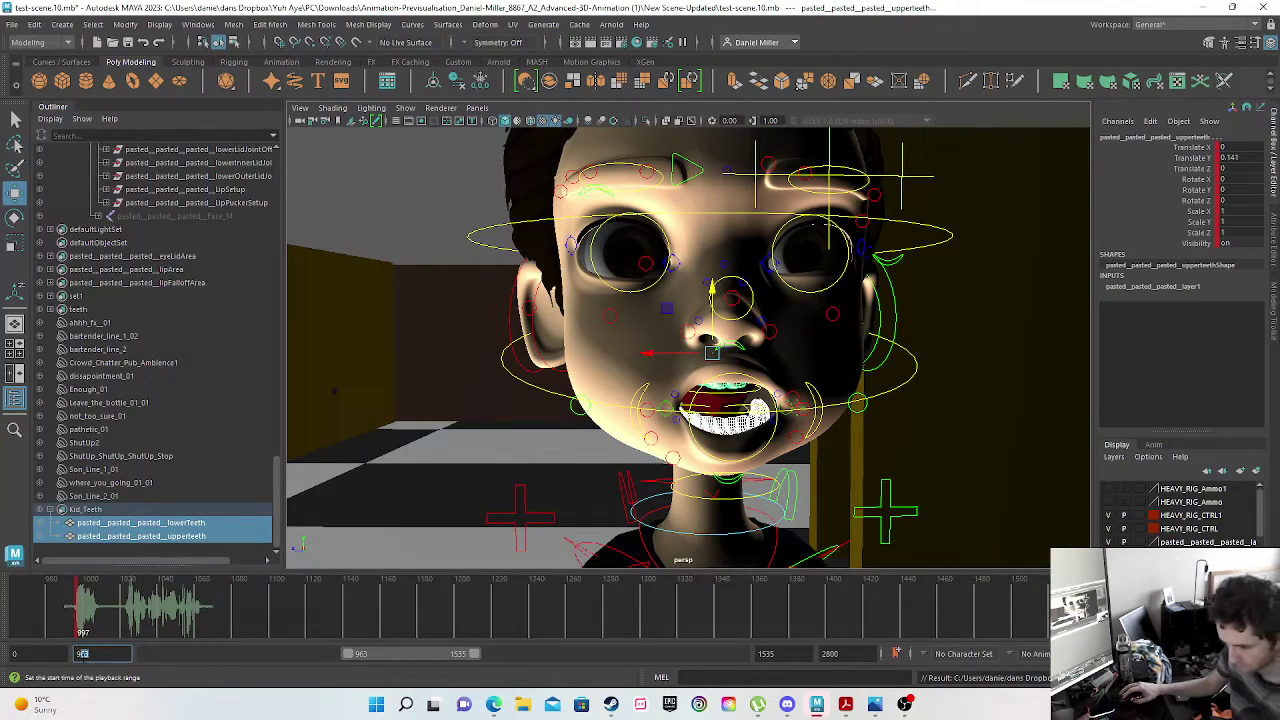
key(Return)
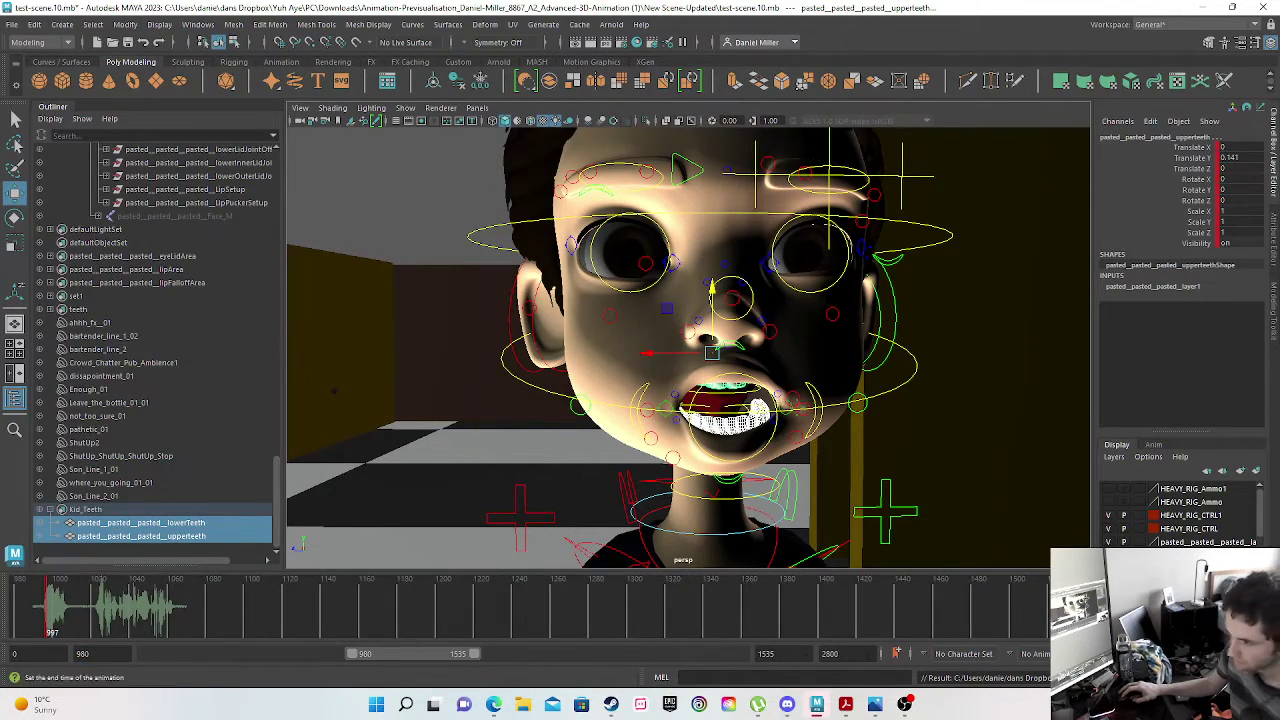
click(788, 655)
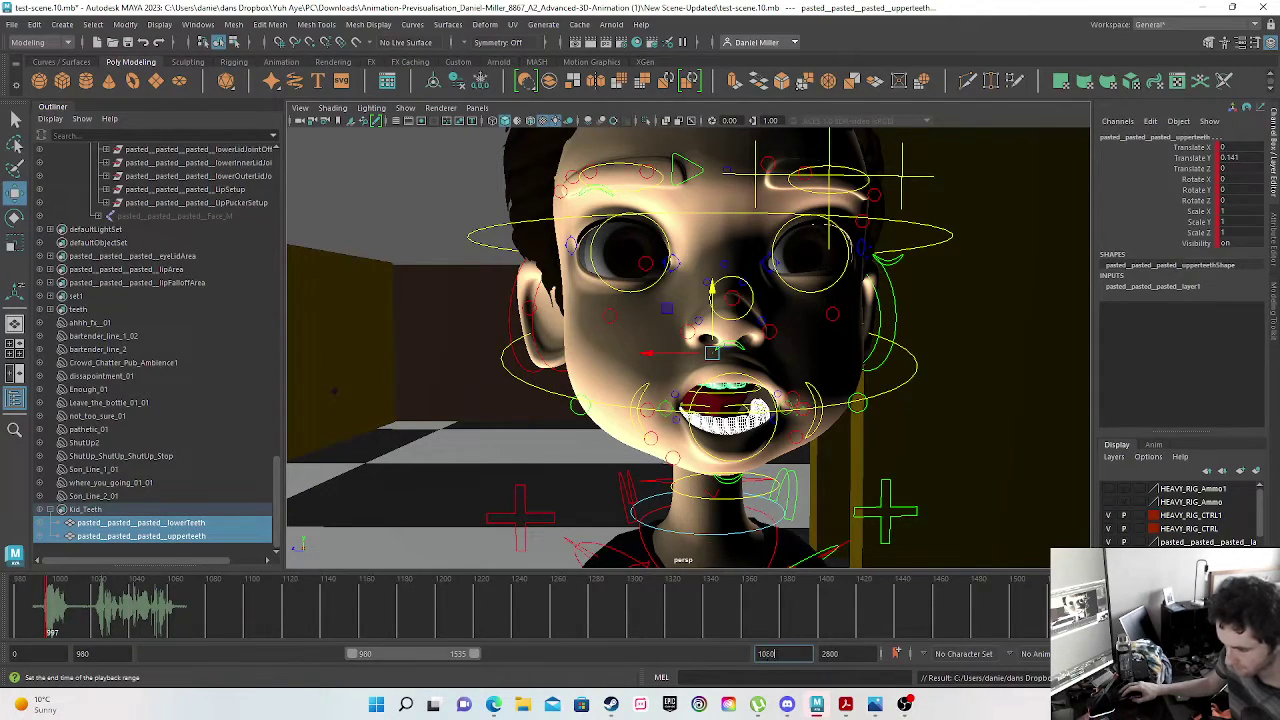
key(Return)
- Scrub the first spoken sound to frame 1004 and key both teeth meshes there with Translate Y 0
click(188, 612)
mouse_move(188, 612)
mouse_down()
mouse_move(300, 620)
mouse_move(232, 628)
mouse_move(285, 628)
mouse_move(251, 627)
mouse_up()
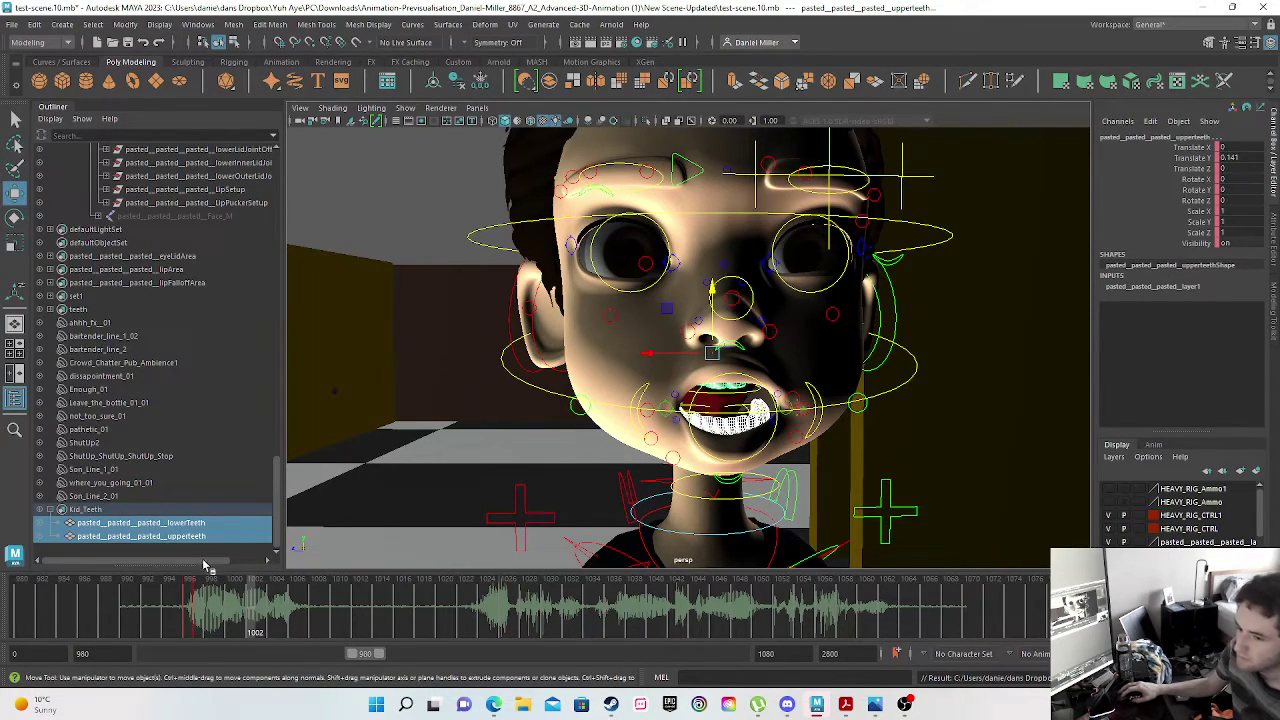
key(s)
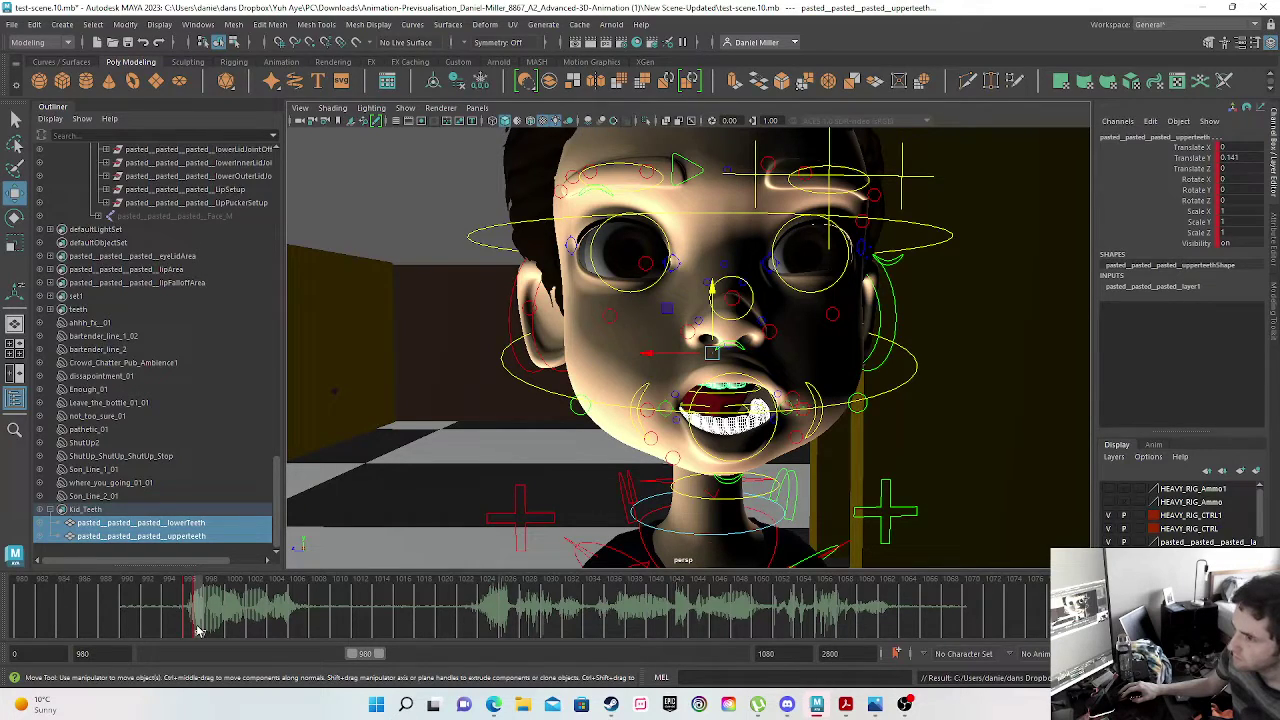
drag(199, 630, 274, 629)
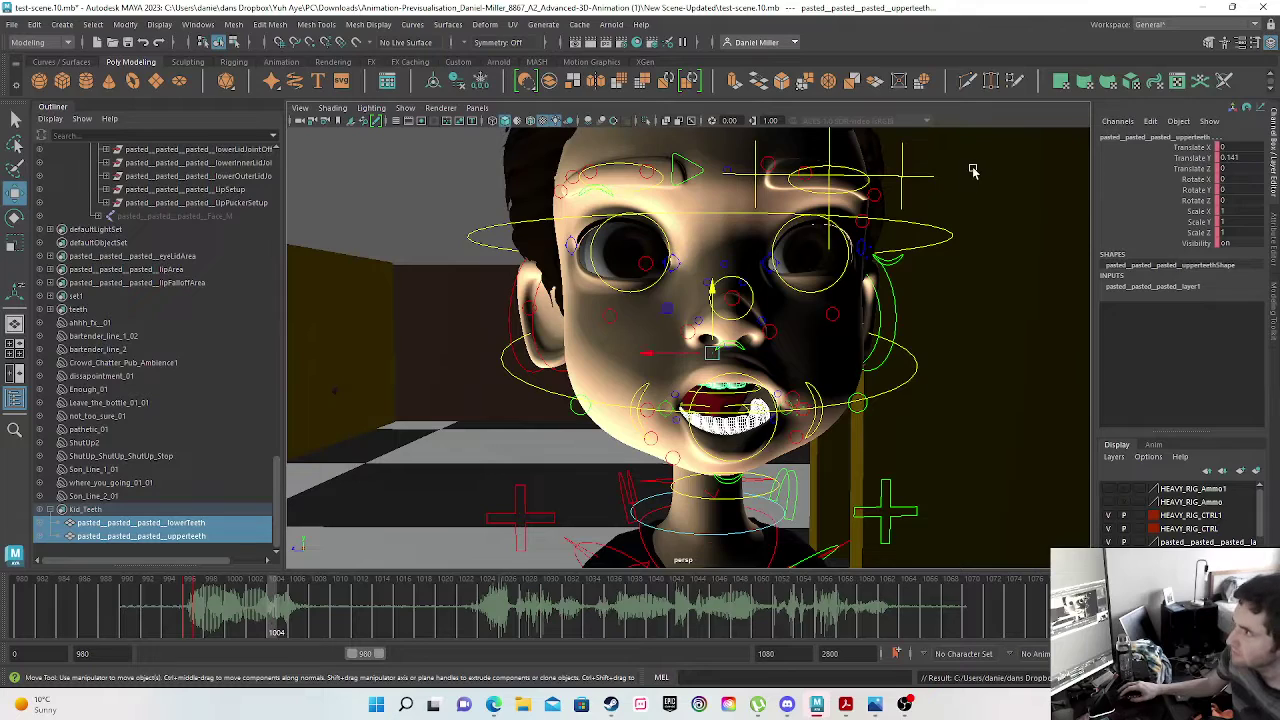
double_click(1236, 160)
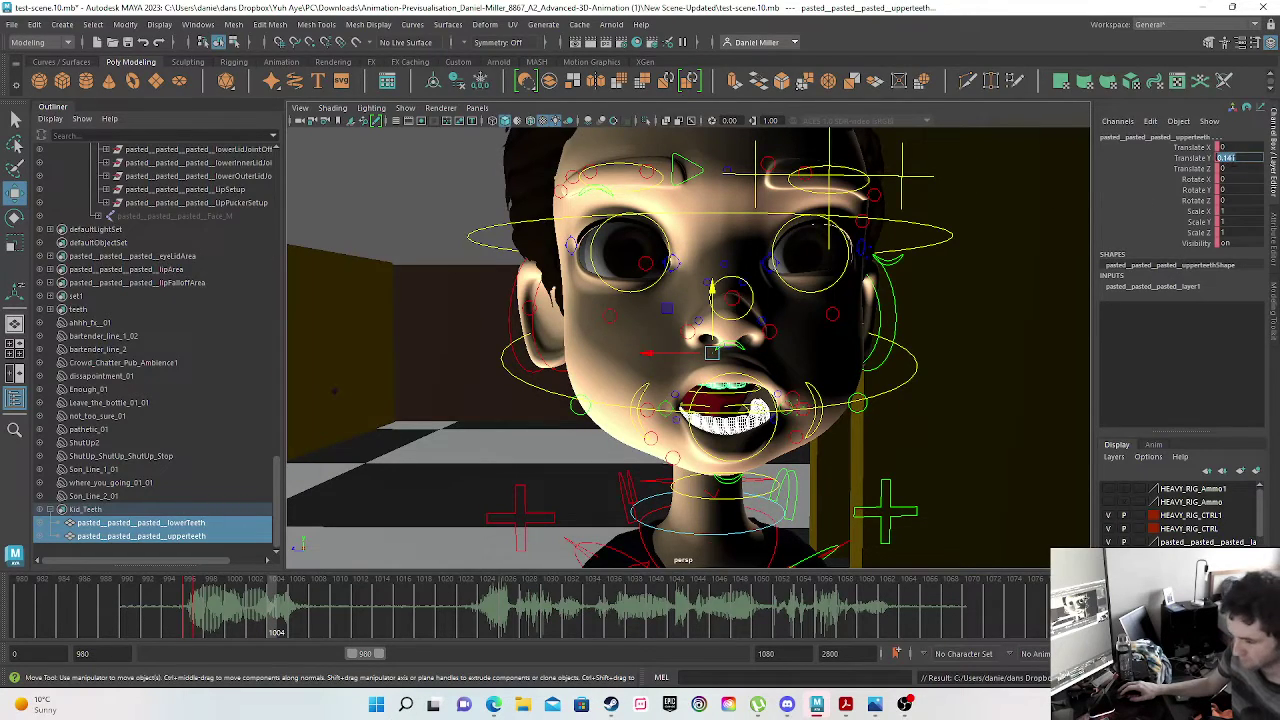
text(0)
key(Return)
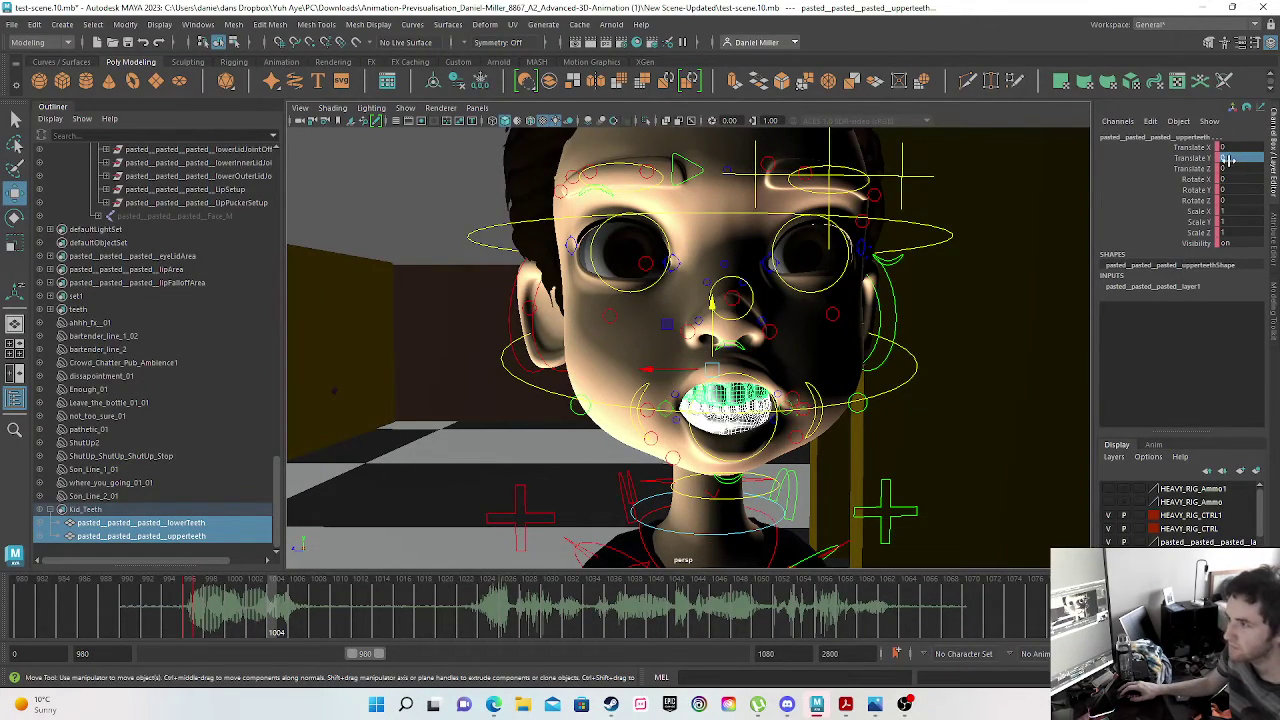
click(1196, 256)
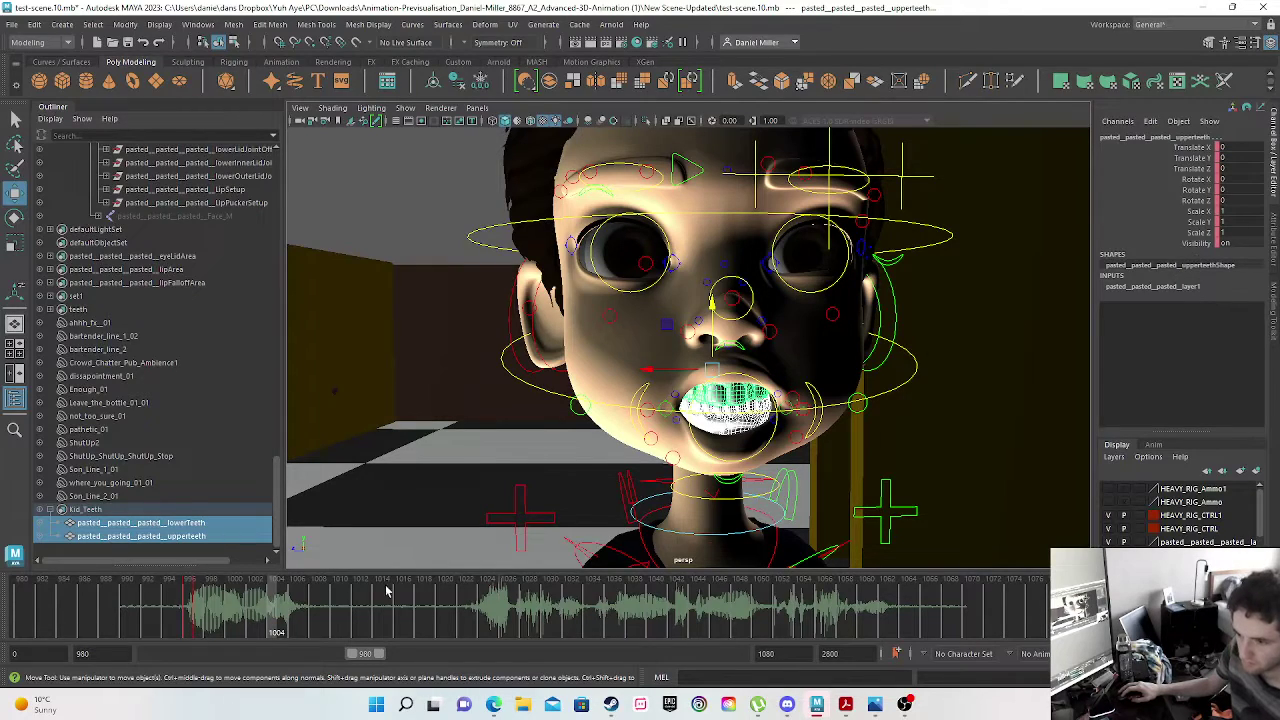
key(s)
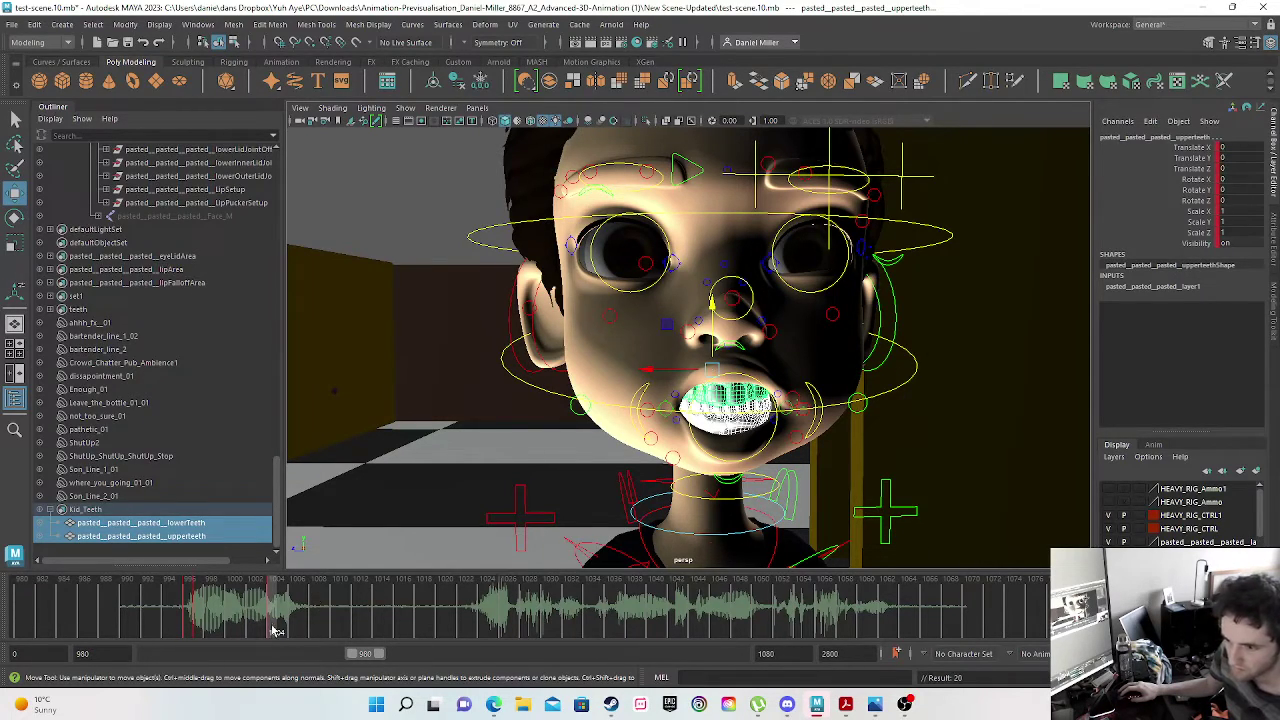
- Set the upper lip control's Translate Y to 0 at frame 1004 and key it
drag(193, 621, 275, 625)
scroll(729, 372, up, 1)
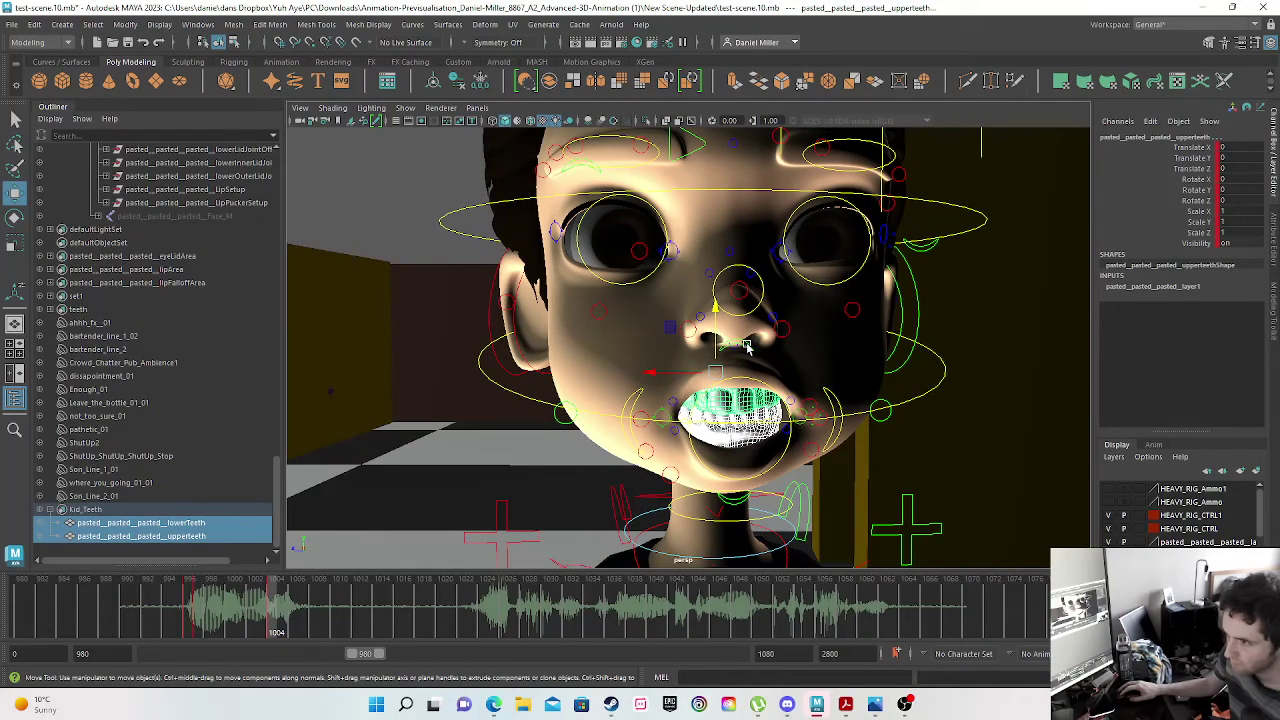
click(744, 347)
double_click(1228, 160)
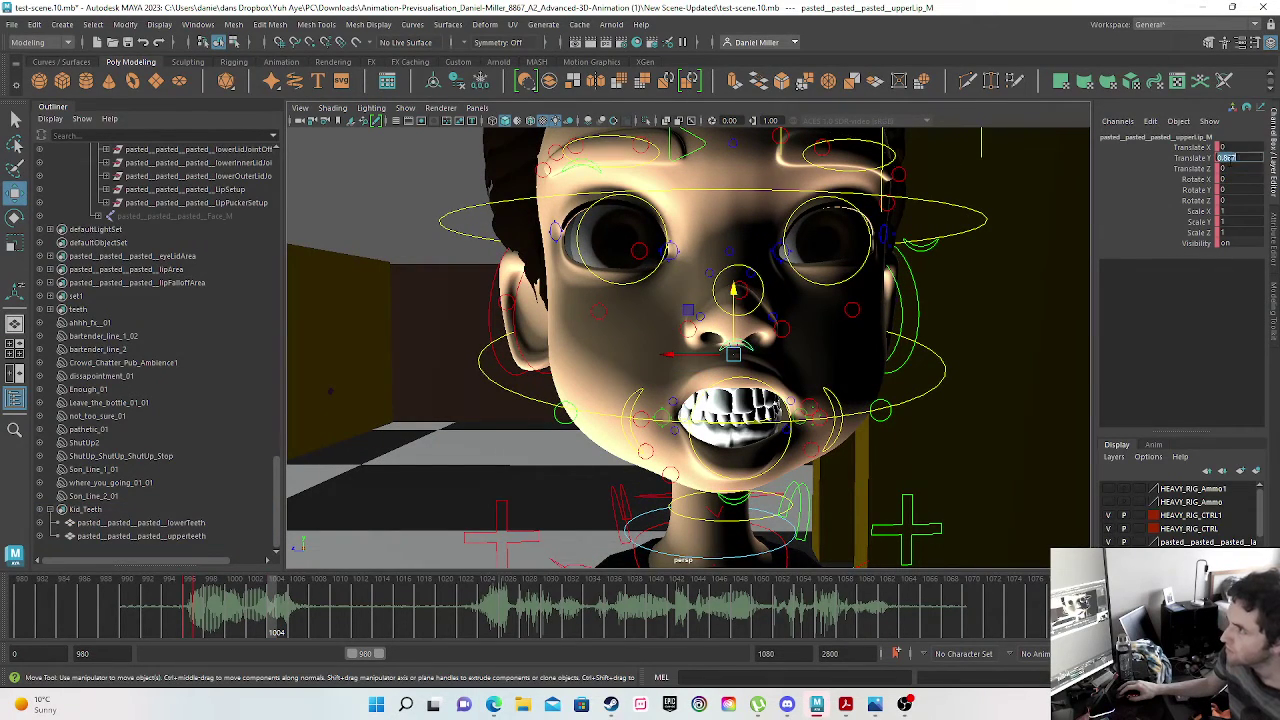
text(0)
key(Return)
click(1185, 259)
key(s)
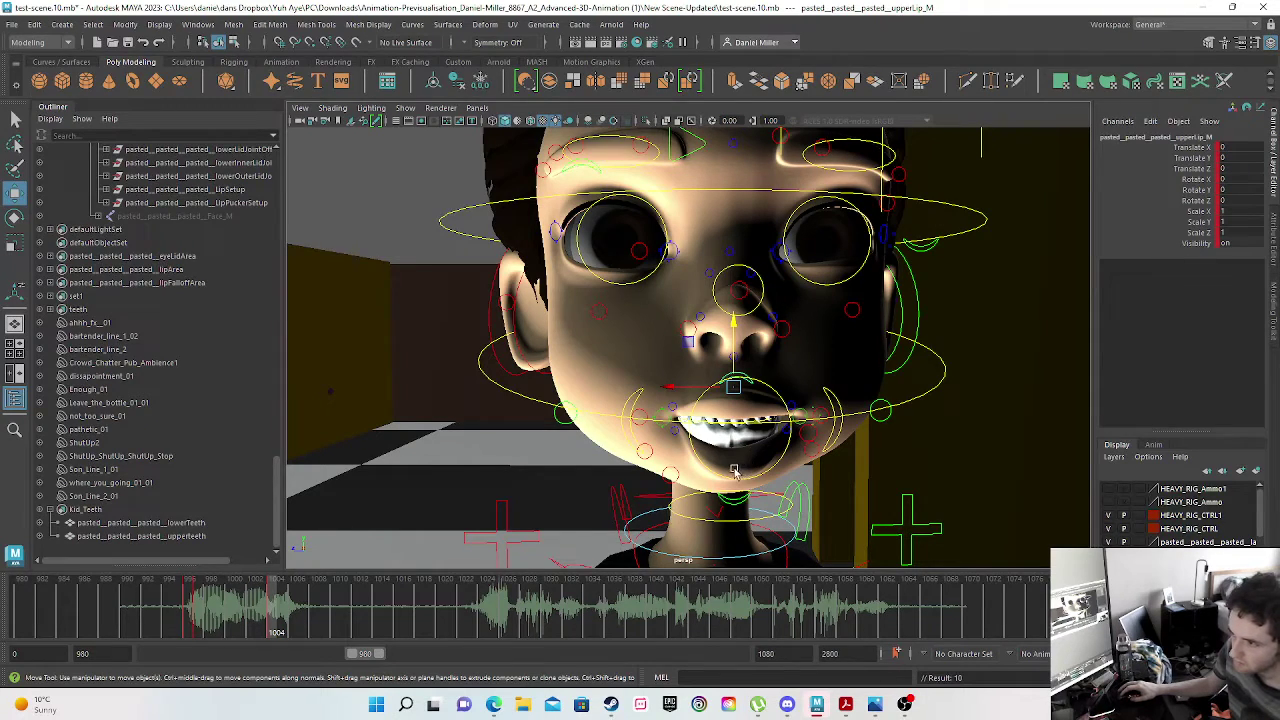
- Set the lower lip control's Translate Y to 0 at frame 1004 and key it
click(729, 499)
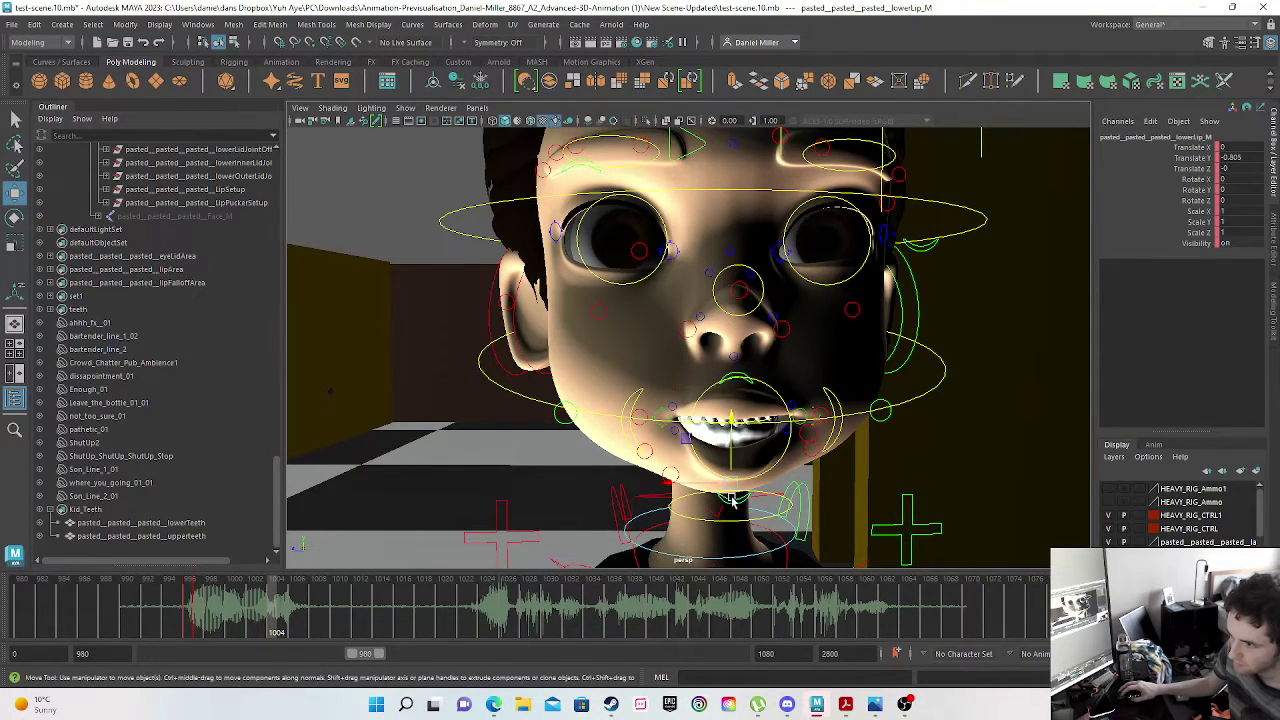
double_click(1232, 157)
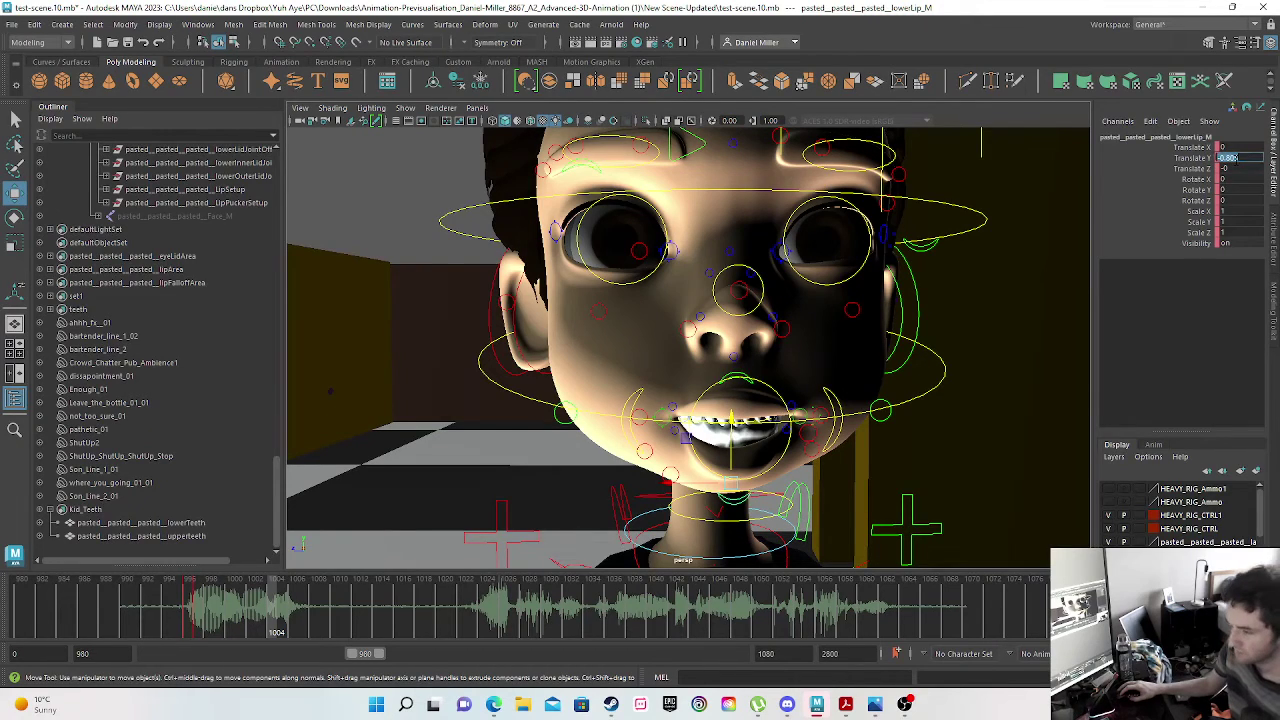
text(0)
key(Return)
click(1196, 260)
key(s)
- Copy the lower lip control's key from frame 1004 and paste it at frame 1002
drag(194, 616, 262, 617)
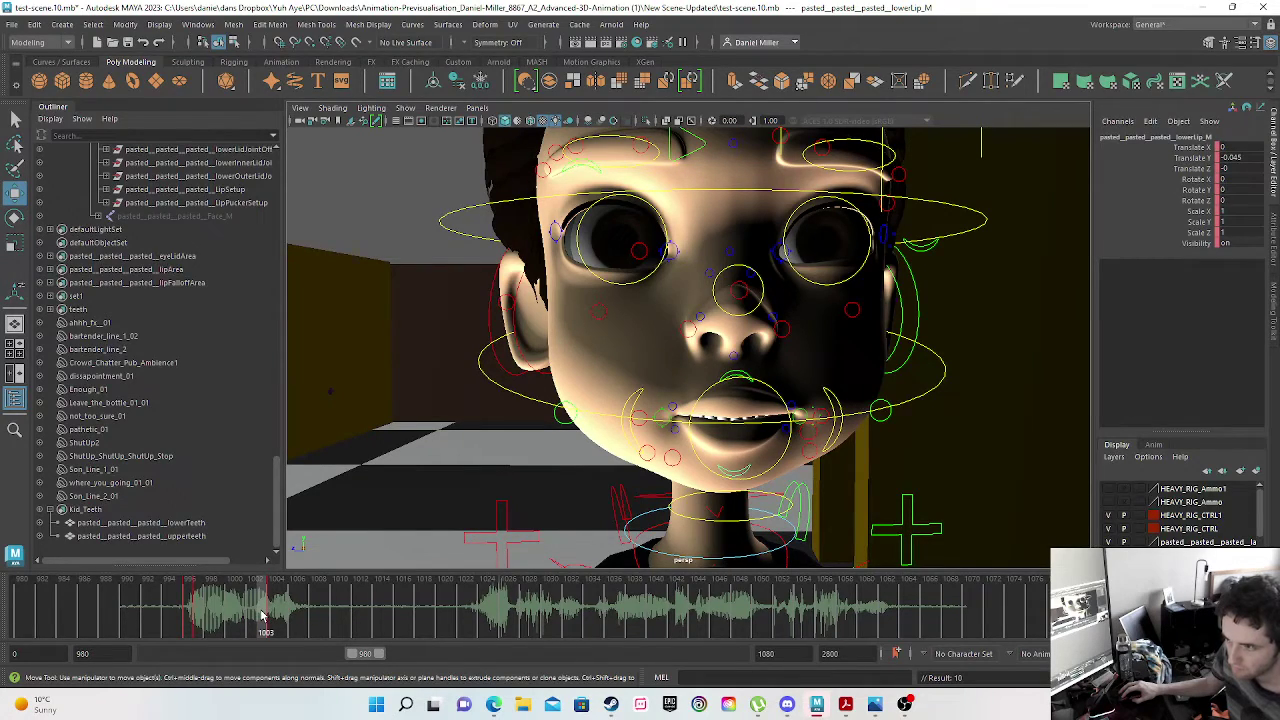
drag(262, 616, 276, 616)
right_click(280, 616)
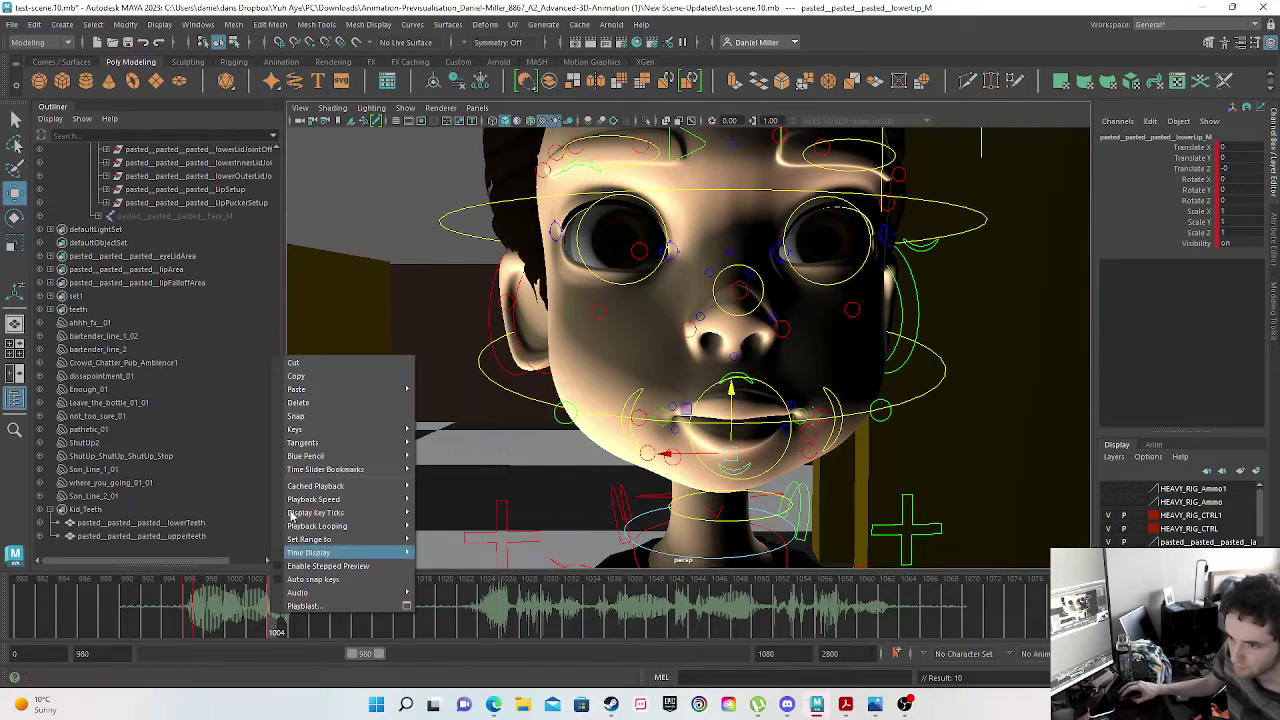
click(298, 377)
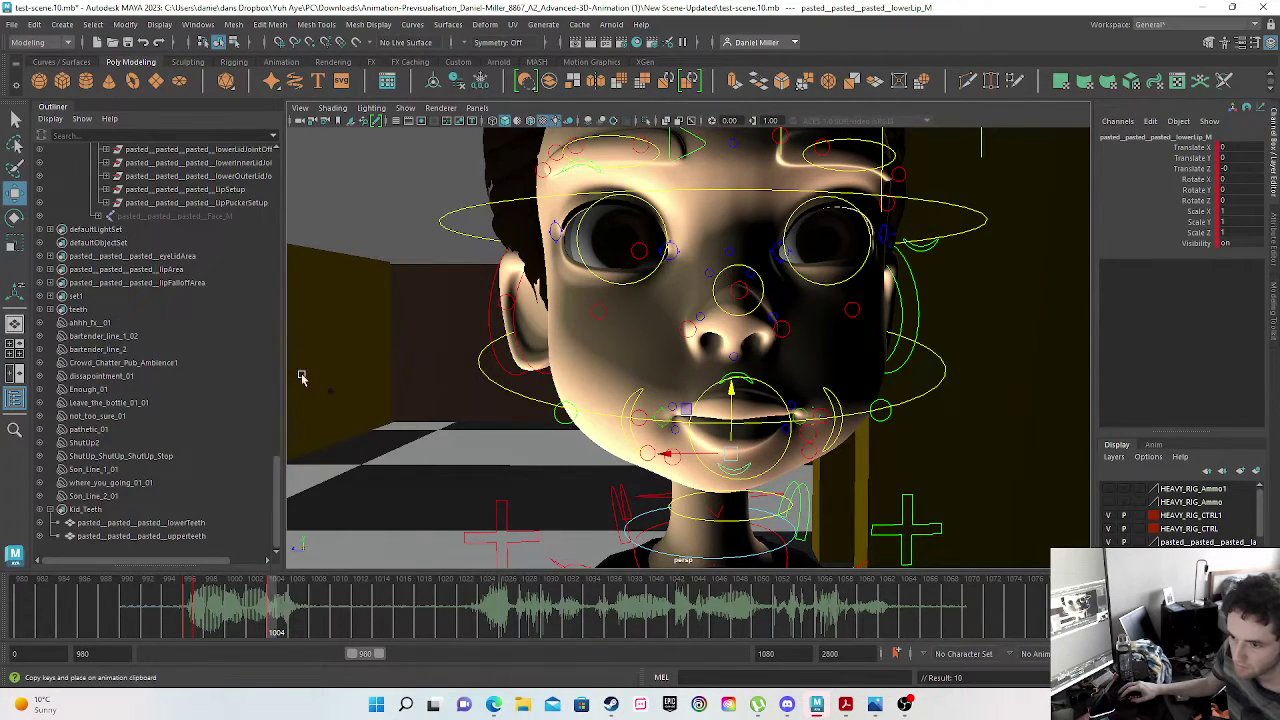
click(252, 626)
mouse_move(252, 626)
mouse_down()
mouse_move(288, 622)
mouse_move(252, 626)
mouse_up()
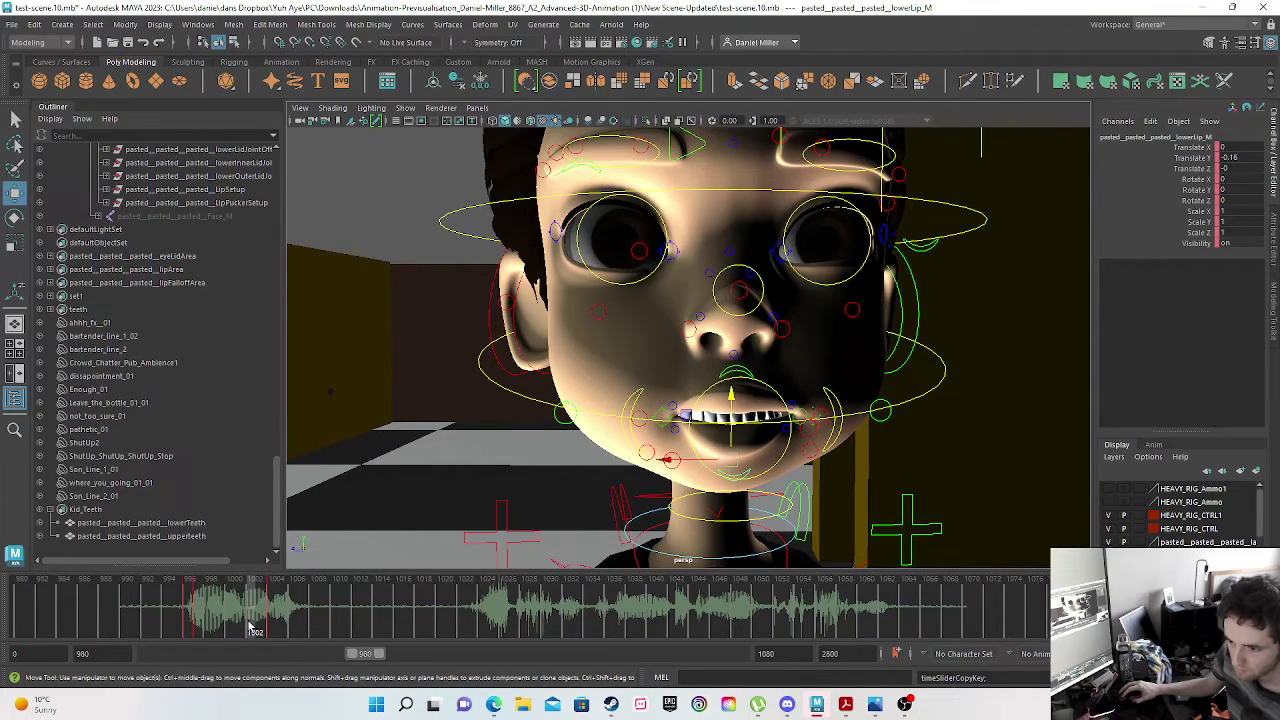
right_click(252, 626)
mouse_move(313, 399)
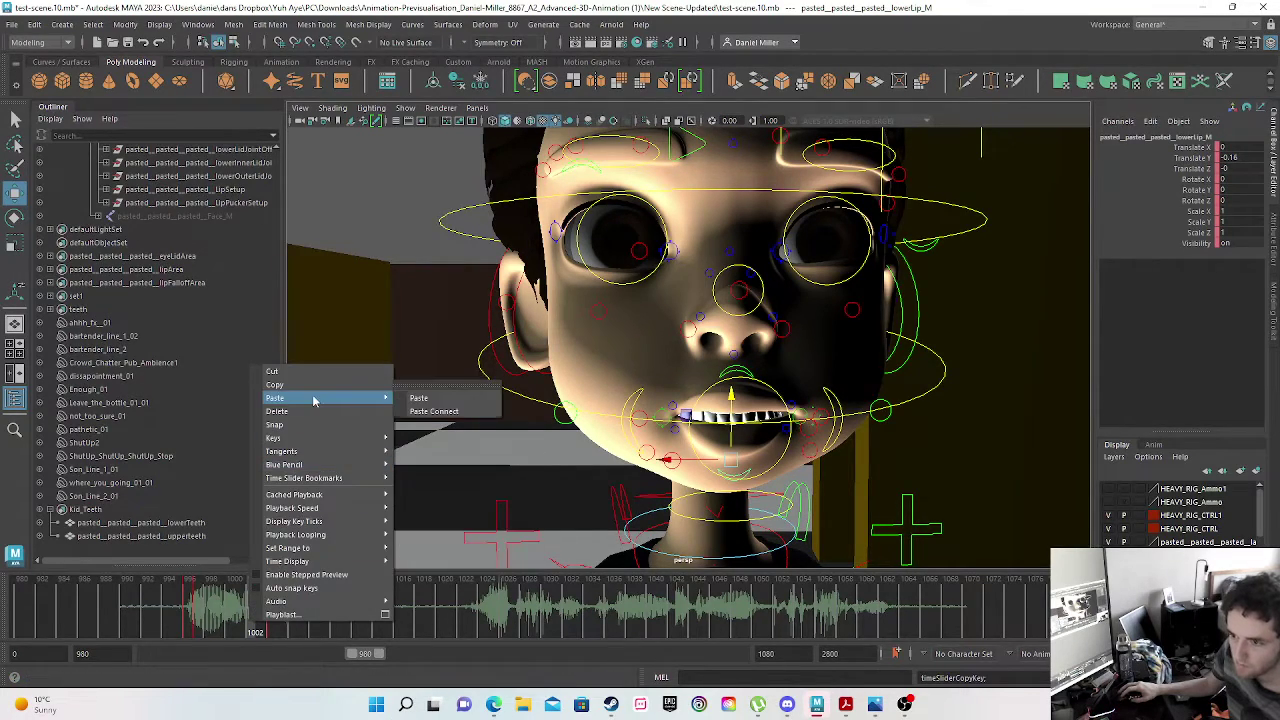
click(420, 398)
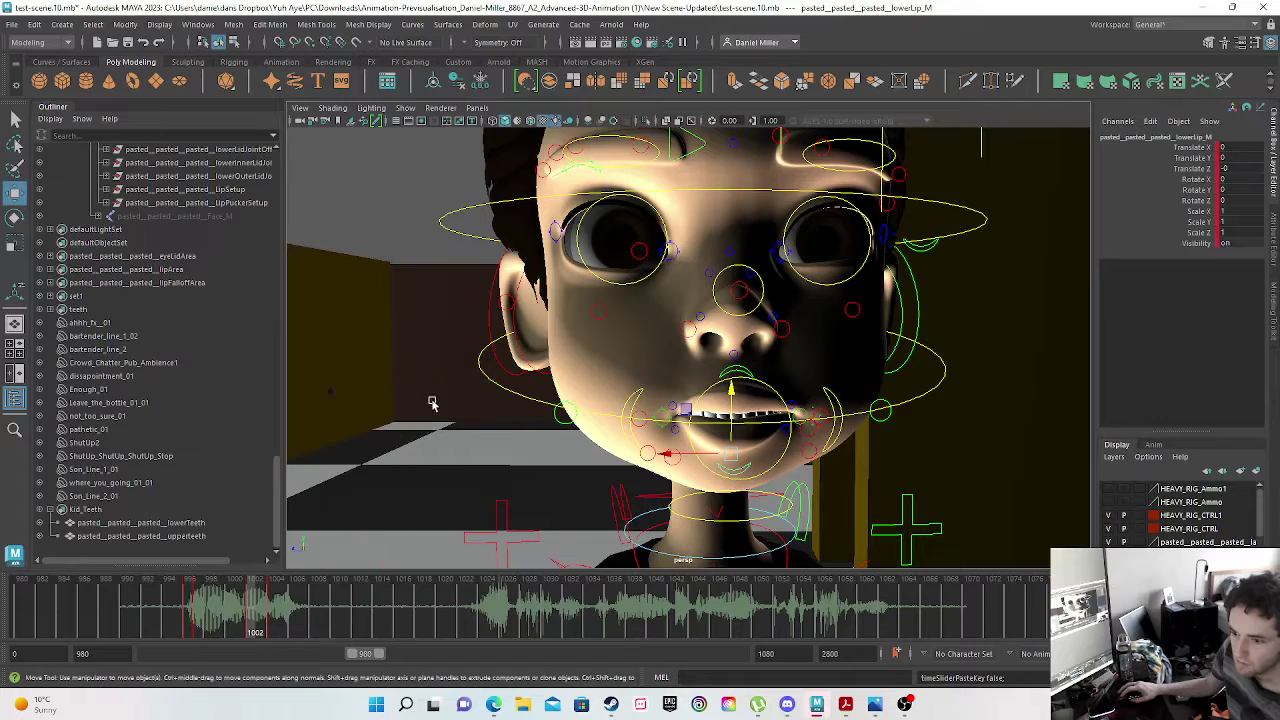
- Set the upper lip control's Translate Y to 0 at frame 1002 and key it
click(733, 378)
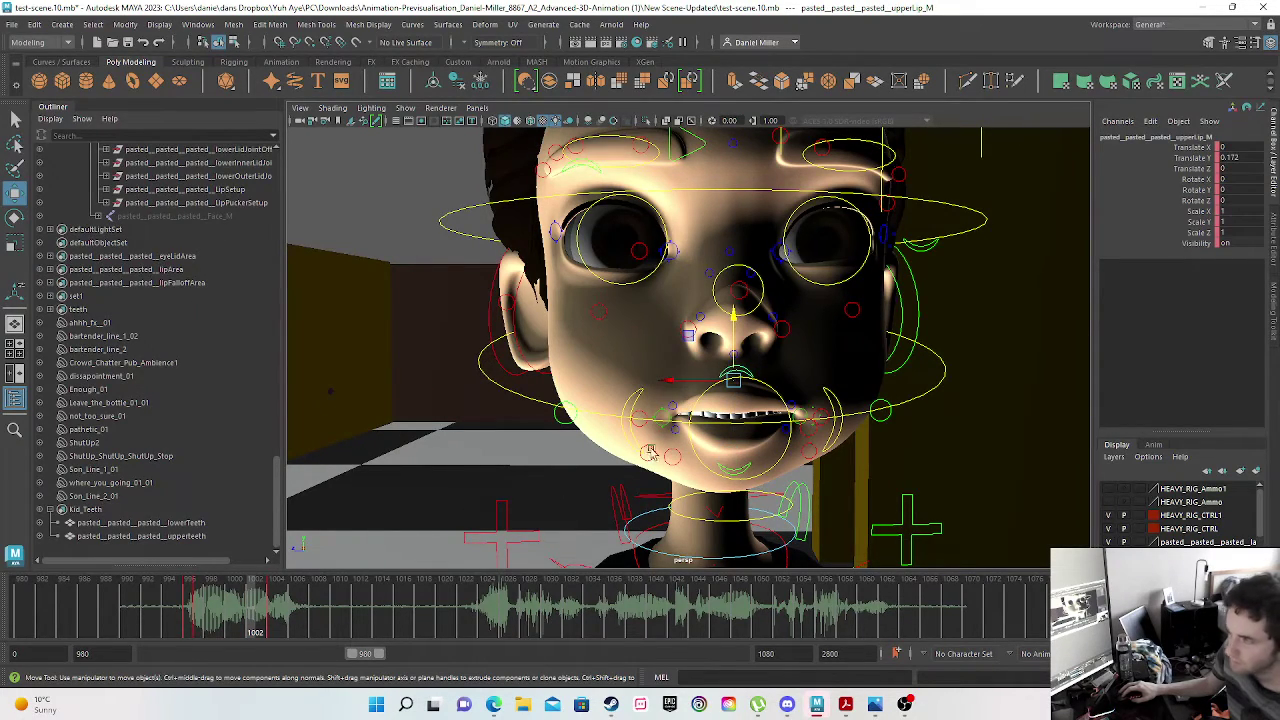
double_click(1222, 158)
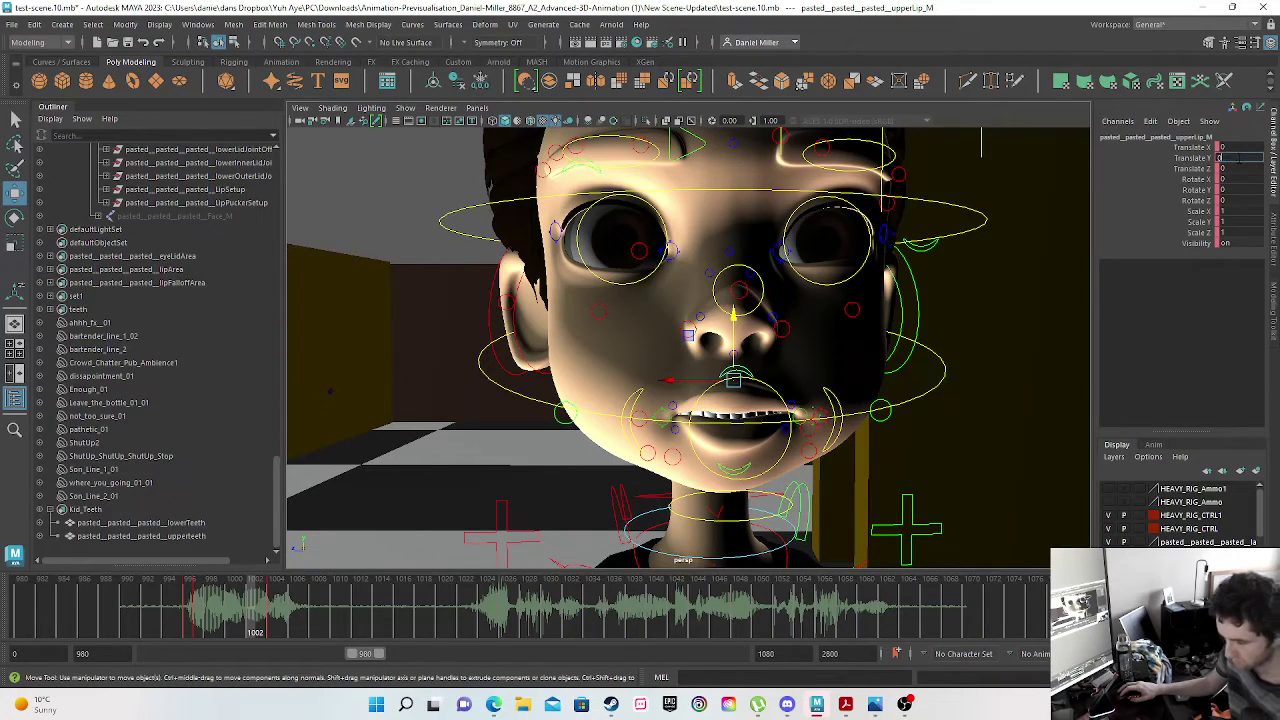
text(0)
key(Return)
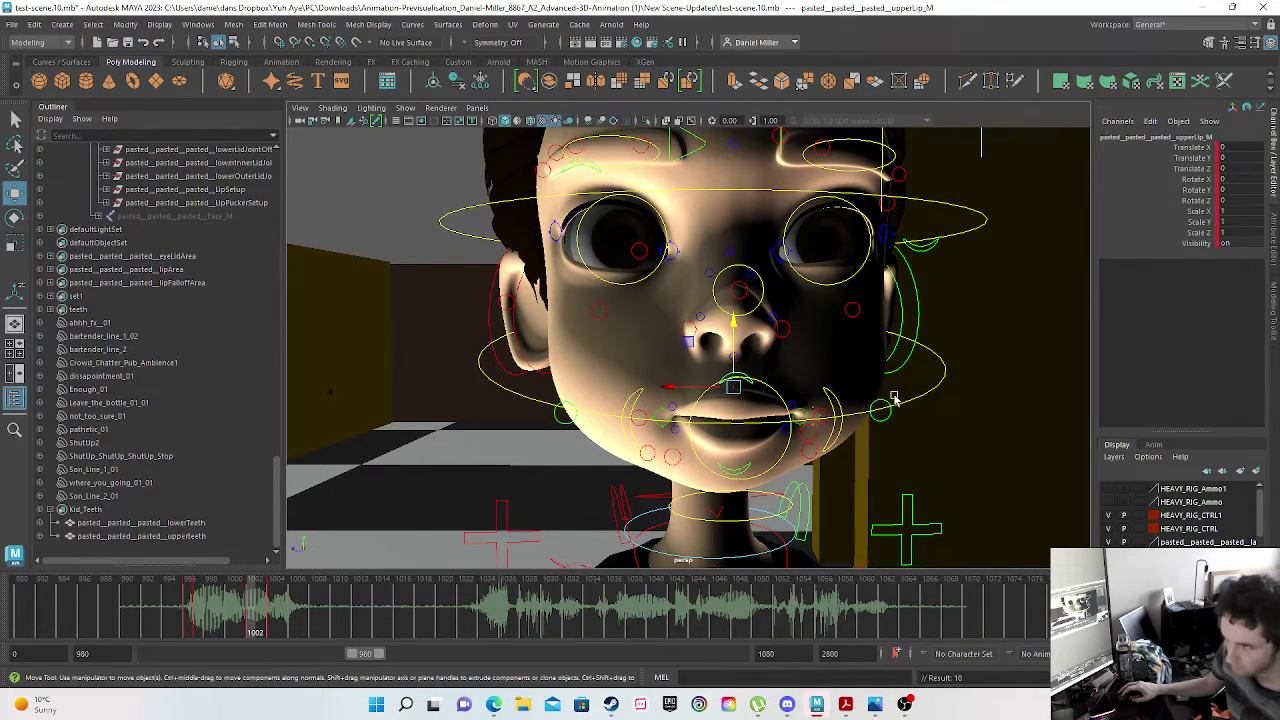
- Delete the upper and lower lip controls' keys at frame 1004
drag(187, 615, 277, 620)
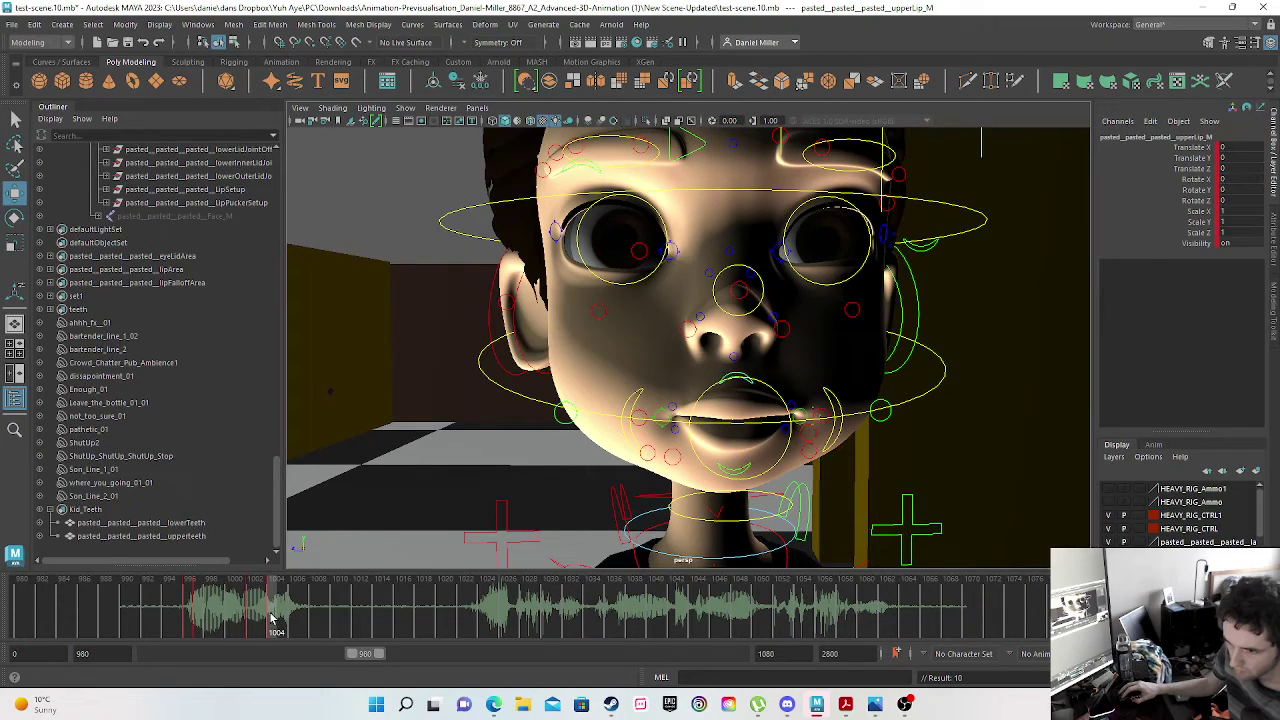
right_click(270, 618)
click(342, 410)
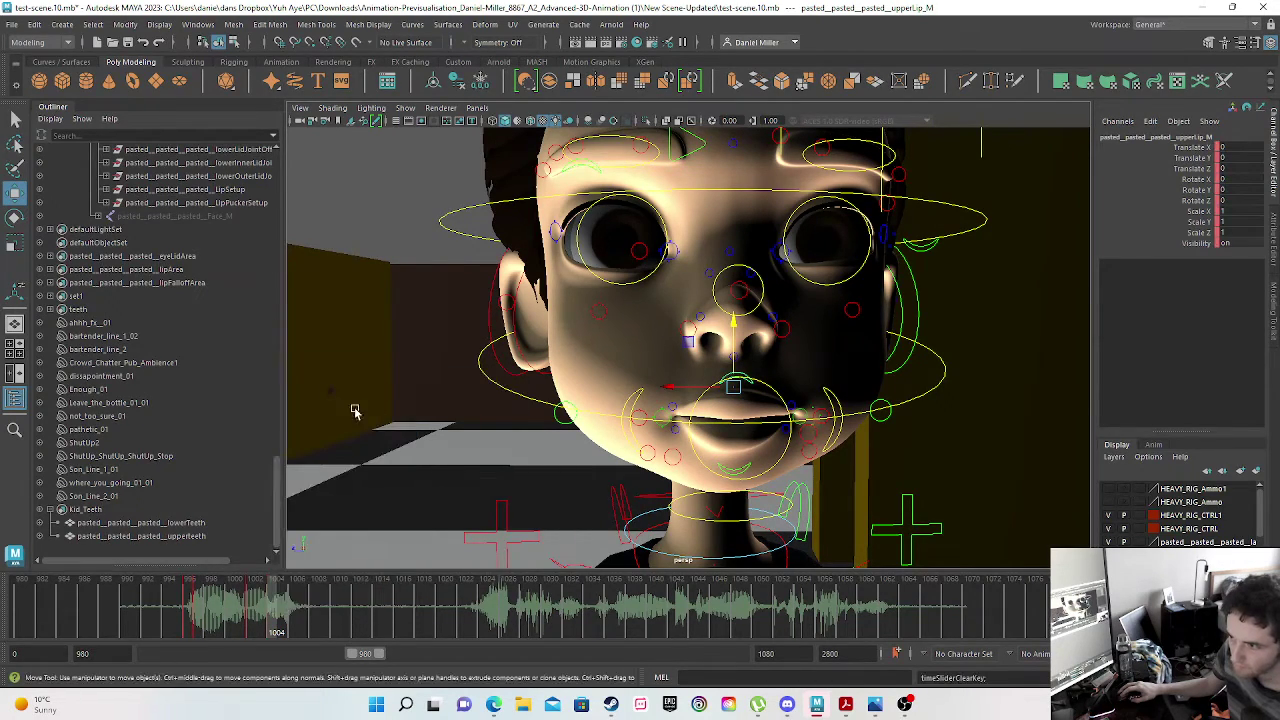
click(743, 472)
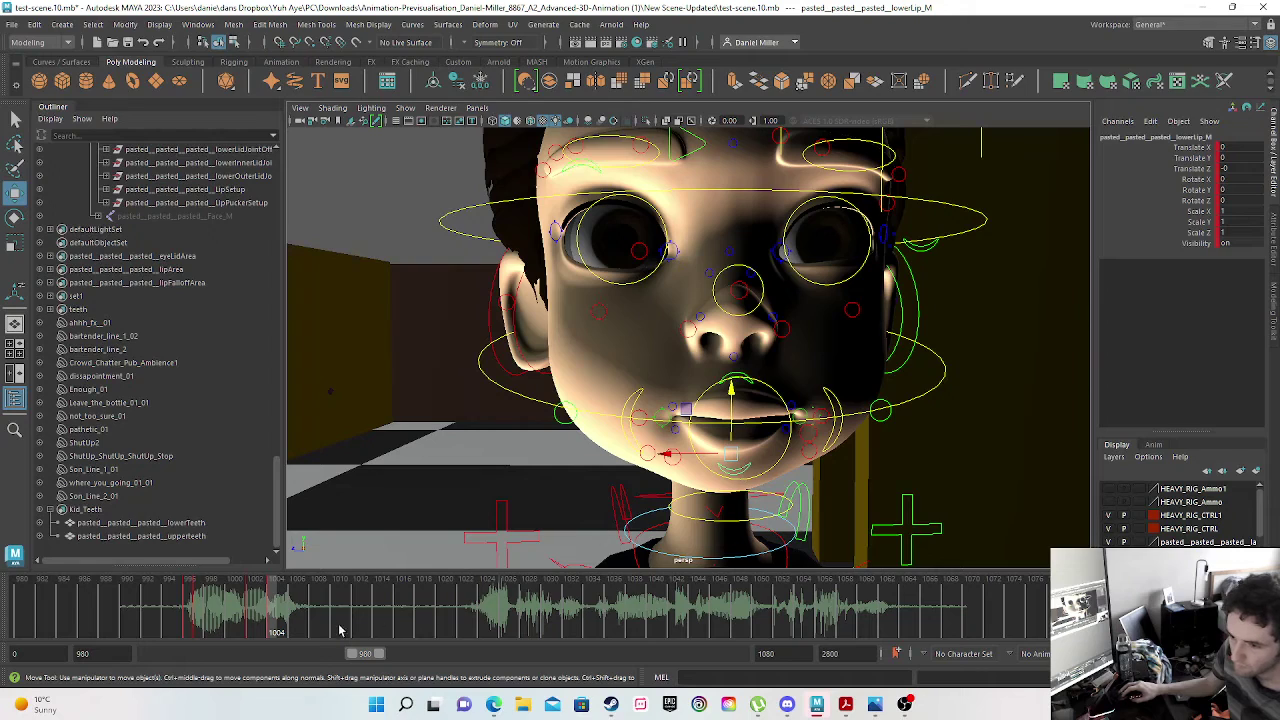
right_click(276, 630)
click(335, 427)
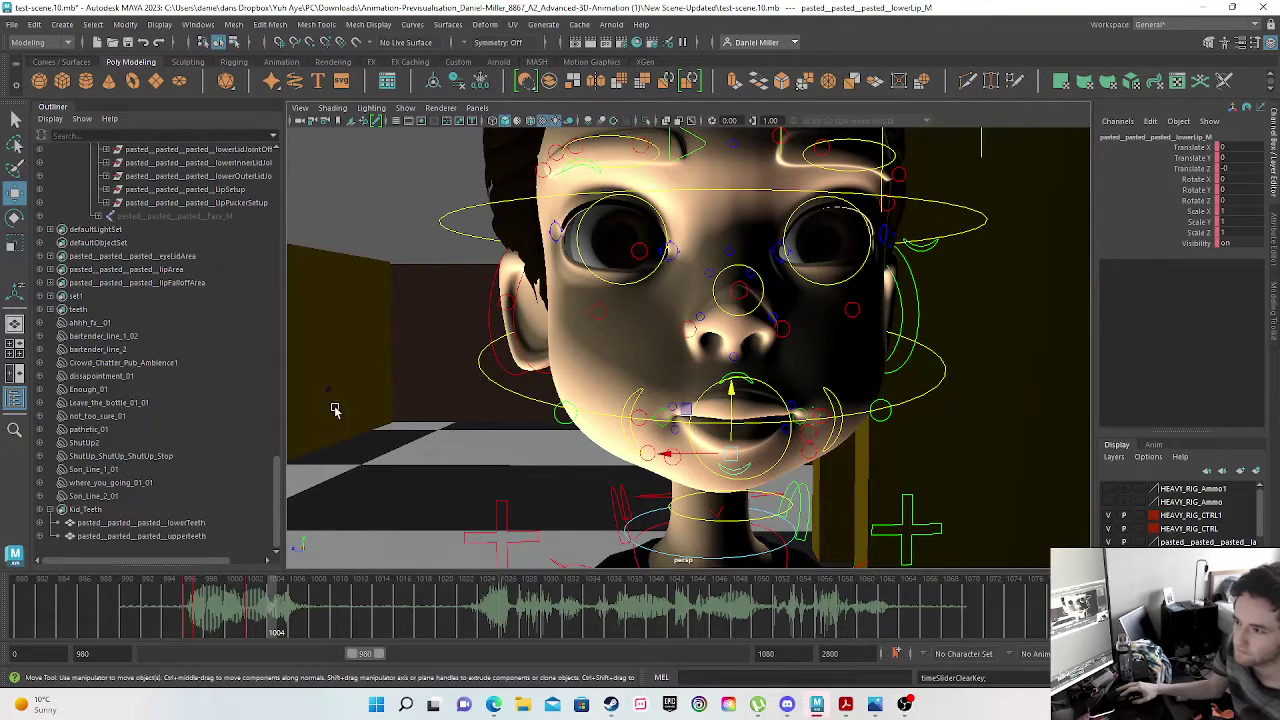
- Open the lips at frame 1004 with upper lip Translate Y about 0.69 and lower lip about -0.321, keying both controls
drag(160, 597, 275, 623)
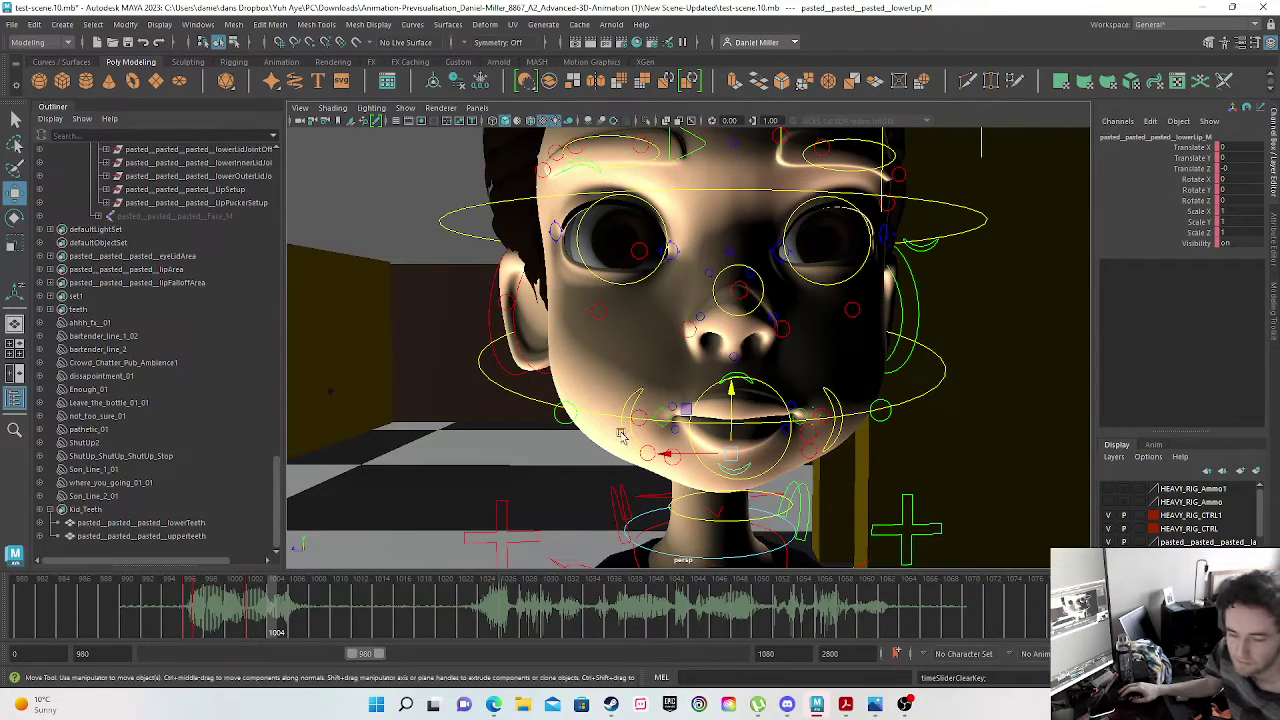
click(739, 368)
drag(737, 345, 735, 315)
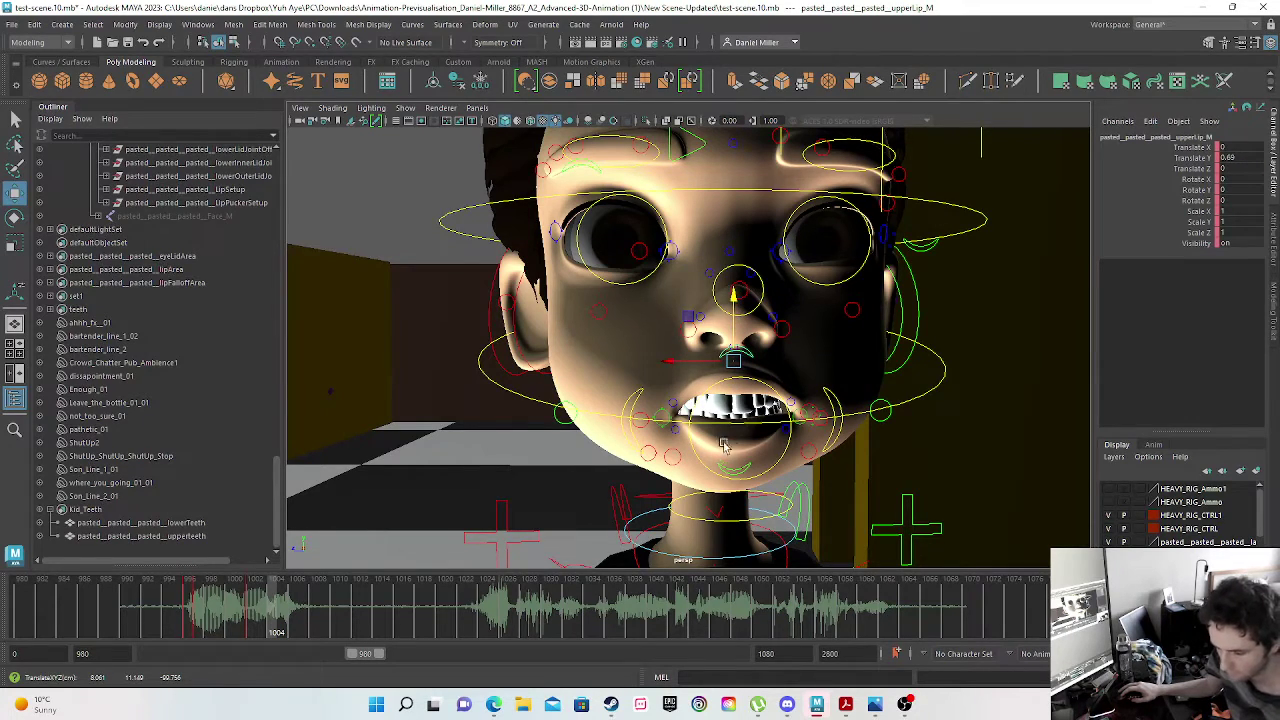
key(s)
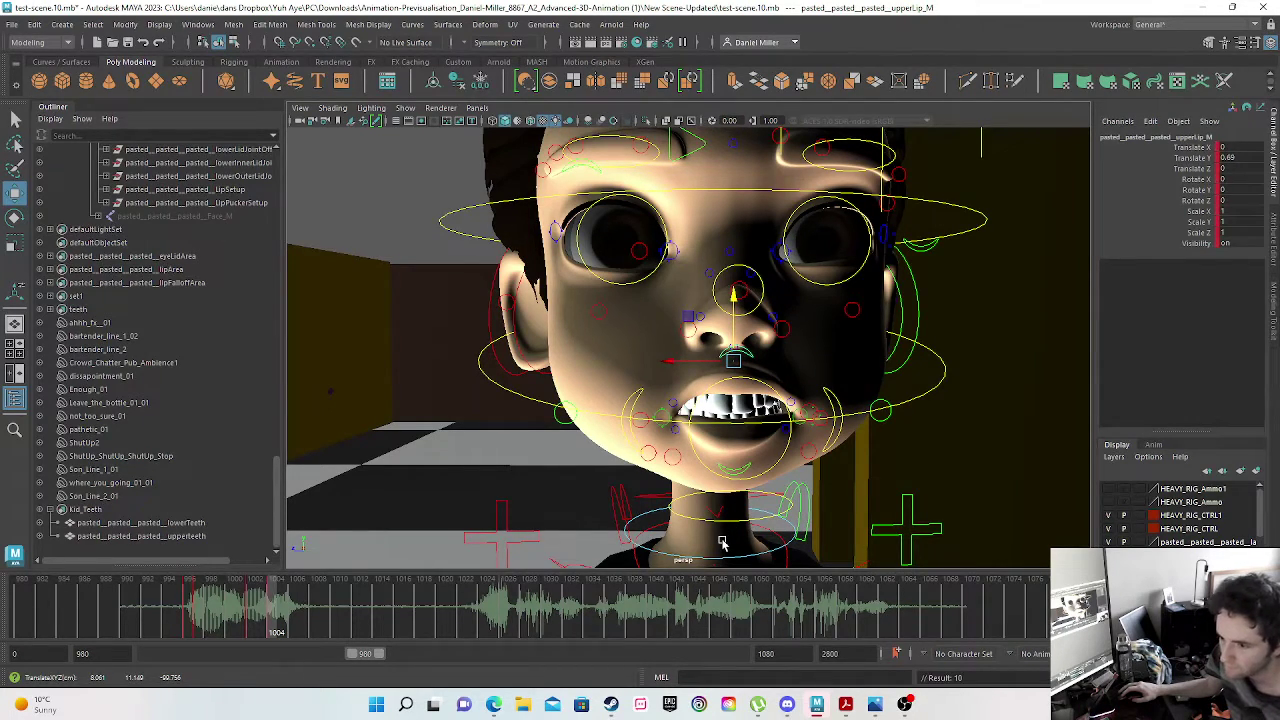
click(736, 470)
drag(732, 419, 732, 430)
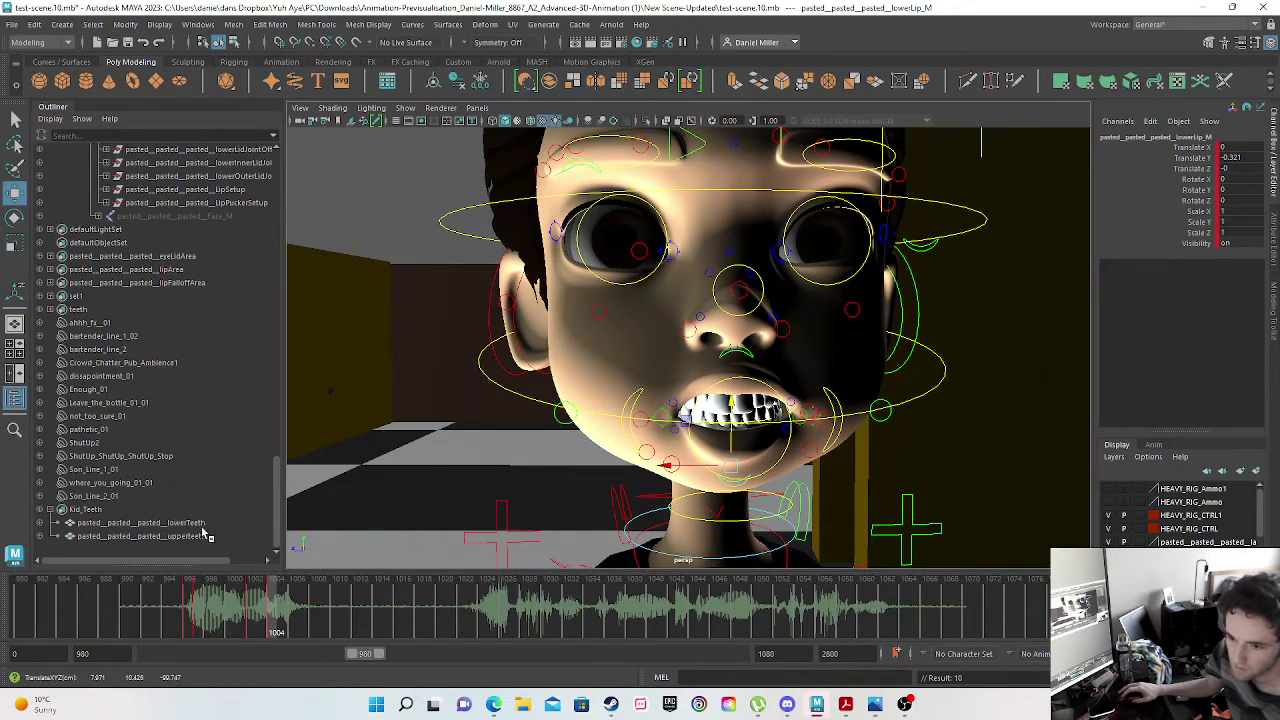
- Move the lower and upper teeth meshes apart at frame 1004, with upper teeth Translate Y about 0.046, and key them
click(152, 524)
drag(720, 358, 716, 325)
click(141, 537)
key(s)
- At frame 1006, raise the upper teeth to Translate Y about 0.112 and the upper lip control to about 1.019, keying both
mouse_move(187, 612)
mouse_down()
mouse_move(296, 588)
mouse_move(192, 607)
mouse_move(304, 607)
mouse_move(284, 608)
mouse_up()
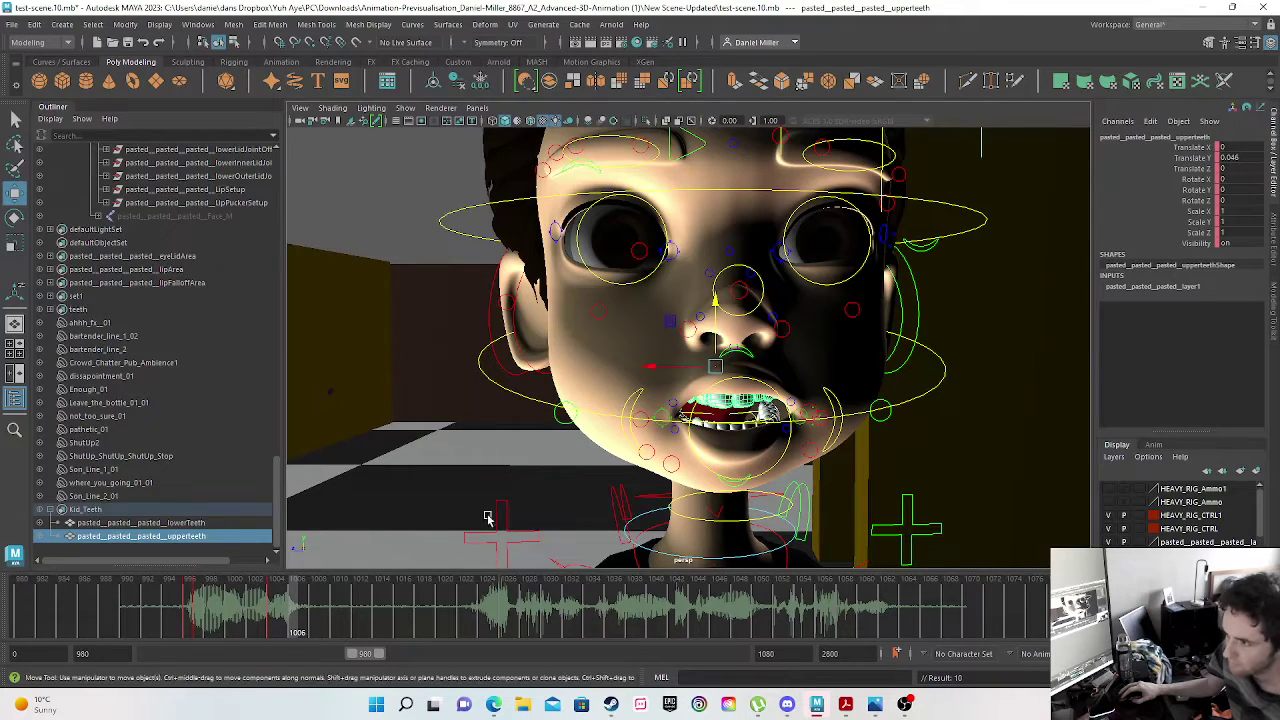
drag(718, 338, 721, 326)
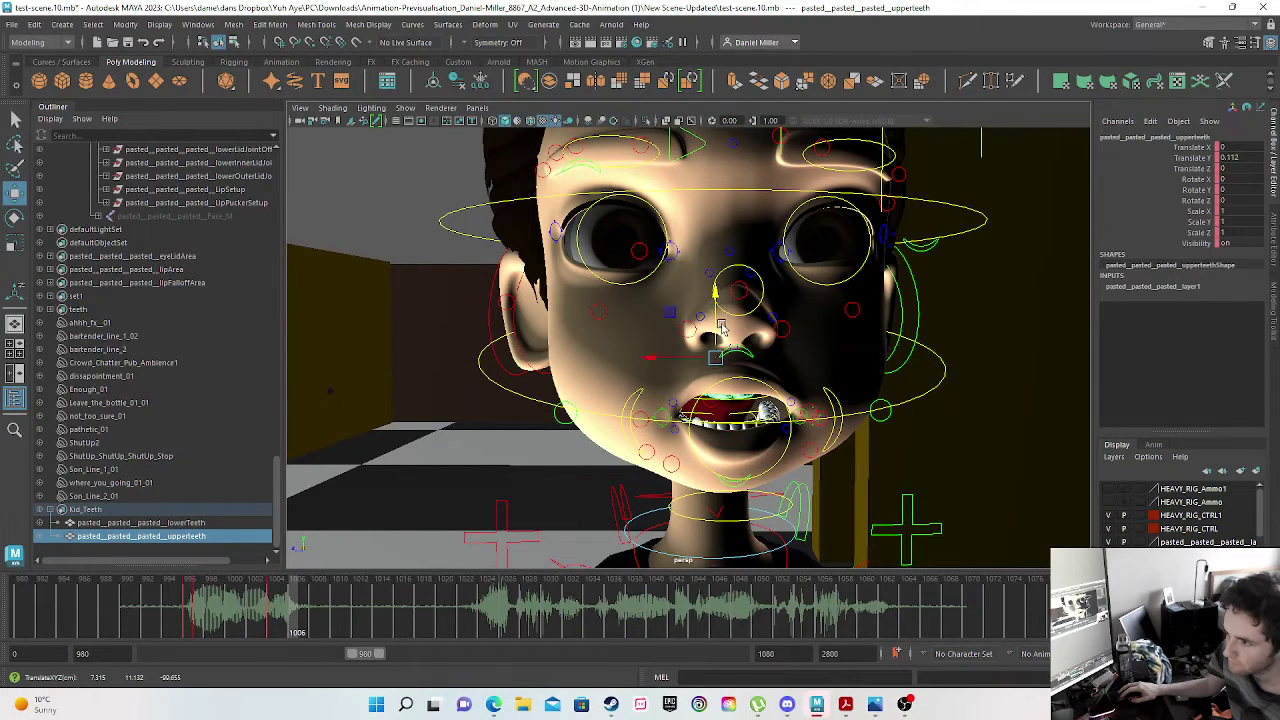
key(s)
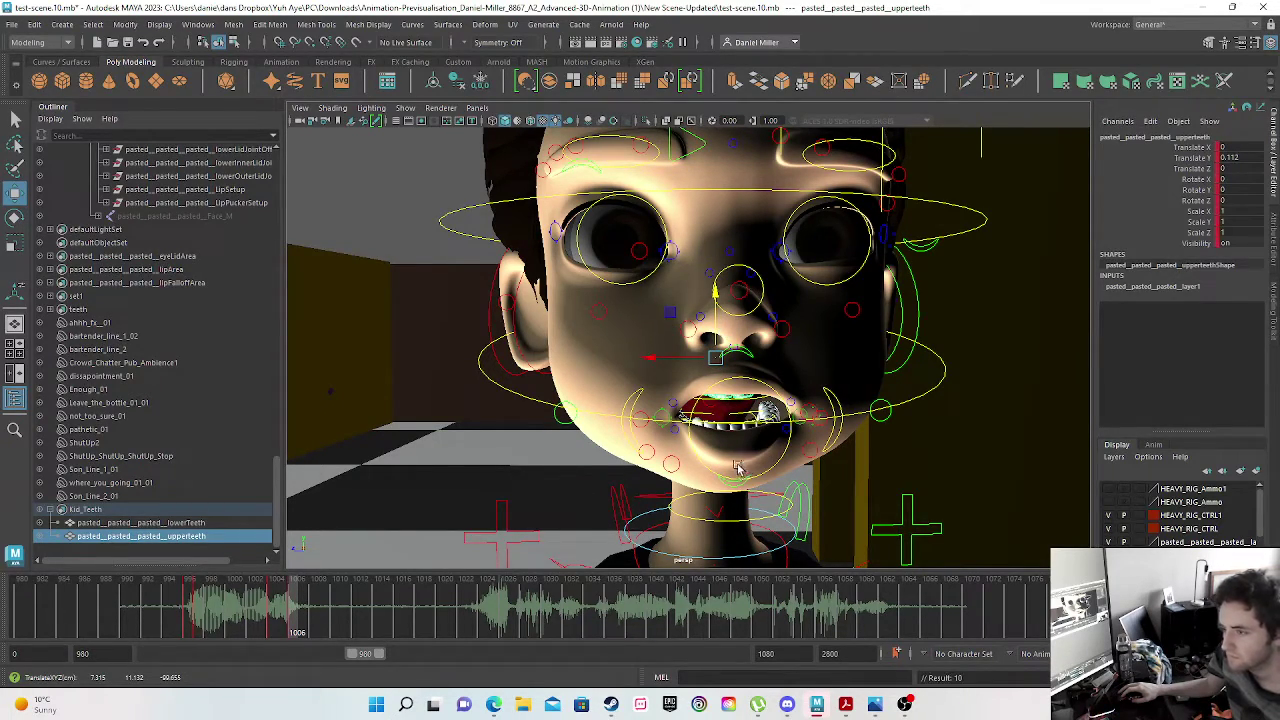
click(740, 350)
drag(734, 315, 733, 307)
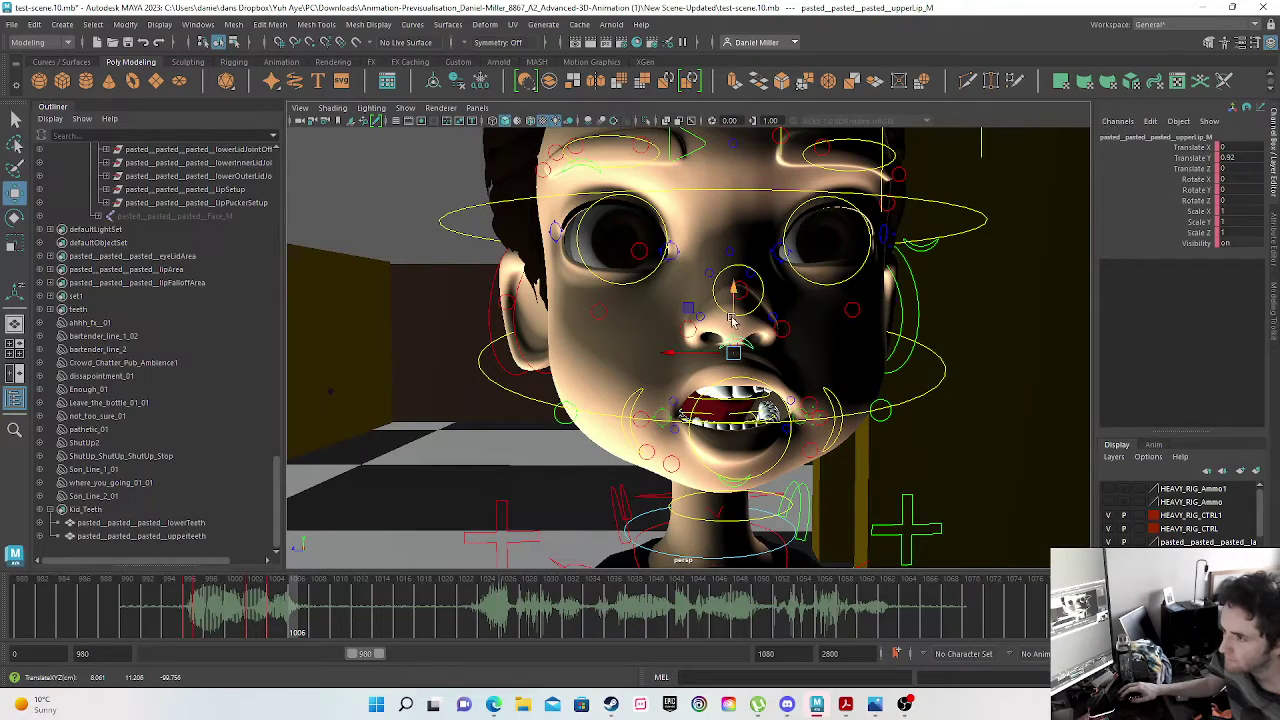
drag(735, 315, 735, 311)
key(s)
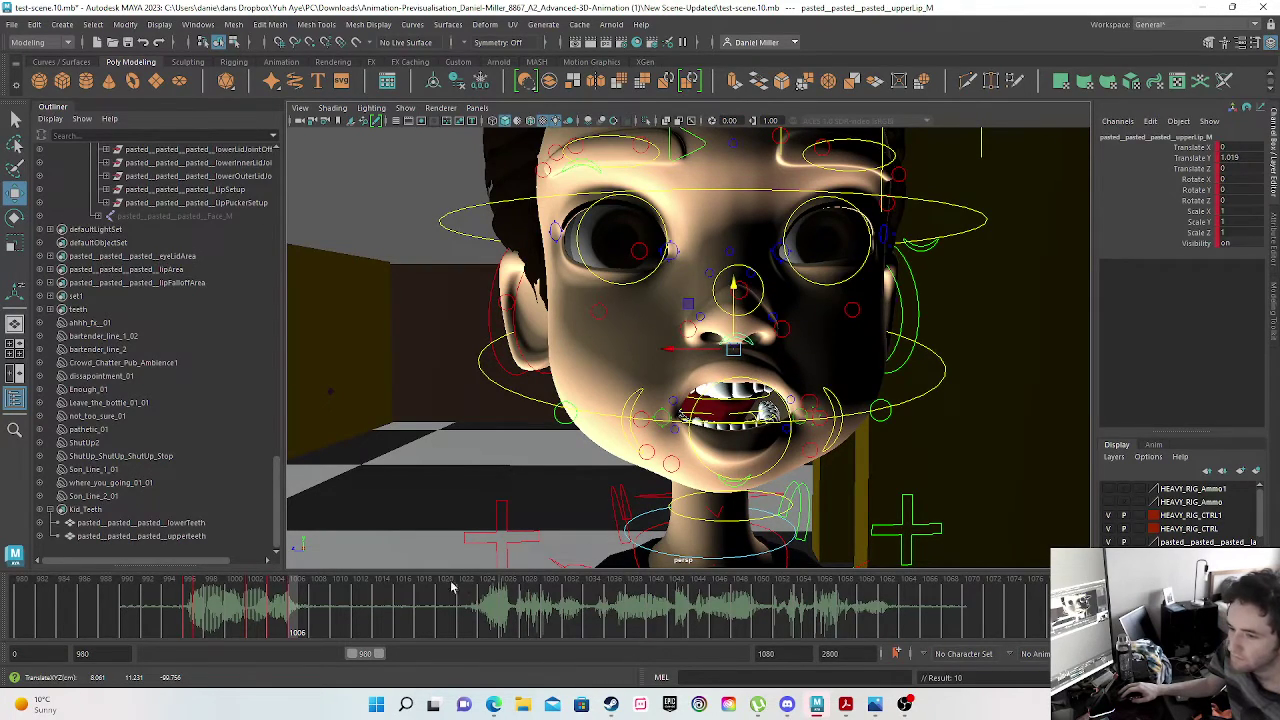
- Set Translate Y to 0 on the upper and lower lip controls at frame 1009 and key both
drag(191, 621, 323, 604)
double_click(1230, 157)
text(0)
key(Return)
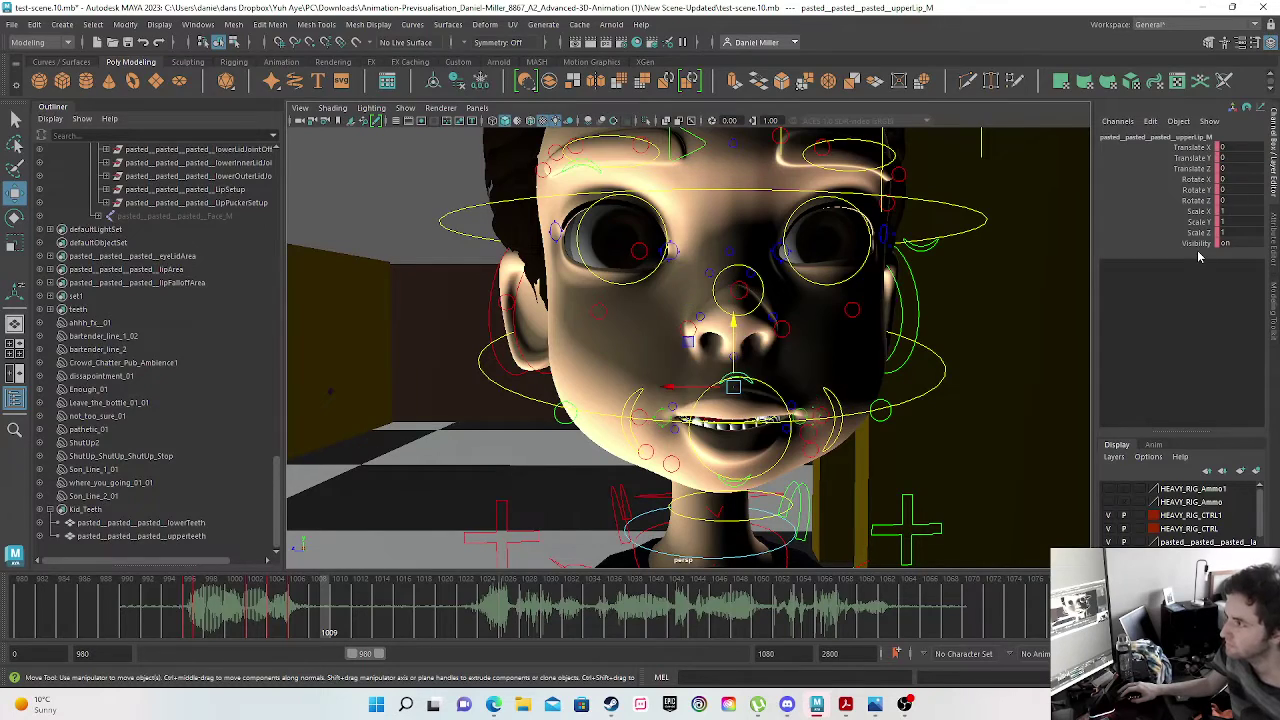
key(s)
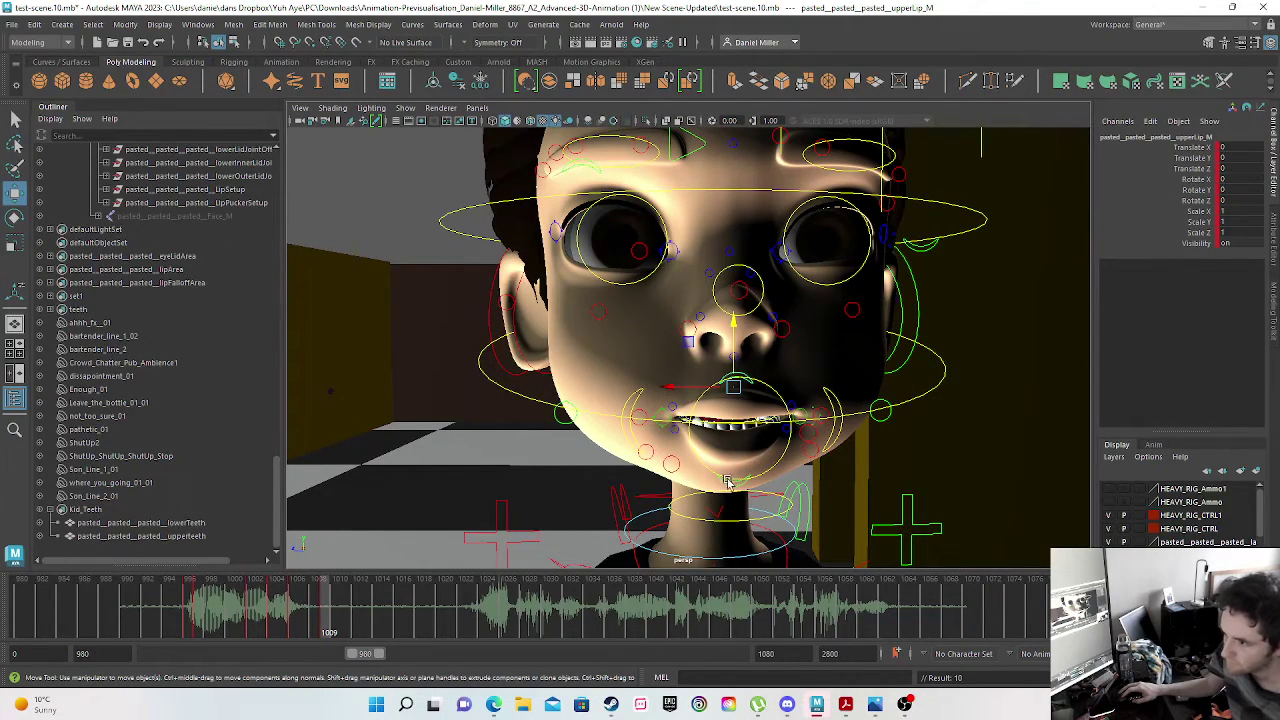
click(727, 485)
double_click(1230, 157)
text(0)
key(Return)
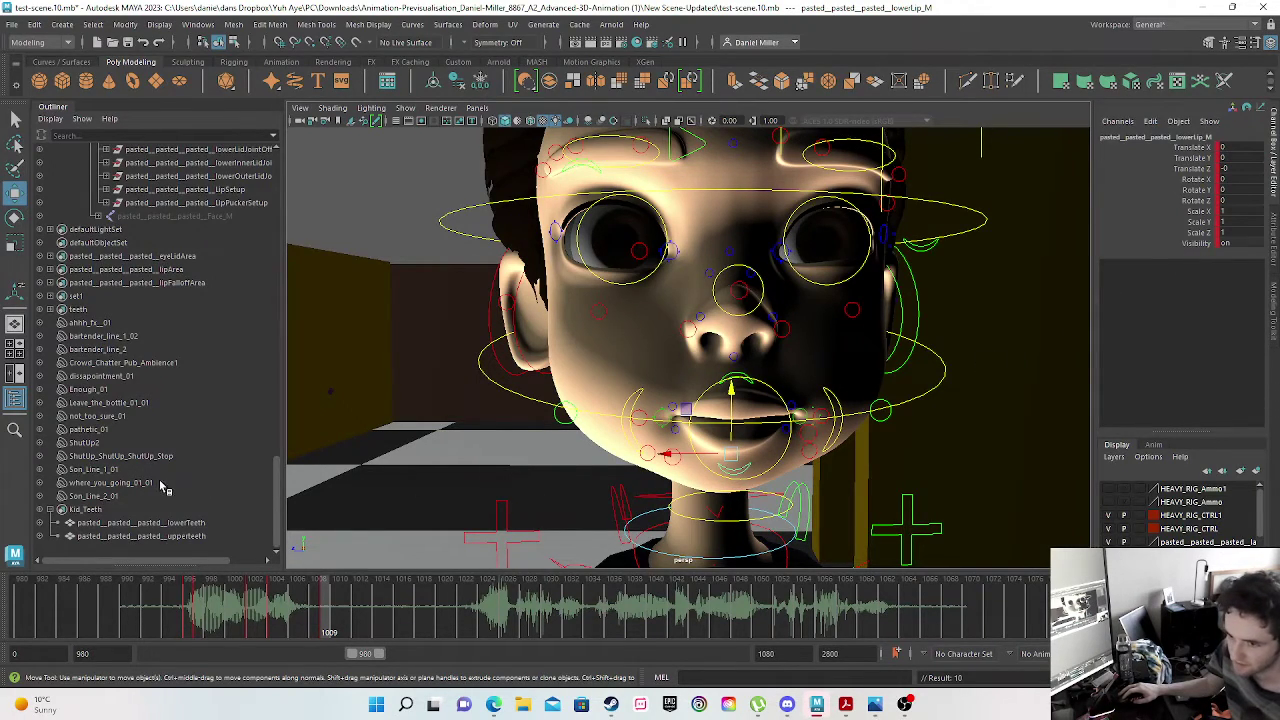
- Set Translate Y to 0 on the lower and upper teeth meshes at frame 1009 and key both
click(116, 526)
double_click(1230, 157)
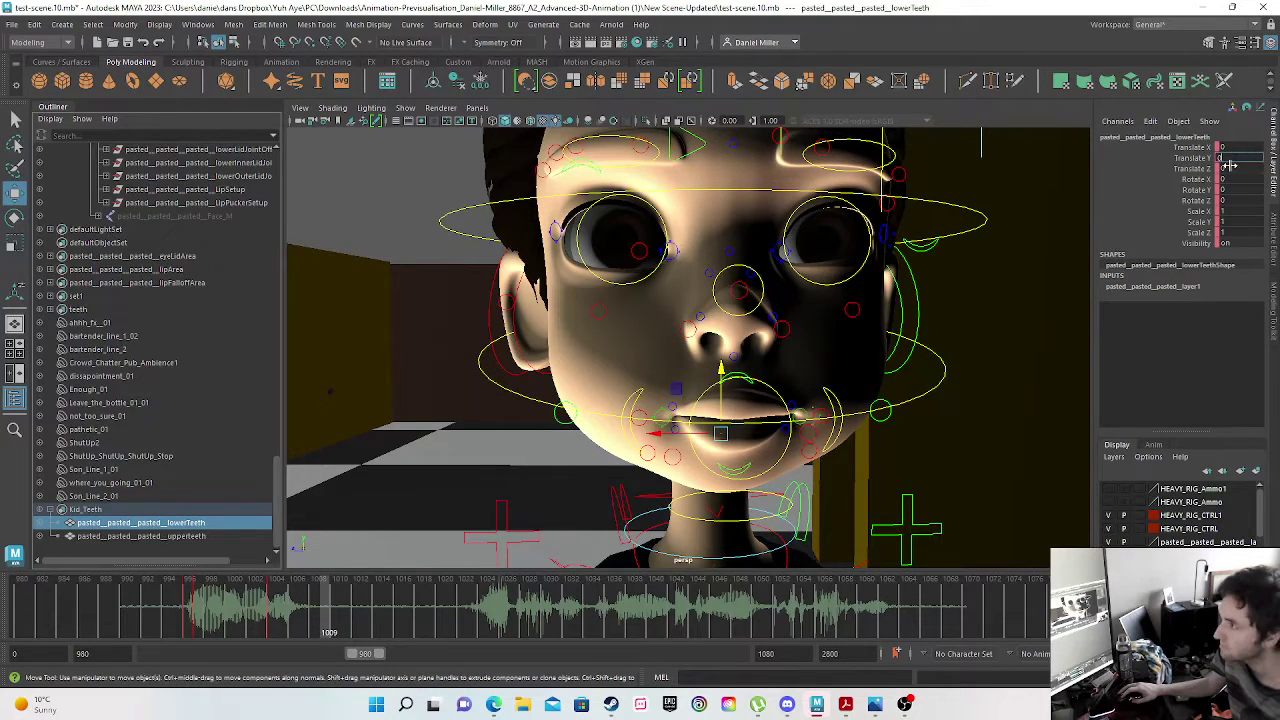
text(0)
key(Return)
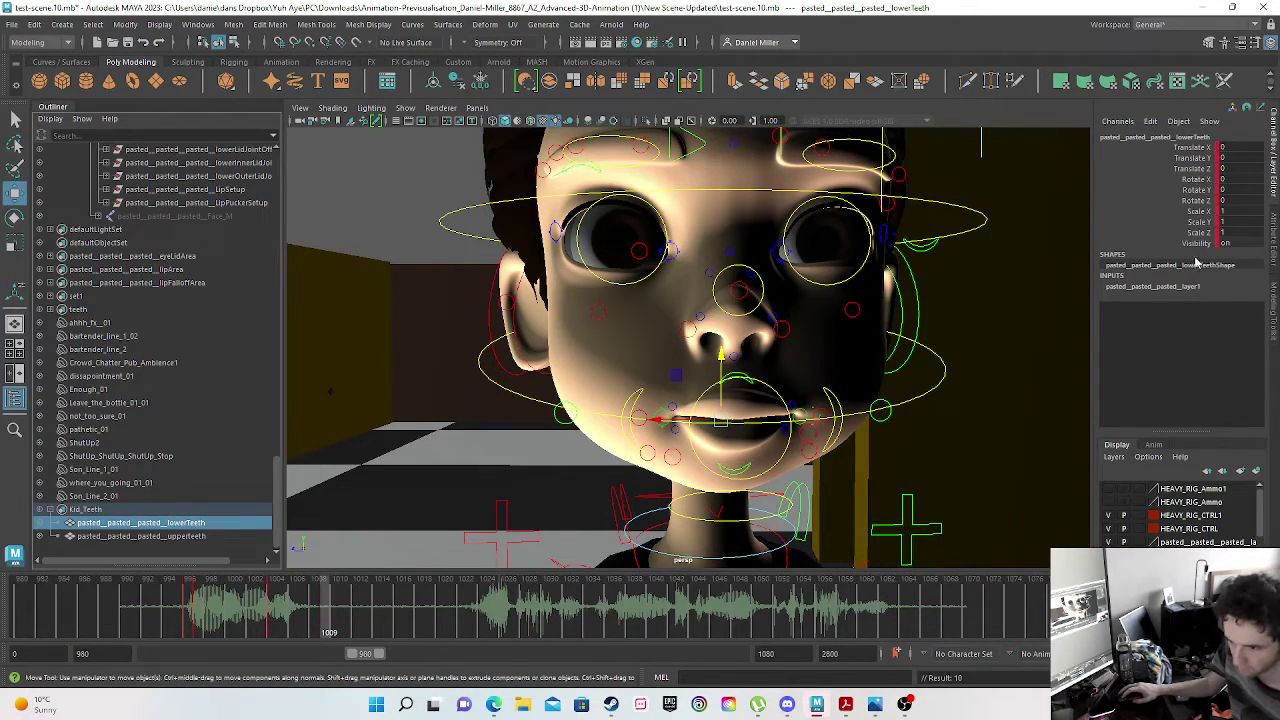
click(125, 537)
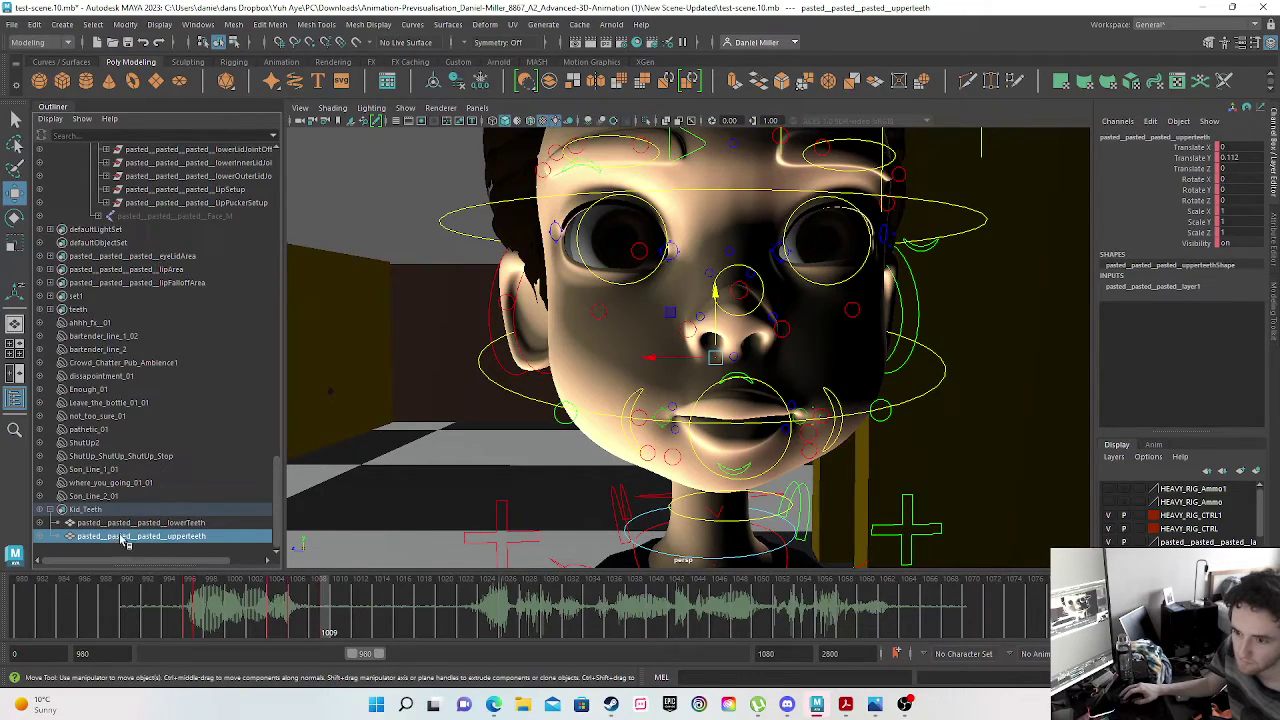
double_click(1230, 157)
text(0)
key(Return)
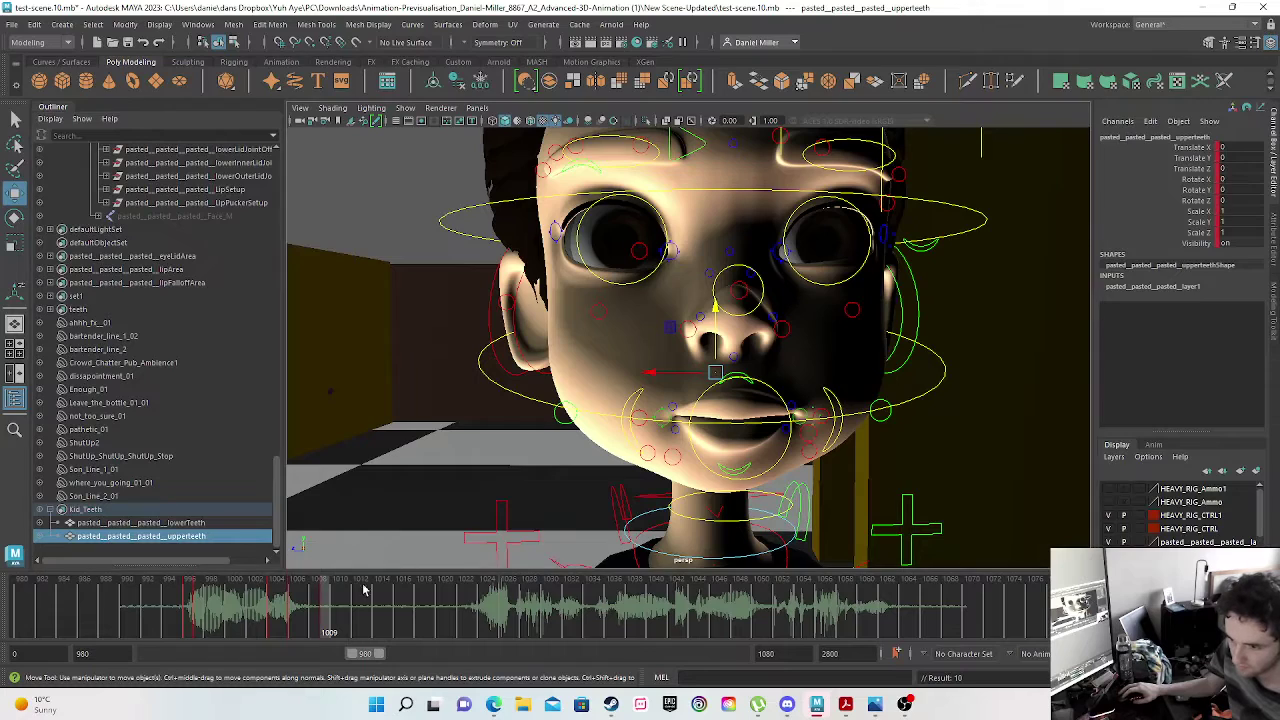
- Scrub through the dialogue after frame 1009 with the volume raised to find where the next spoken sounds start
drag(124, 609, 613, 625)
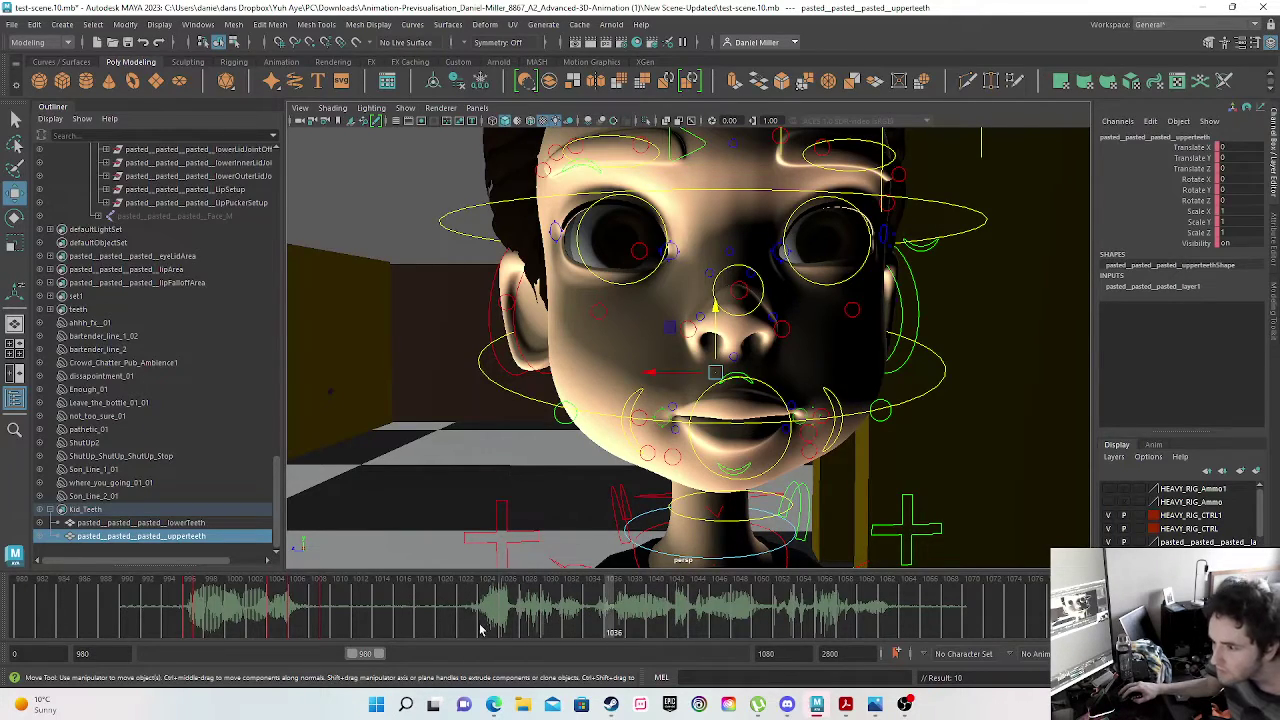
drag(473, 612, 805, 627)
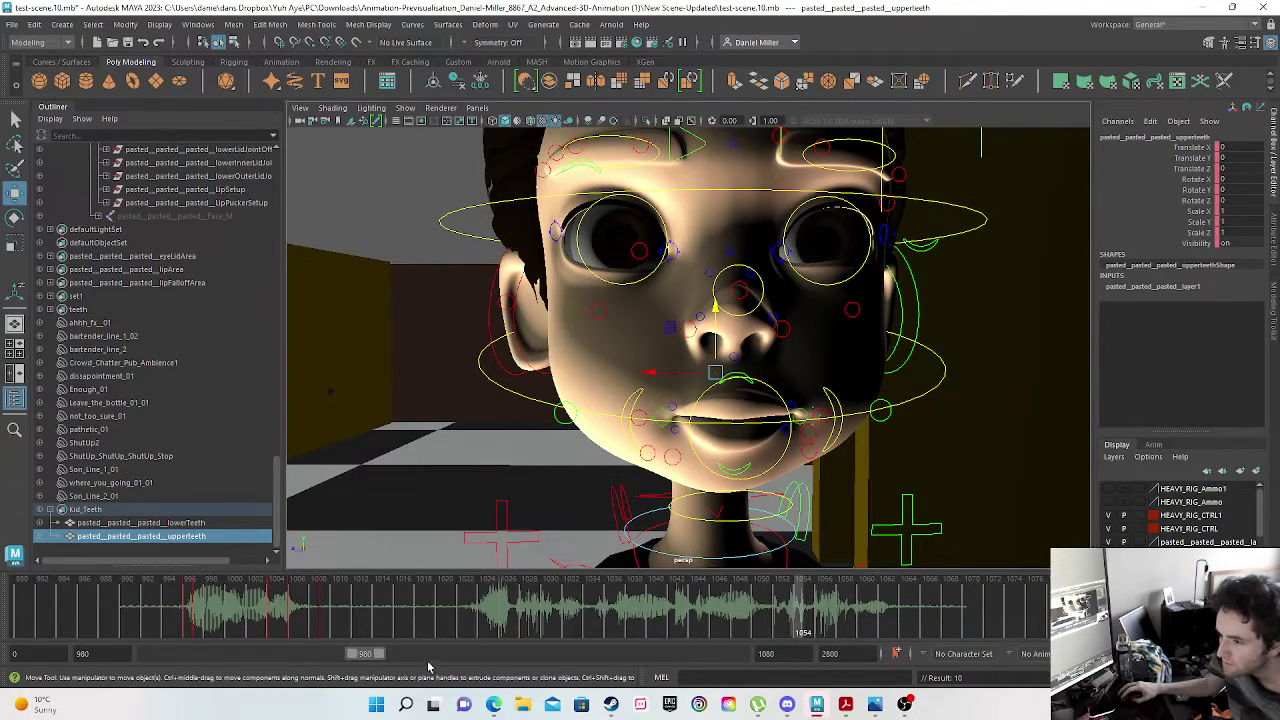
drag(165, 600, 815, 613)
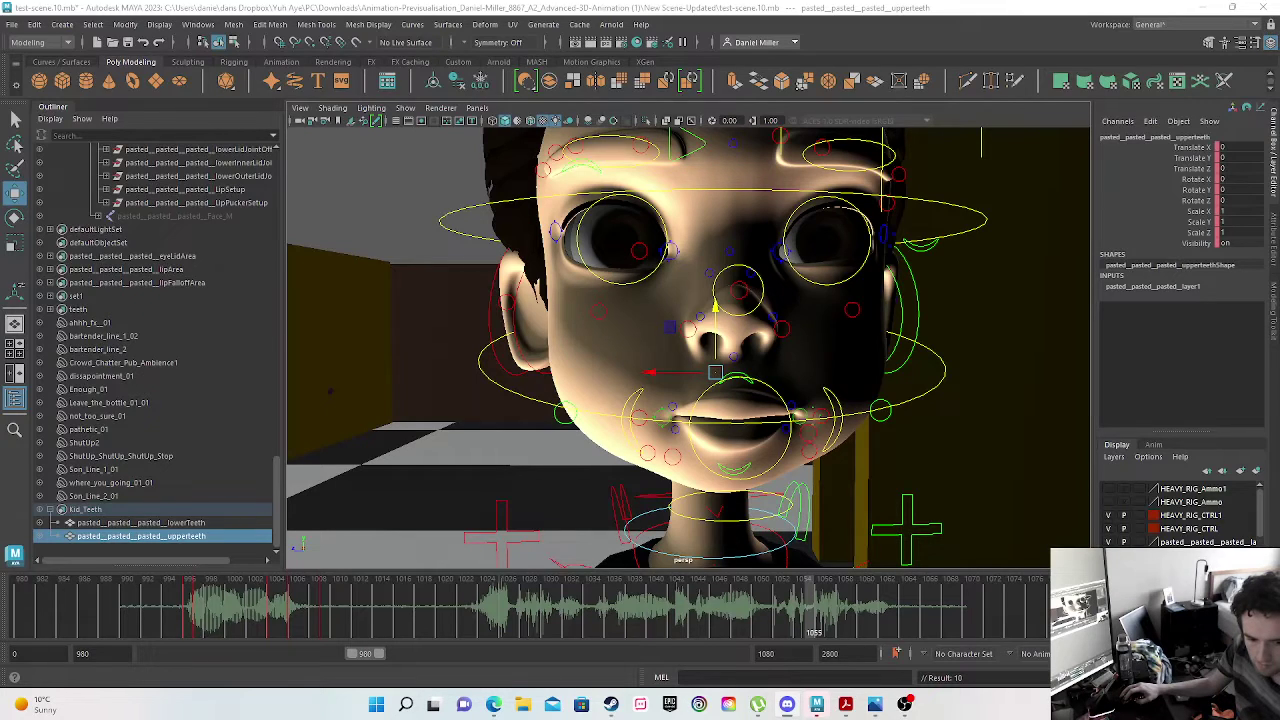
drag(212, 612, 750, 632)
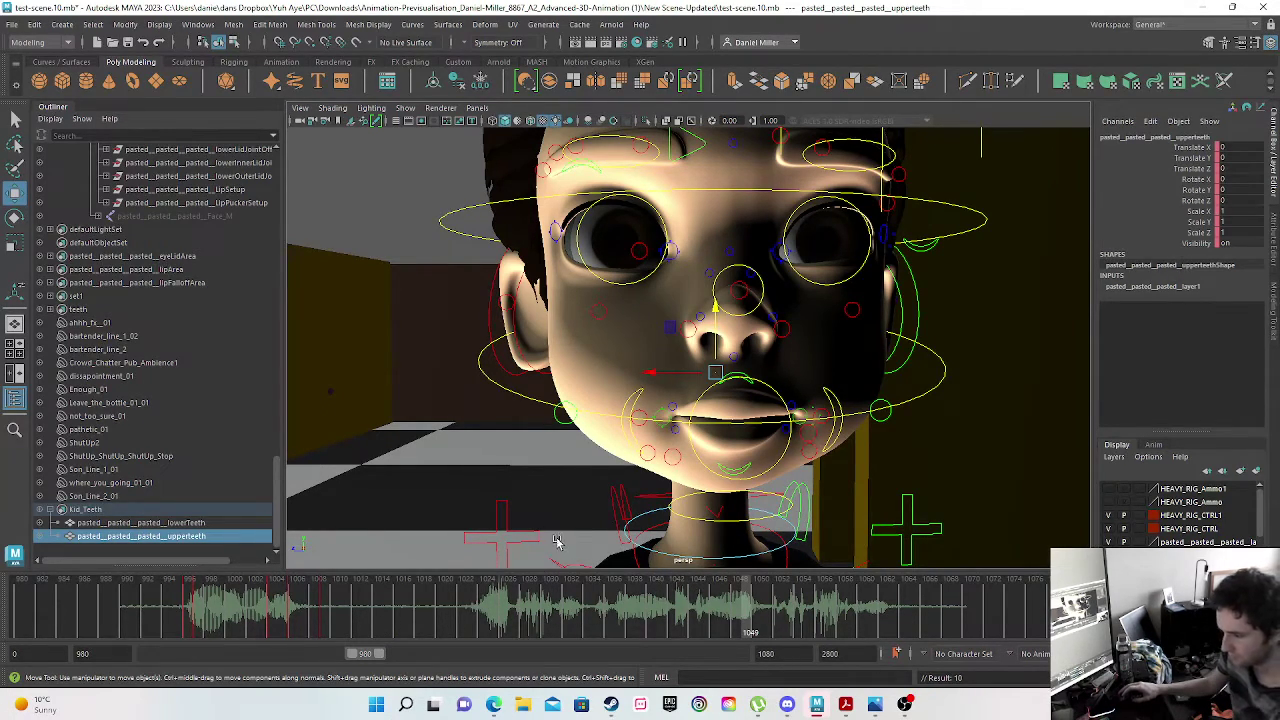
key(XF86AudioRaiseVolume)
key(XF86AudioRaiseVolume)
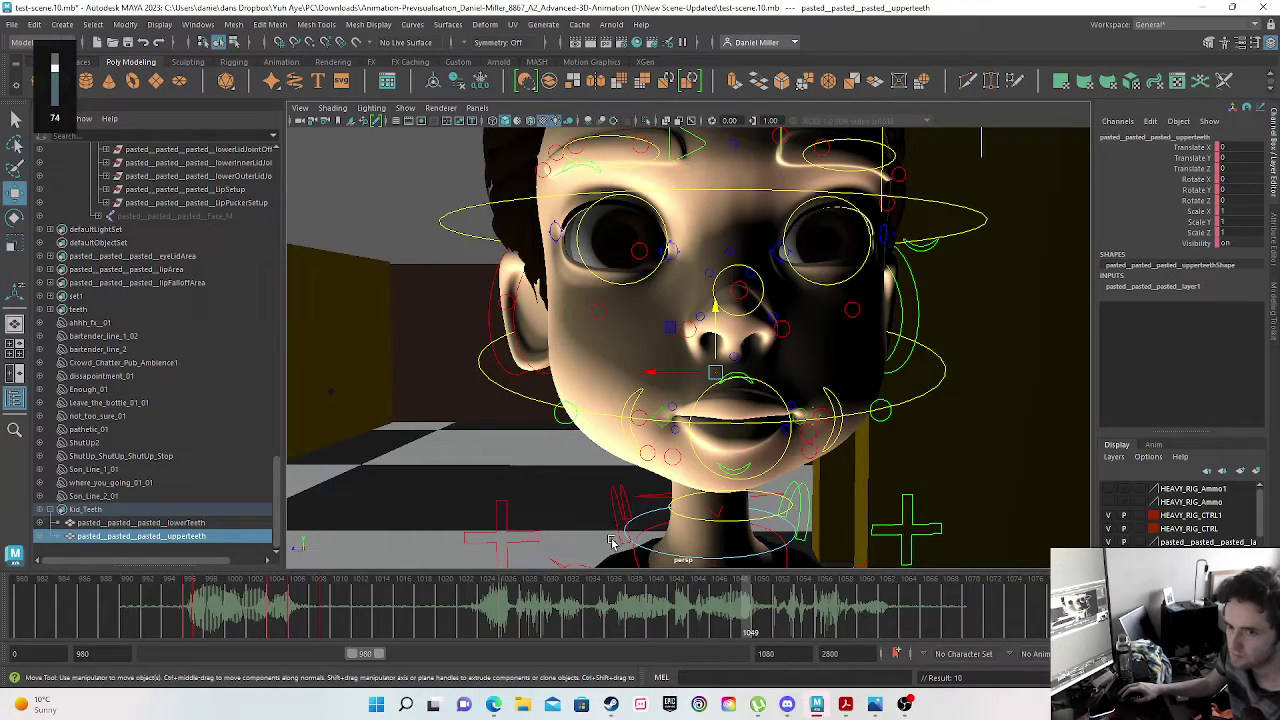
drag(205, 621, 604, 627)
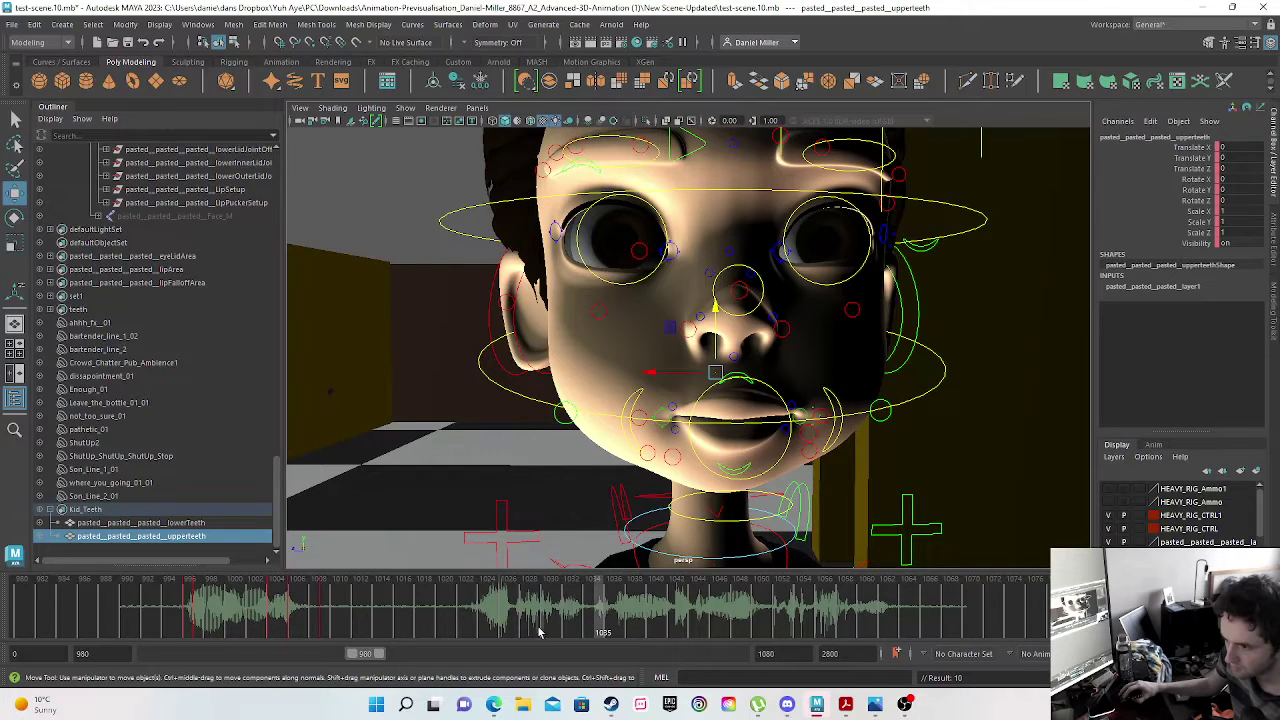
drag(472, 616, 512, 618)
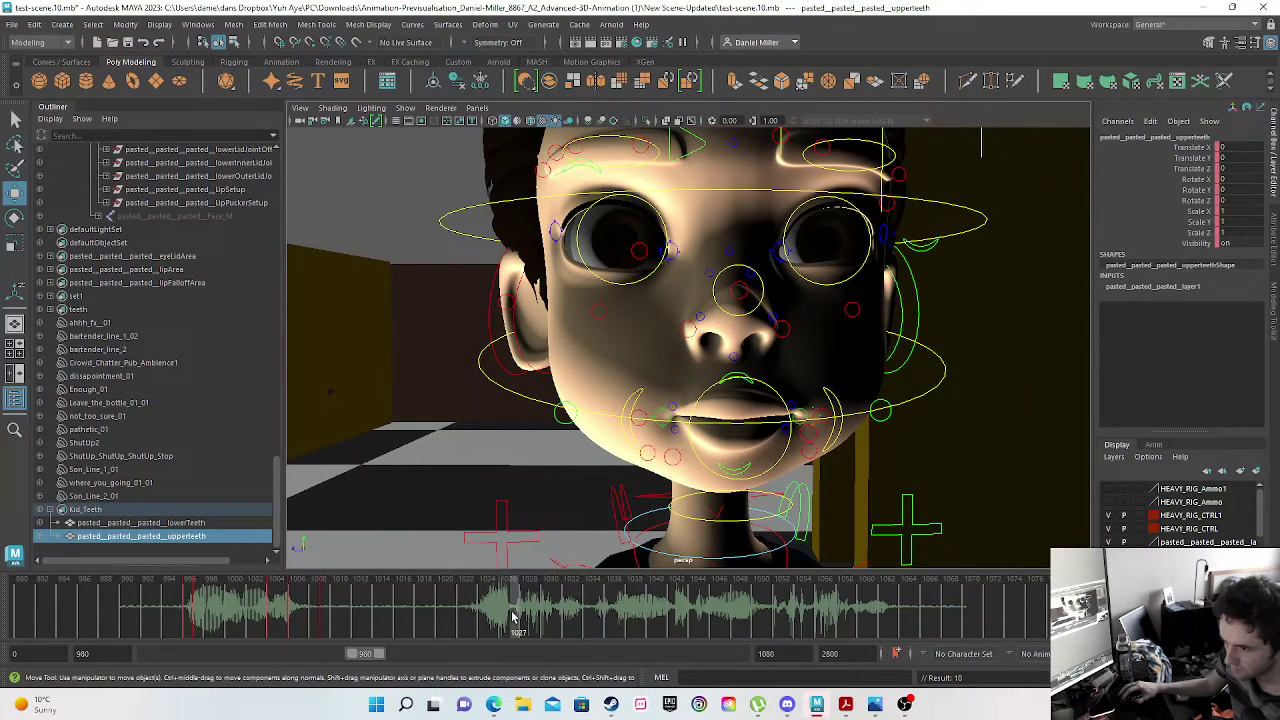
- Key the closed-mouth pose on the teeth meshes and both lip controls at frame 1021
drag(361, 609, 454, 617)
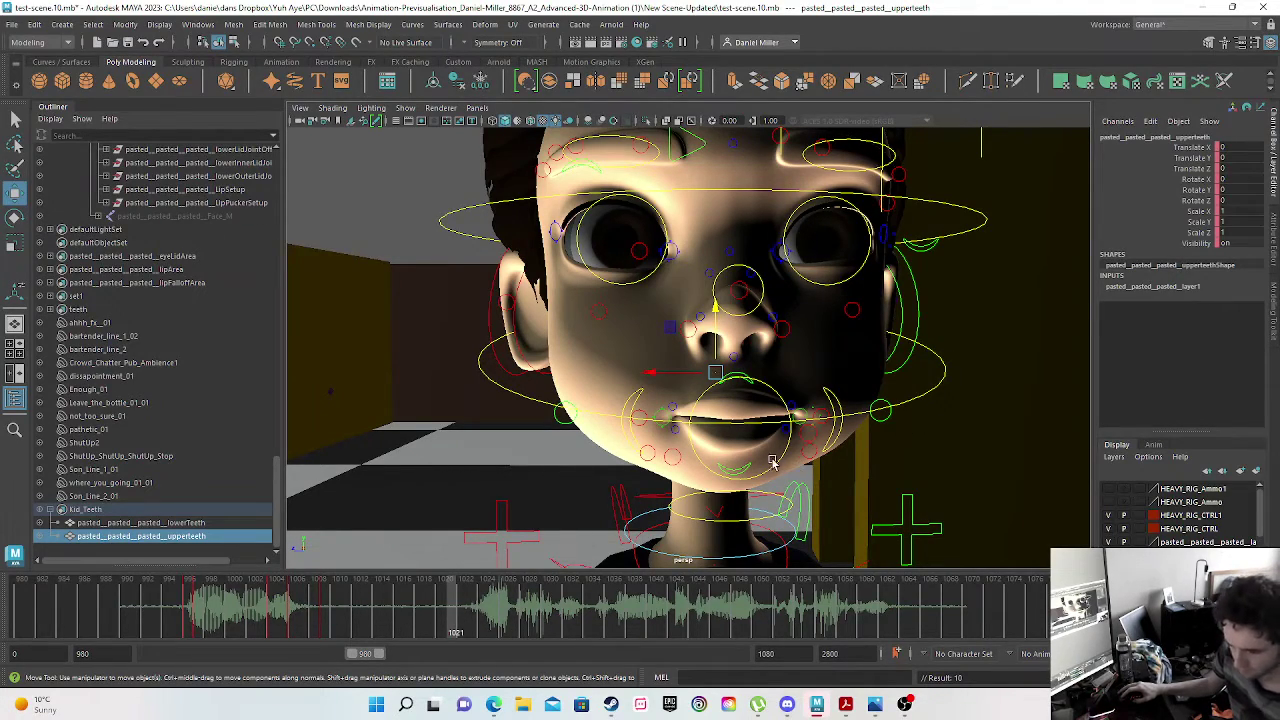
click(130, 522)
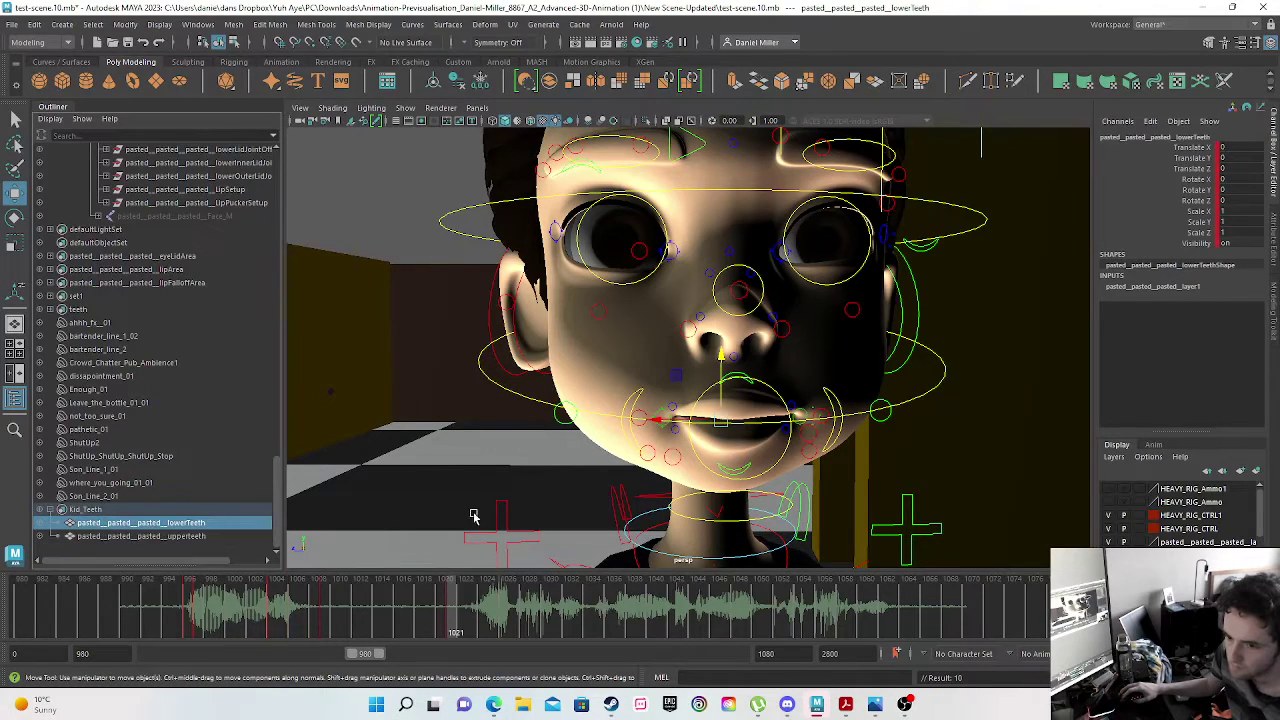
click(718, 462)
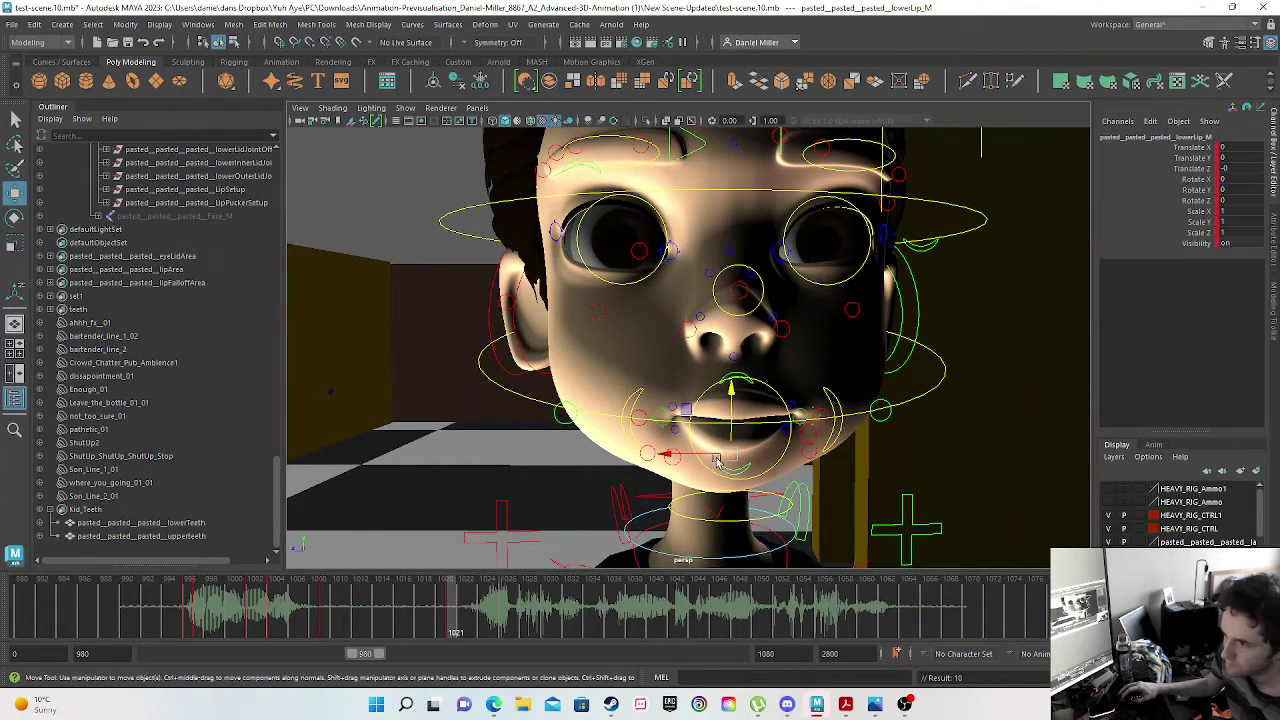
click(739, 380)
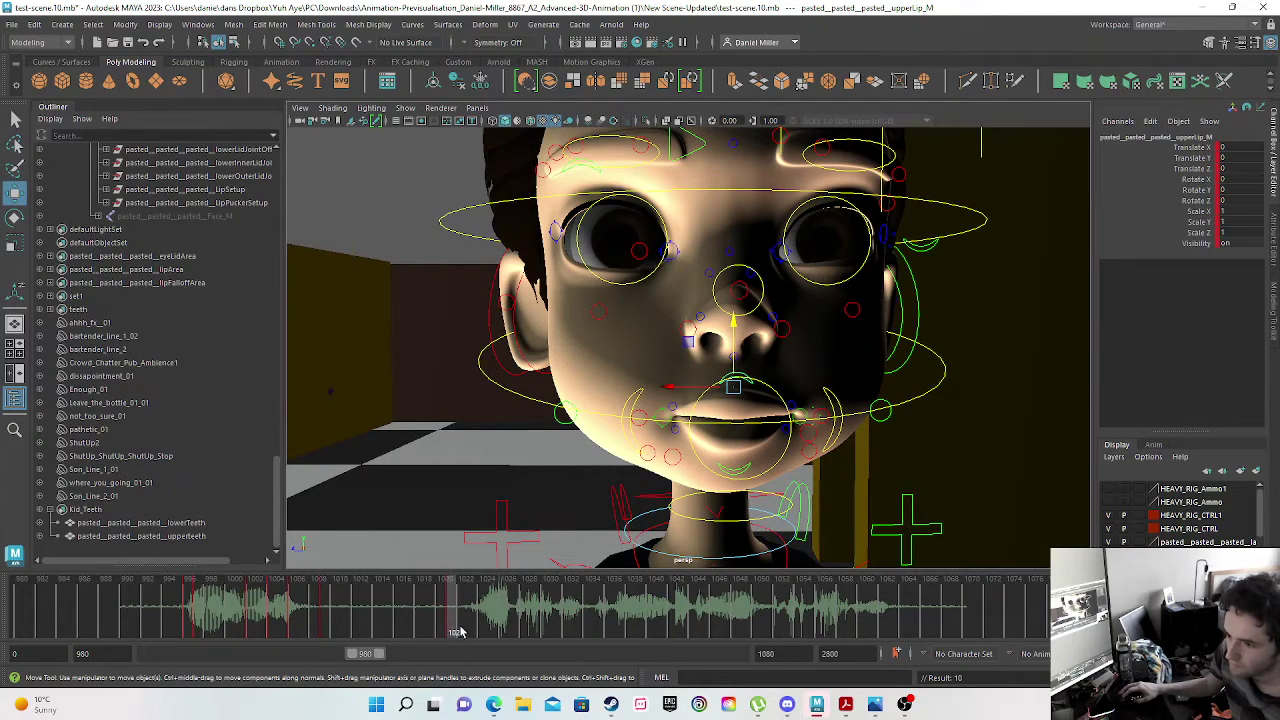
- Scrub through the dialogue from before its first words up to frame 1064 to locate the sound starting at frame 1023
drag(457, 632, 476, 632)
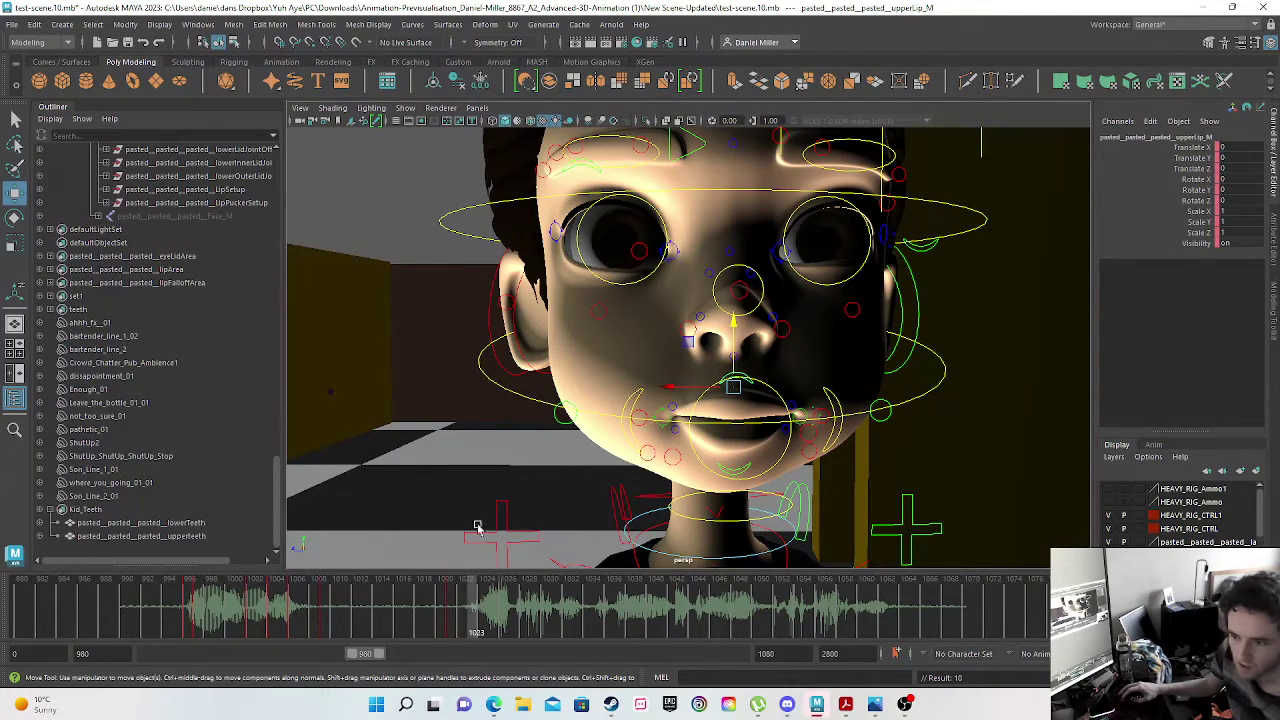
mouse_move(832, 714)
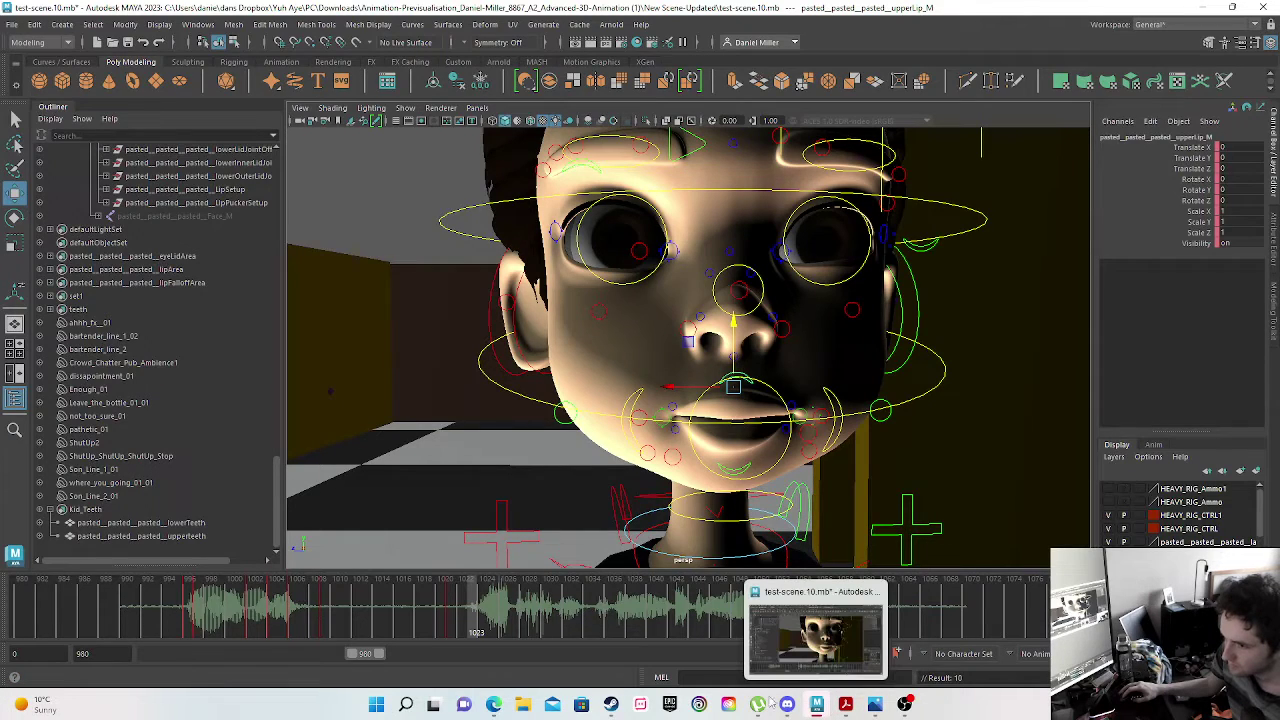
drag(478, 626, 907, 622)
key(w)
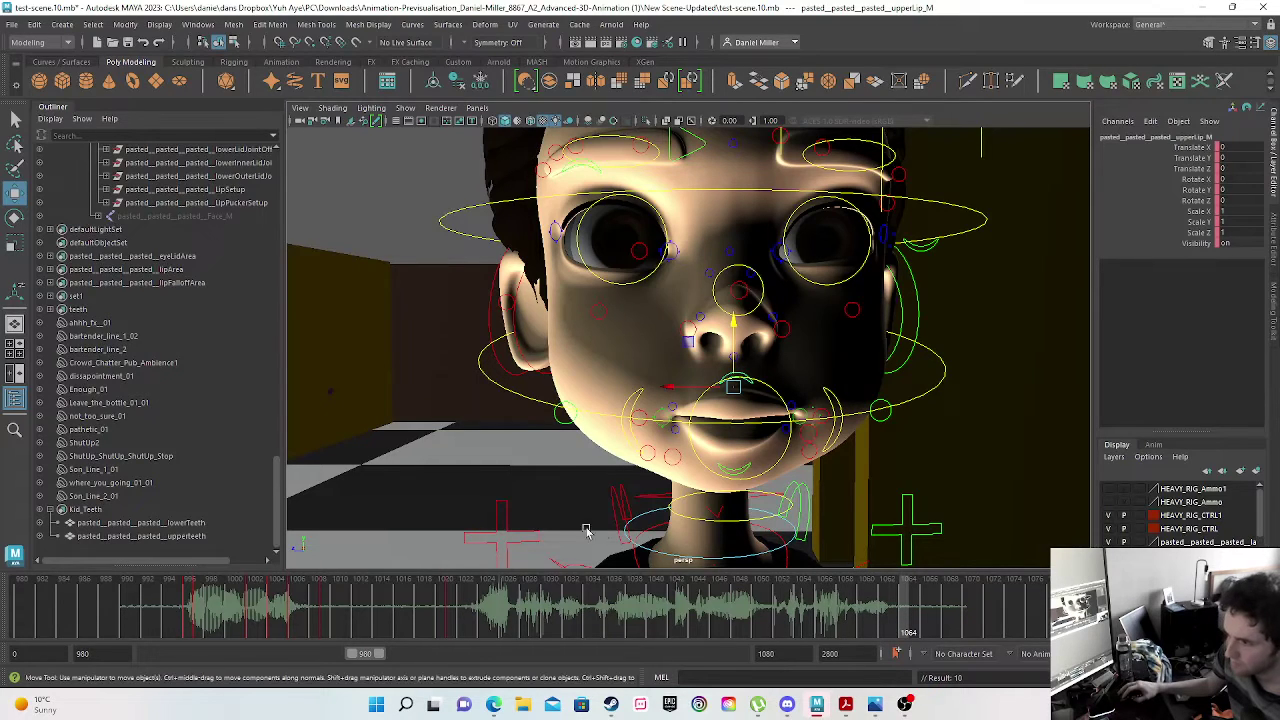
click(128, 610)
mouse_move(205, 614)
mouse_down()
mouse_move(286, 611)
mouse_move(447, 645)
mouse_move(468, 636)
mouse_up()
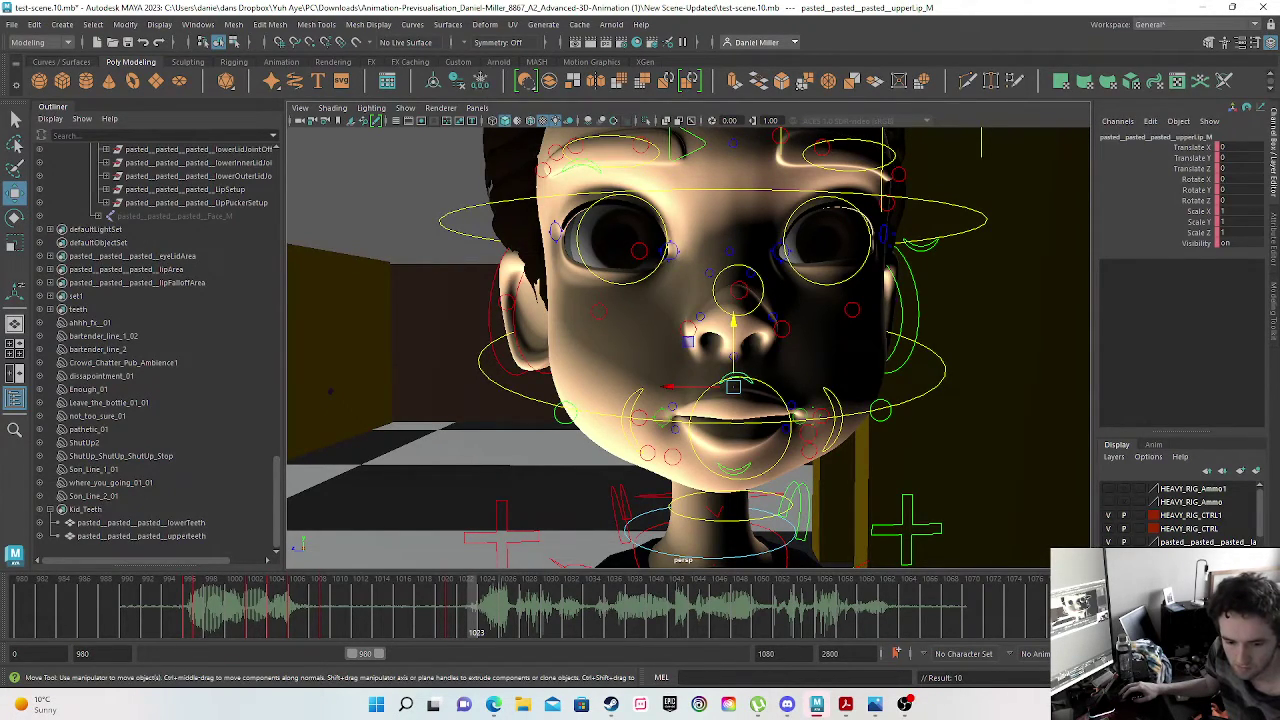
- Lower the system volume to 26 and scrub through the dialogue again up to frame 1023
key(XF86AudioRaiseVolume)
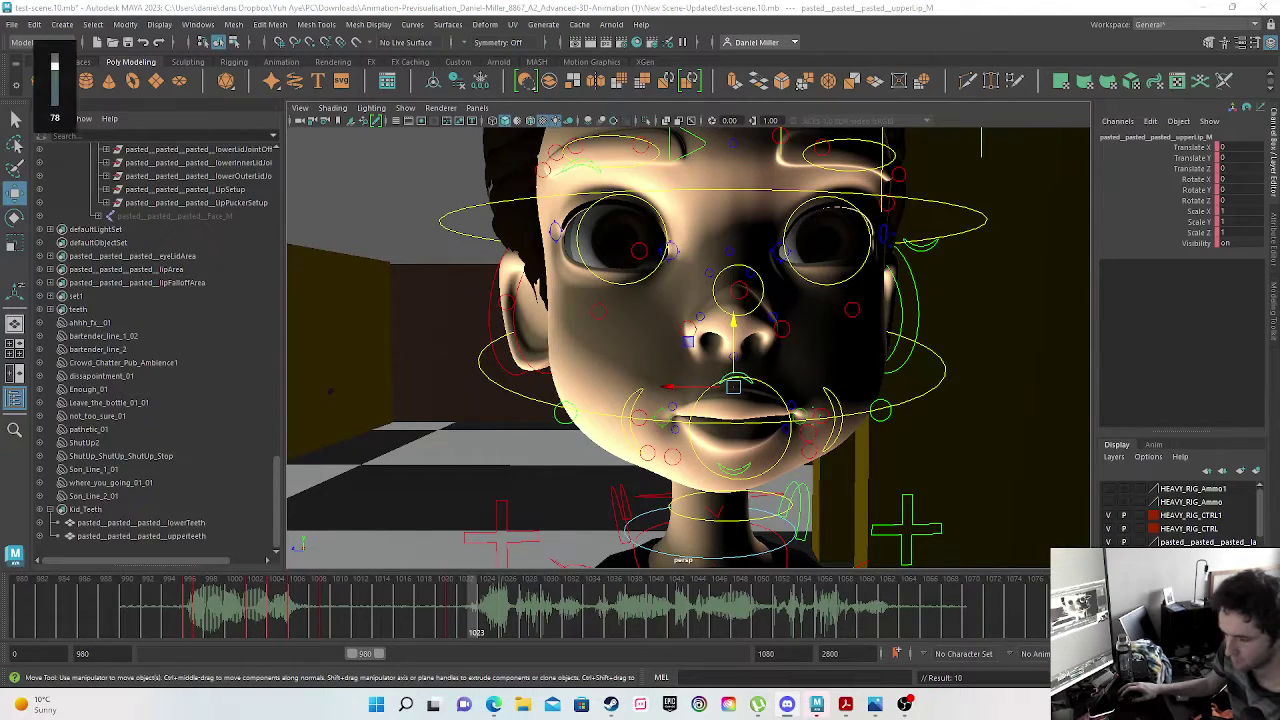
key(XF86AudioLowerVolume)
key(XF86AudioLowerVolume)
key(XF86AudioLowerVolume)
key(XF86AudioLowerVolume)
key(XF86AudioLowerVolume)
key(XF86AudioLowerVolume)
key(XF86AudioLowerVolume)
key(XF86AudioLowerVolume)
key(XF86AudioLowerVolume)
key(XF86AudioLowerVolume)
key(XF86AudioLowerVolume)
key(XF86AudioLowerVolume)
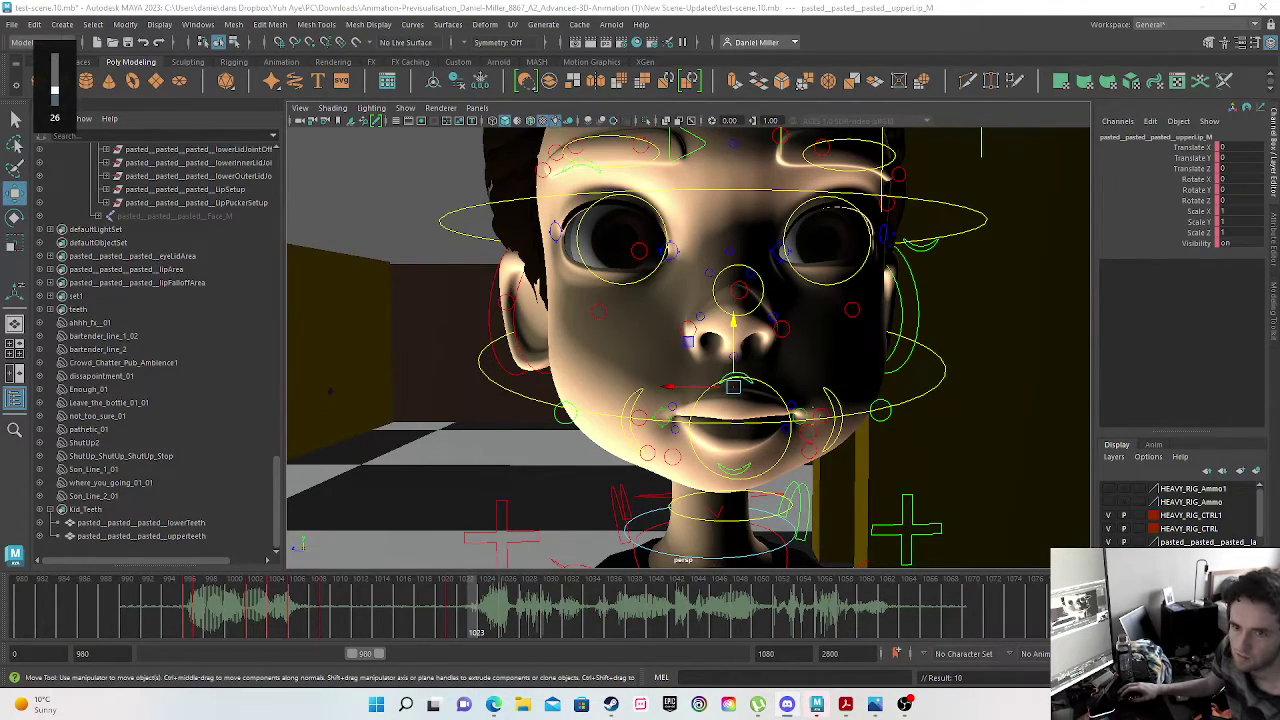
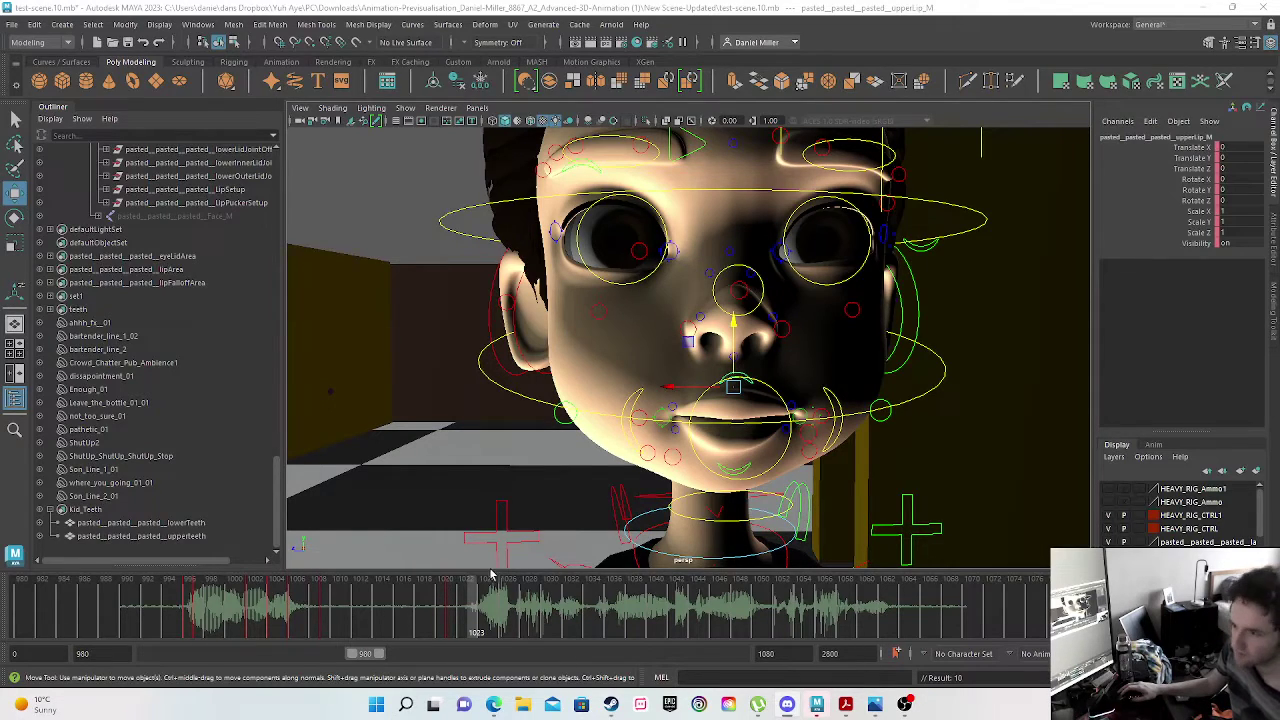
drag(175, 617, 470, 630)
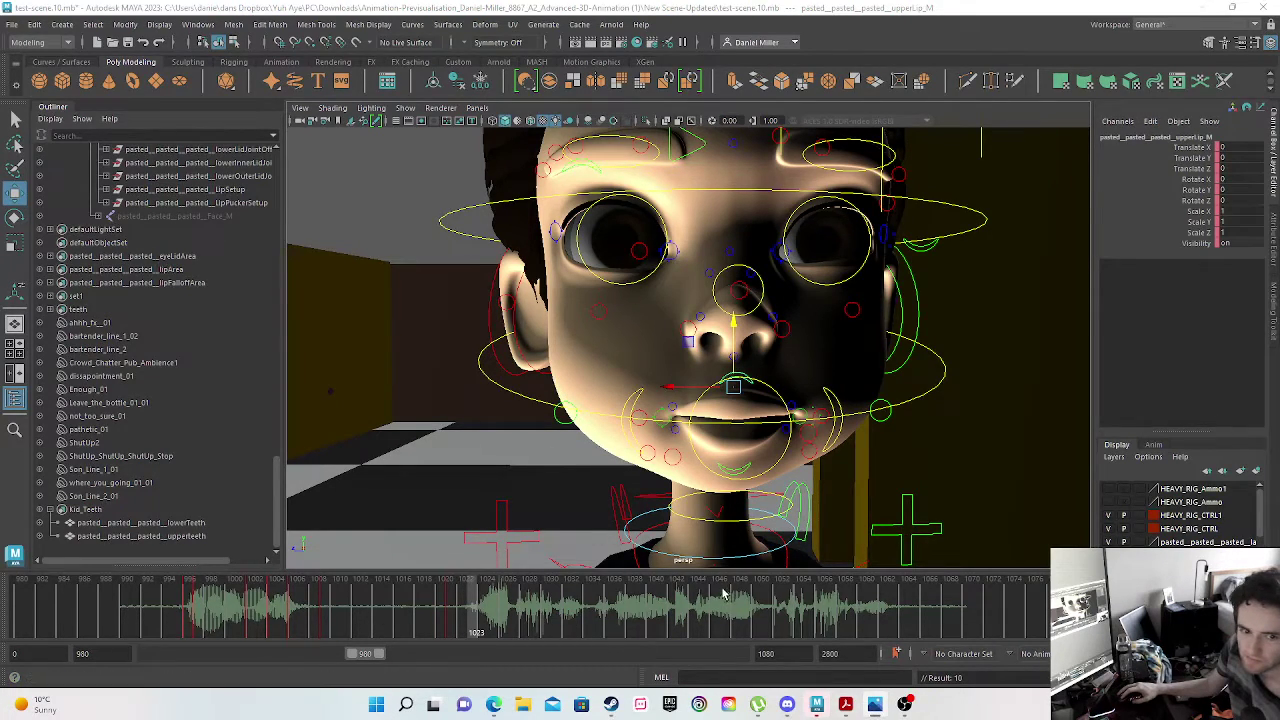
- Open the lips at frame 1023 with Translate Y about 0.658 on the upper lip and -0.522 on the lower lip, and key the pose
drag(735, 352, 735, 322)
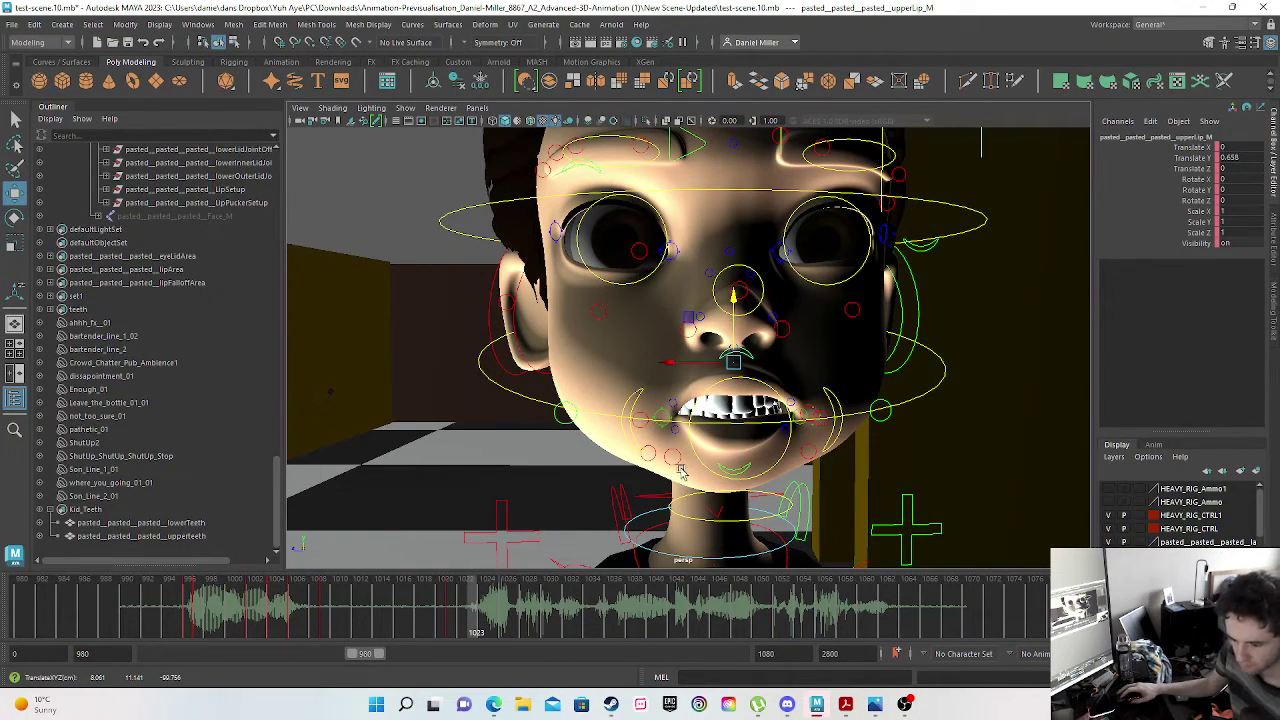
click(735, 472)
drag(734, 392, 736, 422)
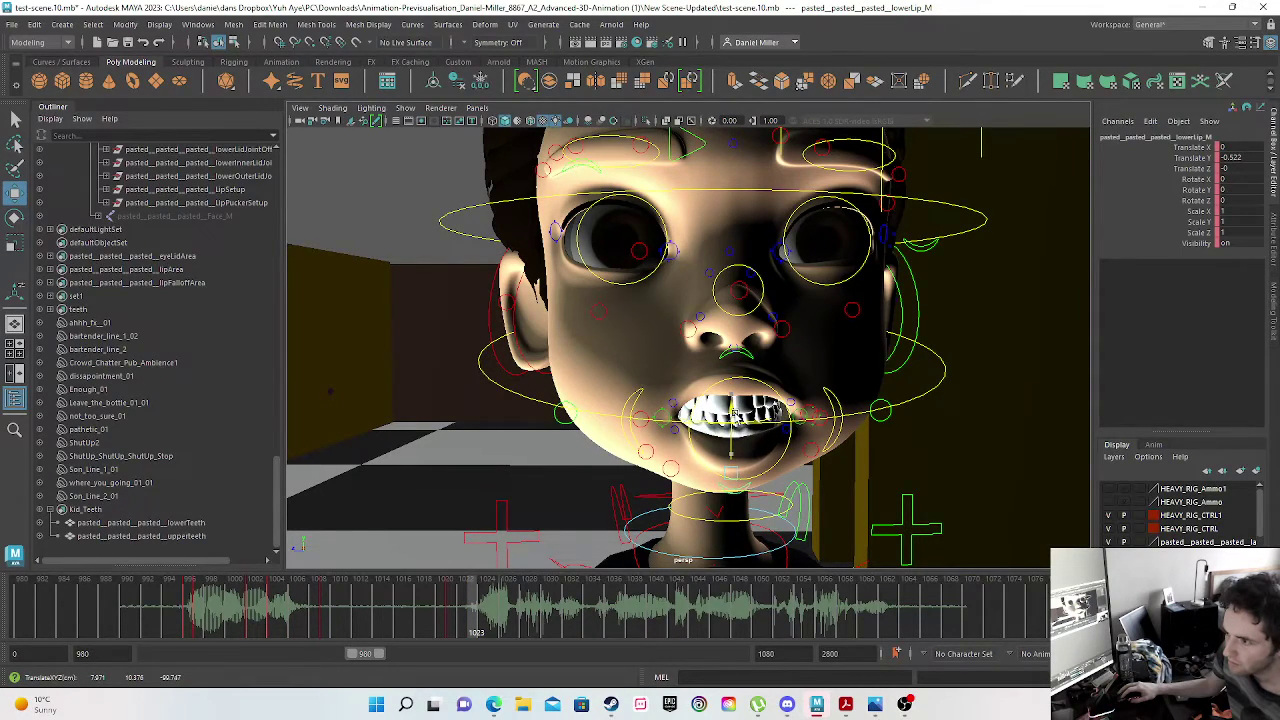
key(s)
- Move the lower teeth to Translate Y about -0.107 and the upper teeth to 0.061 at frame 1023, and key both meshes
click(165, 523)
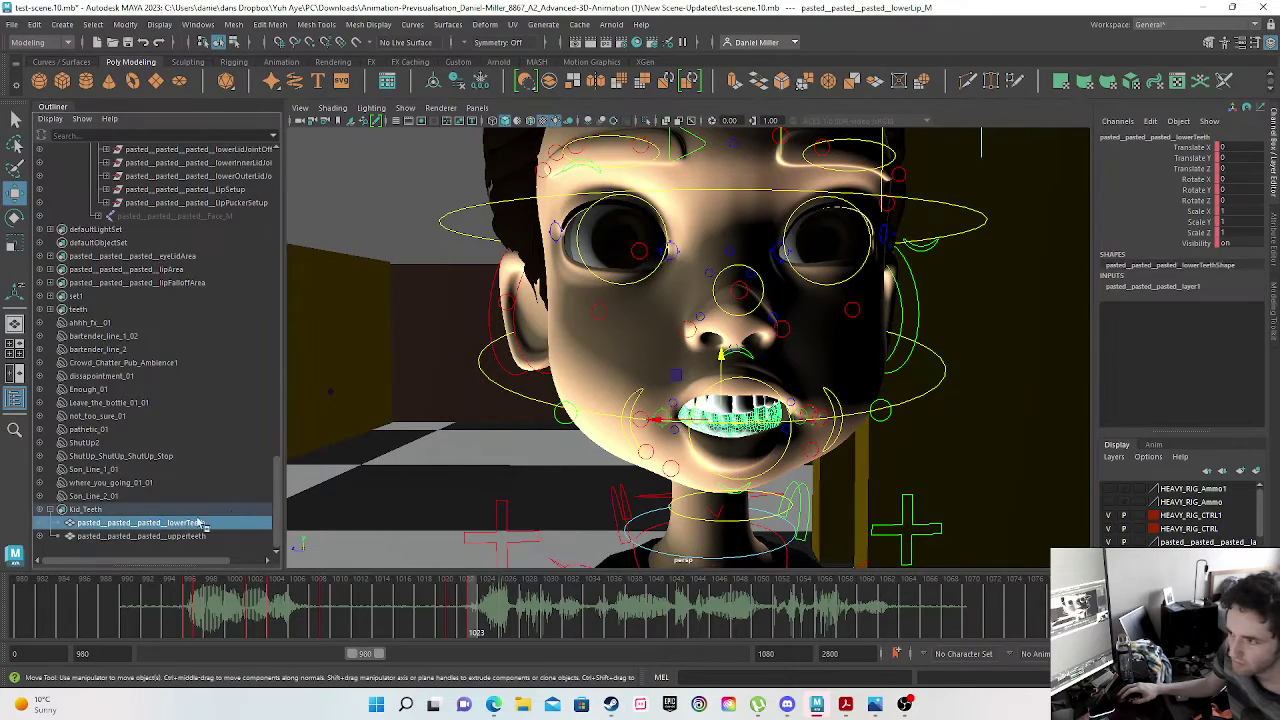
drag(722, 358, 722, 372)
key(s)
click(172, 537)
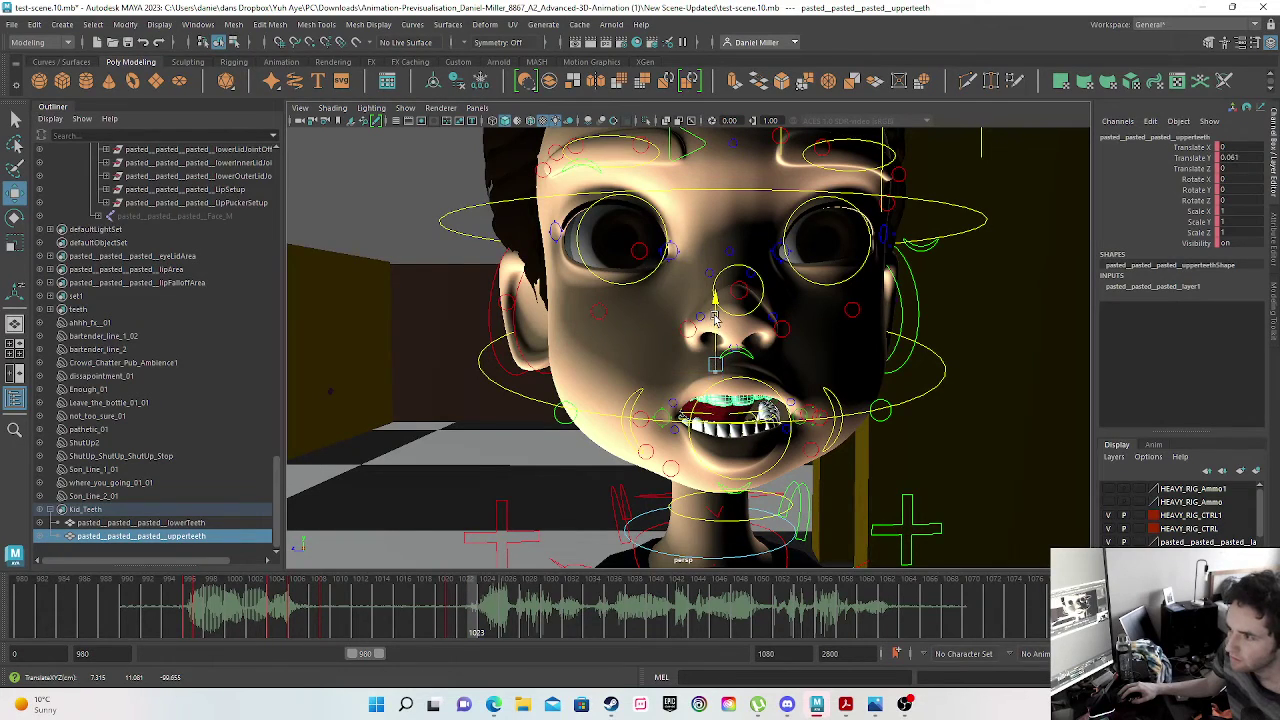
key(s)
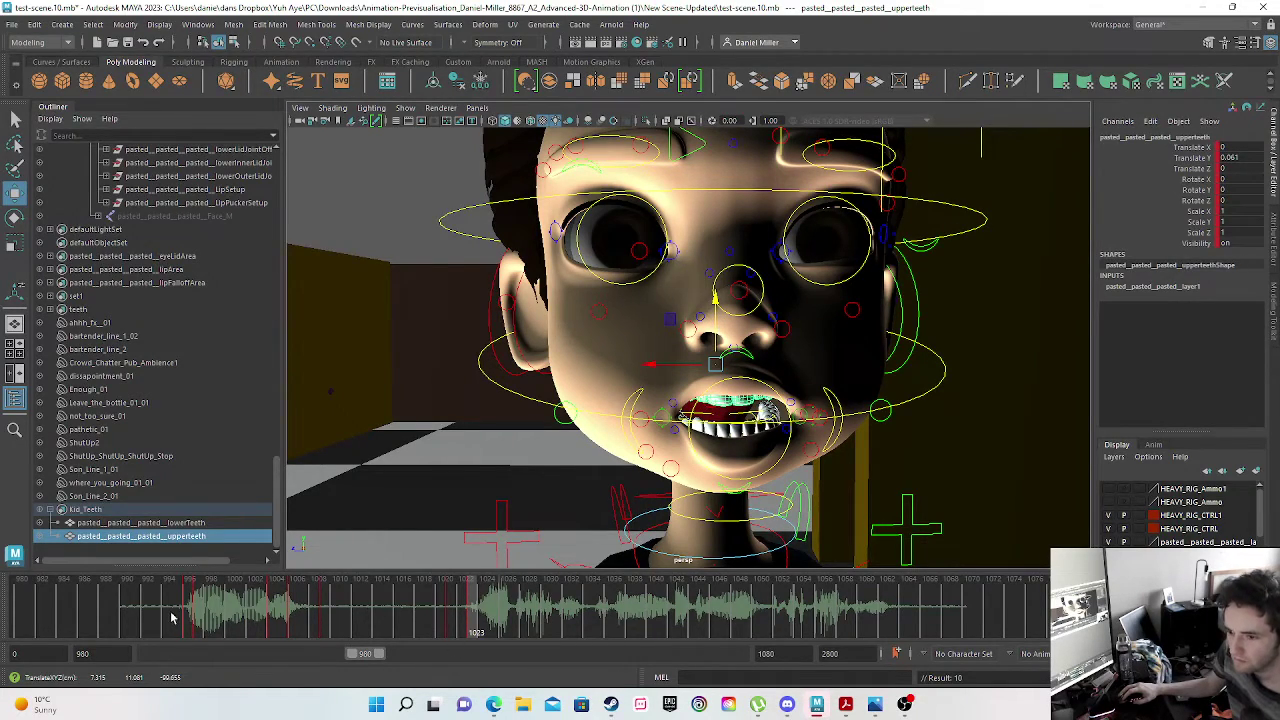
- Try raising the right outer upper-lip control and lowering the right mouth corner at frame 1024, undoing both moves
drag(153, 612, 484, 617)
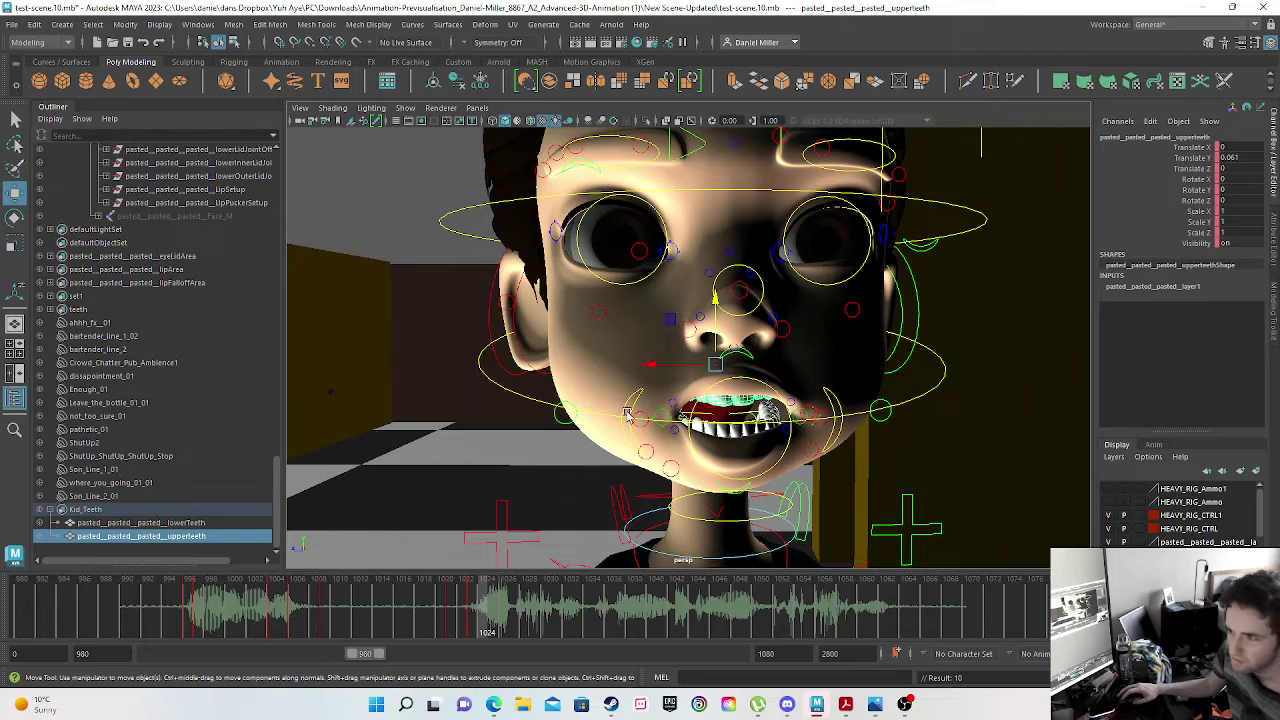
scroll(686, 428, up, 3)
scroll(686, 428, up, 2)
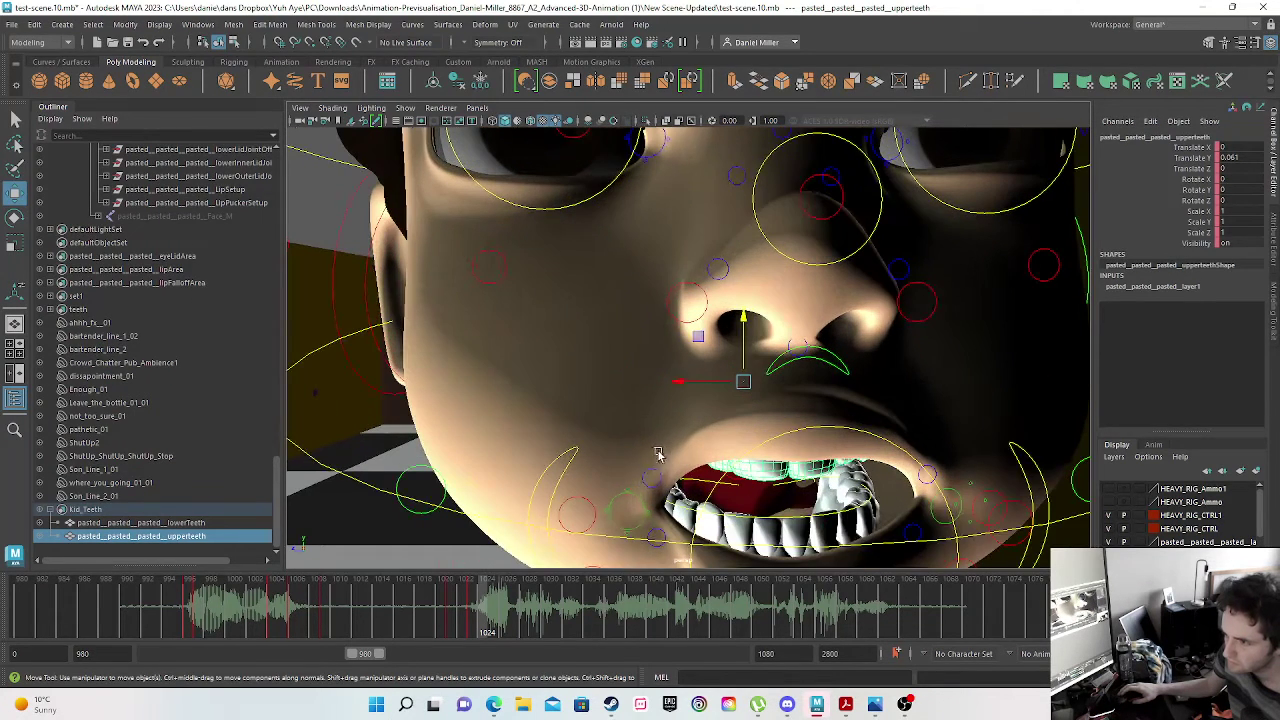
click(654, 477)
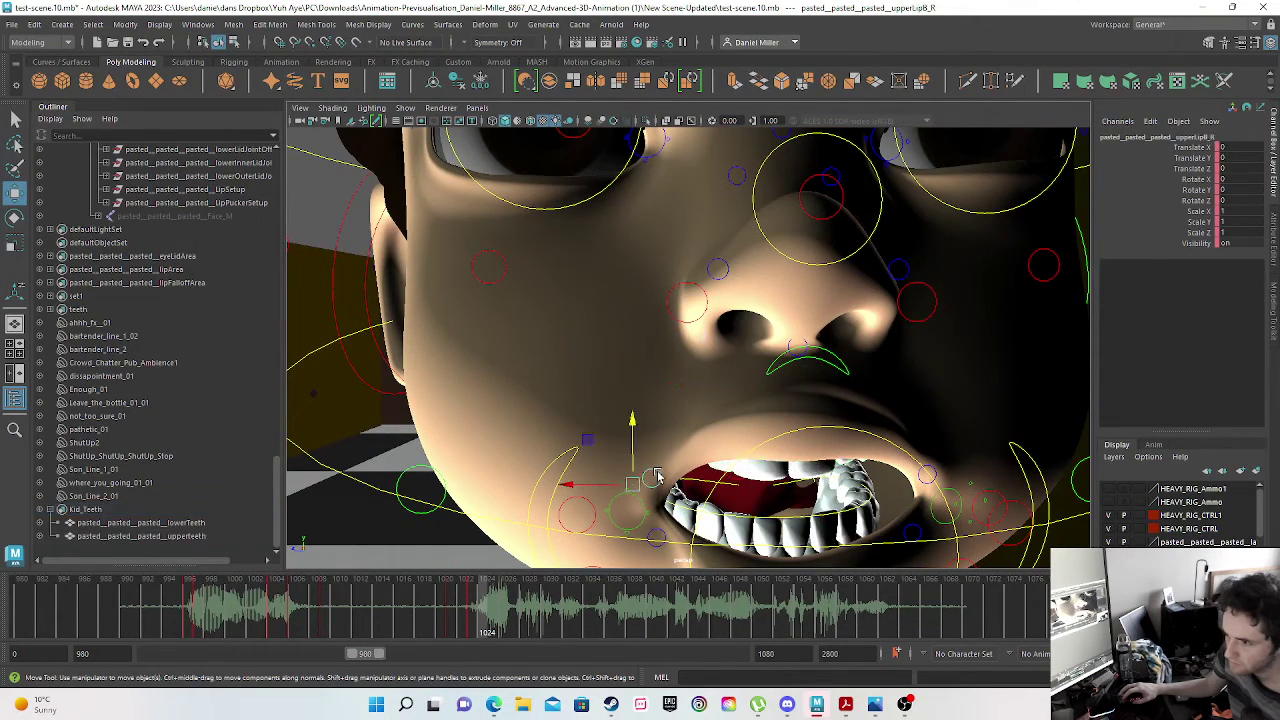
drag(467, 614, 479, 620)
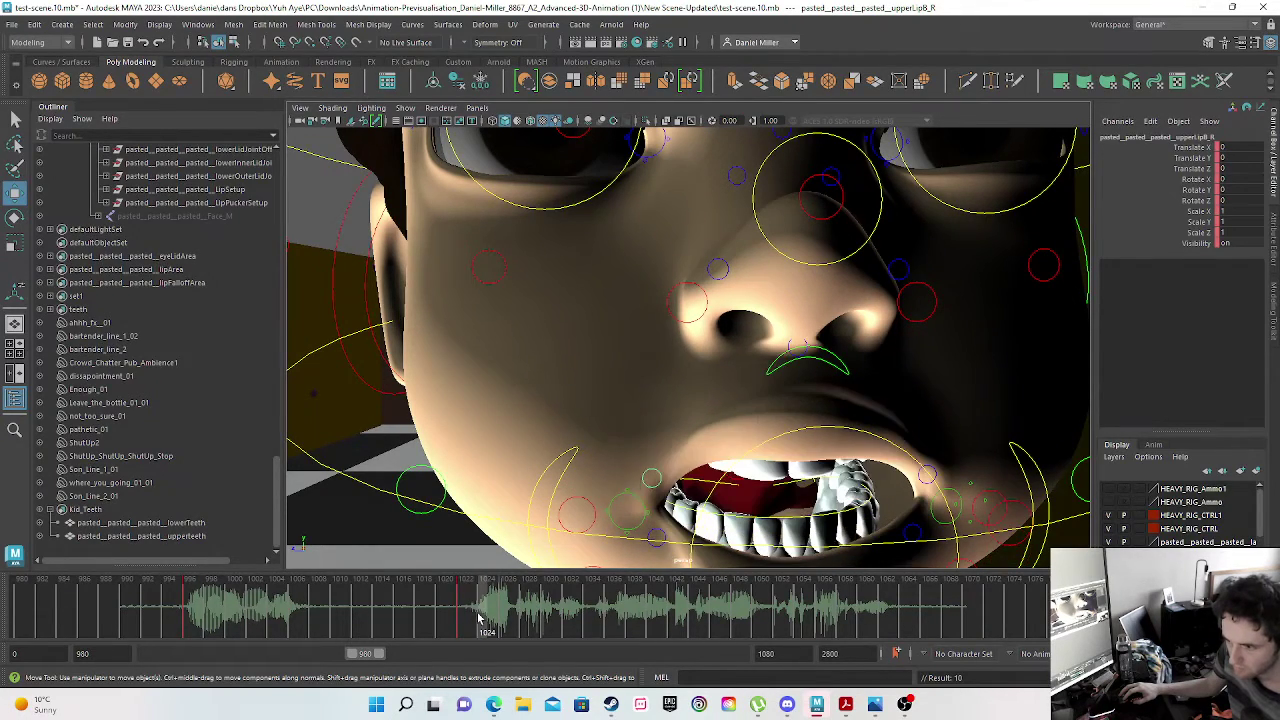
drag(632, 436, 634, 396)
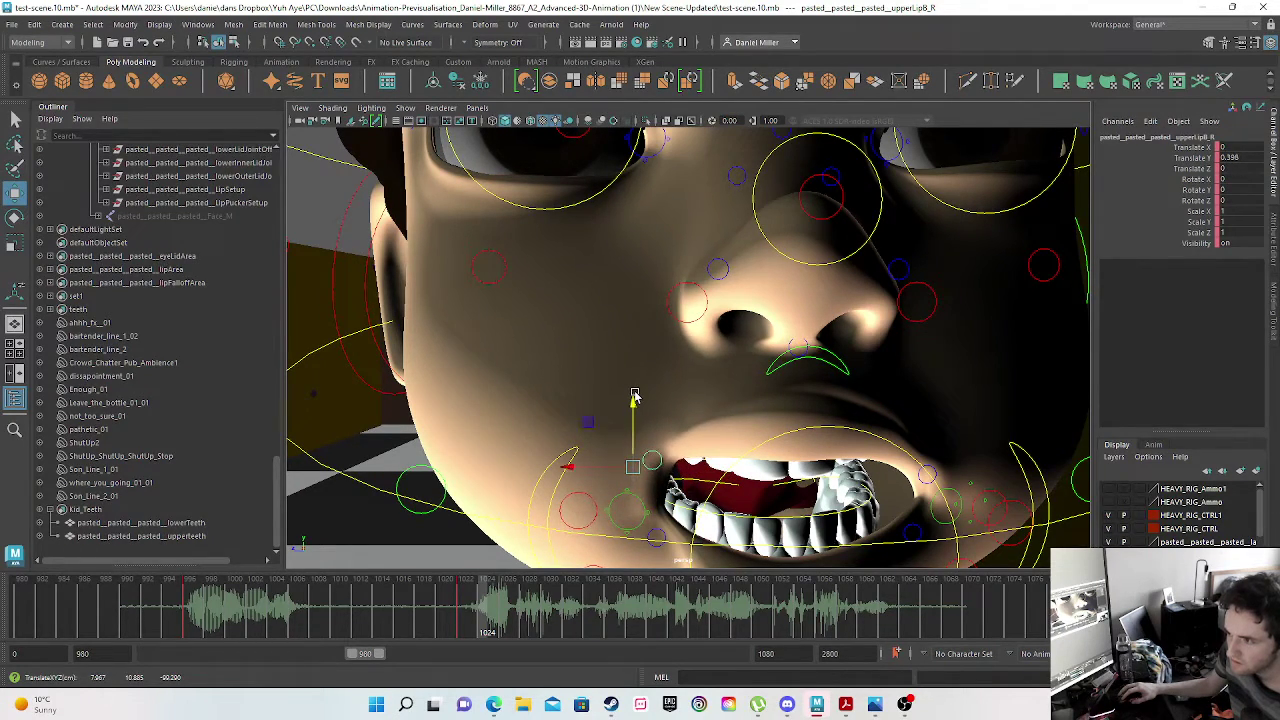
scroll(743, 528, down, 5)
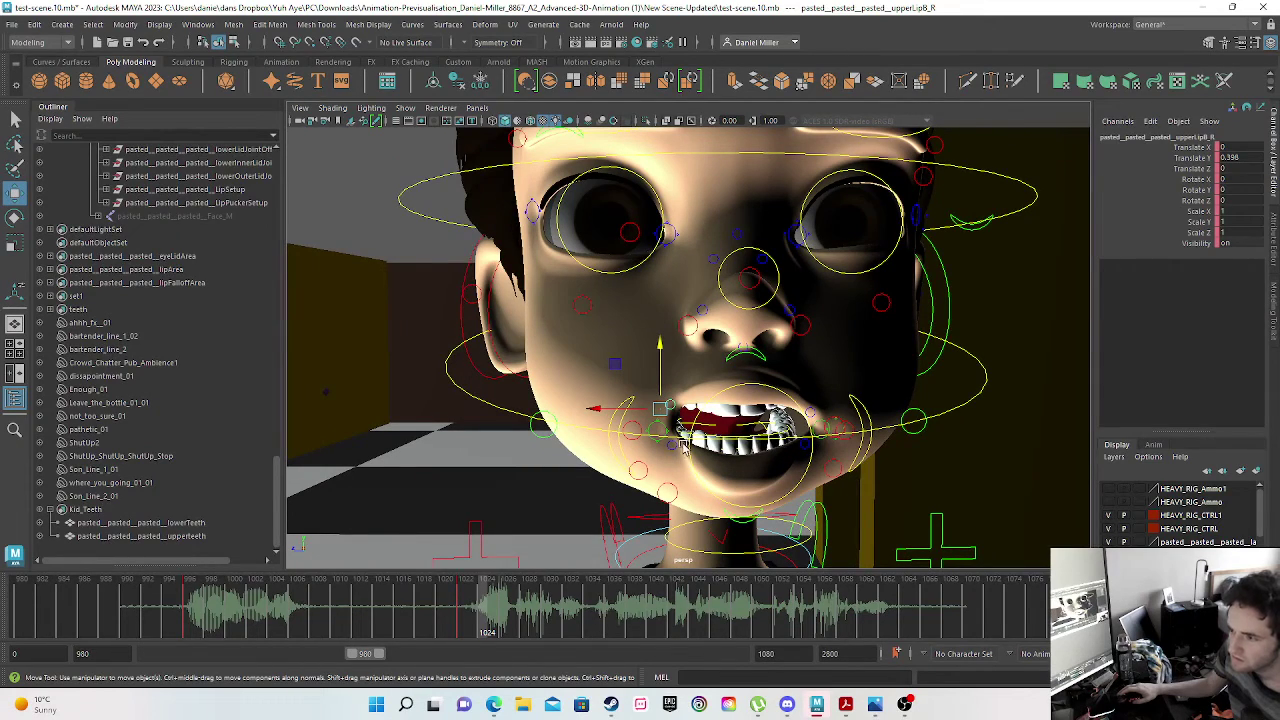
key(ctrl+z)
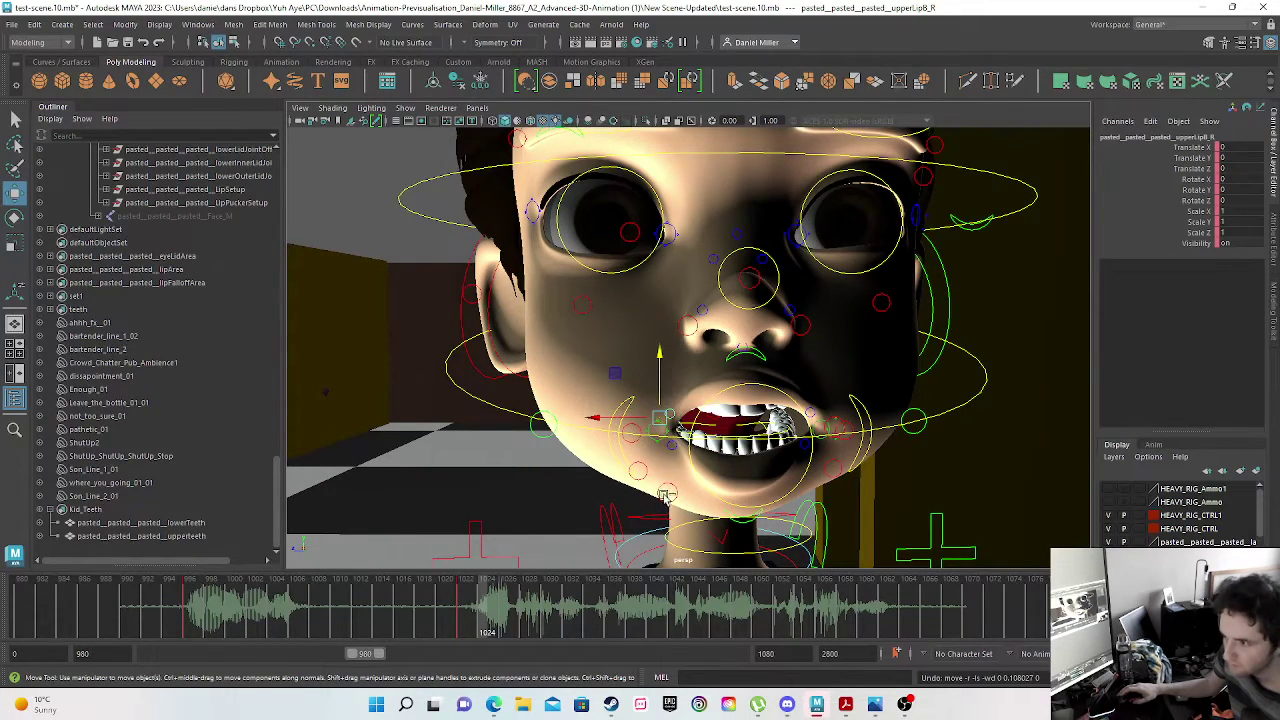
click(657, 438)
drag(662, 373, 668, 387)
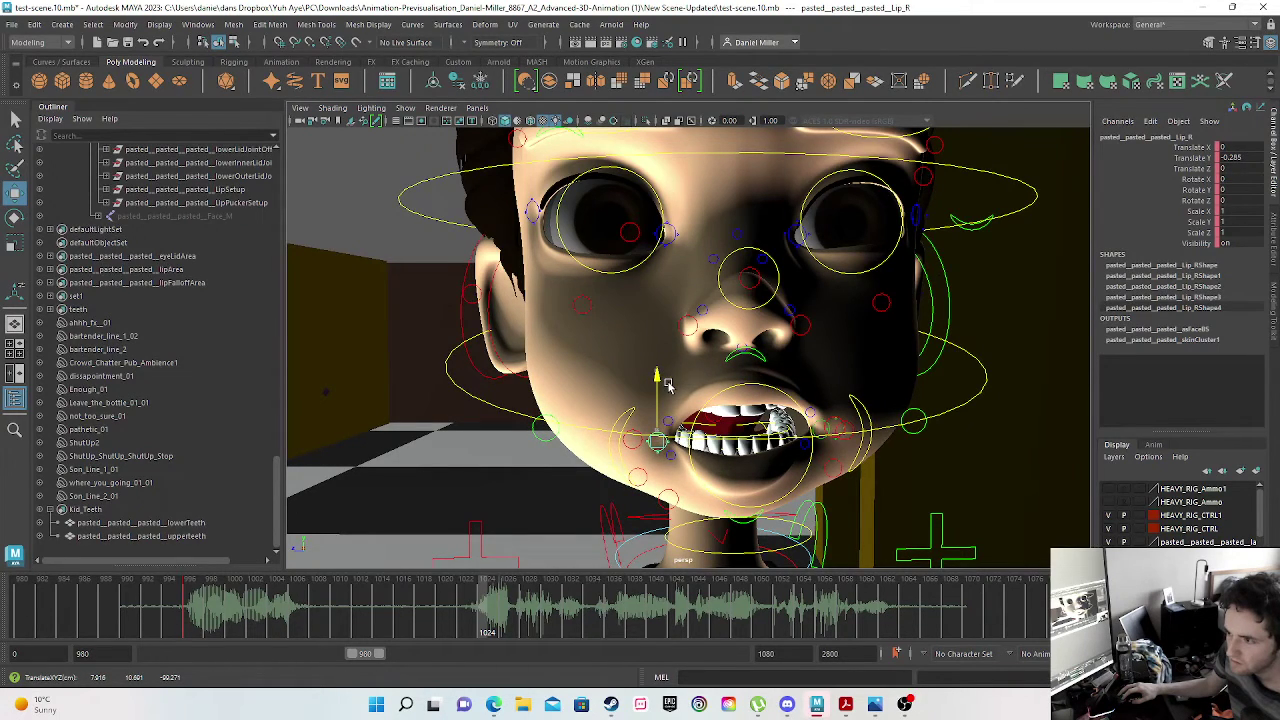
key(ctrl+z)
- Lower the right mouth corner to Translate Y about -0.257 and the left to about -0.272 at frame 1024, and key the pose
click(461, 613)
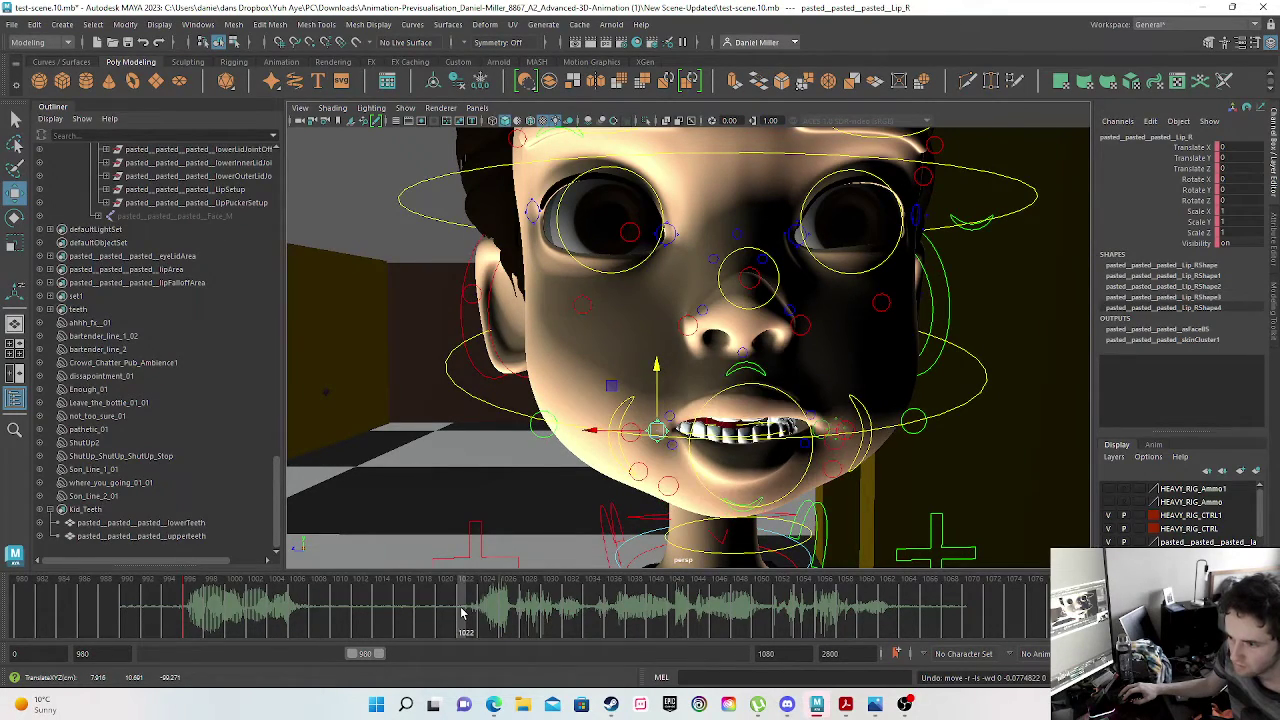
drag(465, 614, 480, 620)
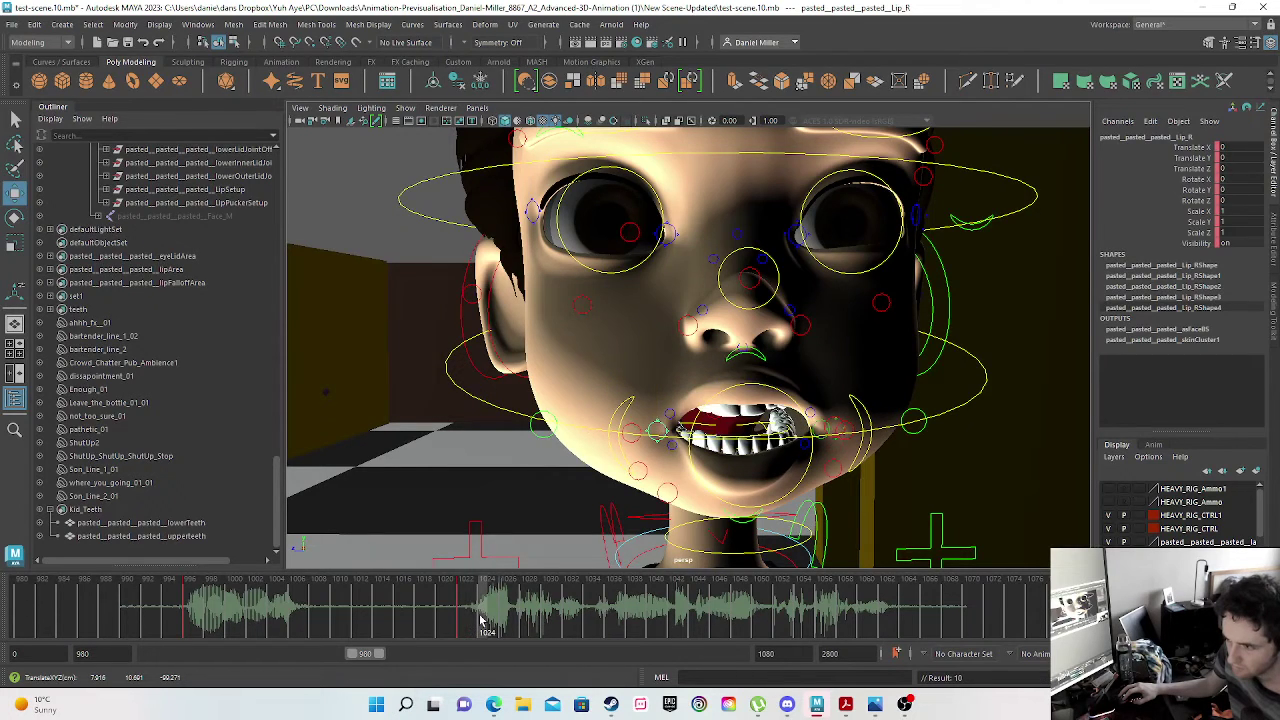
drag(655, 366, 656, 376)
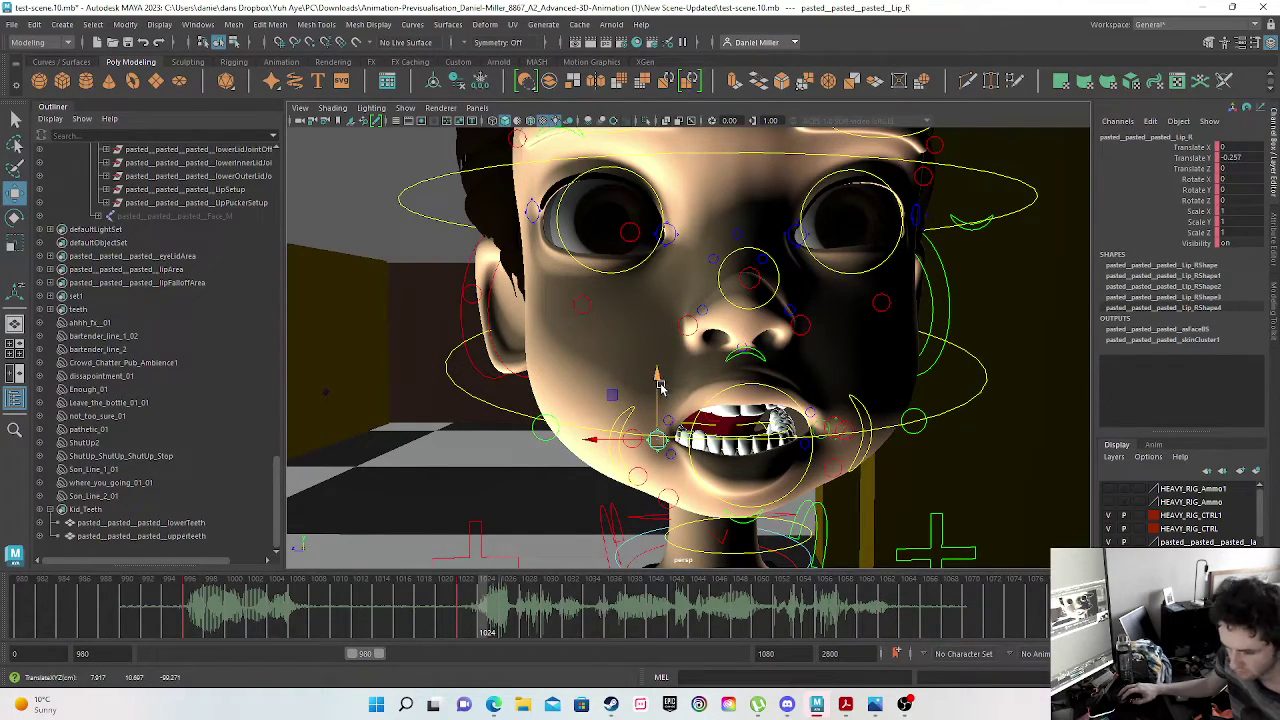
click(822, 424)
click(821, 443)
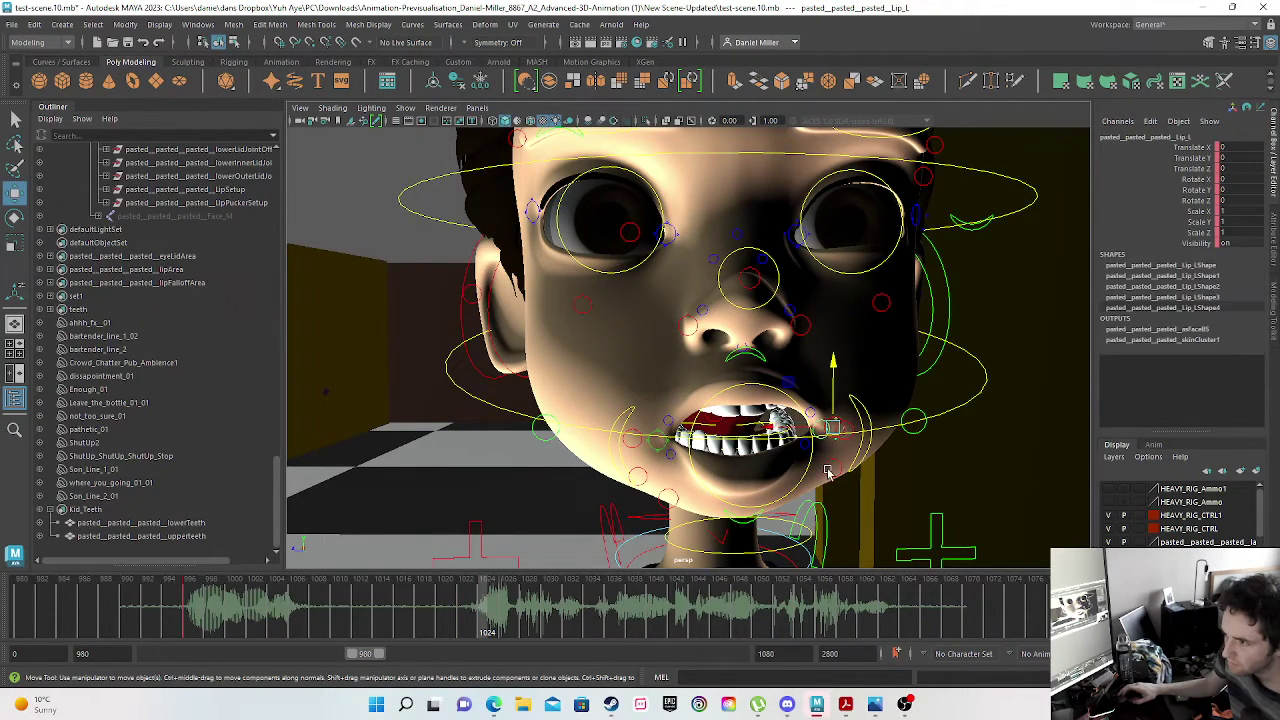
scroll(840, 470, up, 3)
mouse_move(476, 620)
mouse_down()
mouse_move(460, 620)
mouse_move(484, 622)
mouse_up()
drag(902, 430, 886, 545)
alt+right_drag(861, 502, 799, 432)
key(s)
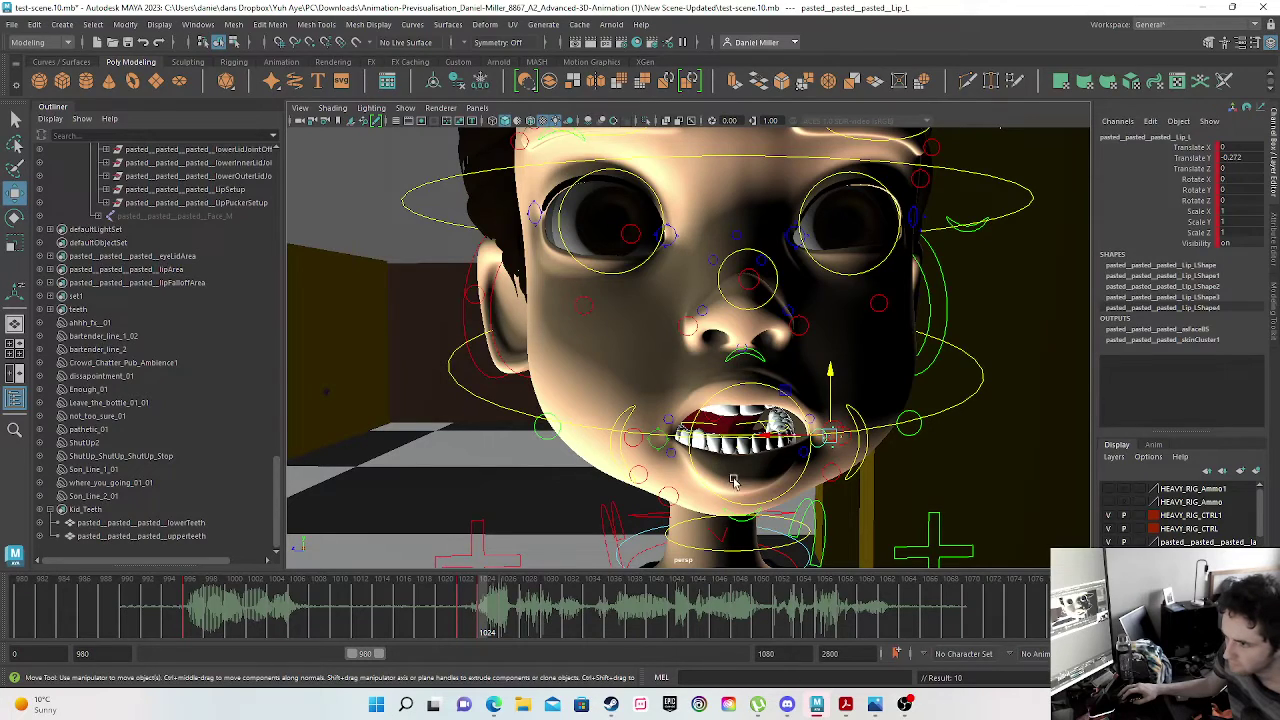
- Lower the upper teeth slightly at frame 1024, then raise the lower lip to Translate Y about -0.119 and key it
click(174, 538)
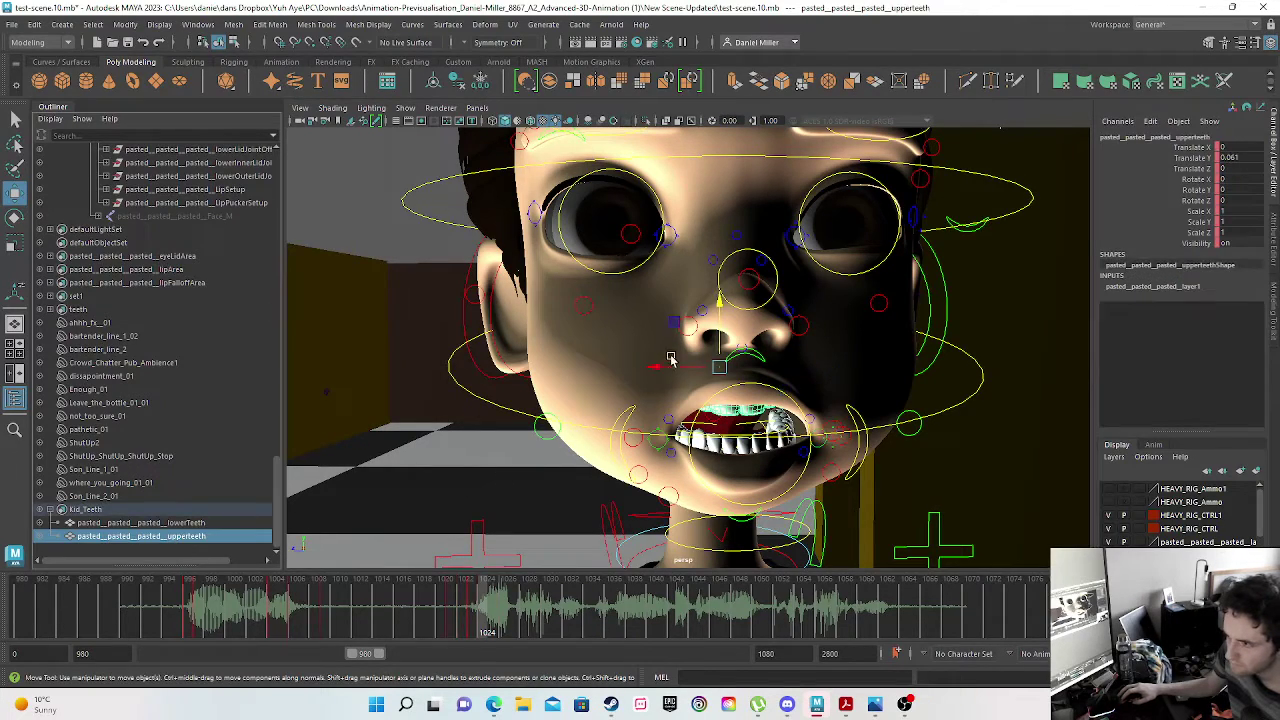
drag(718, 316, 722, 322)
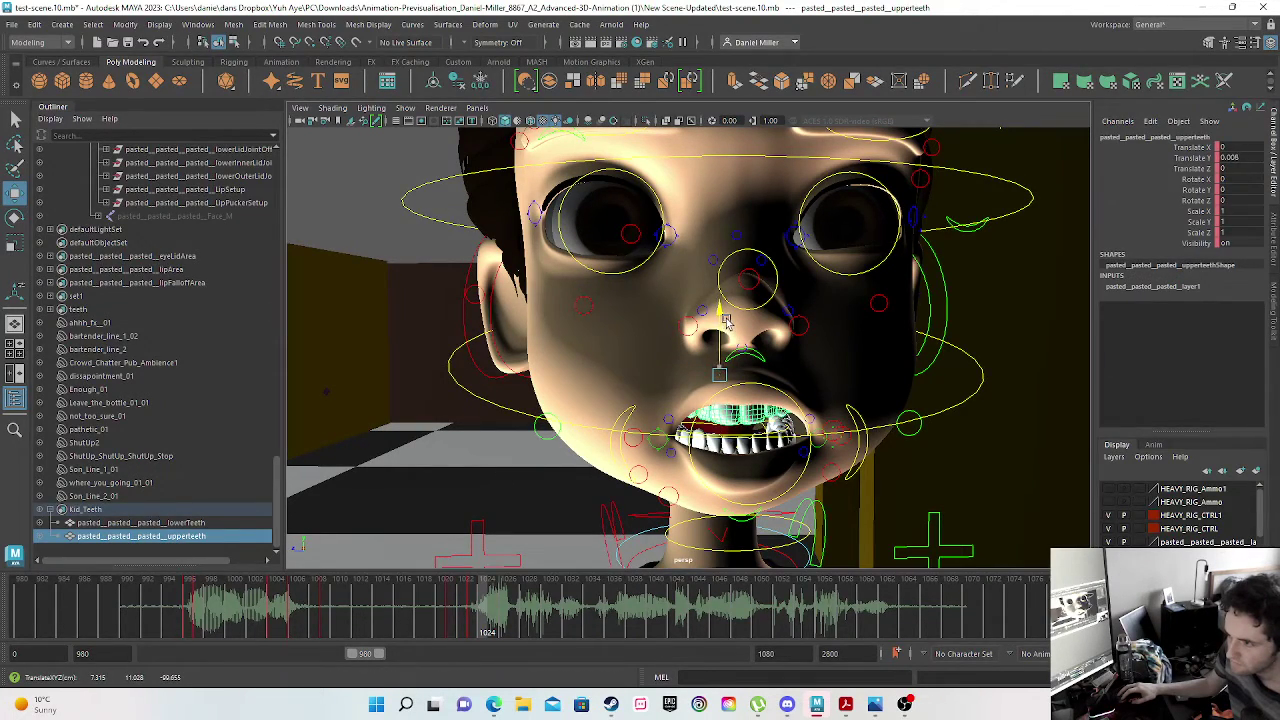
click(742, 517)
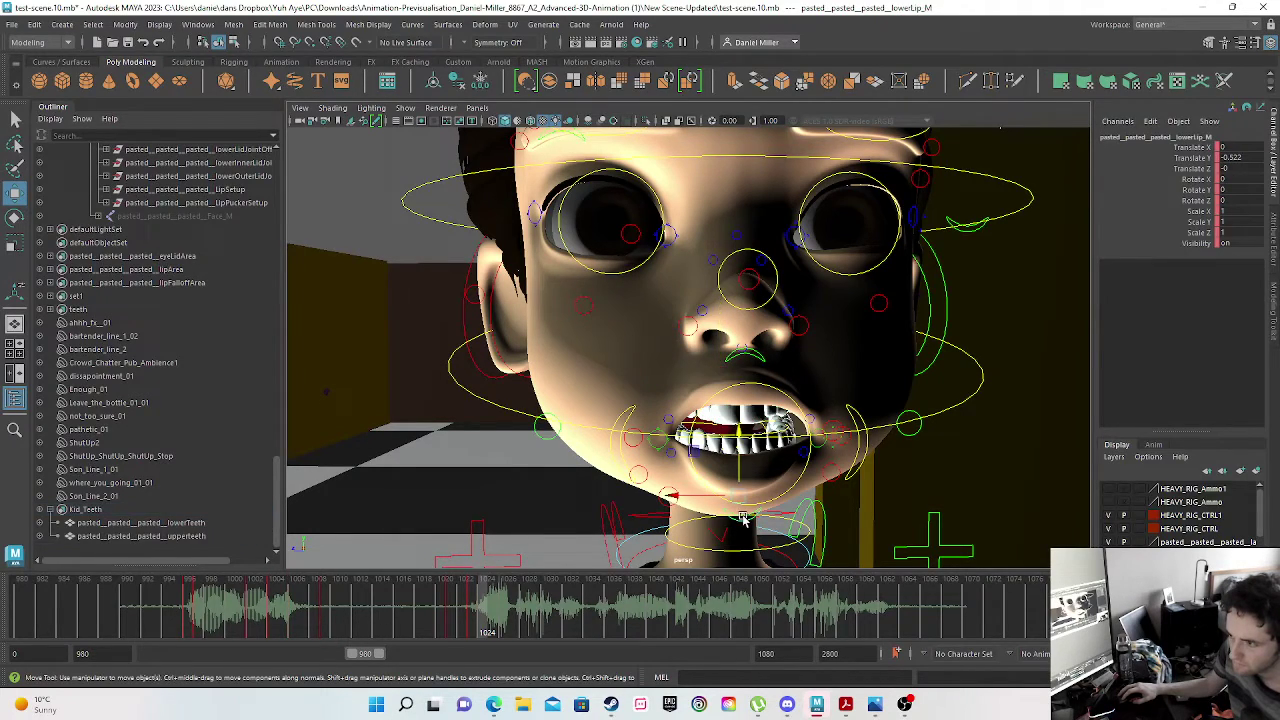
drag(737, 447, 737, 425)
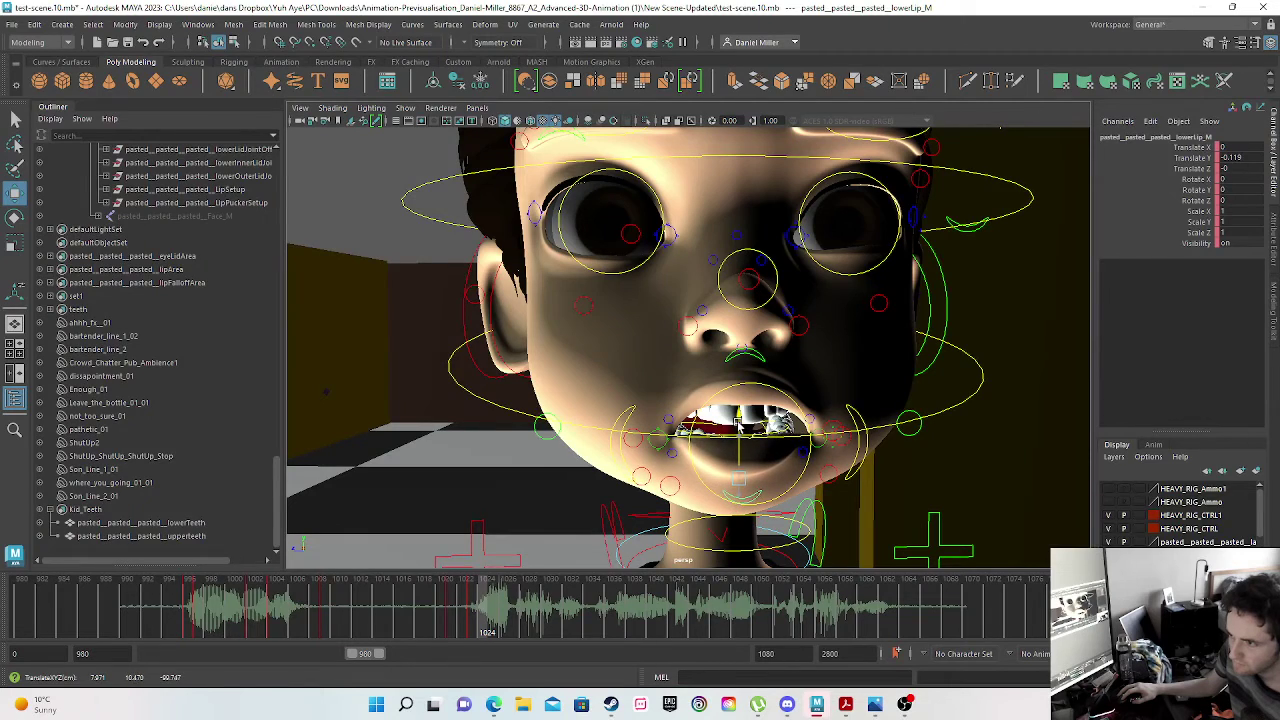
key(s)
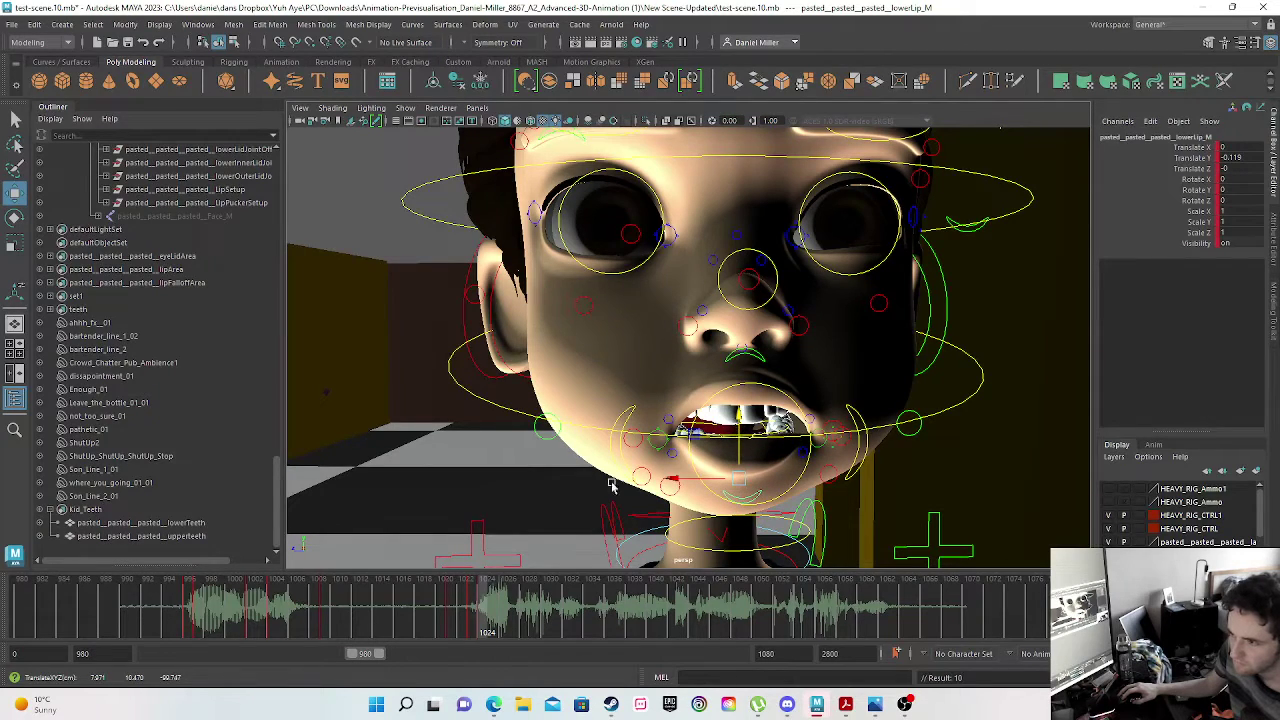
- Raise the lower teeth mesh to Translate Y about -0.063 at frame 1024 and key it
click(140, 522)
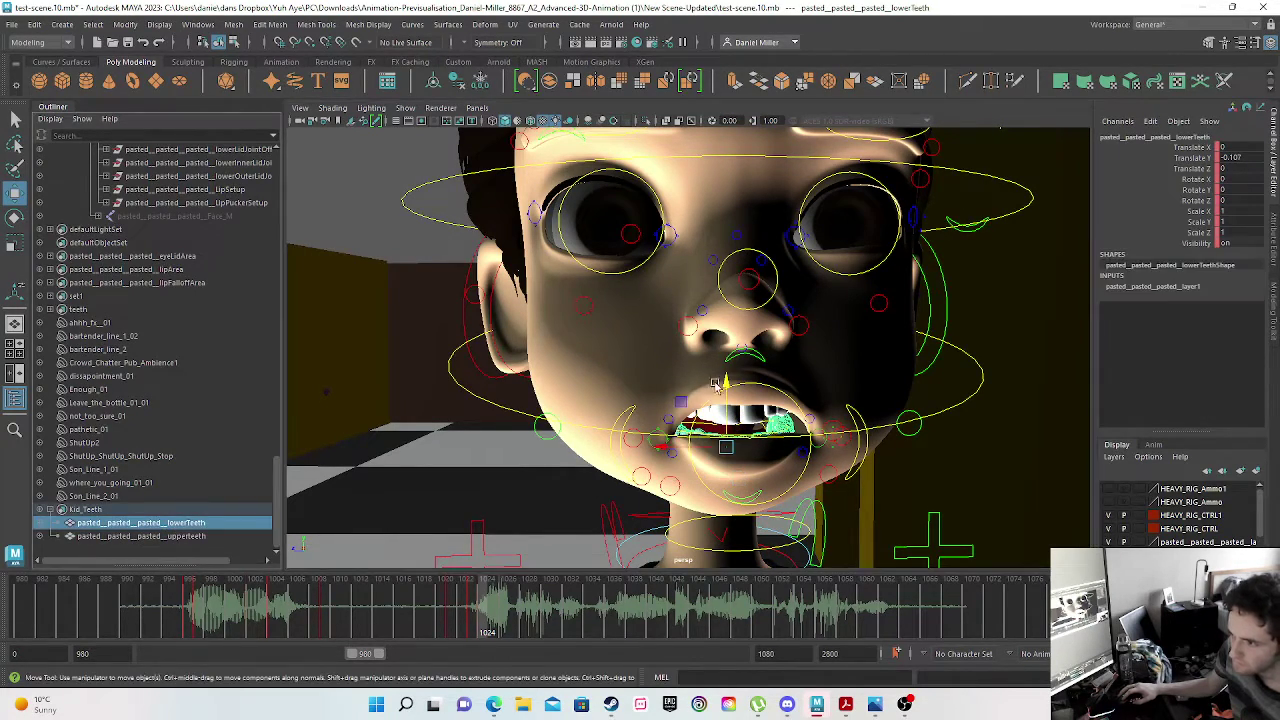
drag(724, 372, 740, 392)
key(s)
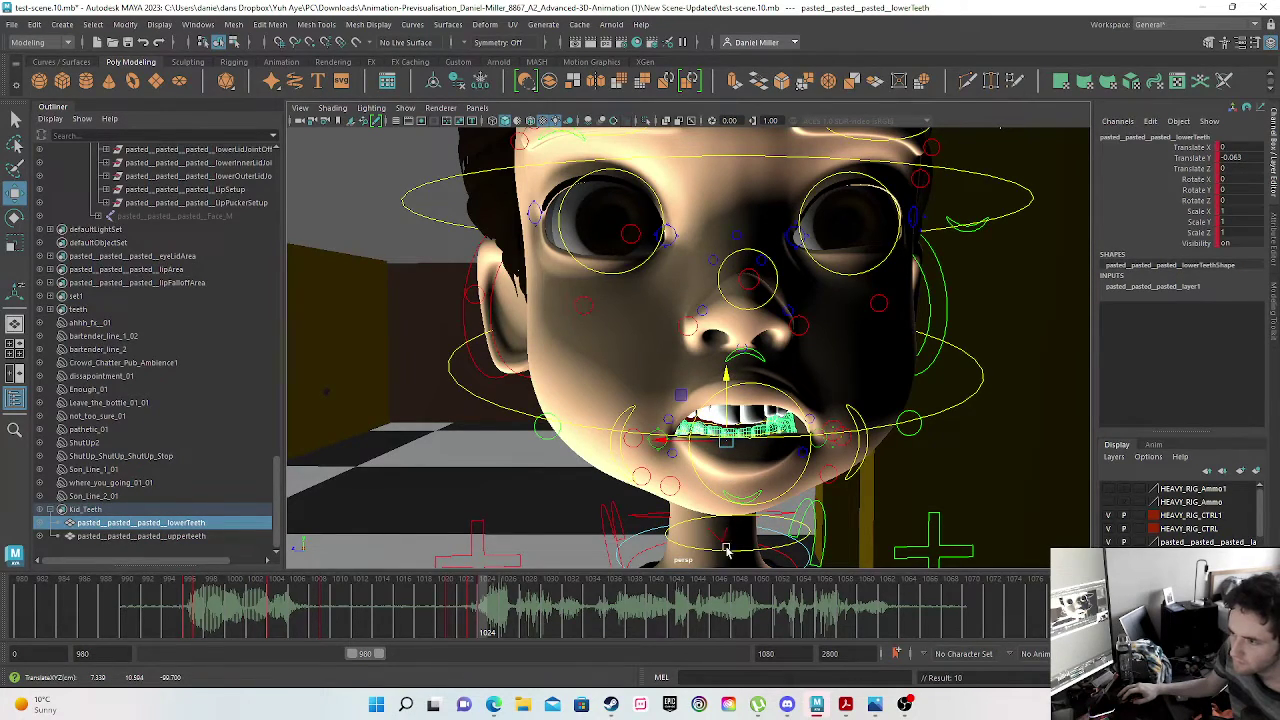
- Scrub through the dialogue to frame 1027 and back to frame 1004 to review the keyed mouth poses against the audio
mouse_move(163, 610)
mouse_down()
mouse_move(430, 598)
mouse_move(518, 611)
mouse_up()
key(w)
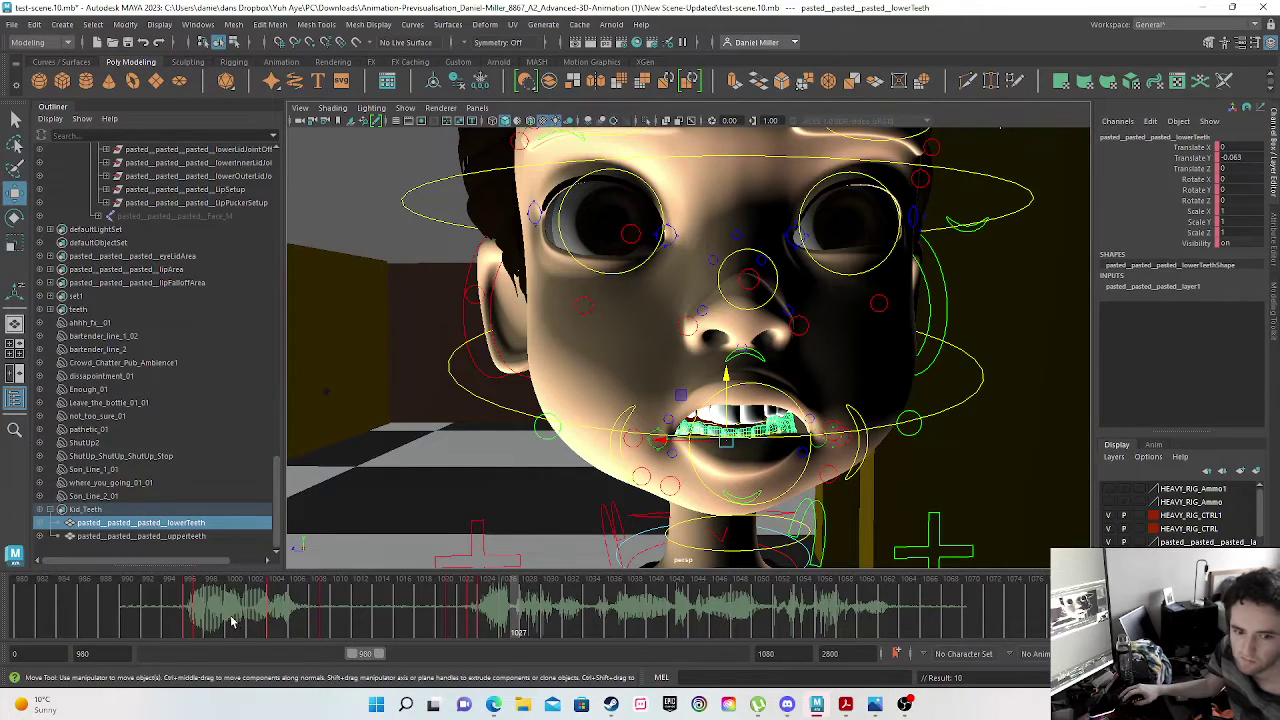
drag(303, 605, 275, 608)
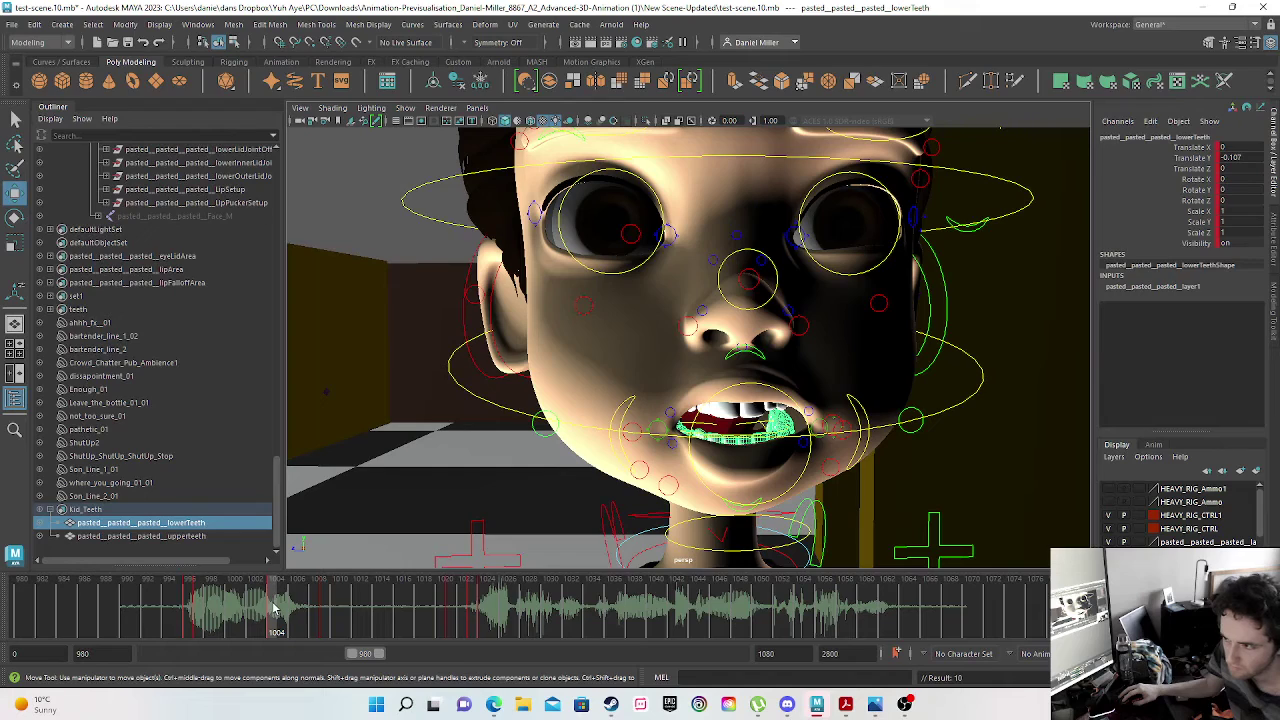
- Copy the lower teeth's key from frame 1004 and paste it at frame 1027
right_click(270, 607)
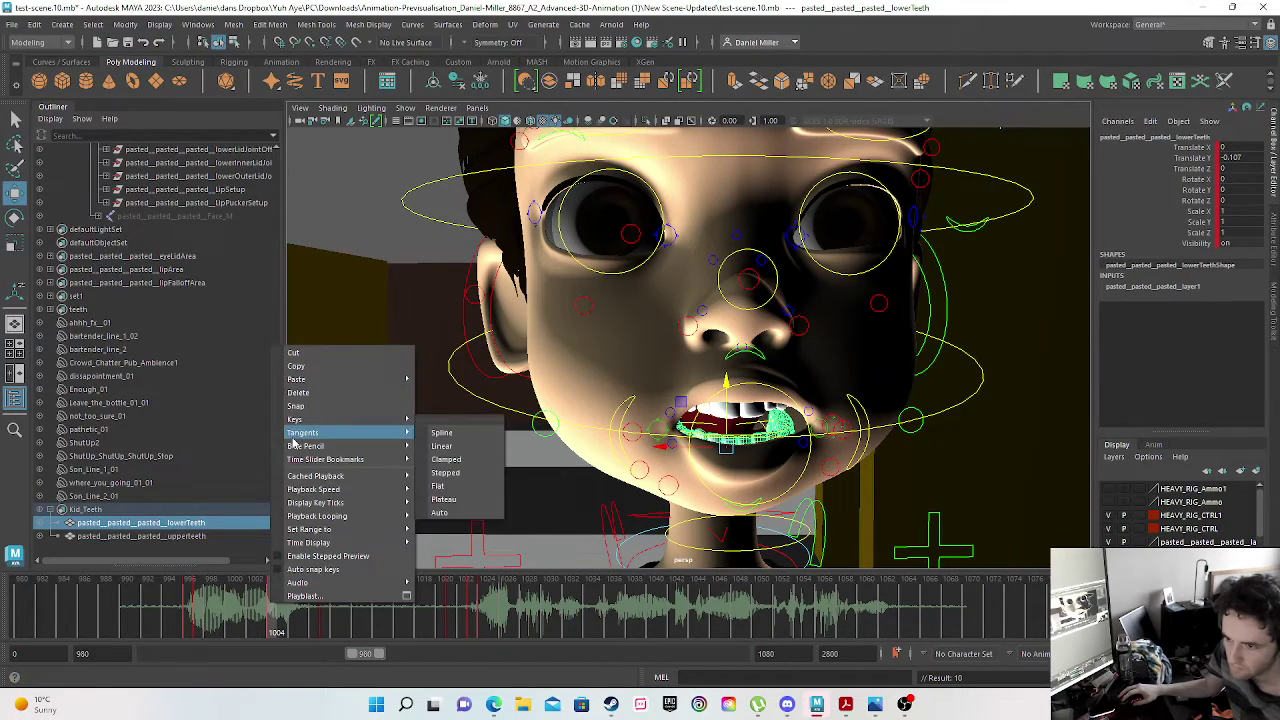
click(318, 366)
drag(485, 614, 519, 615)
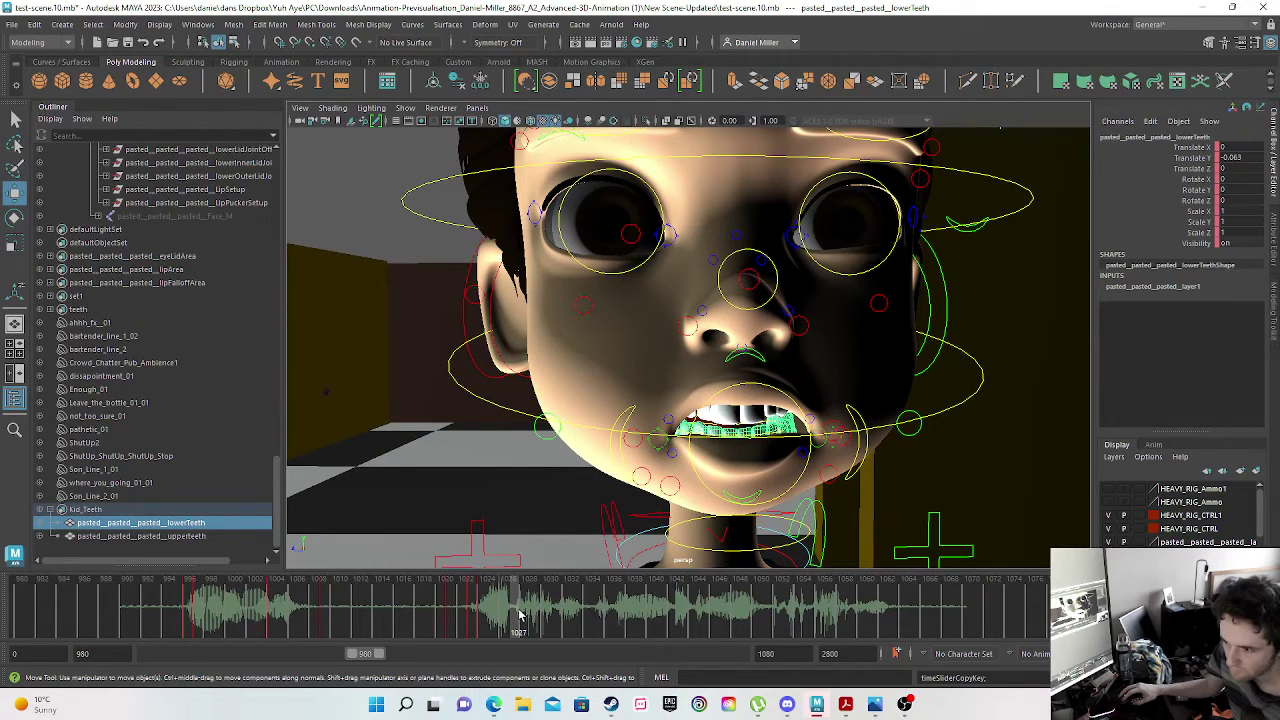
right_click(519, 615)
mouse_move(645, 386)
click(706, 386)
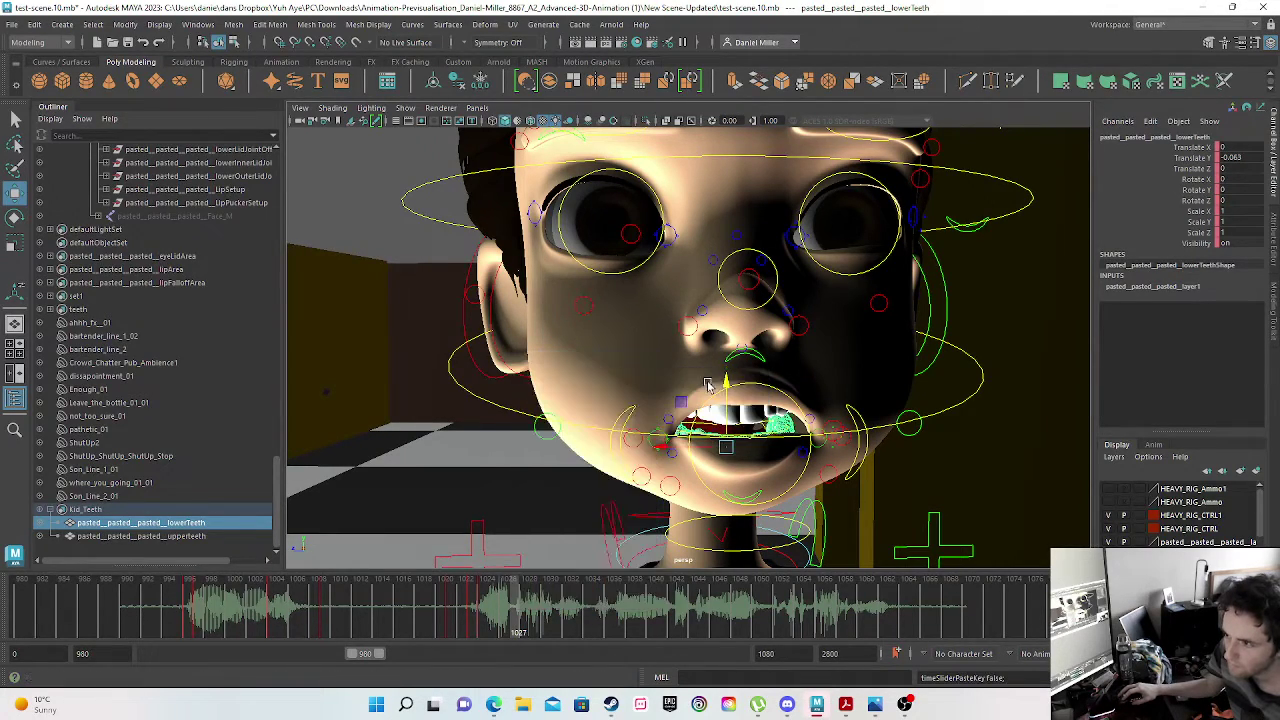
- Copy the upper teeth's key from frame 1004 and paste it at frame 1027
click(185, 537)
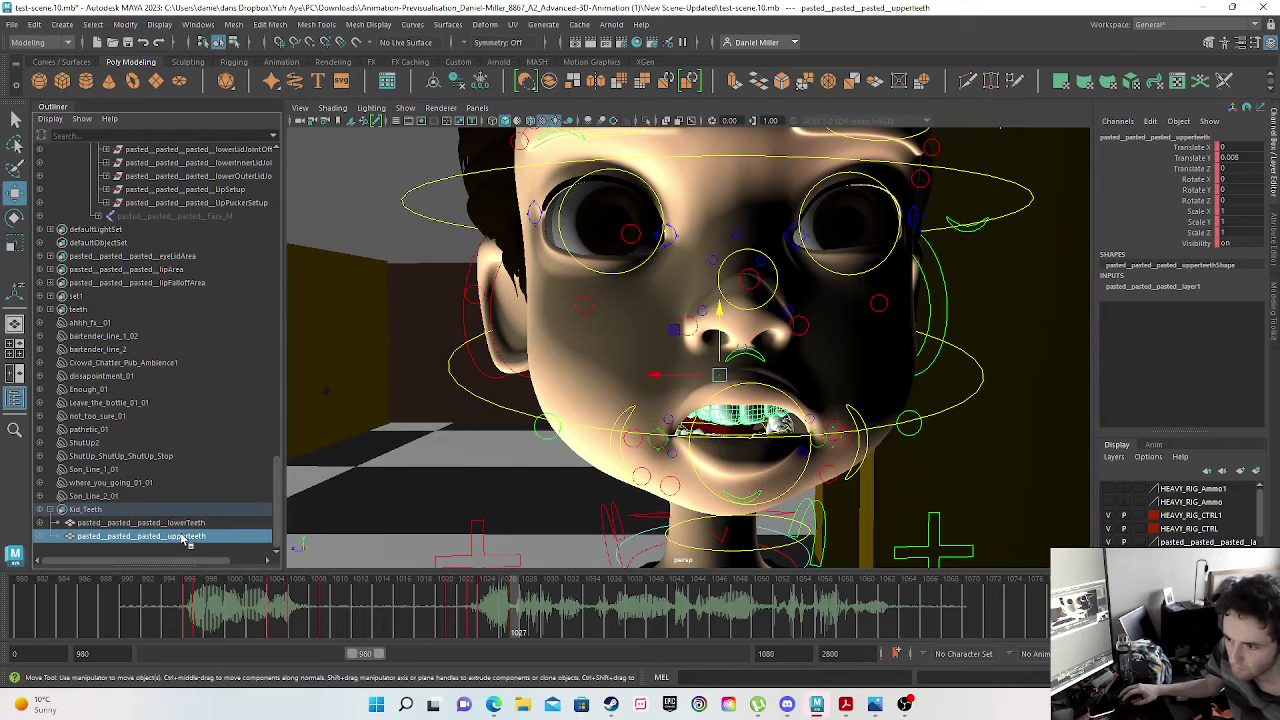
click(271, 621)
mouse_move(278, 621)
mouse_down()
mouse_move(328, 621)
mouse_move(168, 622)
mouse_move(198, 625)
mouse_up()
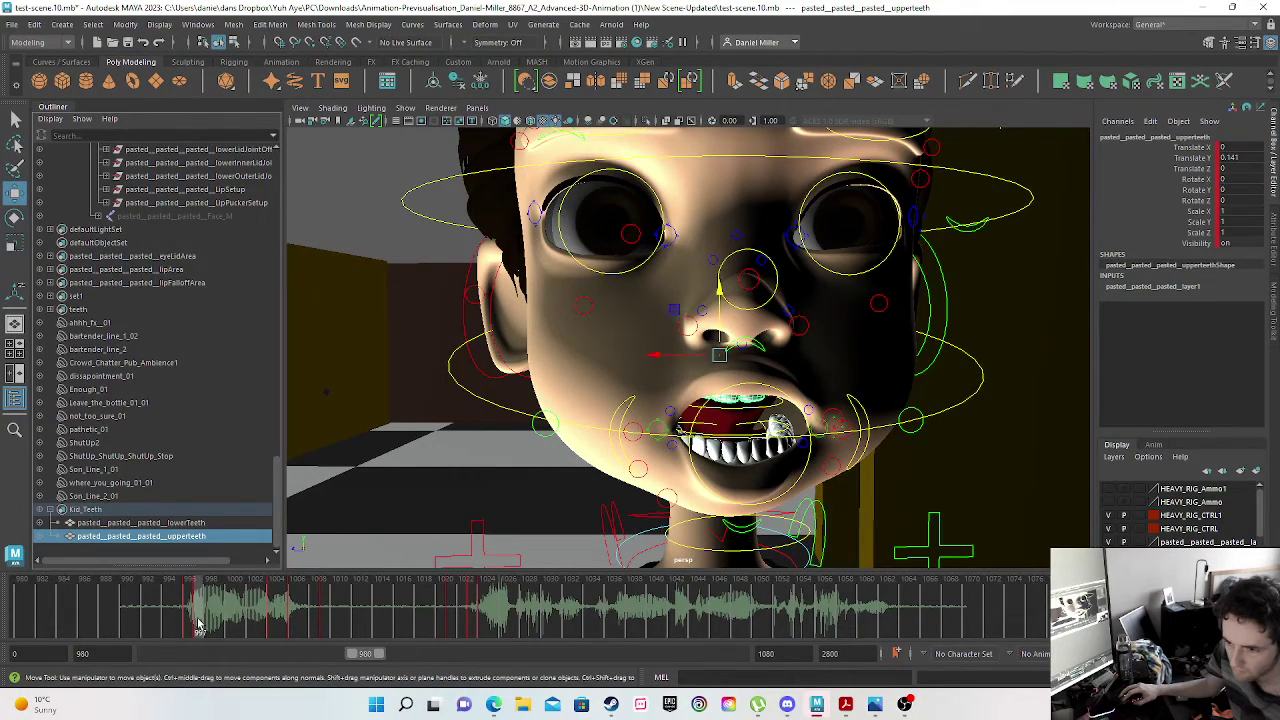
mouse_move(184, 627)
mouse_down()
mouse_move(306, 624)
mouse_move(190, 625)
mouse_move(272, 628)
mouse_up()
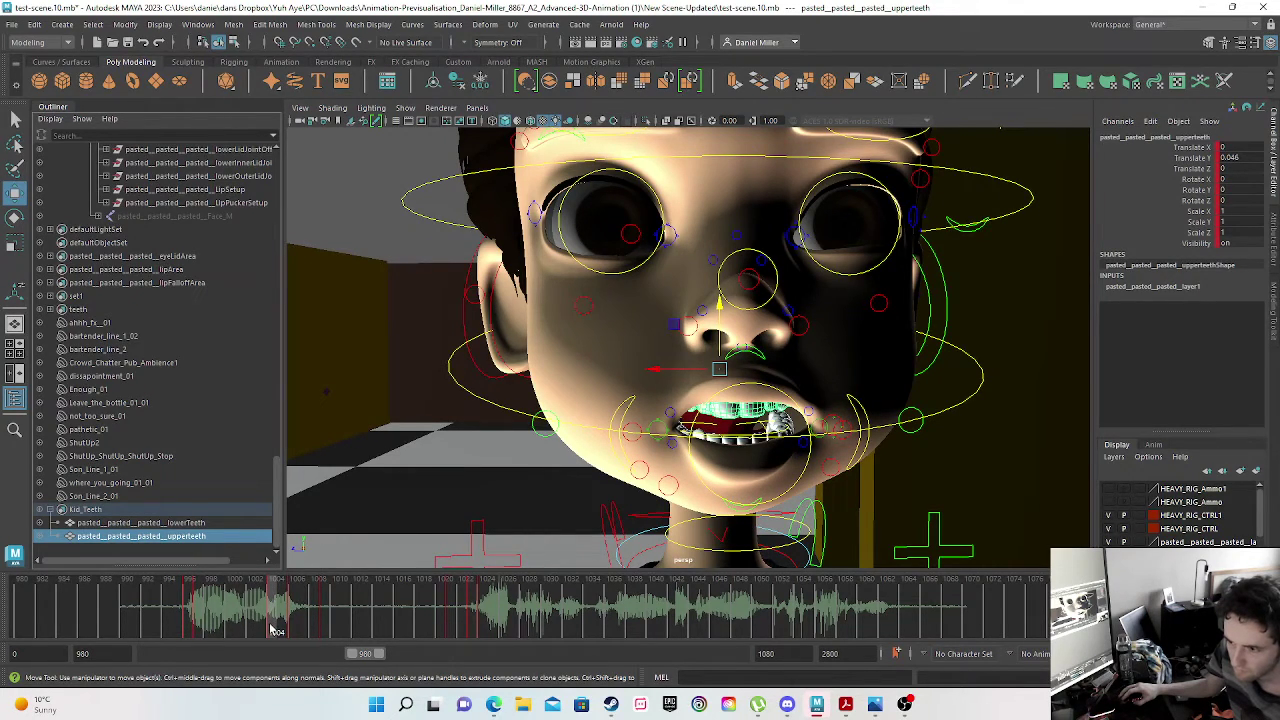
right_click(274, 628)
click(300, 388)
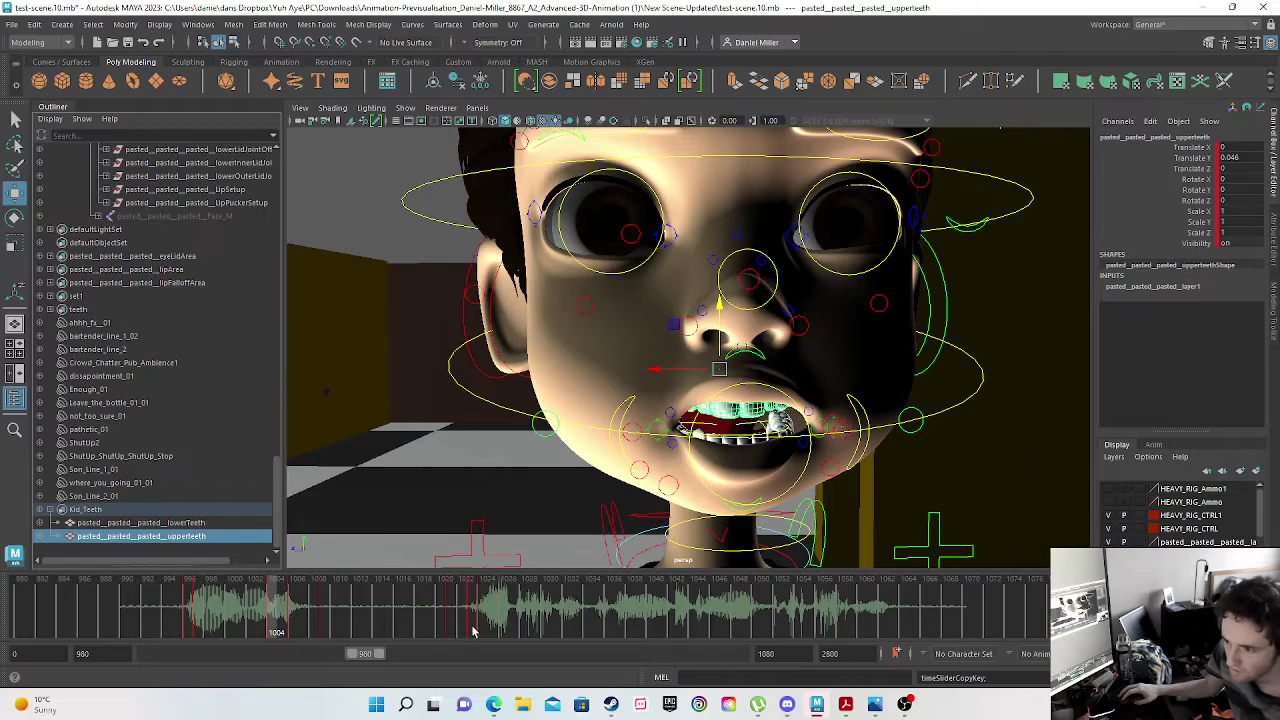
click(515, 624)
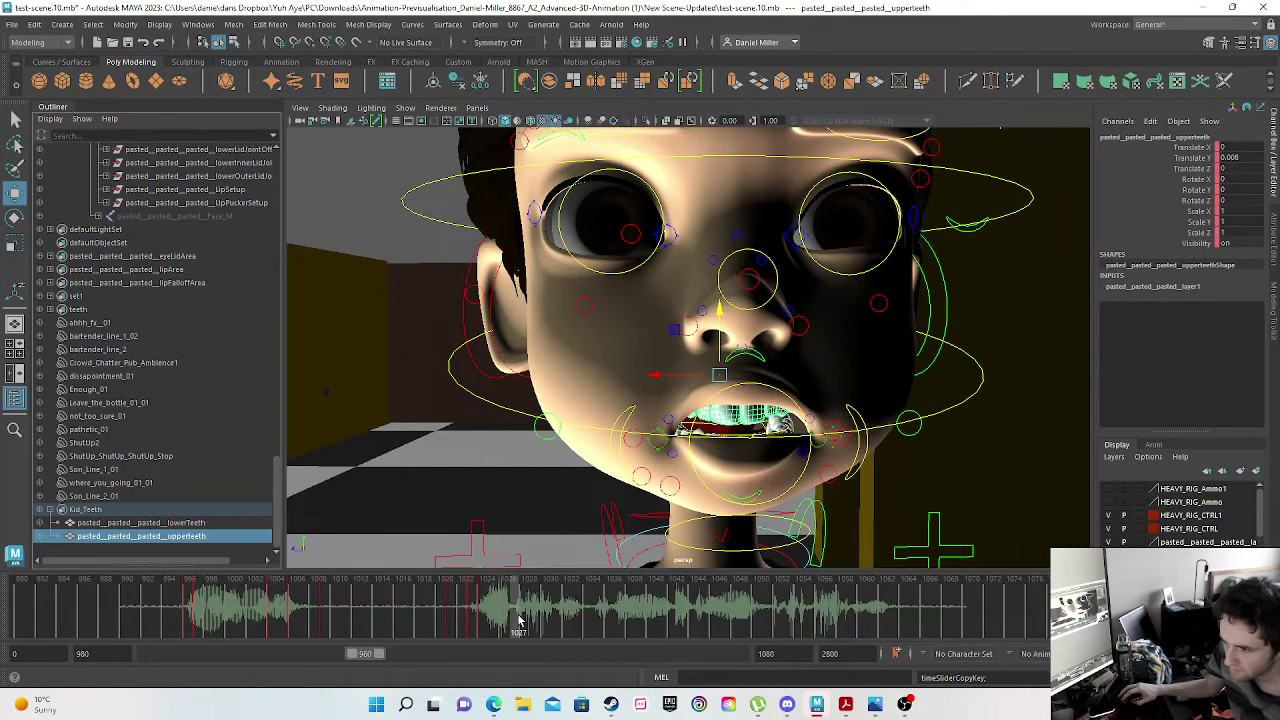
right_click(516, 624)
mouse_move(623, 387)
click(695, 389)
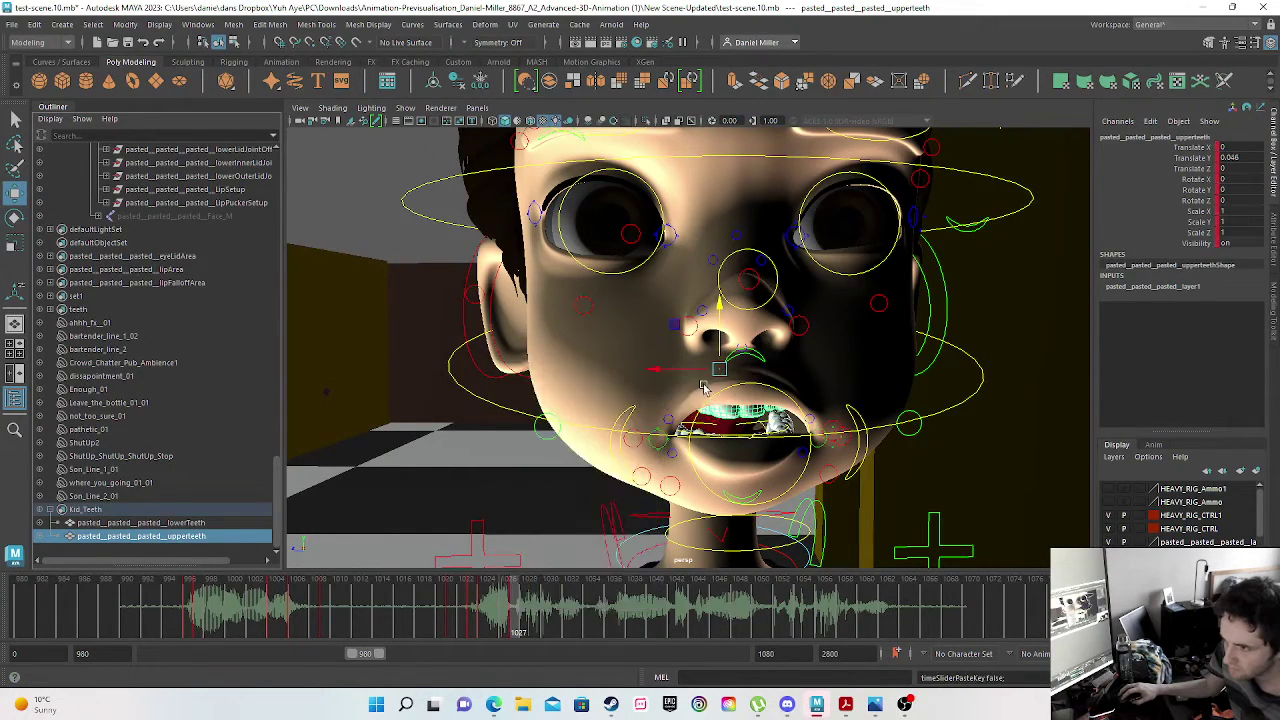
- Copy the middle upper lip control's key from frame 1004 and paste it at frame 1027
click(759, 357)
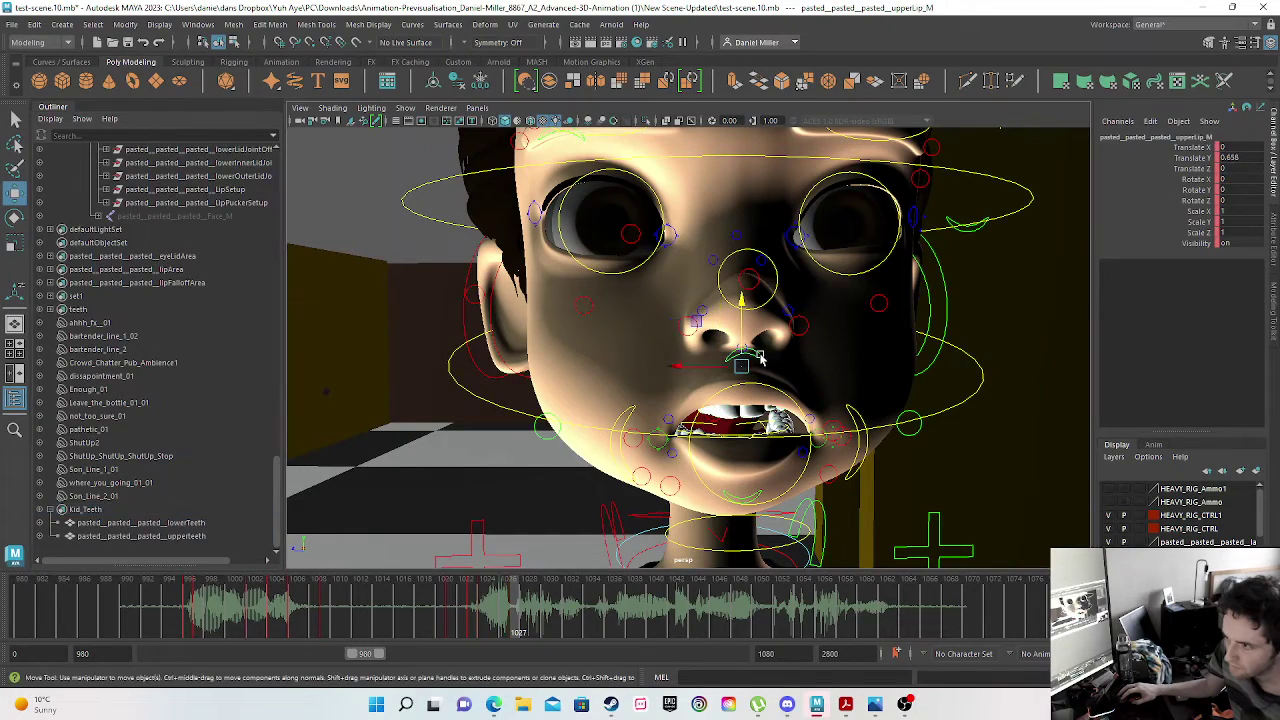
click(270, 620)
right_click(271, 621)
click(323, 386)
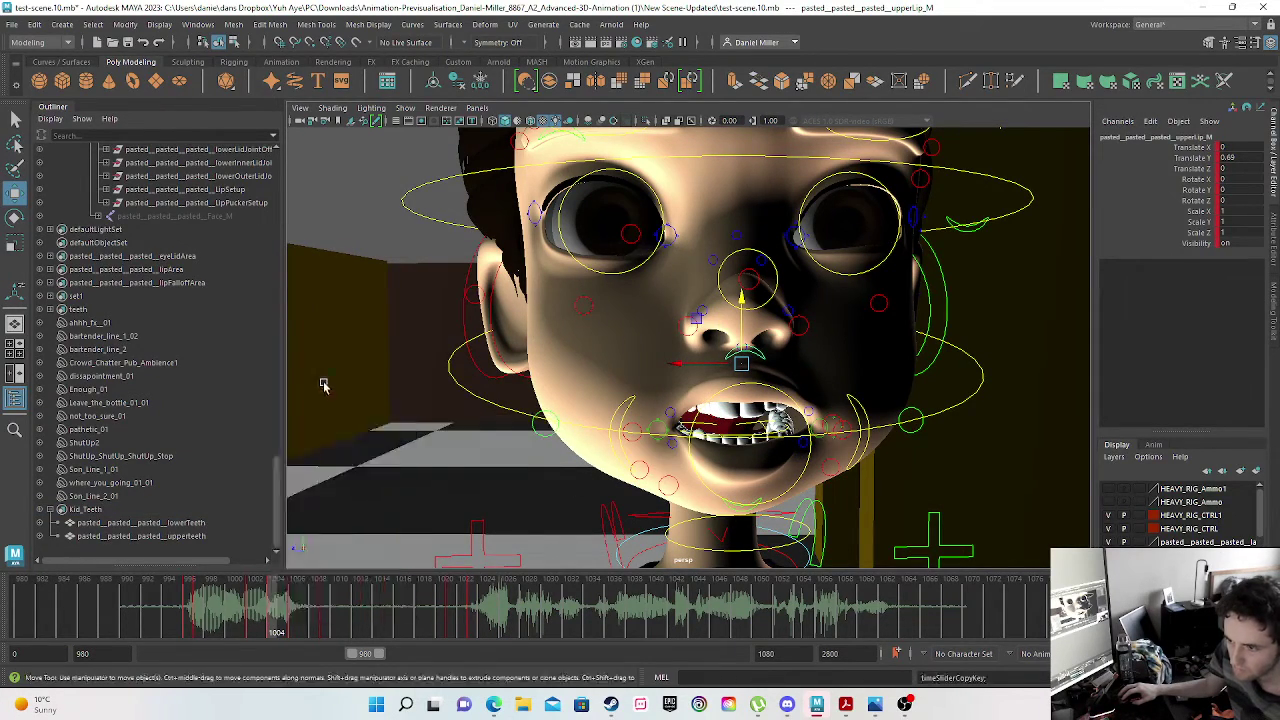
click(515, 617)
right_click(515, 617)
mouse_move(600, 390)
click(693, 386)
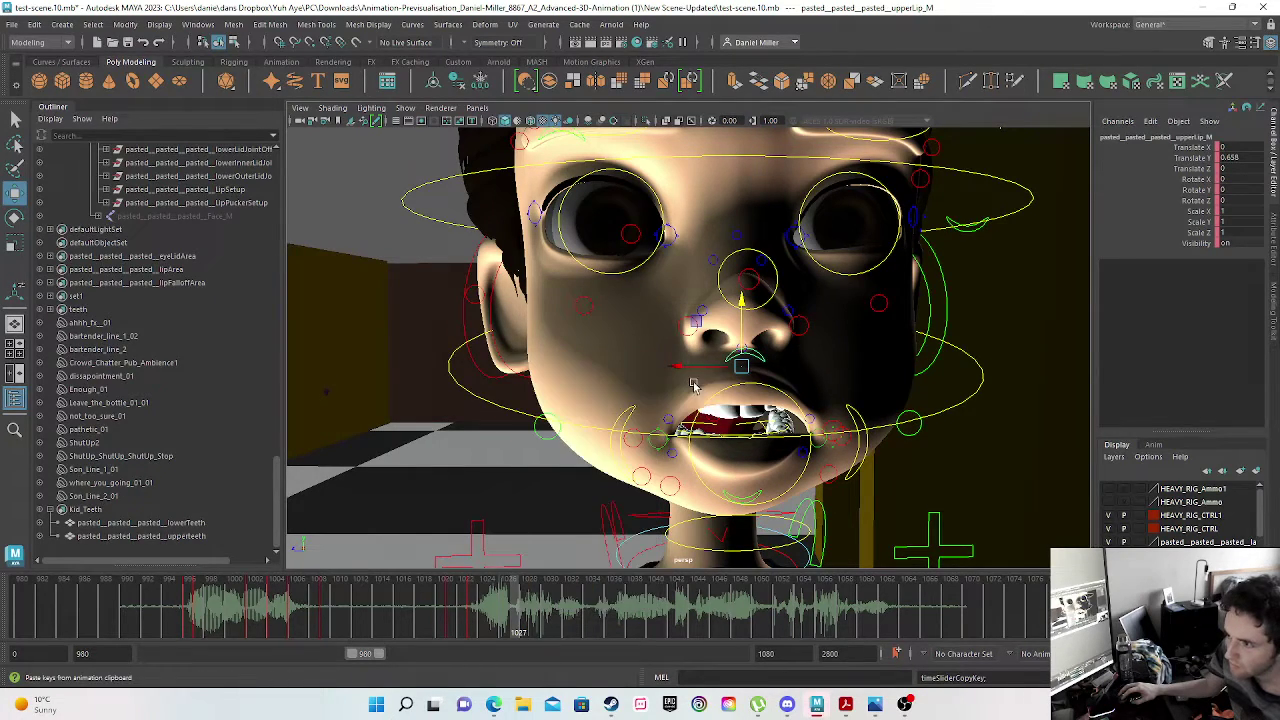
- Copy the middle lower lip control's key from frame 1004 and paste it at frame 1027
click(746, 499)
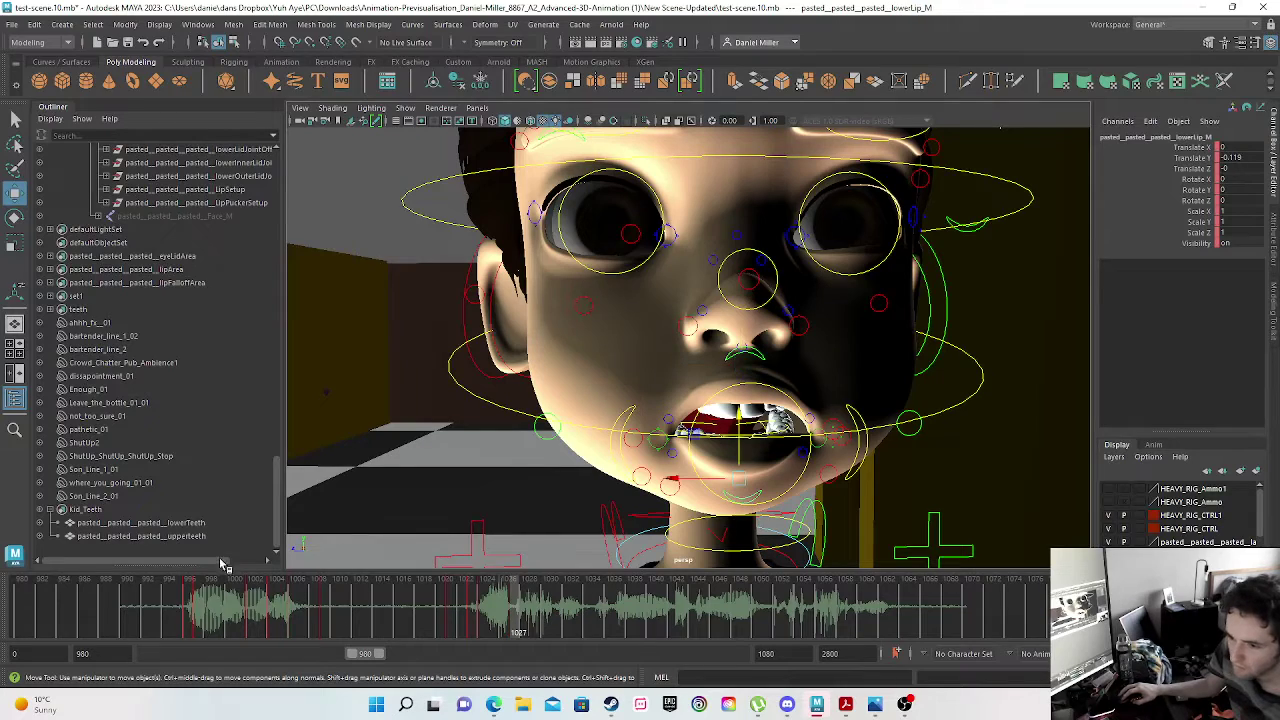
click(272, 620)
right_click(272, 616)
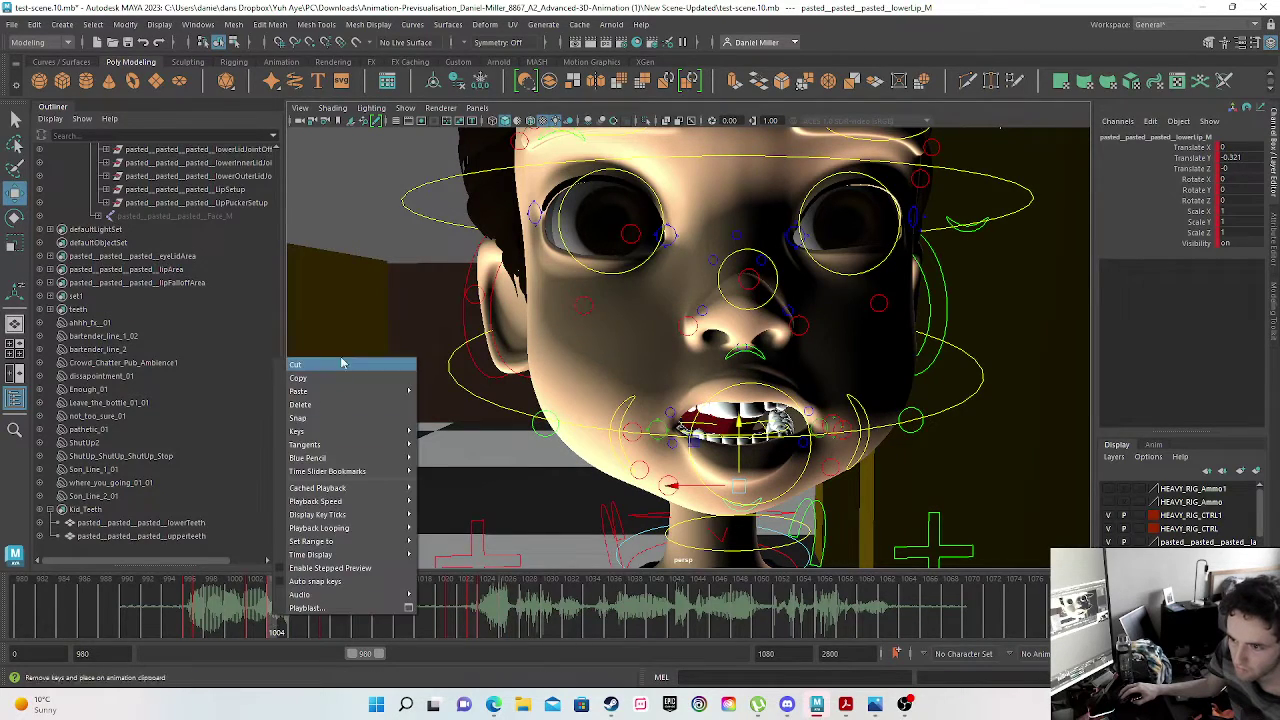
click(330, 376)
click(517, 617)
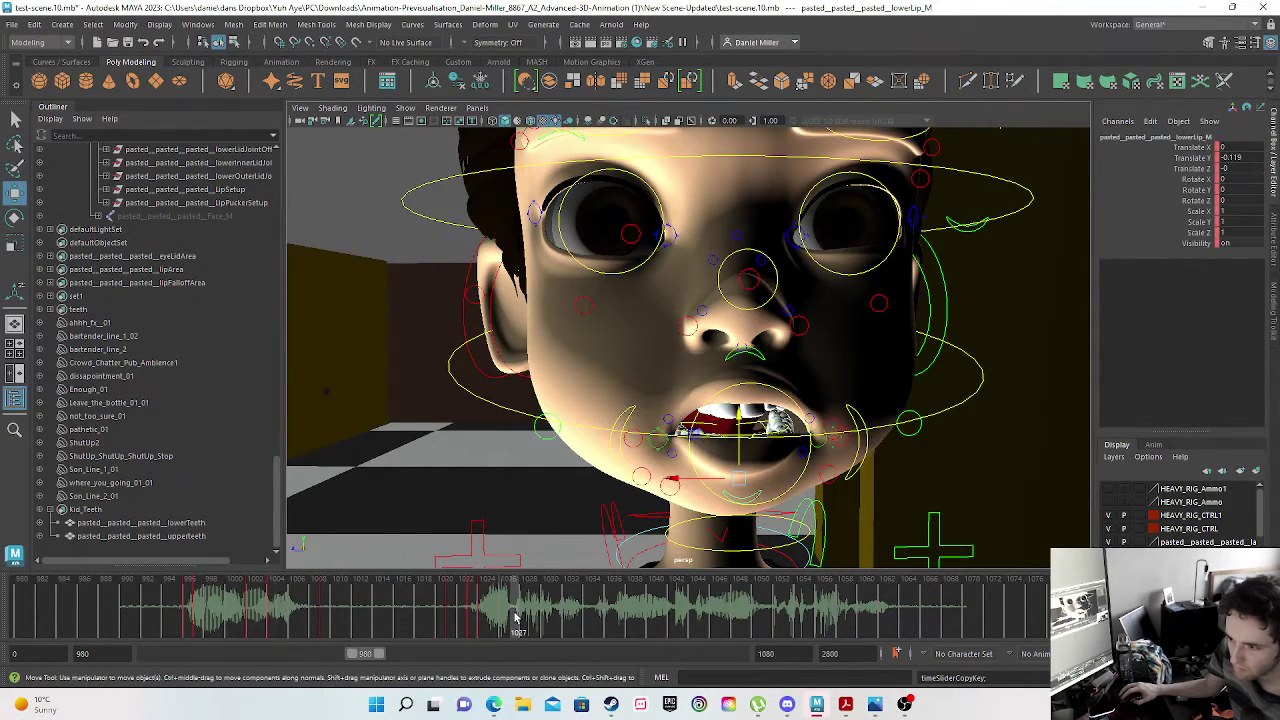
right_click(520, 617)
mouse_move(600, 389)
click(717, 392)
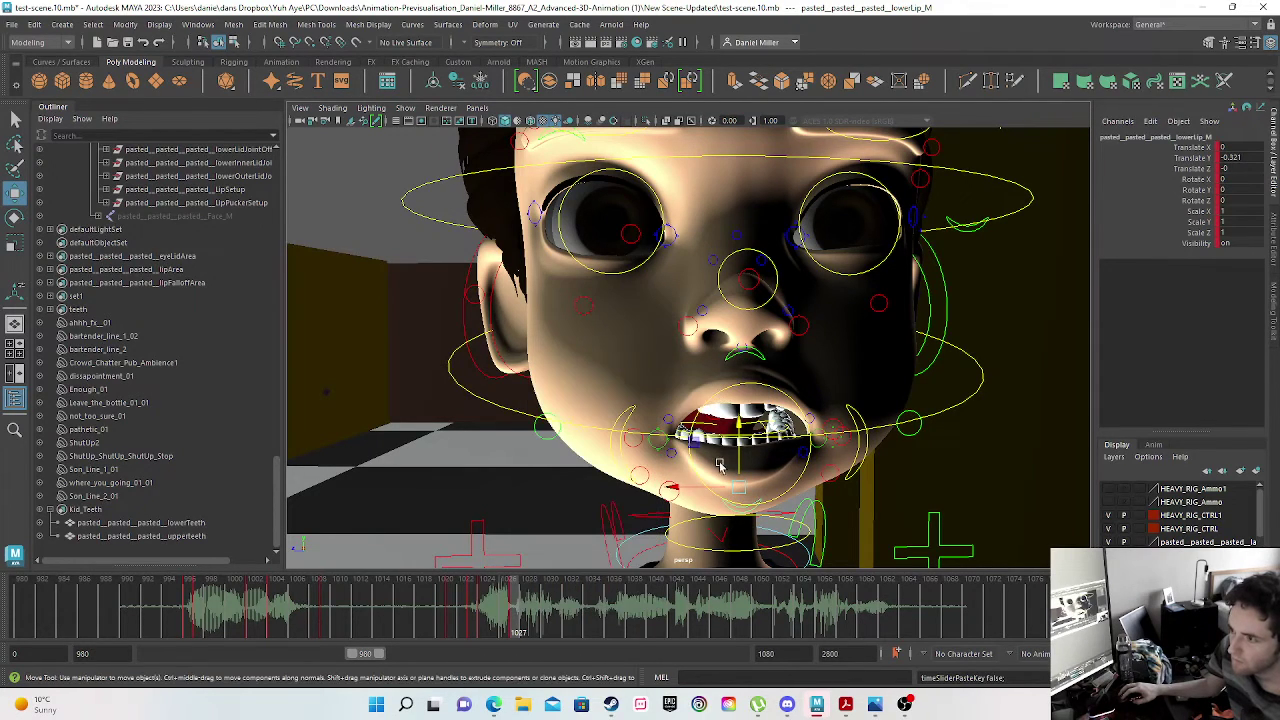
- Copy the right mouth corner's neutral key from frame 1022 and paste it at frame 1027
click(657, 440)
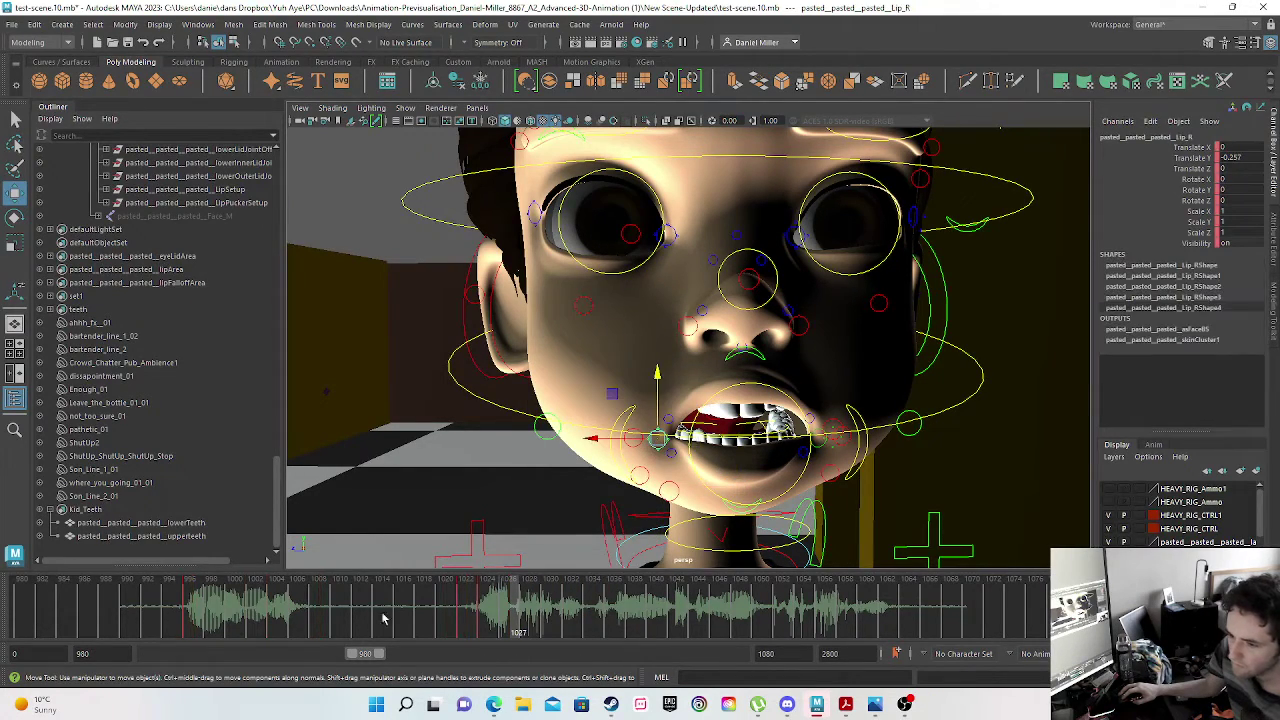
click(459, 616)
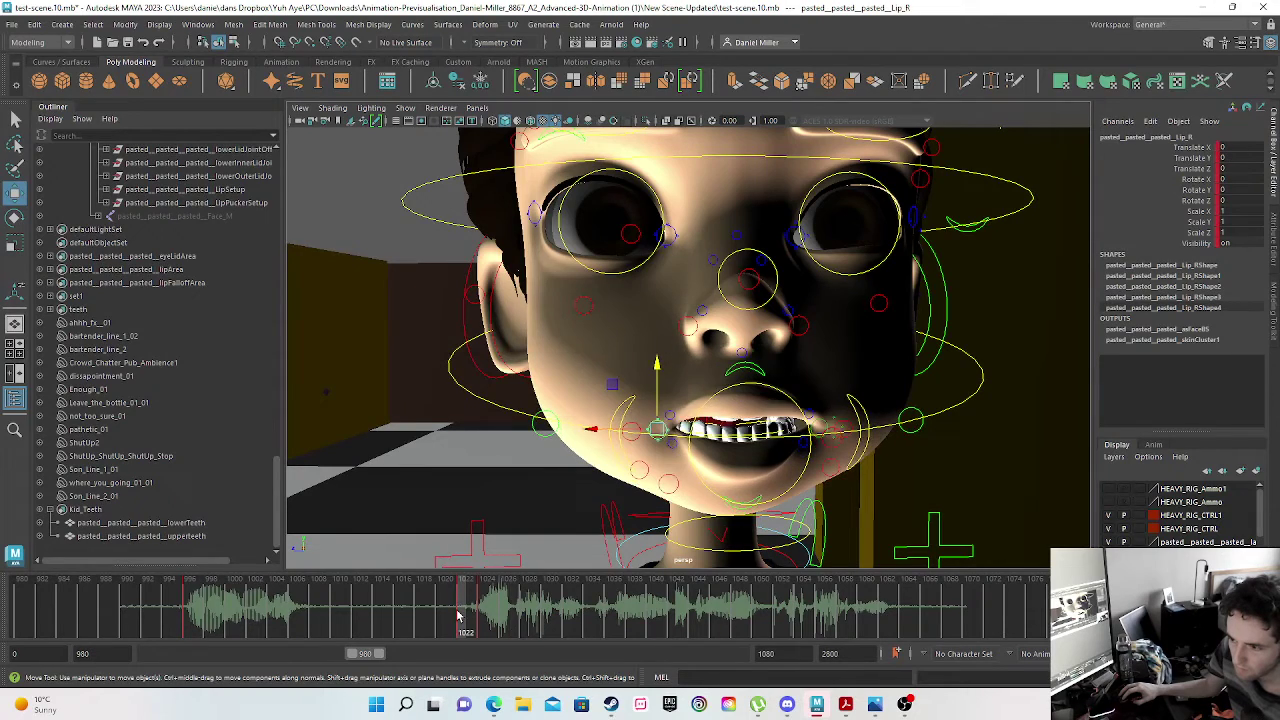
right_click(459, 616)
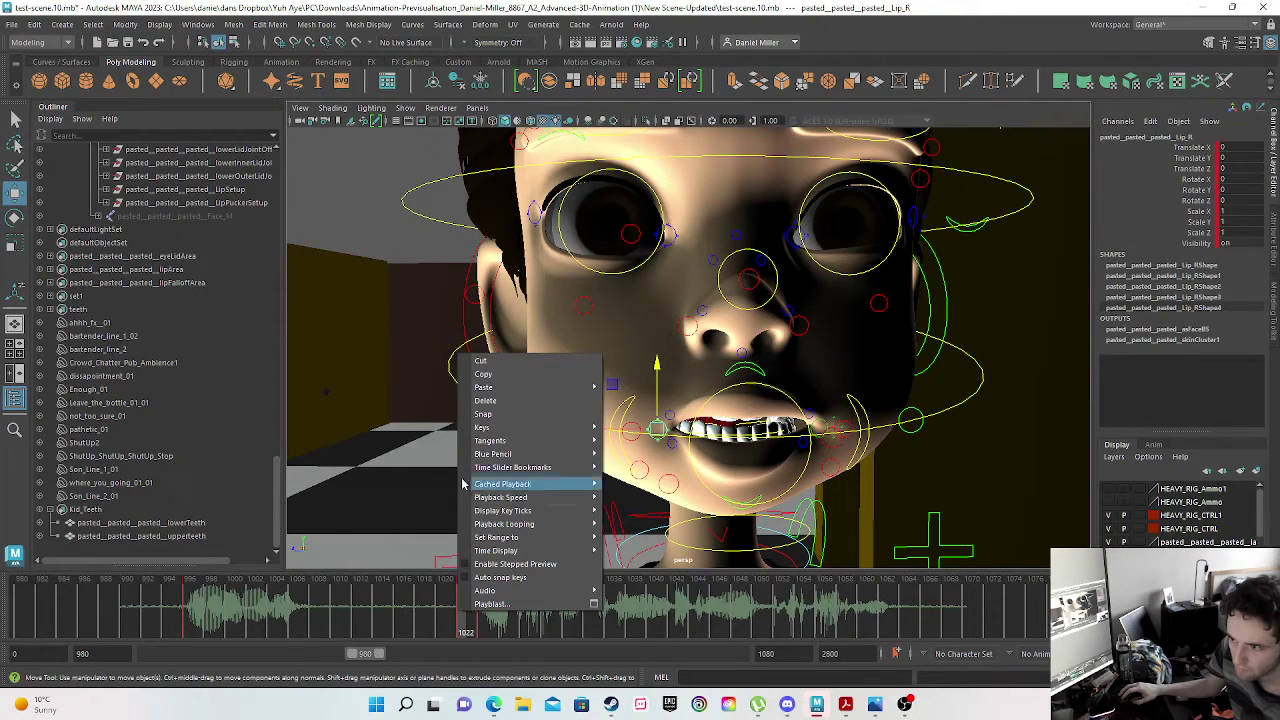
click(490, 384)
right_click(515, 625)
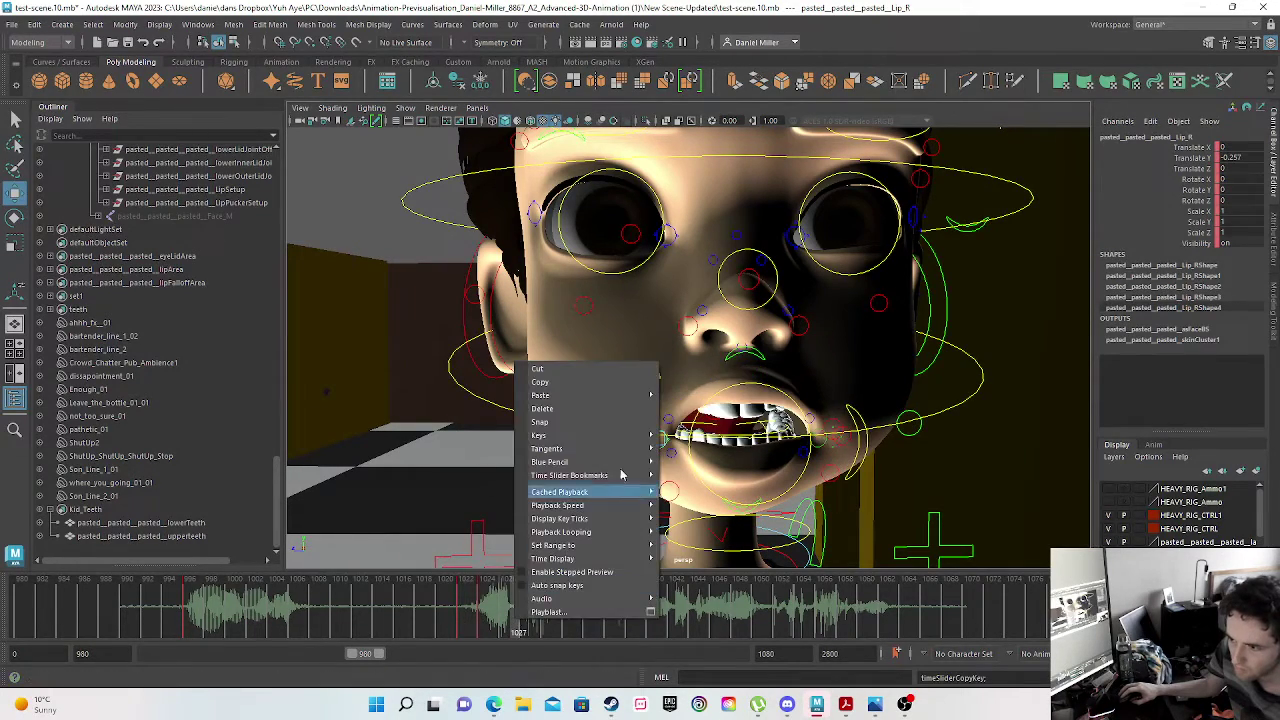
mouse_move(640, 394)
click(712, 395)
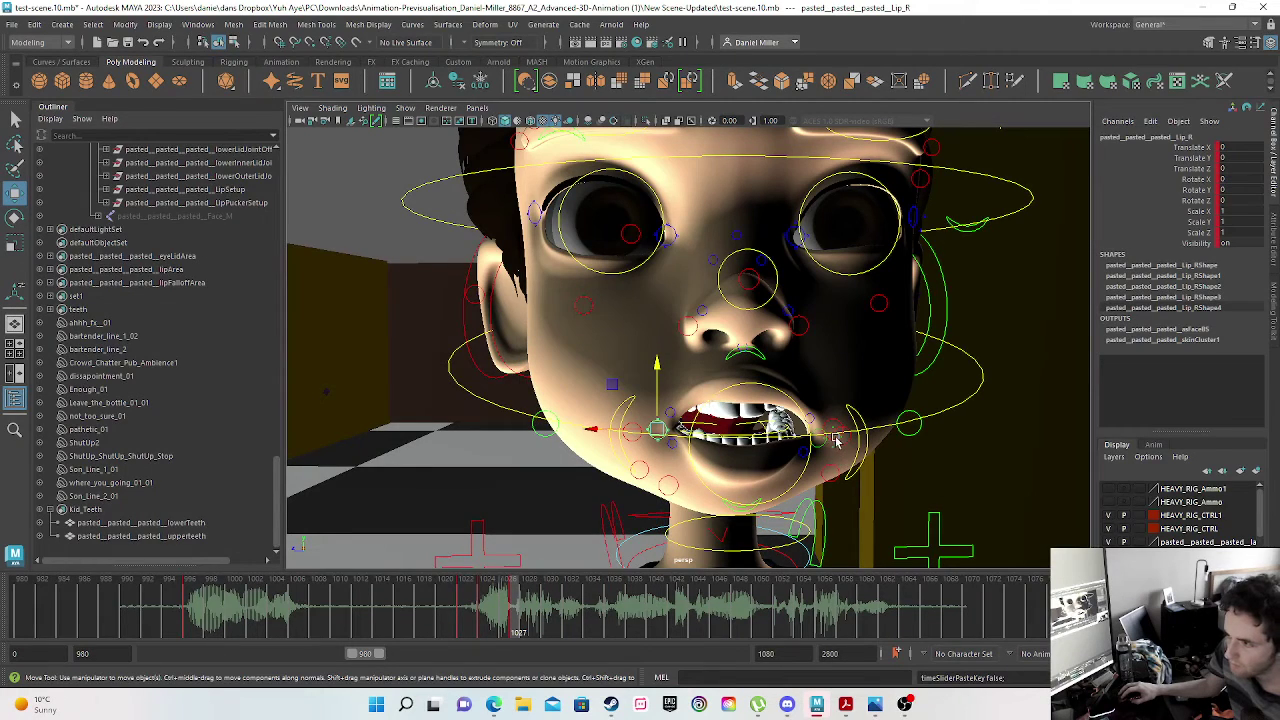
- Copy the left mouth corner's neutral key from frame 1022 and paste it at frame 1027
click(825, 443)
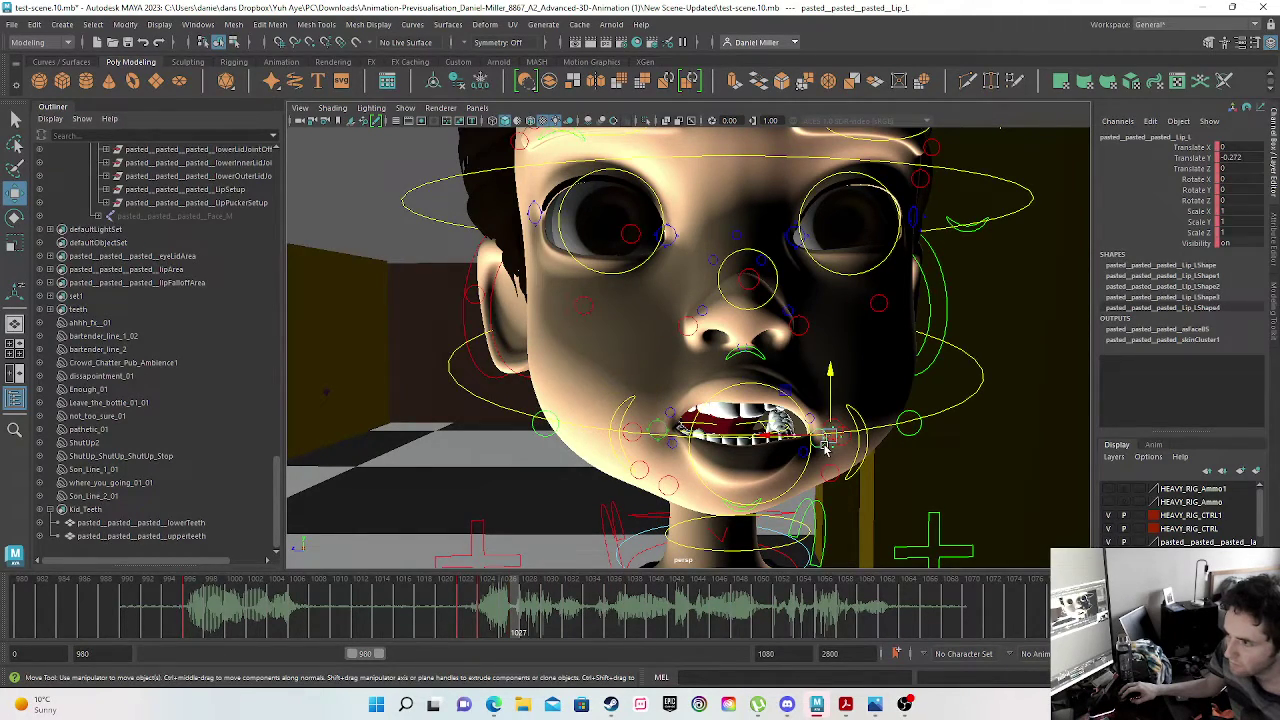
click(460, 615)
right_click(460, 615)
click(505, 378)
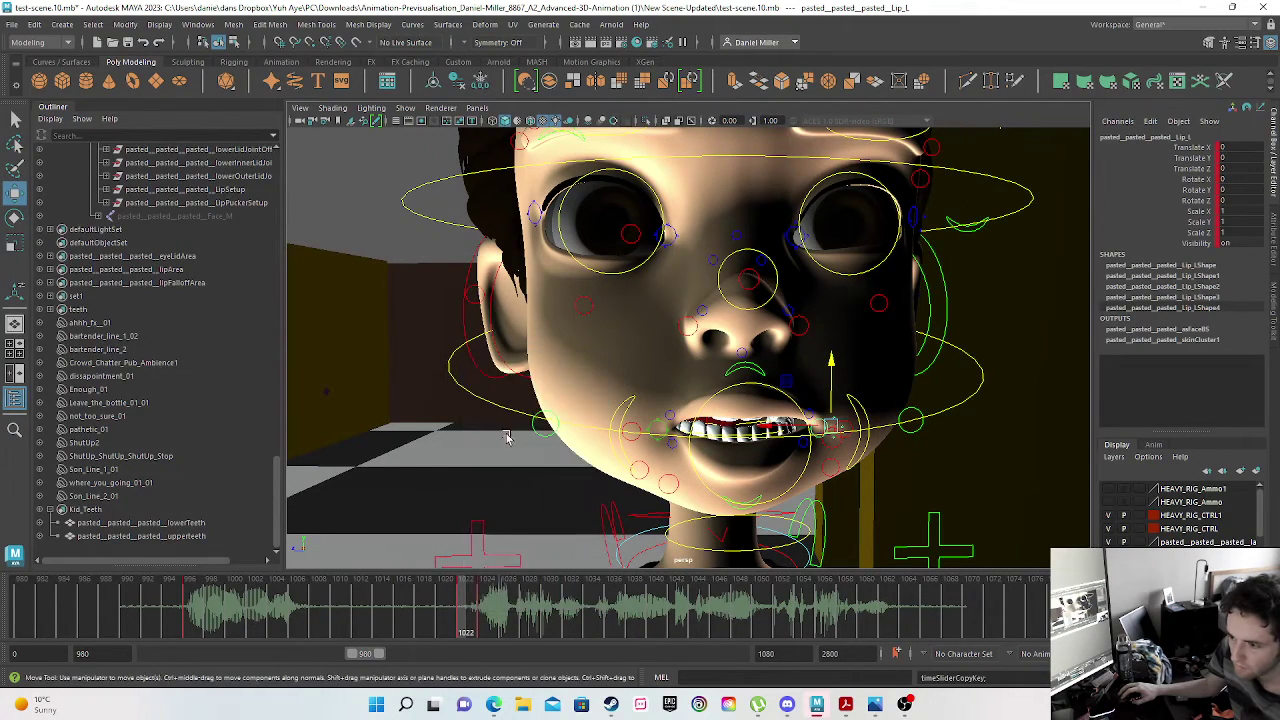
click(517, 625)
right_click(517, 628)
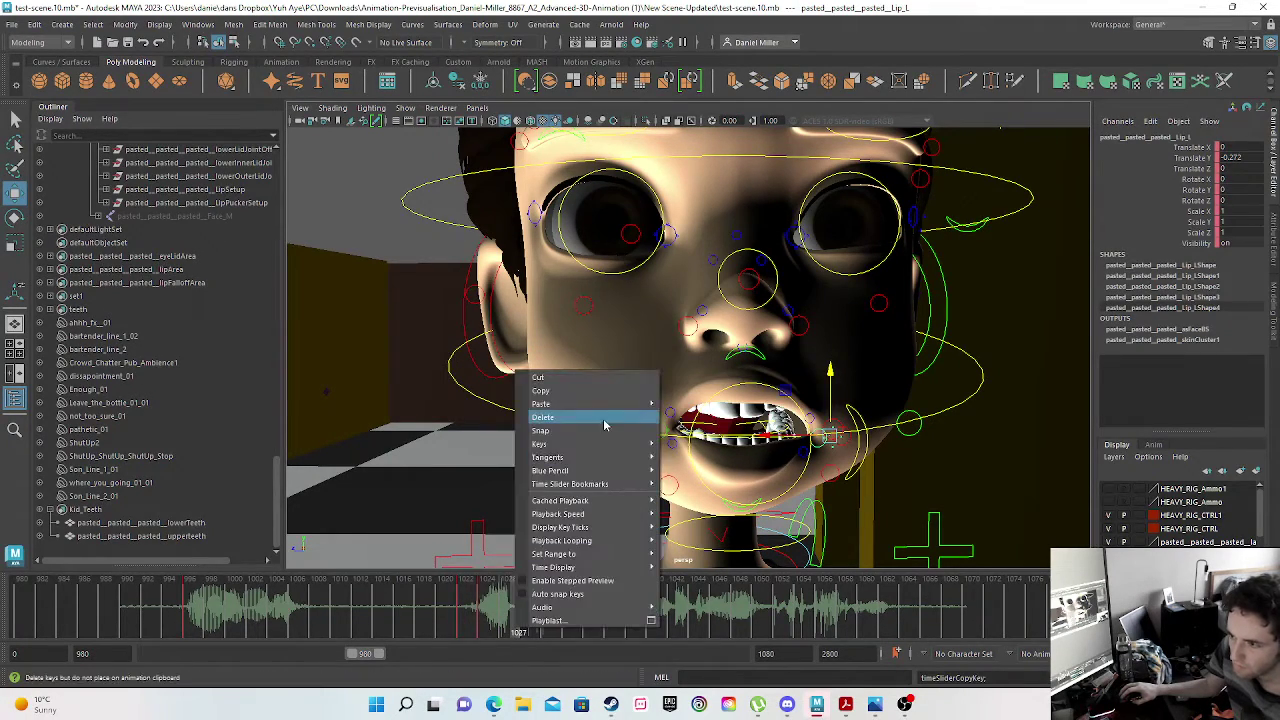
mouse_move(620, 403)
click(684, 403)
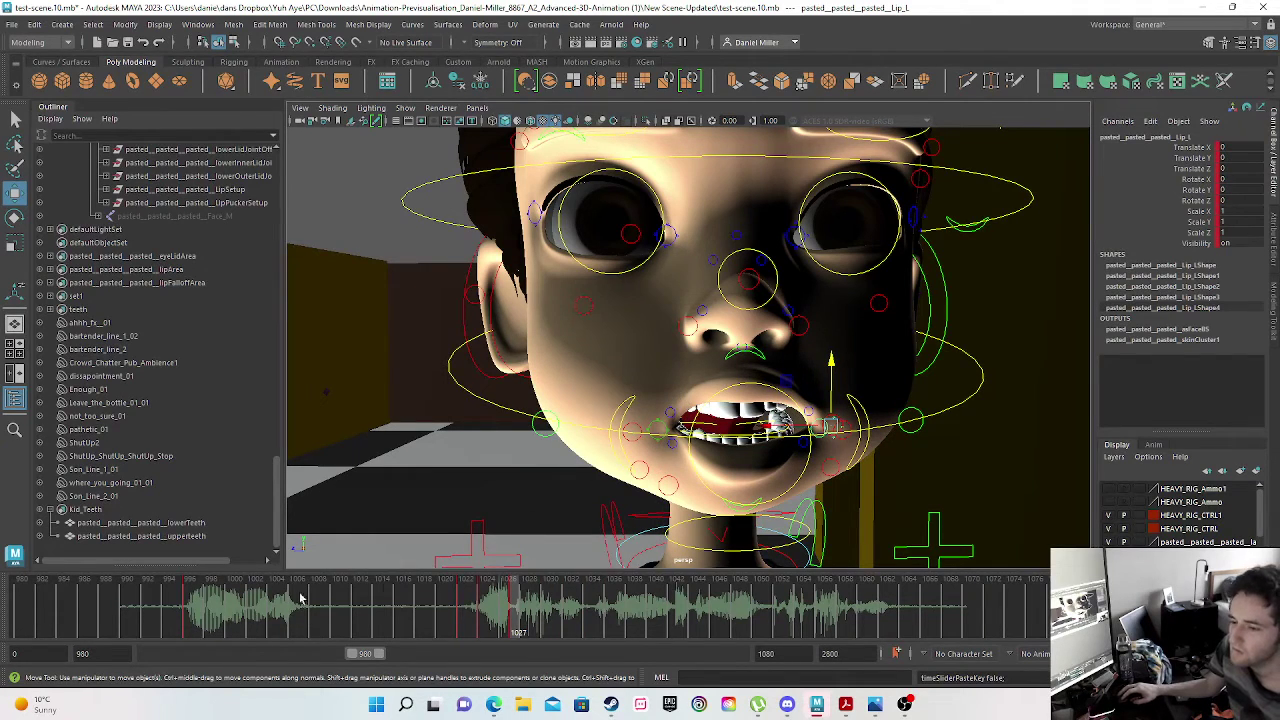
- Raise the middle upper lip control to Translate Y about 0.9 at frame 1028 and key it
drag(176, 615, 523, 617)
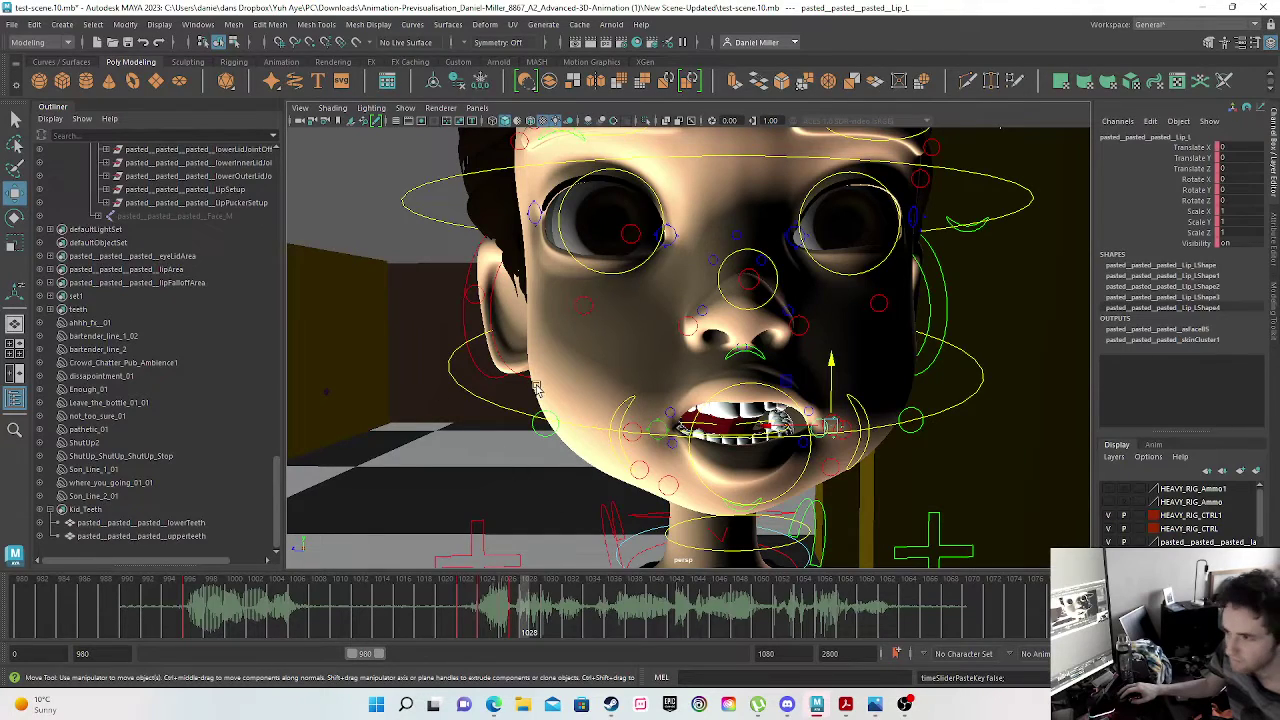
click(748, 352)
drag(744, 338, 745, 322)
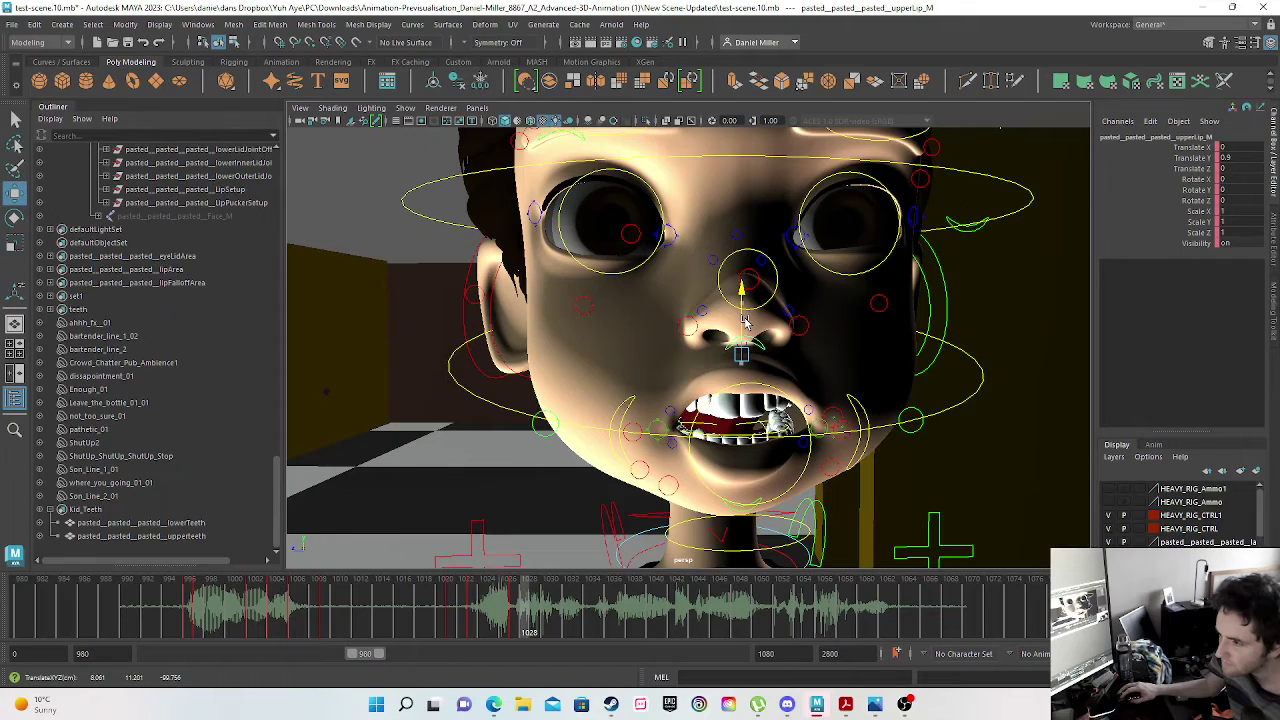
key(s)
drag(494, 617, 523, 617)
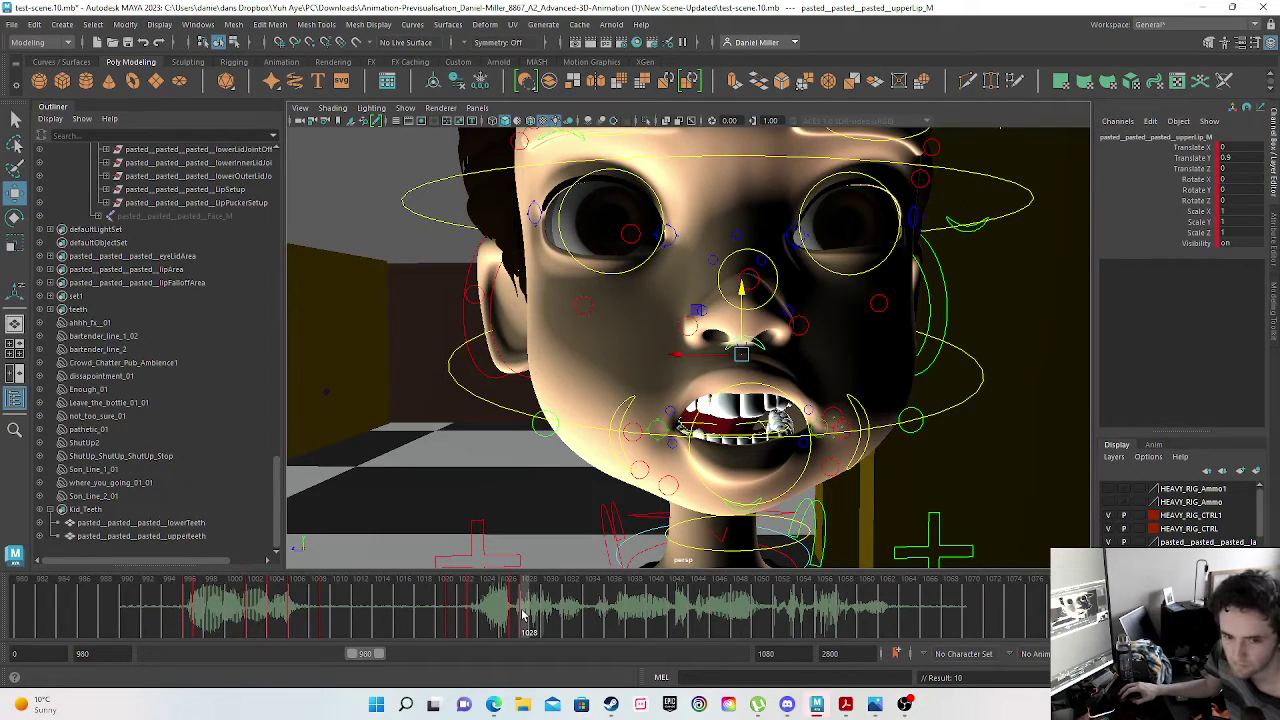
- Lower the middle lower lip control to Translate Y about -0.479 at frame 1028 and key it
click(804, 446)
drag(825, 365, 818, 388)
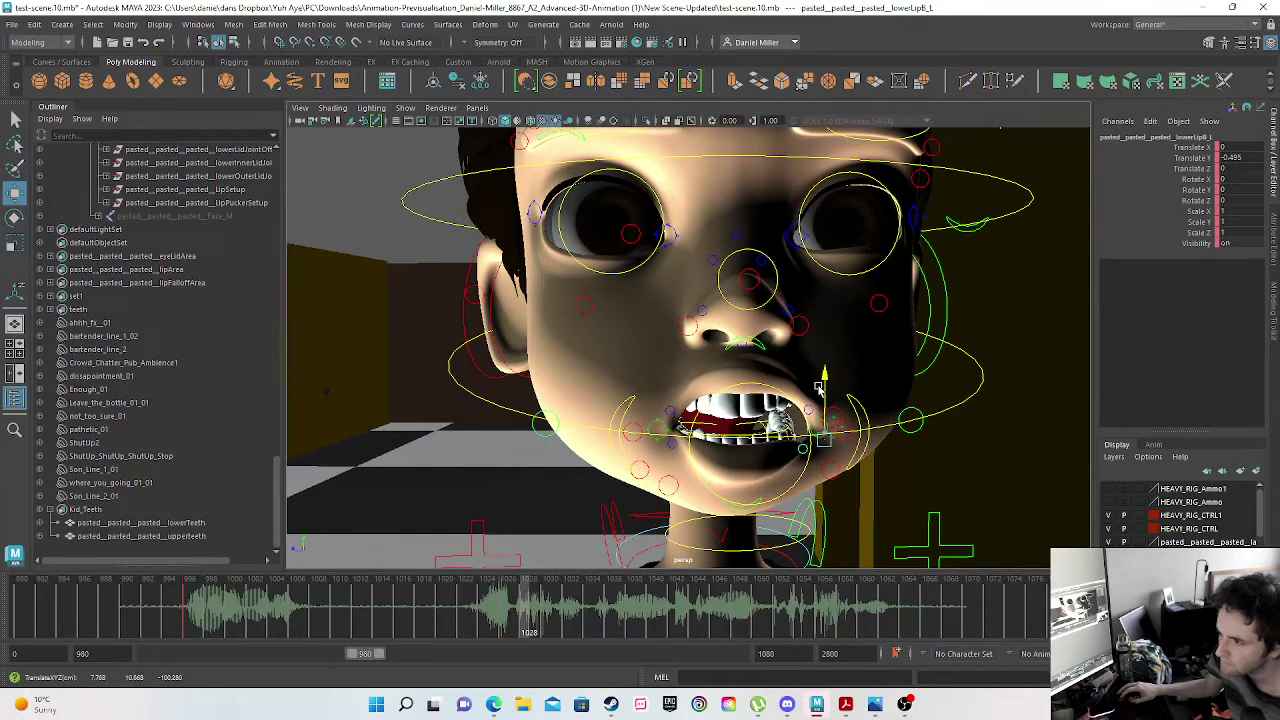
click(750, 515)
click(736, 513)
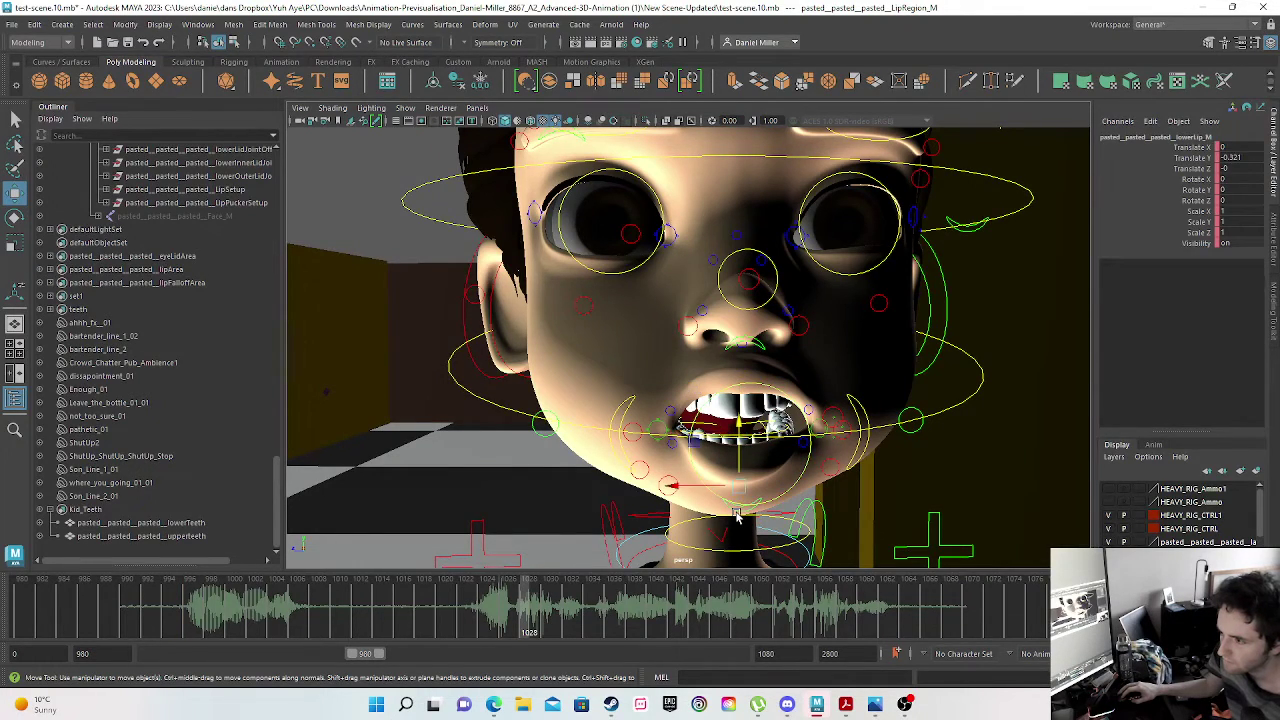
drag(739, 422, 739, 437)
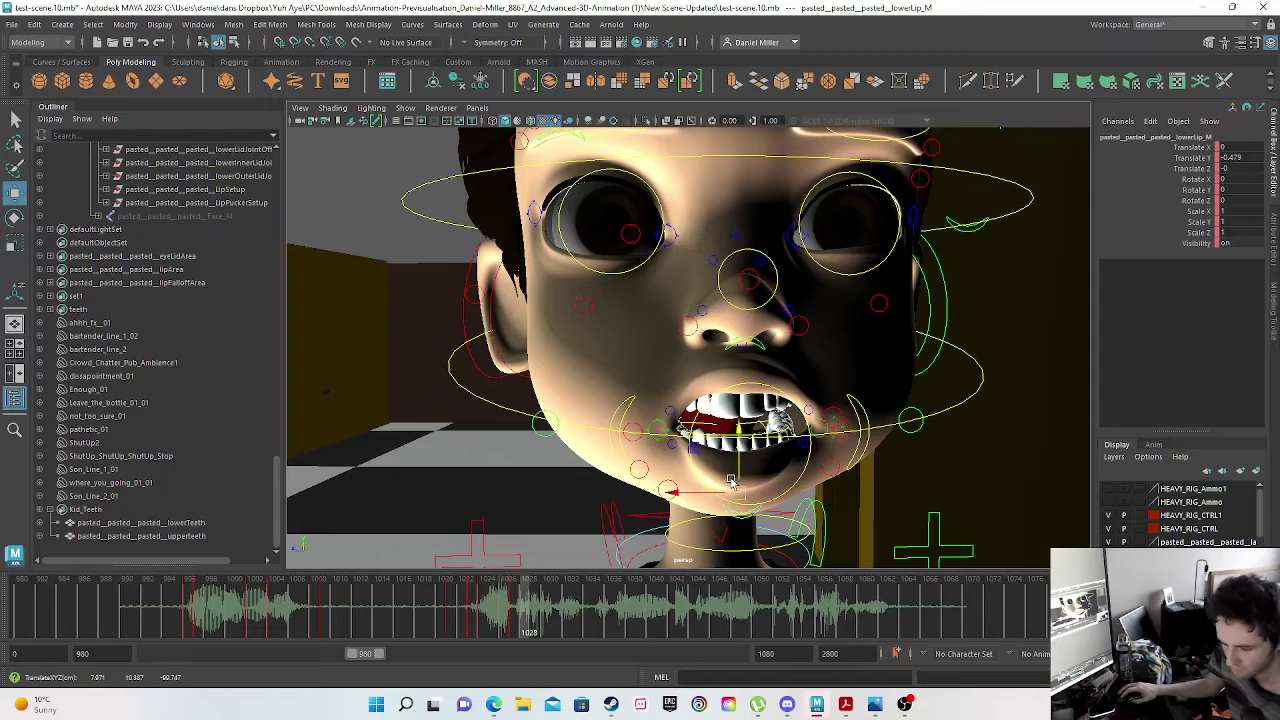
key(s)
- Set the middle lower lip control's Translate Y to 0 at frame 1030 and key it
mouse_move(445, 605)
mouse_down()
mouse_move(592, 620)
mouse_move(547, 622)
mouse_up()
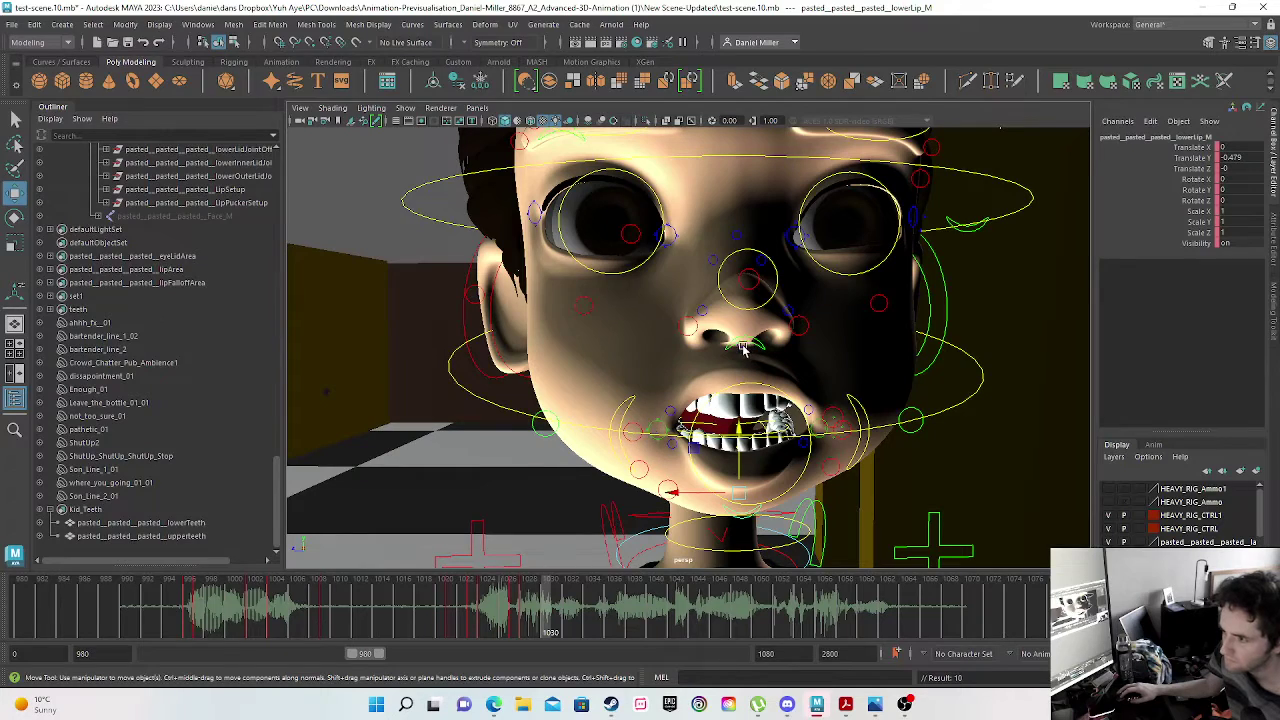
scroll(678, 452, up, 1)
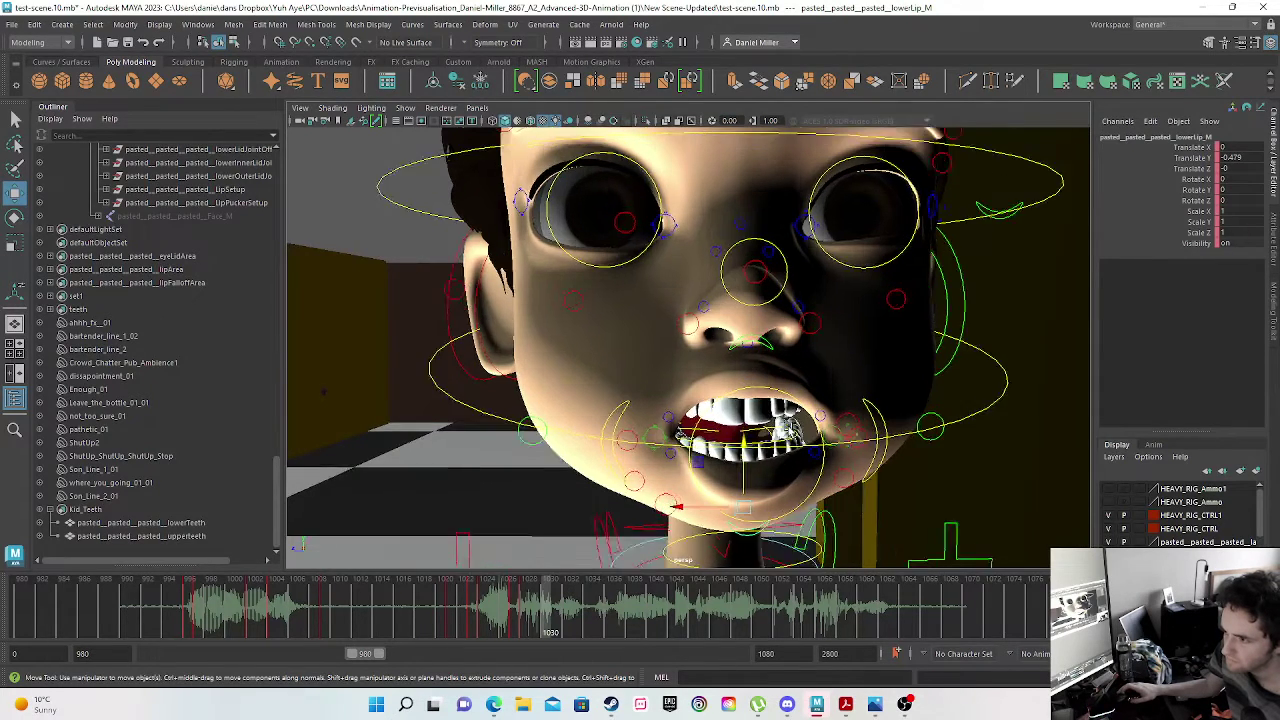
scroll(778, 442, up, 3)
alt+middle_drag(806, 443, 620, 316)
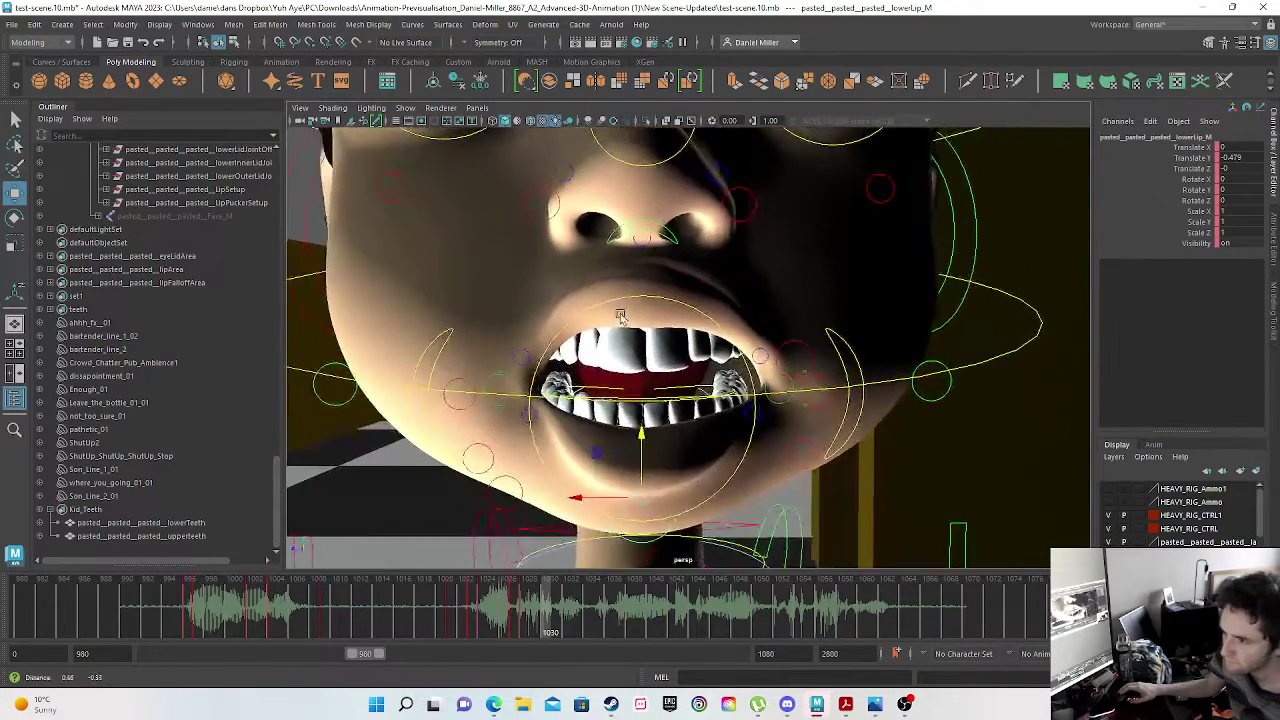
double_click(1230, 158)
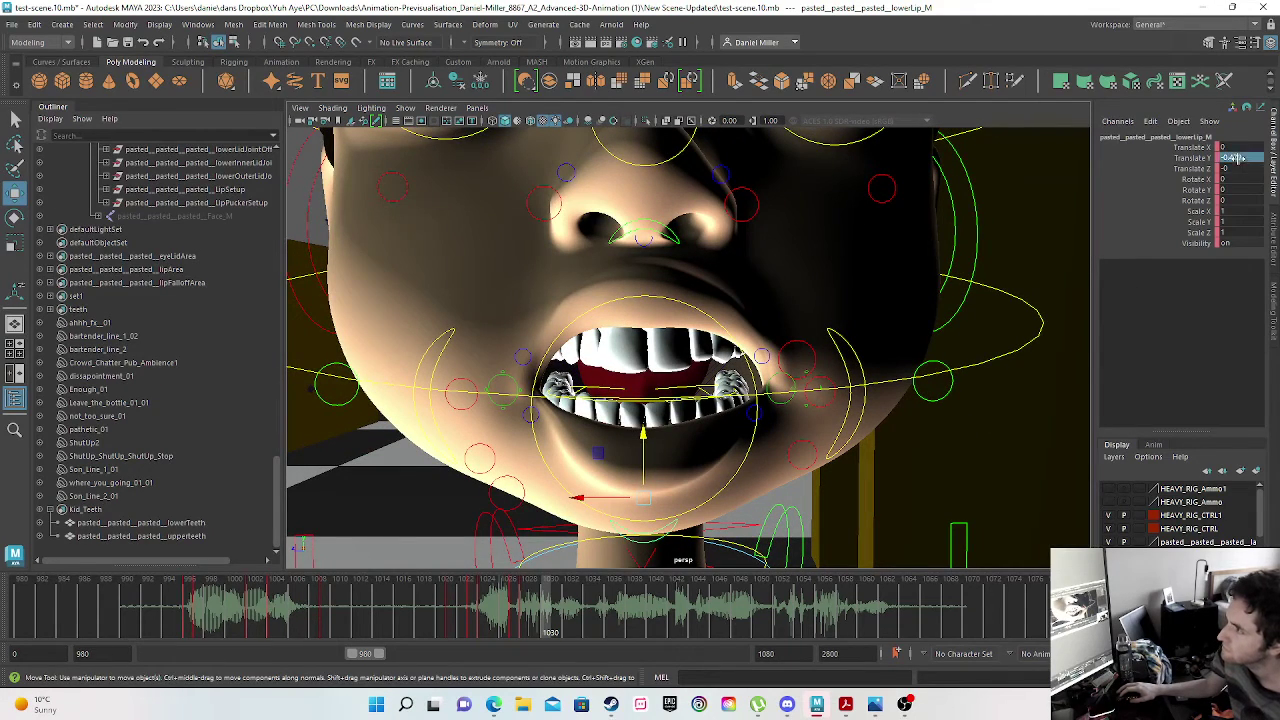
text(0)
key(Return)
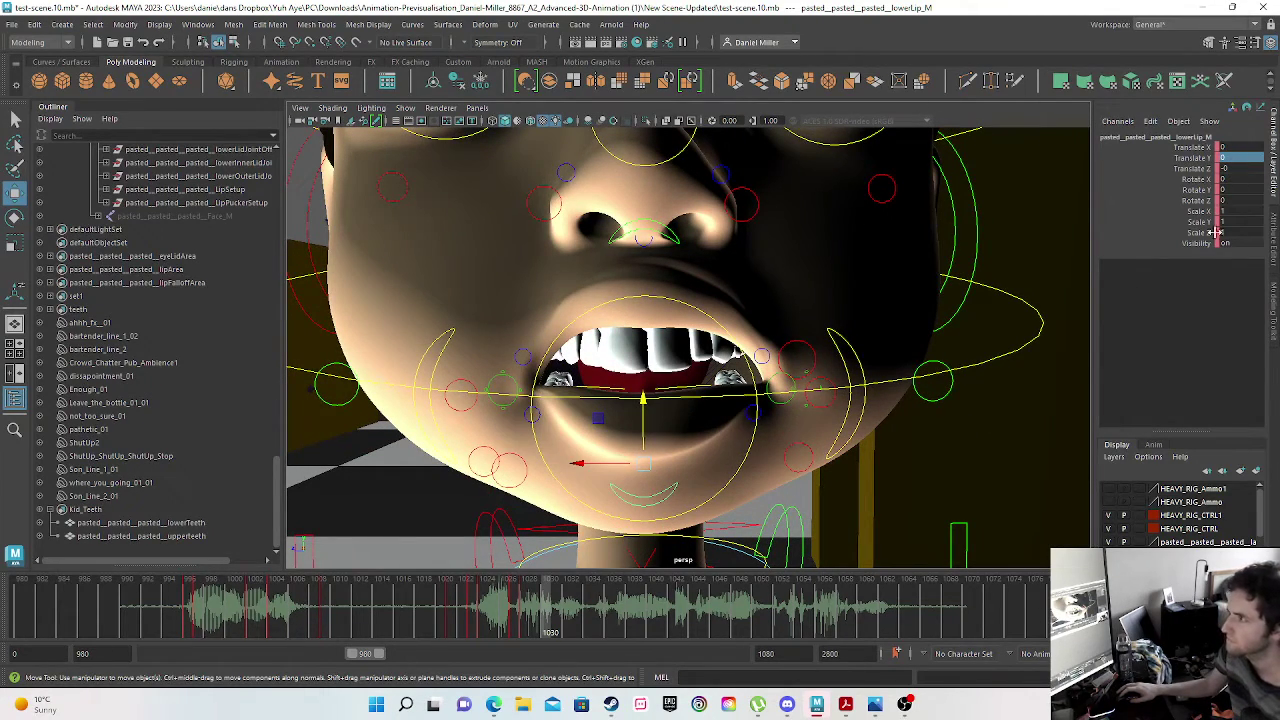
click(1204, 264)
key(s)
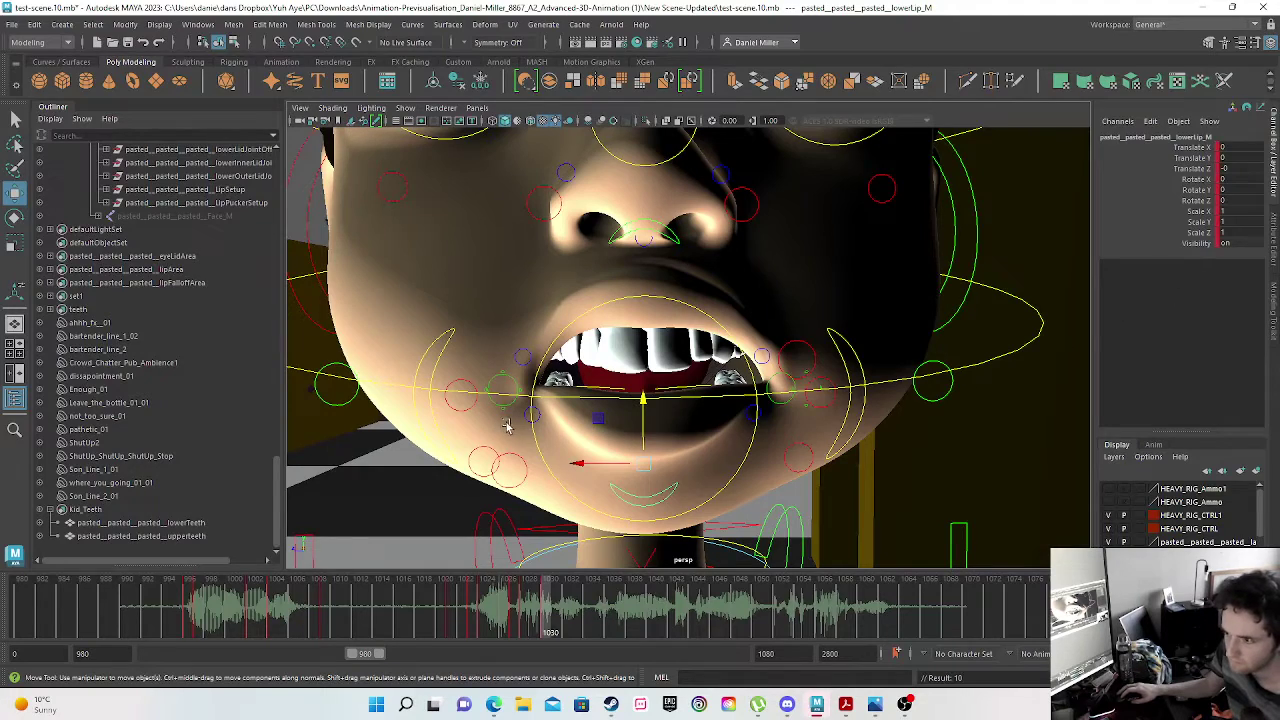
- Key the right and left mouth corner controls in their neutral pose at frame 1030
click(503, 410)
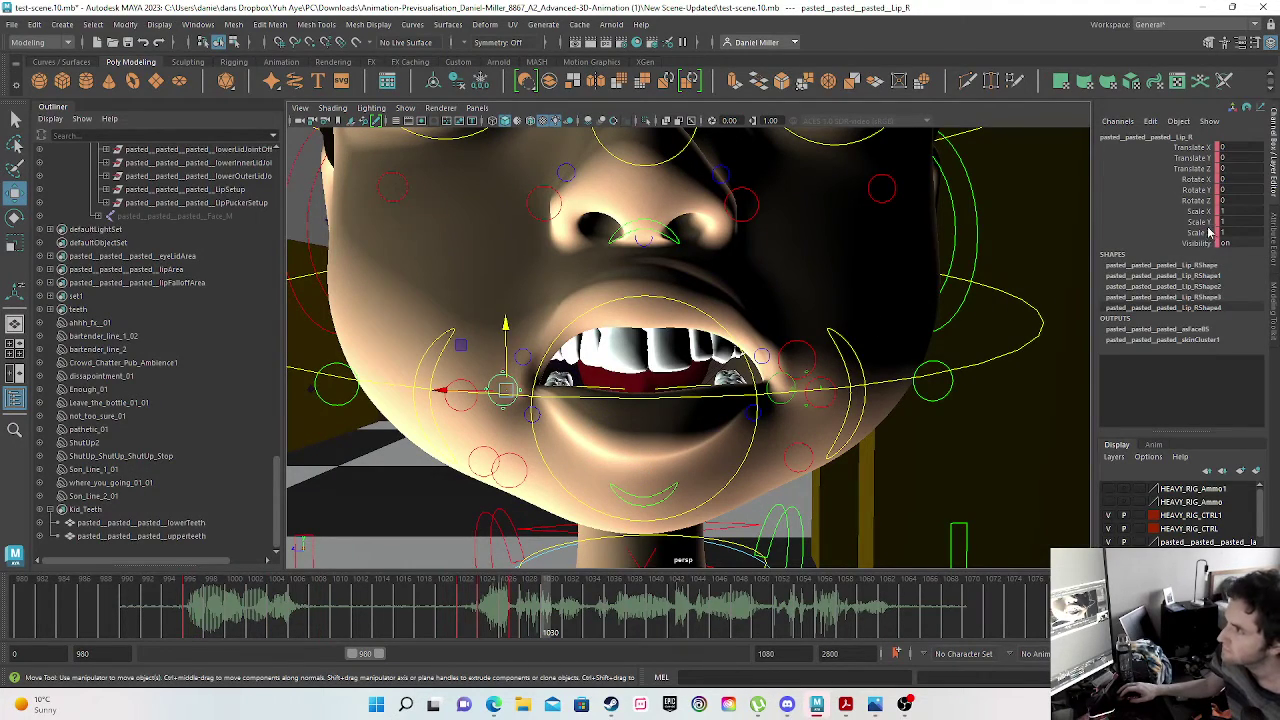
key(s)
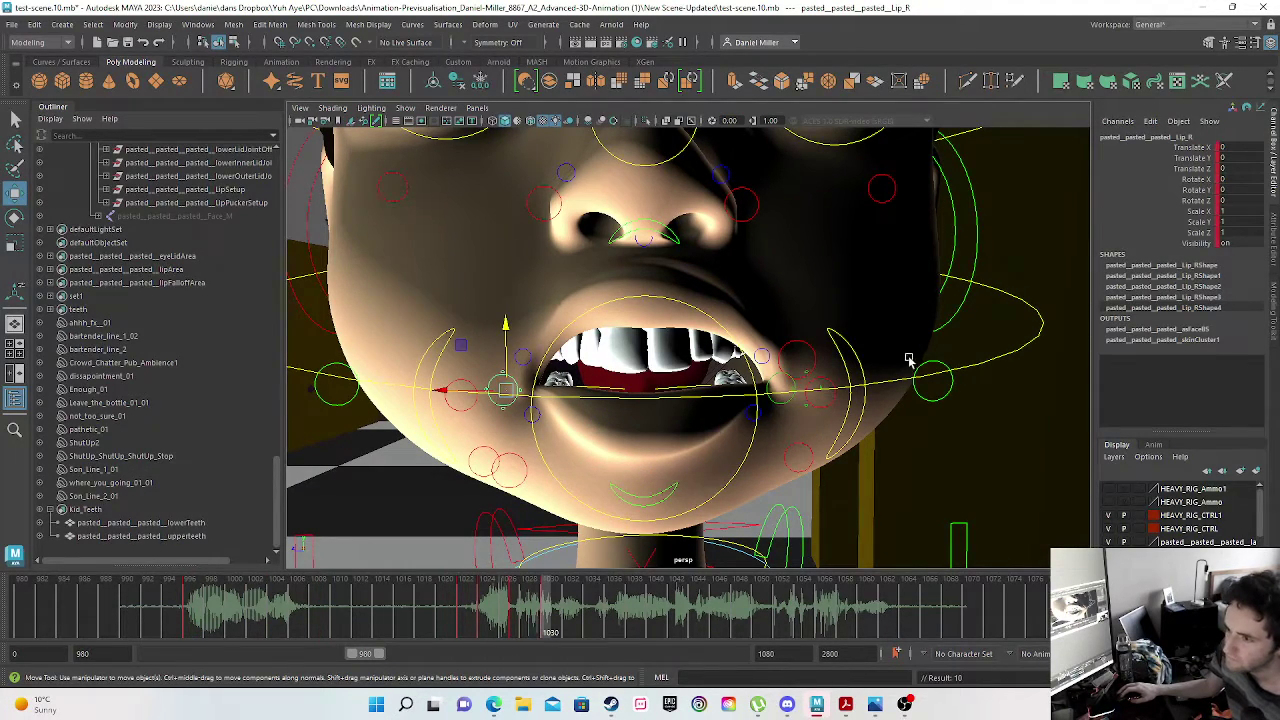
click(782, 408)
key(s)
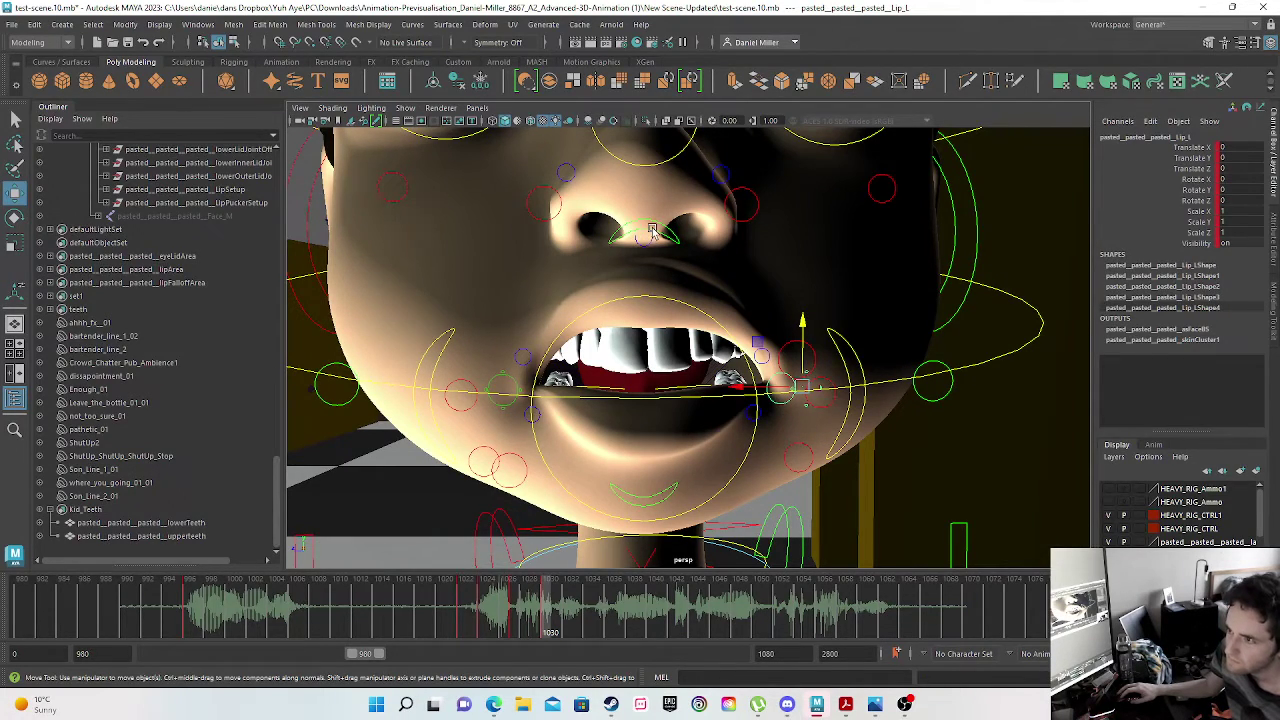
- Set the middle upper lip control's Translate Y to 0 at frame 1030 and key it
click(652, 230)
double_click(1223, 157)
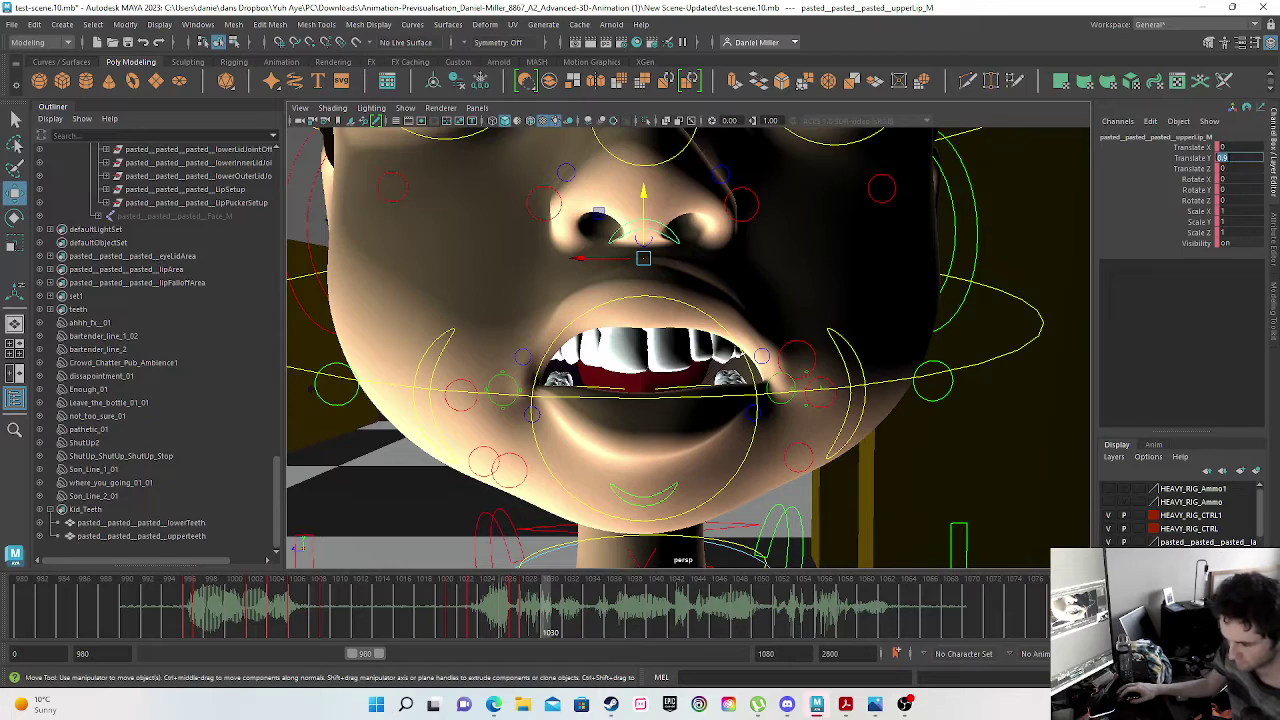
text(0)
key(Return)
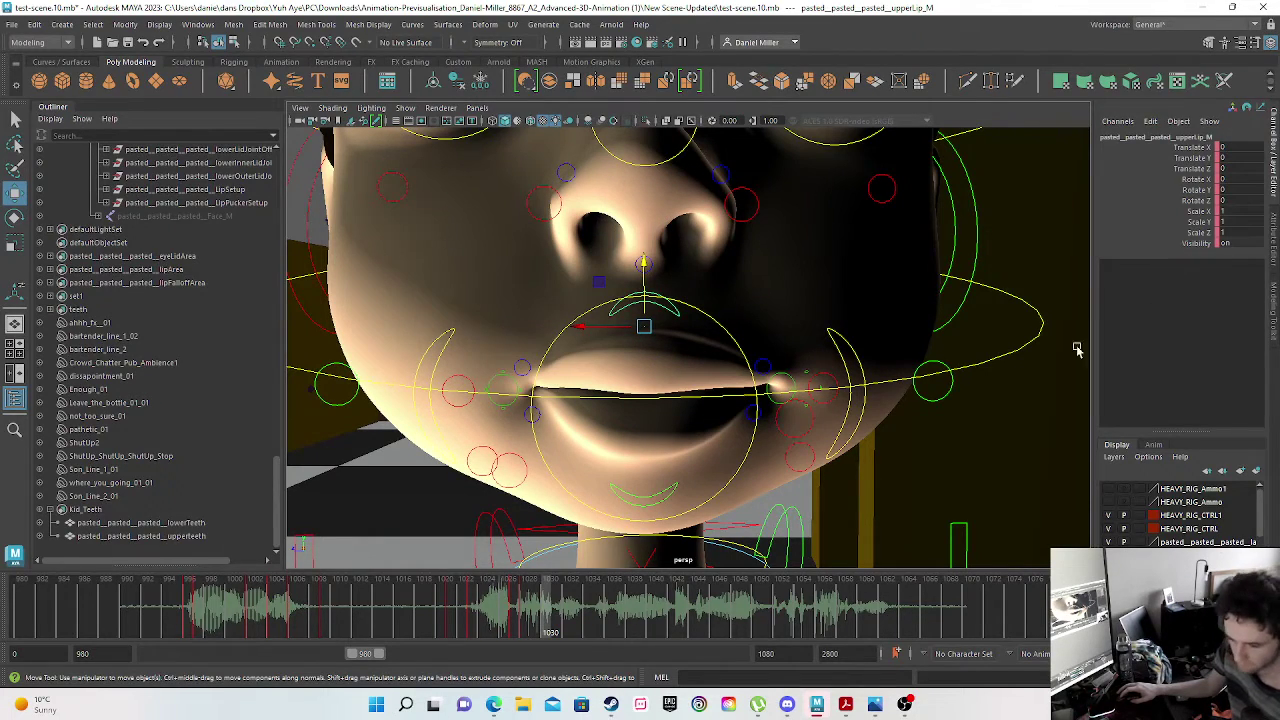
- Set the lower teeth's Translate Y to 0 at frame 1030 and key them
click(130, 523)
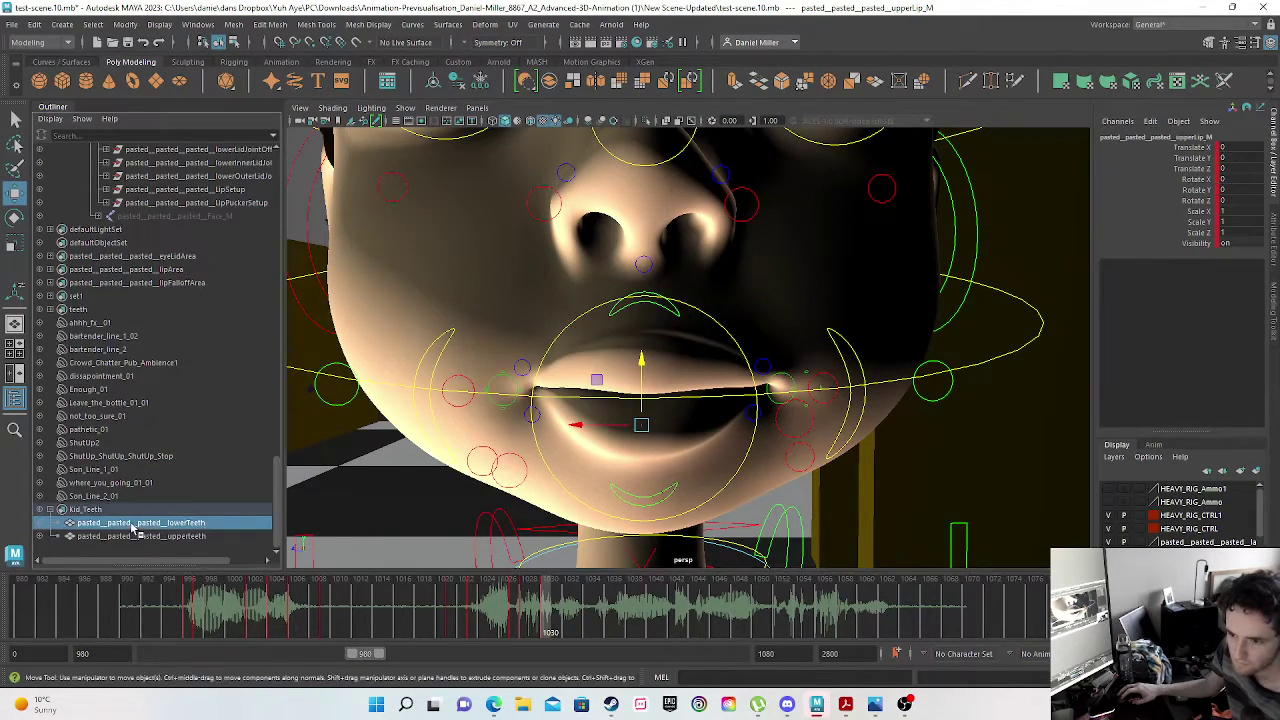
double_click(1233, 158)
text(0)
key(Return)
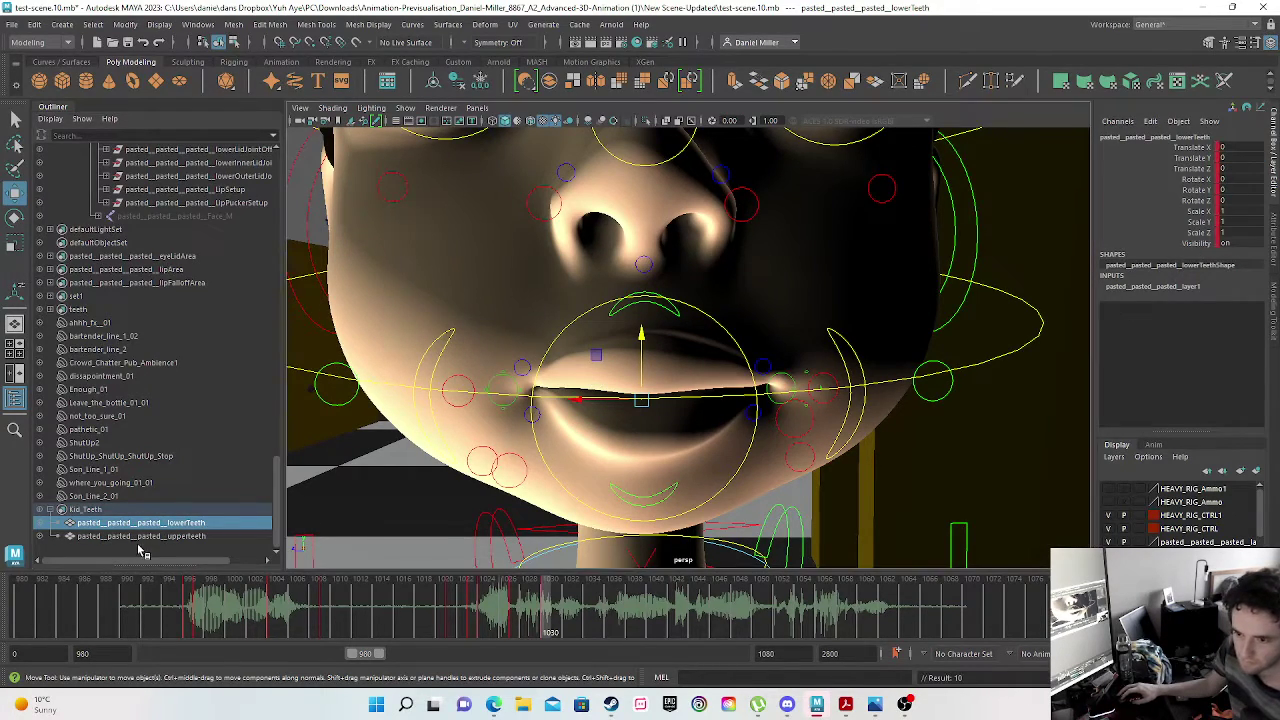
- Set the upper teeth's Translate Y to 0 at frame 1030 and key them
click(140, 536)
double_click(1226, 160)
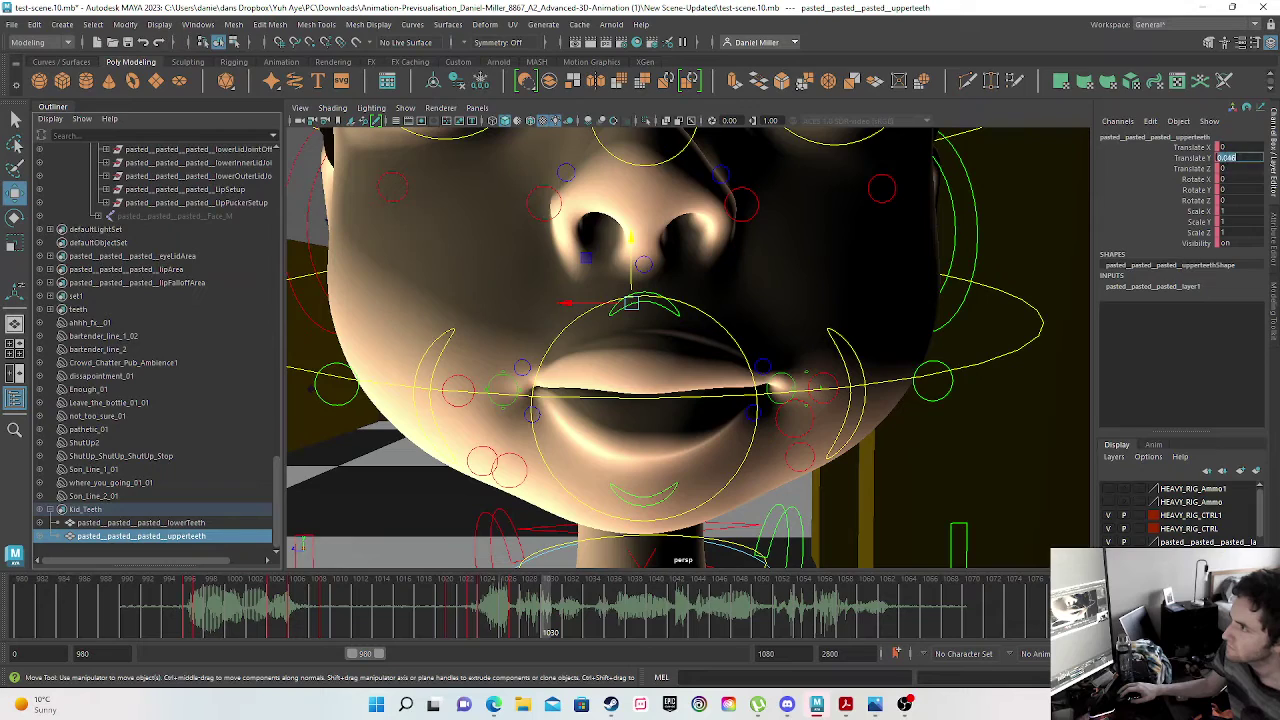
text(0)
key(Return)
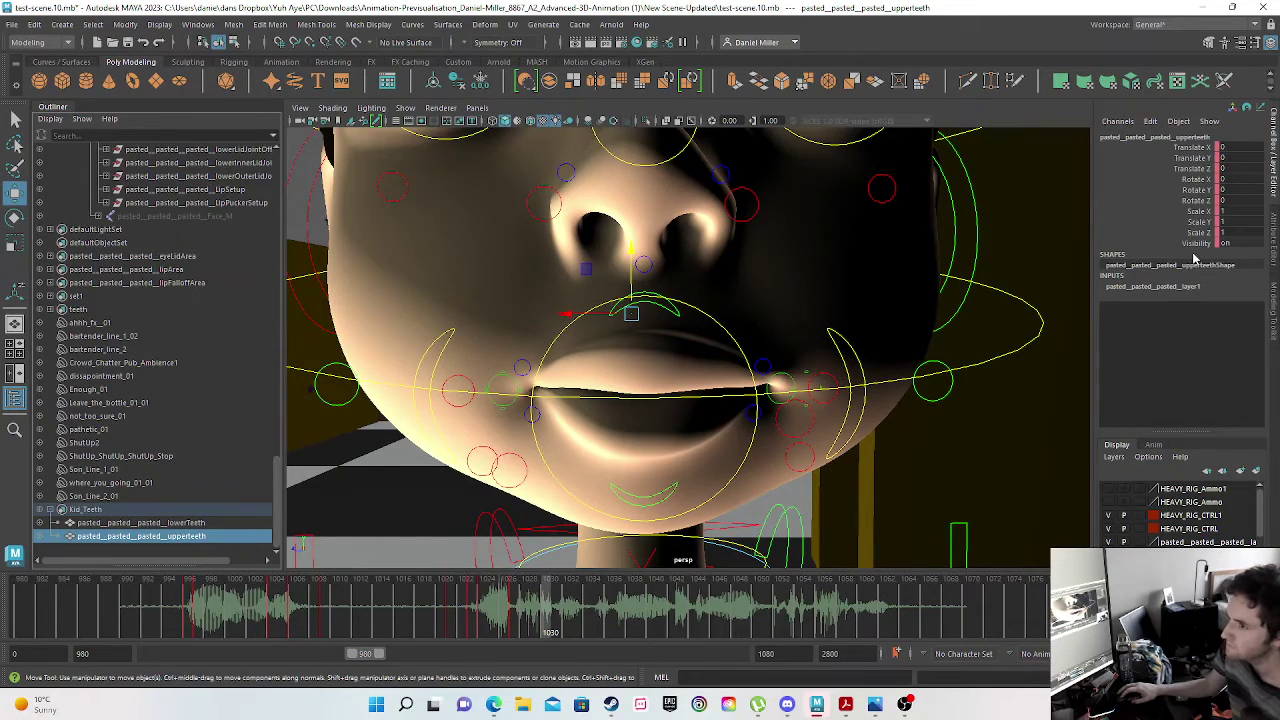
key(s)
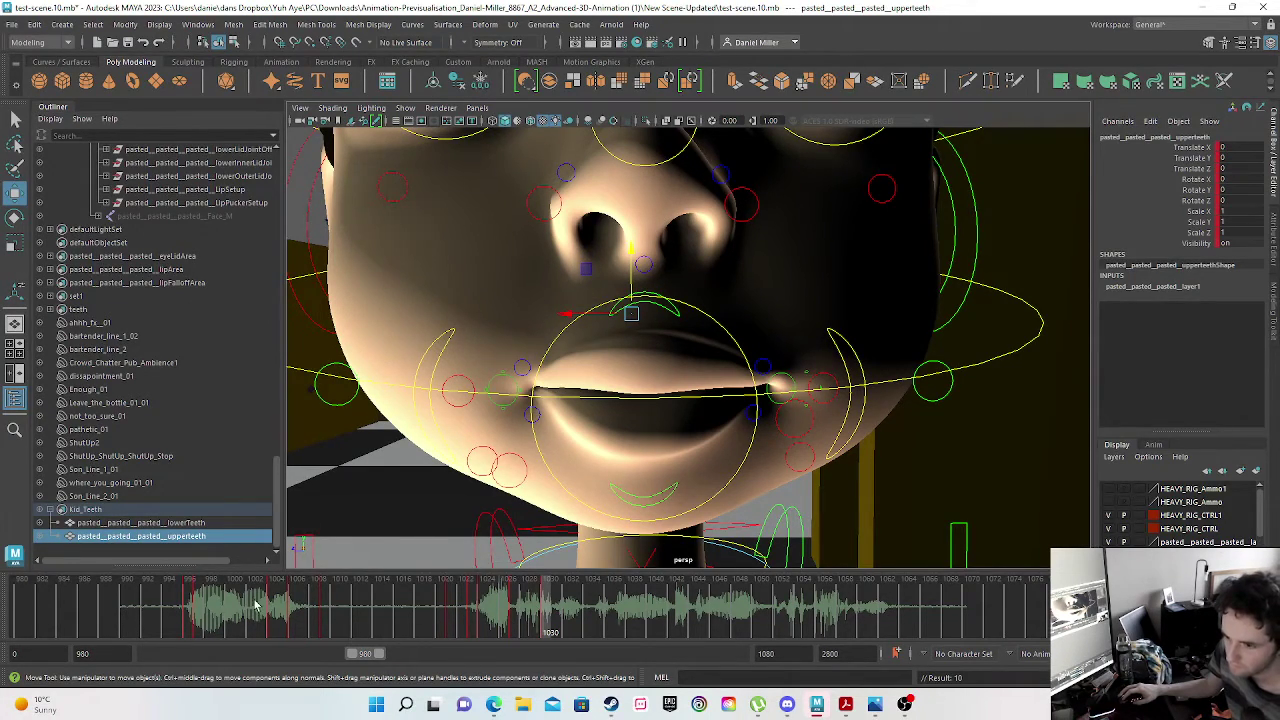
drag(197, 607, 553, 610)
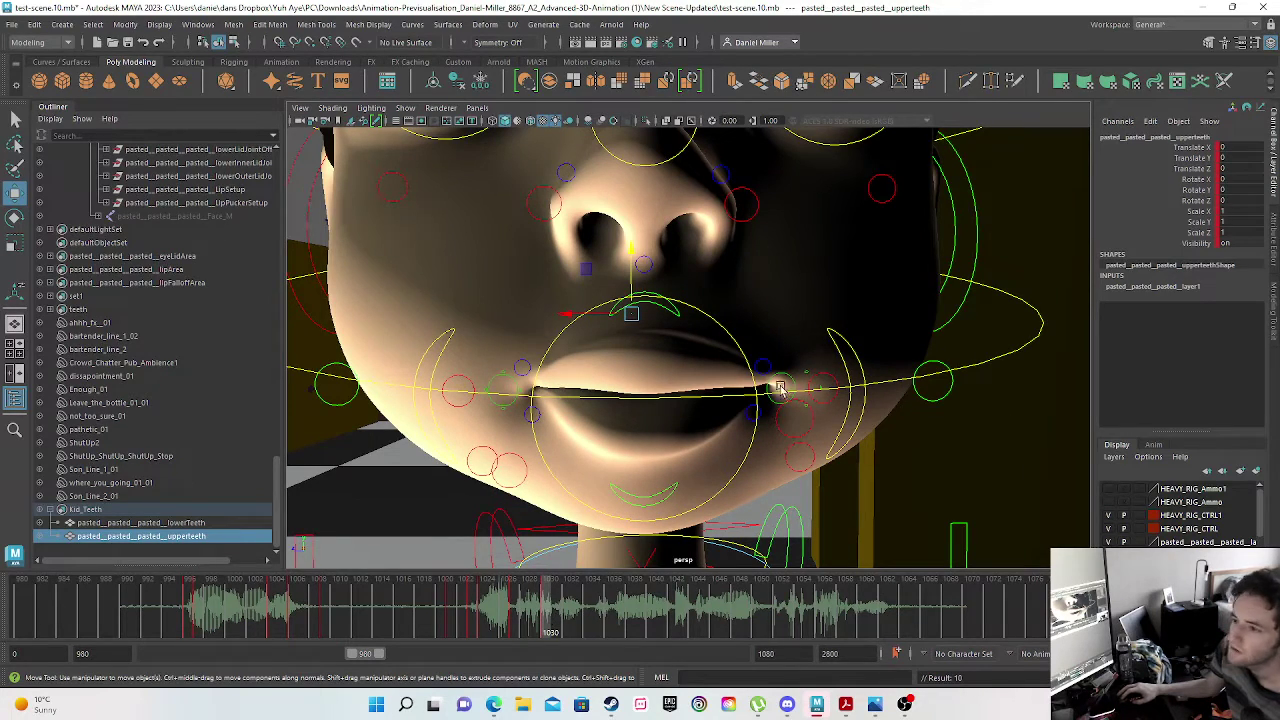
click(645, 299)
drag(645, 280, 651, 229)
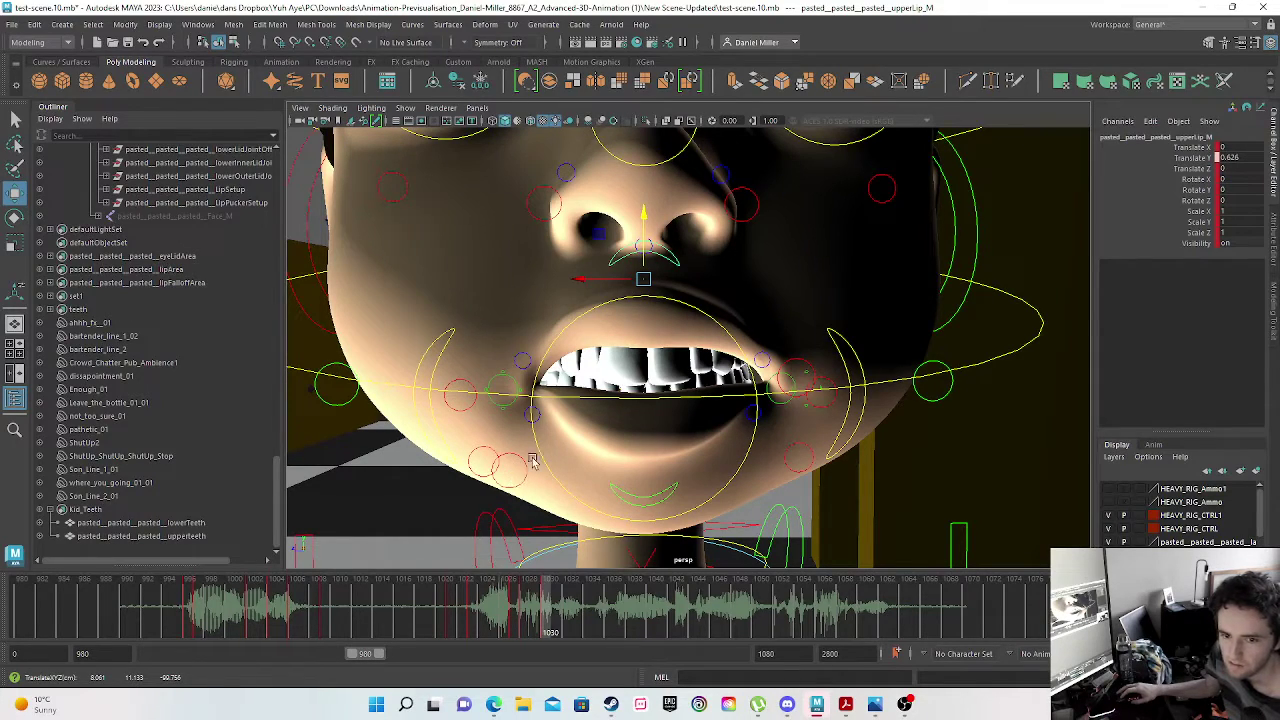
drag(643, 238, 643, 250)
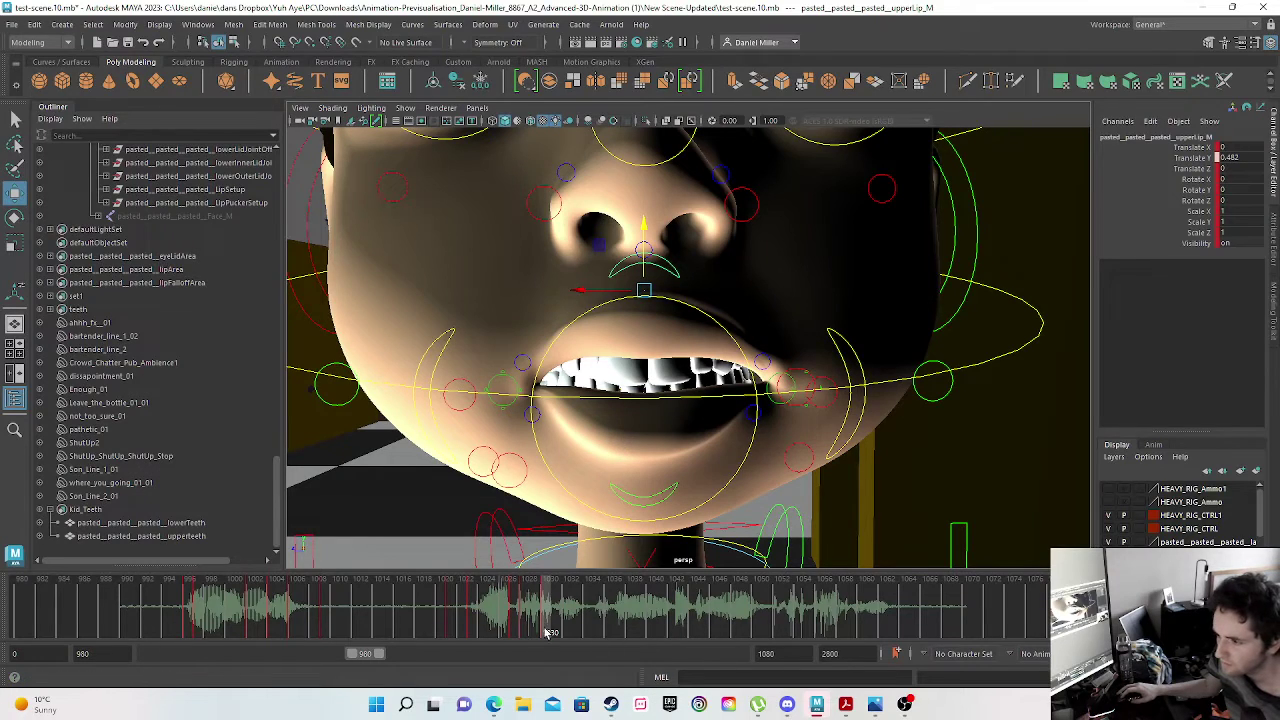
- Raise the middle upper lip control to Translate Y about 0.562 at frame 1032 and key it
drag(421, 612, 563, 619)
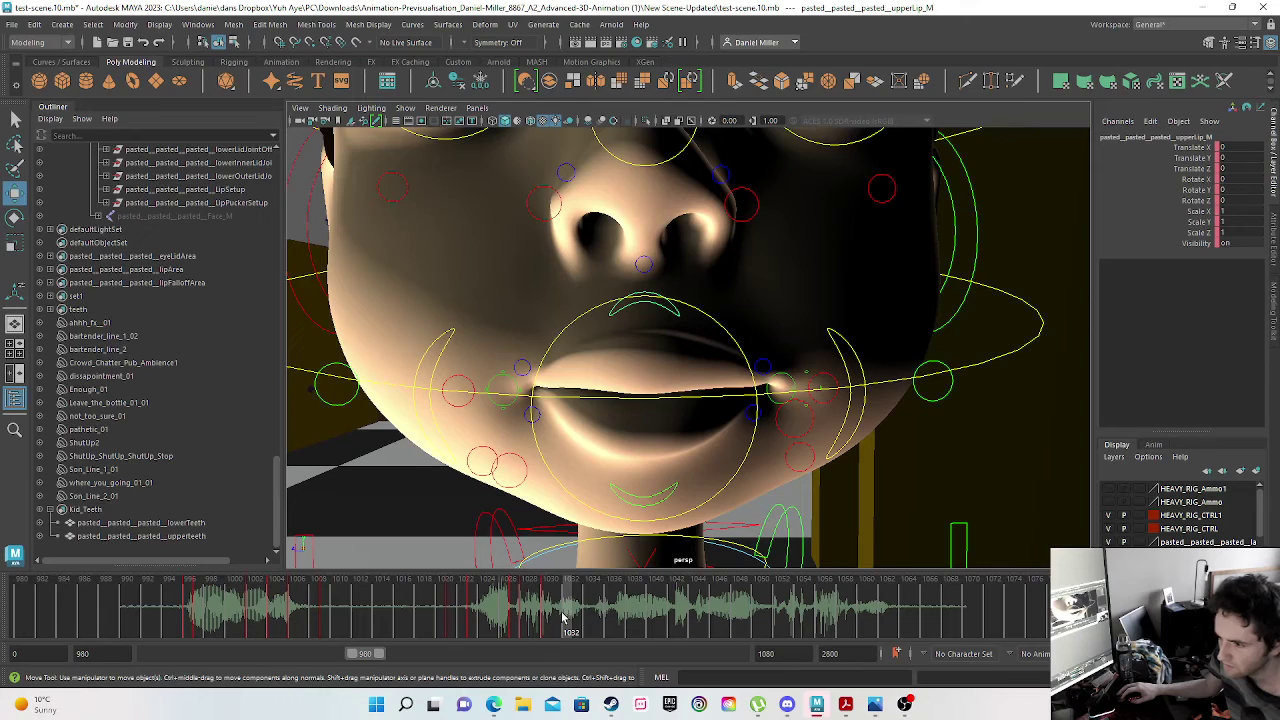
drag(646, 276, 650, 227)
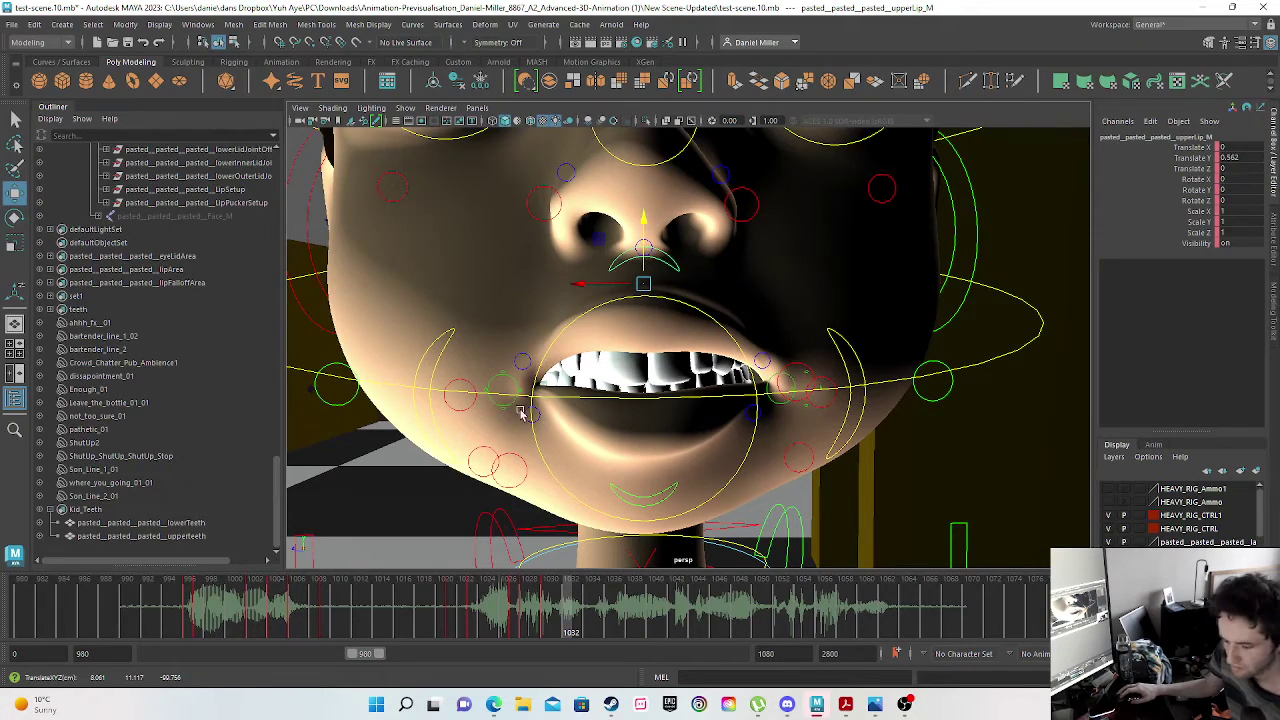
key(s)
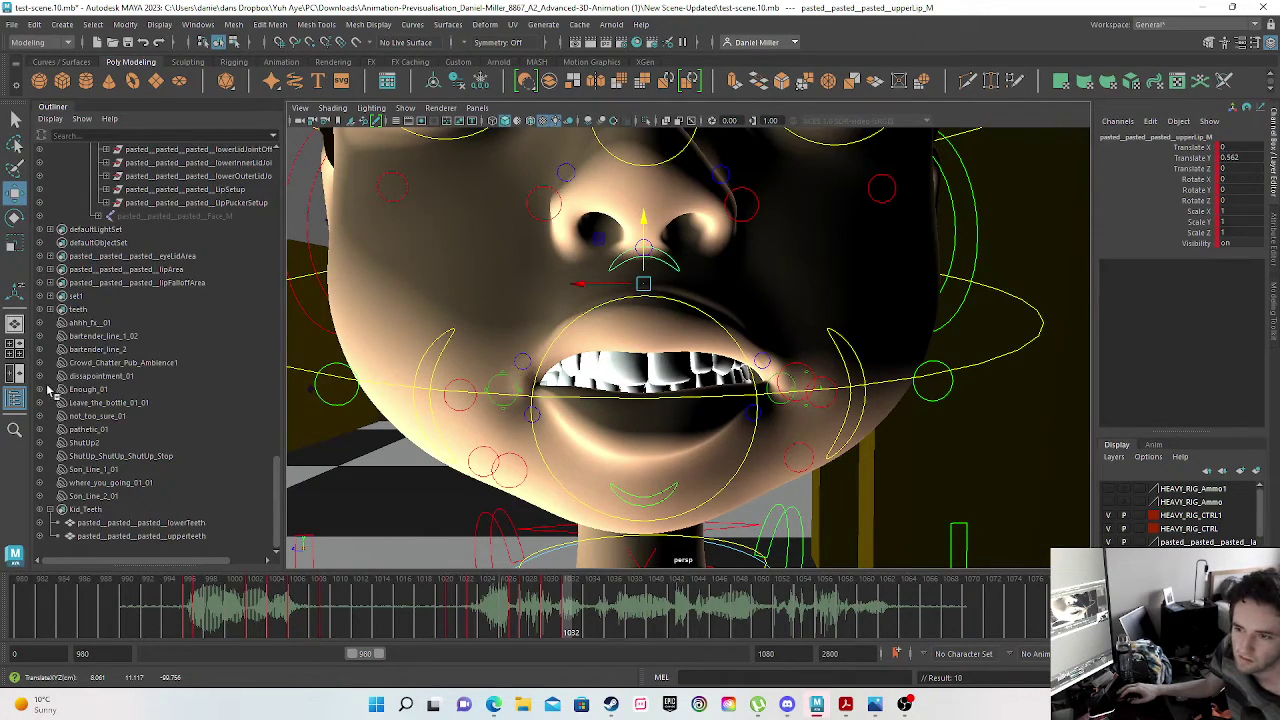
- Raise the kid's upper teeth to about 0.065 in Translate Y and key them at frame 1032
click(150, 536)
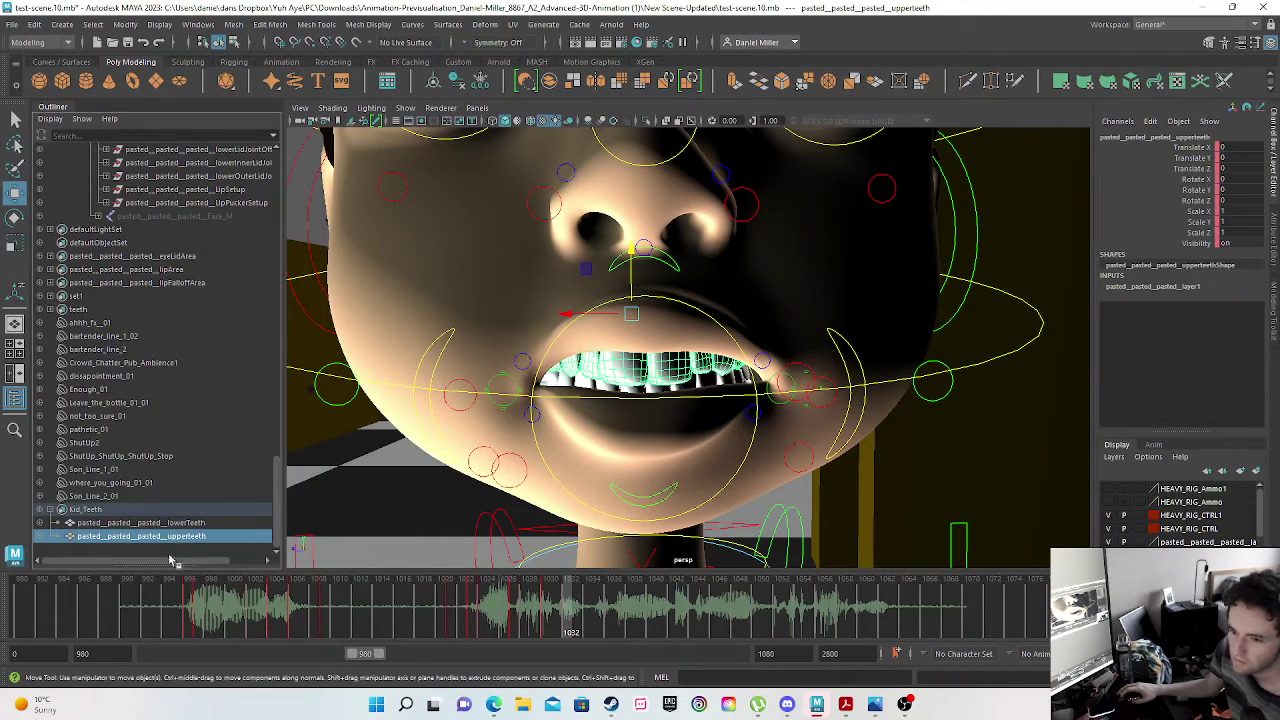
middle_drag(91, 532, 132, 519)
drag(140, 524, 140, 524)
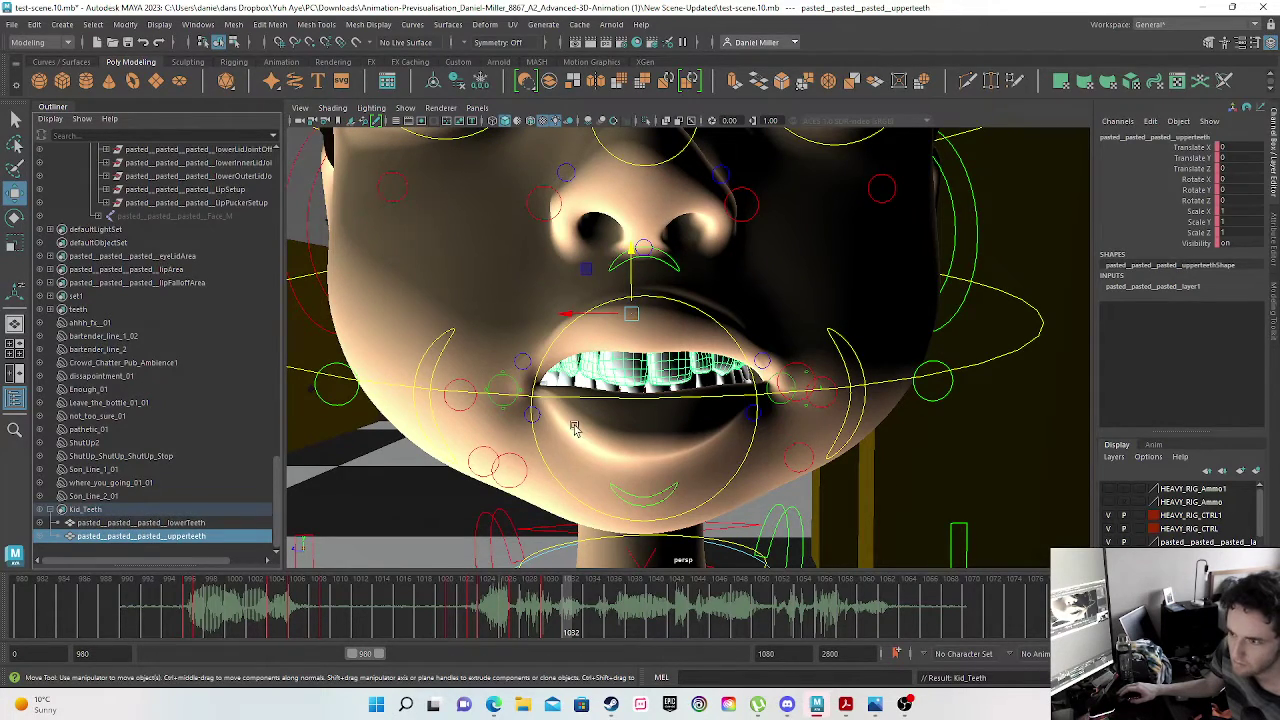
drag(631, 282, 630, 266)
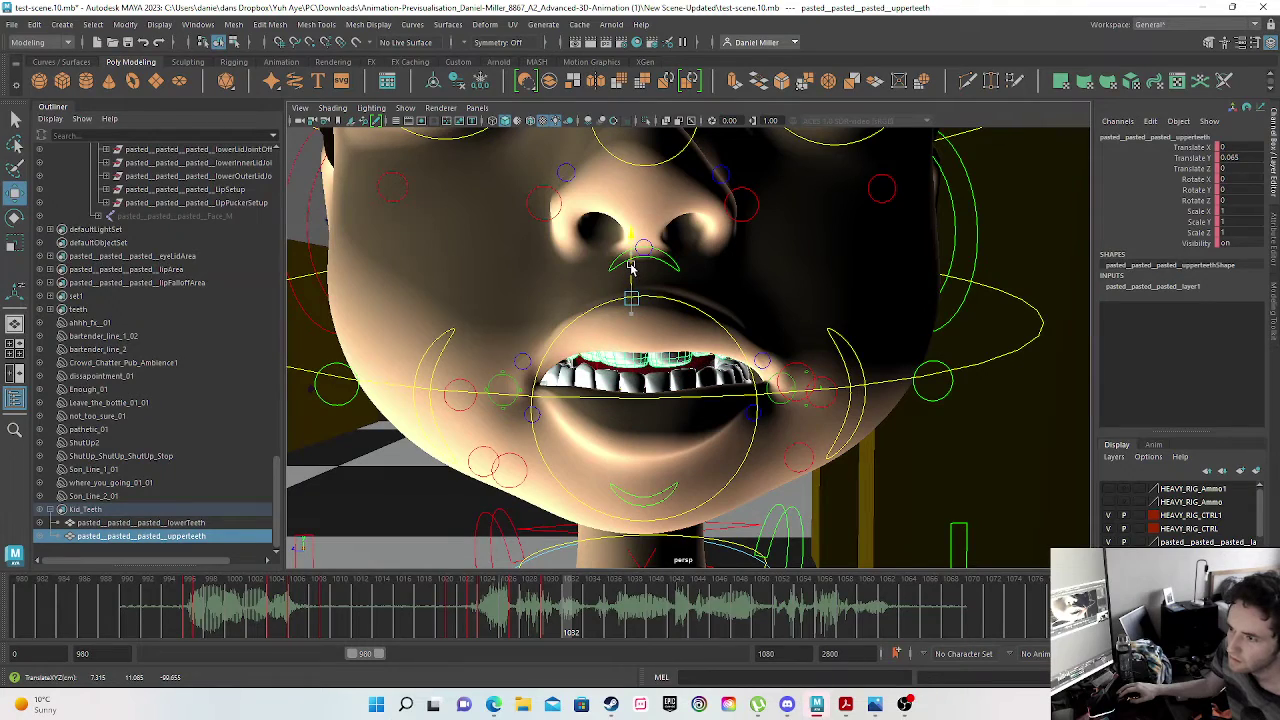
key(s)
- Move the lower lip control down to open the mouth wider and key it at frame 1032
click(642, 500)
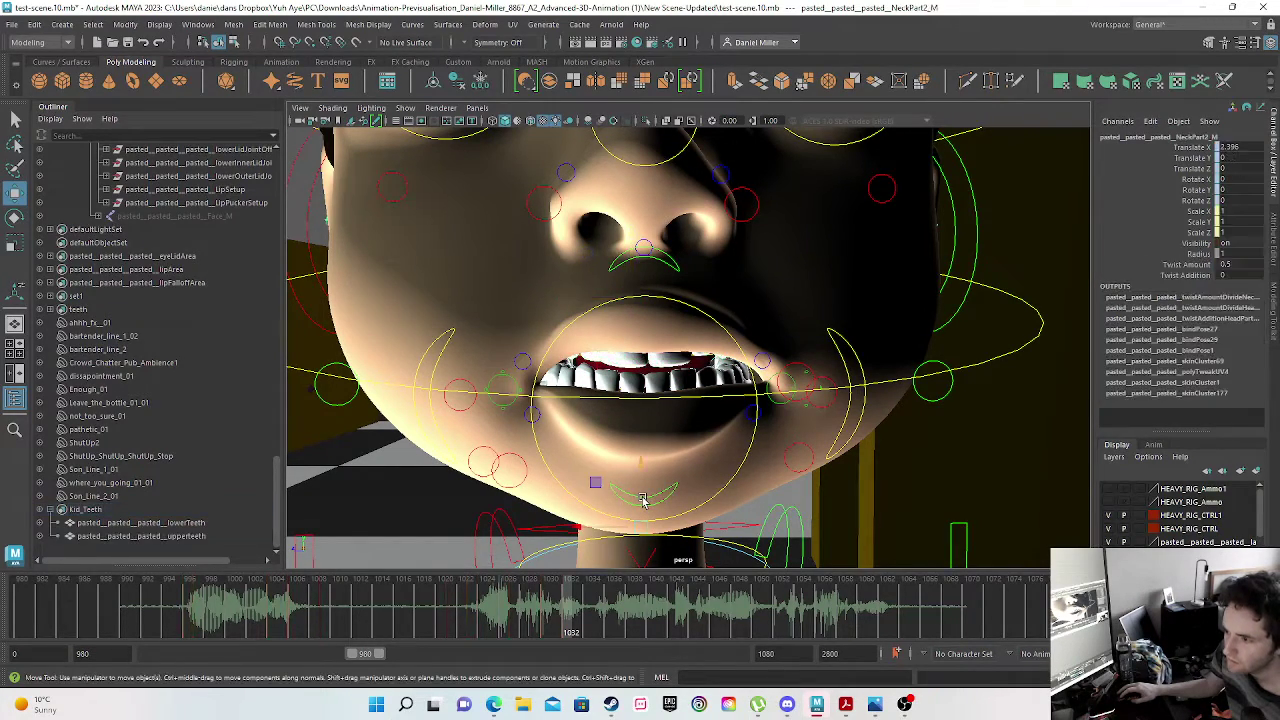
click(628, 494)
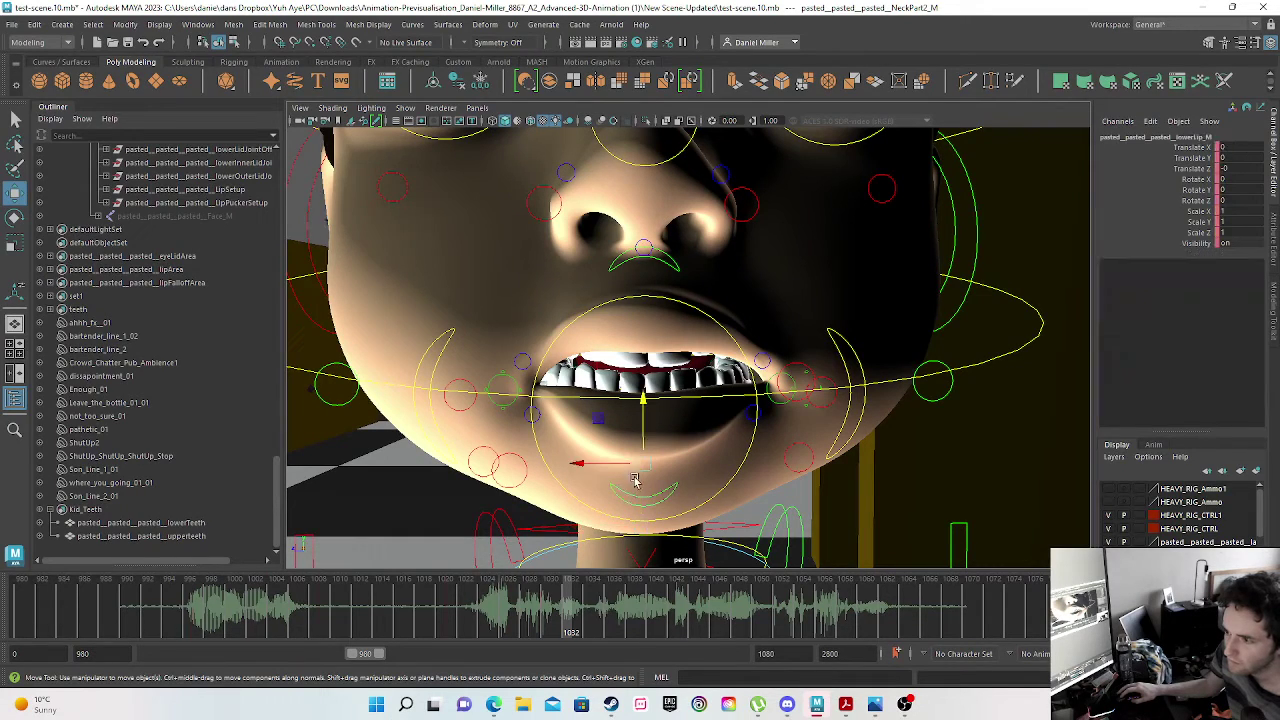
drag(643, 421, 645, 448)
key(s)
- Move the kid's lower teeth down to about -0.082 in Translate Y and key them at frame 1032
click(160, 523)
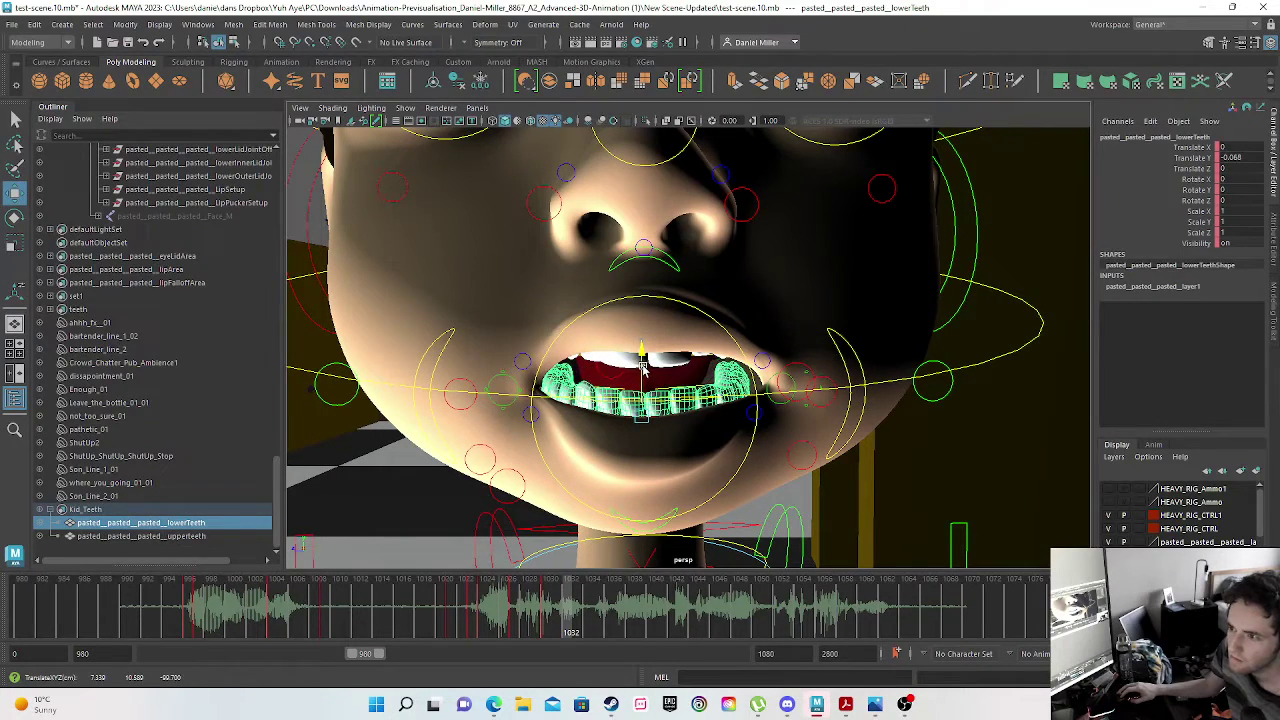
drag(643, 367, 647, 374)
key(s)
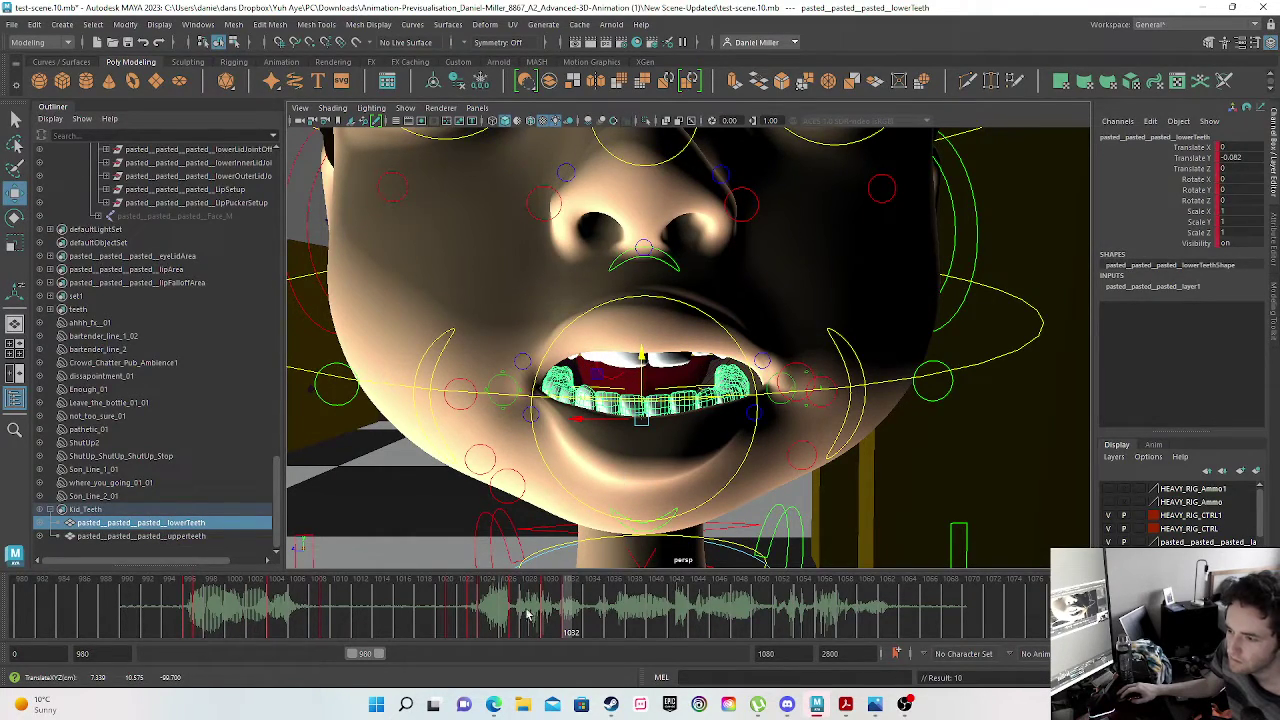
- Scrub the mouth animation against the dialogue audio and stop at frame 1033
mouse_move(440, 617)
mouse_down()
mouse_move(591, 603)
mouse_move(579, 607)
mouse_up()
key(w)
click(633, 260)
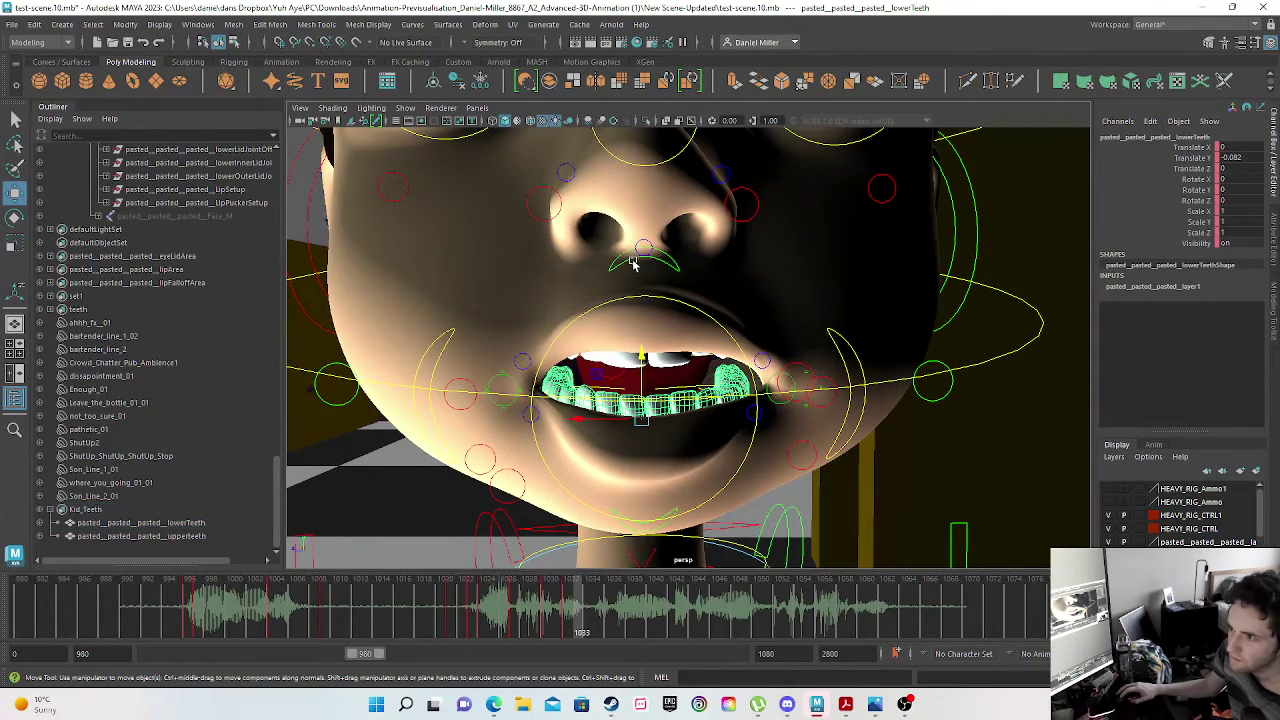
drag(640, 377, 650, 380)
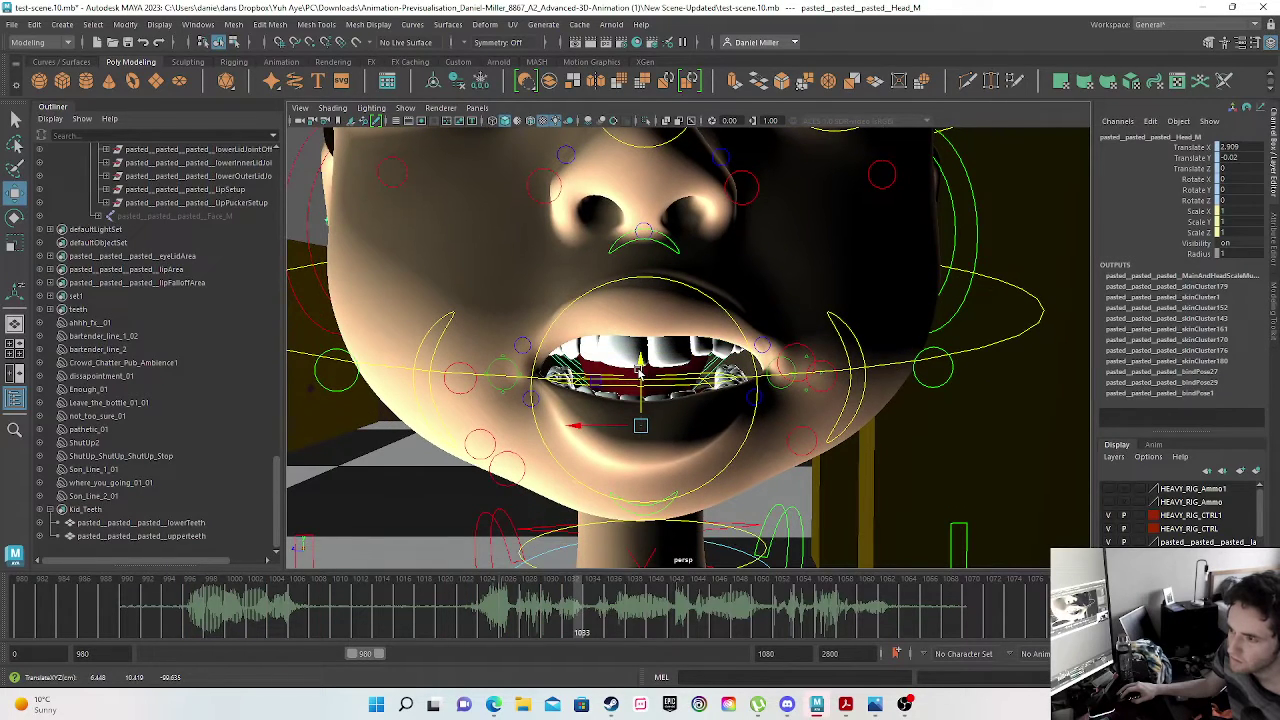
key(ctrl+z)
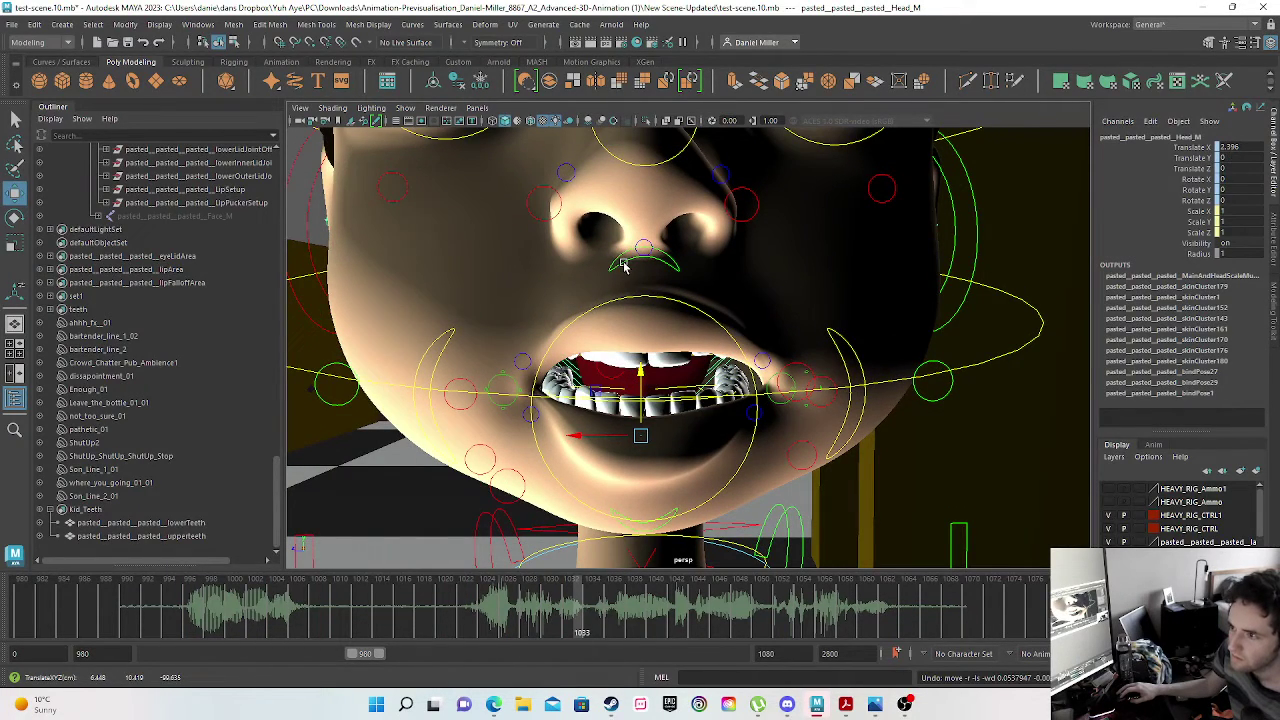
- Raise the upper lip control to about 0.794 in Translate Y and key it at frame 1033
click(636, 262)
drag(647, 249, 648, 236)
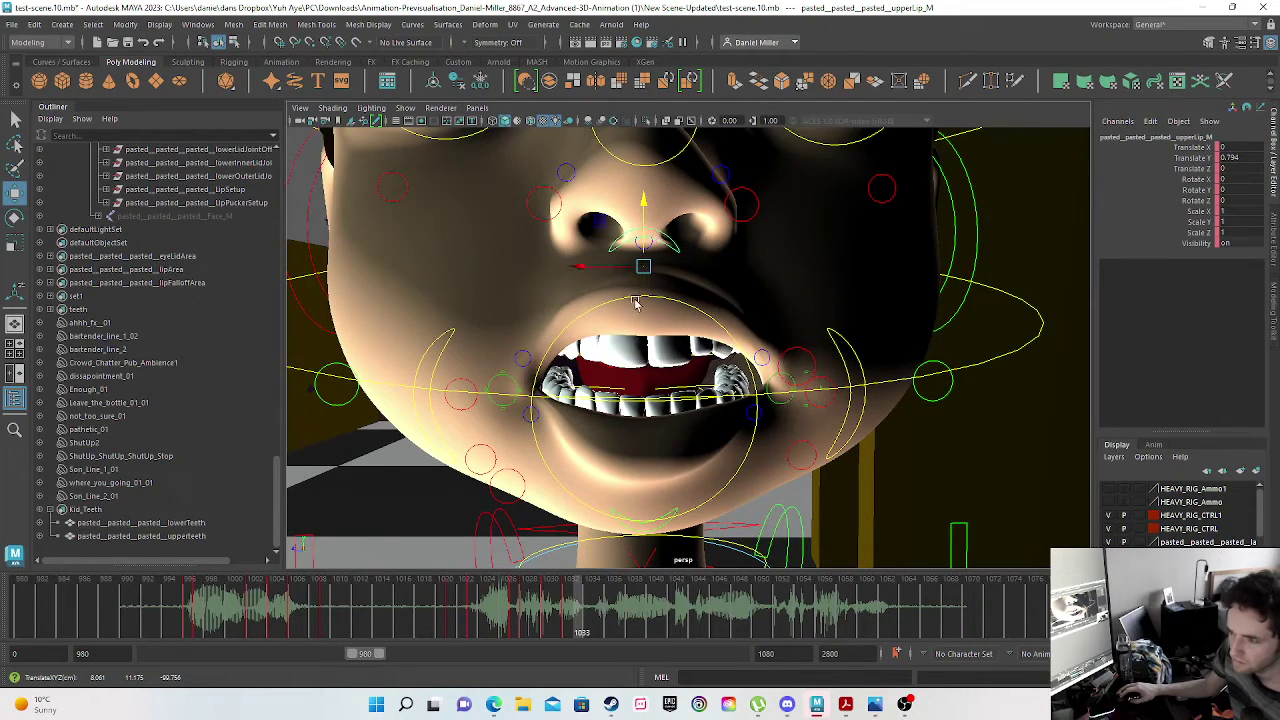
key(s)
- At frame 1030, raise the upper lip control to about 0.193 in Translate Y and key it
drag(441, 613, 547, 613)
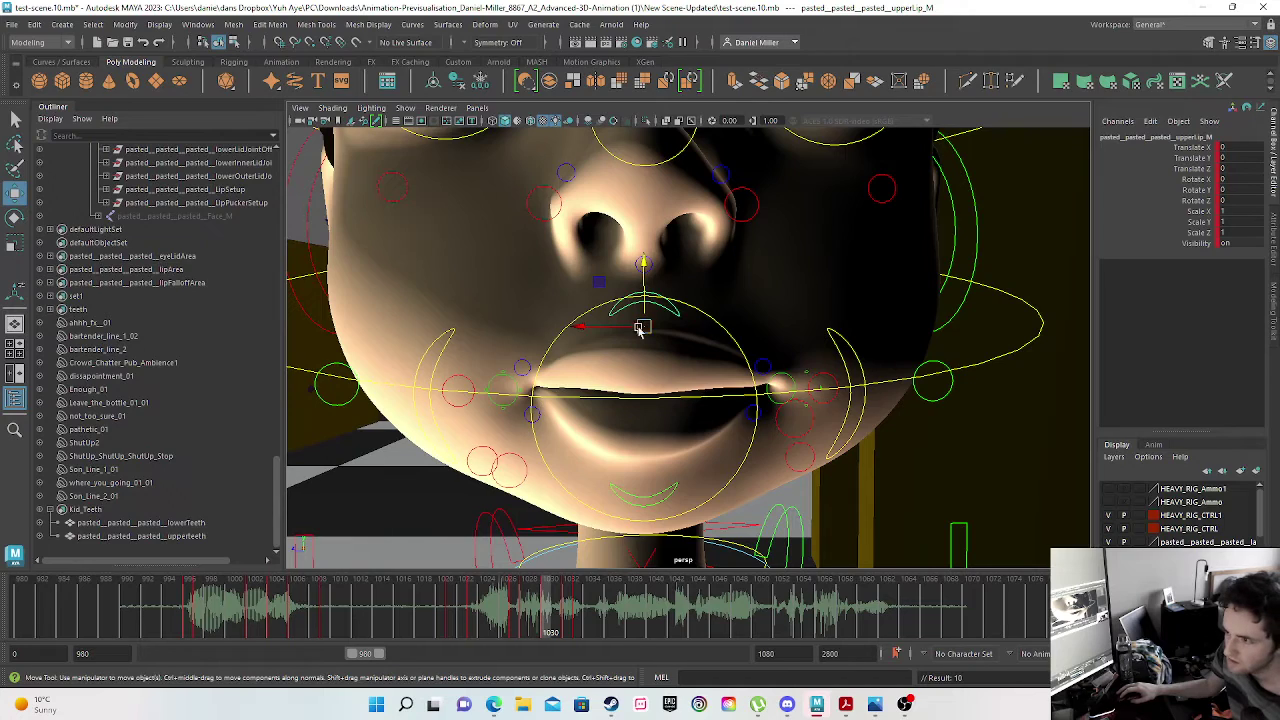
drag(645, 297, 645, 282)
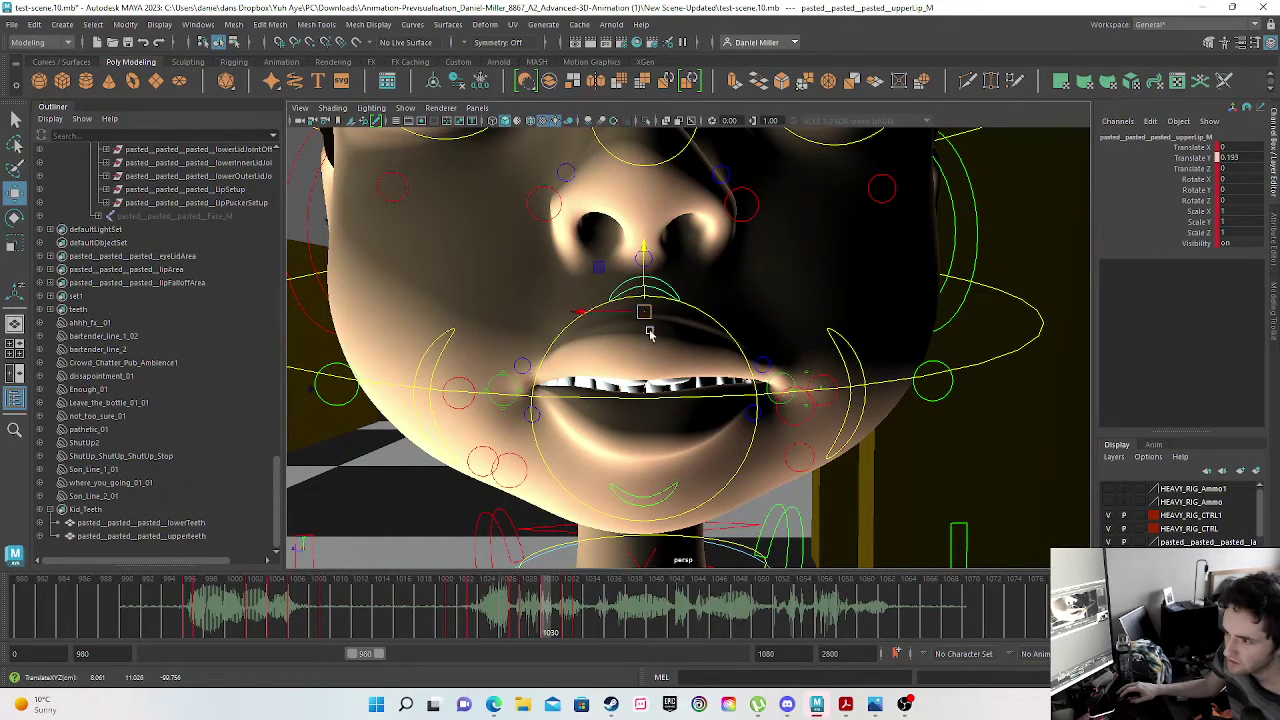
key(s)
- Lower the lower lip control to about -0.22 in Translate Y and key it at frame 1030
click(645, 496)
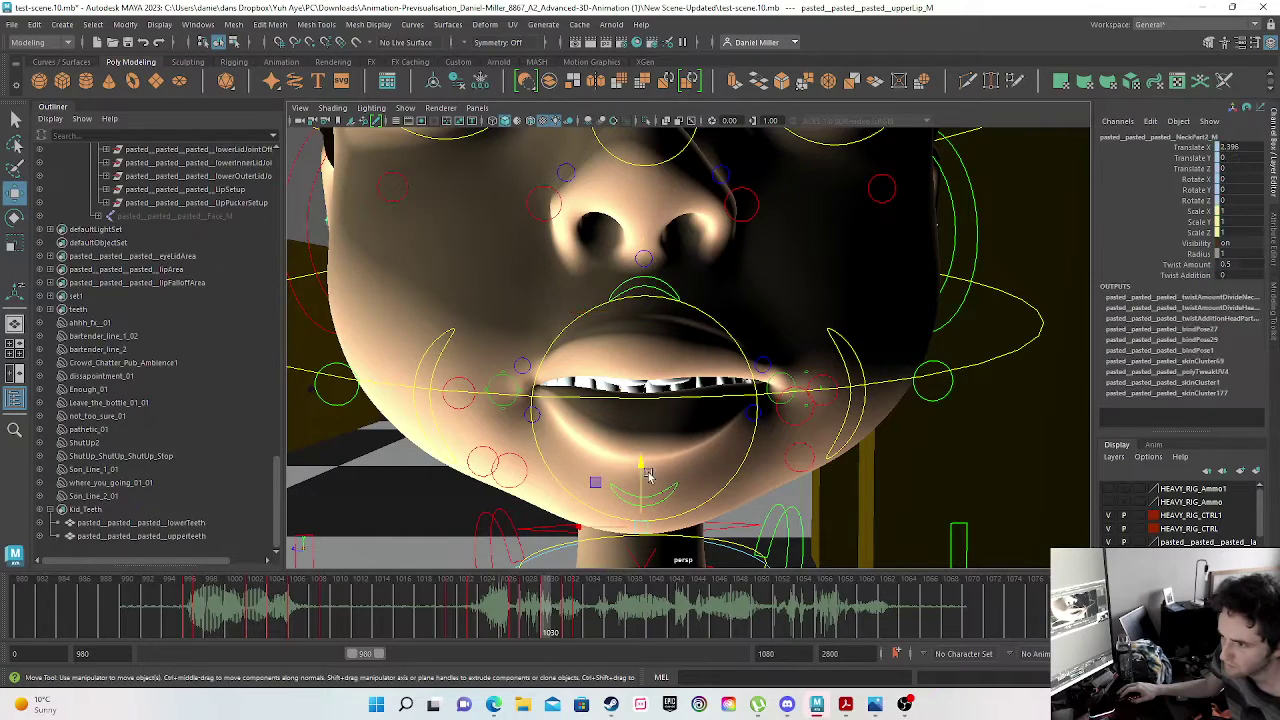
click(670, 490)
drag(645, 414, 645, 431)
key(s)
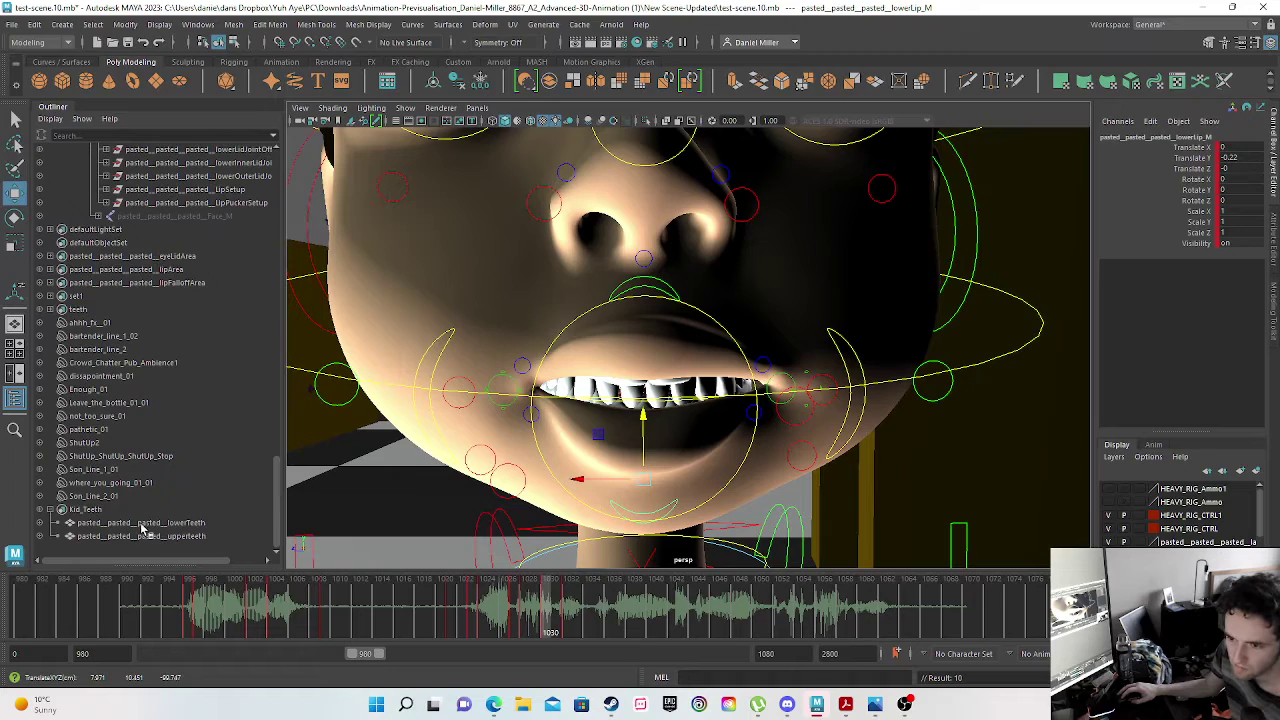
- Move the kid's lower teeth down slightly to follow the lower lip and key them at frame 1030
click(150, 522)
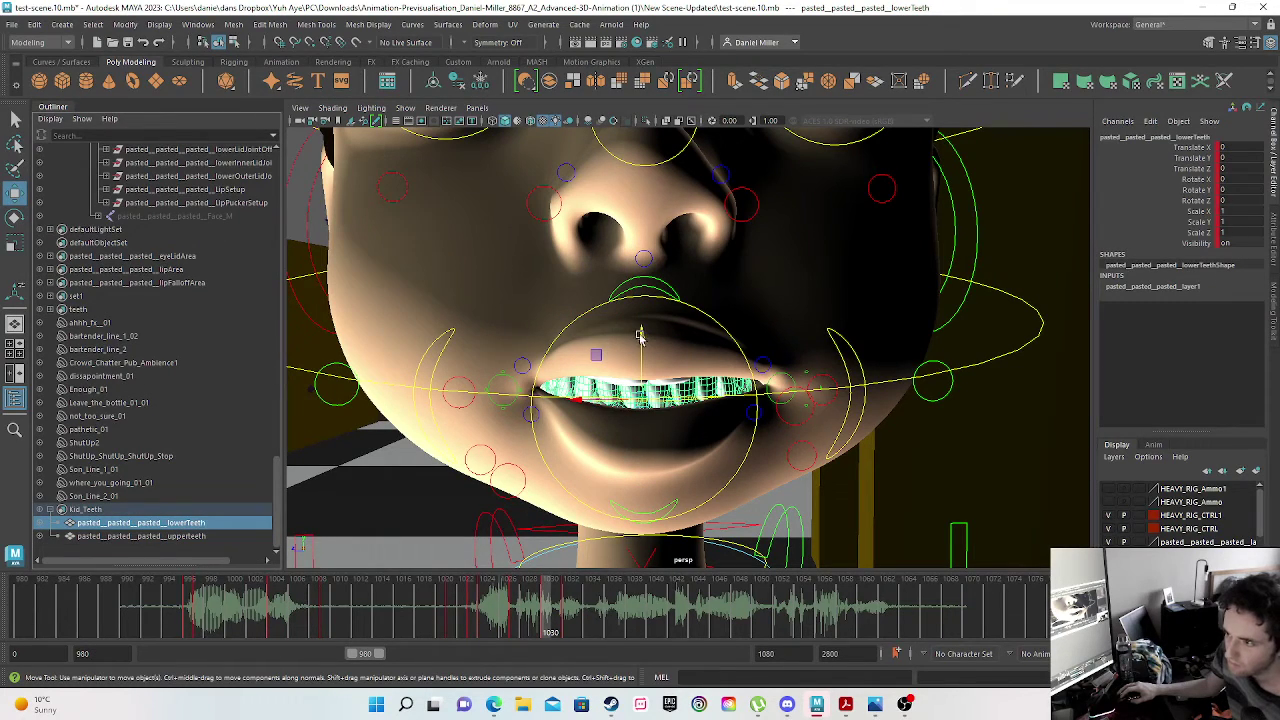
drag(641, 341, 644, 354)
key(s)
- At frame 1035, set Translate Y to 0 on both the lower teeth and the upper teeth
mouse_move(466, 609)
mouse_down()
mouse_move(610, 617)
mouse_move(594, 617)
mouse_up()
key(w)
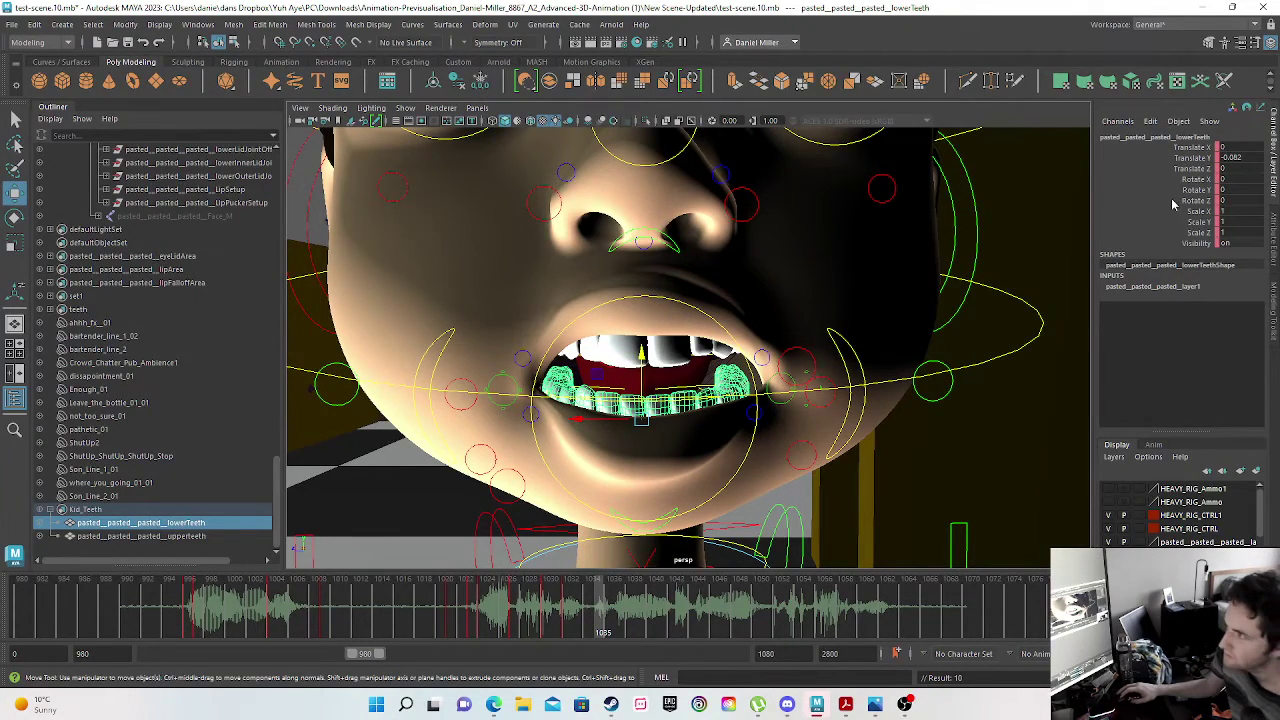
double_click(1240, 157)
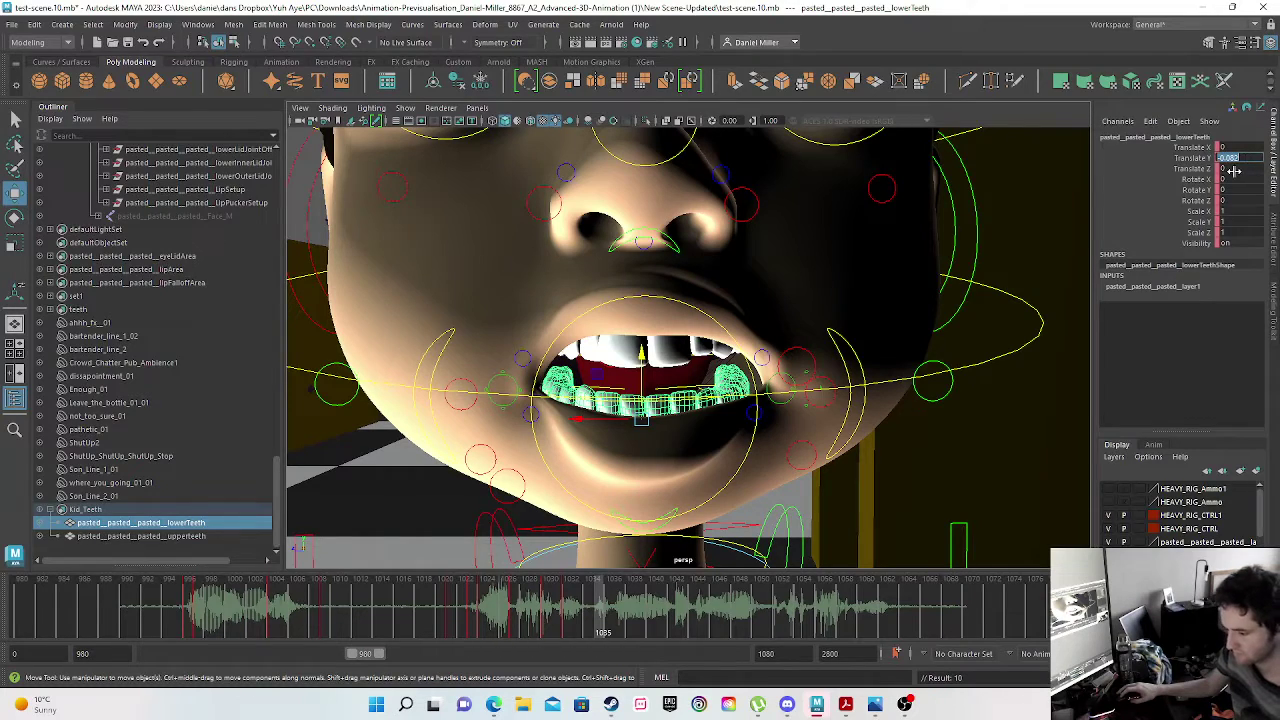
text(0)
key(Return)
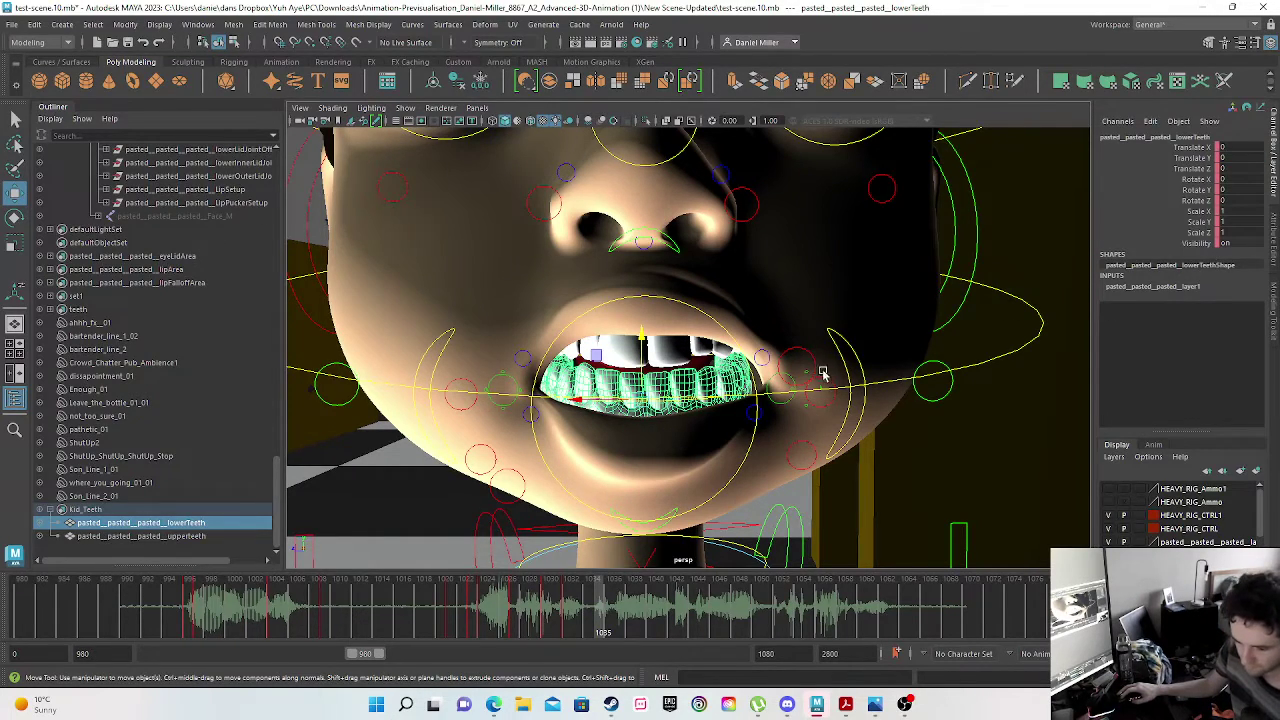
click(125, 536)
double_click(1233, 157)
text(0)
key(Return)
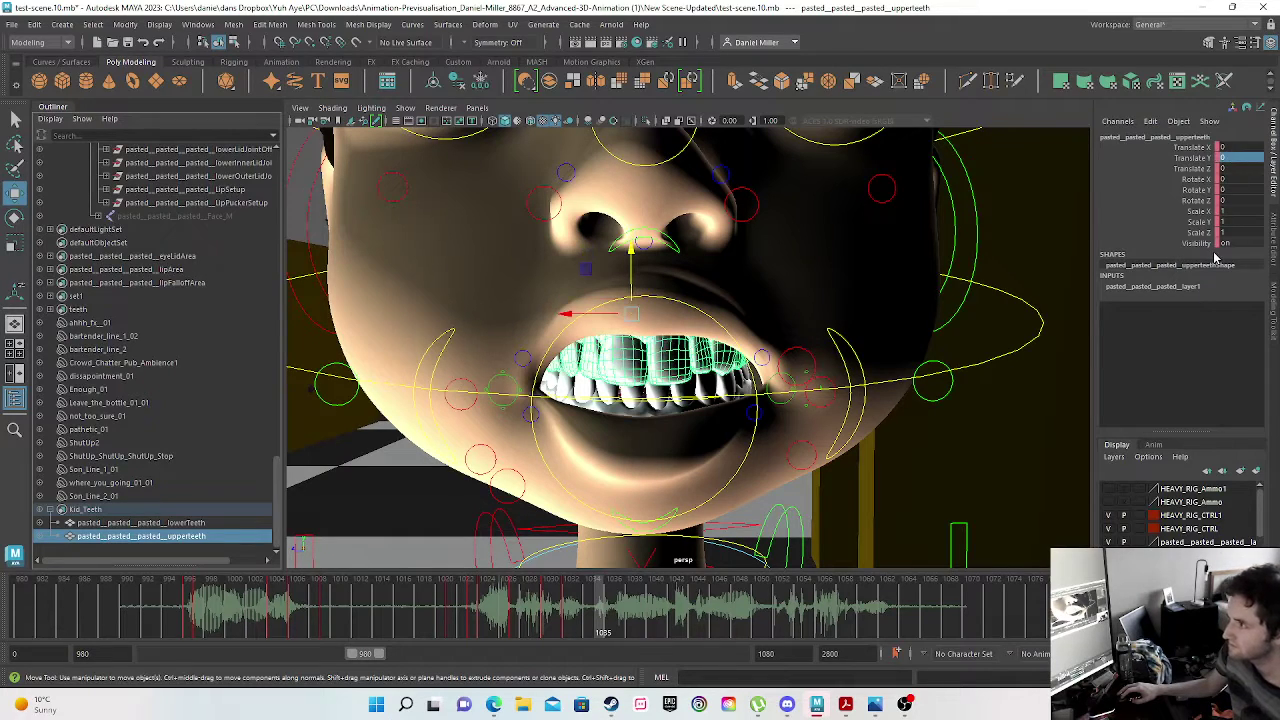
- Set the upper lip control's Translate Y to 0 and key it at frame 1035
click(666, 243)
click(667, 245)
double_click(1233, 158)
text(0)
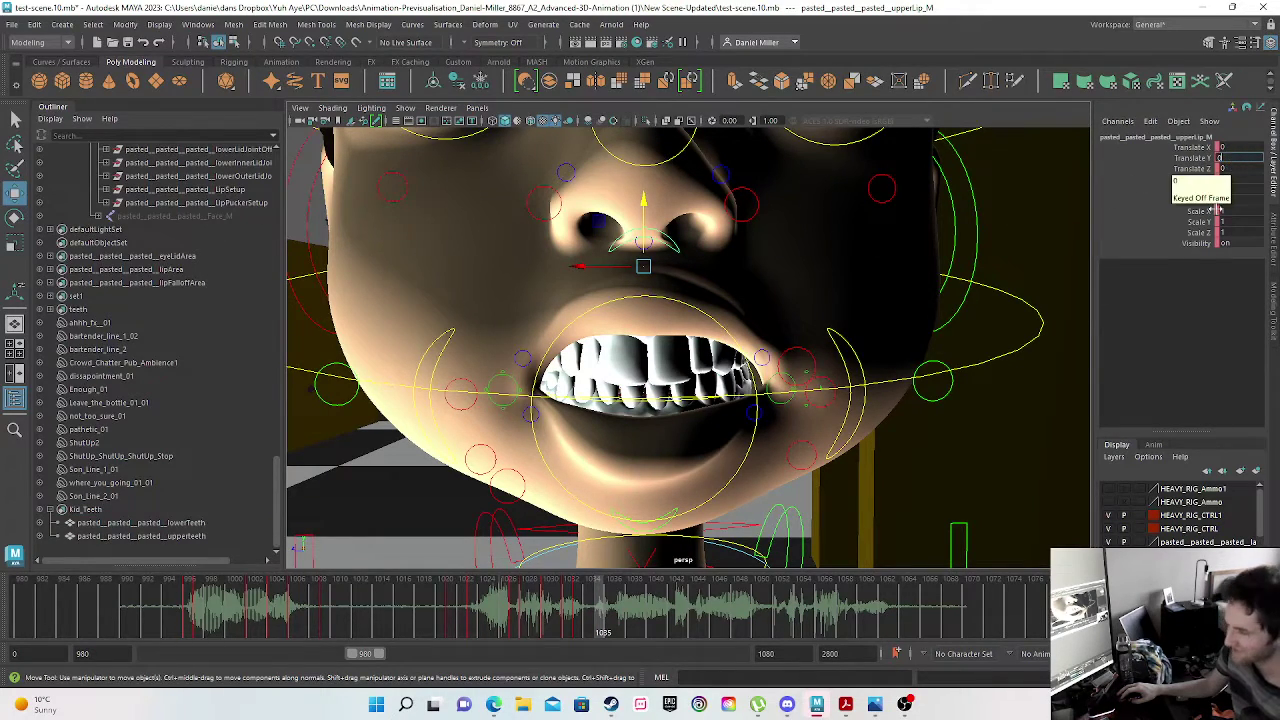
key(Return)
key(s)
- Set the lower lip control's Translate Y and Translate Z to 0 and key it at frame 1035
click(660, 526)
double_click(1236, 158)
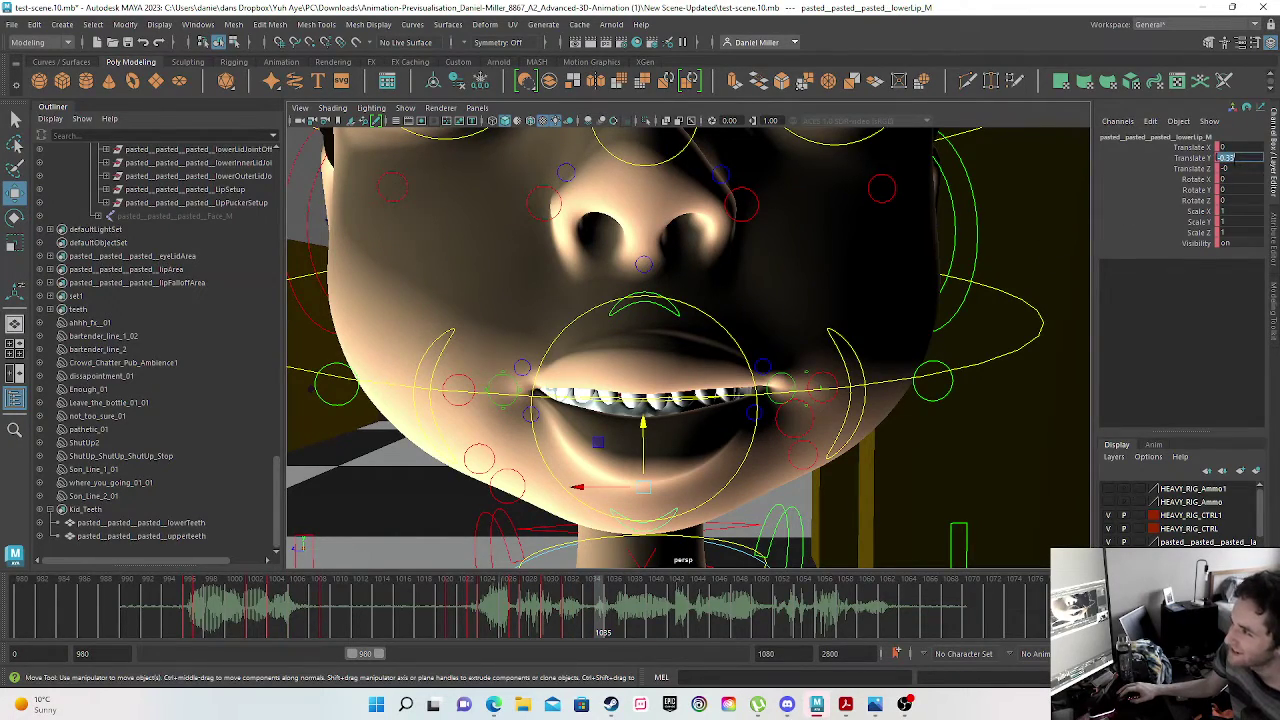
text(0)
key(Return)
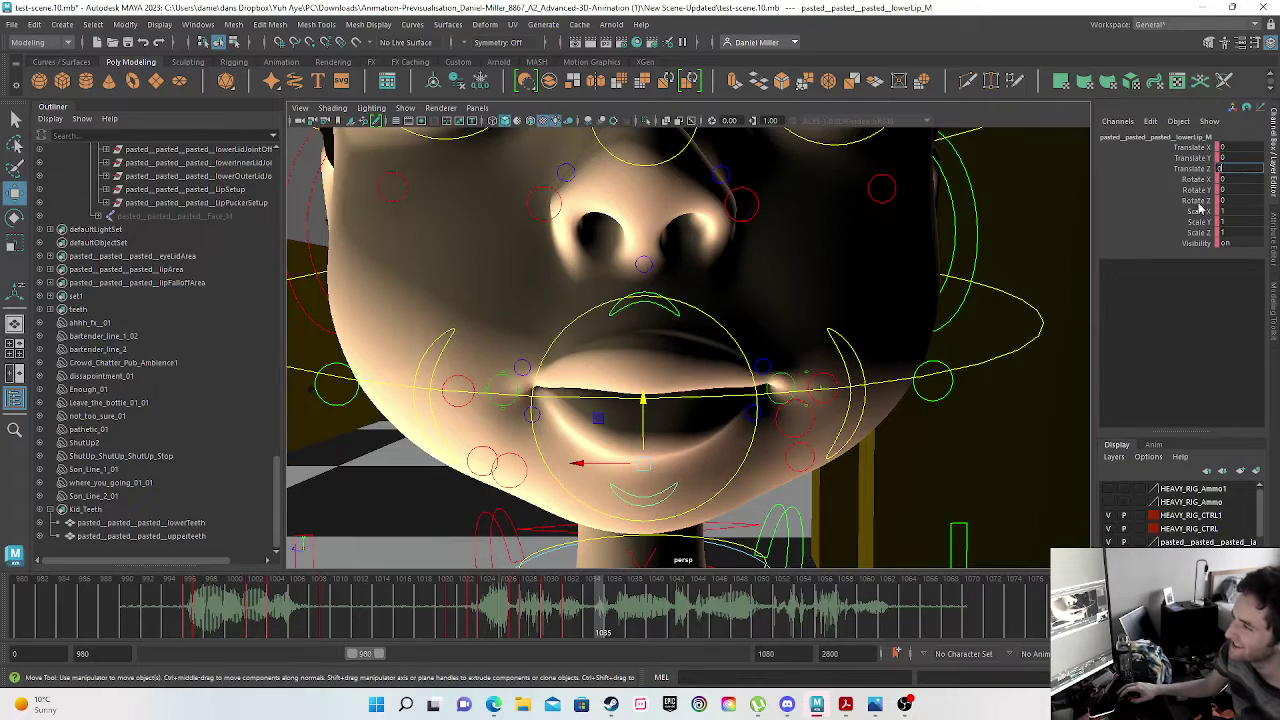
key(s)
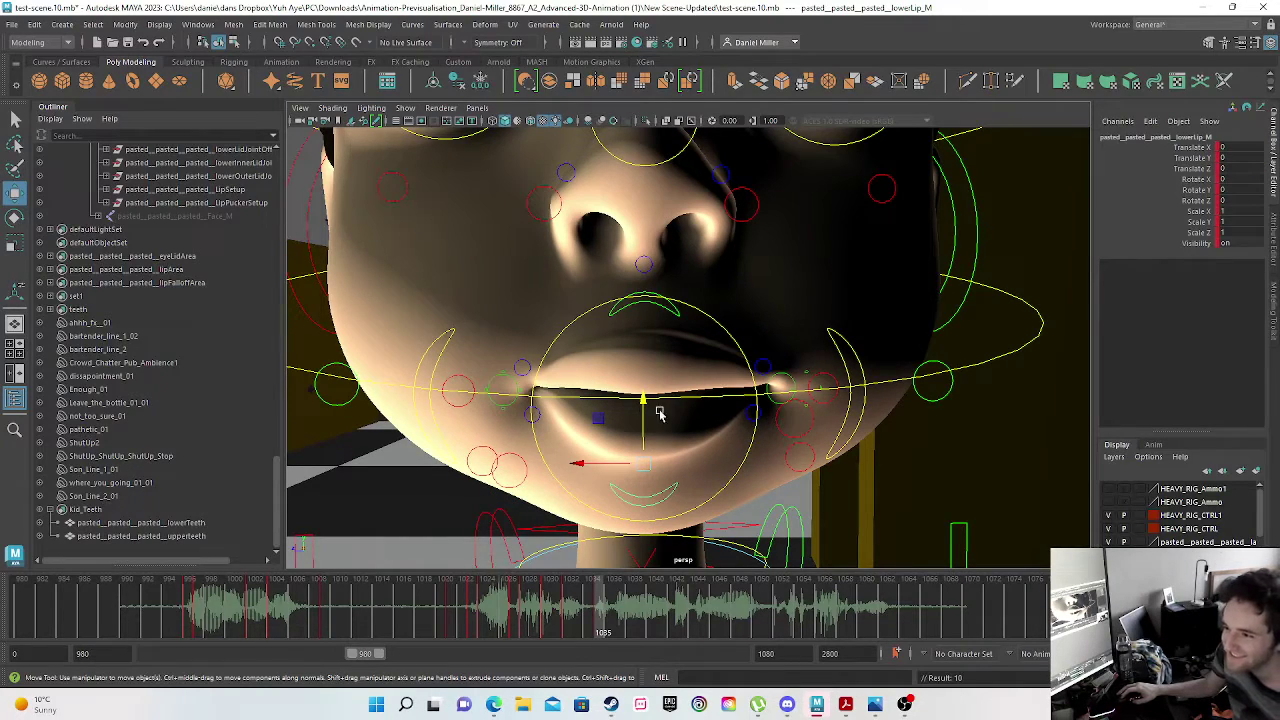
- Key the lower and upper teeth at frame 1035 and scrub the mouth motion leading up to it
click(152, 523)
click(190, 537)
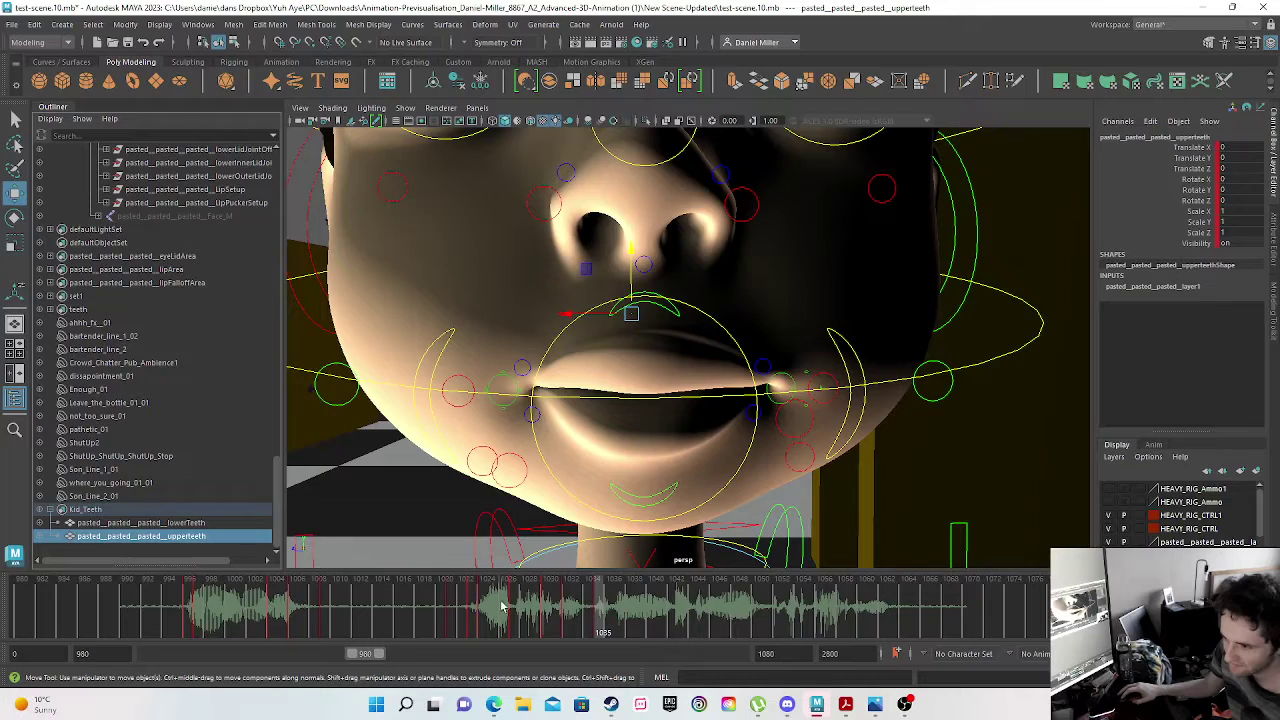
drag(517, 606, 600, 608)
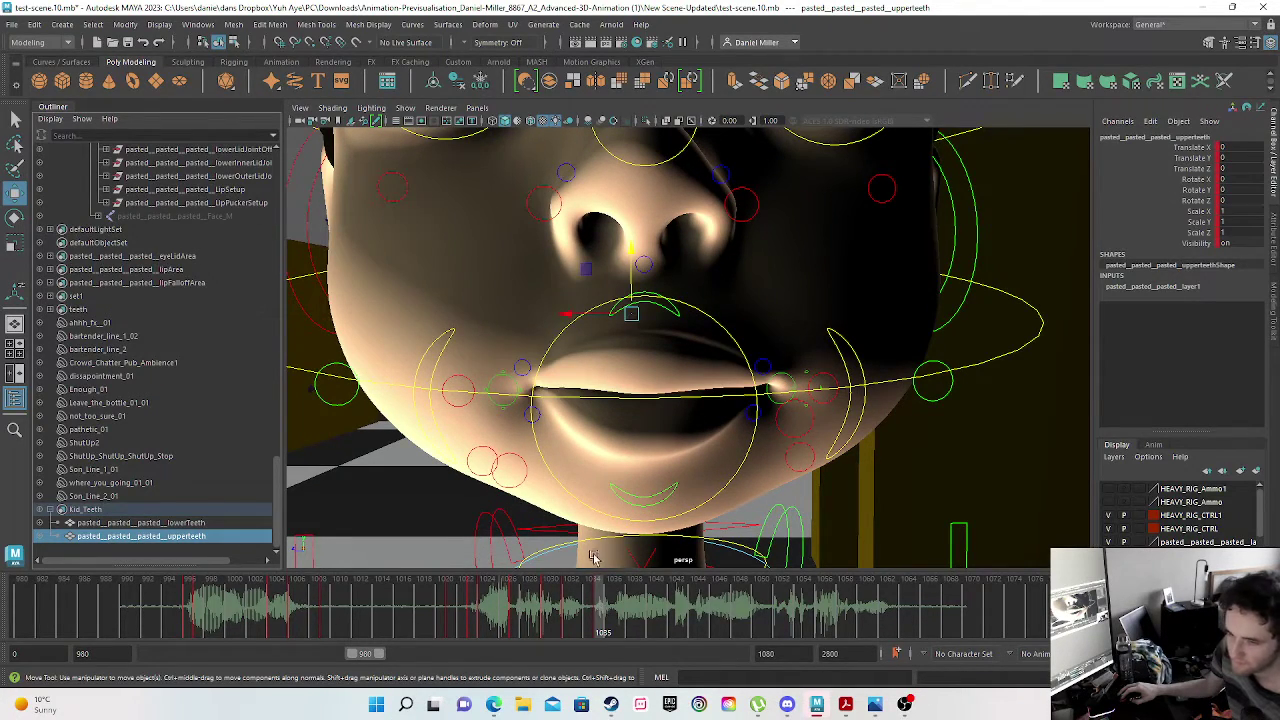
- At frame 1035, raise the upper lip control to about 0.377 and lower the lower lip control to about -0.363 in Translate Y
click(668, 309)
drag(646, 270, 645, 236)
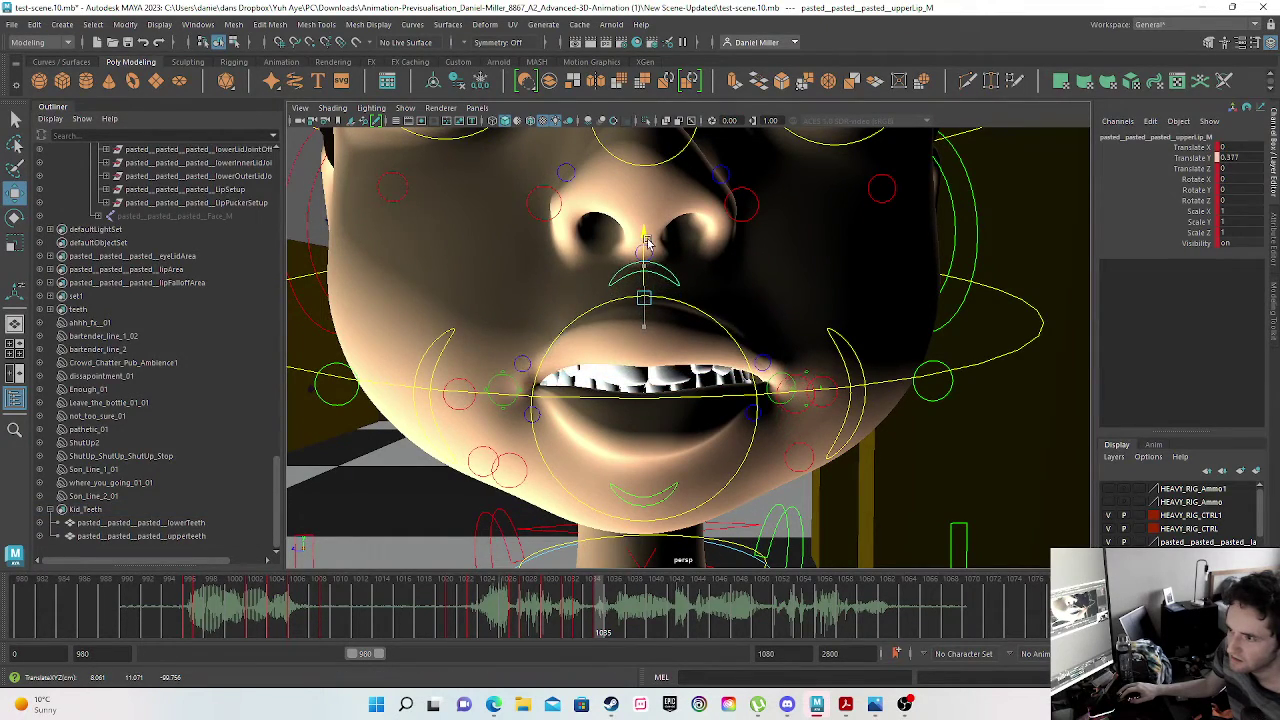
click(644, 497)
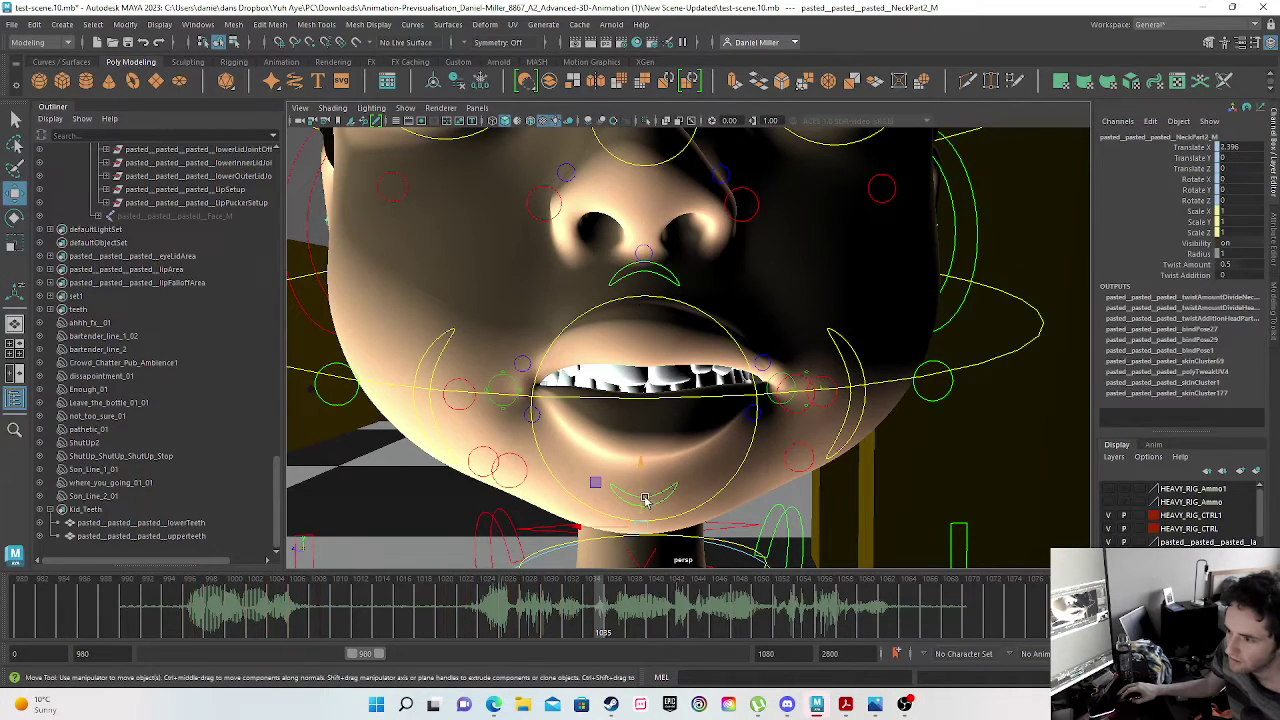
click(660, 493)
drag(643, 400, 644, 437)
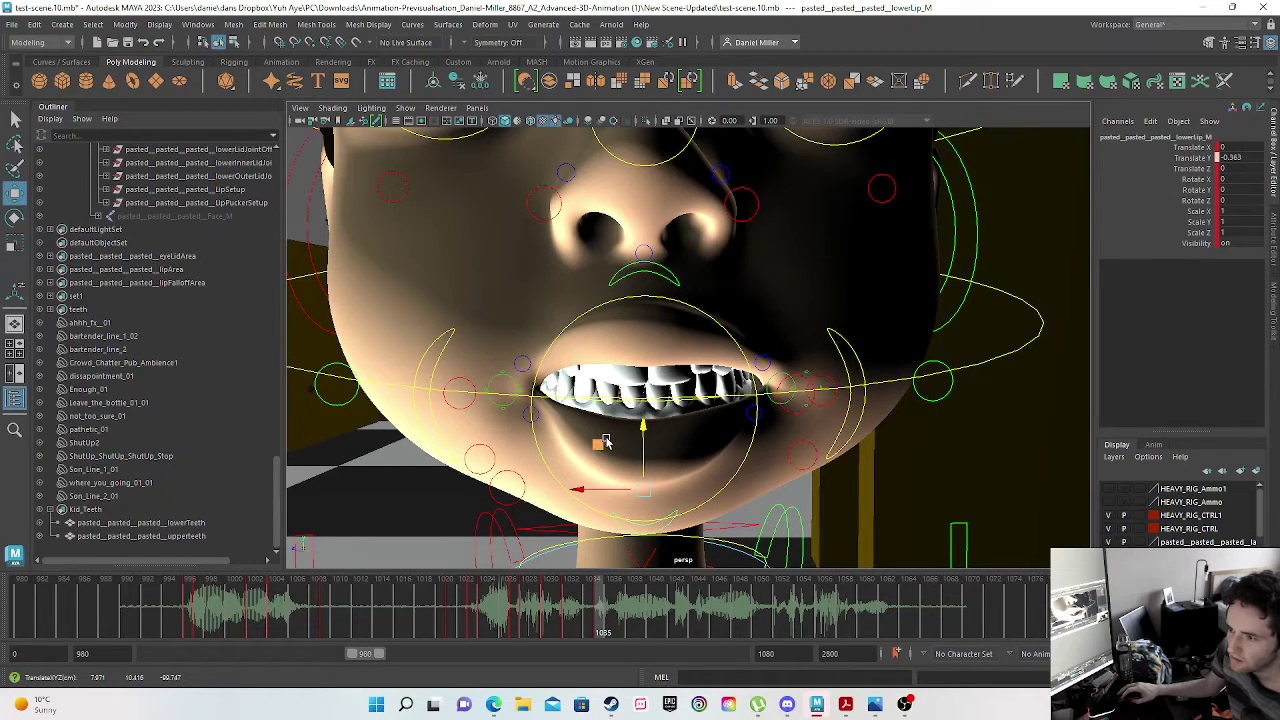
- Move the kid's lower teeth down to about -0.096 in Translate Y and key them at frame 1035
click(150, 523)
drag(641, 338, 642, 358)
key(s)
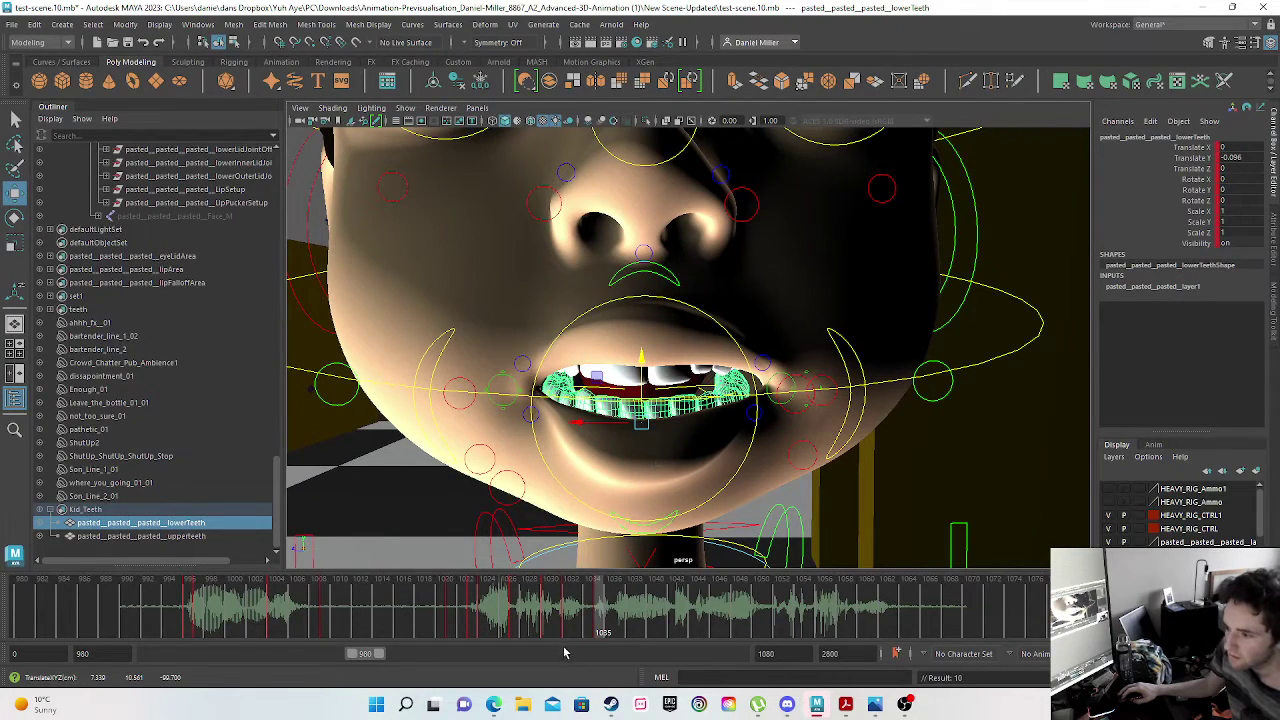
- At frame 1034, set the lower teeth's Translate Y to 0 and key them
drag(468, 607, 599, 611)
key(w)
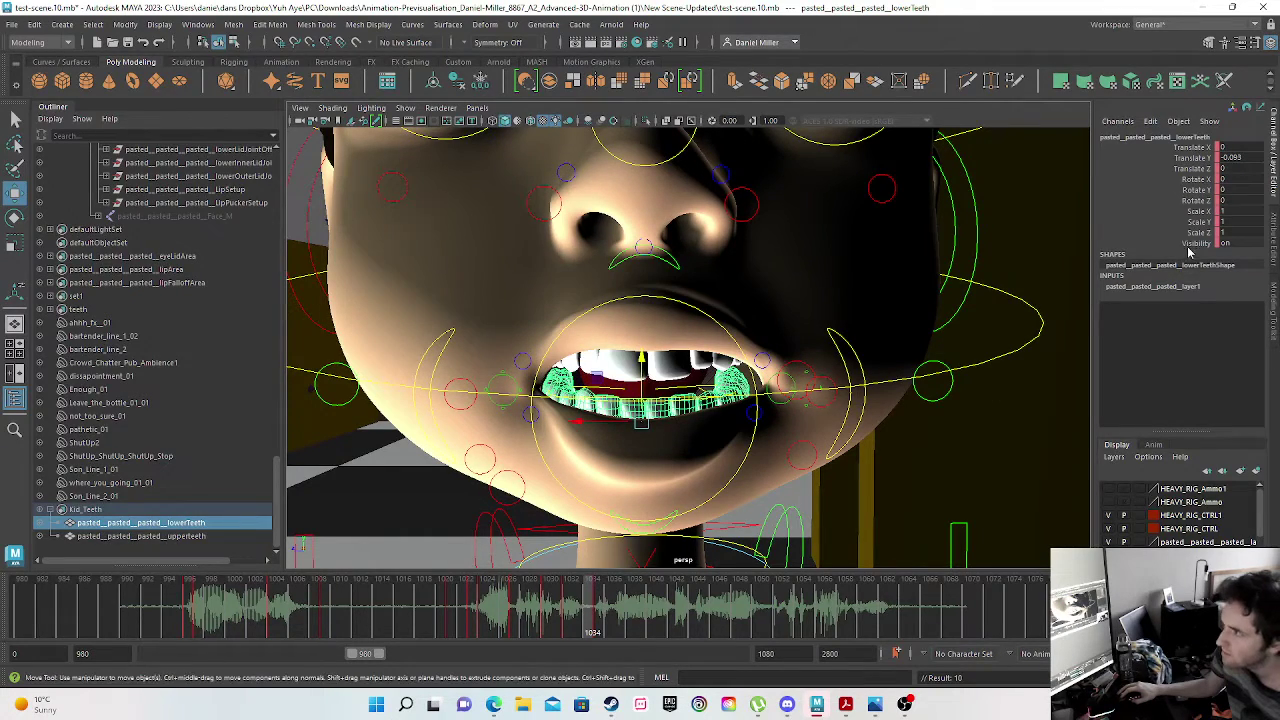
double_click(1224, 157)
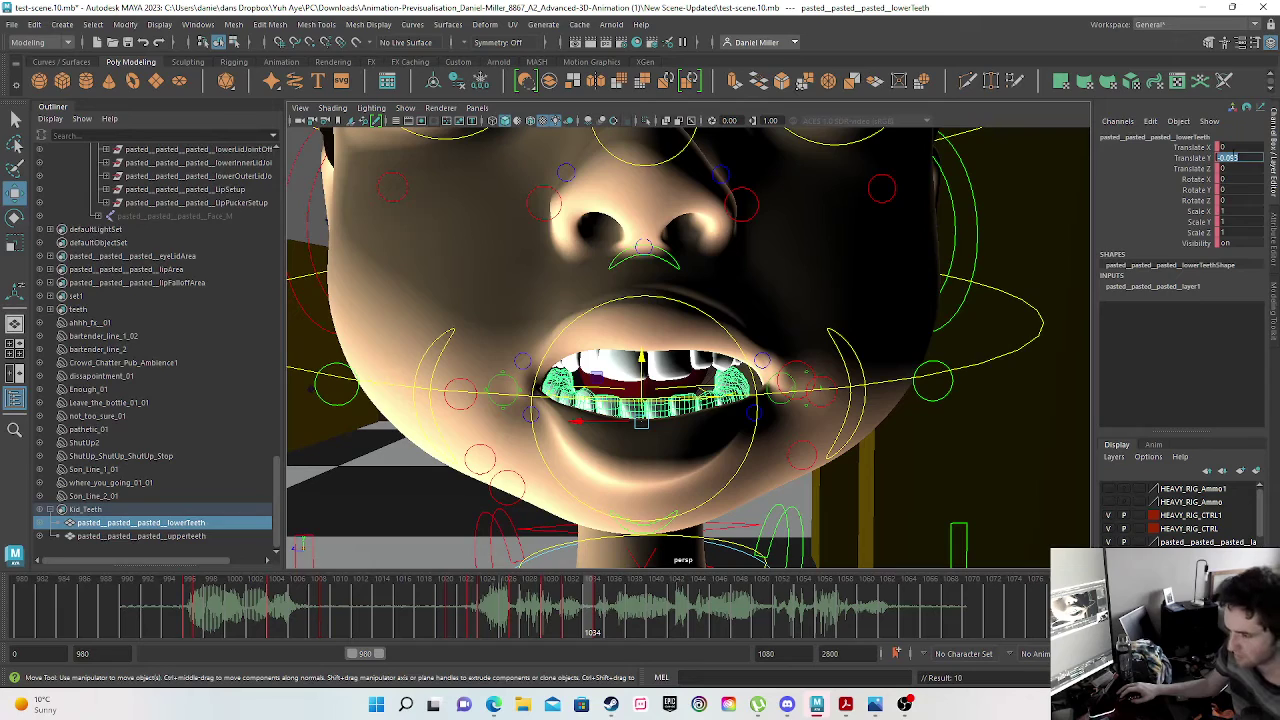
text(0)
key(Return)
key(s)
- Set the upper lip control's Translate Y to 0 and key it at frame 1034
click(661, 261)
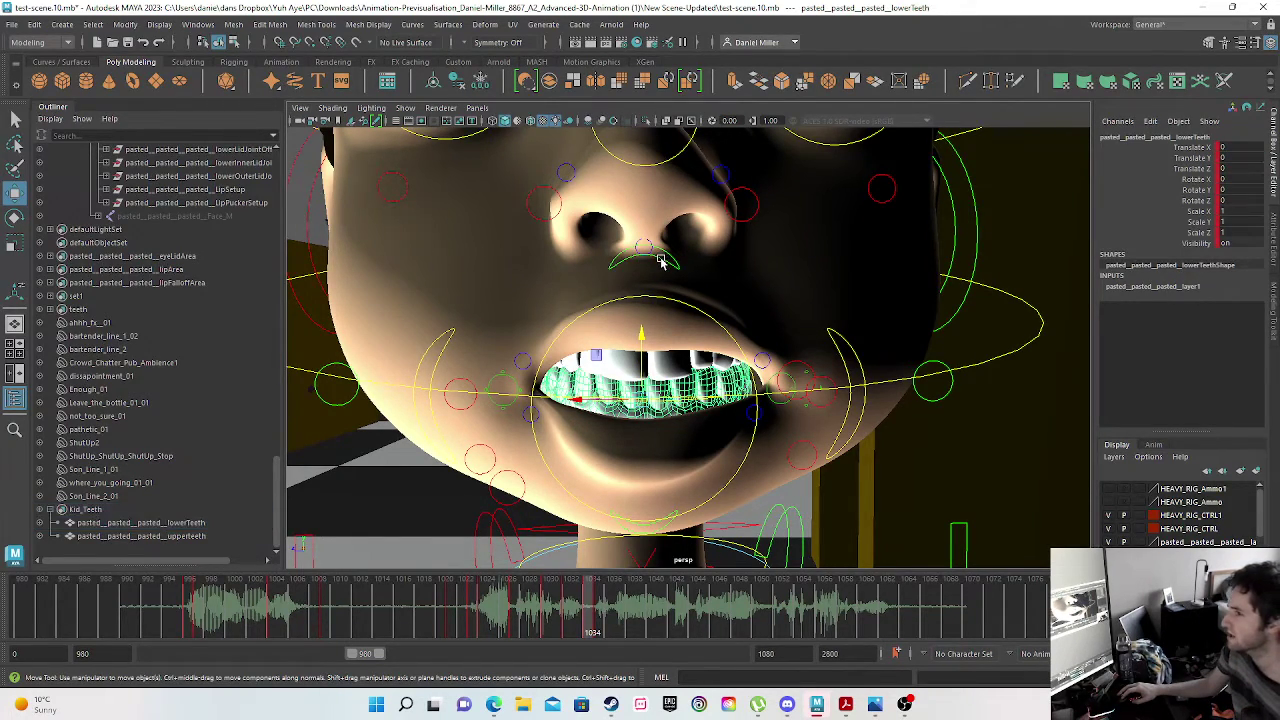
click(660, 262)
double_click(1226, 157)
text(0)
key(Return)
key(s)
- Set the lower lip control's Translate Y to 0 and key it at frame 1034
click(645, 527)
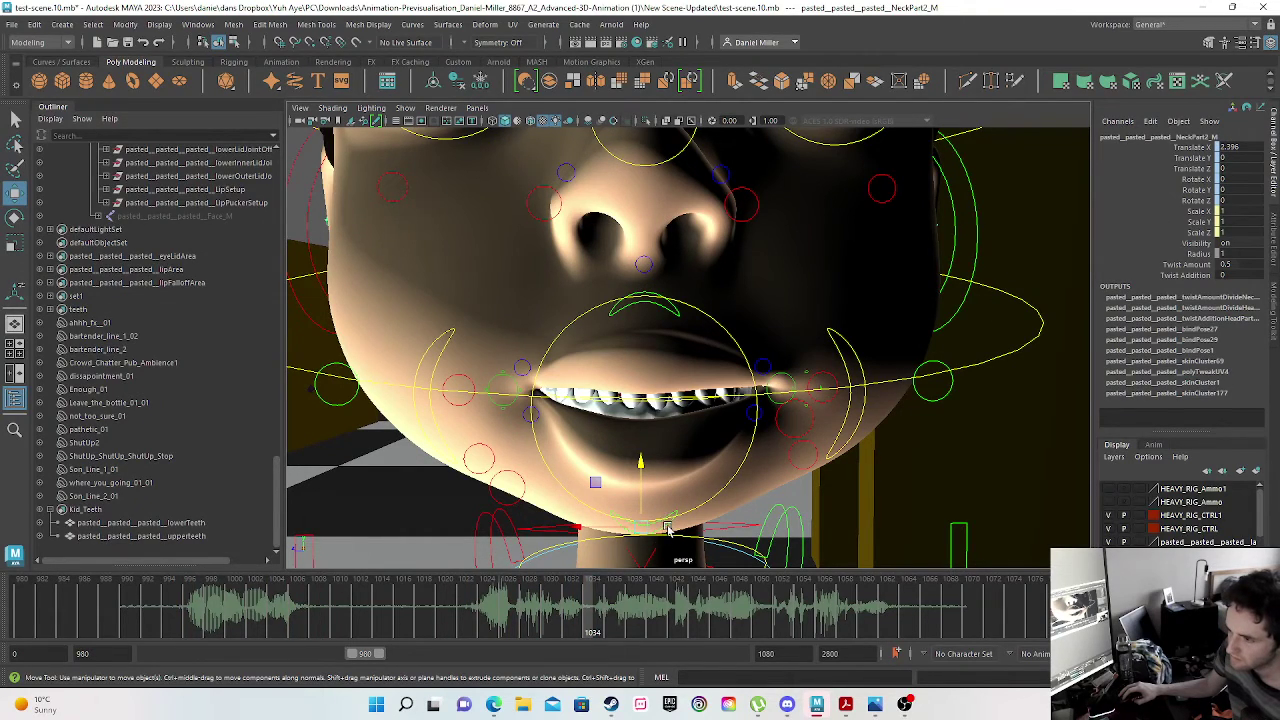
click(670, 527)
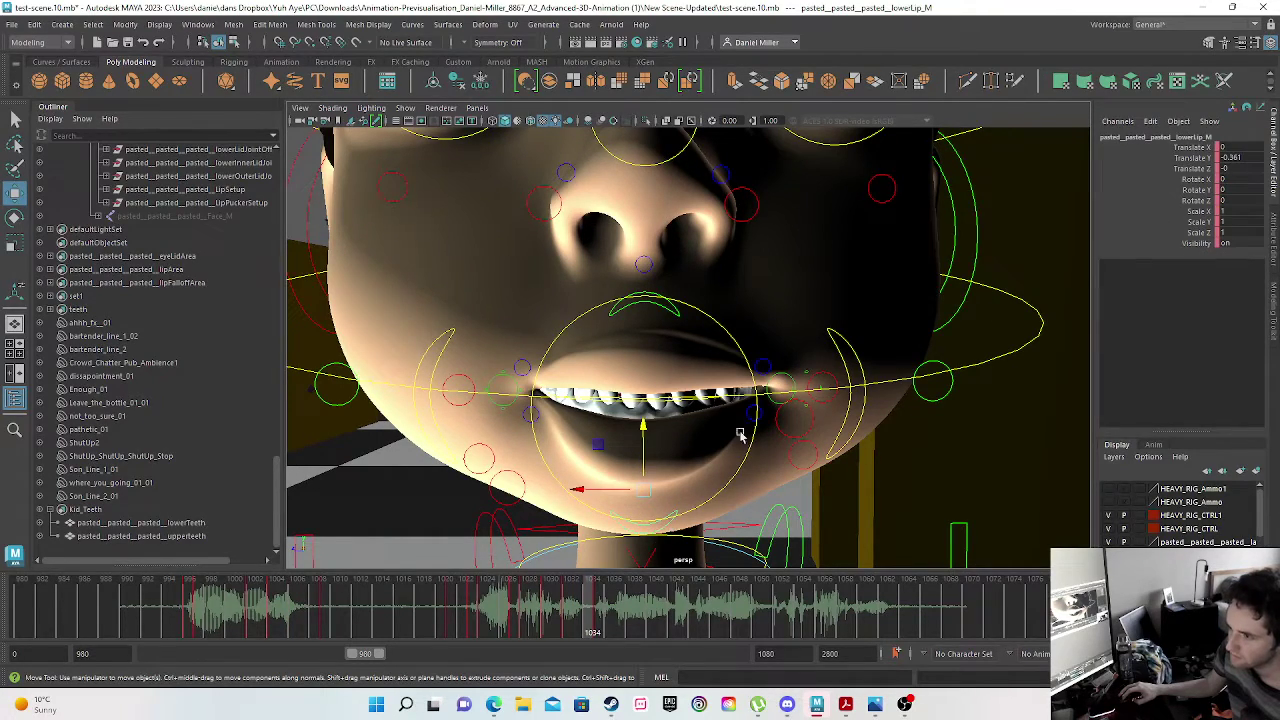
click(1241, 157)
text(0)
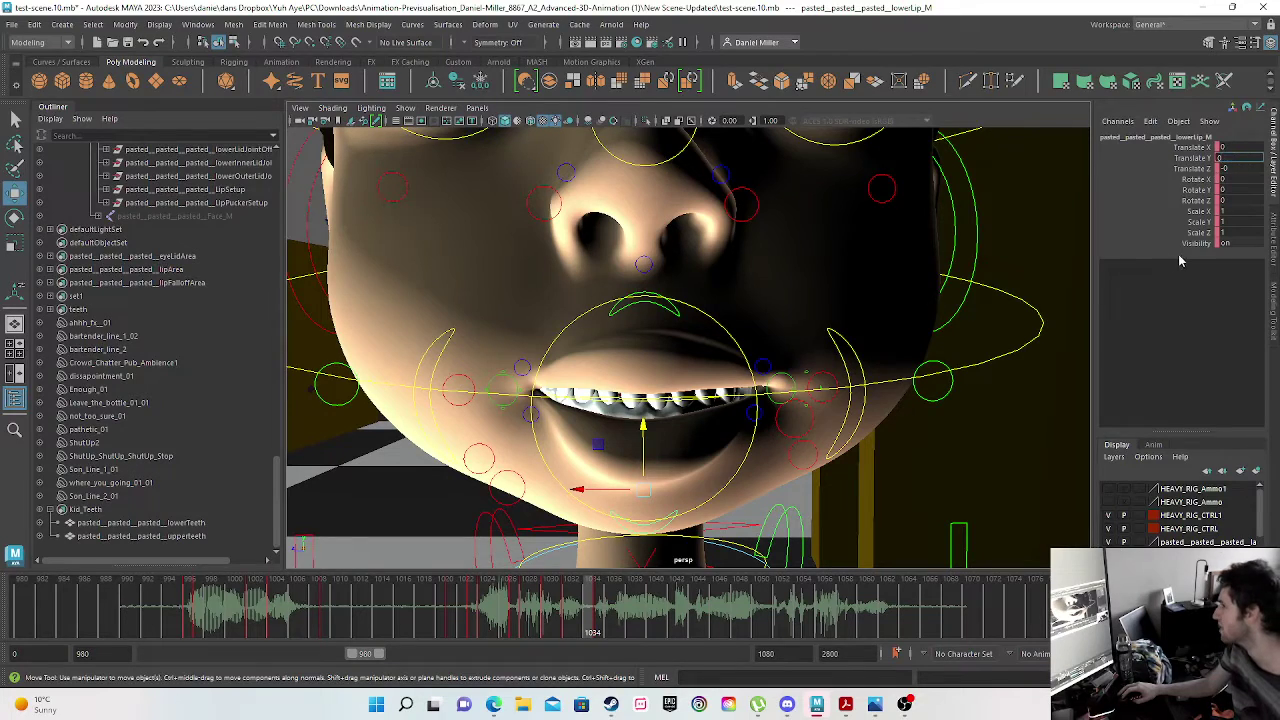
key(Return)
key(s)
- At frame 1036, raise the upper lip control to about 0.602 in Translate Y
mouse_move(530, 606)
mouse_down()
mouse_move(560, 607)
mouse_move(530, 607)
mouse_up()
middle_drag(530, 607, 625, 607)
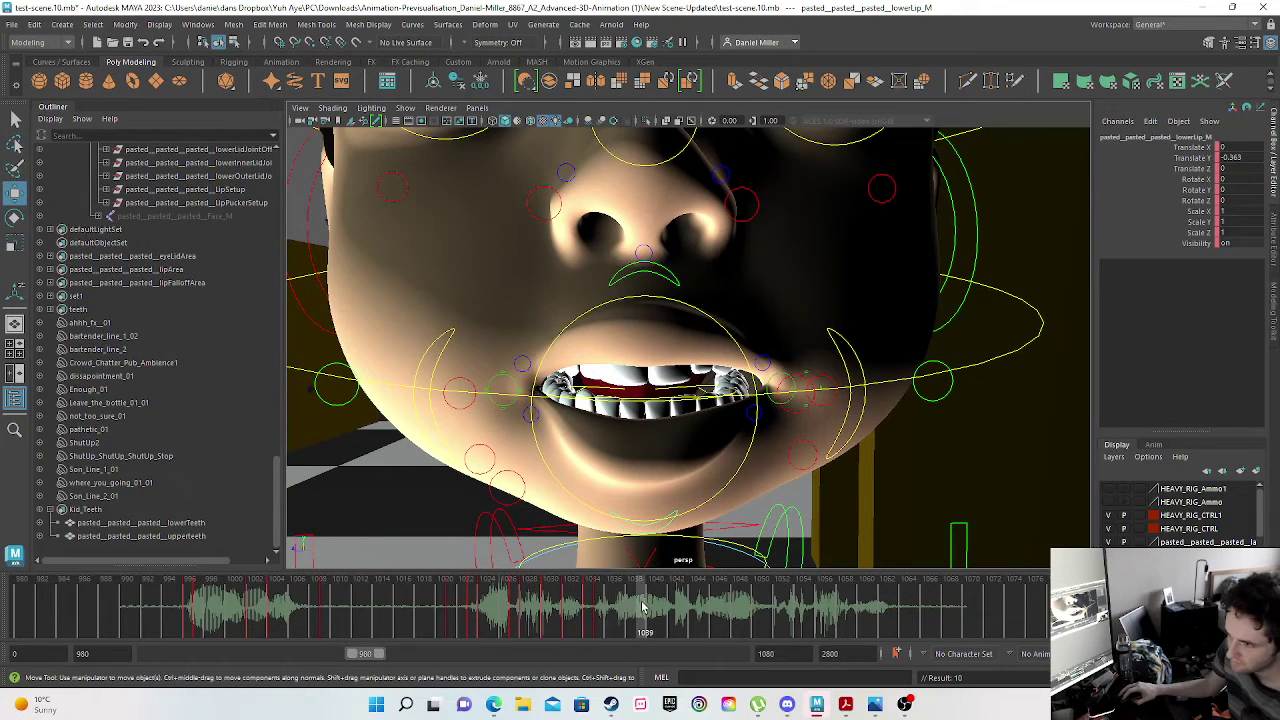
mouse_move(630, 607)
mouse_down()
mouse_move(540, 607)
mouse_move(613, 597)
mouse_up()
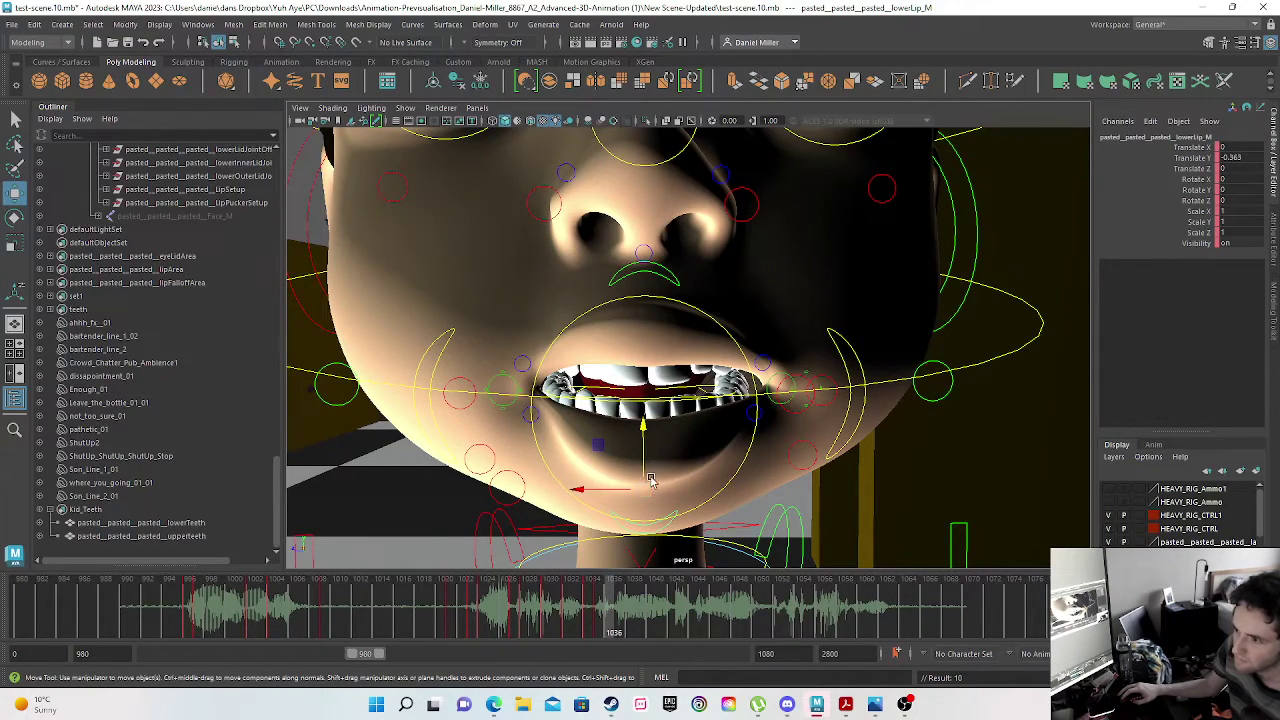
drag(645, 432, 645, 450)
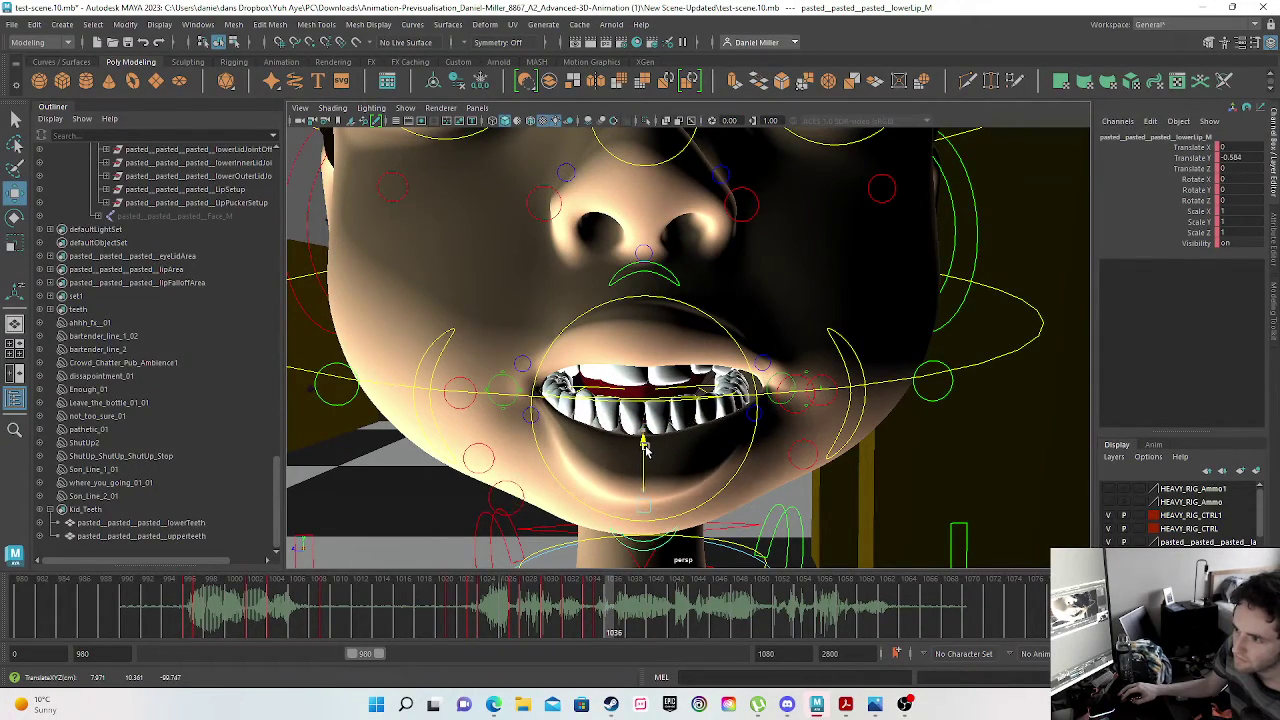
key(ctrl+z)
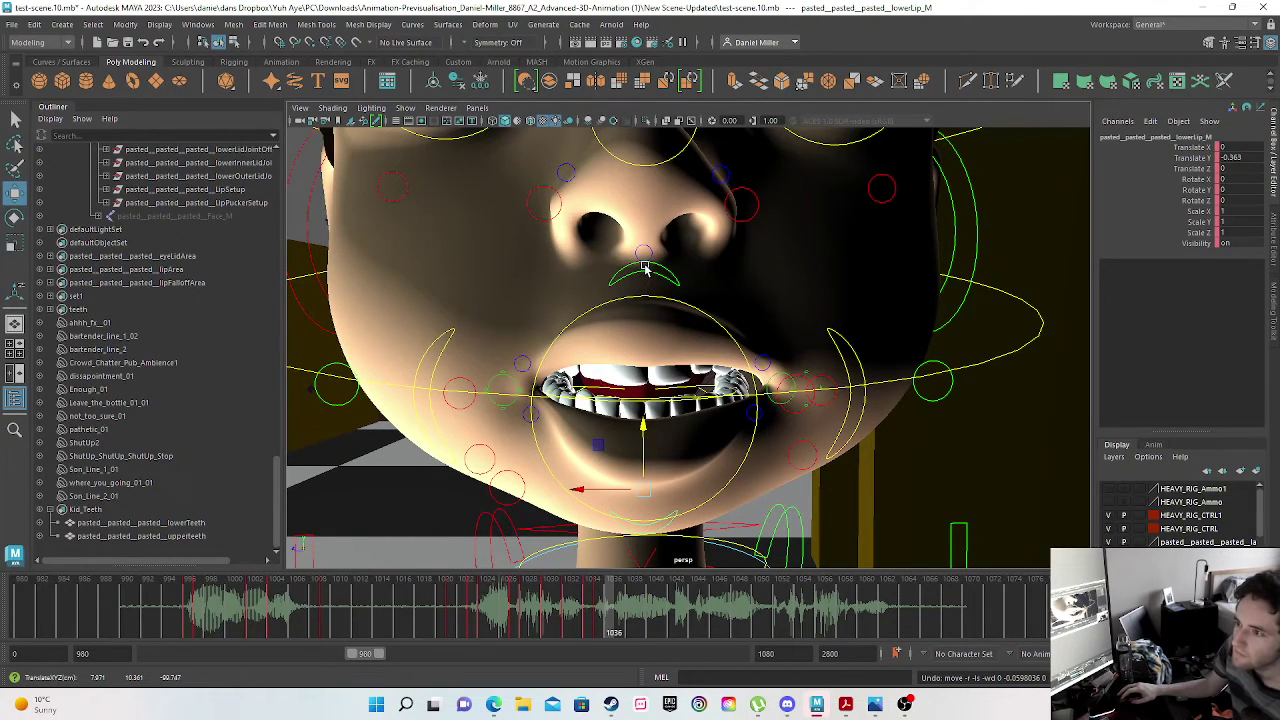
click(646, 273)
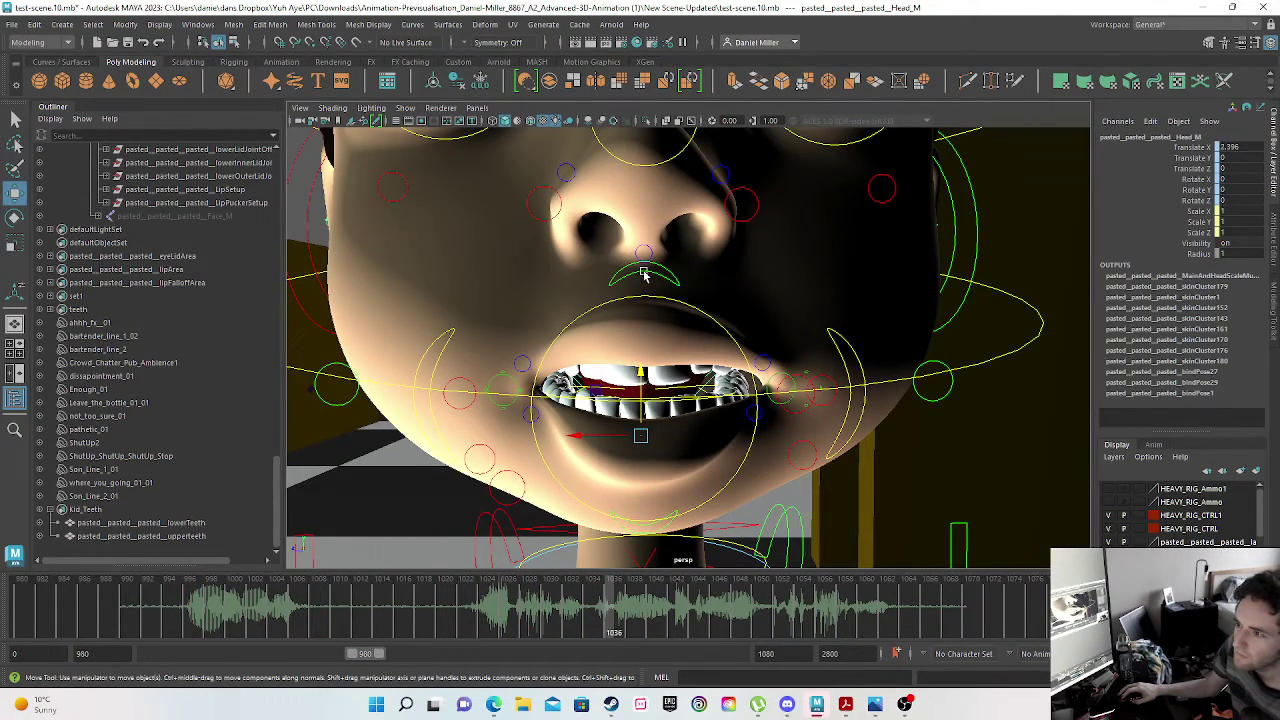
click(645, 275)
drag(645, 265, 645, 248)
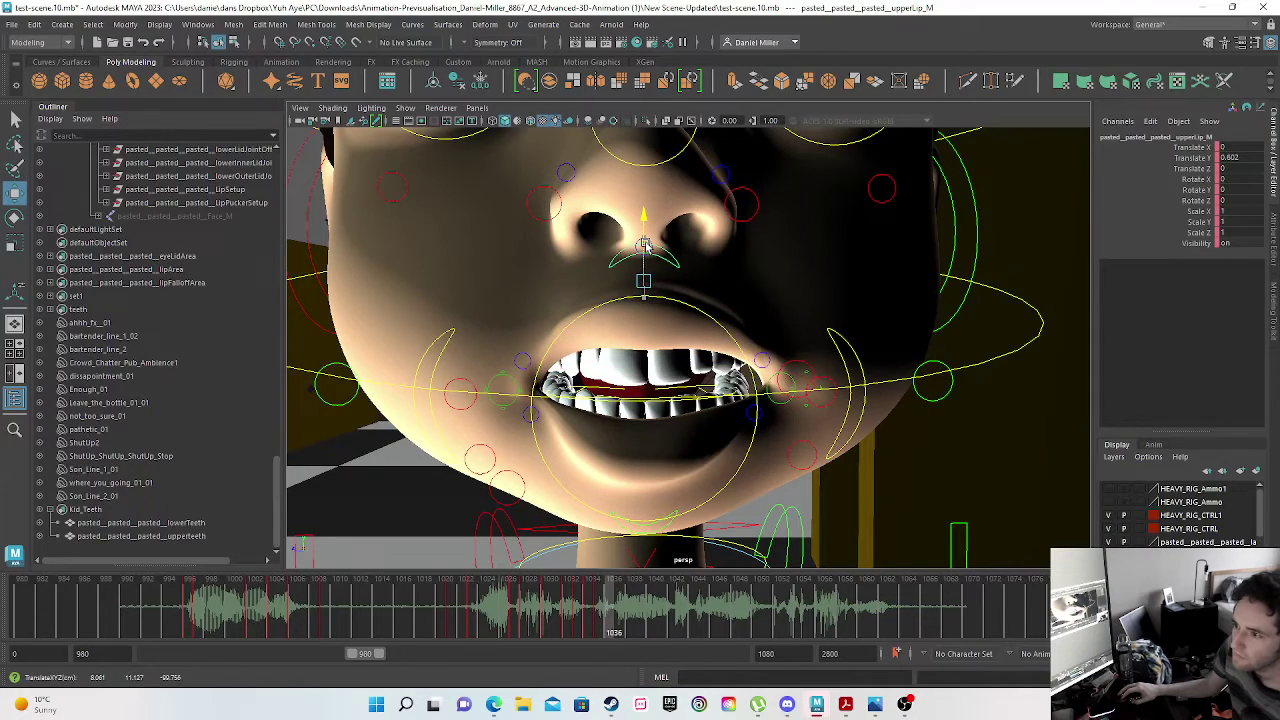
- Move the kid's upper teeth up to about 0.065 in Translate Y and key them at frame 1036
click(150, 537)
drag(631, 274, 631, 253)
key(s)
- Scrub the dialogue audio repeatedly up to frame 1037 with the volume raised to examine the next mouth shape
drag(525, 620, 624, 612)
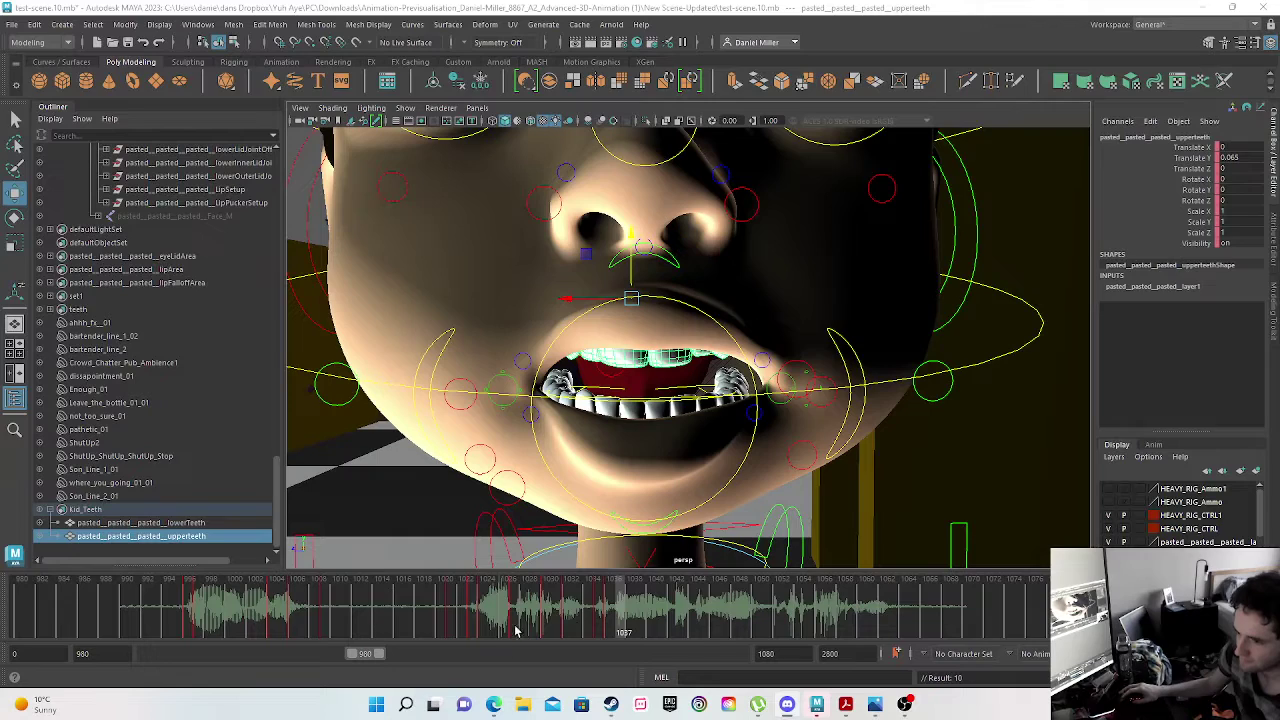
drag(466, 617, 620, 625)
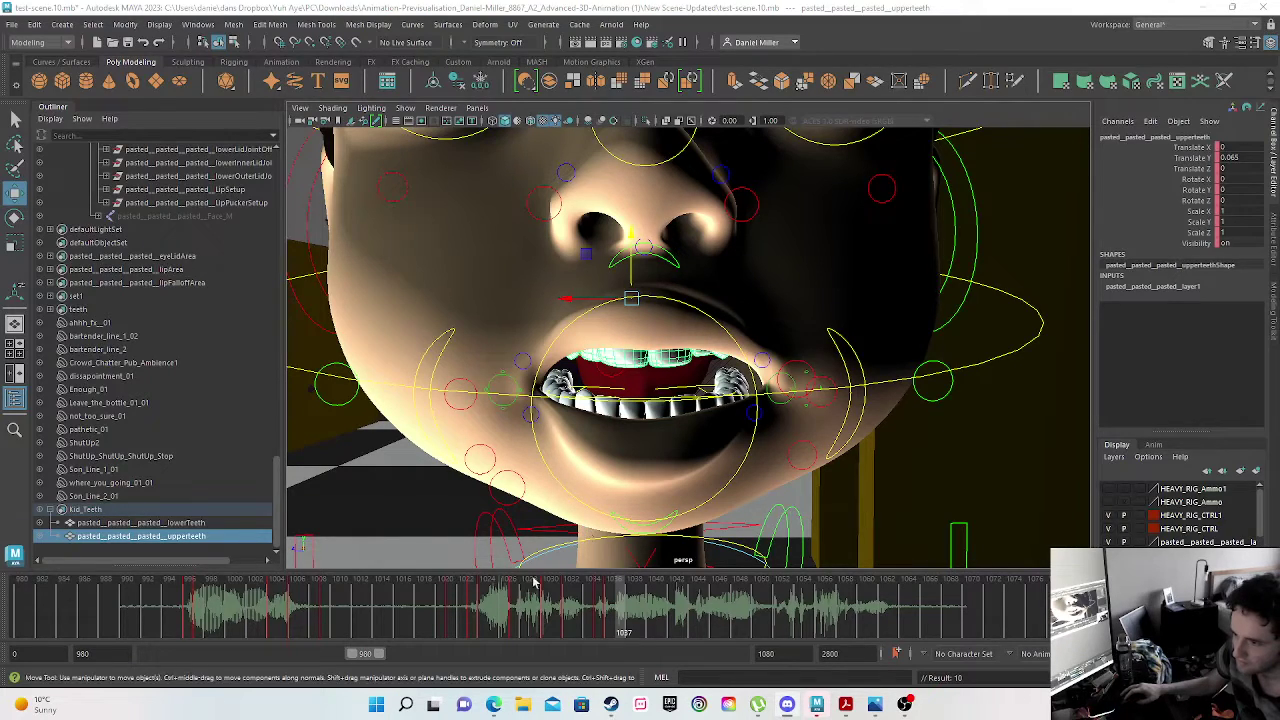
drag(462, 598, 623, 611)
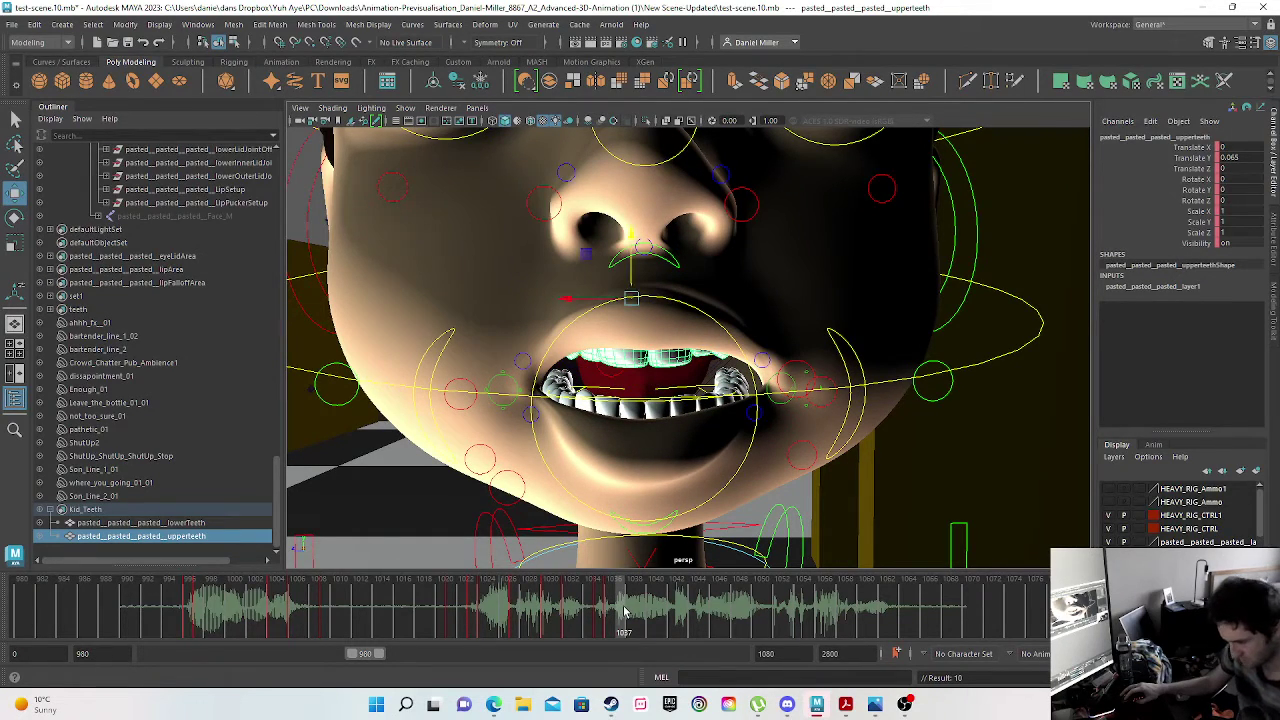
key(XF86AudioRaiseVolume)
key(XF86AudioRaiseVolume)
key(XF86AudioRaiseVolume)
key(XF86AudioRaiseVolume)
key(XF86AudioRaiseVolume)
key(XF86AudioRaiseVolume)
key(XF86AudioRaiseVolume)
key(XF86AudioRaiseVolume)
drag(553, 617, 622, 628)
key(XF86AudioRaiseVolume)
key(XF86AudioRaiseVolume)
key(XF86AudioRaiseVolume)
key(XF86AudioRaiseVolume)
key(XF86AudioRaiseVolume)
key(XF86AudioRaiseVolume)
key(XF86AudioRaiseVolume)
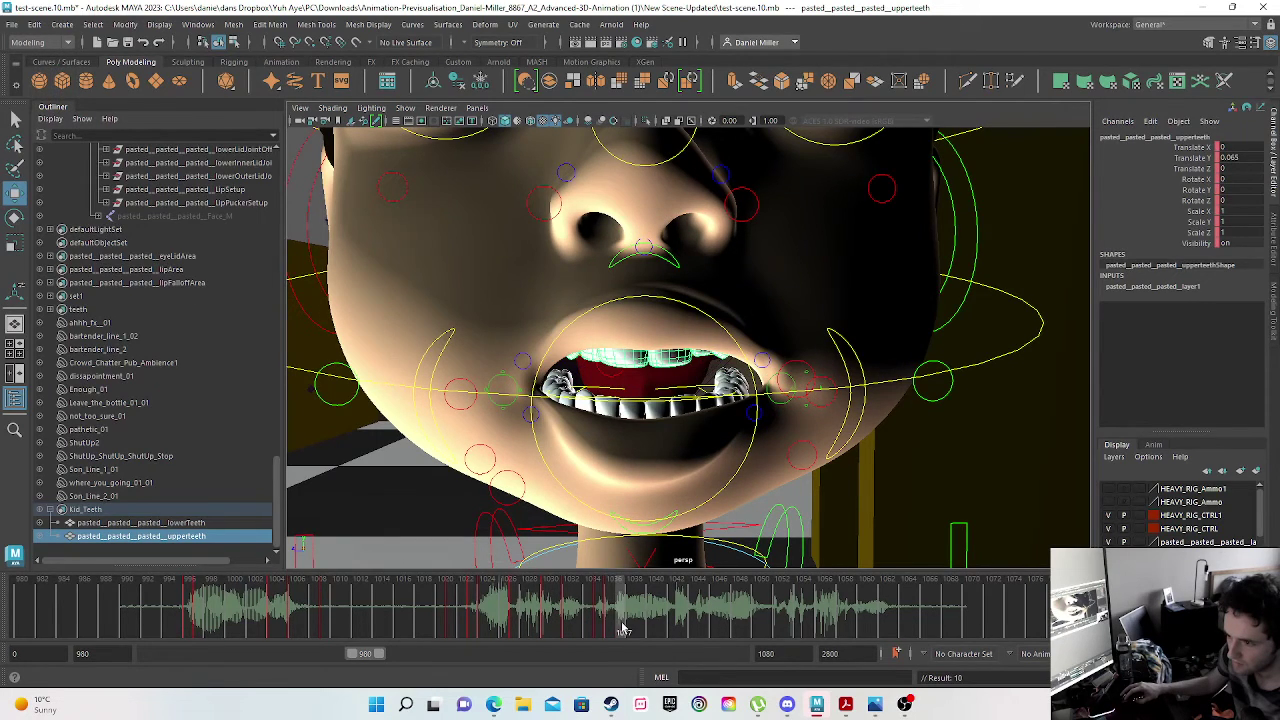
key(w)
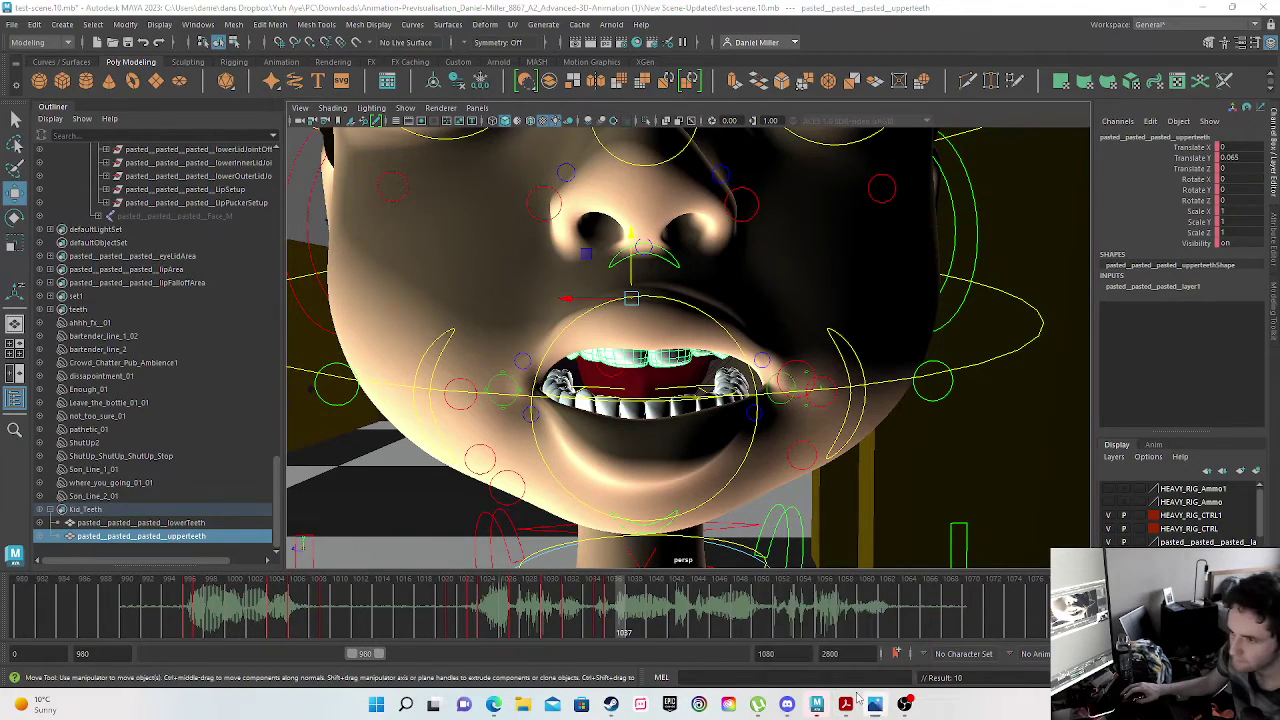
click(642, 527)
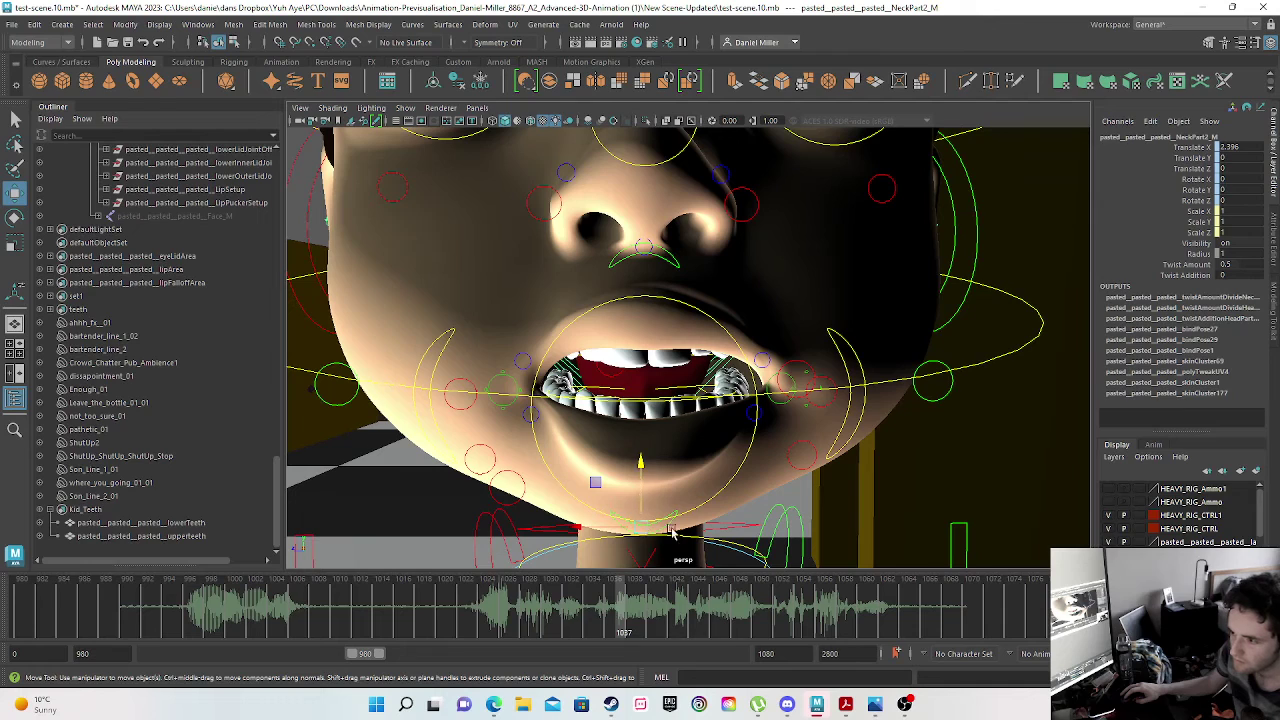
drag(643, 465, 644, 486)
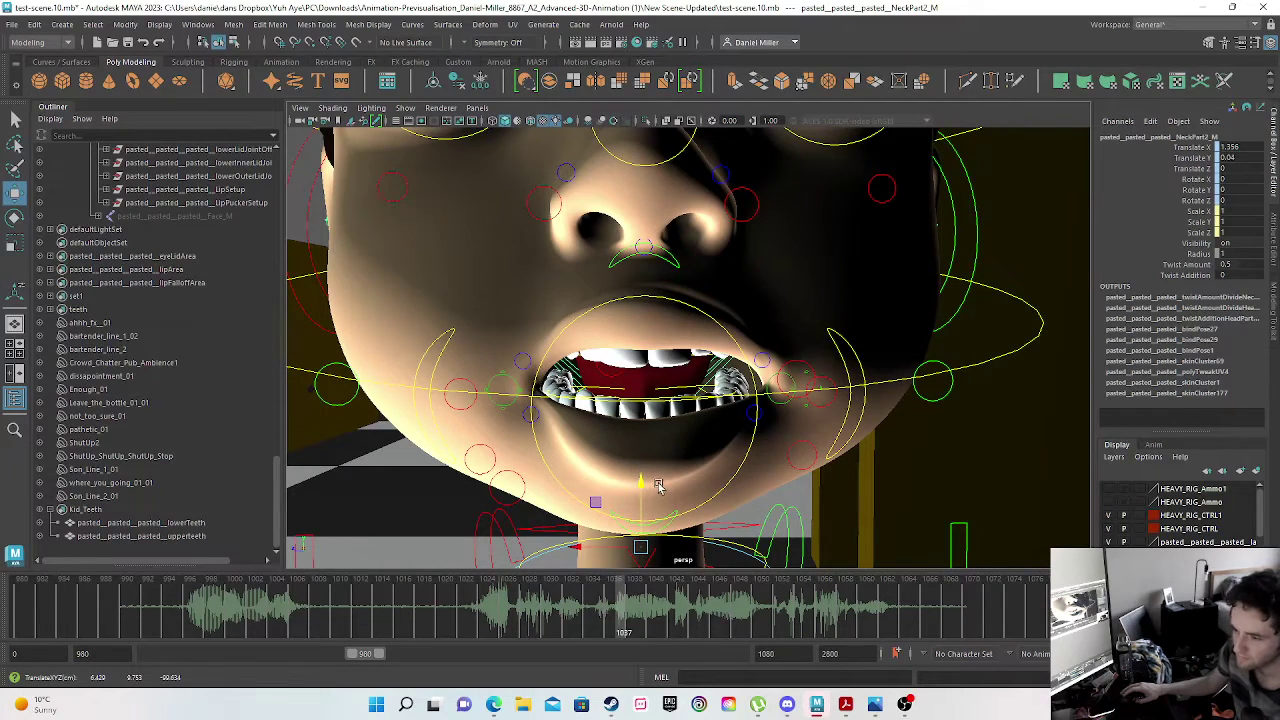
key(ctrl+z)
scroll(630, 448, down, 1)
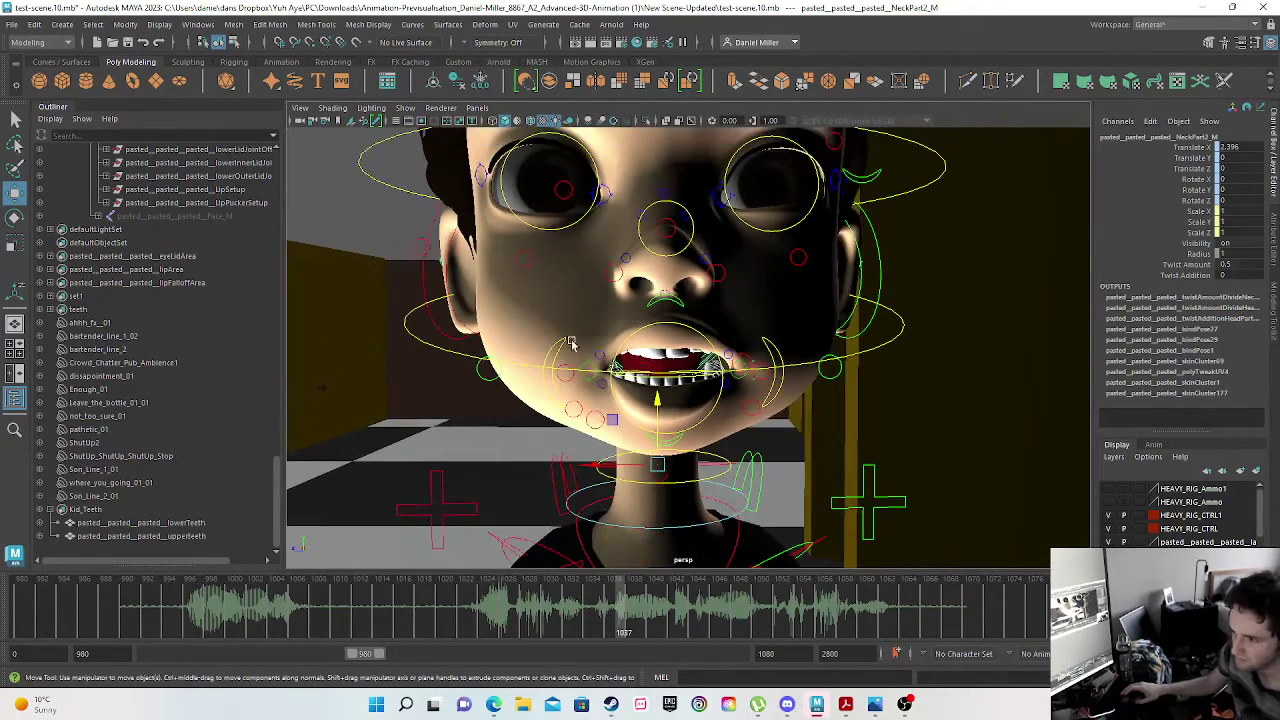
alt+middle_drag(630, 448, 622, 332)
scroll(621, 332, up, 3)
alt+drag(620, 333, 583, 300)
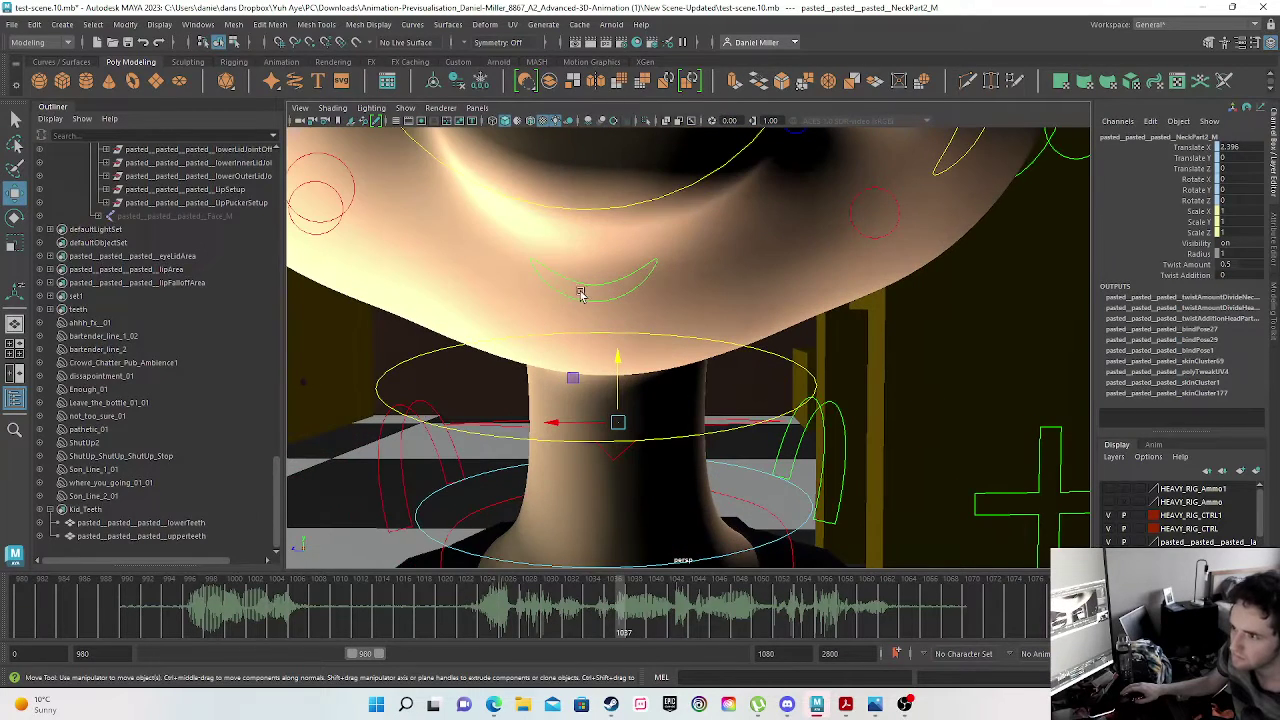
- Try to open the kid's mouth at frame 1037 by lowering the jaw control in Translate Y
click(625, 368)
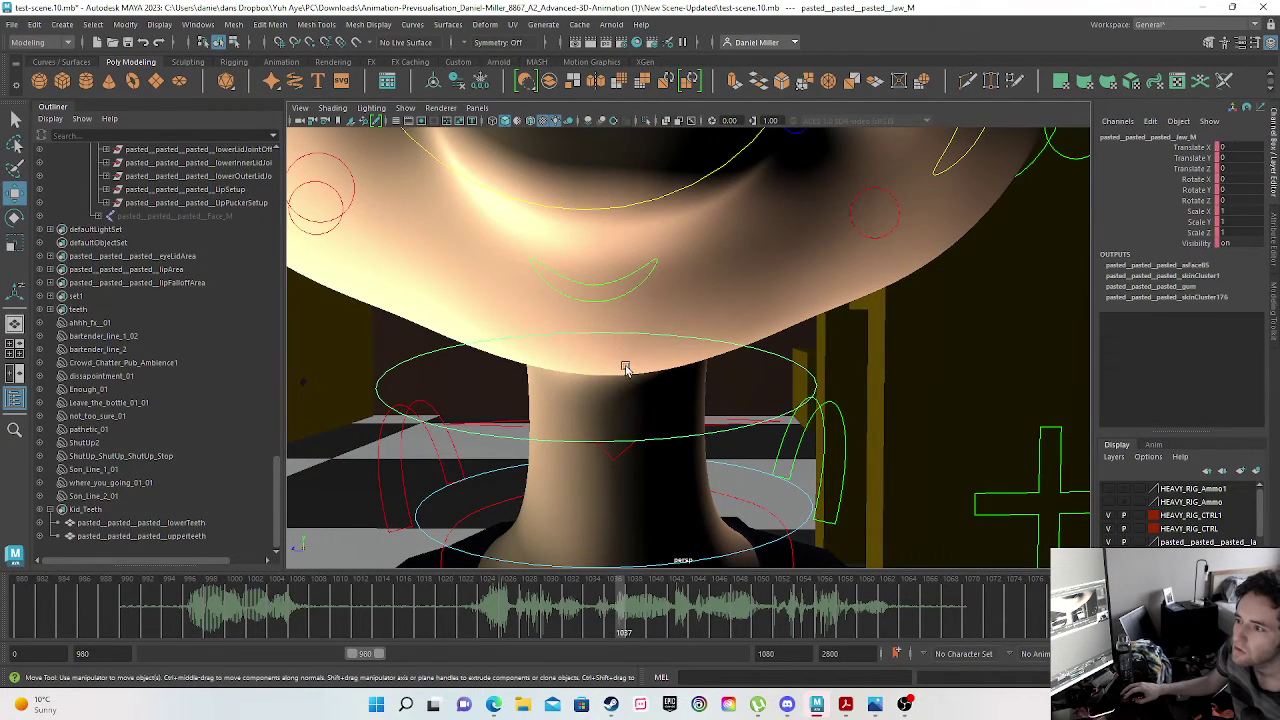
scroll(634, 354, down, 8)
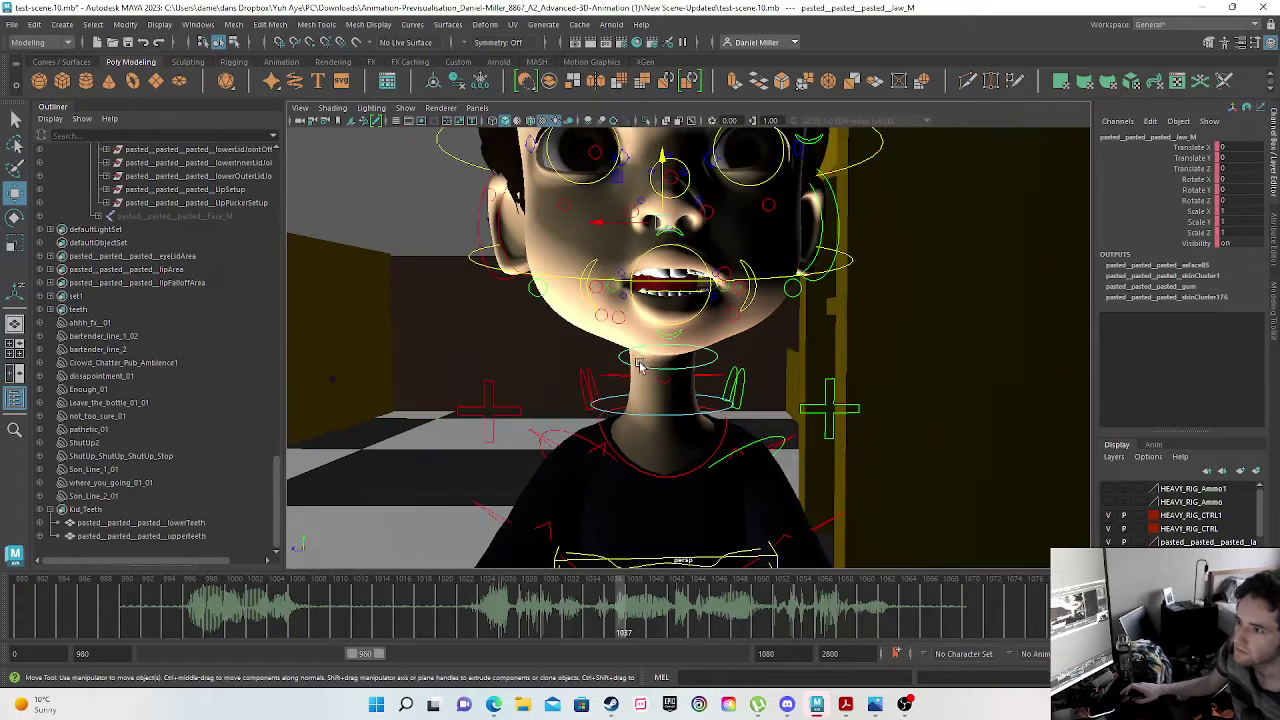
drag(658, 178, 664, 198)
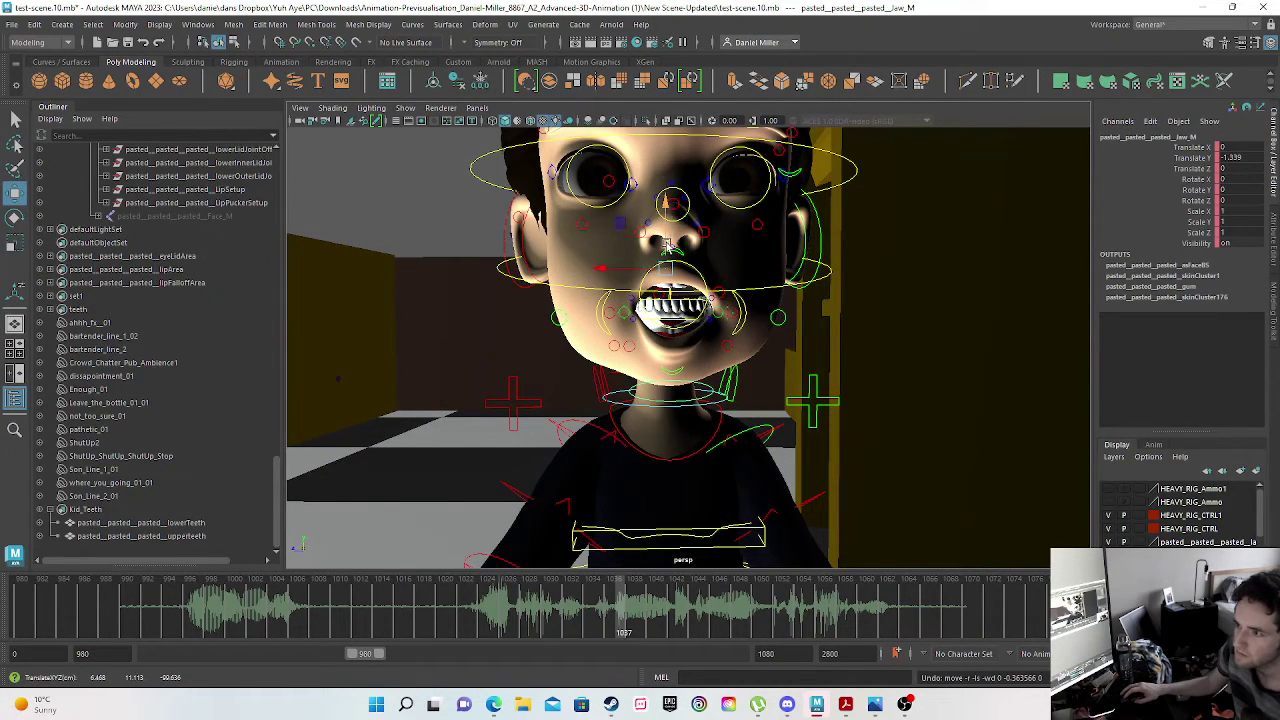
key(ctrl+z)
drag(663, 172, 665, 183)
drag(660, 233, 650, 212)
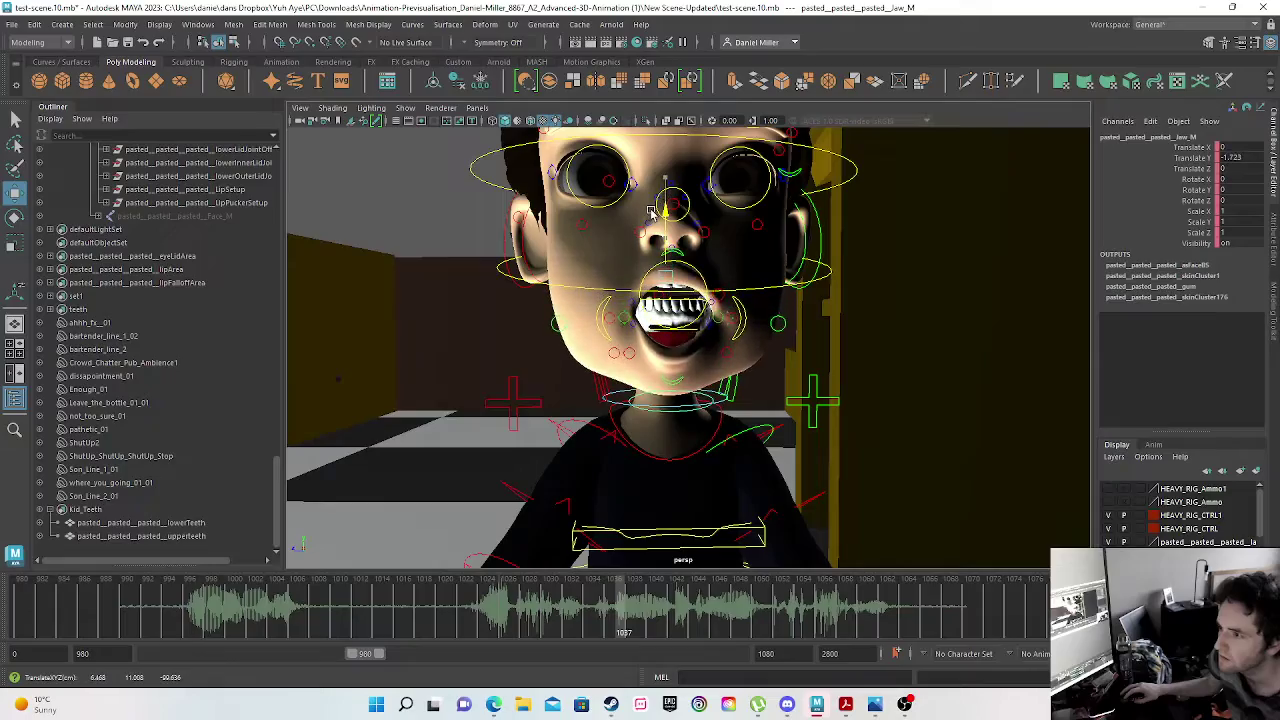
scroll(705, 356, up, 3)
alt+drag(701, 353, 826, 474)
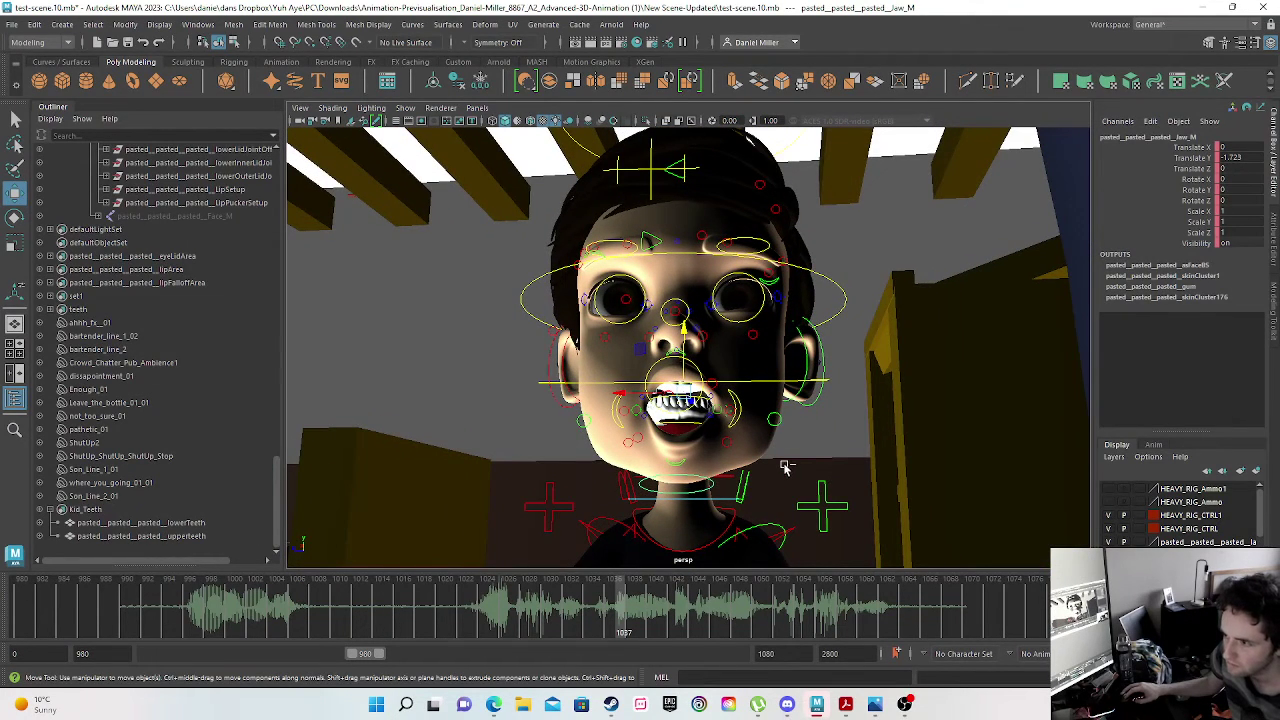
key(ctrl+z)
drag(686, 310, 714, 266)
mouse_move(712, 343)
mouse_down()
mouse_move(722, 440)
mouse_move(723, 342)
mouse_move(721, 410)
mouse_move(705, 343)
mouse_up()
key(ctrl+z)
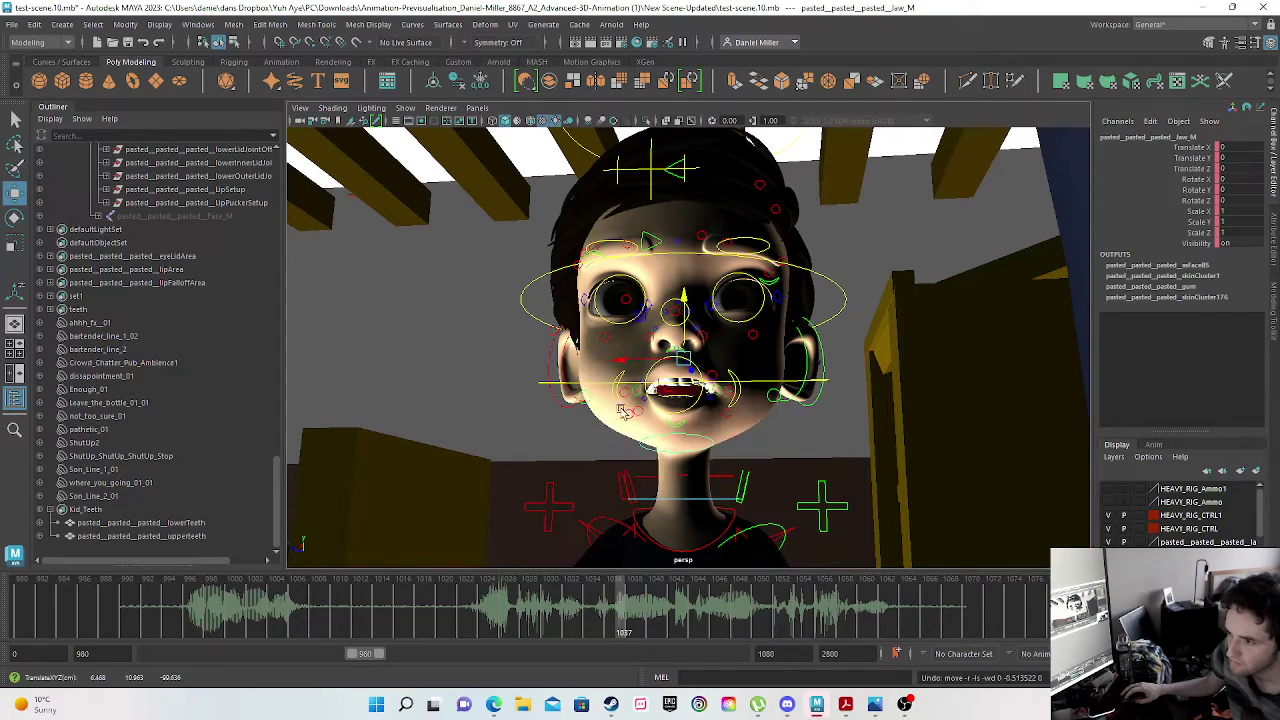
scroll(648, 397, up, 3)
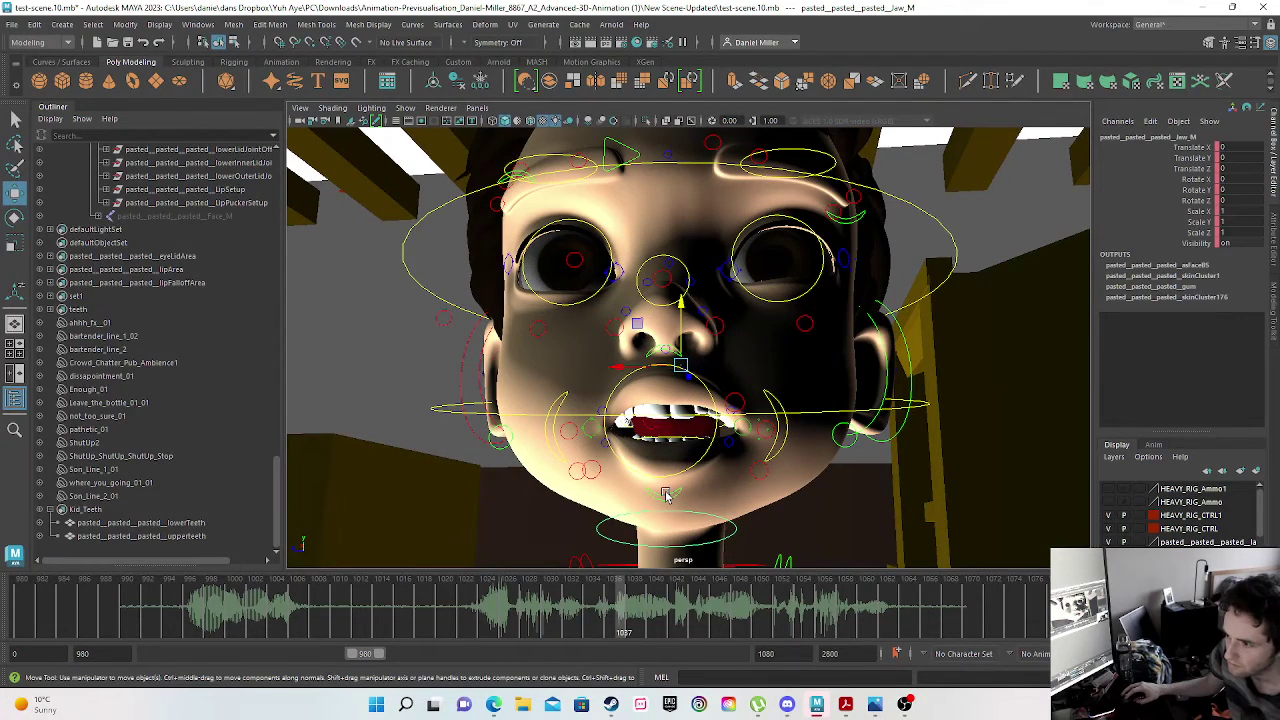
click(665, 495)
drag(686, 437, 686, 540)
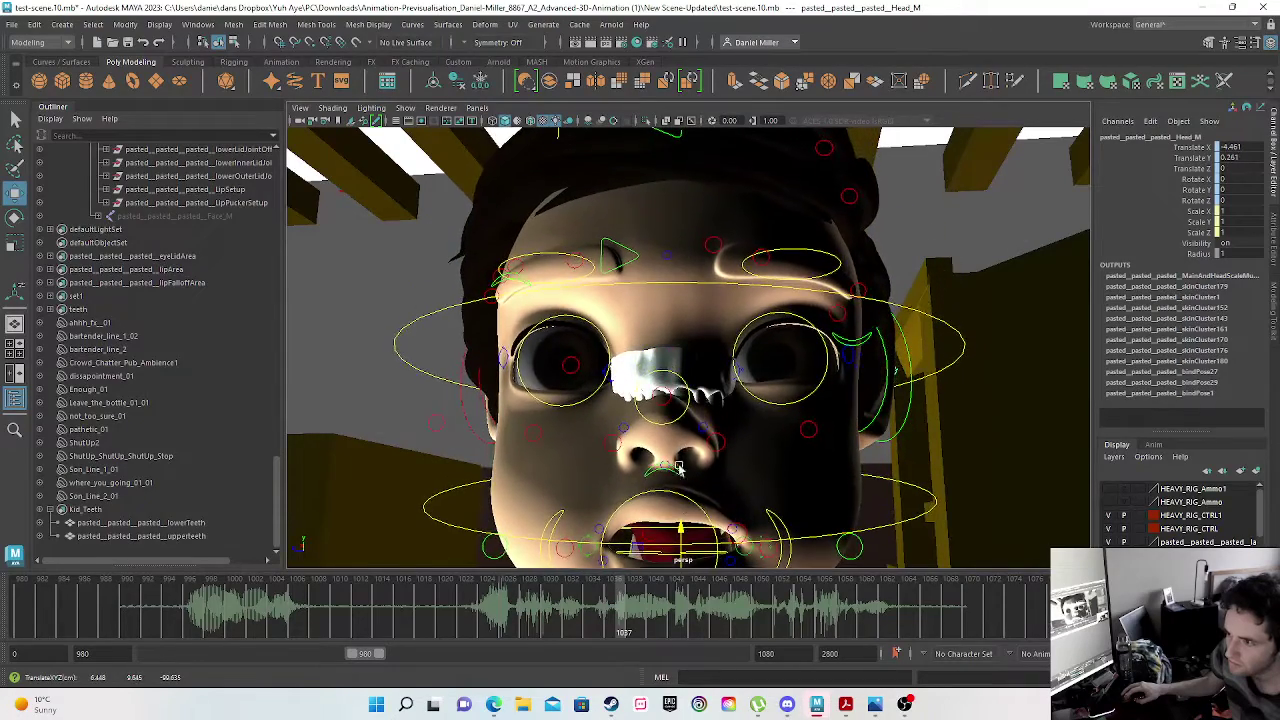
scroll(674, 406, down, 5)
scroll(660, 430, up, 4)
alt+drag(587, 537, 521, 466)
key(ctrl+z)
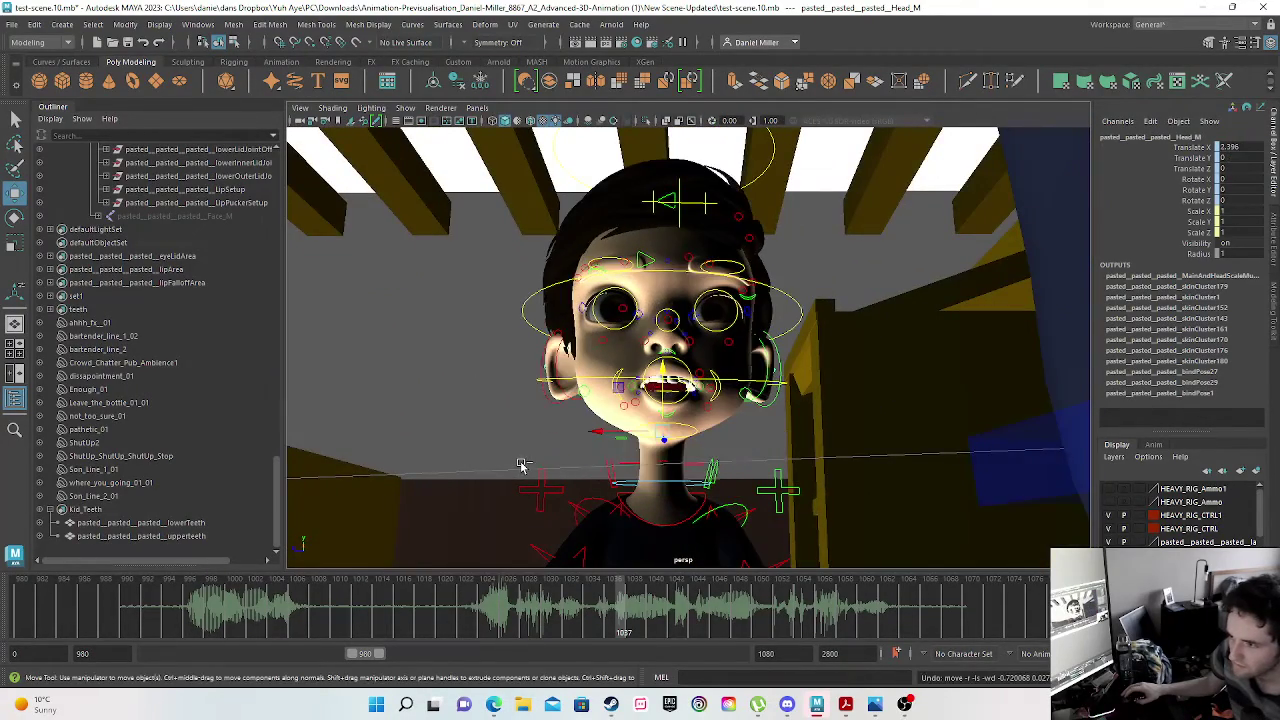
- Raise the upper lip control to about 1.074 in Translate Y and key it at frame 1037
click(612, 437)
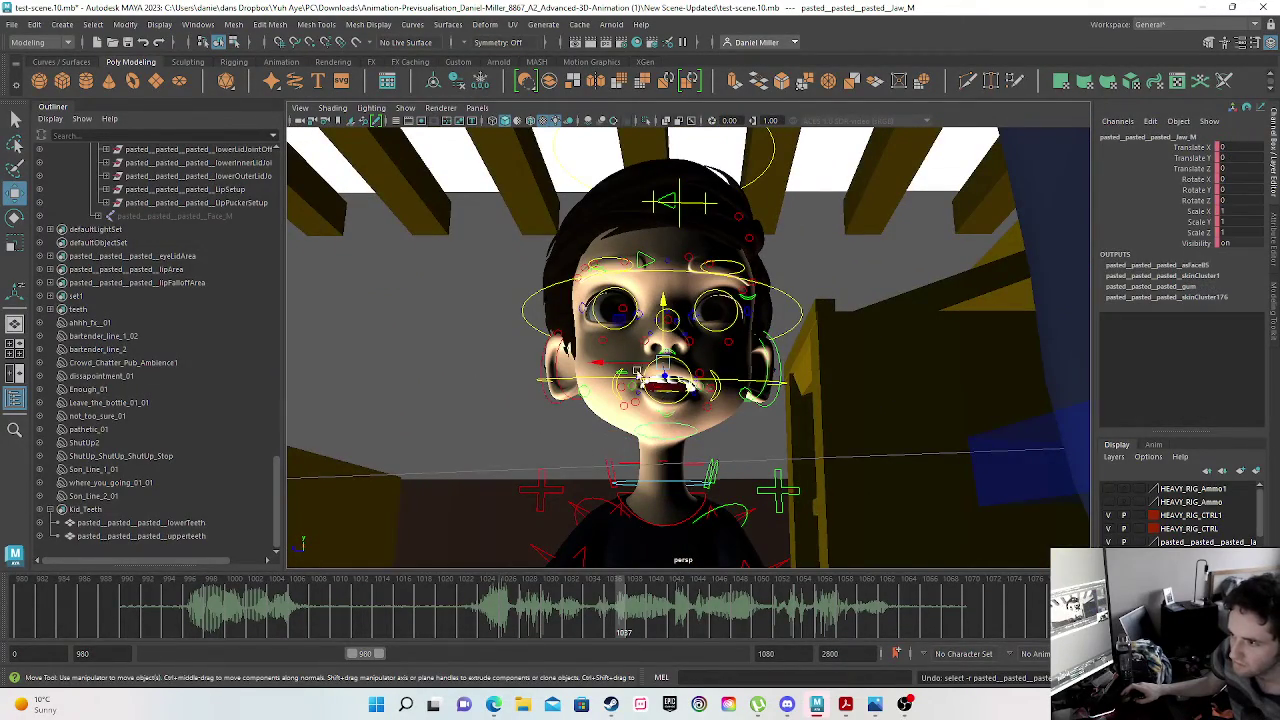
scroll(655, 387, up, 8)
alt+middle_drag(592, 491, 676, 314)
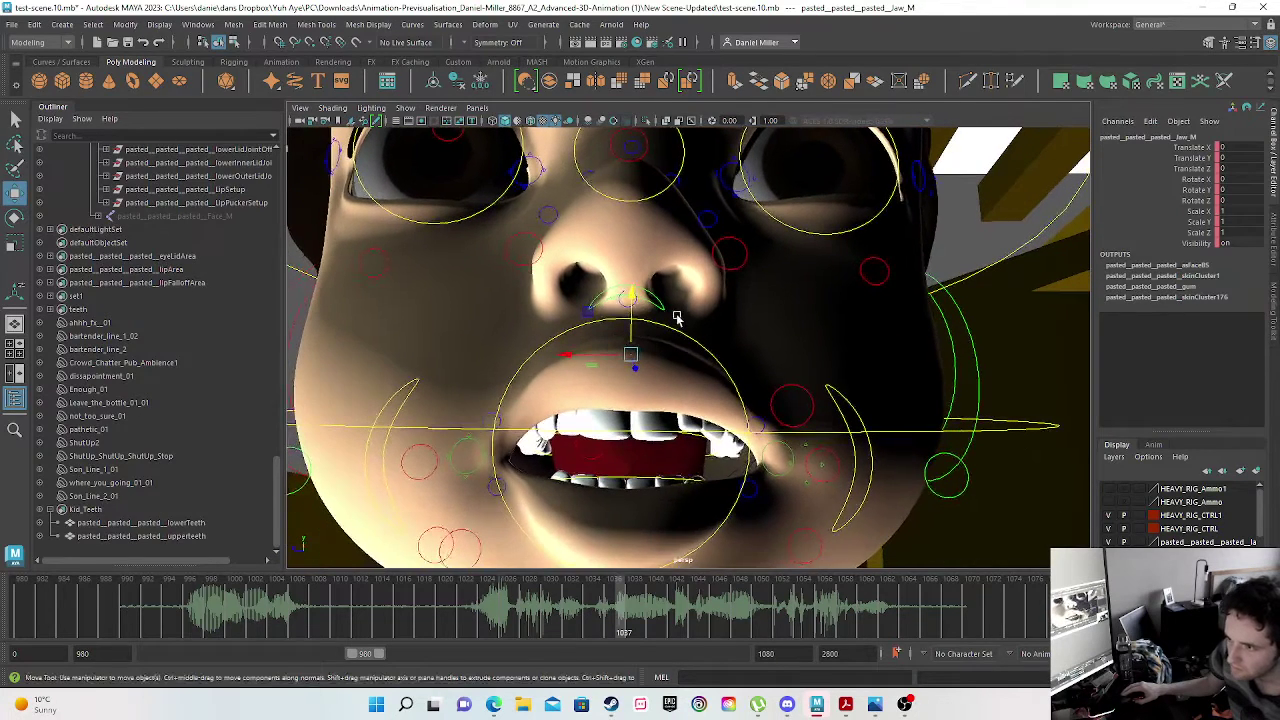
click(652, 305)
drag(630, 276, 628, 236)
mouse_move(598, 464)
alt+mouse_down()
mouse_move(571, 480)
mouse_move(591, 480)
alt+mouse_up()
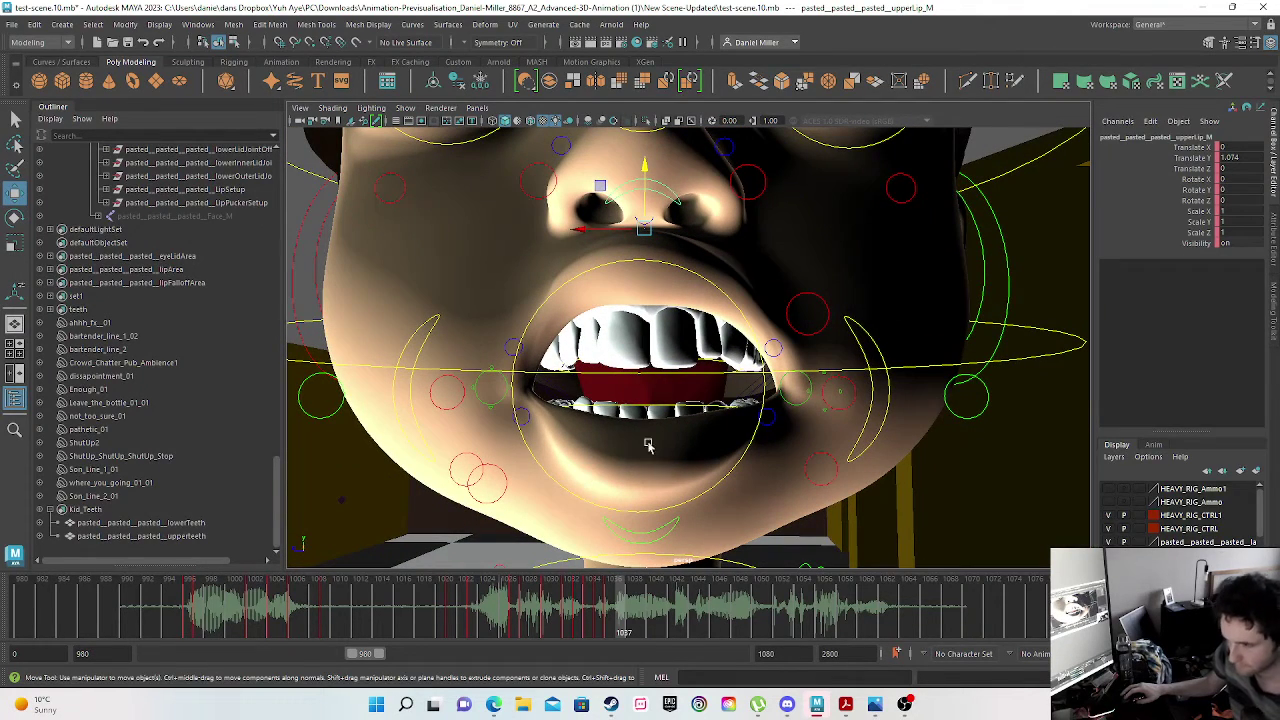
key(s)
- Key the left and right lip corner controls at frame 1037 without moving them
click(795, 407)
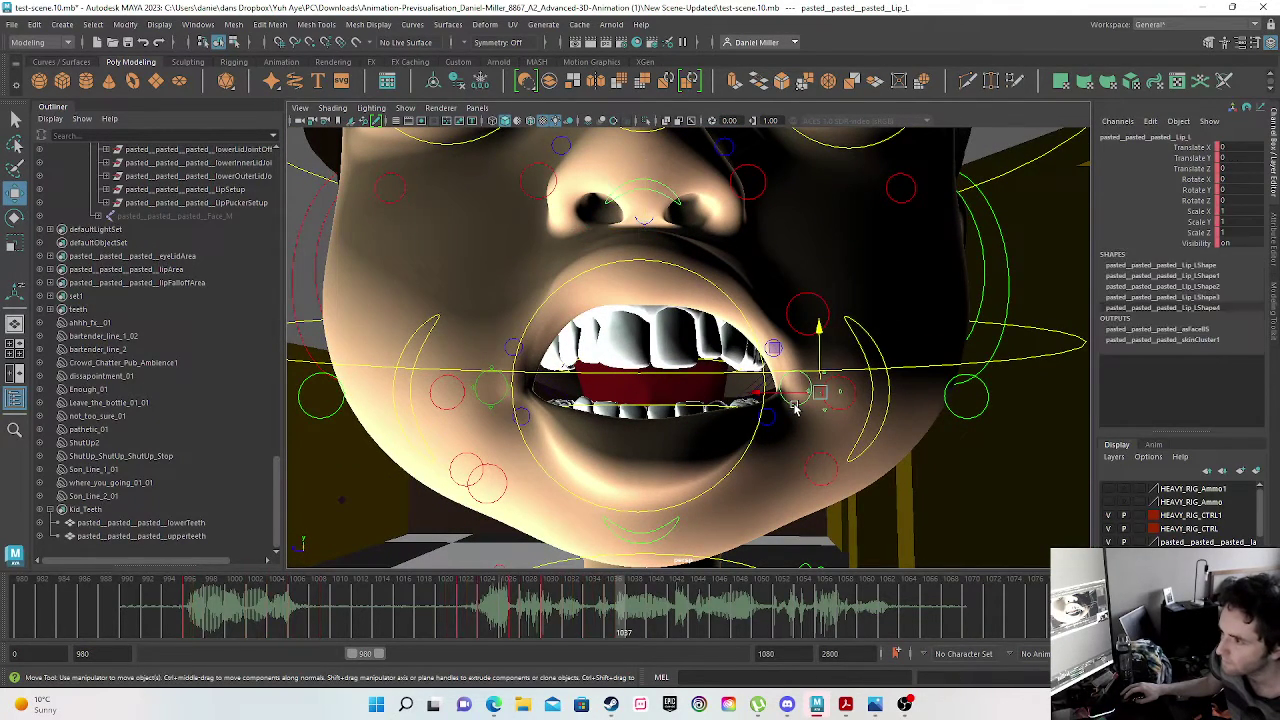
key(s)
click(485, 403)
key(s)
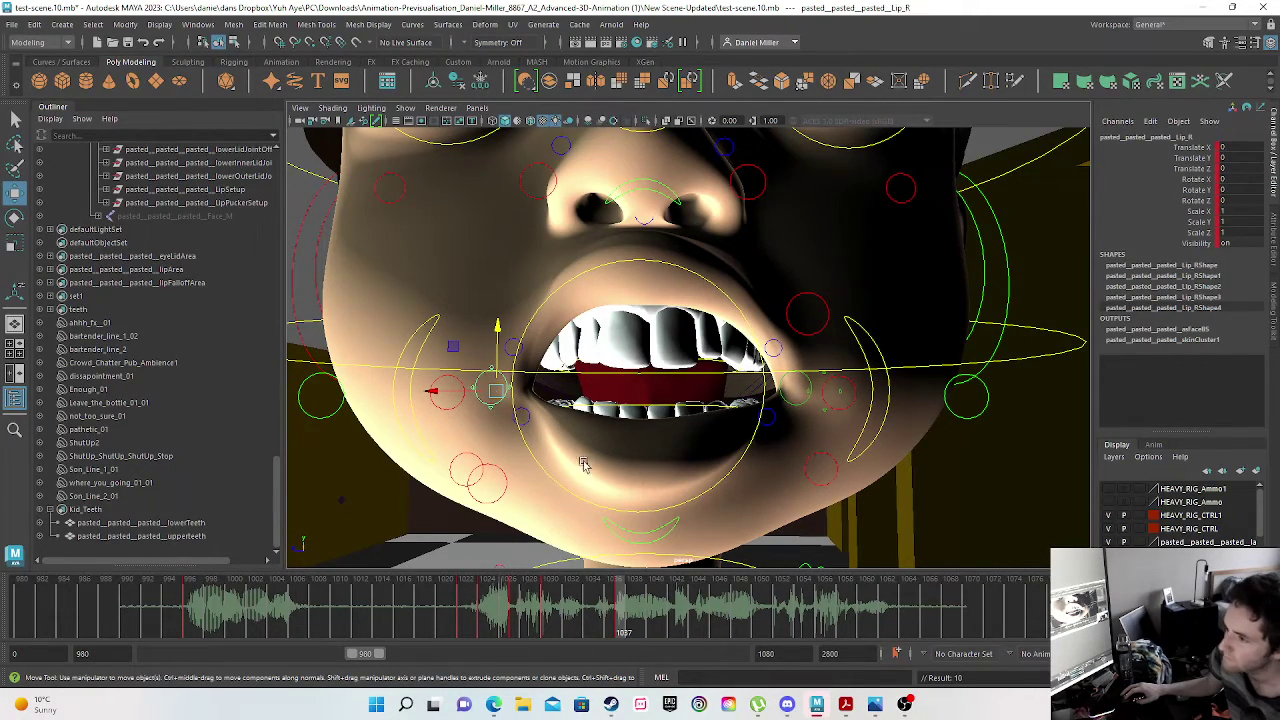
- Lower the lower lip control to about -1.023 in Translate Y and key it at frame 1037
click(632, 537)
drag(641, 445, 641, 503)
key(s)
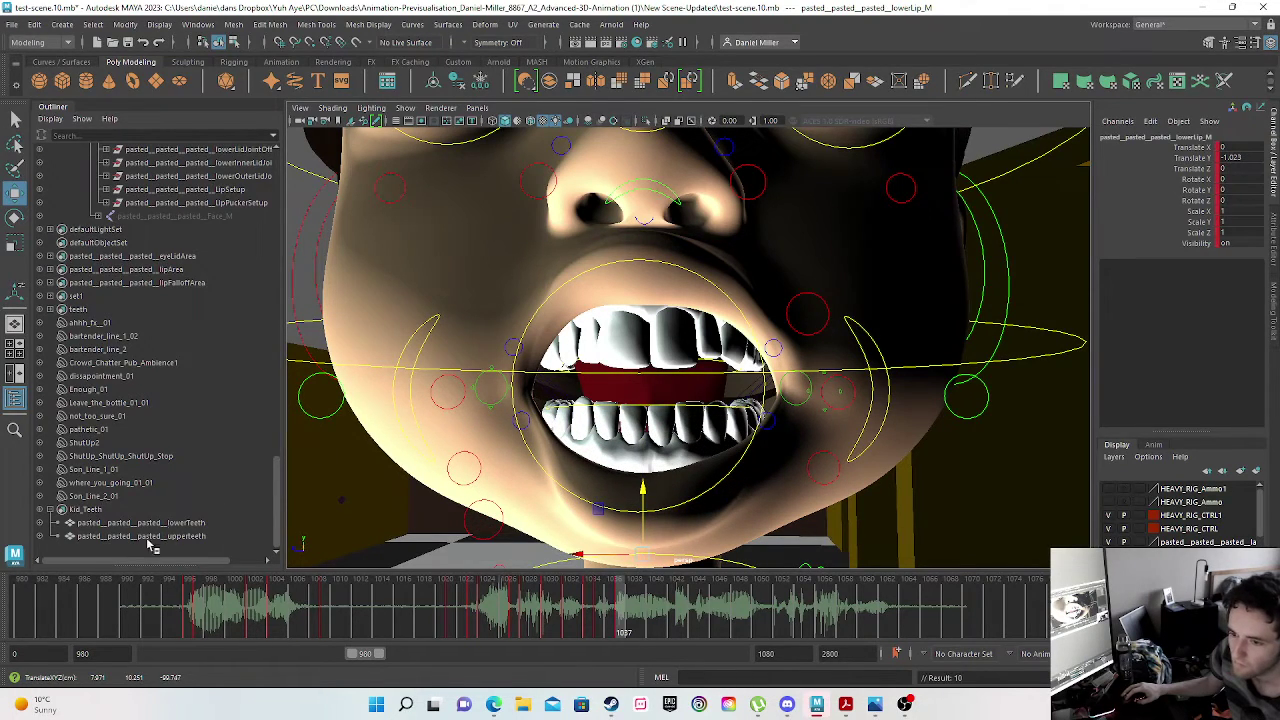
- Move the kid's lower teeth down to follow the lowered lower lip and key them at frame 1037
click(140, 522)
drag(650, 383, 649, 422)
key(s)
- Move the kid's upper teeth up to about 0.186 in Translate Y and key them at frame 1037
click(170, 537)
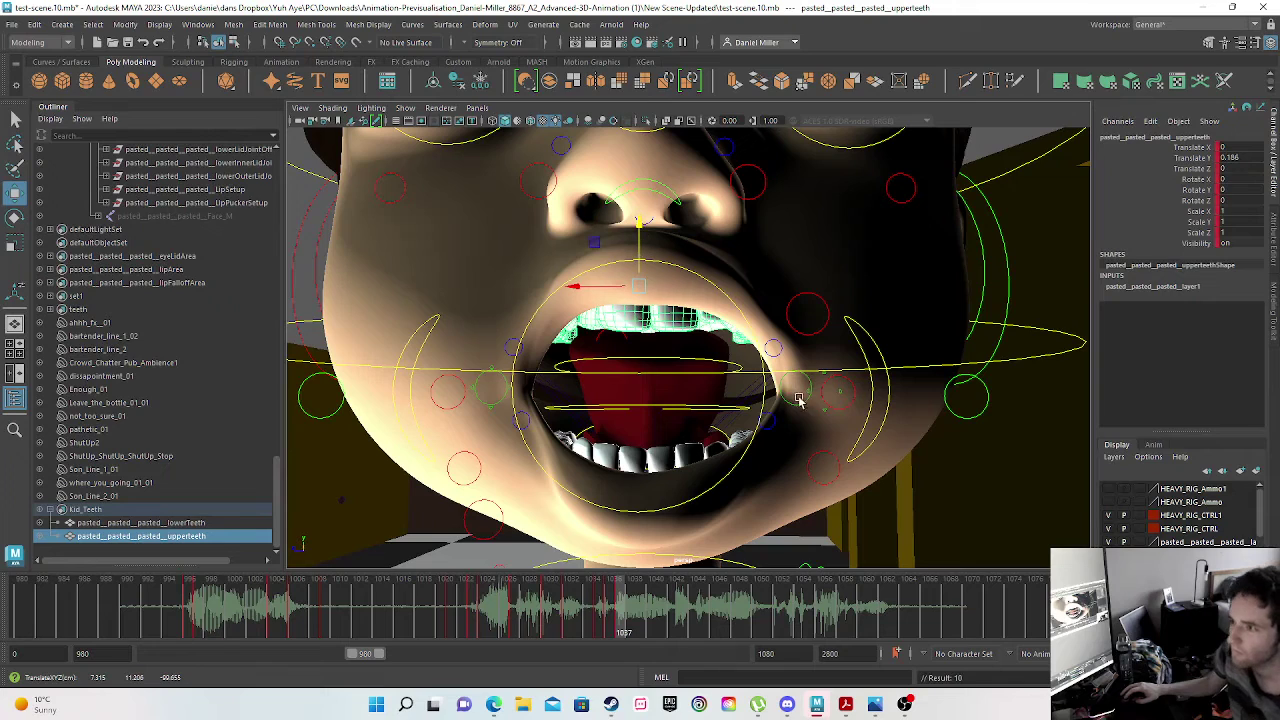
scroll(697, 392, down, 6)
scroll(697, 392, down, 3)
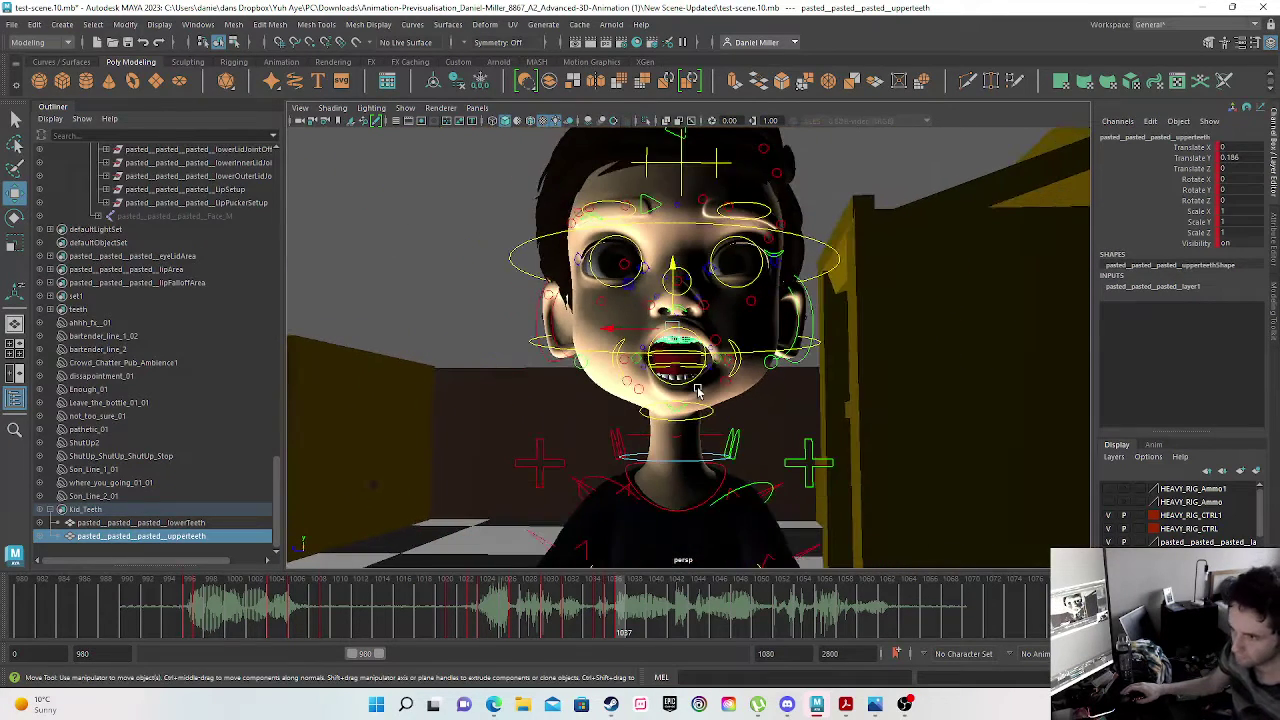
- Set the kid's upper teeth to 0 in Translate Y and key them at frame 1038
mouse_move(483, 612)
mouse_down()
mouse_move(650, 610)
mouse_move(632, 603)
mouse_up()
scroll(682, 310, up, 4)
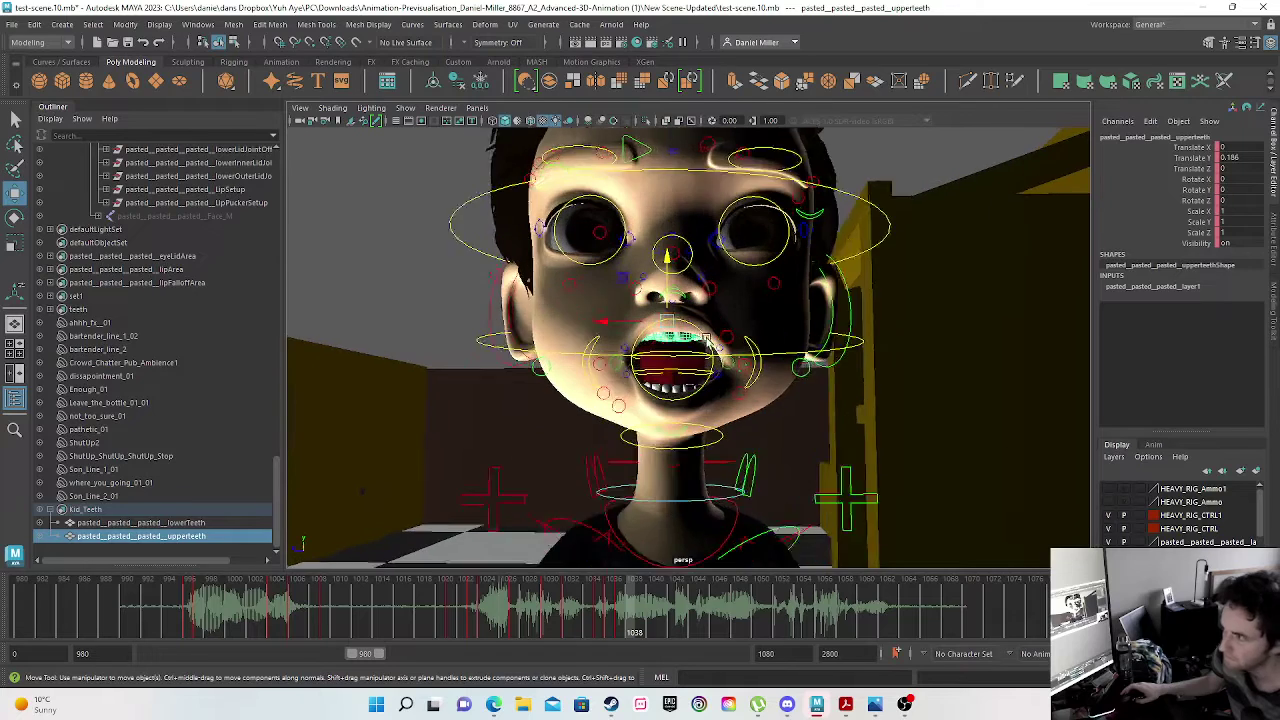
double_click(1244, 158)
text(0)
key(Return)
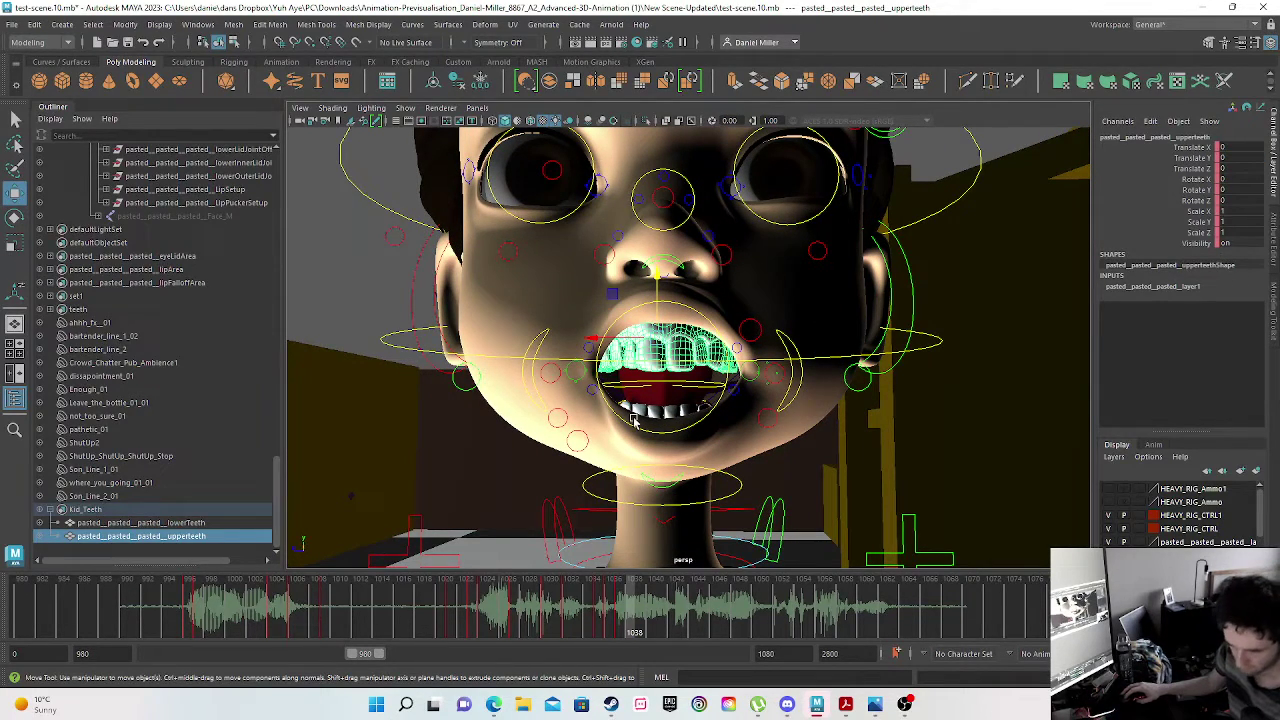
key(s)
- Reset the kid's lower teeth to 0 in Translate Y at frame 1038
click(137, 523)
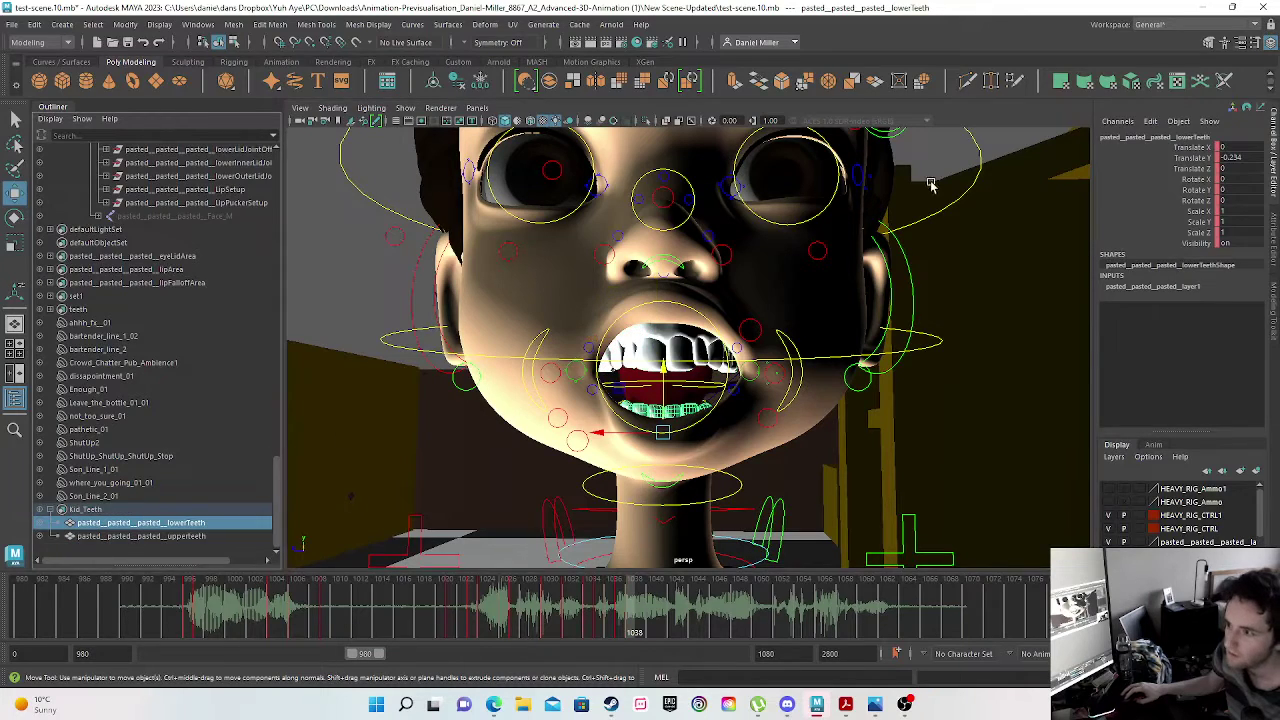
double_click(1233, 158)
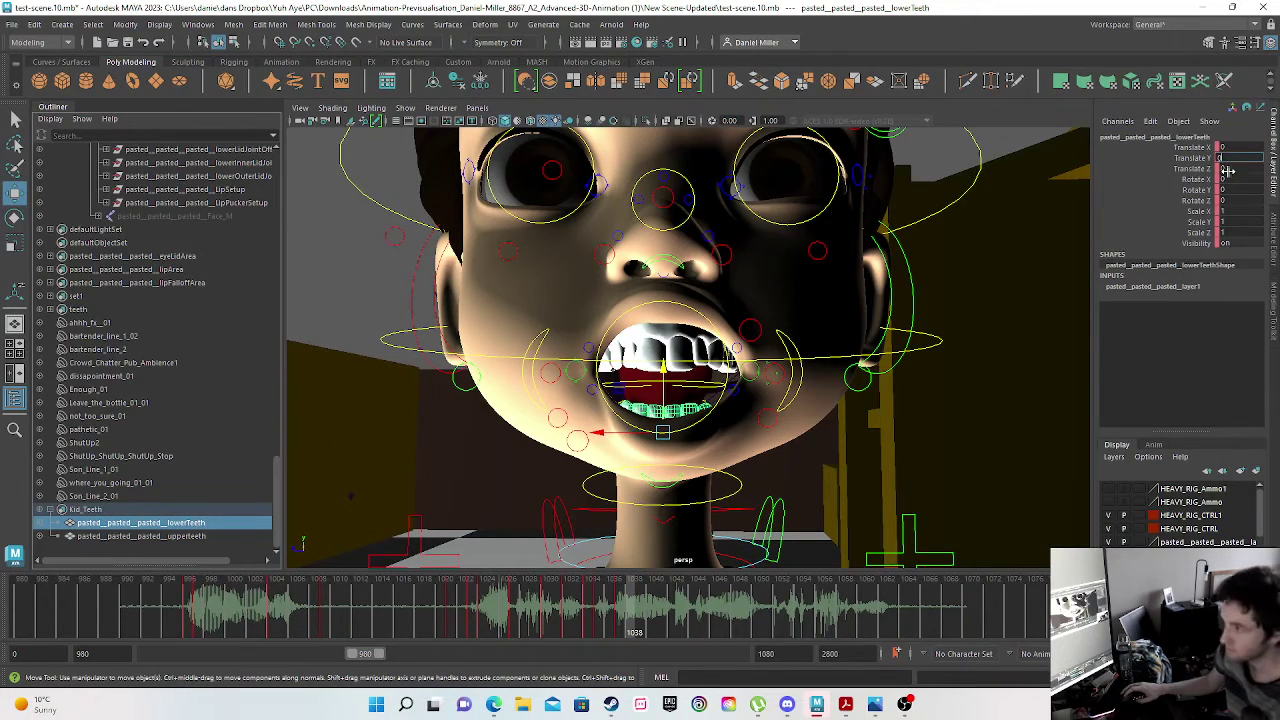
key(Return)
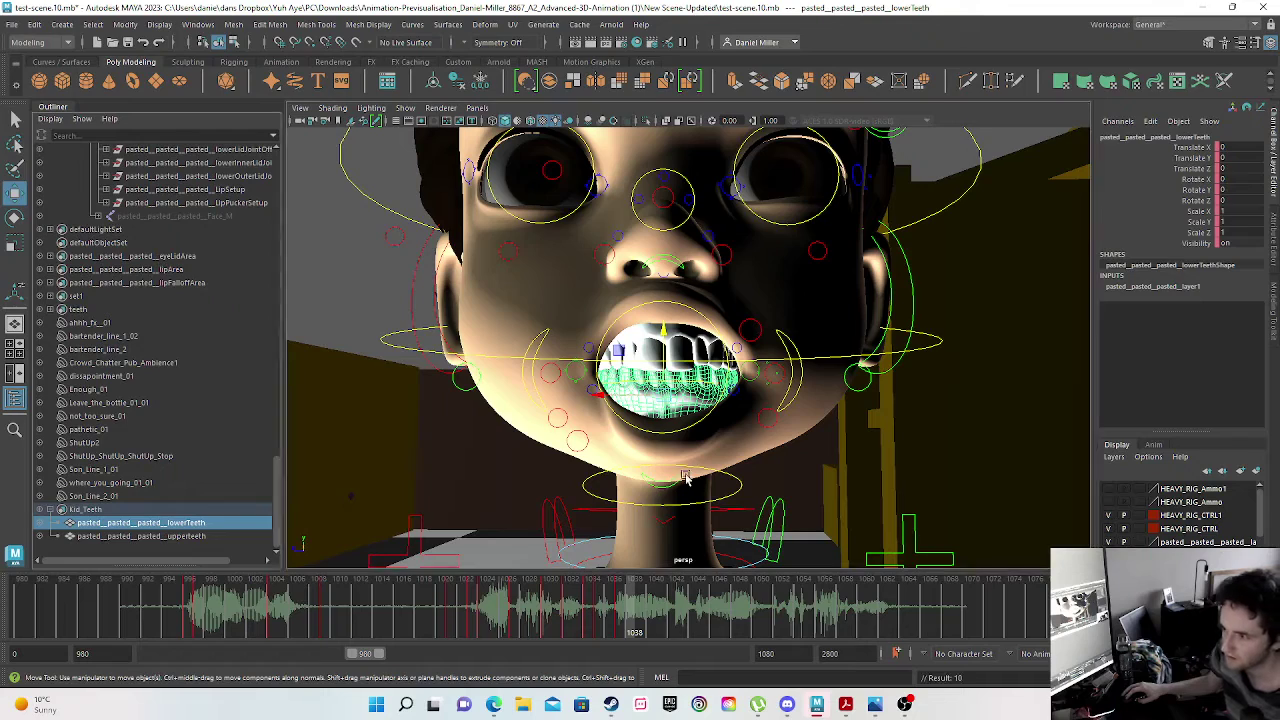
- Set the lower lip control to 0 in Translate Y and key it at frame 1038
click(665, 483)
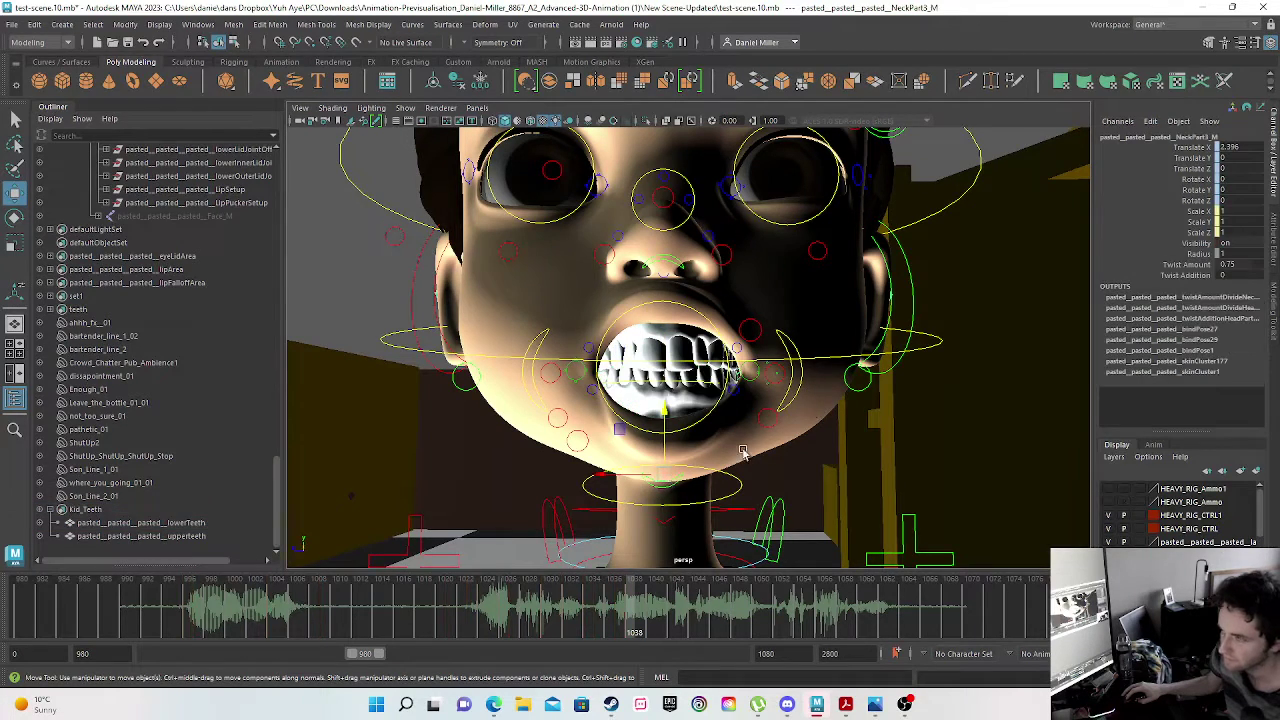
click(658, 490)
click(657, 489)
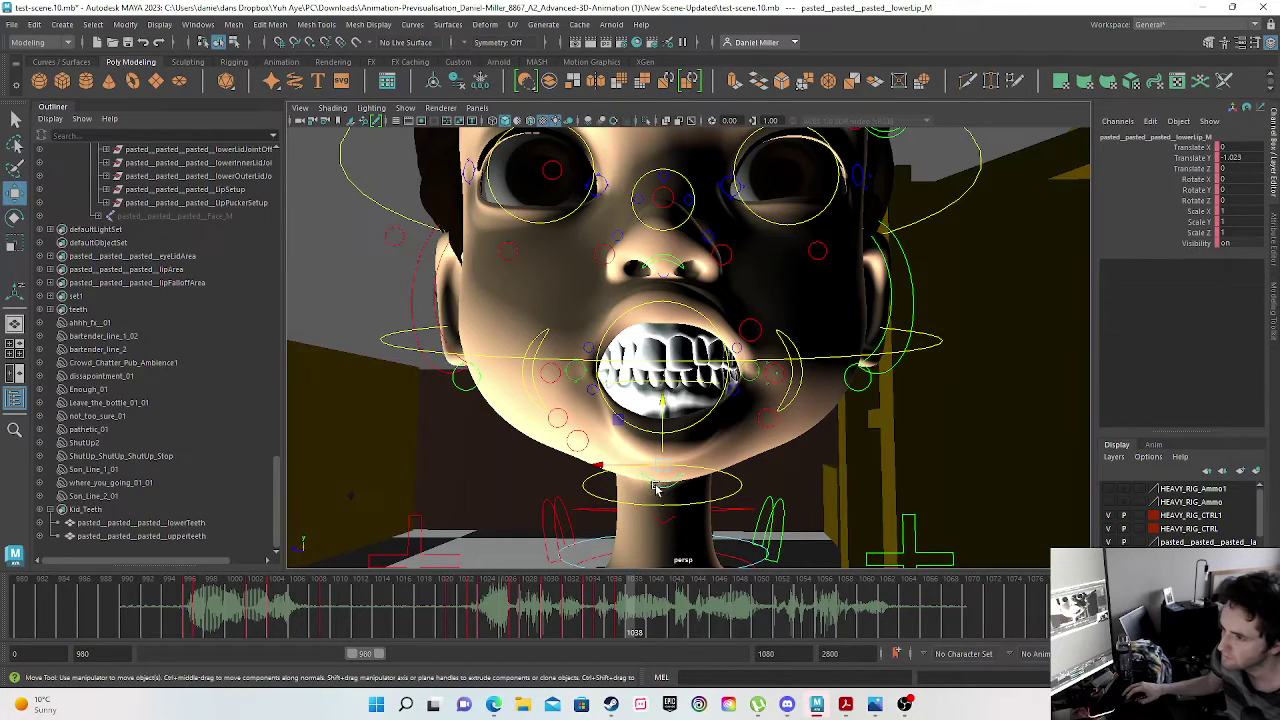
double_click(1229, 158)
text(0)
key(Return)
key(s)
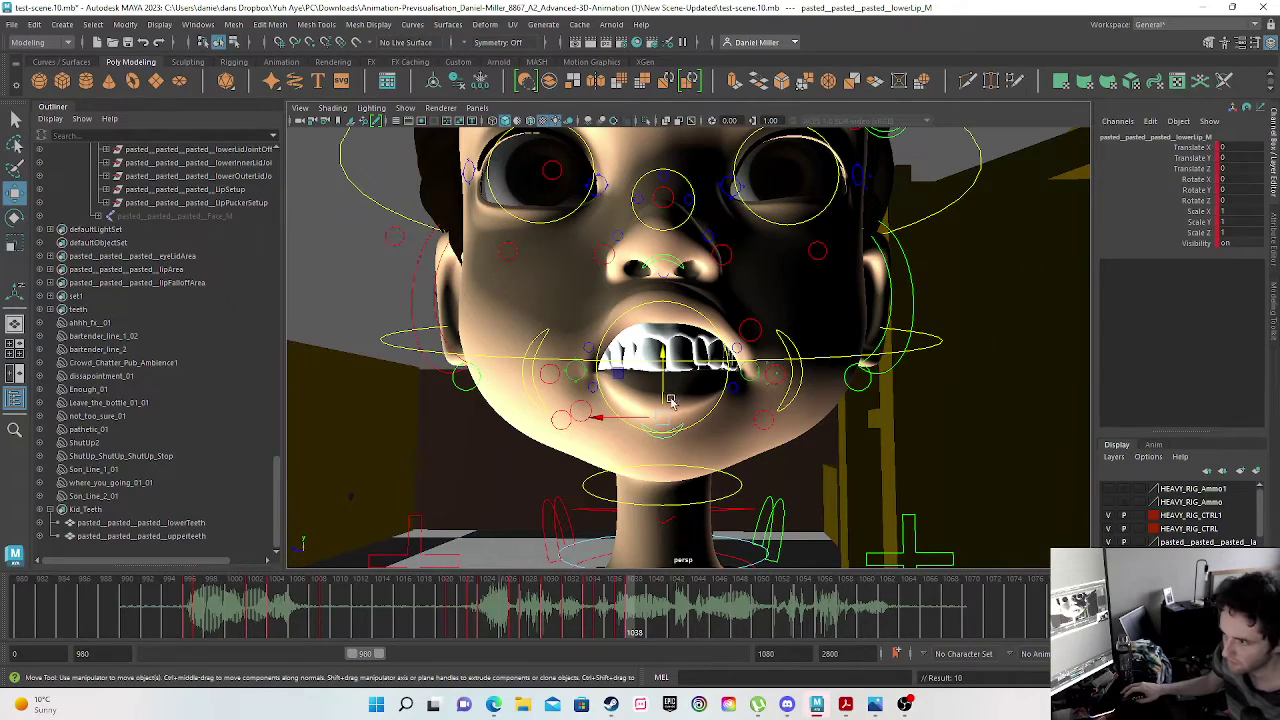
- Set the upper lip control's Translate Y to 0 and key it at frame 1038
click(667, 263)
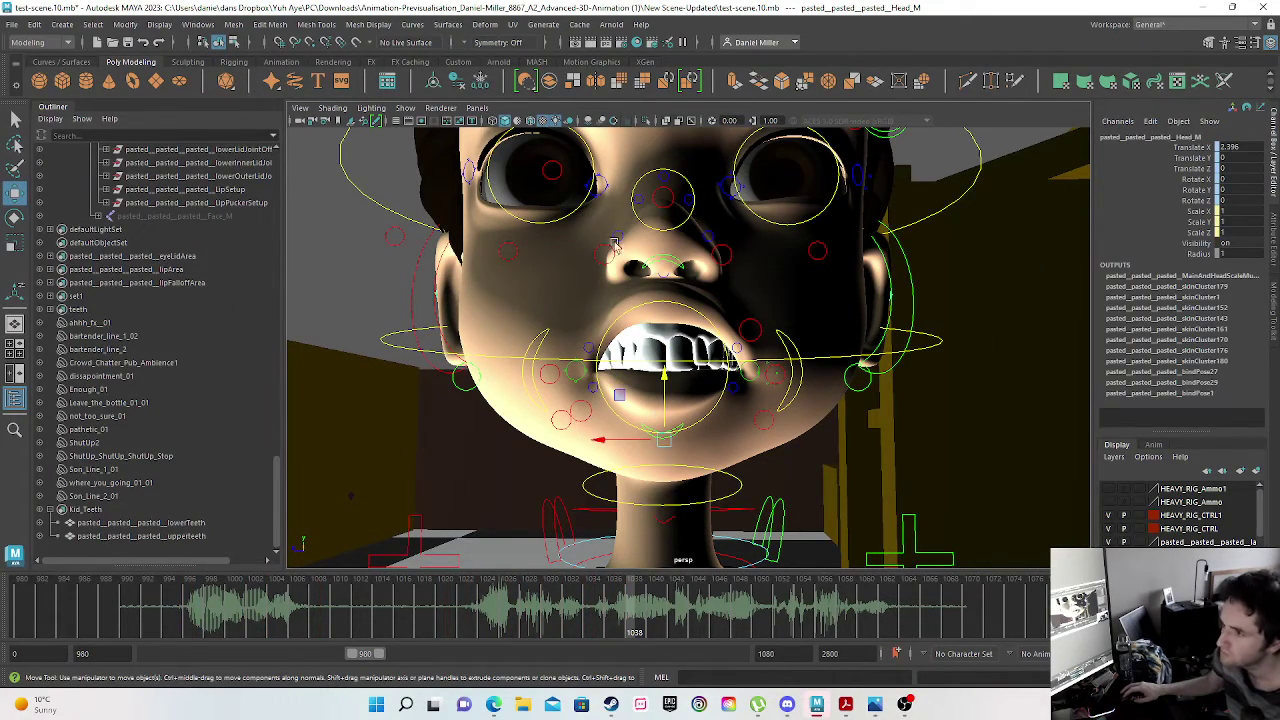
click(683, 260)
click(1228, 158)
text(0)
key(Return)
click(1188, 263)
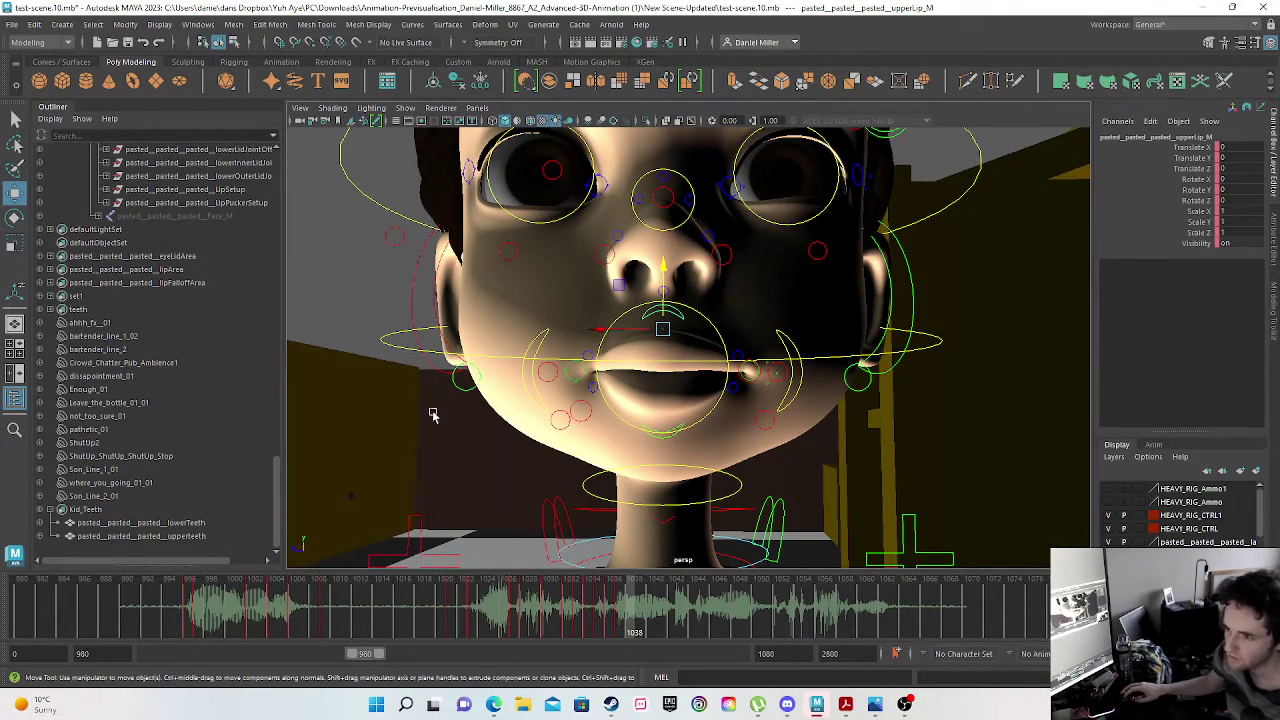
click(341, 286)
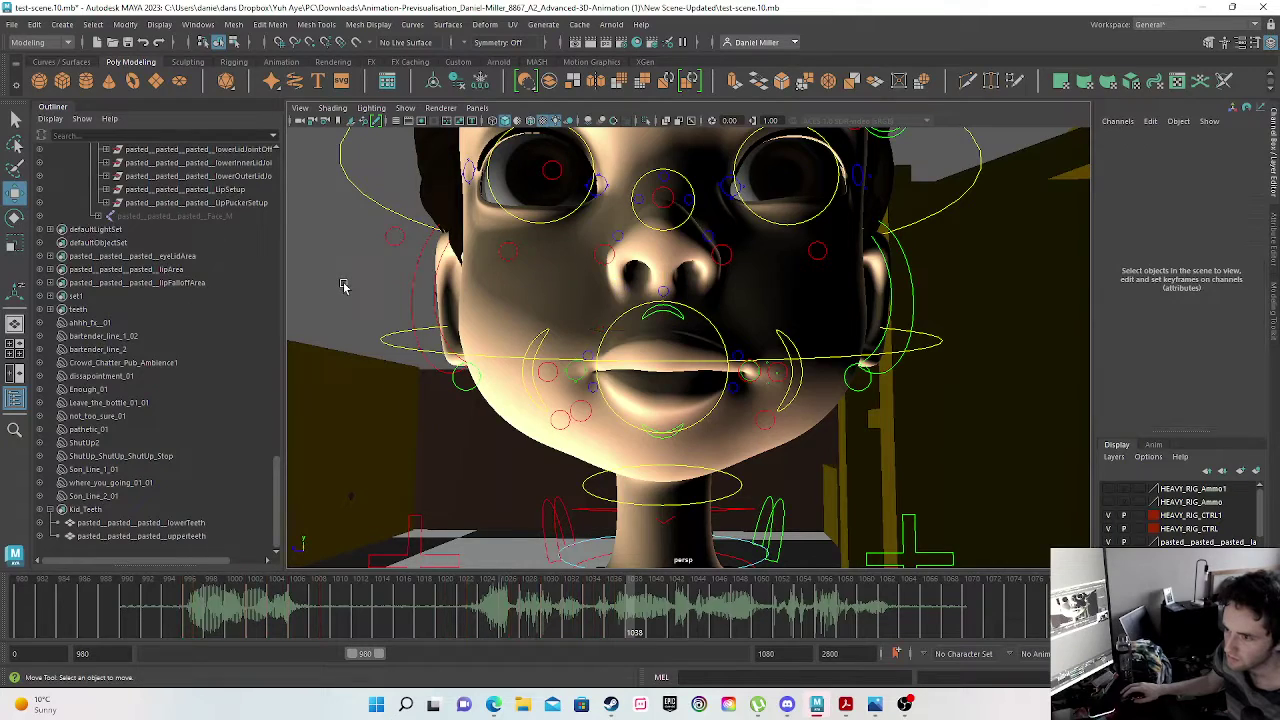
click(661, 314)
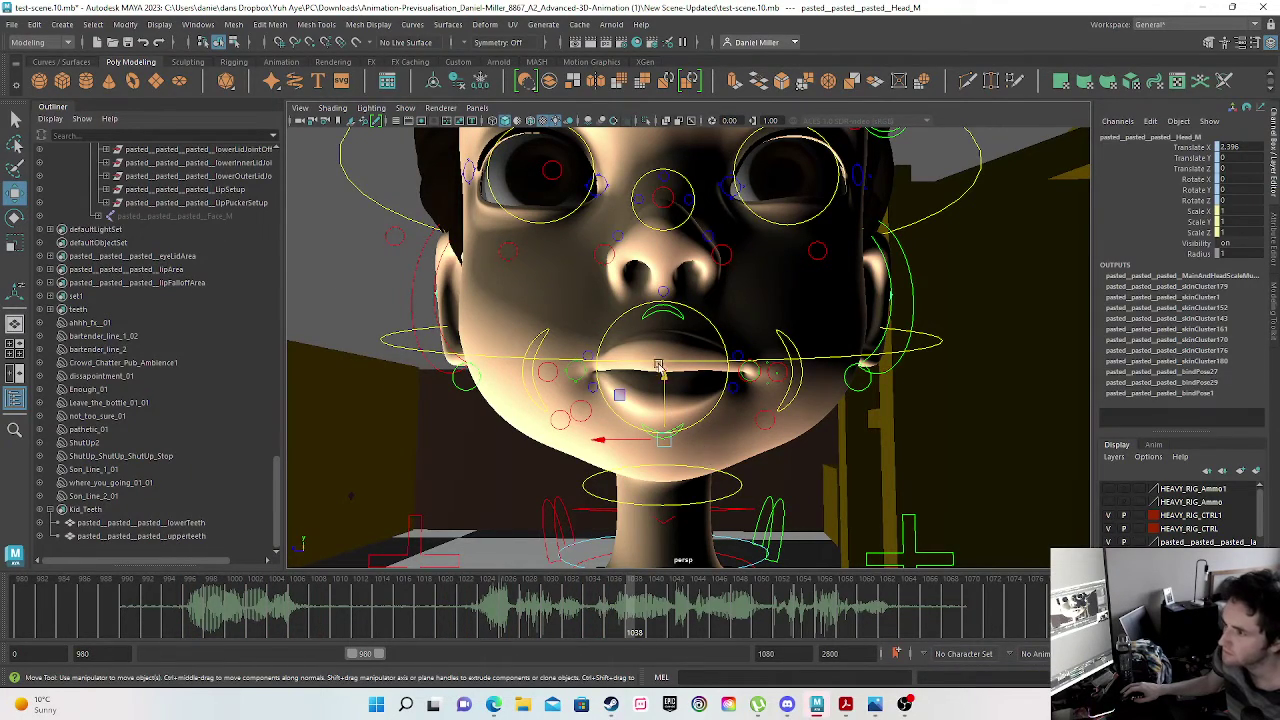
click(674, 315)
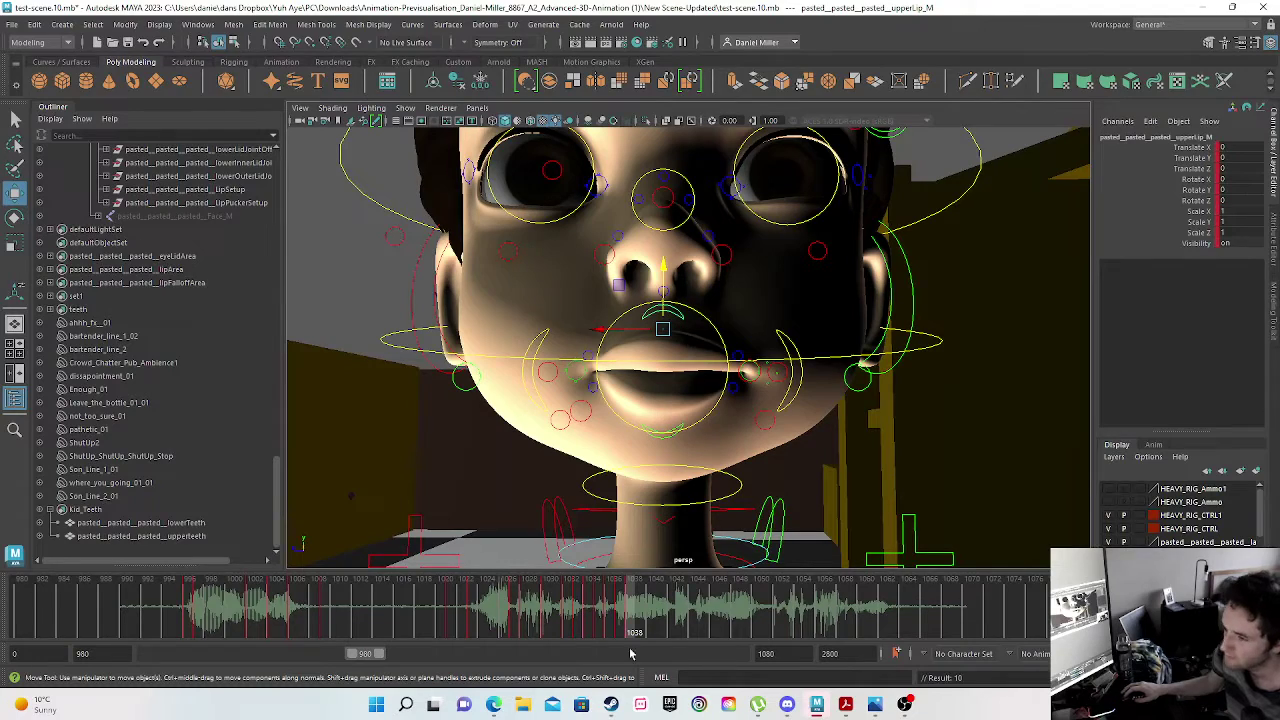
- At frame 1039, raise the upper lip control to about 0.716 and drop the lower lip control to about -0.558 in Translate Y
mouse_move(537, 613)
mouse_down()
mouse_move(668, 622)
mouse_move(620, 625)
mouse_move(645, 627)
mouse_up()
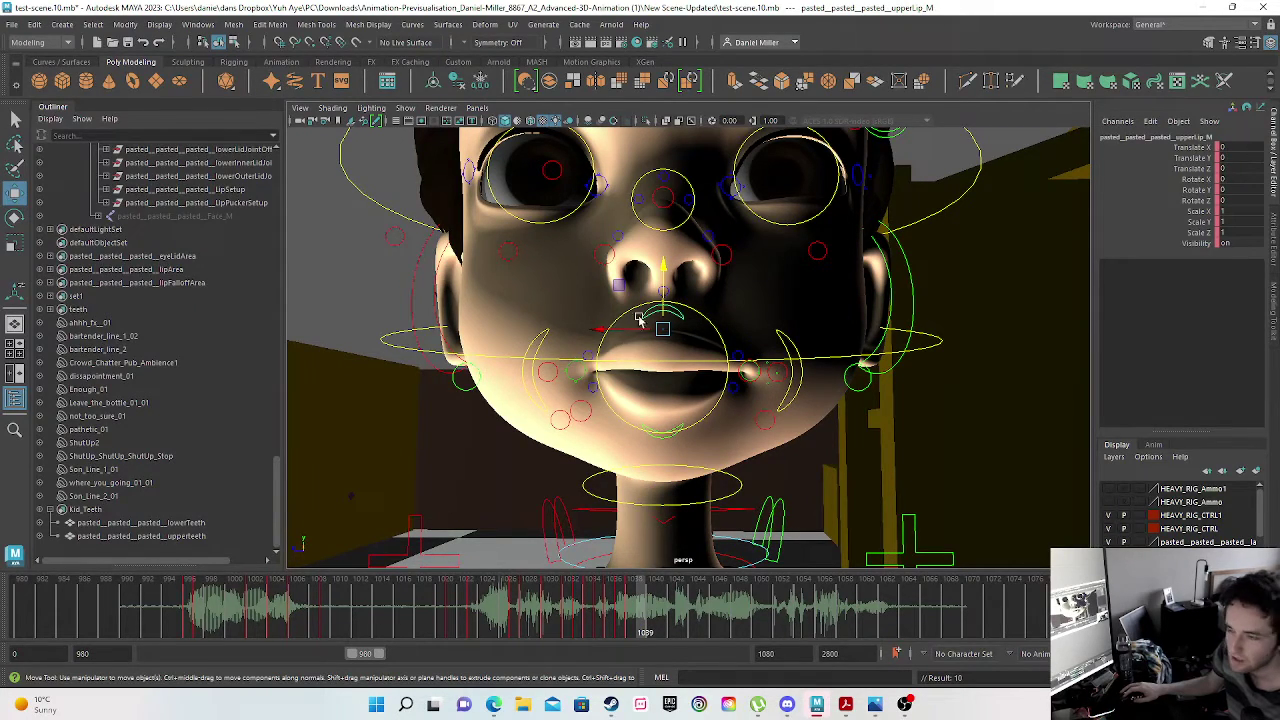
drag(665, 282, 664, 248)
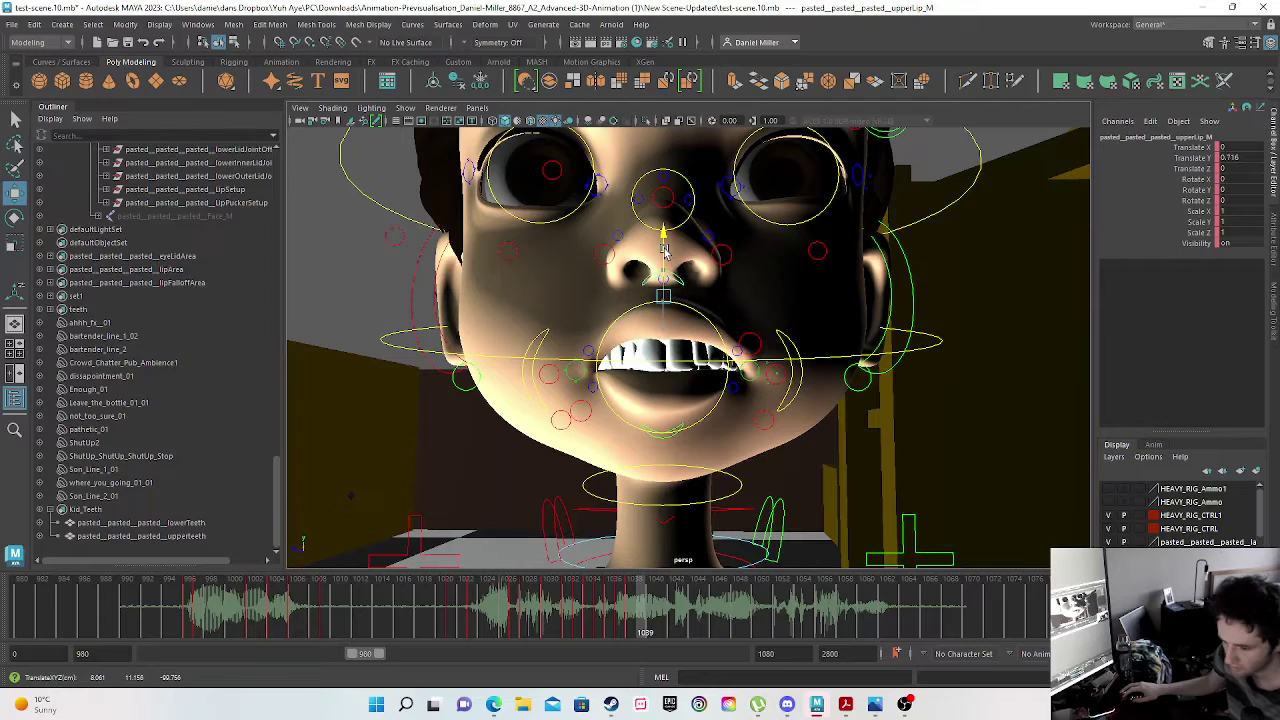
click(665, 433)
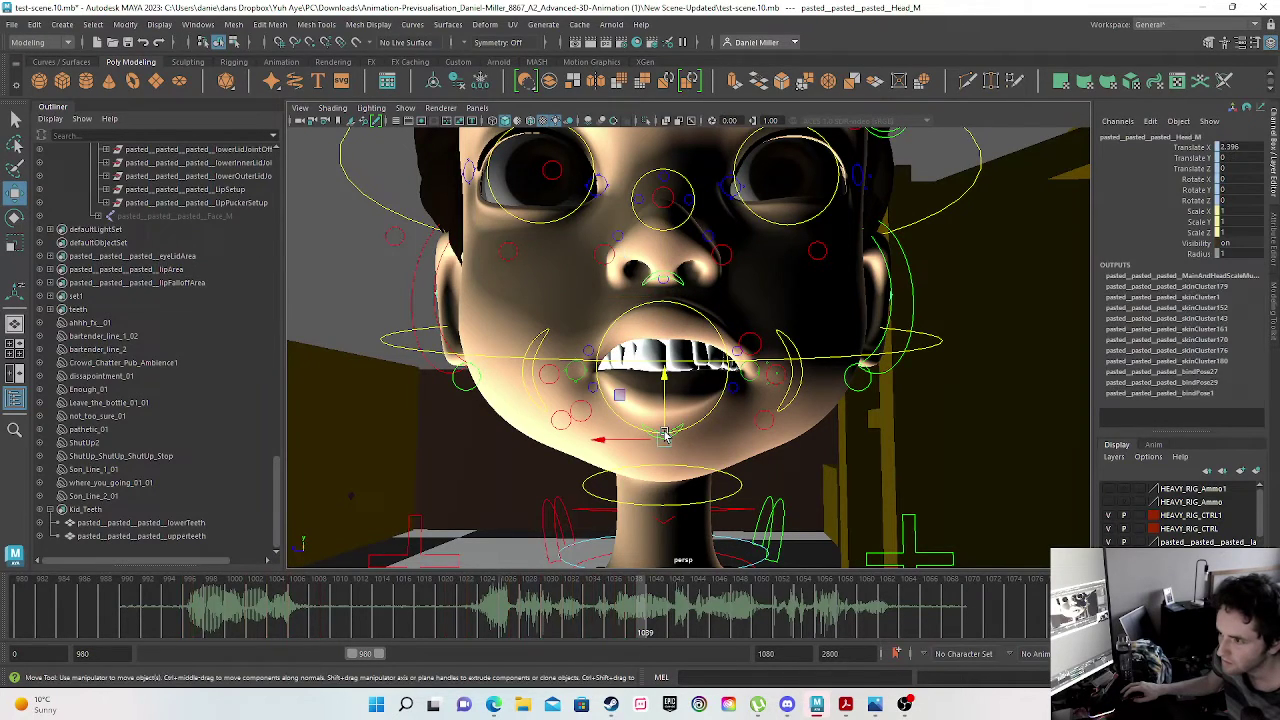
drag(664, 383, 664, 404)
drag(670, 458, 668, 487)
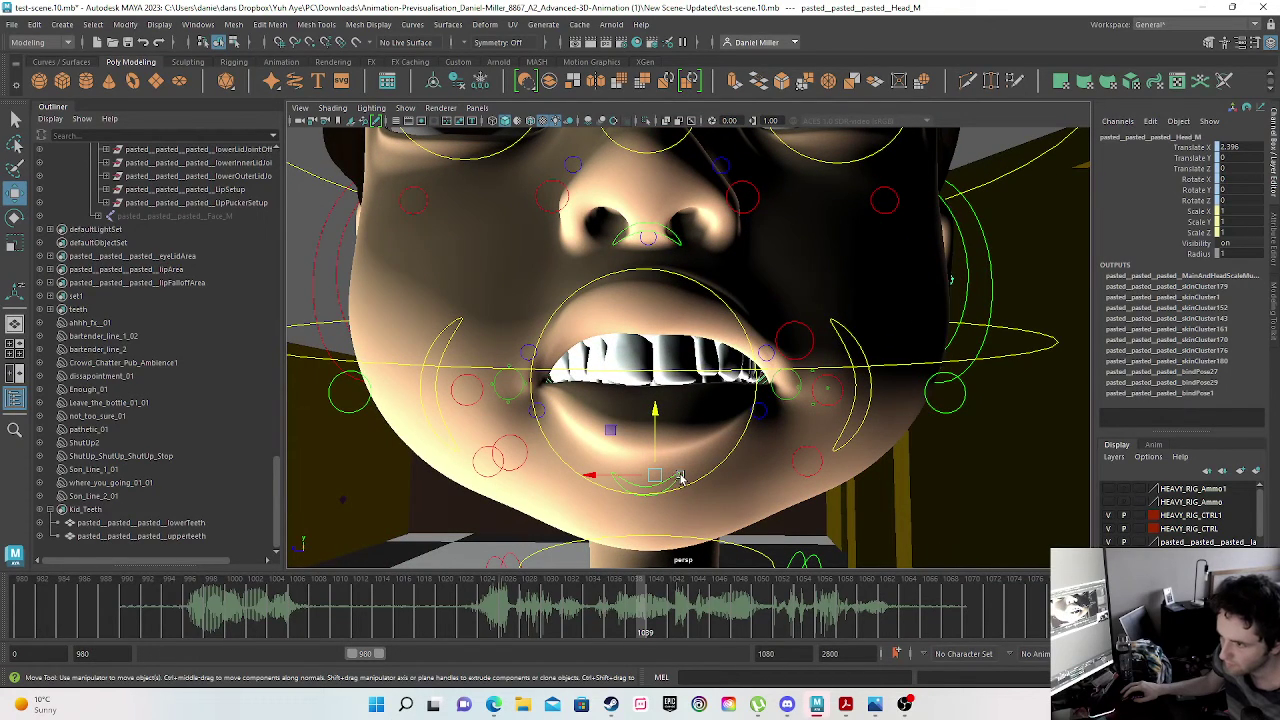
click(679, 476)
drag(649, 398, 648, 445)
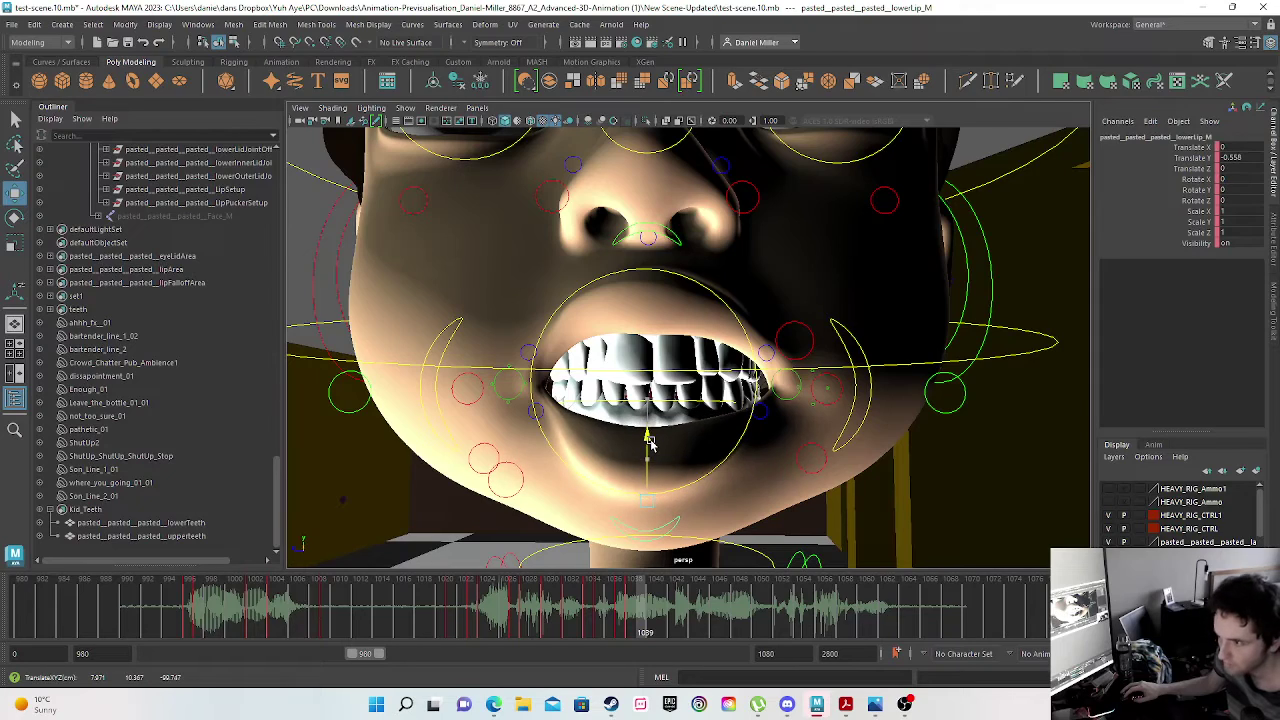
- Part the teeth at frame 1039, moving the upper teeth to about 0.079 and the lower teeth to about -0.139 in Translate Y
click(158, 537)
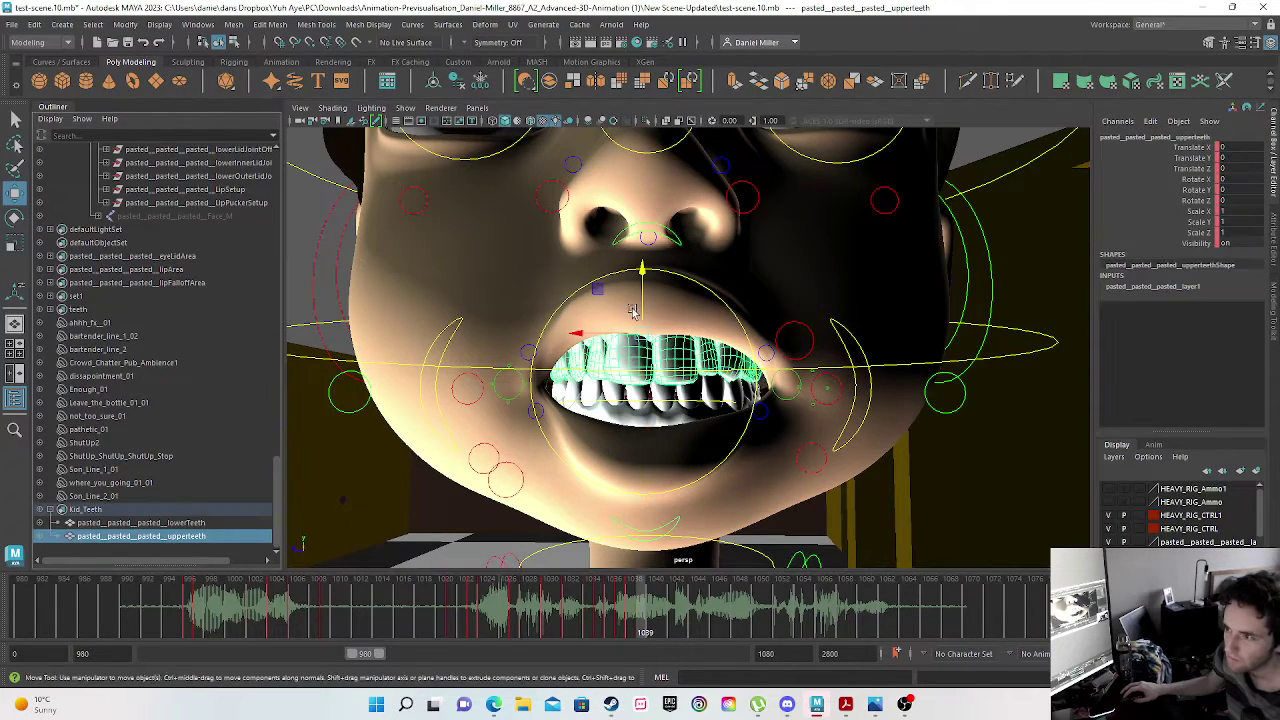
drag(642, 296, 642, 281)
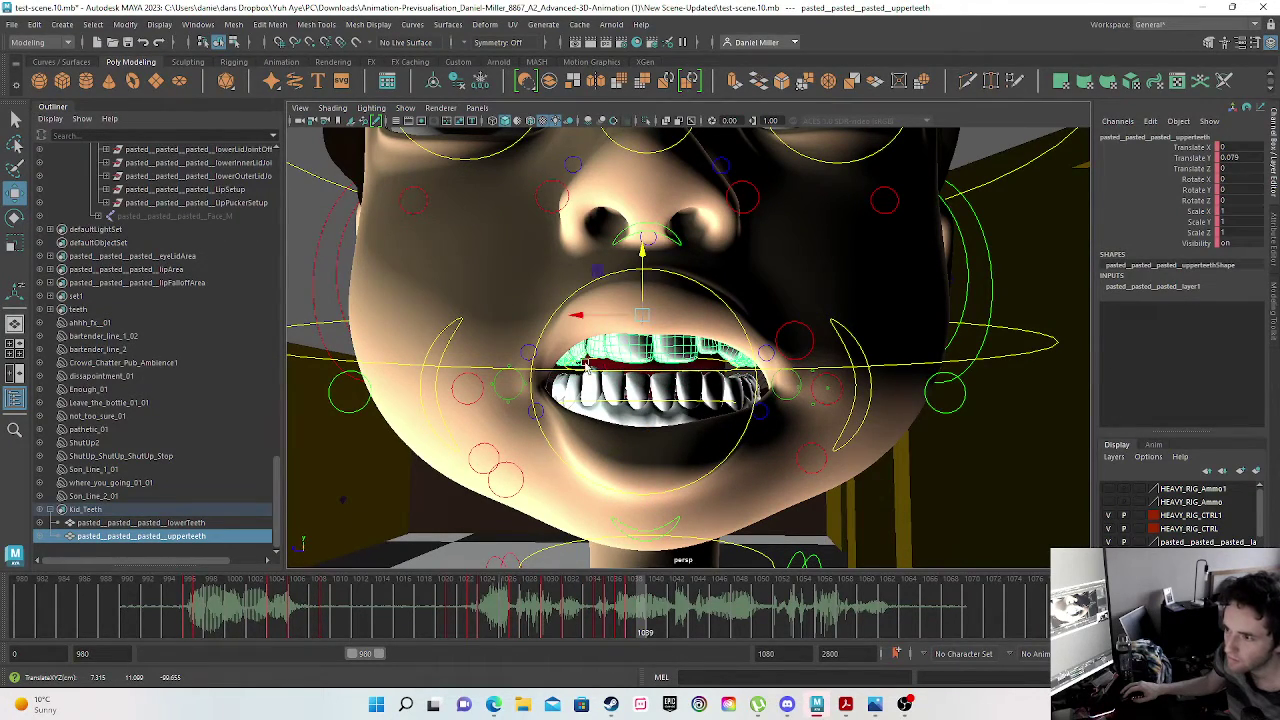
click(190, 523)
drag(648, 365, 671, 390)
scroll(671, 395, down, 4)
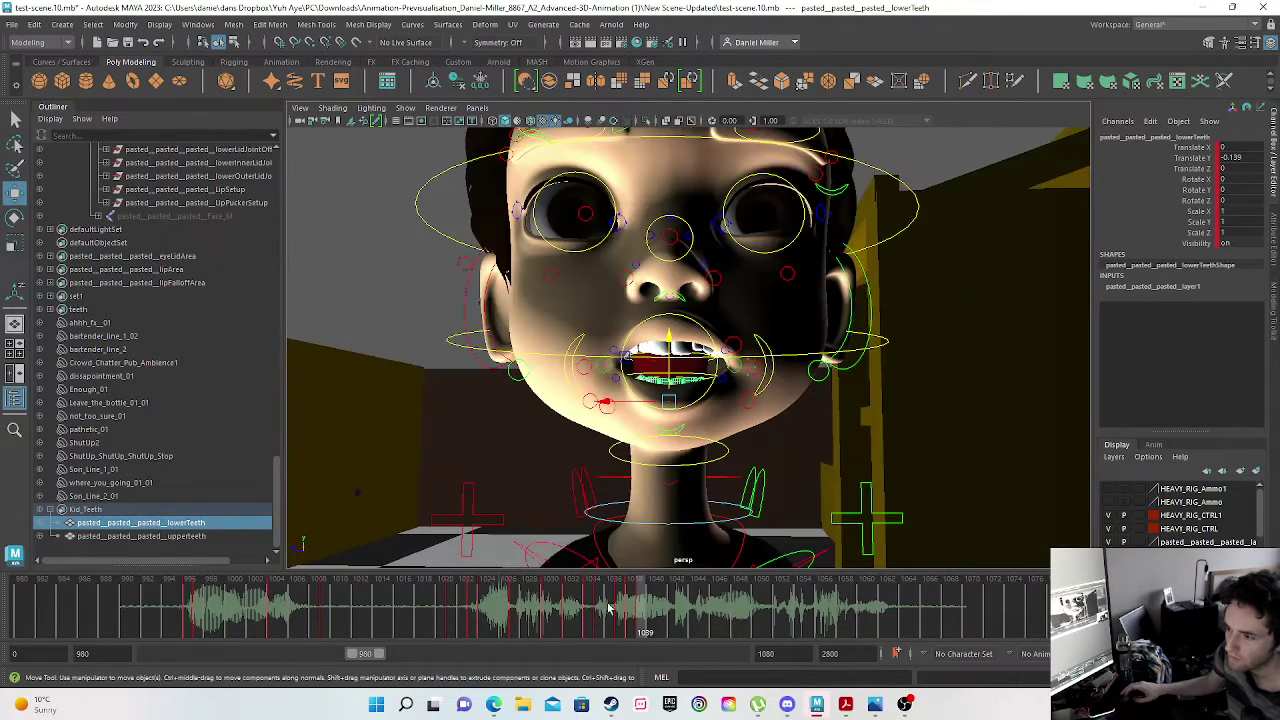
- Raise the kid's lower teeth to about -0.053 in Translate Y and key them at frame 1041
drag(422, 610, 665, 617)
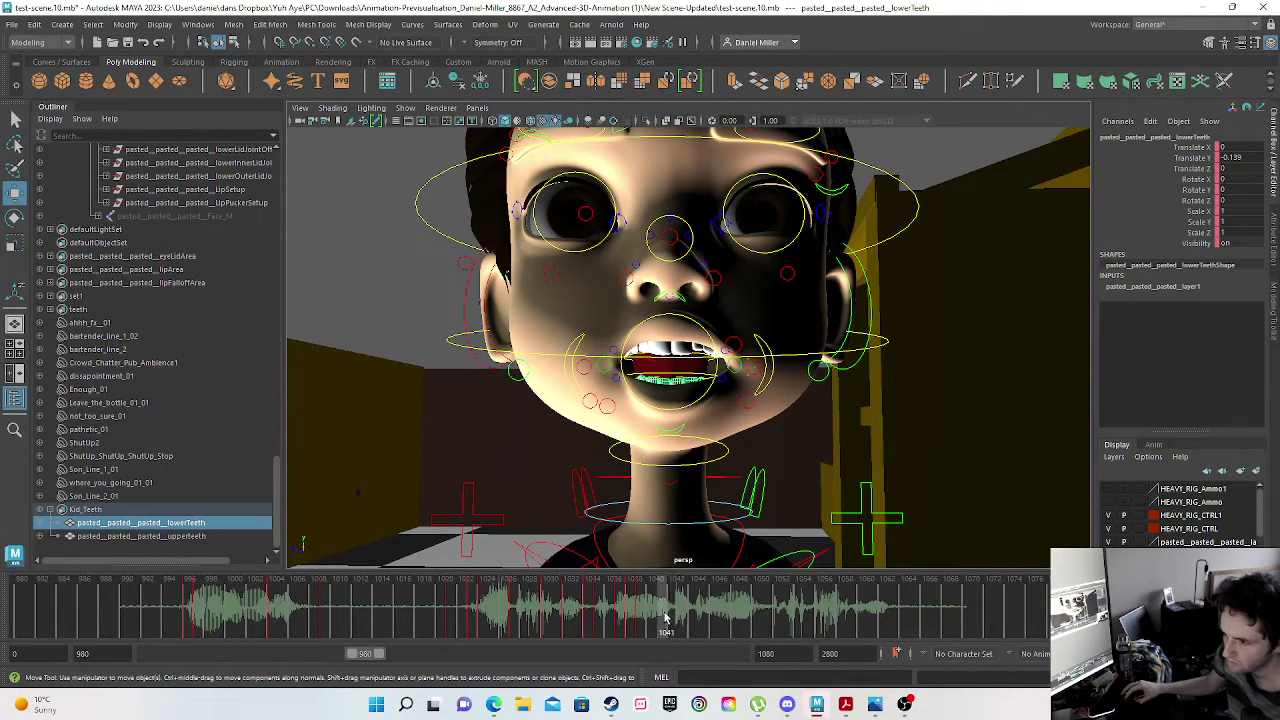
scroll(640, 388, up, 3)
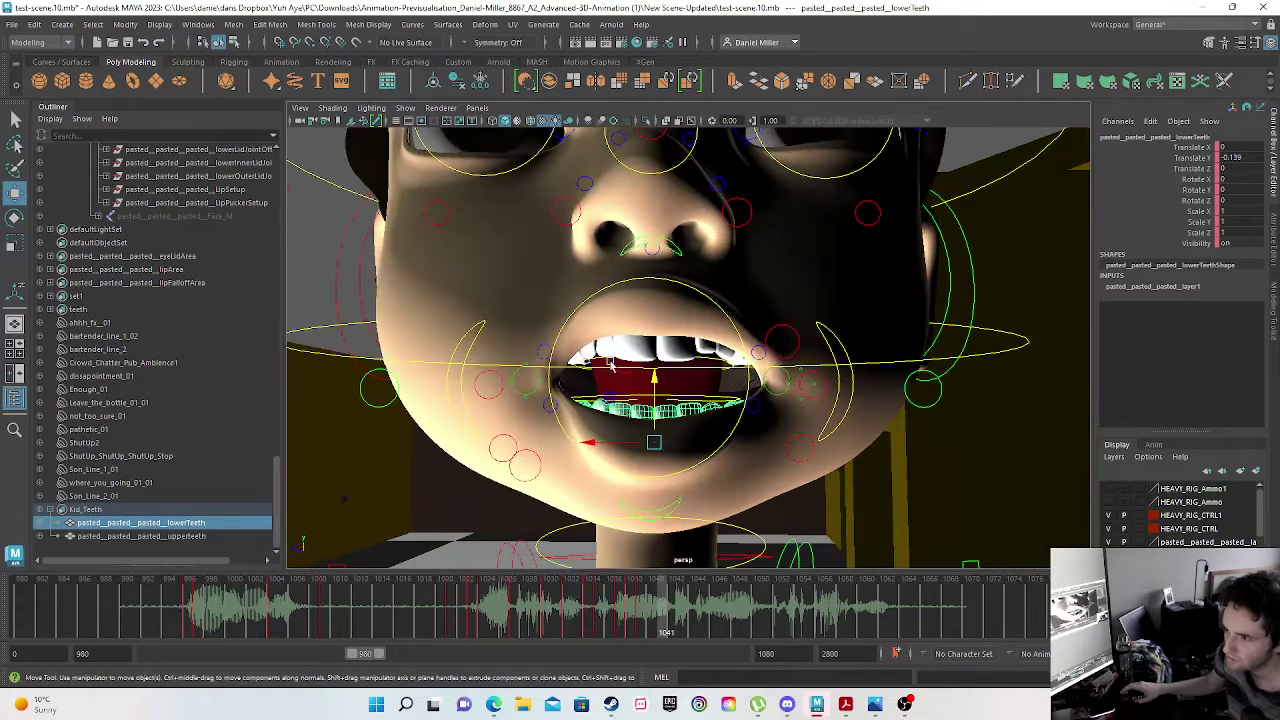
drag(657, 384, 657, 368)
key(s)
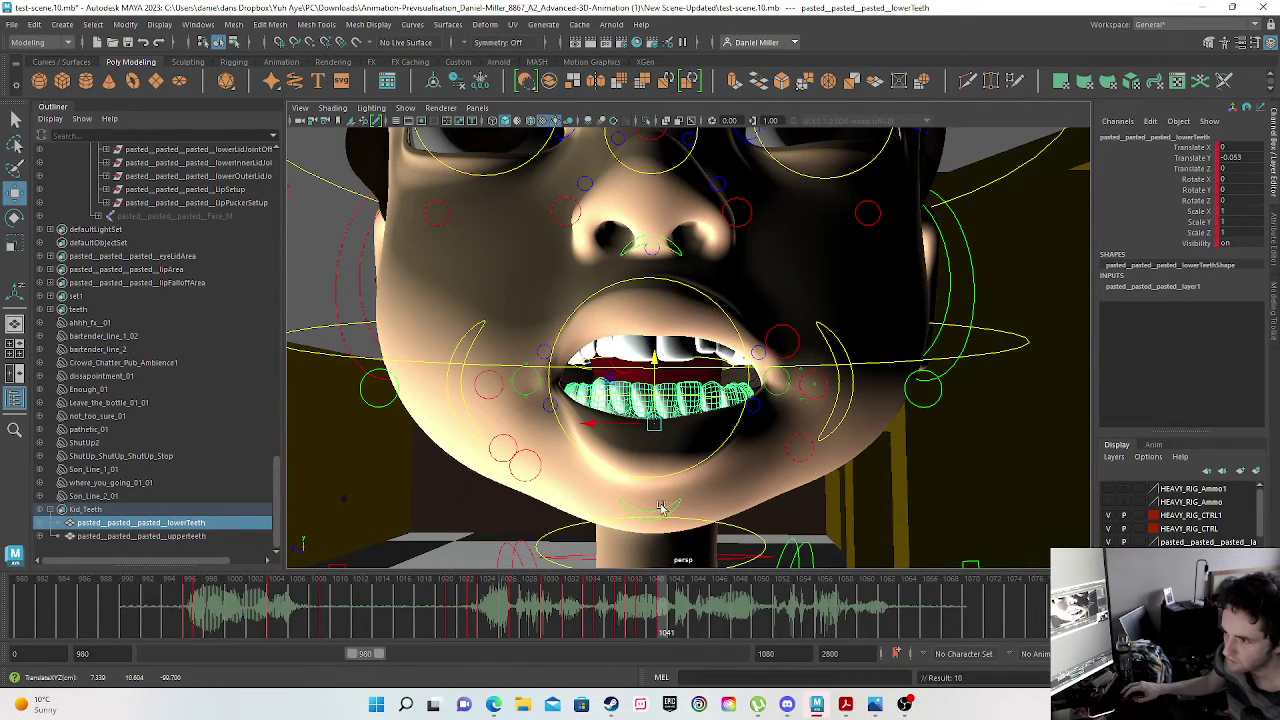
- Raise the lower lip control to about -0.273 in Translate Y and key it at frame 1041
click(652, 511)
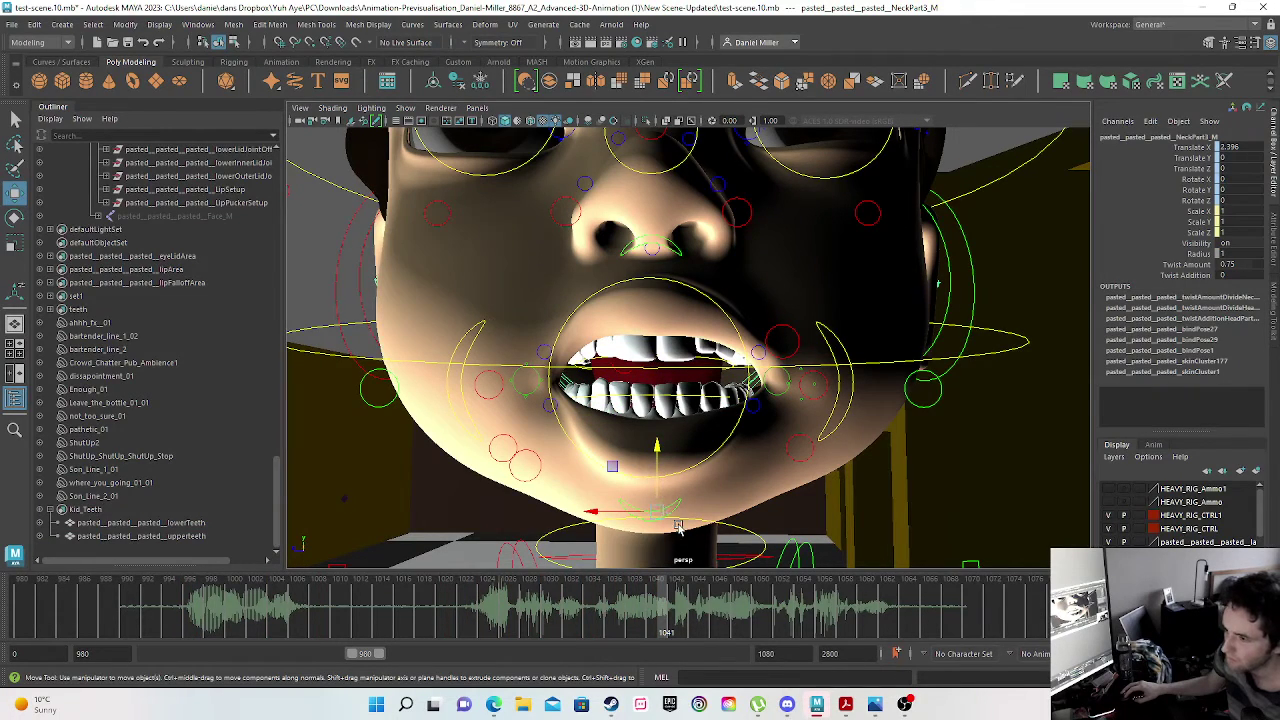
click(676, 504)
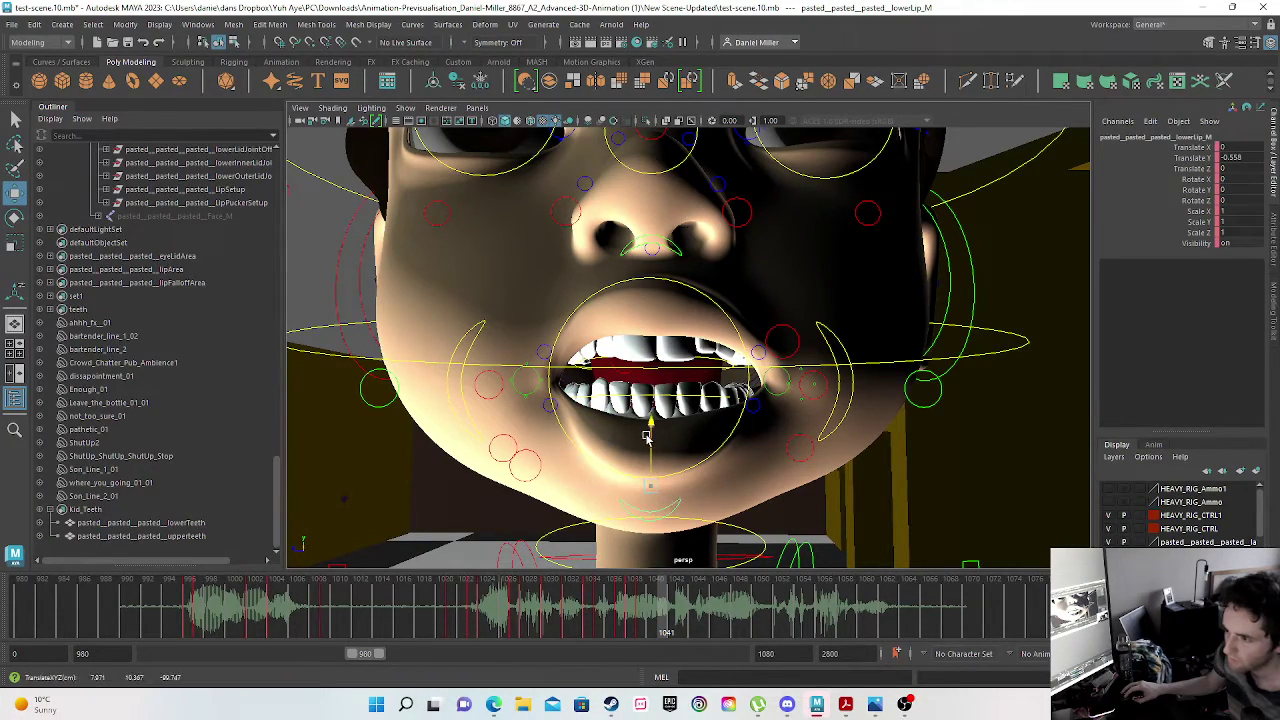
drag(648, 436, 646, 415)
key(s)
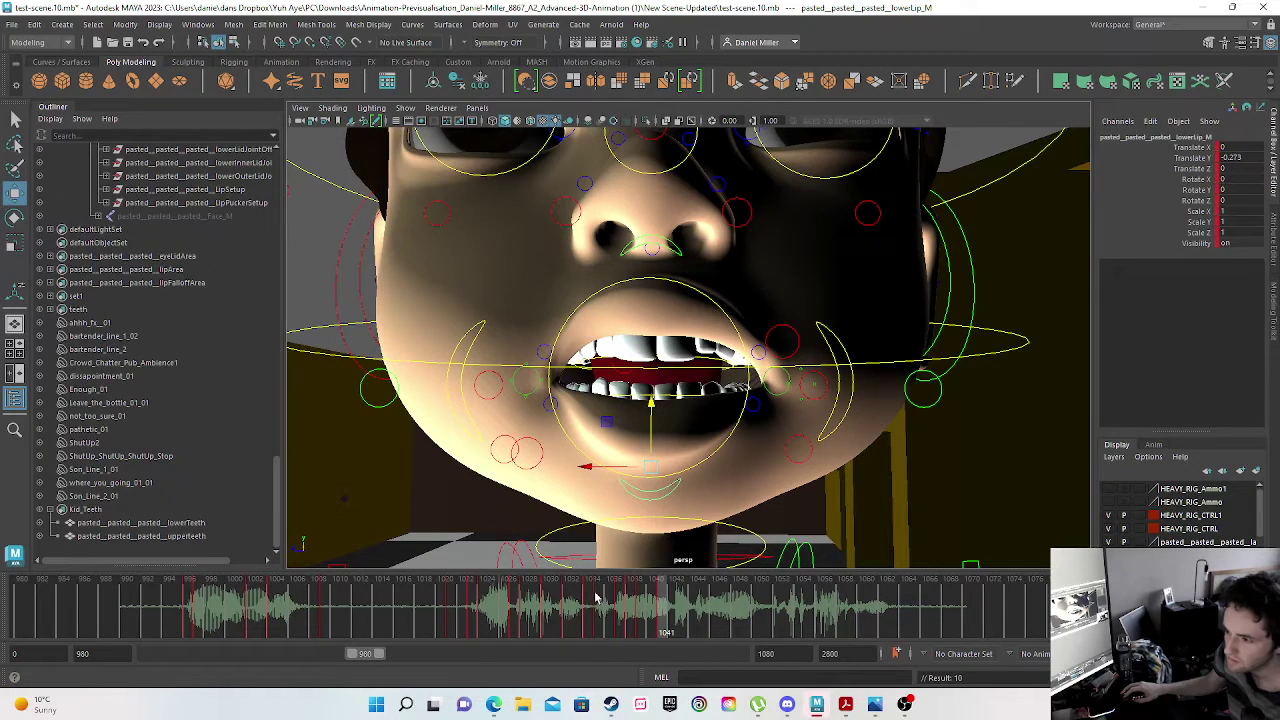
- Raise the left lip corner control to about 0.321 in Translate Y and key it at frame 1042
drag(588, 618, 672, 626)
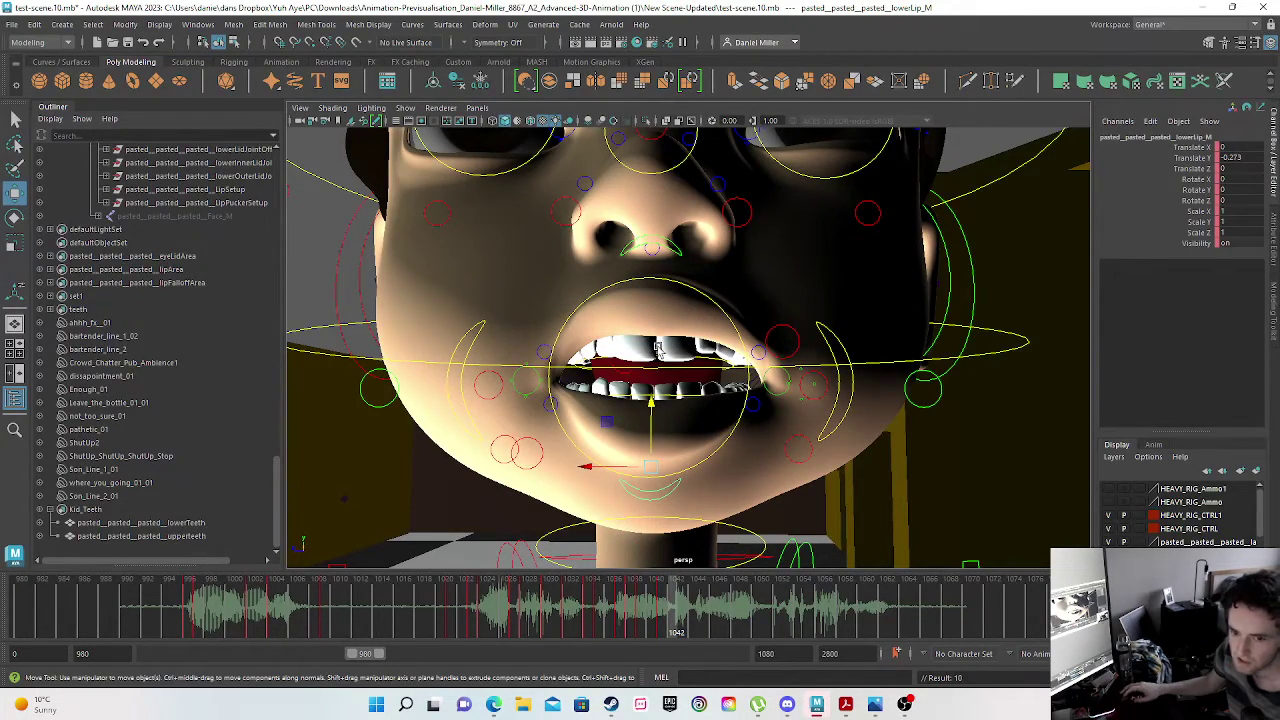
click(784, 393)
click(660, 631)
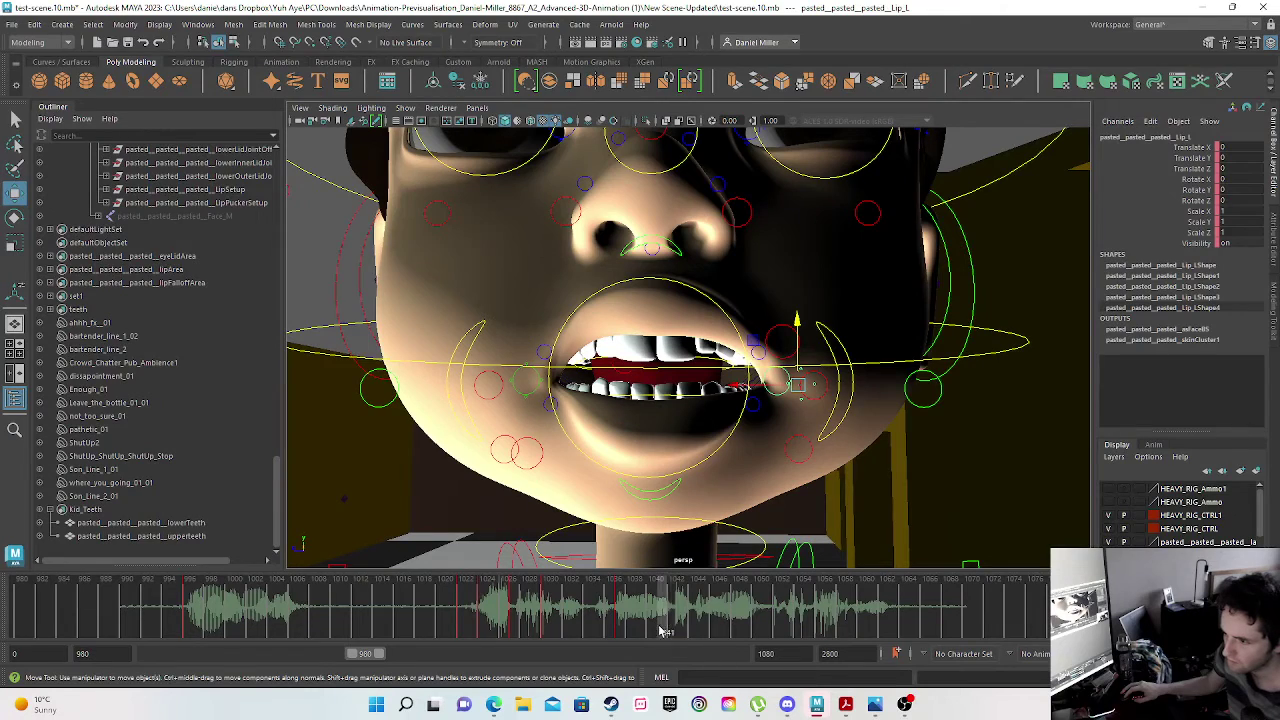
click(672, 630)
drag(797, 322, 794, 308)
key(s)
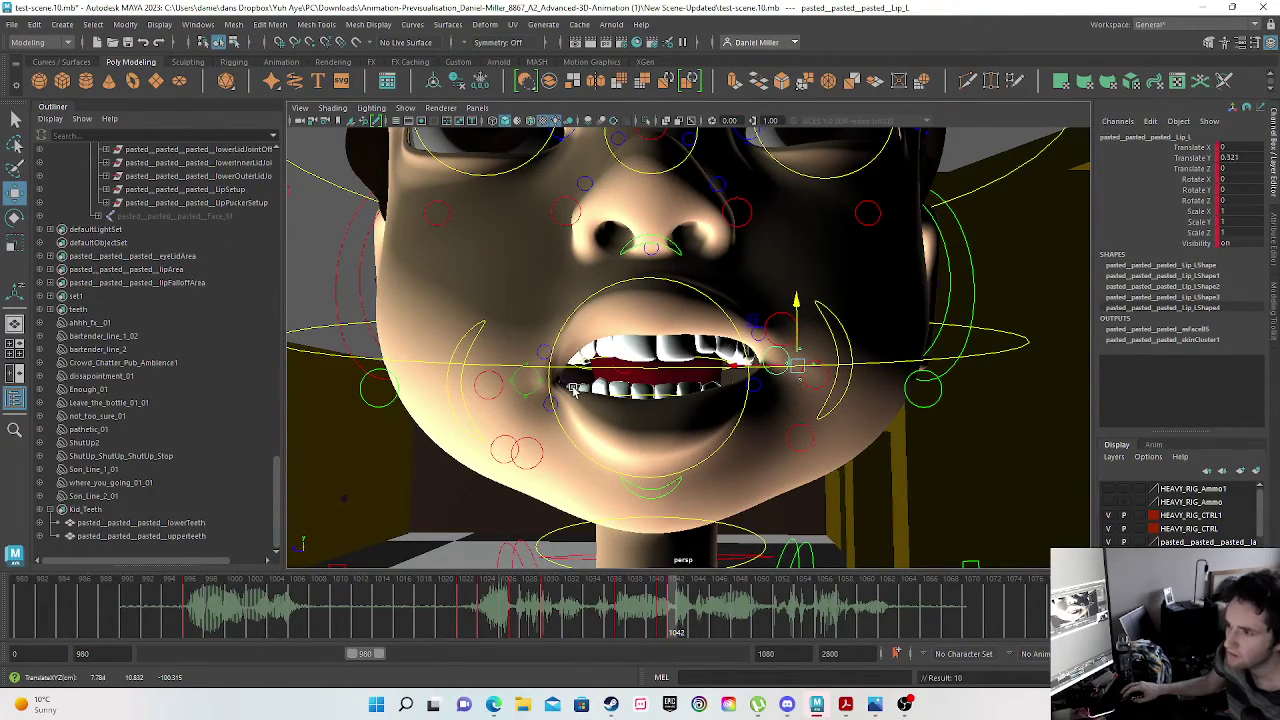
- Key the right lip corner control unmoved at frame 1041, and raised to about 0.331 in Translate Y at frame 1042
click(527, 385)
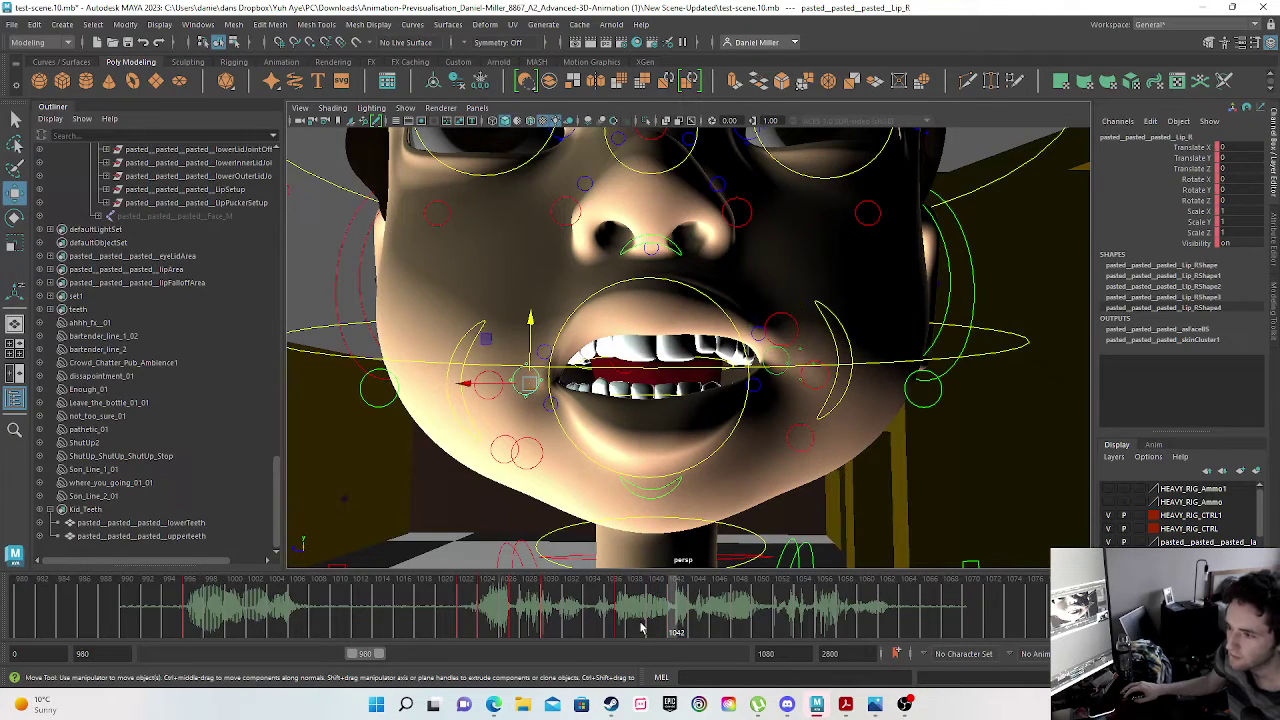
click(663, 628)
key(s)
click(674, 628)
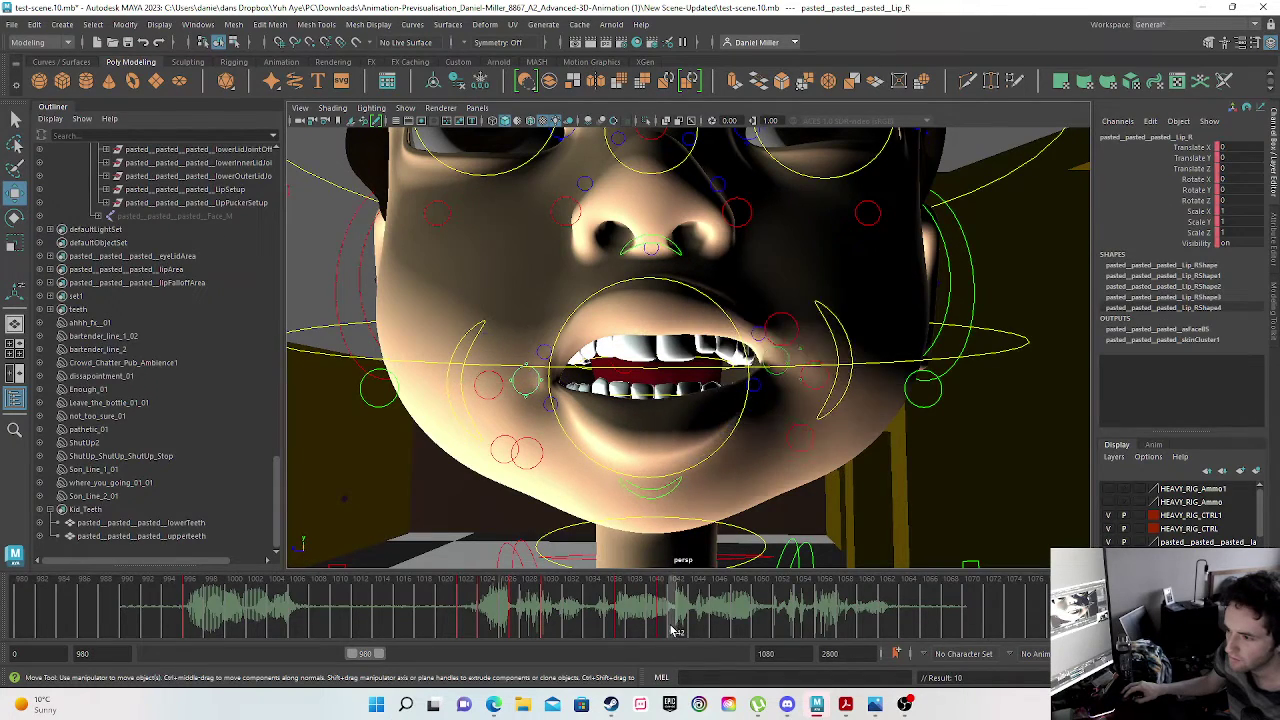
drag(530, 320, 530, 300)
key(s)
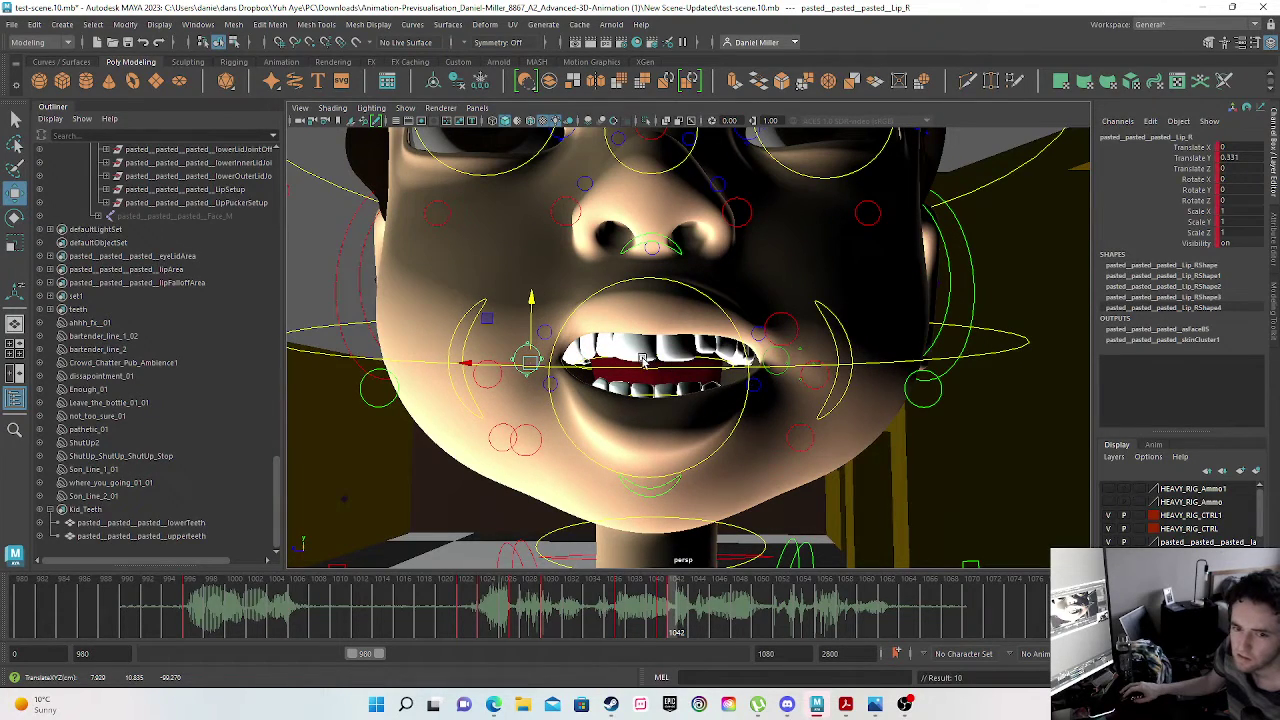
- Raise the lower teeth to about -0.013 in Translate Y, key them at frame 1042, and scrub the dialogue on to frame 1043
click(133, 535)
click(133, 523)
click(655, 352)
drag(655, 352, 655, 344)
key(s)
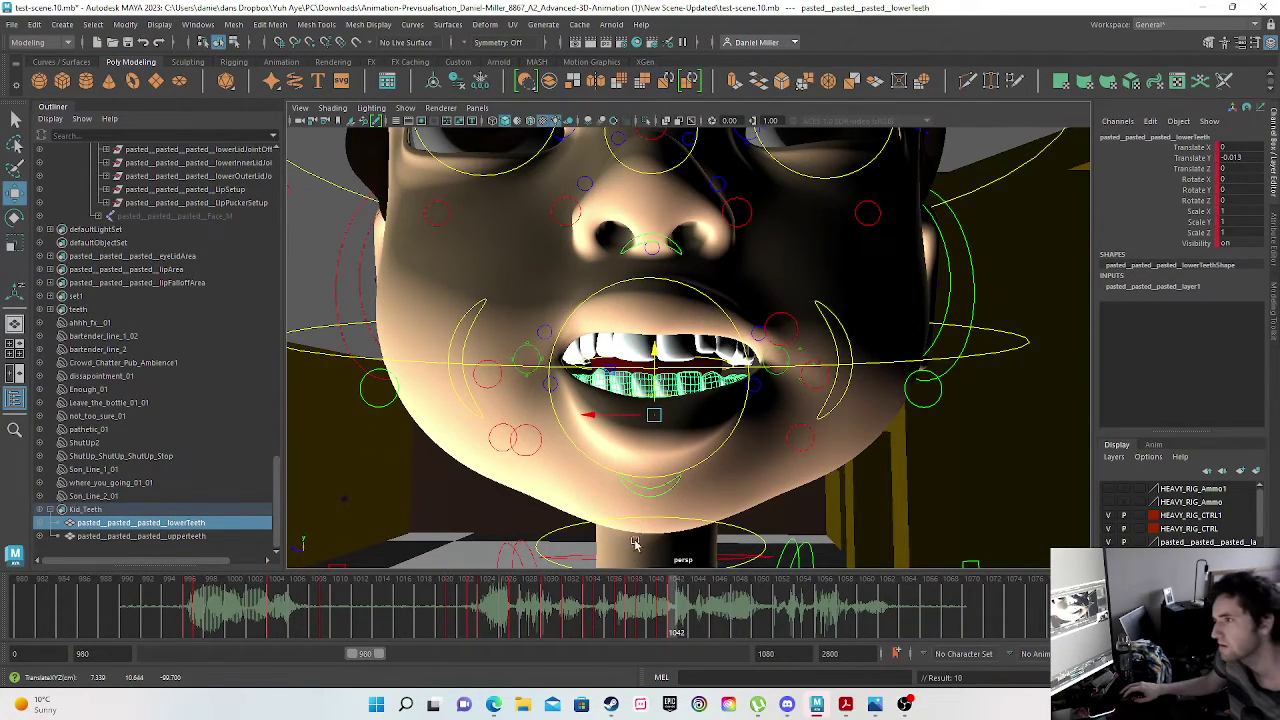
drag(600, 620, 680, 612)
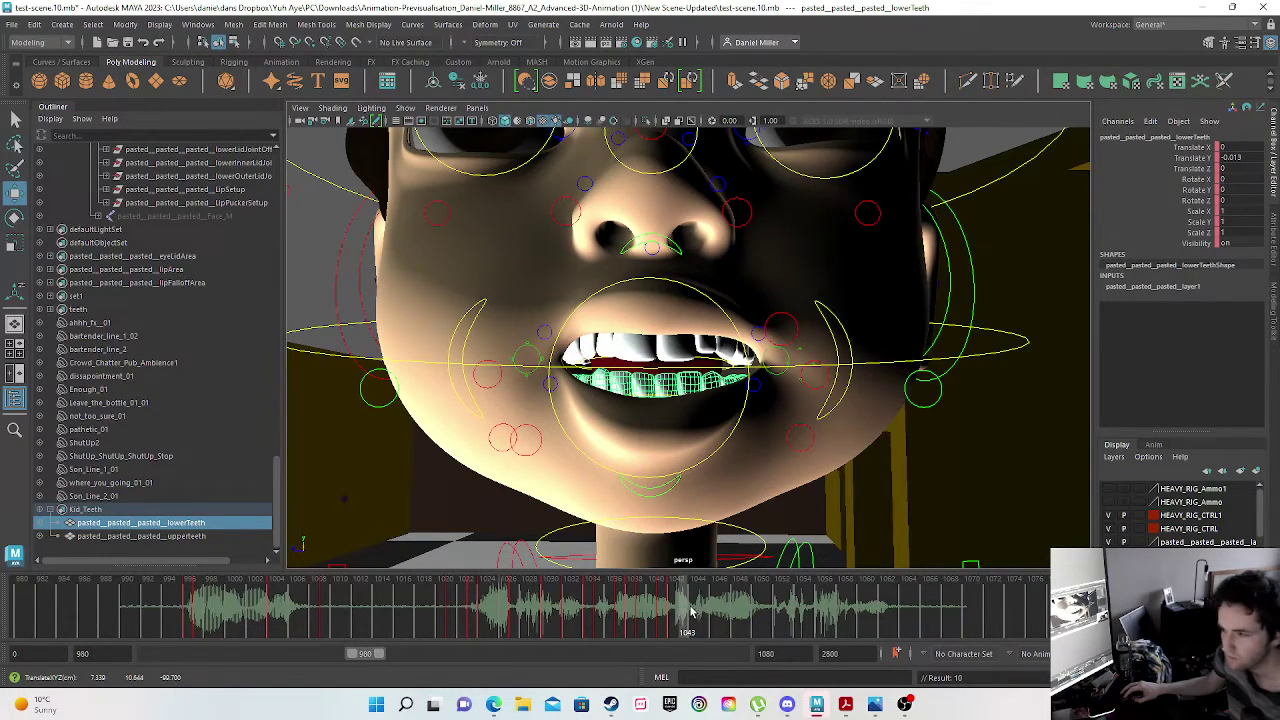
- Scrub the dialogue on to frame 1045, lower the lower teeth to about -0.056 in Translate Y and key them there
click(690, 612)
drag(690, 612, 705, 612)
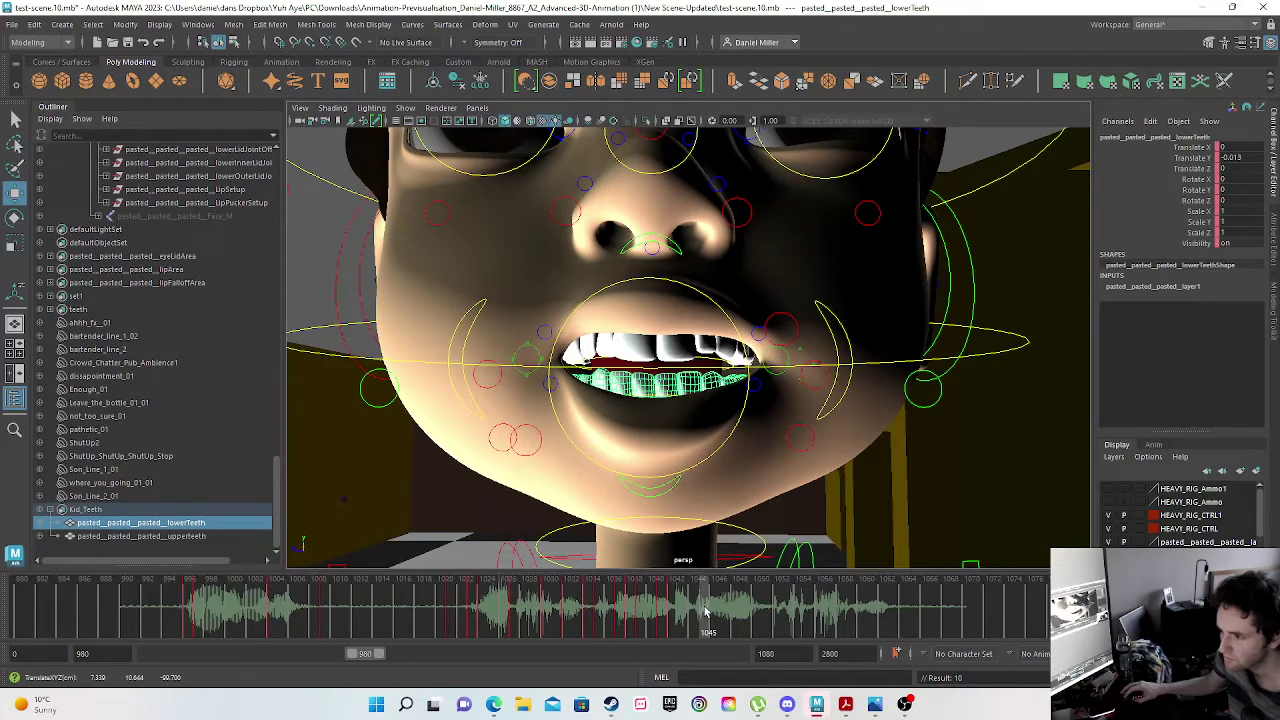
key(w)
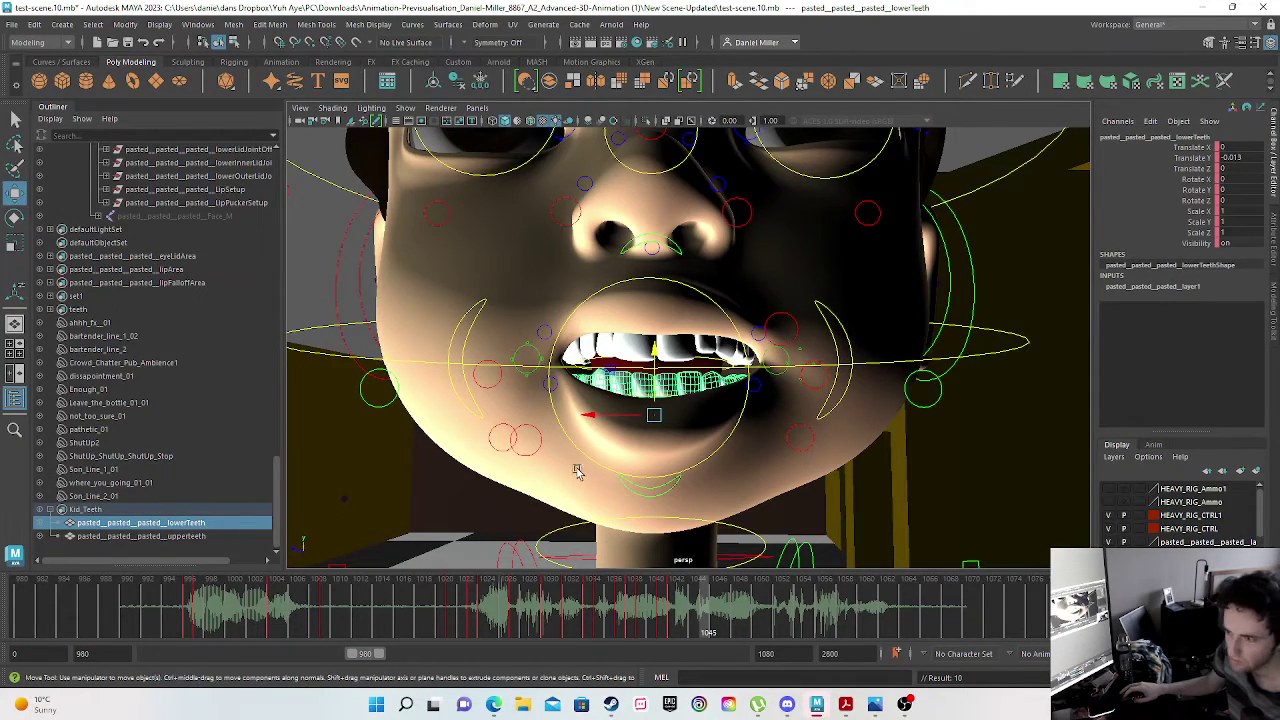
drag(655, 352, 656, 372)
key(s)
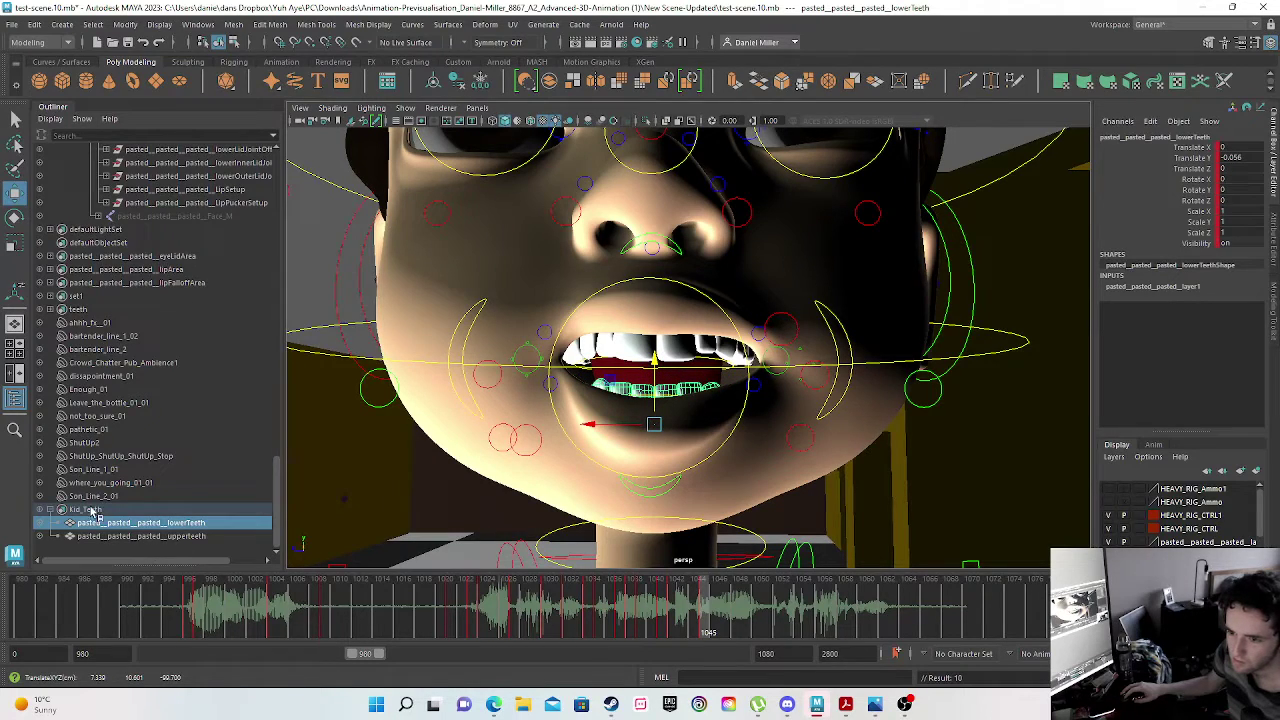
- Lower the lower lip control to about -0.449 in Translate Y and key it at frame 1045
click(648, 490)
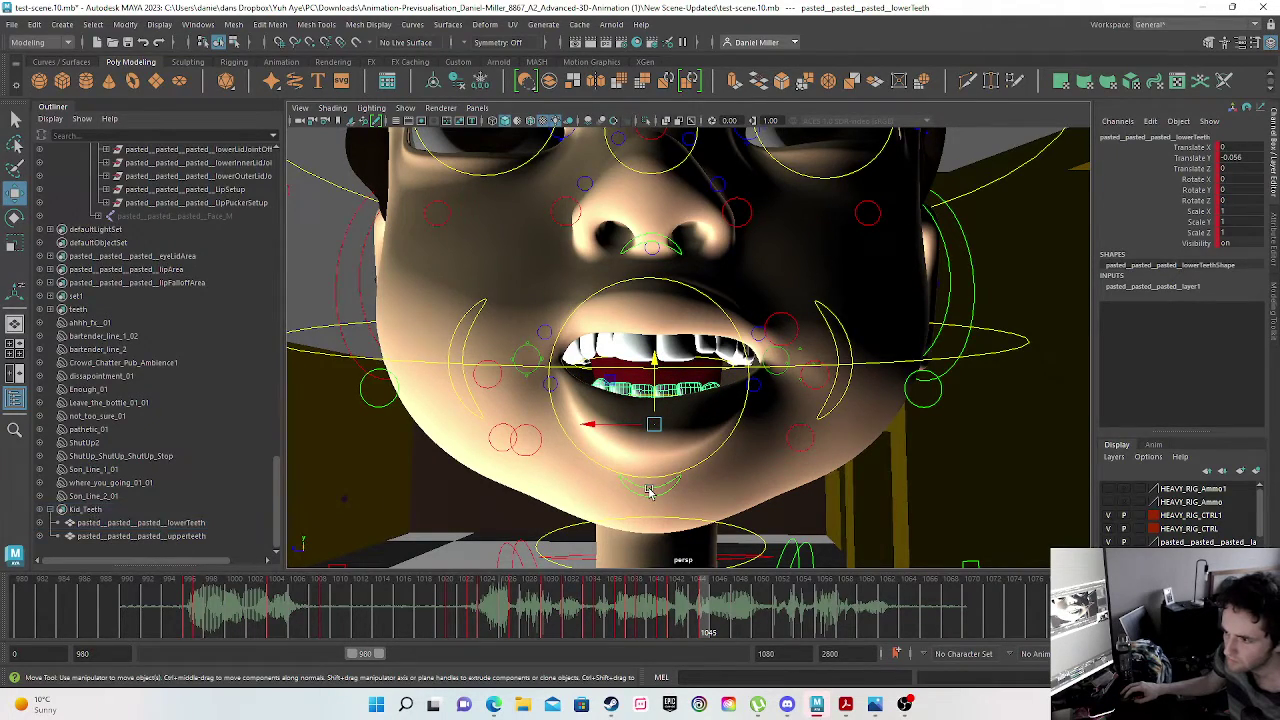
click(646, 485)
drag(651, 402, 651, 415)
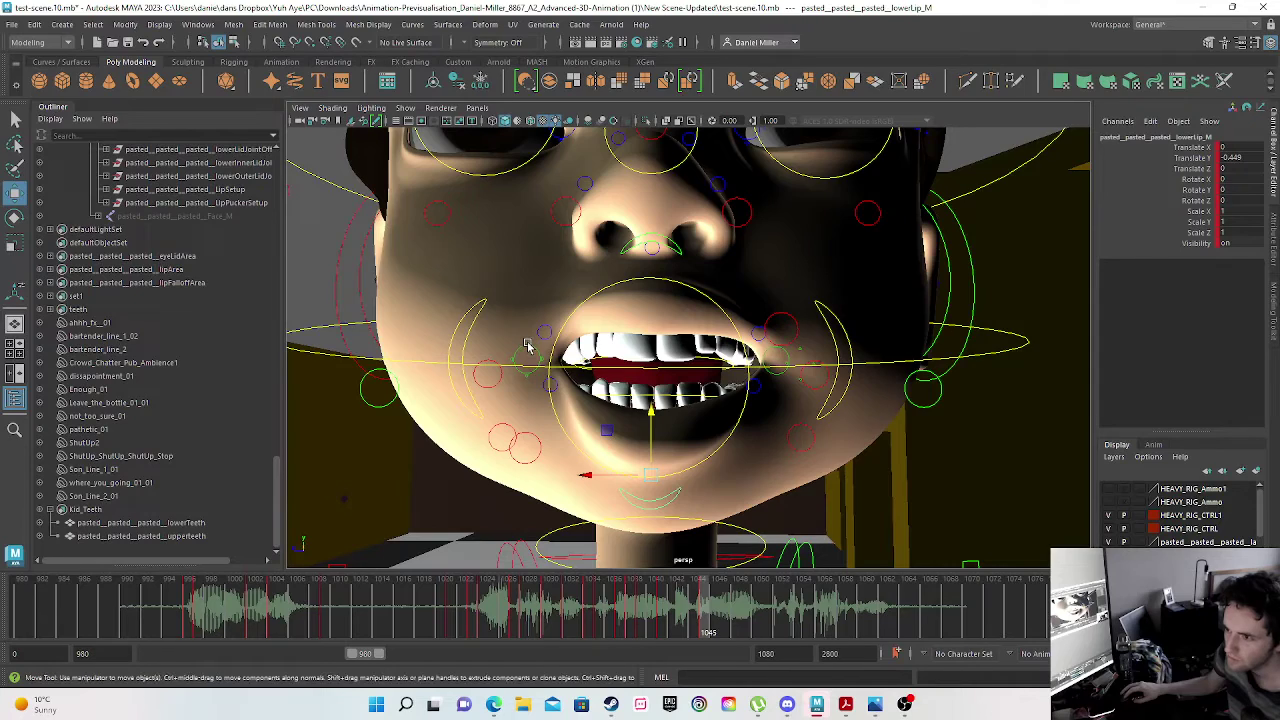
- Lower the right lip corner control to about 0.007 in Translate Y and key it at frame 1045
click(527, 345)
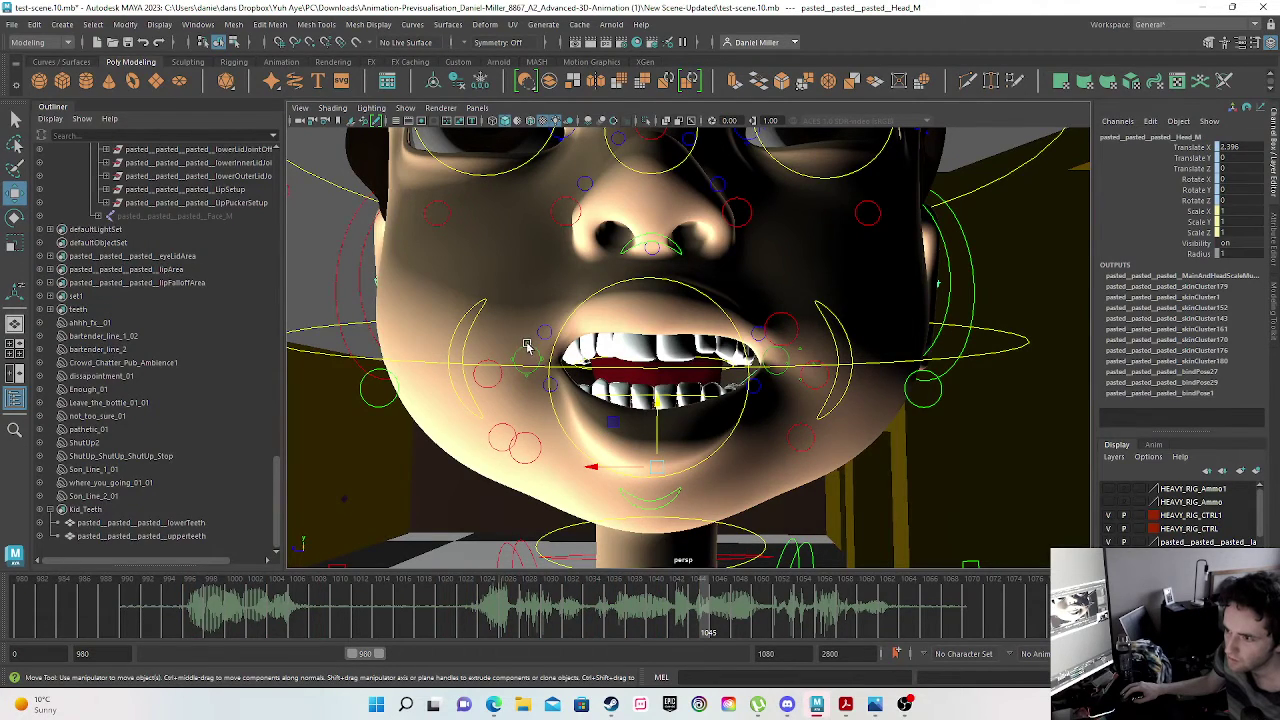
click(534, 366)
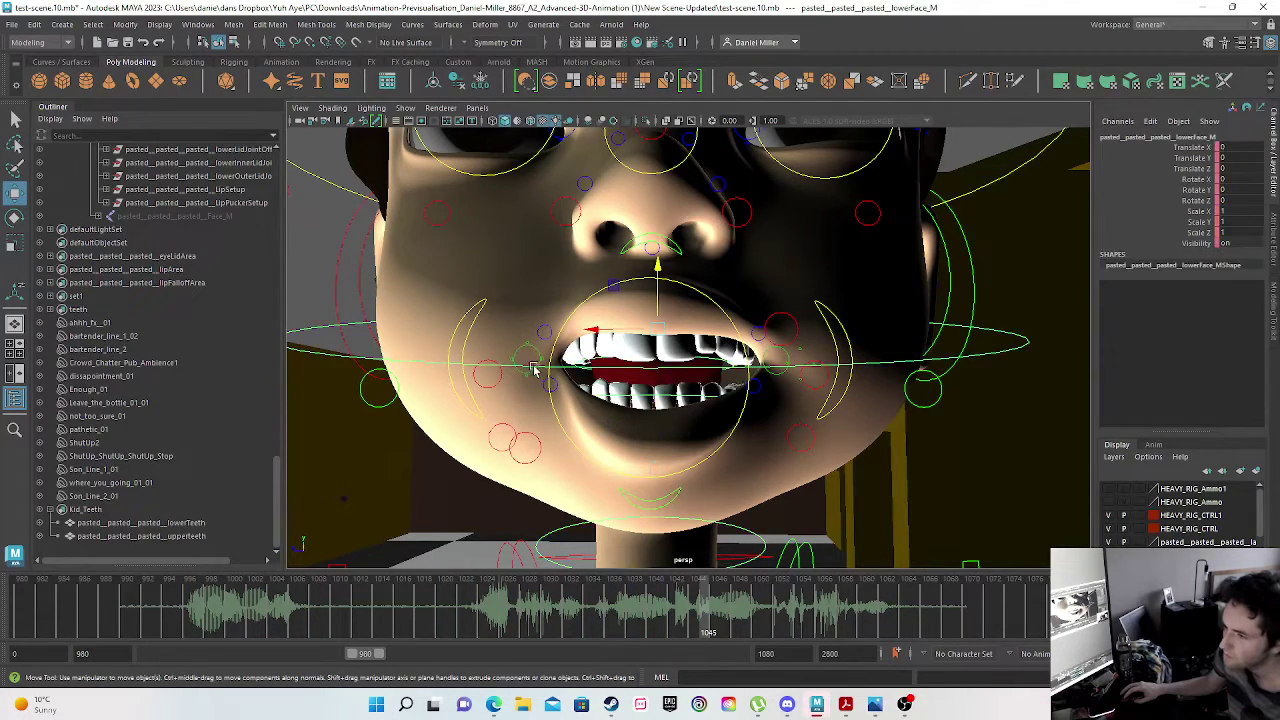
click(541, 362)
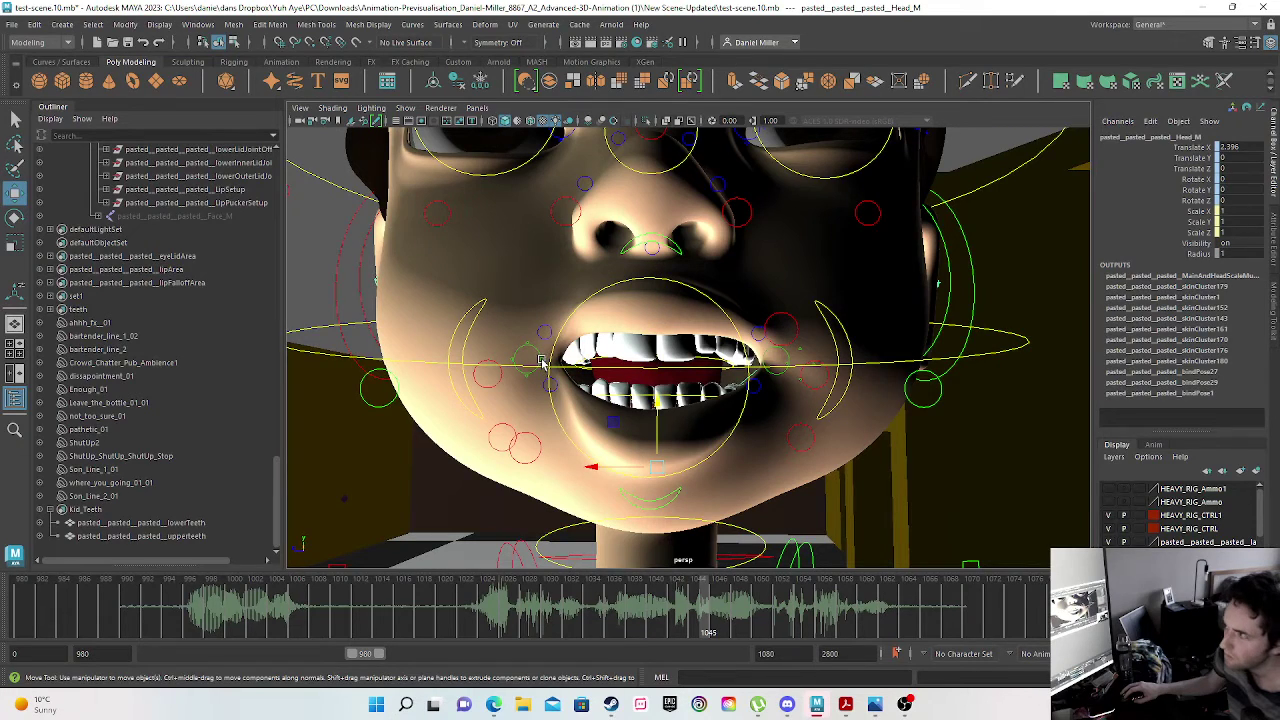
scroll(512, 392, up, 4)
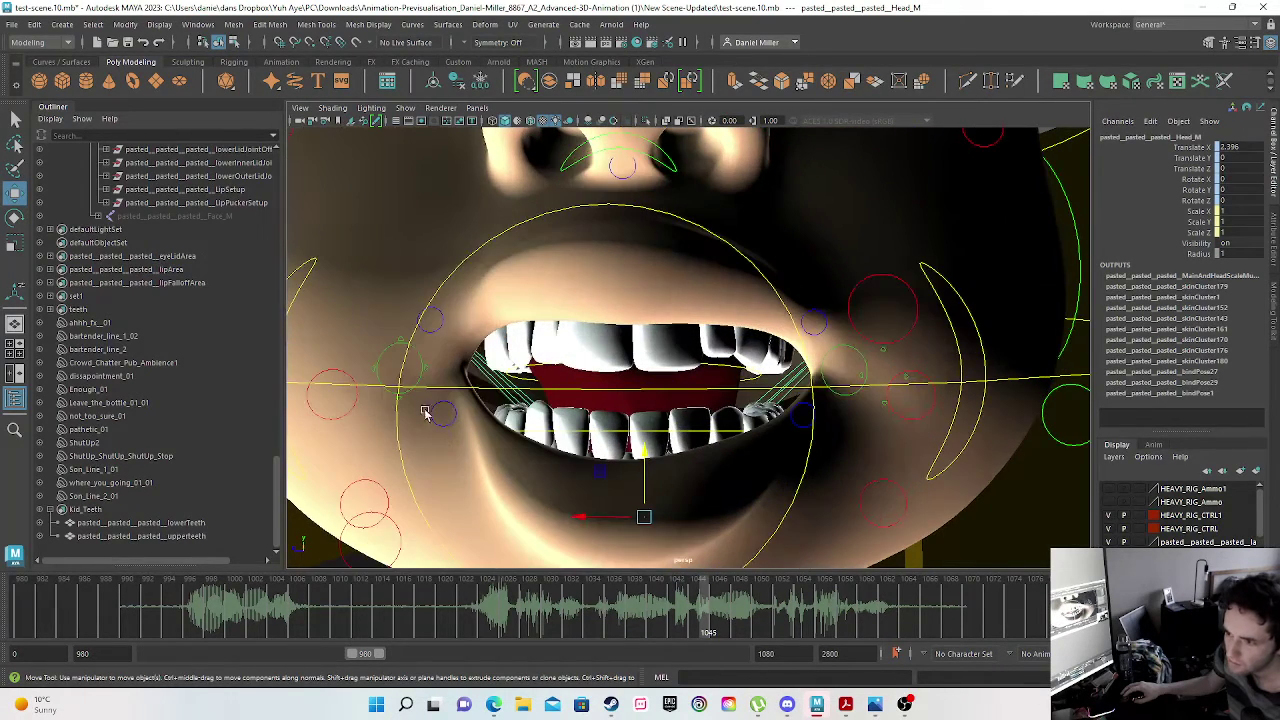
click(398, 396)
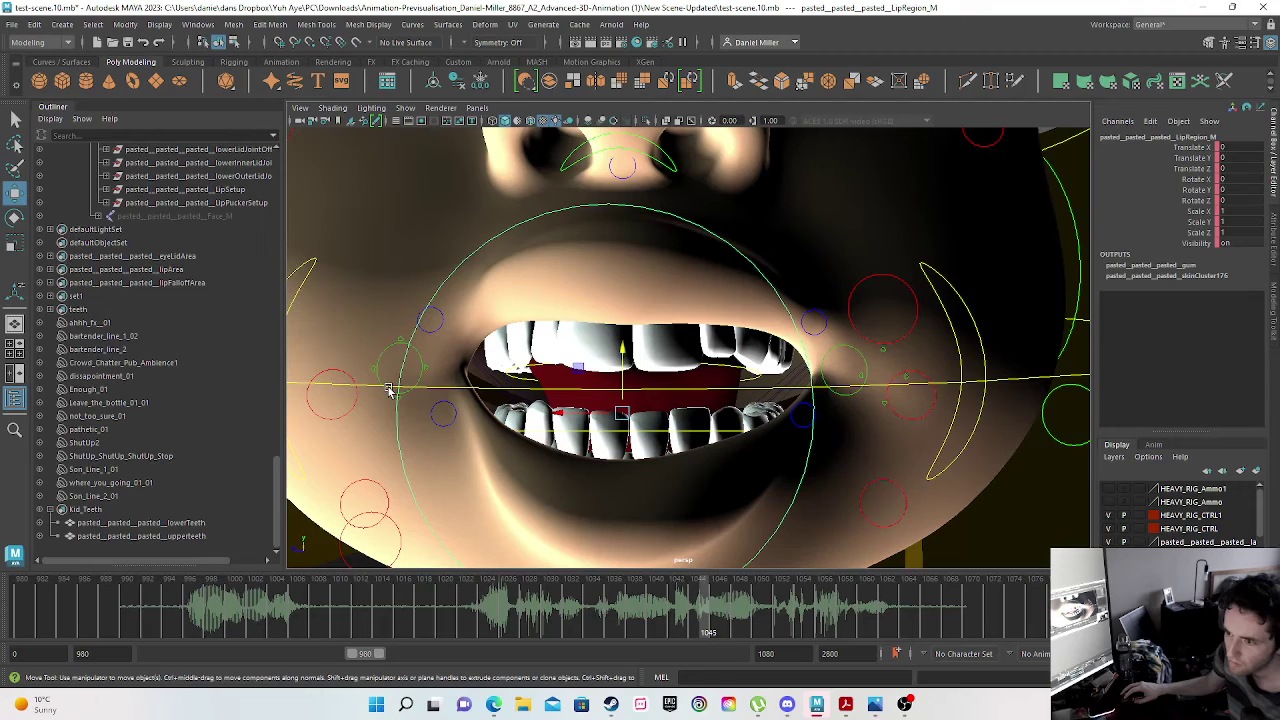
click(390, 393)
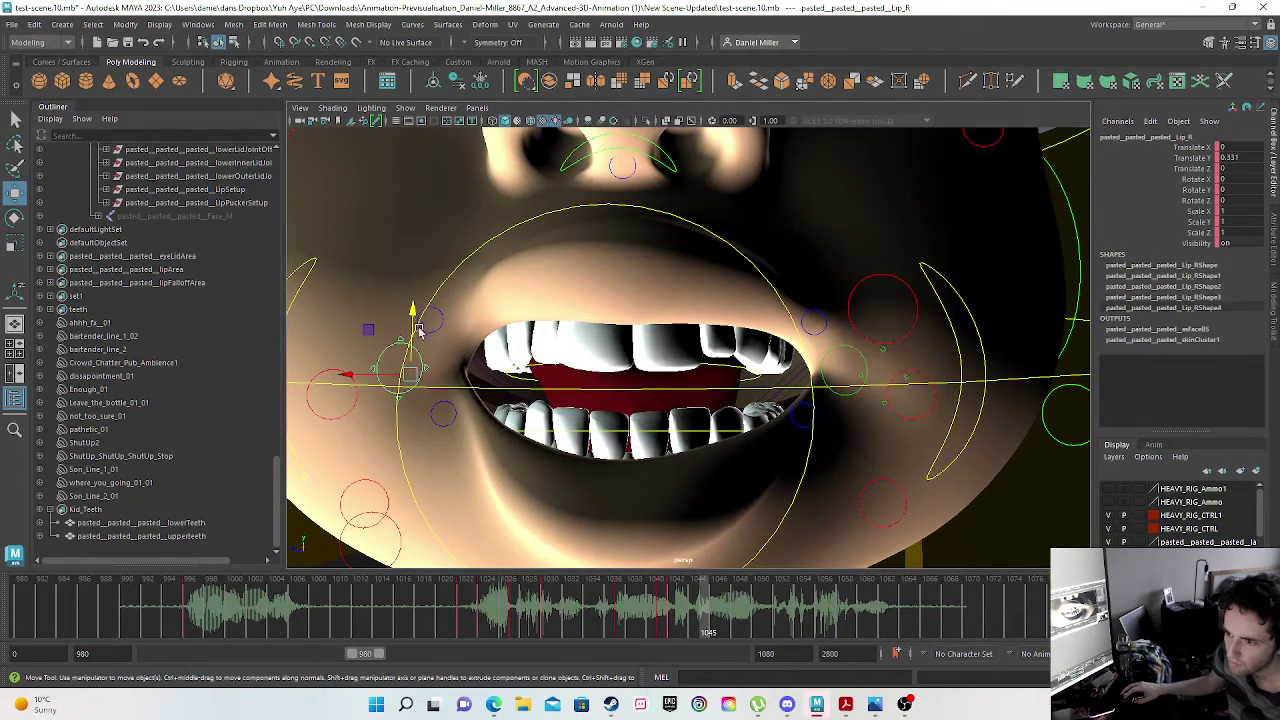
drag(414, 314, 410, 350)
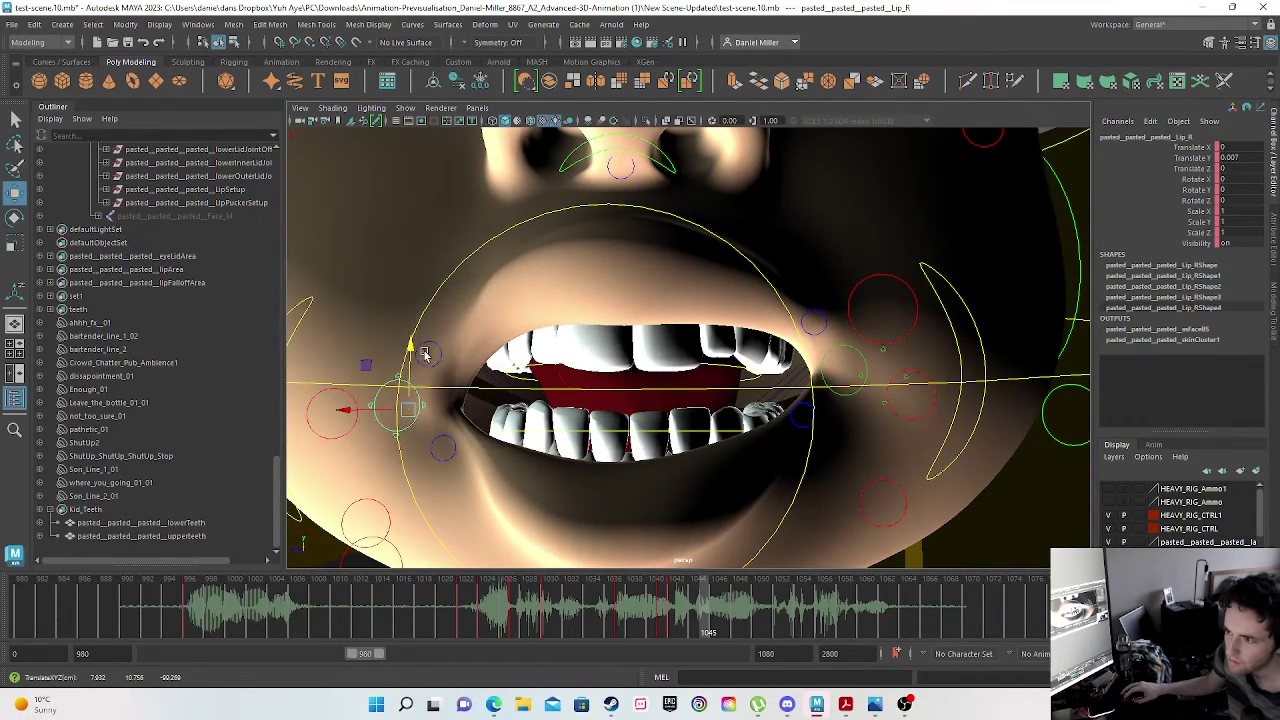
key(s)
- Lower the left lip corner control to about -0.037 in Translate Y and key it at frame 1045
click(856, 349)
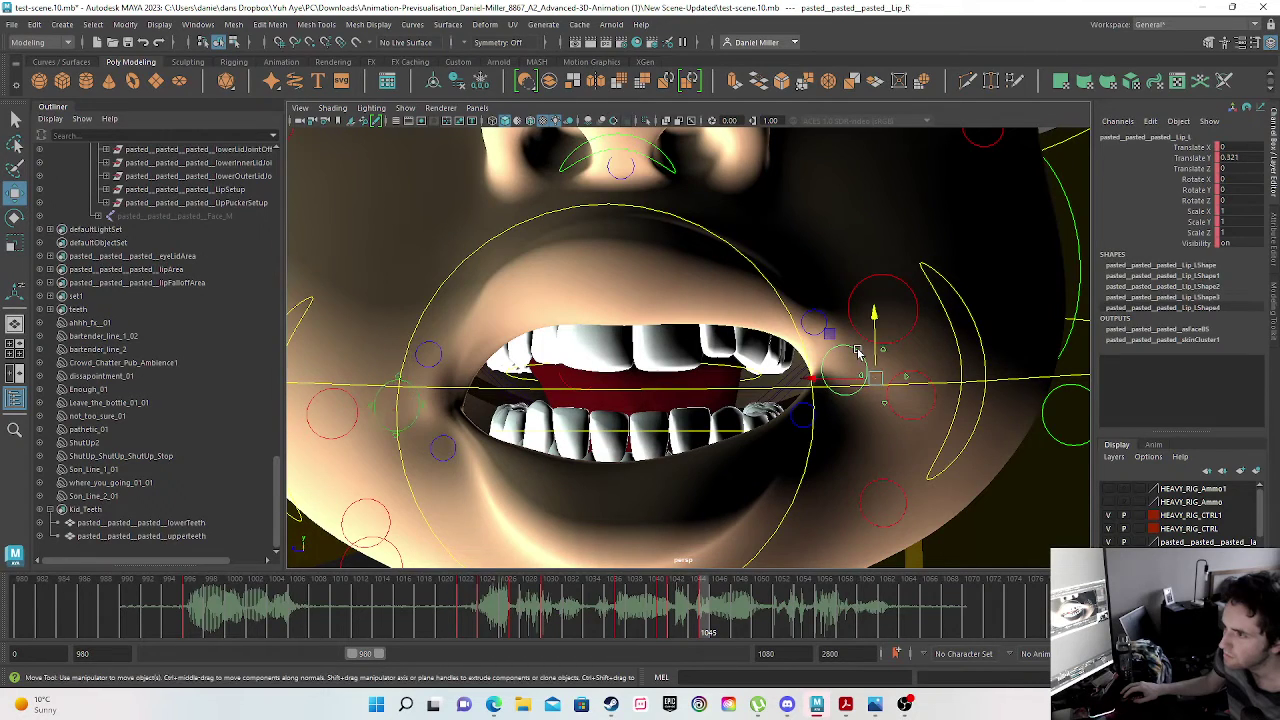
drag(876, 316, 875, 368)
key(s)
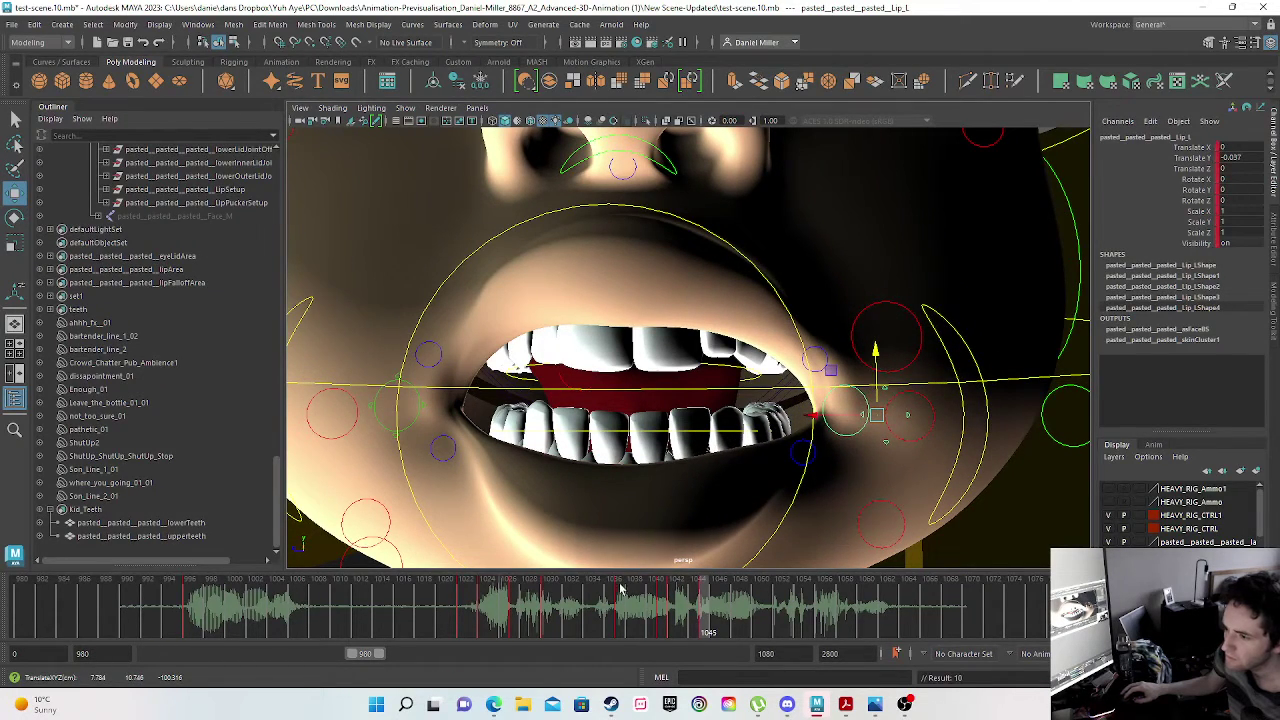
- Scrub through the dialogue to frame 1046, set the left lip corner control's Translate Y to 0 and key it
drag(578, 608, 725, 617)
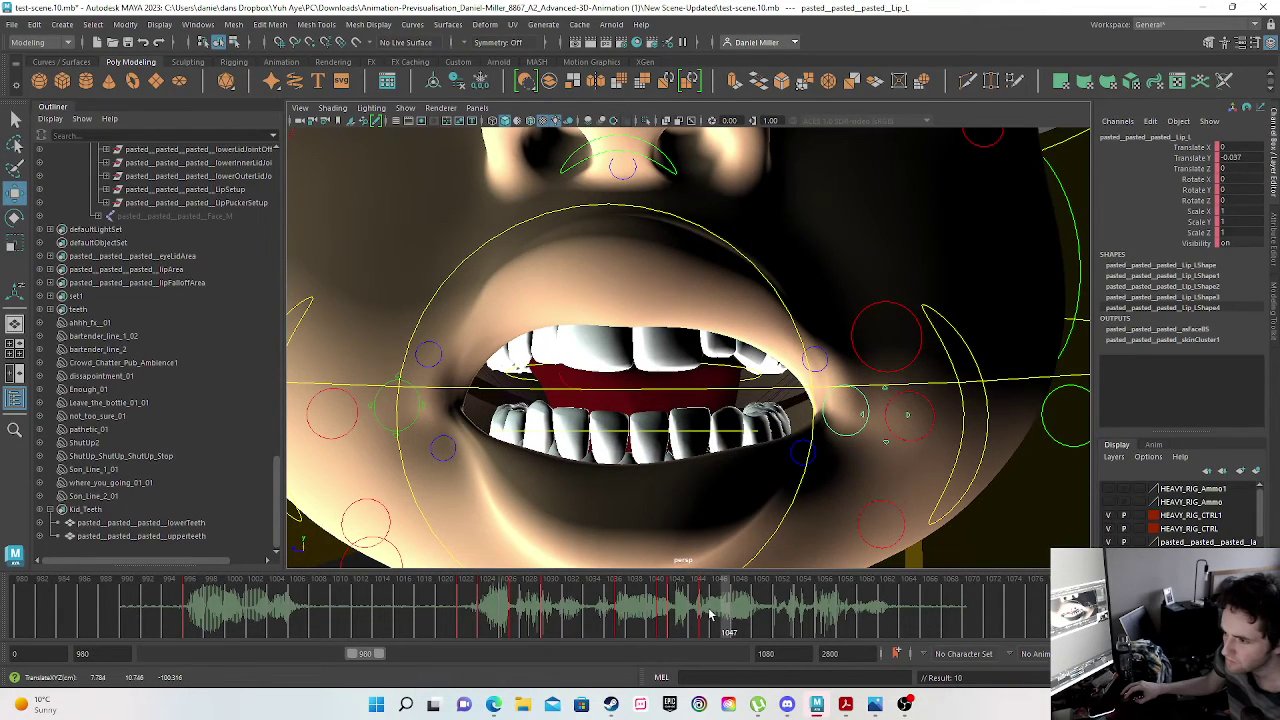
click(710, 614)
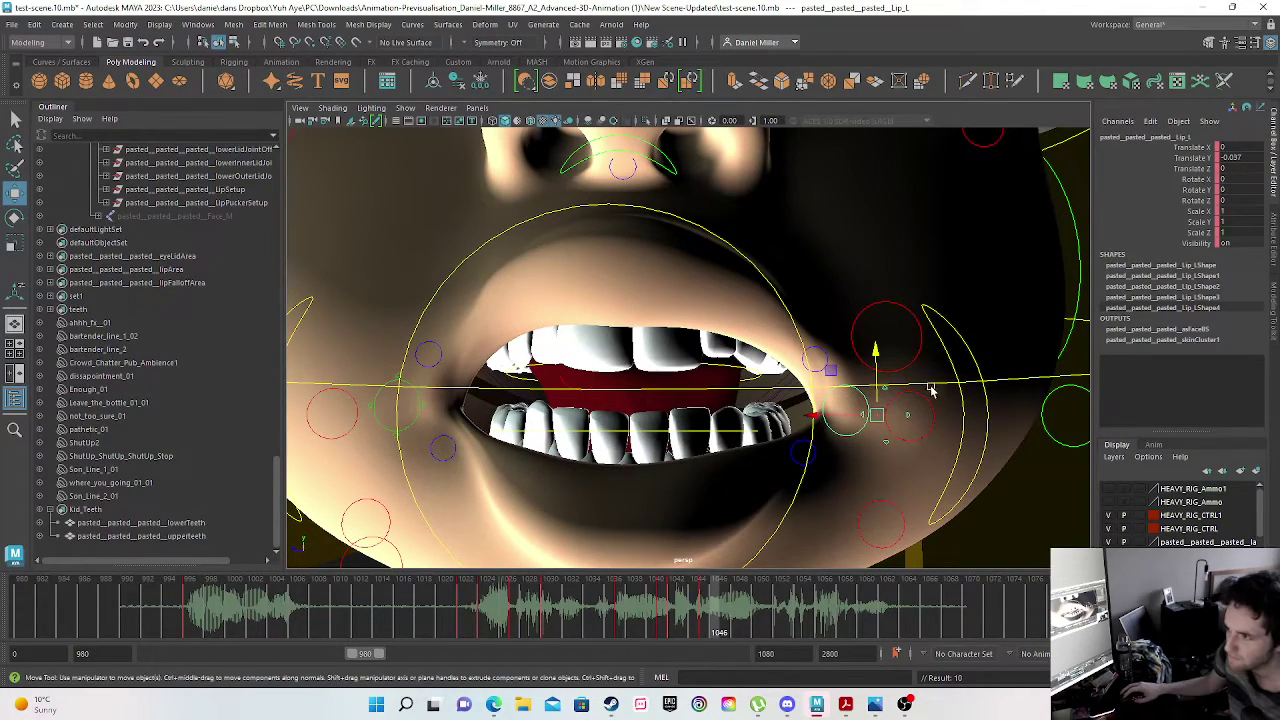
click(1229, 157)
text(0)
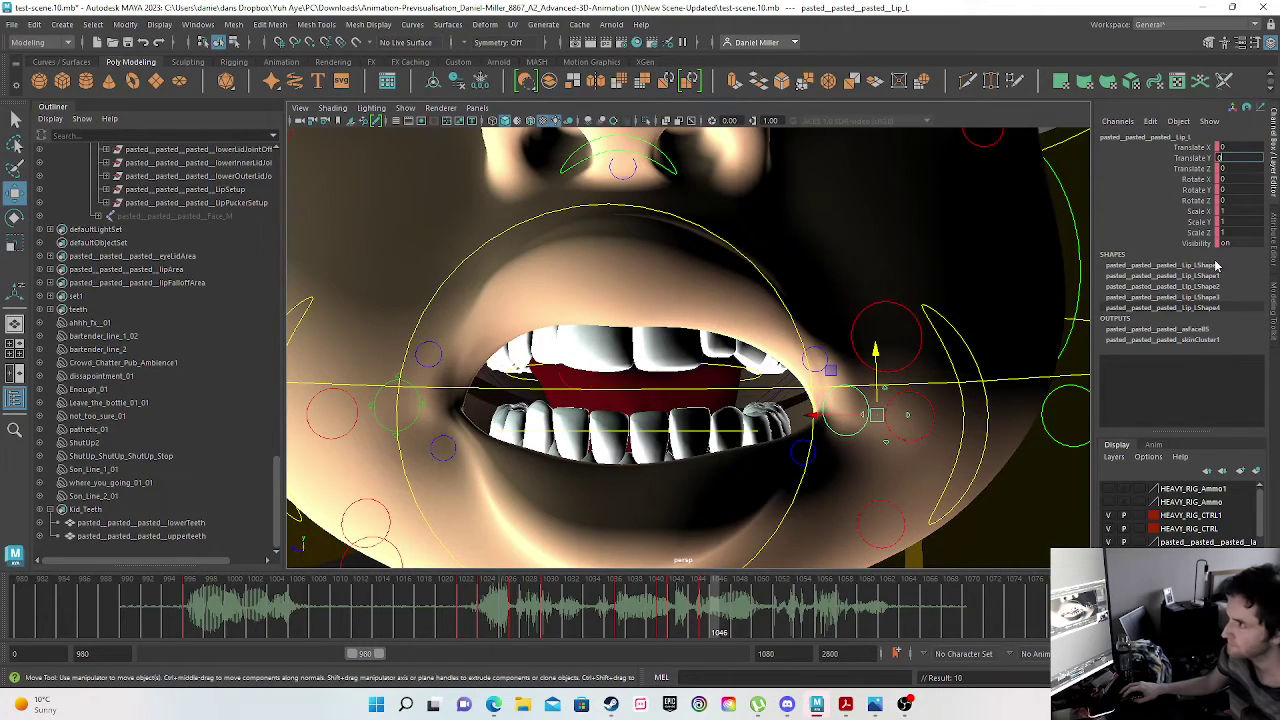
key(Return)
key(s)
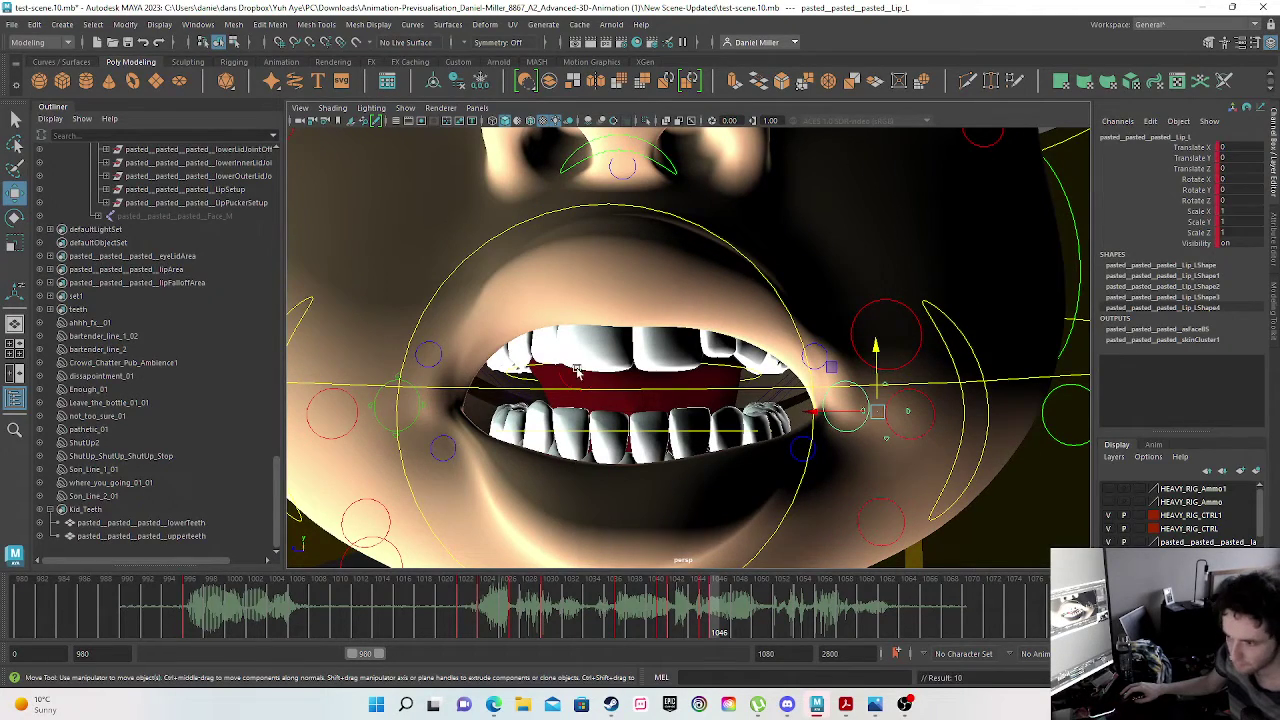
- Set the right lip corner control's Translate Y to 0 and key it at frame 1046
click(421, 408)
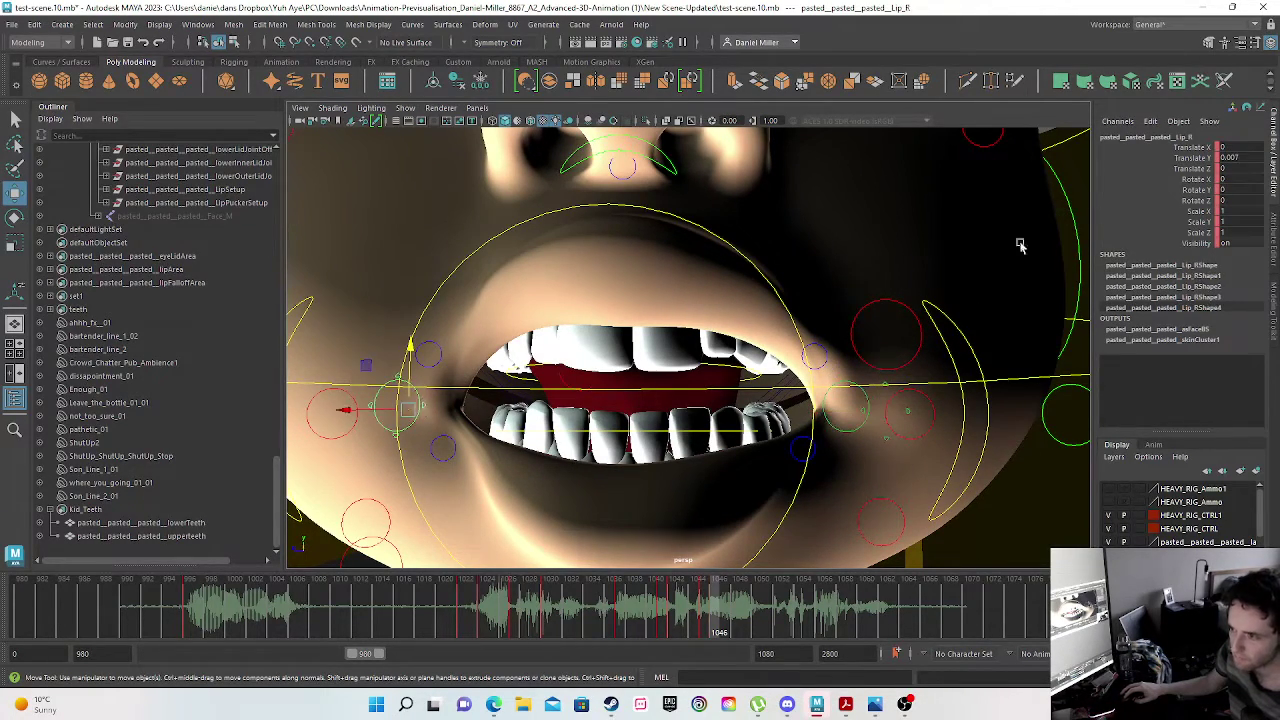
double_click(1228, 157)
key(Return)
key(s)
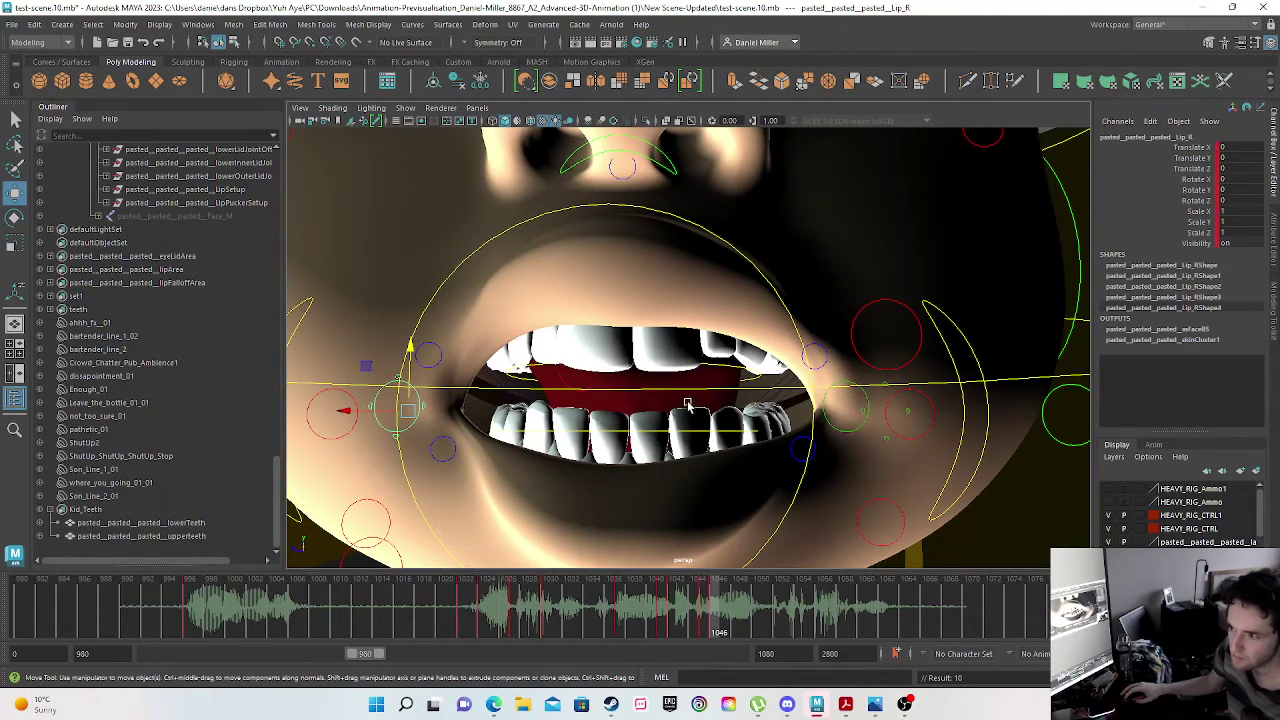
- Set the upper lip control's Translate Y to 0 and key it at frame 1046
scroll(585, 314, down, 5)
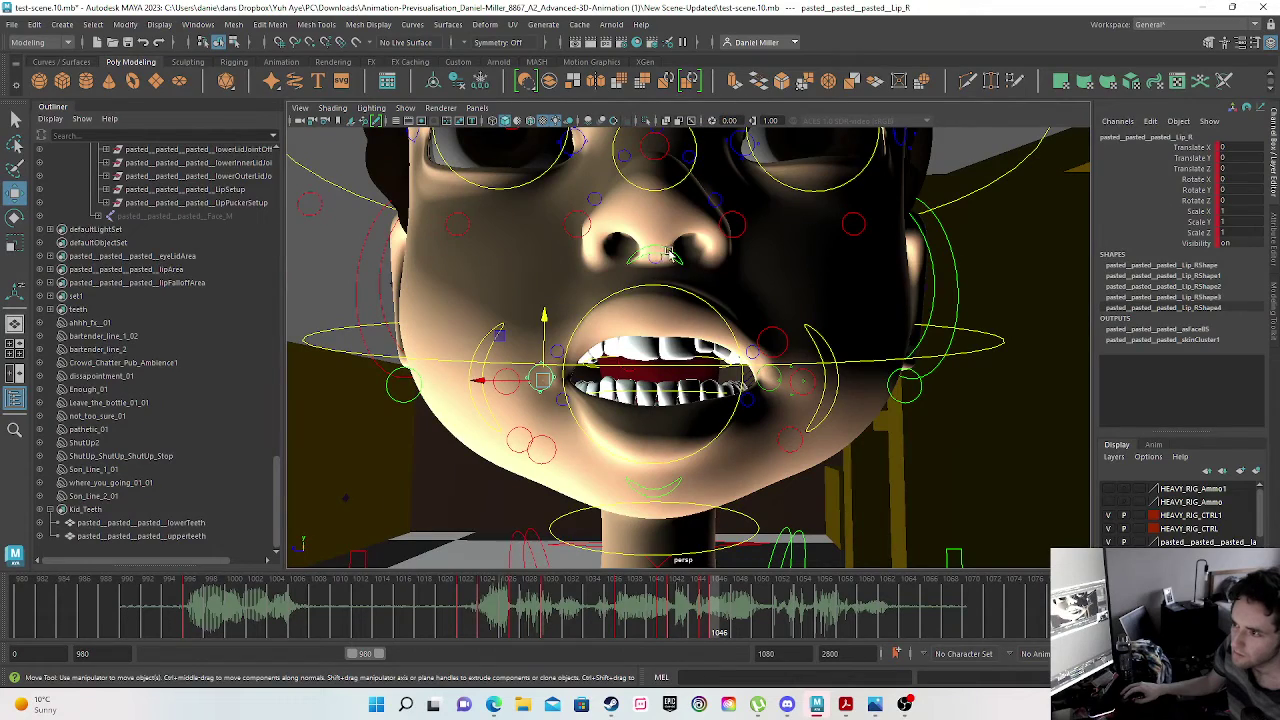
click(668, 258)
double_click(1228, 157)
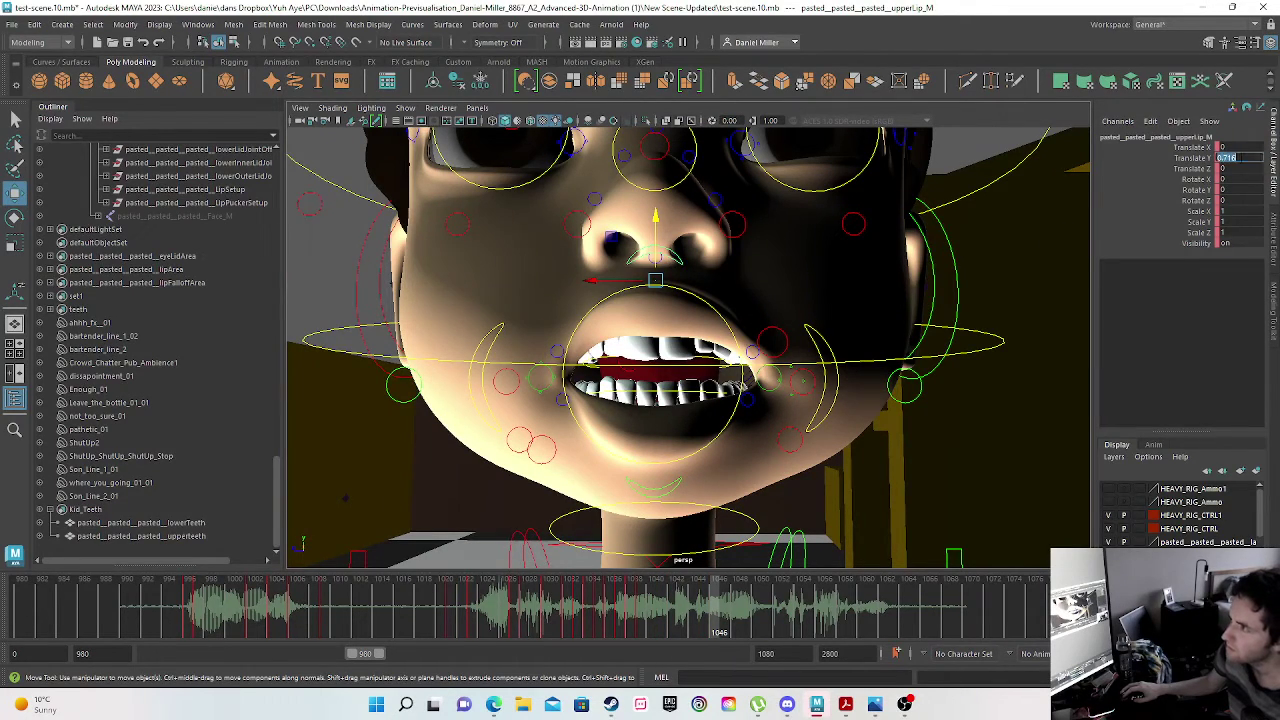
text(0)
key(Return)
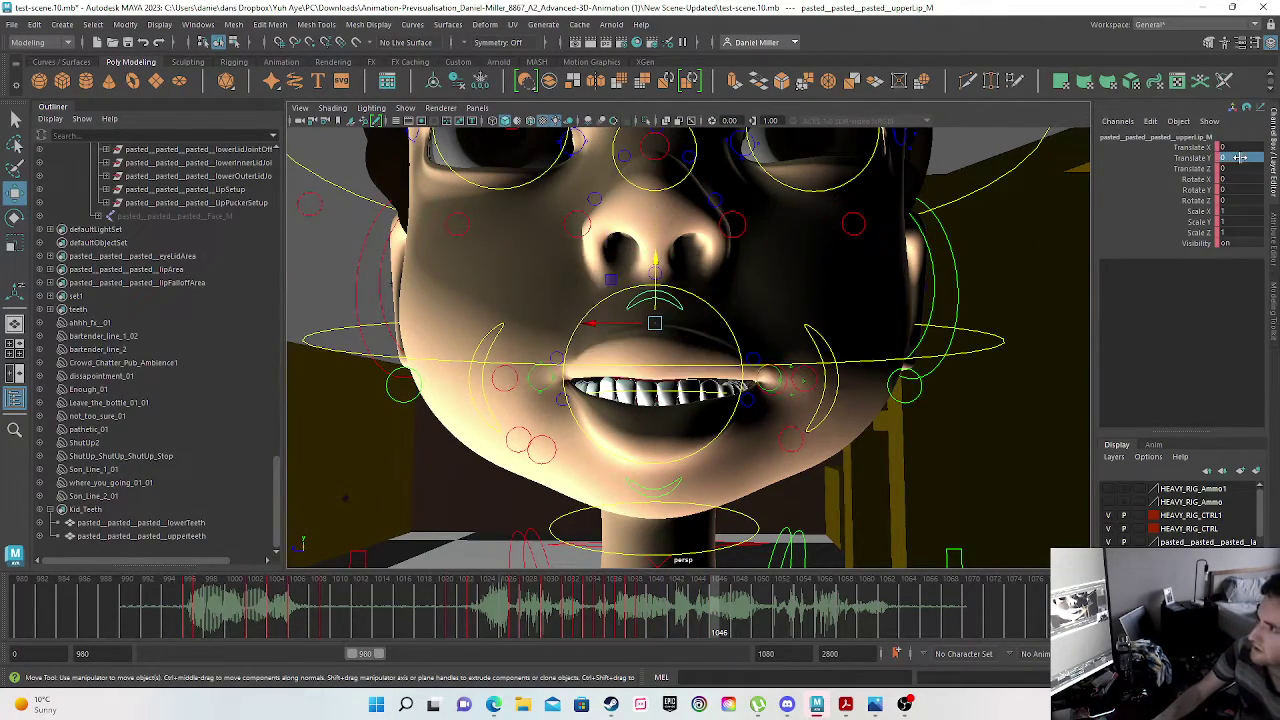
click(1208, 258)
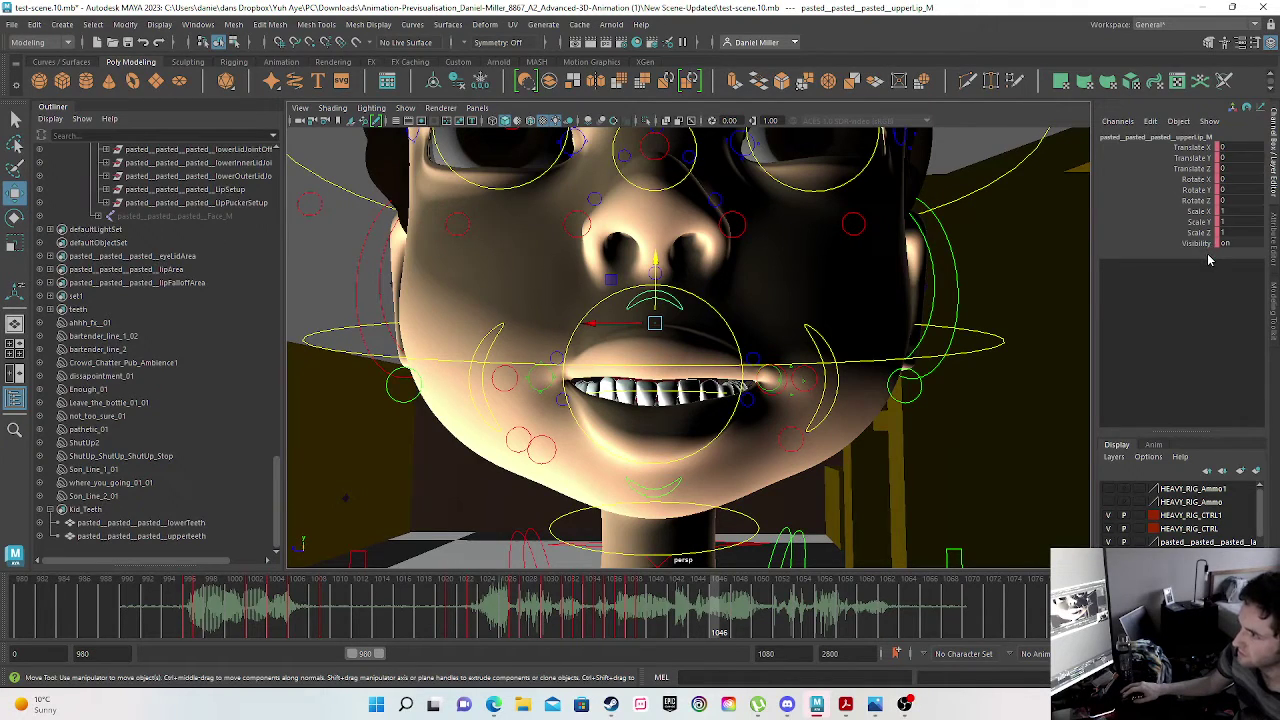
key(s)
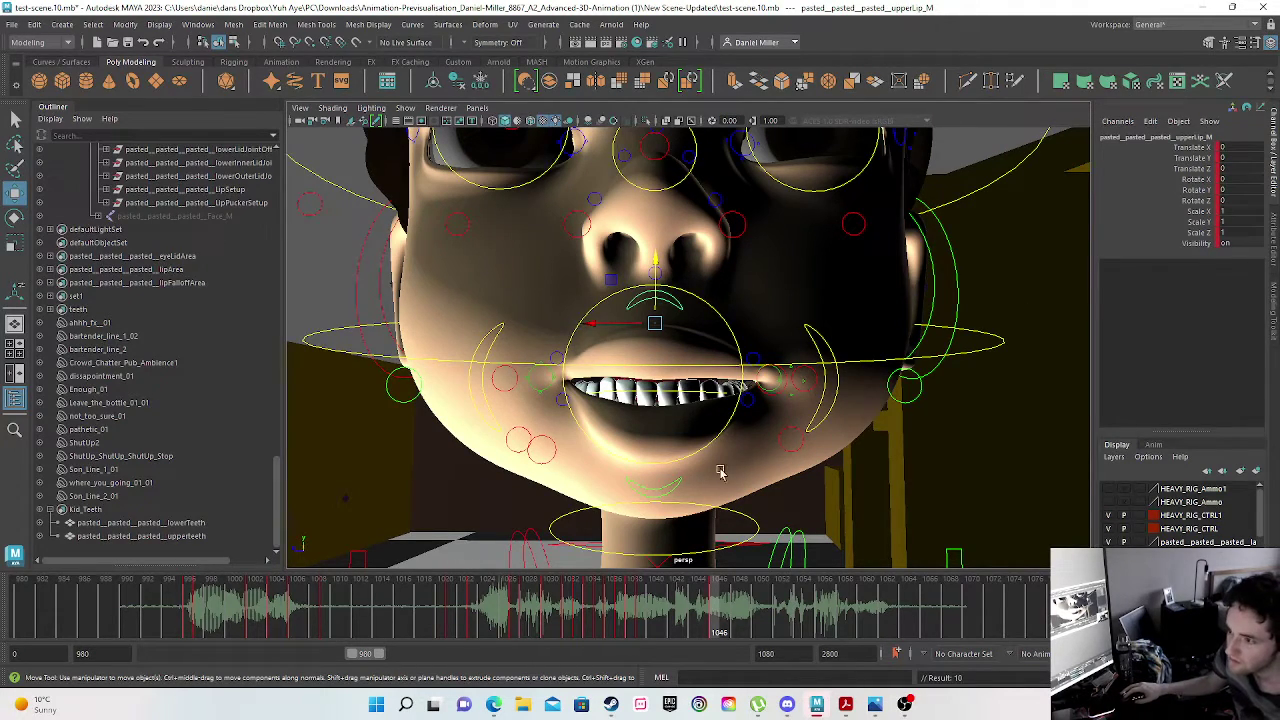
- Set the lower lip control's Translate Y to 0 and key it at frame 1046
click(656, 490)
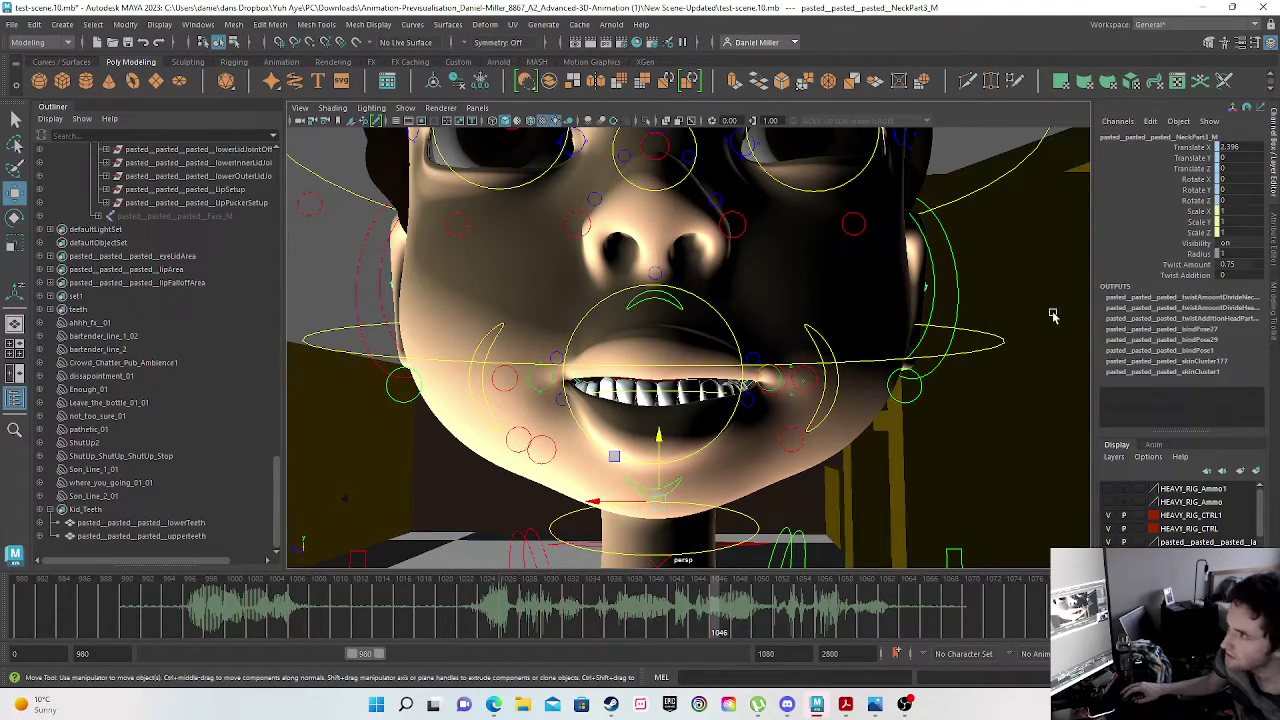
click(671, 484)
double_click(1253, 161)
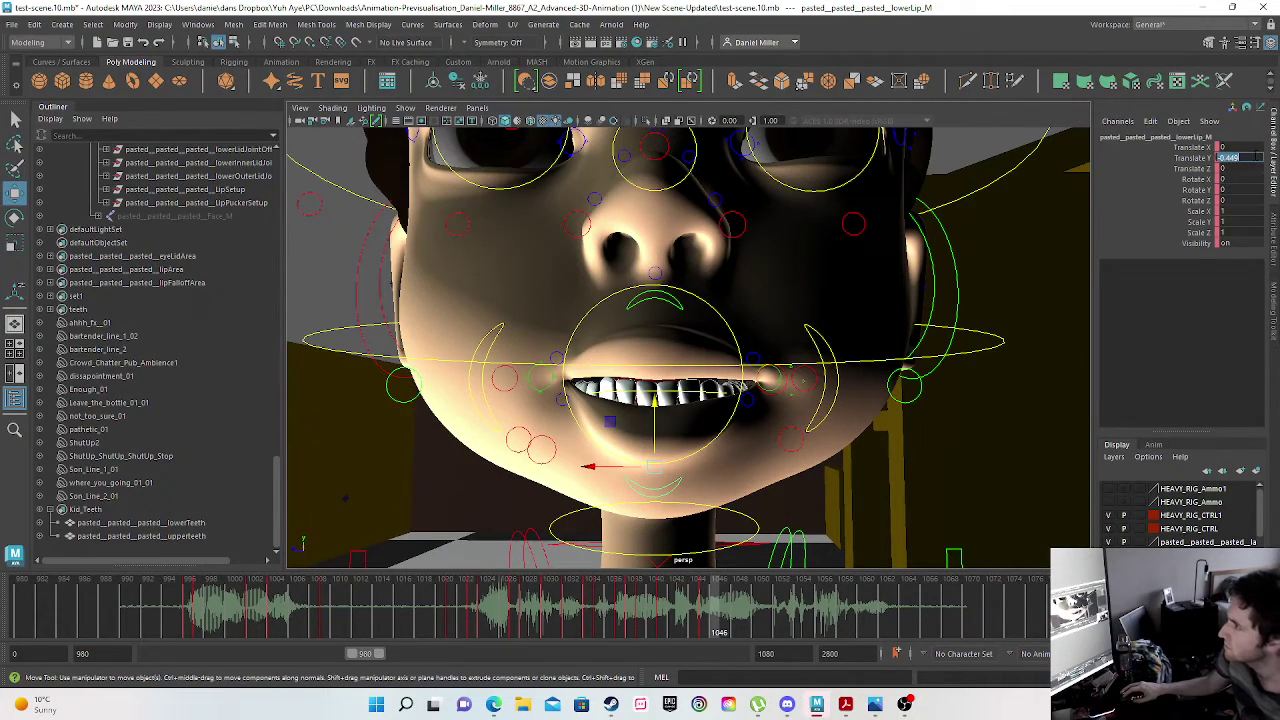
text(0)
key(Return)
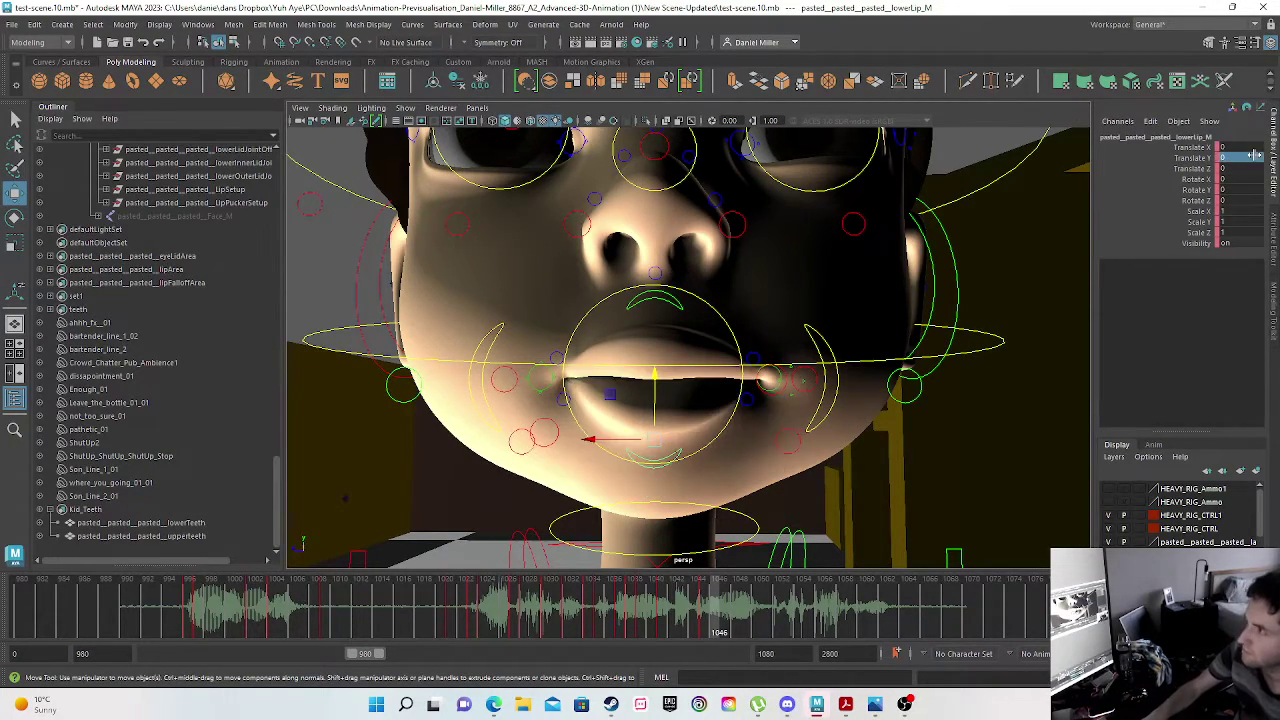
click(1152, 254)
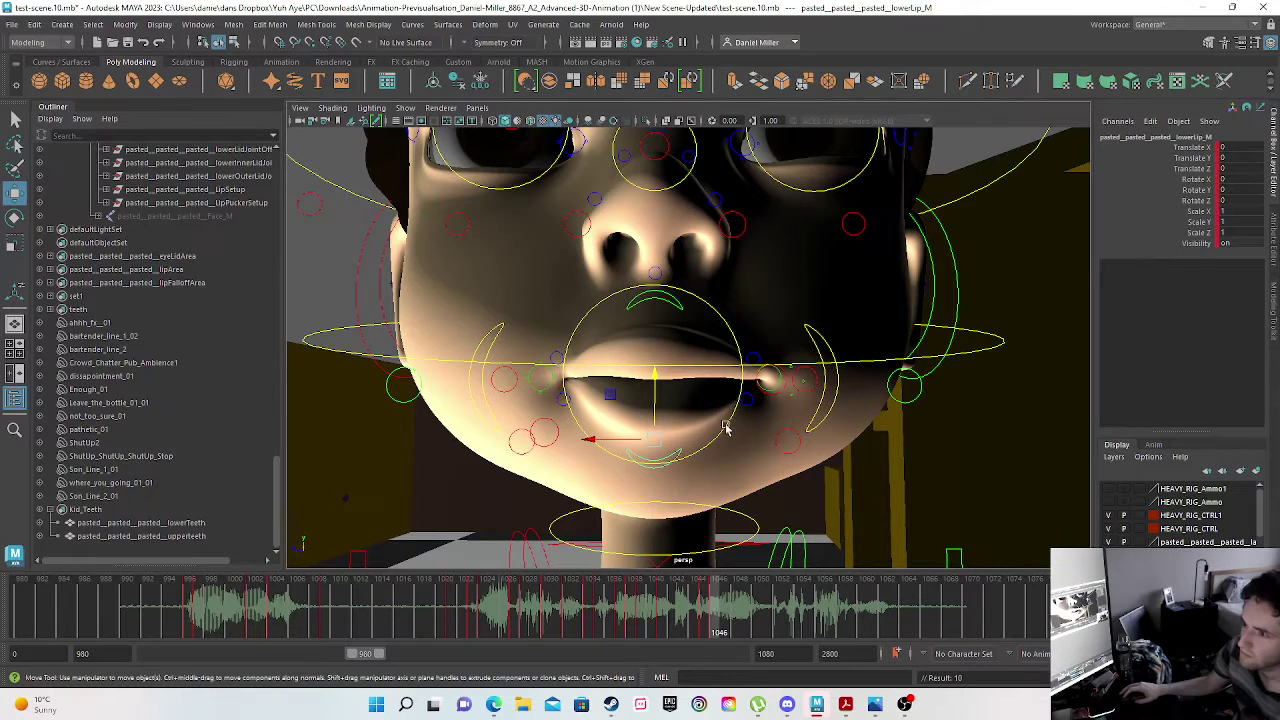
- Set the lower teeth's Translate Y to 0 and key them at frame 1046
click(125, 523)
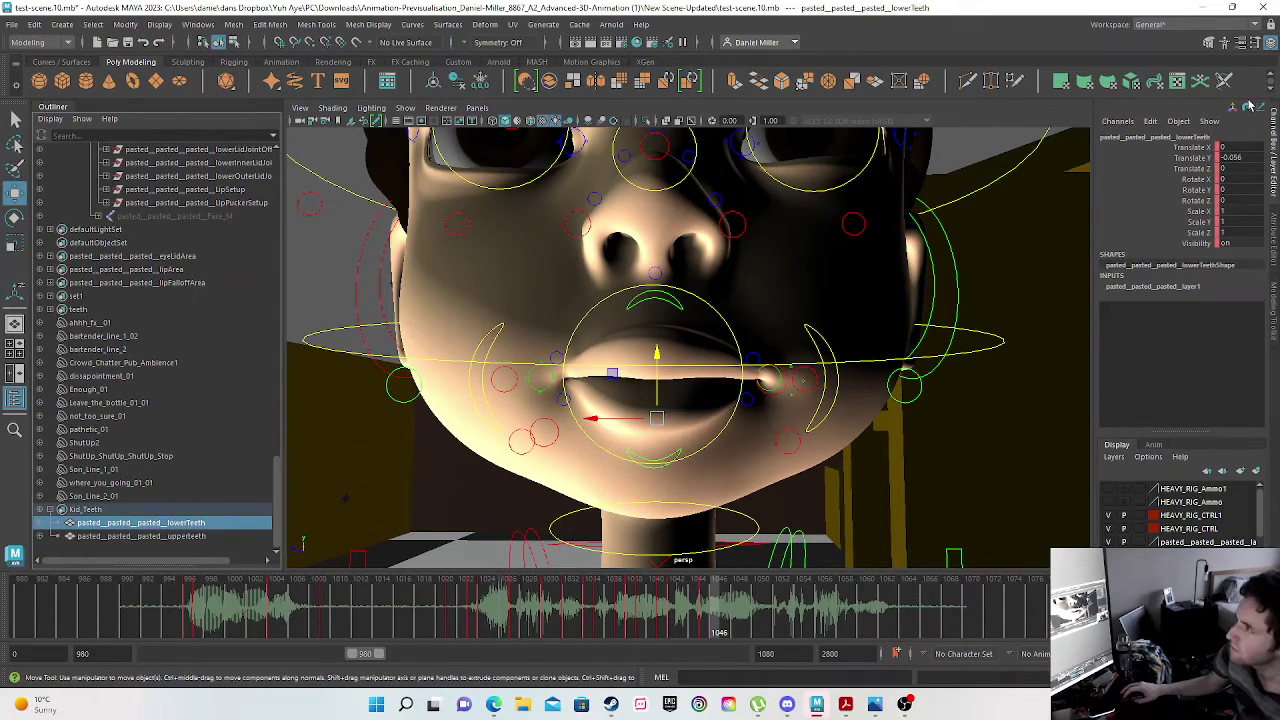
click(1235, 158)
text(0)
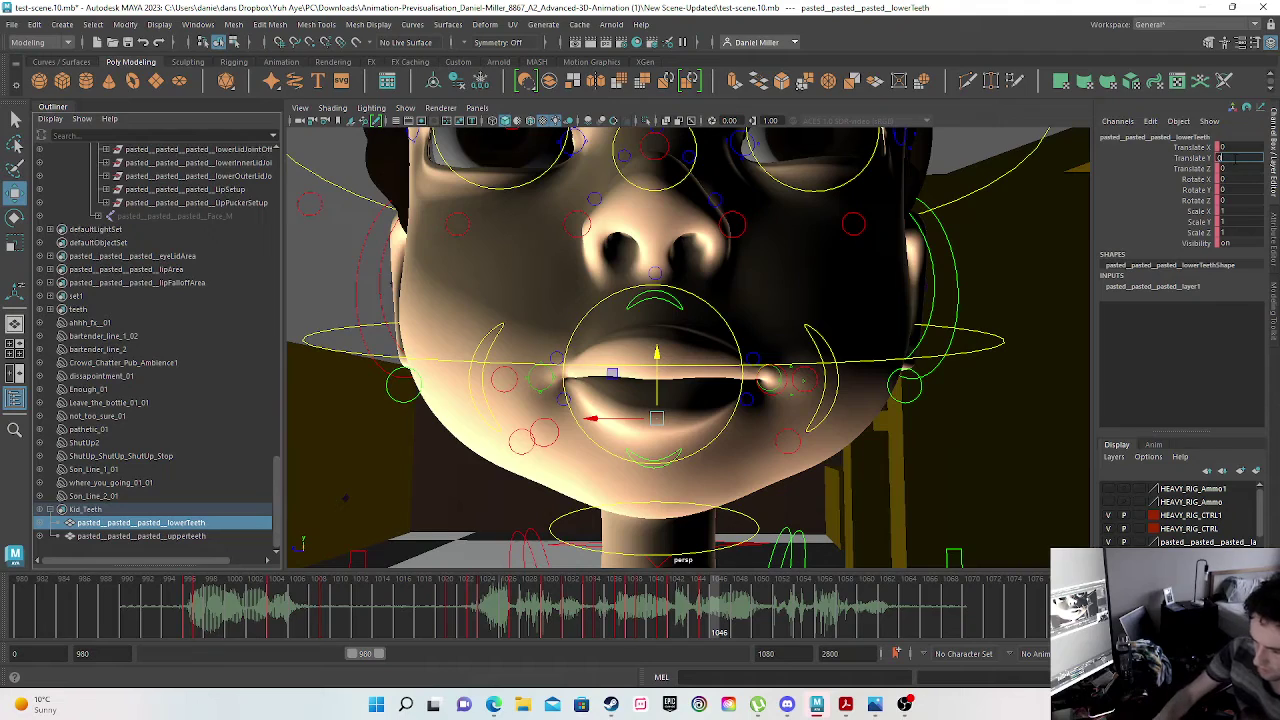
key(Return)
click(1208, 258)
key(s)
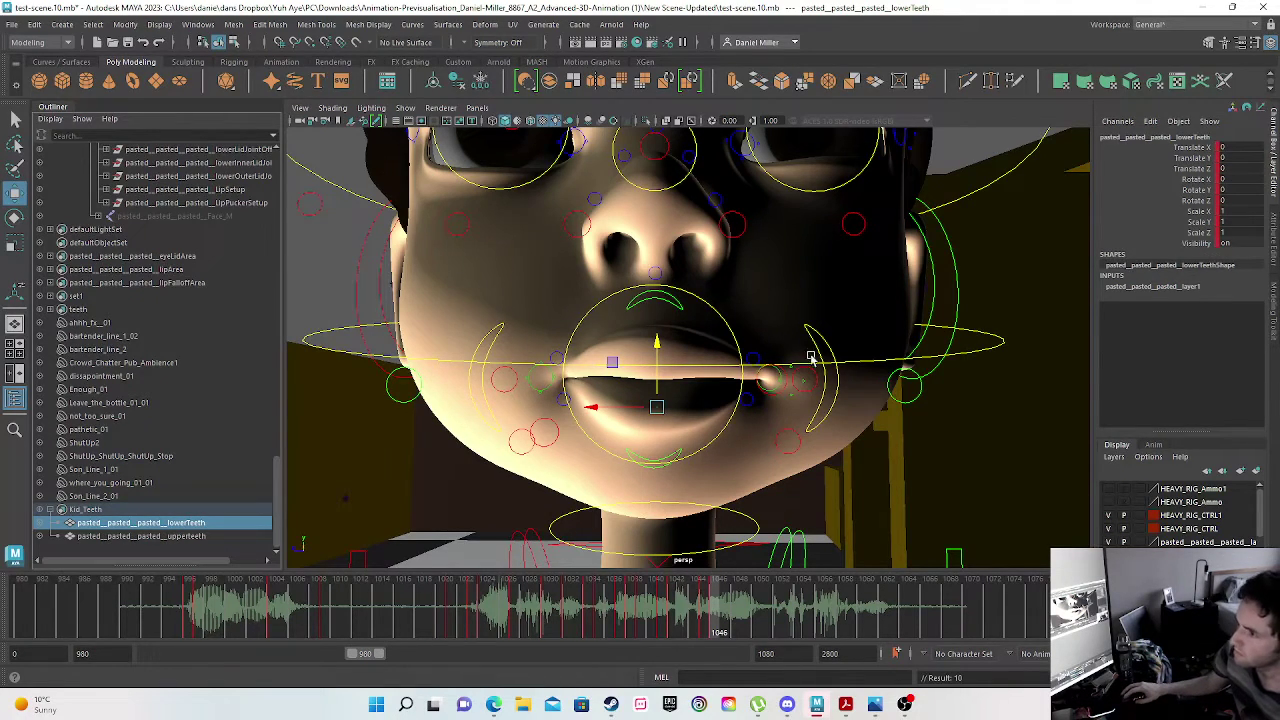
- Check the channel values of the lower and upper lip controls at frame 1046
click(659, 459)
click(659, 461)
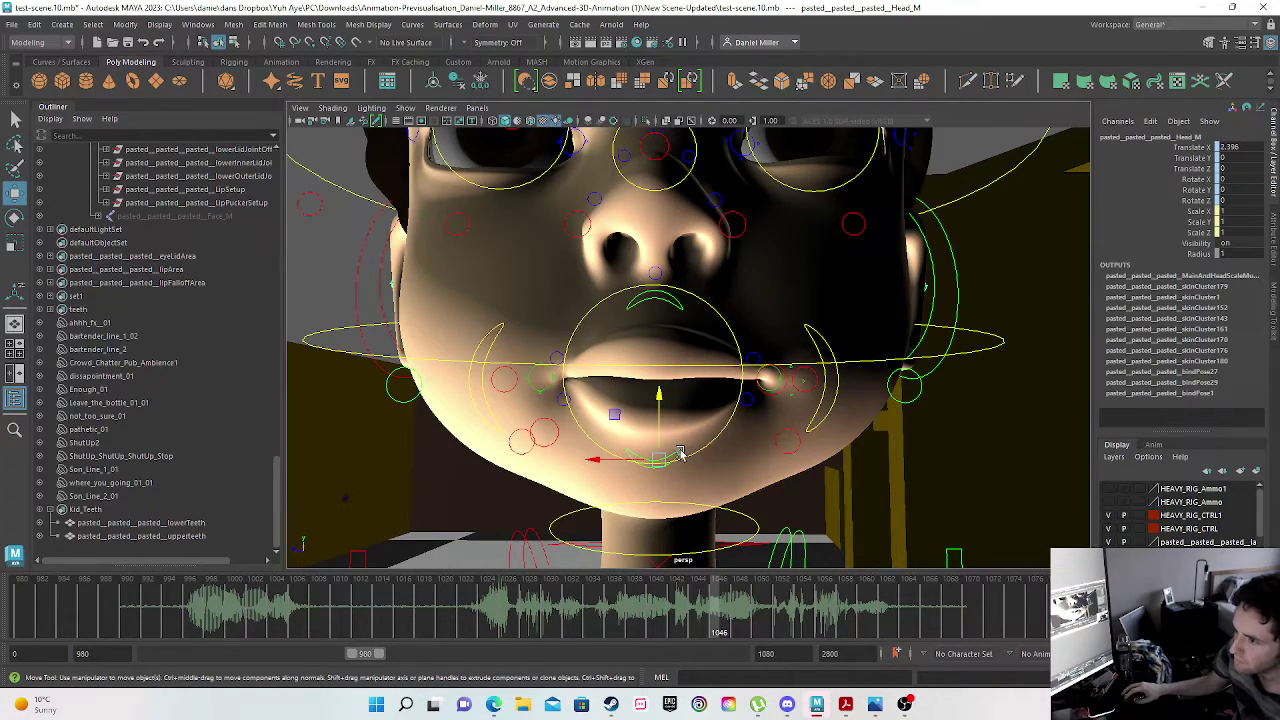
scroll(680, 455, up, 3)
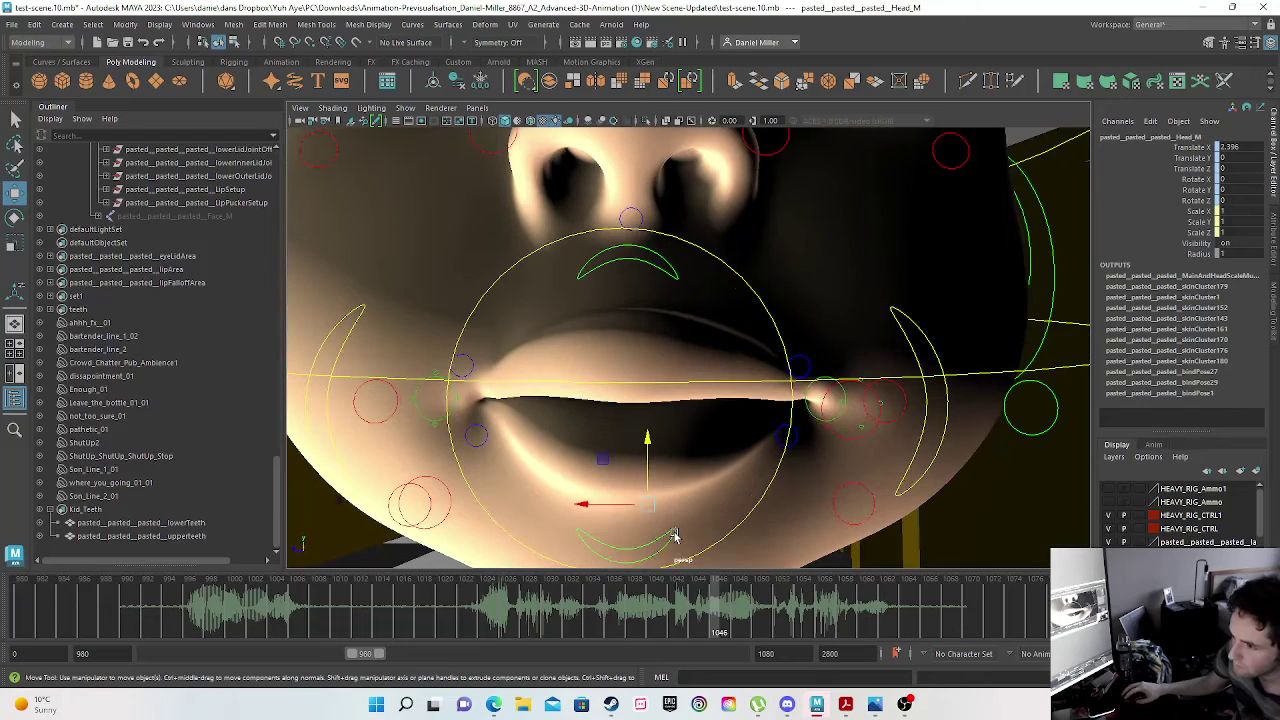
click(672, 537)
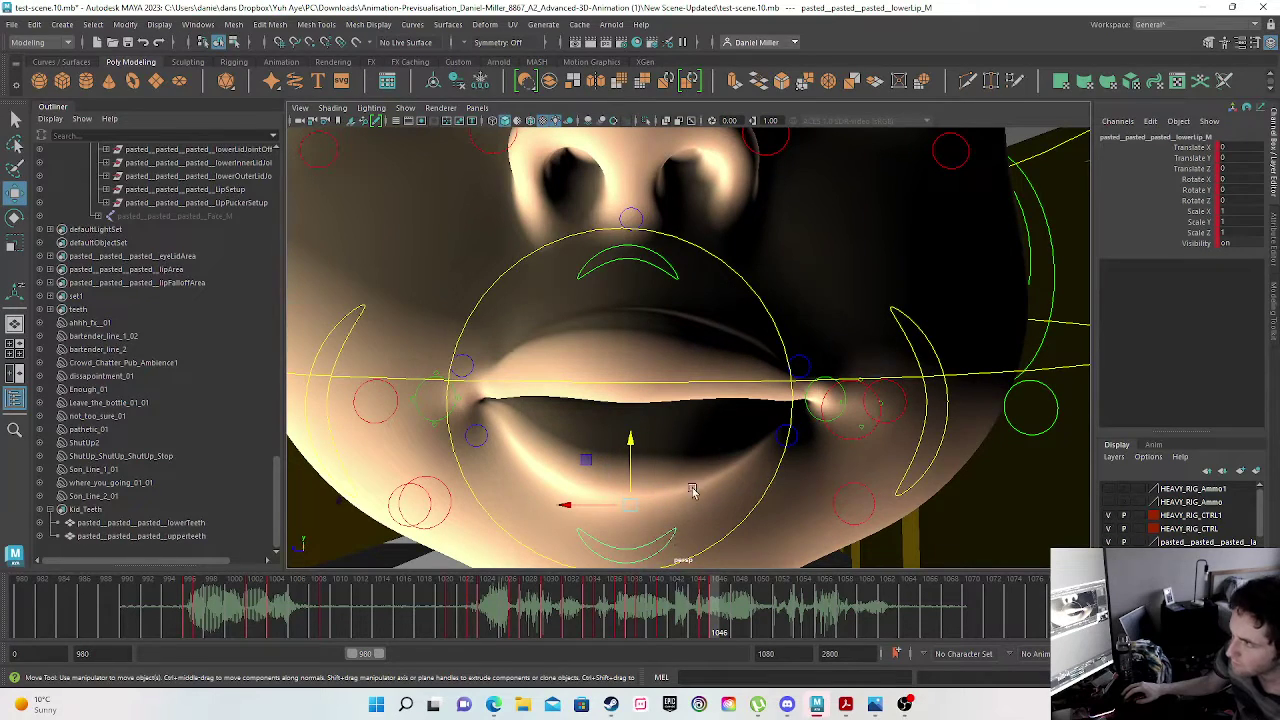
click(646, 264)
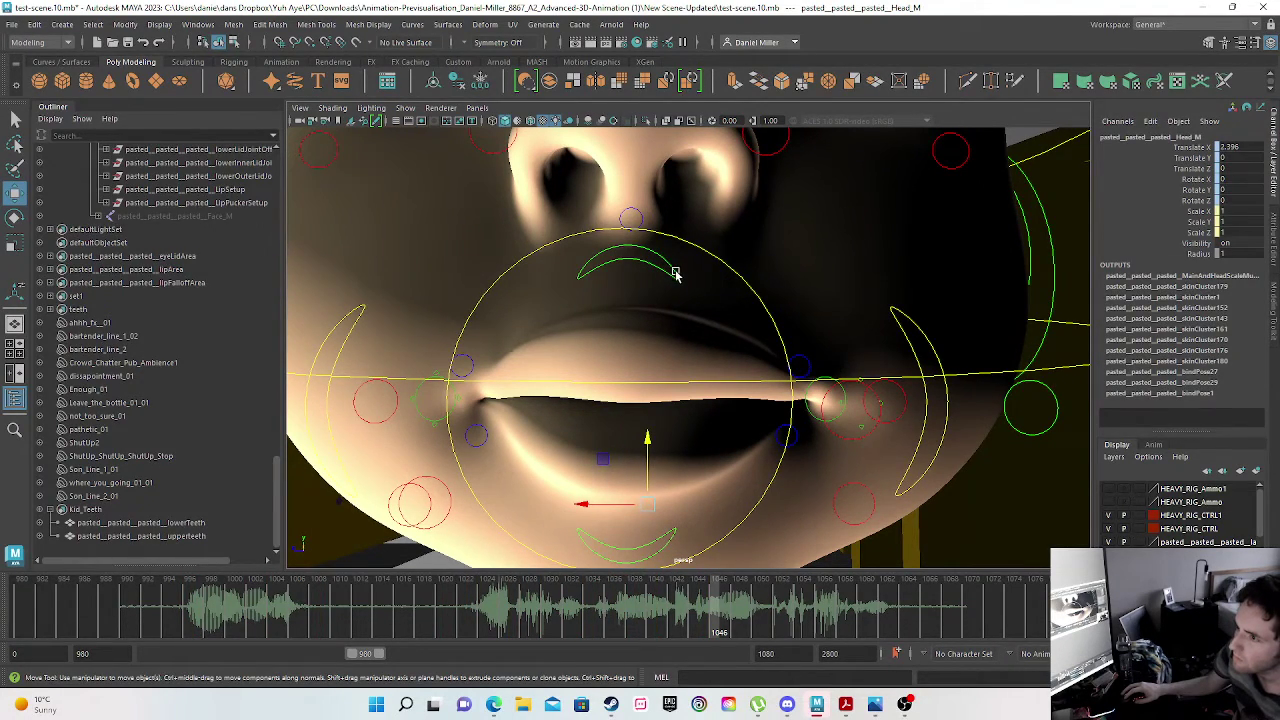
click(675, 273)
scroll(764, 427, down, 4)
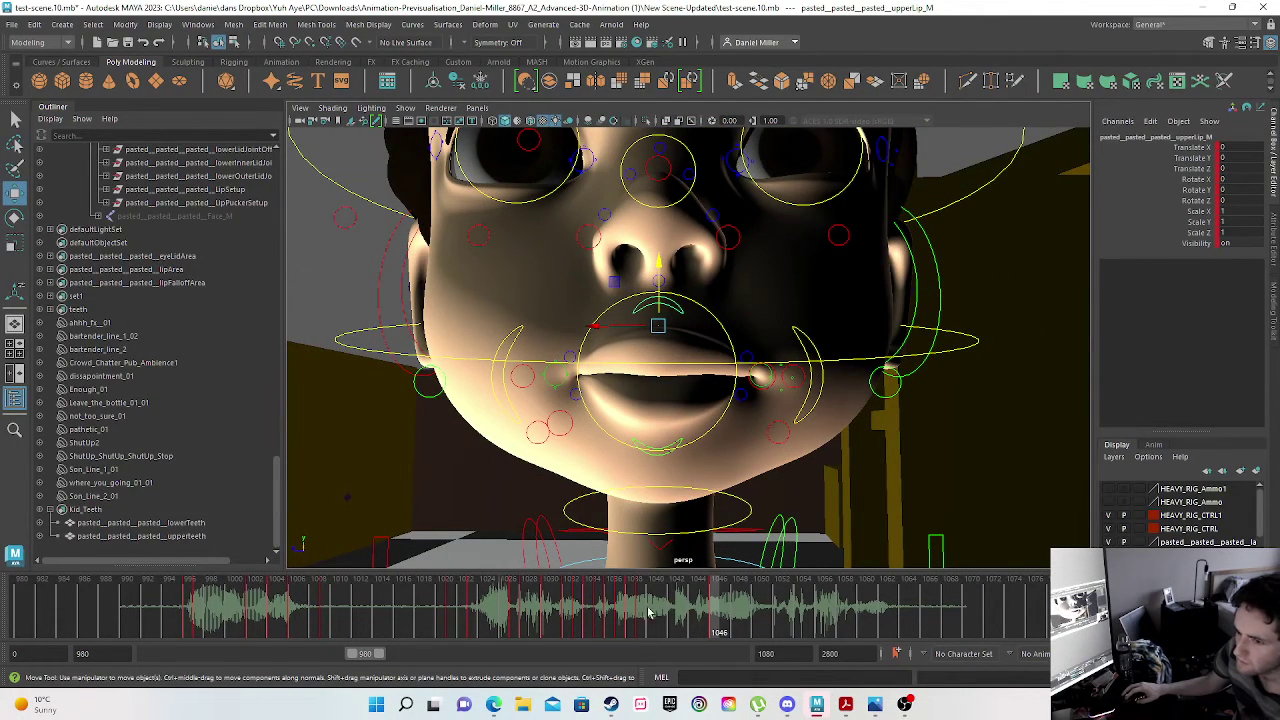
- Set the upper teeth's Translate Y to 0 and key them at frame 1046
click(128, 523)
click(135, 537)
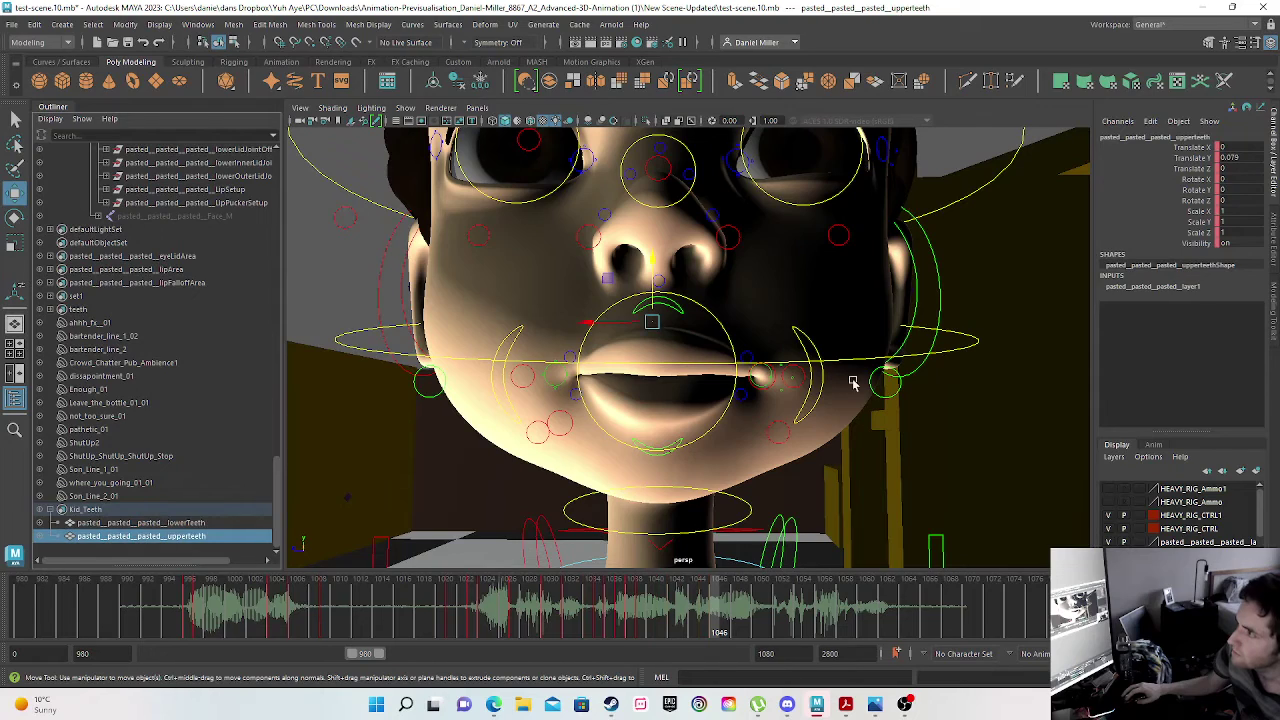
click(1230, 158)
text(0)
key(Return)
click(1199, 257)
key(s)
- At frame 1048, raise the upper lip control to a Translate Y of about 0.513
mouse_move(470, 607)
mouse_down()
mouse_move(680, 608)
mouse_move(697, 620)
mouse_move(734, 597)
mouse_move(630, 606)
mouse_move(735, 621)
mouse_up()
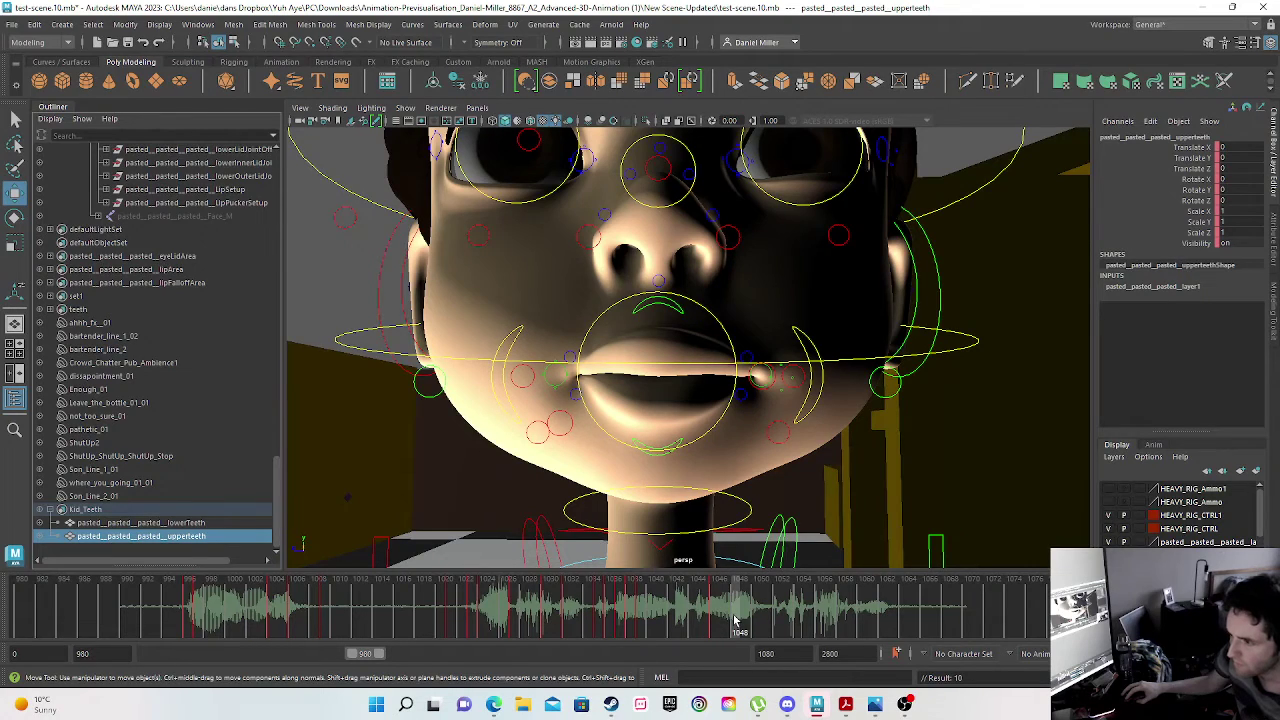
click(674, 310)
drag(660, 284, 661, 254)
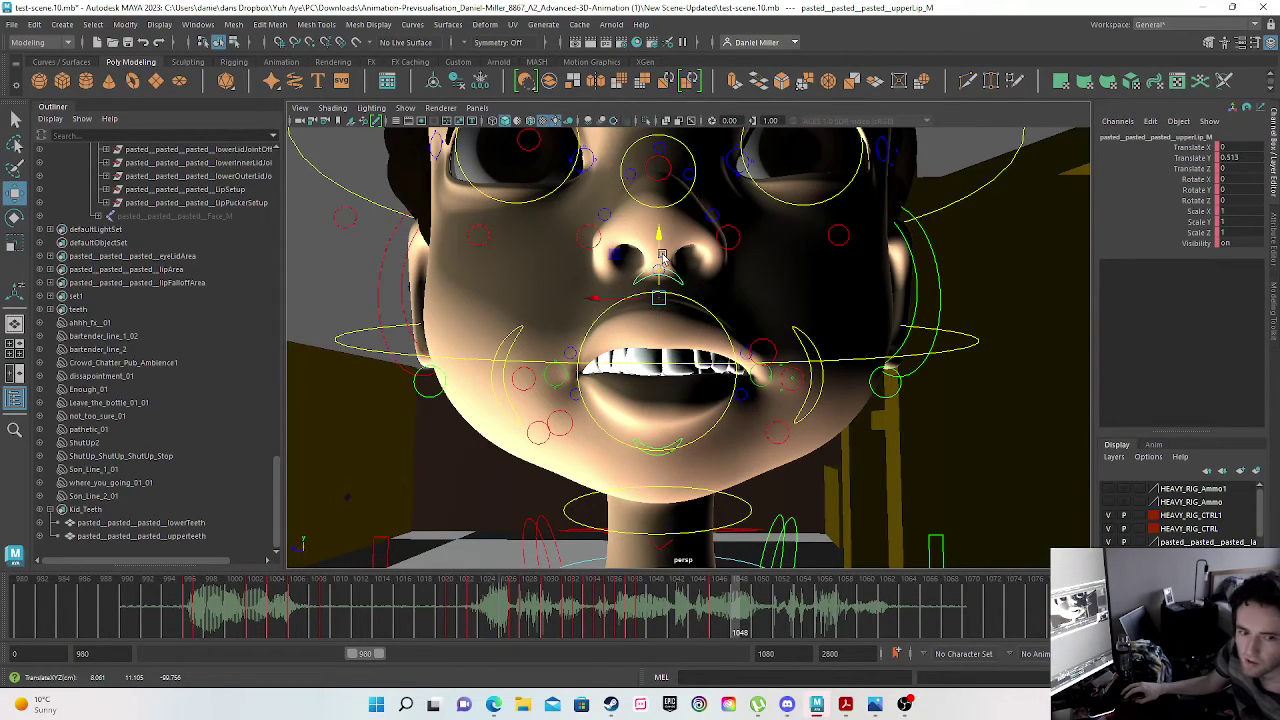
- Pull the lower lip control down to a Translate Y of about -0.356 and key it at frame 1048
click(656, 447)
mouse_move(658, 452)
mouse_down()
mouse_move(674, 438)
mouse_move(675, 452)
mouse_up()
scroll(675, 452, up, 3)
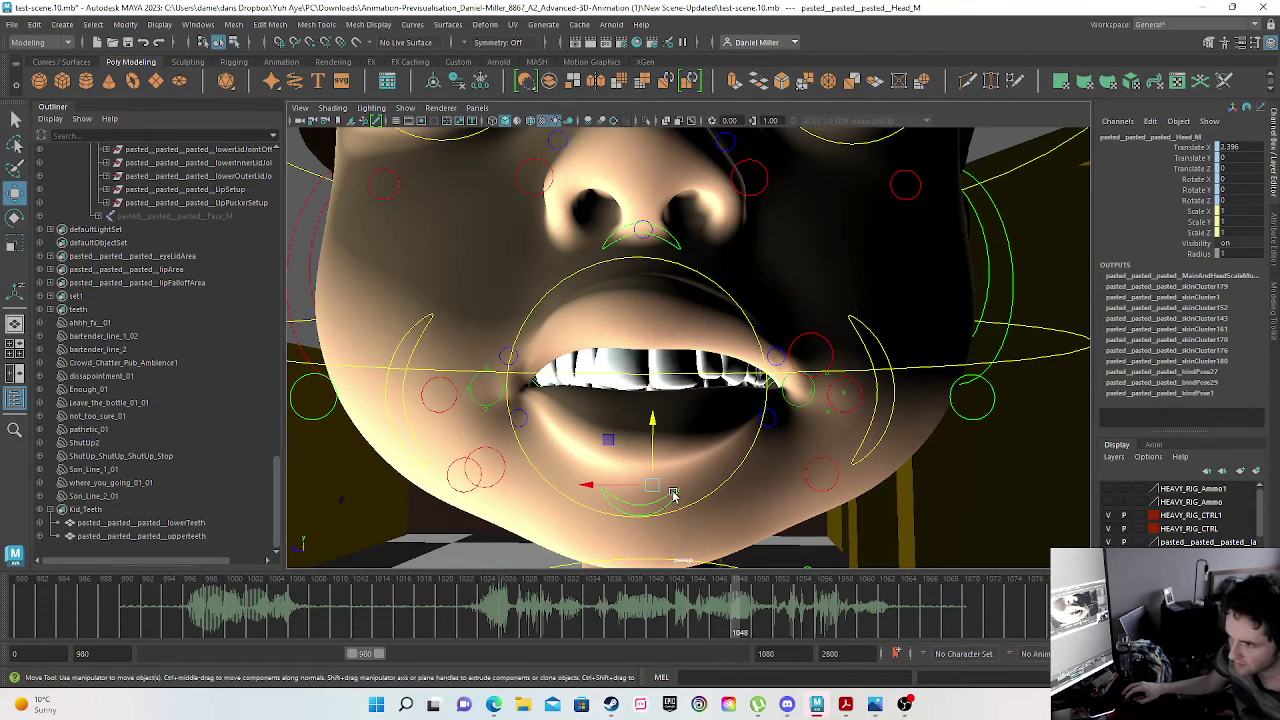
click(673, 494)
drag(639, 405, 641, 442)
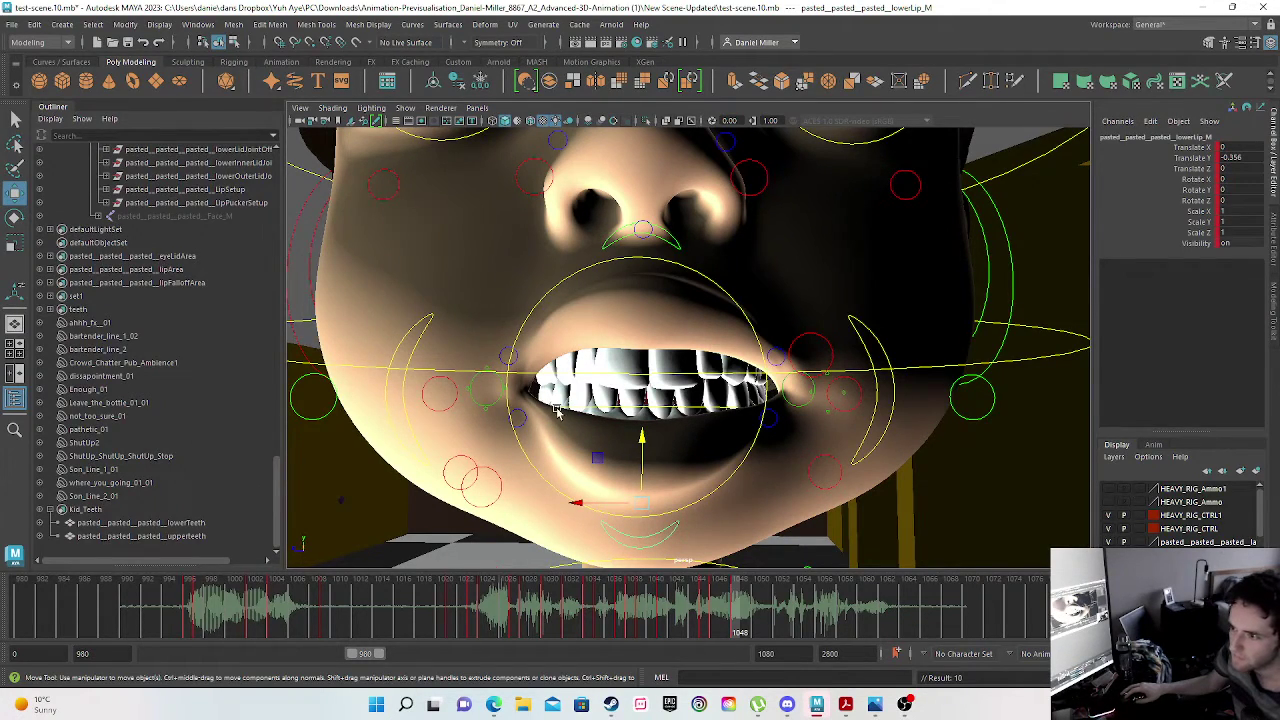
- Part the teeth at frame 1048, with Translate Y about -0.085 for the lower teeth and 0.056 for the upper teeth
click(113, 523)
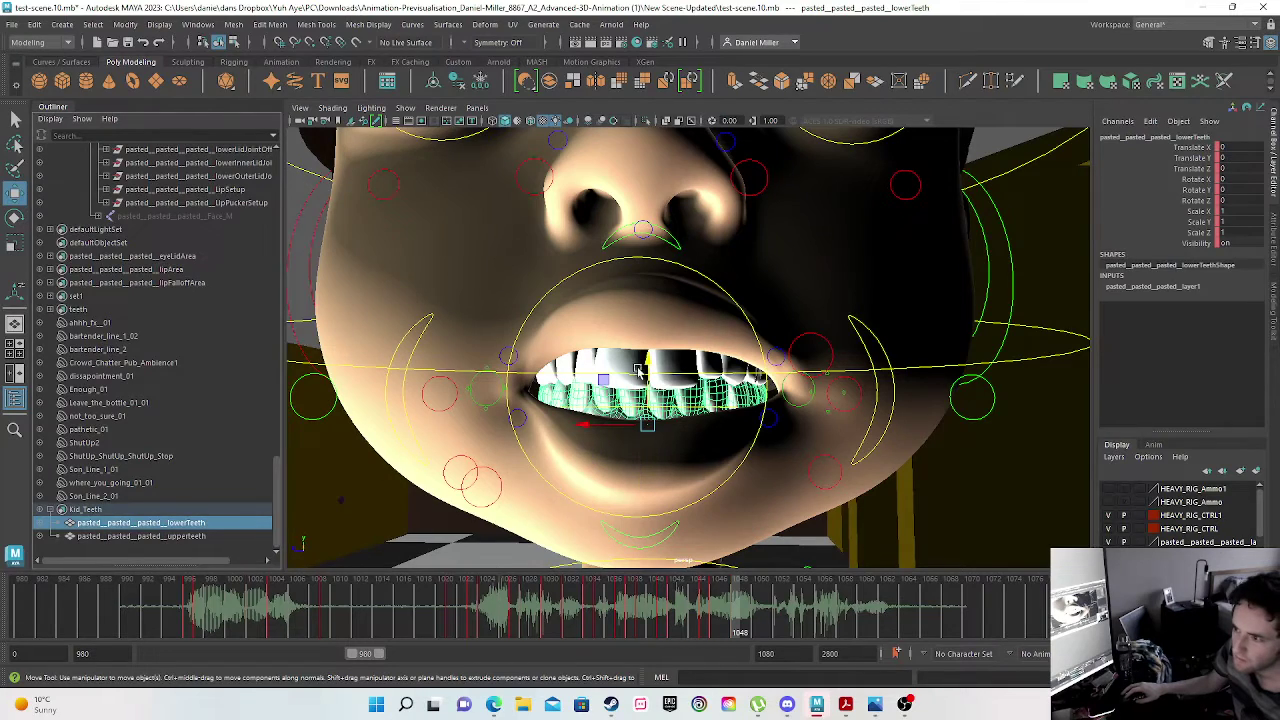
drag(645, 365, 647, 390)
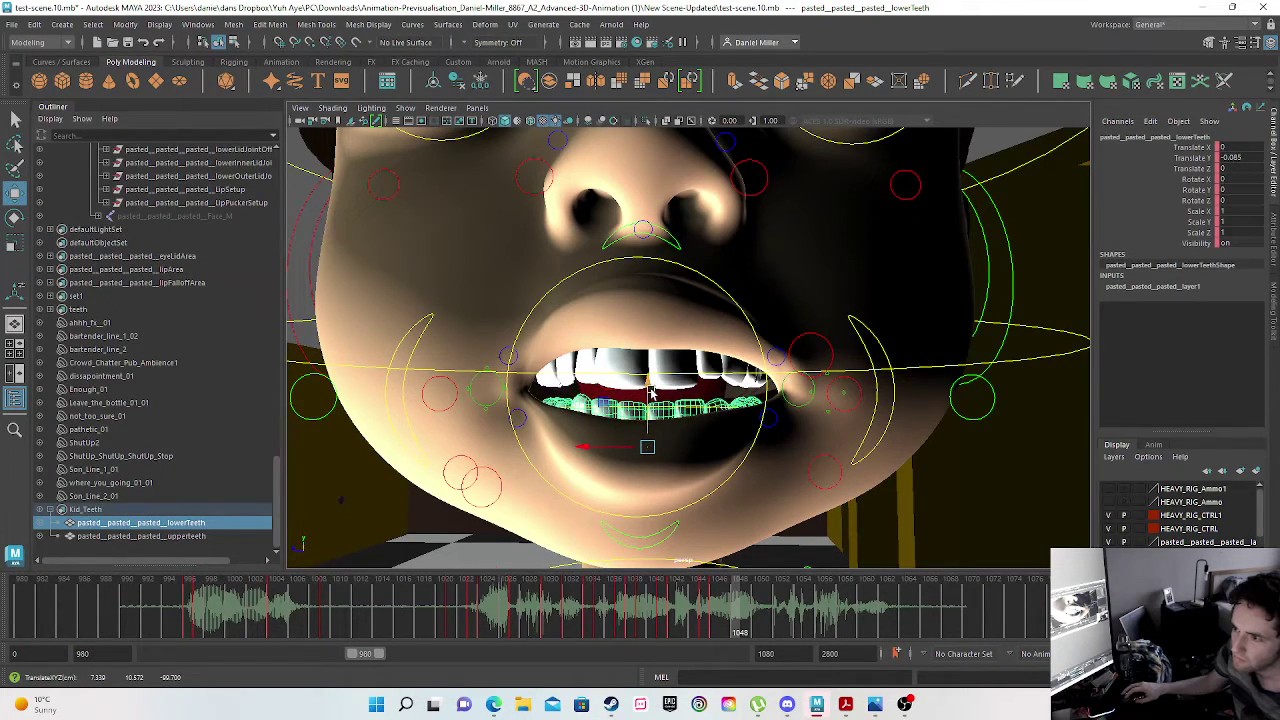
click(168, 537)
drag(637, 278, 638, 252)
- Set the upper teeth's Translate Y to 0 and key them at frame 1051
mouse_move(661, 605)
mouse_down()
mouse_move(749, 606)
mouse_move(763, 604)
mouse_move(702, 600)
mouse_move(780, 591)
mouse_move(738, 590)
mouse_move(768, 596)
mouse_up()
click(714, 608)
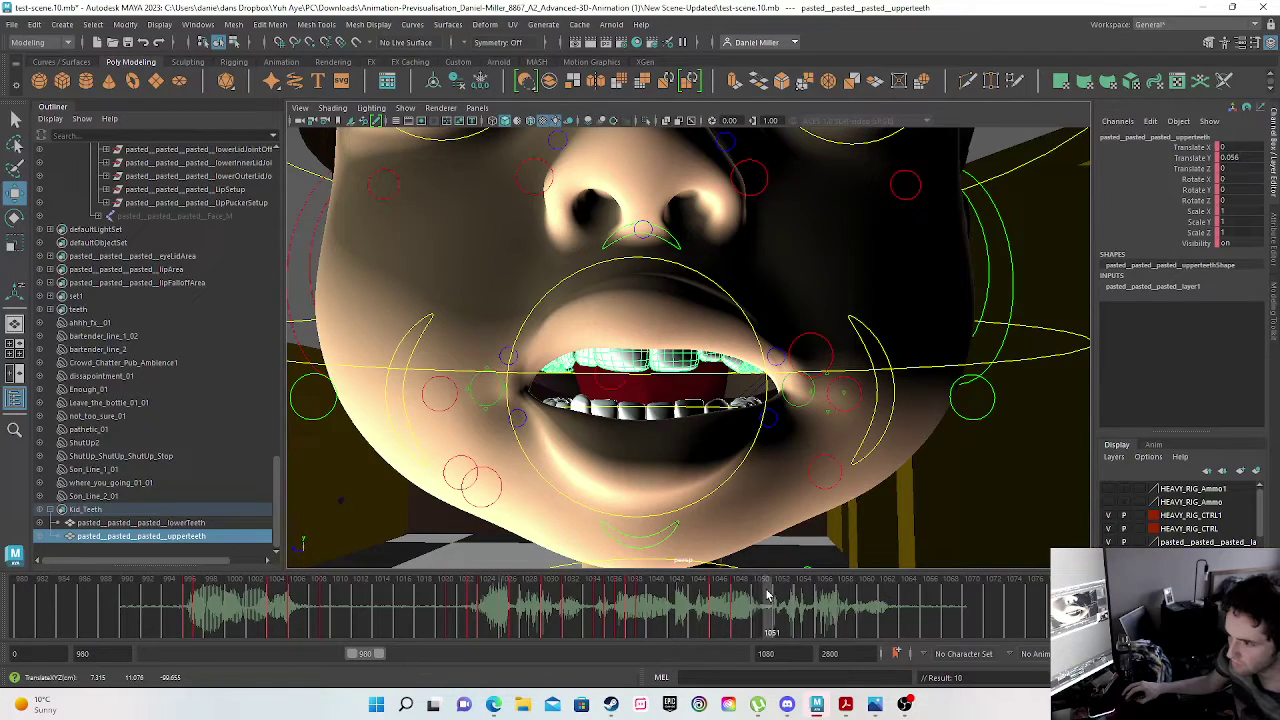
key(w)
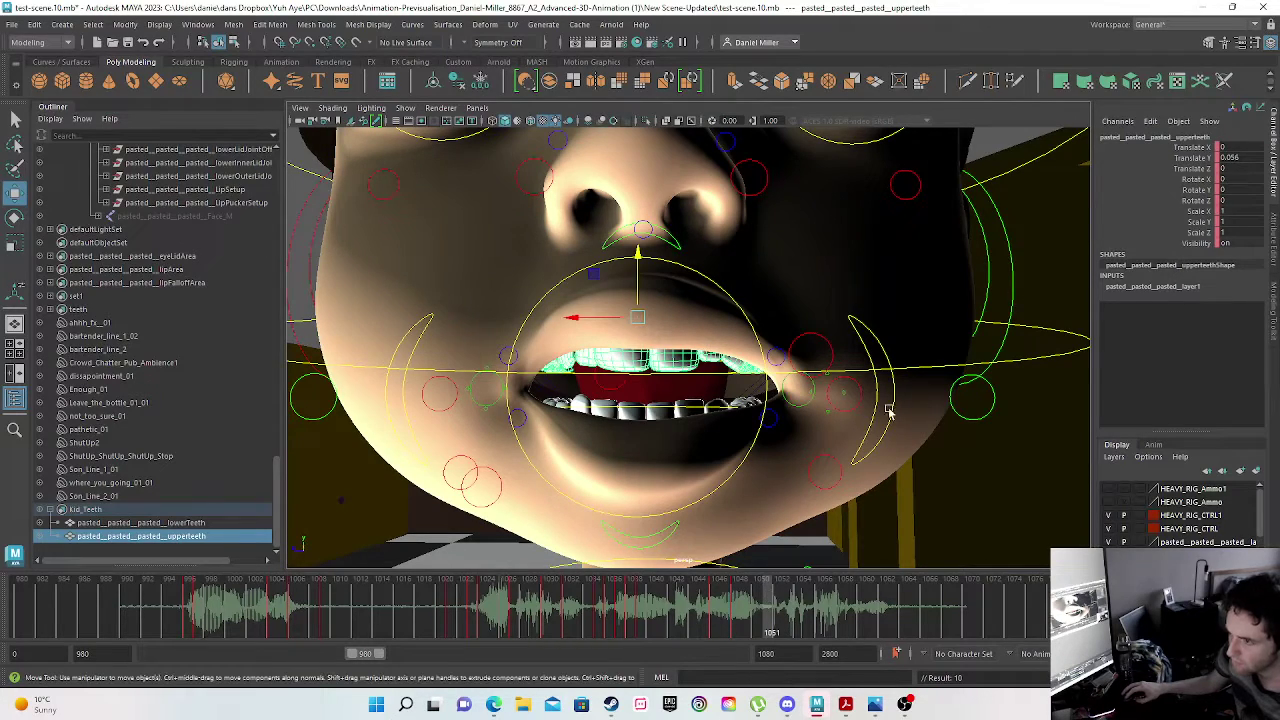
double_click(1237, 157)
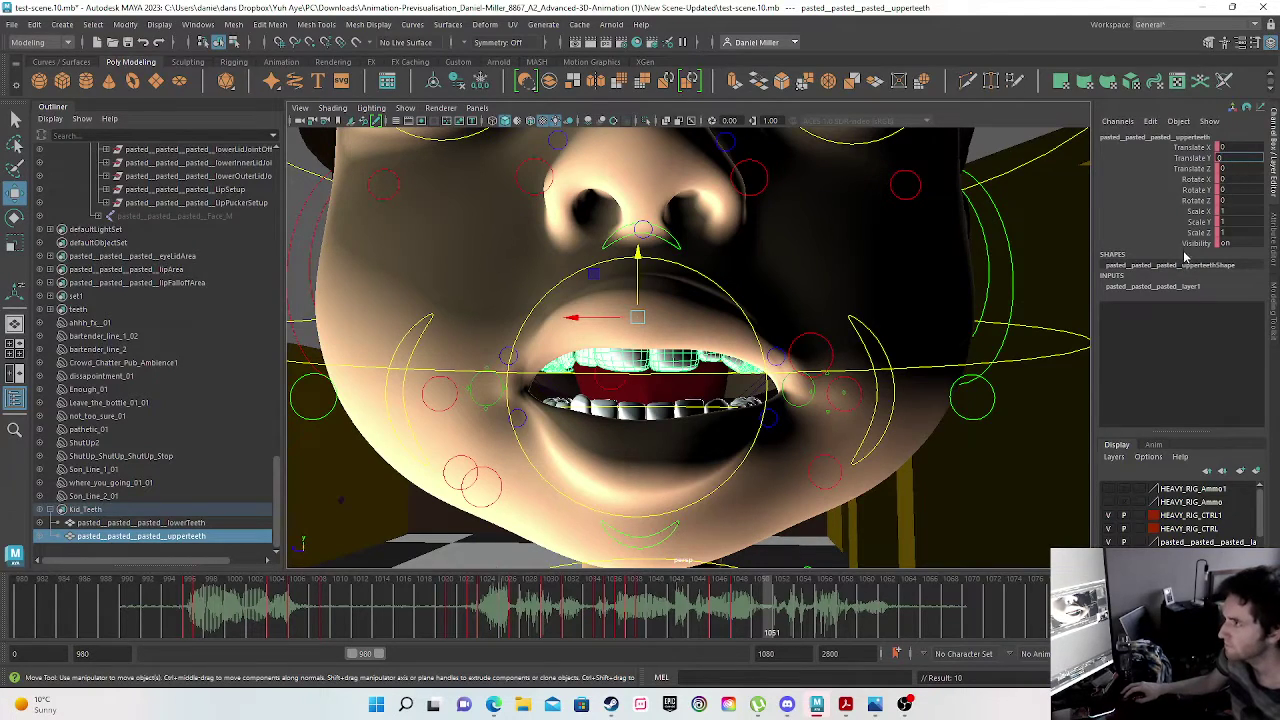
key(Return)
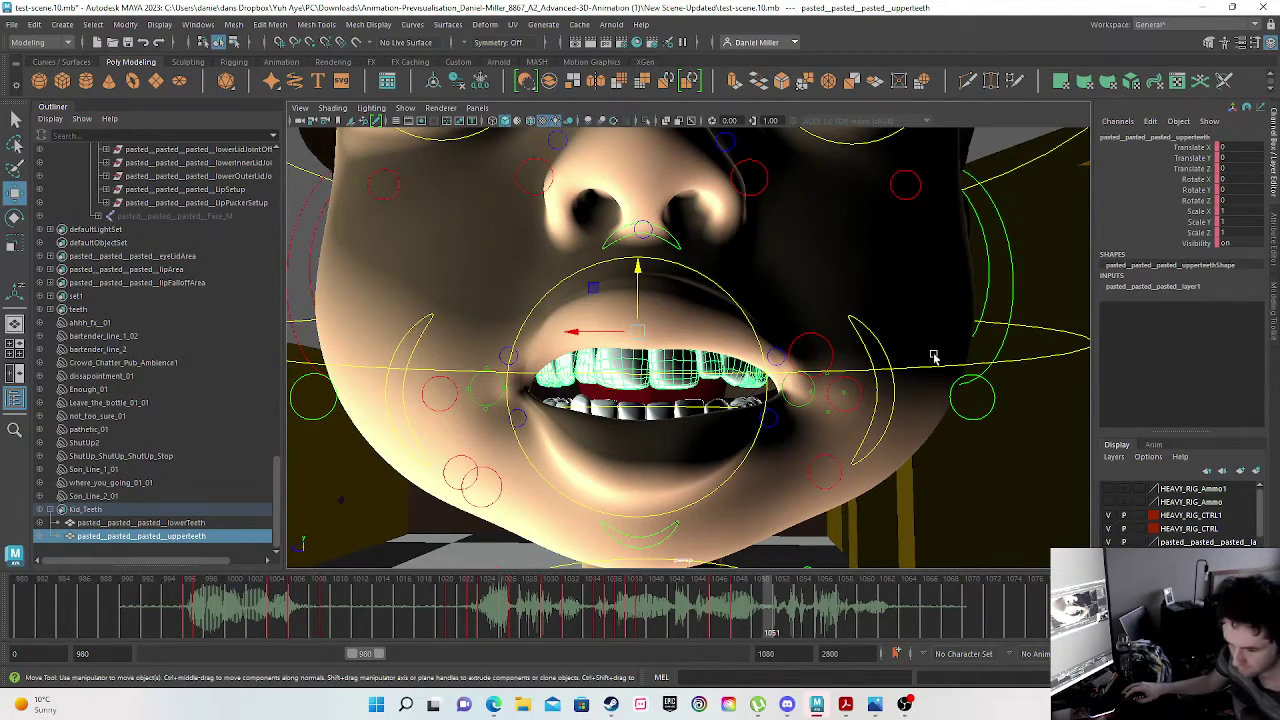
- Set the lower teeth's Translate Y to 0 and key them at frame 1051
click(155, 523)
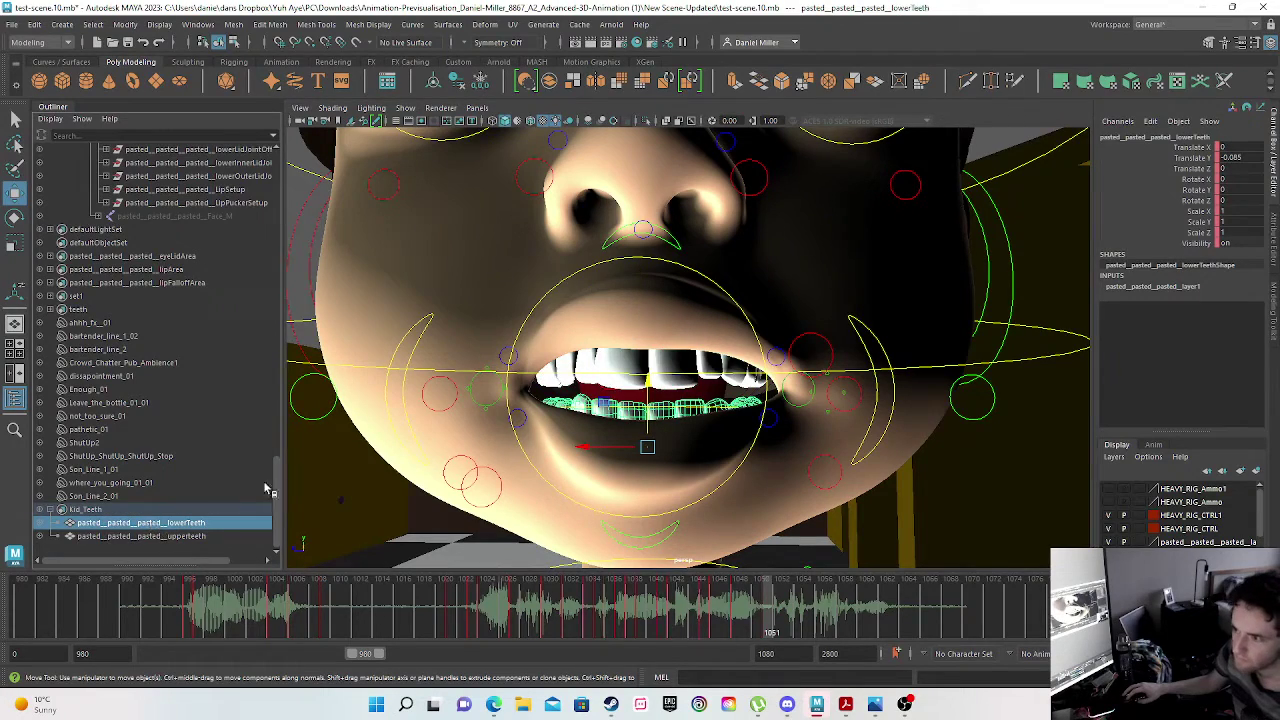
click(1227, 157)
text(0)
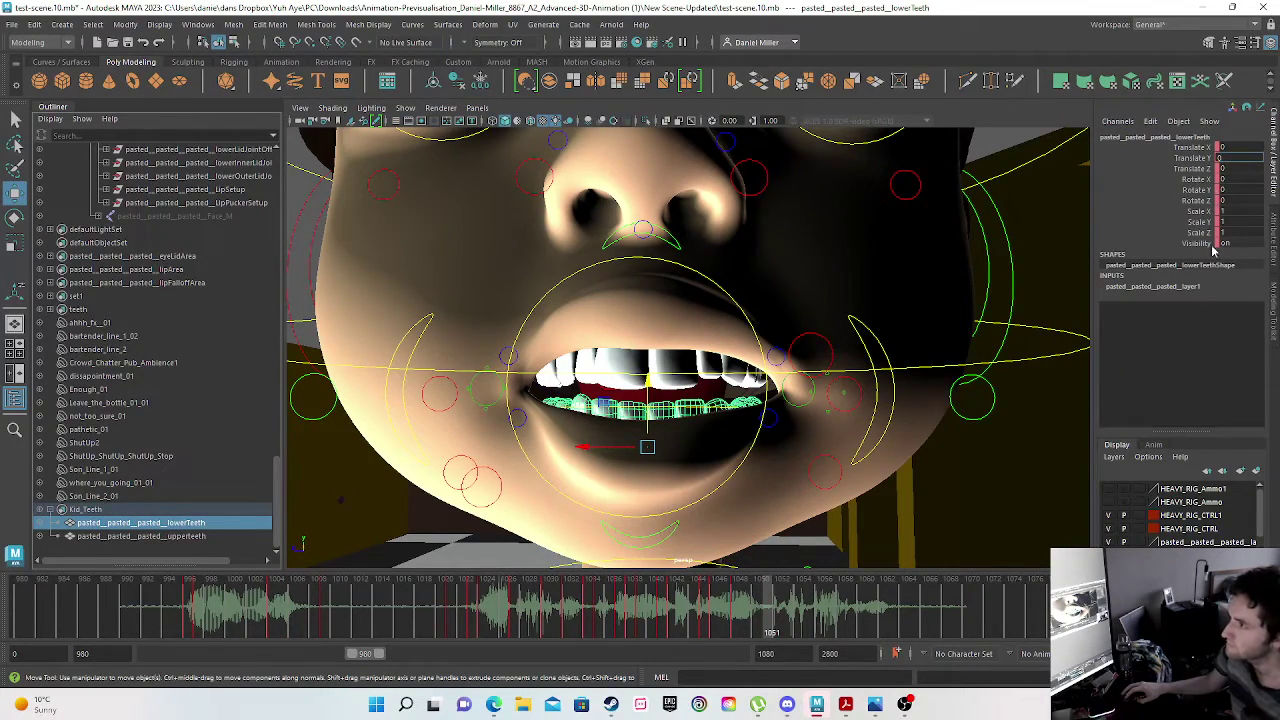
key(Return)
key(s)
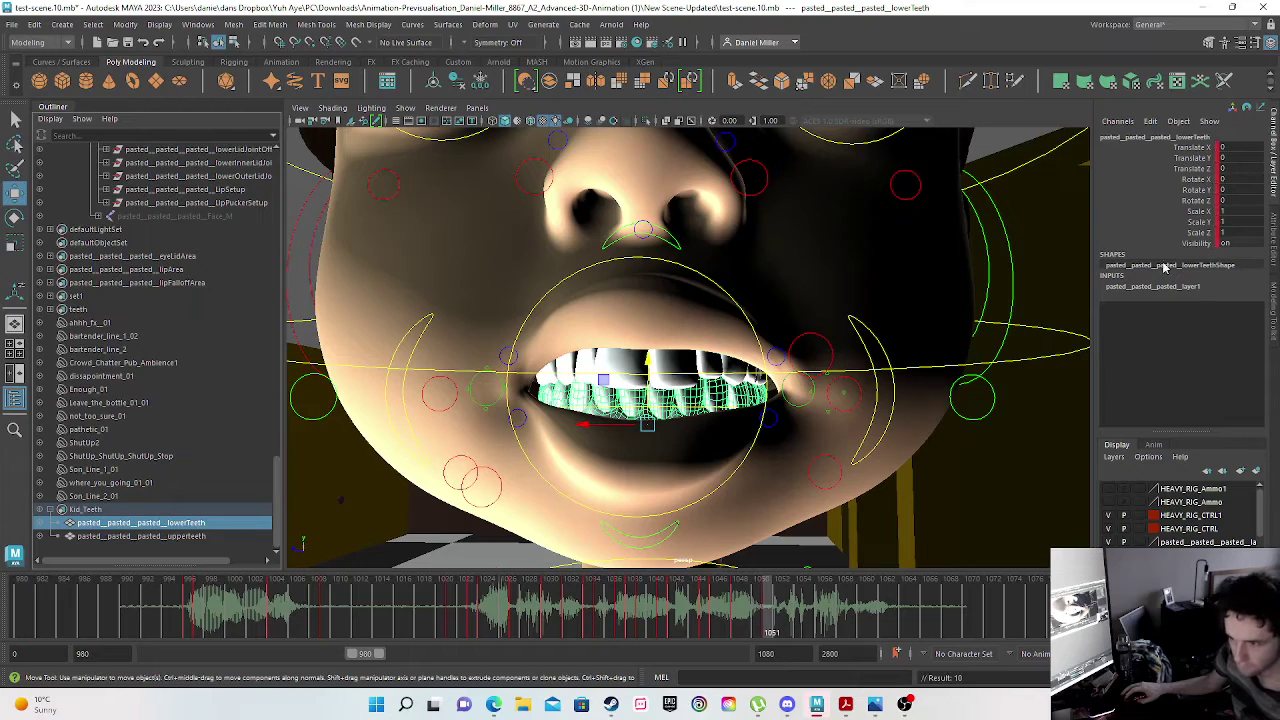
click(145, 537)
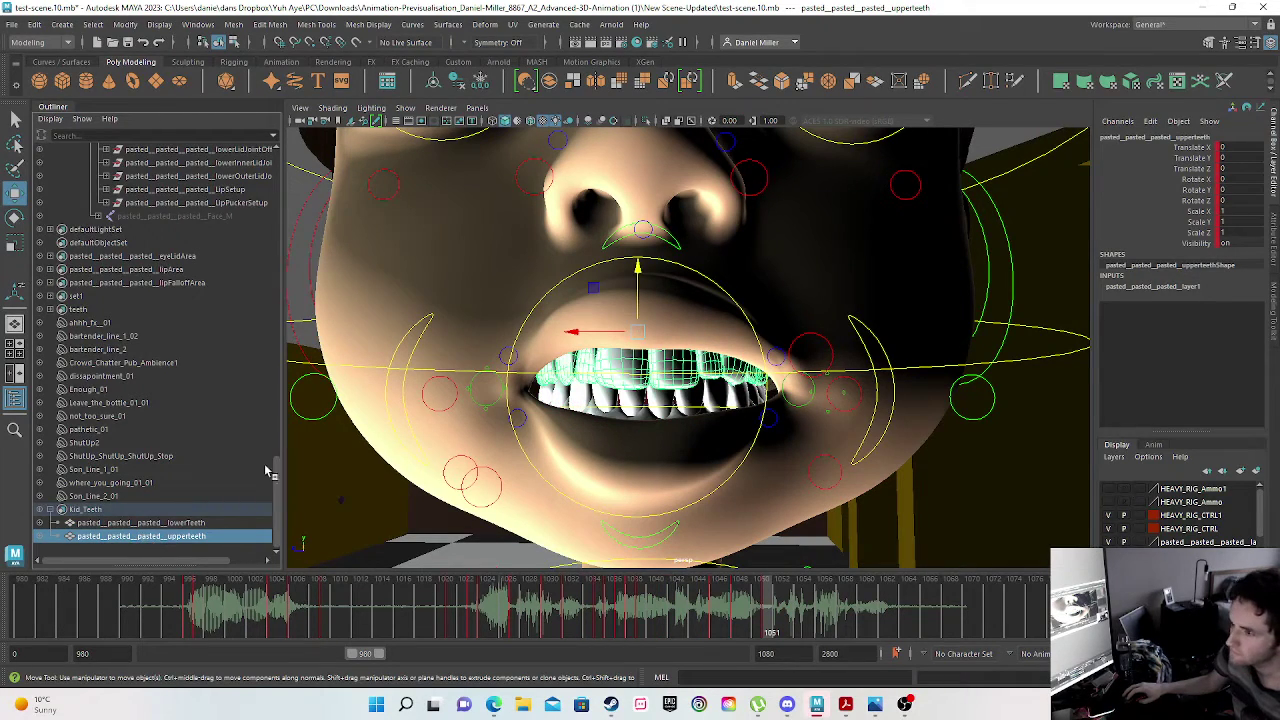
- Set the upper lip control's Translate Y to 0 and key it at frame 1051
click(672, 245)
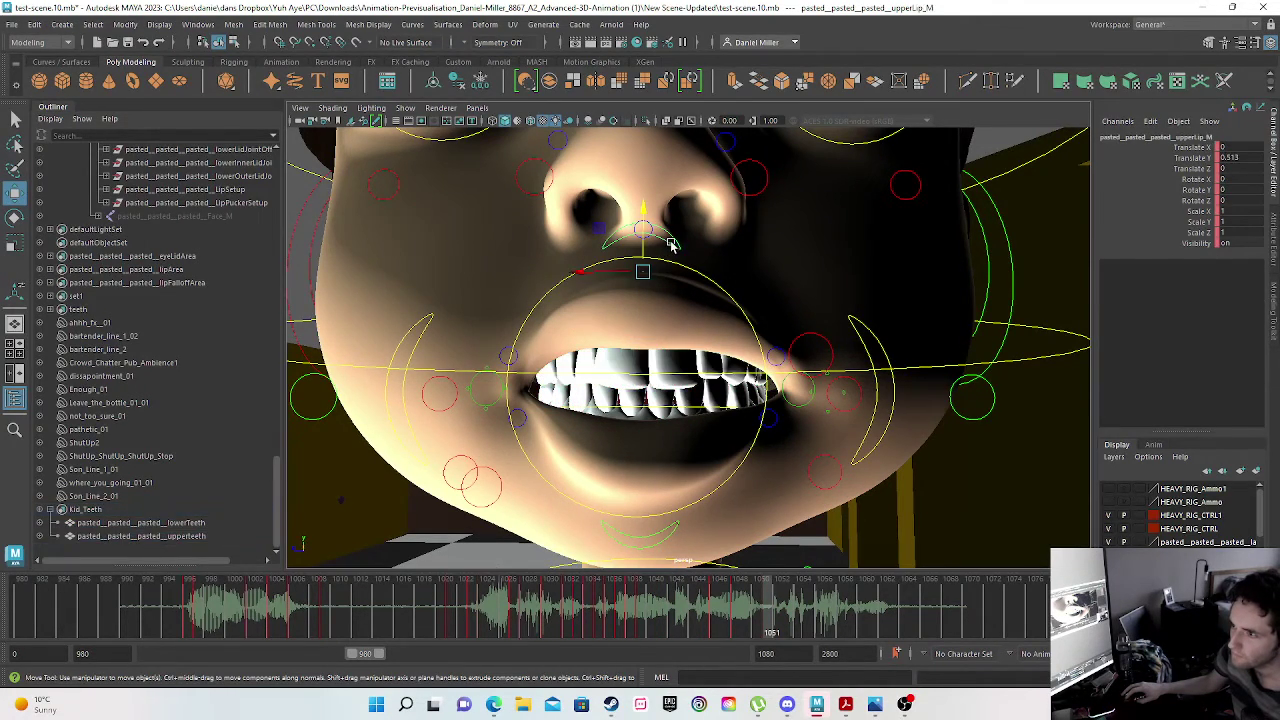
click(1234, 156)
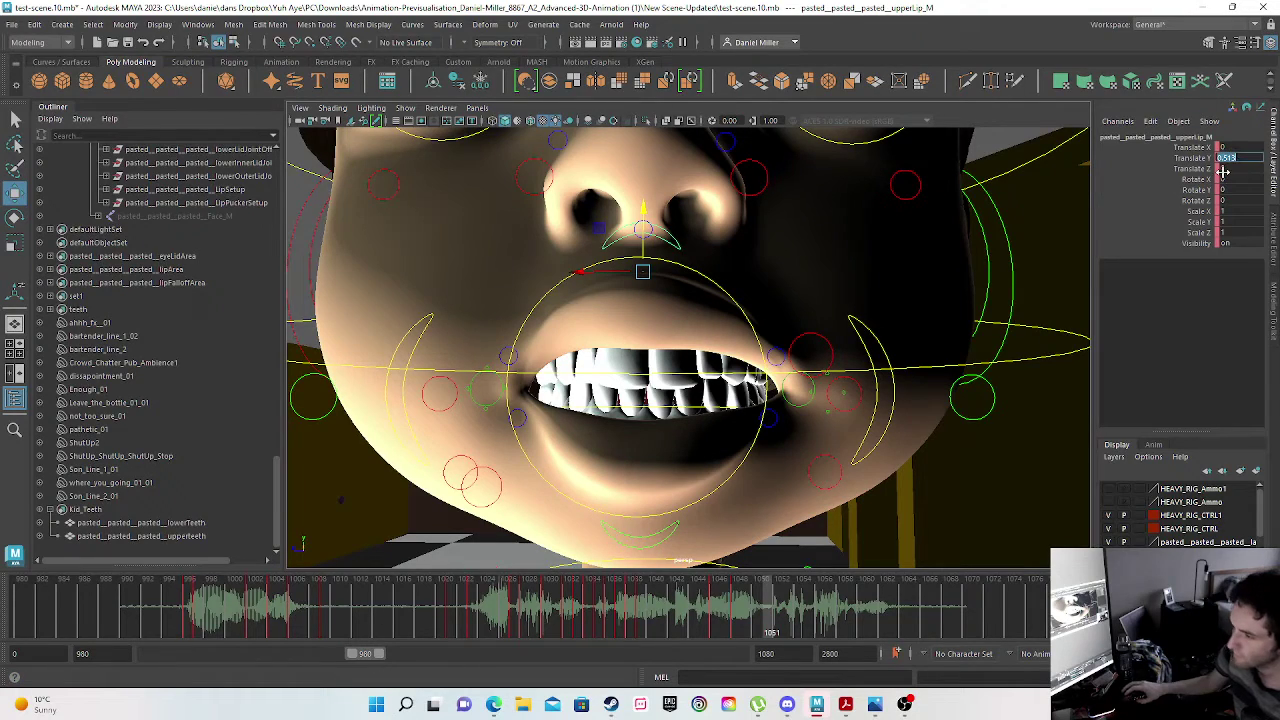
text(0)
key(Return)
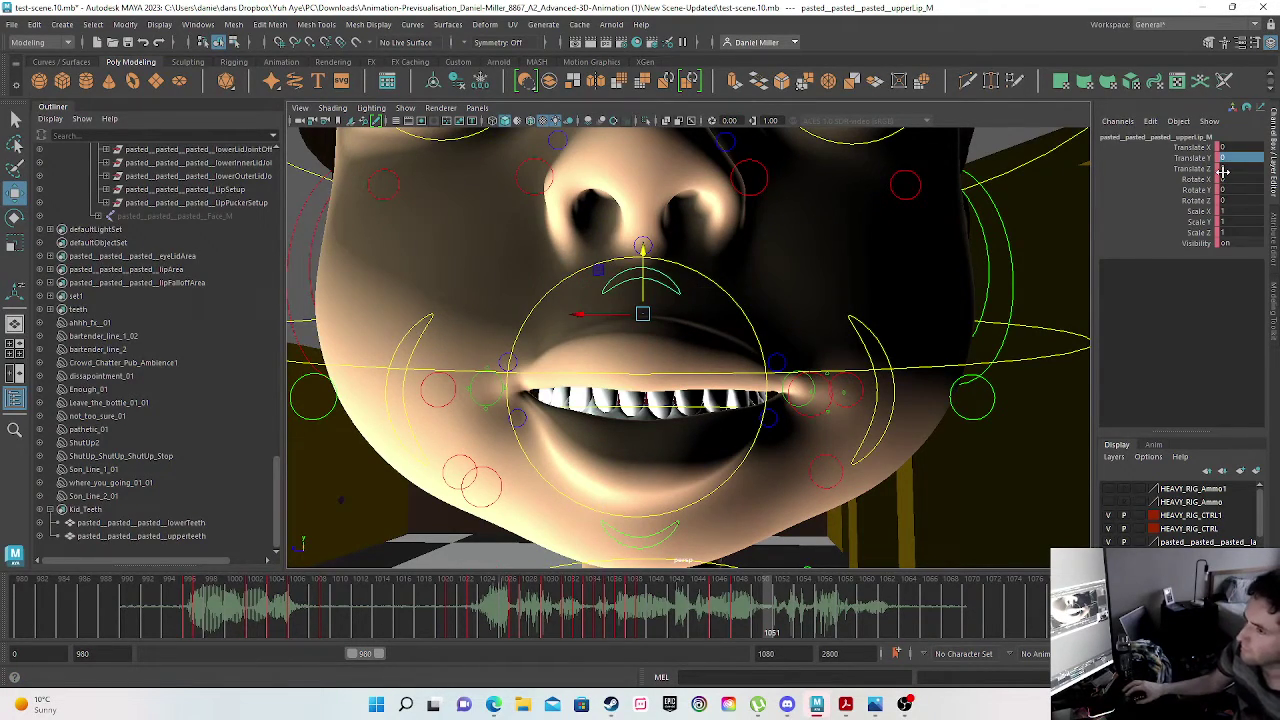
key(s)
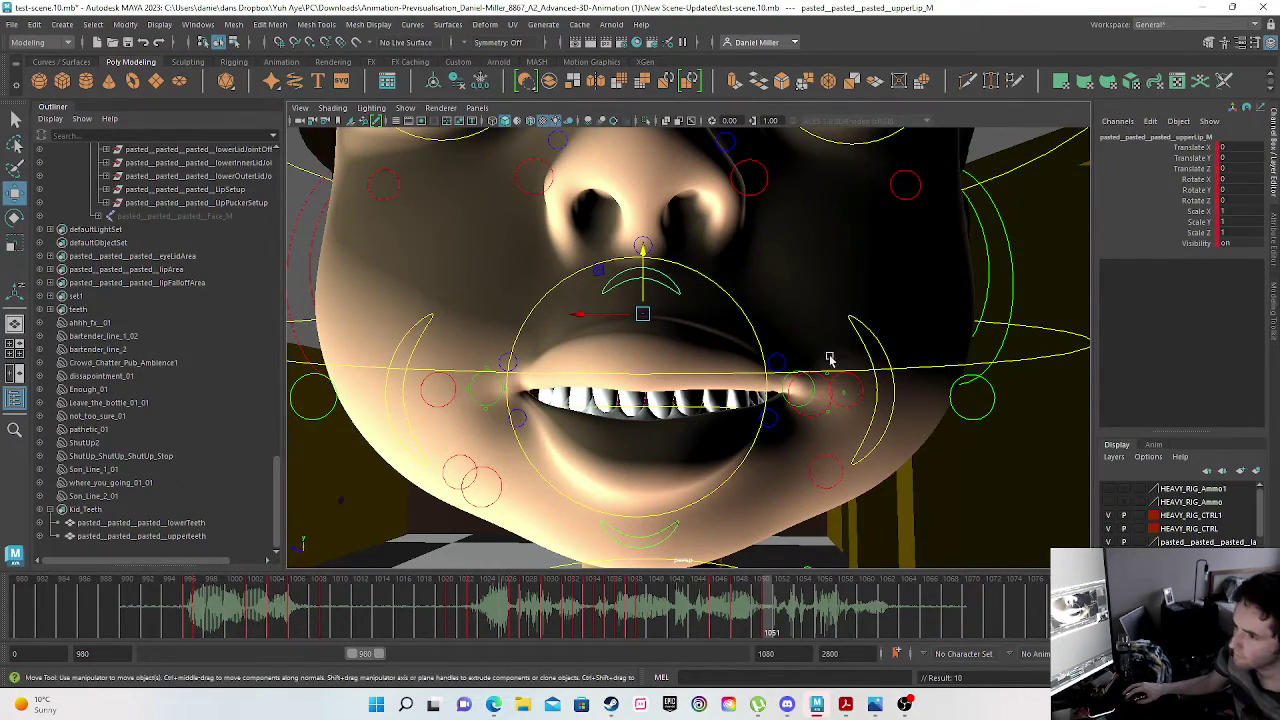
- Set the lower lip control's Translate Y to 0 and key it at frame 1051
click(655, 537)
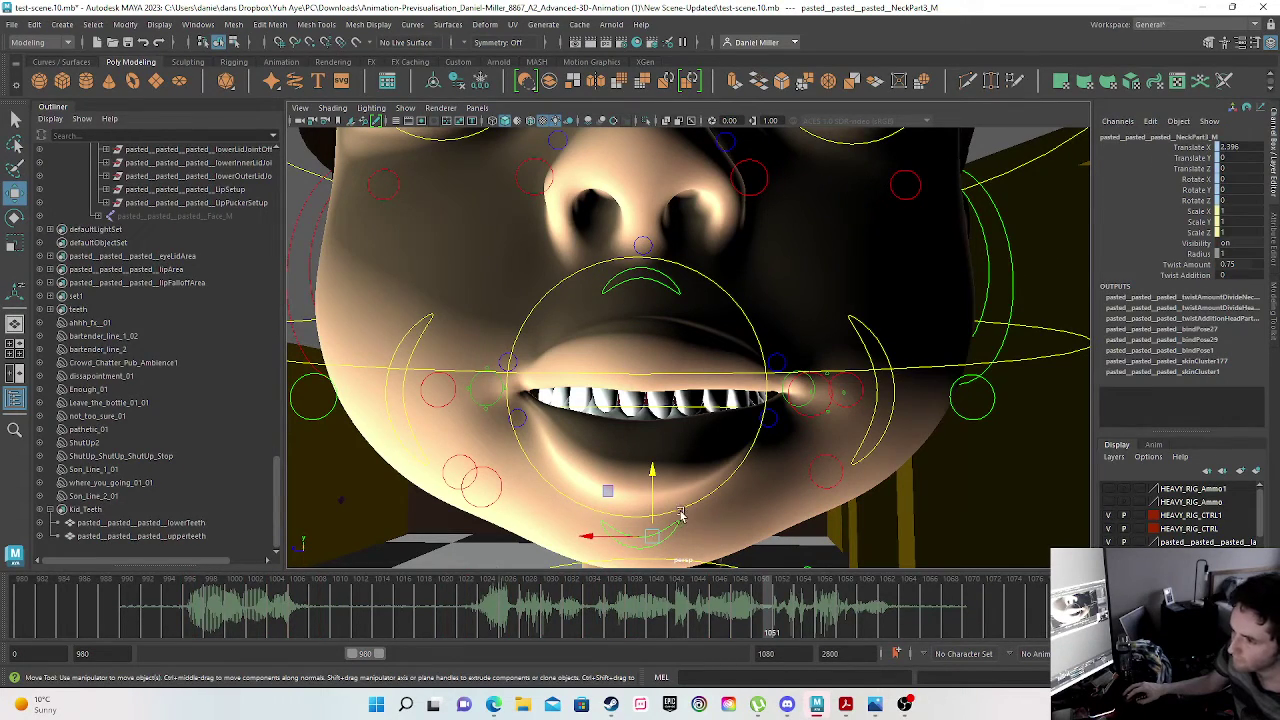
click(676, 527)
click(1238, 156)
text(0)
key(Return)
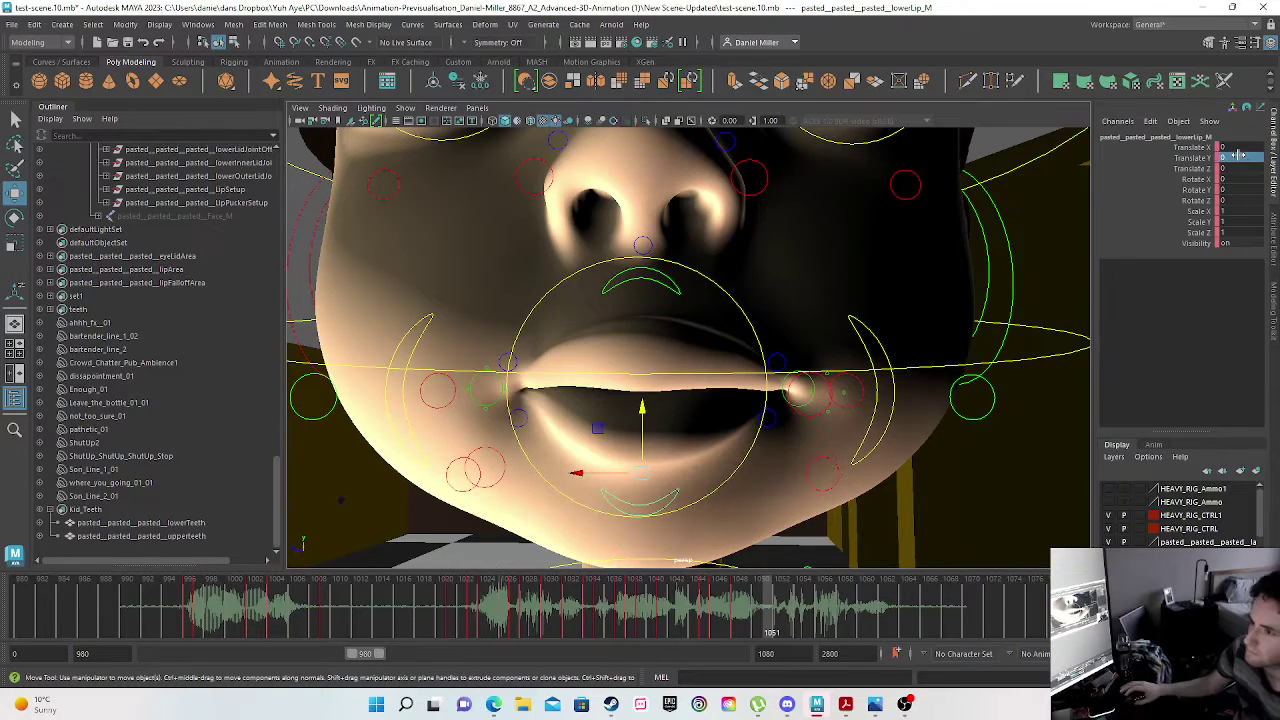
click(1199, 262)
key(s)
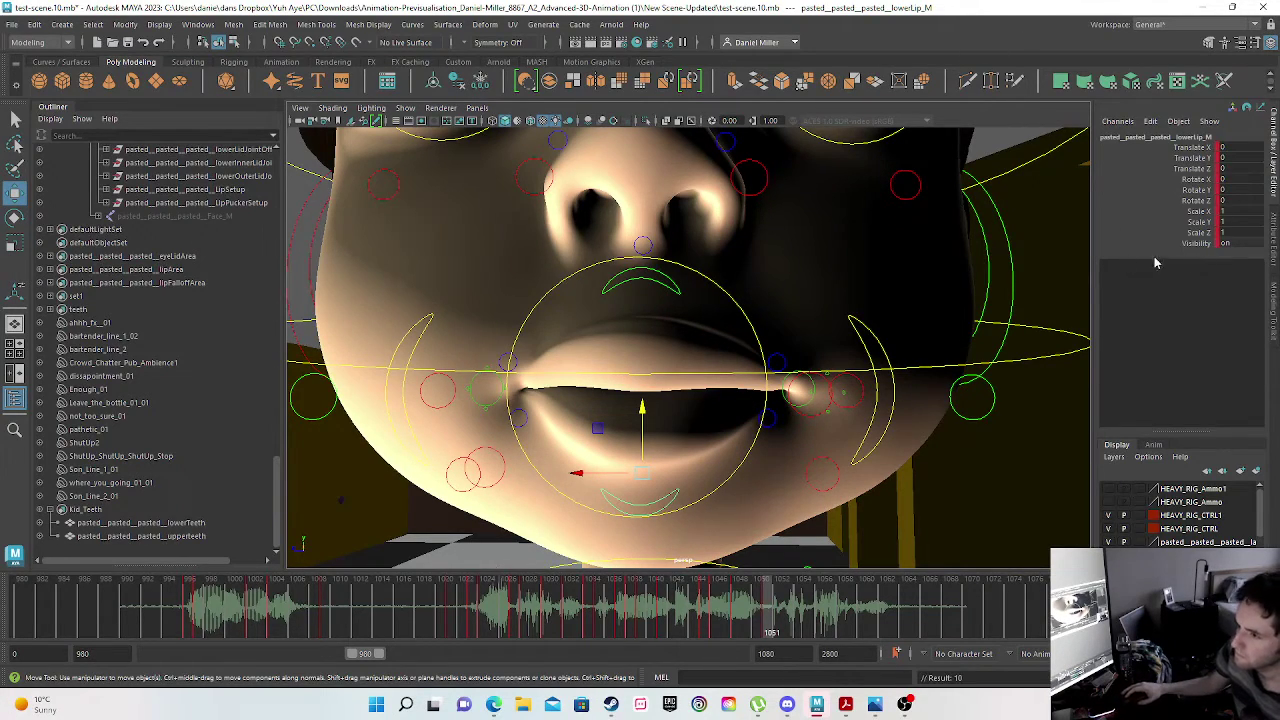
- At frame 1053, raise the upper lip control to a Translate Y of about 0.507 and key it
drag(657, 632, 778, 632)
mouse_move(781, 632)
mouse_down()
mouse_move(886, 632)
mouse_move(777, 634)
mouse_move(792, 633)
mouse_up()
key(w)
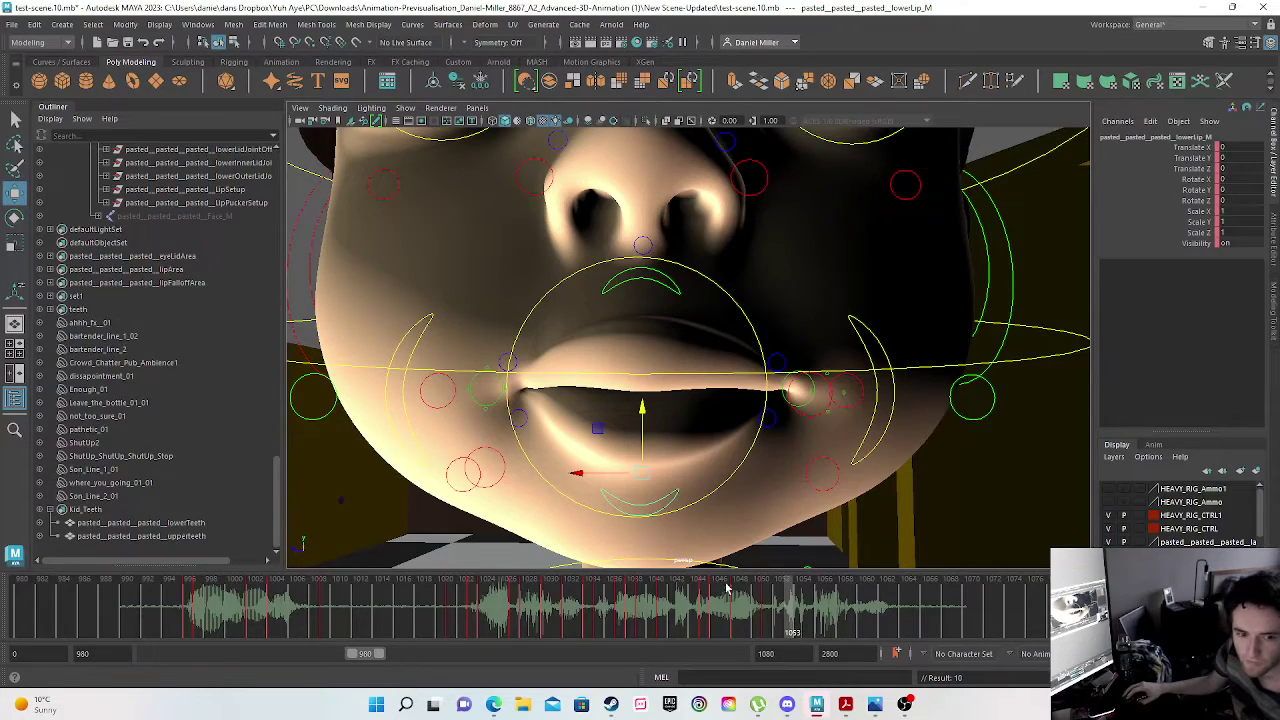
click(653, 284)
click(656, 285)
drag(655, 284, 646, 240)
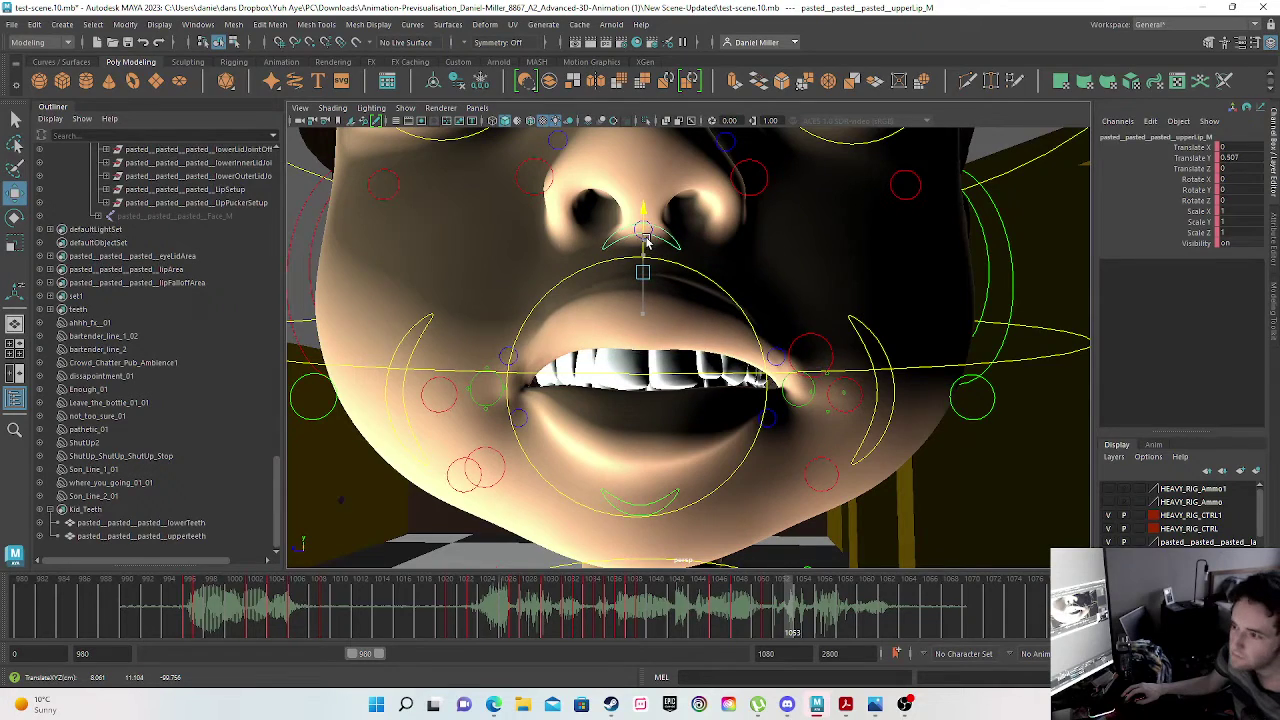
key(s)
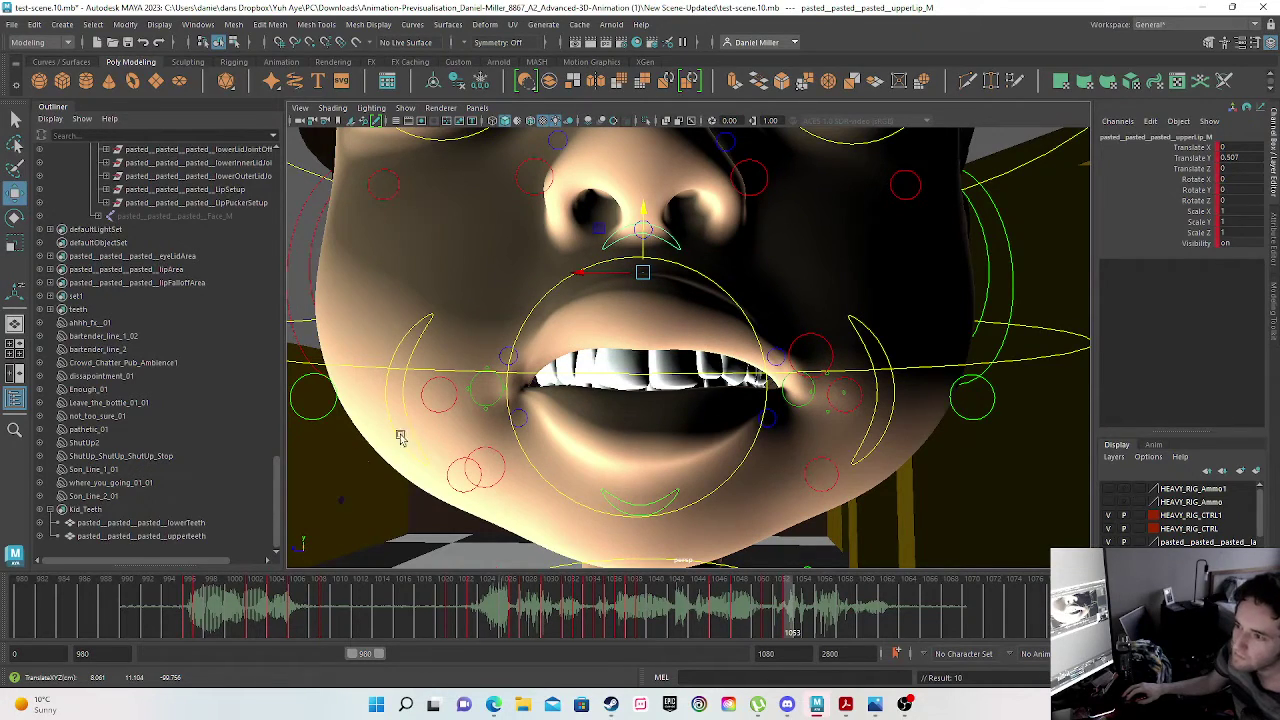
- Raise the upper teeth to a Translate Y of about 0.067 and key them at frame 1053
click(135, 536)
drag(640, 300, 645, 320)
key(s)
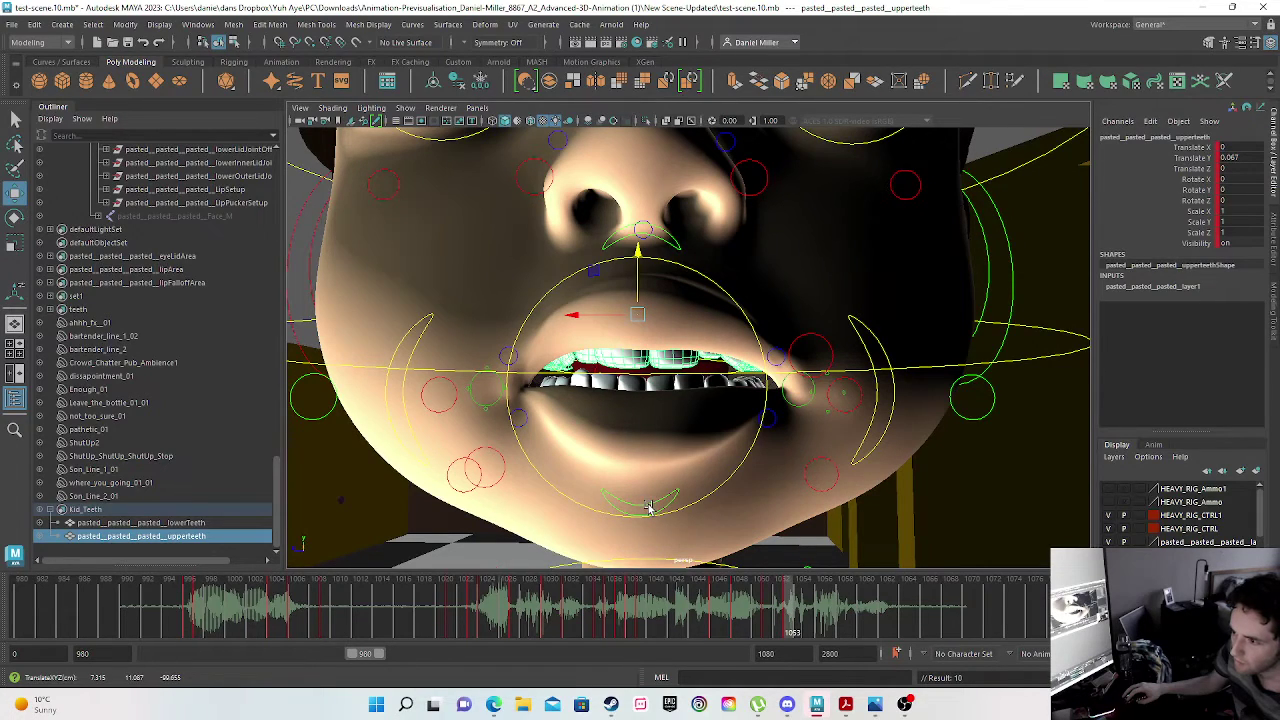
- At frame 1053, move the lower lip control down to Translate Y about -0.295 and the lower teeth to about -0.083
click(648, 507)
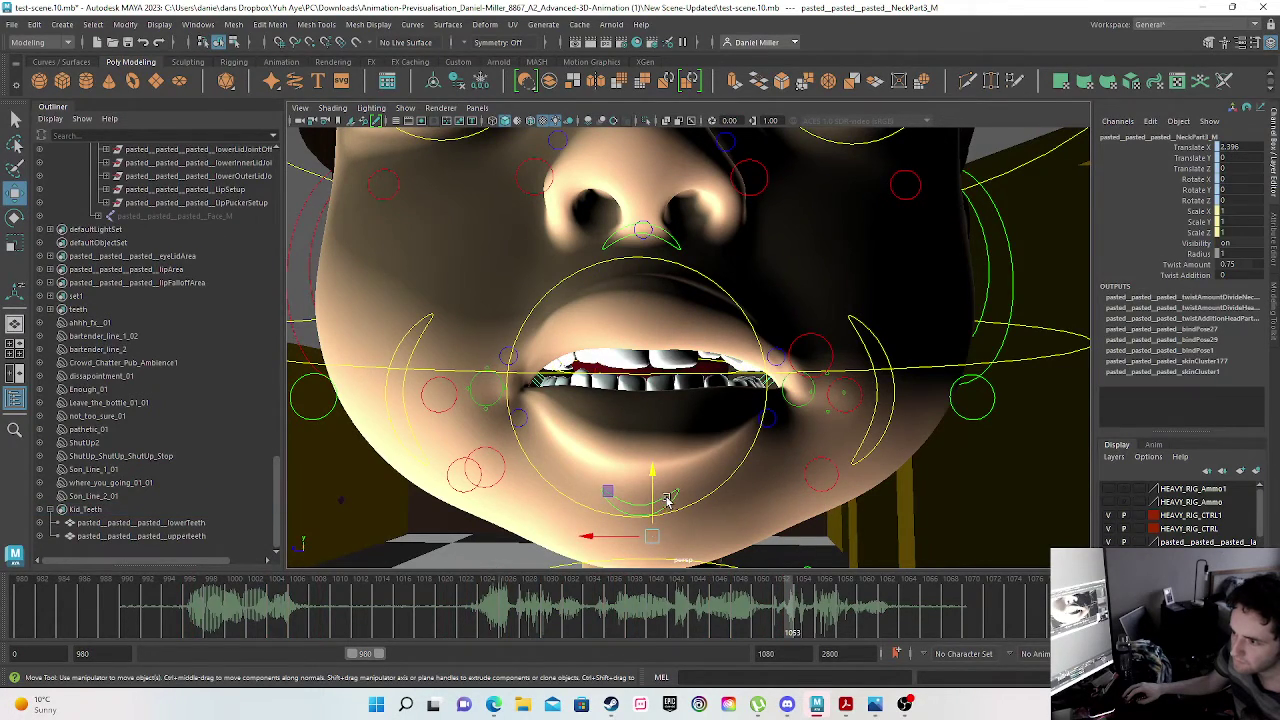
click(666, 499)
drag(643, 427, 641, 458)
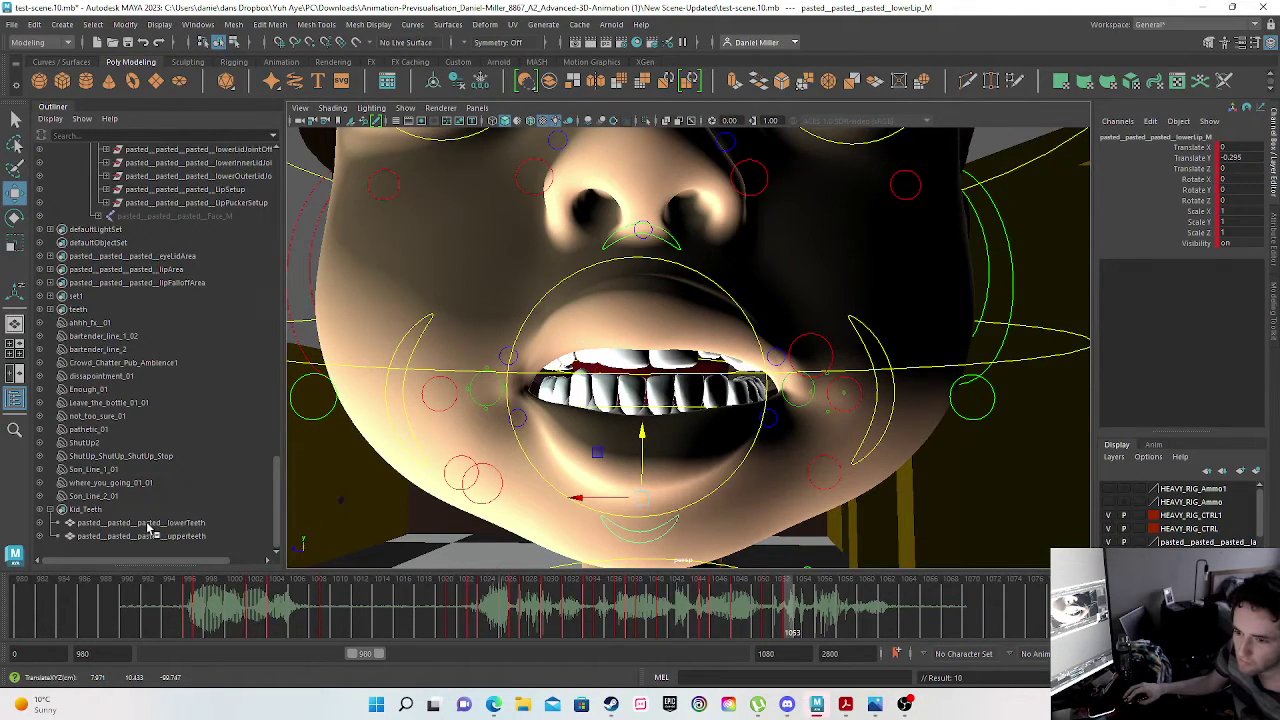
click(156, 523)
drag(650, 366, 649, 388)
- At frame 1059, raise the lower teeth to Translate Y about 0.005 and the lower lip control to about -0.051, keying both
mouse_move(684, 611)
mouse_down()
mouse_move(869, 624)
mouse_move(853, 620)
mouse_up()
key(w)
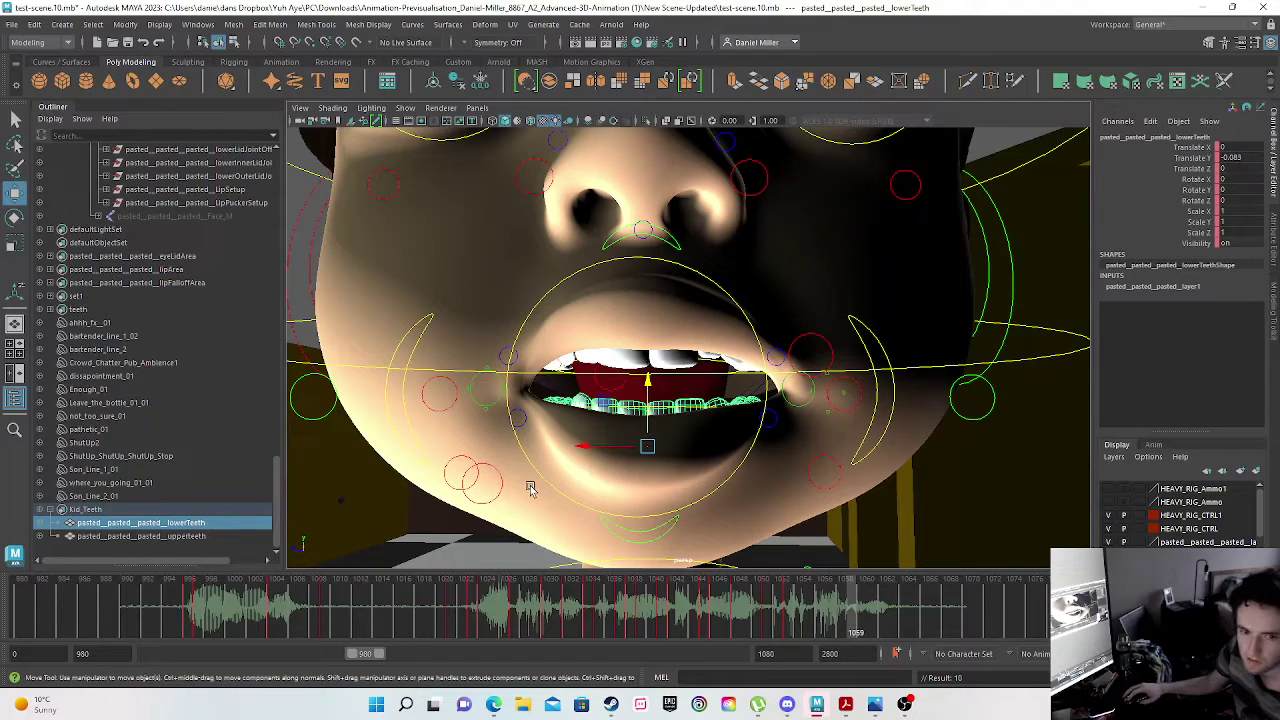
drag(647, 388, 651, 364)
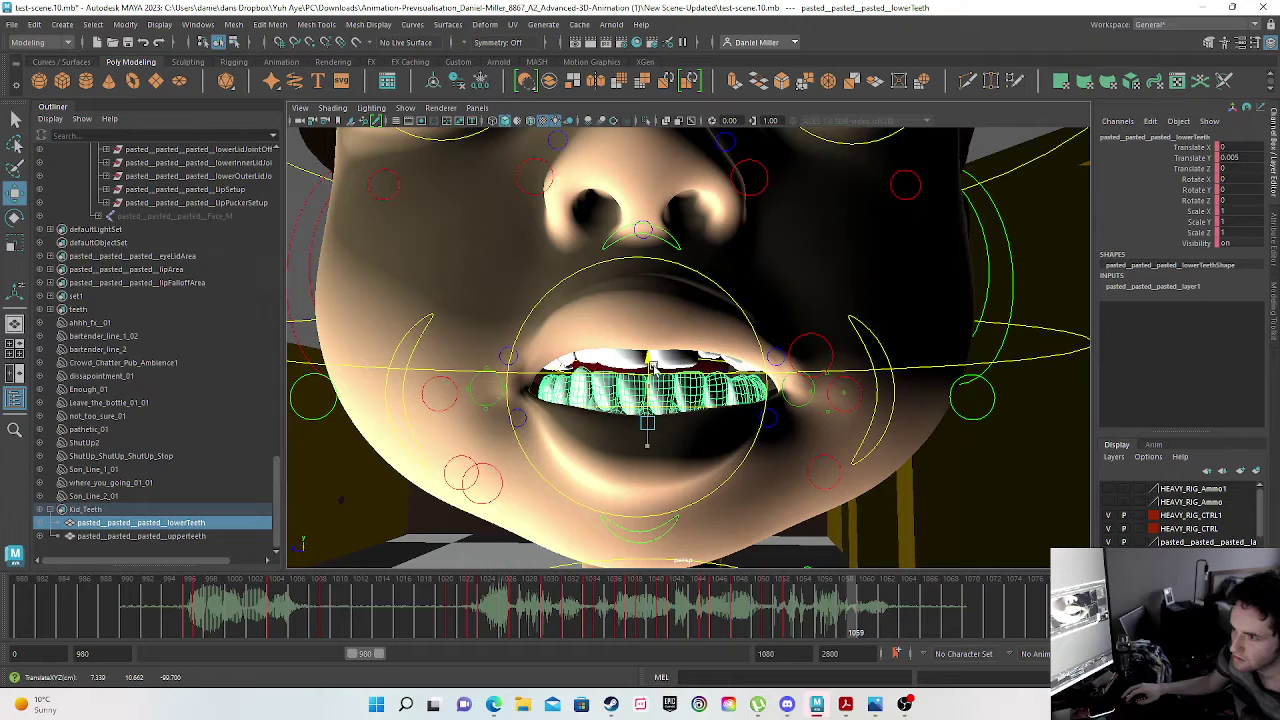
key(s)
click(637, 532)
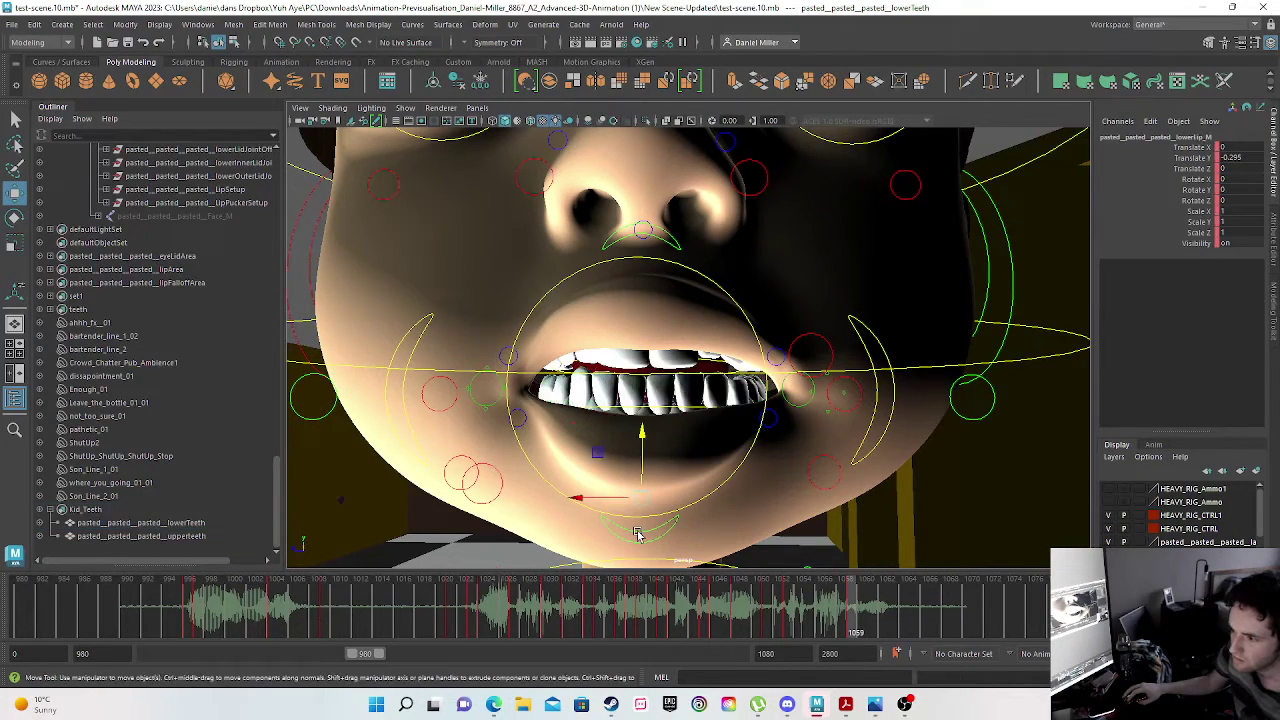
drag(643, 445, 645, 404)
key(s)
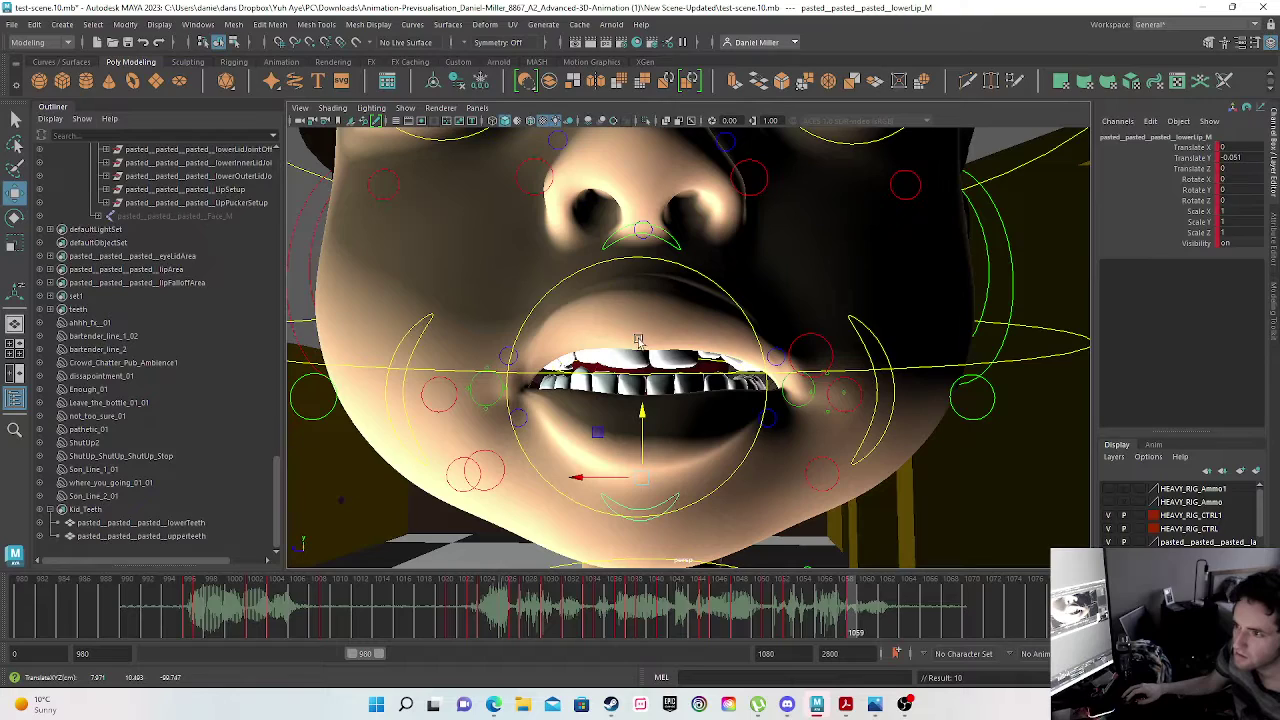
click(502, 387)
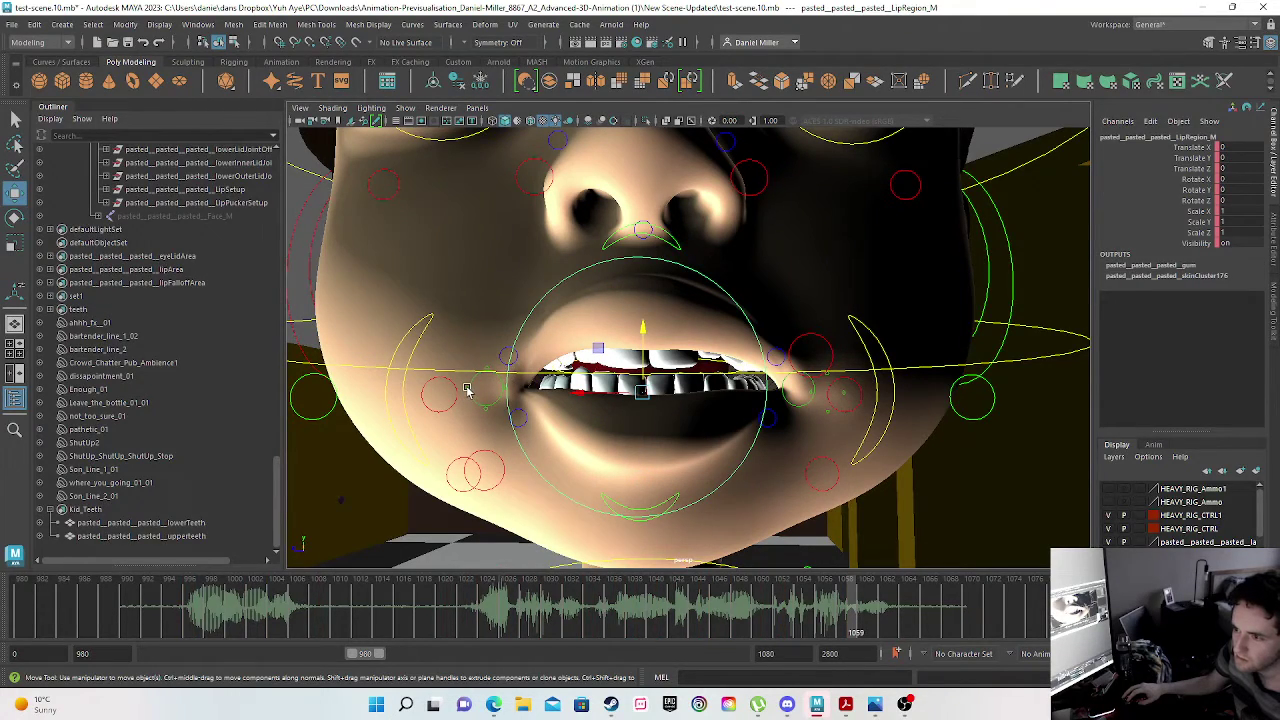
click(466, 390)
drag(490, 345, 492, 327)
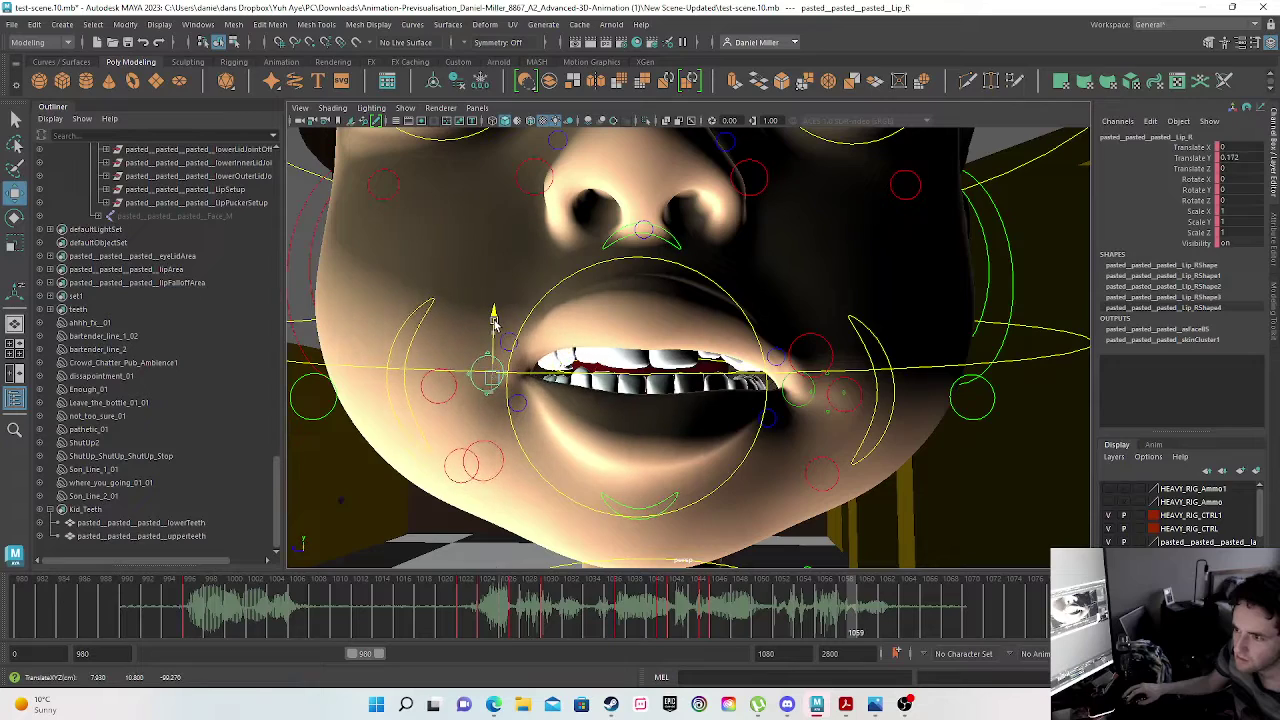
key(s)
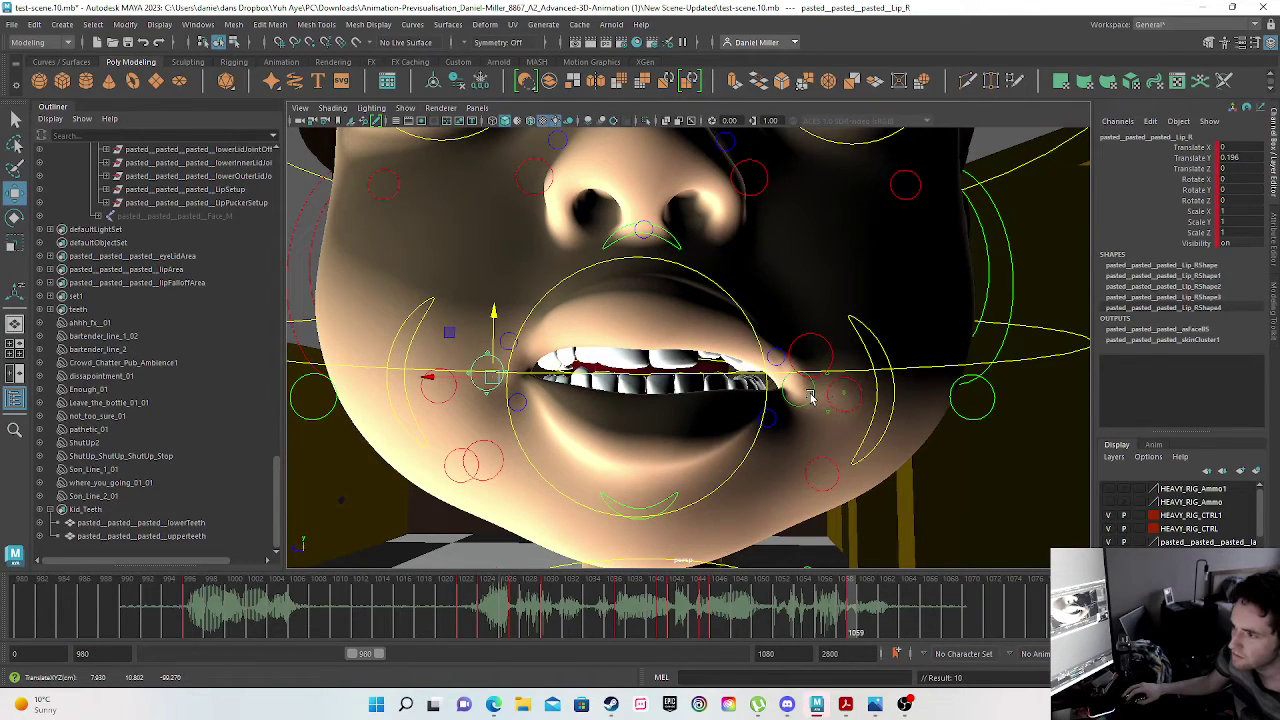
key(ctrl+z)
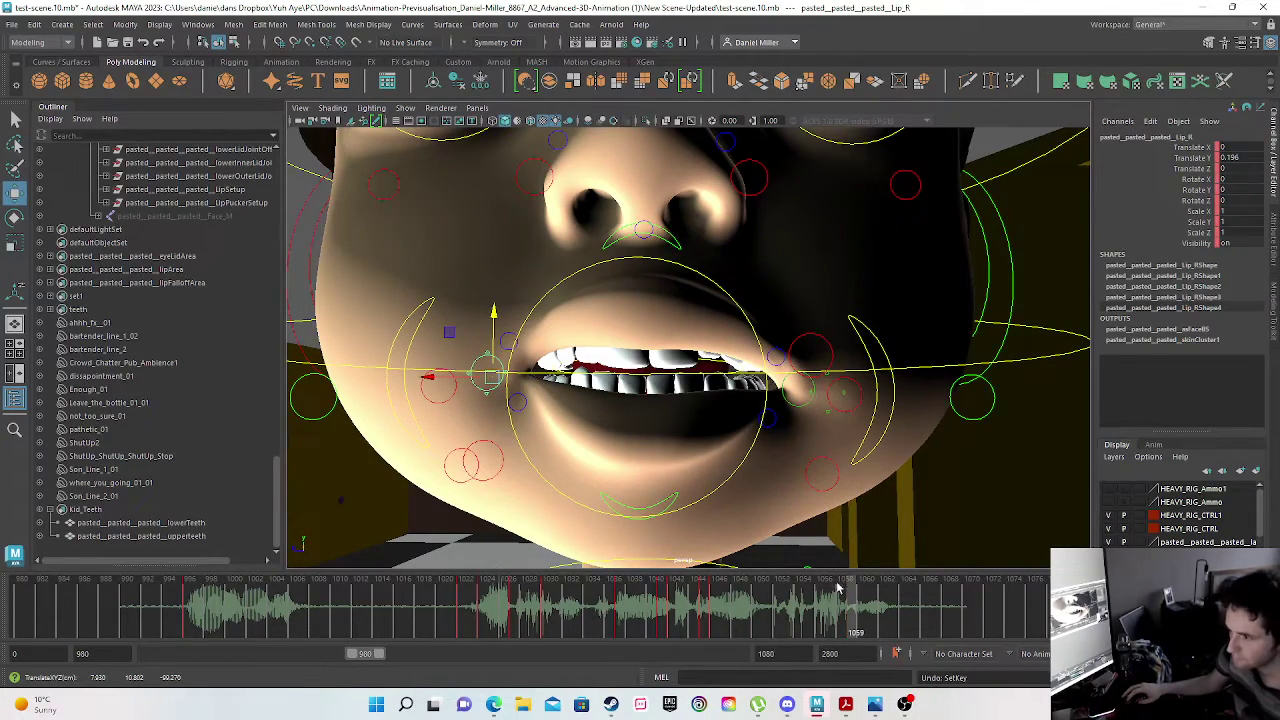
- Key the right lip corner control at Translate Y 0 on frame 1058 and at about 0.188 on frame 1059
click(840, 624)
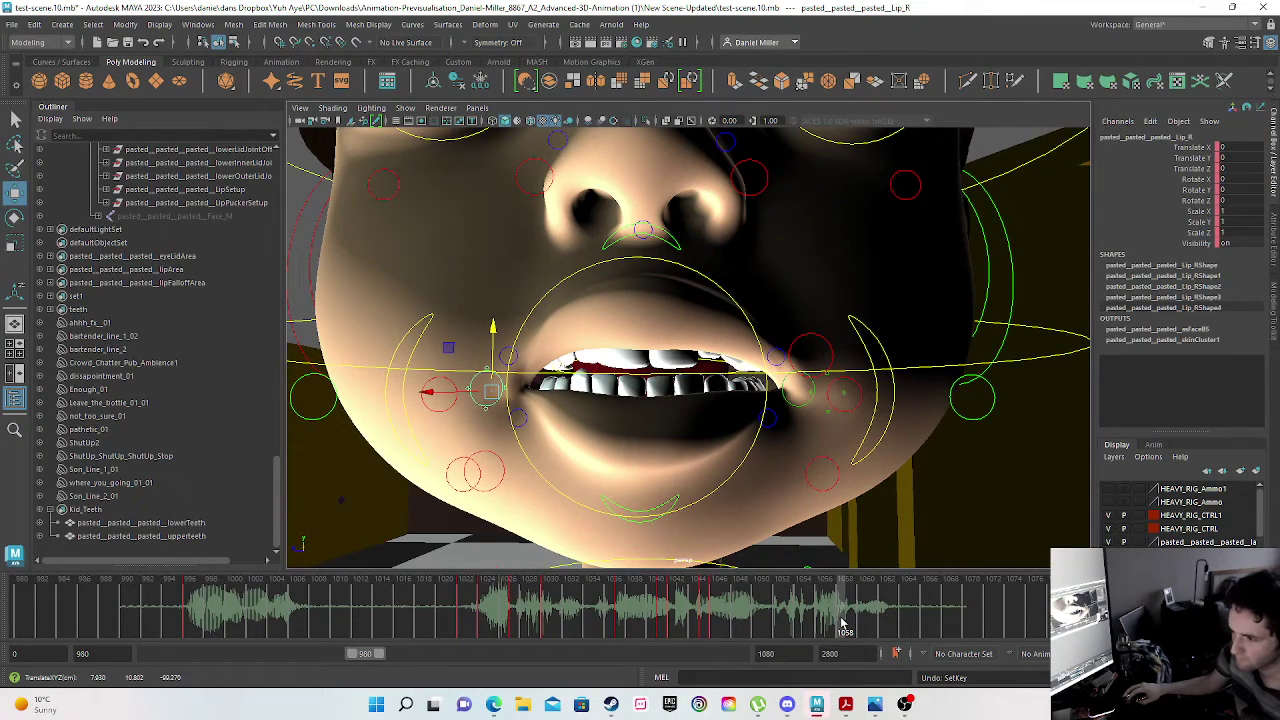
key(s)
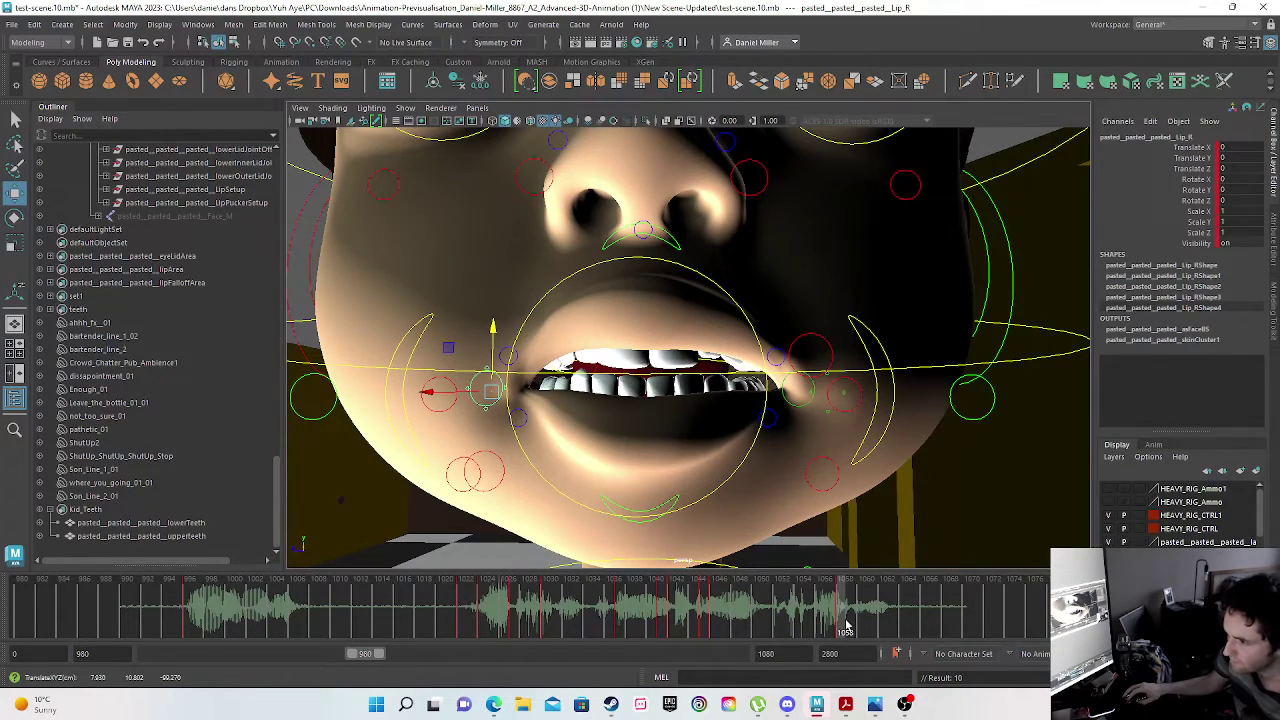
click(851, 623)
drag(492, 324, 493, 302)
key(s)
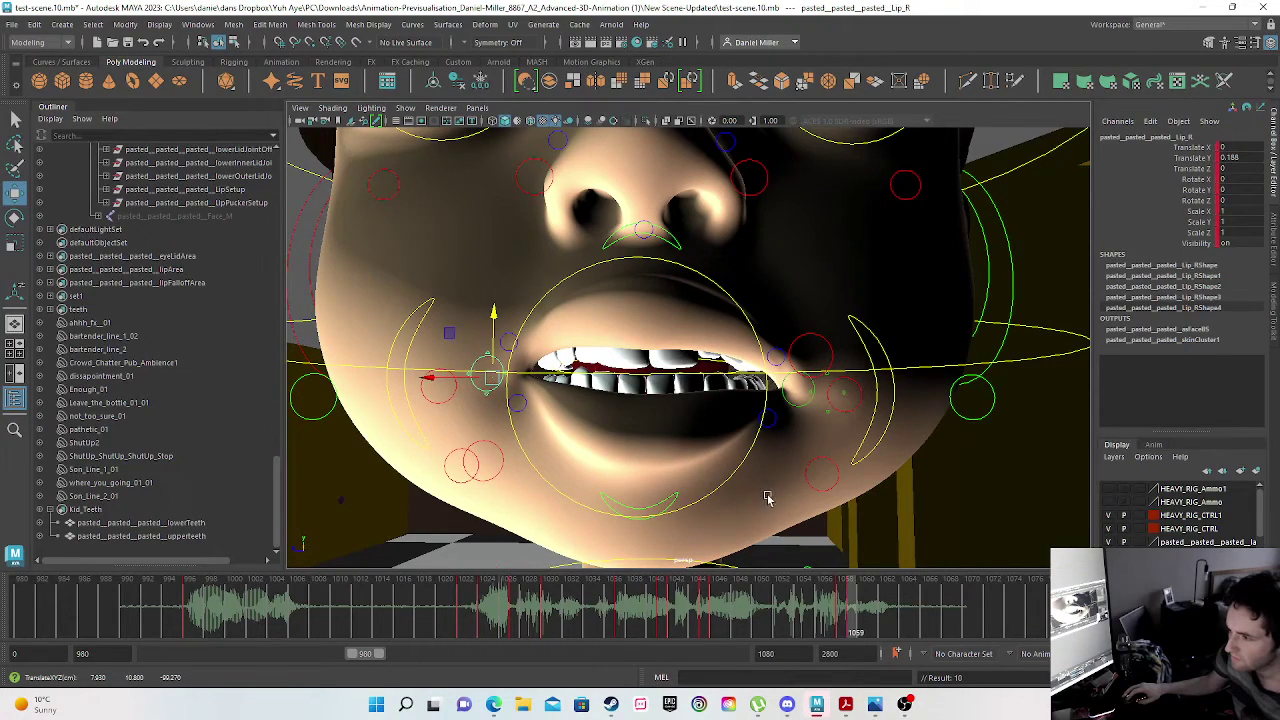
- Key the left lip corner control at Translate Y 0 on frame 1058 and at about 0.211 on frame 1059
click(846, 613)
click(811, 398)
key(s)
click(848, 620)
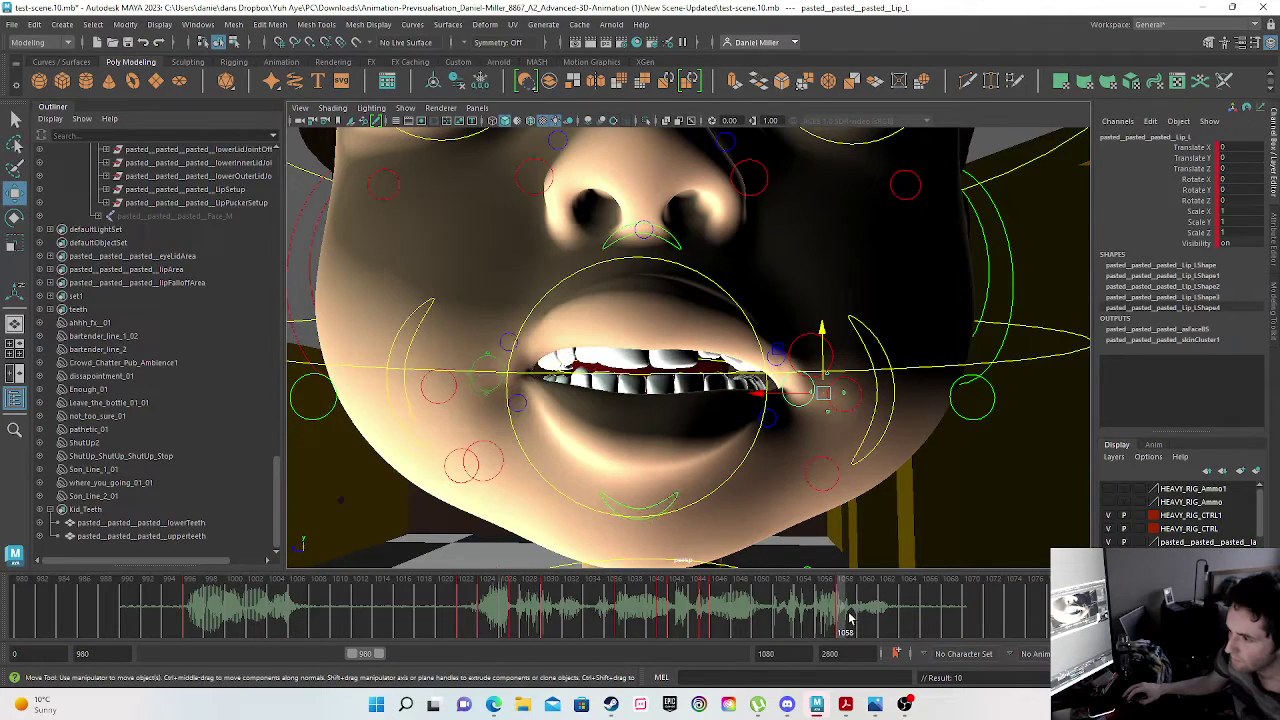
drag(820, 340, 818, 325)
key(s)
- At frame 1060, raise the upper lip control to Translate Y about 0.861 and lower the lower lip control to about -0.451, keying both
mouse_move(819, 615)
mouse_down()
mouse_move(871, 617)
mouse_move(698, 620)
mouse_move(884, 622)
mouse_move(857, 619)
mouse_up()
key(w)
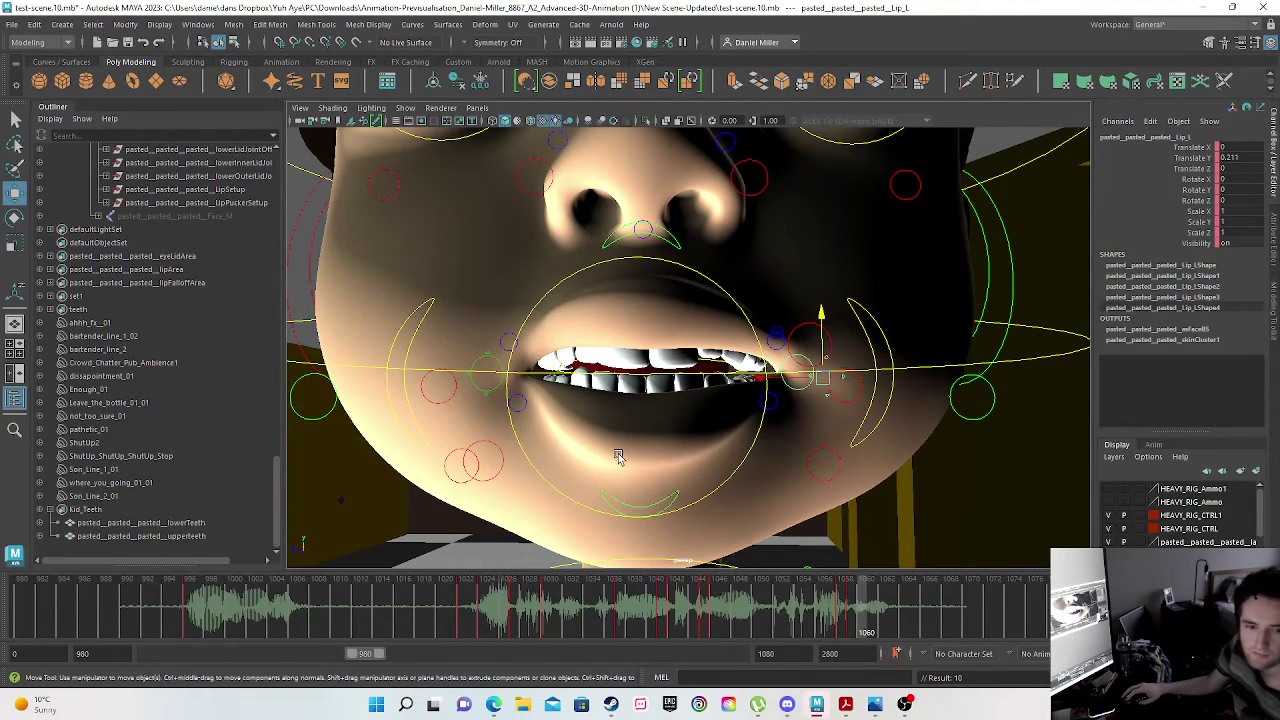
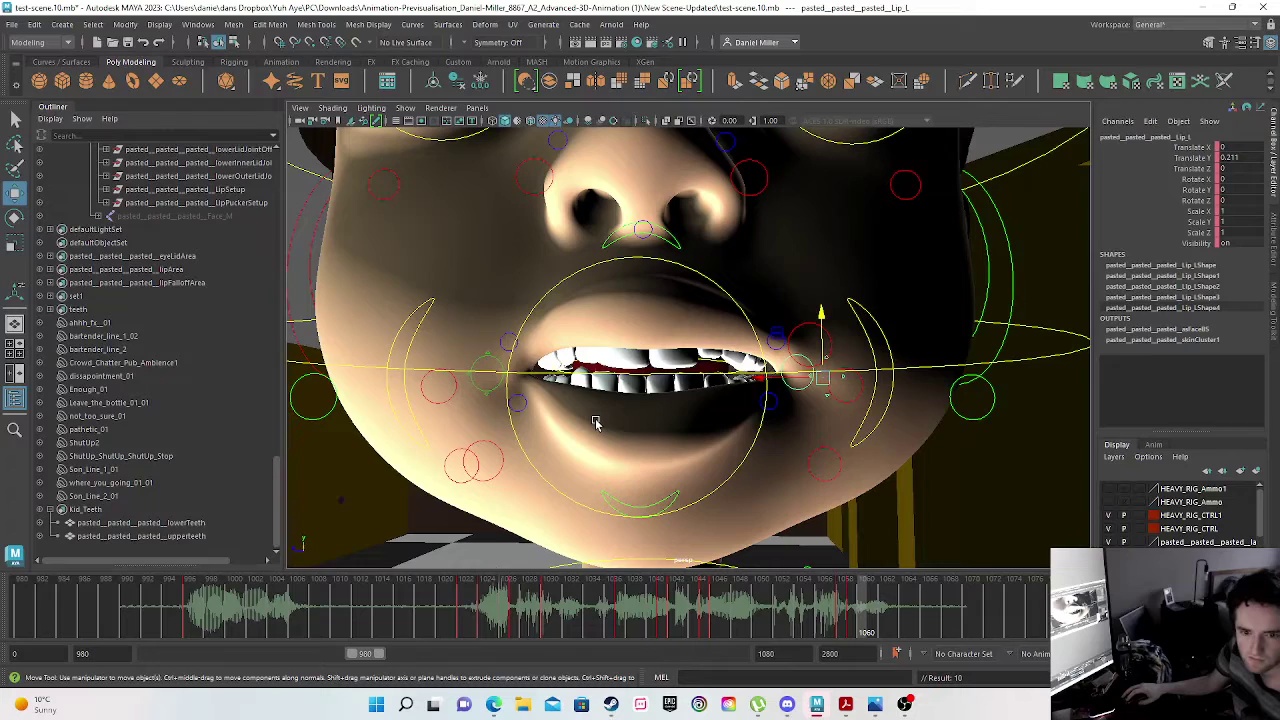
click(626, 237)
drag(643, 240, 643, 212)
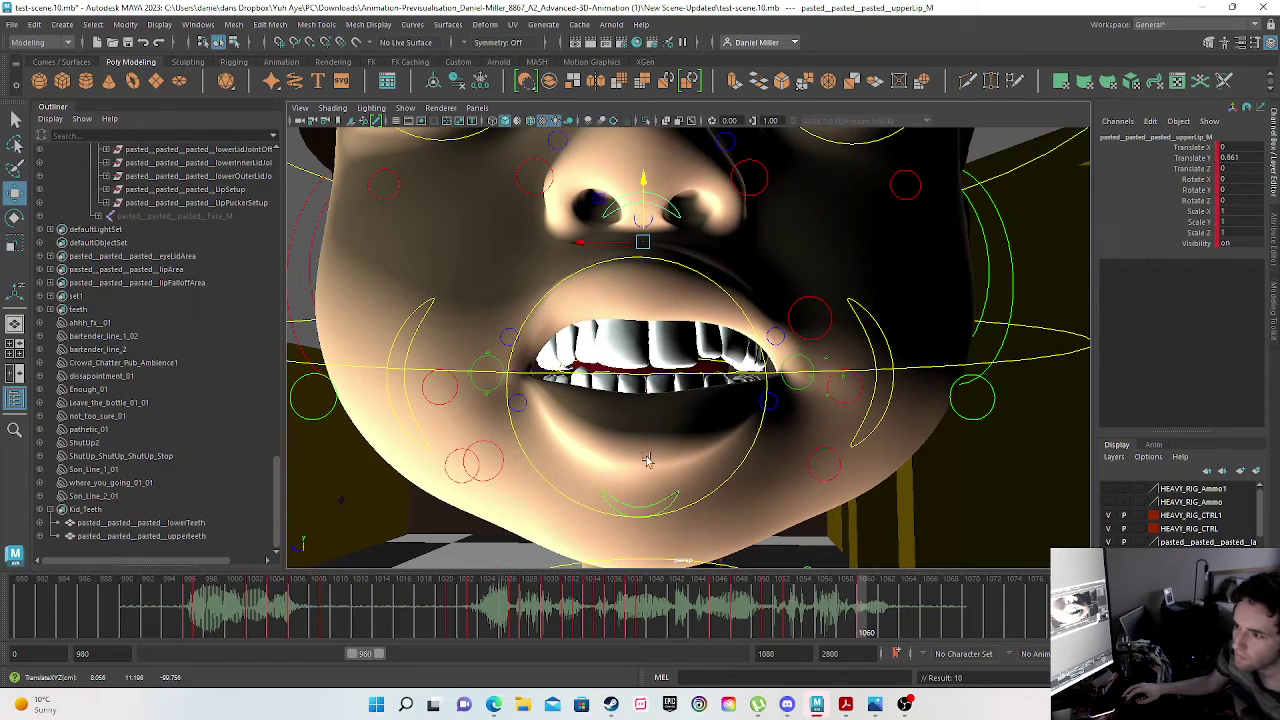
click(643, 508)
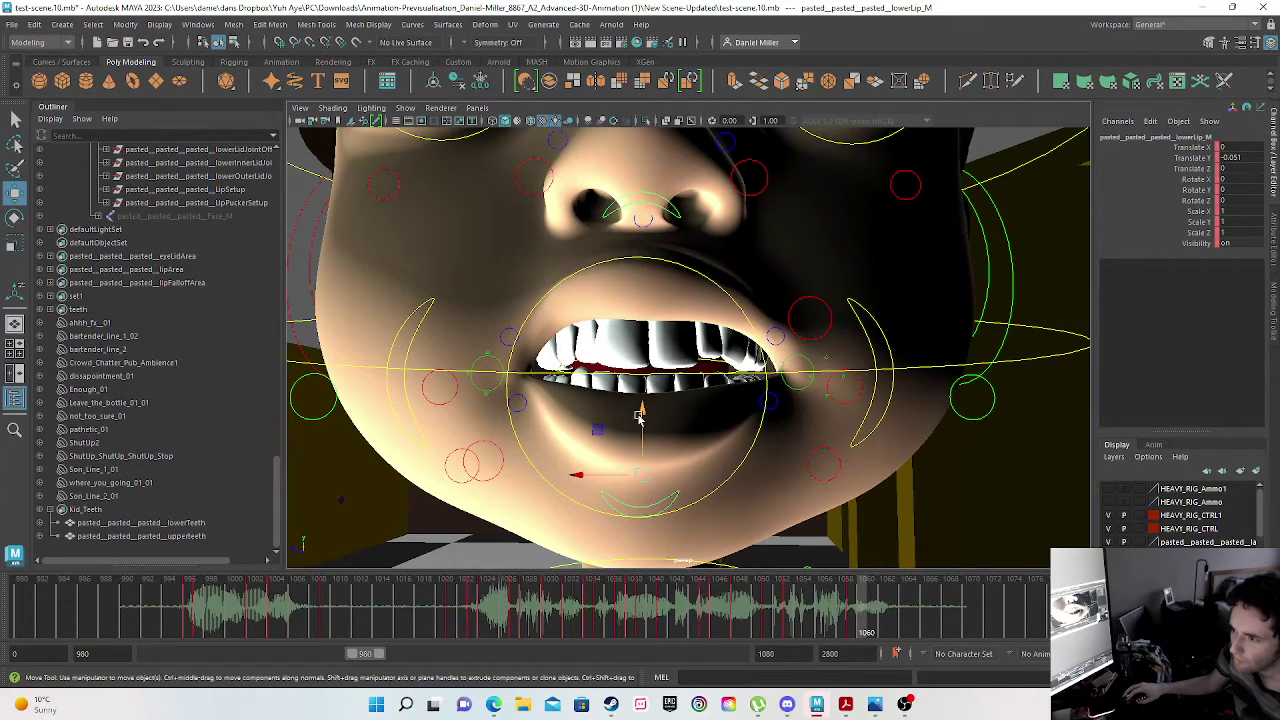
drag(642, 418, 643, 451)
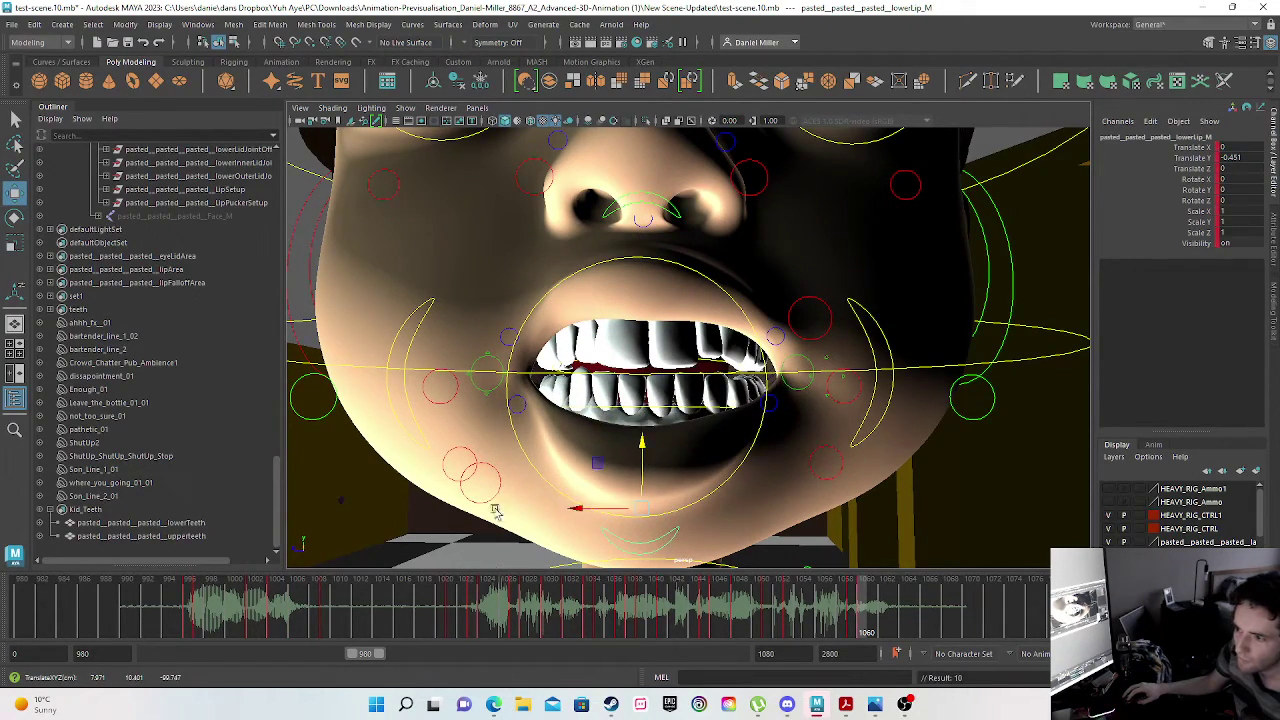
- At frame 1060, move the lower teeth down to Translate Y about -0.103 and the upper teeth up to about 0.145, keying both
click(110, 526)
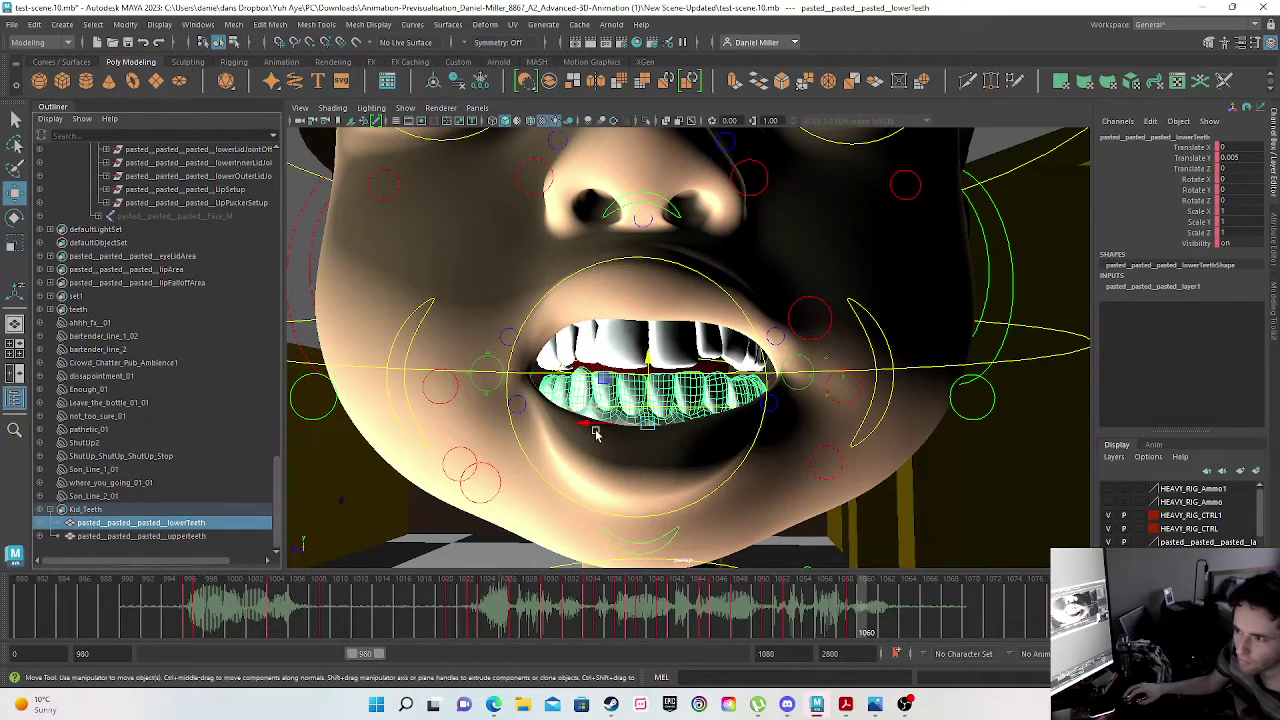
drag(645, 360, 648, 386)
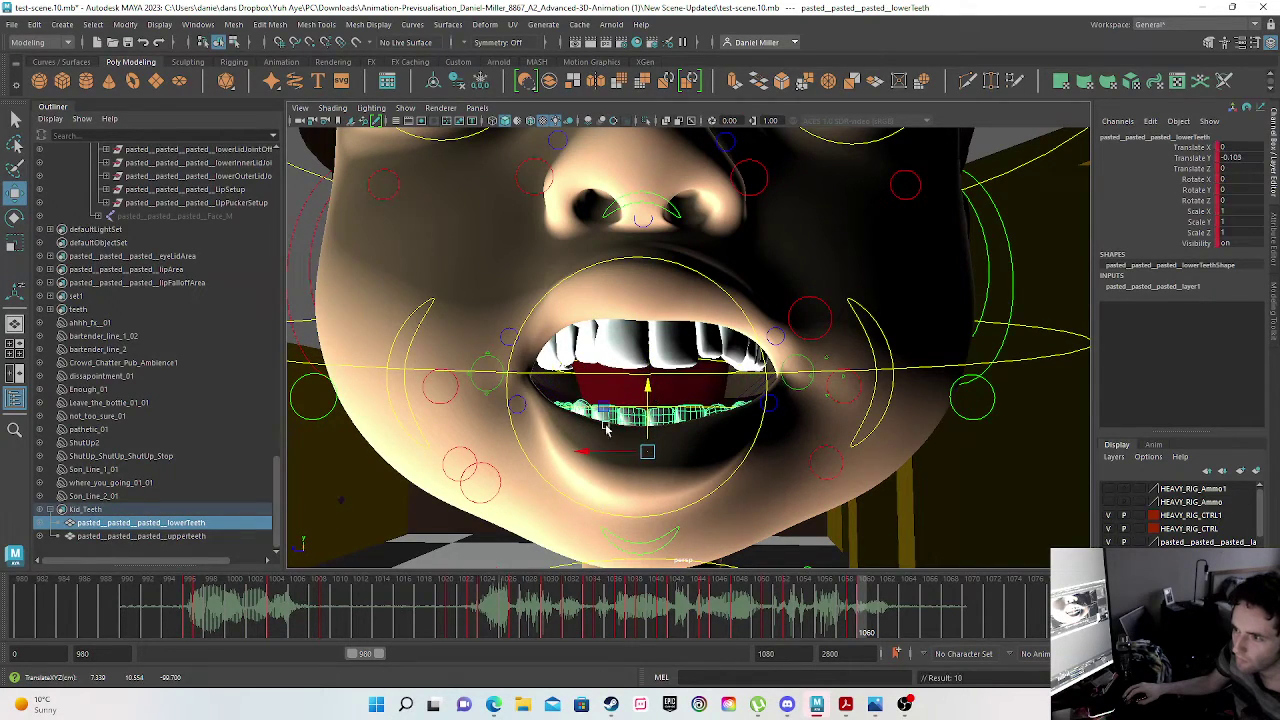
click(160, 537)
drag(640, 264, 641, 249)
key(s)
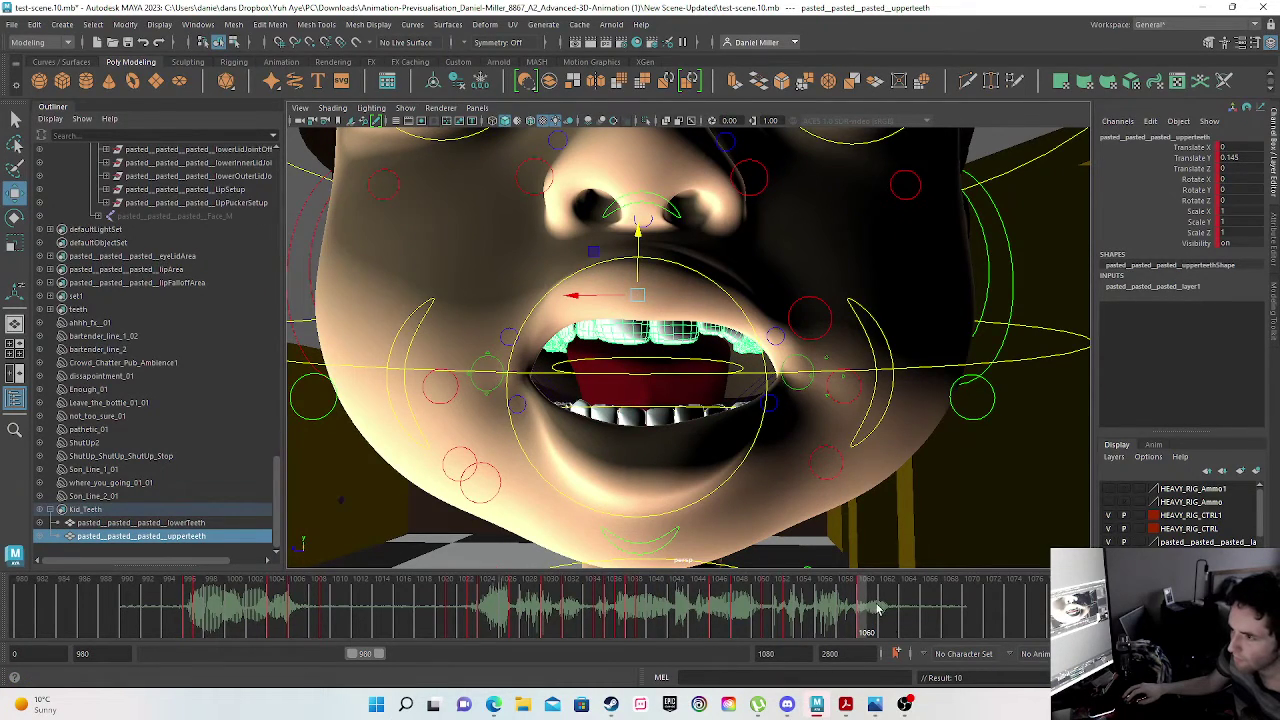
- Set the upper teeth's Translate Y to 0 and key them at frame 1065
drag(896, 613, 920, 613)
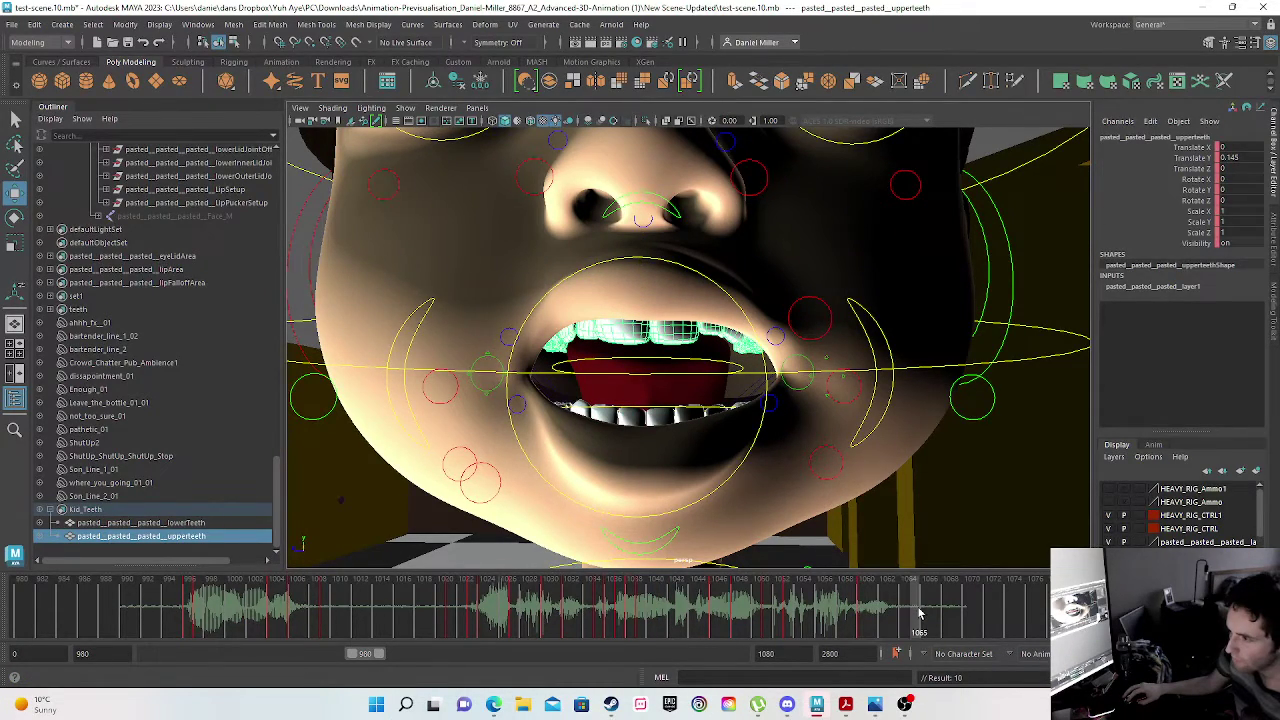
key(w)
double_click(1228, 157)
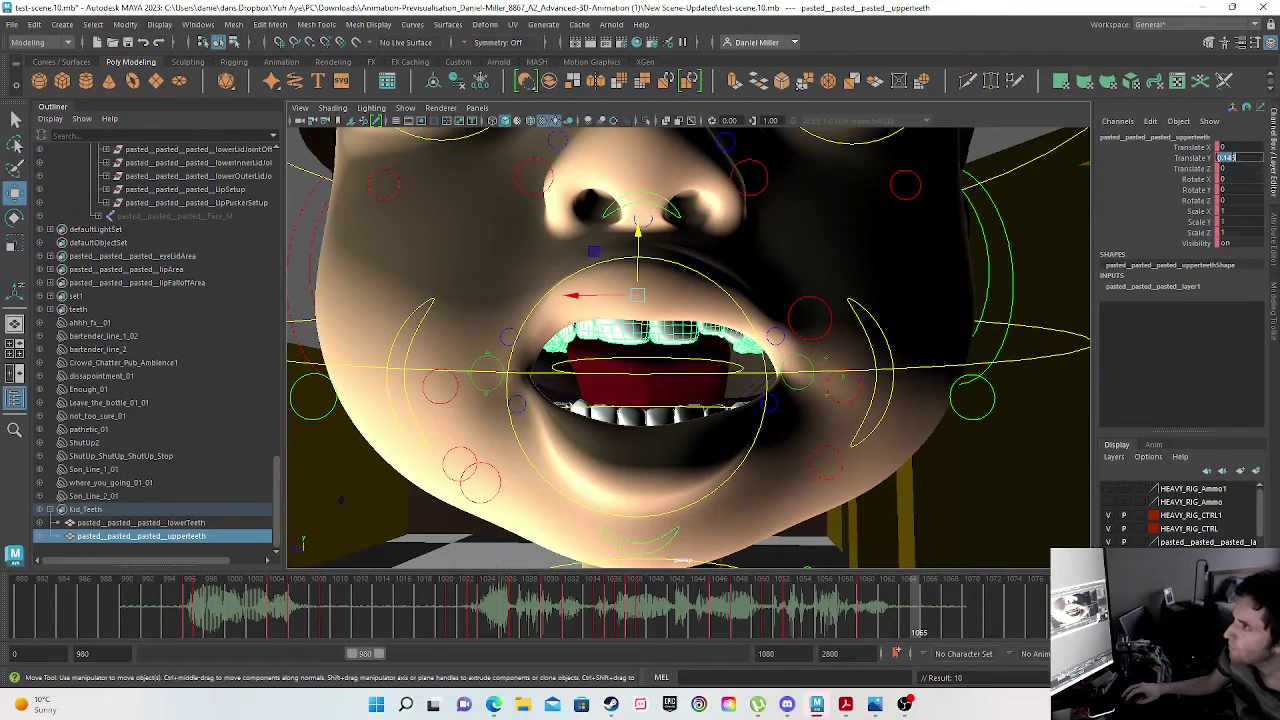
text(0)
key(Return)
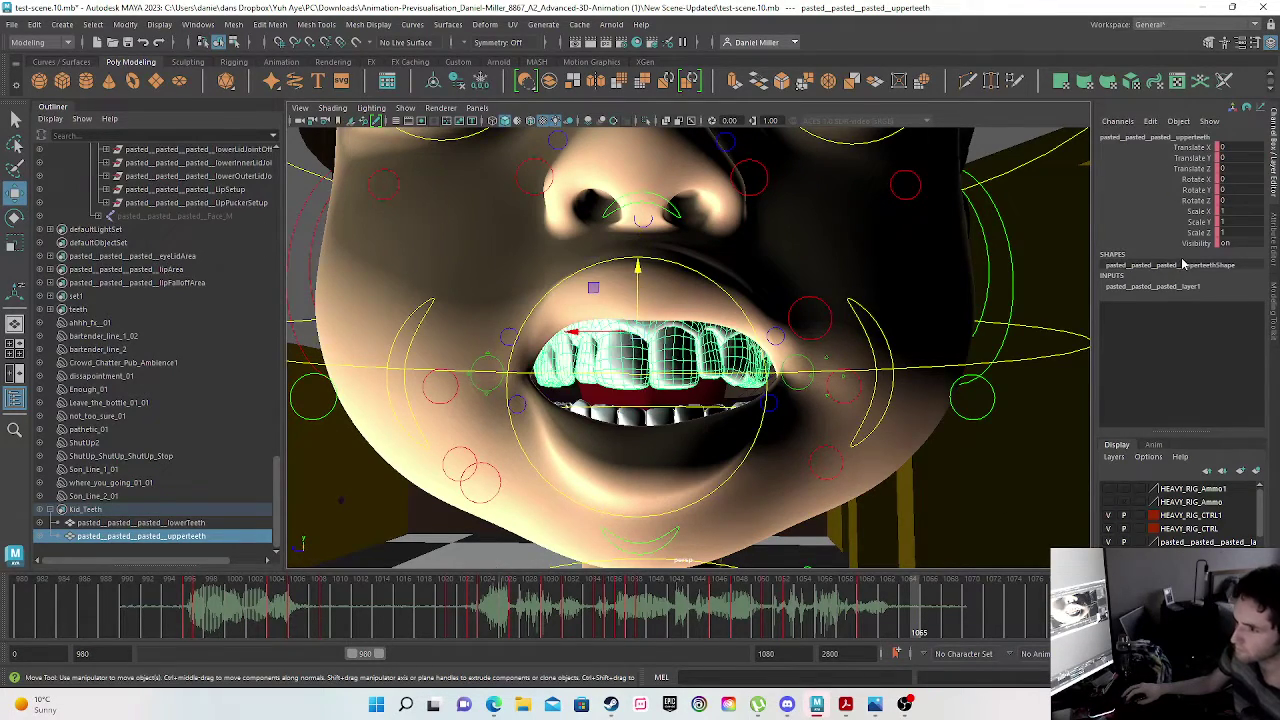
key(s)
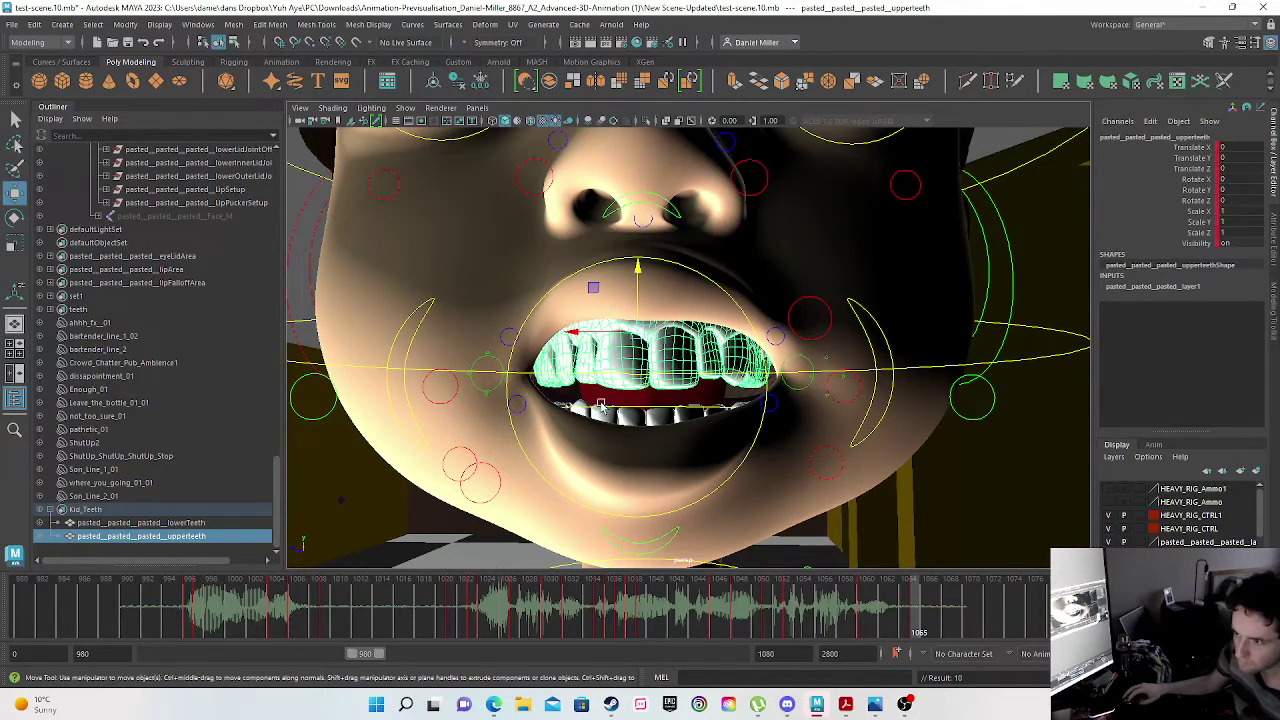
- Set the lower teeth's Translate Y to 0 and key them at frame 1065
click(130, 523)
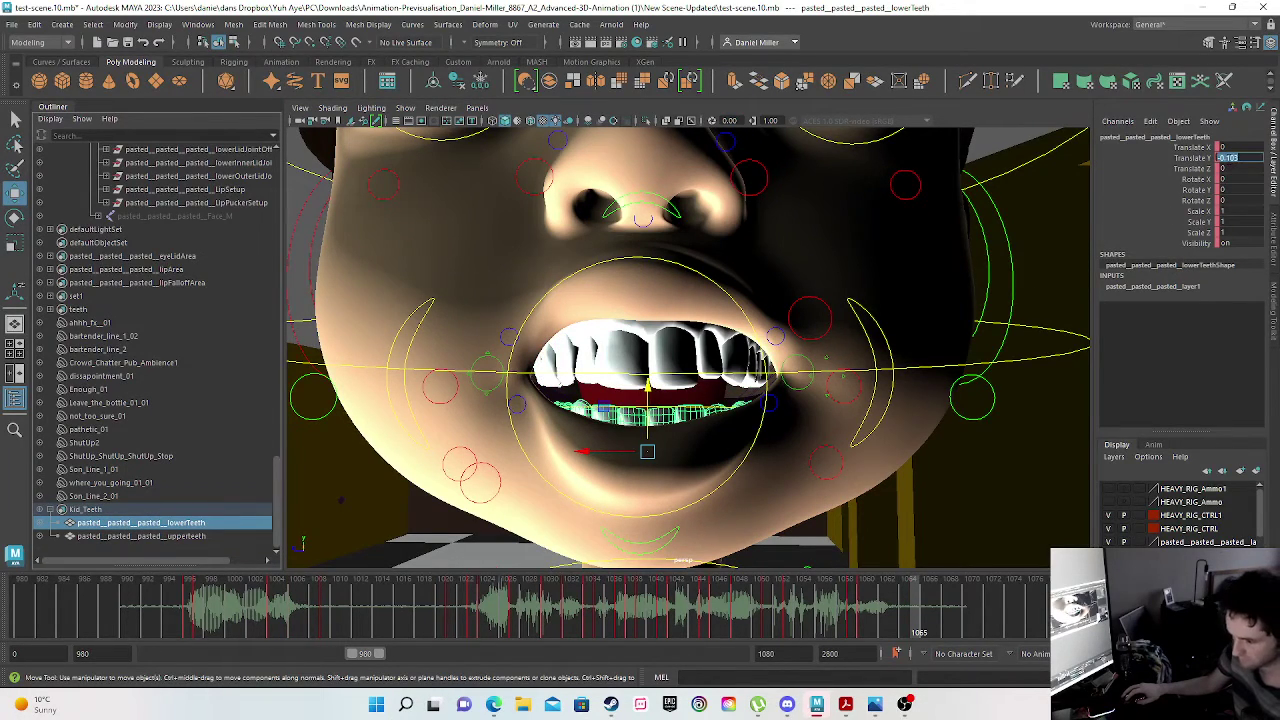
text(0)
key(Return)
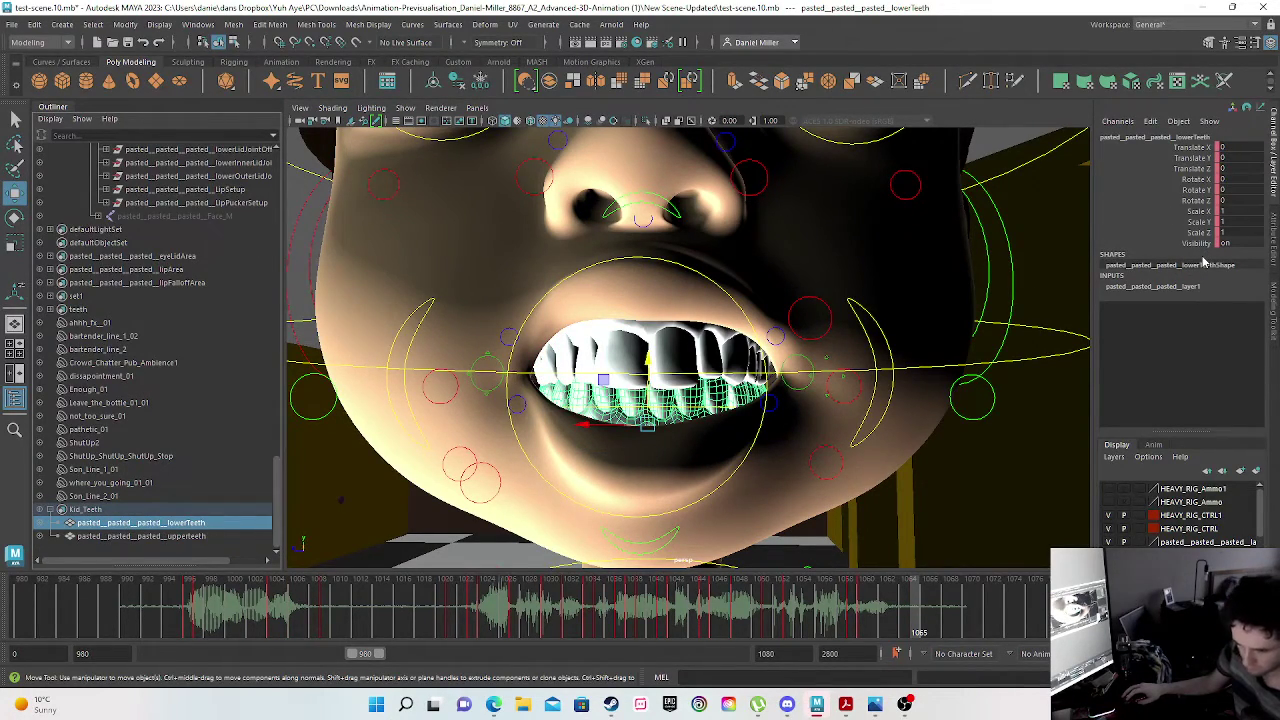
key(s)
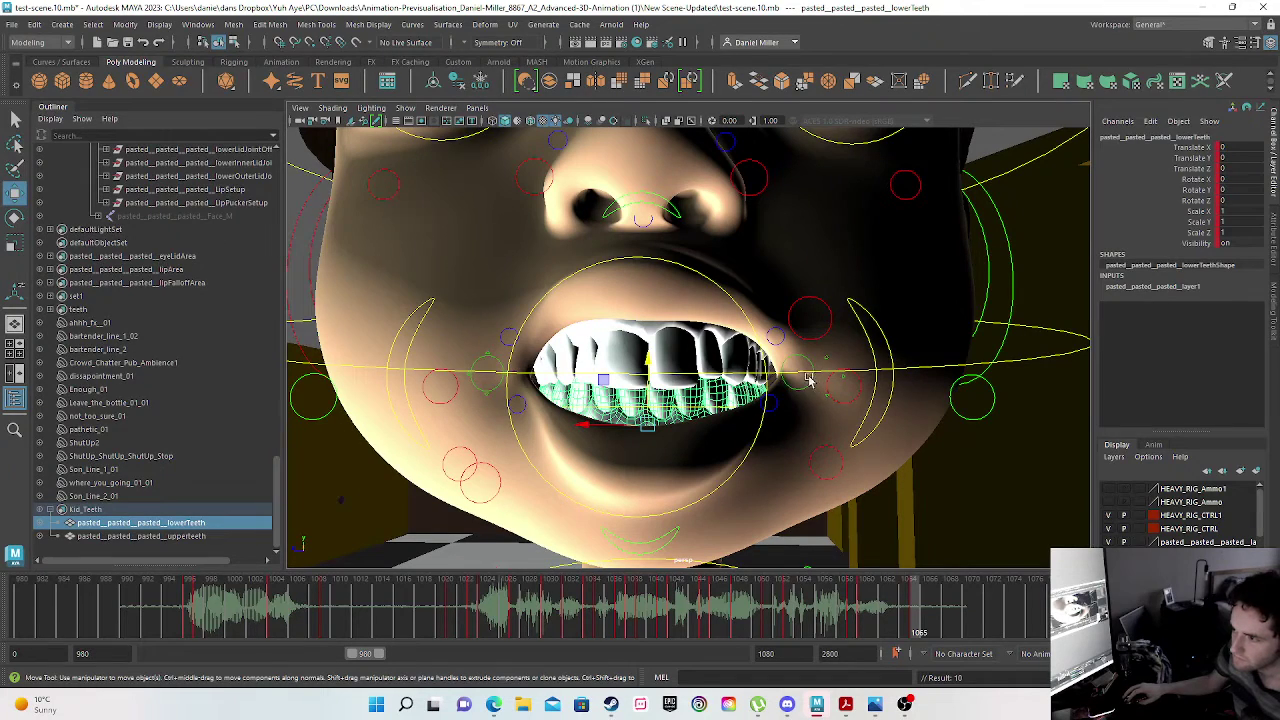
- Set the upper lip control's Translate Y to 0 and key it at frame 1065
click(648, 204)
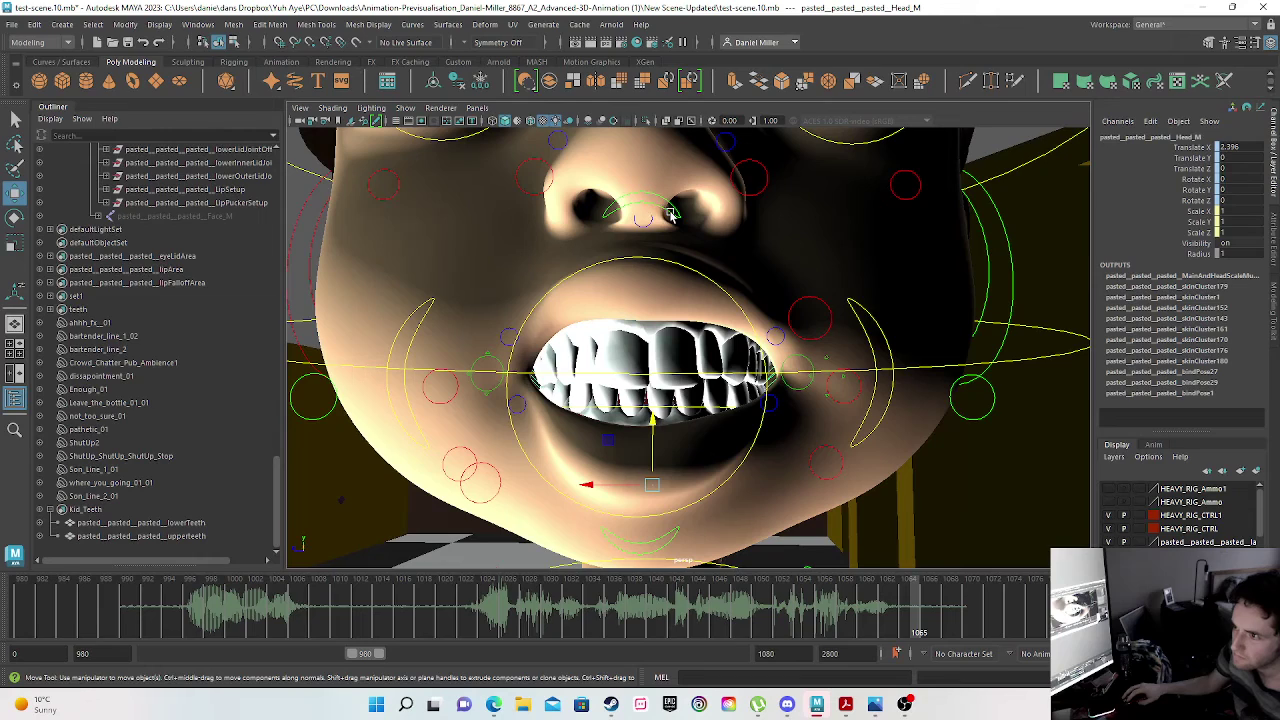
click(675, 217)
click(1225, 157)
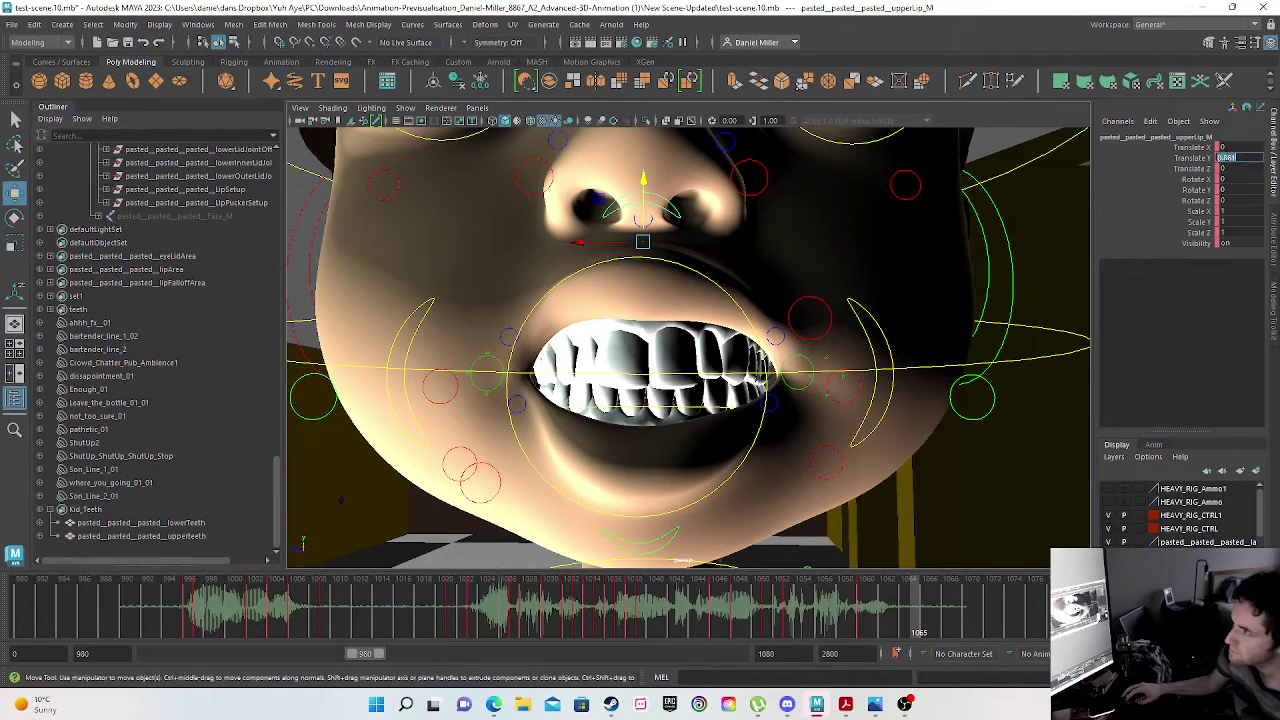
text(0)
key(Return)
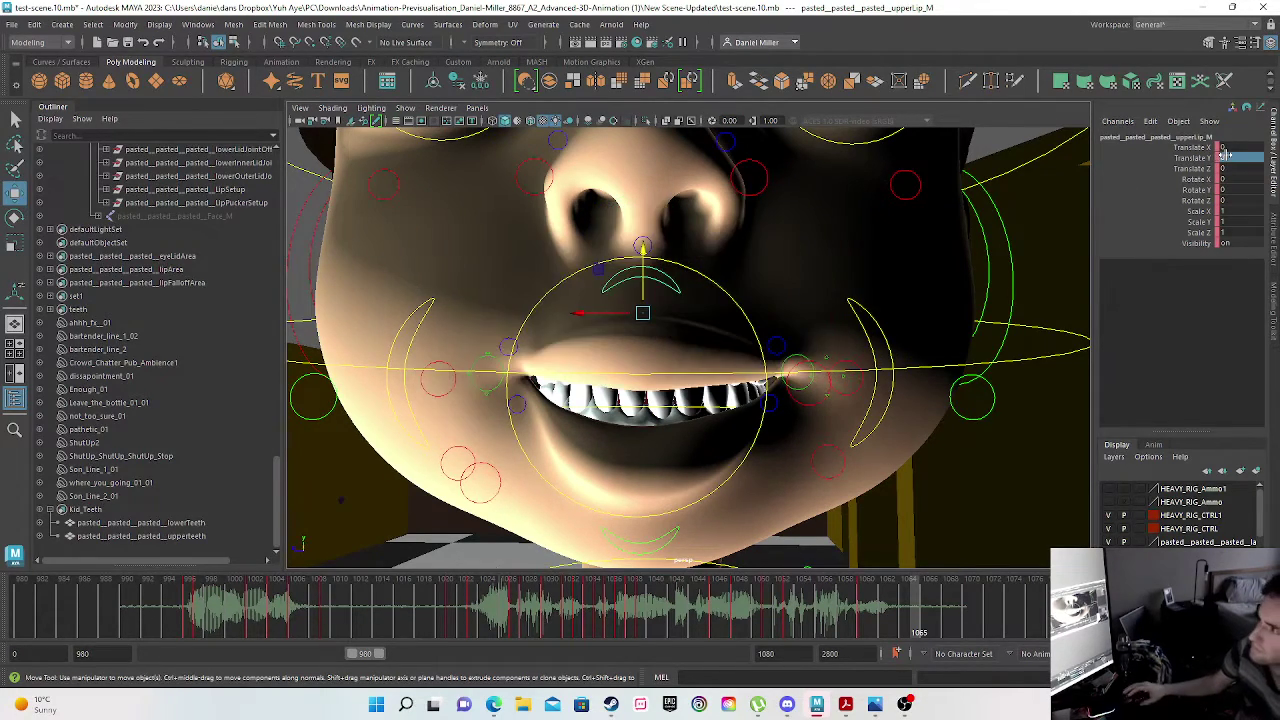
key(s)
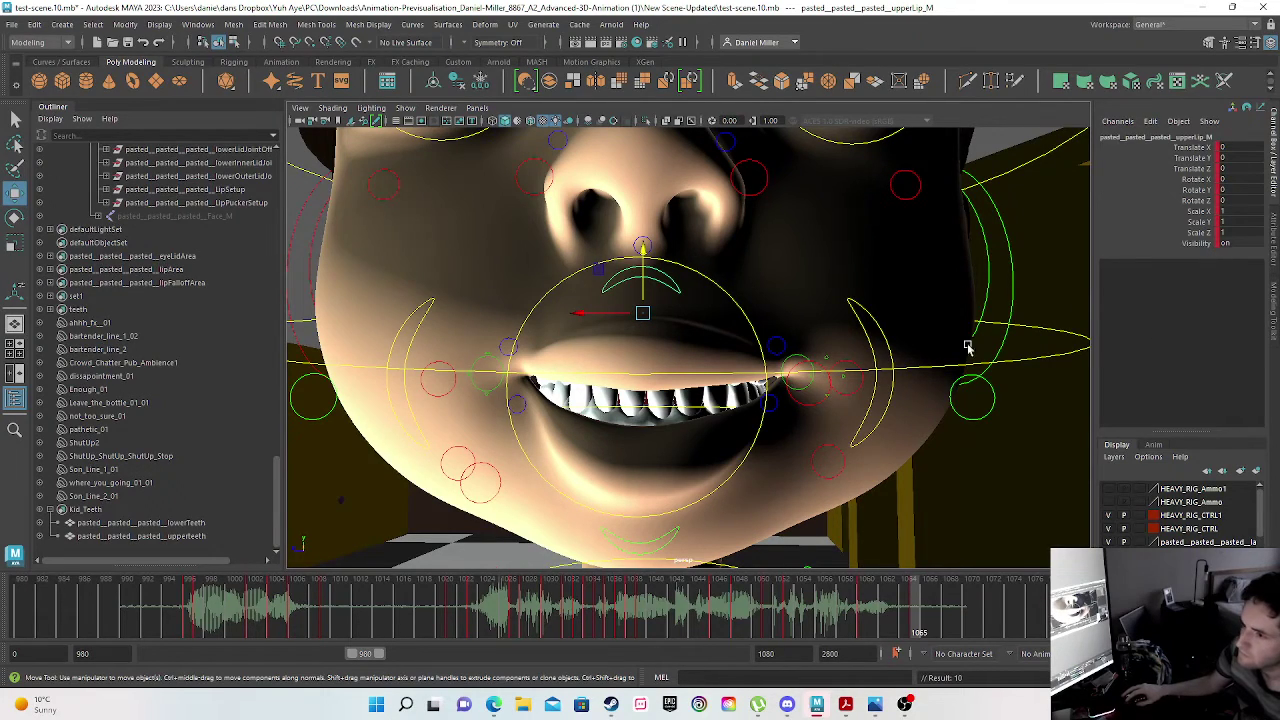
- Set the lower lip control's Translate Y to 0 and key it at frame 1065
click(640, 542)
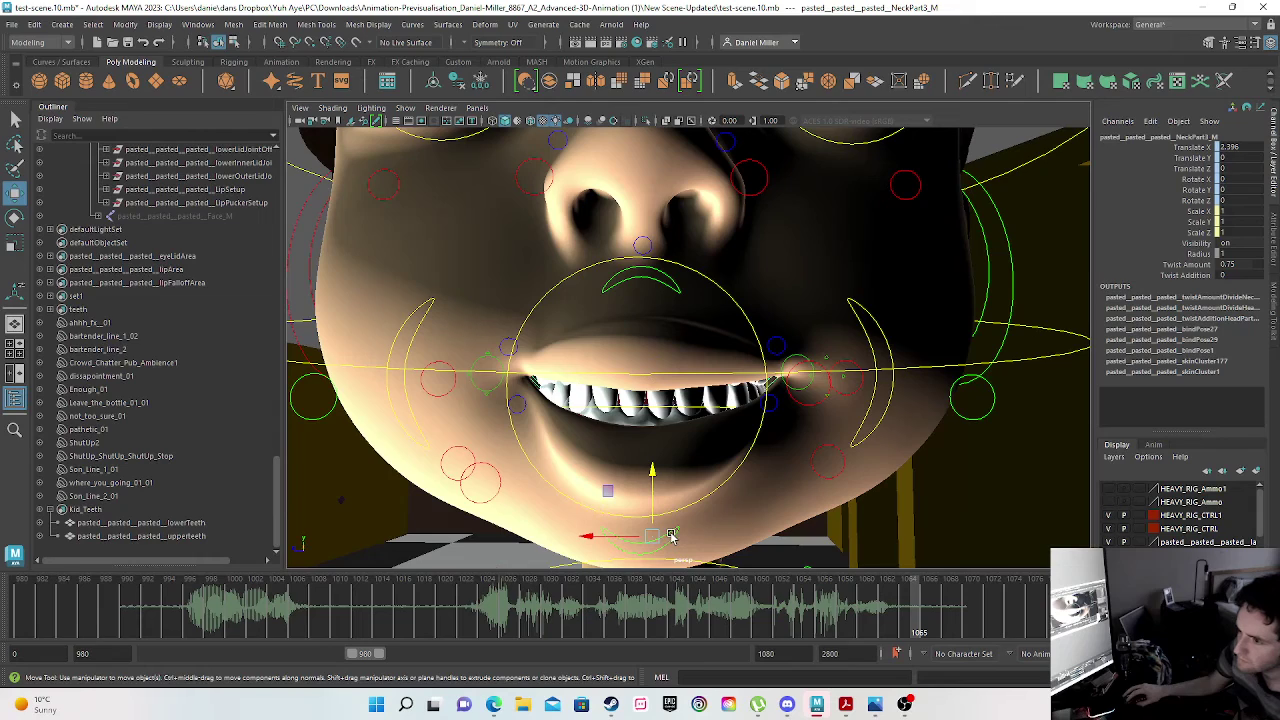
click(671, 537)
double_click(1230, 157)
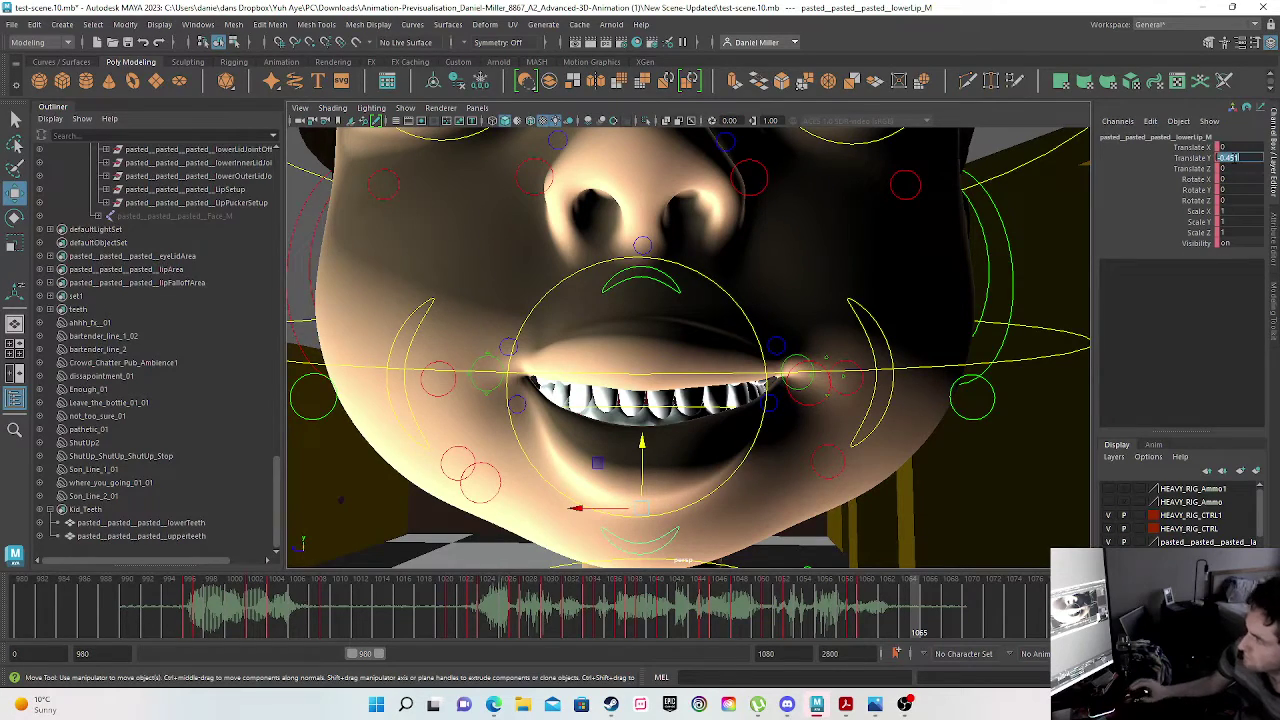
text(0)
key(Return)
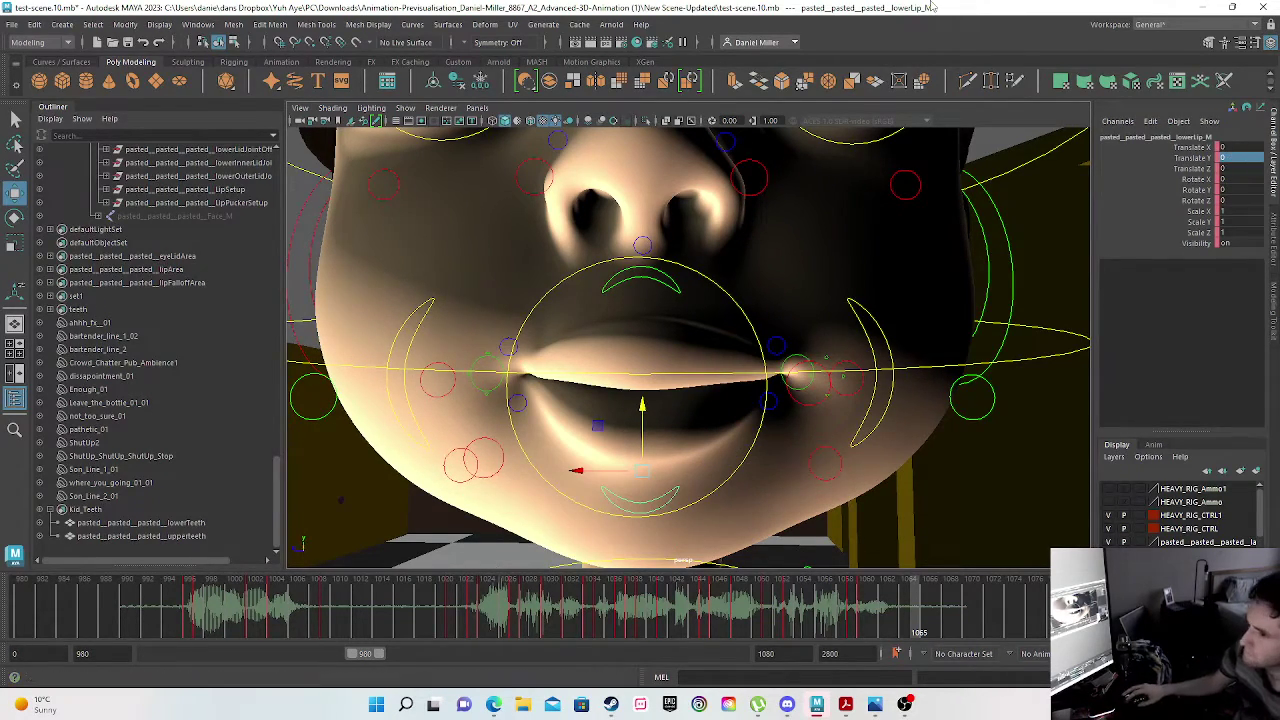
key(s)
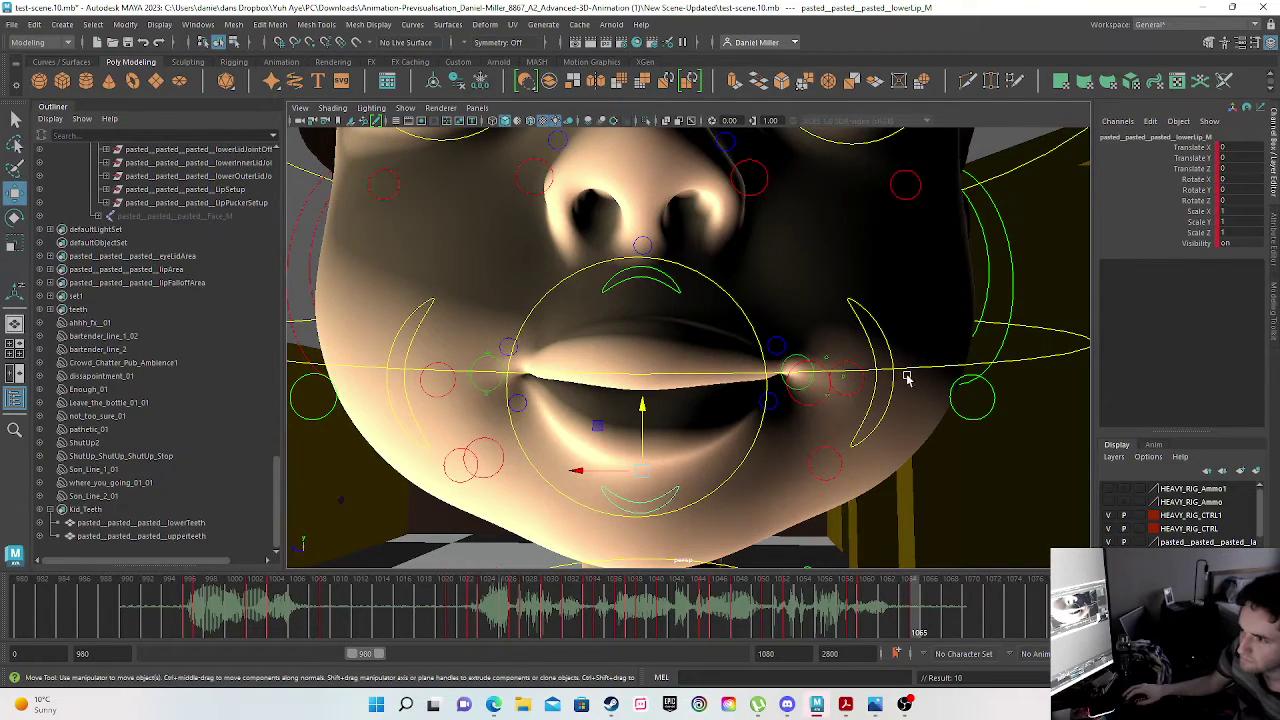
- Set the right lip corner control's Translate Y to 0 and key it at frame 1065
click(484, 382)
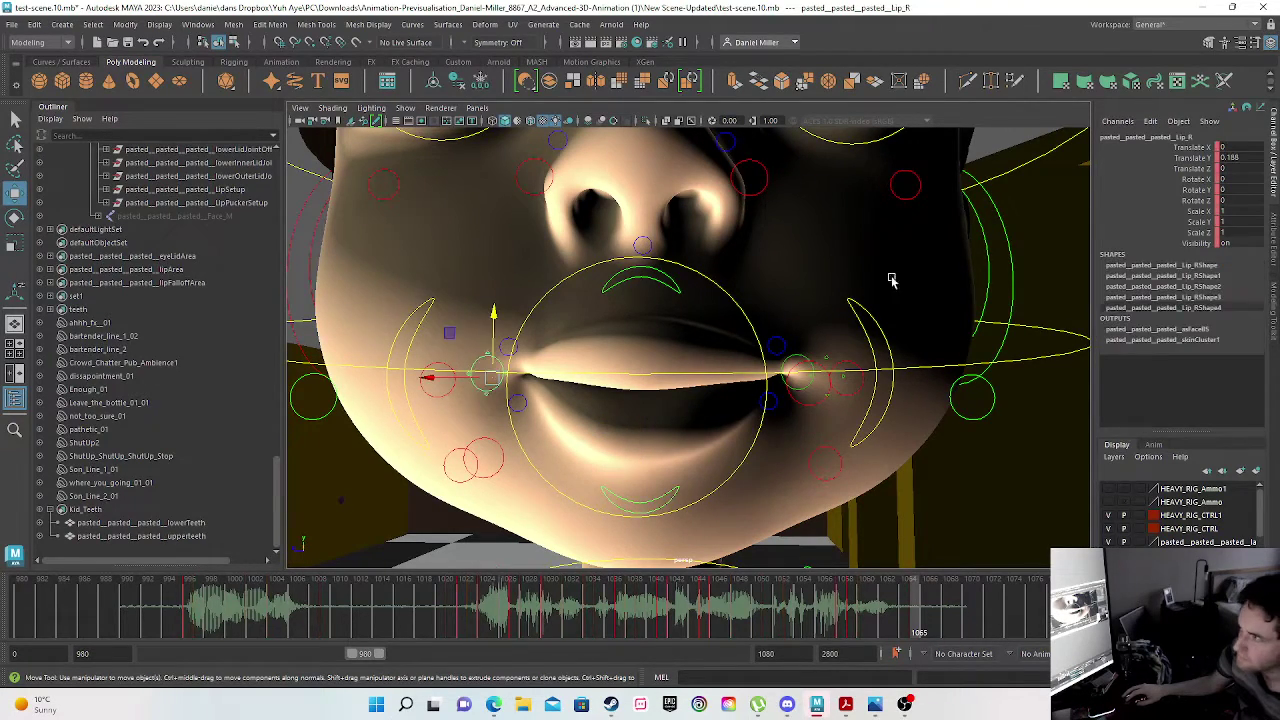
double_click(1222, 157)
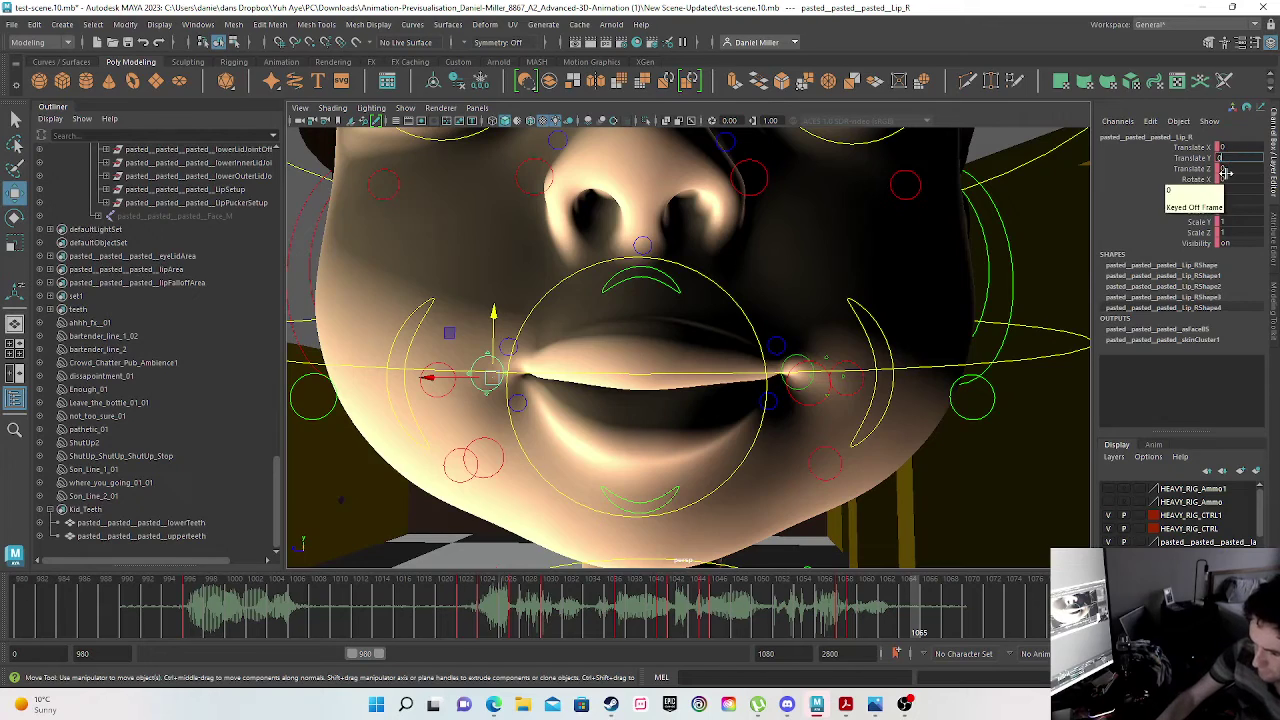
text(0)
key(Return)
key(s)
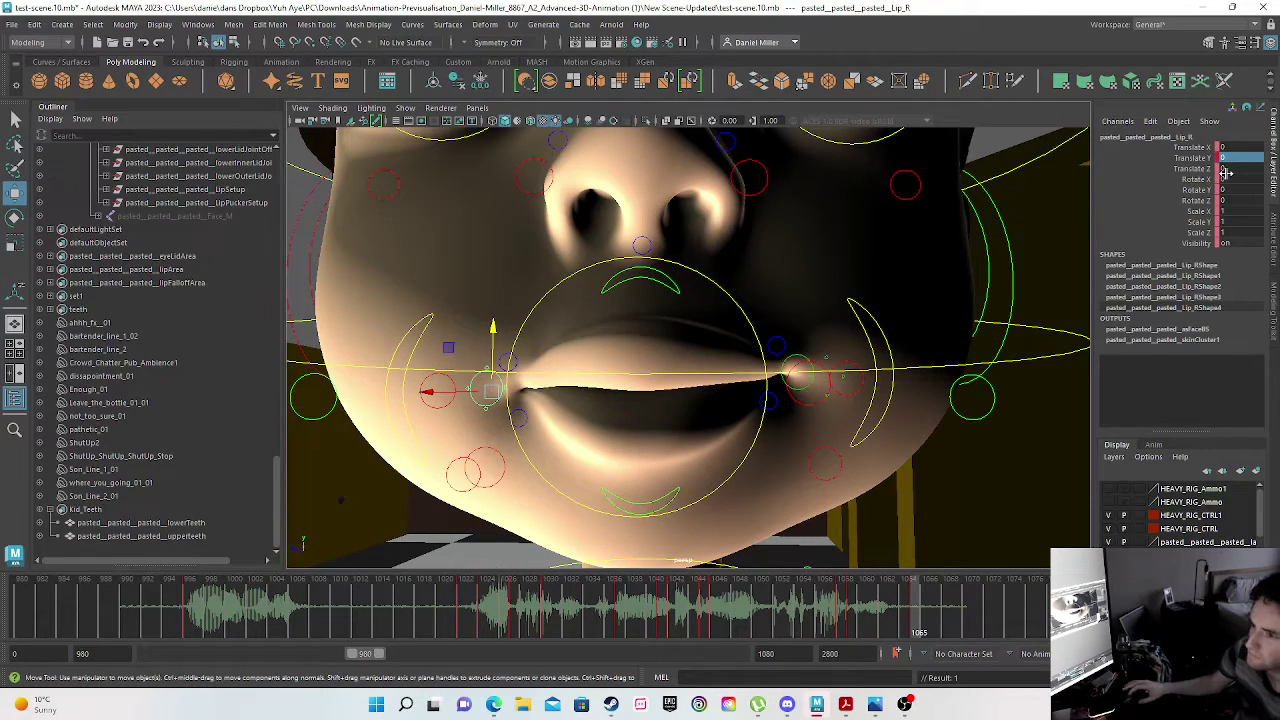
- Set the left lip corner control's Translate Y to 0 and key it at frame 1065
click(800, 357)
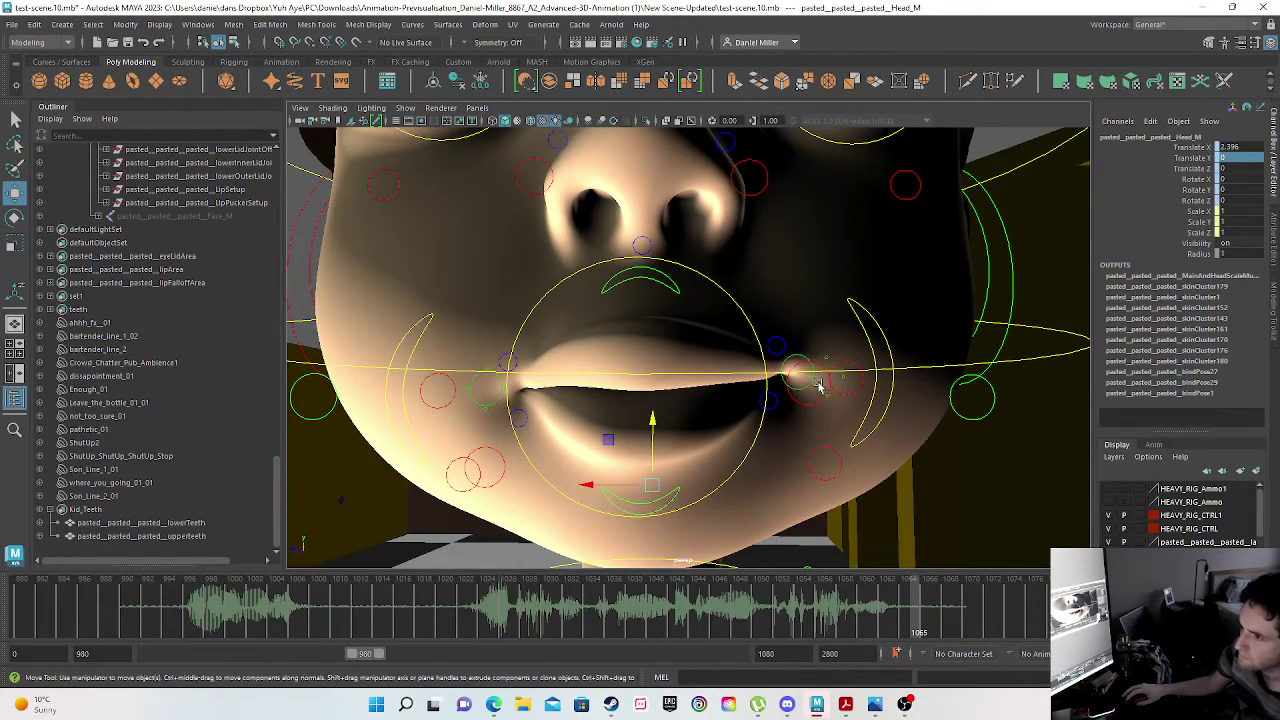
click(812, 378)
click(1232, 159)
text(0)
key(Return)
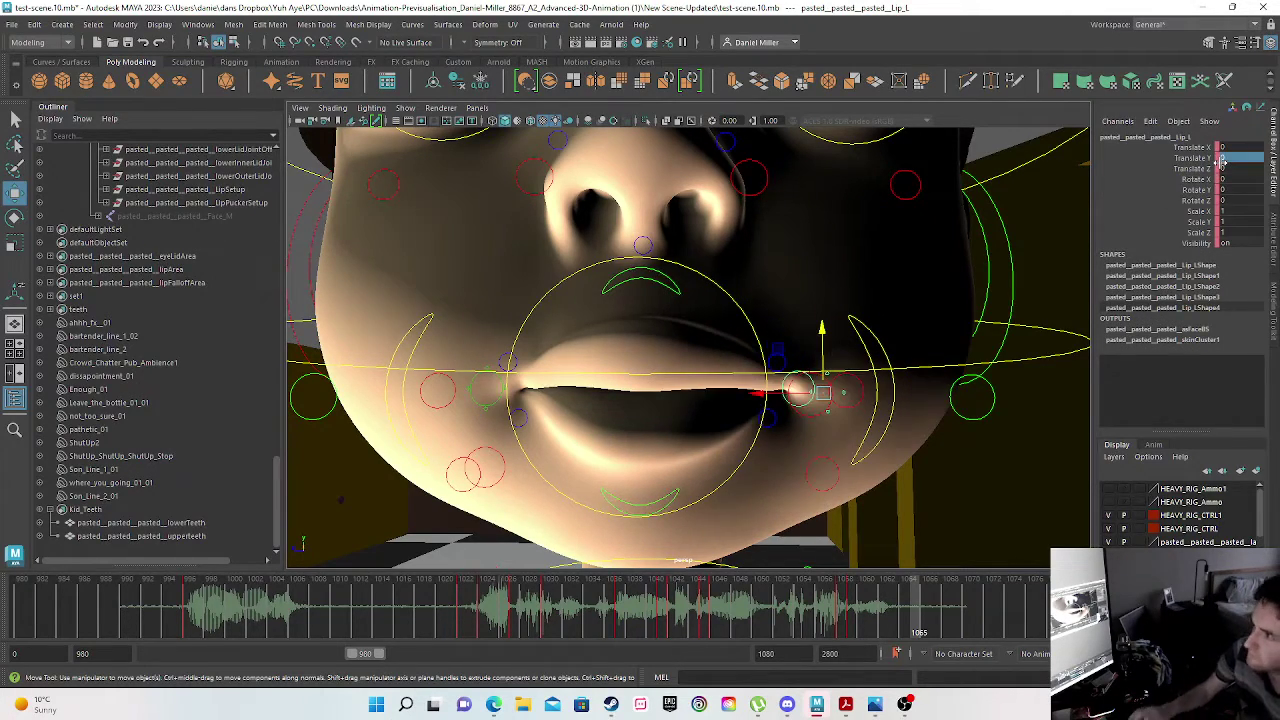
key(s)
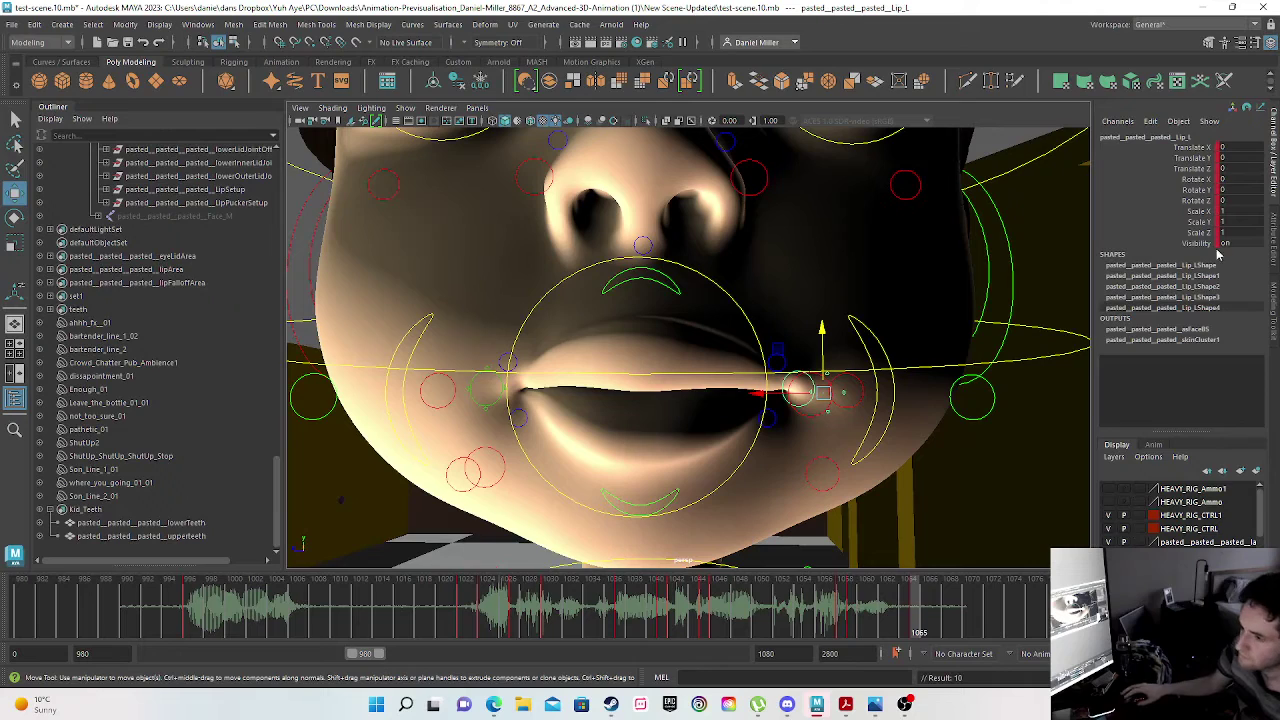
- Scrub through the dialogue to review the lip sync and stop at frame 998
drag(156, 610, 954, 597)
scroll(654, 320, down, 8)
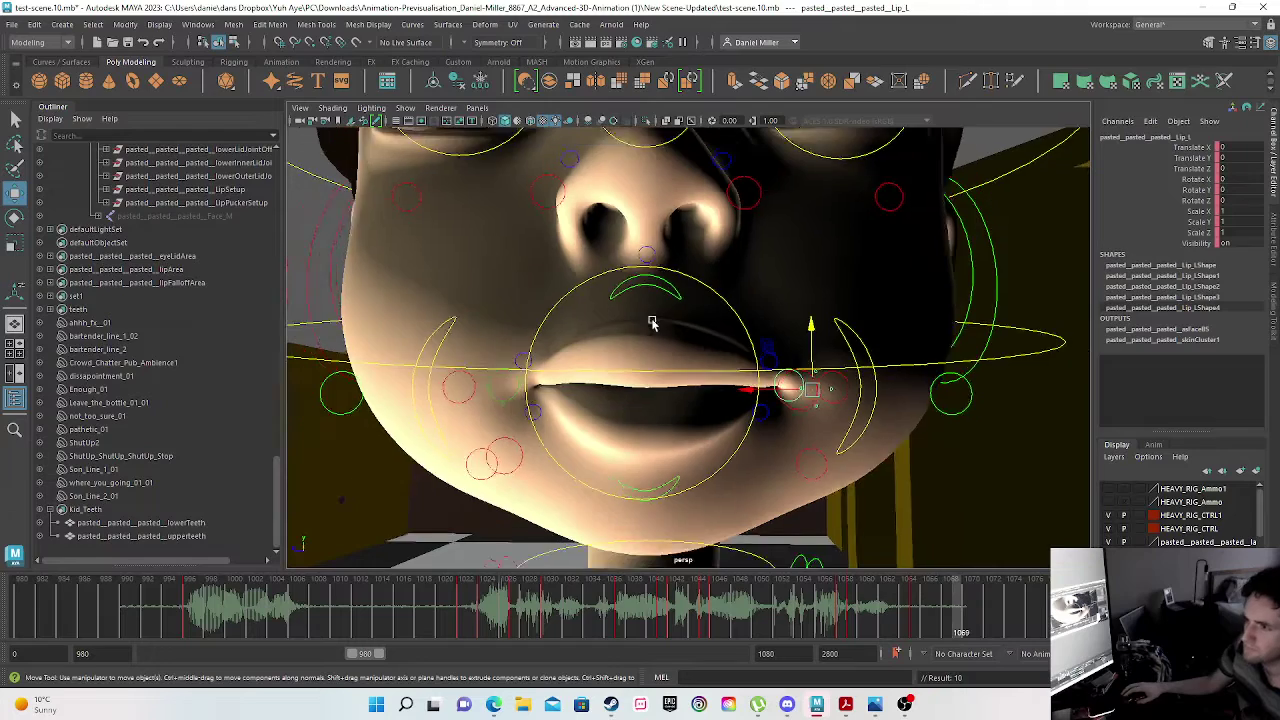
mouse_move(165, 615)
mouse_down()
mouse_move(348, 622)
mouse_move(487, 606)
mouse_move(187, 605)
mouse_move(212, 613)
mouse_up()
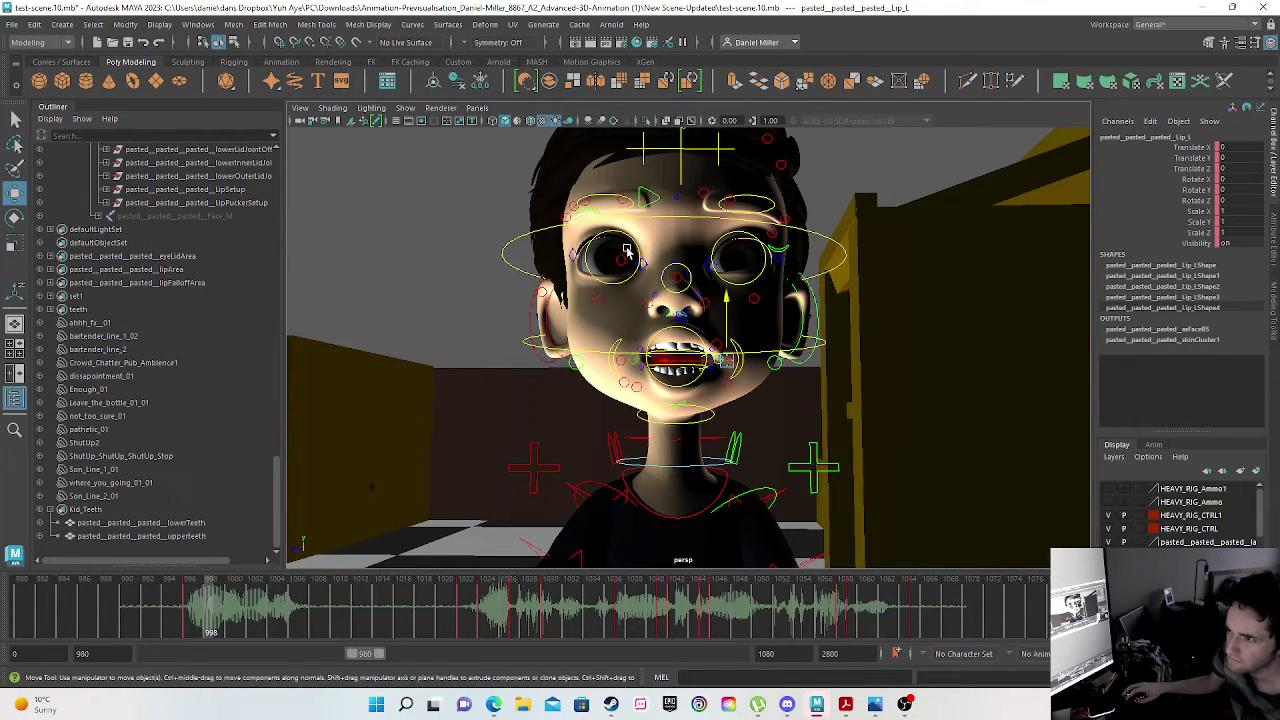
- Raise the right cheek raiser to about Translate Y 0.73 and Translate Z 0.22, and key it at frame 998
scroll(616, 285, up, 5)
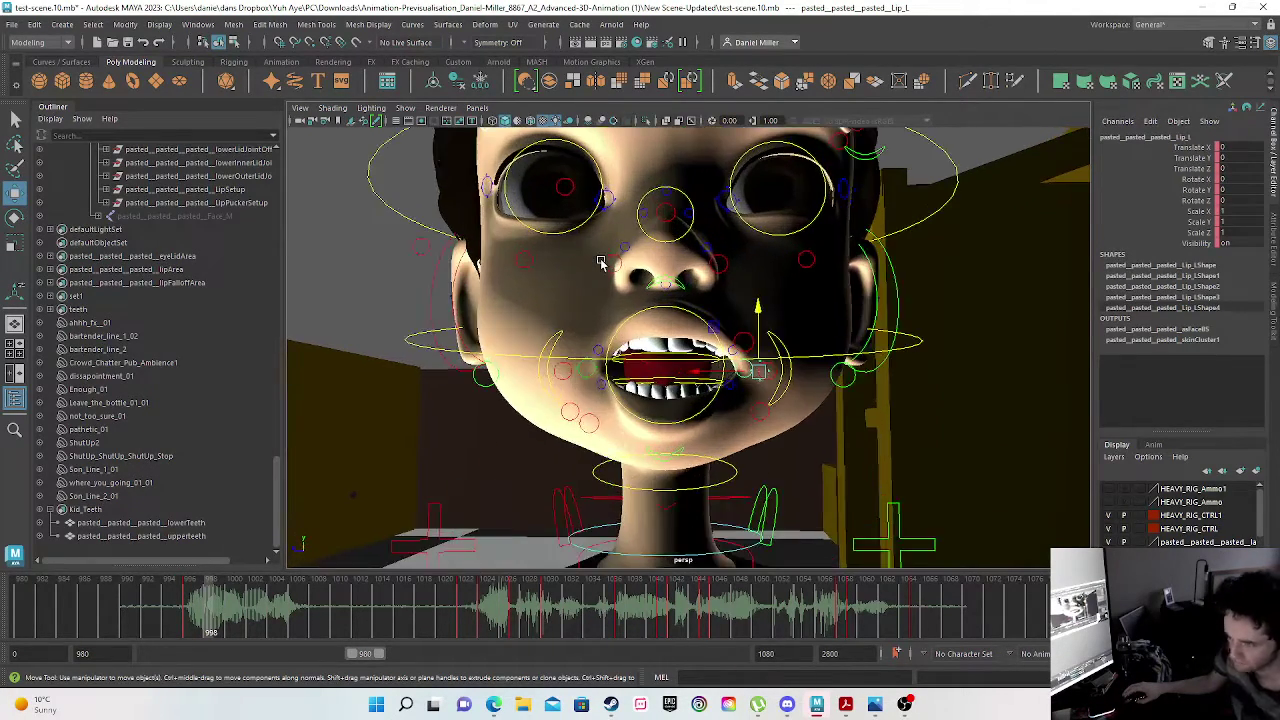
alt+middle_drag(585, 273, 592, 428)
scroll(546, 403, up, 3)
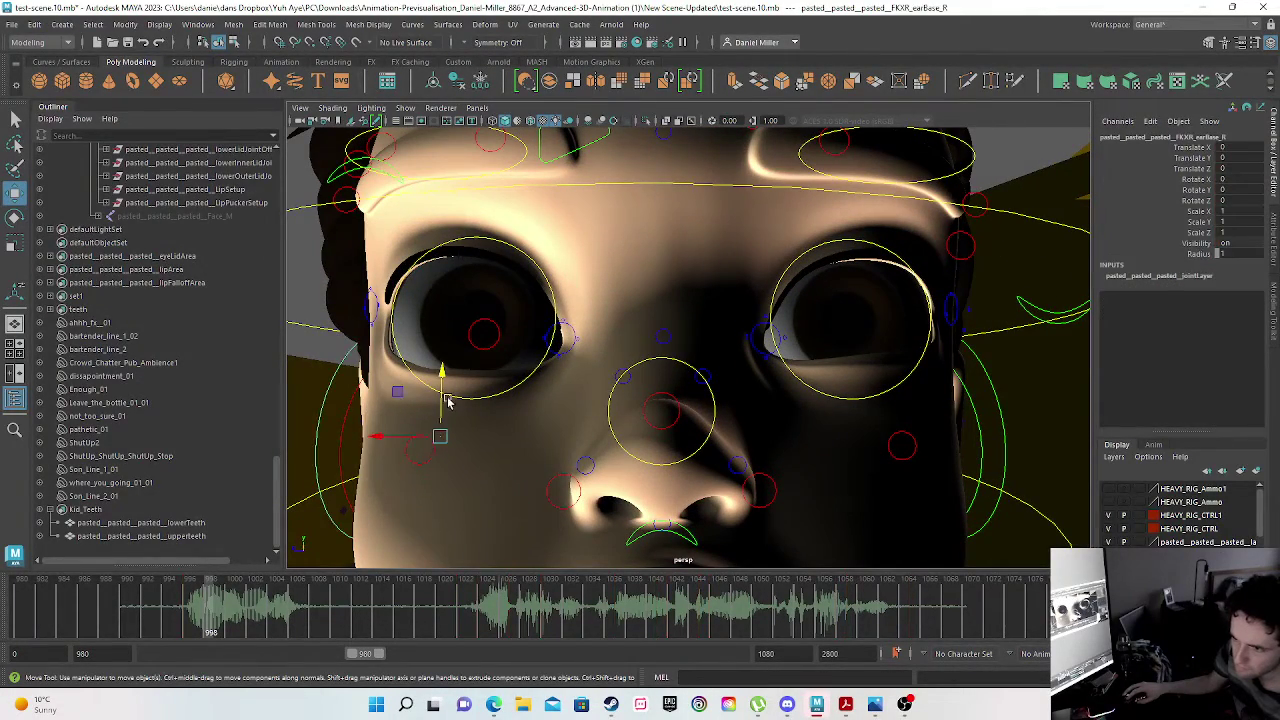
click(424, 465)
click(424, 463)
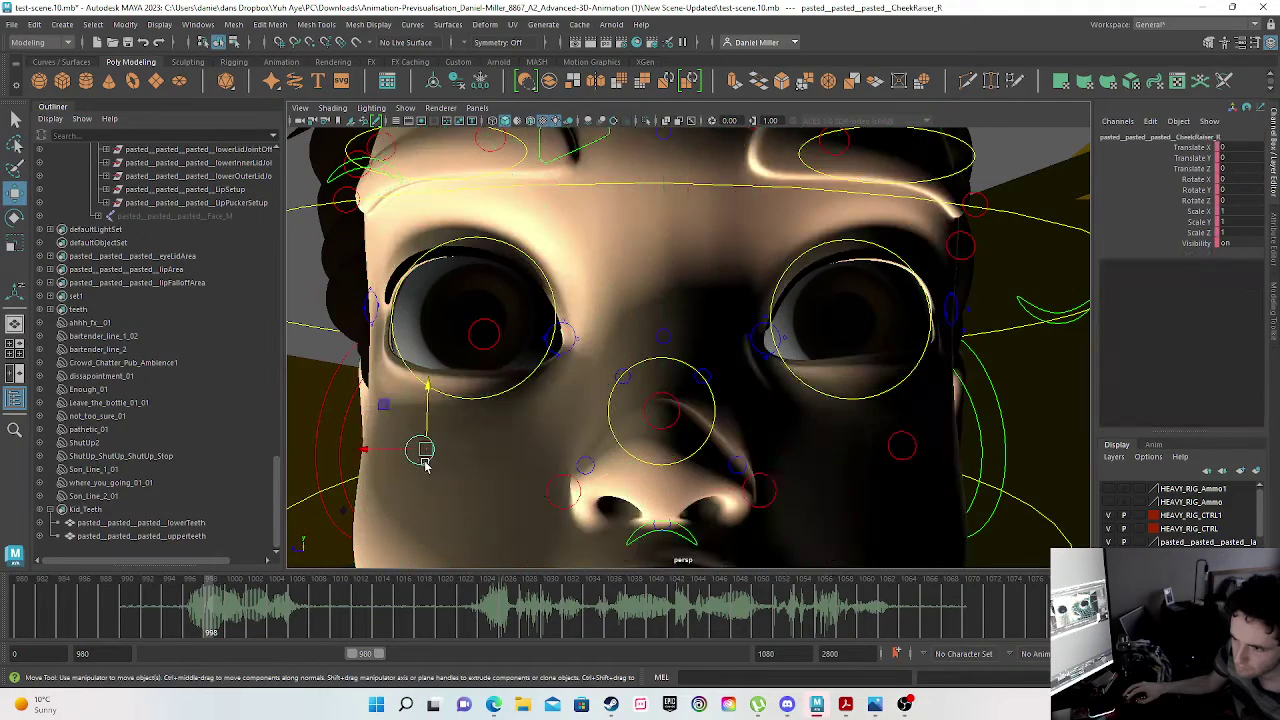
drag(424, 440, 431, 378)
alt+drag(429, 494, 466, 503)
alt+right_drag(466, 503, 397, 441)
alt+drag(397, 440, 450, 450)
alt+middle_drag(423, 450, 683, 489)
drag(609, 372, 621, 375)
alt+drag(666, 436, 530, 422)
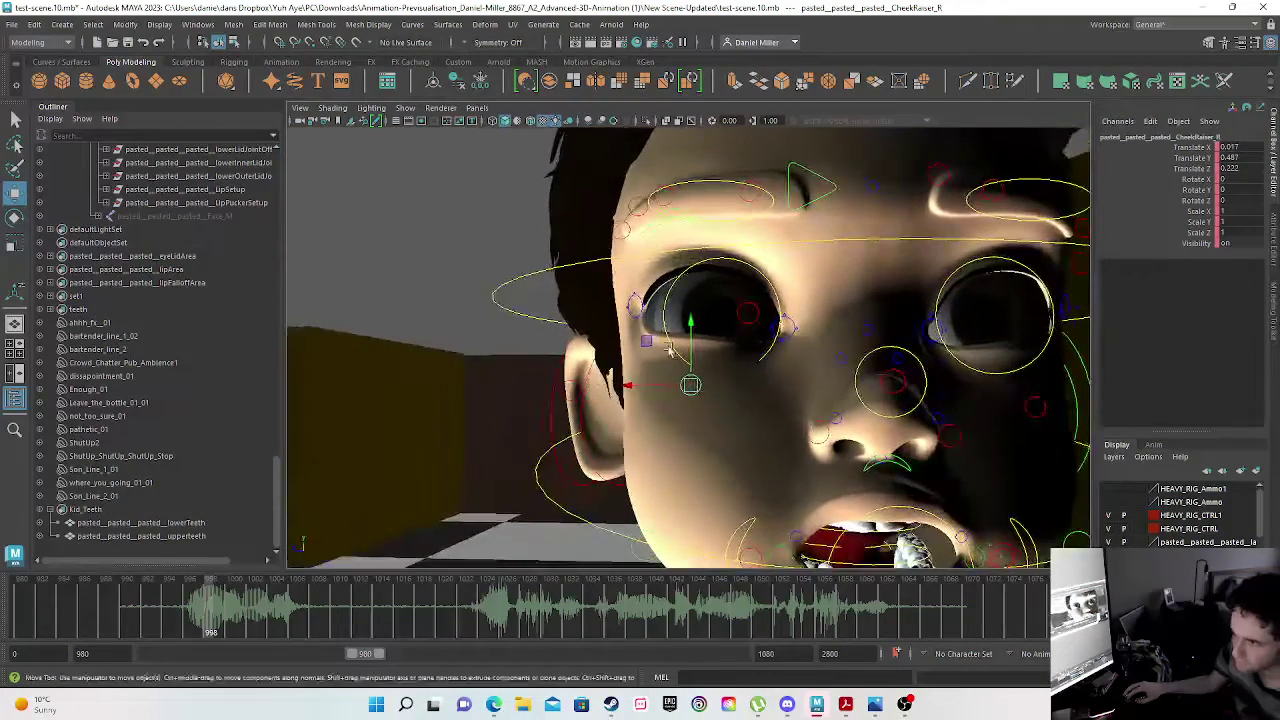
drag(692, 325, 694, 463)
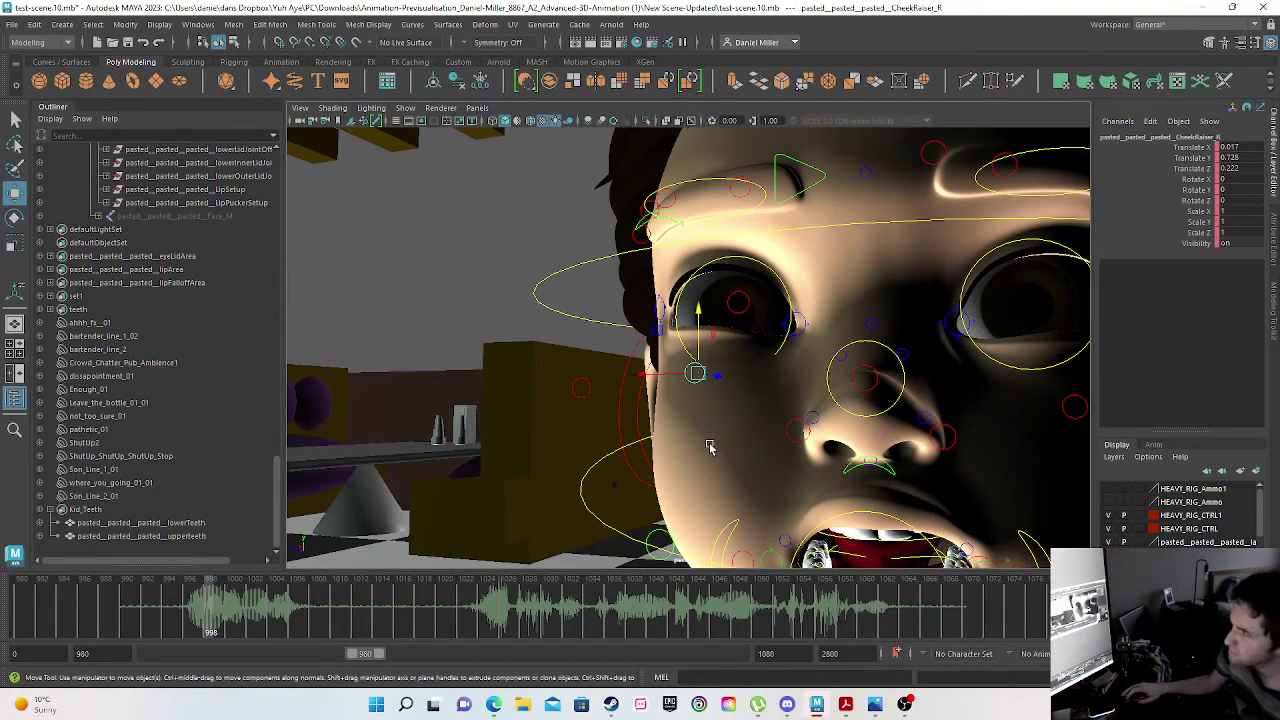
key(s)
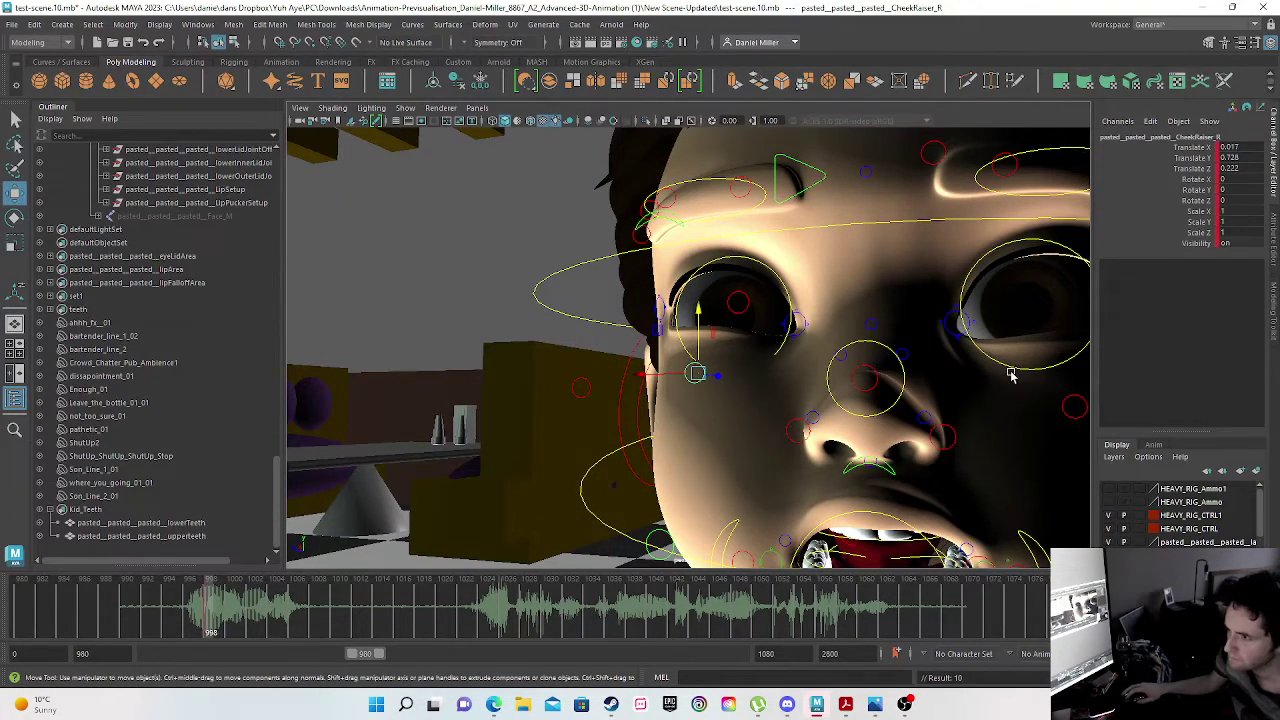
- Raise the left cheek raiser to about Translate Y 0.63 to match the right cheek, and key it at frame 998
alt+drag(943, 399, 864, 407)
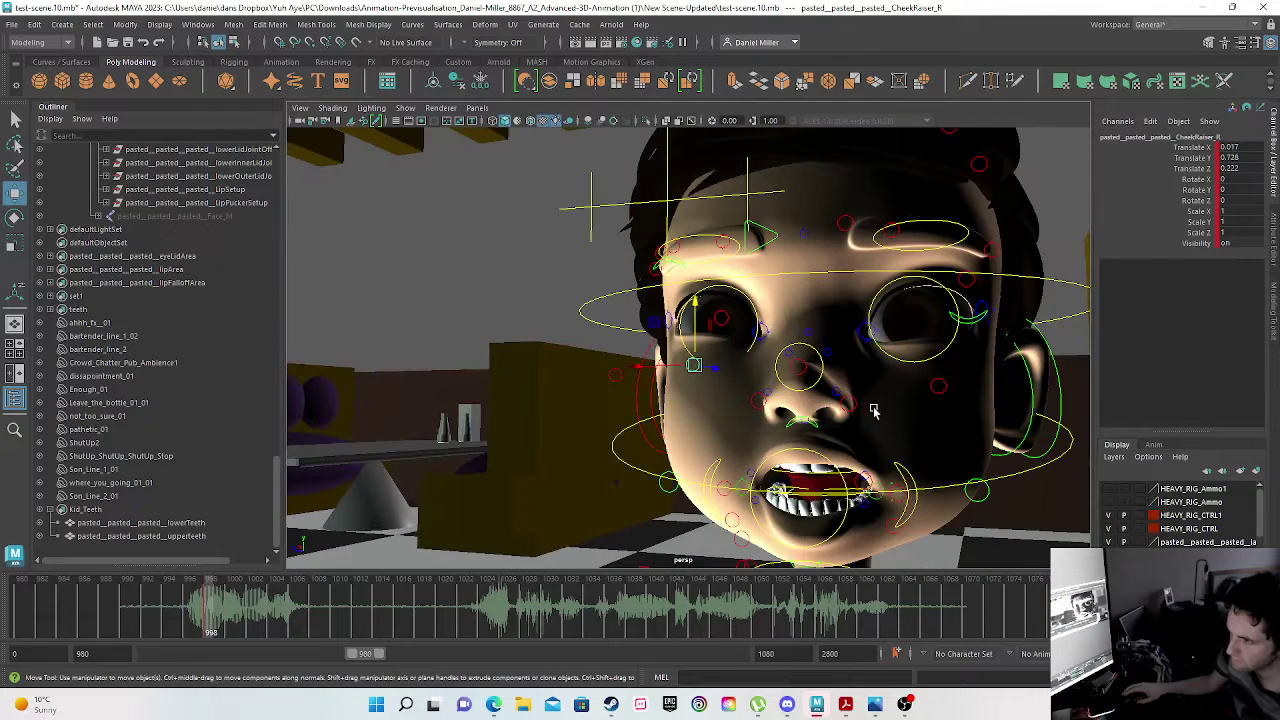
click(934, 386)
mouse_move(938, 350)
mouse_down()
mouse_move(940, 320)
mouse_move(947, 362)
mouse_up()
key(ctrl+z)
alt+drag(1012, 420, 906, 432)
drag(926, 378, 910, 369)
alt+drag(718, 468, 820, 468)
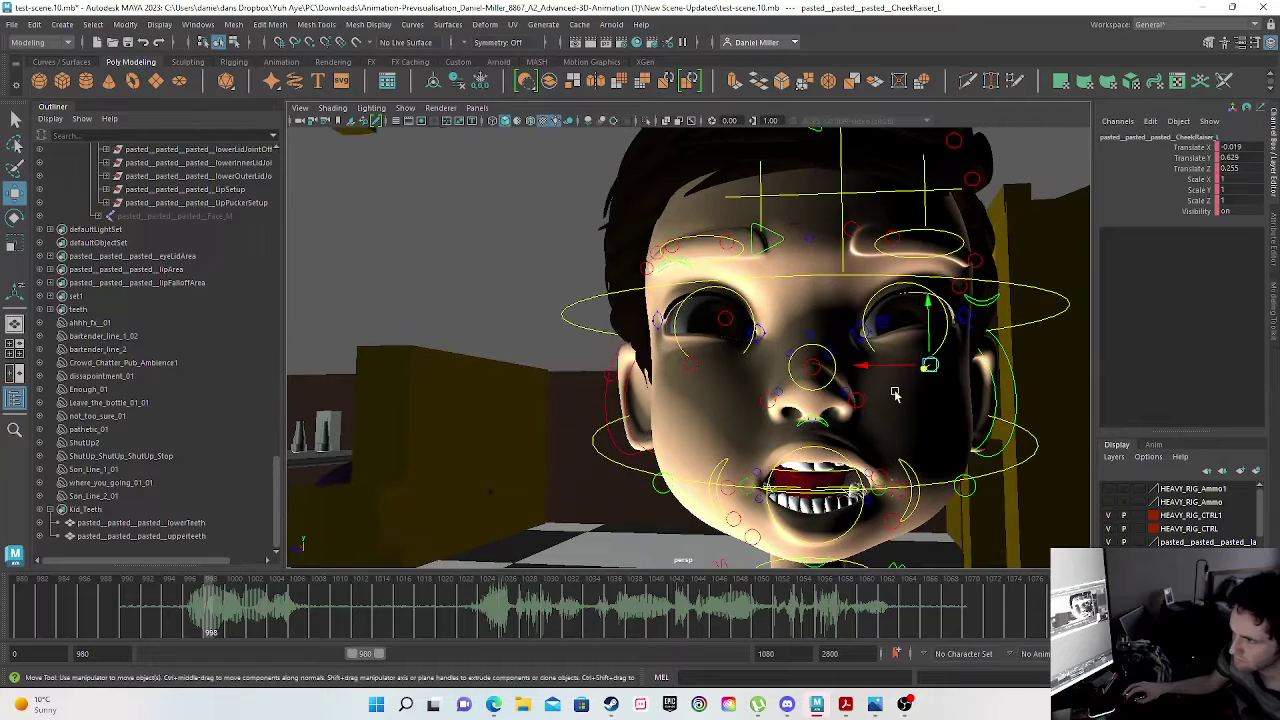
alt+drag(910, 432, 802, 440)
drag(900, 392, 896, 390)
alt+drag(770, 450, 850, 454)
key(s)
- At frame 1064, set the left cheek raiser's Translate X, Y and Z to 0 and key it
mouse_move(110, 612)
mouse_down()
mouse_move(459, 595)
mouse_move(928, 600)
mouse_move(907, 600)
mouse_up()
click(1238, 147)
text(0)
click(1251, 158)
text(0)
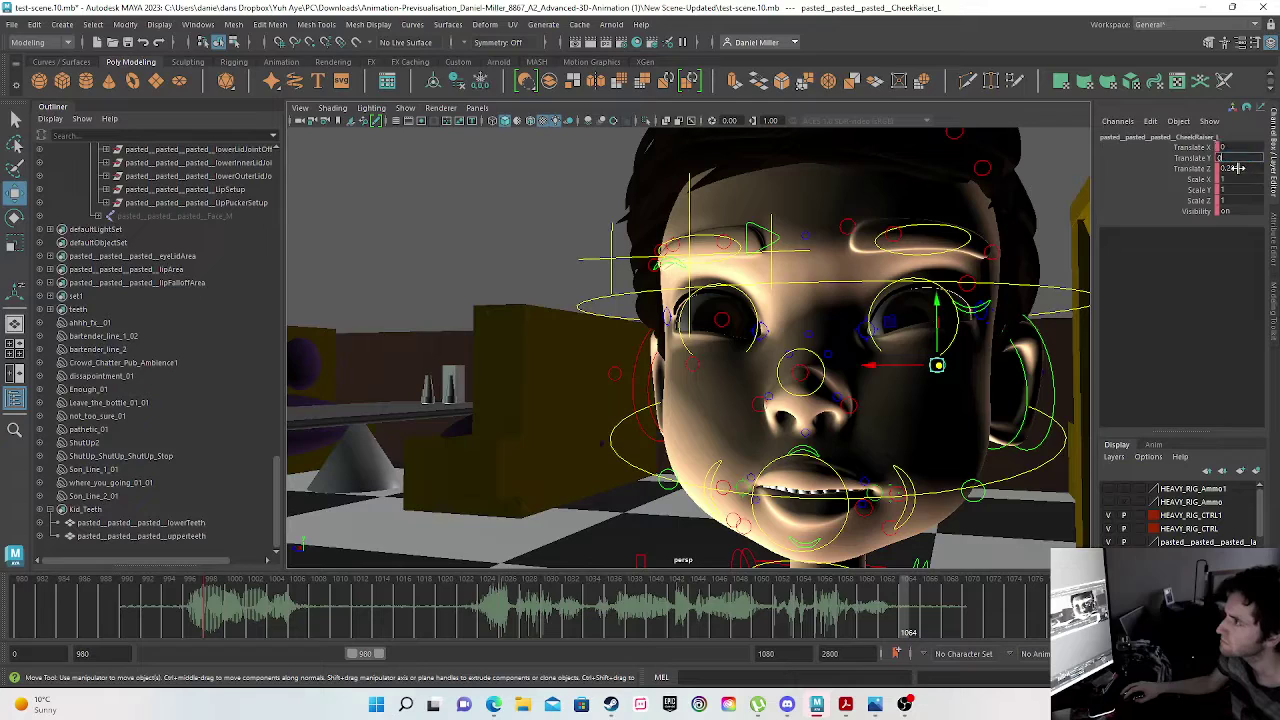
click(1235, 168)
text(0)
key(Return)
key(s)
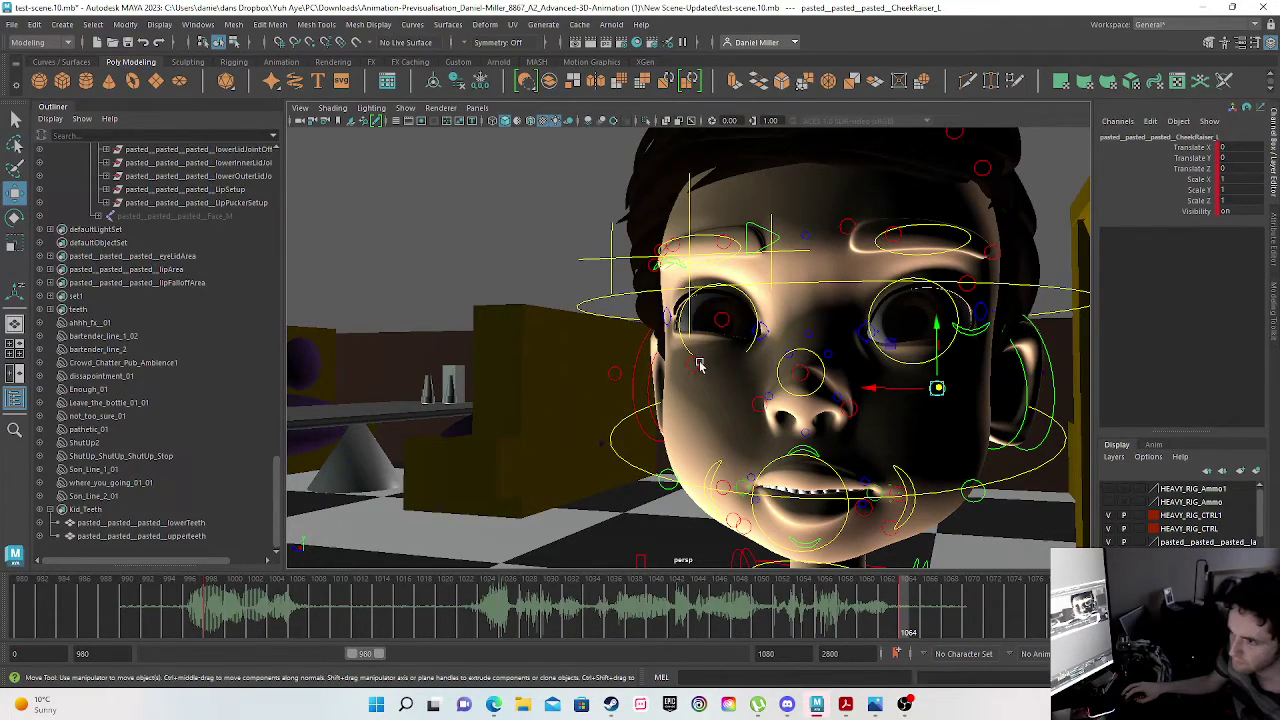
- Set the right cheek raiser's Translate X, Y and Z to 0 and key it at frame 1064
click(697, 364)
click(1238, 148)
text(0)
key(Tab)
text(0)
key(Tab)
text(0)
key(Return)
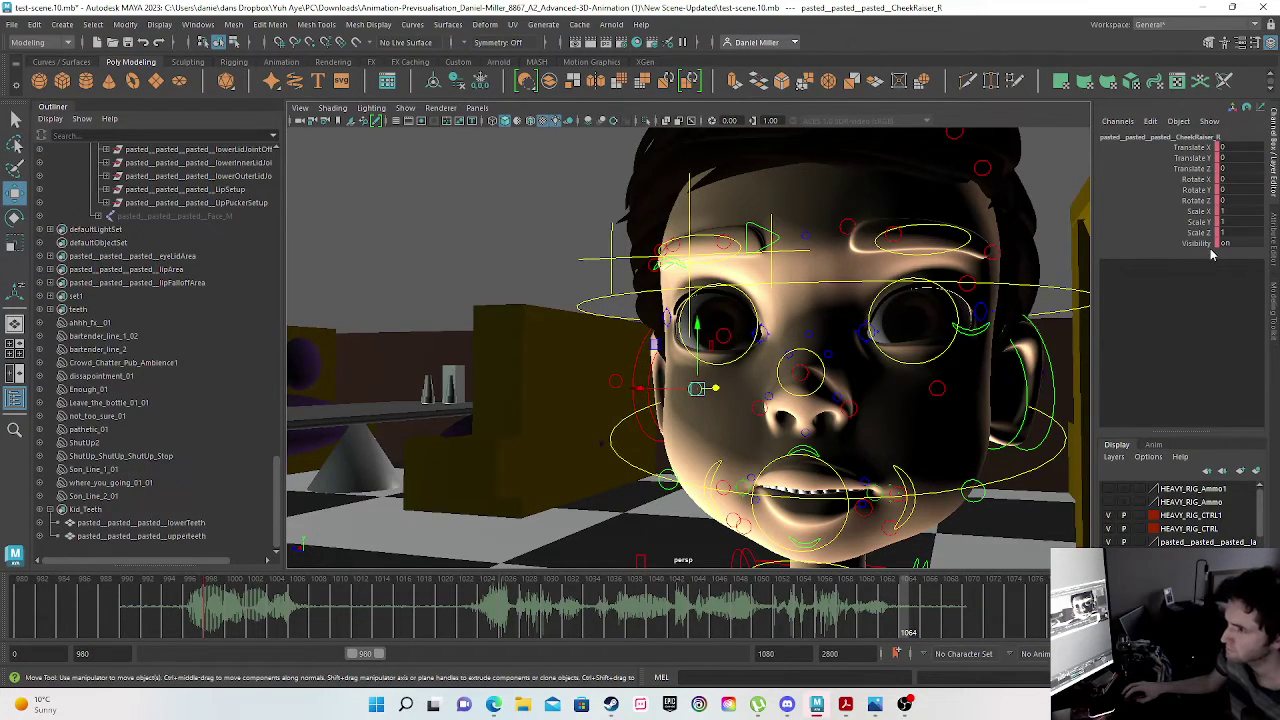
key(s)
- Lower the right eyebrow region control to about Translate Y -0.72 and key it at frame 1064
drag(134, 610, 905, 615)
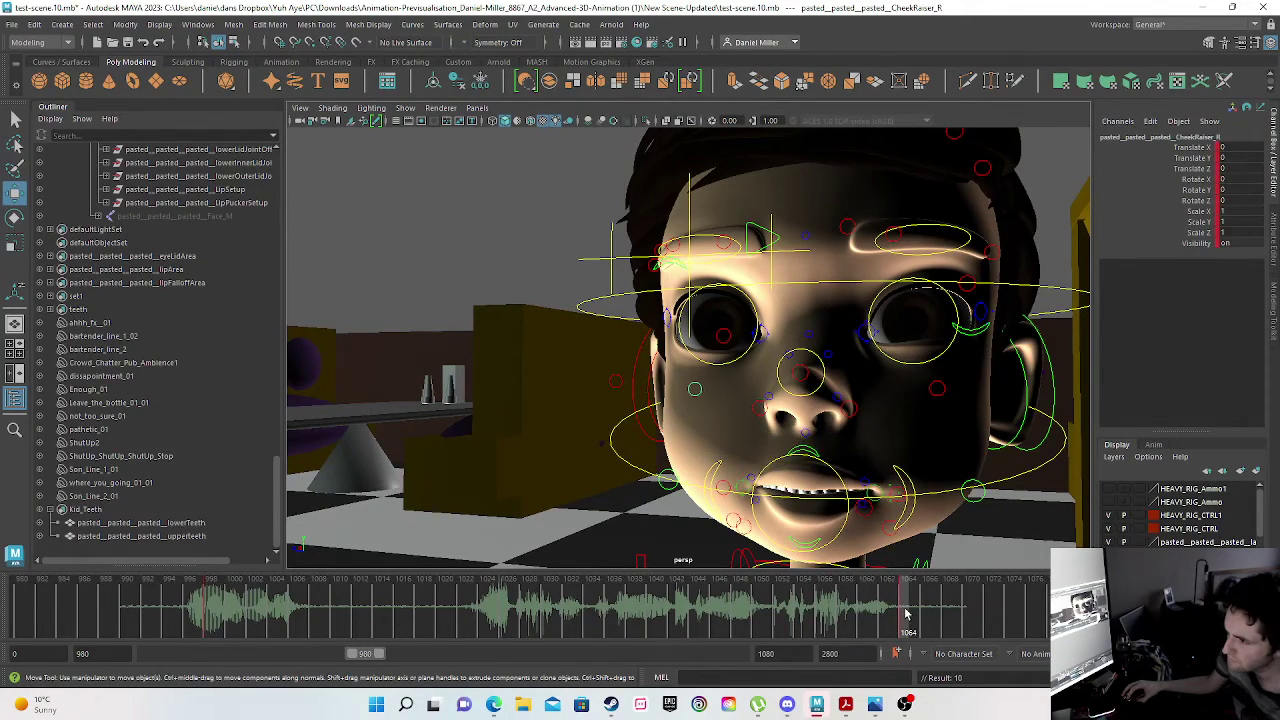
click(683, 262)
drag(687, 230, 697, 275)
alt+drag(623, 291, 826, 497)
scroll(757, 400, up, 5)
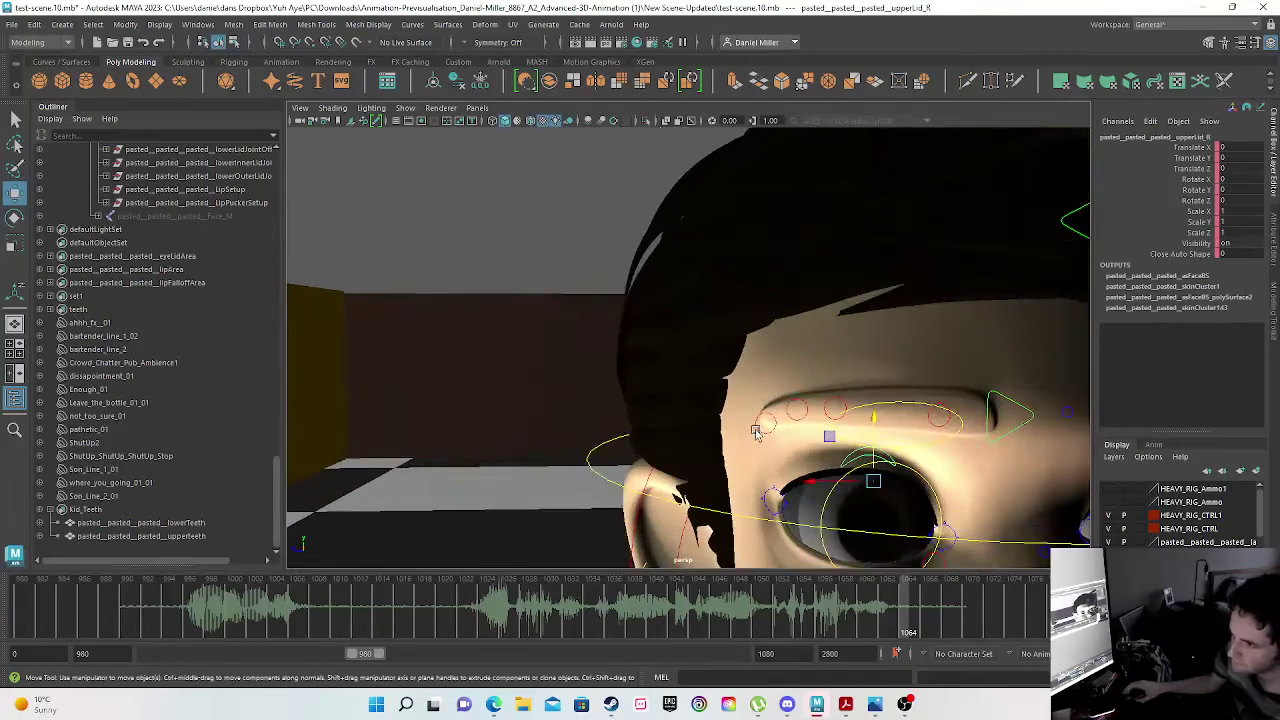
alt+middle_drag(757, 386, 429, 243)
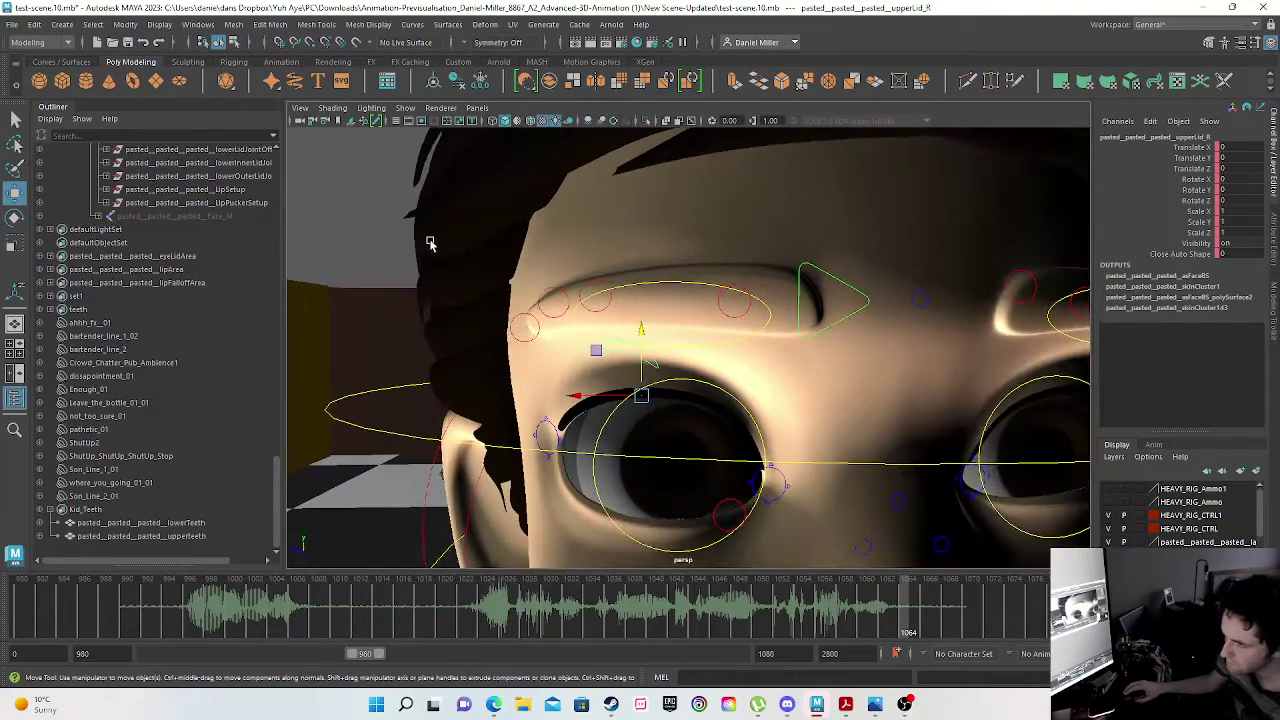
click(681, 282)
drag(663, 264, 661, 300)
scroll(785, 428, down, 5)
alt+drag(785, 428, 700, 382)
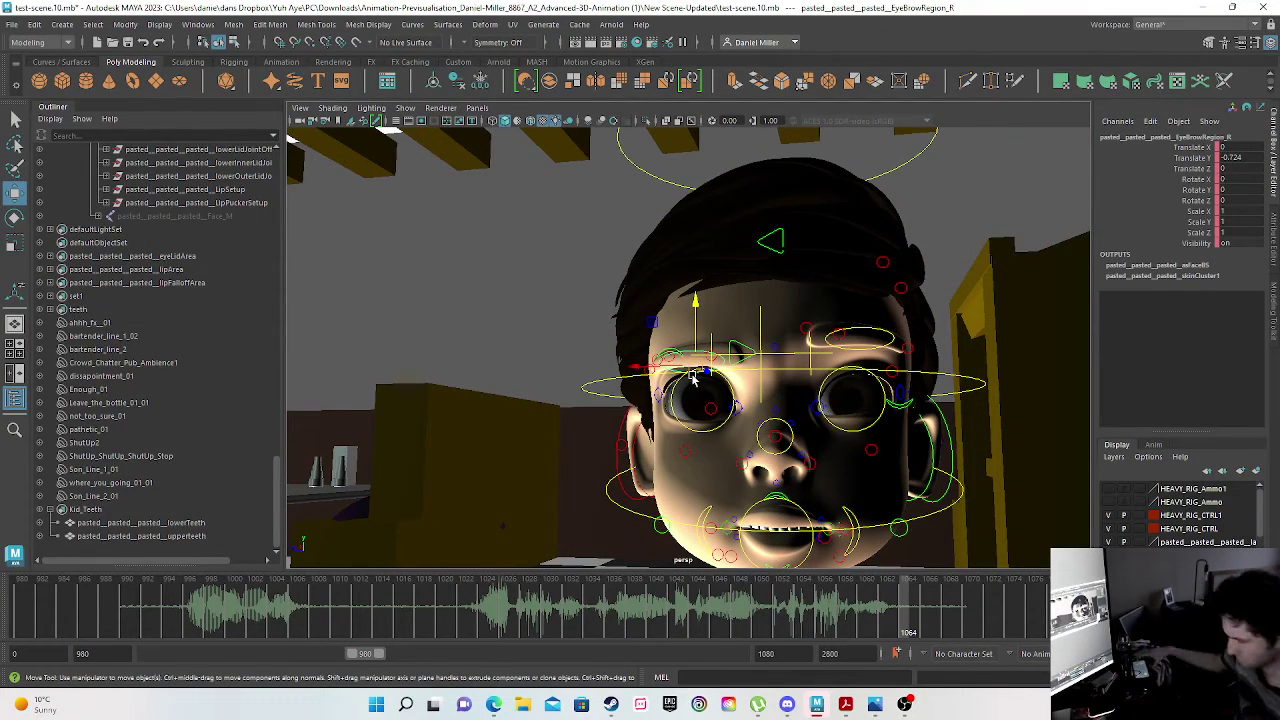
key(s)
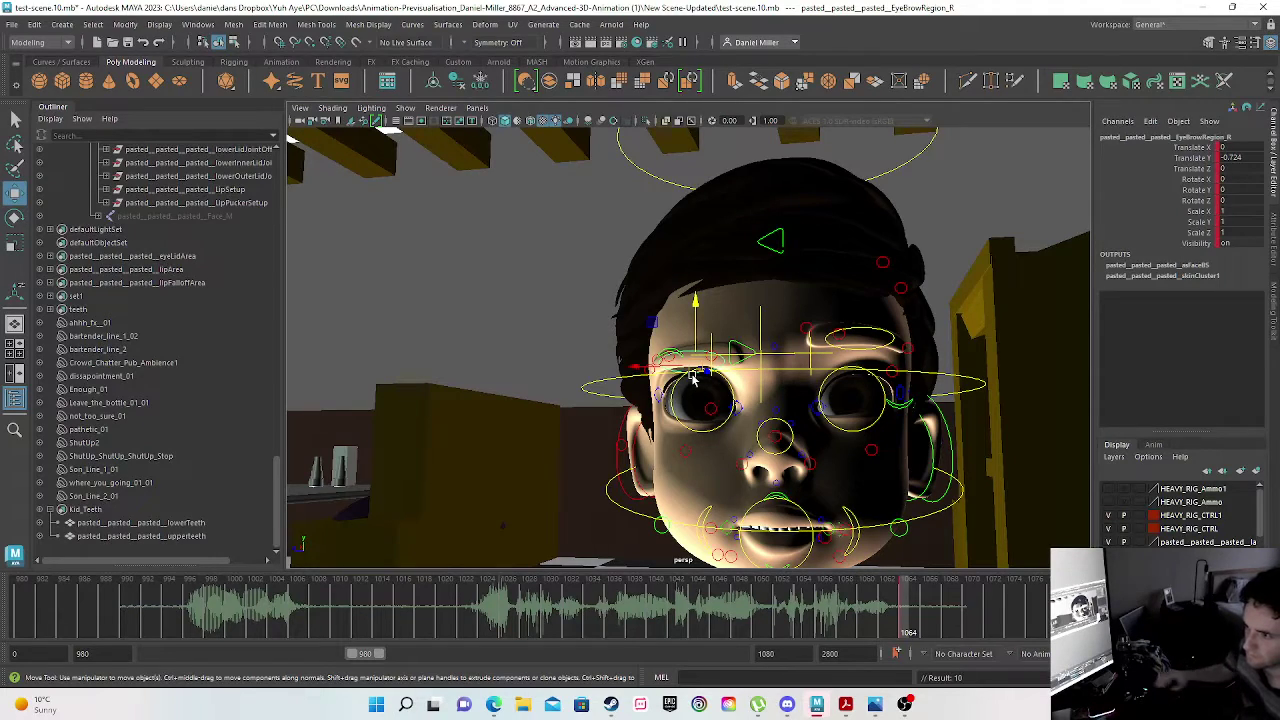
- Lower the left eyebrow region control to about Translate Y -0.74 and key it at frame 1064
click(880, 333)
drag(858, 287, 860, 315)
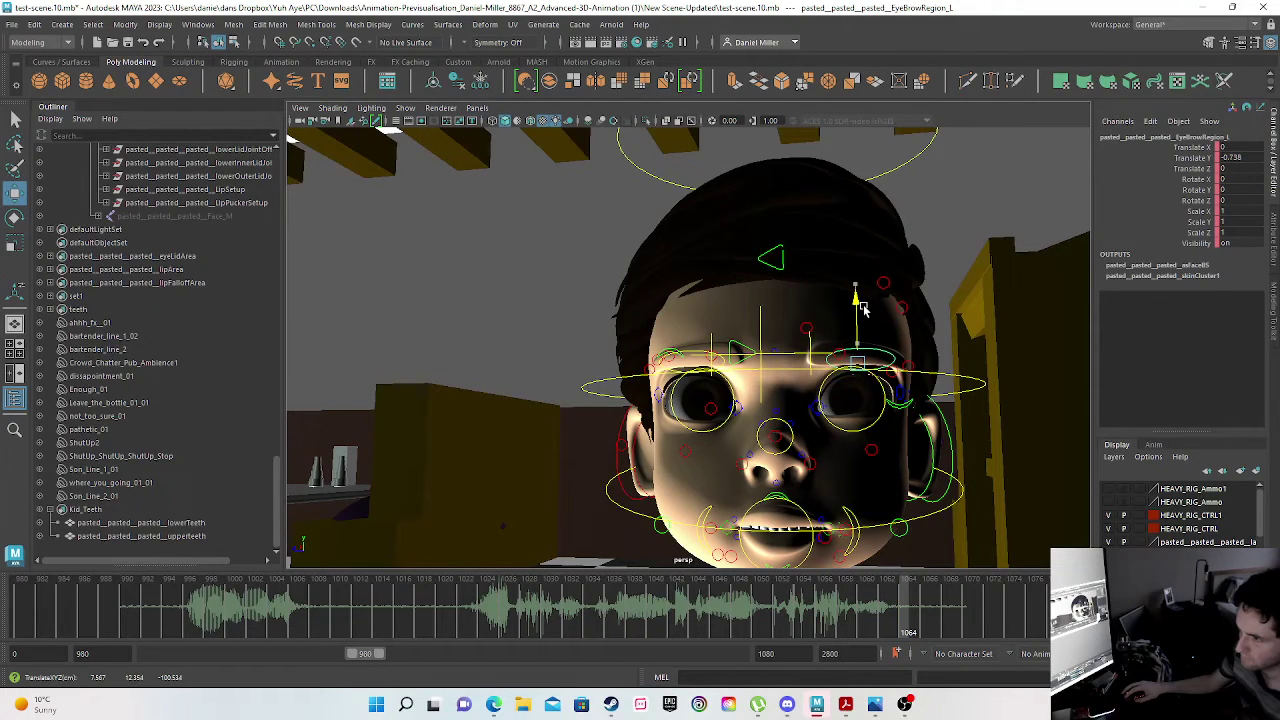
key(s)
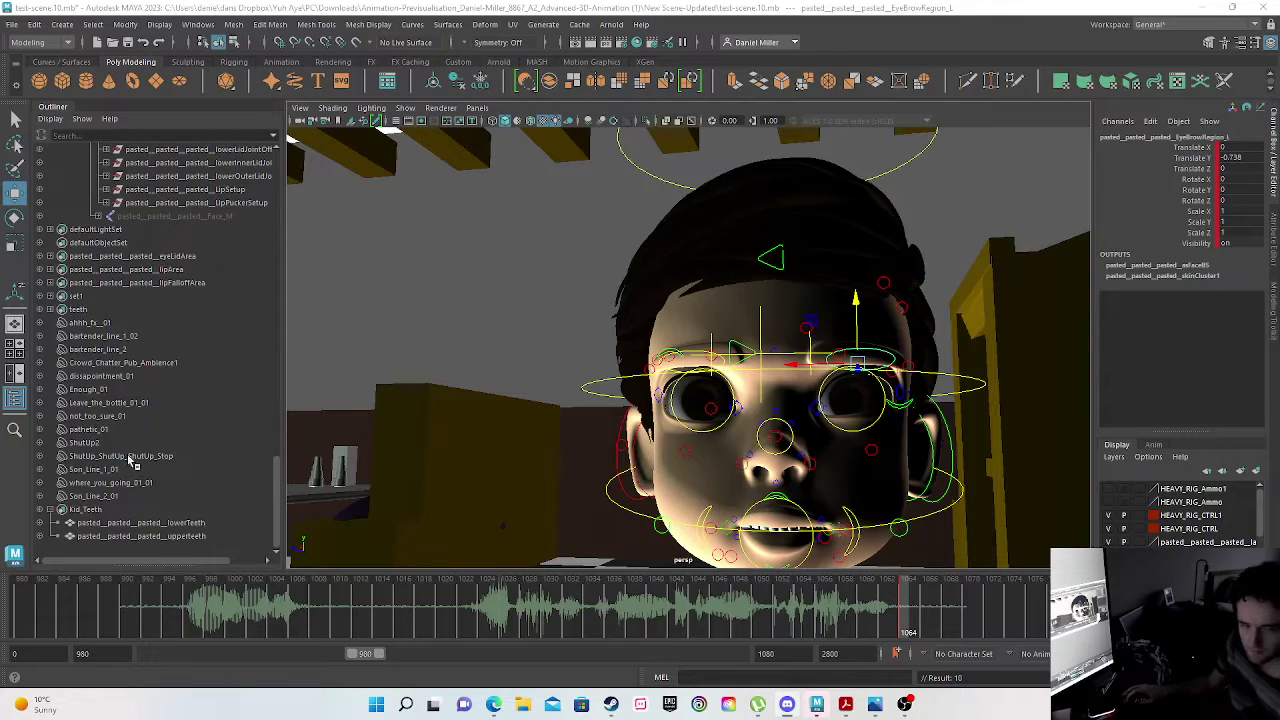
- Scrub through the dialogue with the audio volume raised to check the facial animation up to frame 1070
mouse_move(192, 611)
mouse_down()
mouse_move(352, 624)
mouse_move(950, 607)
mouse_up()
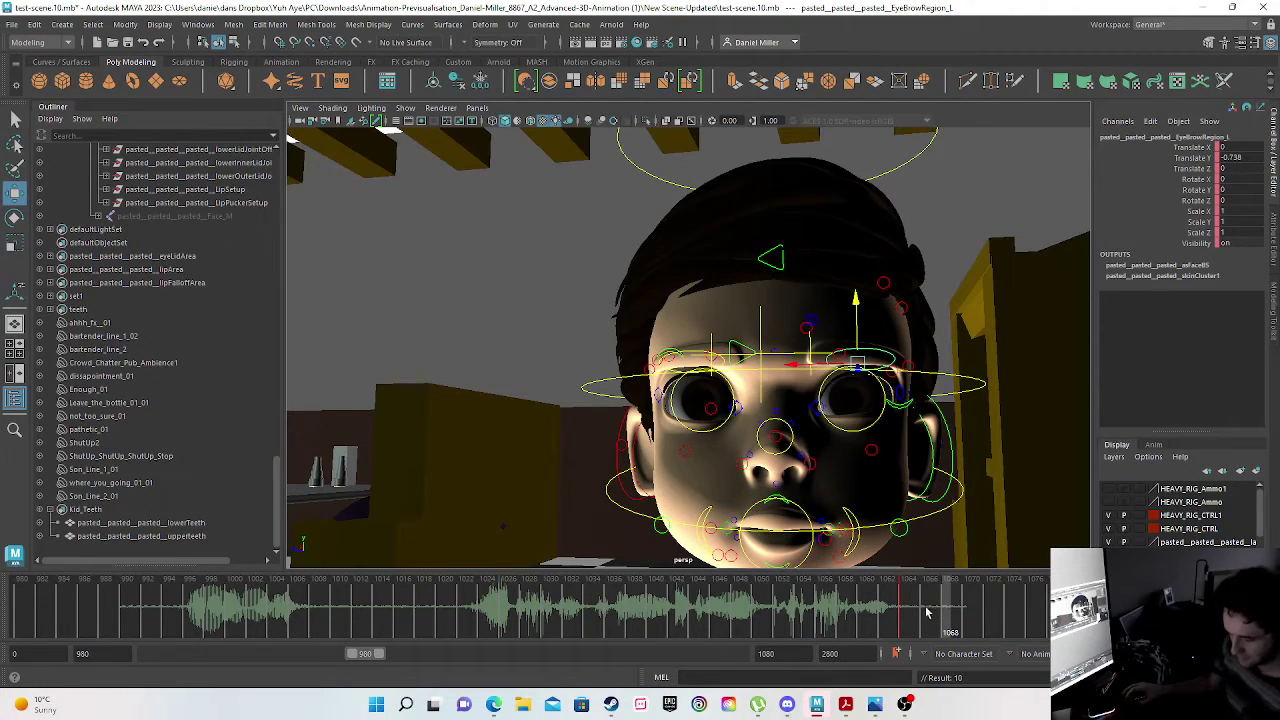
key(XF86AudioRaiseVolume)
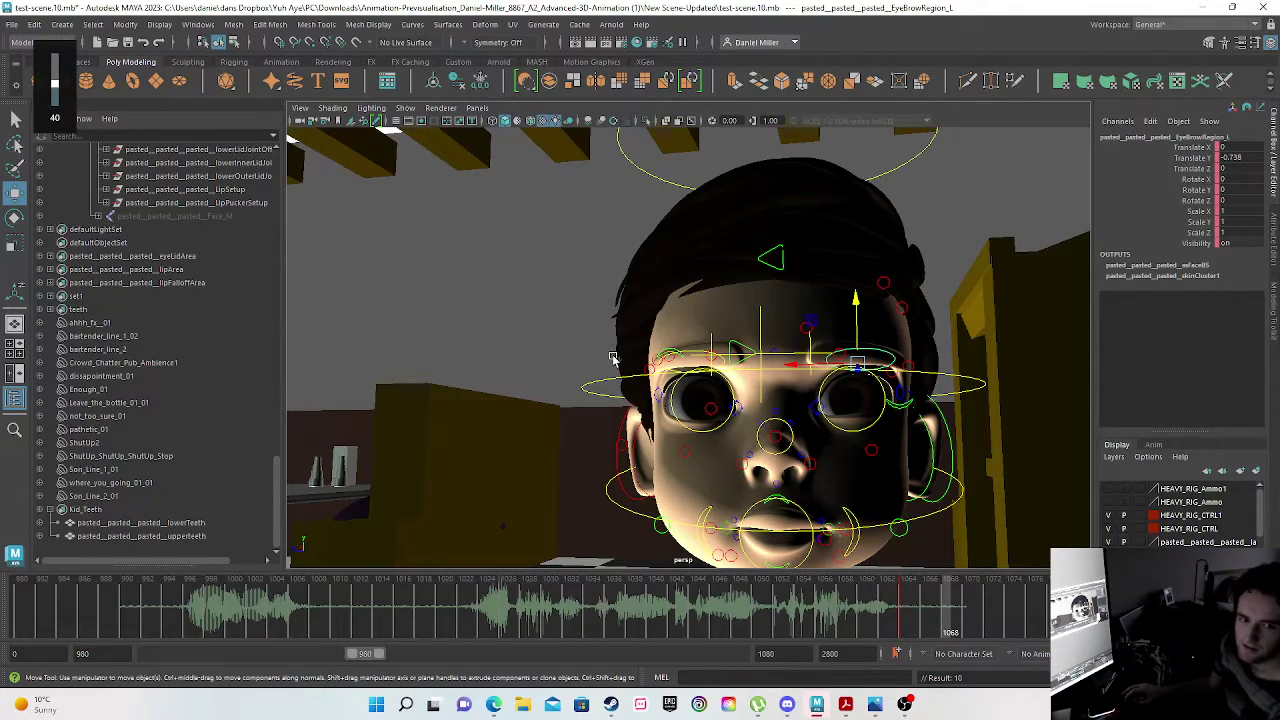
drag(941, 608, 970, 612)
click(908, 608)
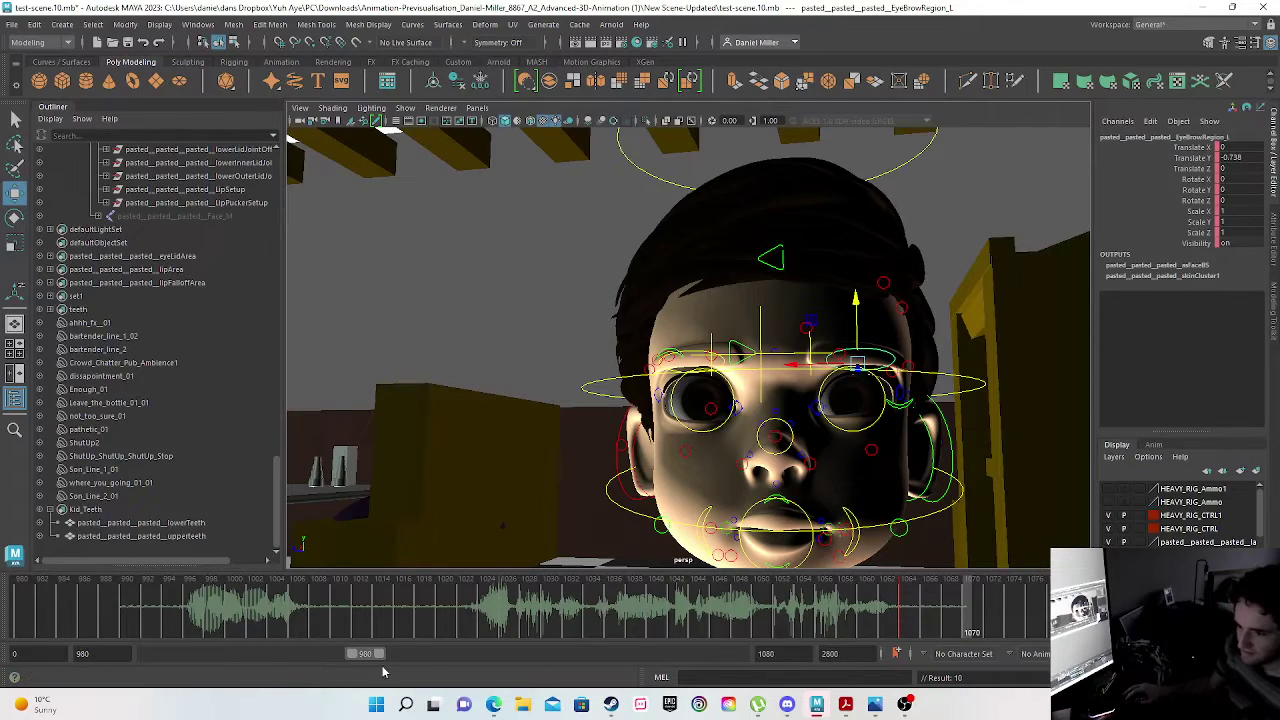
- Try lowering the right inner eyebrow control to about Translate Y -0.58 at frame 1070
scroll(757, 446, down, 5)
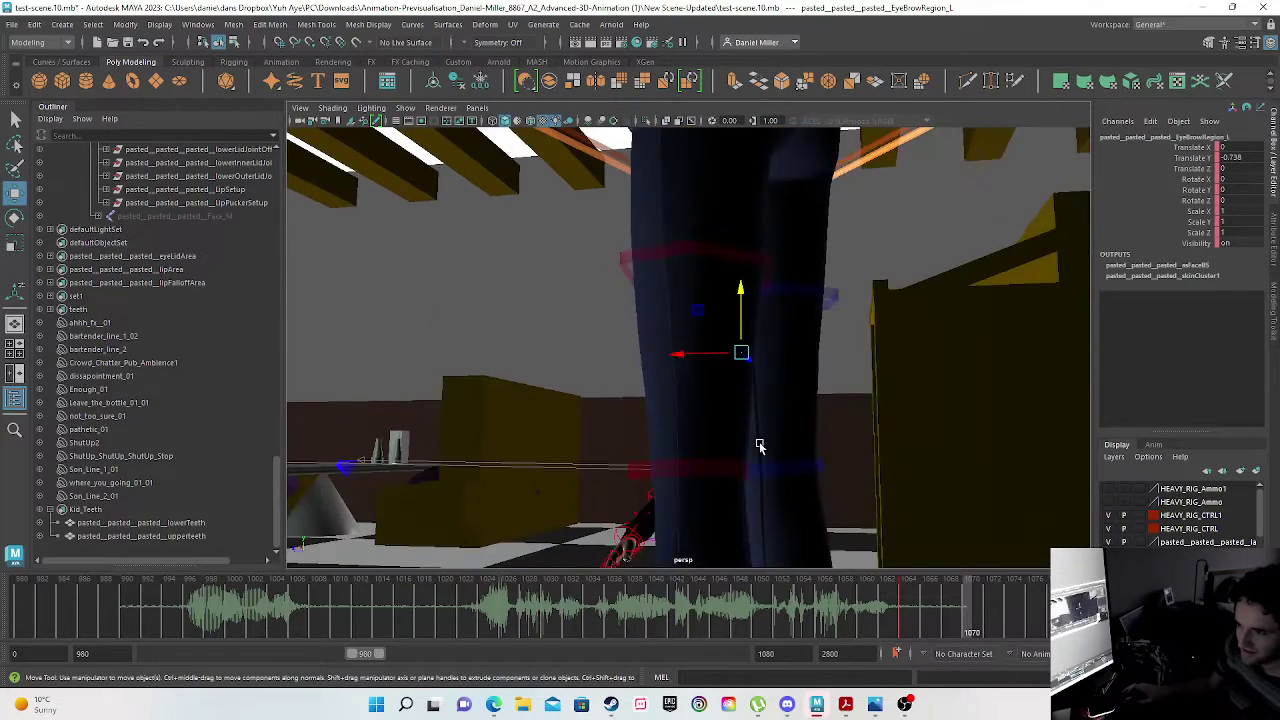
scroll(714, 431, up, 3)
scroll(705, 432, down, 4)
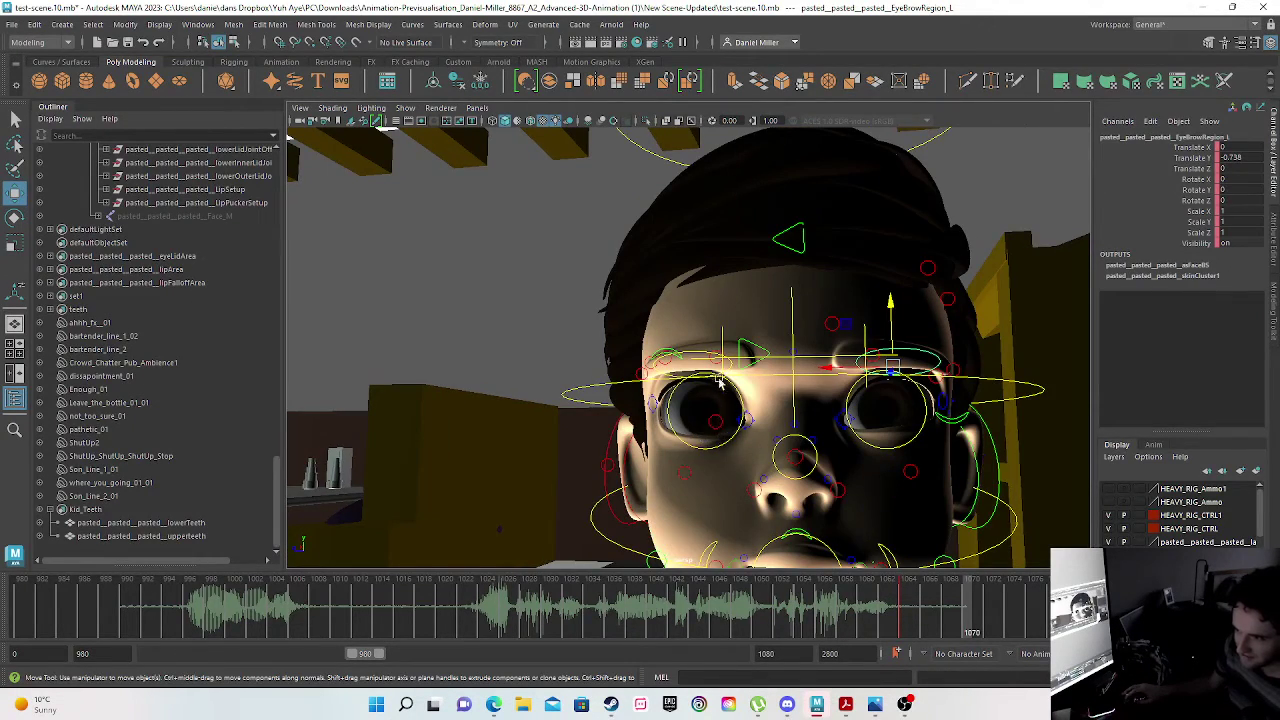
scroll(744, 350, up, 5)
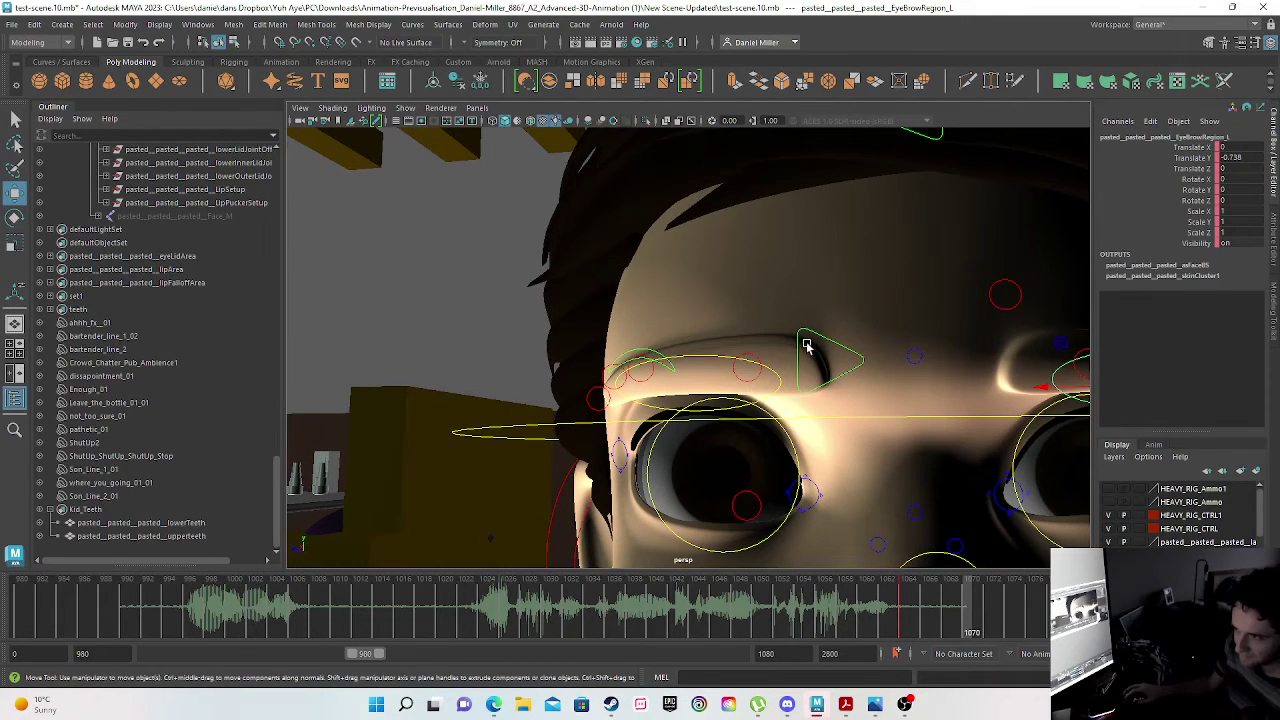
click(799, 338)
drag(828, 287, 826, 343)
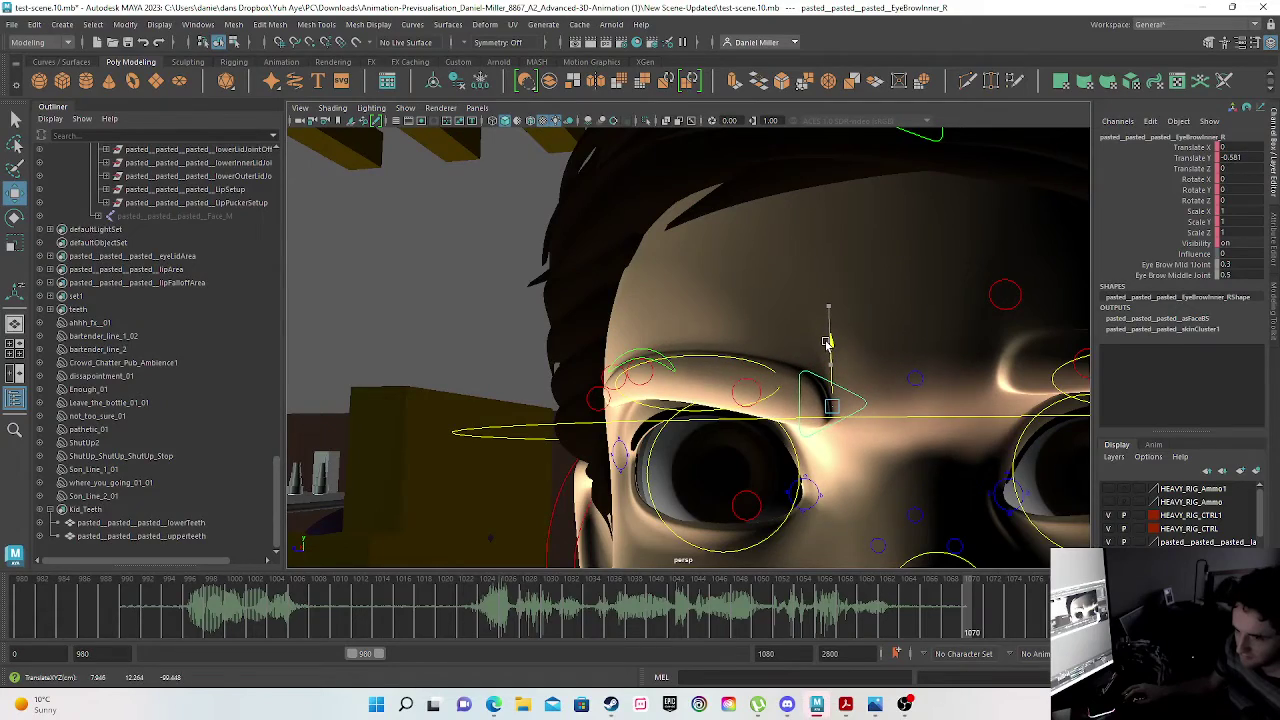
scroll(749, 509, down, 5)
alt+drag(573, 520, 618, 534)
key(ctrl+z)
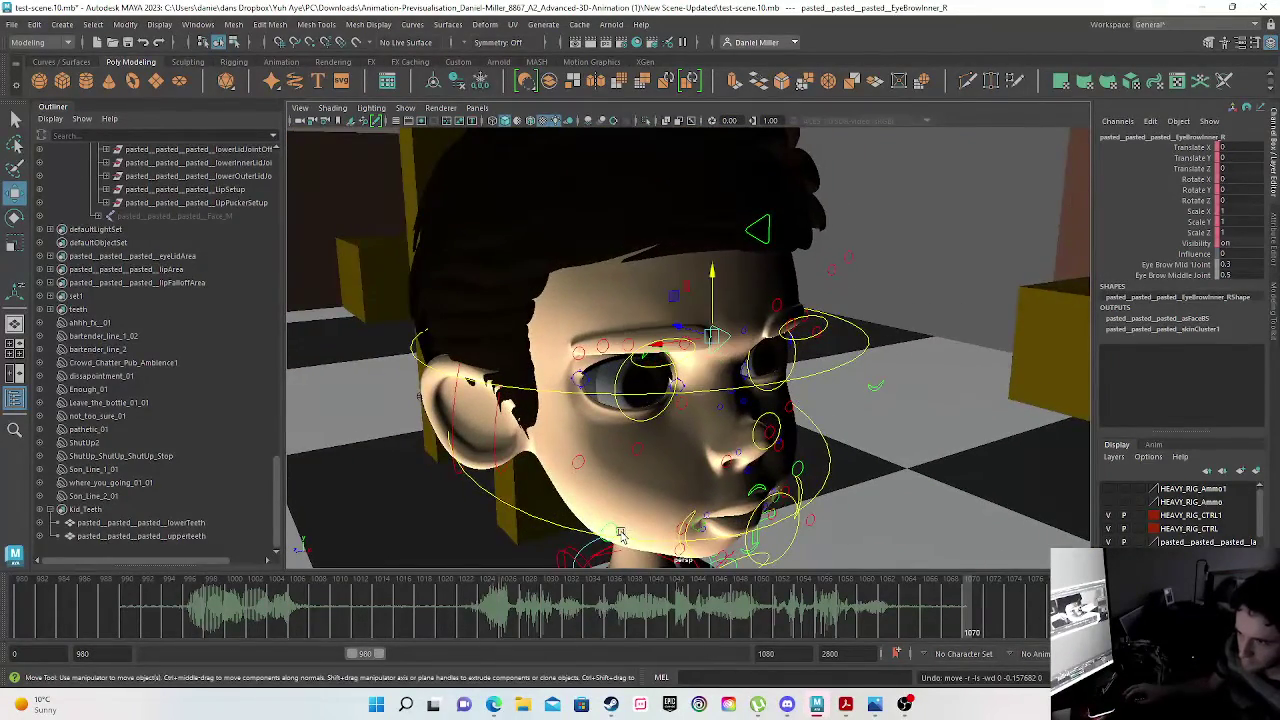
- Set the right eyebrow region control's Translate Y to 0 at frame 989
mouse_move(924, 635)
mouse_down()
mouse_move(916, 610)
mouse_move(860, 606)
mouse_move(98, 605)
mouse_move(116, 606)
mouse_up()
click(718, 337)
alt+drag(670, 432, 626, 425)
scroll(646, 400, up, 6)
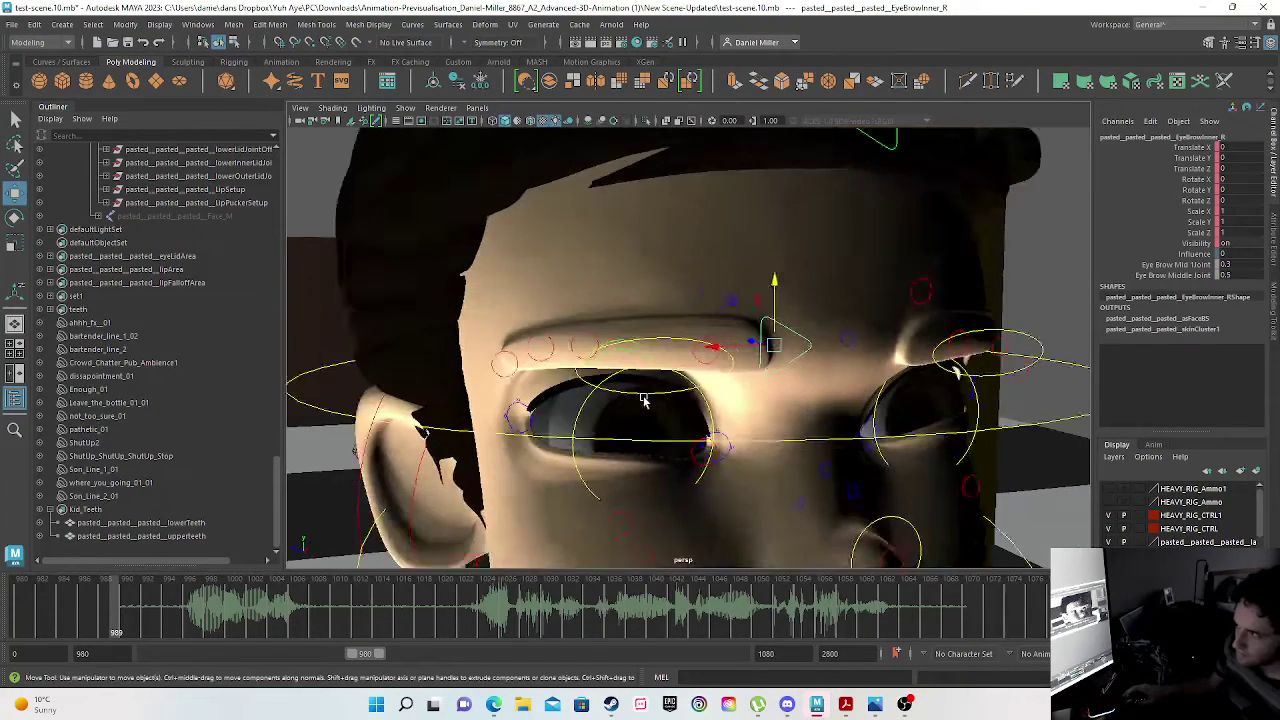
click(648, 336)
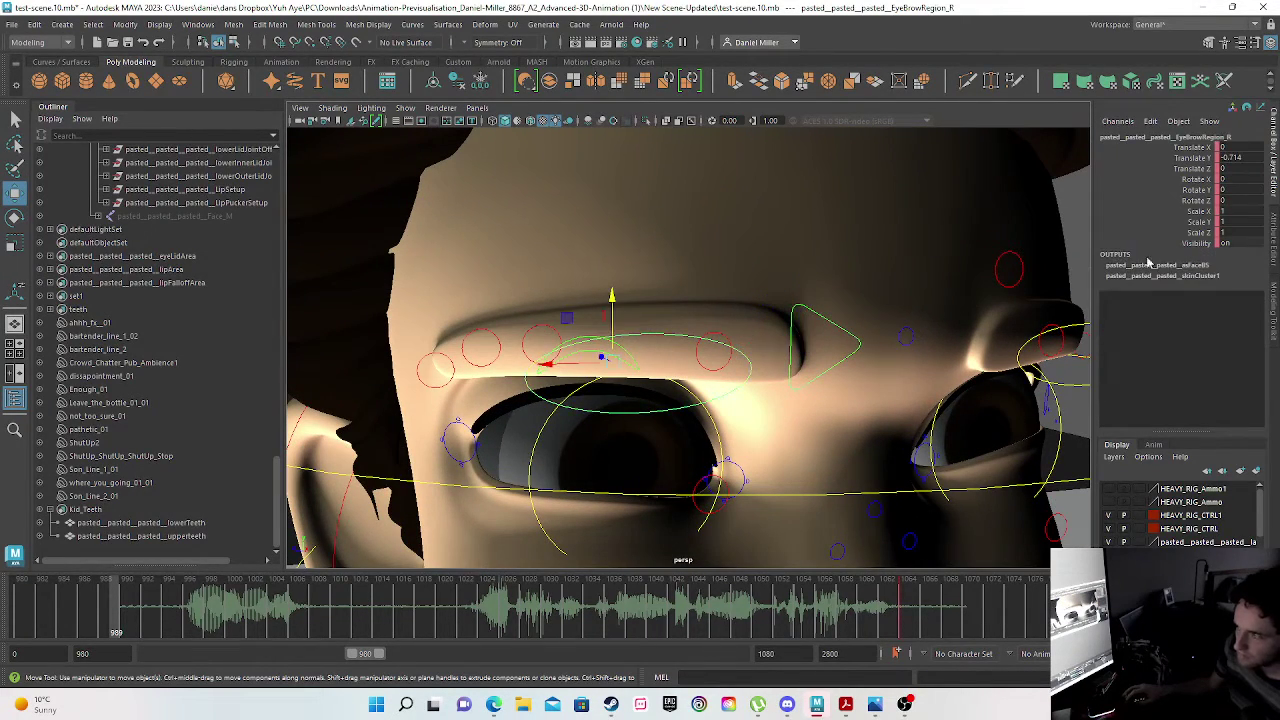
click(1231, 159)
text(0)
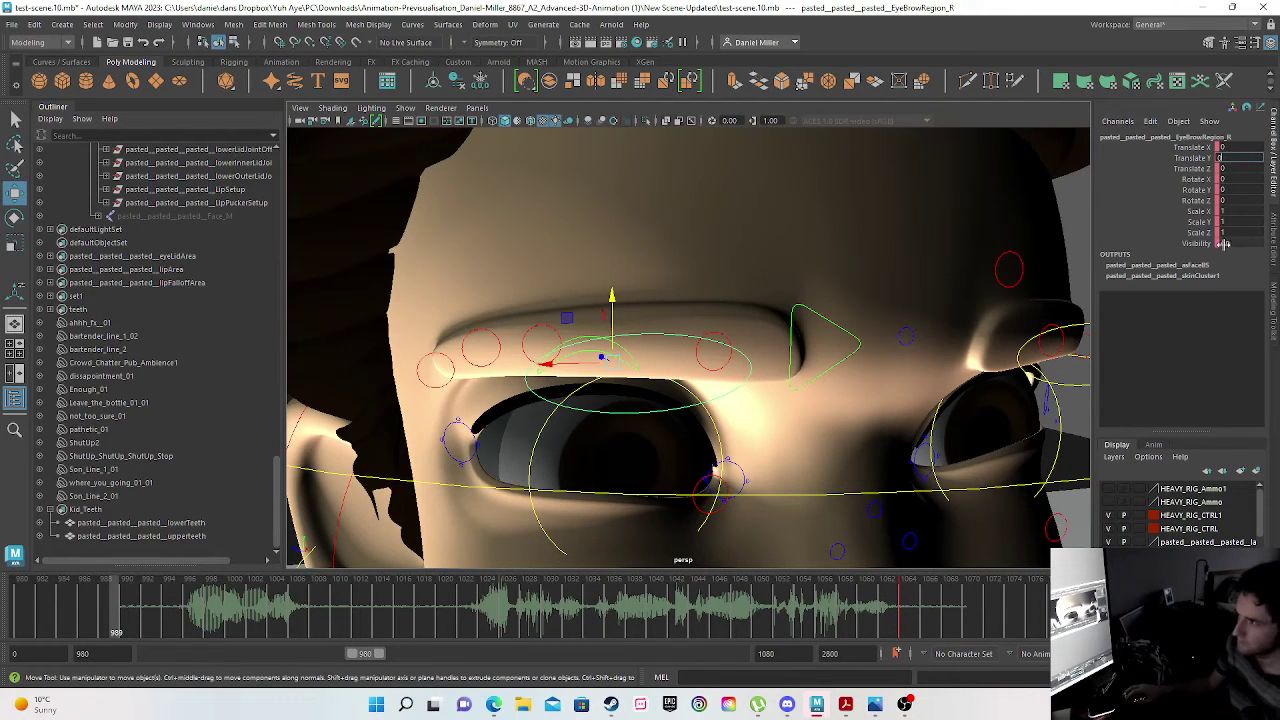
key(Return)
- Set the left eyebrow region control's Translate Y to 0 at frame 989 and key it
alt+drag(677, 337, 847, 303)
click(831, 304)
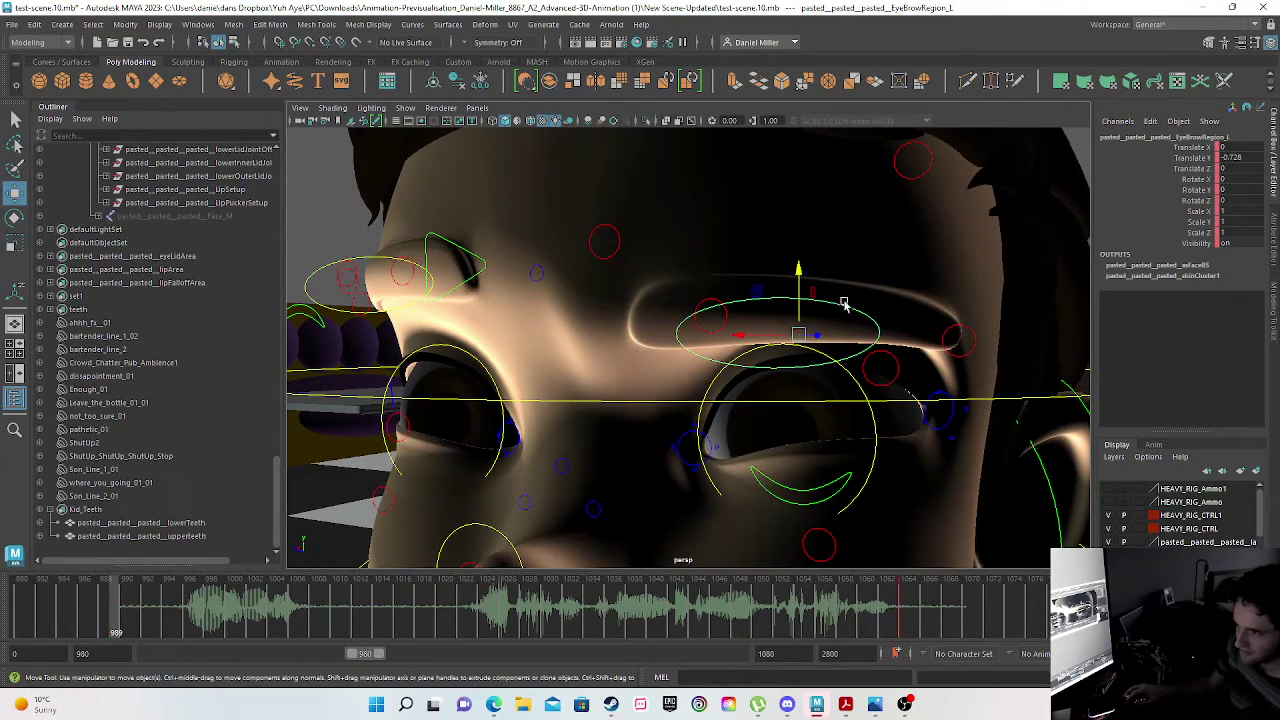
double_click(1229, 157)
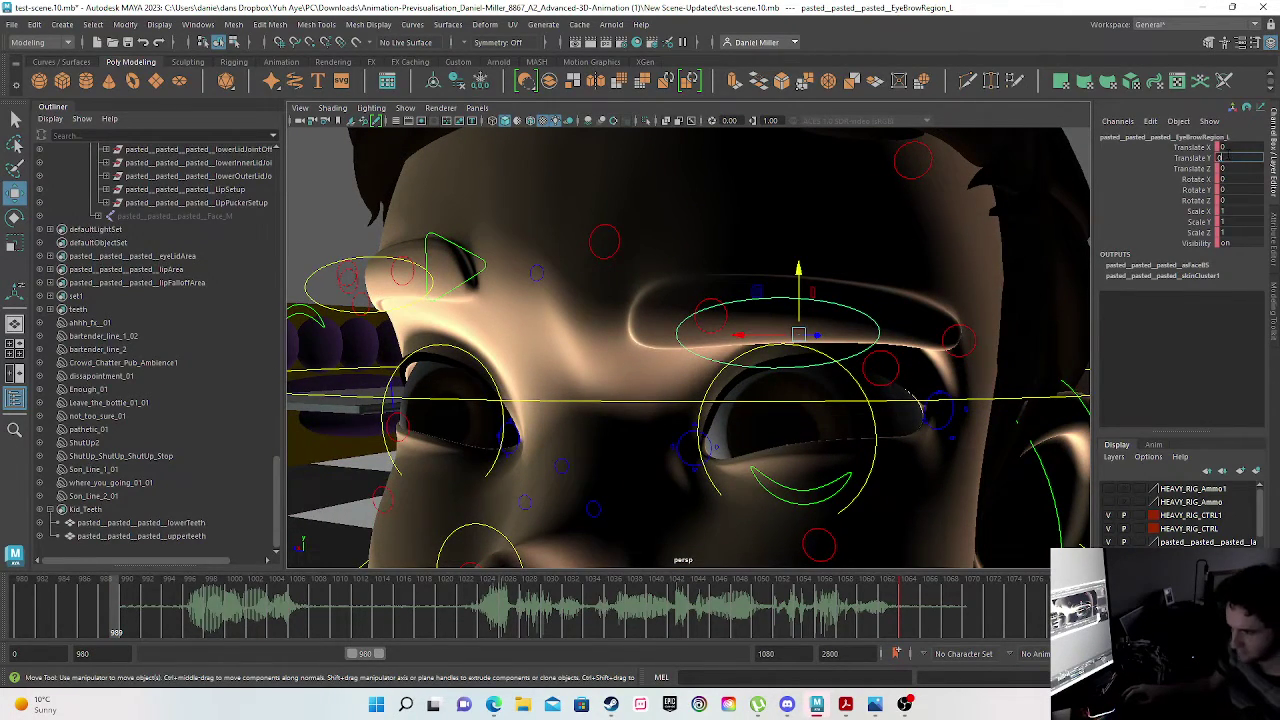
key(Return)
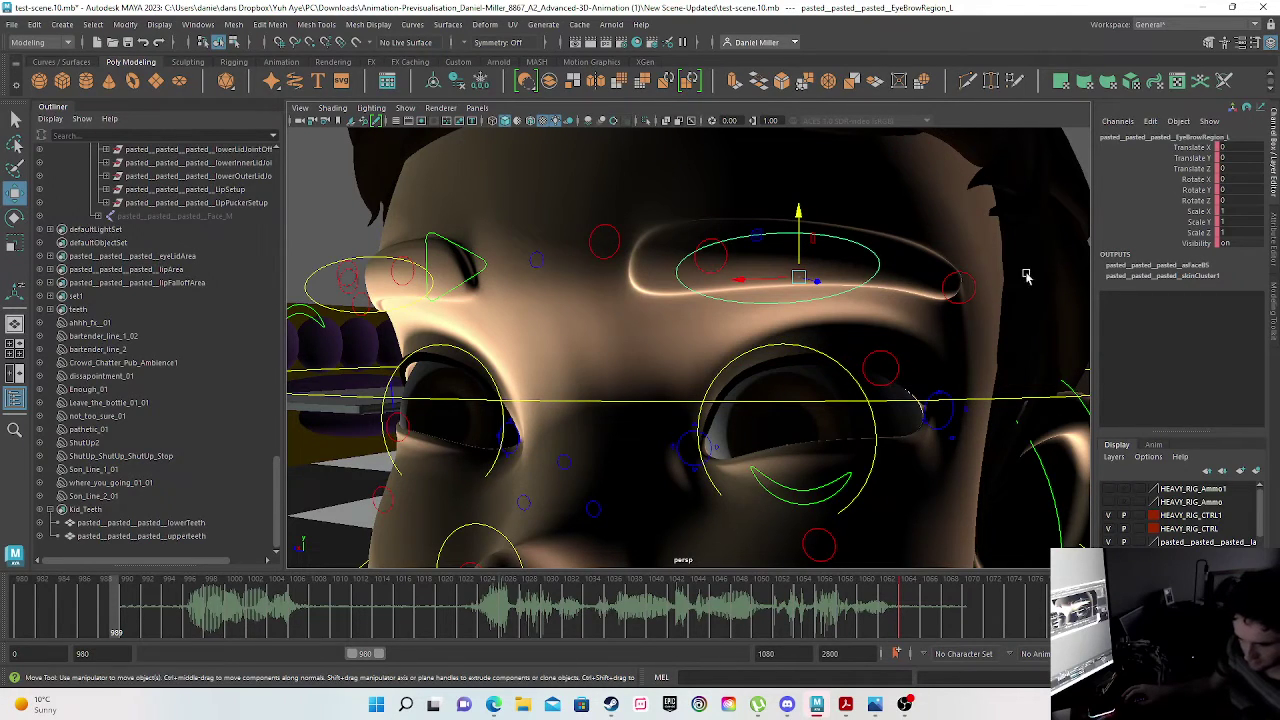
scroll(372, 565, down, 5)
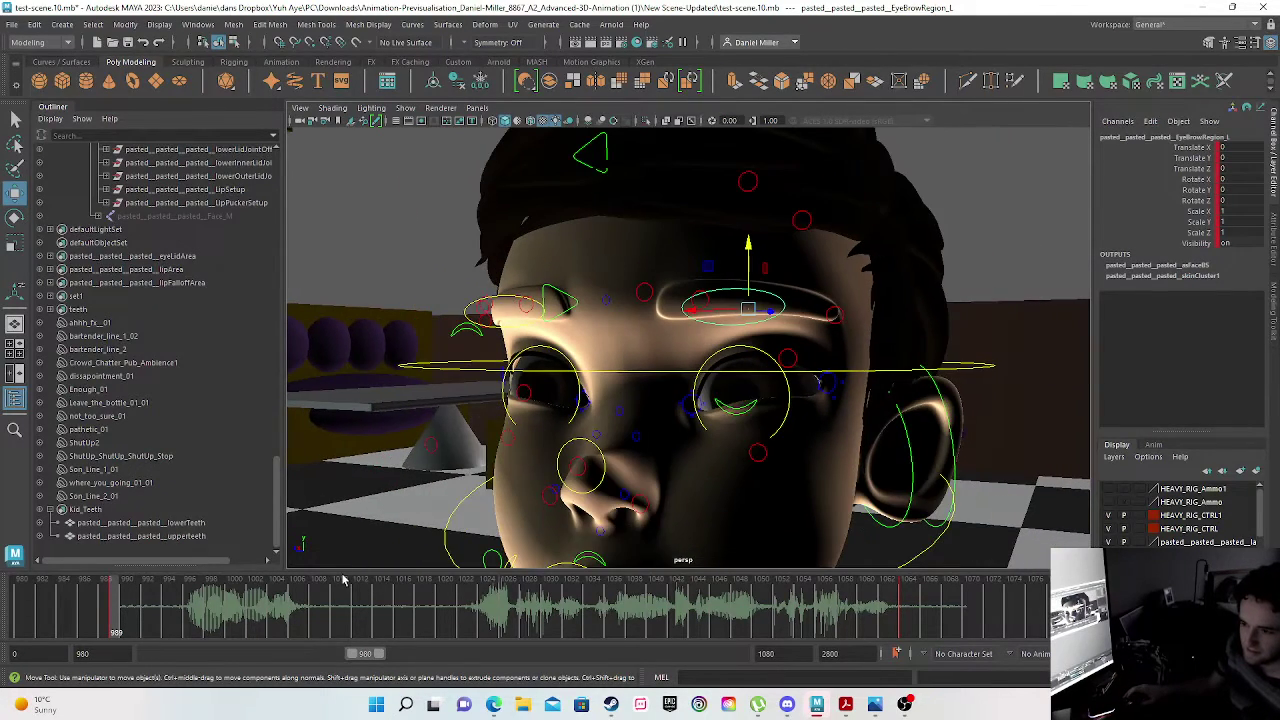
- Rotate the left eyebrow region control to about Rotate Z -14.4 at frame 1064 and key it
mouse_move(455, 488)
alt+mouse_down()
mouse_move(166, 592)
mouse_move(320, 622)
mouse_move(918, 622)
mouse_move(903, 617)
alt+mouse_up()
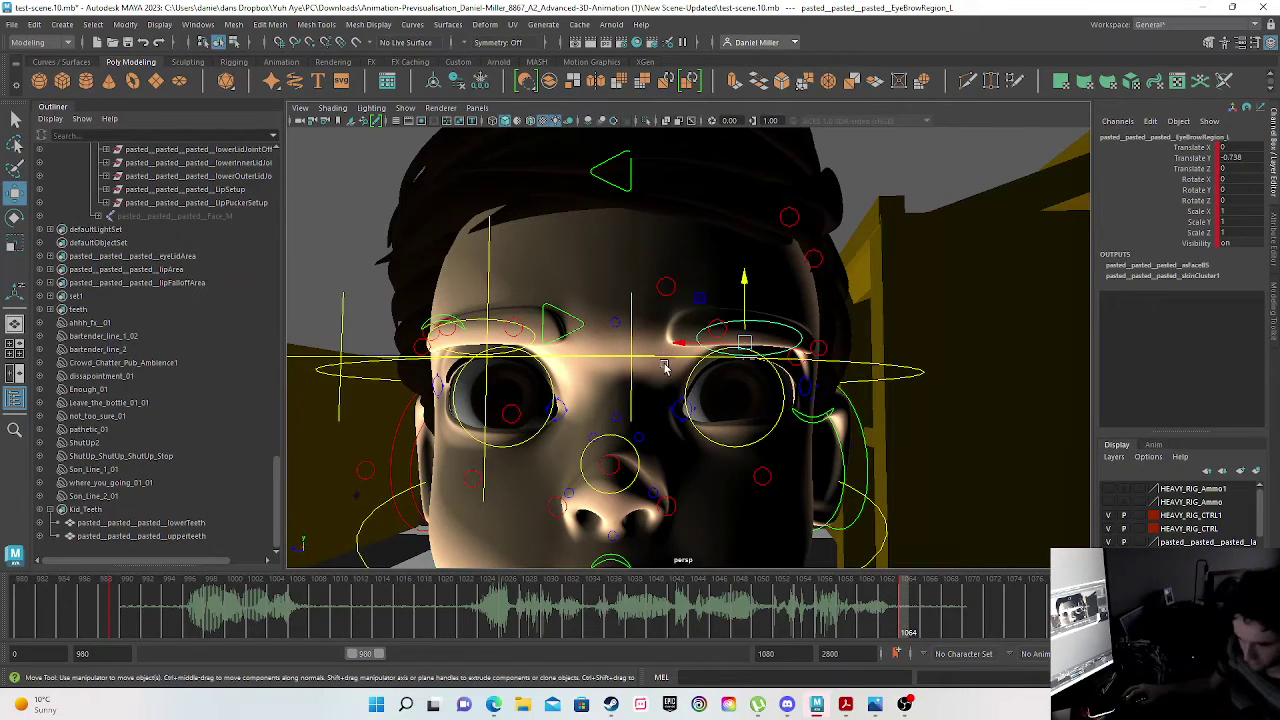
key(e)
drag(700, 383, 712, 388)
scroll(598, 455, down, 4)
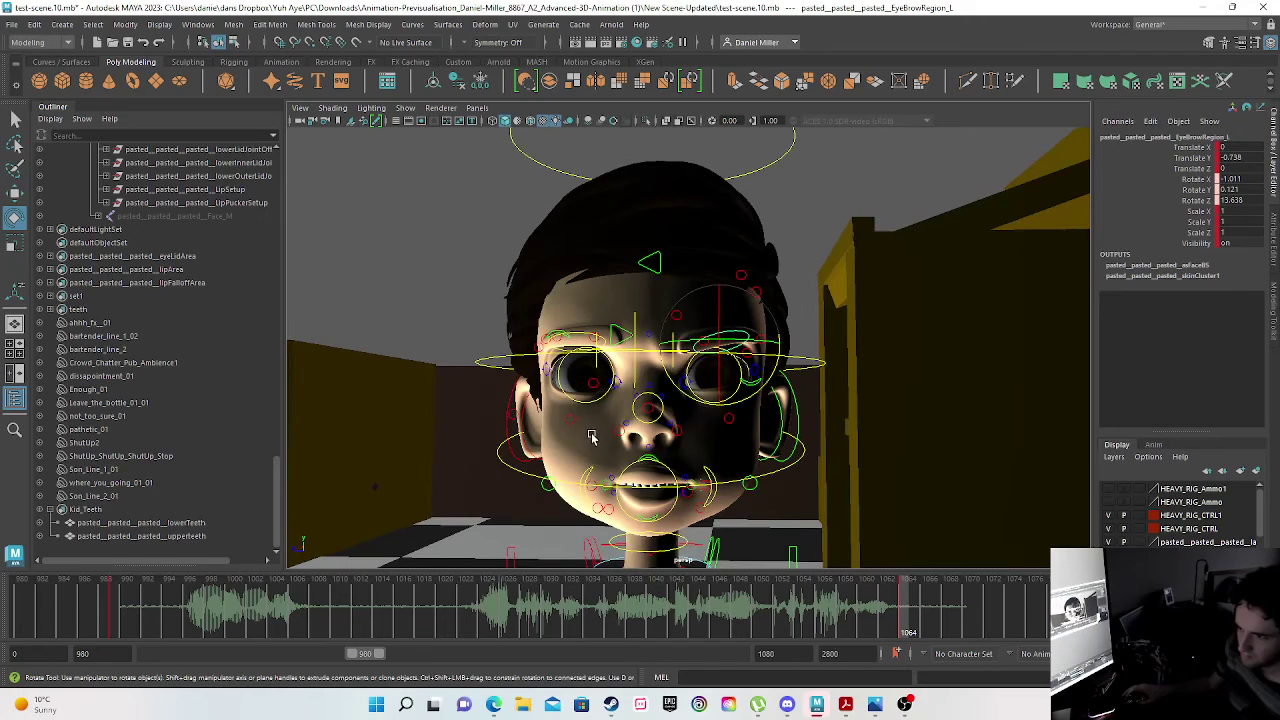
key(ctrl+z)
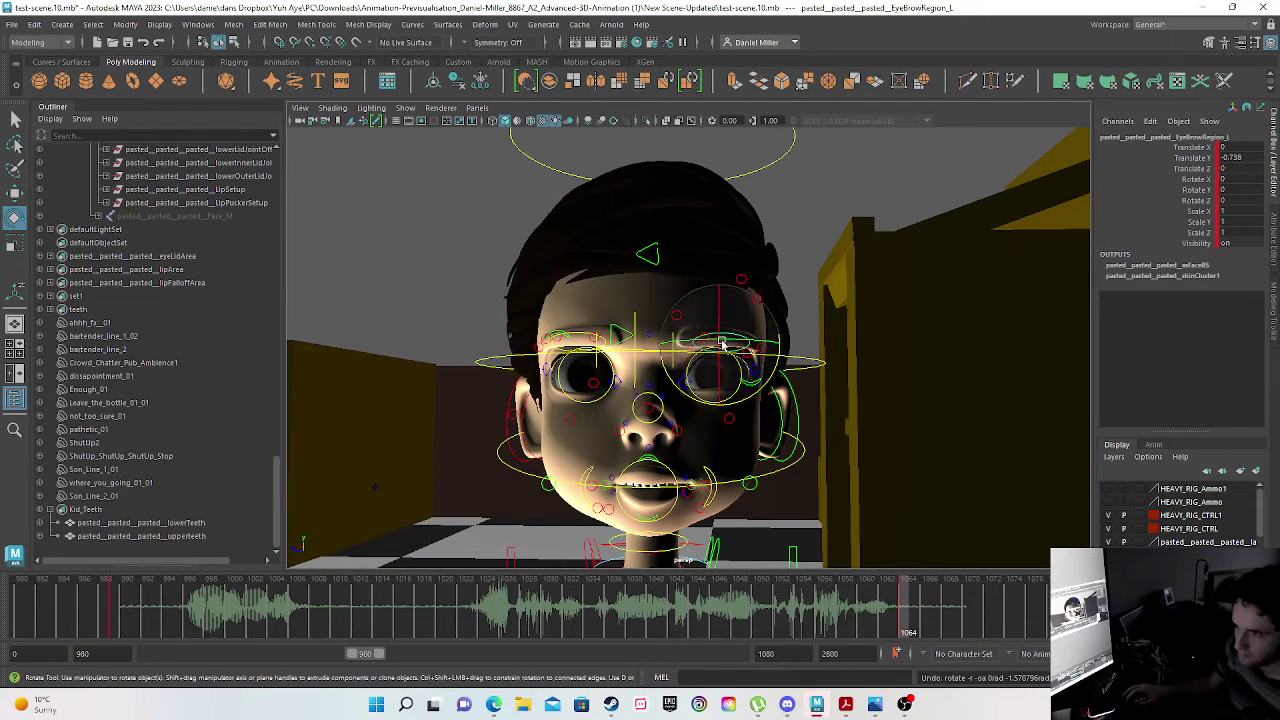
drag(745, 396, 742, 404)
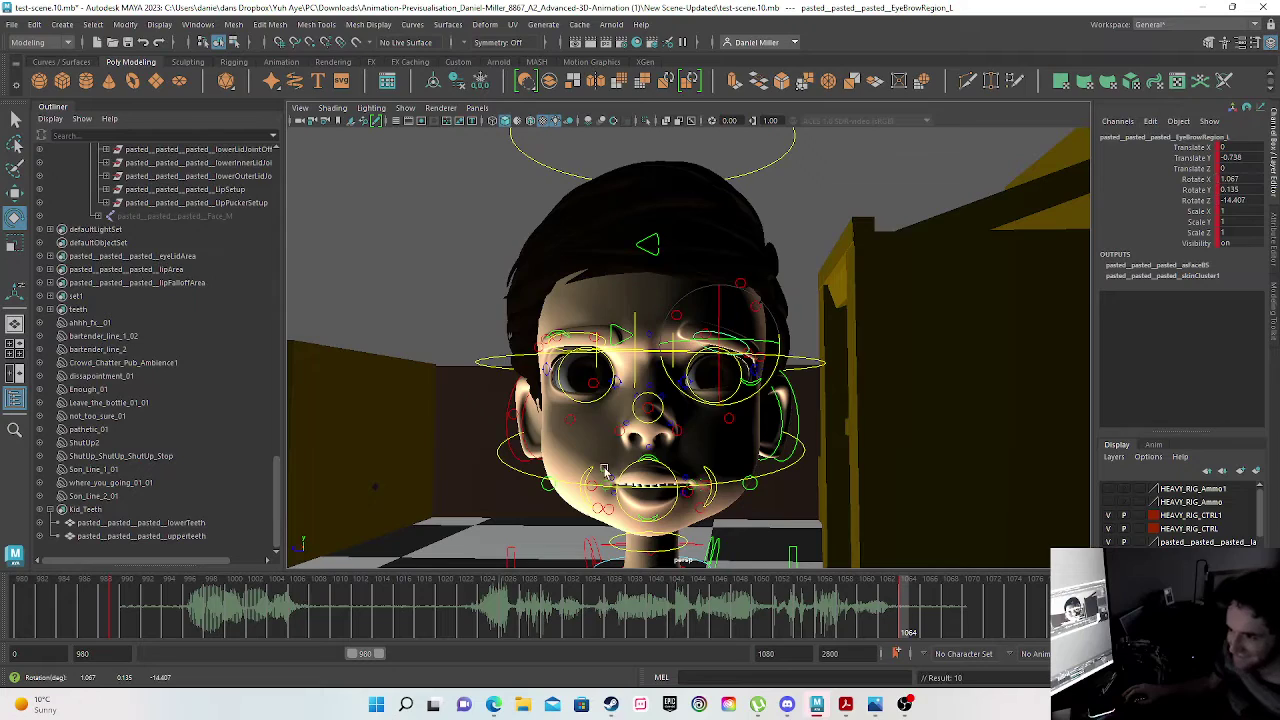
- Rotate the right eyebrow region control to about Rotate Z -17 at frame 1064 and key it
scroll(536, 360, up, 2)
scroll(536, 360, up, 2)
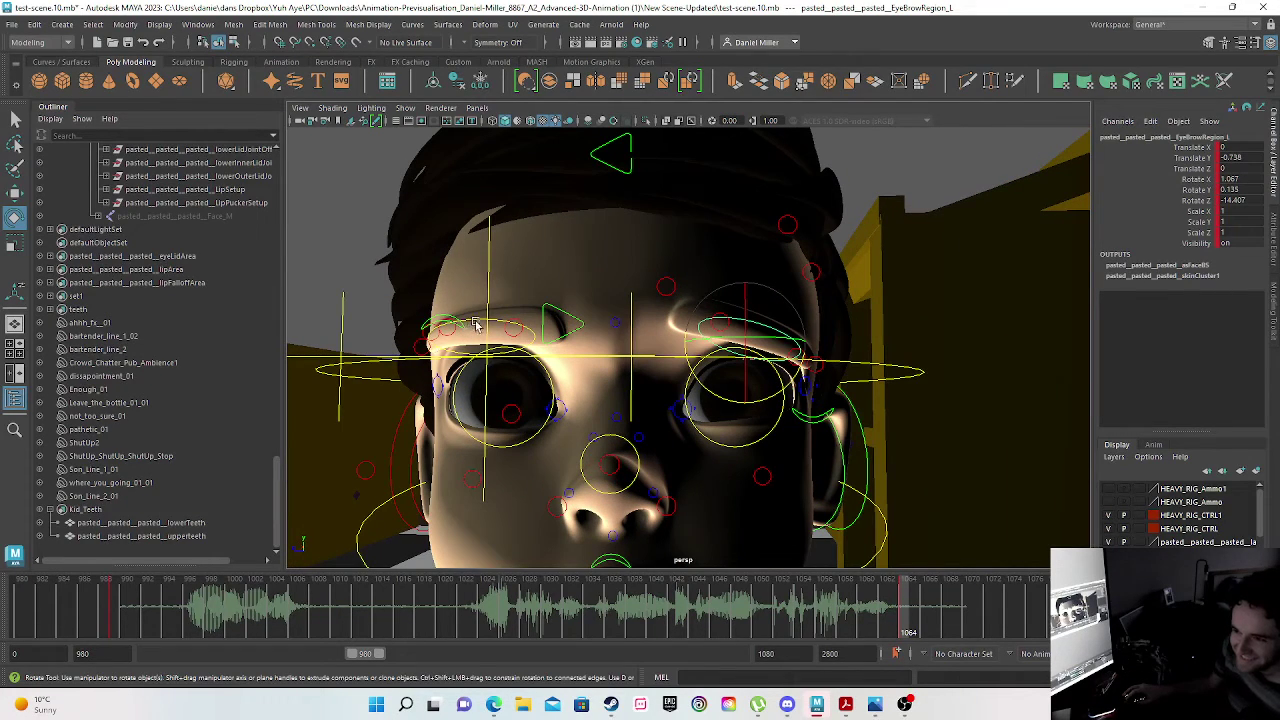
click(479, 322)
drag(524, 400, 534, 395)
scroll(565, 548, down, 4)
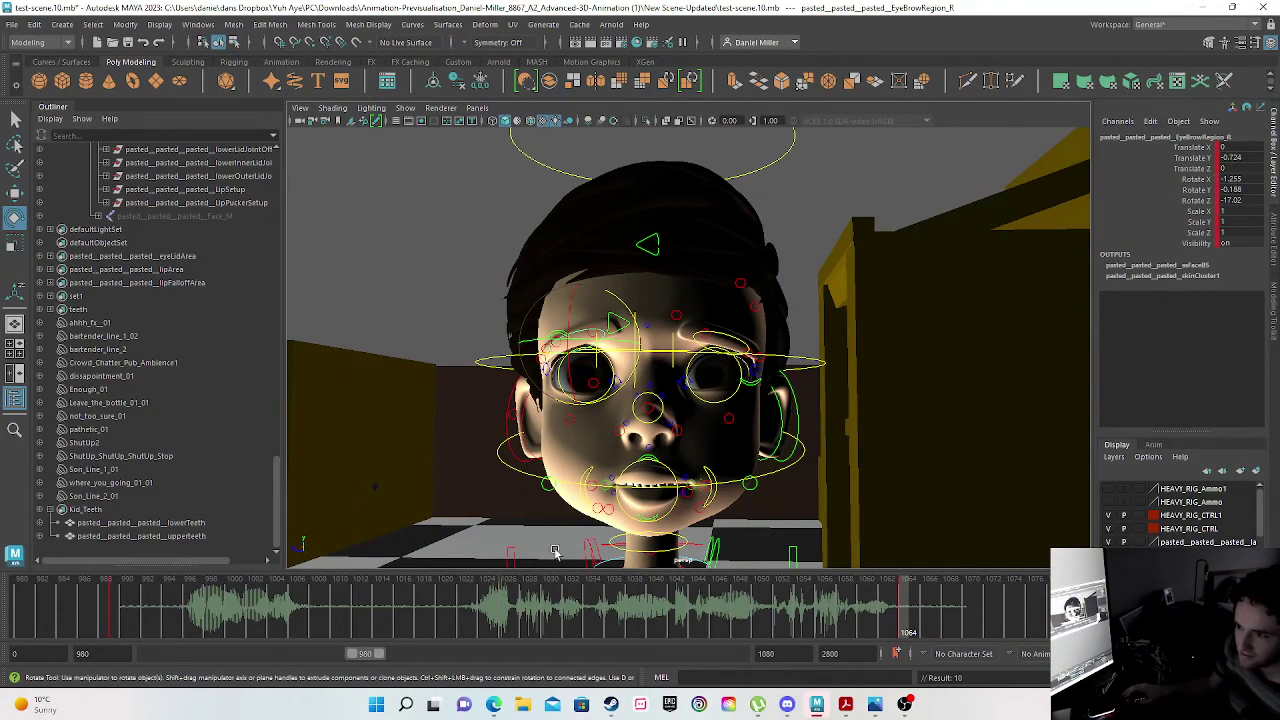
- Scrub through the dialogue up to frame 1064 and check the eyebrow motion from the front and side
drag(32, 622, 918, 624)
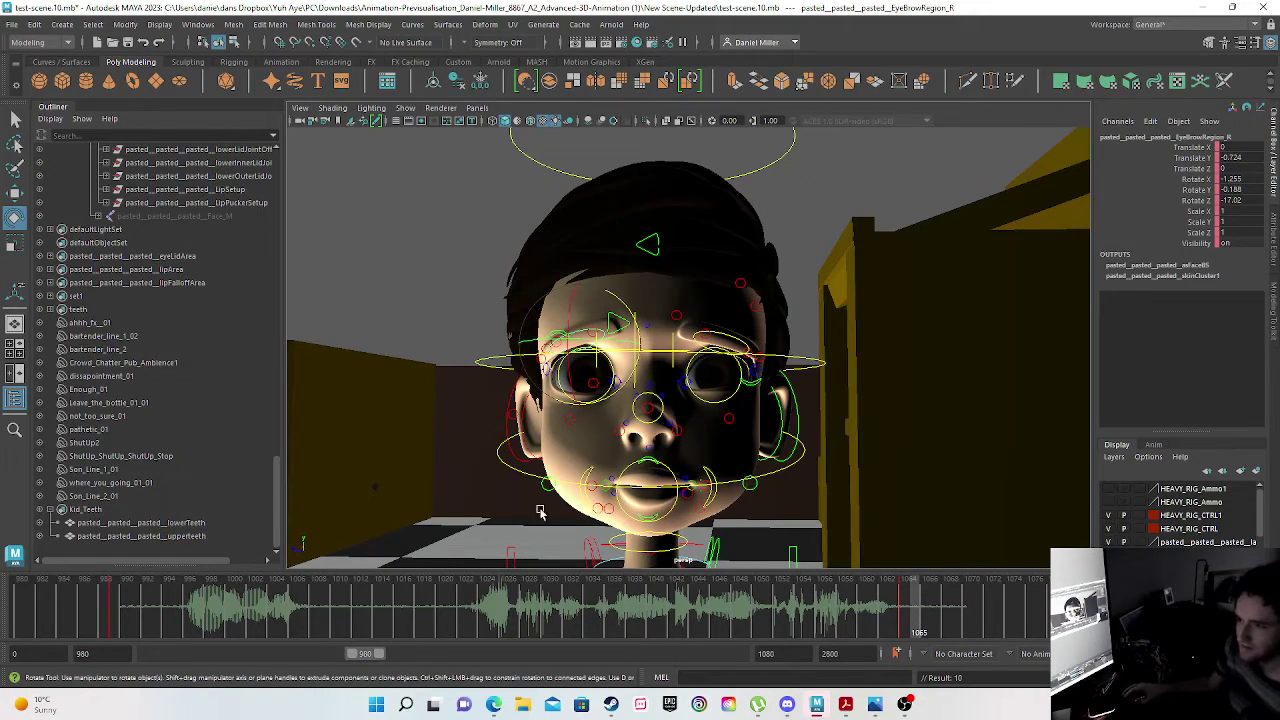
drag(147, 627, 119, 627)
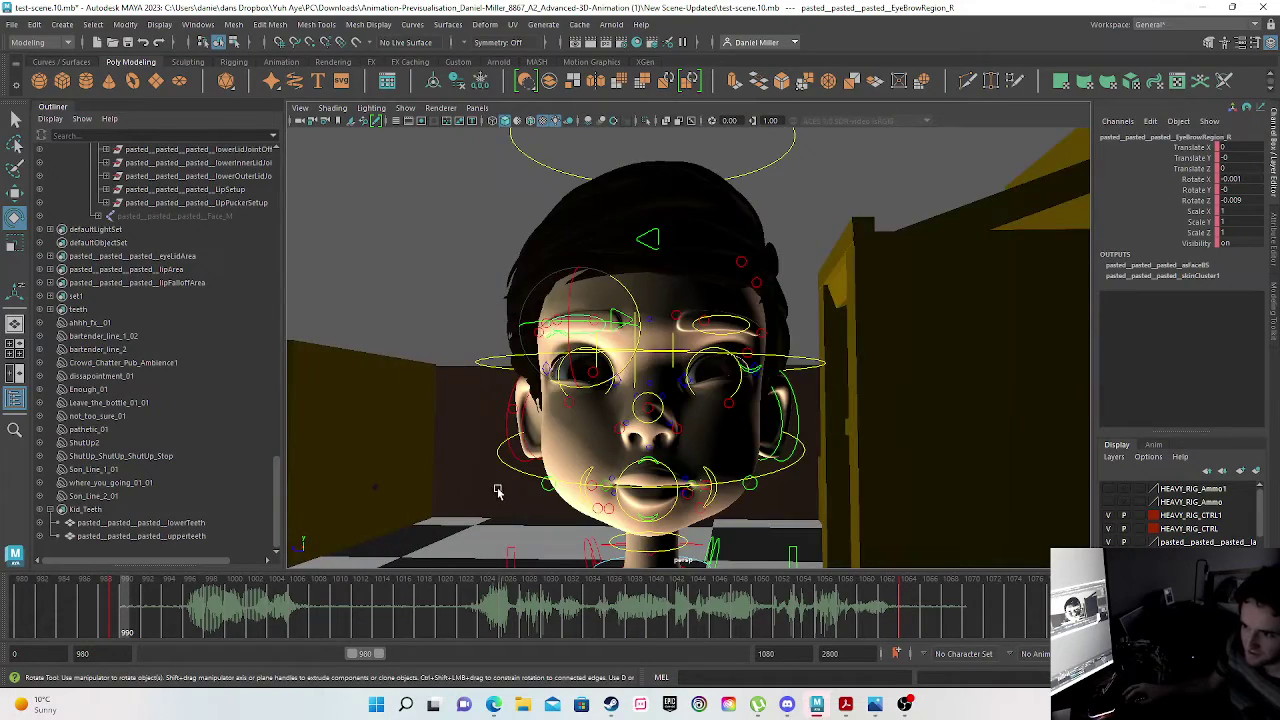
alt+drag(705, 343, 604, 494)
drag(125, 620, 907, 621)
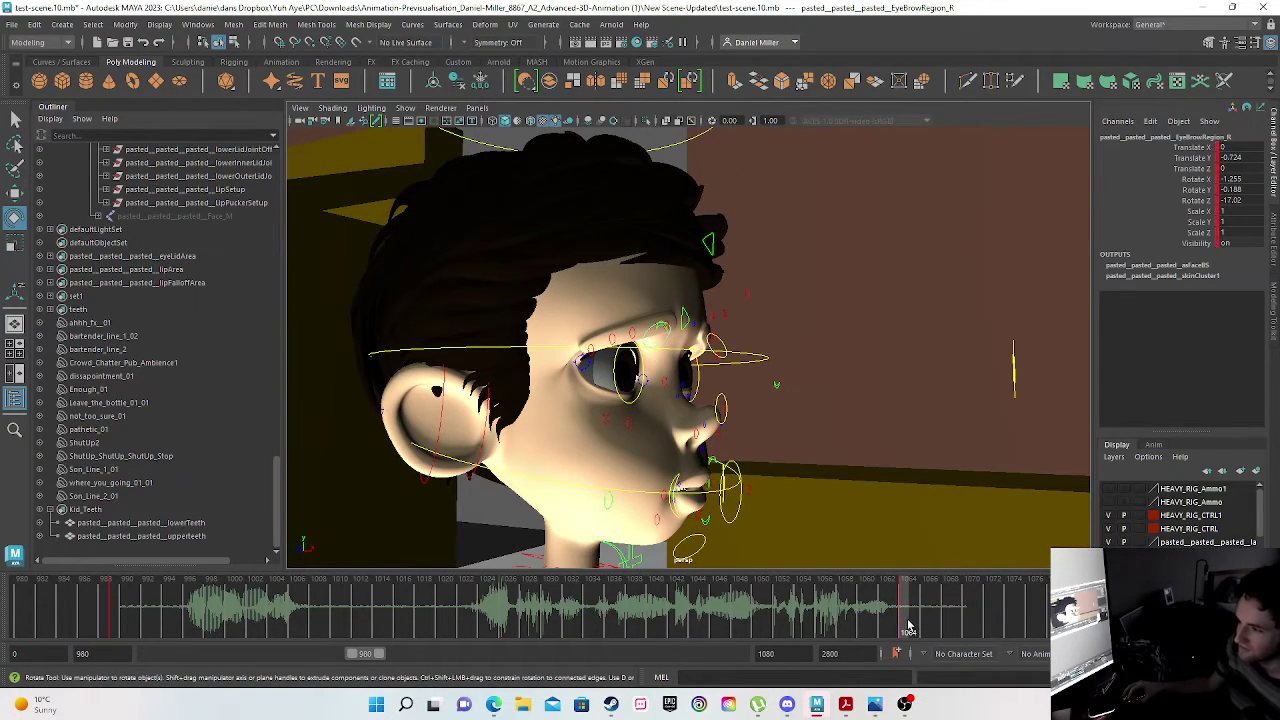
scroll(823, 477, down, 5)
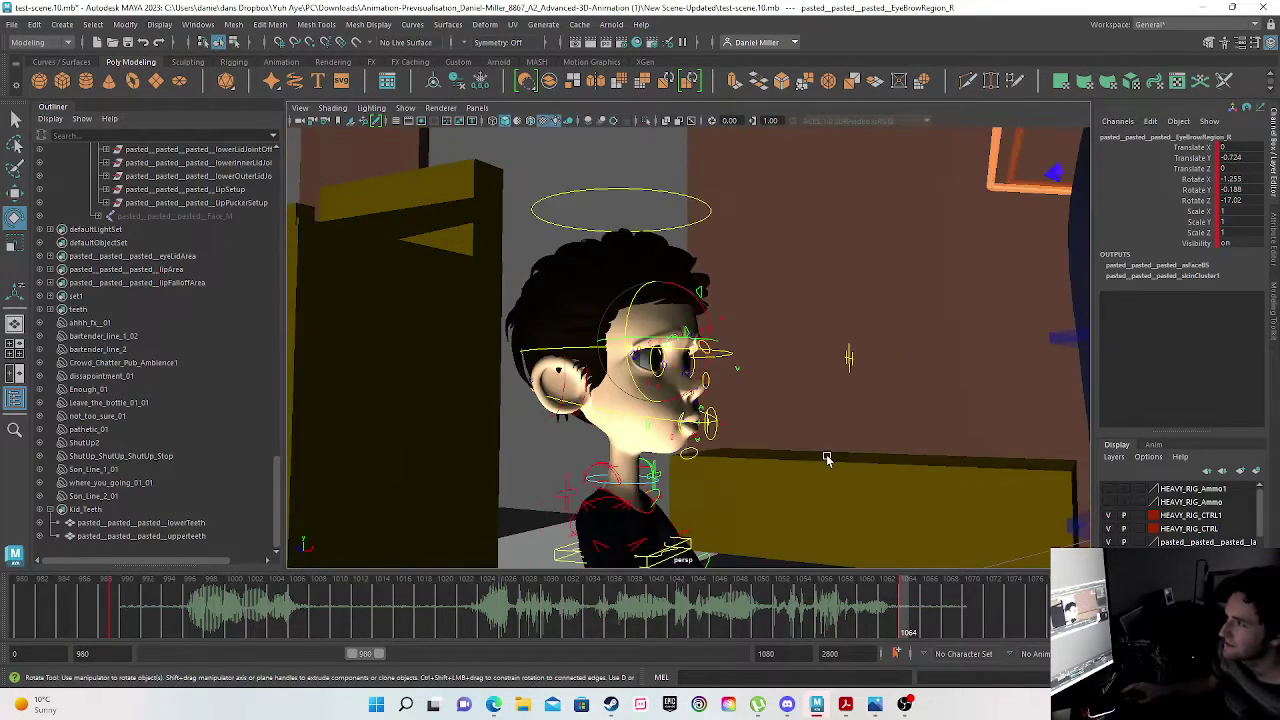
- Lower the right eyebrow region control to about Translate Y -0.39 at frame 989 and key it
click(115, 631)
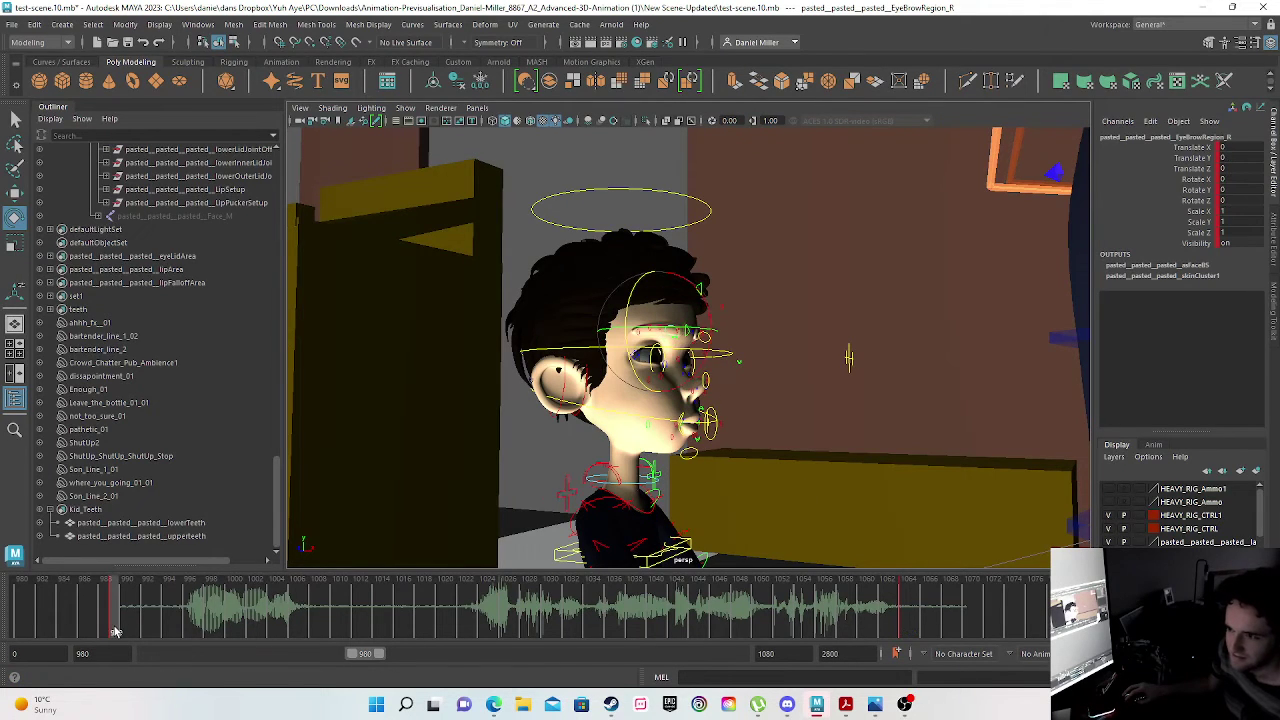
scroll(689, 269, up, 6)
alt+drag(689, 269, 536, 368)
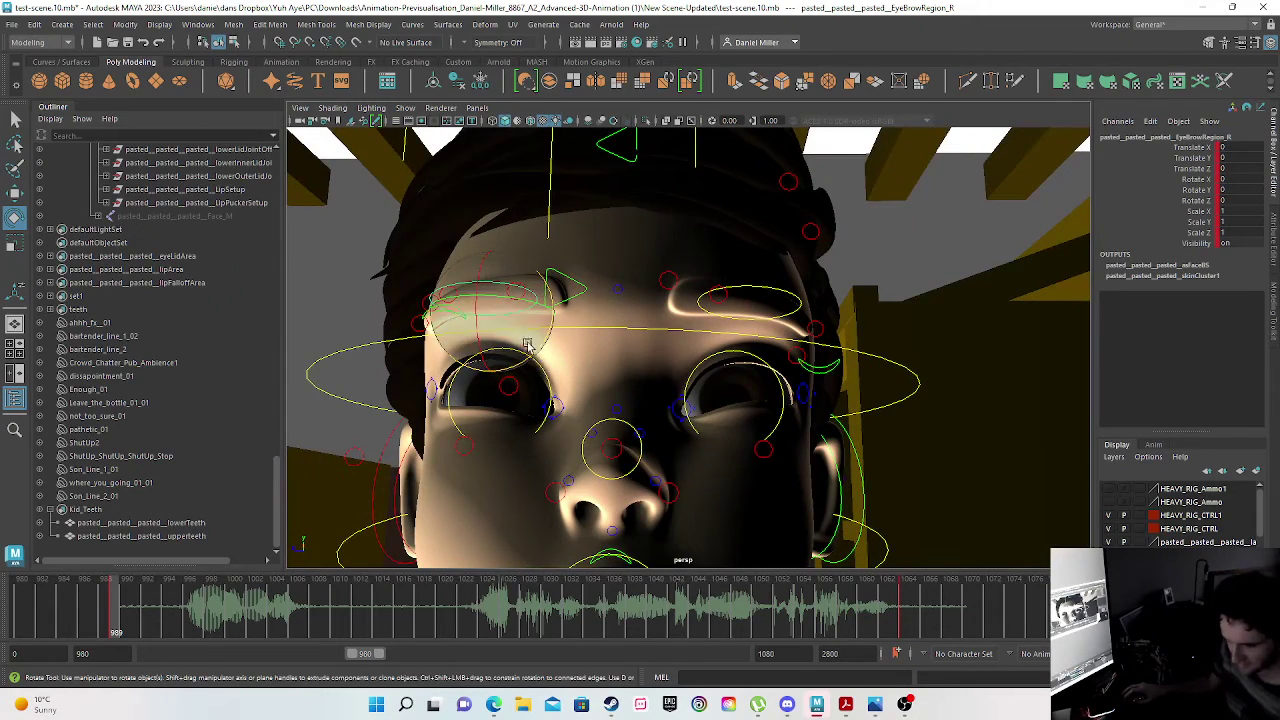
key(w)
drag(497, 252, 497, 268)
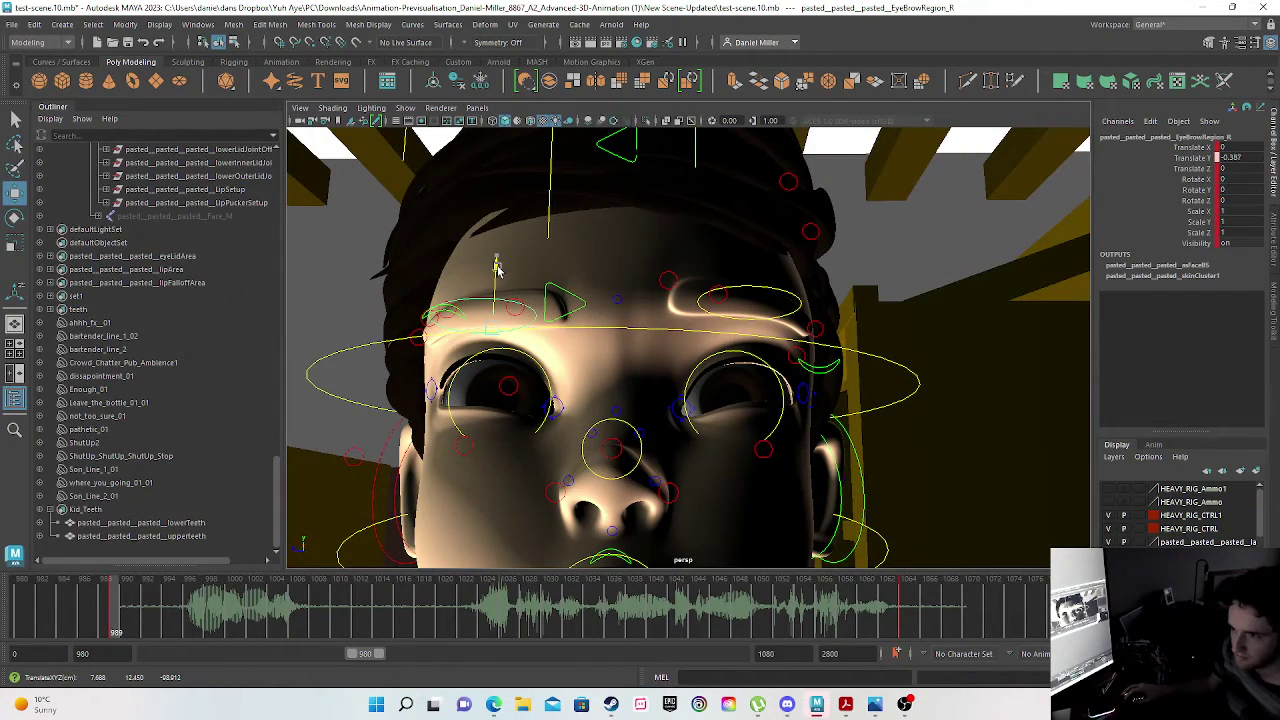
key(s)
- Lower the left eyebrow region control to about Translate Y -0.32 at frame 989
click(754, 288)
drag(742, 257, 747, 270)
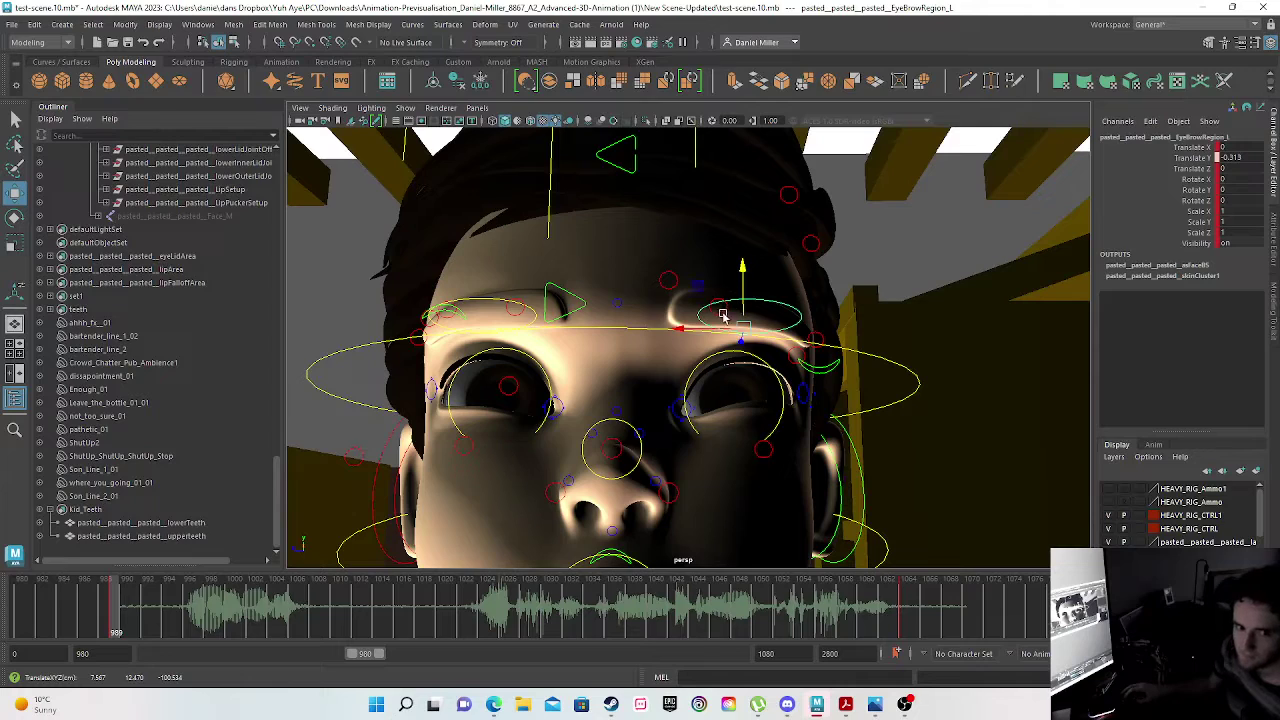
alt+right_drag(606, 372, 530, 418)
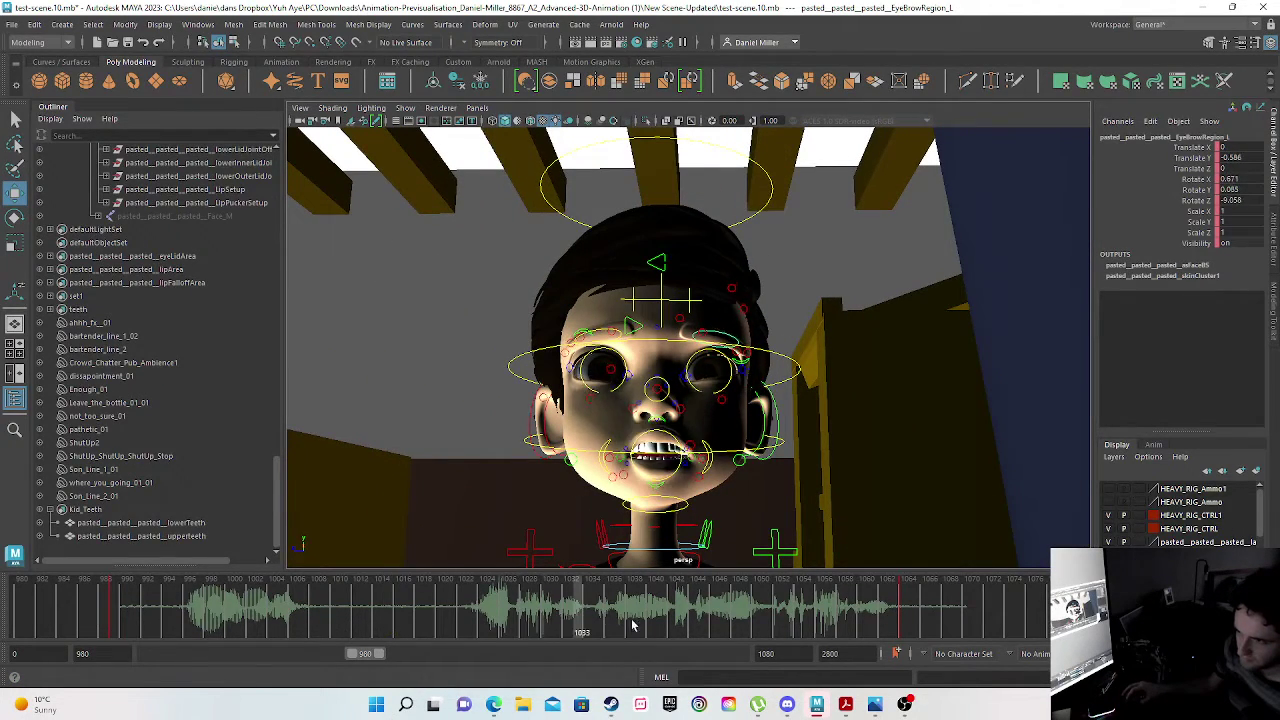
- Scrub to frame 1064, examine the kid's facial expression from several angles, and clear the selection
drag(727, 630, 909, 629)
alt+right_drag(640, 400, 511, 405)
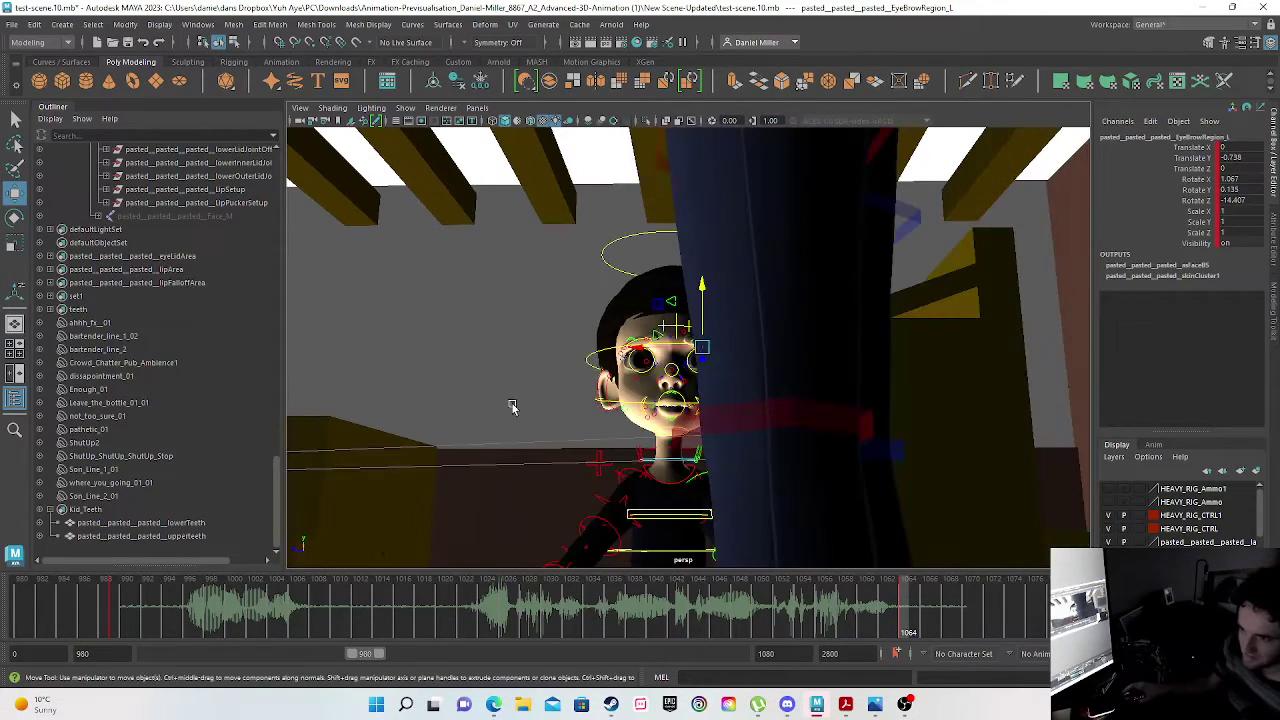
alt+drag(511, 410, 538, 436)
alt+right_drag(538, 436, 662, 453)
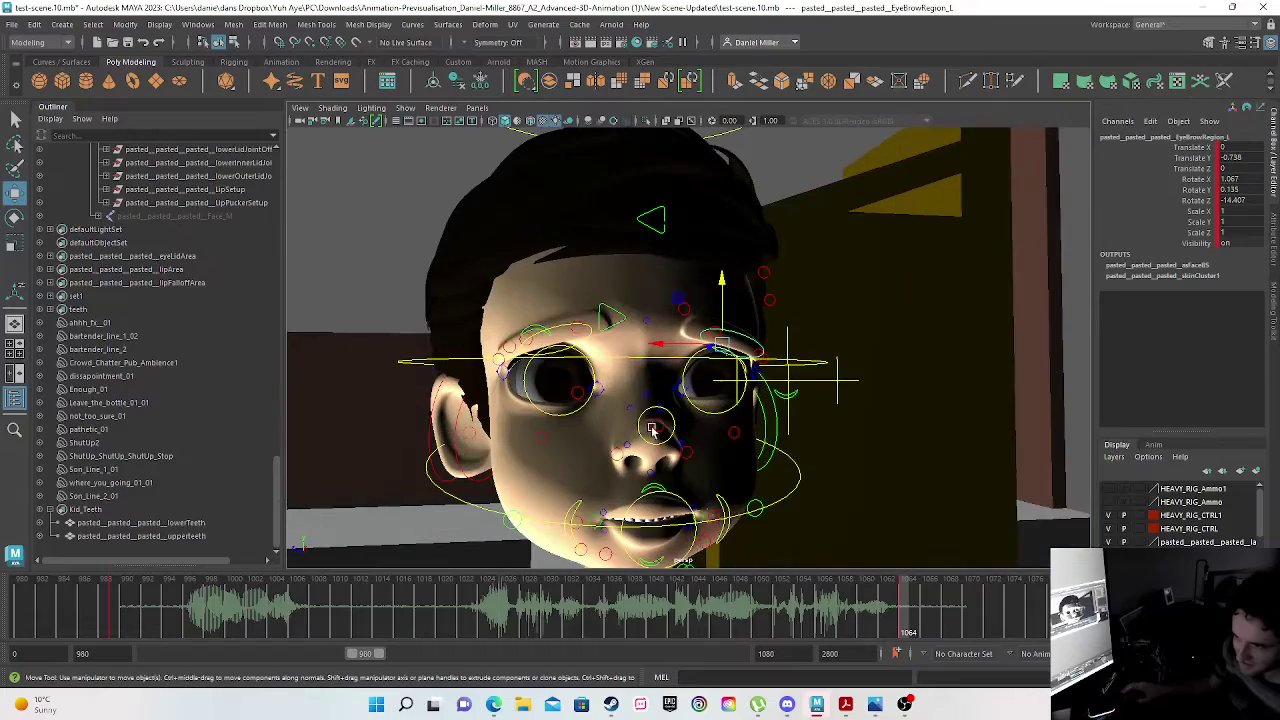
alt+middle_drag(662, 453, 621, 312)
alt+drag(617, 352, 562, 388)
alt+middle_drag(576, 309, 574, 364)
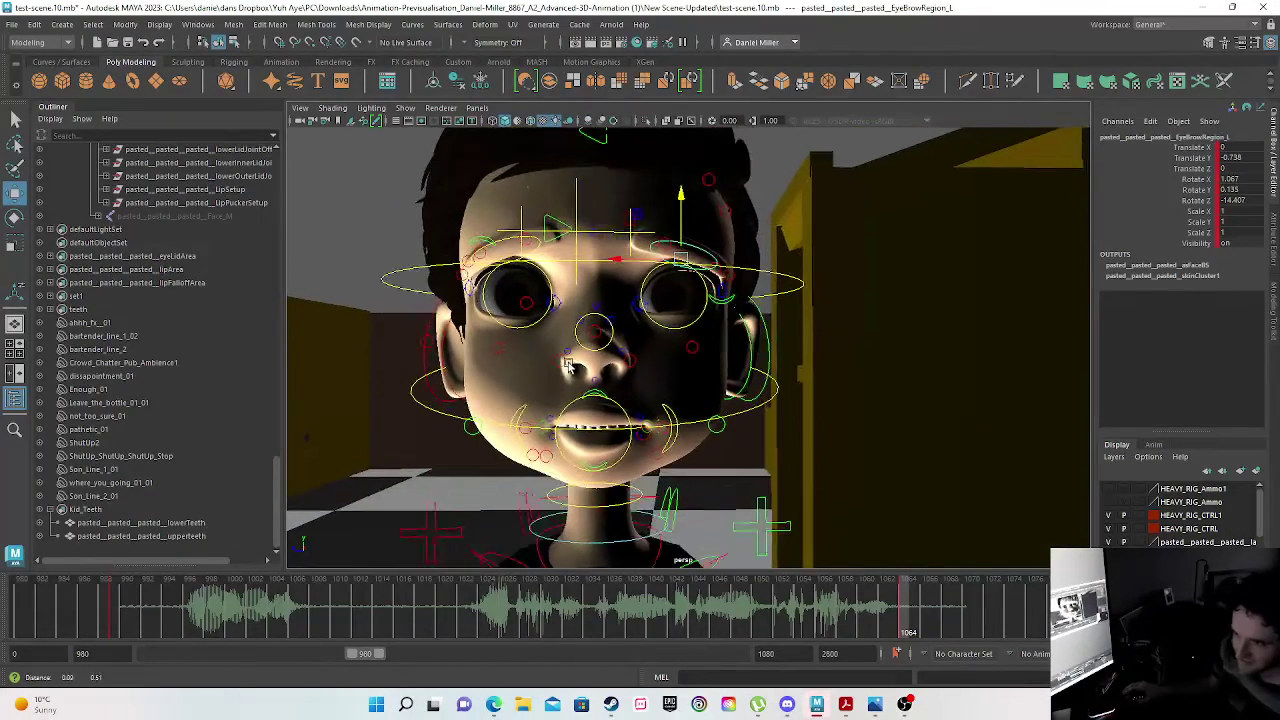
alt+right_drag(480, 372, 519, 376)
alt+drag(518, 378, 540, 370)
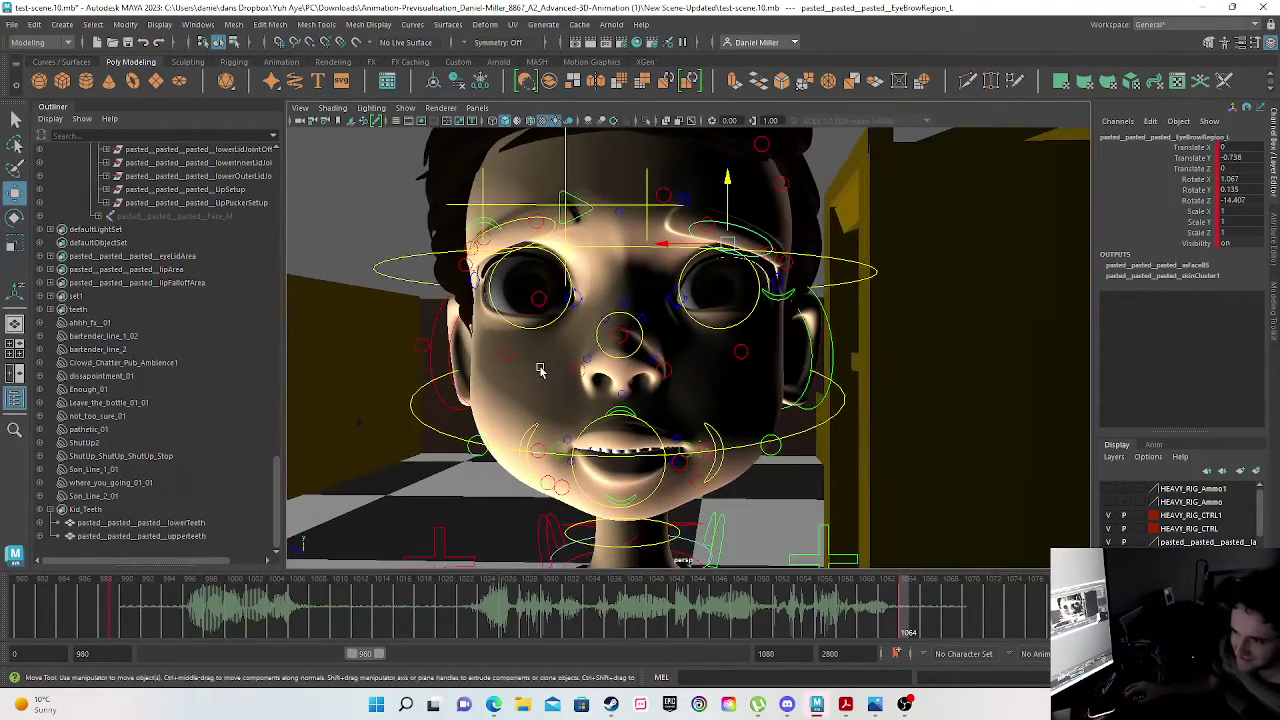
click(340, 238)
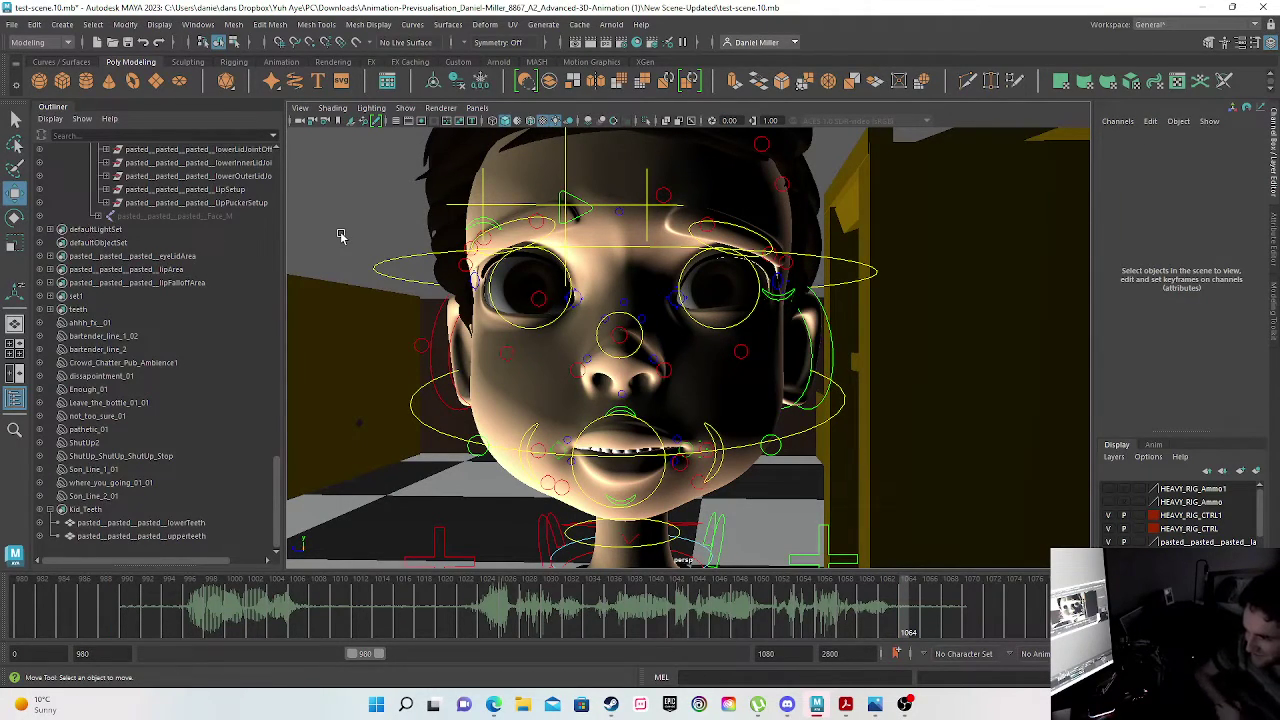
- Scrub the dialogue from about frame 990 to 1070 to check the complete facial animation
click(126, 610)
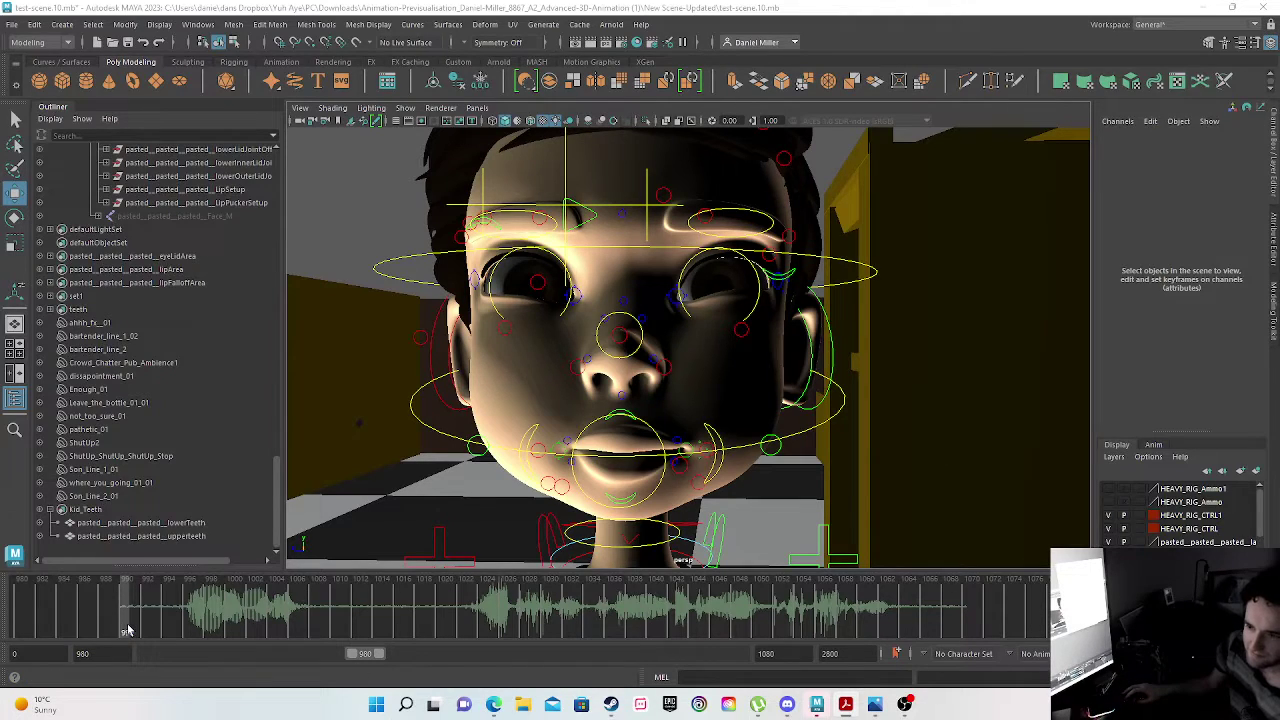
mouse_move(127, 630)
mouse_down()
mouse_move(355, 607)
mouse_move(970, 609)
mouse_move(108, 612)
mouse_move(136, 614)
mouse_up()
drag(300, 620, 970, 612)
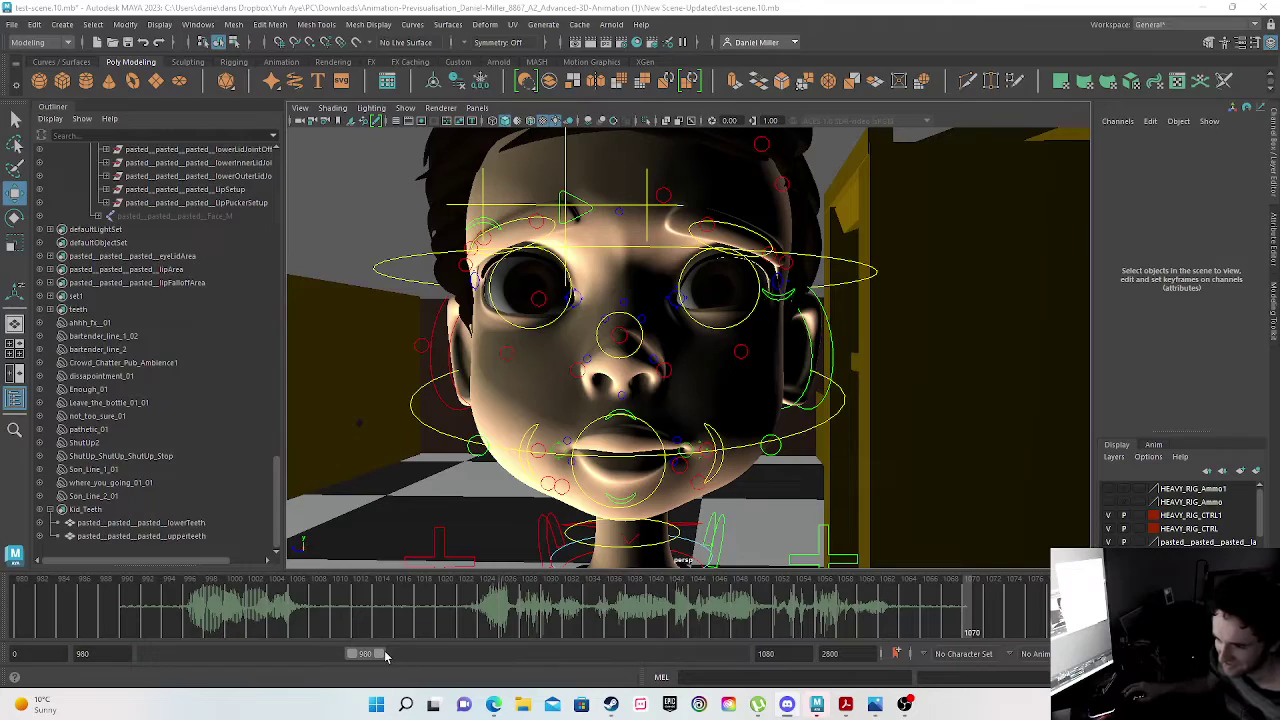
- Rotate the kid's right FK shoulder control at frame 1016 to about X -22, Y 23.8, Z 16.3, lowering the arm to the side
scroll(545, 369, down, 7)
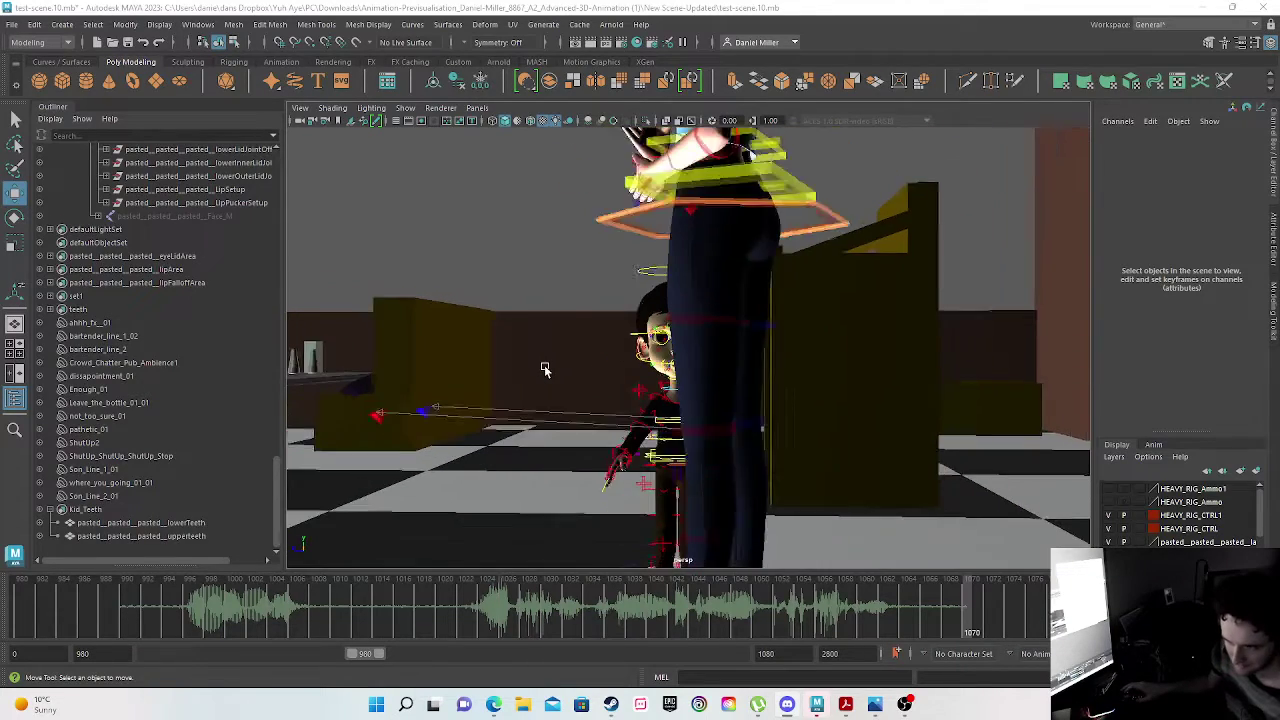
alt+drag(486, 434, 621, 442)
scroll(690, 436, up, 6)
alt+middle_drag(655, 415, 711, 313)
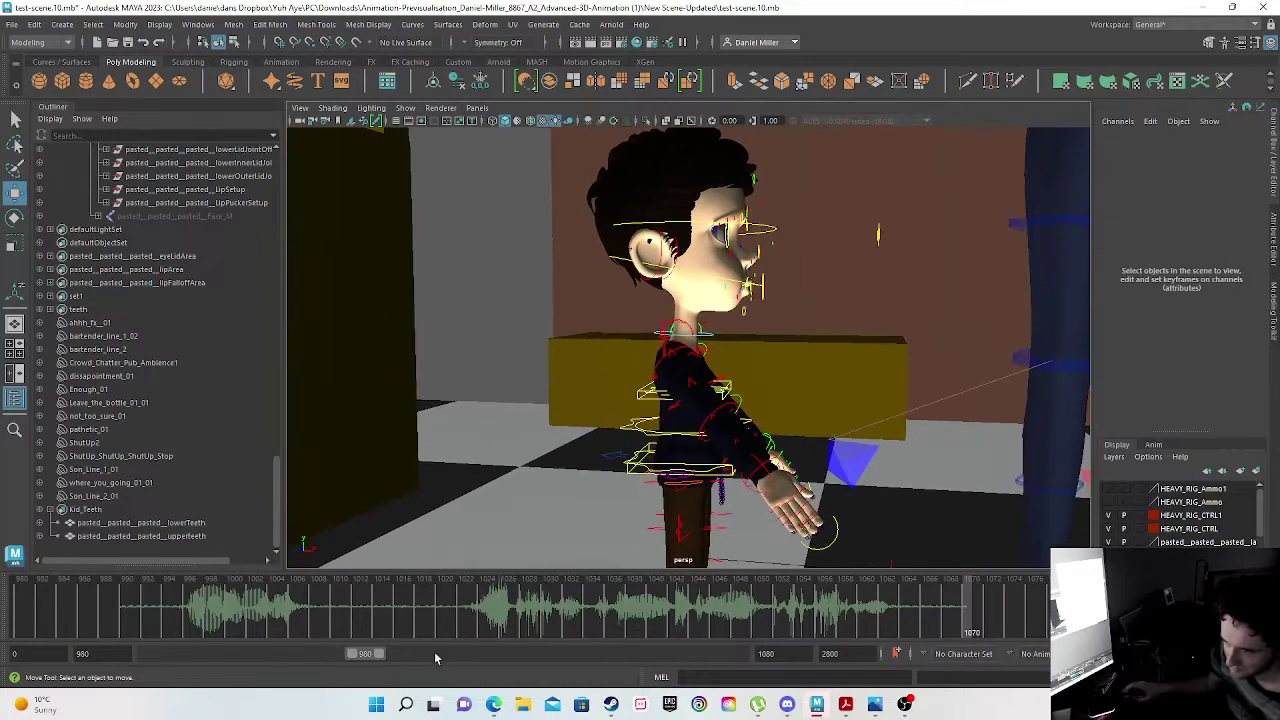
click(402, 608)
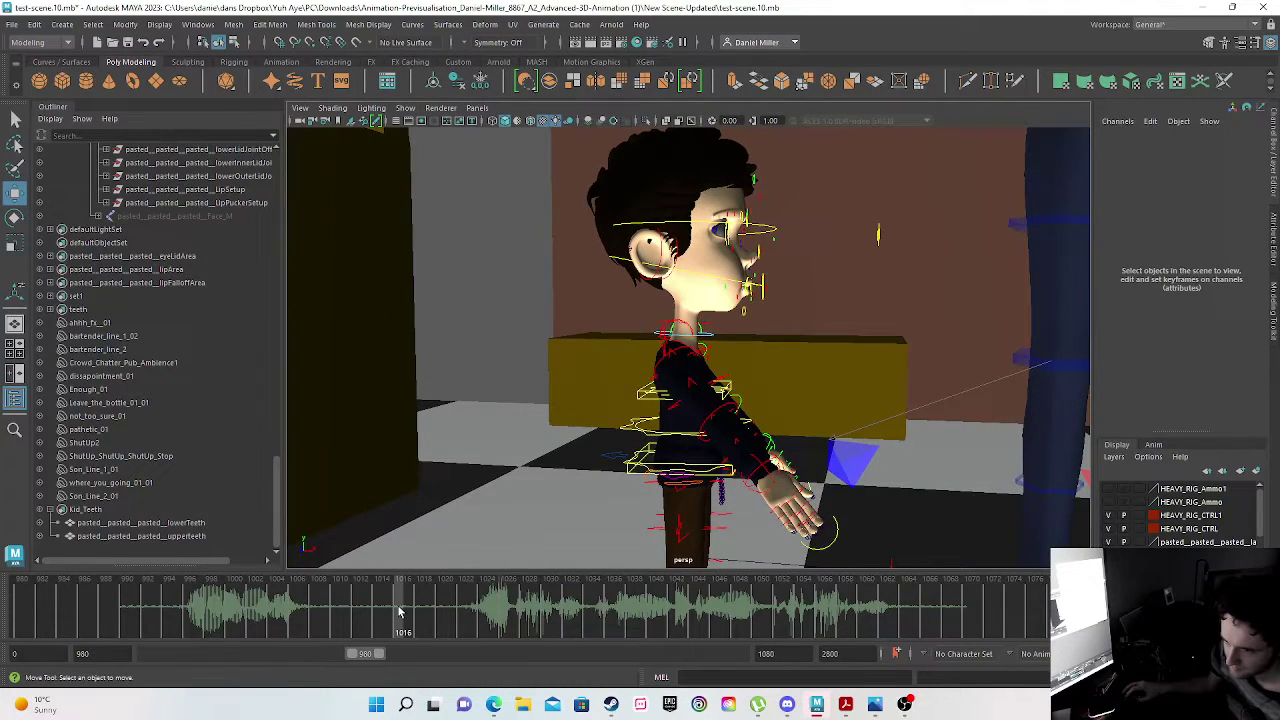
click(670, 355)
key(f)
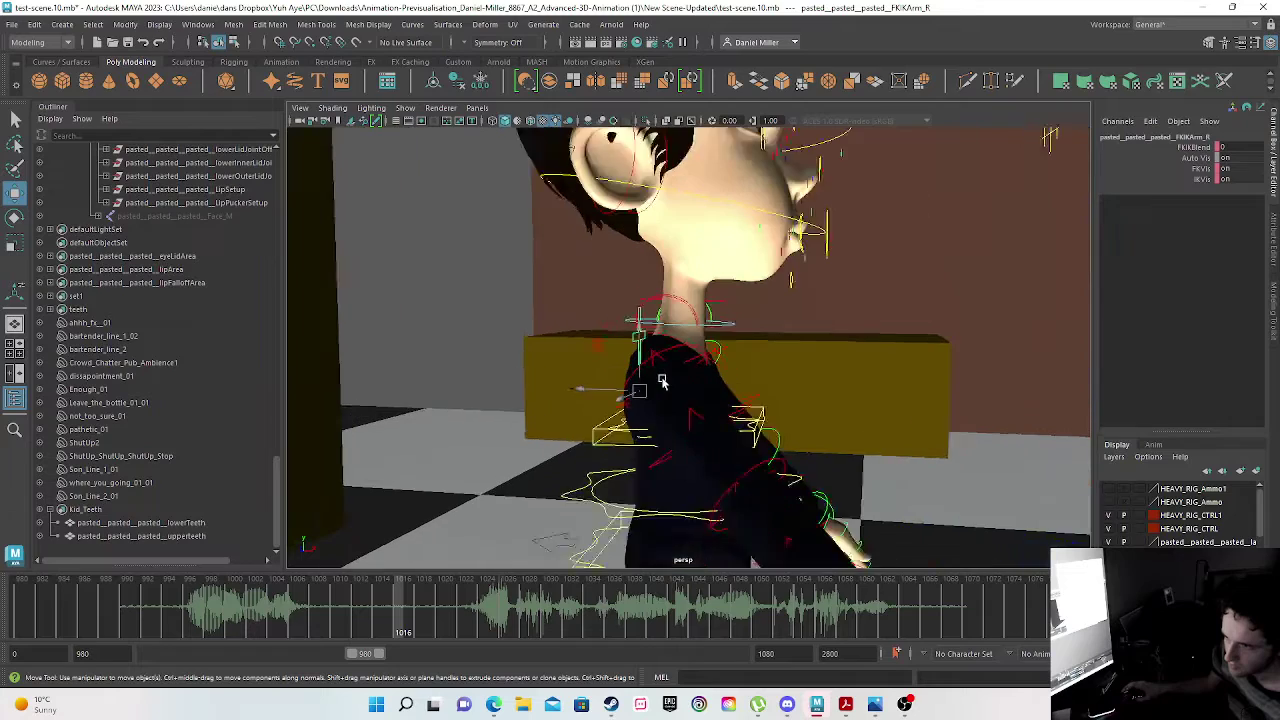
click(667, 352)
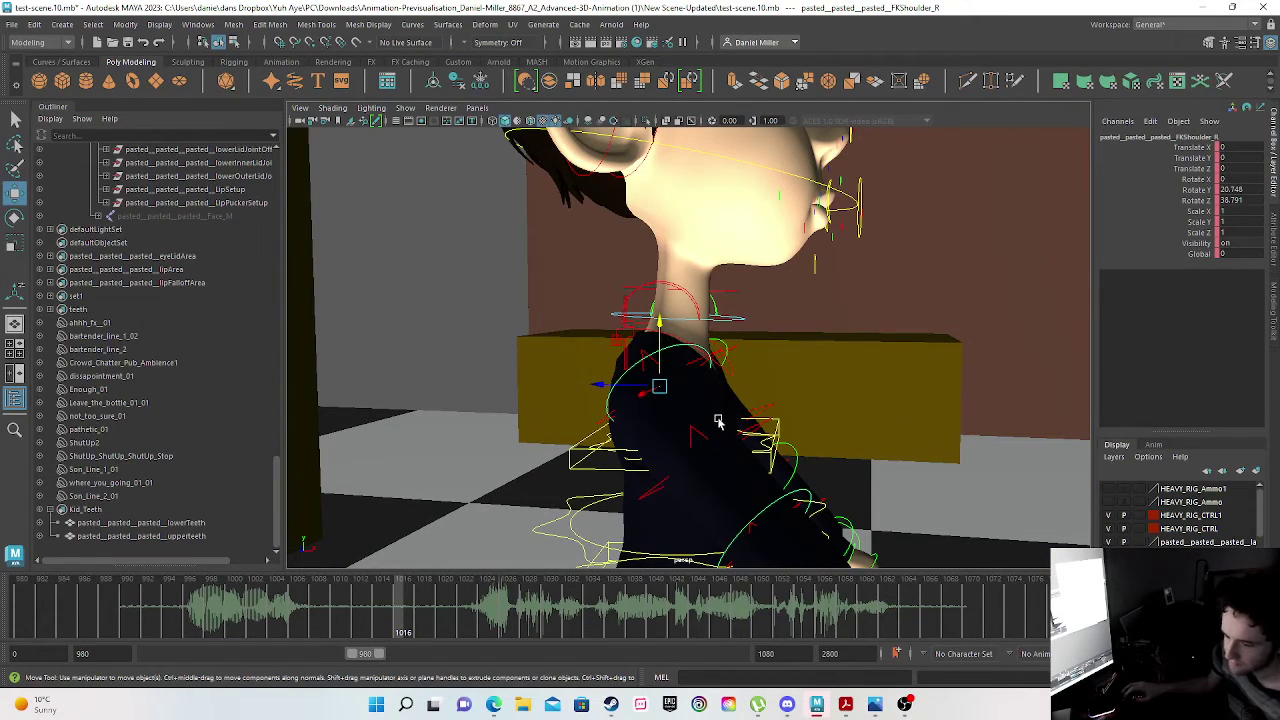
key(e)
drag(719, 370, 724, 406)
scroll(755, 480, down, 8)
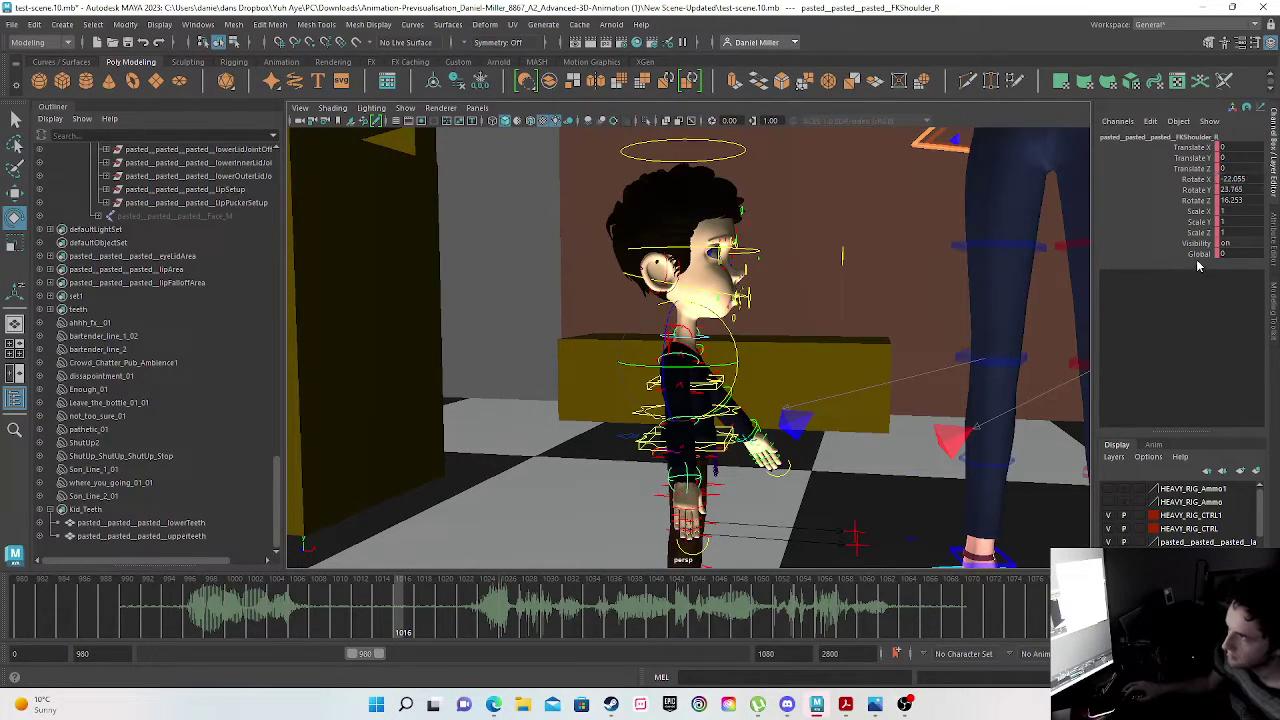
- Undo the last rotation of the kid's right FK shoulder control and reset its Rotate Y and Rotate Z to 0
key(ctrl+z)
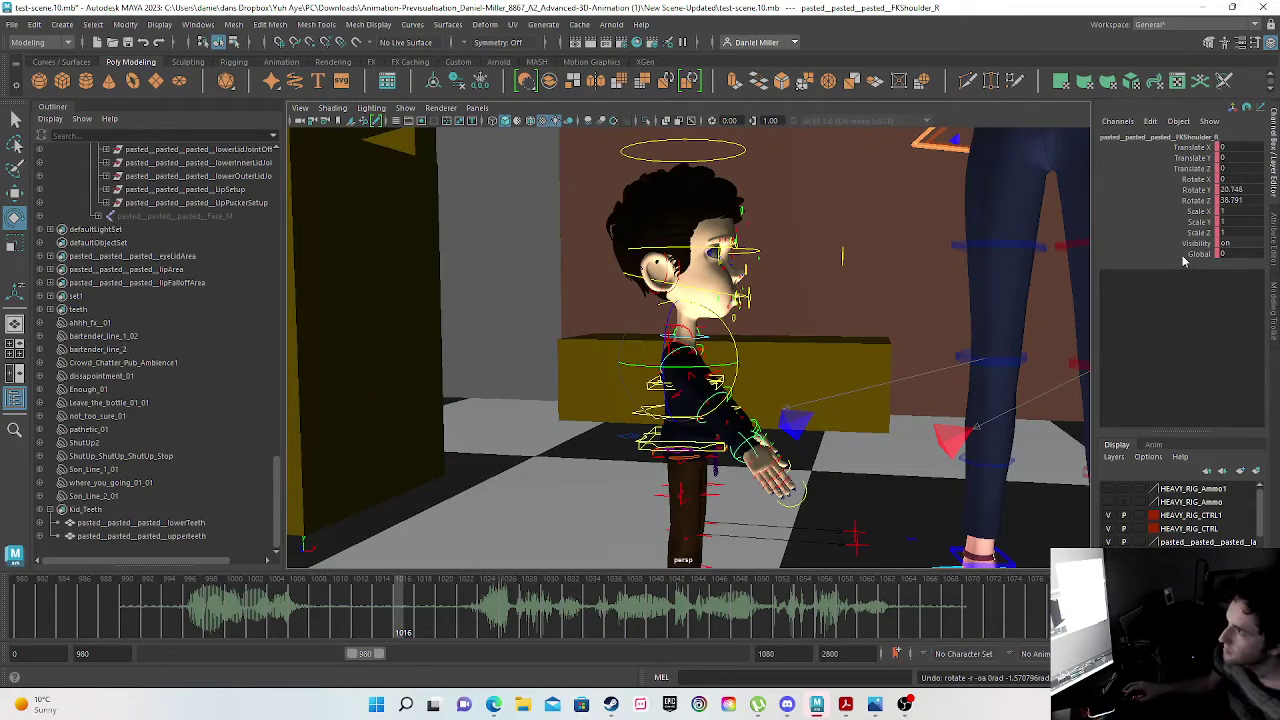
double_click(1234, 189)
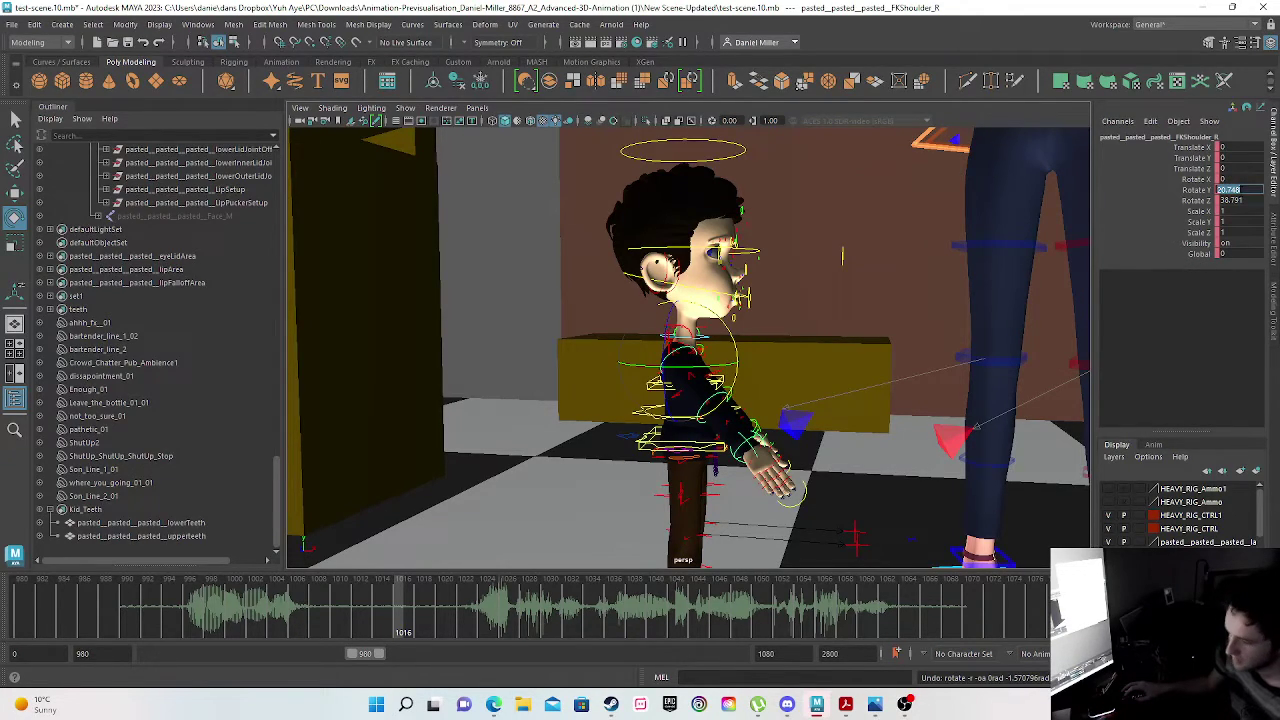
text(0)
click(1243, 200)
text(0)
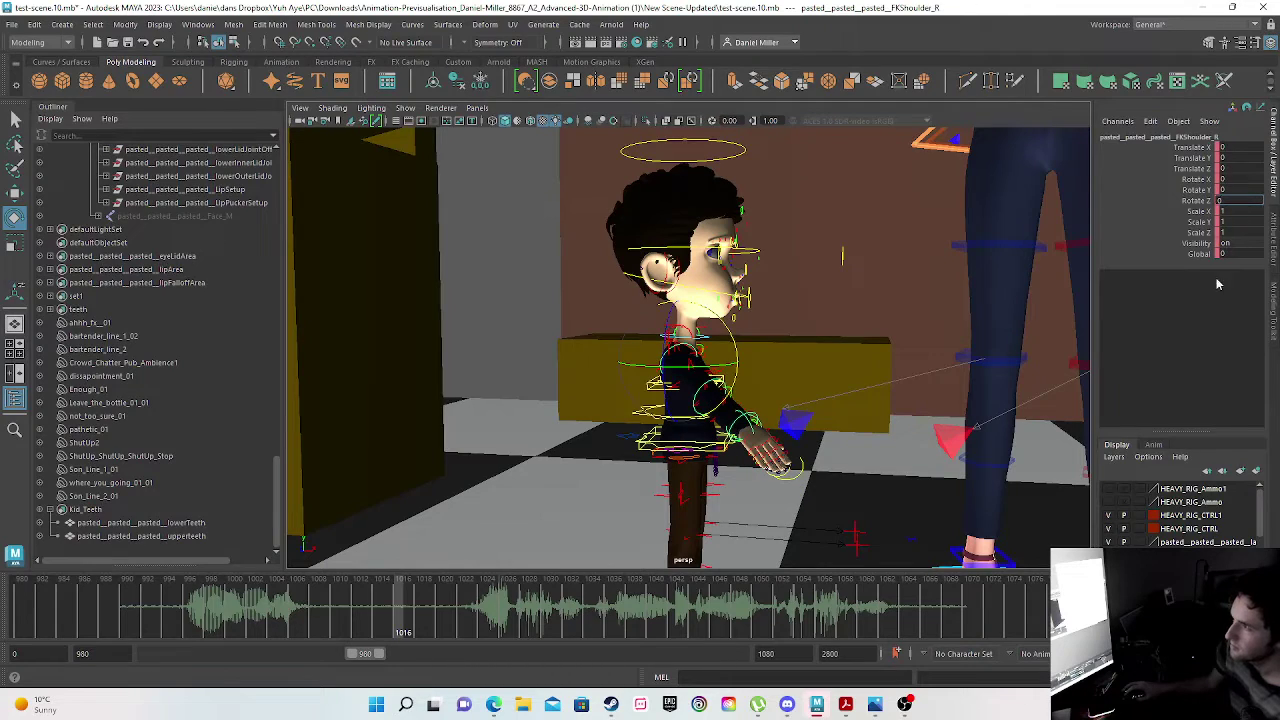
key(Return)
- Lower the right arm by rotating its FK shoulder control to about X -1.5, Y 36.1, Z 0.6, and key it at frame 1016
alt+drag(787, 494, 632, 366)
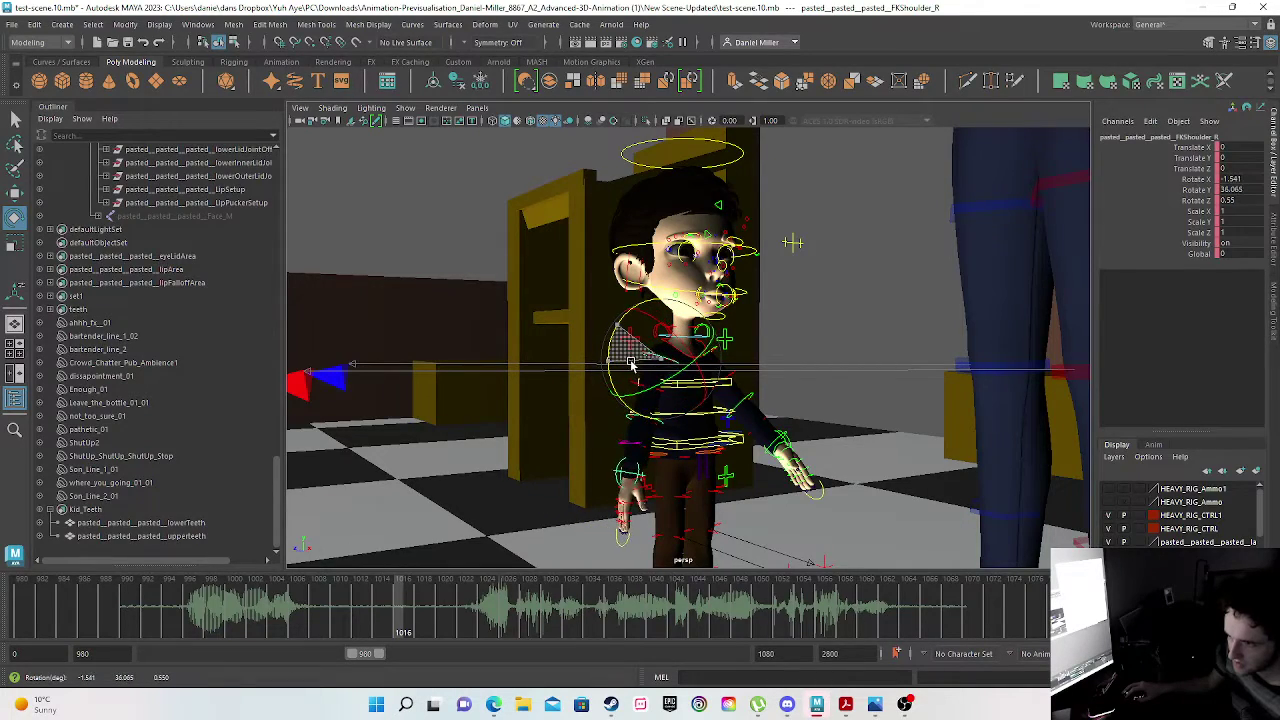
alt+drag(571, 469, 675, 470)
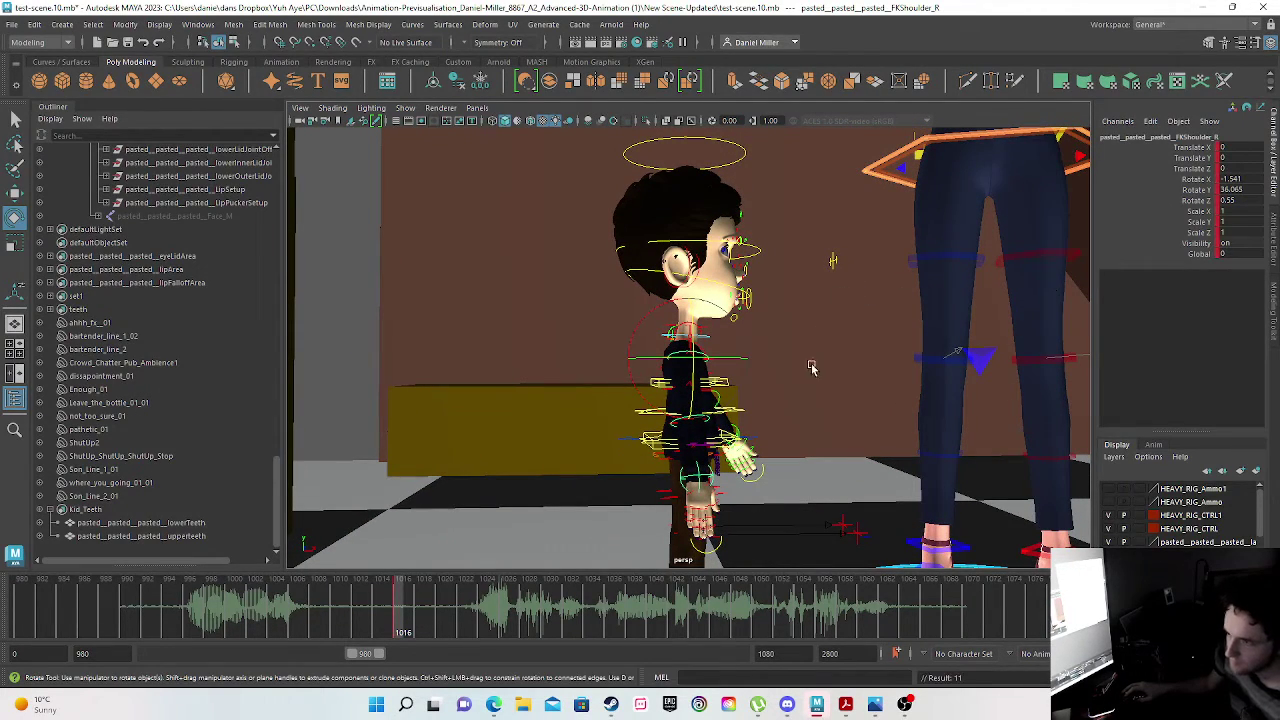
scroll(745, 448, up, 3)
scroll(747, 450, up, 2)
alt+middle_drag(770, 448, 555, 230)
alt+drag(620, 320, 526, 337)
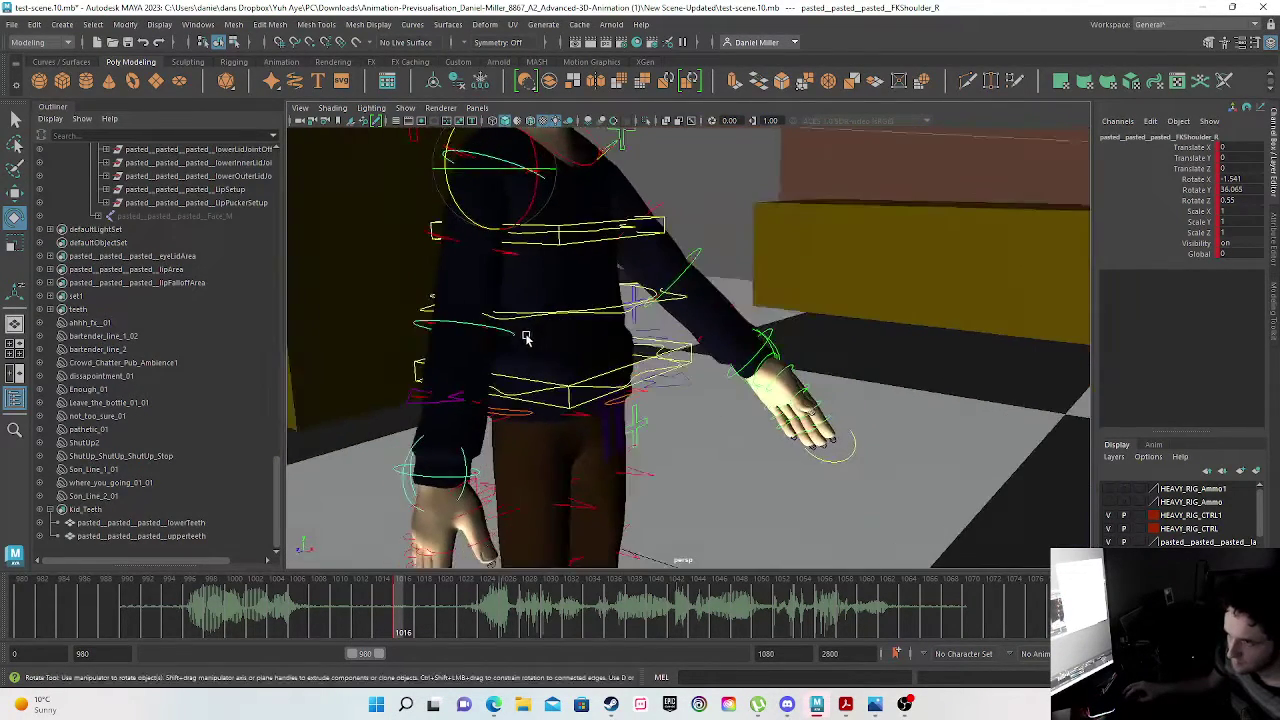
- Zero the left FK shoulder's Rotate Y and Z, rotate it to about X -5, Y 32.8, Z -1.4, and key it at frame 1016
alt+drag(660, 183, 690, 360)
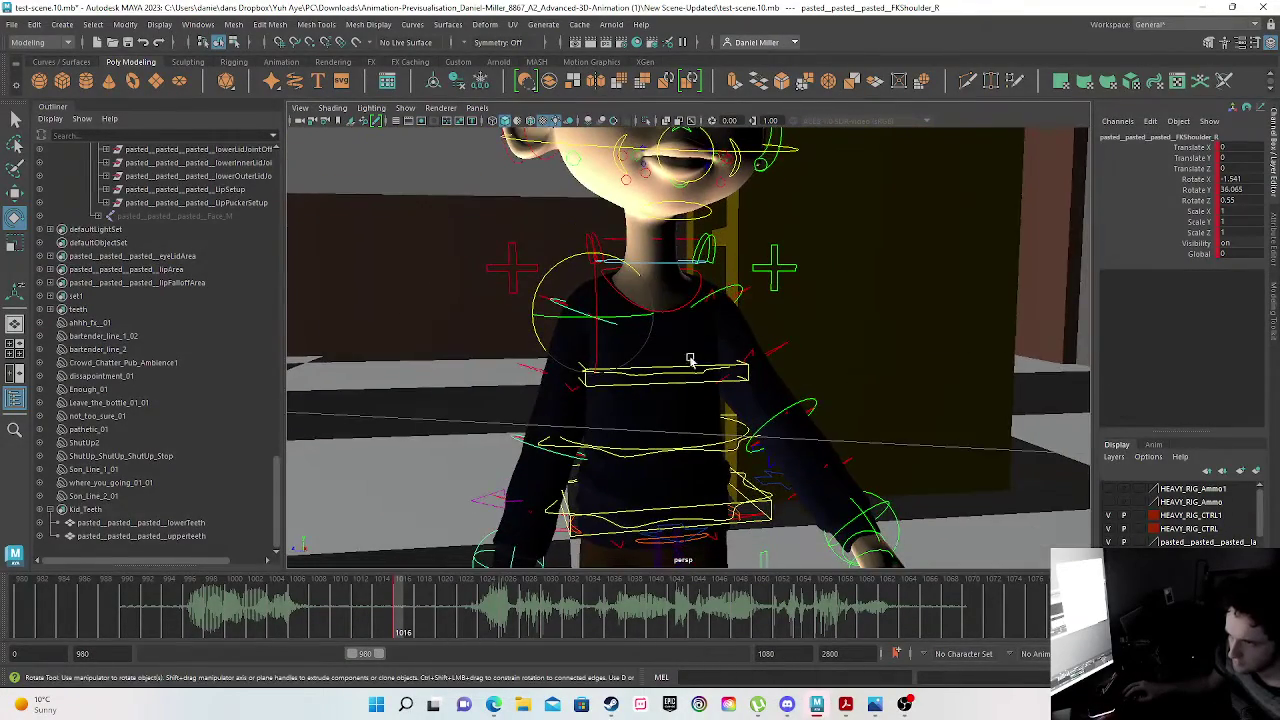
click(733, 290)
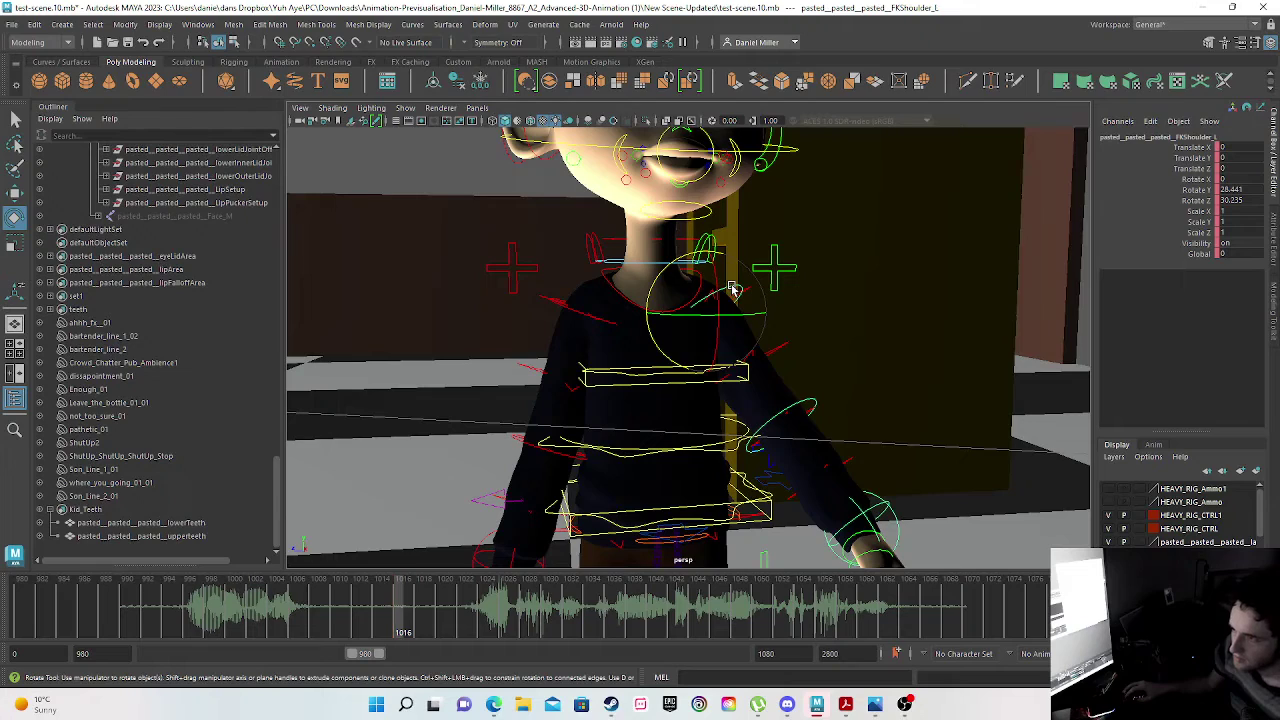
click(1241, 190)
text(0)
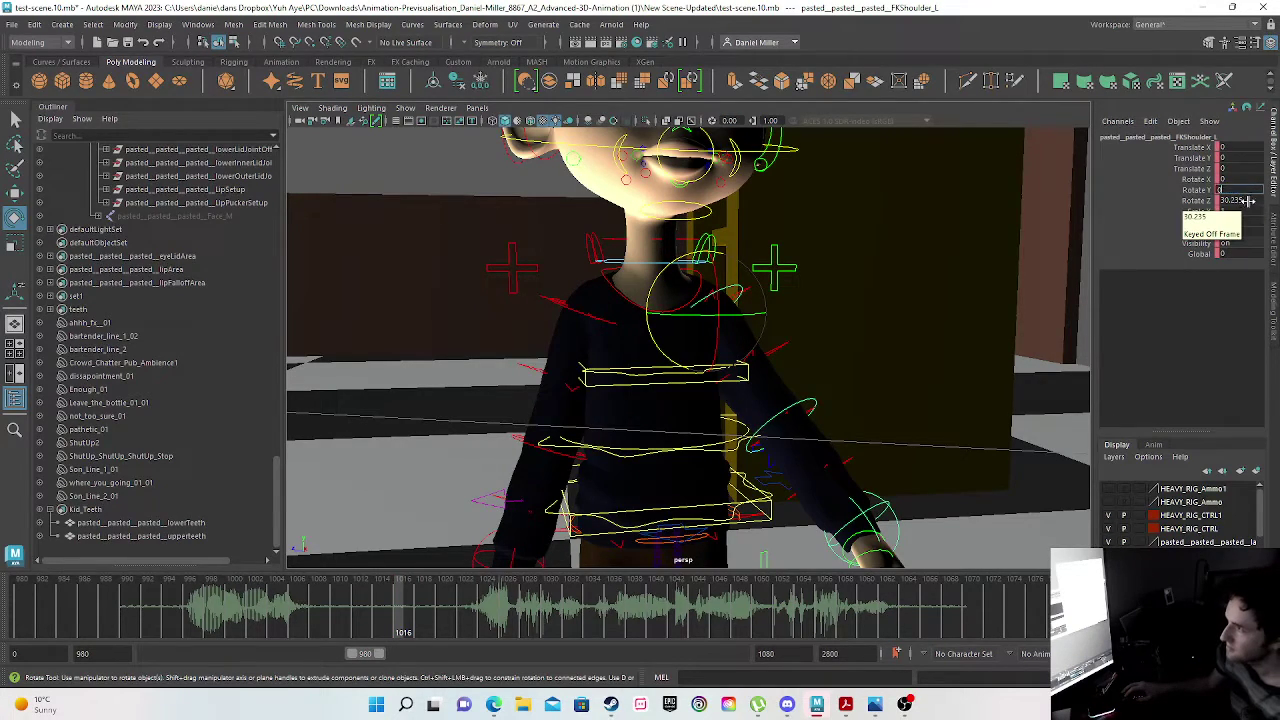
click(1246, 201)
text(0)
key(Return)
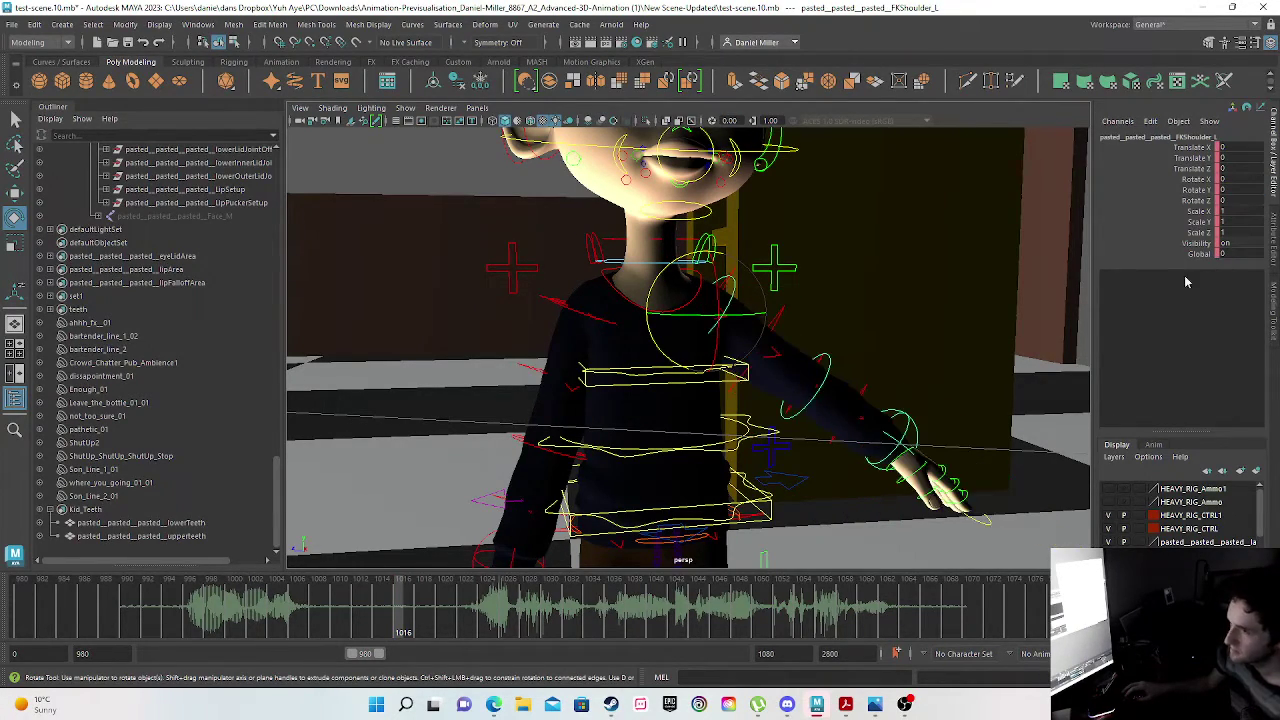
drag(655, 292, 680, 272)
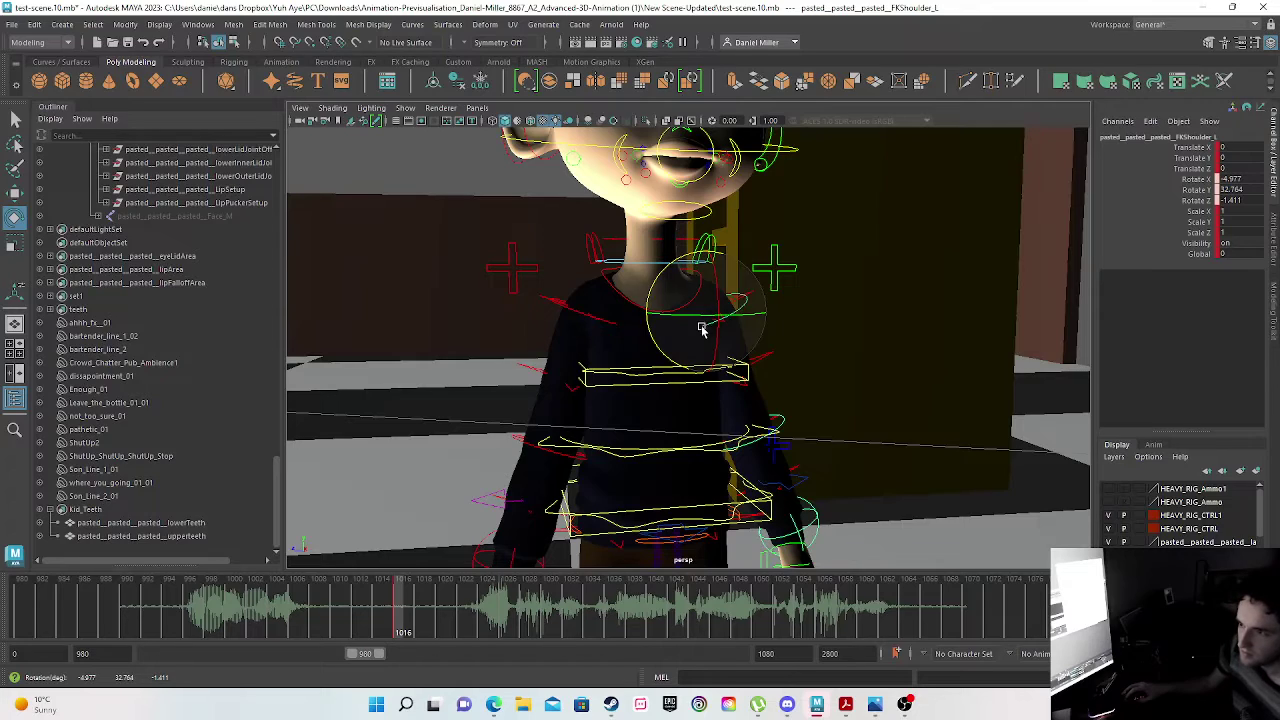
key(s)
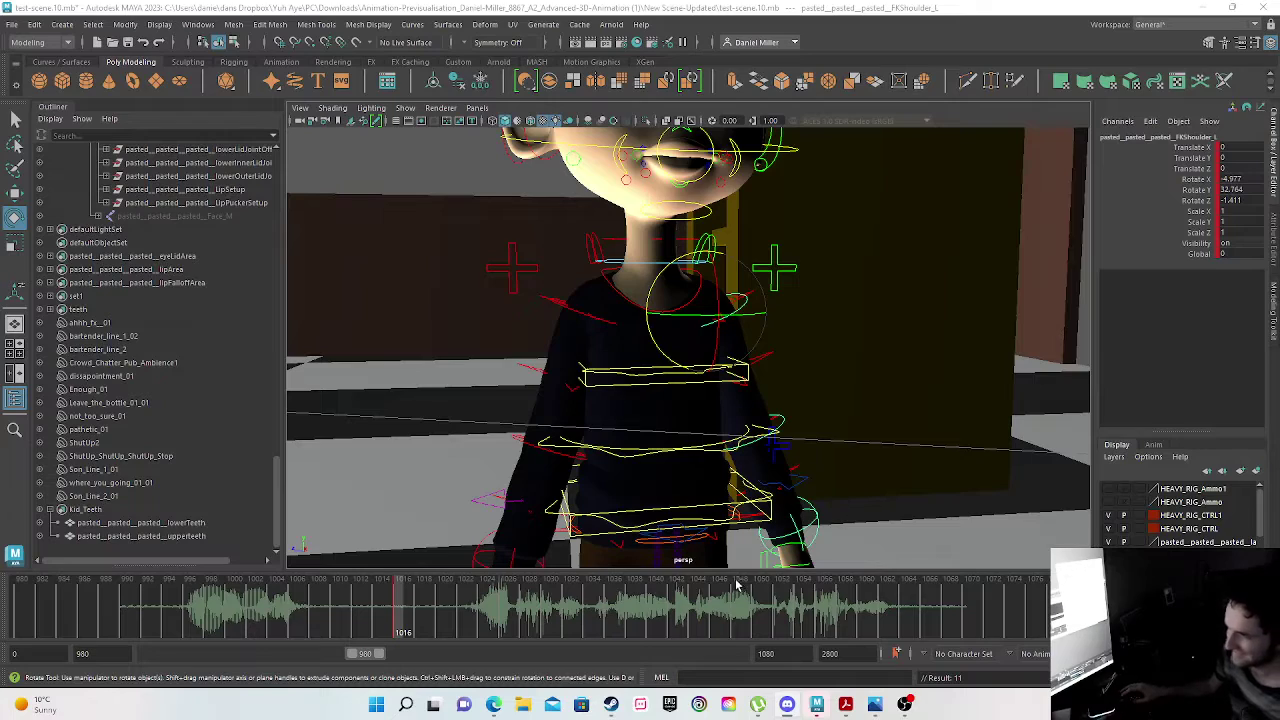
- Extend the end of the playback range to frame 1200
drag(596, 620, 978, 610)
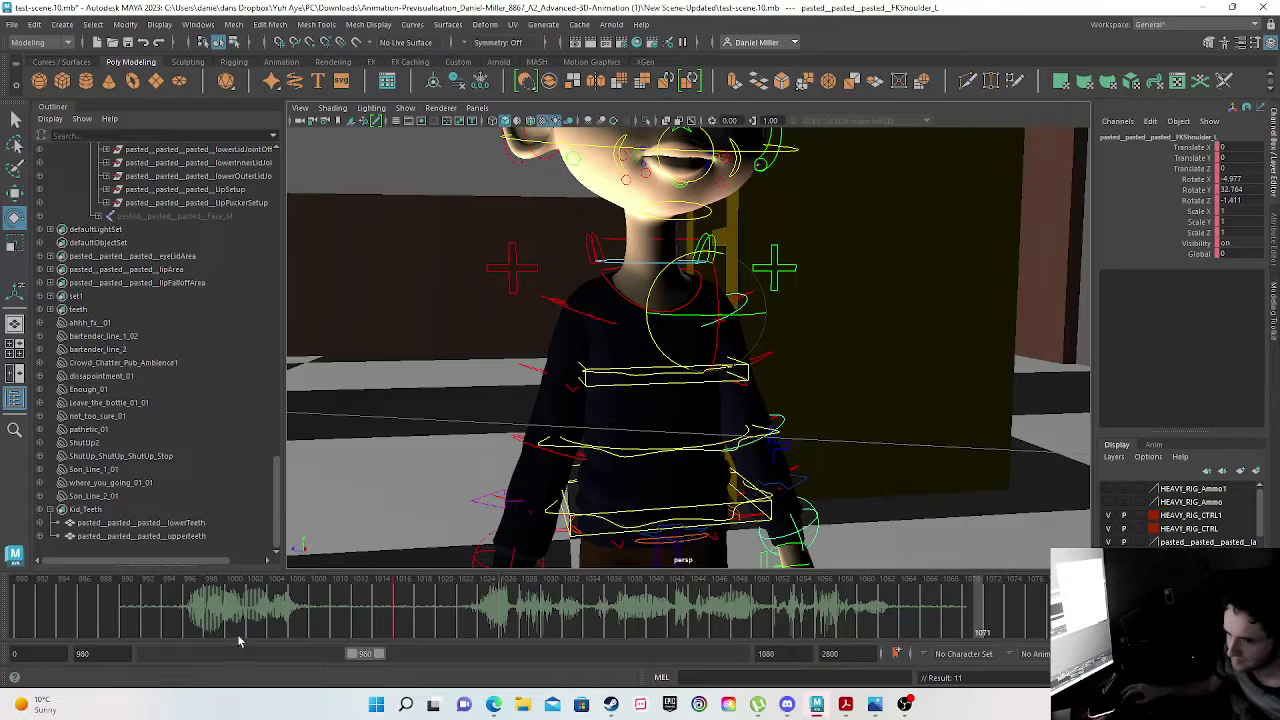
click(782, 653)
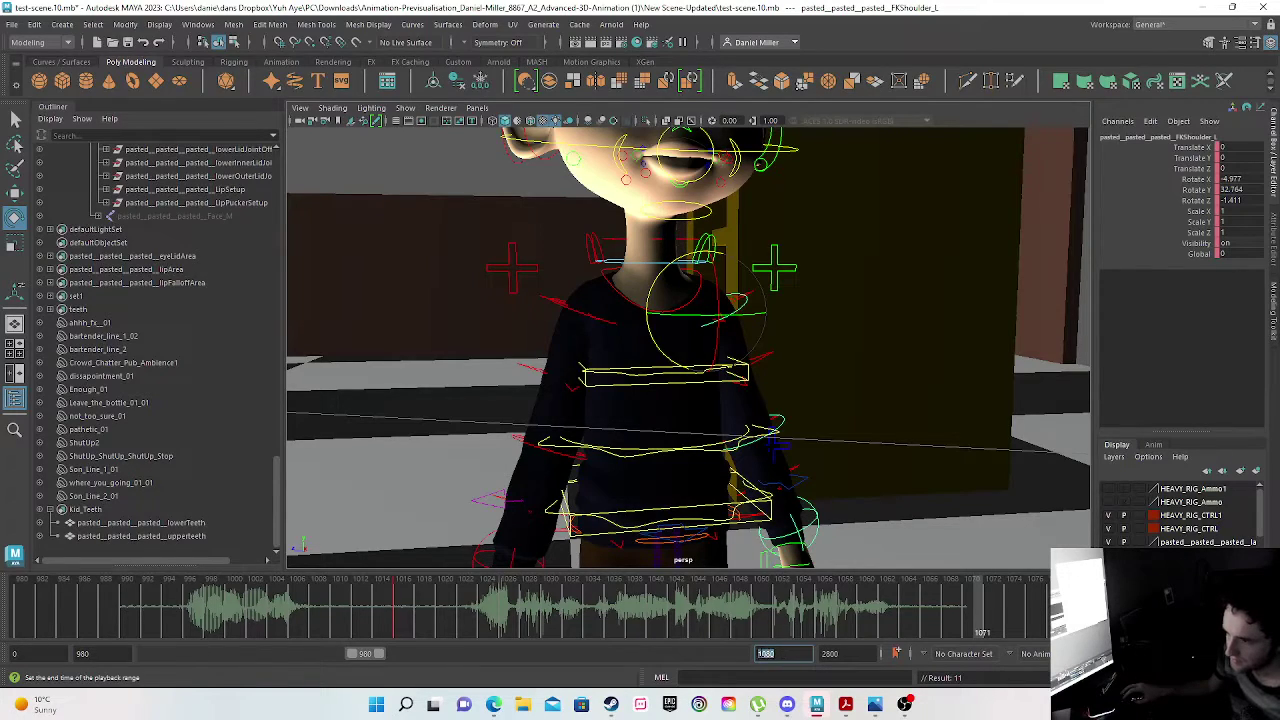
text(1200)
key(Return)
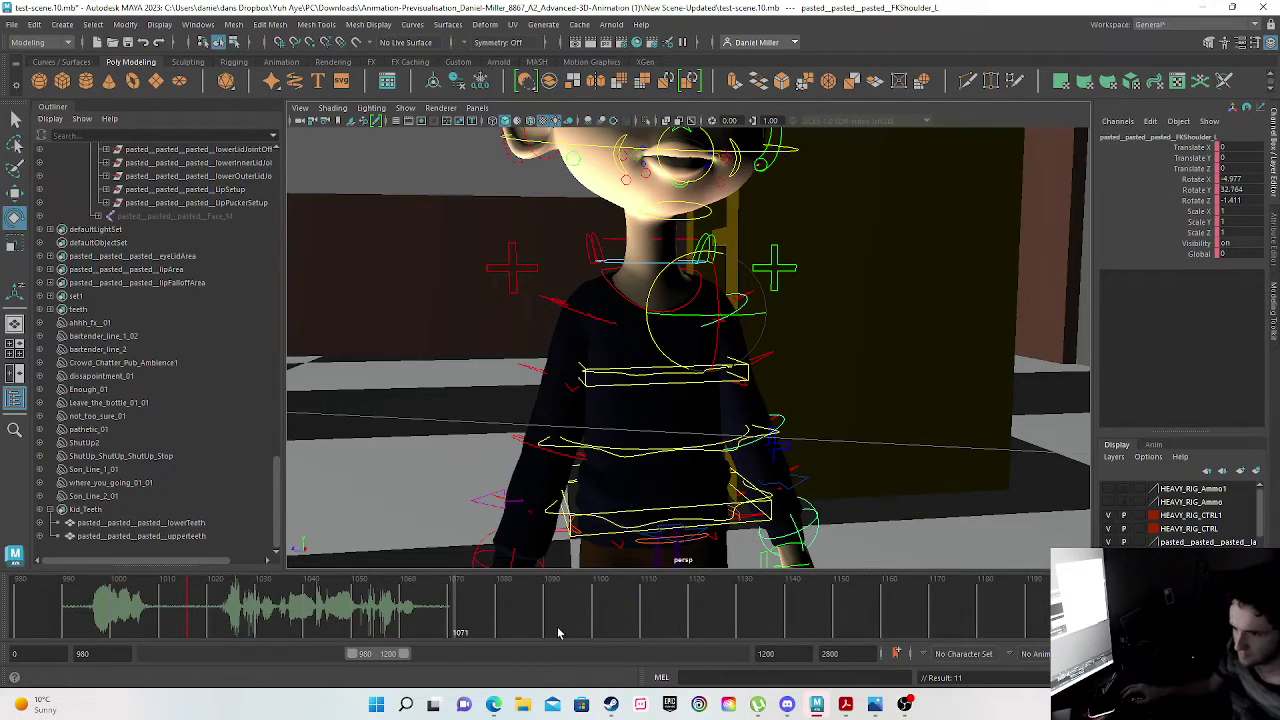
- At frame 1070, import the audio file "he went out_01.wav" from the Test folder inside Franks Wifes Lines
mouse_move(456, 618)
mouse_down()
mouse_move(323, 616)
mouse_move(450, 622)
mouse_up()
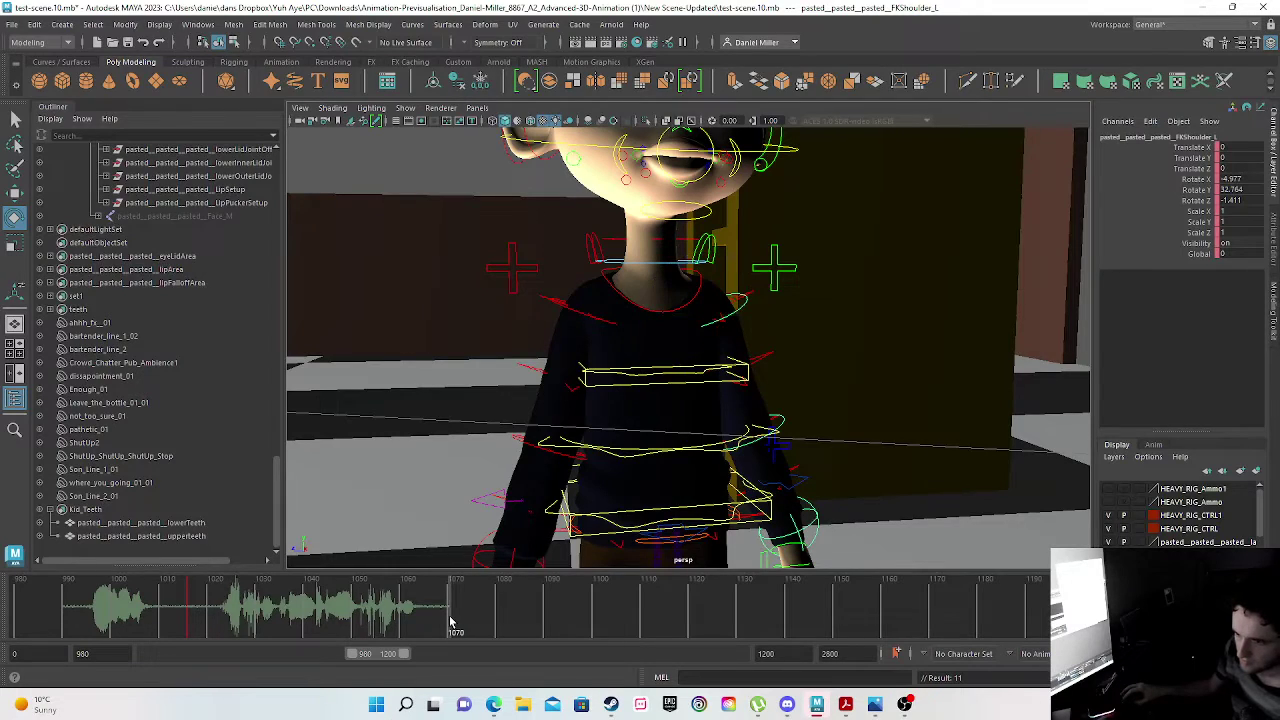
right_click(450, 622)
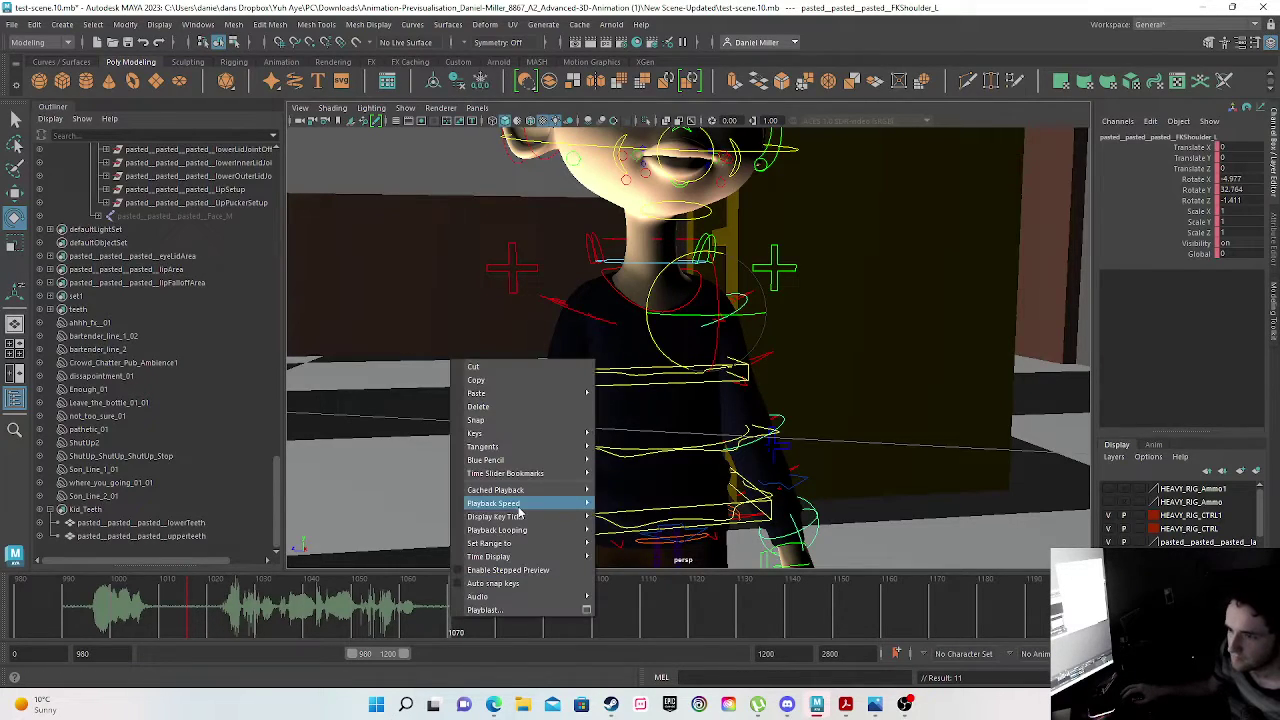
mouse_move(478, 596)
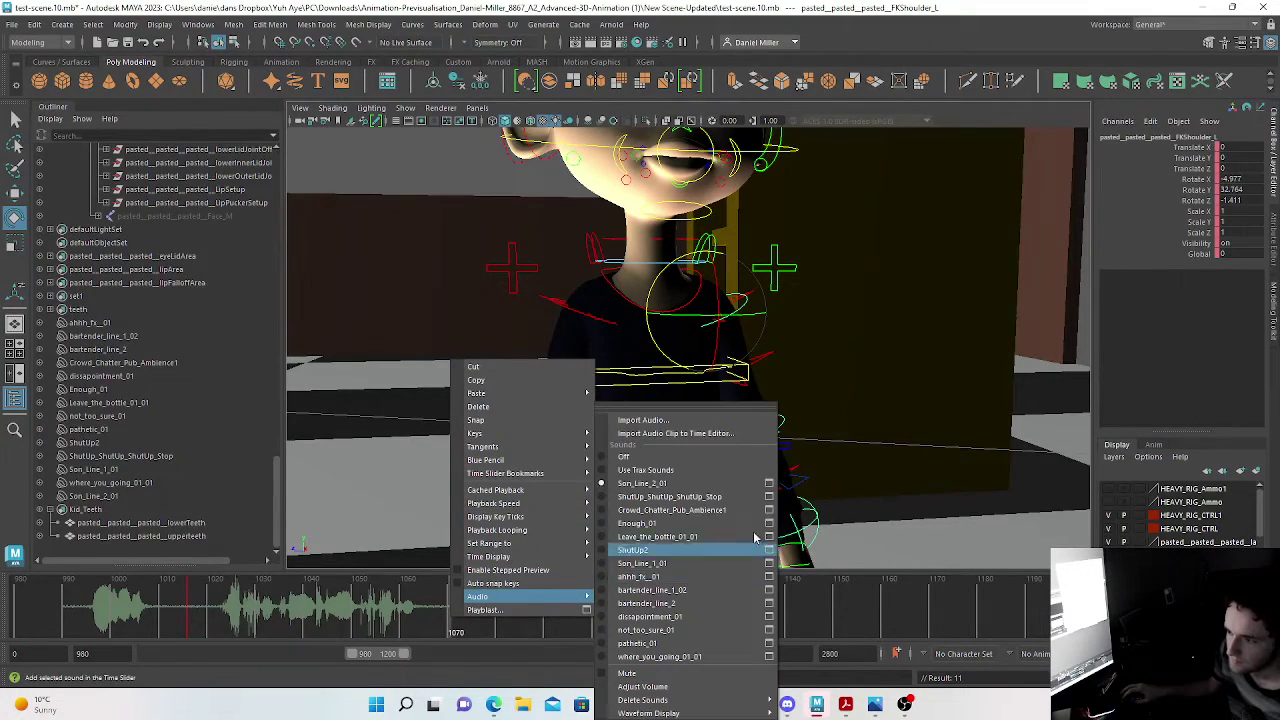
click(673, 424)
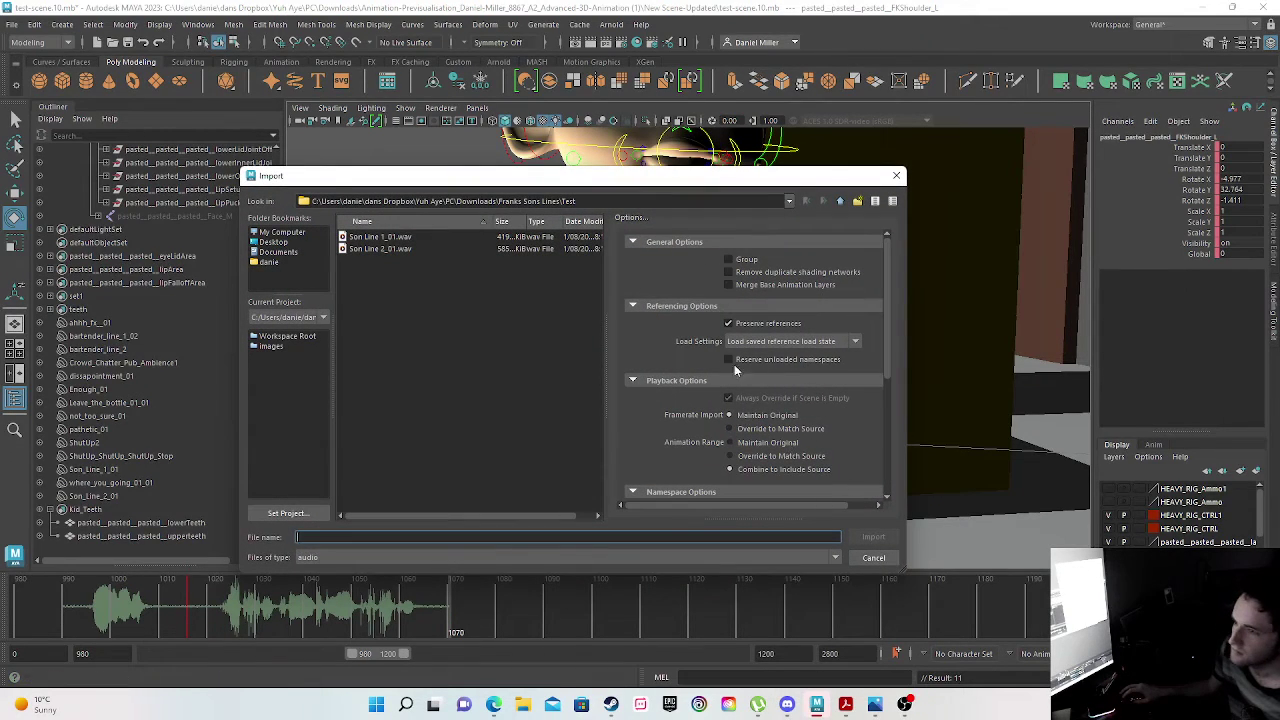
click(840, 201)
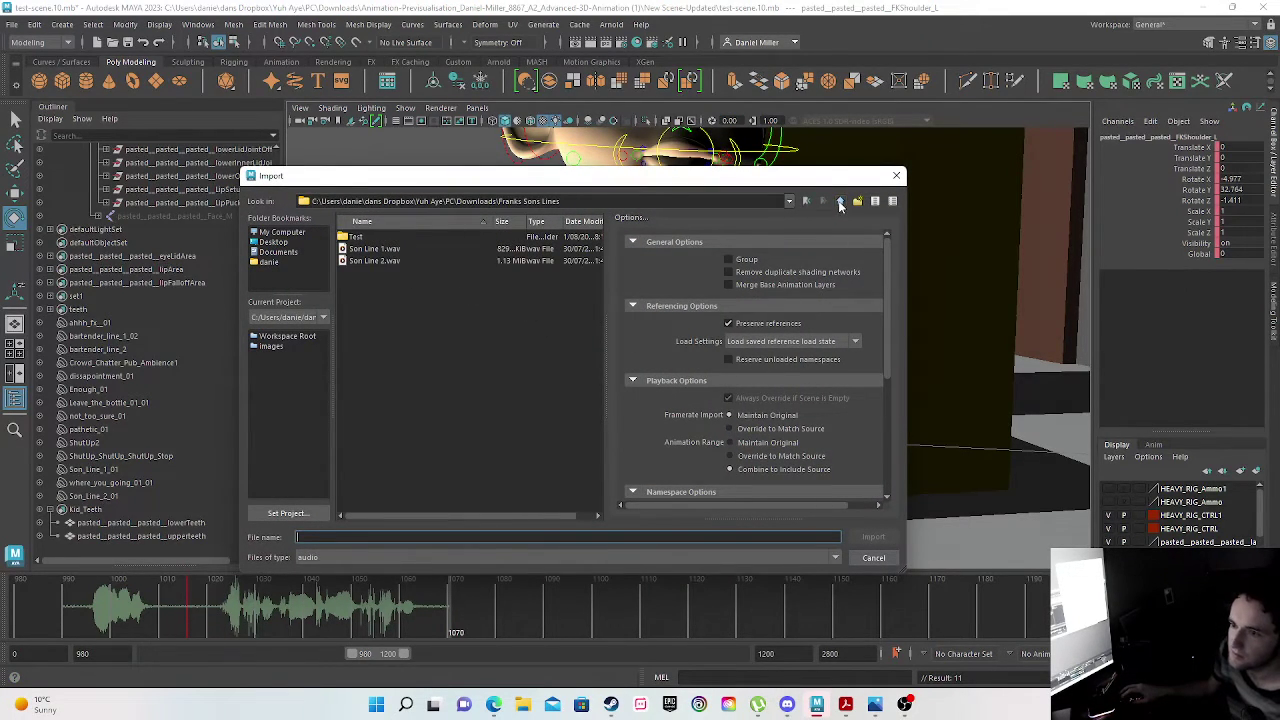
click(840, 201)
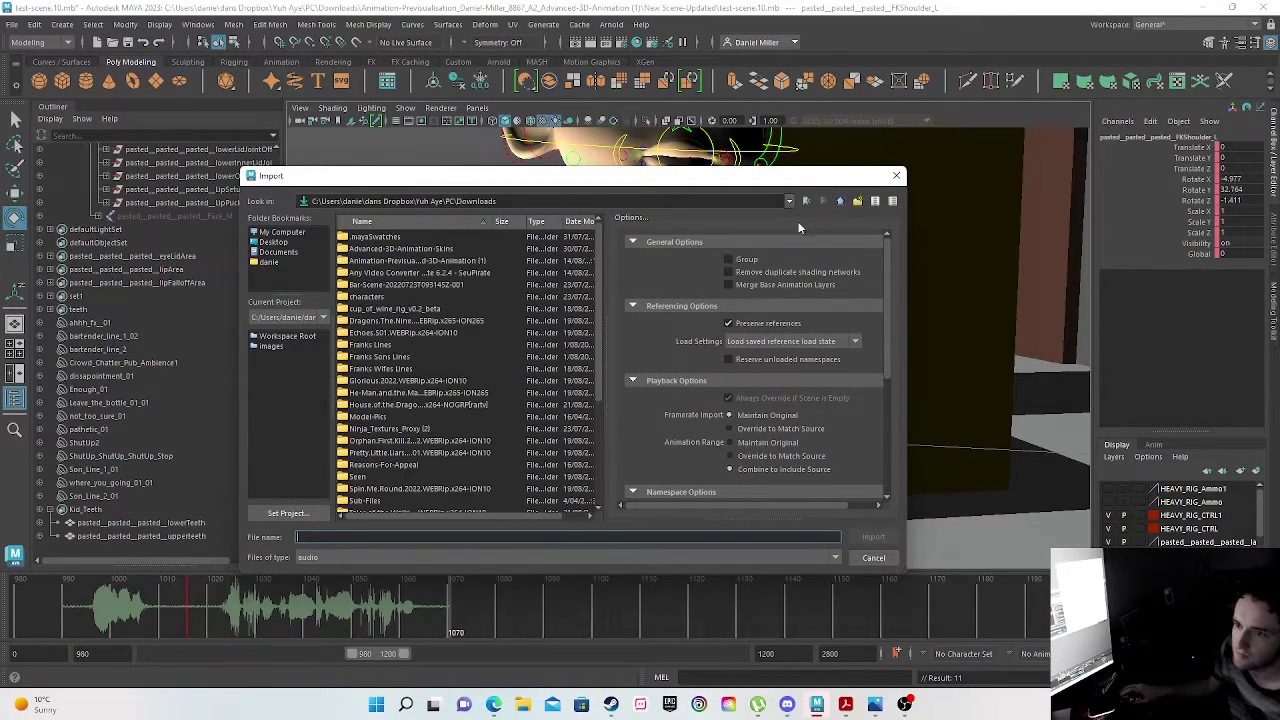
double_click(380, 369)
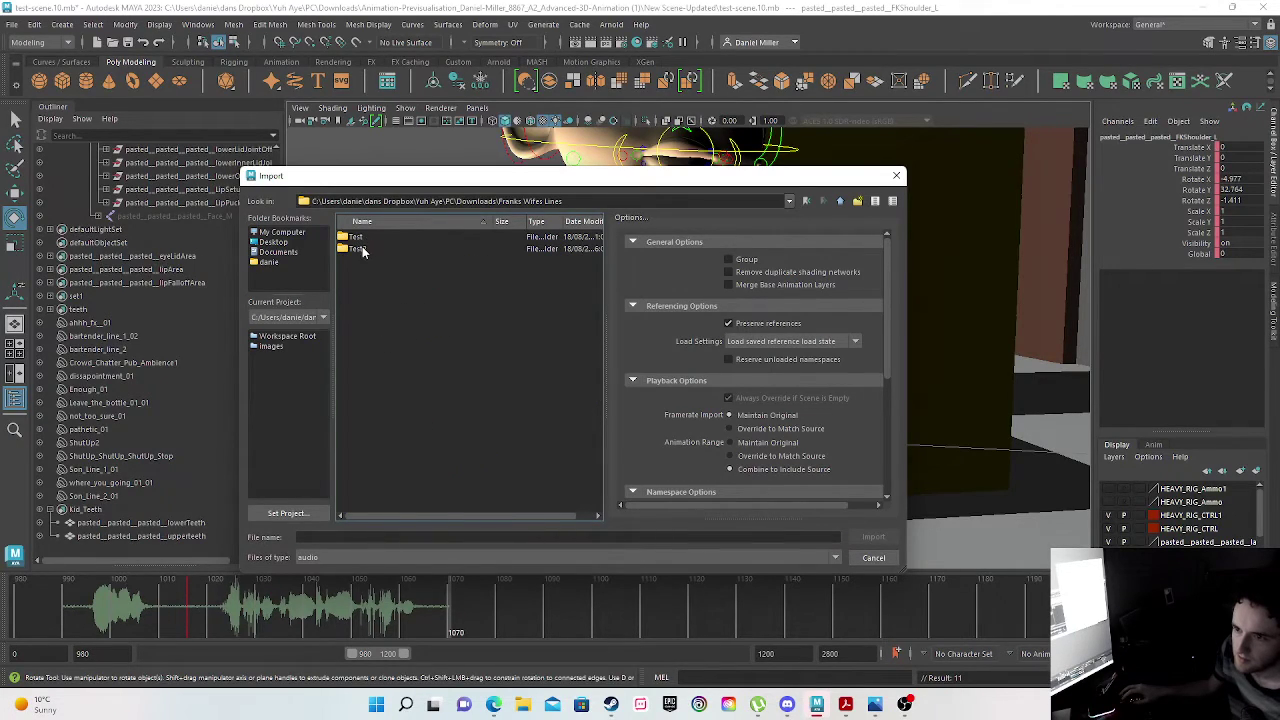
double_click(358, 237)
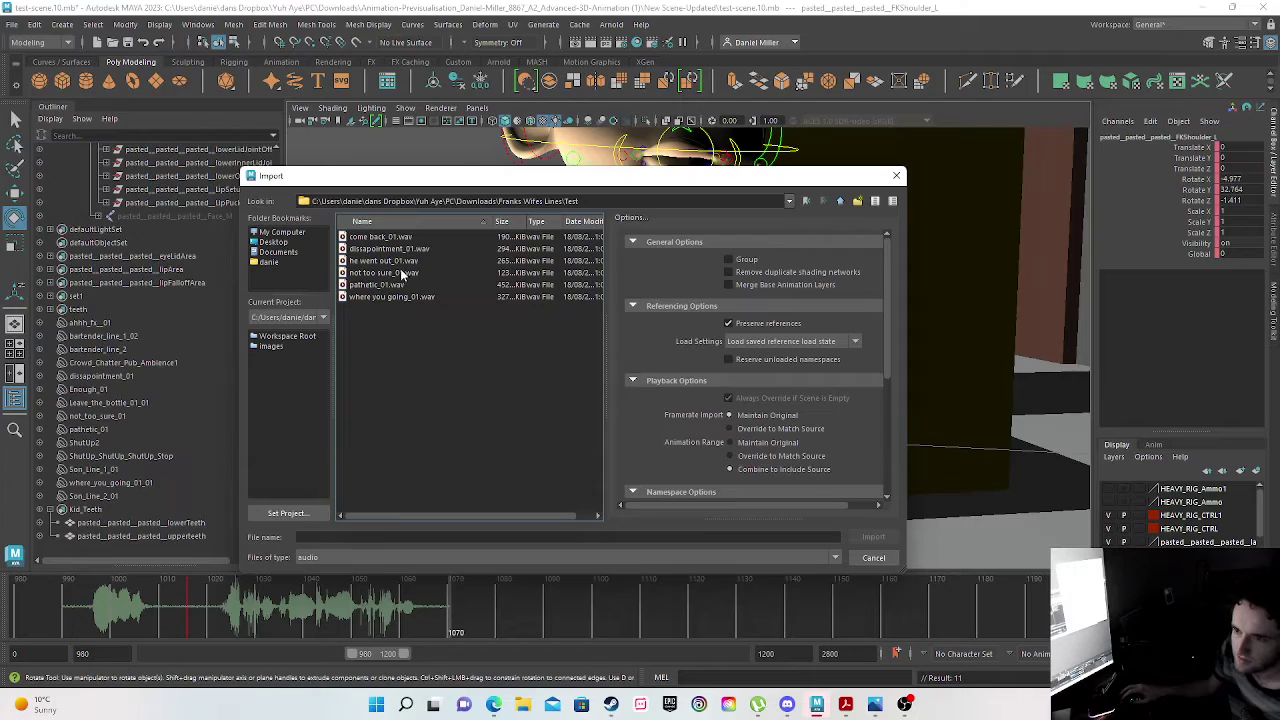
double_click(380, 261)
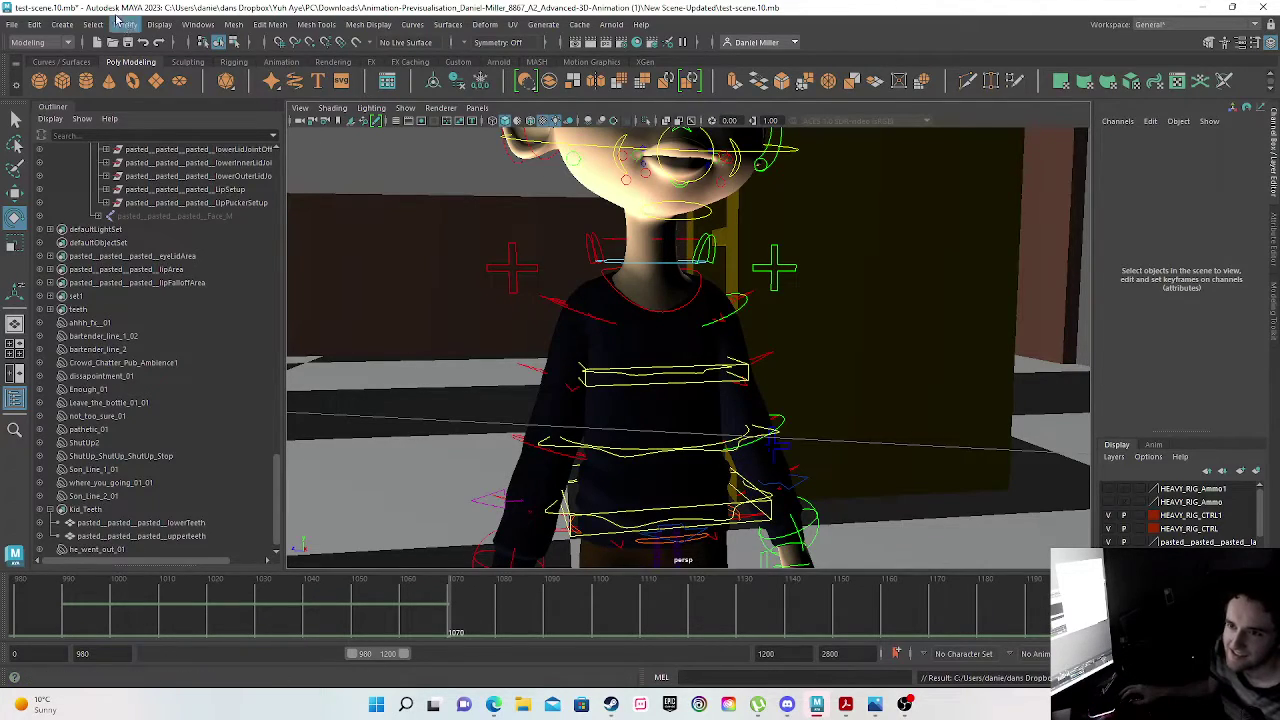
- Open the Trax Editor, expand the Soundtrack, and move the he_went_out_01 clip near the end of the Son_Line_2_01 clip
click(197, 24)
mouse_move(240, 118)
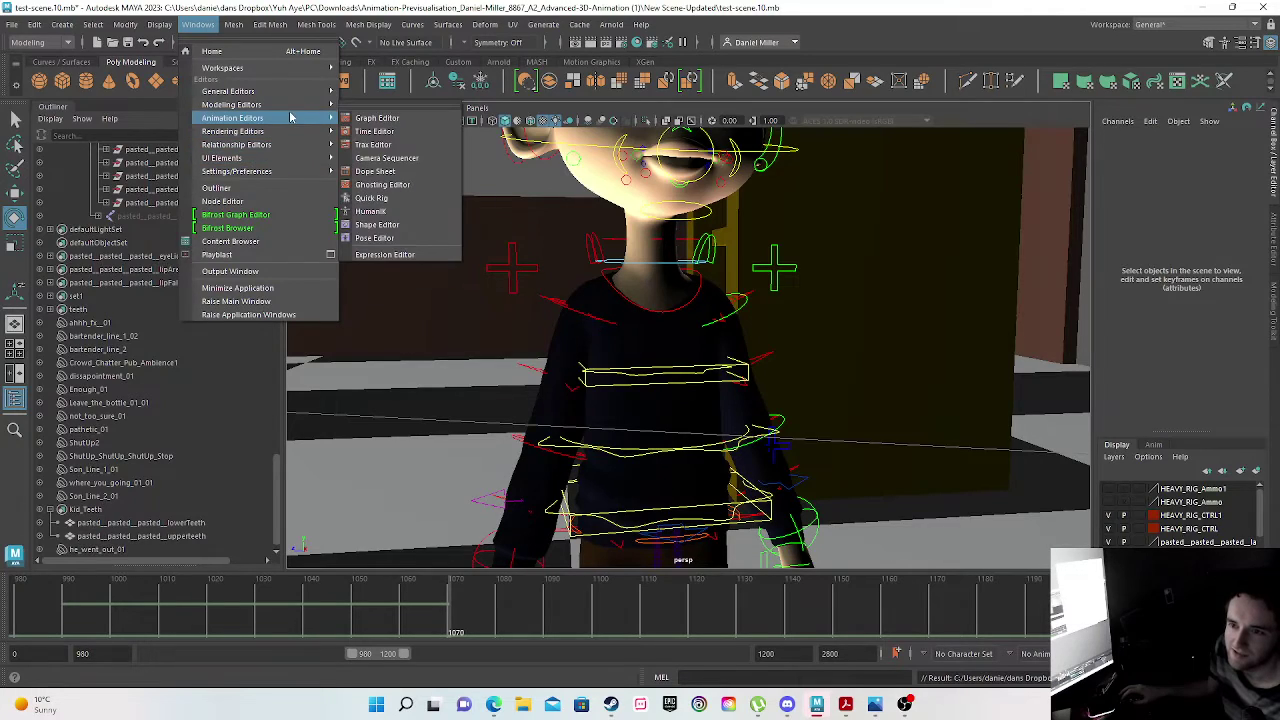
click(403, 148)
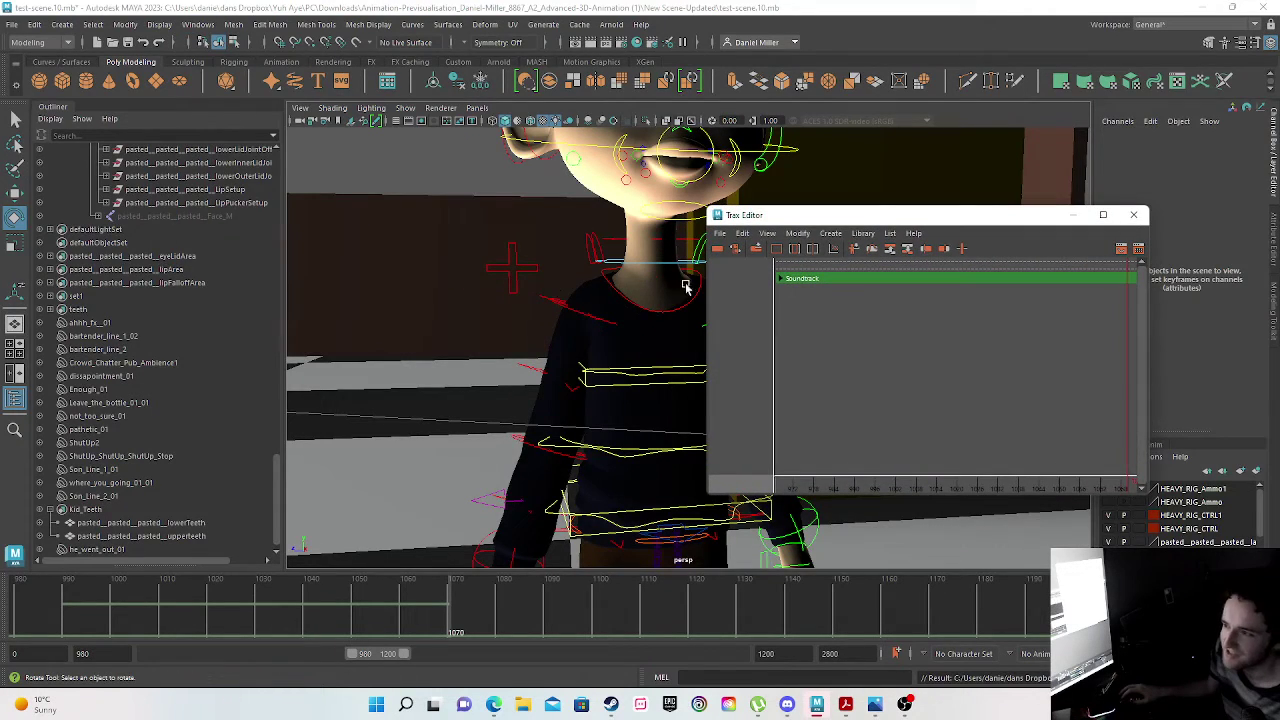
click(782, 279)
scroll(849, 400, down, 5)
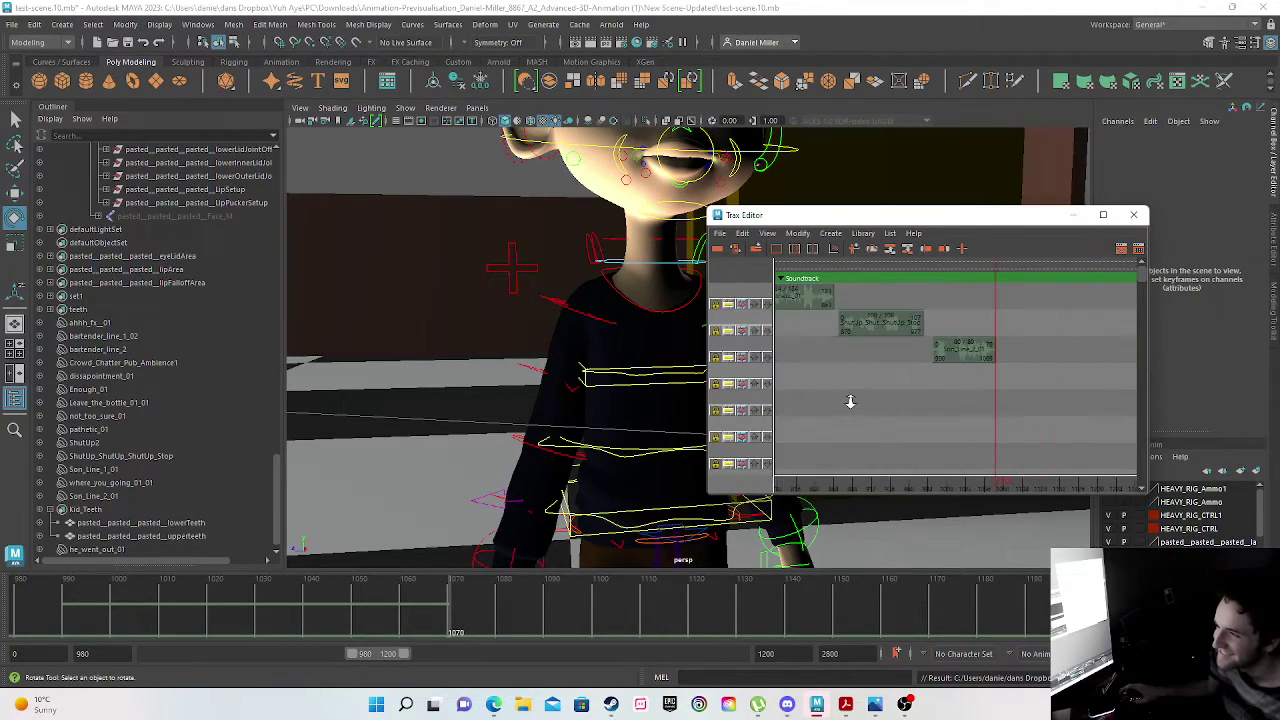
scroll(842, 394, down, 5)
drag(840, 300, 971, 371)
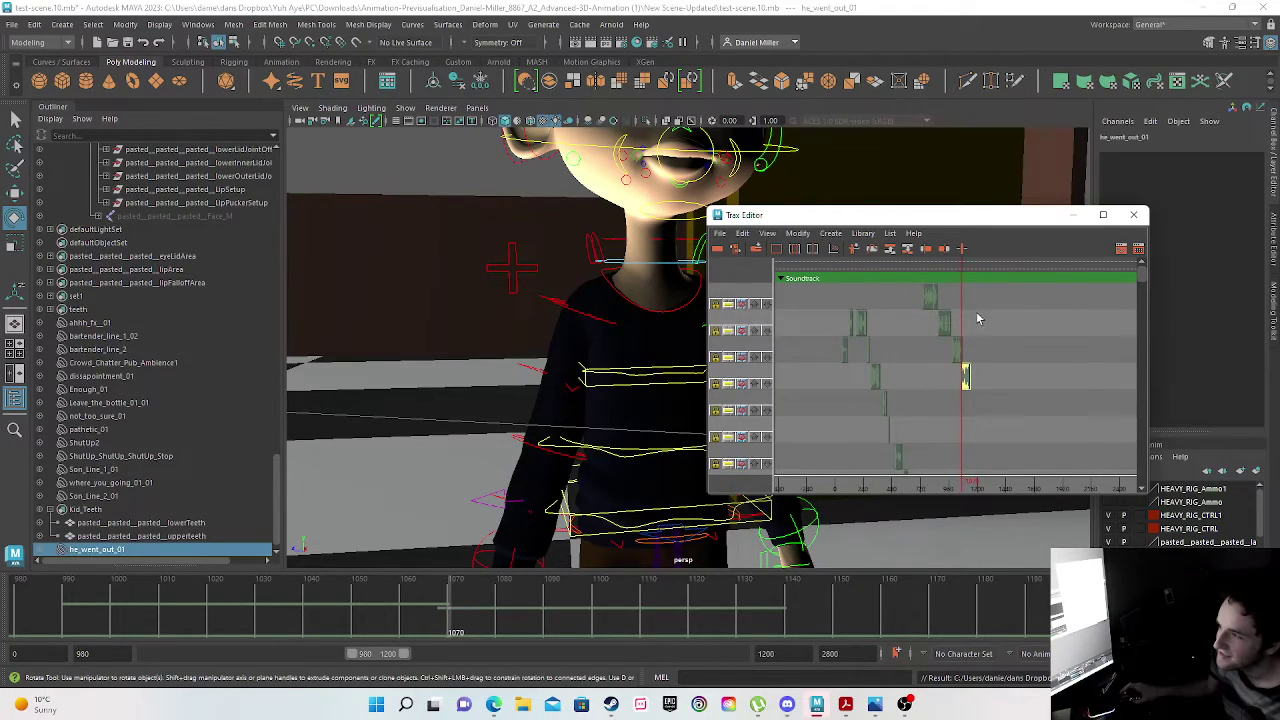
- Align the start of the he_went_out_01 clip with frame 1070, directly after Son_Line_2_01
scroll(968, 403, up, 3)
scroll(977, 401, up, 6)
alt+middle_drag(1006, 355, 800, 363)
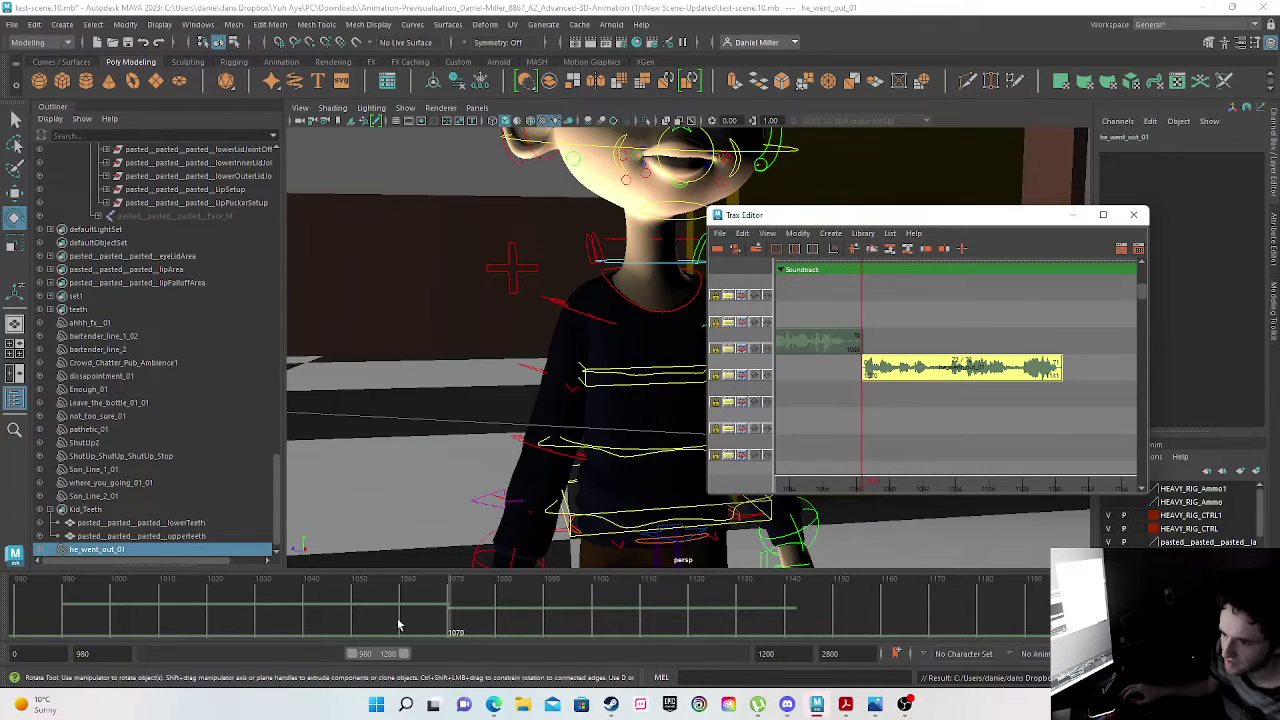
scroll(836, 430, up, 2)
scroll(829, 420, down, 1)
click(940, 325)
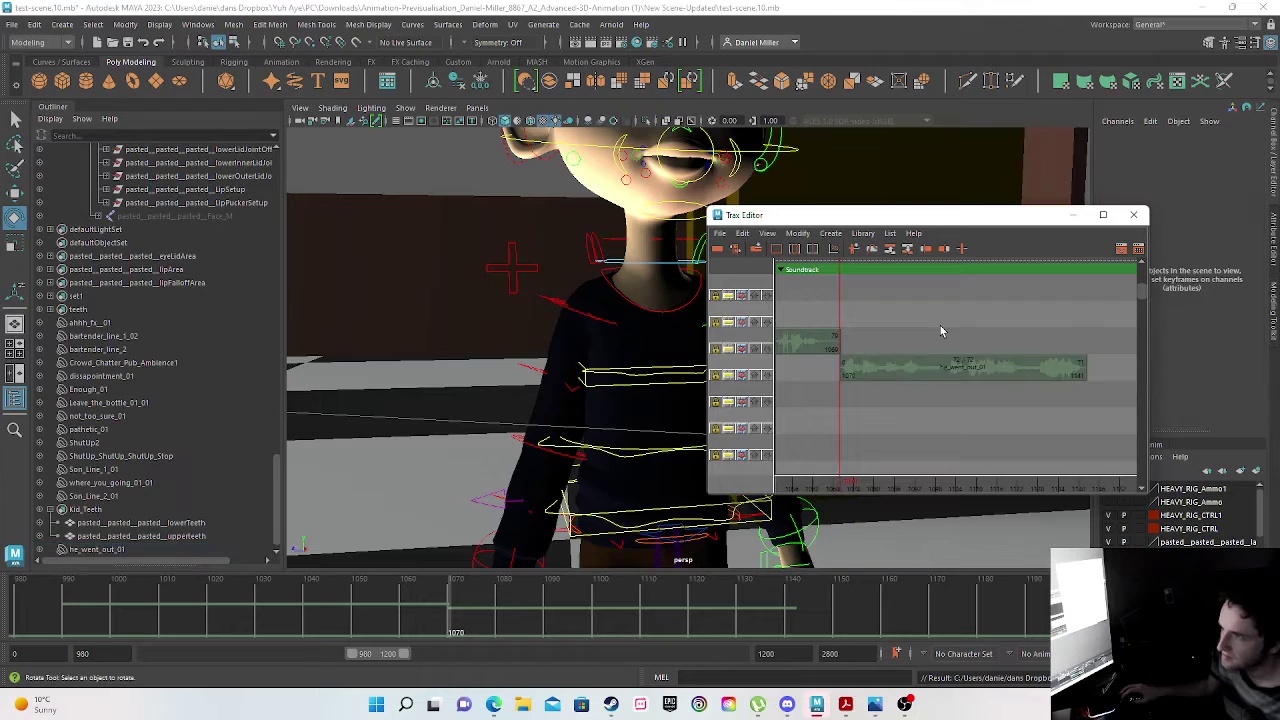
- Set he_went_out_01 as the sound shown in the time slider
right_click(452, 630)
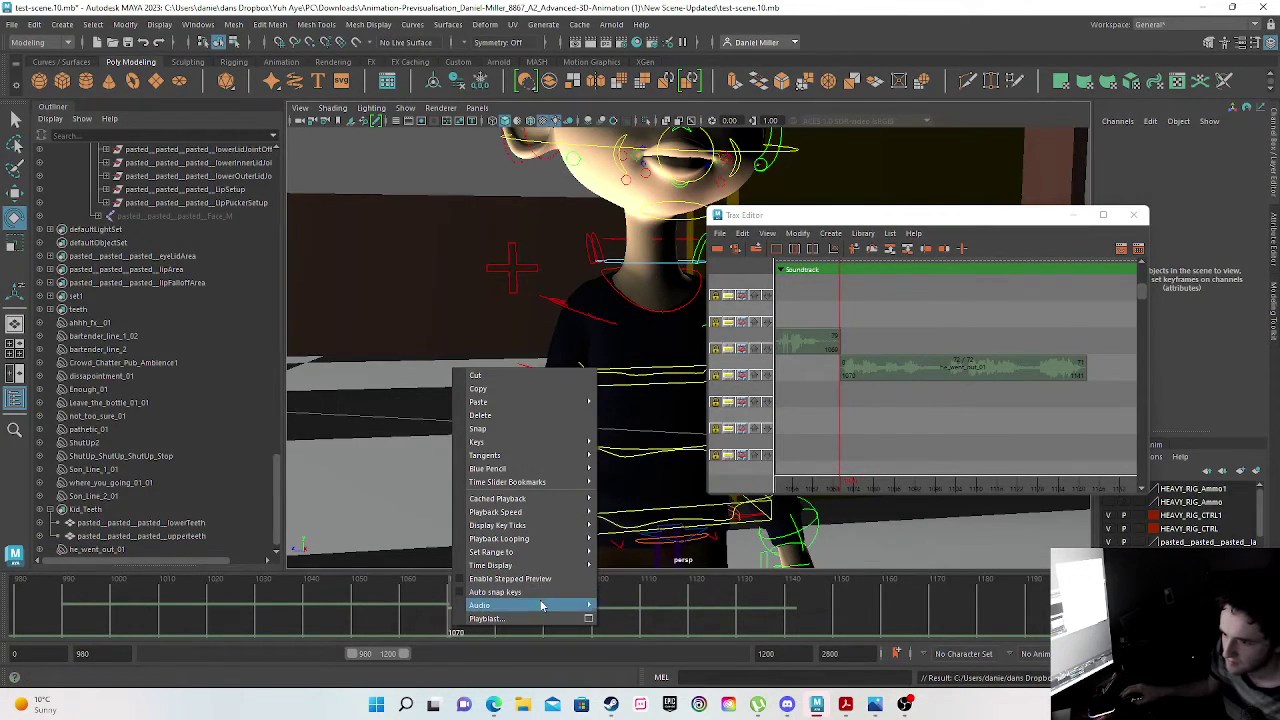
mouse_move(490, 605)
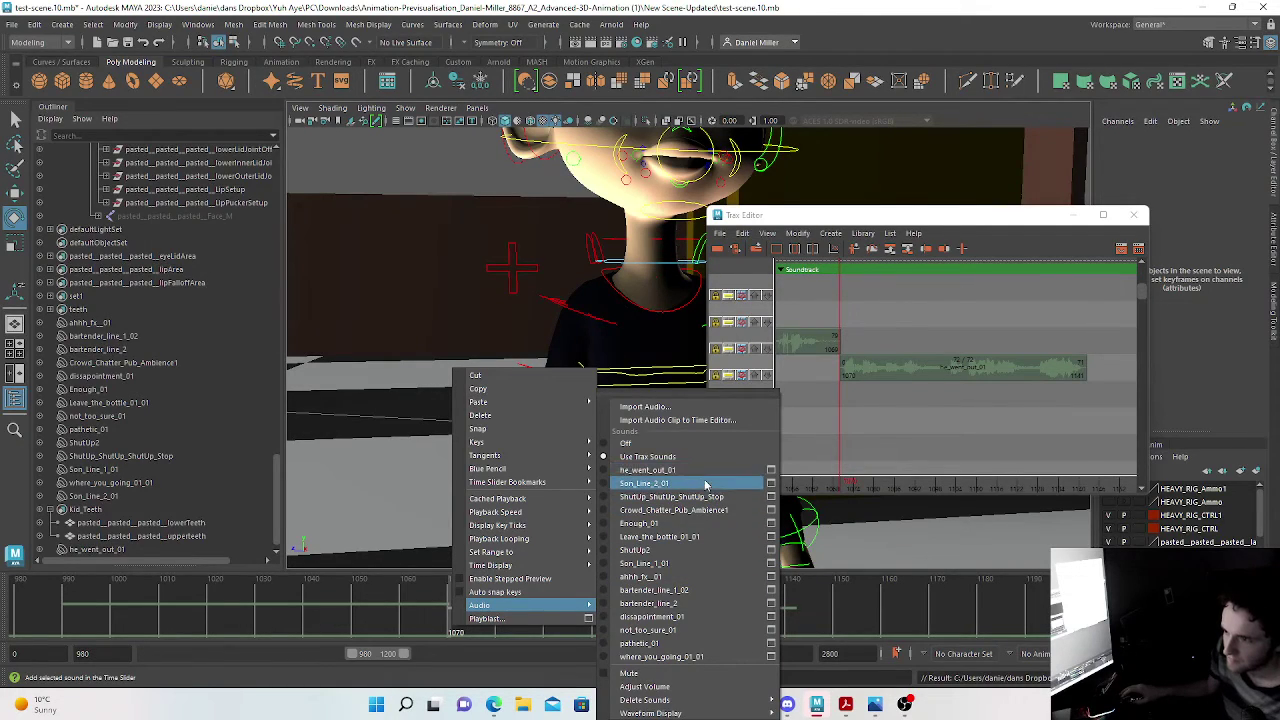
click(650, 470)
- Scrub the he_went_out_01 line from frame 1070 to about 1141, return to frame 1070, and close the Trax Editor
drag(452, 617, 790, 617)
click(634, 625)
mouse_move(580, 633)
mouse_down()
mouse_move(568, 627)
mouse_move(600, 618)
mouse_move(787, 622)
mouse_up()
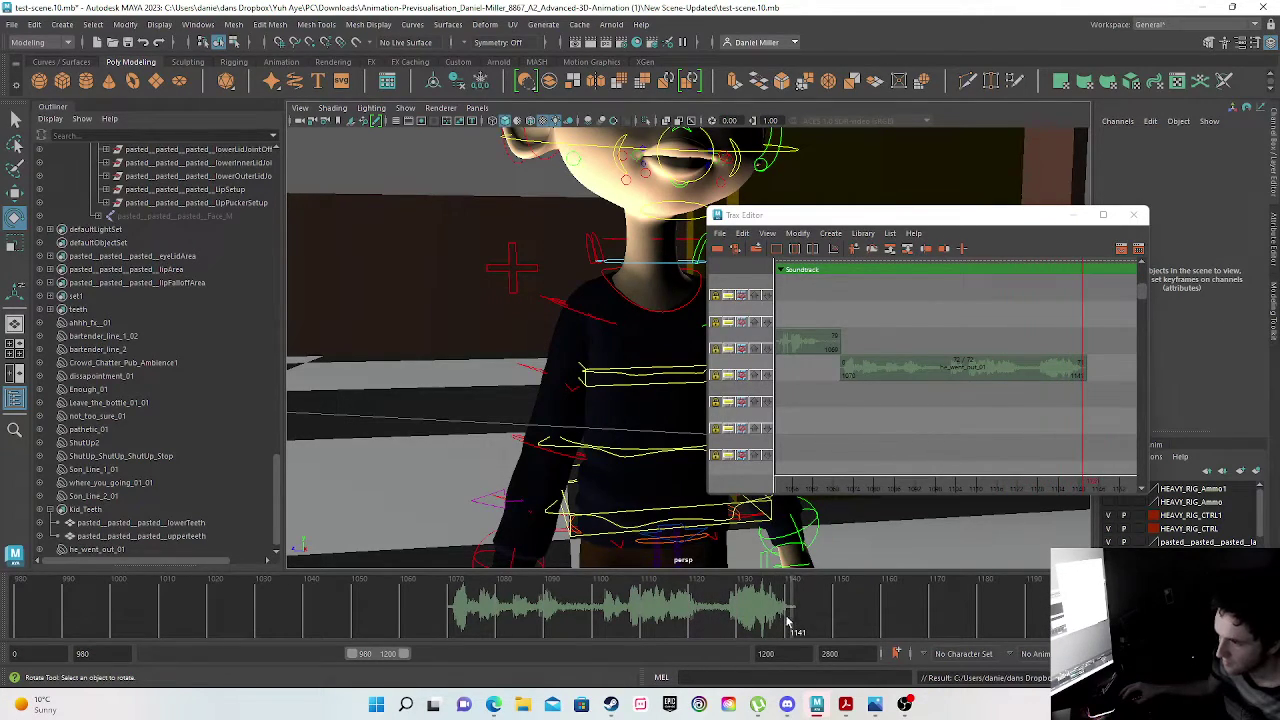
click(451, 615)
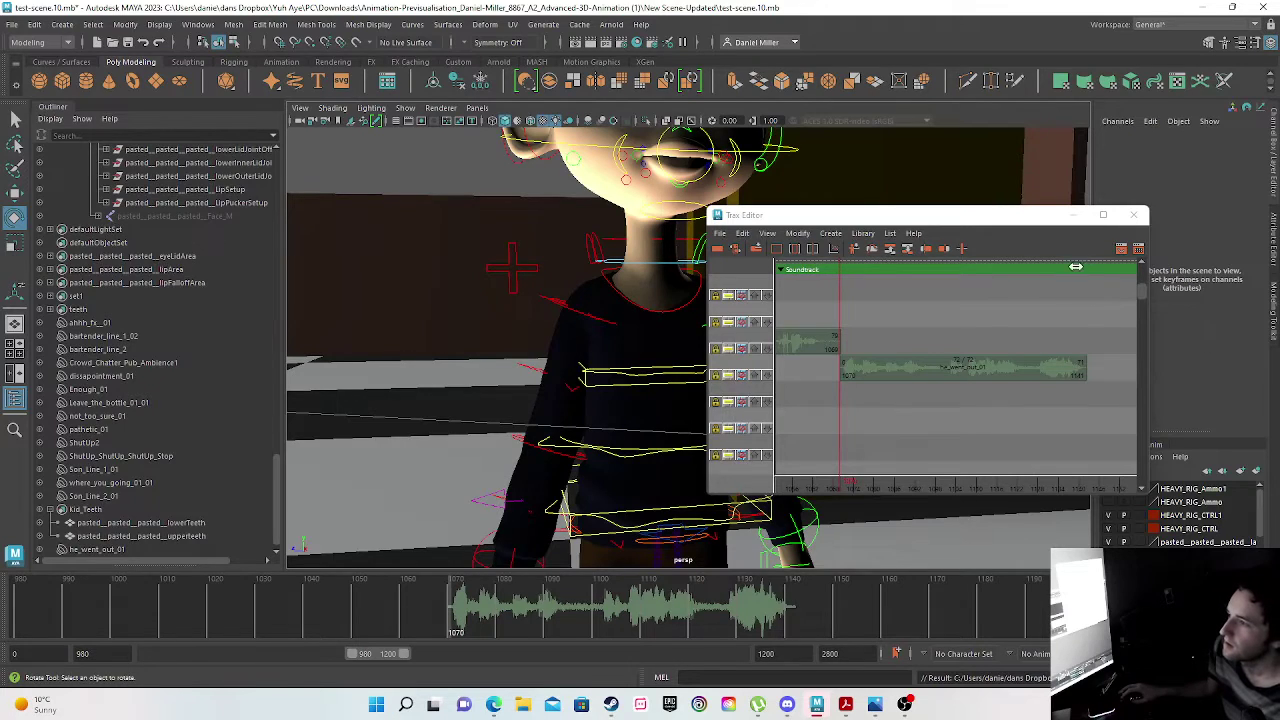
click(1133, 215)
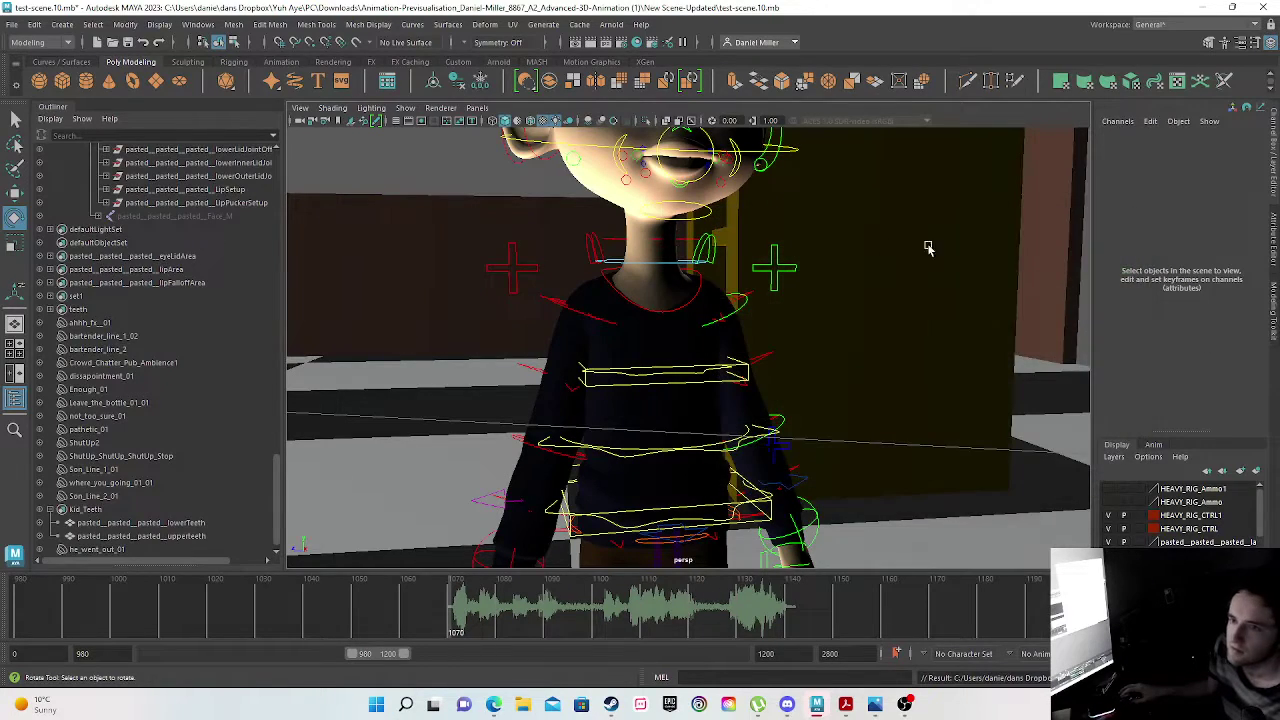
- Save the scene and reactivate the Rotate tool
click(127, 42)
click(606, 362)
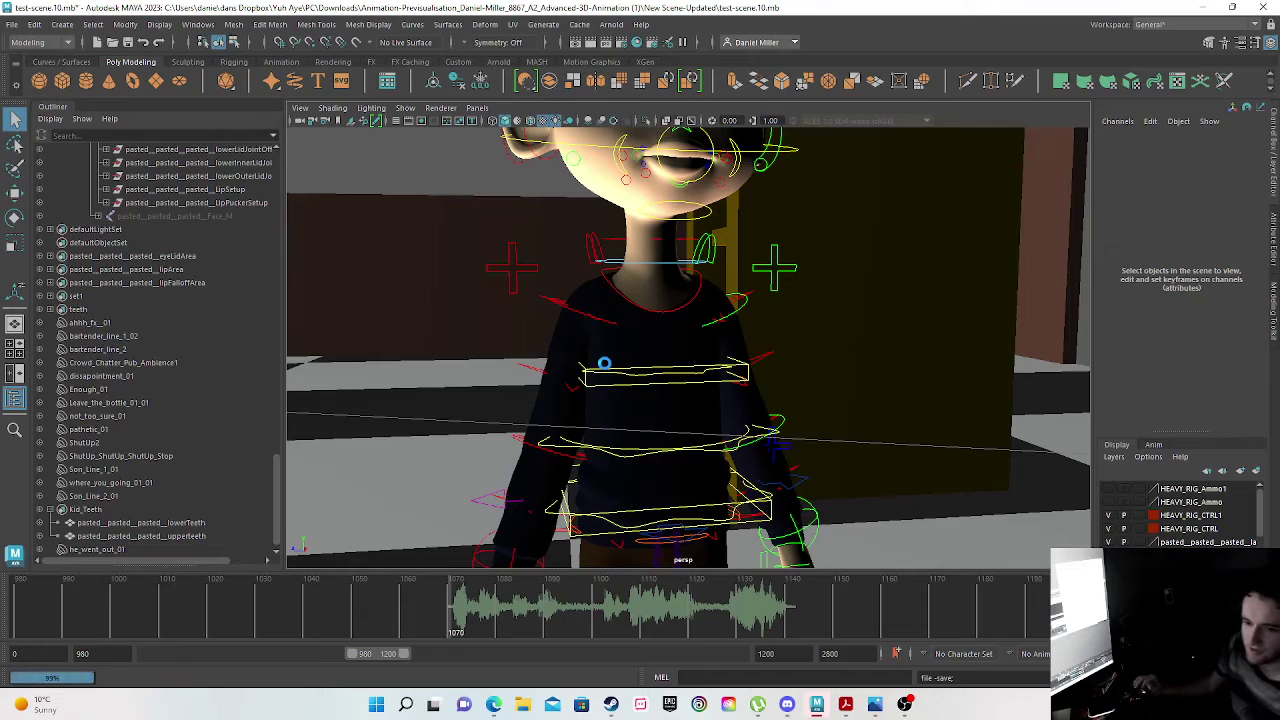
key(e)
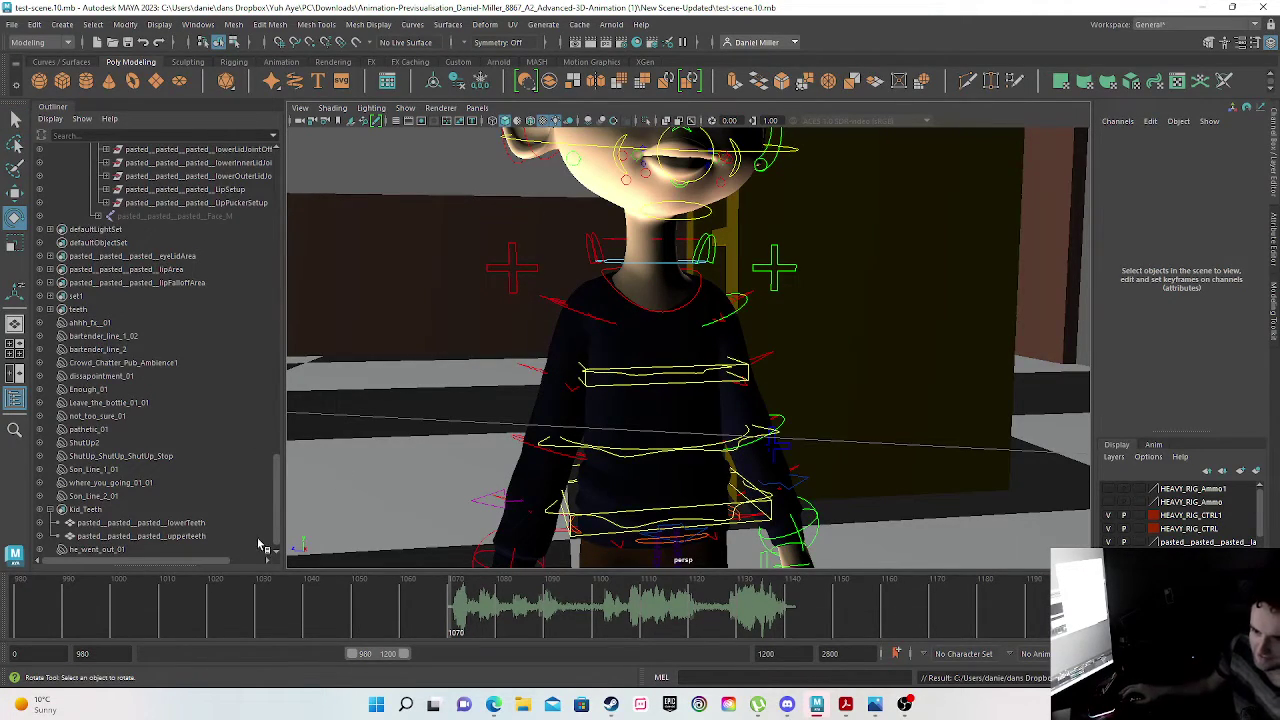
- Tidy the Outliner by collapsing the expanded rig hierarchy and the Kid_Teeth set
drag(277, 507, 307, 238)
click(50, 390)
scroll(115, 487, down, 5)
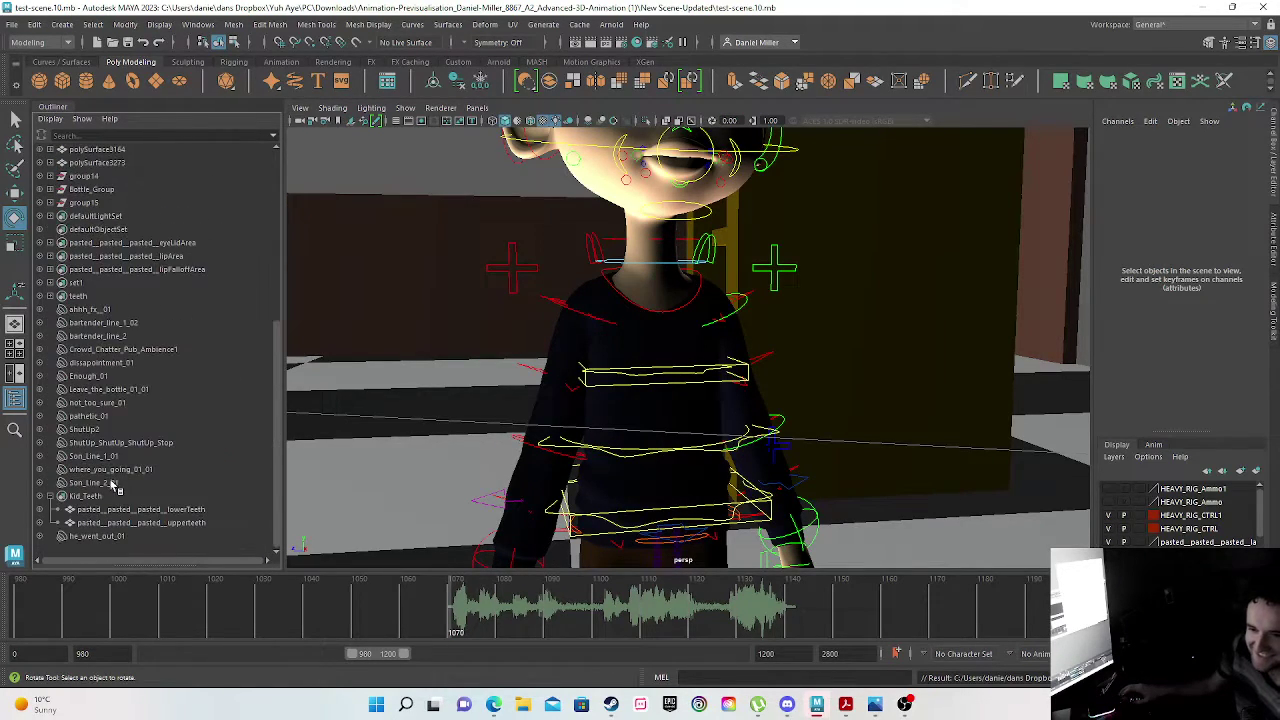
click(50, 496)
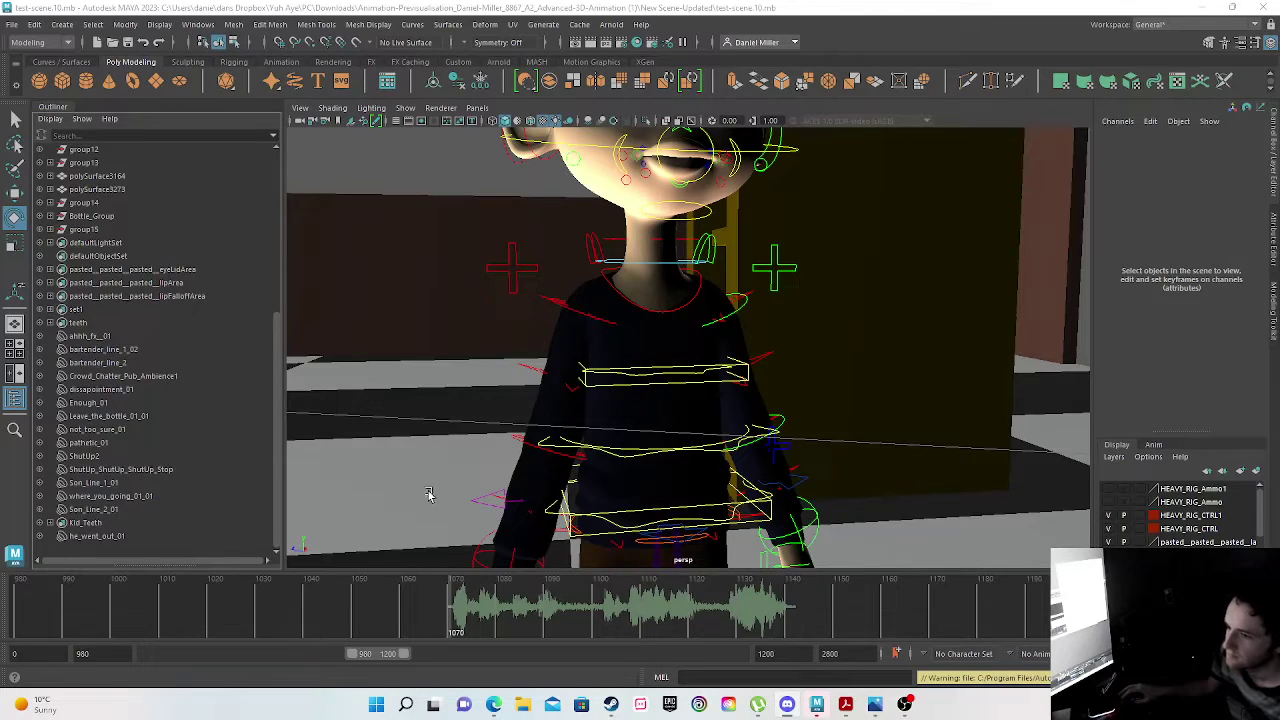
- Move to frame 1071 and select the wife's master control, the ring around her feet
key(e)
scroll(449, 447, down, 3)
alt+drag(464, 481, 540, 575)
mouse_move(447, 627)
mouse_down()
mouse_move(477, 612)
mouse_move(455, 617)
mouse_up()
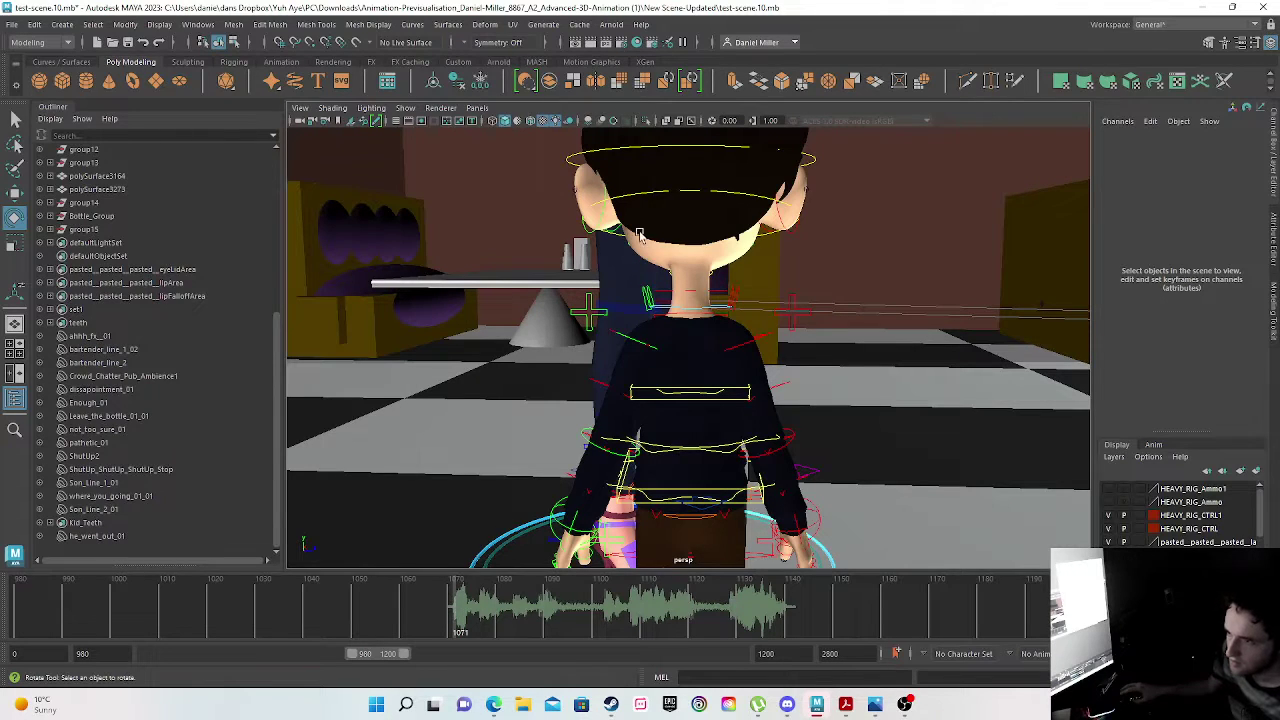
alt+middle_drag(600, 382, 614, 543)
alt+middle_drag(645, 380, 606, 457)
scroll(614, 398, down, 4)
alt+drag(614, 398, 716, 566)
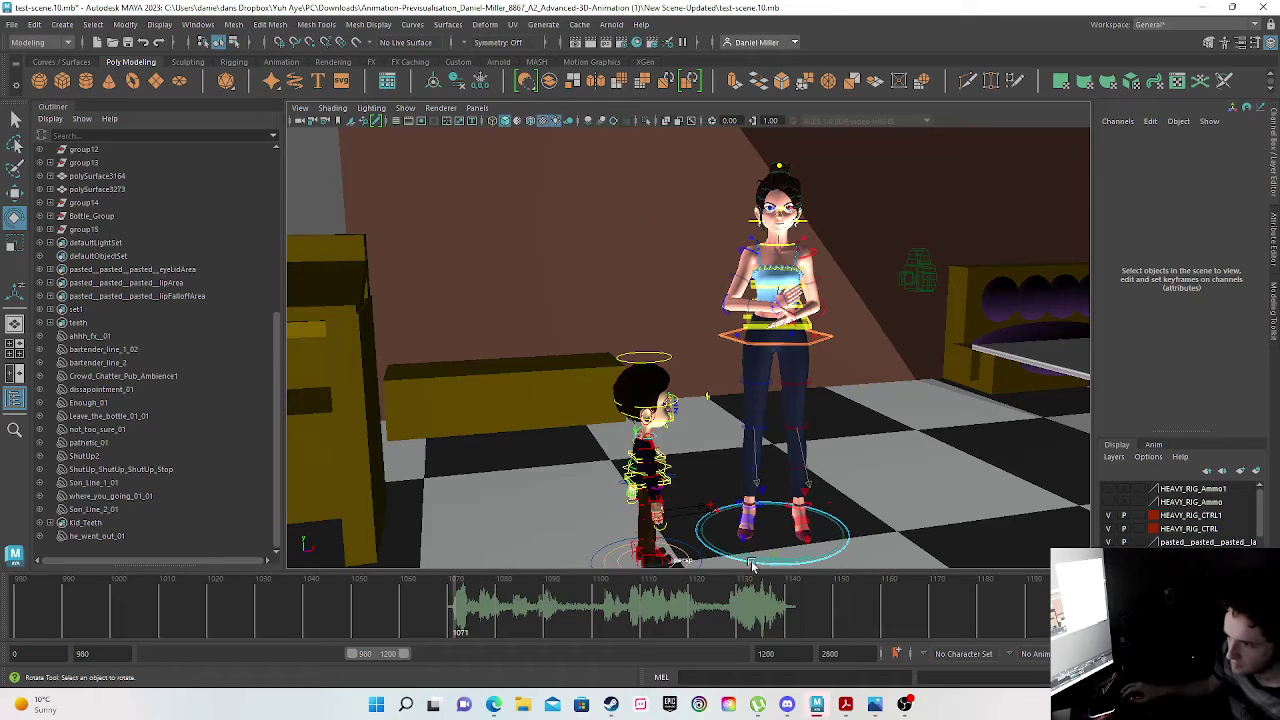
click(753, 564)
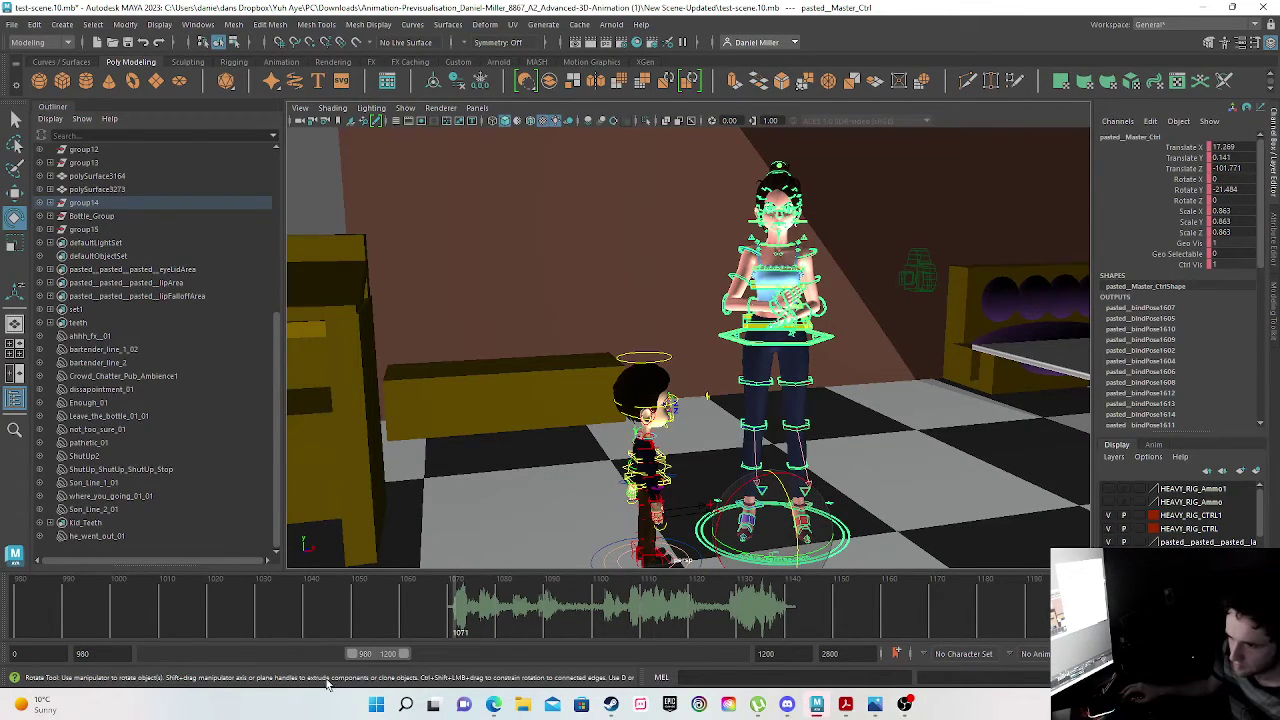
- Extend the visible time range back to frame 605 and copy the wife's master control key at frame 720
drag(345, 653, 271, 652)
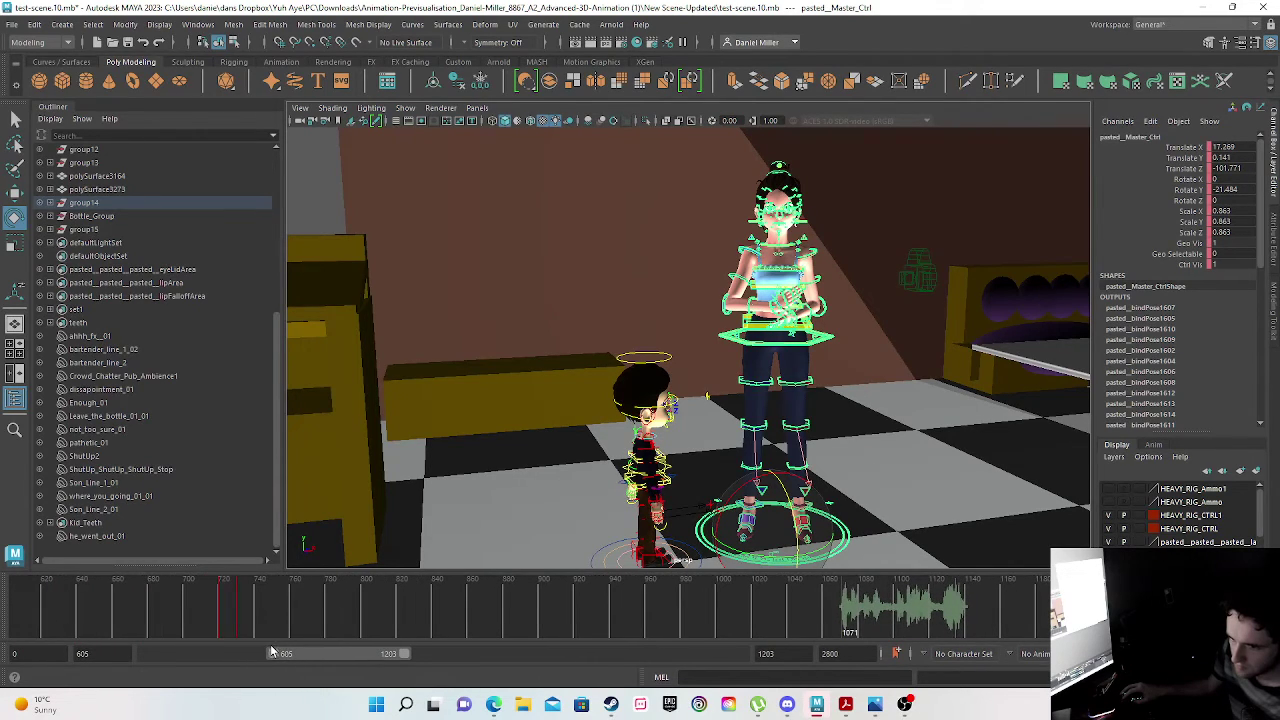
drag(233, 600, 222, 606)
key(e)
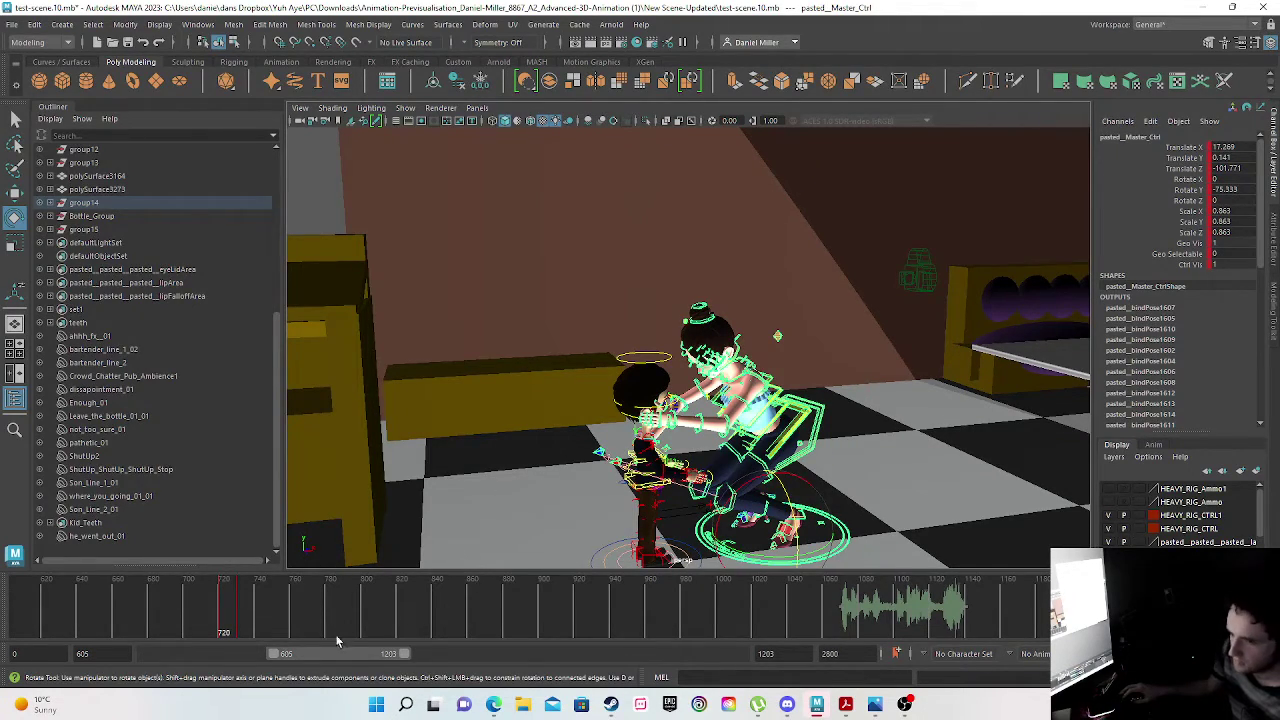
right_click(222, 621)
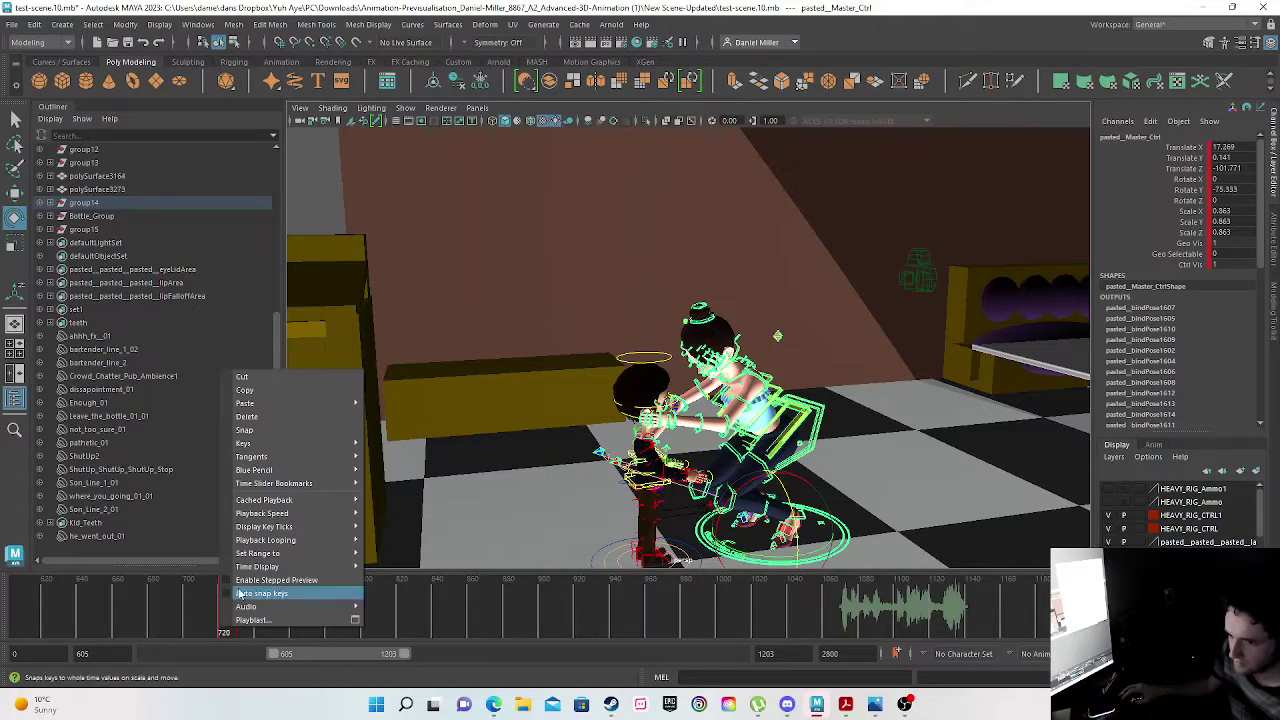
click(262, 391)
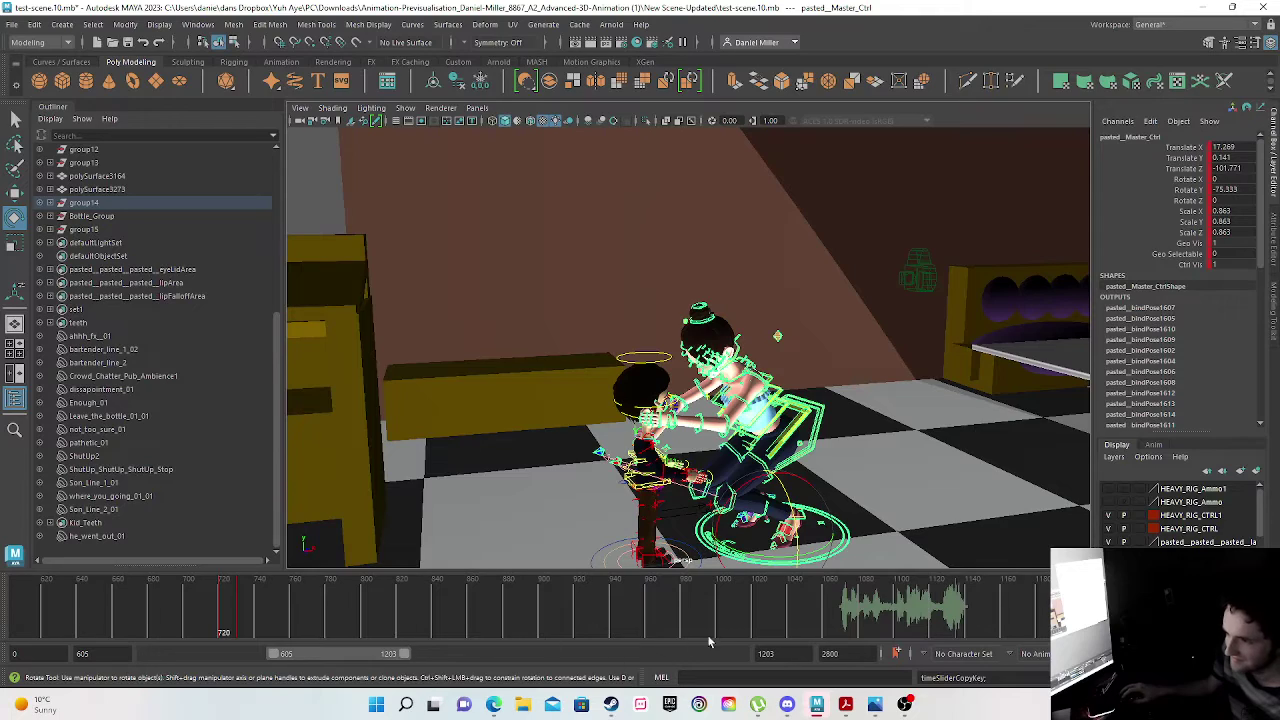
- Check the wife's pose around frame 1059, delete her master control key at frame 730, and return to frame 720
drag(783, 617, 820, 620)
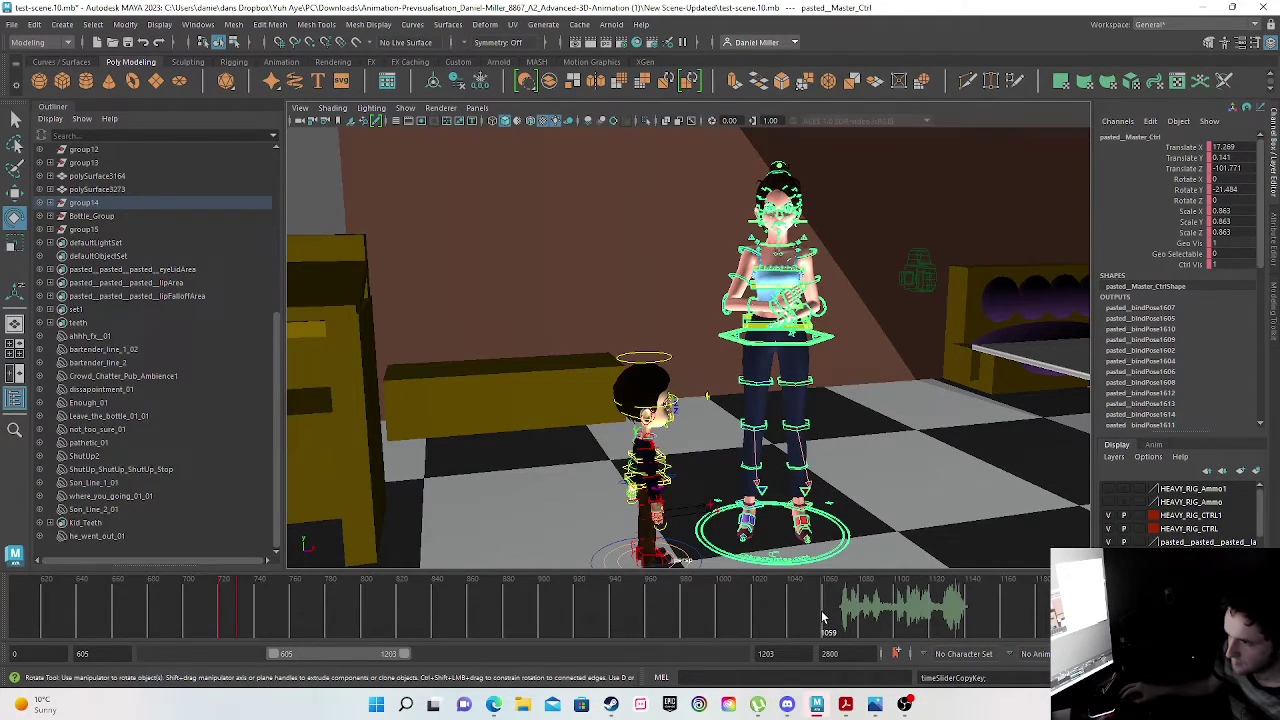
drag(824, 613, 825, 613)
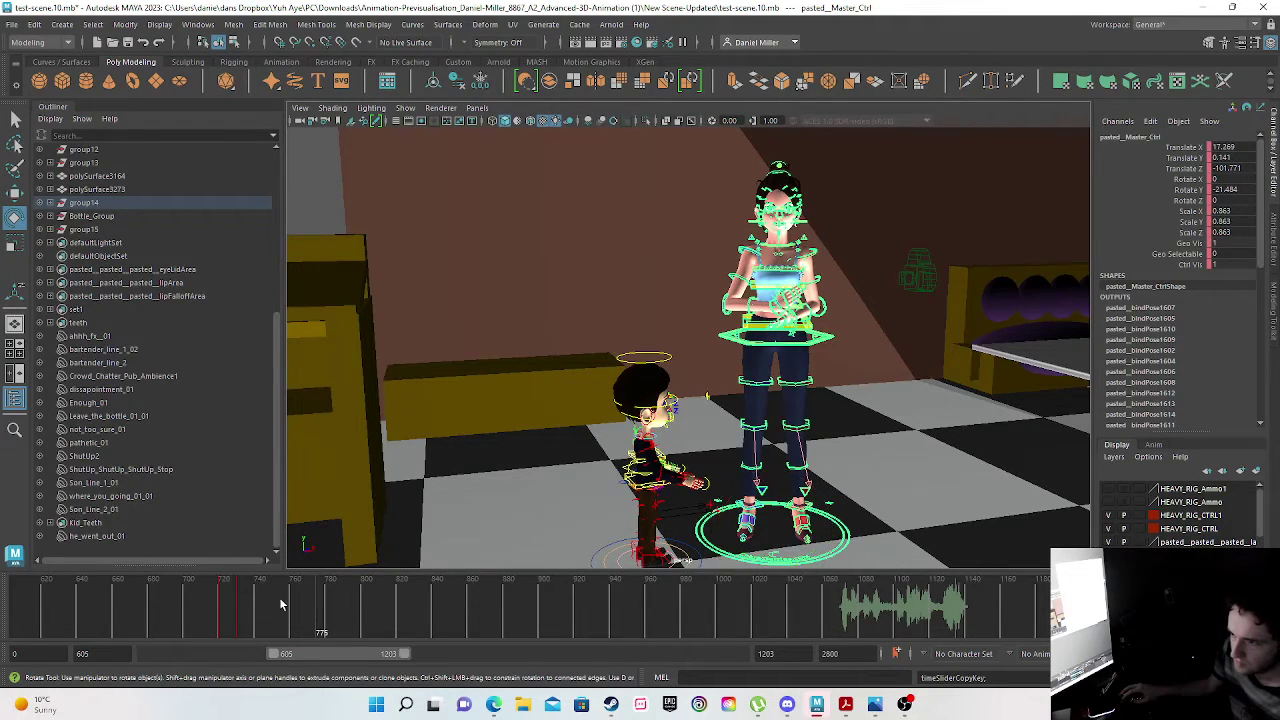
click(225, 598)
drag(225, 598, 237, 604)
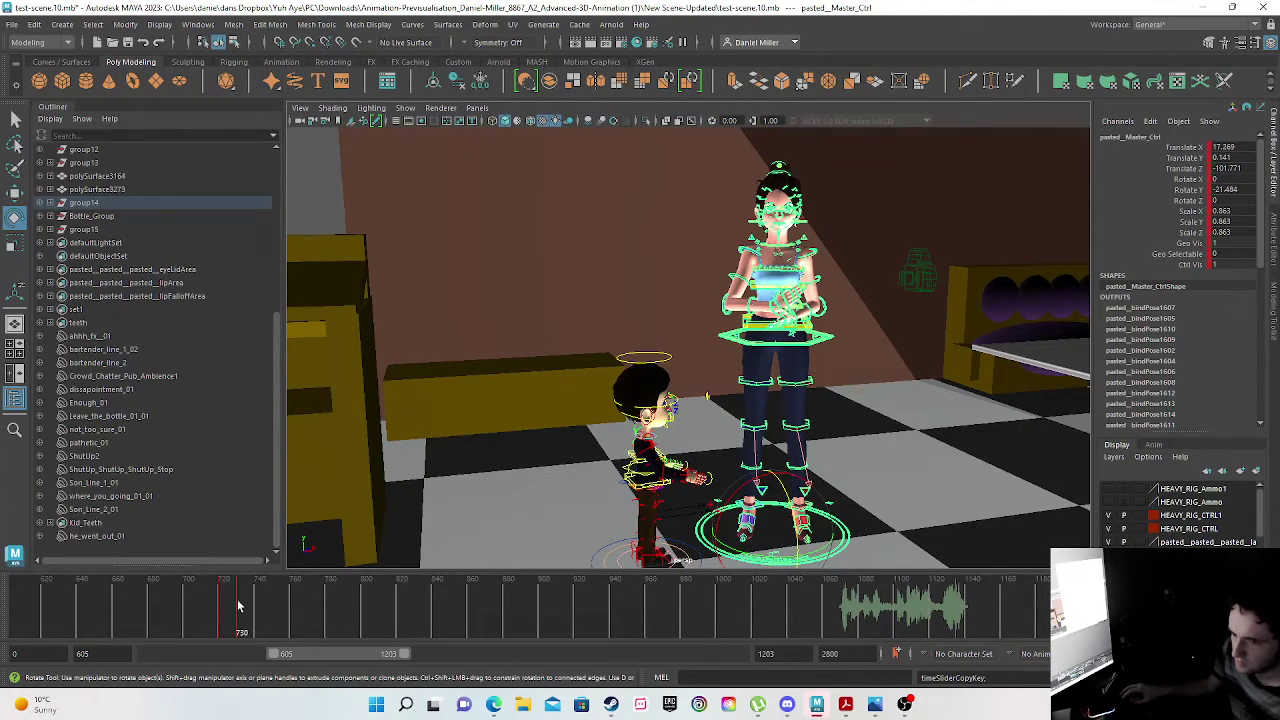
right_click(237, 613)
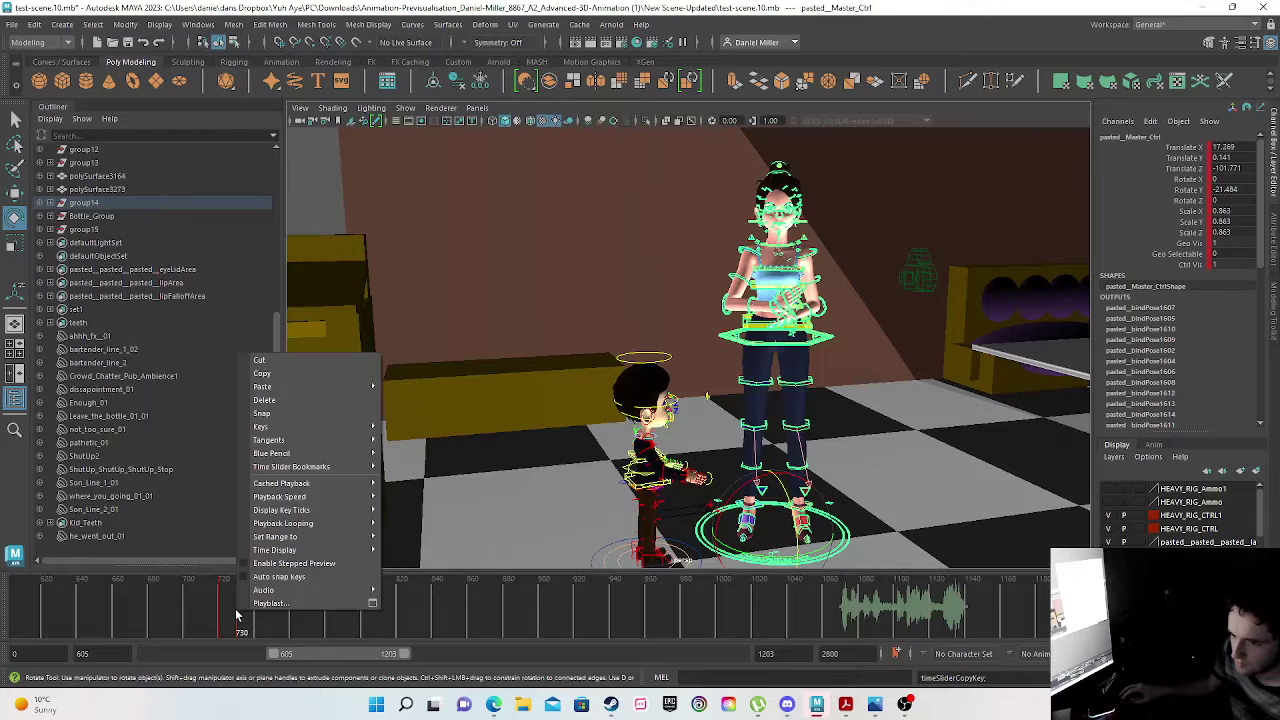
click(277, 400)
mouse_move(219, 612)
mouse_down()
mouse_move(850, 620)
mouse_move(221, 622)
mouse_up()
drag(222, 627, 218, 625)
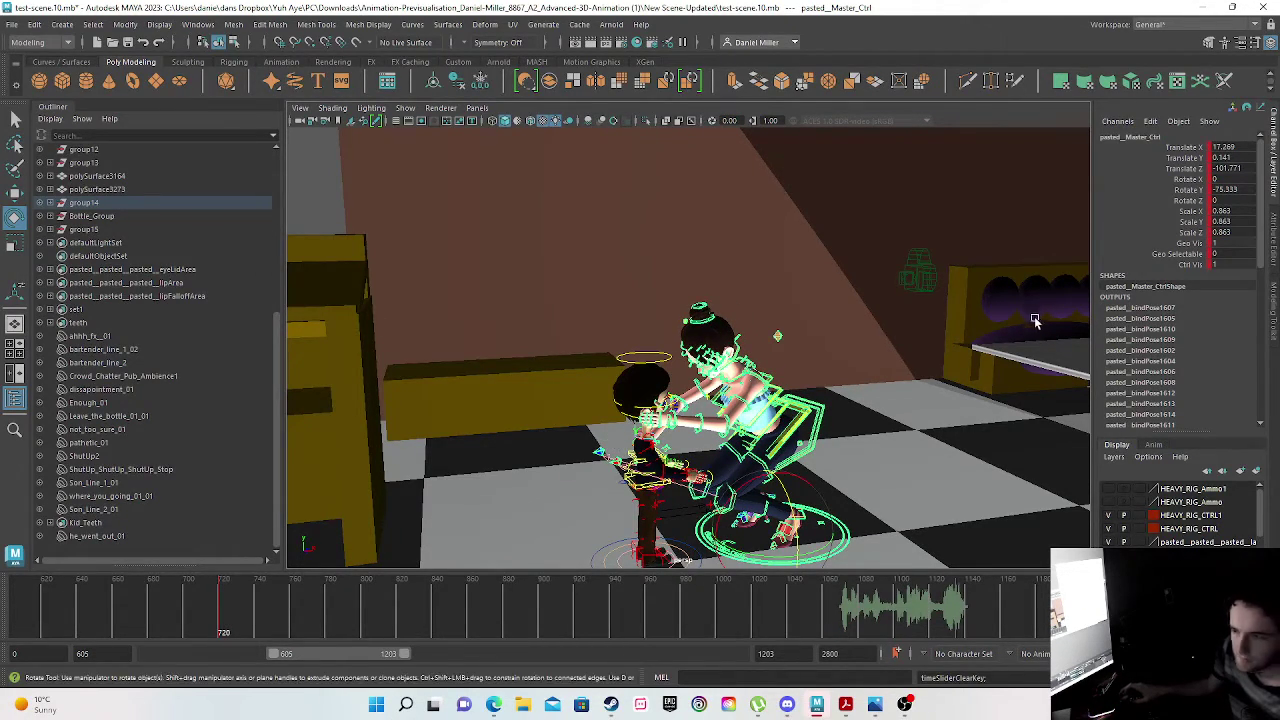
- Open the Graph Editor for the crouching woman's master control
scroll(765, 455, up, 5)
alt+middle_drag(724, 430, 686, 245)
alt+drag(666, 358, 872, 262)
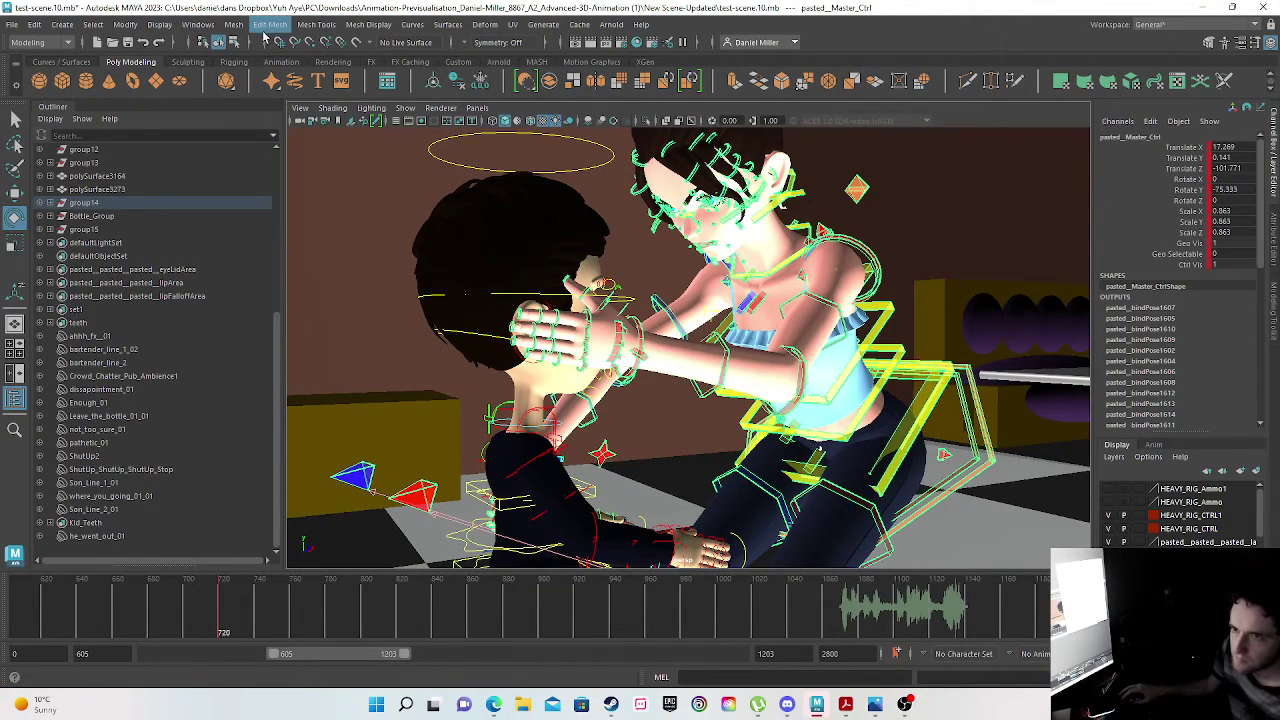
click(198, 24)
mouse_move(297, 120)
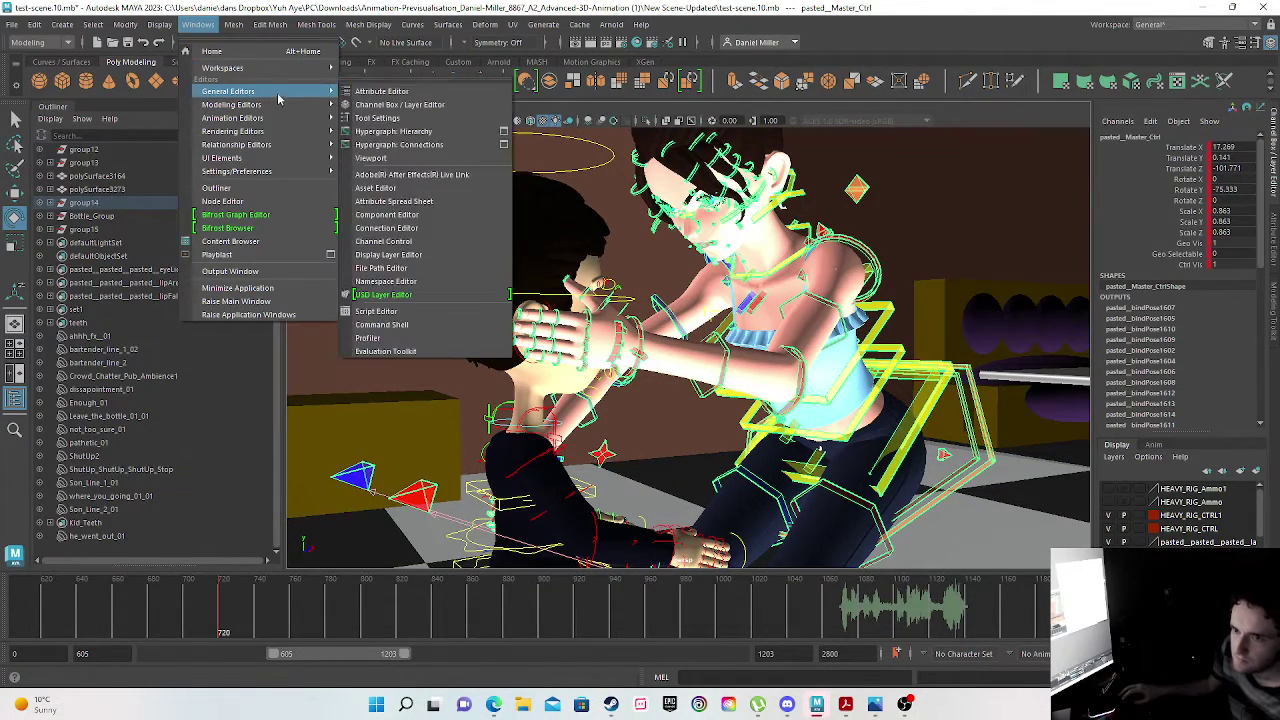
click(378, 119)
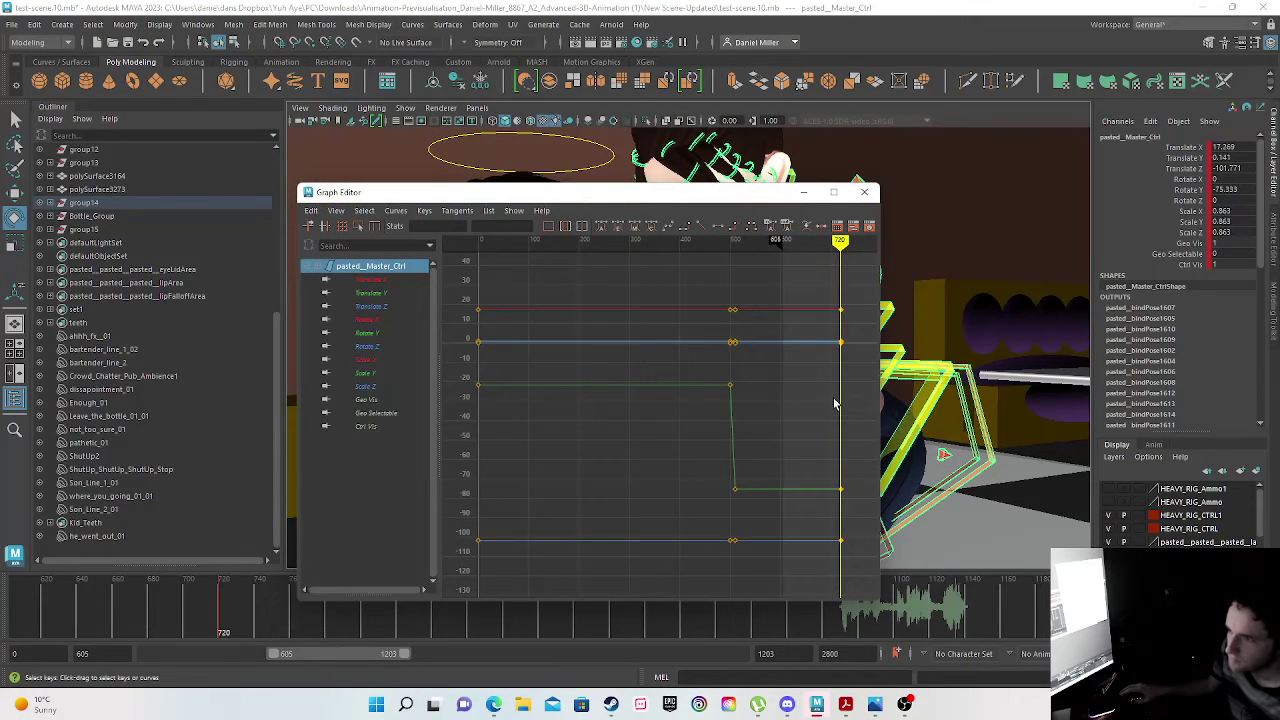
- Isolate the master control's translate, rotate and scale curves and move the current time to the keys just after the Rotate Y drop
key(a)
click(390, 279)
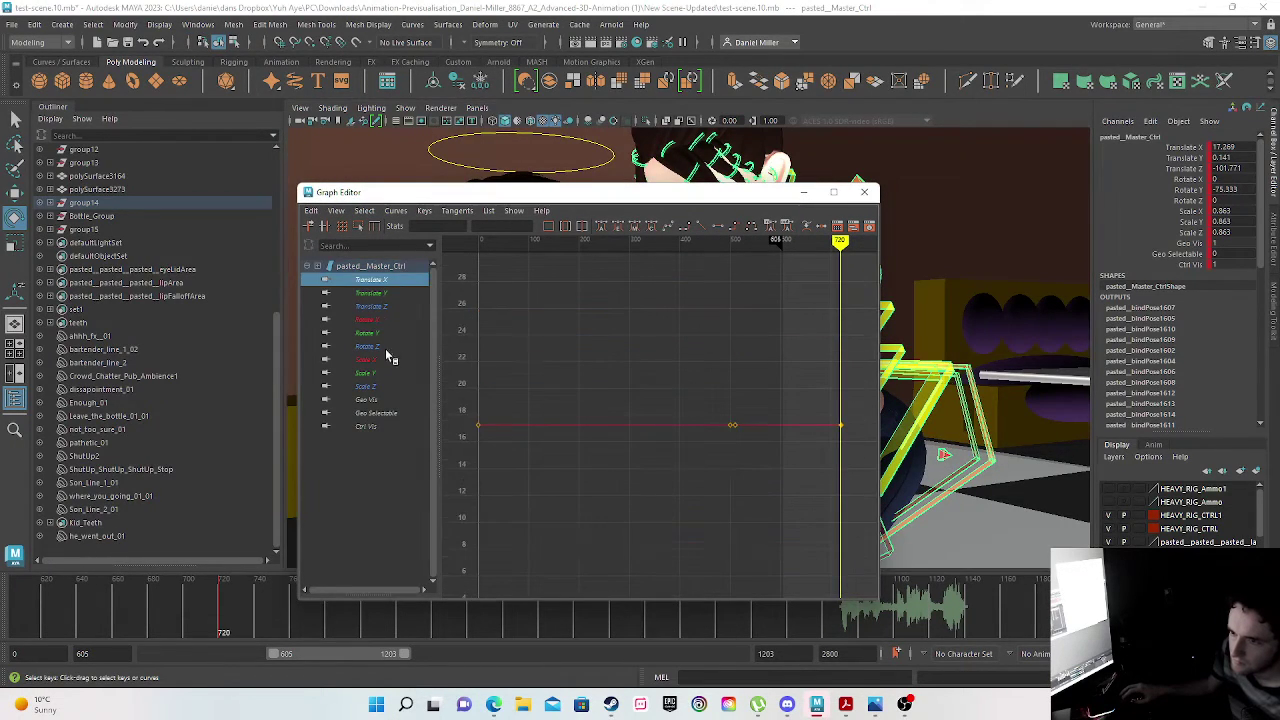
shift+click(366, 386)
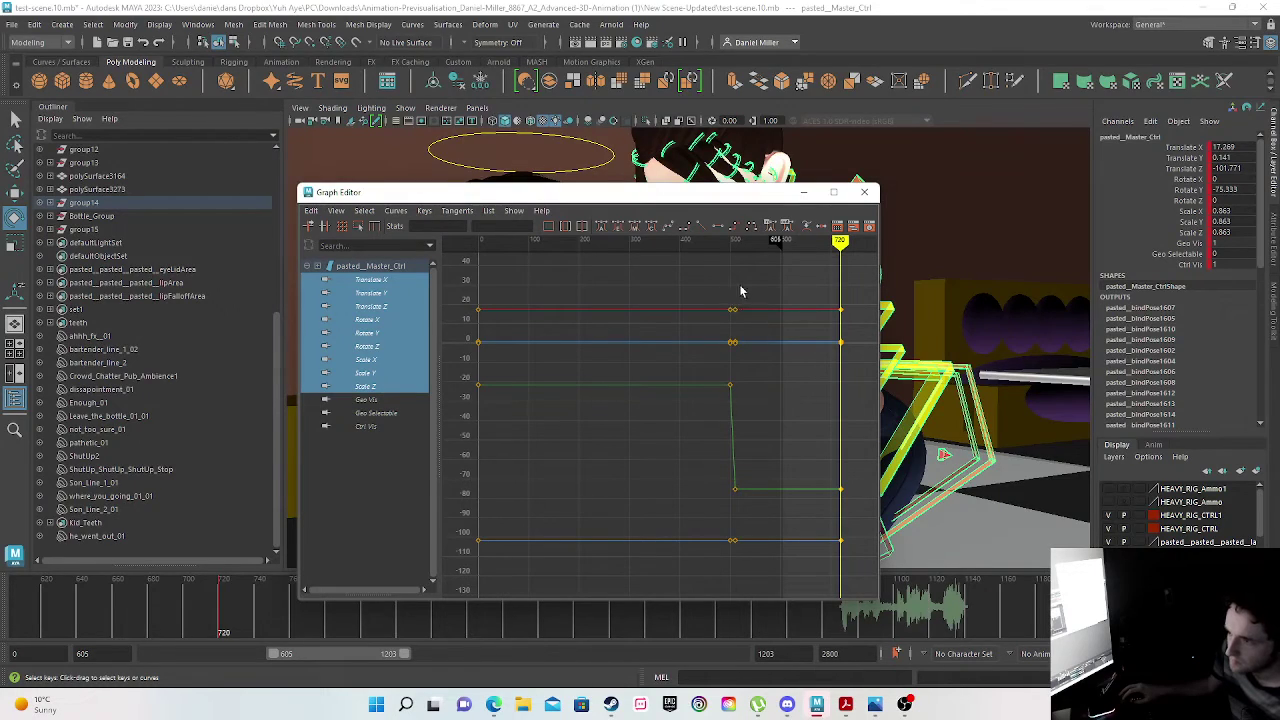
drag(840, 241, 735, 242)
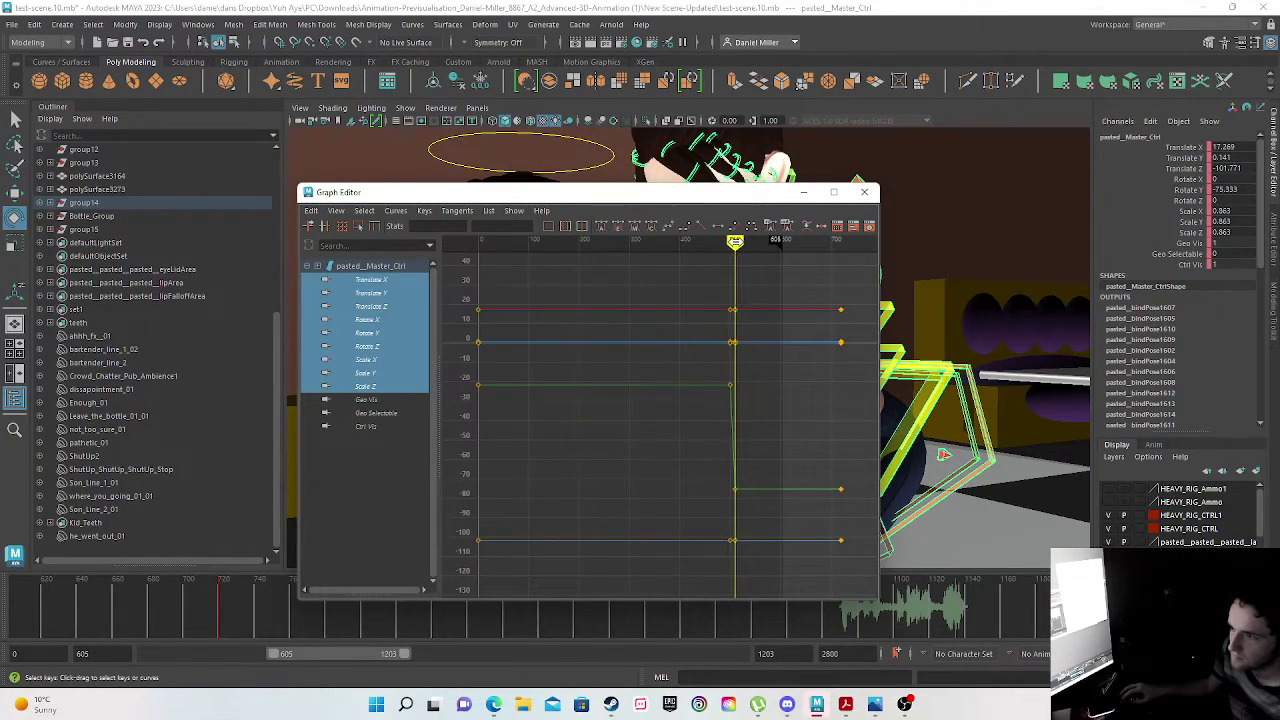
- Examine the animation curves of the woman's left shoulder FK control, then close the Graph Editor
scroll(782, 437, down, 5)
drag(665, 203, 772, 567)
click(864, 248)
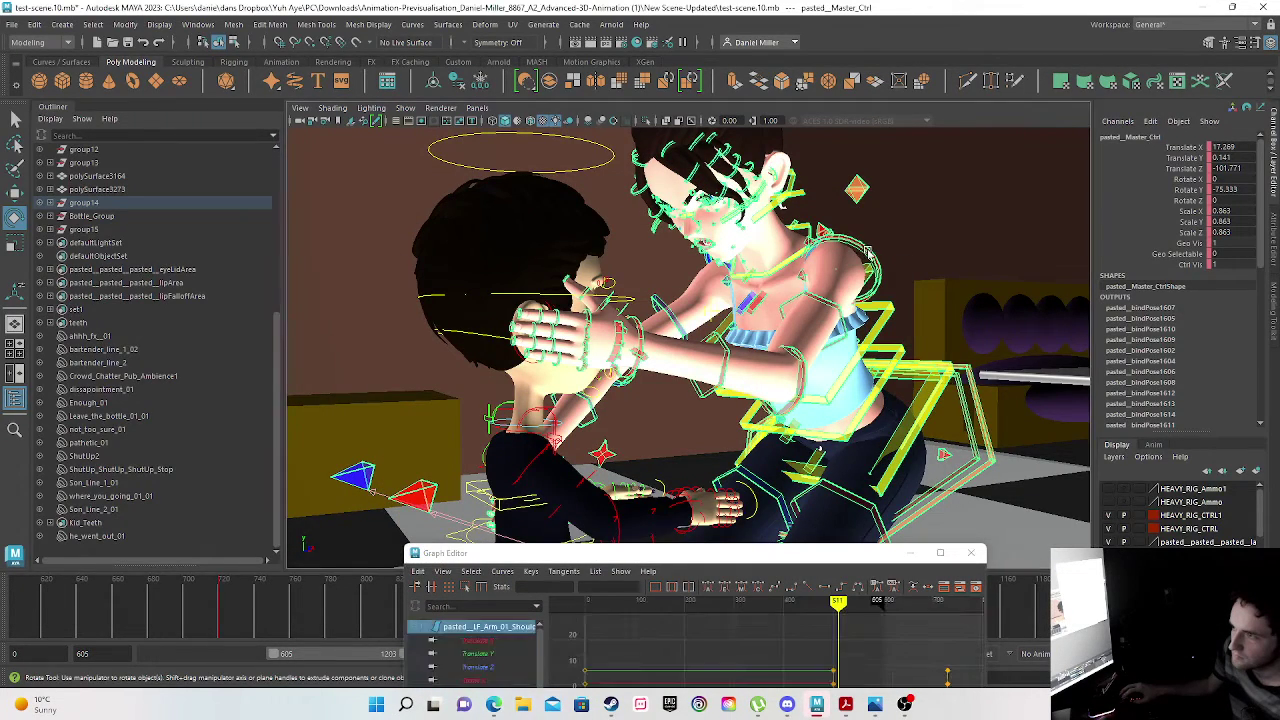
drag(848, 552, 854, 191)
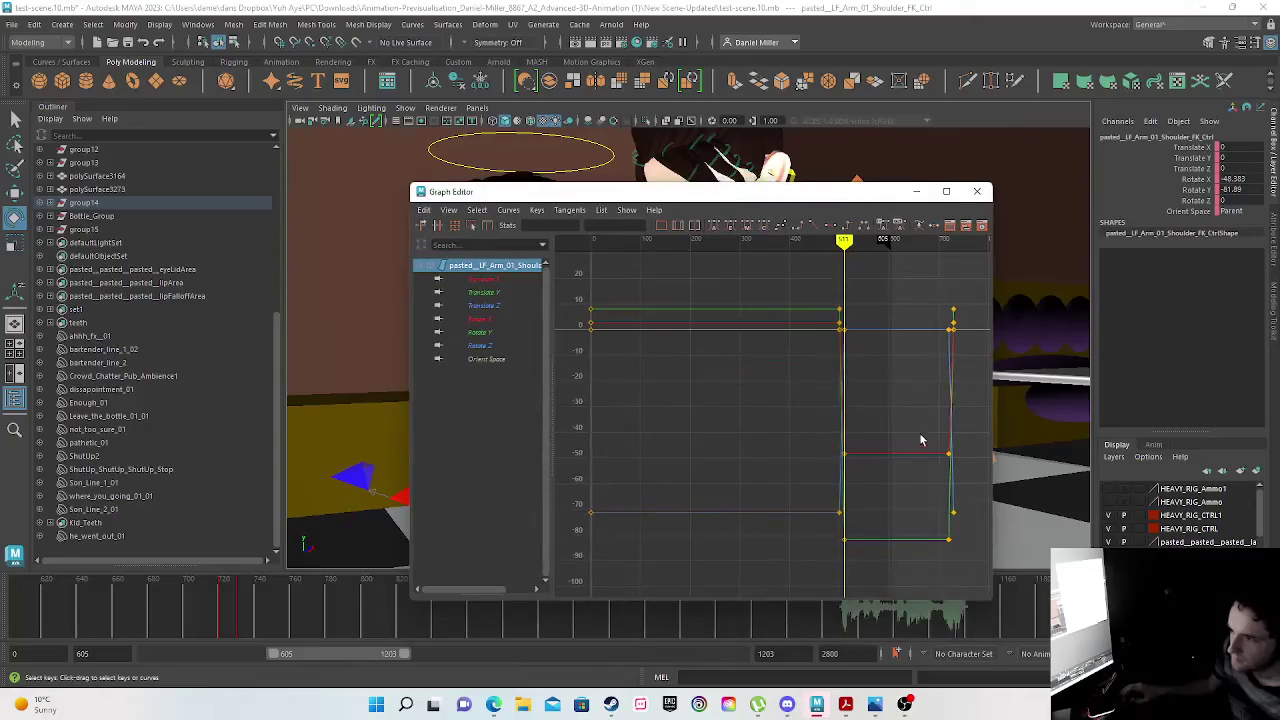
click(977, 191)
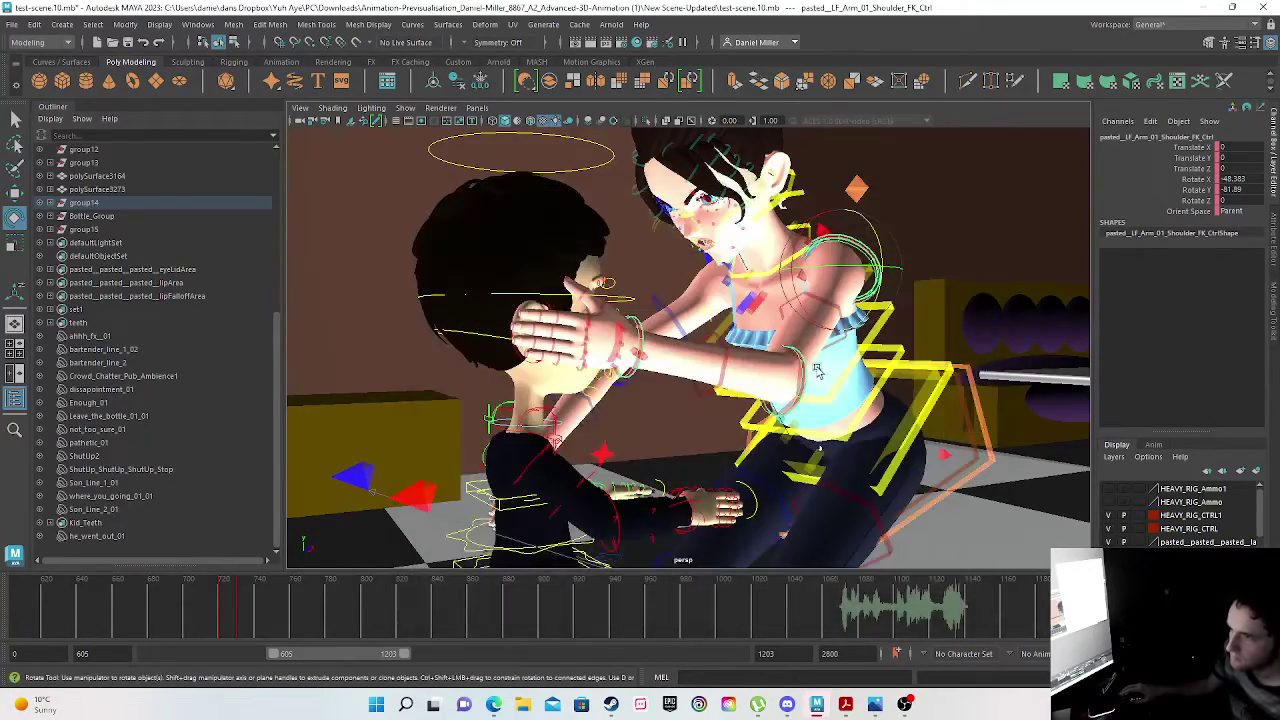
- Go to frame 730 and delete the woman's left shoulder FK key there
alt+drag(722, 456, 918, 472)
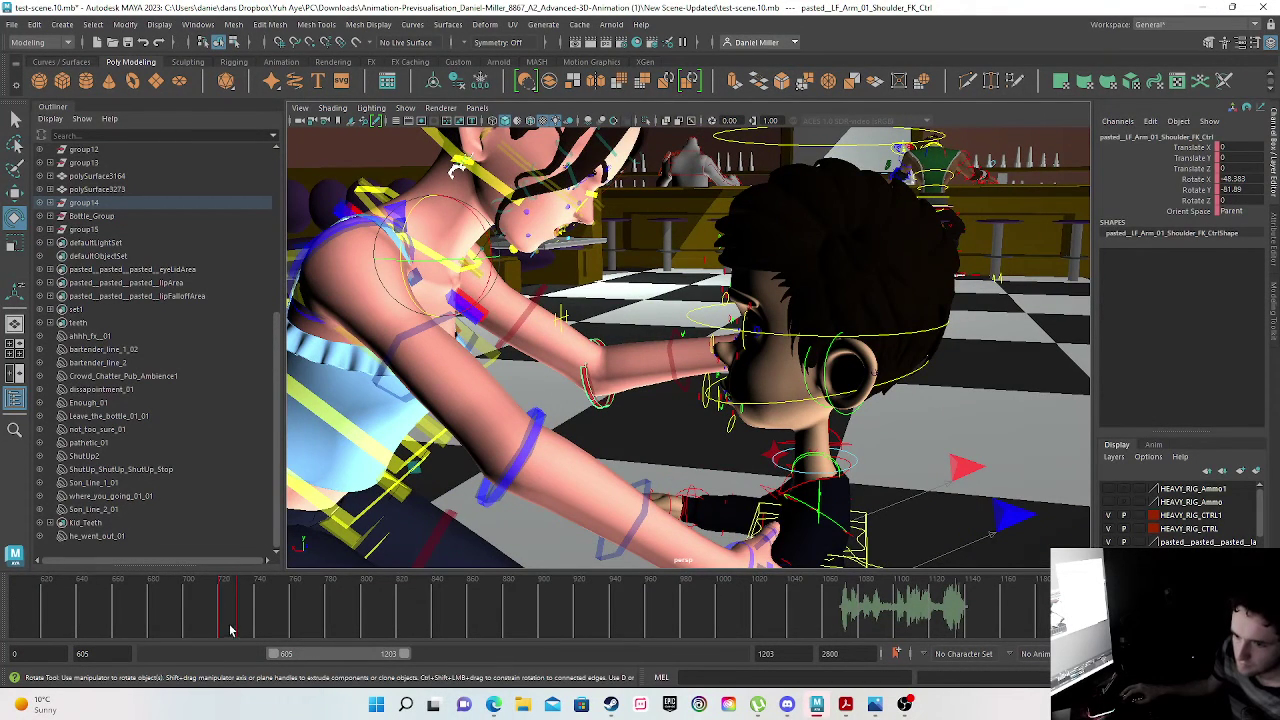
drag(222, 626, 238, 627)
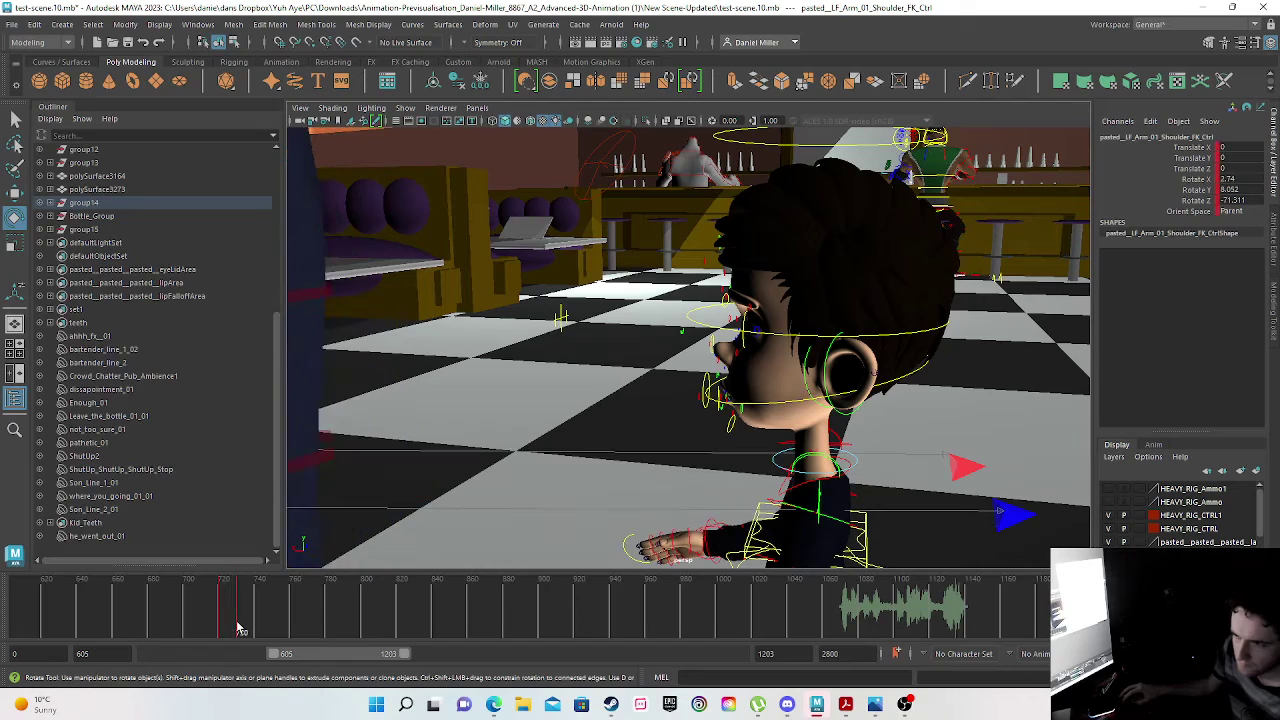
right_click(238, 628)
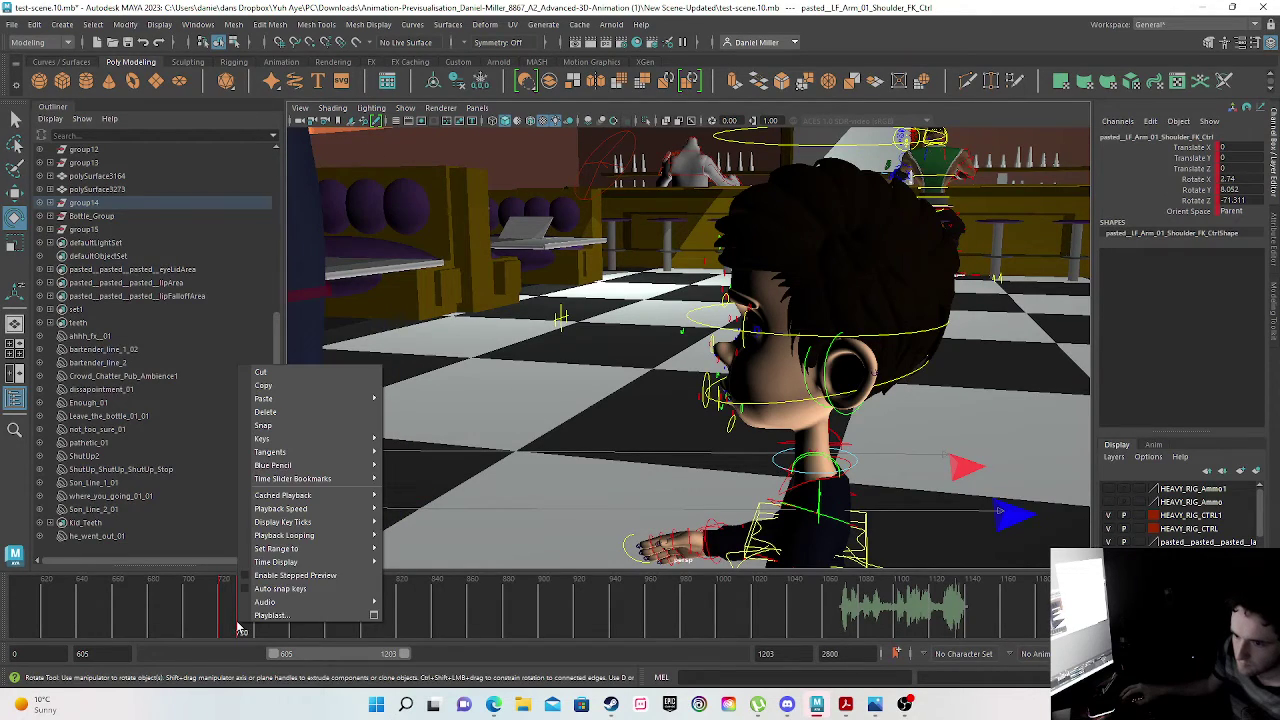
click(282, 413)
scroll(423, 351, down, 7)
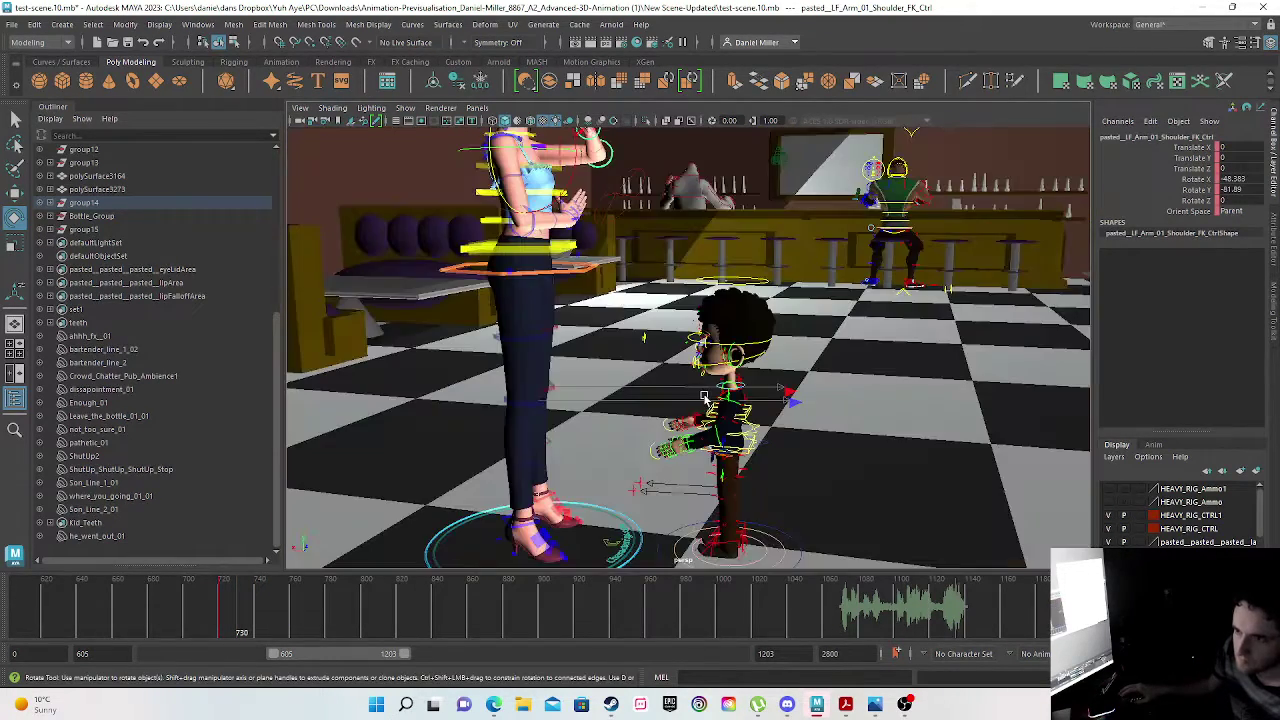
- Delete the key at frame 730 on the woman's right shoulder FK control
alt+middle_drag(584, 320, 660, 448)
scroll(630, 305, up, 5)
alt+drag(651, 366, 488, 277)
click(505, 250)
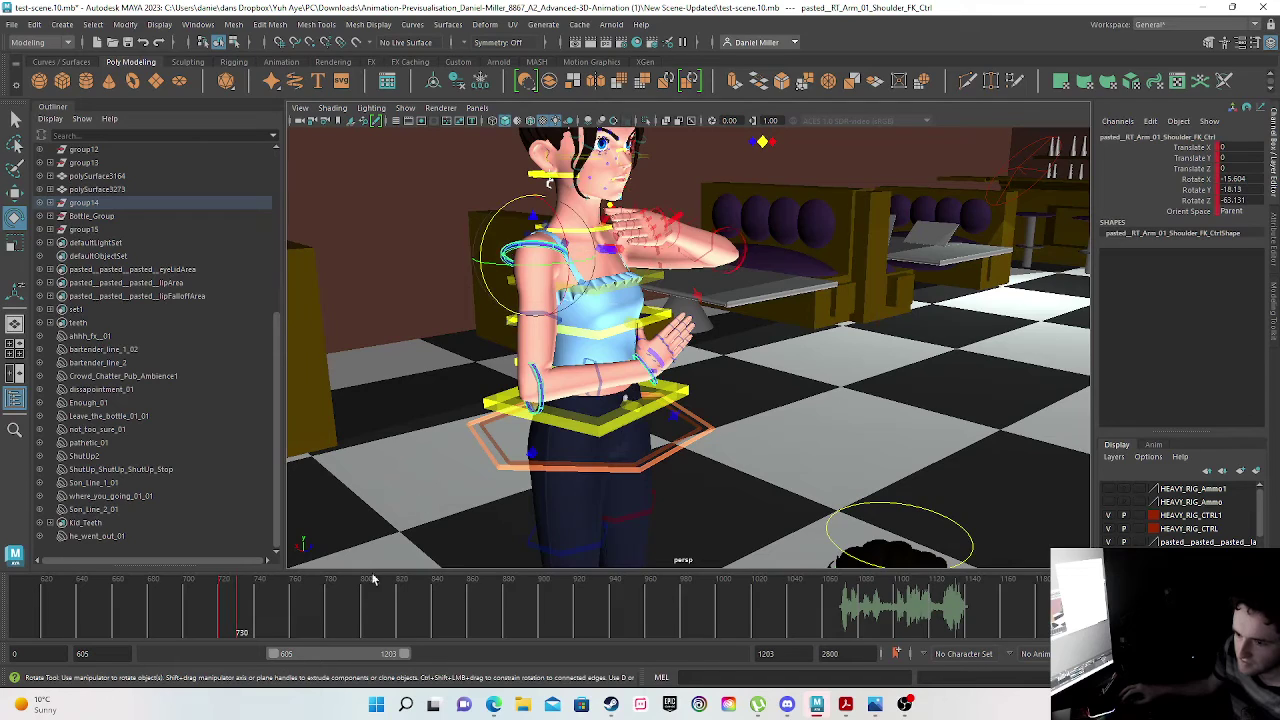
right_click(237, 620)
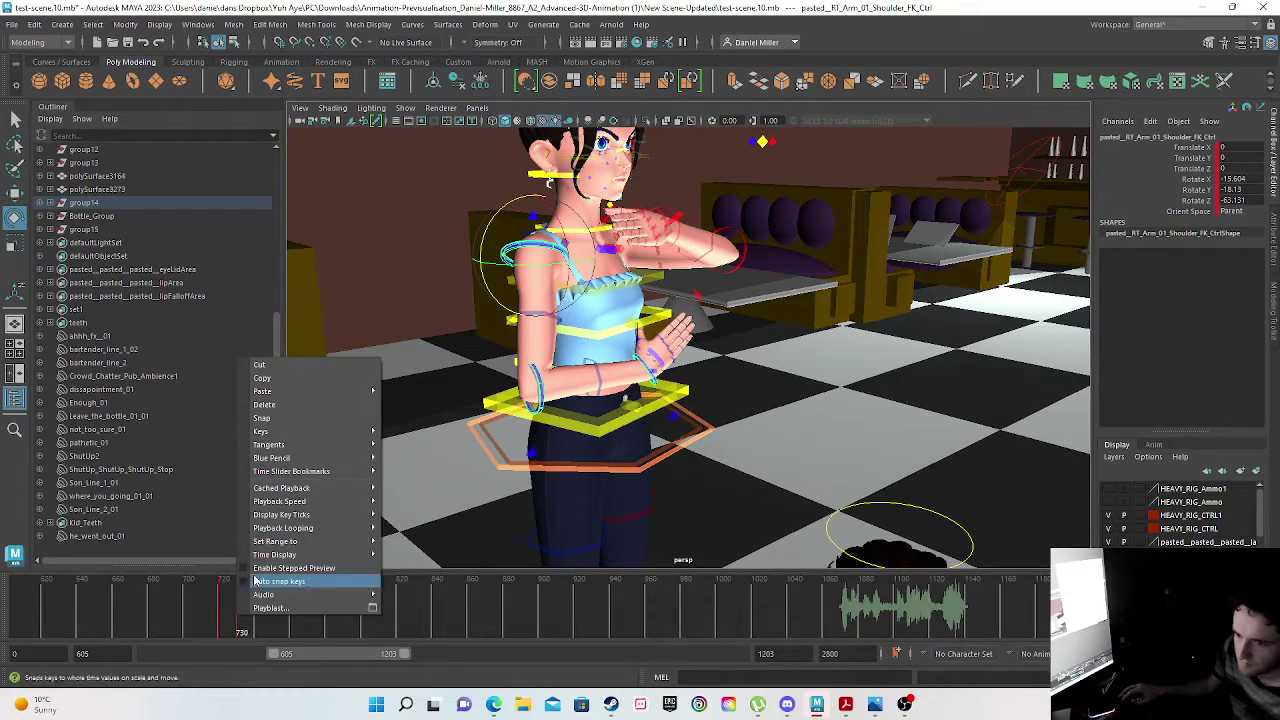
click(277, 398)
- Delete the key at frame 730 on the woman's right elbow FK control
alt+drag(557, 440, 508, 384)
scroll(508, 382, up, 6)
alt+drag(505, 340, 563, 337)
click(567, 344)
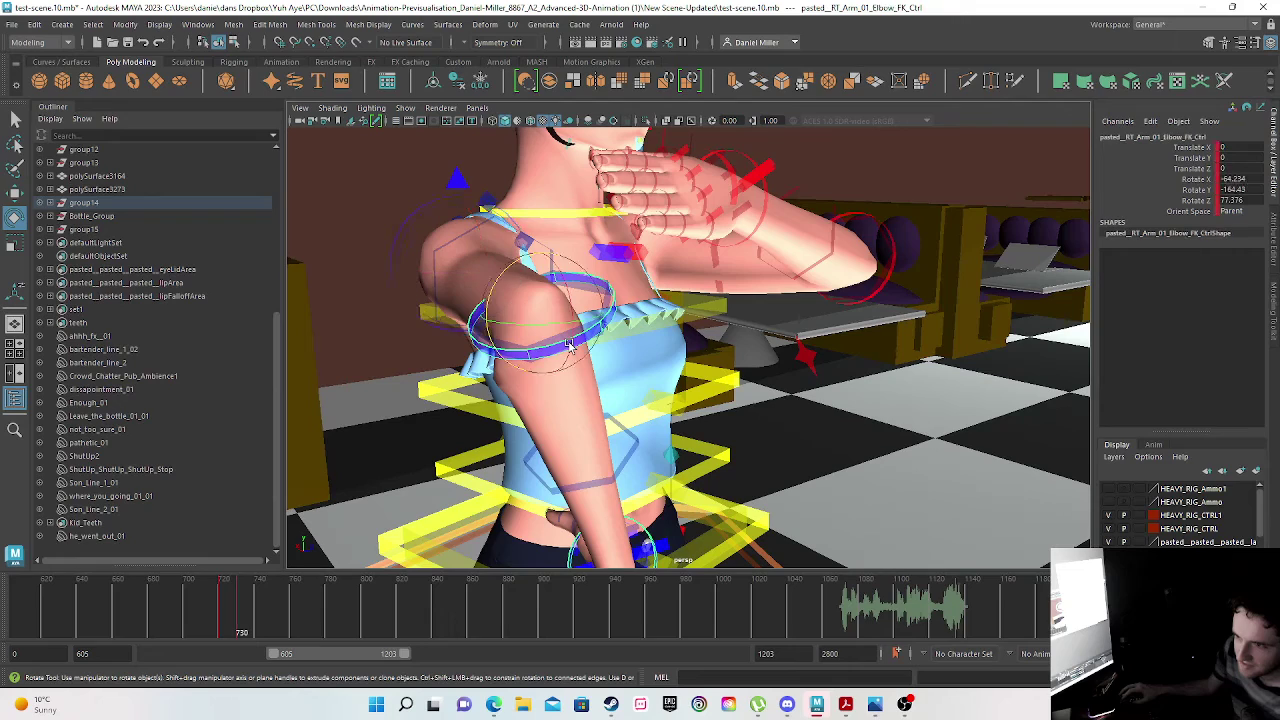
right_click(241, 633)
click(300, 428)
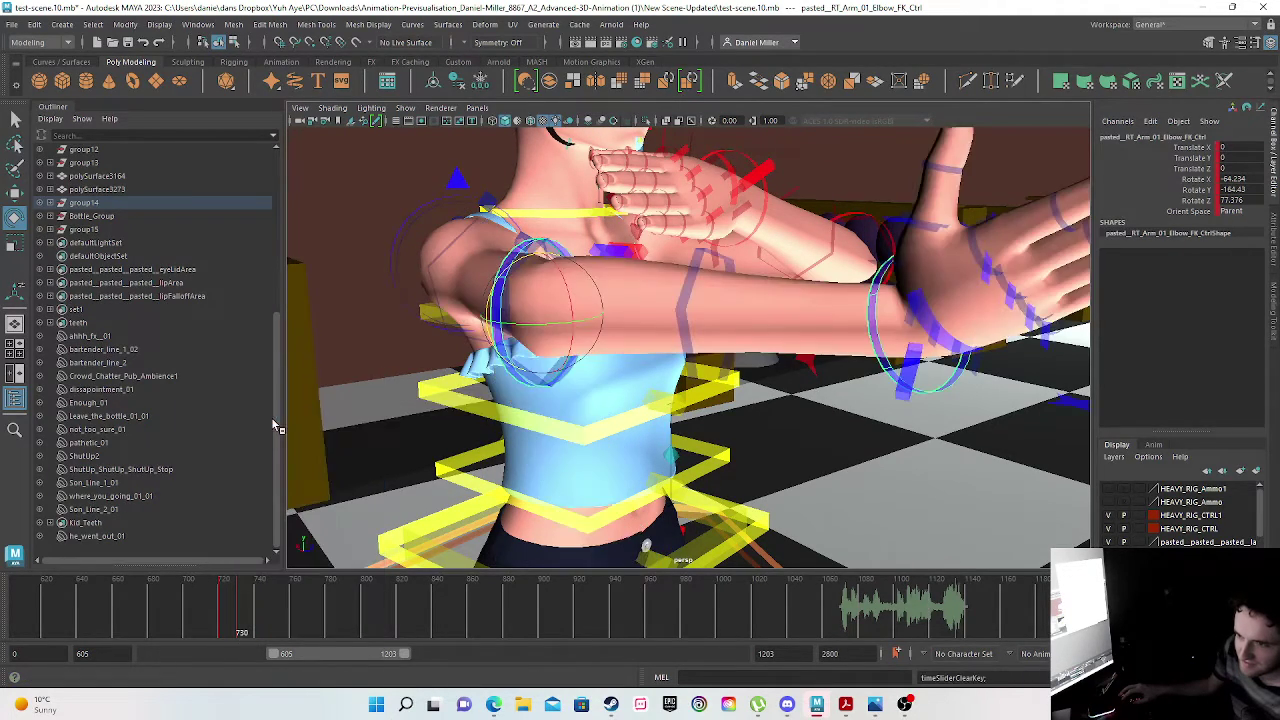
scroll(610, 436, down, 5)
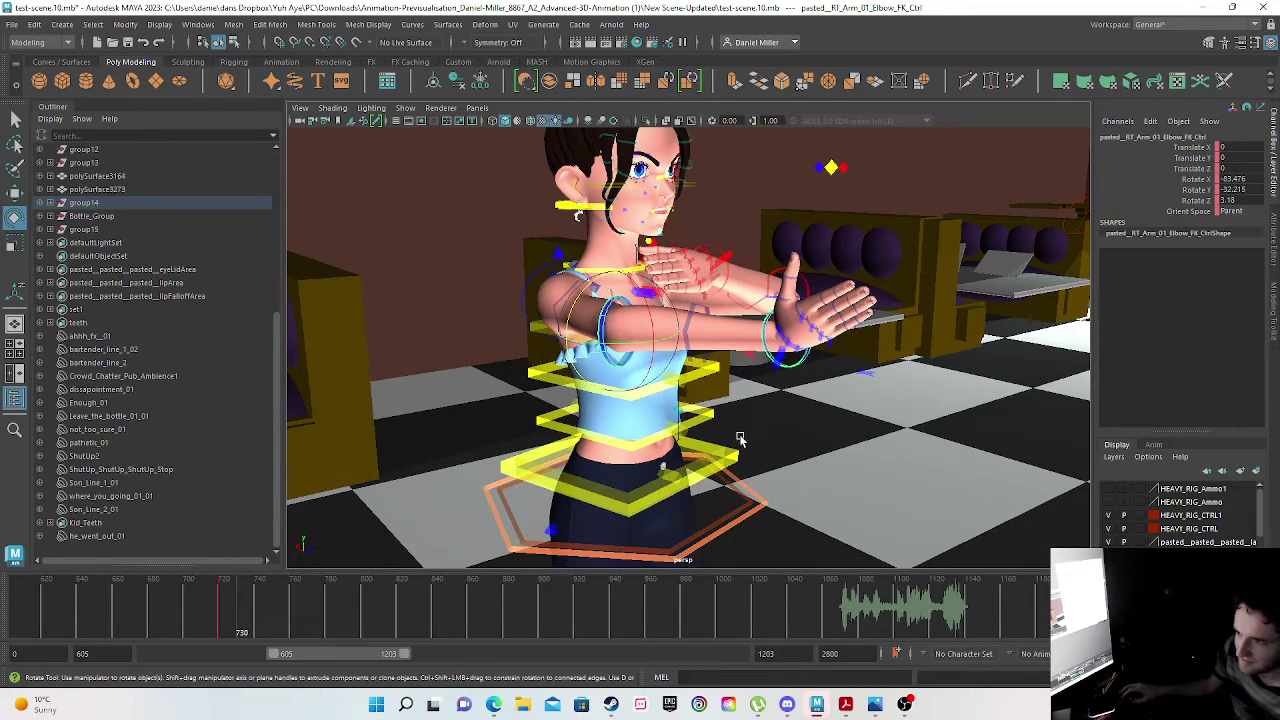
- Delete the key at frame 730 on the woman's right wrist FK control
click(766, 341)
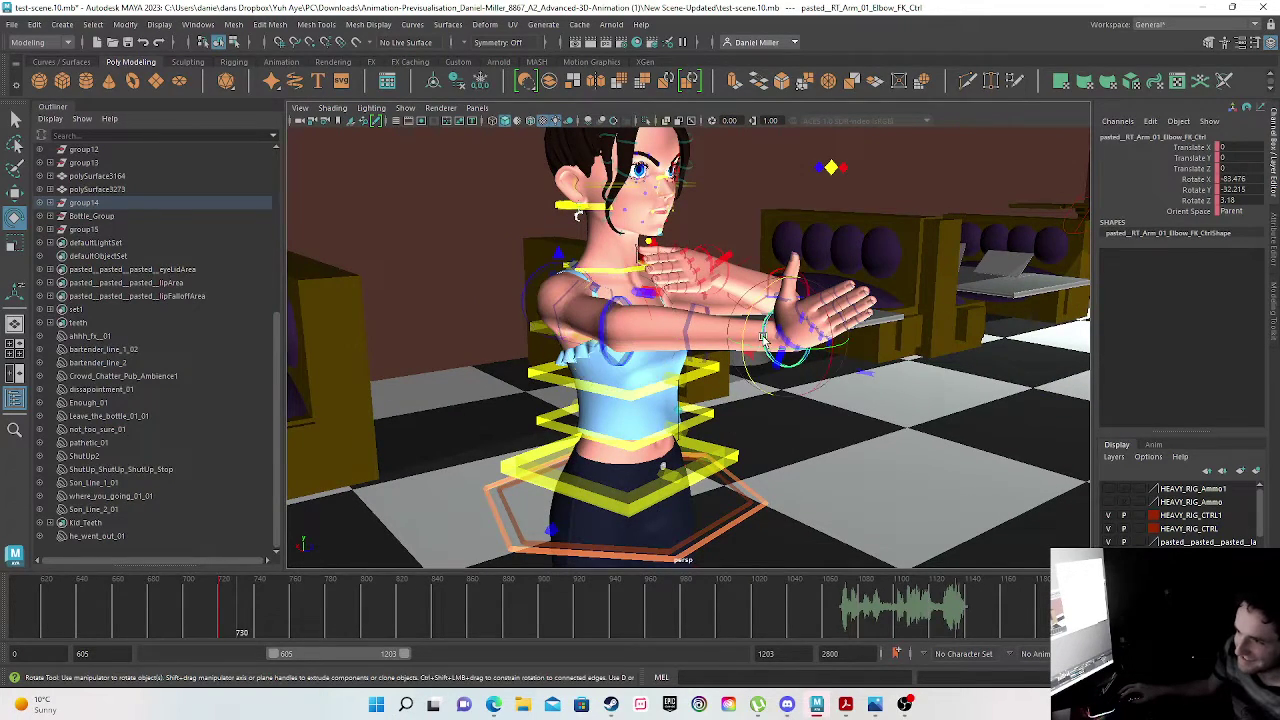
right_click(239, 631)
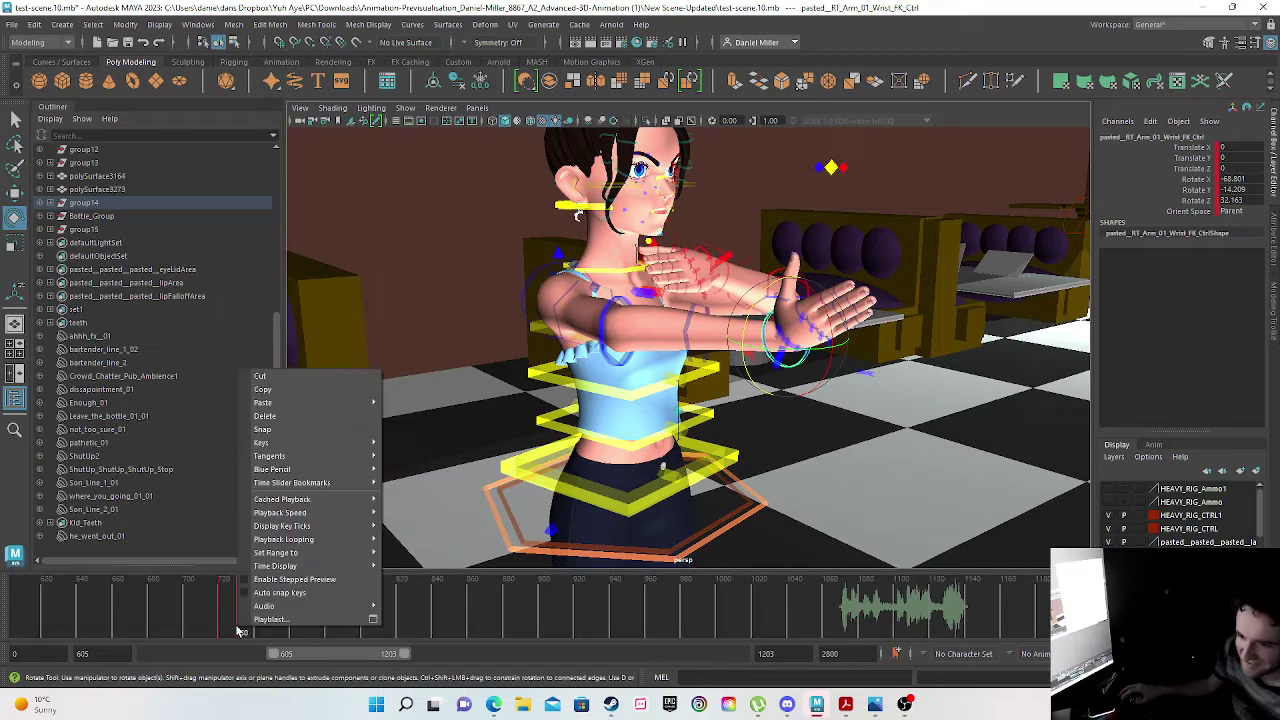
click(284, 419)
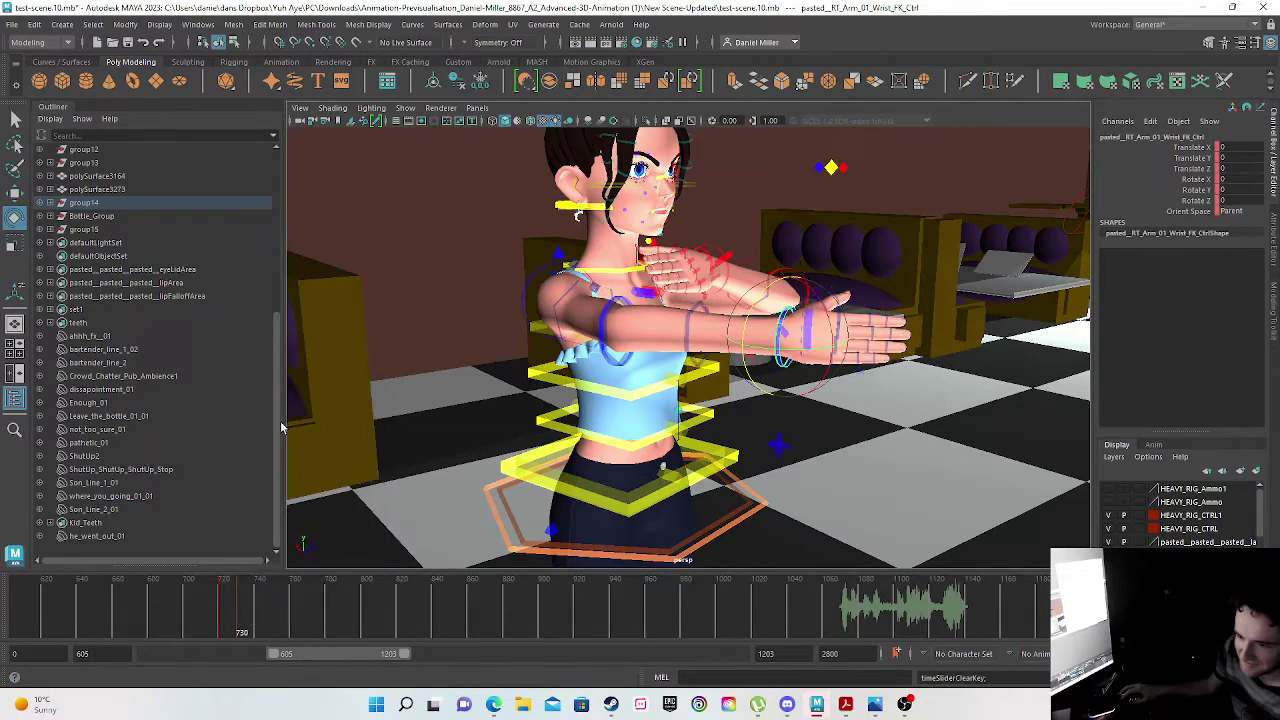
- Delete the key at frame 730 on the woman's left elbow FK control
alt+drag(851, 460, 778, 466)
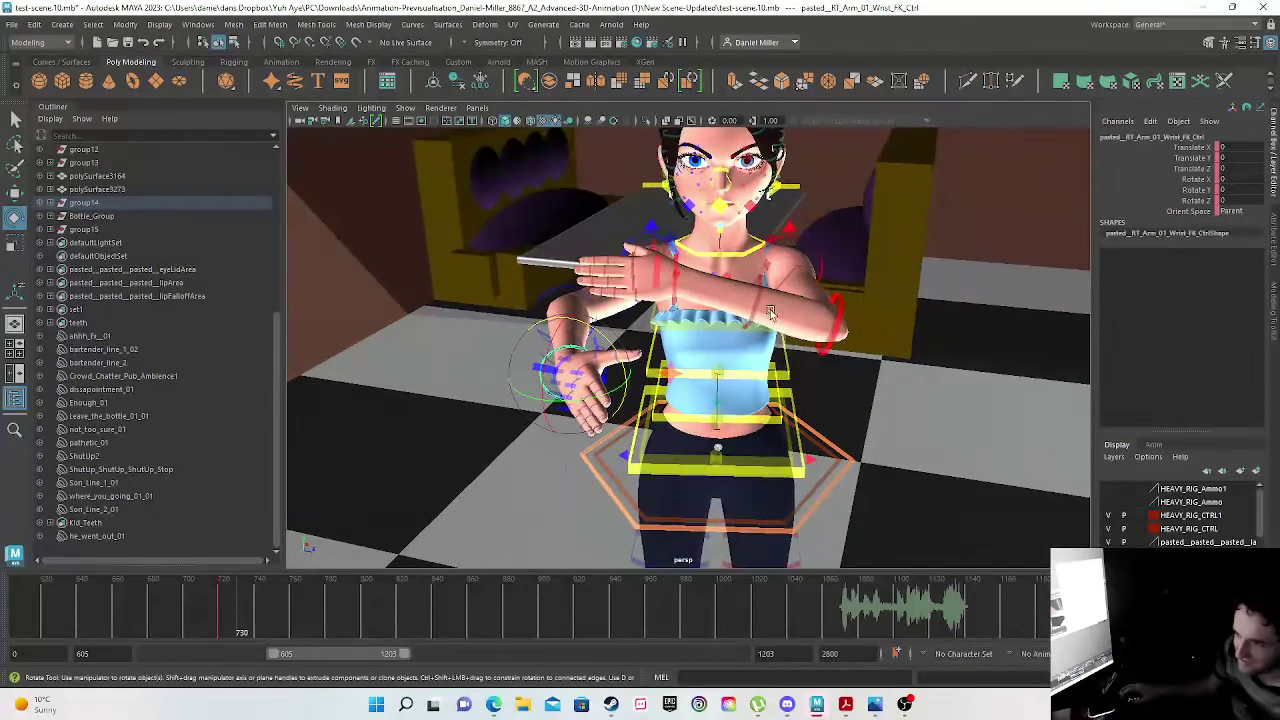
click(838, 316)
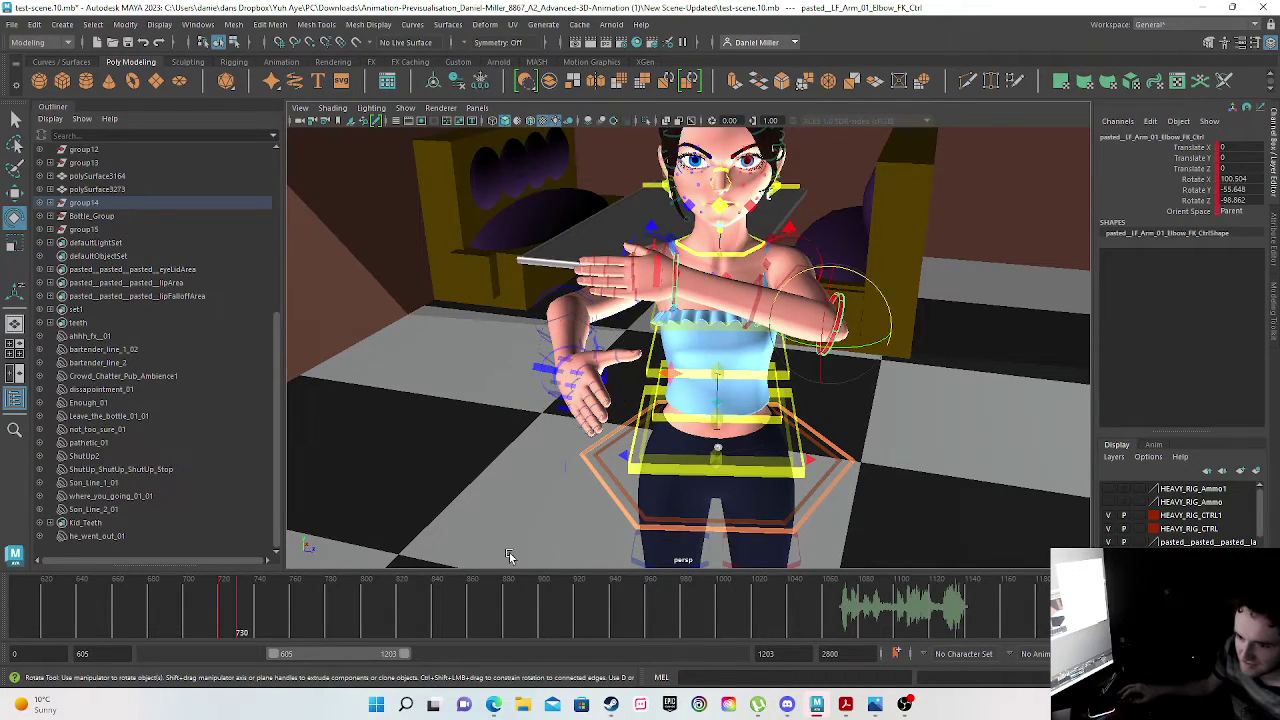
right_click(240, 632)
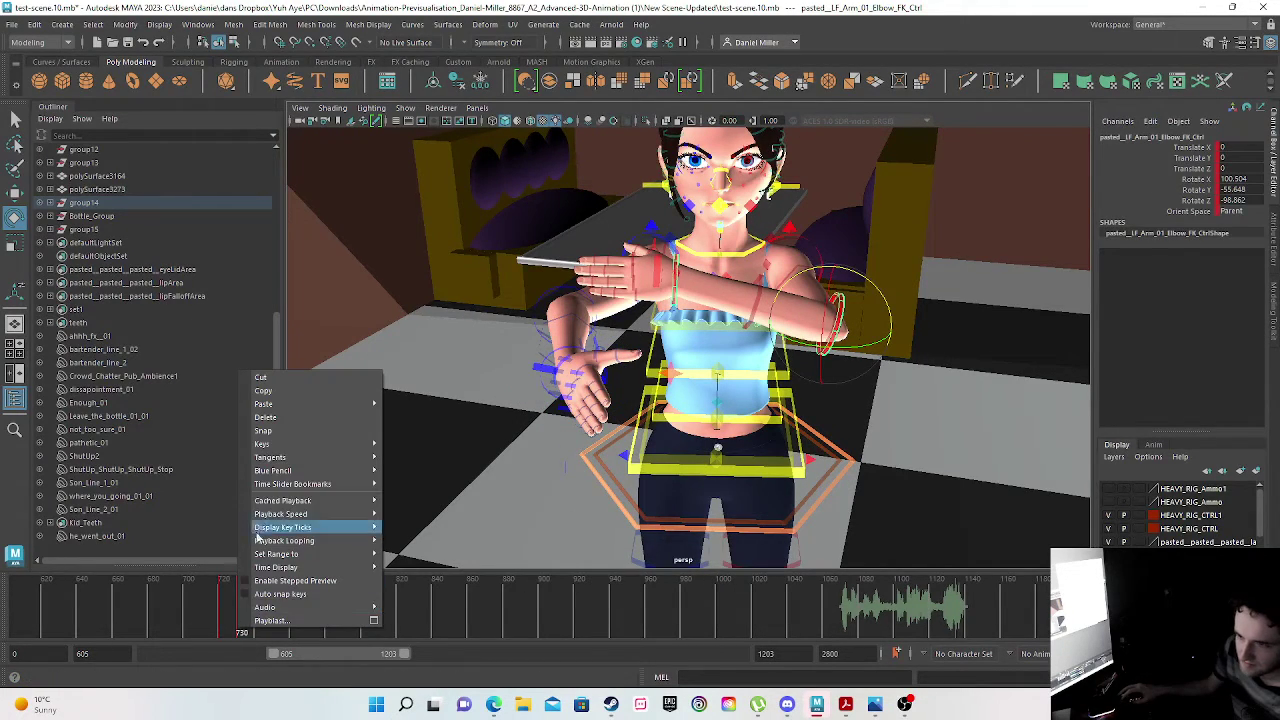
click(278, 420)
- Delete the key at frame 730 on the woman's COG control around the hips
alt+drag(700, 462, 760, 430)
scroll(778, 424, down, 3)
alt+middle_drag(778, 434, 714, 412)
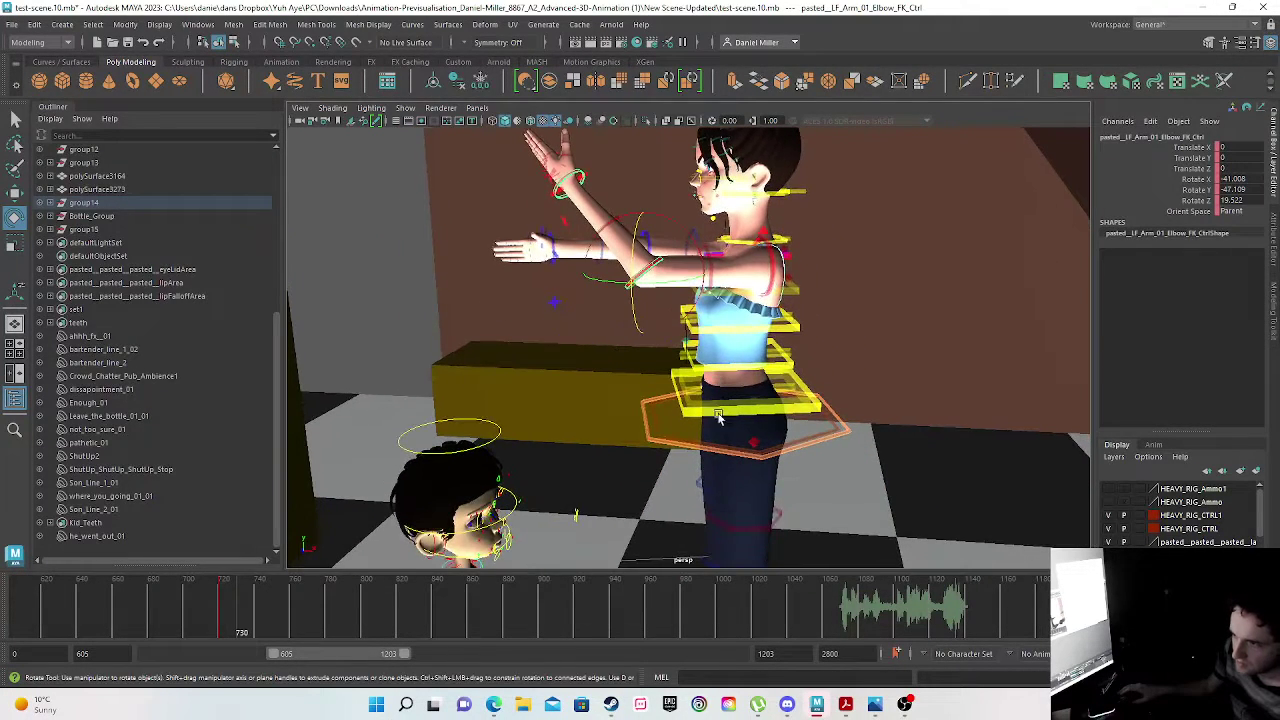
click(755, 408)
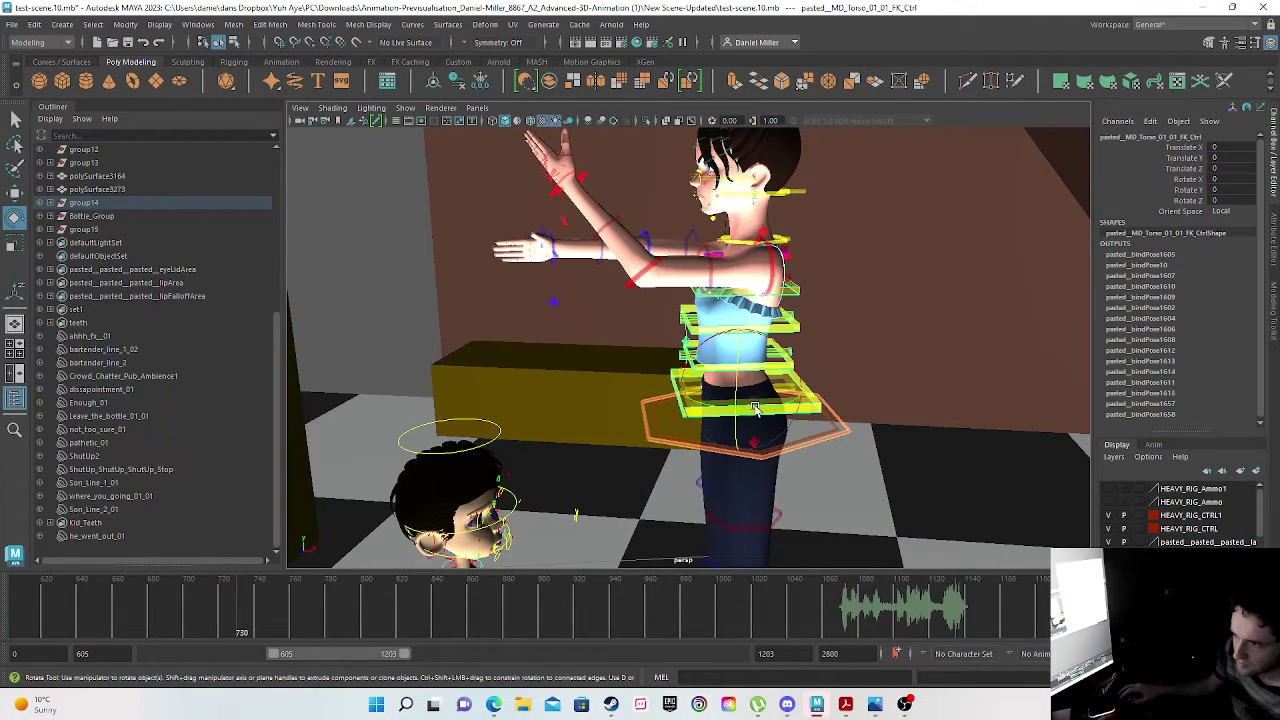
click(672, 447)
right_click(238, 632)
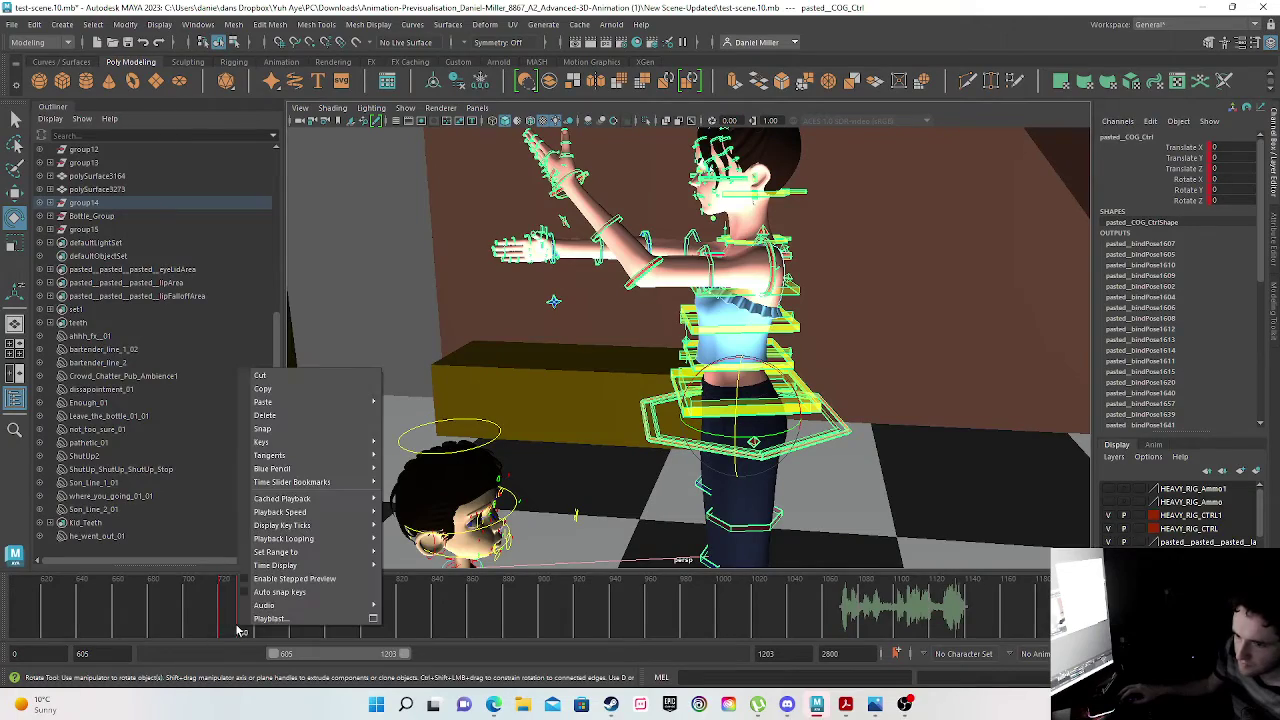
click(277, 409)
- Delete the key at frame 730 on the woman's left wrist FK control beside the boy's head
scroll(490, 514, down, 4)
alt+drag(490, 514, 851, 506)
scroll(749, 490, up, 4)
alt+middle_drag(766, 489, 650, 332)
alt+drag(652, 360, 846, 434)
alt+drag(600, 452, 546, 427)
scroll(648, 466, up, 5)
click(655, 469)
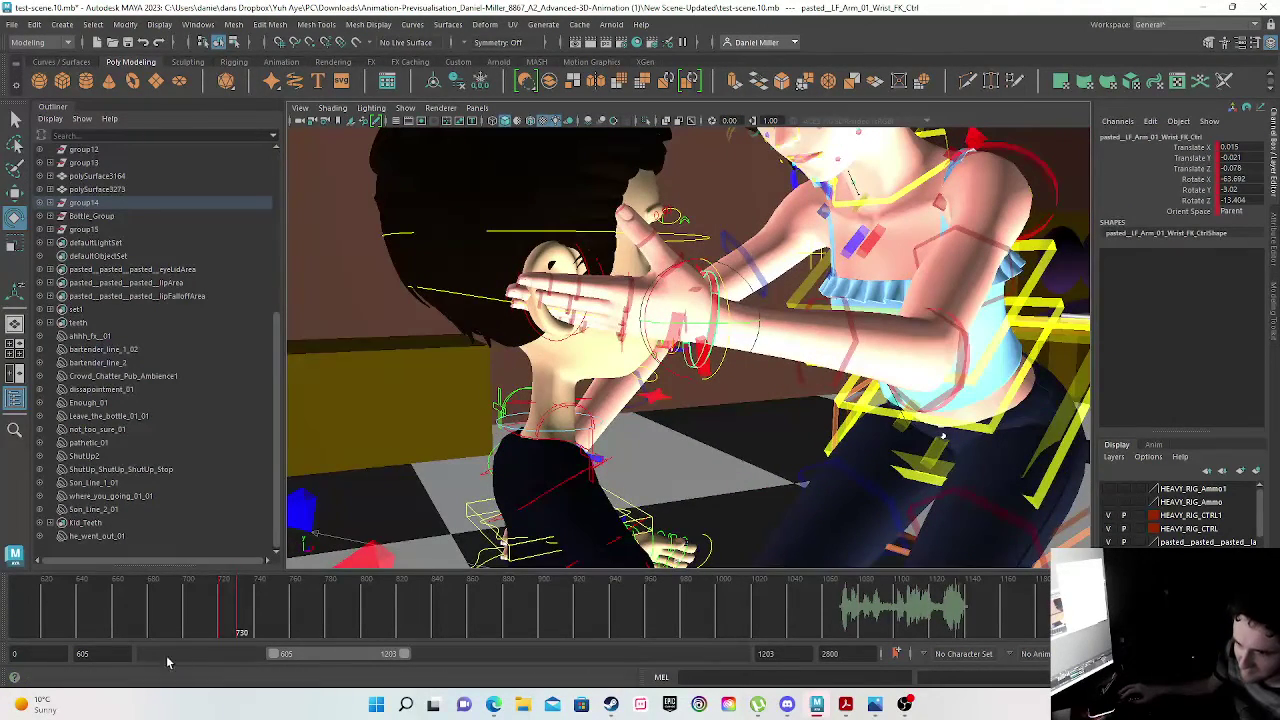
right_click(238, 623)
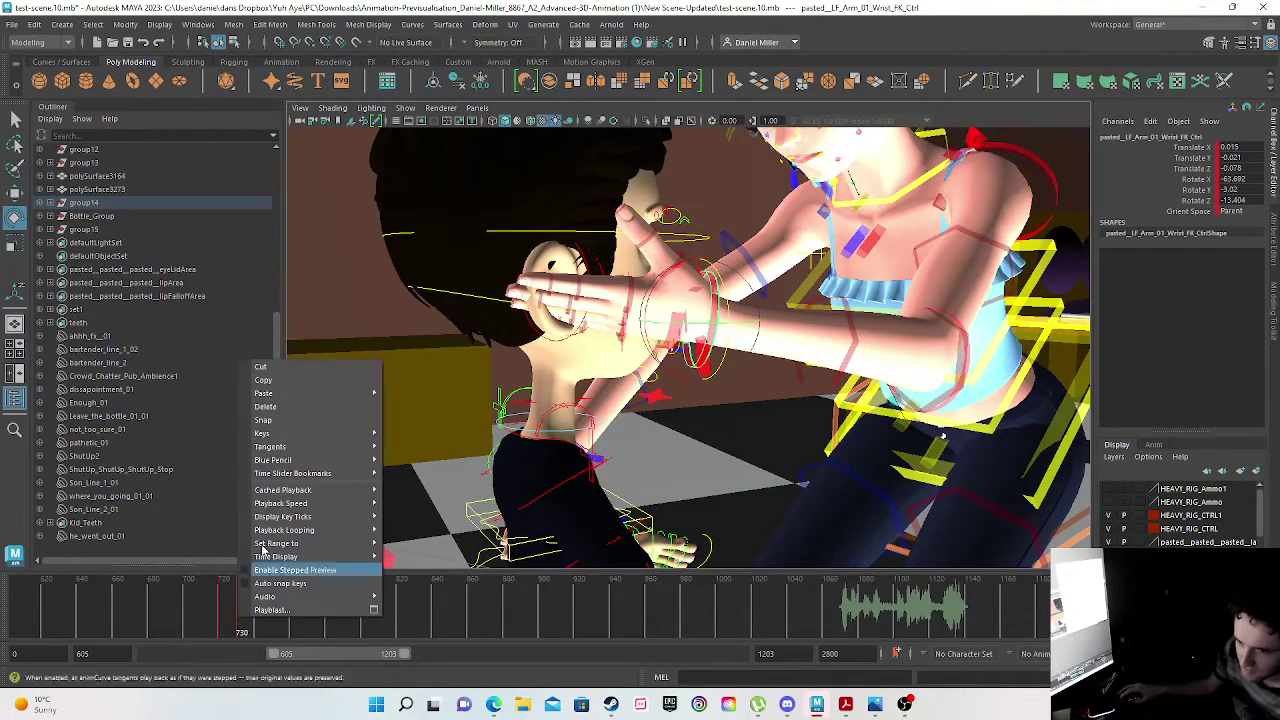
click(310, 410)
- Examine the woman's right wrist, finger, elbow and upper-arm controls against the boy's body at frame 730
alt+drag(565, 375, 561, 477)
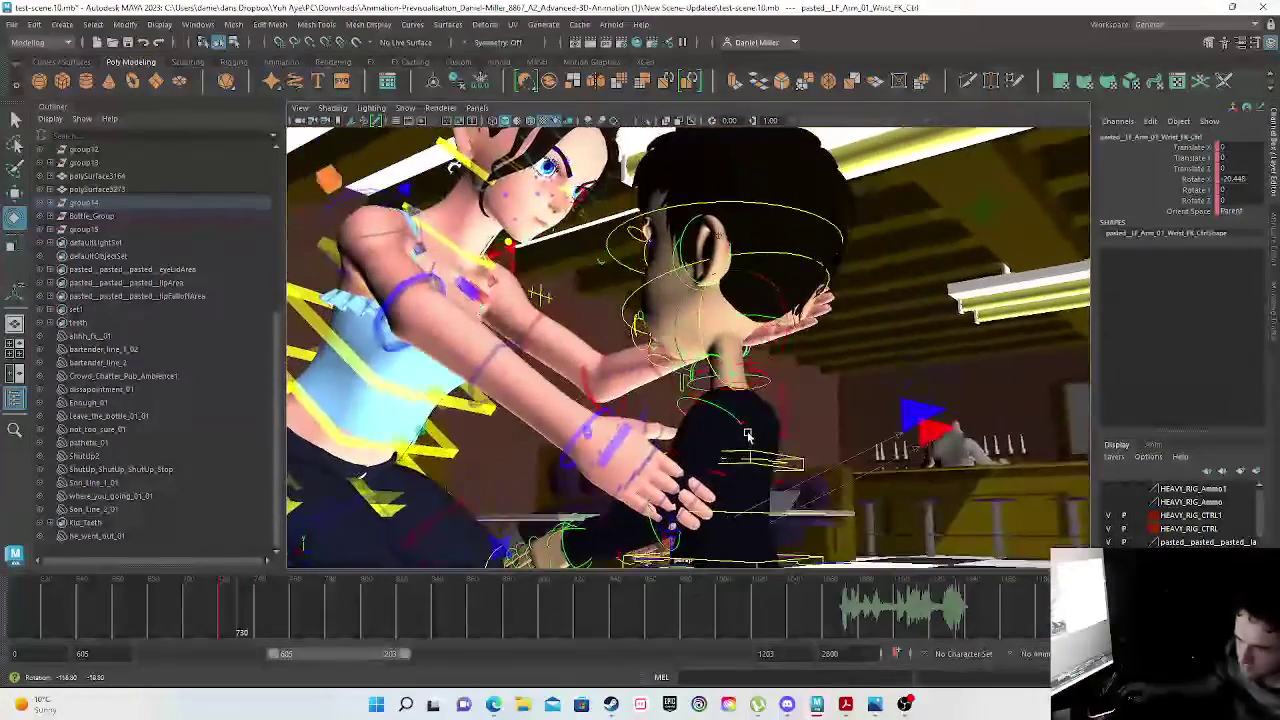
scroll(585, 450, up, 3)
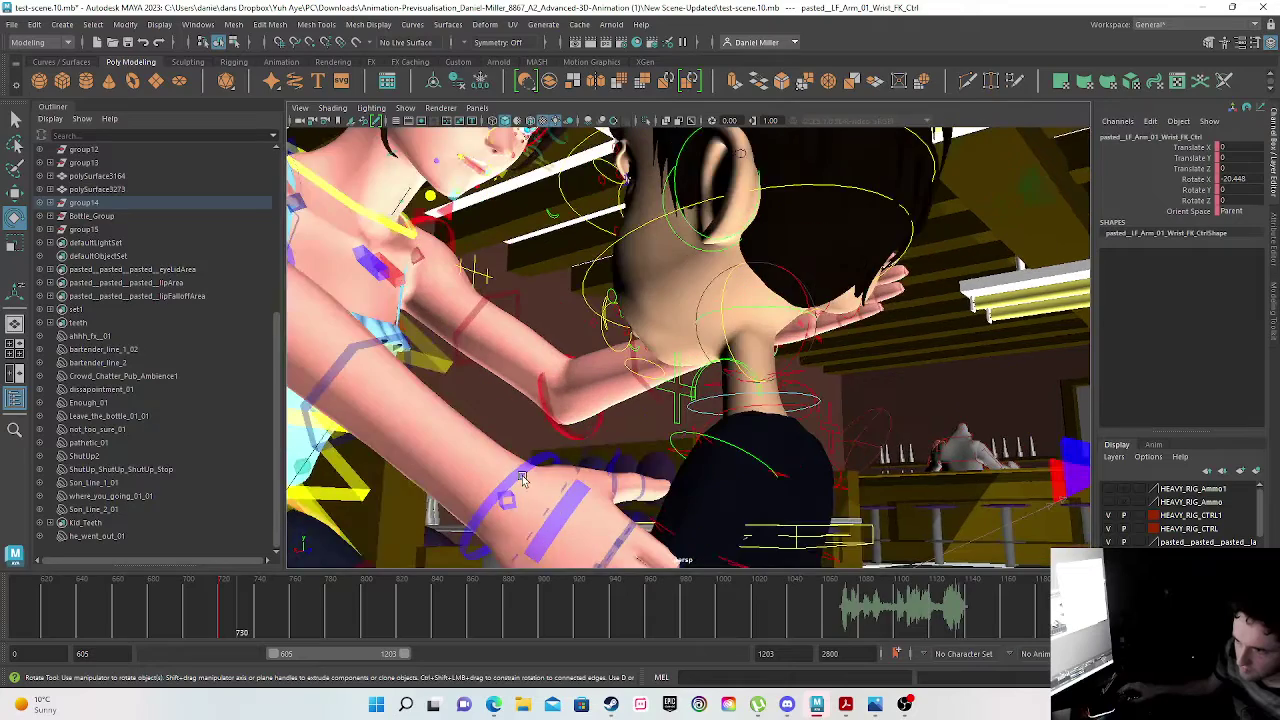
click(514, 477)
alt+drag(514, 477, 655, 360)
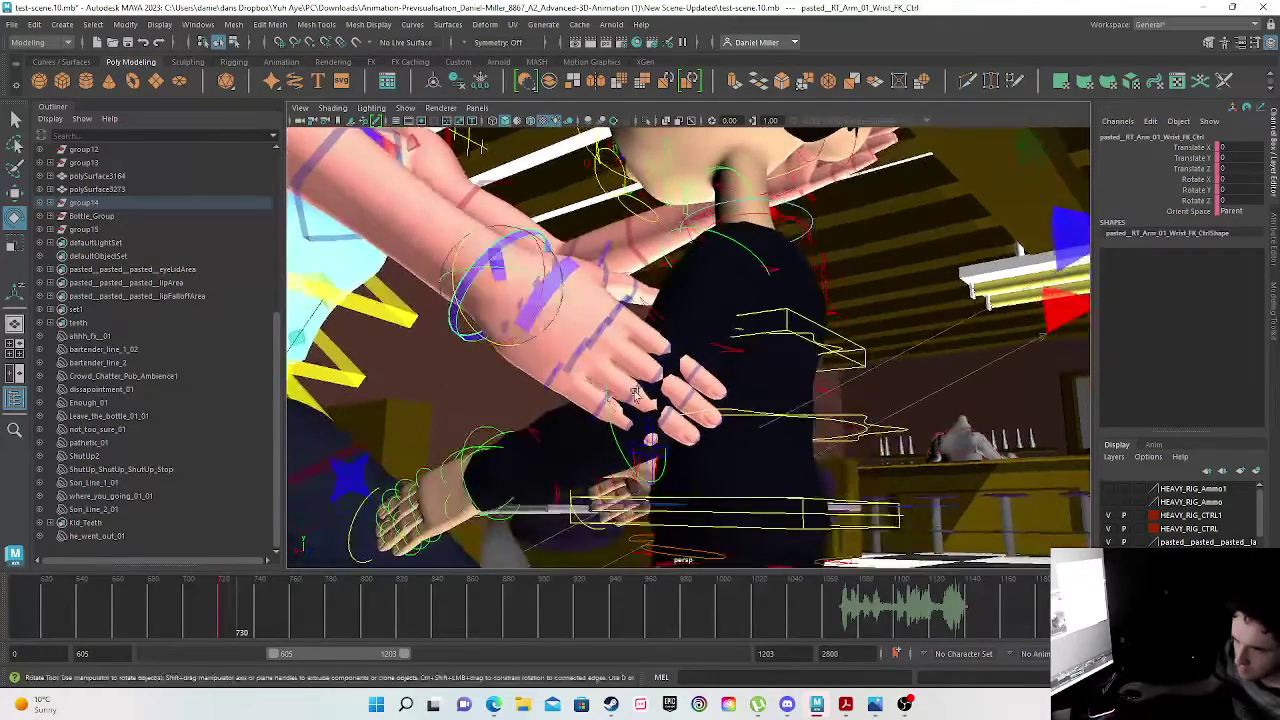
click(613, 311)
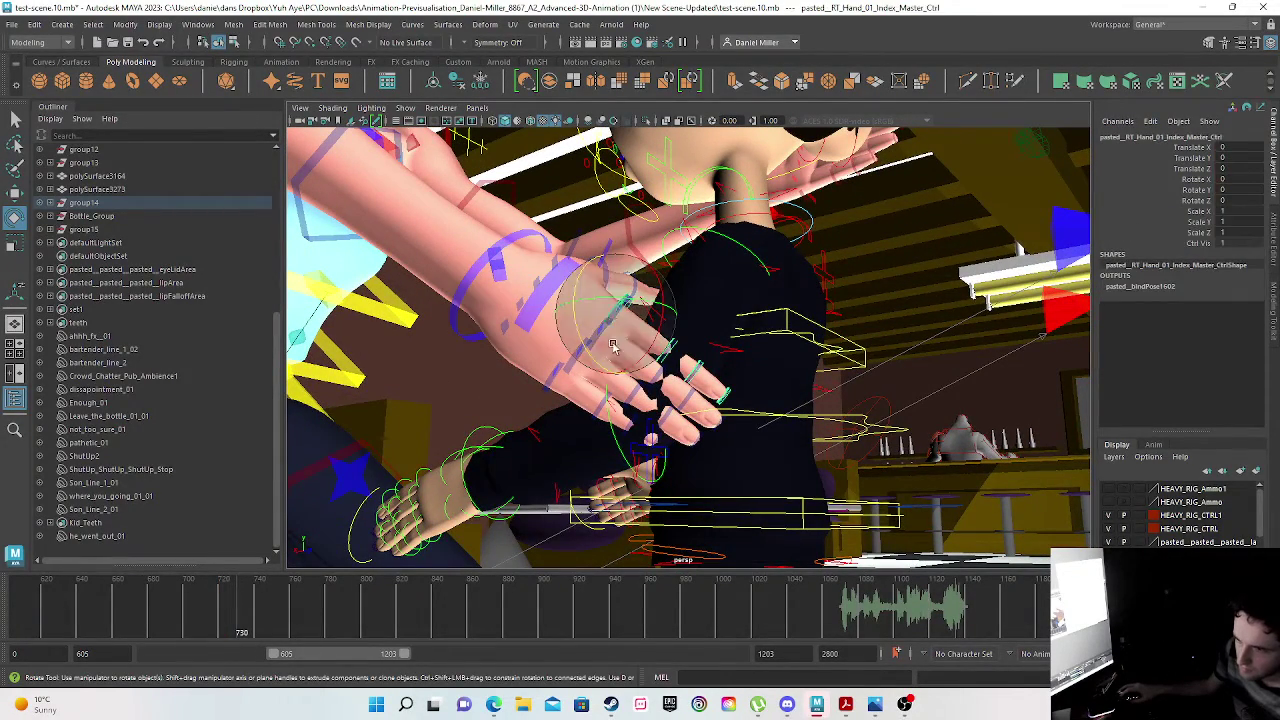
scroll(676, 393, up, 3)
click(641, 355)
alt+drag(641, 355, 416, 265)
click(409, 459)
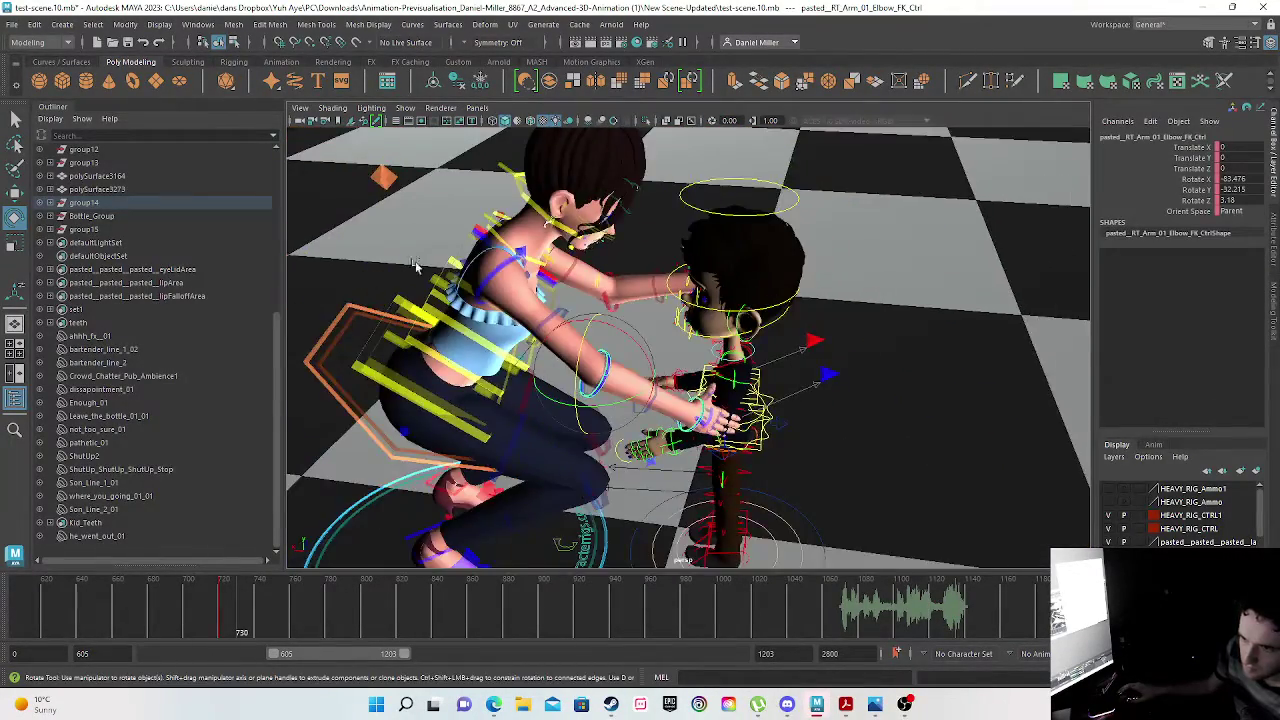
click(545, 320)
scroll(660, 400, up, 5)
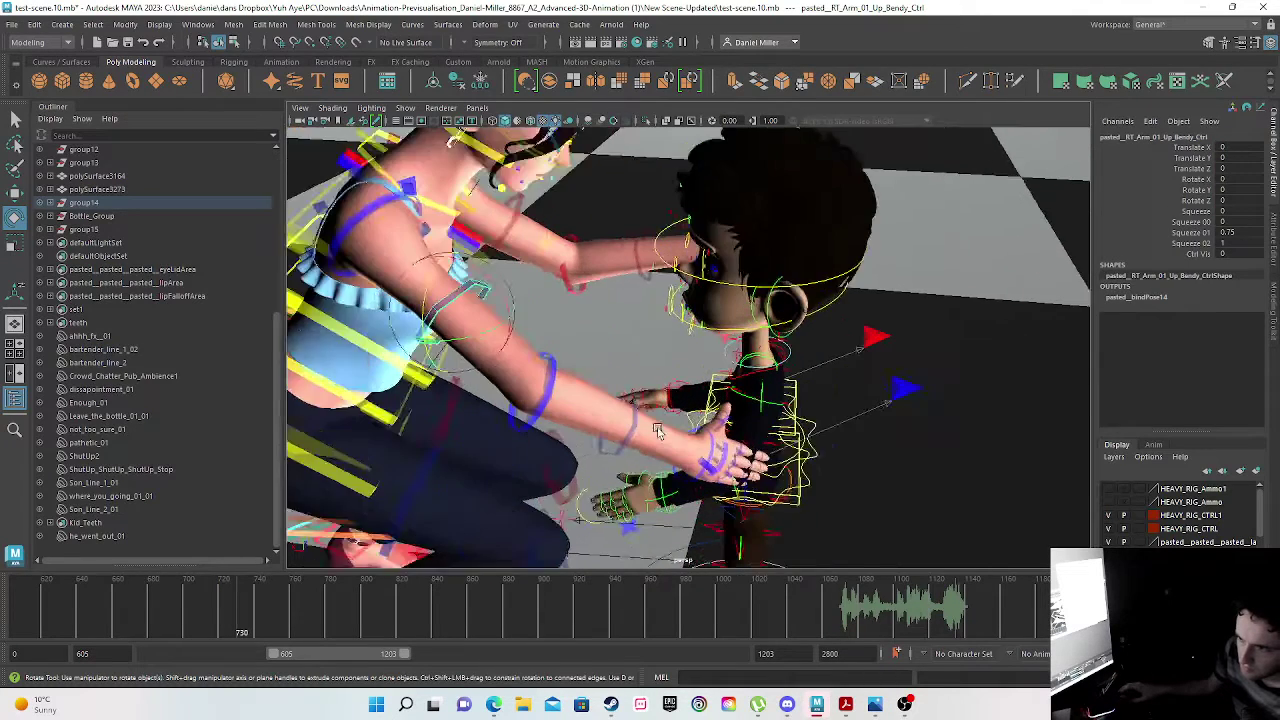
- Try rotating the woman's right wrist, elbow and shoulder FK controls to adjust her arm against the boy at frame 730
click(716, 468)
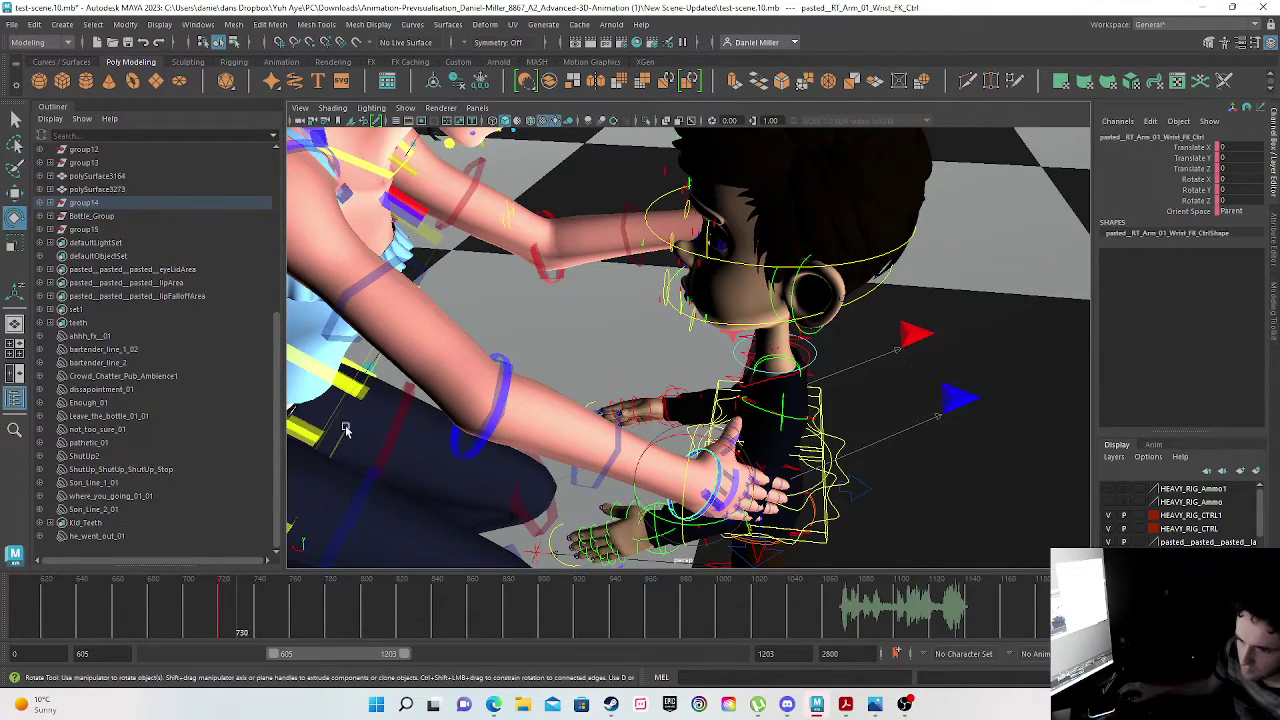
alt+middle_drag(333, 366, 470, 428)
click(411, 309)
scroll(542, 500, down, 5)
alt+drag(612, 472, 556, 424)
drag(469, 228, 472, 270)
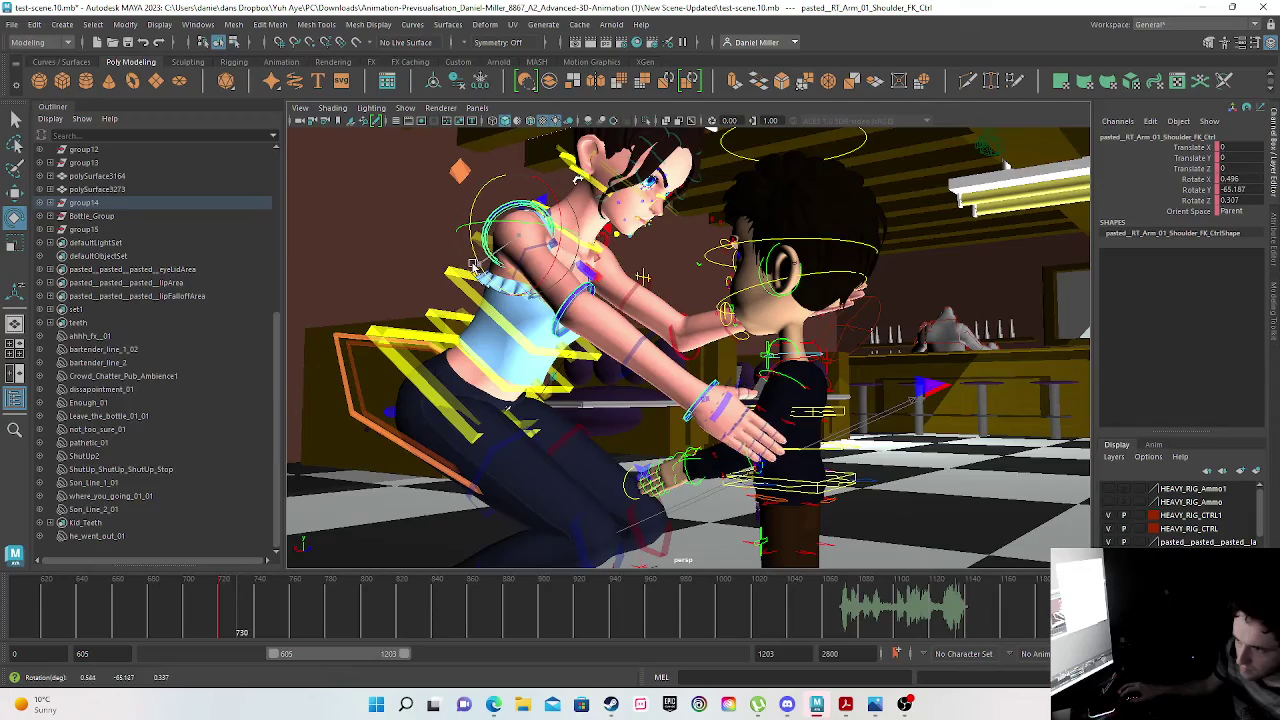
alt+drag(616, 403, 520, 460)
drag(512, 256, 508, 258)
drag(420, 600, 460, 554)
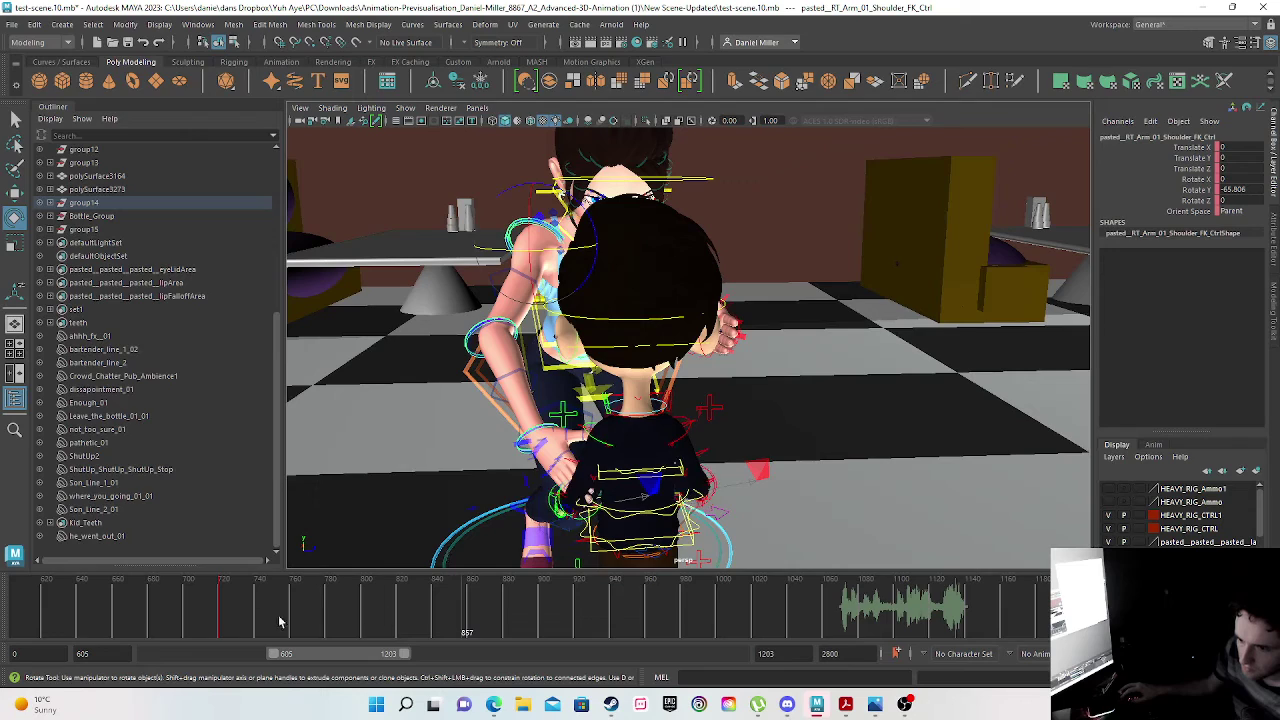
- Rotate the woman's right-arm FK controls slightly, with shoulder Rotate Y about -64.9, and key them at frame 720
click(218, 615)
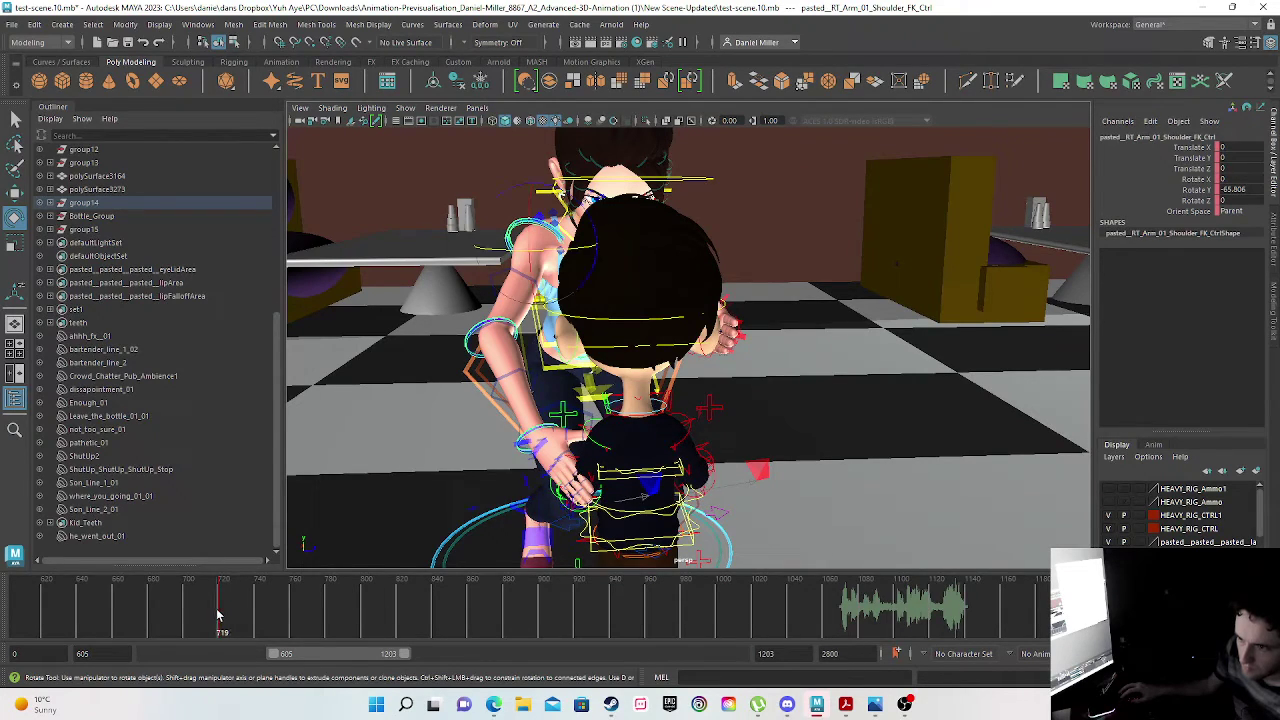
drag(521, 255, 378, 474)
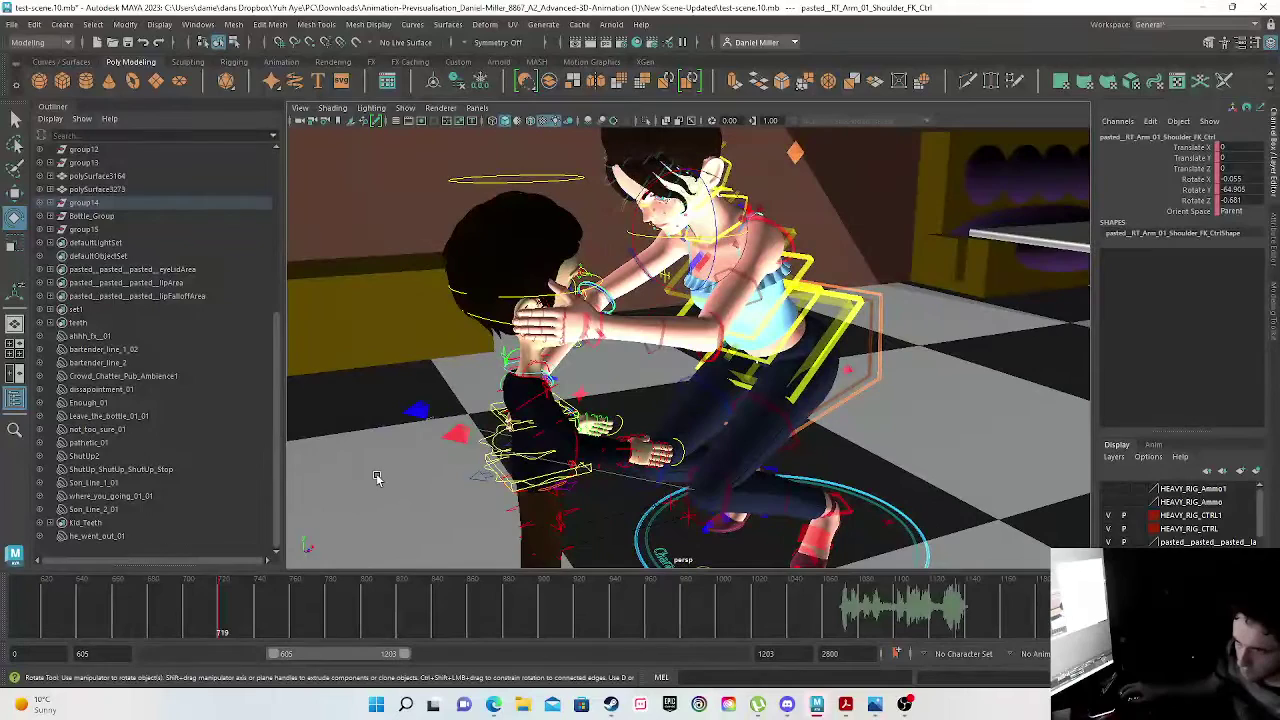
click(220, 617)
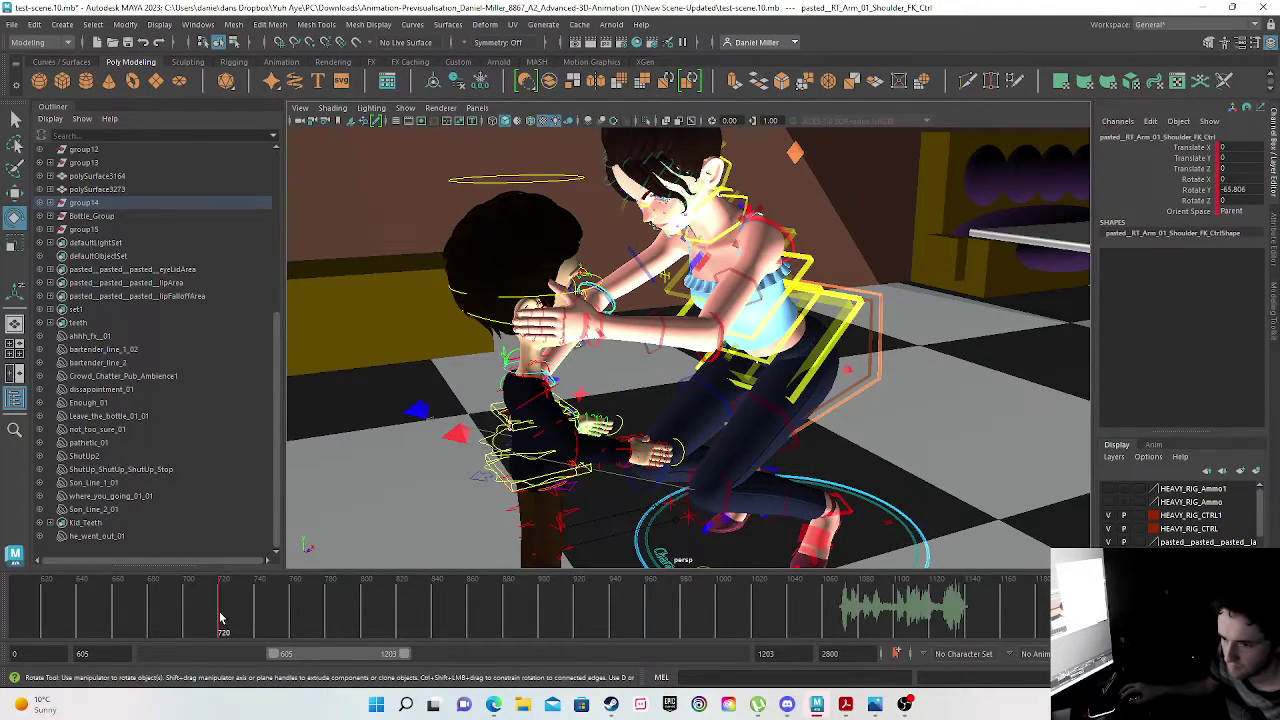
alt+drag(493, 395, 422, 184)
scroll(427, 215, up, 5)
scroll(382, 196, down, 3)
alt+drag(467, 395, 410, 422)
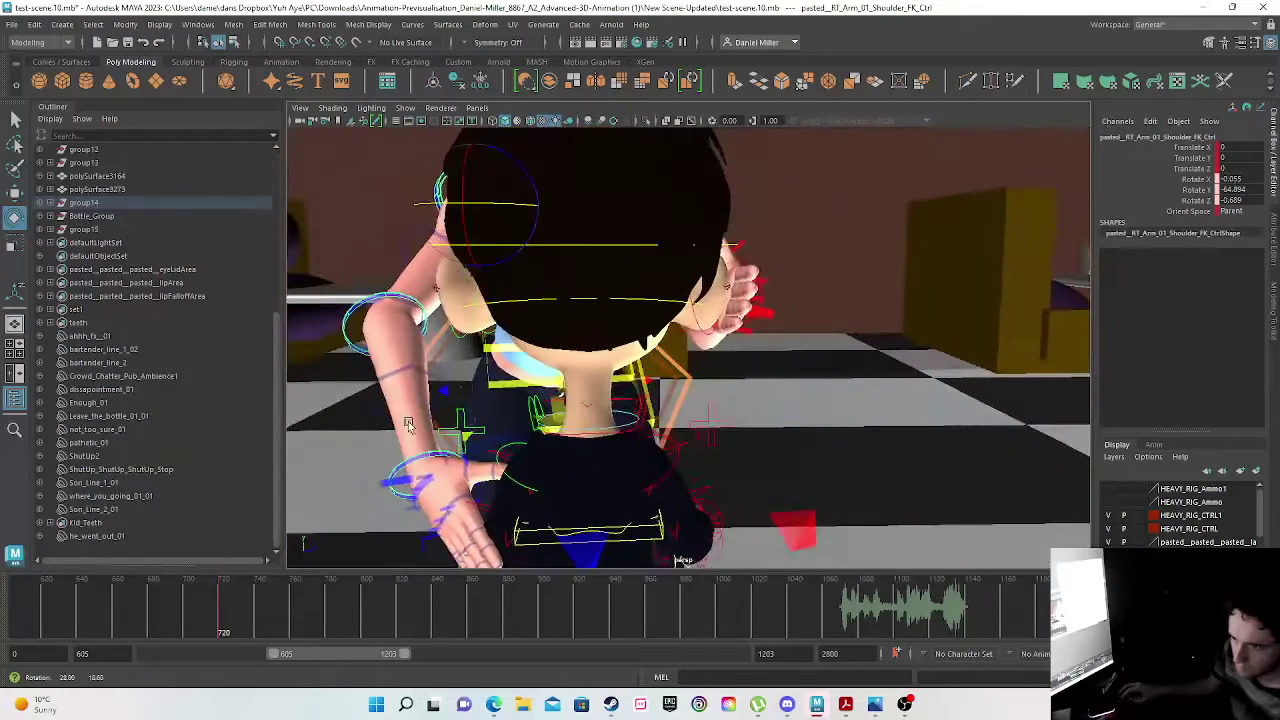
key(s)
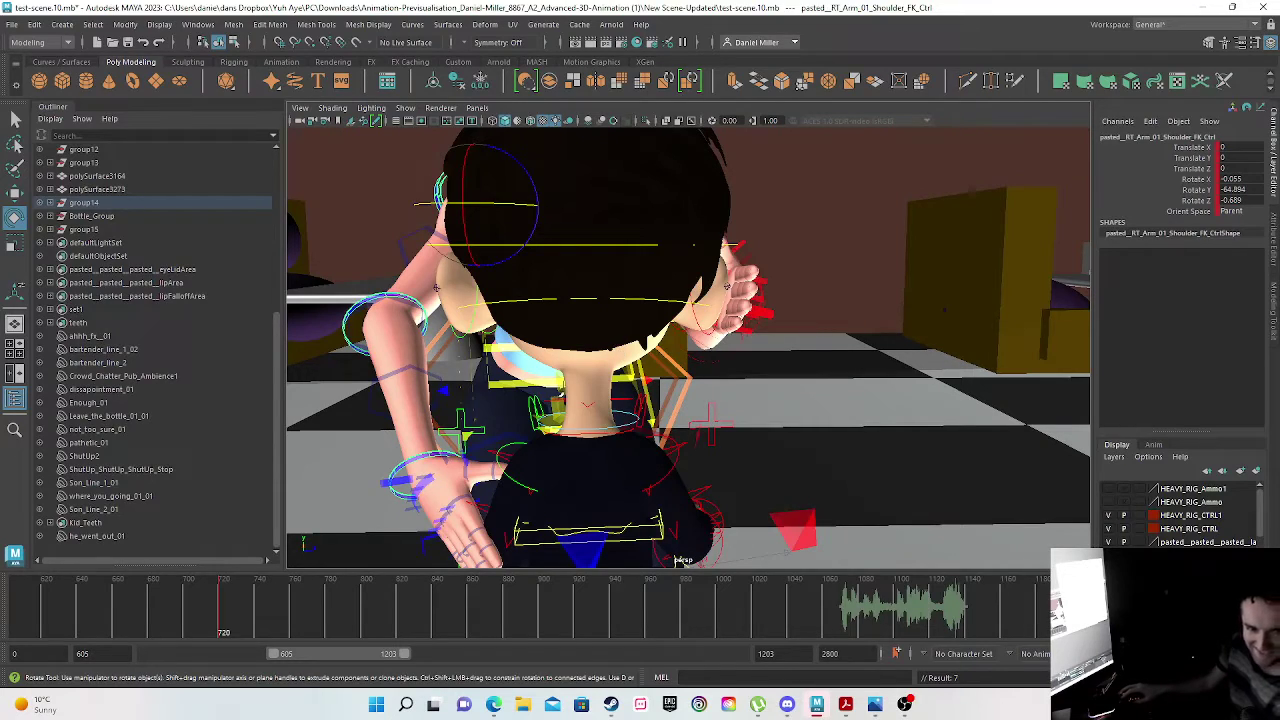
- Go to frame 1070, where the audio waveform begins, and set the playback range start to 1040
click(857, 620)
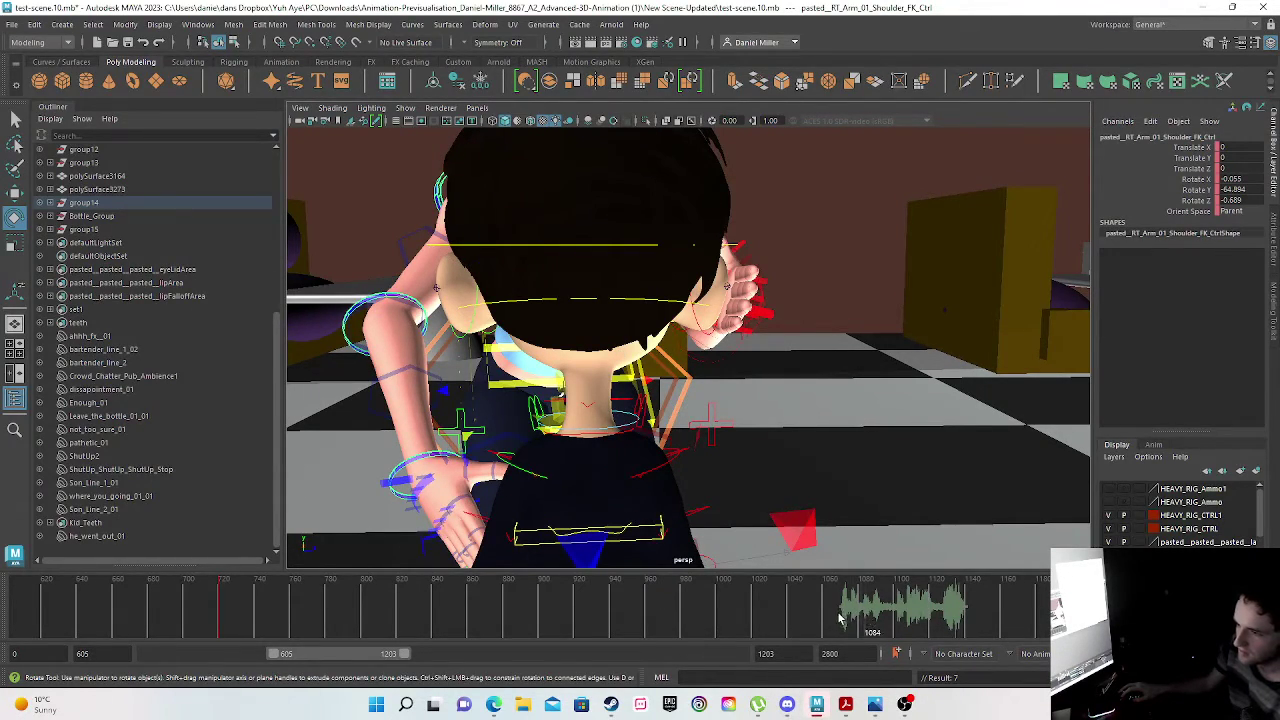
click(843, 621)
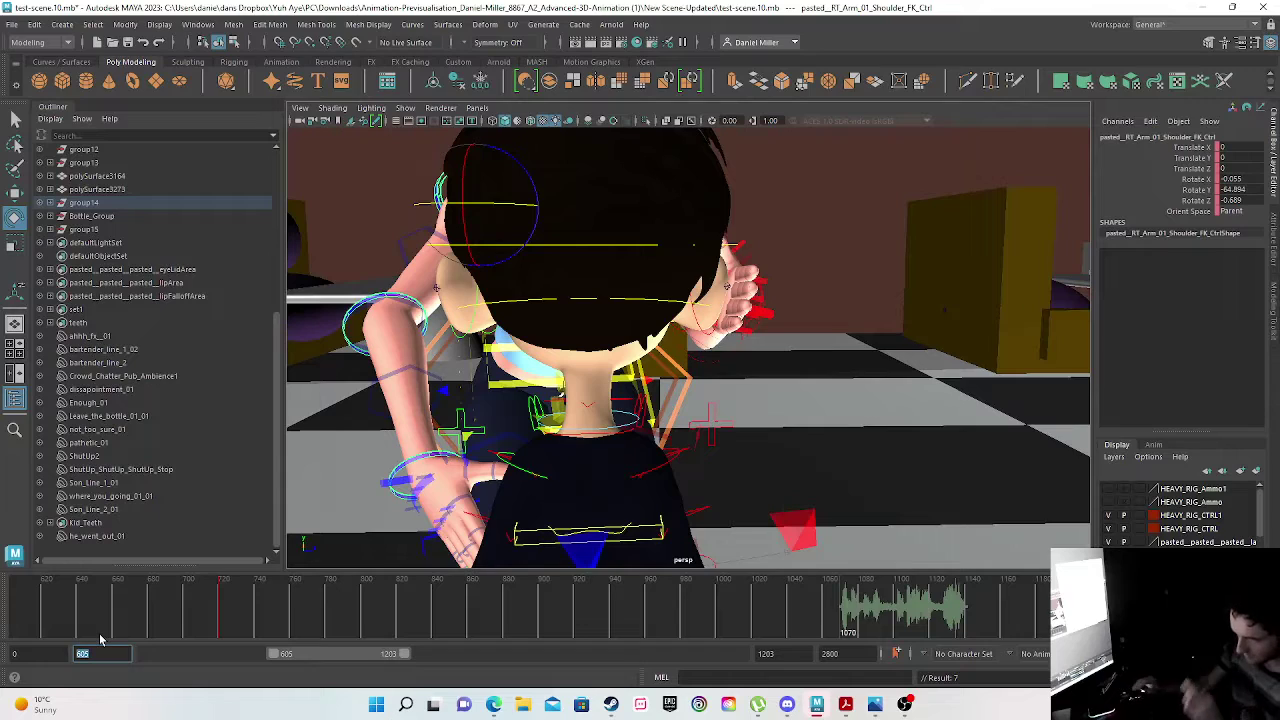
text(1040)
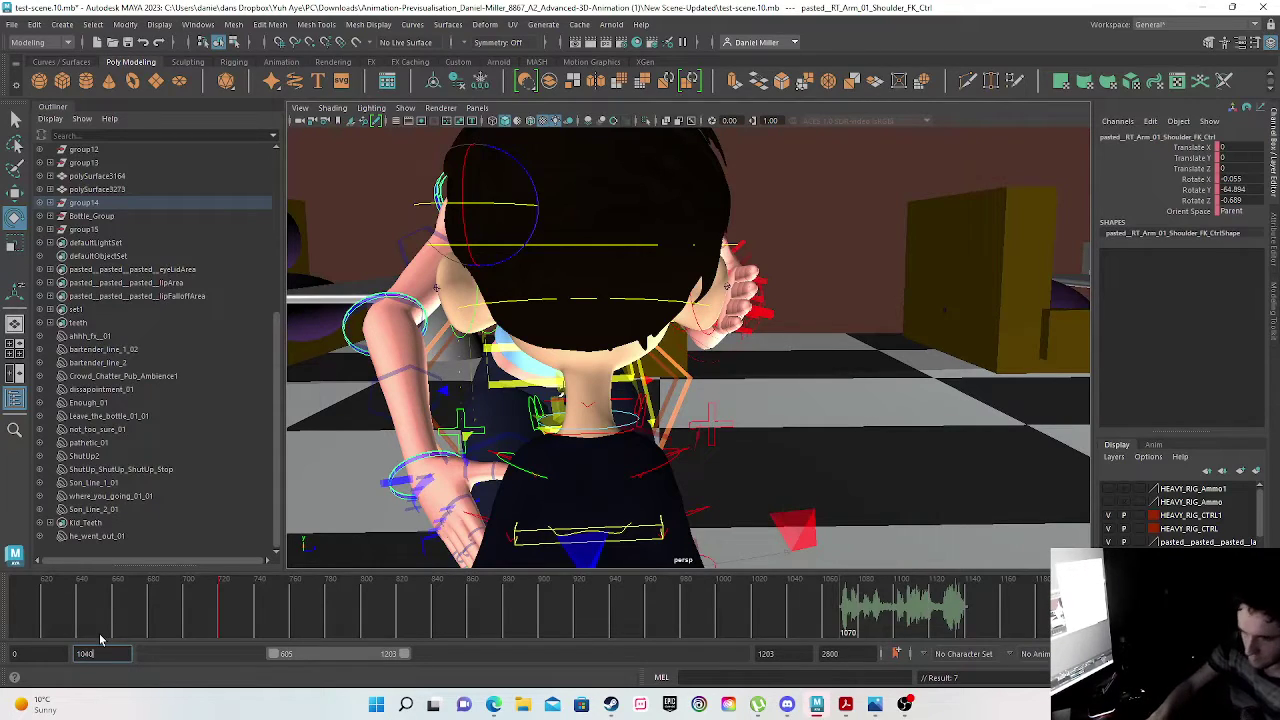
key(Return)
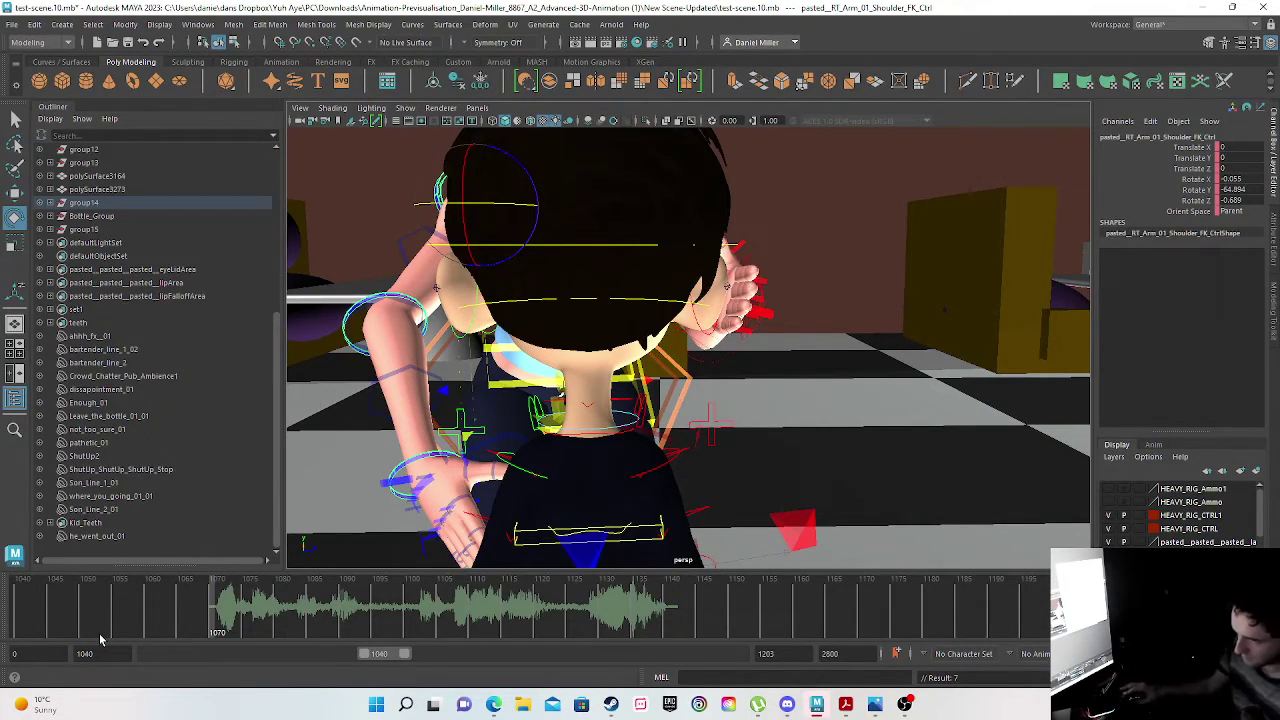
- Set the end of the playback range to frame 1150
click(772, 653)
key(BackSpace)
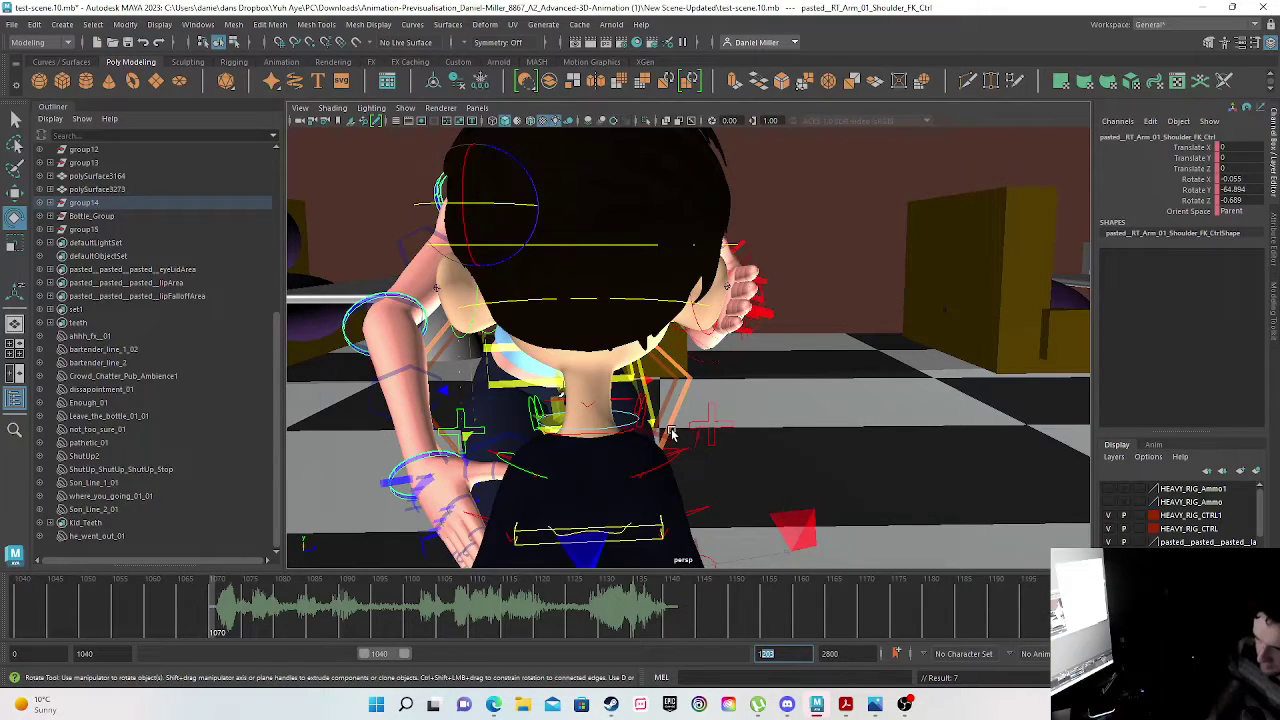
text(1116)
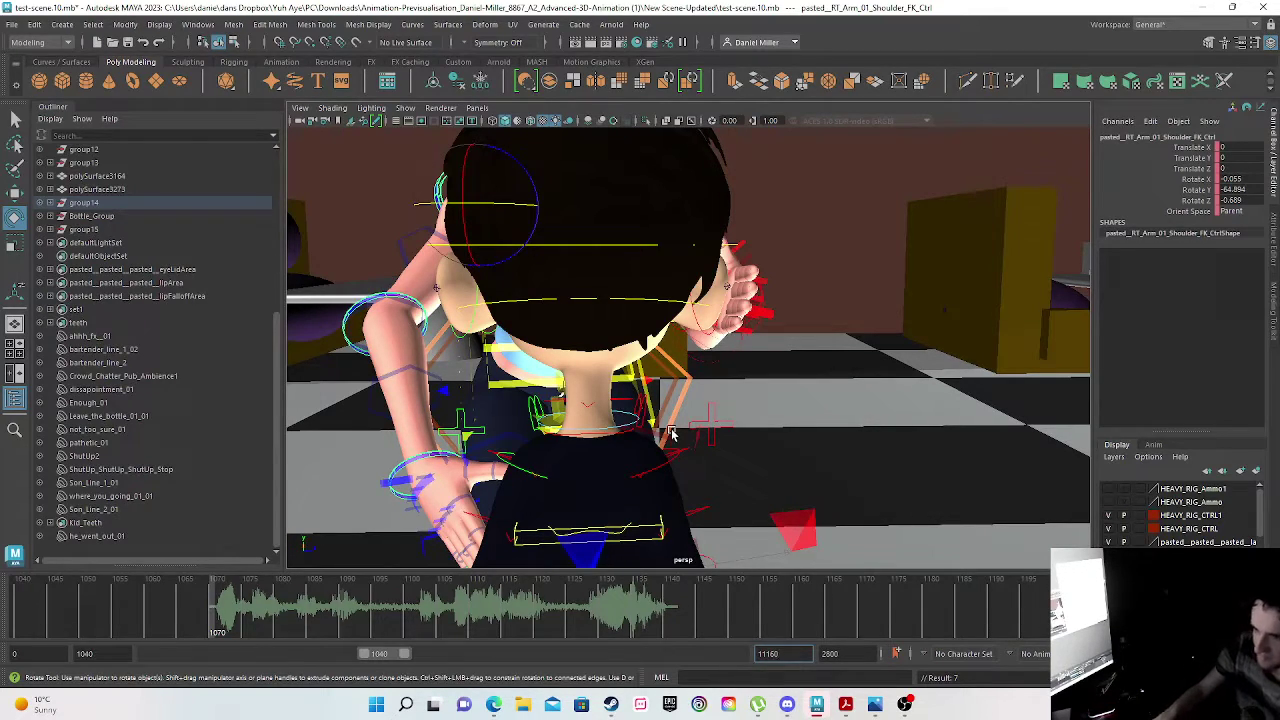
key(Return)
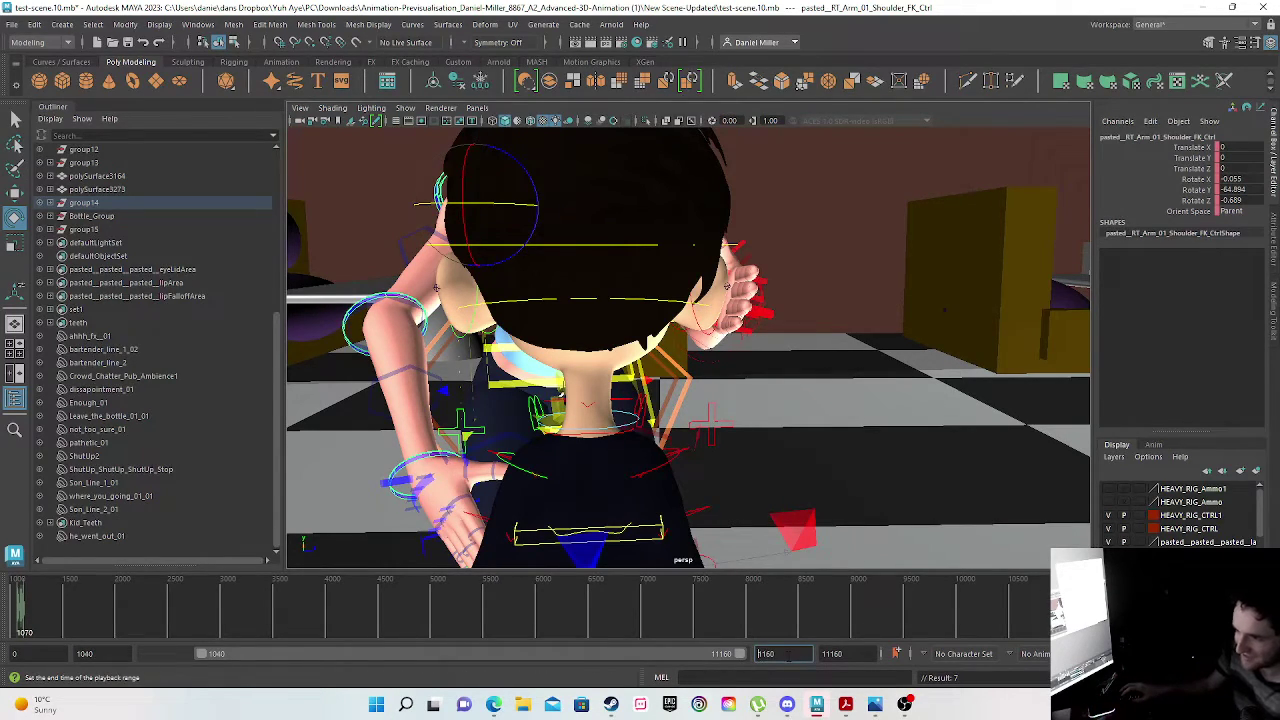
key(Return)
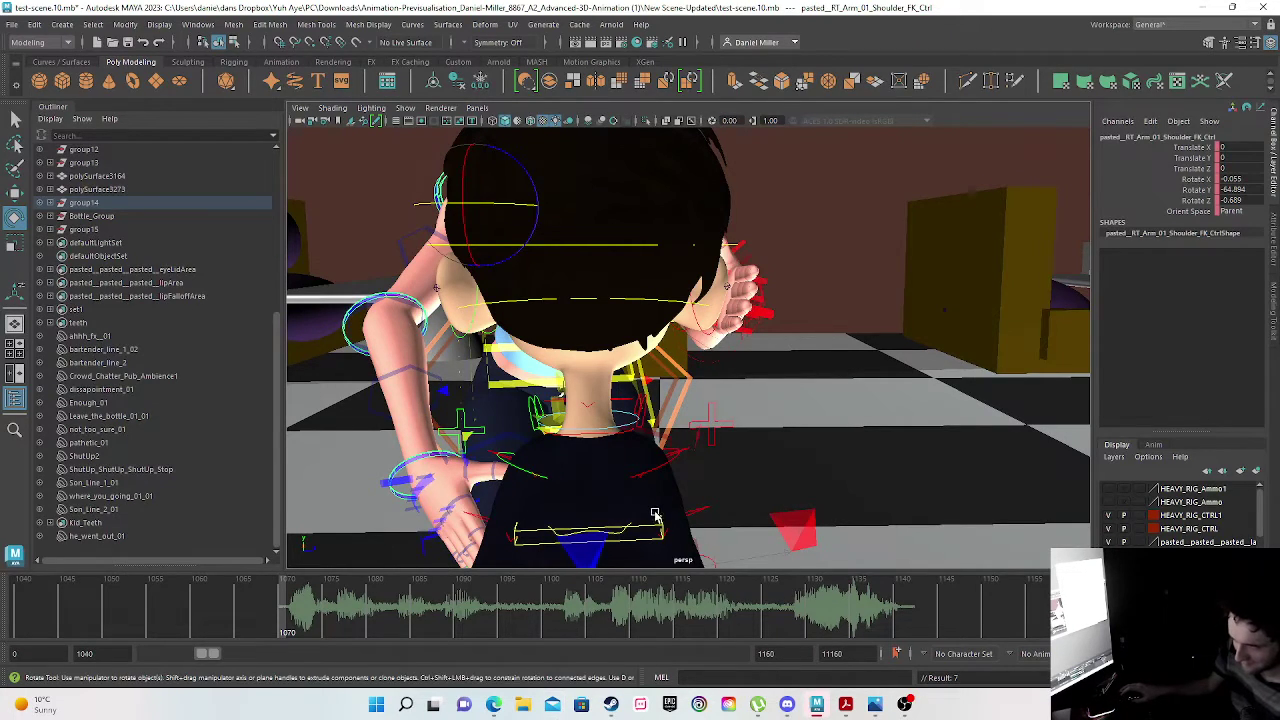
click(777, 654)
key(BackSpace)
key(BackSpace)
text(50)
key(Return)
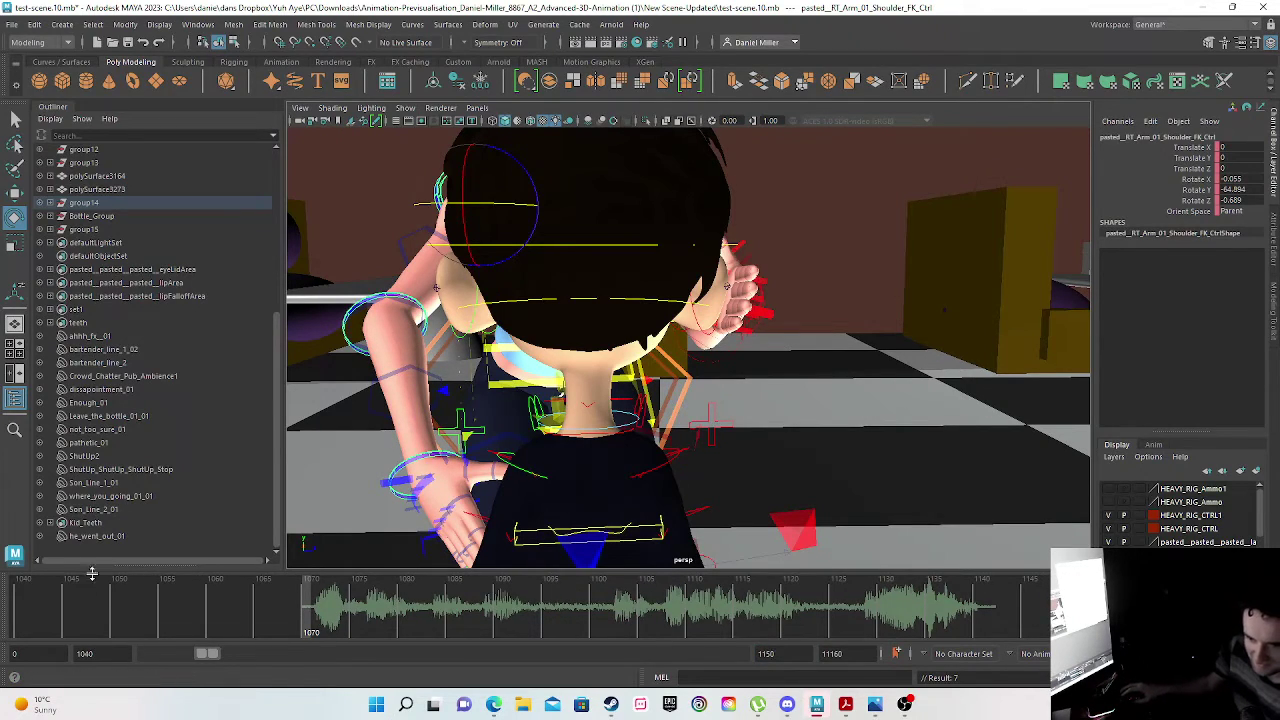
- Set the start of the playback range to frame 1060
click(88, 653)
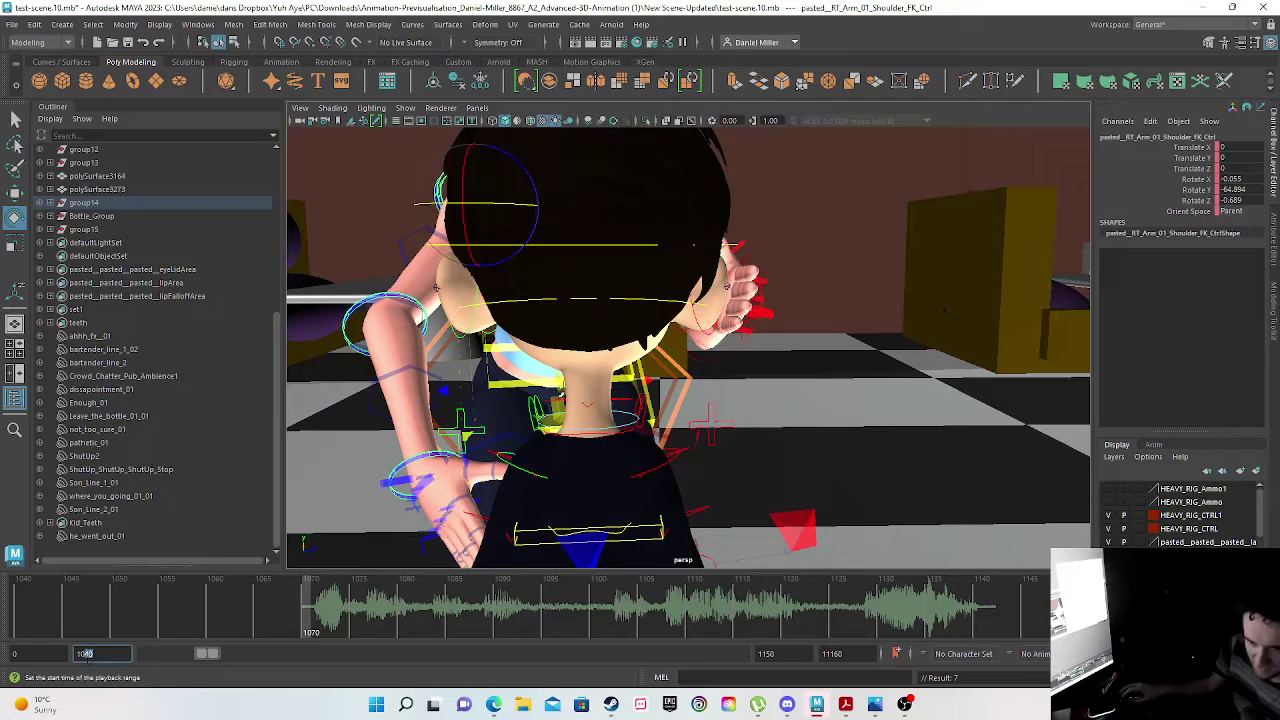
text(1060)
key(Return)
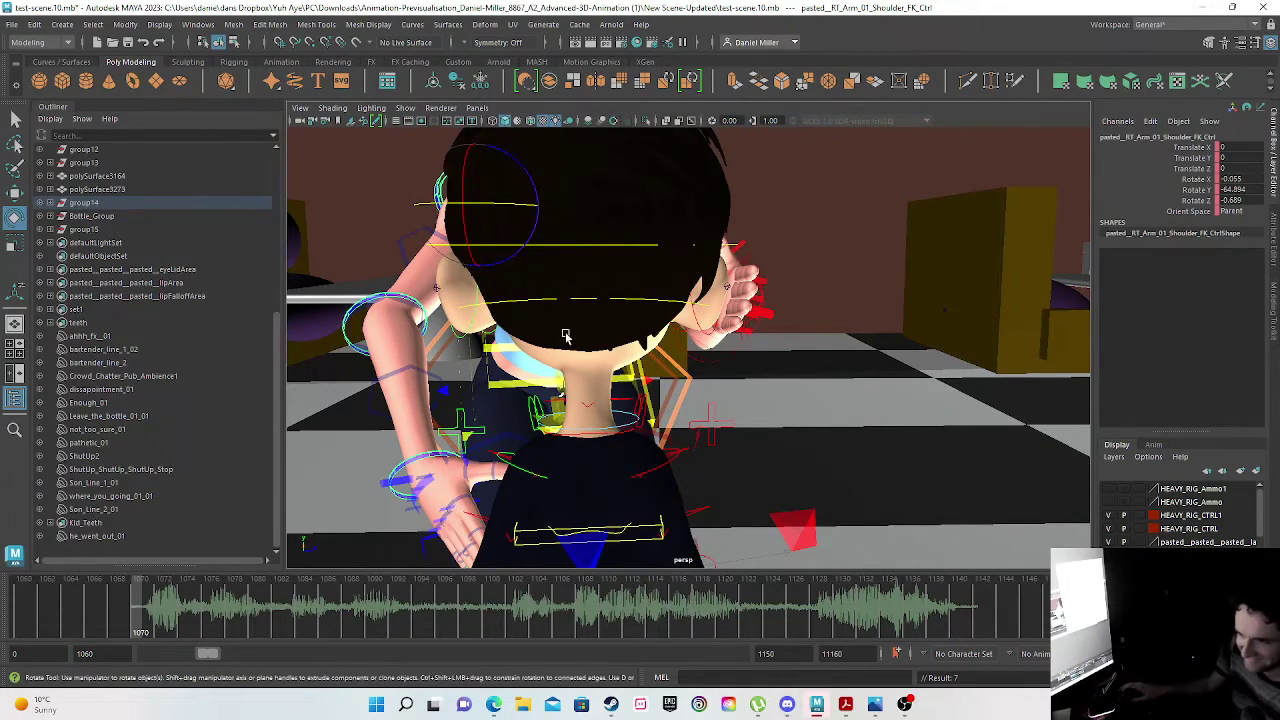
- Frame the woman's face close up from the front at frame 1071 and select her upper mouth control for moving
alt+drag(467, 245, 487, 387)
scroll(600, 268, up, 3)
scroll(586, 299, up, 3)
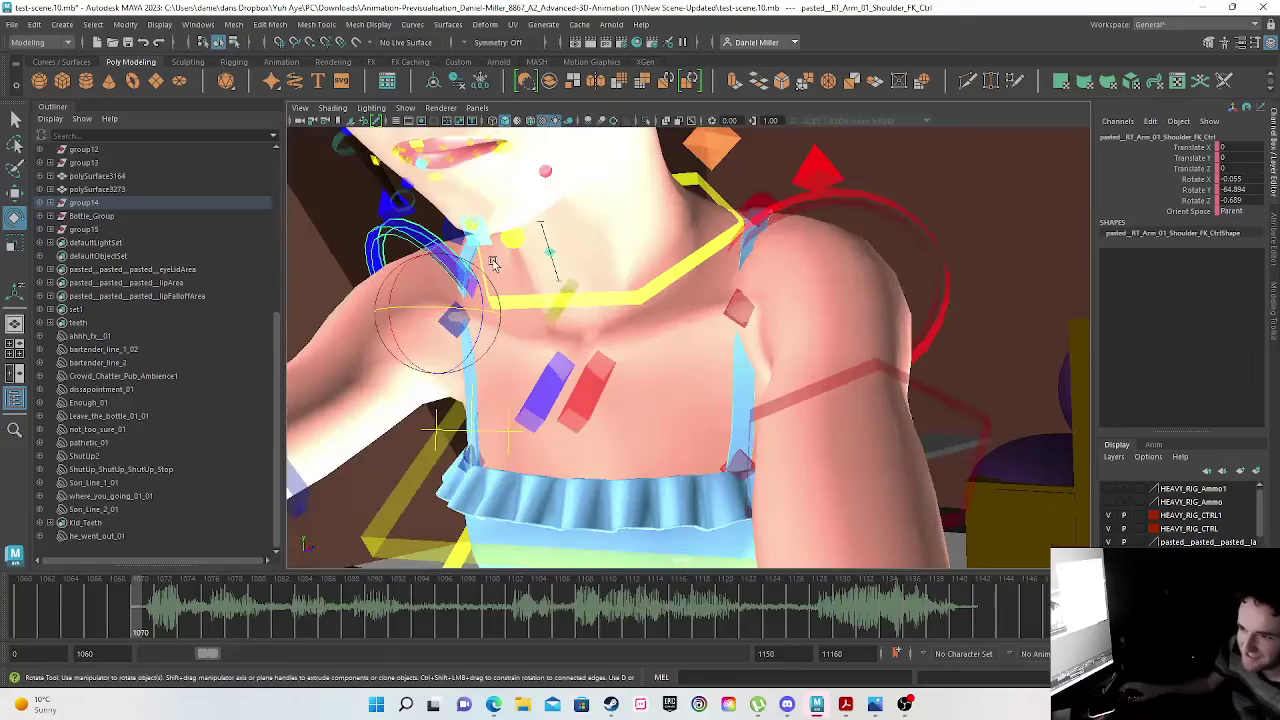
alt+middle_drag(515, 228, 639, 507)
alt+drag(496, 483, 638, 436)
scroll(640, 437, up, 3)
alt+middle_drag(643, 439, 654, 366)
scroll(654, 378, down, 5)
scroll(653, 381, down, 5)
alt+drag(653, 381, 655, 482)
scroll(651, 484, down, 1)
scroll(651, 484, up, 1)
alt+right_drag(651, 484, 565, 491)
scroll(560, 492, up, 3)
scroll(556, 492, down, 3)
alt+drag(625, 450, 625, 457)
mouse_move(625, 457)
alt+middle_down()
mouse_move(623, 426)
mouse_move(621, 440)
alt+middle_up()
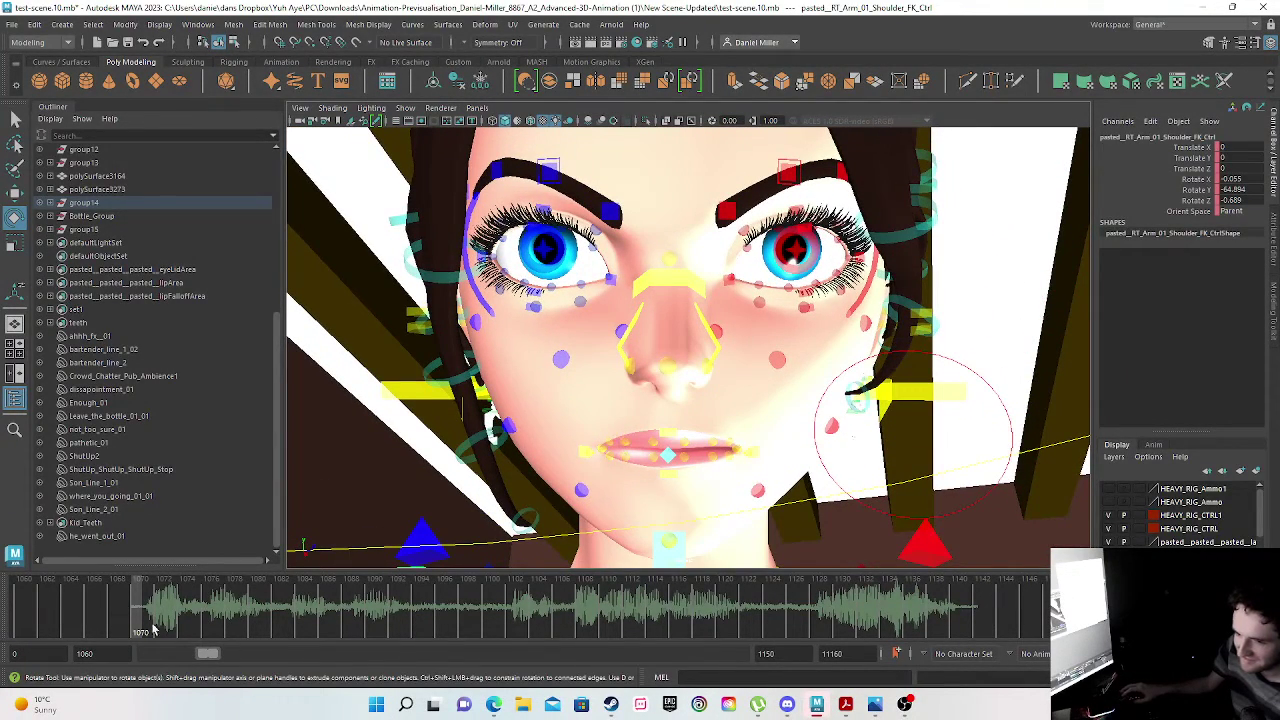
mouse_move(143, 617)
mouse_down()
mouse_move(190, 617)
mouse_move(123, 618)
mouse_move(153, 620)
mouse_up()
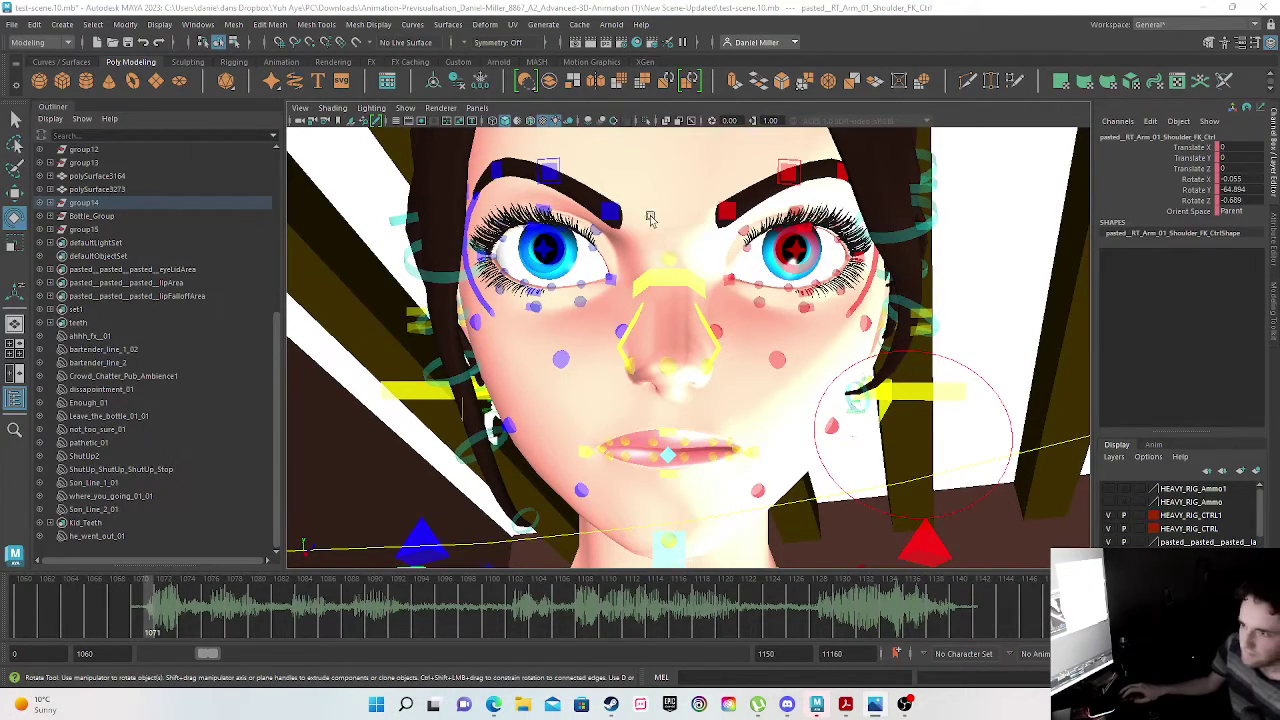
scroll(672, 459, up, 3)
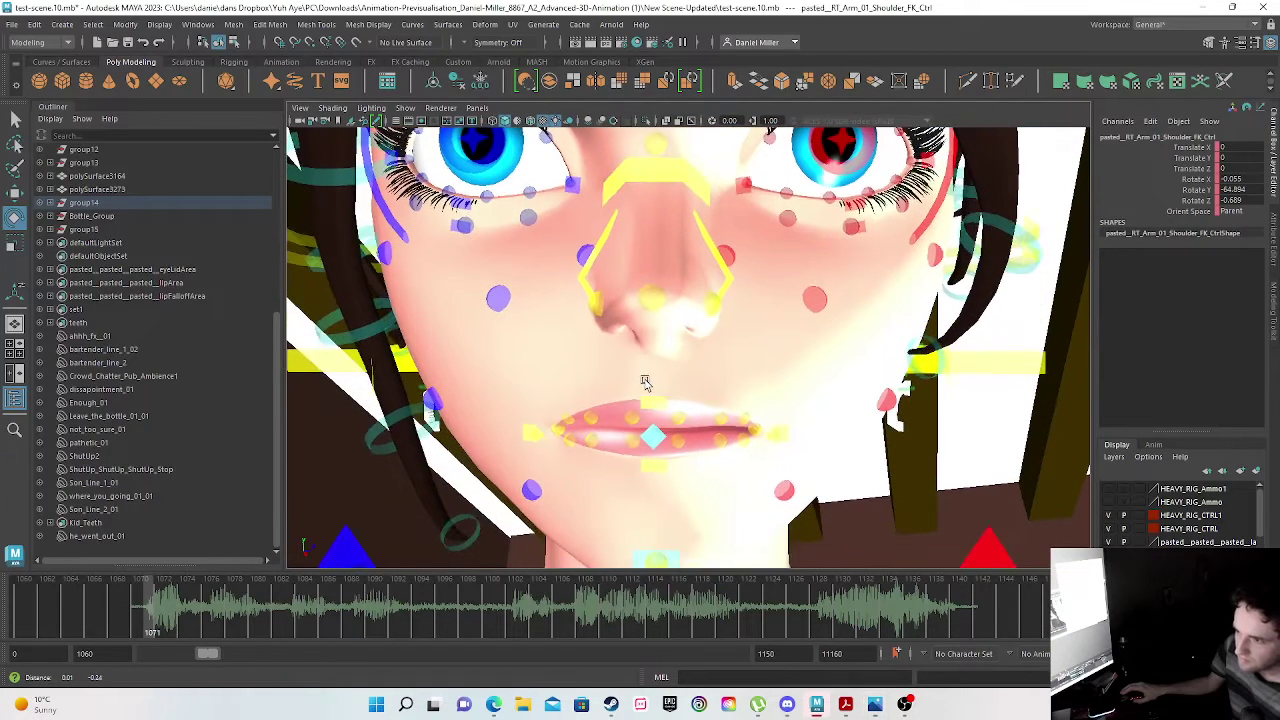
click(659, 398)
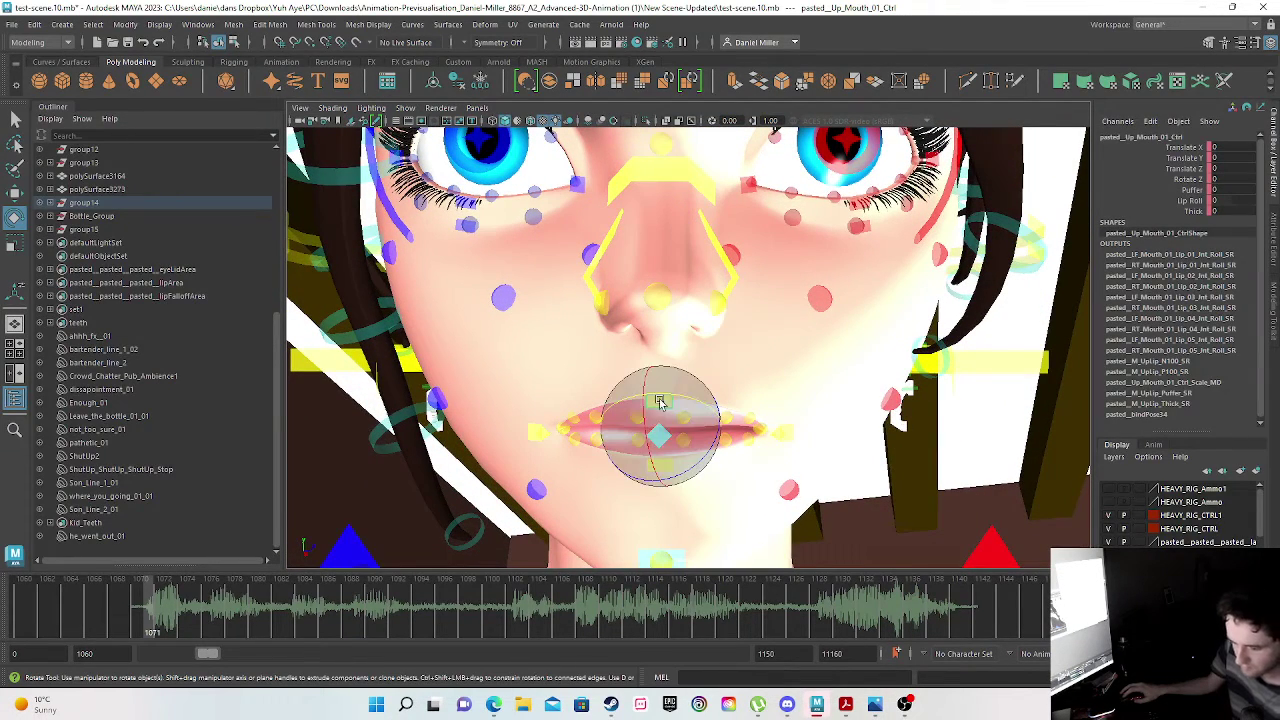
key(w)
- Try keying the woman's upper mouth control at frame 1070 and raising it at frame 1071
click(133, 615)
click(148, 618)
drag(660, 400, 657, 357)
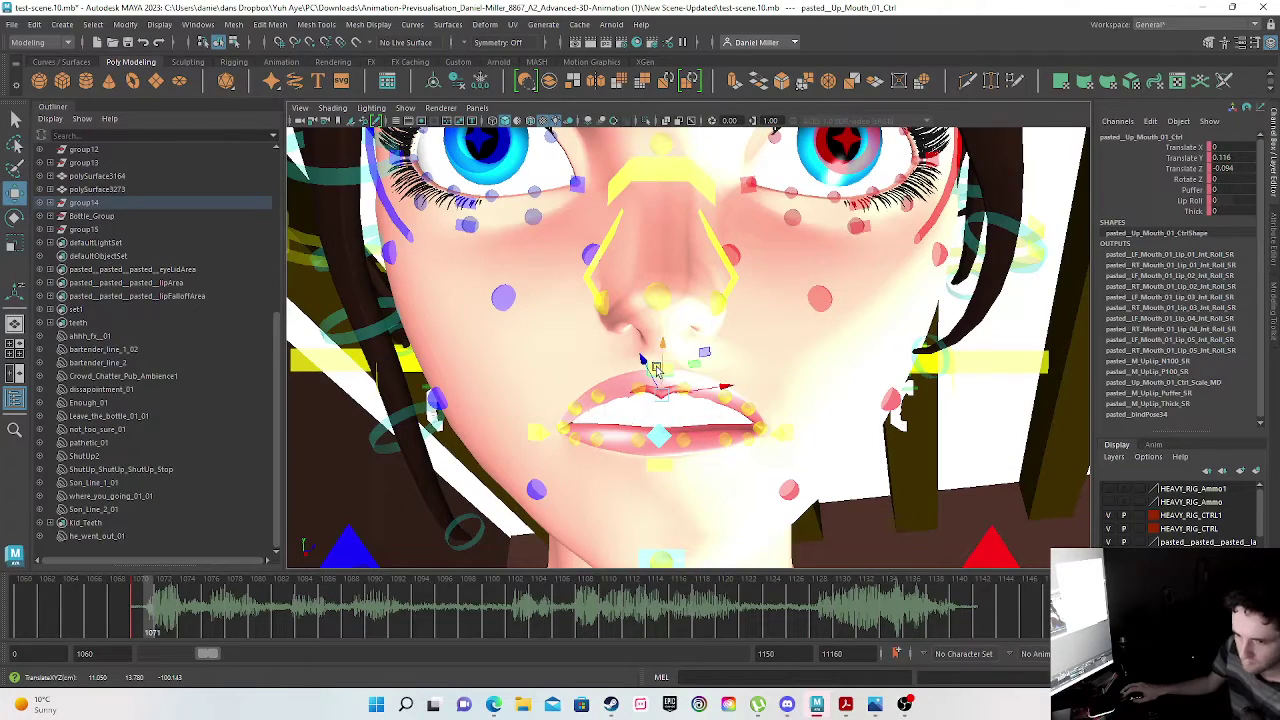
key(ctrl+z)
key(ctrl+z)
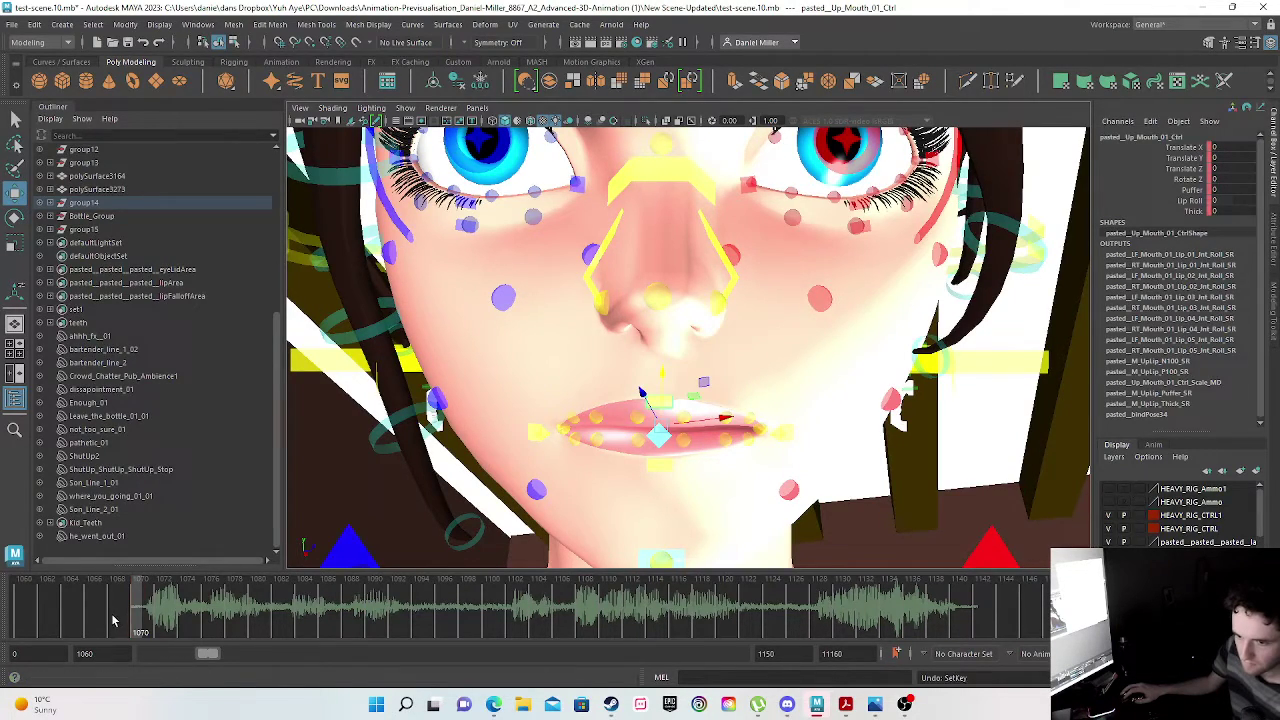
- Key the woman's upper mouth control in its closed position at frame 1065
click(110, 618)
drag(100, 618, 80, 615)
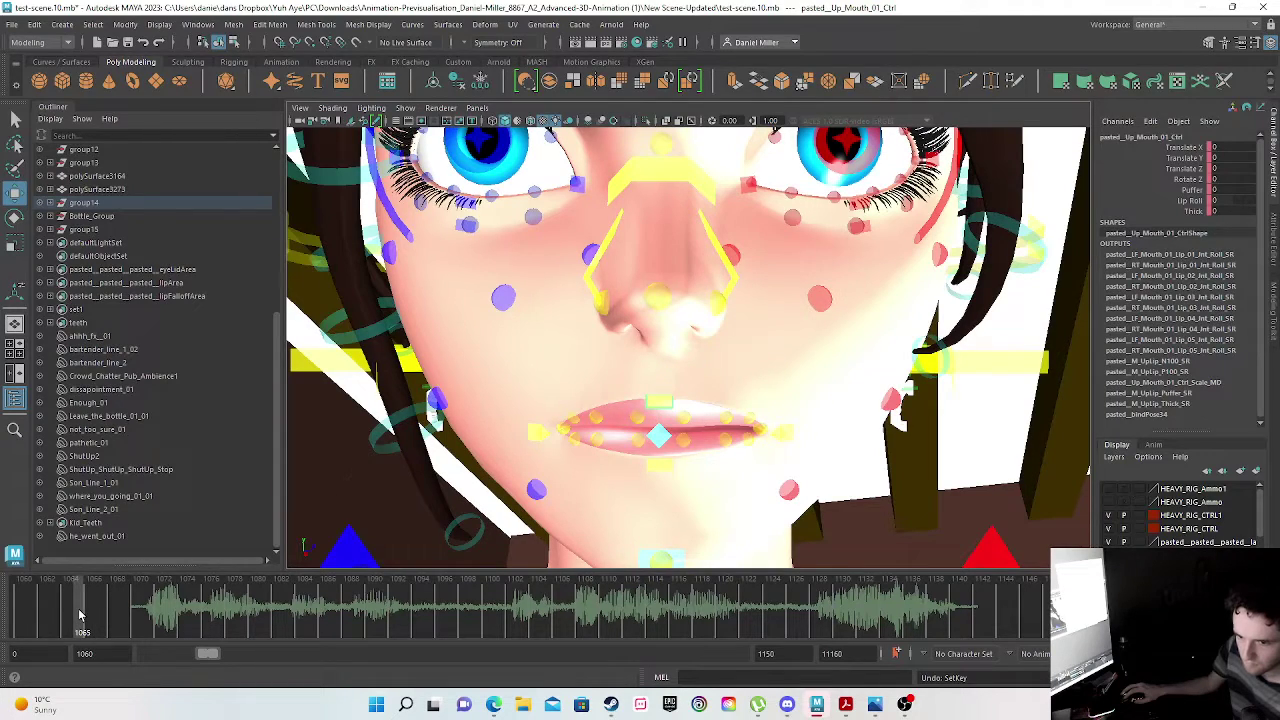
key(s)
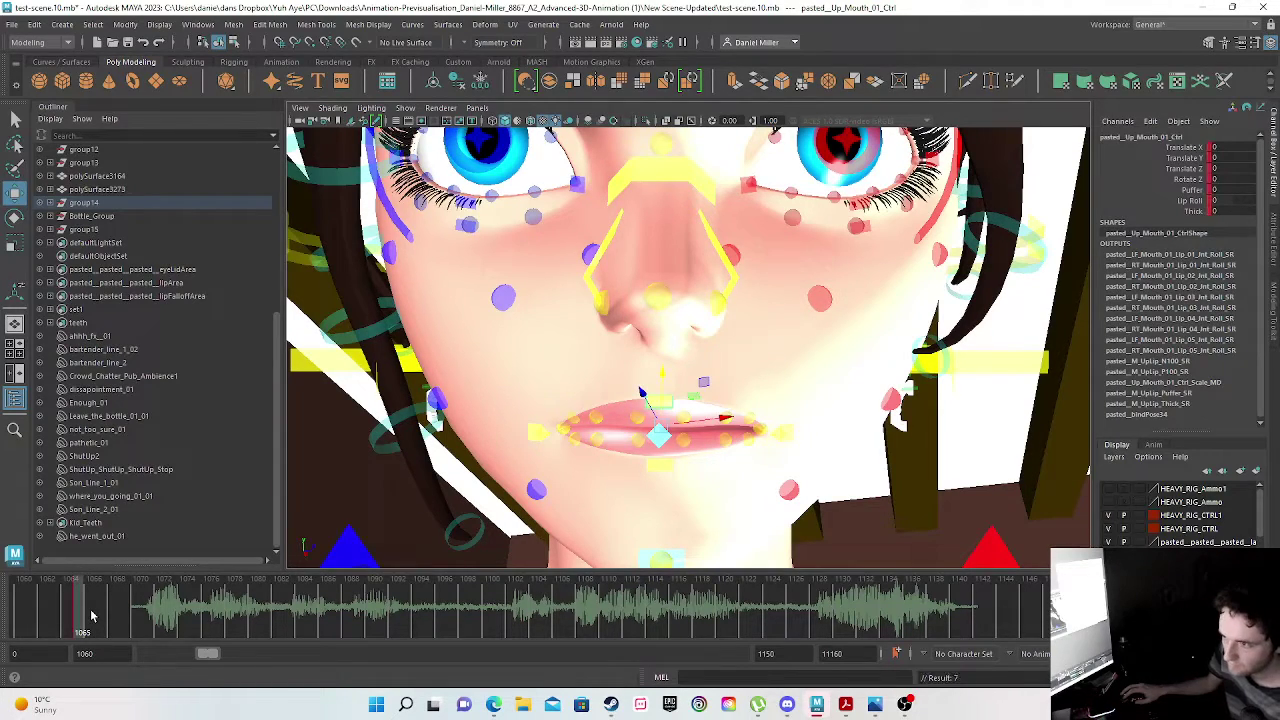
- Raise the upper mouth control to about 0.128 in Translate Y at frame 1071 and key it
click(146, 617)
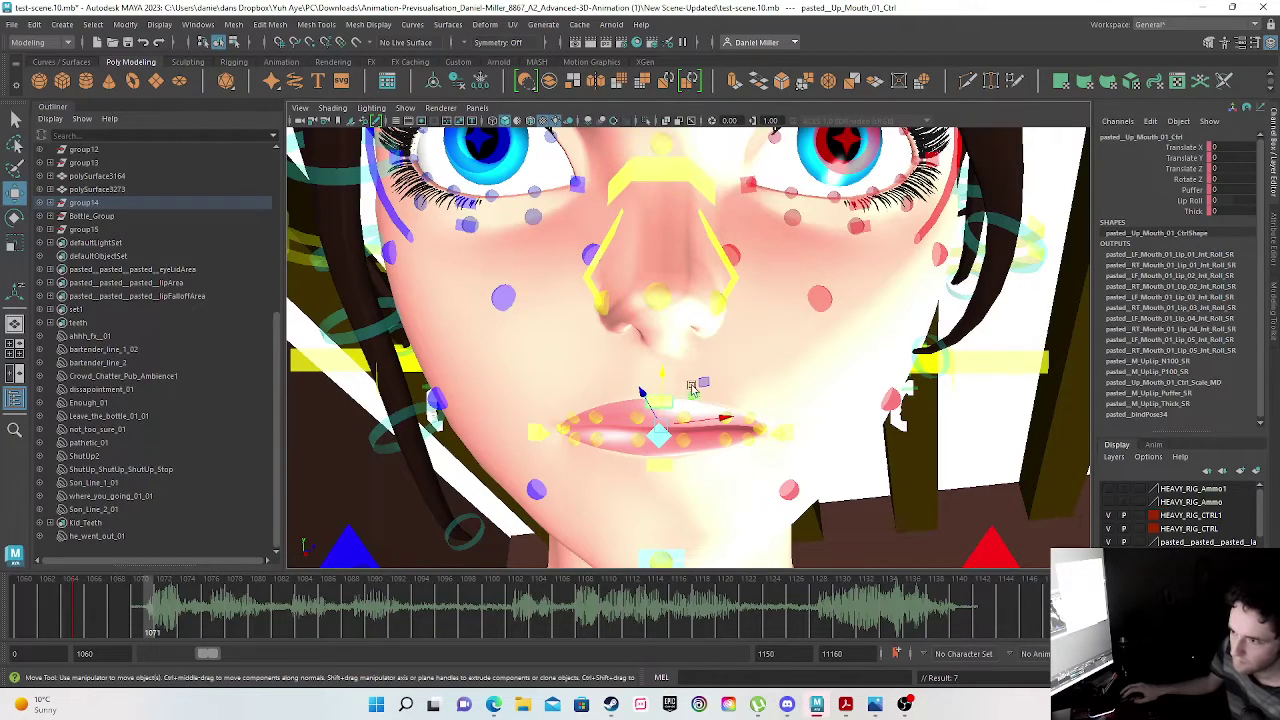
drag(661, 368, 660, 340)
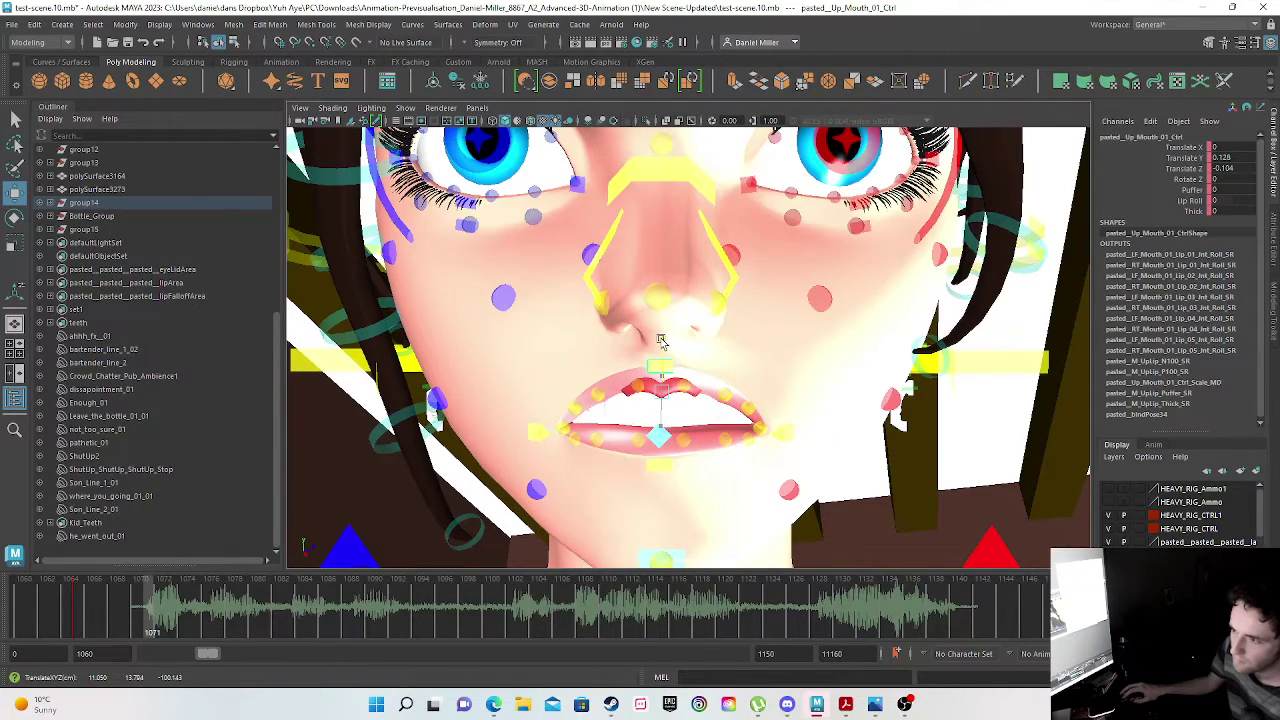
key(s)
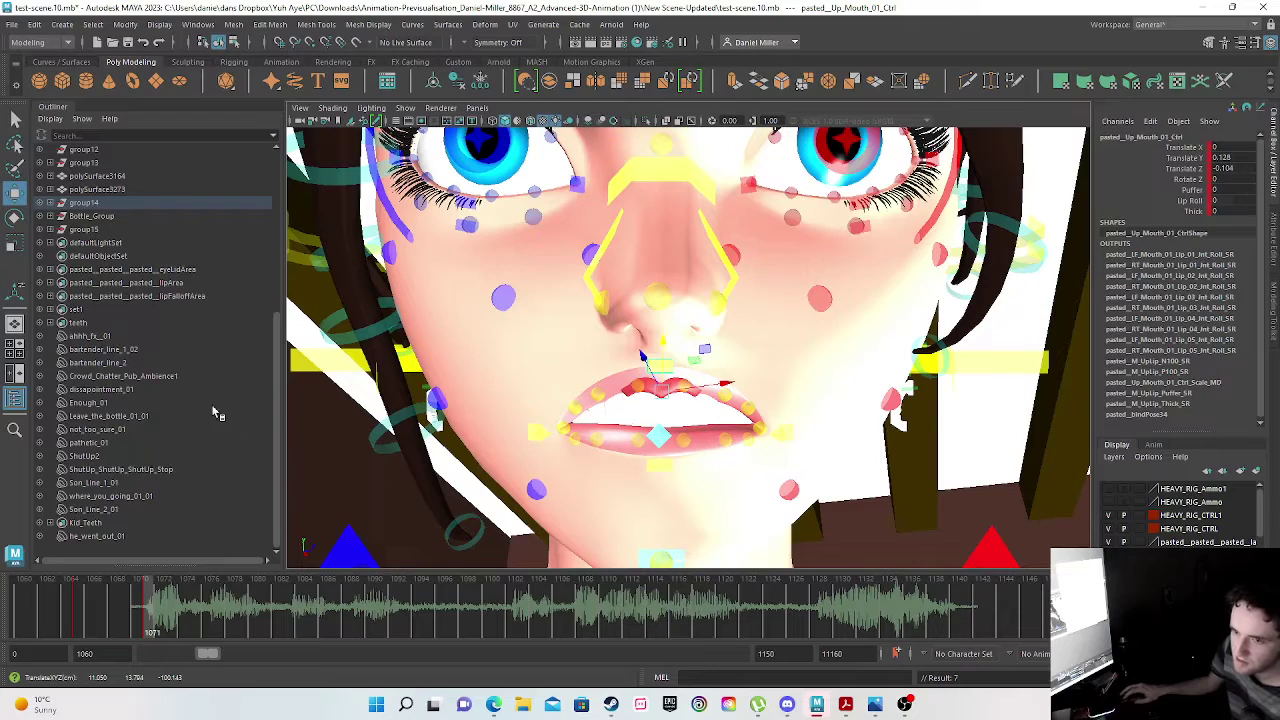
- Raise the upper teeth control from the teeth set to about 0.071 in Translate Y and key it at frame 1071
click(51, 322)
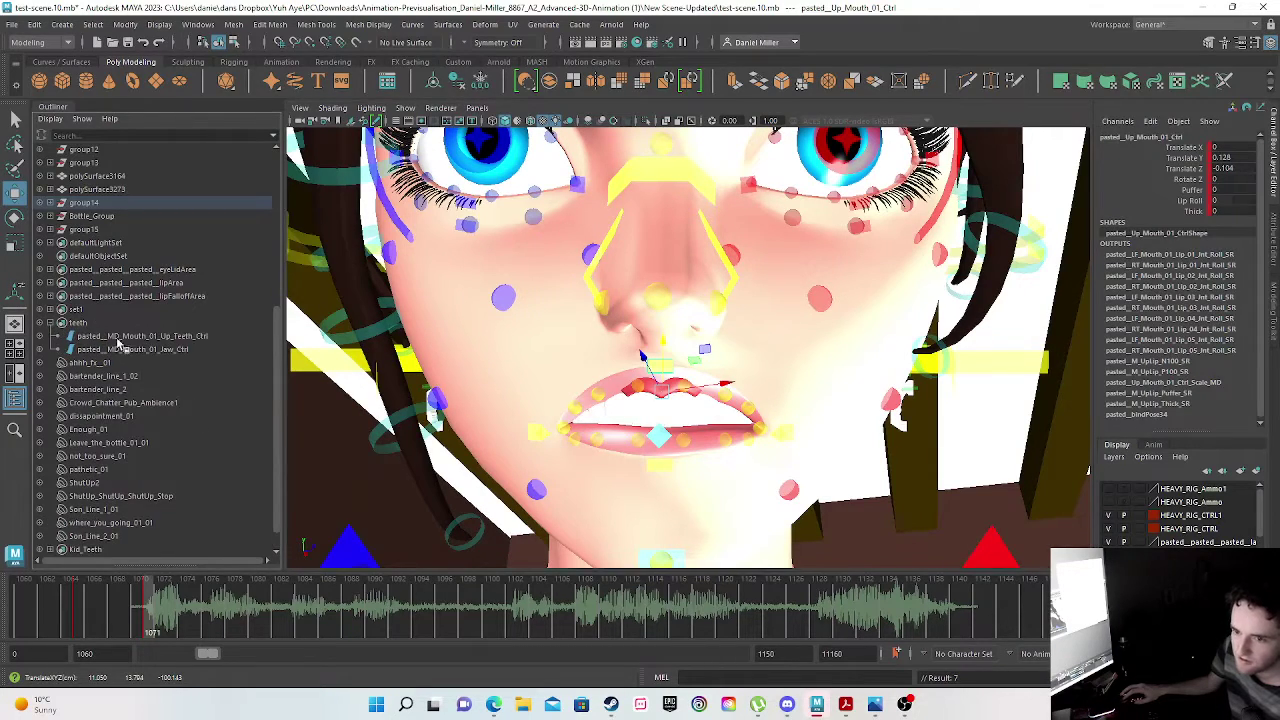
click(125, 337)
drag(667, 350, 667, 338)
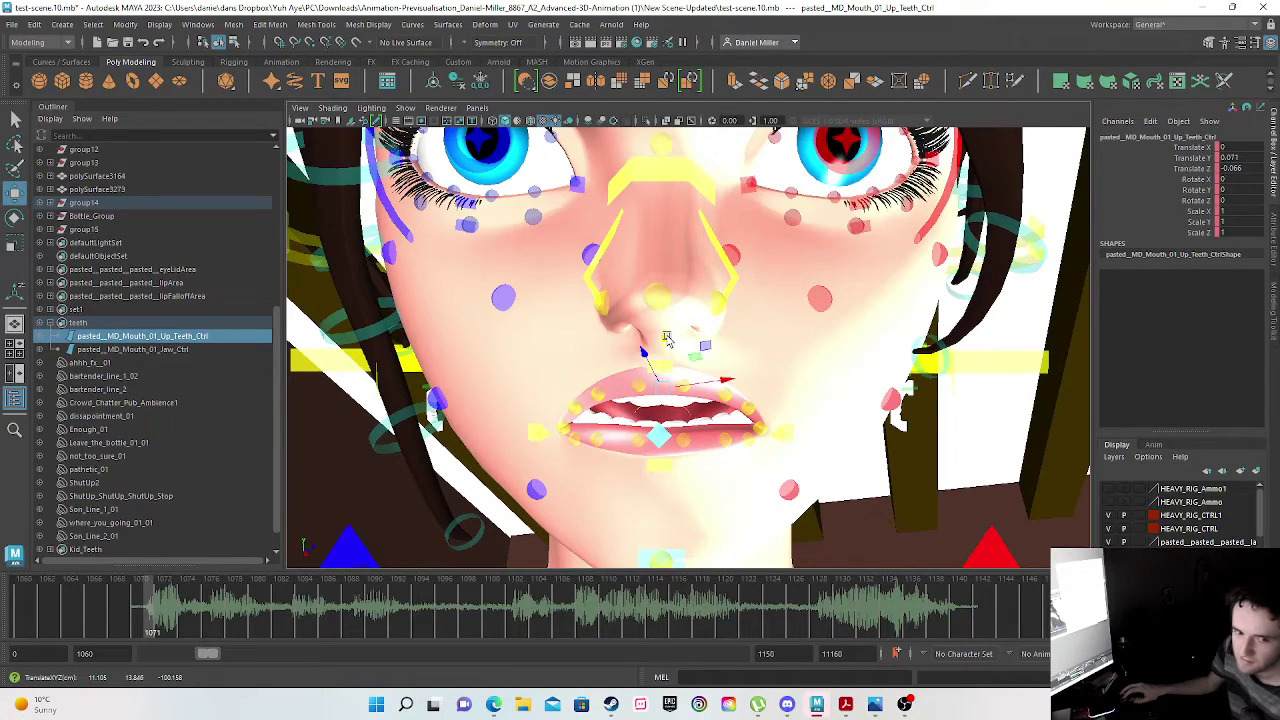
key(s)
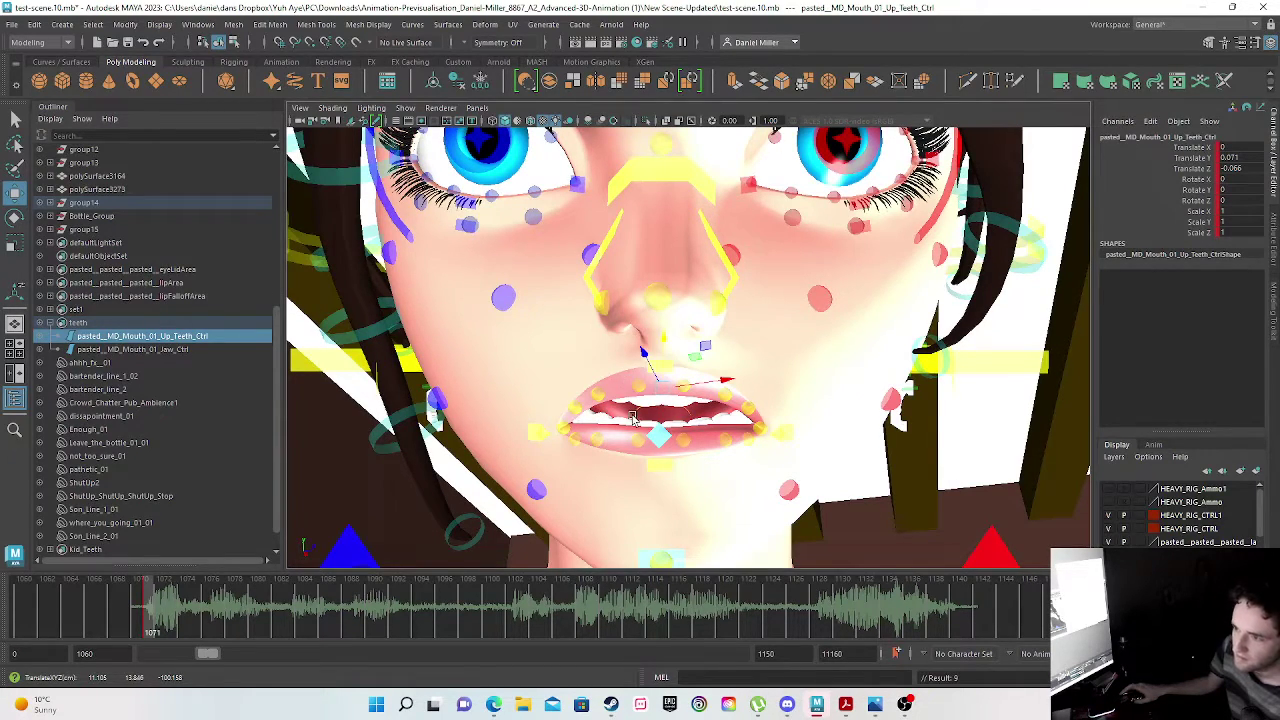
scroll(631, 385, up, 5)
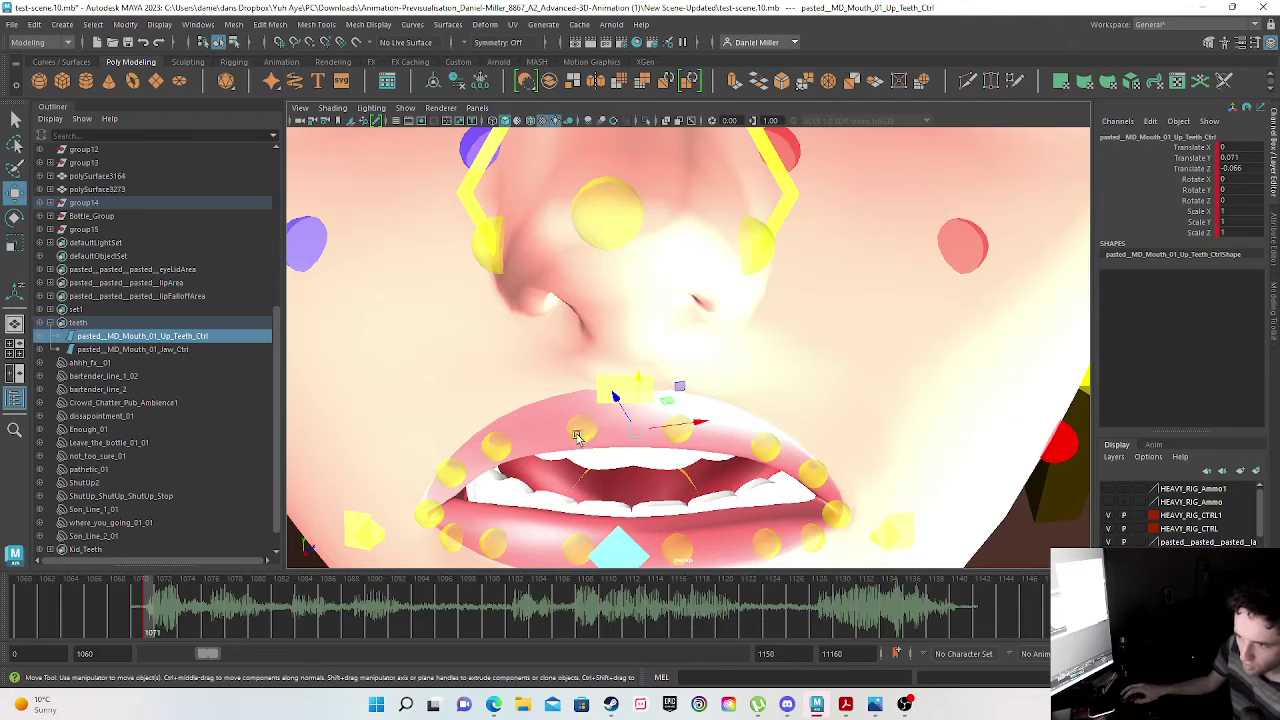
- Try lowering the second tweak control on the upper lip's right side at frame 1071
click(499, 449)
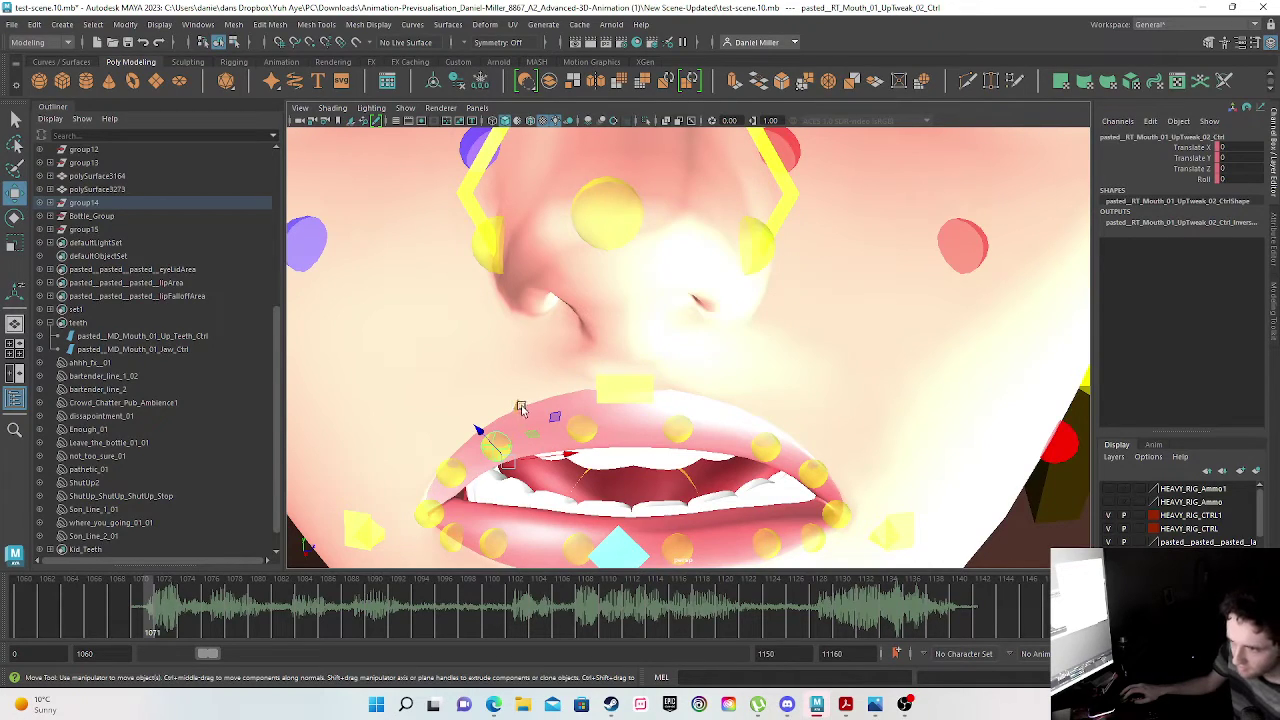
drag(520, 405, 522, 425)
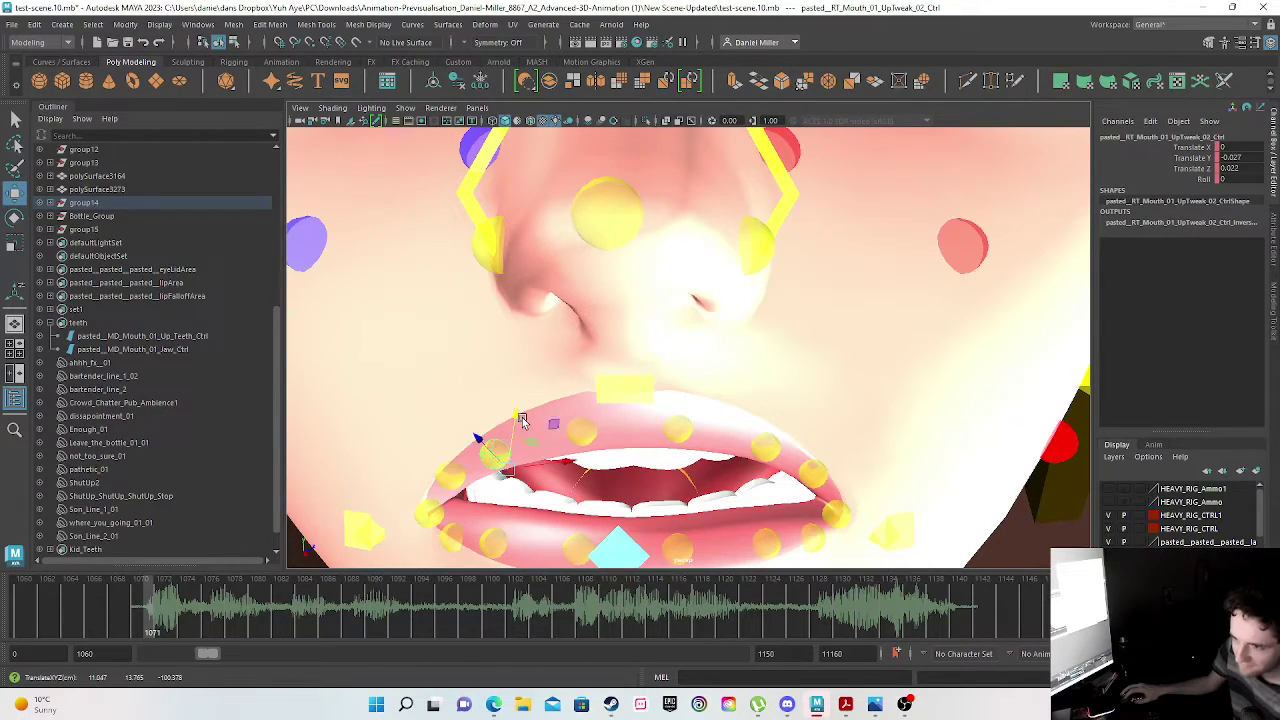
key(ctrl+z)
- Key the woman's lower mouth control in its closed position at frame 1065
alt+drag(548, 517, 611, 420)
alt+middle_drag(611, 420, 607, 386)
alt+drag(607, 385, 611, 411)
scroll(654, 326, down, 6)
alt+drag(673, 290, 633, 327)
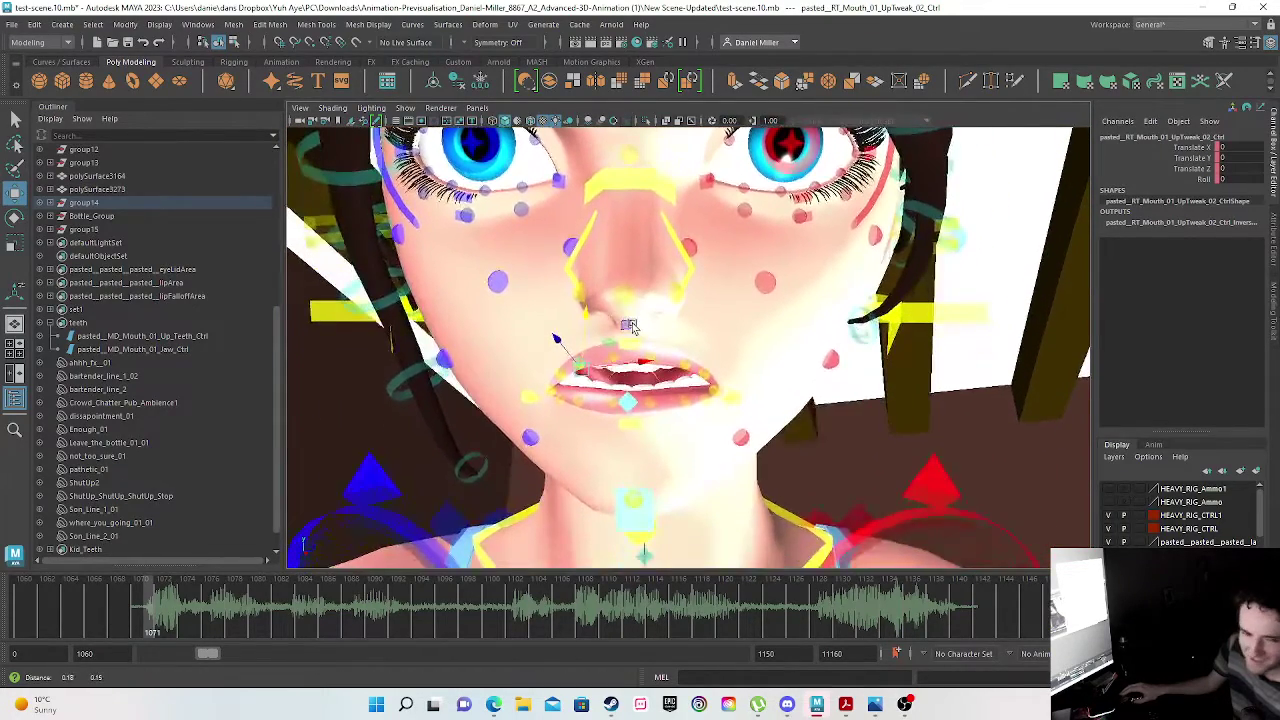
click(630, 428)
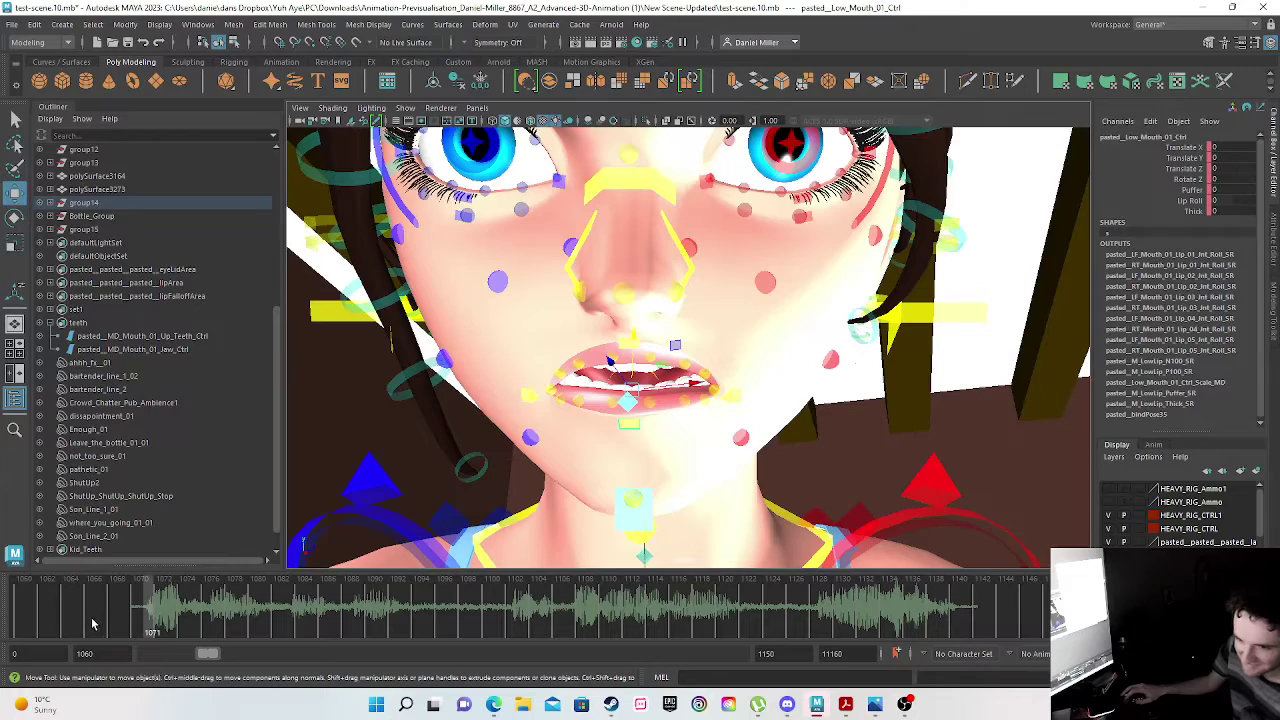
drag(93, 624, 72, 624)
key(s)
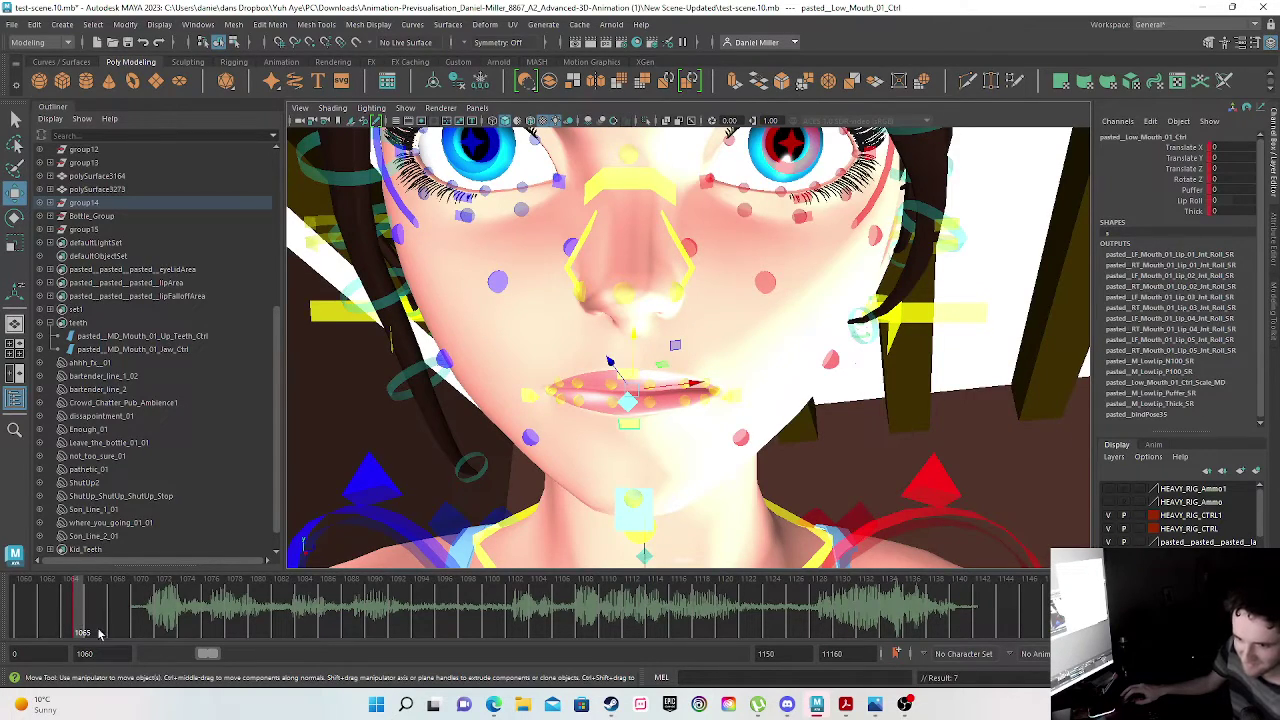
- Lower the lower mouth control to about -0.084 in Translate Y at frame 1071 and key it
click(158, 622)
drag(636, 338, 639, 366)
key(s)
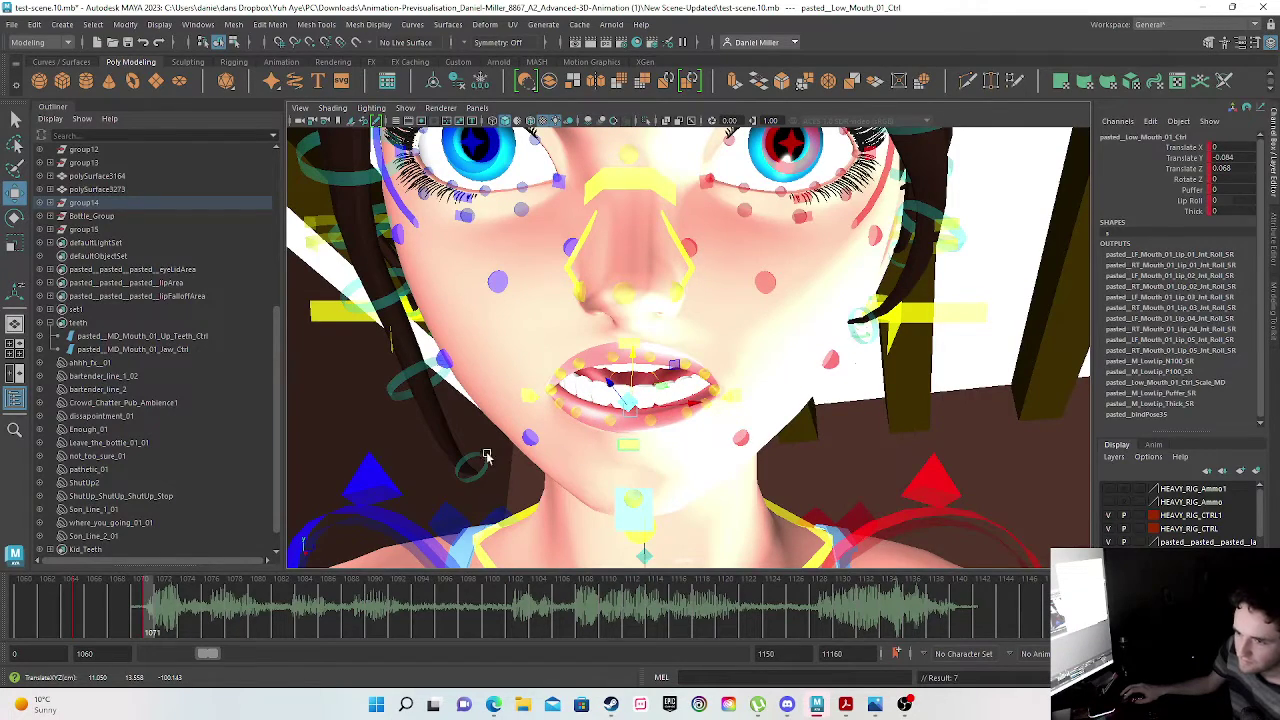
- Key the jaw control from the teeth set in its closed position at frame 1065
click(148, 349)
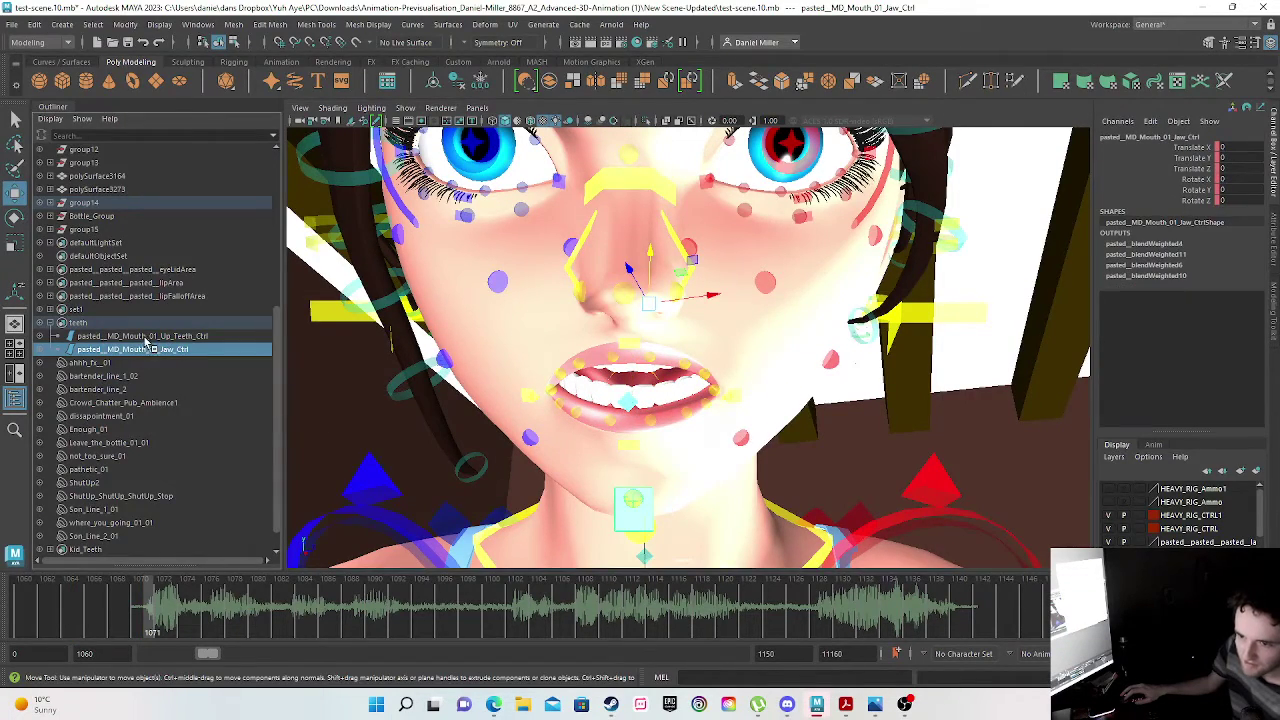
drag(118, 632, 78, 619)
key(s)
- At frame 1071, key the jaw lowered to about -0.084 in Translate Y and raise the lower mouth control to about -0.049
click(149, 618)
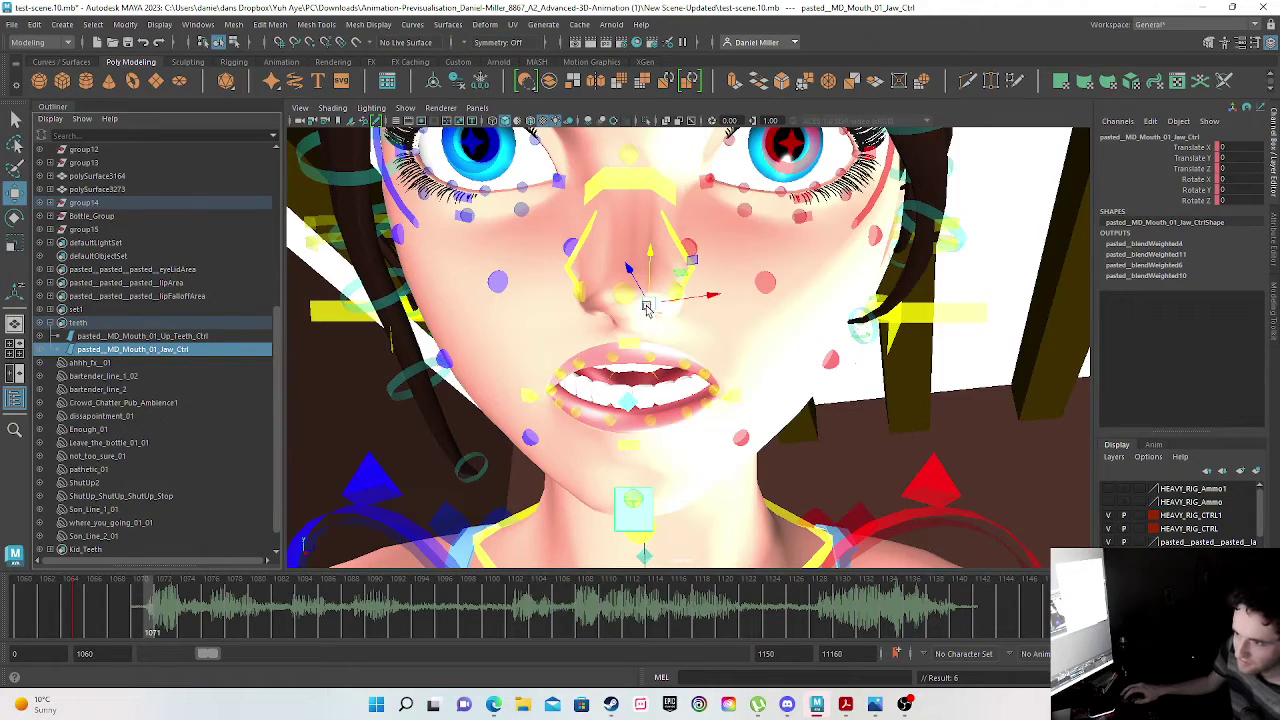
drag(651, 273, 652, 294)
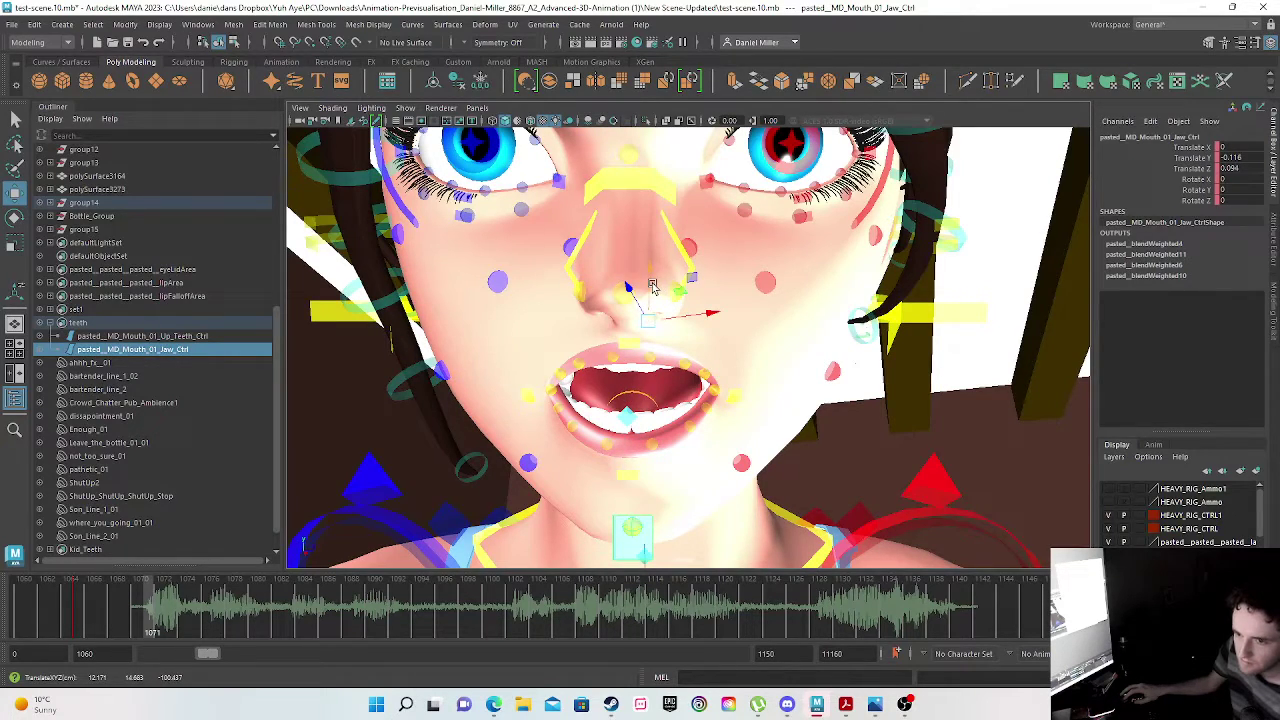
drag(652, 286, 652, 278)
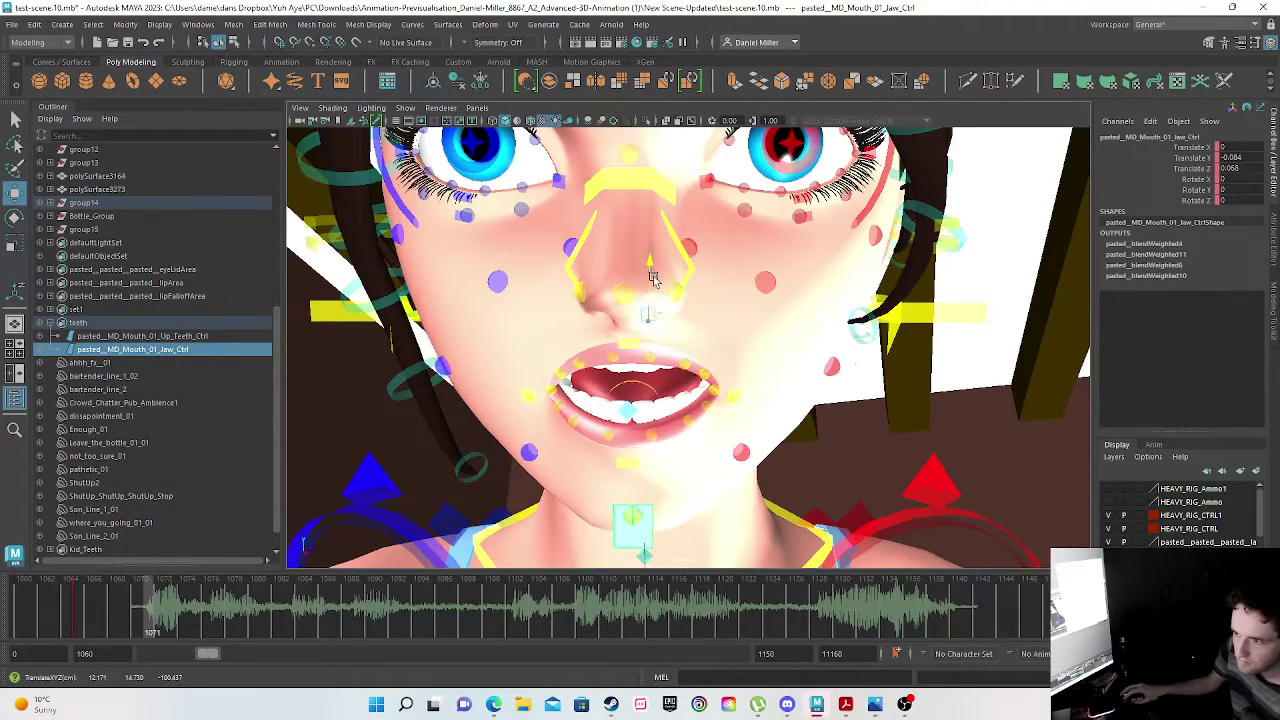
key(s)
click(628, 466)
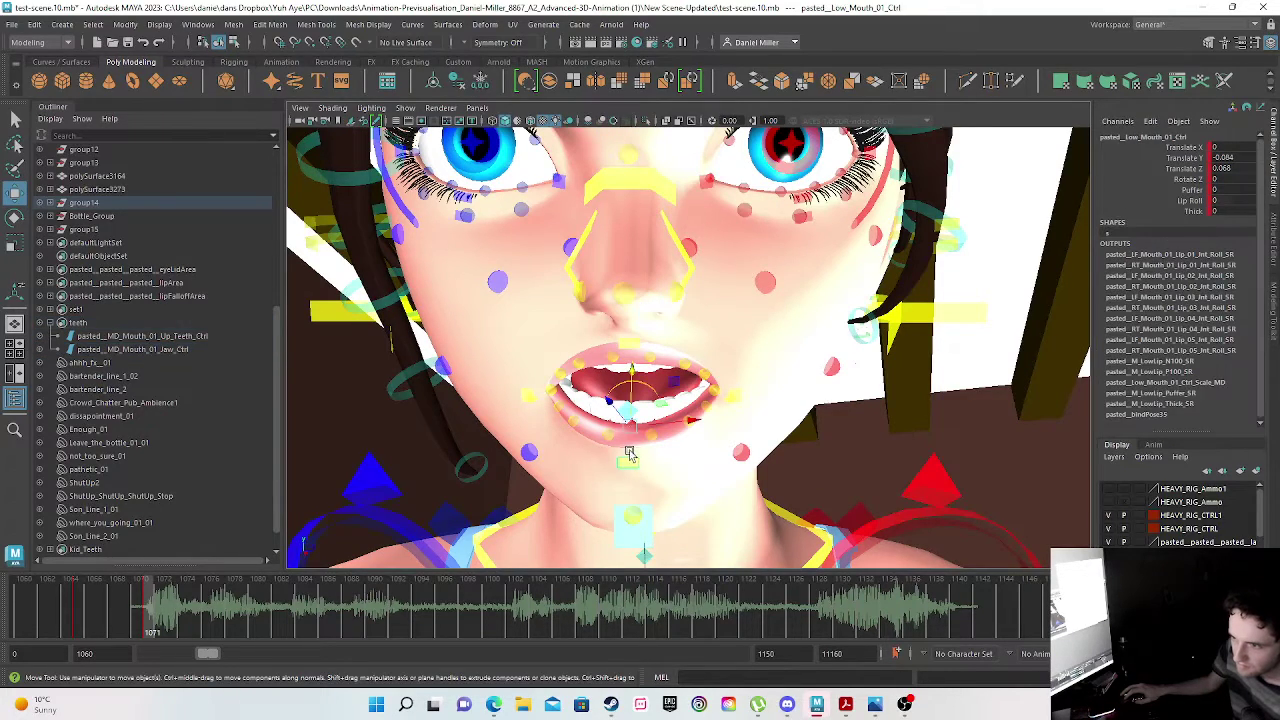
drag(633, 383, 634, 372)
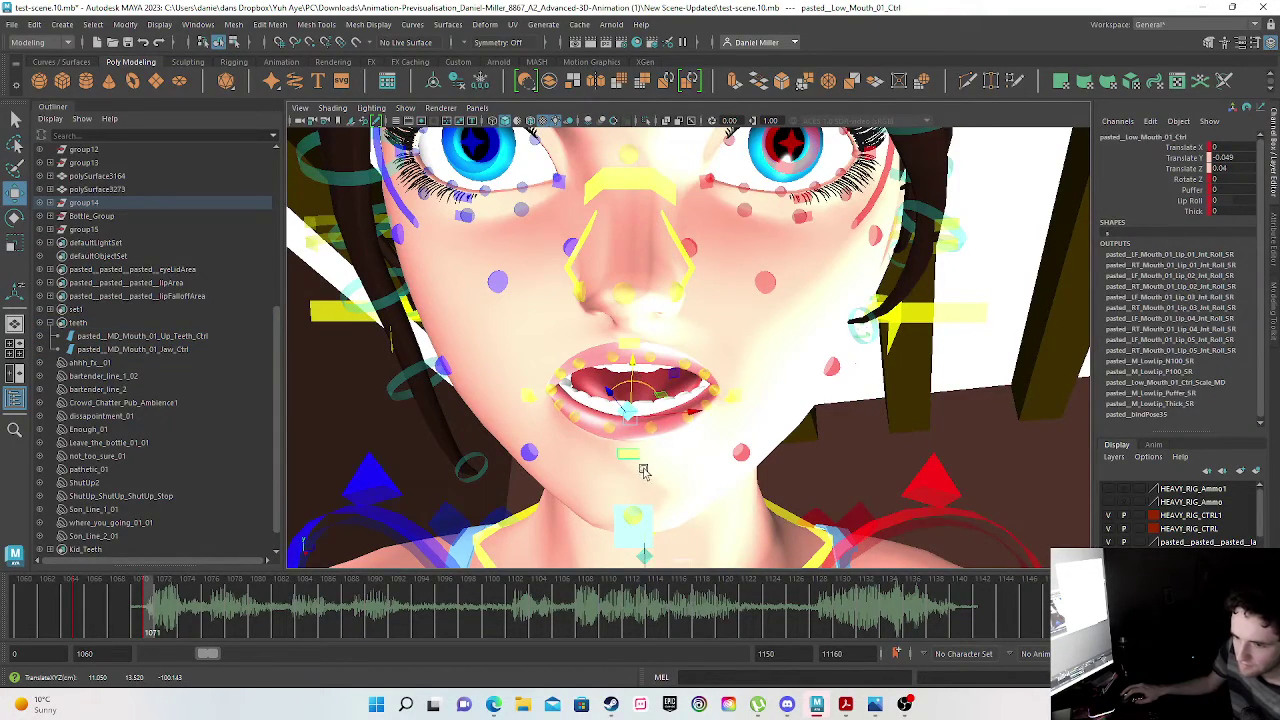
- Key the second left and right lower-lip tweak controls together in their closed position at frame 1065
scroll(620, 474, up, 3)
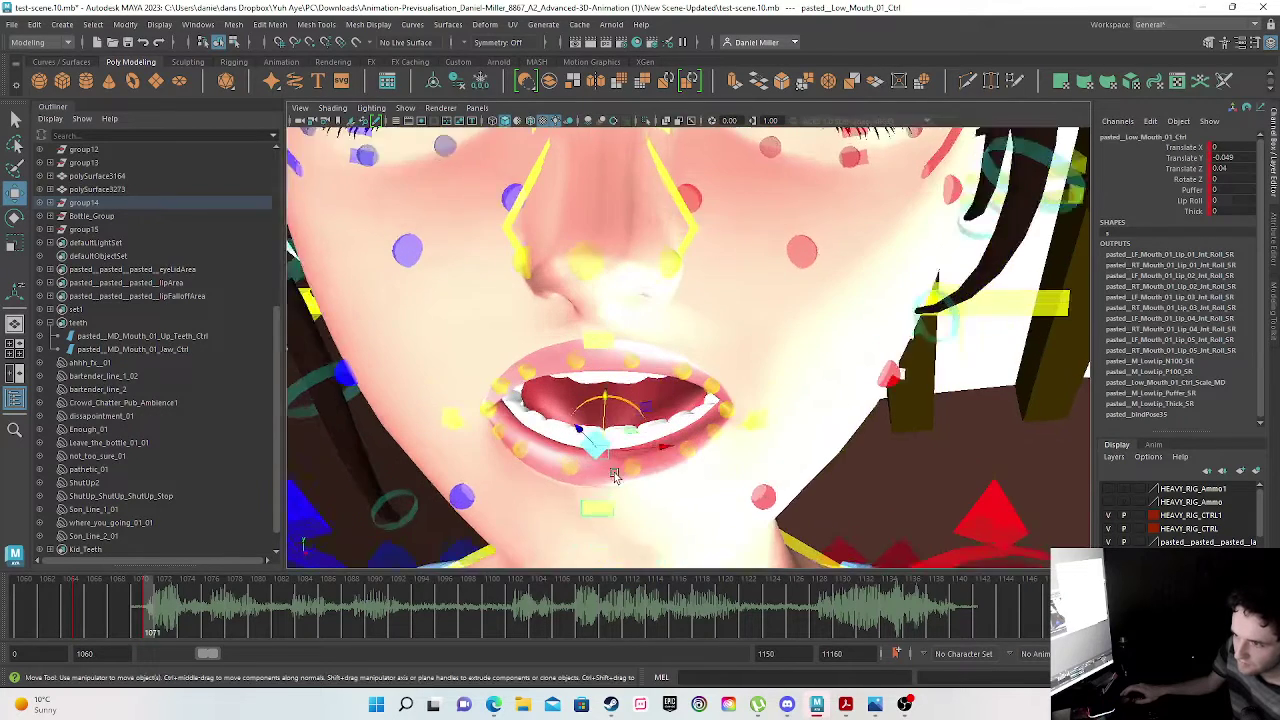
scroll(614, 476, up, 2)
click(488, 474)
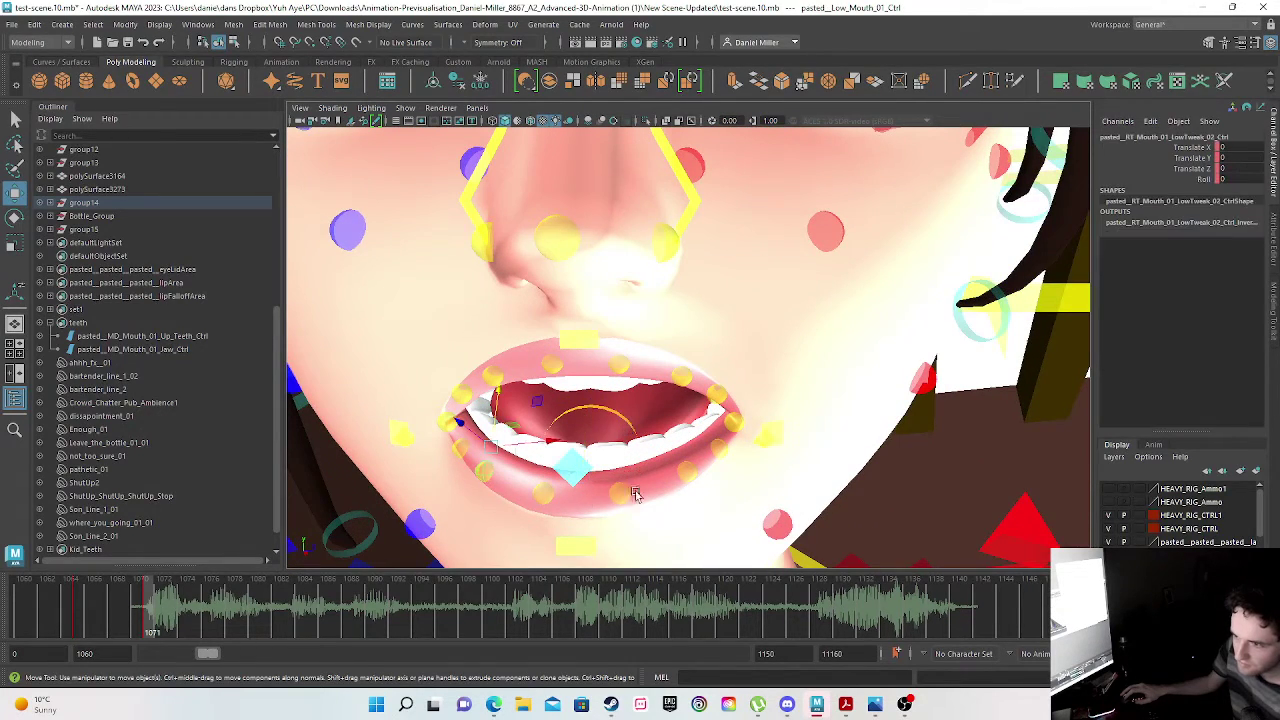
click(692, 472)
drag(130, 620, 80, 617)
key(s)
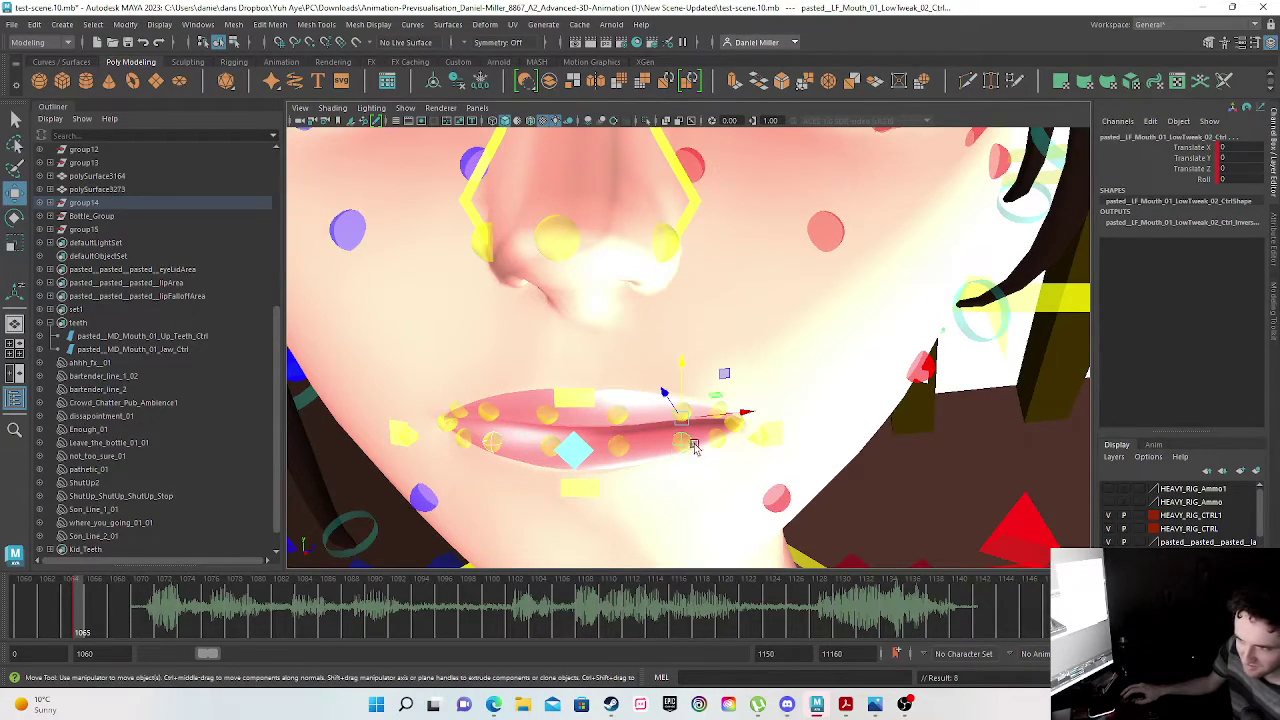
- Lower both lower-lip tweak controls to about -0.065 in Translate Y at frame 1071
click(150, 627)
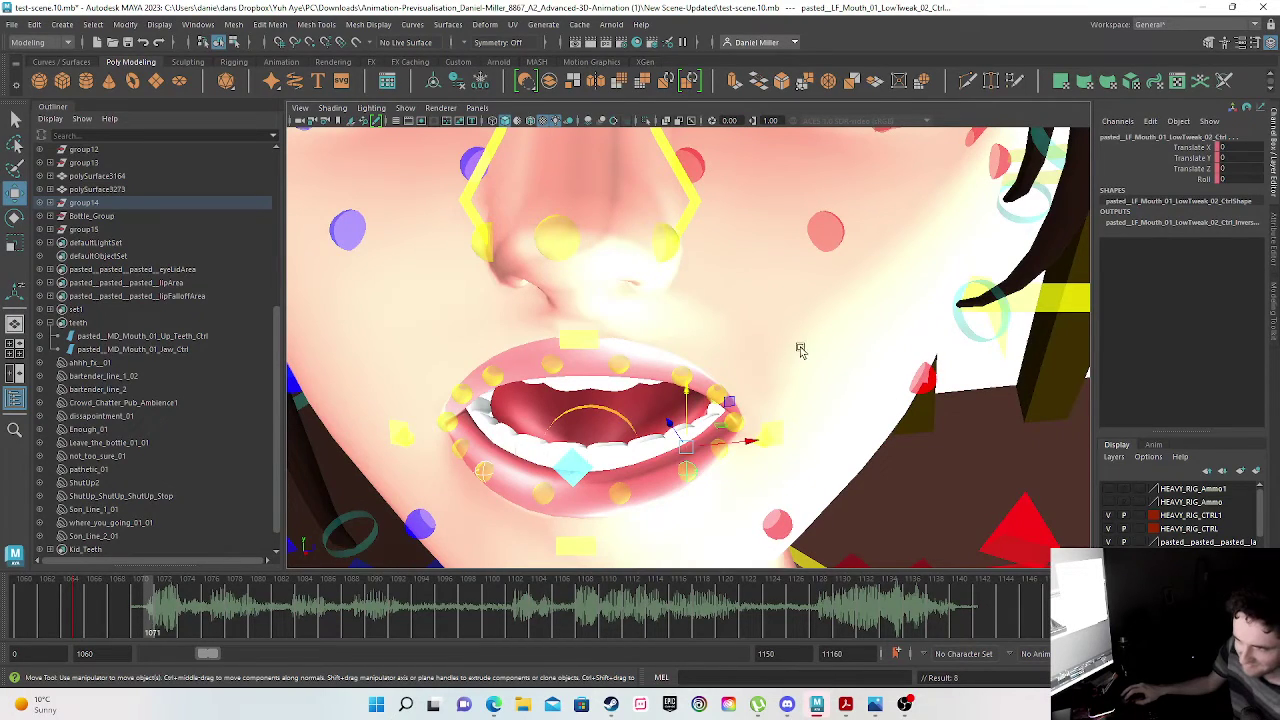
drag(688, 395, 688, 419)
scroll(571, 447, down, 6)
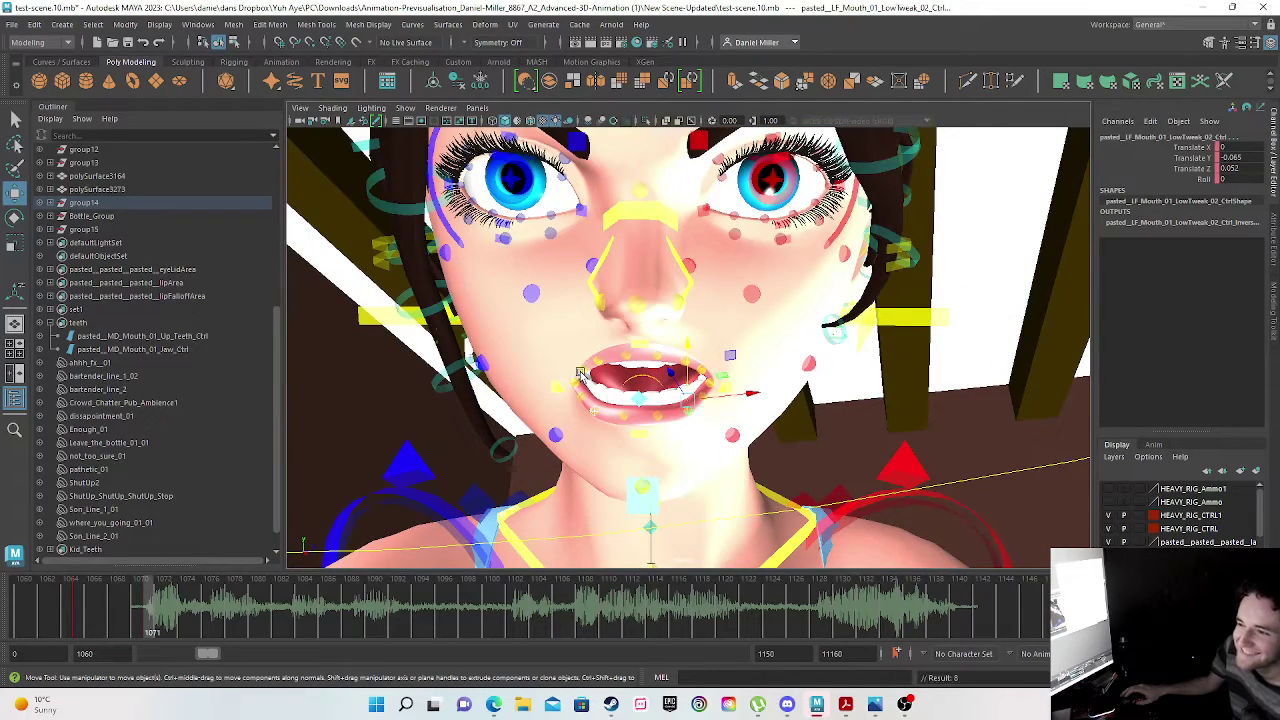
- Find the closing point in the audio and key both lower-lip tweak controls at frame 1072 with Translate Y and Z at 0
click(163, 625)
click(173, 625)
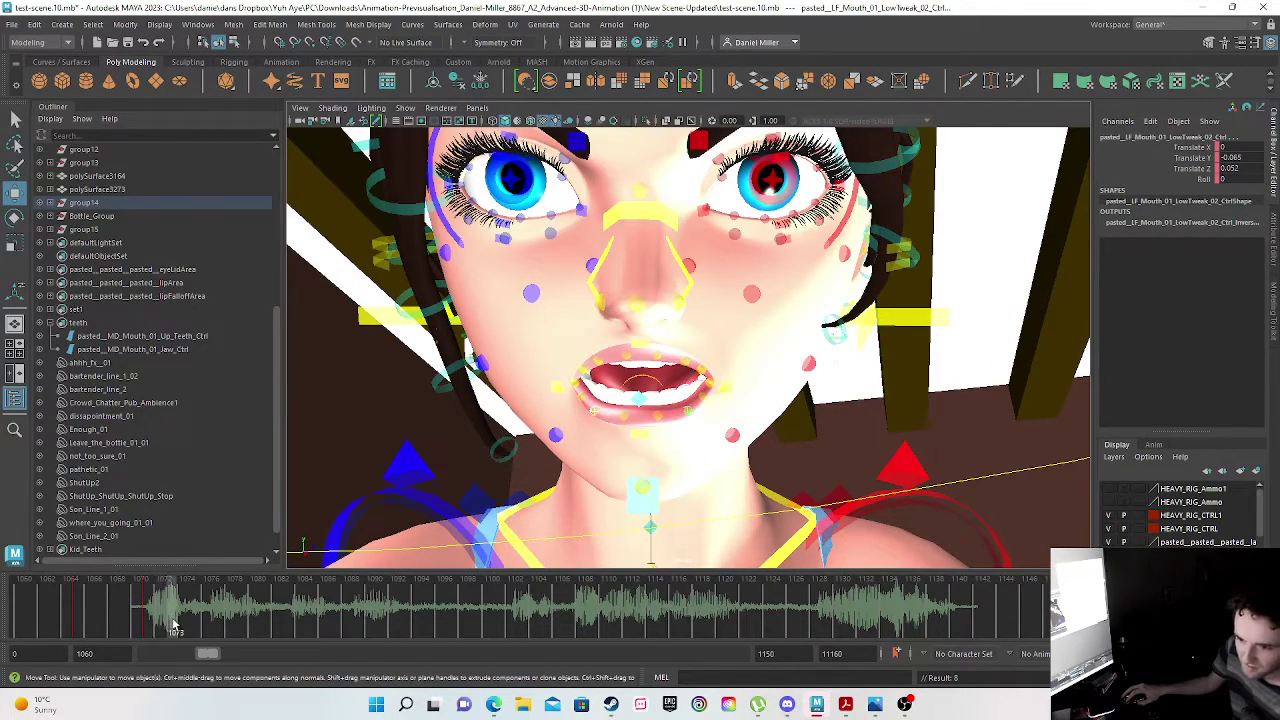
click(185, 625)
click(172, 625)
click(162, 624)
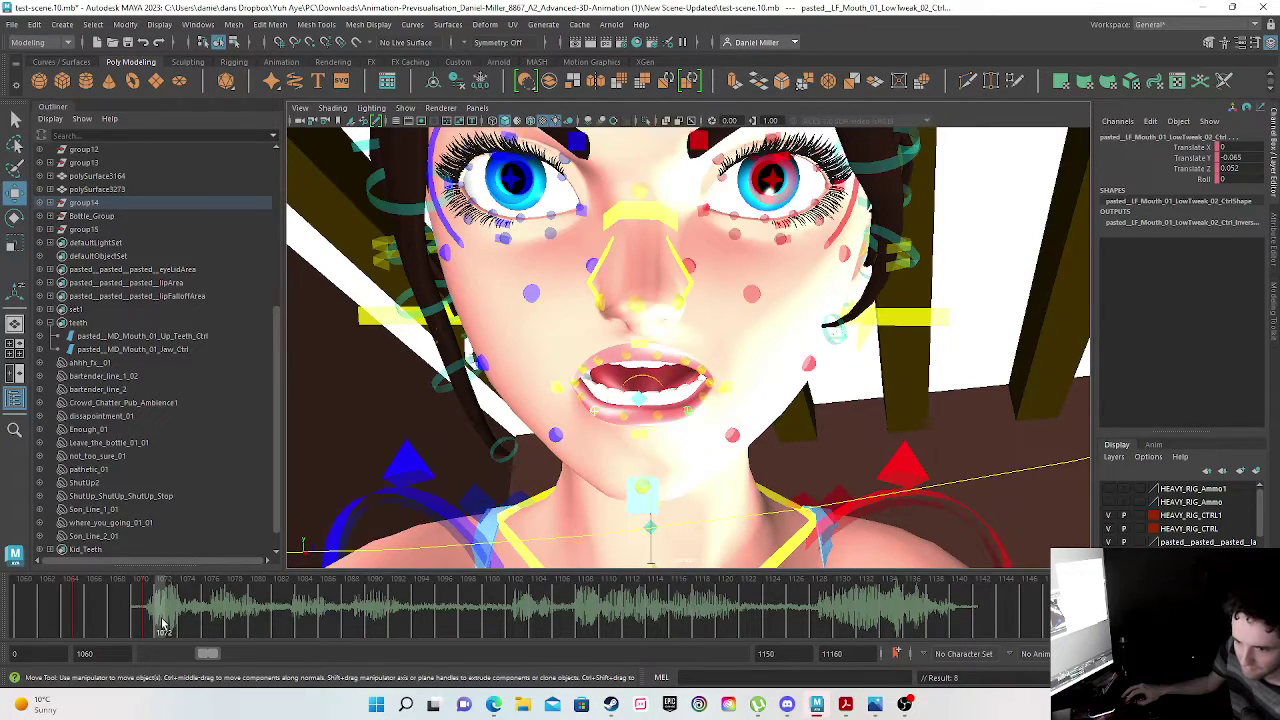
mouse_move(138, 619)
mouse_down()
mouse_move(123, 620)
mouse_move(224, 620)
mouse_move(155, 622)
mouse_up()
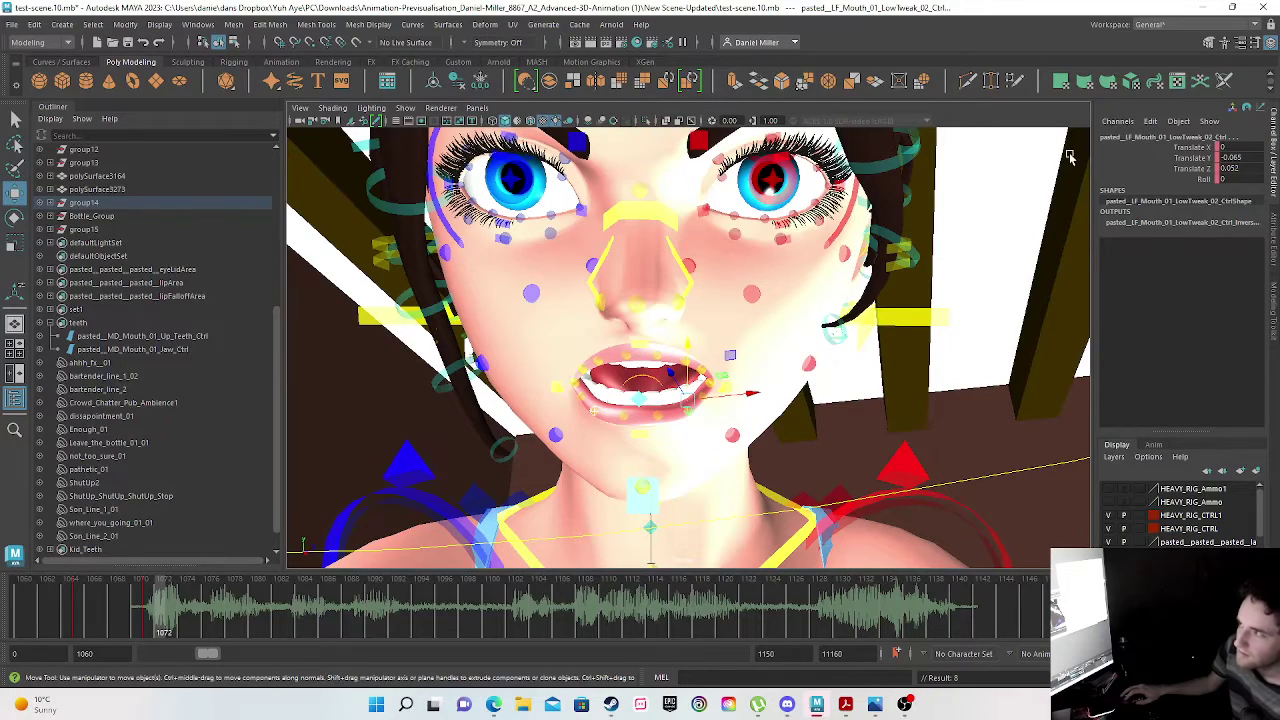
click(1240, 157)
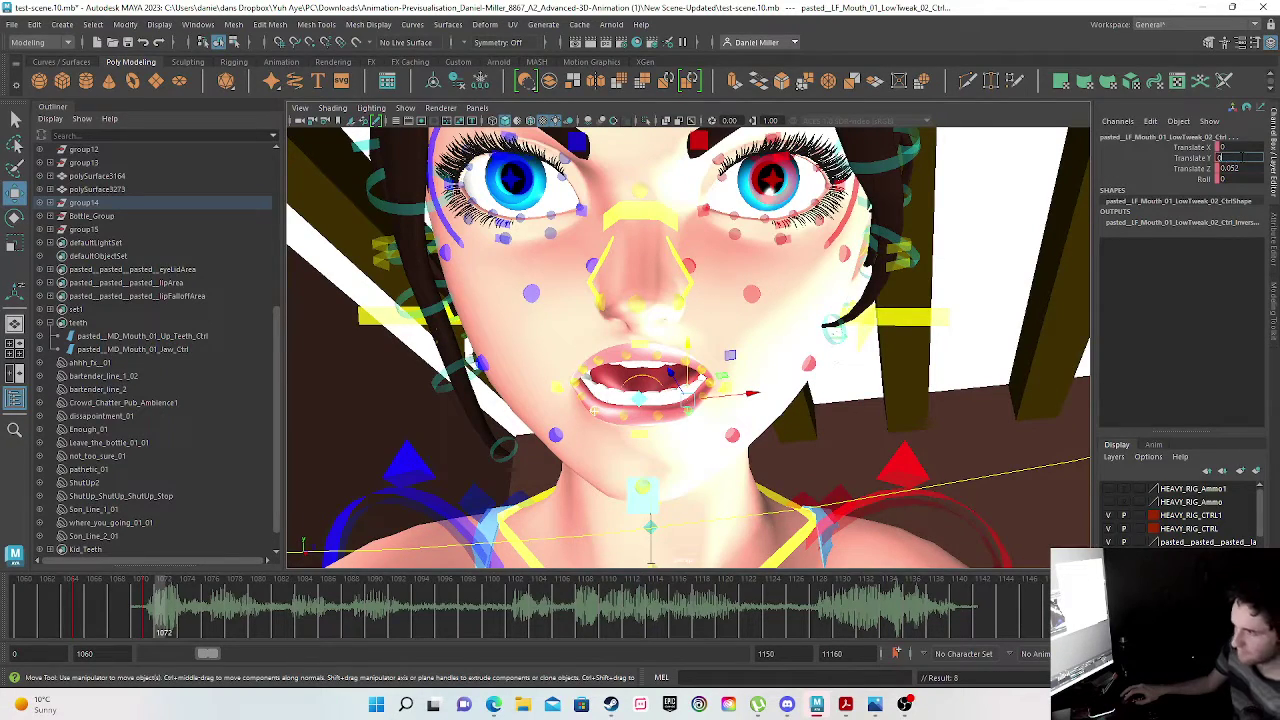
click(1240, 168)
text(0)
key(Return)
key(s)
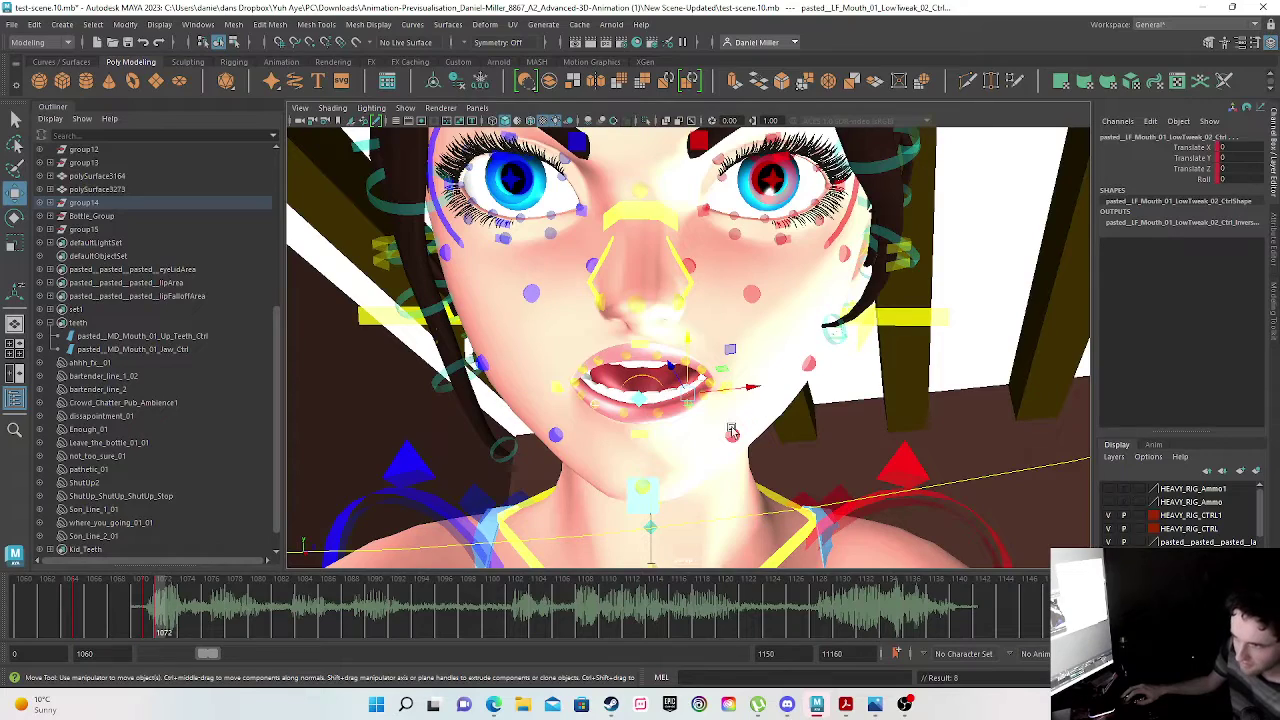
- Set the jaw control's Translate Y and Z to 0 at frame 1072 and key it
click(160, 350)
double_click(1236, 157)
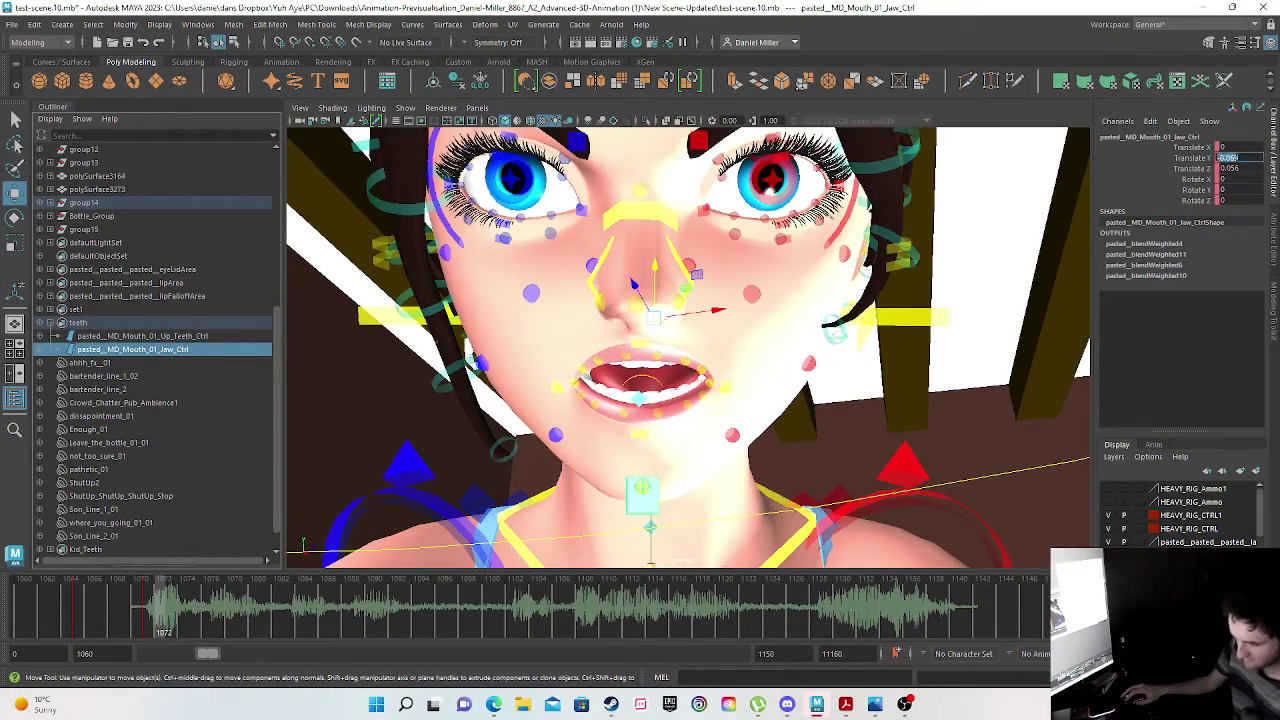
key(Tab)
text(0)
key(Return)
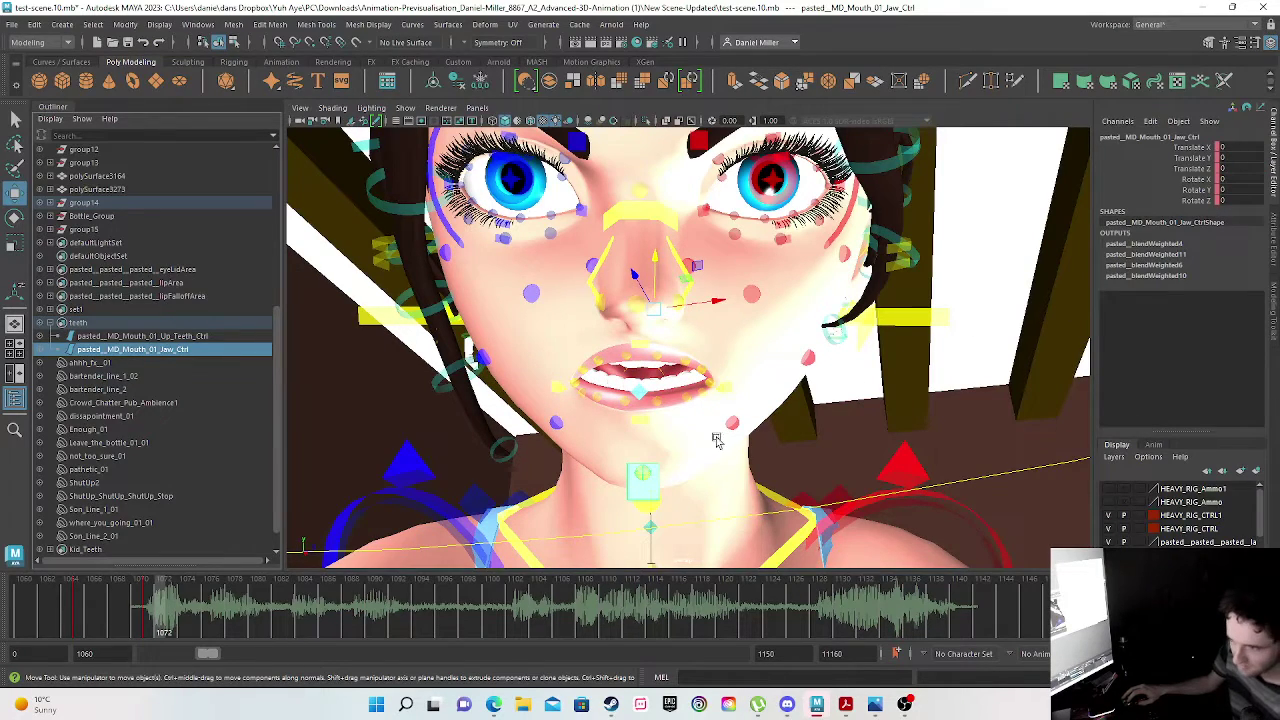
- Set the upper mouth control's Translate Y and Z to 0 at frame 1072
scroll(573, 330, up, 3)
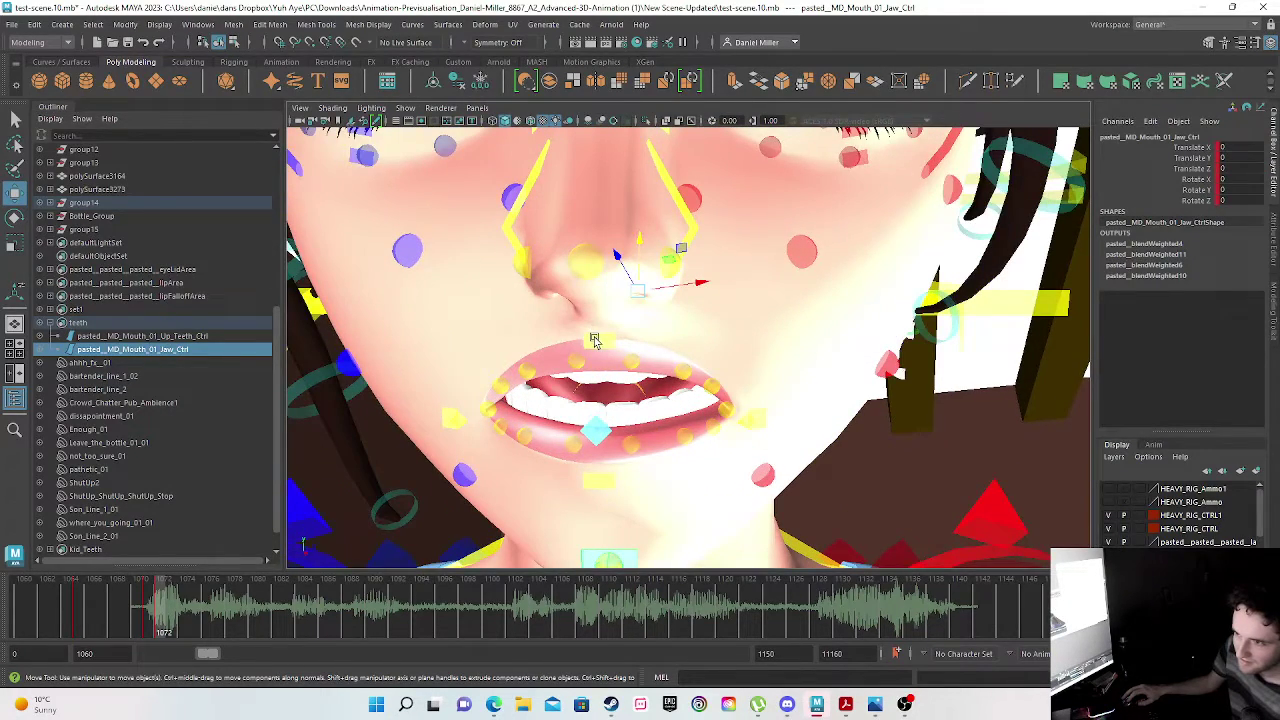
click(594, 341)
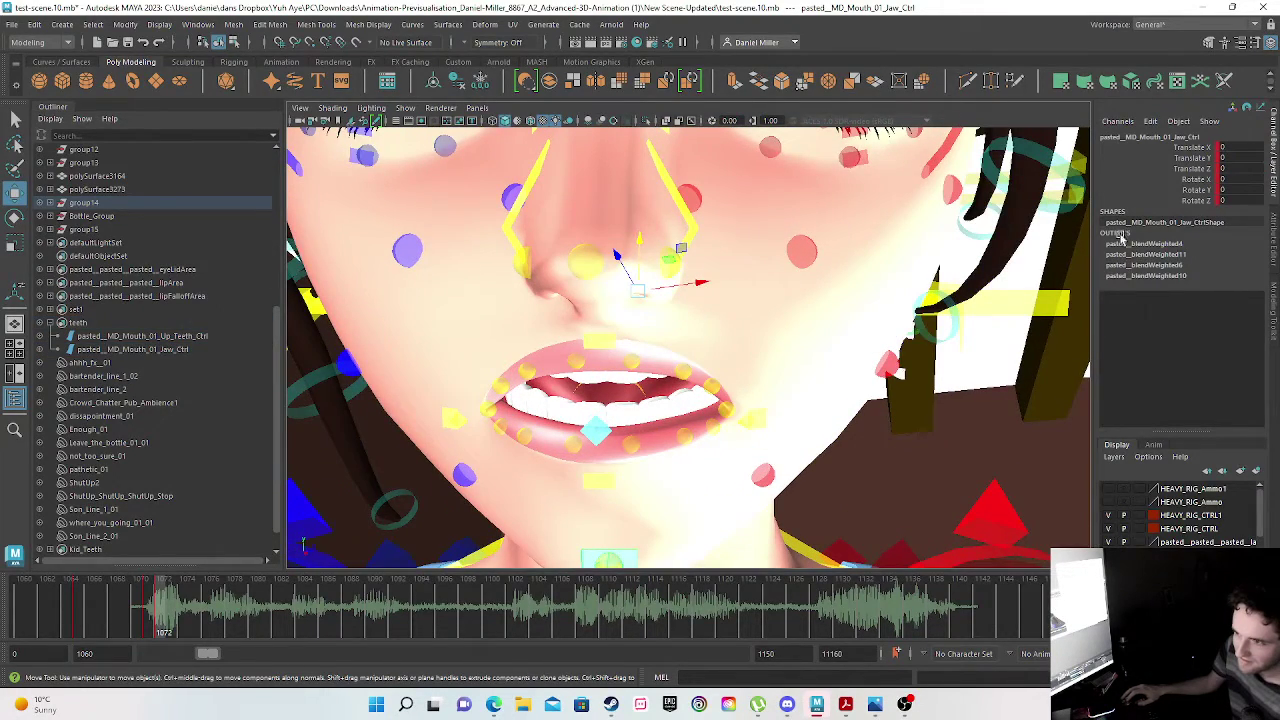
double_click(1228, 157)
text(0)
key(Return)
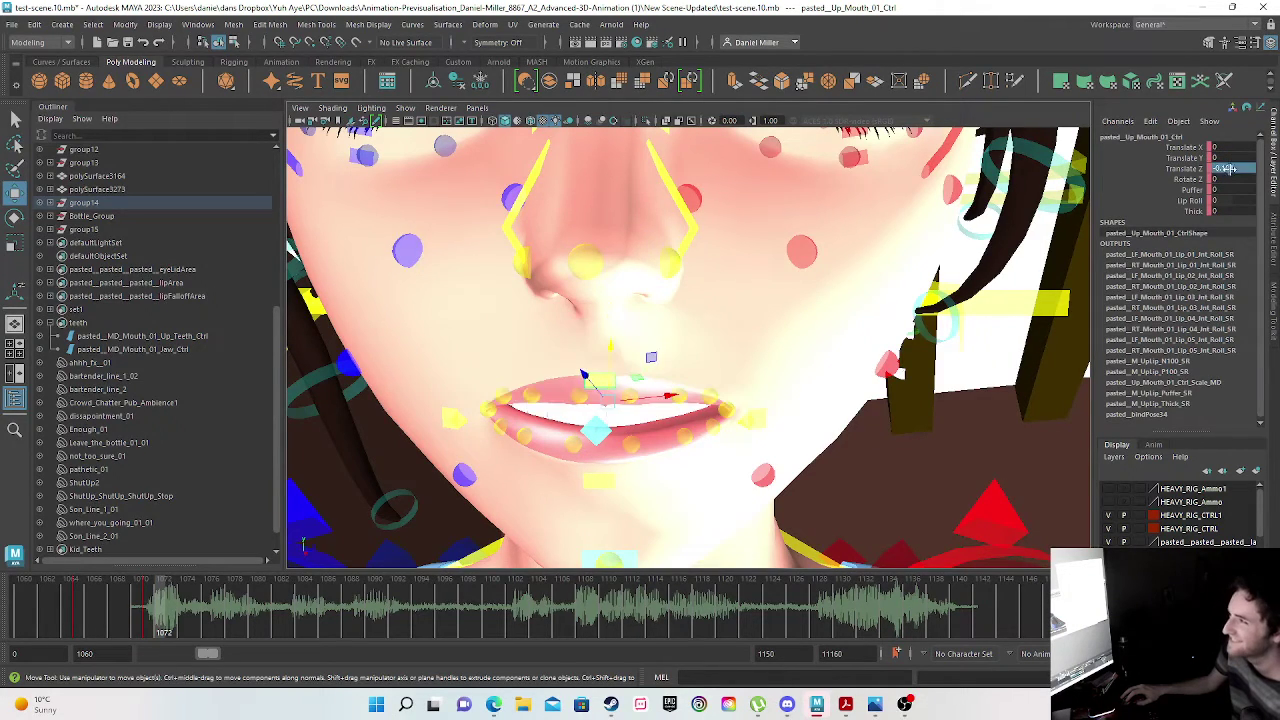
click(1193, 232)
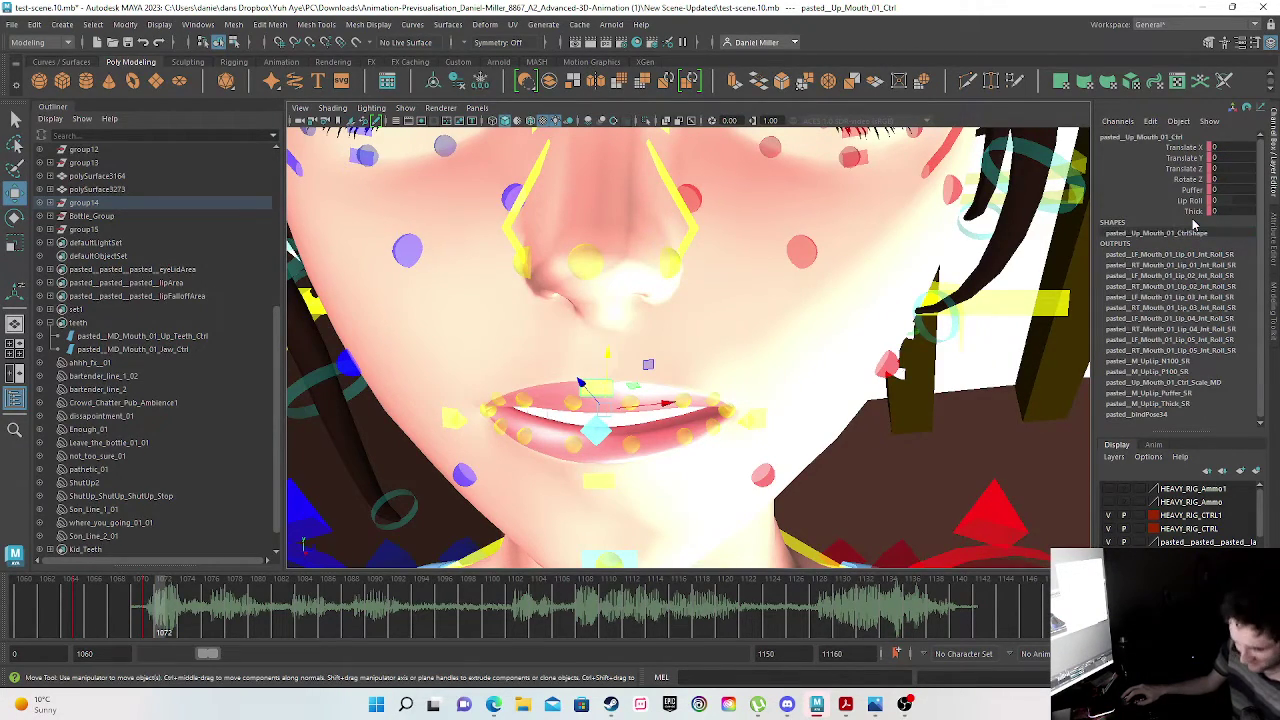
- Set the lower mouth control's Translate Y and Z to 0 at frame 1072 and key it
click(590, 482)
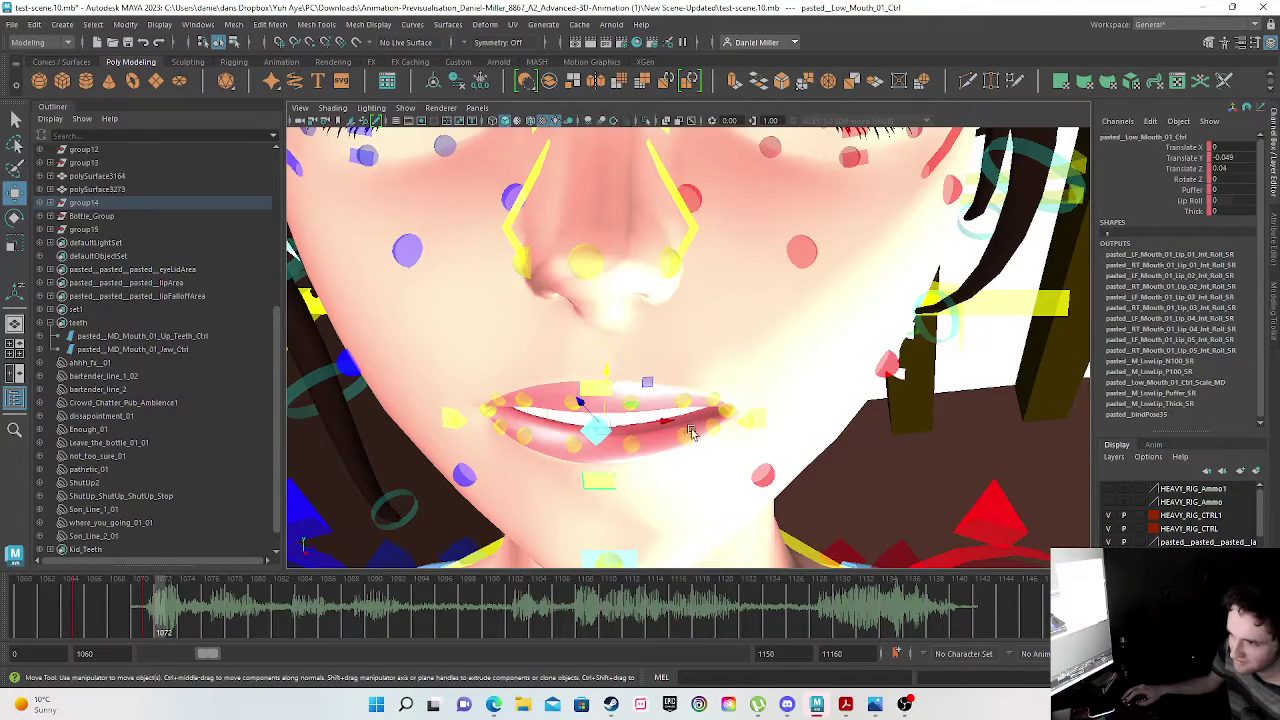
double_click(1226, 156)
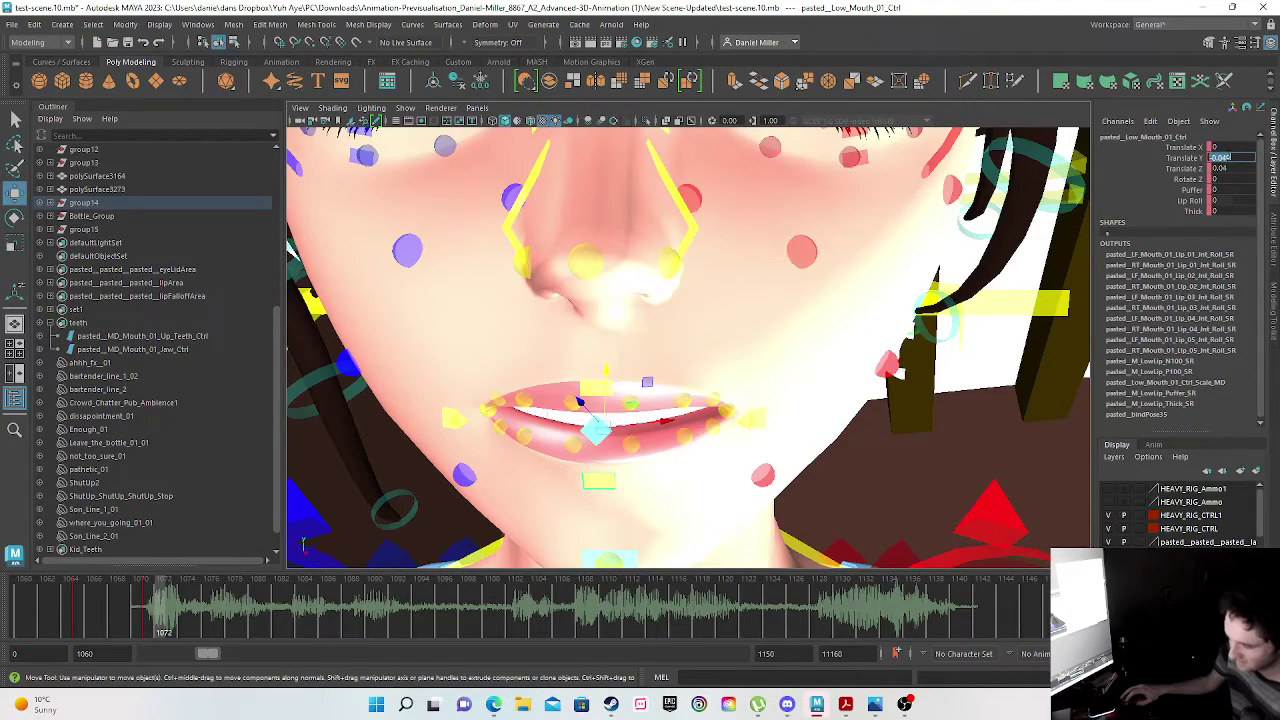
click(1223, 170)
text(0)
key(Return)
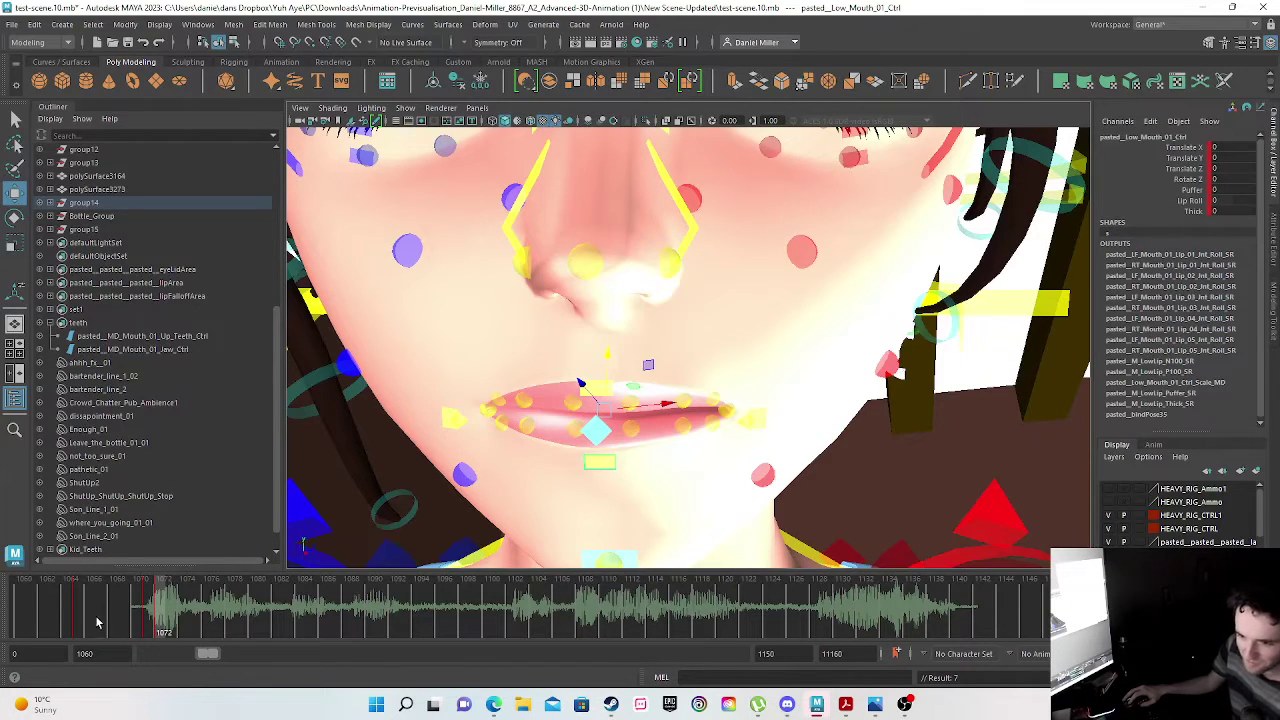
- Open the jaw at frame 1075 by moving the jaw control to Translate Y -0.106 and Translate Z 0.086
drag(35, 610, 197, 617)
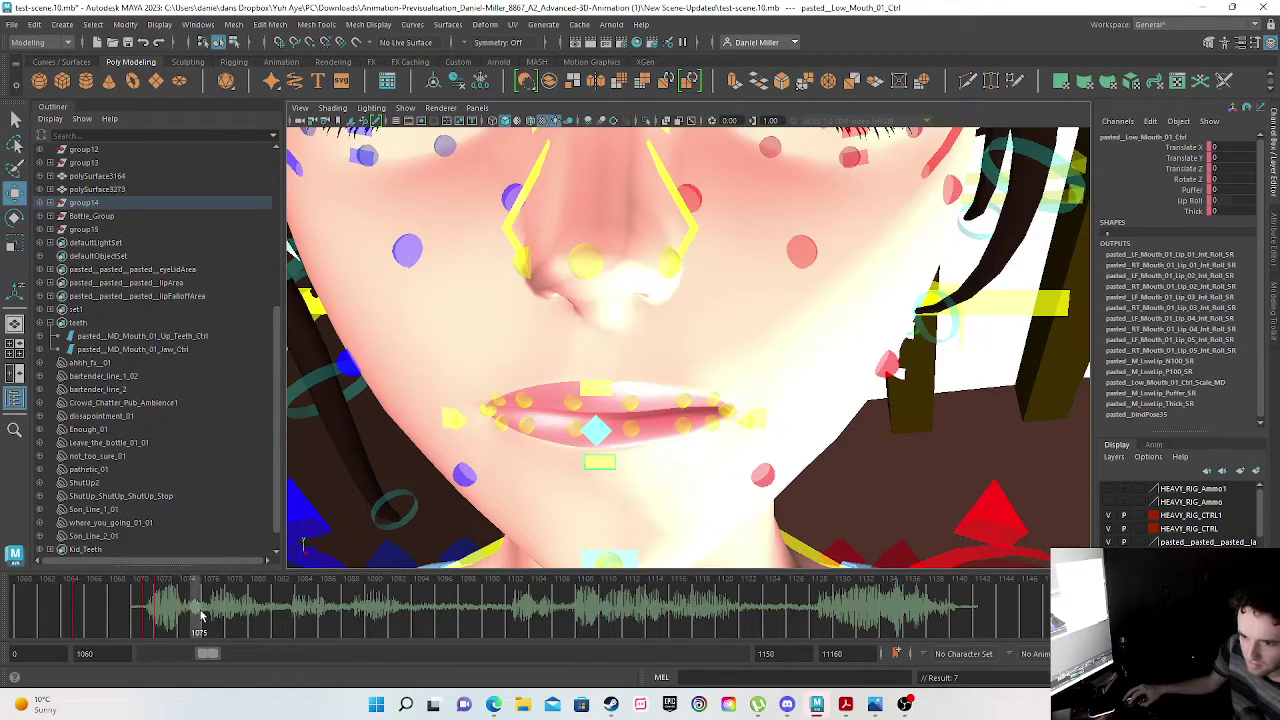
key(w)
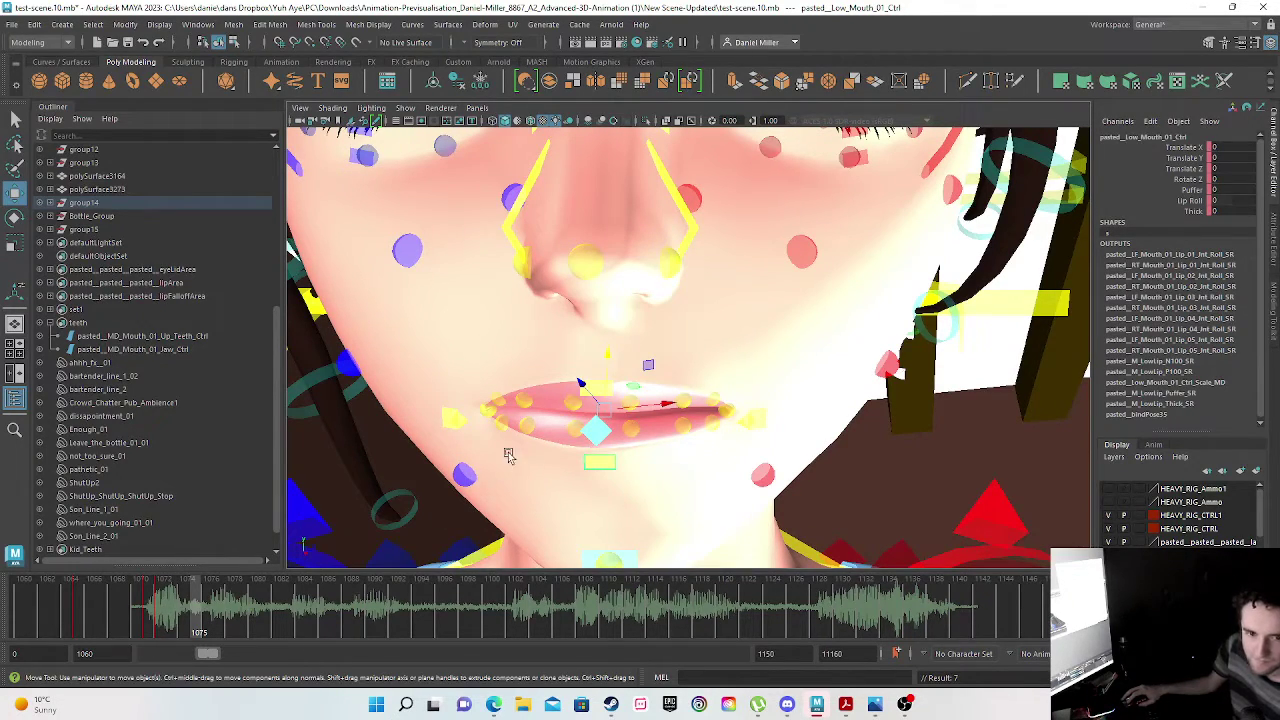
scroll(549, 428, up, 2)
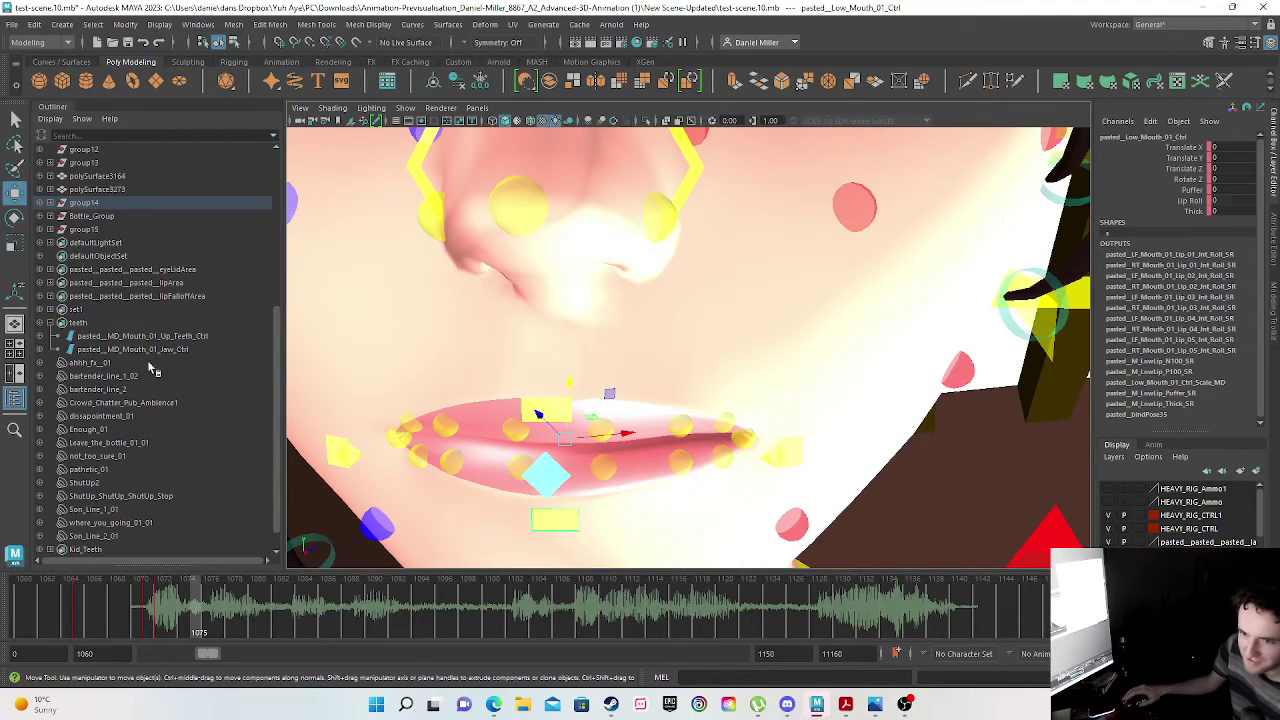
click(128, 349)
drag(624, 226, 625, 252)
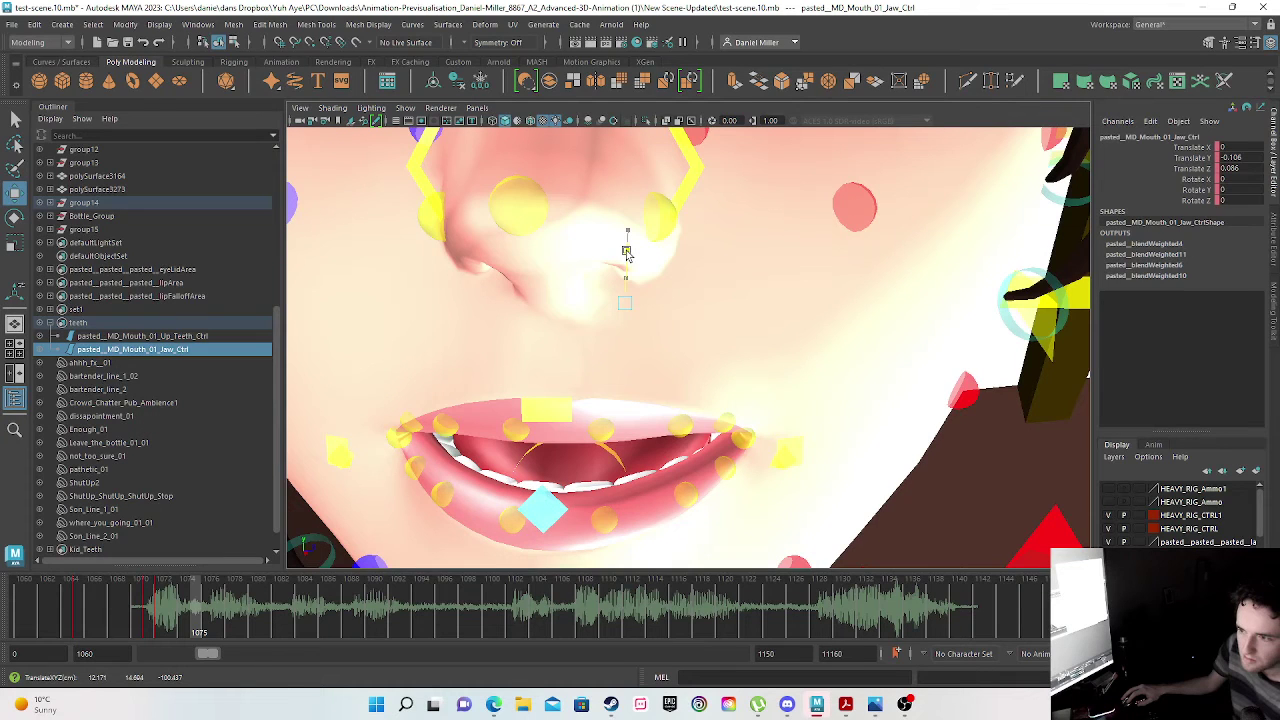
alt+drag(517, 448, 580, 500)
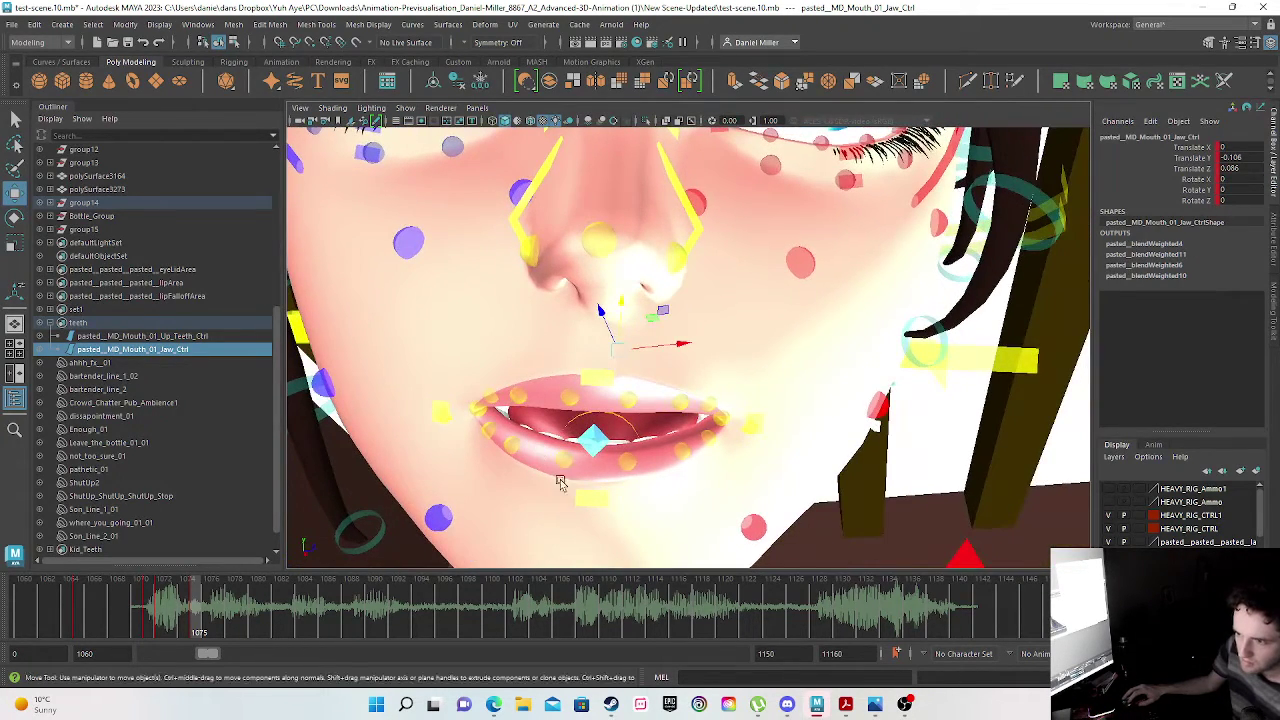
- Key the lower mouth control at Translate Y -0.067, Z 0.054 and both outer lower-lip tweak controls at Y -0.057, Z 0.046 on frame 1075
click(592, 420)
drag(600, 385, 598, 413)
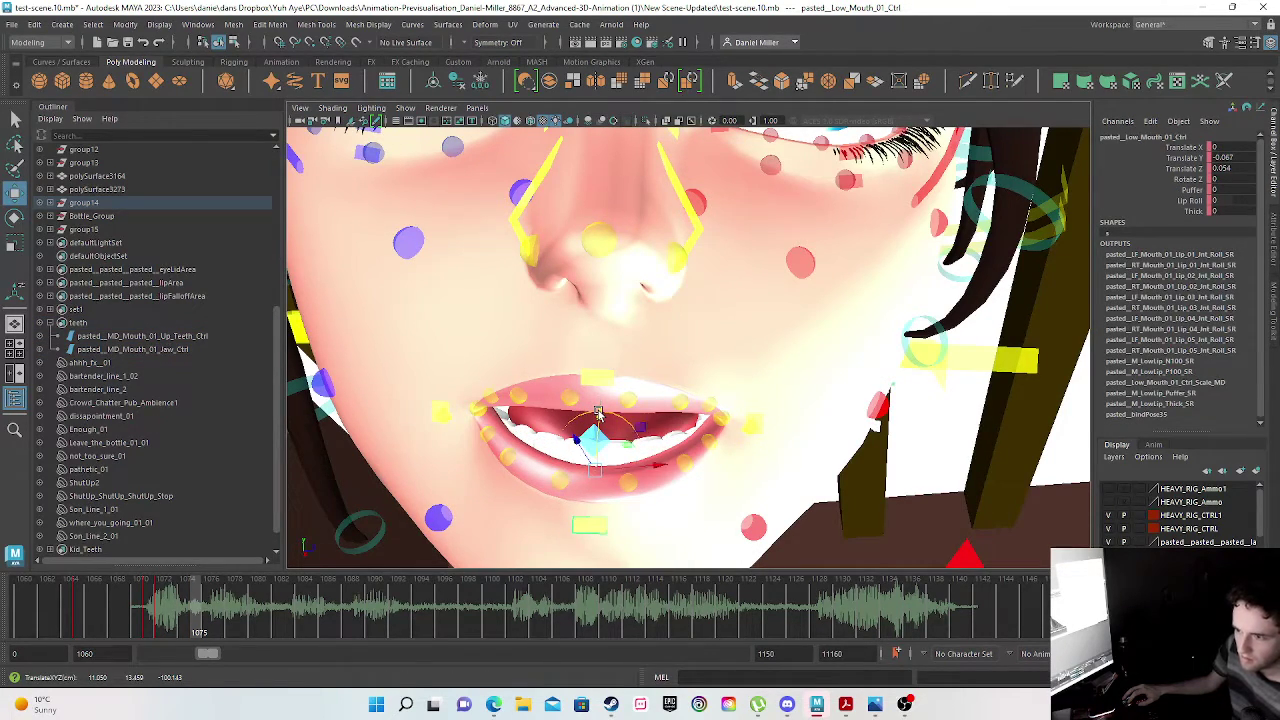
key(s)
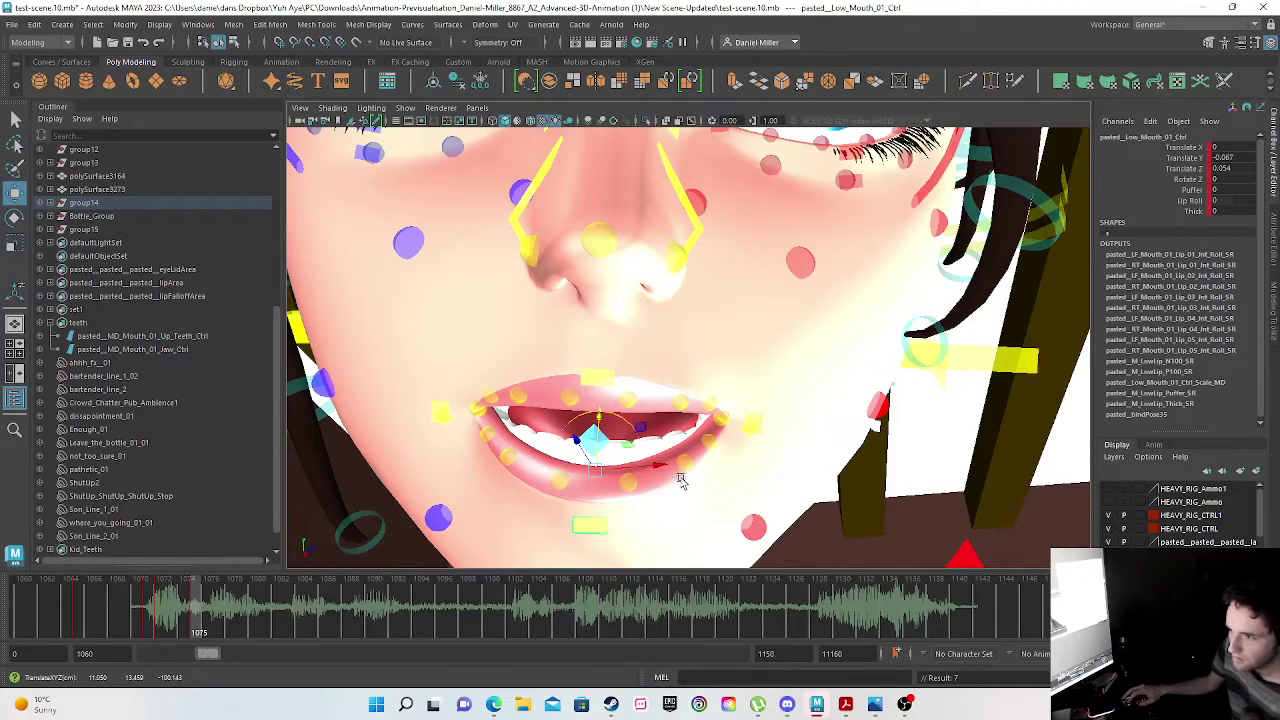
click(685, 463)
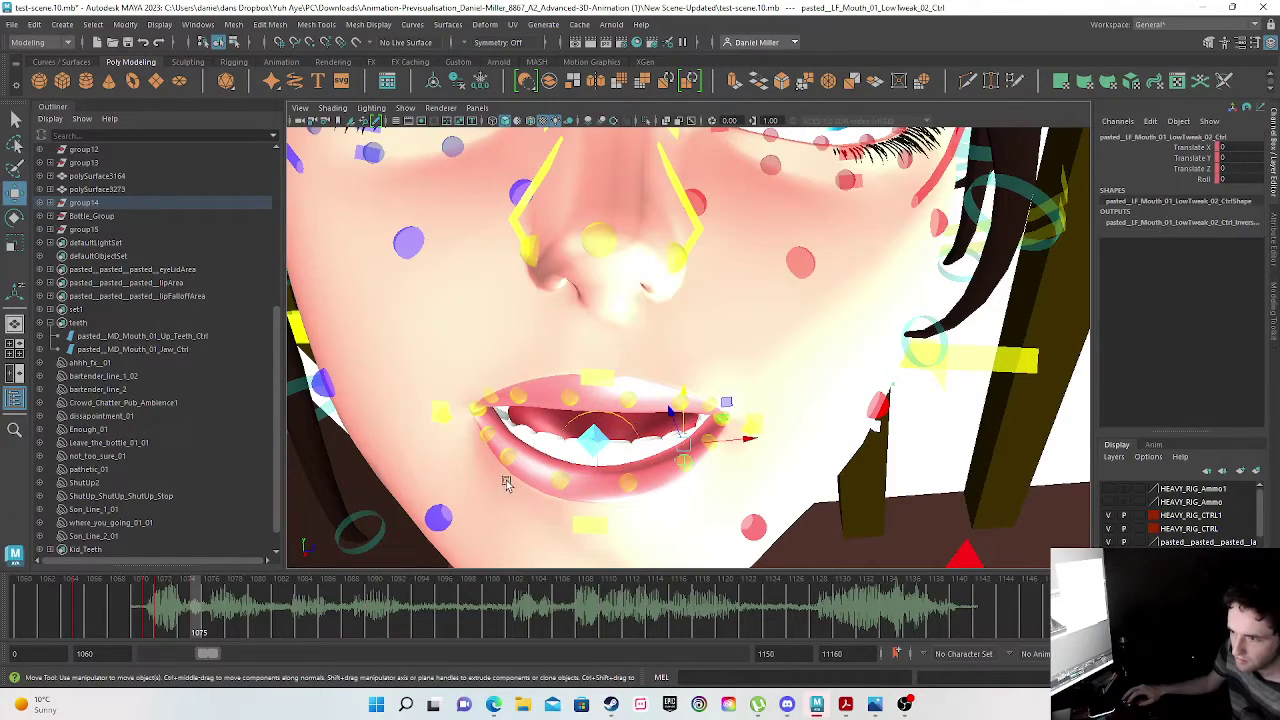
shift+click(508, 454)
drag(515, 393, 512, 410)
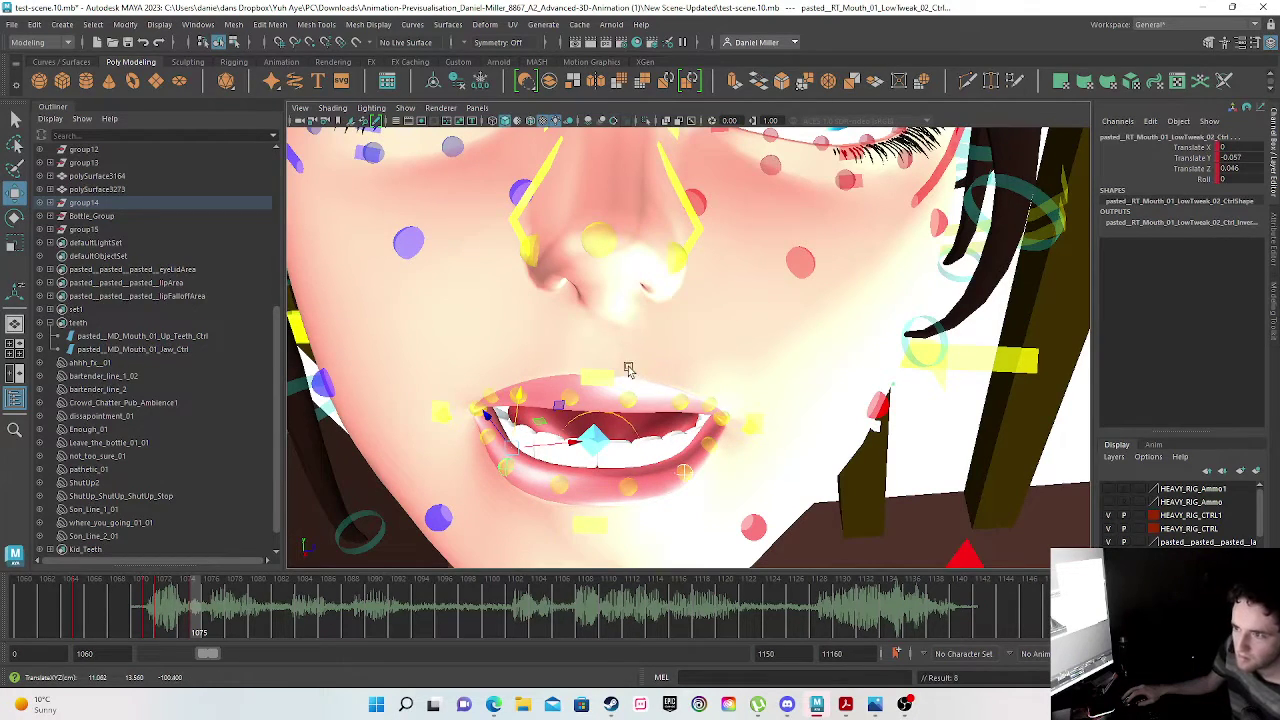
- Raise the upper mouth control to Translate Y 0.055, Z -0.044 and key the upper teeth at Y 0.004, Z -0.003 on frame 1075
click(598, 378)
drag(600, 372, 605, 343)
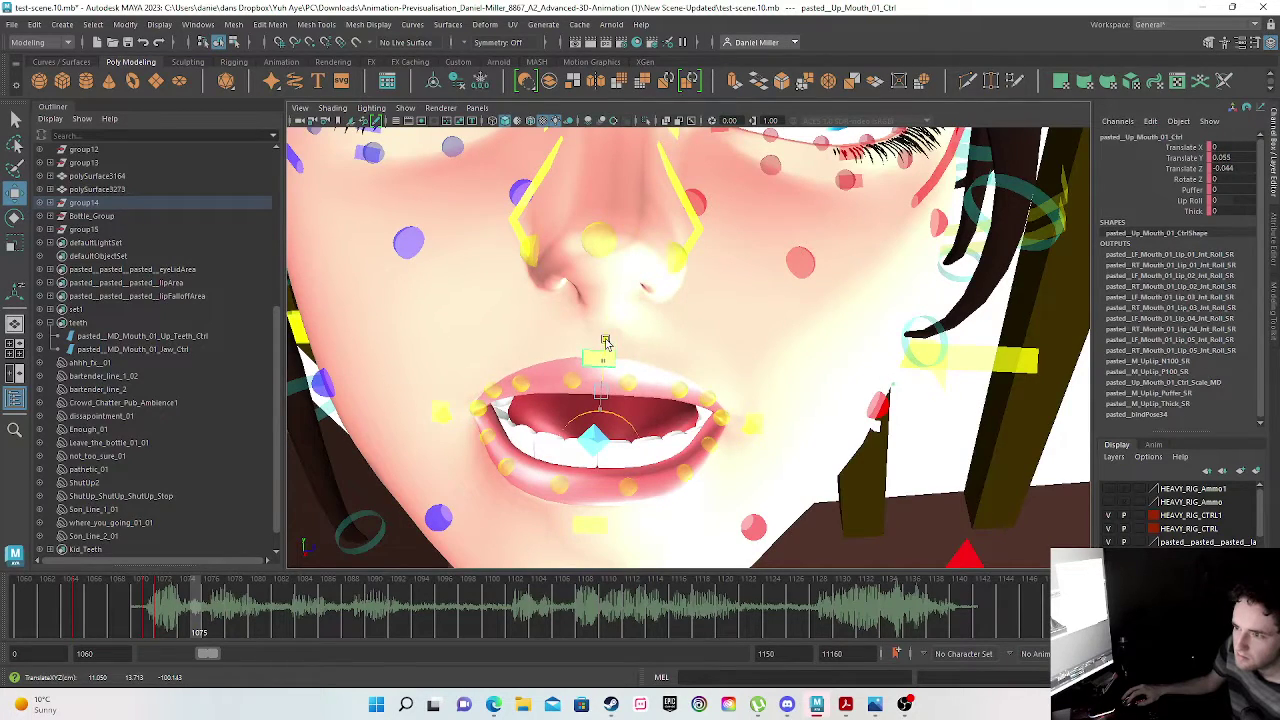
click(135, 337)
drag(609, 318, 609, 340)
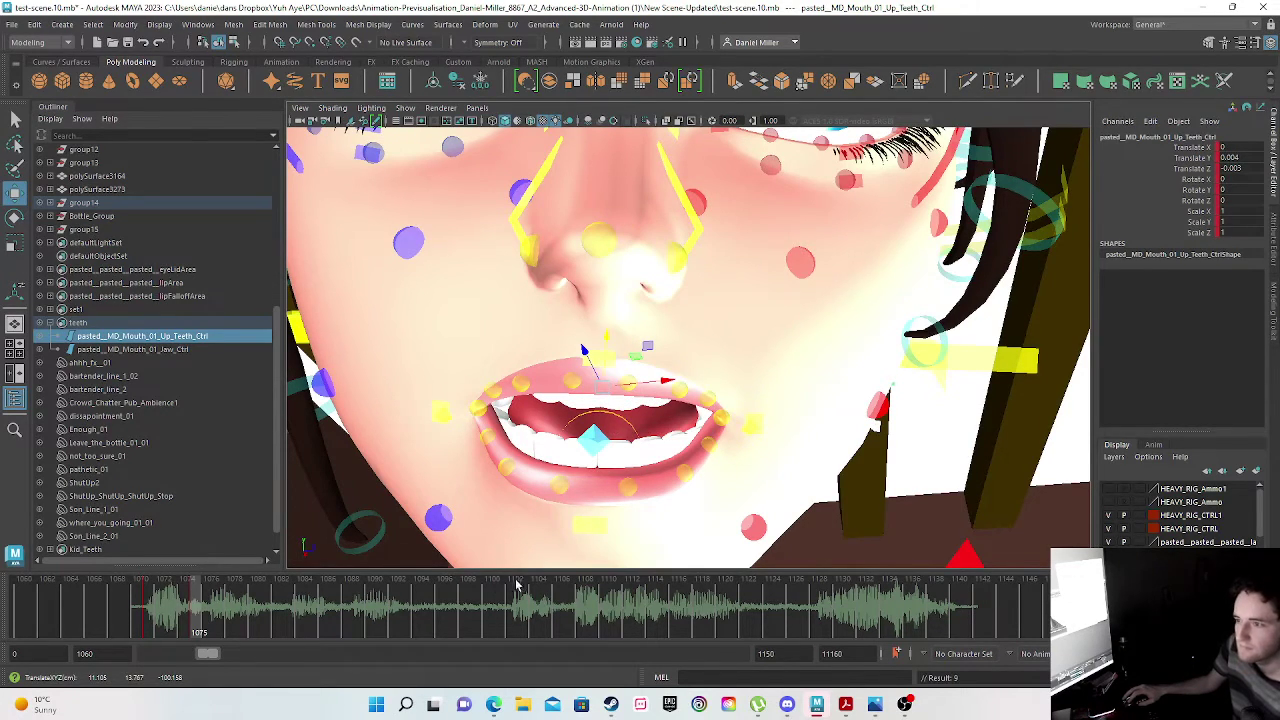
alt+right_drag(807, 292, 608, 340)
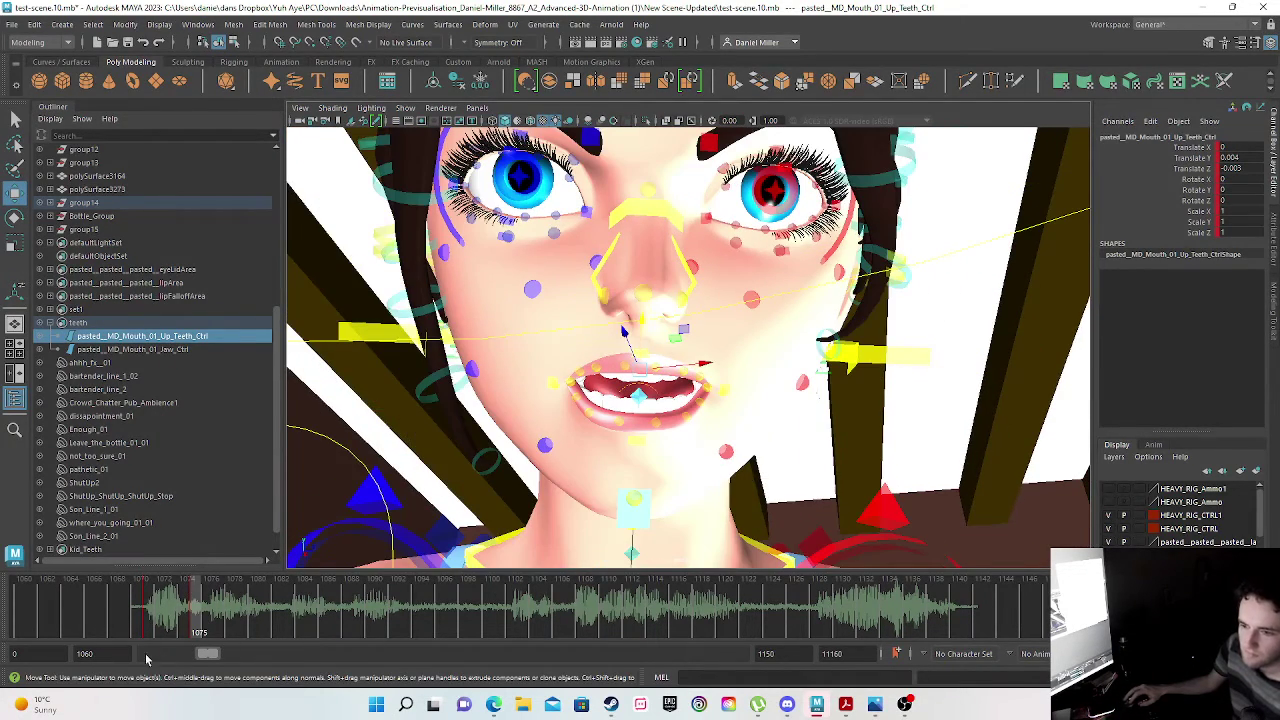
- Set the upper teeth control's Translate Y and Z to 0 at frame 1073
mouse_move(131, 617)
mouse_down()
mouse_move(220, 617)
mouse_move(152, 620)
mouse_move(214, 625)
mouse_move(165, 622)
mouse_move(185, 622)
mouse_move(175, 625)
mouse_up()
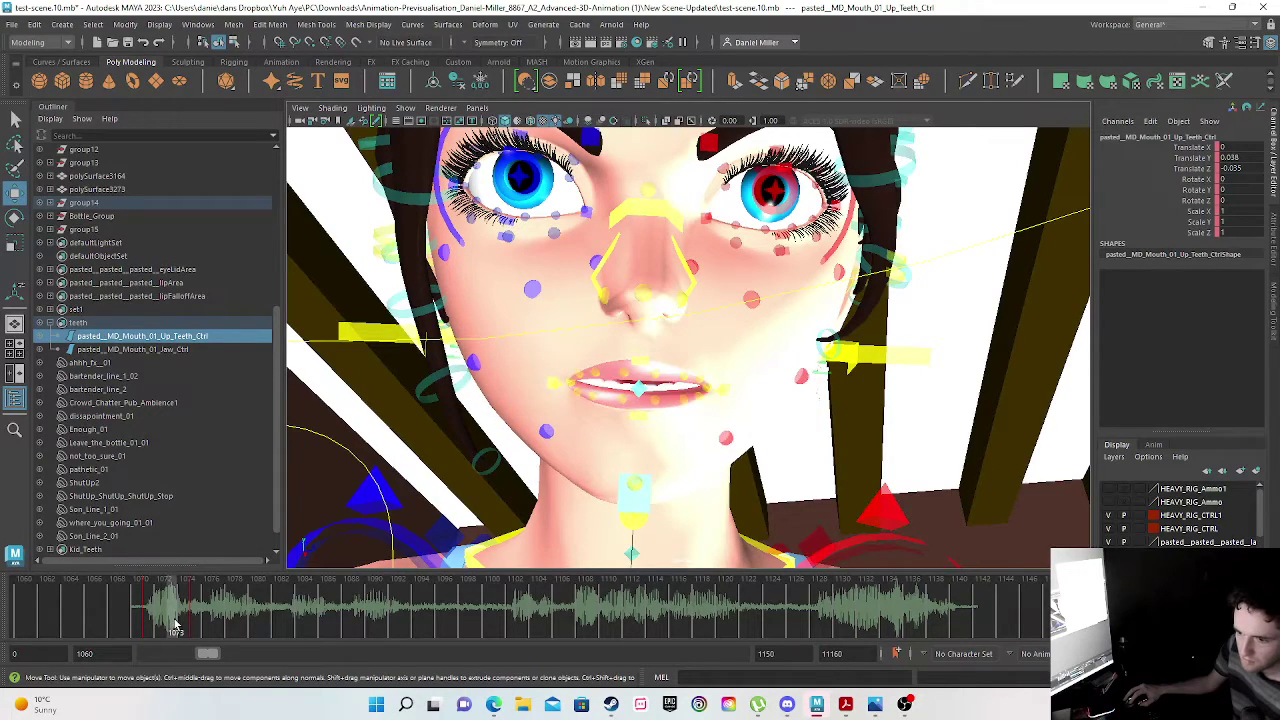
double_click(1228, 157)
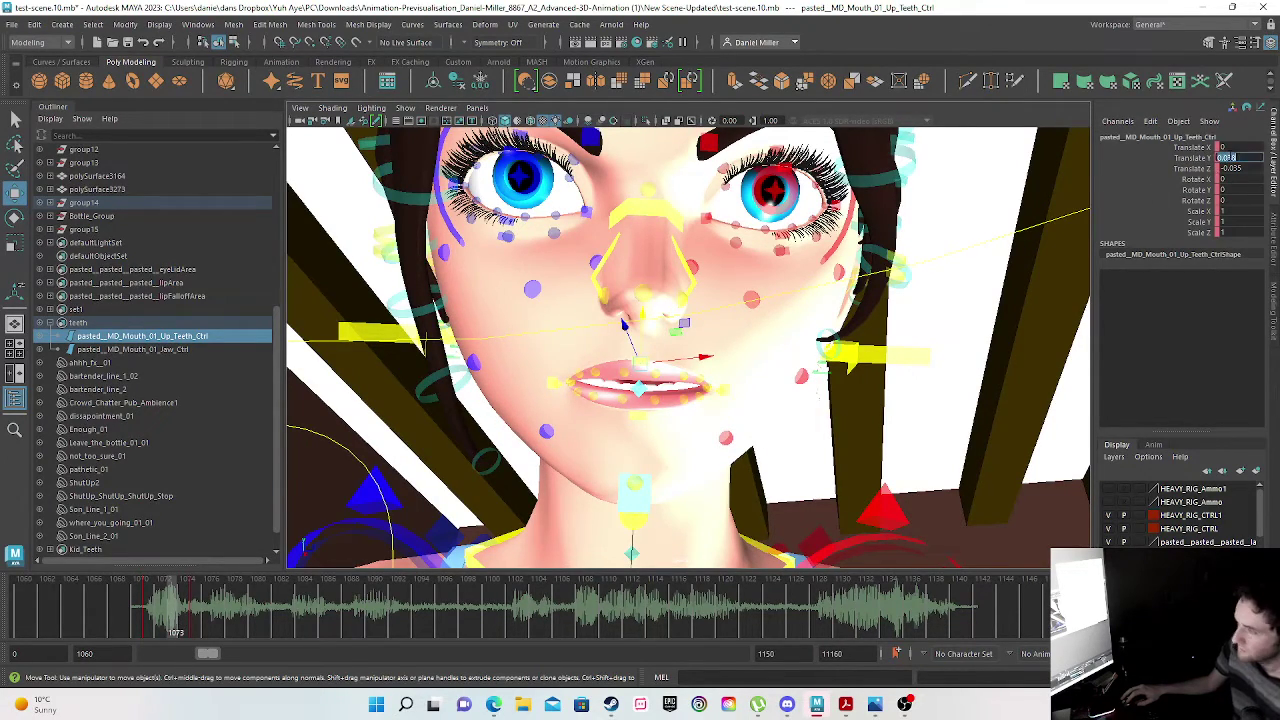
text(0)
key(Tab)
text(0)
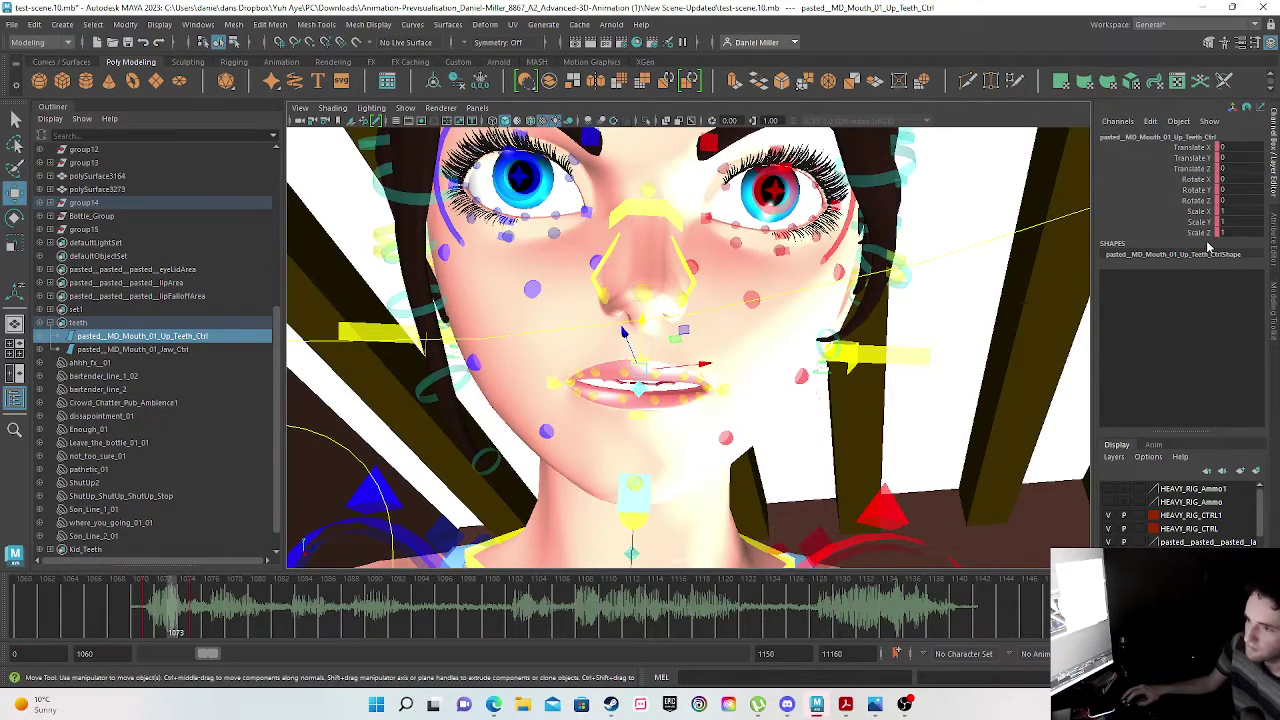
- Set the jaw control's Translate Y and Z to 0 at frame 1073
scroll(598, 405, up, 5)
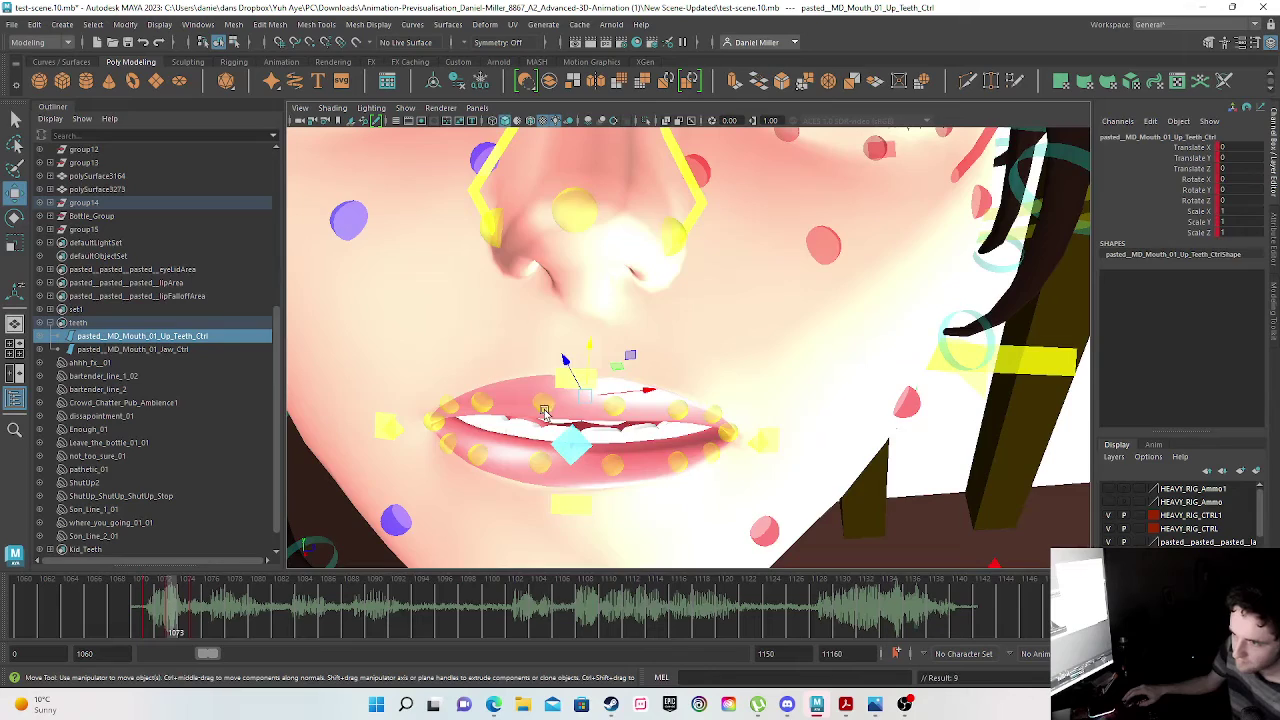
scroll(598, 405, down, 4)
click(163, 352)
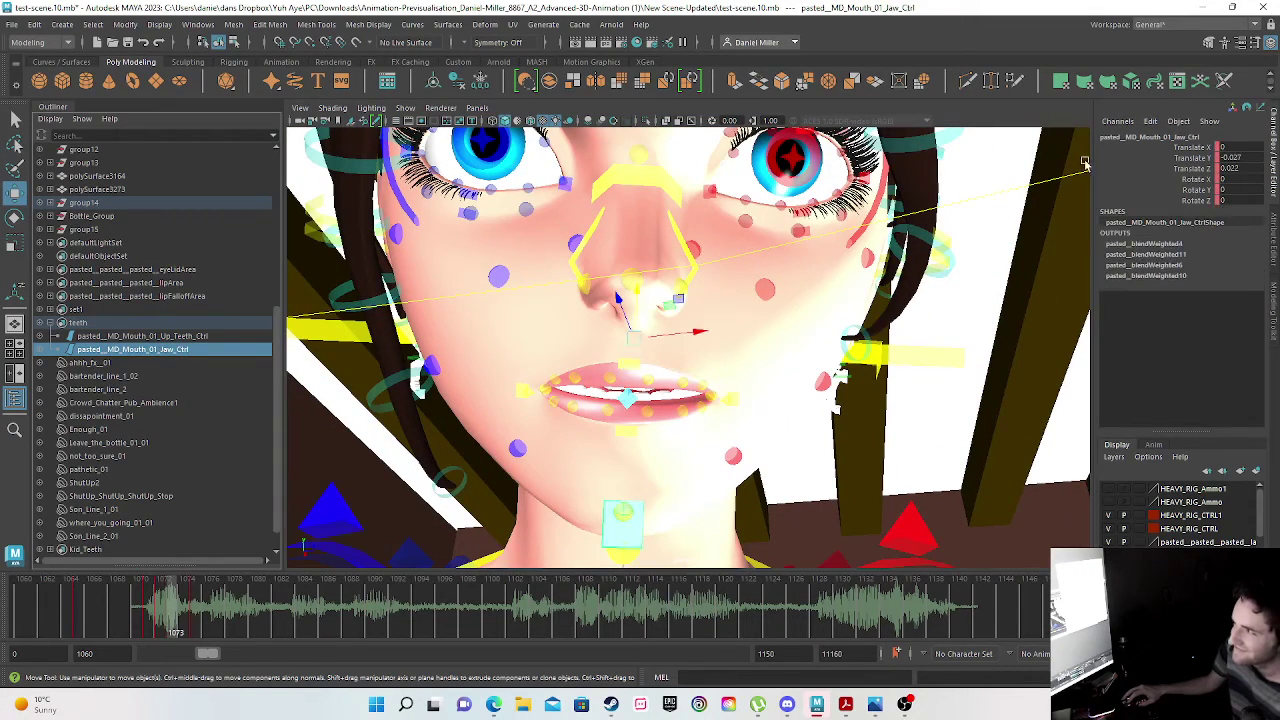
double_click(1228, 158)
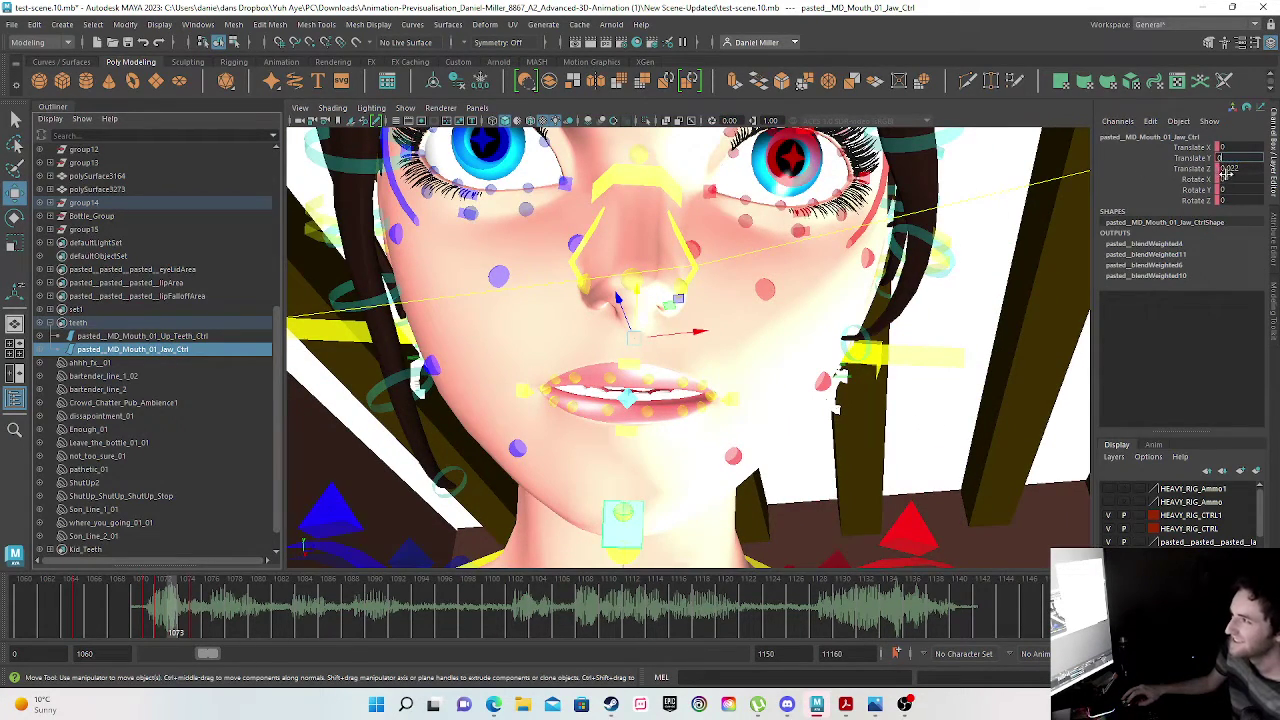
text(0)
key(Tab)
key(Return)
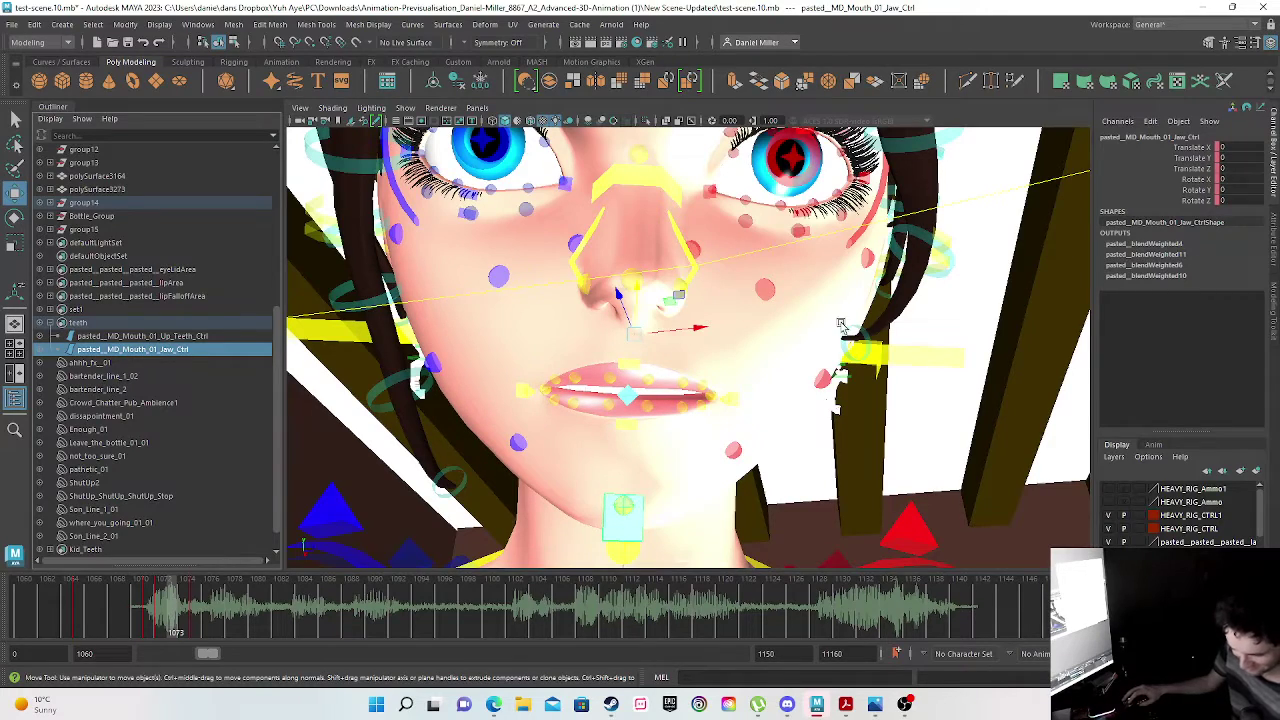
- Set the upper mouth control's Translate Y and Z to 0 at frame 1073 and key it
click(628, 360)
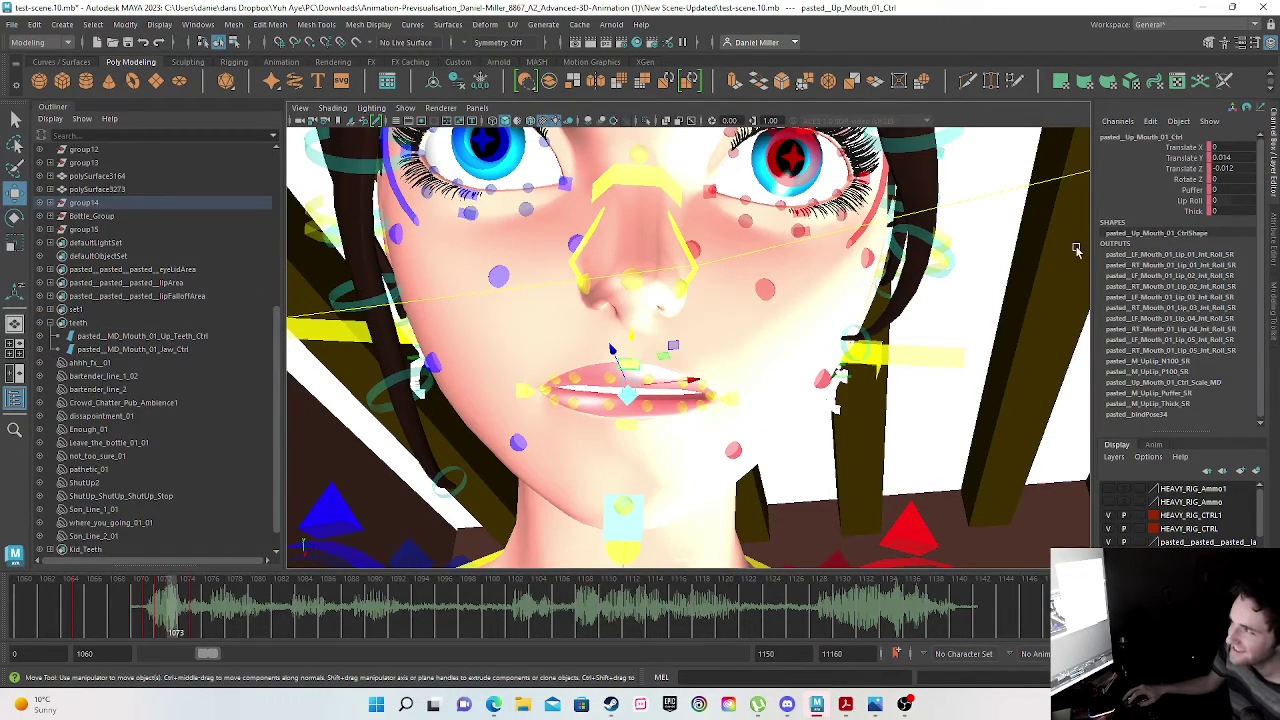
double_click(1228, 158)
text(0)
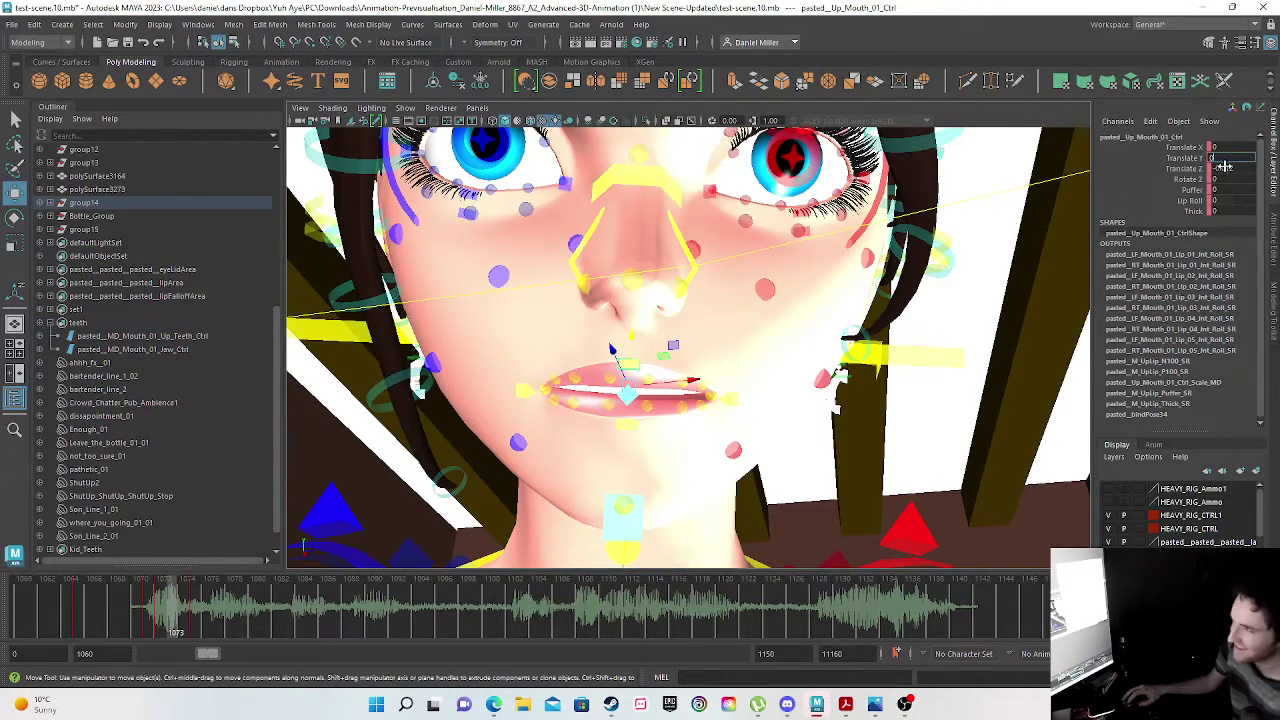
key(Return)
key(s)
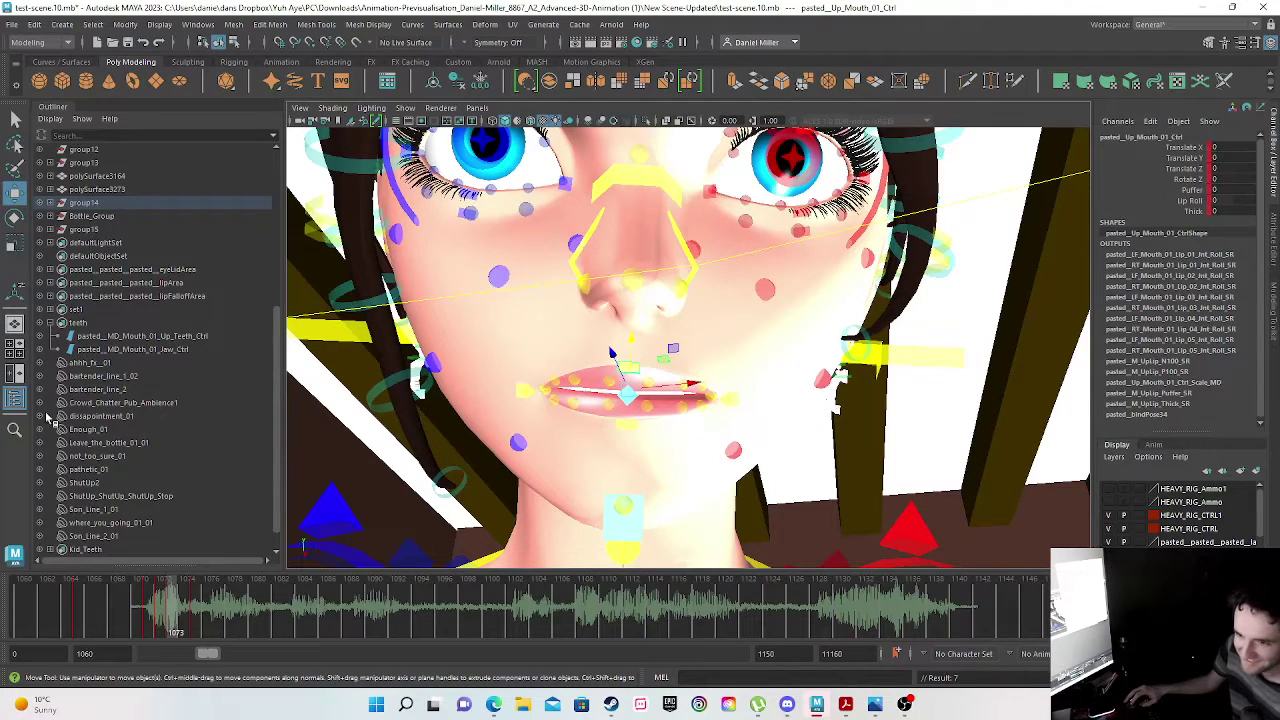
- Set the lower mouth control's Translate Y and Z to 0 at frame 1073 and key it
click(627, 427)
double_click(1224, 158)
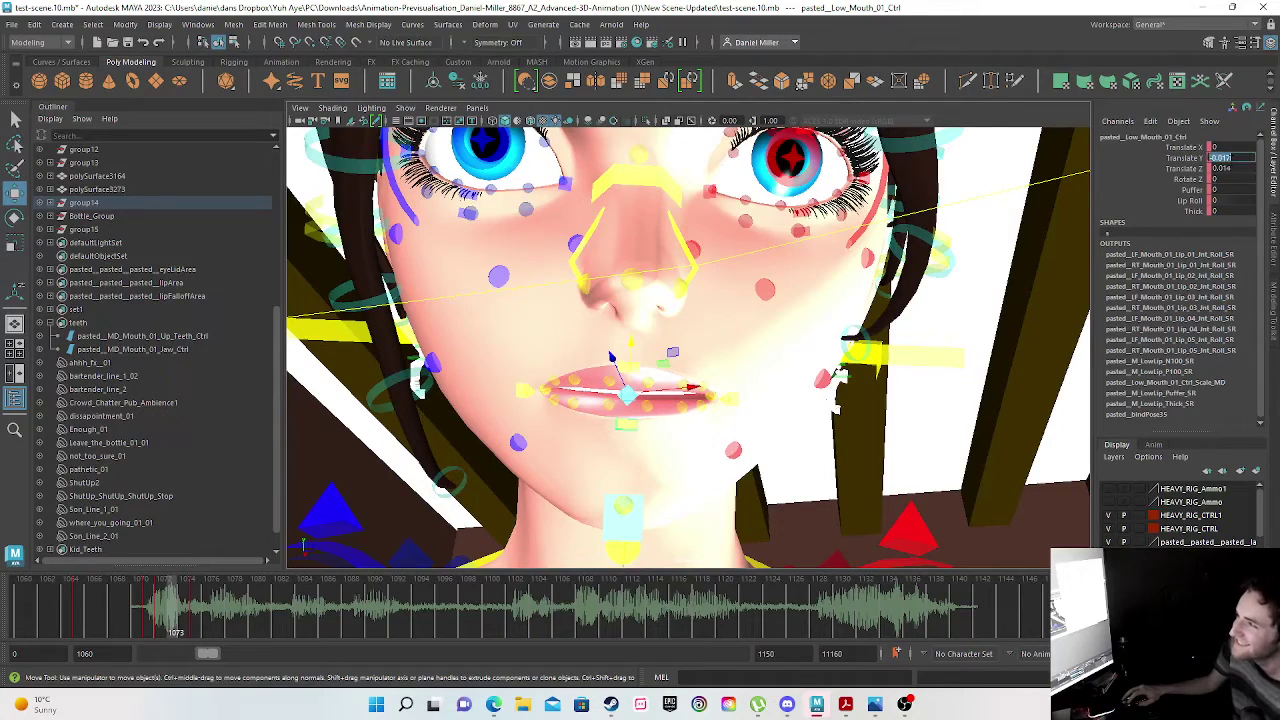
text(00)
key(Return)
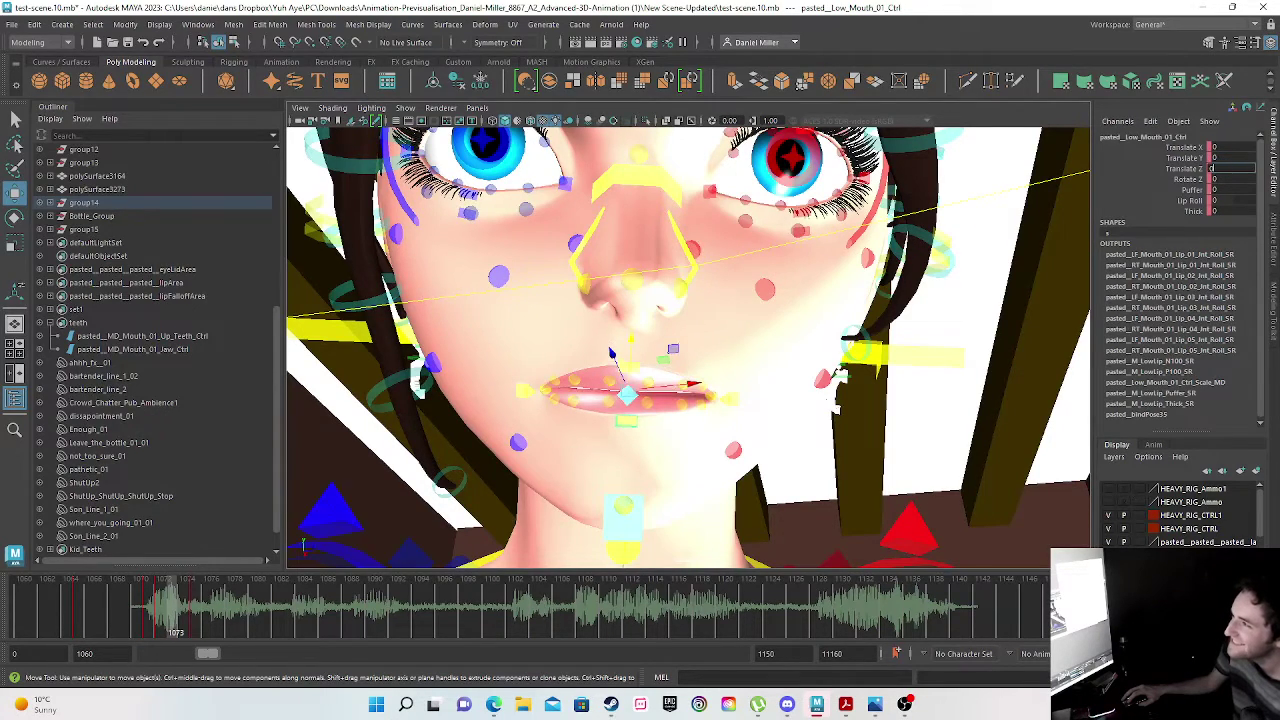
key(s)
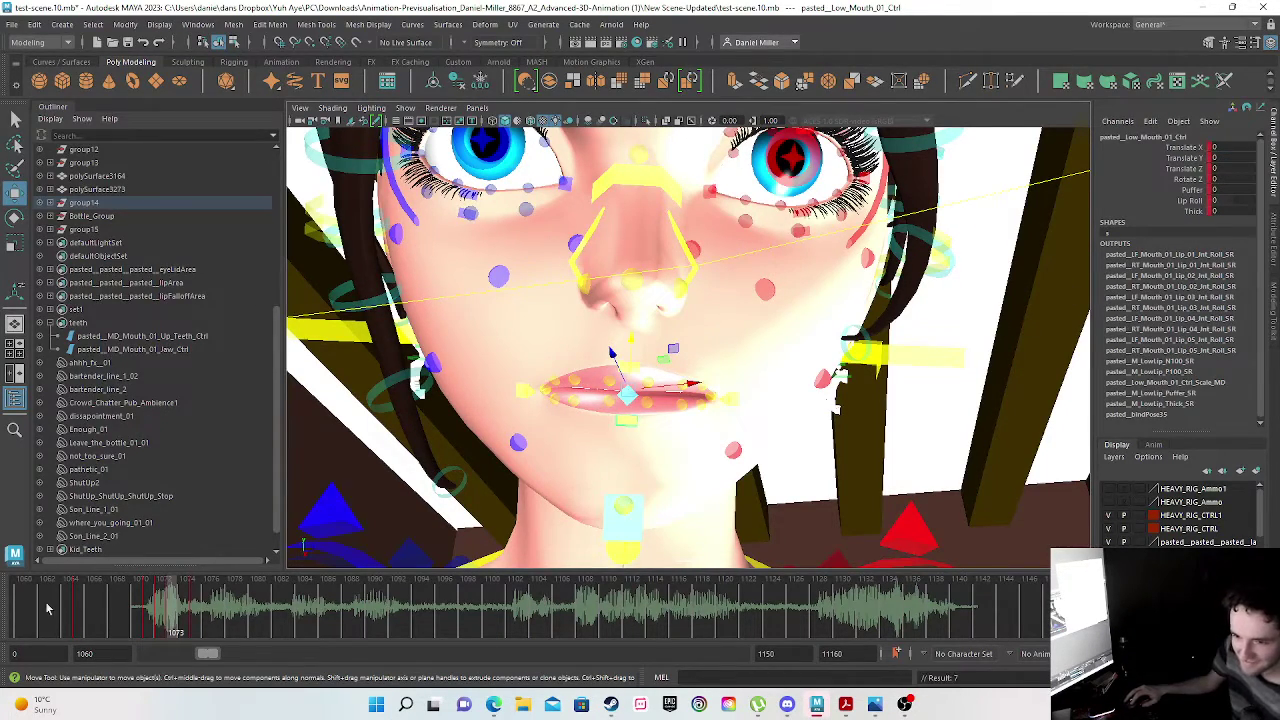
- Open the jaw wider at frame 1077 with Translate Y -0.277 and Translate Z 0.224, and key the jaw control
mouse_move(72, 605)
mouse_down()
mouse_move(240, 616)
mouse_move(214, 619)
mouse_up()
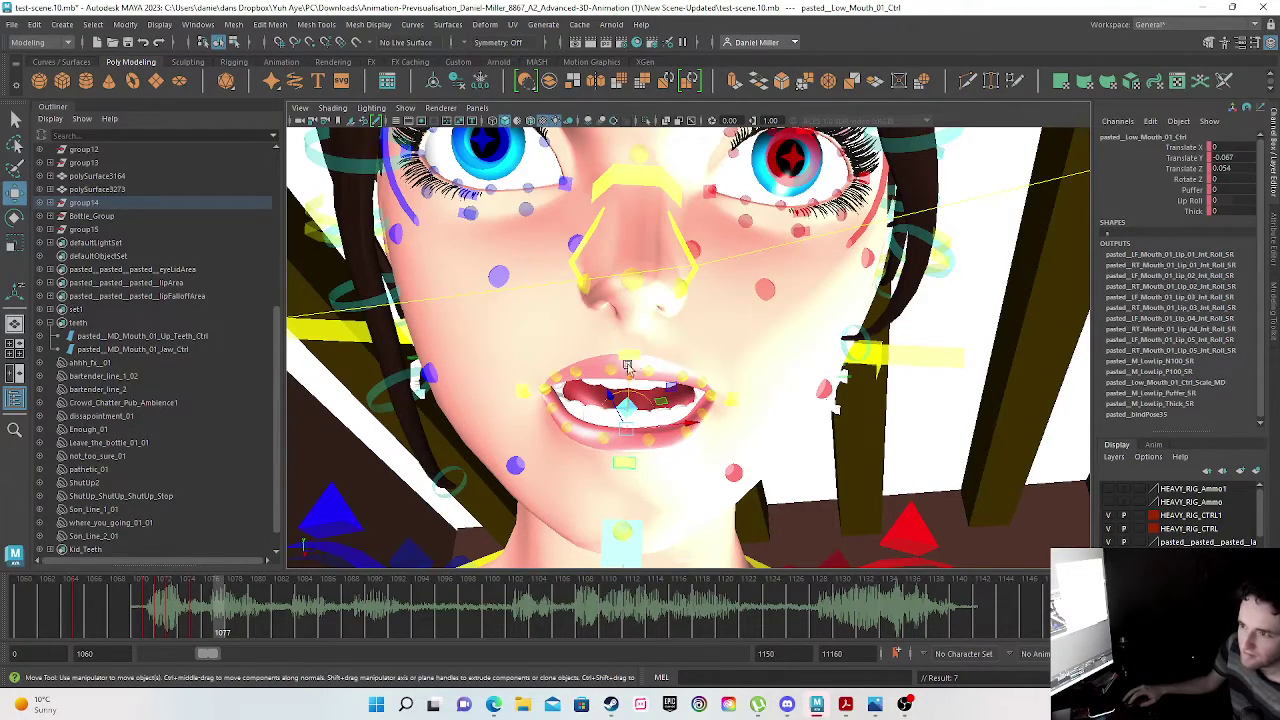
click(133, 349)
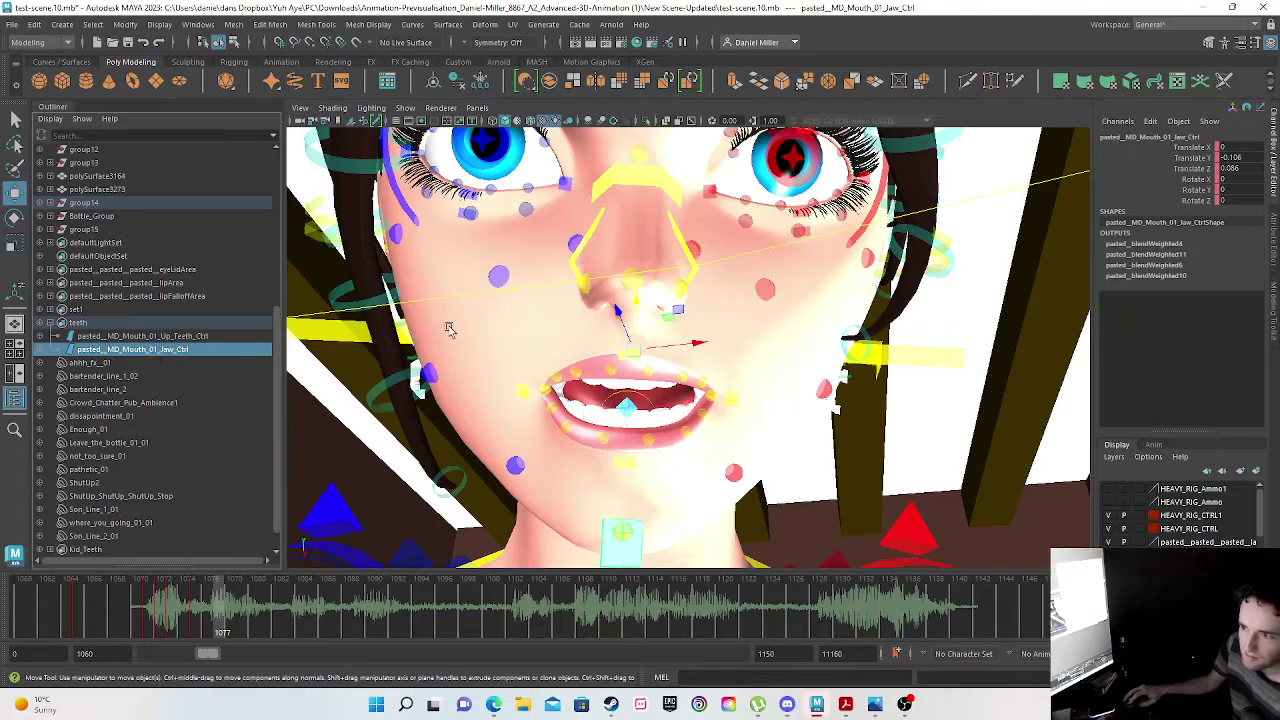
drag(638, 303, 641, 338)
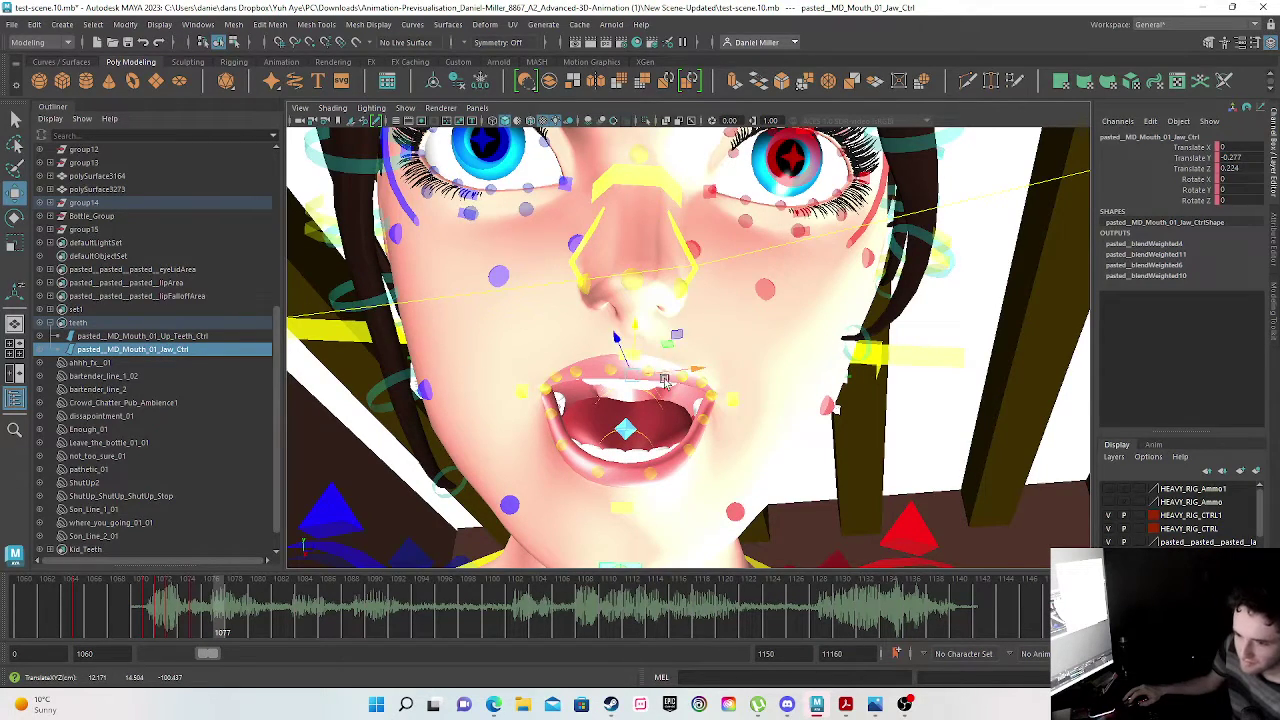
key(s)
click(733, 402)
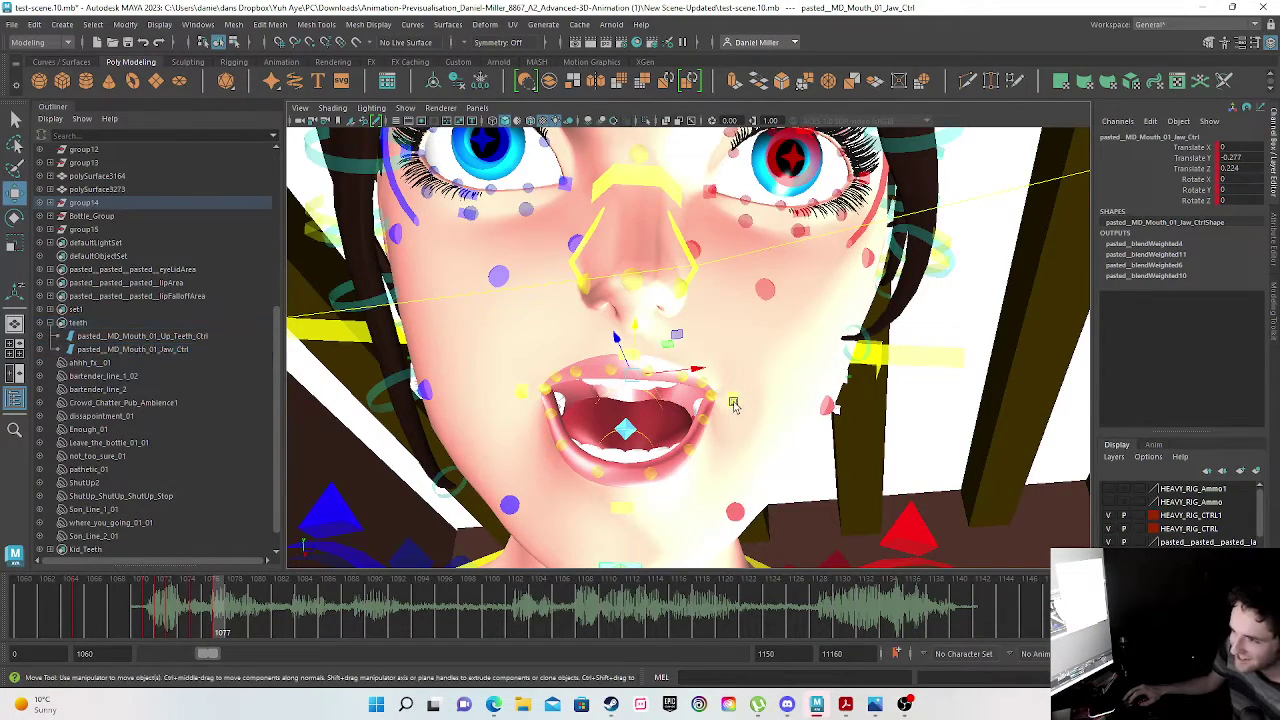
click(733, 403)
drag(794, 397, 790, 398)
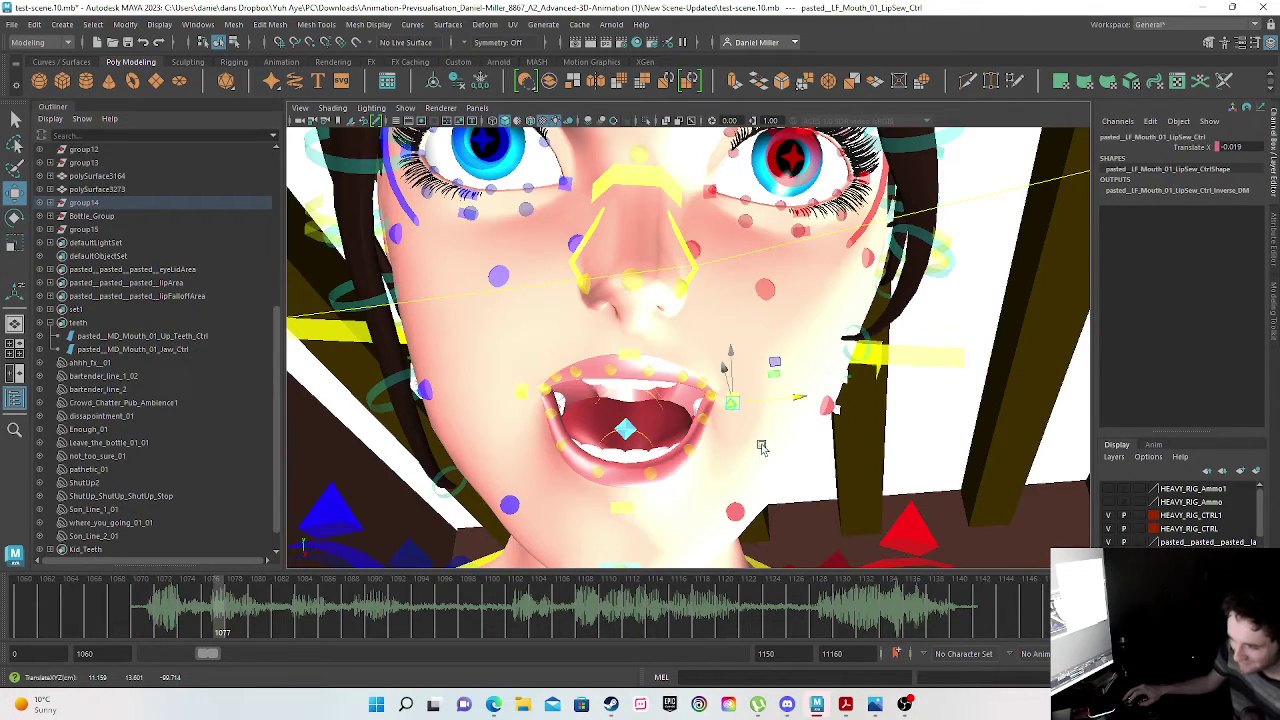
key(ctrl+z)
- Pull the character's left mouth corner control inward at frame 1077 to Translate X -0.15, Y -0.031 and Z -0.115
scroll(703, 462, up, 4)
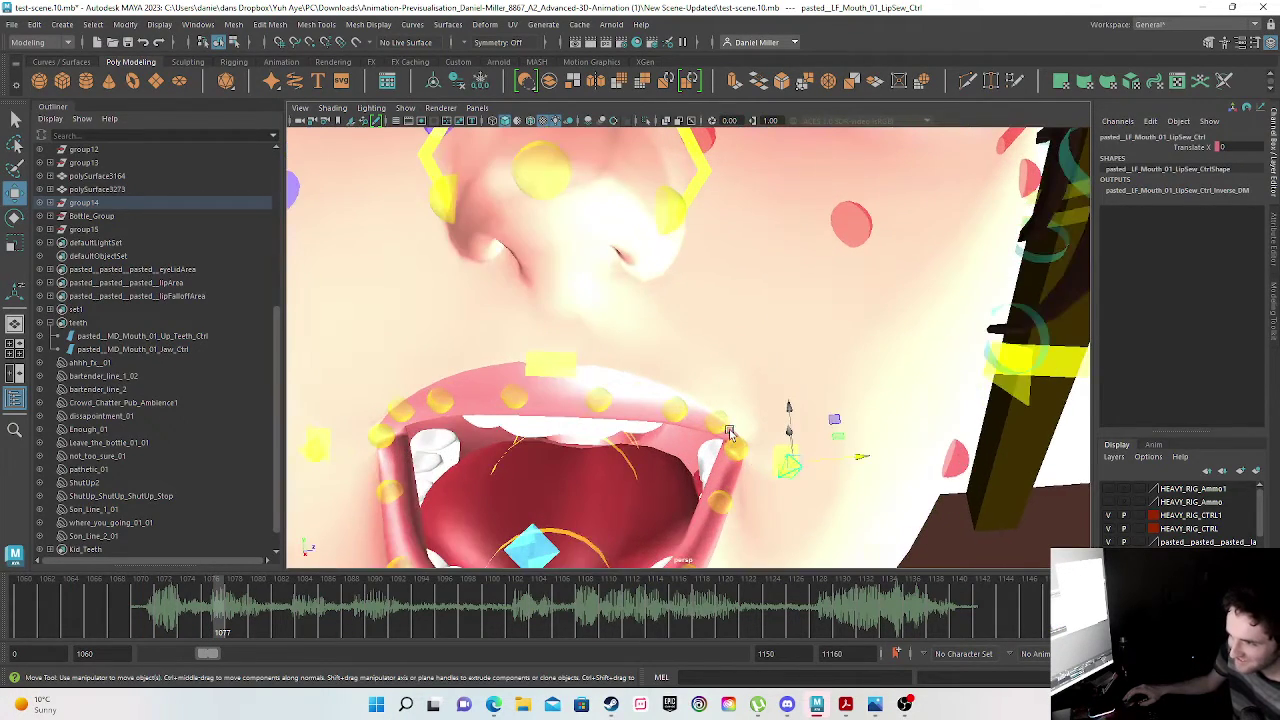
click(778, 450)
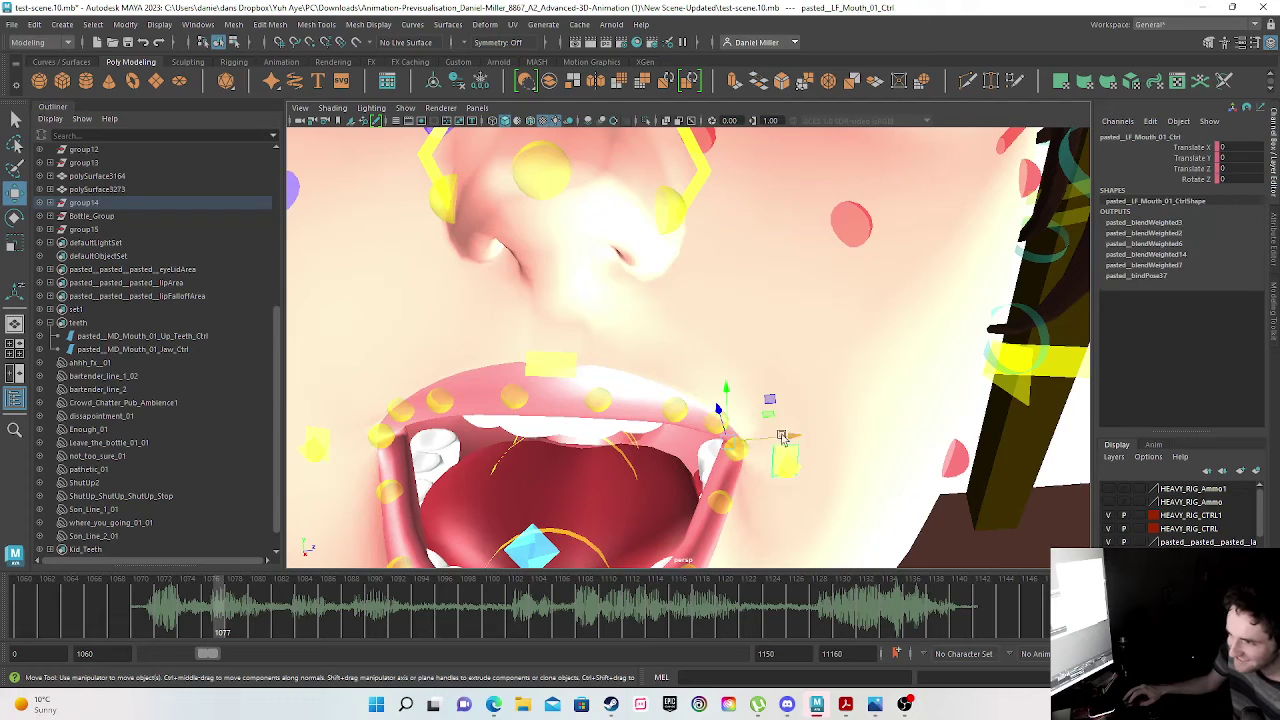
drag(788, 437, 650, 410)
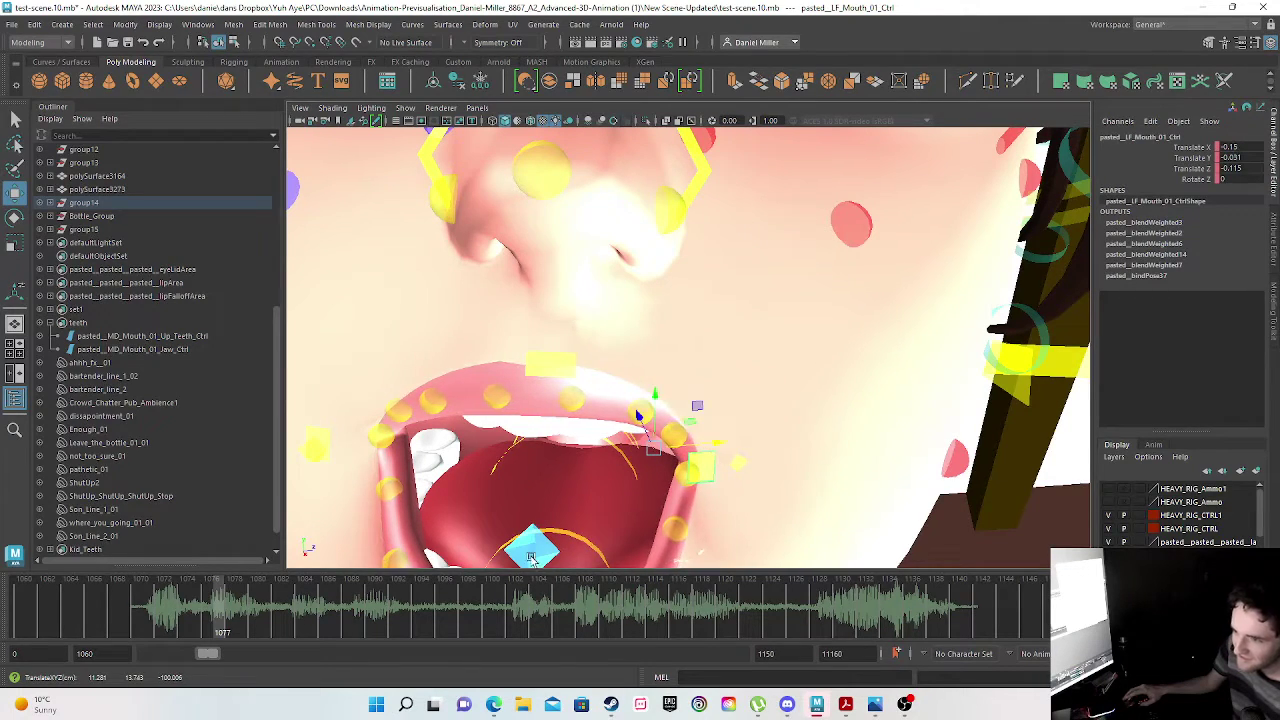
scroll(598, 462, down, 5)
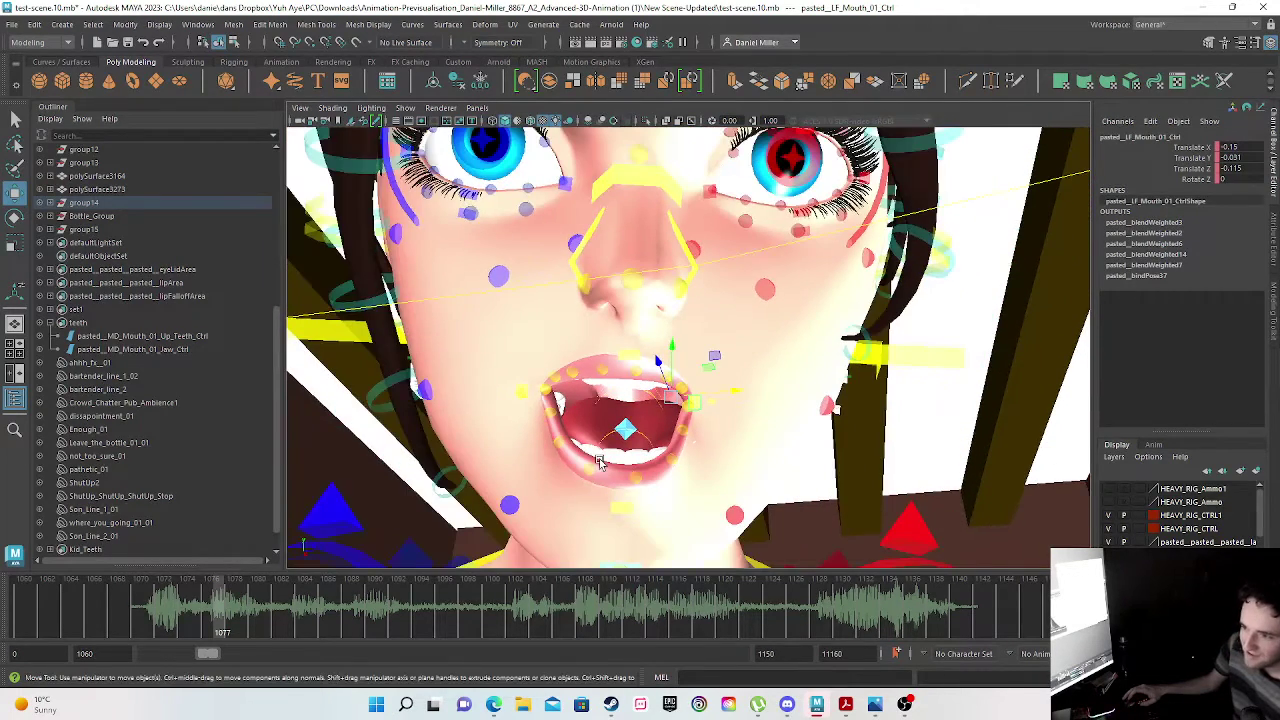
- Pull the right mouth corner control inward to Translate X -0.139, Y 0.023, Z -0.036, key it at frame 1077, and scrub back to frame 1070
click(523, 389)
drag(596, 387, 628, 392)
key(s)
drag(182, 625, 137, 625)
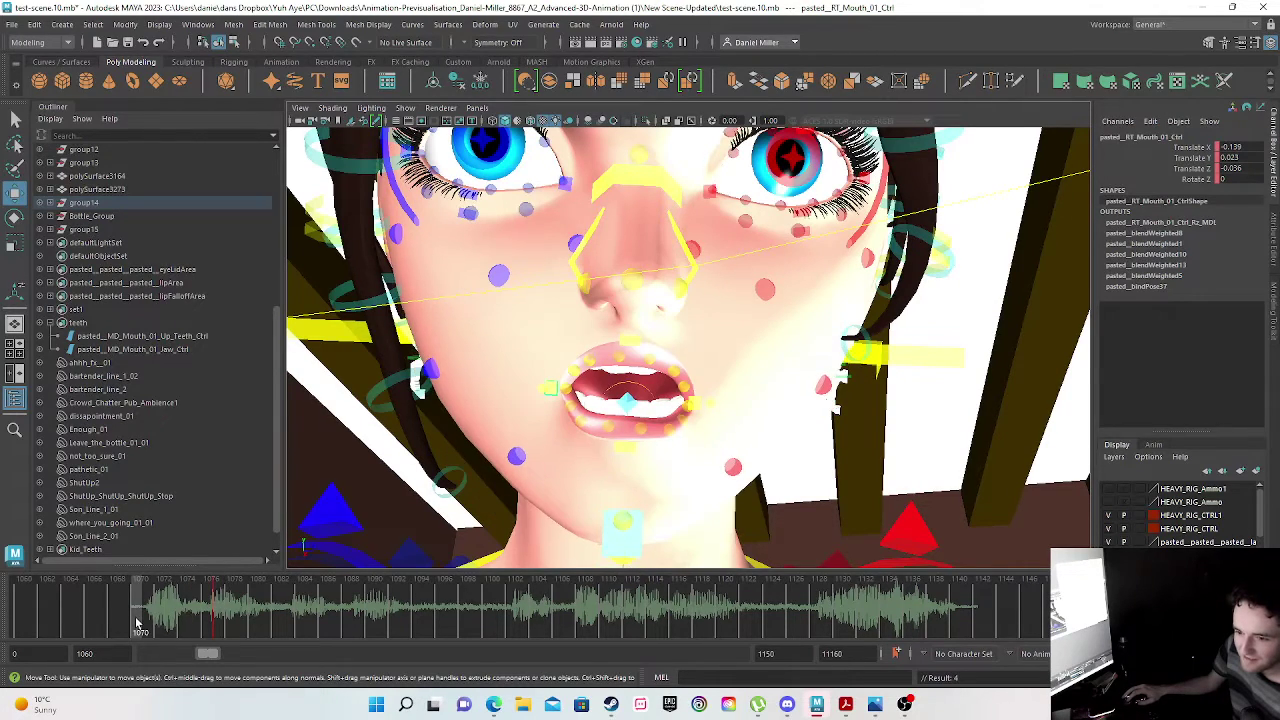
- Set the right mouth corner control's Translate X, Y and Z to 0 at frame 1070 and key it
click(1240, 146)
text(0)
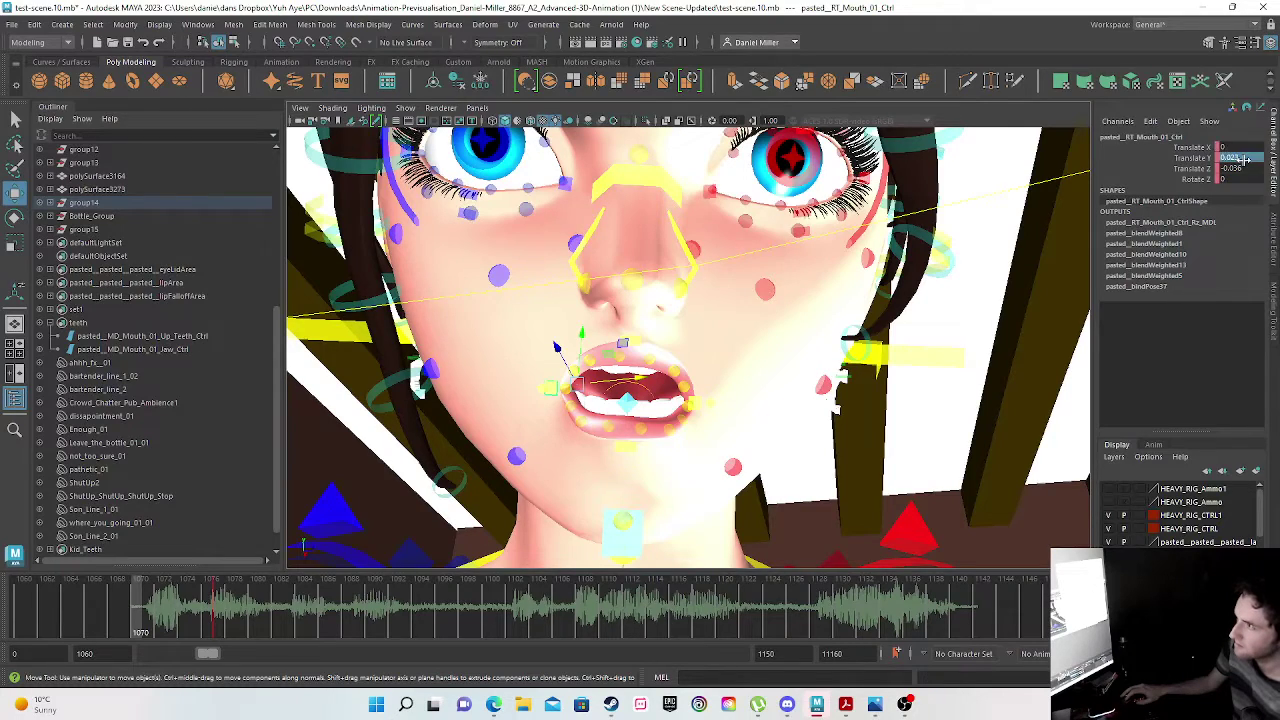
click(1240, 157)
text(0)
click(1240, 168)
text(0)
key(Return)
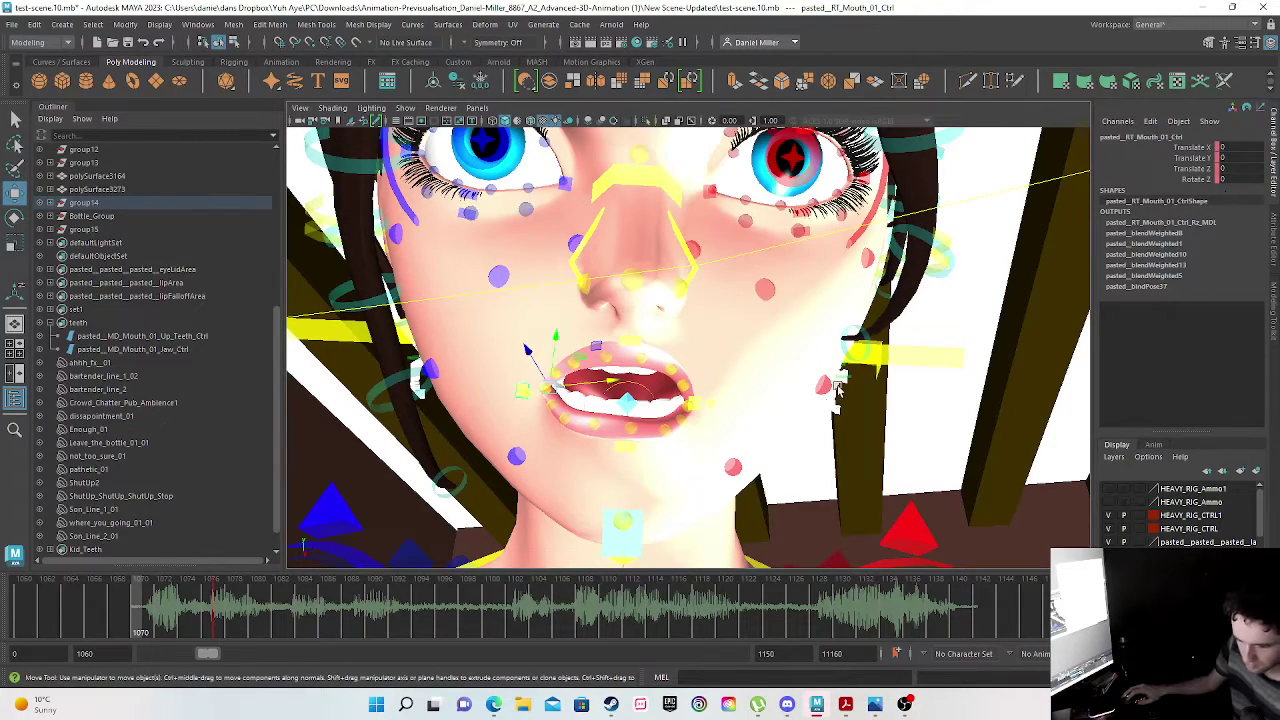
key(s)
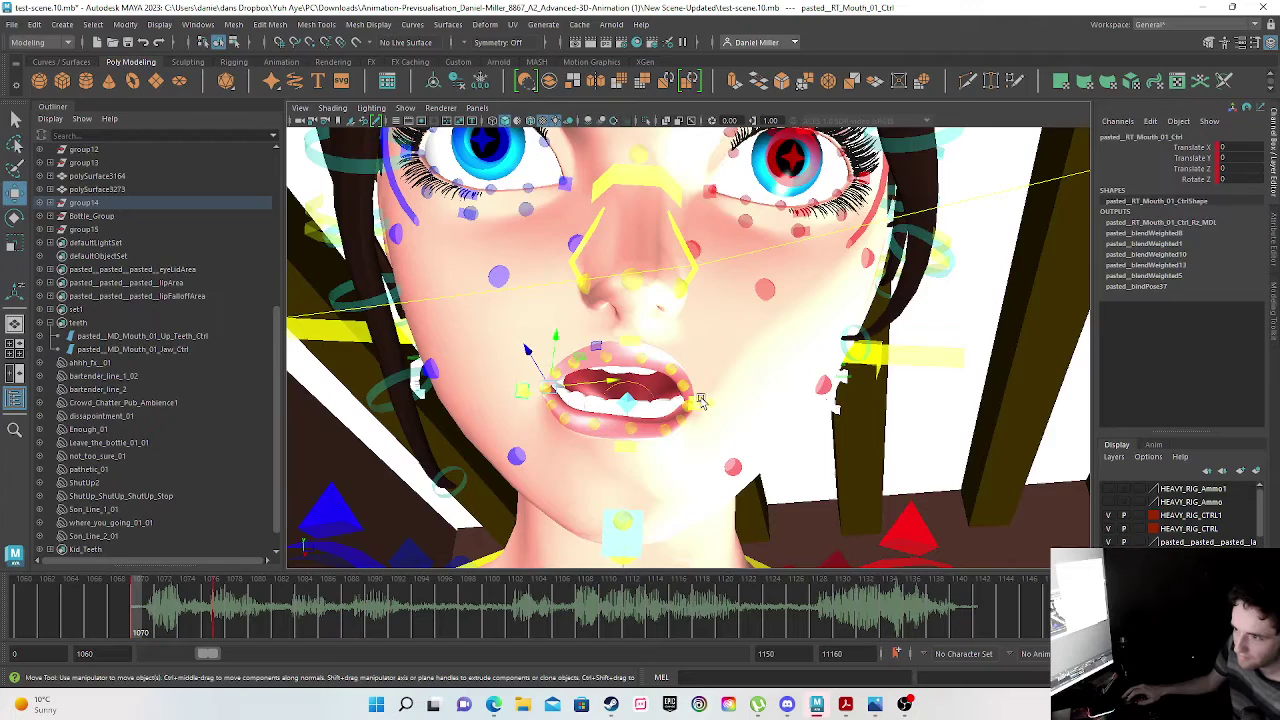
- Zero the left mouth corner control's Translate X, Y and Z at frame 1070 and key it
click(701, 400)
click(1228, 147)
text(0)
click(1224, 158)
text(0)
click(1225, 169)
text(0)
key(Return)
key(s)
- Set the left mouth corner control's Translate X, Y and Z to 0 at frame 1075 and key it
mouse_move(141, 614)
mouse_down()
mouse_move(232, 620)
mouse_move(160, 616)
mouse_move(211, 614)
mouse_move(199, 614)
mouse_up()
double_click(1250, 146)
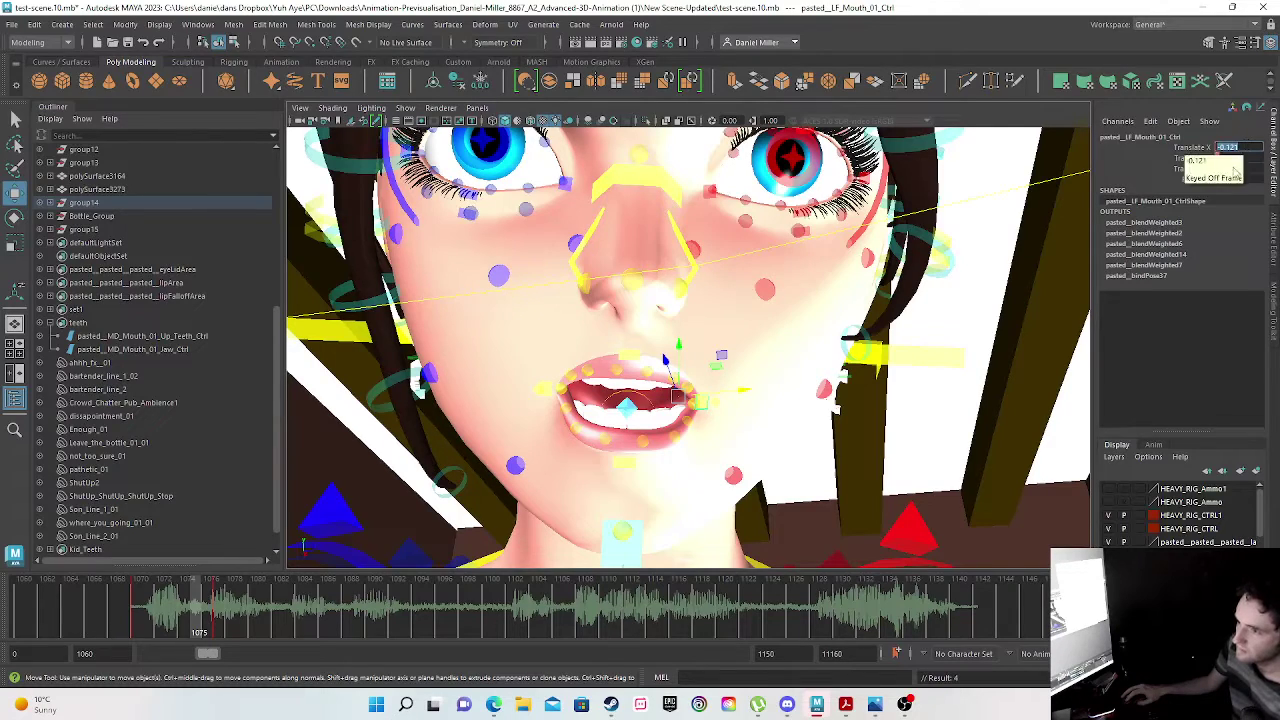
text(0)
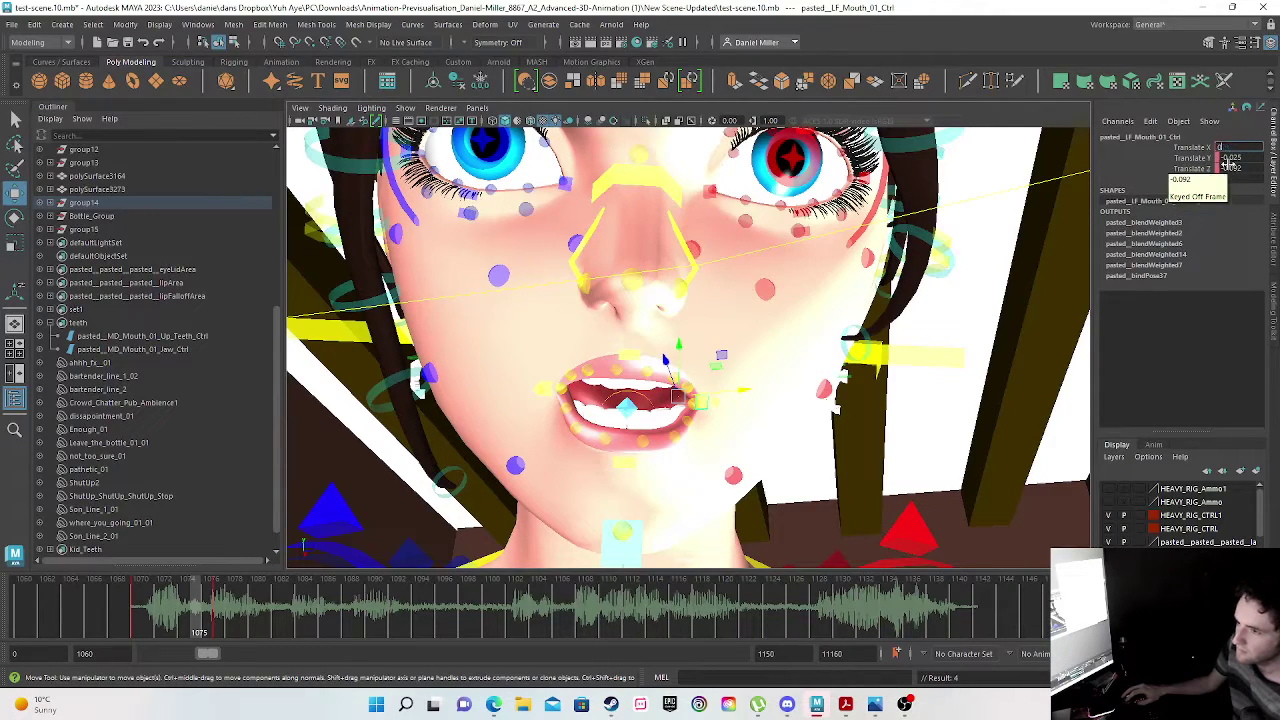
key(Return)
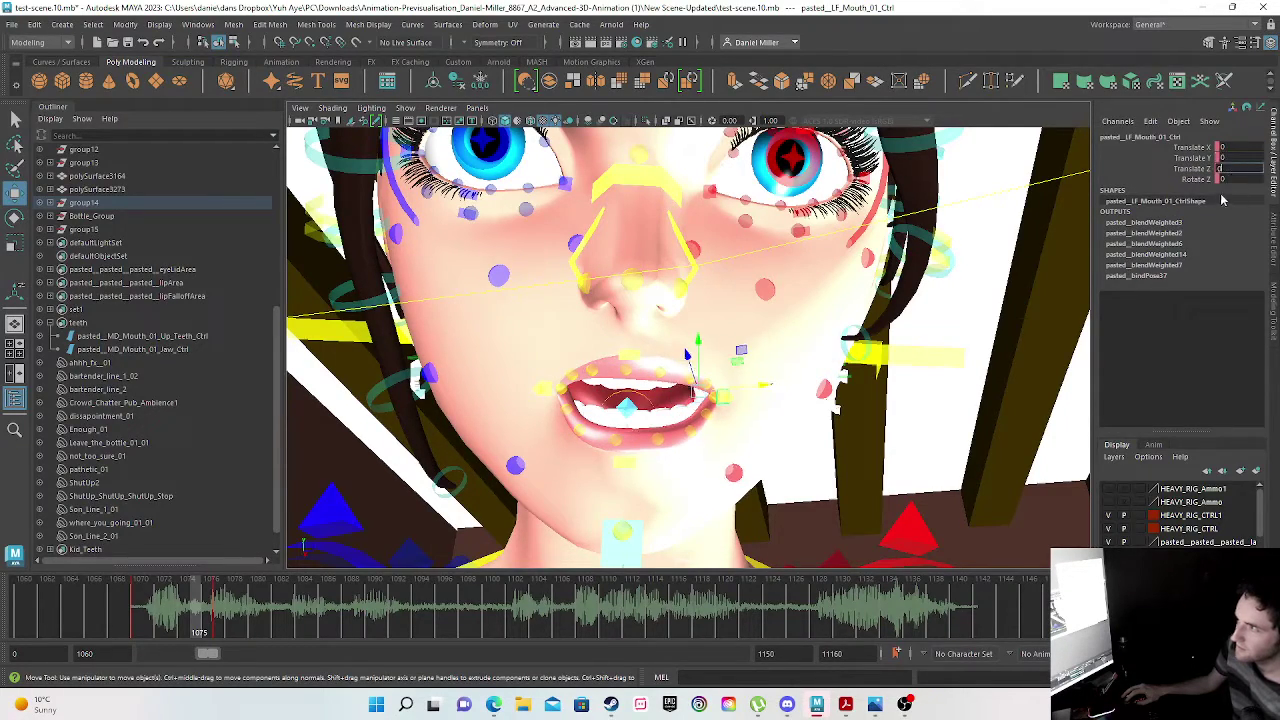
key(Return)
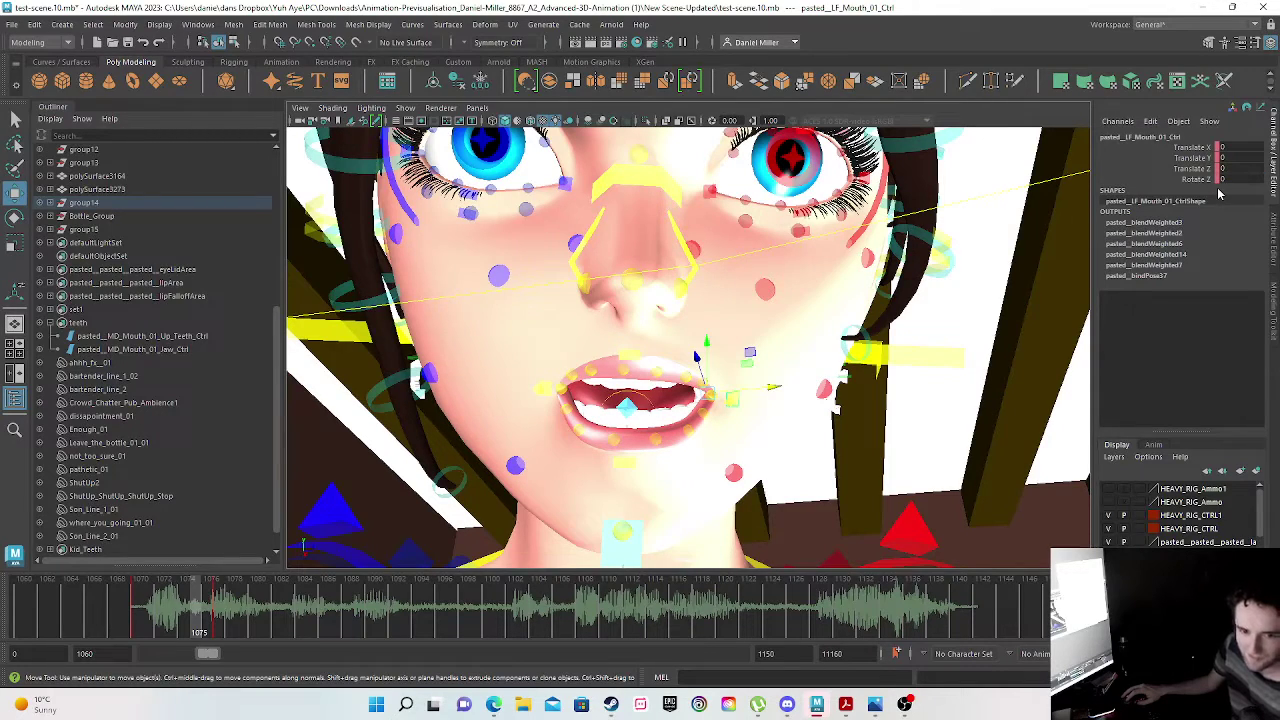
key(s)
- Set the right mouth corner control's Translate X, Y and Z to 0 at frame 1075 and key it
click(547, 383)
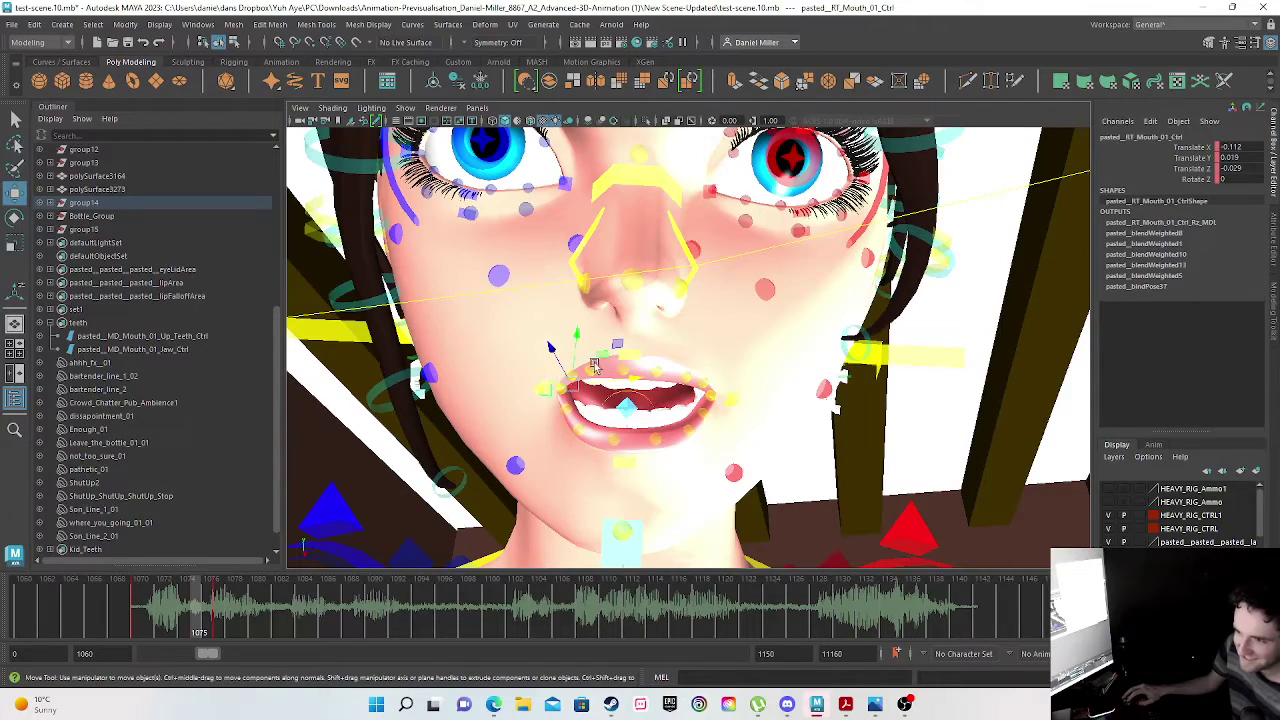
double_click(1230, 147)
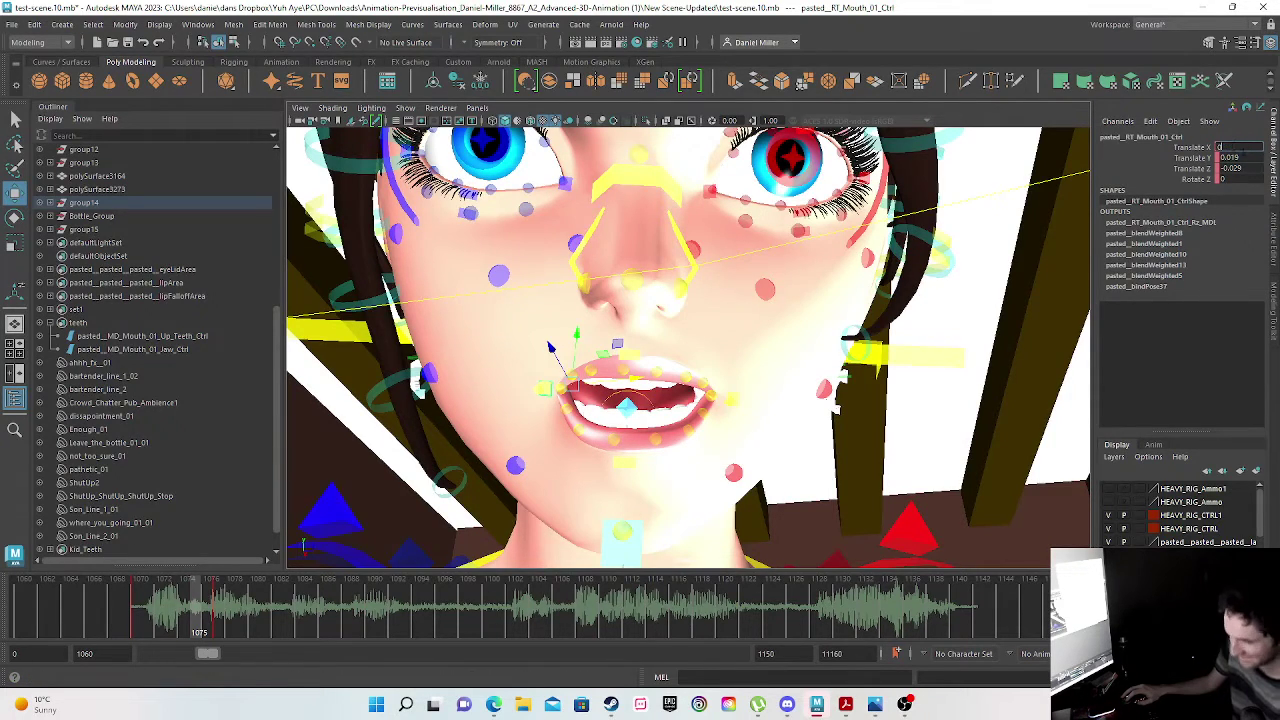
text(0)
key(Tab)
text(0)
key(Tab)
text(0)
key(Return)
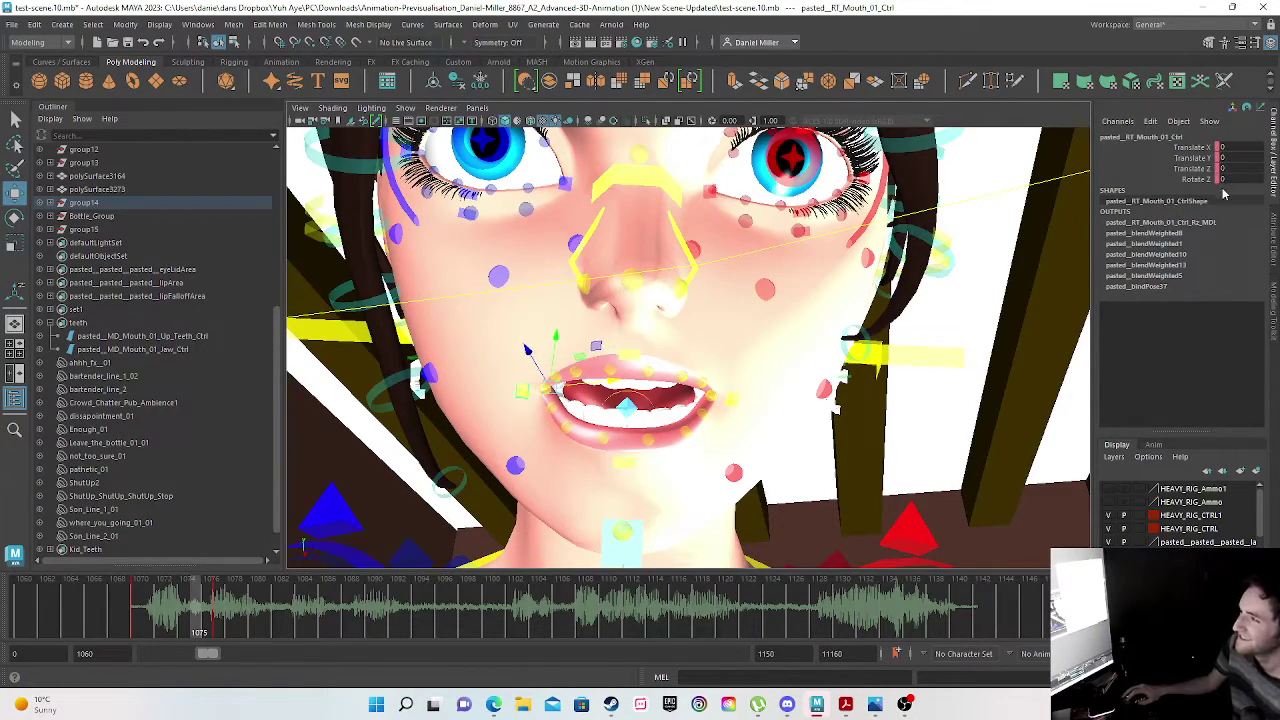
key(s)
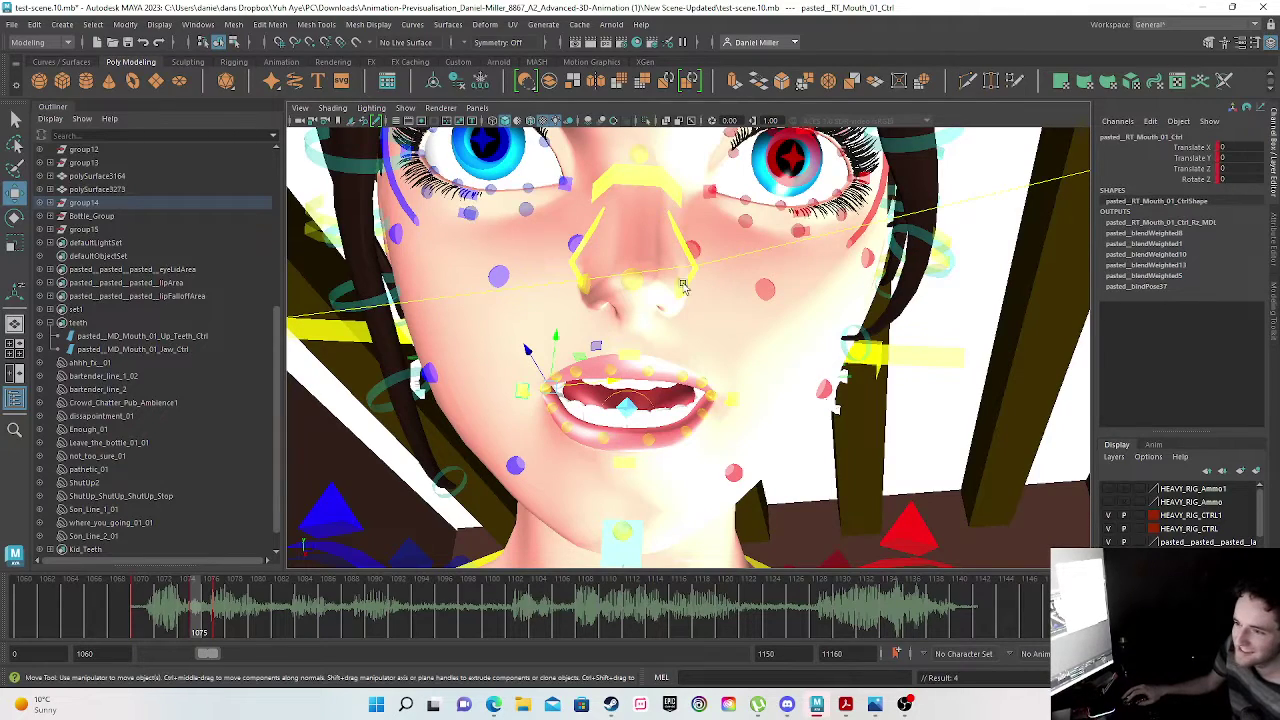
drag(140, 623, 204, 618)
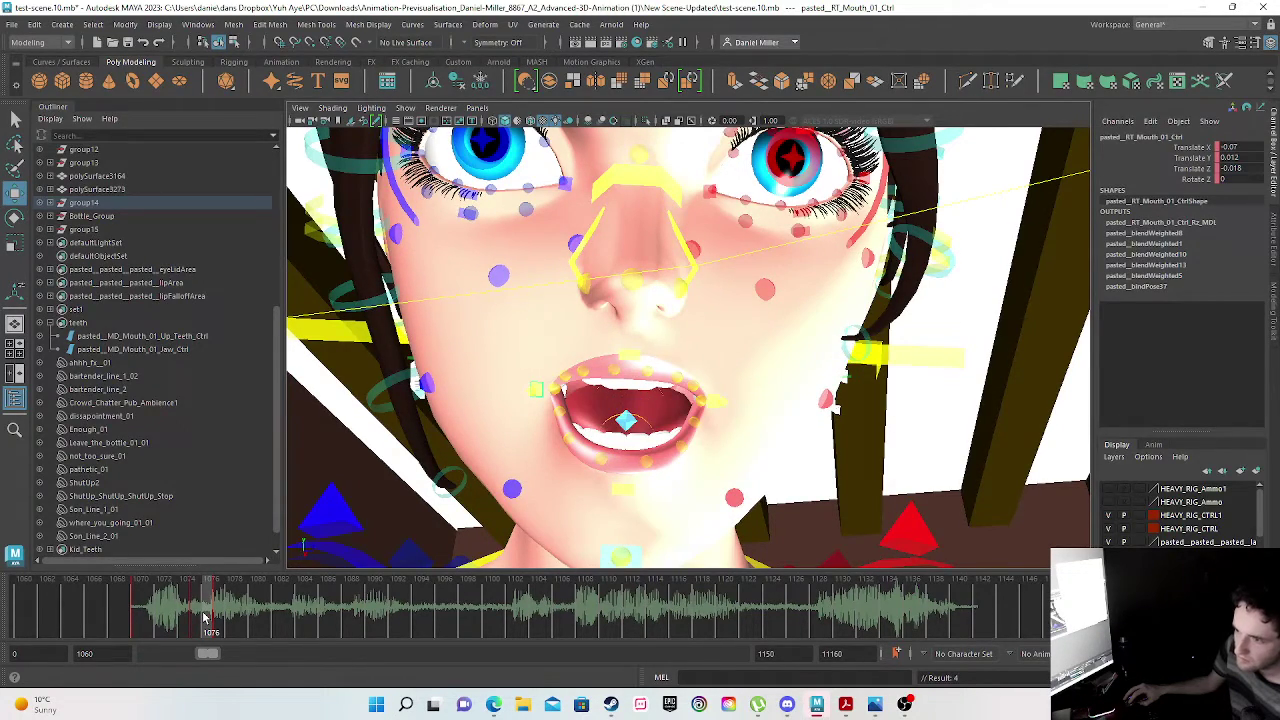
drag(570, 329, 570, 334)
middle_drag(570, 339, 574, 341)
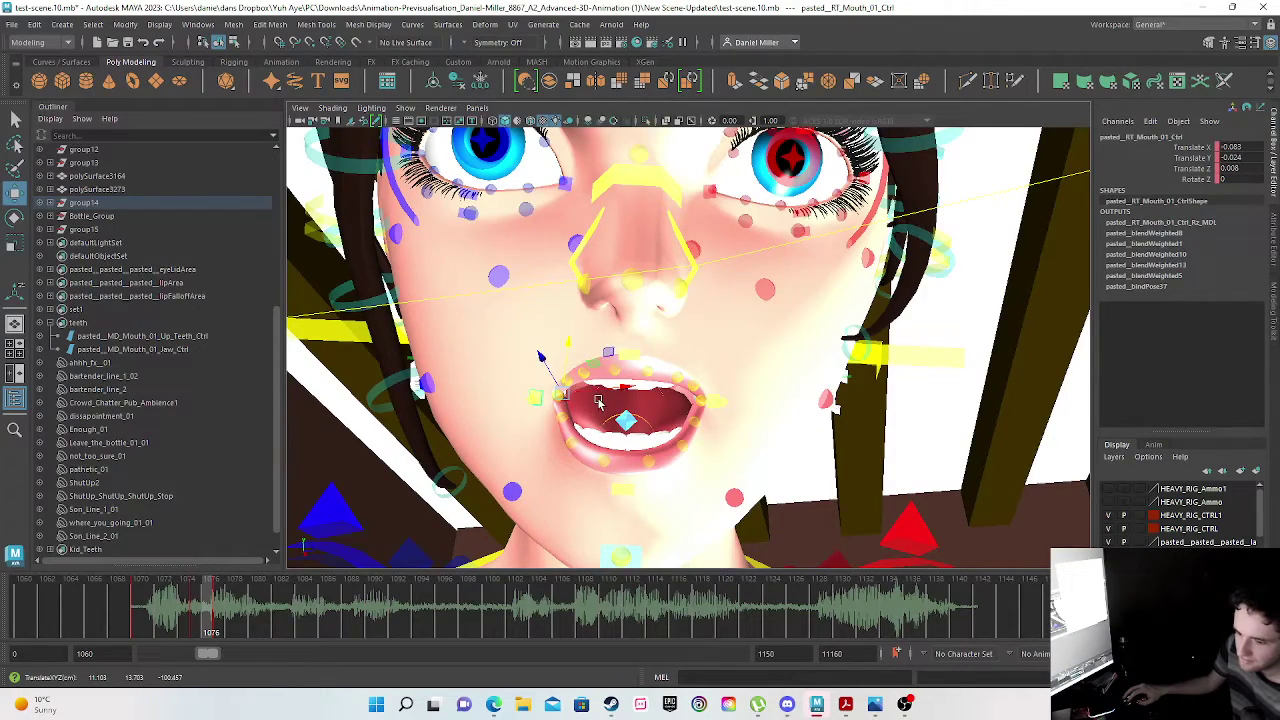
- Lower the right mouth corner control at frame 1077 to Translate X -0.155, Y -0.02, Z -0.005, key it, and scrub through the mouth movement
click(219, 622)
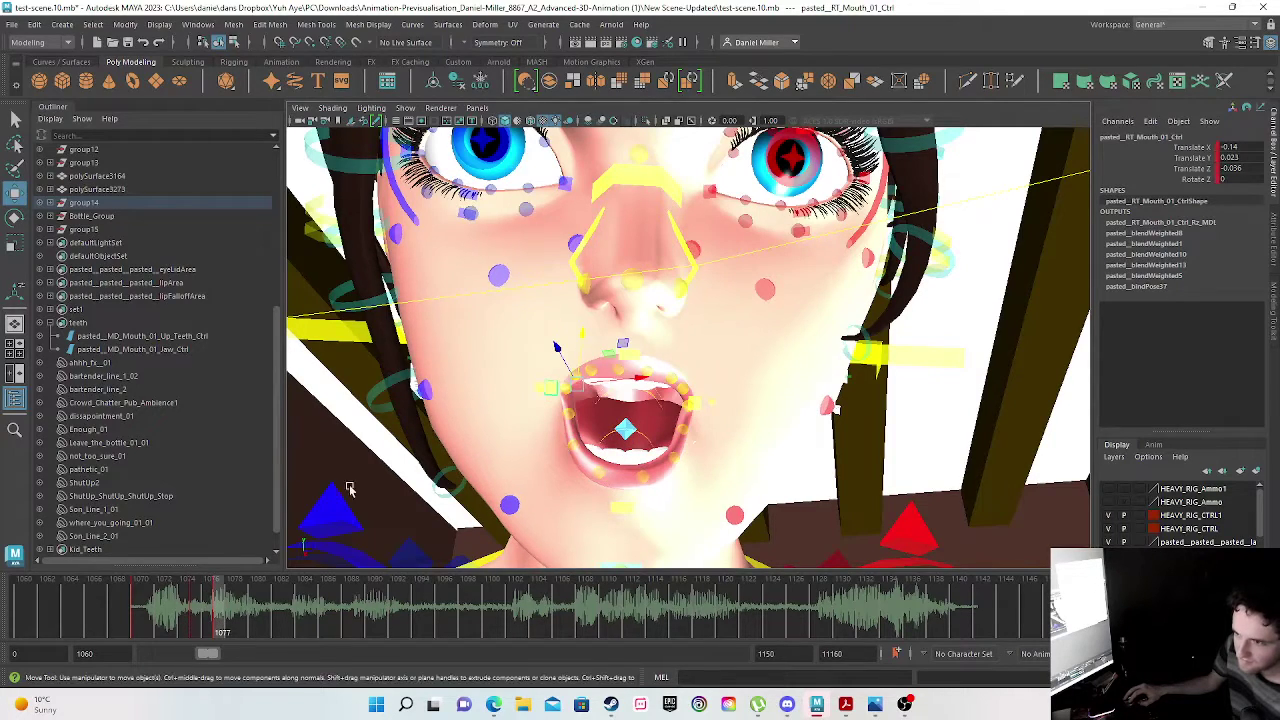
drag(579, 336, 555, 362)
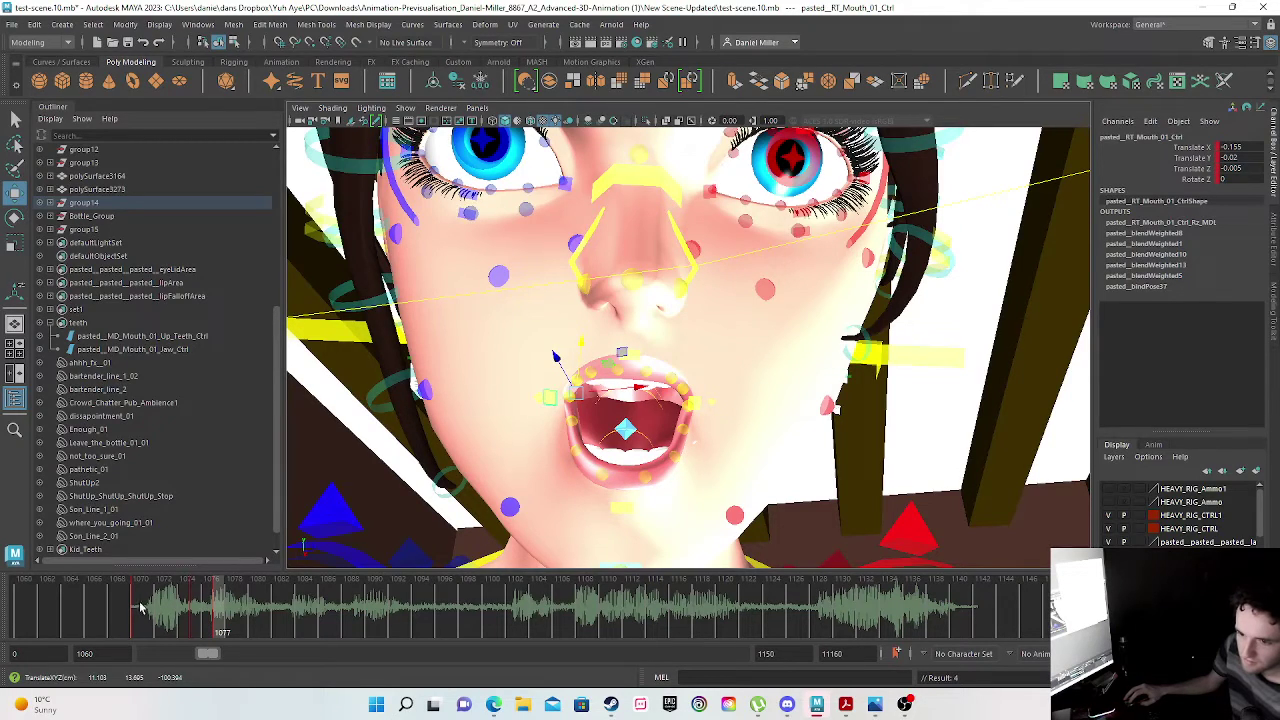
mouse_move(135, 606)
mouse_down()
mouse_move(274, 597)
mouse_move(219, 603)
mouse_move(247, 604)
mouse_move(220, 606)
mouse_move(236, 608)
mouse_up()
click(218, 604)
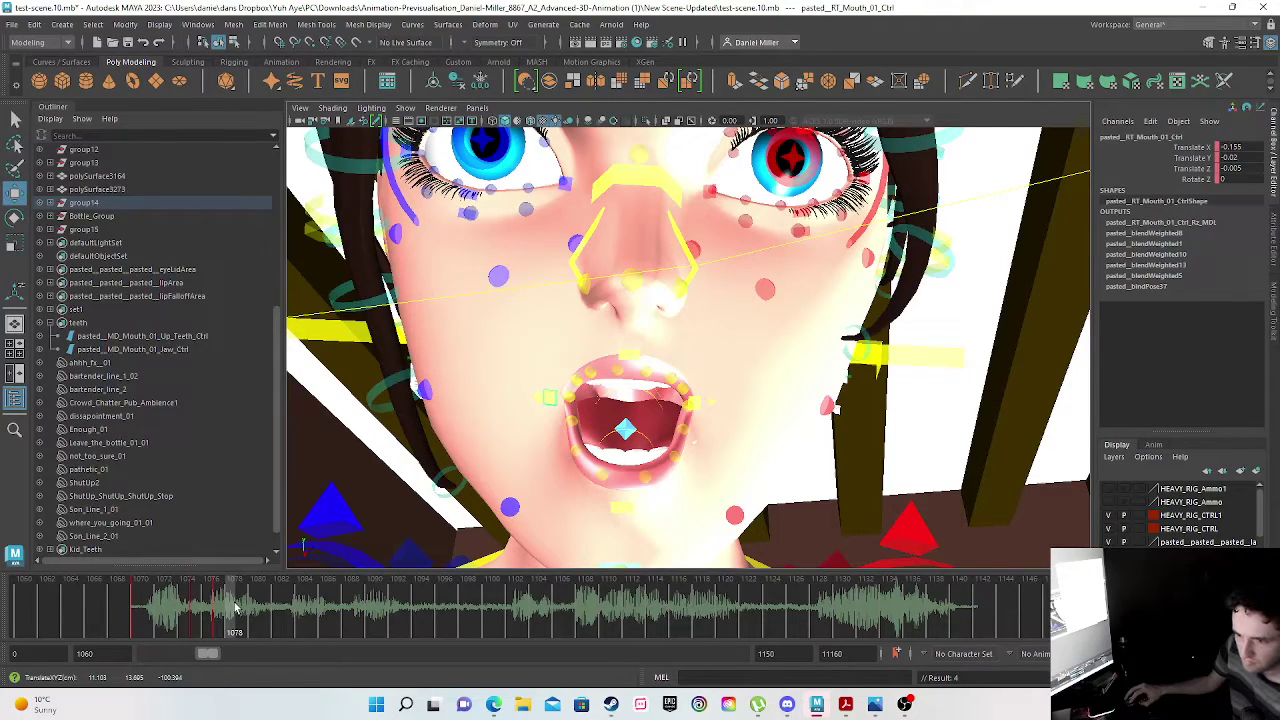
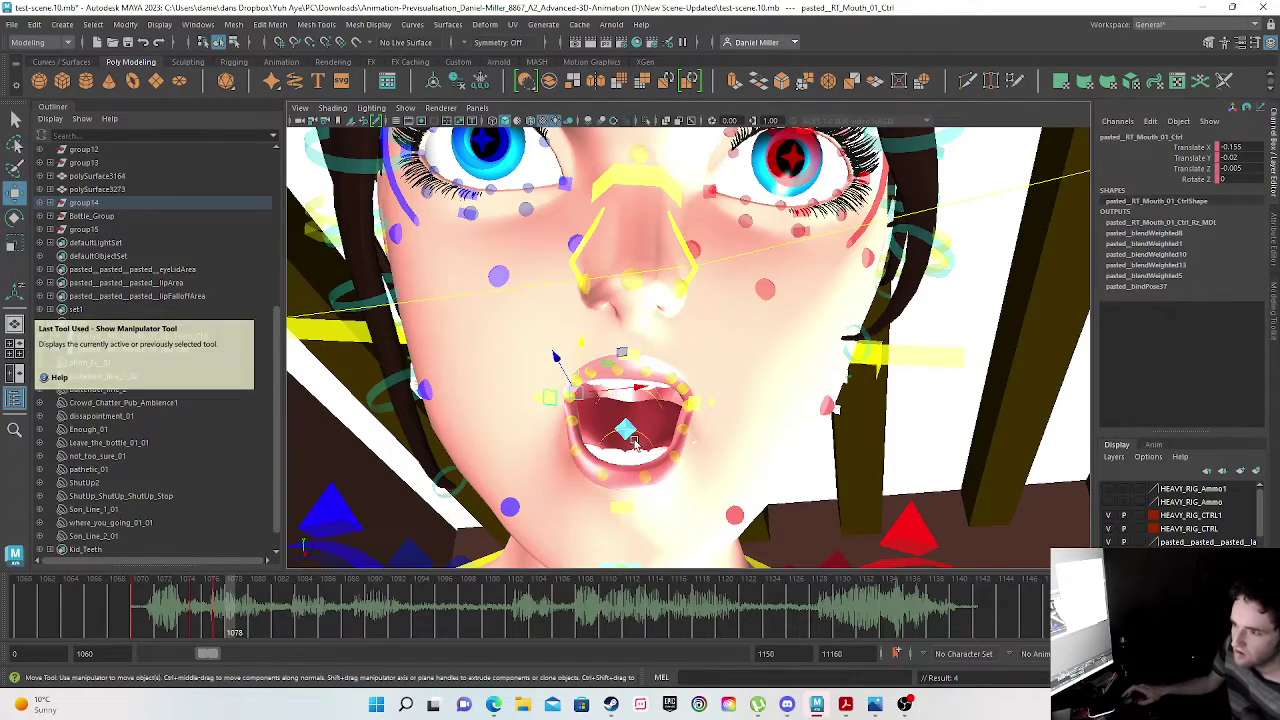
- At frame 1078, key the jaw control at Translate Y -0.155, Z 0.125 and the lower mouth control at Y -0.005, Z 0.004
mouse_move(139, 611)
mouse_down()
mouse_move(252, 615)
mouse_move(232, 617)
mouse_up()
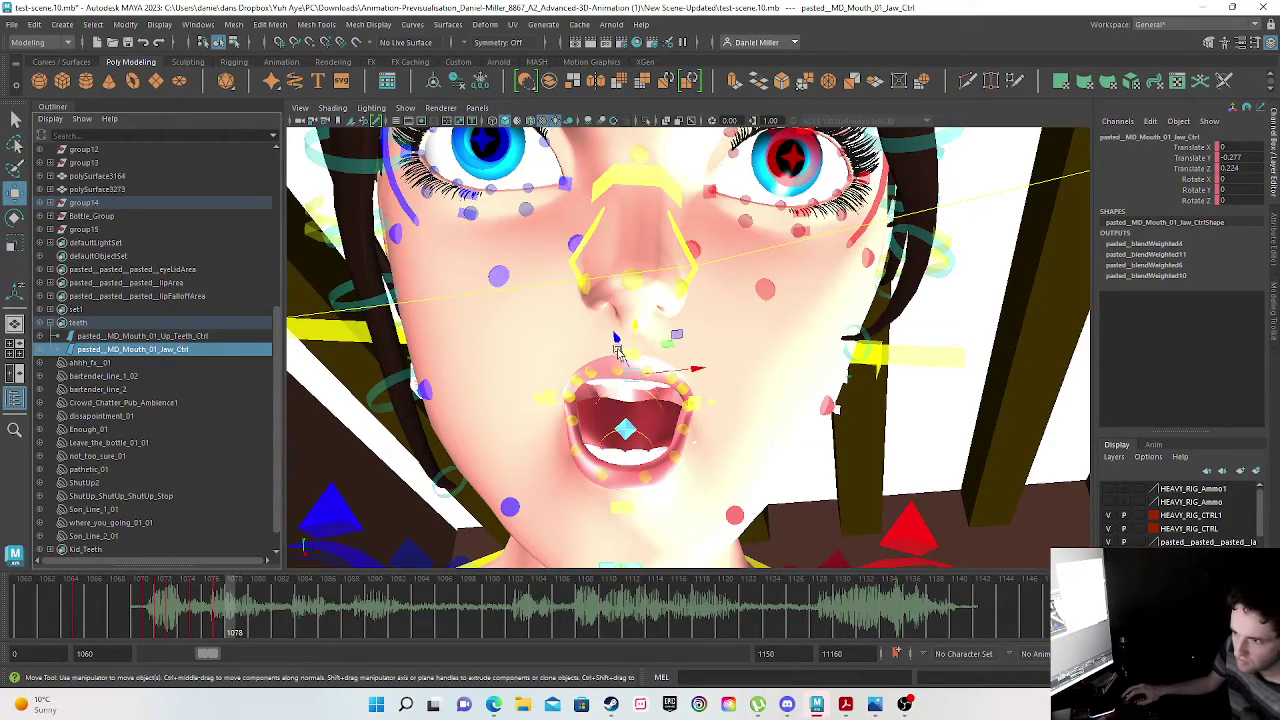
drag(635, 325, 637, 309)
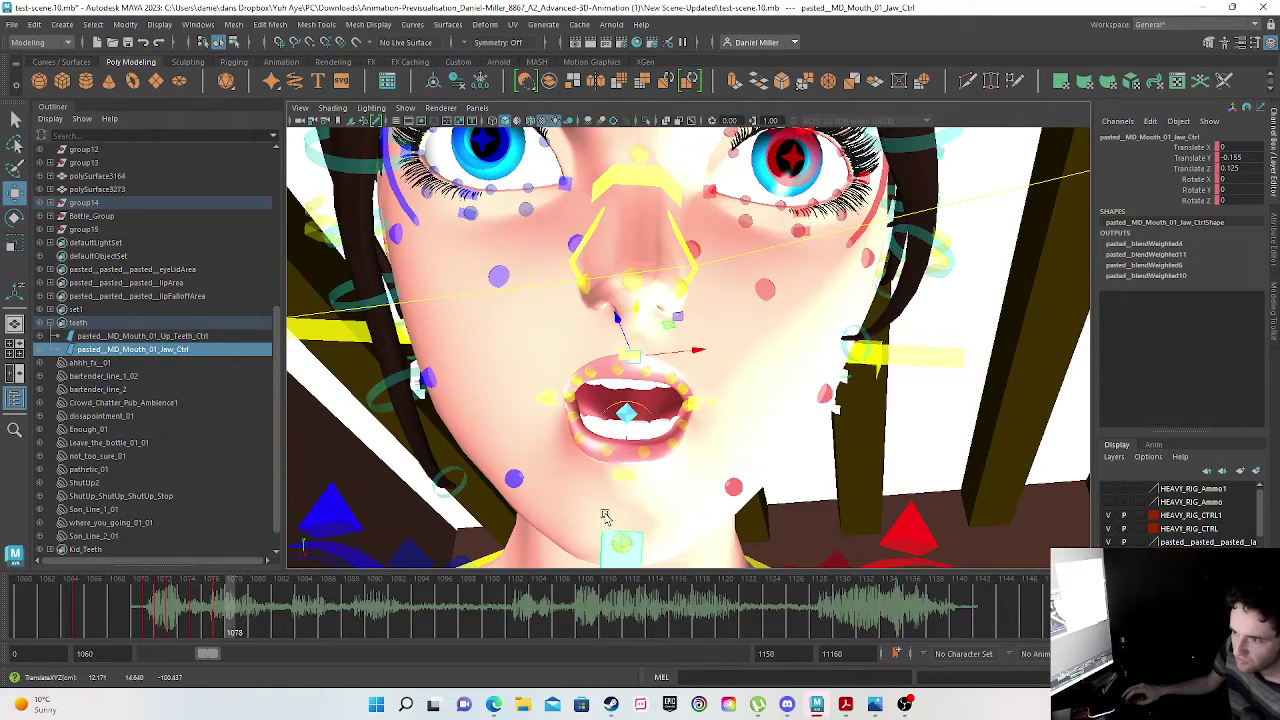
click(628, 455)
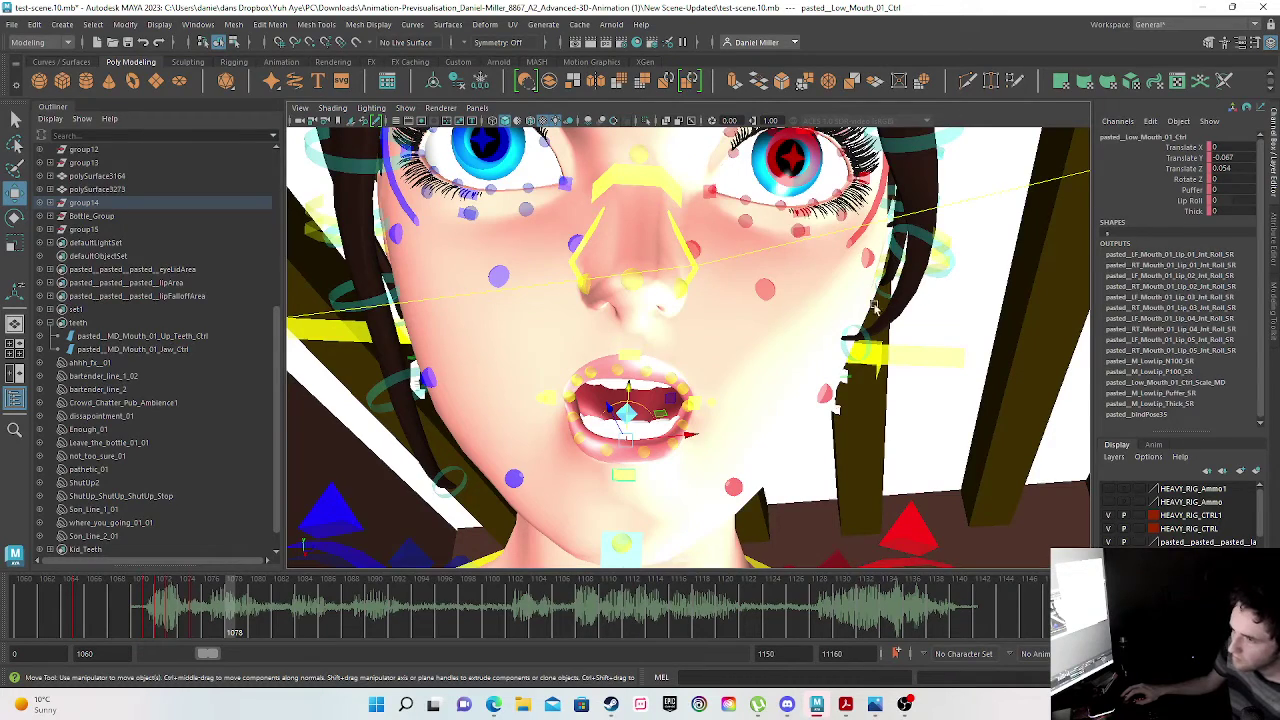
drag(621, 375, 627, 377)
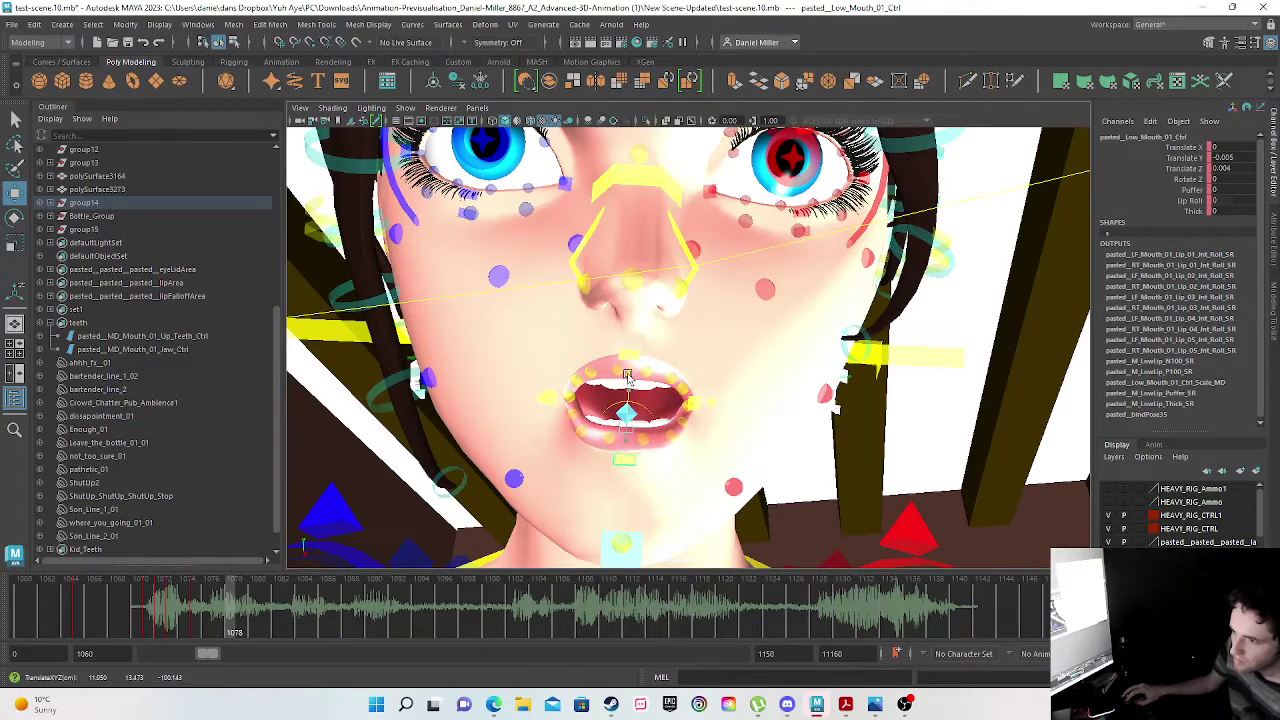
key(s)
- Set the lower mouth control's Translate Y and Z to 0 at frame 1080 and key it
mouse_move(177, 609)
mouse_down()
mouse_move(310, 622)
mouse_move(242, 625)
mouse_move(257, 625)
mouse_up()
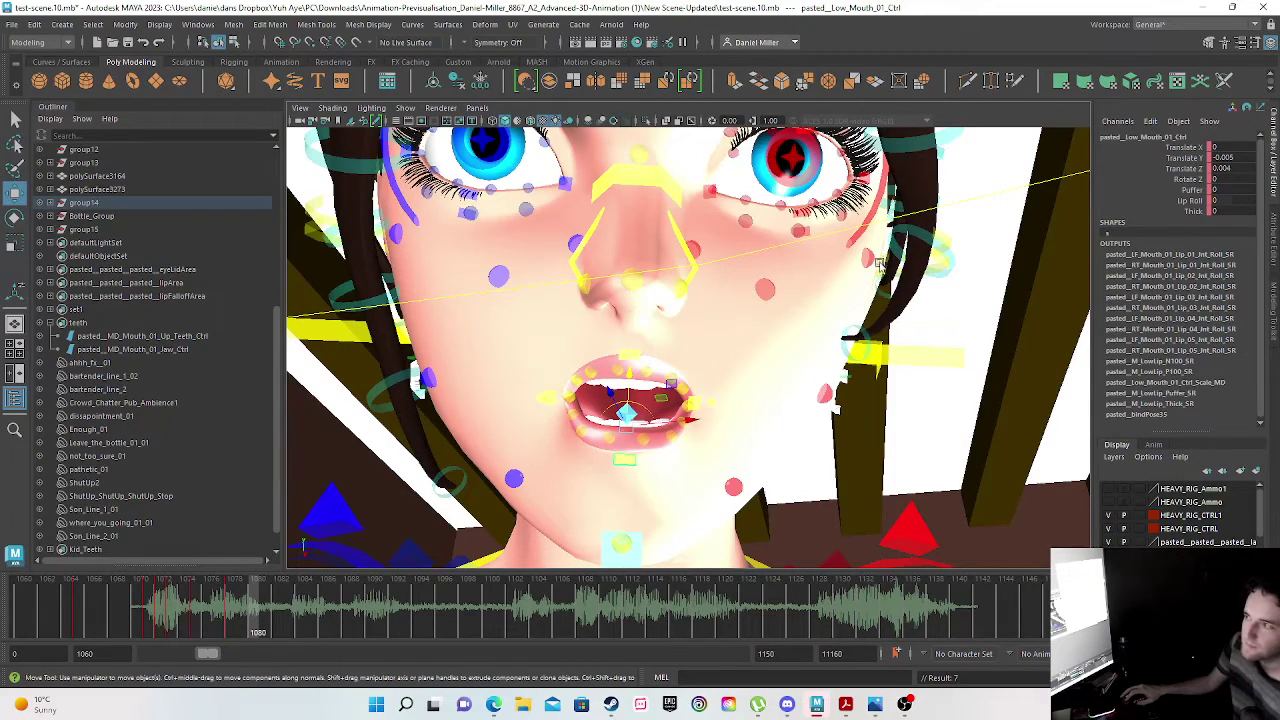
click(1223, 157)
text(0)
click(1224, 168)
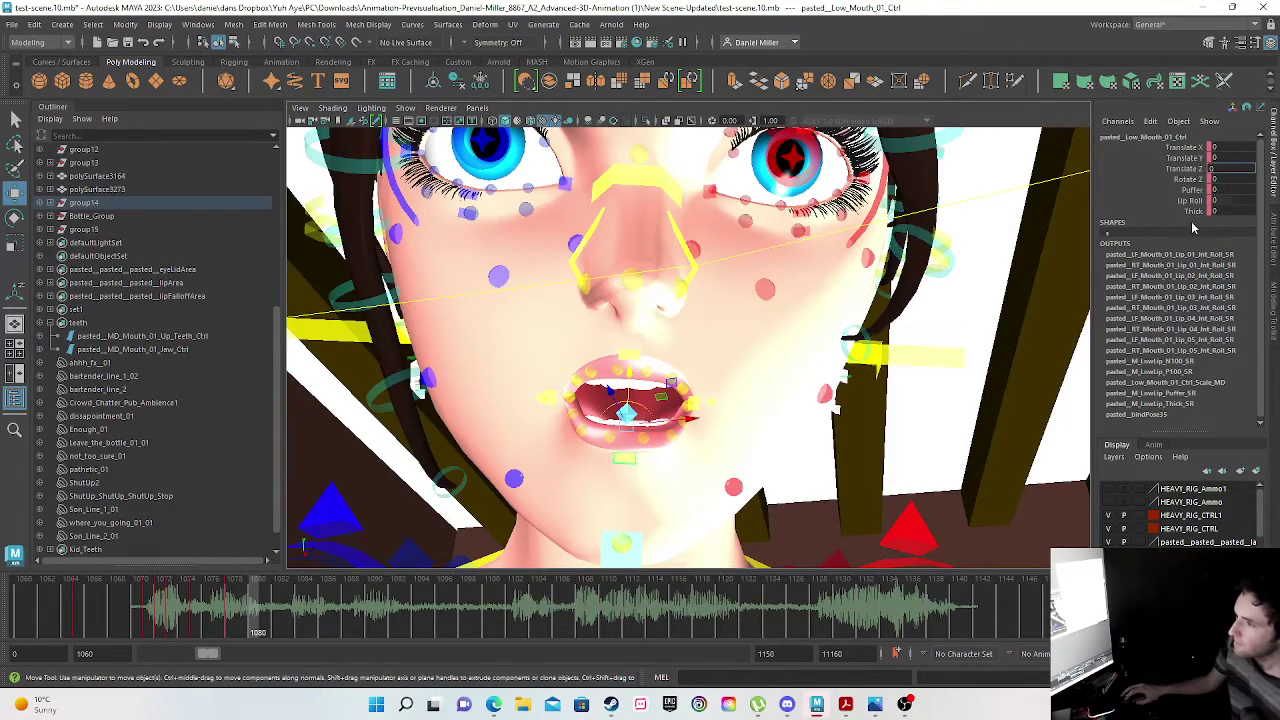
key(s)
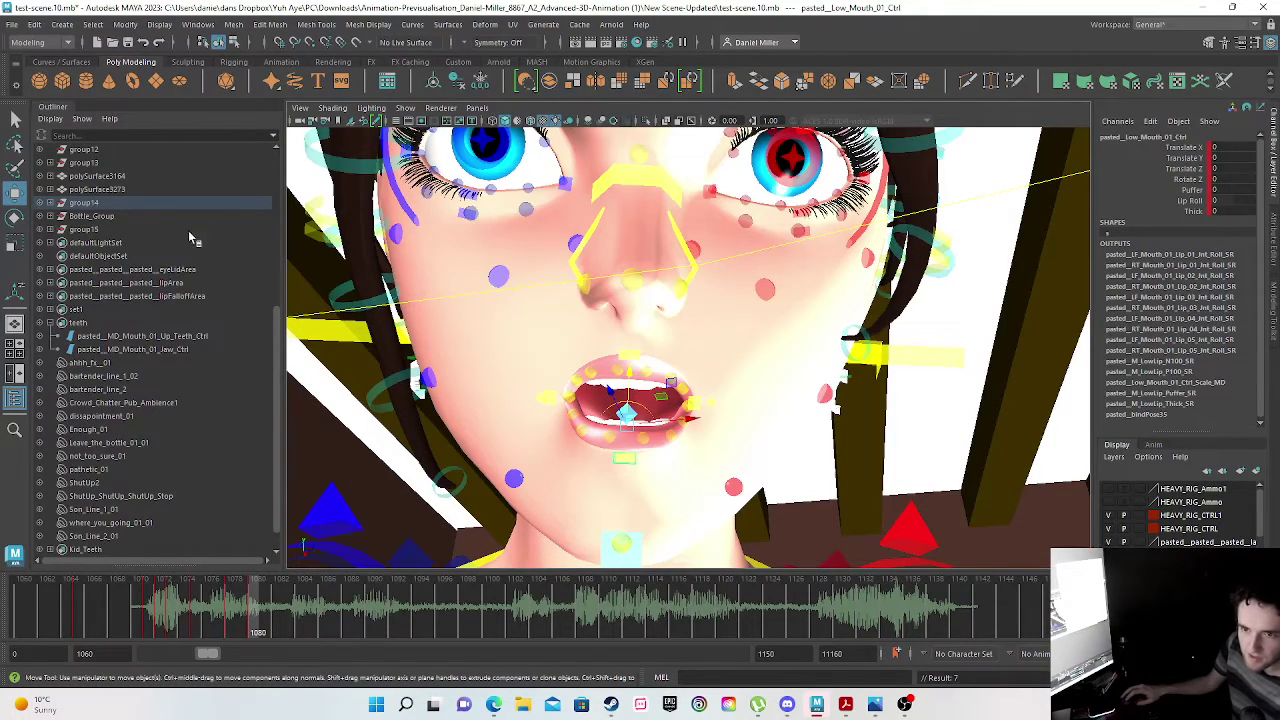
- Zero the upper mouth control's translation at frame 1080 and key it
scroll(603, 480, up, 3)
click(612, 356)
double_click(1216, 158)
text(0)
key(Tab)
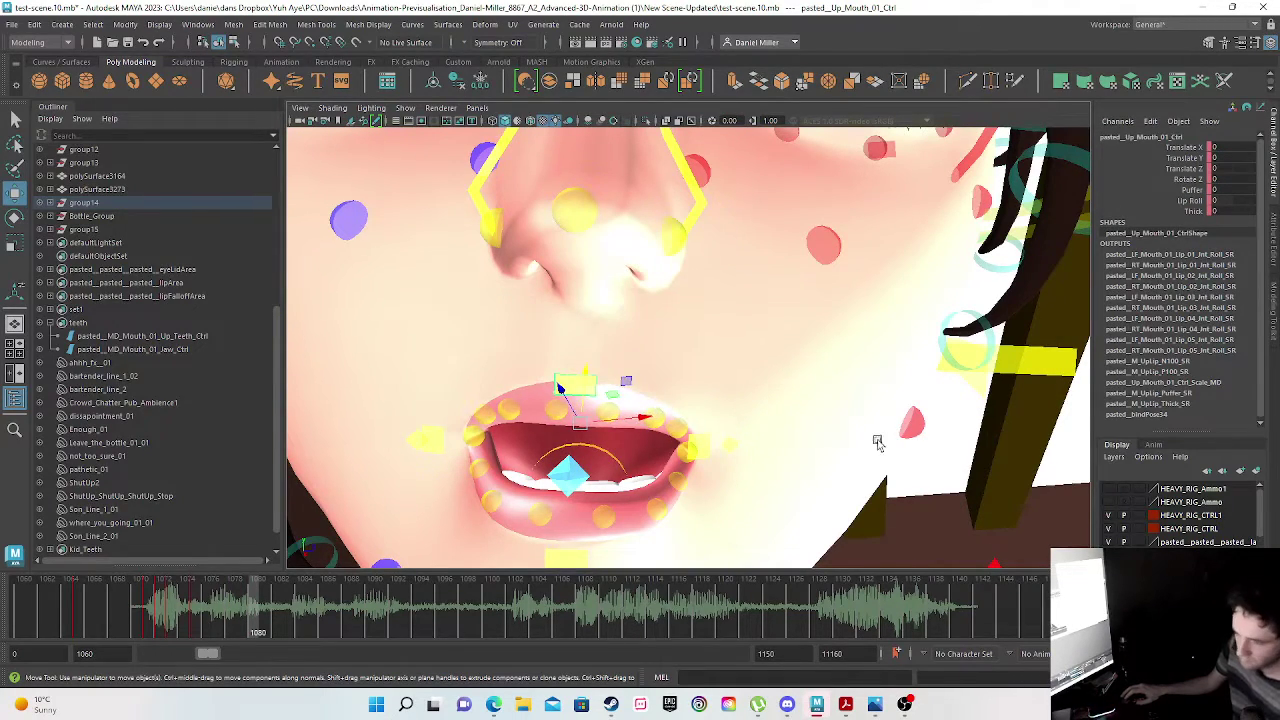
key(s)
- Set Translate Y and Z to 0 on the left and right LowTweak_02 lip controls together at frame 1080
click(659, 510)
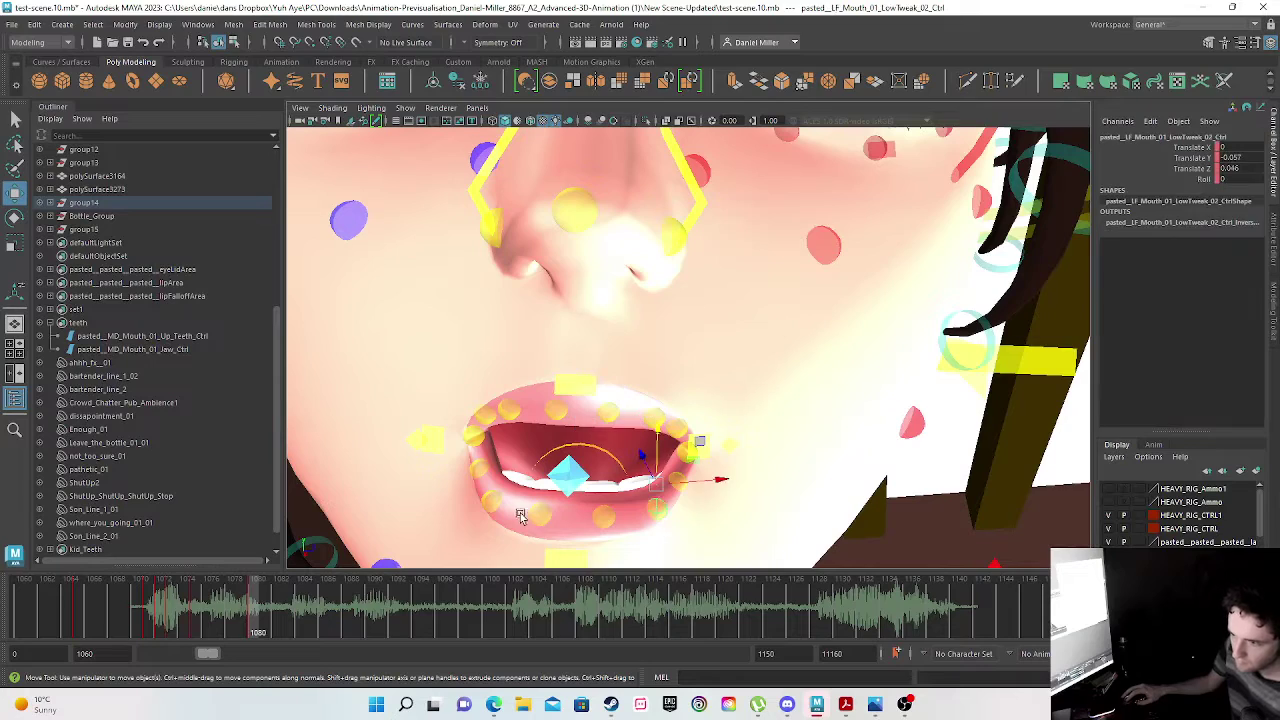
click(489, 506)
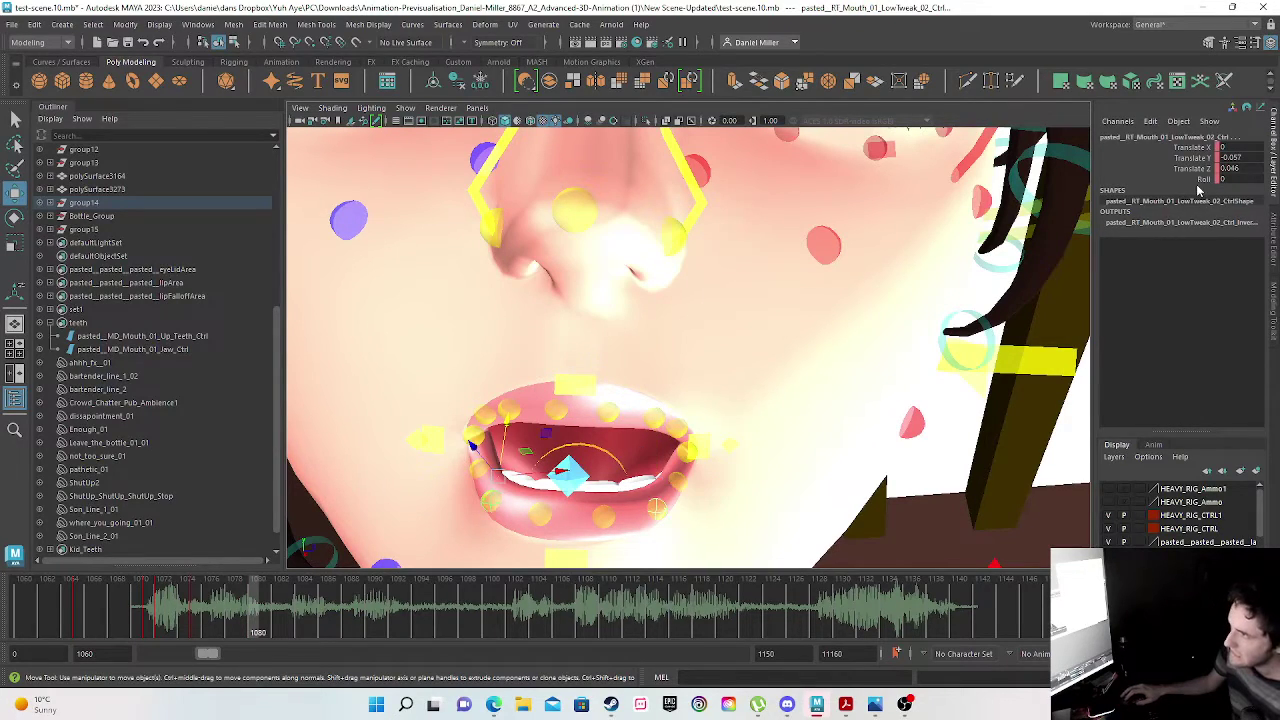
double_click(1235, 157)
text(0)
key(Return)
double_click(1228, 168)
text(0)
key(Return)
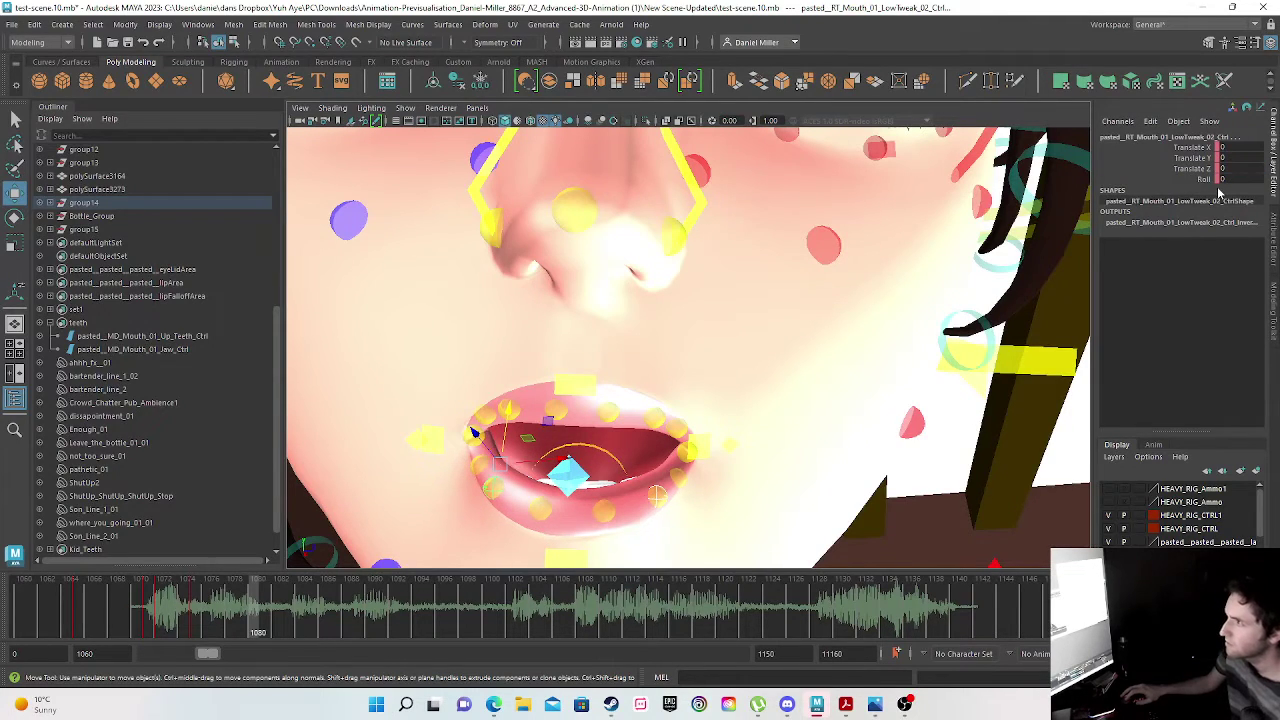
- Set the upper teeth control's Translate Y and Z to 0 at frame 1080
scroll(545, 490, down, 3)
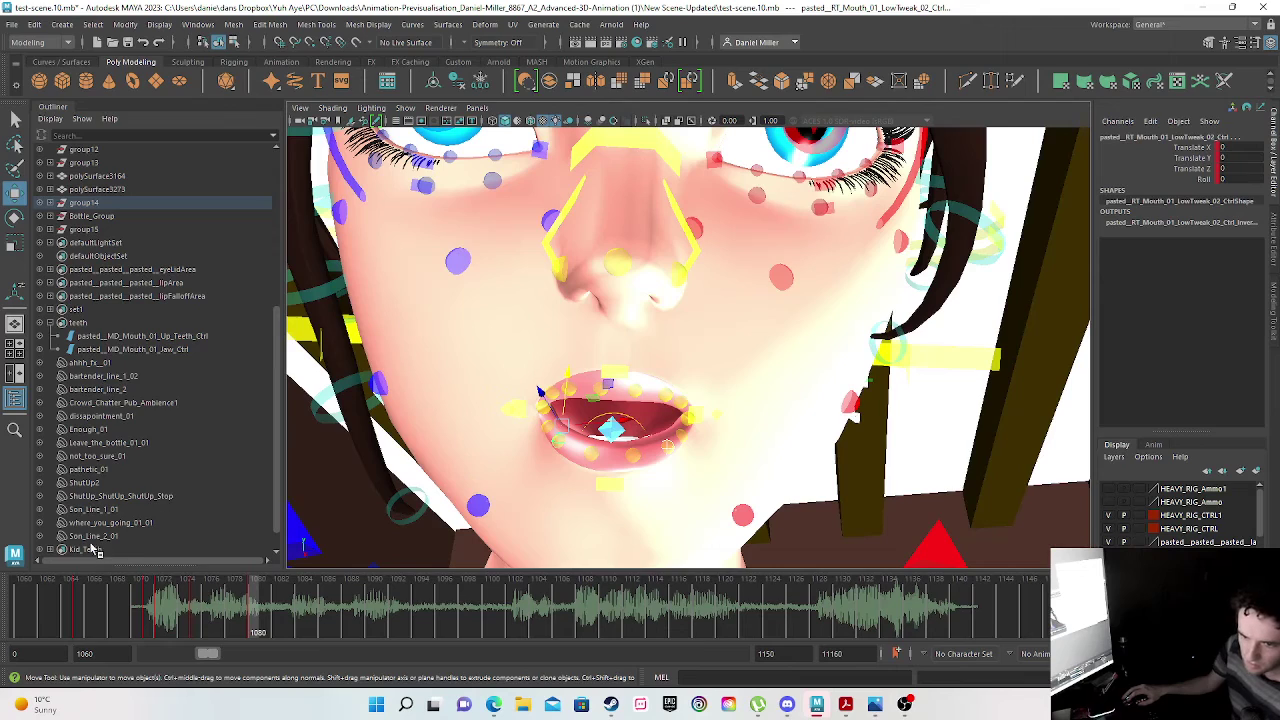
scroll(100, 537, down, 1)
click(95, 310)
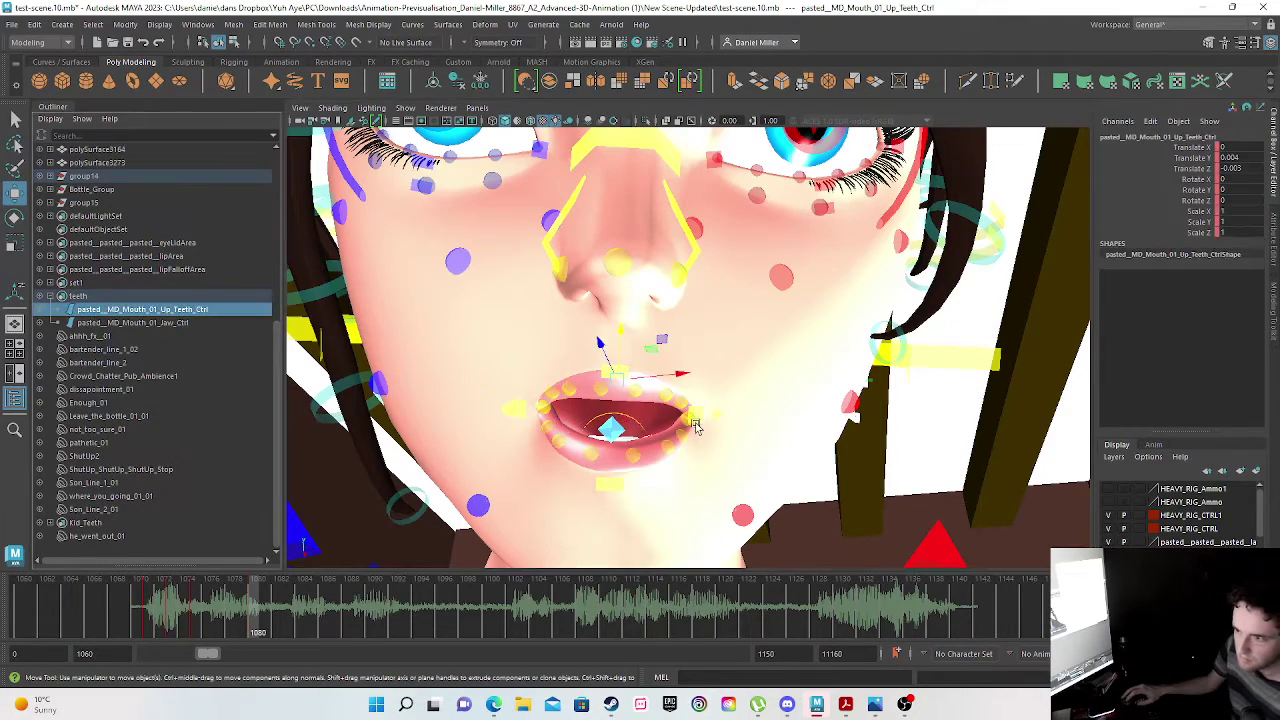
click(1232, 157)
text(0)
key(Return)
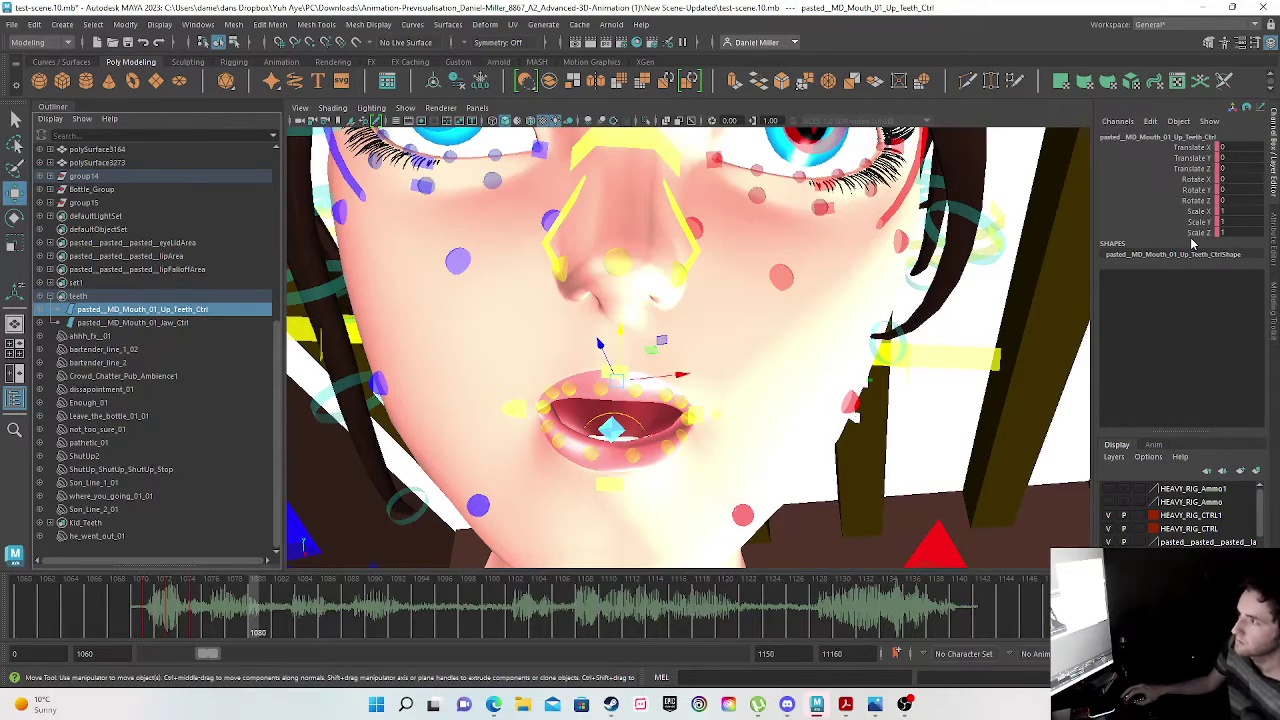
- Close the jaw at frame 1080 by setting the jaw control's Translate Y and Z to 0, and key it
click(135, 323)
double_click(1232, 157)
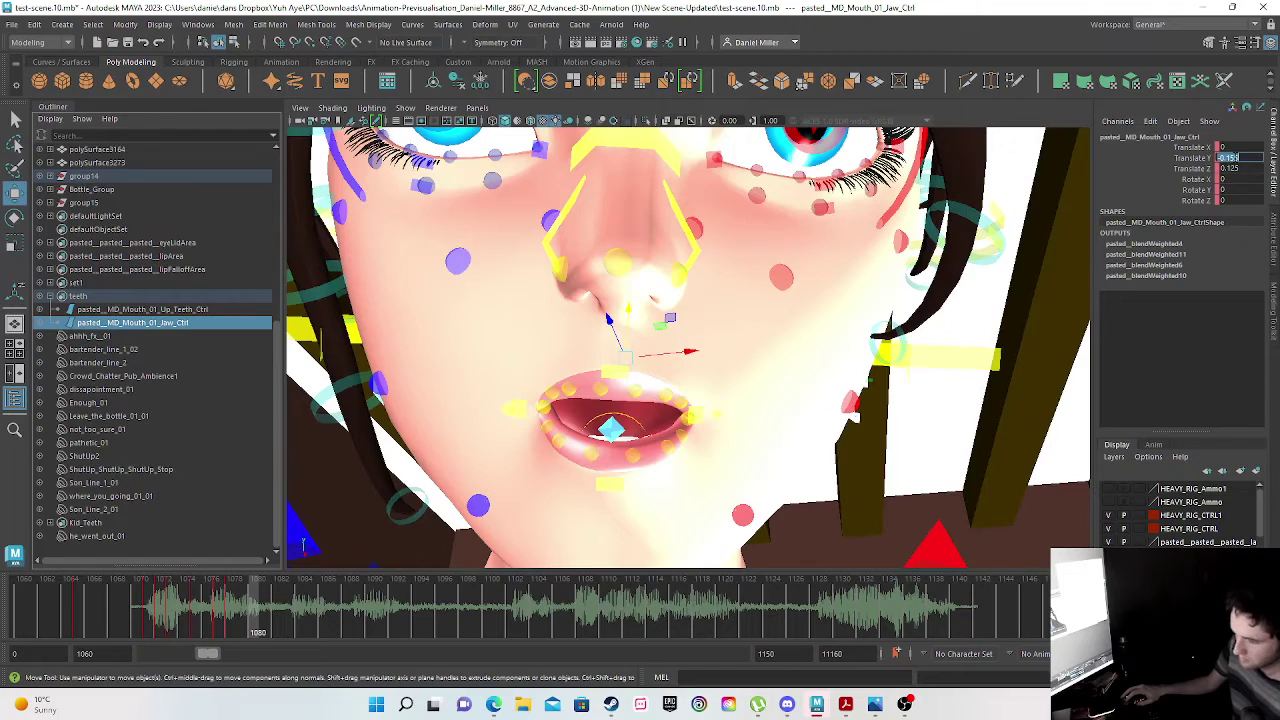
text(0)
double_click(1234, 168)
text(0)
key(Return)
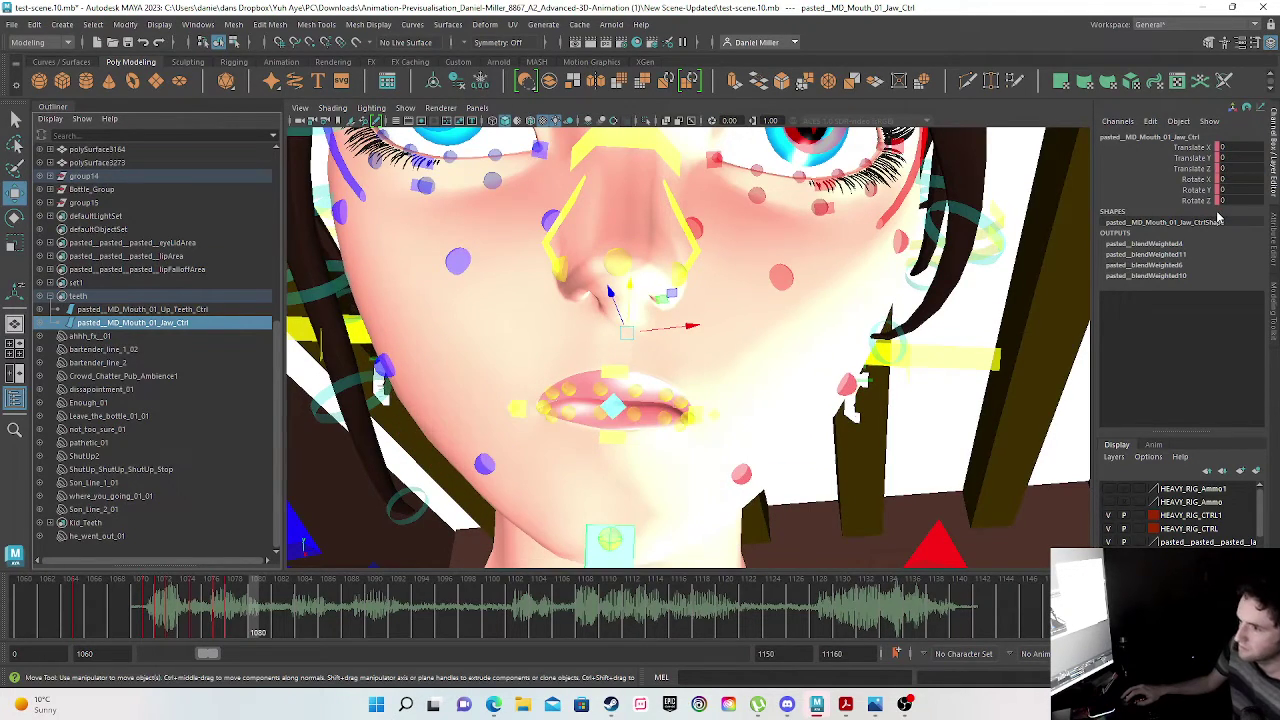
key(s)
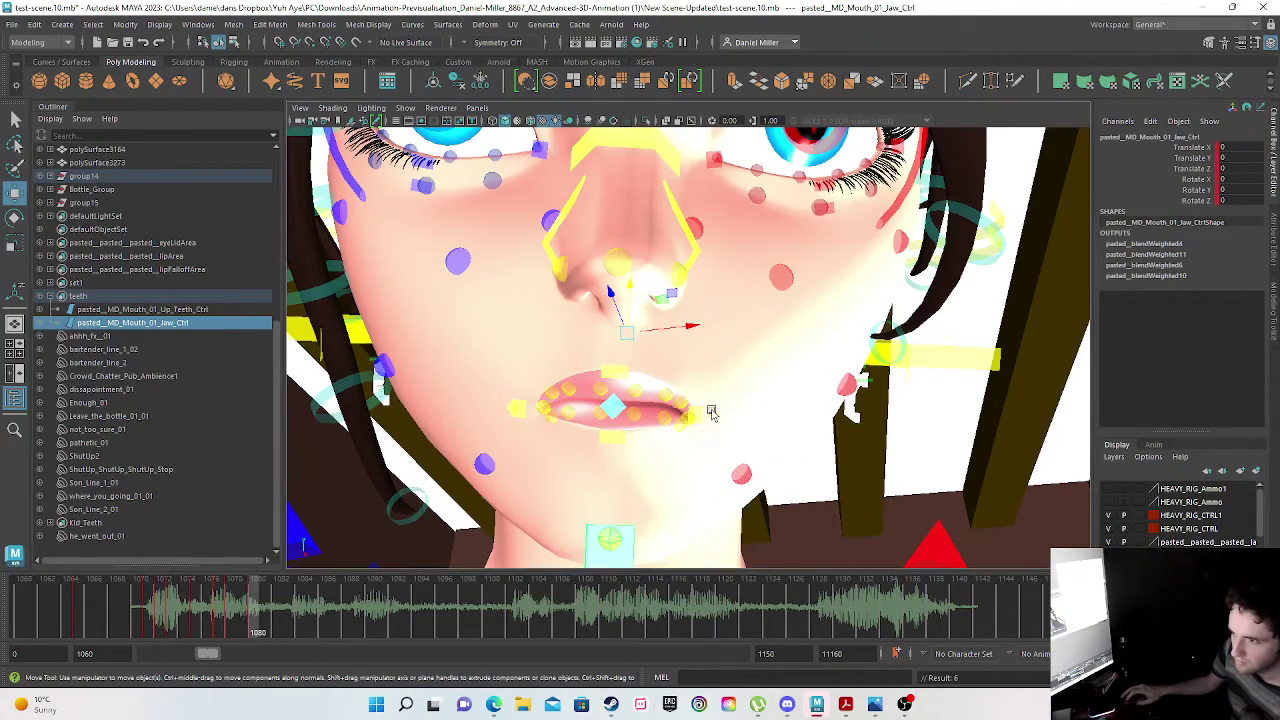
- Set Translate X, Y and Z to 0 on the left mouth corner control at frame 1080
click(700, 405)
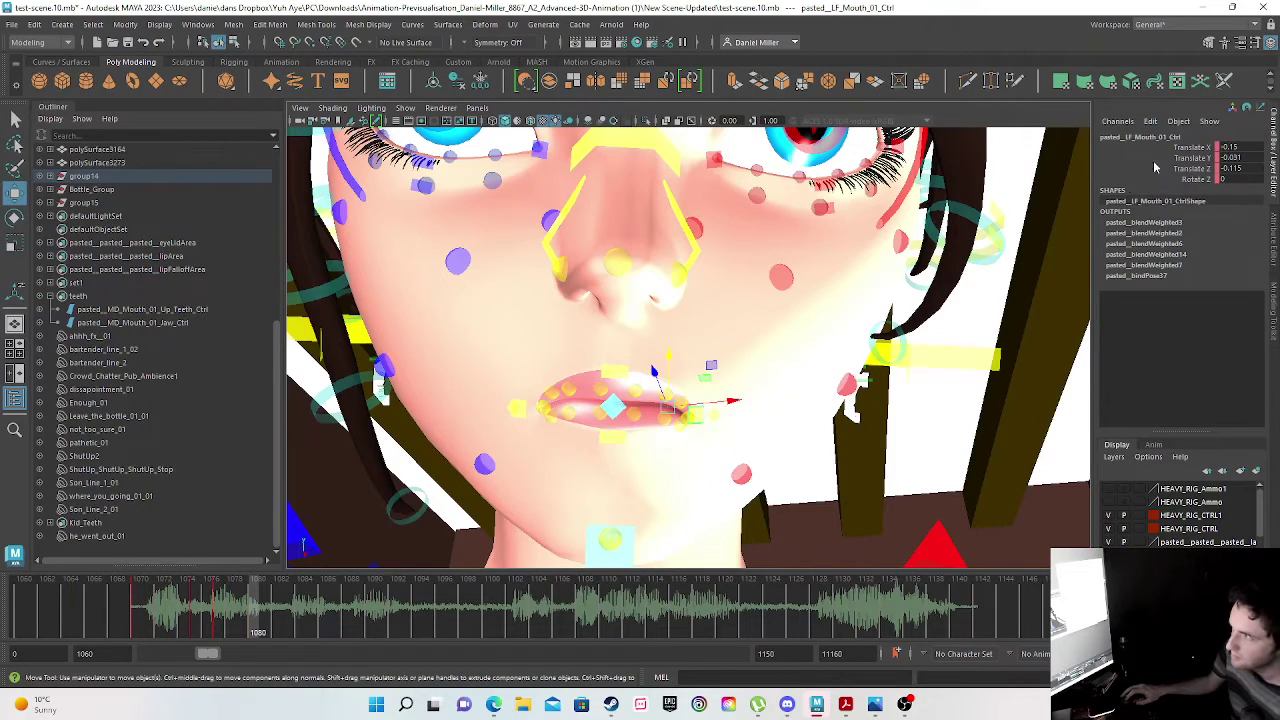
double_click(1240, 147)
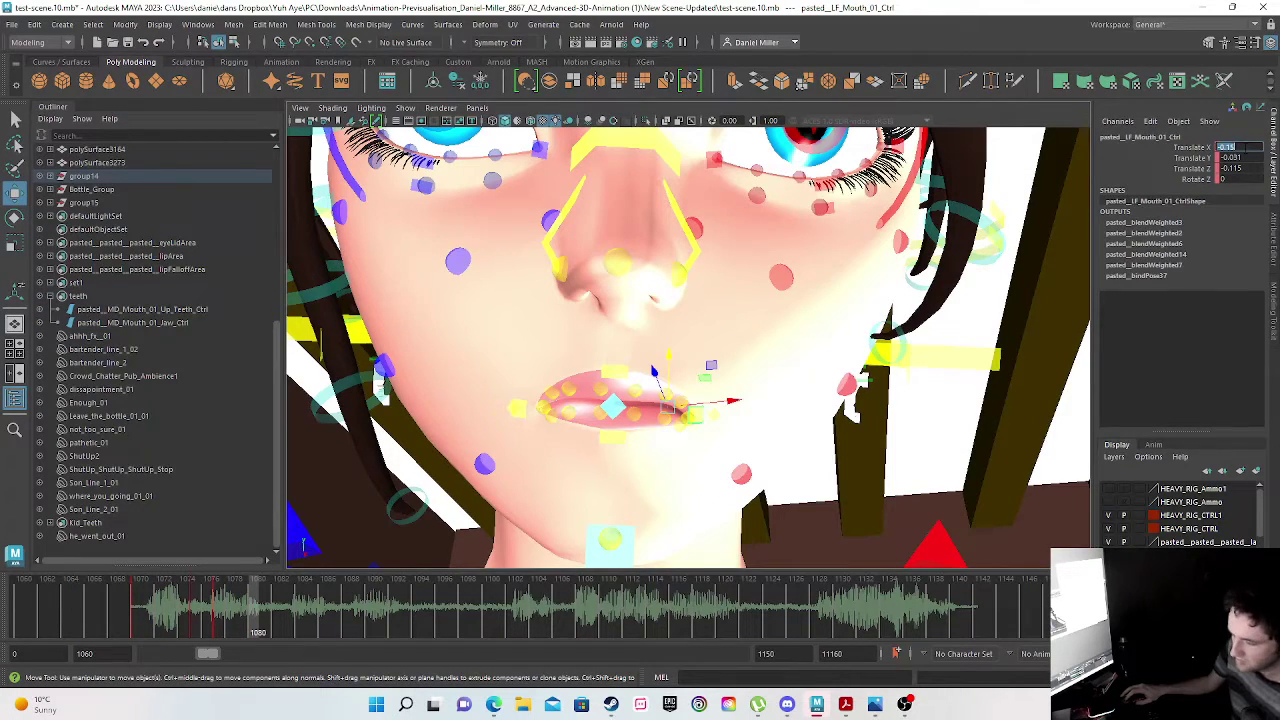
click(1236, 157)
text(0)
double_click(1236, 169)
text(0)
key(Return)
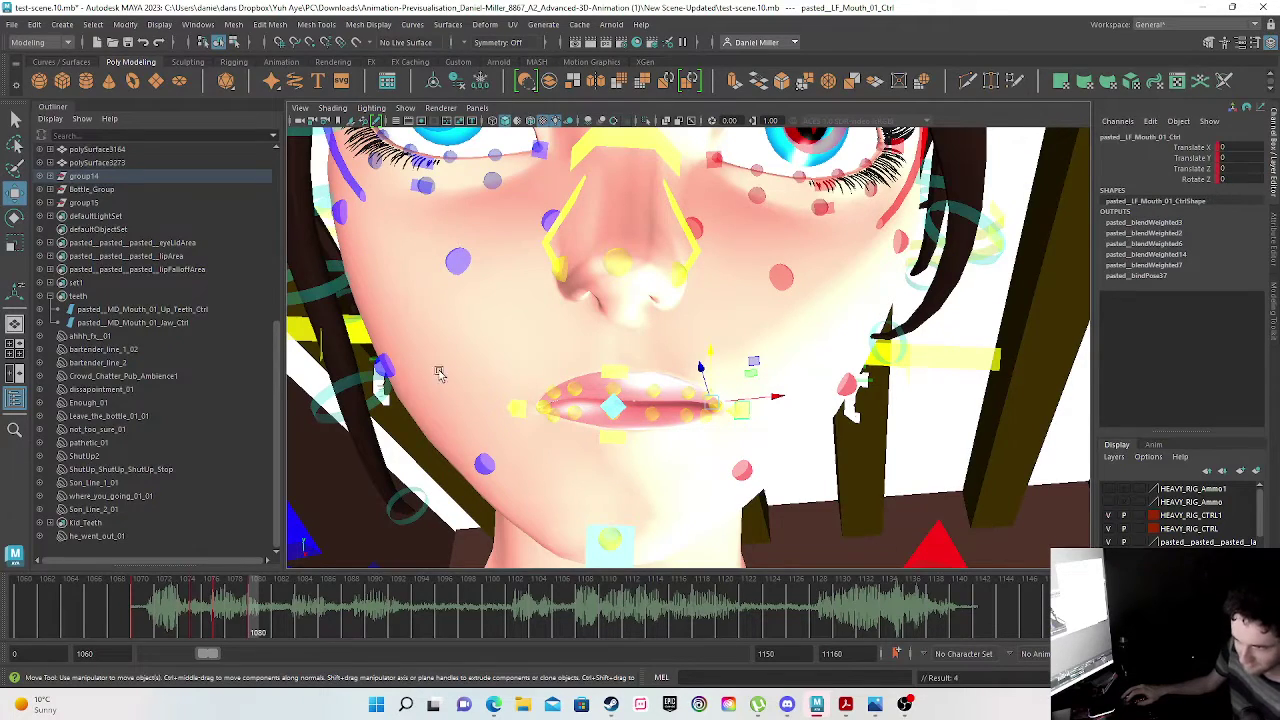
- Zero Translate X, Y and Z on the right mouth corner control at frame 1080 and key it
click(521, 404)
double_click(1229, 147)
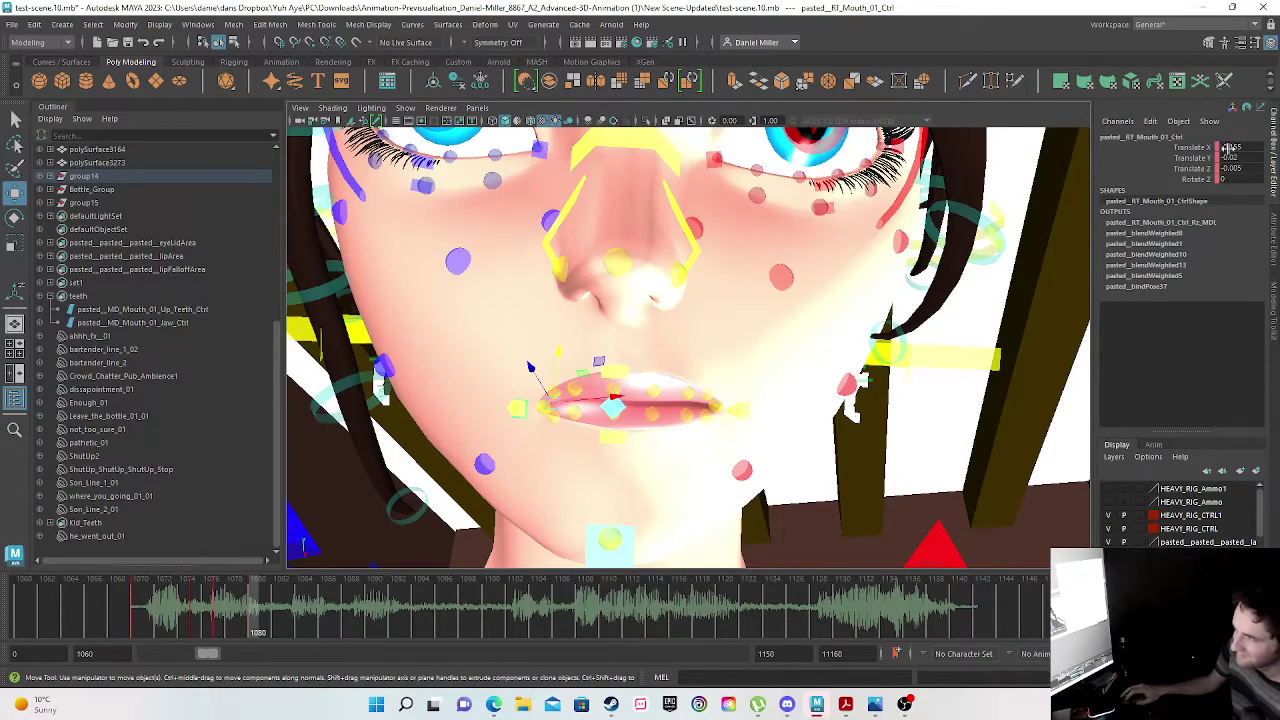
text(0)
key(Tab)
text(0)
key(Tab)
text(0)
key(Tab)
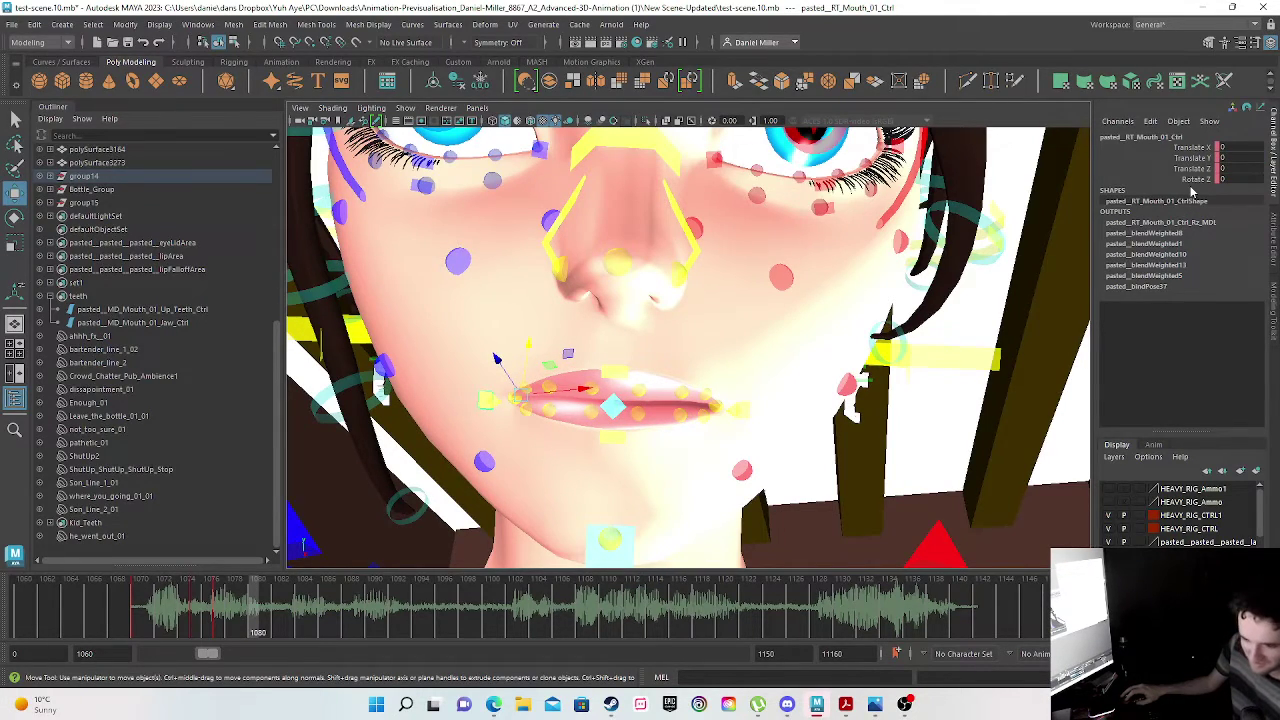
key(s)
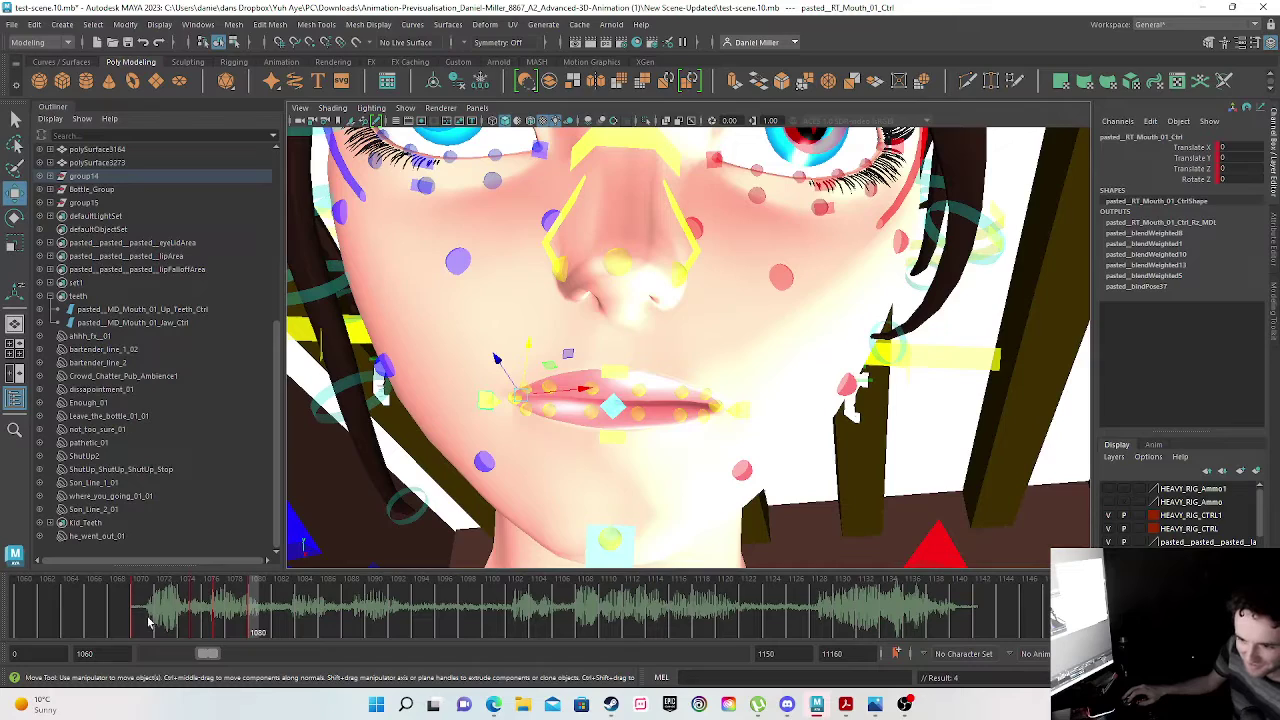
- Raise the upper mouth control at frame 1083 to about 0.094 in Translate Y and -0.076 in Translate Z
mouse_move(136, 616)
mouse_down()
mouse_move(269, 600)
mouse_move(163, 600)
mouse_move(300, 605)
mouse_up()
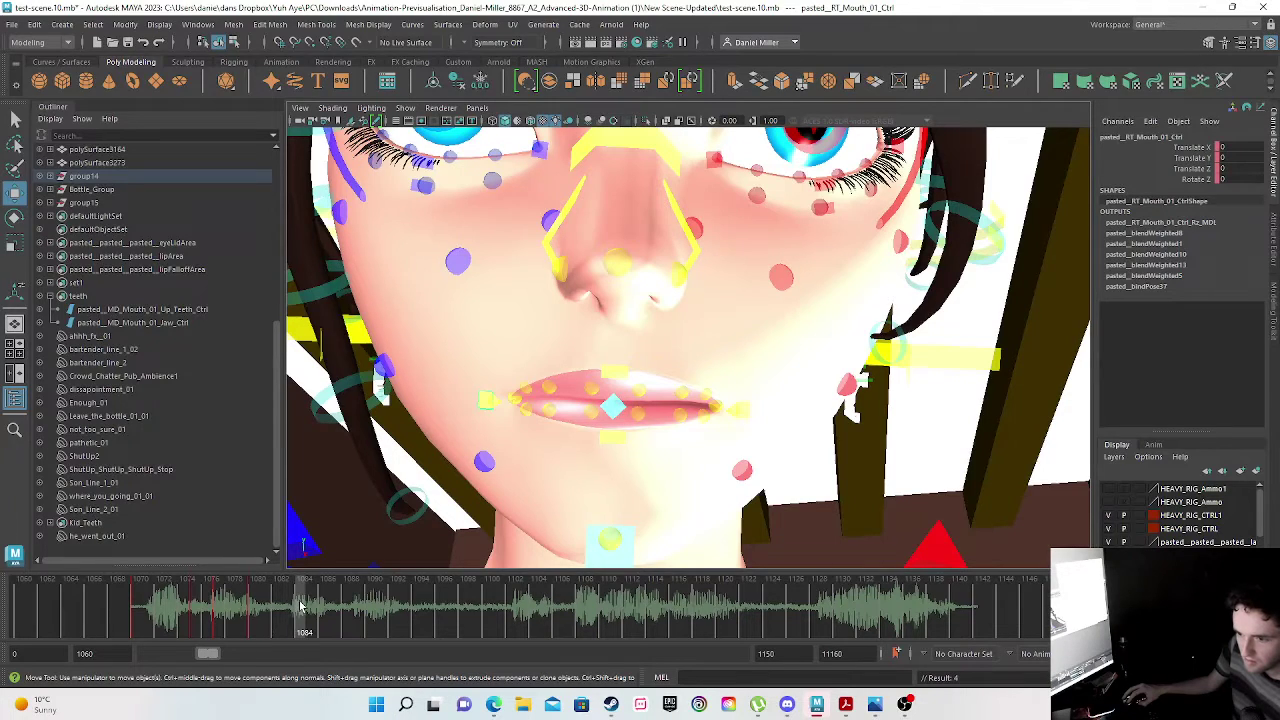
click(289, 605)
click(514, 396)
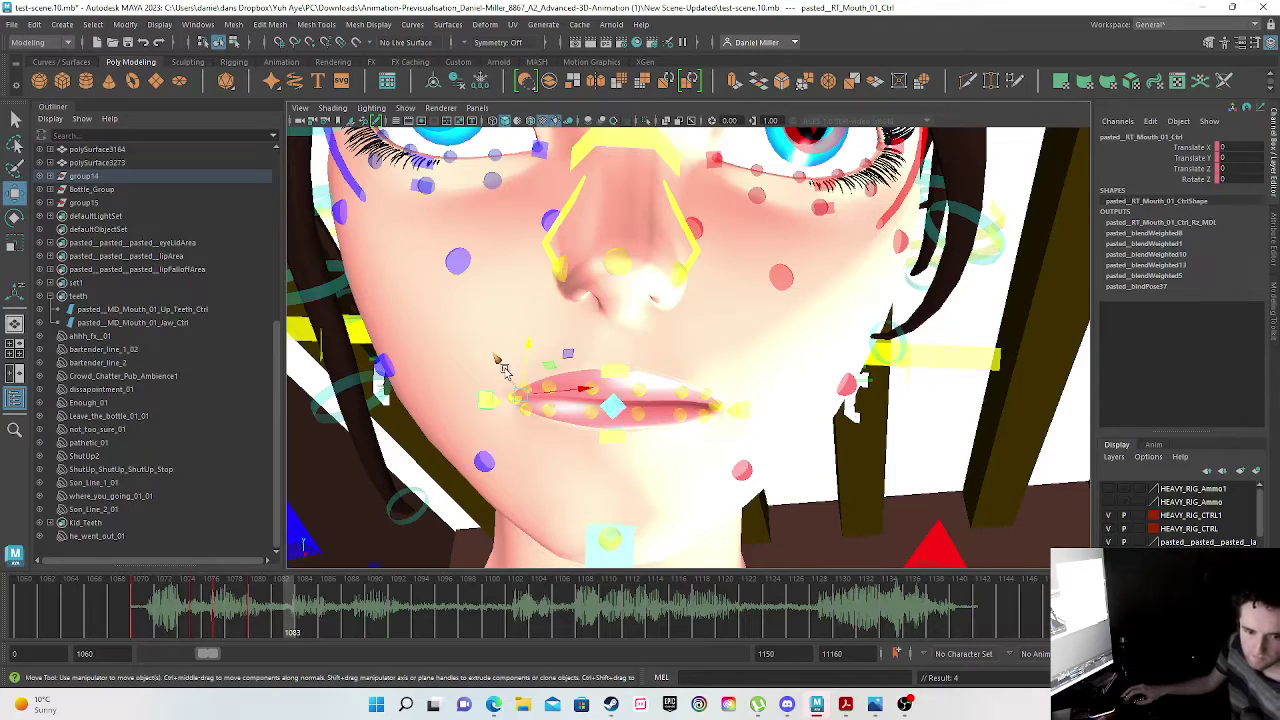
click(616, 372)
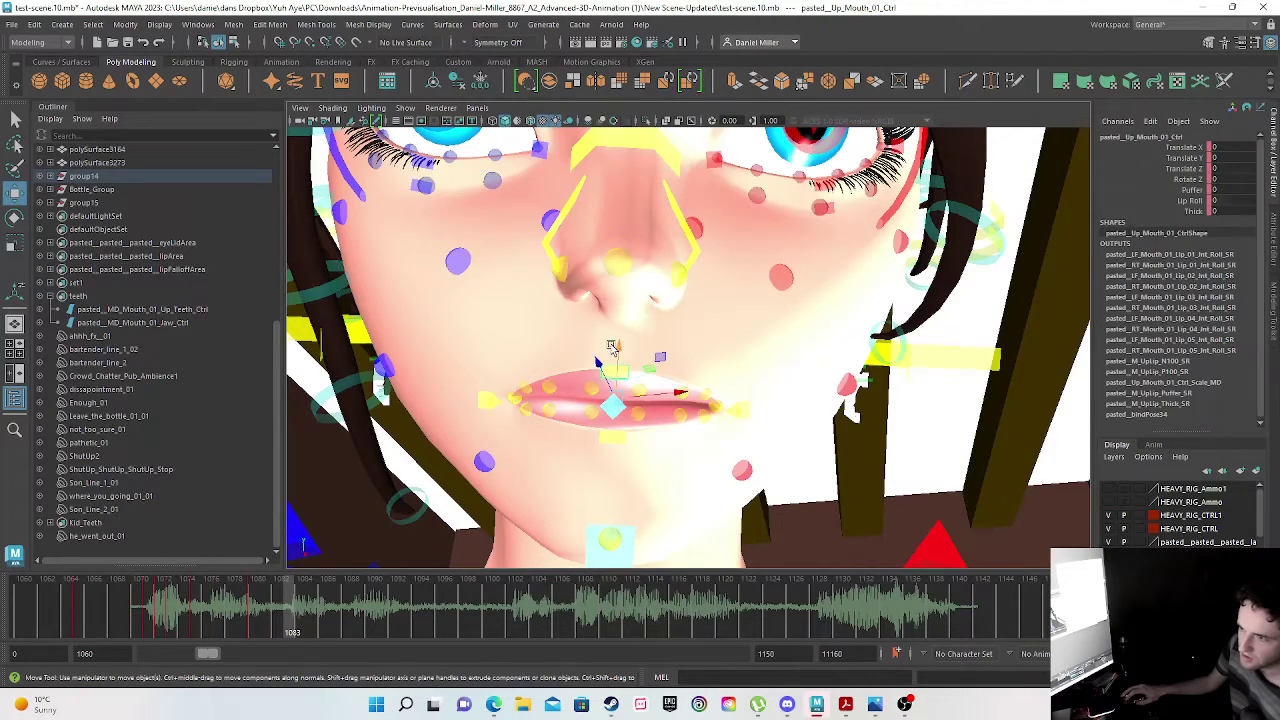
drag(620, 347, 630, 327)
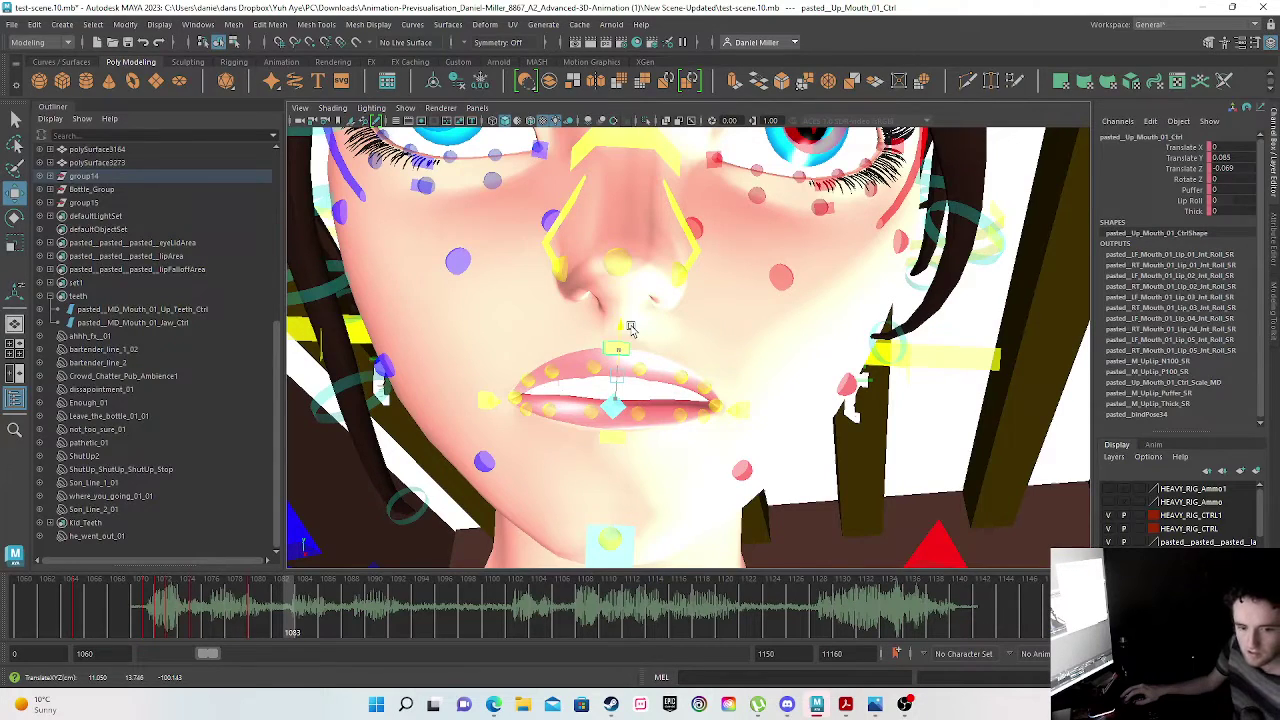
drag(630, 327, 634, 325)
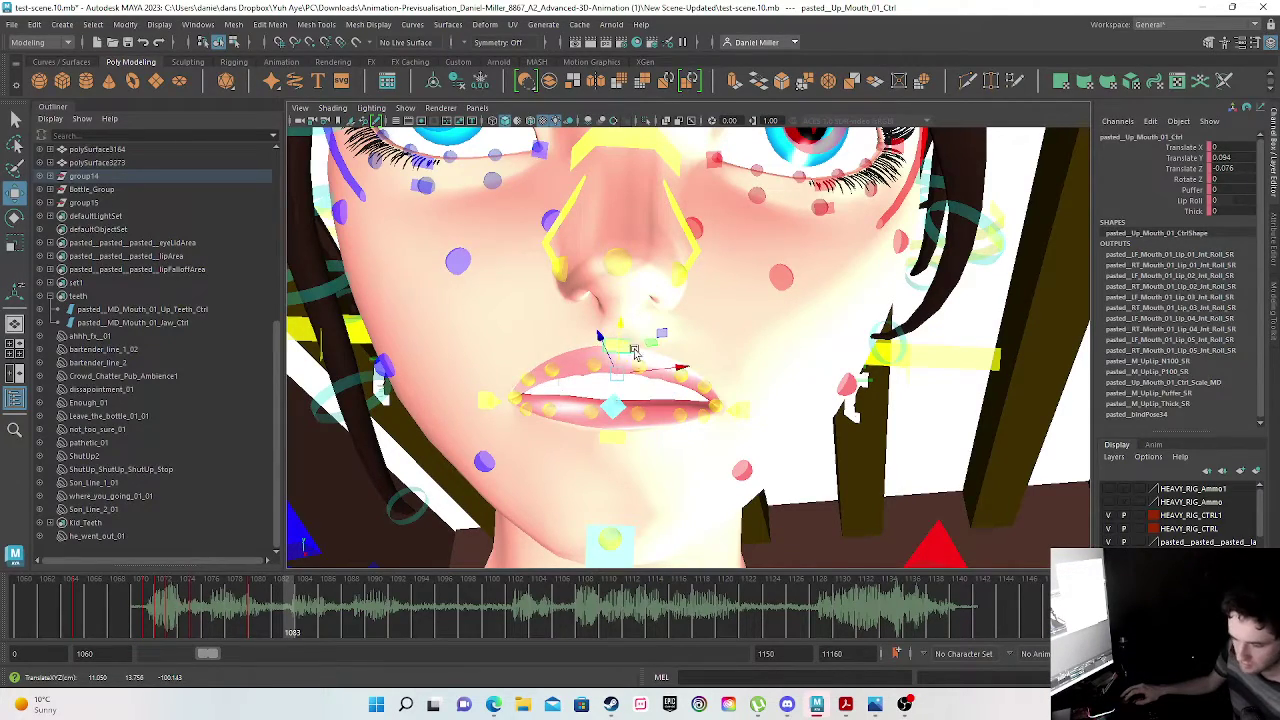
- At frame 1083, open the jaw to about -0.035 Translate Y and lower the lower mouth control to about -0.034, keying the pose
click(612, 436)
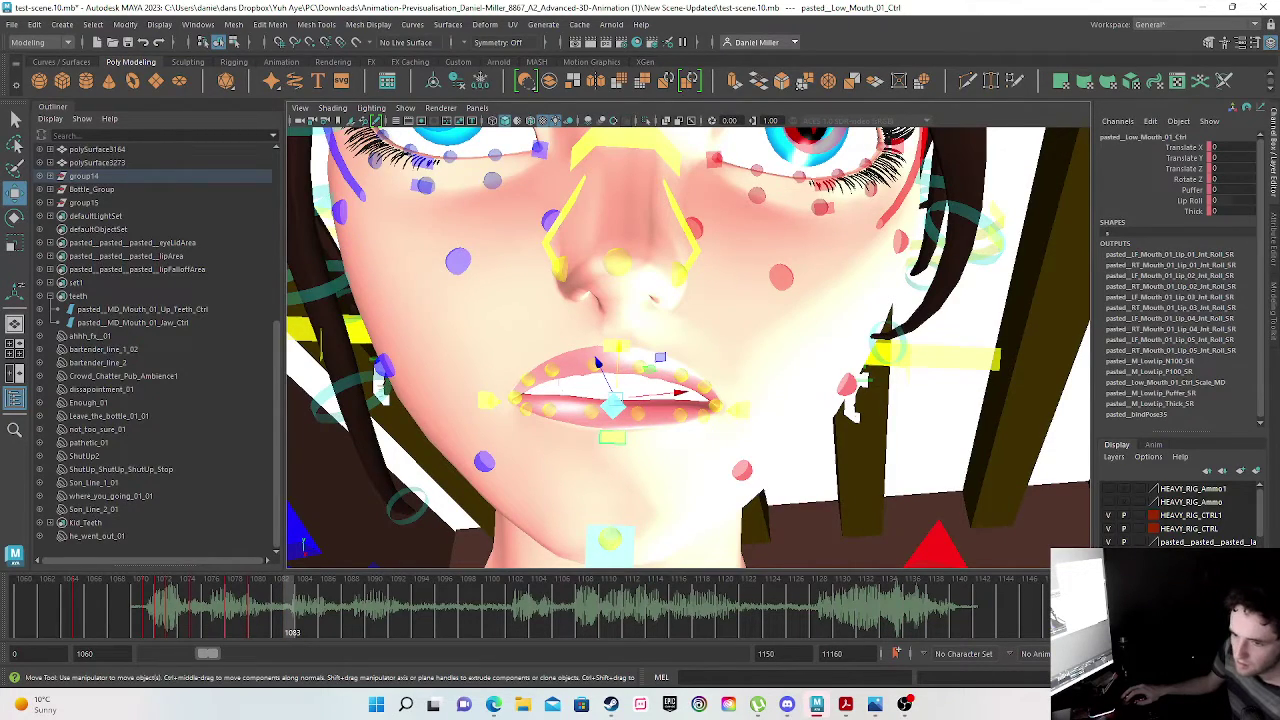
click(108, 323)
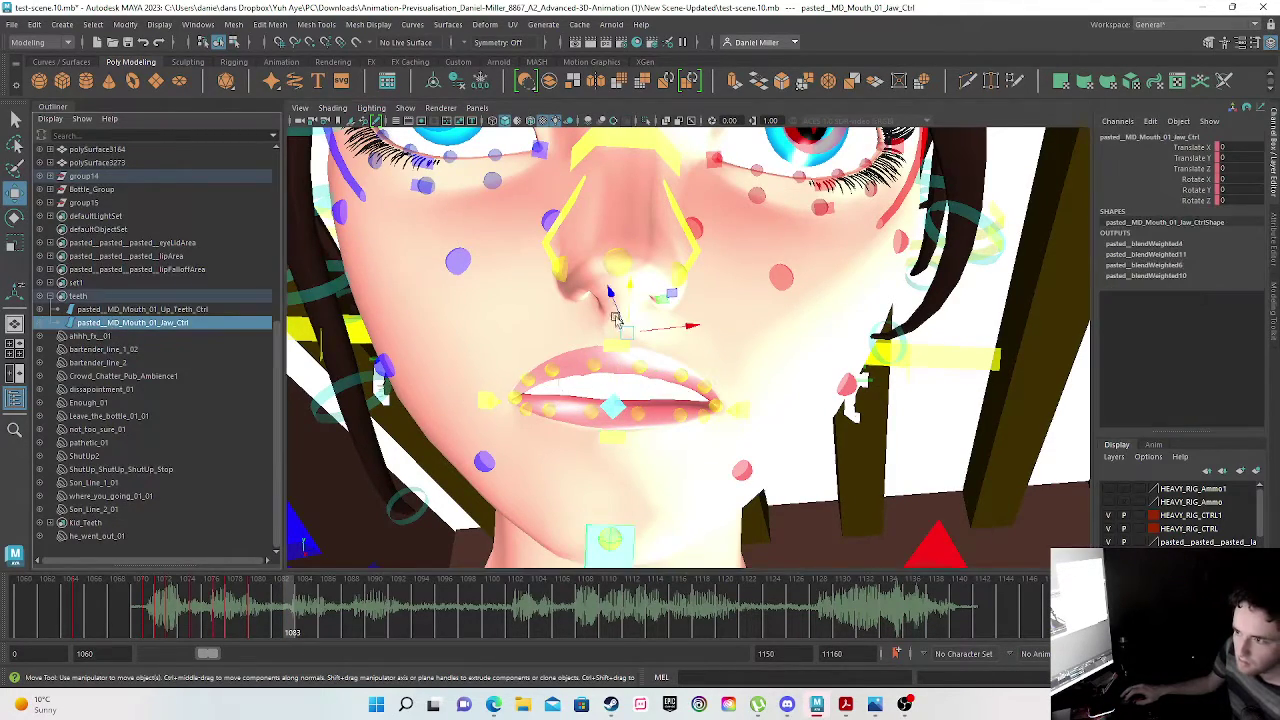
mouse_move(631, 294)
mouse_down()
mouse_move(632, 313)
mouse_move(634, 295)
mouse_up()
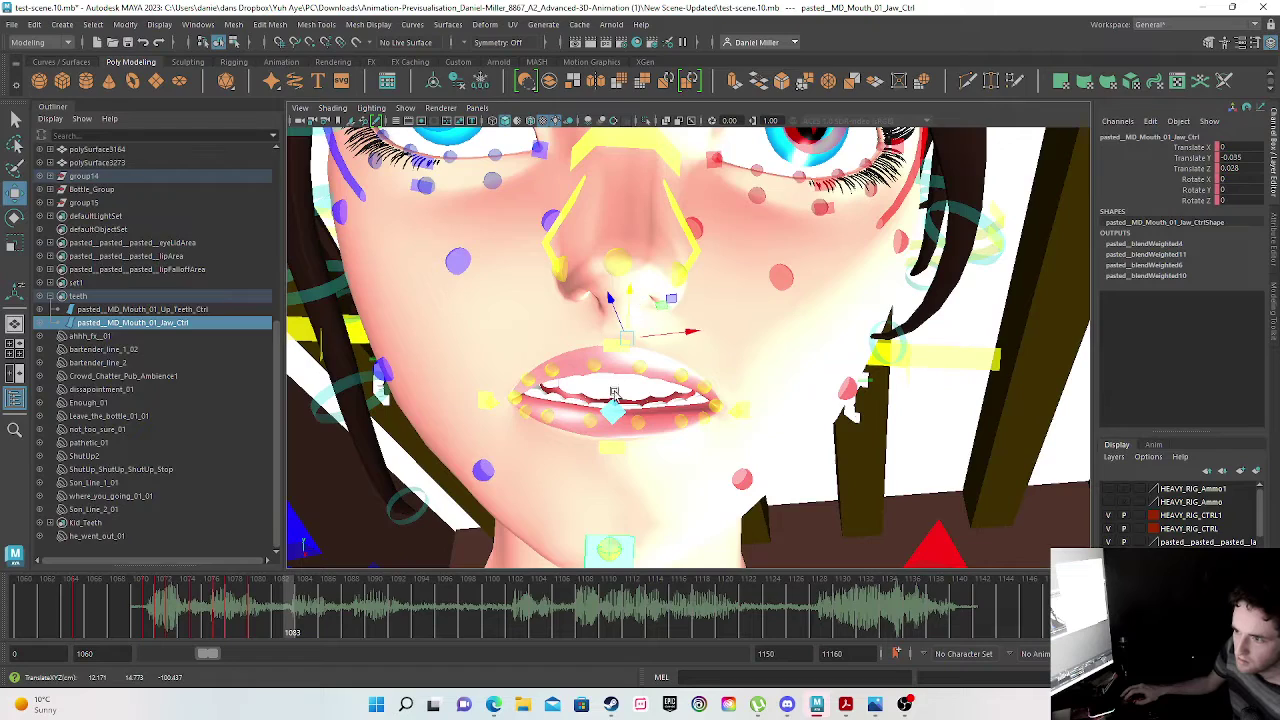
click(597, 372)
drag(618, 372, 617, 384)
key(s)
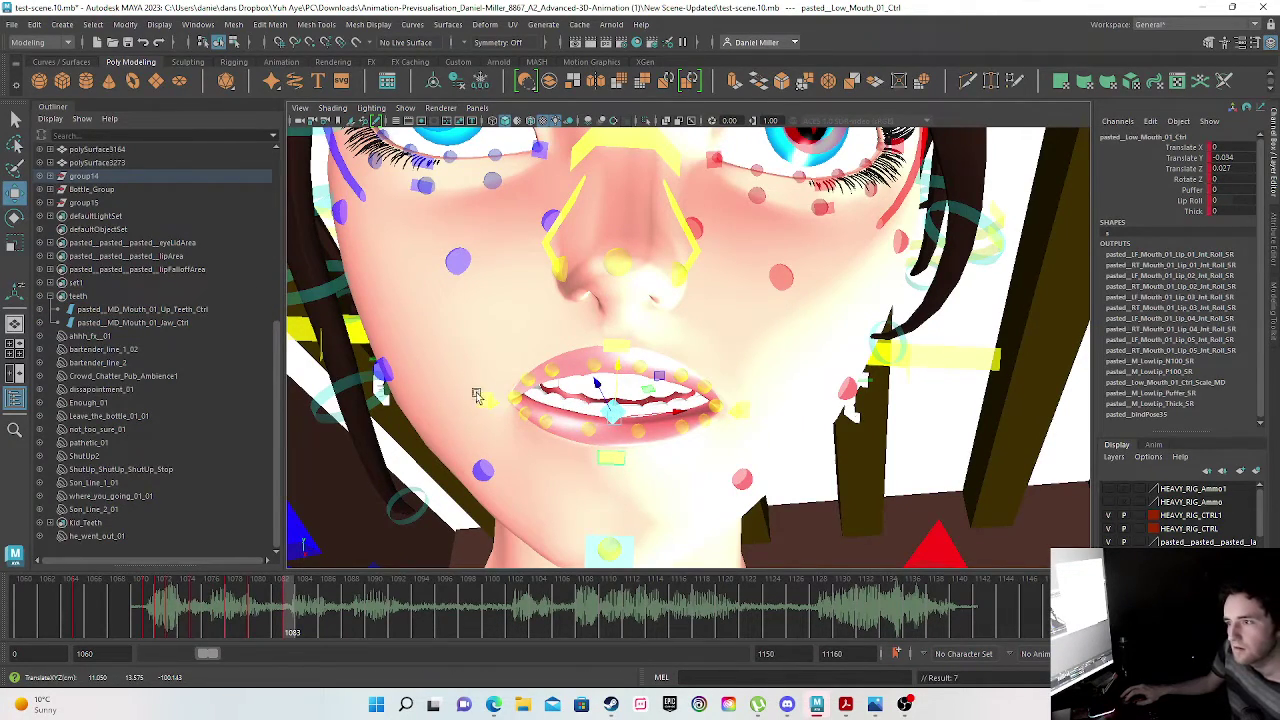
- Raise the lower mouth control at frame 1084 to about 0.048 Translate Y and -0.039 Translate Z, and key it
mouse_move(78, 613)
mouse_down()
mouse_move(318, 592)
mouse_move(290, 600)
mouse_move(307, 598)
mouse_up()
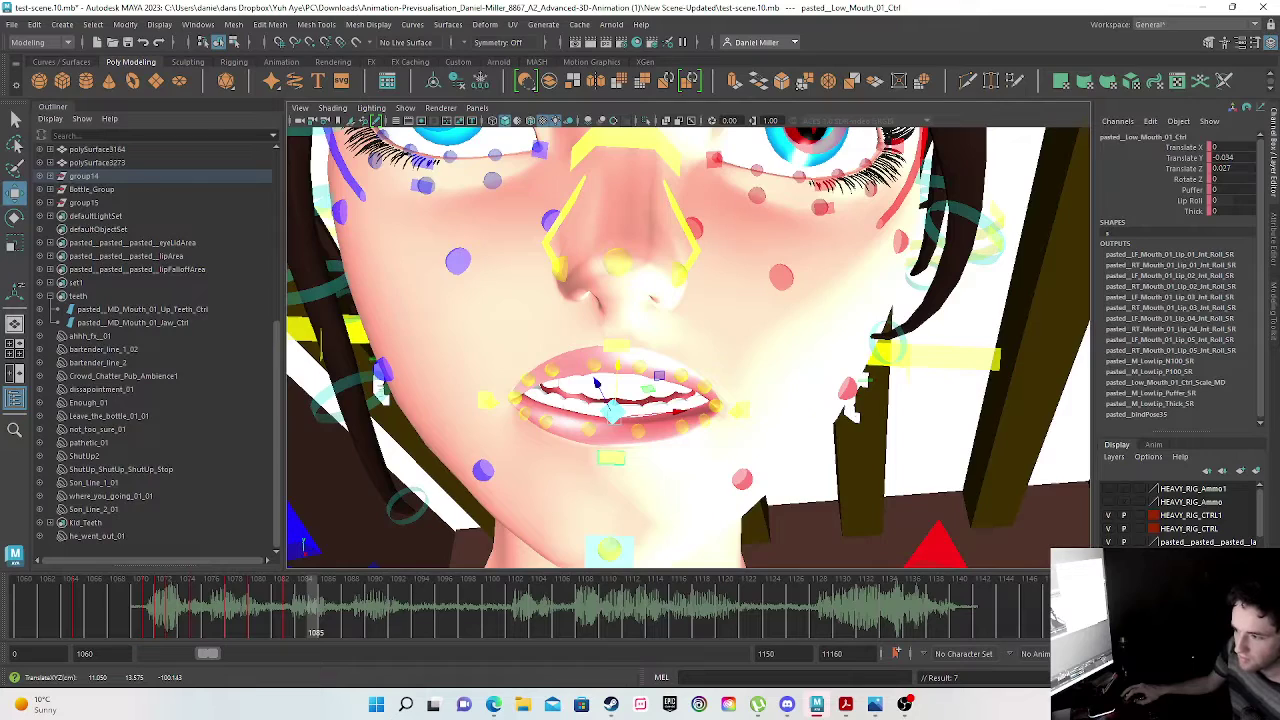
click(787, 704)
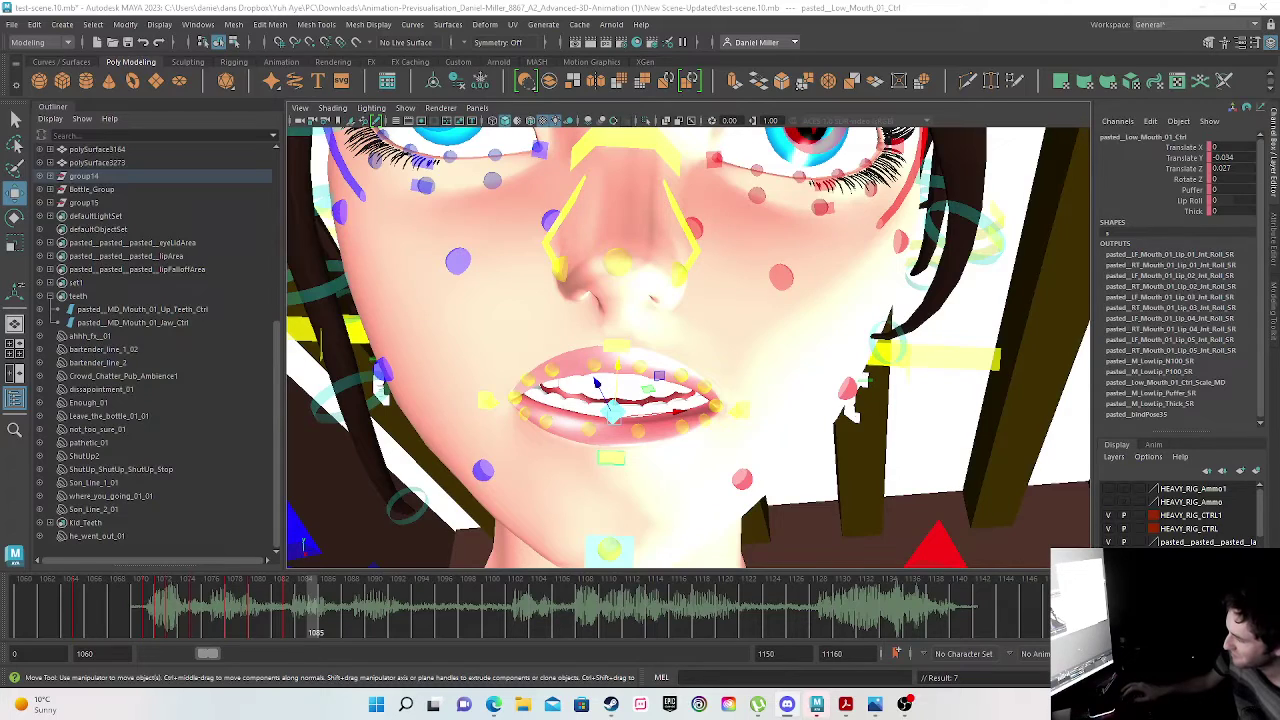
drag(76, 608, 346, 631)
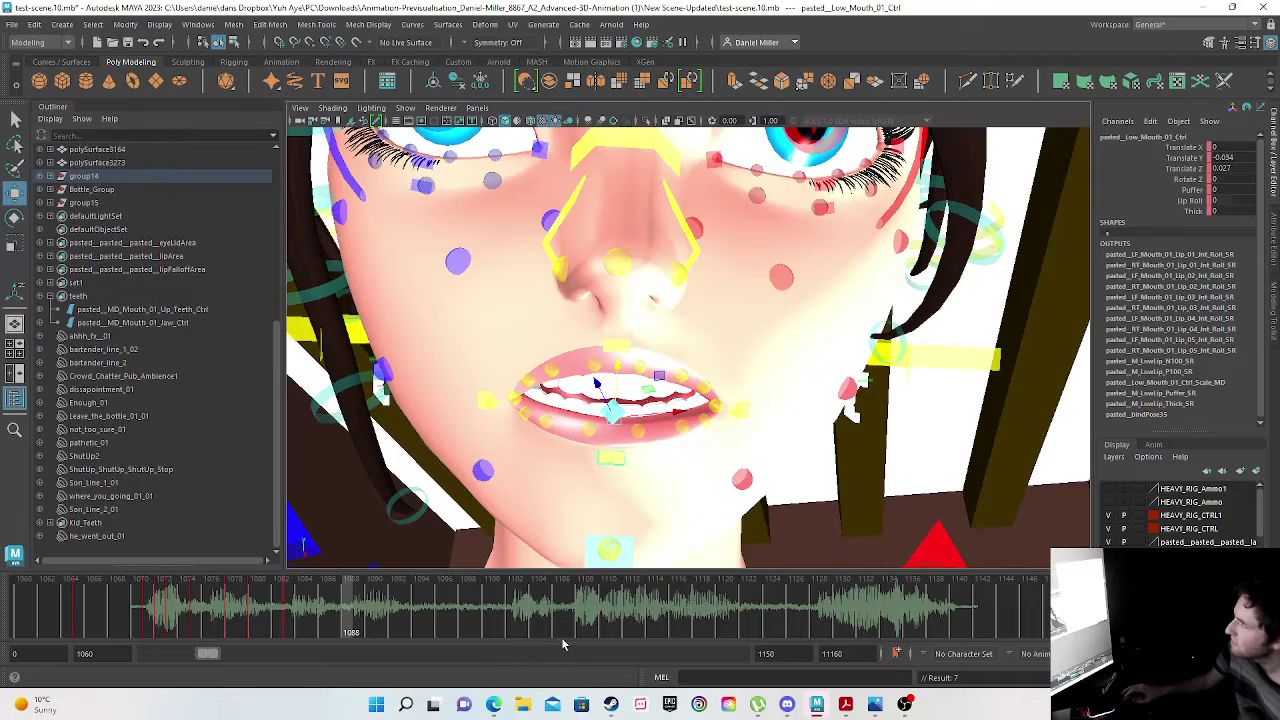
drag(298, 615, 583, 618)
mouse_move(609, 619)
mouse_down()
mouse_move(927, 632)
mouse_move(537, 655)
mouse_up()
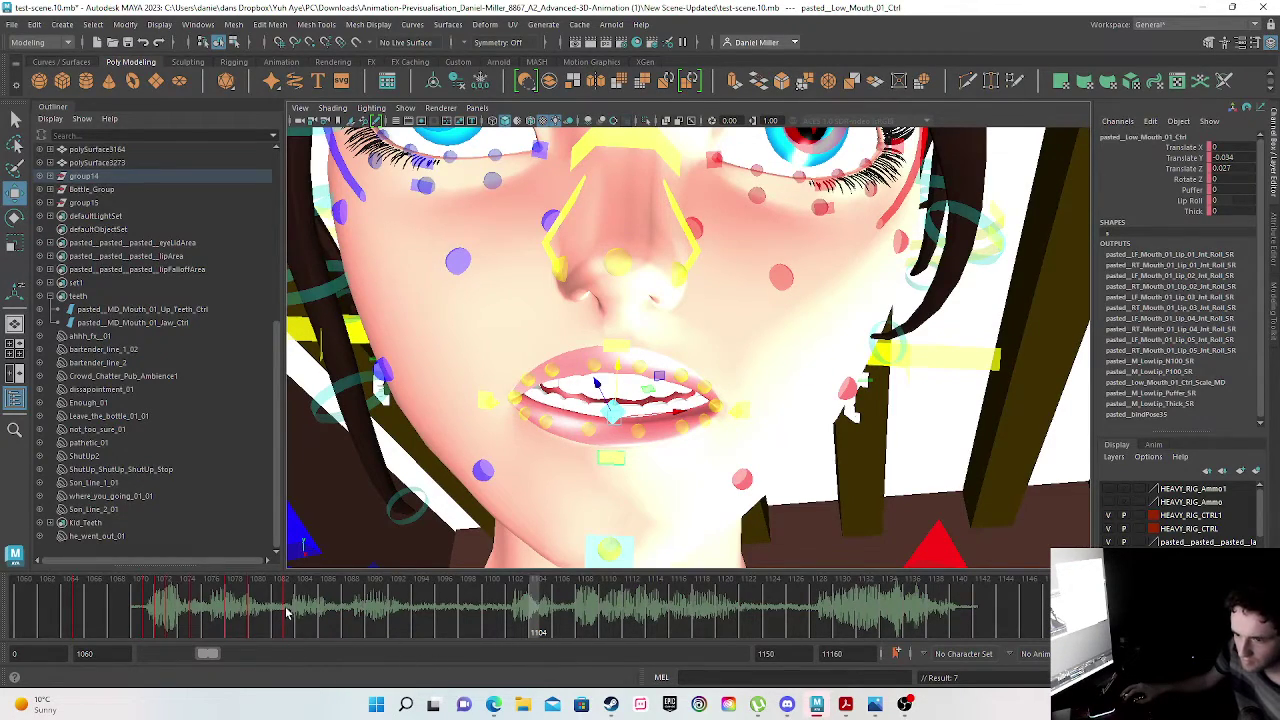
click(298, 614)
mouse_move(296, 614)
mouse_down()
mouse_move(283, 612)
mouse_move(307, 614)
mouse_move(131, 612)
mouse_move(315, 614)
mouse_move(297, 617)
mouse_up()
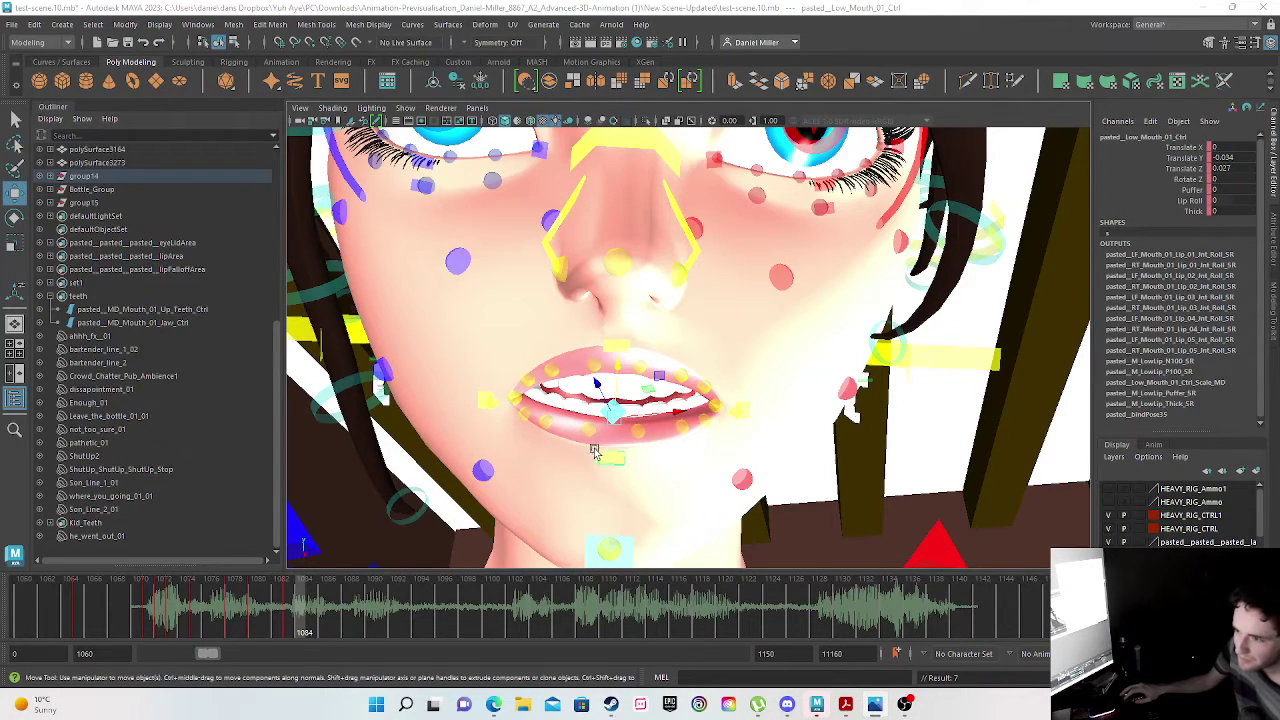
drag(597, 381, 621, 352)
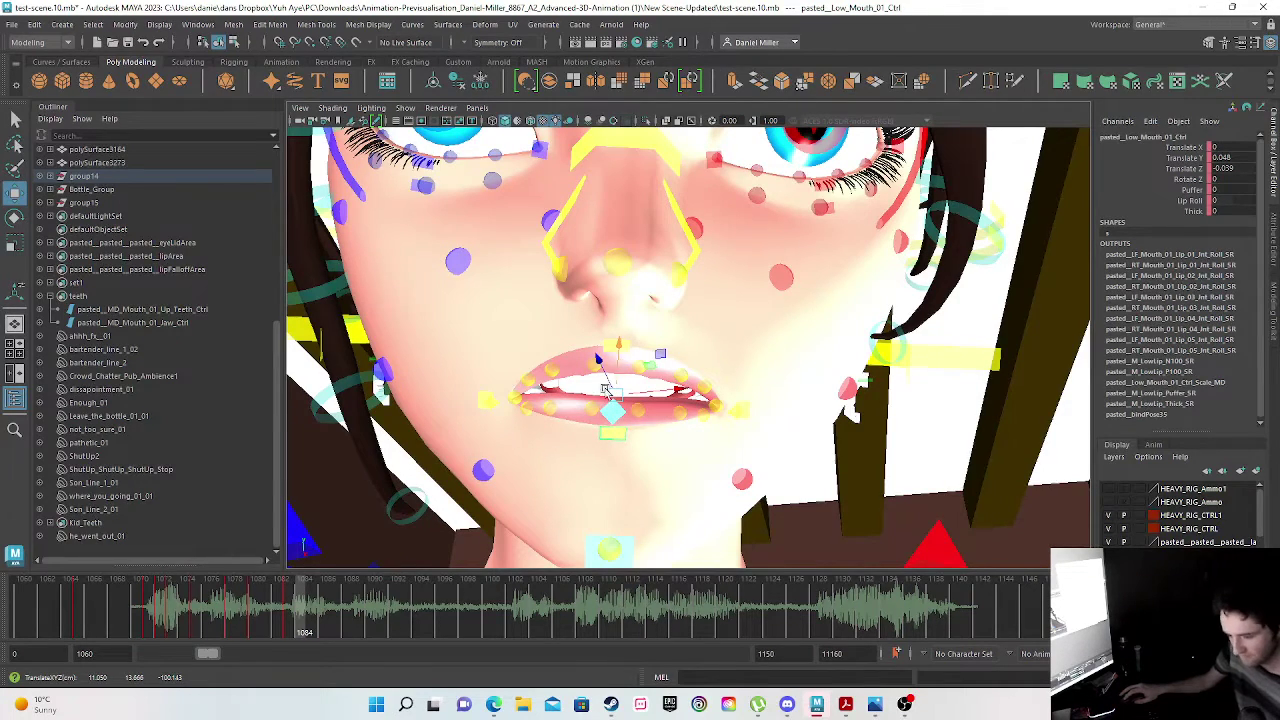
key(s)
- Lower the lower mouth control at frame 1085 to about -0.024 Translate Y and 0.02 Translate Z
drag(278, 616, 398, 618)
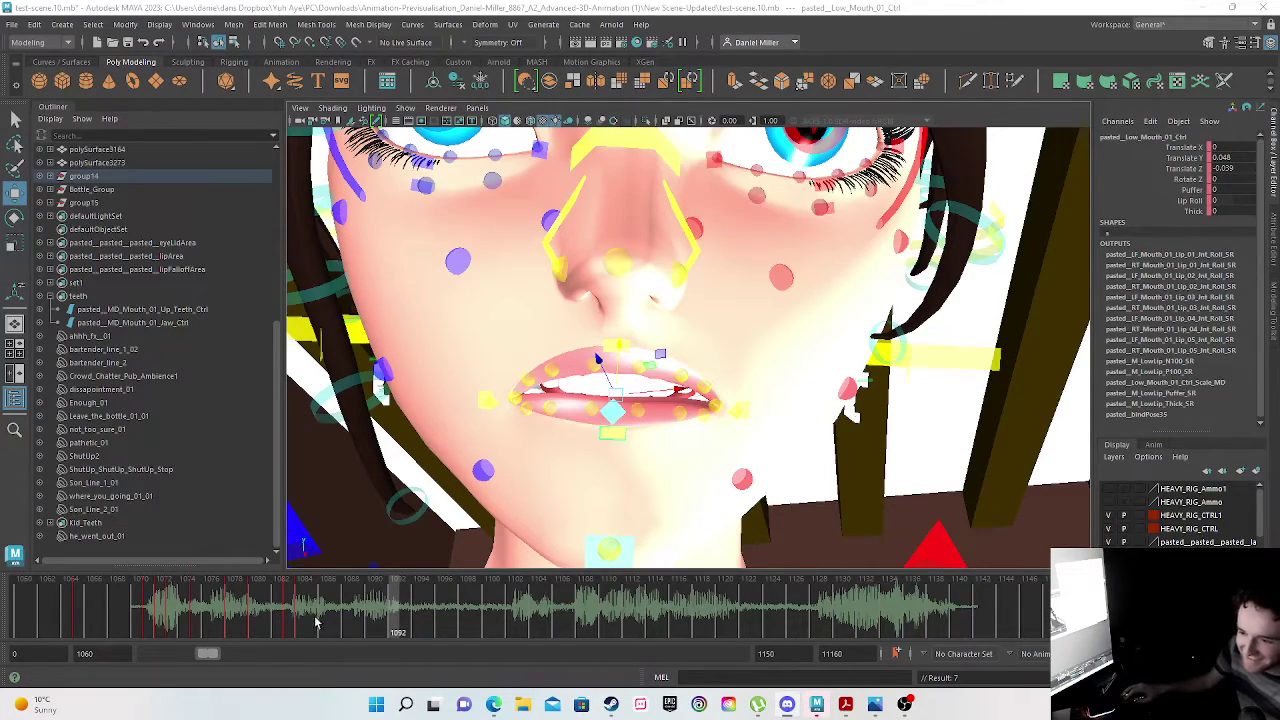
drag(312, 610, 408, 611)
mouse_move(300, 612)
mouse_down()
mouse_move(328, 617)
mouse_move(306, 622)
mouse_up()
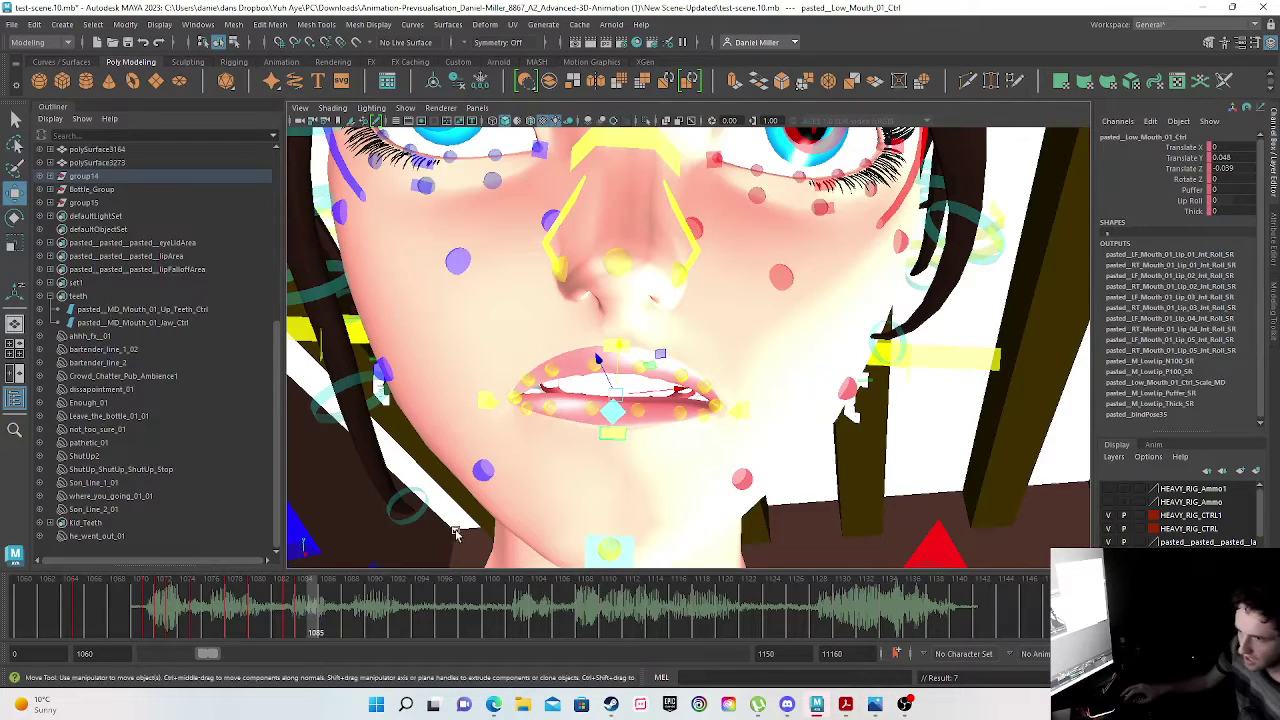
drag(620, 362, 620, 380)
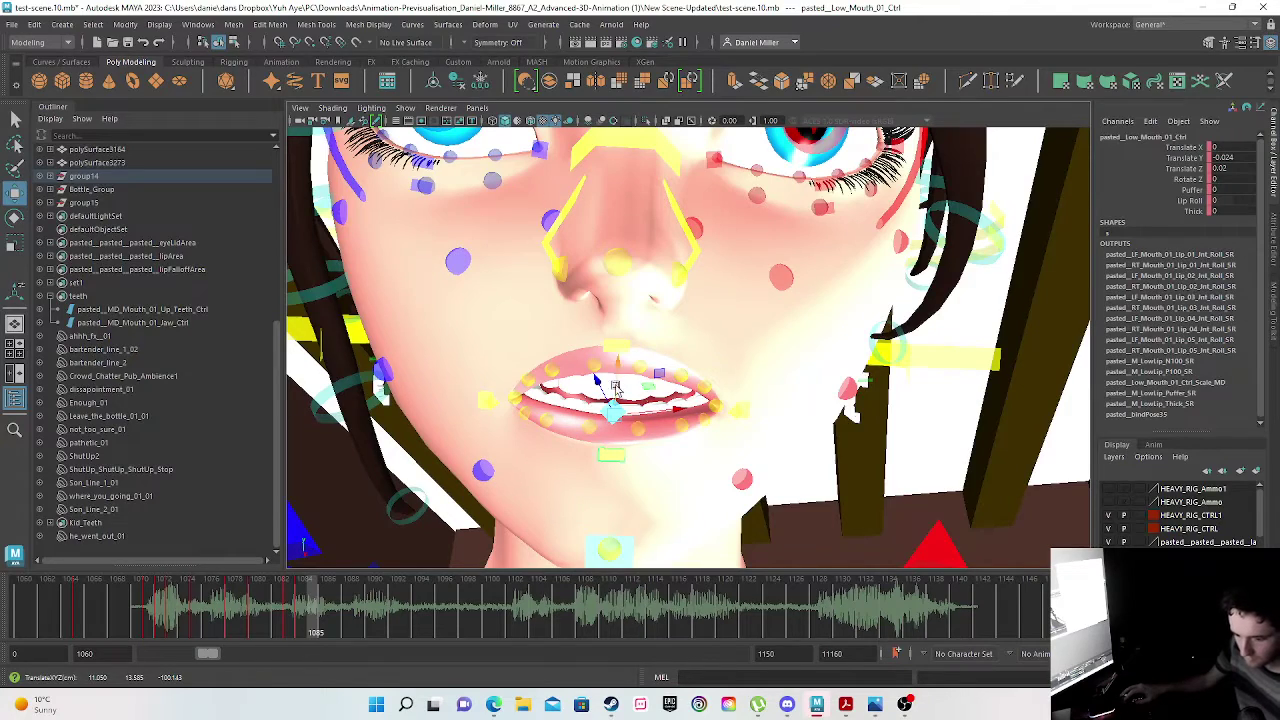
- Open the jaw wide at frame 1085 to about -0.136 Translate Y and 0.11 Translate Z, and key it
click(124, 323)
drag(630, 295, 470, 490)
drag(270, 605, 324, 627)
key(w)
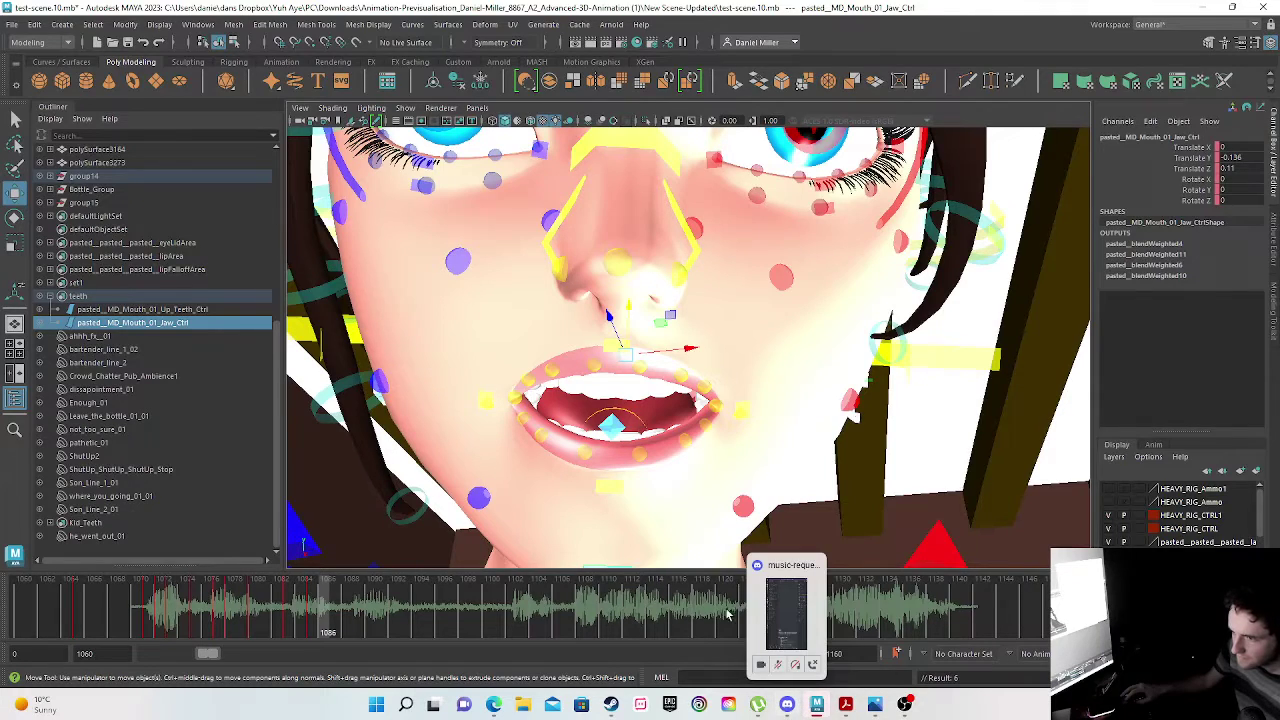
- Key the upper mouth, lower mouth and upper teeth controls at frame 1085, then reselect the jaw control
click(312, 627)
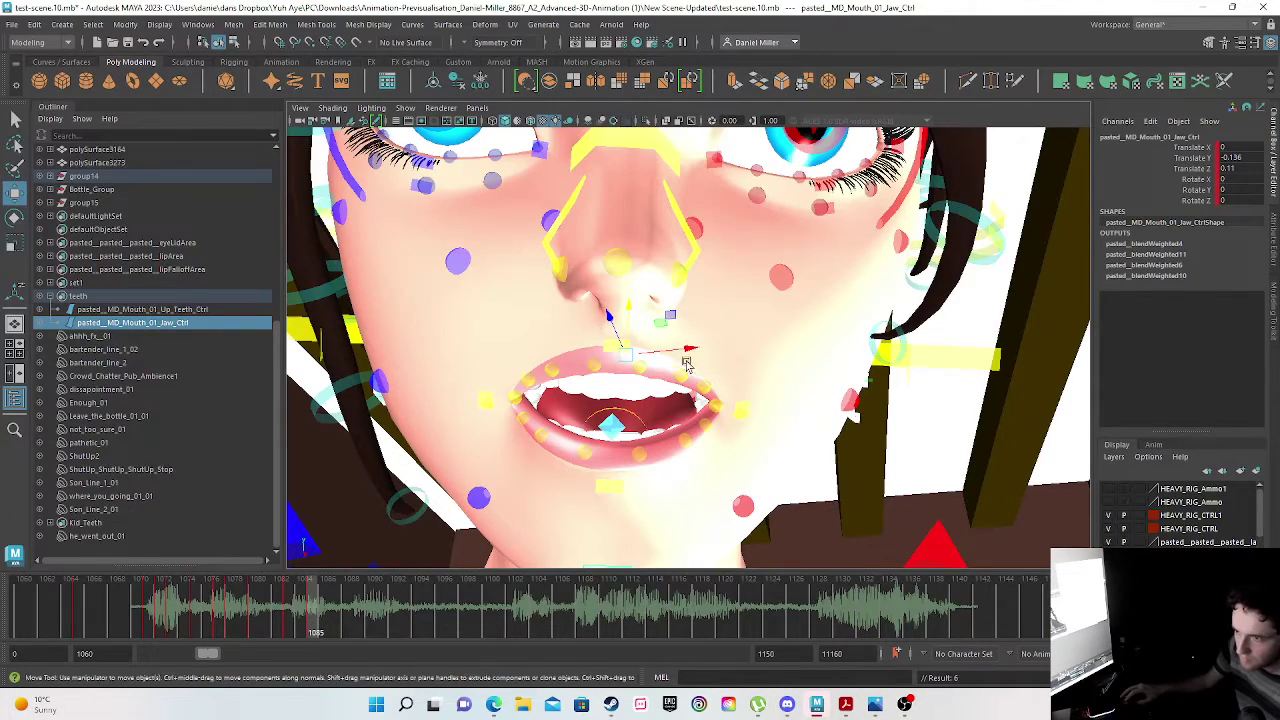
click(608, 347)
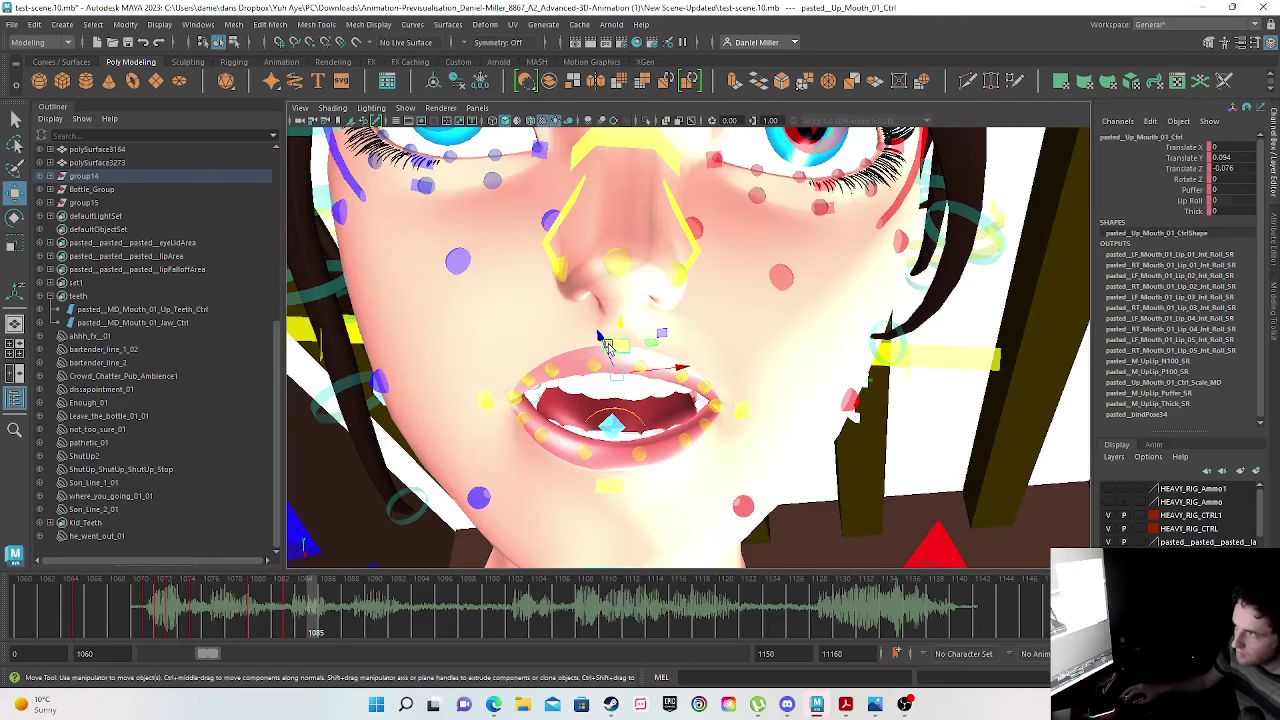
click(612, 489)
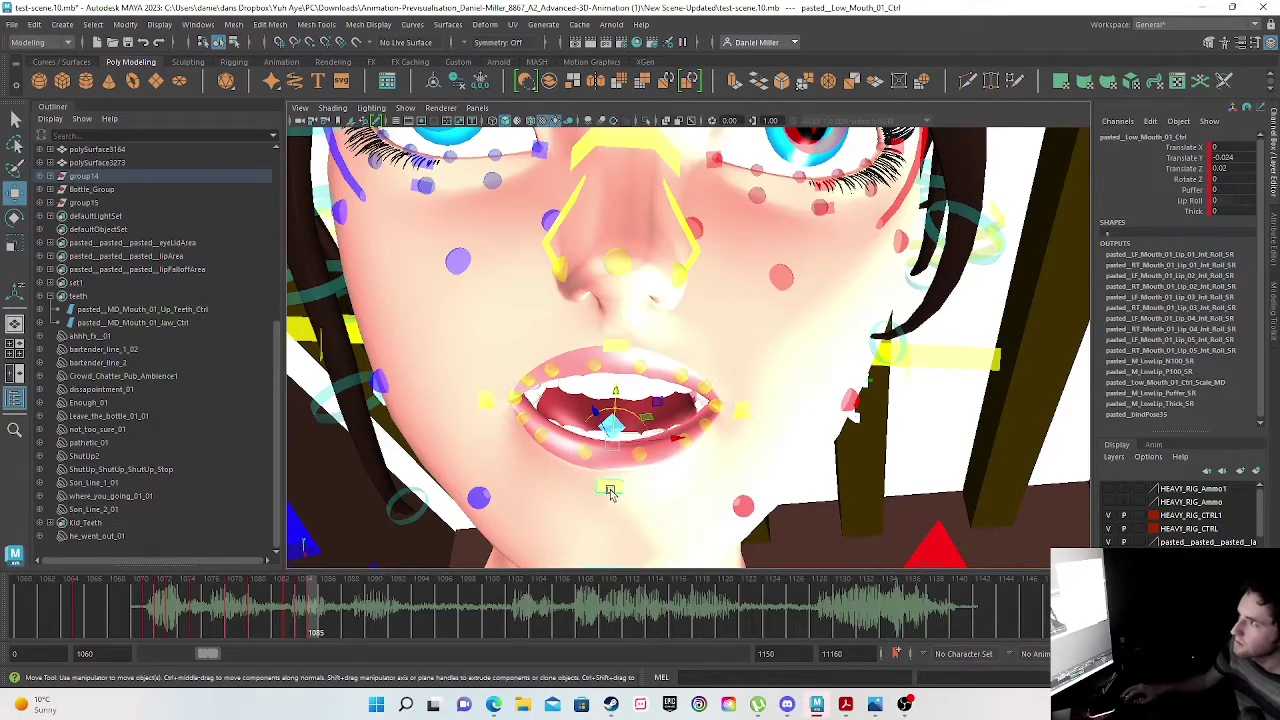
click(150, 310)
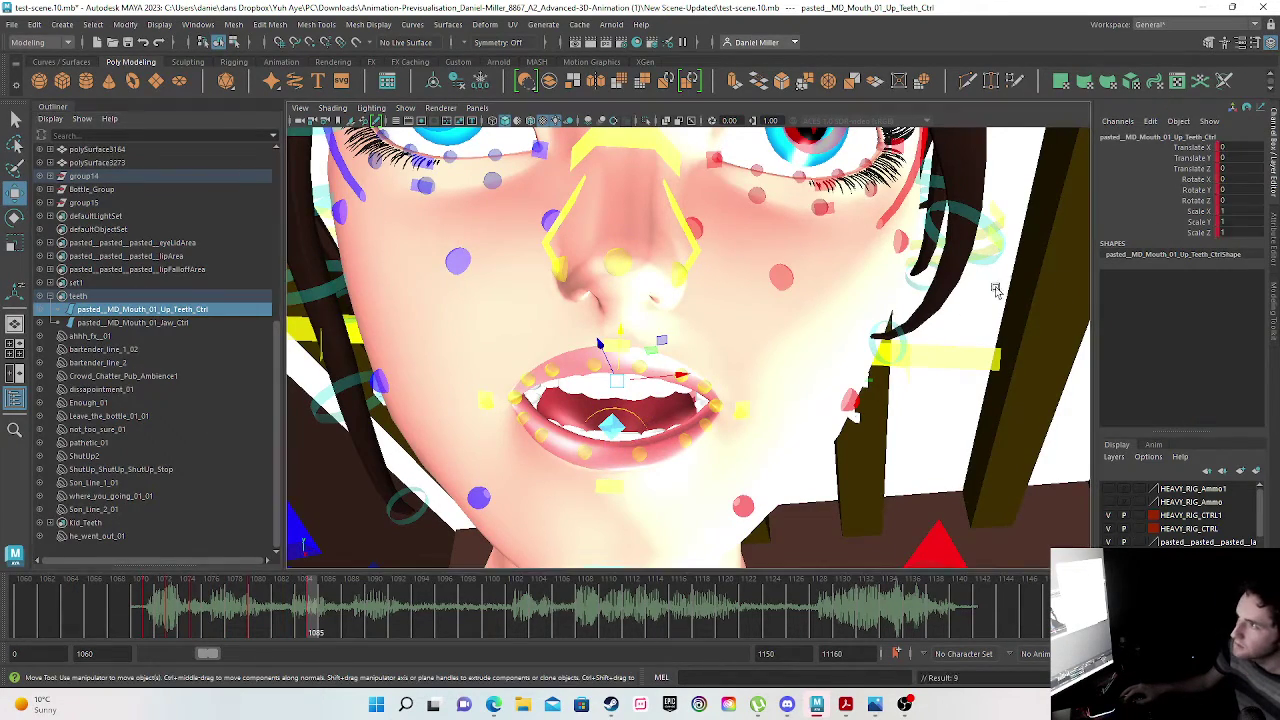
click(176, 323)
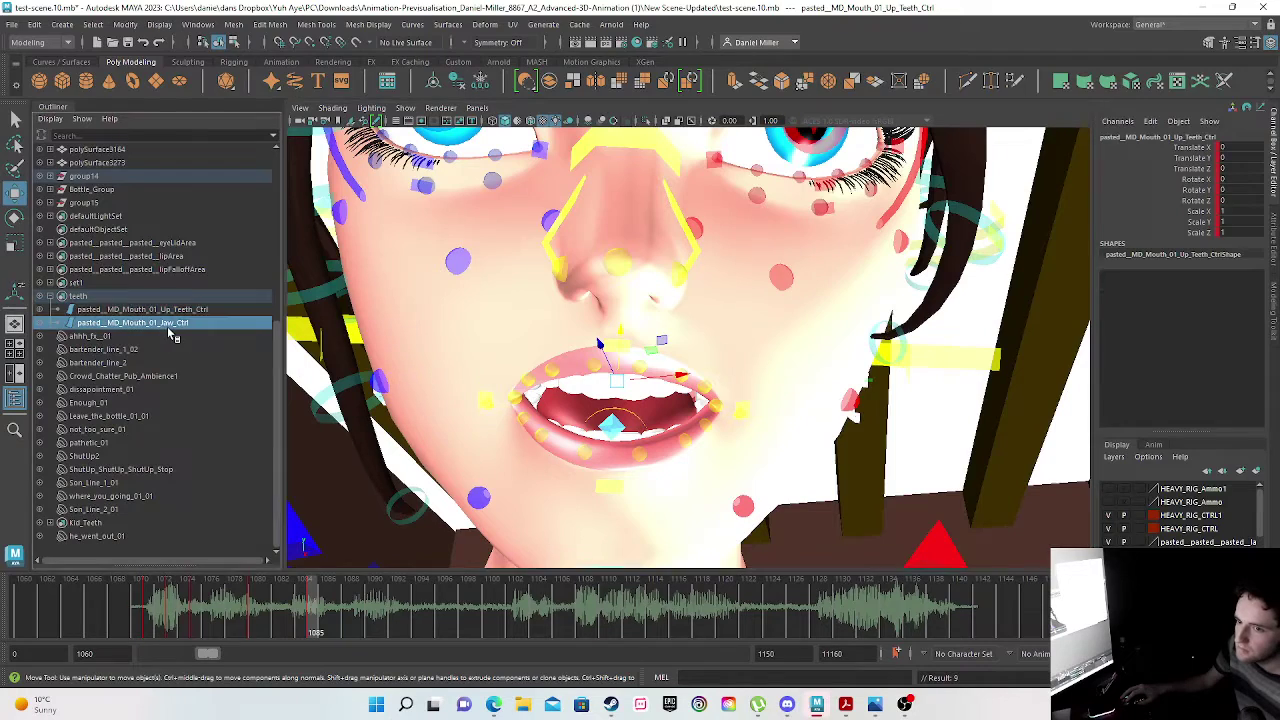
- Fine-tune the height of the upper mouth control at frame 1086 and key it
click(325, 624)
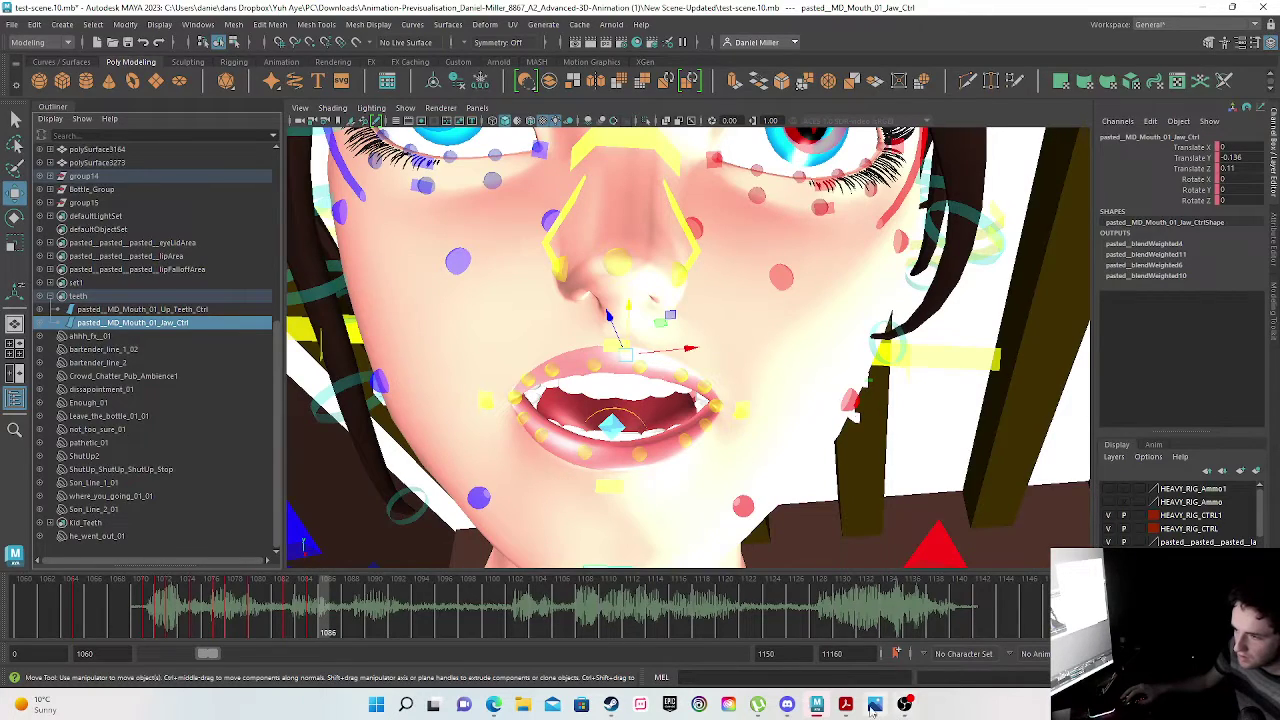
mouse_move(876, 710)
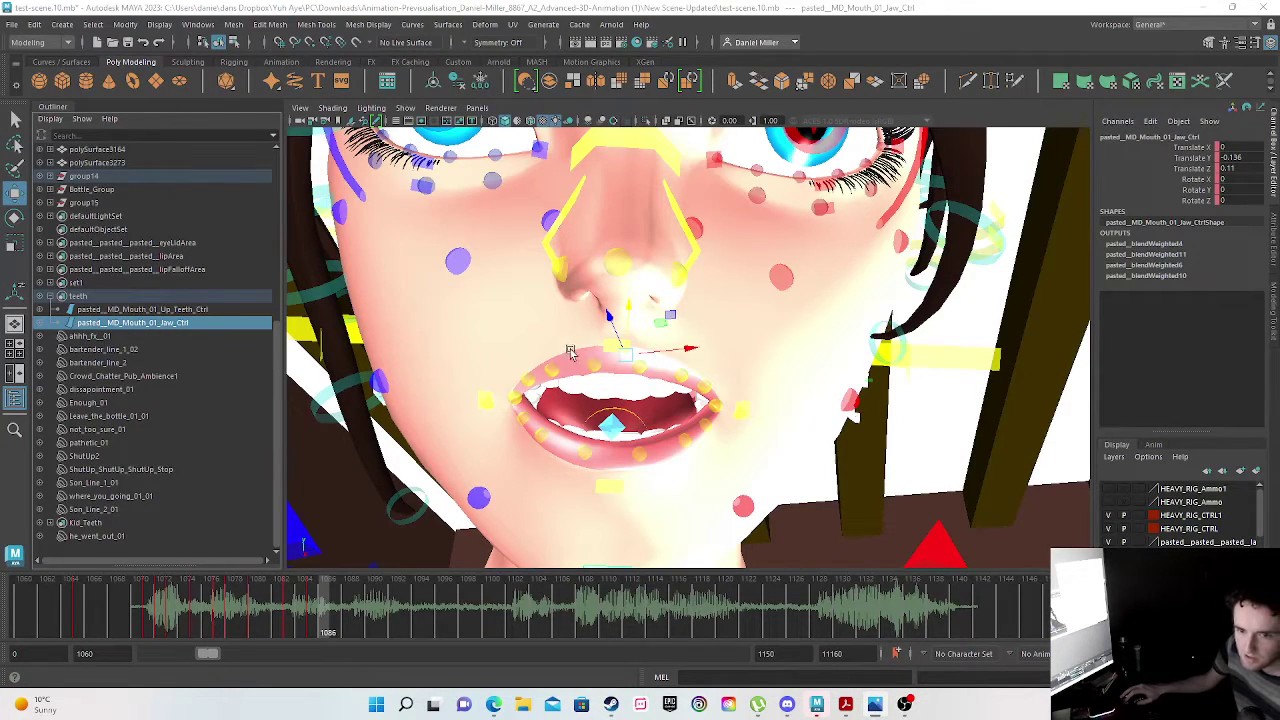
click(618, 336)
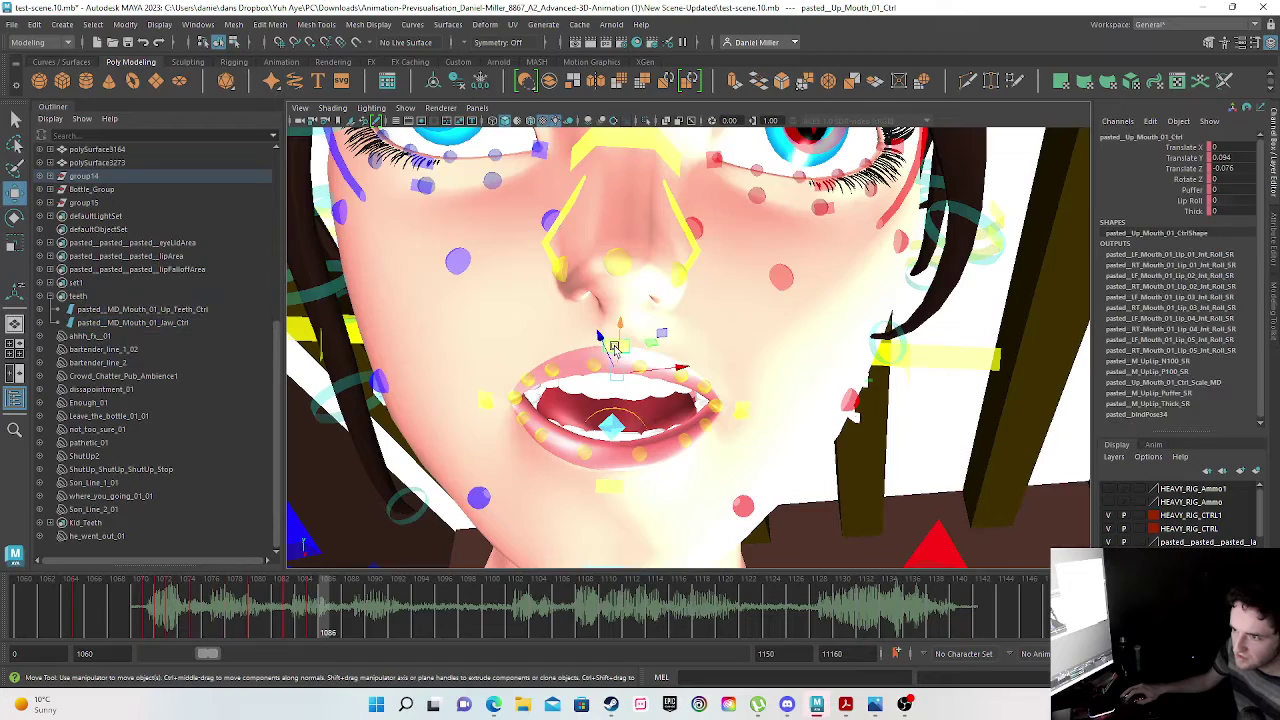
key(w)
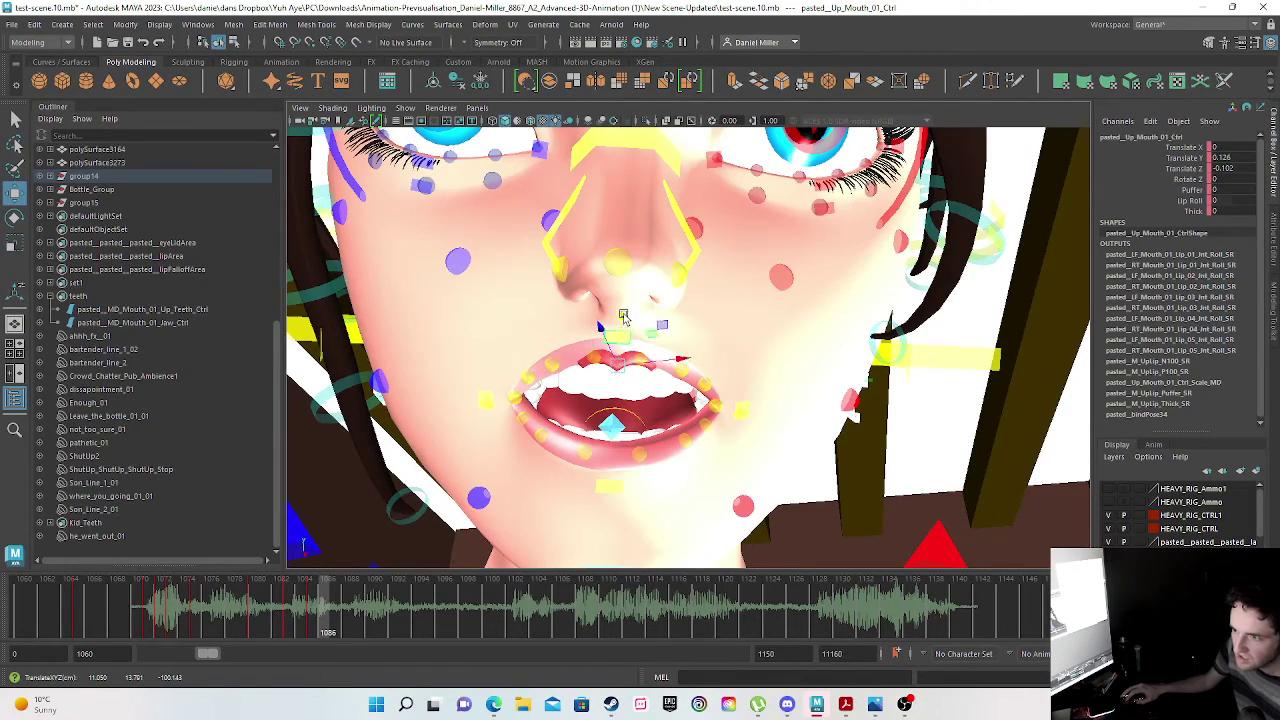
drag(624, 316, 620, 326)
key(s)
- Raise the right inner upper-lip tweak control slightly at frame 1086, to about 0.003 Translate Y and -0.002 Translate Z
click(592, 364)
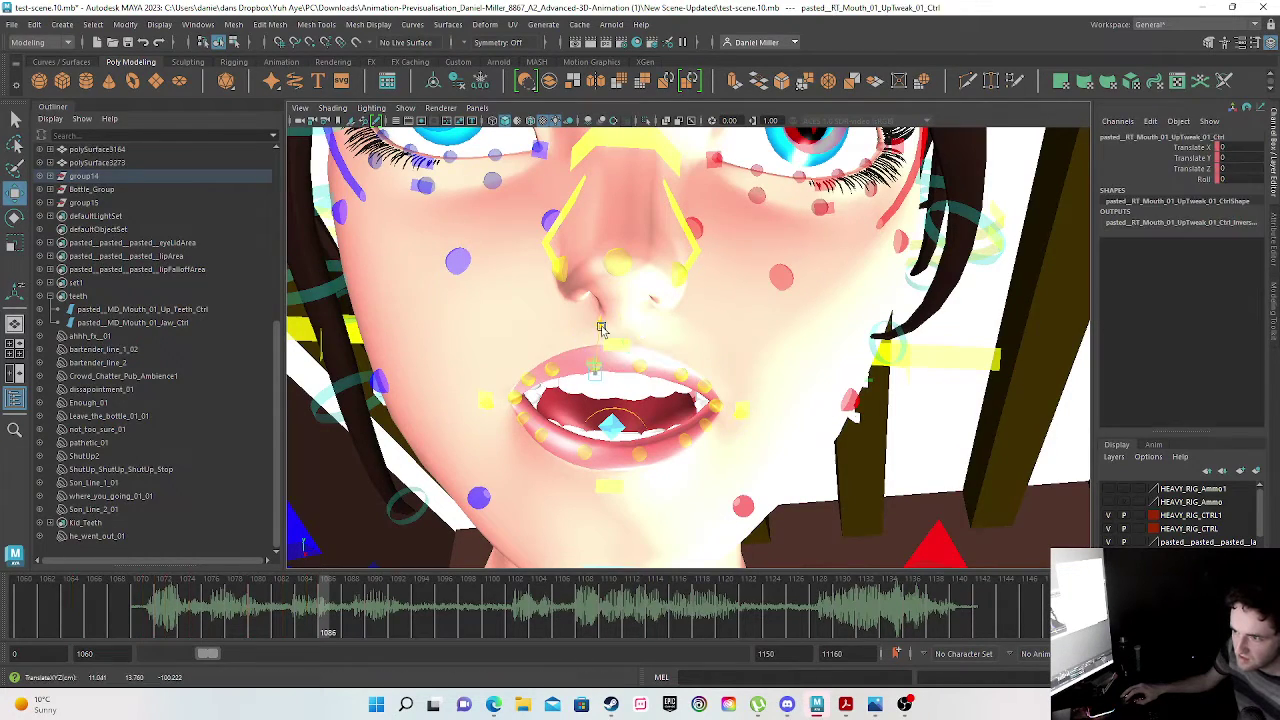
key(w)
drag(600, 327, 601, 328)
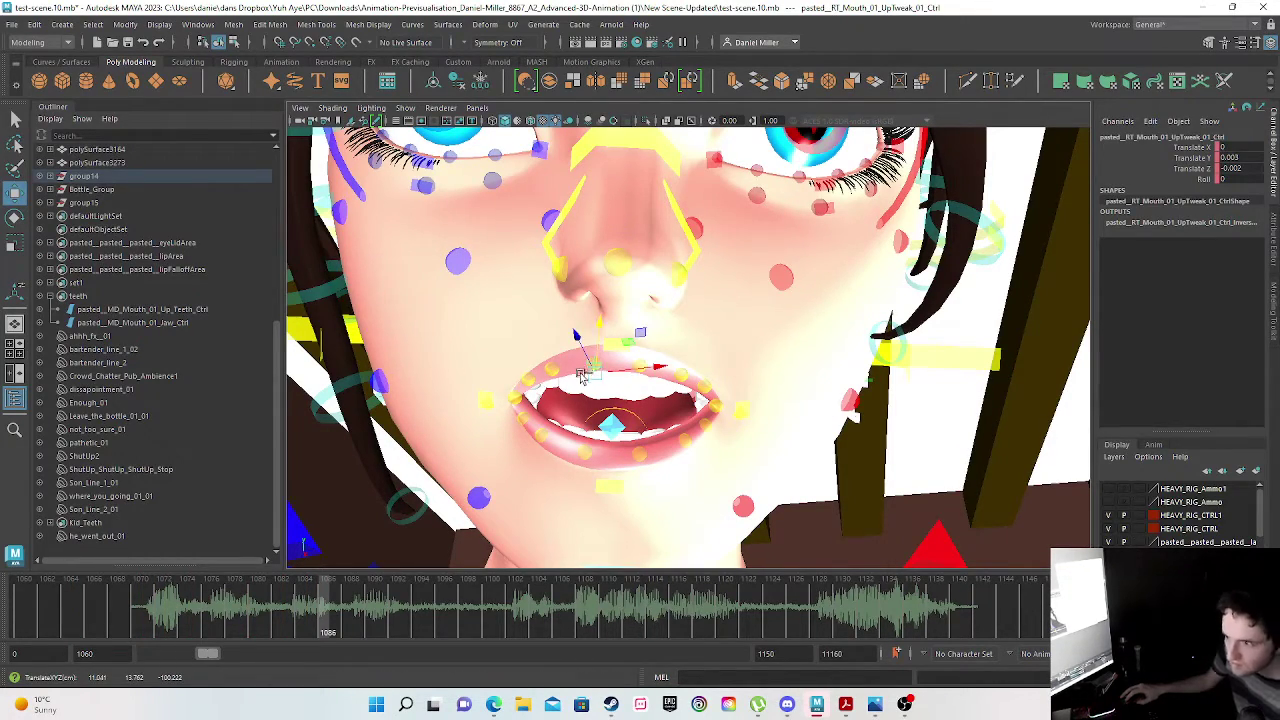
- Move the second upper-lip tweak controls at frame 1086 to about -0.018 Translate X, 0.06 Translate Y and 0.042 Translate Z, and key them
click(651, 378)
click(679, 374)
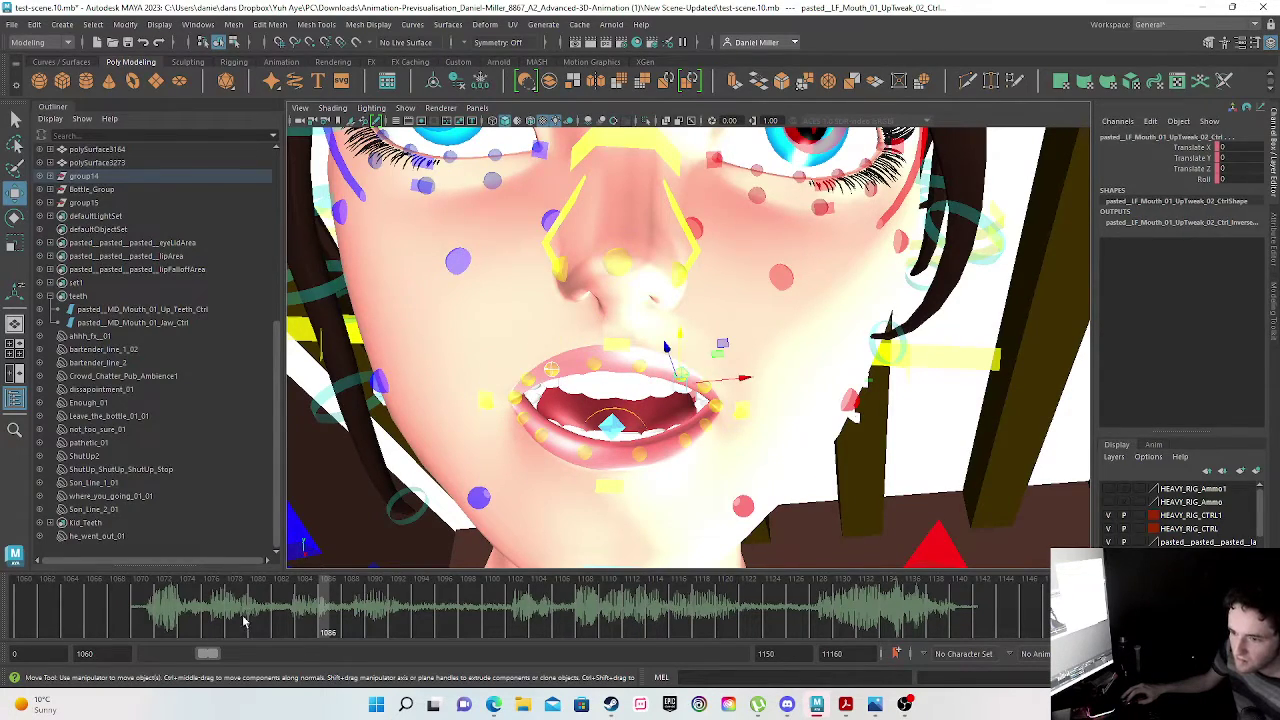
drag(310, 622, 326, 618)
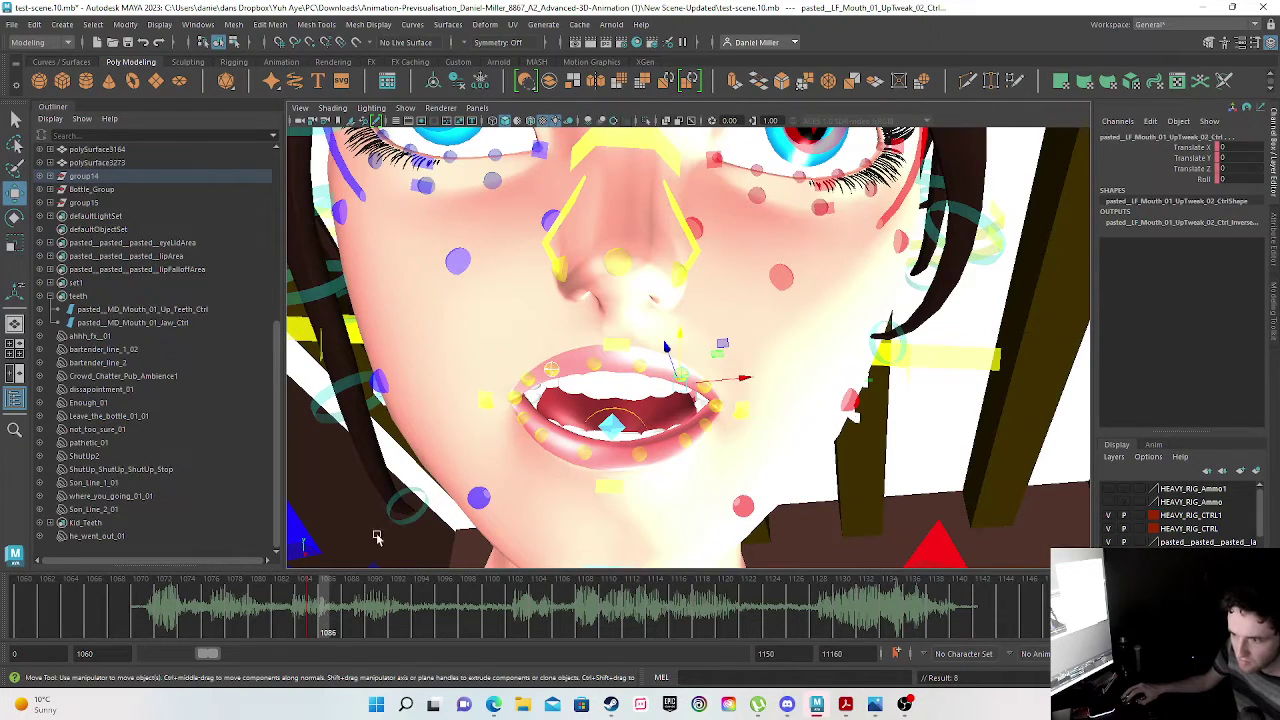
mouse_move(681, 343)
mouse_down()
mouse_move(680, 314)
mouse_move(682, 328)
mouse_up()
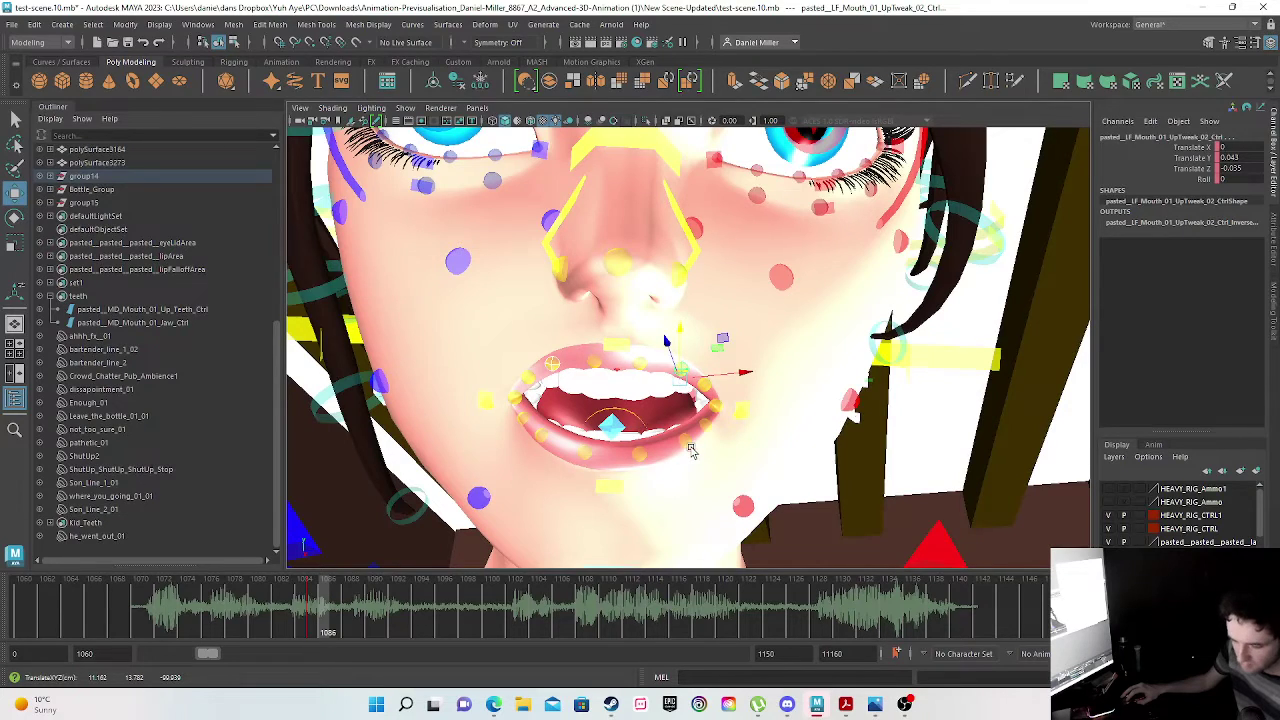
alt+drag(690, 448, 668, 360)
alt+drag(654, 425, 716, 420)
drag(688, 333, 680, 307)
alt+drag(614, 490, 503, 477)
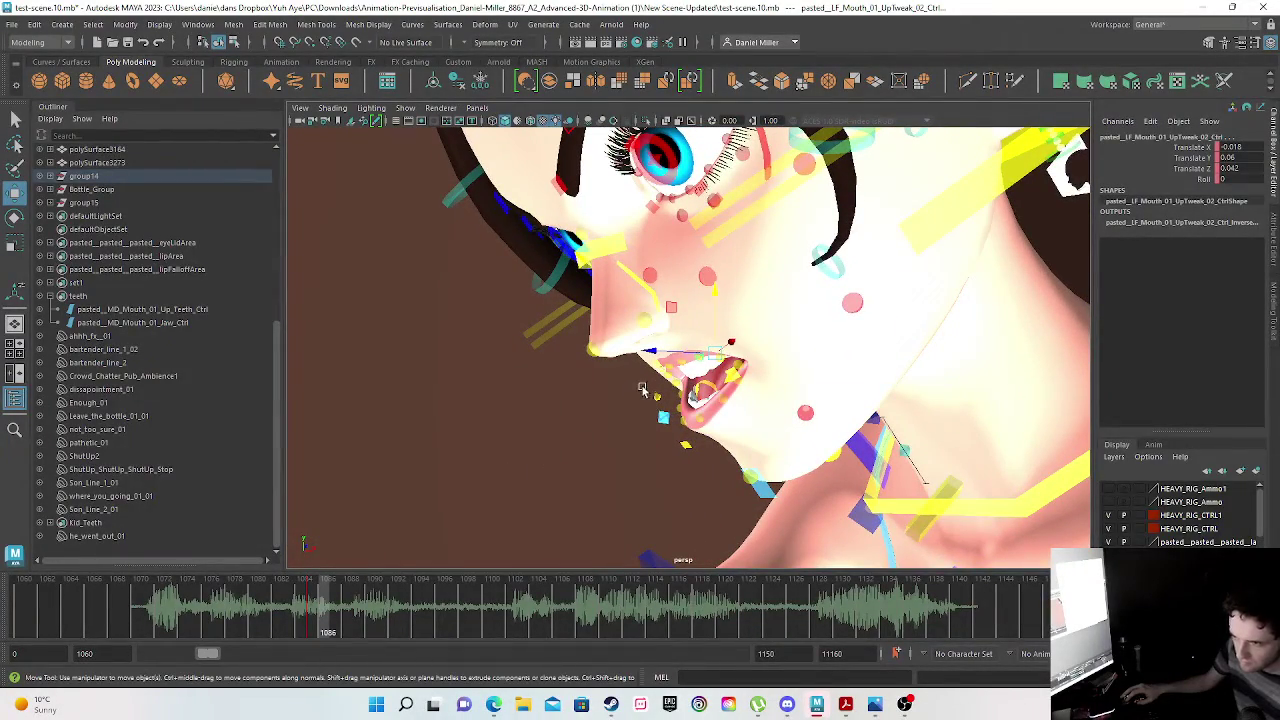
key(s)
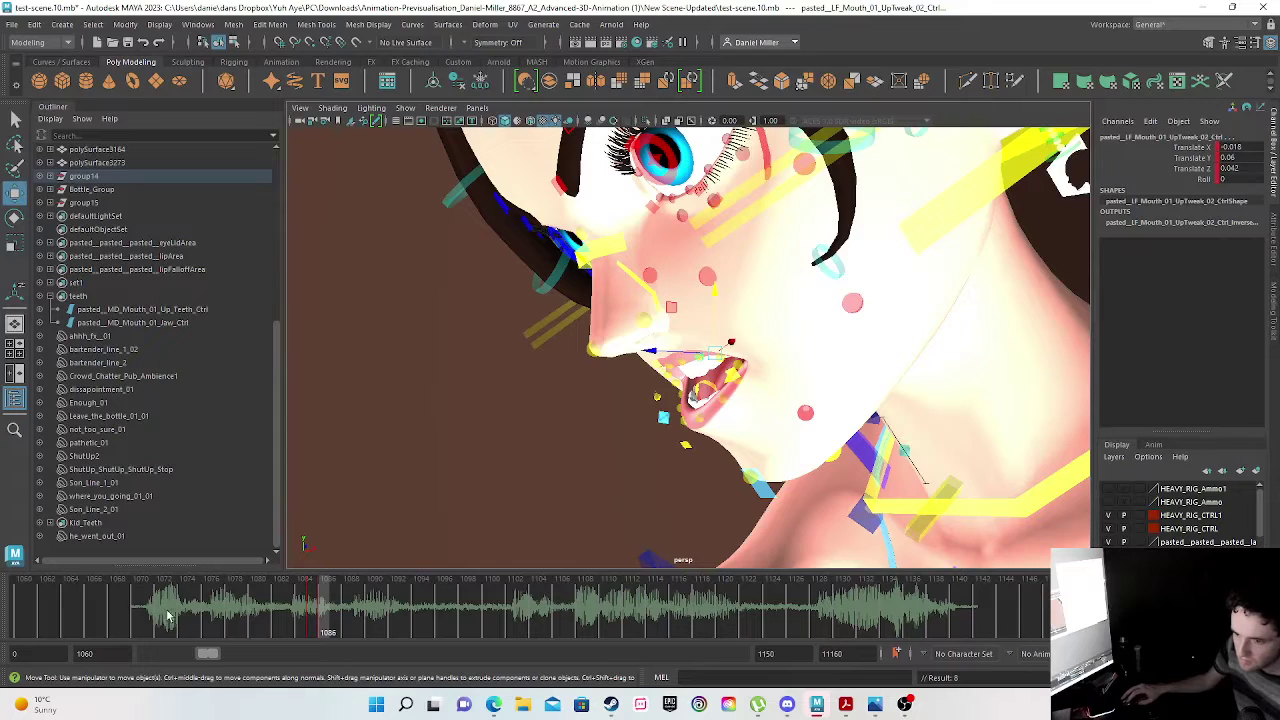
- Raise the upper mouth control and push it forward at frame 1077 to about -0.02 Translate X and 0.027 Translate Z, and key it
drag(125, 609, 213, 597)
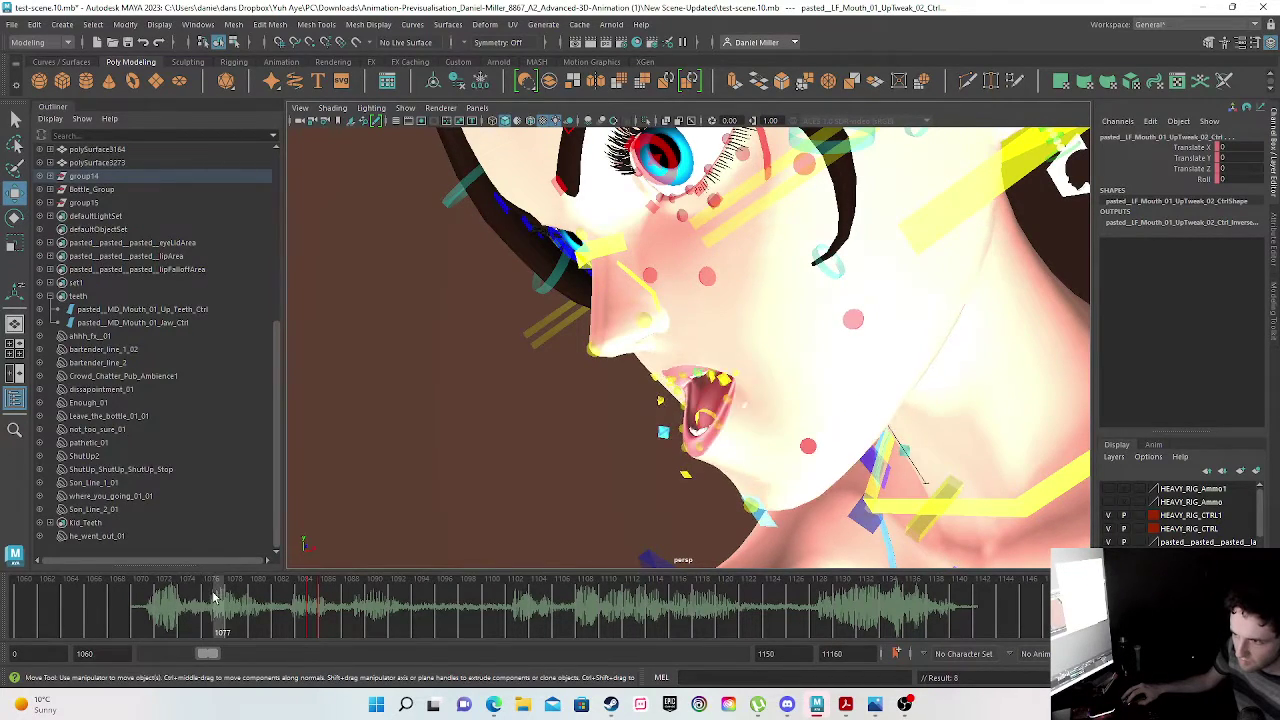
scroll(645, 393, up, 3)
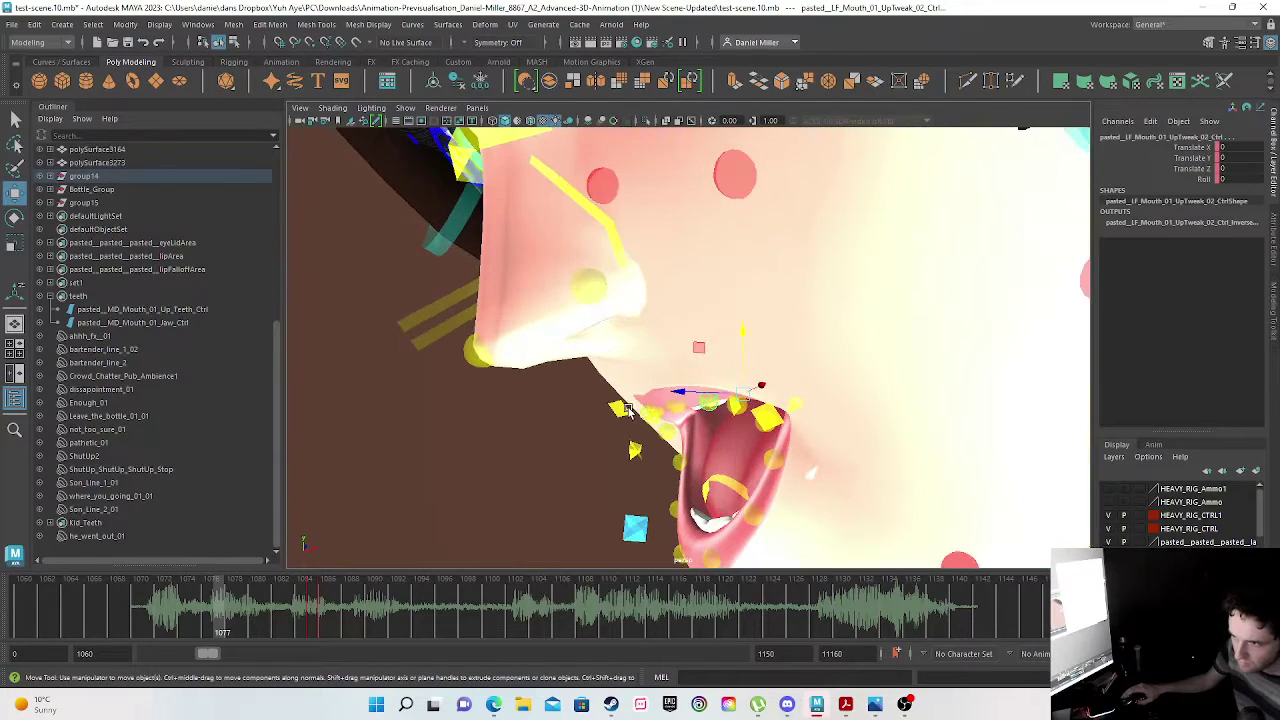
click(617, 408)
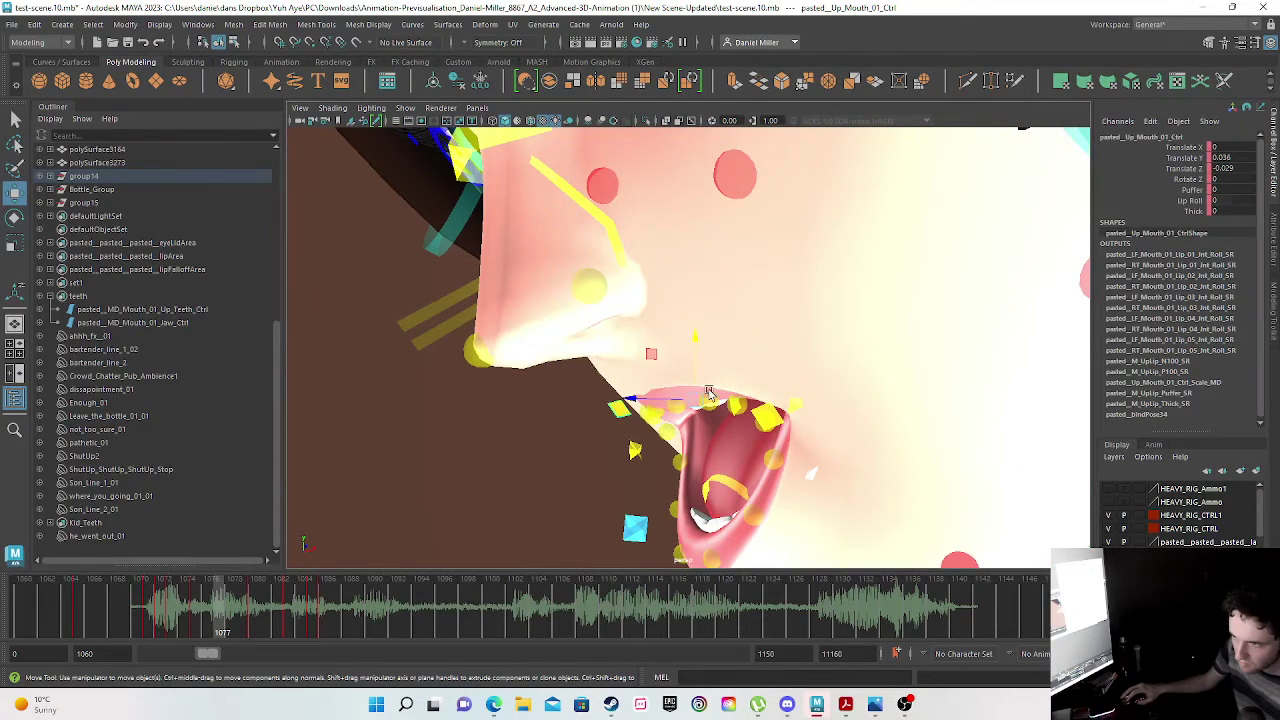
drag(654, 393, 640, 399)
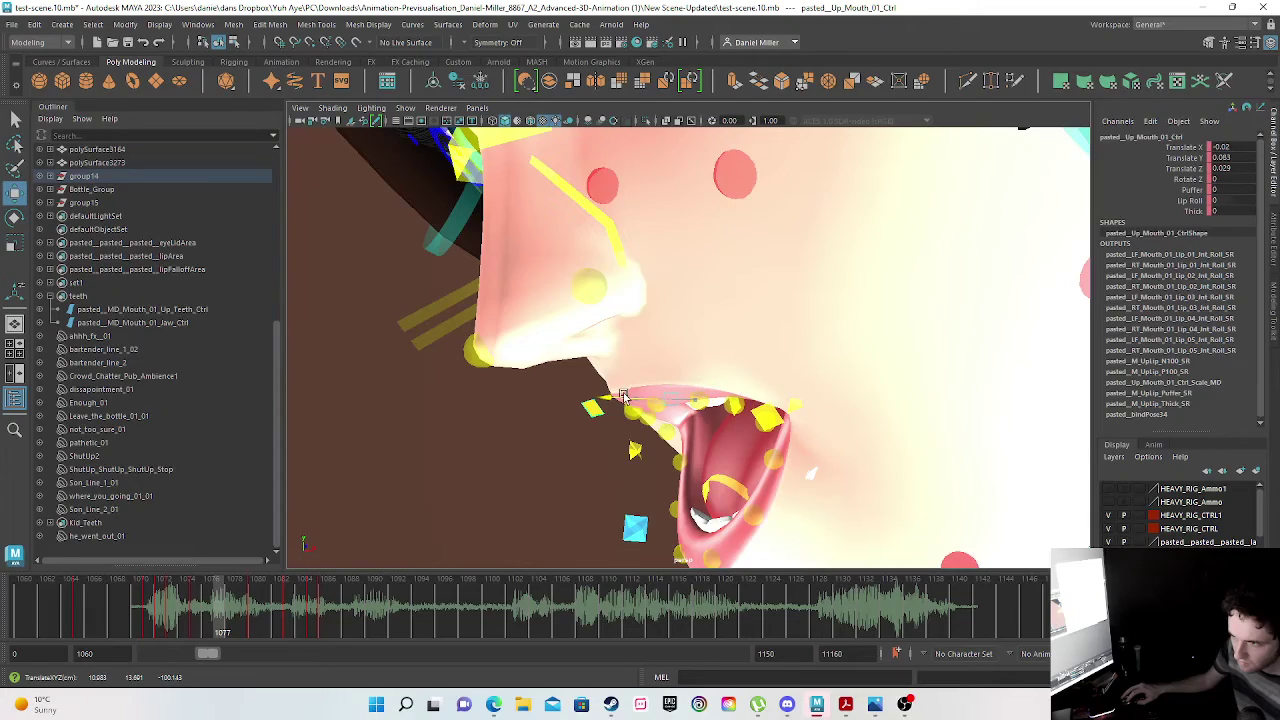
drag(669, 354, 669, 337)
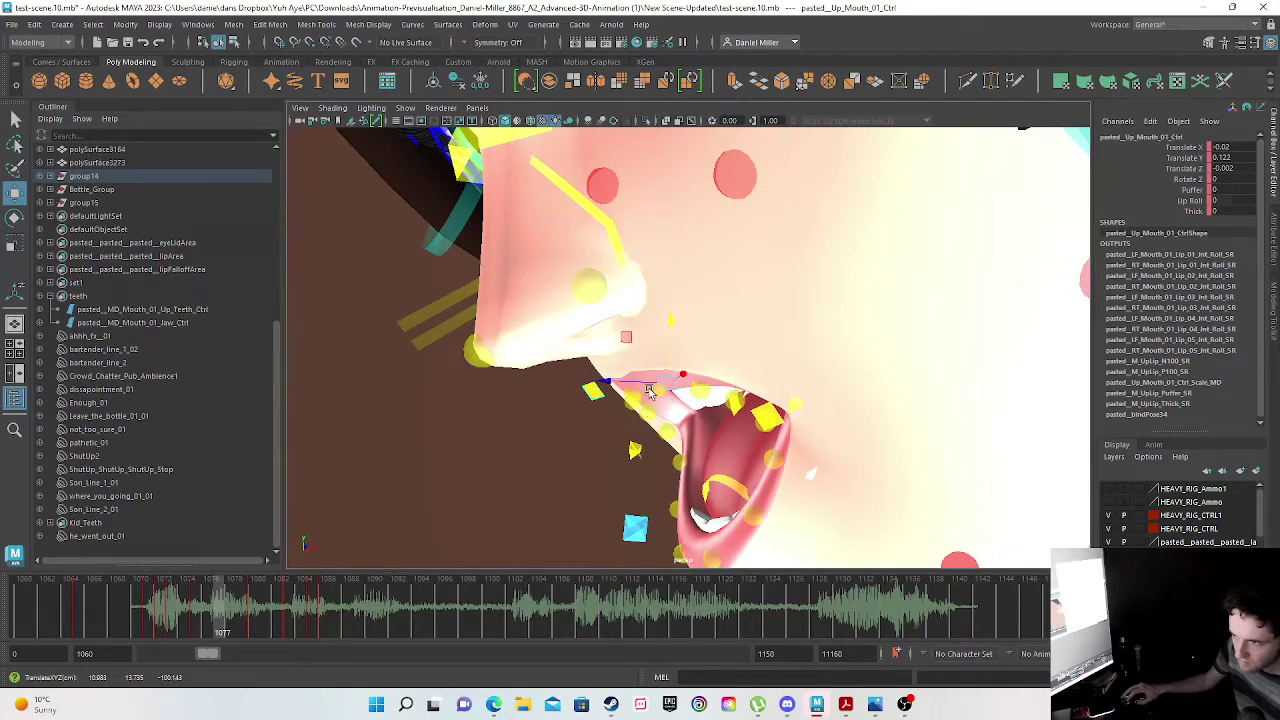
scroll(617, 466, down, 3)
alt+drag(617, 462, 575, 446)
drag(700, 326, 699, 329)
middle_drag(699, 330, 698, 331)
drag(646, 388, 640, 388)
scroll(654, 438, down, 4)
alt+drag(654, 440, 635, 375)
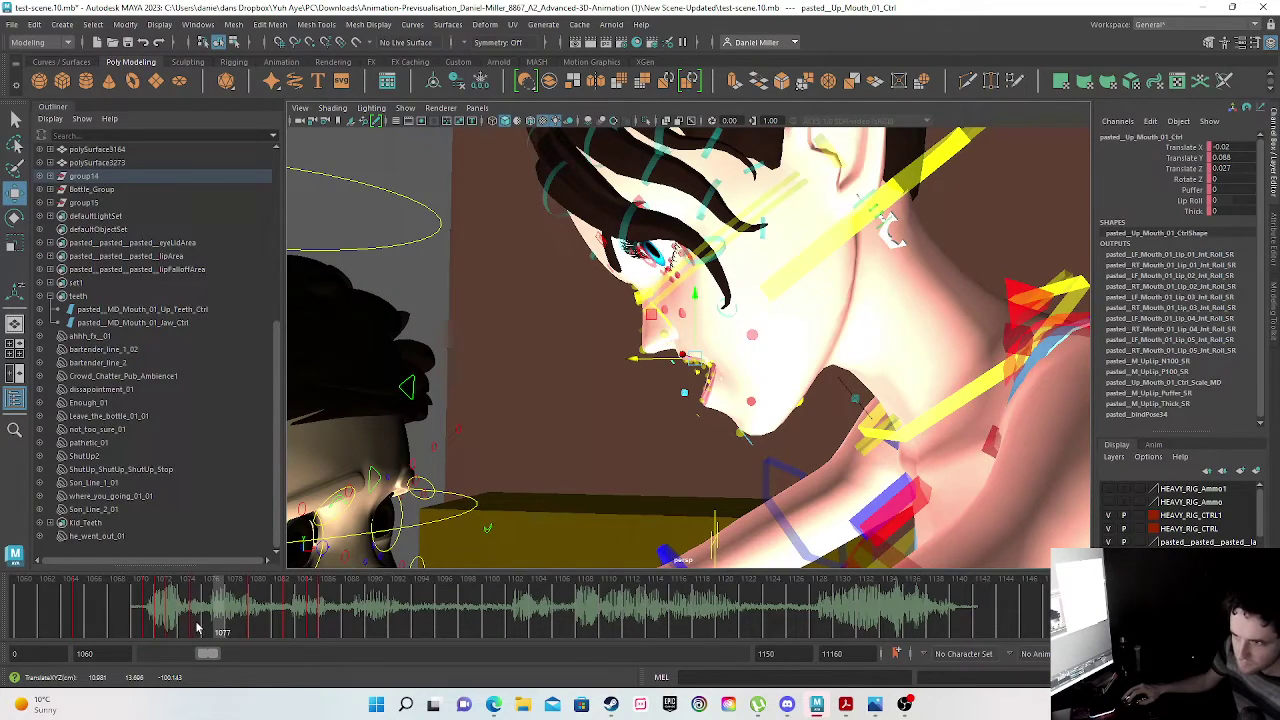
drag(196, 628, 220, 599)
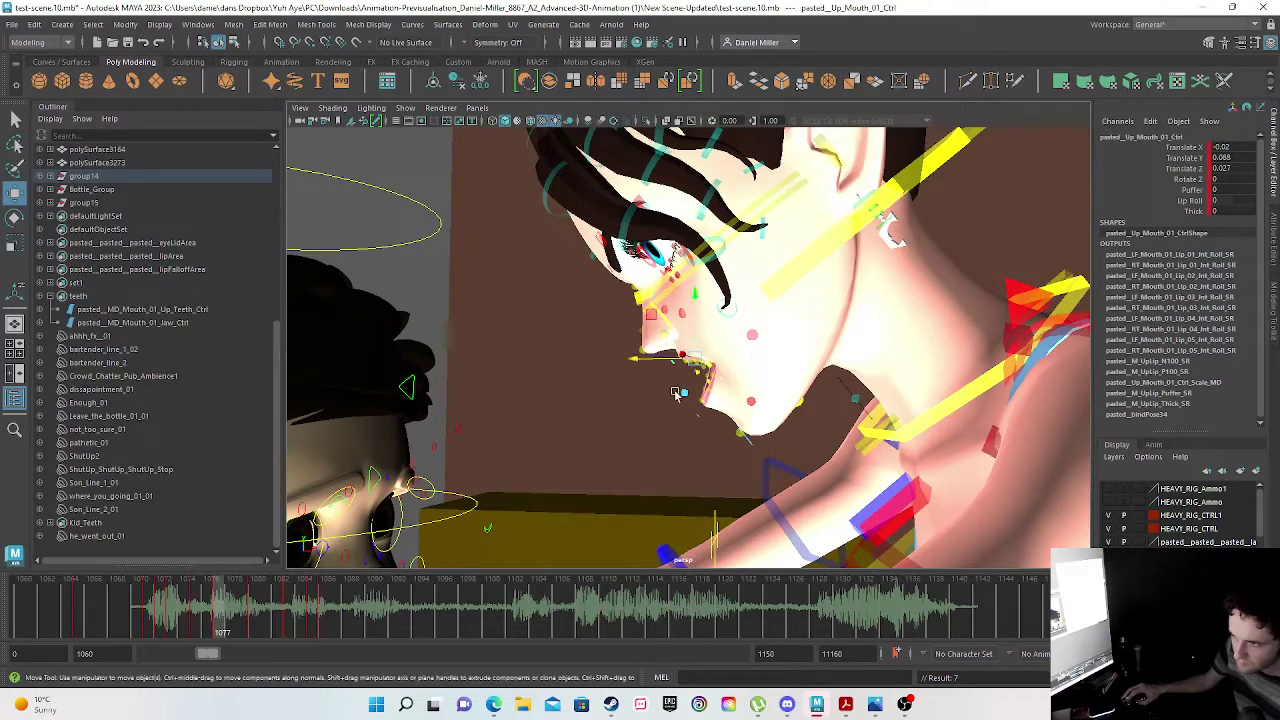
- Try moving the lower mouth control at frame 1077 to about 0.039 Translate X, -0.063 Translate Y and -0.143 Translate Z, and key it
scroll(665, 505, up, 2)
scroll(663, 505, up, 2)
mouse_move(670, 505)
alt+mouse_down()
mouse_move(722, 502)
mouse_move(630, 530)
mouse_move(657, 514)
alt+mouse_up()
click(697, 510)
drag(660, 463, 687, 461)
drag(743, 403, 743, 388)
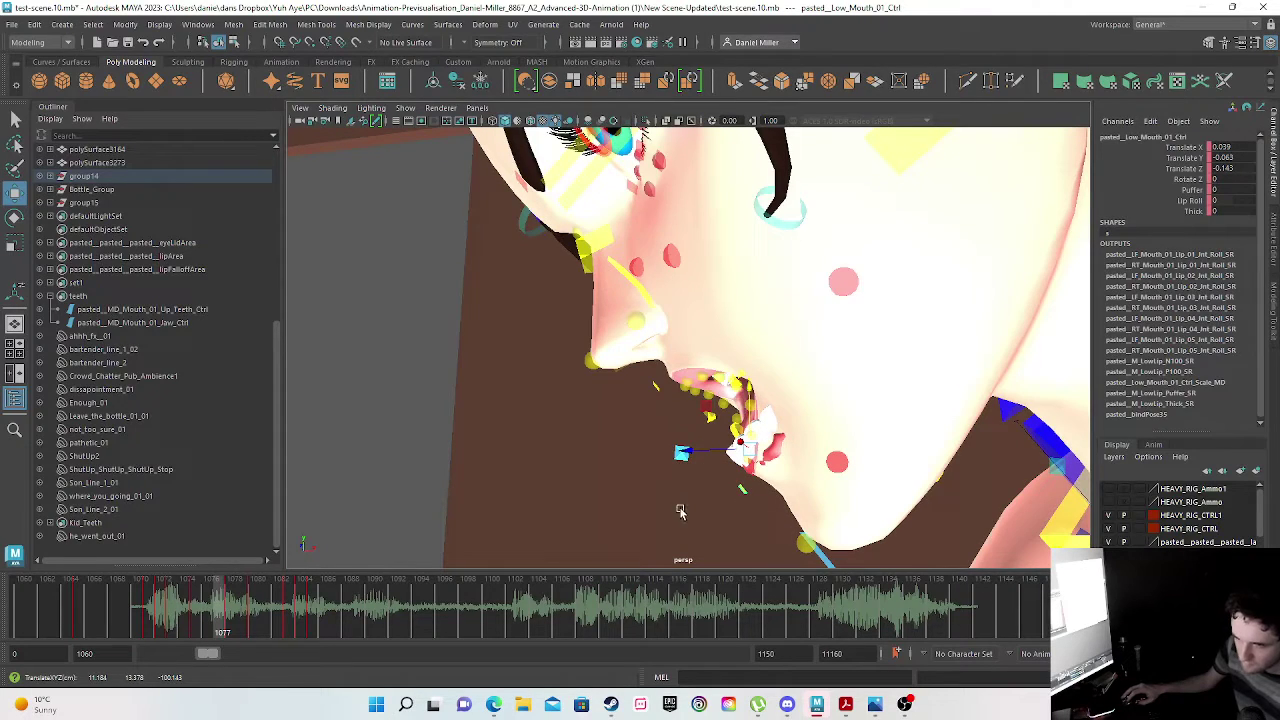
key(s)
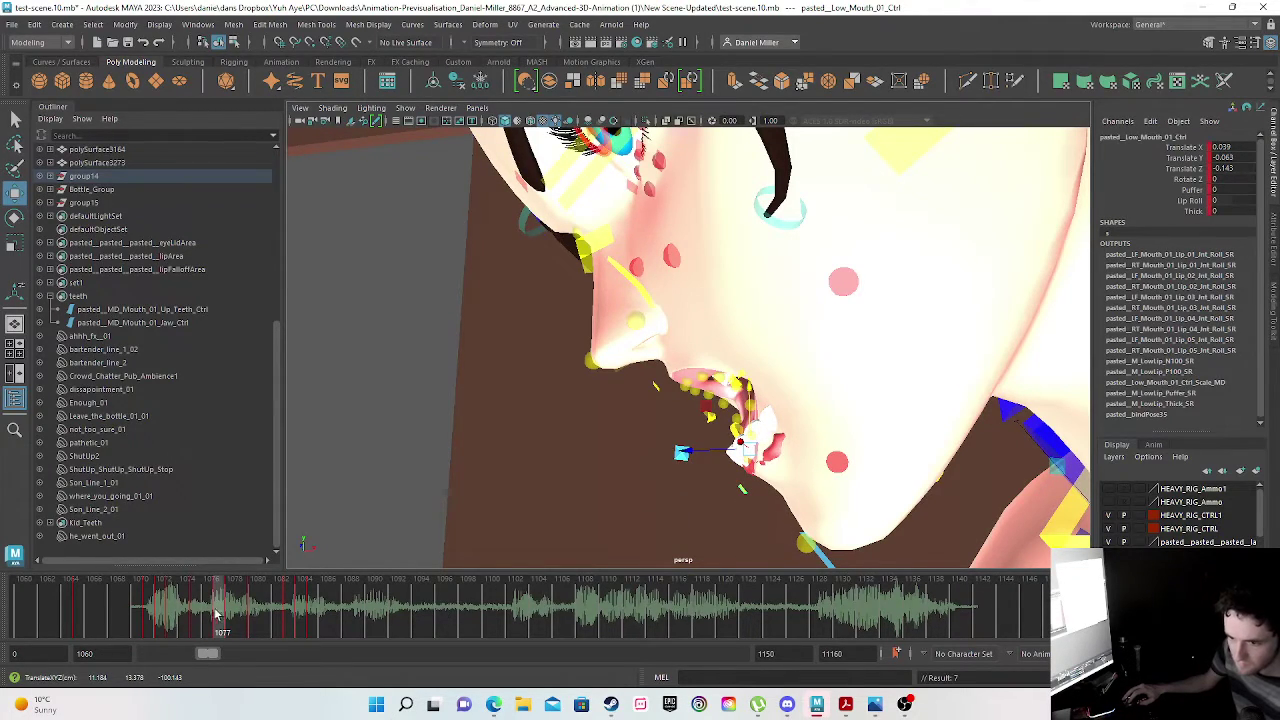
- Compare frames 1077 and 1078, check the jaw control, and undo the lower mouth control's changes
click(232, 612)
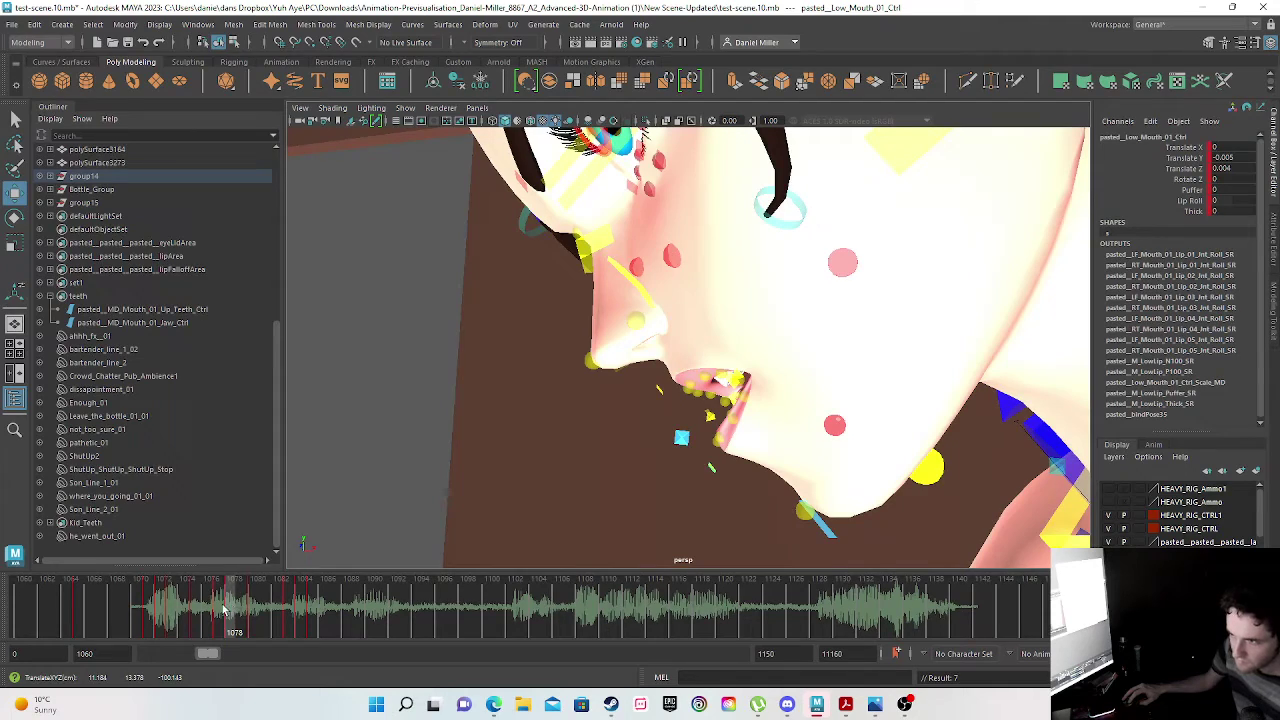
click(221, 609)
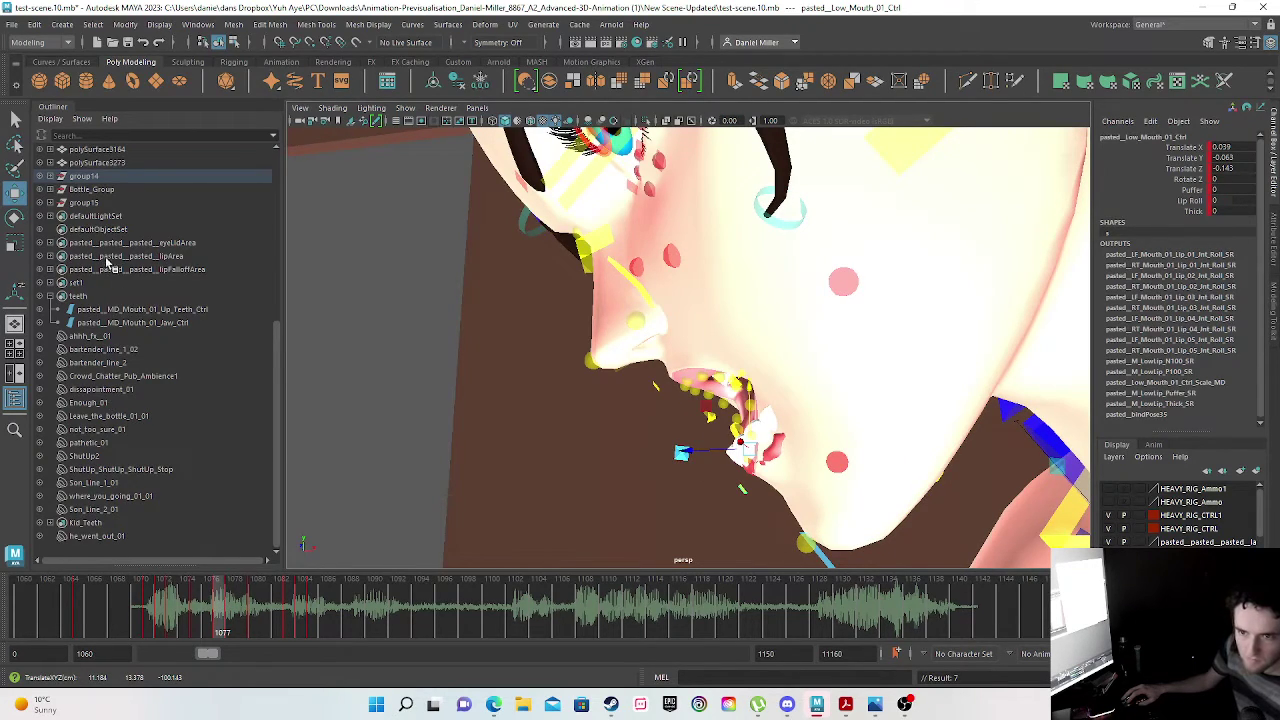
click(143, 323)
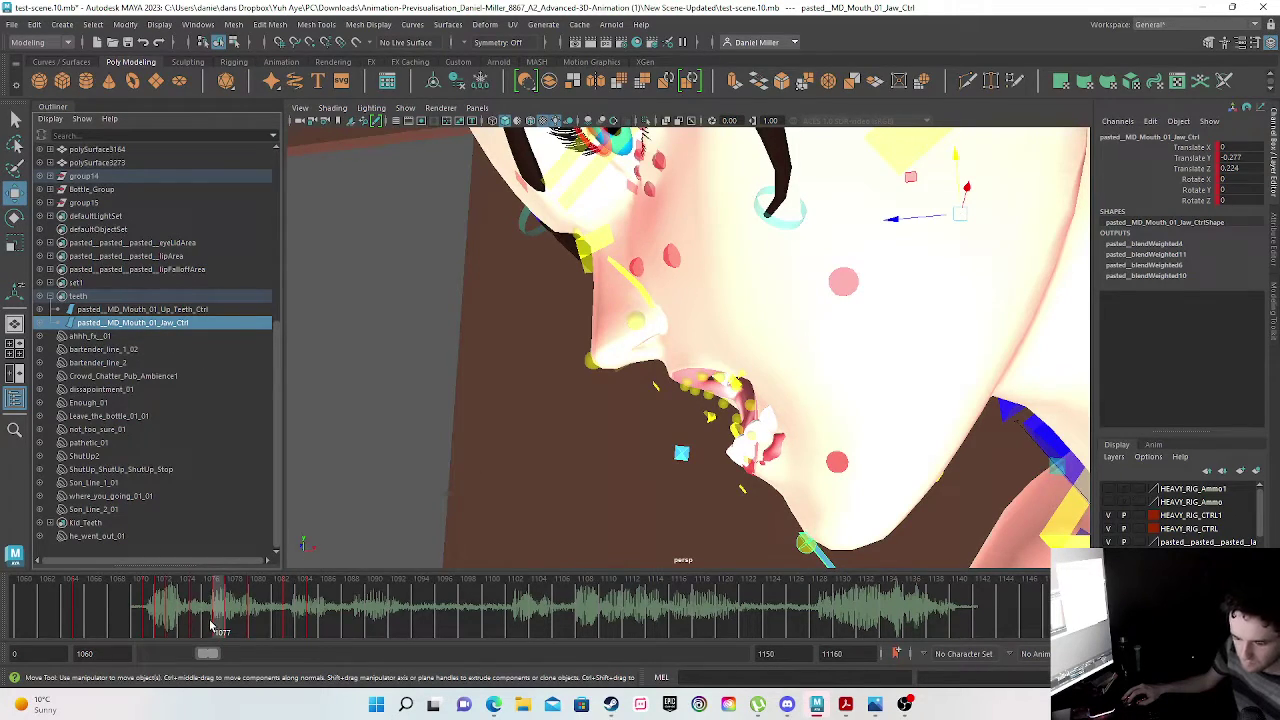
key(z)
key(z)
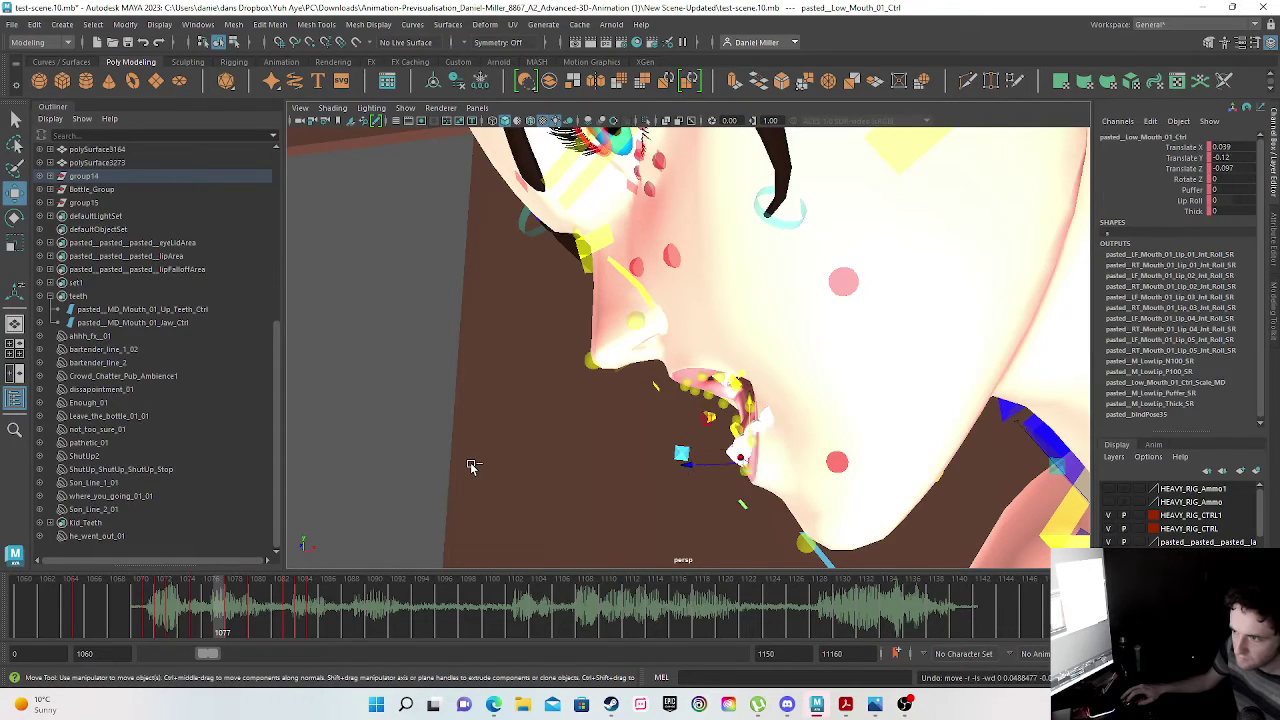
key(z)
key(z)
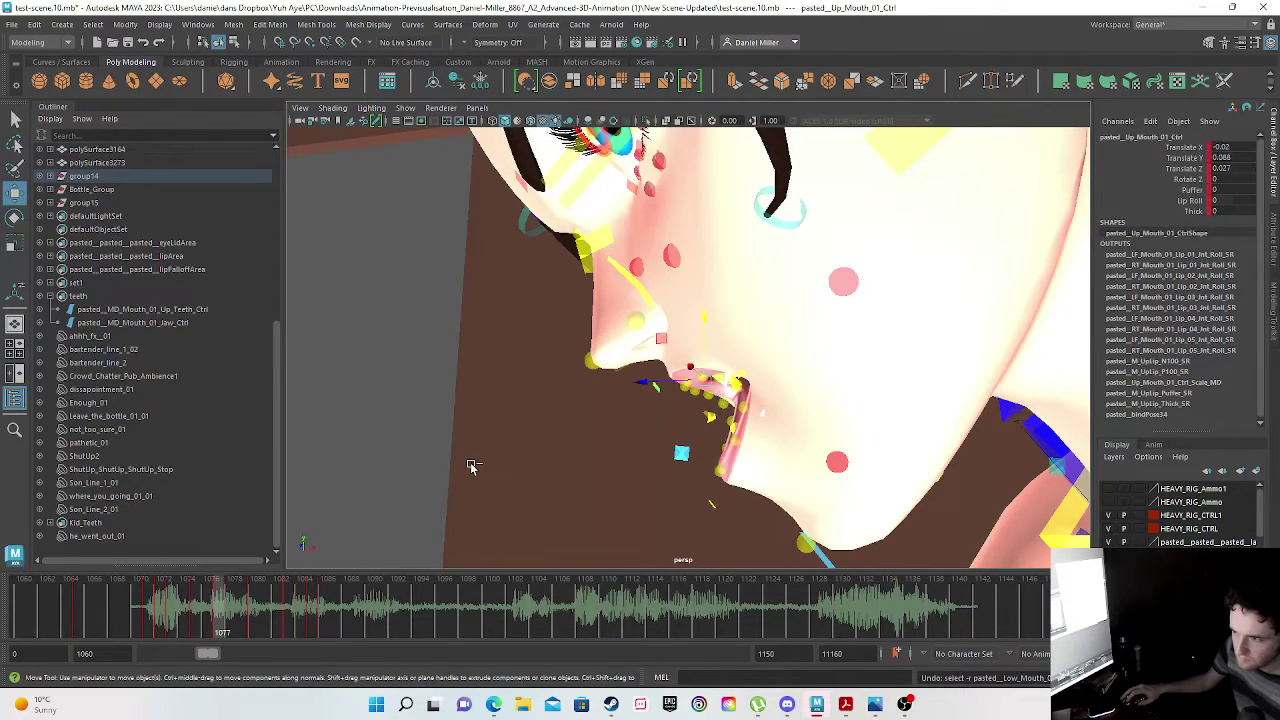
- Pull the outer lower-lip tweak controls outward at frame 1077, to about 0.066 Translate X on the left and -0.077 on the right
alt+drag(462, 444, 632, 500)
click(698, 416)
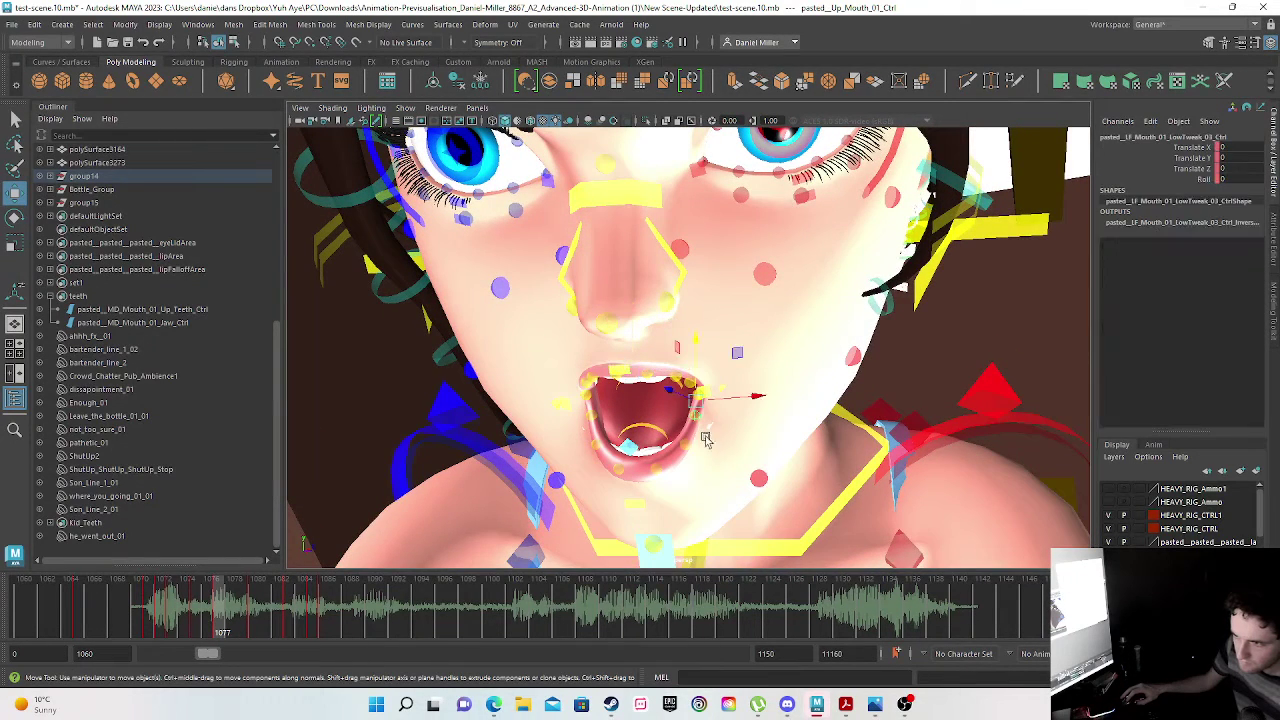
drag(119, 605, 222, 606)
drag(756, 398, 767, 399)
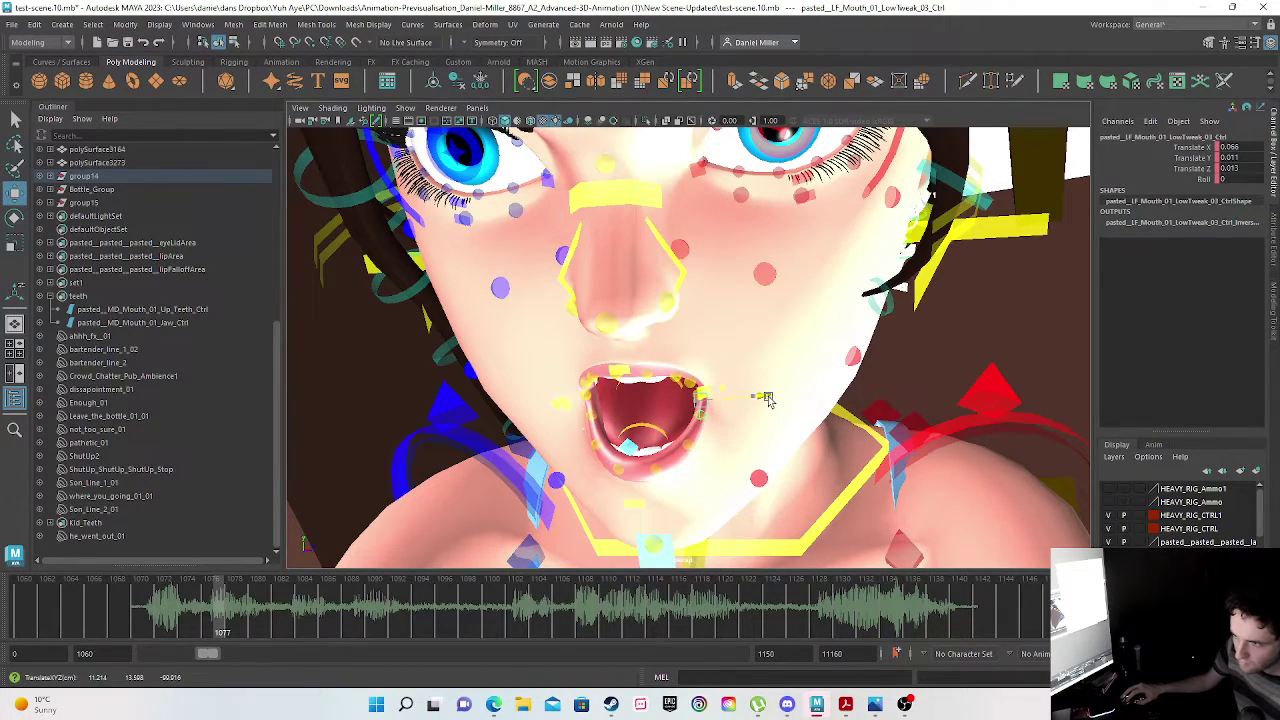
click(593, 405)
drag(651, 398, 646, 394)
- Set the right outer lower-lip tweak control's Translate X, Y and Z to 0 at frame 1075
drag(142, 617, 199, 607)
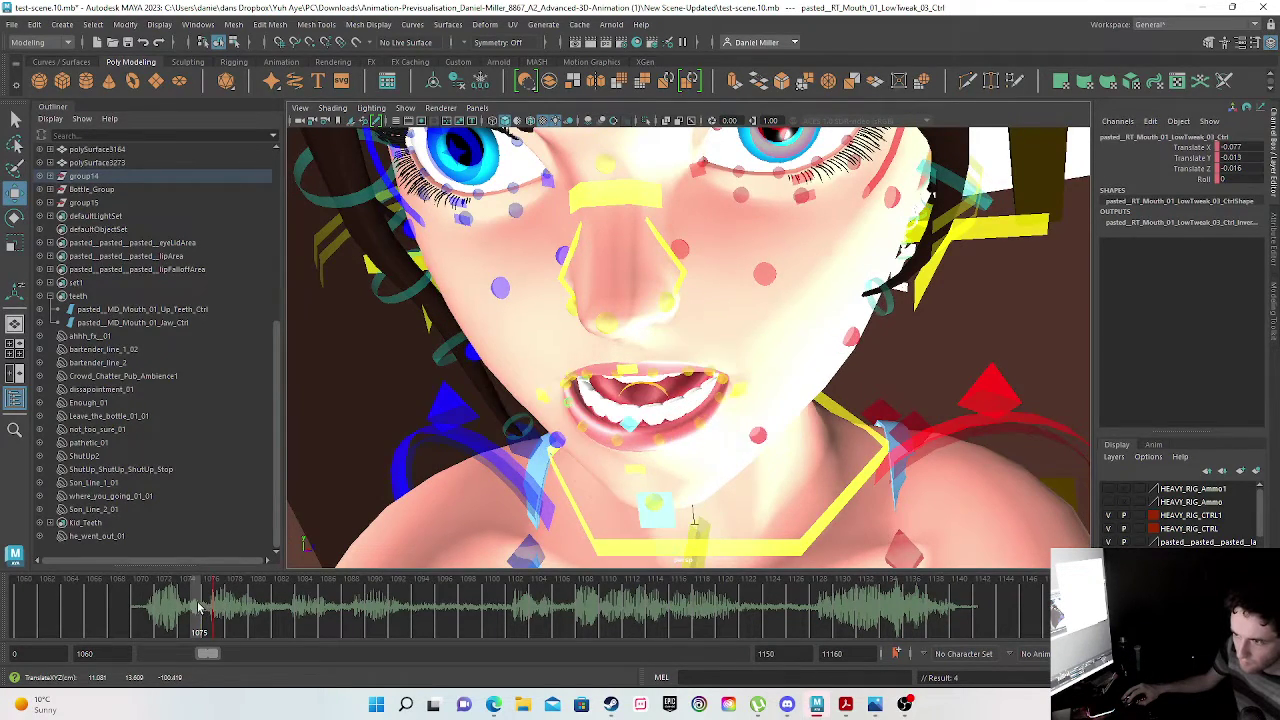
key(w)
click(1232, 147)
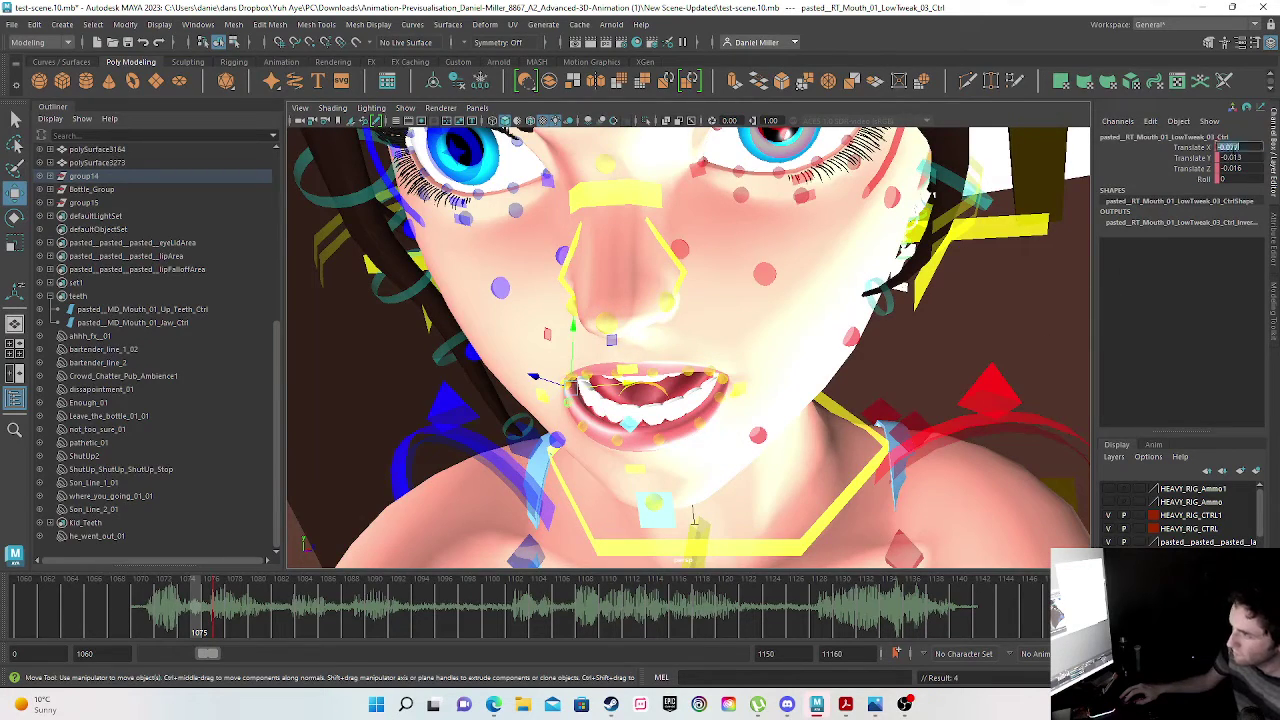
text(0)
click(1234, 159)
text(0)
key(Tab)
text(0)
key(Return)
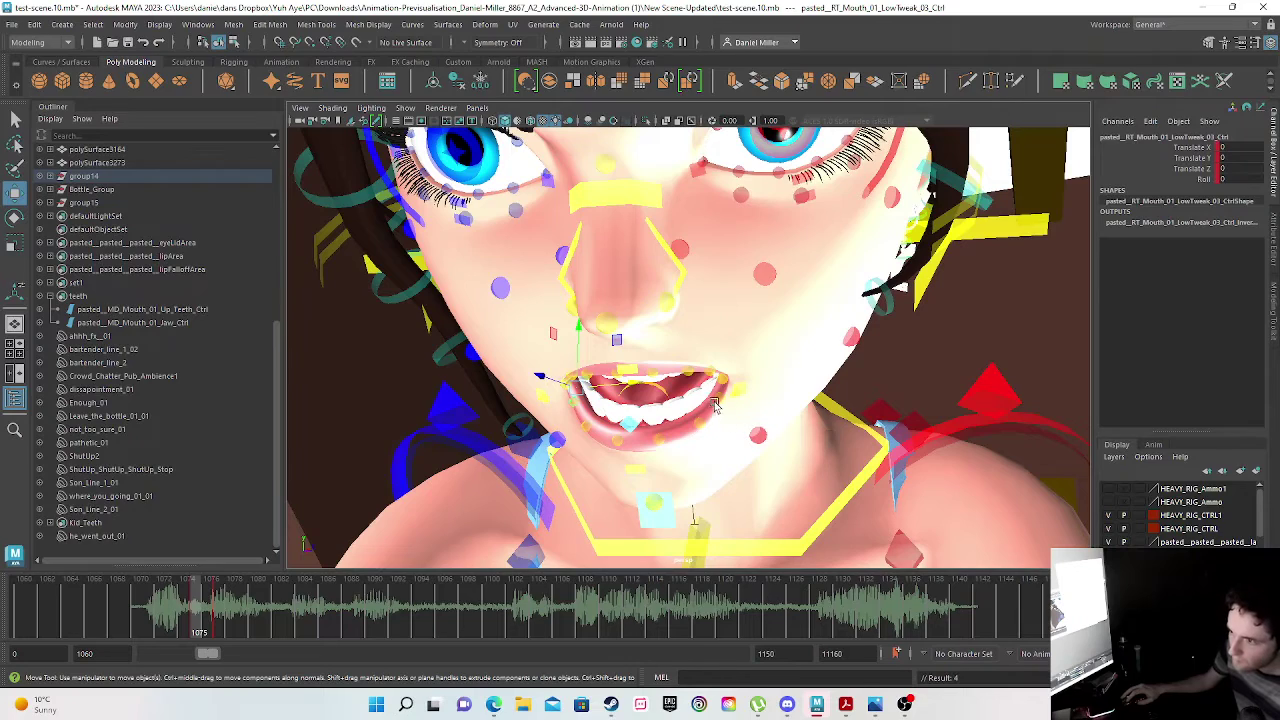
- Set the left outer lower-lip tweak control's Translate X, Y and Z to 0 at frame 1075
click(718, 394)
click(1241, 146)
text(0)
click(1234, 158)
text(060)
key(Return)
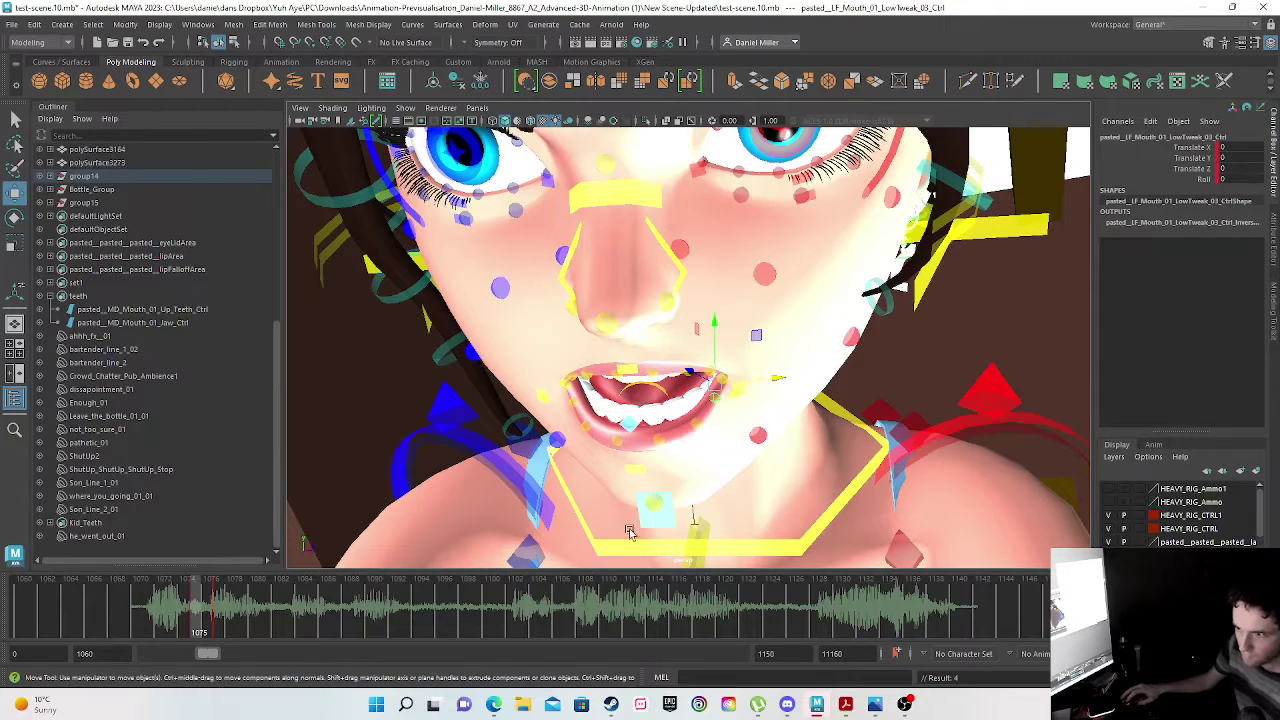
- Reposition the jaw control at frame 1077 to about 0.039 Translate X, -0.256 Translate Y and 0.016 Translate Z, and key it
scroll(631, 489, up, 2)
drag(128, 607, 219, 607)
alt+drag(754, 471, 592, 496)
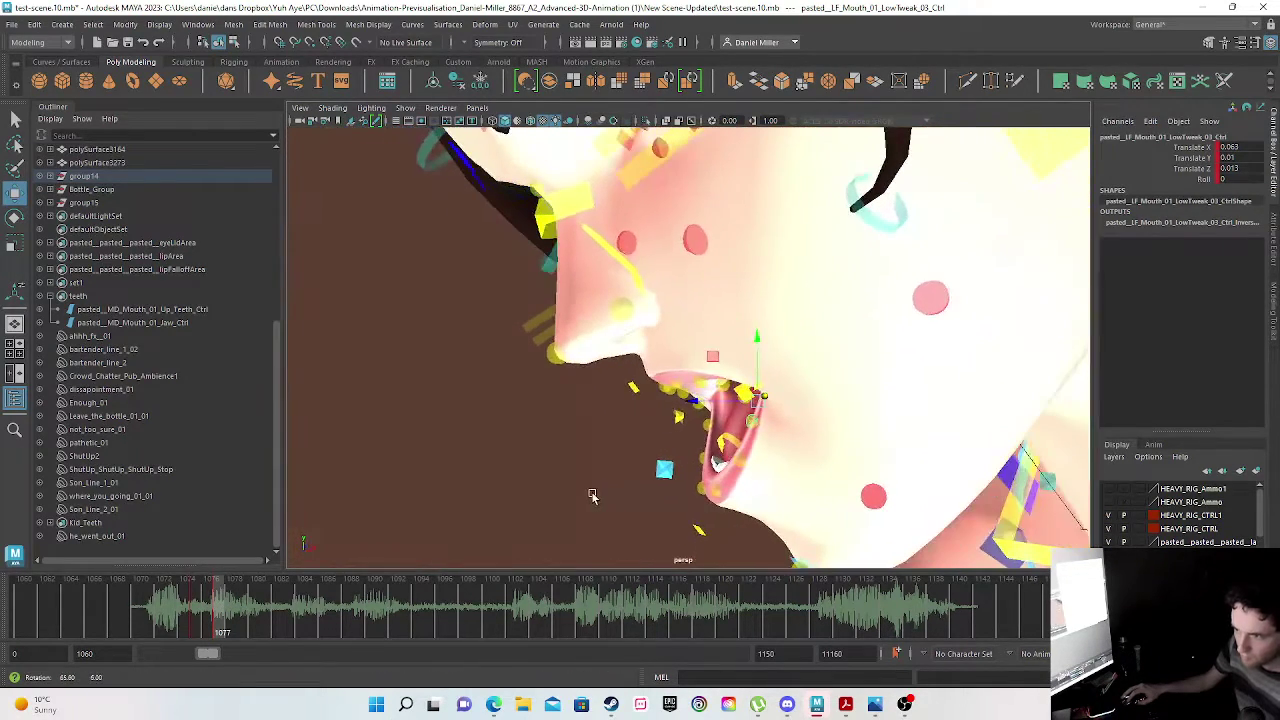
scroll(677, 474, down, 7)
scroll(663, 477, up, 1)
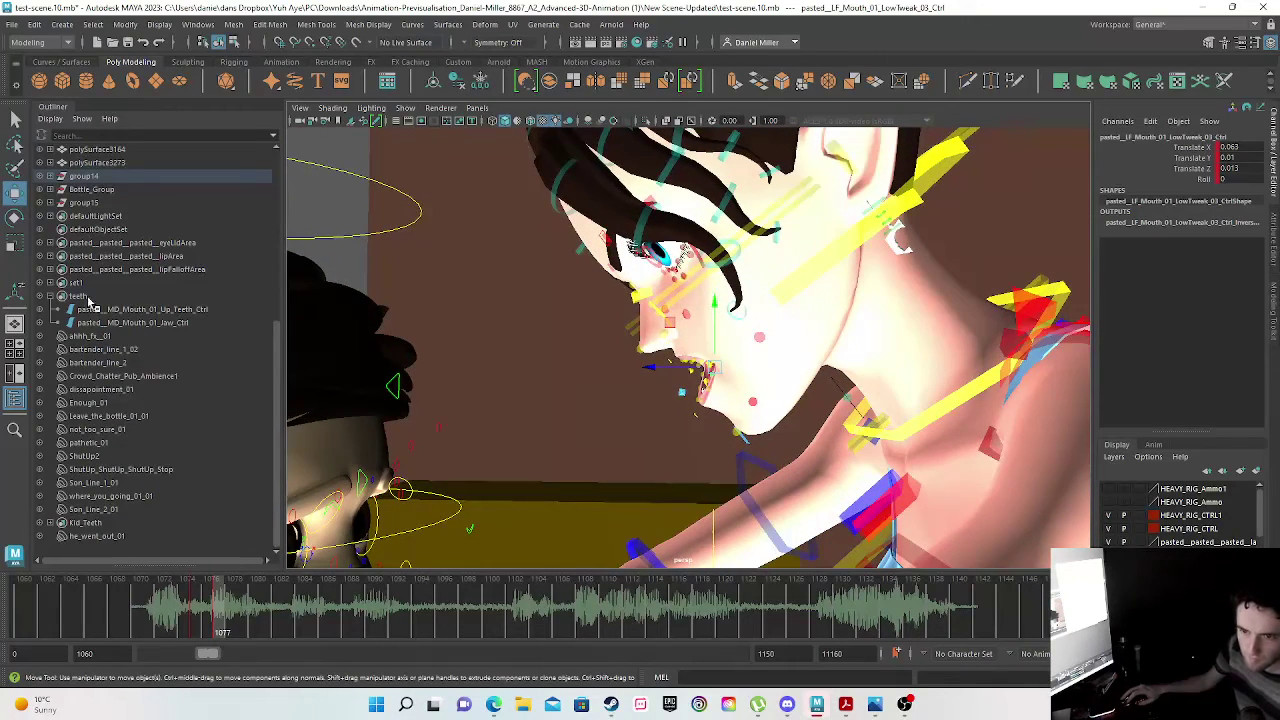
click(118, 323)
drag(758, 279, 829, 216)
alt+drag(579, 543, 620, 503)
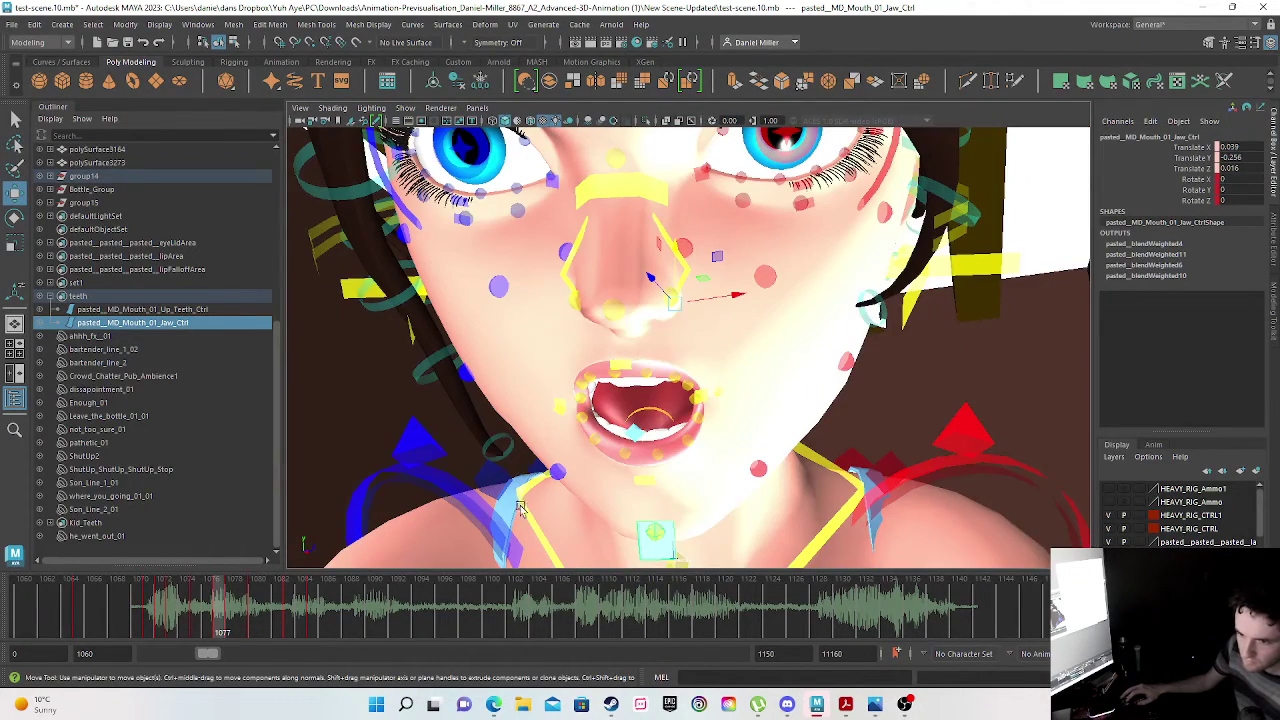
key(s)
- At frame 1086, reposition the jaw control to about 0.021 Translate X, -0.05 Translate Y and -0.065 Translate Z
drag(130, 620, 329, 619)
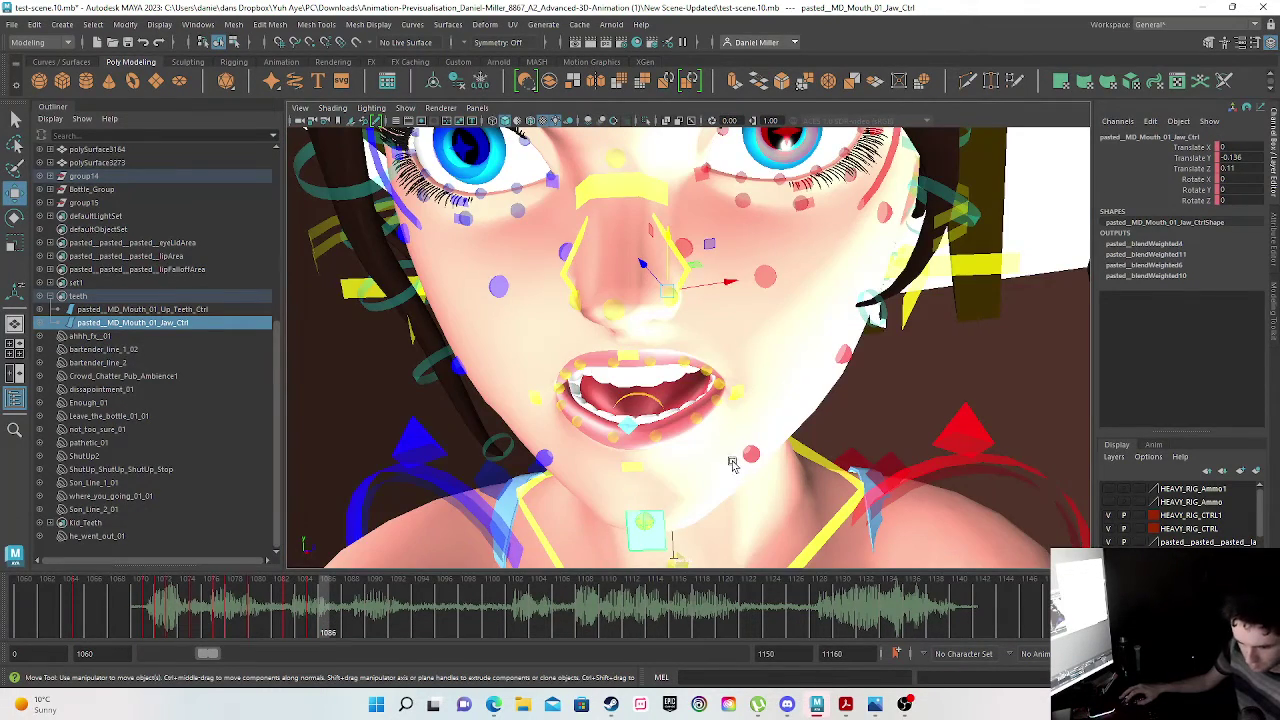
alt+drag(723, 434, 665, 398)
drag(821, 229, 829, 222)
drag(888, 176, 881, 158)
drag(815, 216, 812, 216)
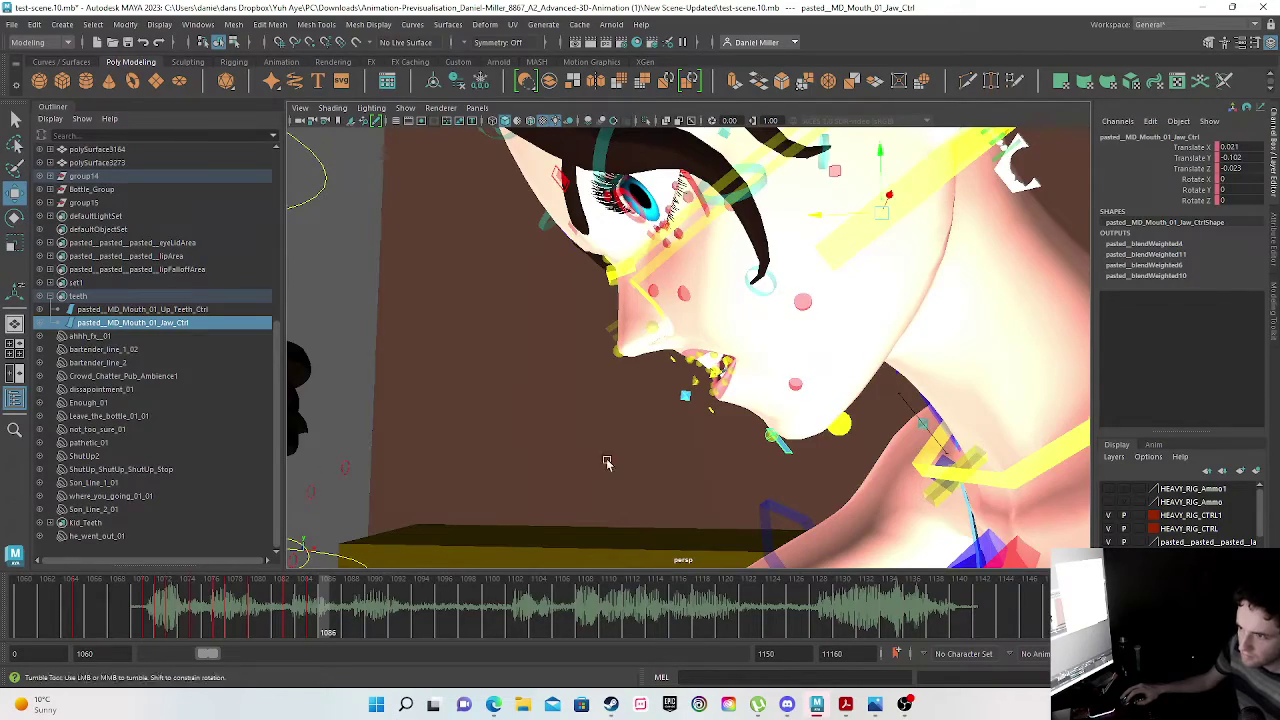
alt+drag(604, 461, 711, 423)
key(f)
scroll(617, 449, down, 8)
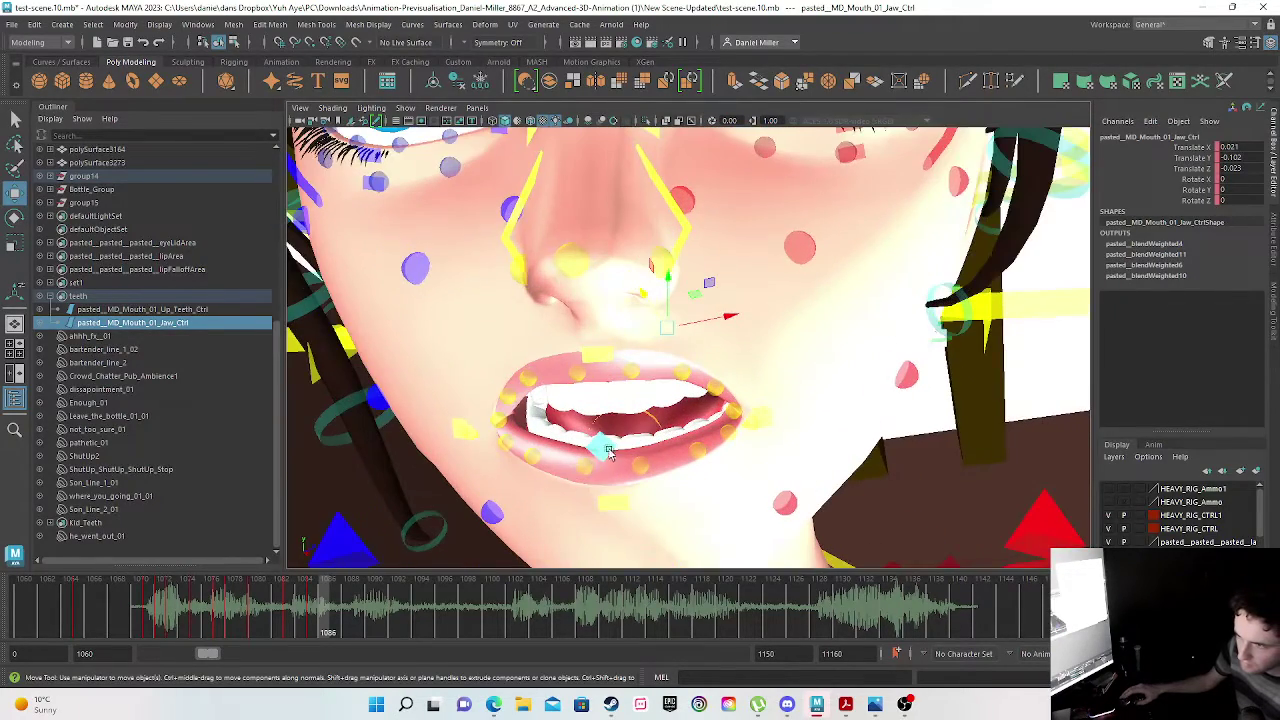
alt+middle_drag(575, 472, 631, 421)
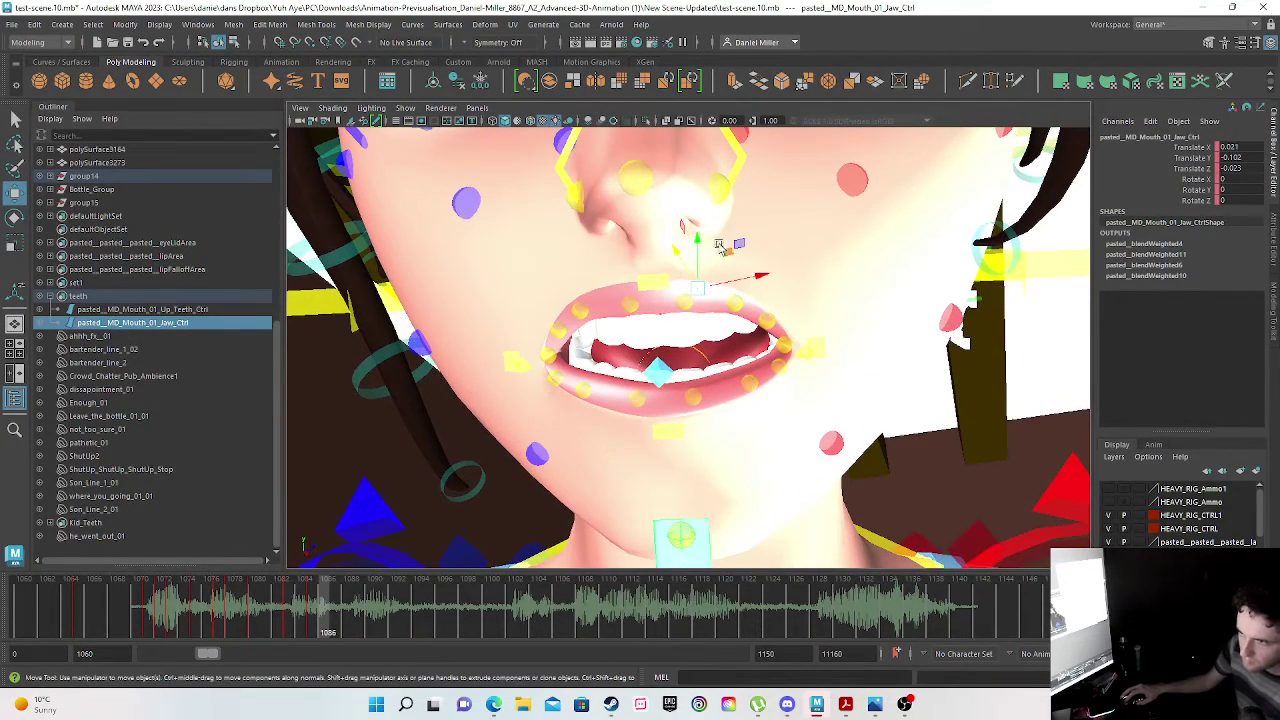
drag(703, 246, 699, 234)
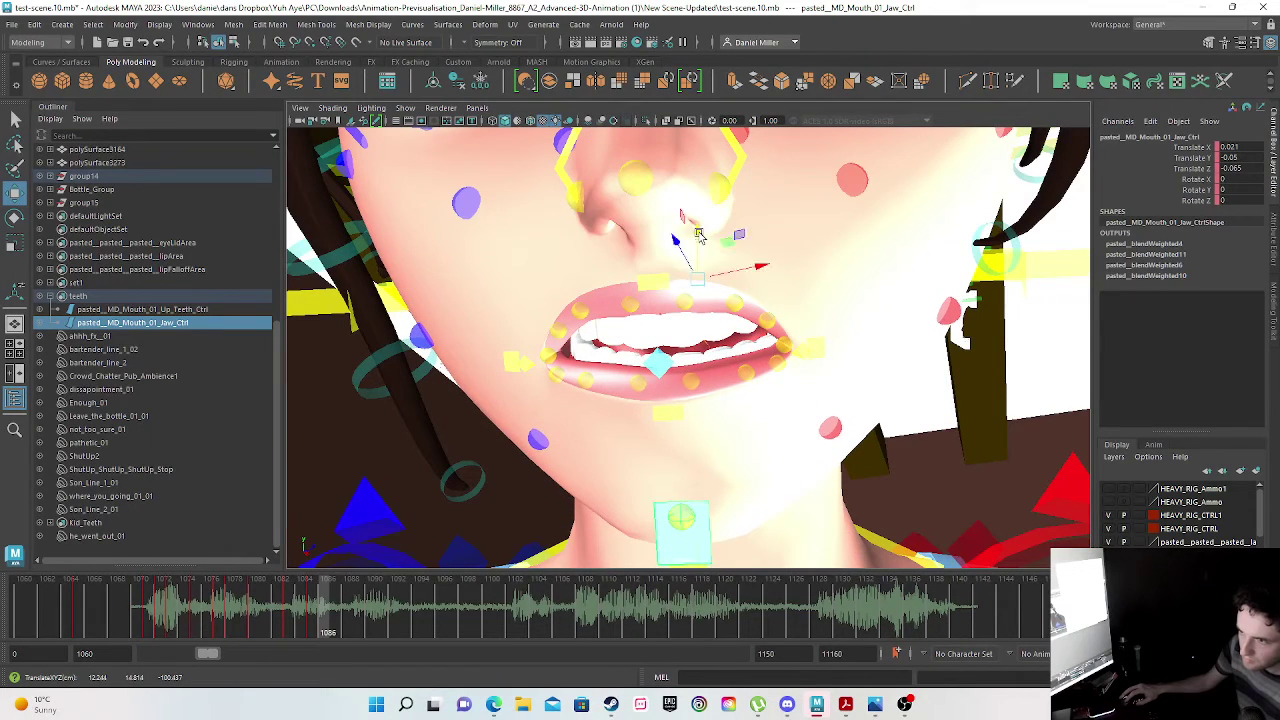
- Move the lower mouth control at frame 1086 to about 0.012 Translate X, -0.039 Translate Y and -0.029 Translate Z, and key it
click(672, 412)
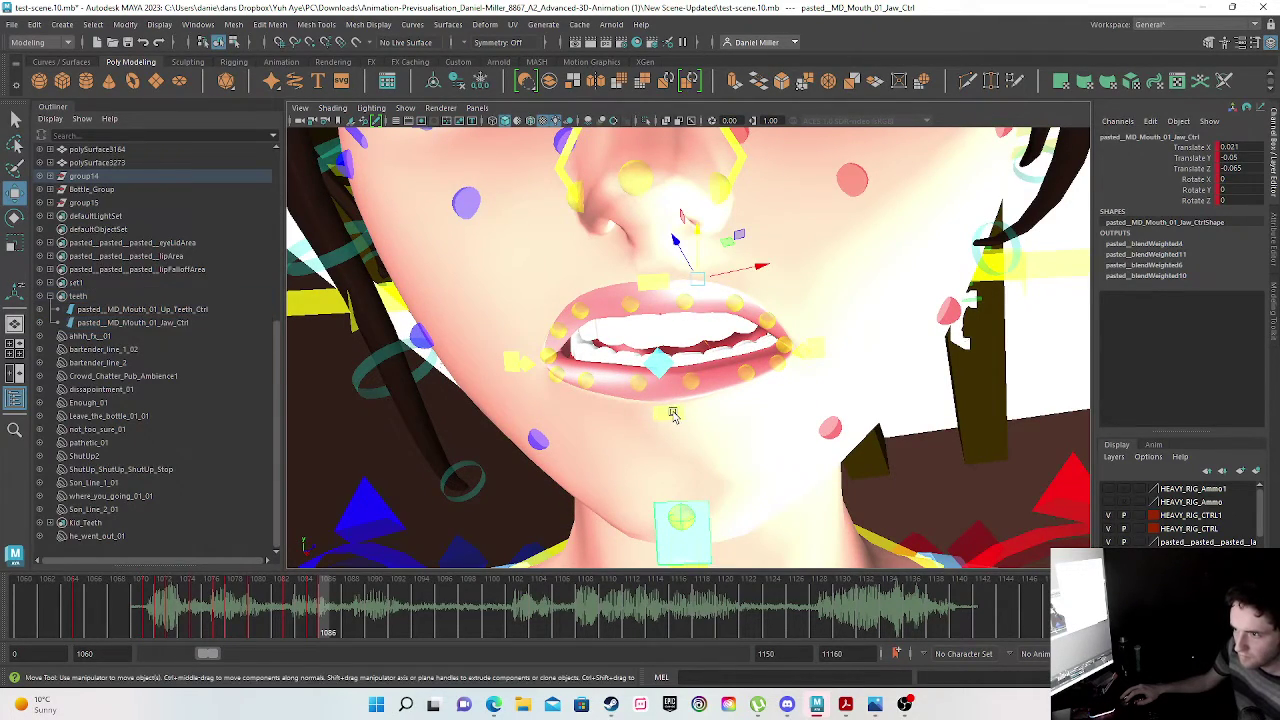
drag(667, 330, 670, 336)
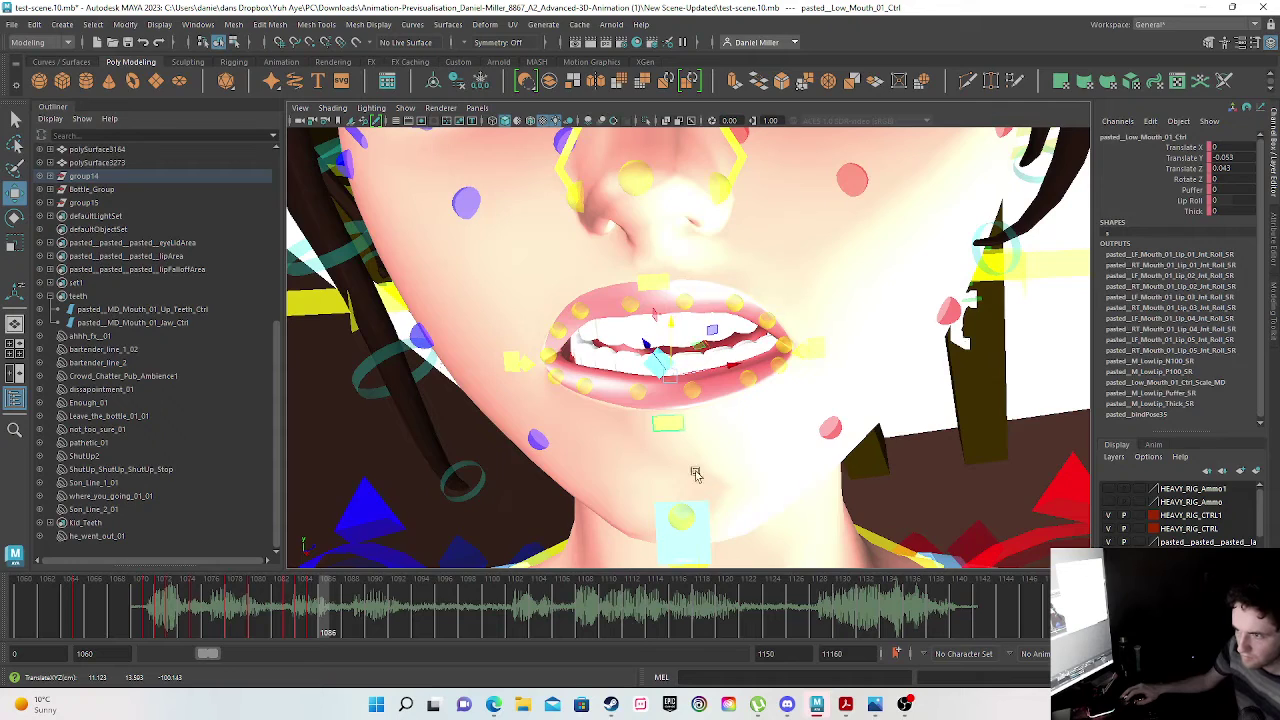
alt+drag(709, 466, 563, 497)
drag(668, 362, 682, 356)
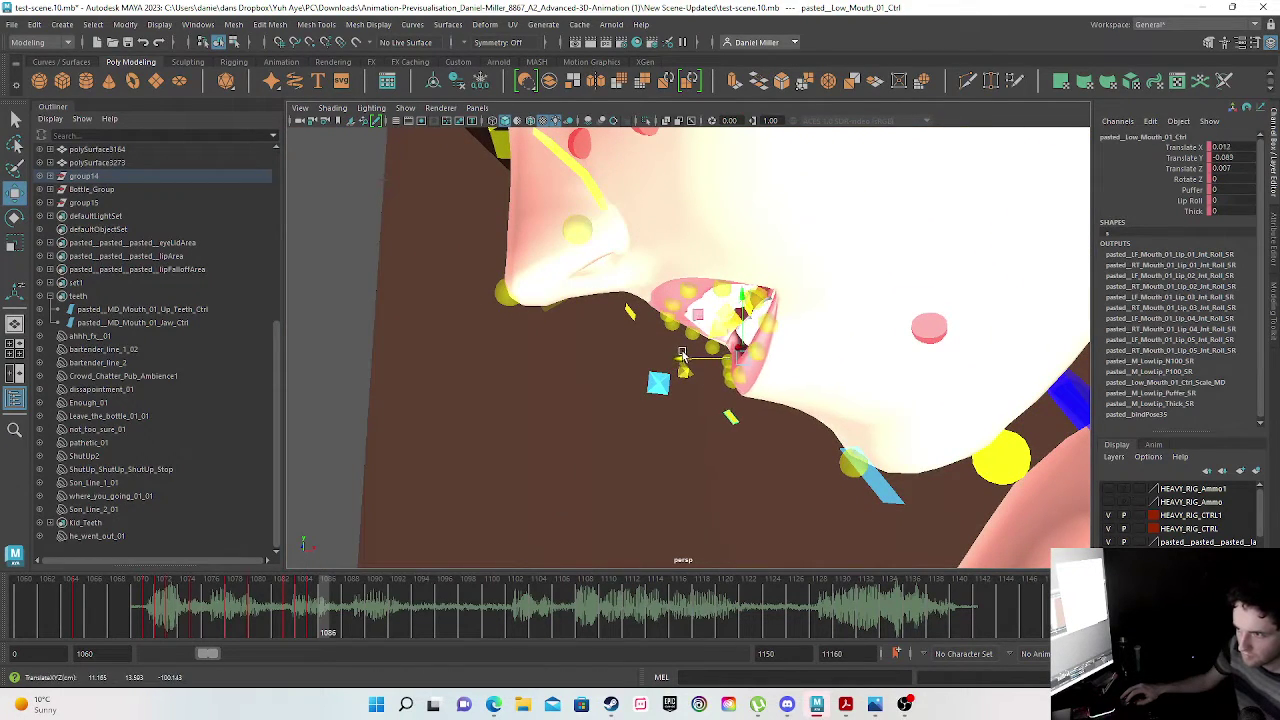
drag(738, 304, 735, 286)
mouse_move(654, 463)
alt+mouse_down()
mouse_move(714, 466)
mouse_move(646, 471)
alt+mouse_up()
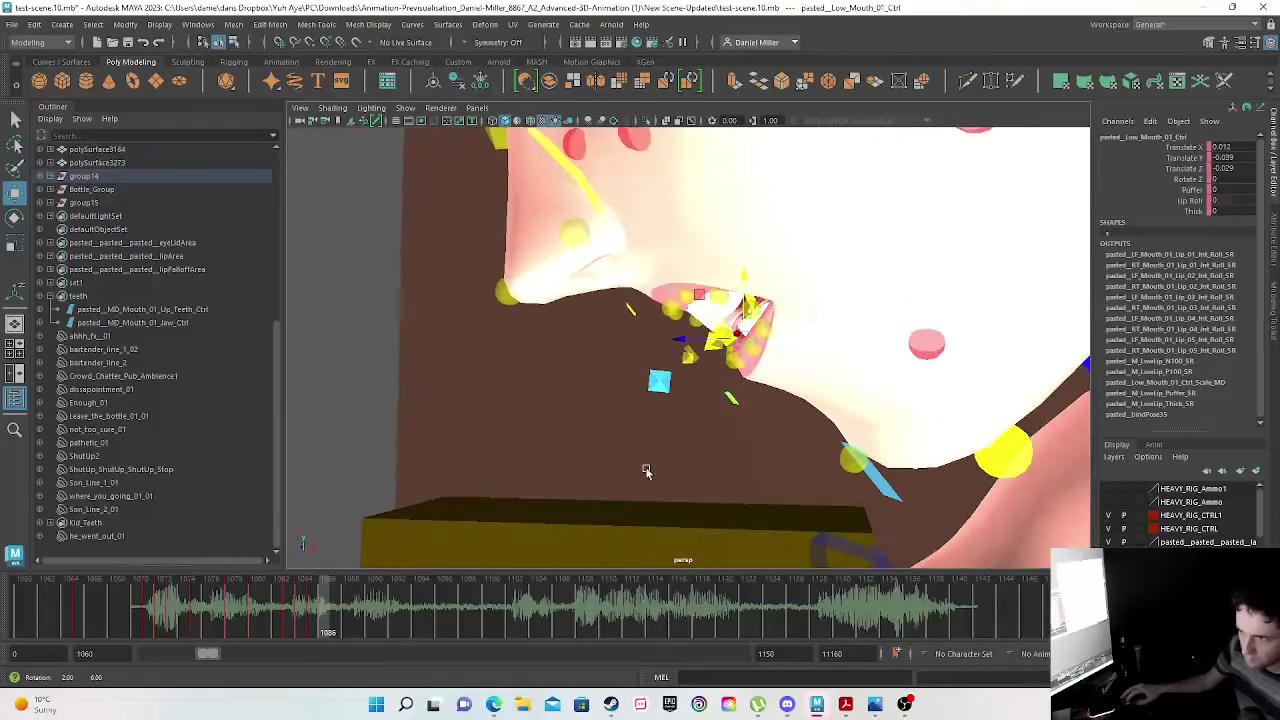
key(s)
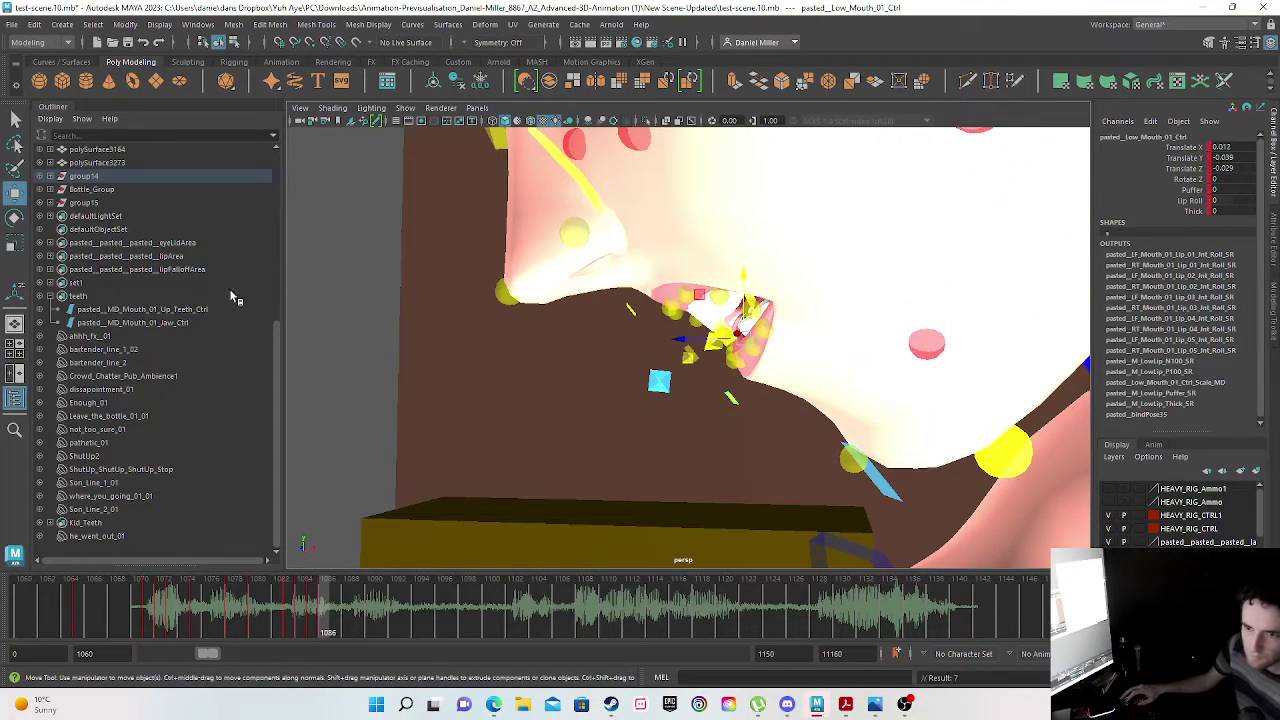
- Readjust the jaw control at frame 1086 to about 0.006 Translate X, -0.045 Translate Y and 0.007 Translate Z
click(117, 323)
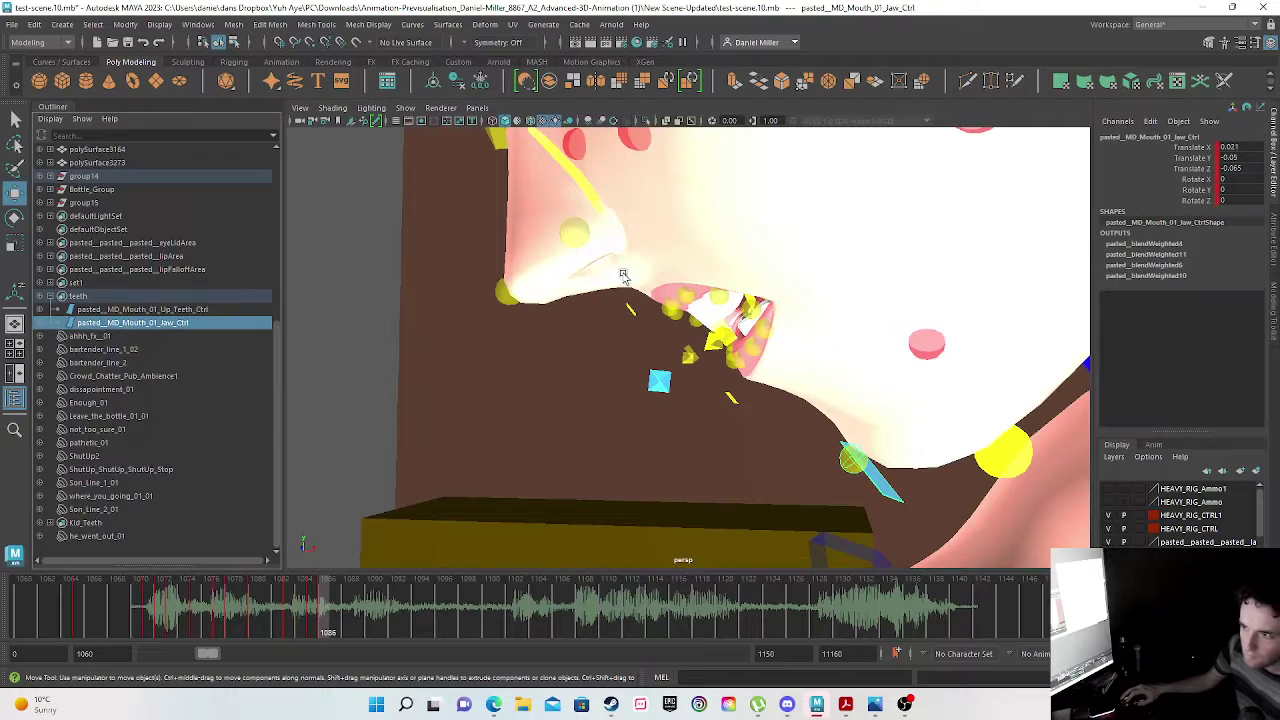
alt+drag(693, 355, 793, 298)
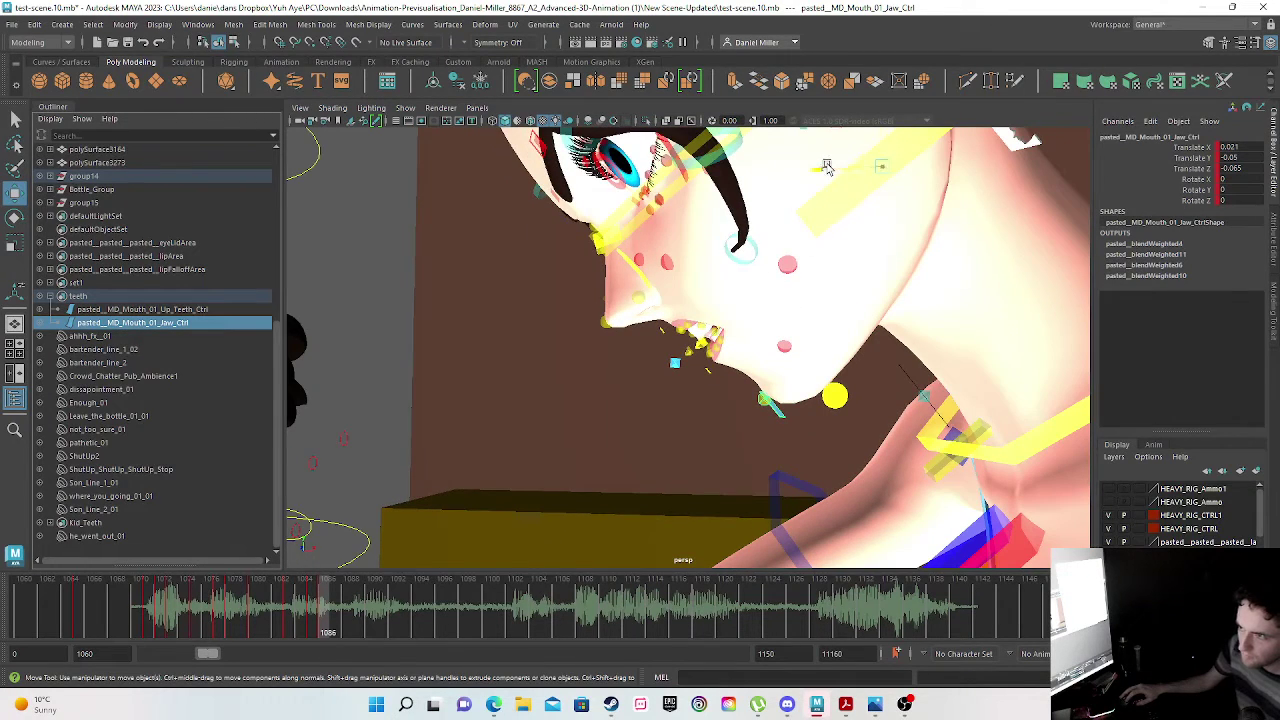
mouse_move(826, 166)
mouse_down()
mouse_move(882, 134)
mouse_move(826, 180)
mouse_up()
drag(877, 143, 877, 141)
mouse_move(675, 425)
alt+mouse_down()
mouse_move(663, 400)
mouse_move(690, 420)
mouse_move(794, 394)
mouse_move(680, 445)
alt+mouse_up()
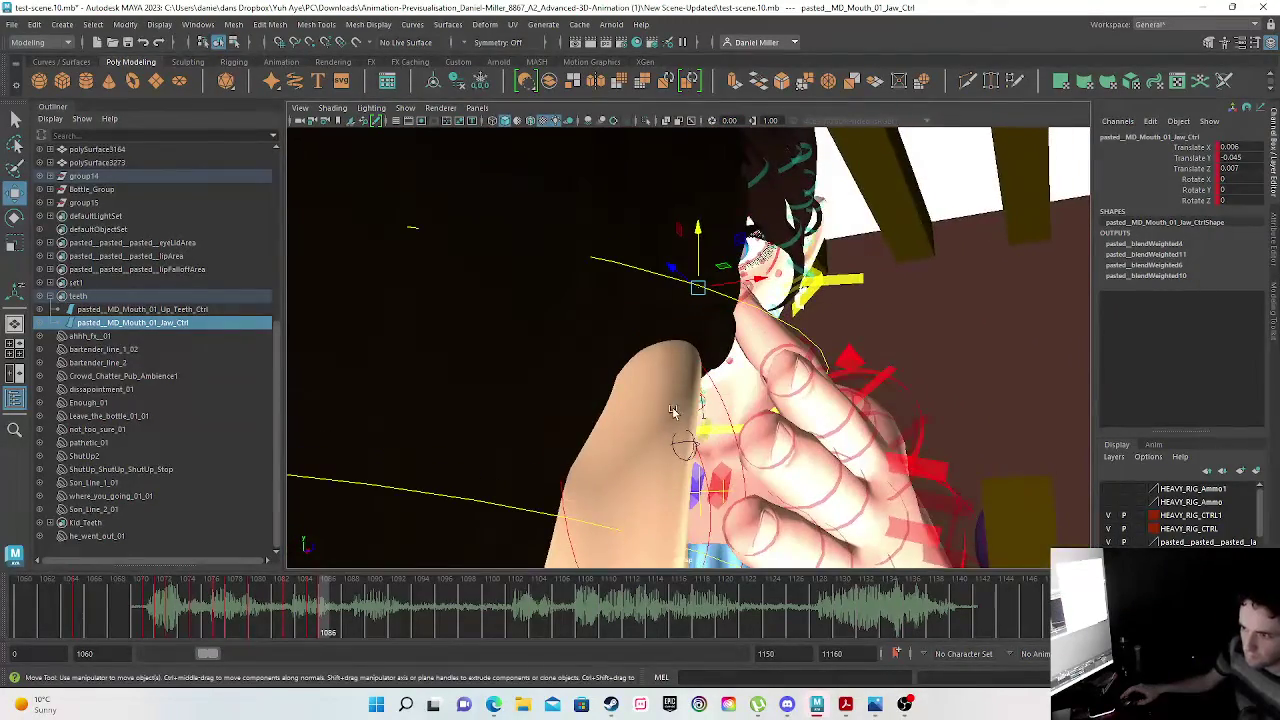
scroll(665, 404, up, 5)
alt+drag(736, 287, 738, 414)
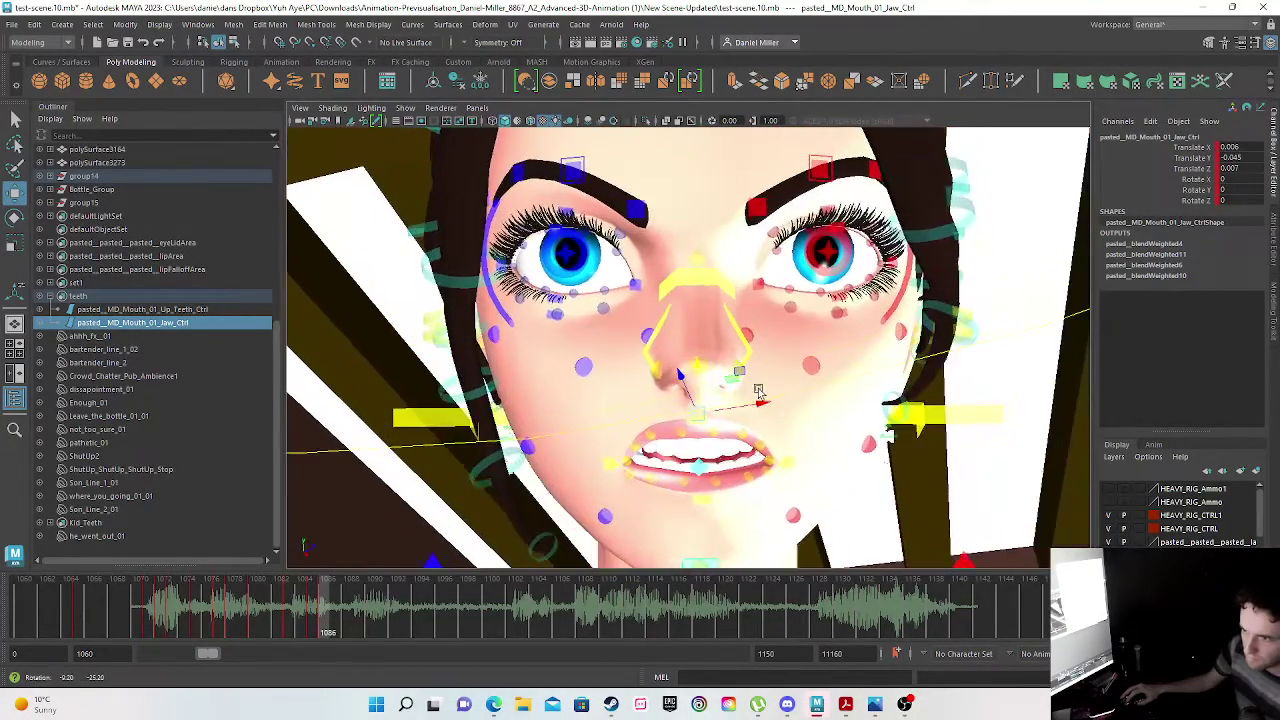
- Go to frame 1089 and select the right mouth-corner control
drag(74, 605, 360, 612)
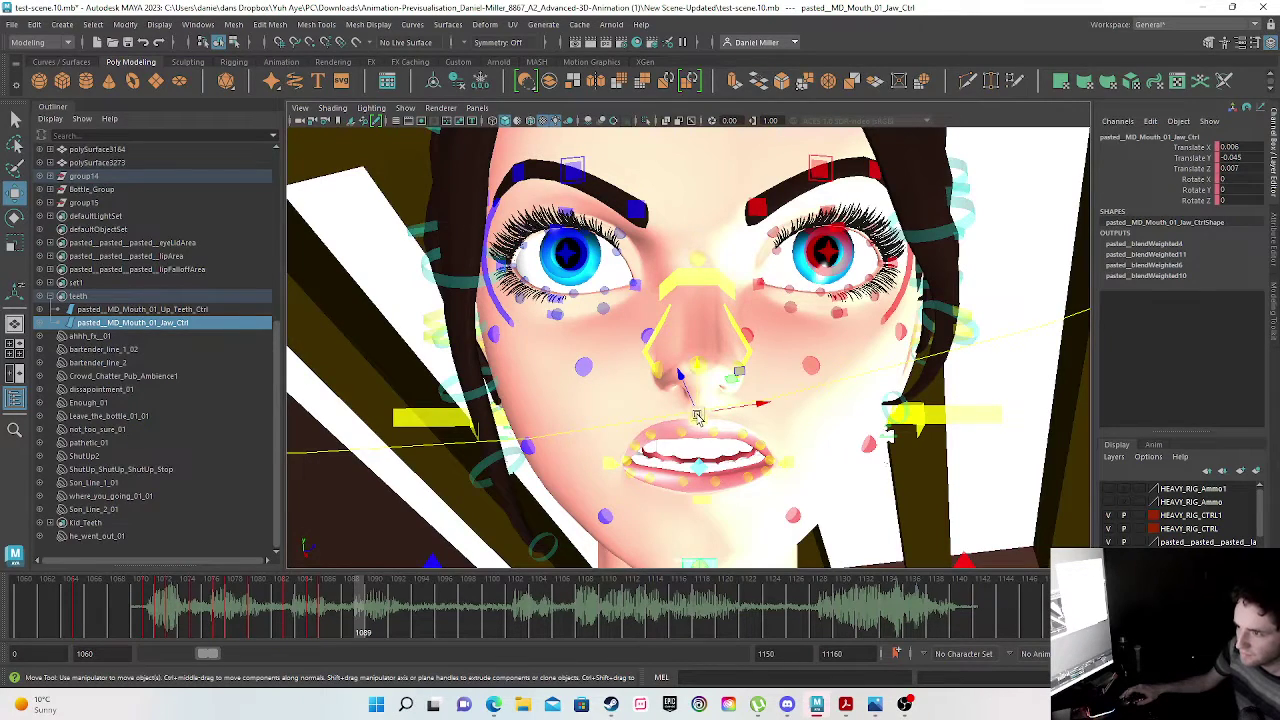
scroll(703, 425, up, 5)
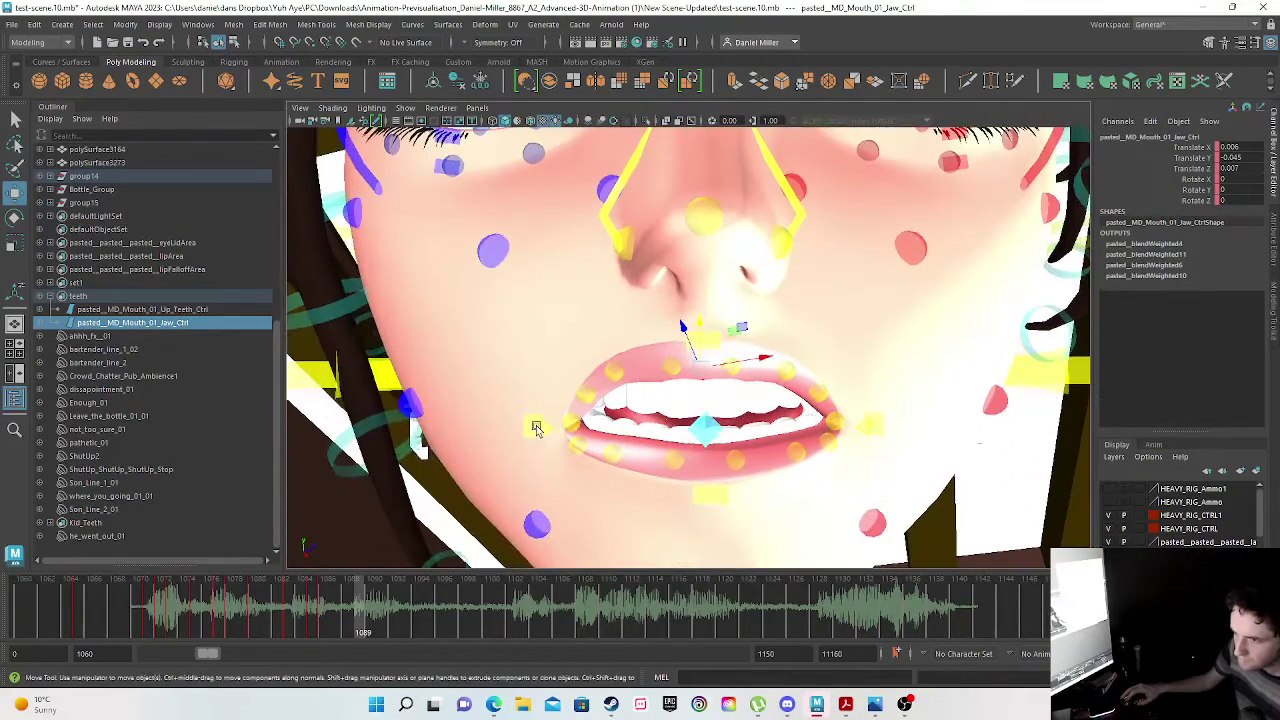
click(526, 422)
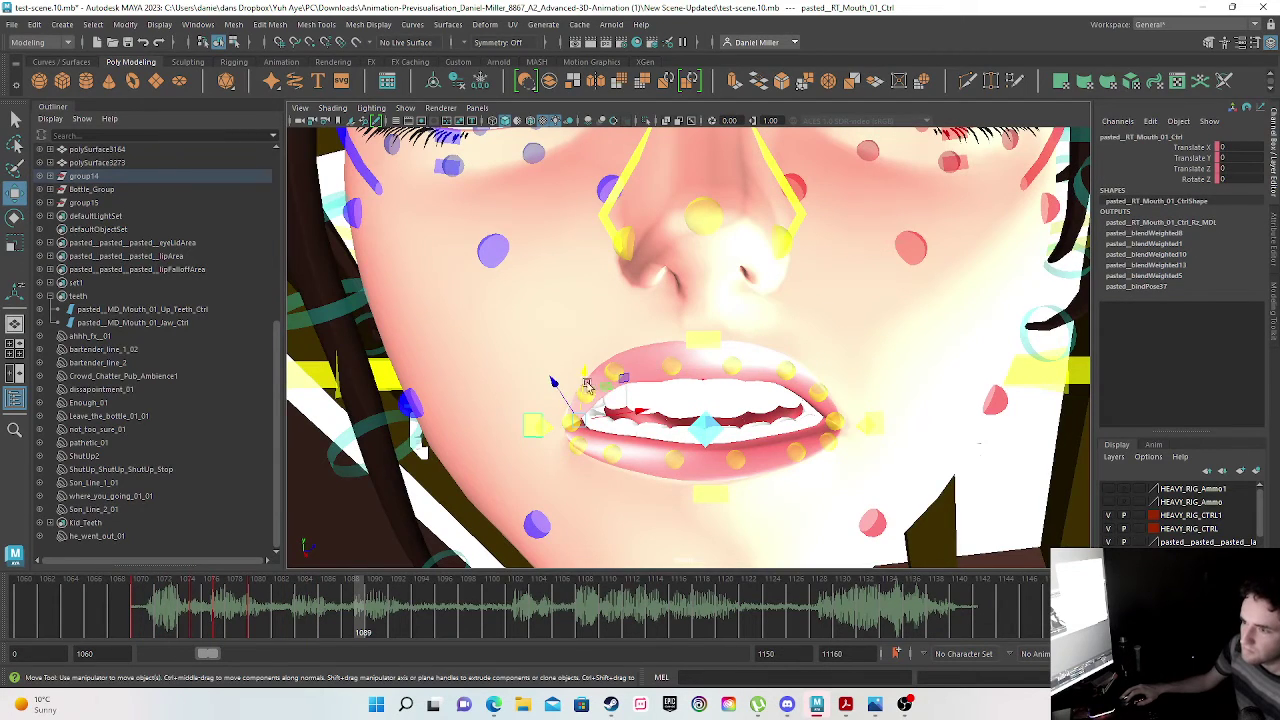
drag(584, 372, 583, 348)
alt+drag(622, 457, 551, 467)
key(ctrl+z)
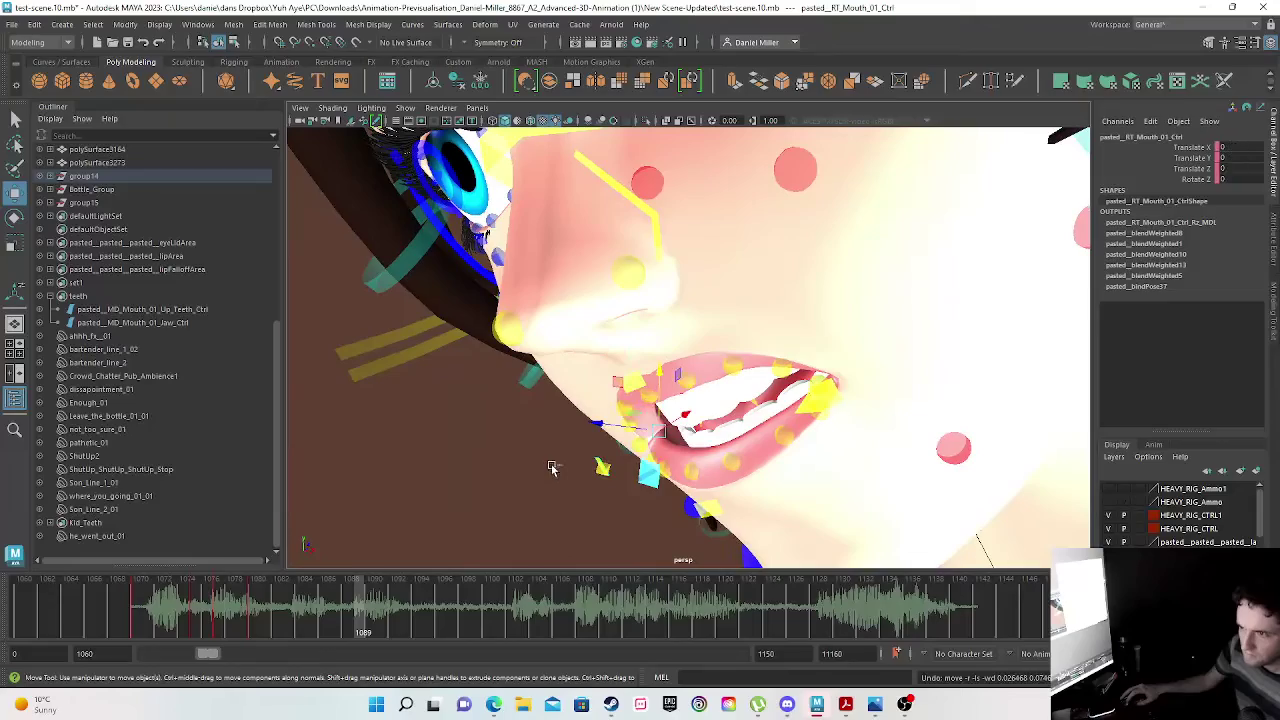
drag(660, 367, 660, 532)
mouse_move(559, 370)
mouse_down()
mouse_move(494, 362)
mouse_move(605, 380)
mouse_move(574, 375)
mouse_up()
alt+drag(566, 486, 571, 446)
key(ctrl+z)
key(ctrl+z)
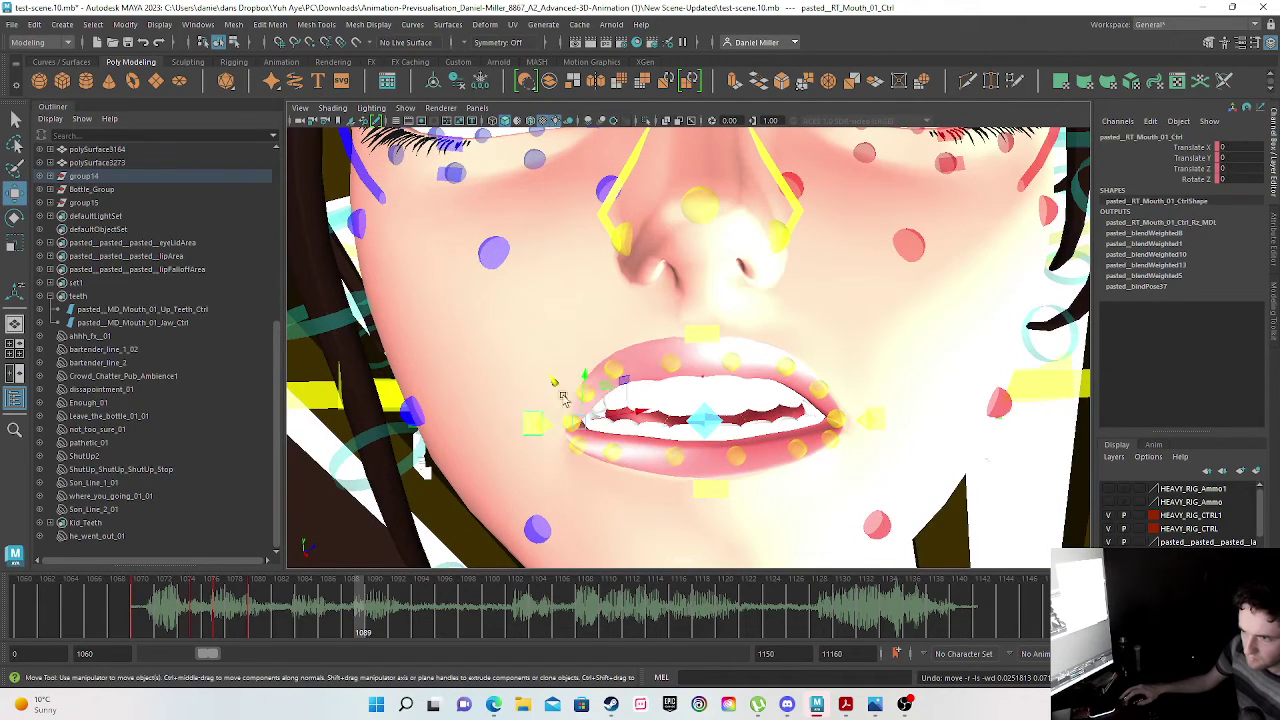
- Raise the mouth-corner controls at frame 1089, to about 0.065 Translate Y on the right and 0.079 on the left
drag(587, 368, 591, 349)
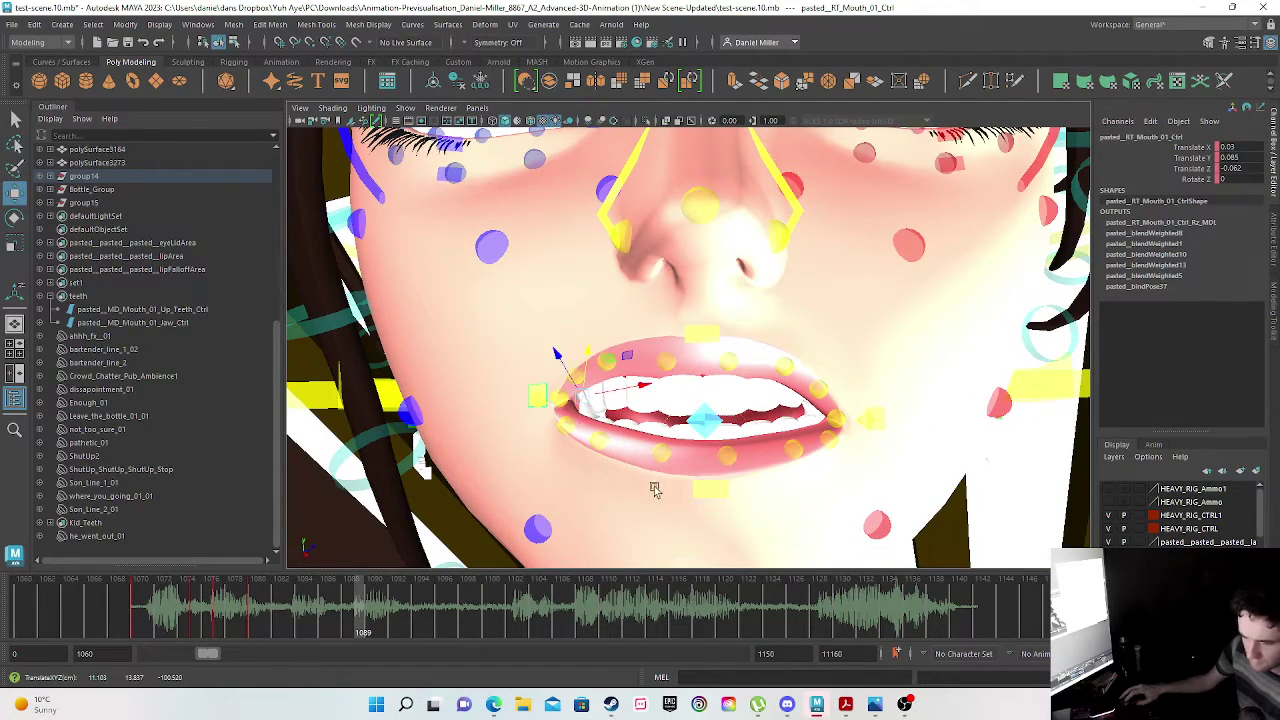
click(878, 415)
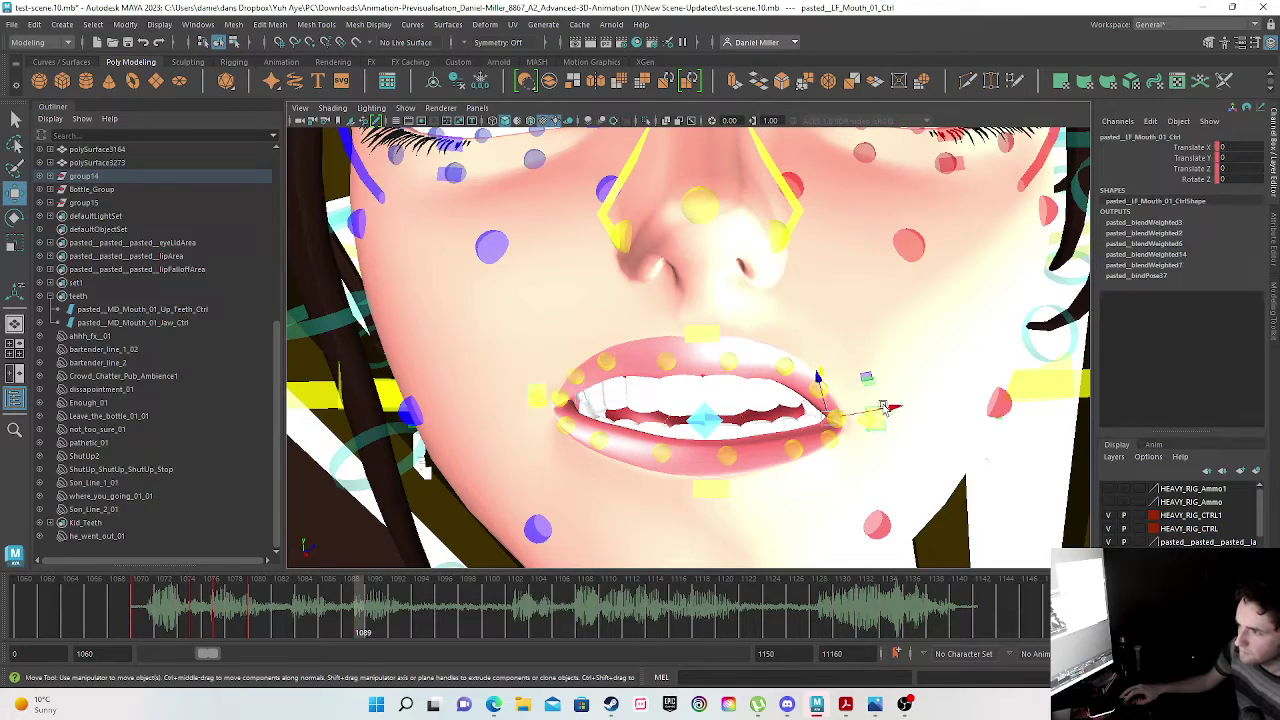
drag(822, 373, 825, 352)
scroll(720, 432, down, 5)
alt+drag(718, 432, 705, 451)
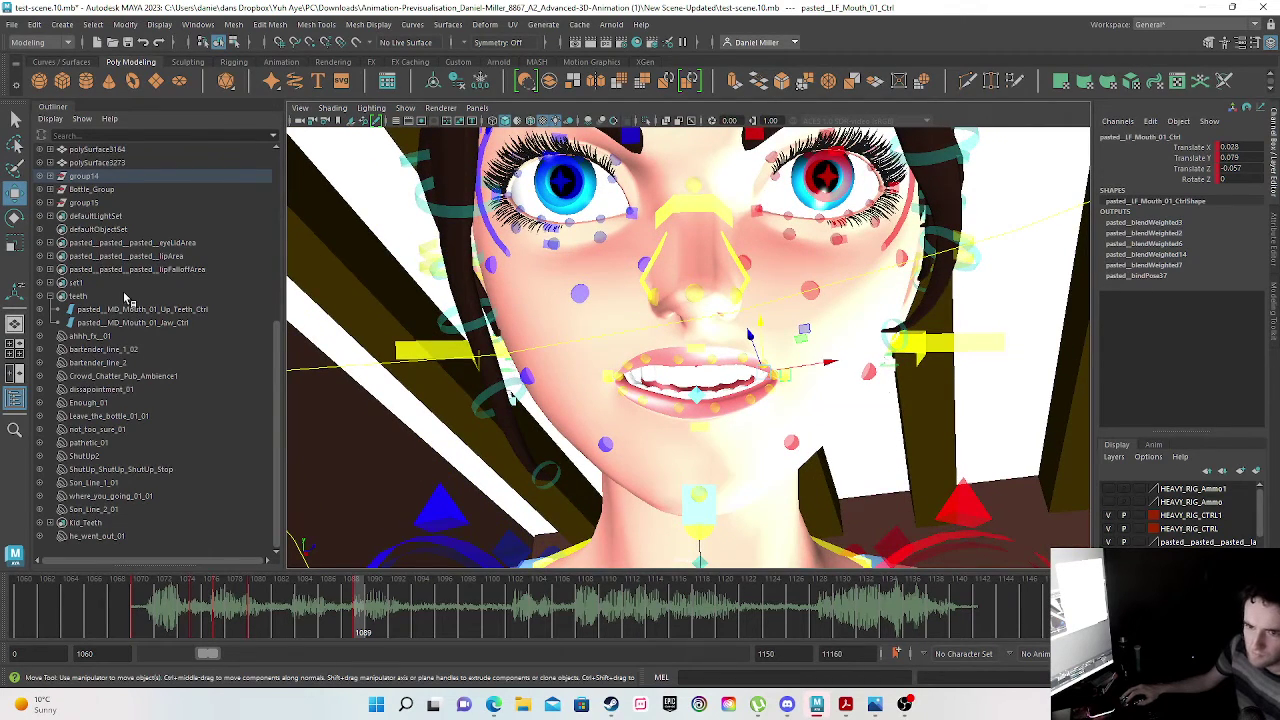
- Open the jaw at frame 1089 to about 0.031 Translate X, -0.23 Translate Y and 0.034 Translate Z, and key it
click(135, 322)
drag(699, 296, 698, 313)
alt+drag(729, 494, 588, 530)
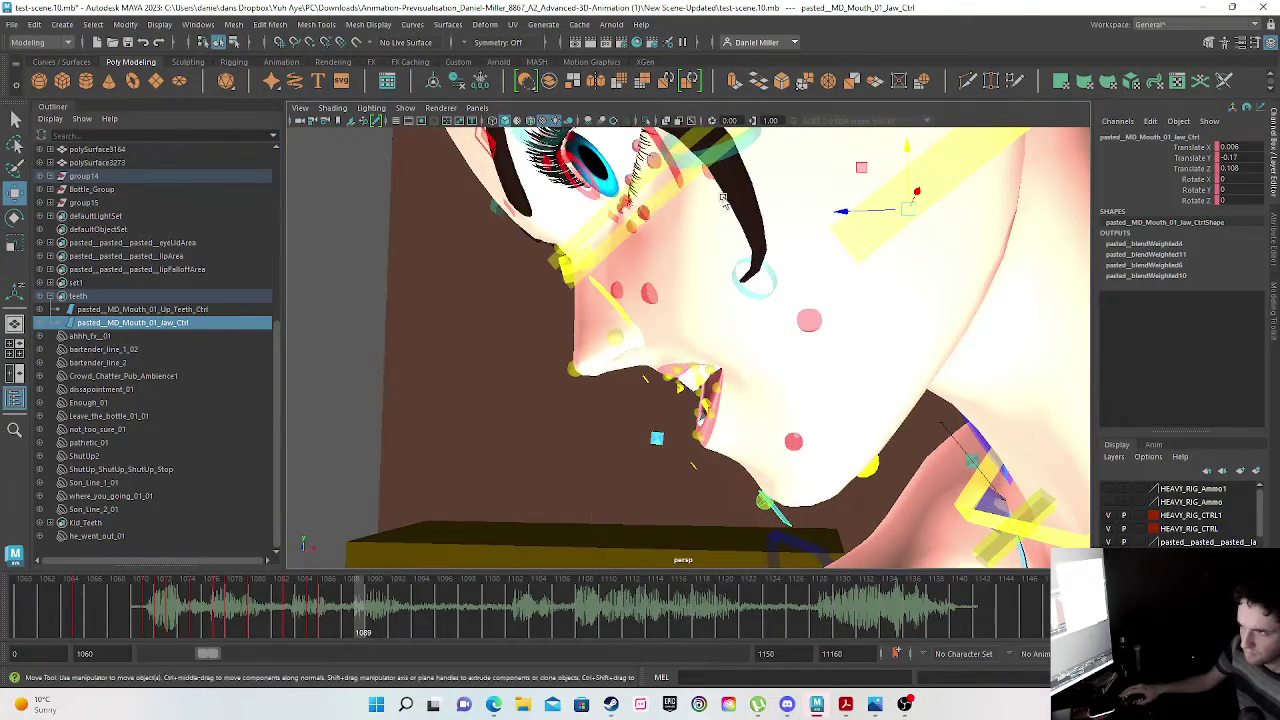
drag(838, 213, 750, 355)
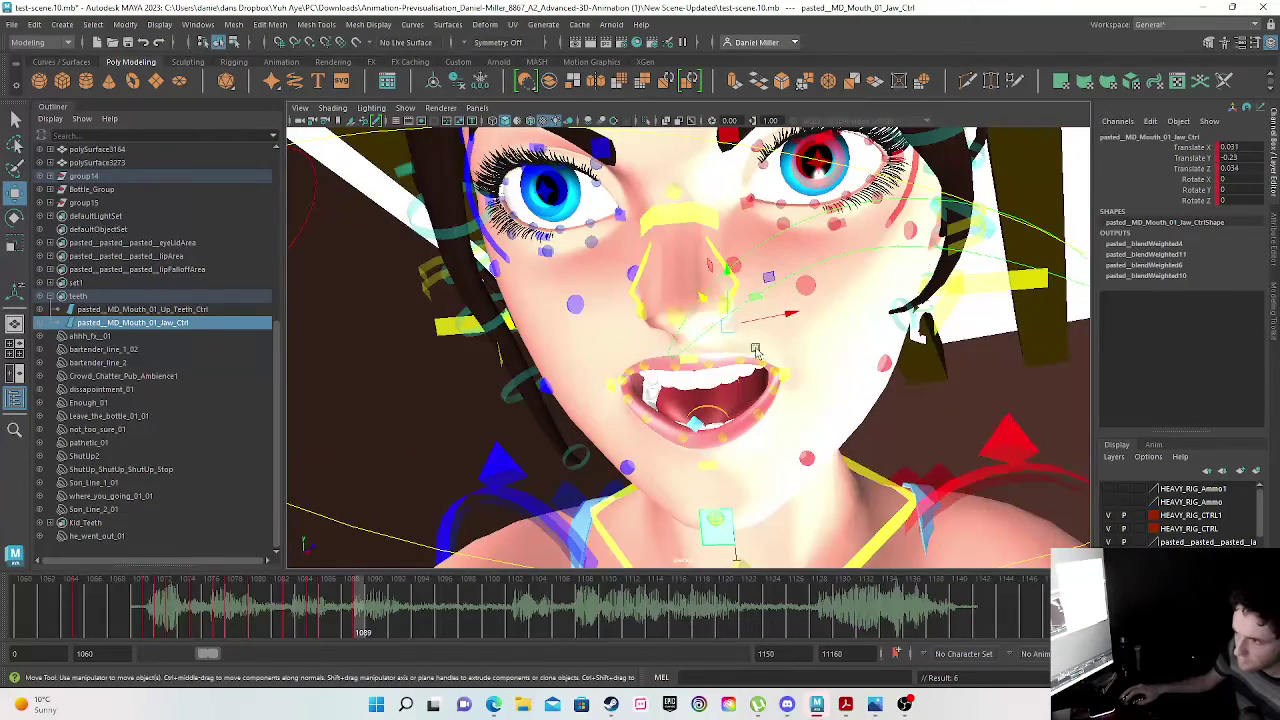
- Pull both mouth-corner controls inward at frame 1089, to about -0.057 Translate X on the left and -0.072 on the right, and key them
click(784, 369)
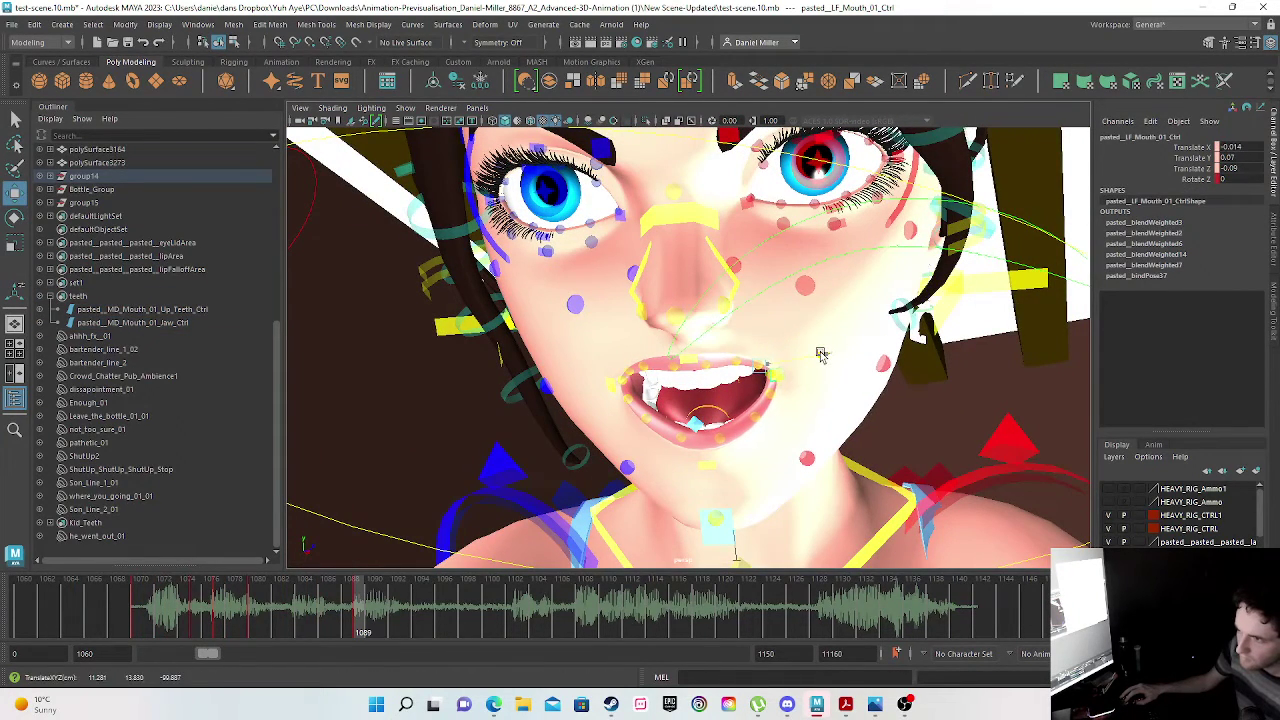
drag(814, 353, 808, 355)
key(s)
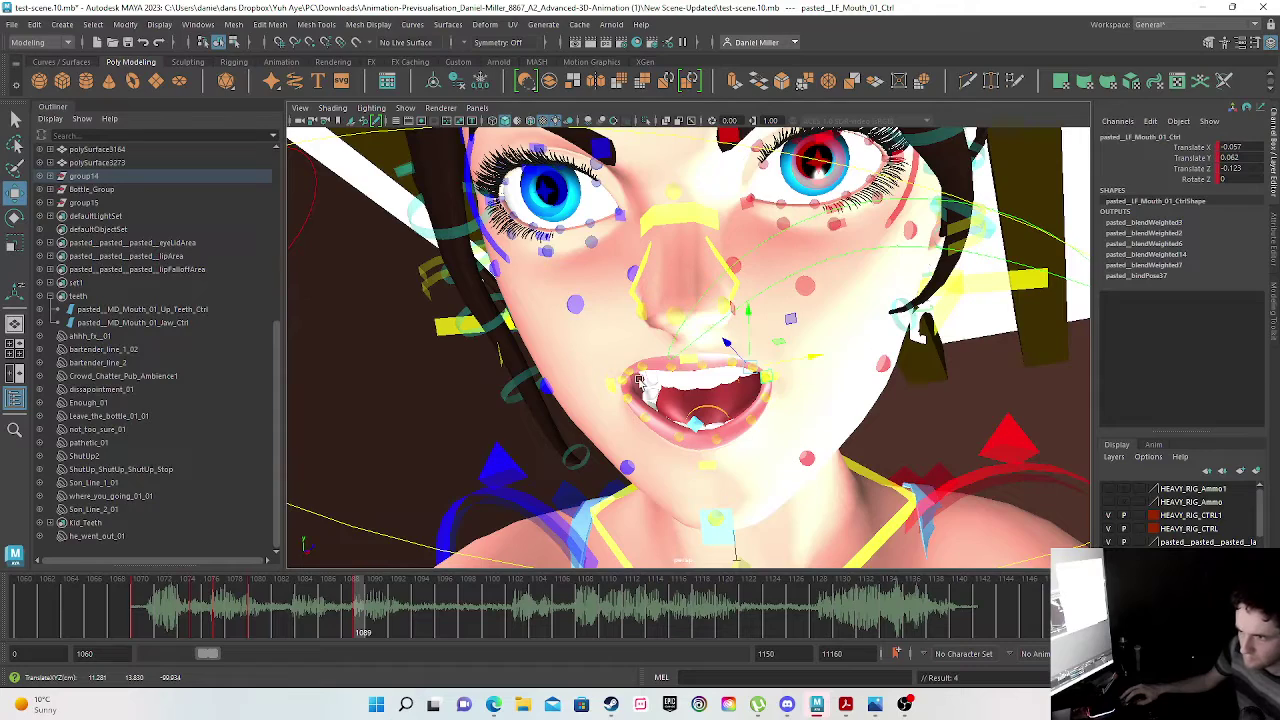
click(641, 381)
middle_drag(667, 365, 678, 447)
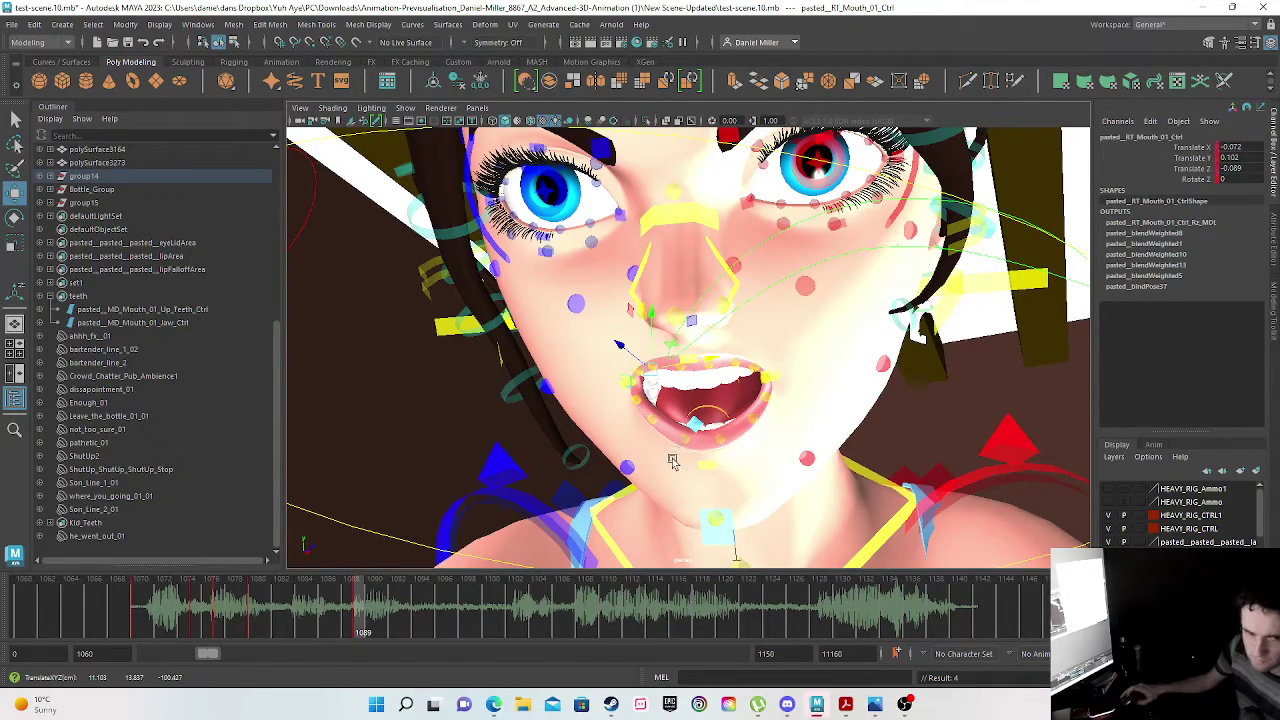
- Set the left outer upper-lip tweak control's Translate X, Y and Z to 0 at frame 1089
alt+drag(662, 478, 680, 410)
scroll(680, 400, up, 5)
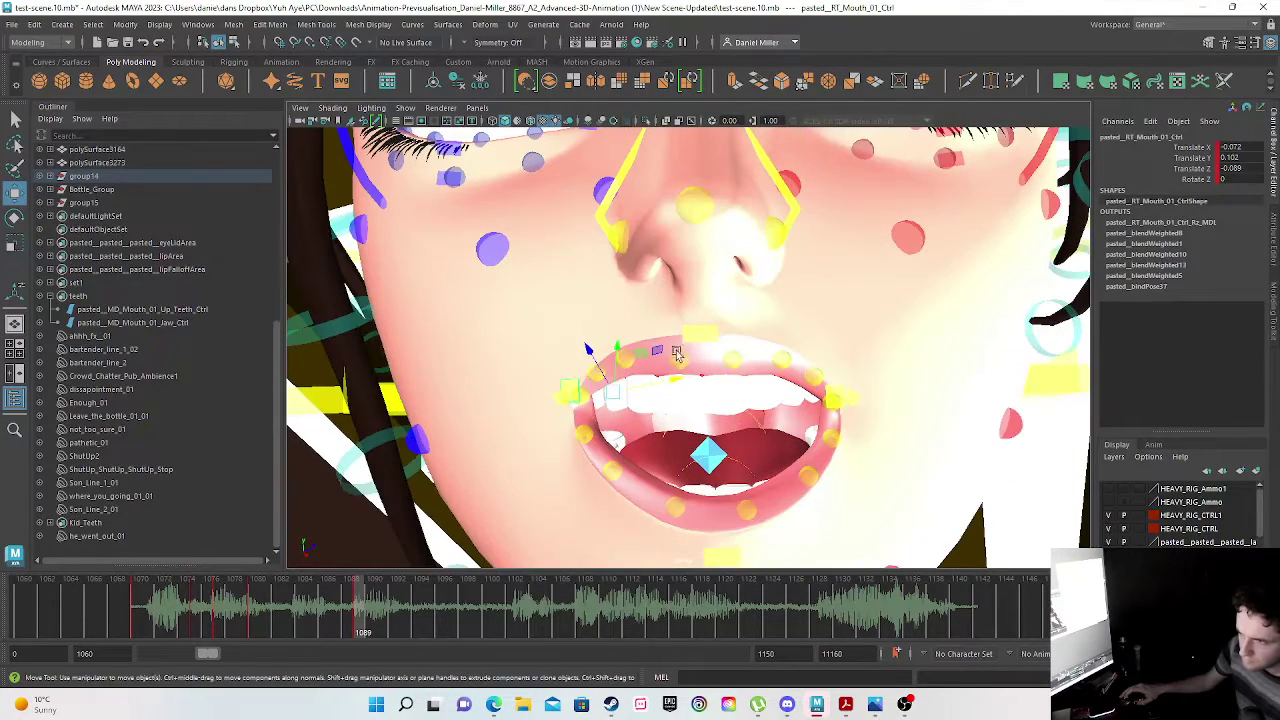
click(780, 360)
double_click(1226, 147)
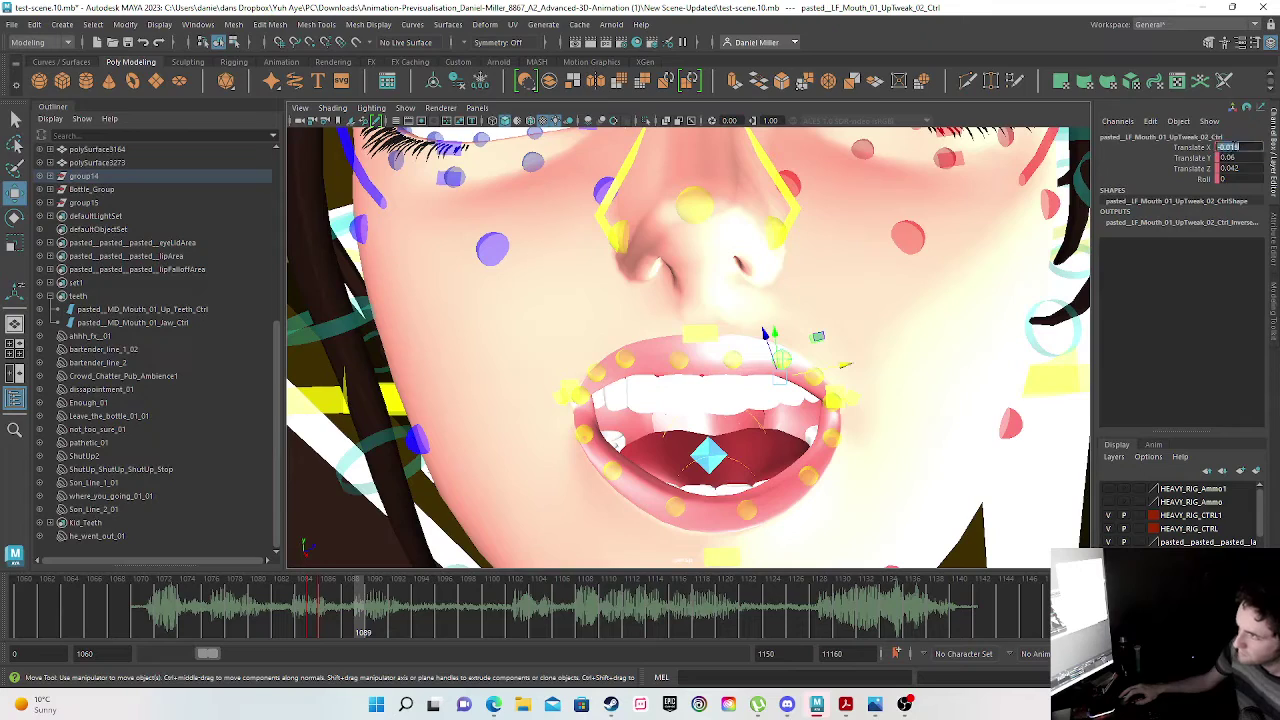
text(0)
key(Tab)
text(0)
key(Tab)
text(0)
key(Return)
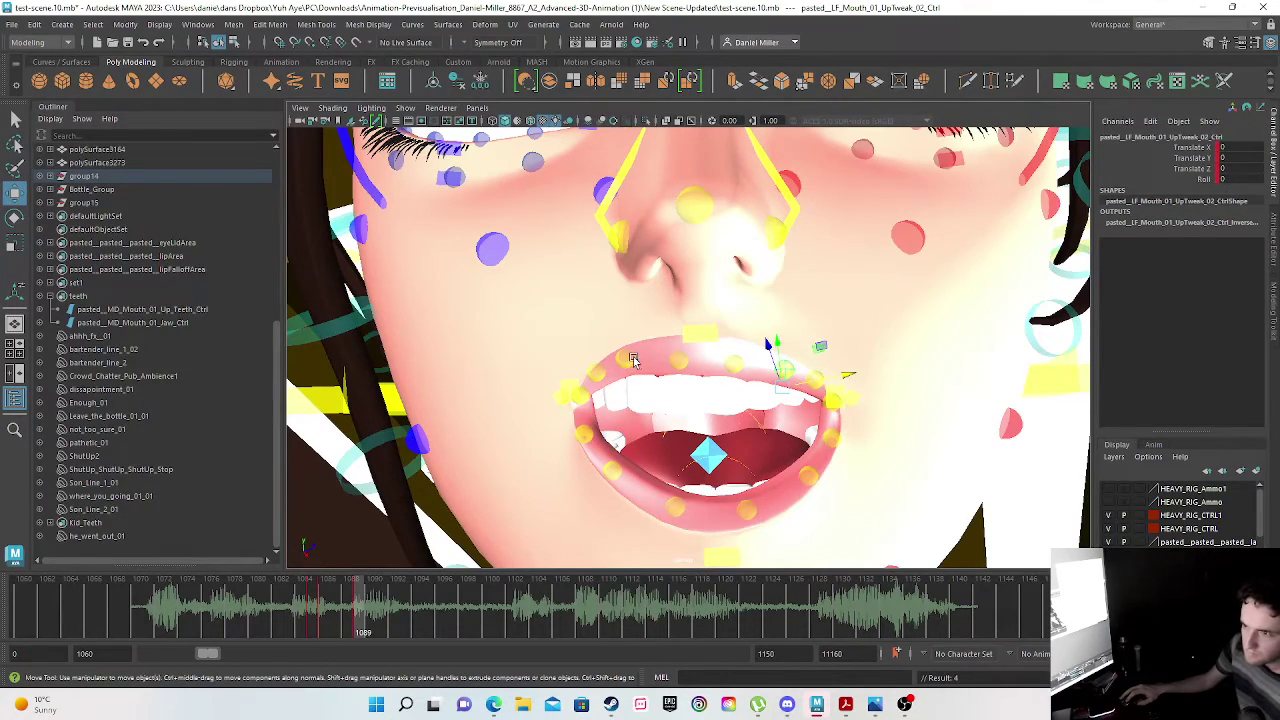
- Set the right outer upper-lip tweak control's Translate X, Y and Z to 0 at frame 1089 and key it
click(623, 359)
double_click(1240, 147)
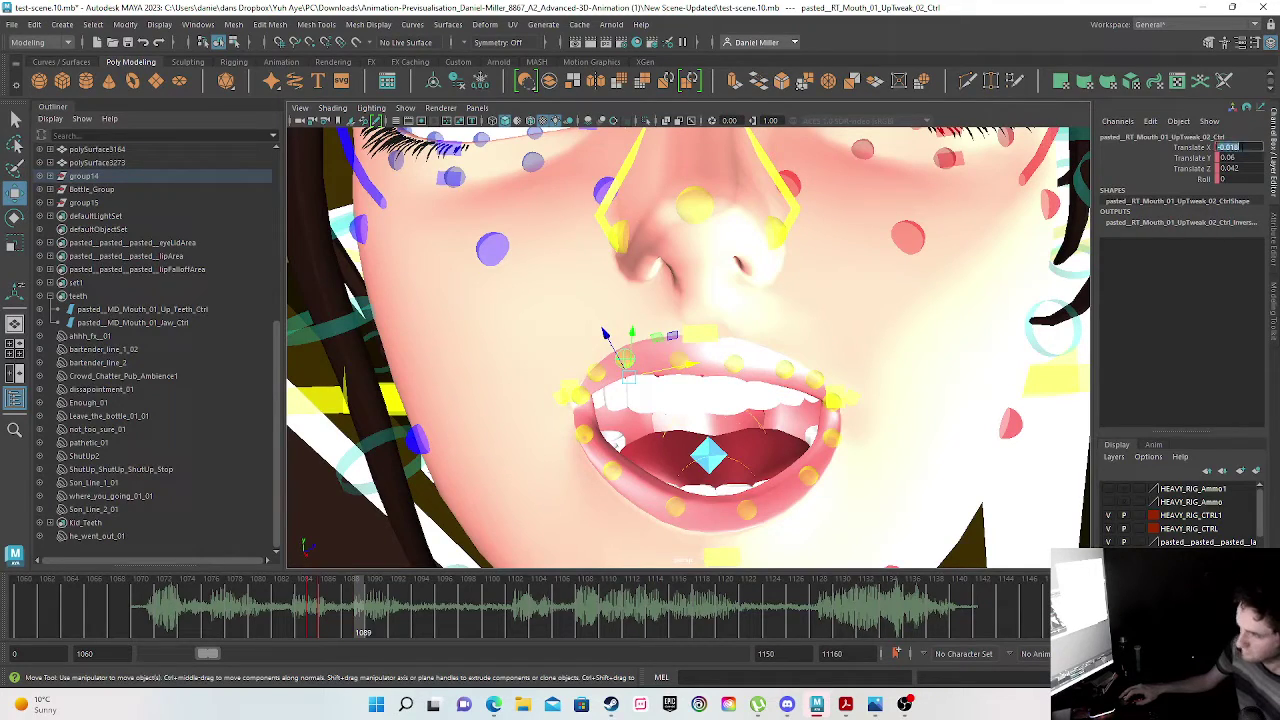
text(0)
key(Return)
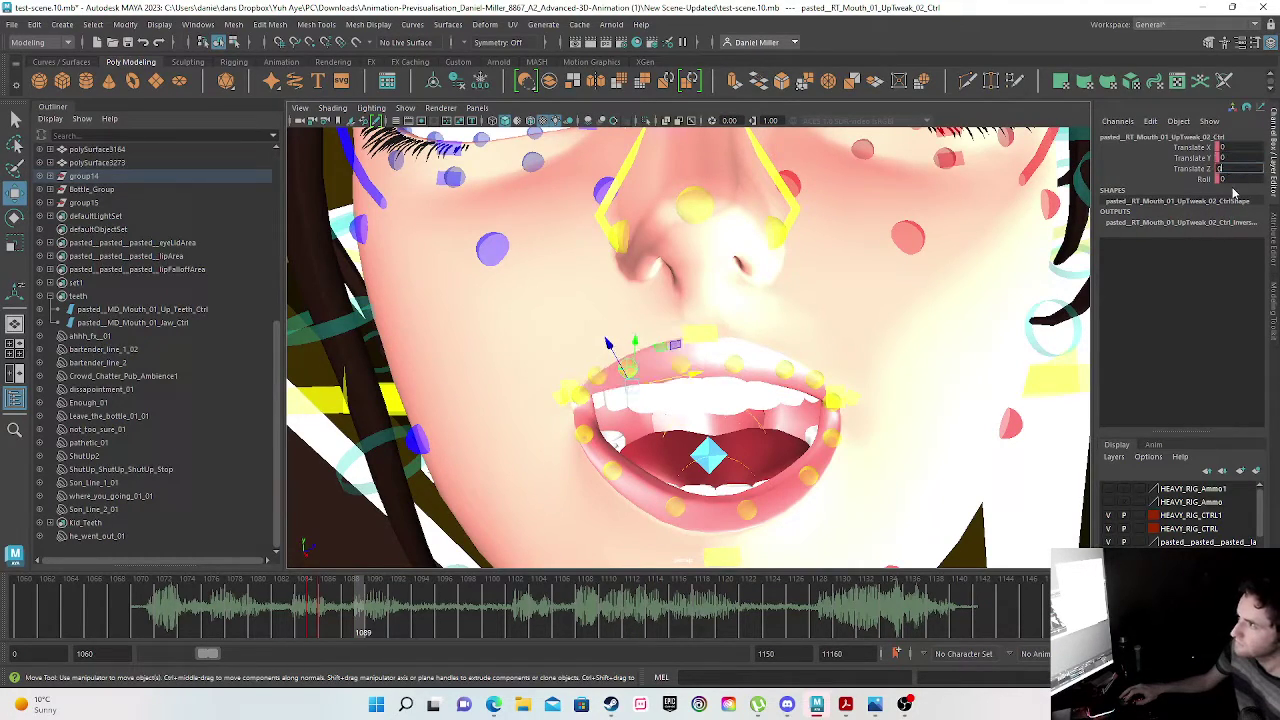
key(s)
- Set the central upper-lip control's Translate Y and Z to 0 at frame 1094 and key it
drag(150, 607, 421, 600)
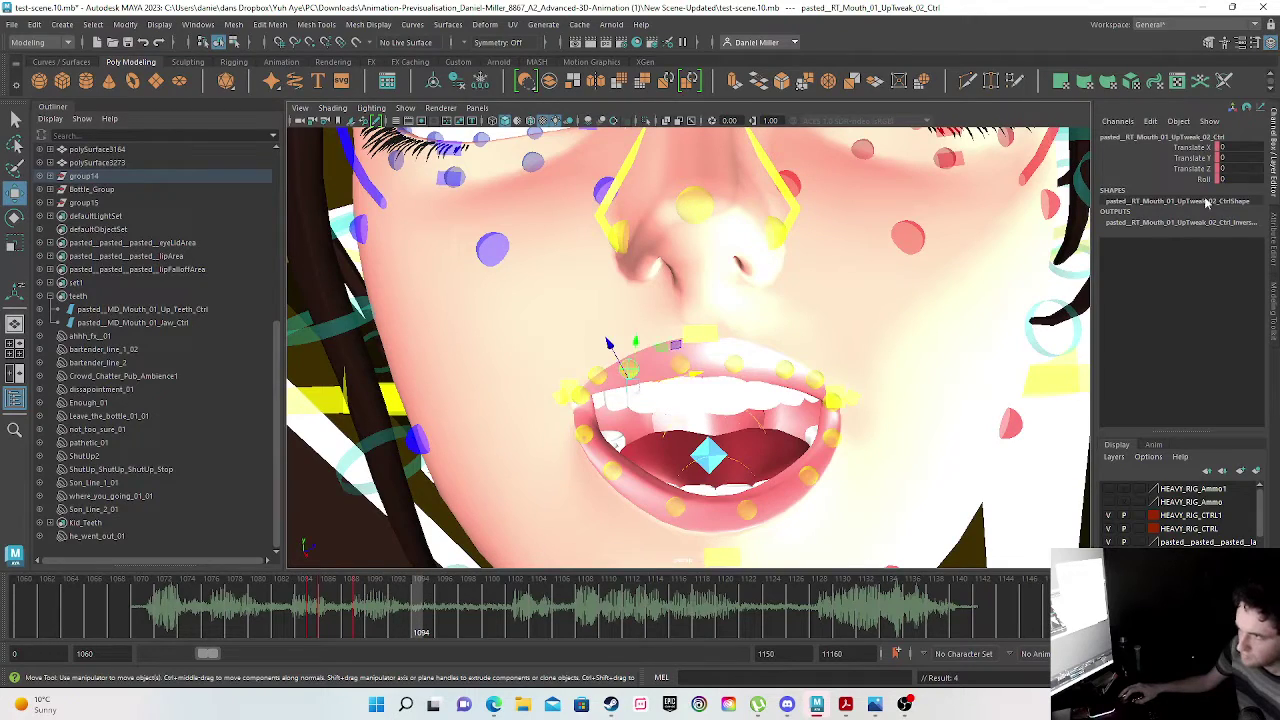
click(675, 367)
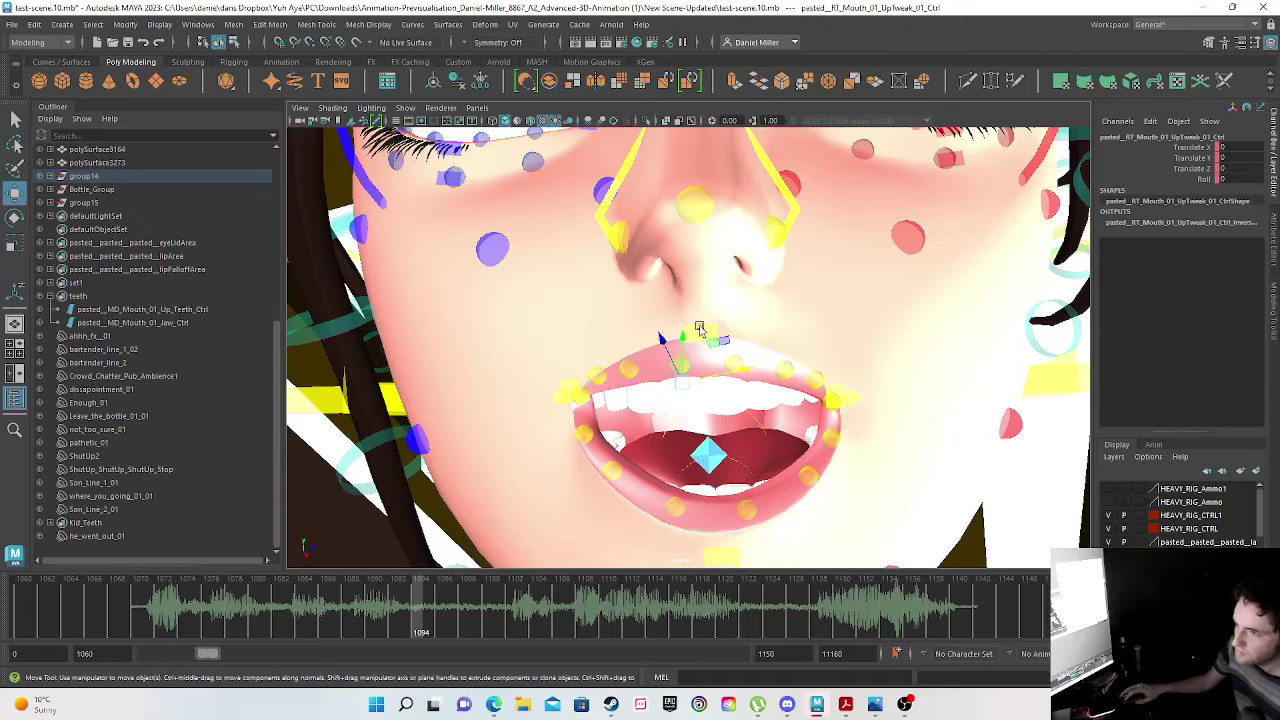
click(700, 330)
double_click(1230, 157)
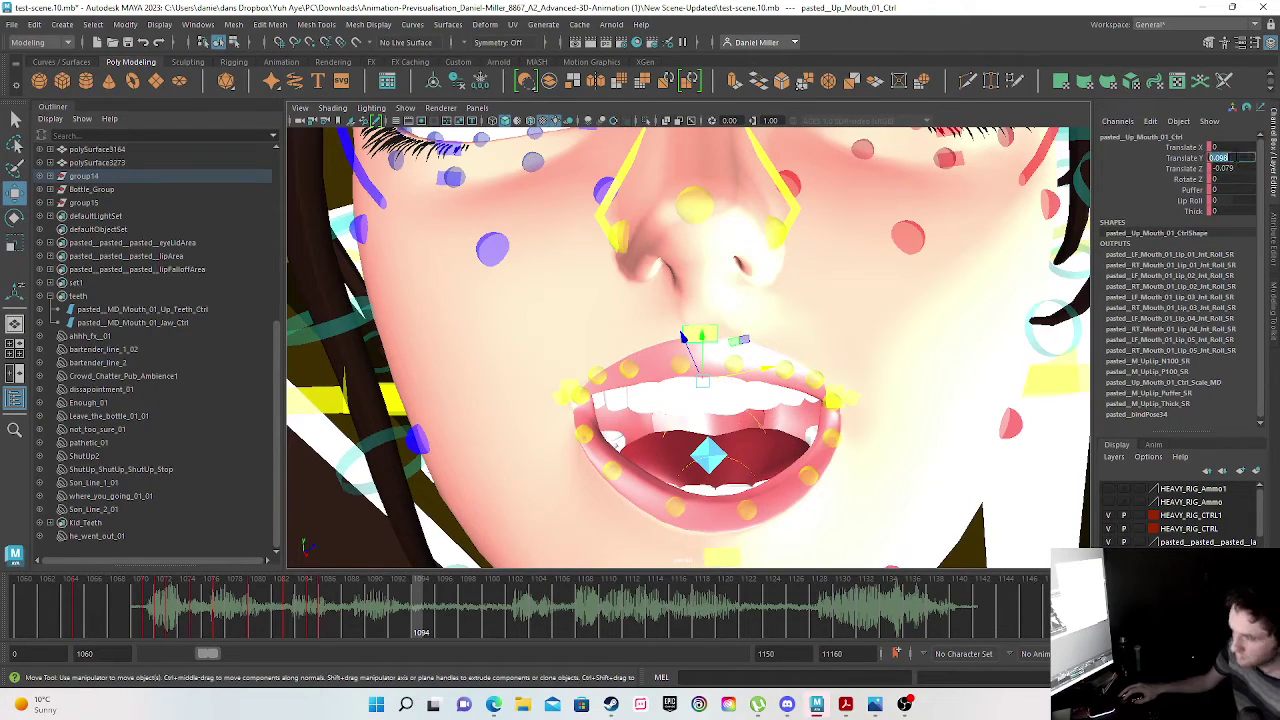
text(0)
key(Return)
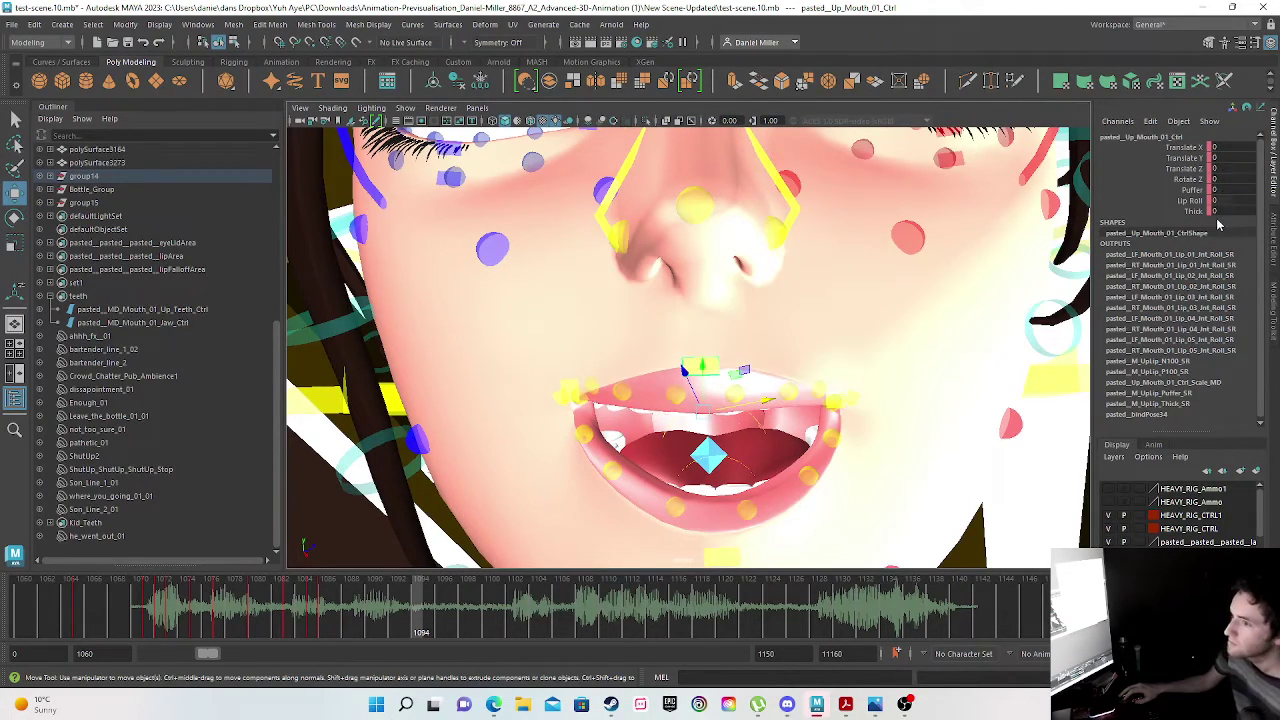
key(s)
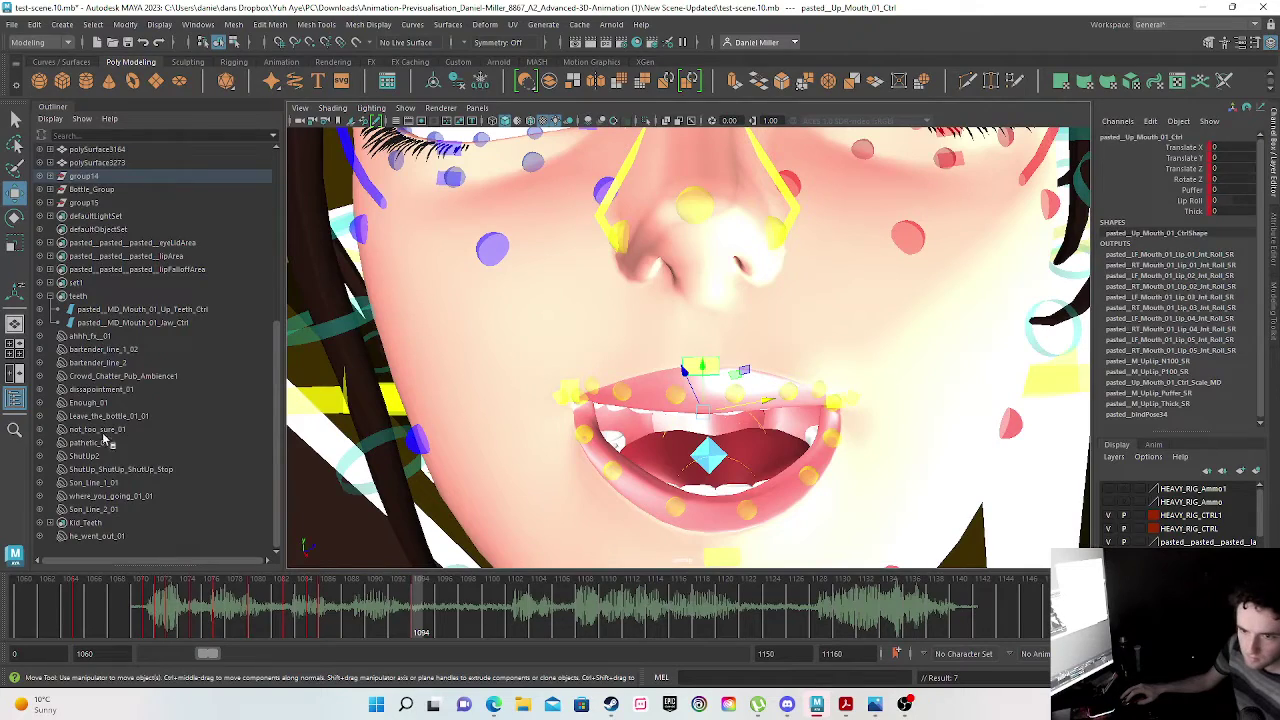
- Set the jaw control's Translate X, Y and Z to 0 at frame 1094, and key the jaw and upper teeth controls
click(120, 322)
double_click(1226, 147)
text(0)
key(Tab)
text(0)
key(Tab)
text(0)
key(Return)
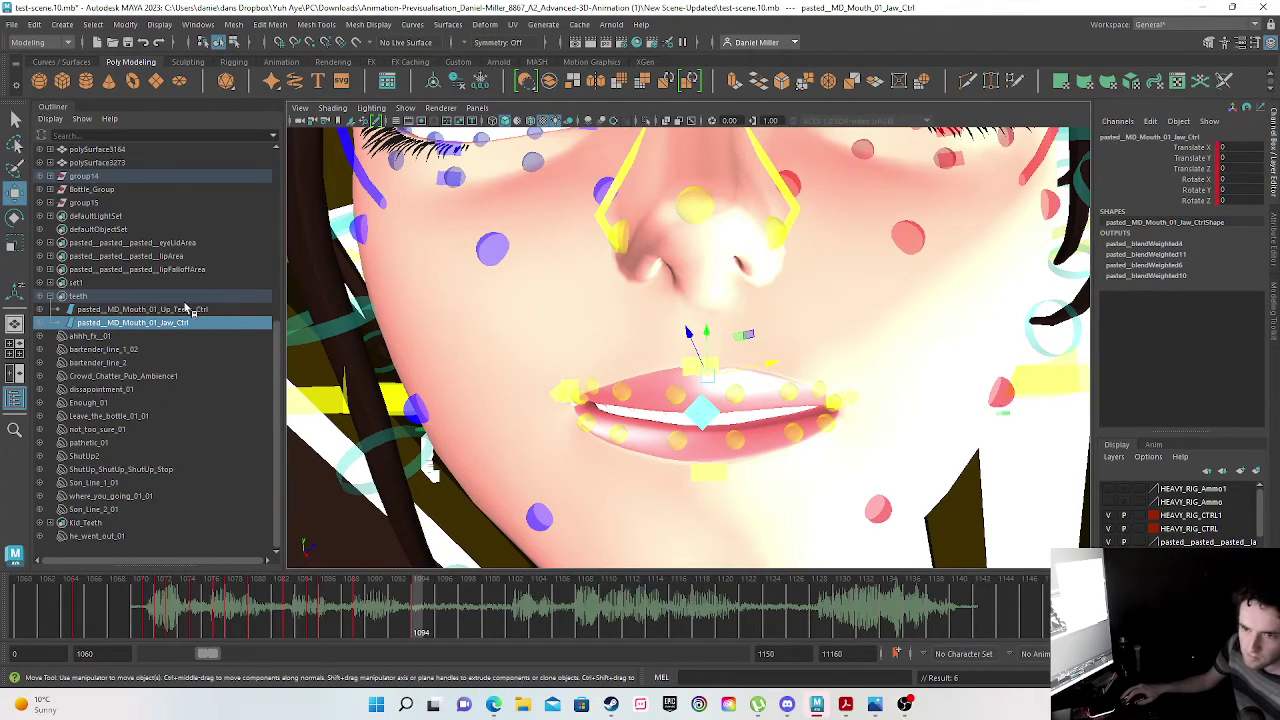
click(189, 309)
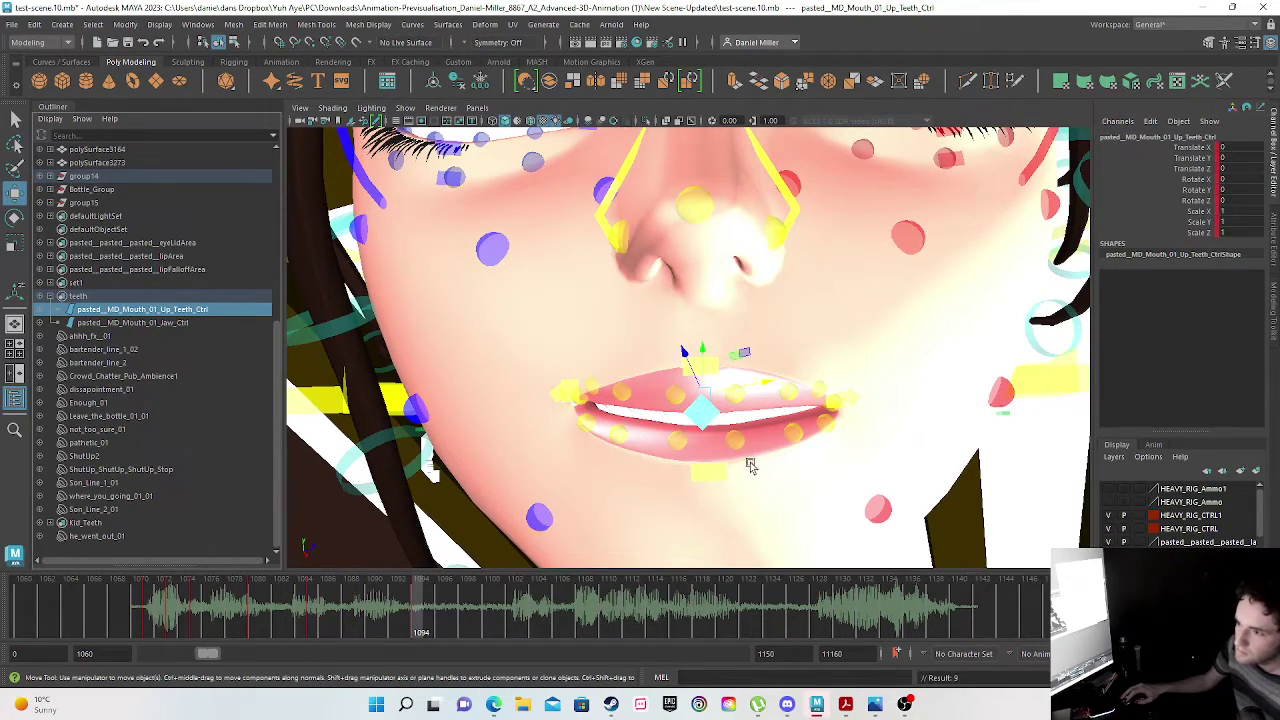
- Set the central lower-lip control's Translate X, Y and Z to 0 at frame 1094
click(706, 474)
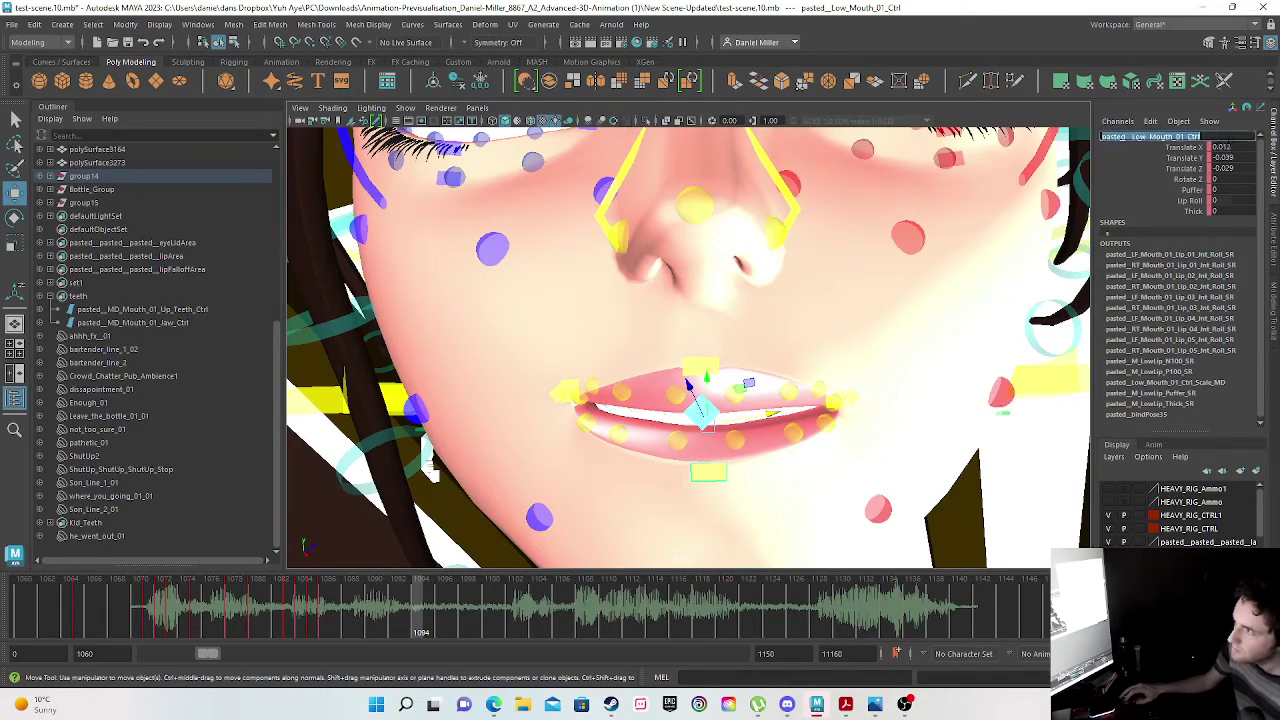
double_click(1220, 147)
click(1227, 159)
text(0)
click(1229, 167)
text(00)
key(Return)
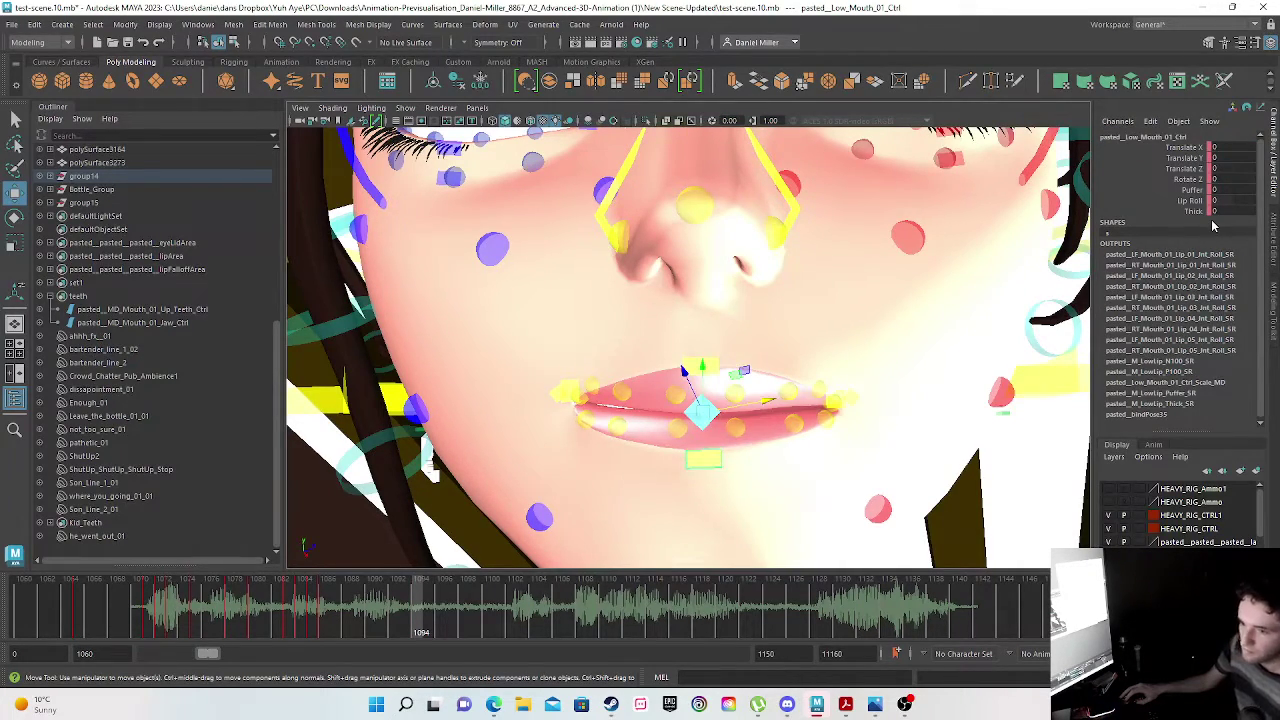
- Set the right mouth-corner control's Translate X, Y and Z to 0 at frame 1094
click(586, 383)
double_click(1242, 147)
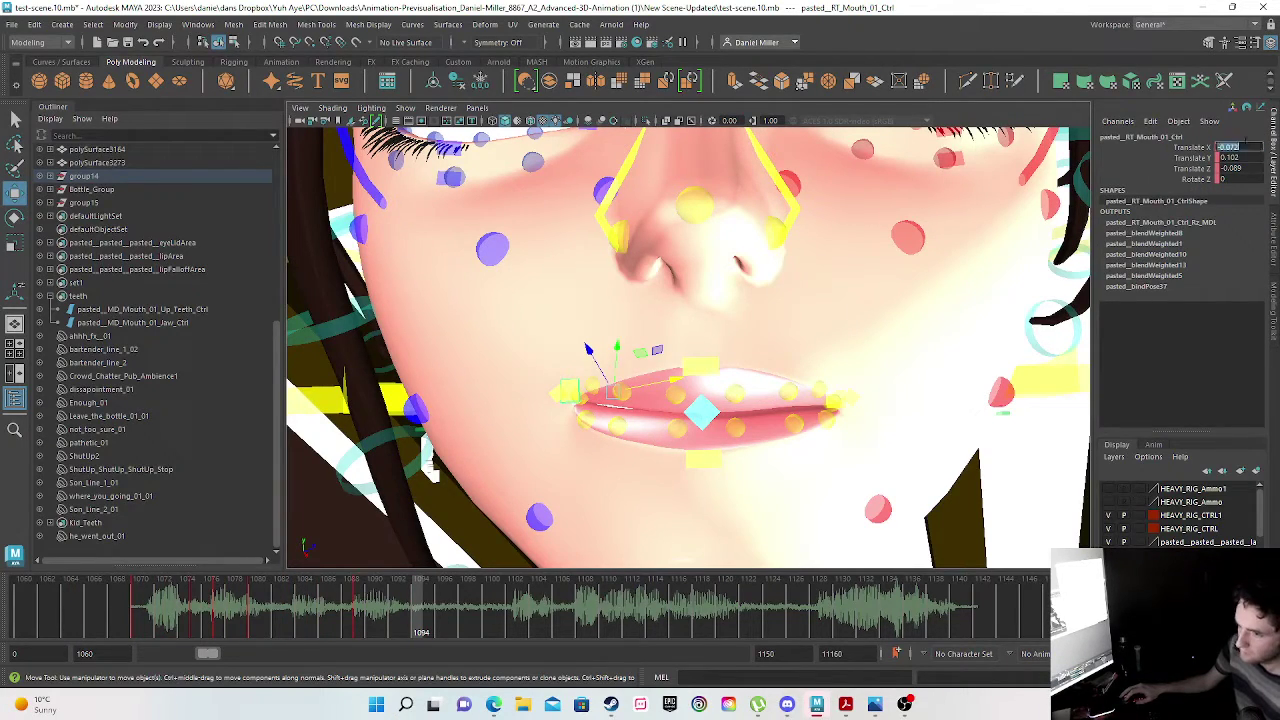
text(0)
click(1237, 157)
text(0)
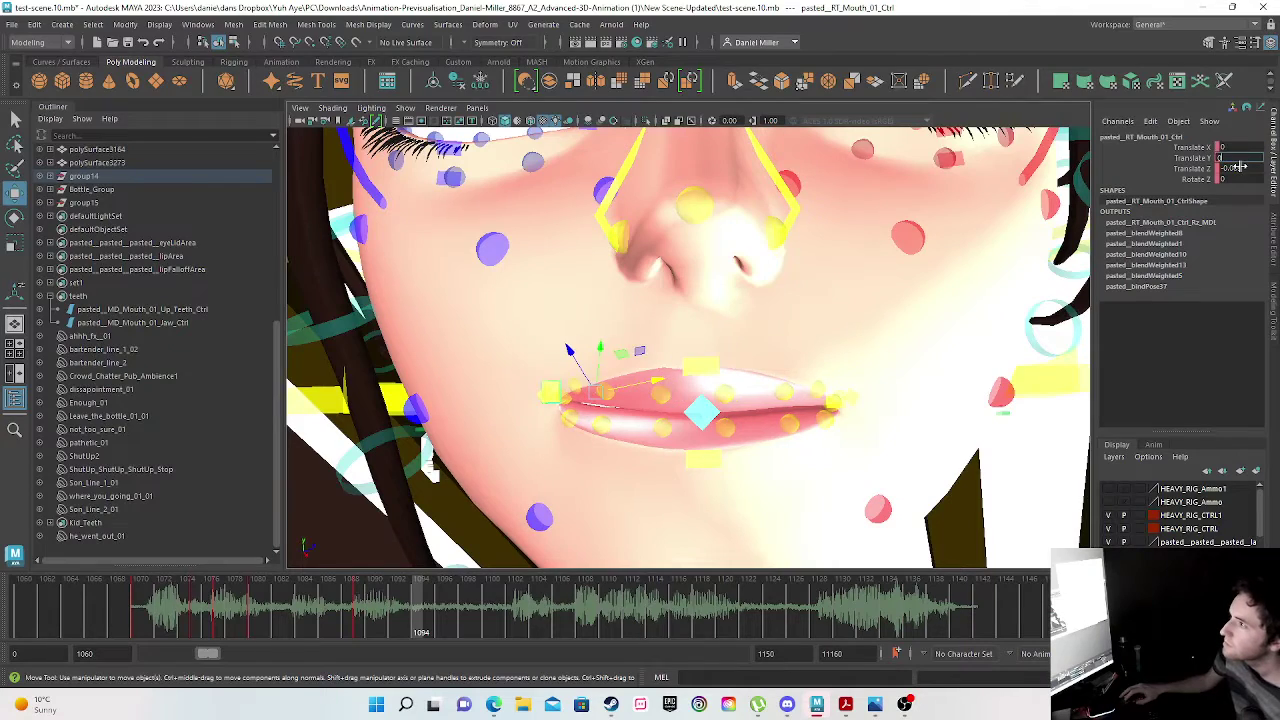
click(1237, 168)
text(0)
key(Return)
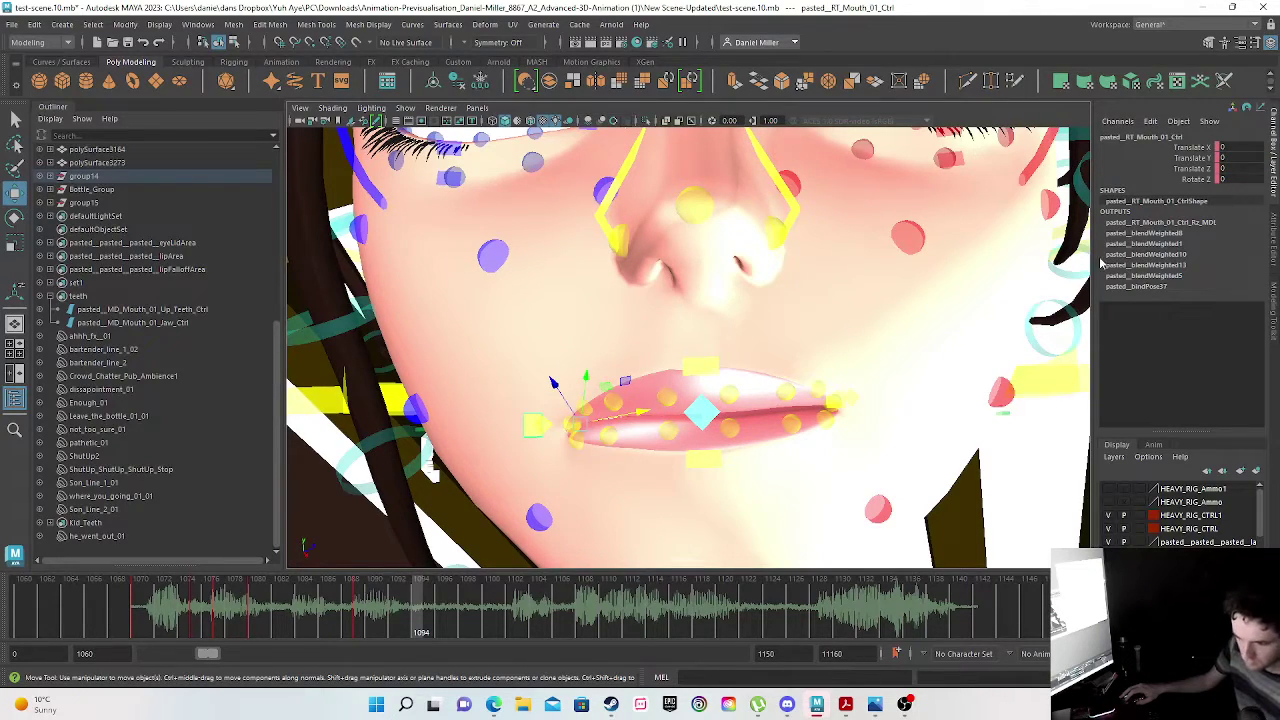
- Set the left mouth-corner control's Translate X, Y and Z to 0 at frame 1094 and key it
click(840, 397)
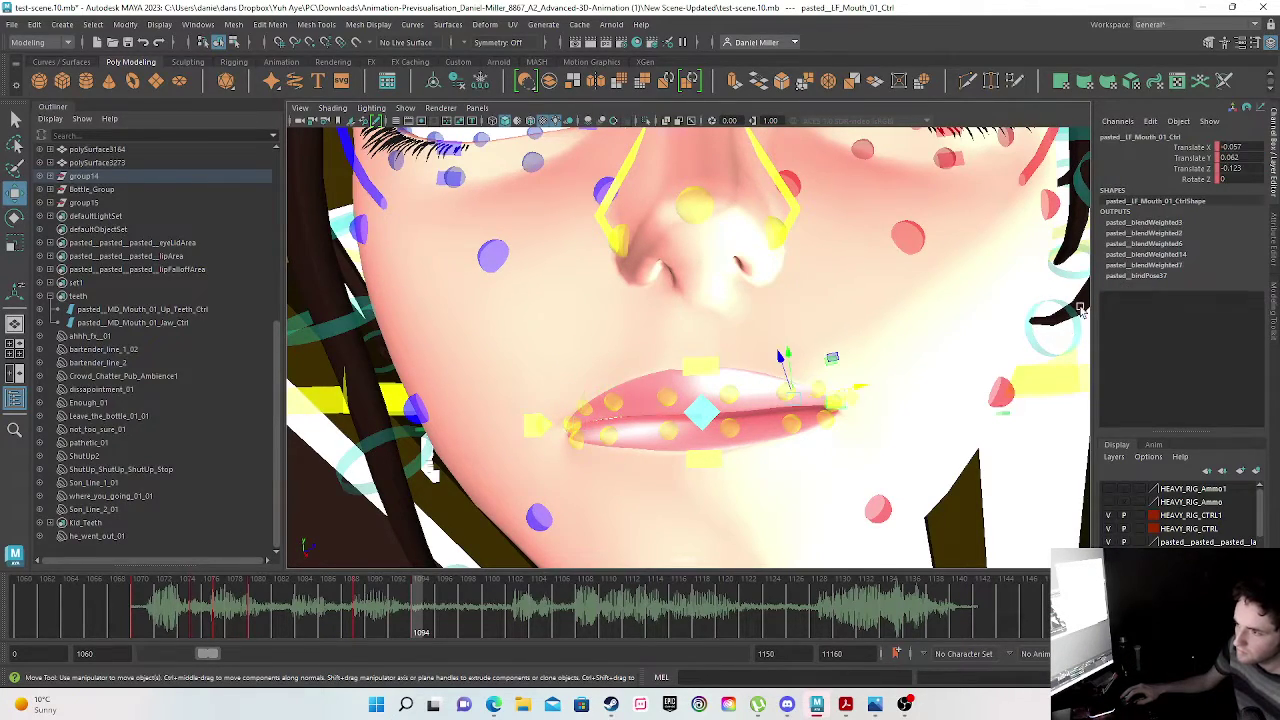
double_click(1240, 147)
text(0)
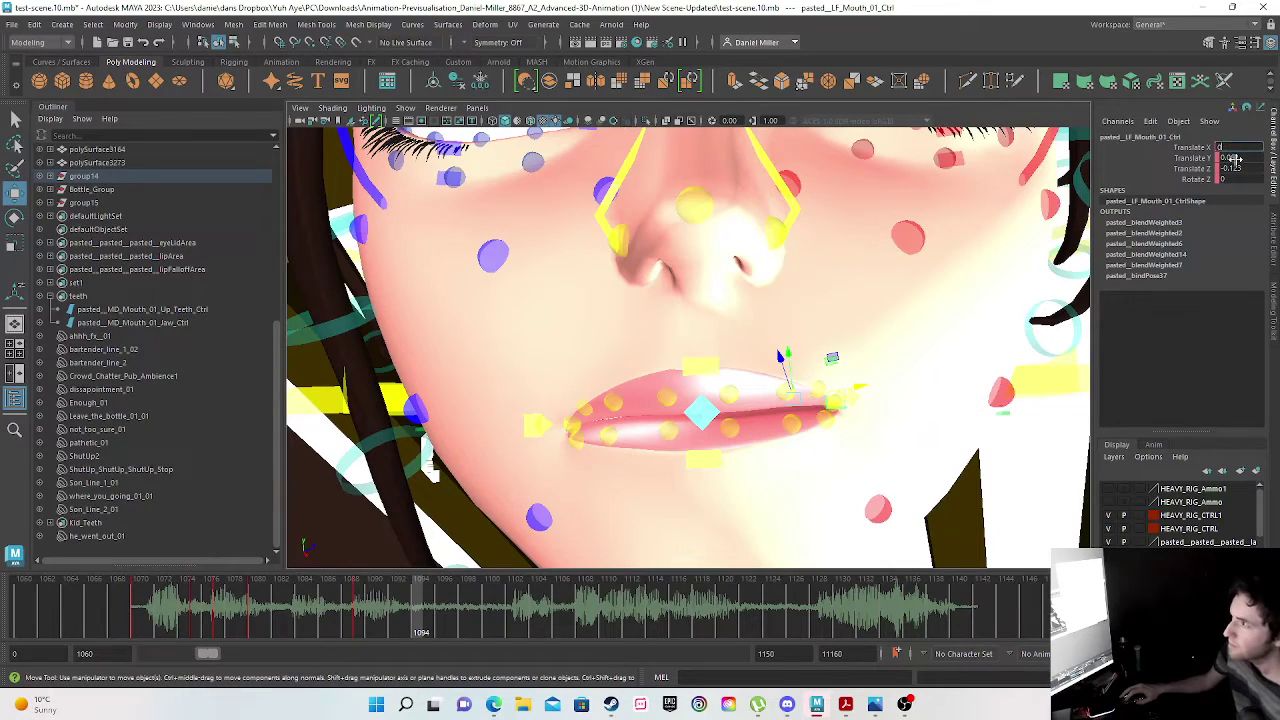
key(Return)
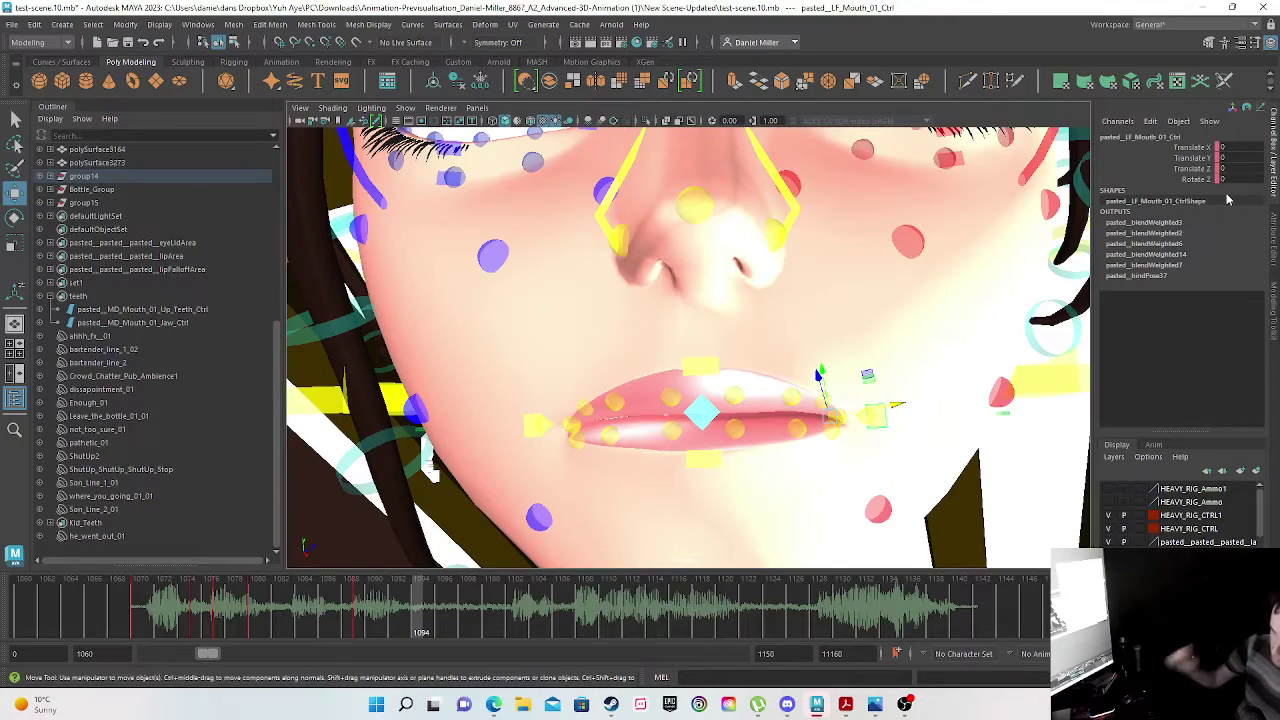
key(s)
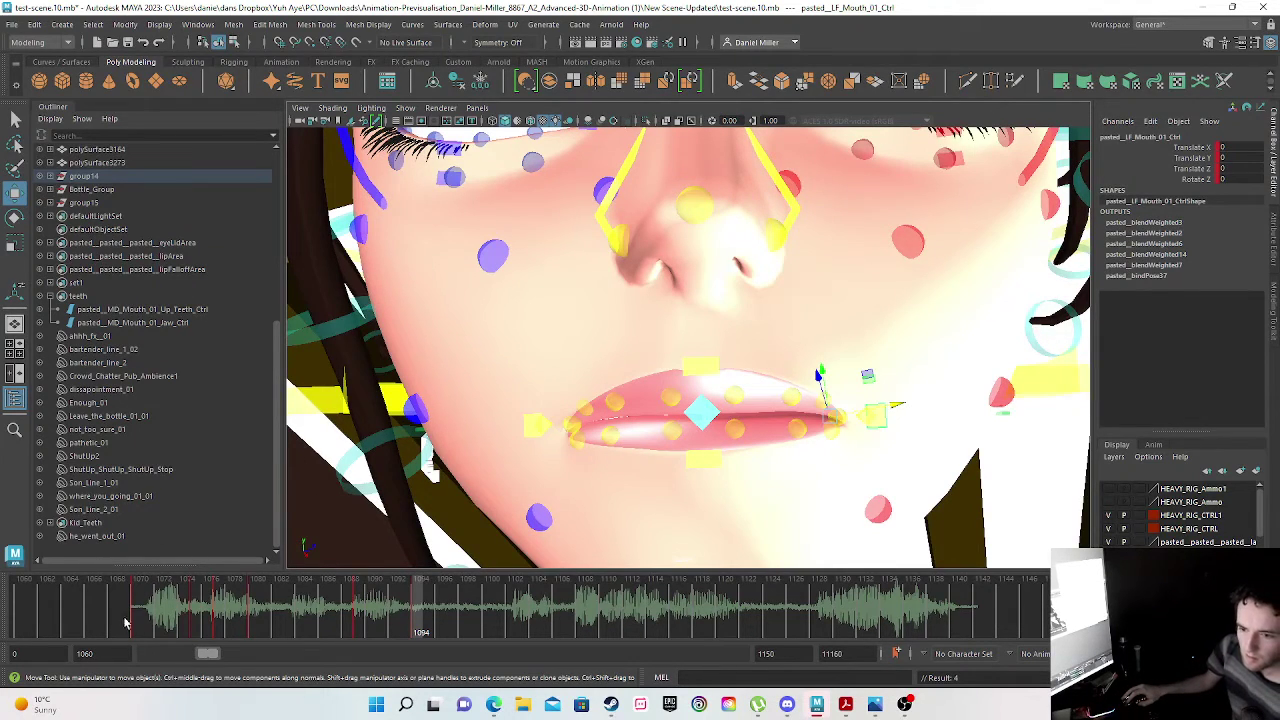
- At frame 1102, raise the central upper-lip control to about 0.129 Translate Y, -0.105 Translate Z, and the upper teeth to about 0.091, -0.084
drag(183, 615, 514, 634)
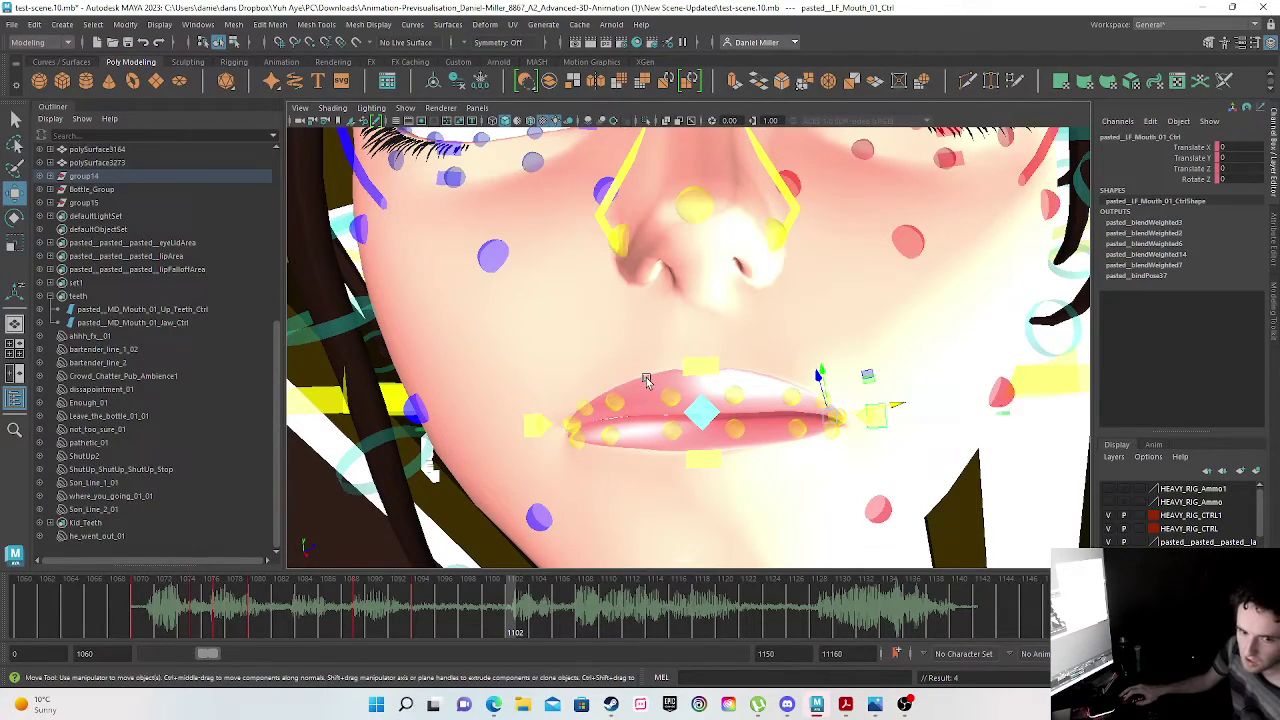
click(700, 367)
drag(704, 371, 700, 325)
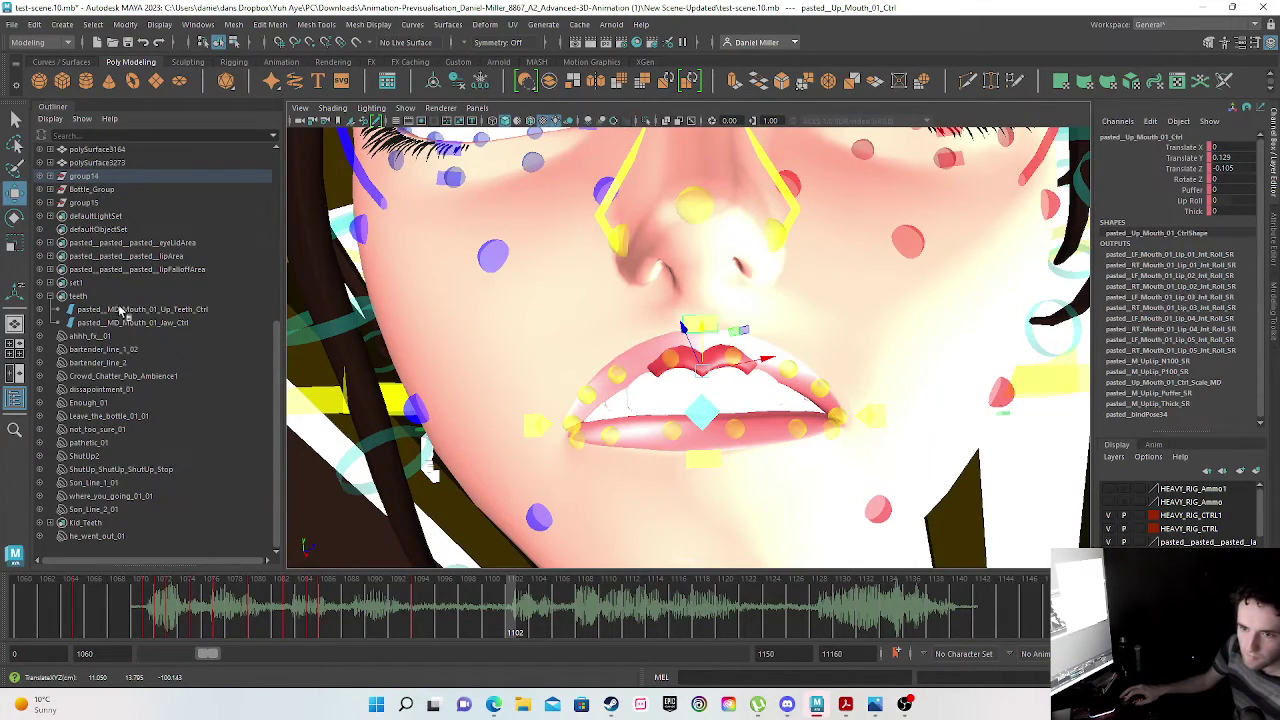
click(126, 309)
drag(706, 352, 701, 318)
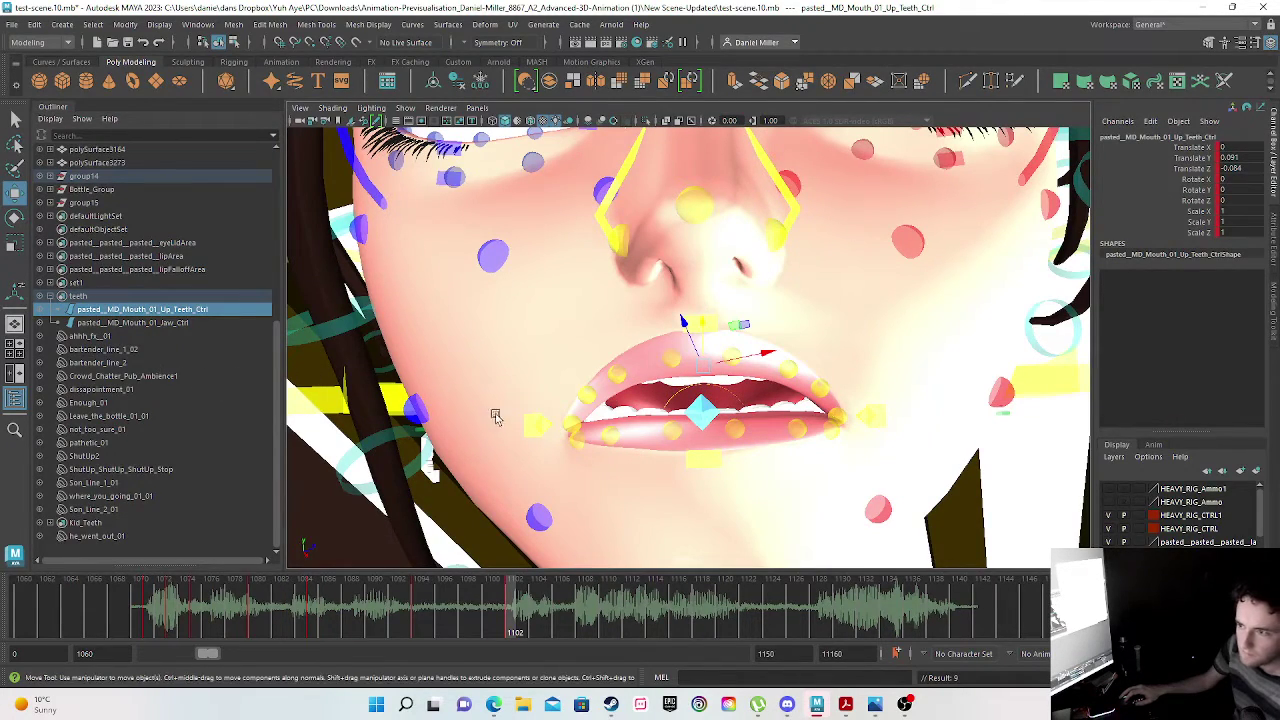
drag(513, 623, 525, 622)
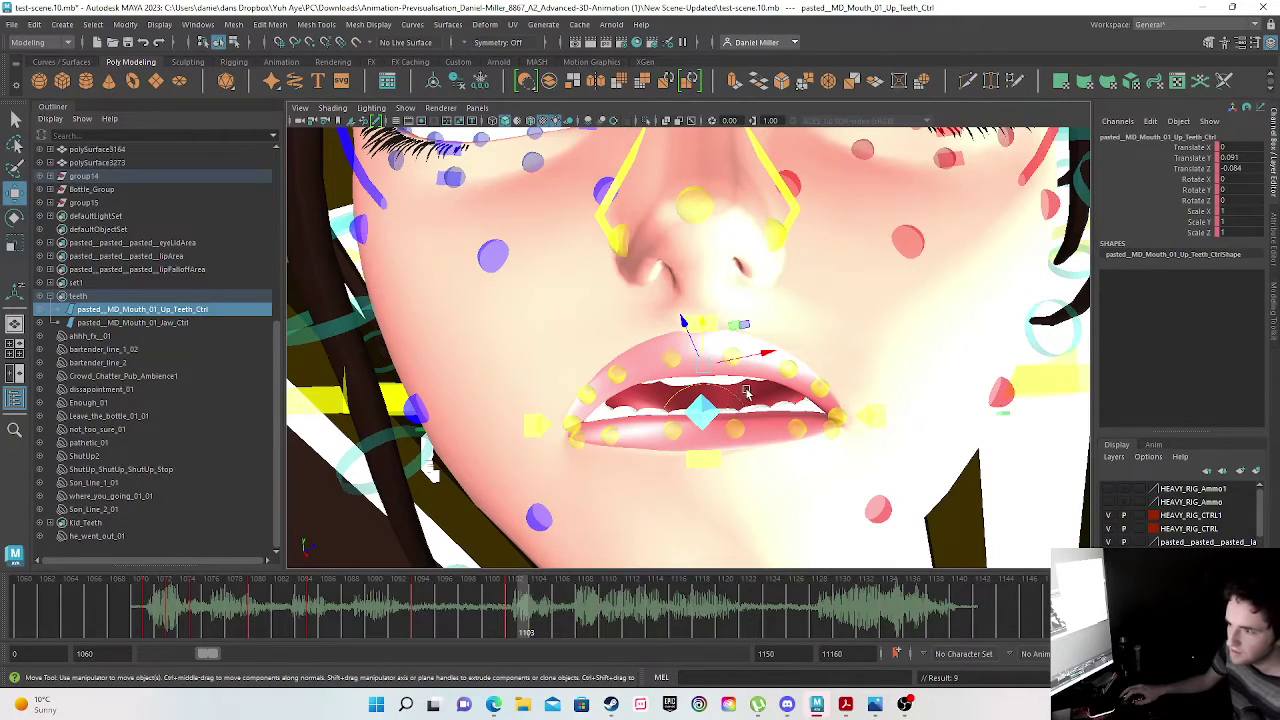
click(614, 375)
drag(629, 349, 632, 322)
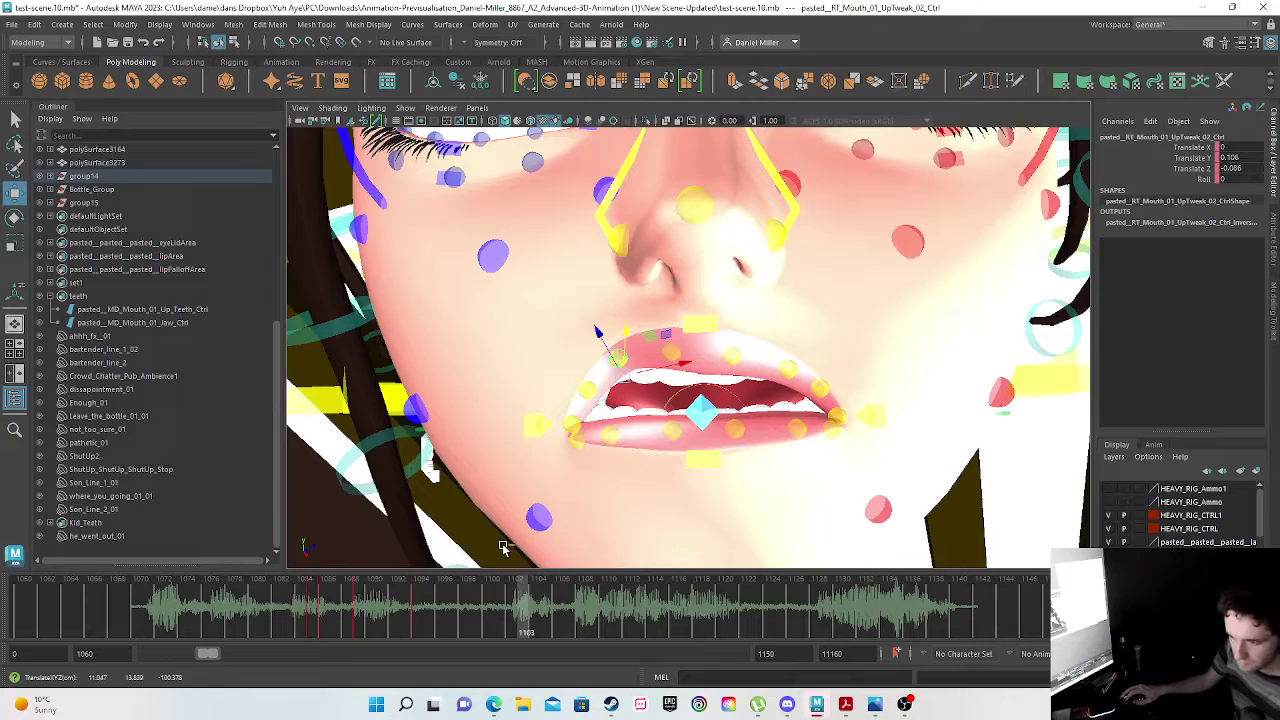
key(ctrl+z)
key(ctrl+z)
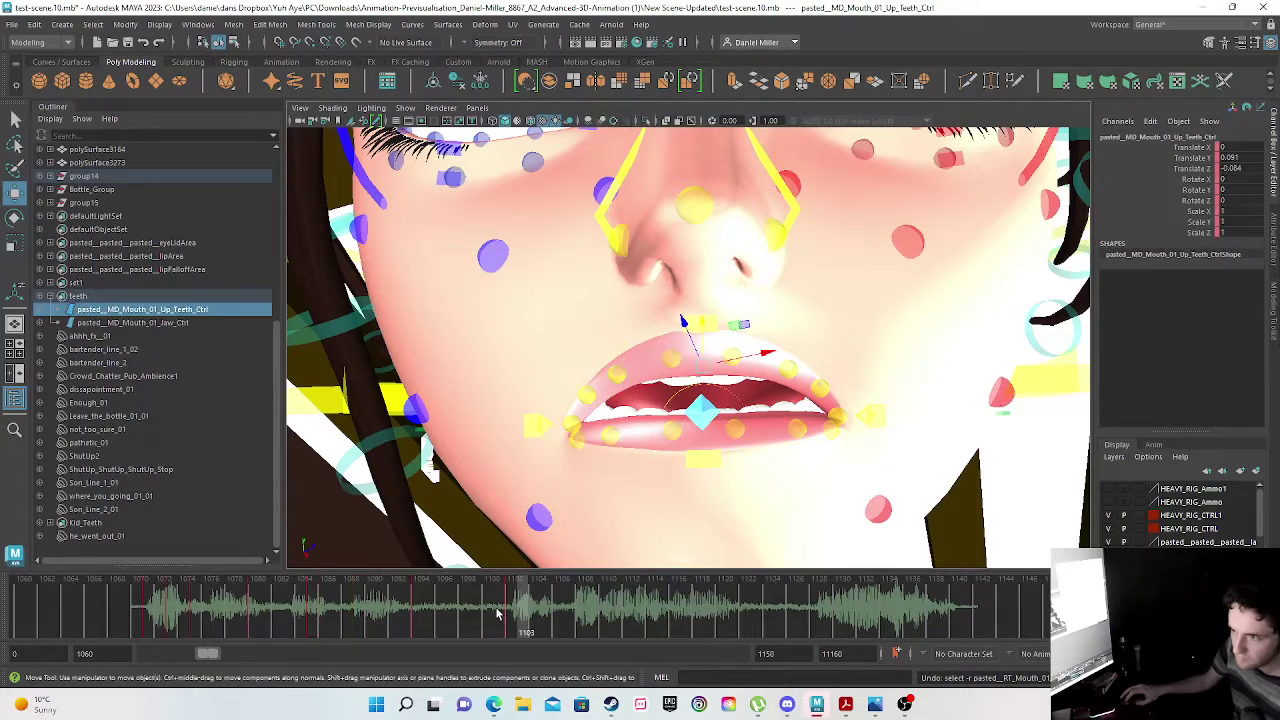
key(ctrl+z)
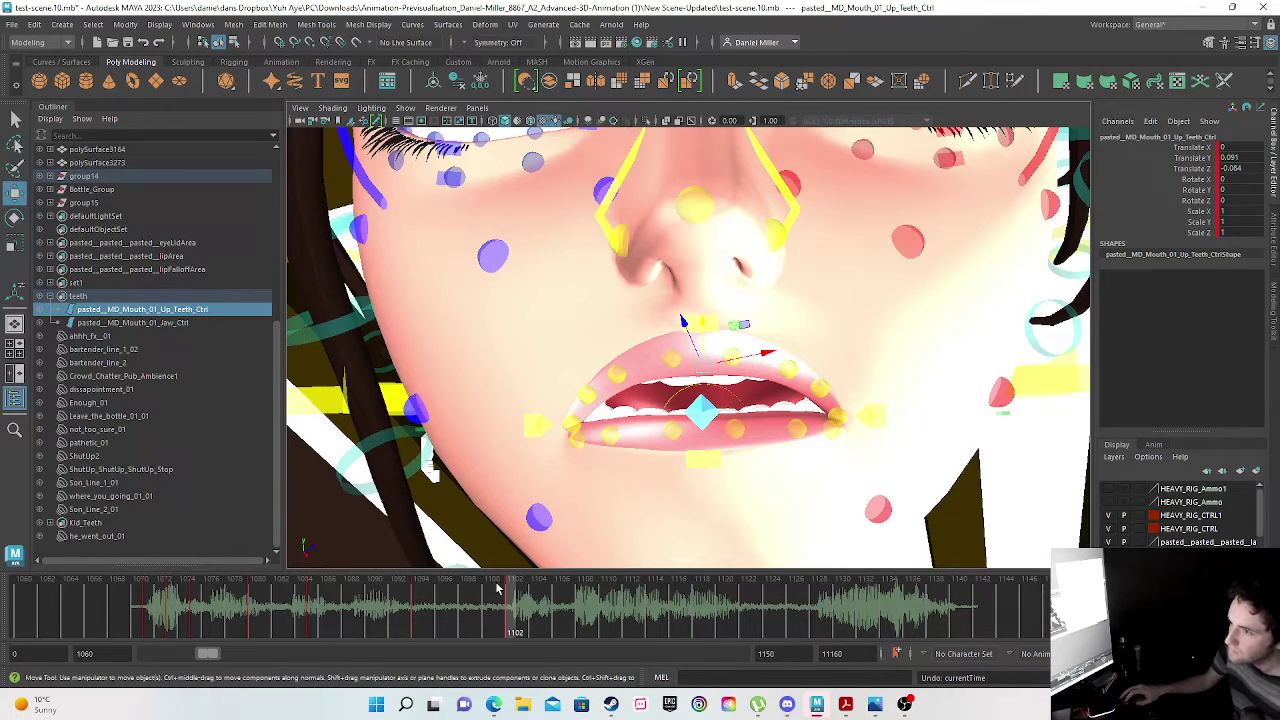
- Set the upper teeth control's Translate Y and Z to 0 at frame 1100 and key it
mouse_move(506, 611)
mouse_down()
mouse_move(354, 580)
mouse_move(525, 598)
mouse_move(420, 604)
mouse_move(538, 598)
mouse_move(514, 600)
mouse_up()
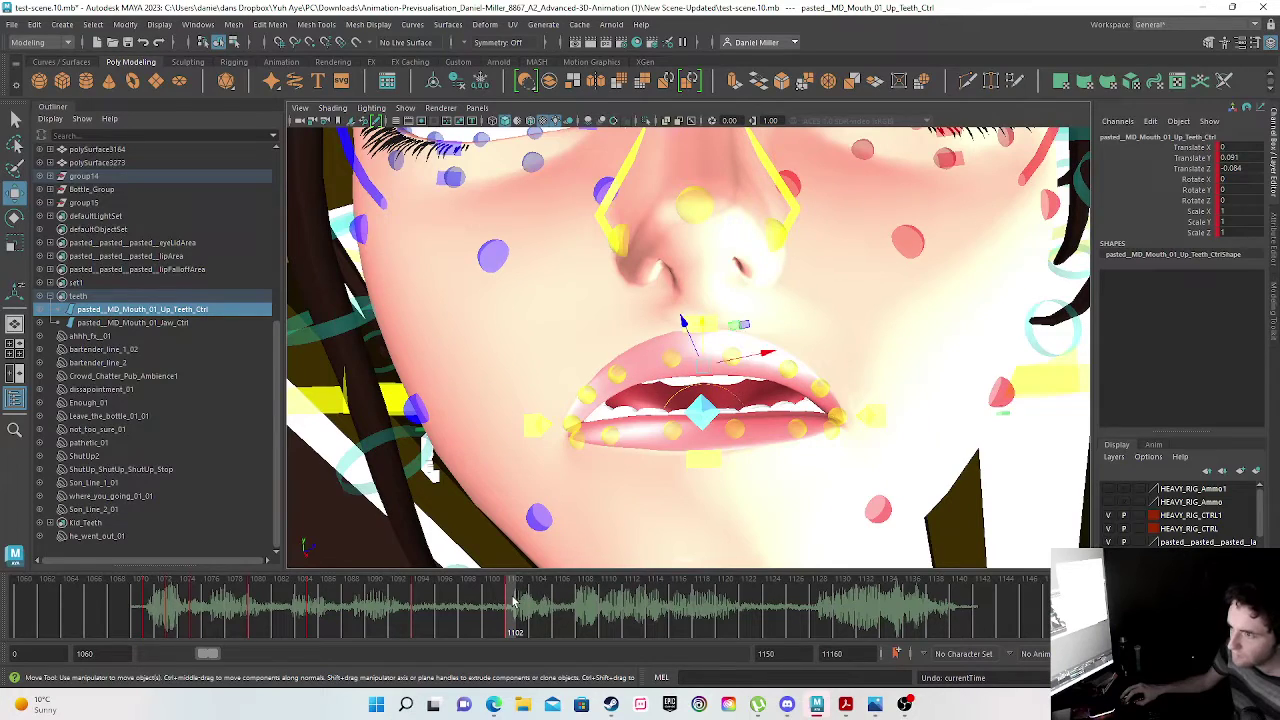
drag(494, 622, 486, 618)
click(1228, 158)
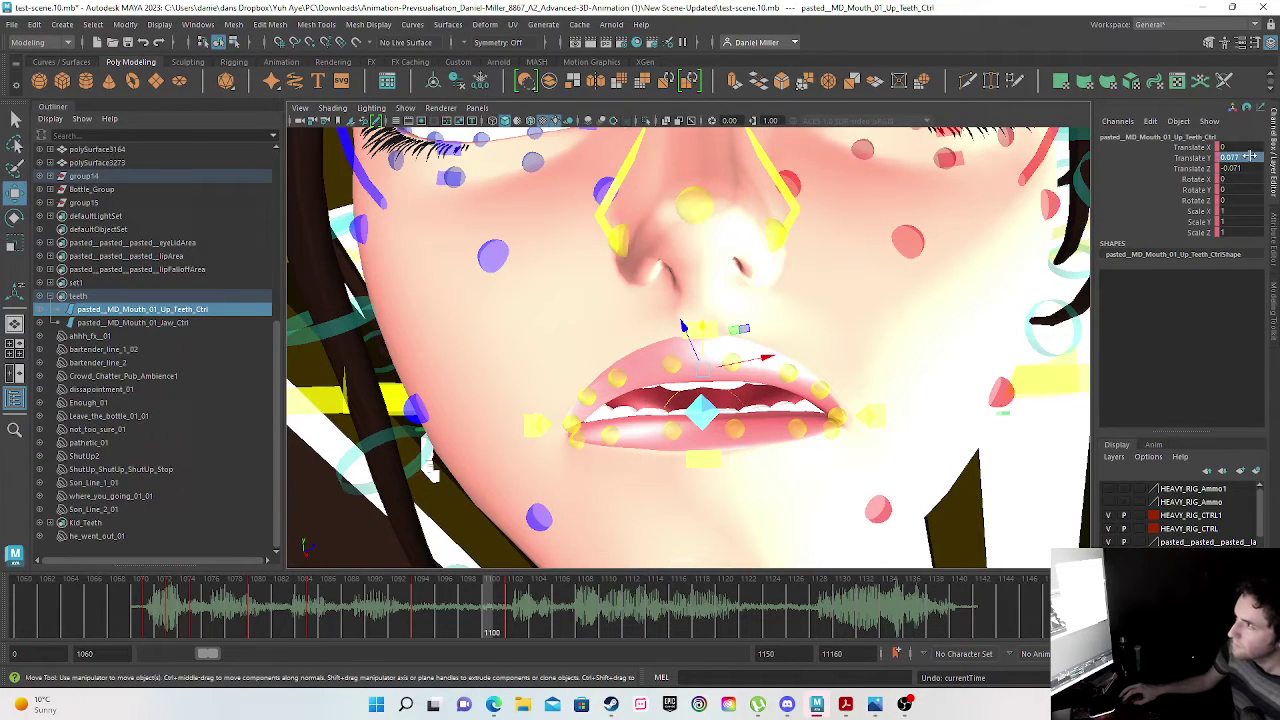
text(0)
click(1243, 169)
text(0)
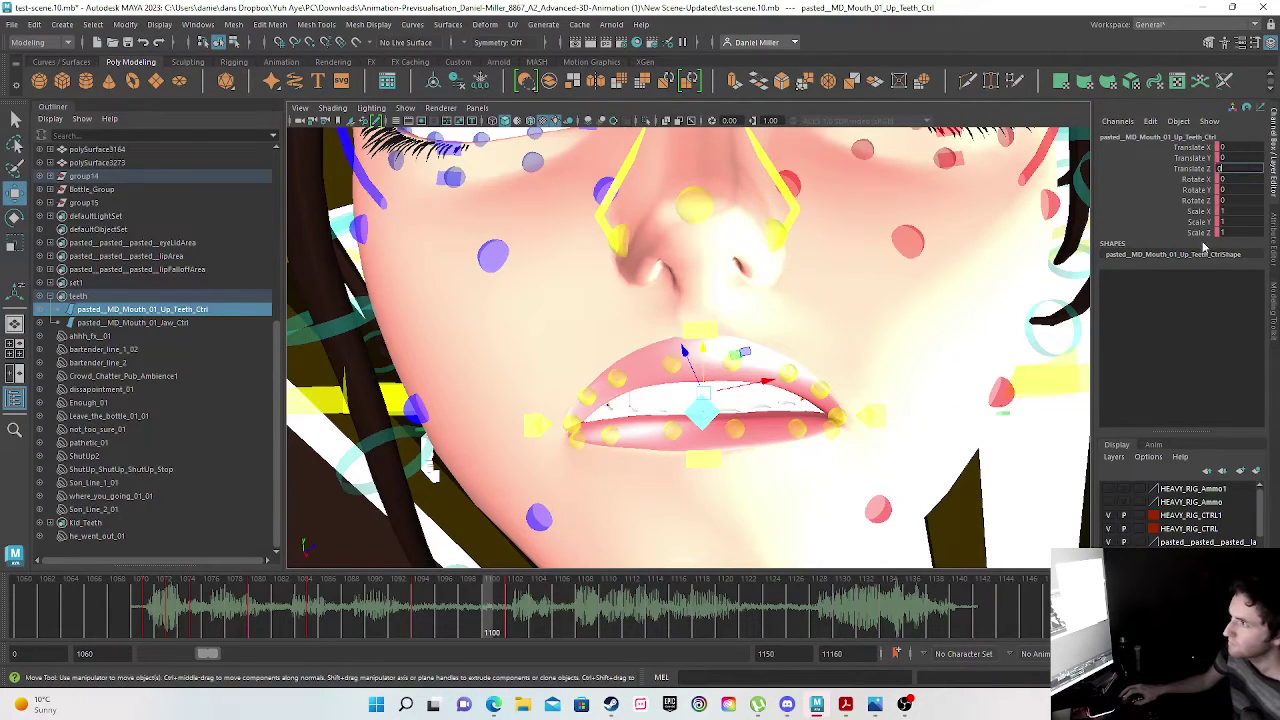
key(Return)
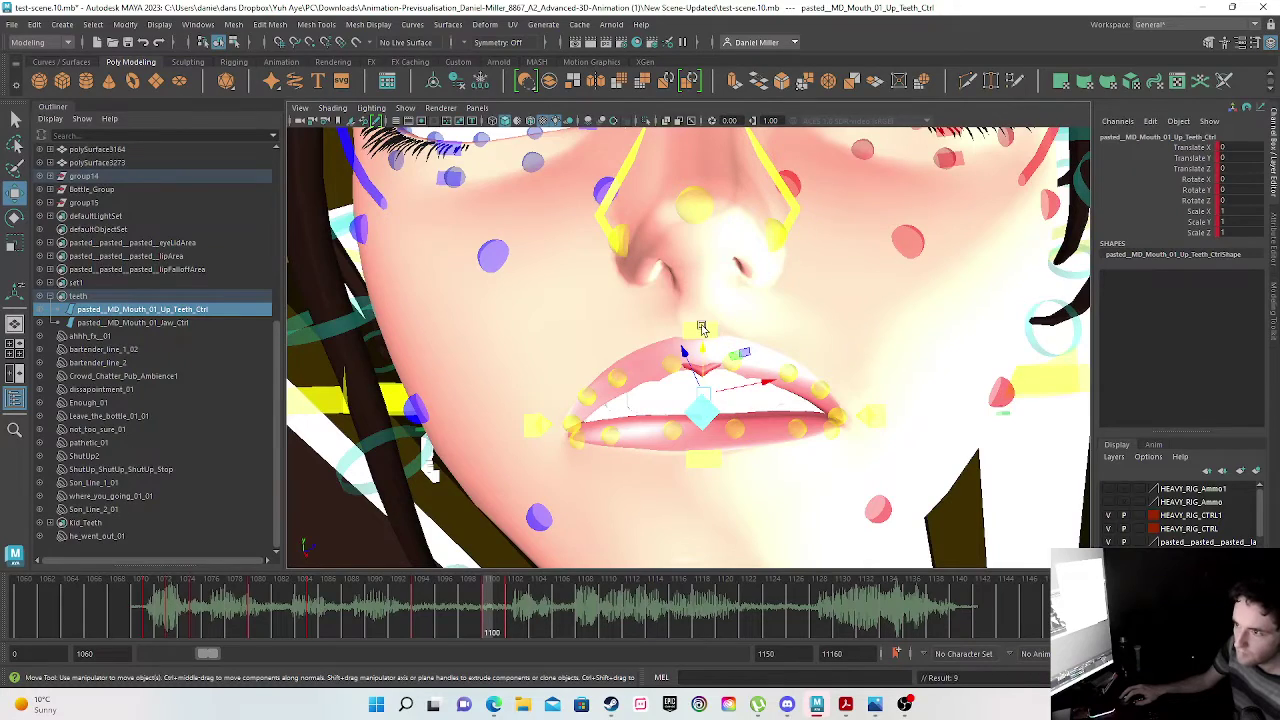
- Set the central upper-lip control's Translate Y and Z to 0 at frame 1100 and key it
click(697, 333)
double_click(1228, 158)
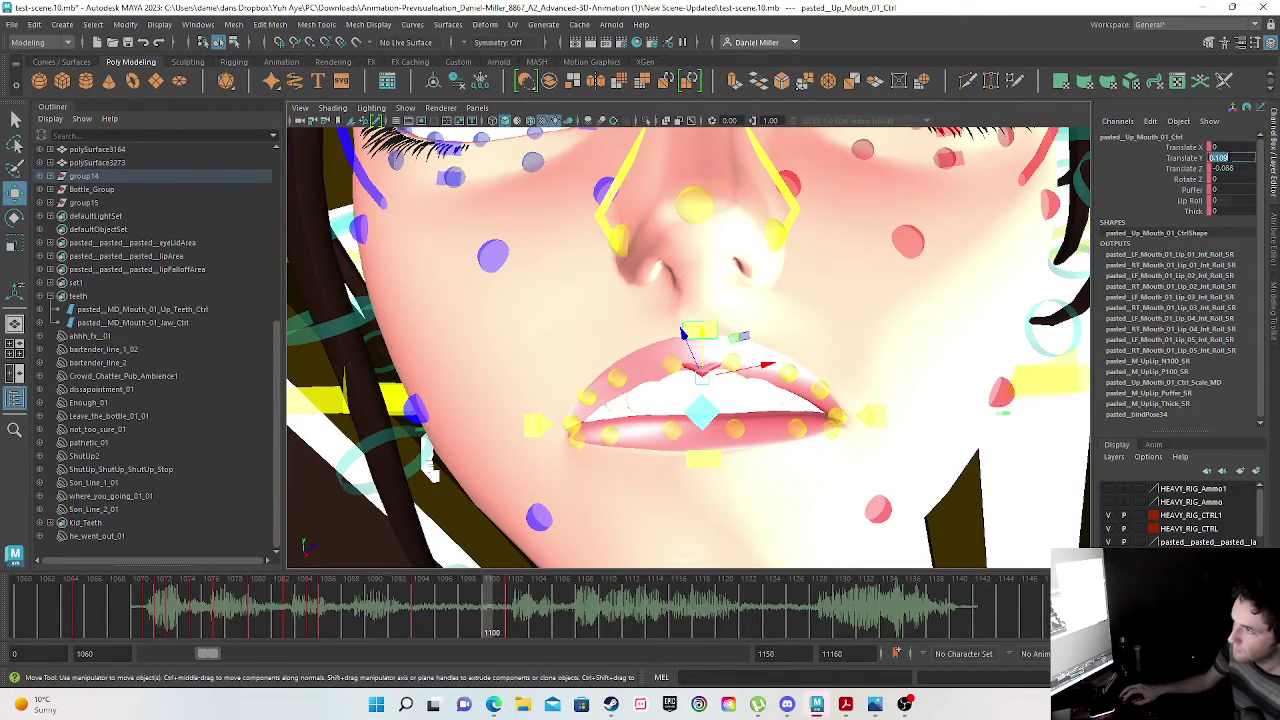
text(-)
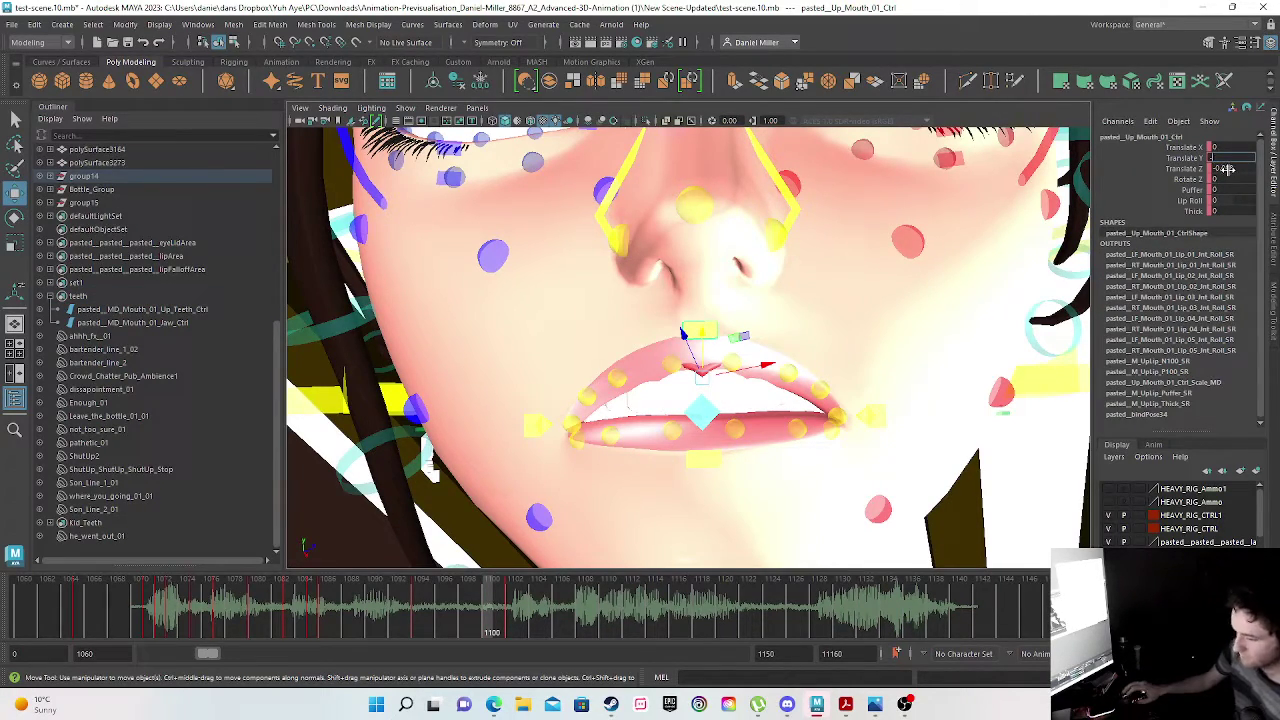
key(Return)
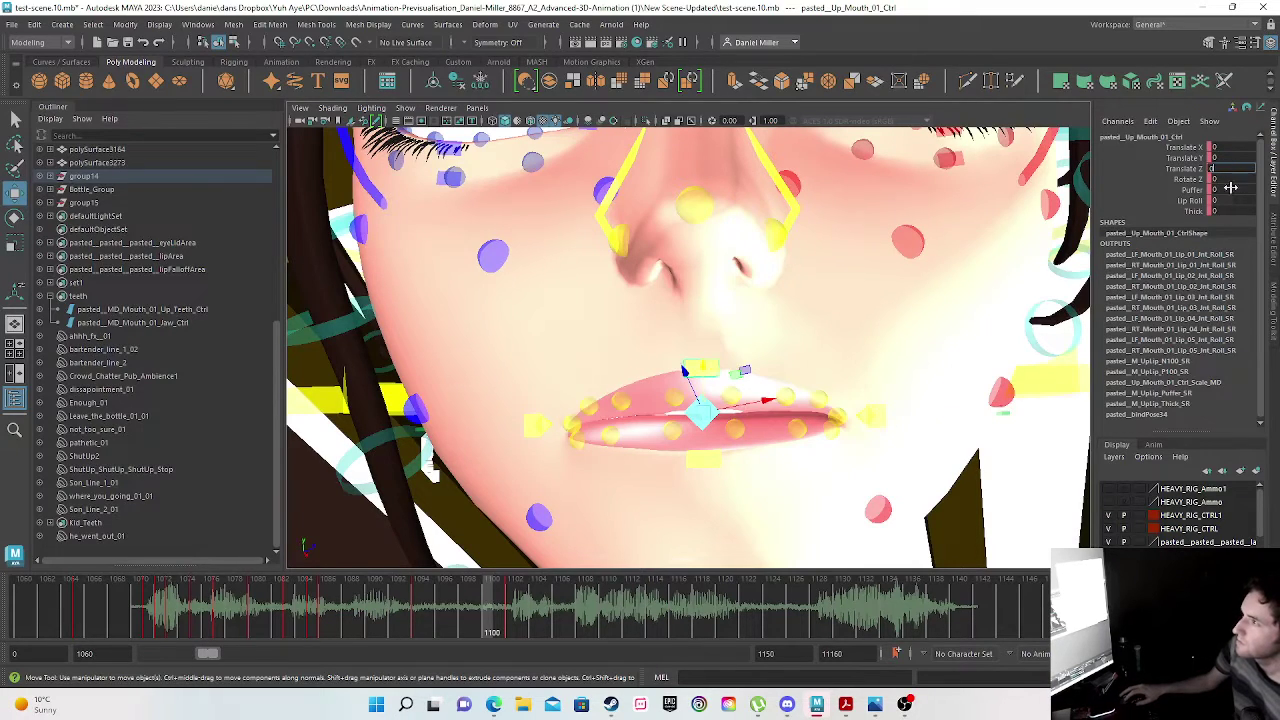
key(s)
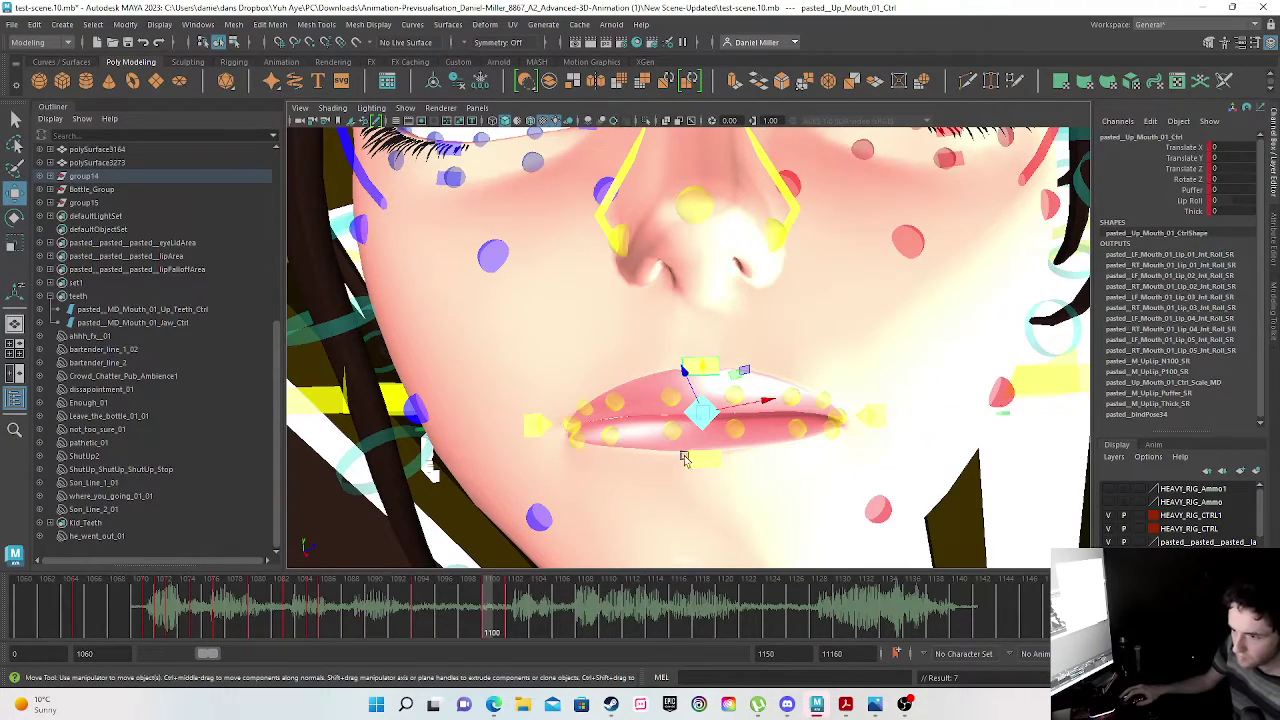
- Key the closed jaw at frame 1100, and open it at frame 1102 to about -0.068 Translate Y and 0.055 Translate Z with a key
mouse_move(150, 616)
mouse_down()
mouse_move(522, 627)
mouse_move(509, 628)
mouse_move(508, 612)
mouse_move(490, 618)
mouse_move(527, 617)
mouse_move(492, 618)
mouse_up()
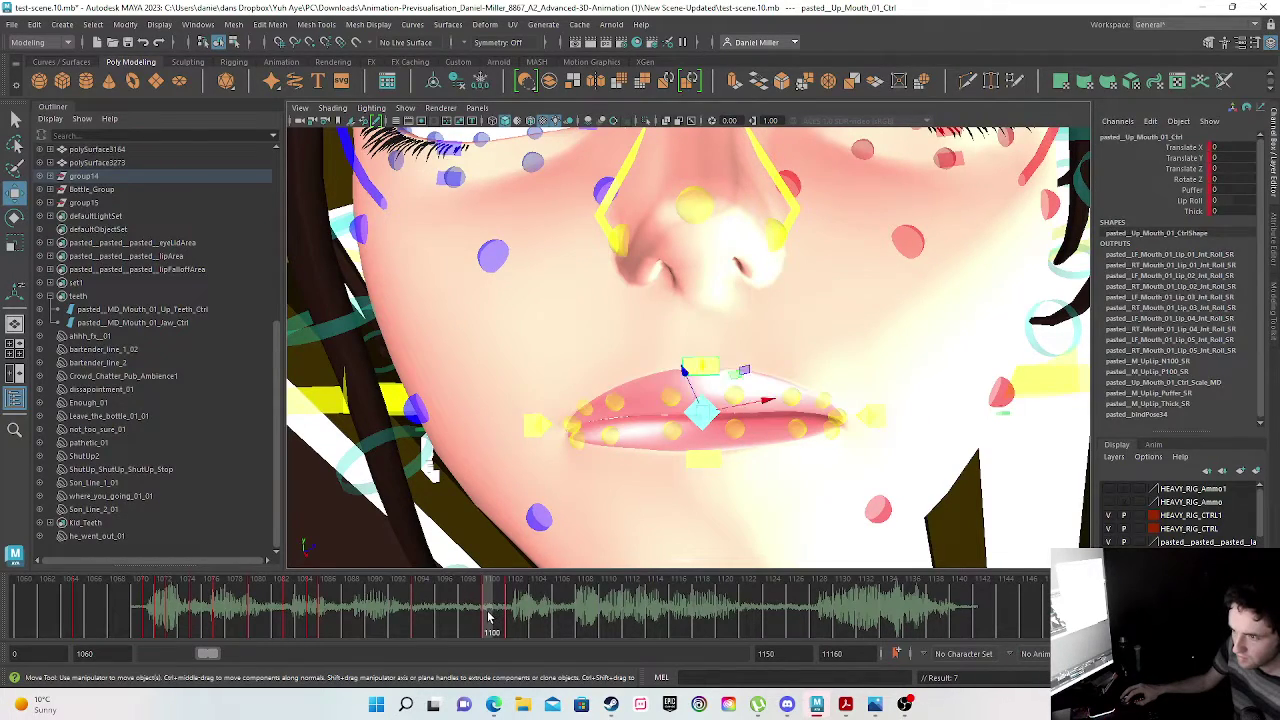
click(118, 323)
drag(491, 628, 515, 628)
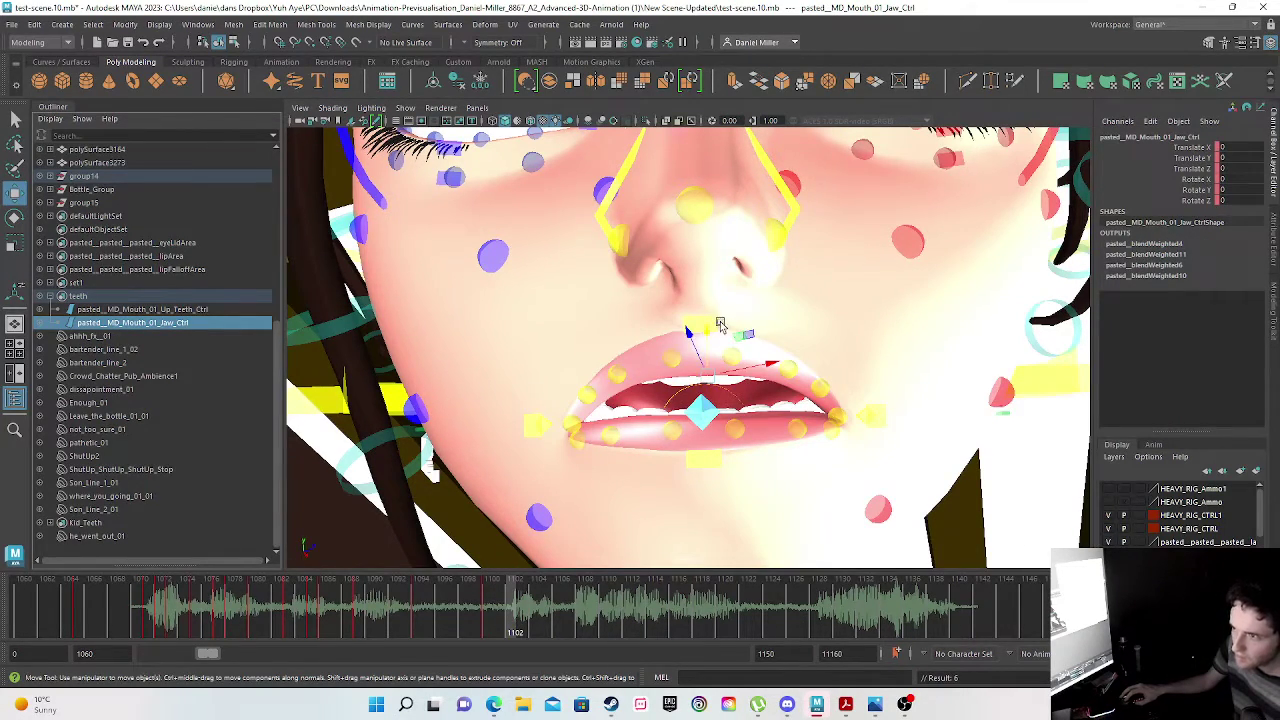
drag(709, 334, 716, 344)
key(s)
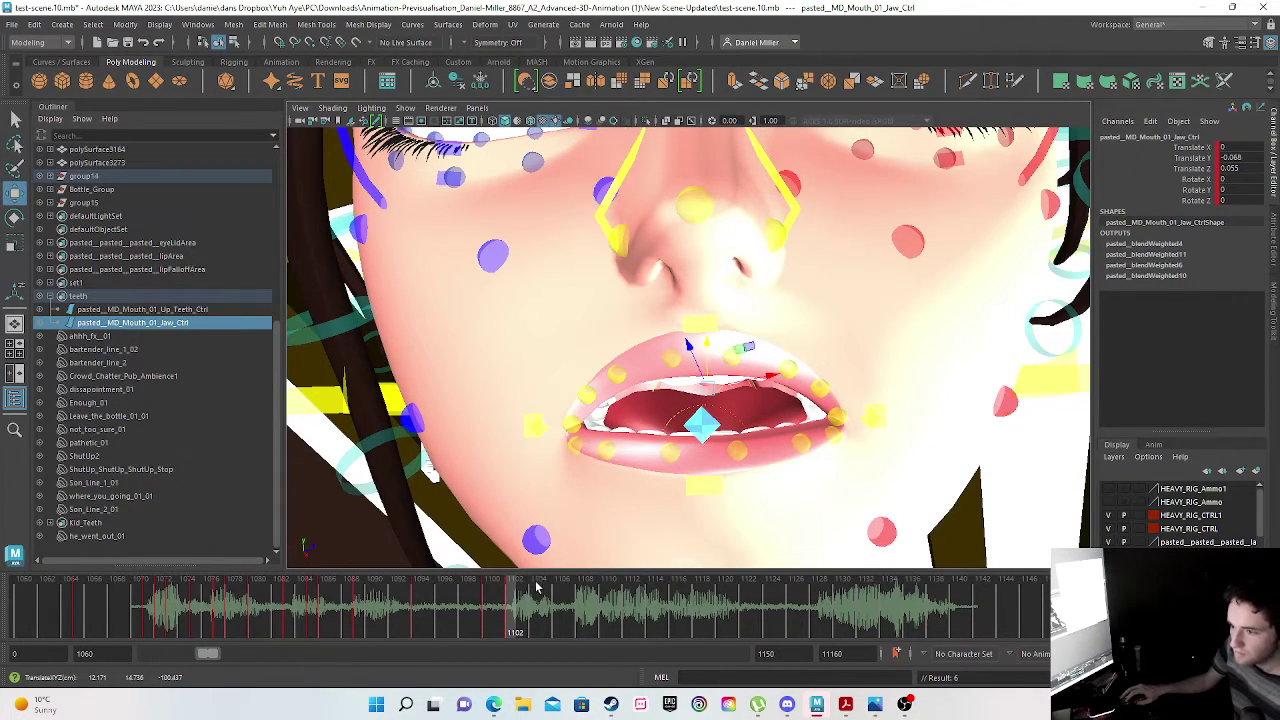
drag(515, 627, 524, 627)
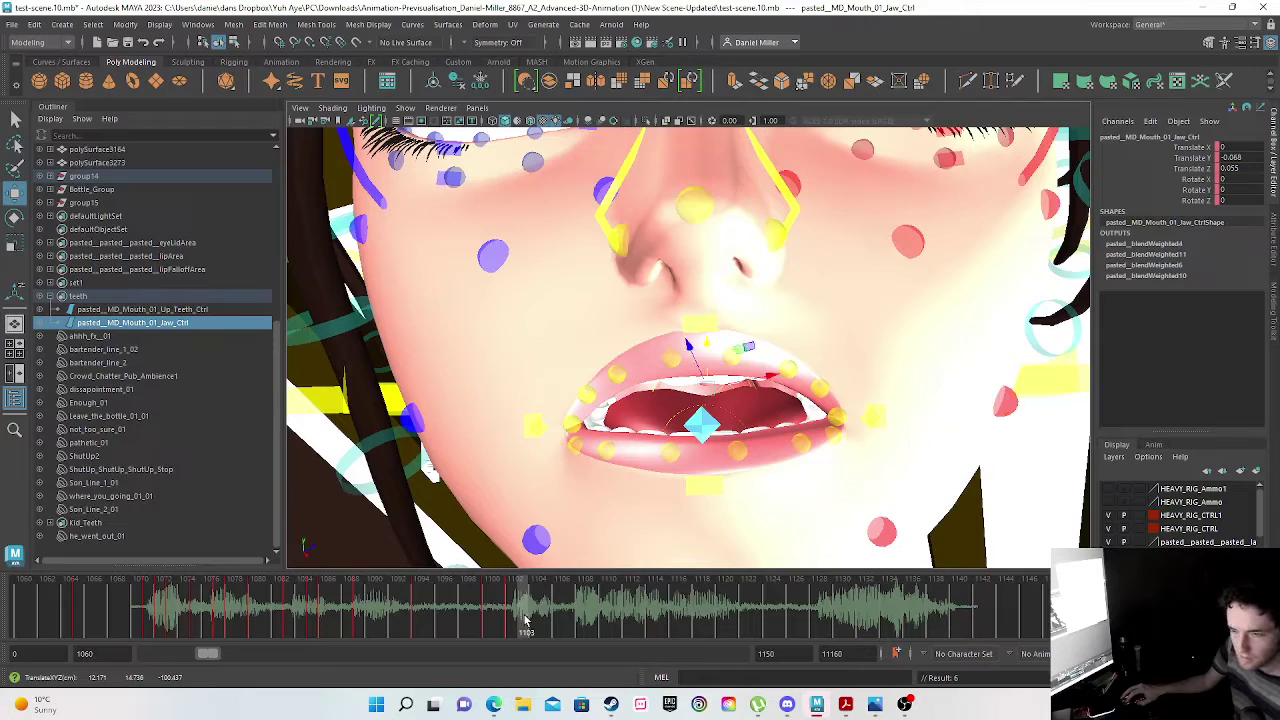
- At frame 1103, raise and key the central upper-lip control at about 0.209 Translate Y, -0.169 Translate Z, and the upper teeth at 0.14, -0.13
click(702, 328)
drag(702, 330, 708, 311)
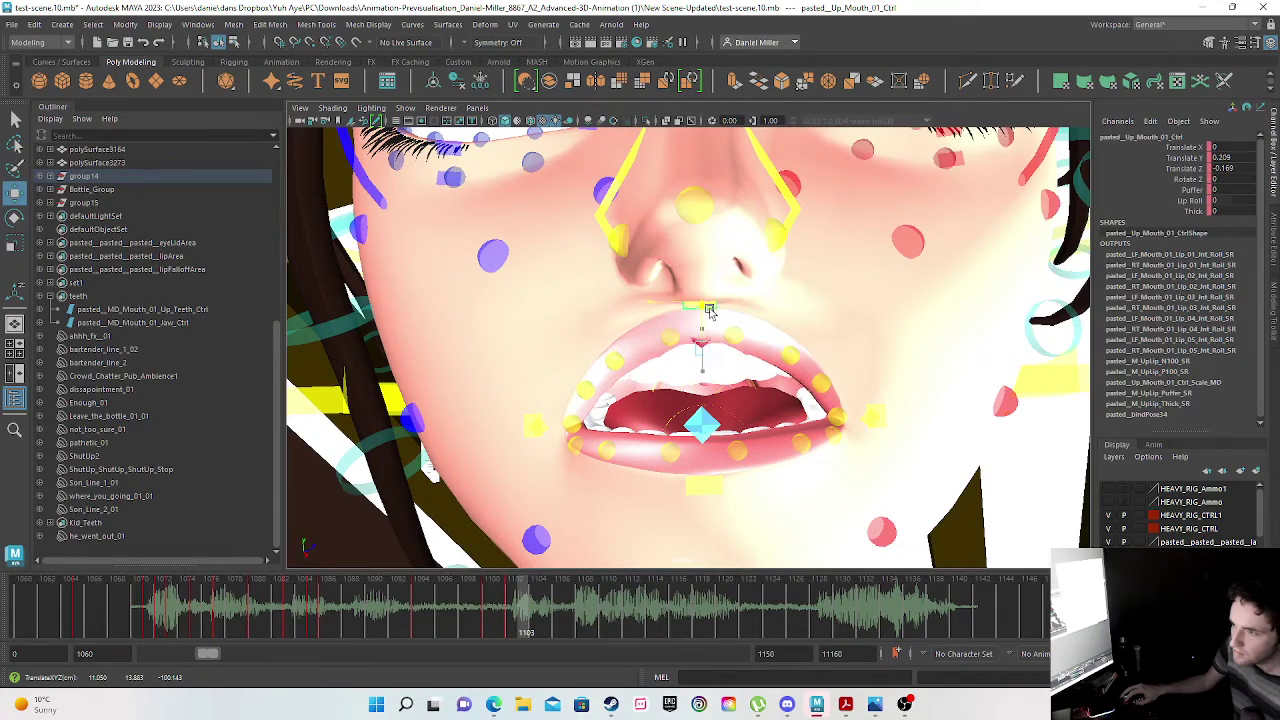
key(s)
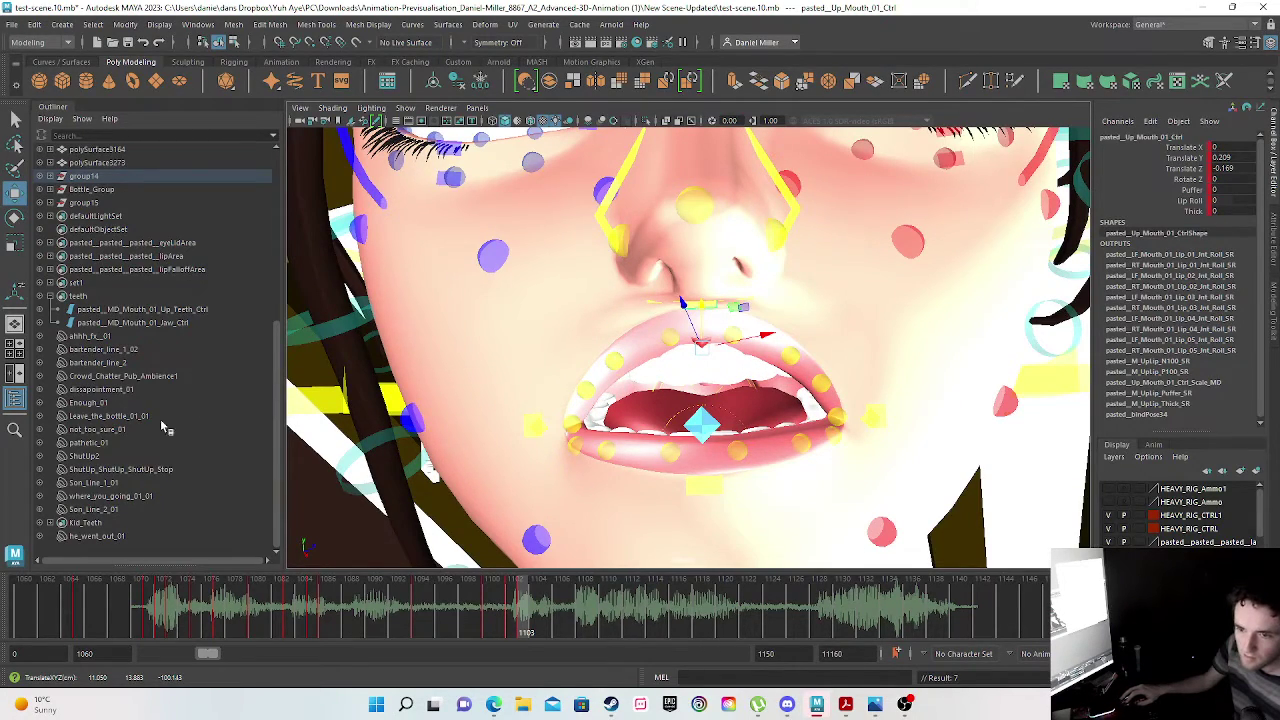
click(130, 310)
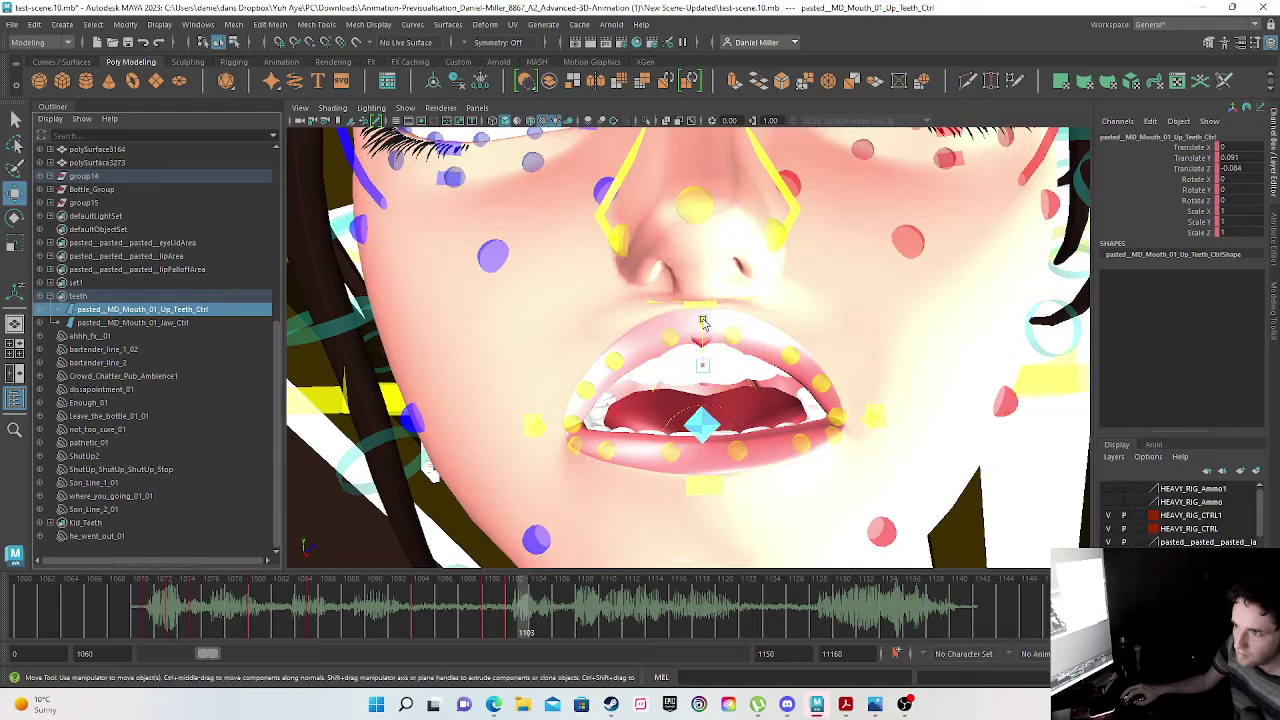
drag(705, 311, 705, 303)
key(s)
mouse_move(478, 611)
mouse_down()
mouse_move(530, 610)
mouse_move(519, 611)
mouse_up()
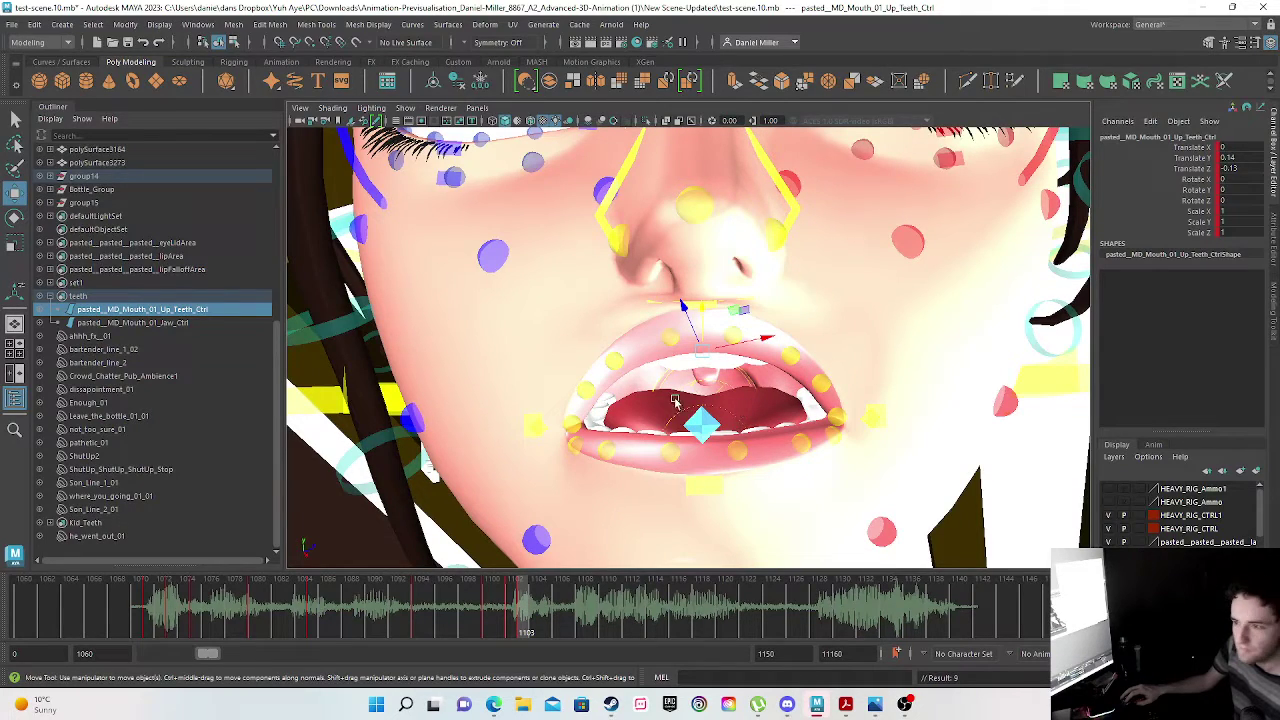
- Key both second upper-lip tweak controls at rest at frame 1102, and raise and key them at 1103 with Translate Z about -0.063
click(608, 362)
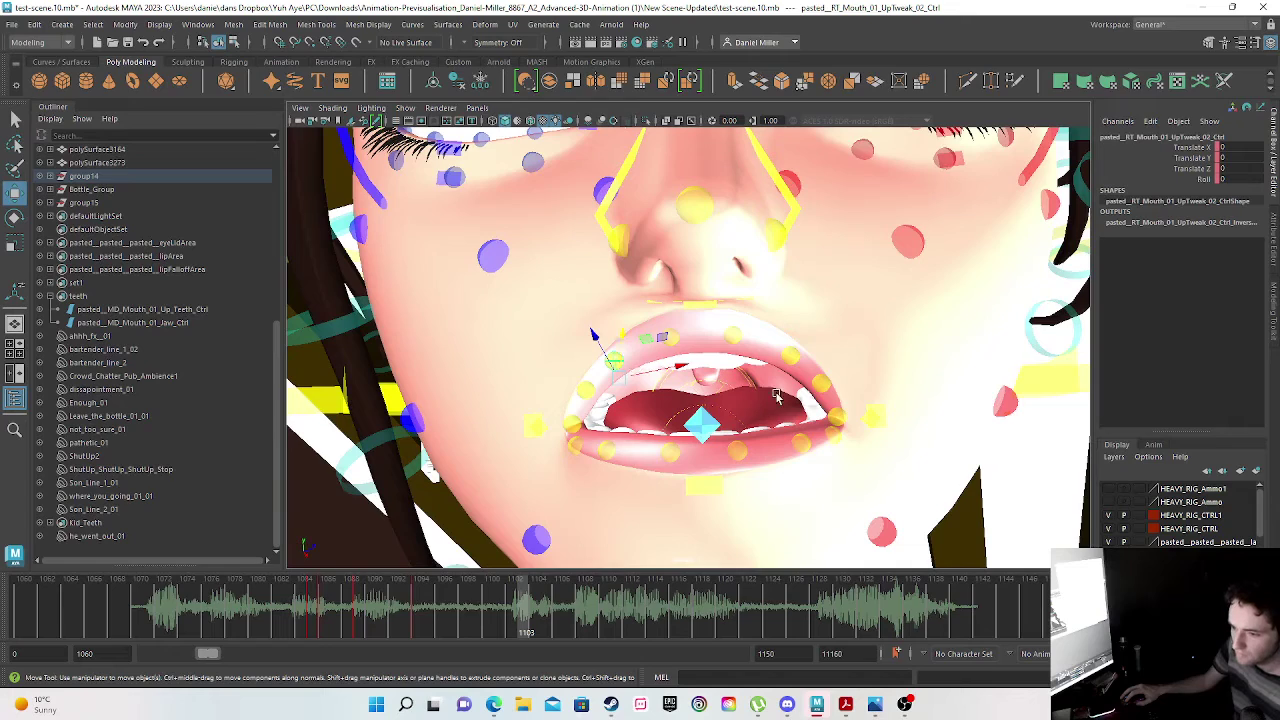
click(794, 358)
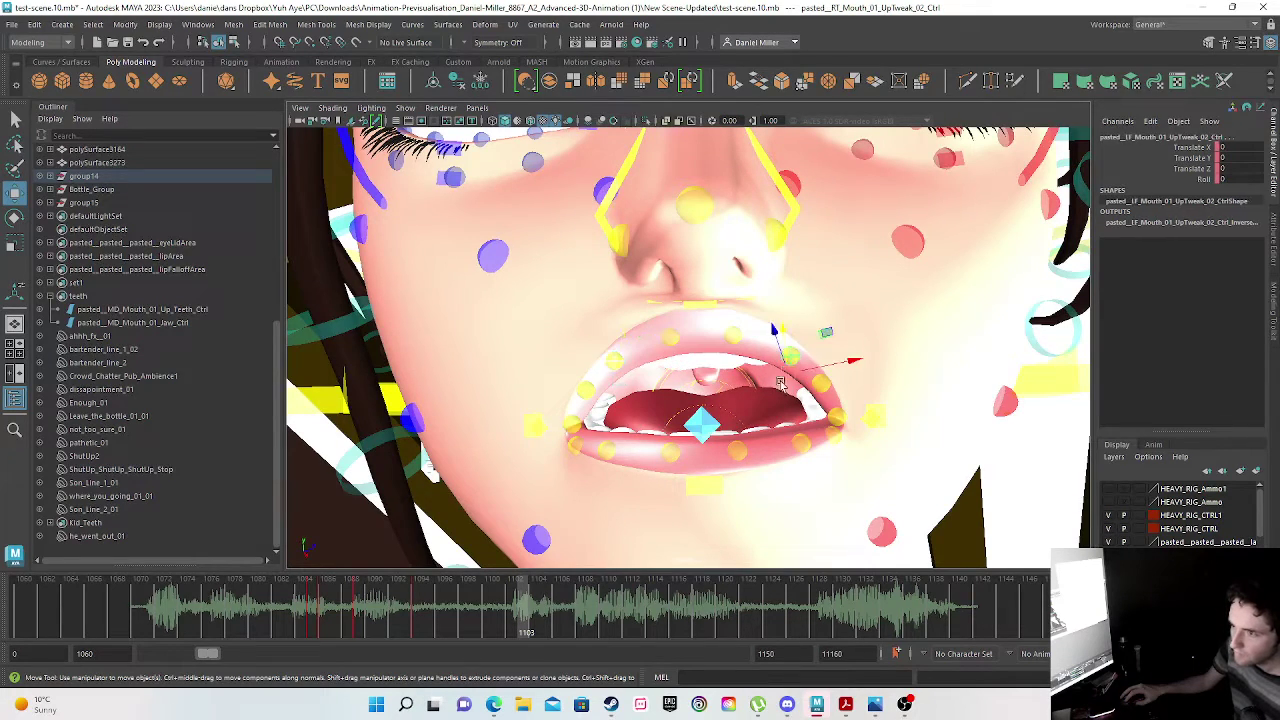
click(508, 633)
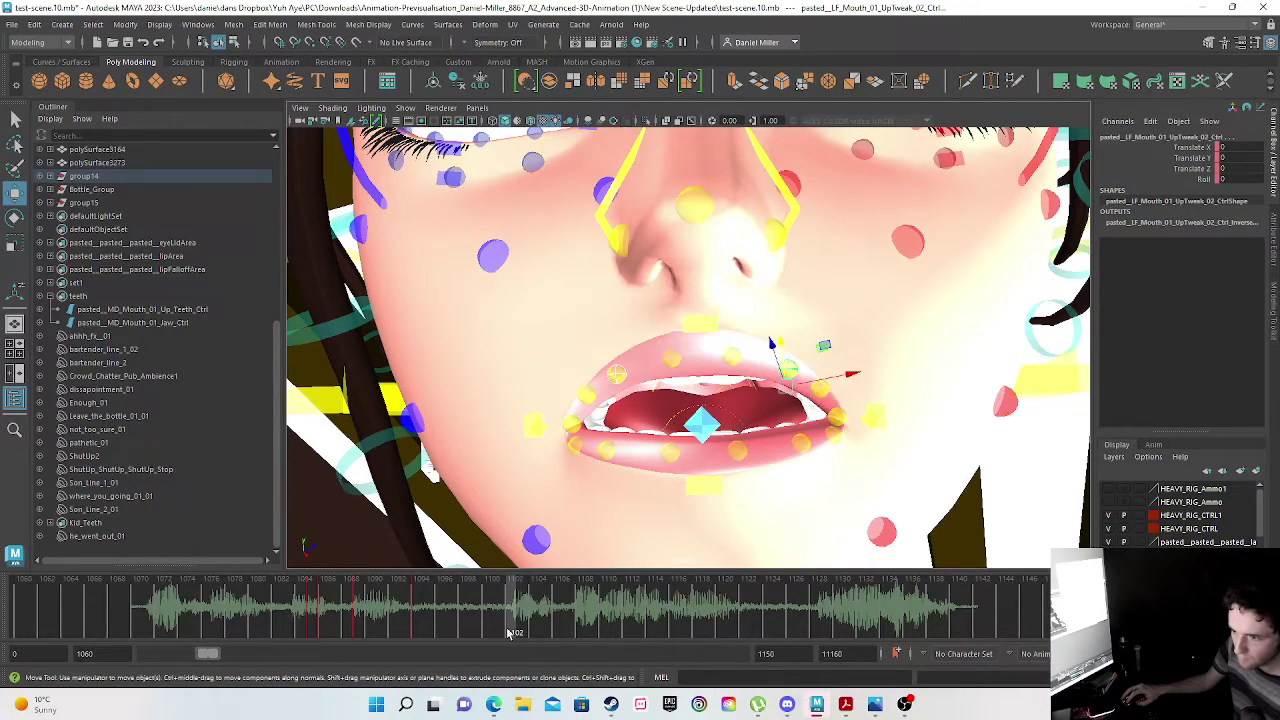
key(s)
click(525, 627)
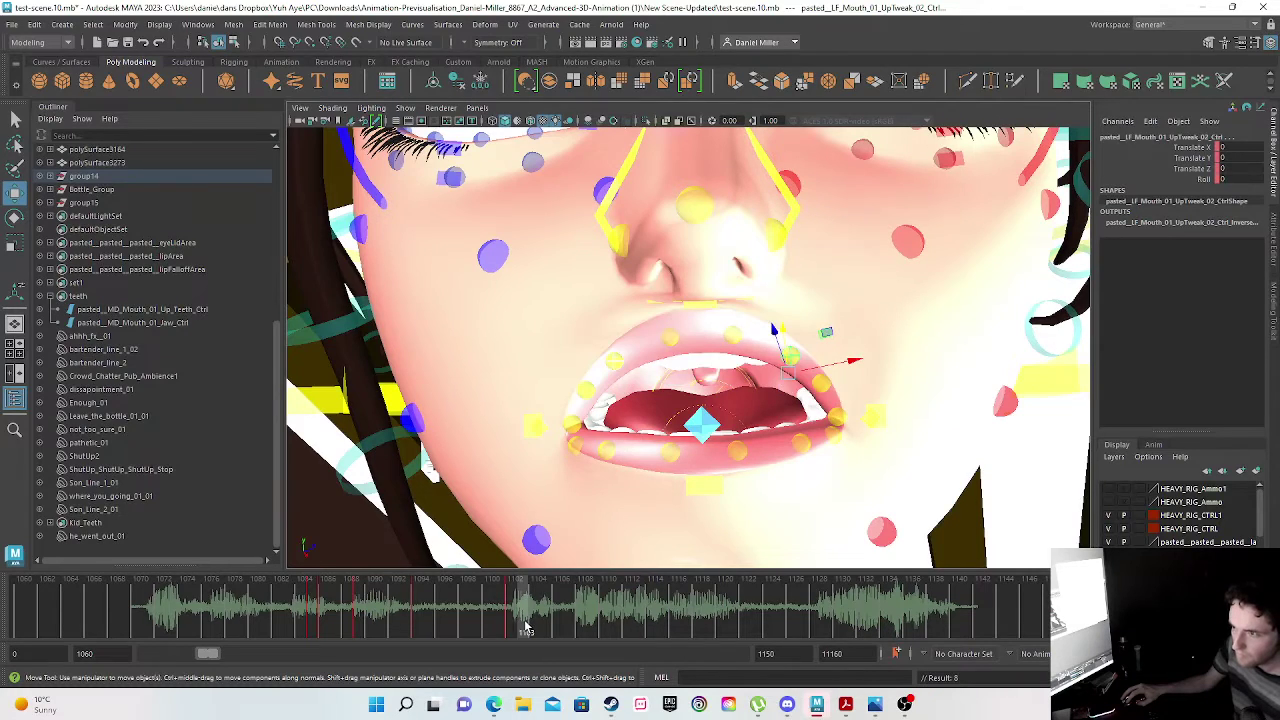
drag(787, 329, 788, 310)
drag(824, 354, 824, 354)
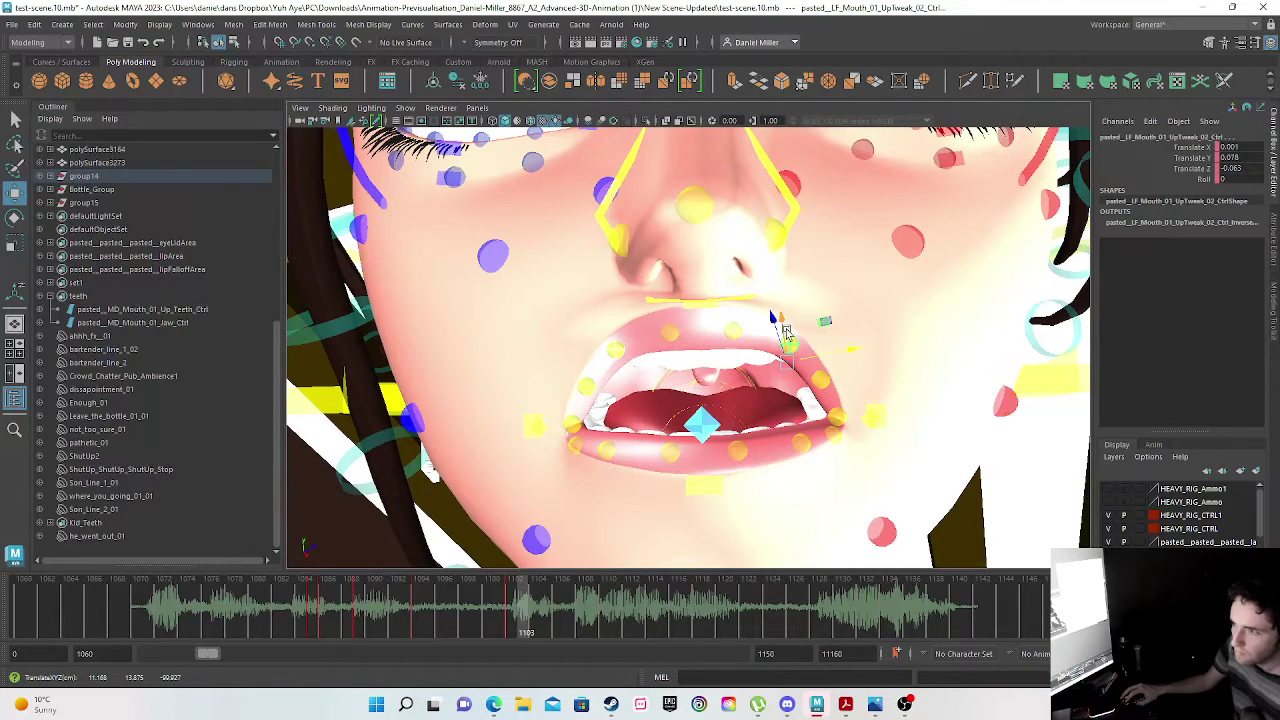
key(s)
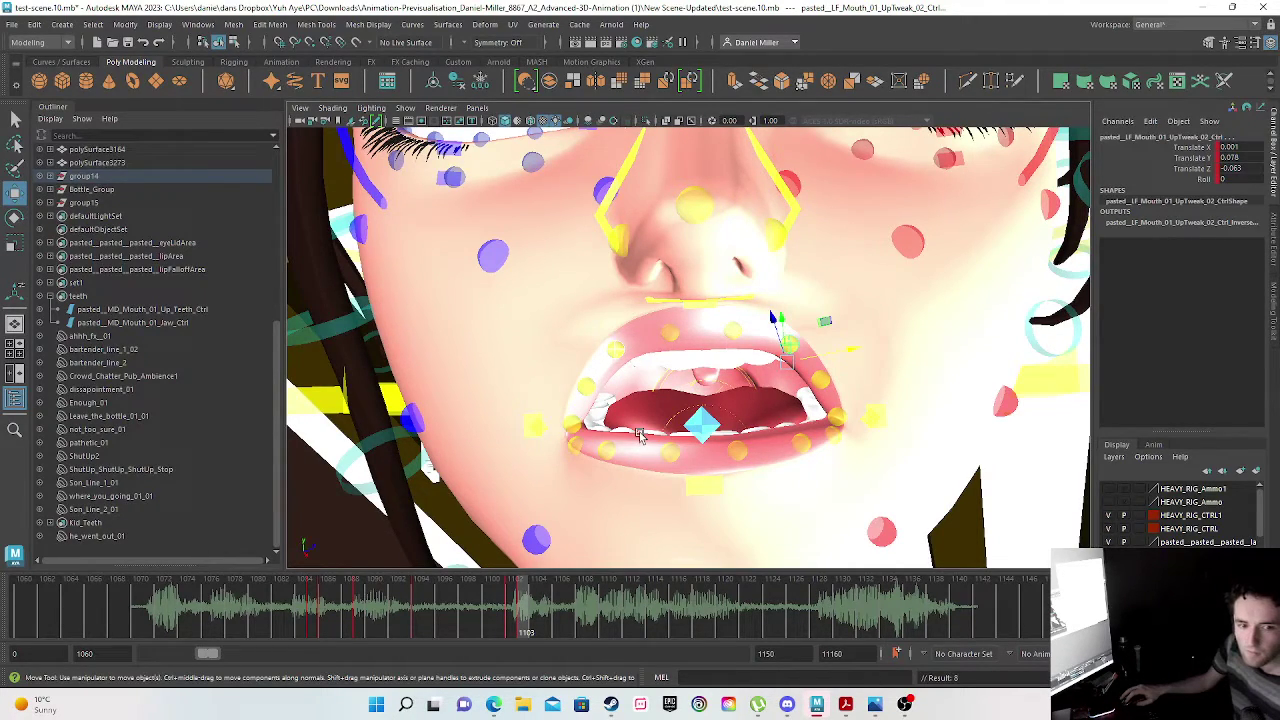
- Key the central lower-lip control at rest at frame 1102, and lower it at 1103 to about -0.044 Translate Y, 0.036 Translate Z with a key
click(701, 492)
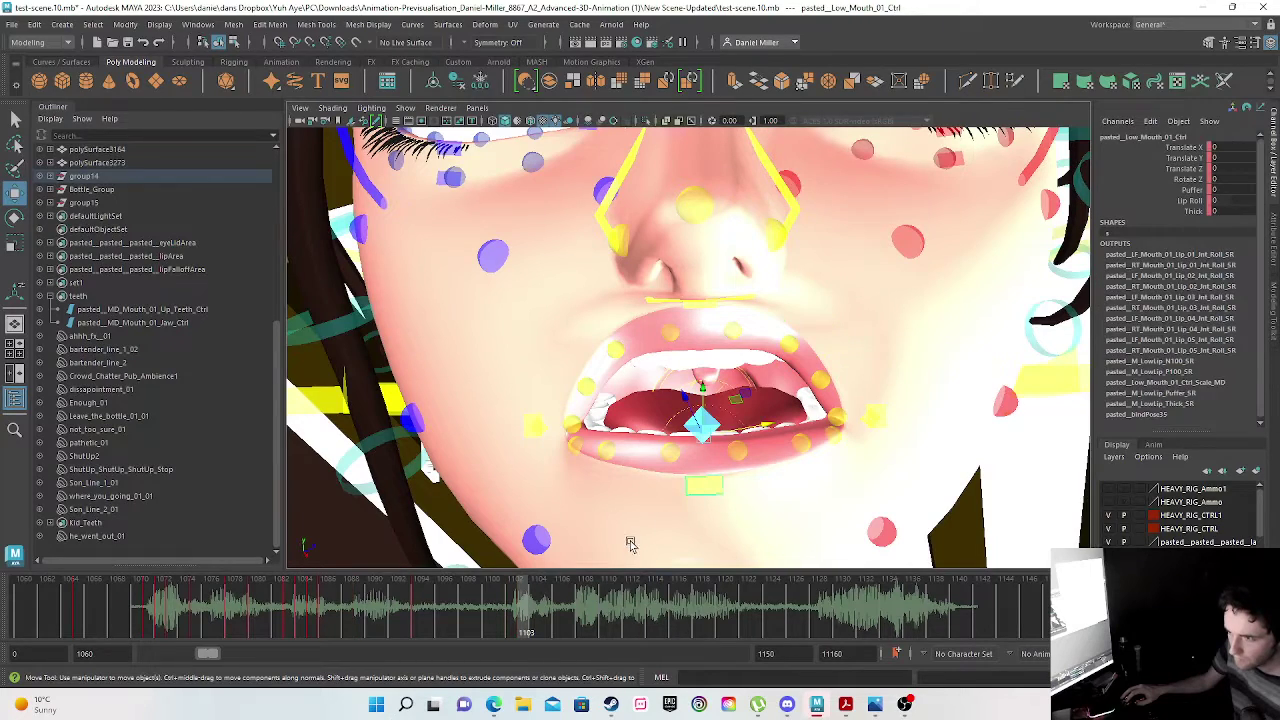
click(508, 624)
key(s)
click(524, 626)
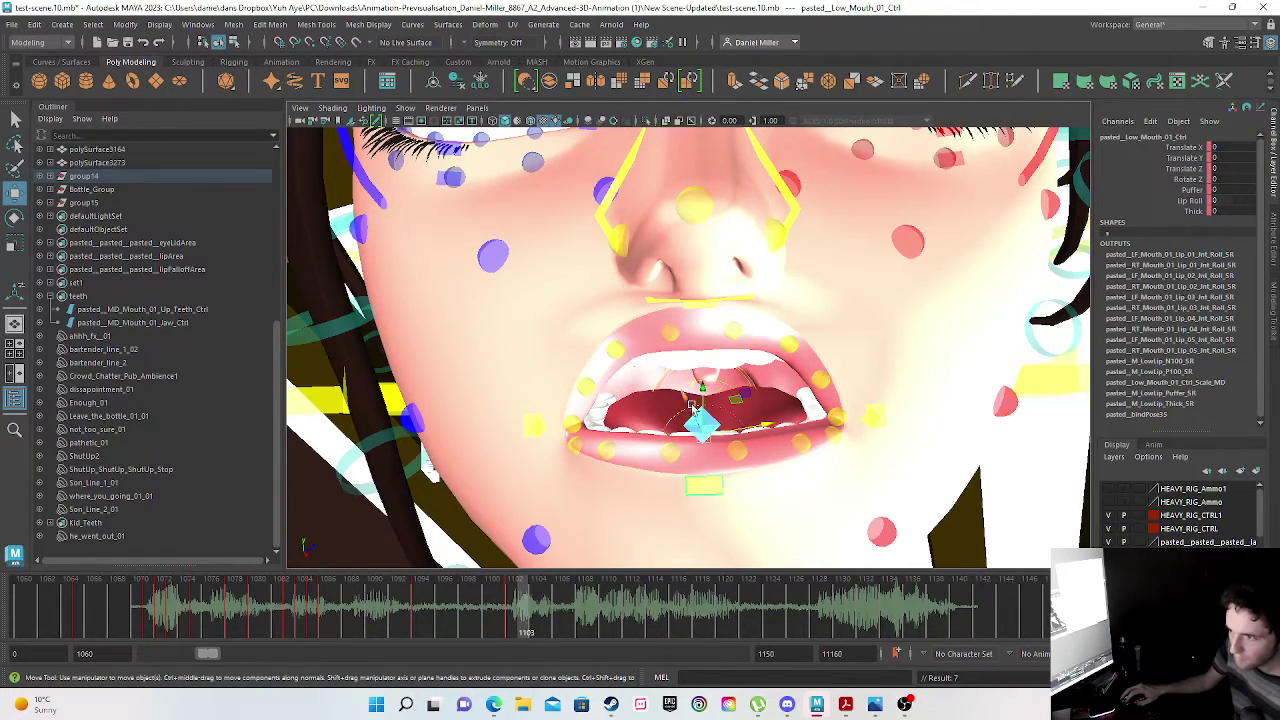
drag(710, 386, 703, 400)
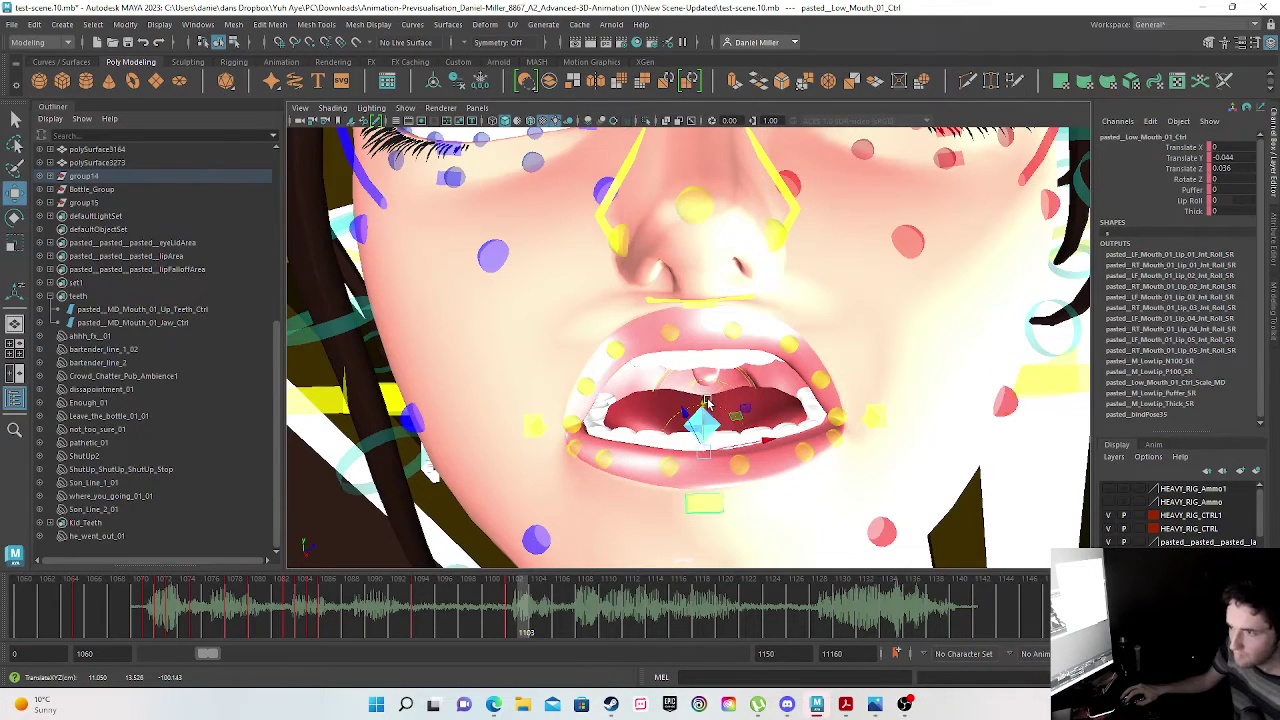
key(s)
drag(508, 611, 547, 611)
- Set the central lower-lip control's Translate Y and Z to 0 at frame 1106 and key it
drag(359, 611, 561, 617)
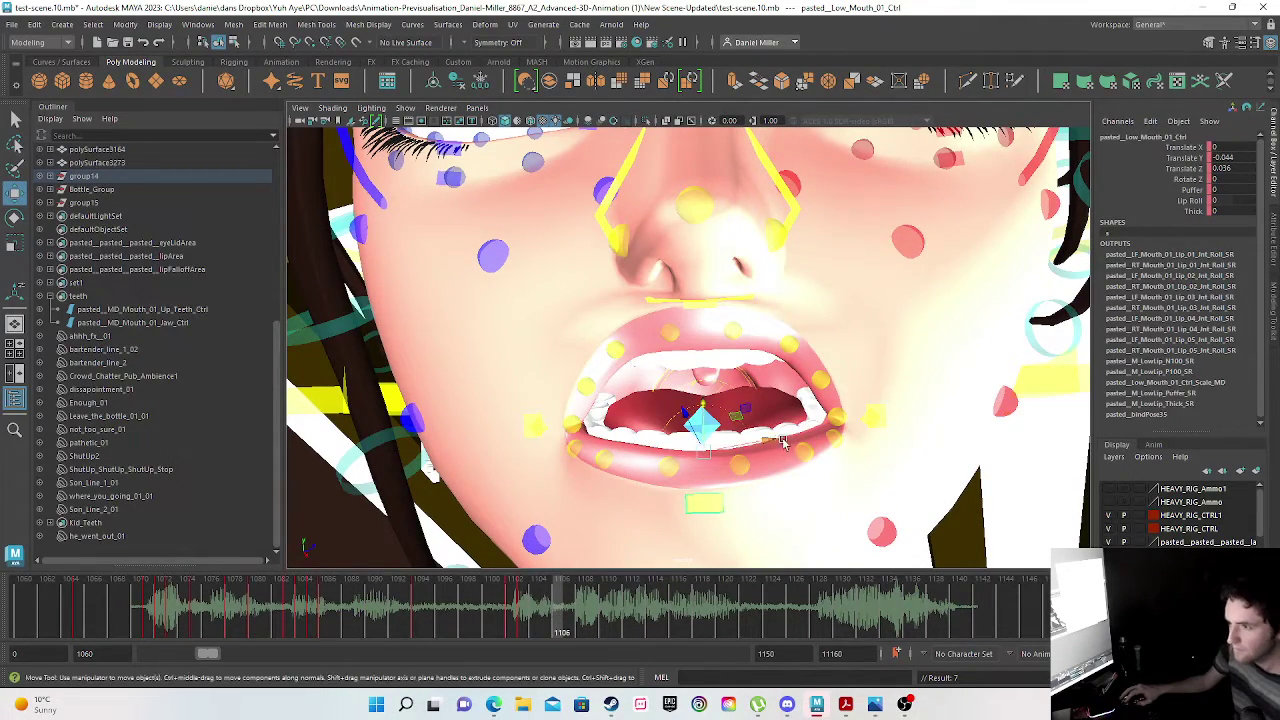
double_click(1222, 157)
text(0)
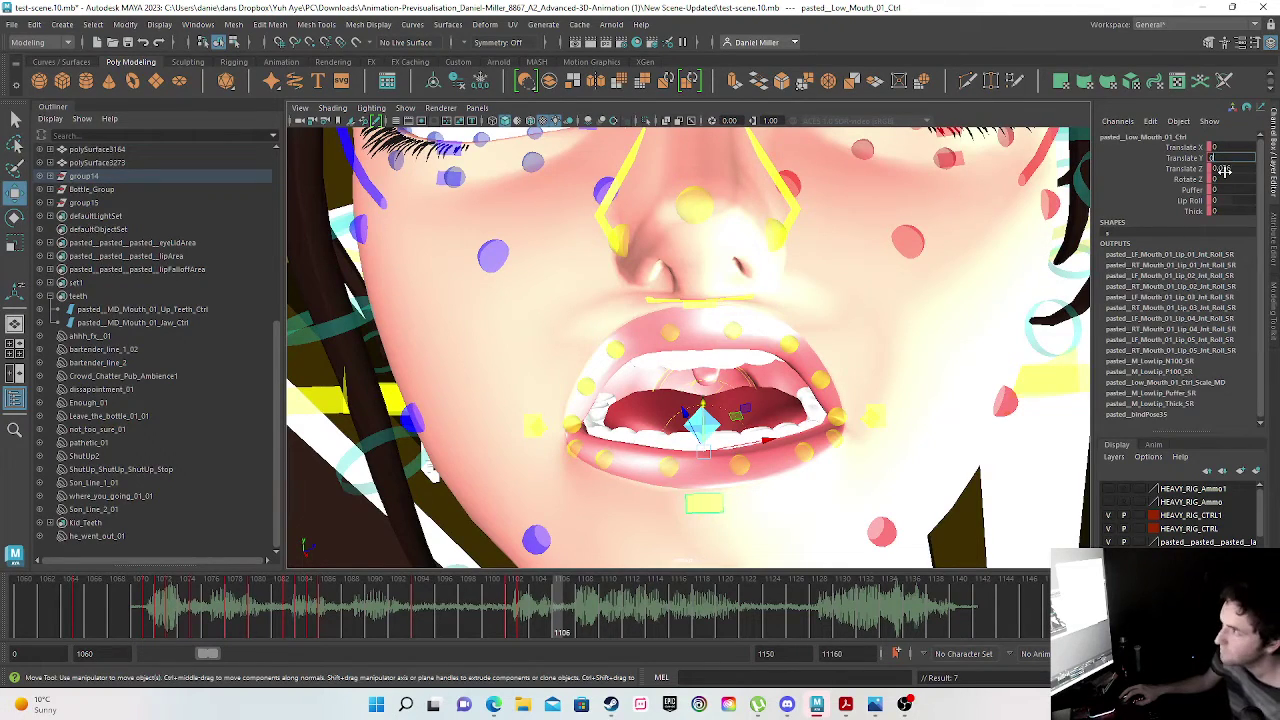
key(Tab)
text(0)
key(Return)
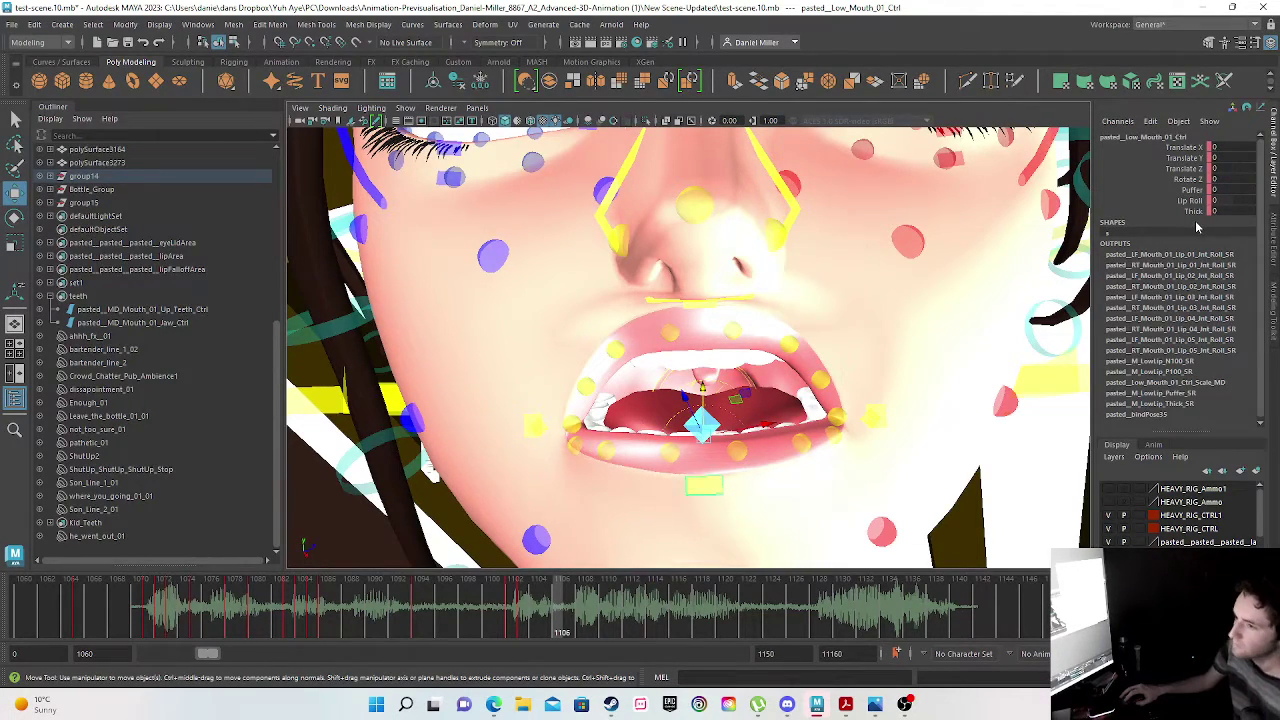
key(s)
- Set the central upper-lip control's Translate Y and Z to 0 at frame 1106
click(697, 303)
text(0)
key(Tab)
text(0)
key(Return)
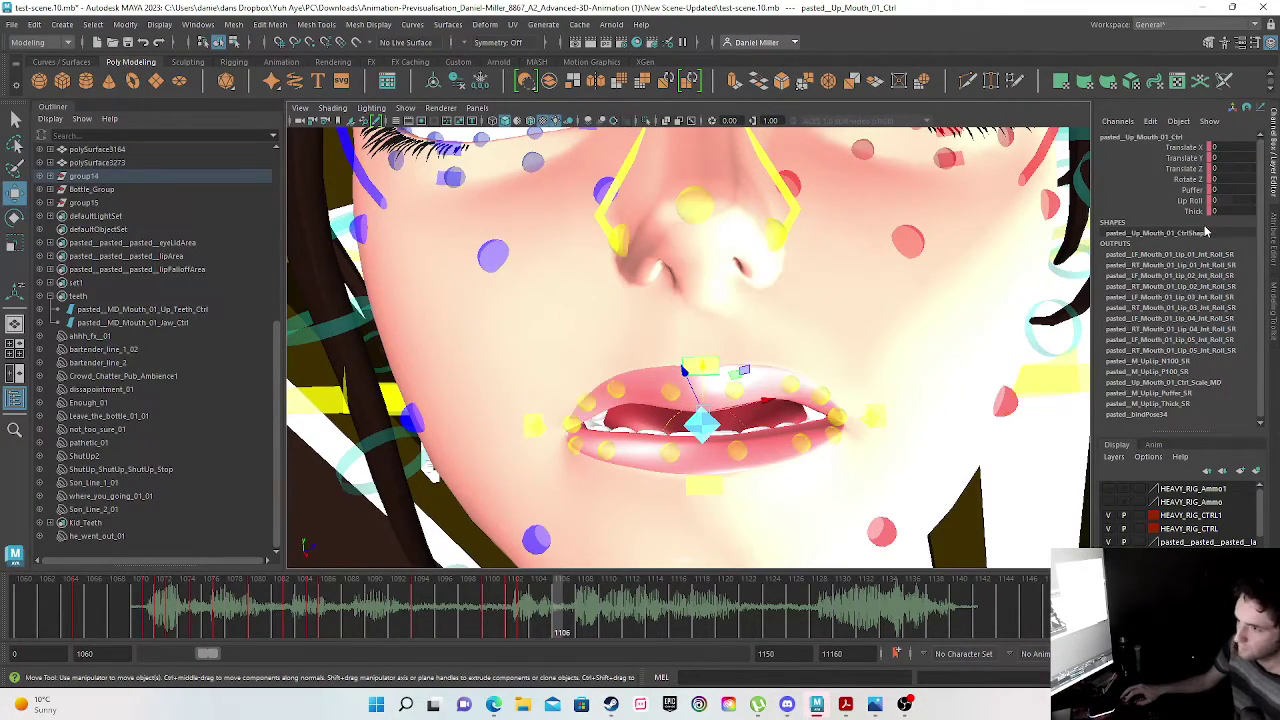
- Reset the Translate values of both second upper-lip tweak controls to 0 at frame 1106 and key them
click(788, 392)
click(619, 392)
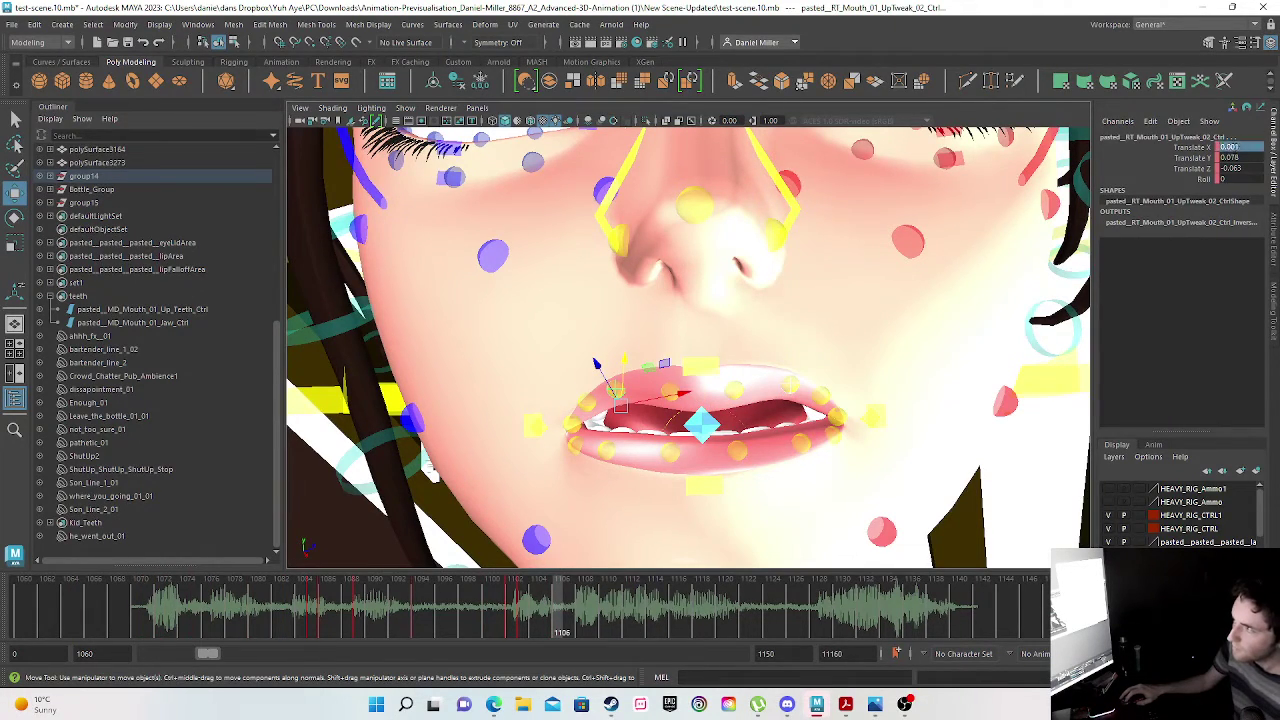
click(1234, 158)
text(0)
click(1229, 168)
text(0)
key(Return)
key(s)
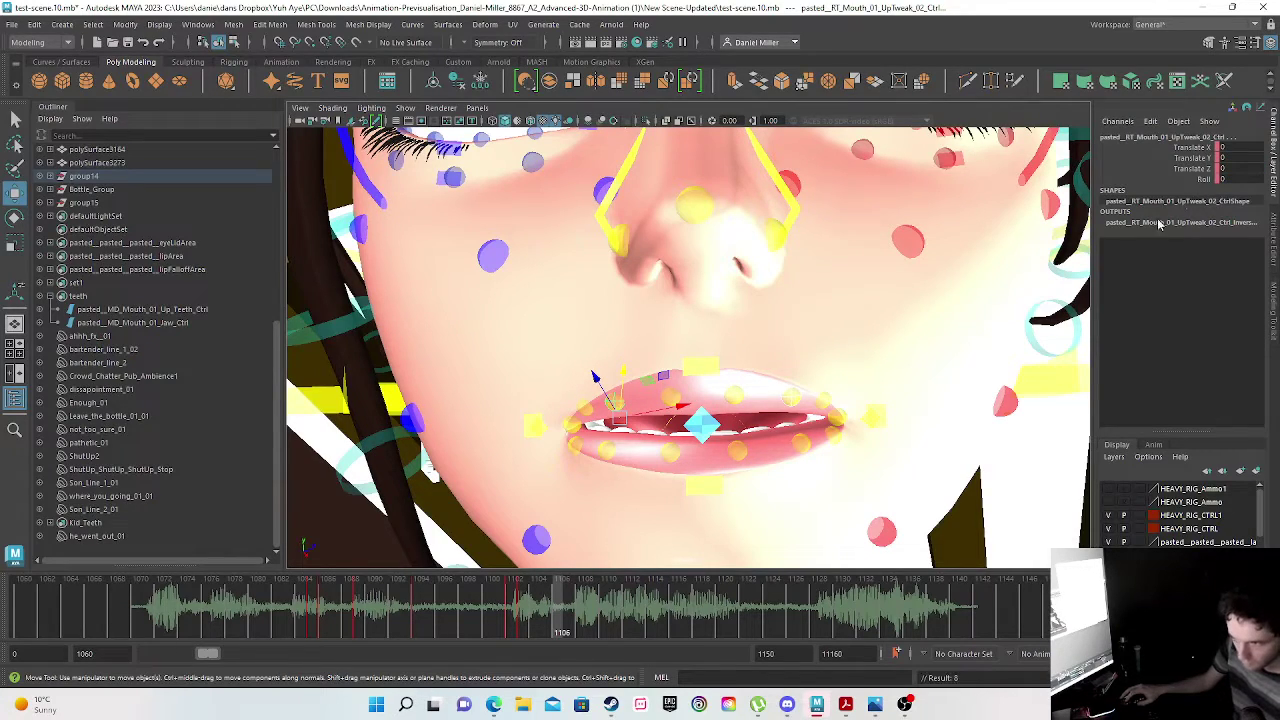
- Set the upper teeth control's Translate Y and Z to 0 at frame 1106 and key it
click(150, 310)
double_click(1236, 158)
text(0)
key(Tab)
text(0)
key(Return)
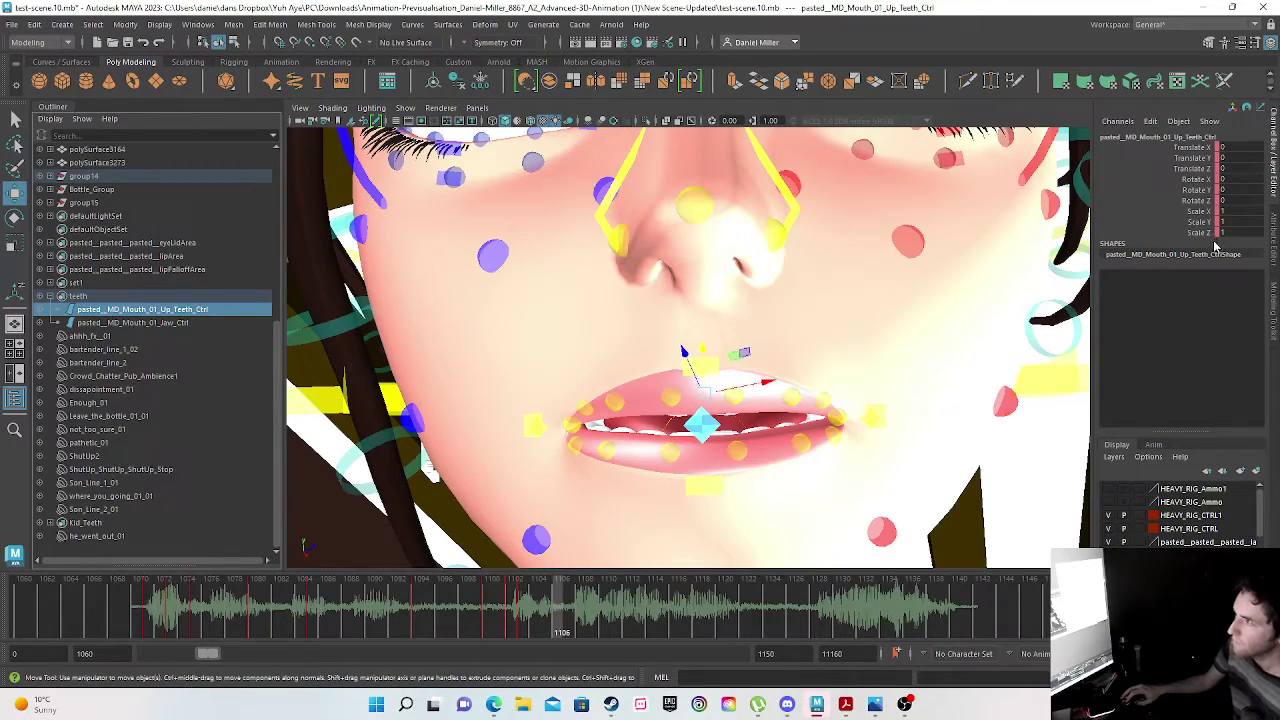
key(s)
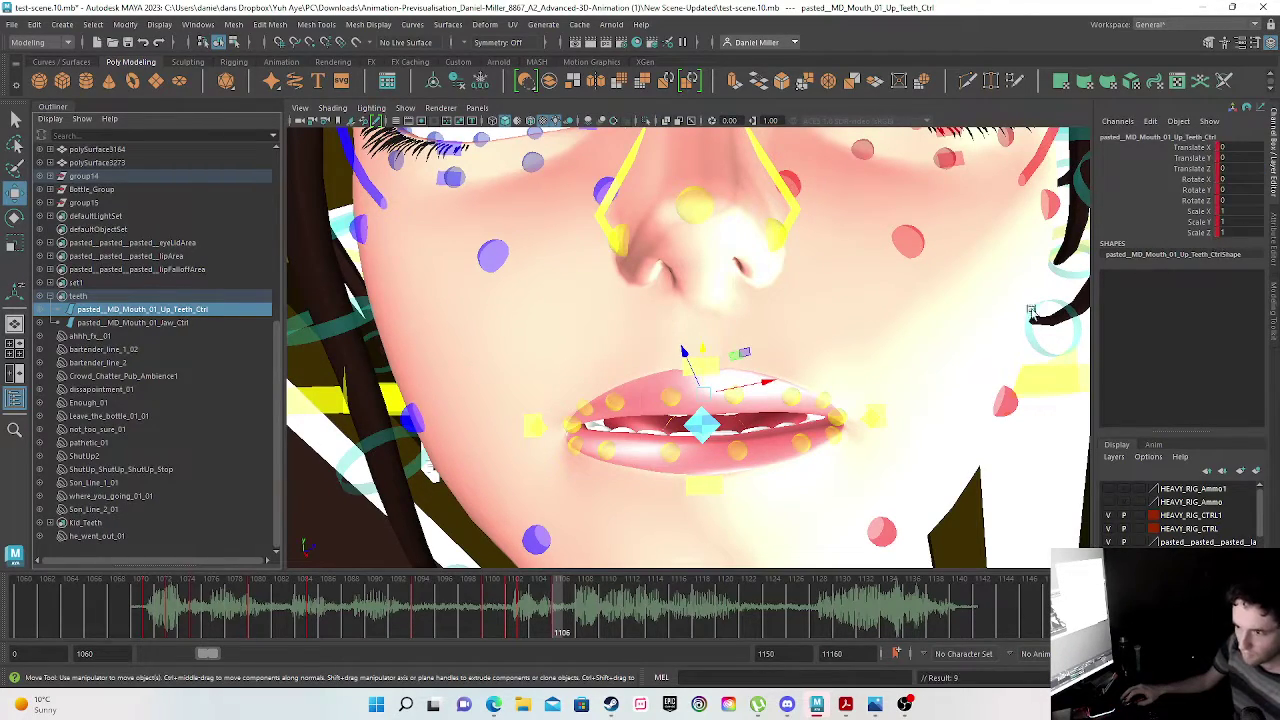
- Close the jaw at frame 1106 by setting the jaw control's Translate Y and Z to 0
click(118, 323)
click(1235, 157)
text(0)
click(1231, 168)
text(0)
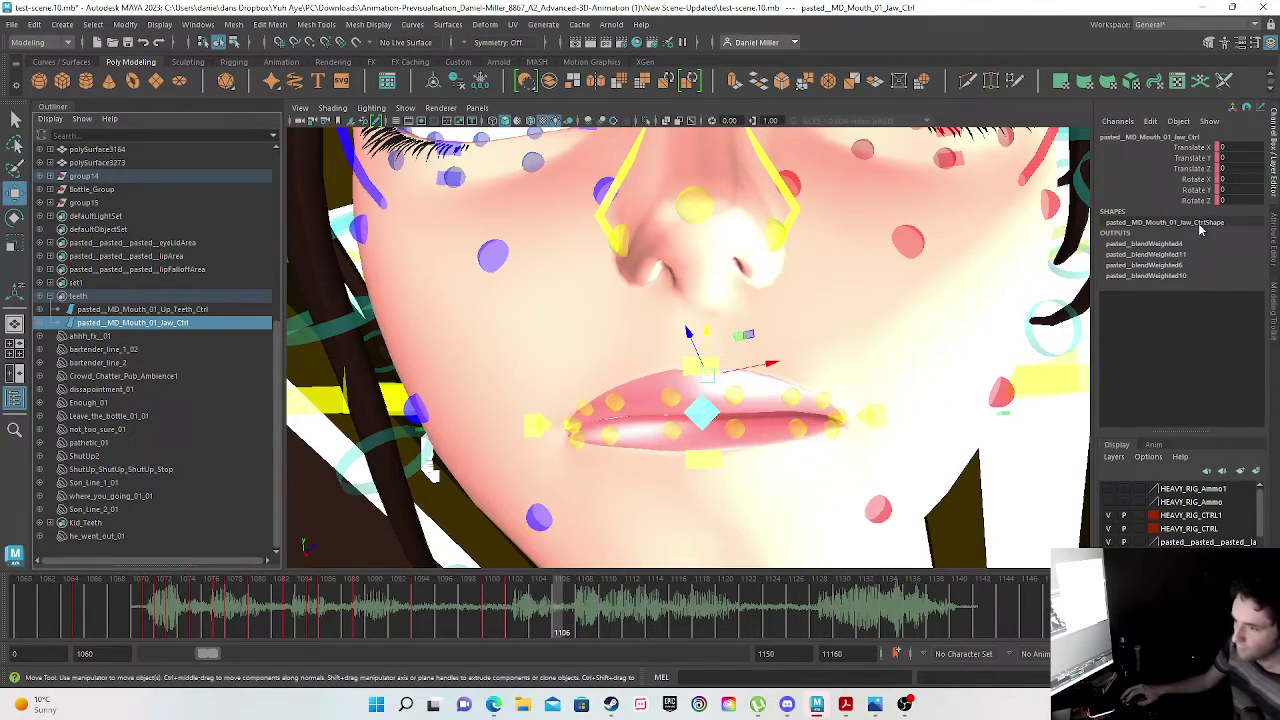
- Key the jaw control at frame 1106, then raise the upper lip control to about Translate Y 0.068 and Z -0.055
text(s)
drag(396, 604, 702, 625)
drag(513, 610, 560, 620)
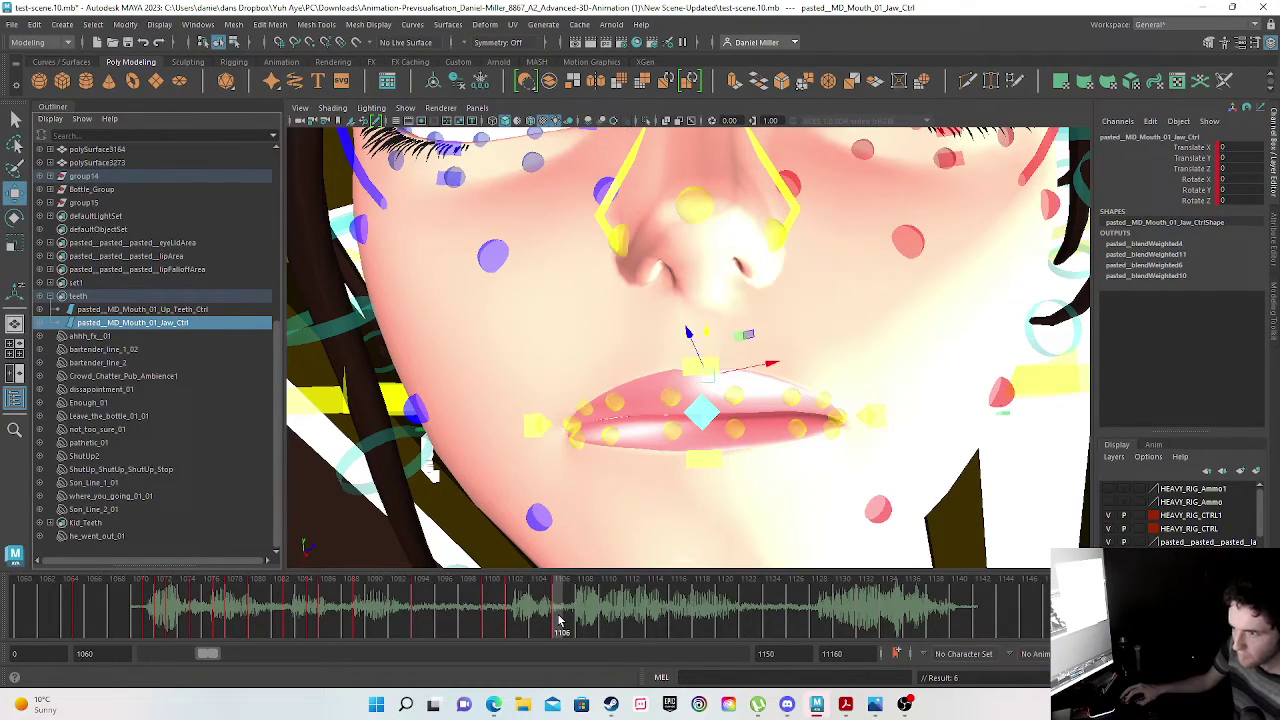
click(692, 366)
drag(703, 386, 704, 364)
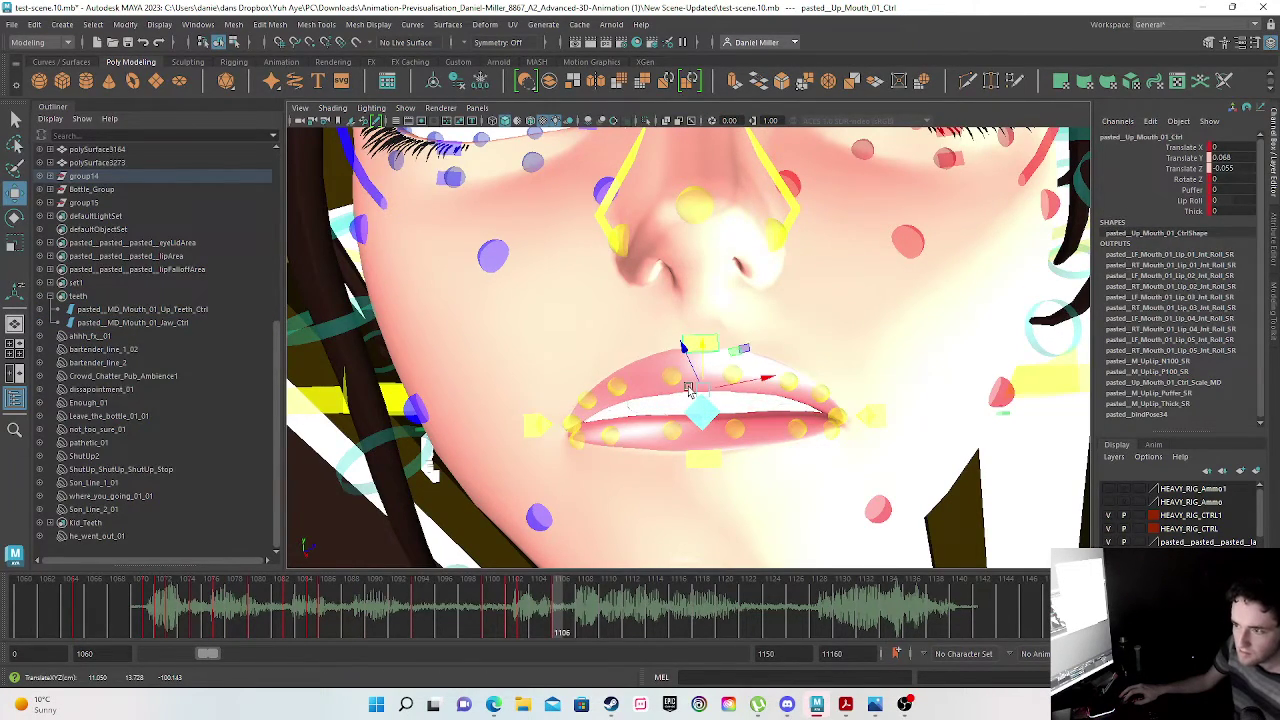
- Lower the jaw control to about Translate Y -0.026 and Z 0.021, and key it at frame 1106
click(131, 323)
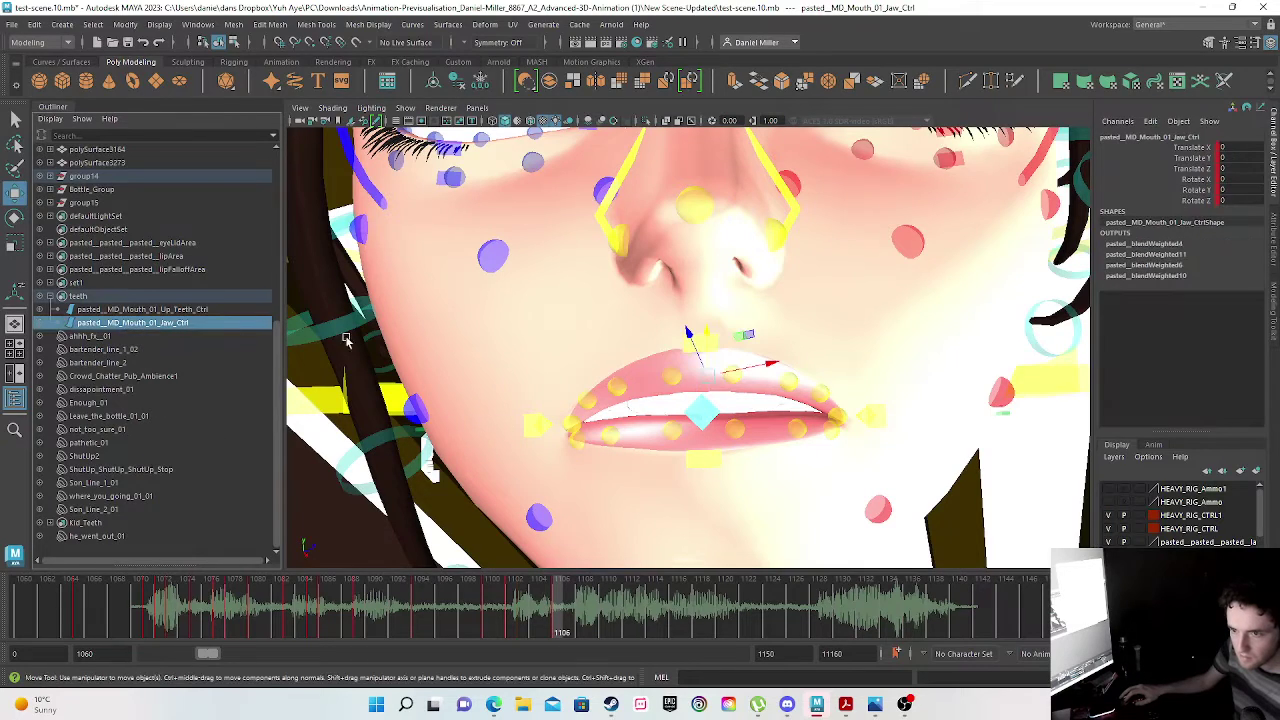
drag(708, 331, 708, 336)
middle_drag(708, 338, 712, 336)
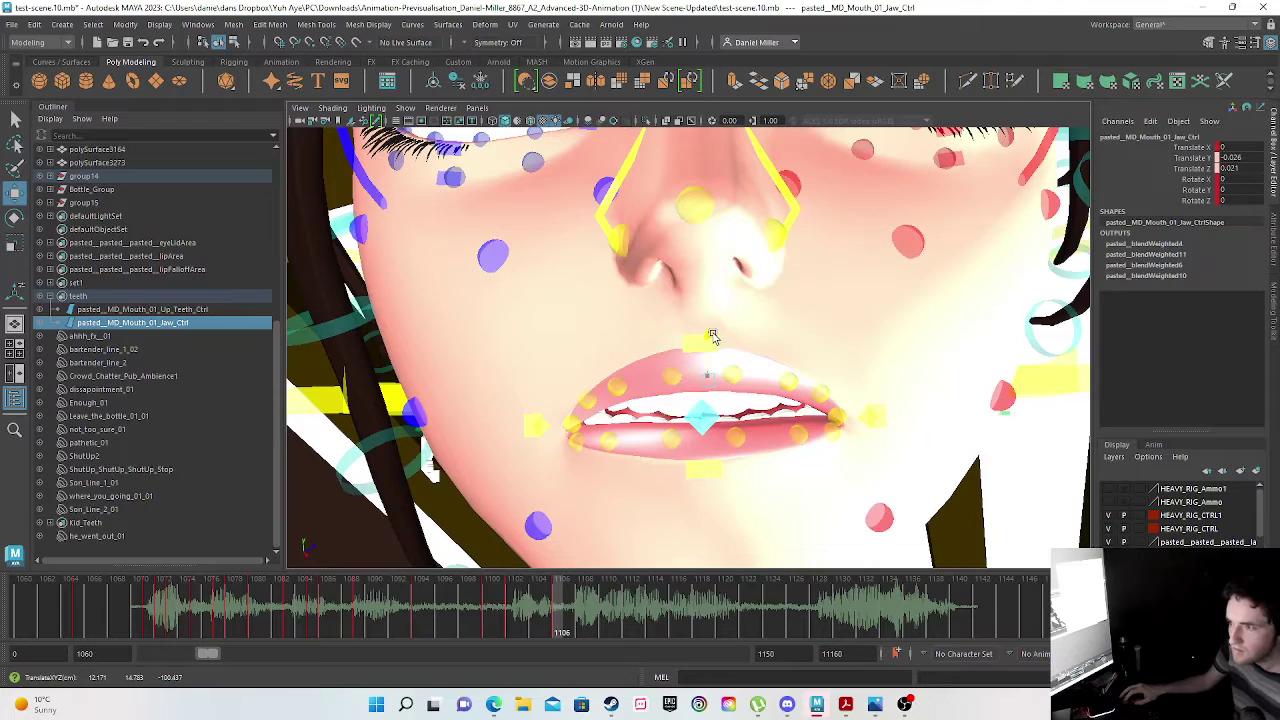
key(s)
- At frame 1108, reset the jaw control's Translate Y and Z to 0 and key it
drag(491, 603, 584, 610)
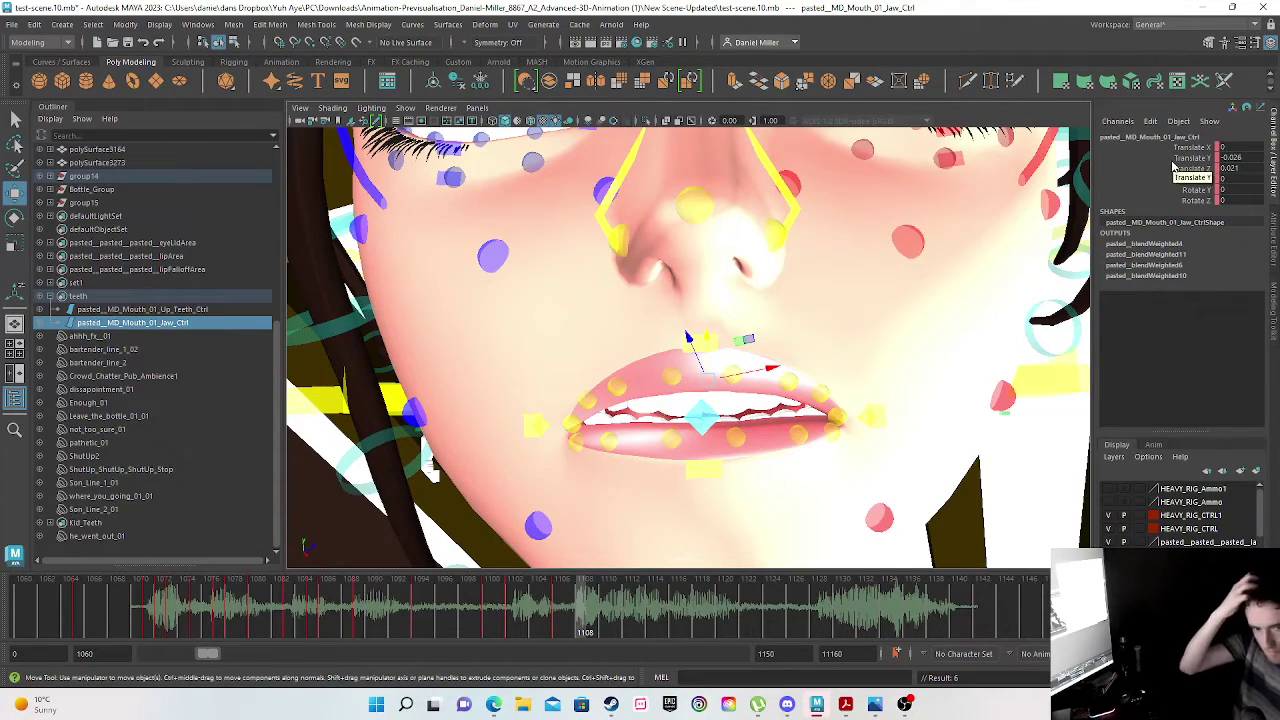
click(1236, 157)
text(0)
key(Return)
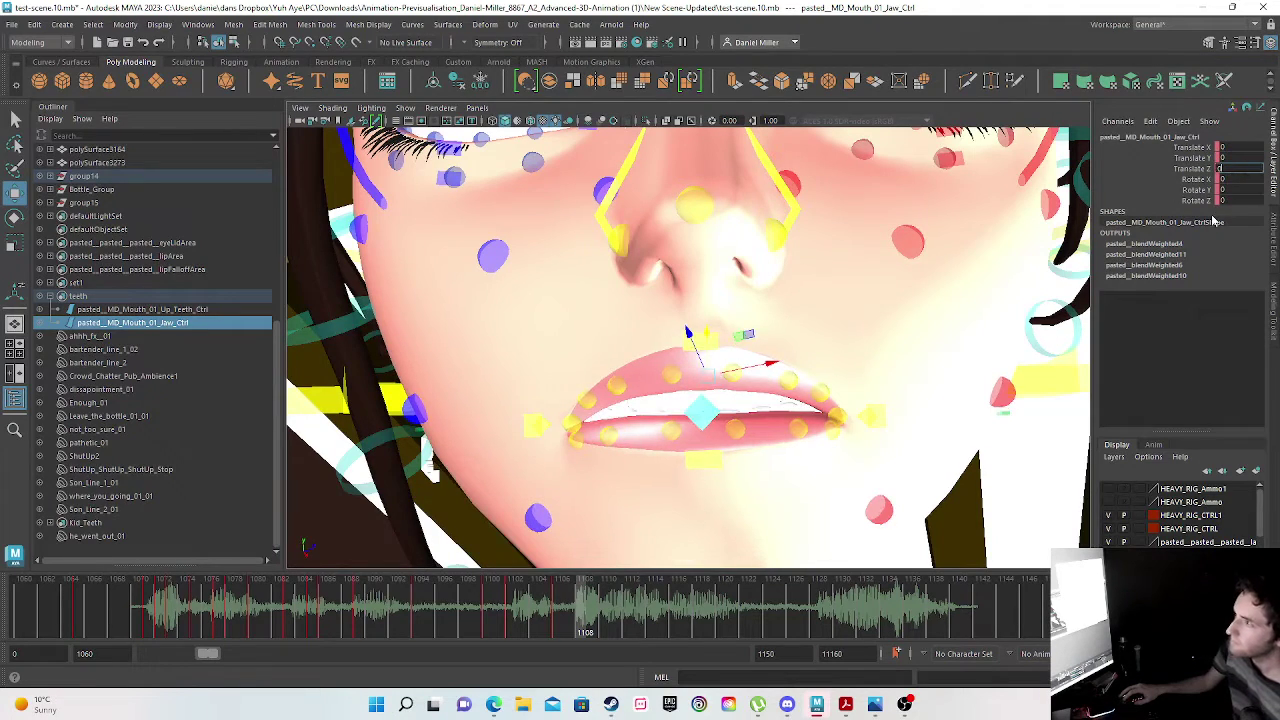
key(s)
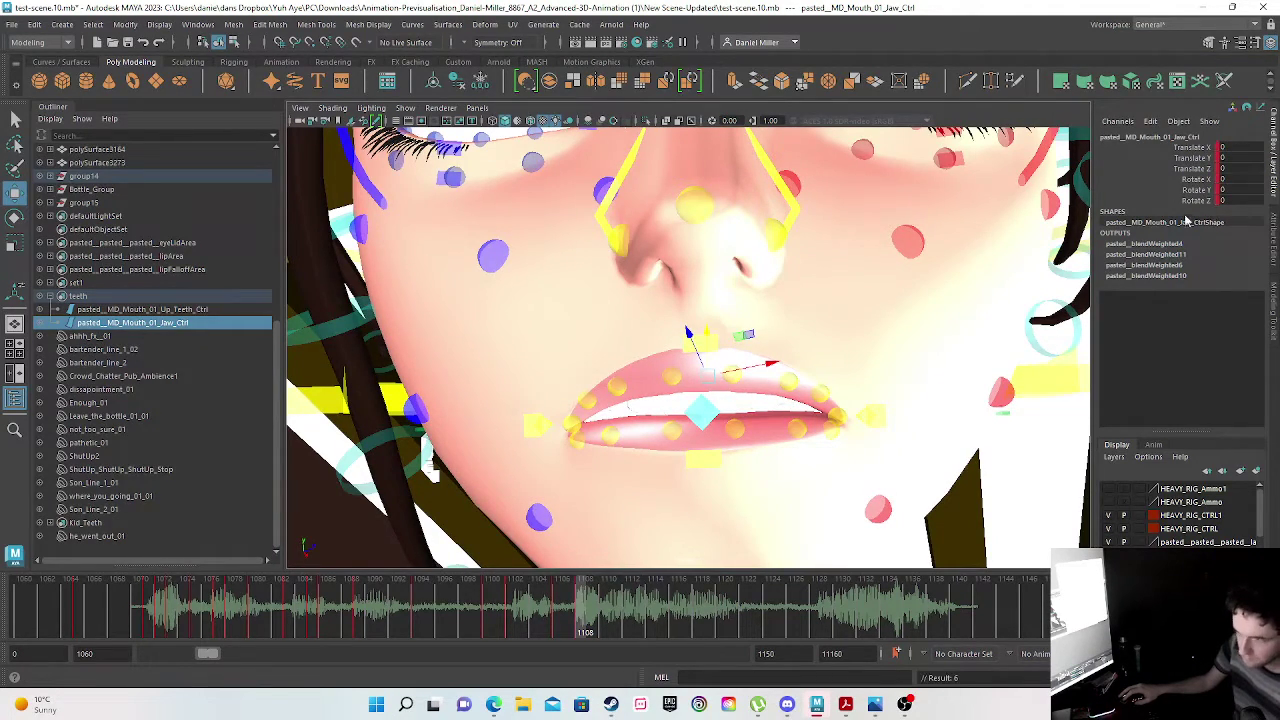
- Reset the upper lip control's Translate Y and Z to 0 and key it at frame 1108
click(686, 348)
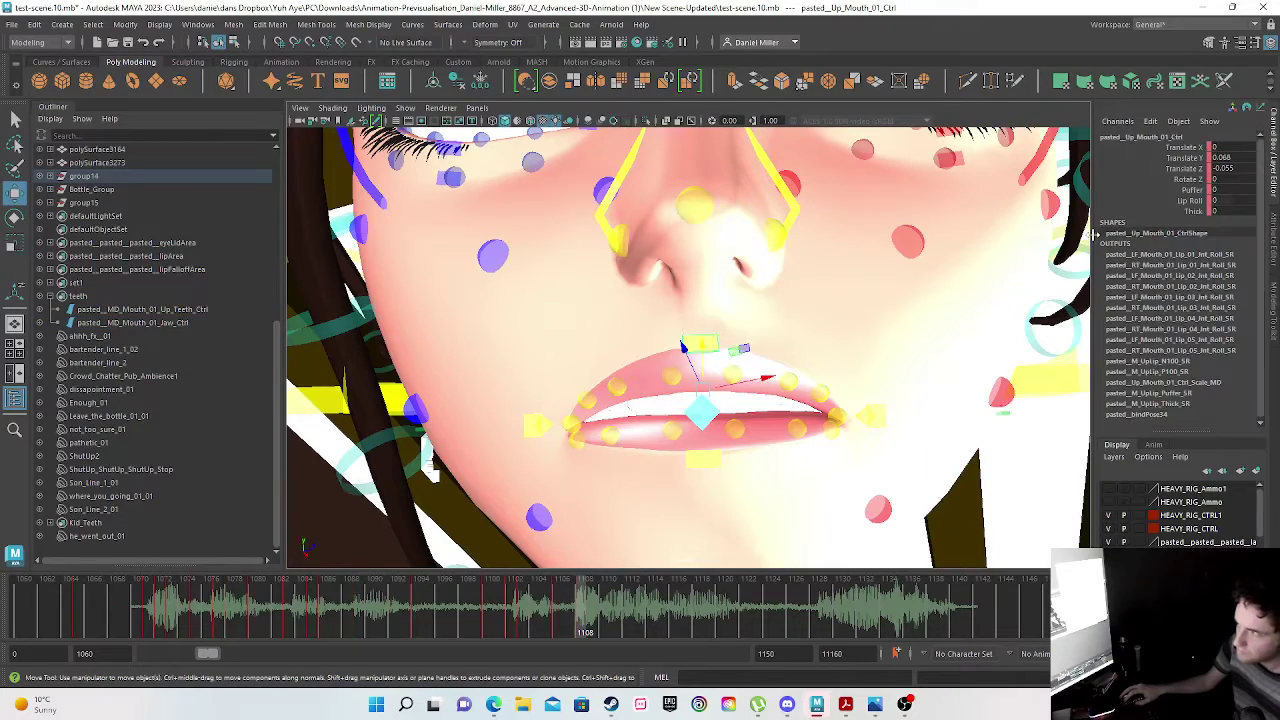
double_click(1236, 158)
text(0)
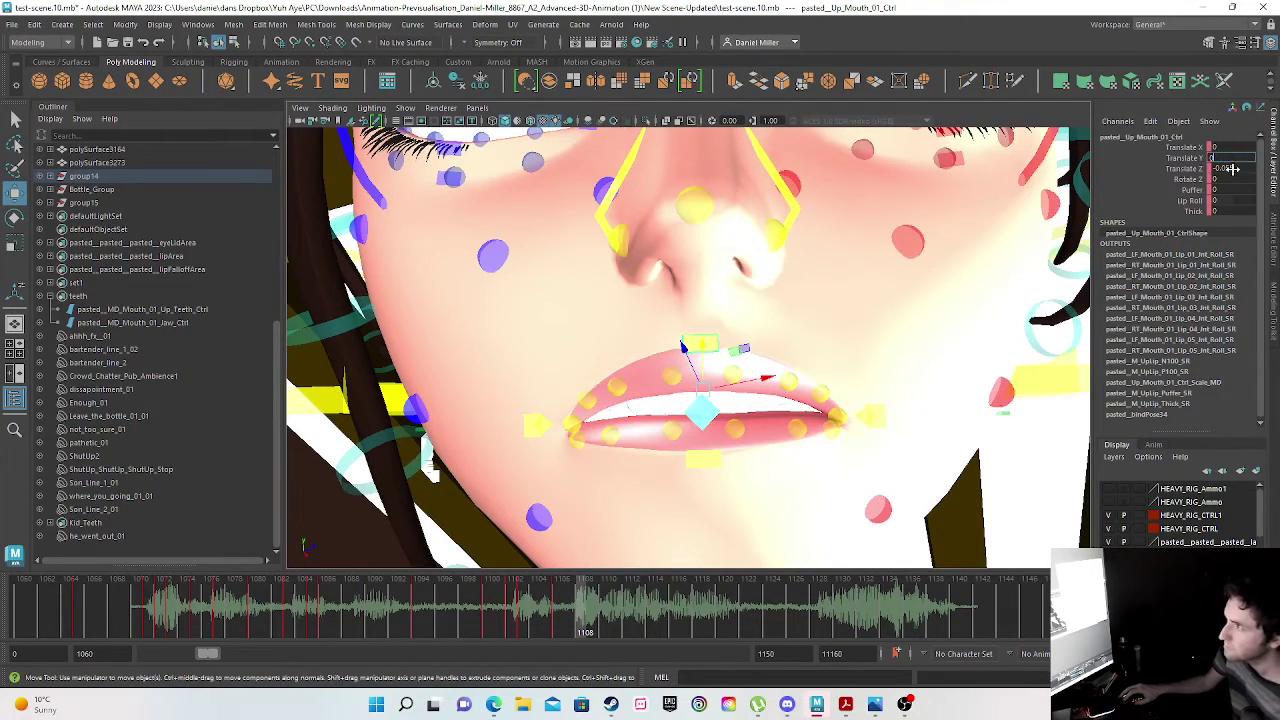
key(Return)
key(s)
- At frame 1109, raise the upper lip to about Translate Y 0.119 and the upper teeth to about 0.063, keying the teeth control
drag(138, 613, 594, 617)
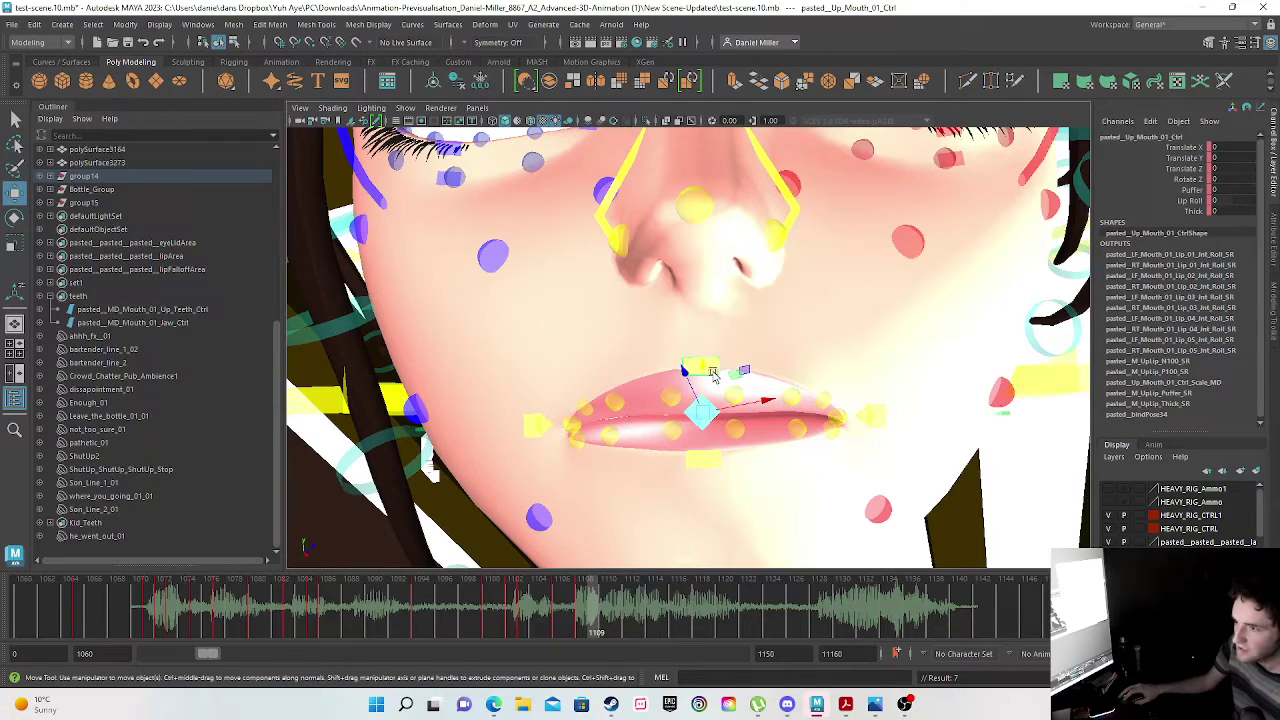
drag(706, 372, 713, 335)
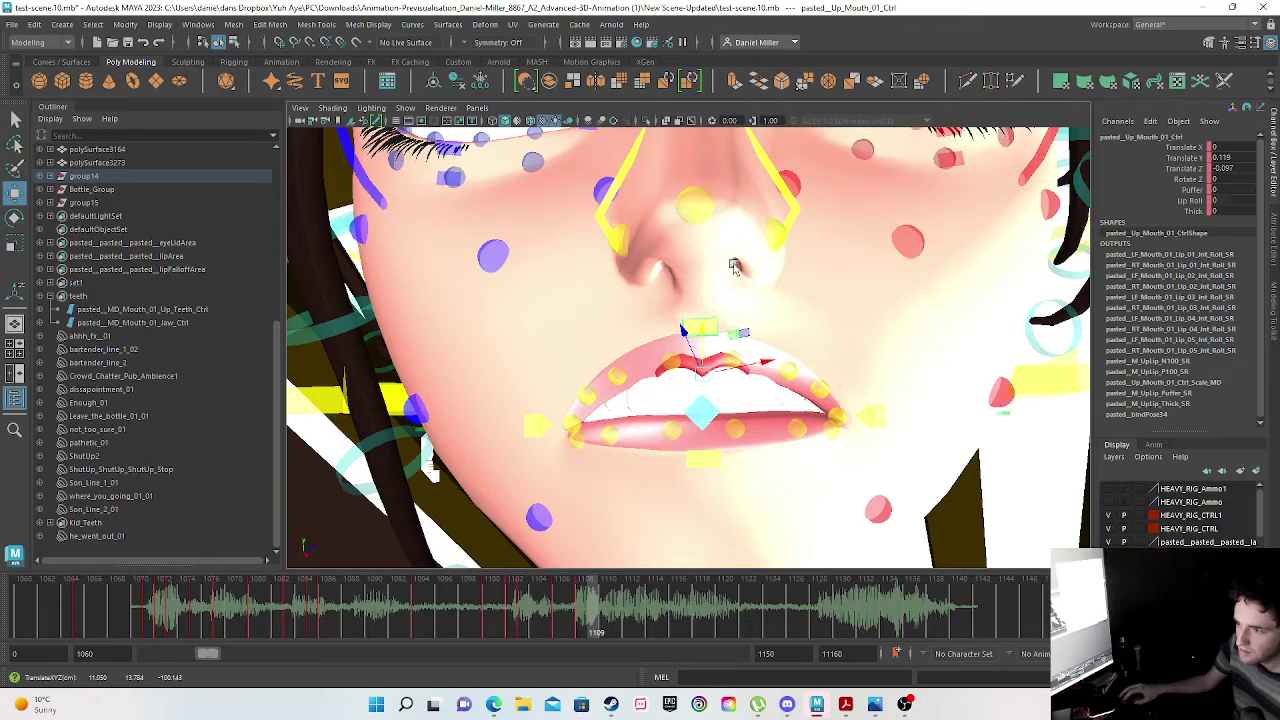
click(140, 309)
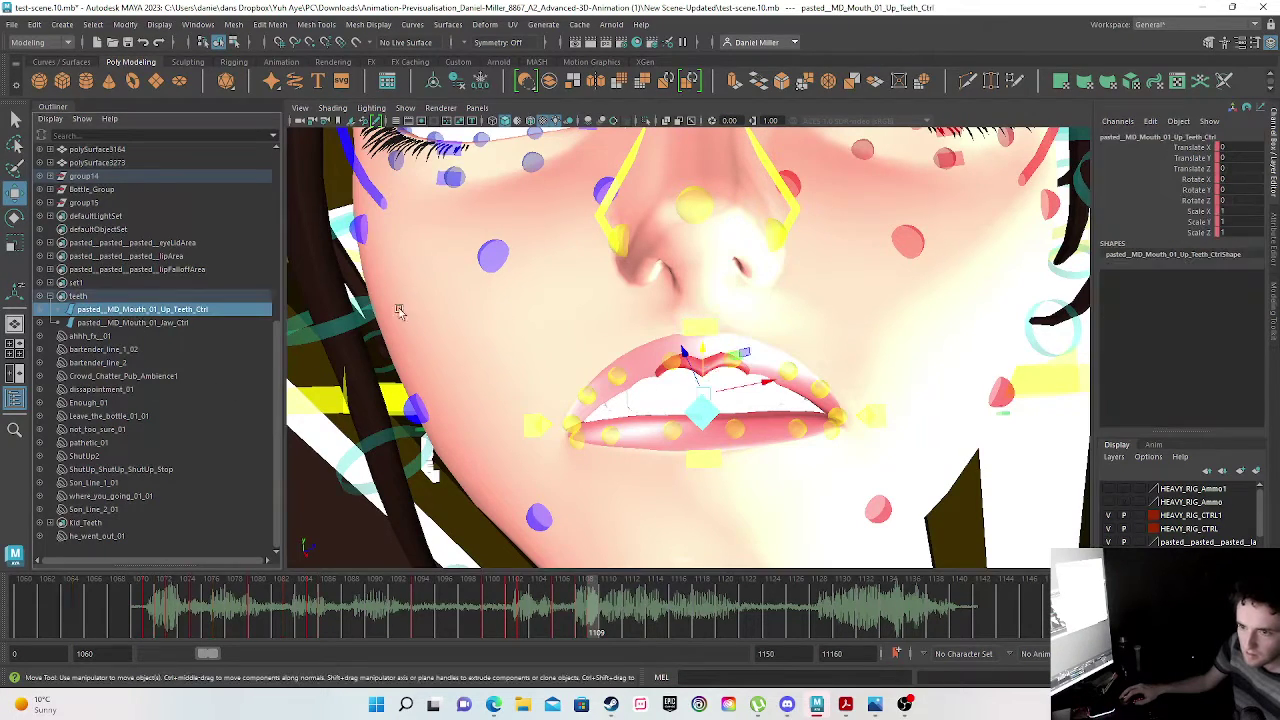
drag(704, 350, 702, 332)
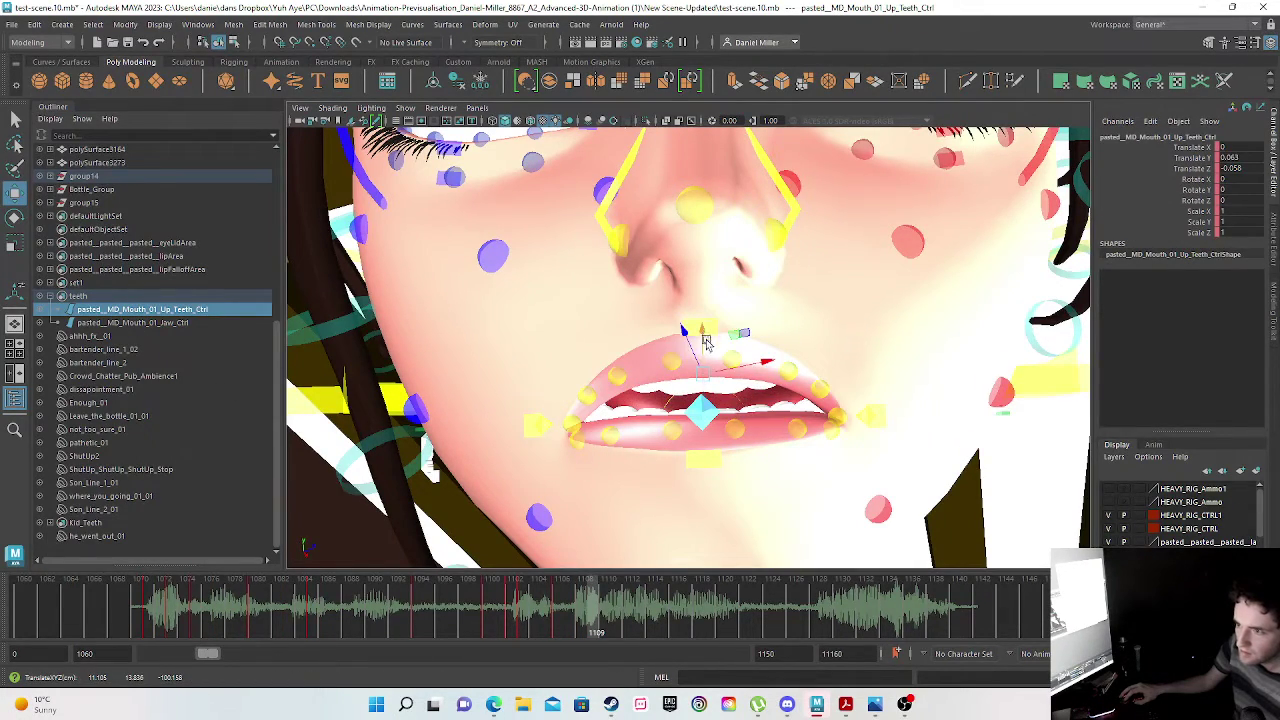
key(s)
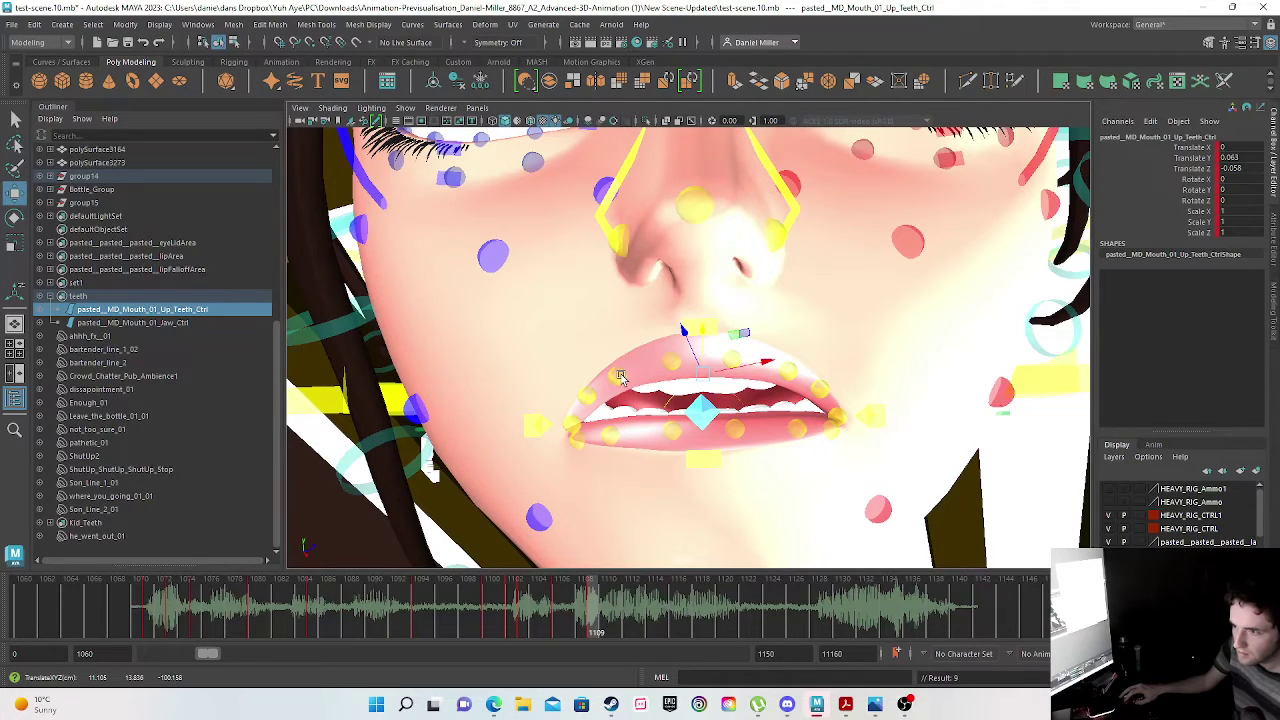
- Select the right and left UpTweak_02 upper lip controls together and key them at frame 1108
click(618, 376)
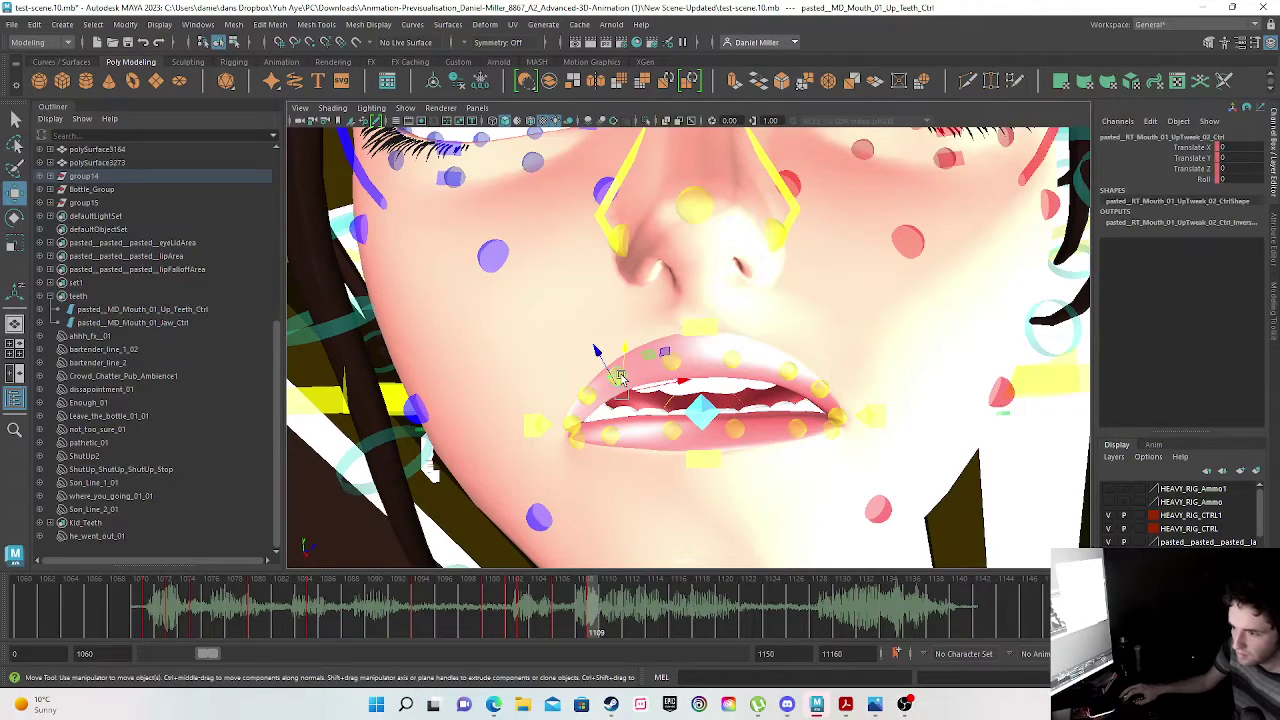
click(790, 372)
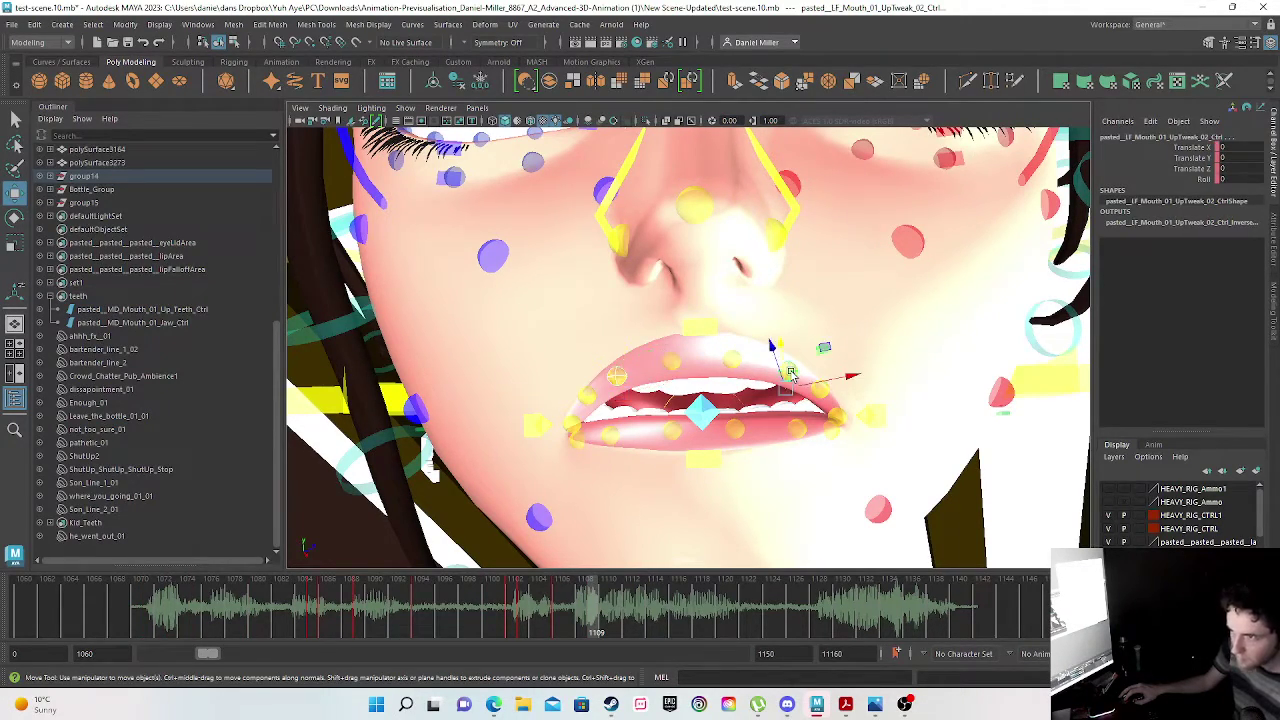
click(569, 627)
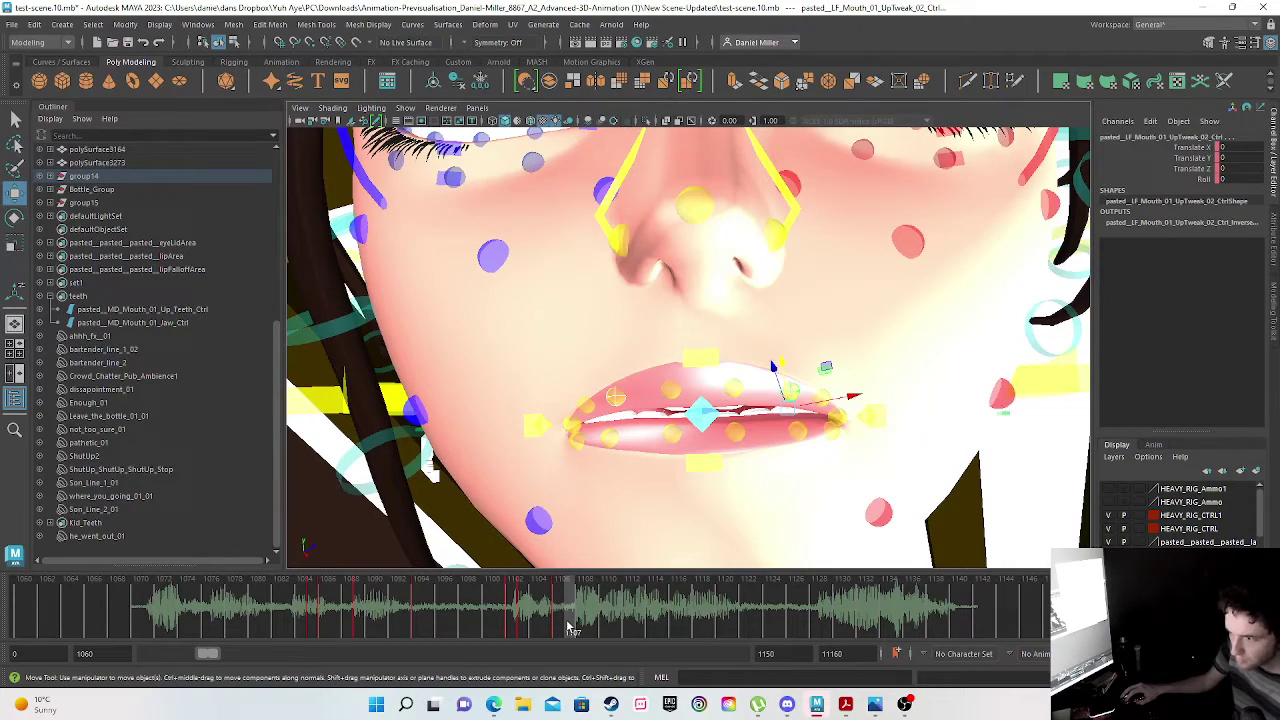
click(558, 622)
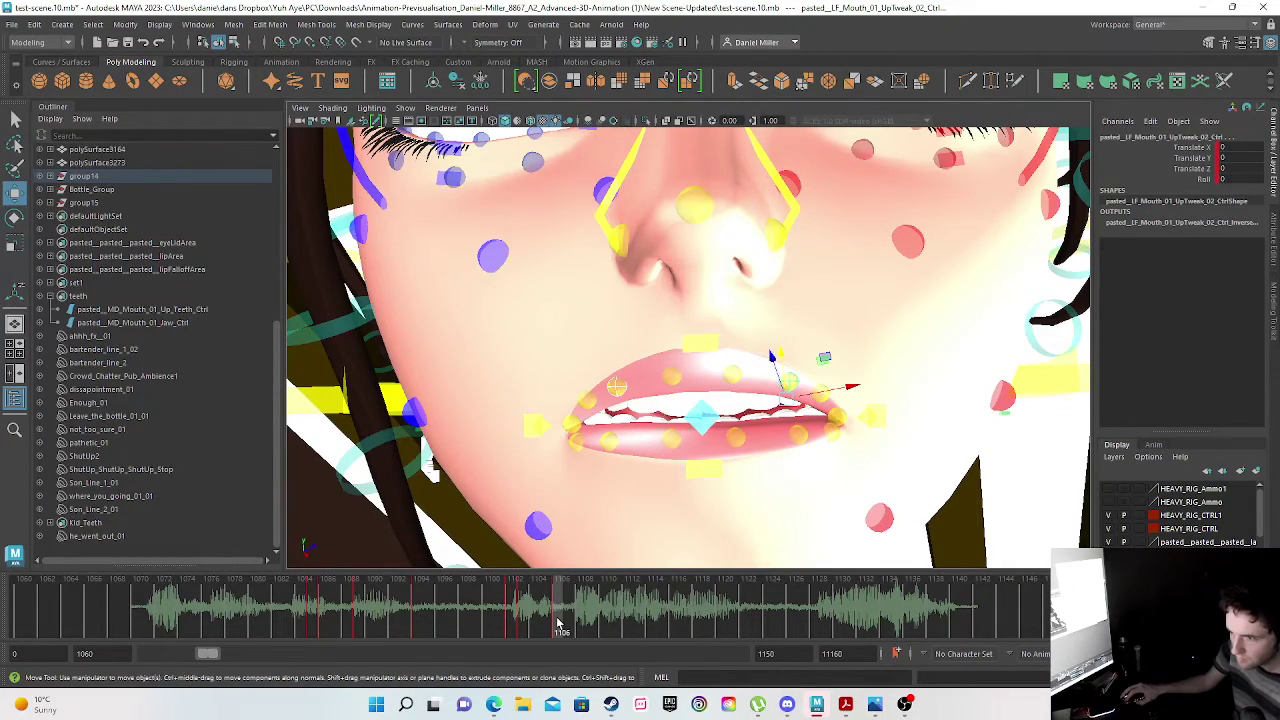
drag(547, 622, 584, 622)
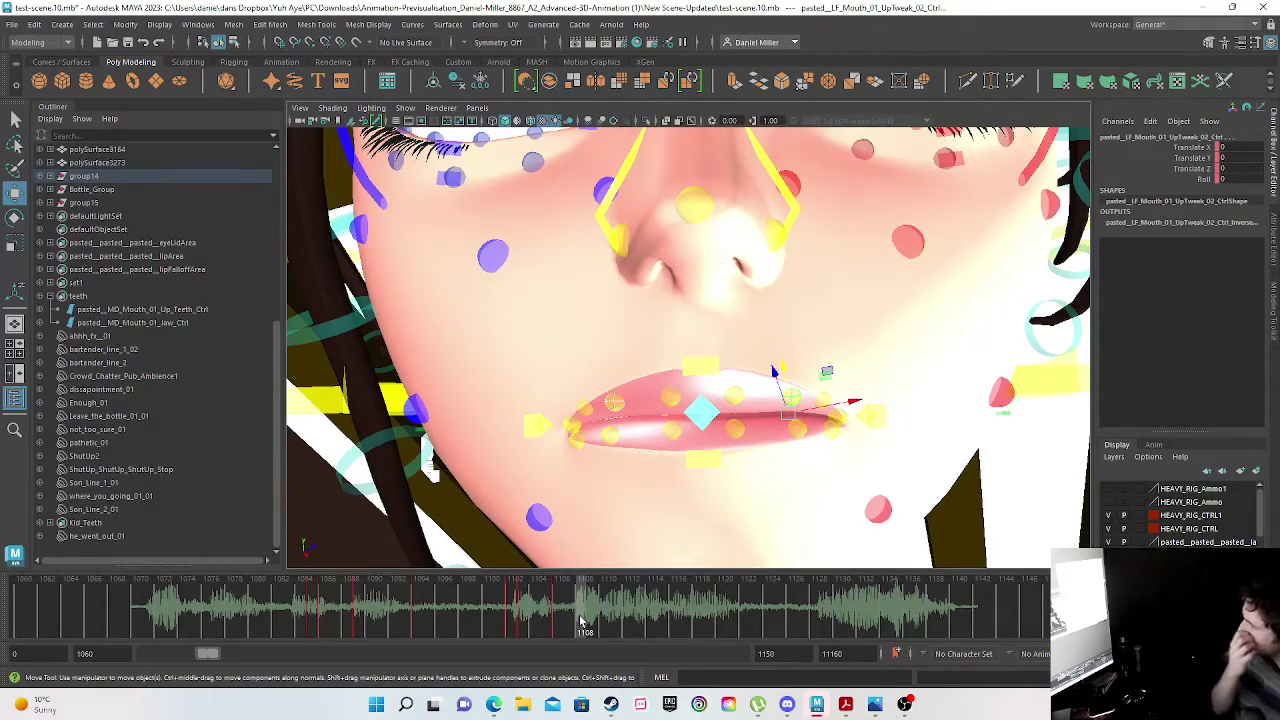
key(s)
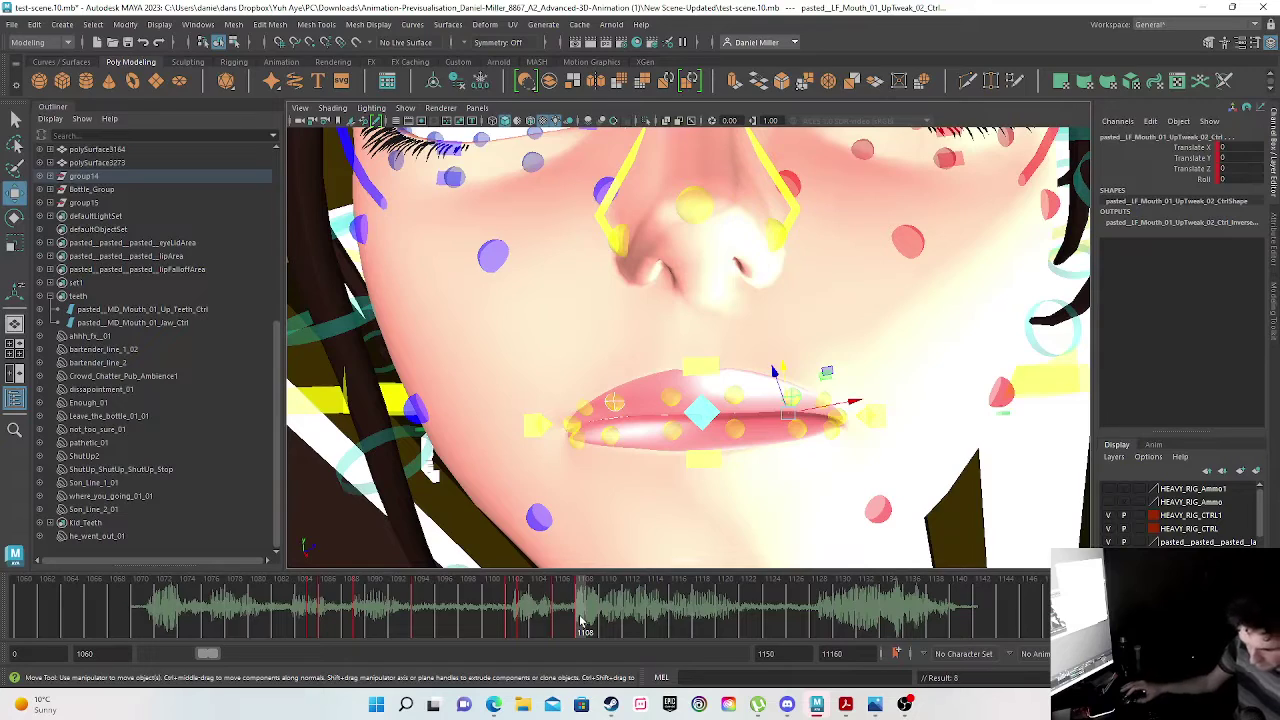
- At frame 1109, raise both upper lip tweak controls to about Translate Y 0.068 and Z -0.055, and key them
mouse_move(601, 617)
mouse_down()
mouse_move(622, 618)
mouse_move(583, 619)
mouse_move(597, 620)
mouse_up()
mouse_move(780, 342)
mouse_down()
mouse_move(786, 326)
mouse_move(776, 336)
mouse_up()
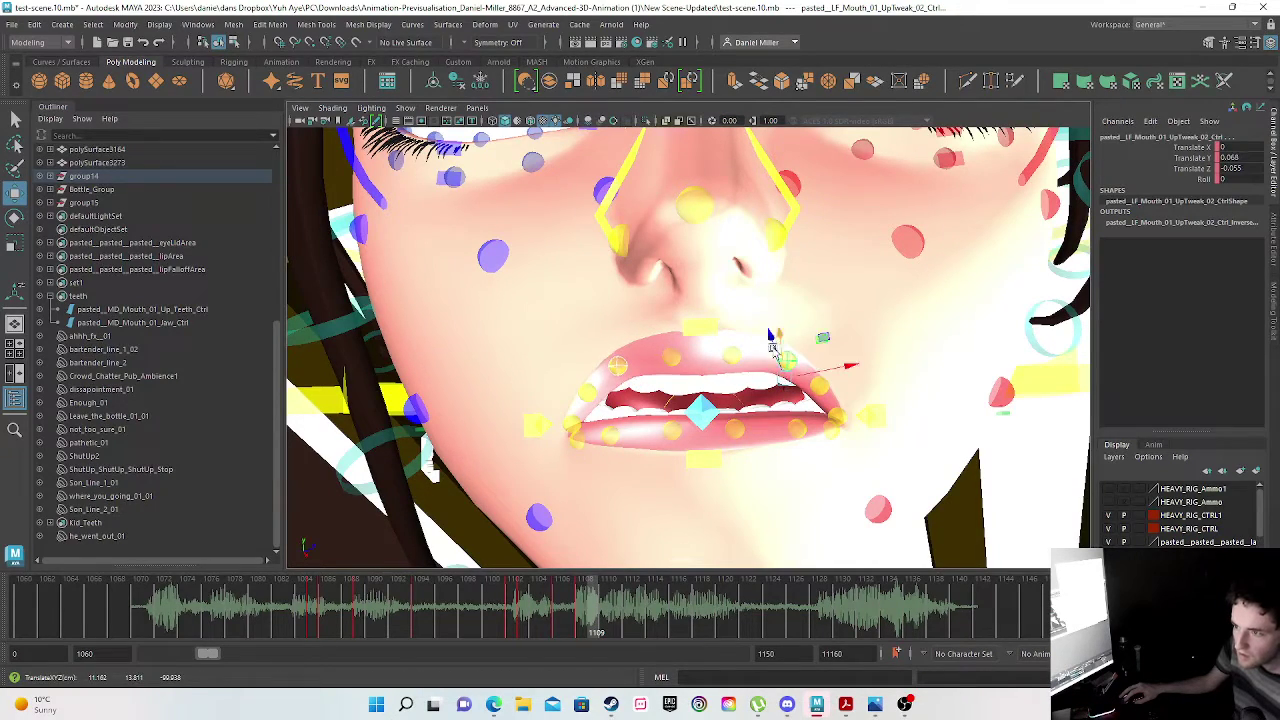
key(s)
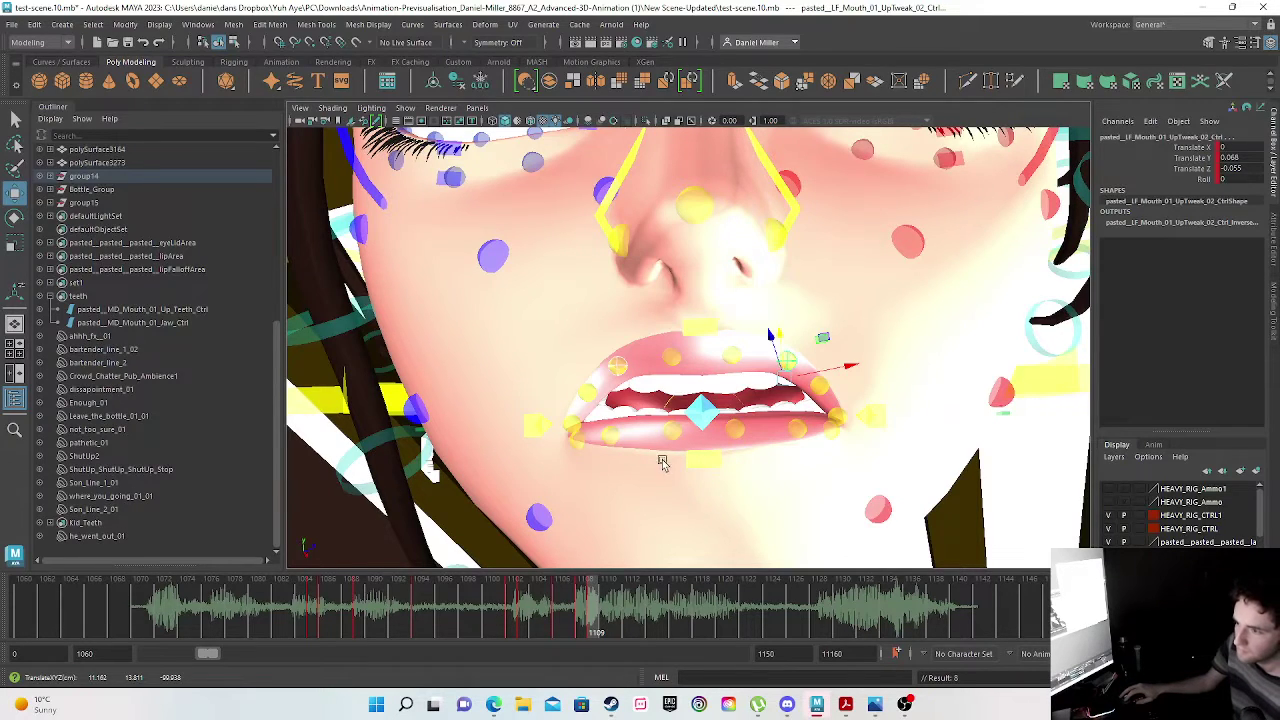
- Key the lower lip control in its neutral pose at frame 1108
click(705, 460)
click(585, 632)
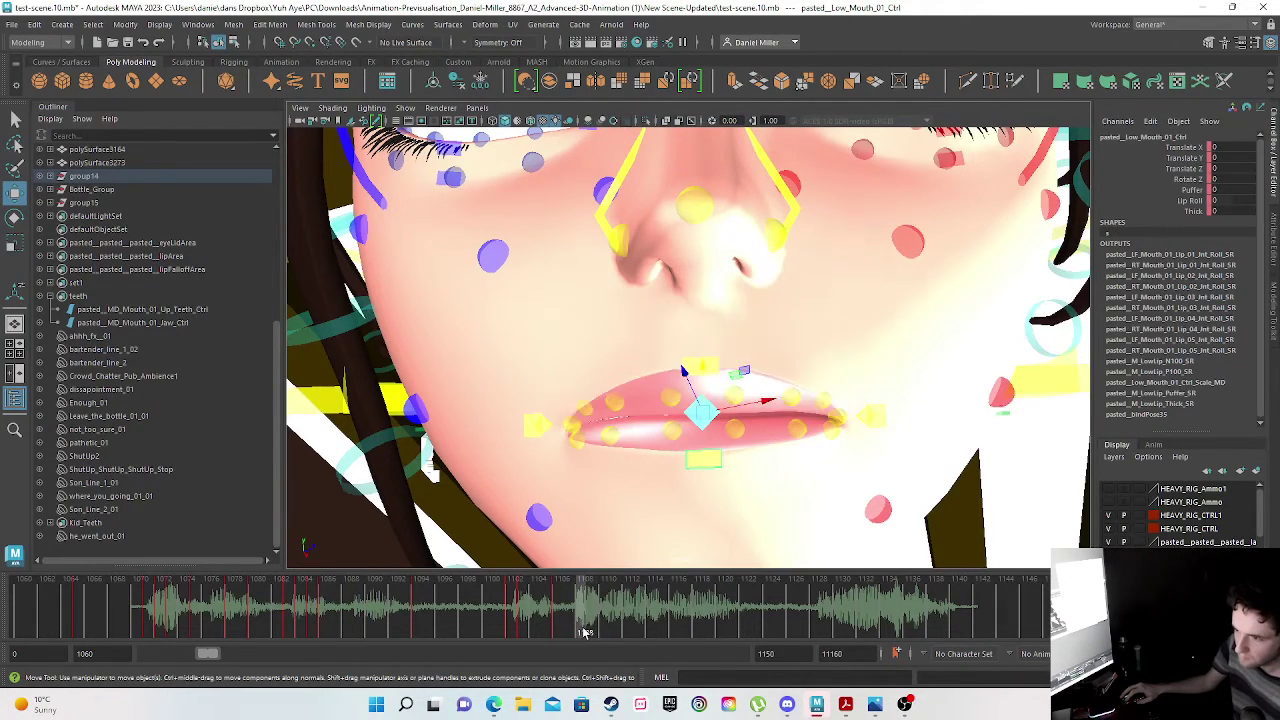
key(s)
- At frame 1109, lower and key the lower lip control at about Translate Y -0.048 and Z 0.039, then advance to frame 1110
click(595, 632)
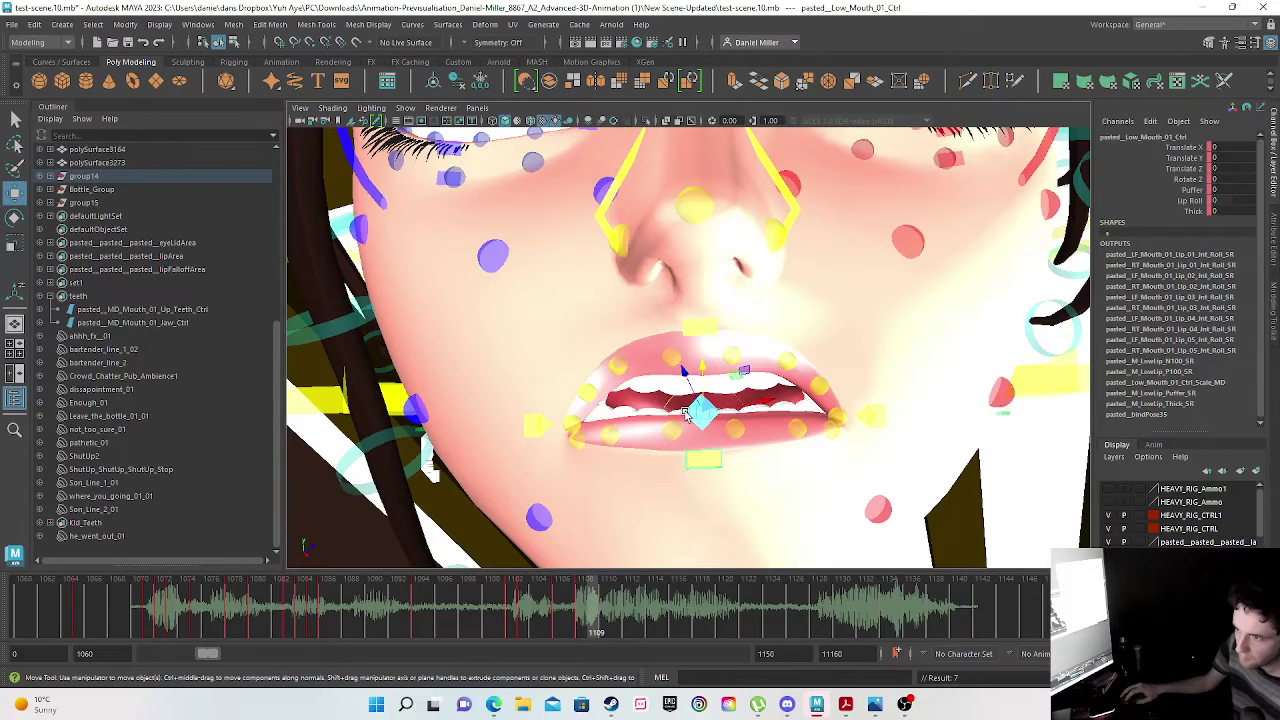
drag(700, 366, 690, 505)
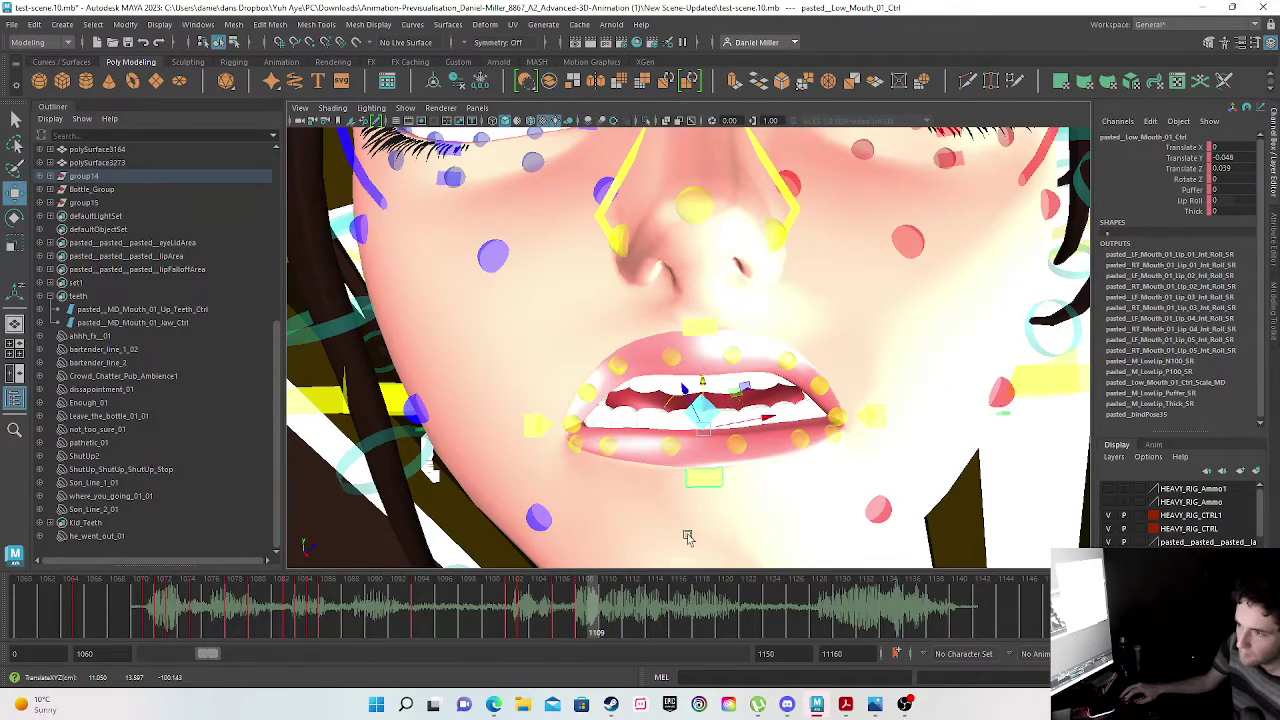
key(s)
drag(516, 613, 603, 612)
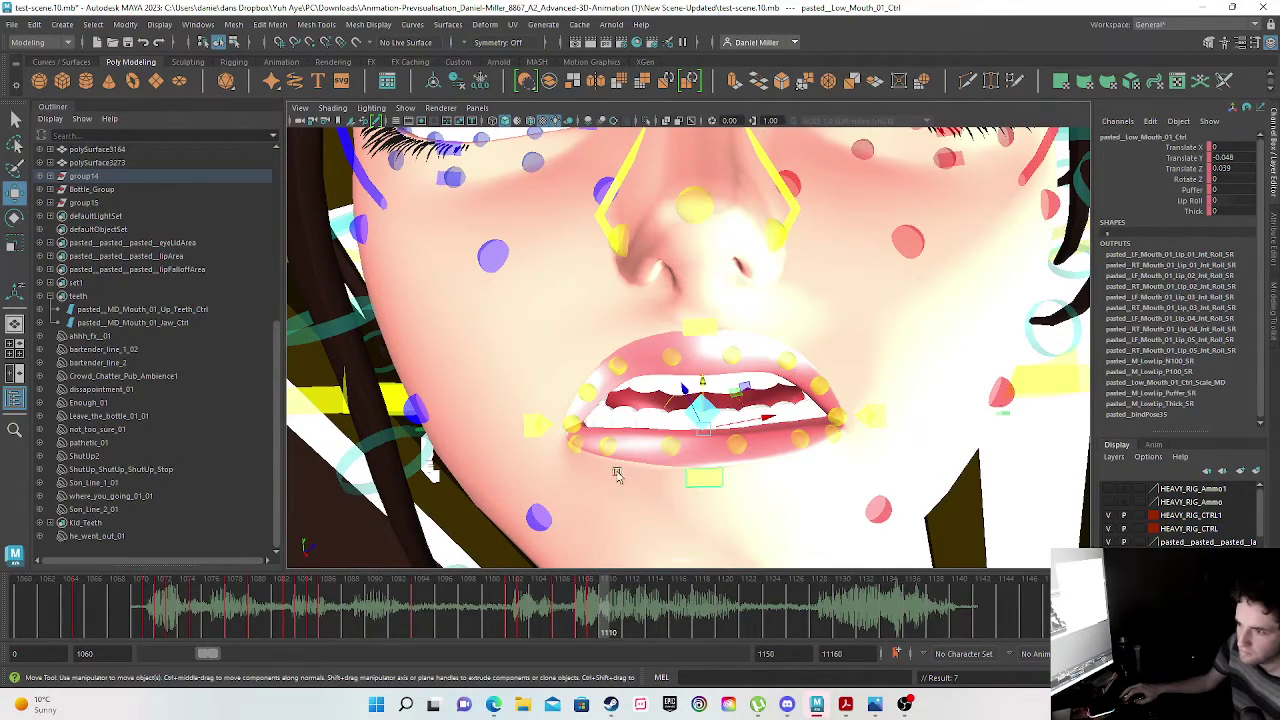
click(140, 323)
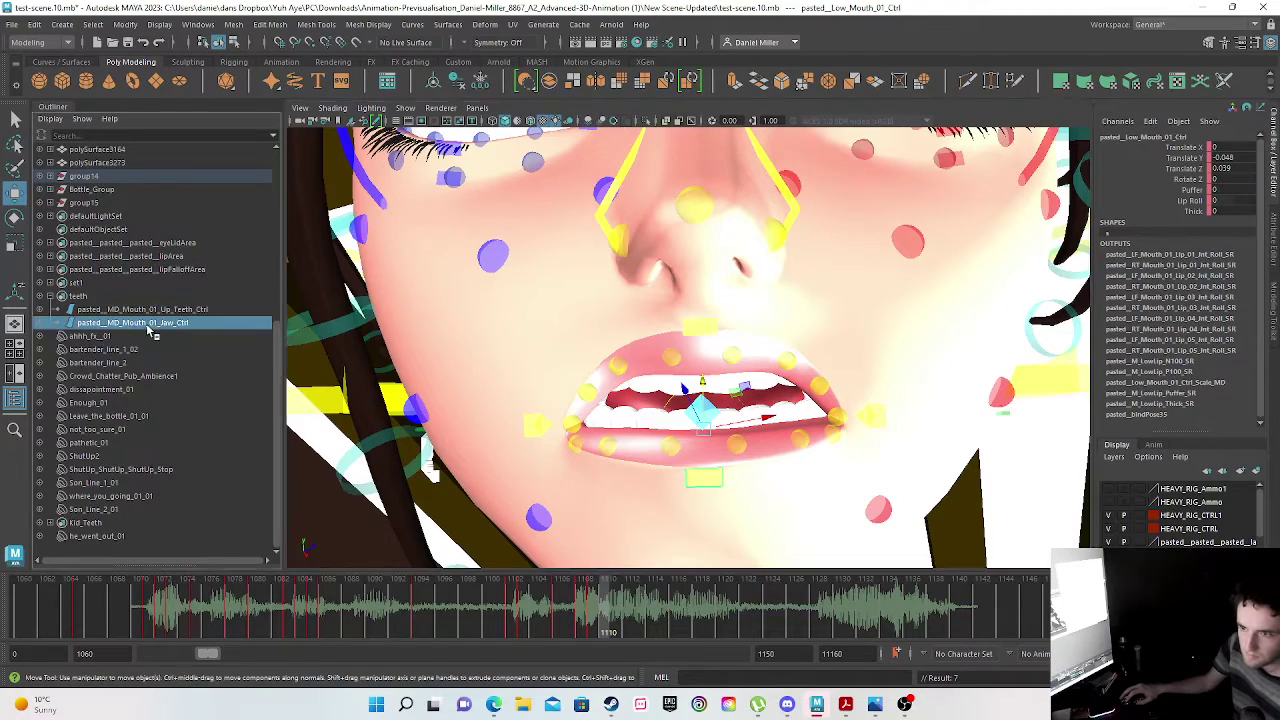
drag(708, 336, 707, 348)
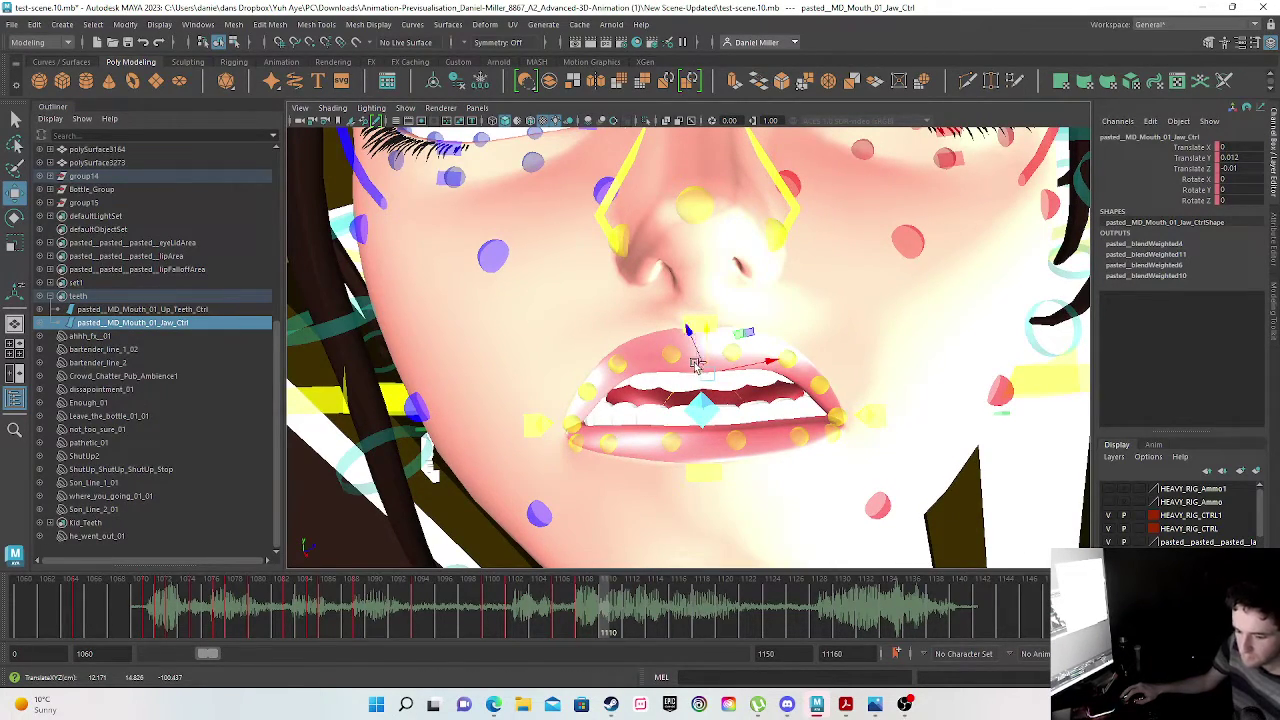
key(ctrl+z)
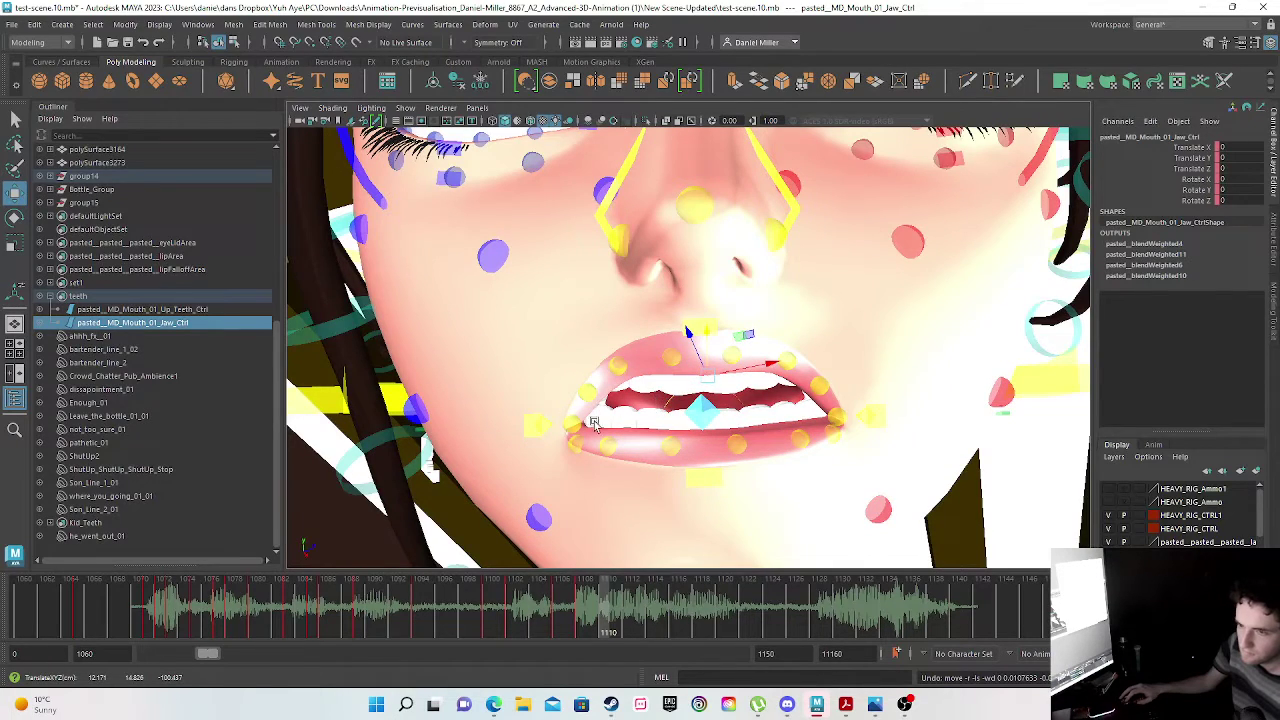
- Reset the upper teeth control's Translate Y and Z to 0 and key it at frame 1110
click(156, 311)
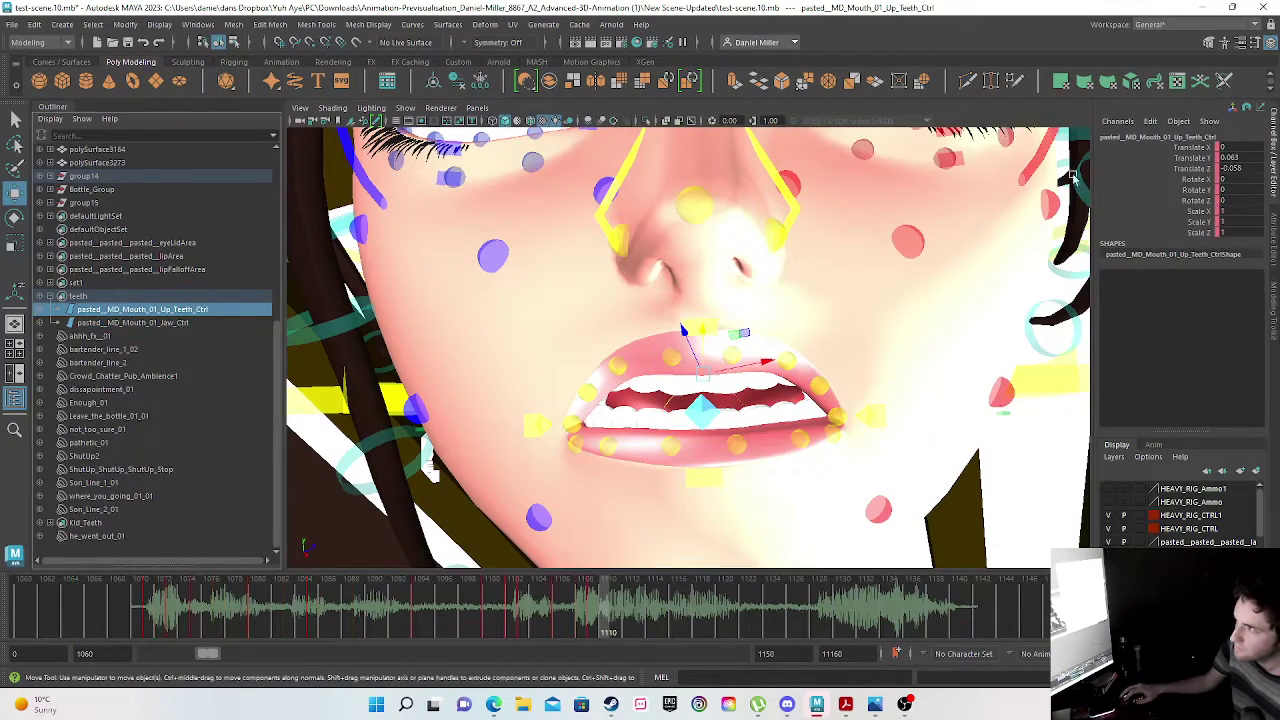
text(0)
key(Return)
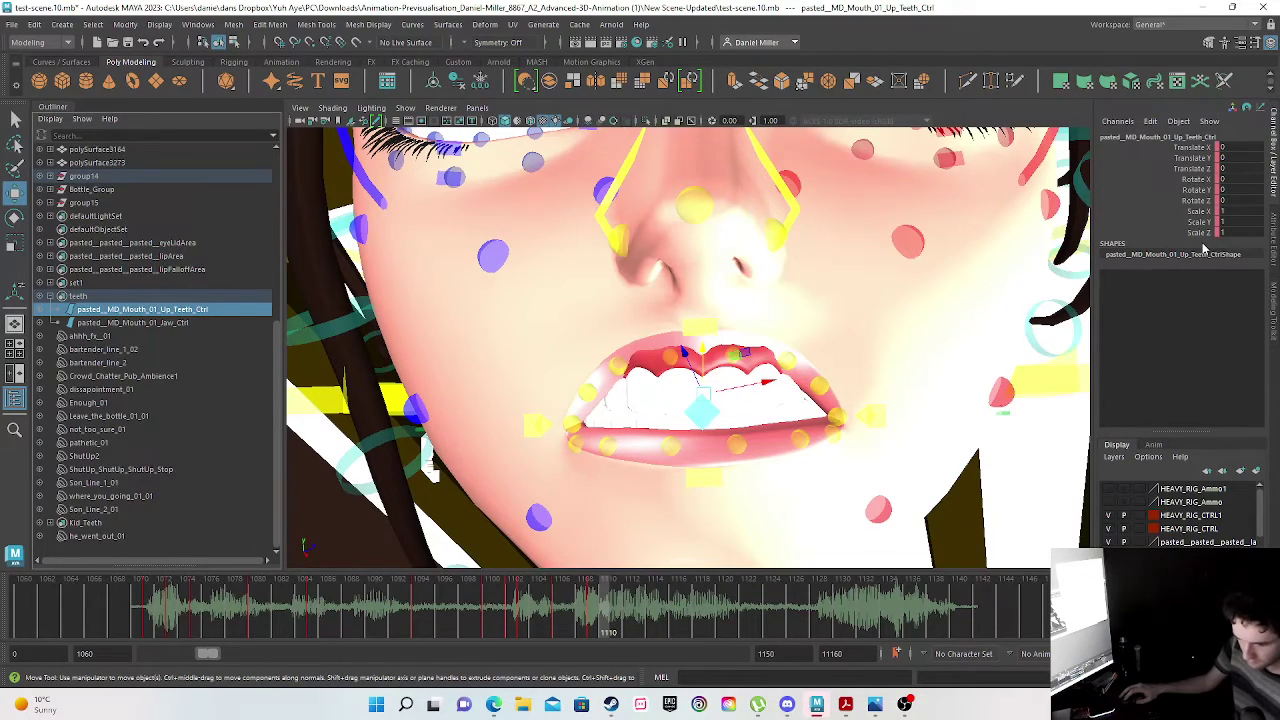
key(s)
- Lower the upper lip control at frame 1110 by setting its Translate Y and Z to 0
click(702, 330)
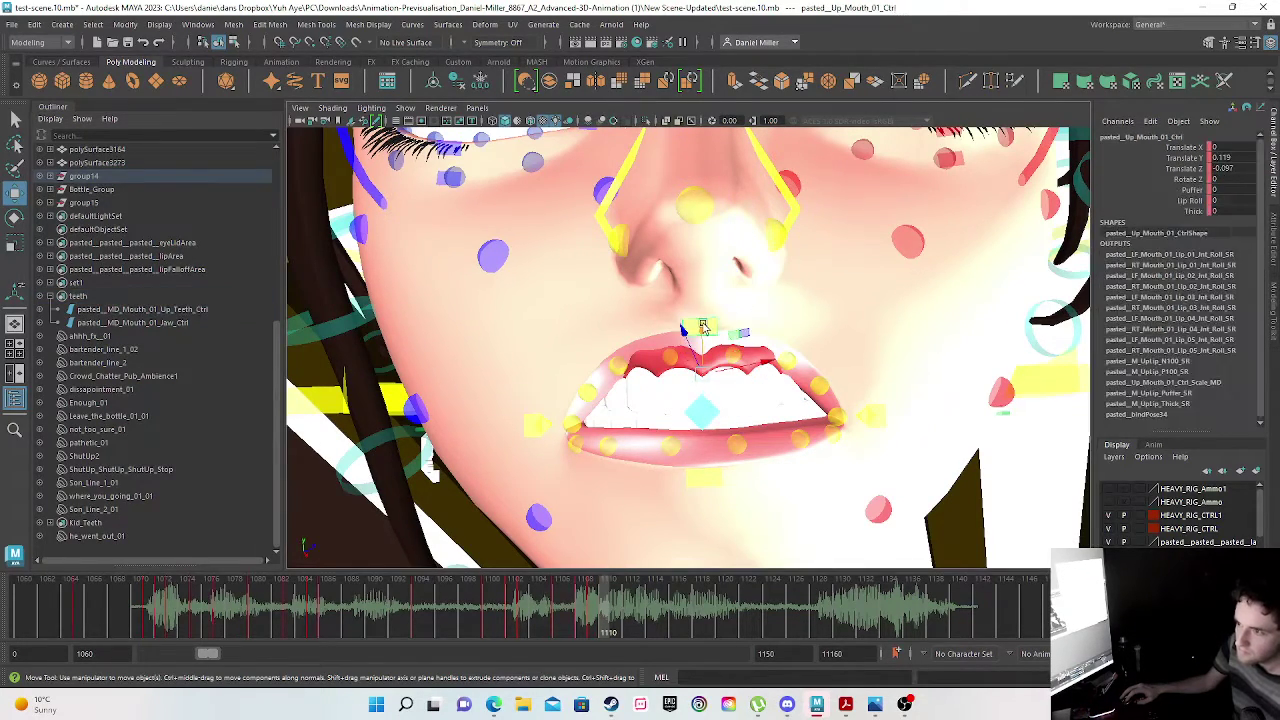
drag(695, 330, 700, 355)
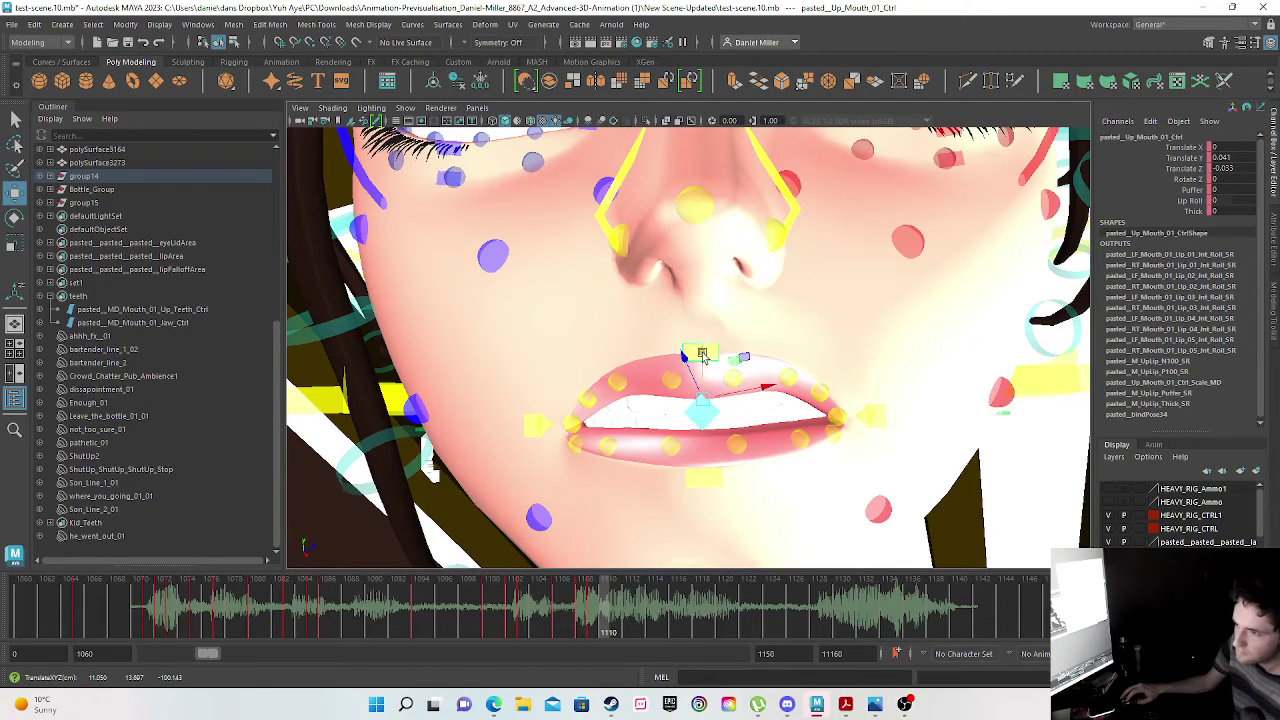
click(1225, 157)
text(0)
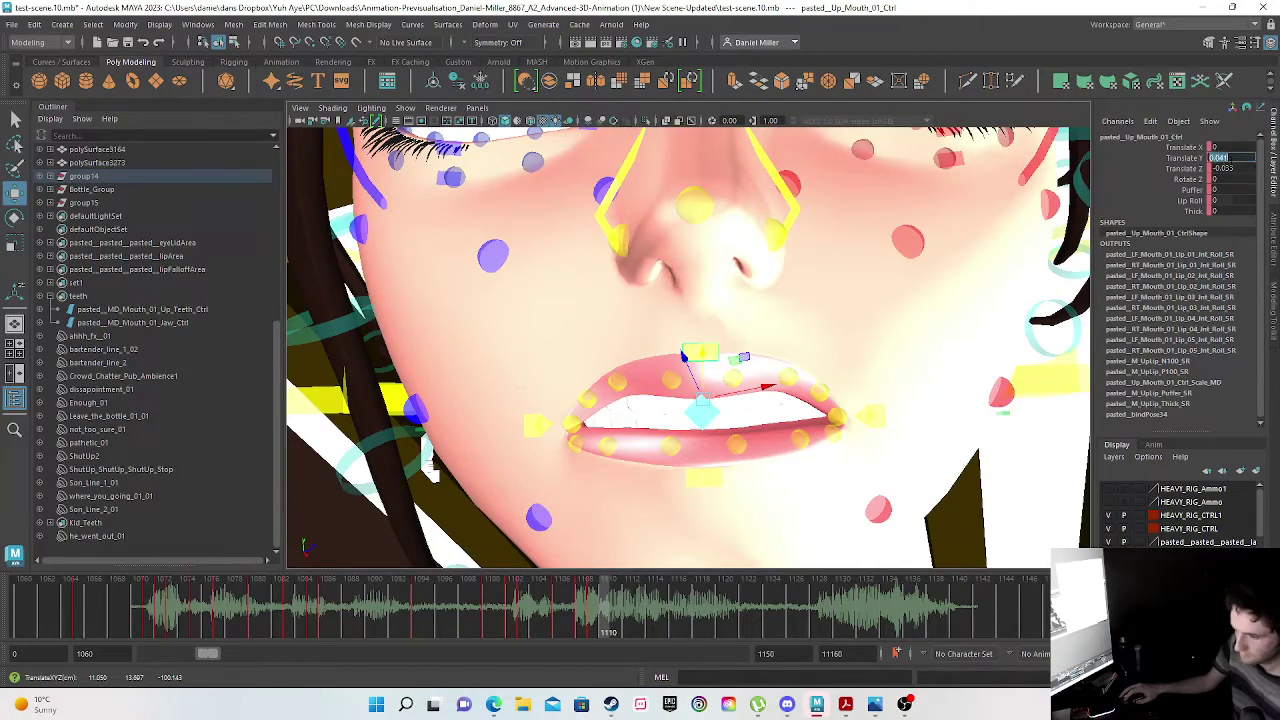
click(1231, 168)
text(0)
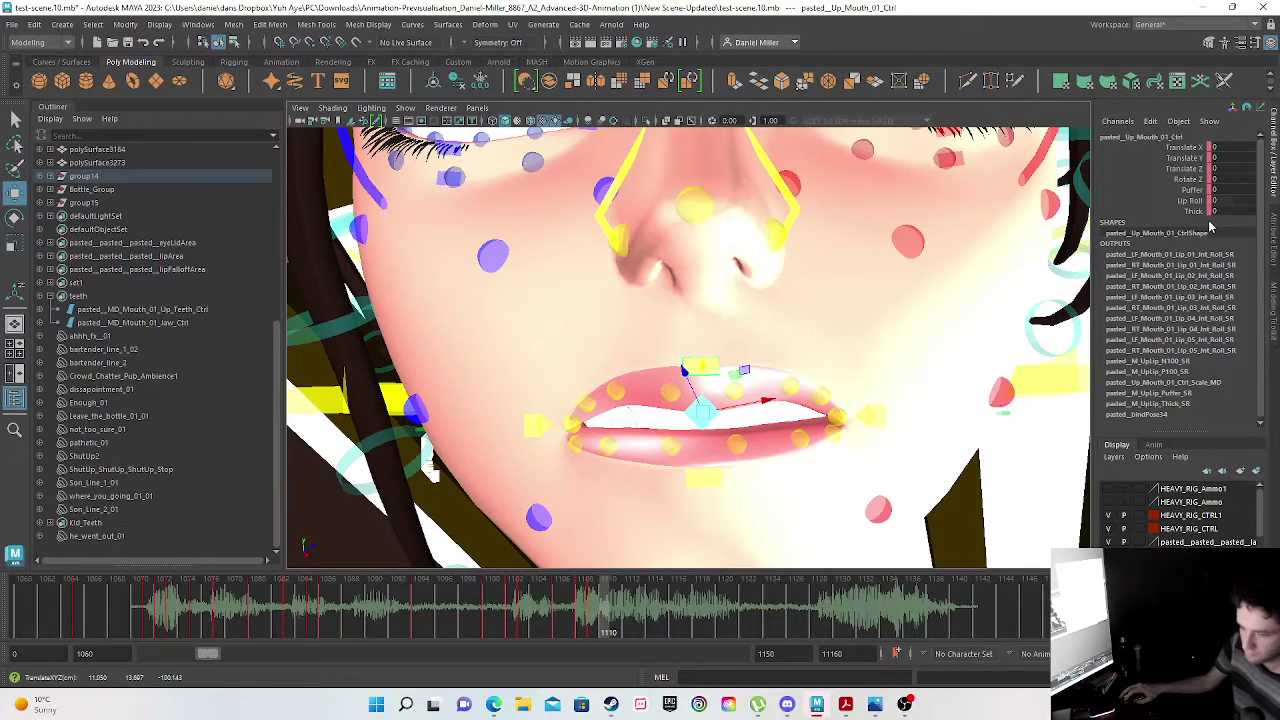
- At frame 1110, key the upper lip control at about Translate Y 0.048, Z -0.039 and lower the jaw to about Y -0.067, Z 0.054
drag(703, 378, 704, 363)
key(s)
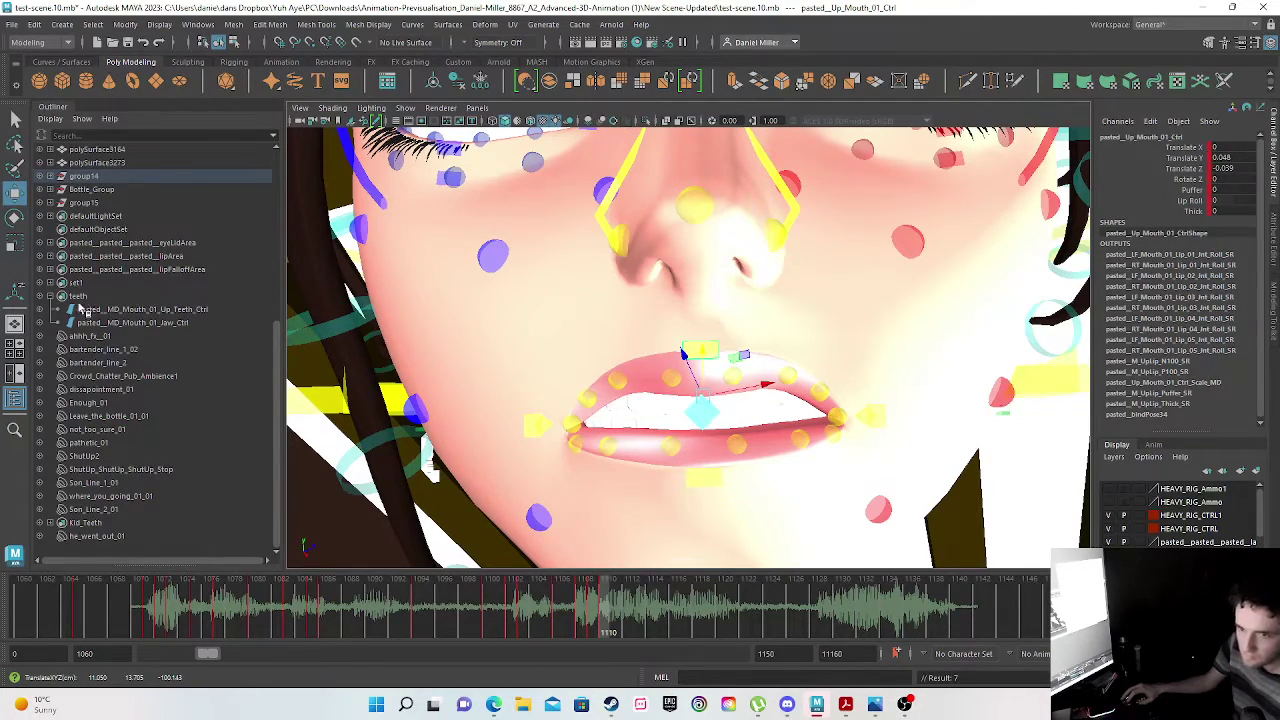
click(100, 322)
middle_drag(705, 333, 704, 345)
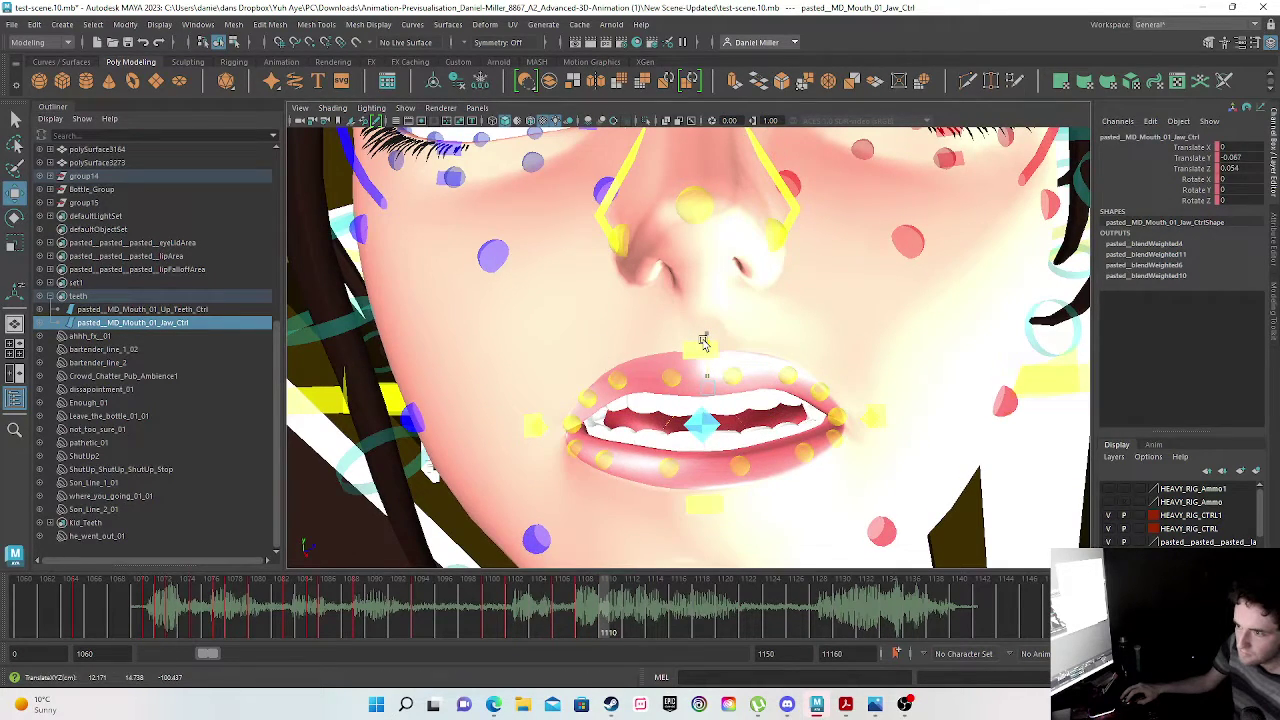
- At frame 1112, raise the upper lip control to about Translate Y 0.114, Z -0.092 and the upper teeth to about Y 0.074, Z -0.069
click(533, 420)
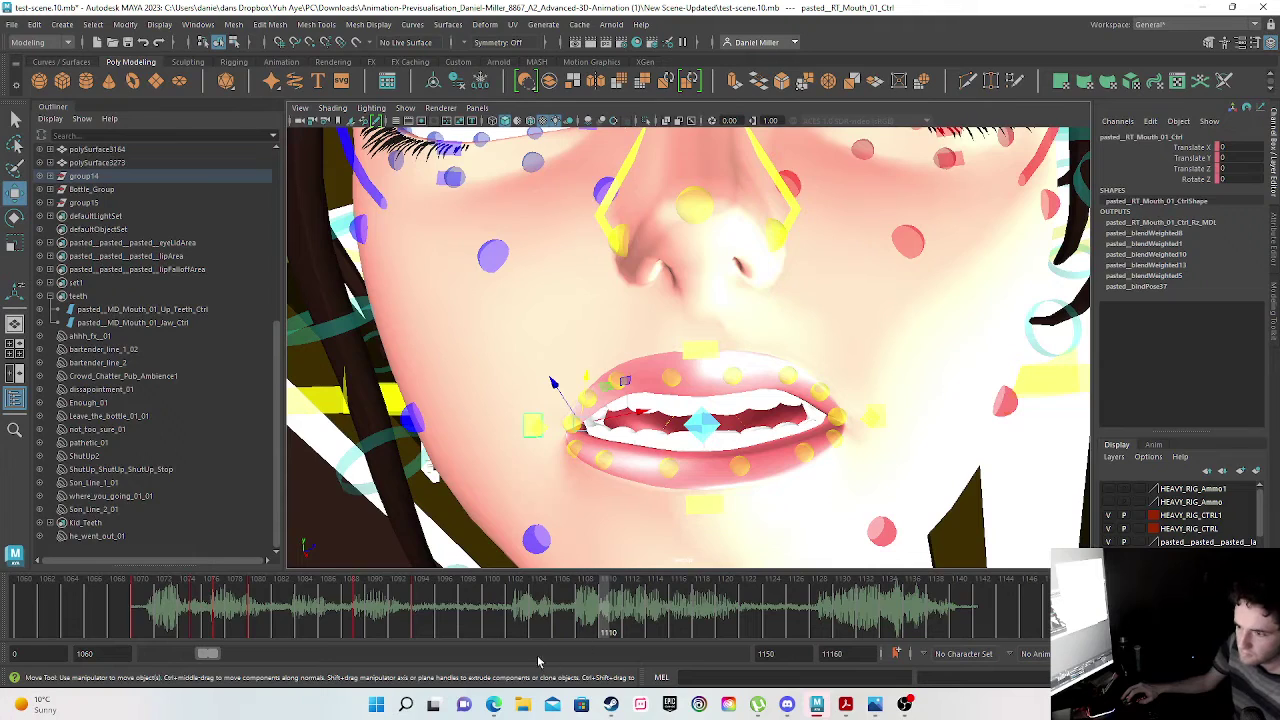
mouse_move(362, 604)
mouse_down()
mouse_move(548, 630)
mouse_move(626, 628)
mouse_move(465, 620)
mouse_move(736, 626)
mouse_up()
drag(640, 626, 653, 627)
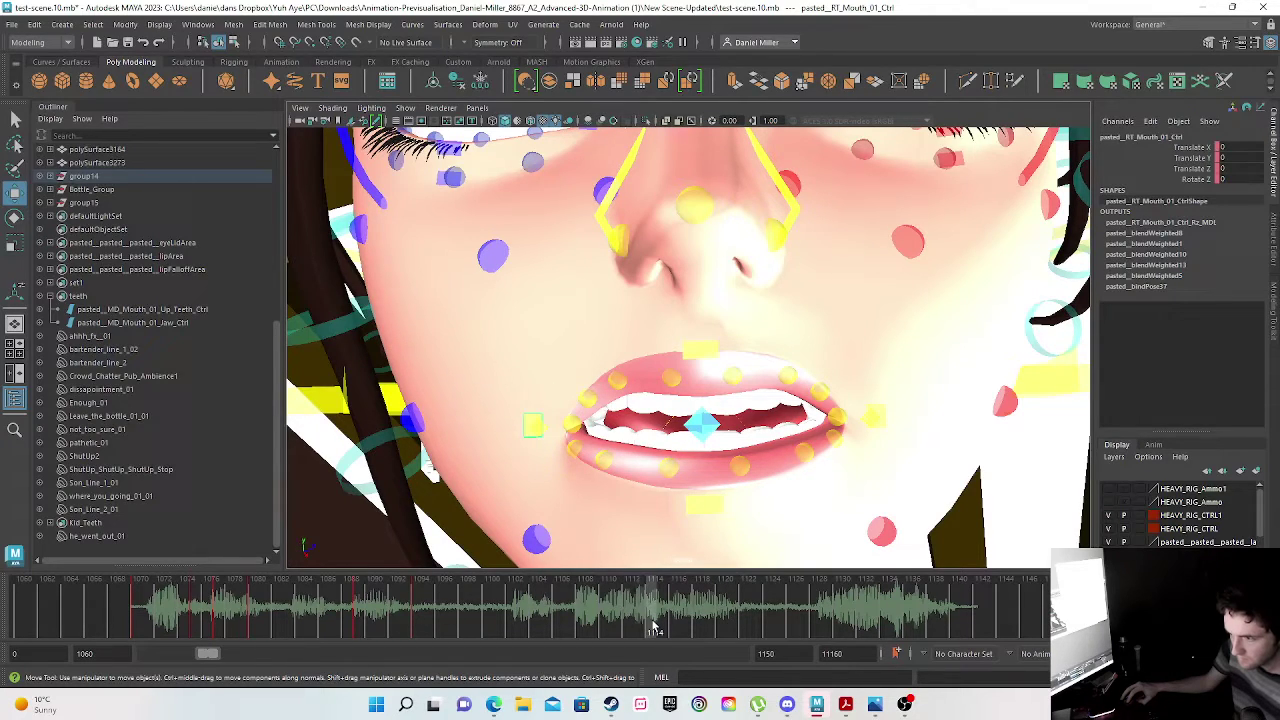
mouse_move(536, 637)
mouse_down()
mouse_move(508, 635)
mouse_move(666, 632)
mouse_move(563, 626)
mouse_move(627, 633)
mouse_up()
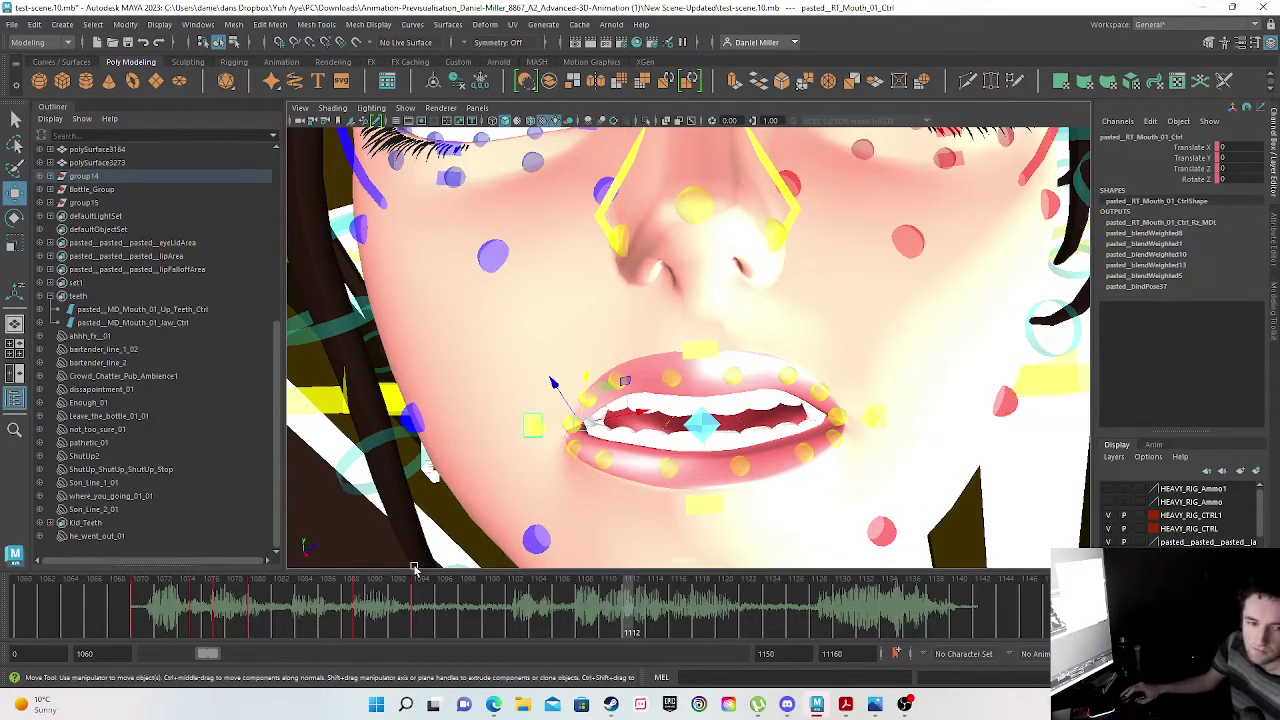
click(703, 354)
drag(703, 354, 699, 330)
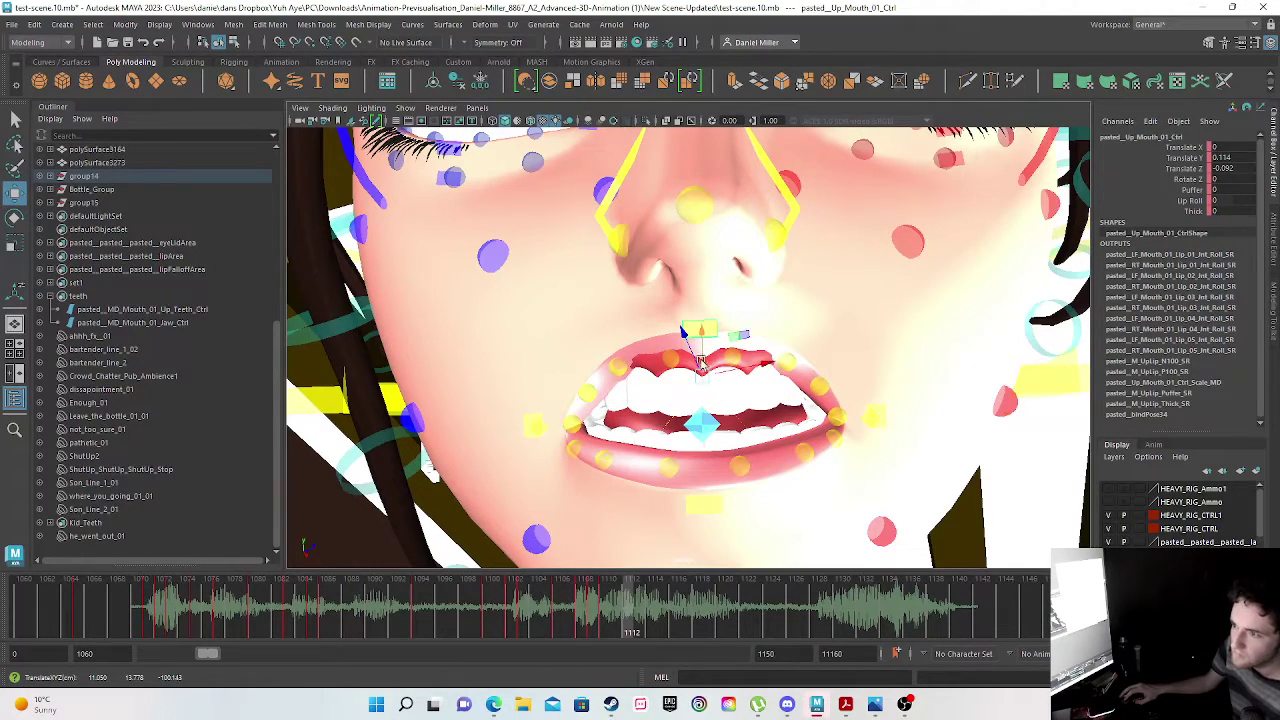
click(140, 309)
drag(698, 348, 706, 328)
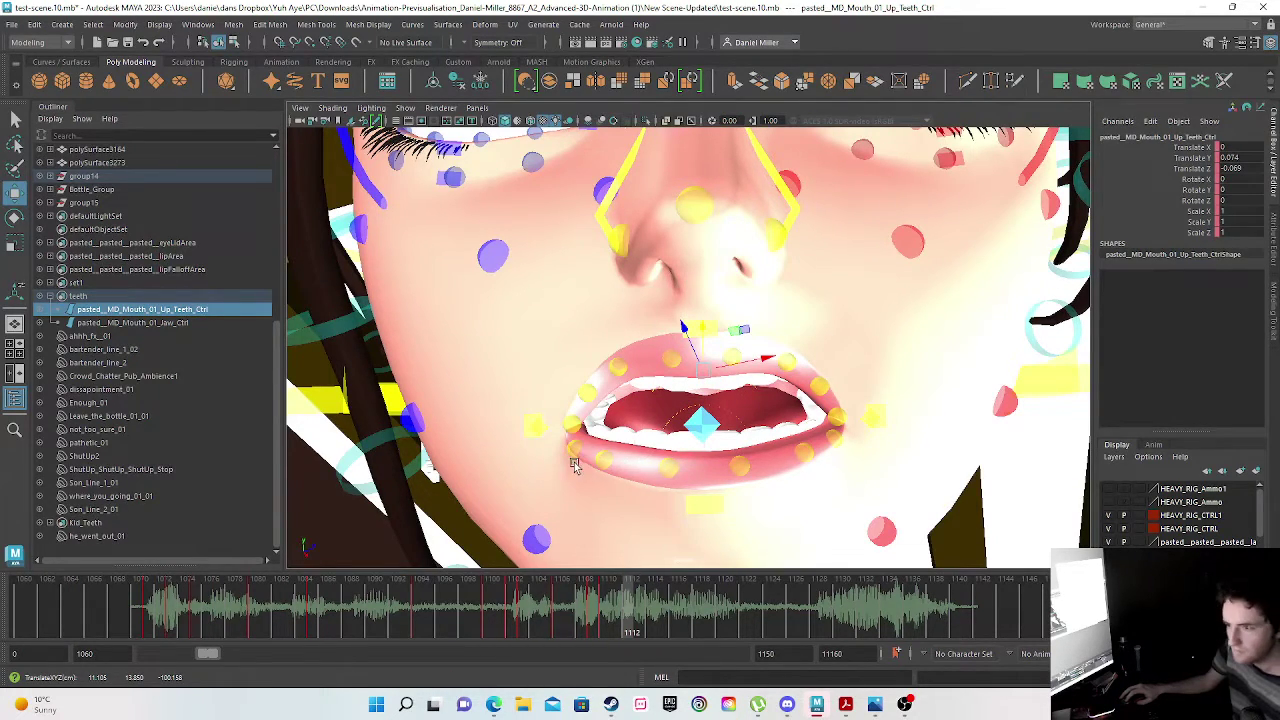
- Key the right mouth corner control neutral at frame 1111, then raise it to about Translate X 0.025, Y 0.071, Z -0.052 at frame 1112
click(531, 425)
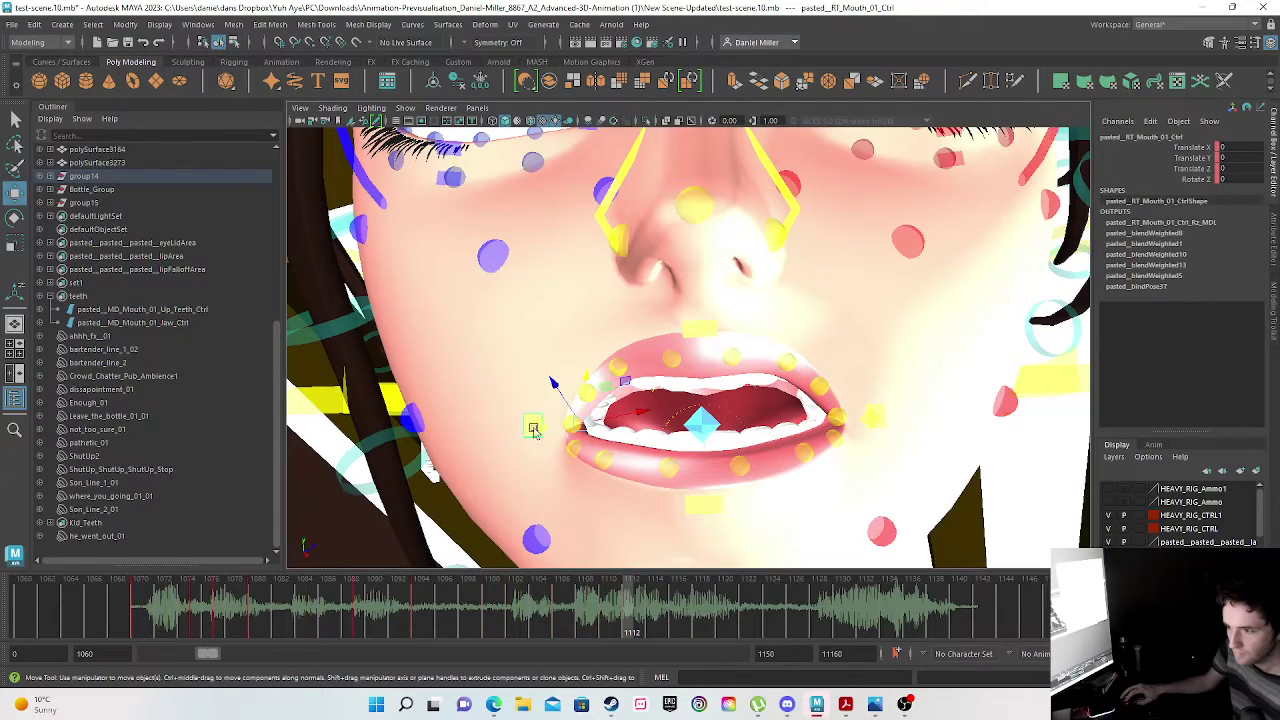
drag(615, 628, 617, 629)
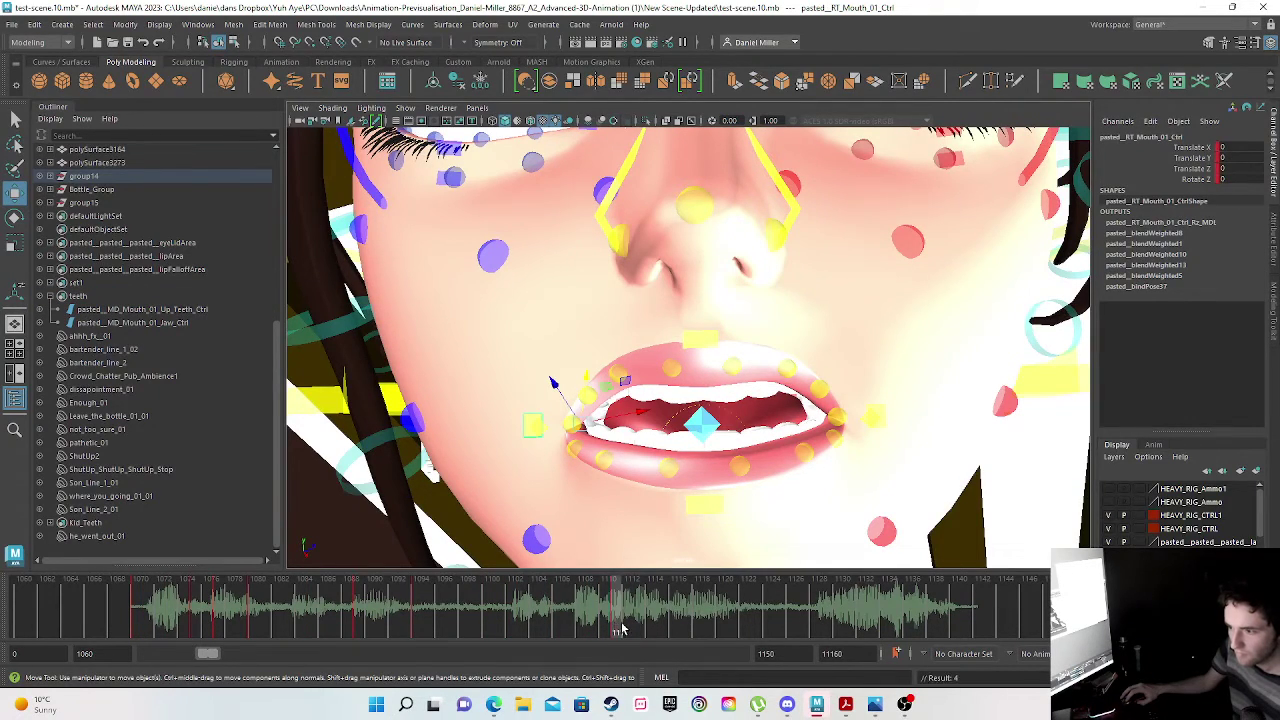
click(629, 628)
drag(588, 376, 588, 356)
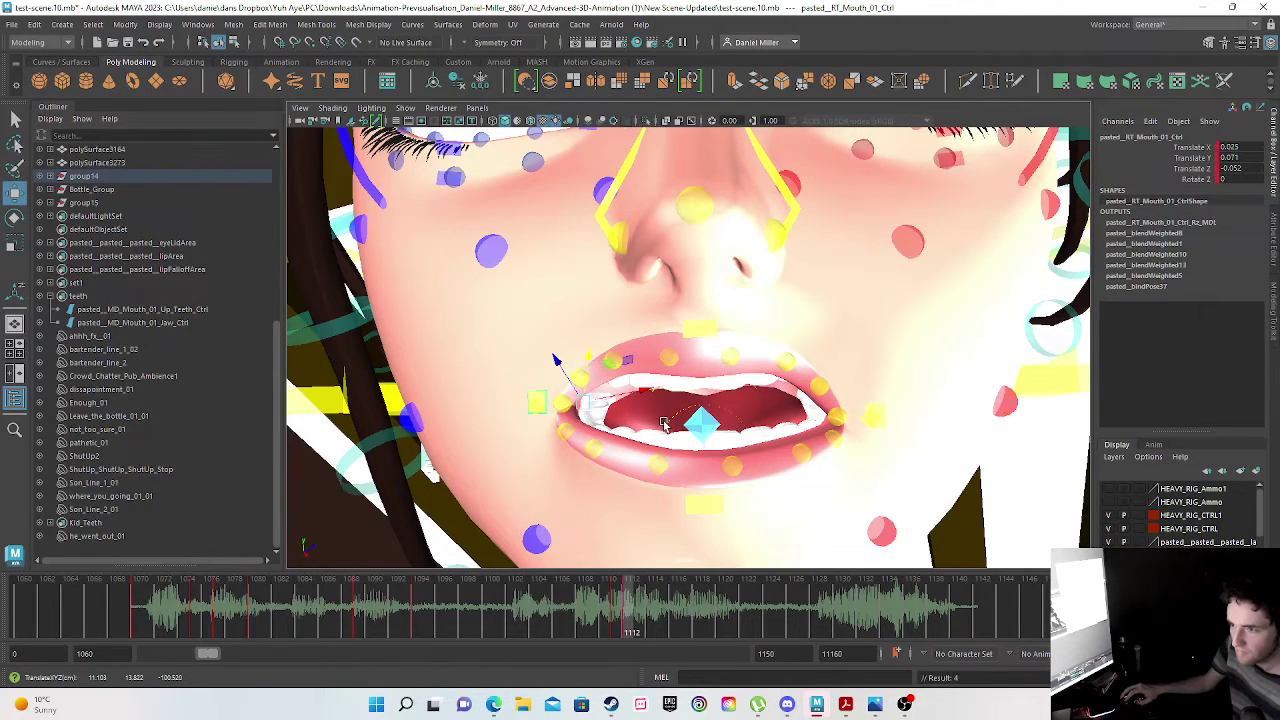
- Key the left mouth corner control neutral at frame 1111 and raise it to about Translate X 0.025, Y 0.071, Z -0.051 at frame 1112
click(880, 408)
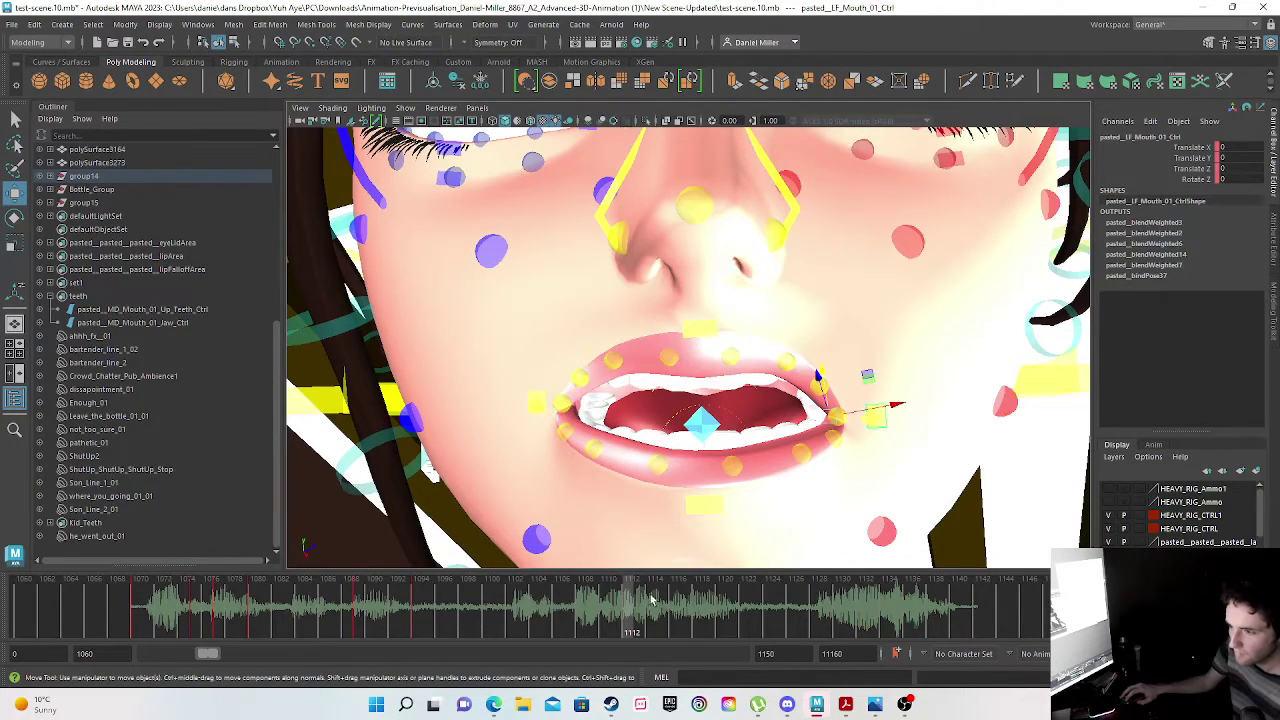
click(616, 627)
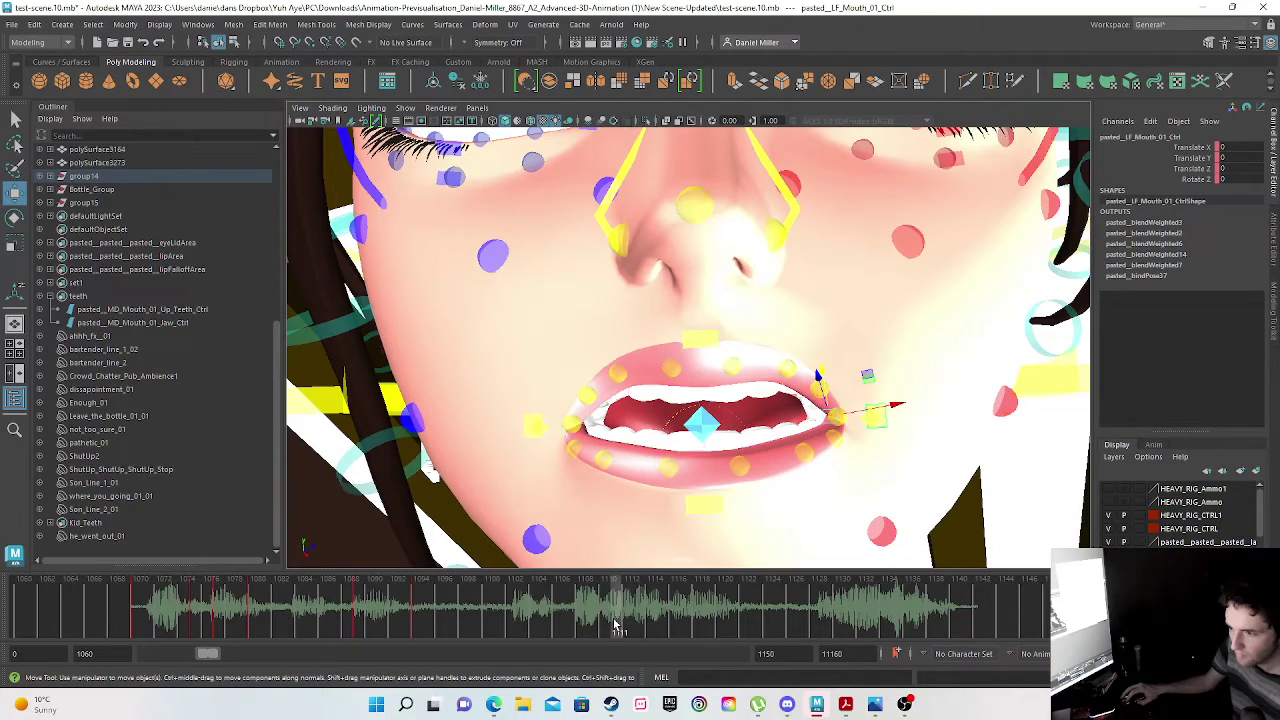
click(628, 625)
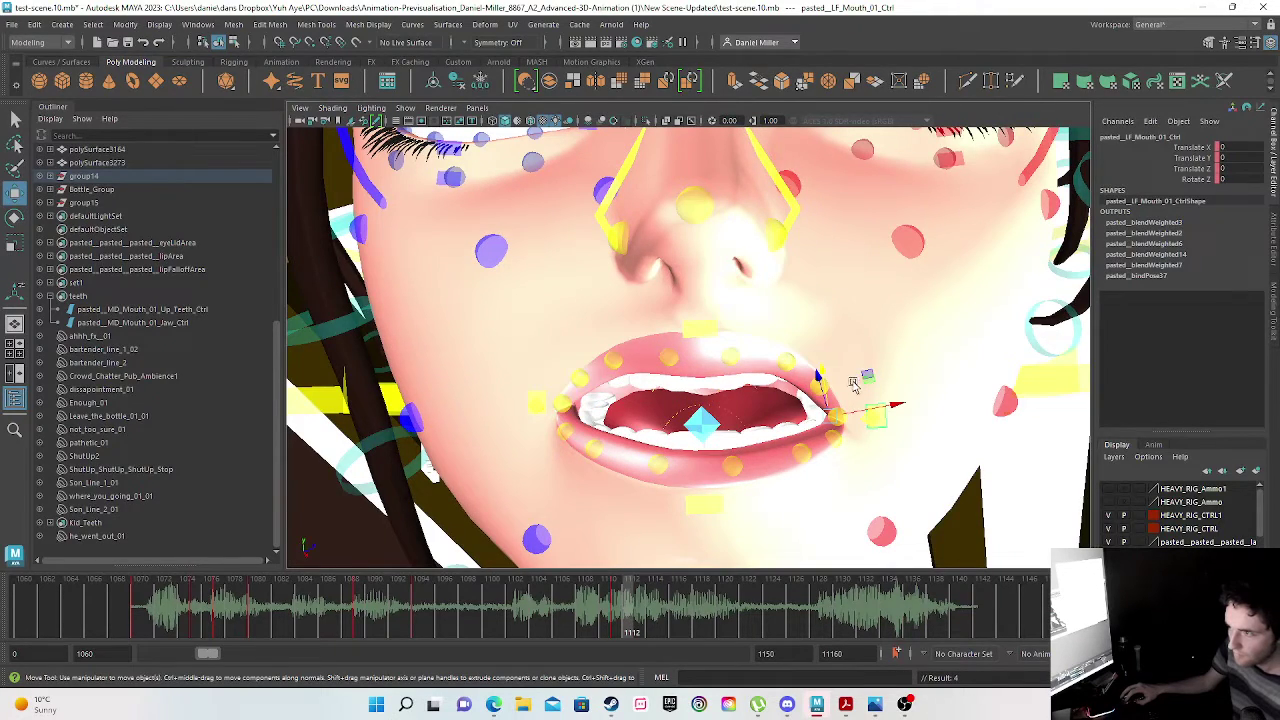
drag(824, 372, 823, 349)
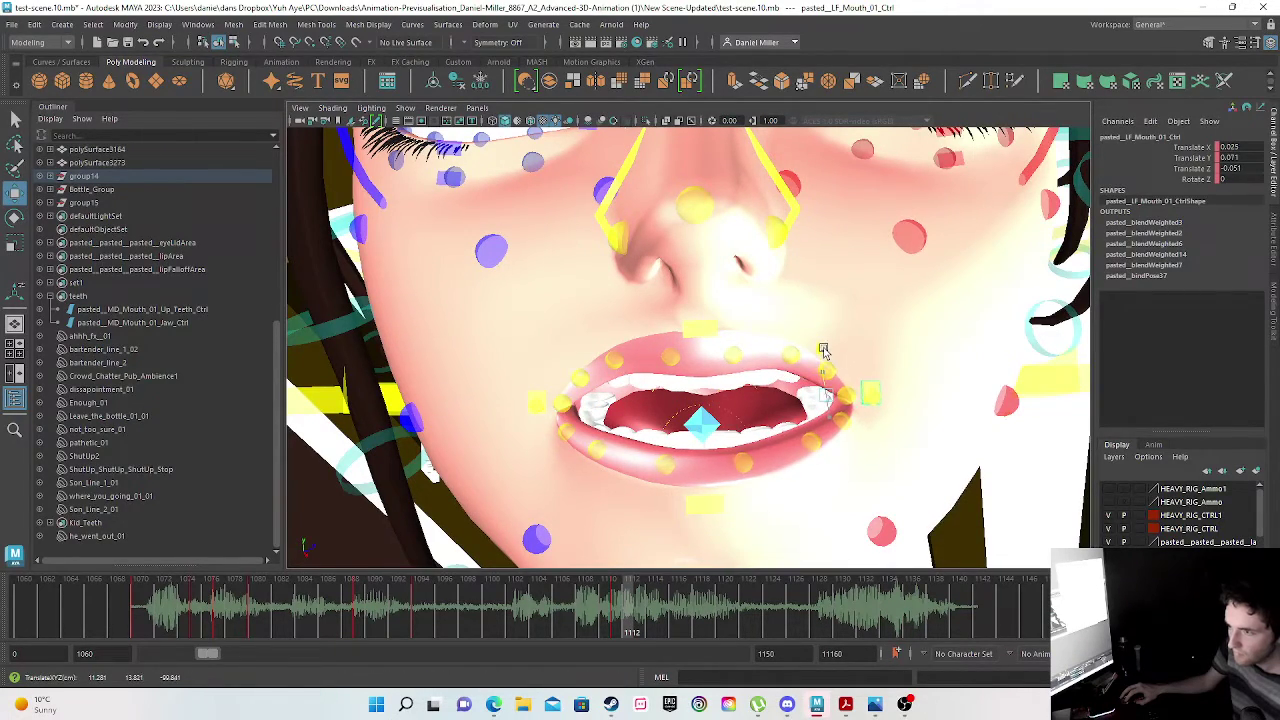
- At frame 1114, raise the upper lip control to about Translate Y 0.184 and Z -0.149
drag(497, 601, 652, 609)
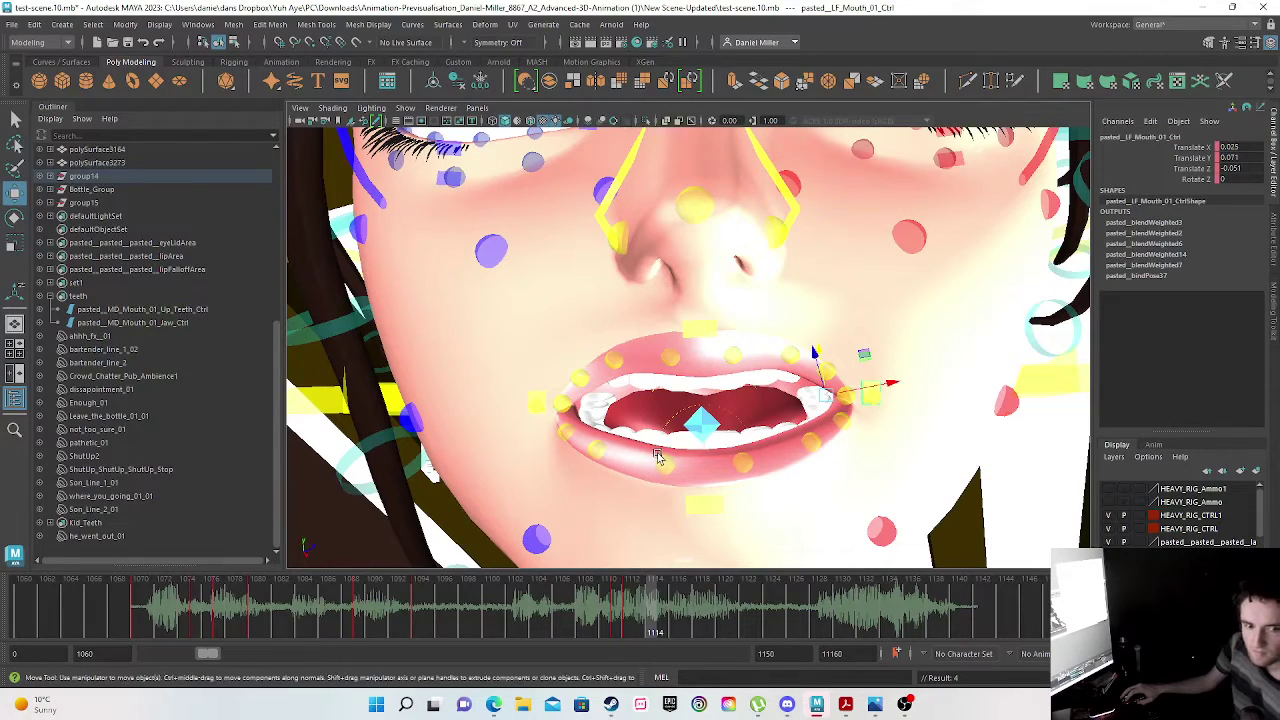
click(699, 333)
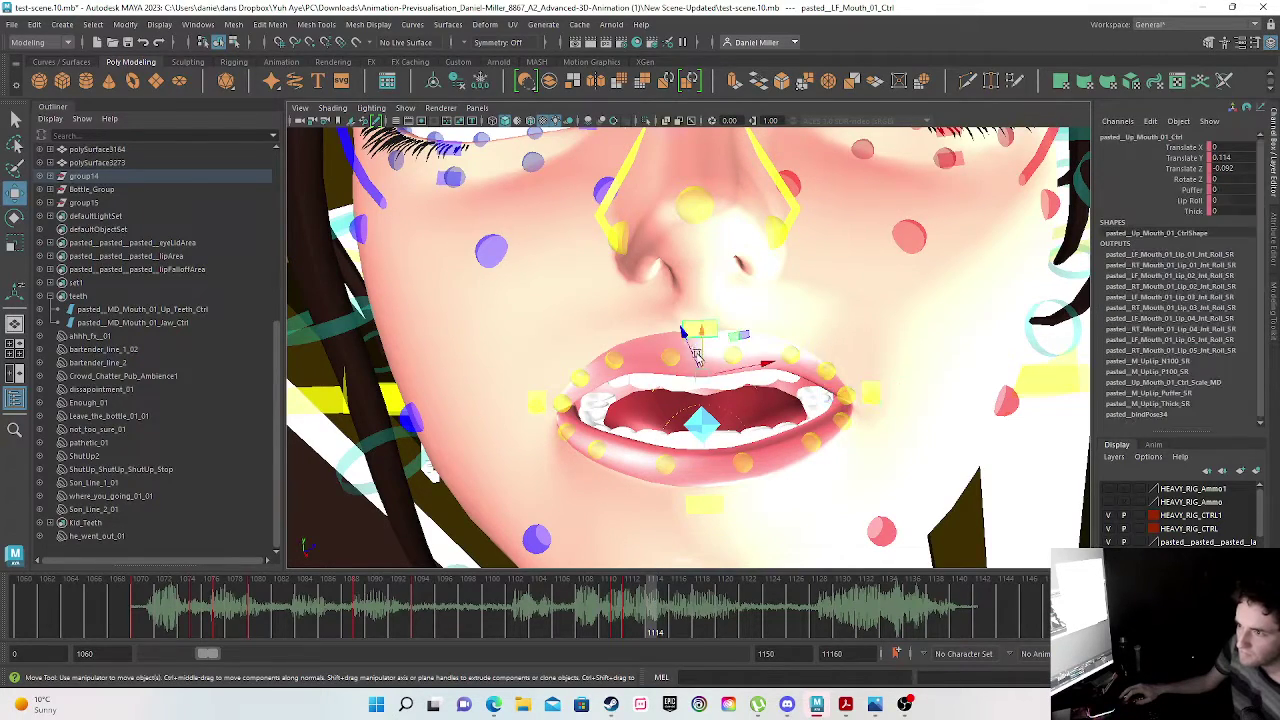
drag(707, 334, 703, 326)
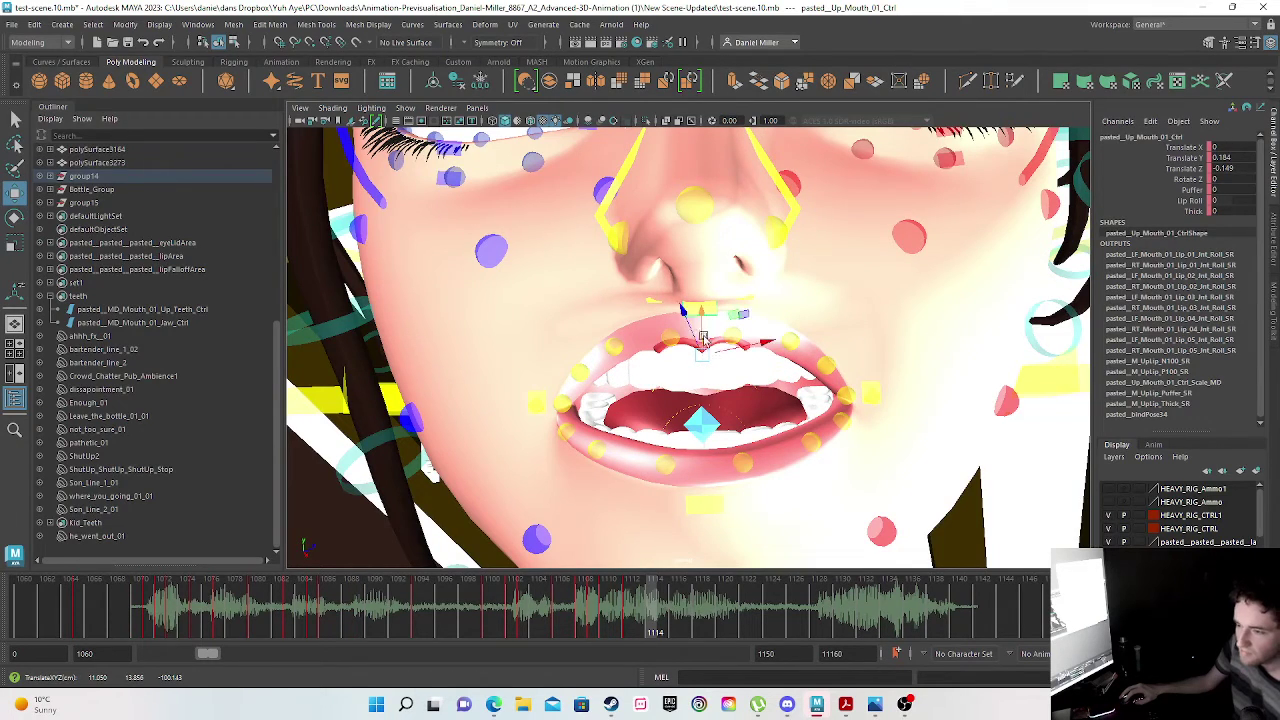
- Raise the upper teeth control to about Translate Y 0.125 and Z -0.116 at frame 1114, then move to frame 1116
click(140, 310)
drag(704, 333, 703, 318)
drag(654, 612, 725, 615)
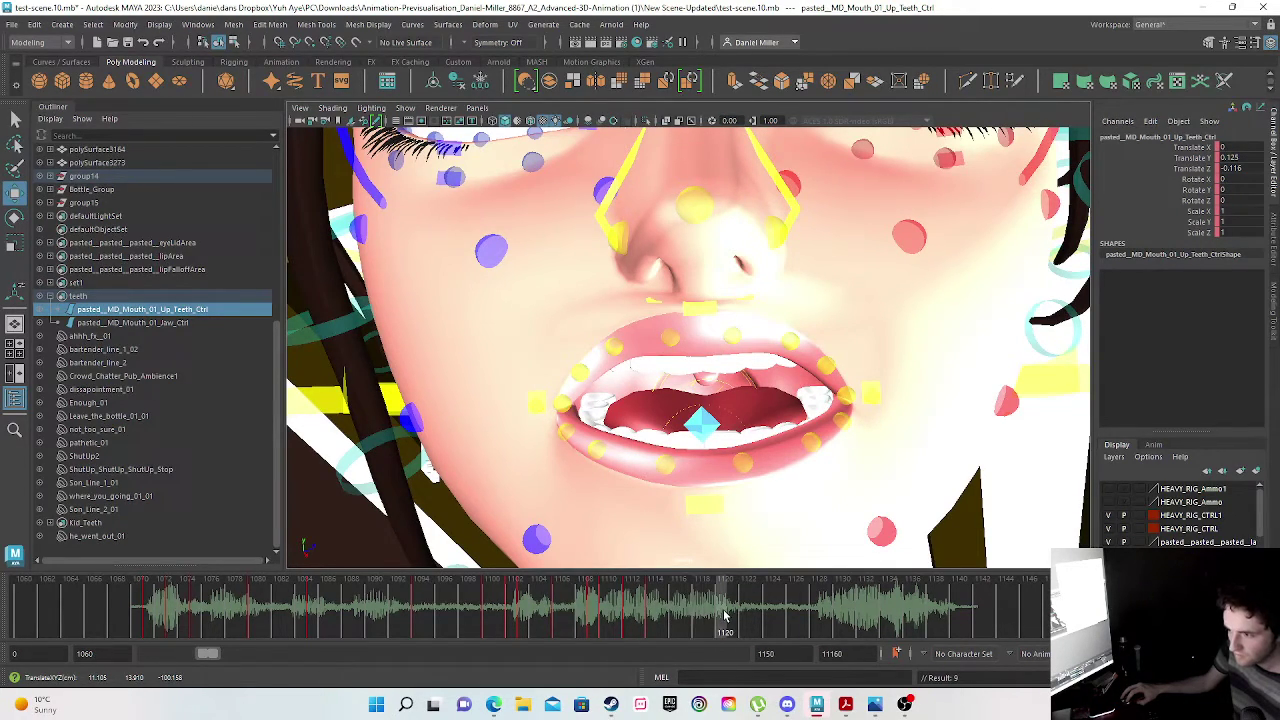
drag(588, 602, 741, 614)
drag(662, 614, 672, 614)
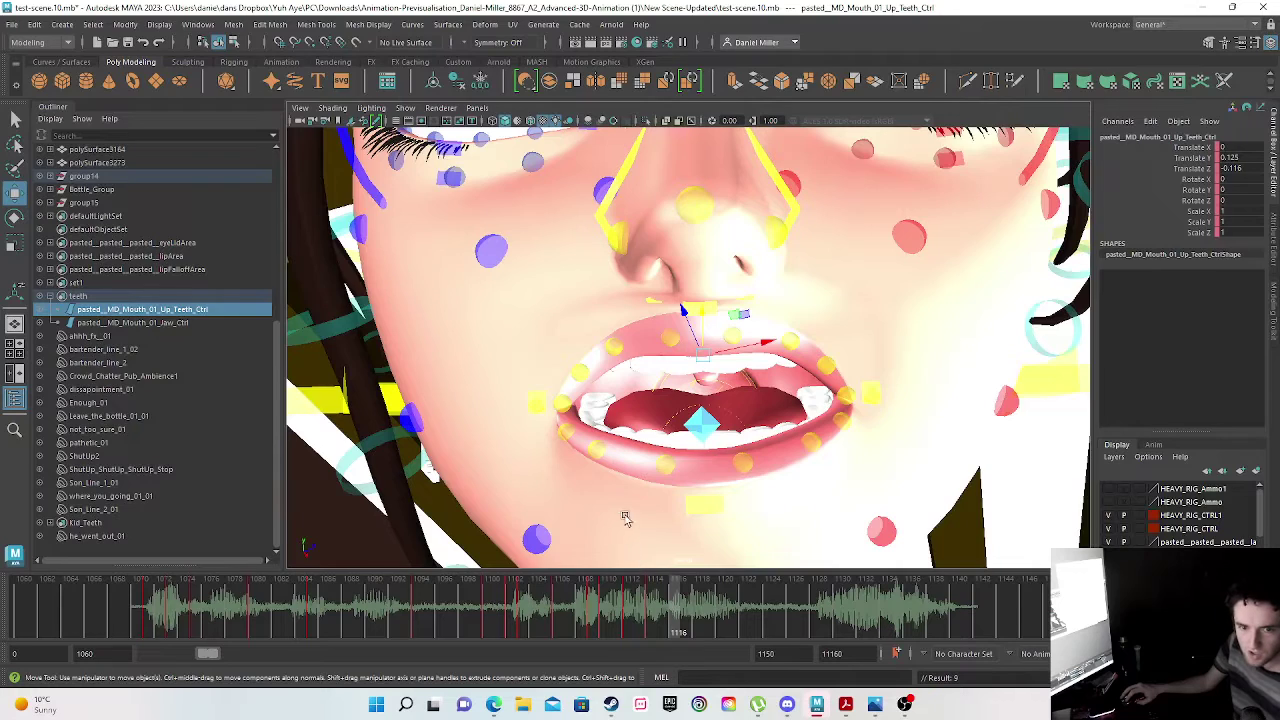
- Try to reposition the upper teeth control at frame 1116 and undo the move
click(691, 302)
mouse_move(704, 317)
mouse_down()
mouse_move(704, 305)
mouse_move(696, 318)
mouse_up()
click(140, 309)
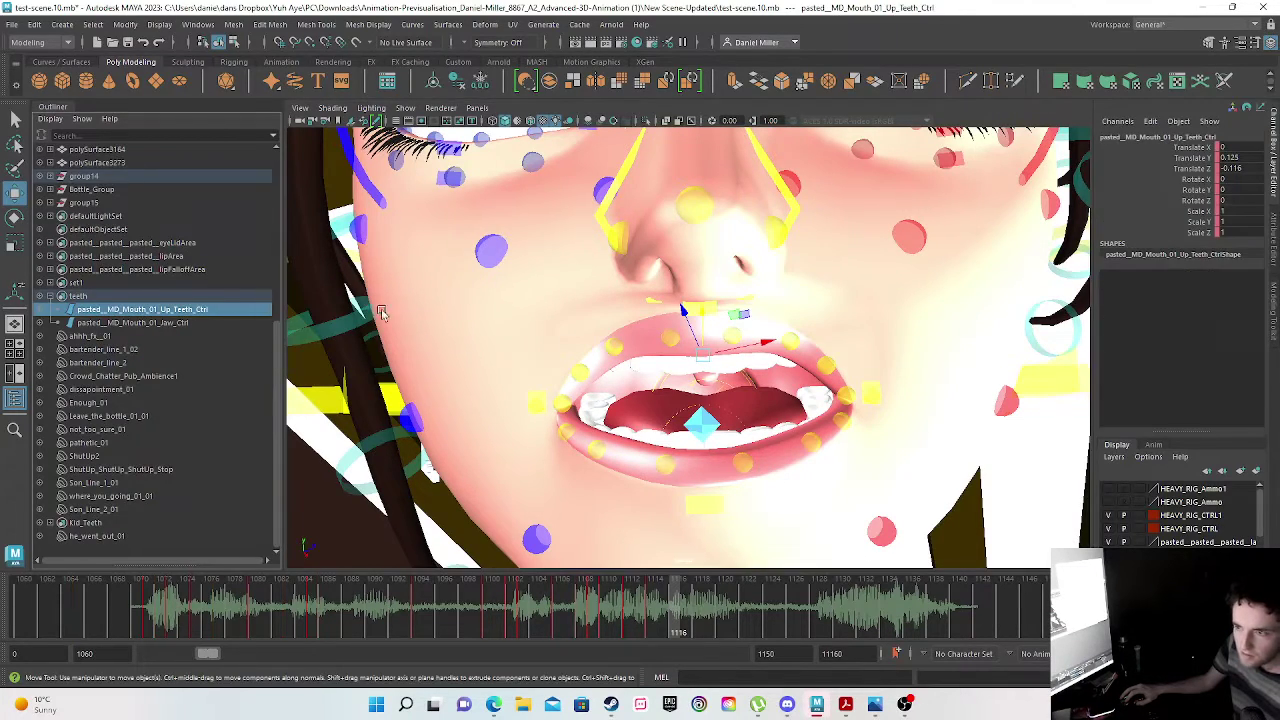
drag(704, 304, 705, 318)
key(ctrl+z)
alt+drag(714, 447, 617, 445)
alt+drag(644, 370, 618, 376)
- Try moving and rotating the upper lip control at frame 1116, undoing the rotations
click(613, 370)
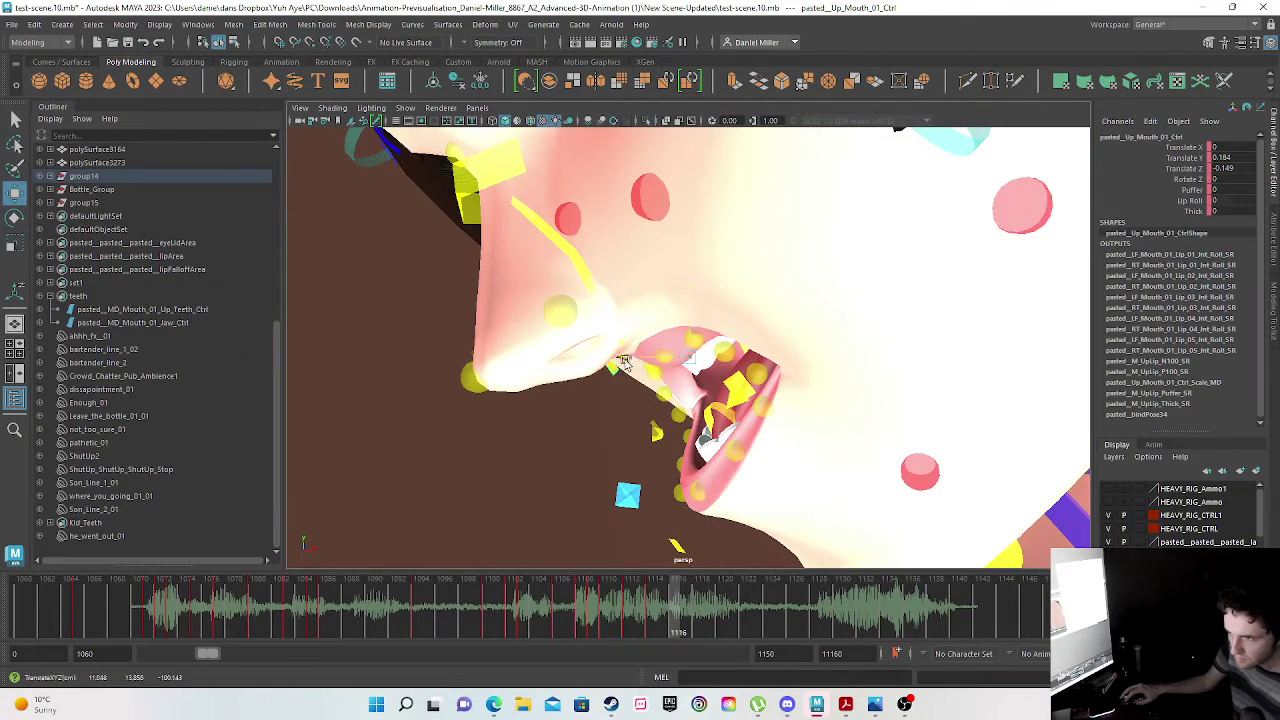
drag(676, 314, 676, 329)
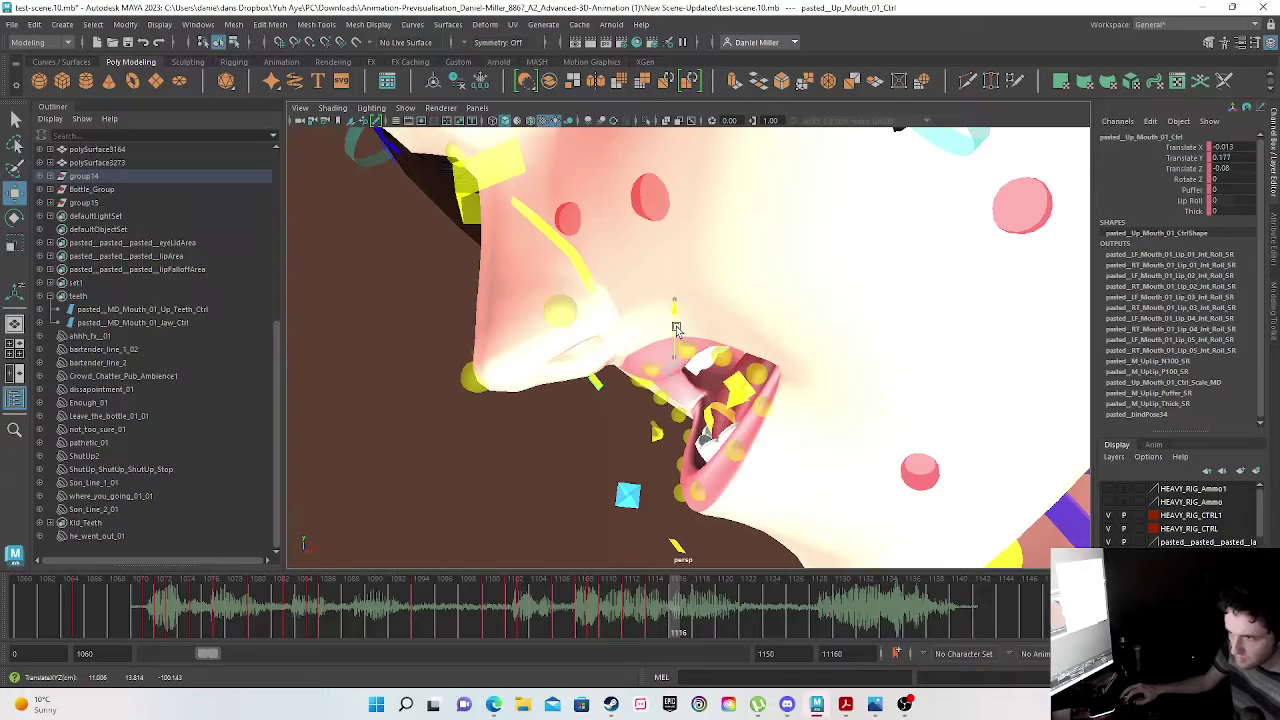
alt+drag(616, 465, 686, 457)
key(e)
key(ctrl+z)
mouse_move(681, 399)
mouse_down()
mouse_move(715, 422)
mouse_move(700, 425)
mouse_move(690, 265)
mouse_move(689, 407)
mouse_move(714, 429)
mouse_move(706, 443)
mouse_up()
key(ctrl+z)
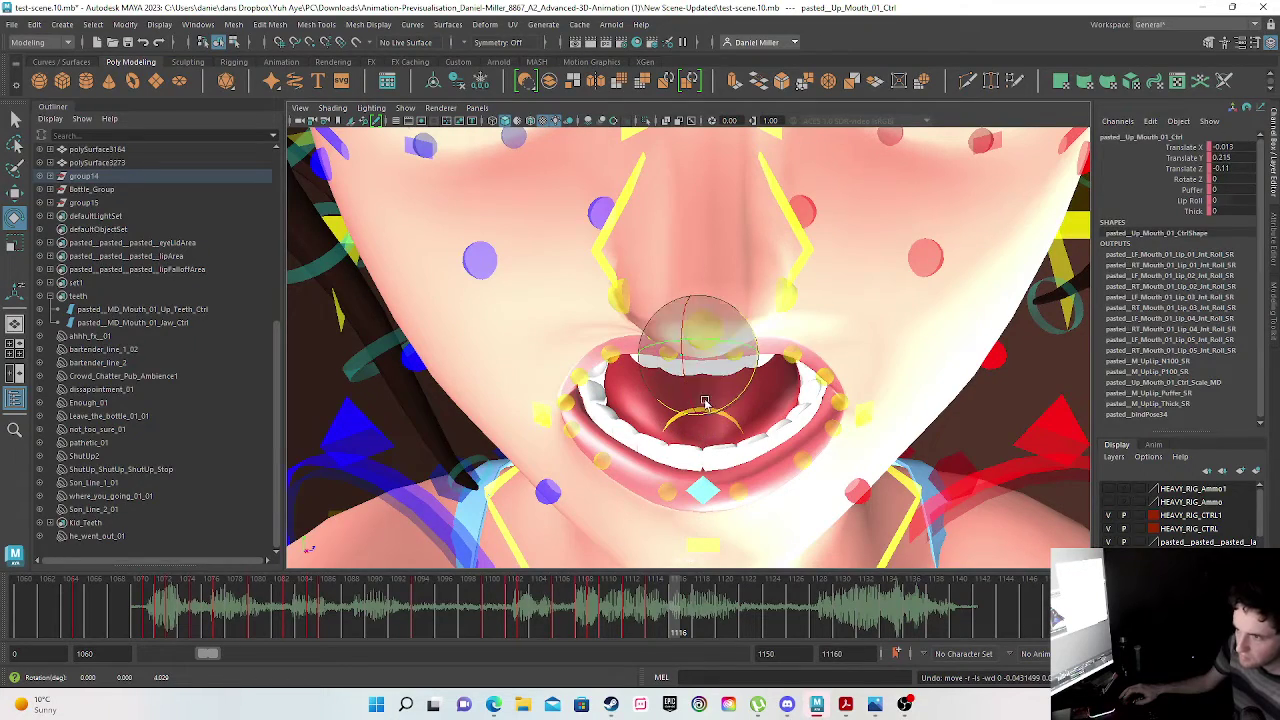
- Reset the upper lip control's Translate X, Y and Z to 0 and key it at frame 1116
alt+drag(668, 482, 658, 458)
click(1225, 147)
text(0)
key(Return)
click(1225, 158)
text(0)
key(Return)
click(1225, 168)
text(0)
key(Return)
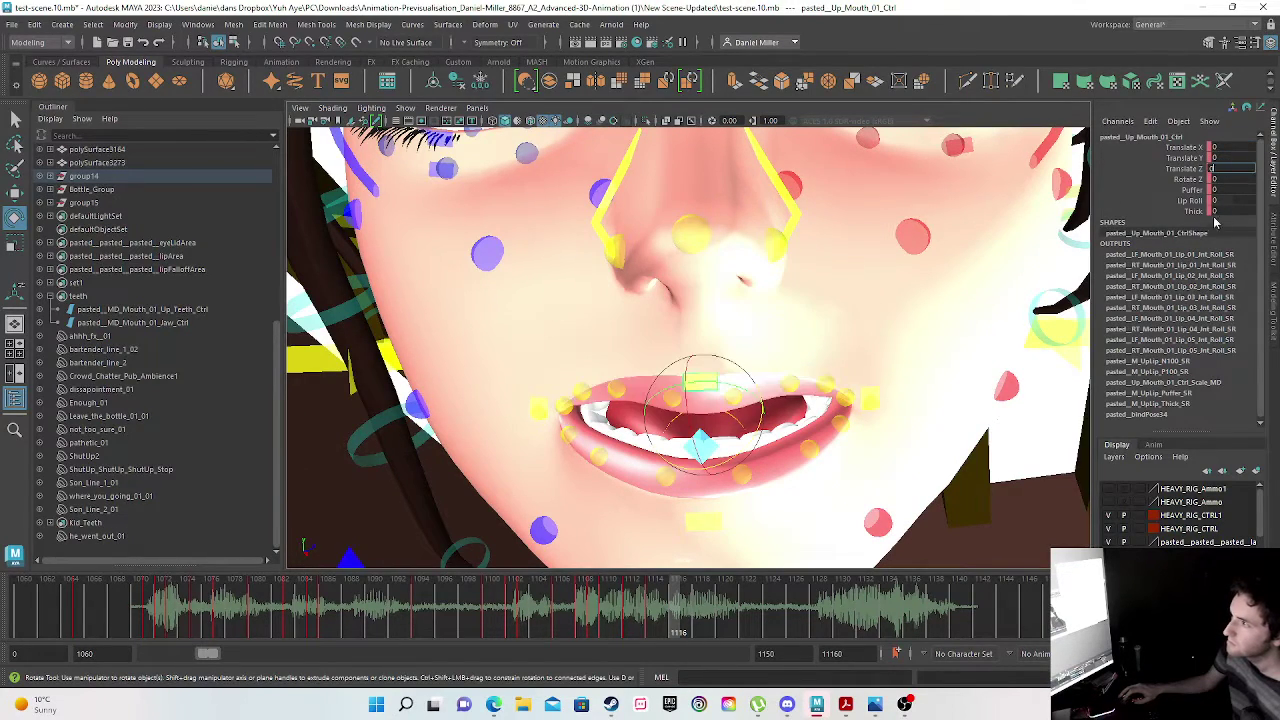
key(s)
drag(503, 614, 673, 606)
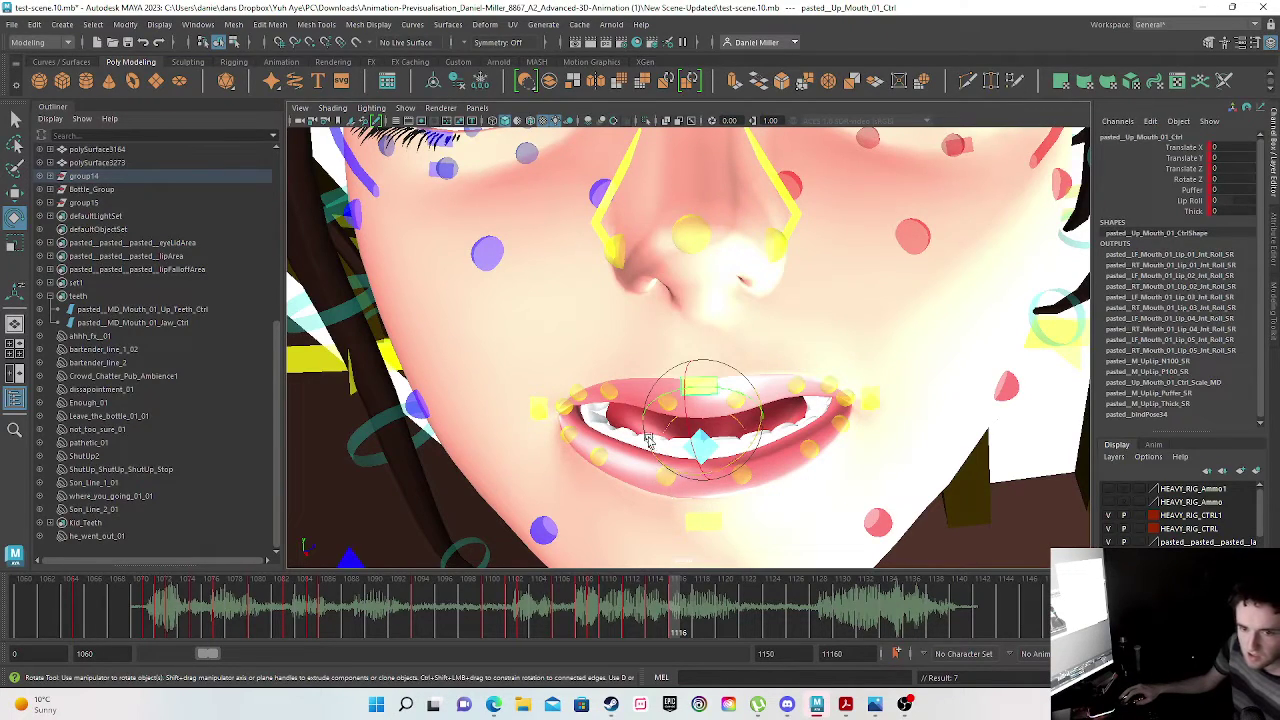
- Raise the upper lip control to about Translate Y 0.153 and Z -0.124 and key it at frame 1116
key(w)
drag(701, 368, 705, 328)
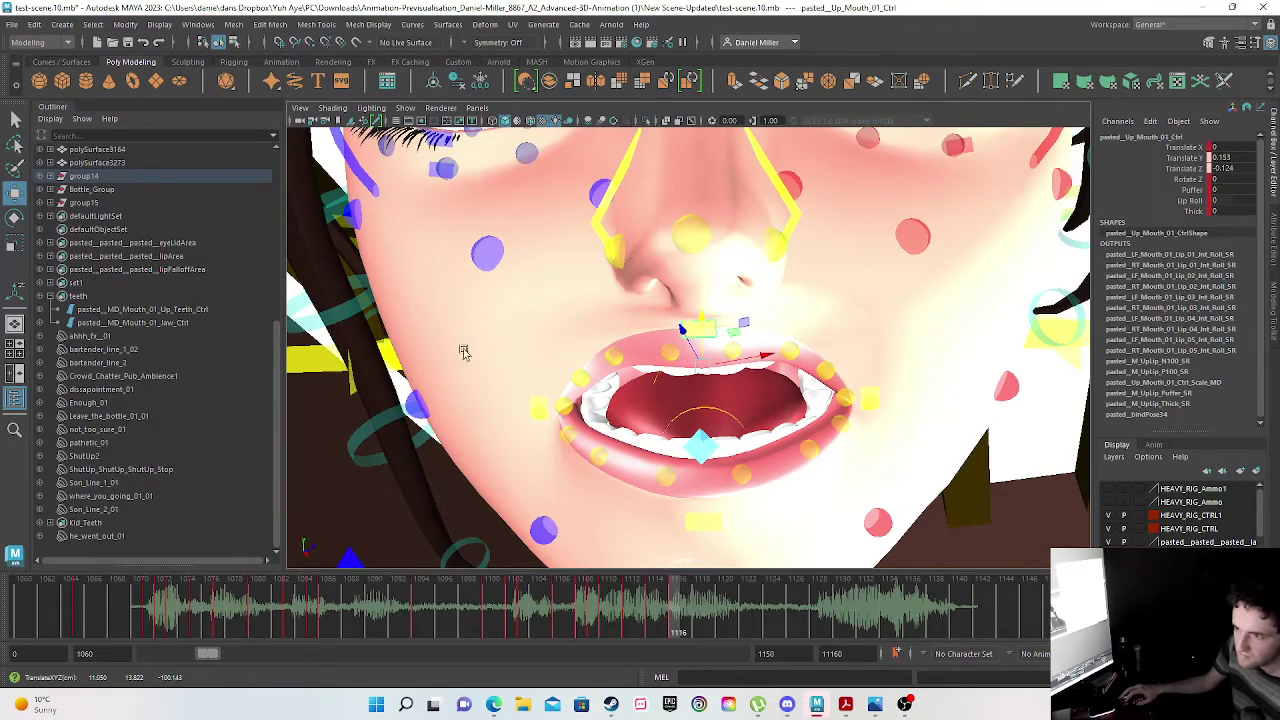
key(s)
- Lower the upper teeth control to about Translate Y 0.078 and Z -0.072 and key it at frame 1116
click(142, 309)
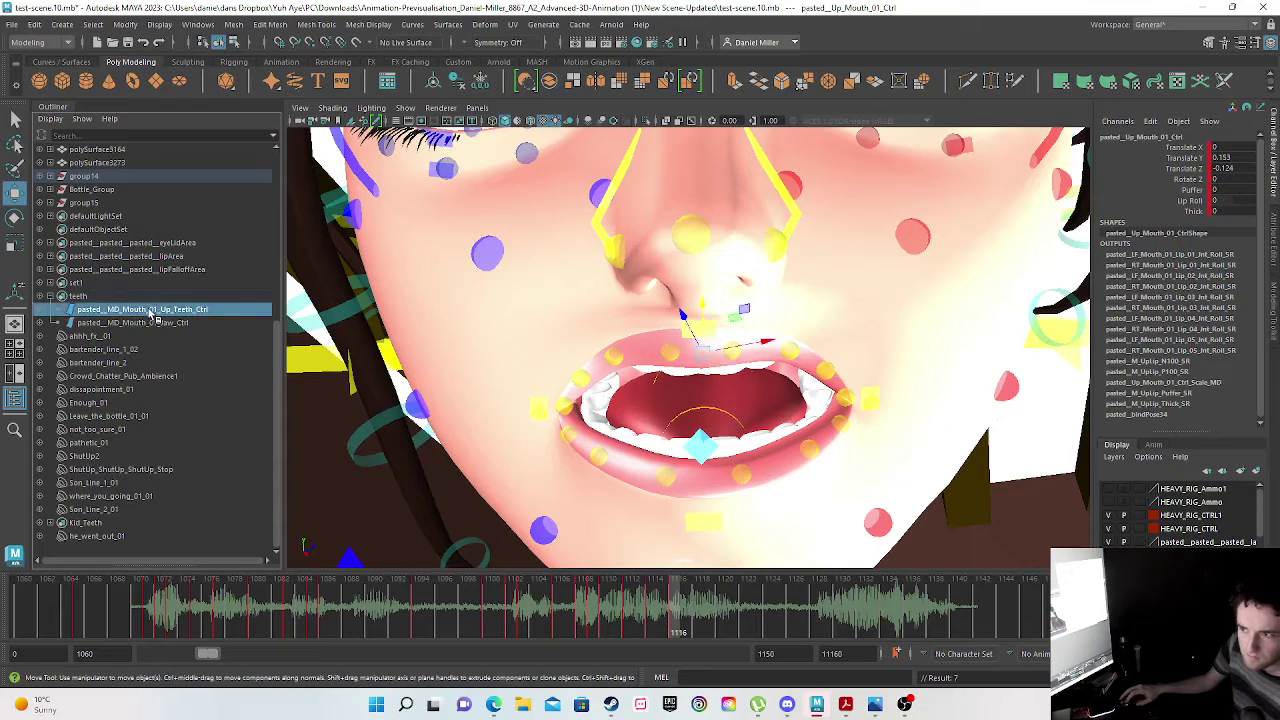
drag(705, 313, 704, 325)
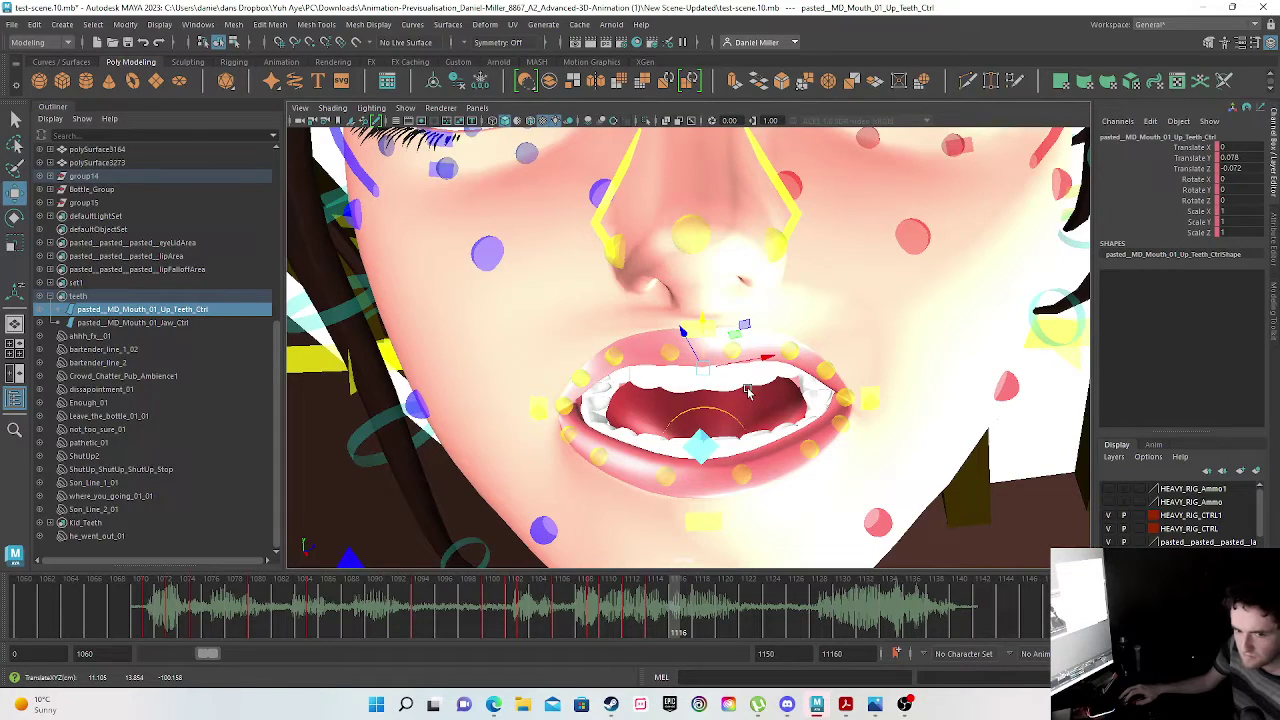
key(s)
- Move the jaw control up and back to about Translate X 0.014, Y -0.032, Z -0.041 at frame 1116
alt+drag(773, 465, 372, 420)
click(150, 323)
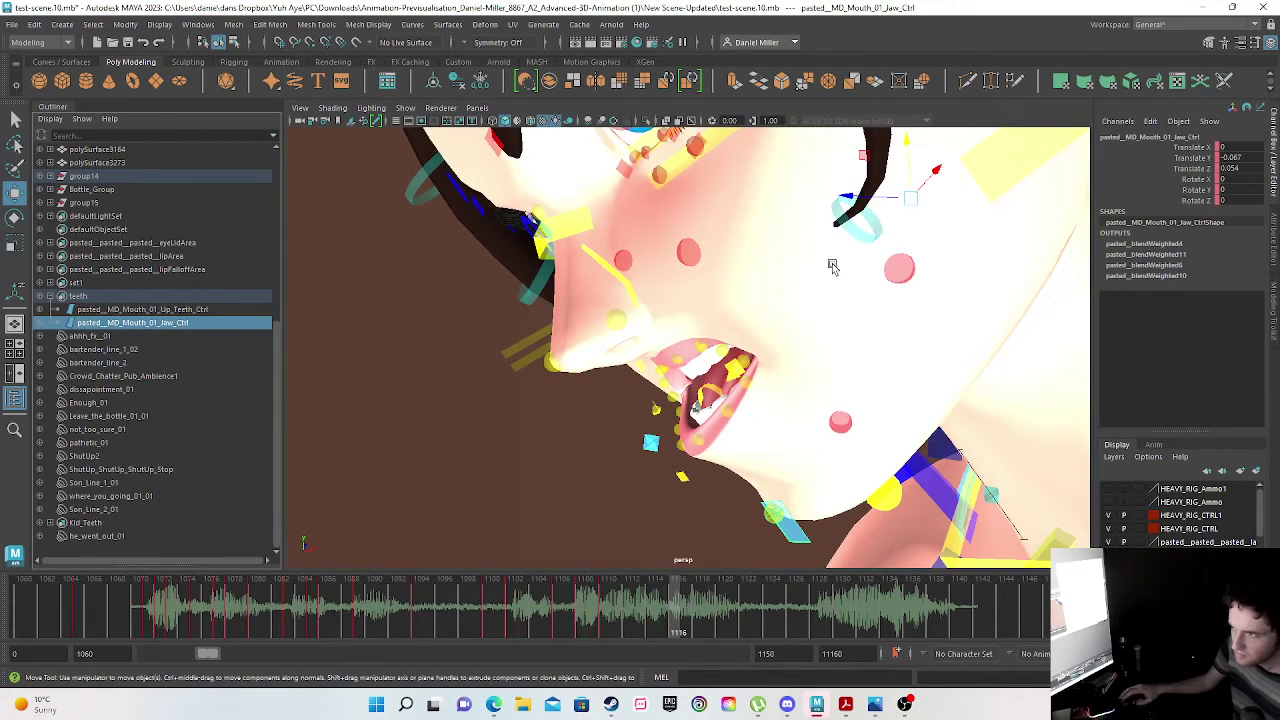
scroll(835, 281, down, 1)
drag(836, 222, 886, 163)
middle_drag(848, 196, 879, 172)
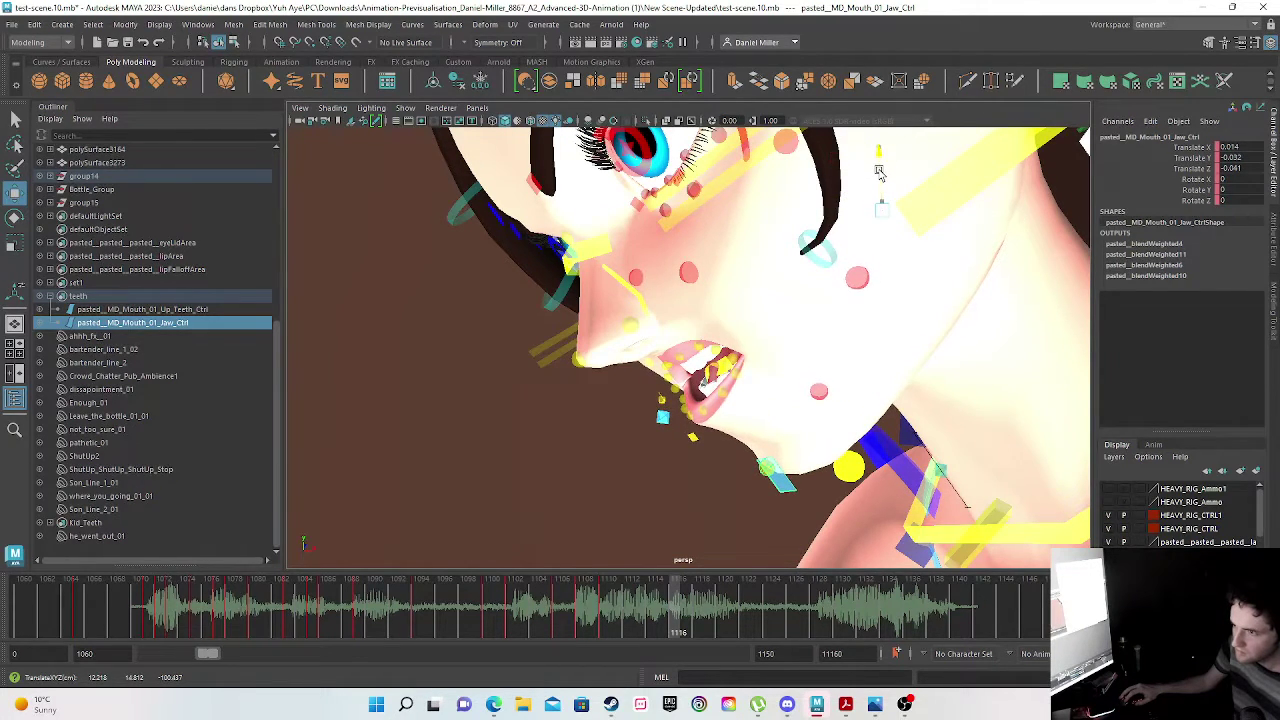
alt+drag(879, 172, 765, 465)
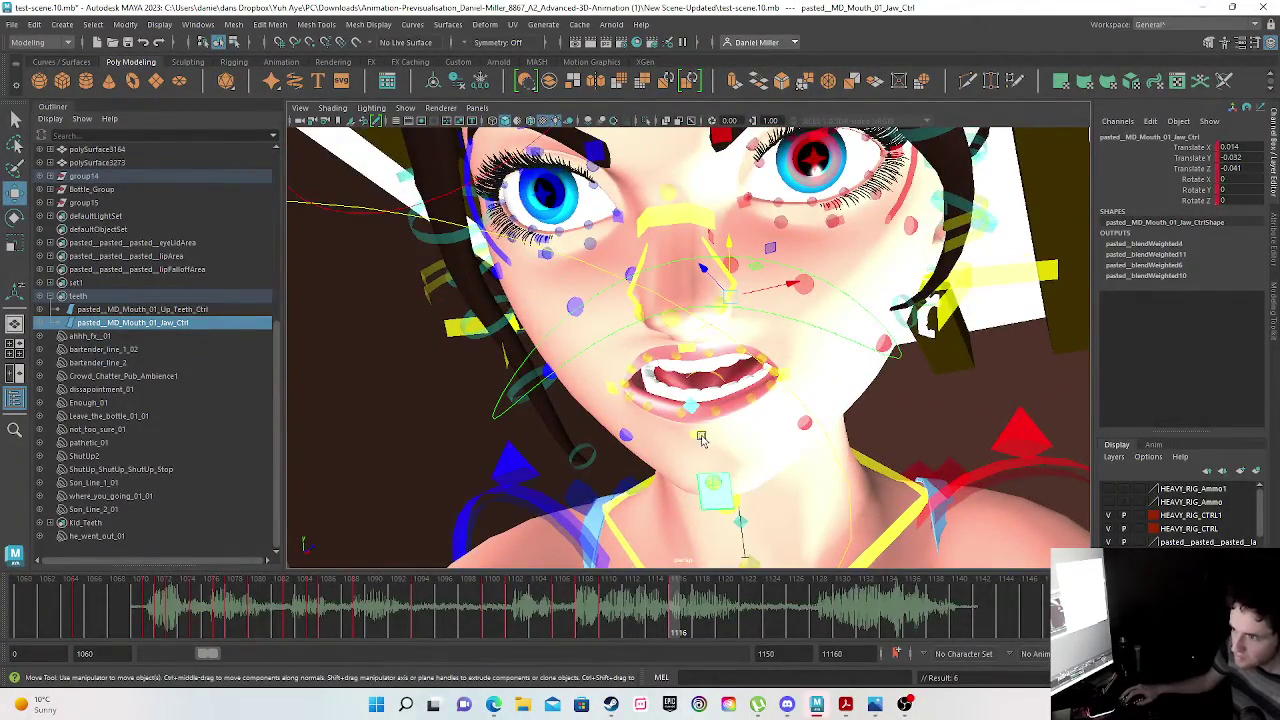
- Reset the lower lip control's Translate Y and Z to 0 and key it at frame 1116
click(784, 420)
click(1219, 159)
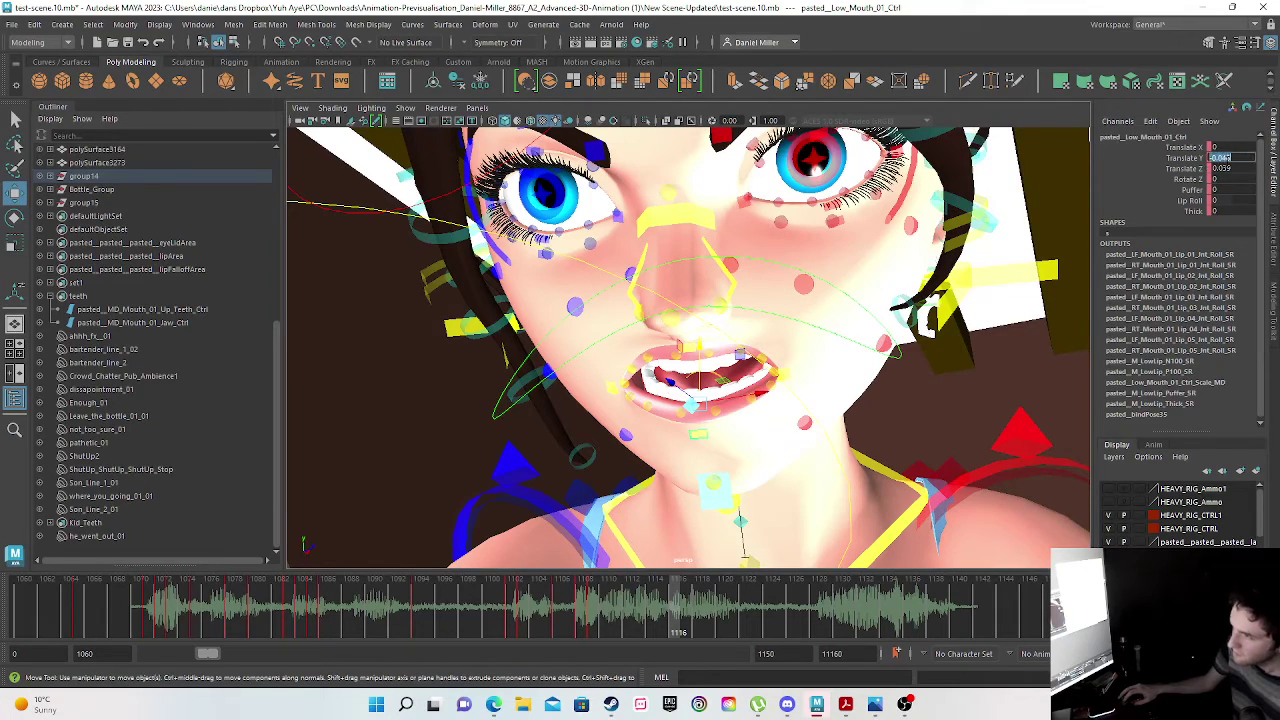
text(0)
click(1226, 168)
text(0)
click(1204, 232)
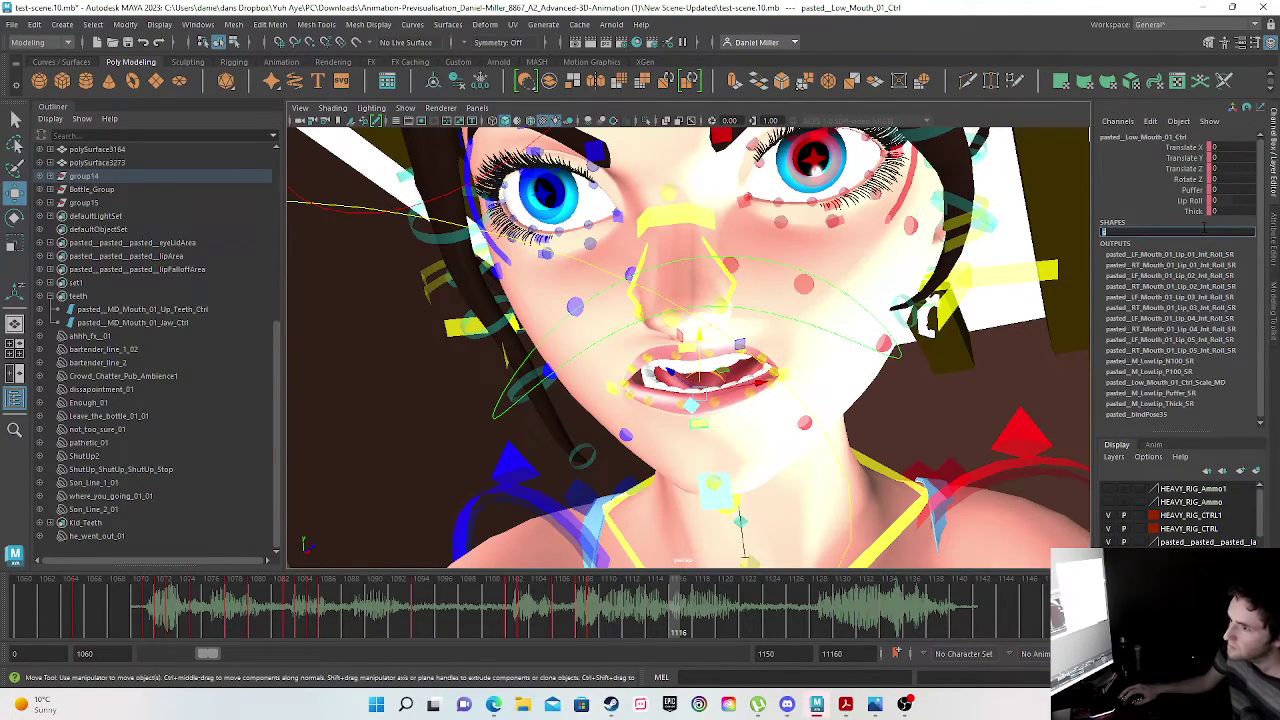
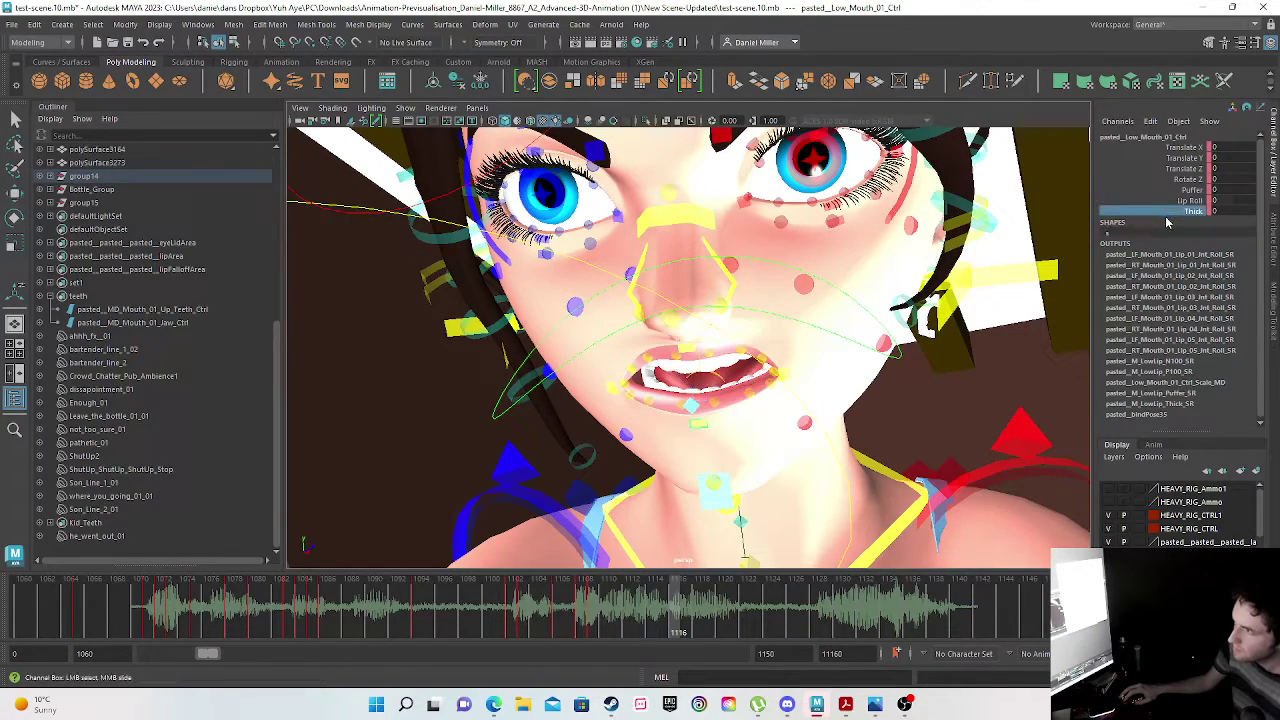
key(s)
- Review the mouth motion leading up to frame 1116 and return to frame 1109 in a side view
drag(502, 612, 666, 609)
alt+drag(705, 509, 640, 540)
drag(607, 605, 591, 604)
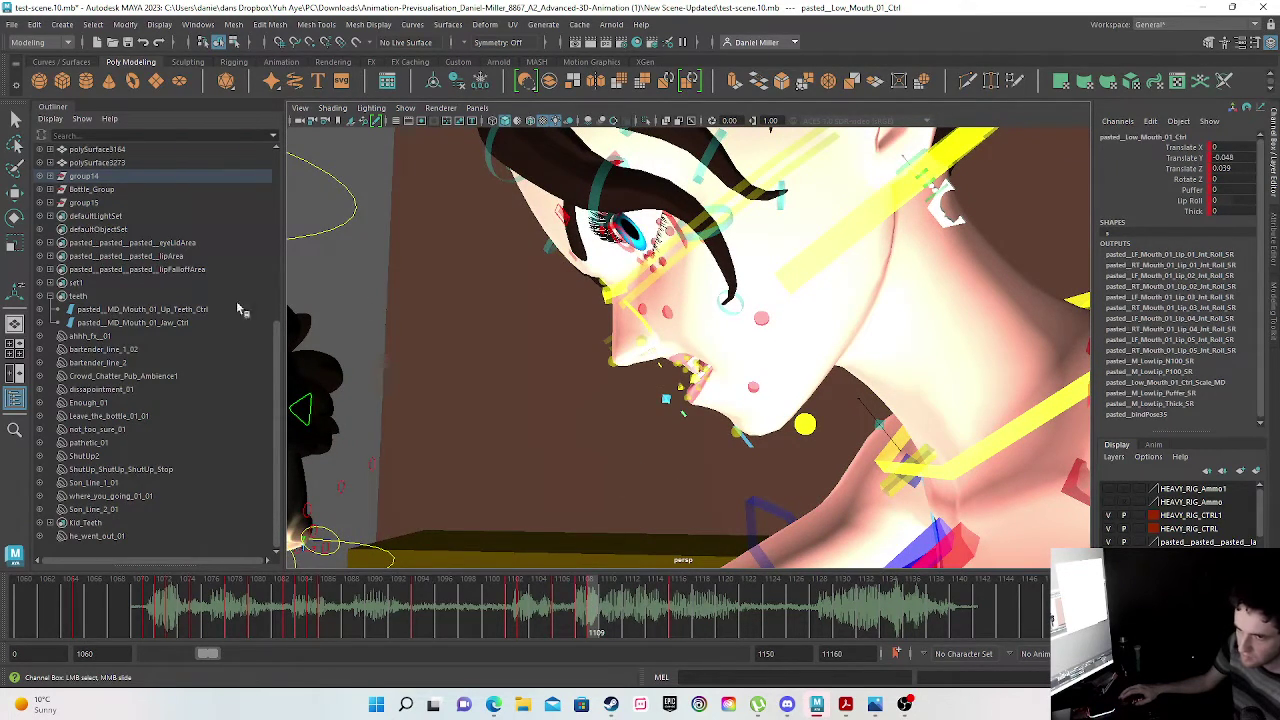
- Select the jaw control and try shifting it slightly at frame 1109
click(133, 324)
key(w)
drag(771, 241, 776, 241)
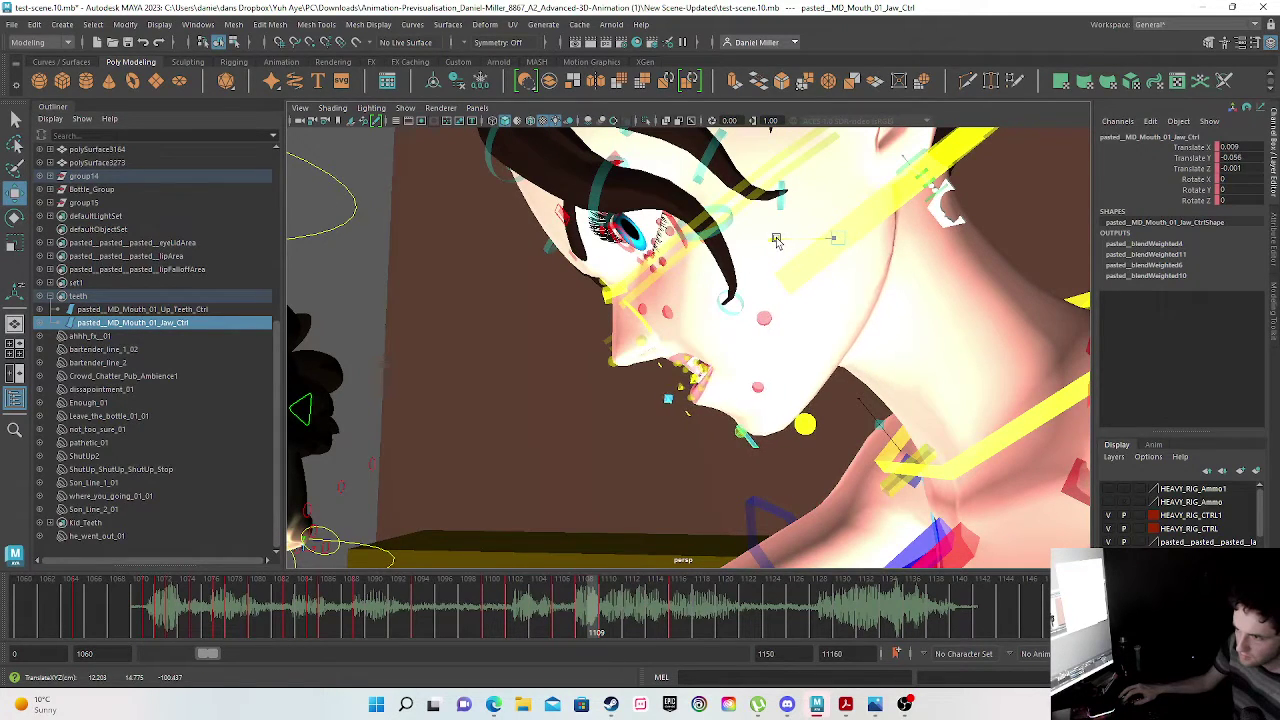
key(ctrl+z)
key(f)
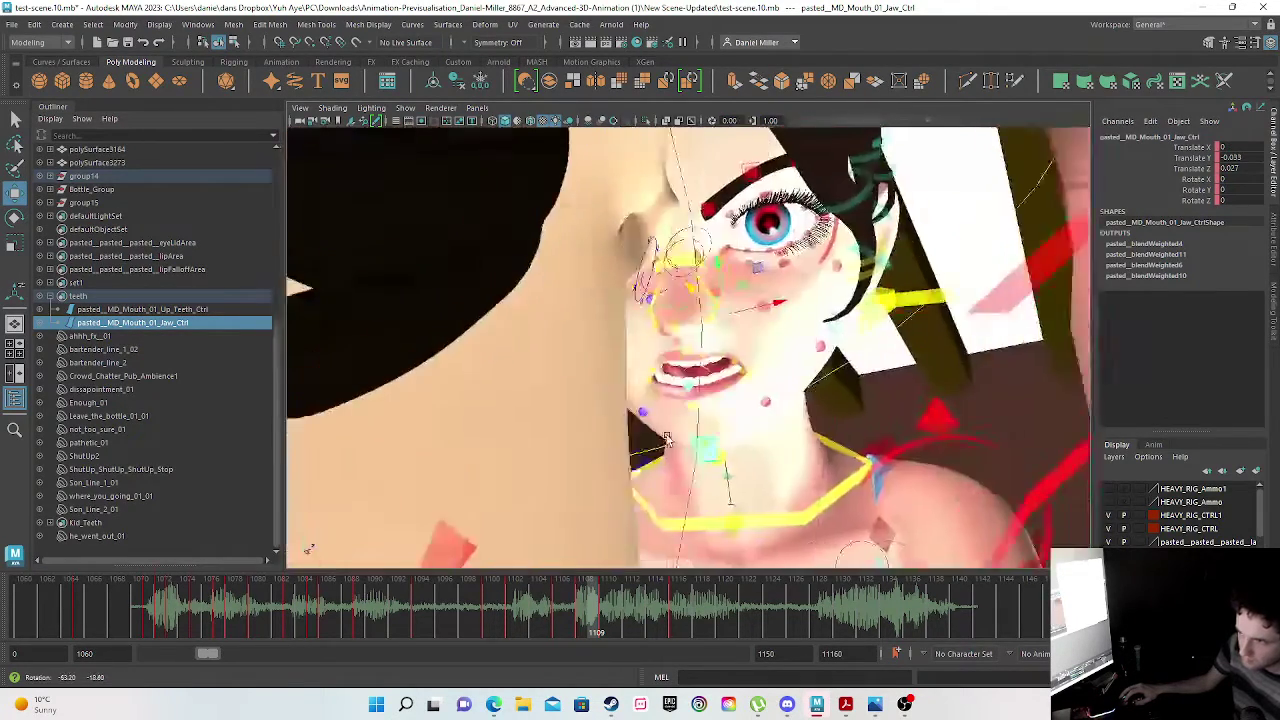
- Lower the jaw control to about Translate X 0.021, Y -0.116, Z -0.007 at frame 1110 and key it
click(602, 624)
key([)
alt+drag(720, 470, 604, 487)
alt+right_drag(688, 425, 798, 232)
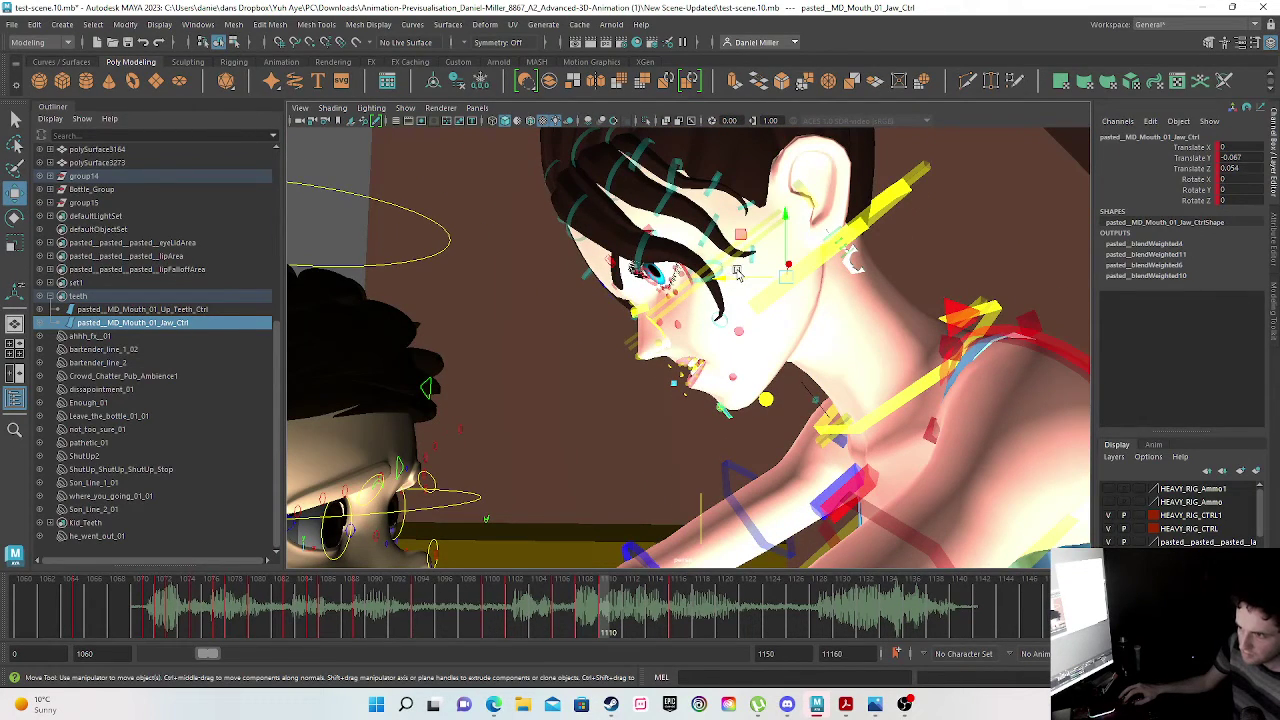
click(736, 272)
key(ctrl+z)
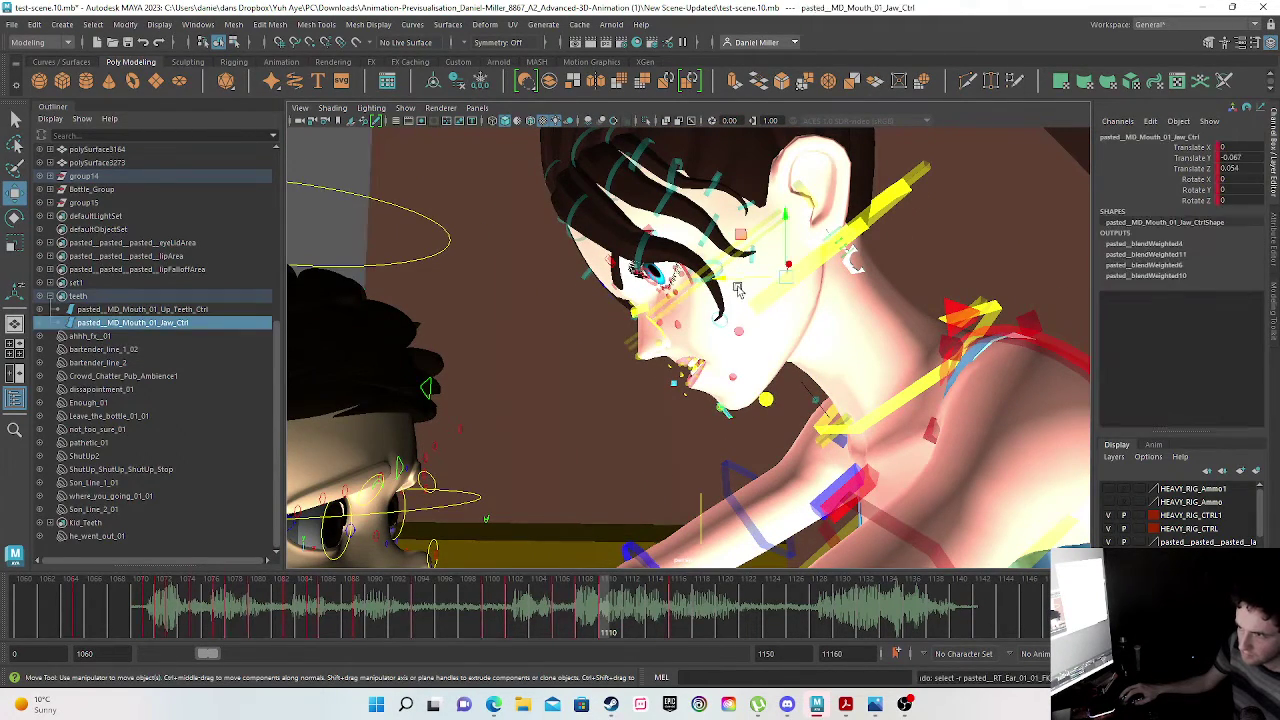
drag(722, 278, 720, 299)
alt+drag(600, 472, 716, 466)
scroll(716, 466, up, 8)
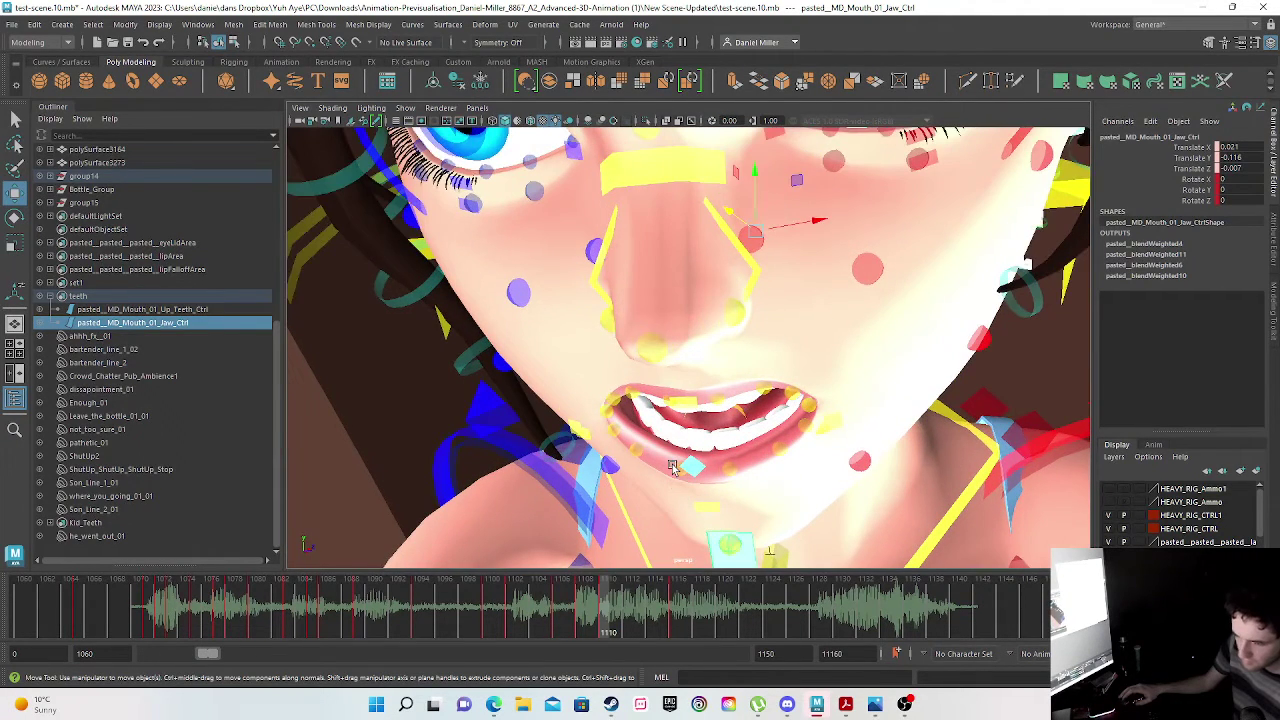
key(s)
- Reposition the lower lip control at frame 1116 to about Translate X 0.005, Y -0.017, Z -0.012
mouse_move(502, 605)
mouse_down()
mouse_move(558, 598)
mouse_move(482, 591)
mouse_up()
scroll(626, 503, up, 3)
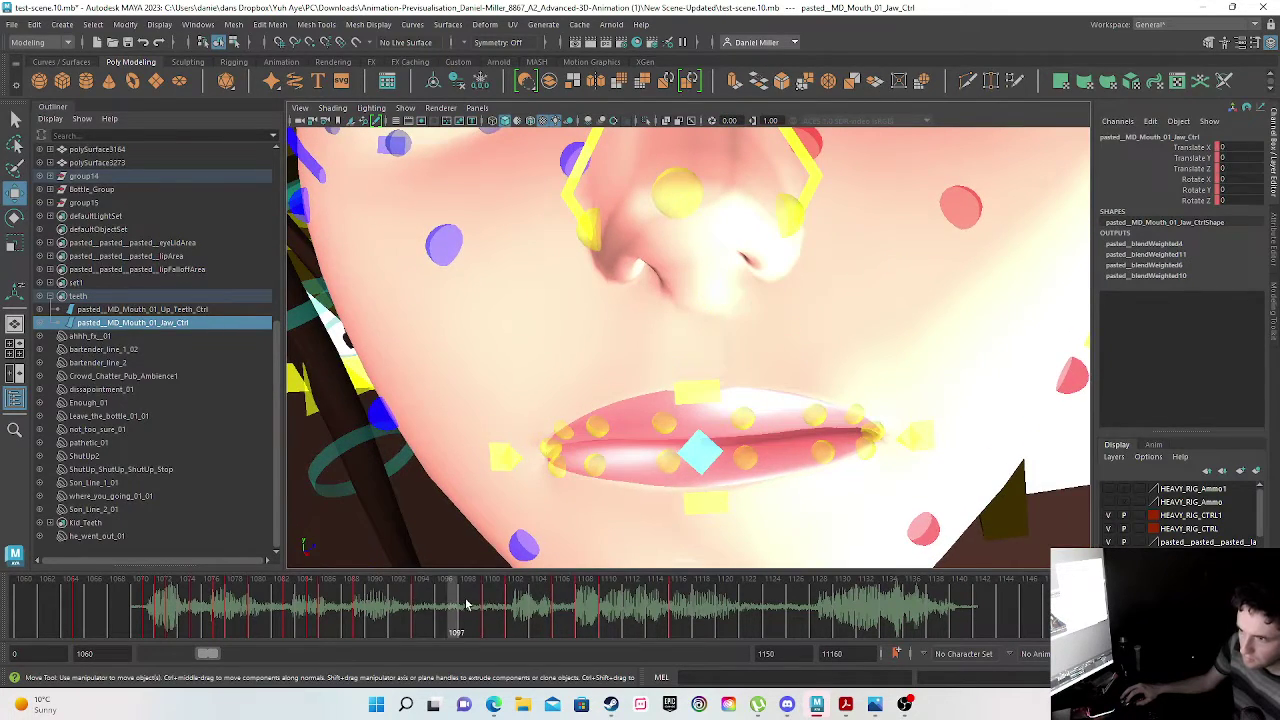
click(528, 602)
drag(530, 604, 684, 616)
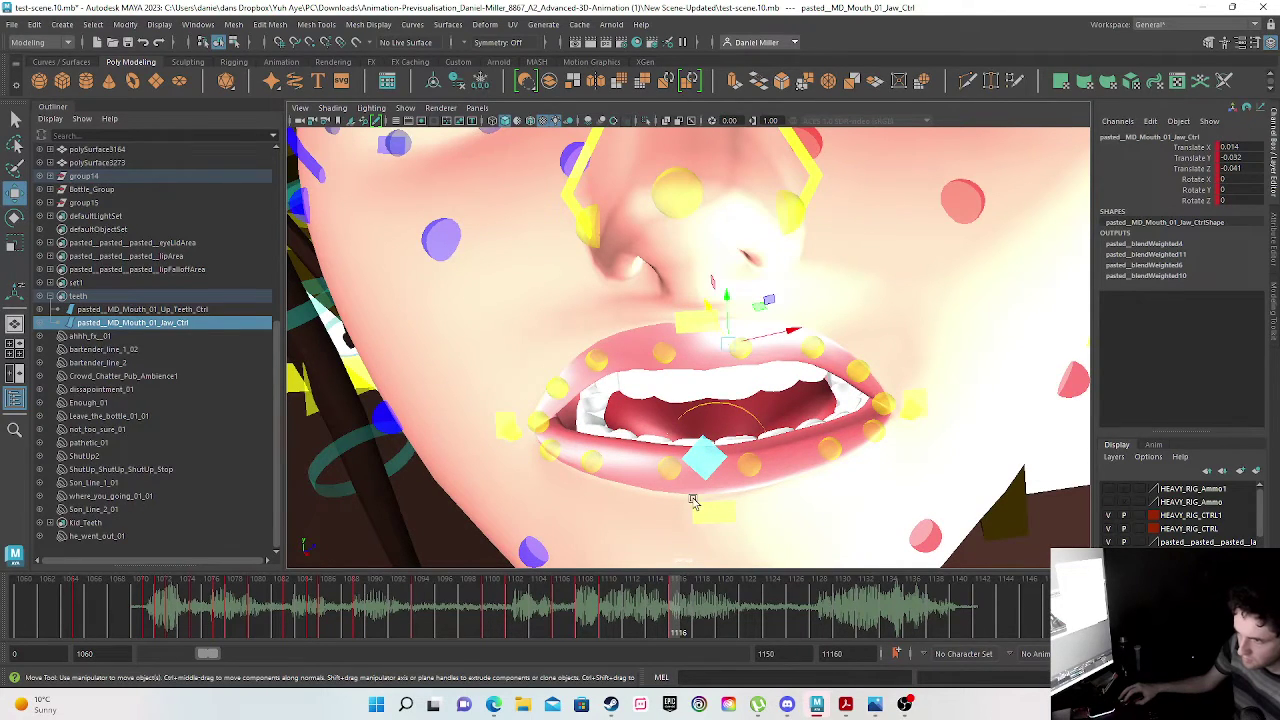
alt+drag(842, 465, 706, 527)
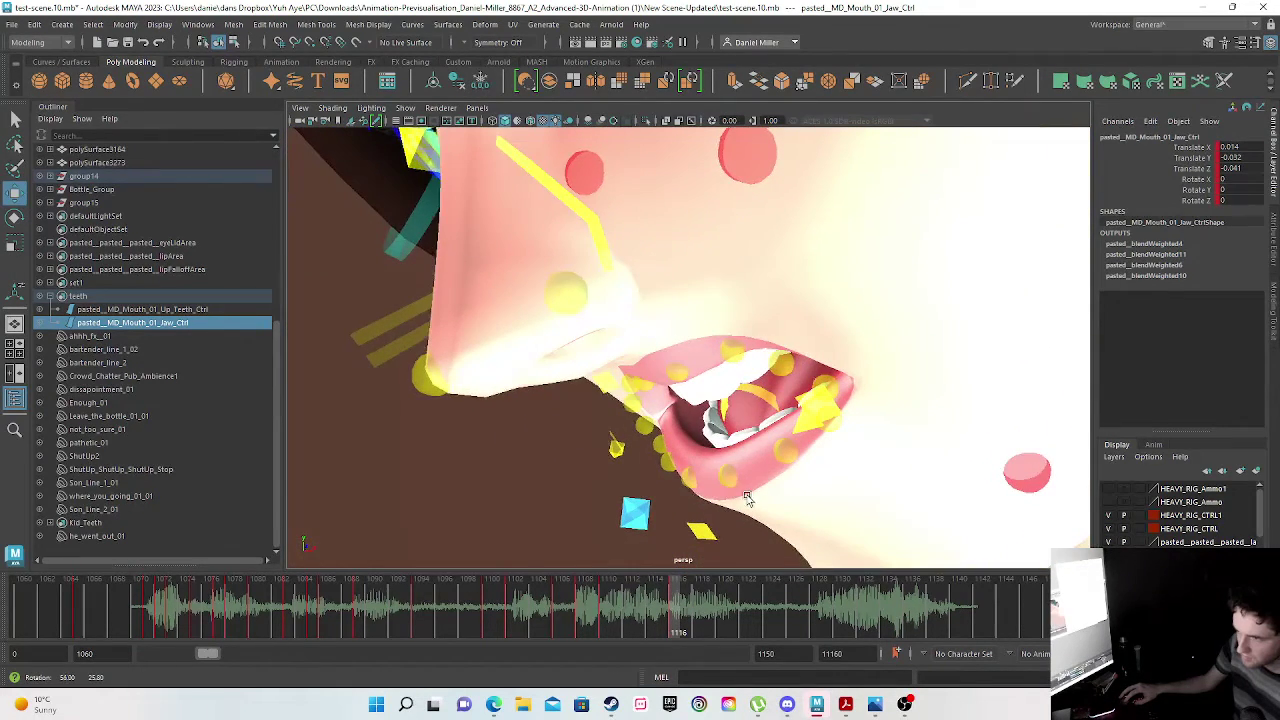
click(696, 534)
alt+drag(575, 483, 780, 280)
drag(712, 401, 714, 420)
alt+drag(752, 485, 603, 530)
drag(661, 486, 690, 486)
drag(741, 432, 700, 546)
drag(697, 473, 763, 491)
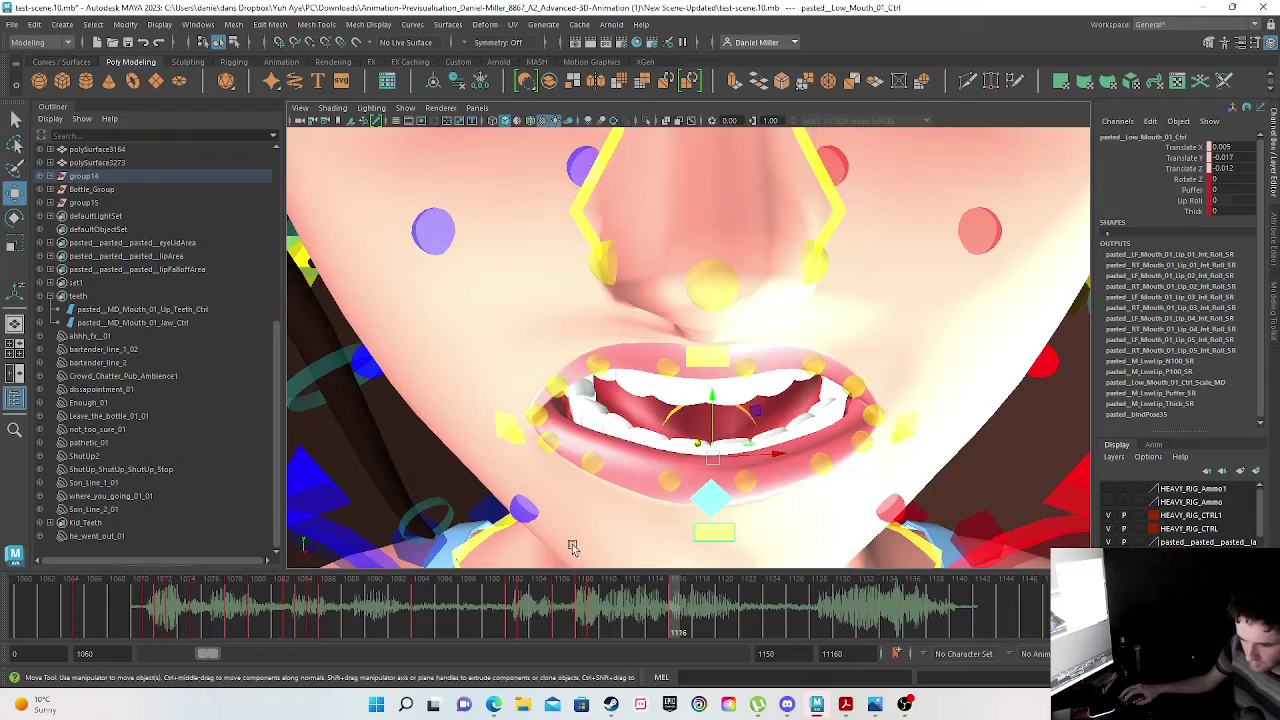
click(538, 414)
drag(598, 398, 618, 398)
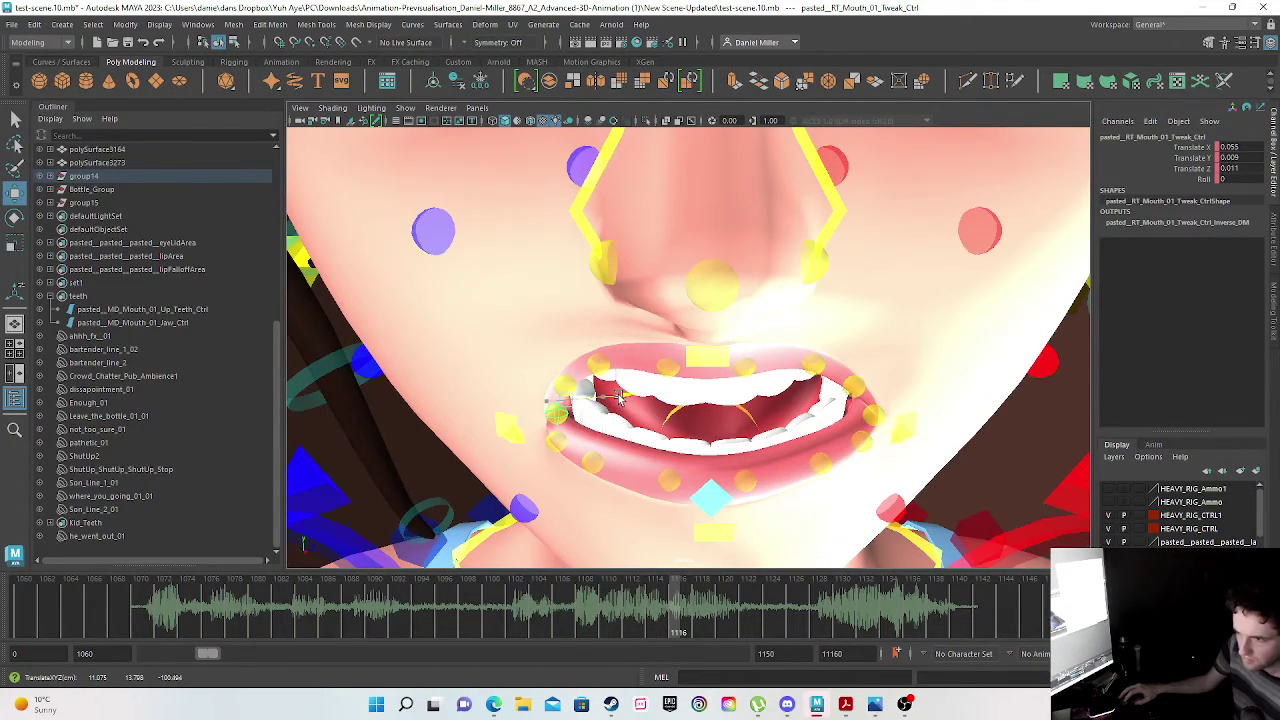
key(ctrl+z)
- Pull the right and left mouth corner controls inward at frame 1116, to about Translate X -0.109 and -0.084 respectively
click(504, 418)
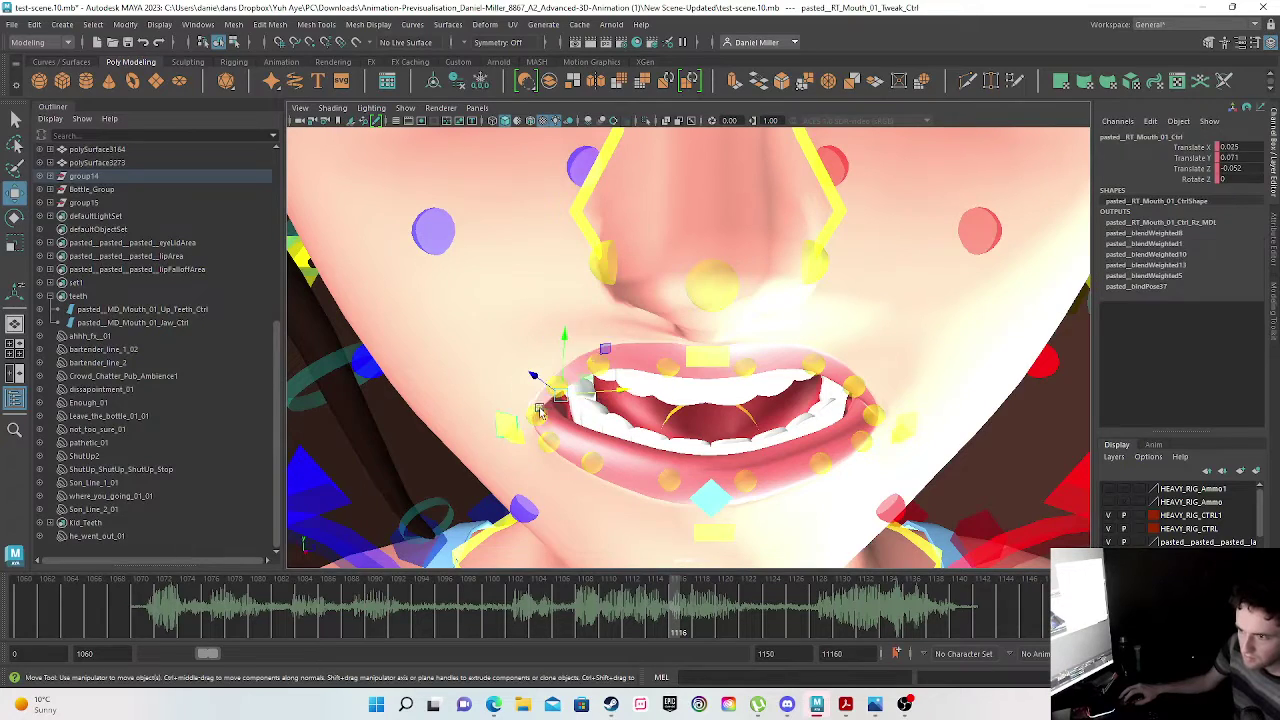
mouse_move(598, 391)
mouse_down()
mouse_move(631, 391)
mouse_move(606, 389)
mouse_up()
click(908, 422)
drag(916, 387, 858, 392)
mouse_move(790, 349)
mouse_down()
mouse_move(786, 323)
mouse_move(782, 334)
mouse_up()
alt+drag(830, 405, 692, 458)
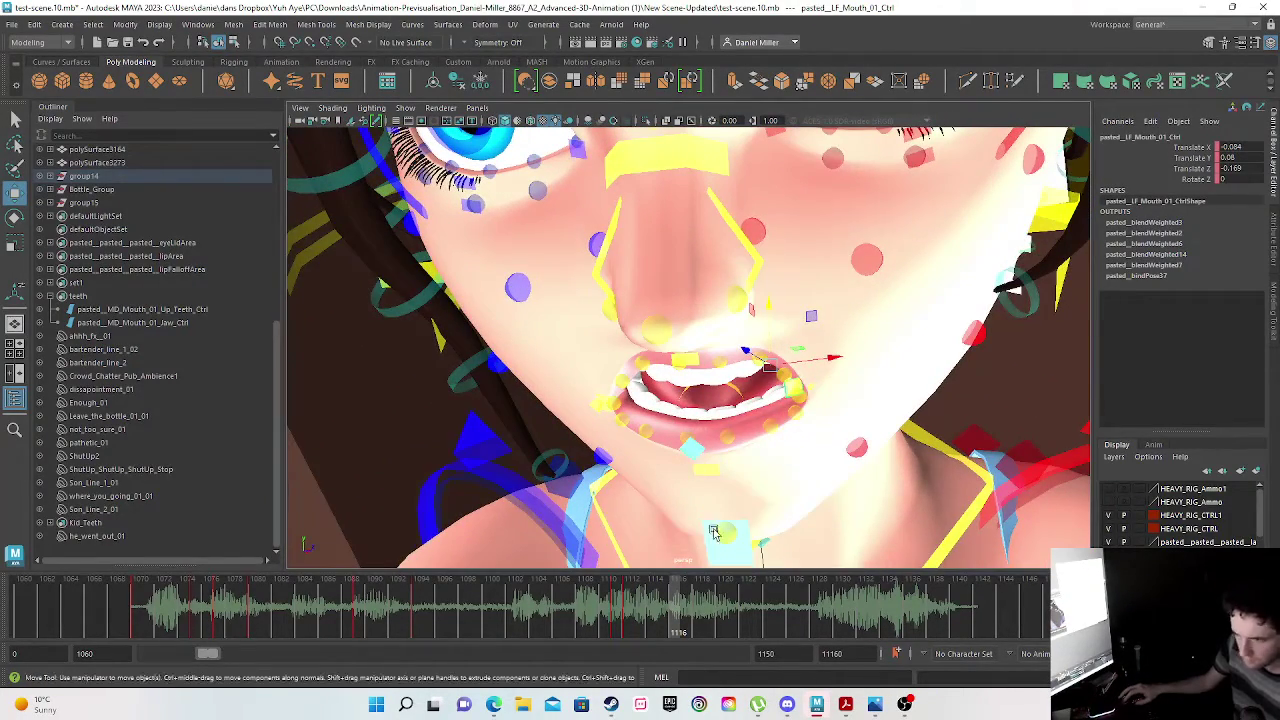
- Reset the left mouth corner control's Translate X, Y and Z to 0 at frame 1115
drag(603, 612, 659, 617)
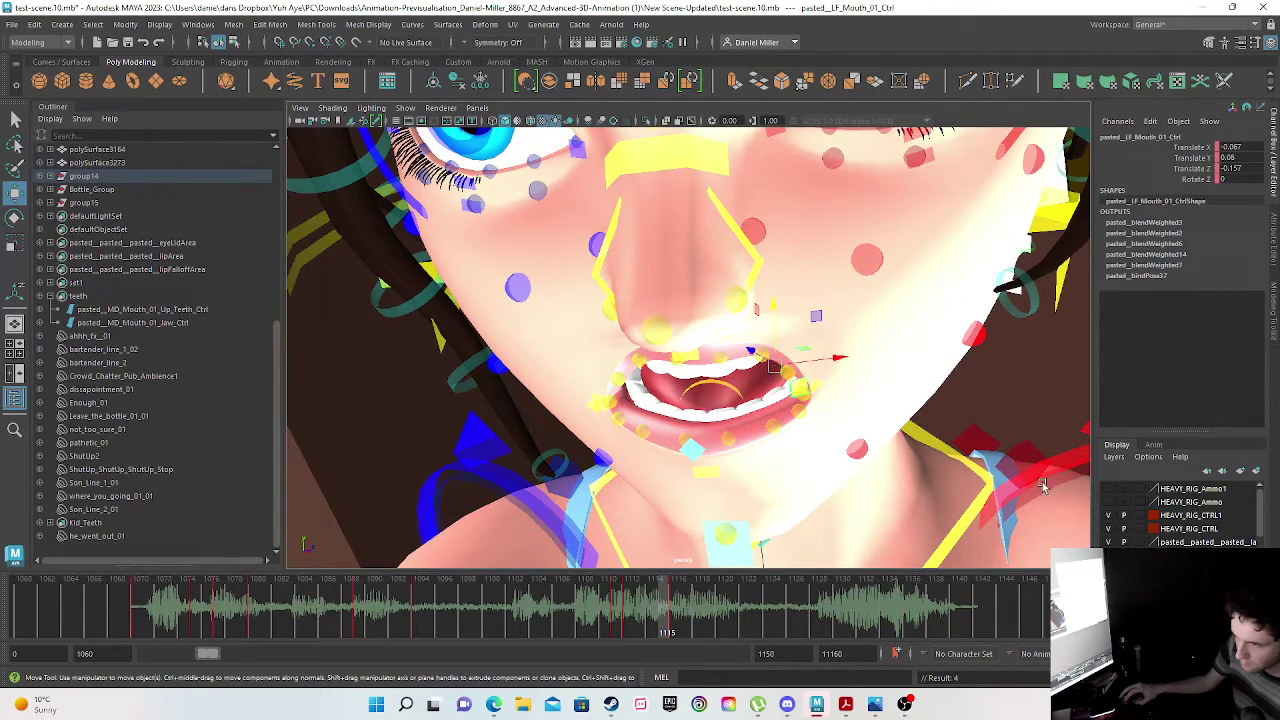
click(1246, 146)
text(0)
click(1243, 158)
text(060)
key(Tab)
text(0)
key(Return)
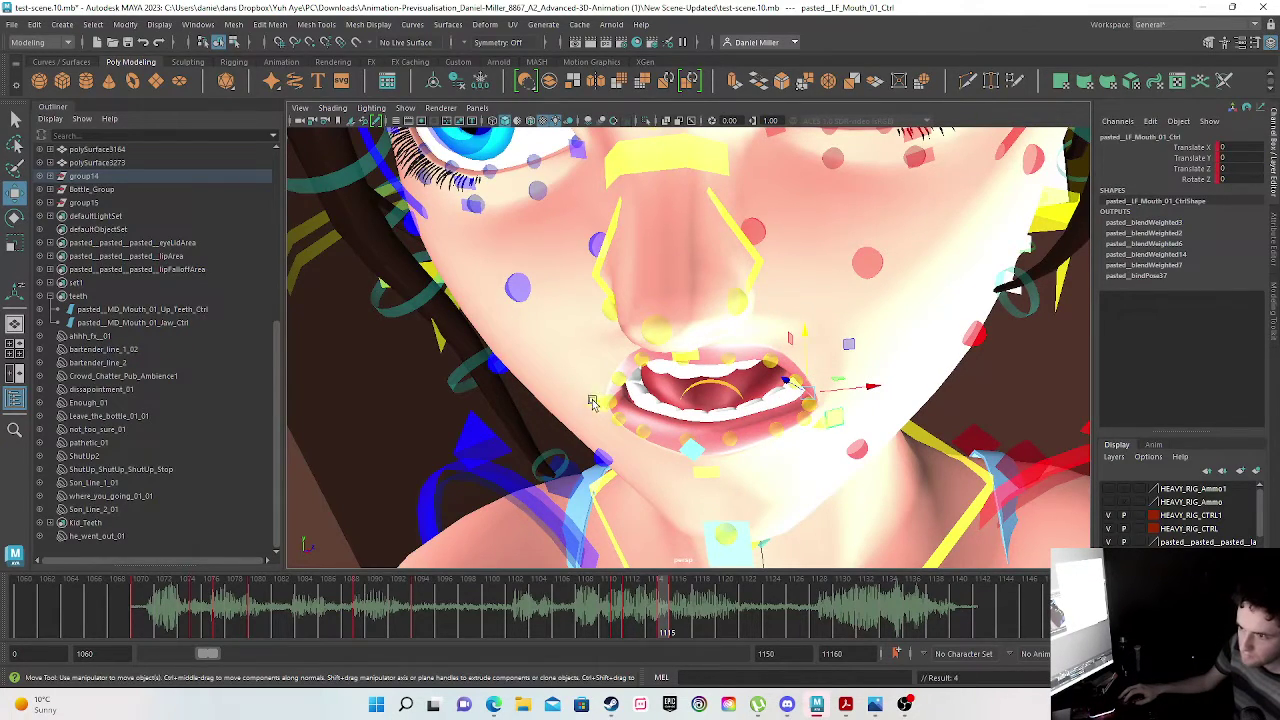
- Reset the right mouth corner control's Translate X, Y and Z to 0 at frame 1115 and key it
click(597, 395)
click(1240, 146)
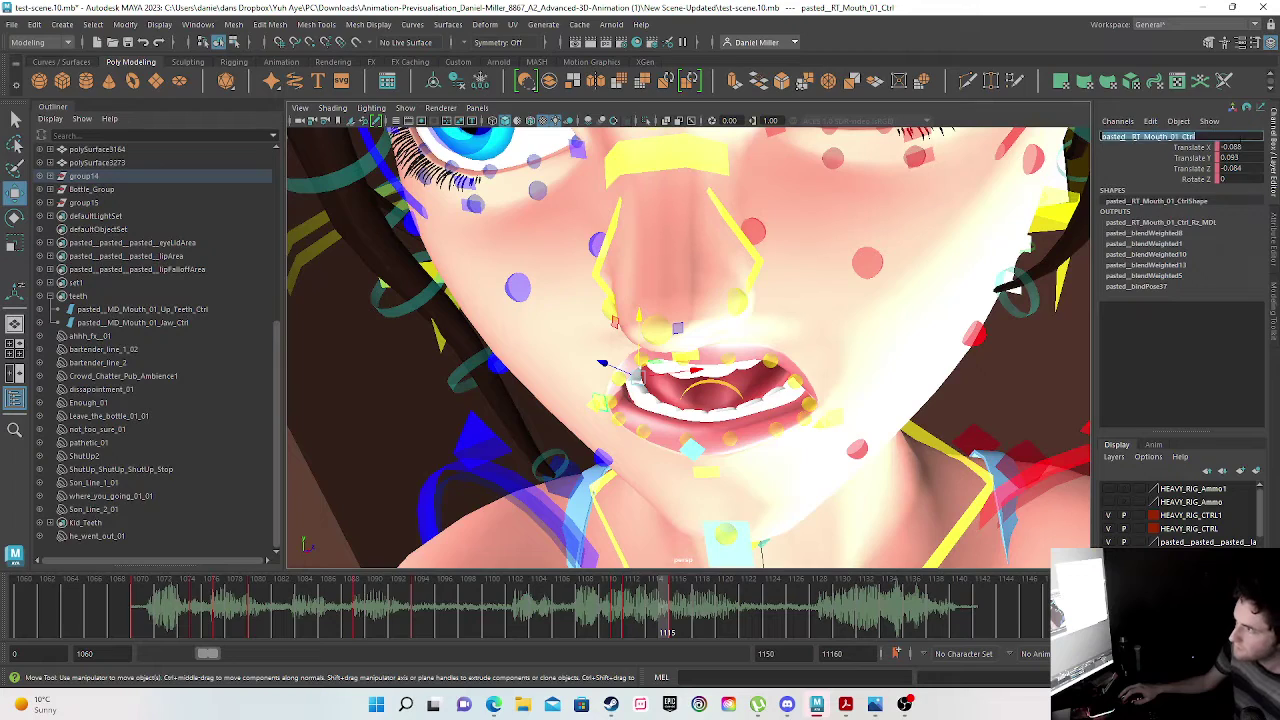
text(0)
key(Tab)
text(0)
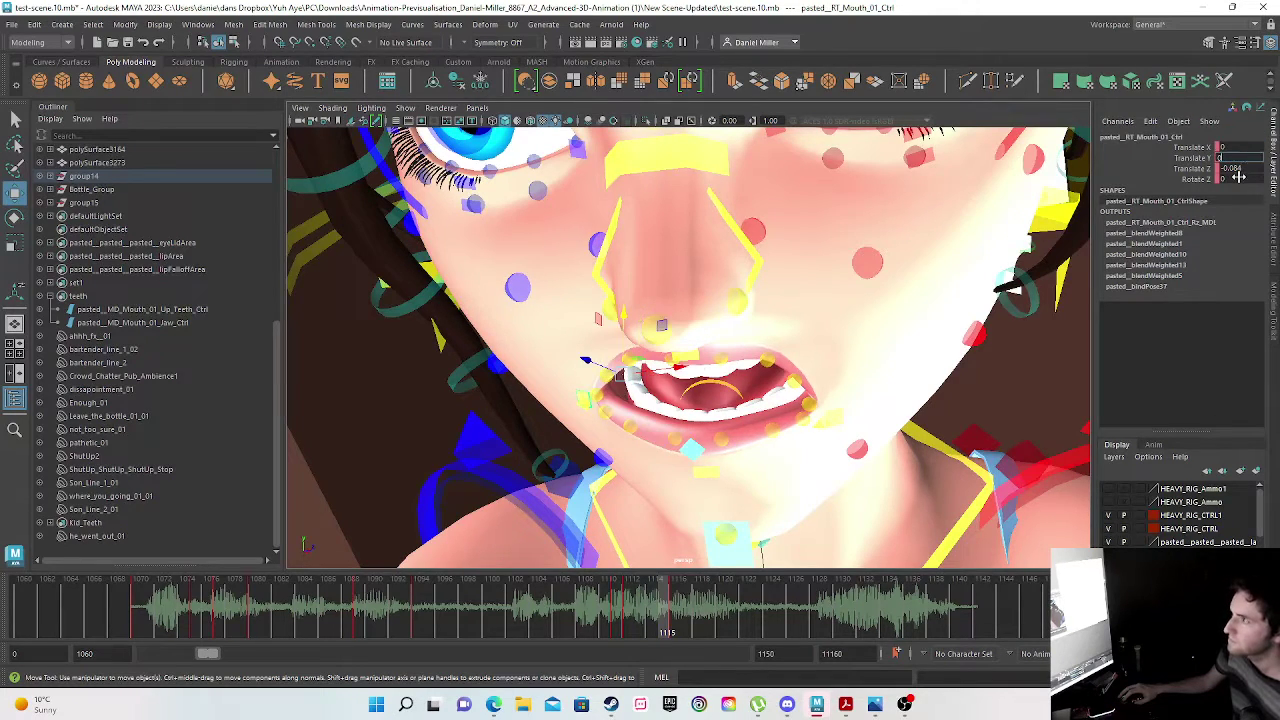
text(0)
key(Return)
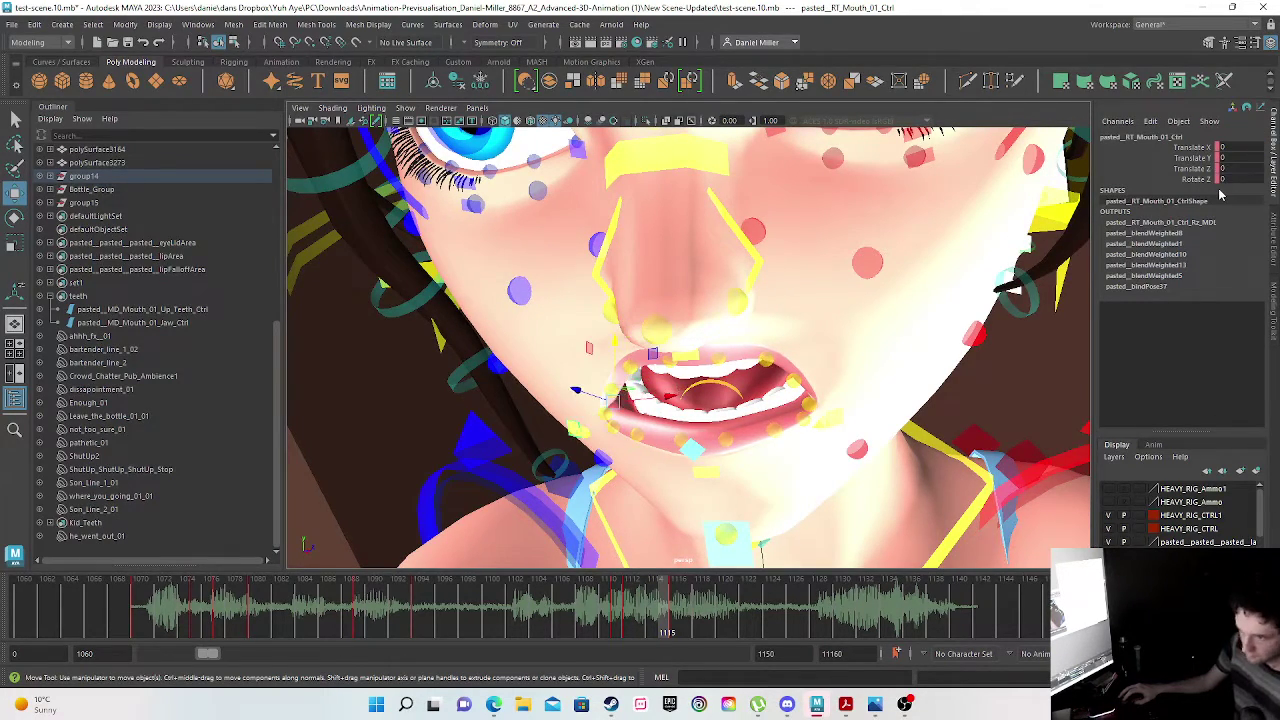
key(s)
- Reset the right mouth corner control's Translate X, Y and Z to 0 at frame 1118
drag(667, 613, 697, 614)
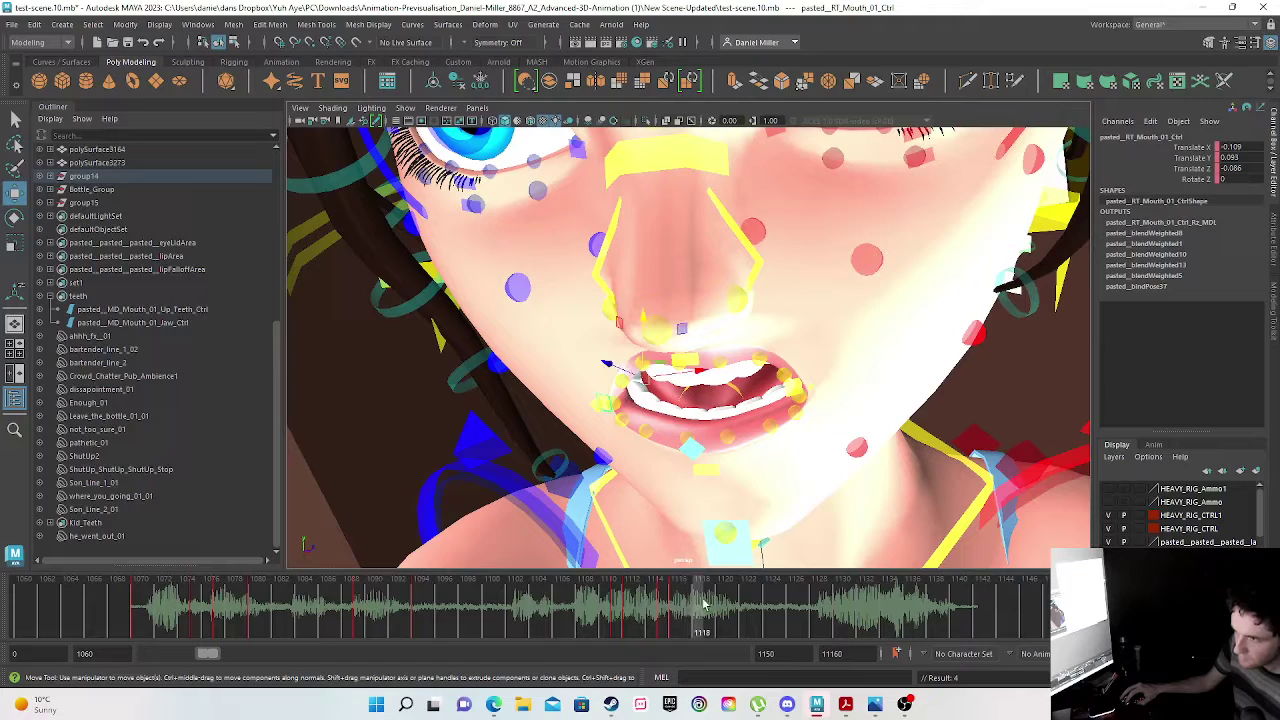
double_click(1230, 147)
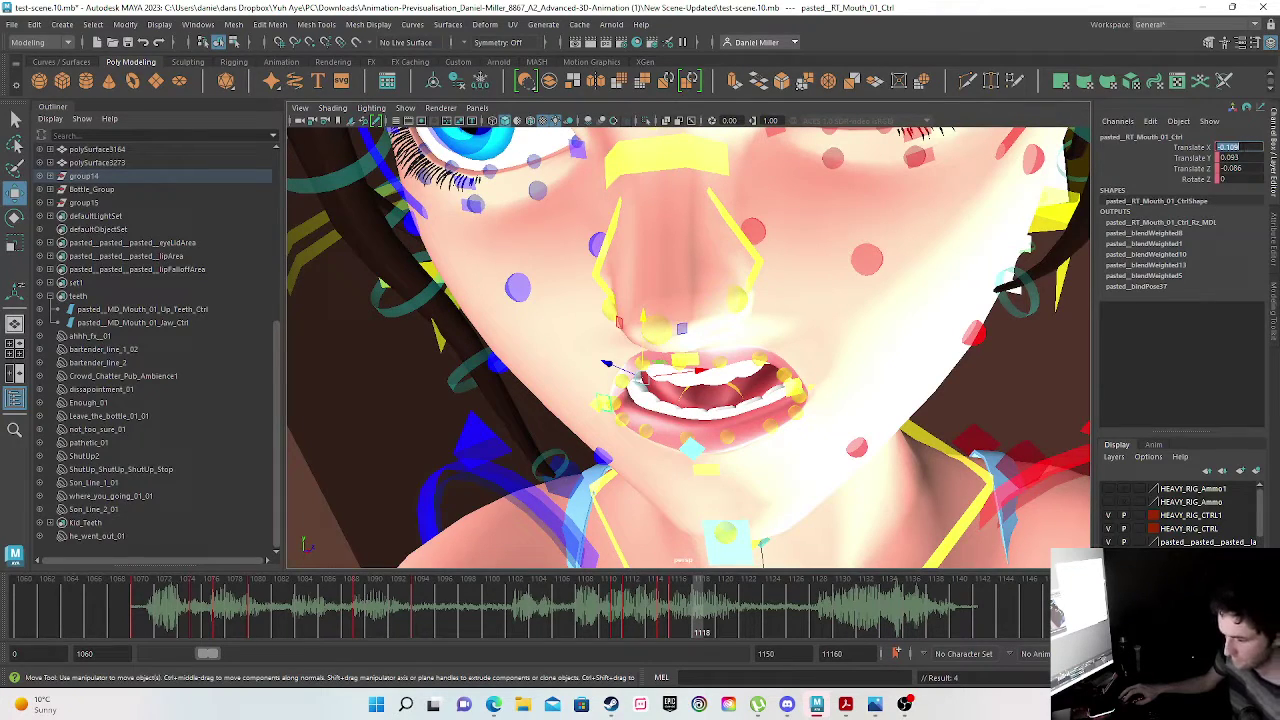
click(1237, 158)
text(00)
key(Return)
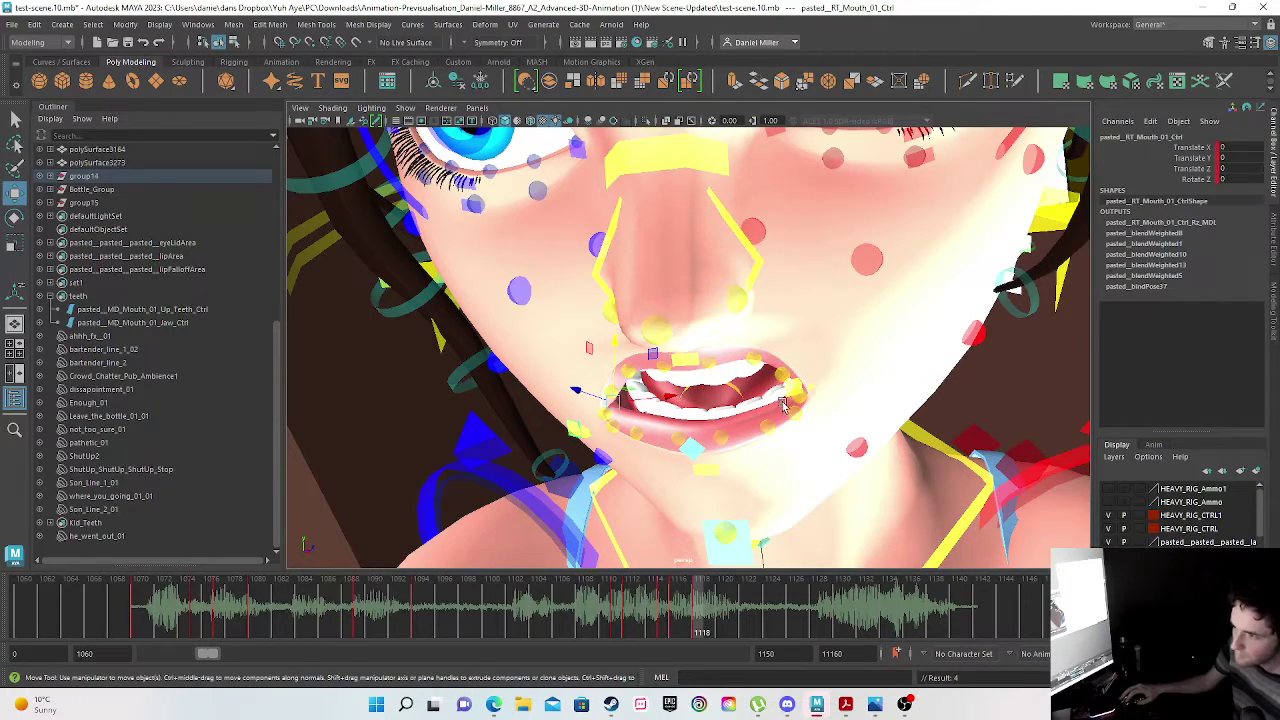
- Reset the left mouth corner control's Translate X, Y and Z to 0 at frame 1118
click(798, 388)
scroll(740, 440, up, 5)
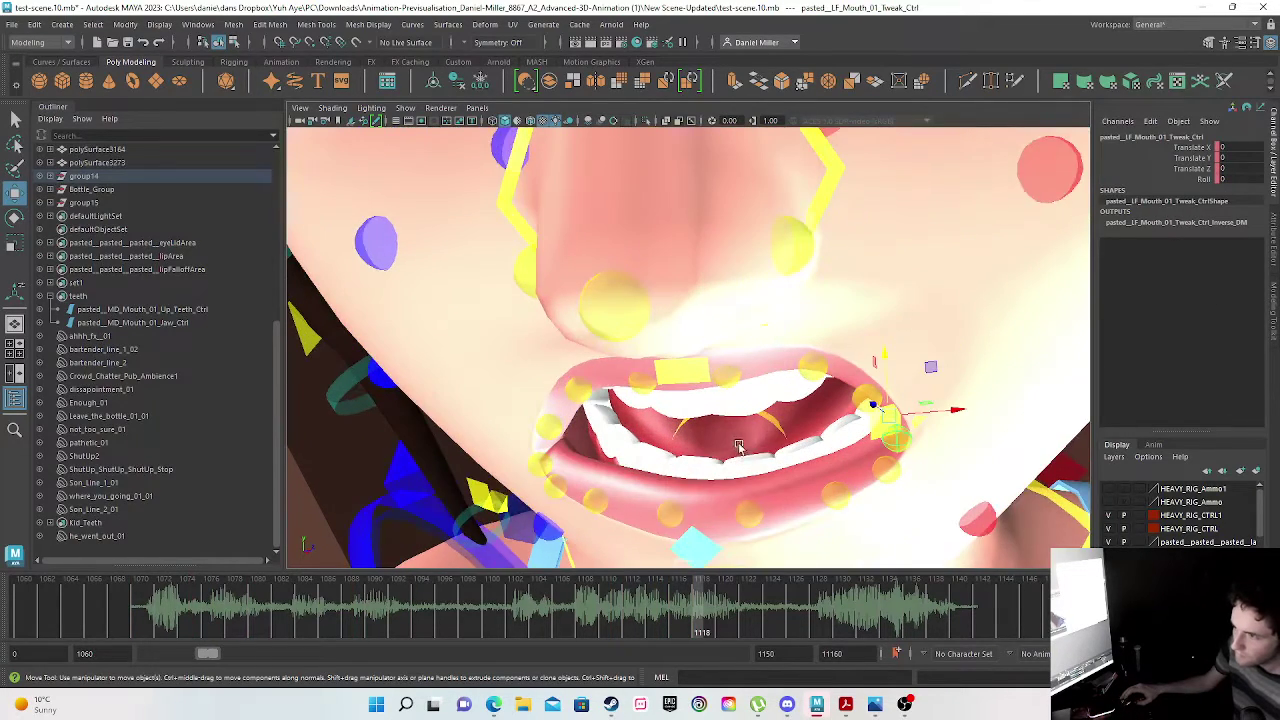
click(920, 453)
click(1235, 147)
click(1229, 159)
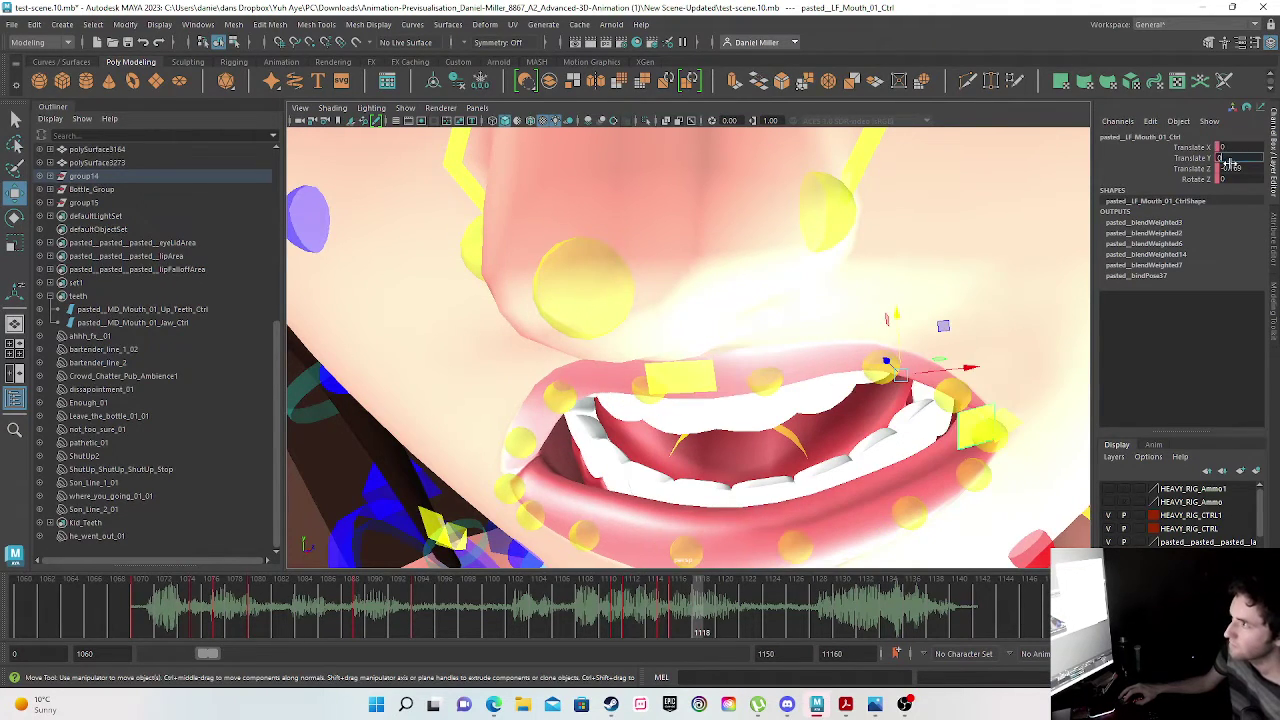
text(0)
click(1229, 169)
text(0)
text(0)
key(Return)
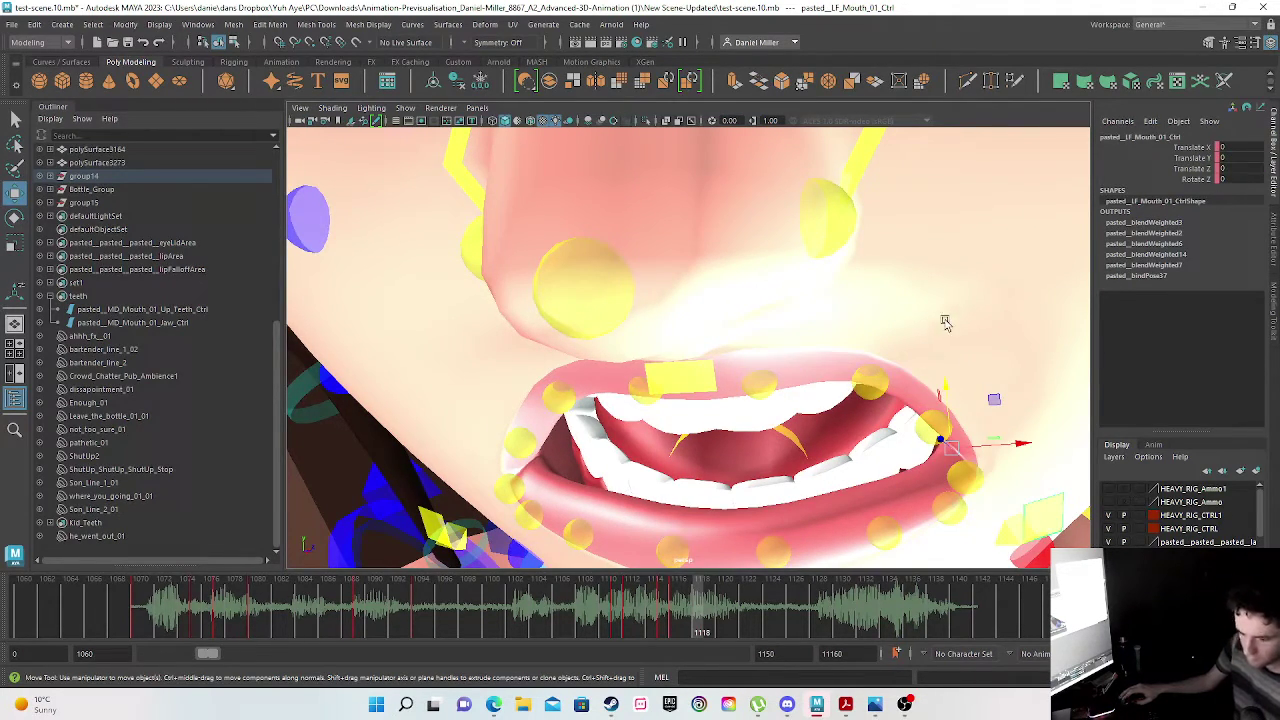
- Raise the left mouth corner control to about Translate X 0.032, Y 0.091, Z -0.066 at frame 1119 and key it
scroll(803, 360, down, 5)
alt+drag(670, 432, 700, 445)
mouse_move(447, 622)
mouse_down()
mouse_move(594, 612)
mouse_move(720, 620)
mouse_move(660, 625)
mouse_move(713, 628)
mouse_up()
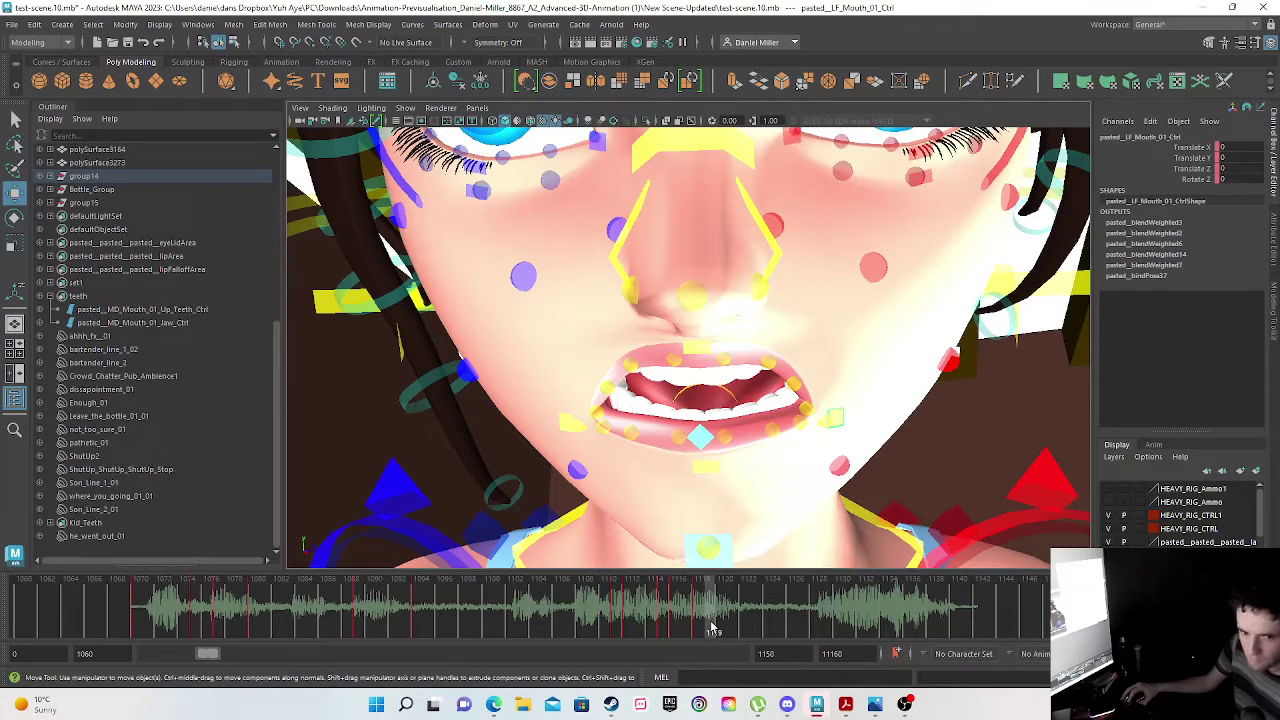
scroll(605, 398, up, 2)
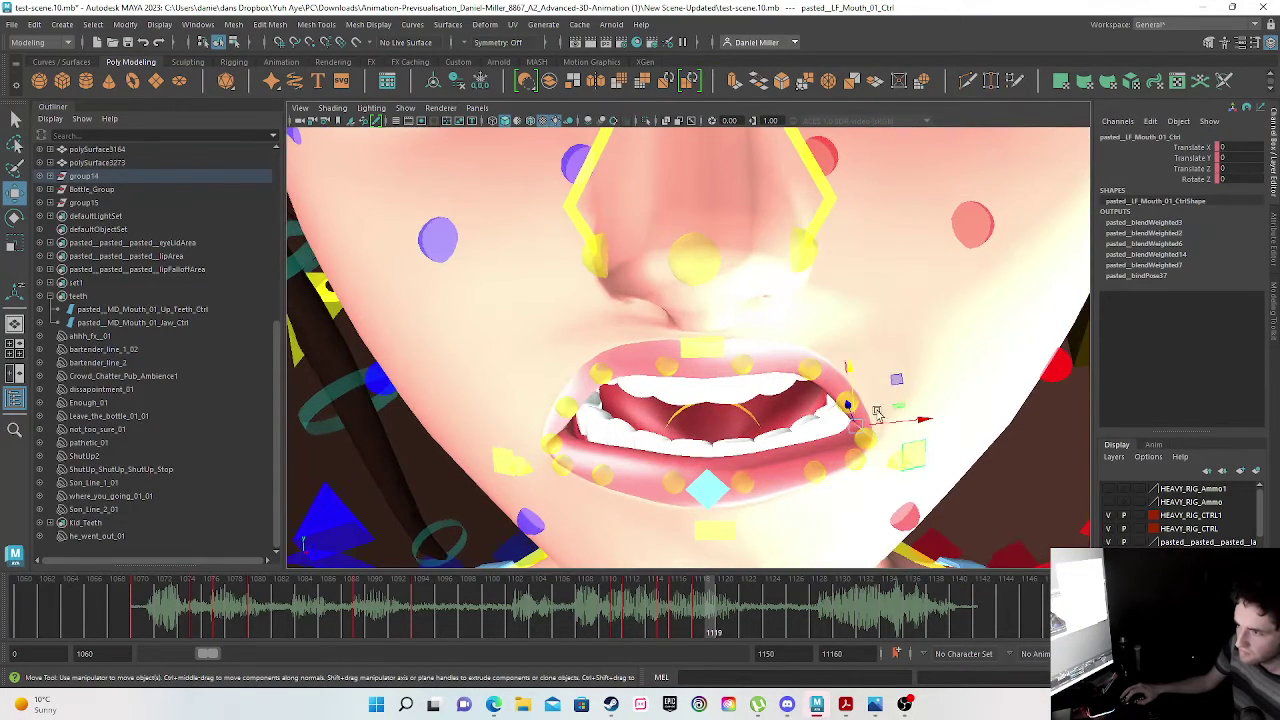
middle_drag(853, 363, 847, 331)
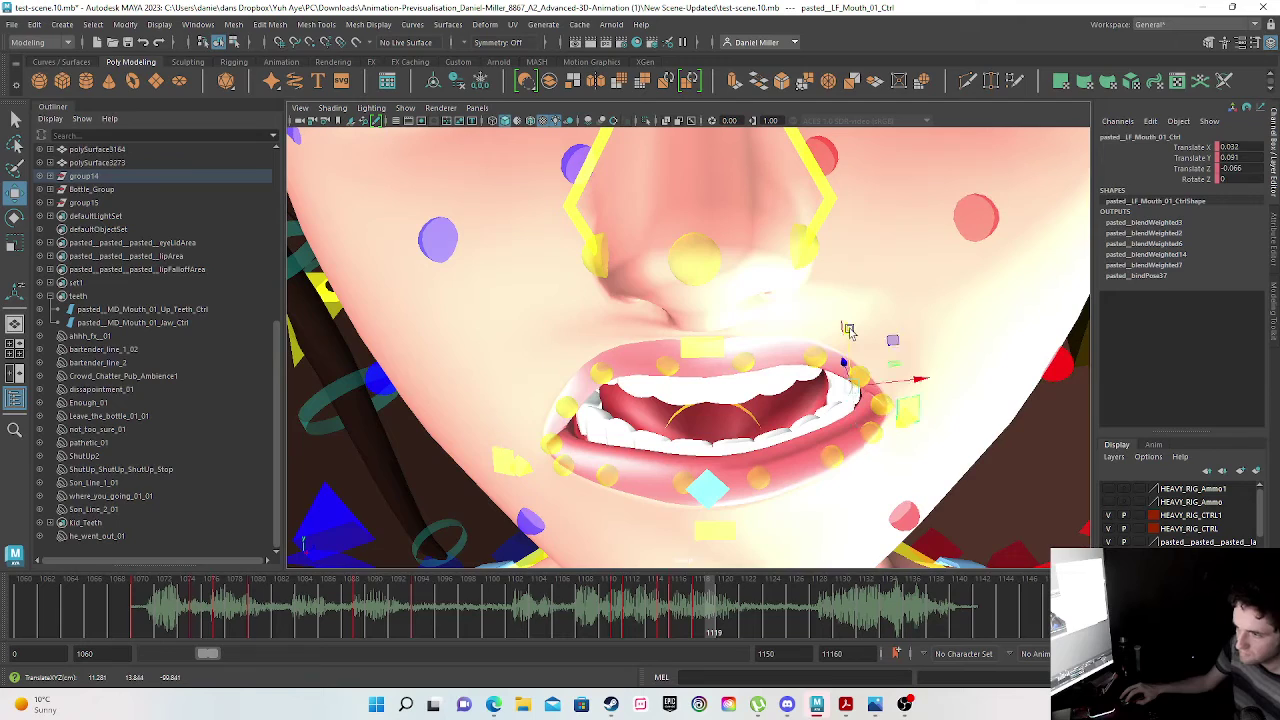
key(s)
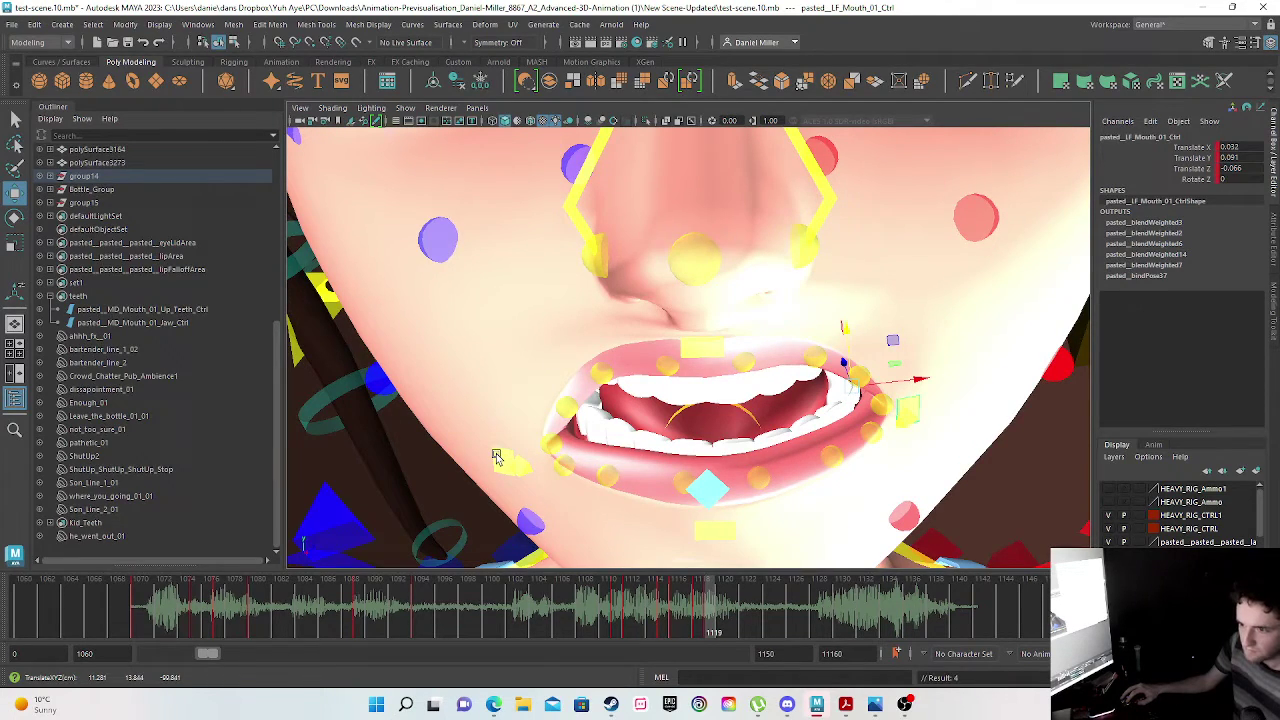
- Raise the right mouth corner control to about Translate X 0.032, Y 0.091, Z -0.066 at frame 1119 and key it
click(527, 376)
middle_drag(566, 374, 567, 343)
key(s)
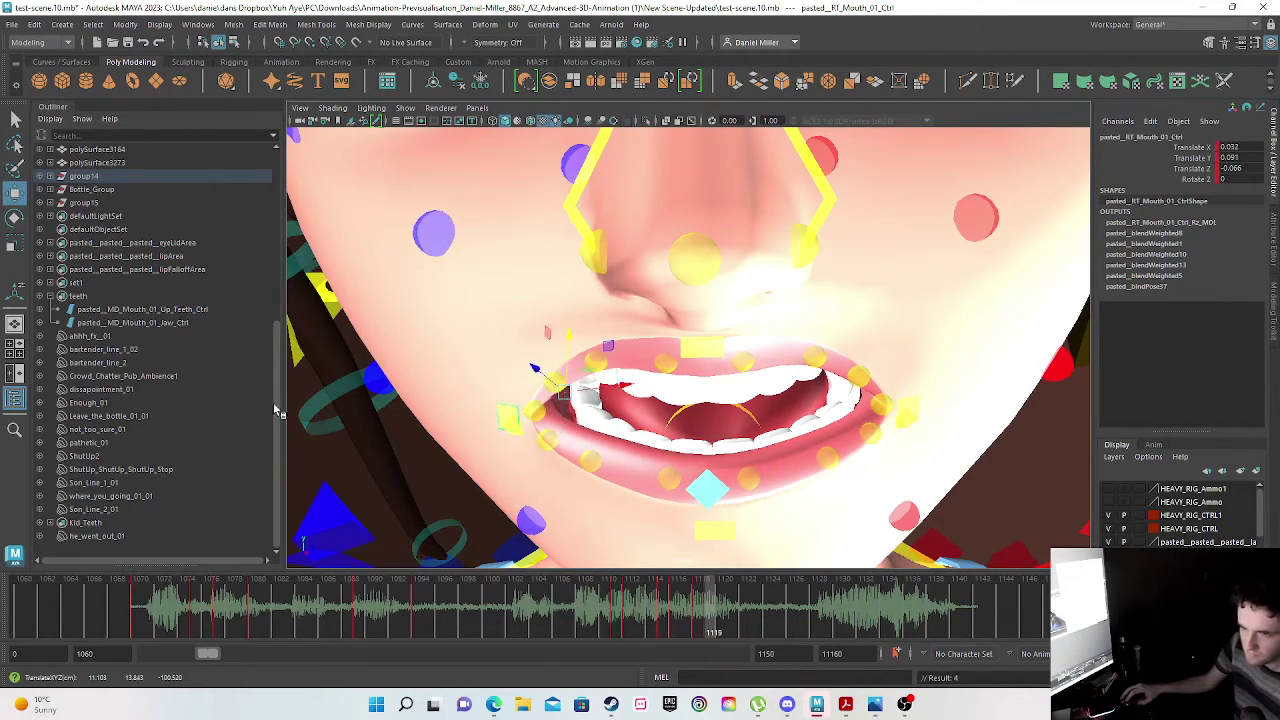
- Reset the jaw control's Translate X, Y and Z to 0 at frame 1119
click(115, 322)
click(1230, 147)
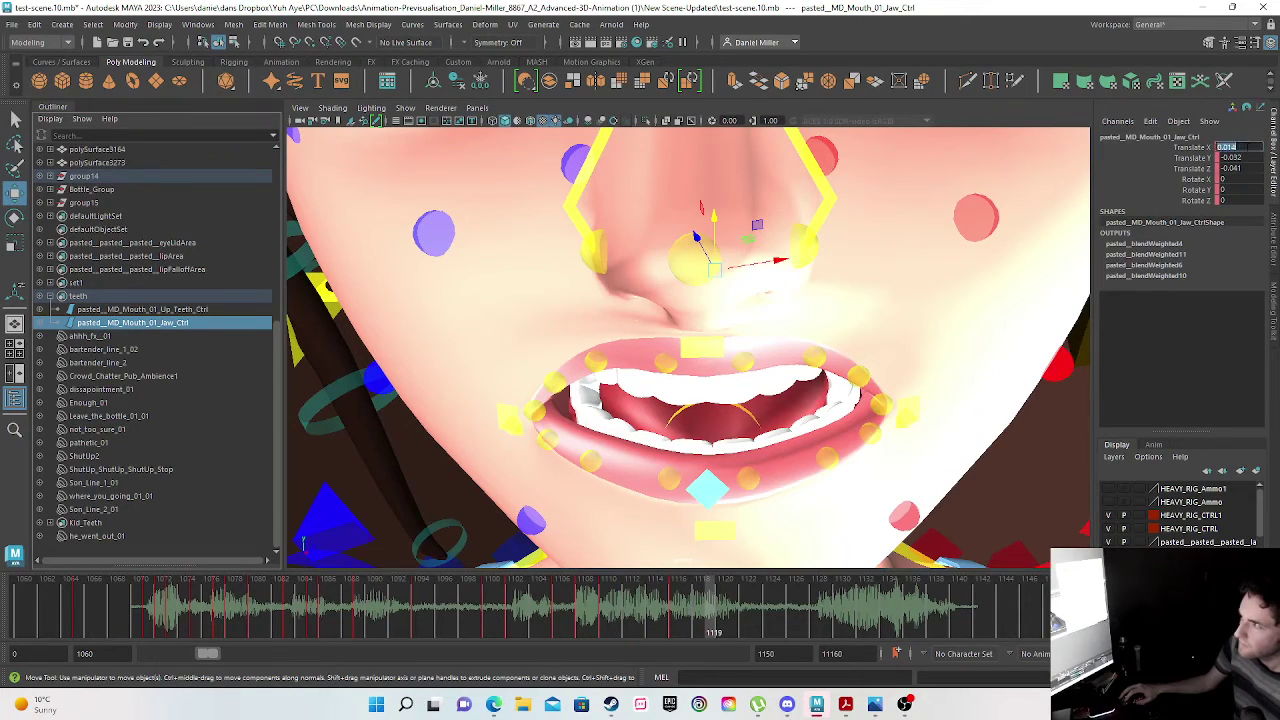
text(0)
click(1248, 158)
text(0)
click(1246, 169)
text(0)
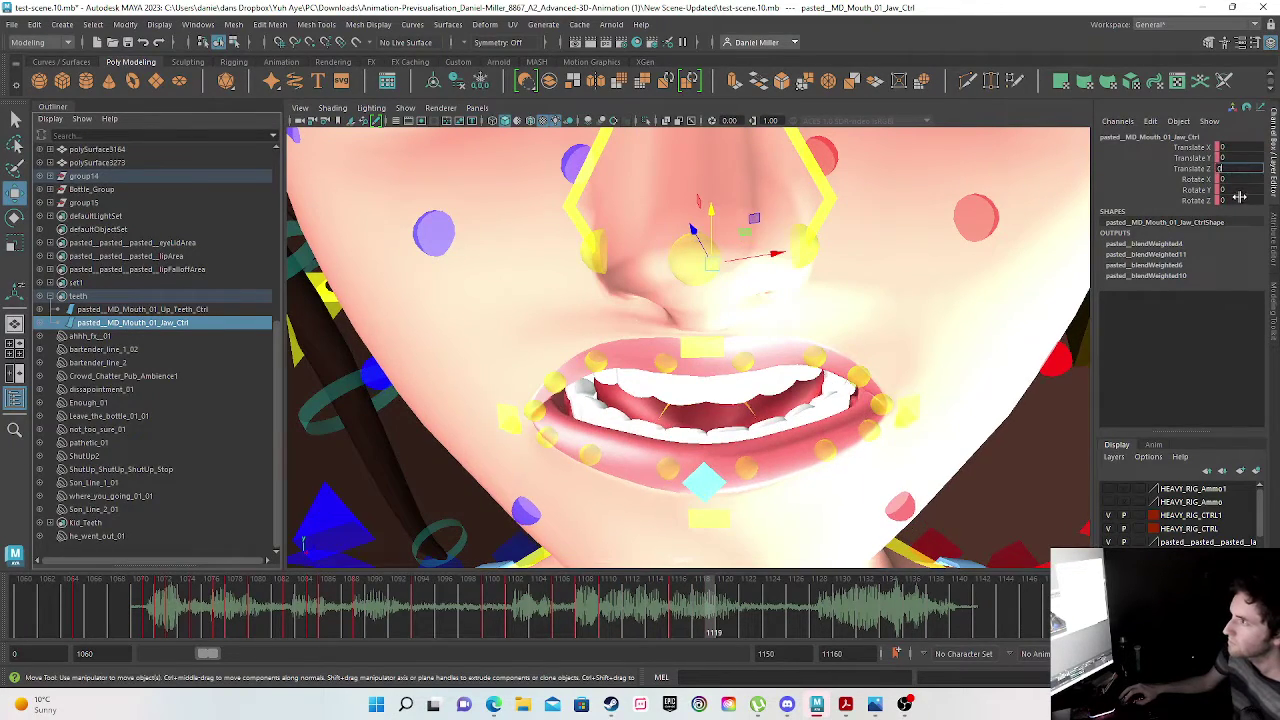
key(Return)
alt+drag(972, 317, 786, 429)
drag(704, 264, 705, 263)
key(ctrl+z)
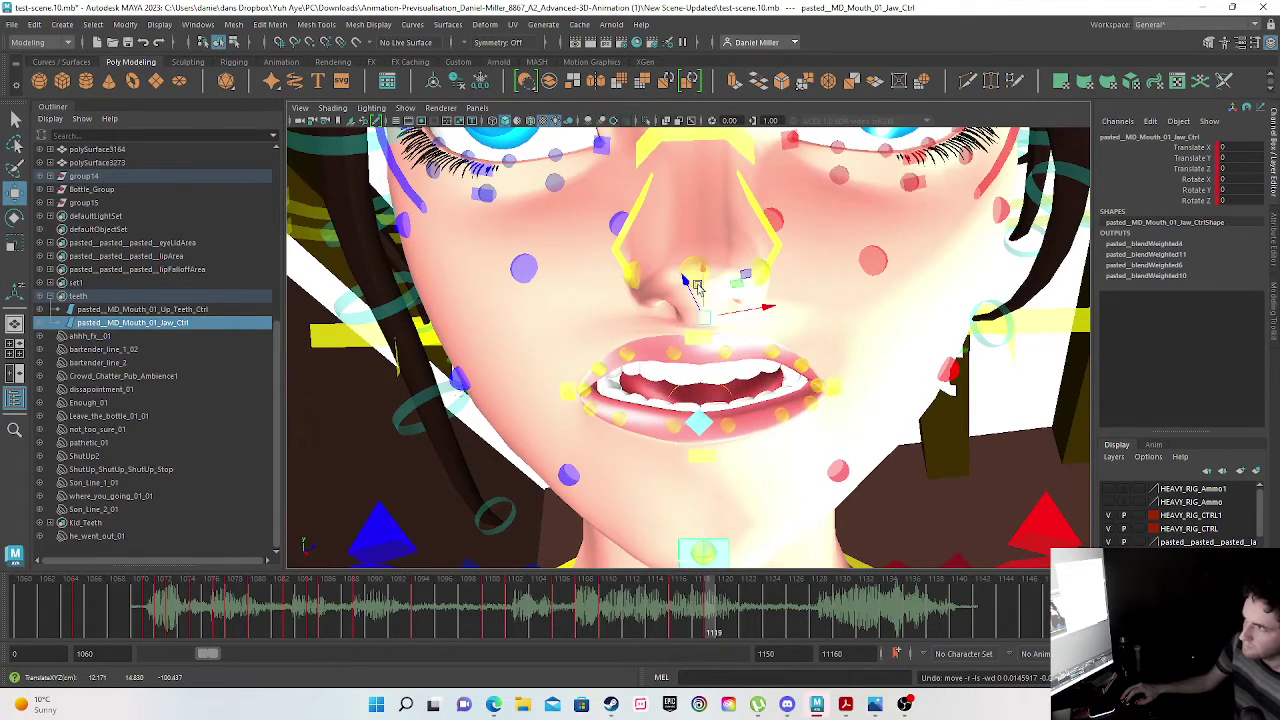
- Move the upper teeth control to about Translate Y 0.046 and Z -0.042 at frame 1119 and key it
click(160, 310)
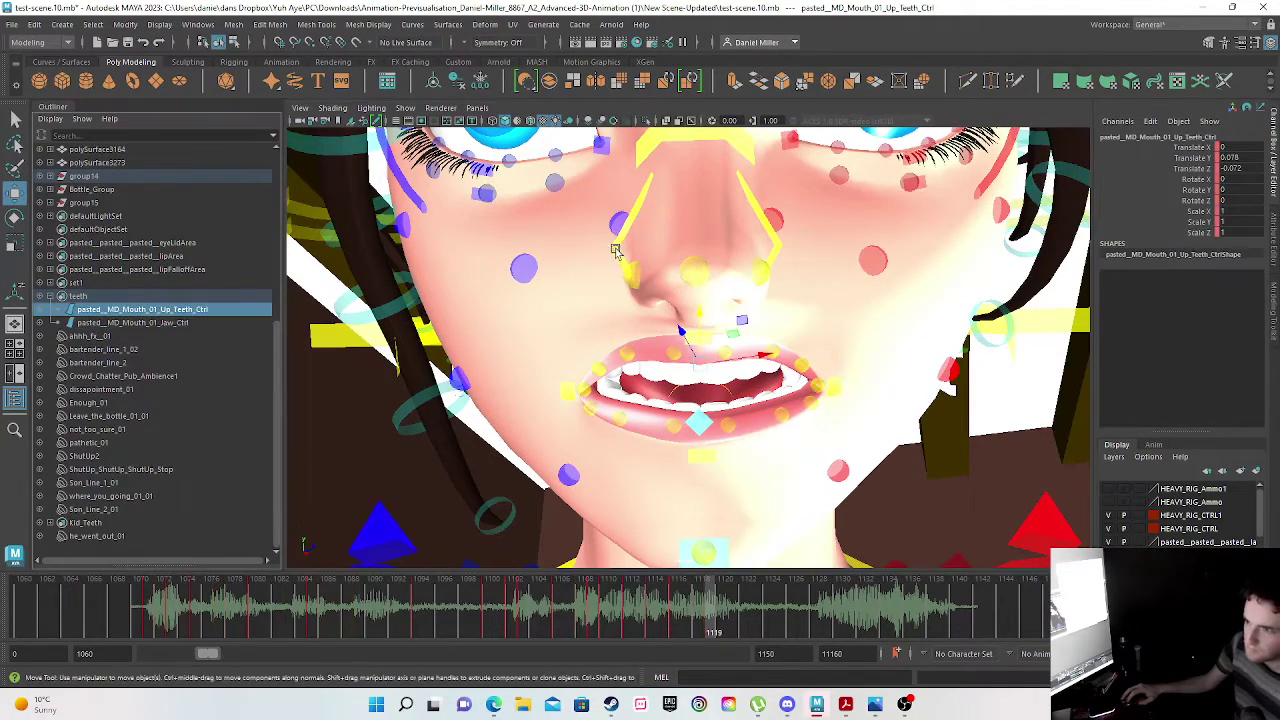
middle_drag(693, 316, 702, 318)
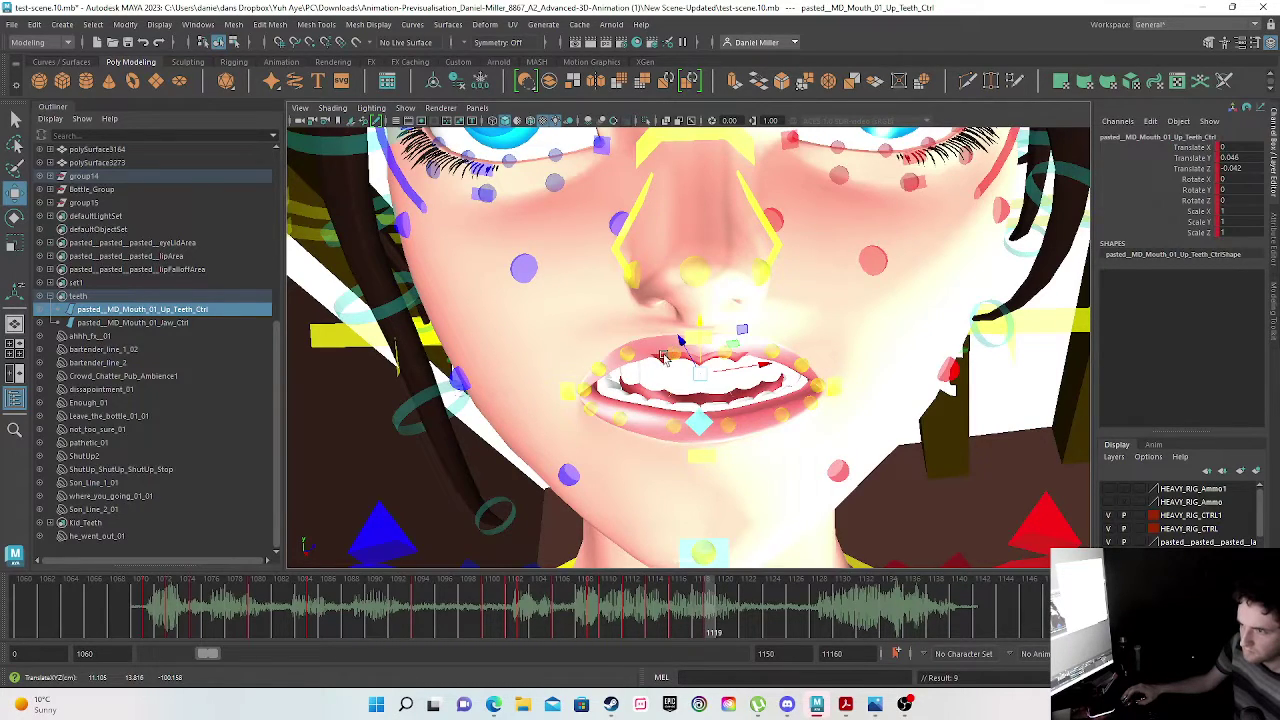
scroll(667, 358, up, 3)
- Set the upper lip control to about Translate Y 0.084 and Z -0.068 at frame 1119 and key it
click(718, 316)
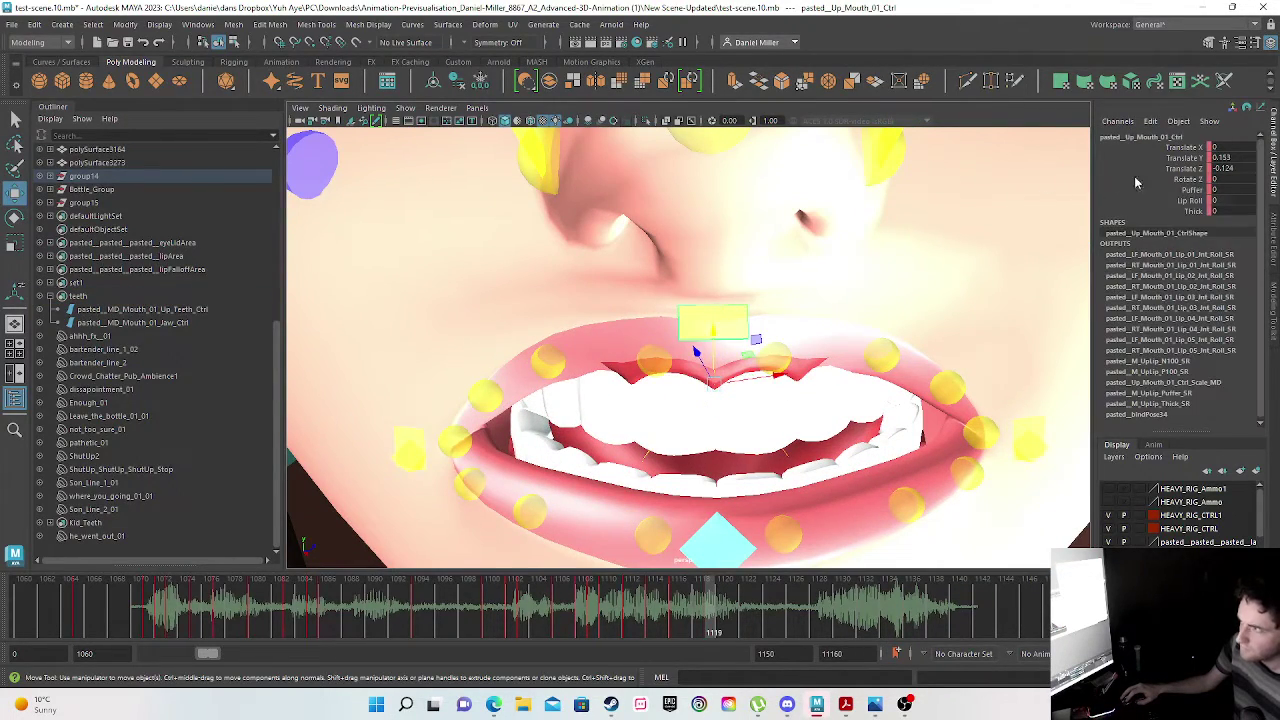
double_click(1226, 158)
text(0)
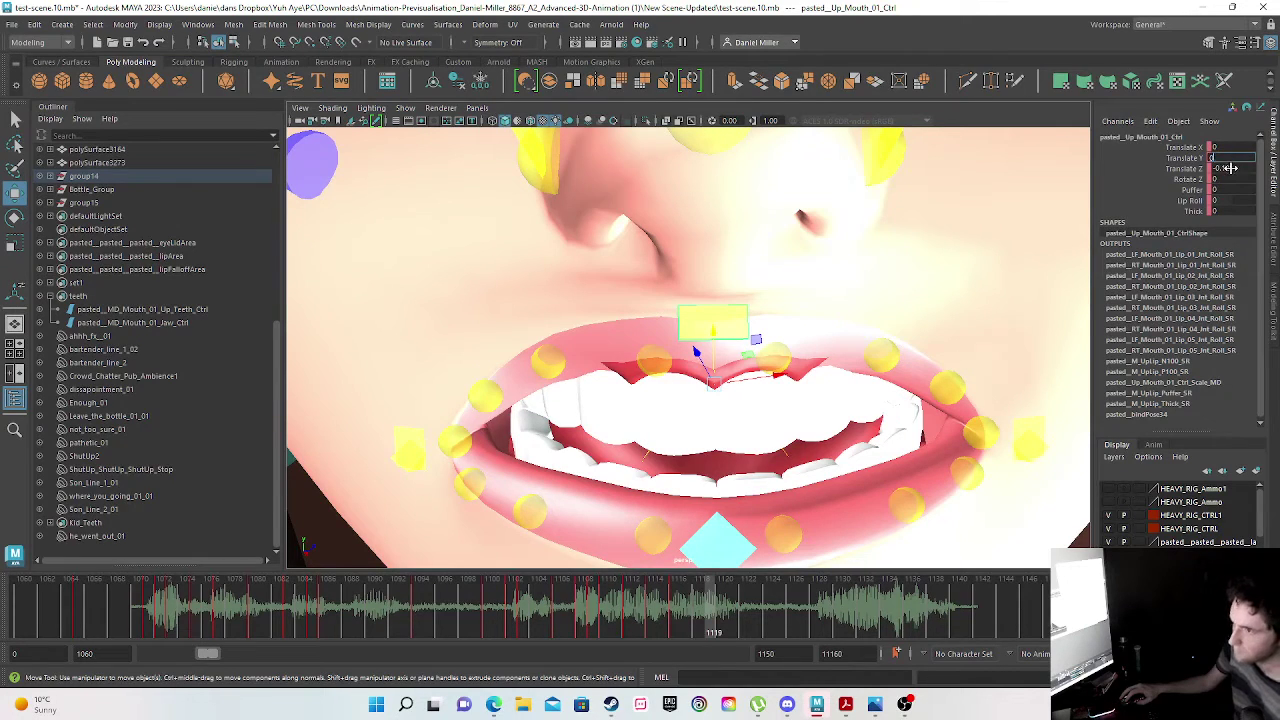
double_click(1231, 168)
text(0)
key(Return)
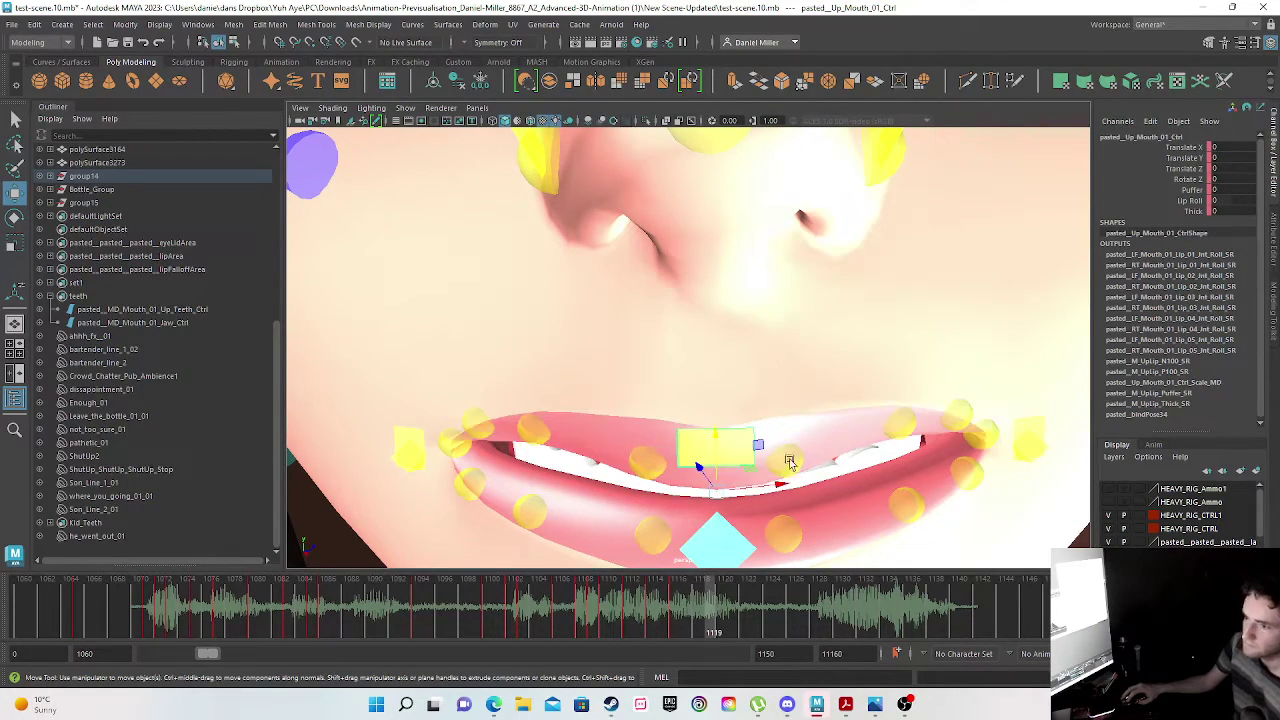
scroll(738, 467, down, 2)
drag(710, 408, 740, 485)
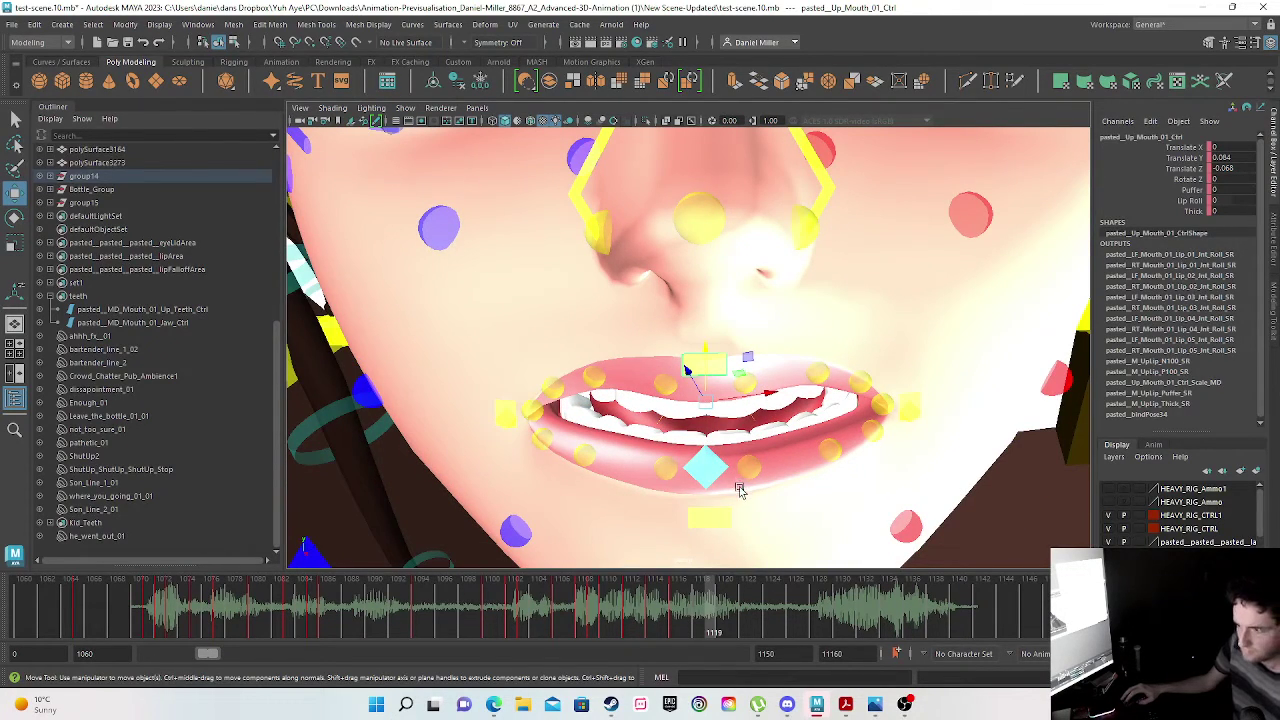
key(s)
- Reset the upper lip control's Translate Y and Z to 0 at frame 1122 and key it
drag(594, 611, 745, 617)
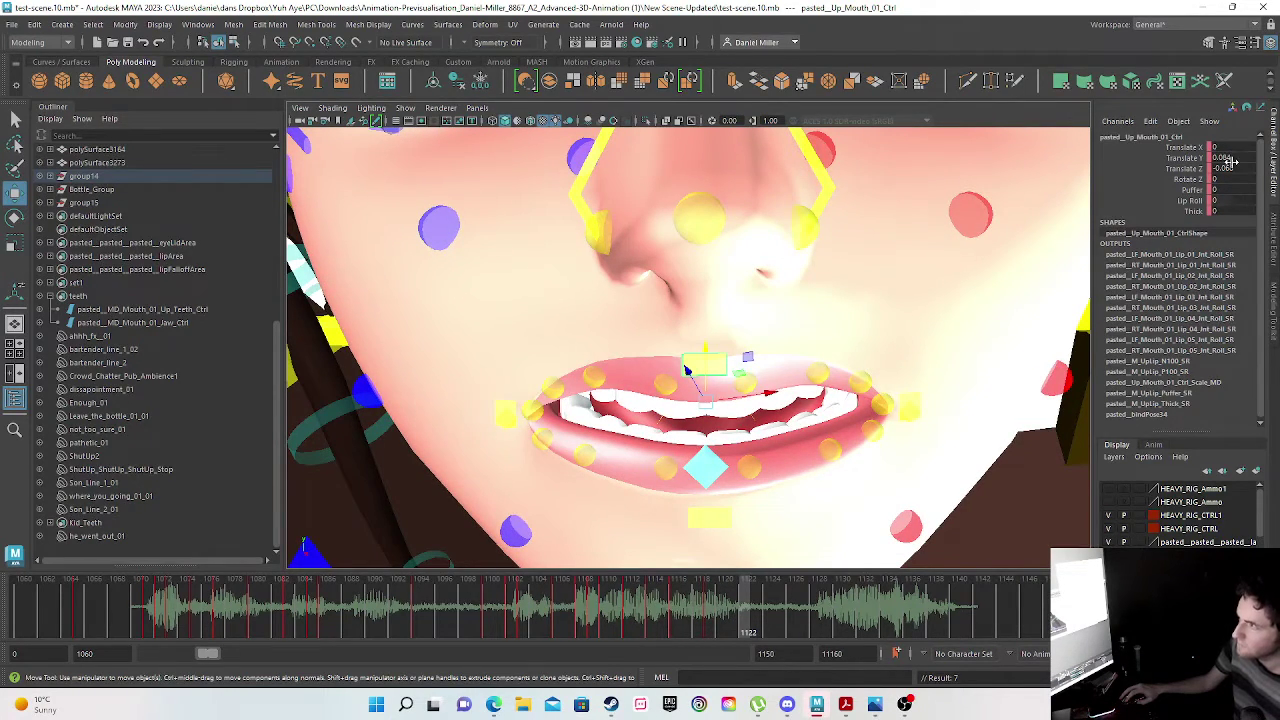
text(0)
key(Tab)
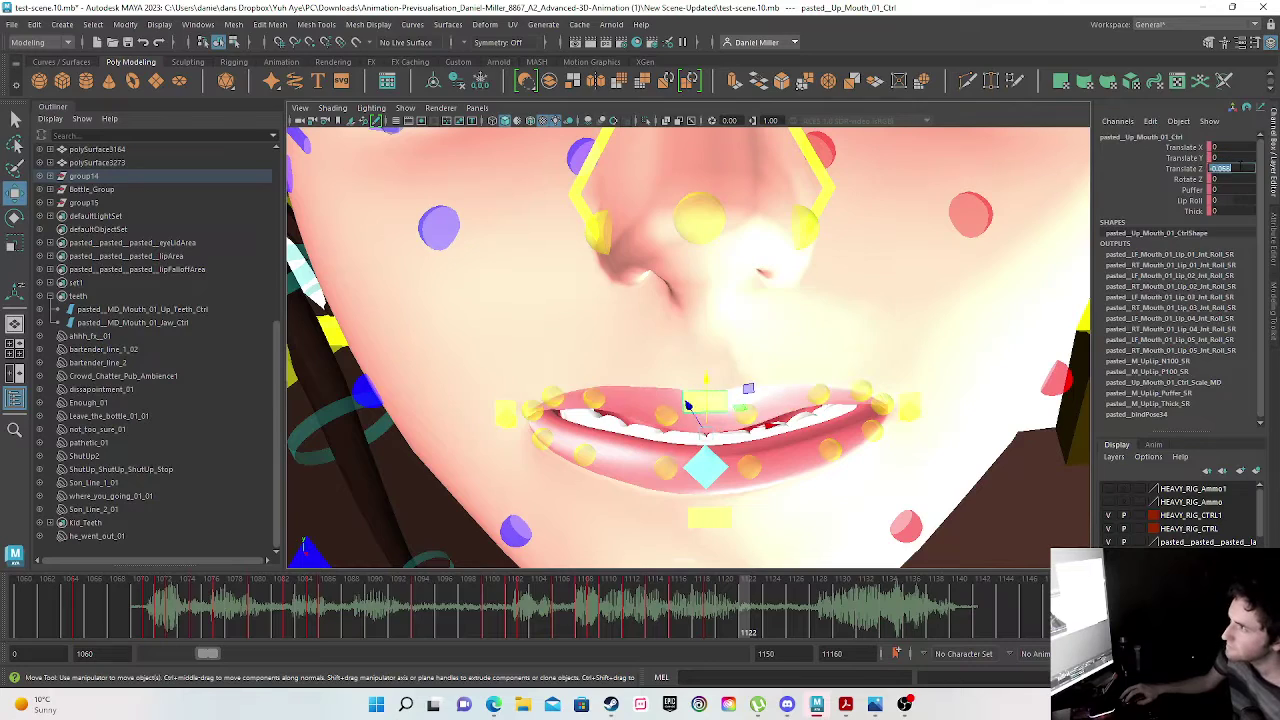
text(0)
key(Return)
key(s)
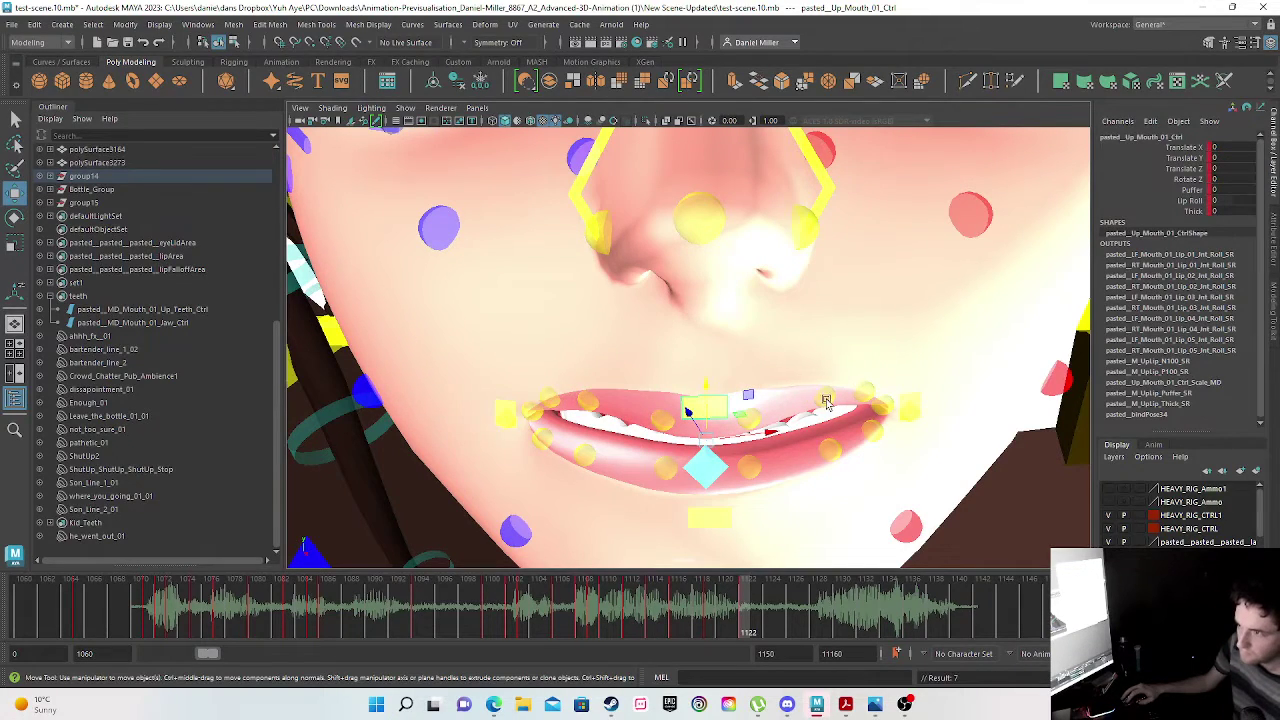
- Reset Translate Y and Z to 0 on the left and right second upper lip tweak controls at frame 1122
click(828, 399)
click(585, 401)
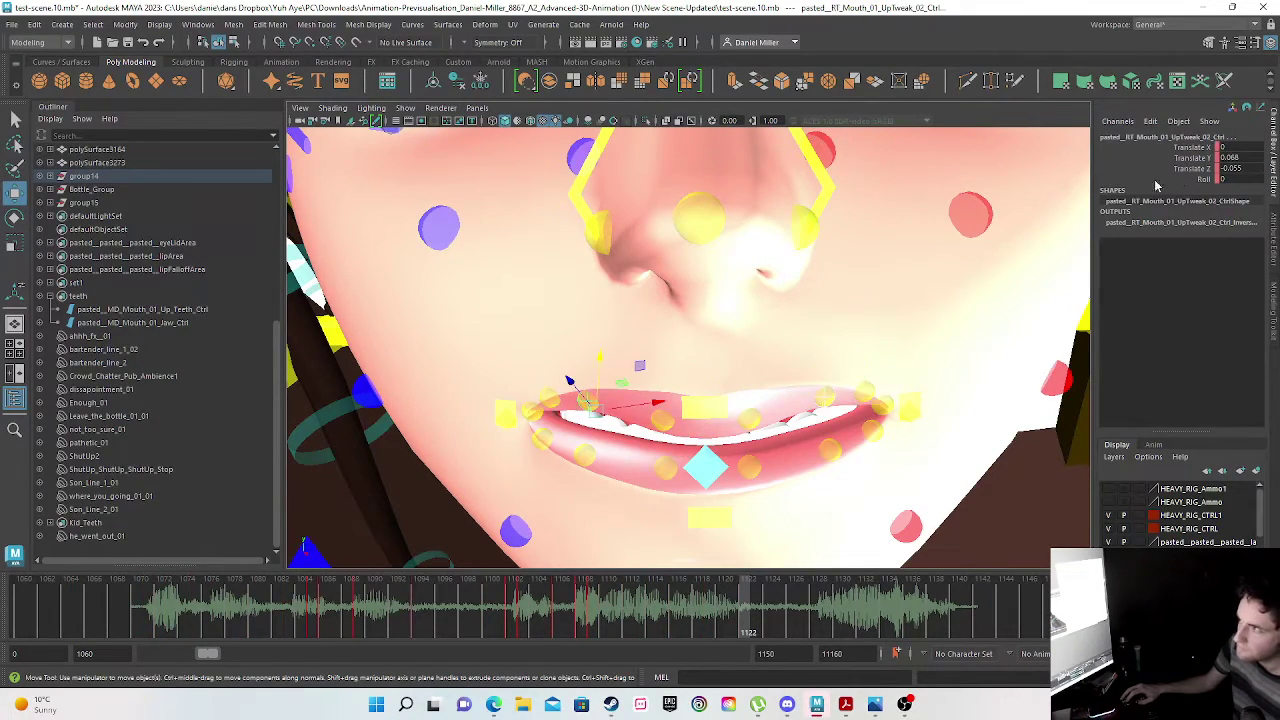
double_click(1230, 157)
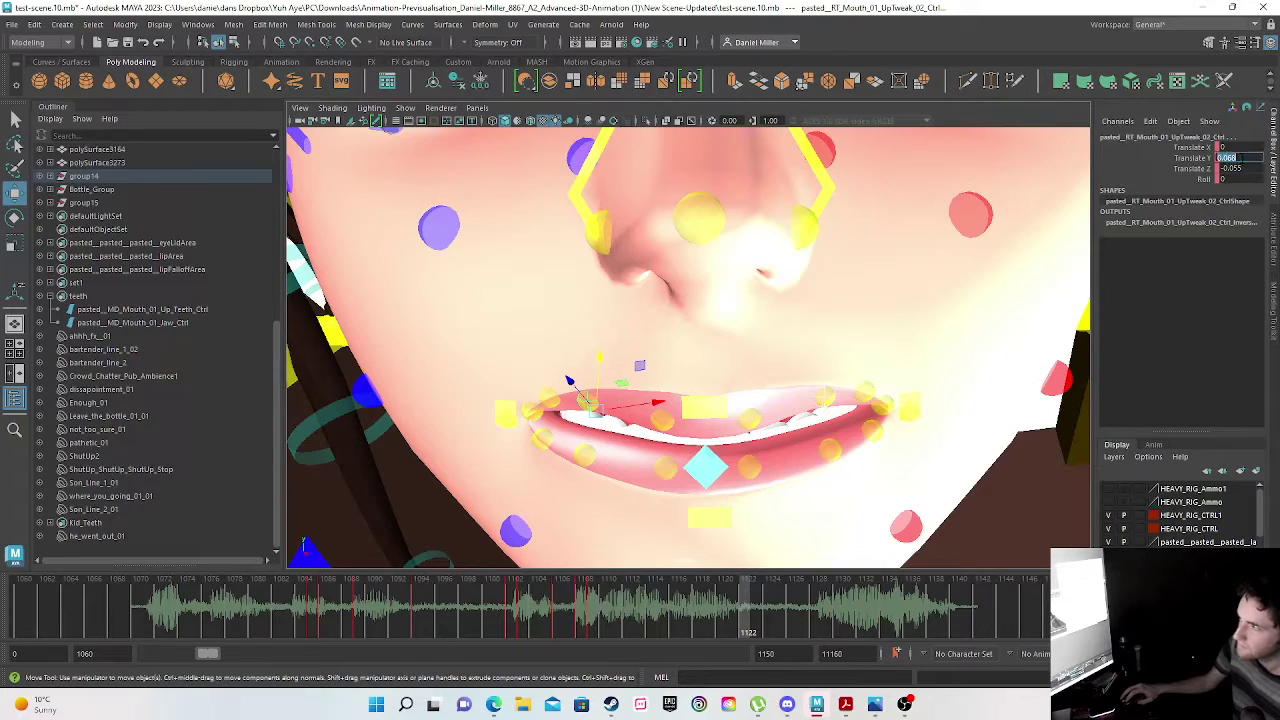
click(1229, 172)
text(0)
alt+right_drag(879, 414, 771, 418)
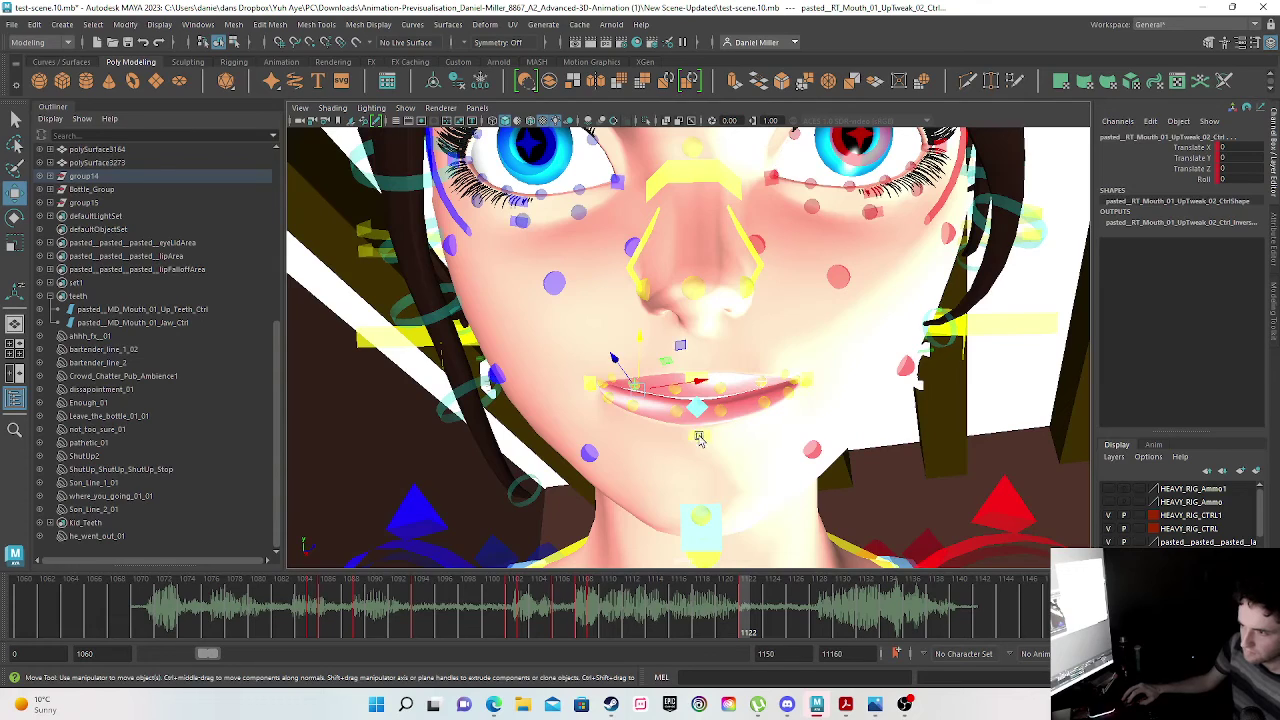
- Reset the lower lip control's Translate X, Y and Z to 0 at frame 1122 and key it
click(699, 436)
double_click(1229, 148)
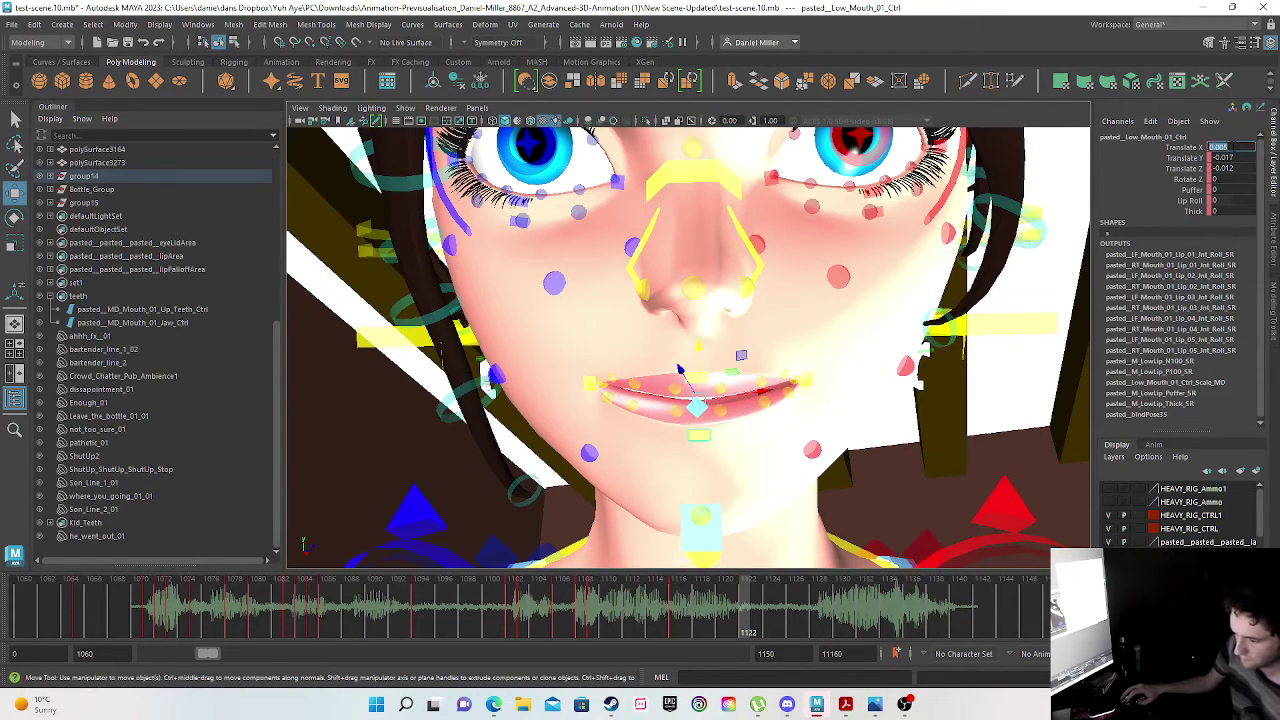
text(0)
key(Return)
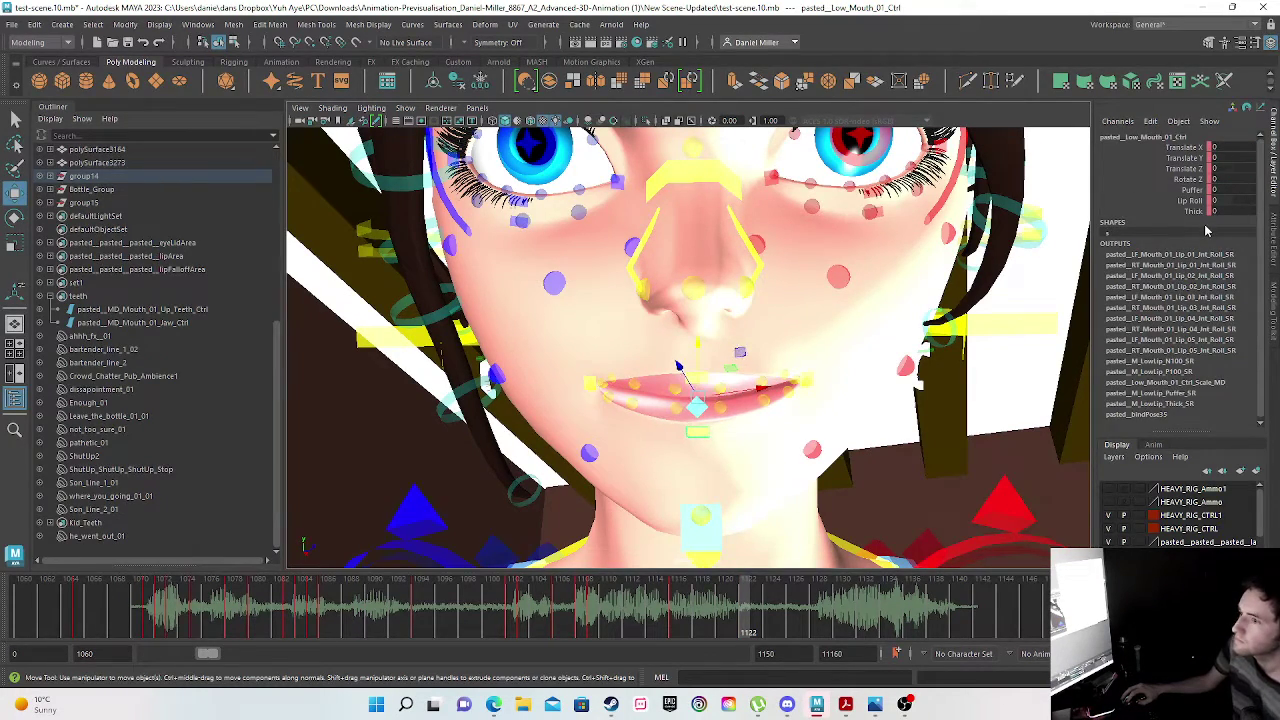
key(s)
- Reset the upper teeth control's Translate Y and Z to 0 at frame 1122, key it and scrub through the mouth animation
click(130, 322)
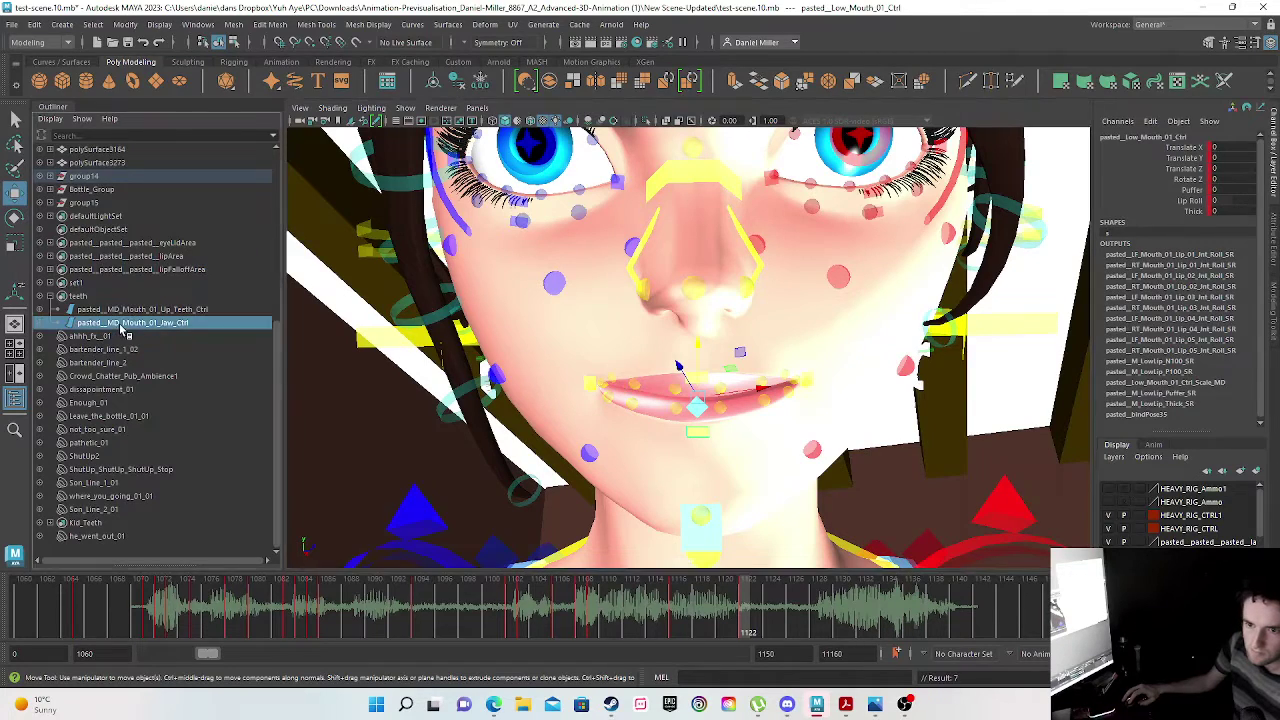
click(140, 309)
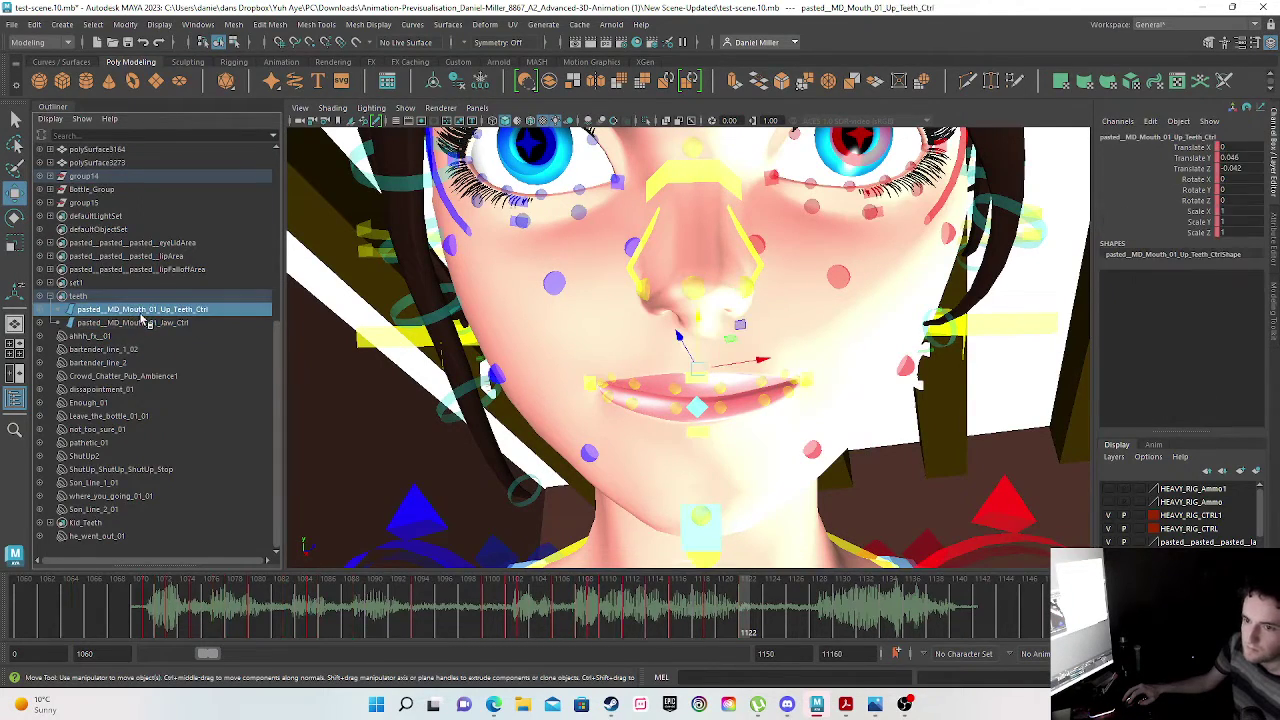
click(1238, 157)
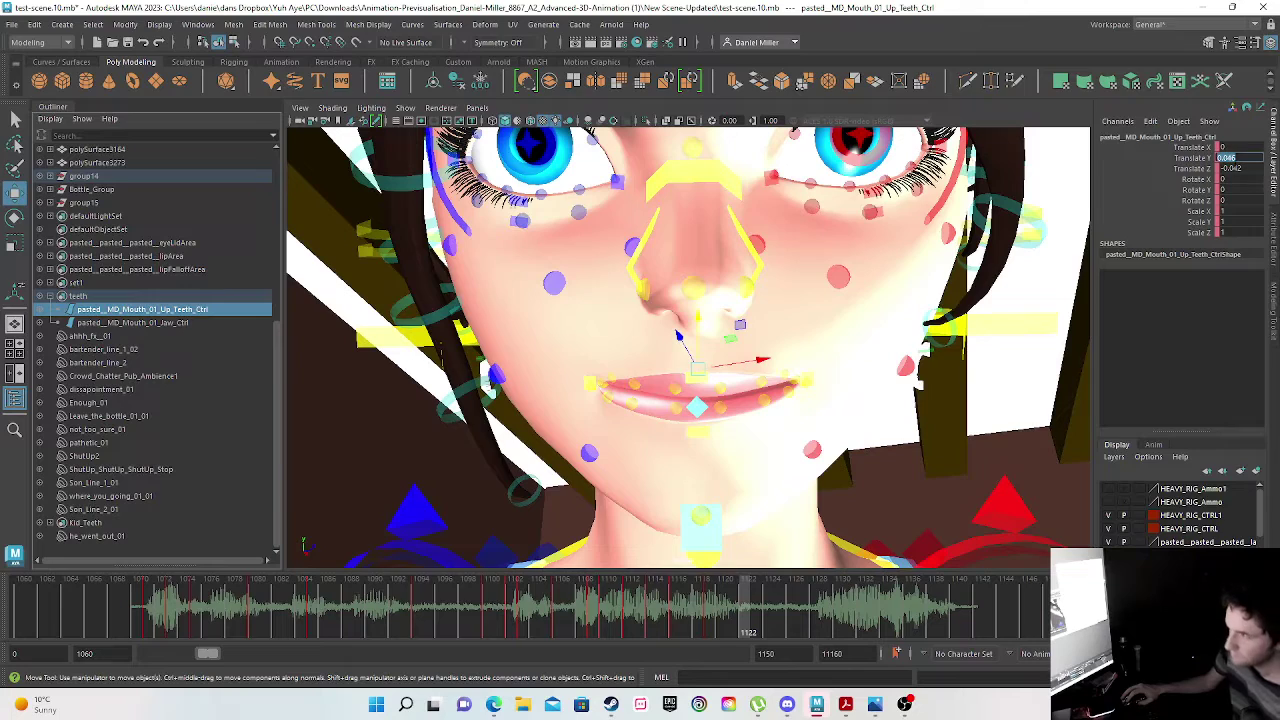
text(0)
key(Tab)
text(0)
key(Return)
key(s)
drag(517, 612, 750, 622)
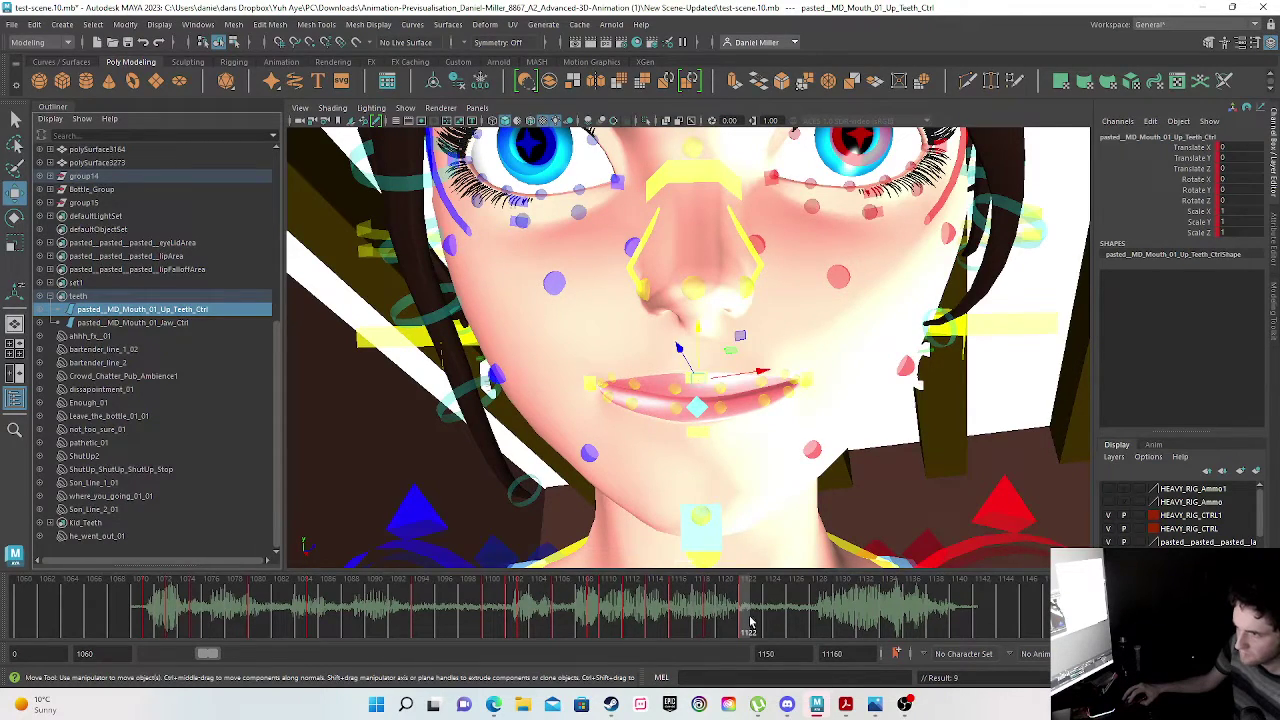
- Lower the left mouth corner control to about Translate X 0.011, Y 0.03, Z -0.022 at frame 1122
click(807, 380)
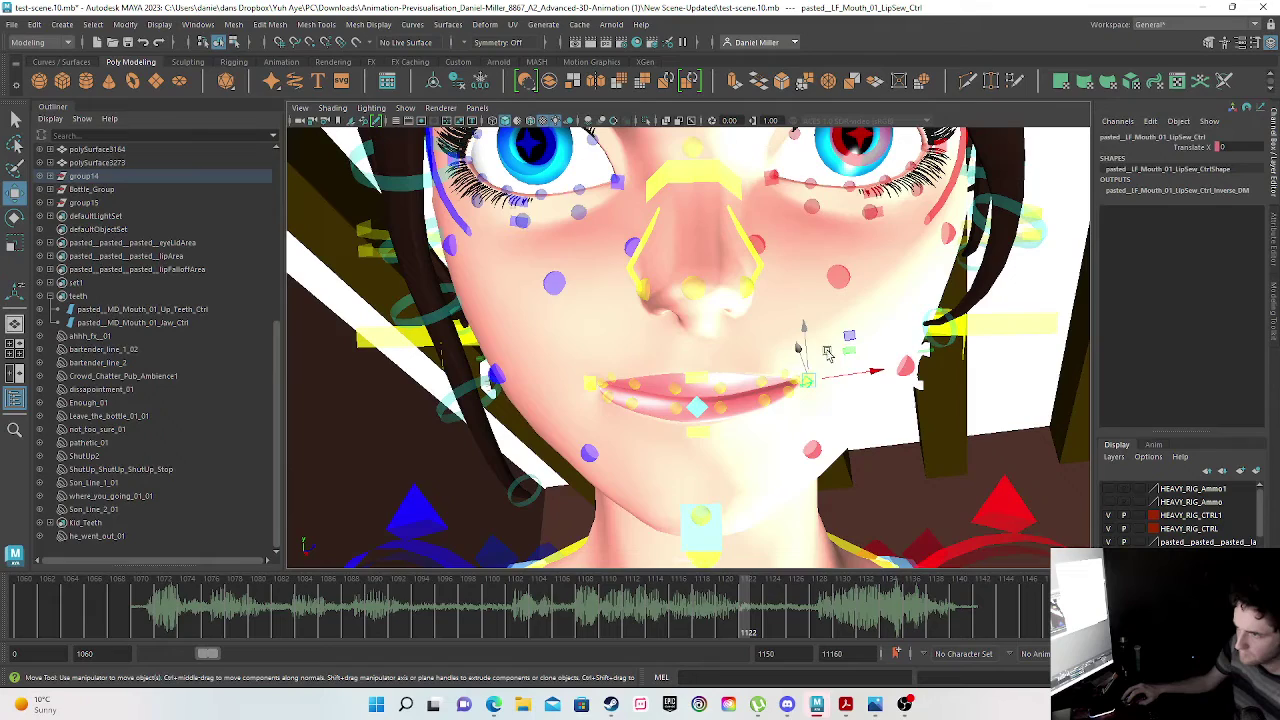
scroll(906, 375, up, 3)
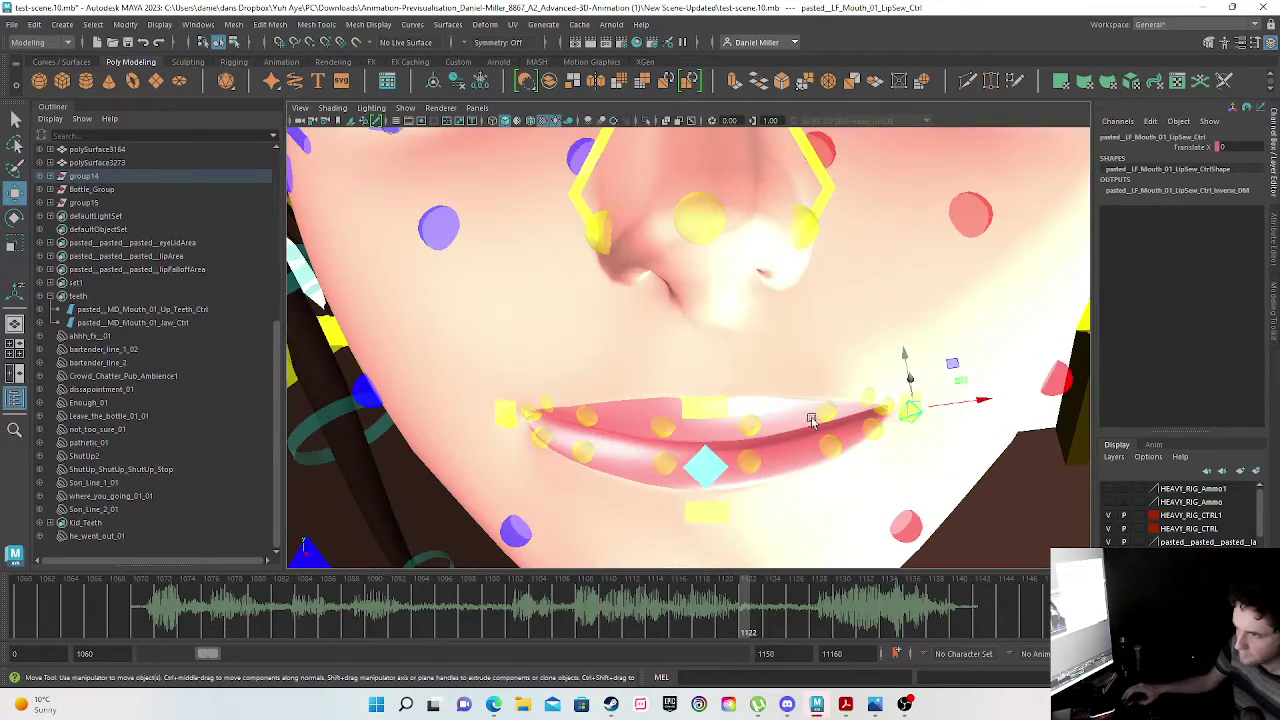
click(901, 395)
drag(845, 340, 846, 366)
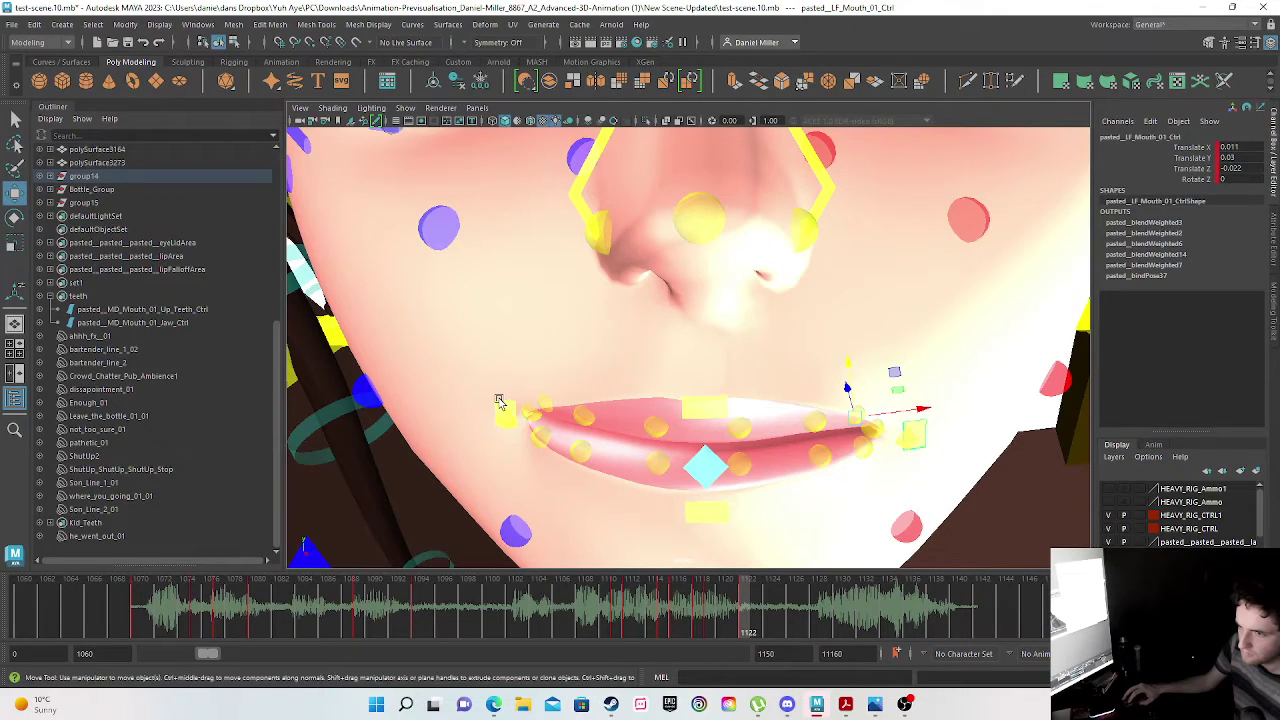
- Lower the right mouth corner control to about Translate X 0.007, Y 0.019, Z -0.014 at frame 1122 and key it
click(502, 410)
drag(565, 352, 578, 383)
scroll(951, 300, down, 8)
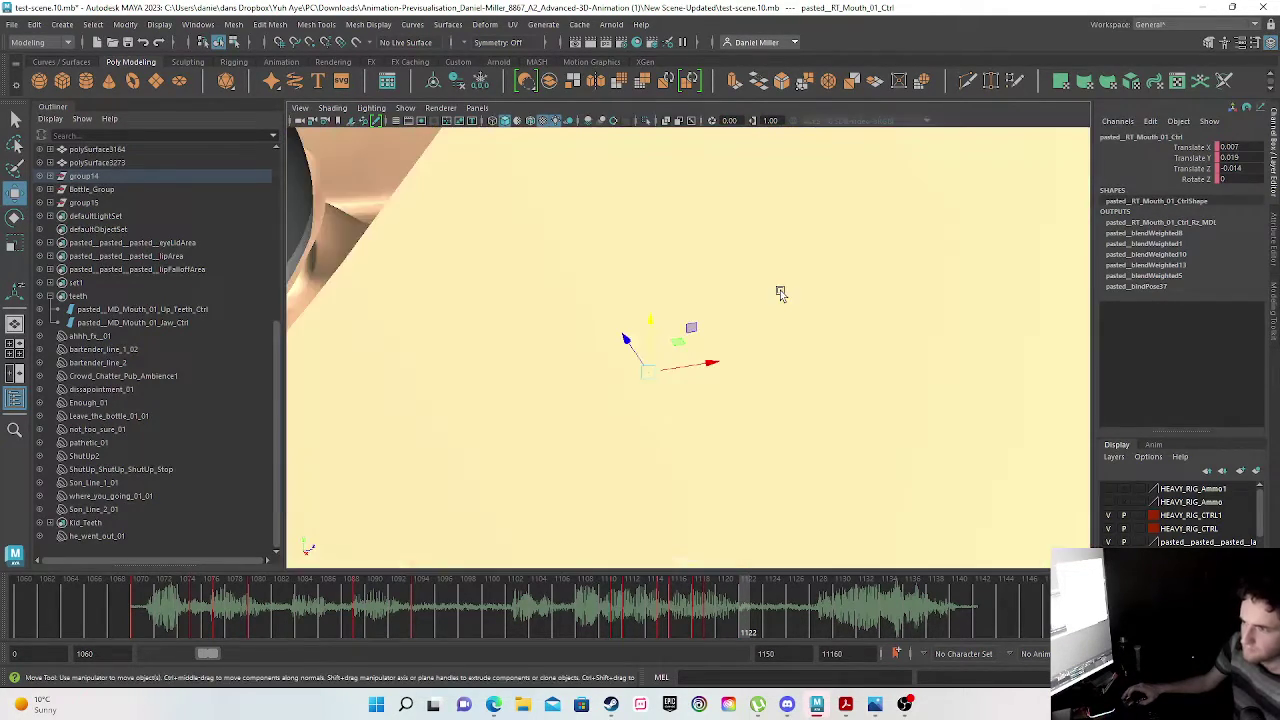
scroll(780, 294, up, 4)
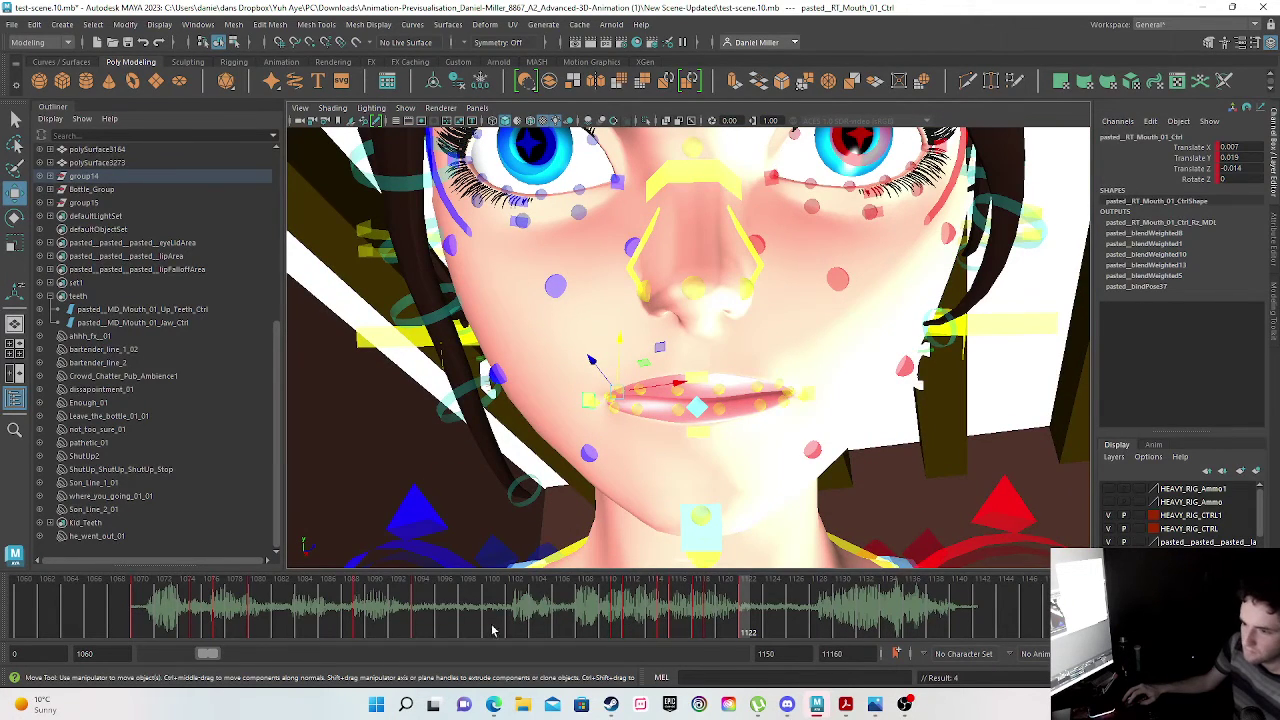
- Raise the right lower eyelid controls to about Translate X -0.043, Y 0.16, Z 0.107 at frame 1111 and key them
mouse_move(525, 608)
mouse_down()
mouse_move(749, 620)
mouse_move(616, 622)
mouse_up()
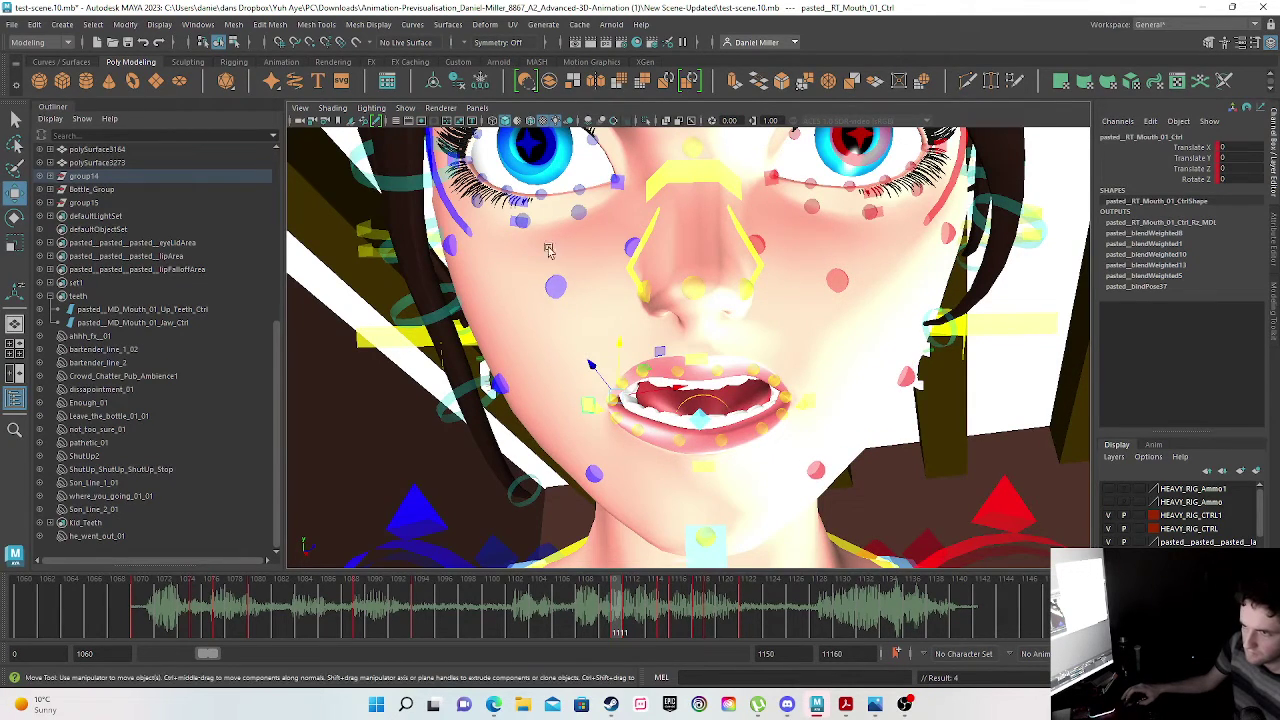
alt+middle_drag(536, 158, 591, 253)
scroll(593, 258, up, 5)
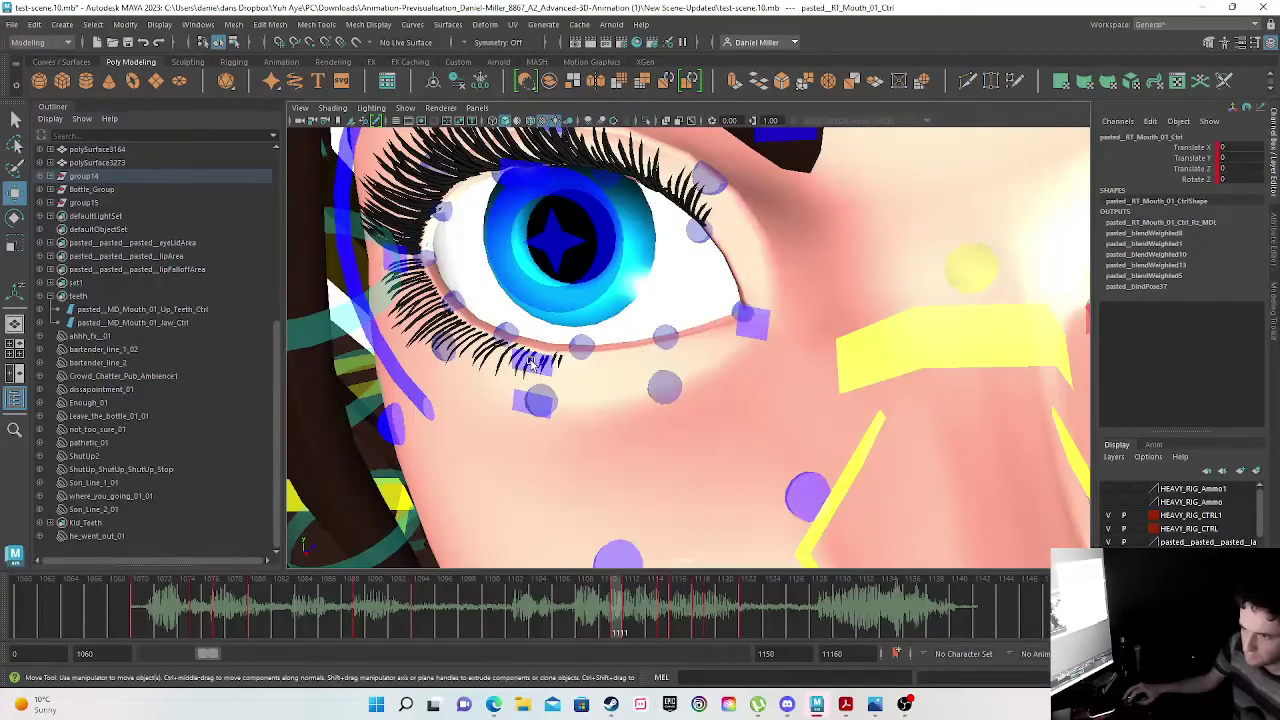
click(532, 365)
click(520, 400)
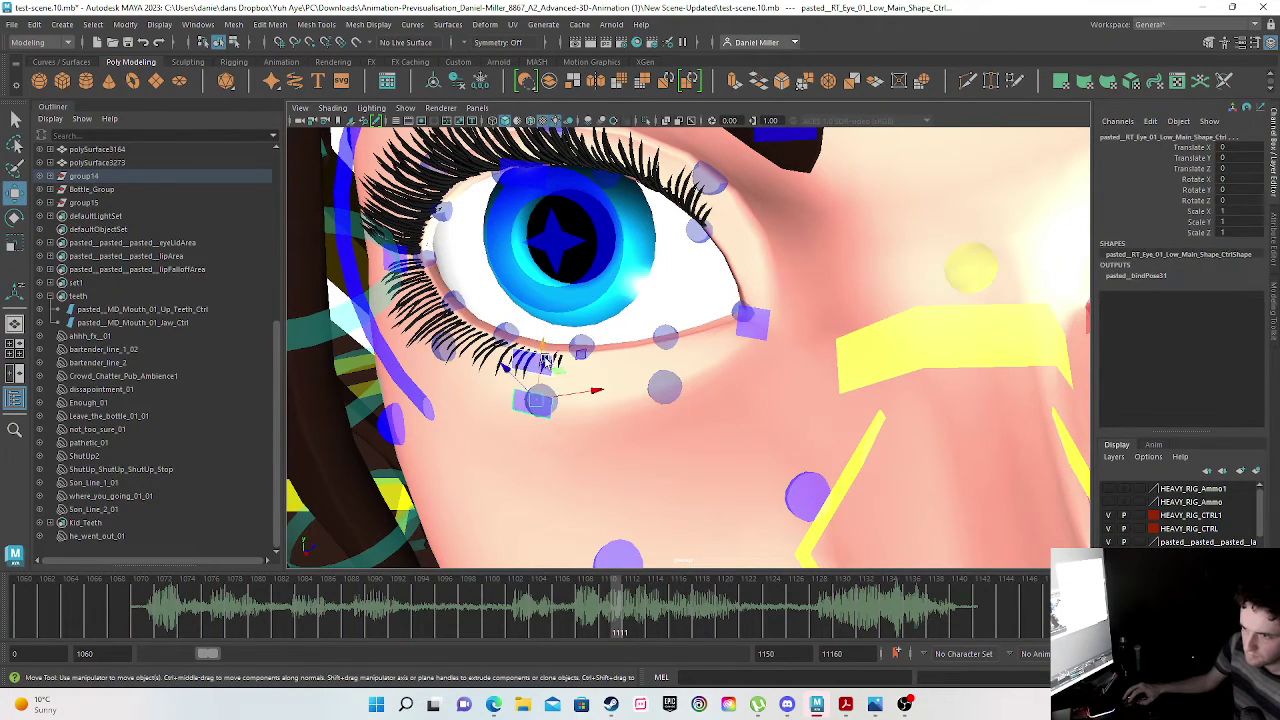
drag(544, 355, 549, 262)
alt+drag(561, 420, 586, 328)
drag(617, 320, 594, 406)
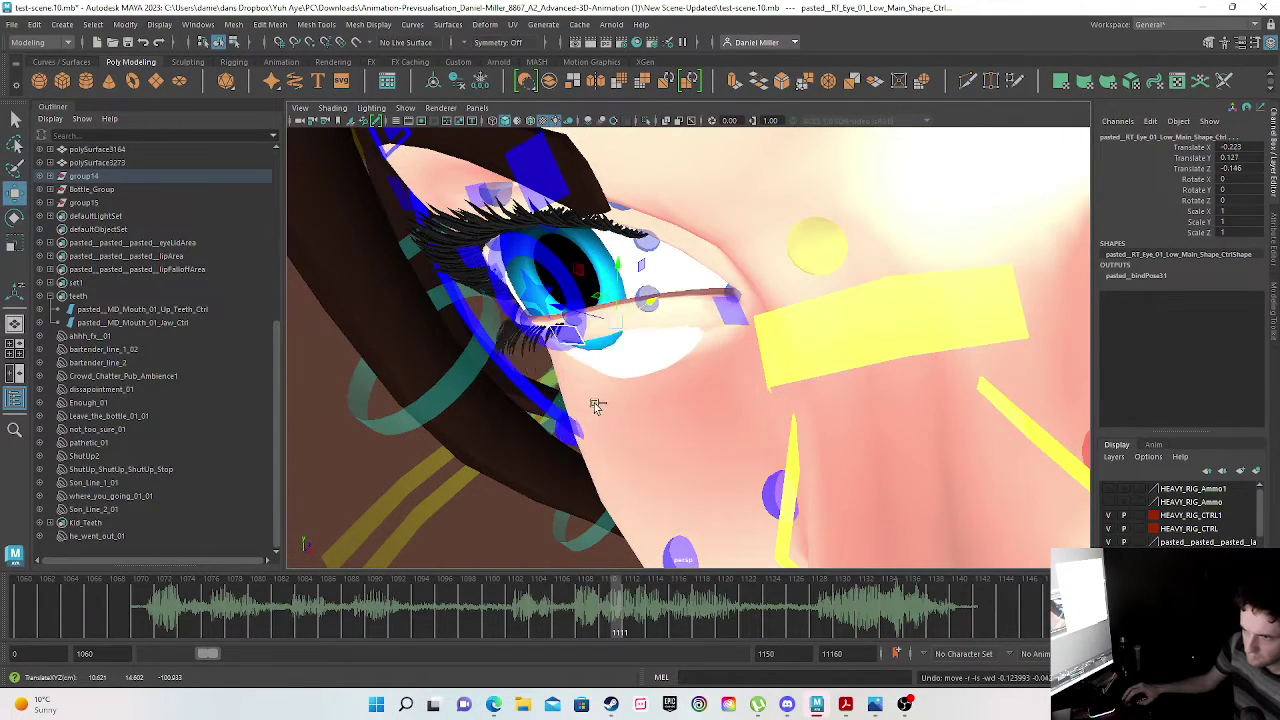
scroll(634, 389, down, 3)
mouse_move(670, 428)
alt+mouse_down()
mouse_move(594, 480)
mouse_move(660, 300)
mouse_move(657, 383)
mouse_move(548, 360)
mouse_move(663, 423)
mouse_move(666, 438)
alt+mouse_up()
scroll(743, 362, down, 4)
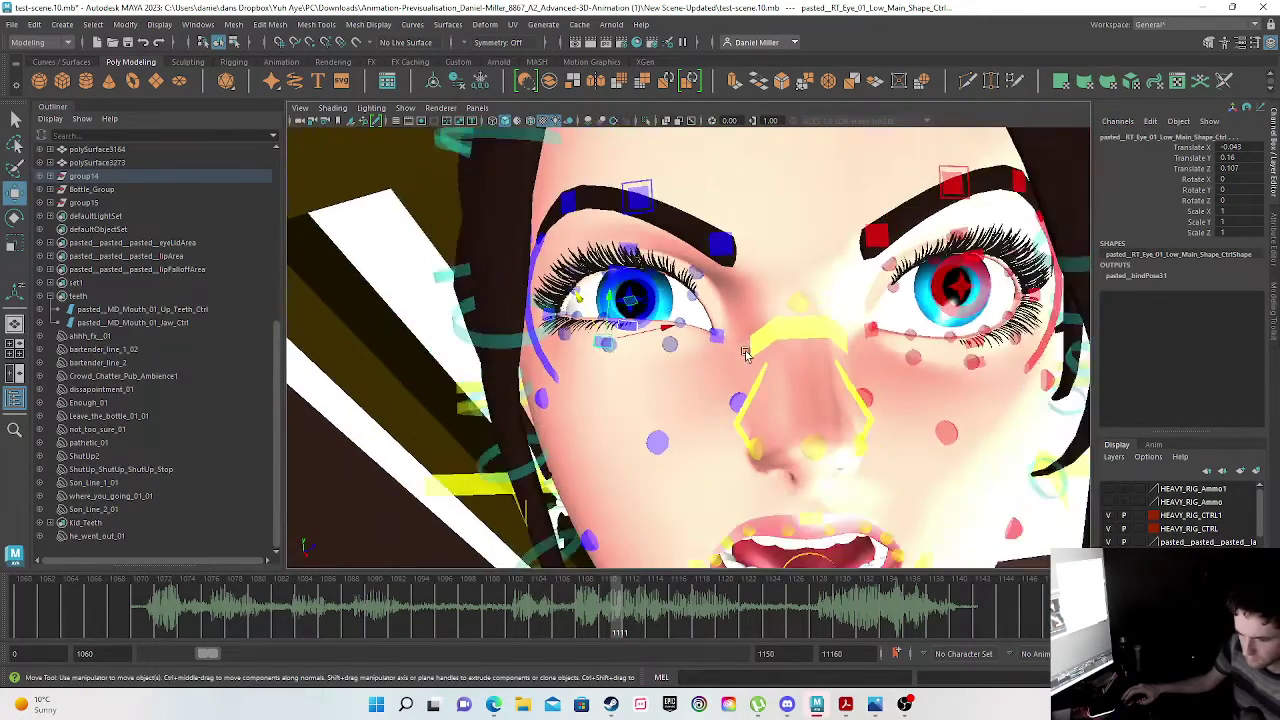
scroll(746, 368, up, 3)
key(s)
- Raise the left lower eyelid controls to about Translate X -0.047, Y 0.165, Z 0.082 at frame 1111 and key them
alt+middle_drag(993, 336, 810, 367)
click(850, 373)
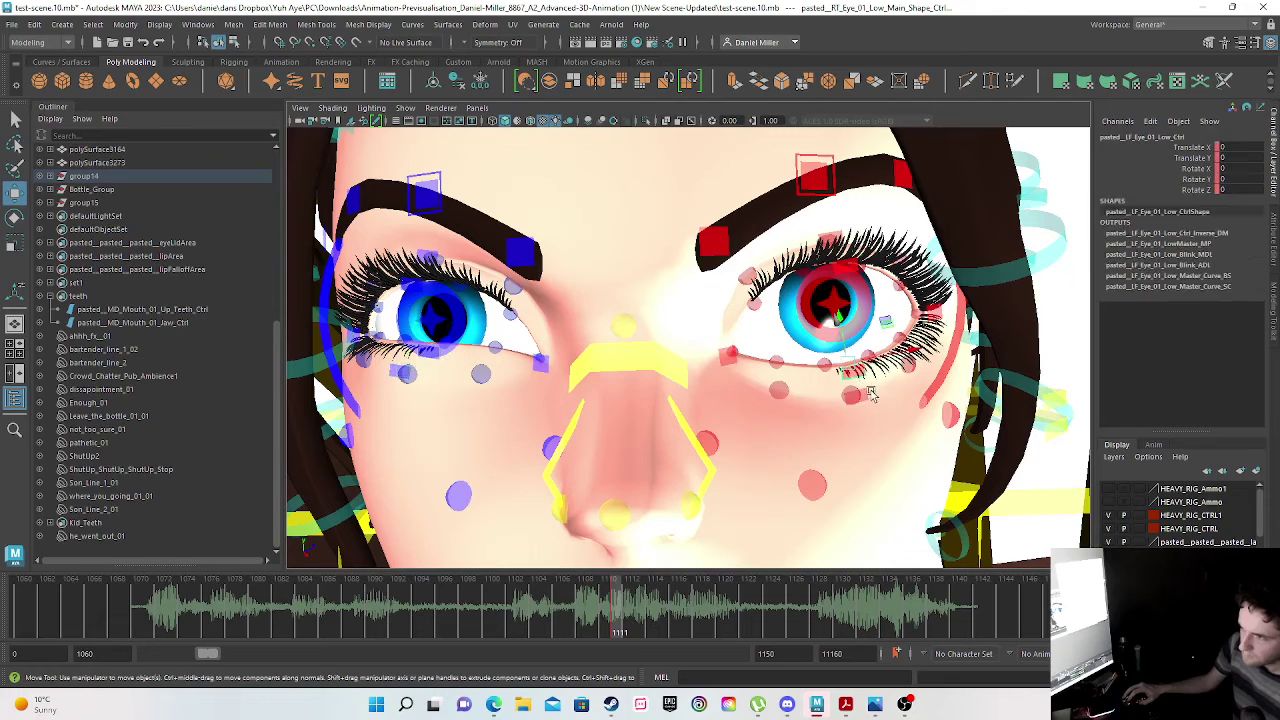
click(857, 396)
drag(847, 349, 840, 304)
alt+drag(869, 391, 757, 438)
drag(843, 253, 756, 330)
alt+drag(630, 464, 714, 451)
key(f)
key(bracketleft)
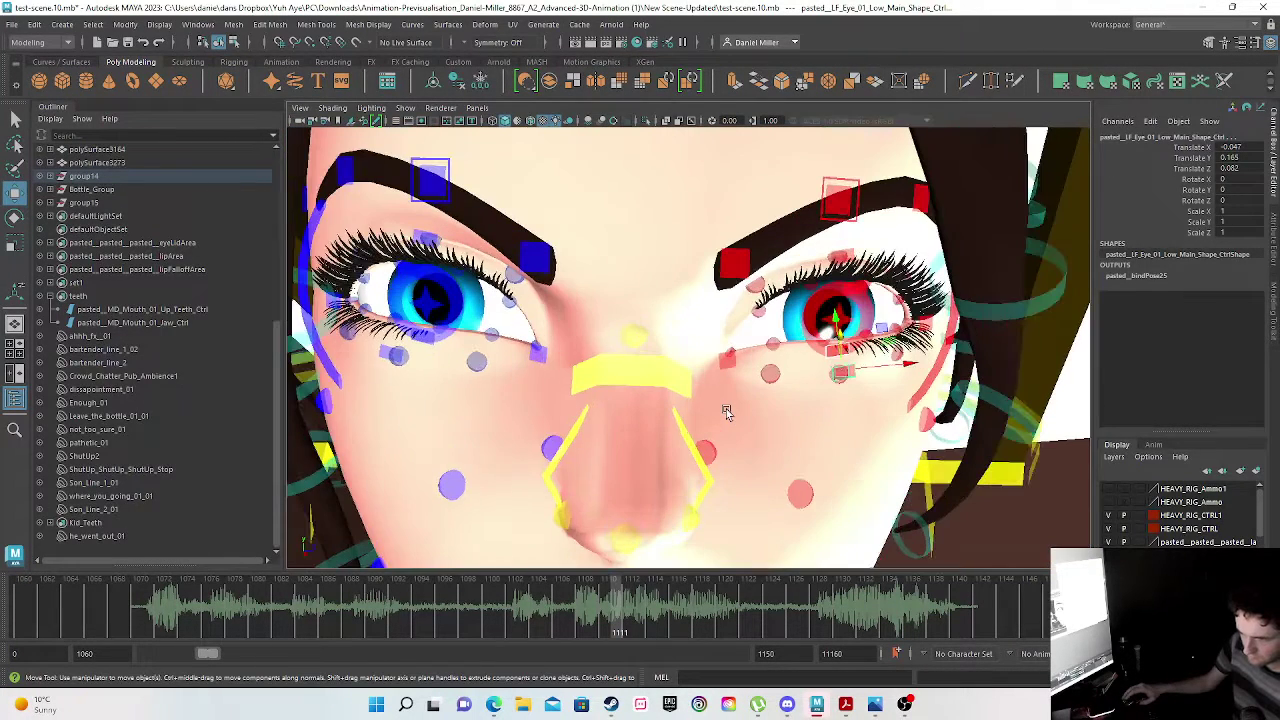
key(s)
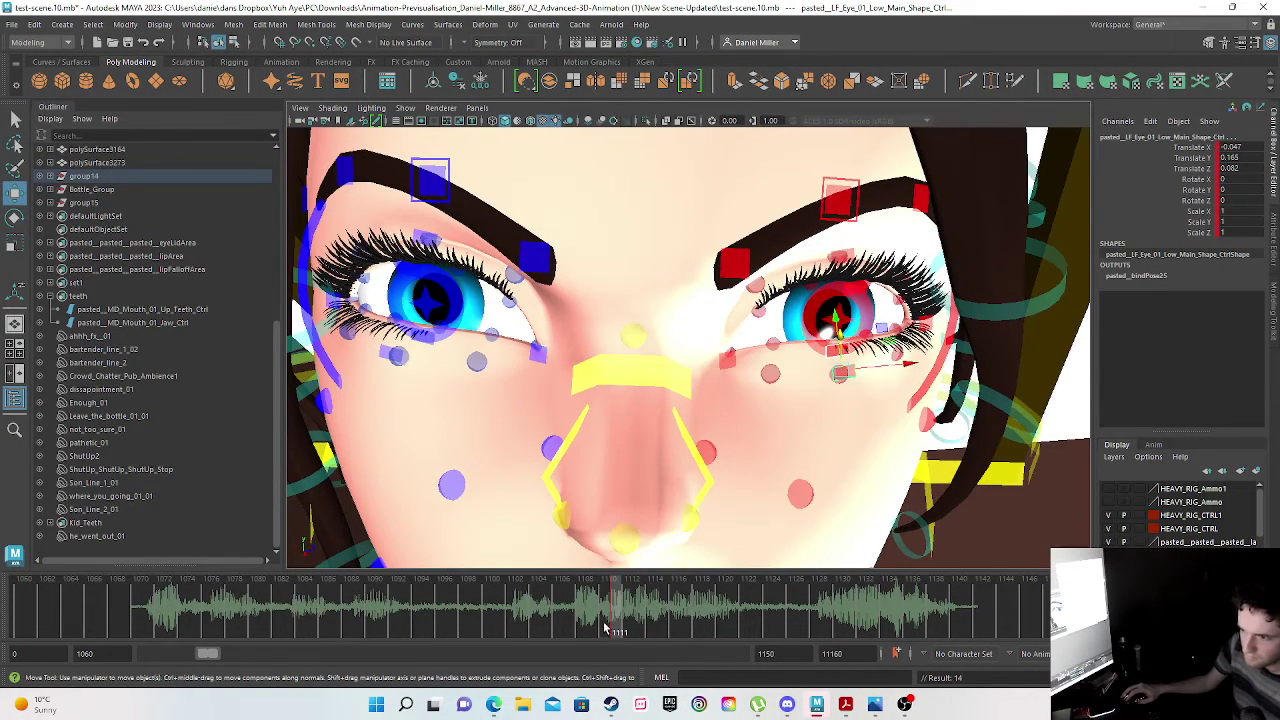
- Reset the left lower eyelid controls' Translate X, Y and Z to 0 at frame 1070 and key them
mouse_move(587, 623)
mouse_down()
mouse_move(127, 610)
mouse_move(143, 606)
mouse_up()
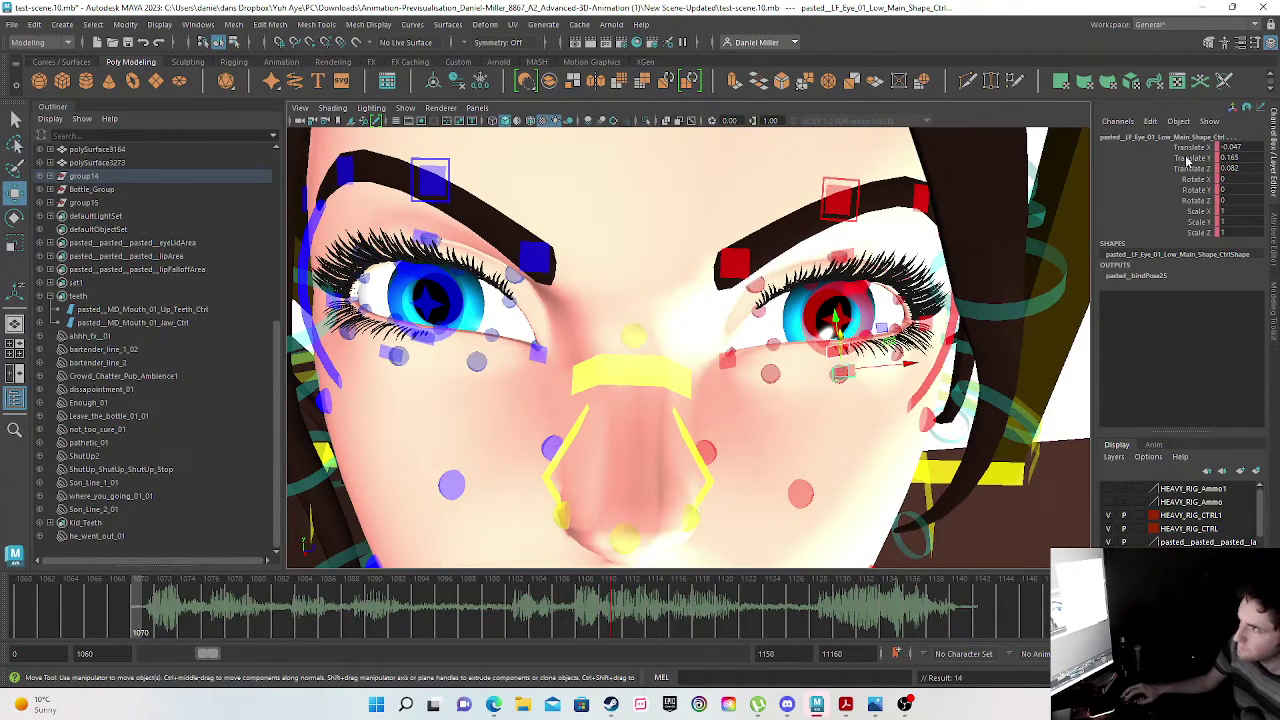
double_click(1232, 146)
text(0)
click(1236, 157)
text(0)
click(1233, 169)
text(0)
key(Return)
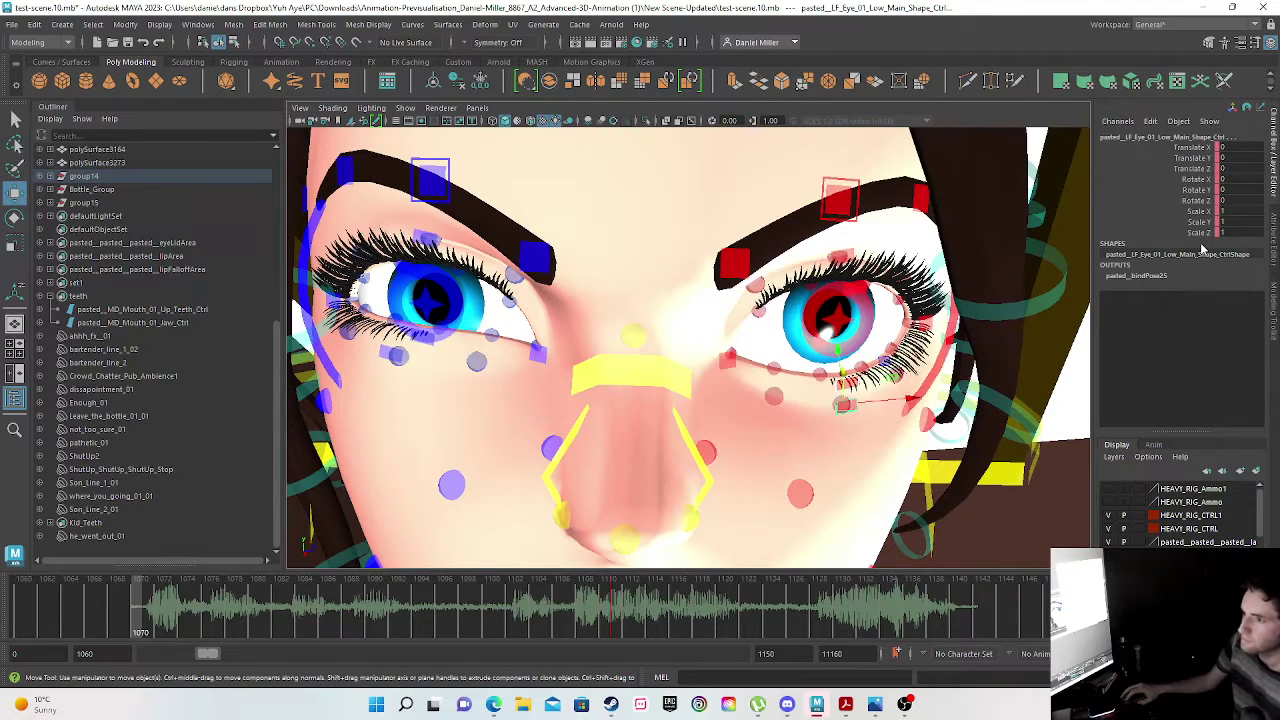
key(s)
- Reset the right lower eyelid controls' Translate X and Y to 0 at frame 1070 and key them
click(384, 357)
scroll(352, 358, up, 3)
alt+middle_drag(369, 374, 631, 408)
click(616, 356)
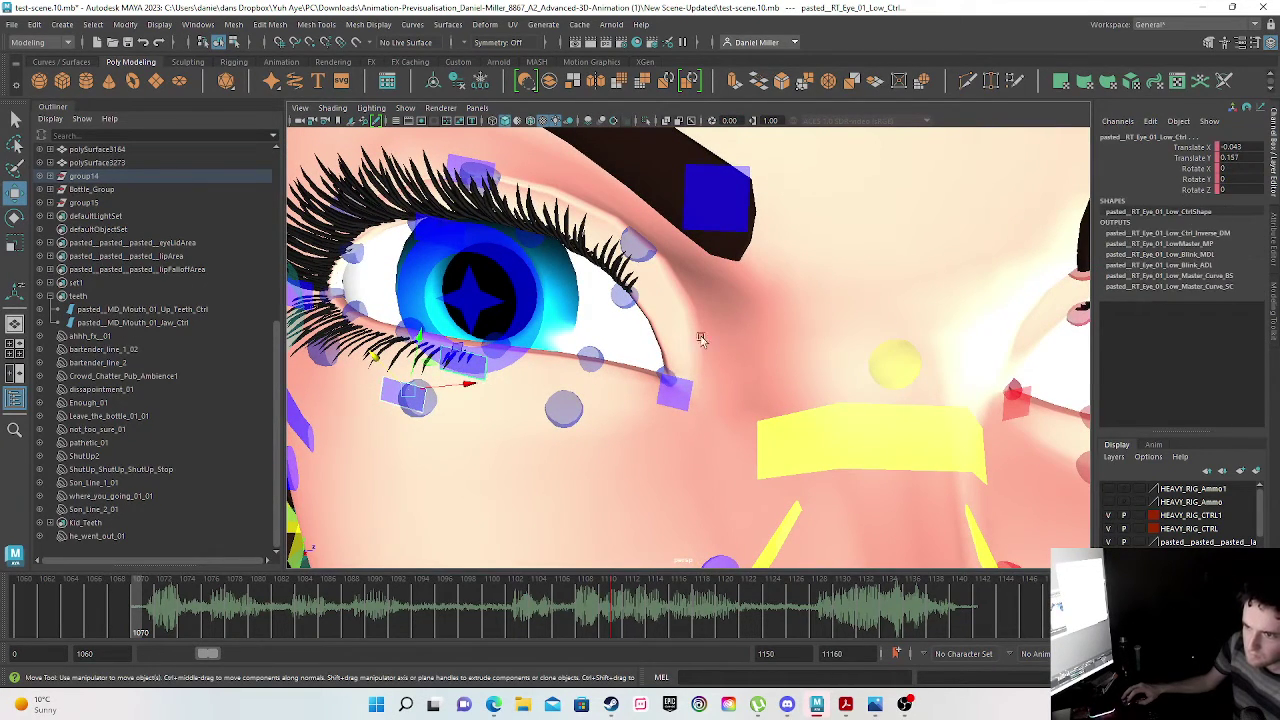
click(1240, 148)
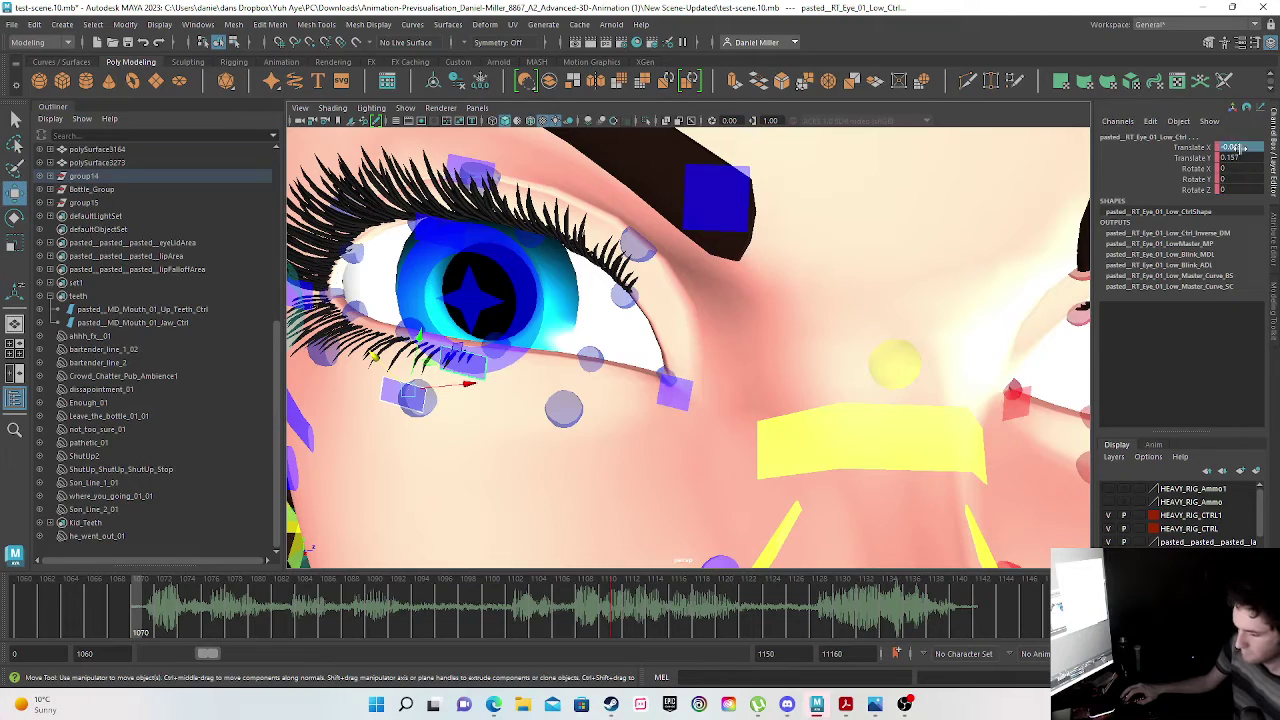
text(0)
click(1238, 158)
text(0)
key(Return)
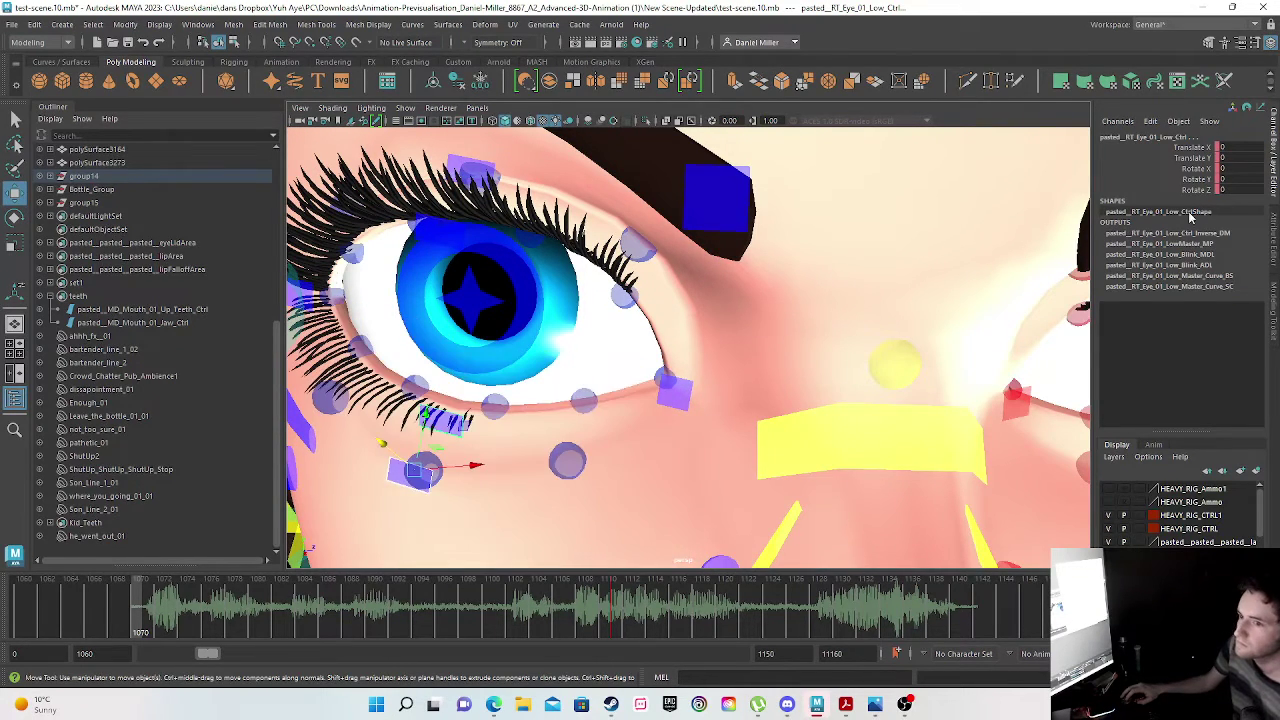
key(s)
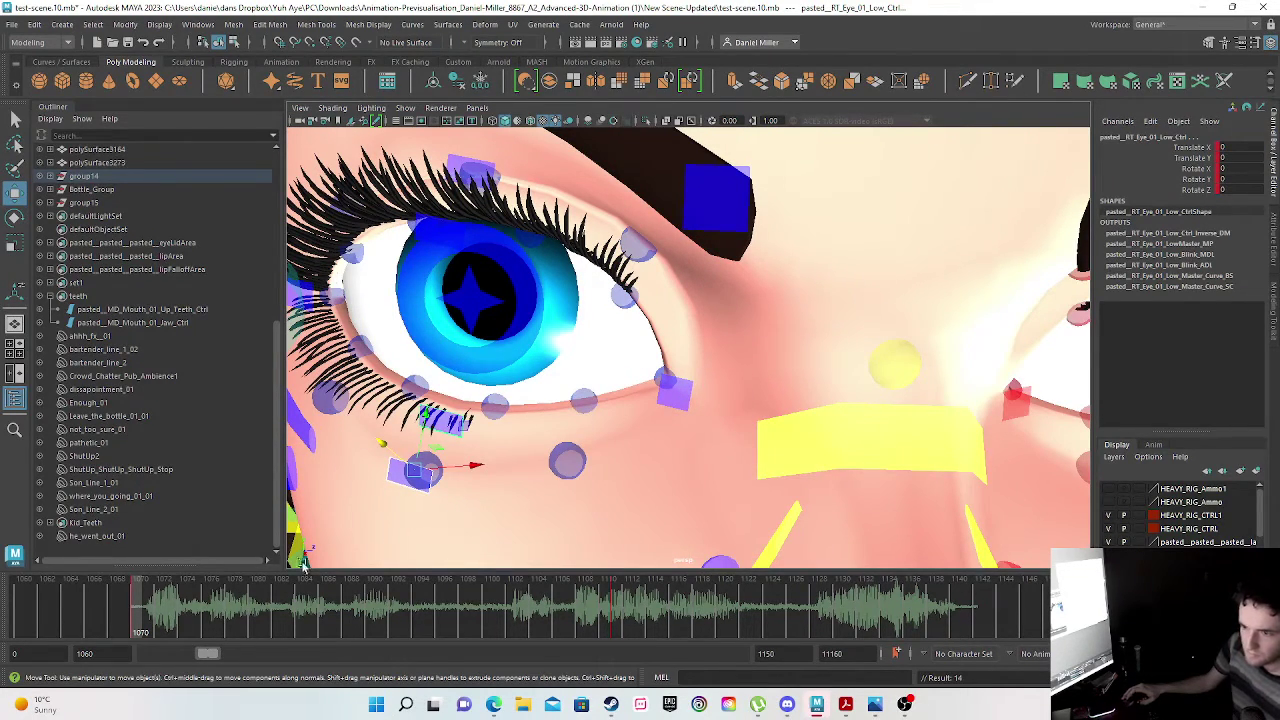
- Reset the right lower eyelid controls' Translate X and Y to 0 at frame 1124 and key them
scroll(686, 397, down, 6)
scroll(669, 394, up, 3)
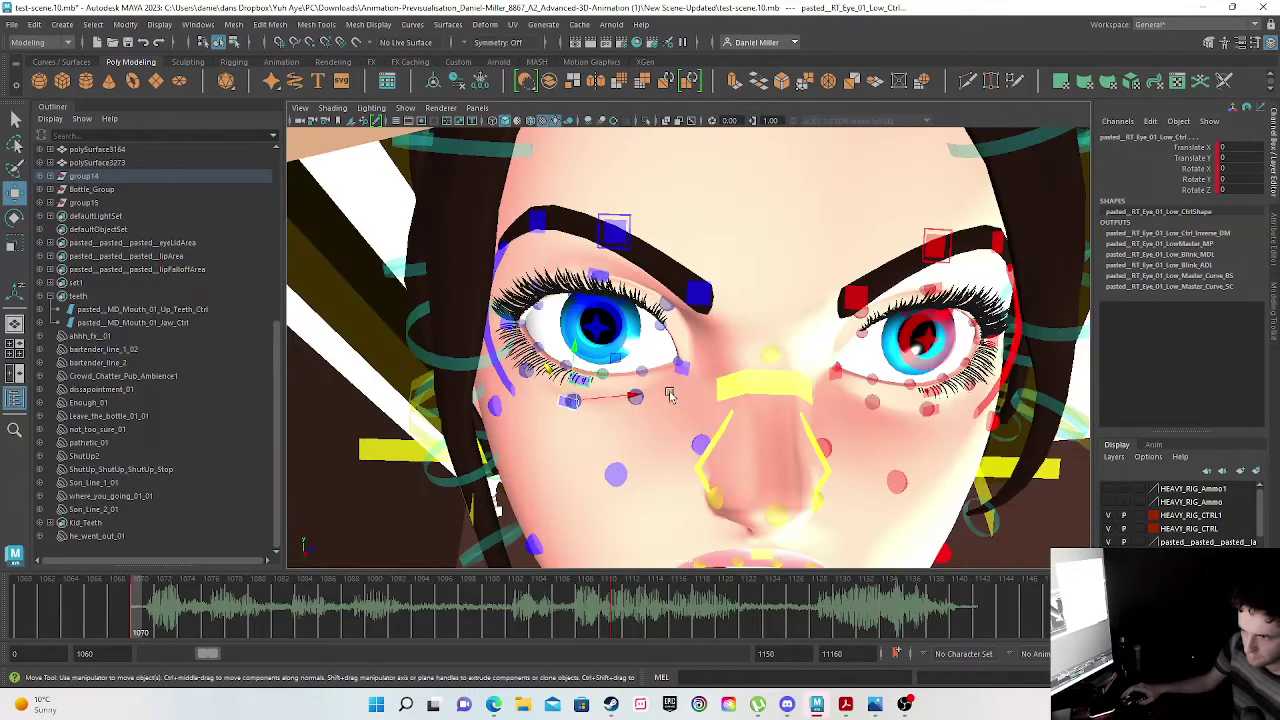
scroll(668, 395, down, 4)
click(107, 611)
drag(107, 611, 772, 604)
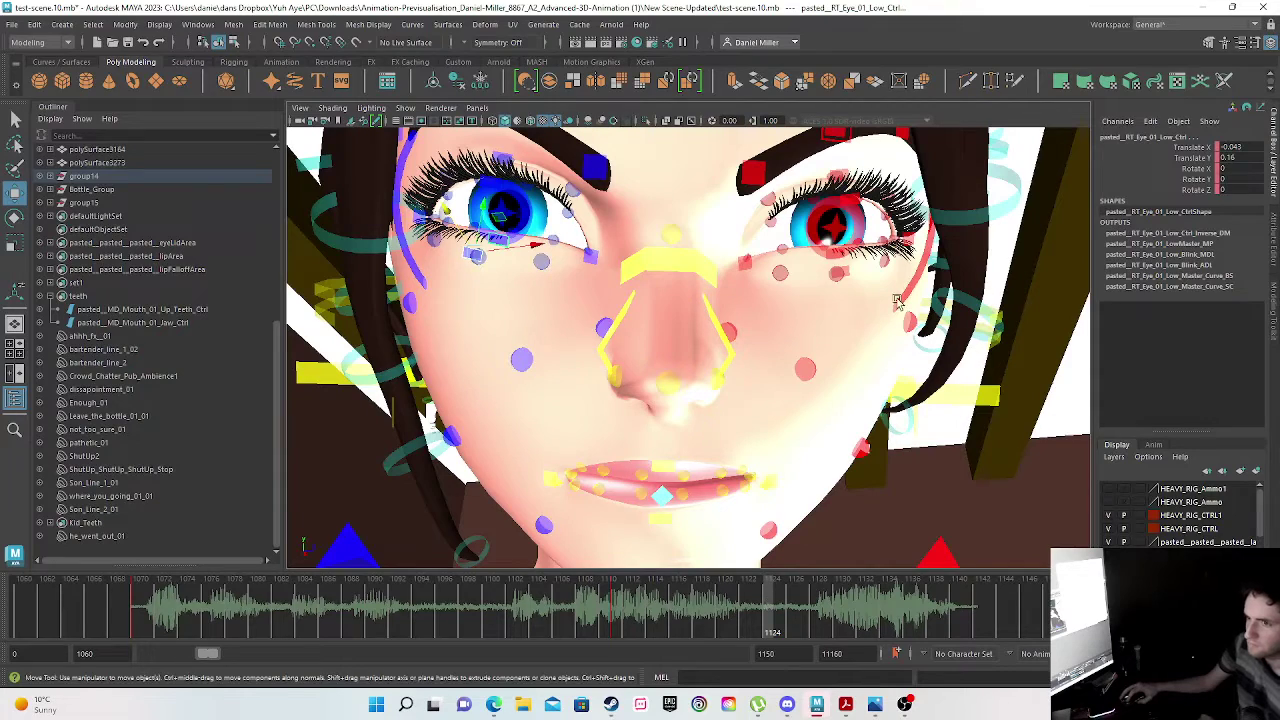
double_click(1228, 147)
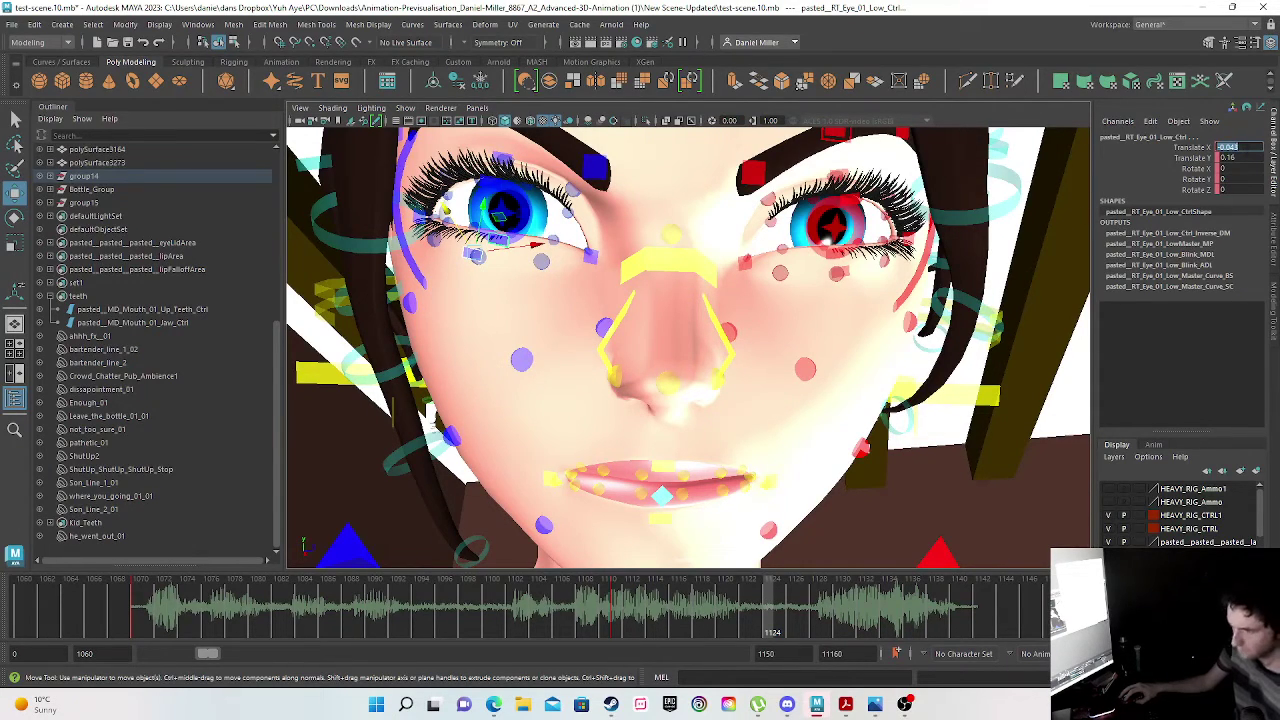
text(0)
click(1241, 157)
text(0)
key(Return)
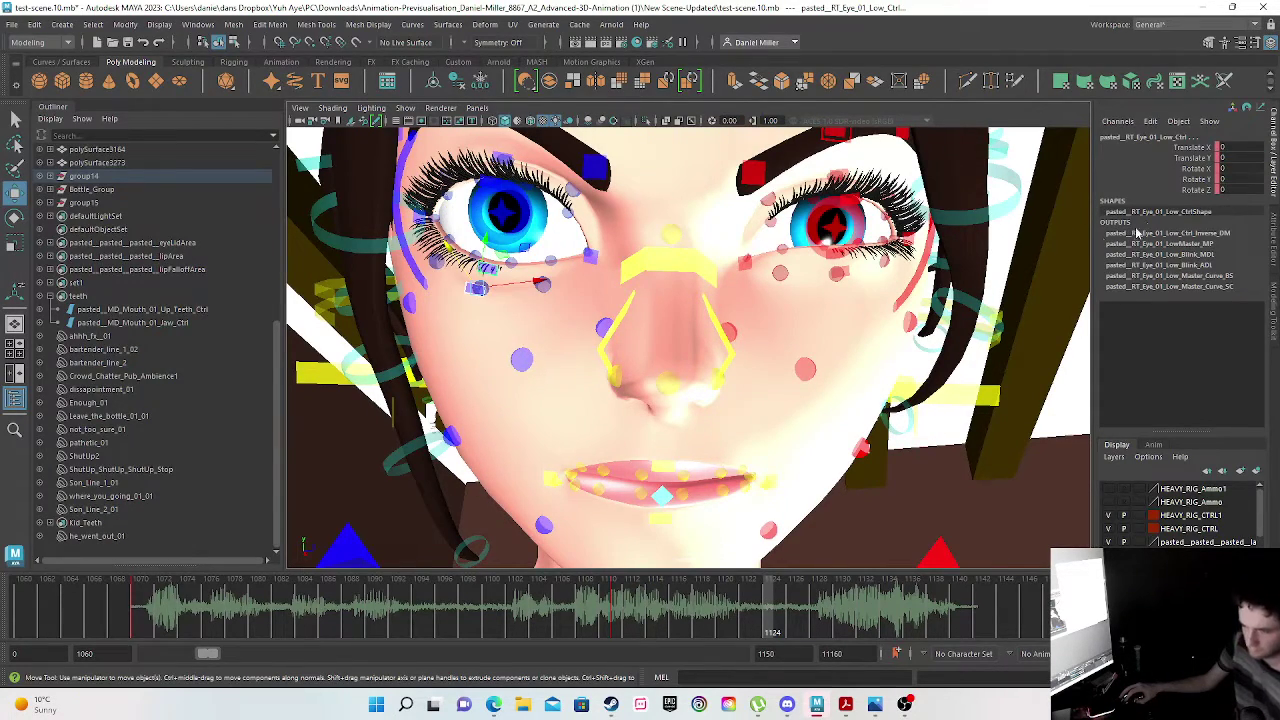
key(s)
- Reset the left lower eyelid controls' Translate X, Y and Z to 0 at frame 1124 and key them
click(837, 260)
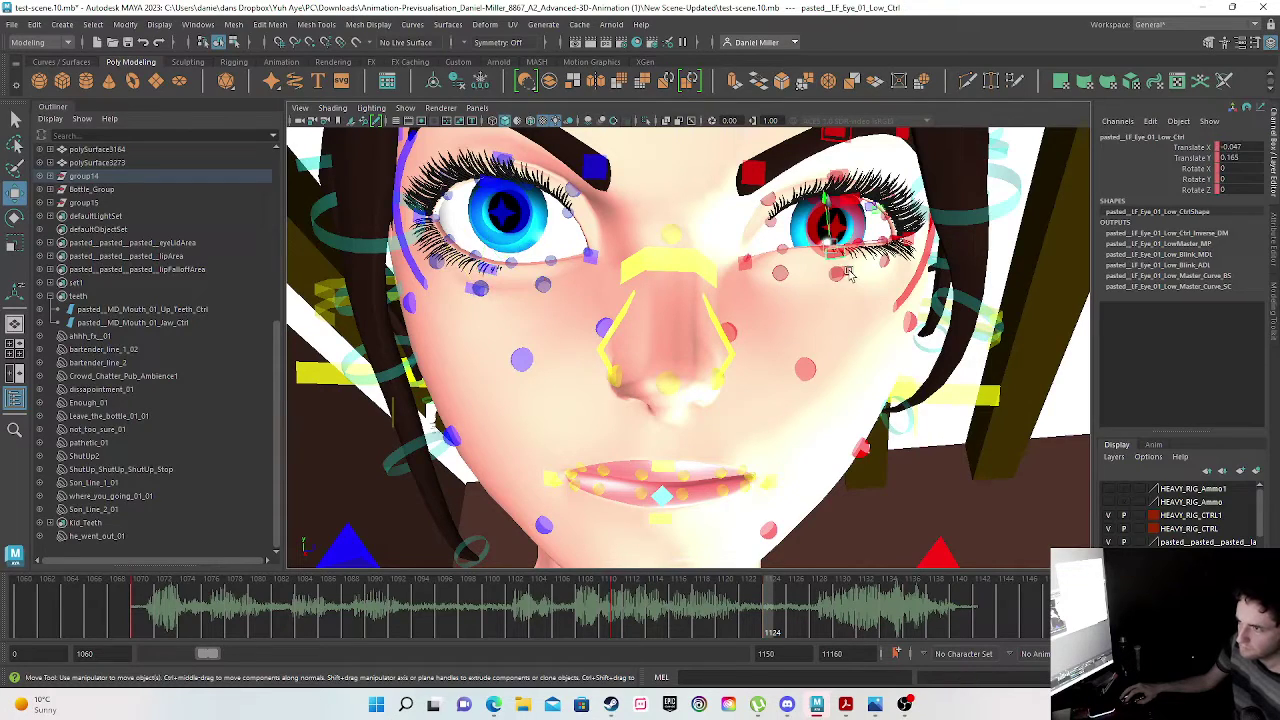
click(845, 272)
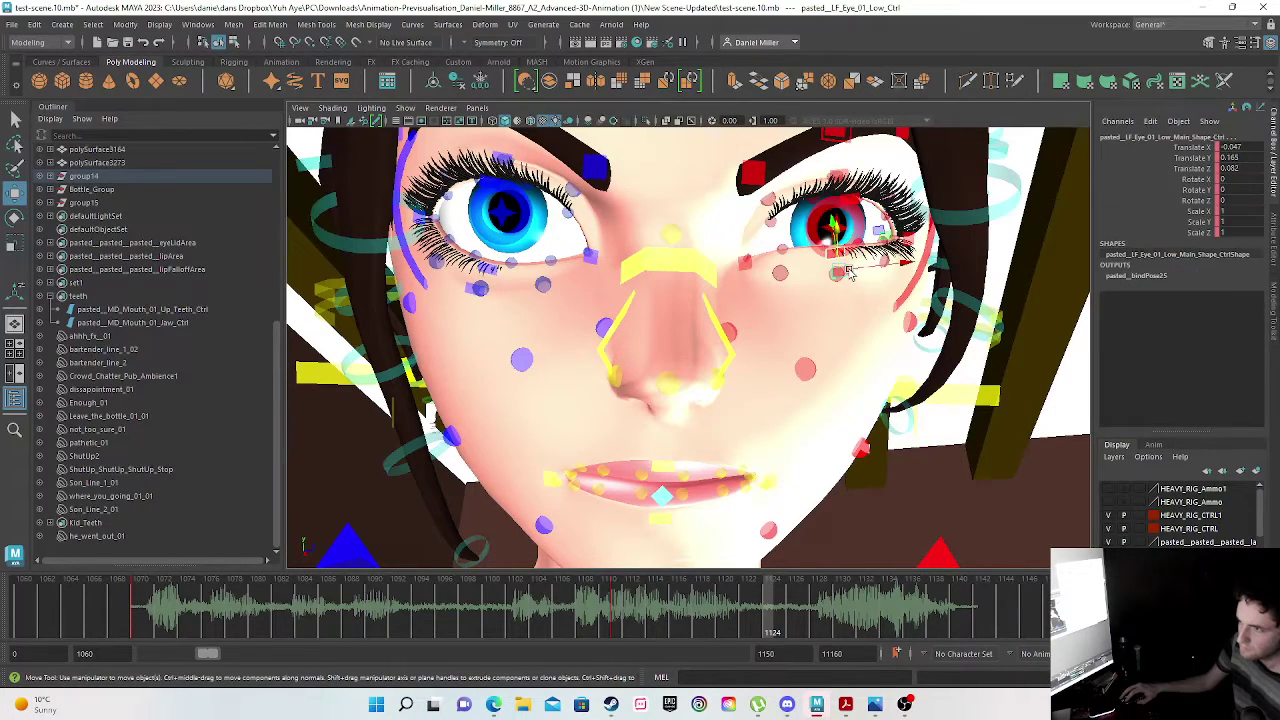
double_click(1240, 148)
text(0)
click(1243, 157)
text(0)
click(1241, 168)
text(0)
key(Return)
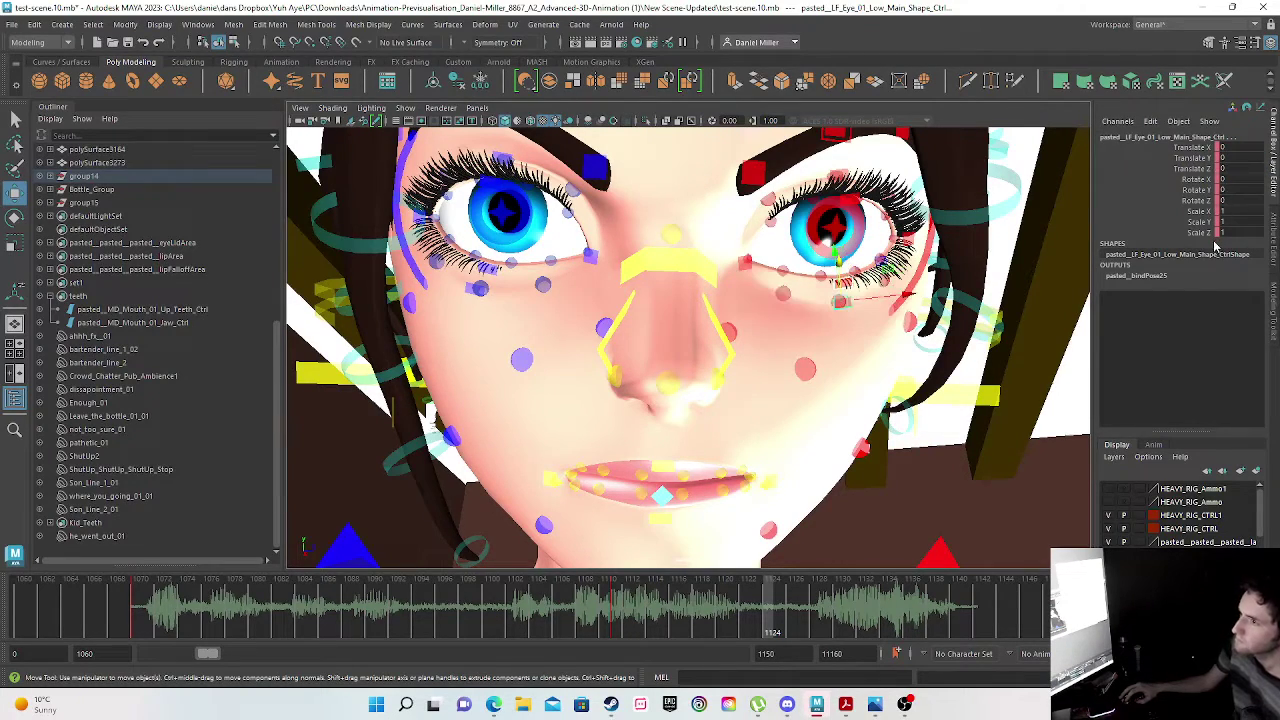
key(s)
- Copy both eyes' lower eyelid keys from frame 1124 and paste them at frame 1135
drag(143, 617, 766, 605)
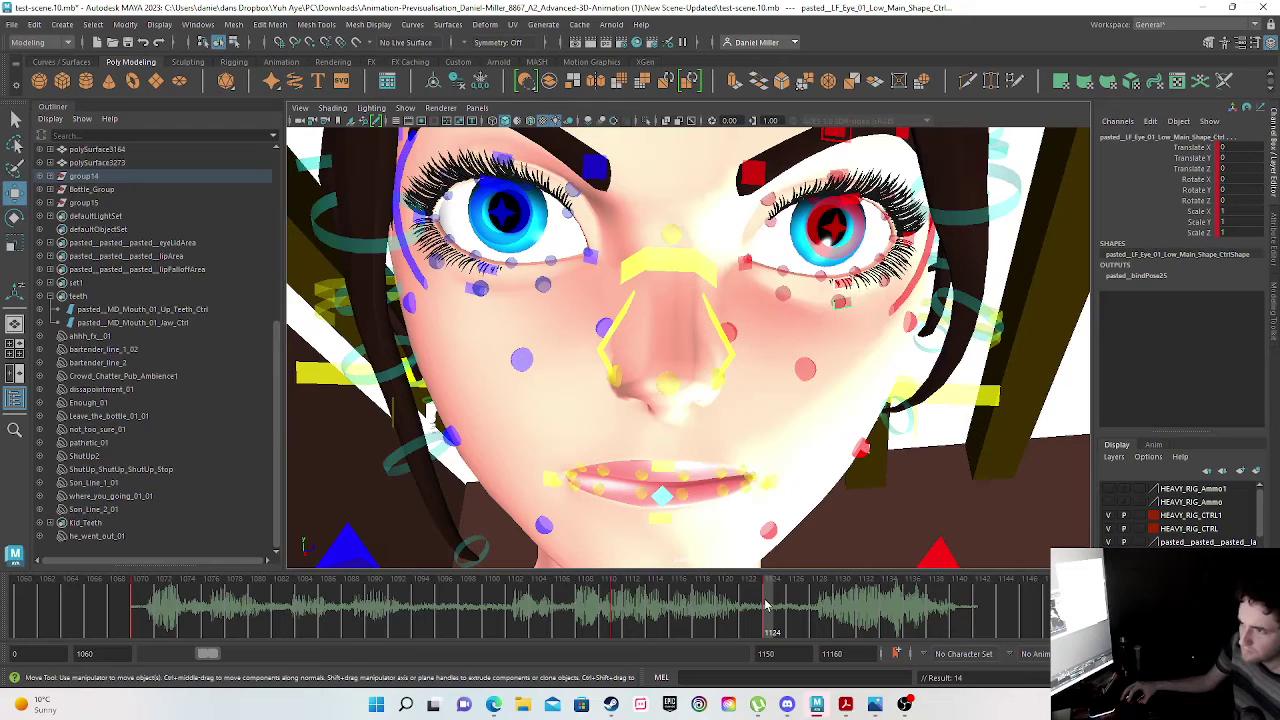
click(472, 290)
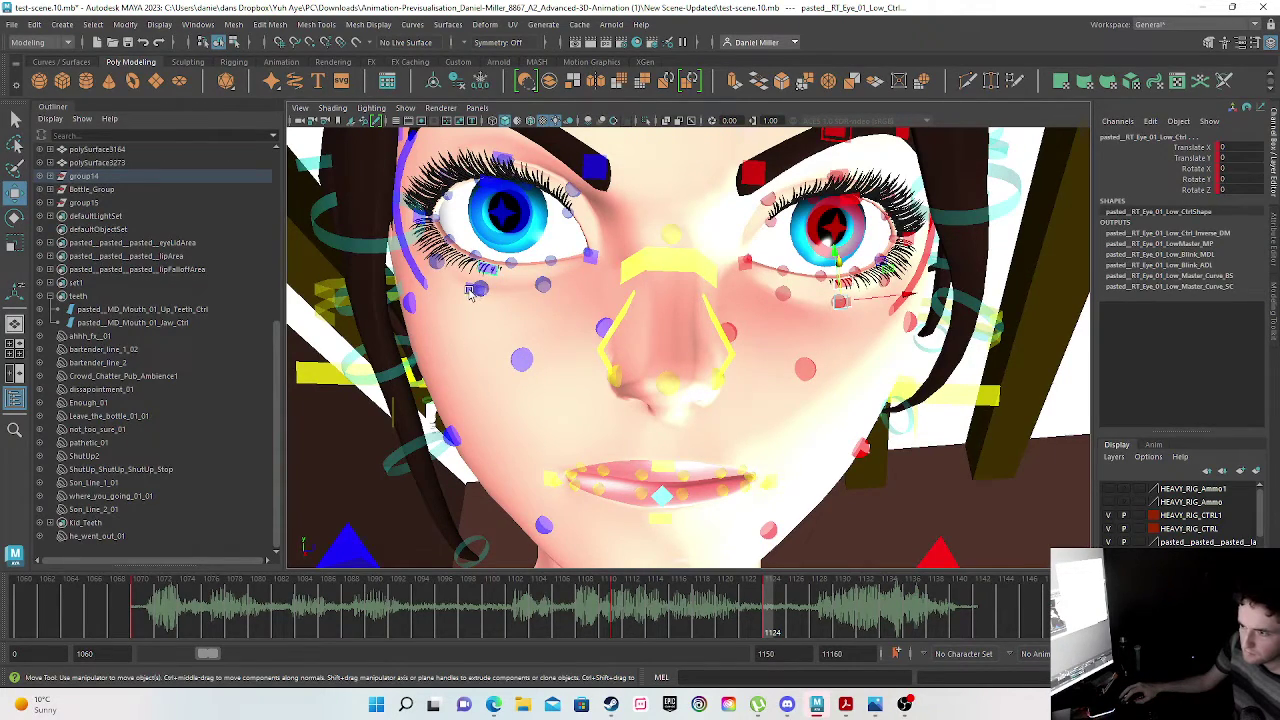
click(474, 289)
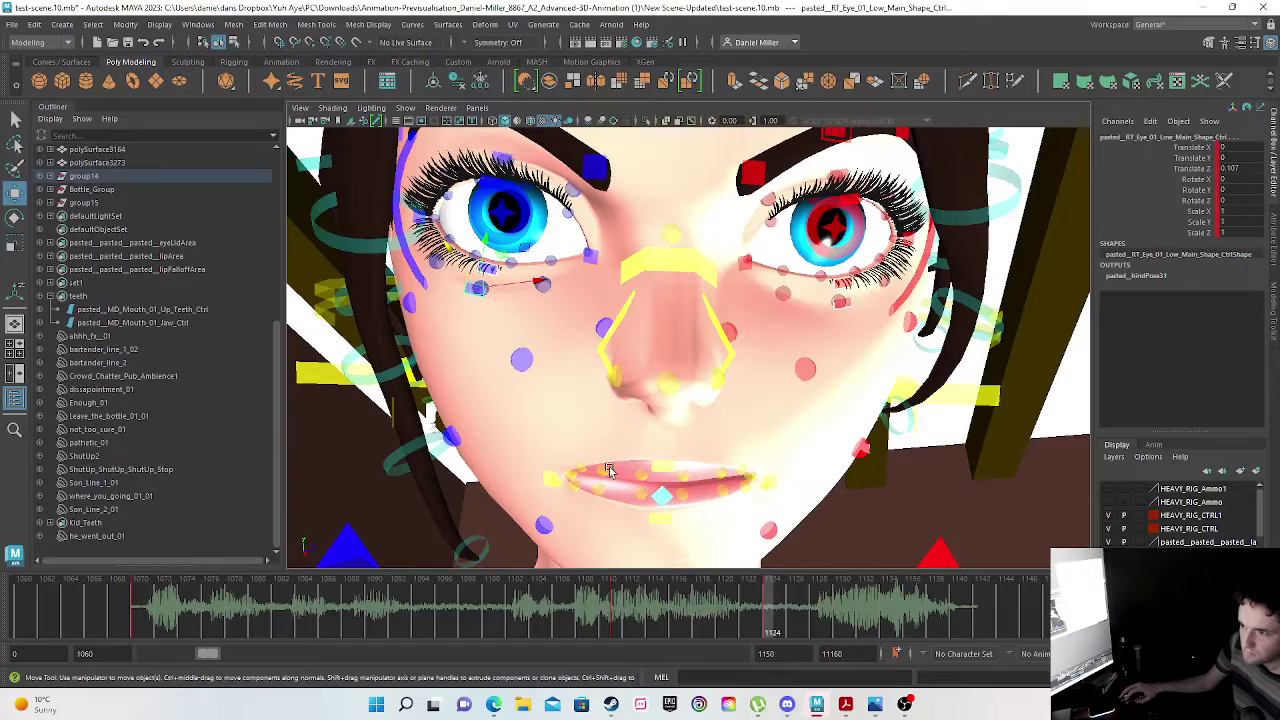
right_click(768, 610)
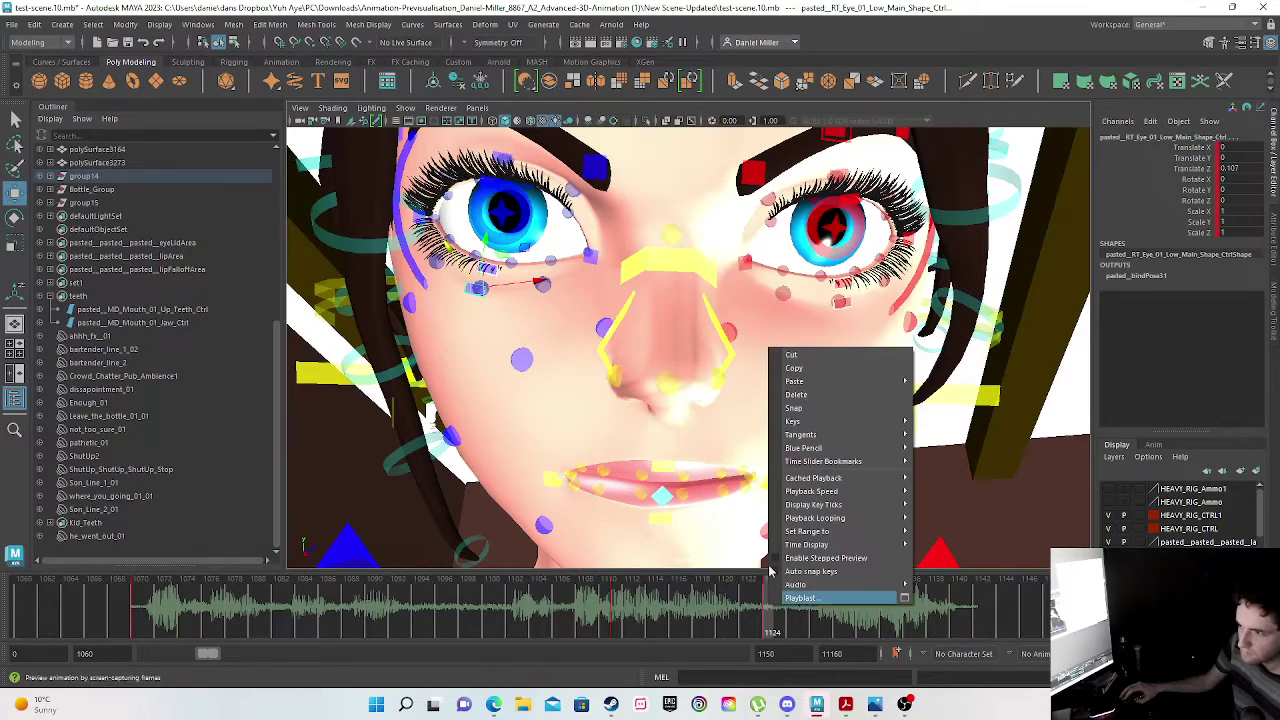
click(804, 371)
drag(816, 620, 900, 617)
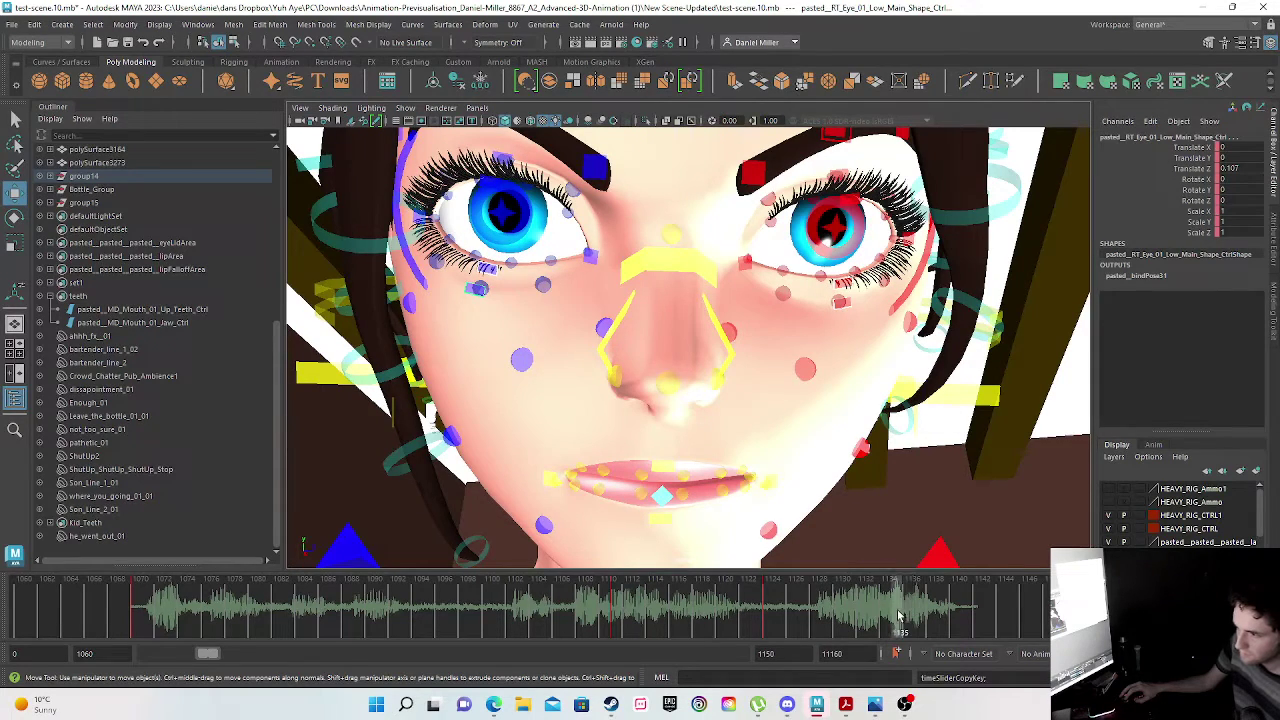
right_click(899, 617)
mouse_move(925, 387)
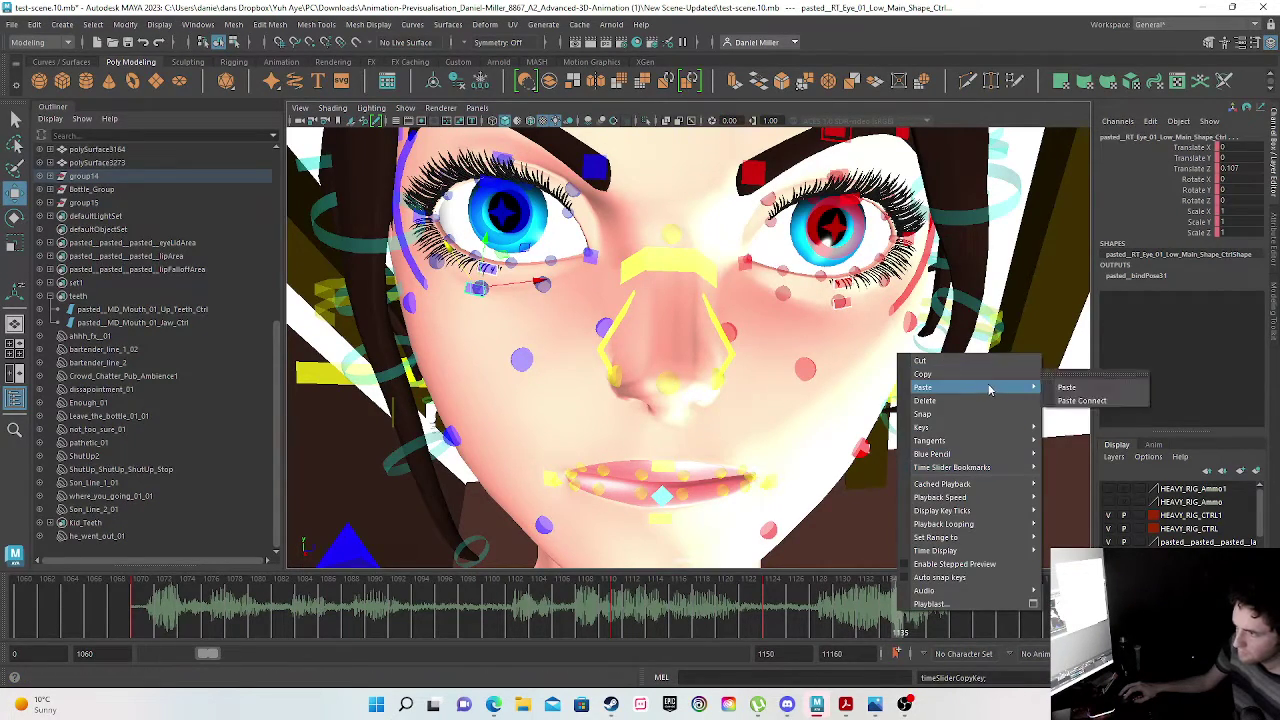
click(1097, 391)
- Delete the lower eyelid controls' keys at frame 1124
click(766, 618)
right_click(766, 618)
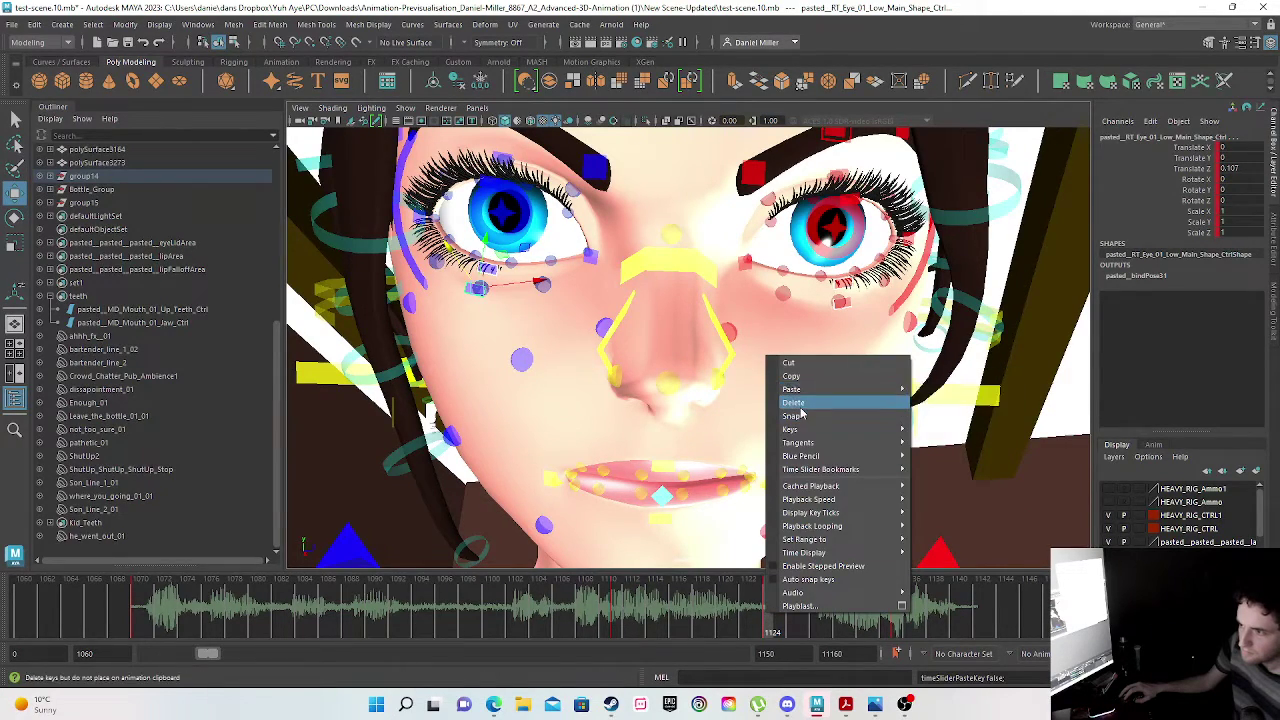
click(796, 403)
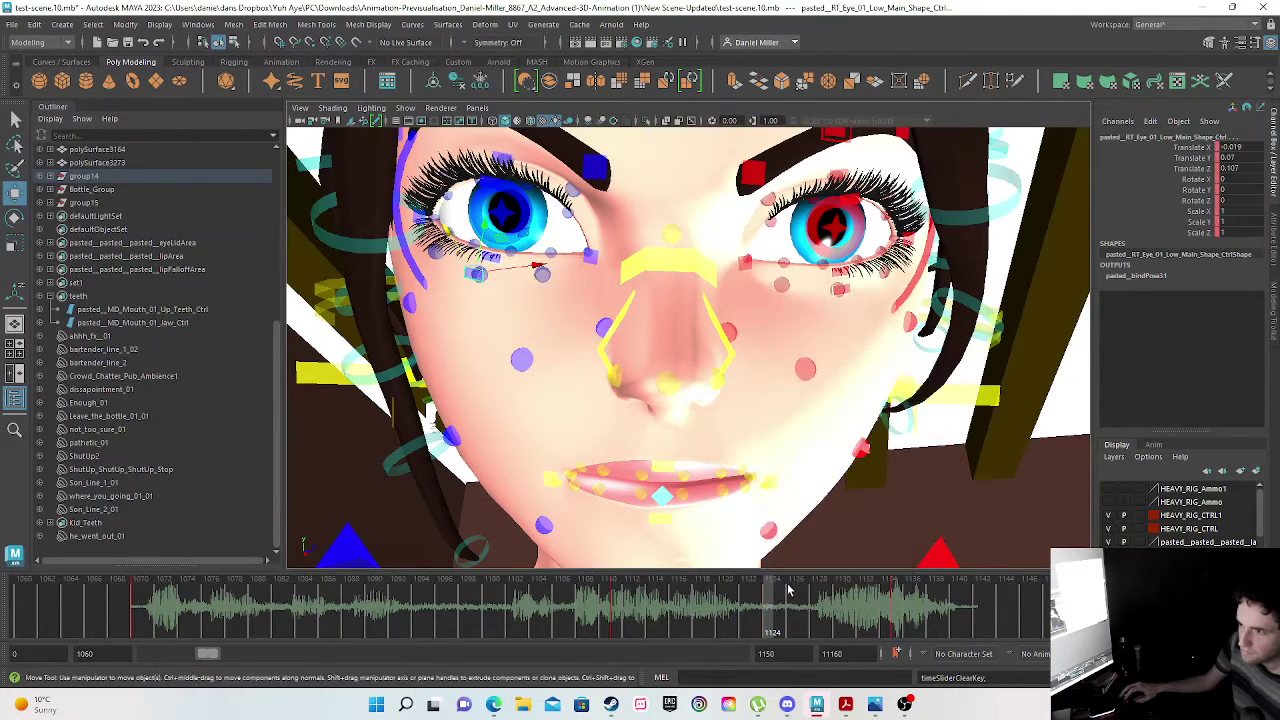
- Review the lower eyelid motion on both eyes across the dialogue from frame 1070 to 1142
click(843, 283)
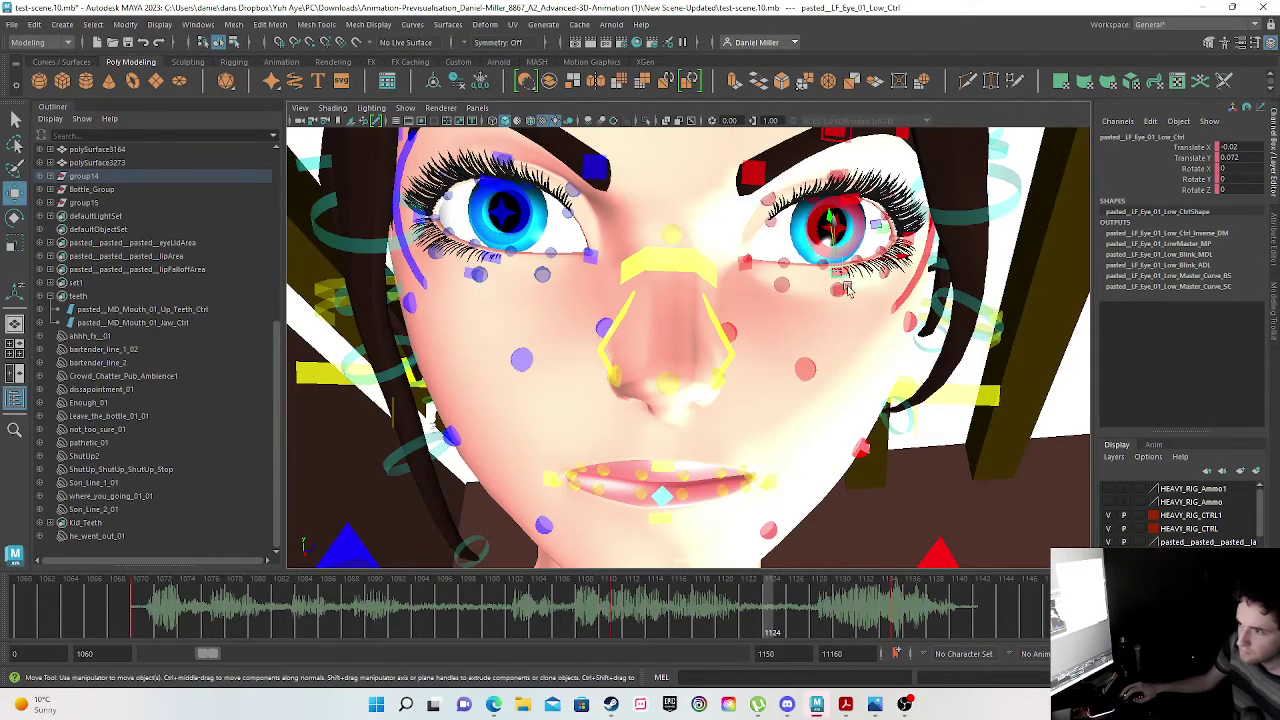
click(840, 289)
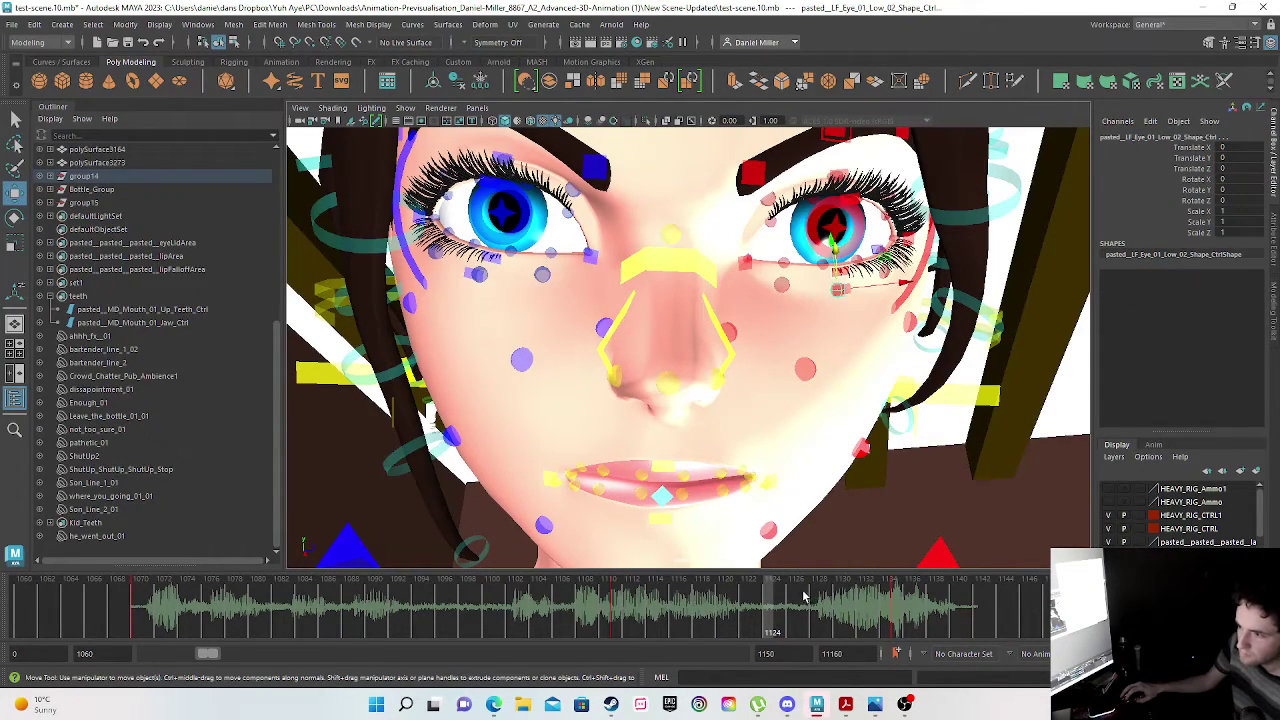
drag(770, 621, 614, 620)
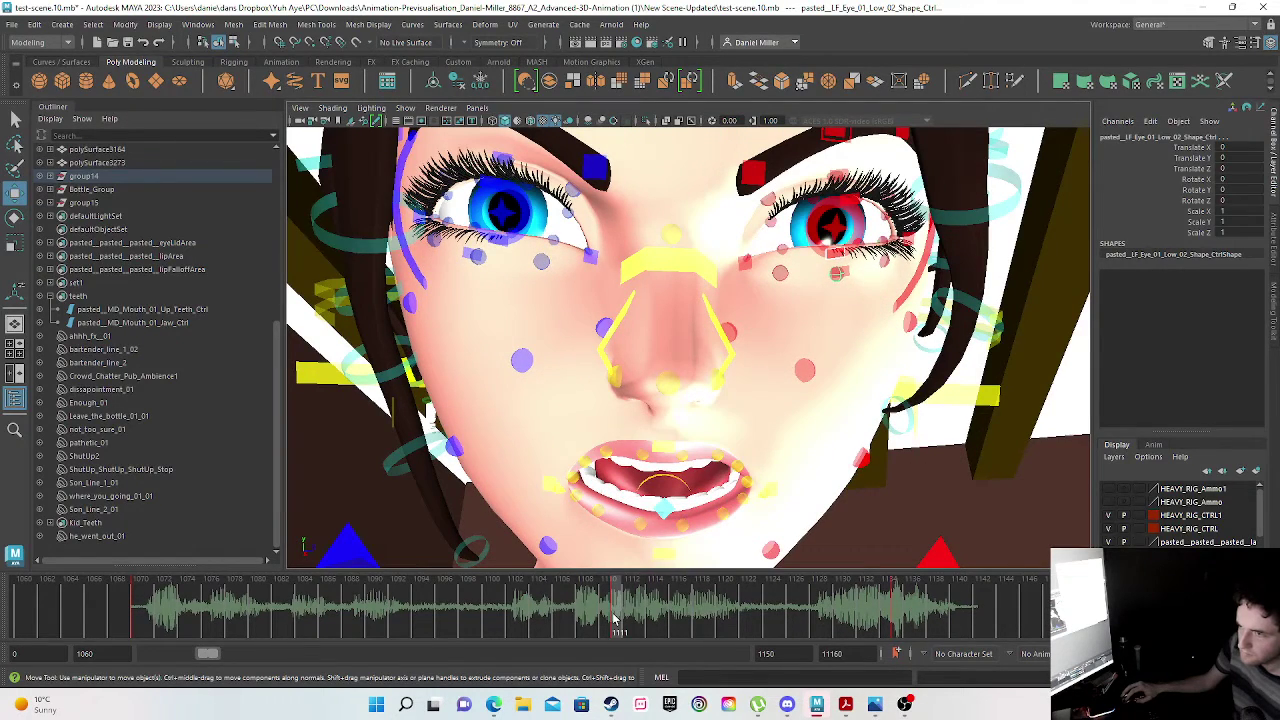
click(476, 255)
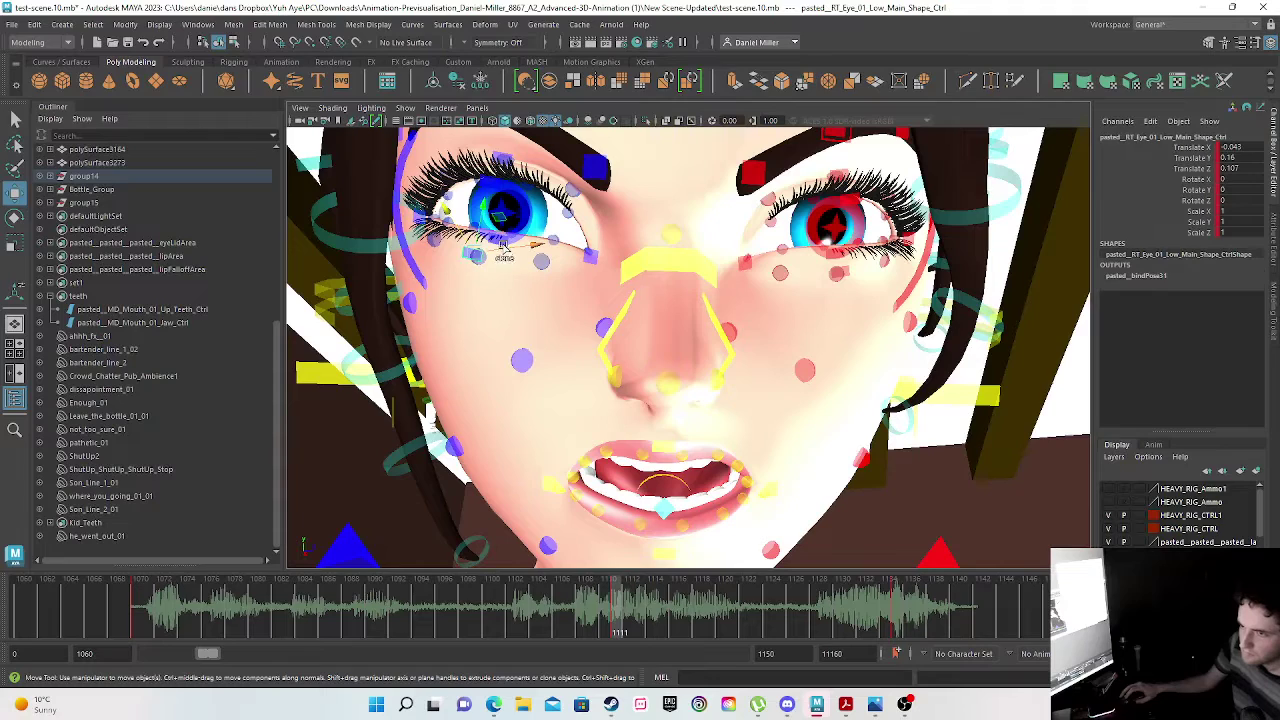
click(496, 243)
drag(620, 625, 898, 625)
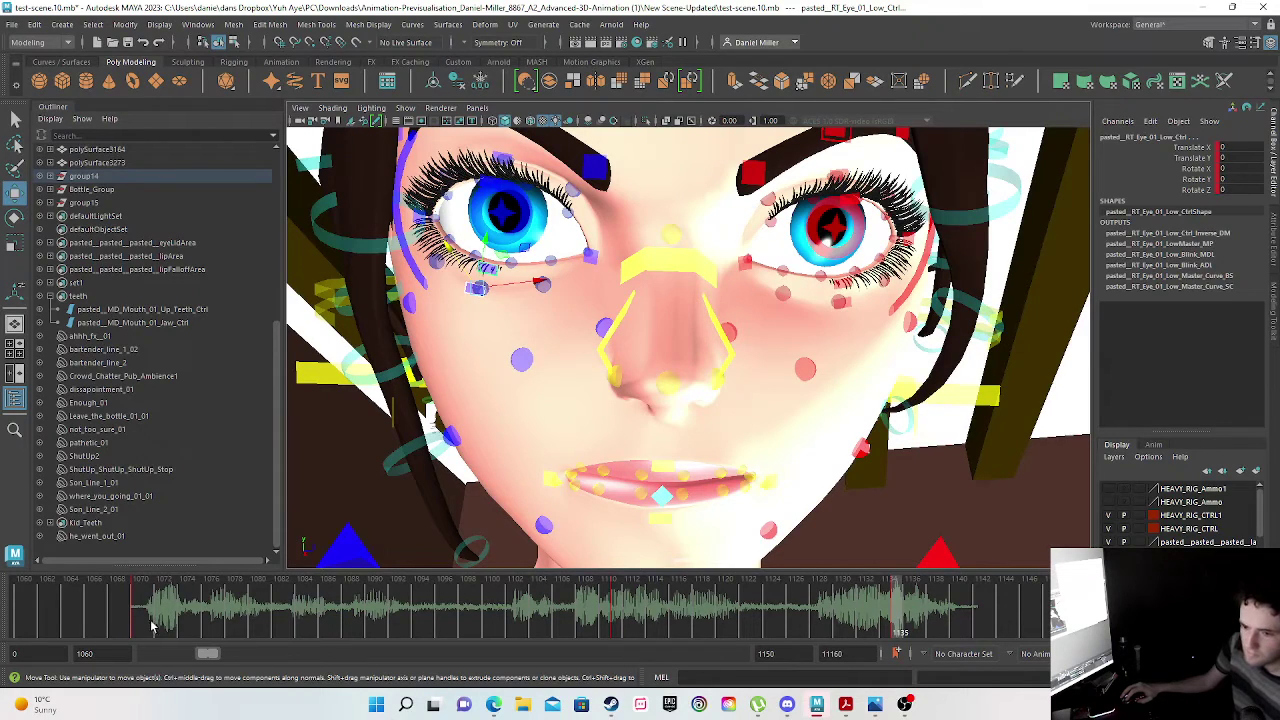
drag(151, 619, 982, 632)
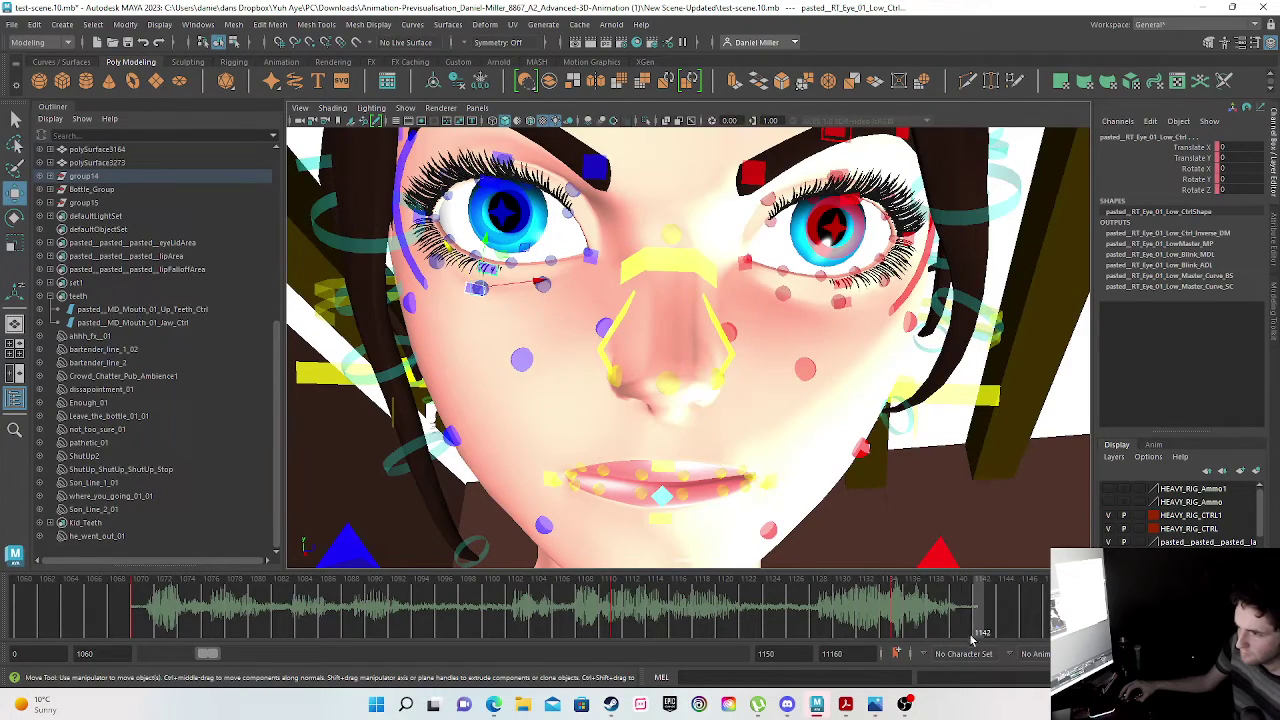
drag(677, 600, 814, 616)
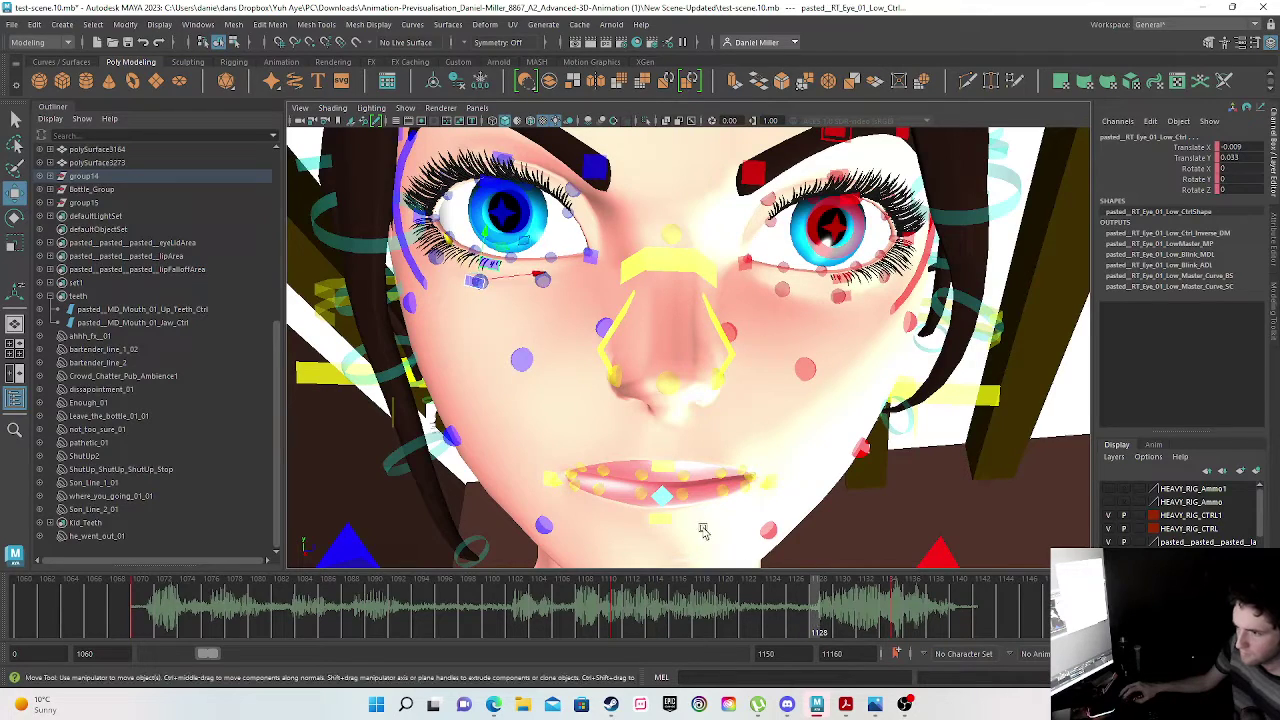
- Save the scene, accepting the student version notice
scroll(680, 425, up, 3)
alt+middle_drag(656, 472, 674, 251)
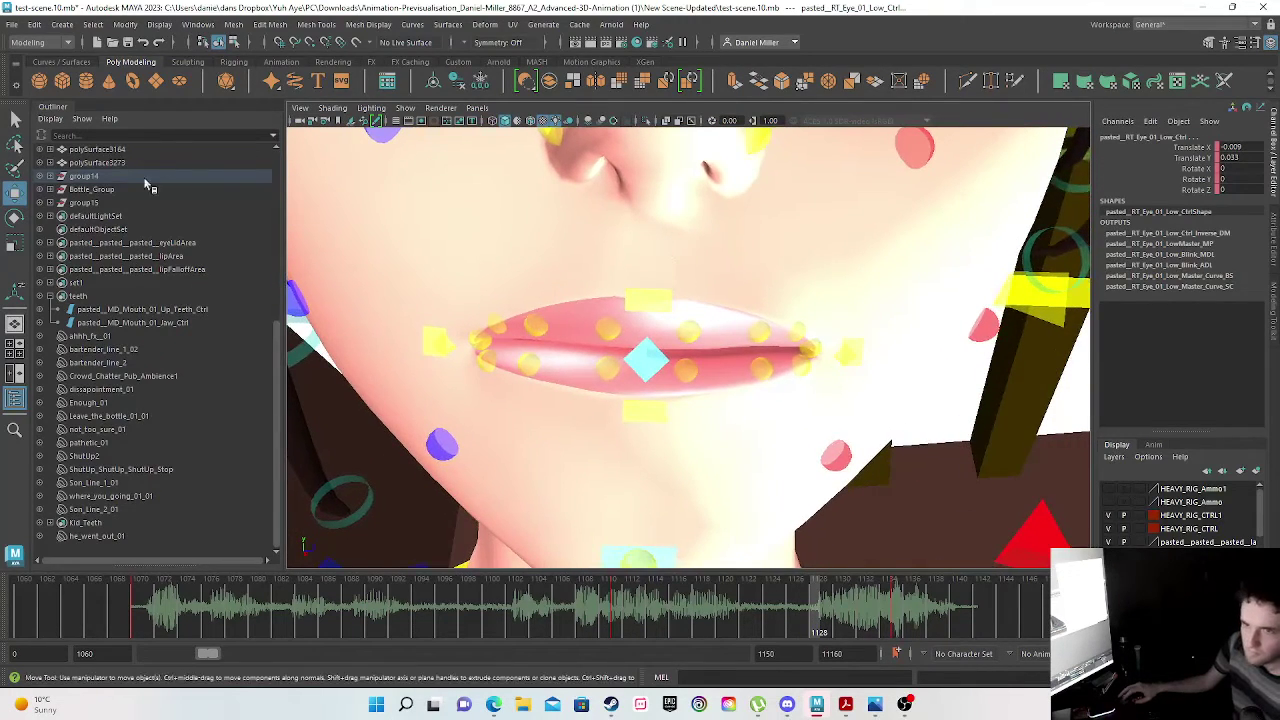
click(127, 42)
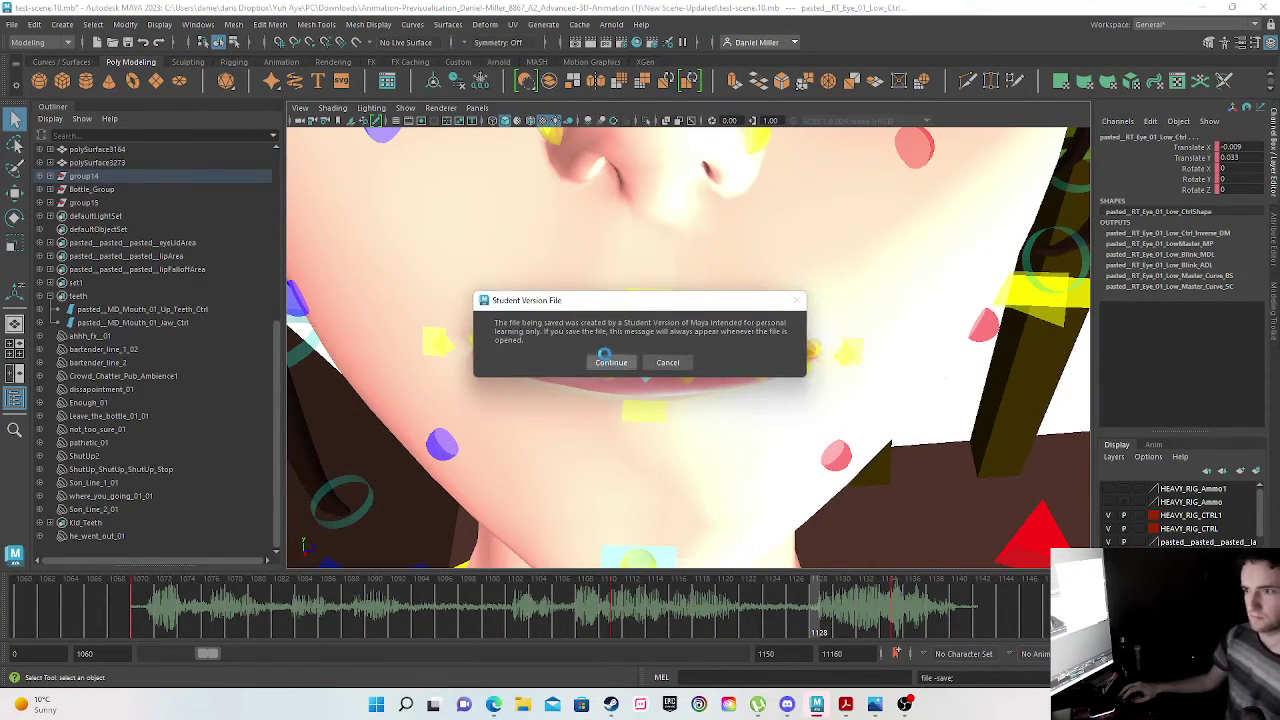
click(610, 363)
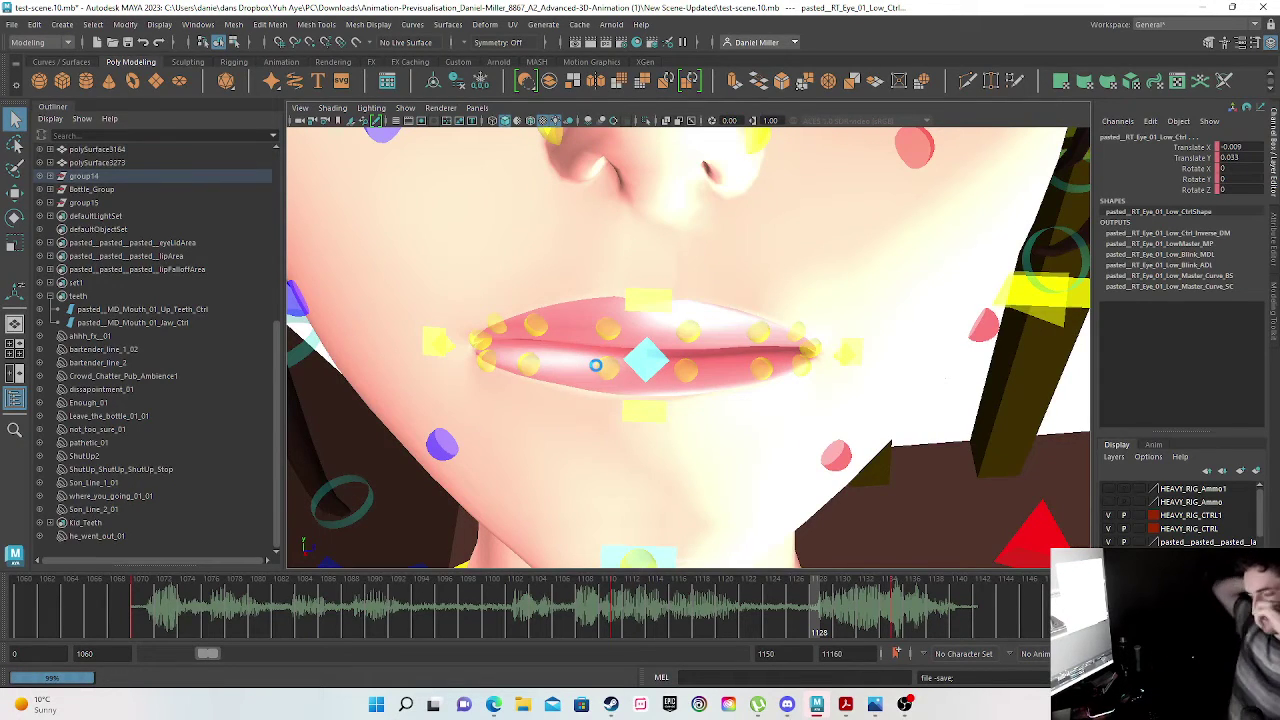
- Key the closed jaw shortly before frame 1128 and key it open at frame 1128 with Translate Y about -0.119 and Z about 0.096
key(w)
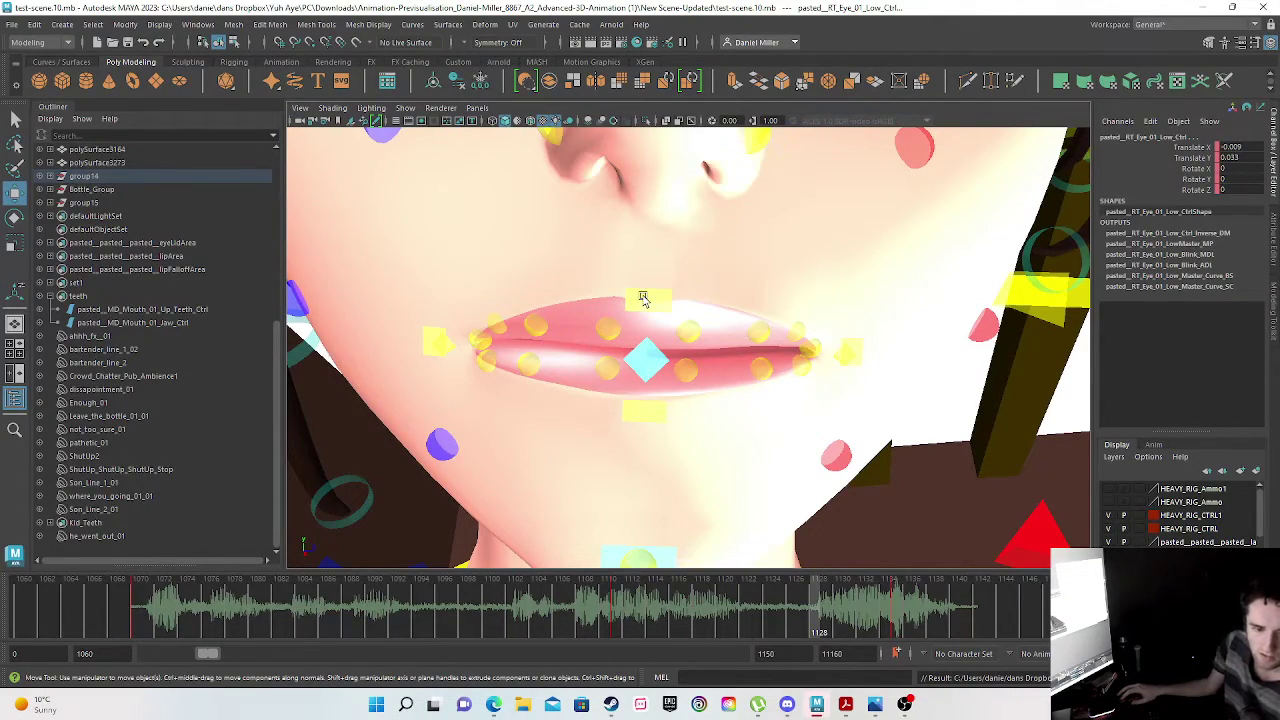
click(131, 323)
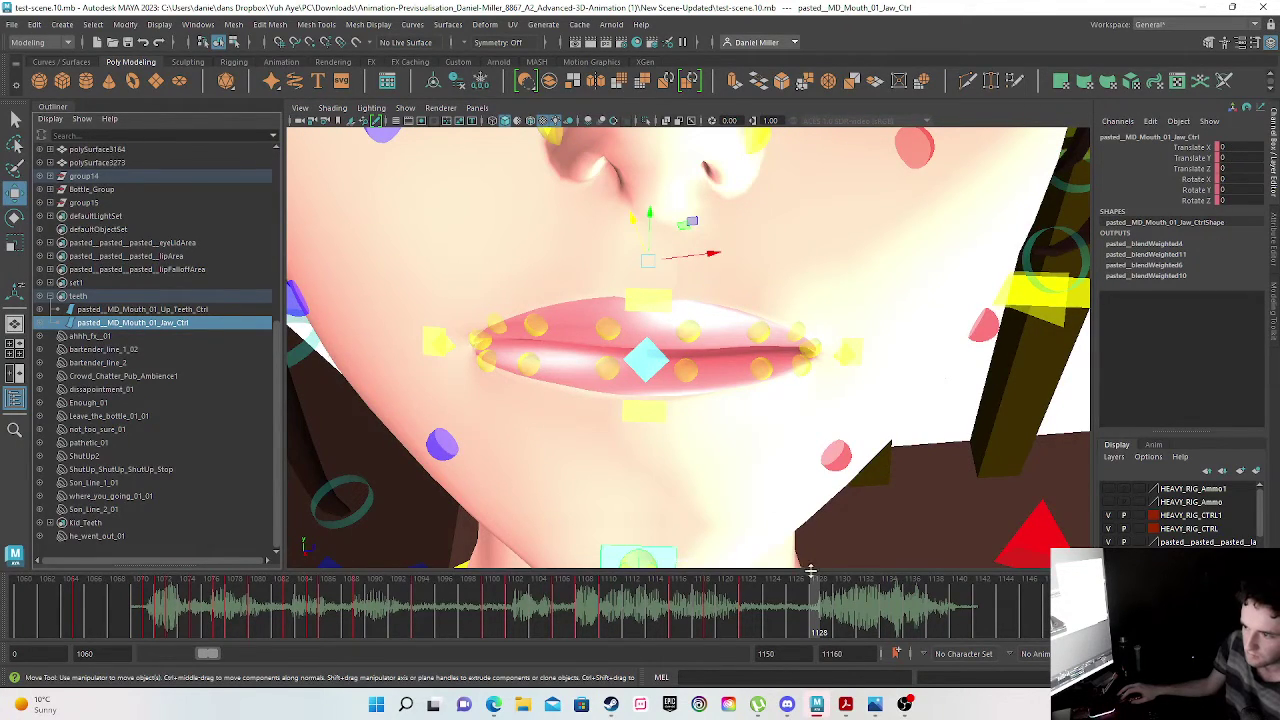
click(803, 625)
key(s)
key(ctrl+z)
click(790, 605)
key(s)
click(813, 608)
mouse_move(641, 222)
mouse_down()
mouse_move(651, 211)
mouse_move(651, 241)
mouse_up()
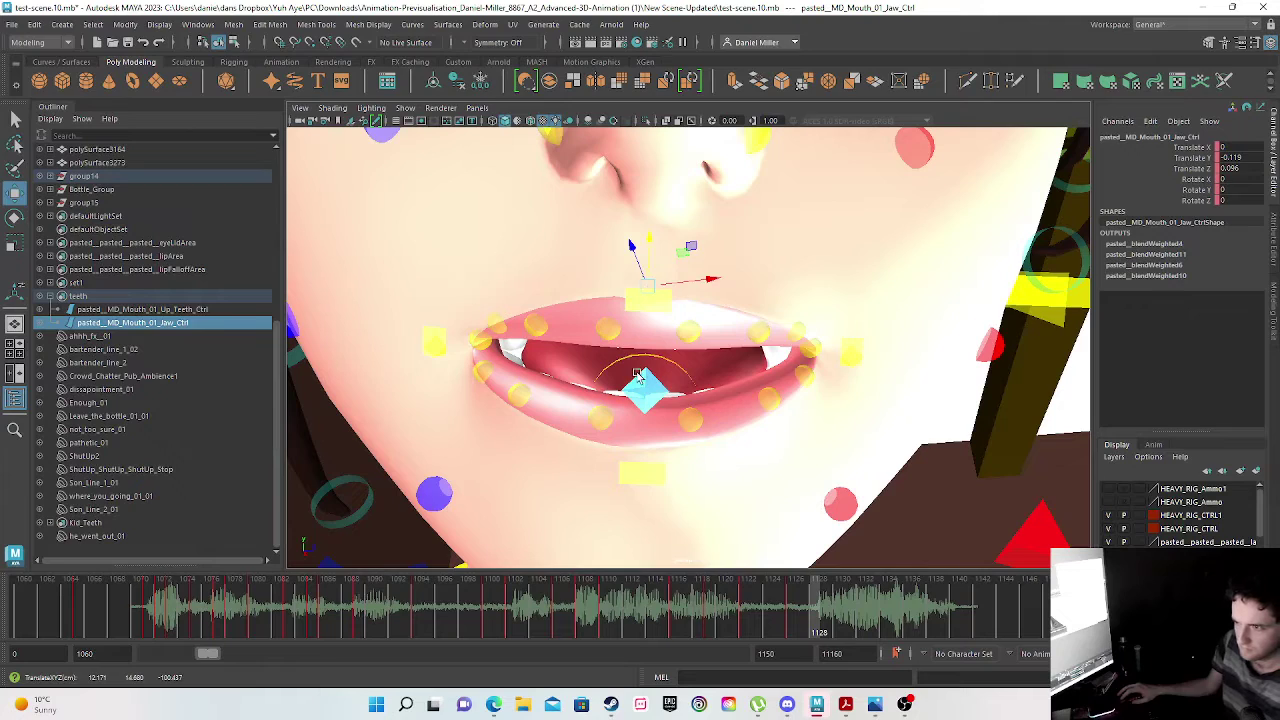
key(s)
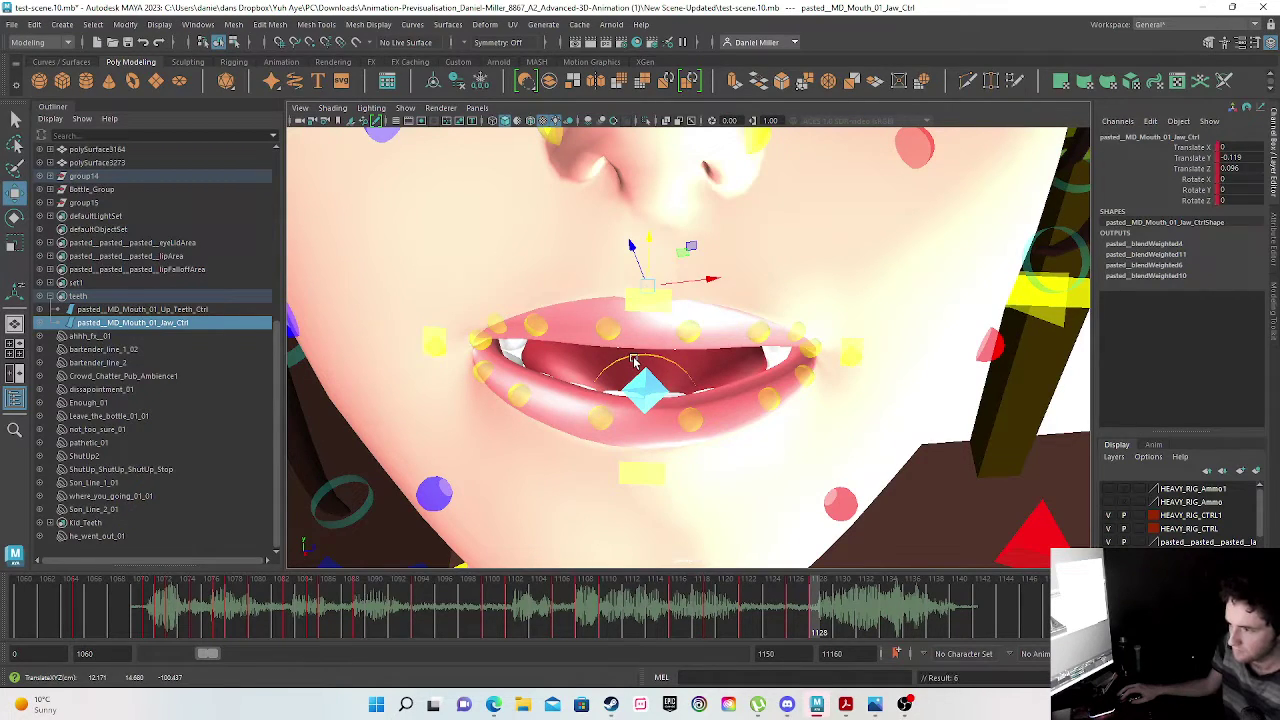
- Key the upper lip control at rest shortly before frame 1128 and raise it at 1128 to Translate Y about 0.063, Z about -0.051
click(636, 302)
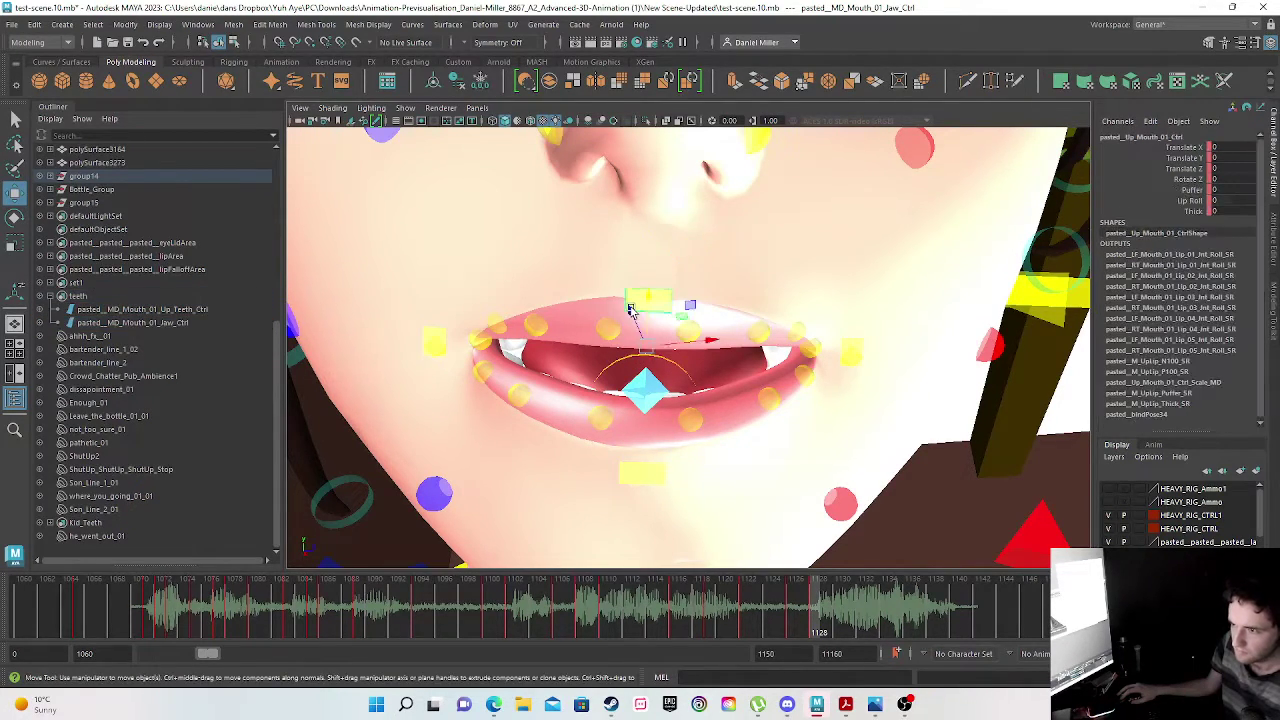
click(786, 620)
key(s)
click(816, 622)
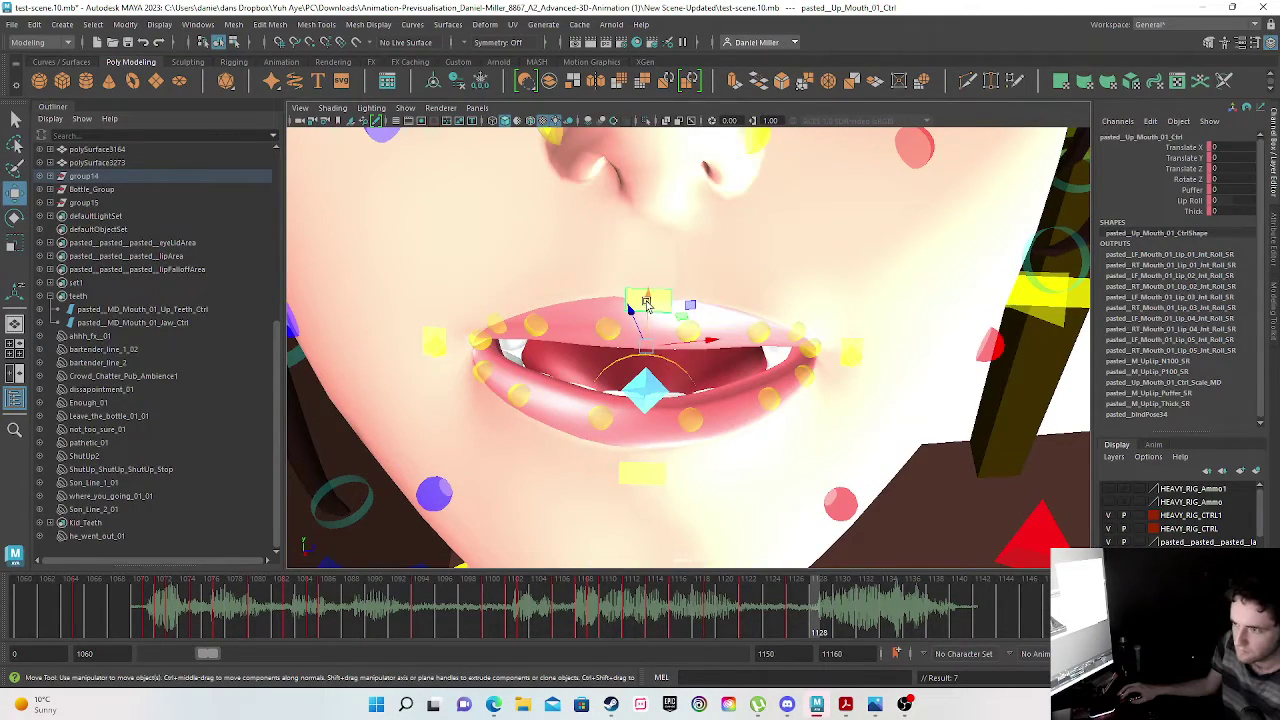
drag(646, 303, 648, 274)
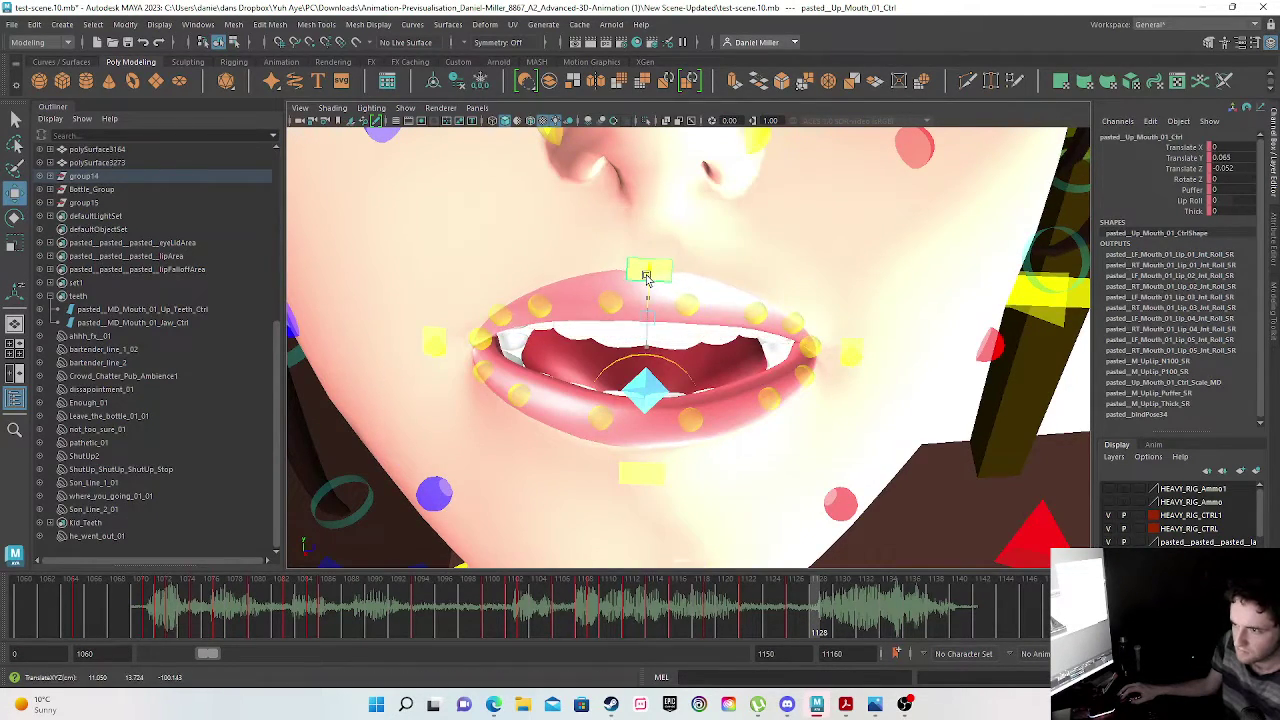
- Check the mouth opening around frame 1128 and scrub the dialogue audio on to frame 1136
click(746, 604)
click(816, 620)
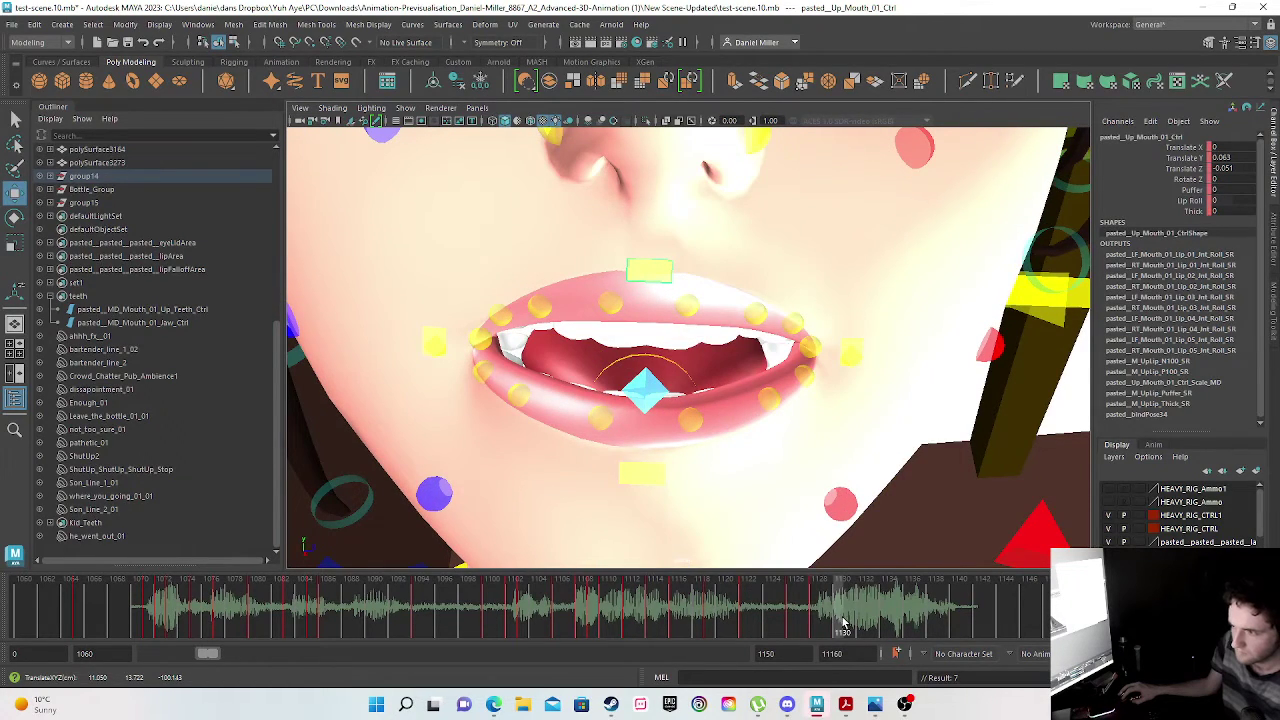
click(815, 621)
click(822, 619)
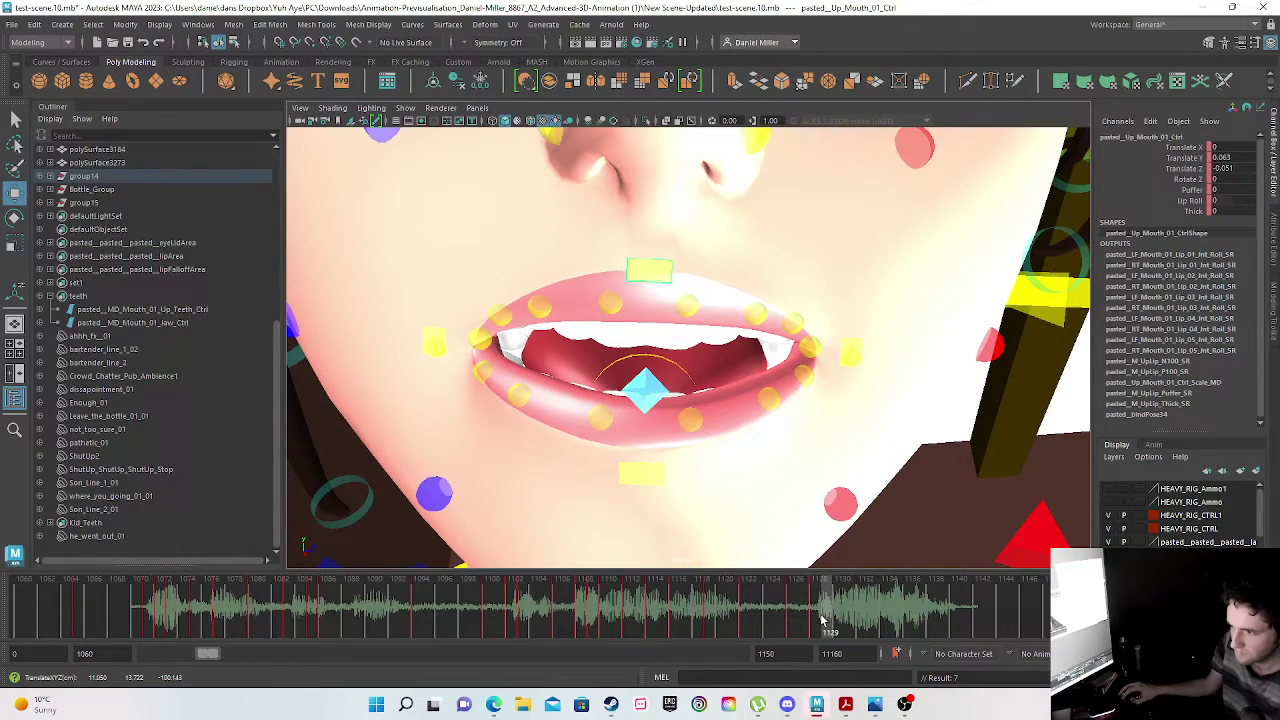
click(838, 620)
drag(838, 620, 907, 619)
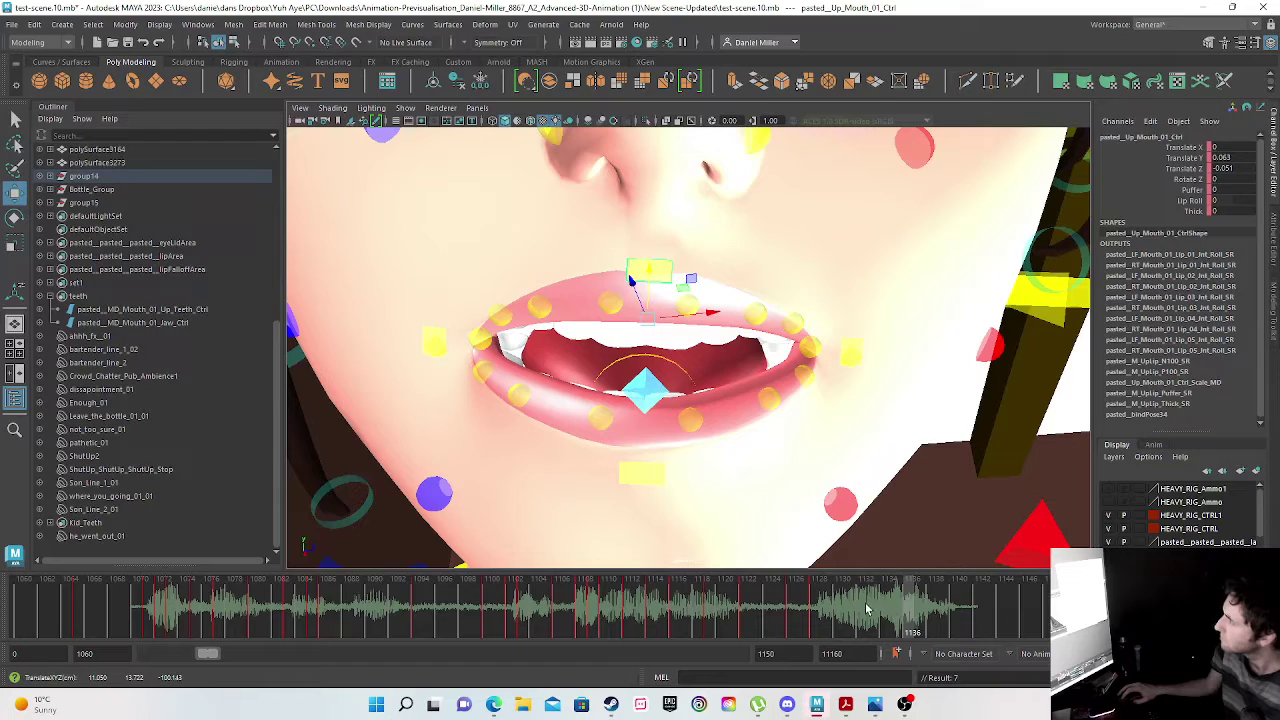
- Find the wide vowel in the dialogue after frame 1128 and raise the upper lip control at frame 1132 to Translate Y about 0.166, Z about -0.135
drag(887, 614, 908, 615)
click(805, 619)
drag(820, 620, 905, 630)
drag(823, 619, 932, 630)
drag(953, 631, 958, 631)
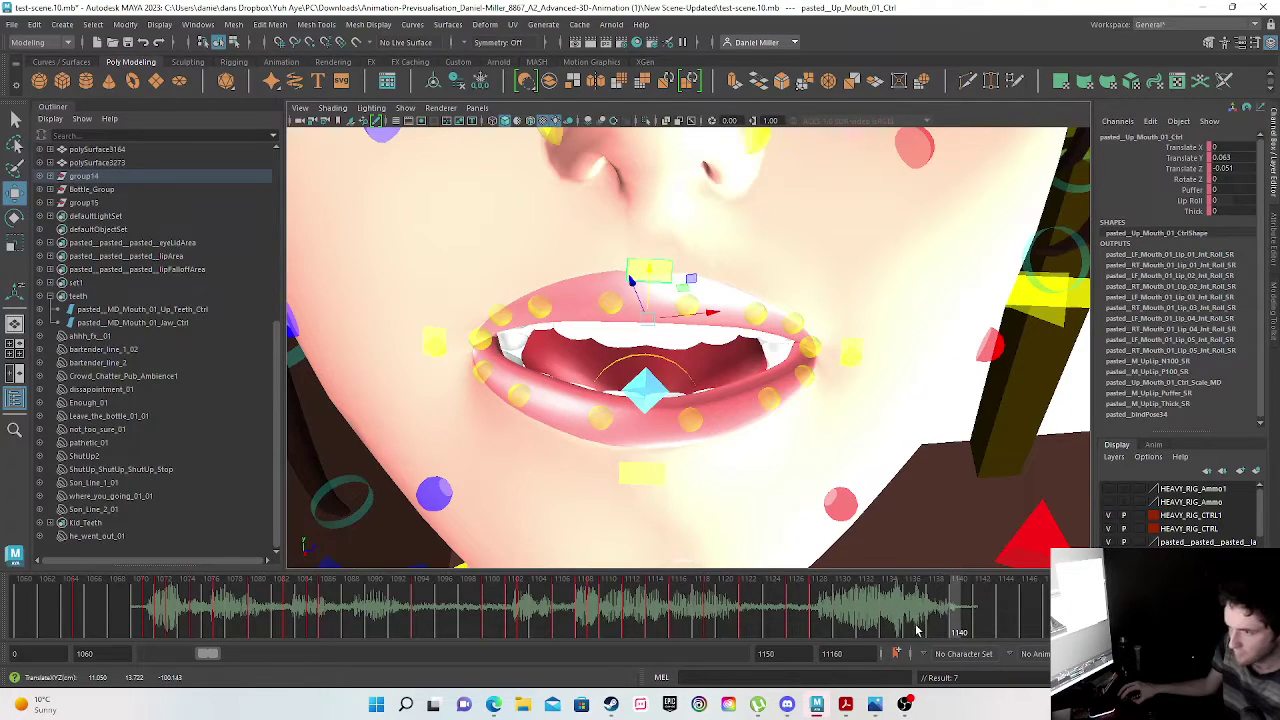
drag(820, 617, 861, 620)
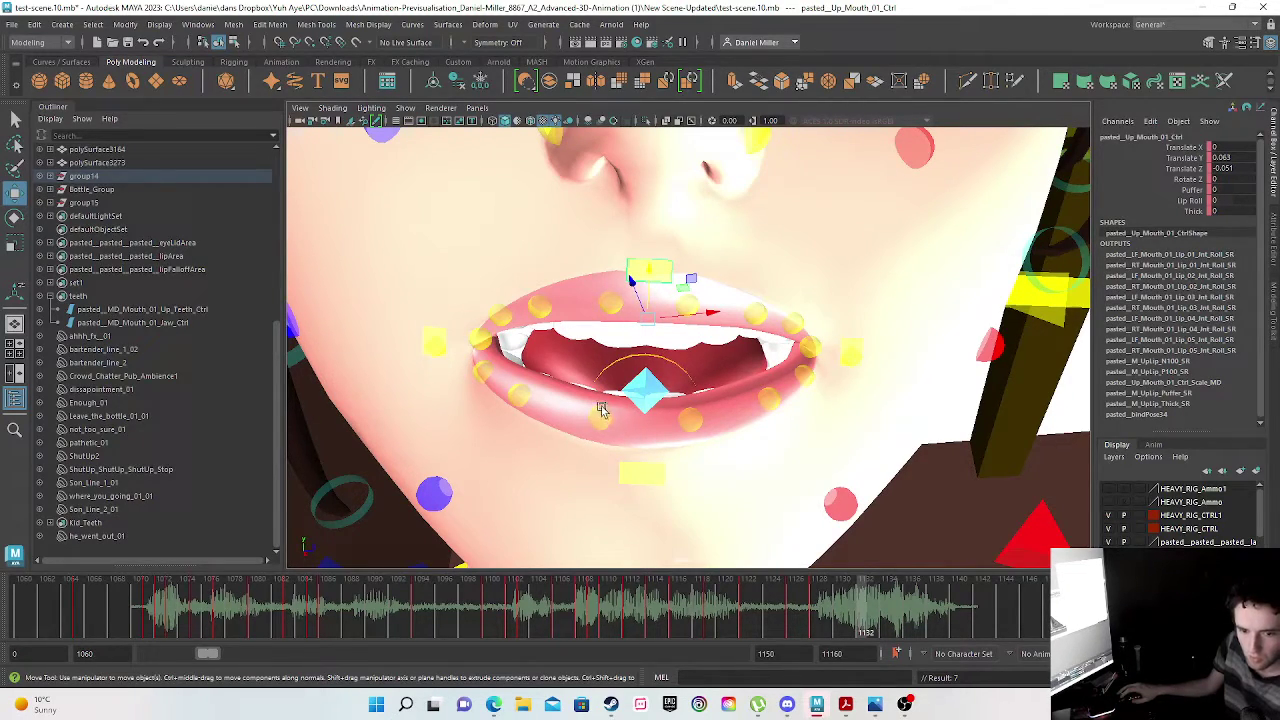
drag(650, 271, 650, 228)
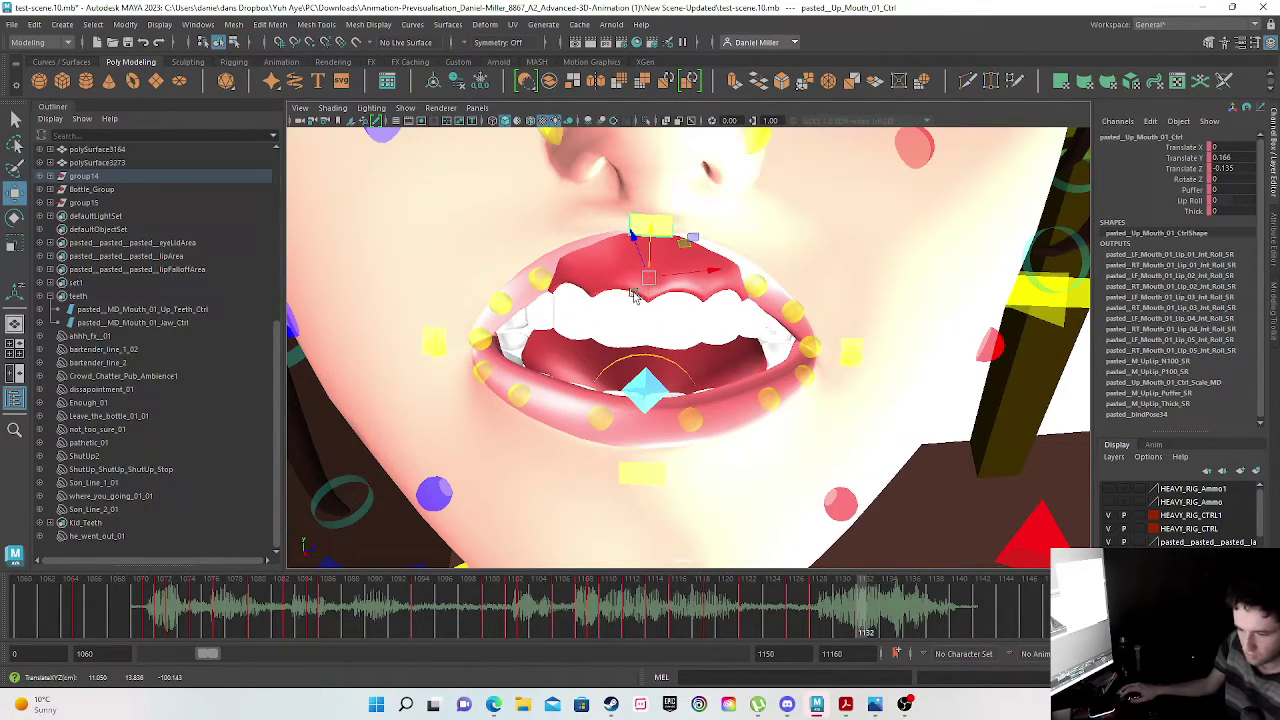
- At frame 1132, raise the upper teeth and key the jaw wide open at Translate Y about -0.273, Z about 0.221
click(145, 309)
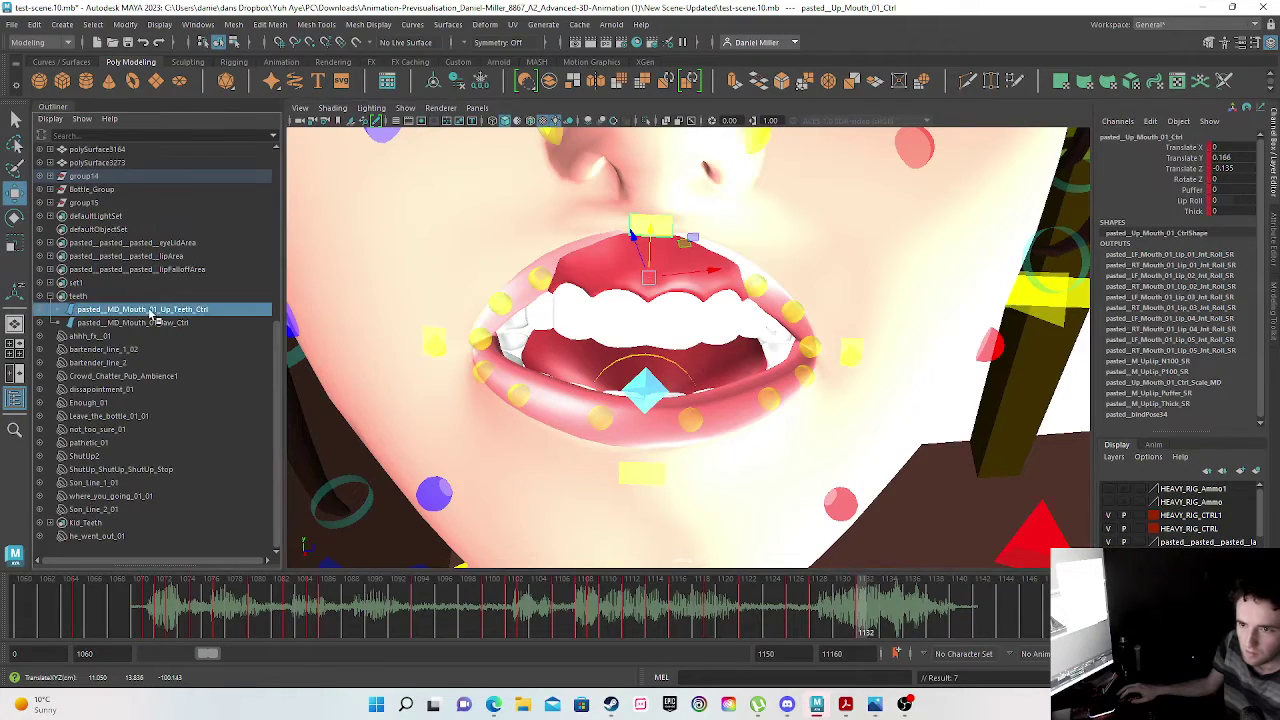
mouse_move(651, 270)
mouse_down()
mouse_move(654, 229)
mouse_move(651, 280)
mouse_up()
click(160, 322)
key(s)
- Key the left mouth corner pulled inward at frame 1132, with Translate X about -0.139 and Z about -0.137
click(854, 350)
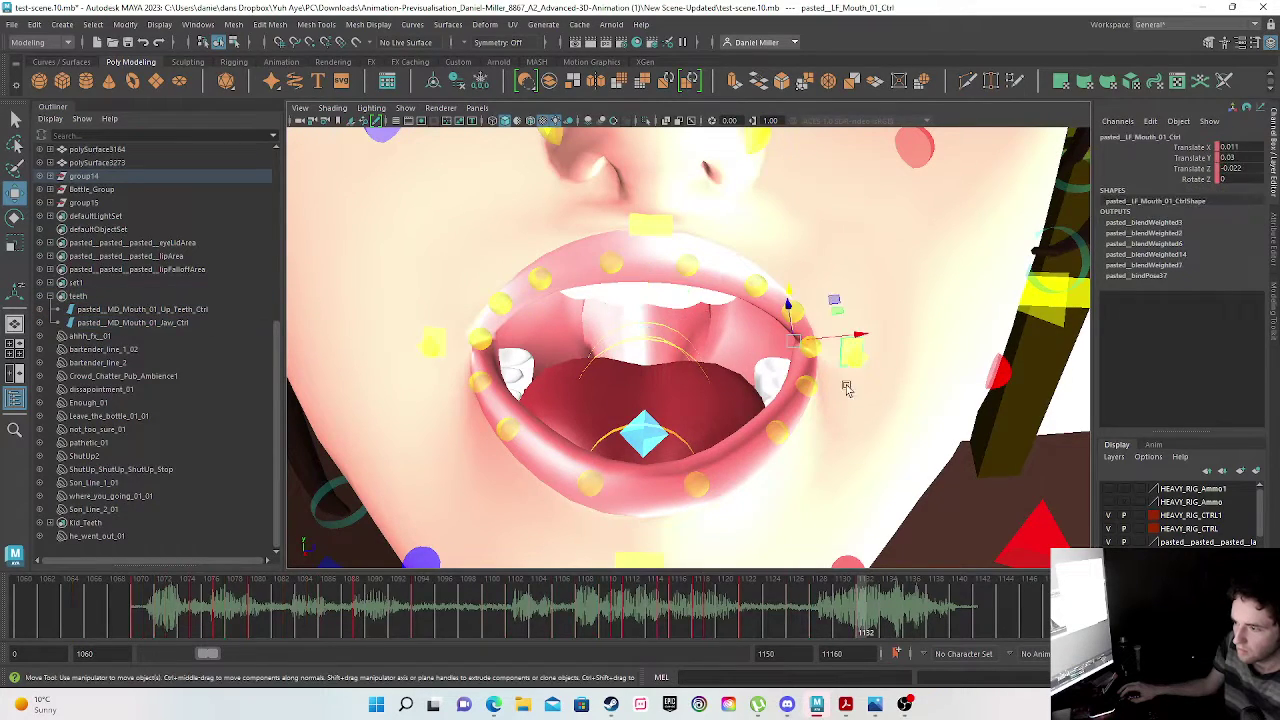
drag(850, 337, 789, 349)
key(s)
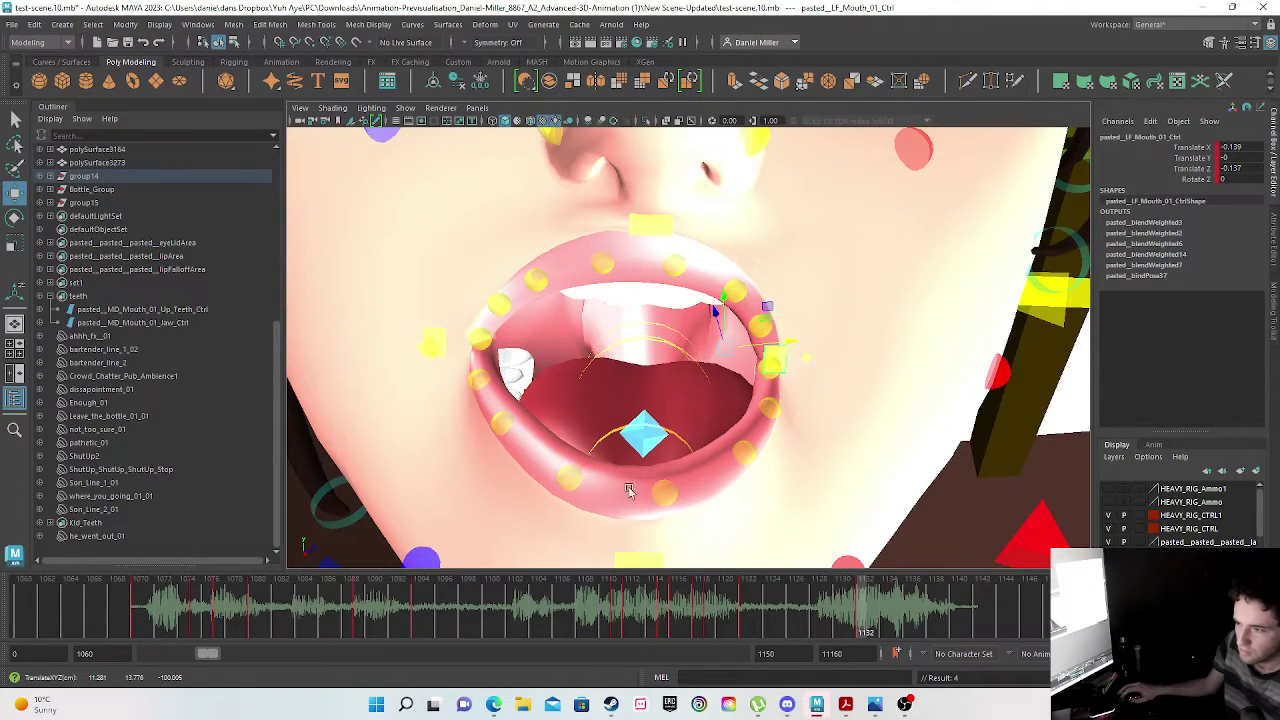
- Key the left mouth corner at rest at frame 1131 with Translate X and Z set to 0
drag(835, 625, 851, 627)
click(1229, 146)
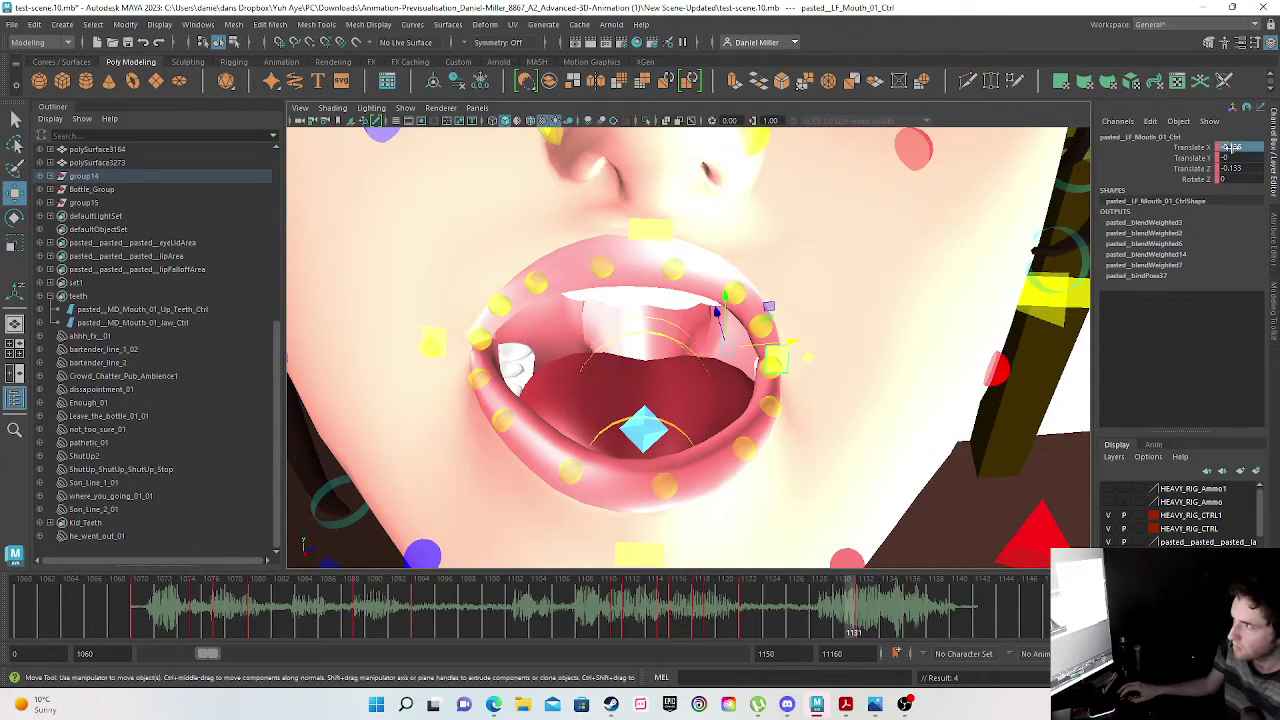
text(0)
click(1228, 168)
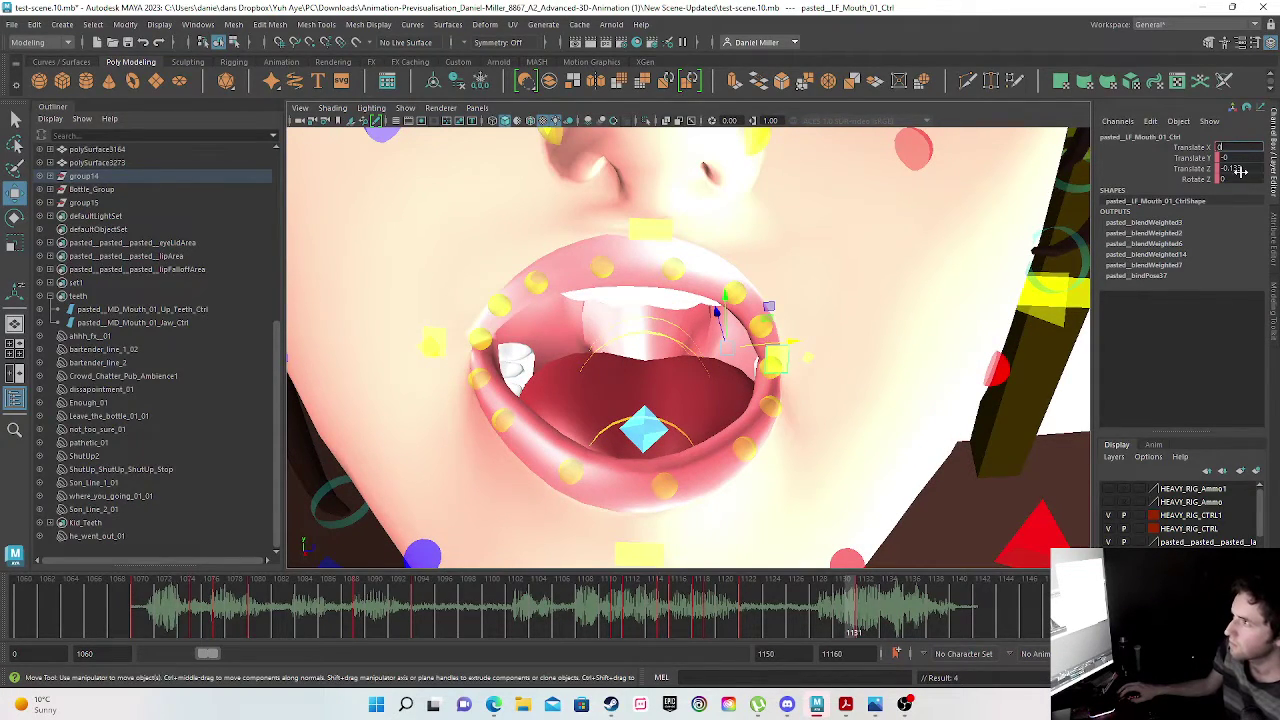
text(0)
key(Return)
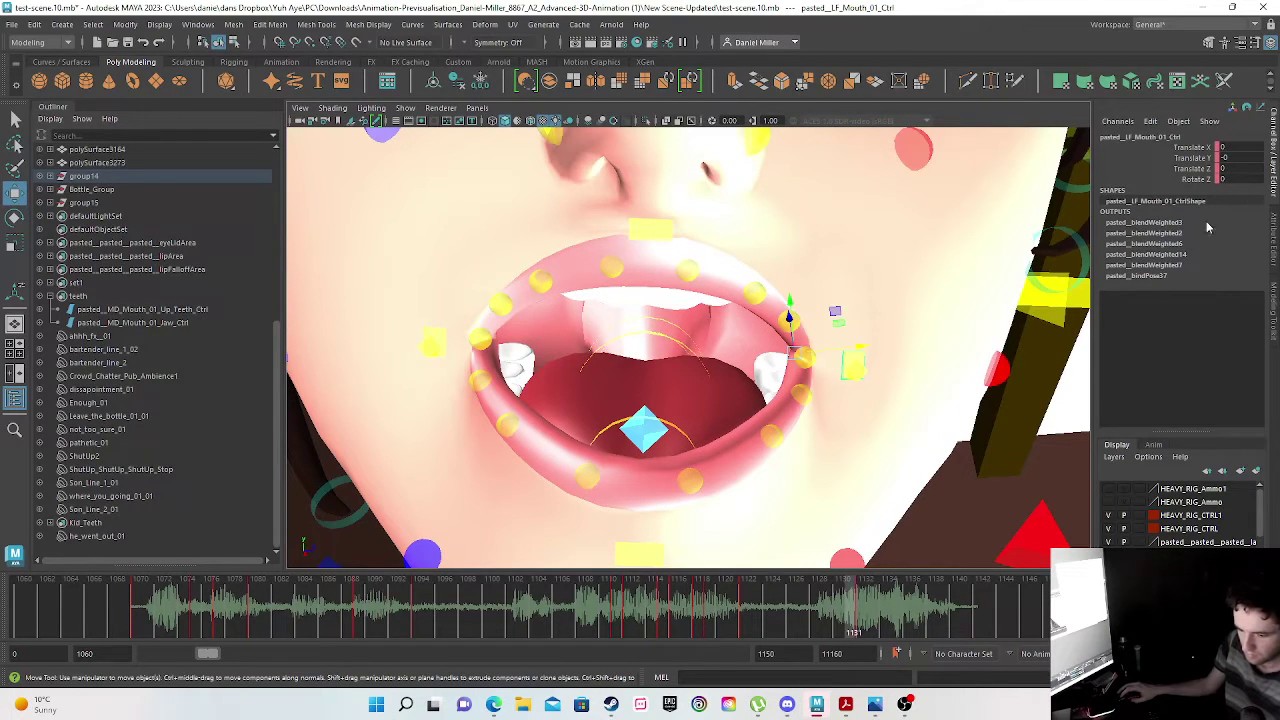
mouse_move(850, 620)
mouse_down()
mouse_move(862, 616)
mouse_move(825, 614)
mouse_move(866, 612)
mouse_move(796, 608)
mouse_move(847, 601)
mouse_up()
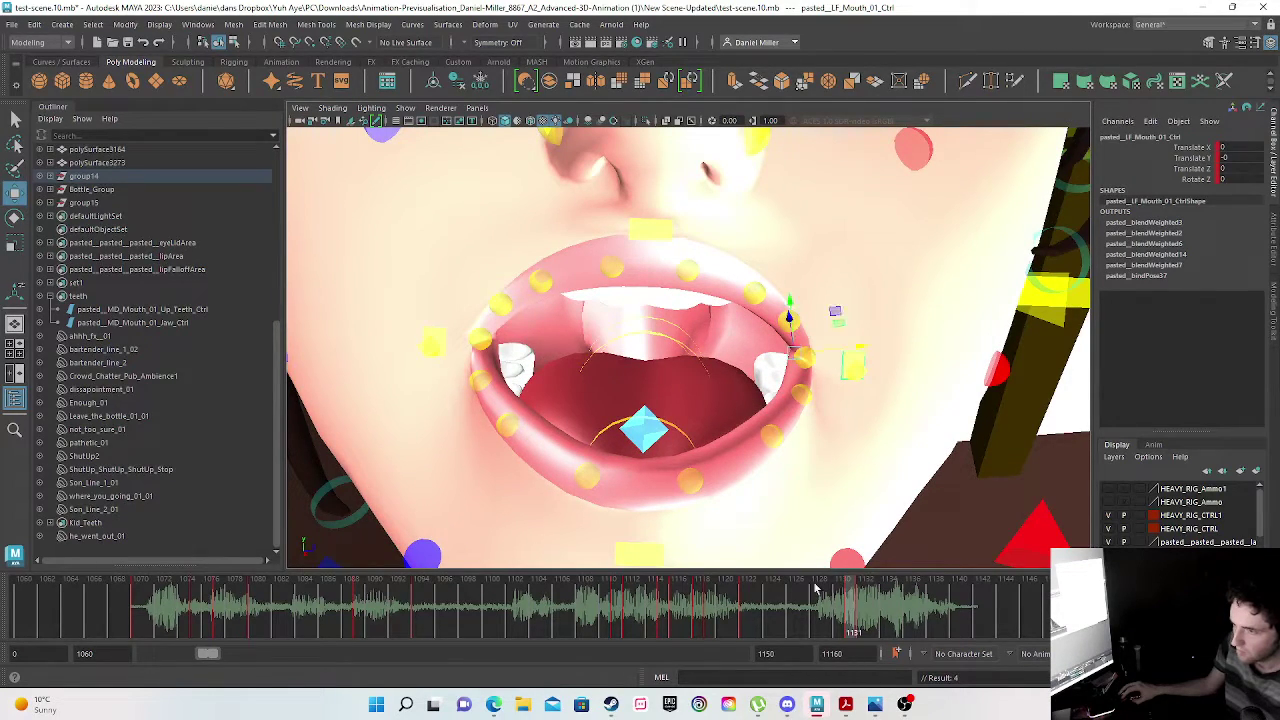
- Cut the left mouth corner's key from 1132 to 1131 and key it there at Translate X about -0.131, Y -0.027, Z -0.101
mouse_move(856, 625)
mouse_down()
mouse_move(826, 612)
mouse_move(848, 610)
mouse_up()
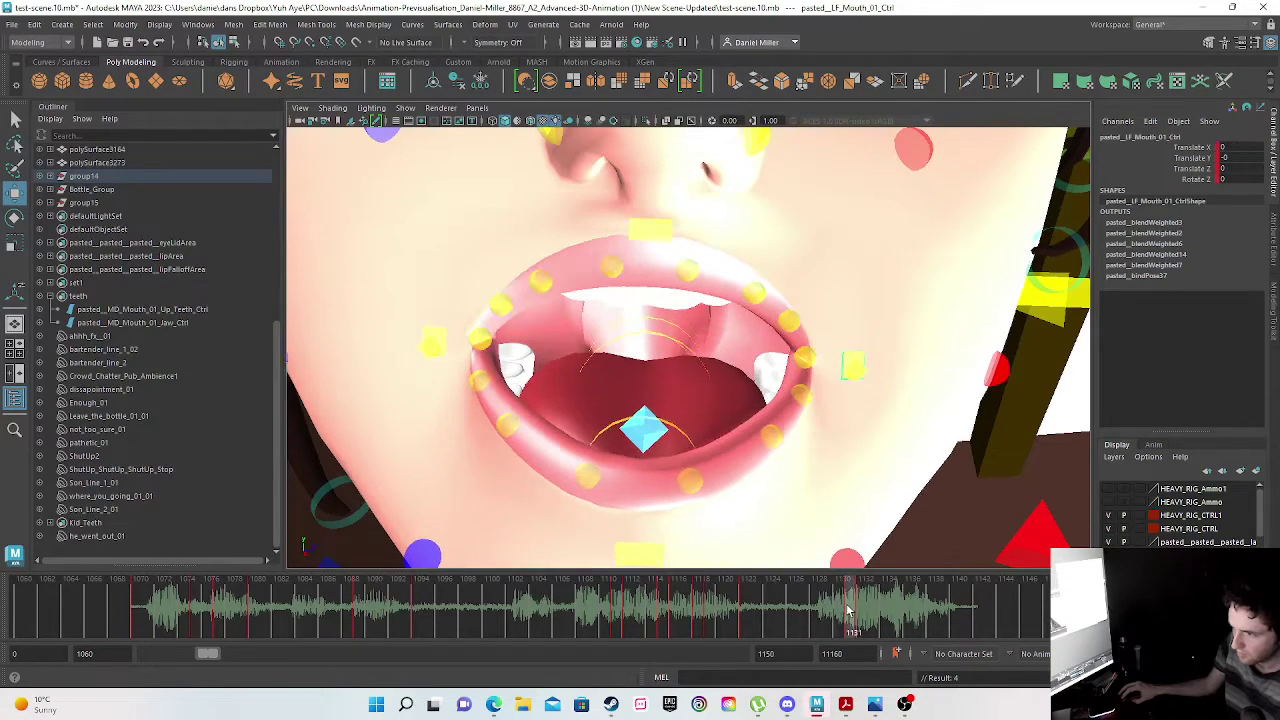
click(857, 612)
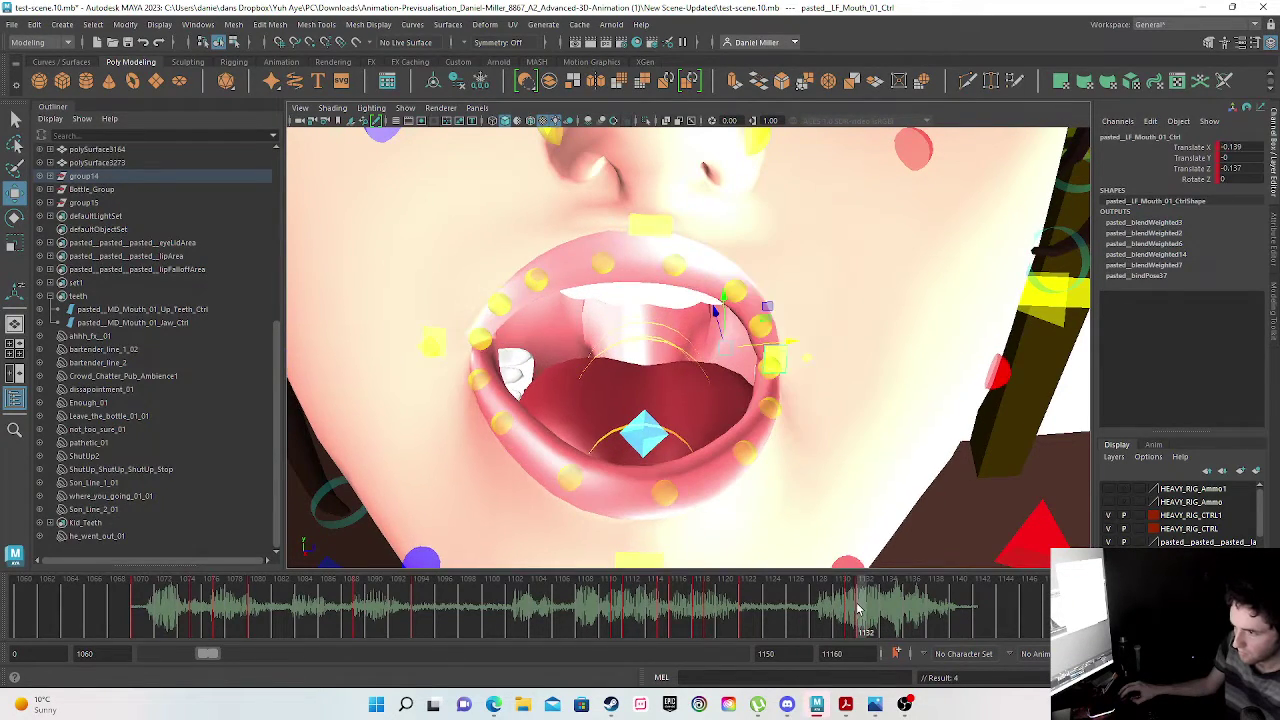
right_click(858, 612)
click(882, 357)
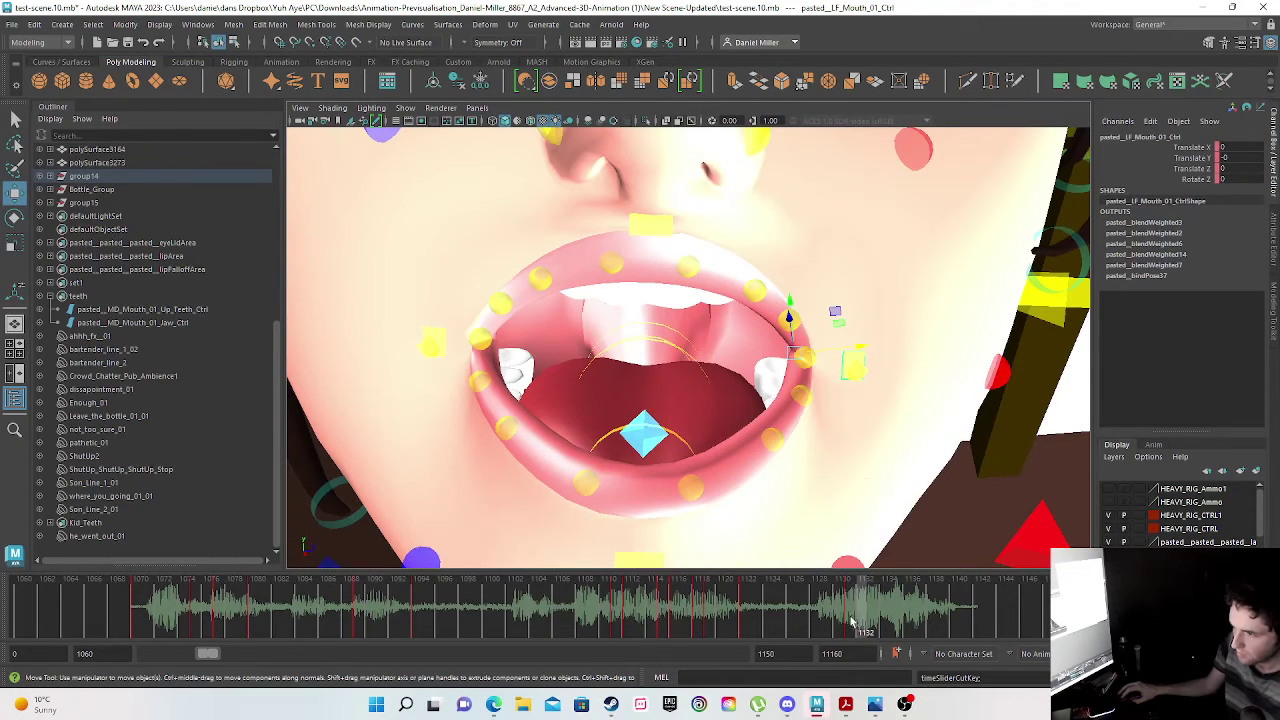
click(852, 616)
right_click(852, 616)
mouse_move(940, 393)
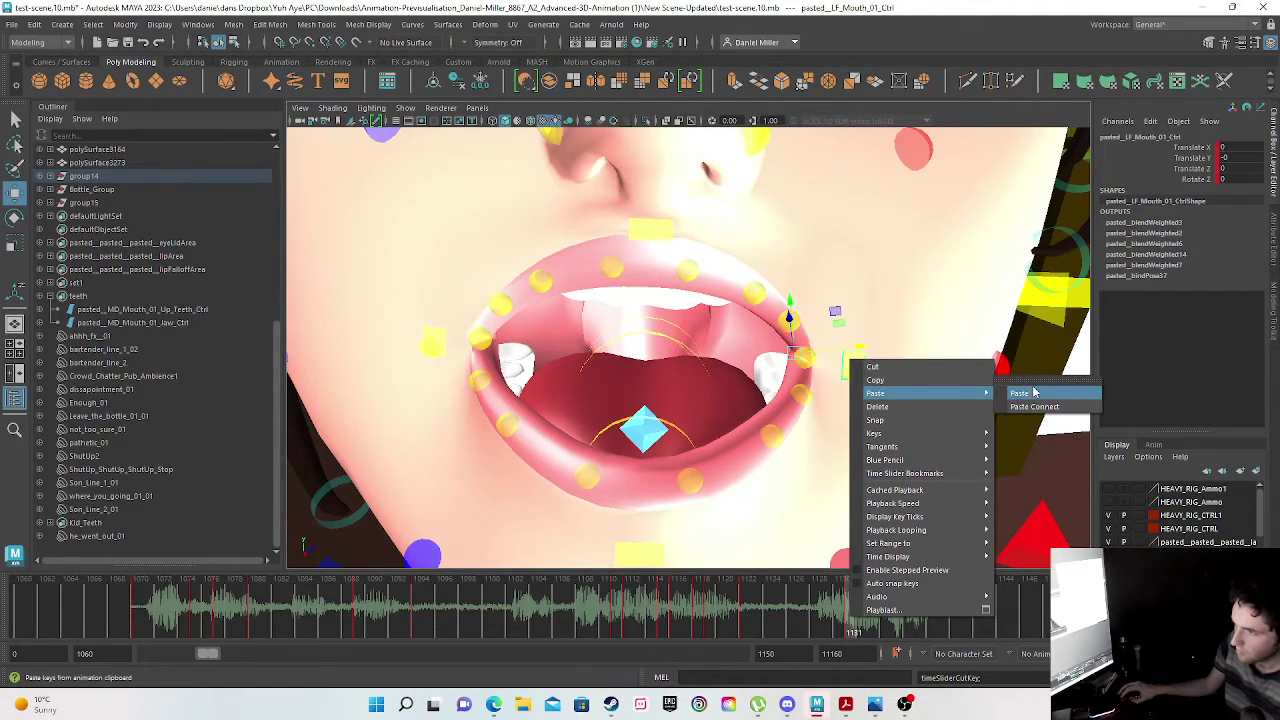
click(1030, 393)
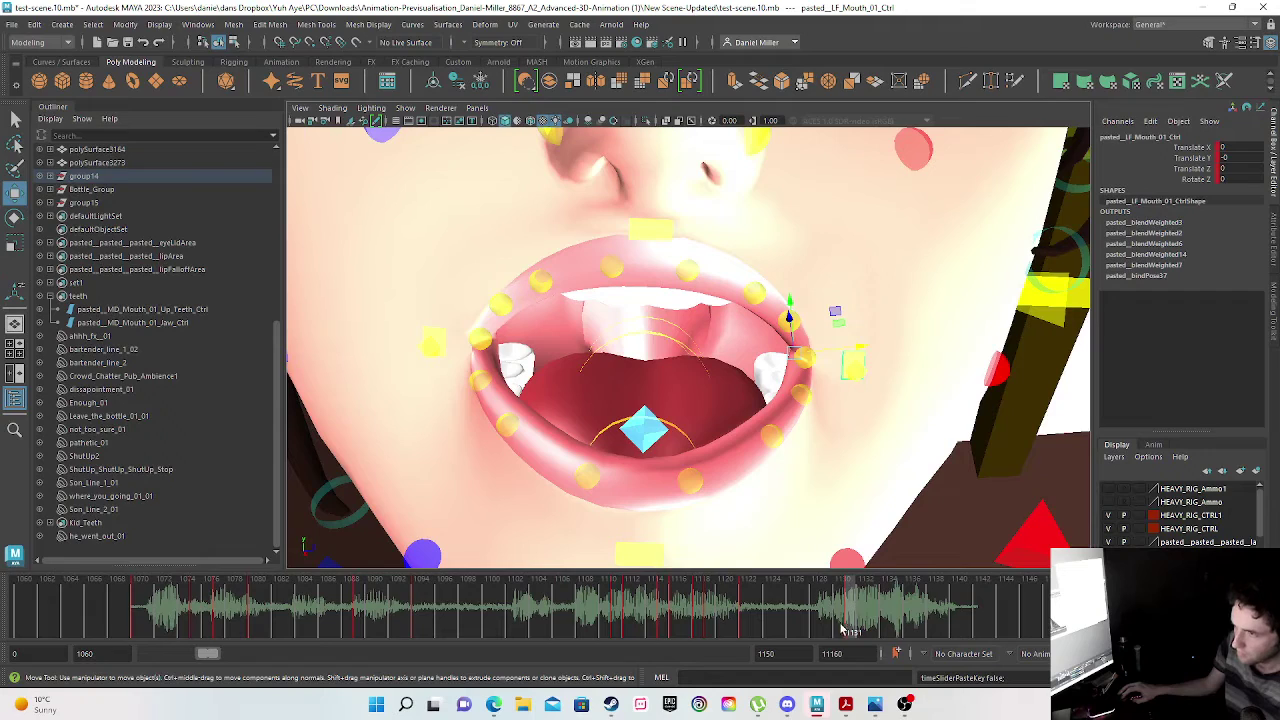
middle_drag(861, 343, 770, 352)
key(s)
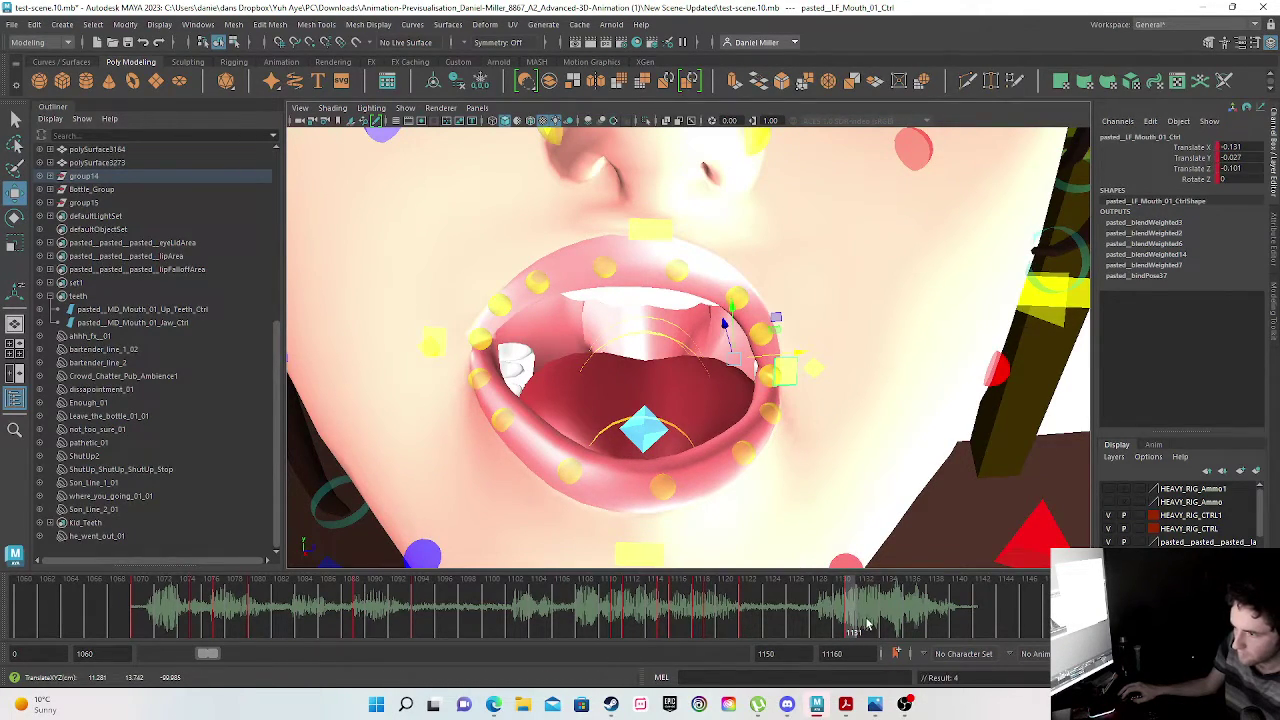
- Try to move the jaw's key from frame 1132 to 1131 by cutting and pasting it
click(863, 625)
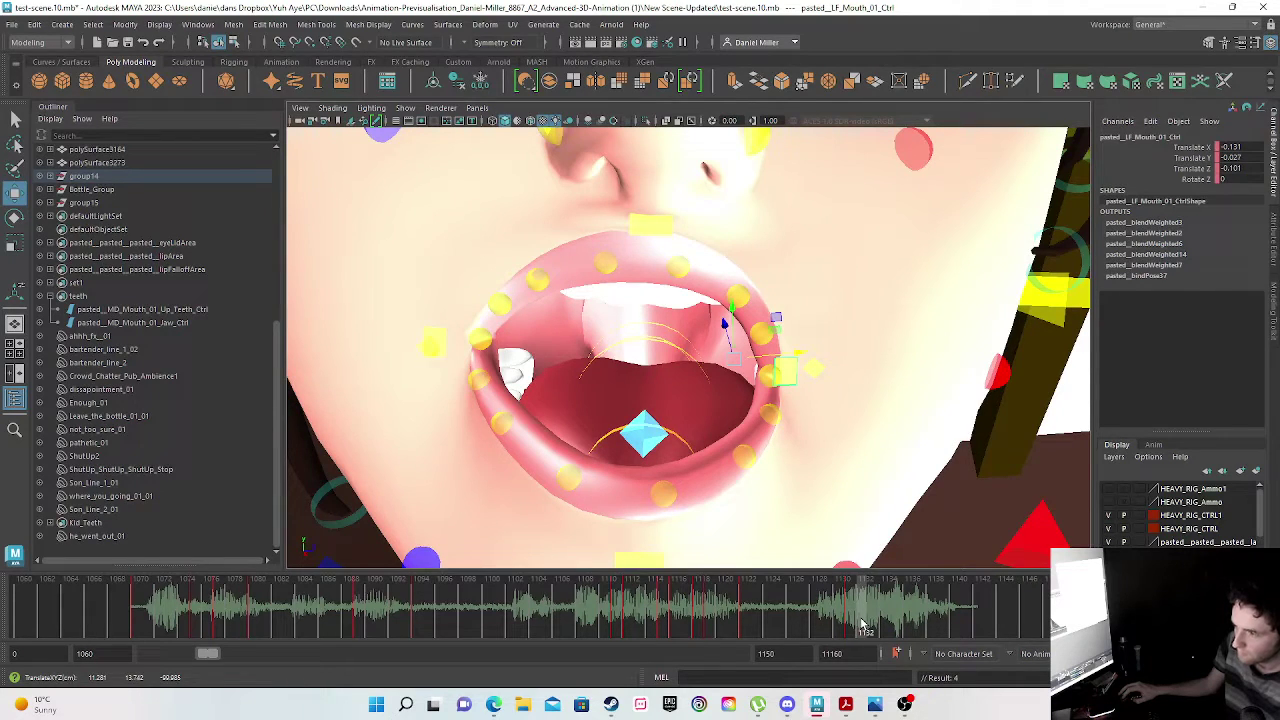
click(130, 323)
right_click(858, 628)
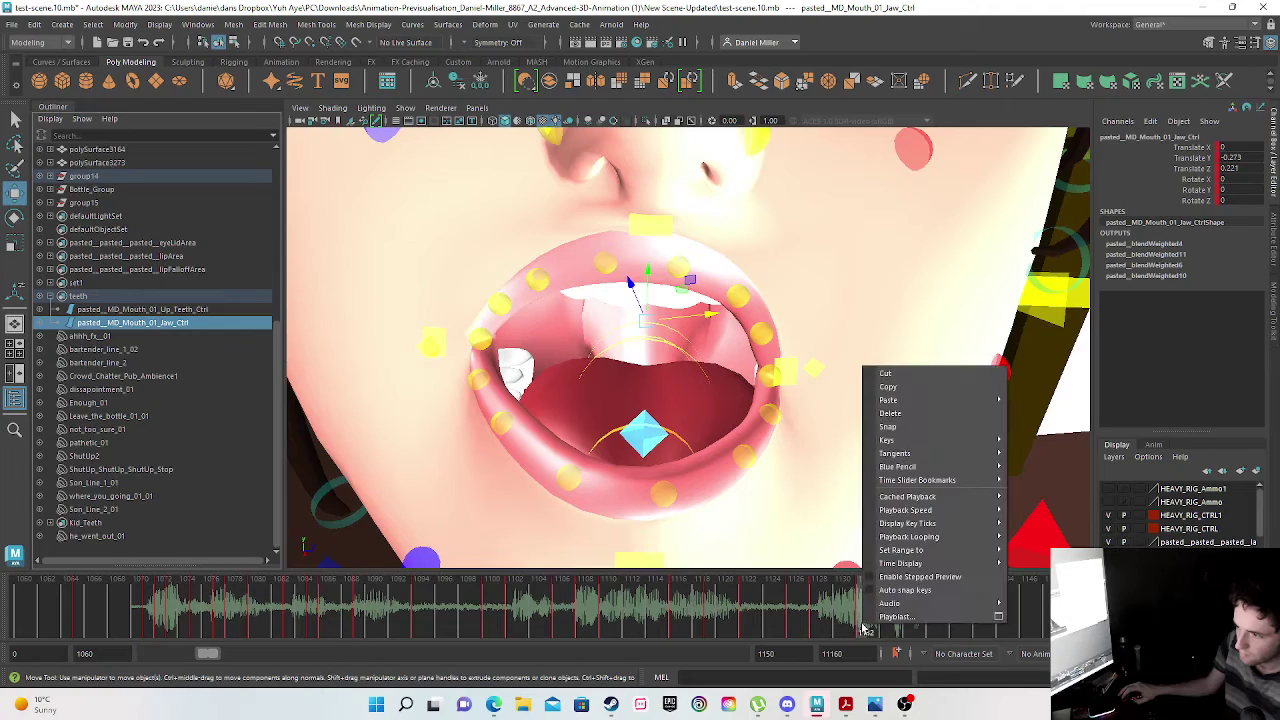
click(890, 372)
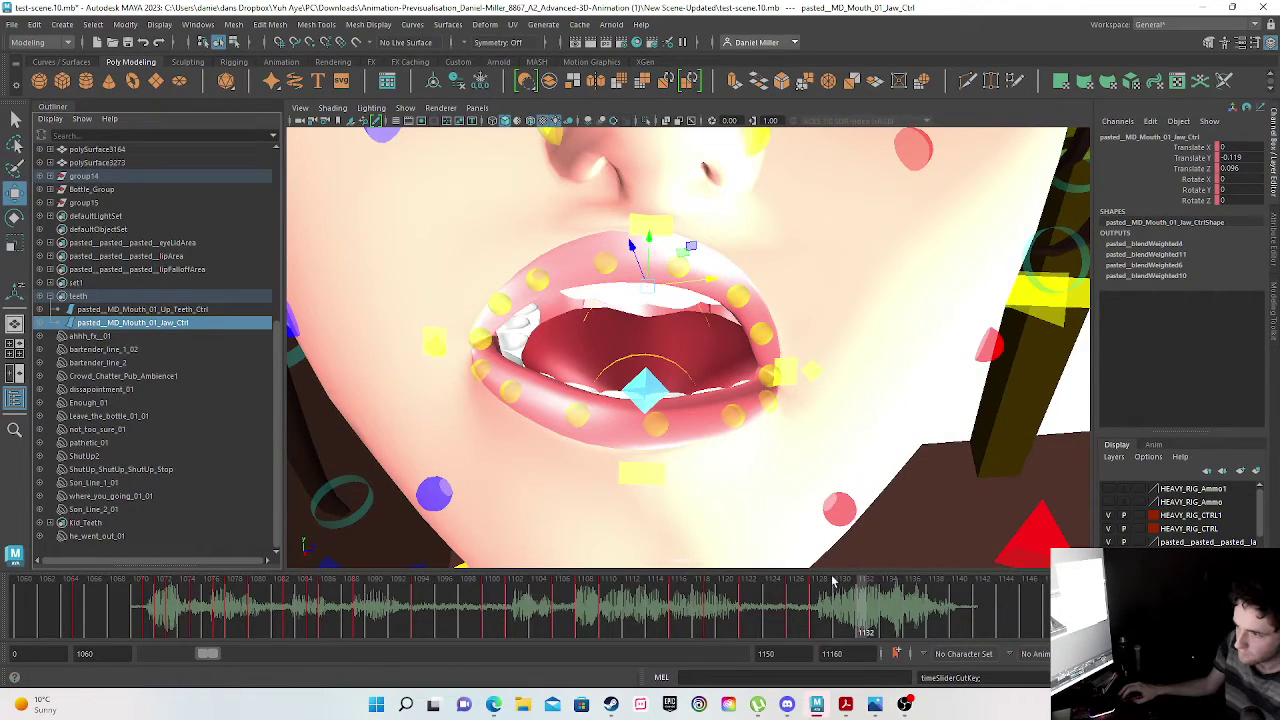
click(850, 627)
right_click(852, 628)
mouse_move(935, 397)
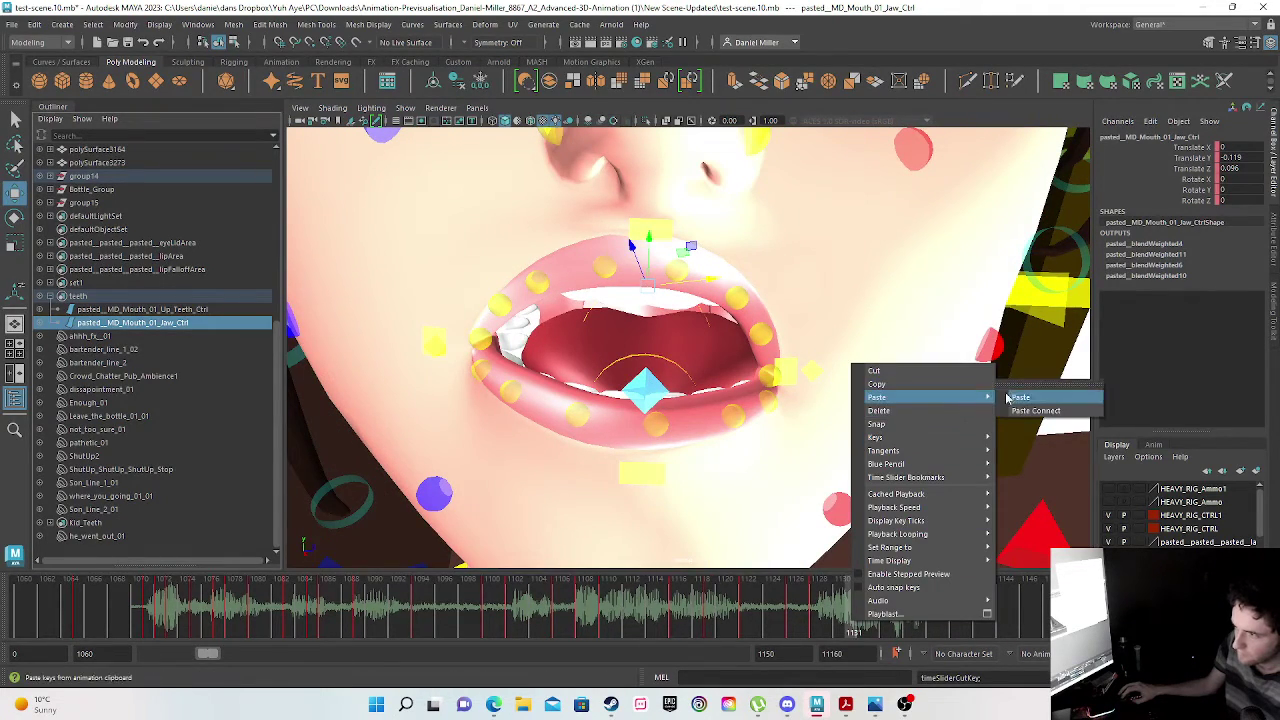
click(1018, 398)
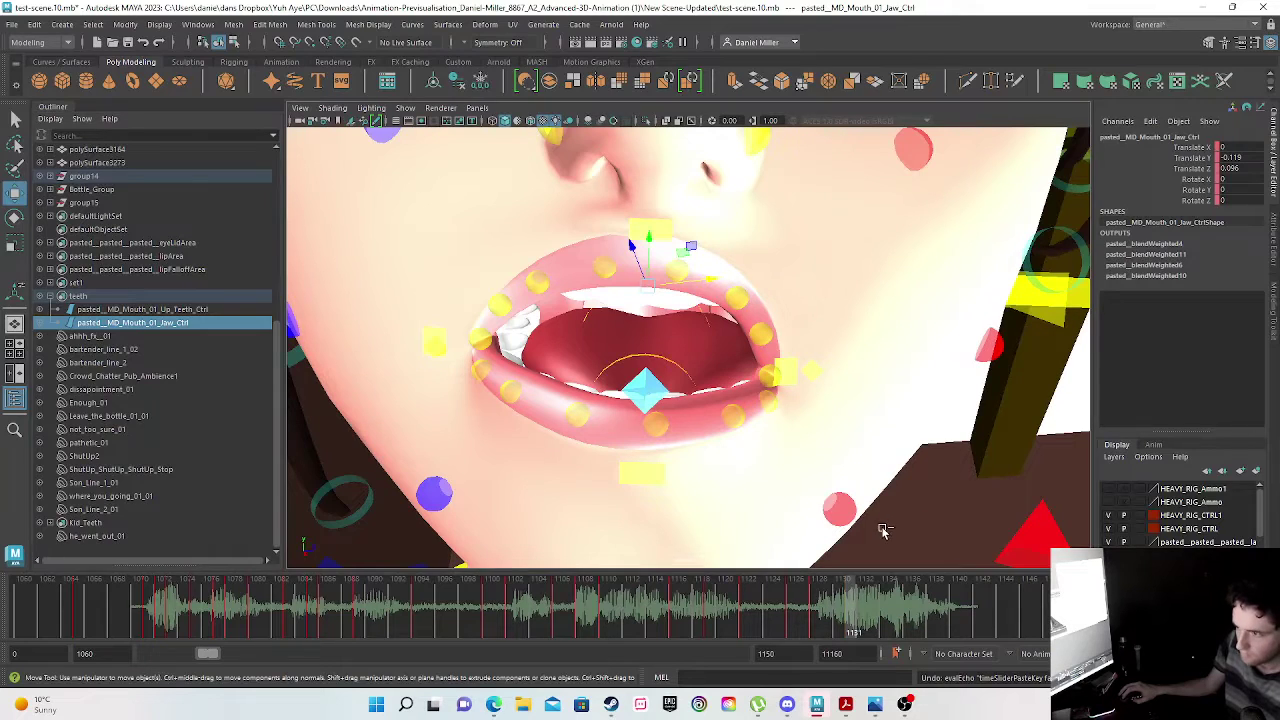
- Copy the jaw's open key from frame 1132 to frame 1131 and delete the key at 1132
click(866, 628)
right_click(866, 628)
mouse_move(910, 422)
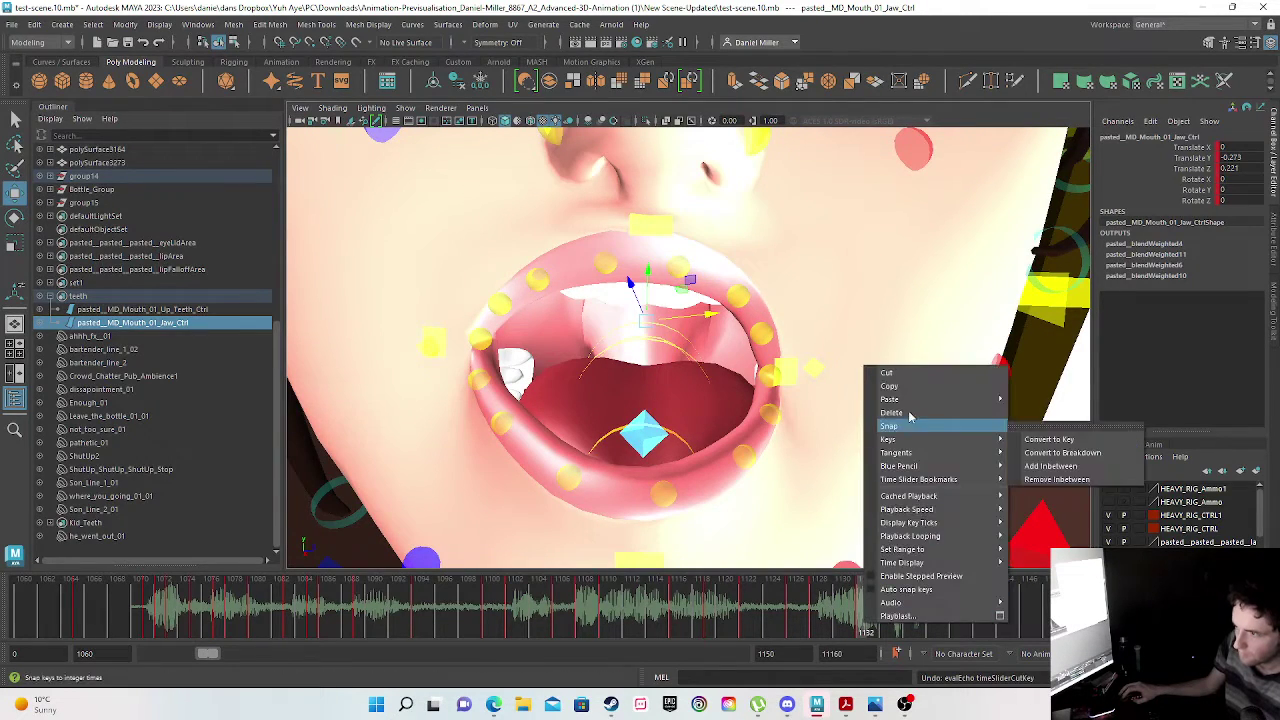
click(890, 386)
click(852, 628)
right_click(852, 628)
mouse_move(975, 398)
click(1018, 400)
click(866, 628)
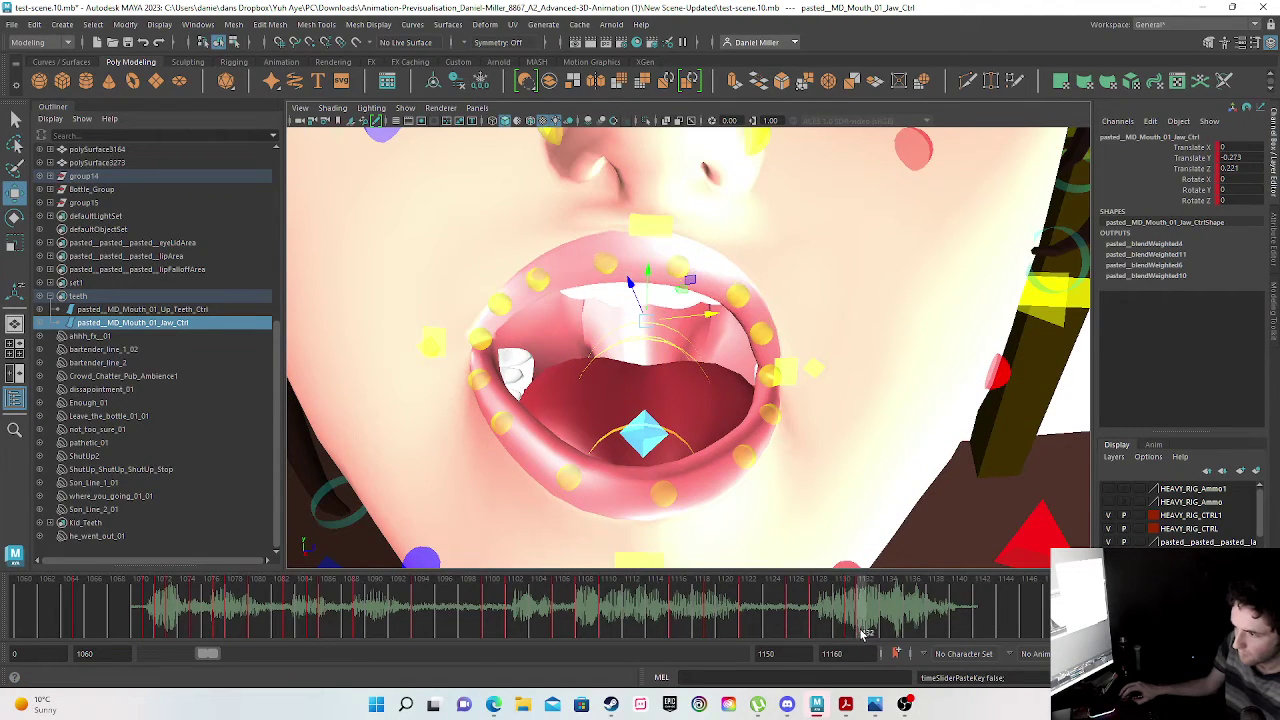
right_click(866, 628)
click(889, 420)
- Close the jaw at frame 1131 by setting Translate Y and Translate Z to 0, and key it
mouse_move(857, 626)
mouse_down()
mouse_move(790, 622)
mouse_move(871, 628)
mouse_move(828, 612)
mouse_move(843, 612)
mouse_move(812, 617)
mouse_move(836, 617)
mouse_up()
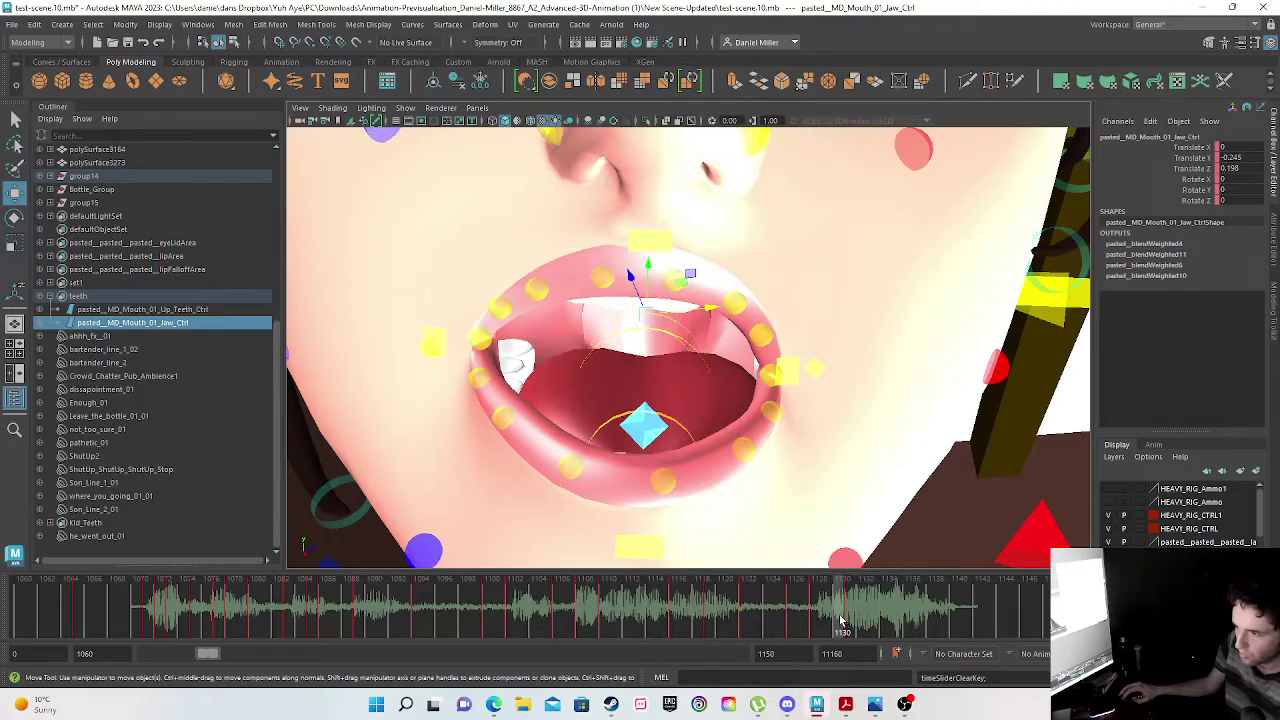
click(849, 622)
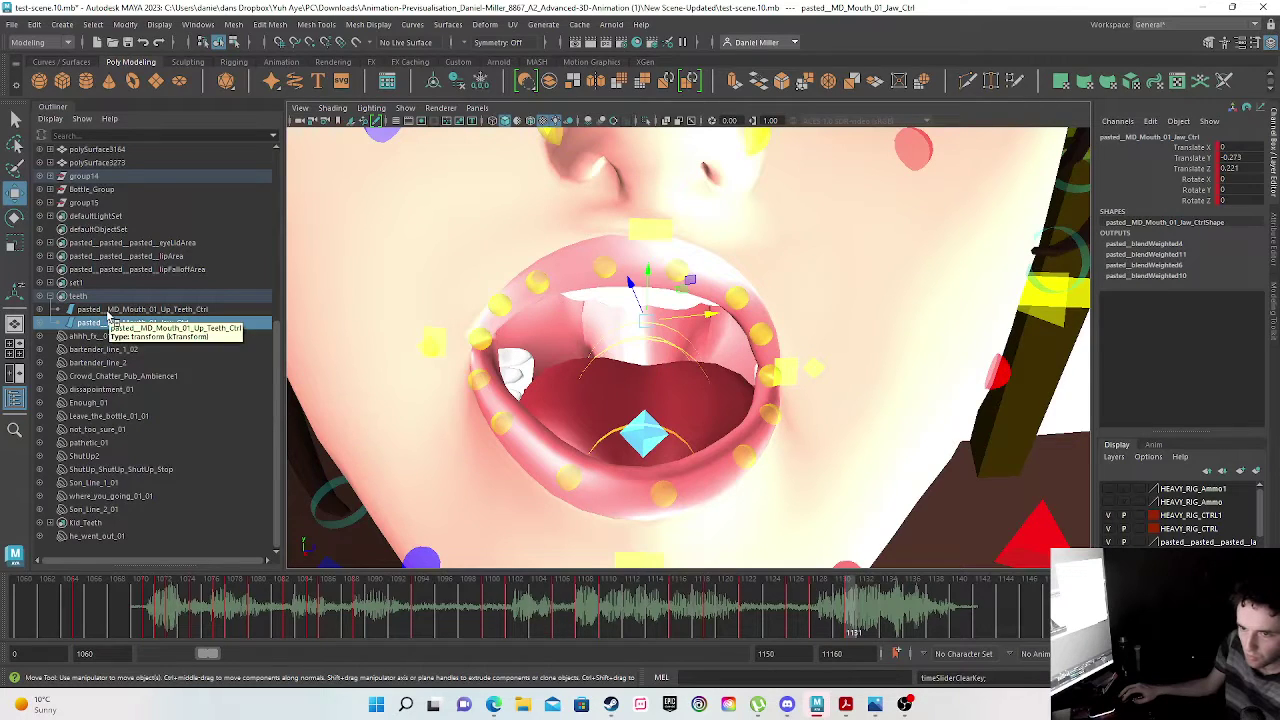
drag(645, 285, 651, 238)
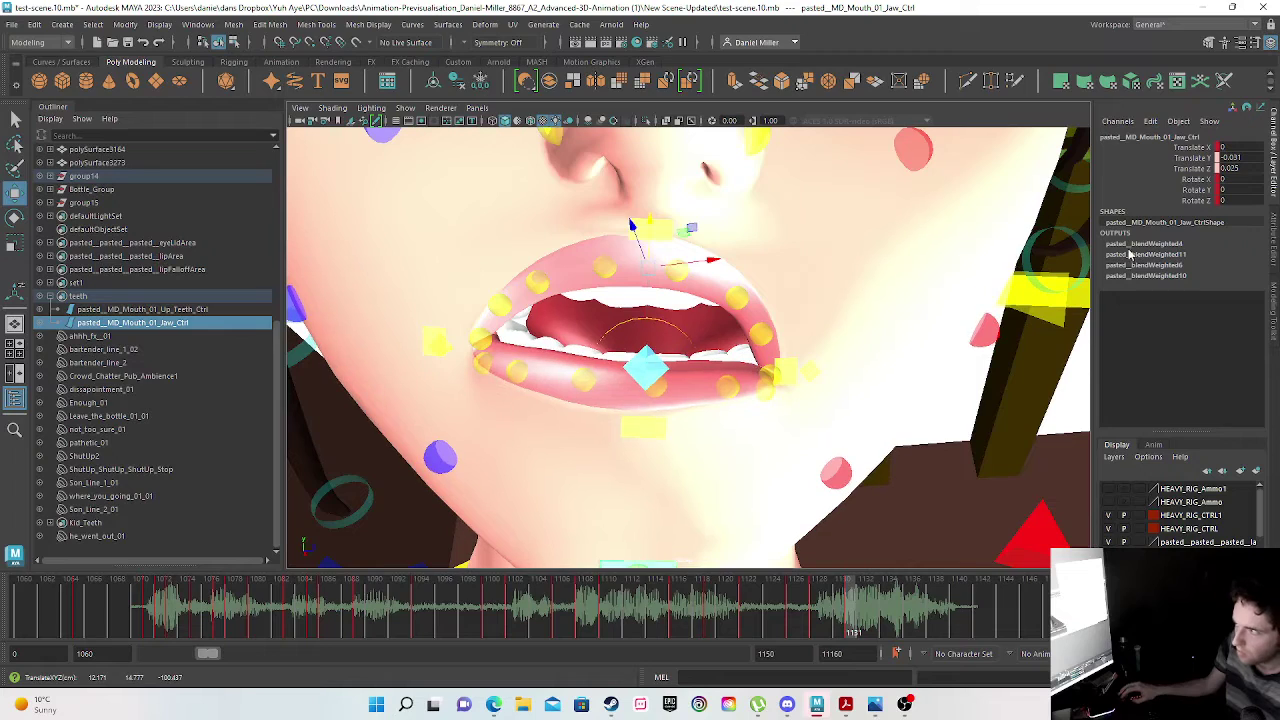
double_click(1230, 158)
text(06)
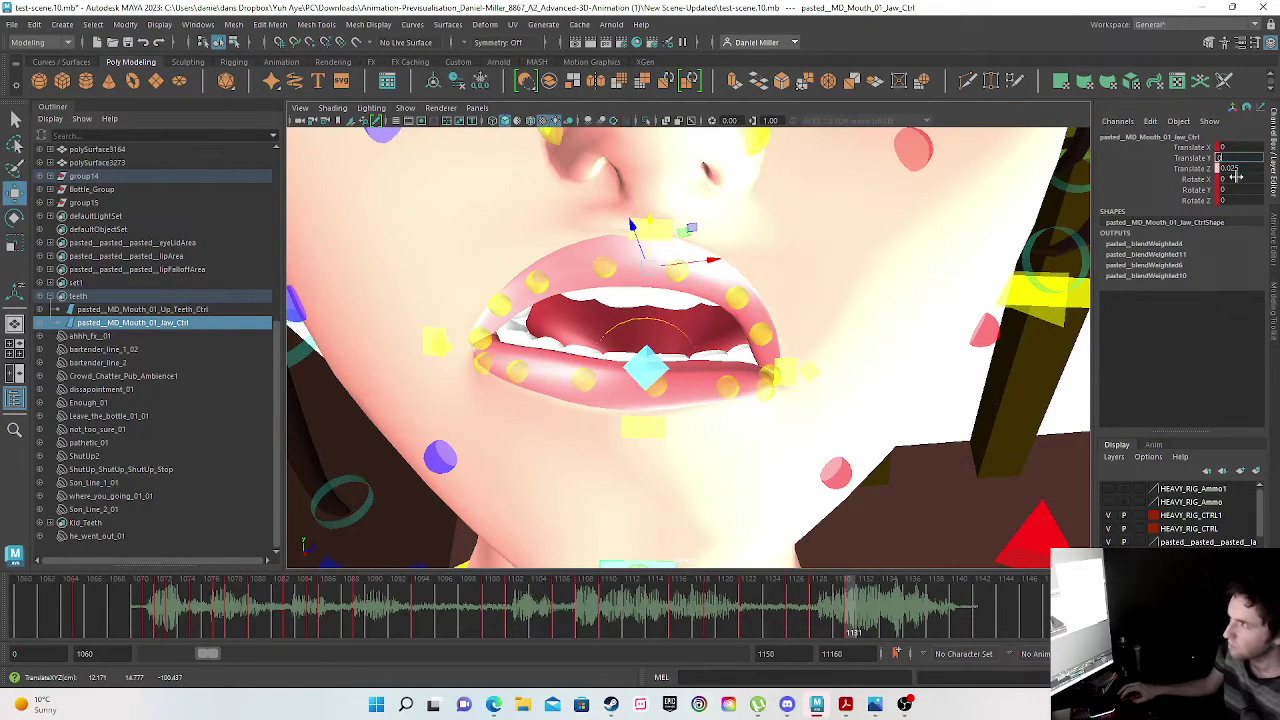
text(0)
key(Return)
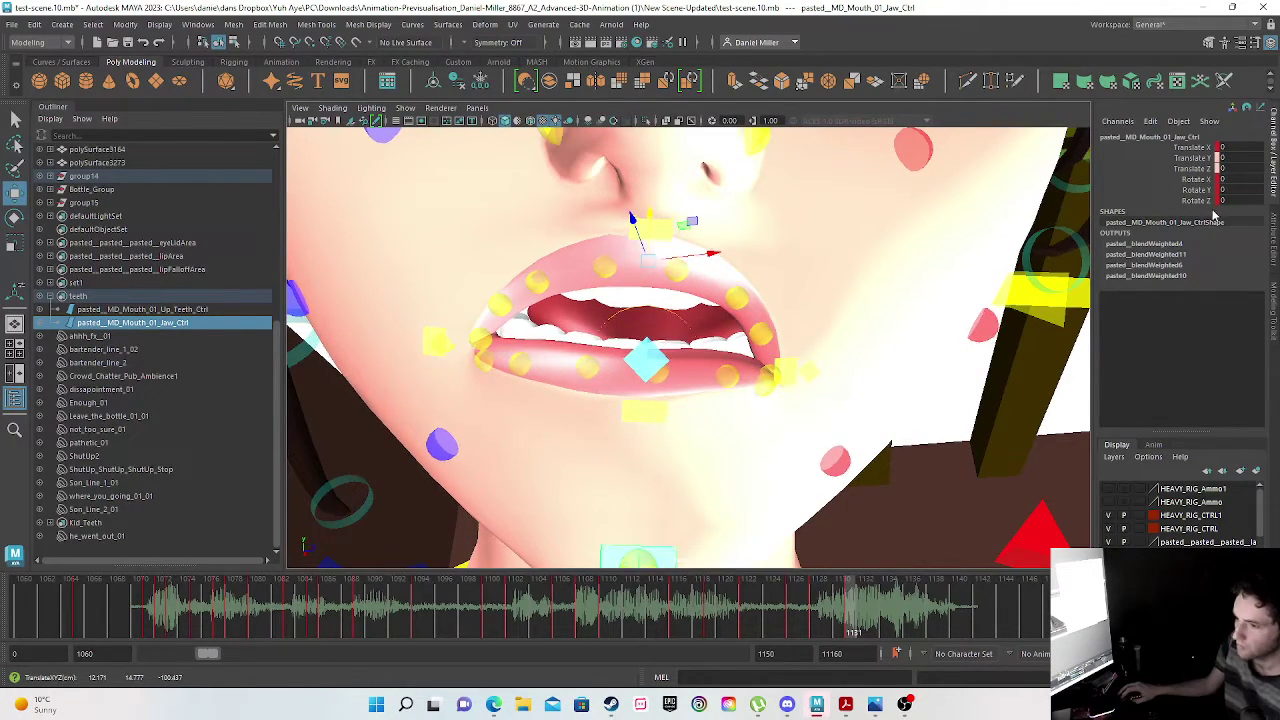
key(s)
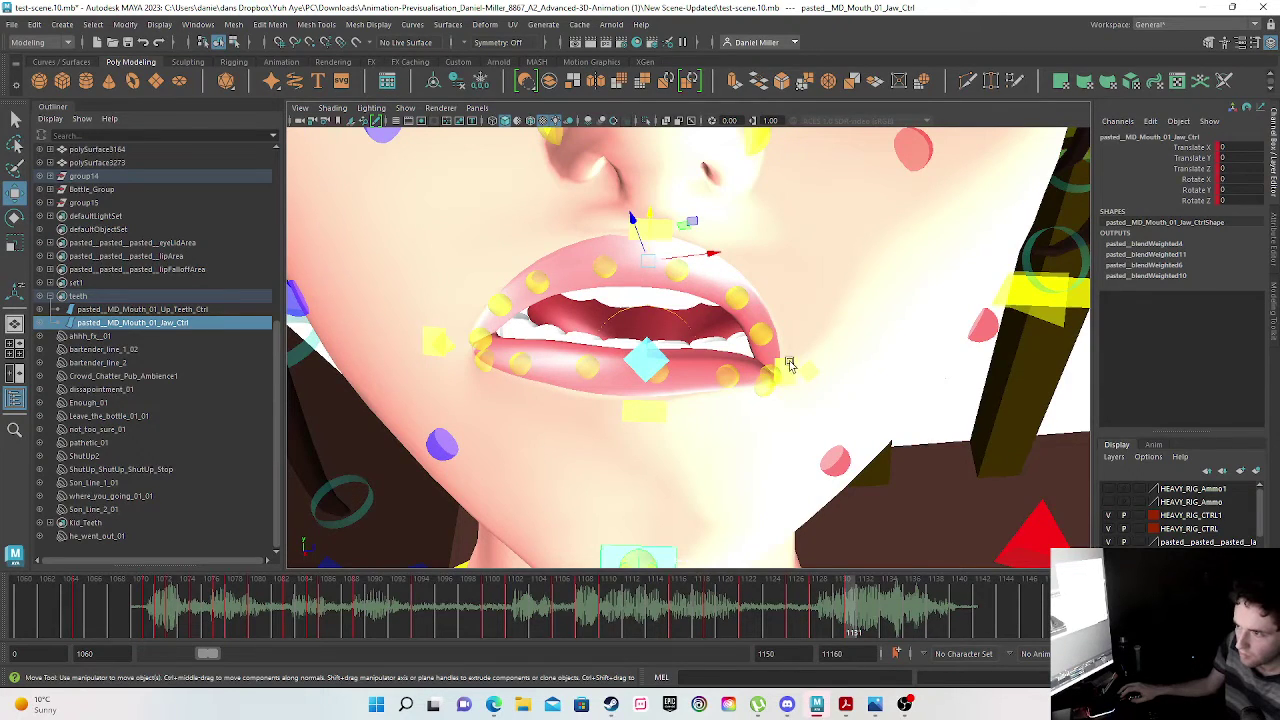
- At frame 1131, key the left mouth corner at Translate X about -0.203, Y 0.101, Z -0.309 and pull the right corner inward to match
click(789, 364)
drag(737, 325, 736, 298)
key(s)
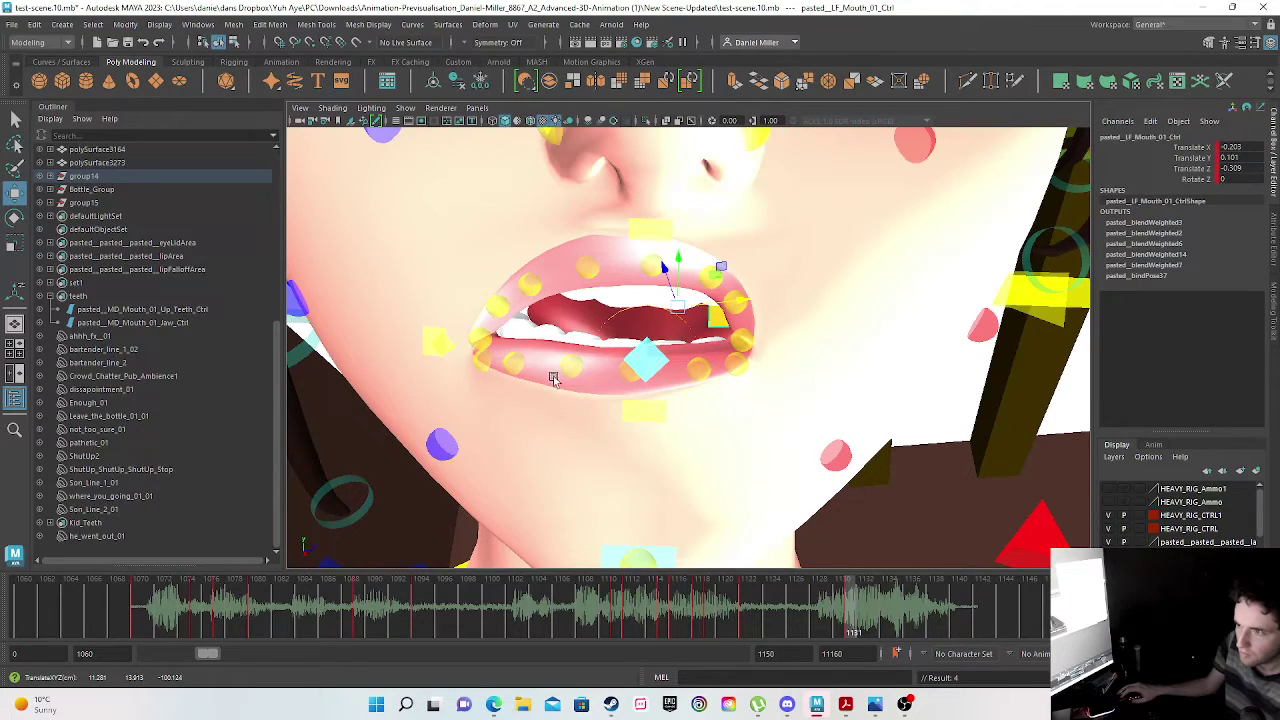
click(430, 334)
drag(503, 290, 503, 259)
drag(556, 312, 670, 365)
- Lower the upper teeth control at frame 1131 to Translate Y about 0.036, Z about -0.034
click(140, 322)
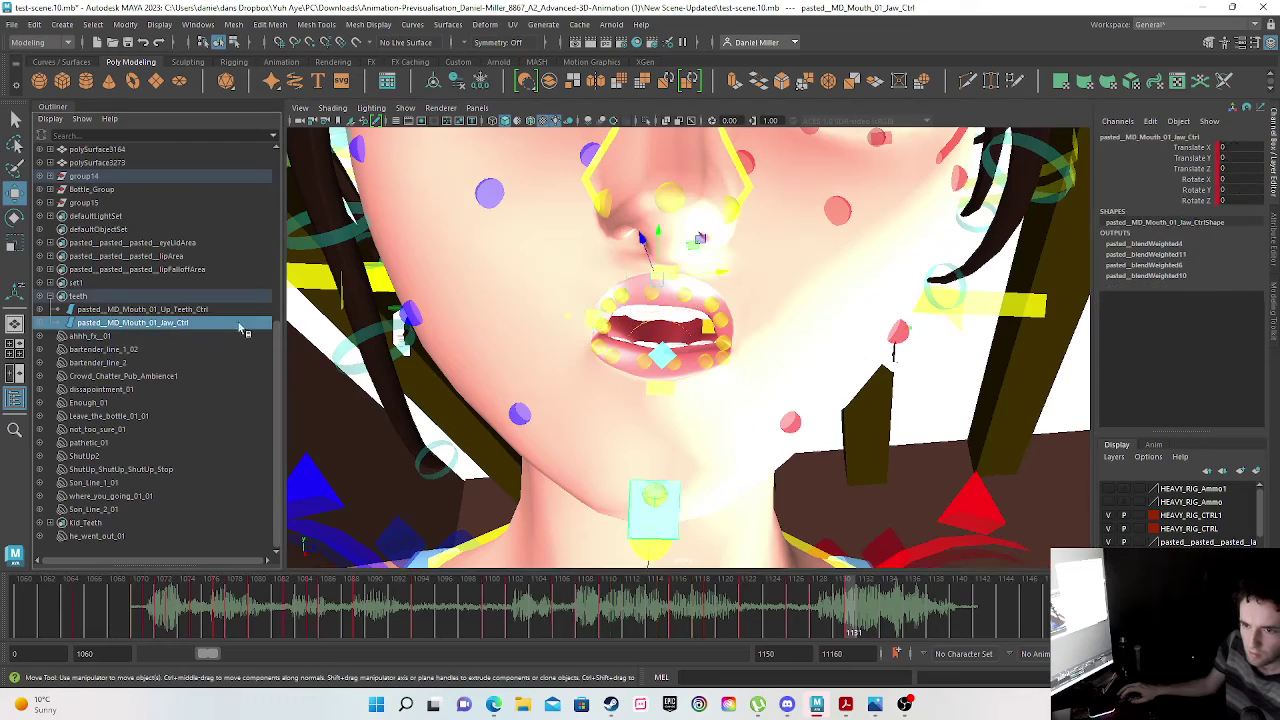
click(208, 309)
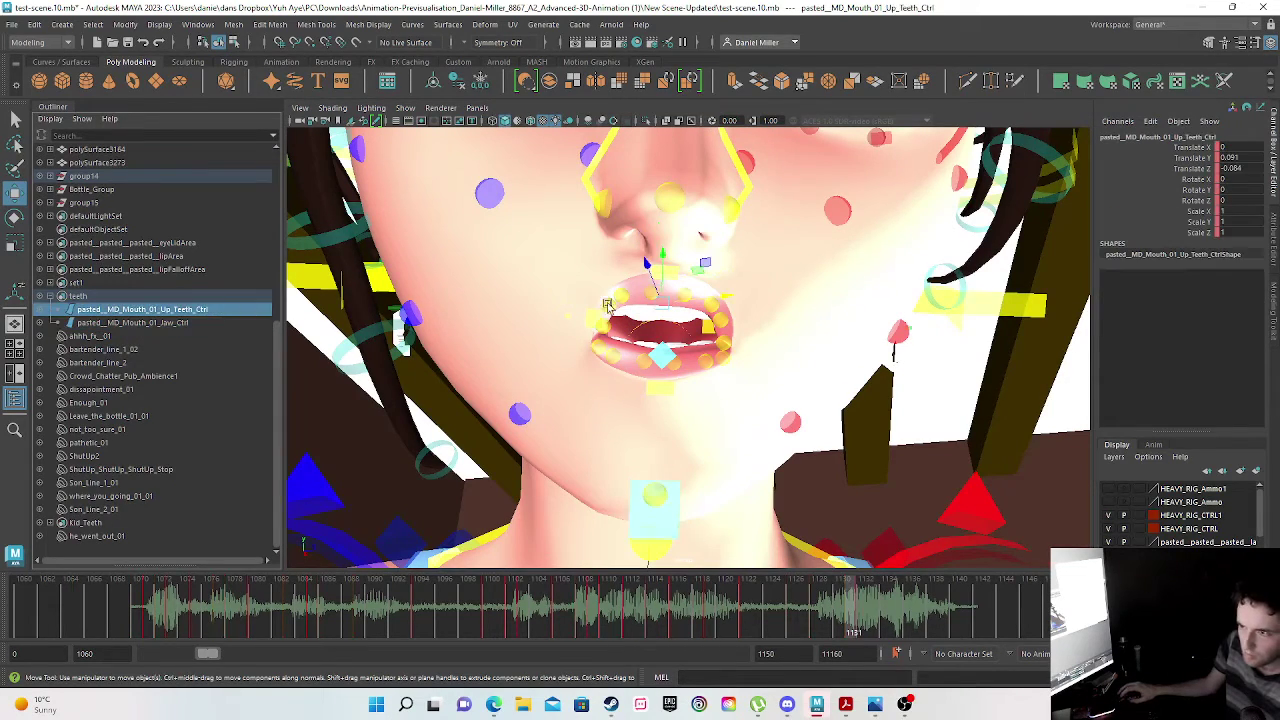
drag(663, 262, 675, 290)
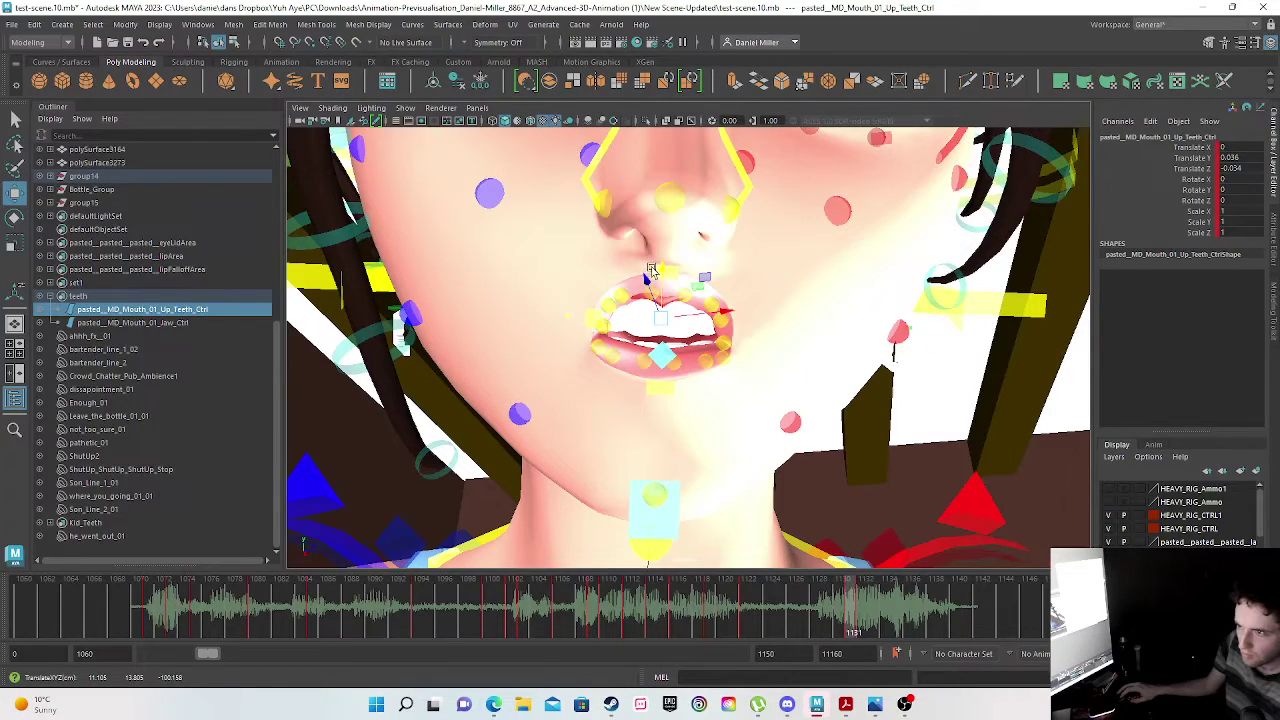
- Lower the upper lip at frame 1131 to Translate Y about 0.074, Z about -0.06, key it, and scrub the preceding frames to check
click(652, 269)
drag(663, 250, 665, 268)
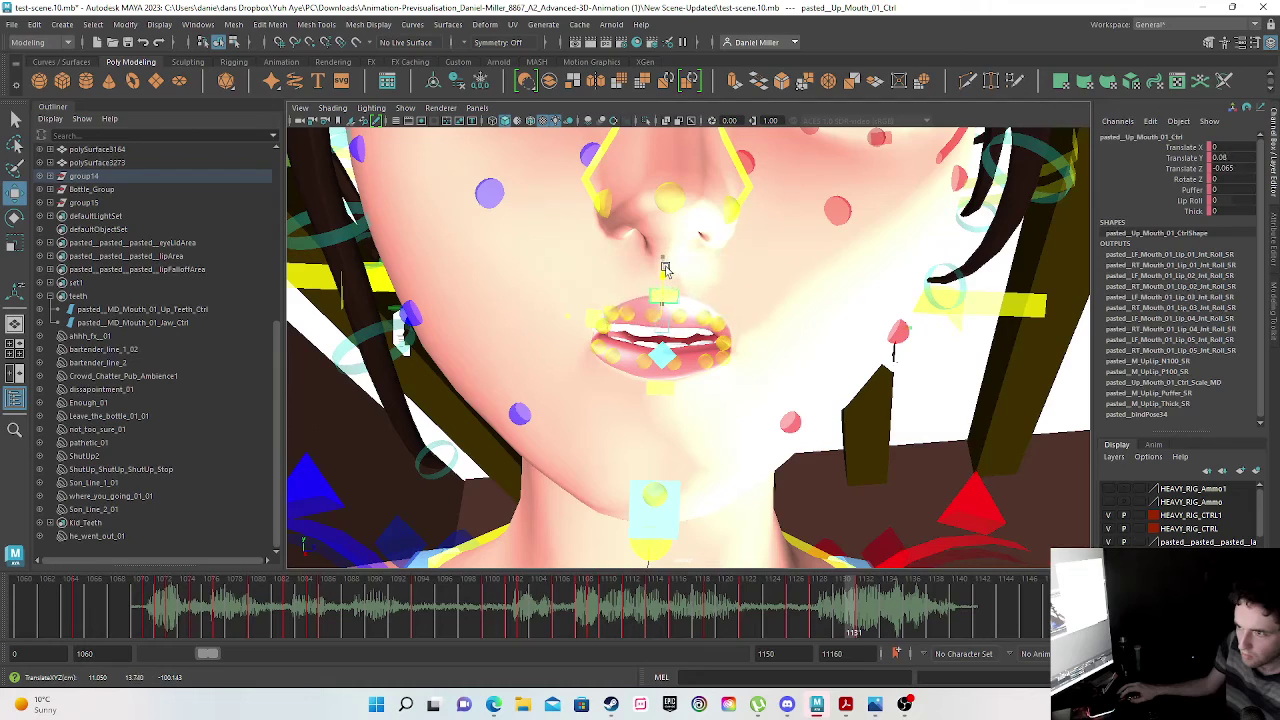
click(810, 618)
mouse_move(810, 618)
mouse_down()
mouse_move(872, 618)
mouse_move(849, 622)
mouse_up()
key(w)
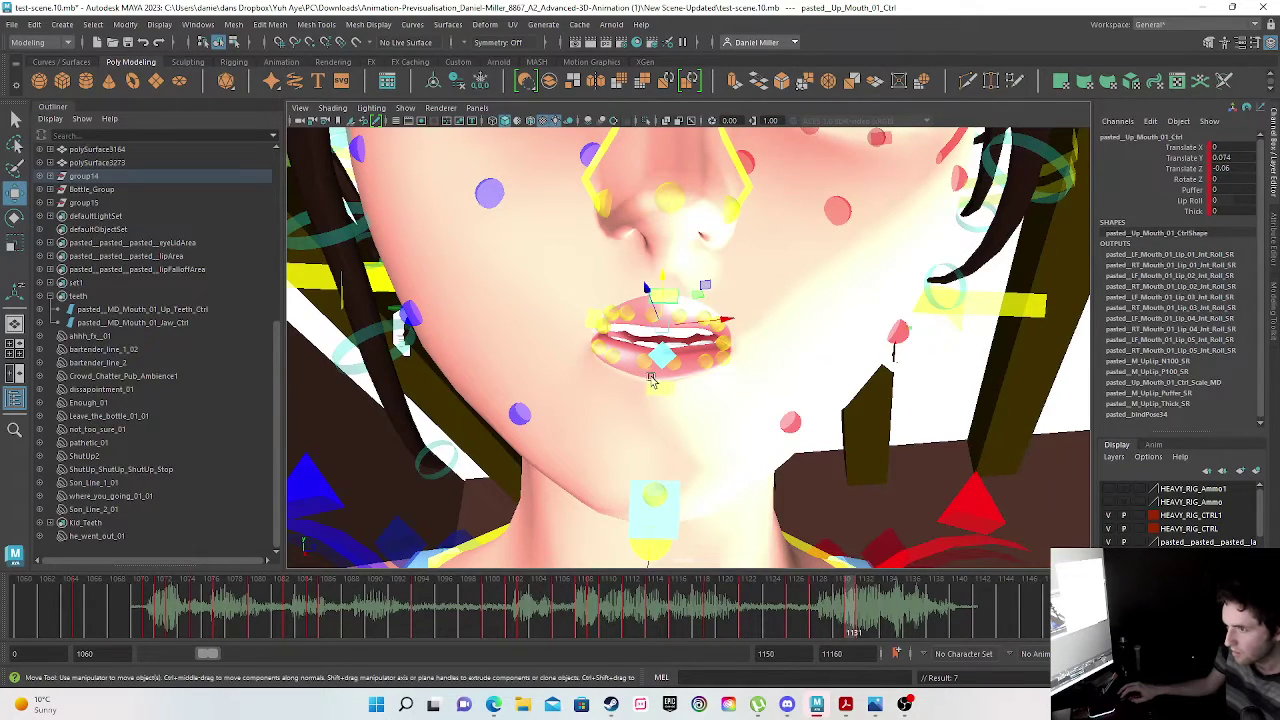
- At frame 1128, reset the left mouth corner control to Translate X, Y and Z of 0 and key it
click(656, 389)
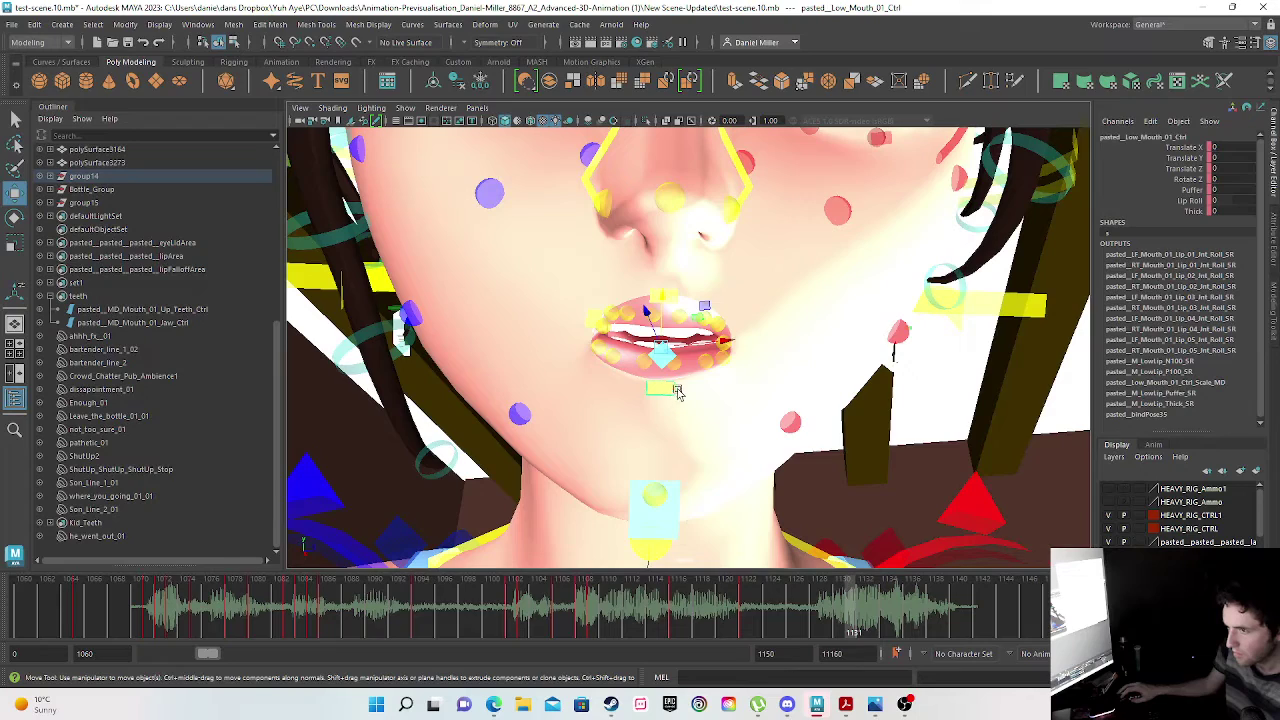
scroll(661, 347, up, 4)
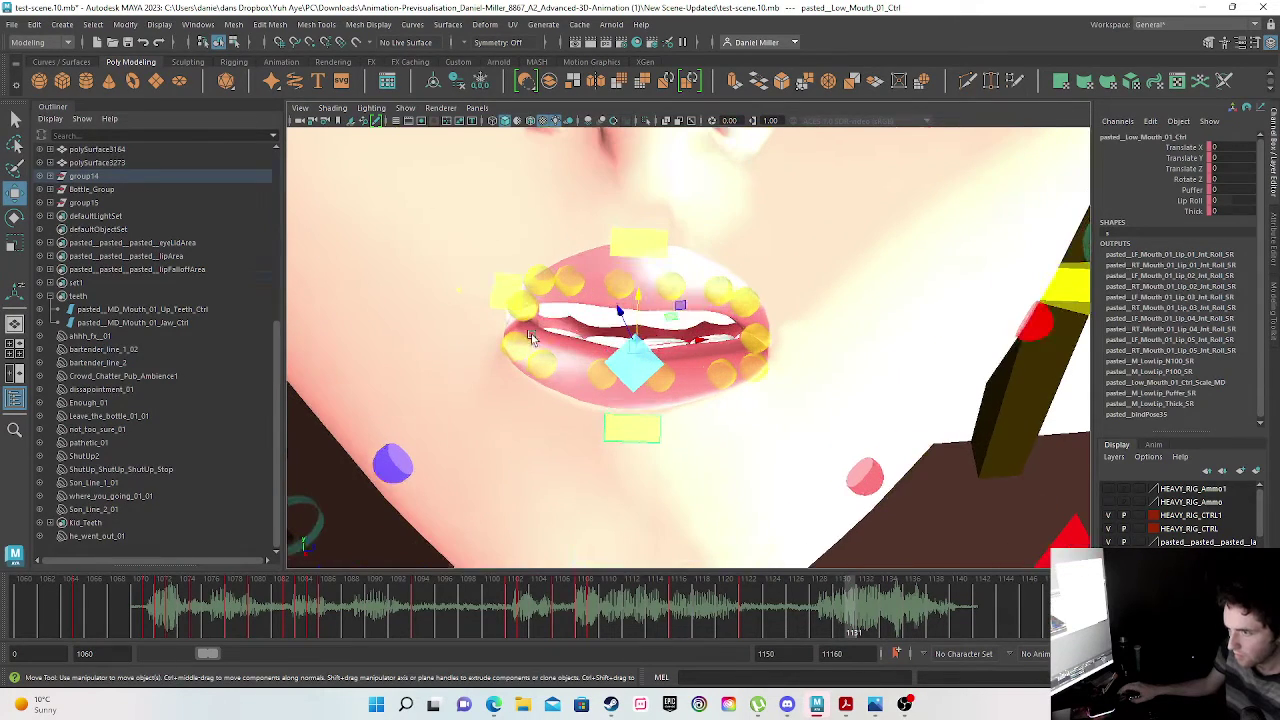
click(505, 282)
drag(815, 624, 784, 607)
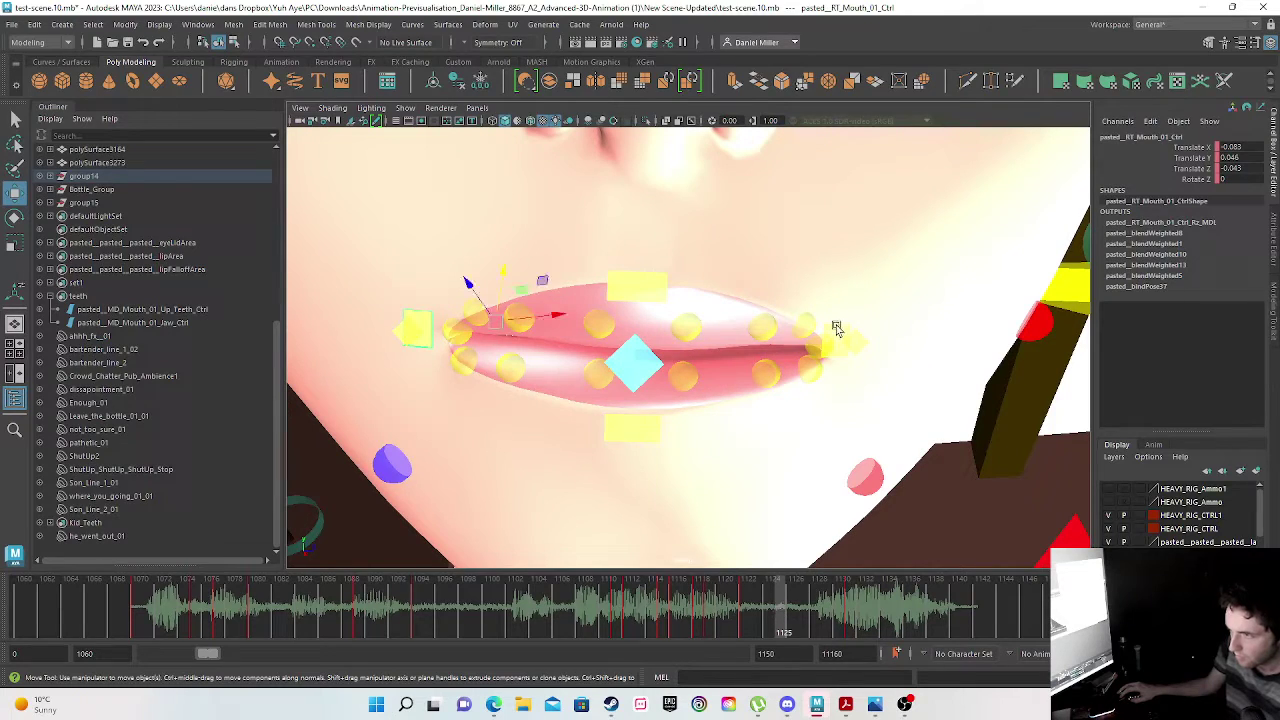
click(833, 382)
drag(785, 622, 811, 617)
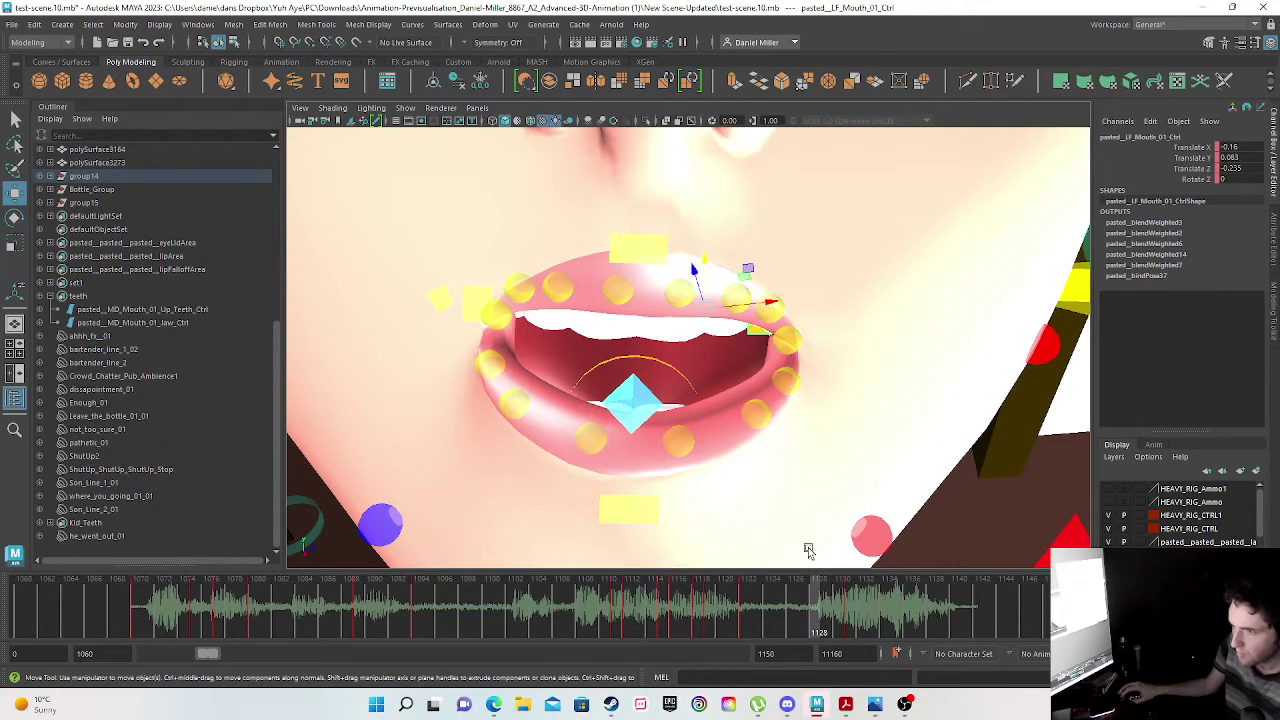
click(1236, 146)
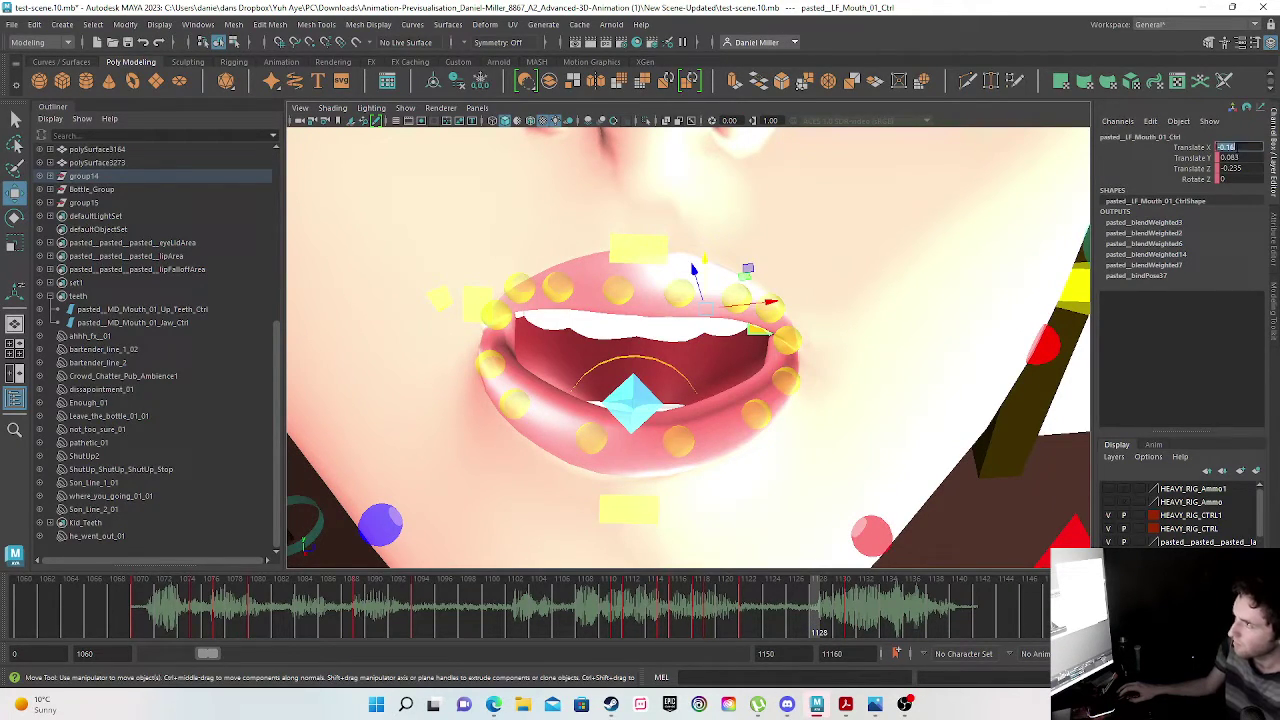
text(0)
click(1234, 157)
text(0)
key(Tab)
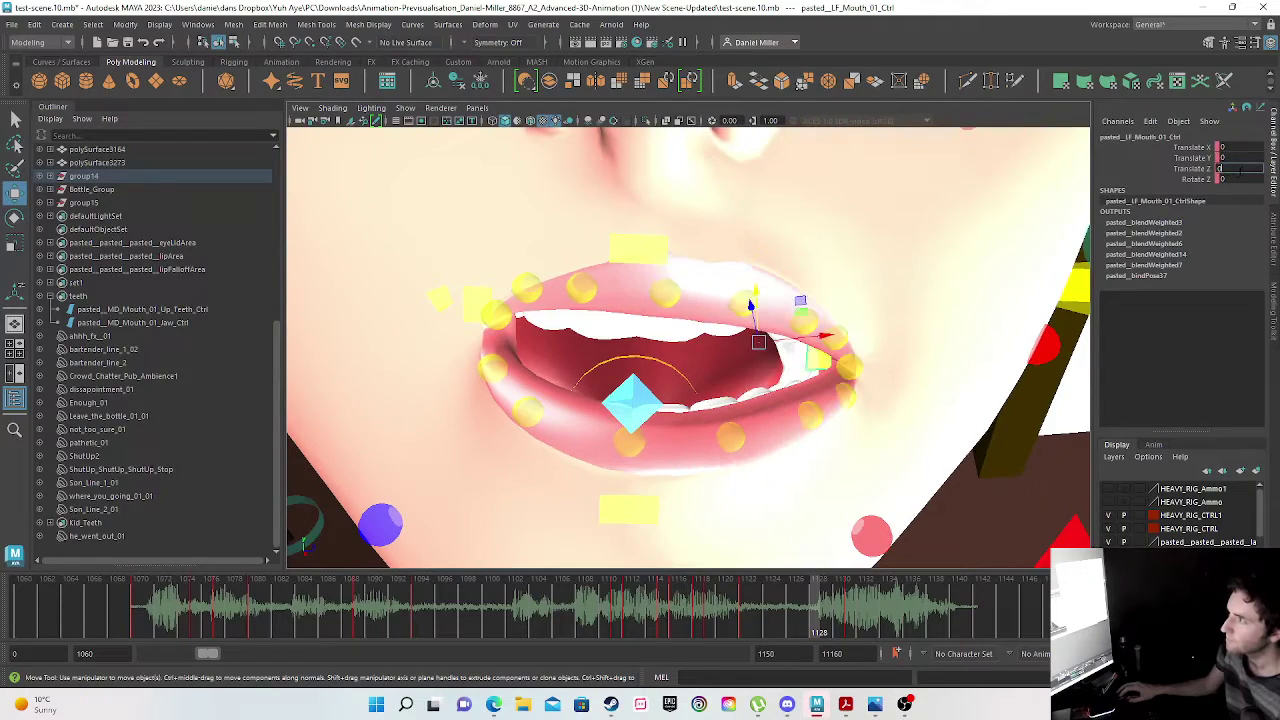
text(0)
key(Return)
key(s)
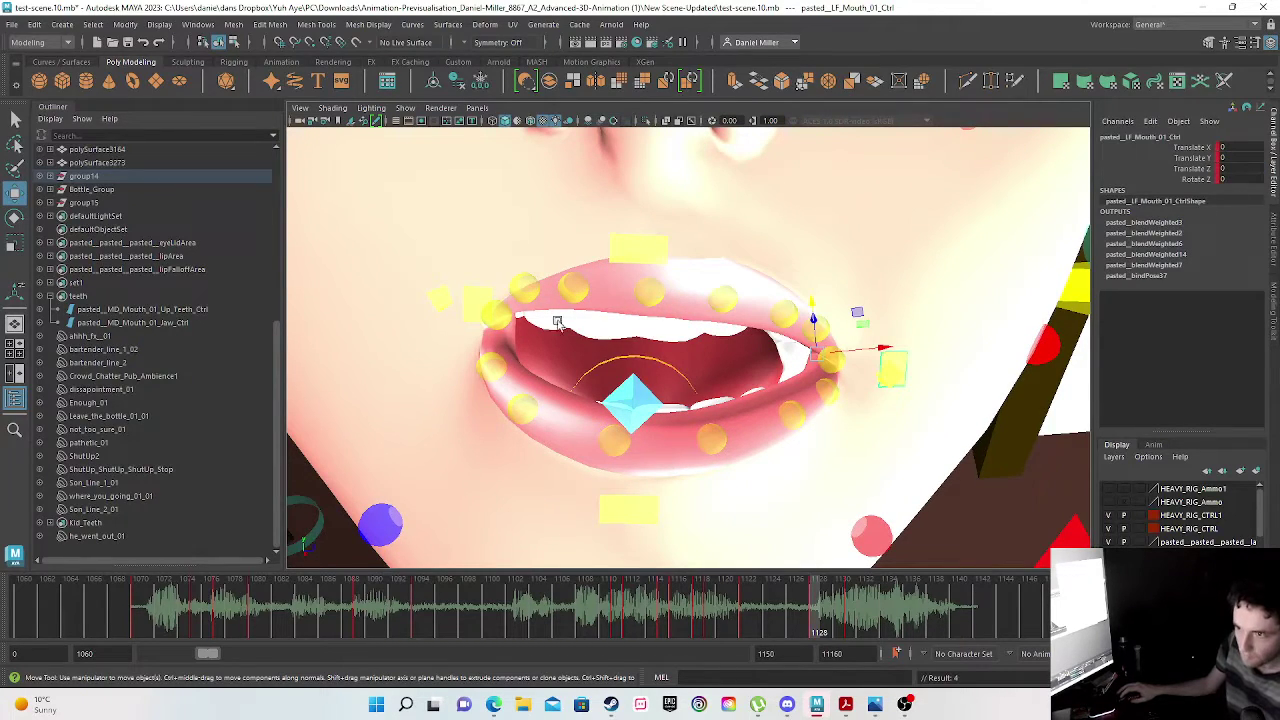
- Reset the right mouth corner control at frame 1128 to Translate X, Y and Z of 0 and key it
click(471, 291)
click(1232, 147)
text(0)
key(Tab)
text(0)
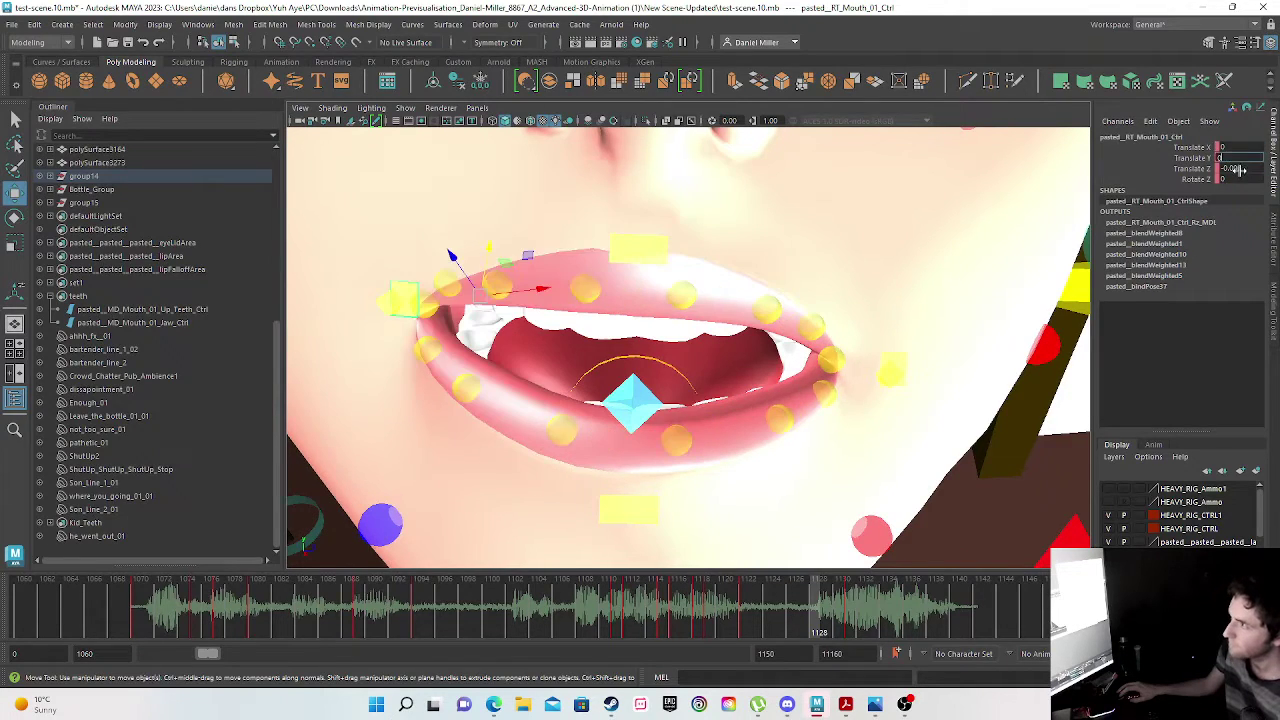
key(Tab)
text(0)
key(Return)
key(s)
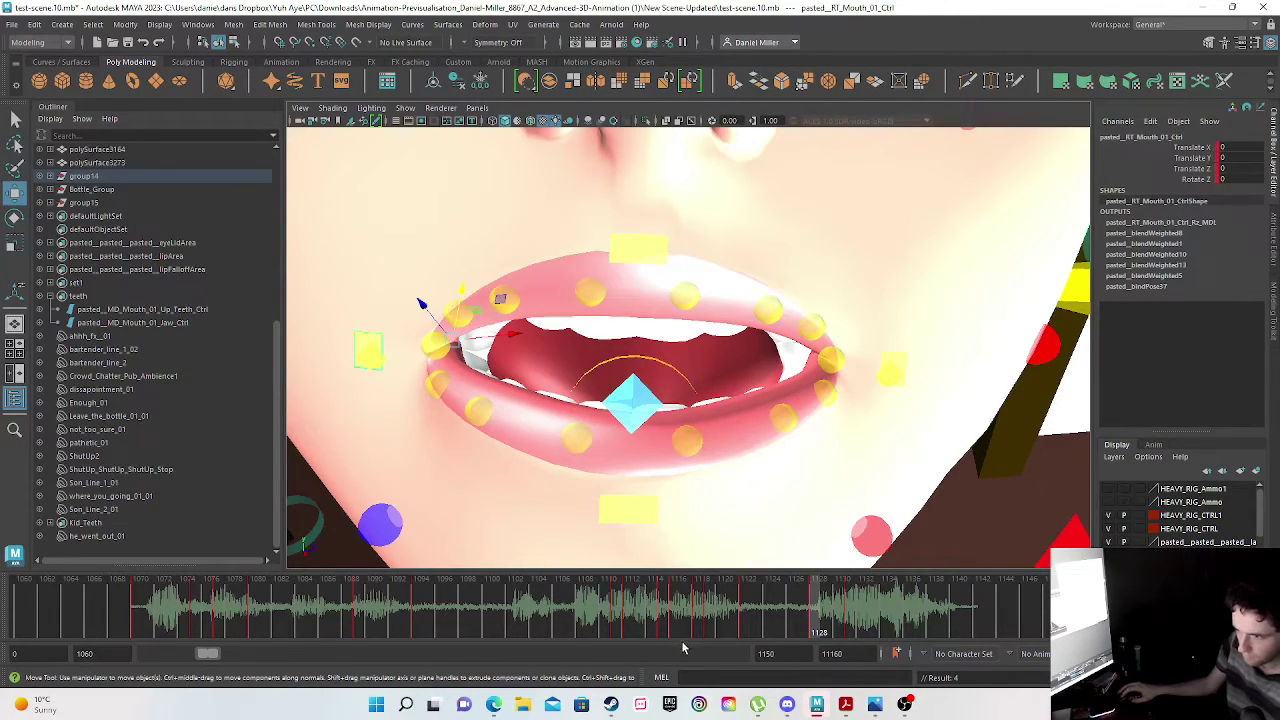
- Copy the upper lip key from frame 1132 to frame 1131 and delete the key at frame 1132
drag(783, 617, 864, 620)
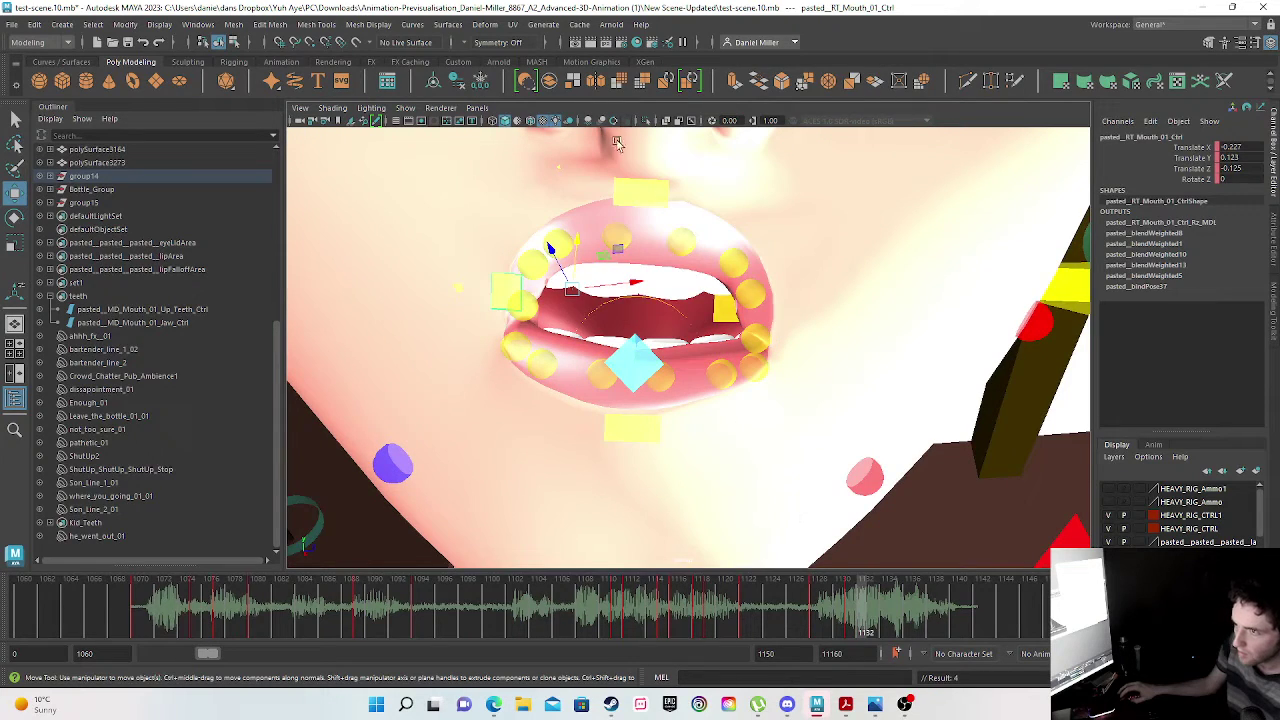
click(643, 193)
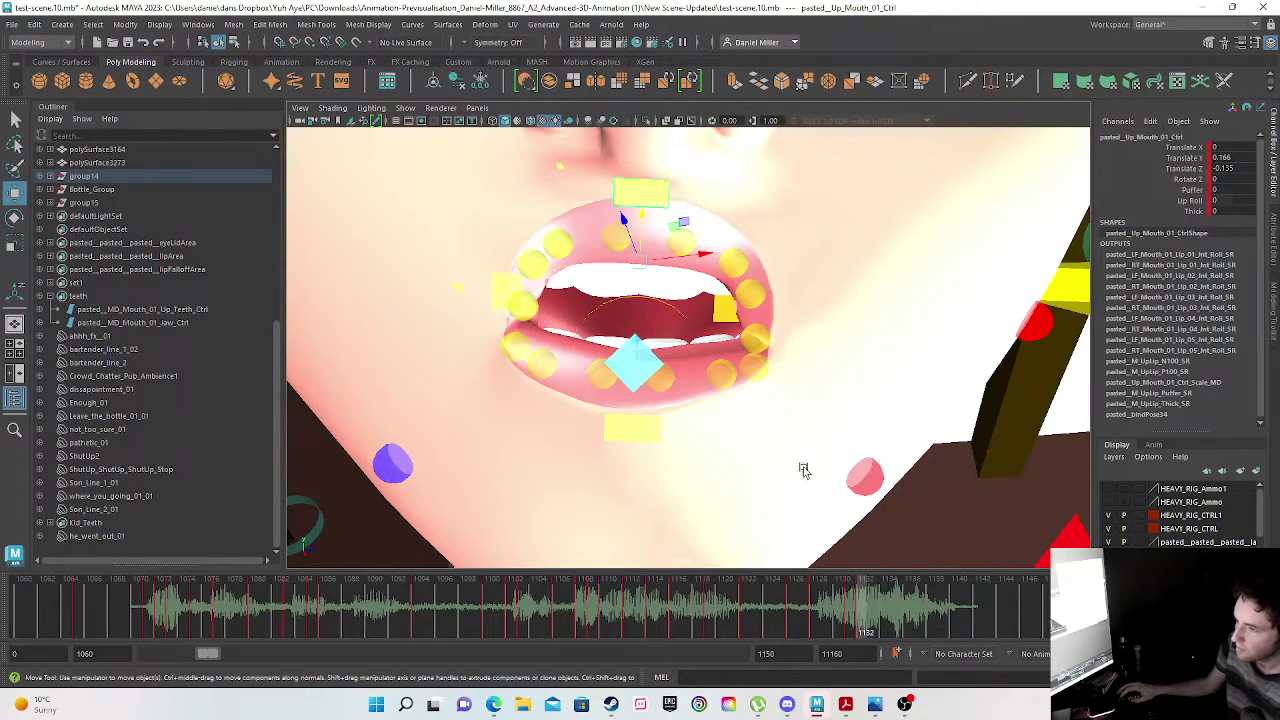
right_click(862, 622)
click(885, 388)
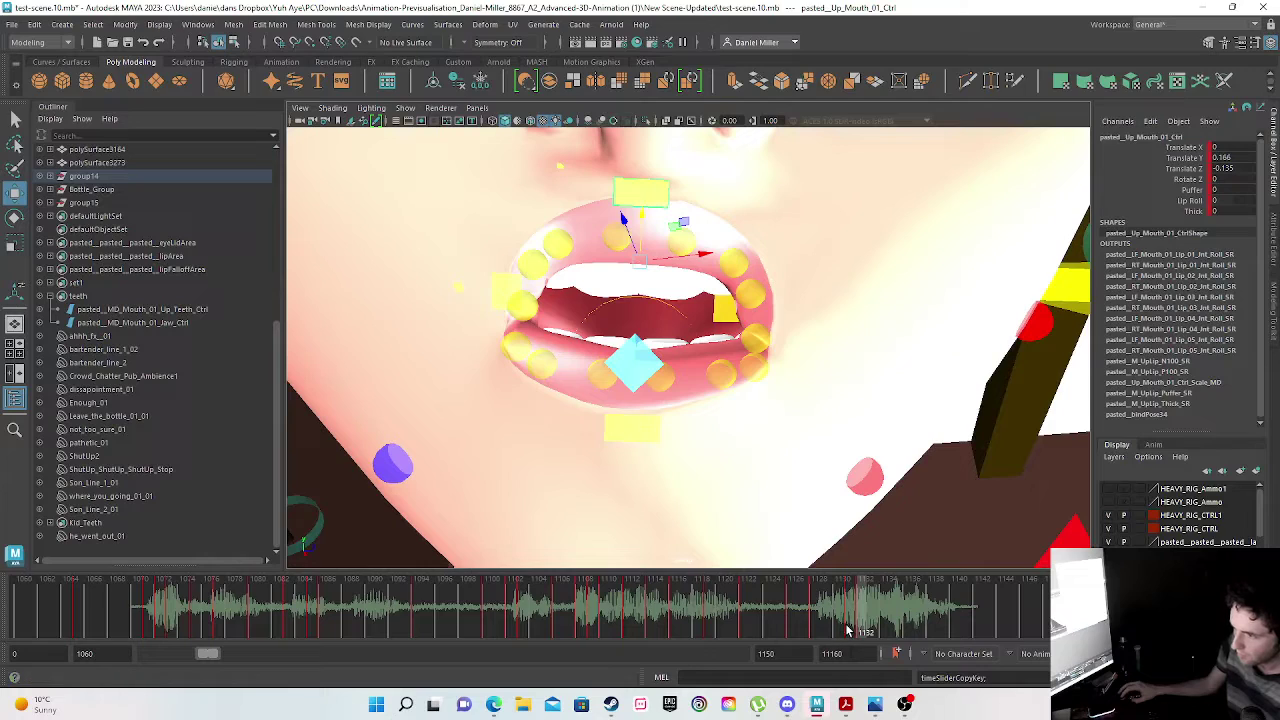
click(846, 625)
right_click(846, 625)
click(1035, 405)
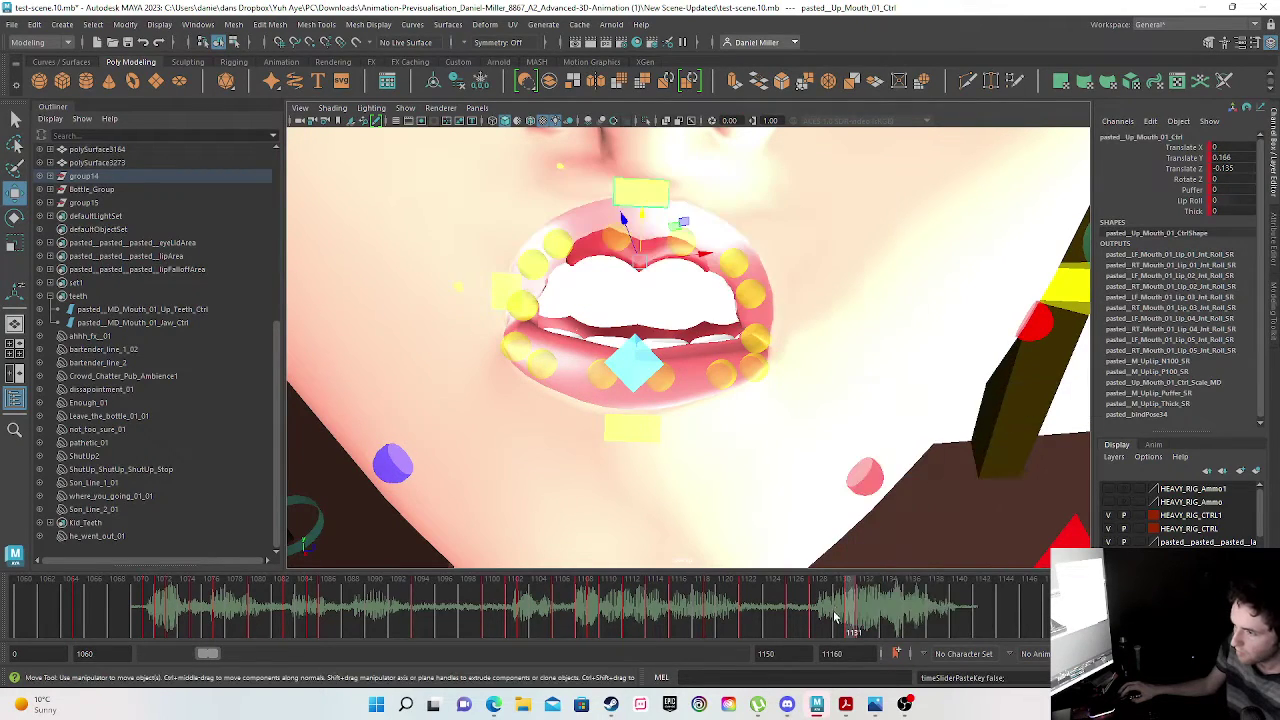
click(862, 628)
right_click(862, 628)
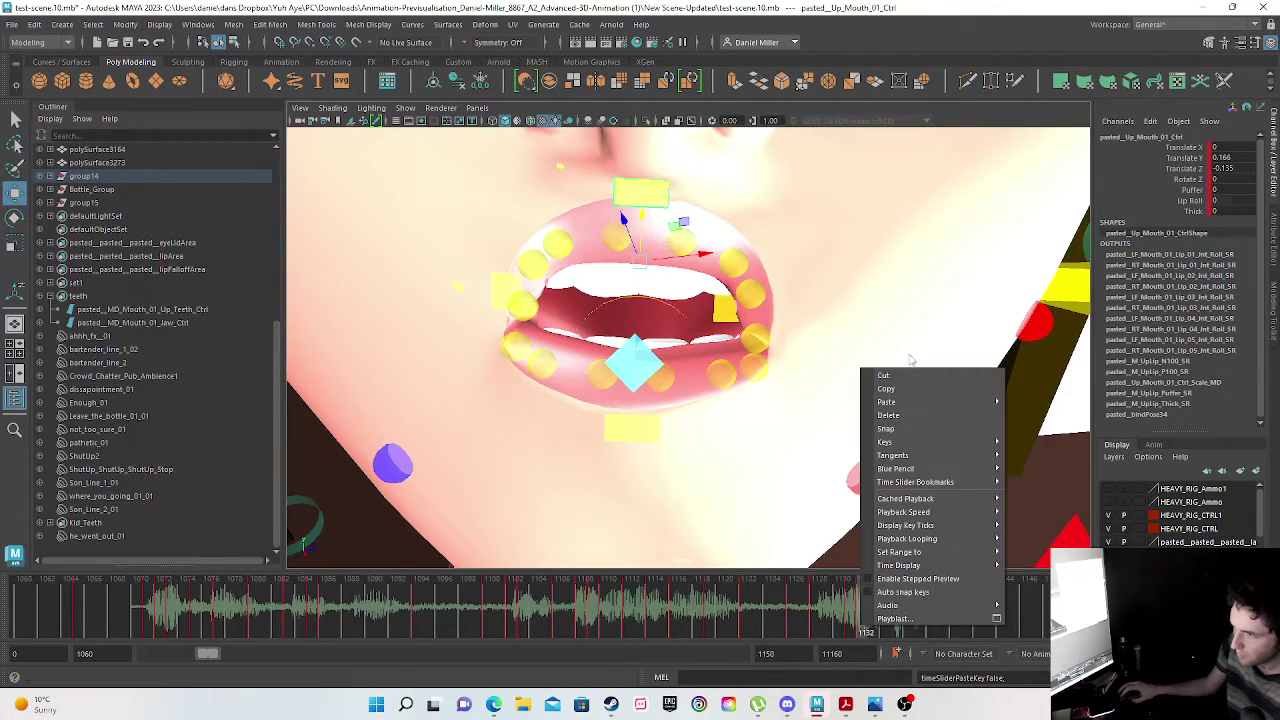
click(893, 418)
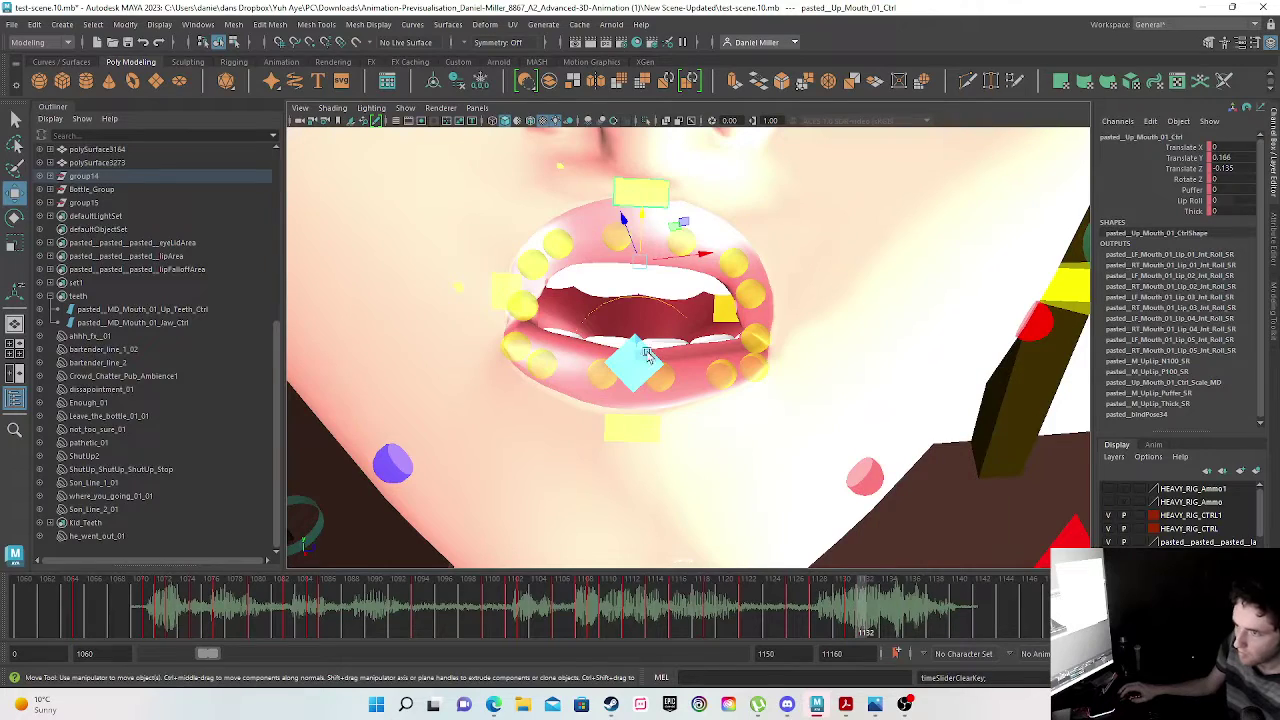
click(850, 633)
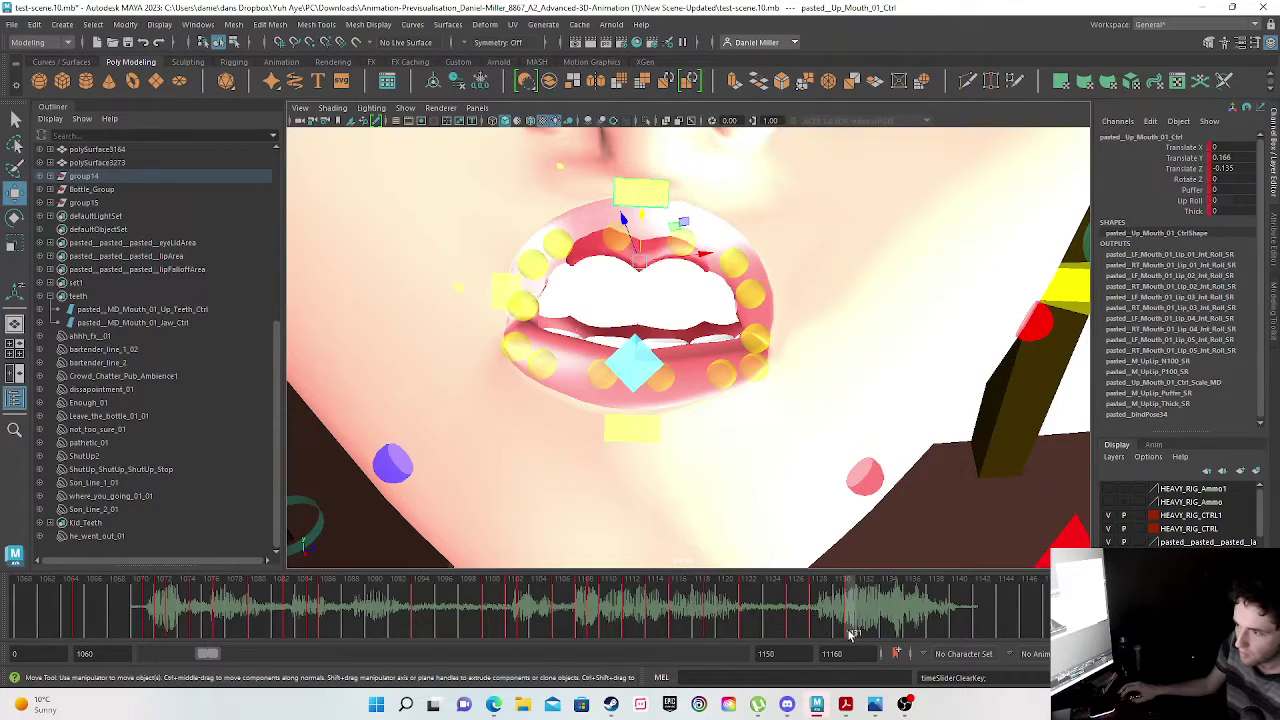
- Lower the upper lip at frame 1131 to Translate X about -0.012, Y 0.114, Z -0.032, and key it
click(170, 323)
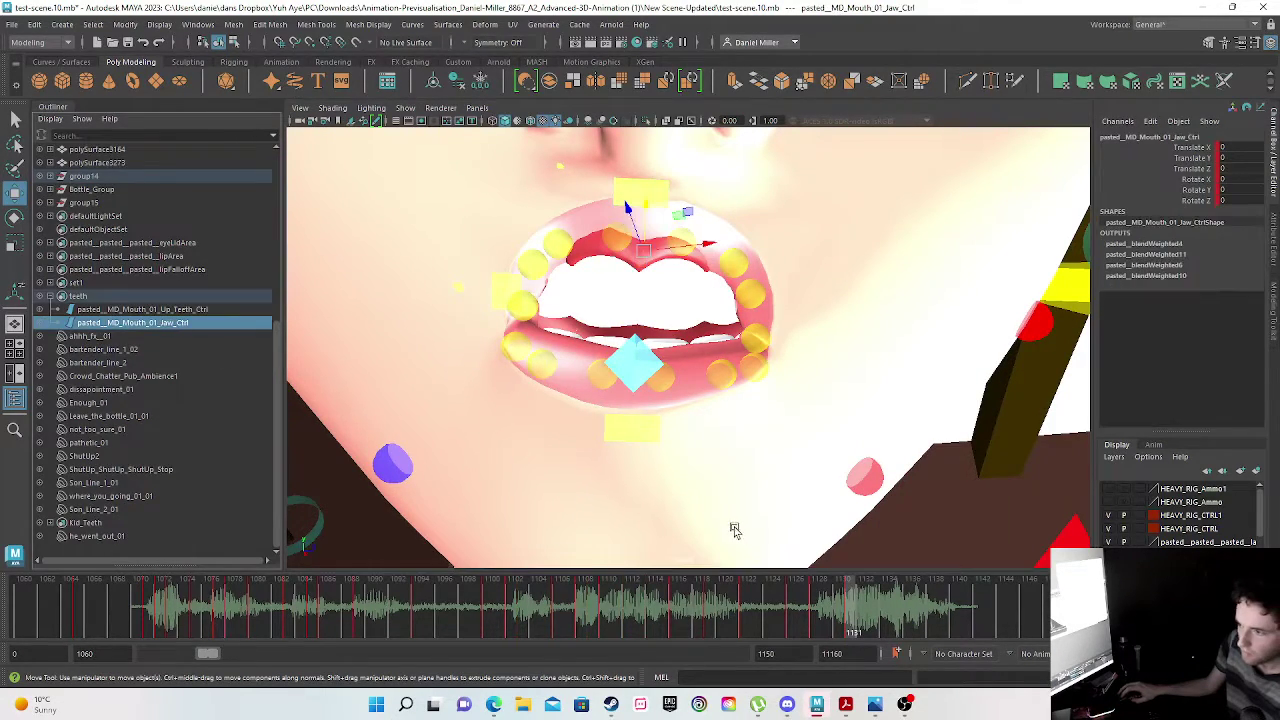
click(836, 623)
mouse_move(852, 625)
mouse_down()
mouse_move(865, 626)
mouse_move(853, 627)
mouse_up()
drag(862, 626, 849, 618)
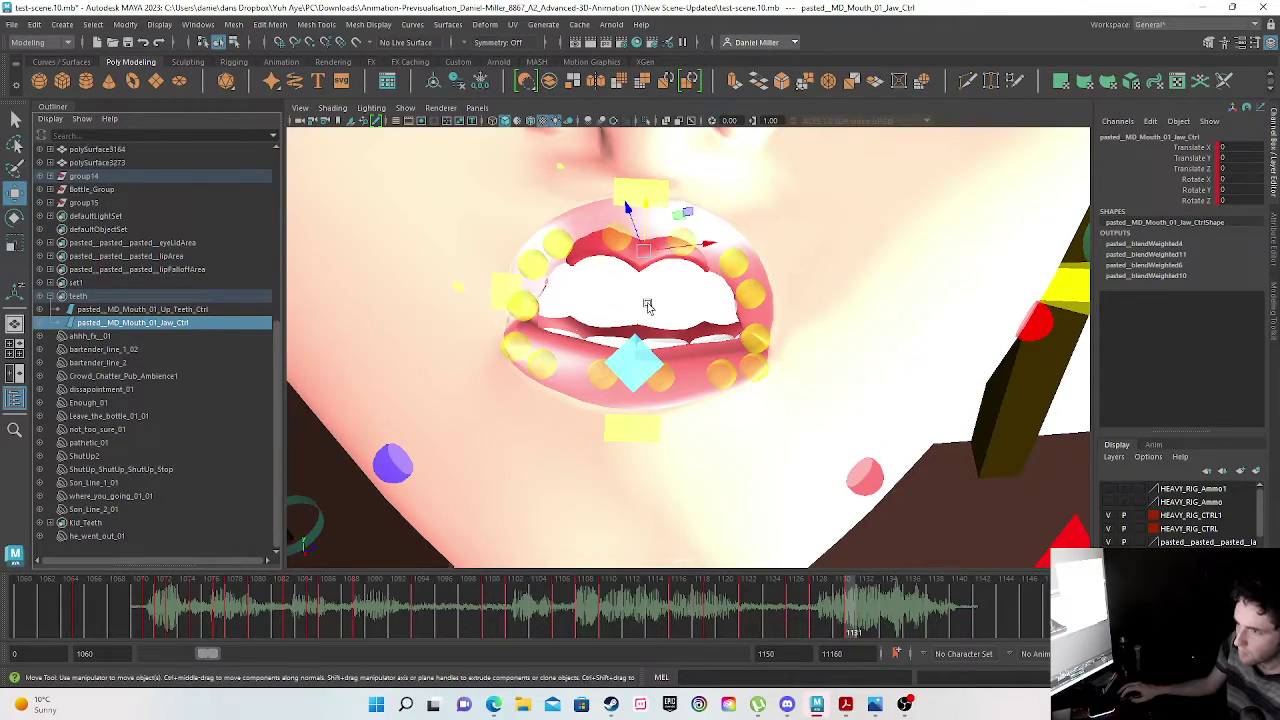
alt+drag(773, 322, 632, 389)
click(588, 307)
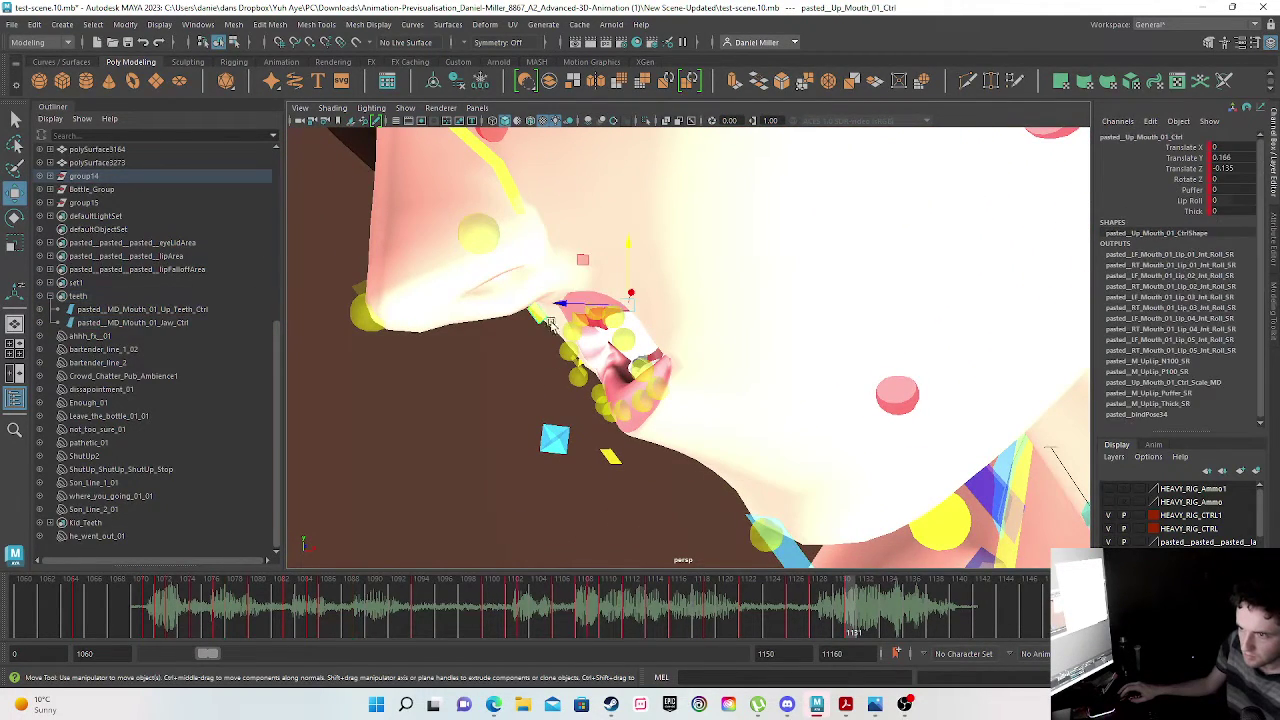
drag(572, 305, 611, 275)
alt+drag(589, 451, 709, 428)
drag(644, 232, 644, 262)
alt+drag(652, 376, 556, 400)
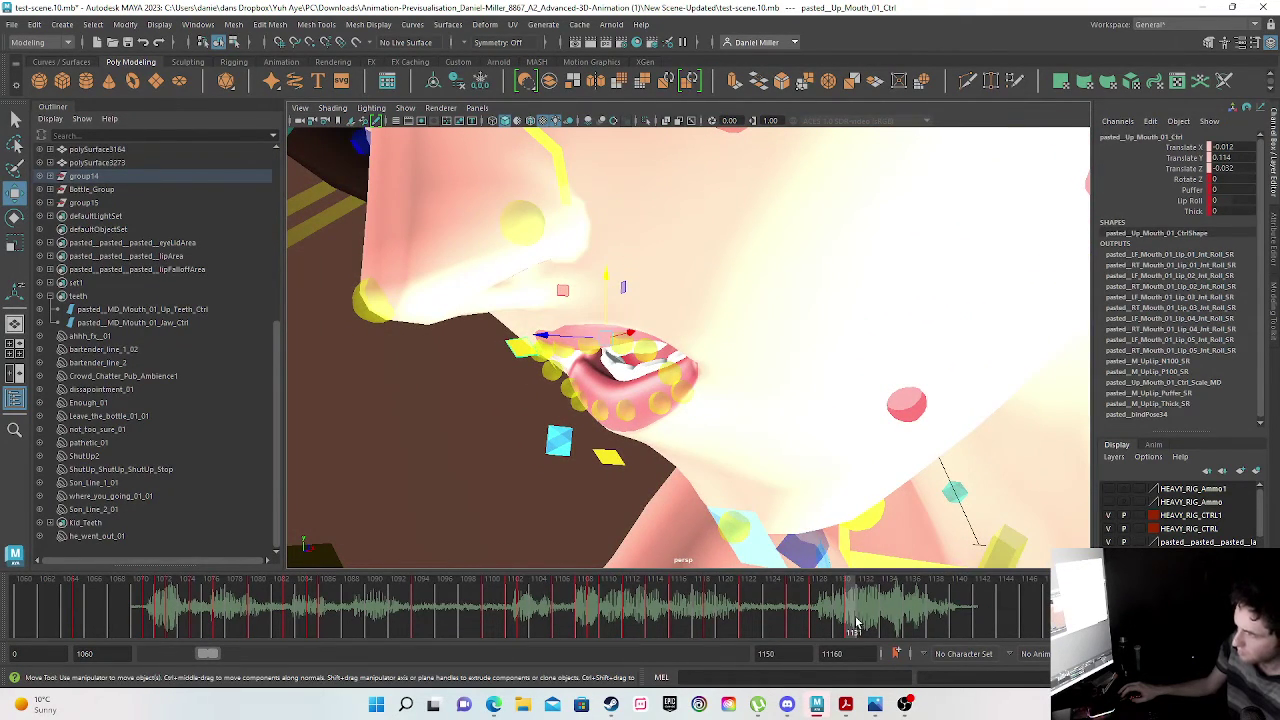
key(s)
- Raise the upper lip at frame 1132 to Translate Y about 0.182 and Z about -0.087, and key it
drag(858, 612, 861, 612)
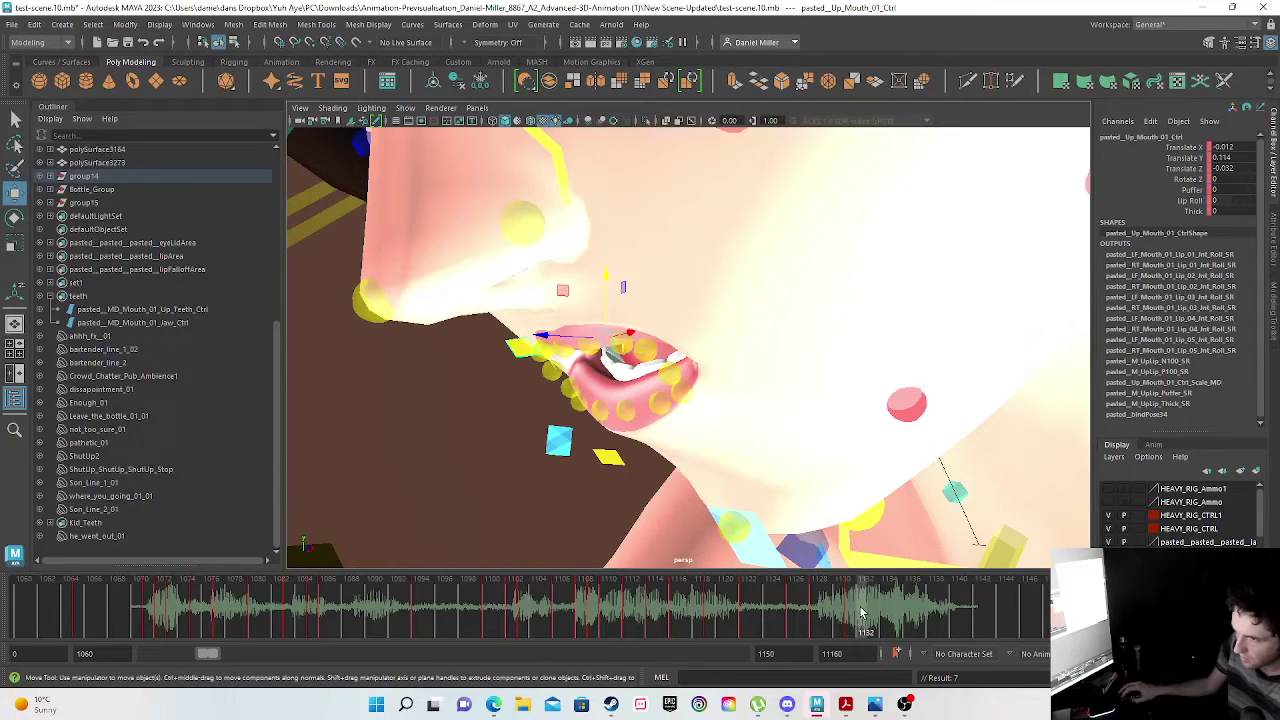
click(875, 615)
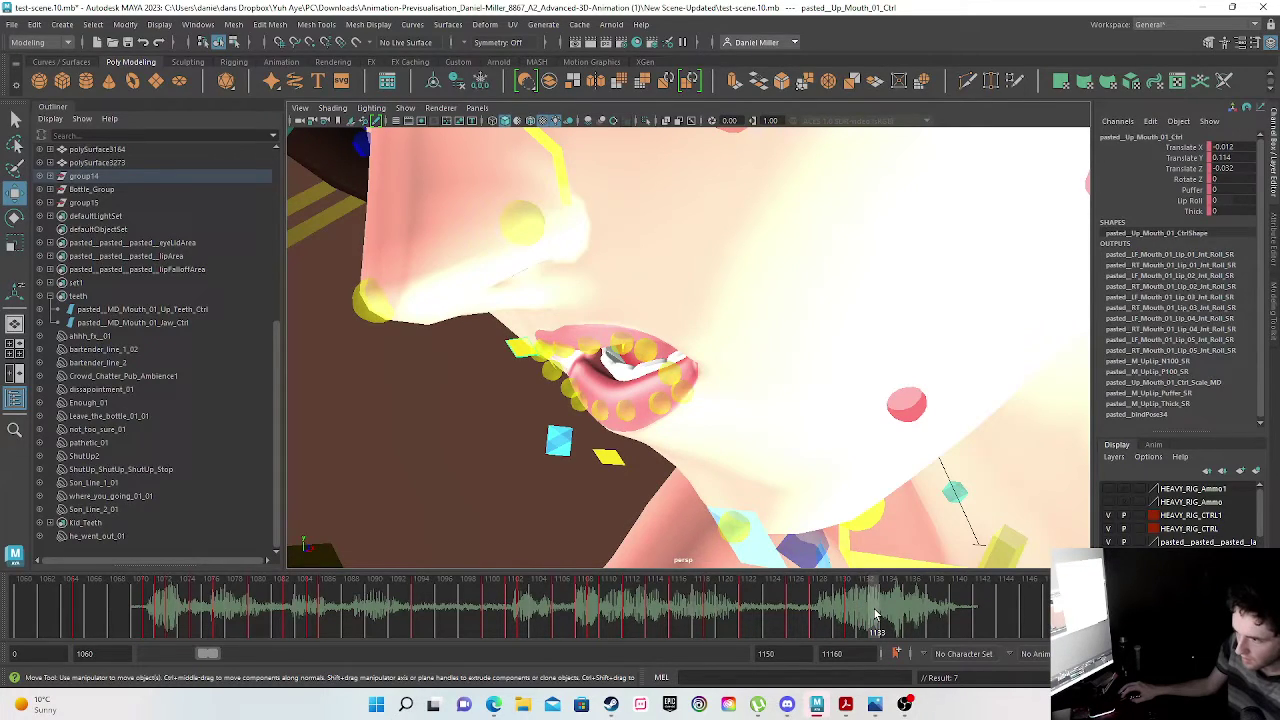
click(862, 614)
alt+drag(575, 474, 646, 437)
drag(620, 279, 634, 234)
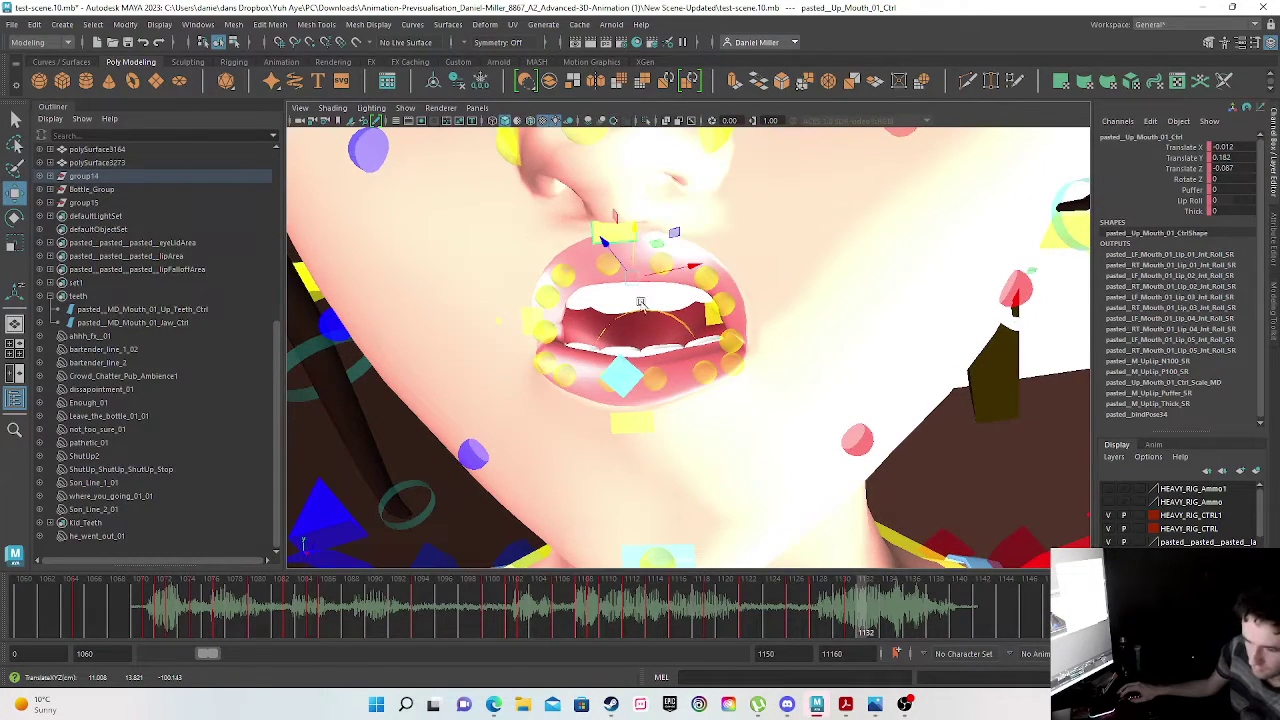
key(s)
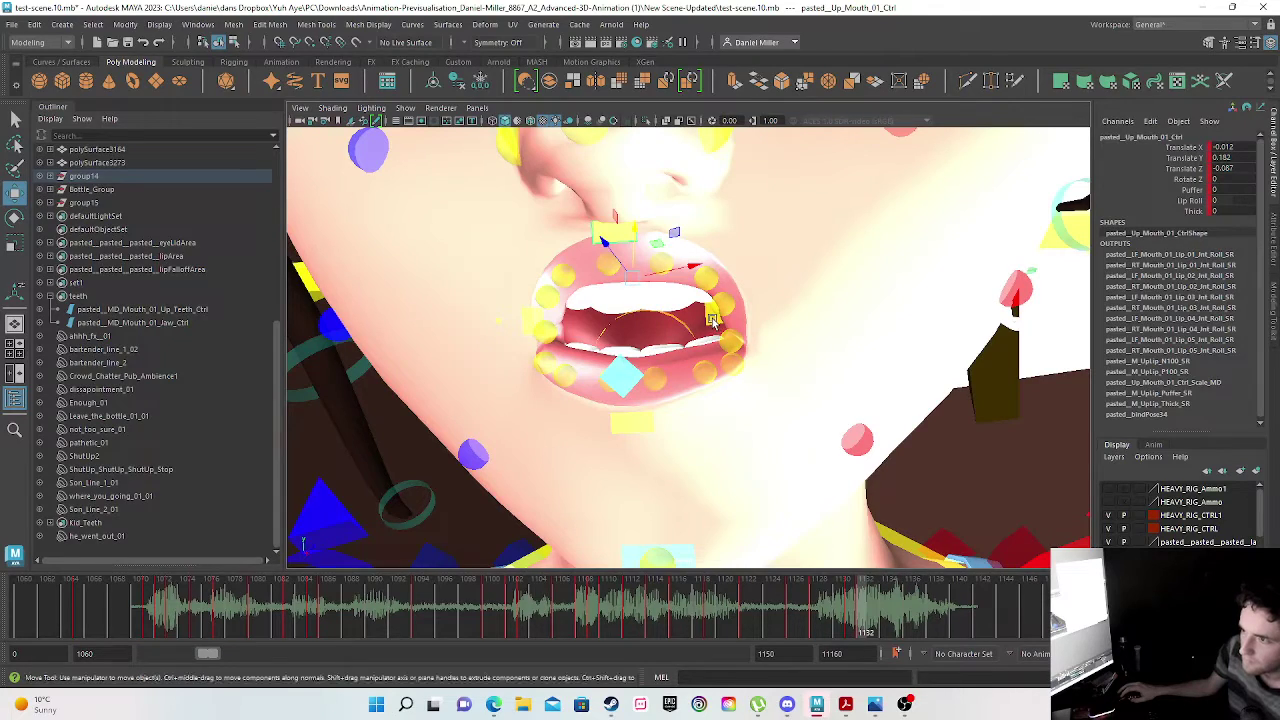
- At frame 1132, zero the left mouth corner's translation, then raise it to about X 0.038, Y 0.107, Z -0.078 and key it
click(712, 316)
click(1230, 157)
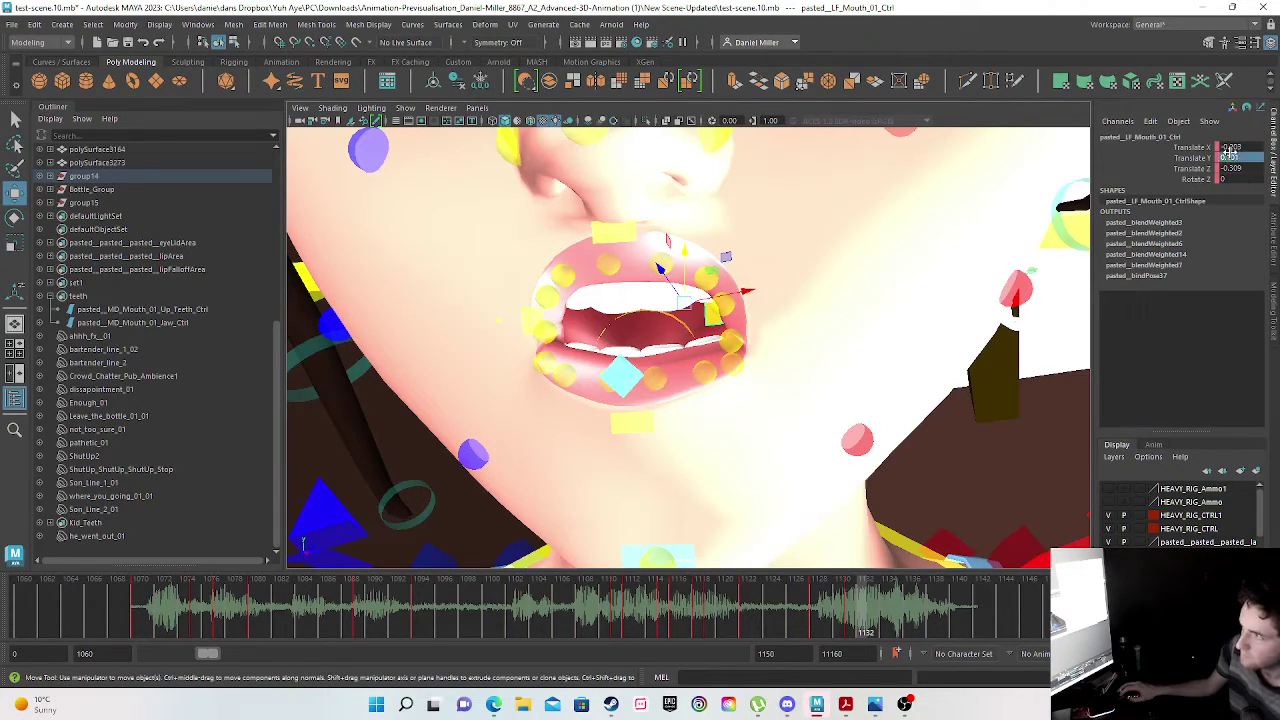
text(0)
click(1242, 148)
text(0)
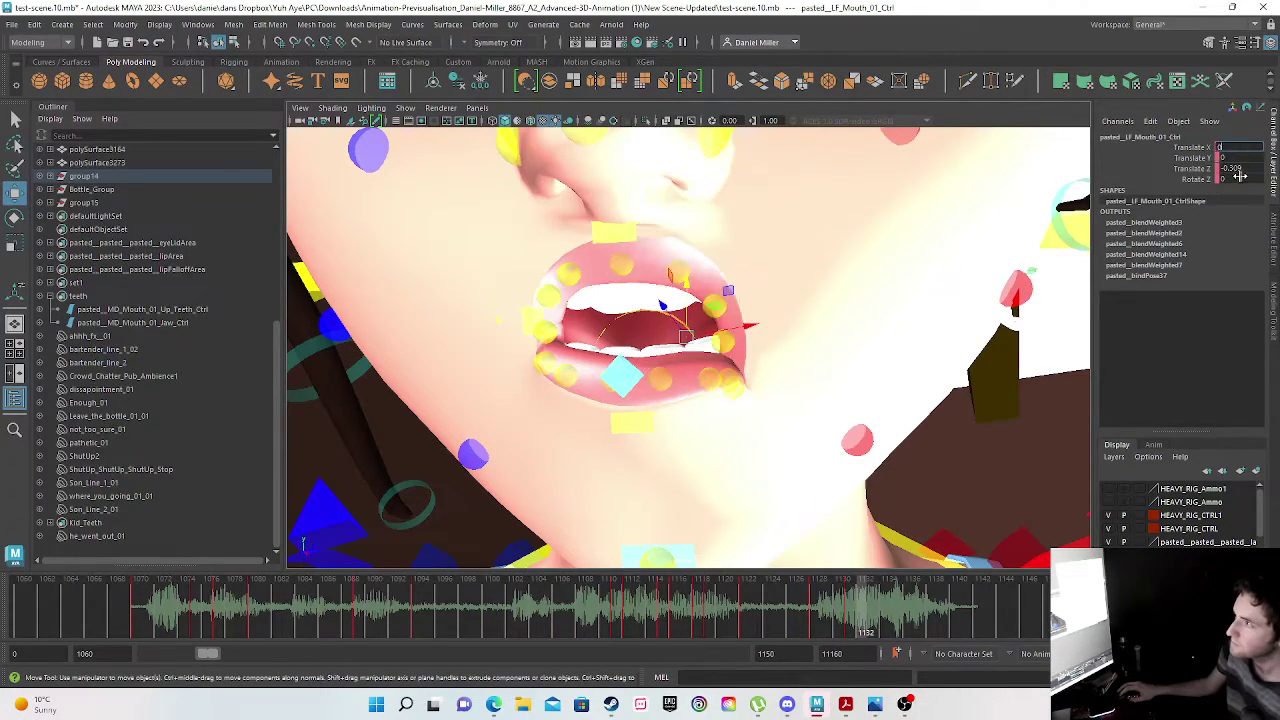
click(1238, 169)
text(0)
key(Return)
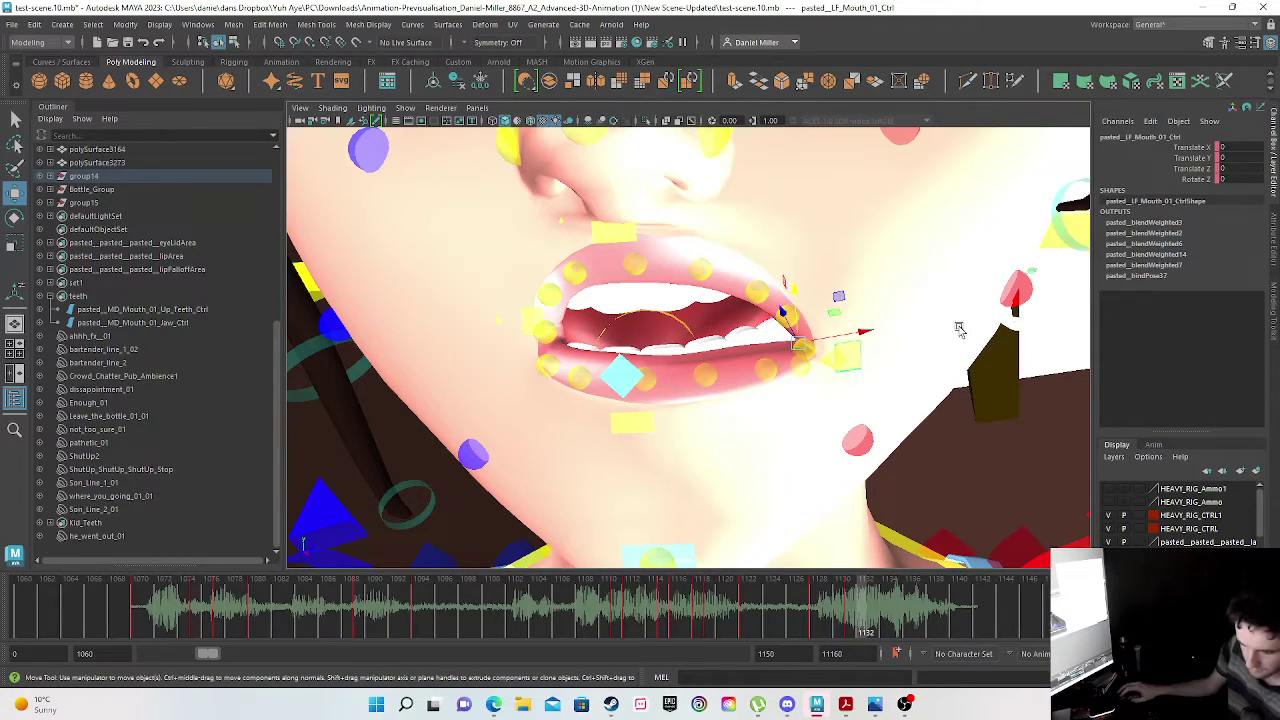
middle_drag(792, 290, 793, 248)
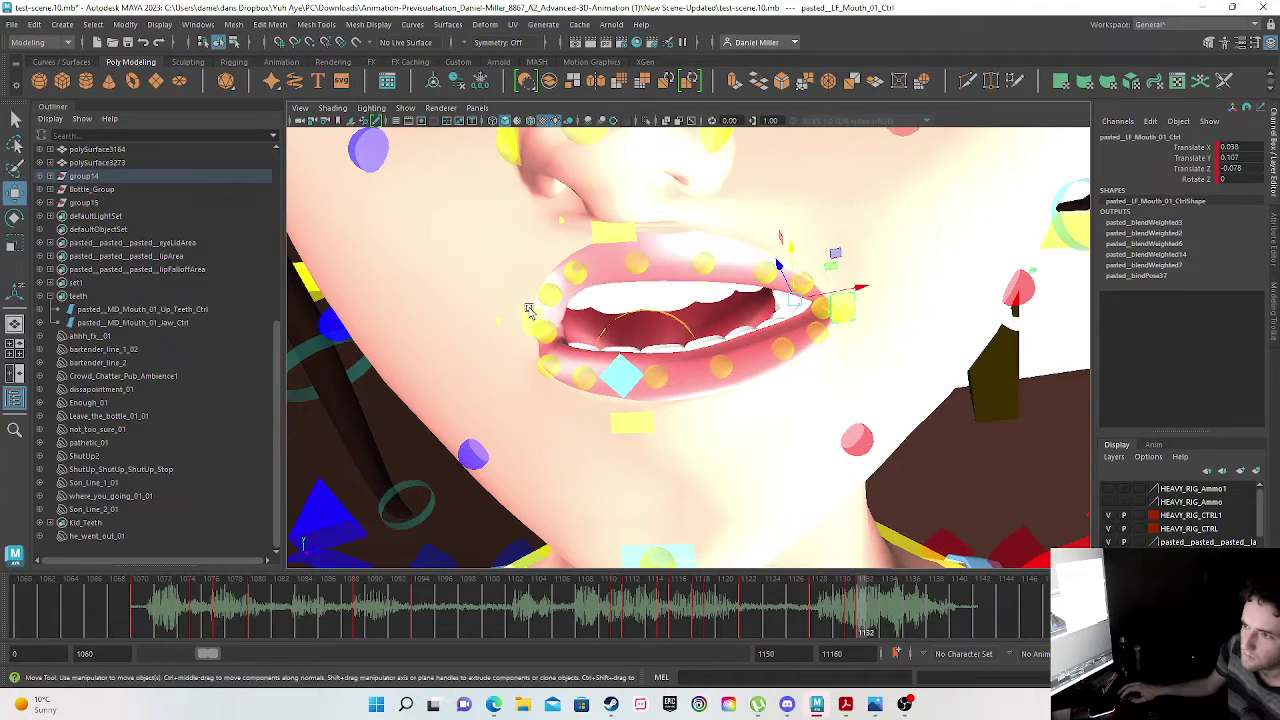
- At frame 1132, zero the right mouth corner's translation, then raise it to about X 0.04, Y 0.113, Z -0.082 and key it
click(555, 307)
click(1238, 147)
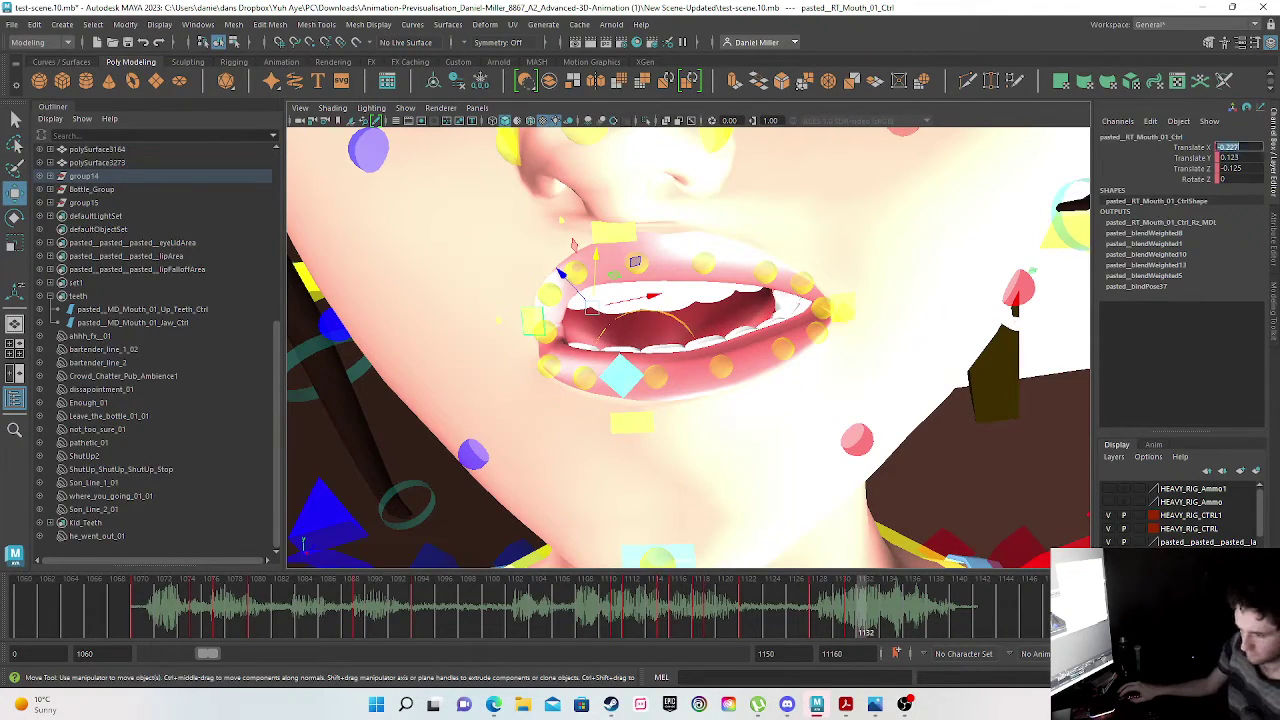
text(0)
key(Tab)
text(0)
key(Tab)
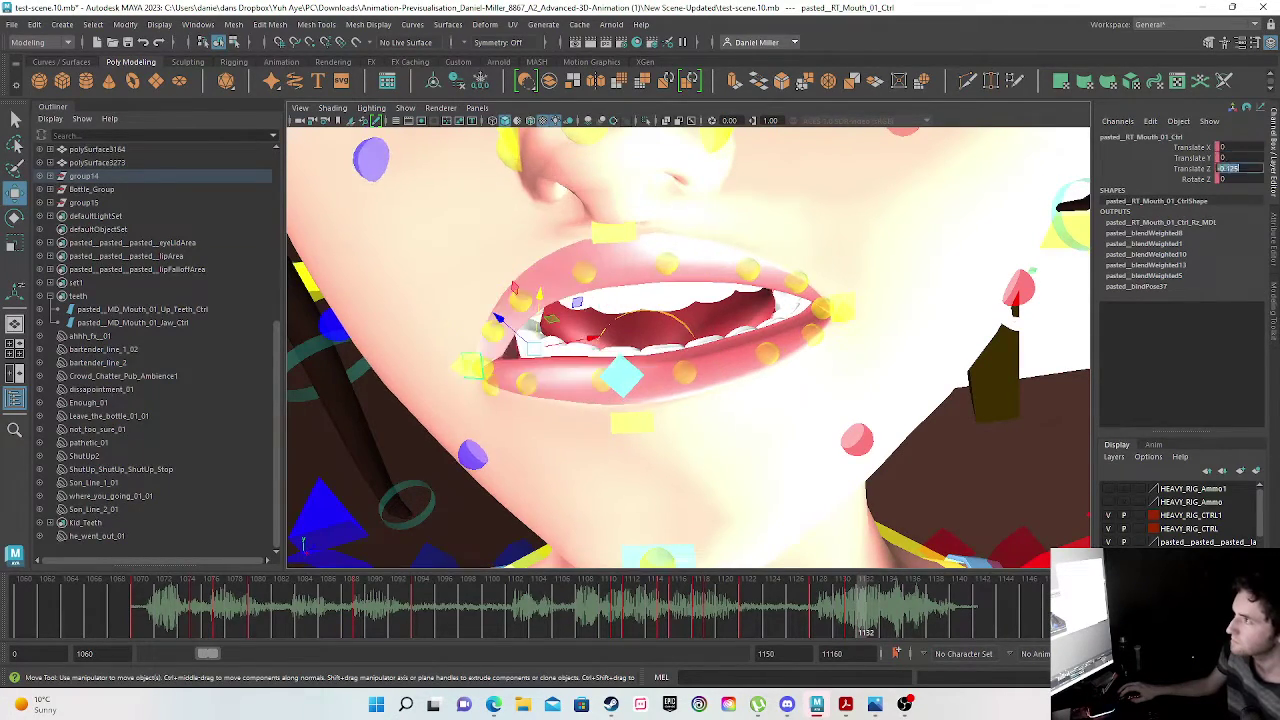
text(0)
key(Return)
mouse_move(515, 318)
mouse_down()
mouse_move(500, 285)
mouse_move(505, 298)
mouse_up()
- Open the jaw at frame 1132 to Translate X about 0.024, Y -0.112, Z -0.026, and key it
scroll(574, 372, down, 6)
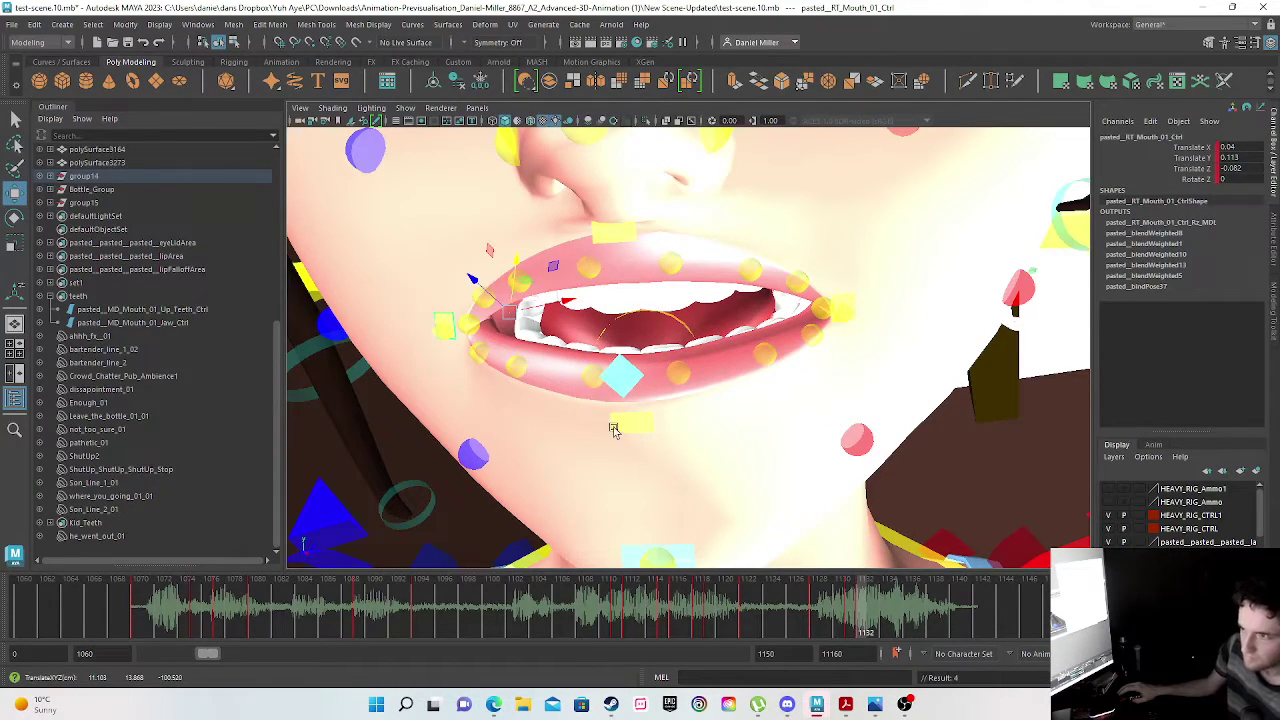
click(122, 323)
drag(663, 202, 663, 226)
alt+drag(766, 450, 605, 476)
drag(880, 164, 893, 156)
key(ctrl+z)
alt+drag(857, 381, 791, 227)
drag(836, 166, 926, 36)
alt+drag(697, 429, 829, 409)
key(s)
- Raise the jaw at frame 1133 to Translate Y about 0.016, Z about -0.13, key it, and scrub the surrounding frames up to 1135
drag(780, 607, 872, 622)
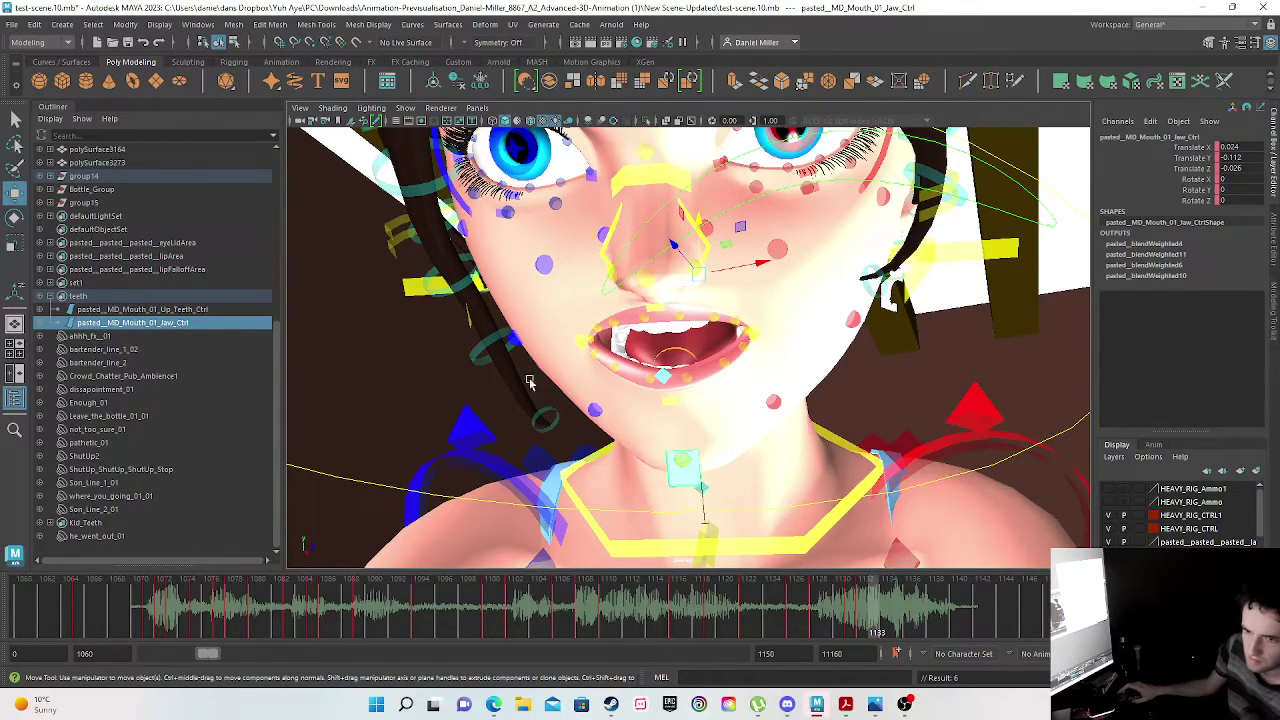
drag(699, 272, 705, 226)
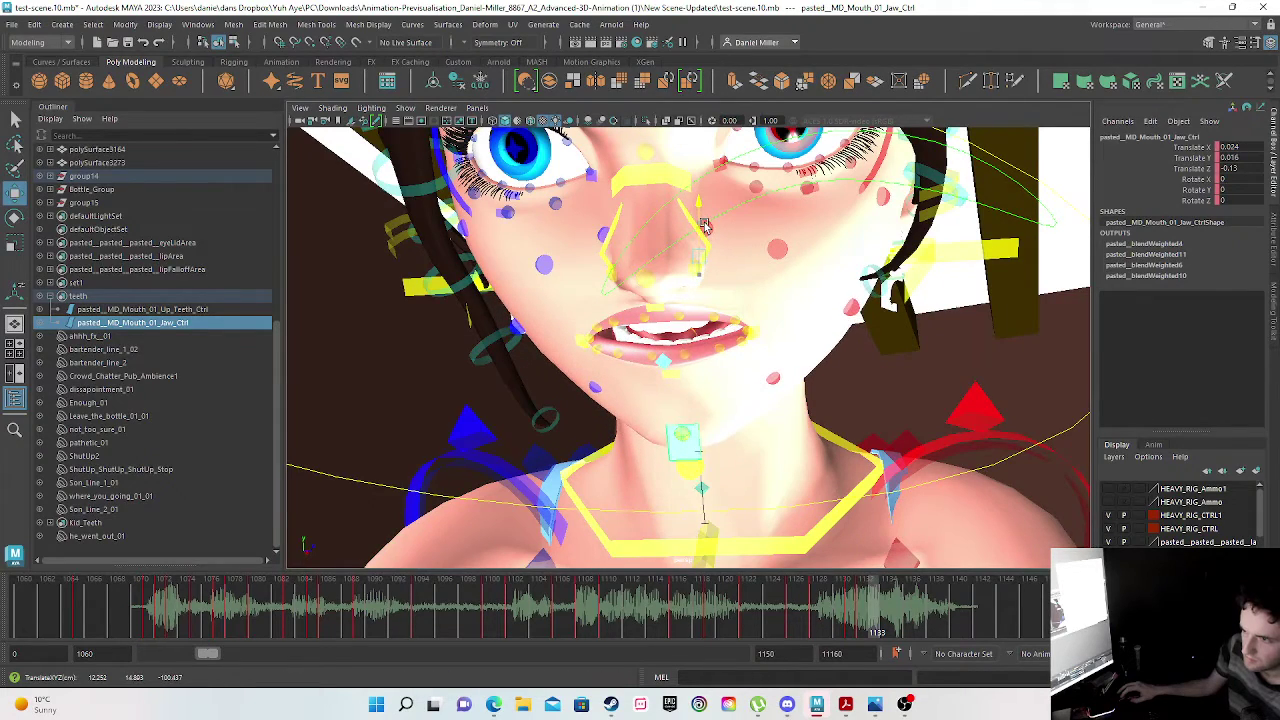
key(s)
mouse_move(845, 625)
mouse_down()
mouse_move(837, 615)
mouse_move(893, 617)
mouse_up()
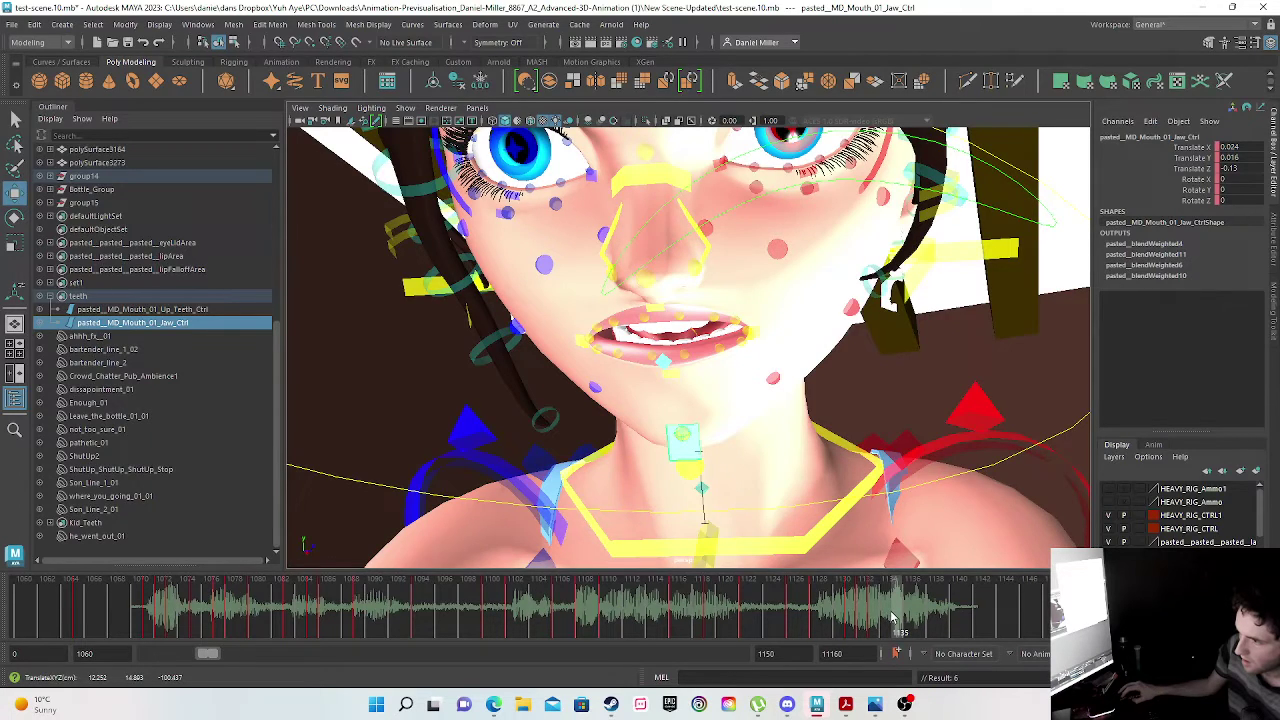
click(883, 612)
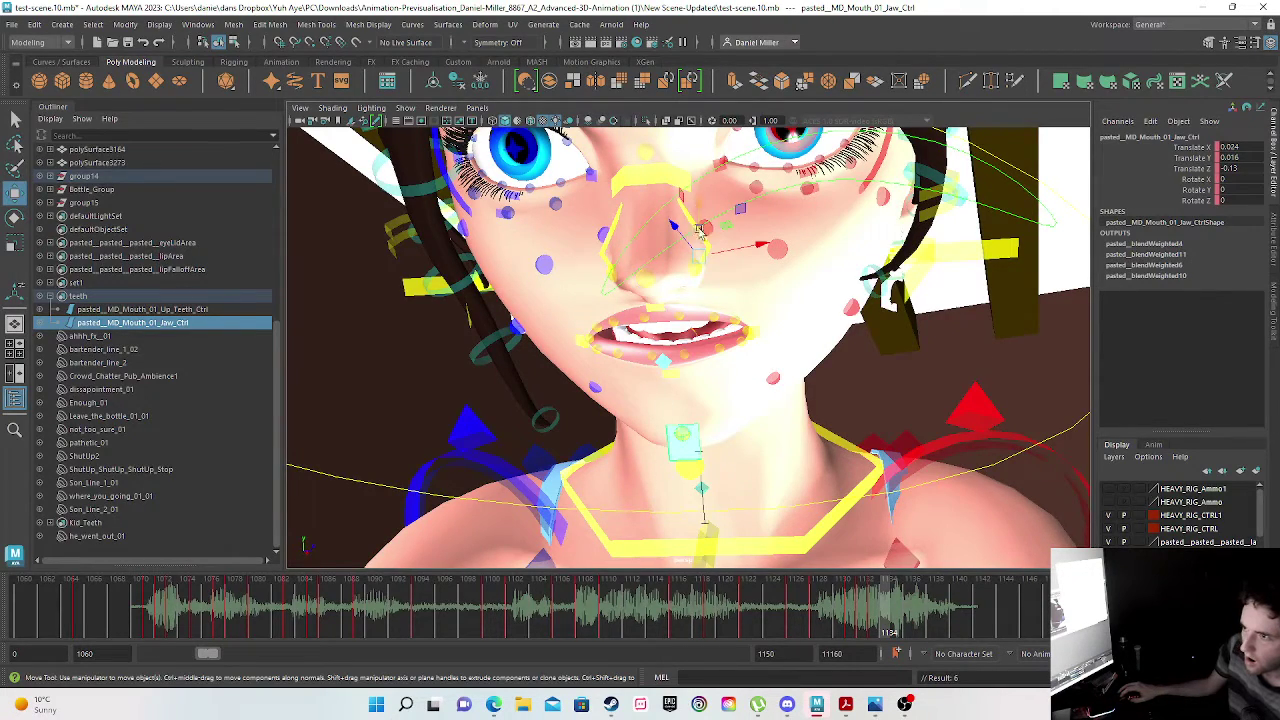
- Open the jaw at frame 1134 to Translate Y about -0.254, Z about 0.068, and key it
drag(701, 209, 705, 250)
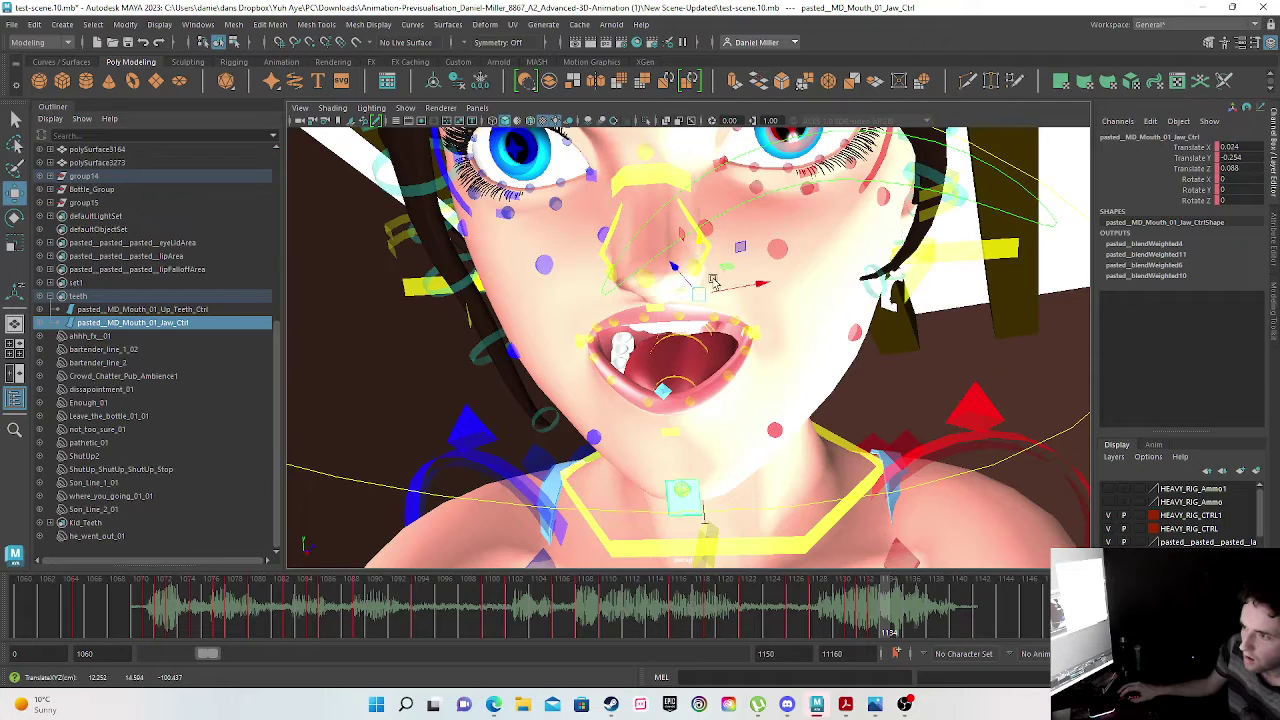
click(753, 331)
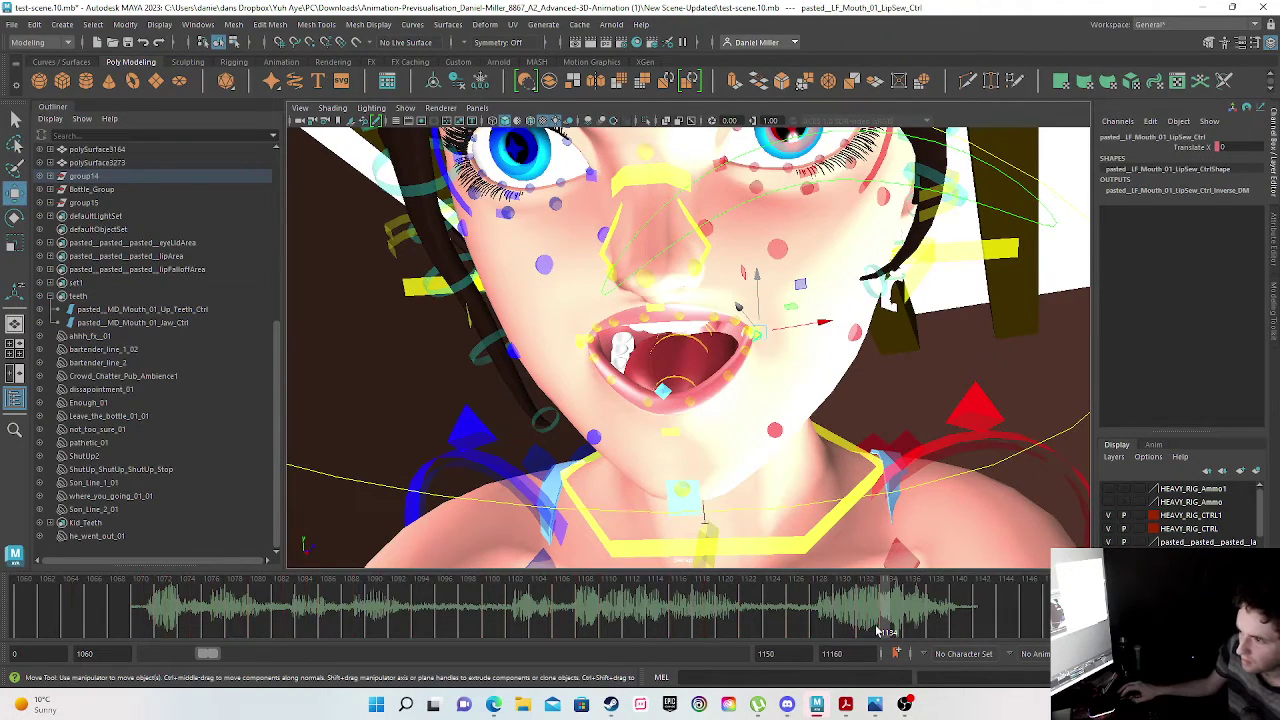
scroll(800, 510, up, 5)
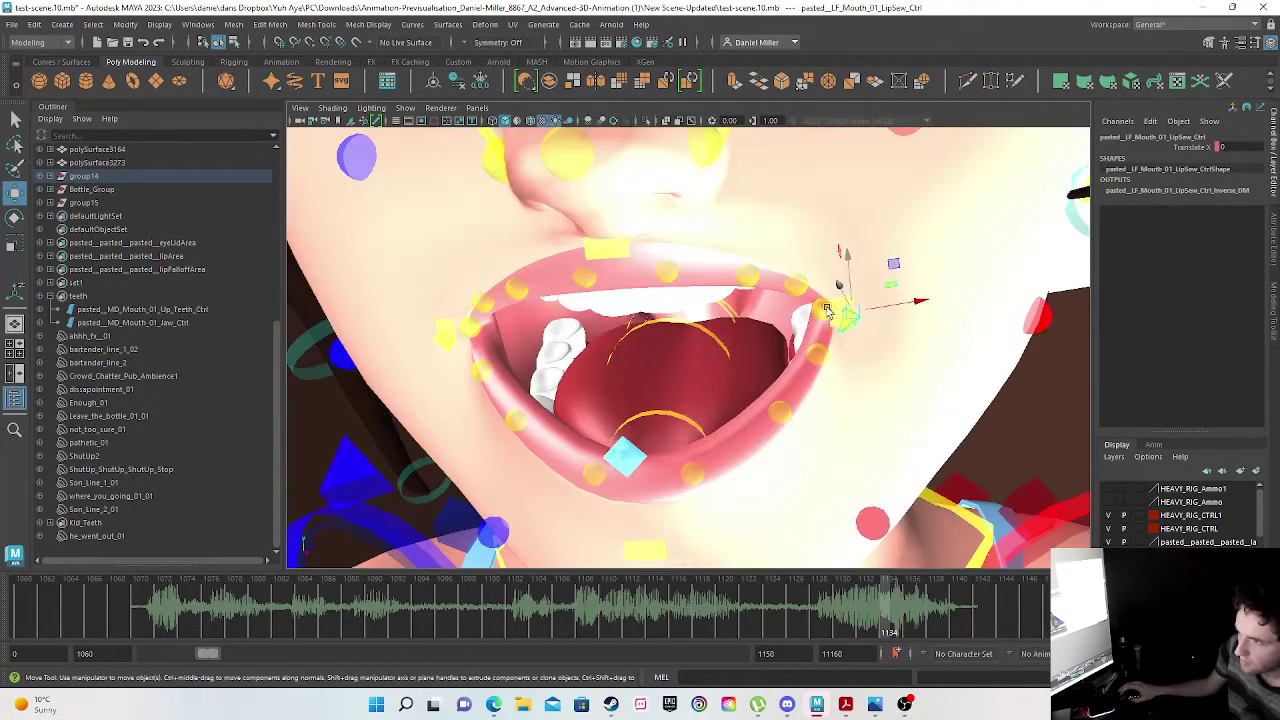
- Key the left mouth corner's pose at frame 1133, then pull the corner inward toward the centre of the lips at frame 1134
click(832, 302)
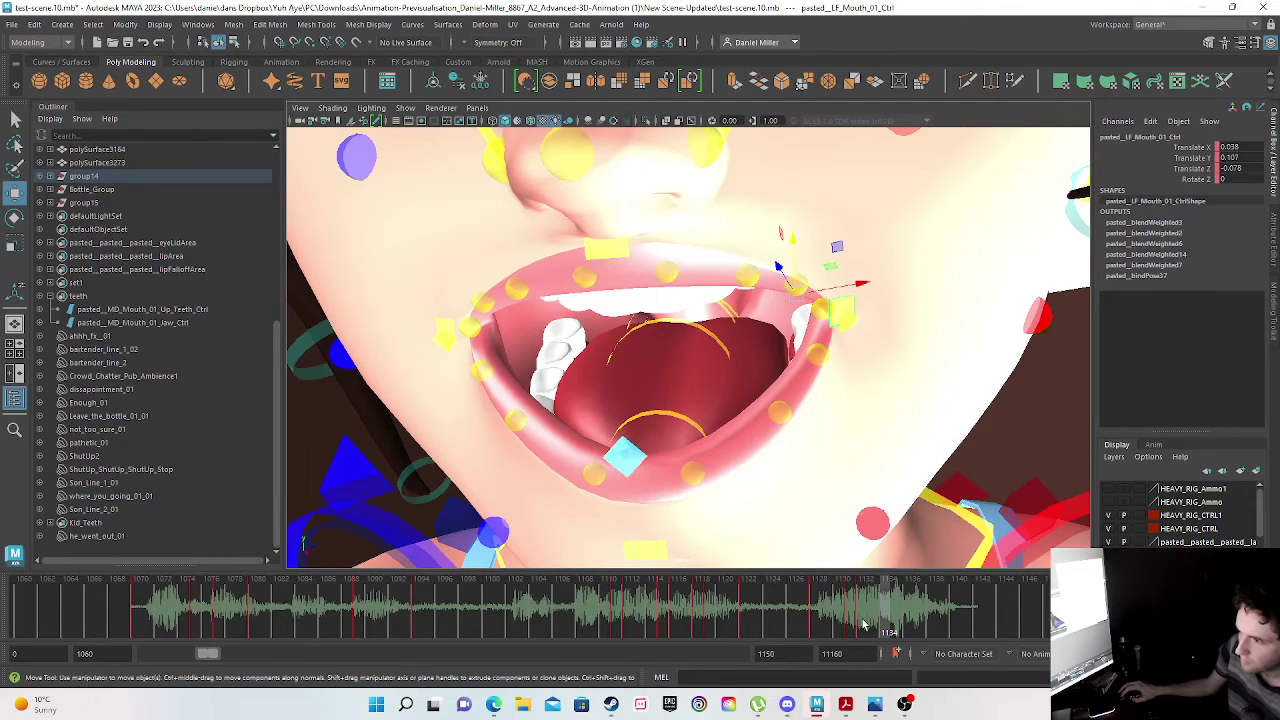
click(870, 624)
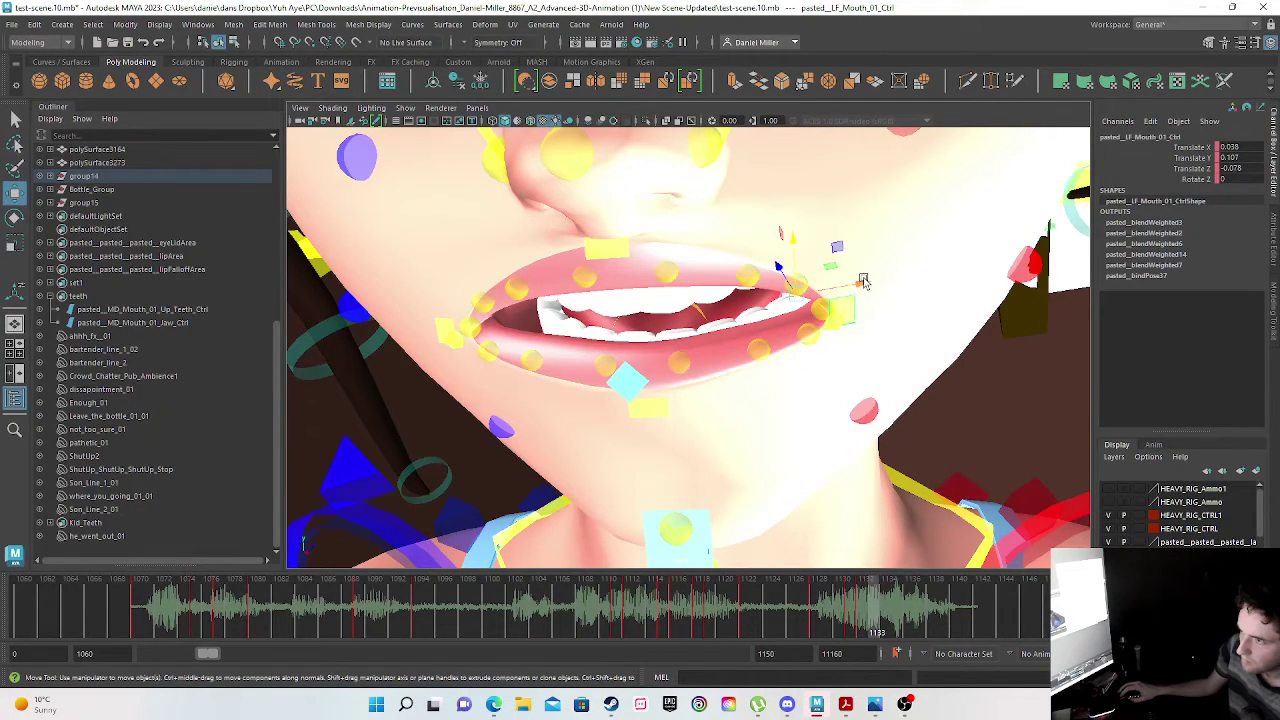
drag(863, 284, 943, 382)
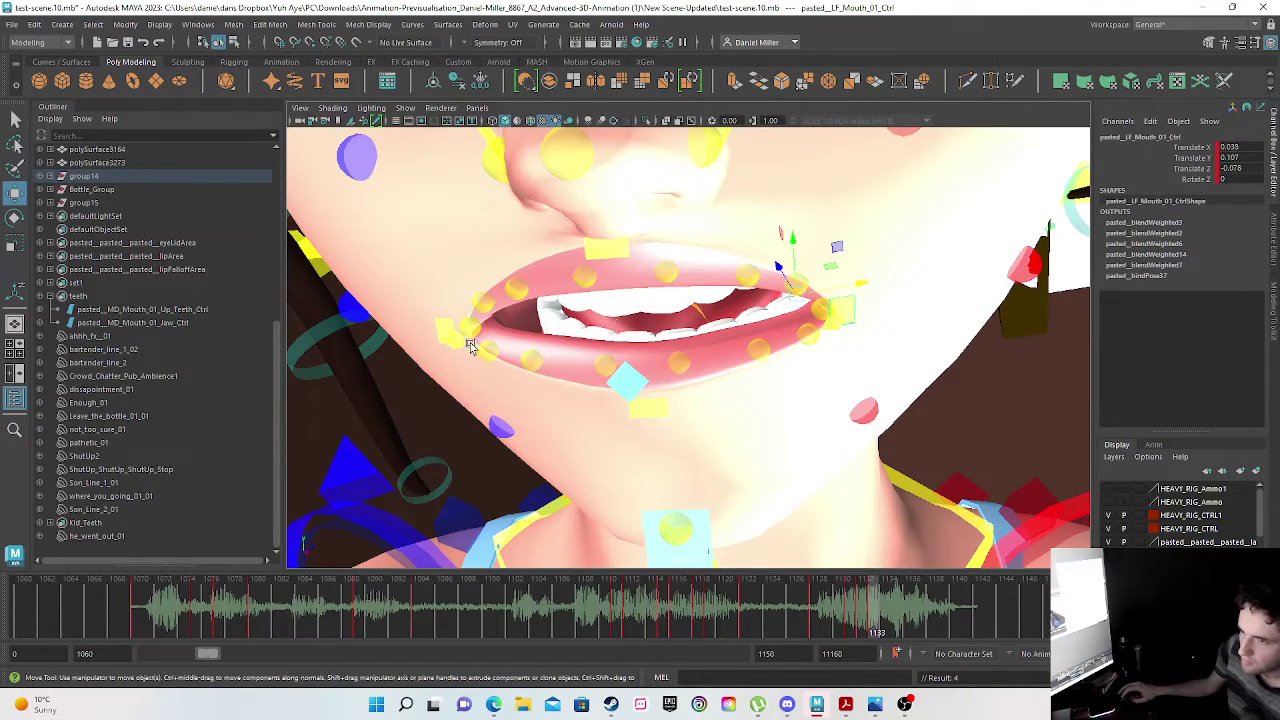
click(886, 623)
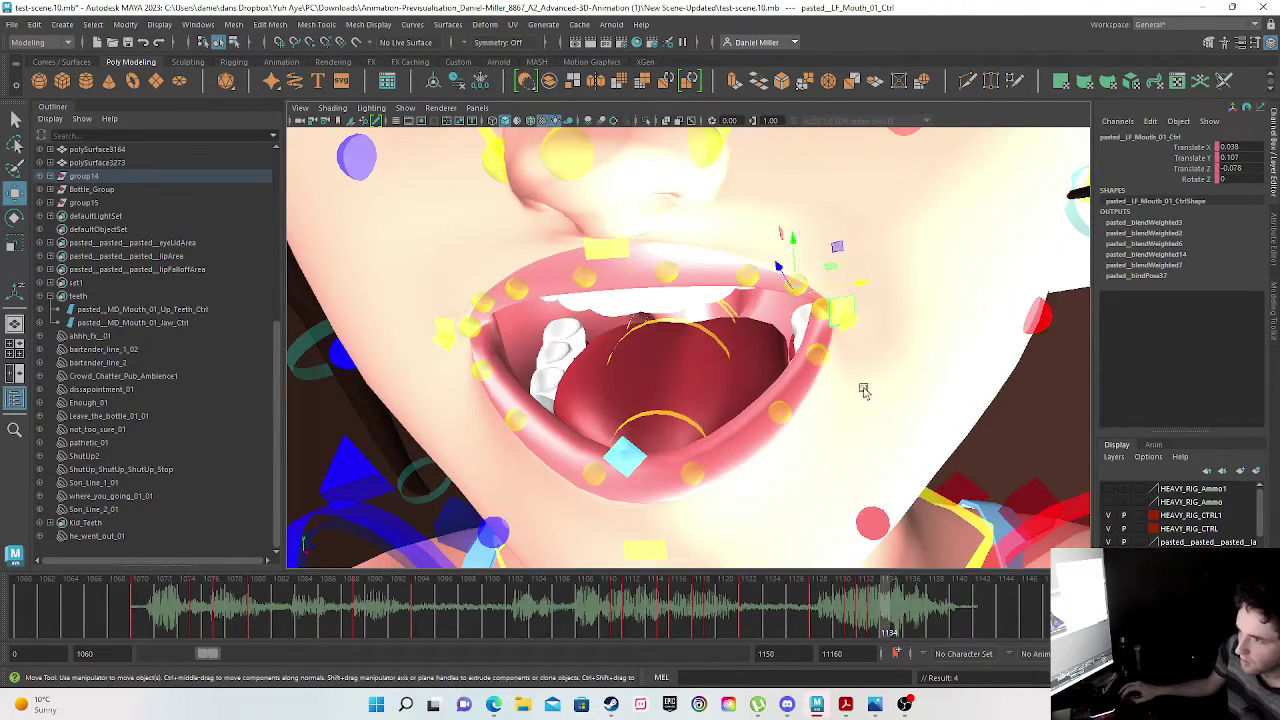
drag(856, 284, 710, 262)
- Key the right mouth corner at frame 1133, then pull it inward at frame 1134 to about X -0.182, Y 0.15, Z -0.14 and key it
click(442, 330)
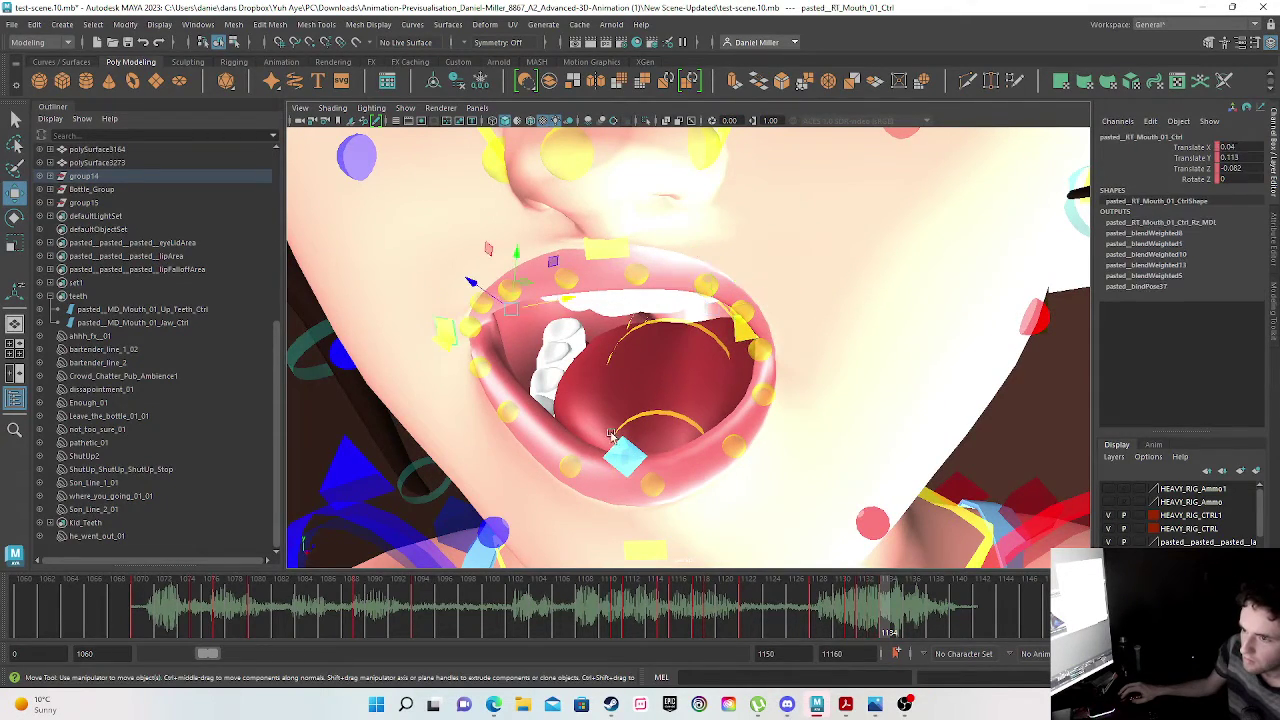
click(875, 620)
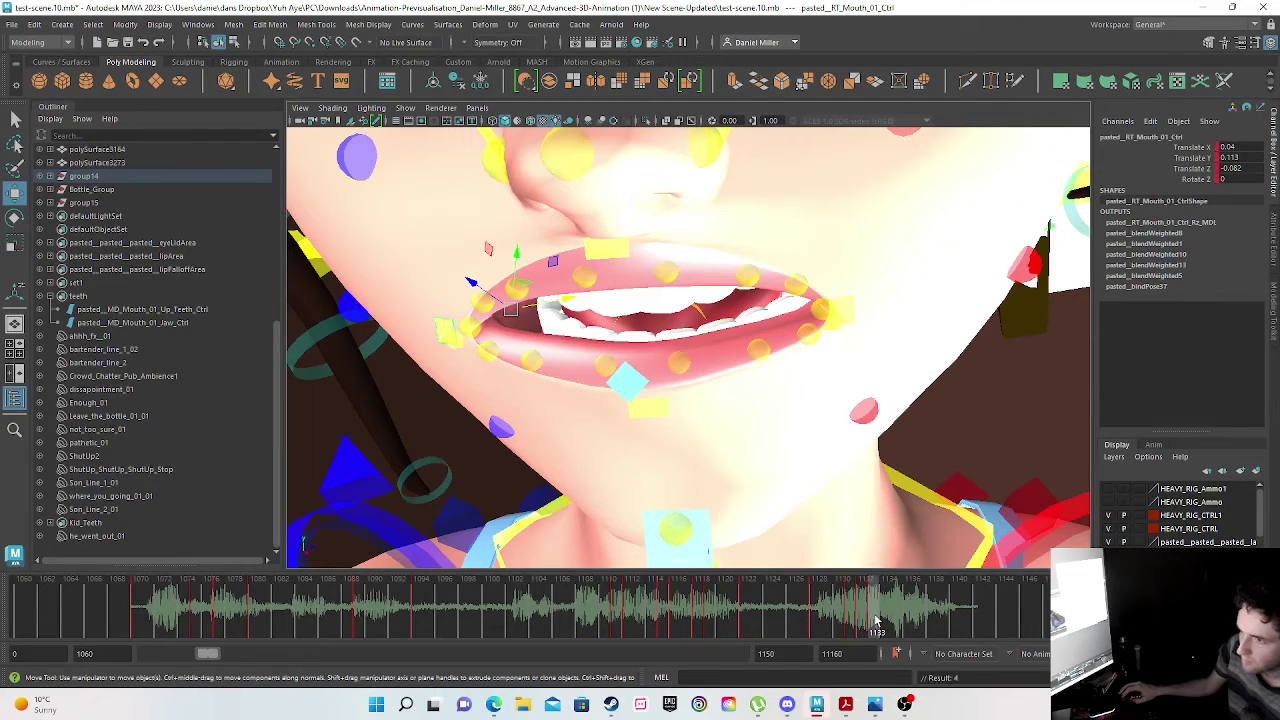
click(889, 622)
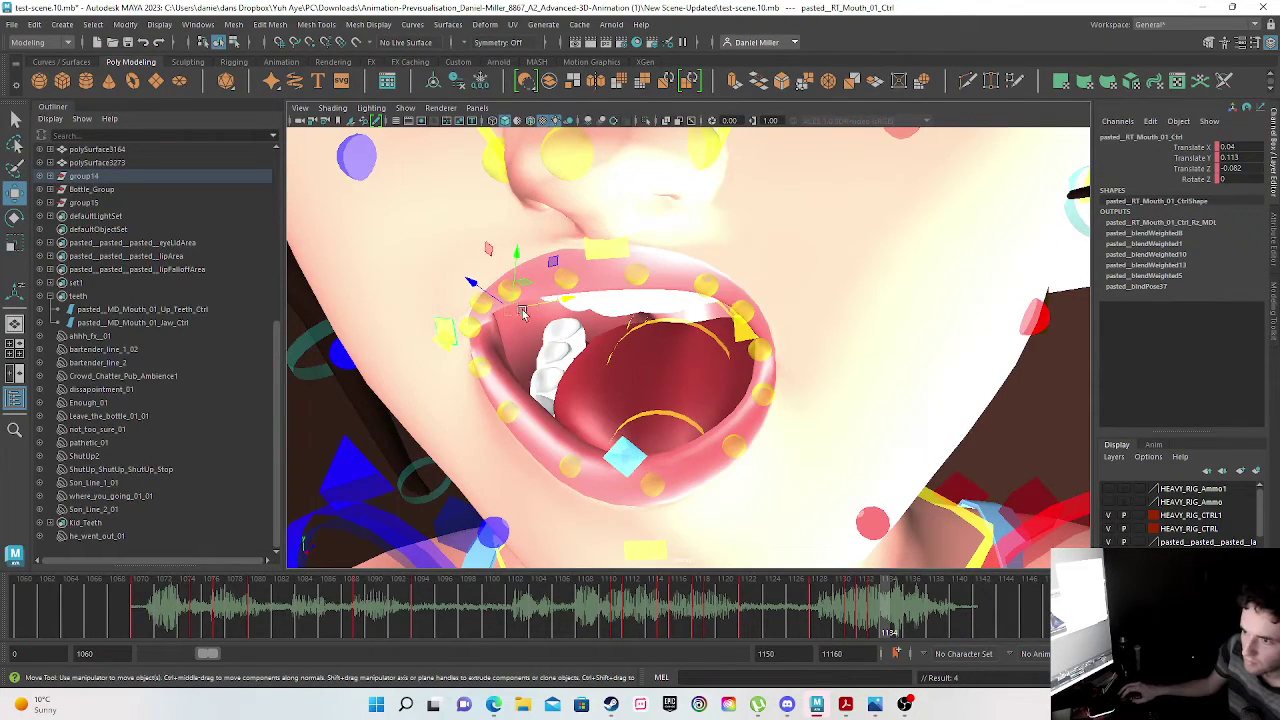
drag(515, 313, 635, 305)
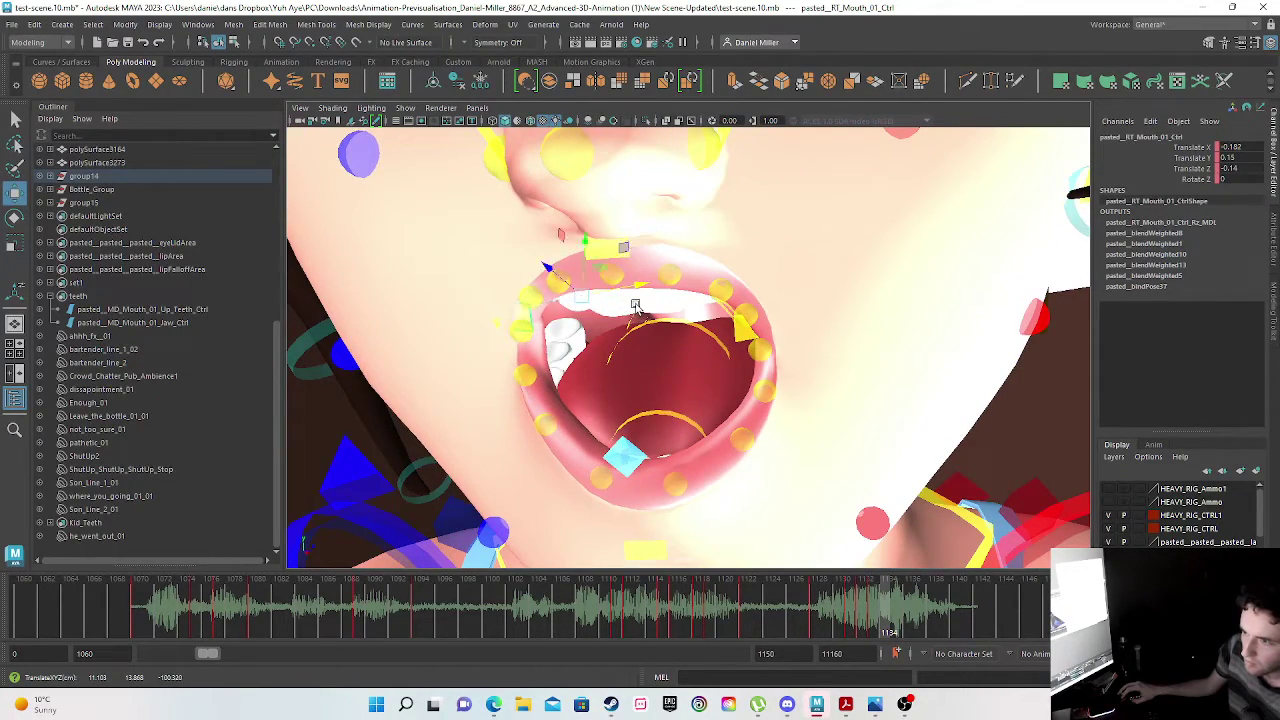
scroll(662, 399, down, 3)
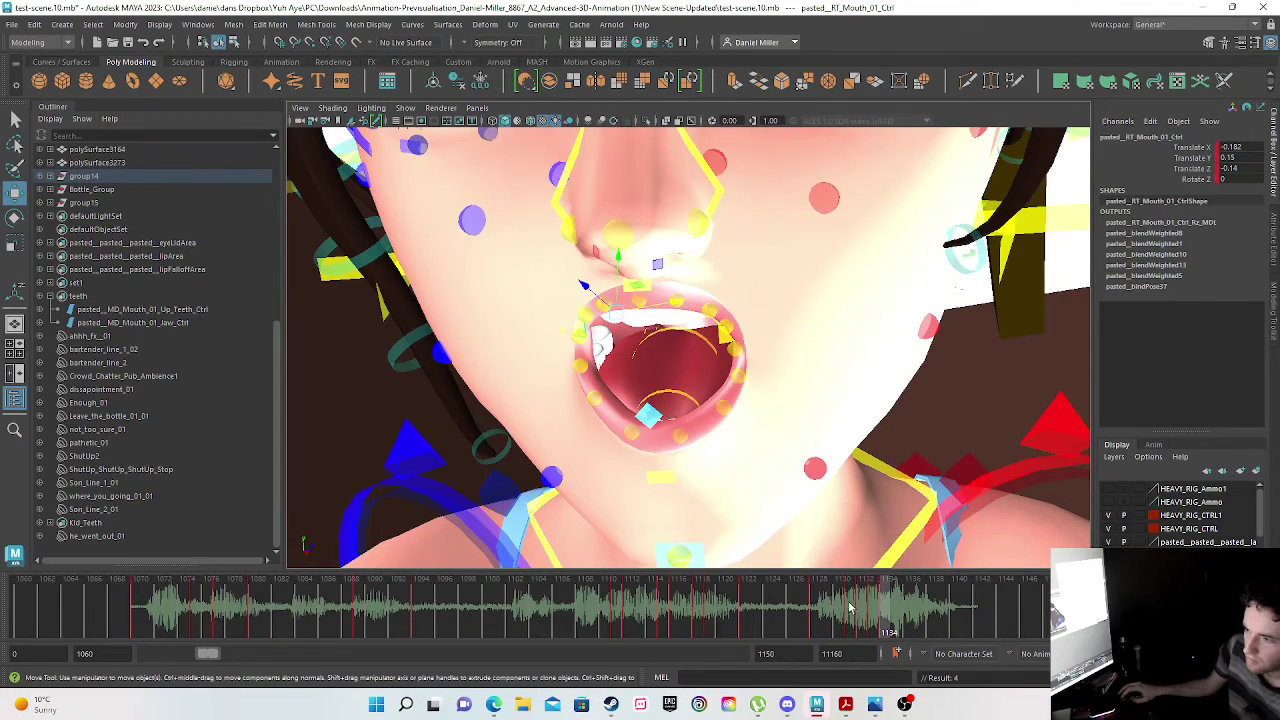
drag(762, 612, 966, 627)
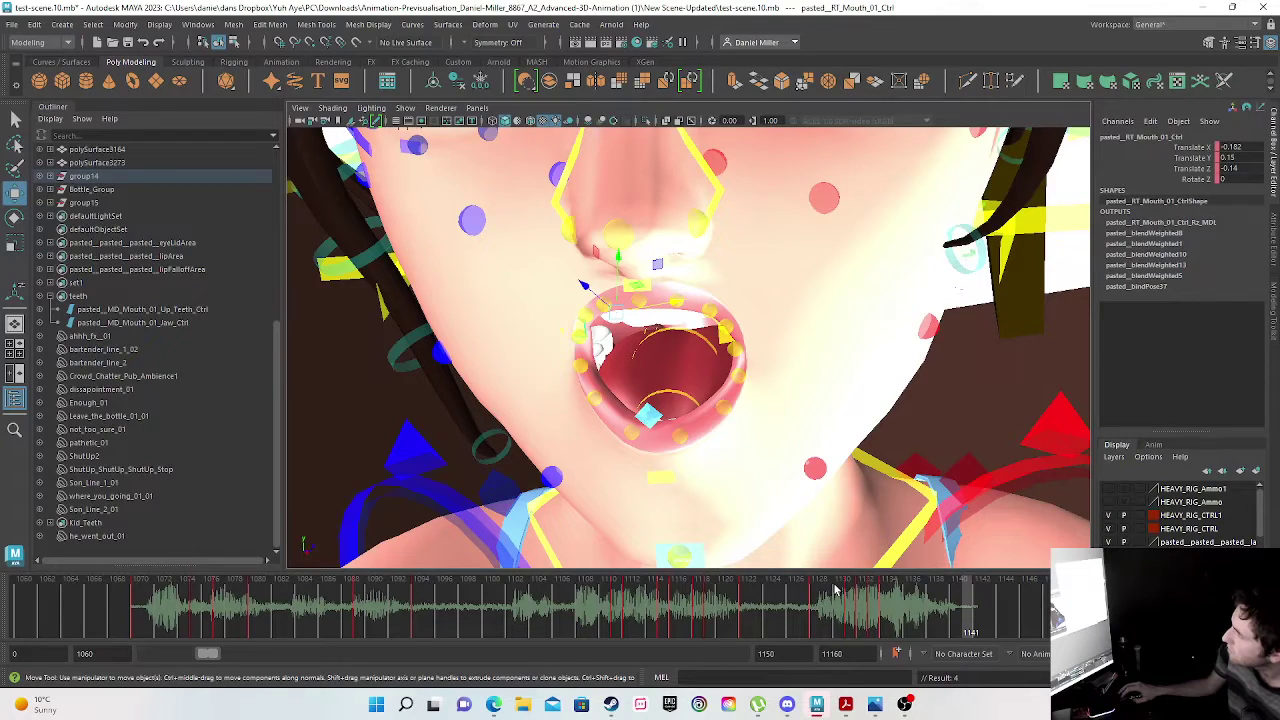
- At frame 1139, set the jaw's Translate X, Y and Z to 0 and key it
drag(898, 607, 941, 609)
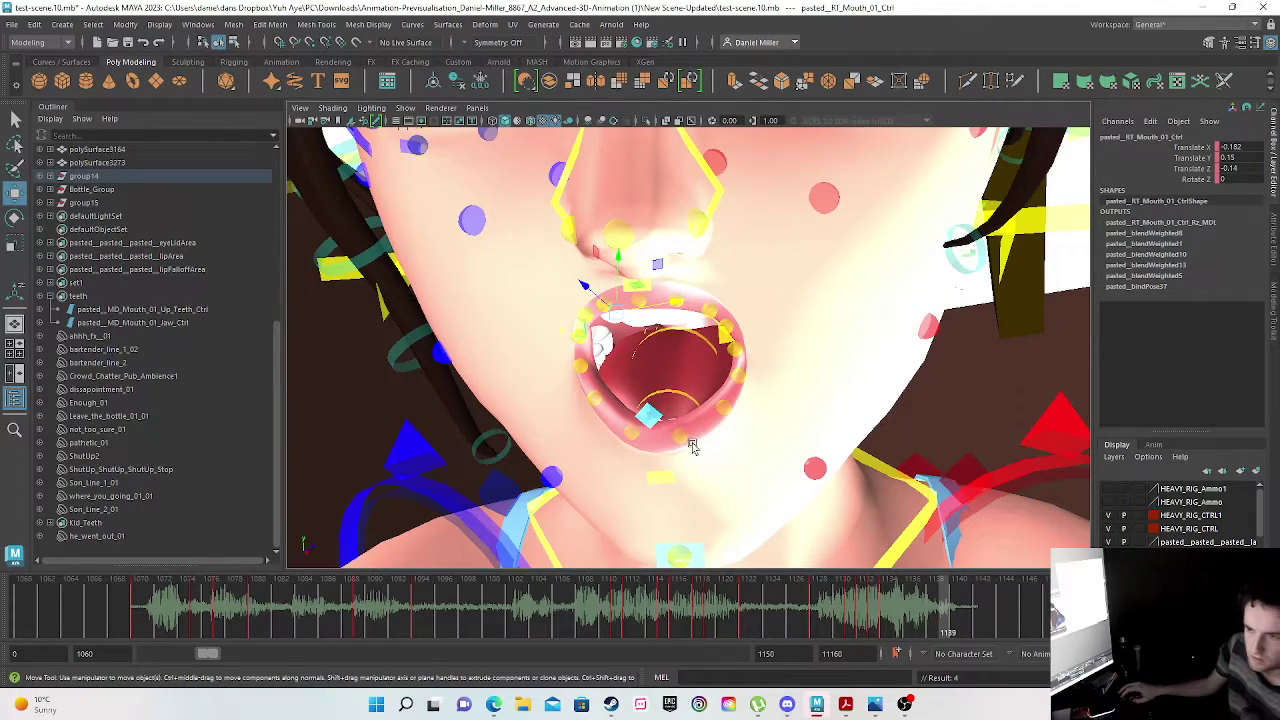
click(135, 323)
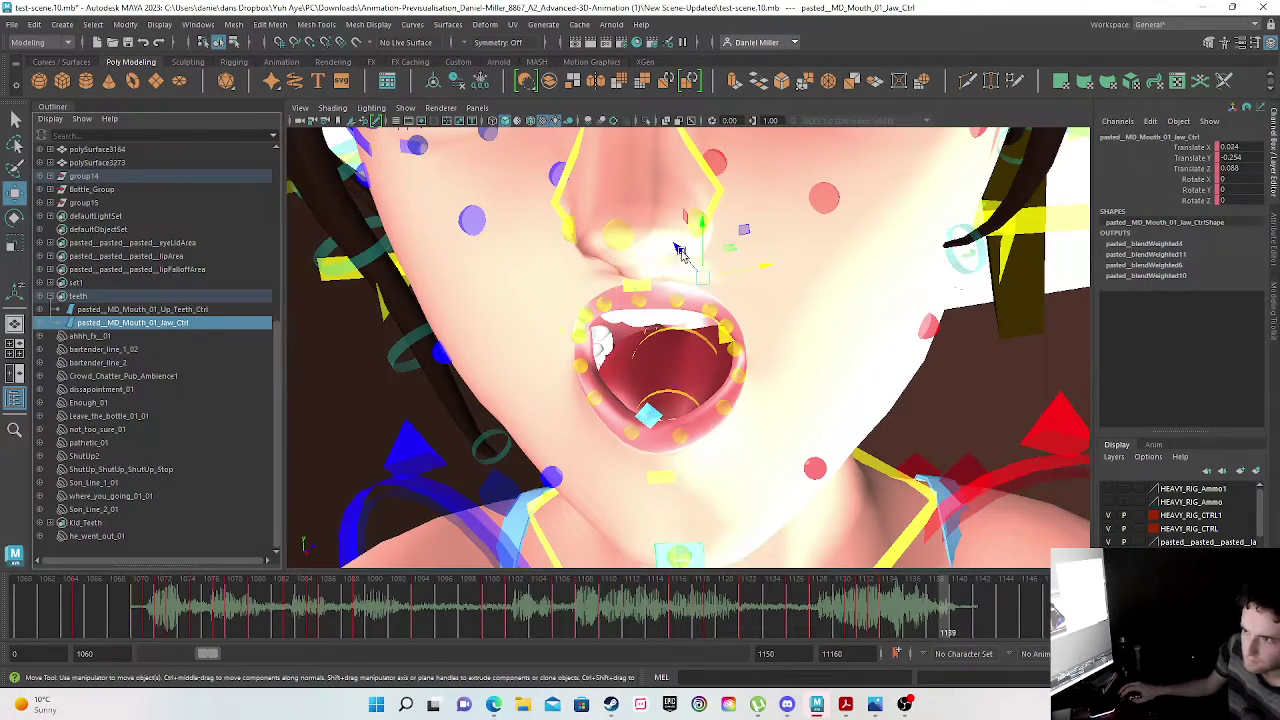
drag(704, 240, 702, 188)
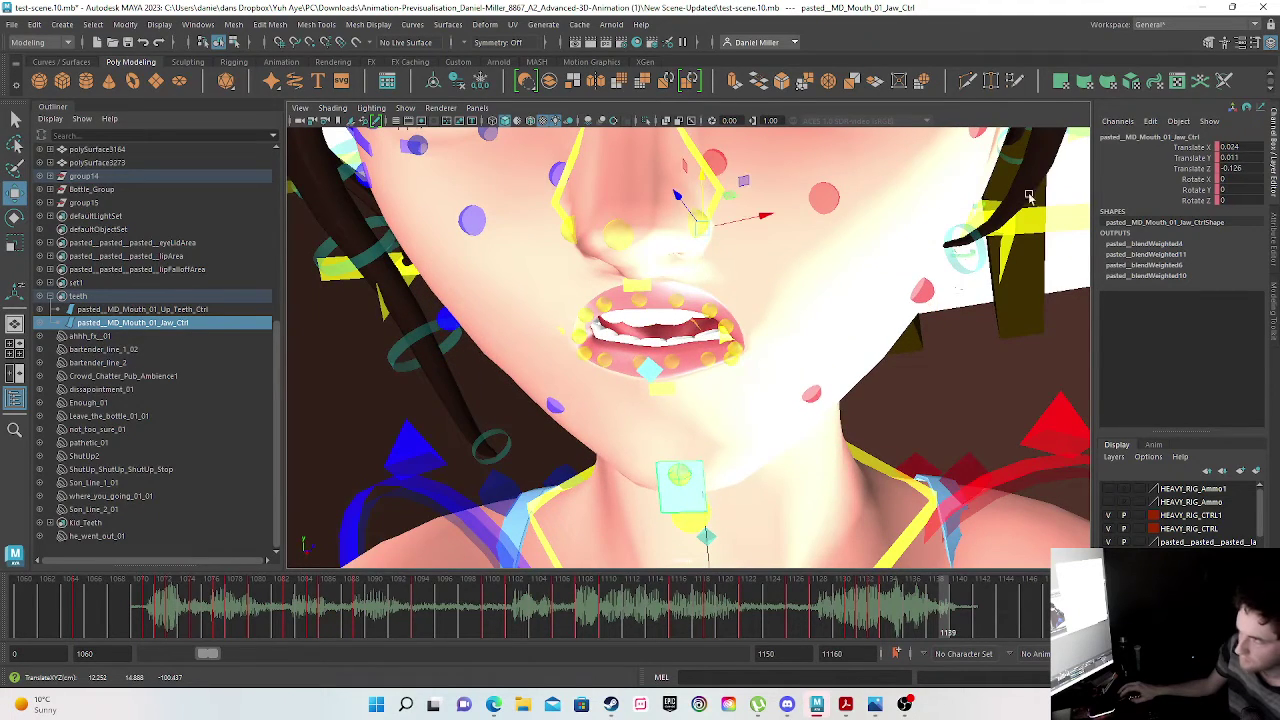
double_click(1227, 147)
text(0)
click(1232, 157)
text(0)
click(1238, 169)
text(0)
key(Return)
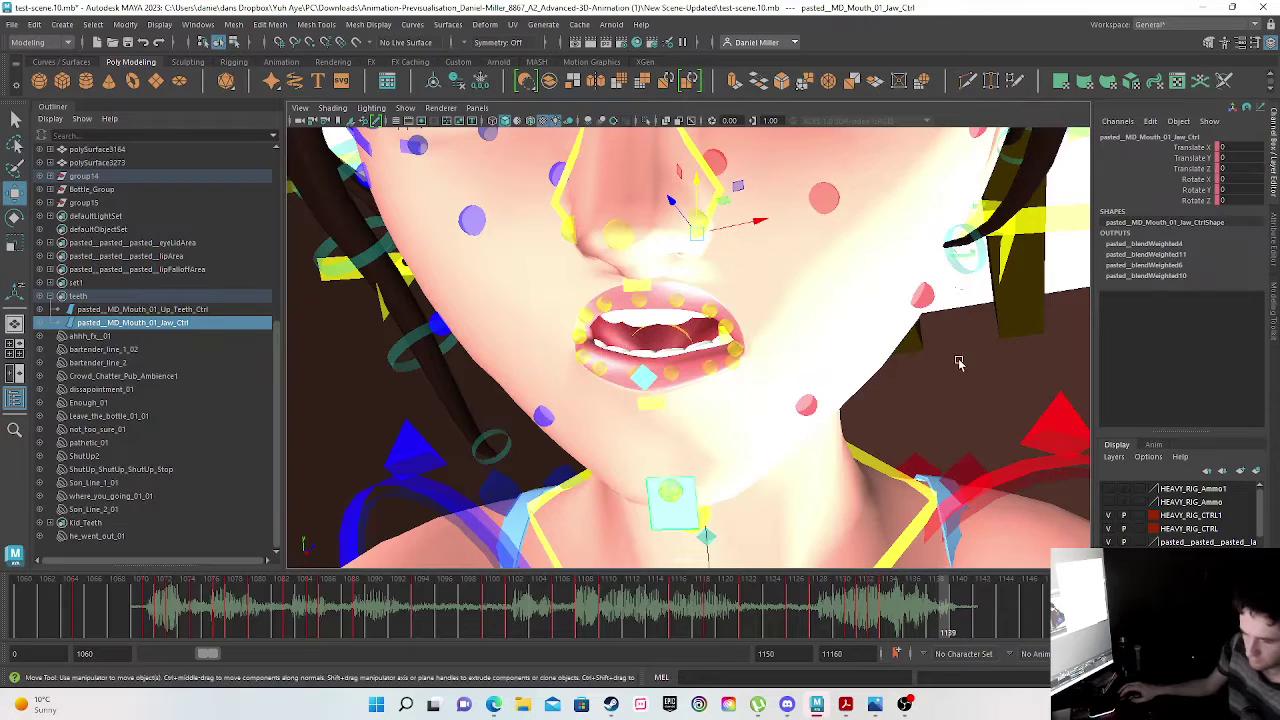
- At frame 1139, set the left mouth corner's Translate X, Y and Z to 0 and key it
scroll(672, 352, up, 4)
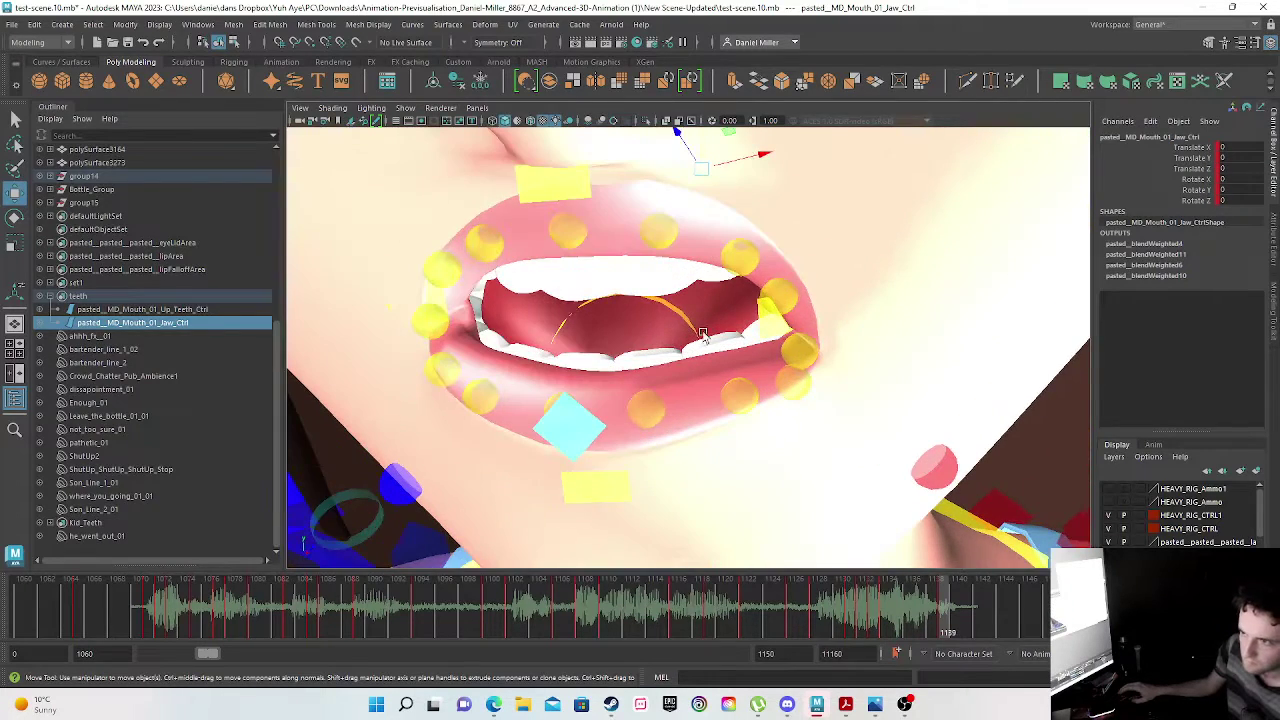
click(766, 334)
double_click(1228, 148)
text(0)
click(1231, 158)
text(0)
click(1233, 169)
text(0)
key(Return)
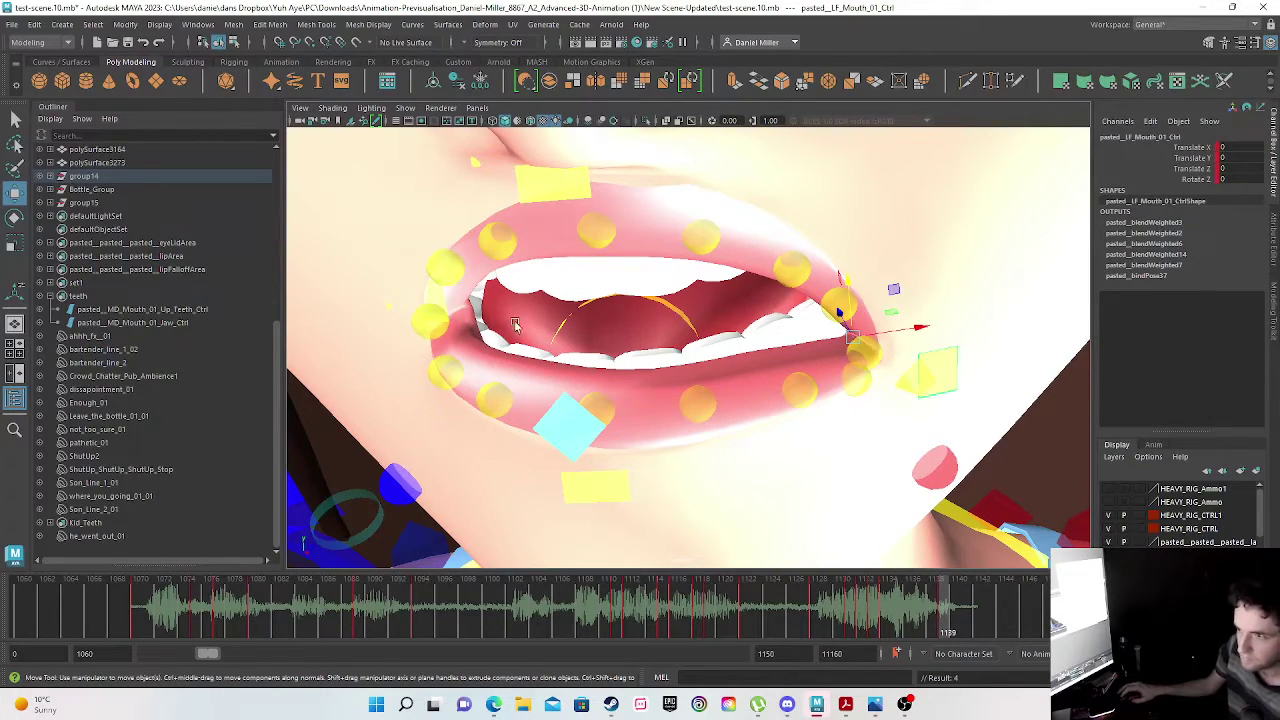
- At frame 1139, set the right mouth corner's Translate X, Y and Z to 0 and key it
click(437, 292)
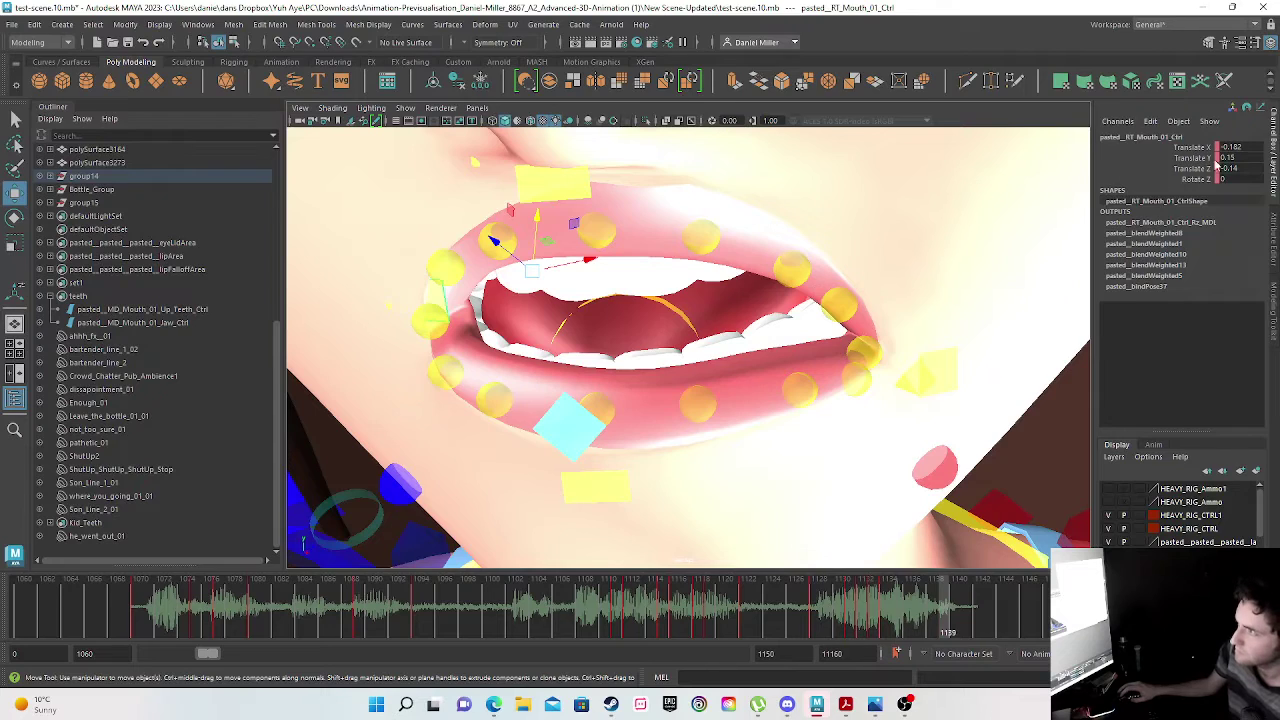
double_click(1238, 148)
text(0)
key(Tab)
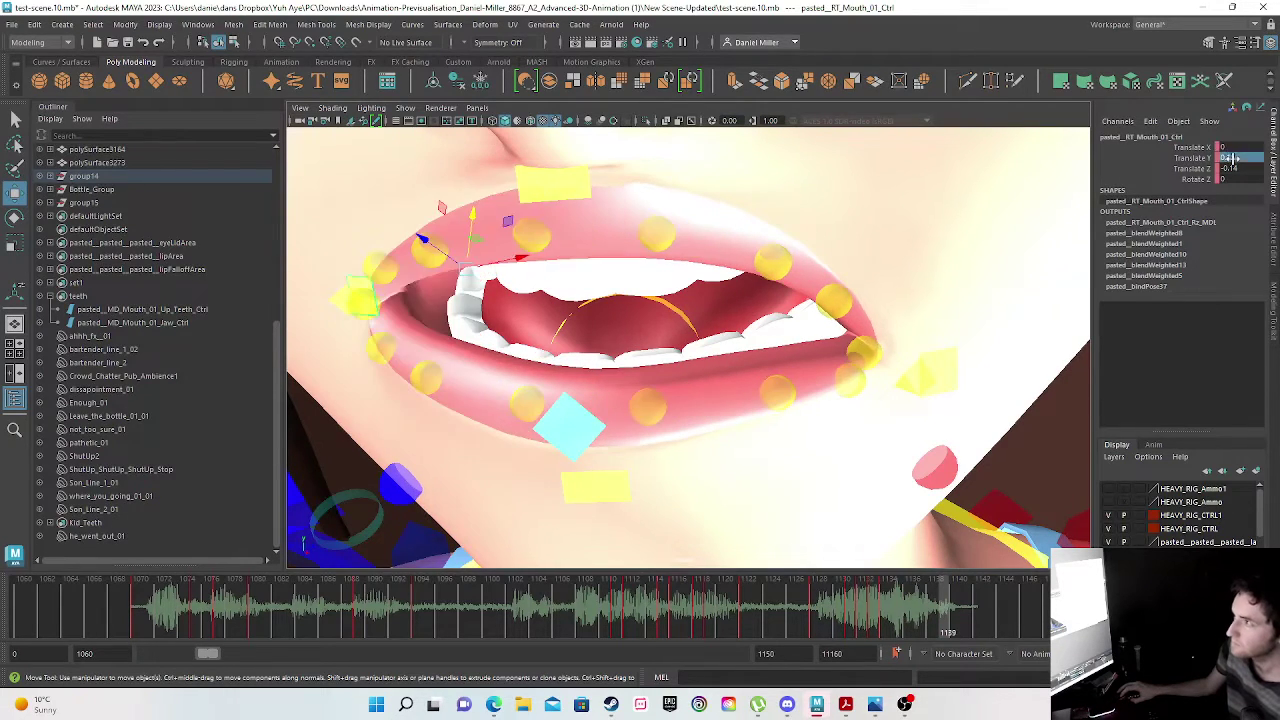
text(0)
key(Tab)
key(Return)
key(s)
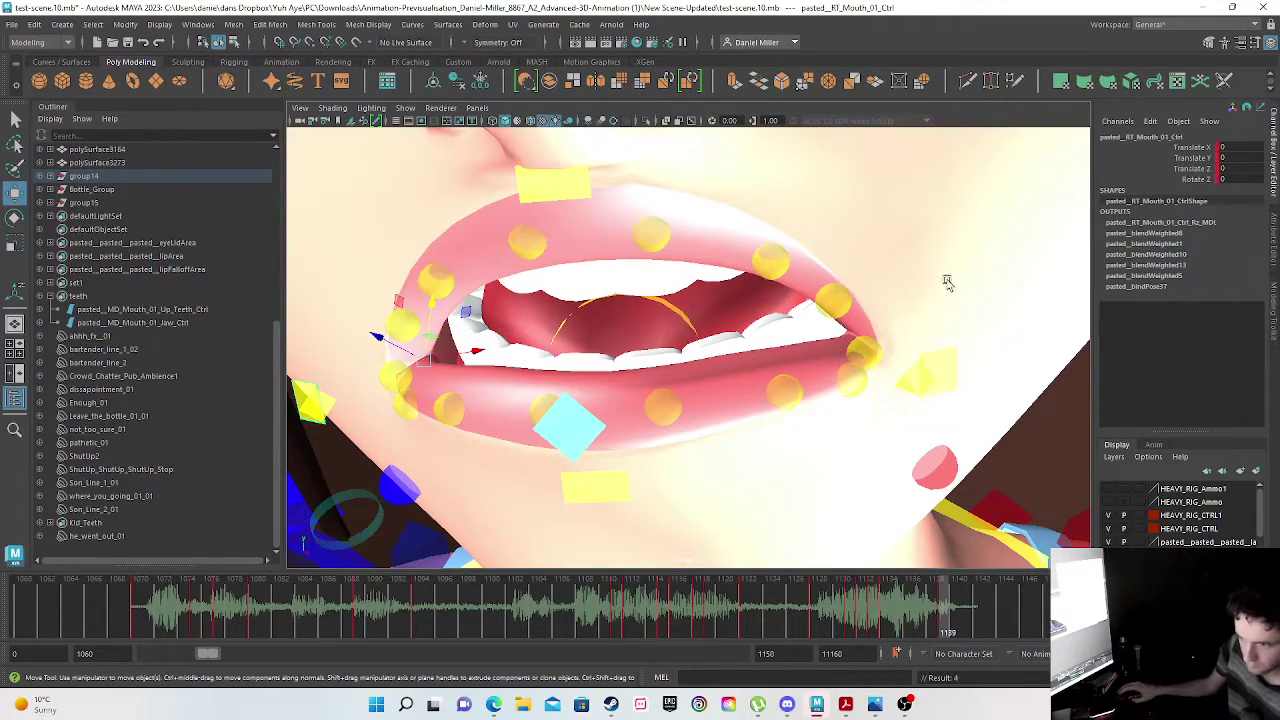
- Raise the mouth corners at frame 1139: right to about X 0.035, Y 0.097, Z -0.071, left to about X 0.032, Y 0.091, Z -0.066
scroll(428, 418, down, 3)
alt+drag(464, 426, 505, 426)
drag(497, 284, 503, 255)
click(858, 370)
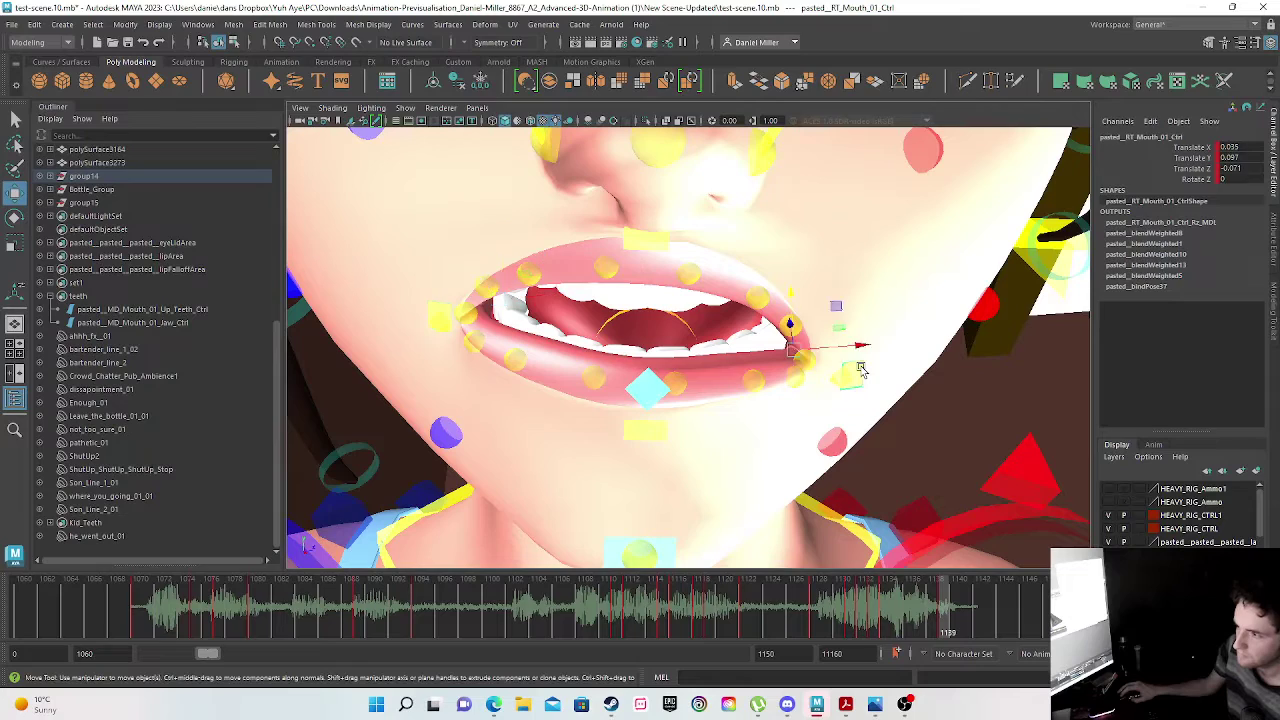
drag(787, 293, 786, 251)
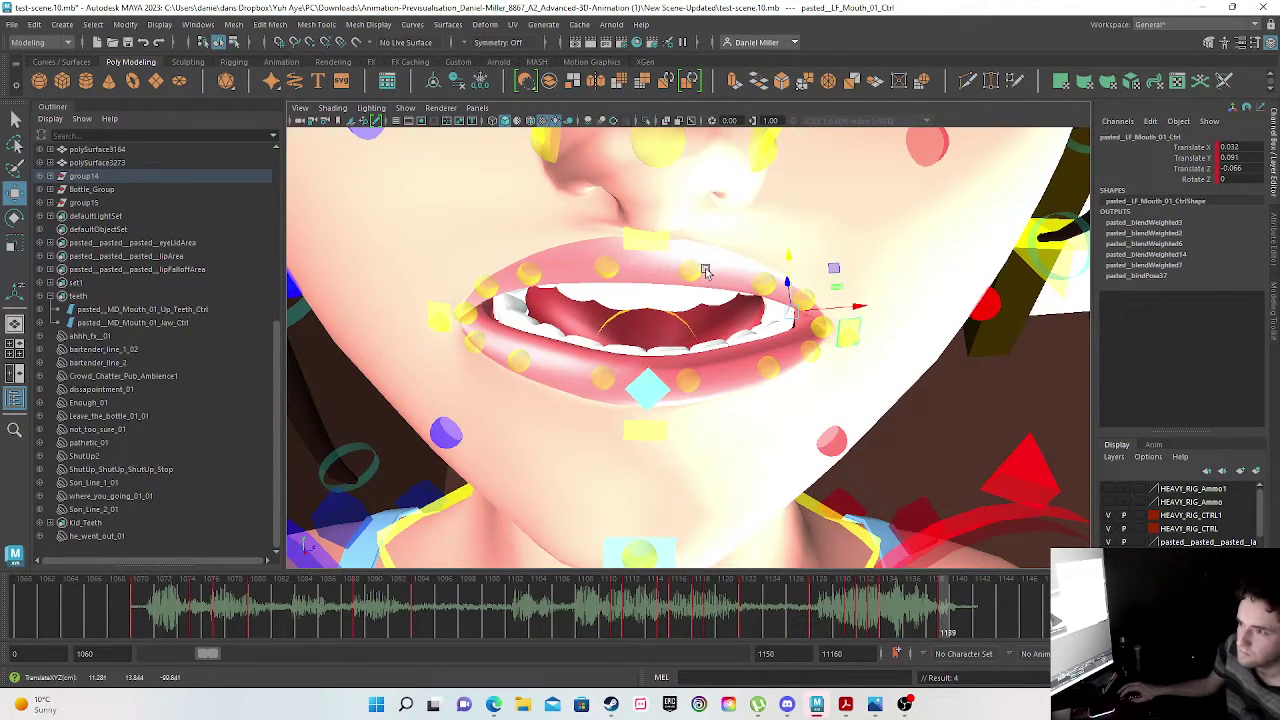
- Key the left and right UpTweak_02 lip controls at frame 1138, then raise them to about Y 0.056, Z -0.045 at frame 1139 and key them
click(765, 286)
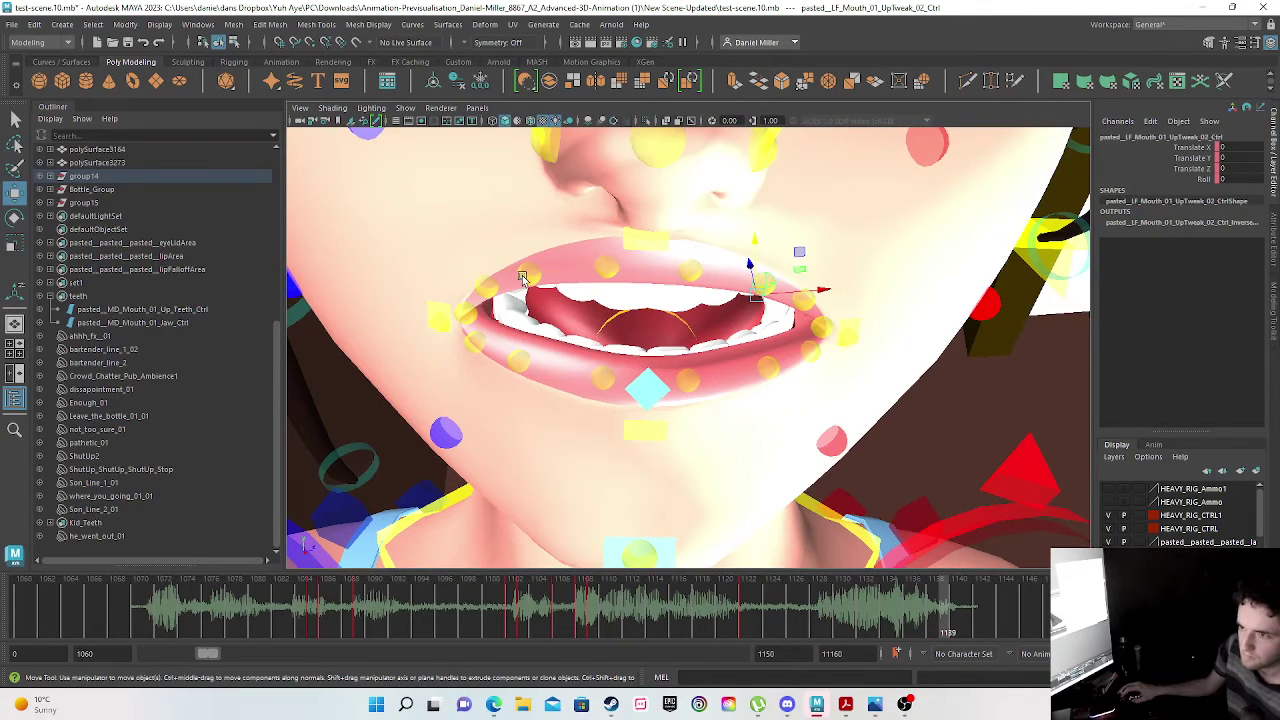
click(527, 280)
drag(937, 630, 933, 630)
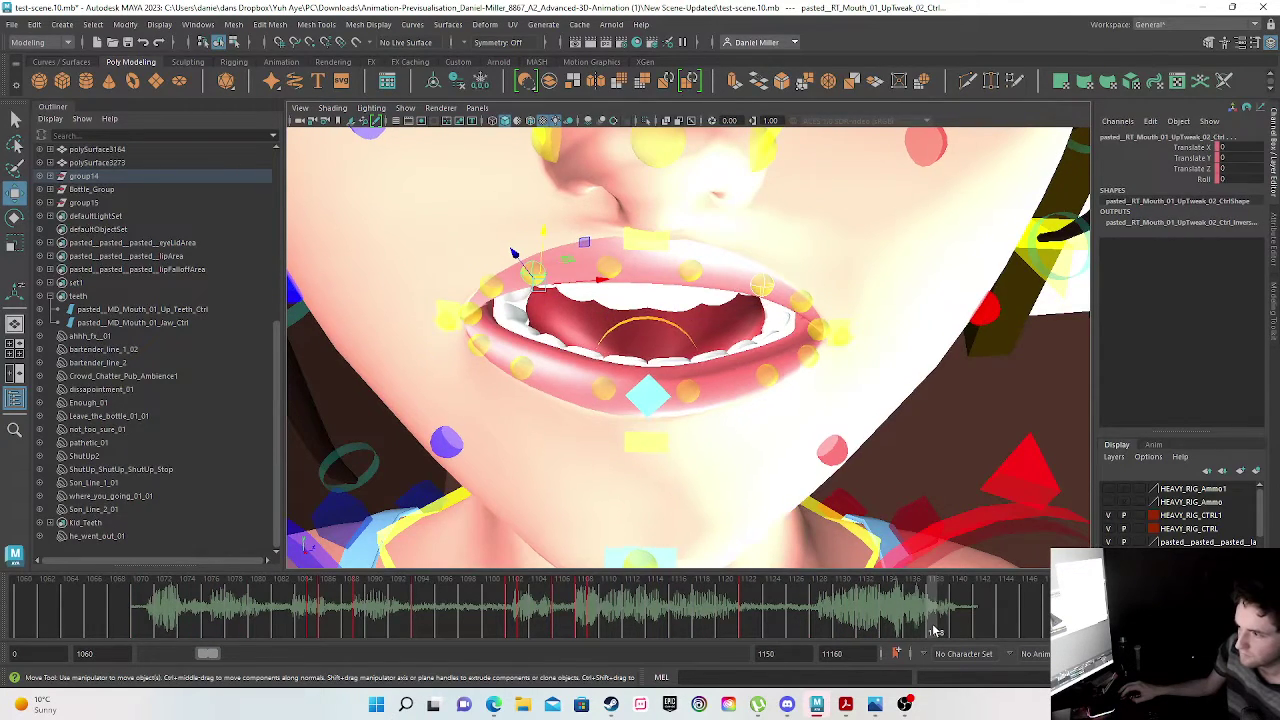
key(s)
click(946, 628)
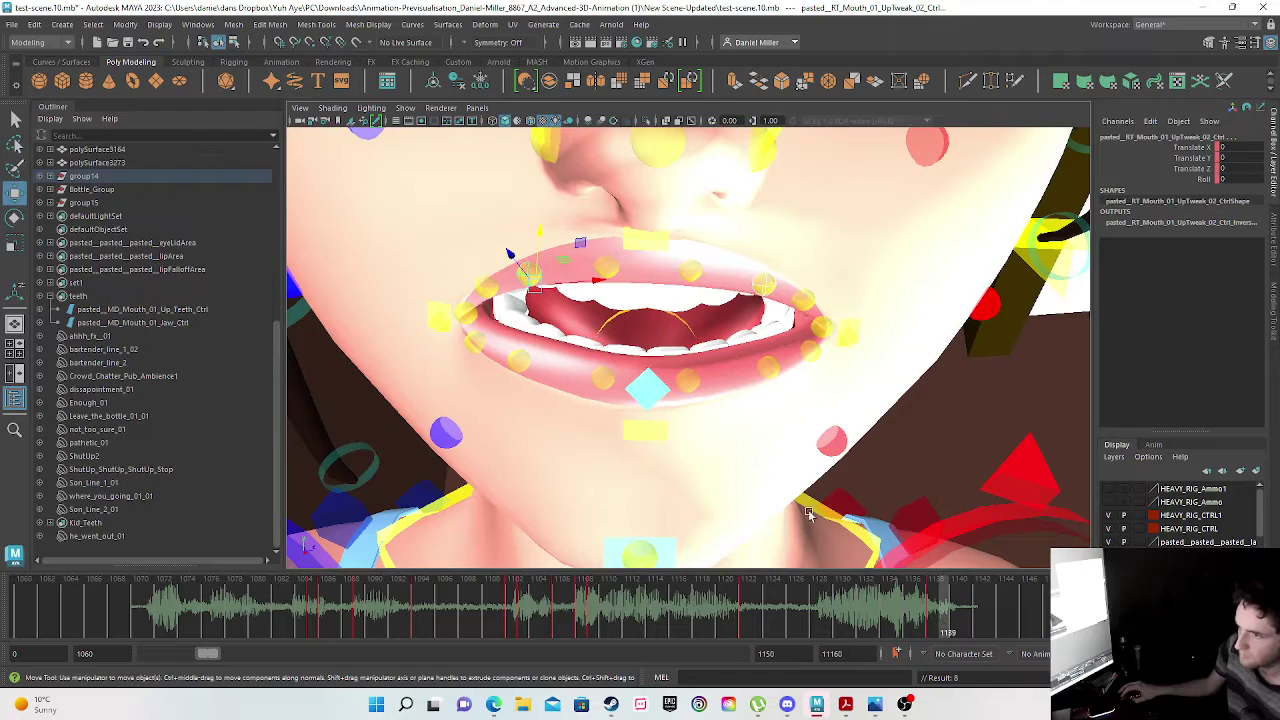
drag(538, 242, 531, 206)
key(s)
drag(742, 602, 976, 612)
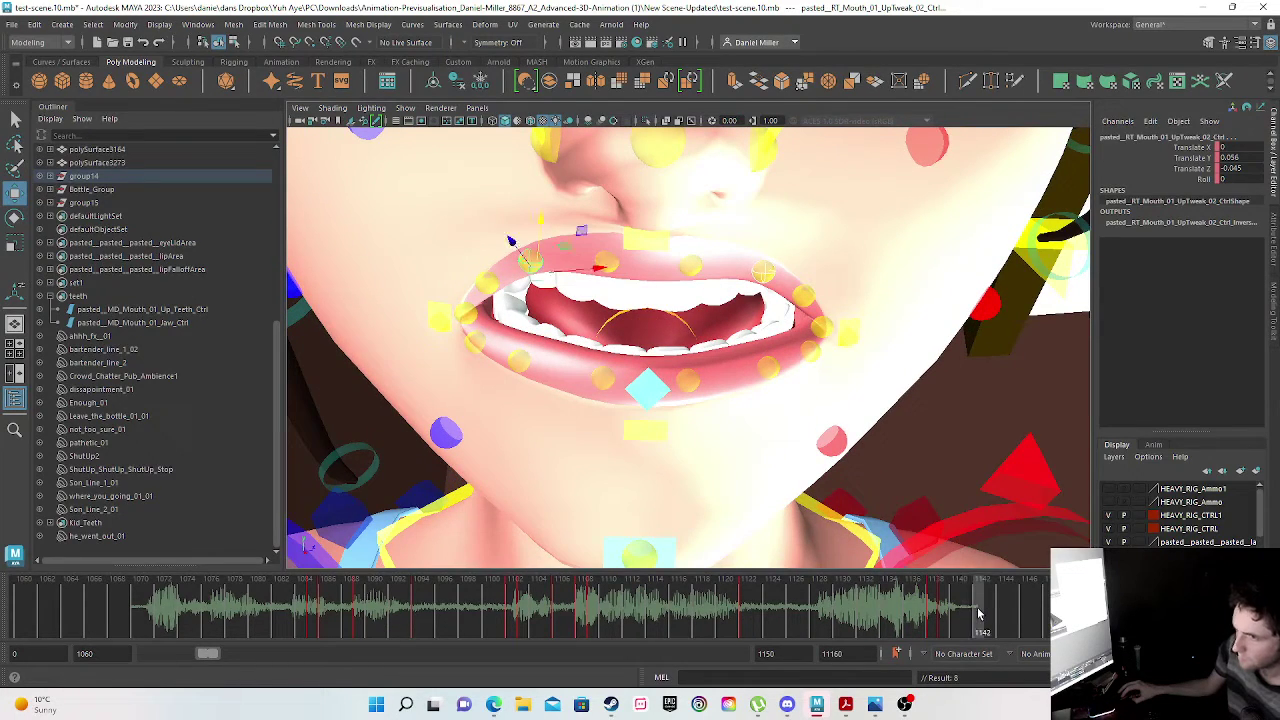
- At frame 1143, set both upper lip tweak controls' Translate Y and Z to 0 and key them
double_click(1228, 158)
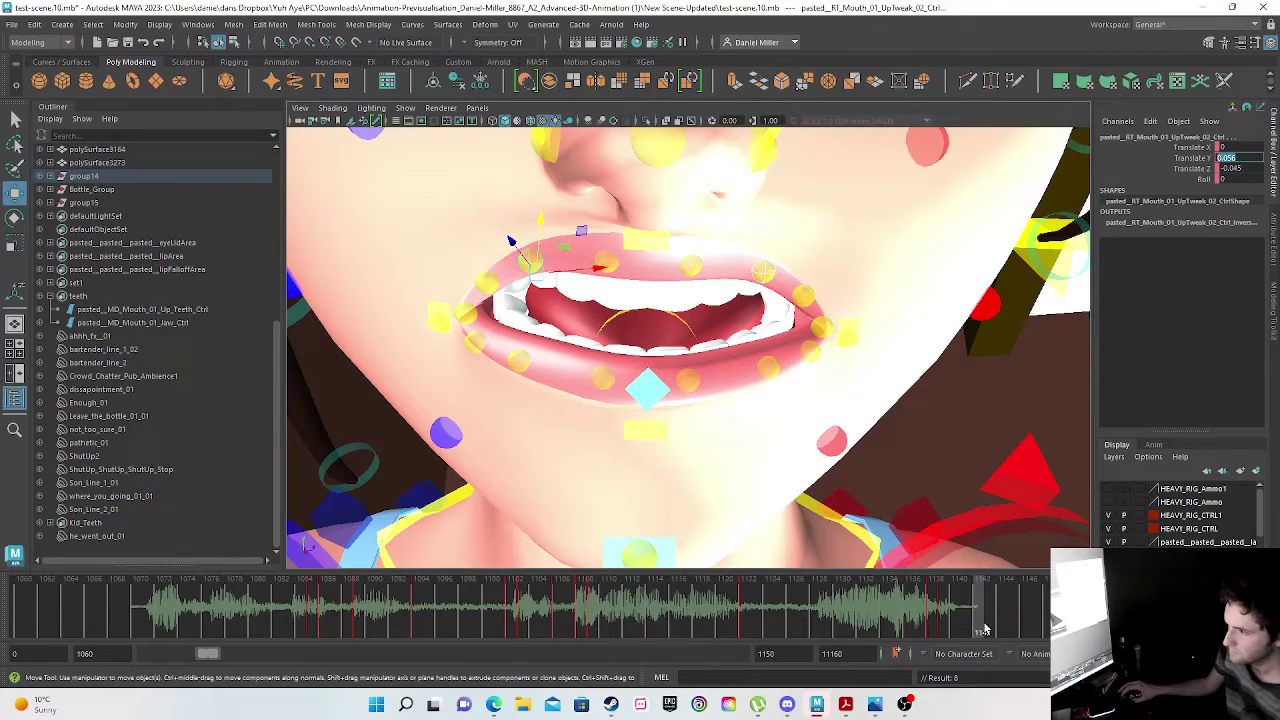
drag(984, 628, 992, 630)
text(0)
click(1231, 168)
text(0)
key(Return)
key(s)
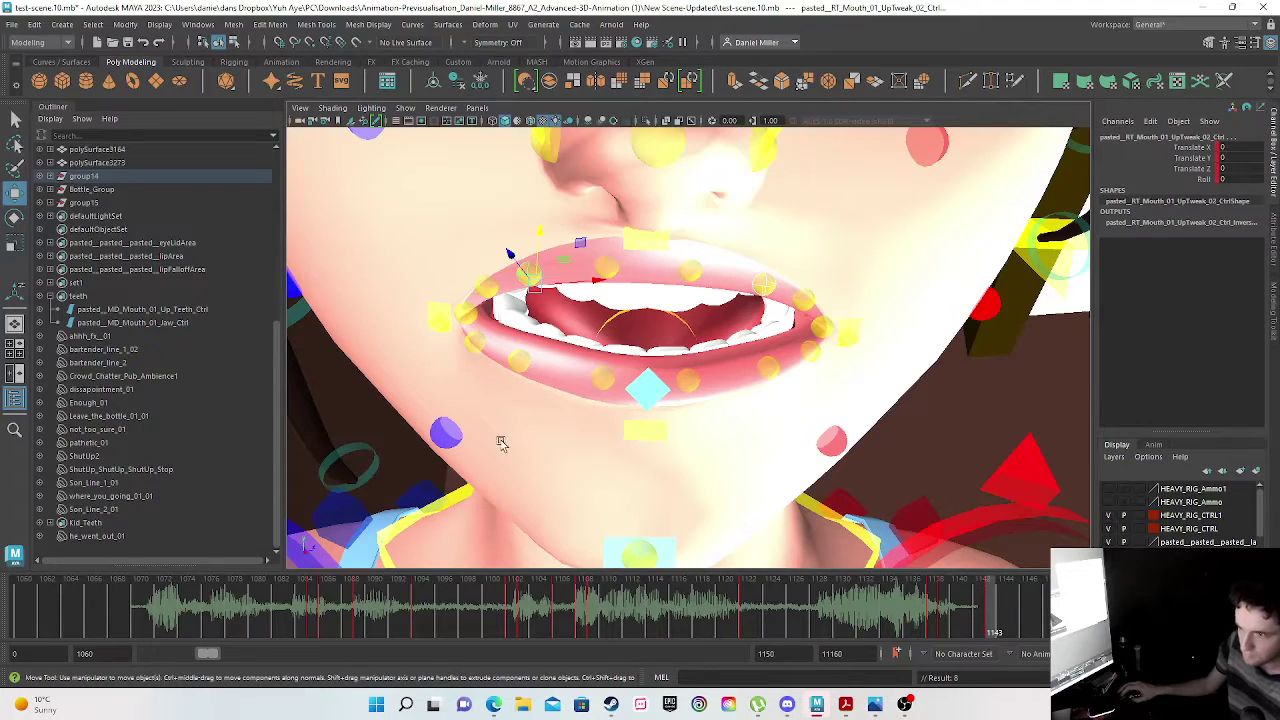
- At frame 1143, key the jaw, then set the upper teeth control's Translate Y and Z to 0 and key it
click(98, 322)
key(s)
click(150, 309)
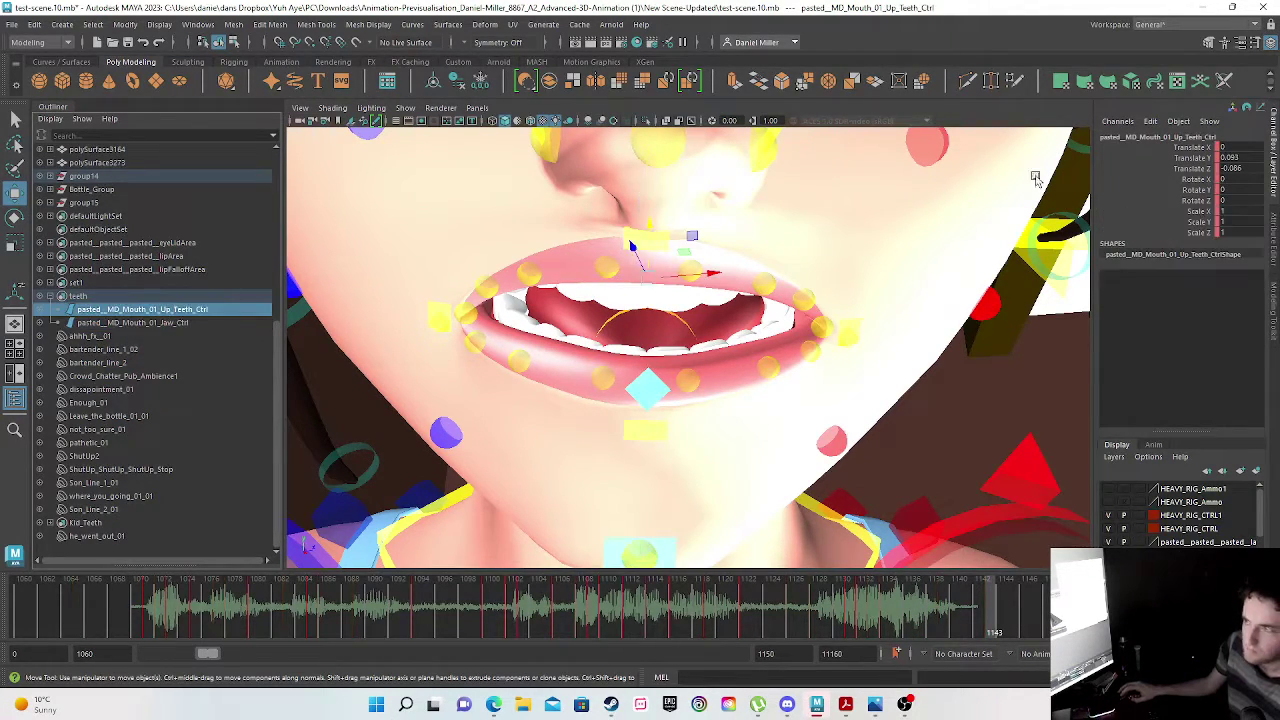
double_click(1230, 157)
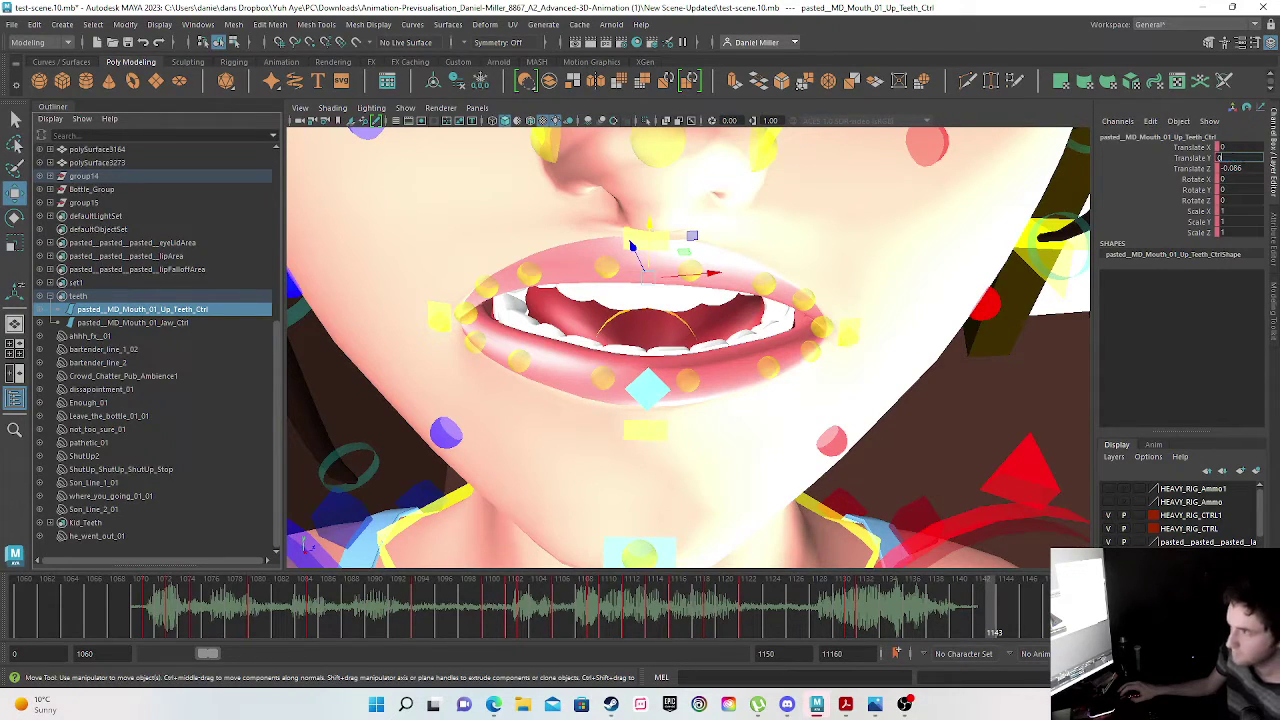
key(Return)
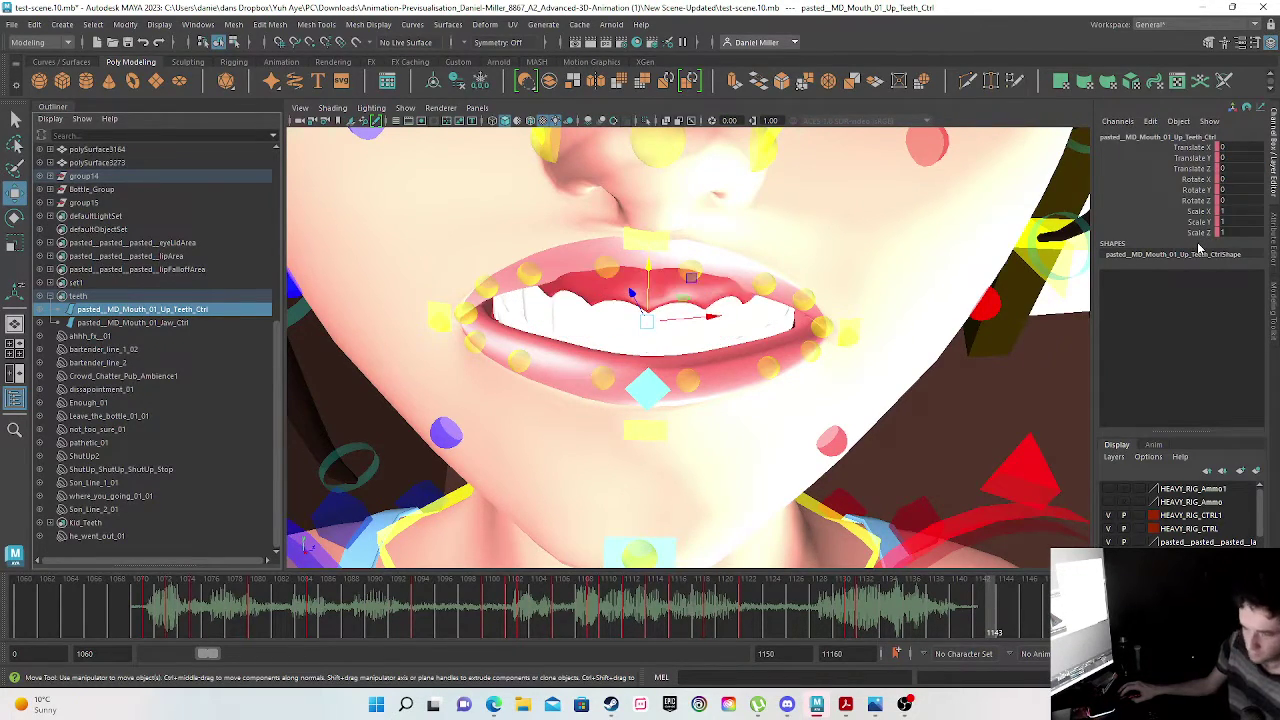
- Set the upper mouth control's Translate X, Y and Z to 0 at frame 1143 and key it
click(624, 230)
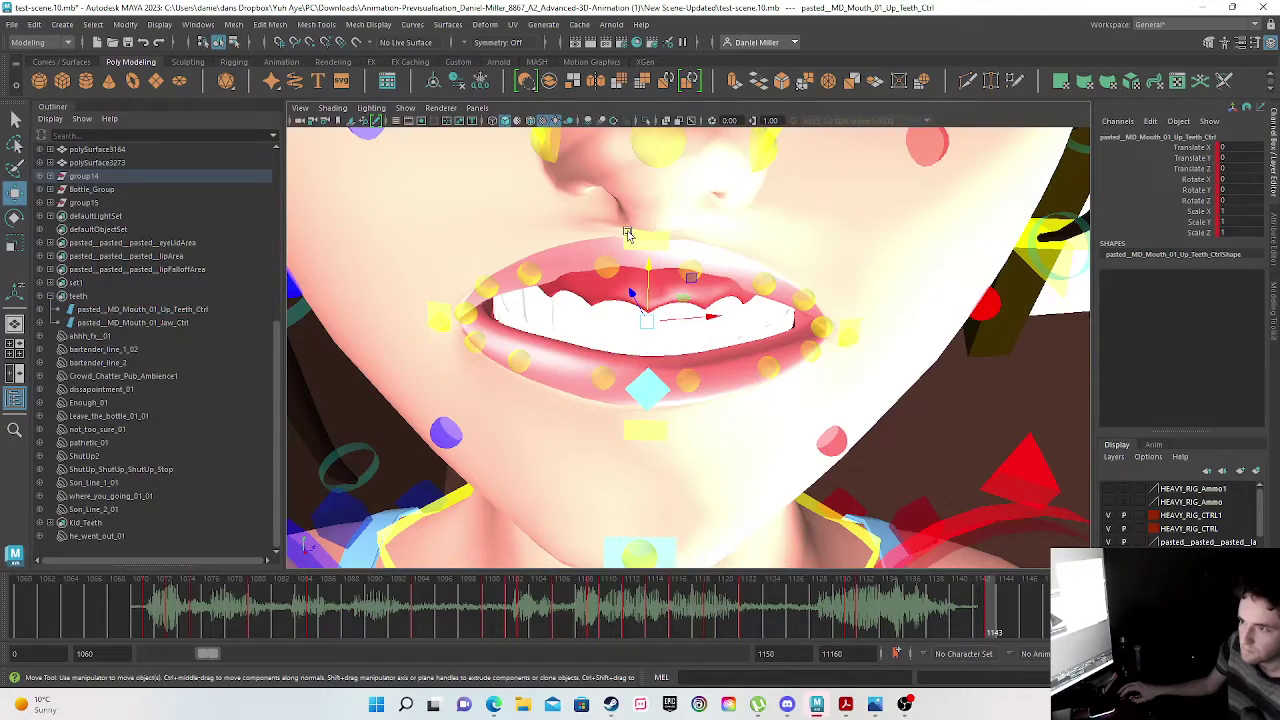
click(1224, 147)
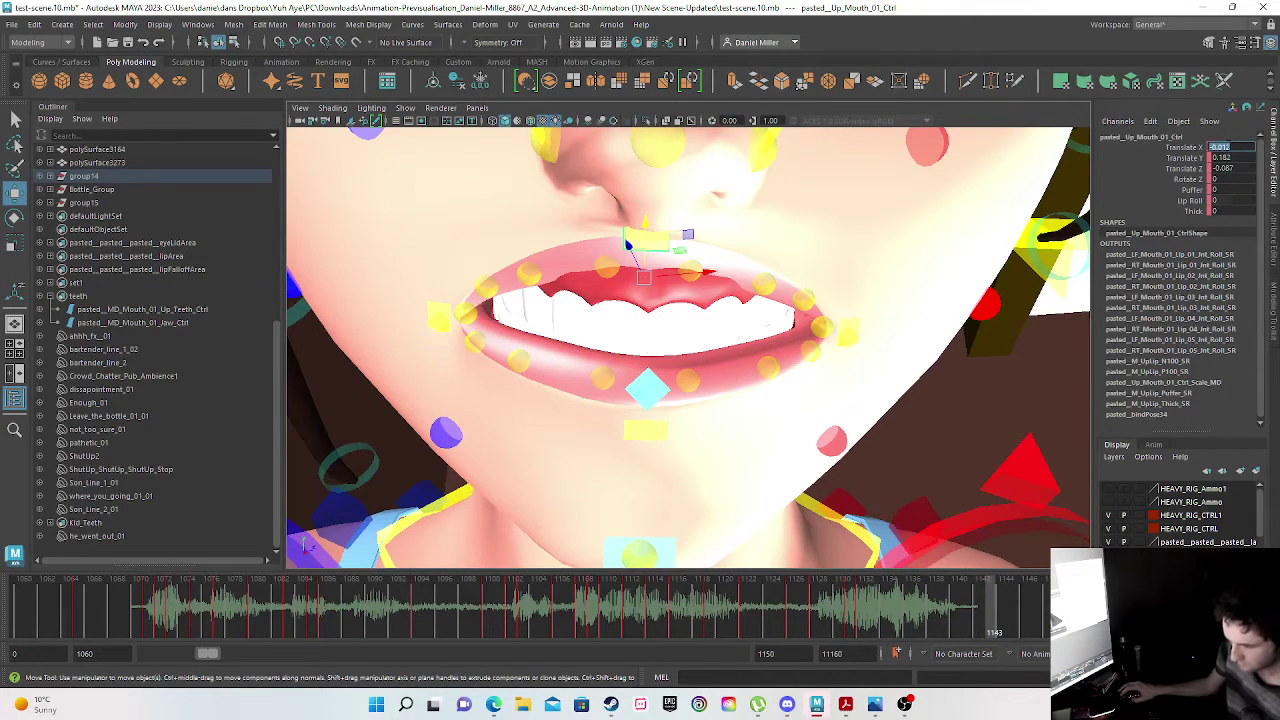
click(1229, 158)
text(0)
click(1227, 168)
text(0)
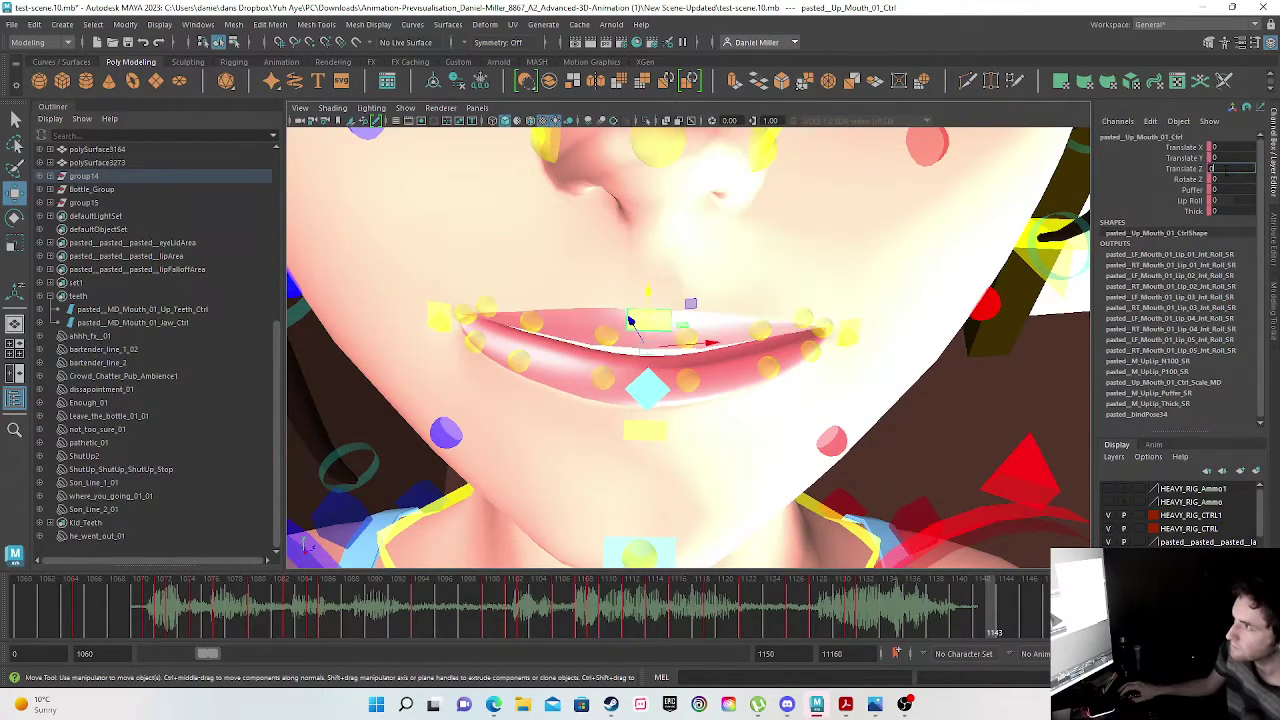
key(Return)
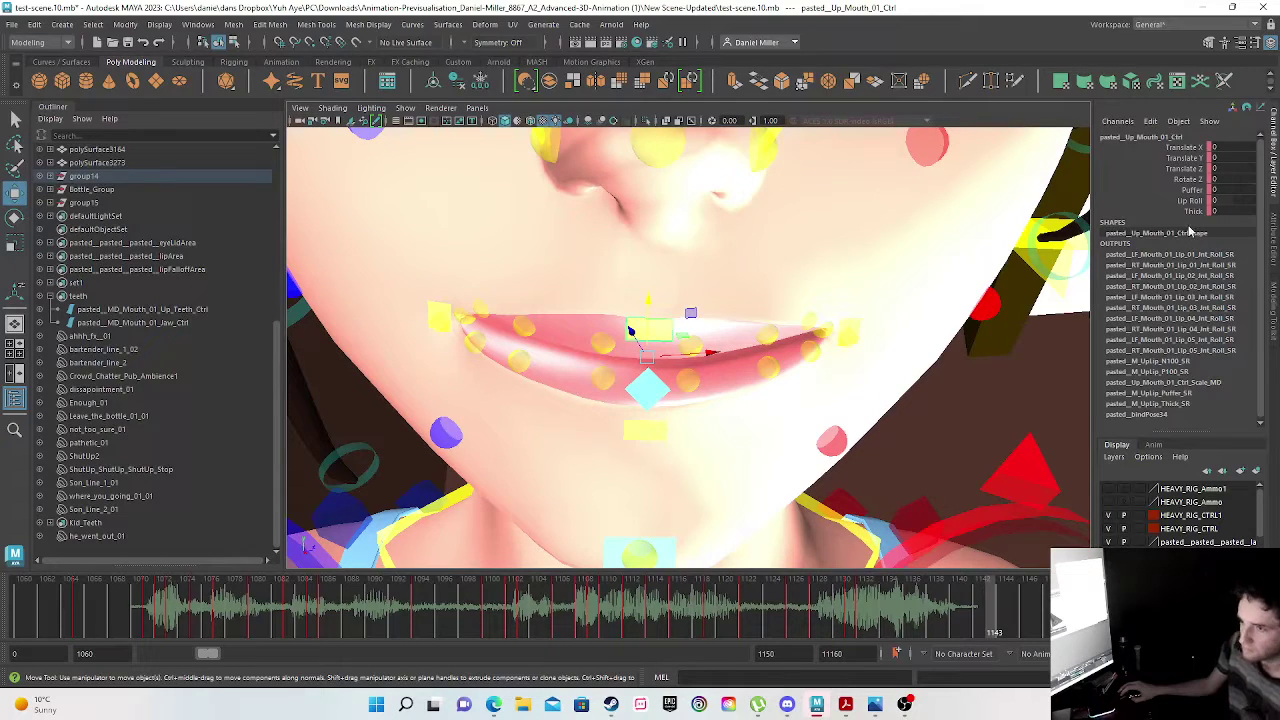
key(s)
drag(836, 598, 968, 594)
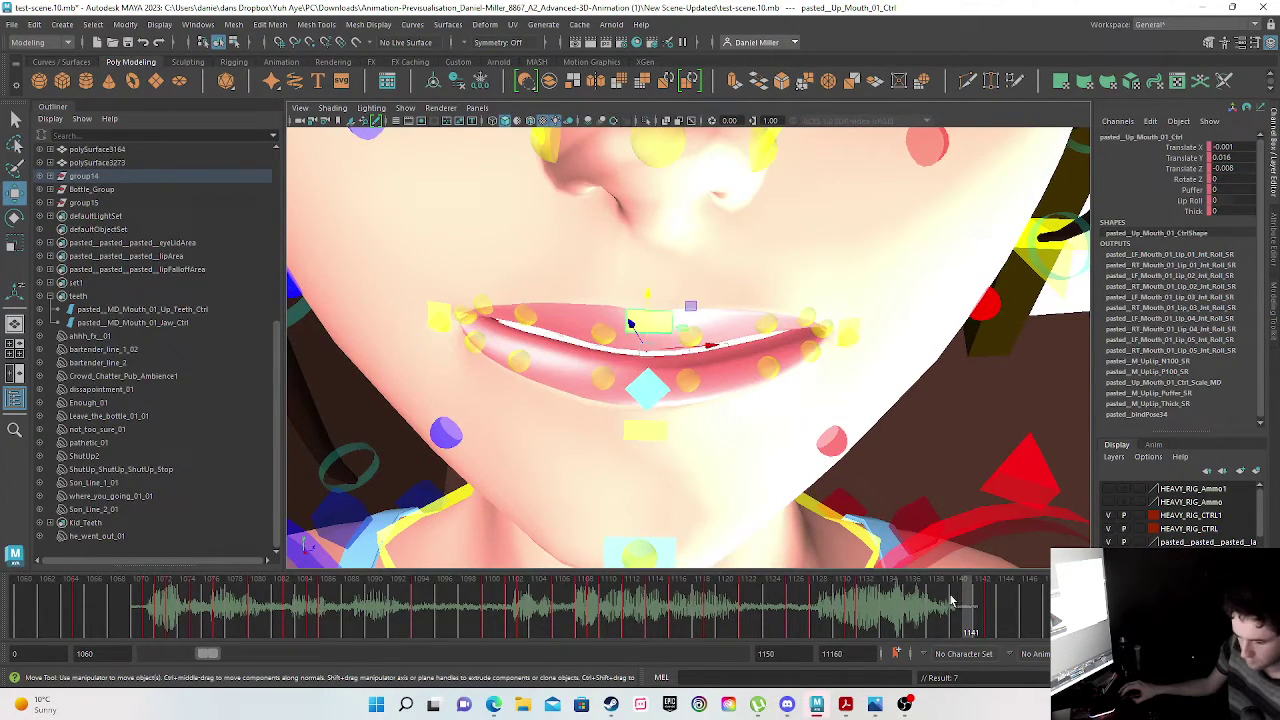
- Undo the zeroing and keying of the upper mouth and upper teeth controls at frame 1143
key(ctrl+z)
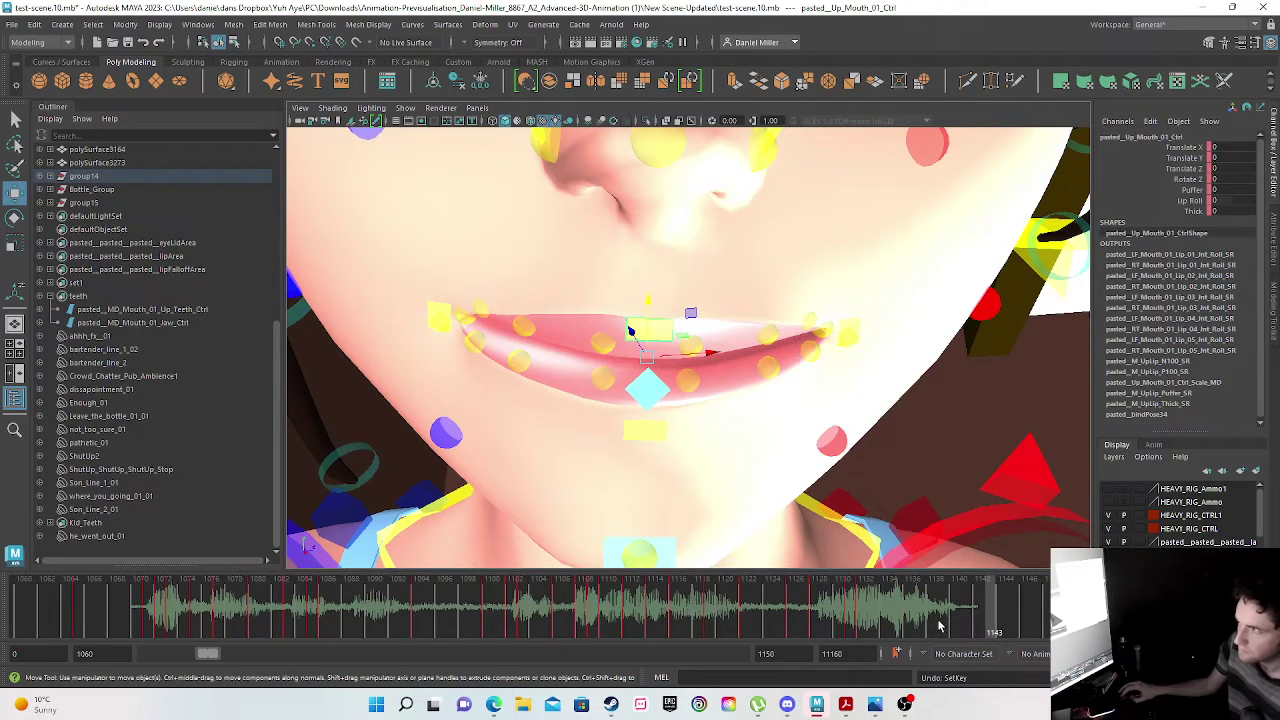
key(ctrl+z)
mouse_move(925, 622)
mouse_down()
mouse_move(810, 612)
mouse_move(996, 621)
mouse_move(866, 620)
mouse_move(906, 609)
mouse_up()
key(ctrl+z)
key(ctrl+z)
key(ctrl+z)
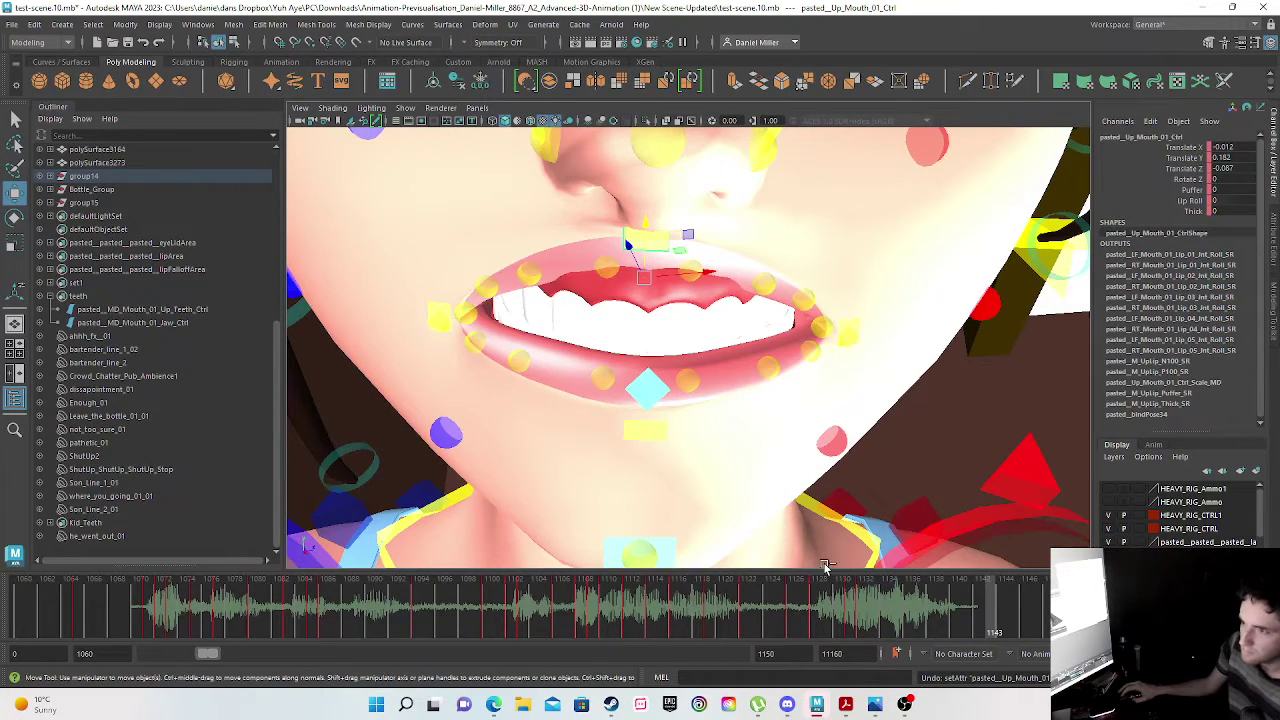
key(ctrl+z)
key(ctrl+z)
key(ctrl+z)
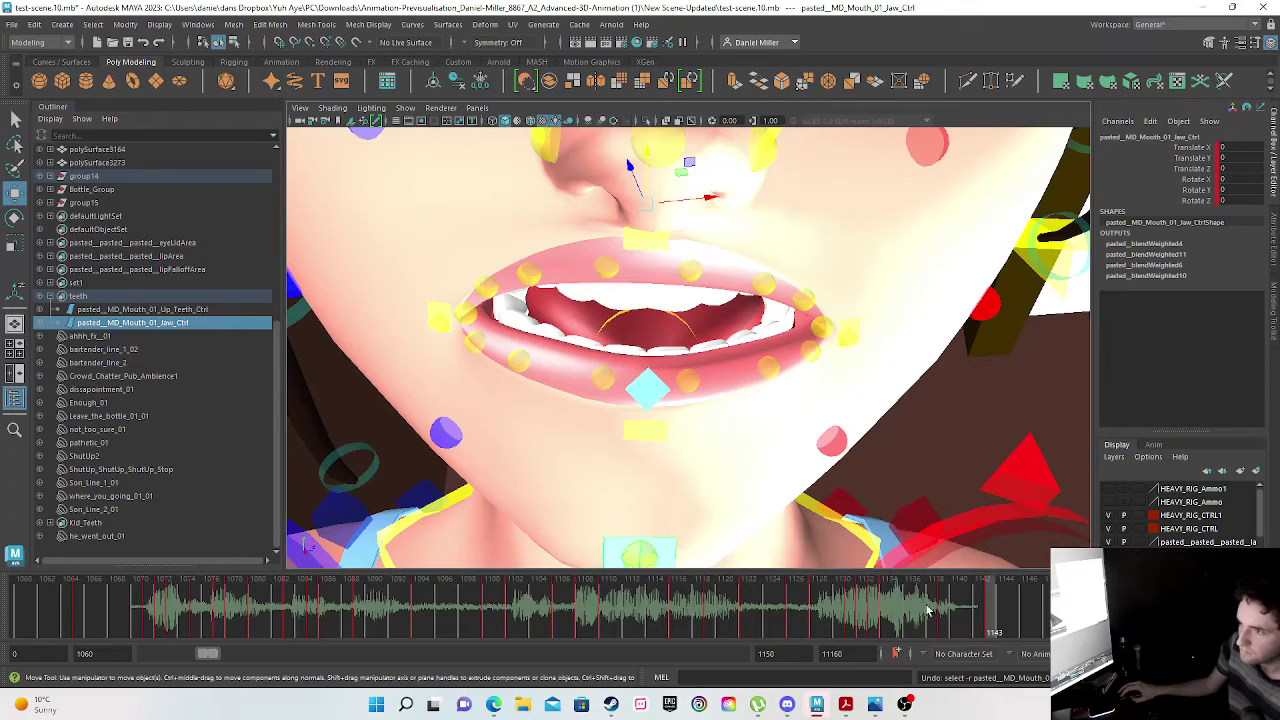
- Copy the upper teeth control's key from frame 1132 and paste it at frame 1139
click(165, 310)
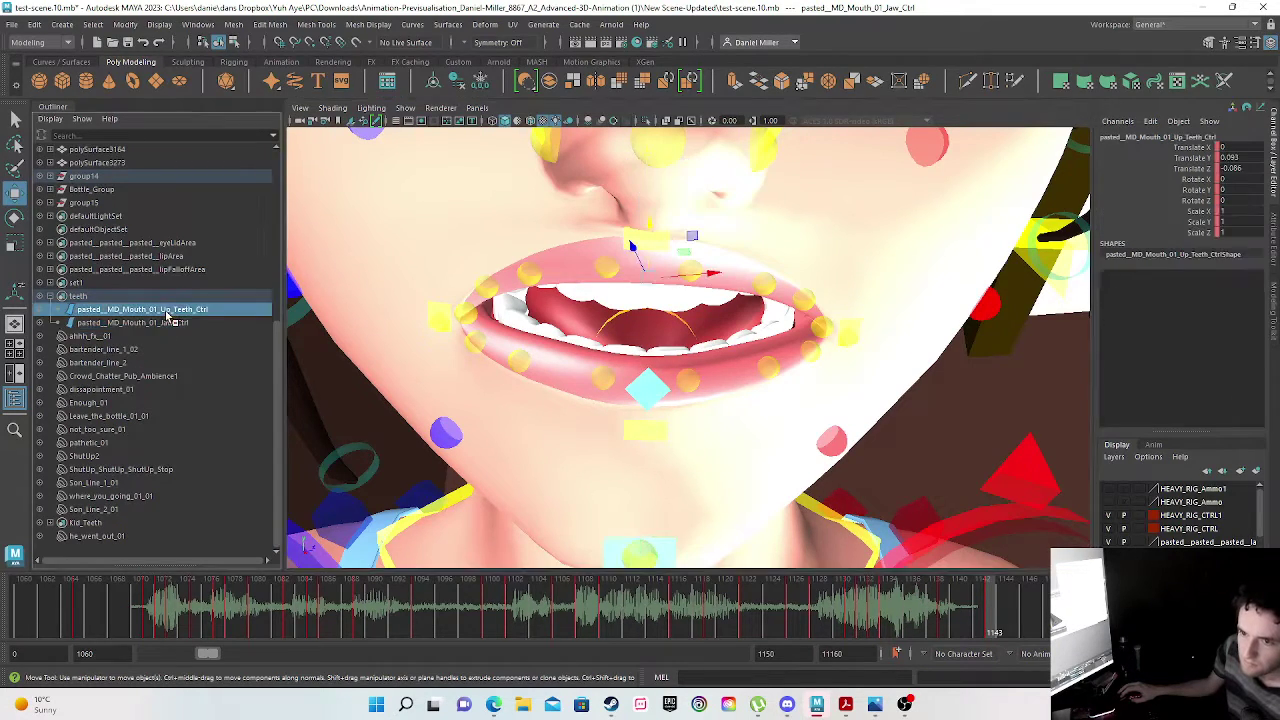
drag(848, 618, 857, 623)
right_click(857, 623)
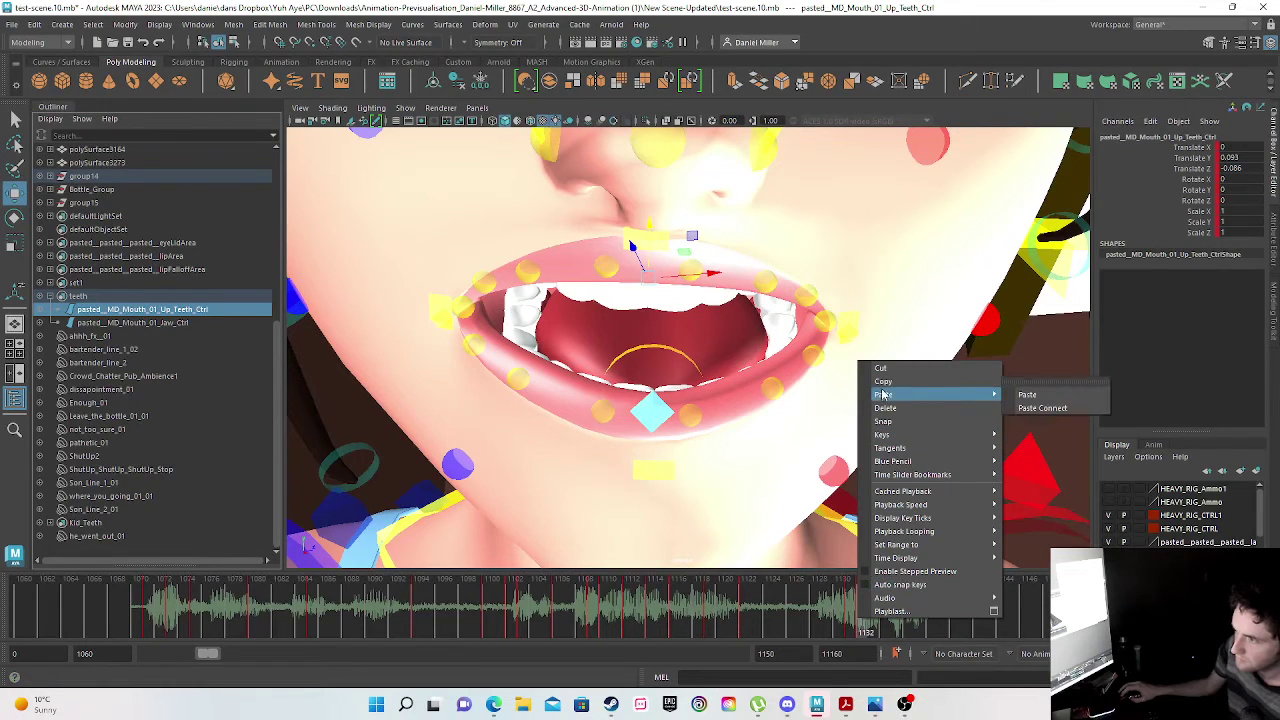
click(900, 390)
click(945, 625)
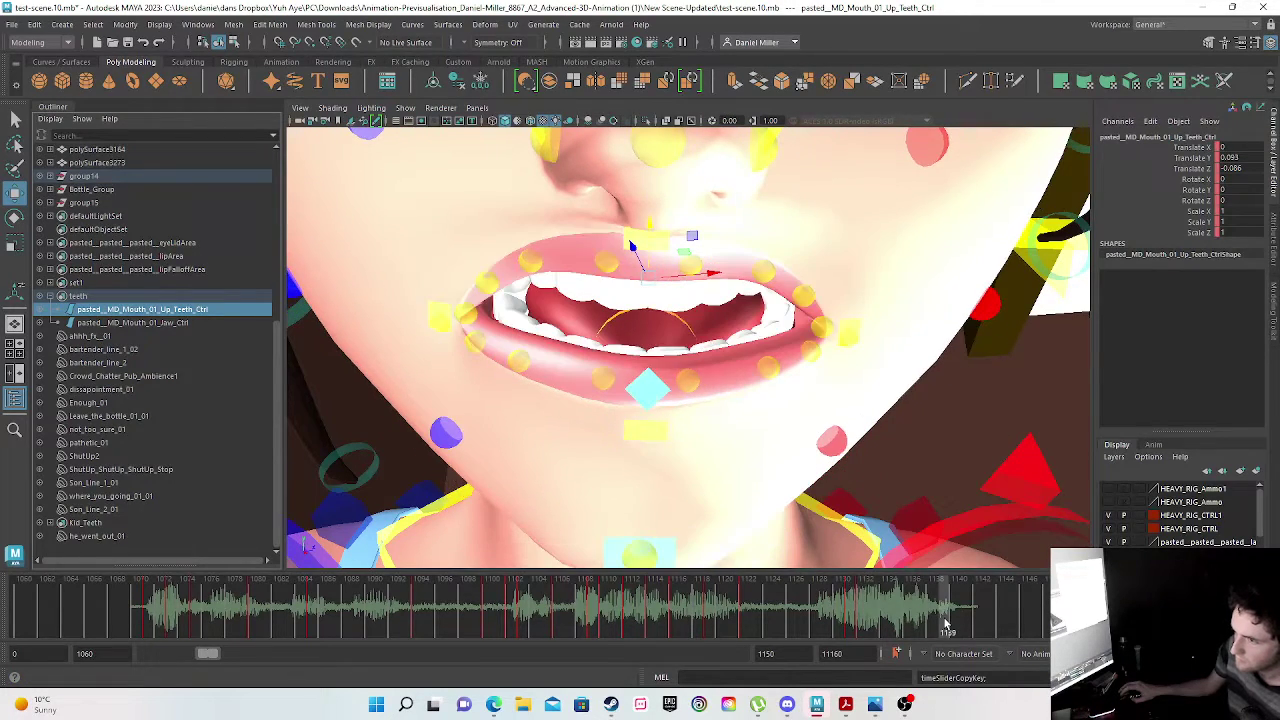
right_click(945, 625)
mouse_move(1045, 396)
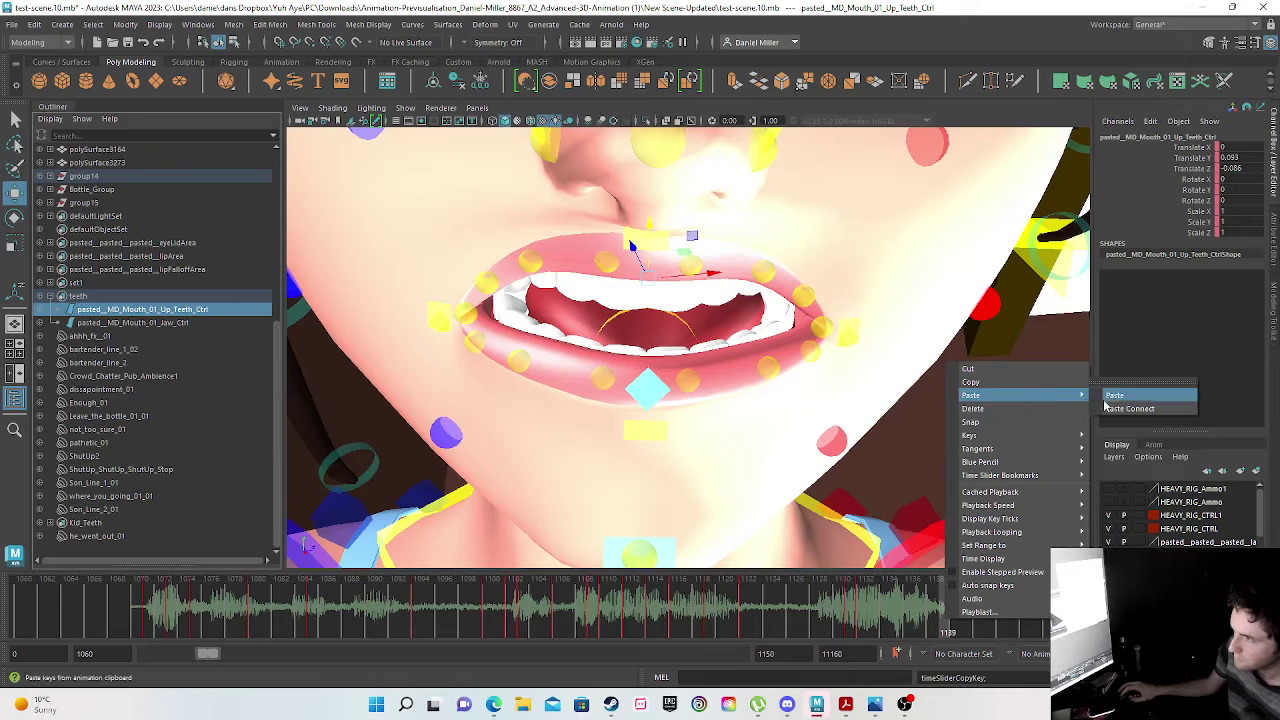
click(1137, 397)
- At frame 1144, set the upper teeth control's Translate Y and Z to 0
mouse_move(949, 615)
mouse_down()
mouse_move(1025, 622)
mouse_move(973, 627)
mouse_move(1003, 632)
mouse_up()
click(1228, 157)
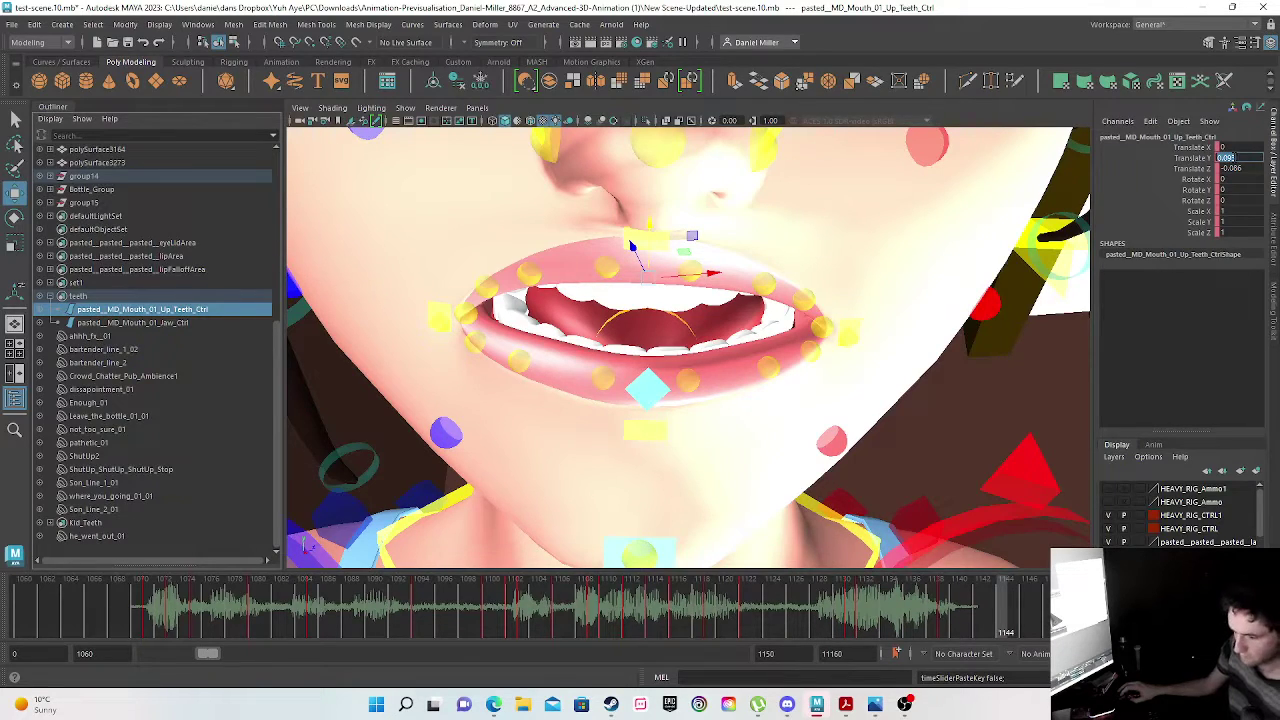
text(0)
key(Return)
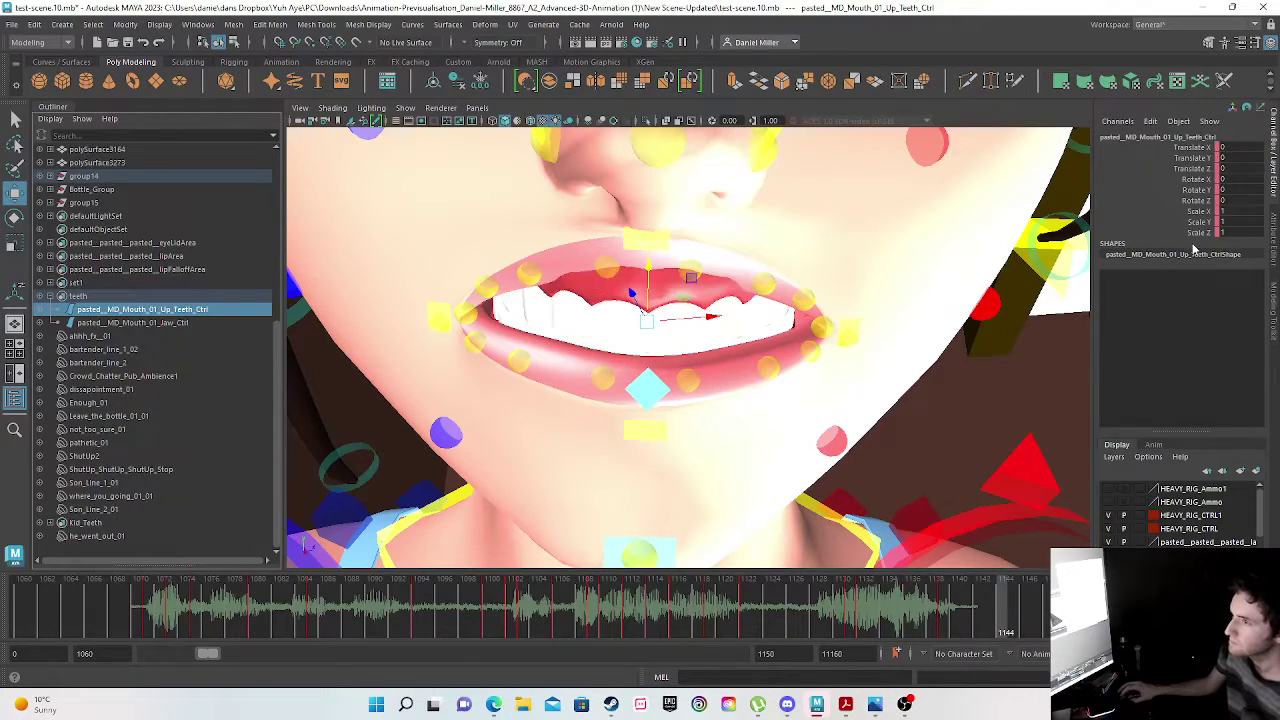
- Key the upper mouth control in its raised pose at frame 1139
click(639, 241)
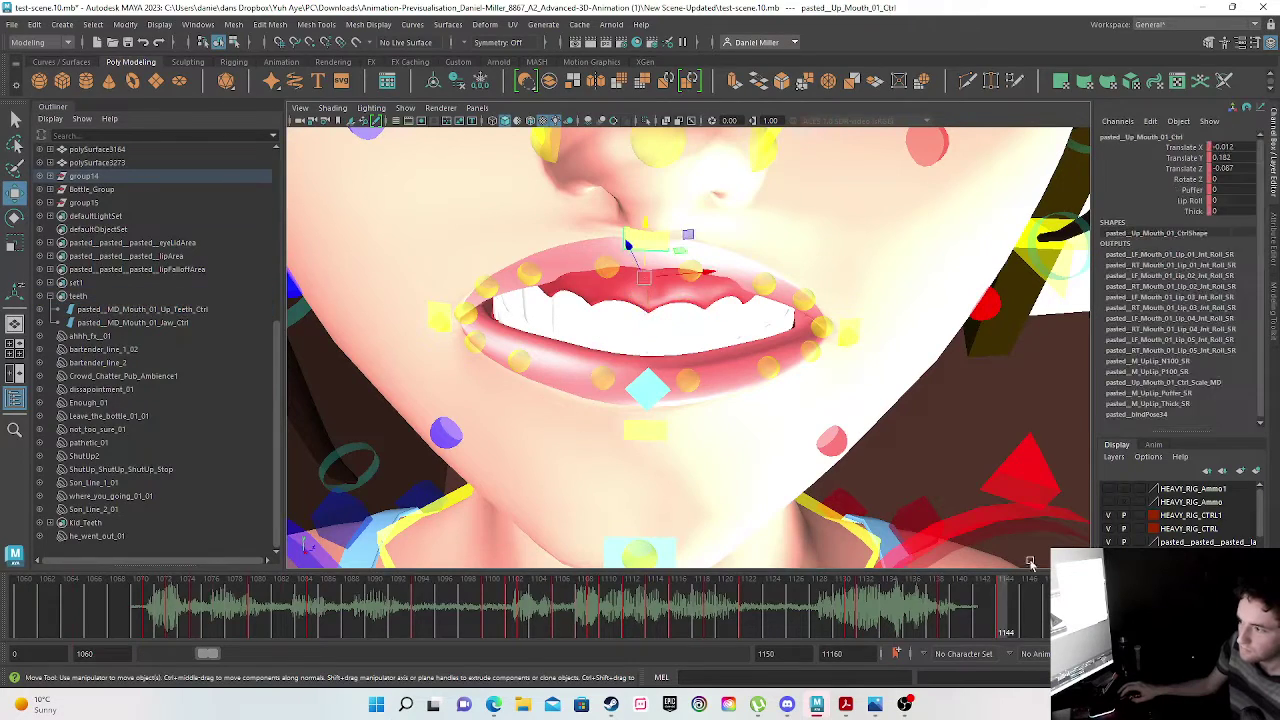
double_click(1230, 147)
text(0)
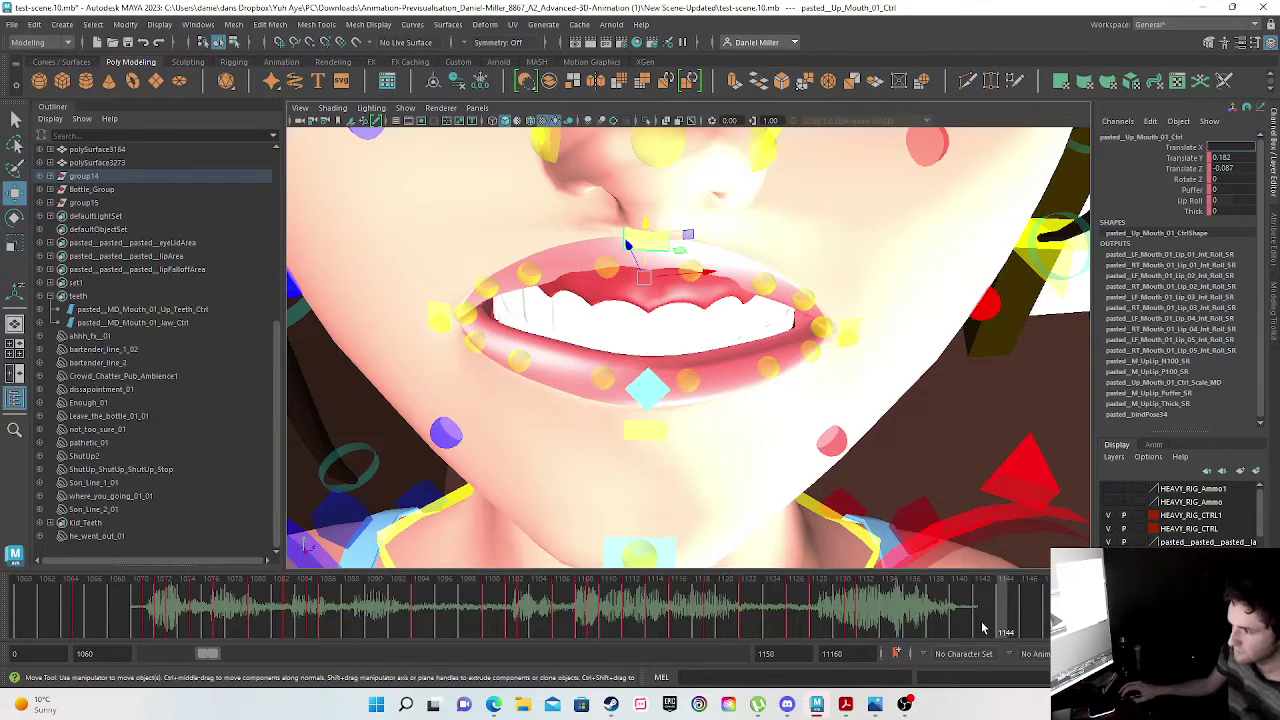
mouse_move(990, 630)
mouse_down()
mouse_move(906, 612)
mouse_move(960, 608)
mouse_move(948, 608)
mouse_up()
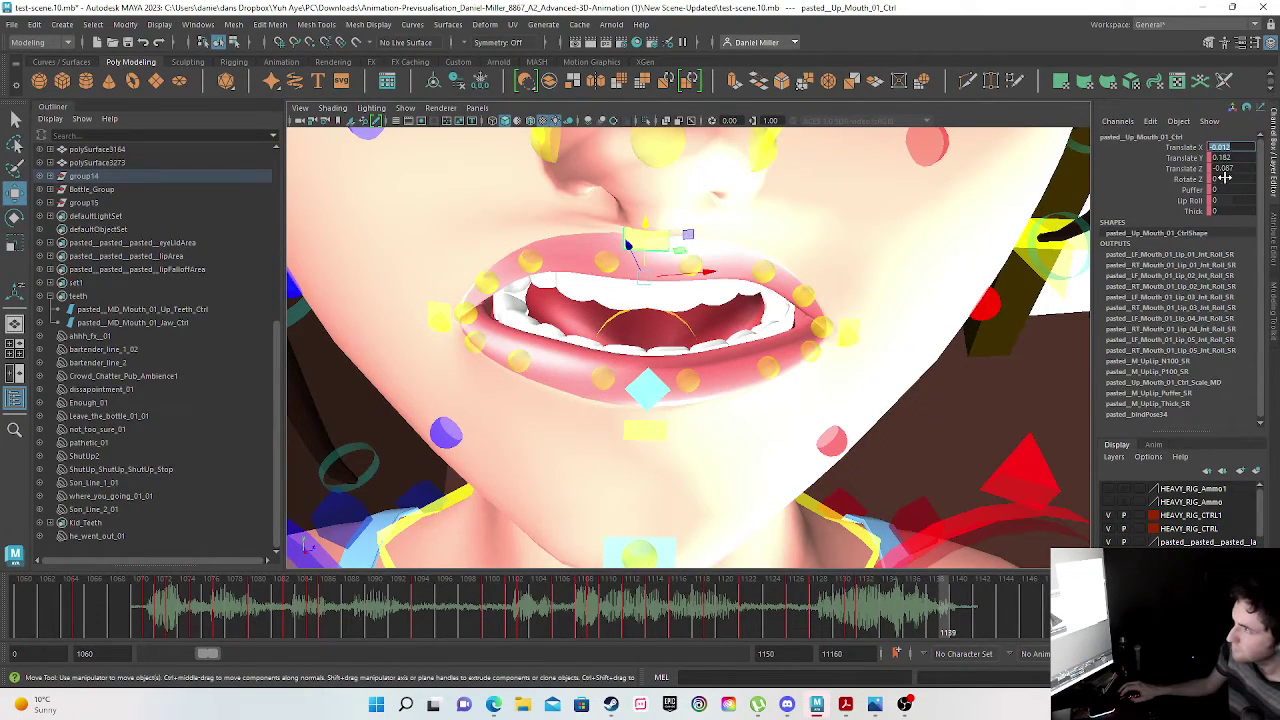
click(1182, 229)
key(s)
- At frame 1144, set the upper mouth control's Translate X, Y and Z to 0 and key it
drag(952, 625, 1004, 626)
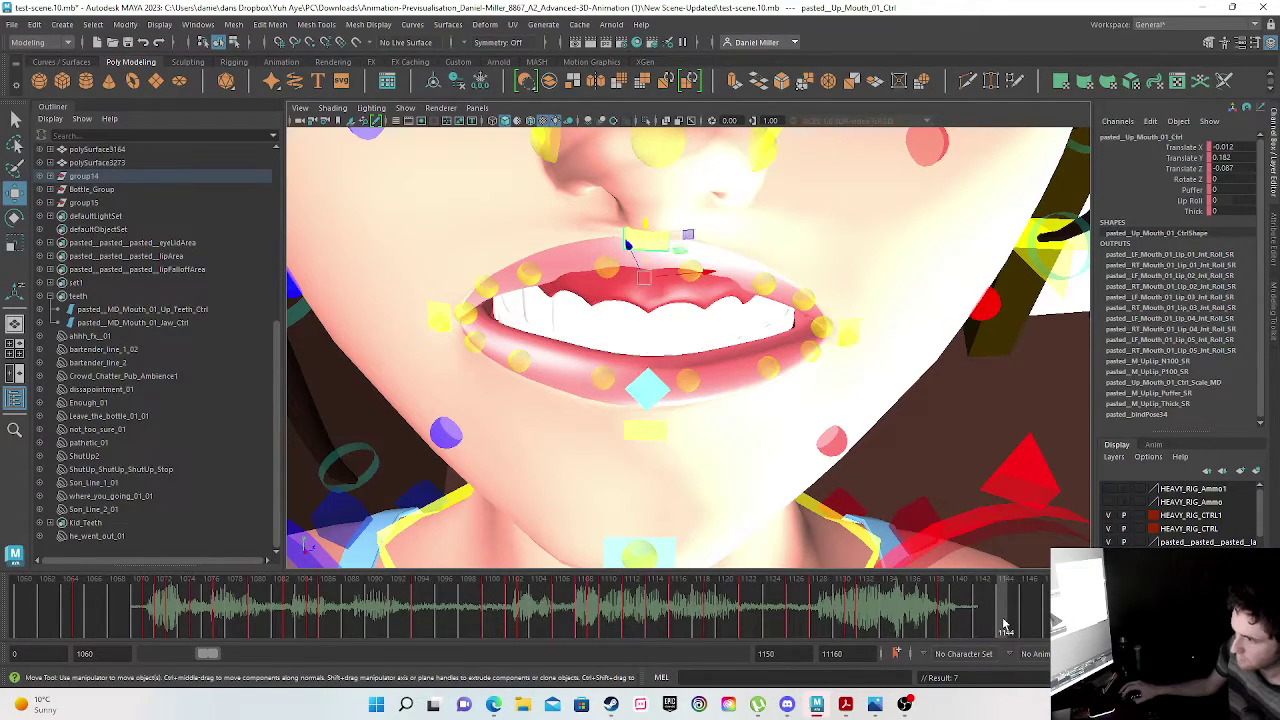
double_click(1224, 147)
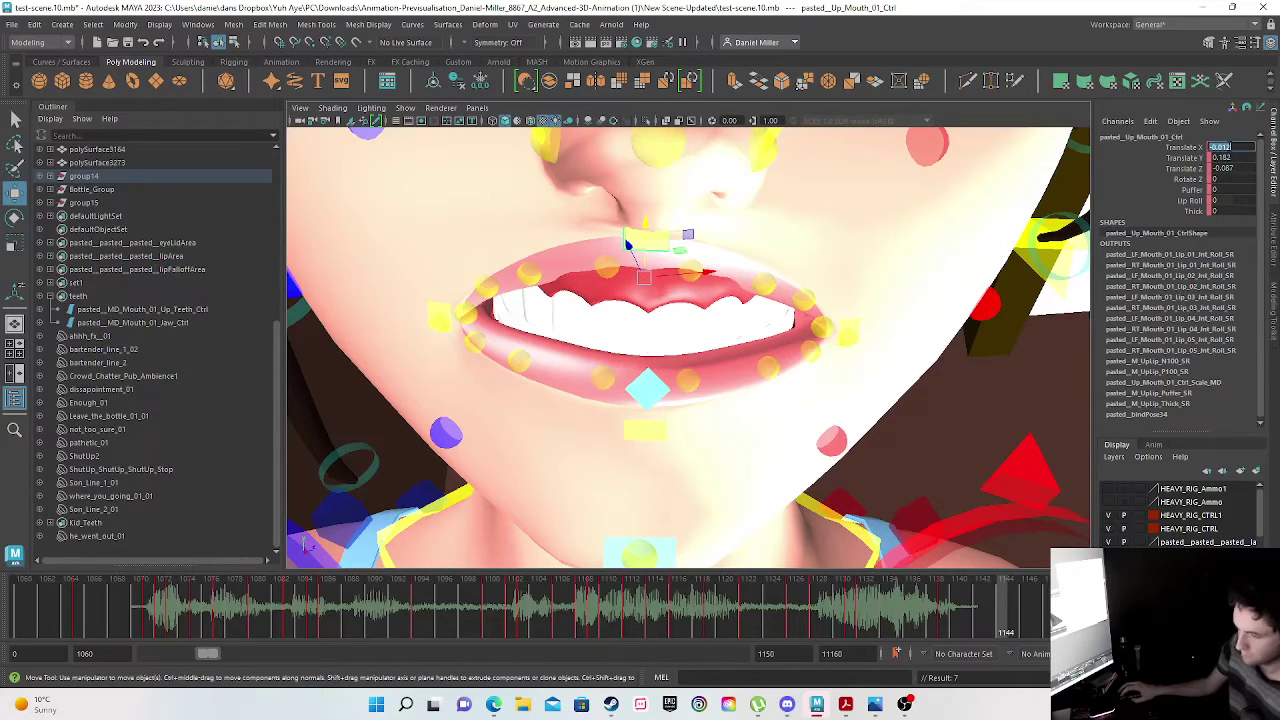
text(0)
click(1229, 157)
text(0)
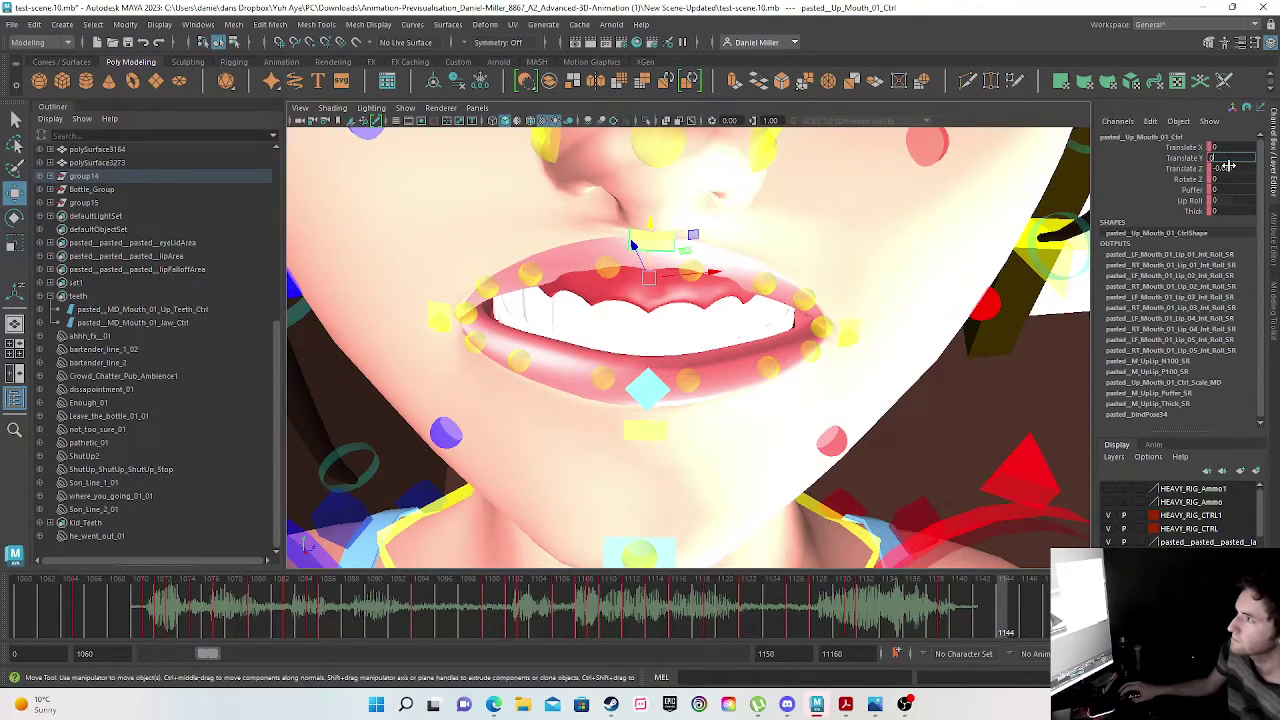
click(1229, 167)
text(0)
key(Return)
key(s)
- At frame 1144, set the left mouth corner control's Translate X, Y and Z to 0
click(849, 322)
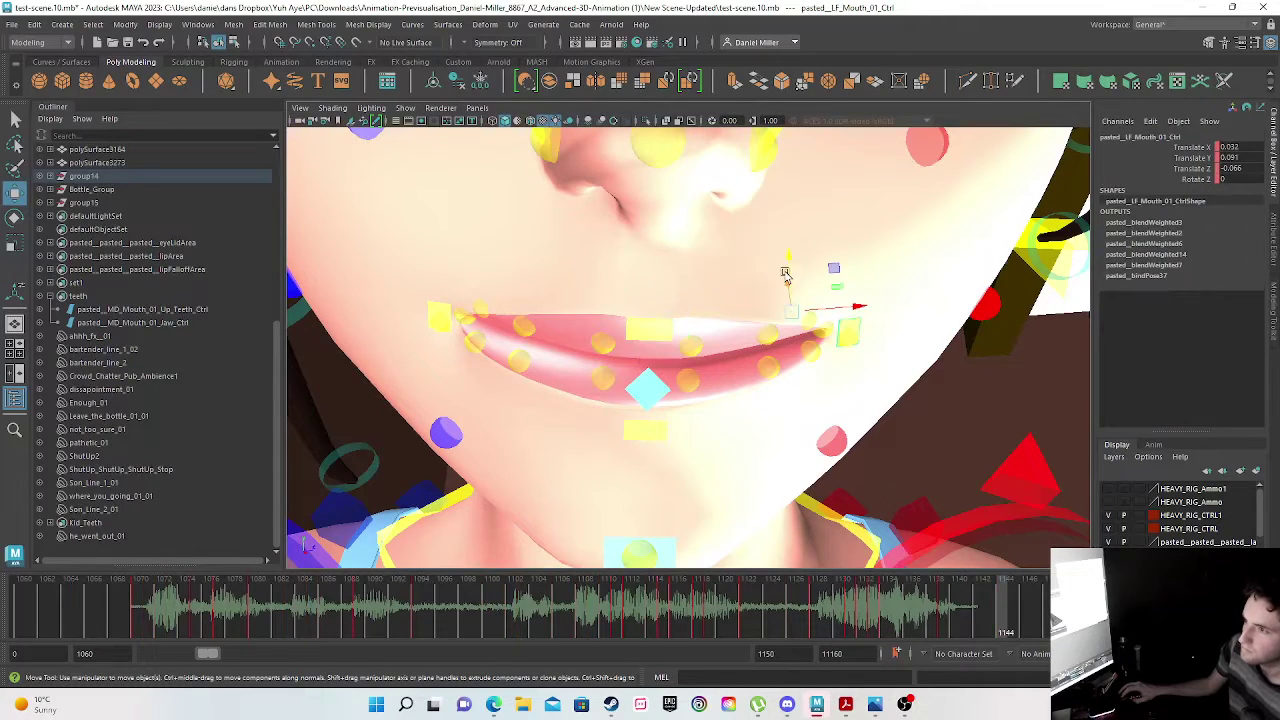
drag(789, 263, 791, 275)
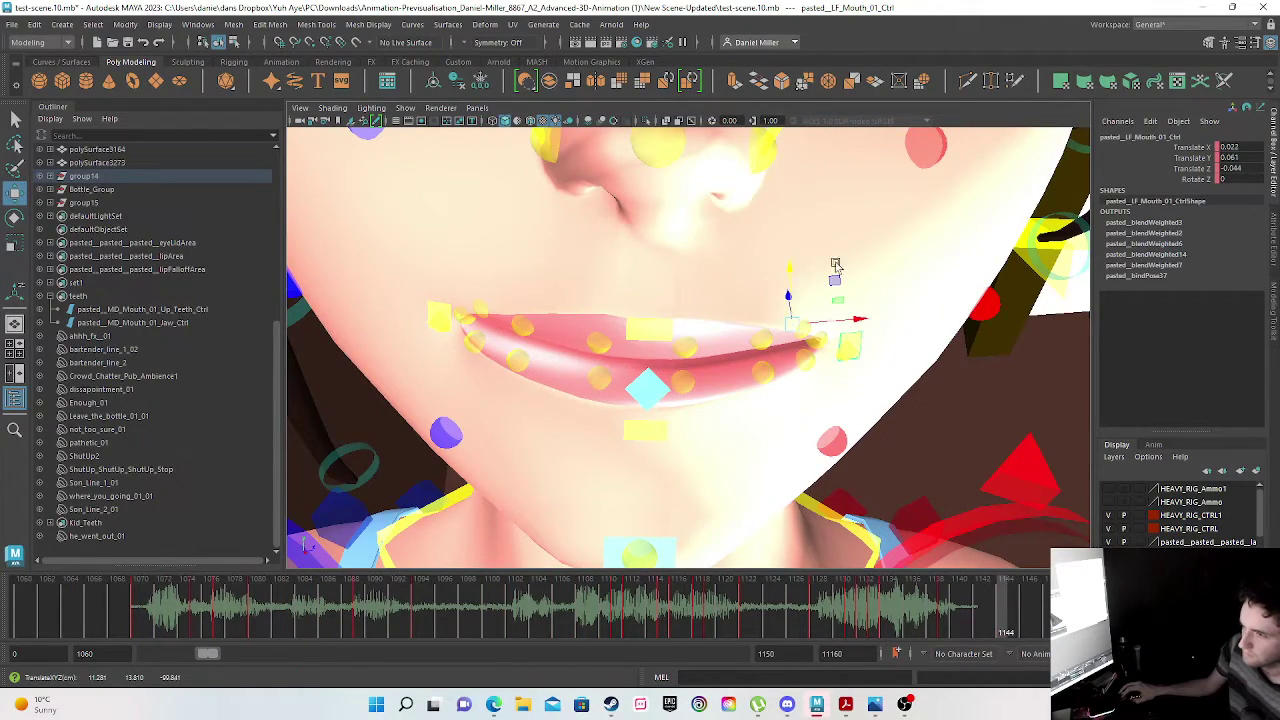
key(ctrl+z)
double_click(1232, 147)
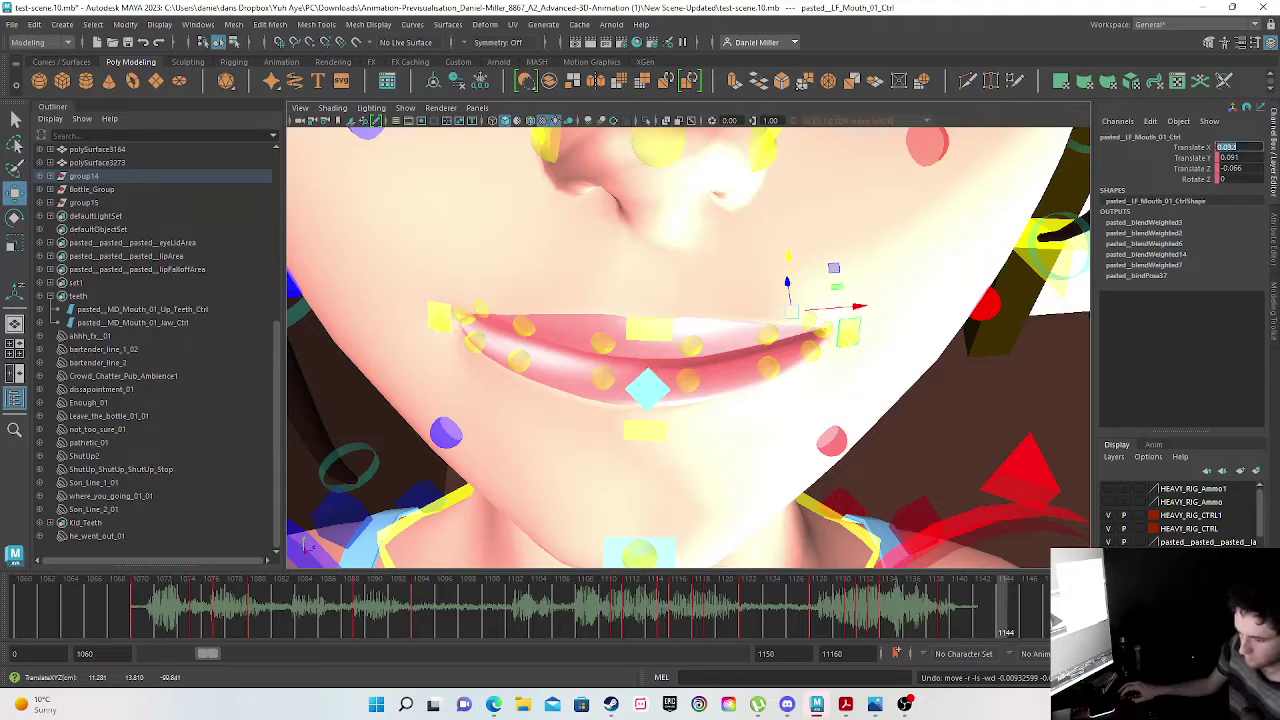
text(0)
click(1231, 160)
text(0)
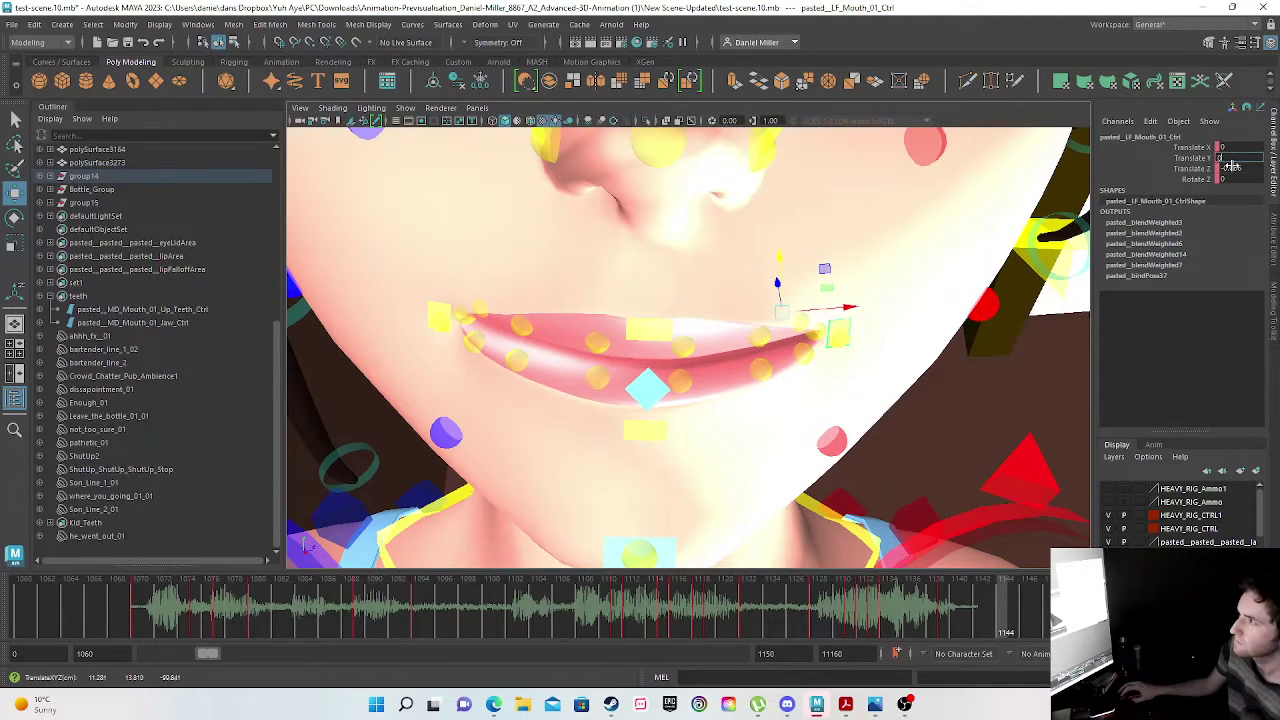
click(1234, 170)
text(0)
key(Return)
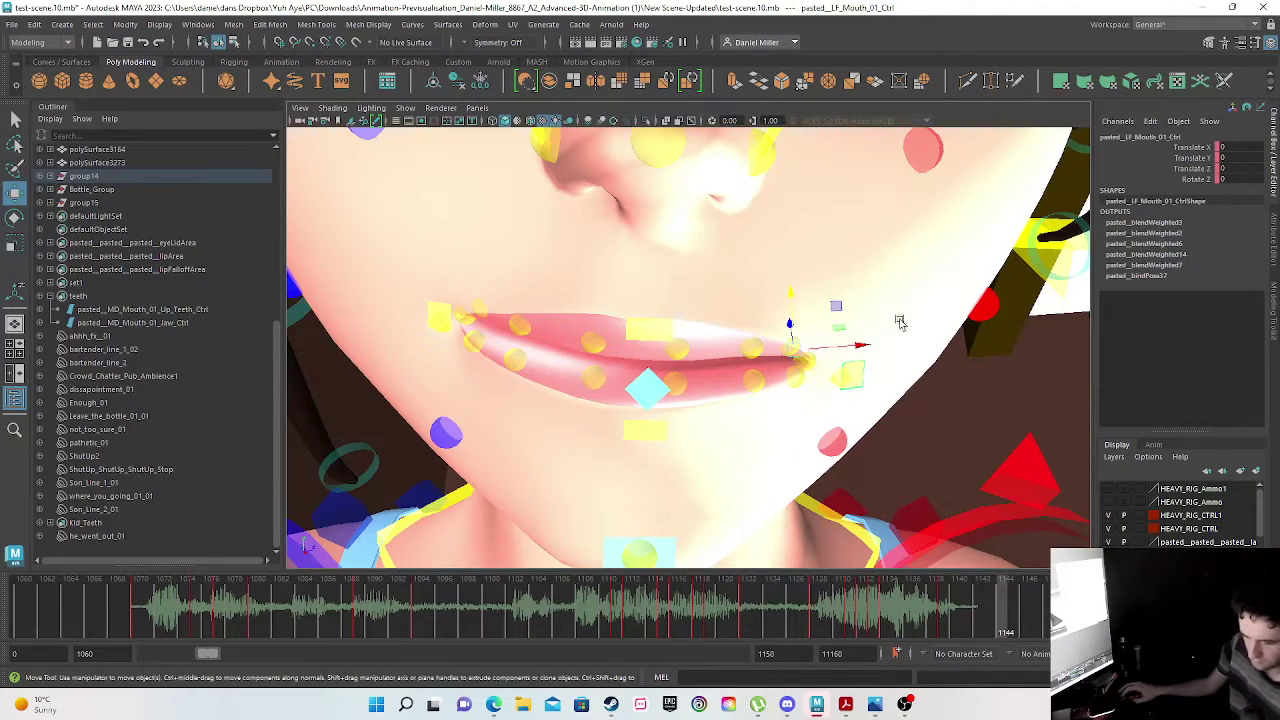
- At frame 1144, set the right mouth corner control's Translate X, Y and Z to 0 and key it
click(430, 313)
click(1232, 147)
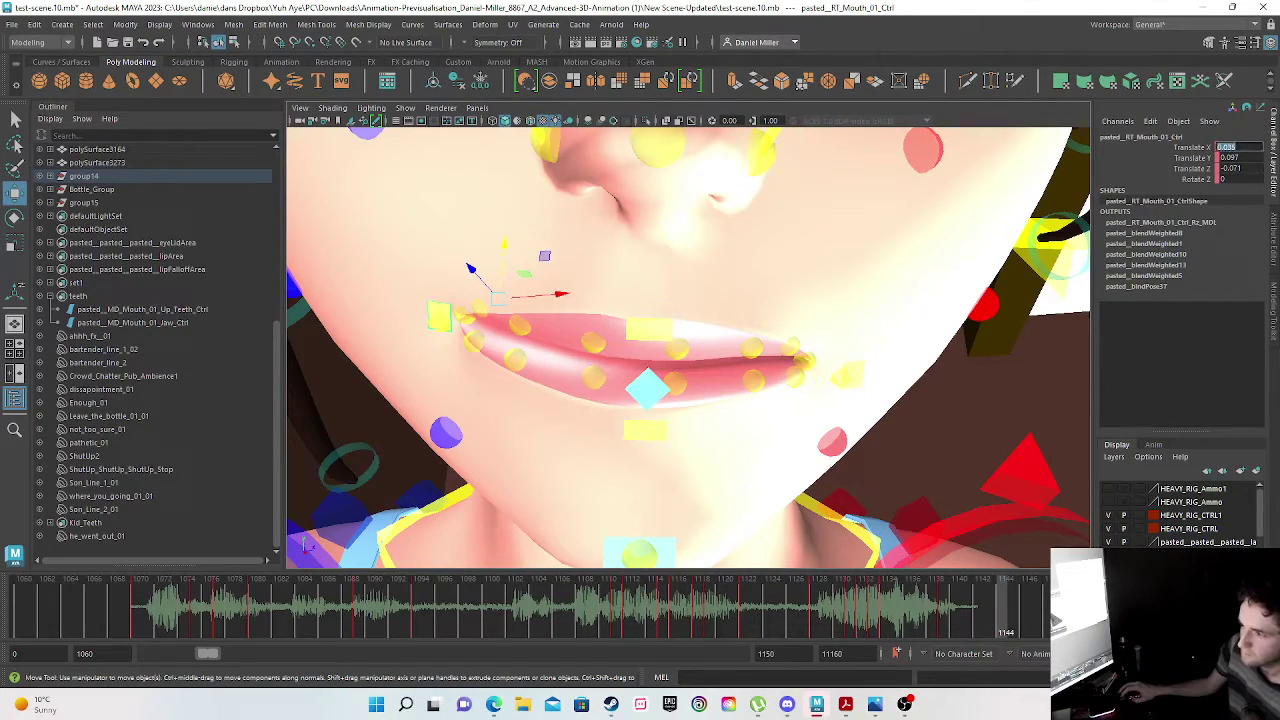
text(0)
click(1236, 157)
text(0)
click(1236, 168)
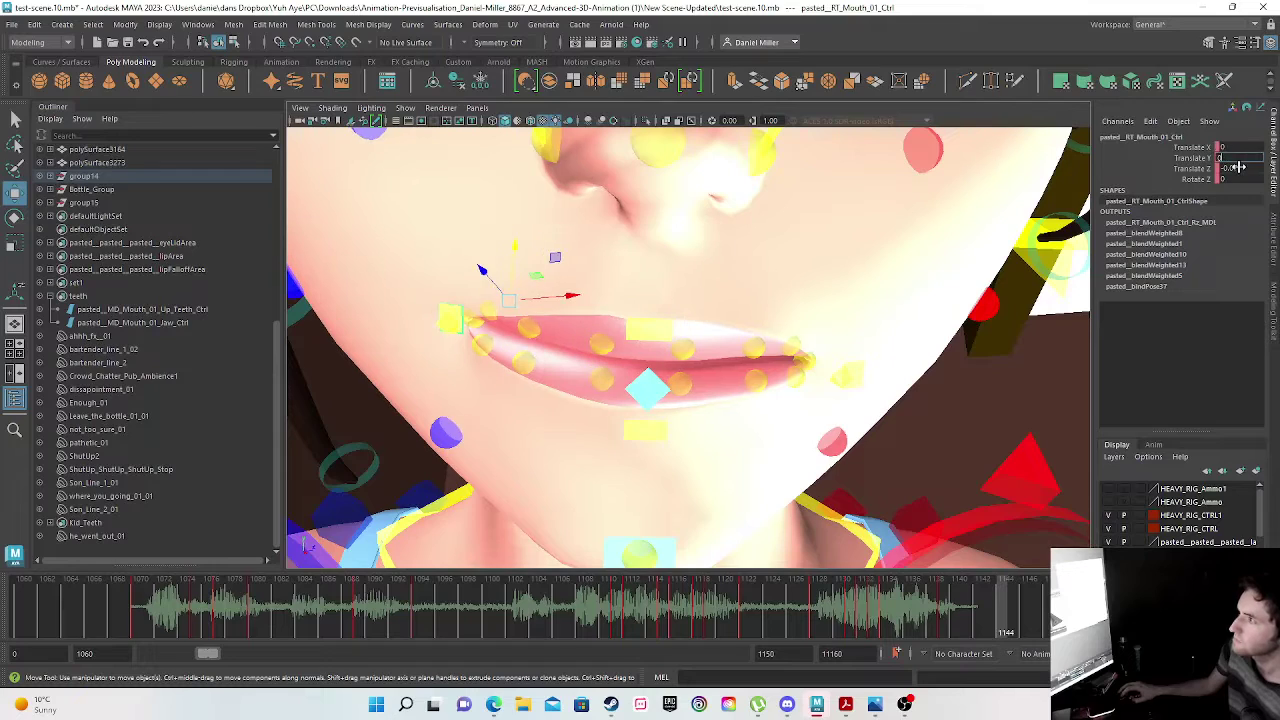
text(0)
key(Return)
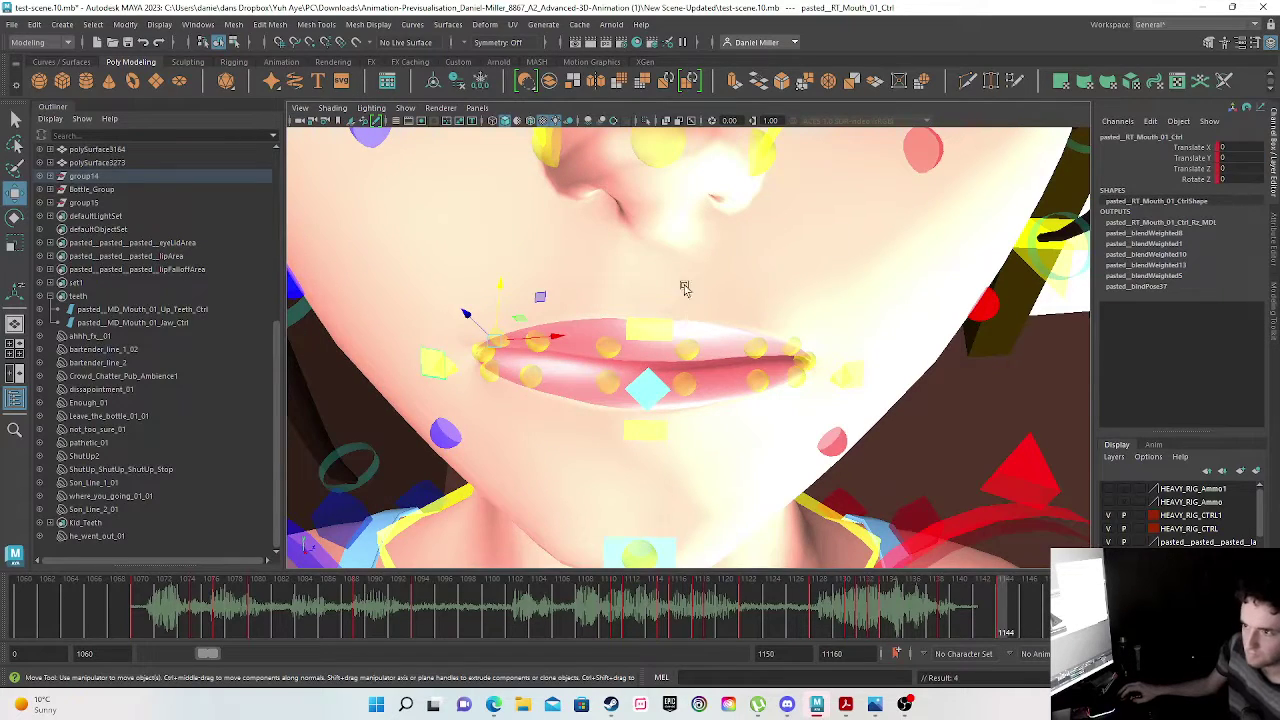
- At frame 1094, set the left LowTweak_03 lip control's Translate X, Y and Z to 0 and key it
drag(588, 590, 947, 615)
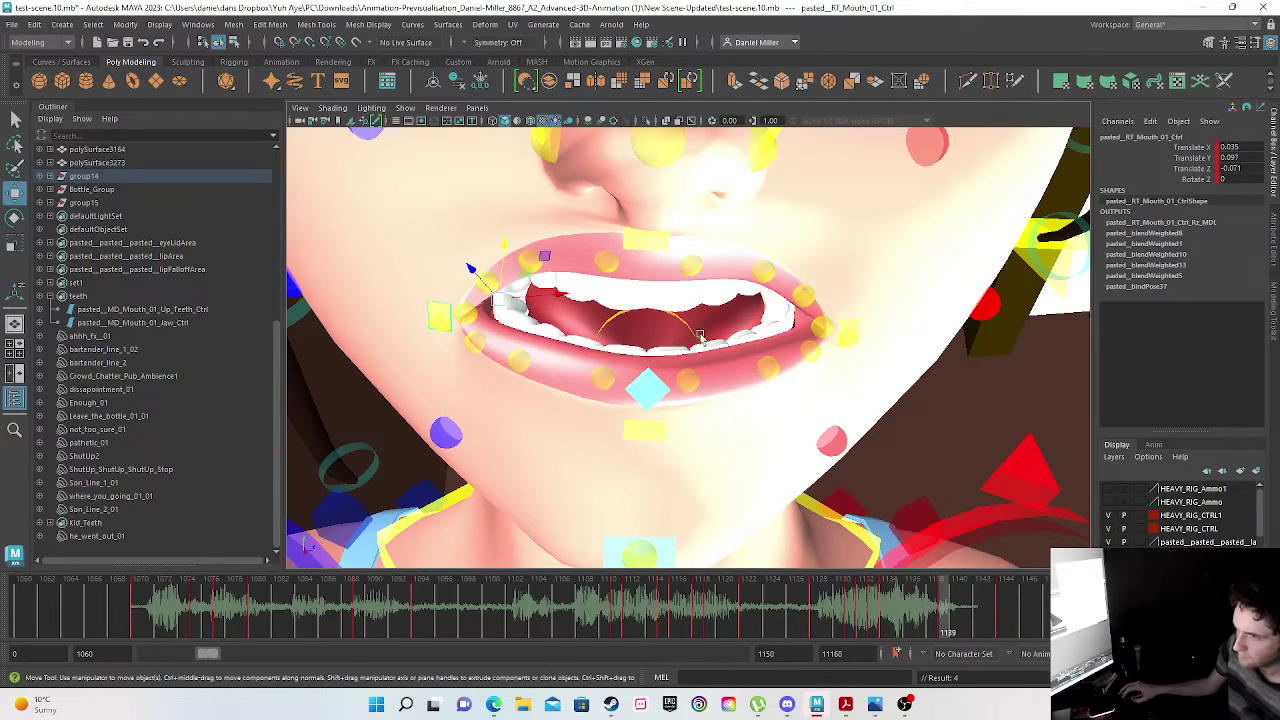
click(808, 352)
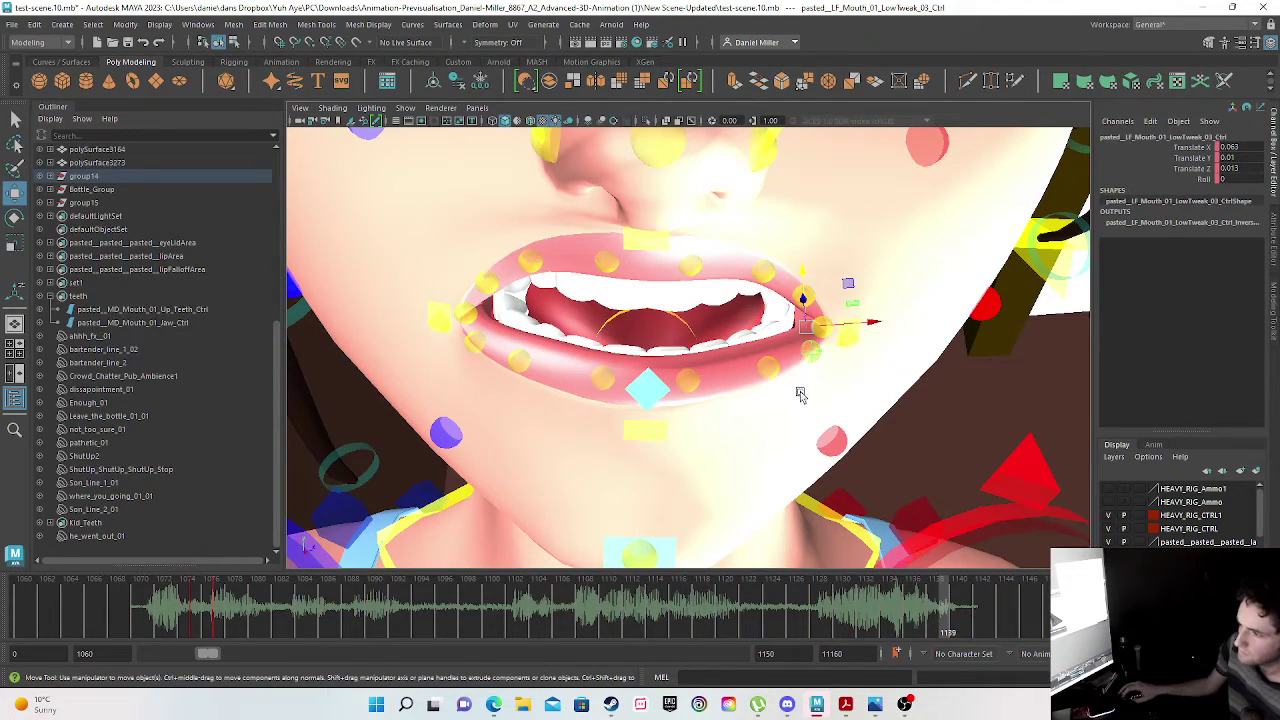
drag(868, 631, 418, 622)
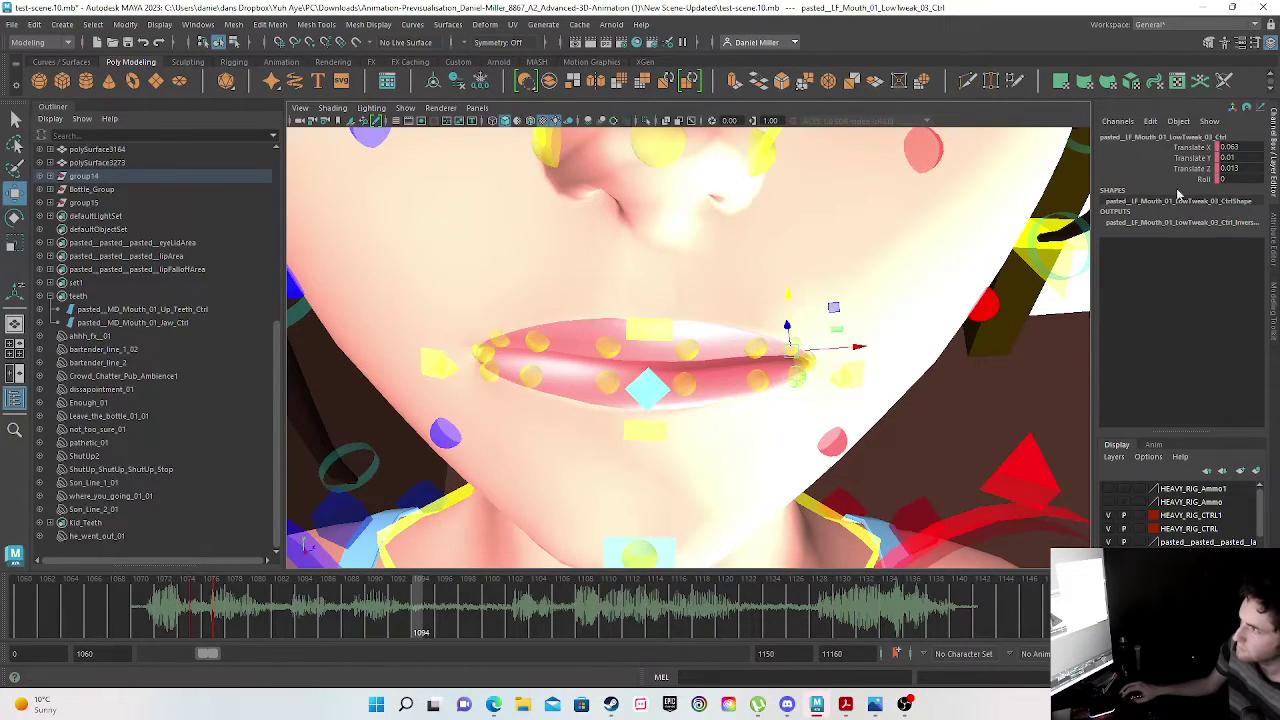
double_click(1229, 146)
text(0)
click(1227, 159)
text(0)
click(1232, 170)
text(0)
text(0)
key(Return)
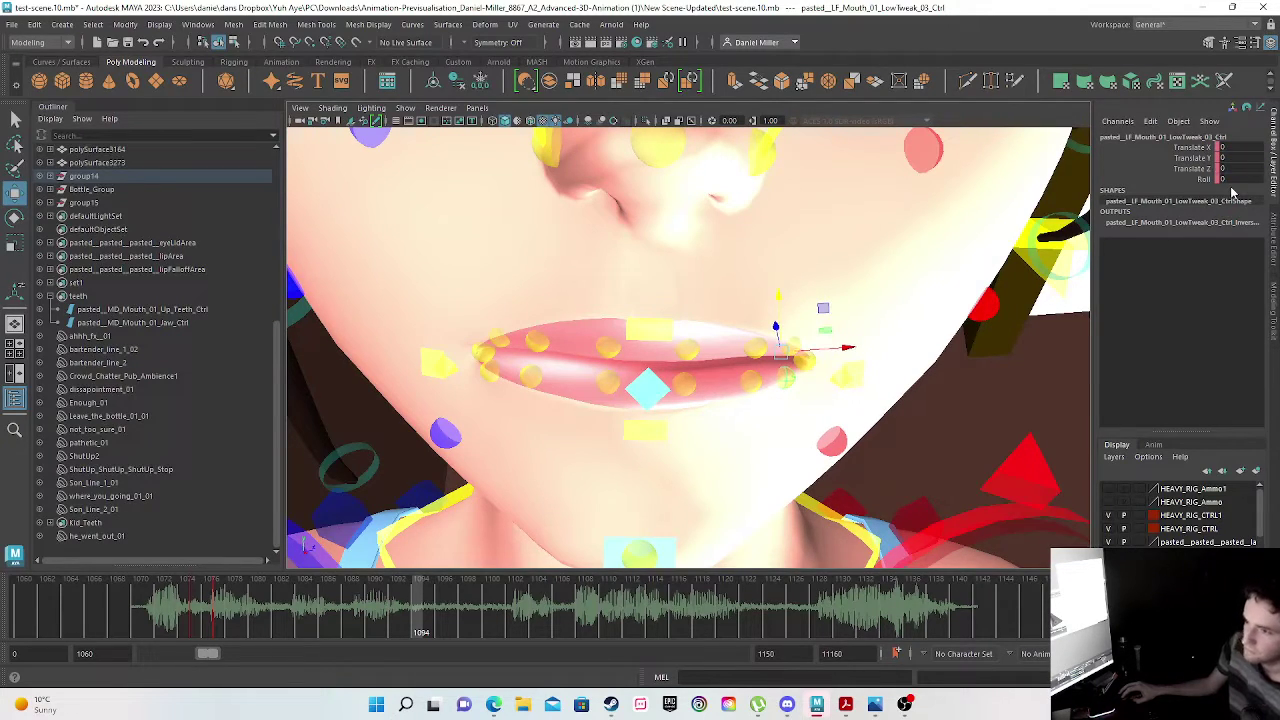
key(s)
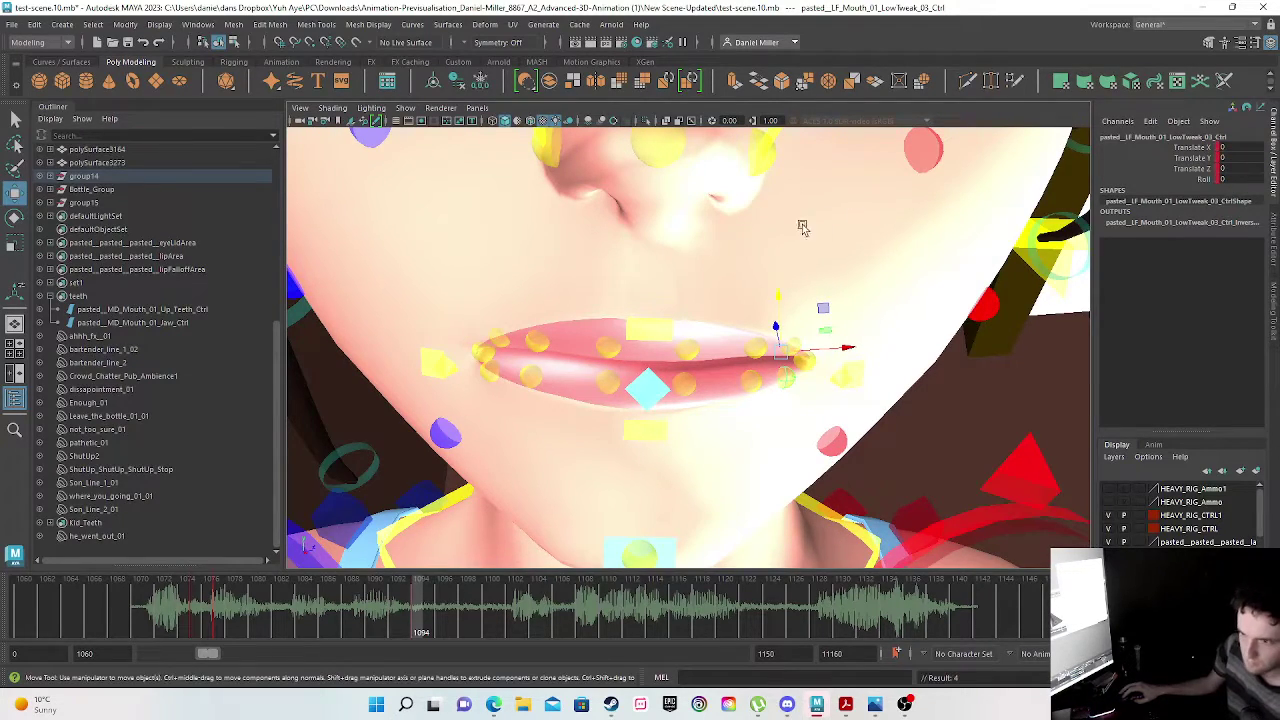
- At frame 1094, set the right LowTweak_03 lip control's Translate X, Y and Z to 0 and key it
click(488, 362)
double_click(1230, 147)
text(0)
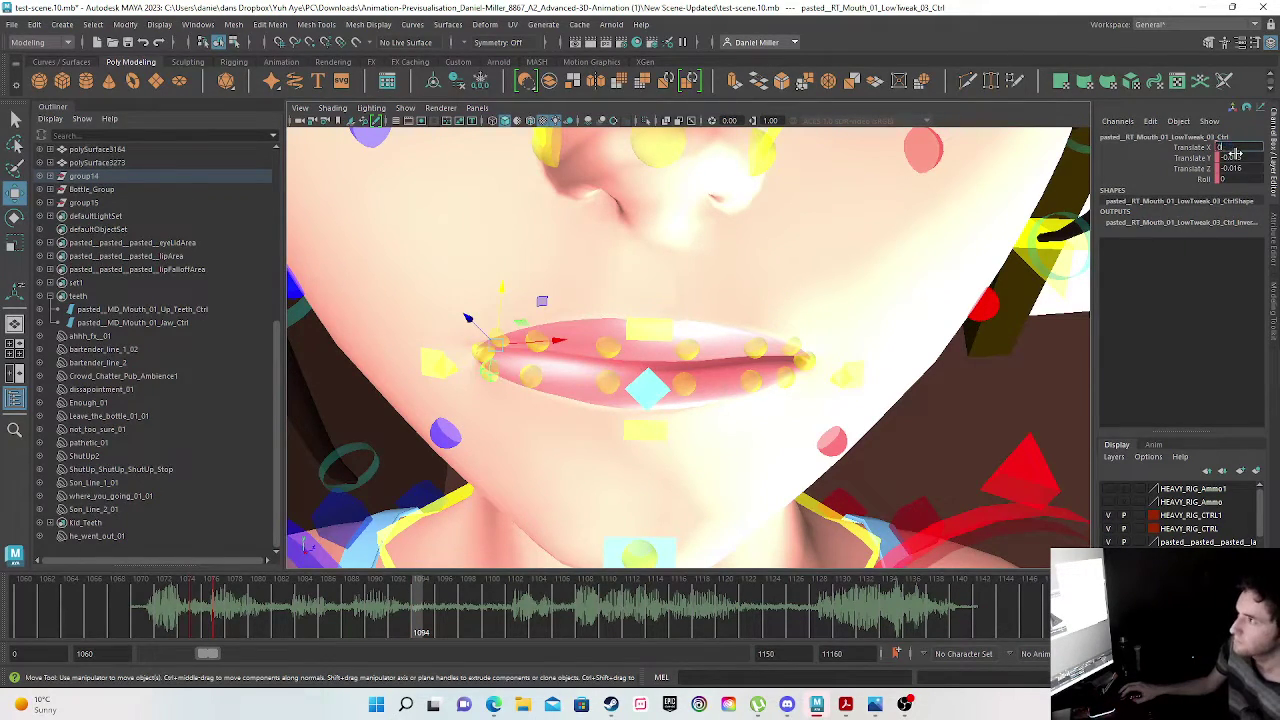
key(Tab)
text(0)
key(Tab)
text(0)
key(Return)
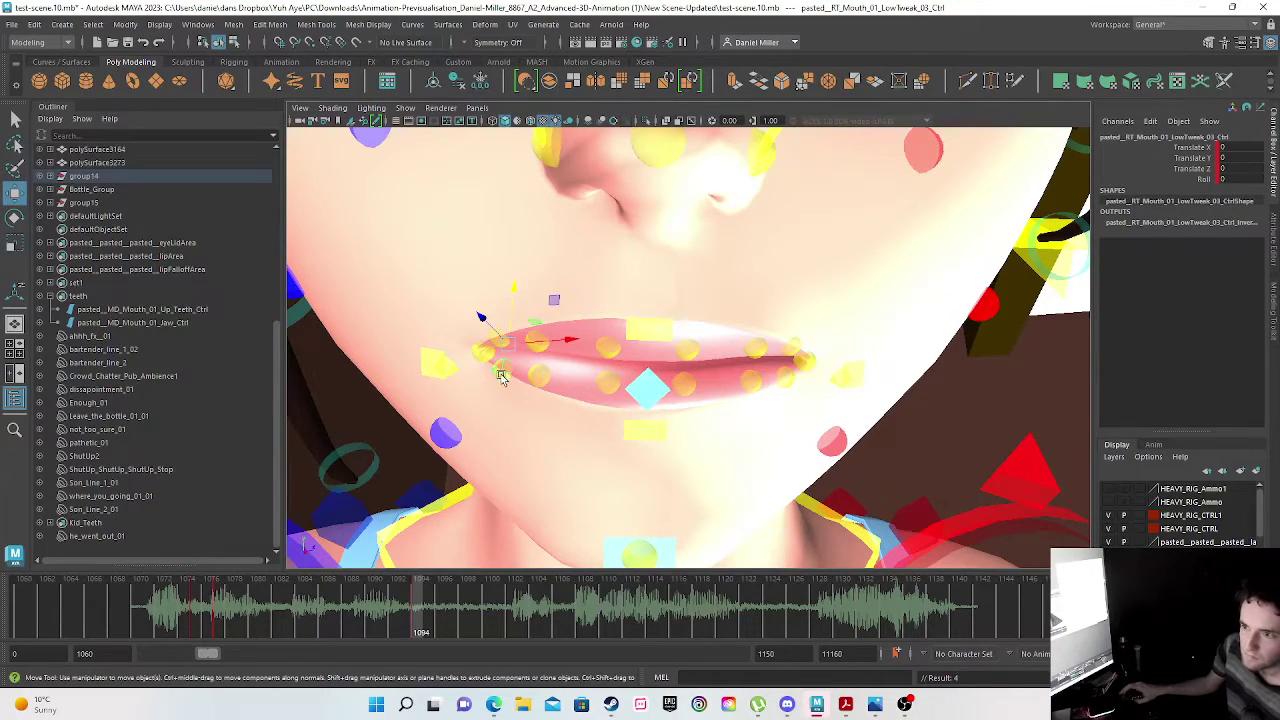
- Inspect the right and left UpTweak_03 and the left UpTweak_01 upper lip controls at frame 1094 for leftover offsets
scroll(440, 352, up, 2)
click(446, 337)
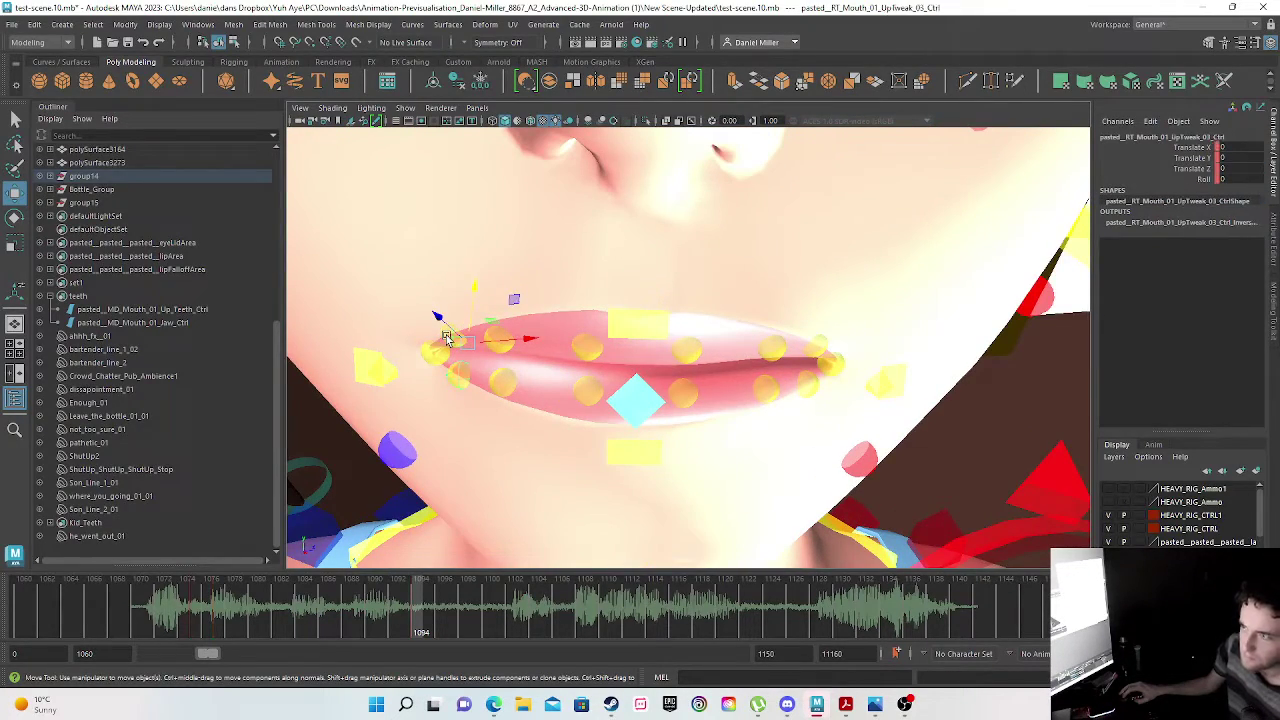
click(819, 347)
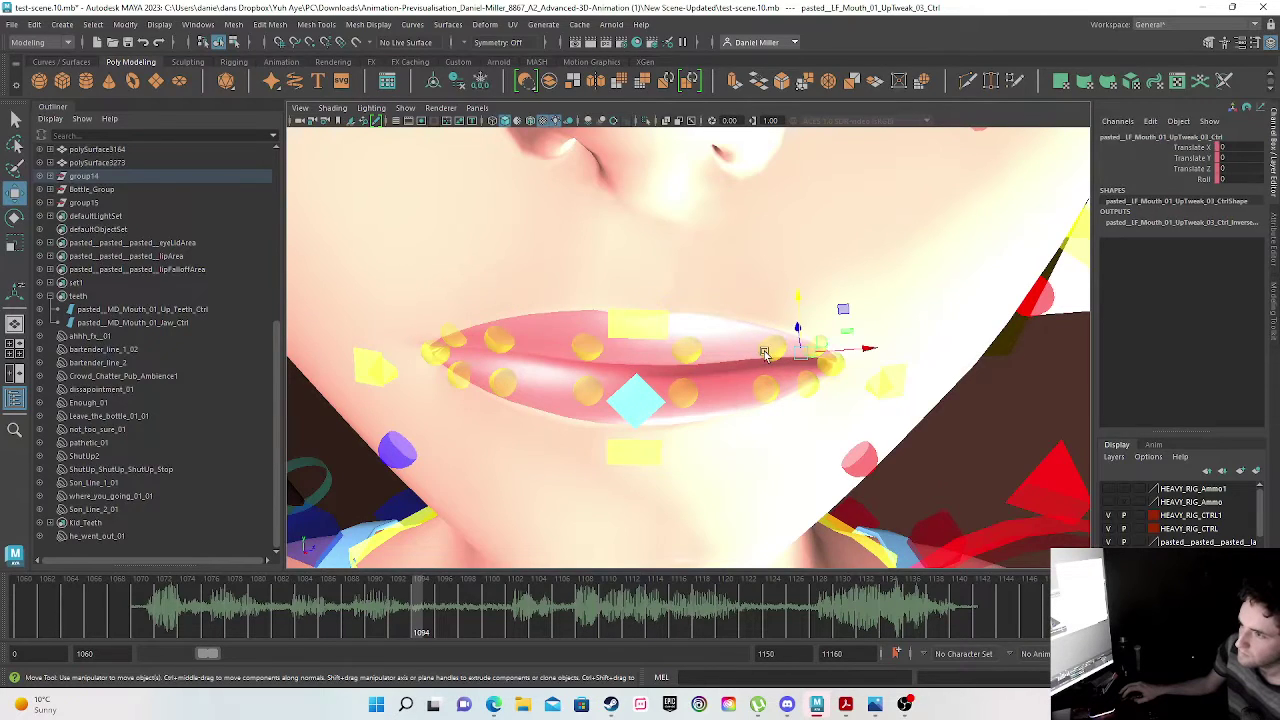
click(686, 348)
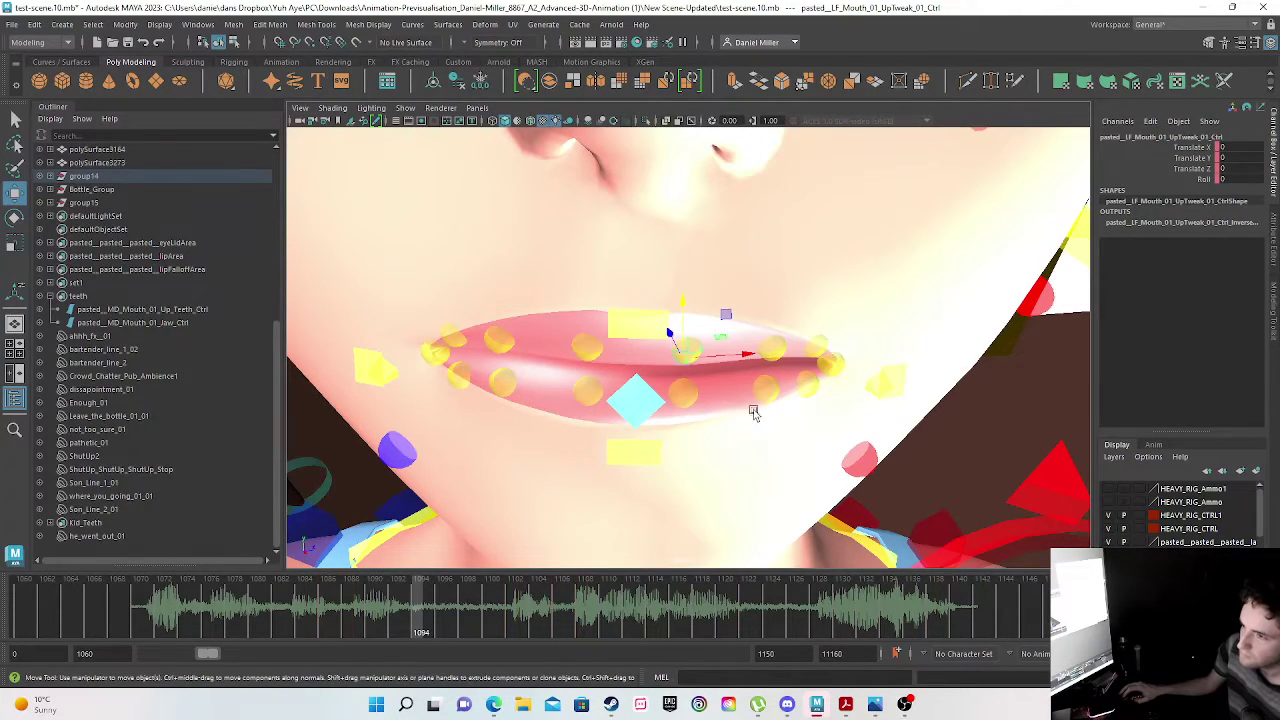
- Review the lip-sync up to frame 1146 with the whole face framed from the side, and save the scene
drag(330, 589, 1030, 625)
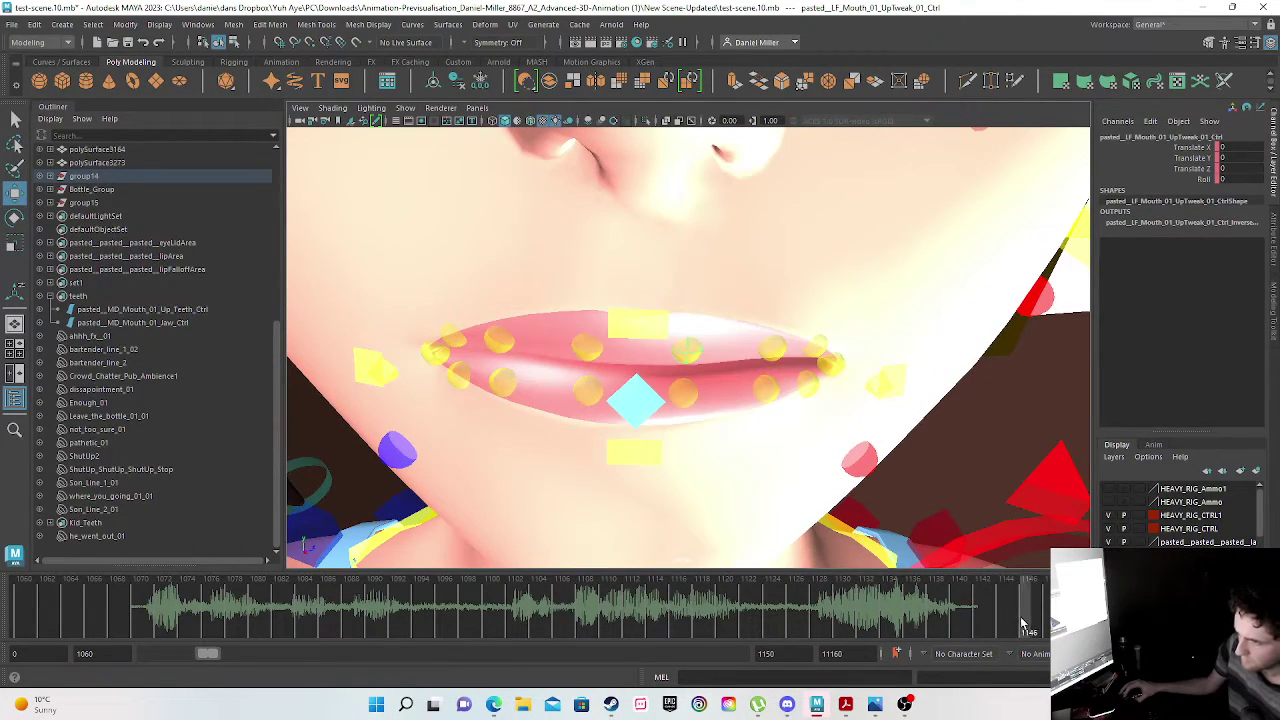
key(f)
scroll(788, 340, down, 8)
alt+drag(788, 340, 721, 446)
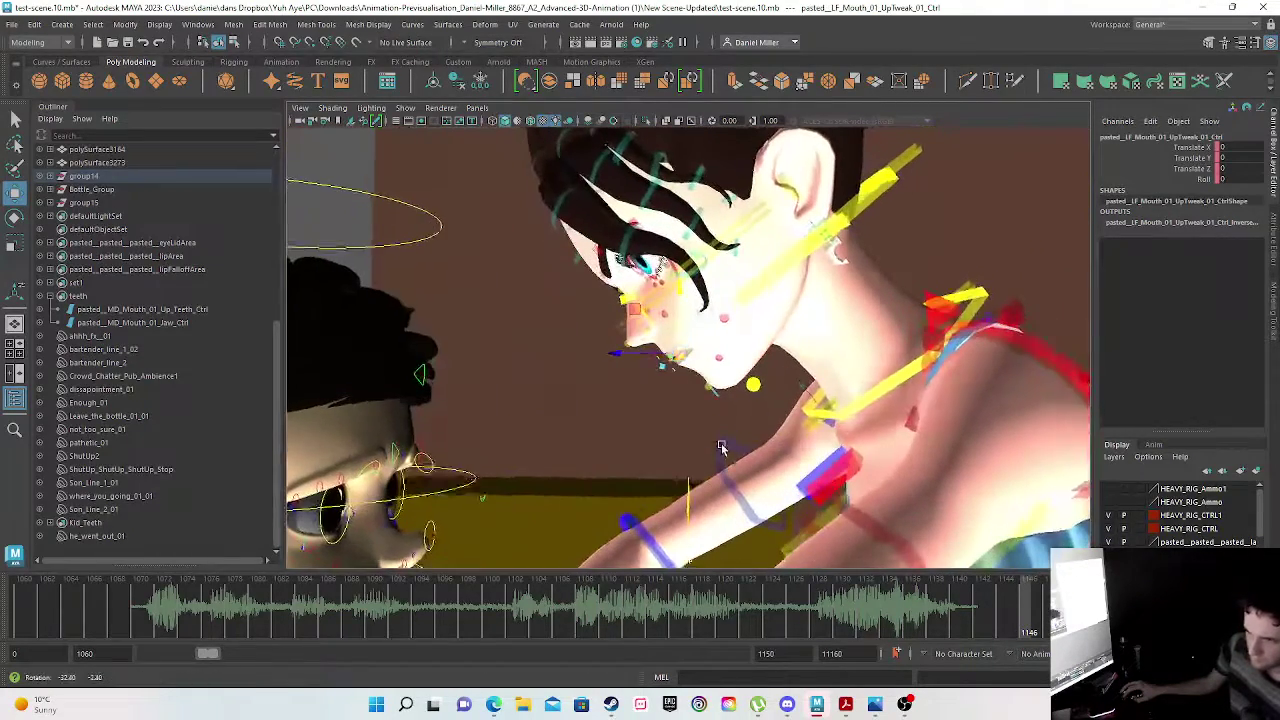
drag(598, 606, 1030, 625)
key(ctrl+s)
click(600, 362)
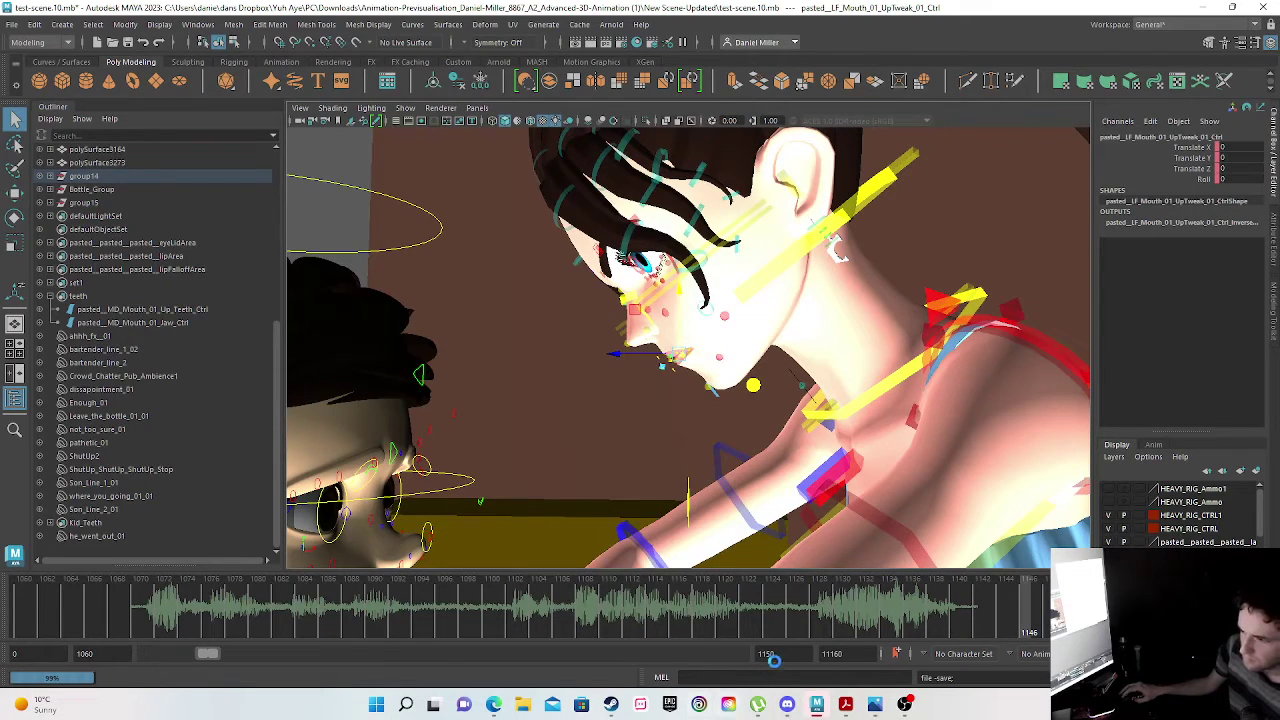
- Set the playback and animation end frames to 1300
click(827, 653)
key(BackSpace)
click(784, 655)
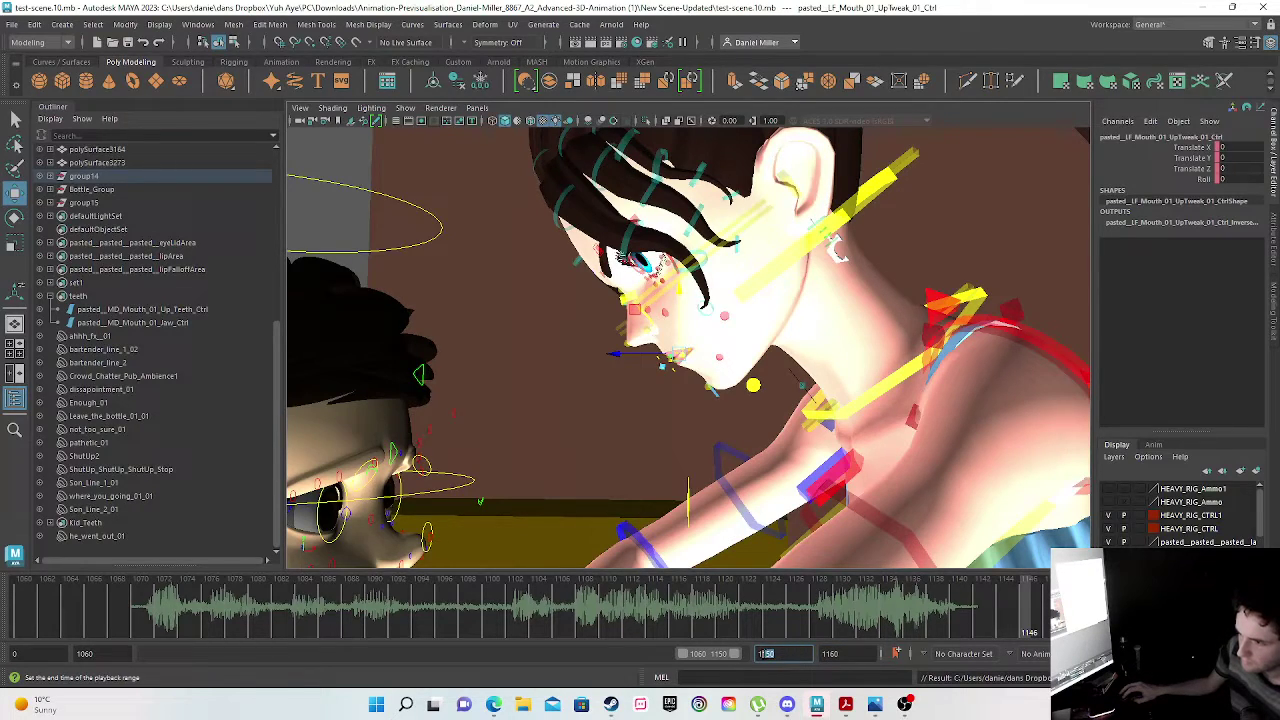
text(1300)
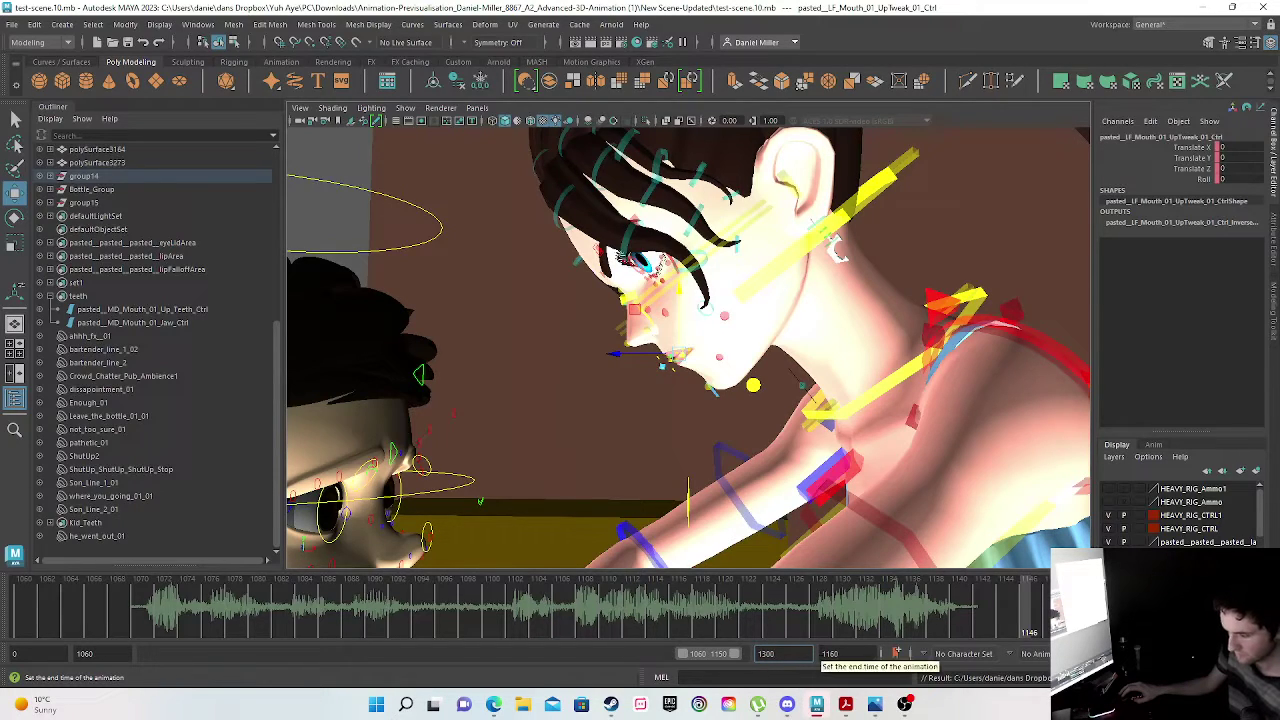
key(Return)
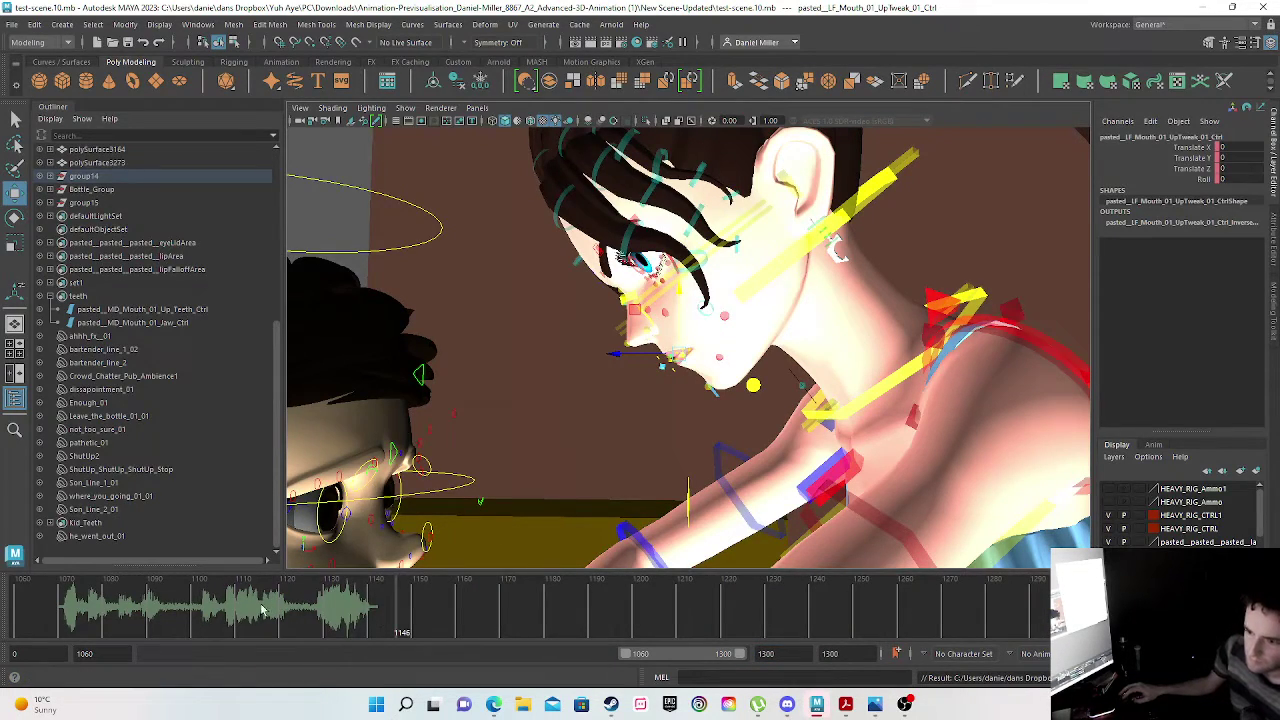
- Key the left UpTweak_01 upper lip control at frame 1150 with both characters in view
drag(300, 612, 419, 622)
scroll(507, 415, down, 5)
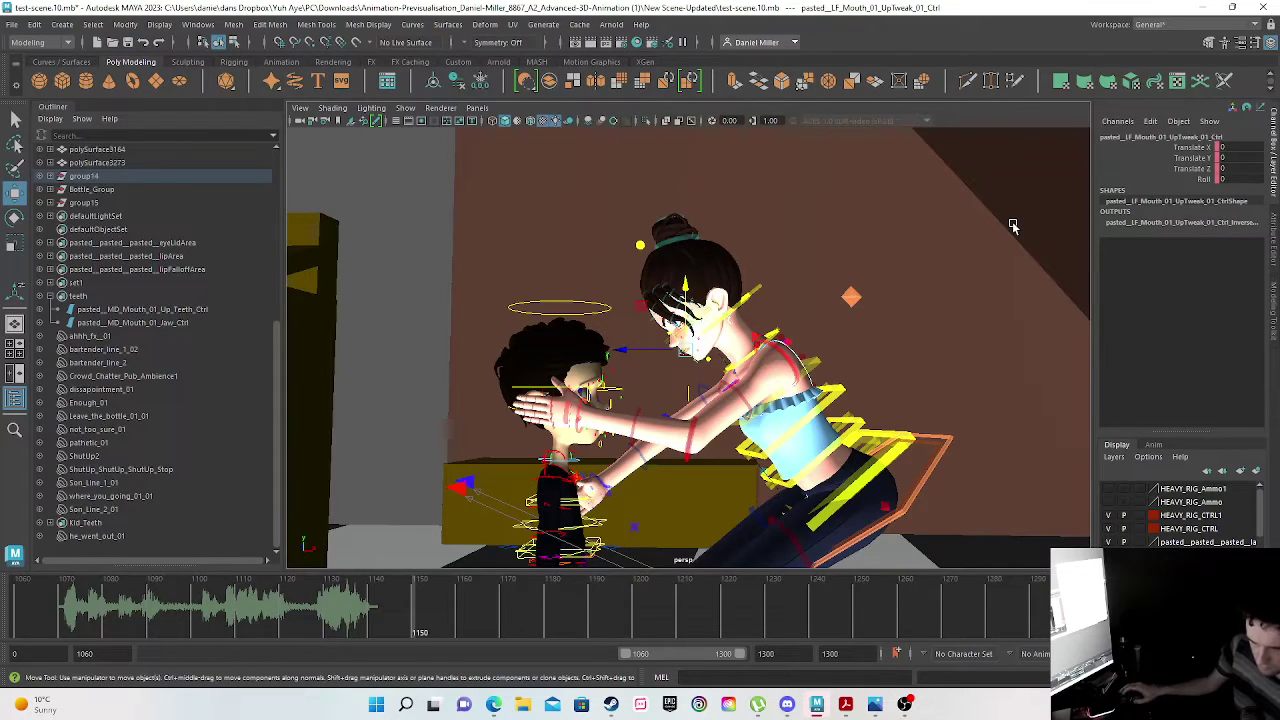
key(s)
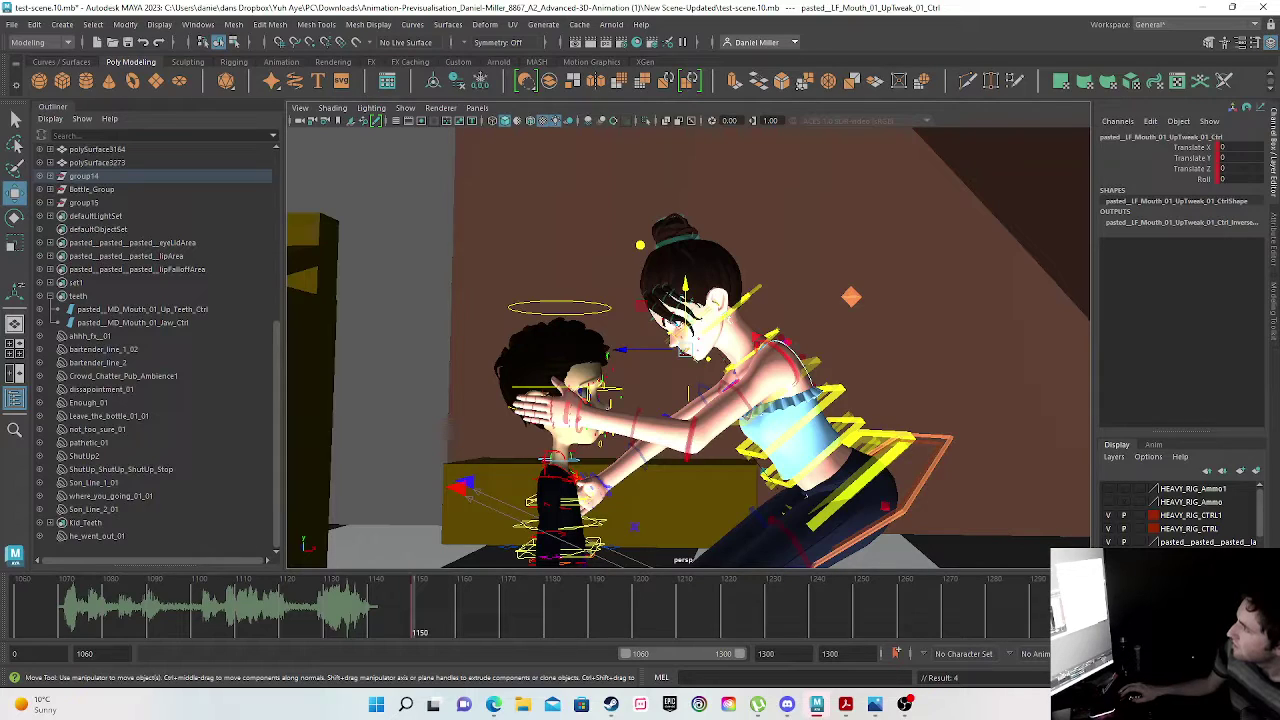
- Save the scene with the extended timeline and new key as a student version file
key(q)
key(ctrl+s)
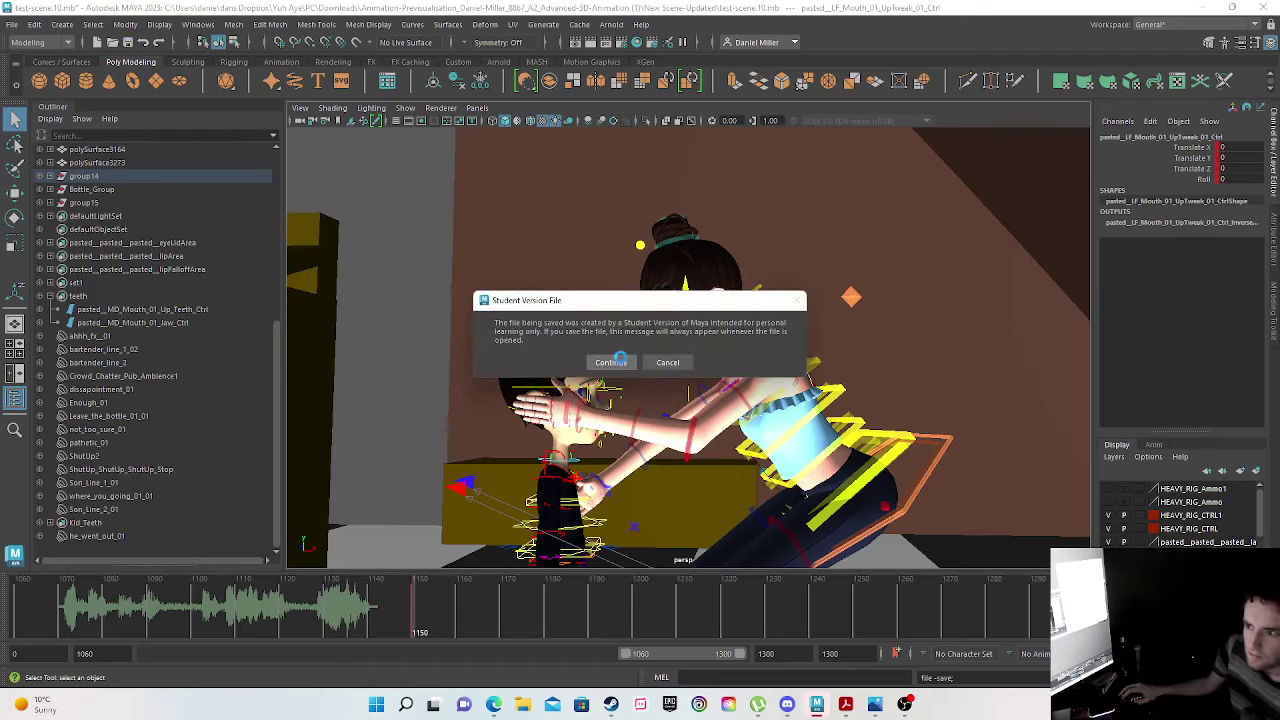
click(612, 362)
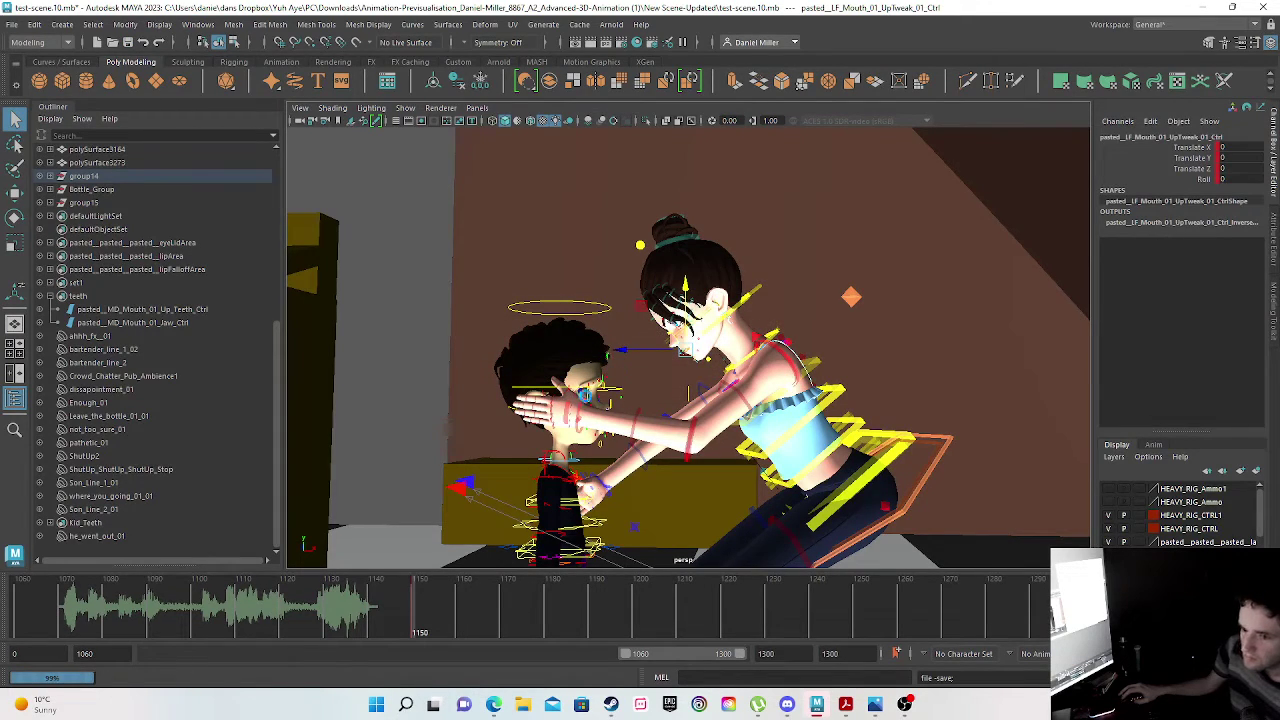